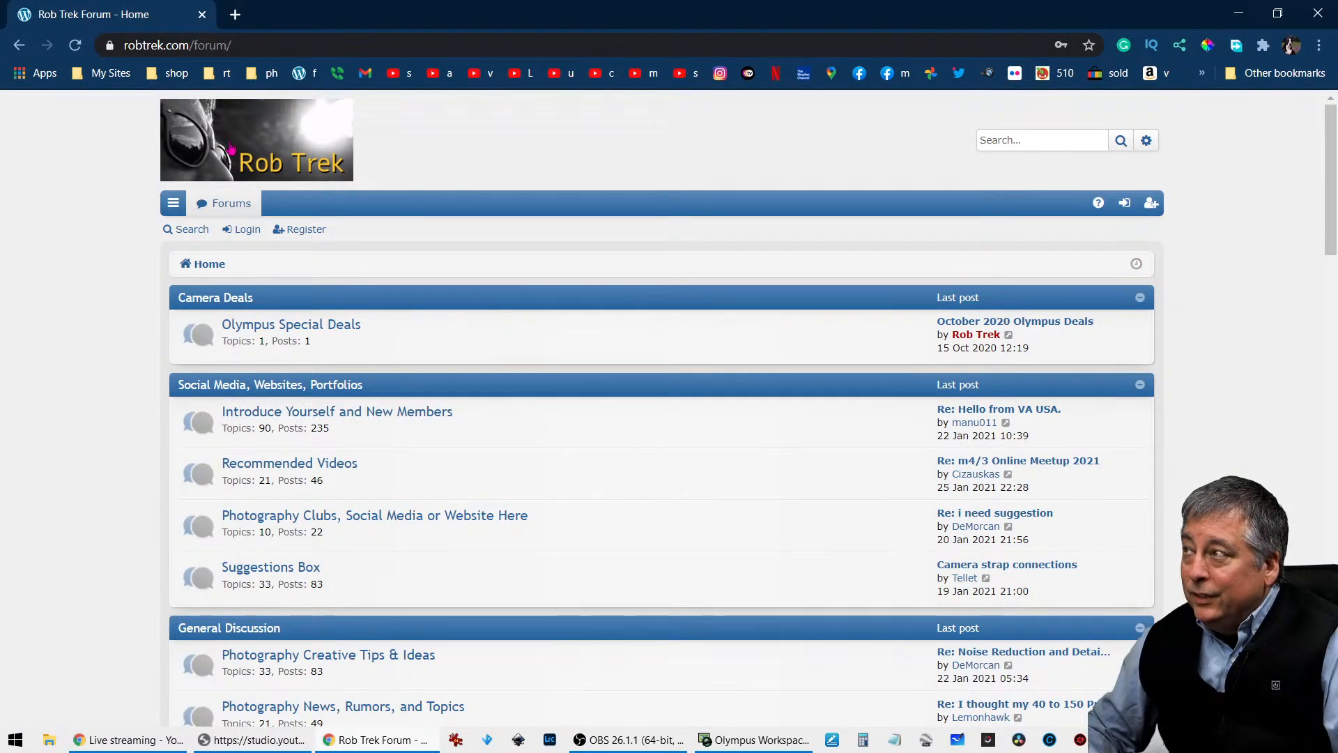
- Look through the forum's boards and open the Picture Critique & Feedback from Forum Members board
{"action": "scroll", "coordinate": [342, 453], "scroll_direction": "down", "scroll_amount": 2}
{"action": "scroll", "coordinate": [341, 453], "scroll_direction": "down", "scroll_amount": 6}
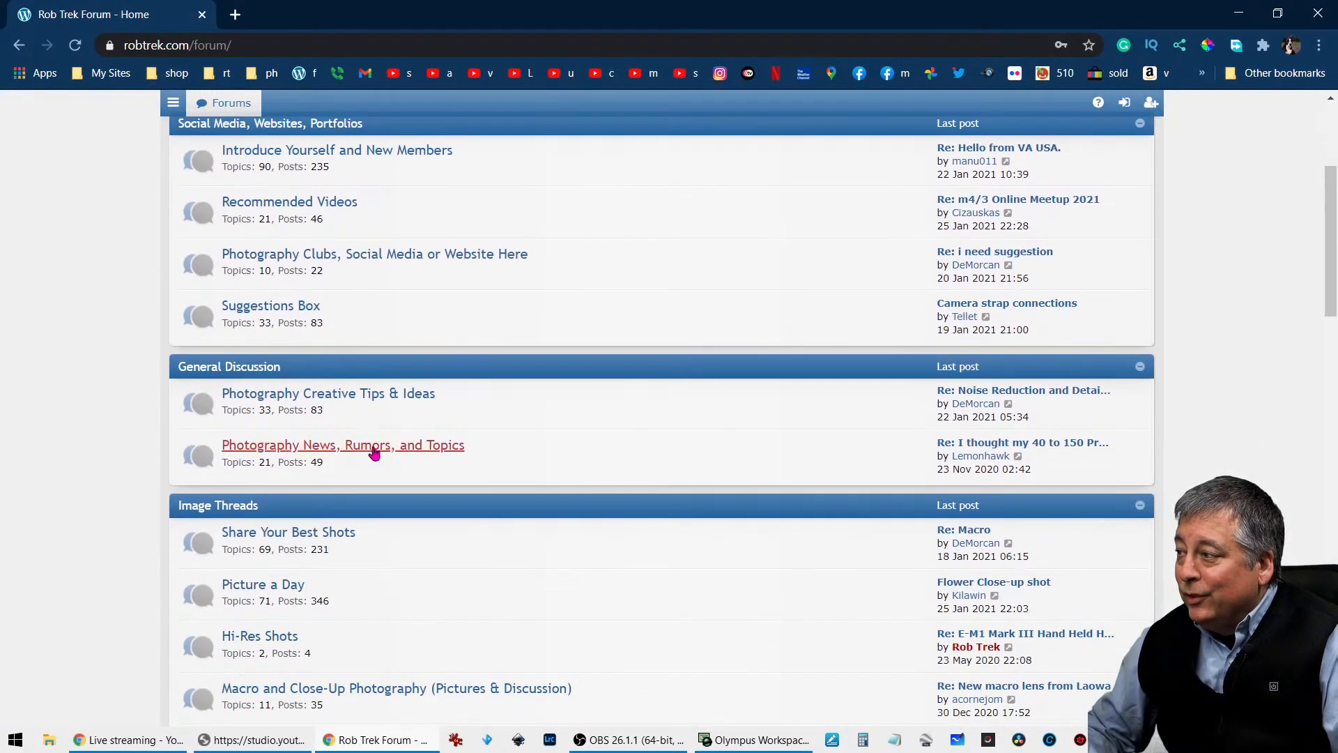
{"action": "scroll", "coordinate": [506, 477], "scroll_direction": "down", "scroll_amount": 1}
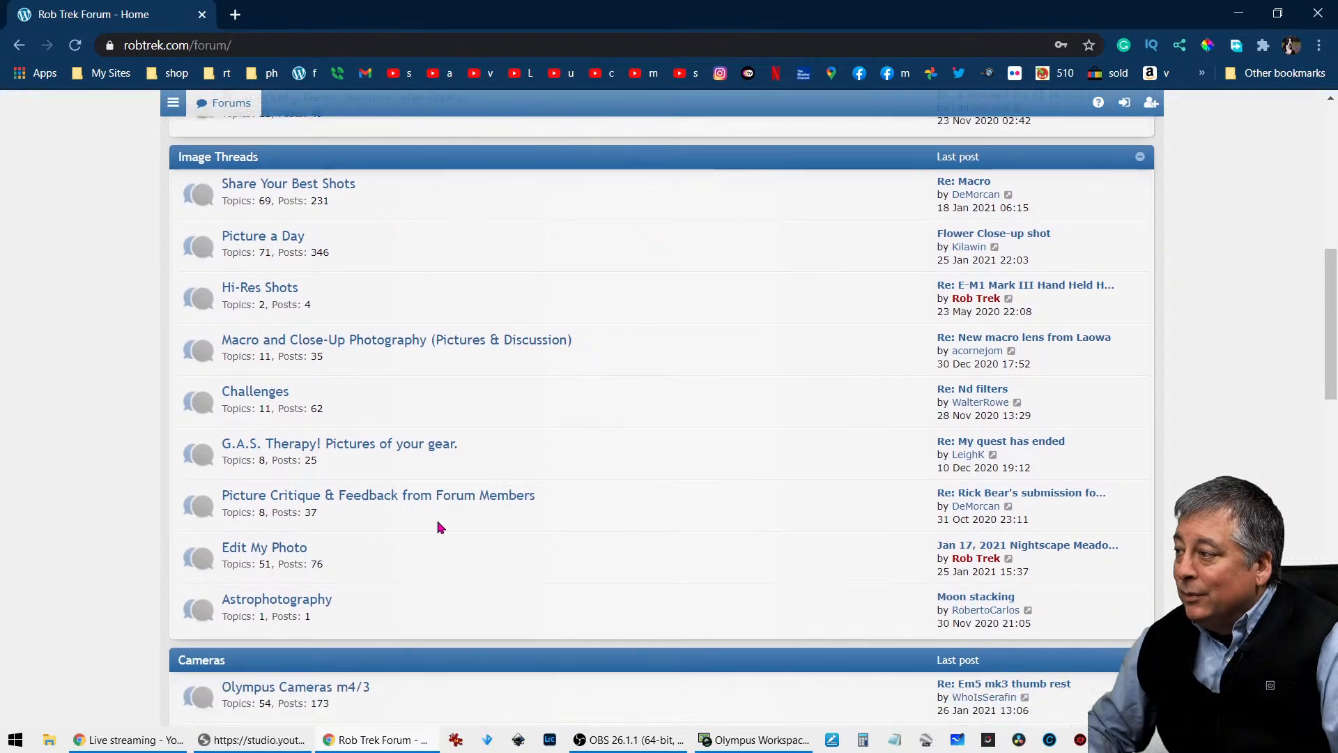
{"action": "left_click", "coordinate": [377, 511]}
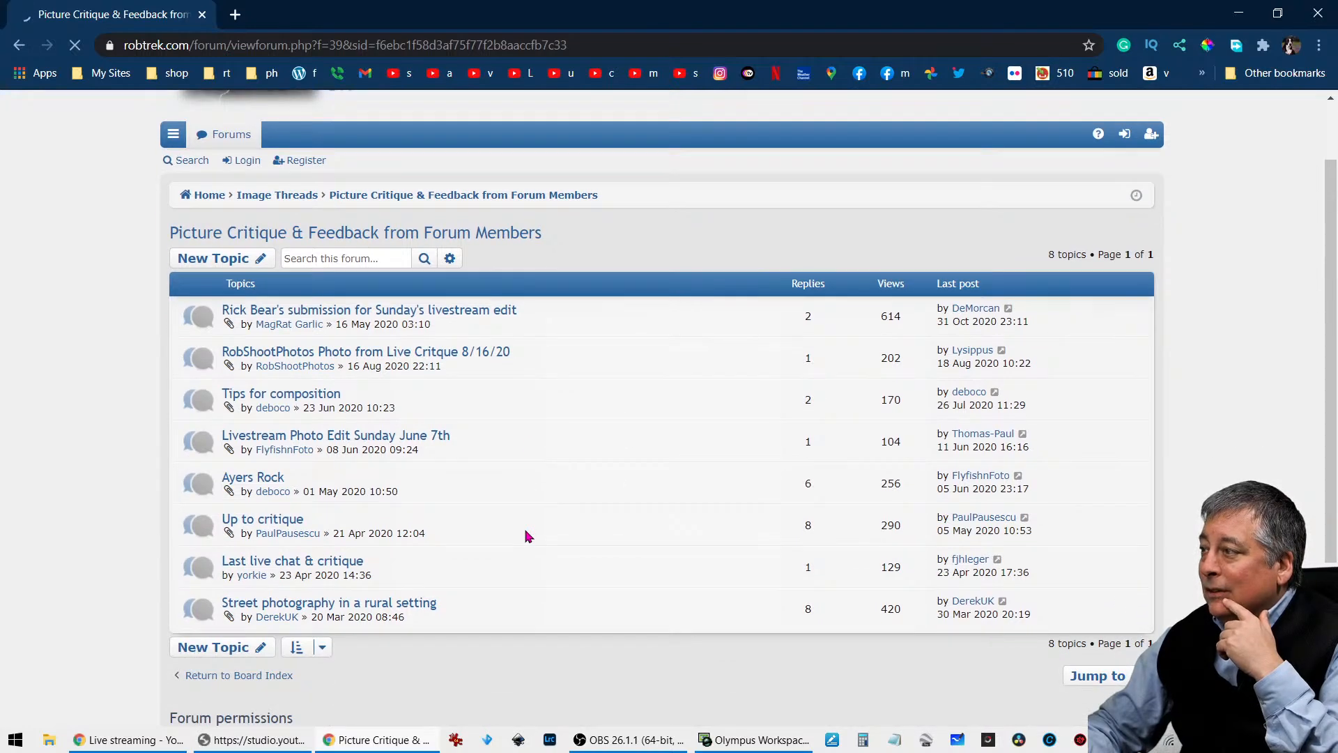
- Open the photo topic from the Live Critque of 8/16/20, view its posts and return to the topic list
{"action": "left_click", "coordinate": [494, 357]}
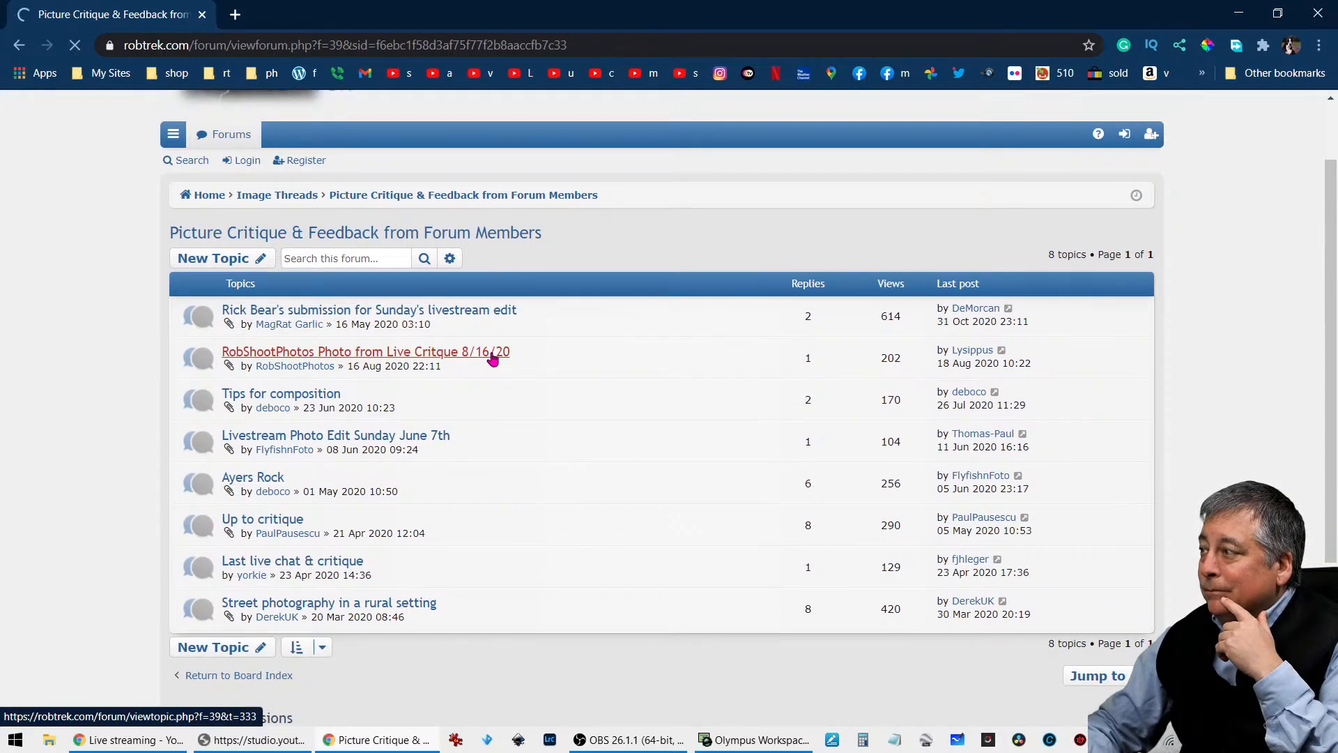
{"action": "scroll", "coordinate": [602, 540], "scroll_direction": "down", "scroll_amount": 9}
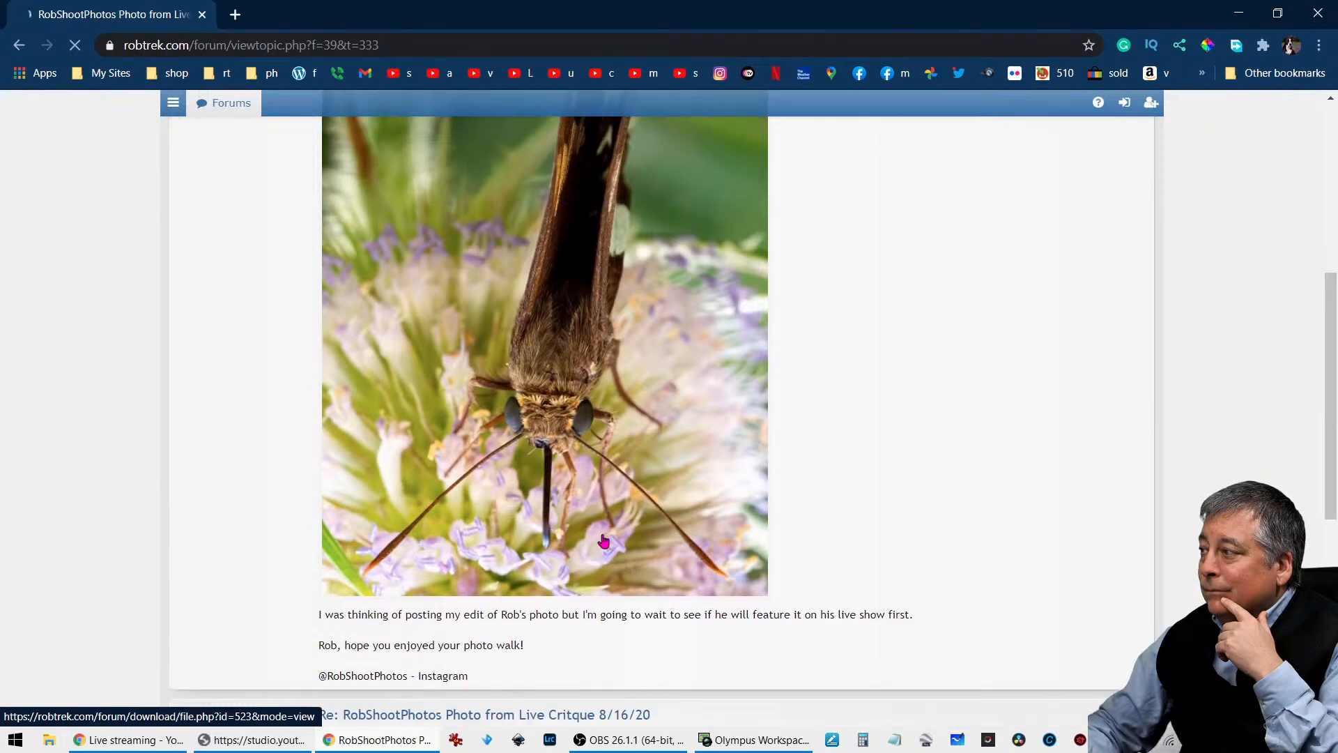
{"action": "scroll", "coordinate": [604, 540], "scroll_direction": "down", "scroll_amount": 5}
{"action": "scroll", "coordinate": [604, 541], "scroll_direction": "up", "scroll_amount": 13}
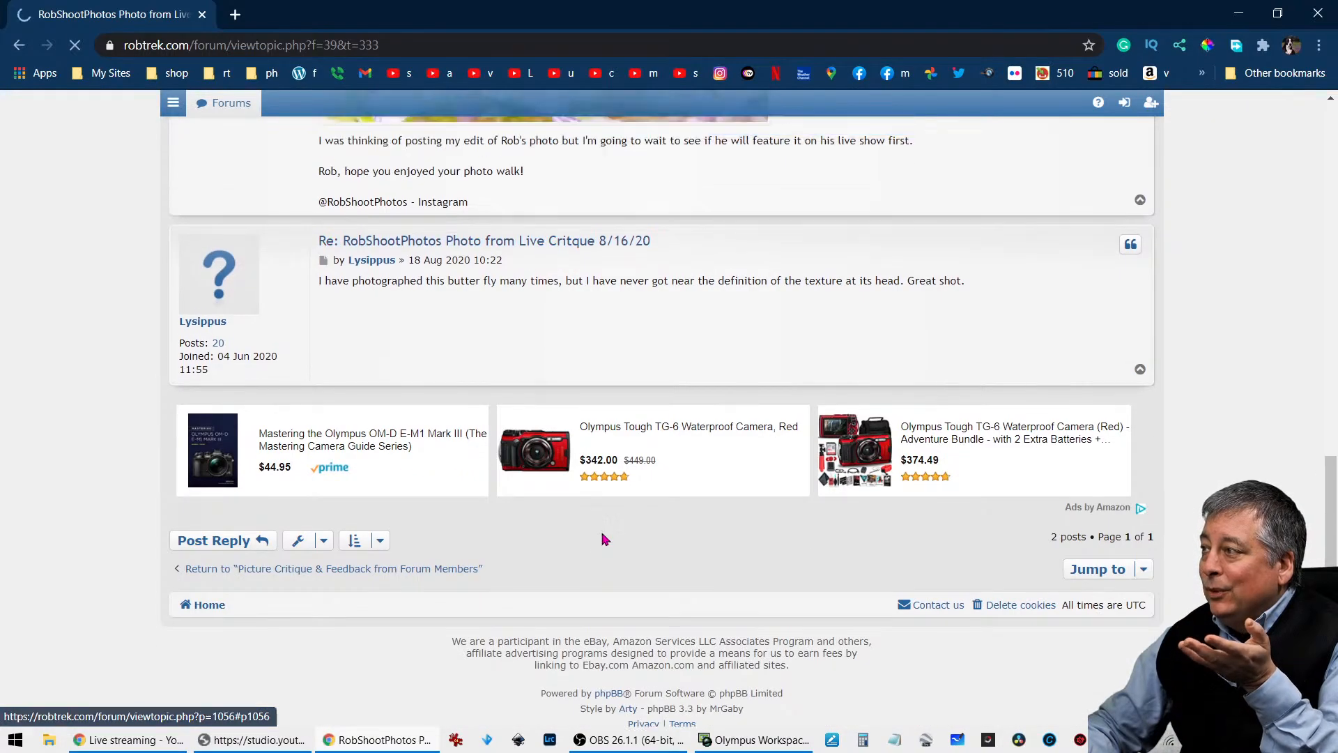
{"action": "left_click", "coordinate": [19, 44]}
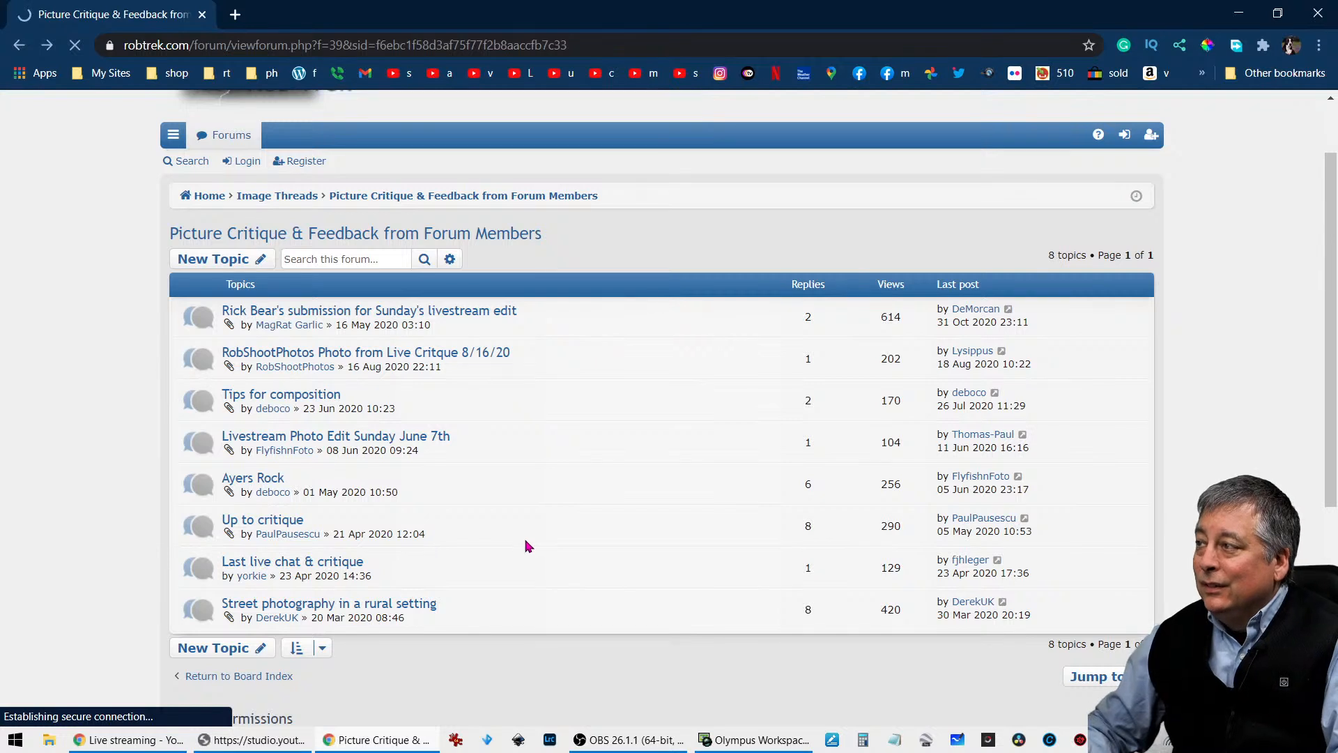
- Return to the forum home page and open the Edit My Photo board under Image Threads
{"action": "scroll", "coordinate": [525, 545], "scroll_direction": "up", "scroll_amount": 1}
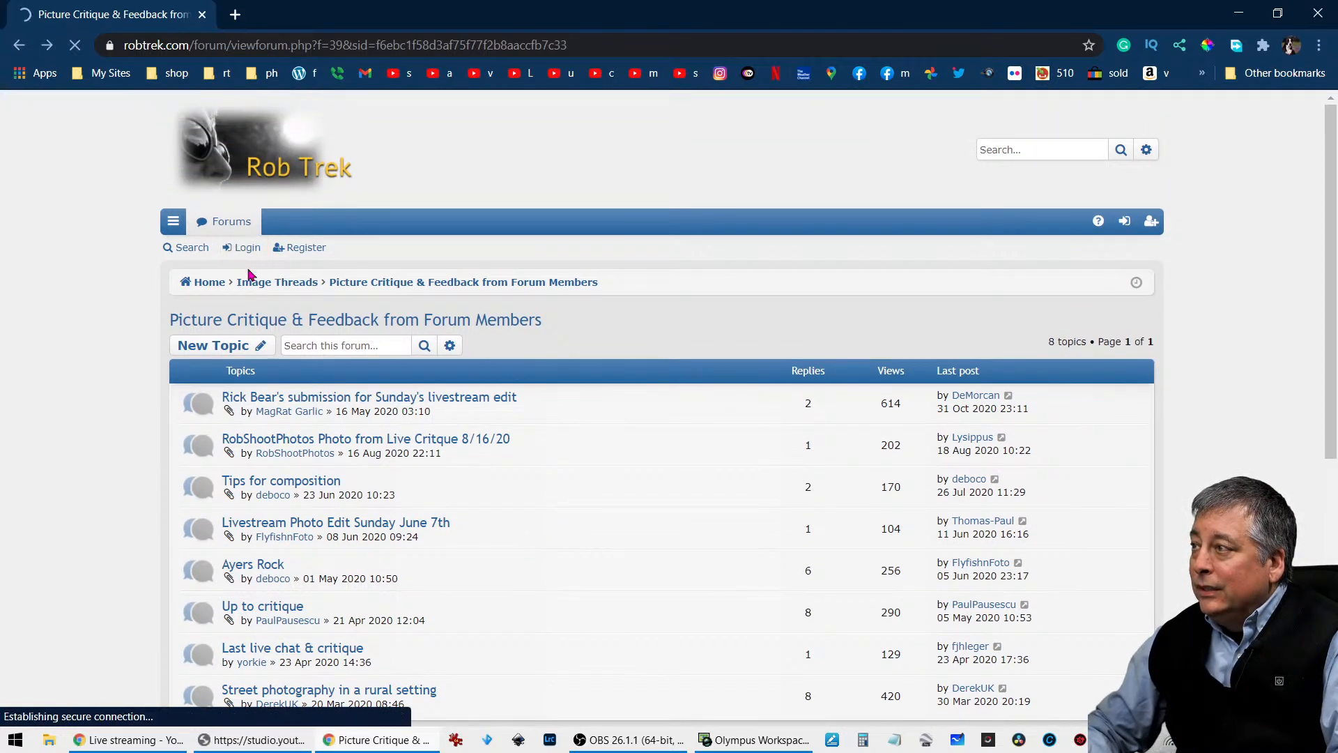
{"action": "left_click", "coordinate": [205, 283]}
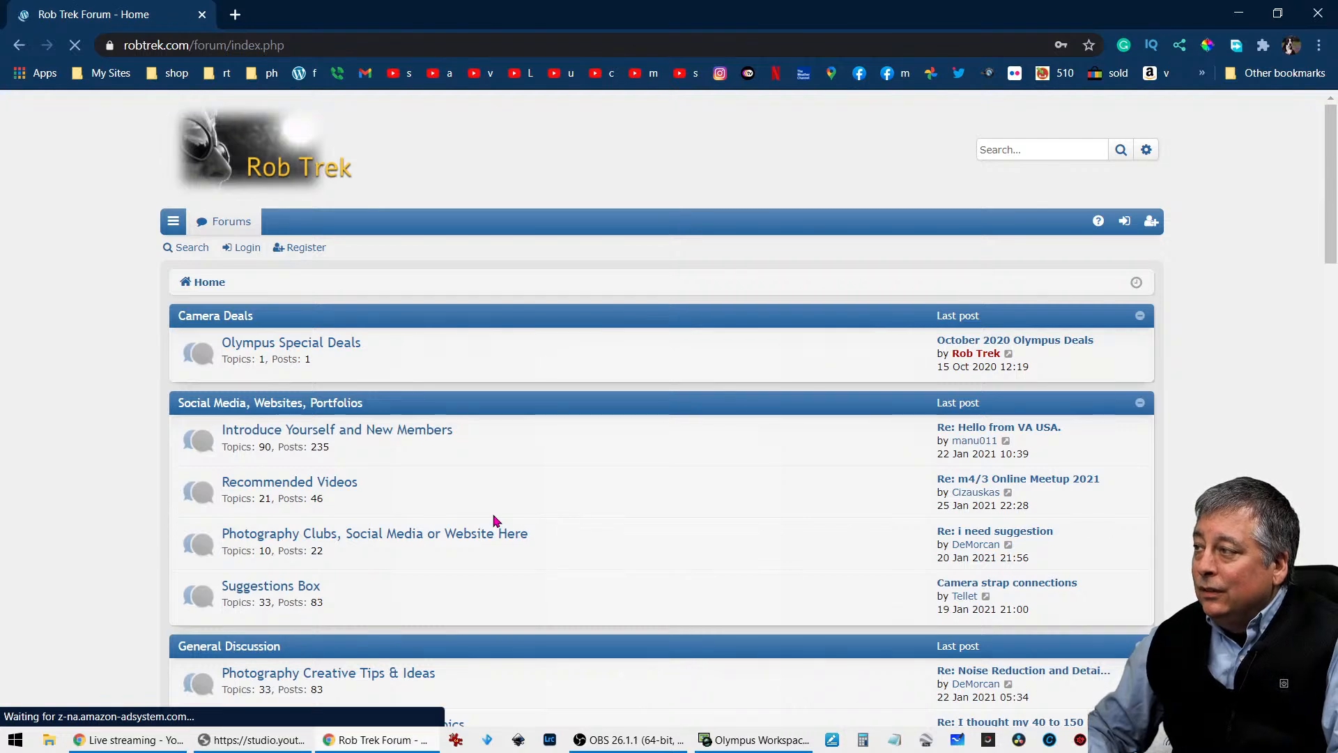
{"action": "scroll", "coordinate": [498, 512], "scroll_direction": "down", "scroll_amount": 5}
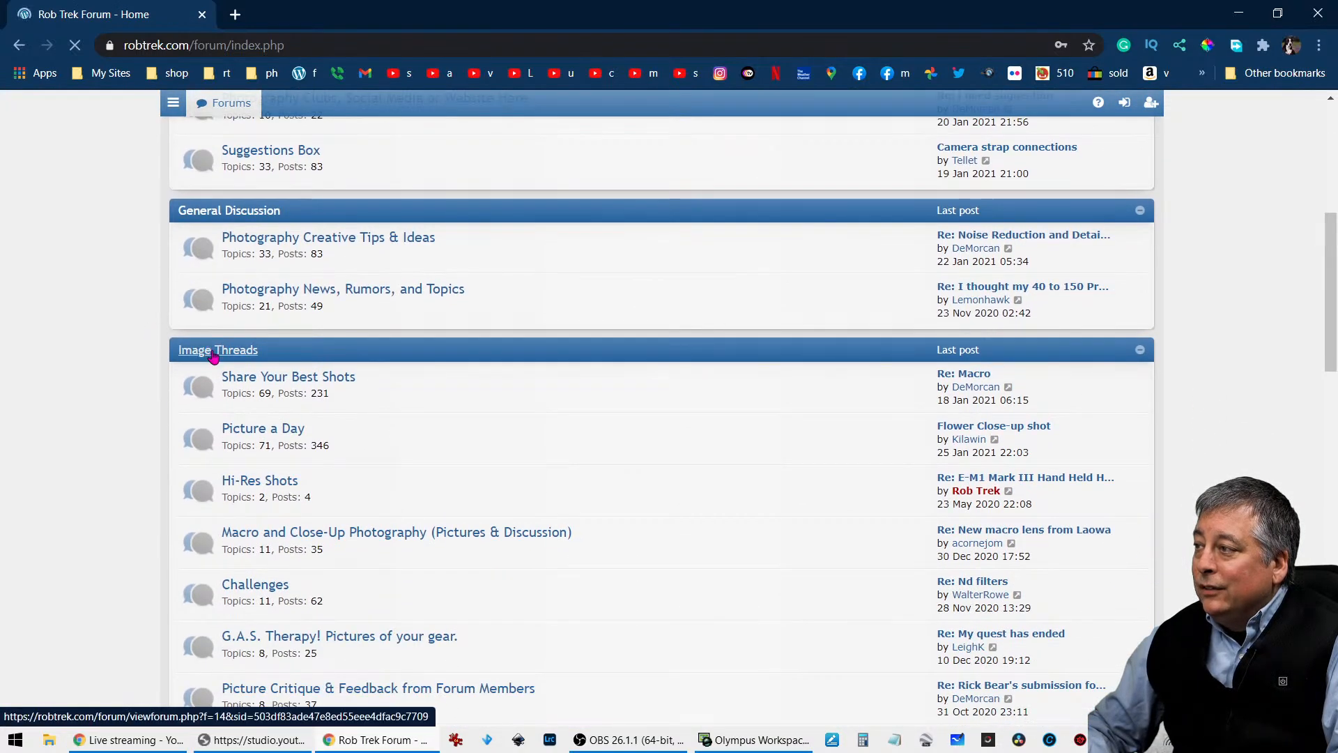
{"action": "scroll", "coordinate": [416, 480], "scroll_direction": "down", "scroll_amount": 2}
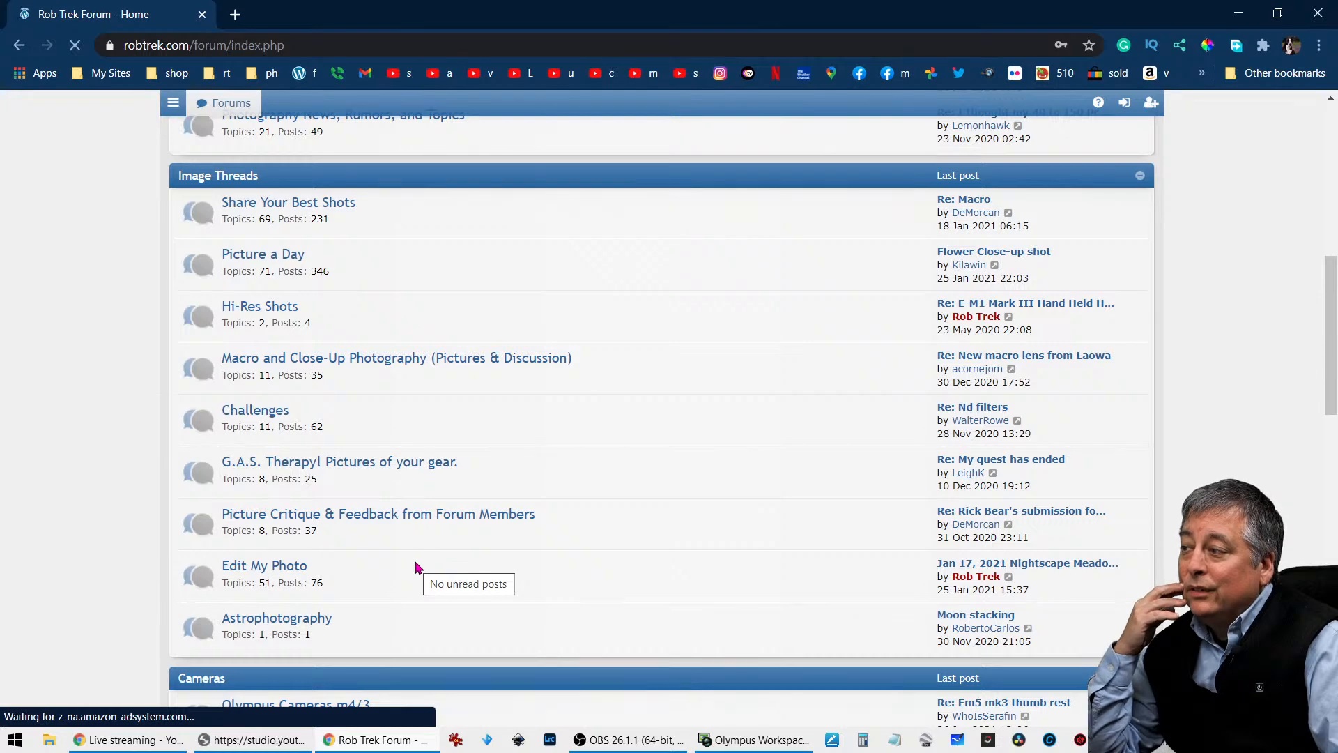
{"action": "left_click", "coordinate": [296, 576]}
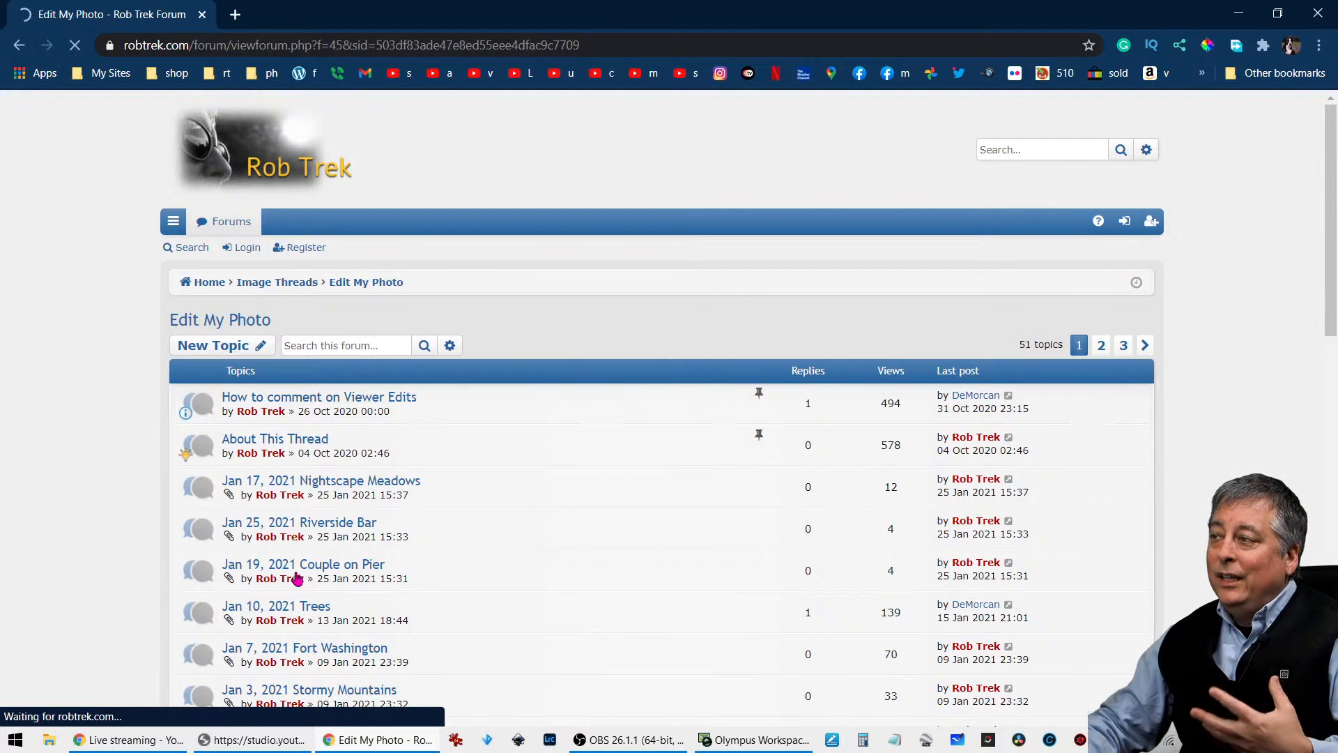
- Open the Jan 17, 2021 Nightscape Meadows topic, compare the original raw with the viewer edits, and close the forum window
{"action": "left_click", "coordinate": [397, 484]}
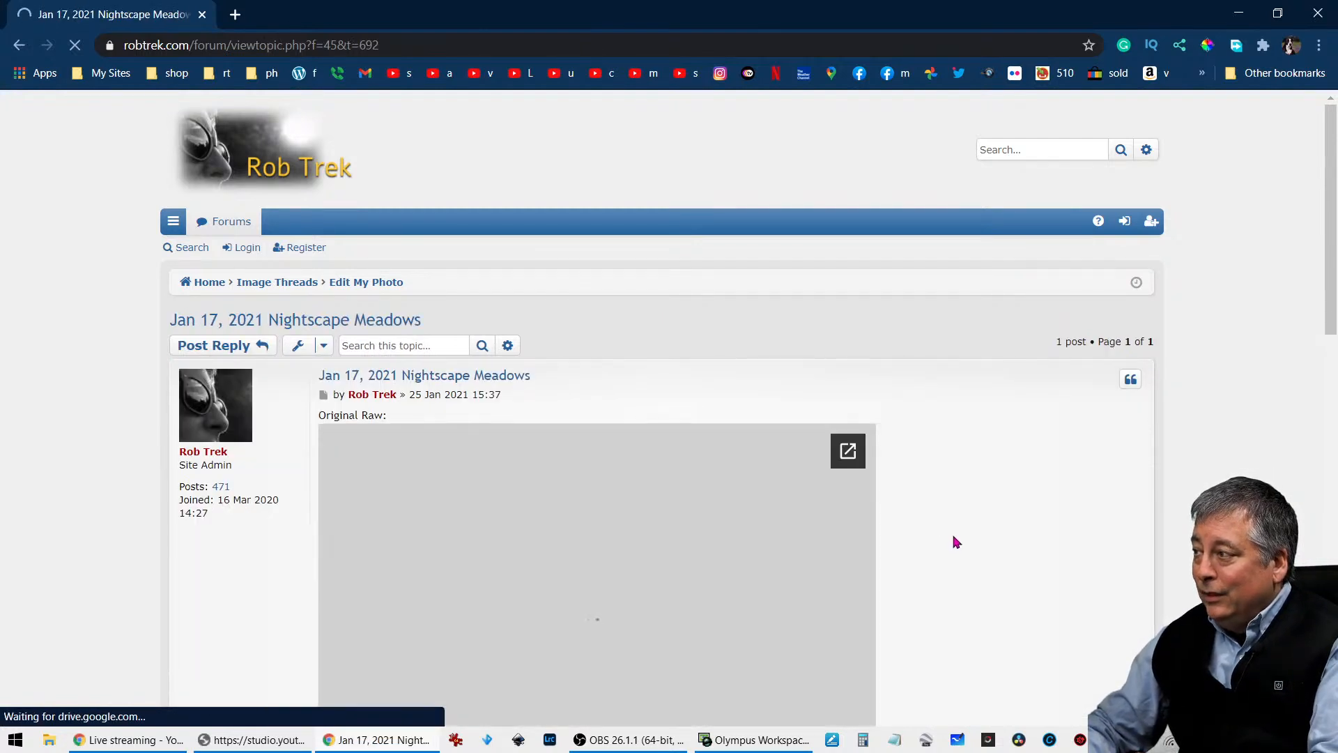
{"action": "scroll", "coordinate": [956, 542], "scroll_direction": "down", "scroll_amount": 4}
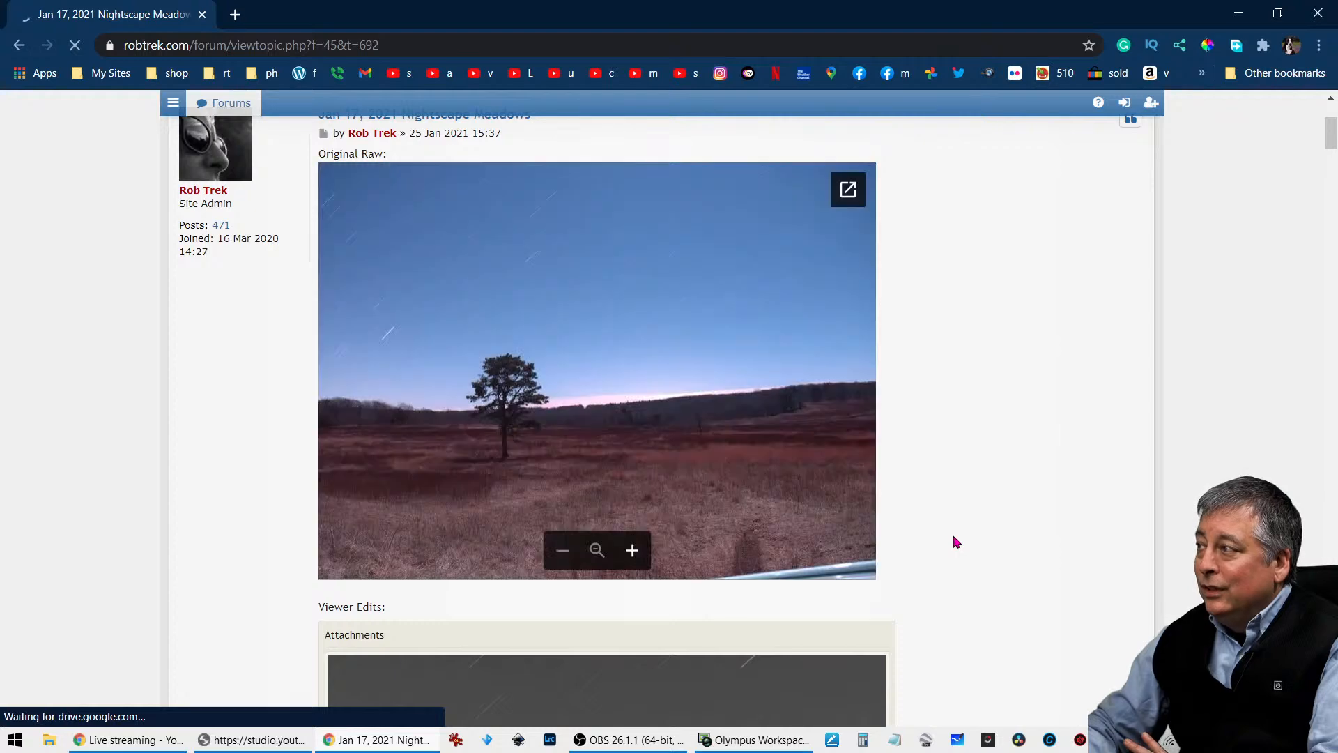
{"action": "scroll", "coordinate": [956, 542], "scroll_direction": "down", "scroll_amount": 6}
{"action": "scroll", "coordinate": [956, 542], "scroll_direction": "down", "scroll_amount": 12}
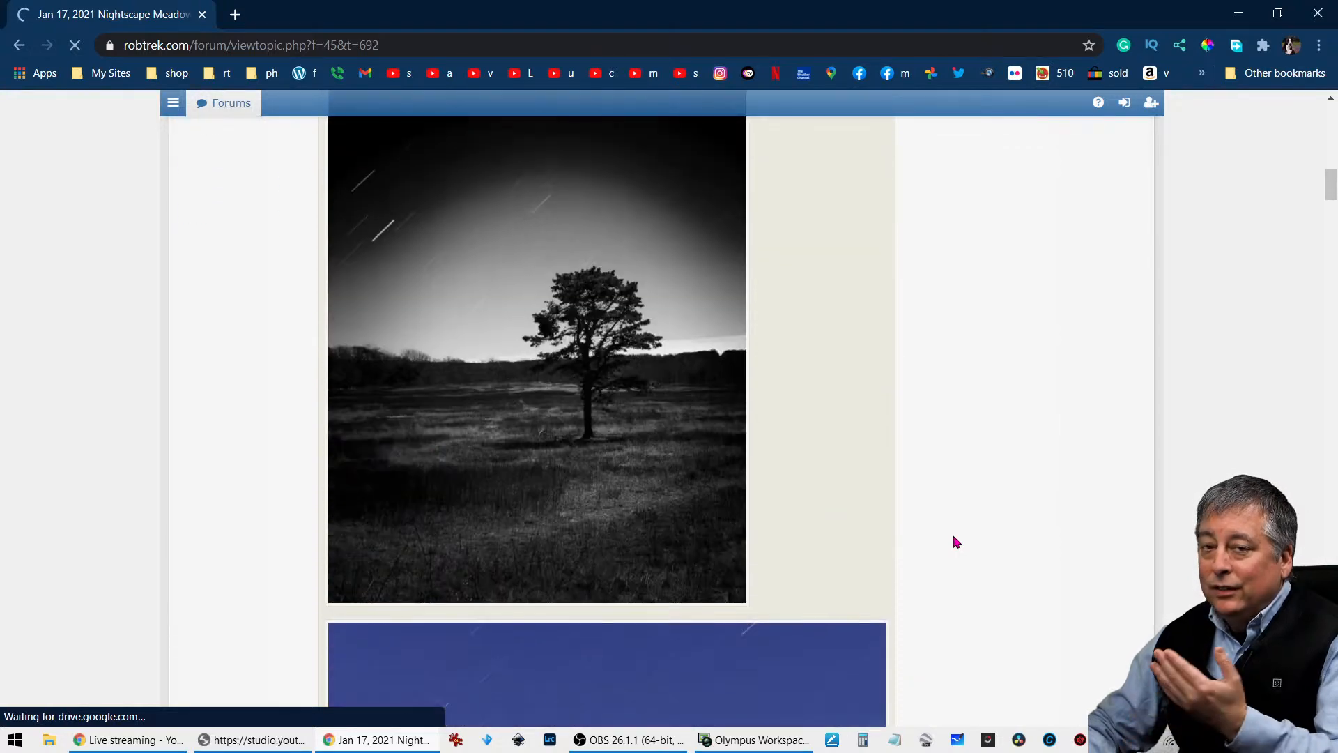
{"action": "scroll", "coordinate": [956, 537], "scroll_direction": "down", "scroll_amount": 10}
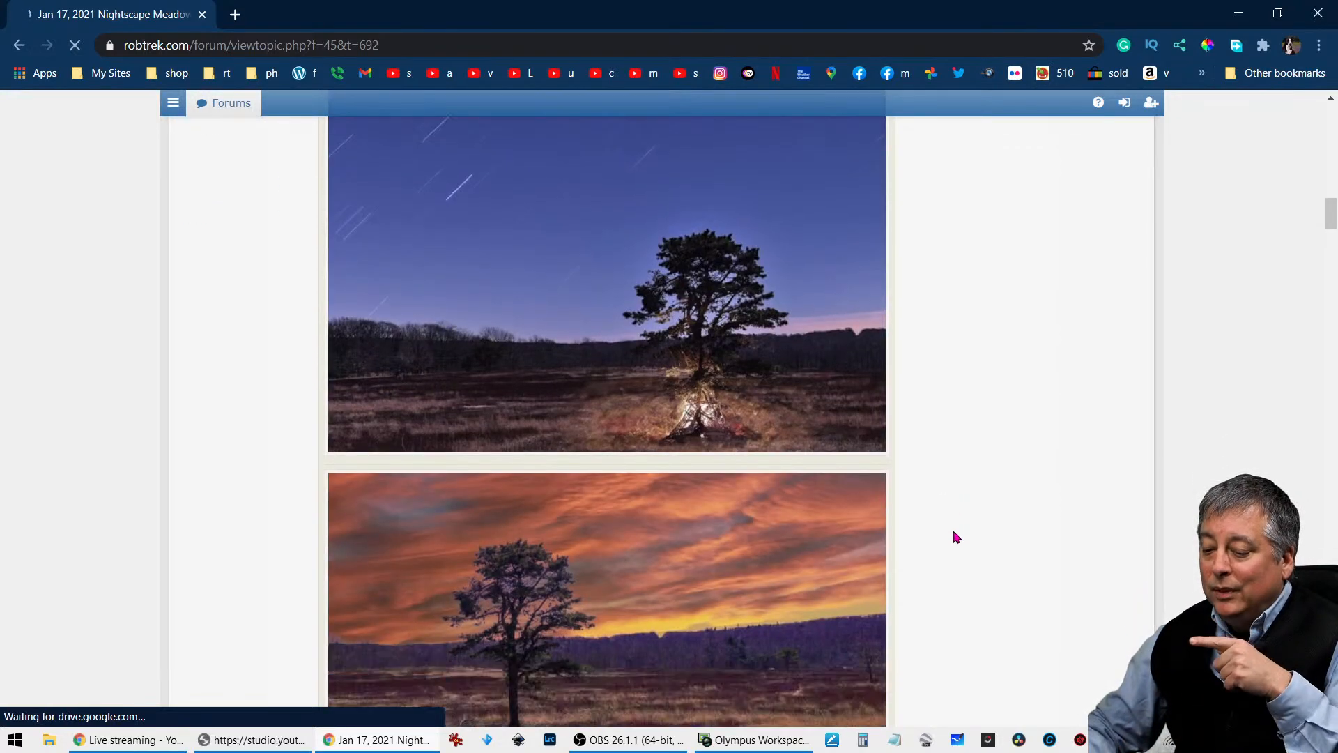
{"action": "scroll", "coordinate": [956, 537], "scroll_direction": "up", "scroll_amount": 20}
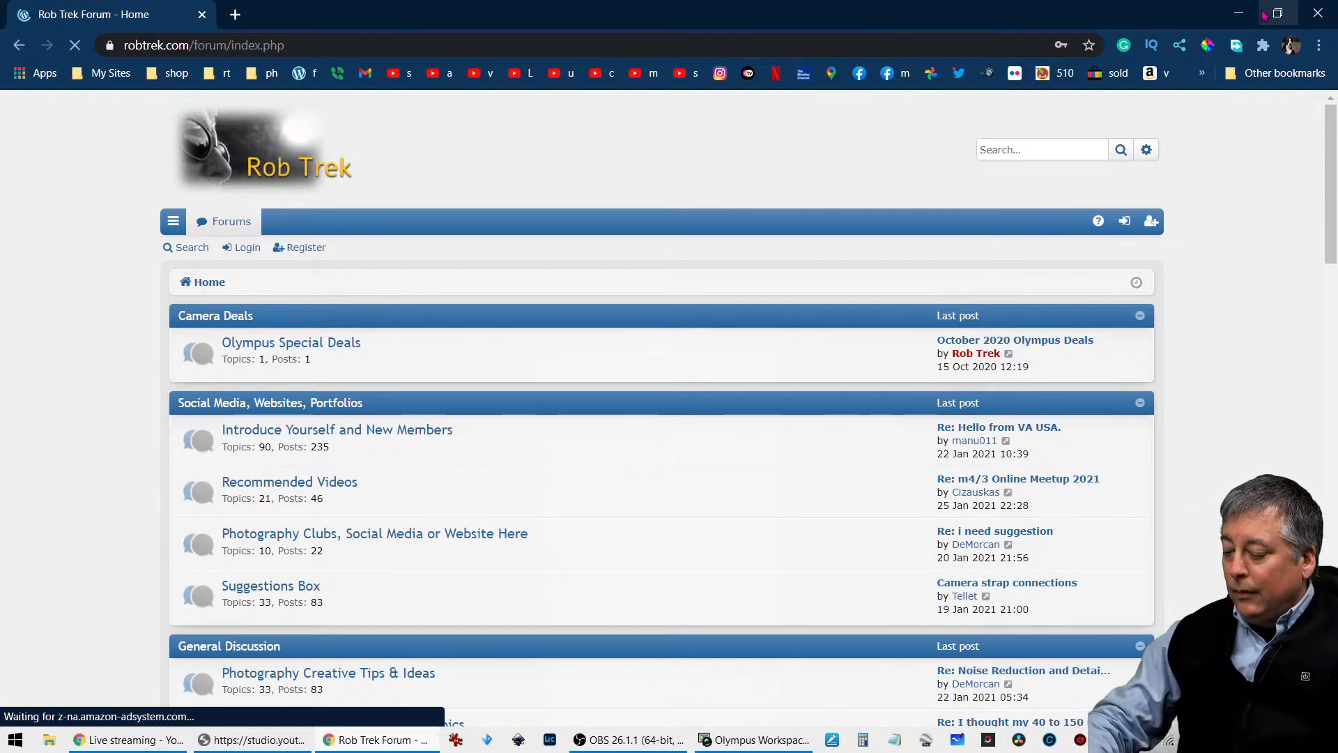
{"action": "left_click", "coordinate": [1317, 14]}
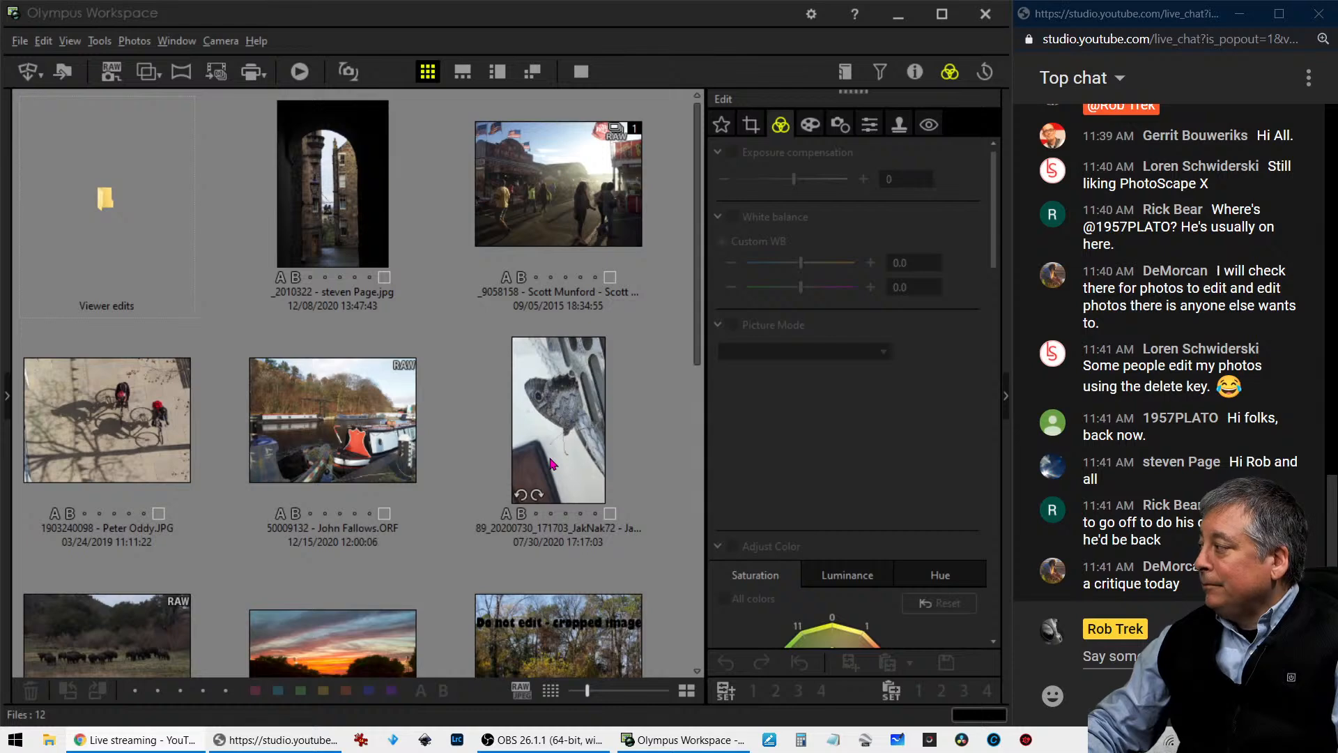
- Open the dark archway photo in the large view and check its camera and exposure details
{"action": "mouse_move", "coordinate": [550, 463]}
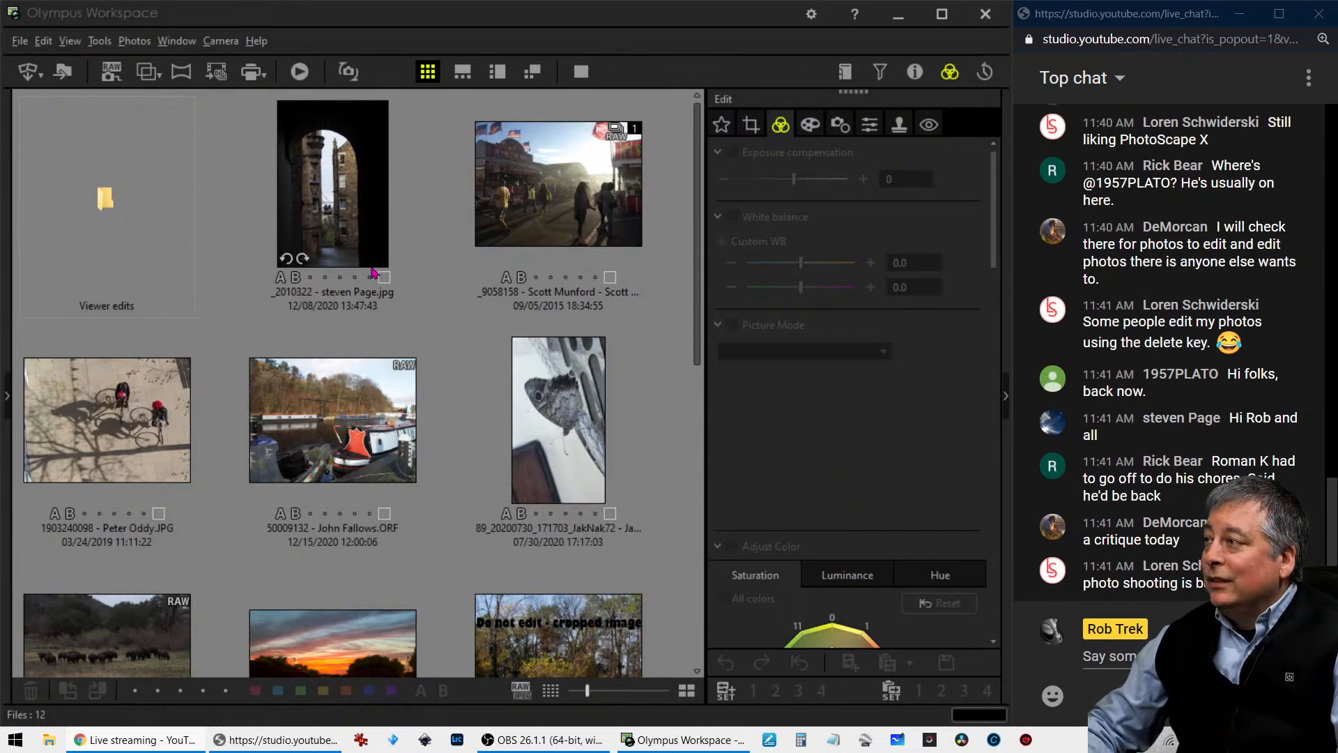
{"action": "double_click", "coordinate": [359, 245]}
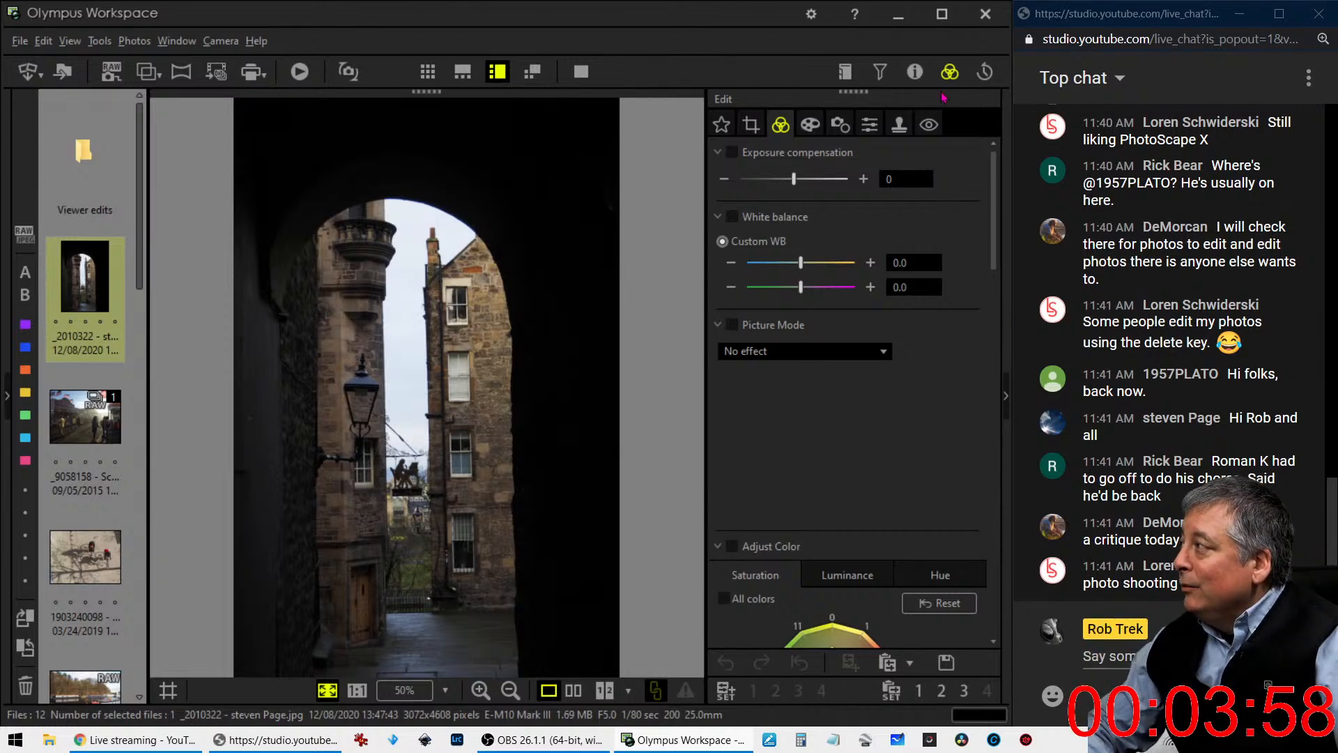
{"action": "left_click", "coordinate": [915, 72]}
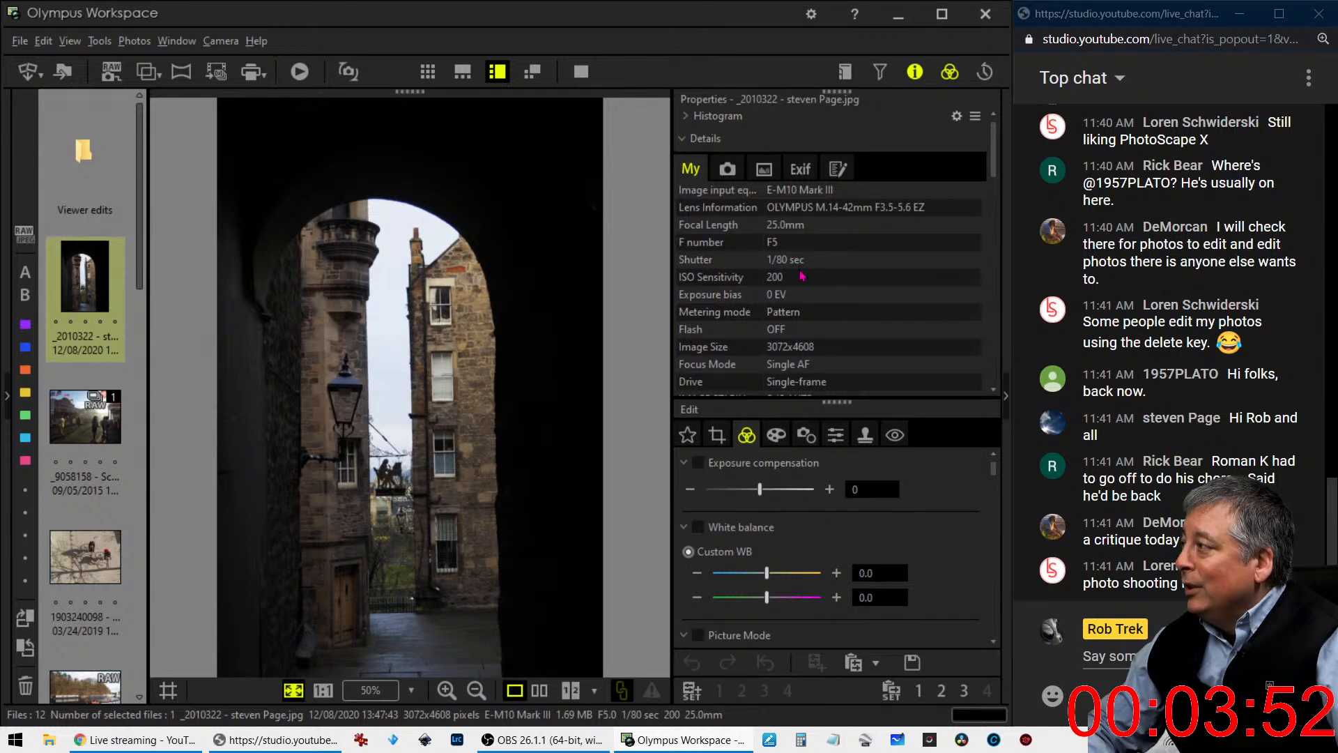
{"action": "scroll", "coordinate": [827, 370], "scroll_direction": "down", "scroll_amount": 3}
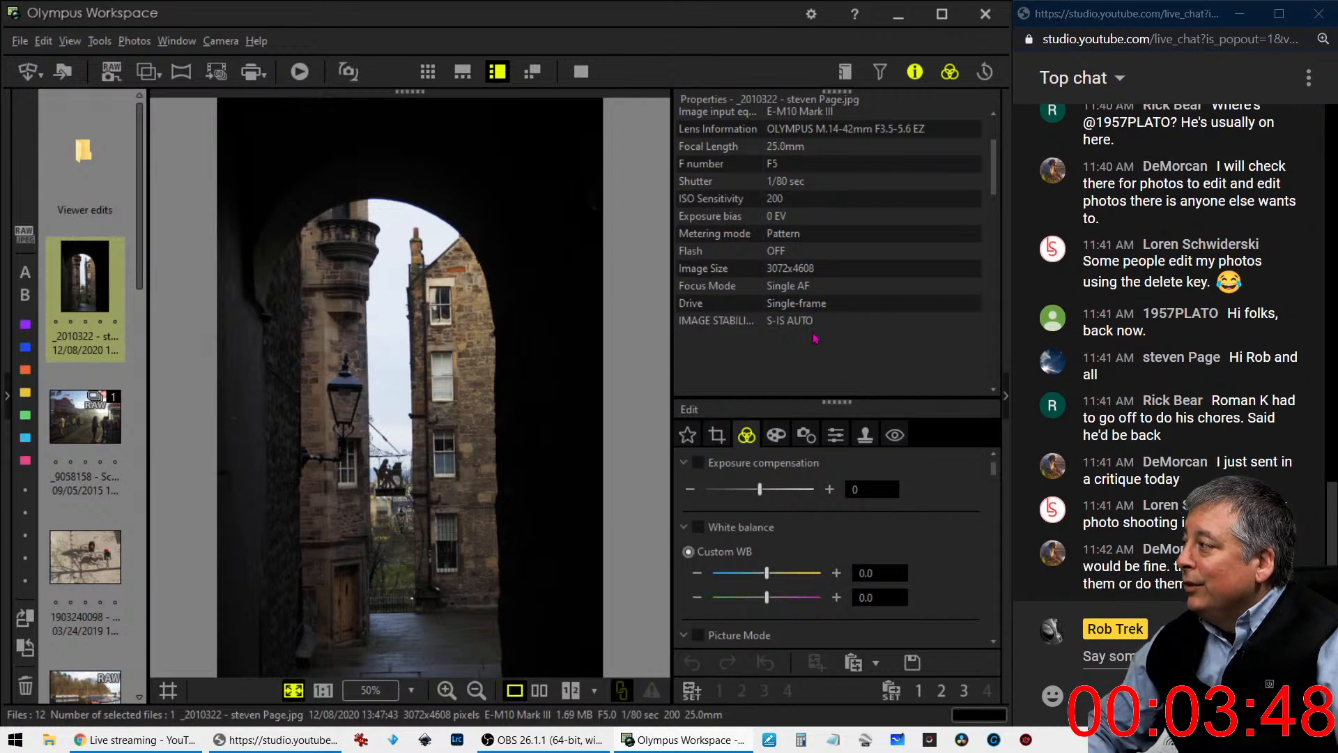
{"action": "scroll", "coordinate": [814, 338], "scroll_direction": "up", "scroll_amount": 3}
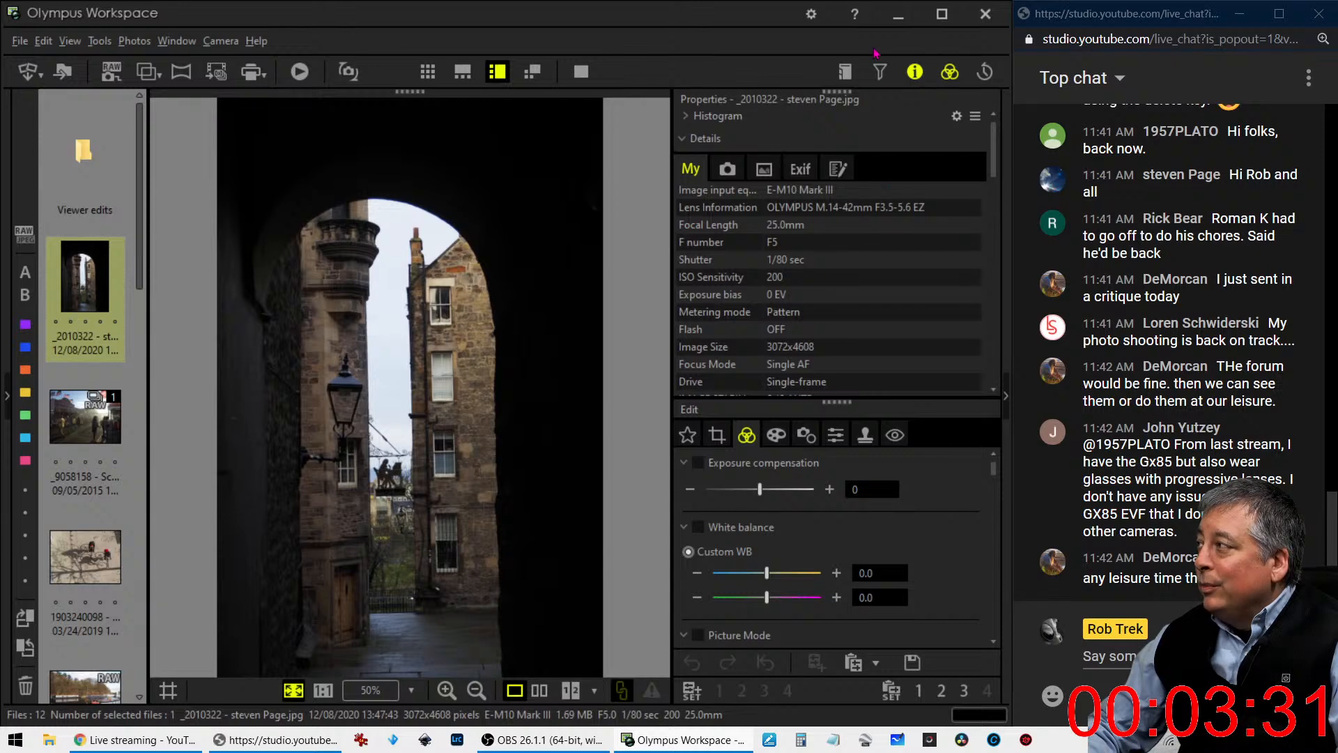
{"action": "left_click", "coordinate": [915, 72]}
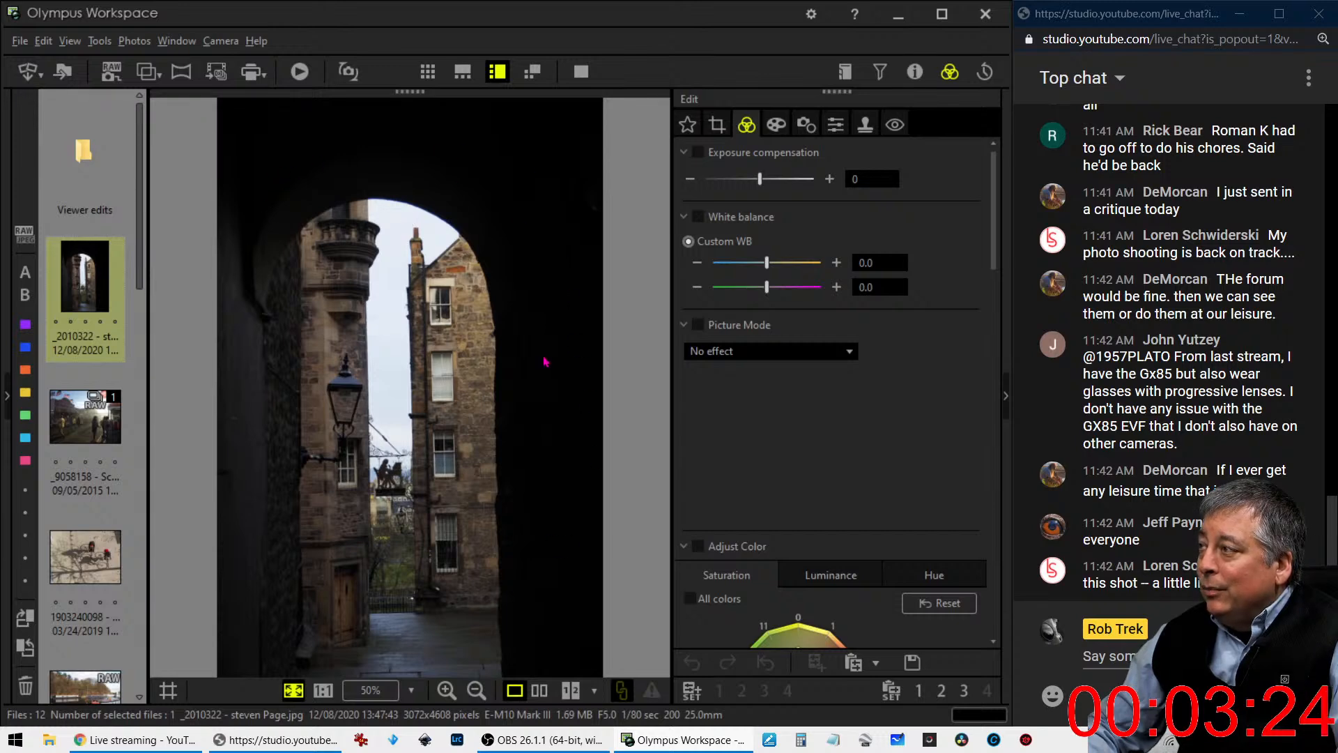
- Try raising the archway photo's exposure compensation to 100 to check the shadow detail, and return it to 0
{"action": "left_click_drag", "start_coordinate": [761, 180], "coordinate": [813, 180]}
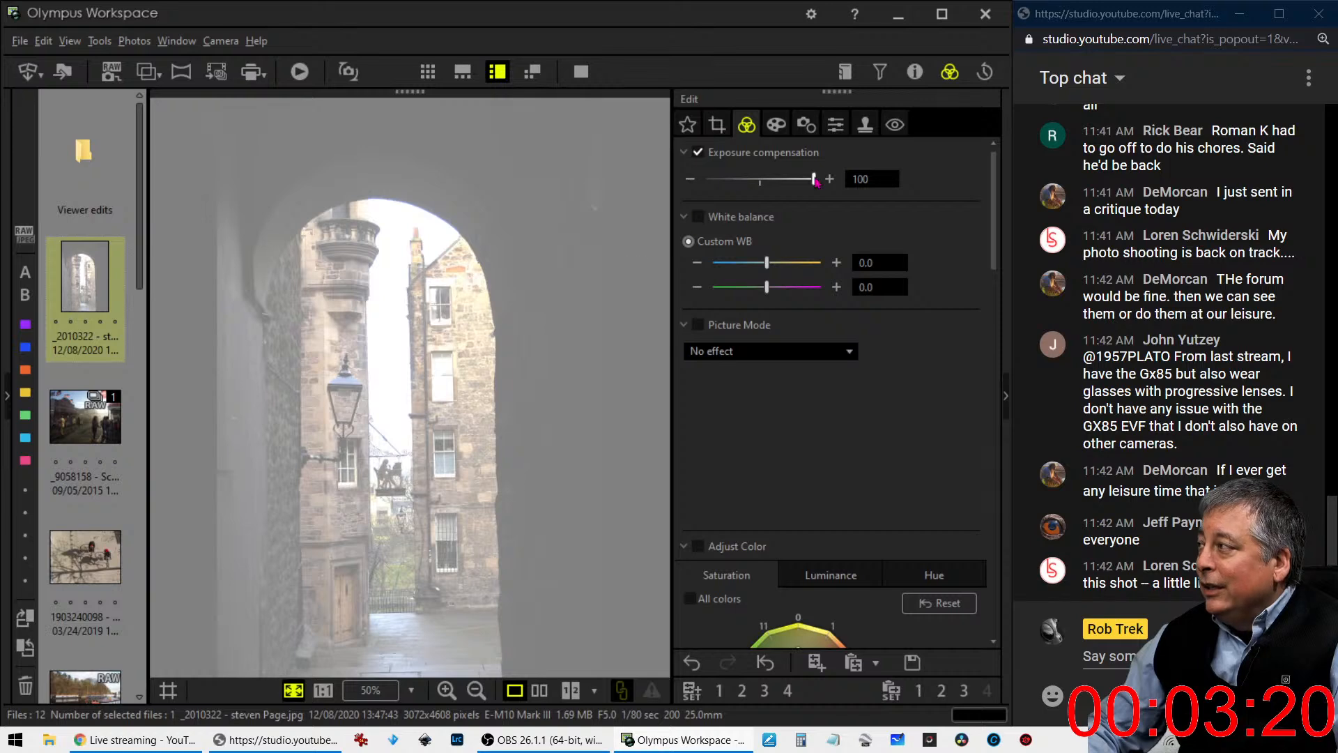
{"action": "left_click_drag", "start_coordinate": [814, 180], "coordinate": [759, 180]}
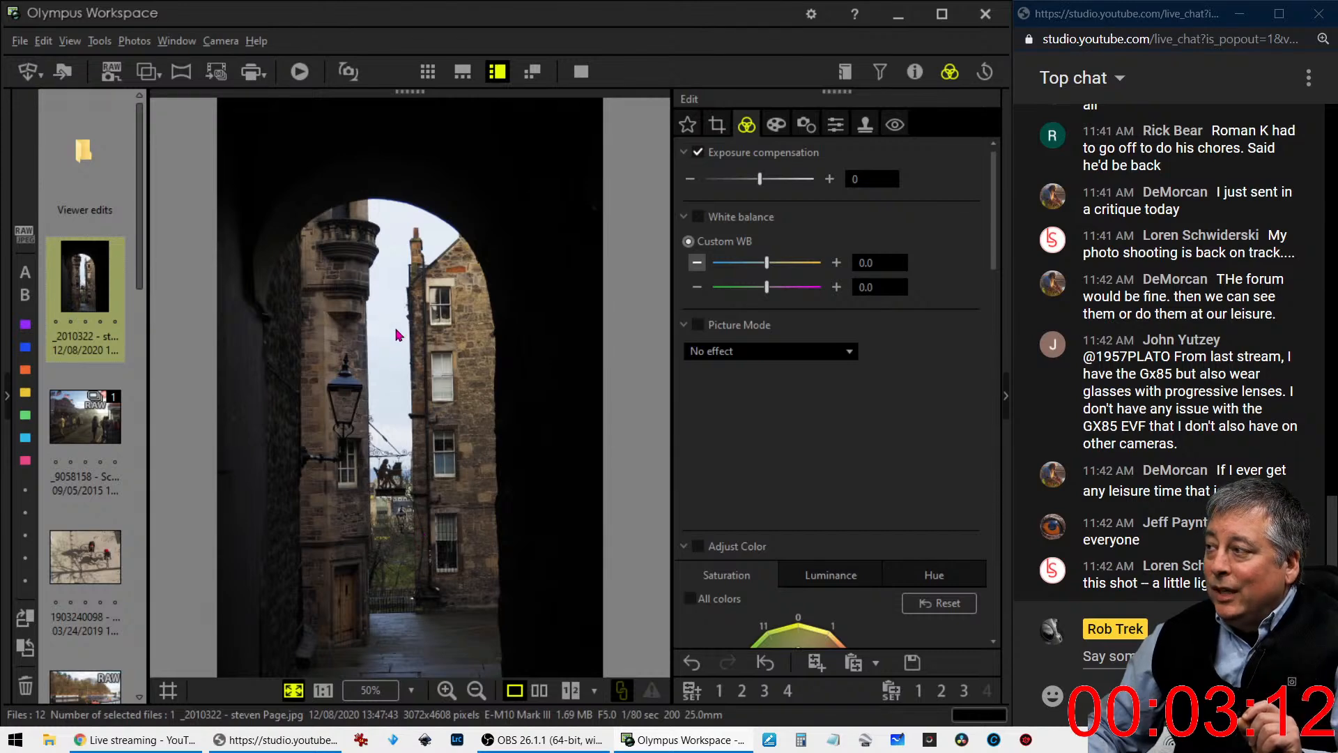
{"action": "mouse_move", "coordinate": [759, 179]}
{"action": "left_mouse_down"}
{"action": "mouse_move", "coordinate": [682, 182]}
{"action": "mouse_move", "coordinate": [760, 184]}
{"action": "left_mouse_up"}
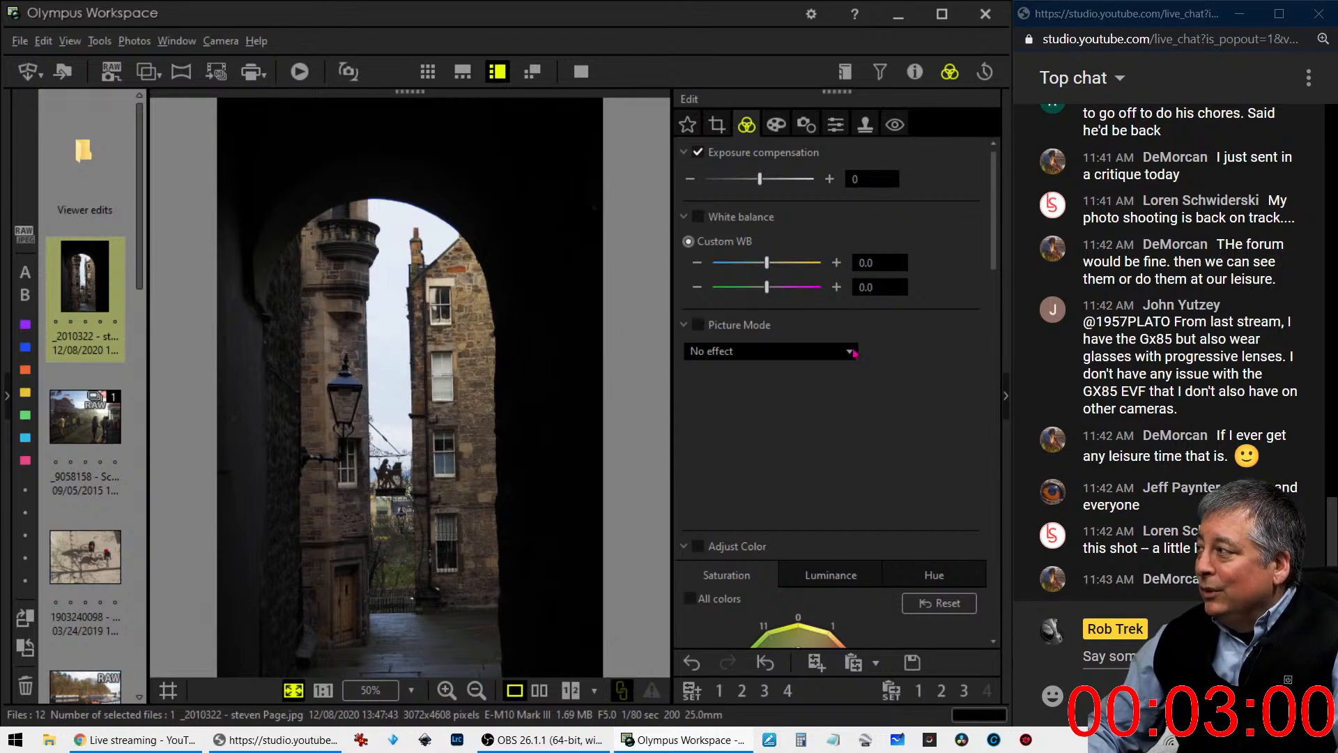
- Set the archway photo's gradation to manual at 21 and its sharpness to 4
{"action": "scroll", "coordinate": [963, 599], "scroll_direction": "down", "scroll_amount": 15}
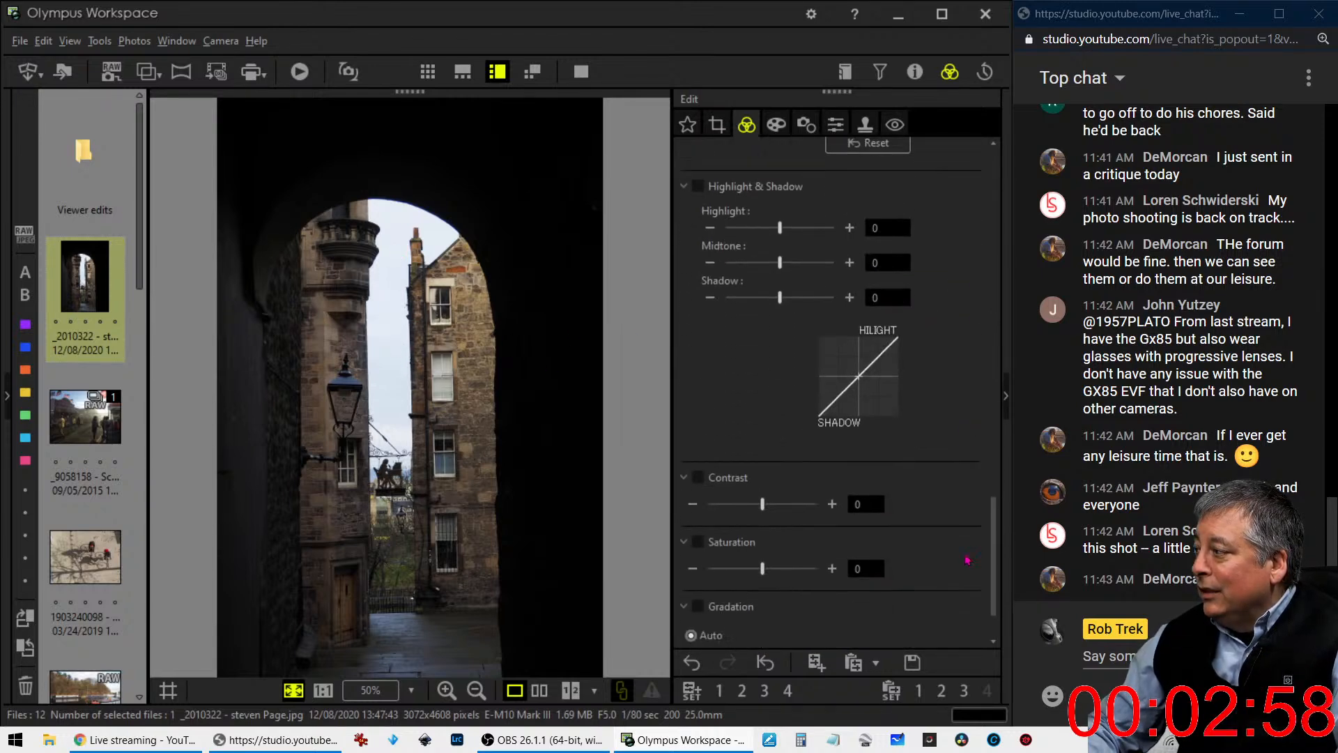
{"action": "left_click", "coordinate": [689, 591]}
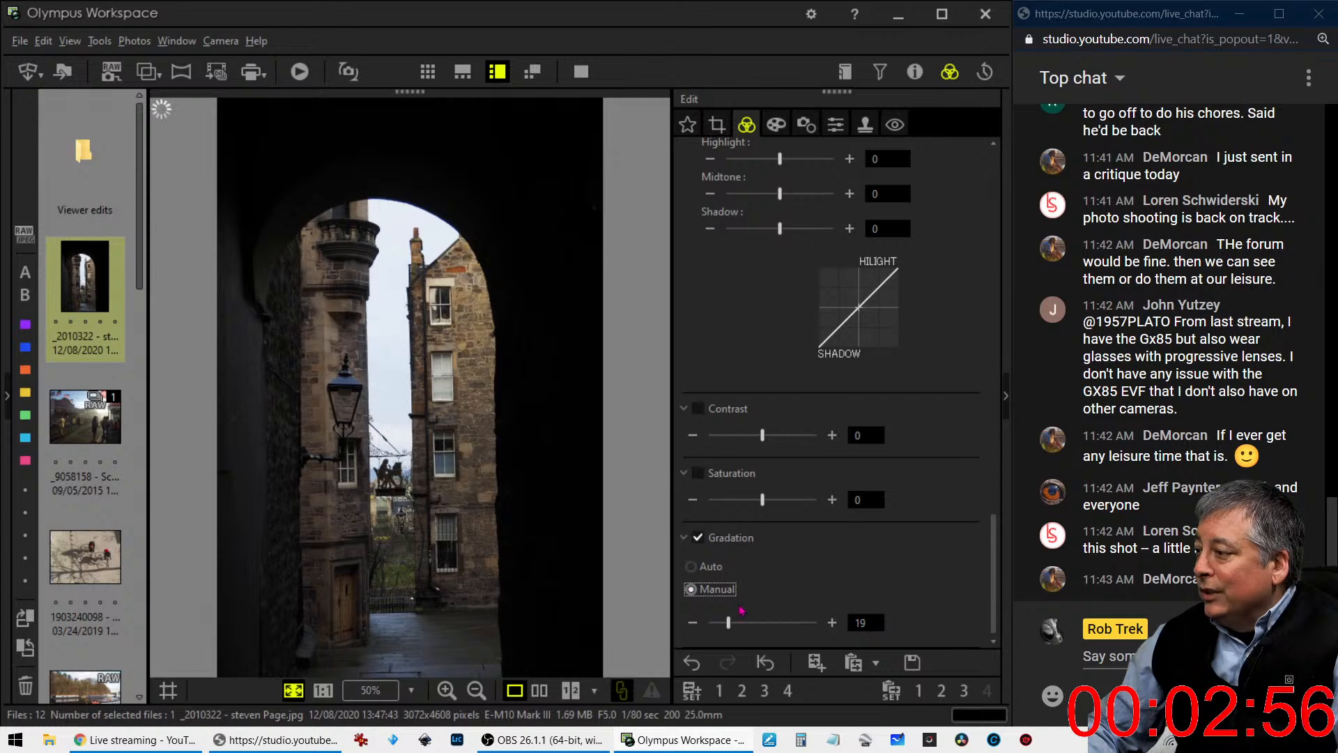
{"action": "mouse_move", "coordinate": [731, 630]}
{"action": "left_mouse_down"}
{"action": "mouse_move", "coordinate": [746, 628]}
{"action": "mouse_move", "coordinate": [733, 629]}
{"action": "left_mouse_up"}
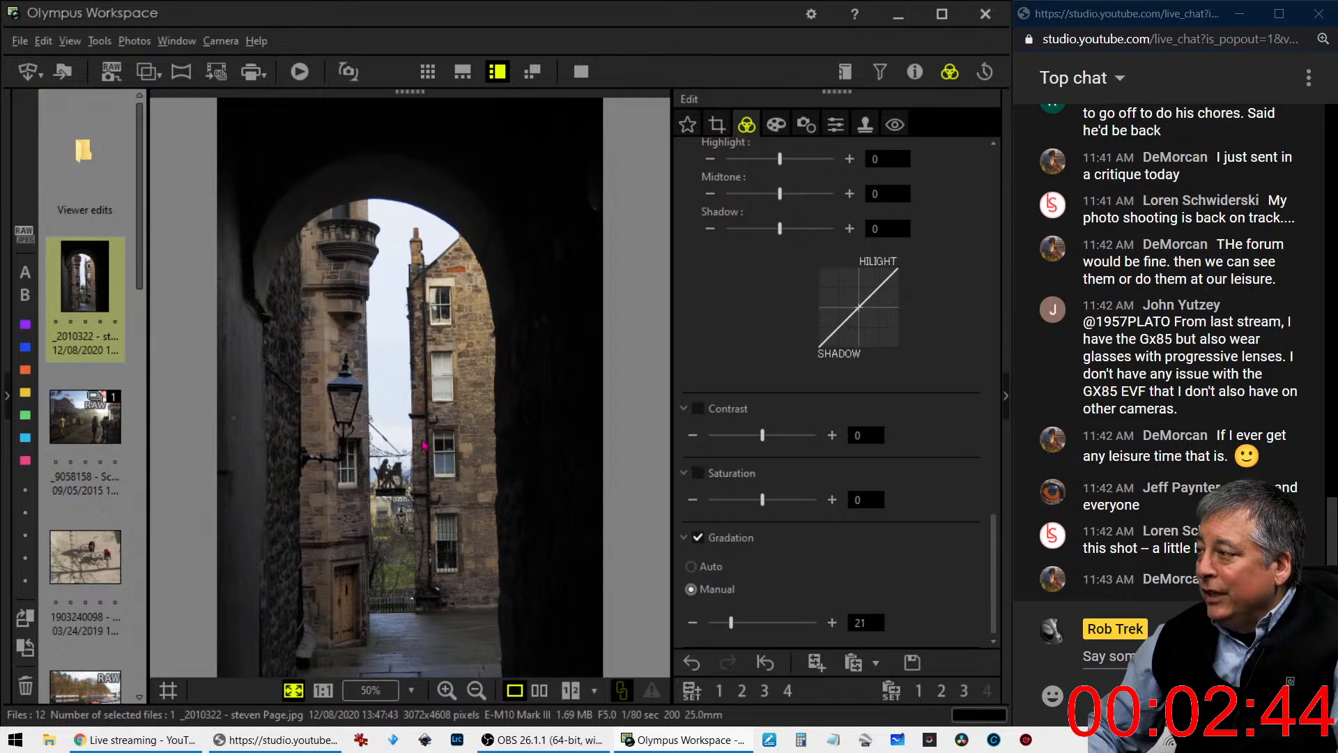
{"action": "left_click", "coordinate": [836, 124]}
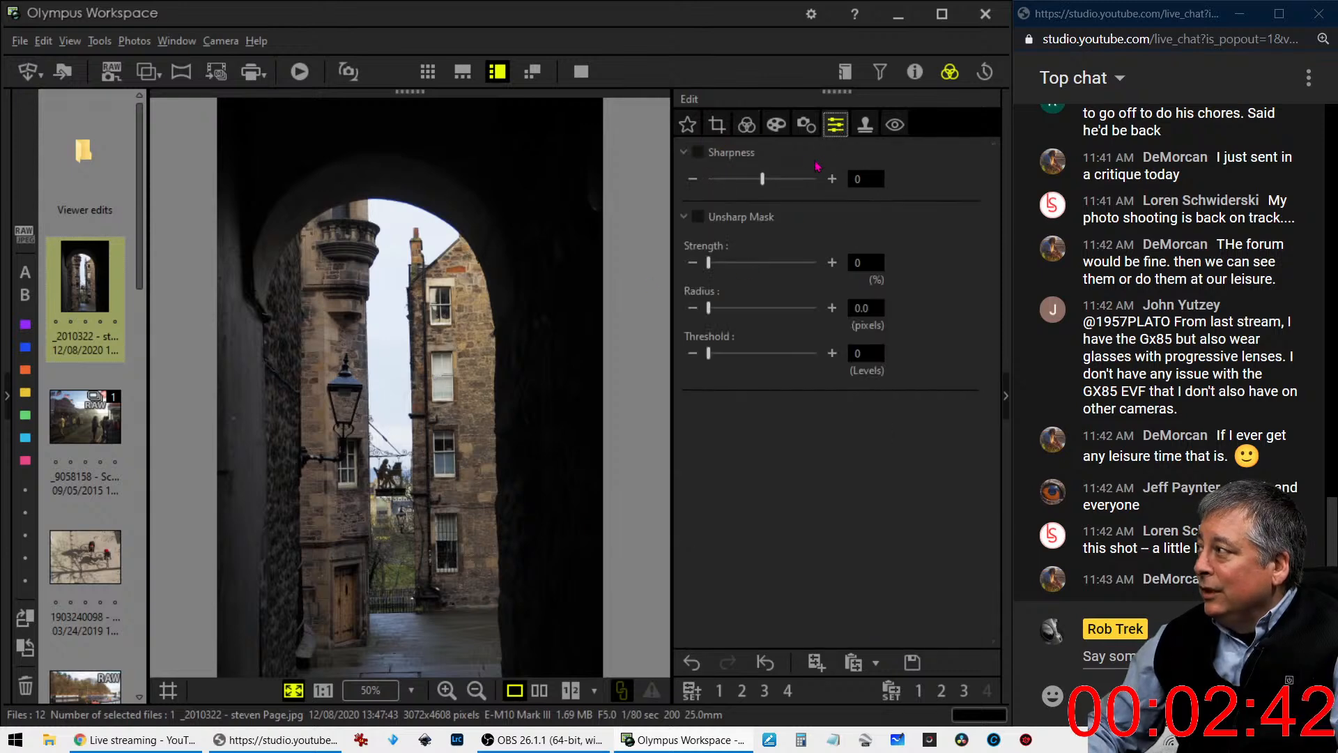
{"action": "left_click_drag", "start_coordinate": [772, 187], "coordinate": [798, 187]}
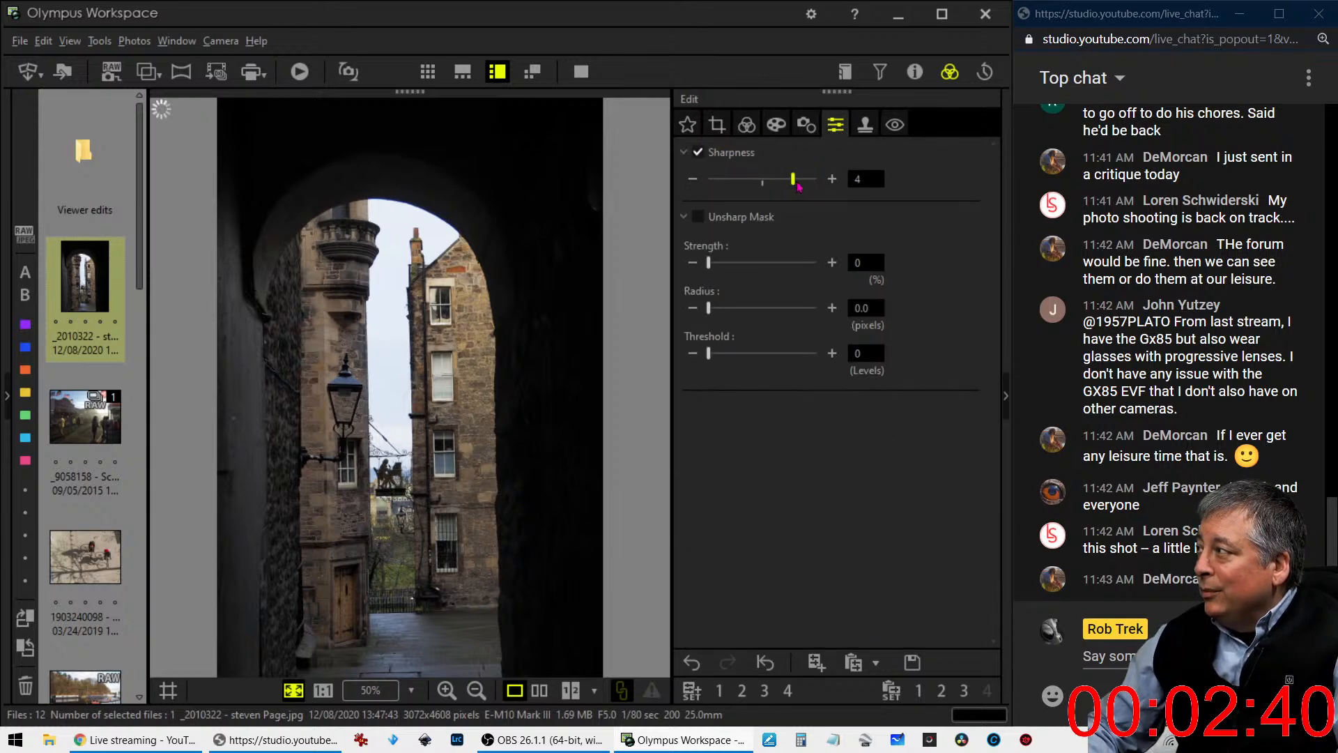
- Set the archway photo's dehaze to 51 and its clarity to 45
{"action": "left_click", "coordinate": [777, 126]}
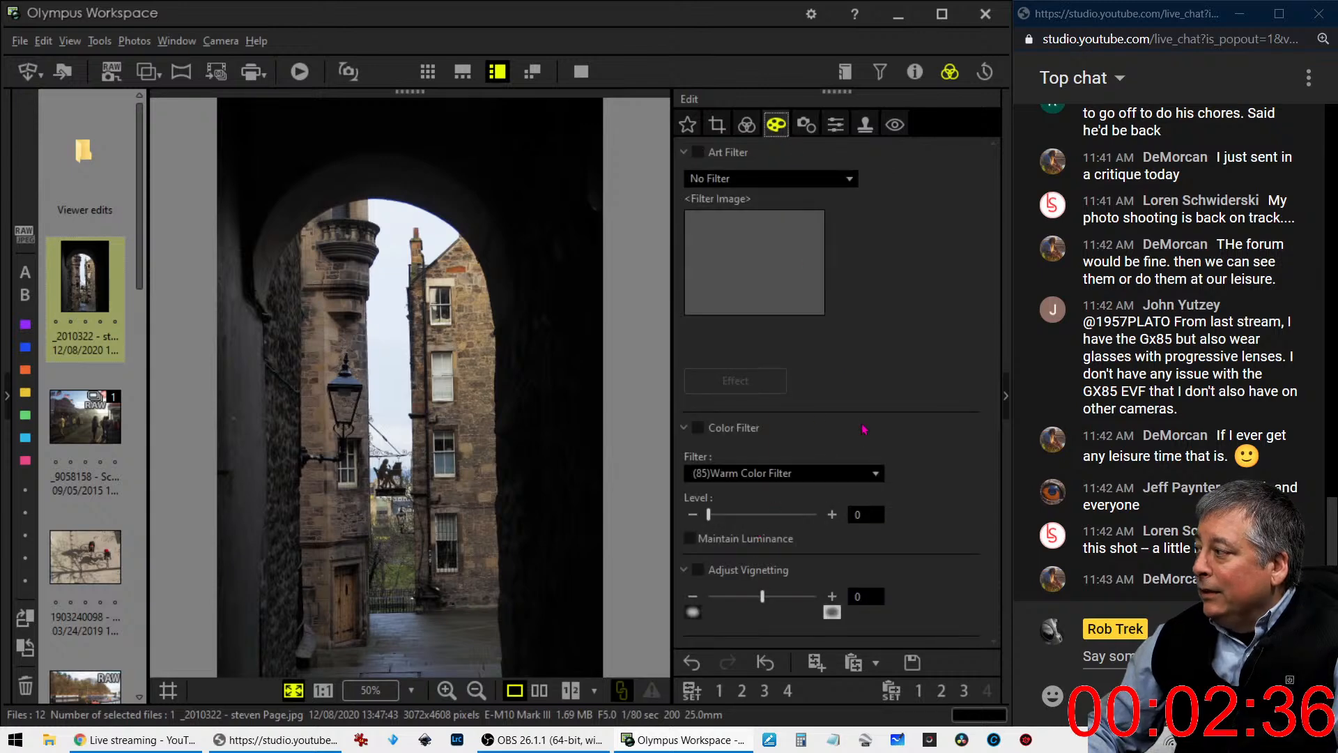
{"action": "left_click", "coordinate": [746, 124]}
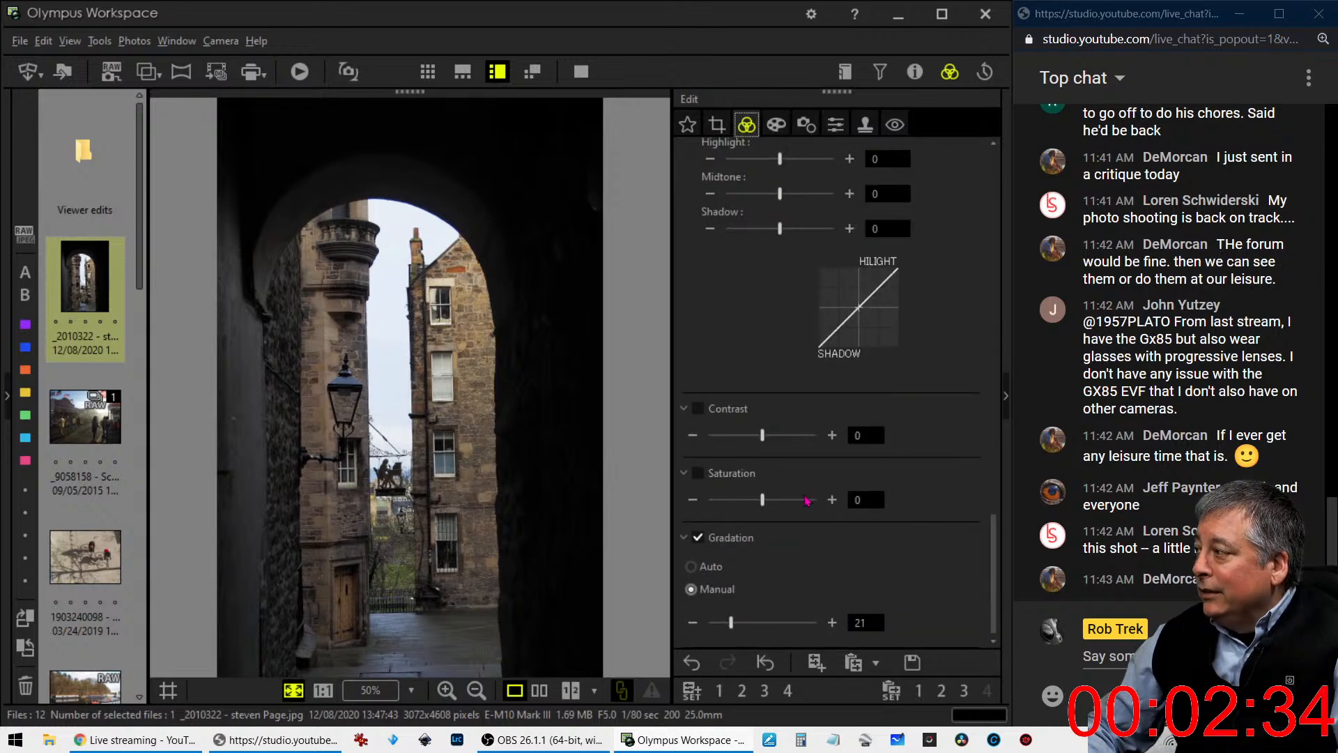
{"action": "scroll", "coordinate": [786, 528], "scroll_direction": "up", "scroll_amount": 6}
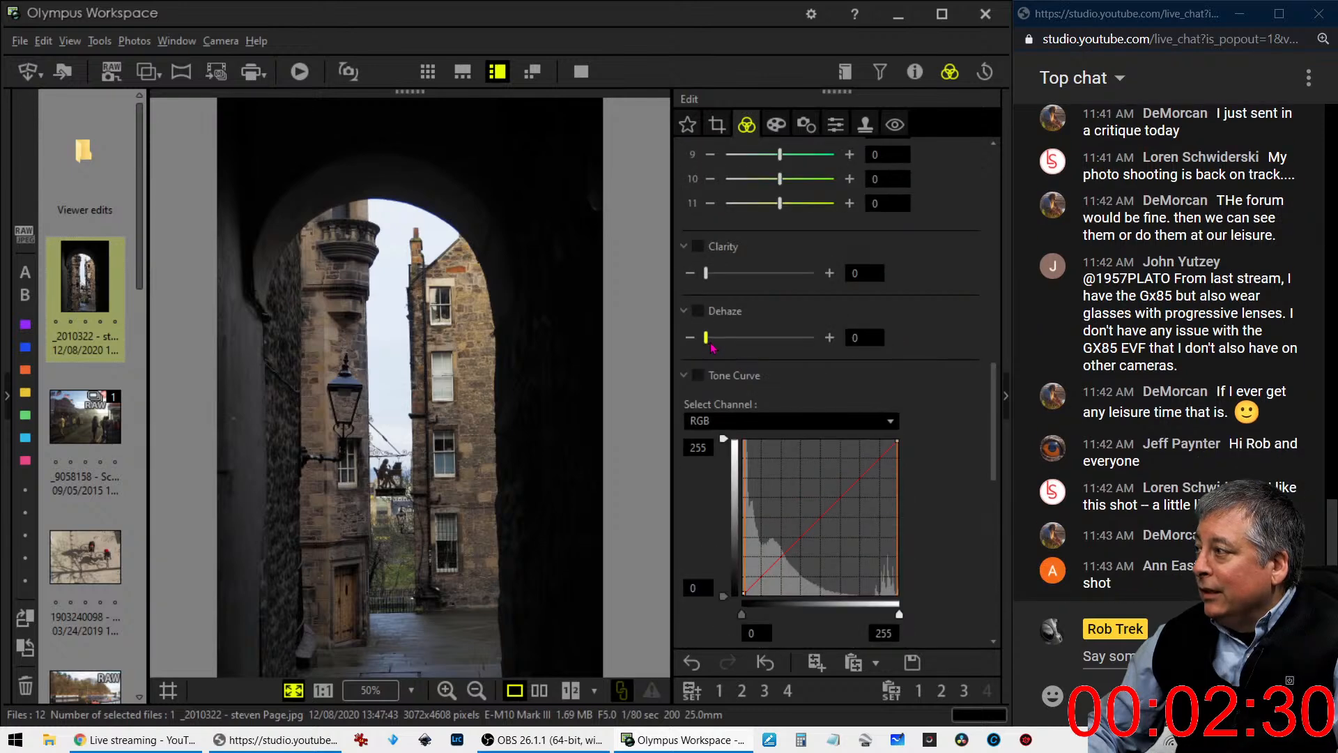
{"action": "left_click_drag", "start_coordinate": [707, 339], "coordinate": [736, 339]}
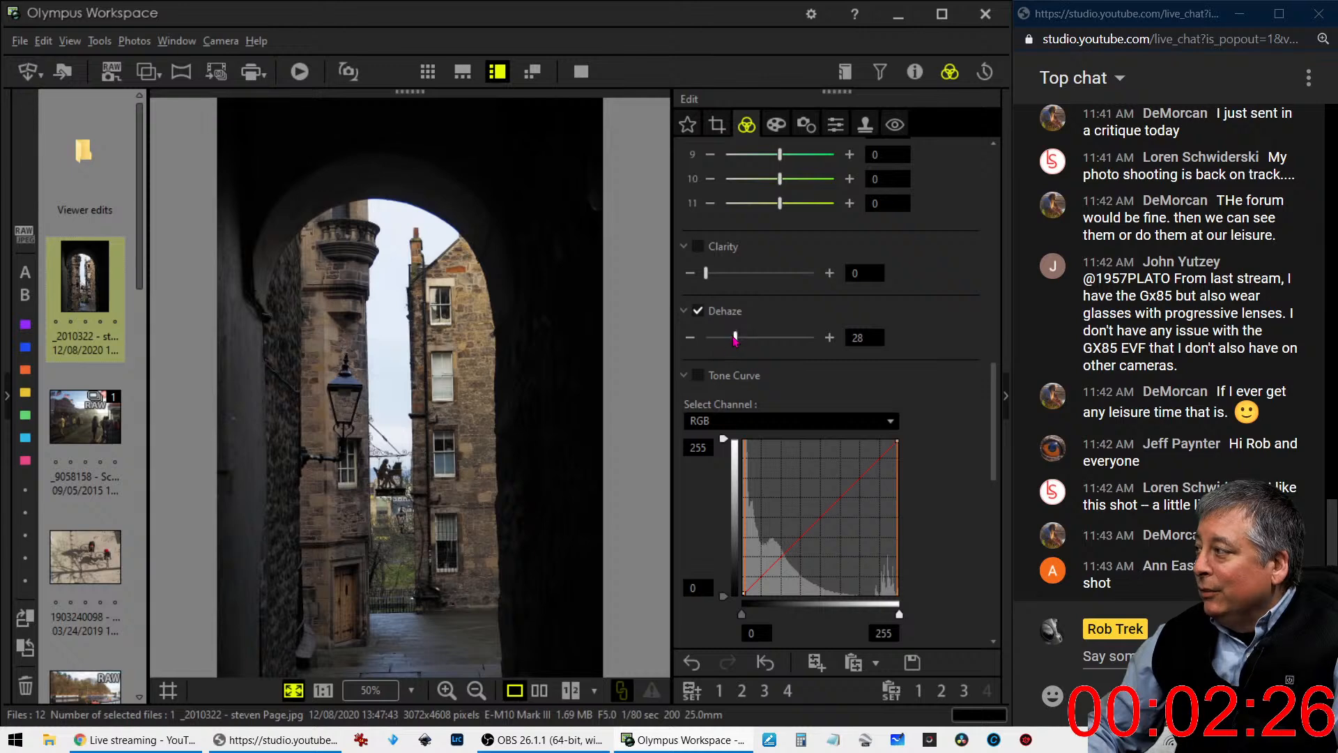
{"action": "left_click_drag", "start_coordinate": [735, 337], "coordinate": [760, 339]}
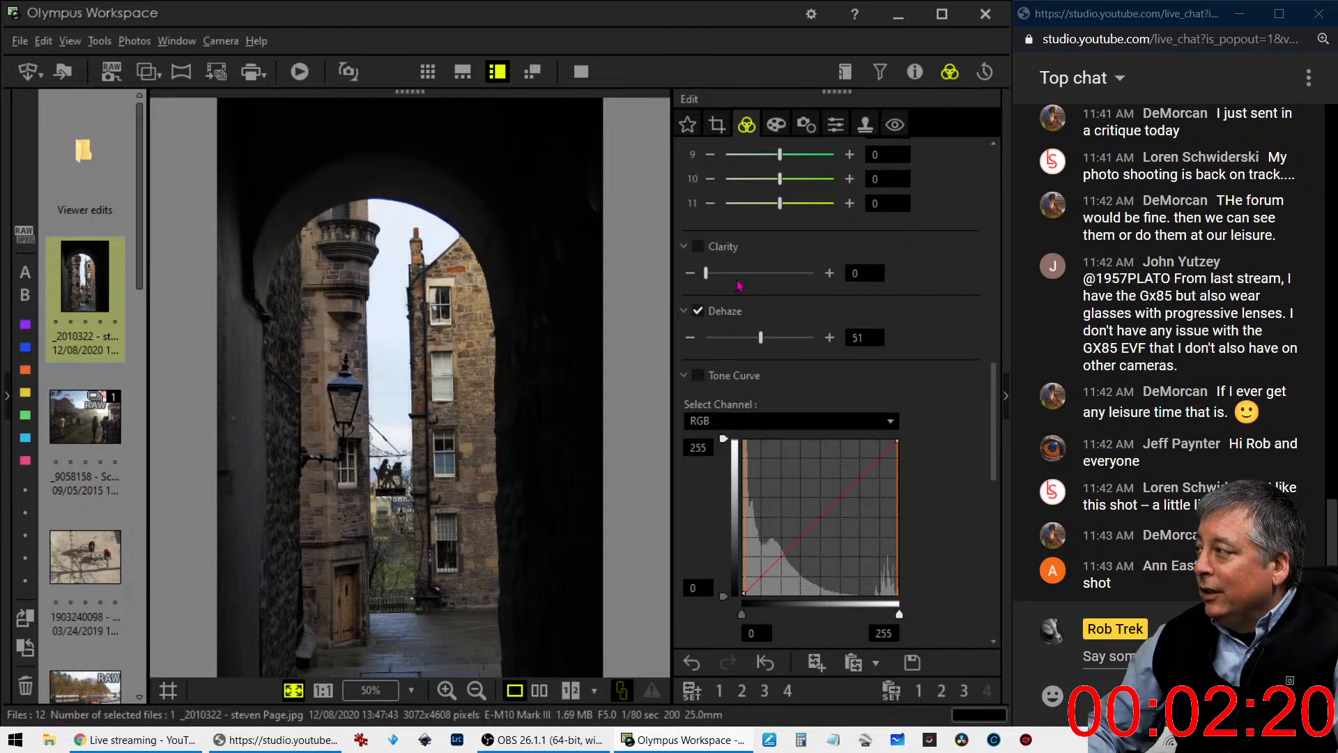
{"action": "left_click_drag", "start_coordinate": [712, 282], "coordinate": [743, 280]}
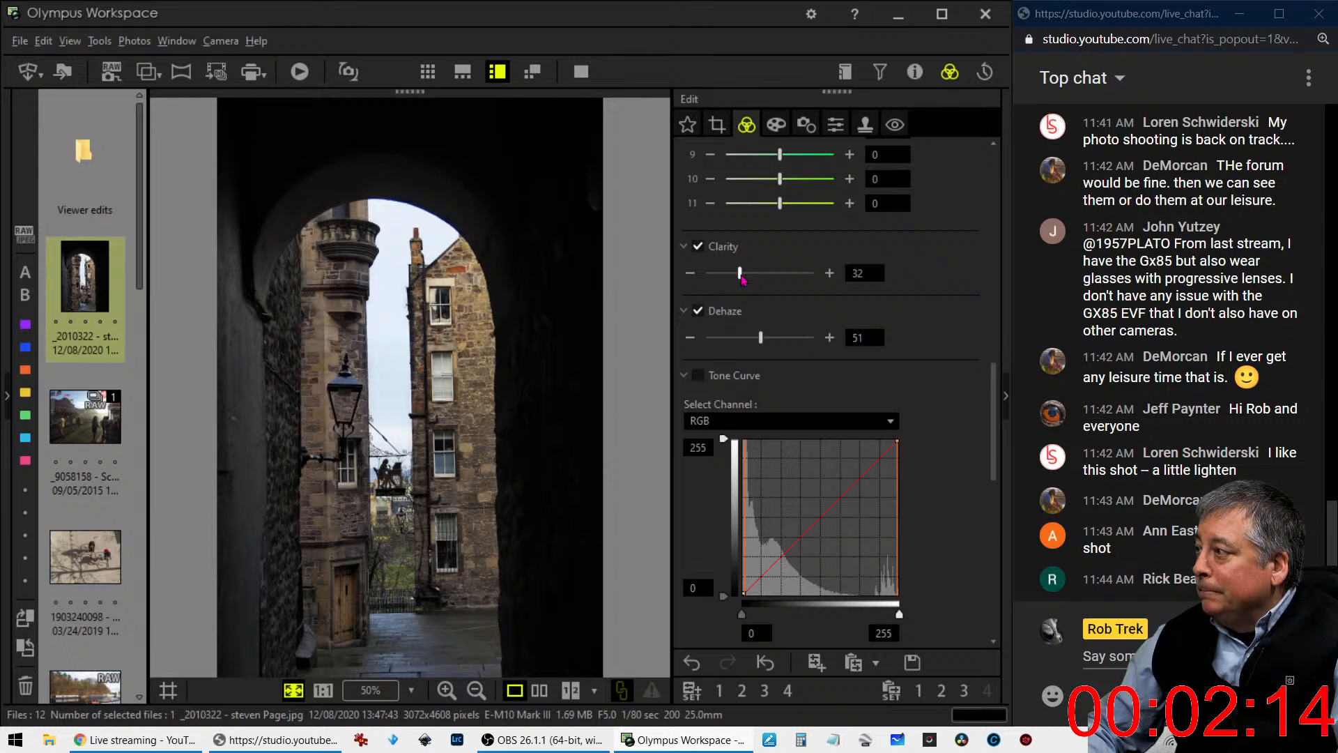
{"action": "left_click_drag", "start_coordinate": [741, 275], "coordinate": [756, 278]}
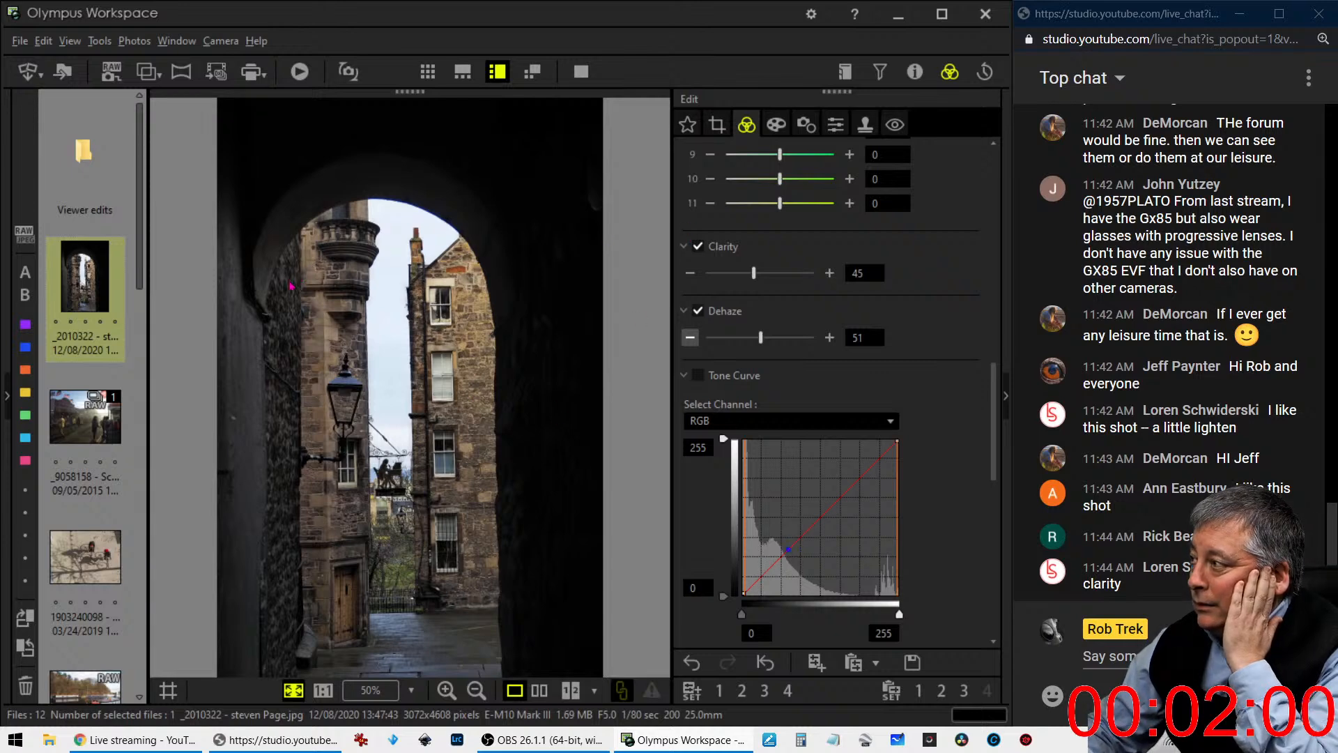
- Straighten the archway photo with a tilt adjustment of 0.5
{"action": "left_click", "coordinate": [717, 125]}
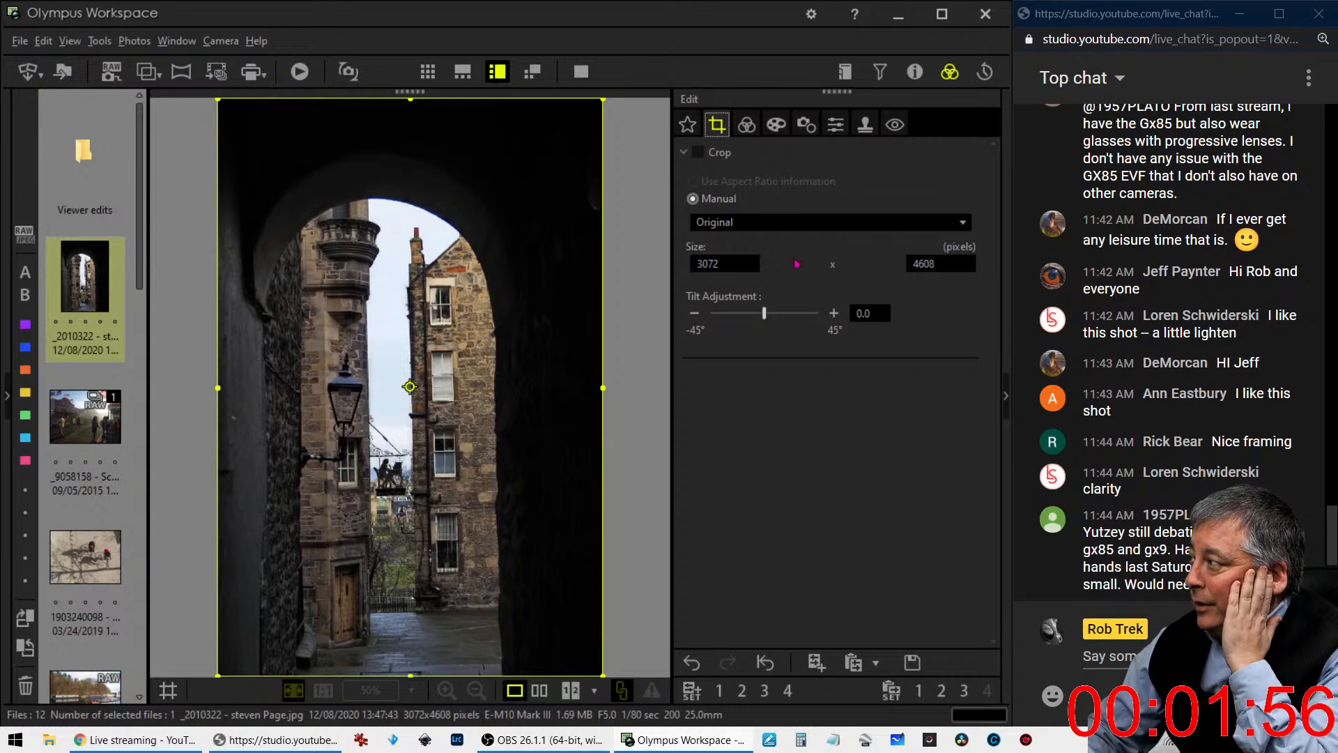
{"action": "left_click", "coordinate": [832, 313]}
{"action": "left_click", "coordinate": [833, 314]}
{"action": "left_click", "coordinate": [833, 313]}
{"action": "left_click", "coordinate": [833, 314]}
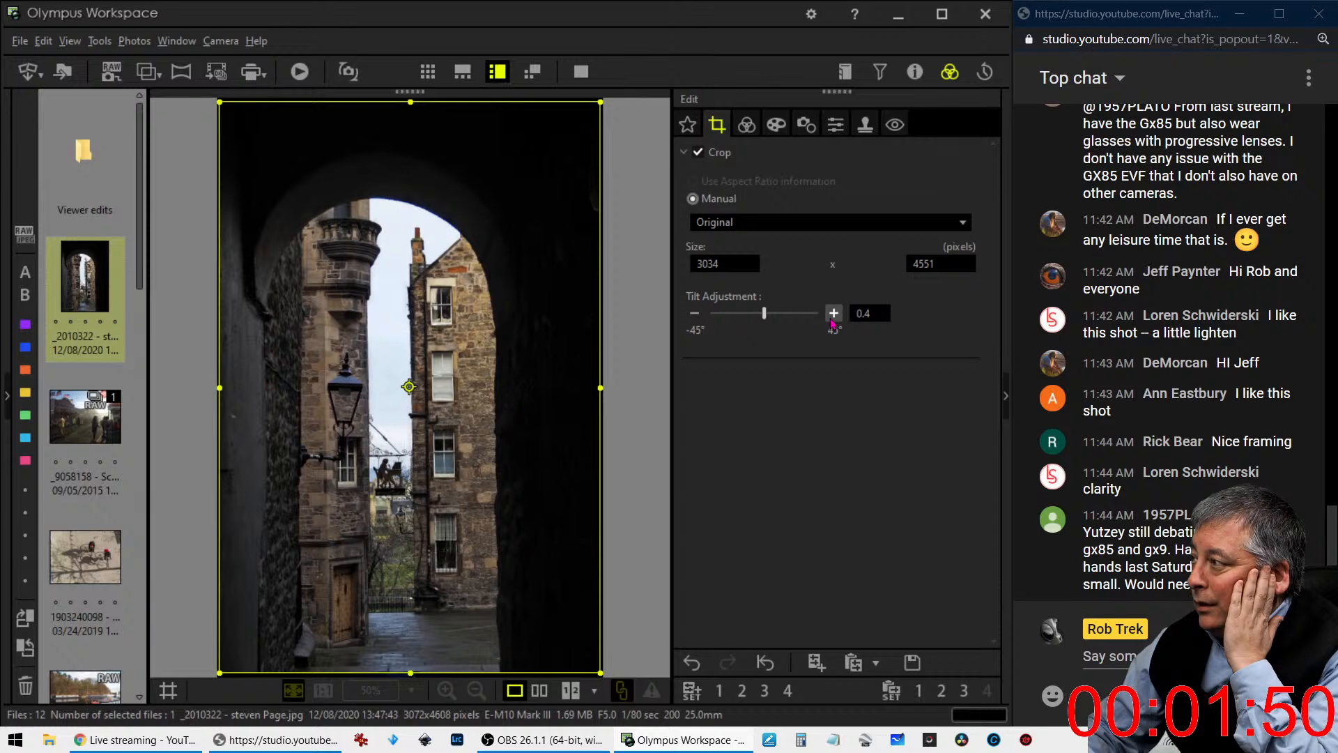
{"action": "left_click", "coordinate": [833, 315]}
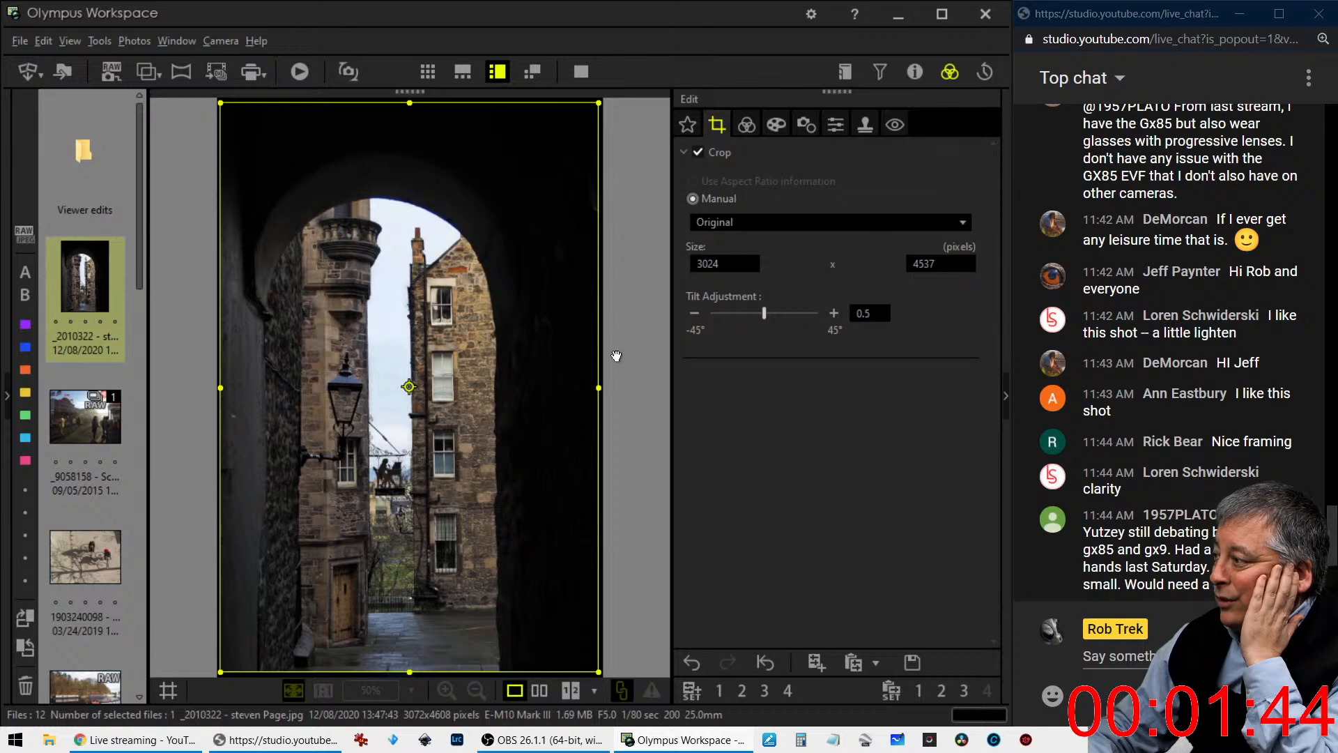
- Switch the crop to a portrait 4:3 frame and enlarge it around the arch to about 2914 x 3887 pixels
{"action": "left_click_drag", "start_coordinate": [599, 387], "coordinate": [579, 387]}
{"action": "left_click", "coordinate": [764, 223]}
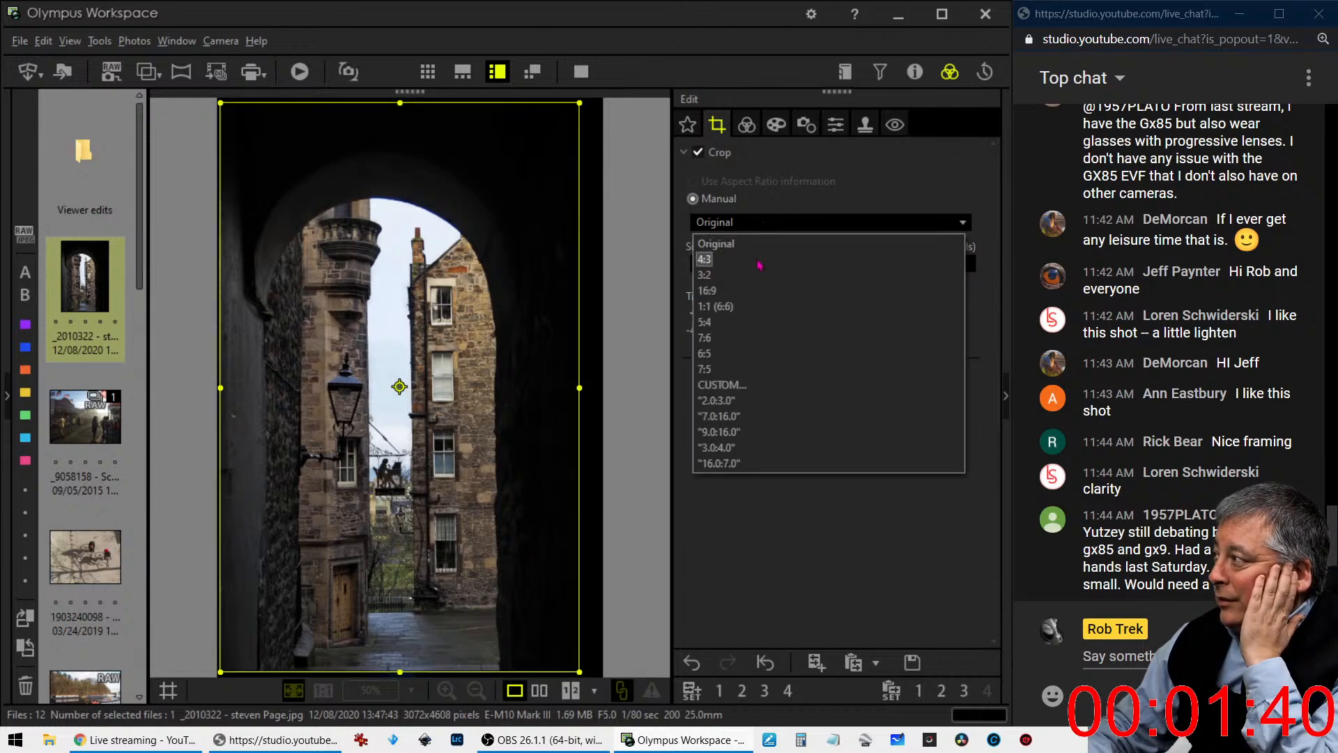
{"action": "left_click", "coordinate": [704, 259]}
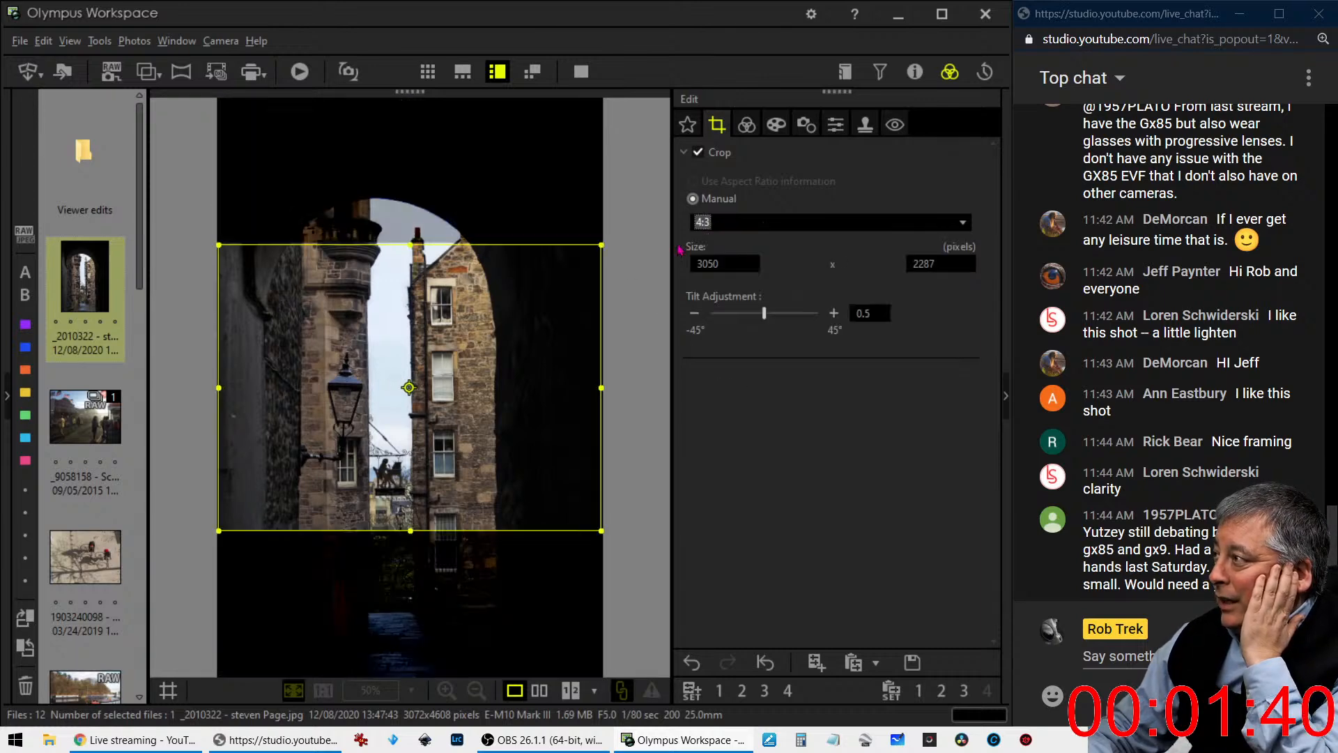
{"action": "left_click", "coordinate": [410, 386]}
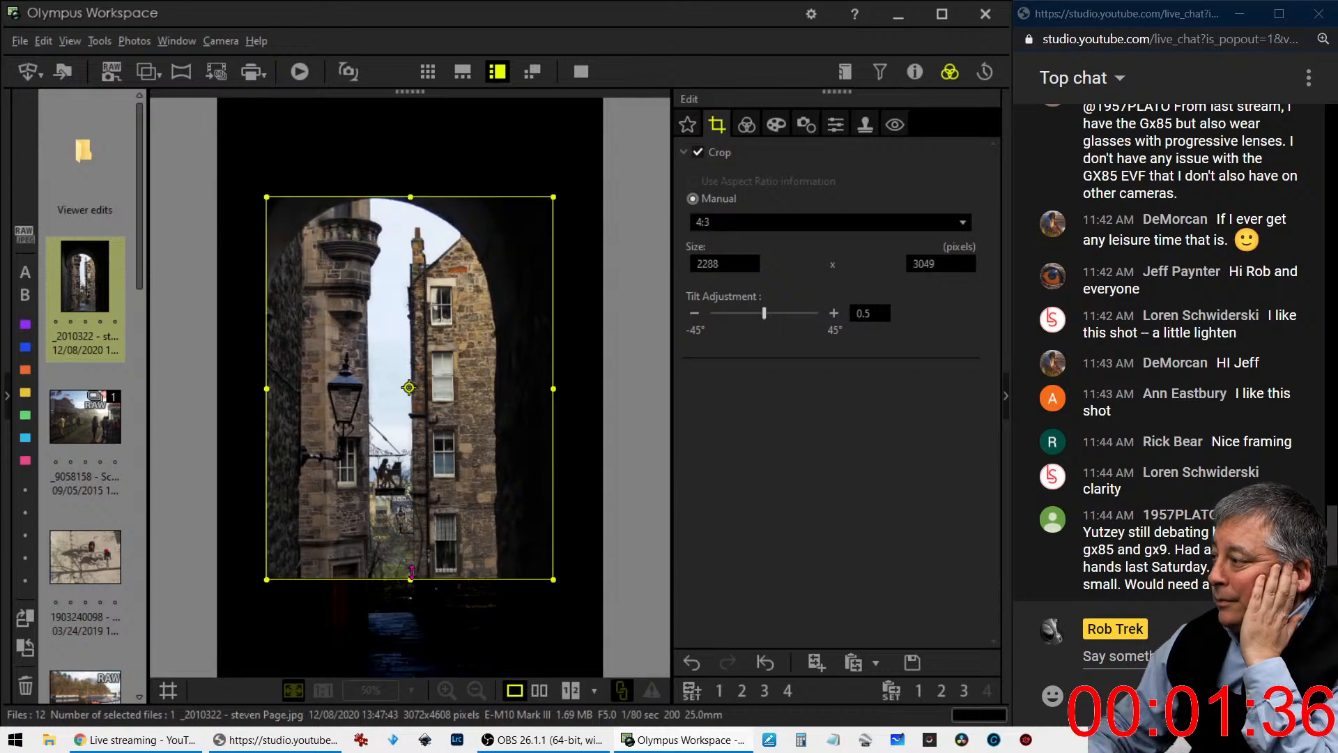
{"action": "left_click_drag", "start_coordinate": [410, 579], "coordinate": [421, 620]}
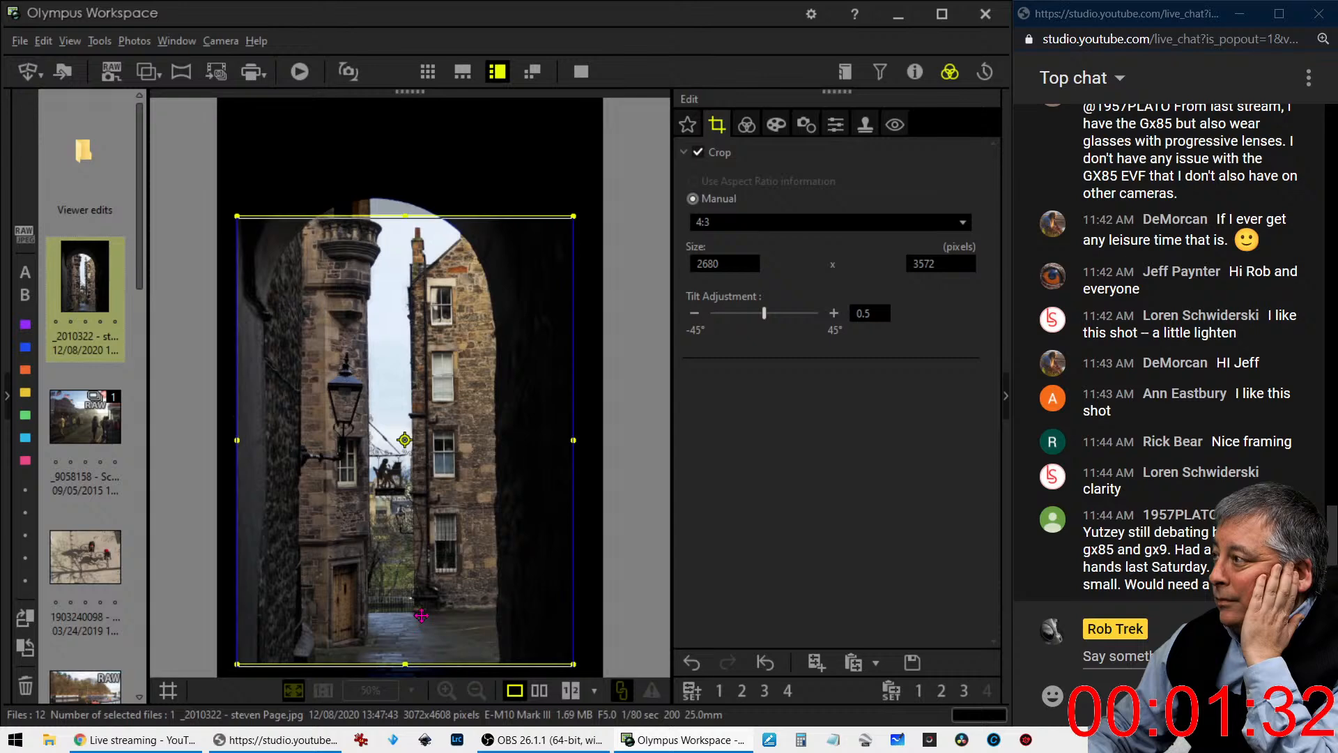
{"action": "mouse_move", "coordinate": [405, 217]}
{"action": "left_mouse_down"}
{"action": "mouse_move", "coordinate": [406, 177]}
{"action": "mouse_move", "coordinate": [408, 211]}
{"action": "left_mouse_up"}
{"action": "left_click_drag", "start_coordinate": [408, 210], "coordinate": [408, 206]}
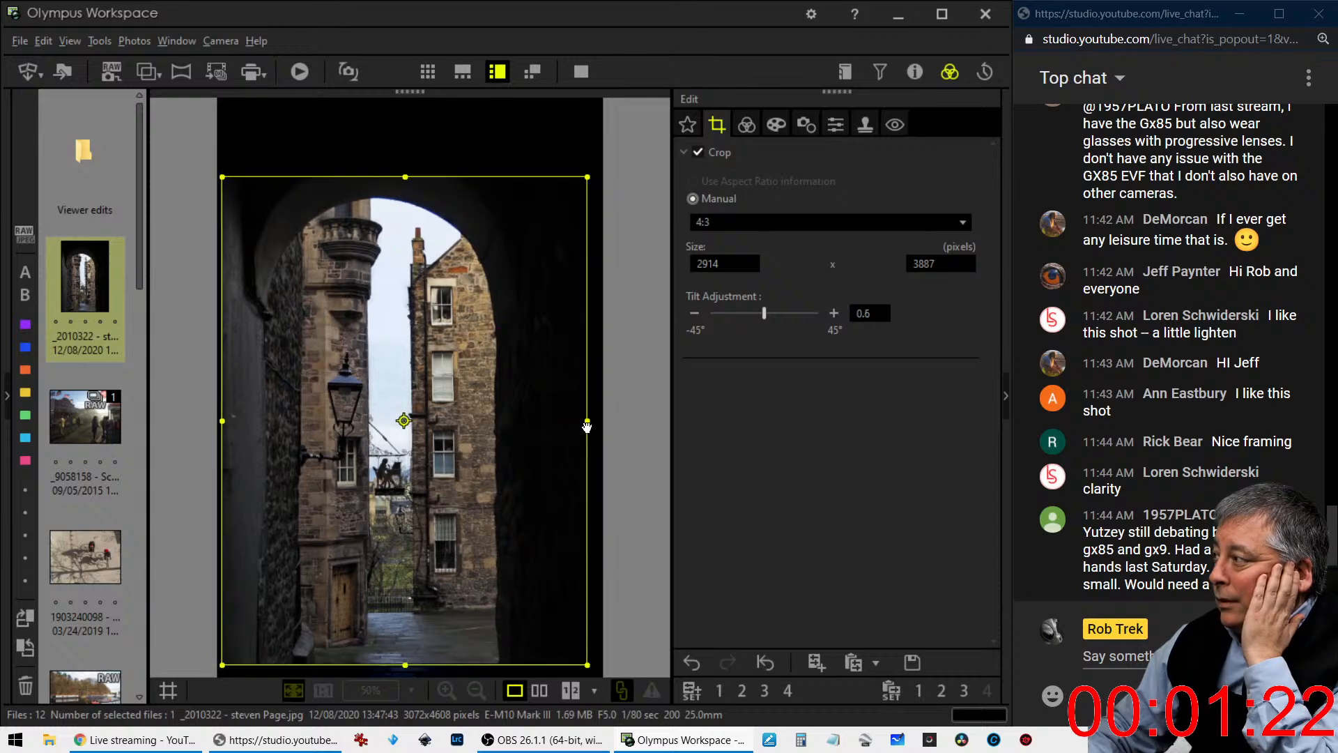
- Resize and reposition the 4:3 crop frame around the arch to about 2847 x 3793 pixels, with the tilt at 0.7
{"action": "left_click_drag", "start_coordinate": [587, 420], "coordinate": [572, 421]}
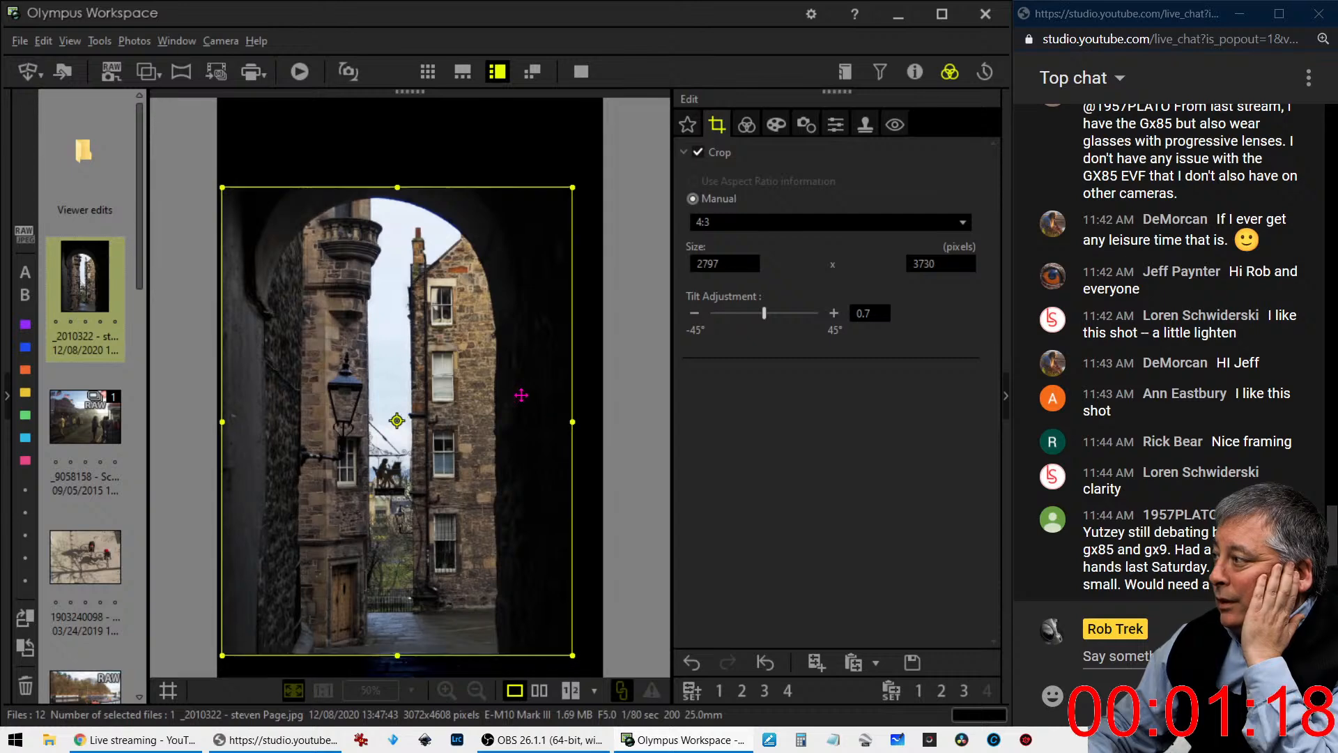
{"action": "left_click_drag", "start_coordinate": [521, 395], "coordinate": [530, 397]}
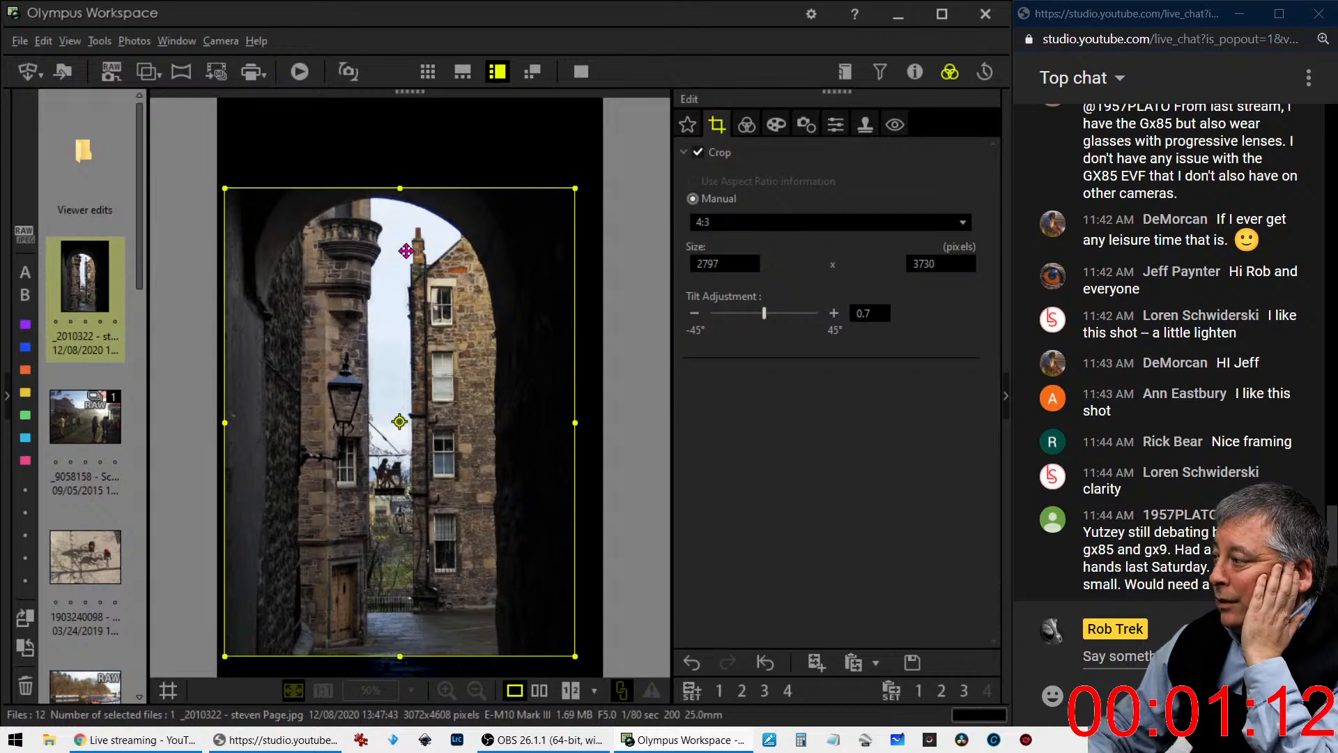
{"action": "left_click_drag", "start_coordinate": [405, 251], "coordinate": [404, 256]}
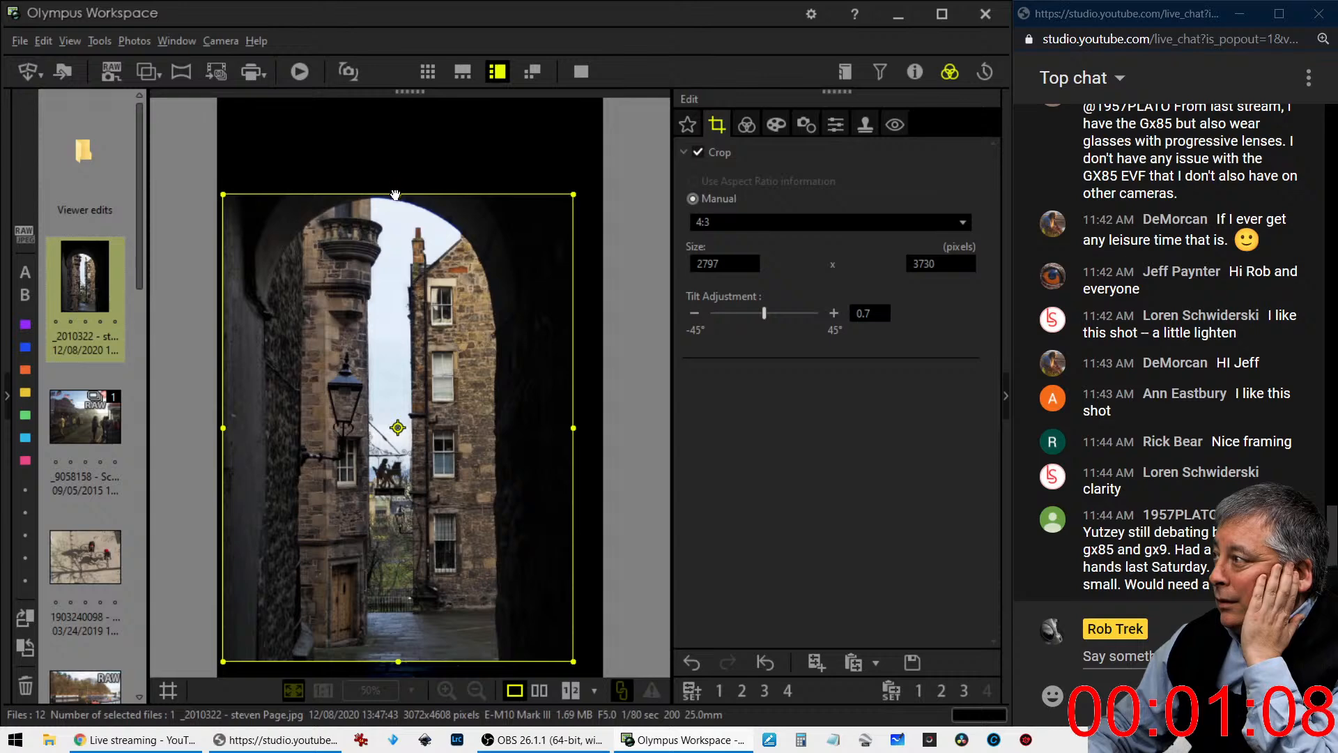
{"action": "left_click_drag", "start_coordinate": [397, 189], "coordinate": [397, 180]}
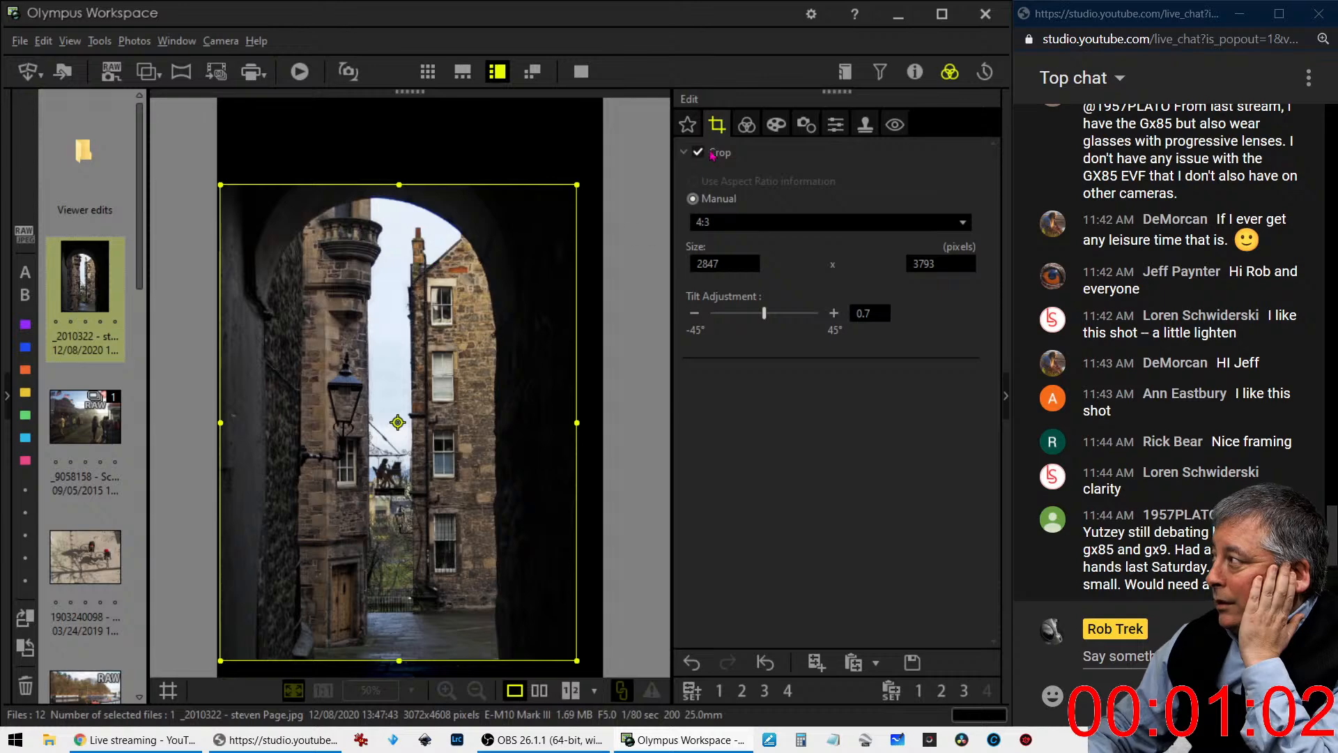
- Raise the cropped photo's dehaze to 100 and its clarity to 69
{"action": "left_click", "coordinate": [747, 125]}
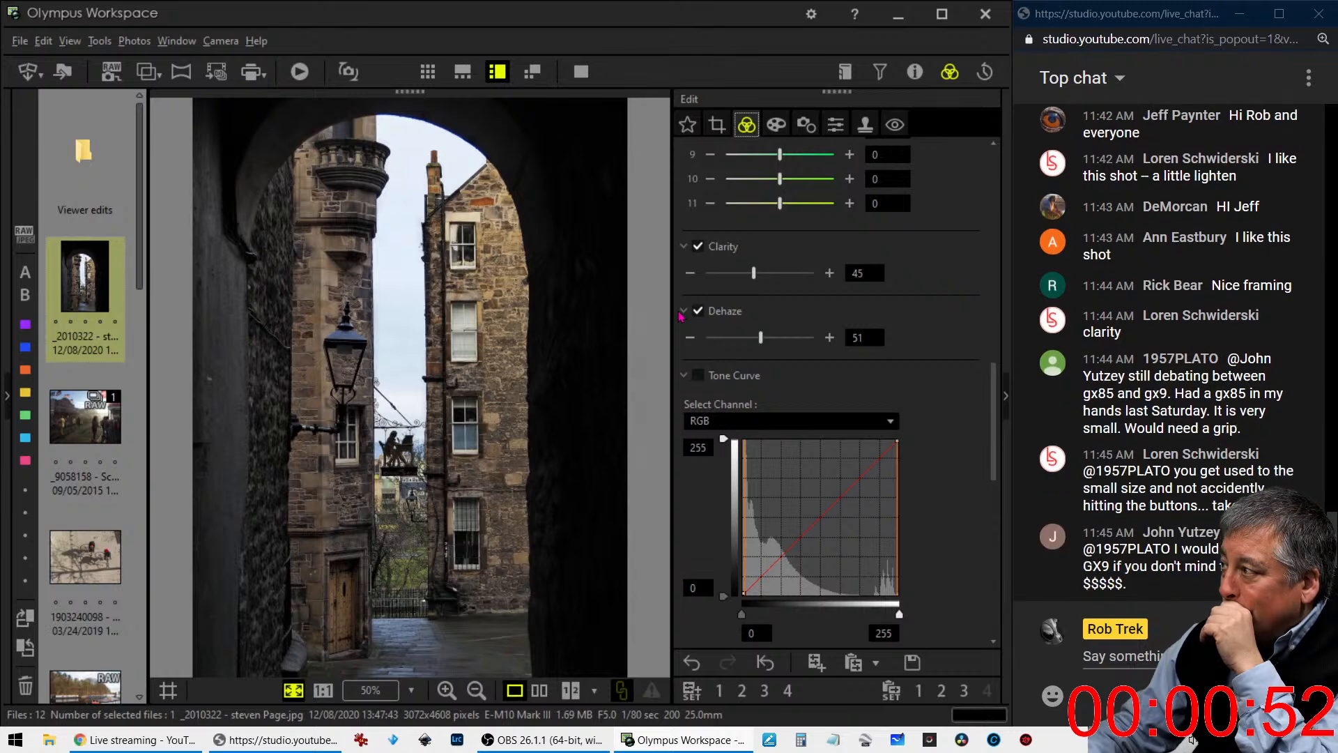
{"action": "left_click_drag", "start_coordinate": [753, 342], "coordinate": [827, 343]}
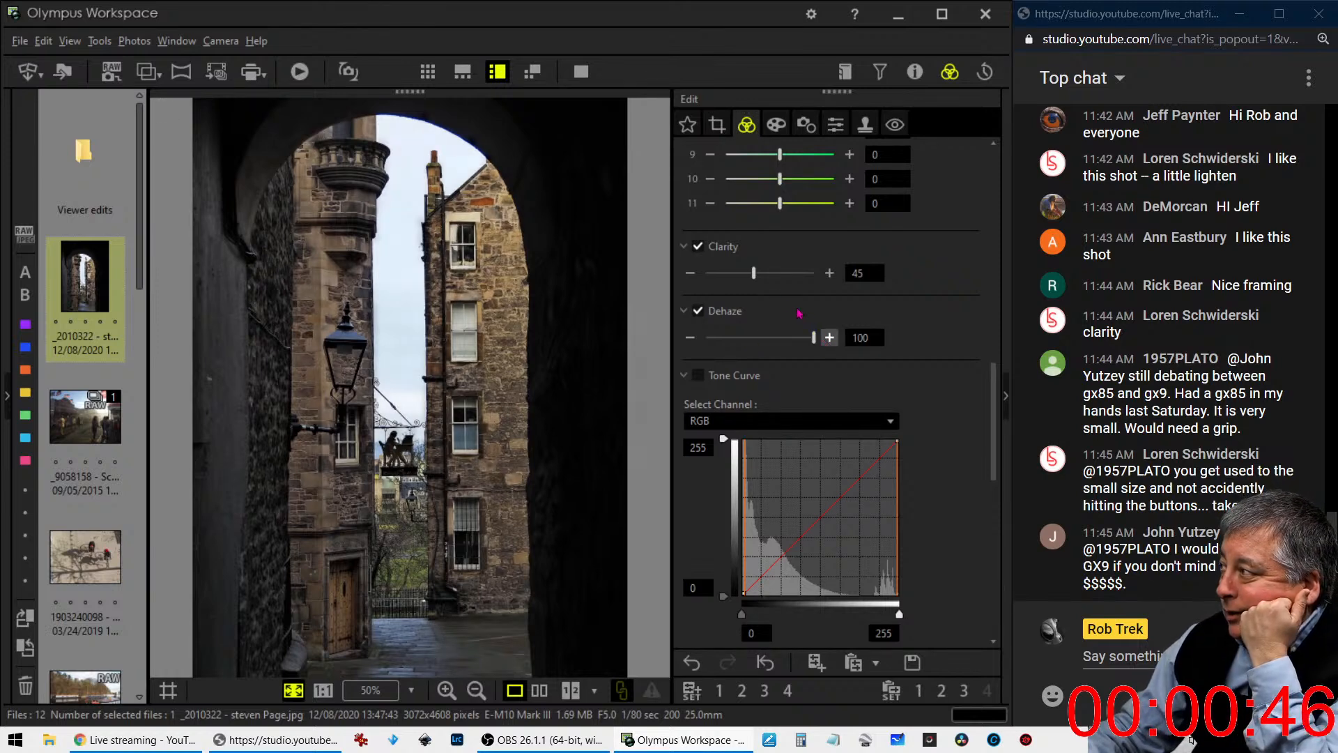
{"action": "left_click_drag", "start_coordinate": [754, 273], "coordinate": [784, 281]}
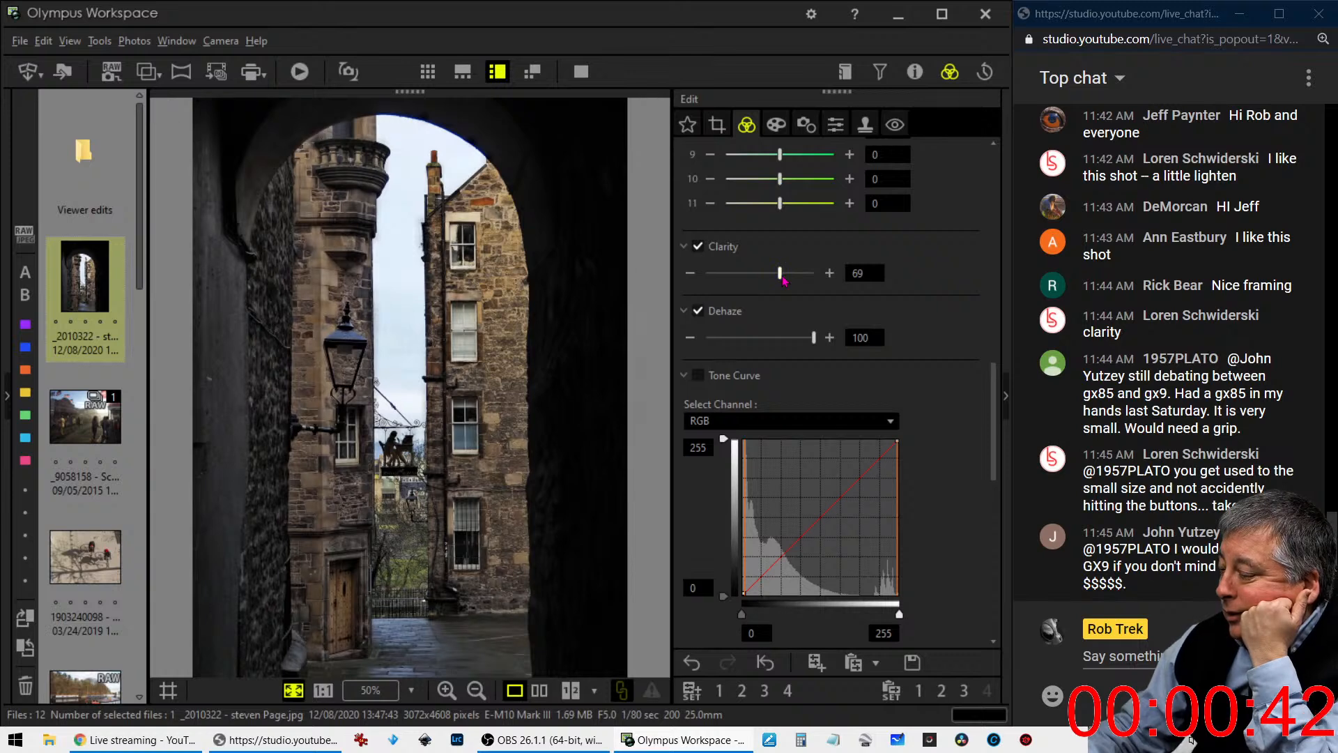
- Lift the midtones on the RGB tone curve while holding the shadows near the diagonal, and set clarity to 94
{"action": "left_click_drag", "start_coordinate": [813, 523], "coordinate": [812, 513]}
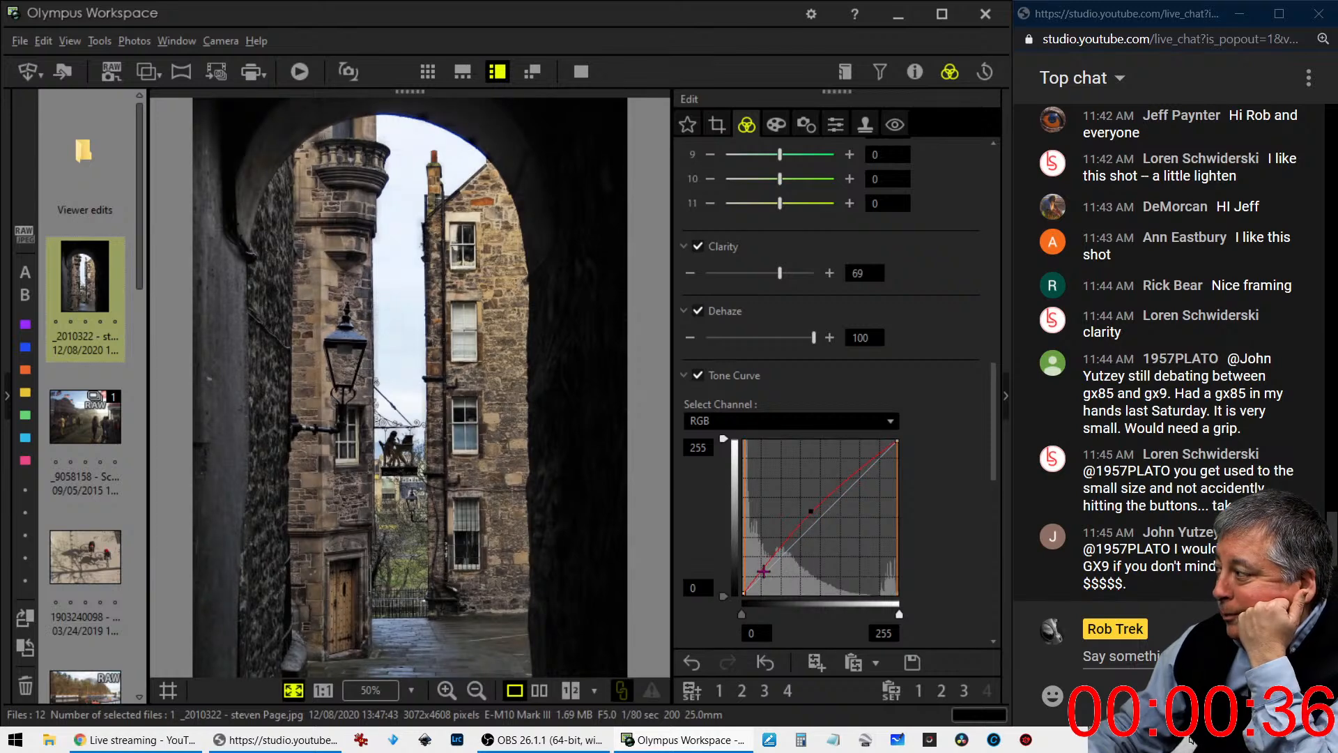
{"action": "left_click_drag", "start_coordinate": [762, 571], "coordinate": [763, 576]}
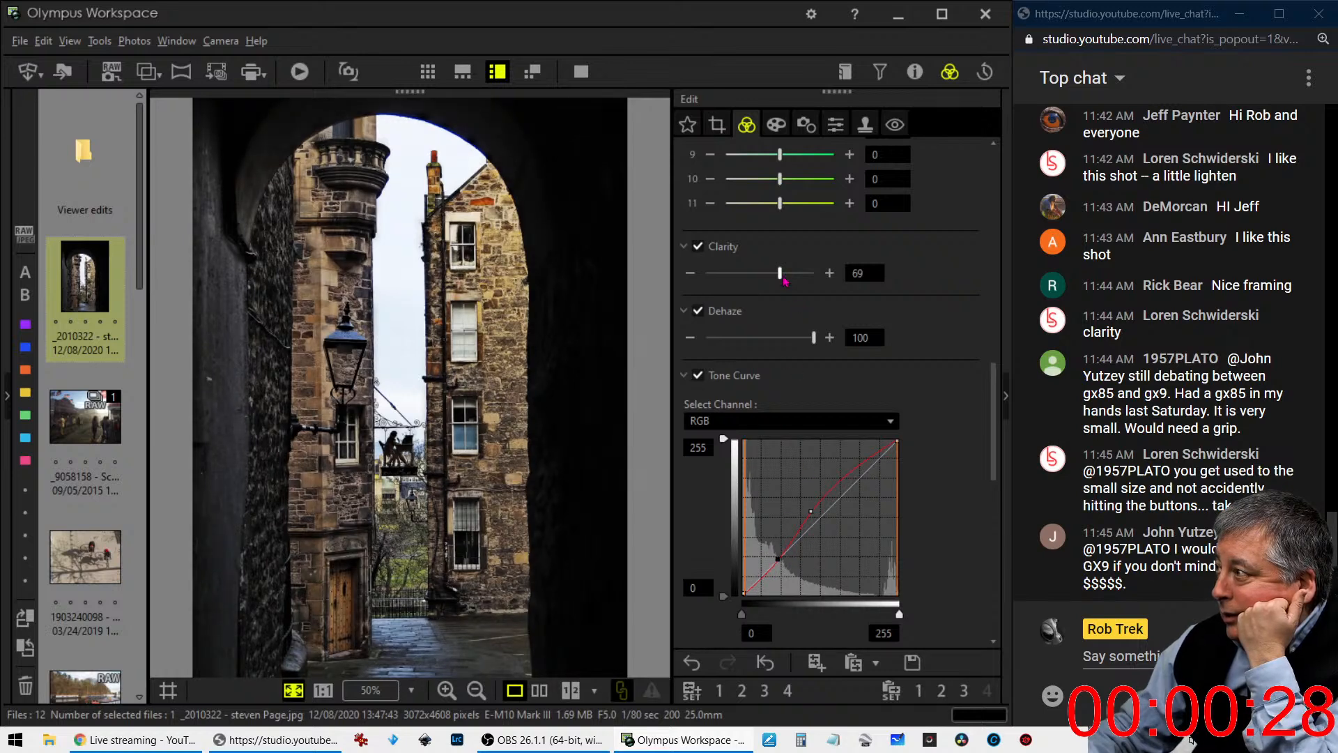
{"action": "left_click_drag", "start_coordinate": [780, 273], "coordinate": [819, 276]}
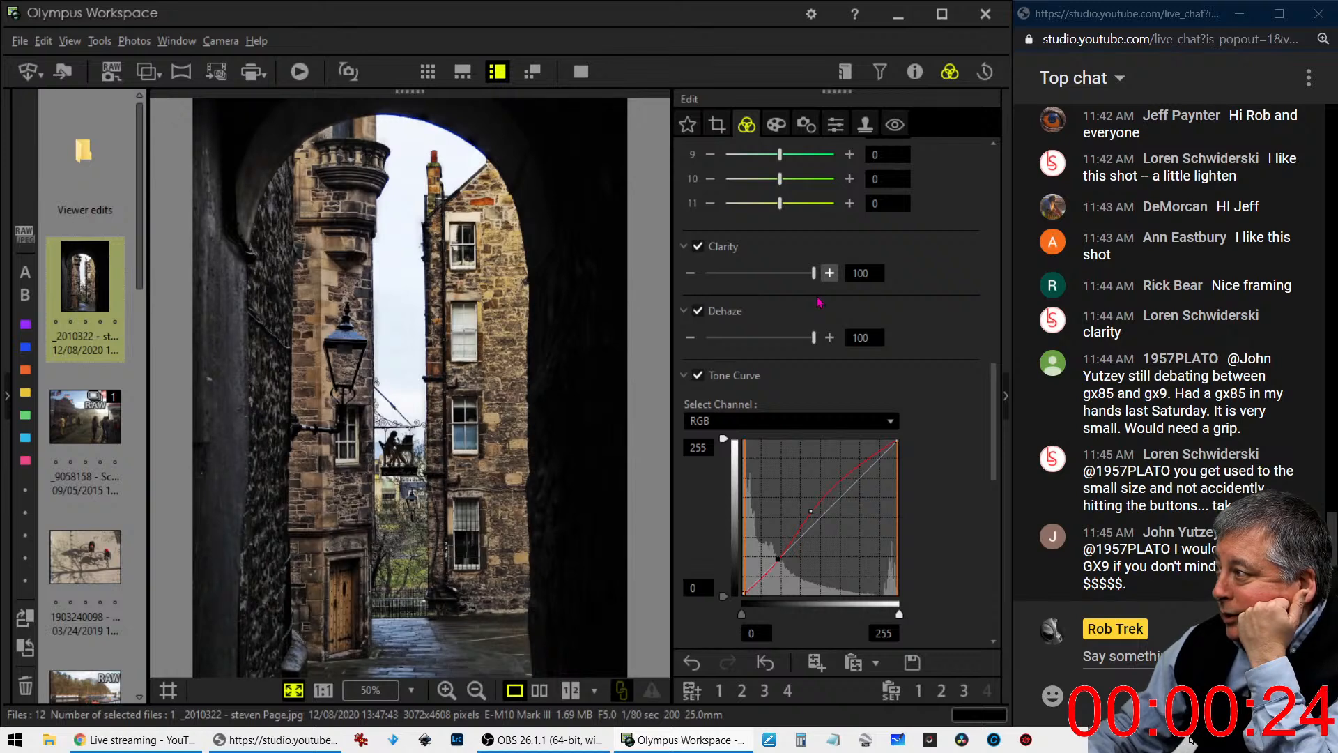
{"action": "left_click_drag", "start_coordinate": [814, 274], "coordinate": [807, 274]}
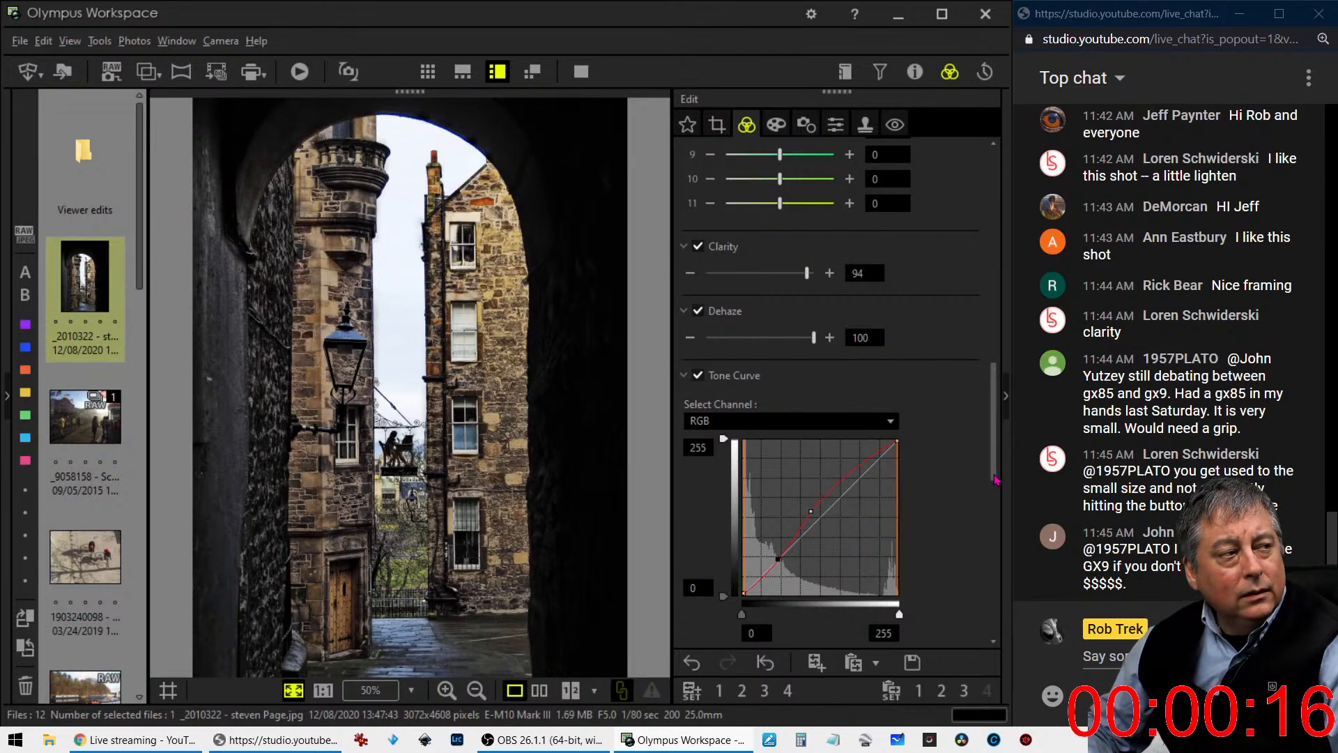
{"action": "mouse_move", "coordinate": [995, 475]}
{"action": "left_mouse_down"}
{"action": "mouse_move", "coordinate": [988, 350]}
{"action": "mouse_move", "coordinate": [984, 498]}
{"action": "left_mouse_up"}
{"action": "left_click_drag", "start_coordinate": [778, 512], "coordinate": [776, 511]}
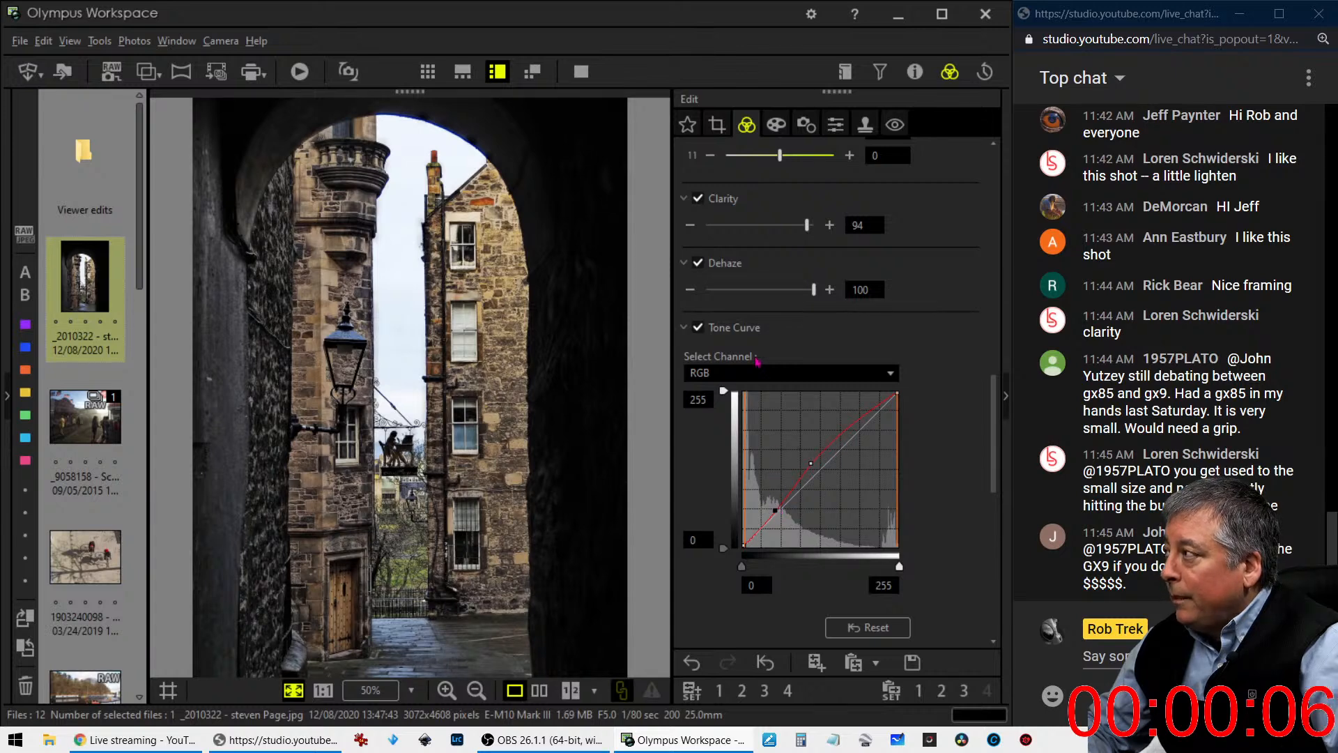
- Cool the photo slightly by setting the custom white balance's blue-amber value to -0.3
{"action": "scroll", "coordinate": [758, 366], "scroll_direction": "up", "scroll_amount": 8}
{"action": "scroll", "coordinate": [758, 366], "scroll_direction": "up", "scroll_amount": 5}
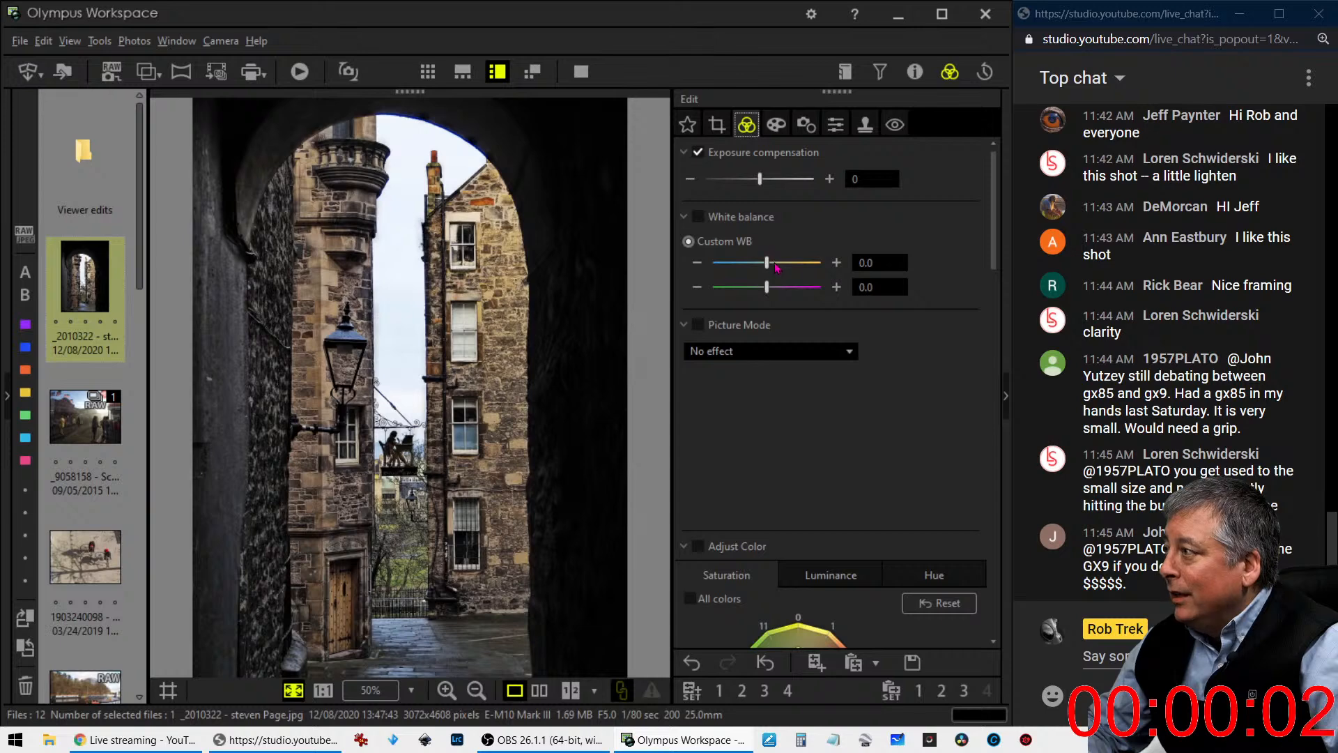
{"action": "left_click", "coordinate": [700, 264]}
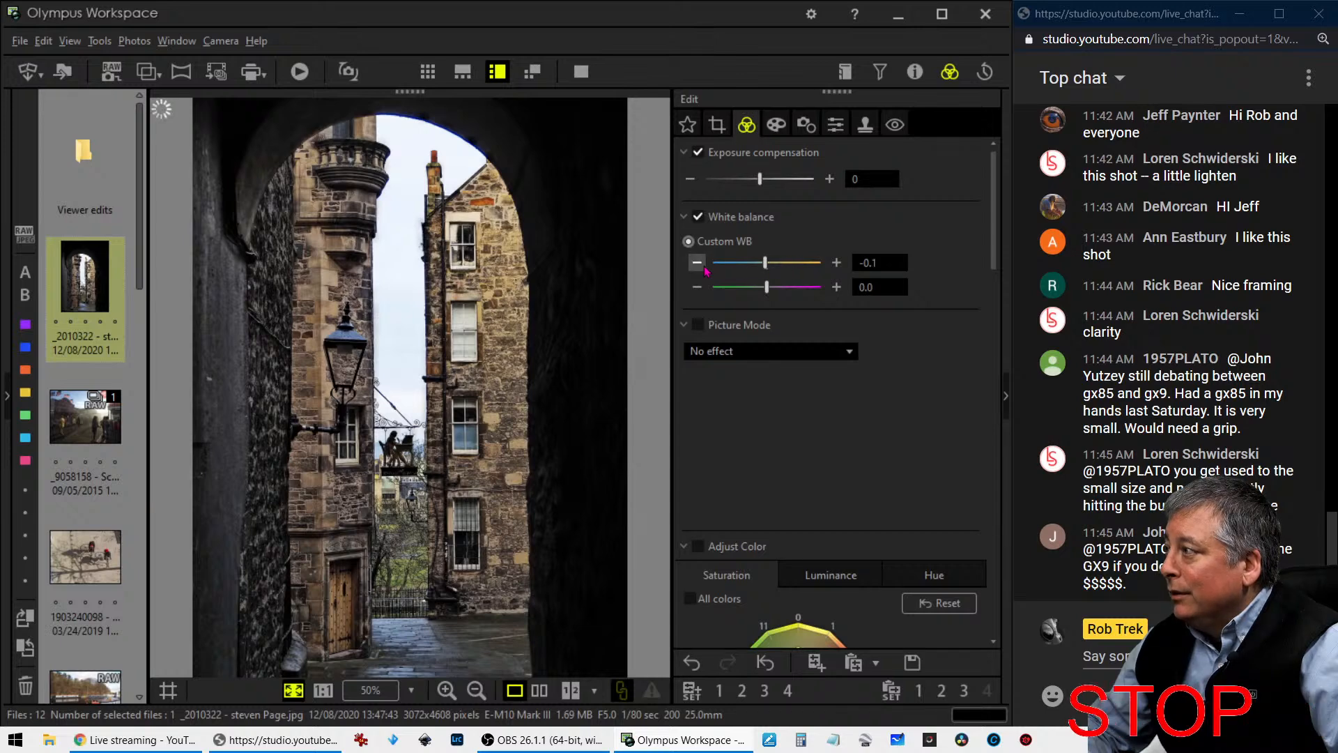
{"action": "left_click", "coordinate": [703, 266]}
{"action": "left_click", "coordinate": [703, 266]}
{"action": "left_click", "coordinate": [703, 266]}
{"action": "left_click", "coordinate": [703, 266]}
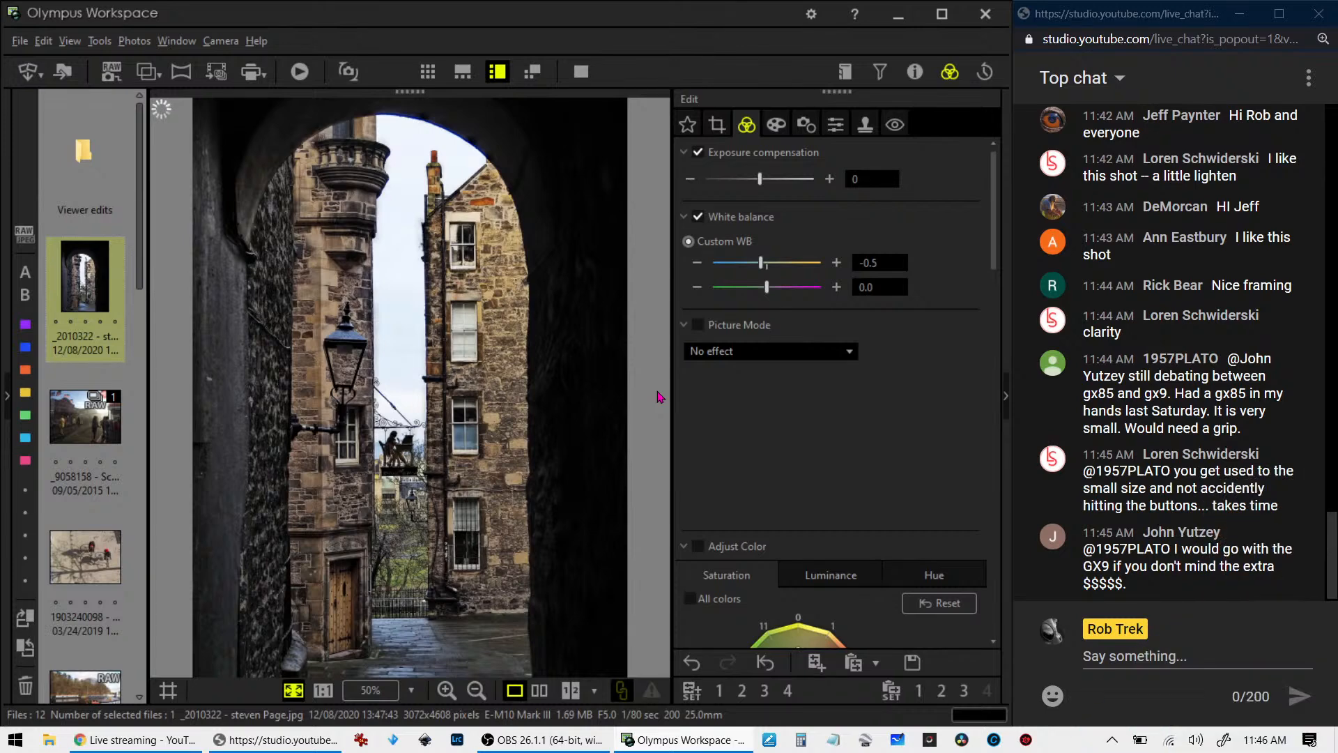
{"action": "left_click", "coordinate": [836, 262]}
{"action": "left_click", "coordinate": [836, 262]}
- Compare the original and edited archway photos side by side in full screen, and return to the editor
{"action": "left_click", "coordinate": [538, 690]}
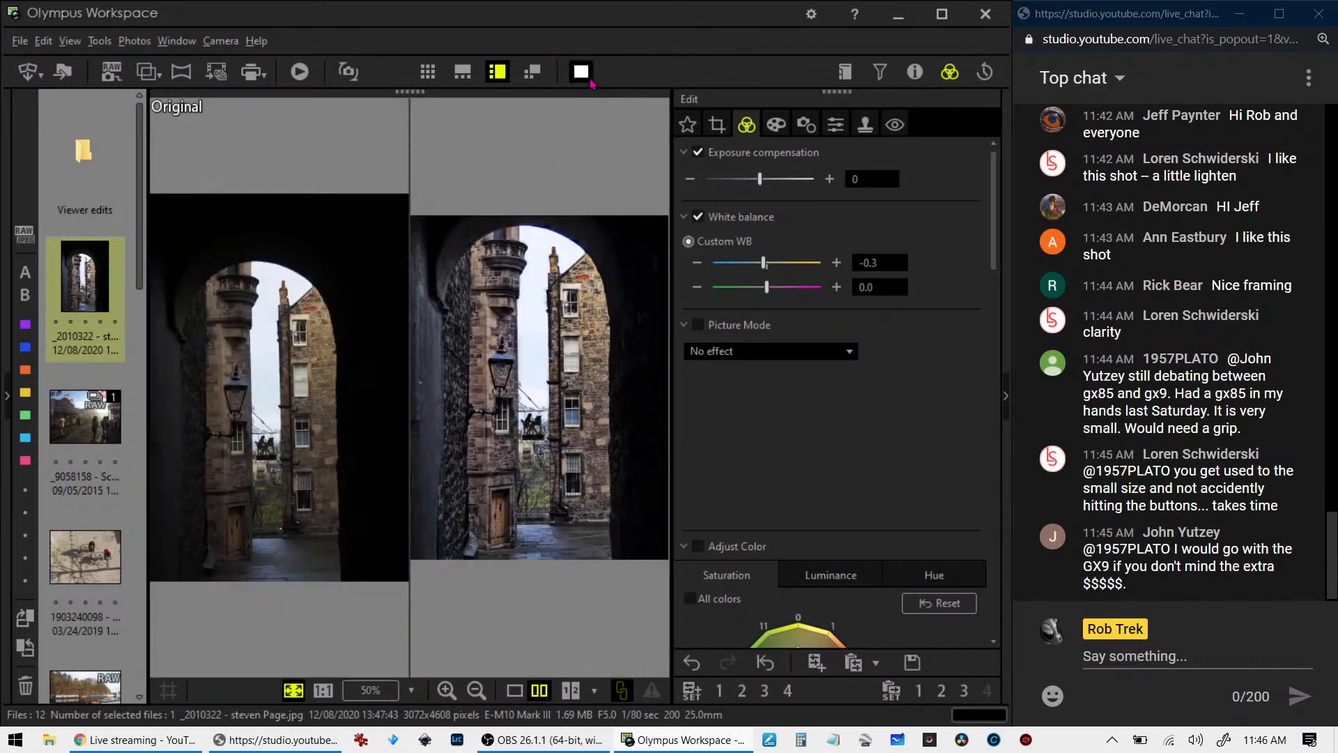
{"action": "left_click", "coordinate": [584, 75]}
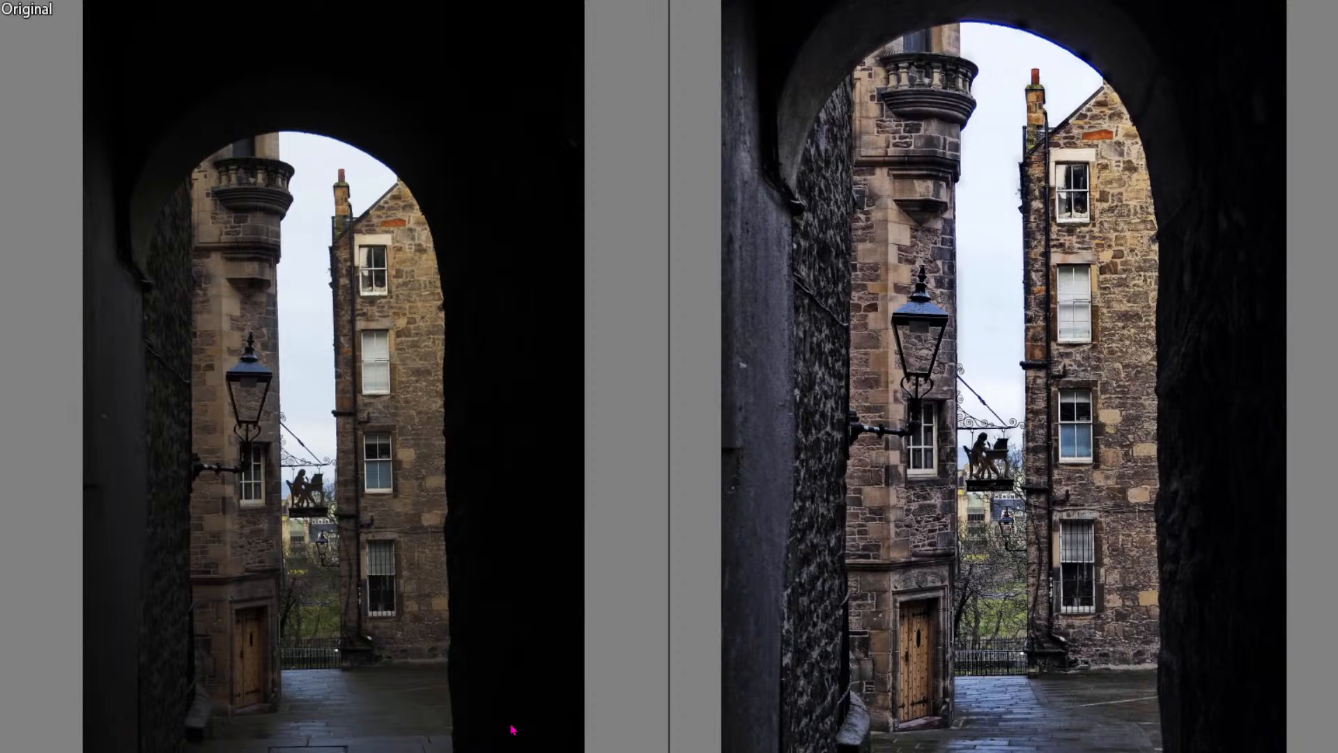
{"action": "key", "text": "Escape"}
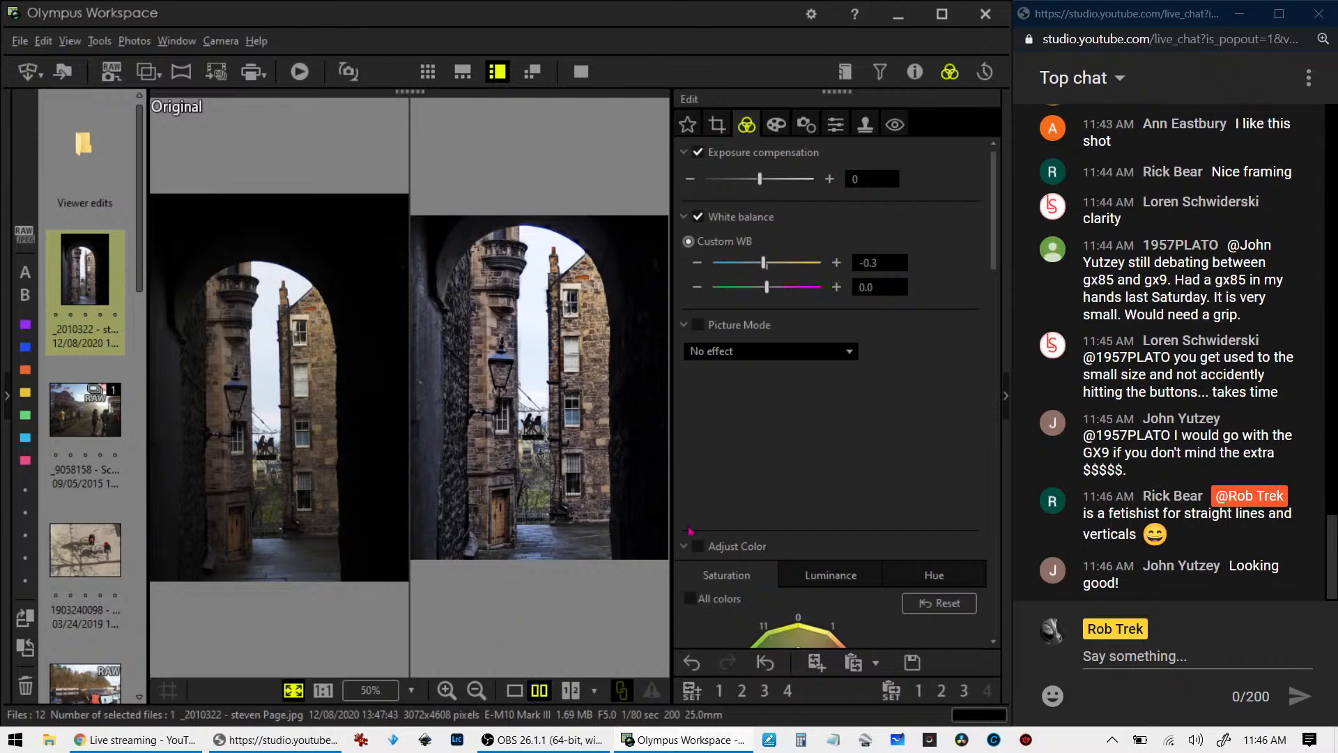
- Apply the Monochrome picture mode to the edited photo and view it beside the original in full screen
{"action": "left_click", "coordinate": [770, 351]}
{"action": "left_click", "coordinate": [757, 387]}
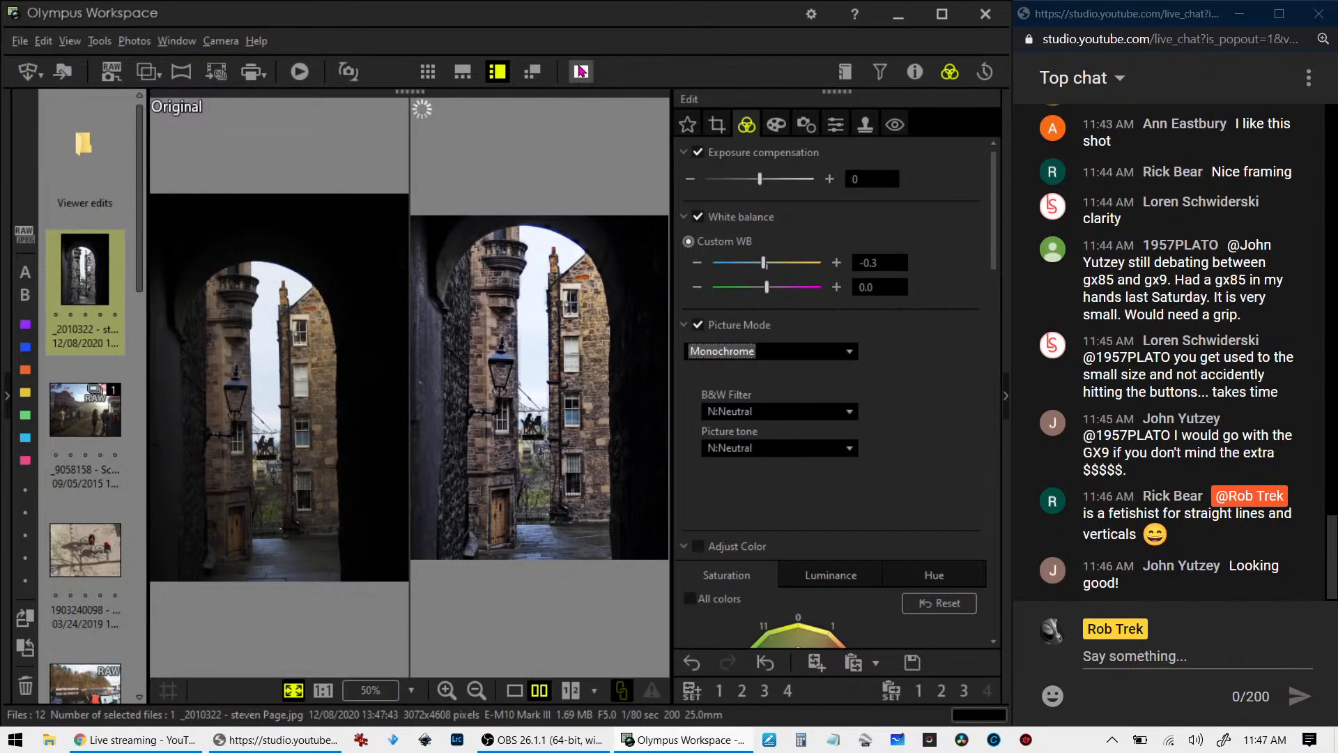
{"action": "left_click", "coordinate": [581, 71]}
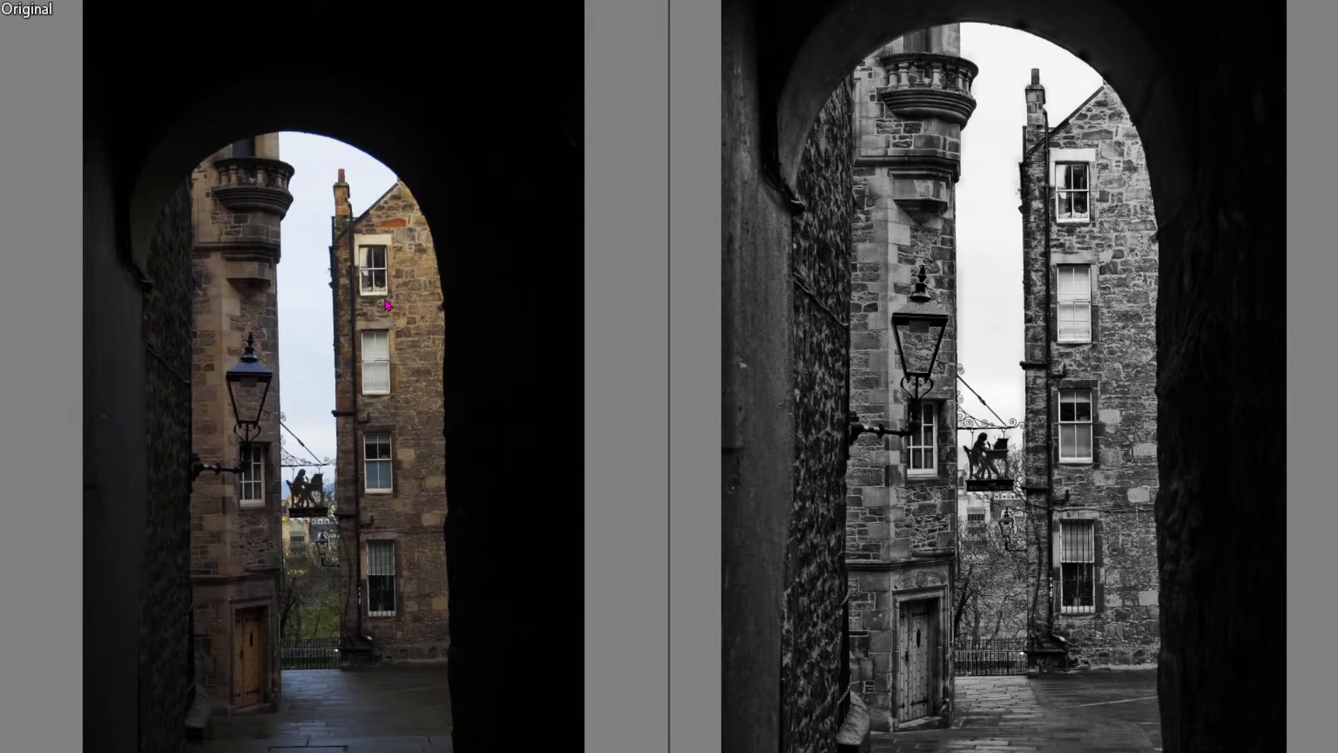
- Leave the full-screen comparison and open the backlit fairground RAW photo in a single-image view
{"action": "key", "text": "Escape"}
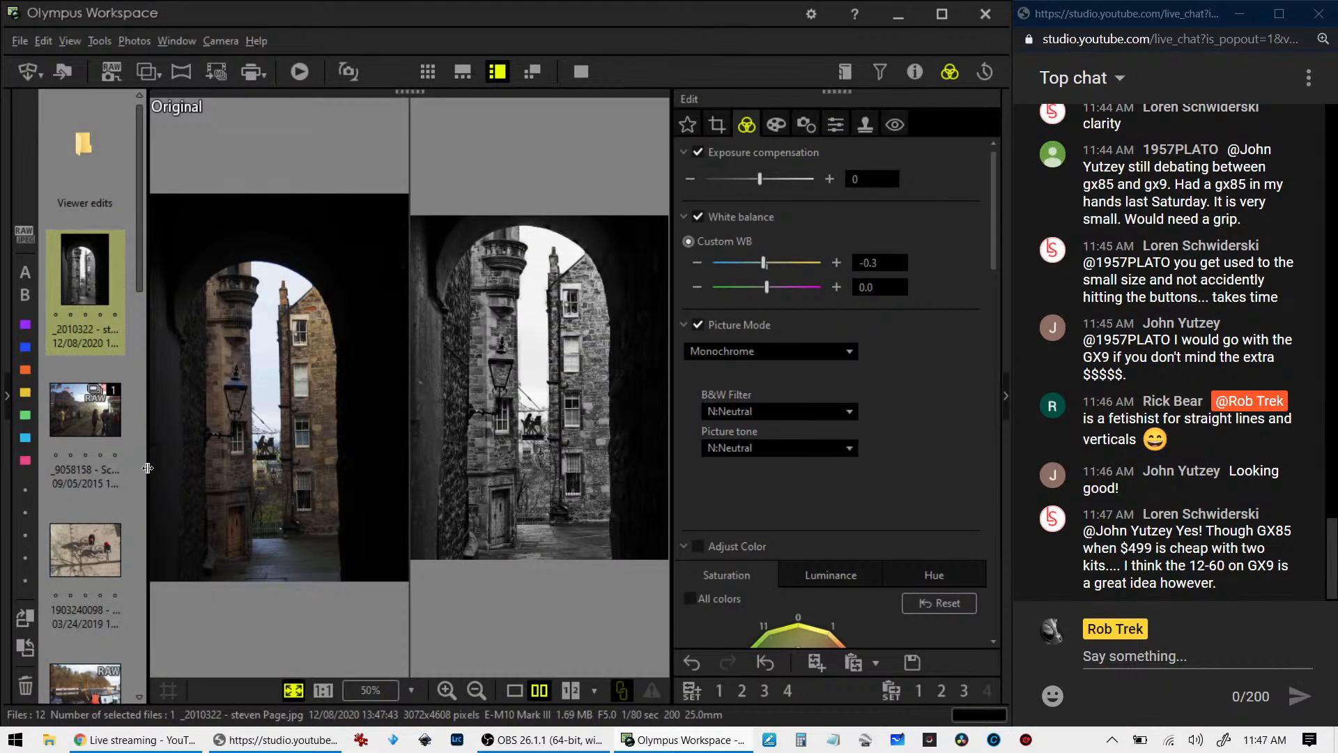
{"action": "left_click", "coordinate": [60, 426]}
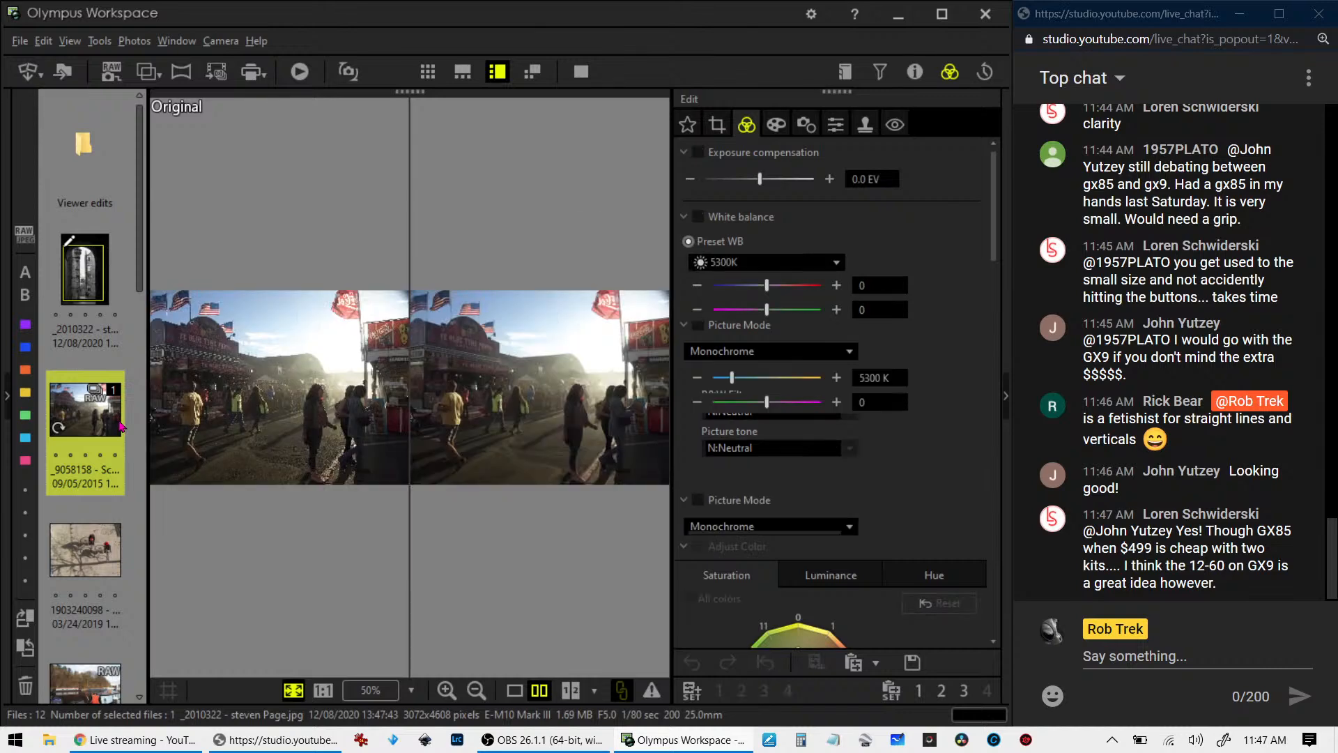
{"action": "left_click", "coordinate": [515, 690]}
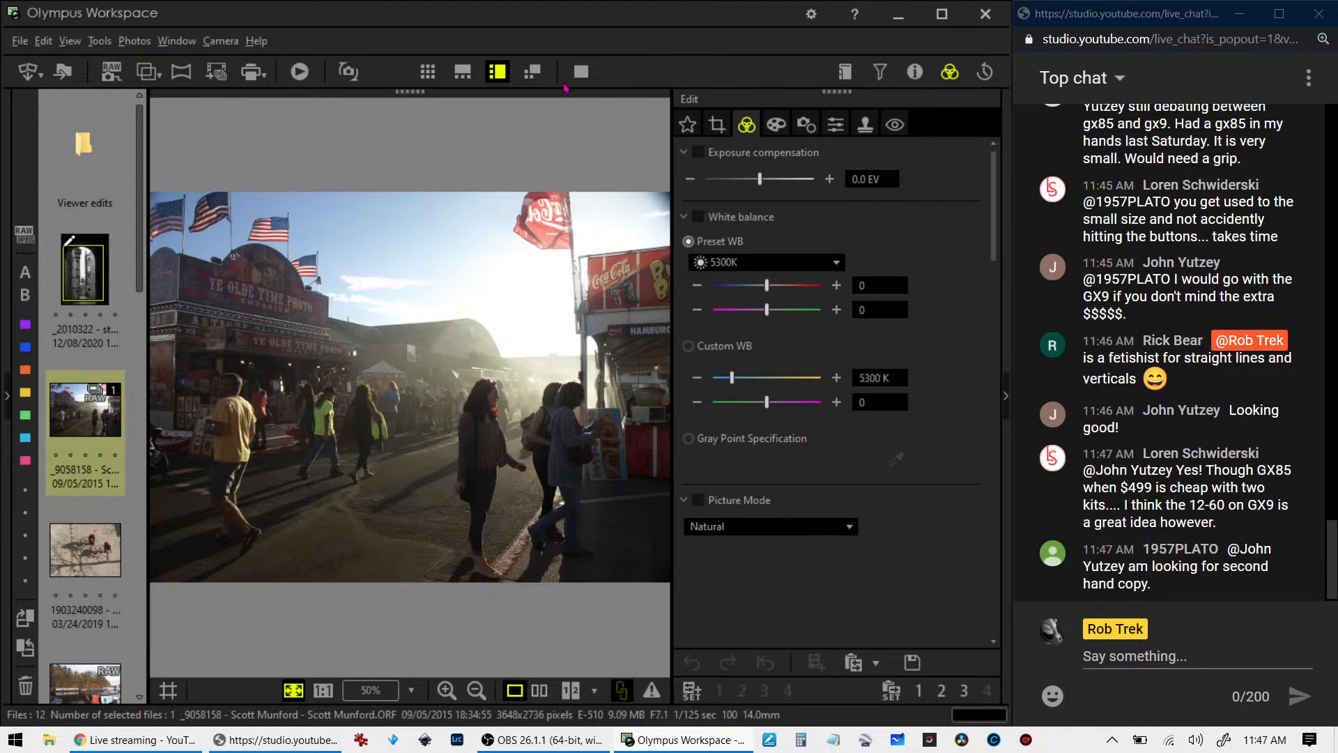
- View the fairground photo in full screen, closing the instruction manual PDF before returning to the editor
{"action": "left_click", "coordinate": [577, 80]}
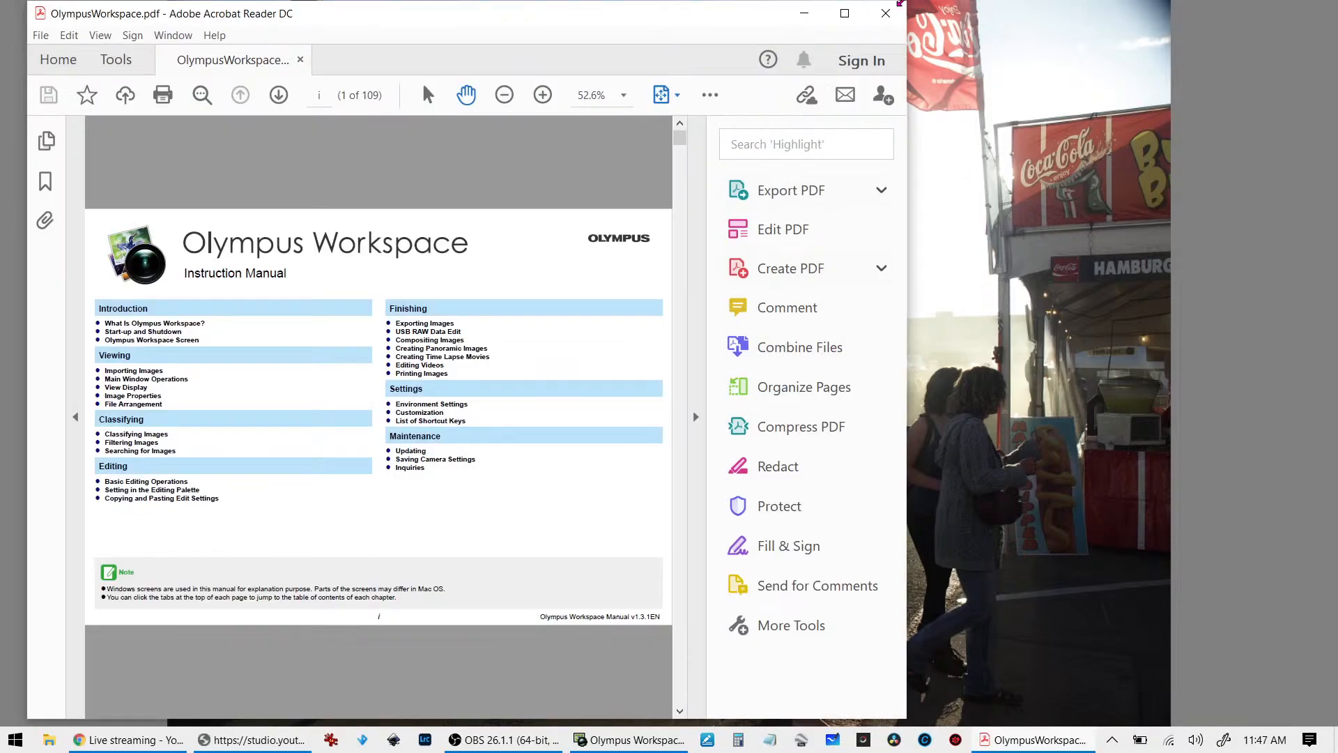
{"action": "left_click", "coordinate": [892, 23]}
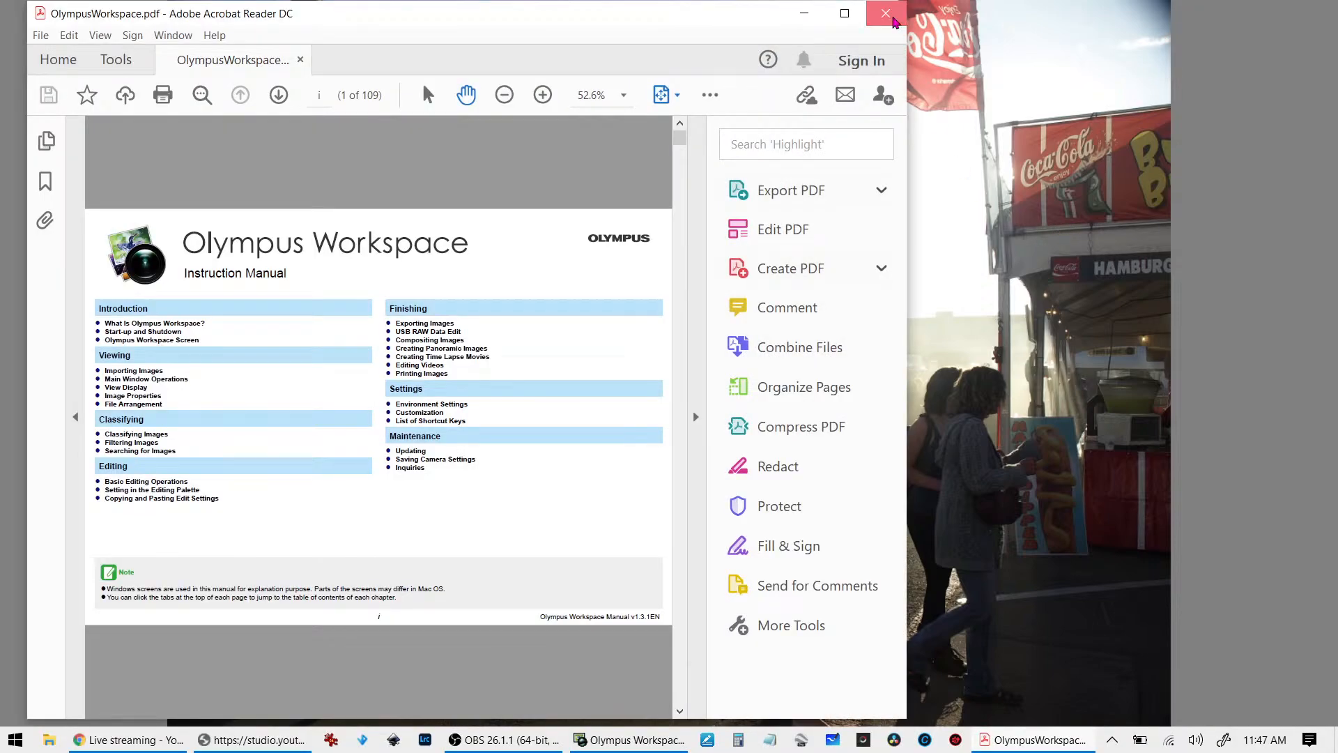
{"action": "key", "text": "Escape"}
- Examine the fairground photo's shooting details, including lens, aperture, shutter speed and ISO, and hide the properties again
{"action": "left_click", "coordinate": [909, 74]}
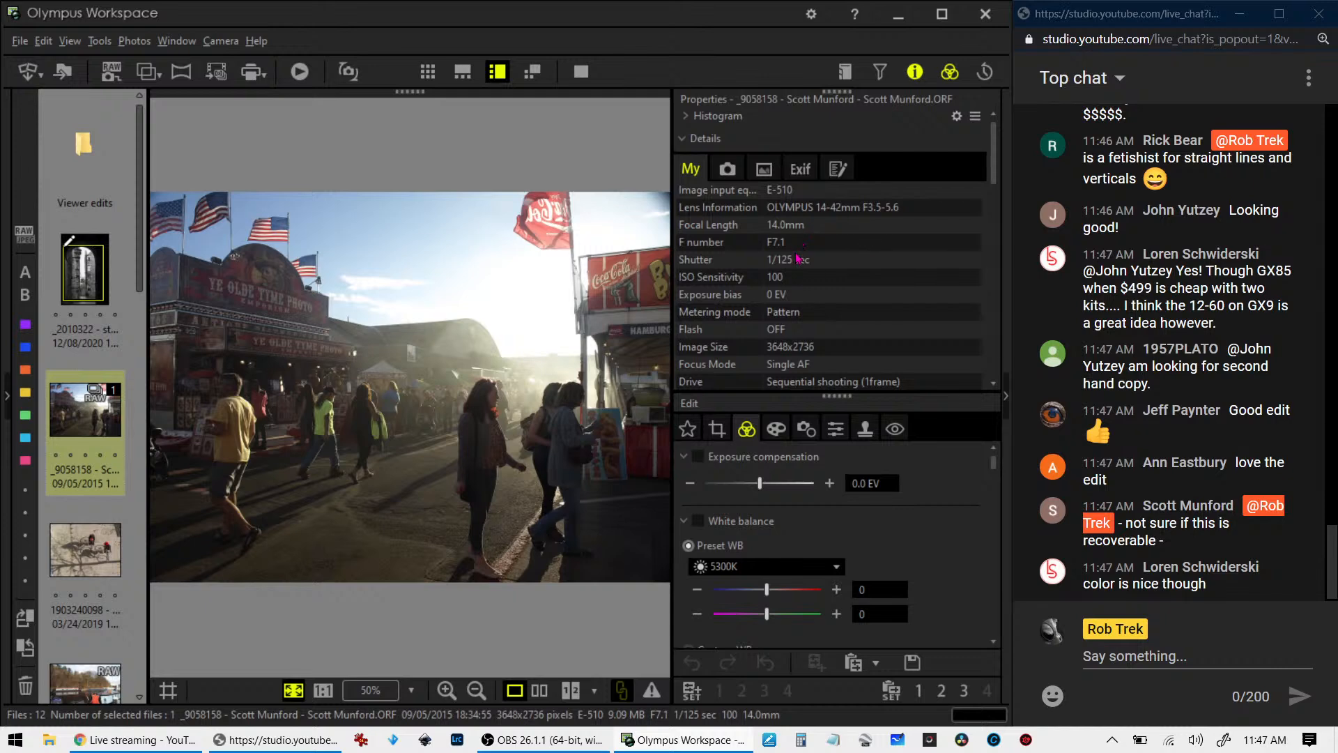
{"action": "scroll", "coordinate": [812, 321], "scroll_direction": "down", "scroll_amount": 3}
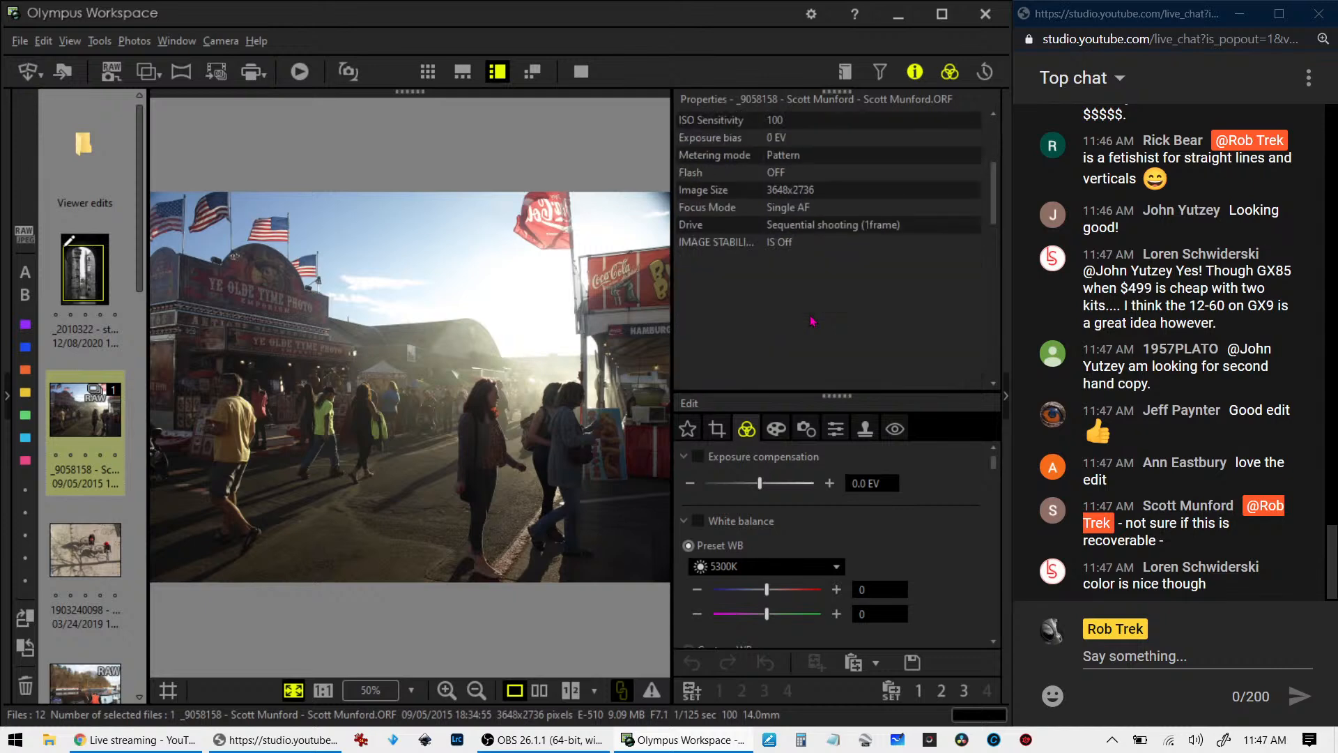
{"action": "scroll", "coordinate": [812, 320], "scroll_direction": "up", "scroll_amount": 1}
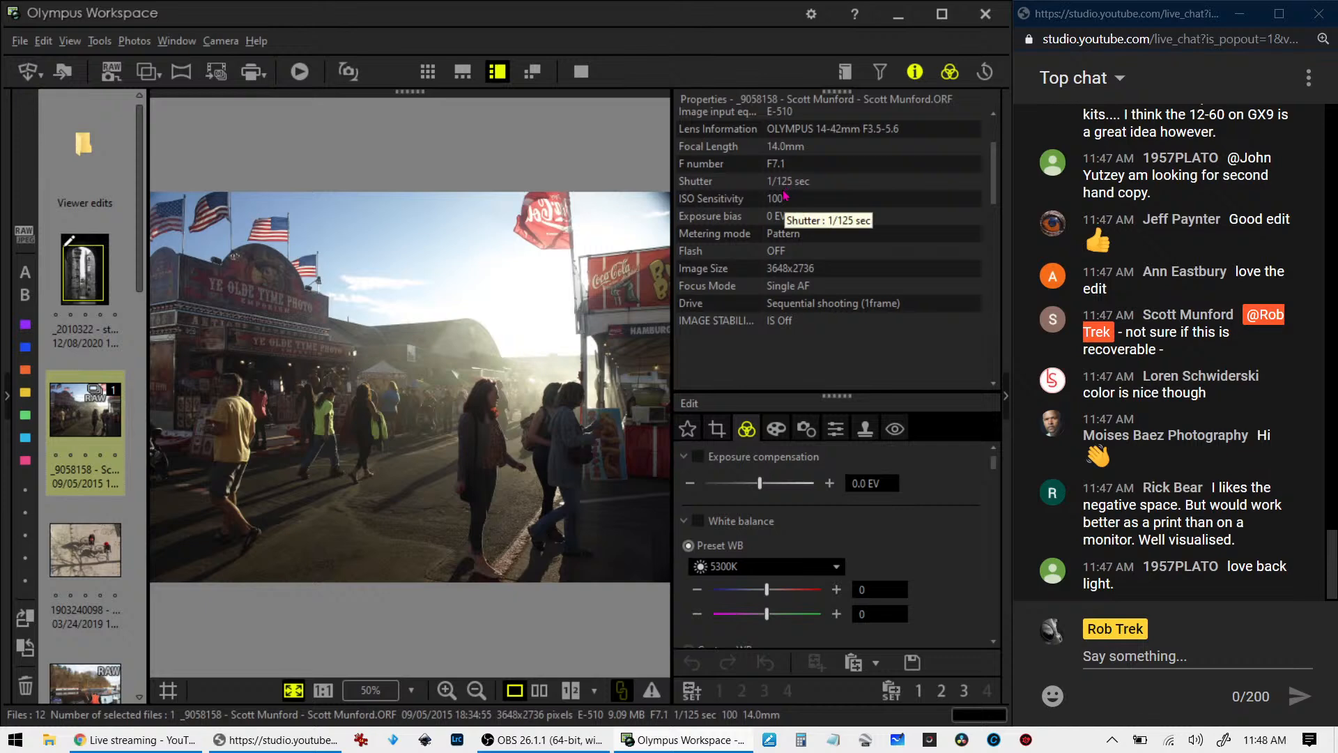
{"action": "left_click", "coordinate": [910, 79]}
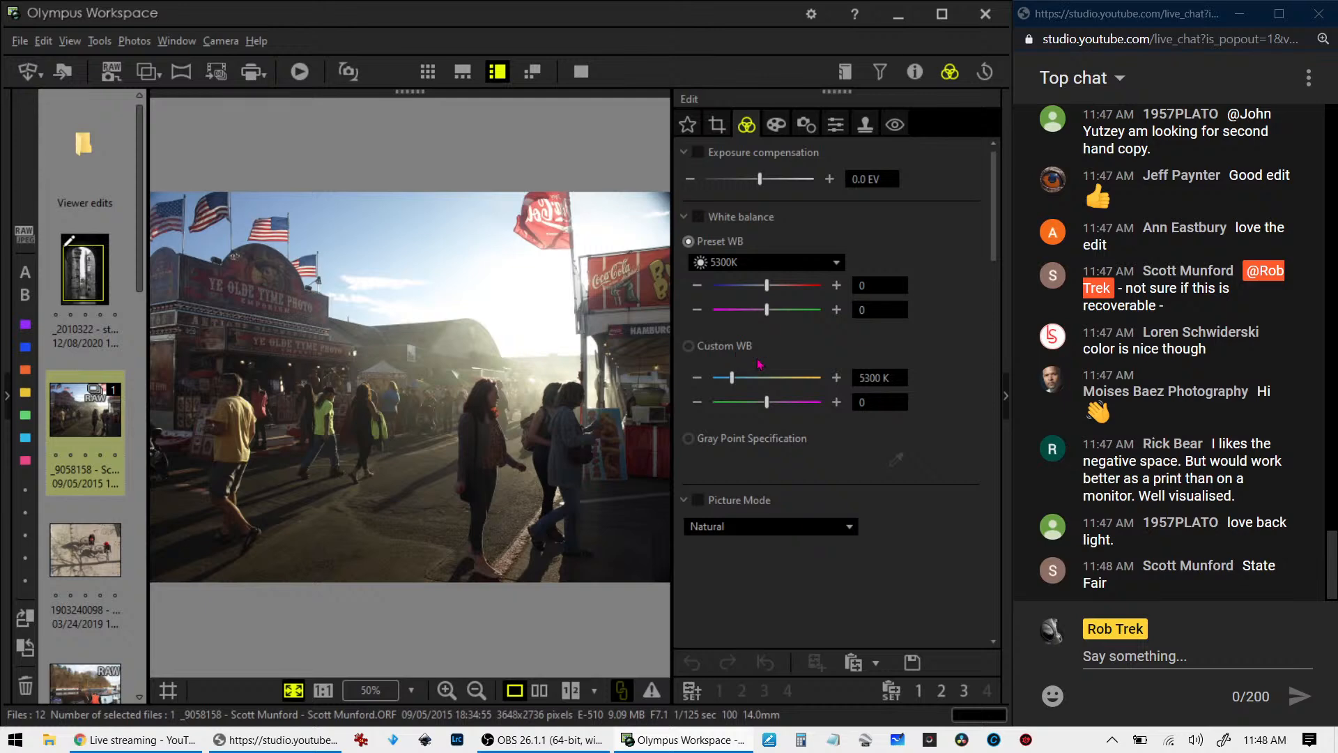
- Try the Monotone picture mode on the fairground photo and return it to Natural
{"action": "left_click", "coordinate": [784, 326]}
{"action": "scroll", "coordinate": [800, 467], "scroll_direction": "down", "scroll_amount": 1}
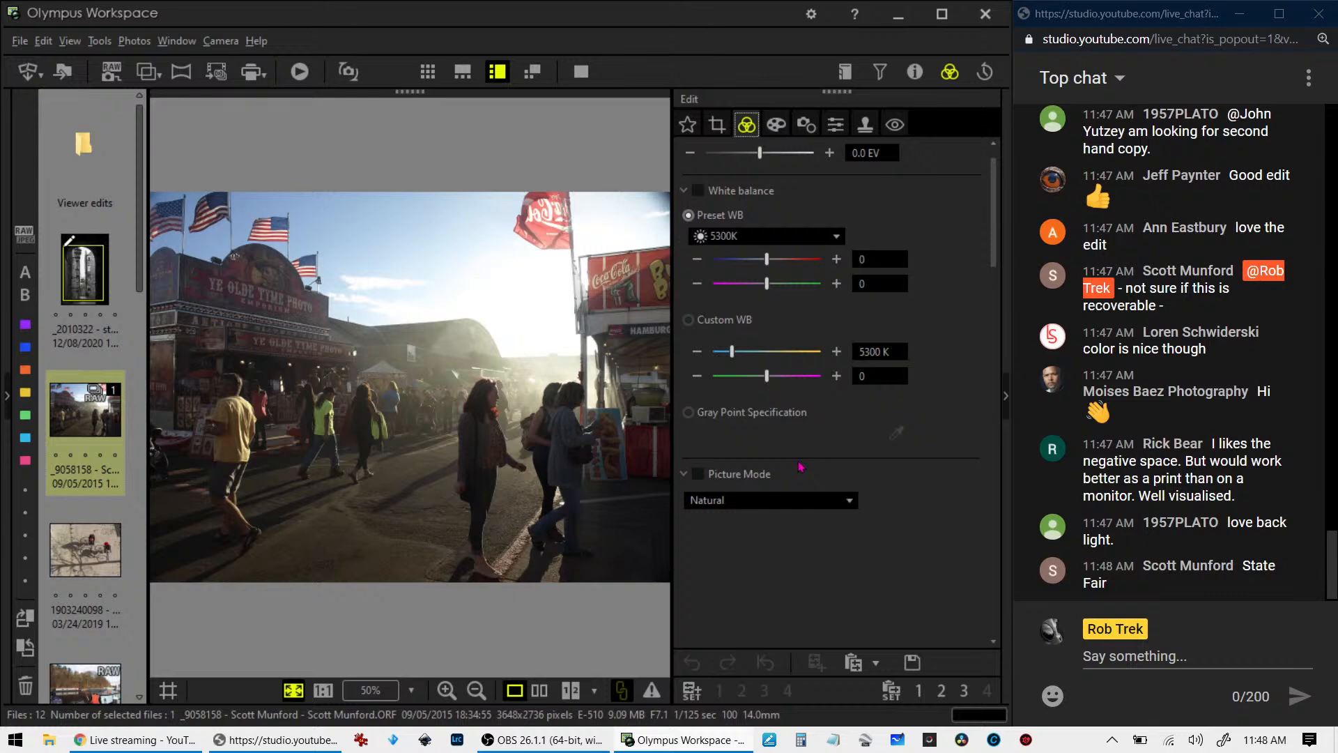
{"action": "scroll", "coordinate": [801, 467], "scroll_direction": "down", "scroll_amount": 1}
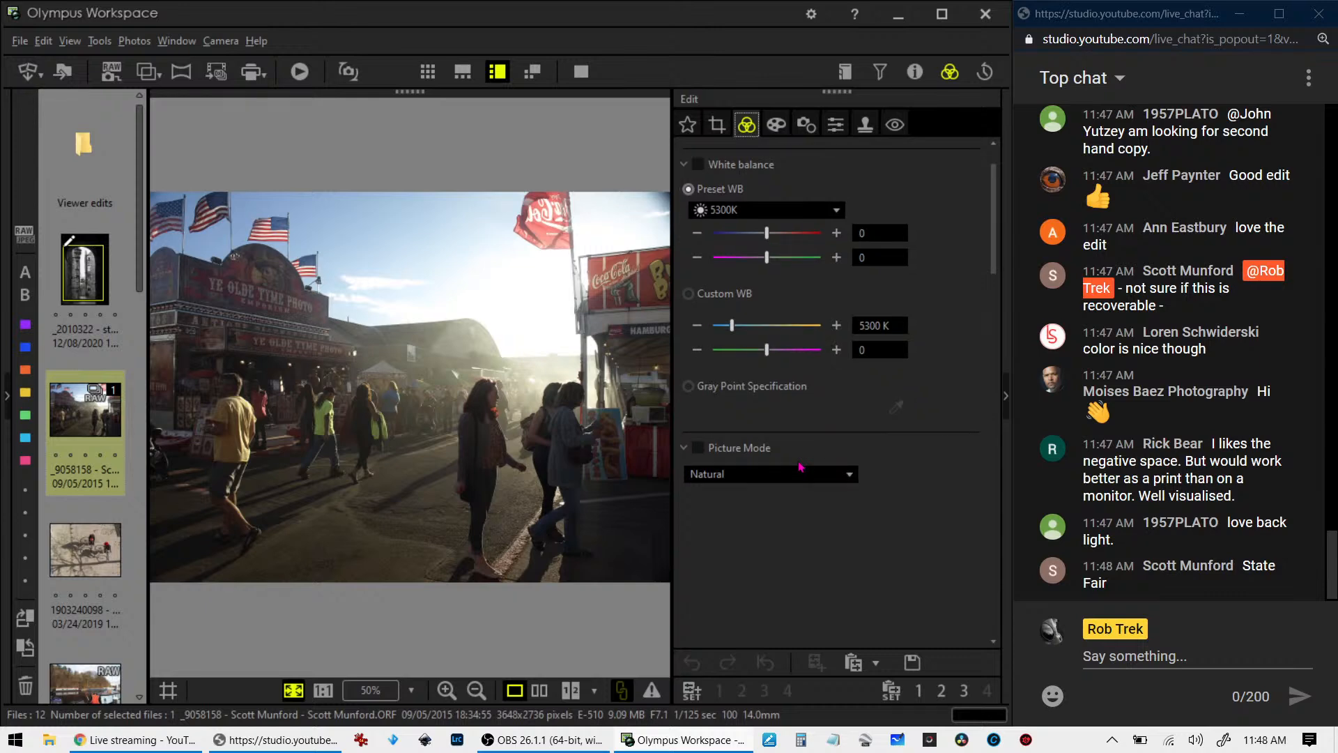
{"action": "left_click", "coordinate": [796, 470]}
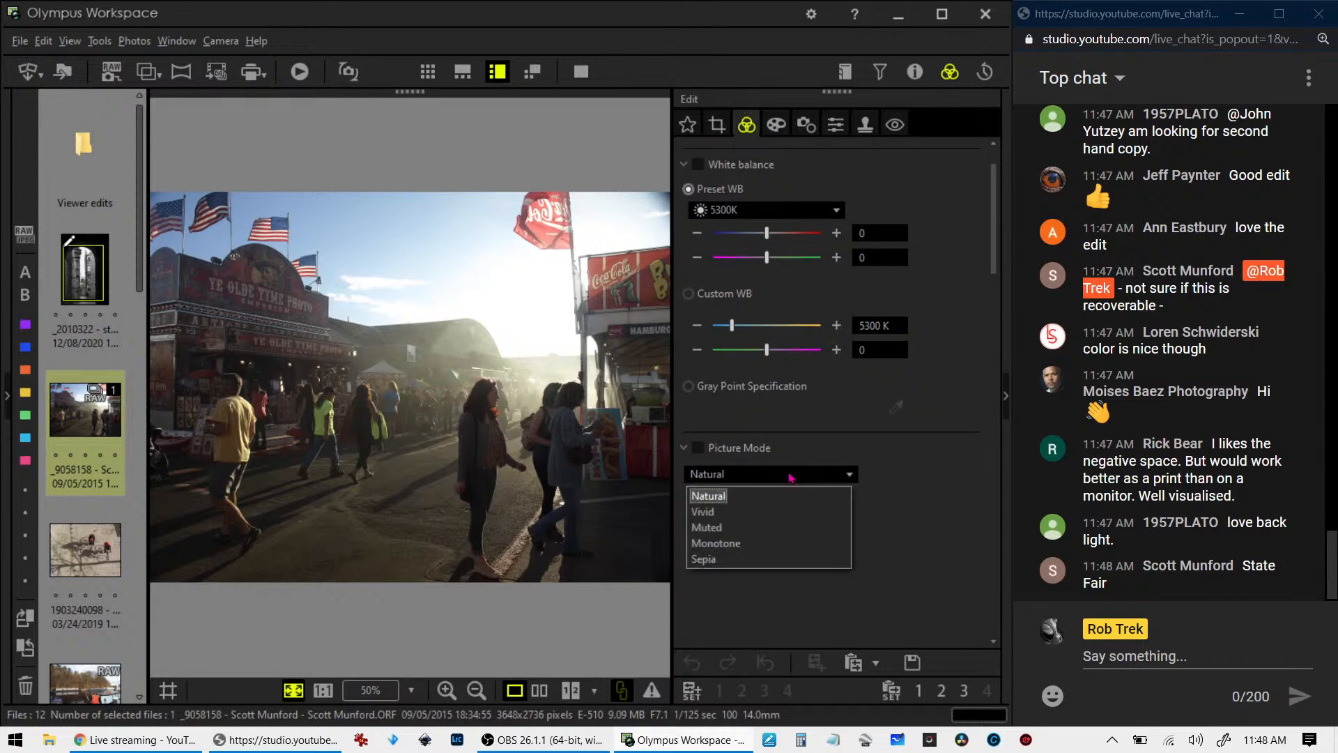
{"action": "left_click", "coordinate": [779, 538]}
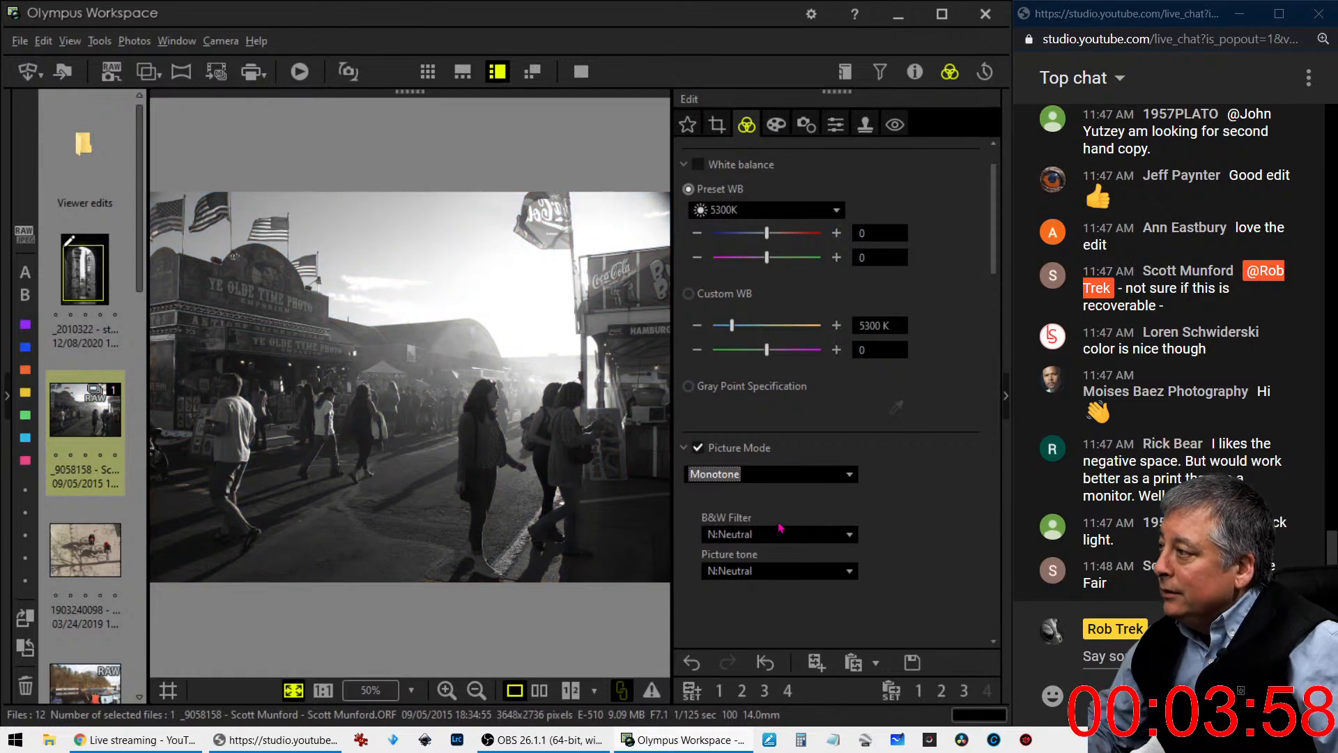
{"action": "left_click", "coordinate": [785, 477]}
{"action": "left_click", "coordinate": [783, 496]}
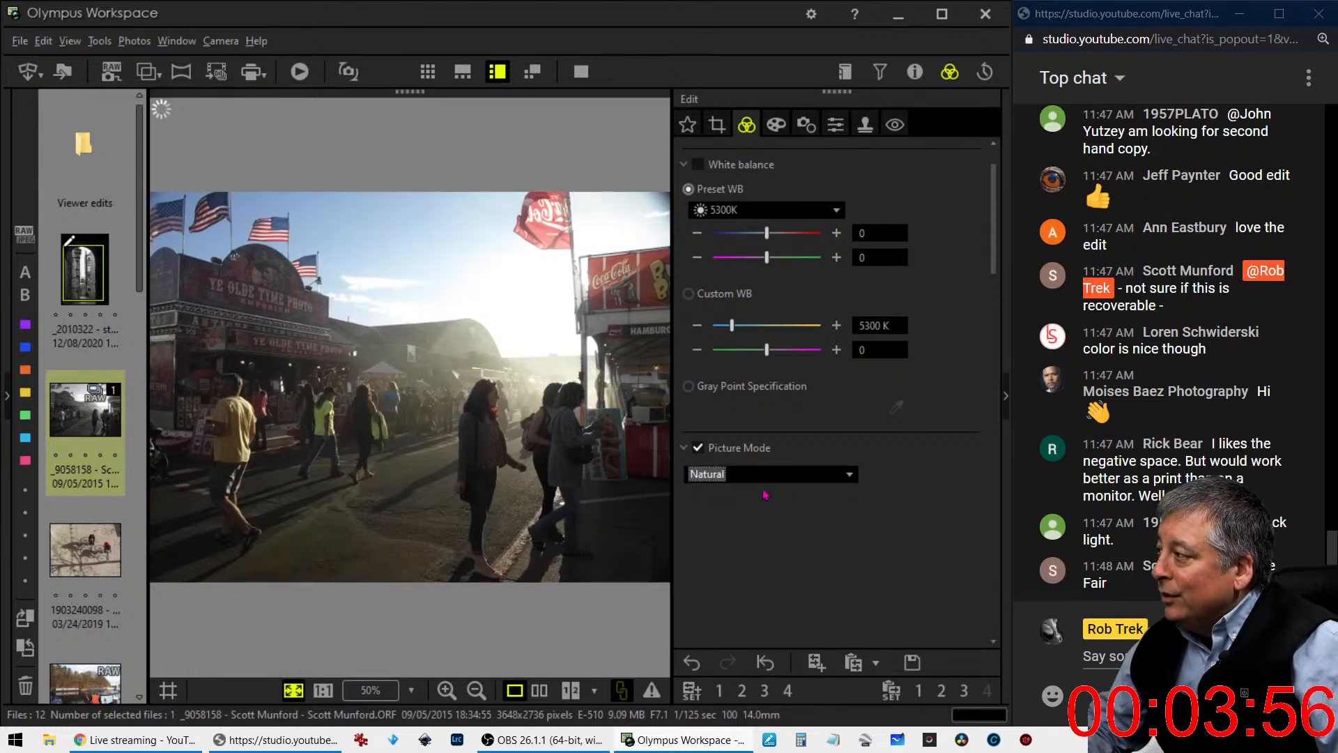
- Try dehaze at 100 on the fairground photo and return it to 0
{"action": "left_click", "coordinate": [775, 124]}
{"action": "left_click", "coordinate": [744, 128]}
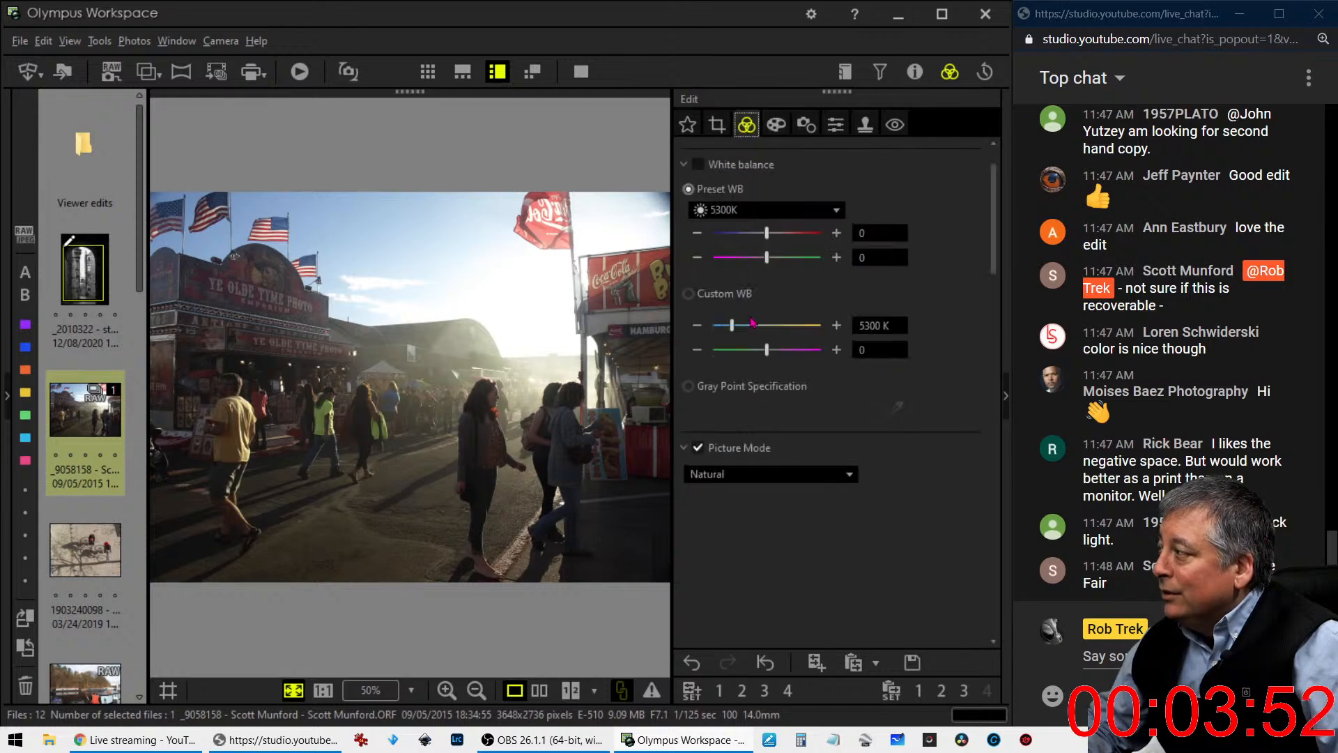
{"action": "scroll", "coordinate": [811, 542], "scroll_direction": "down", "scroll_amount": 8}
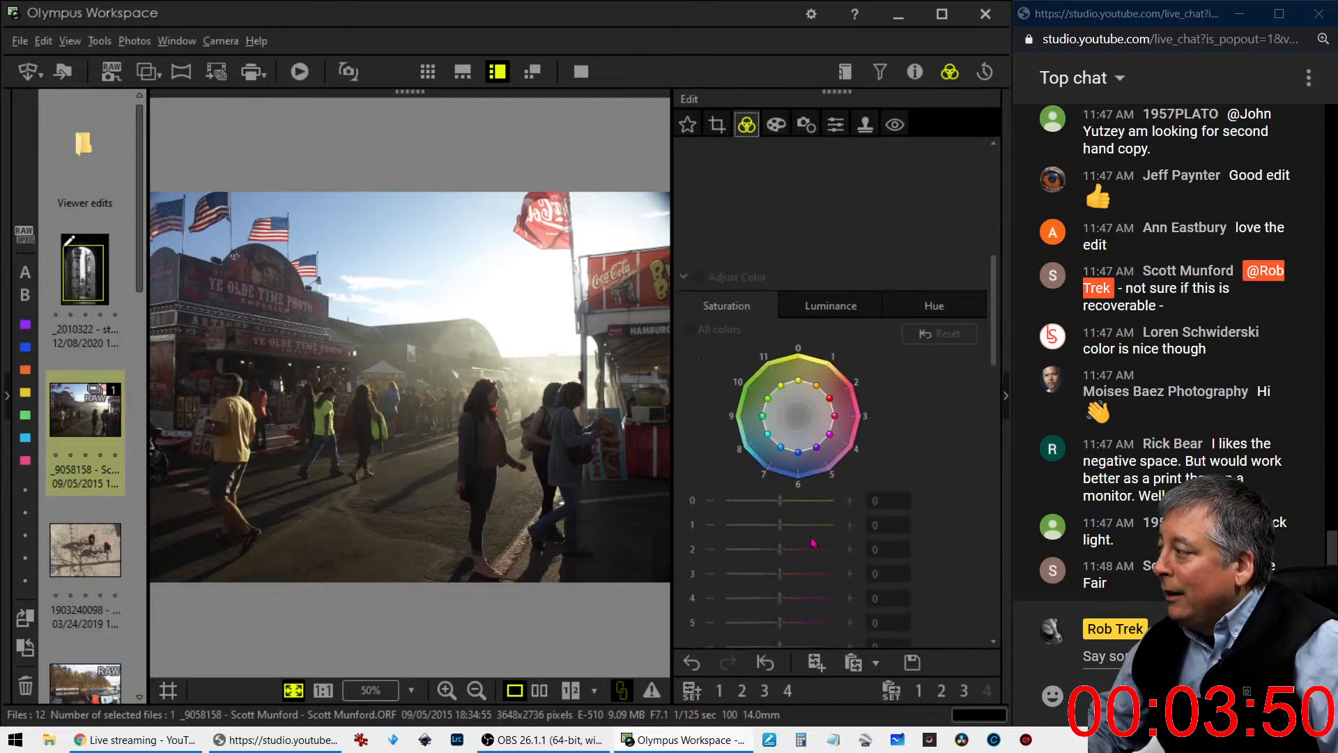
{"action": "left_click", "coordinate": [685, 199]}
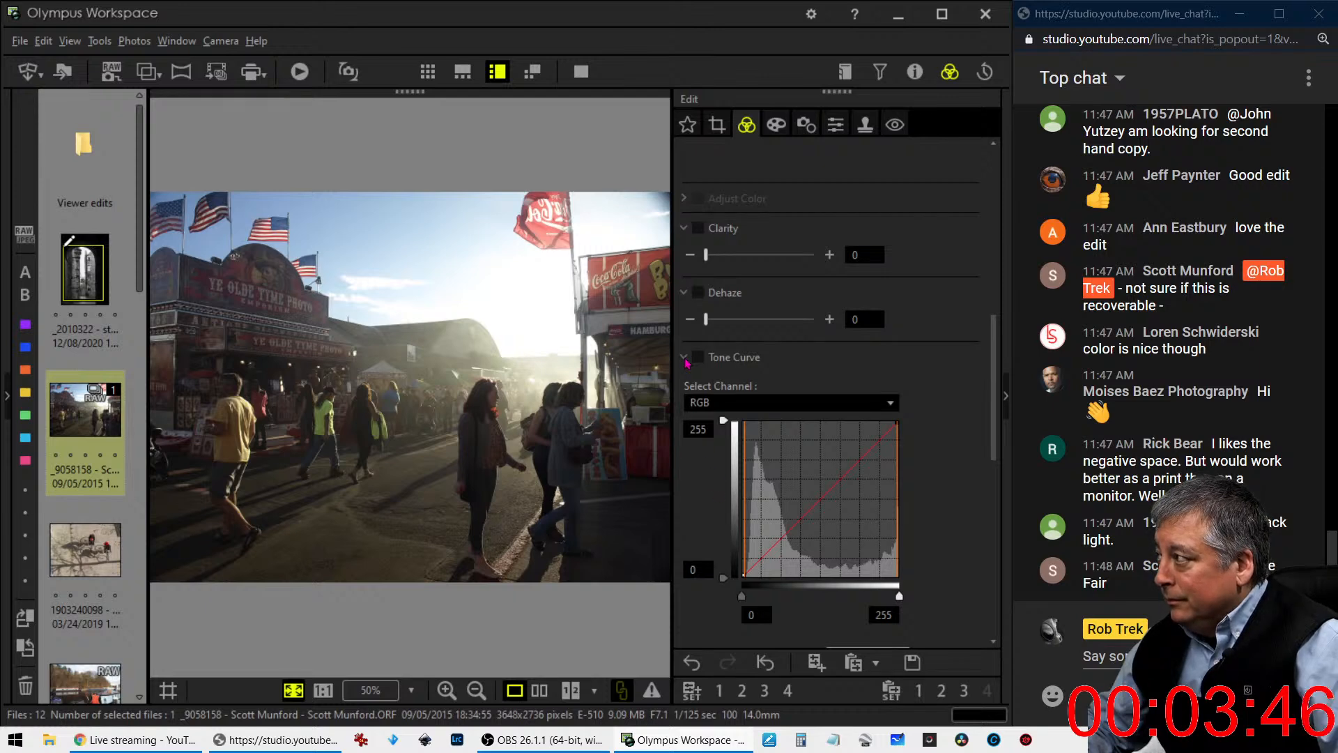
{"action": "left_click_drag", "start_coordinate": [706, 319], "coordinate": [834, 332]}
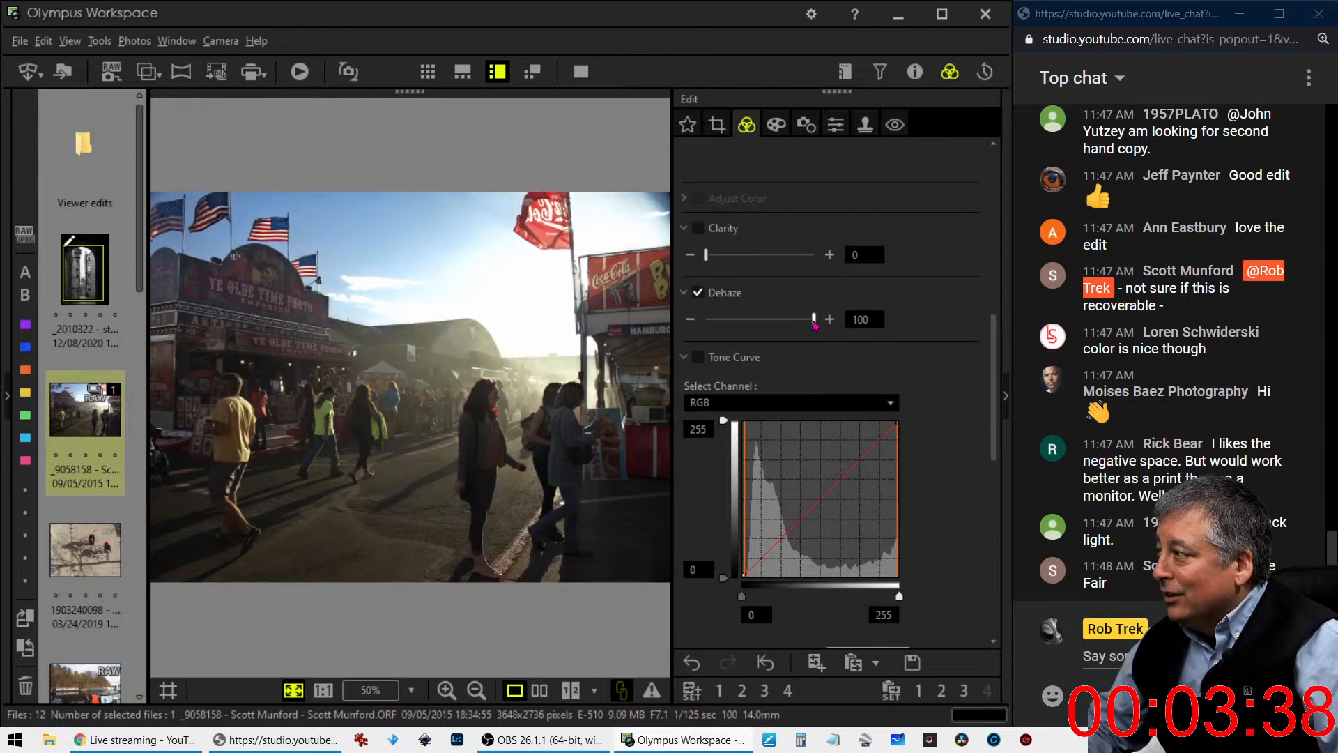
{"action": "left_click_drag", "start_coordinate": [814, 320], "coordinate": [706, 321]}
- Set clarity to 85 and slightly raise the upper part of the RGB tone curve with the shadows anchored
{"action": "left_click_drag", "start_coordinate": [706, 255], "coordinate": [805, 272]}
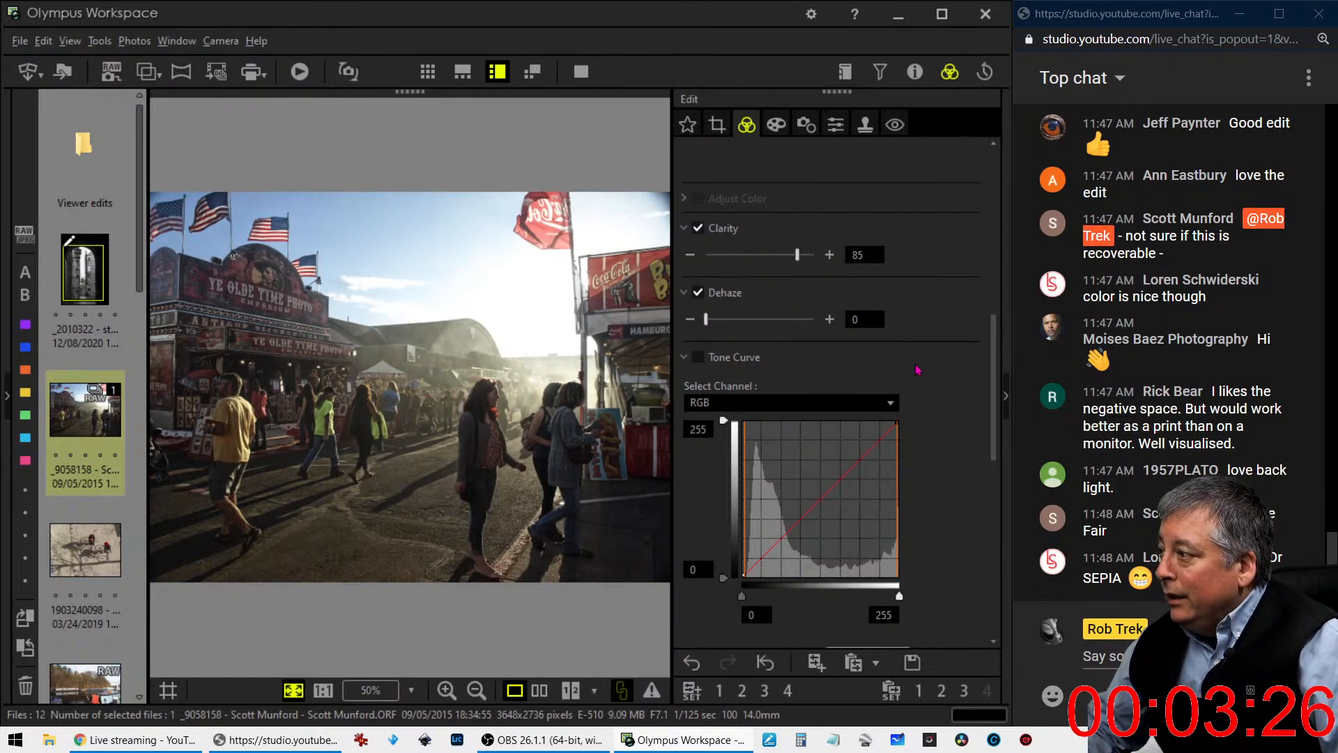
{"action": "scroll", "coordinate": [913, 344], "scroll_direction": "down", "scroll_amount": 2}
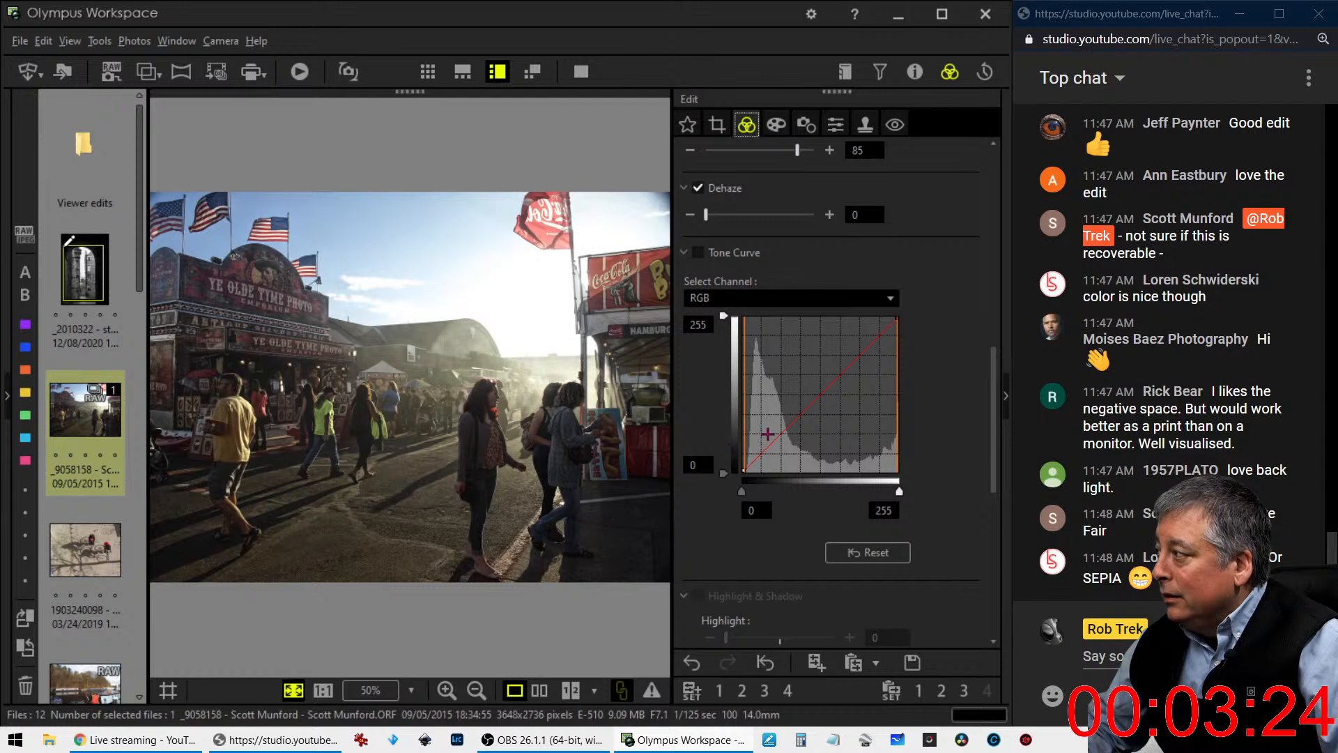
{"action": "left_click_drag", "start_coordinate": [792, 423], "coordinate": [789, 415]}
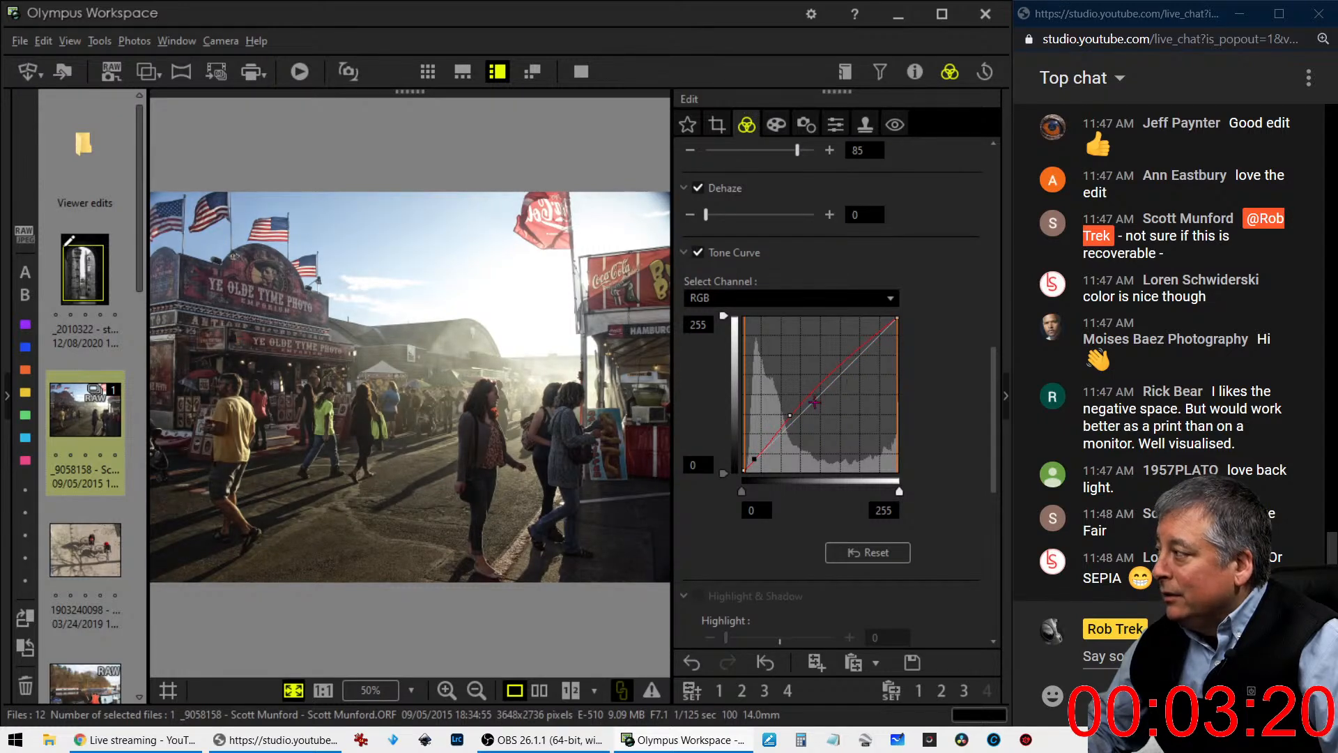
{"action": "left_click_drag", "start_coordinate": [789, 417], "coordinate": [867, 340]}
- Warm the fairground photo by setting the custom white balance temperature to 6897 K
{"action": "scroll", "coordinate": [991, 428], "scroll_direction": "up", "scroll_amount": 3}
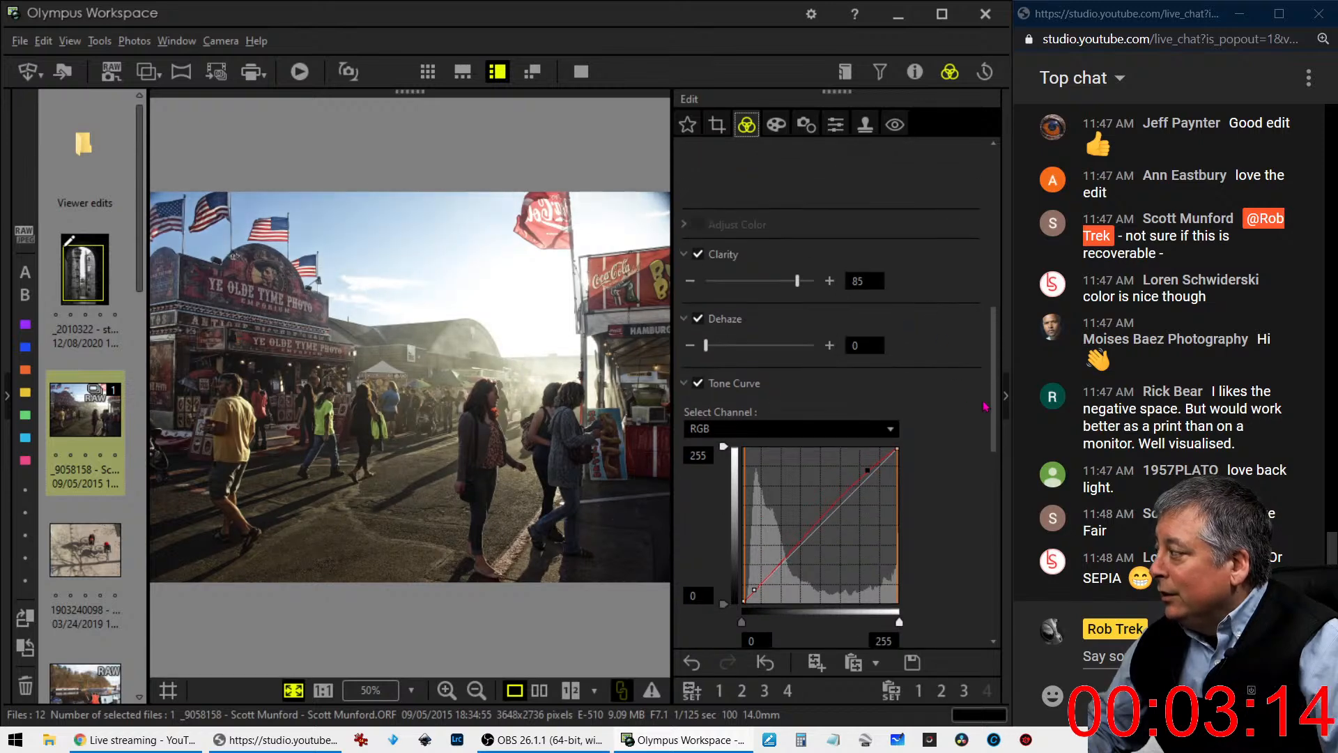
{"action": "scroll", "coordinate": [991, 428], "scroll_direction": "up", "scroll_amount": 5}
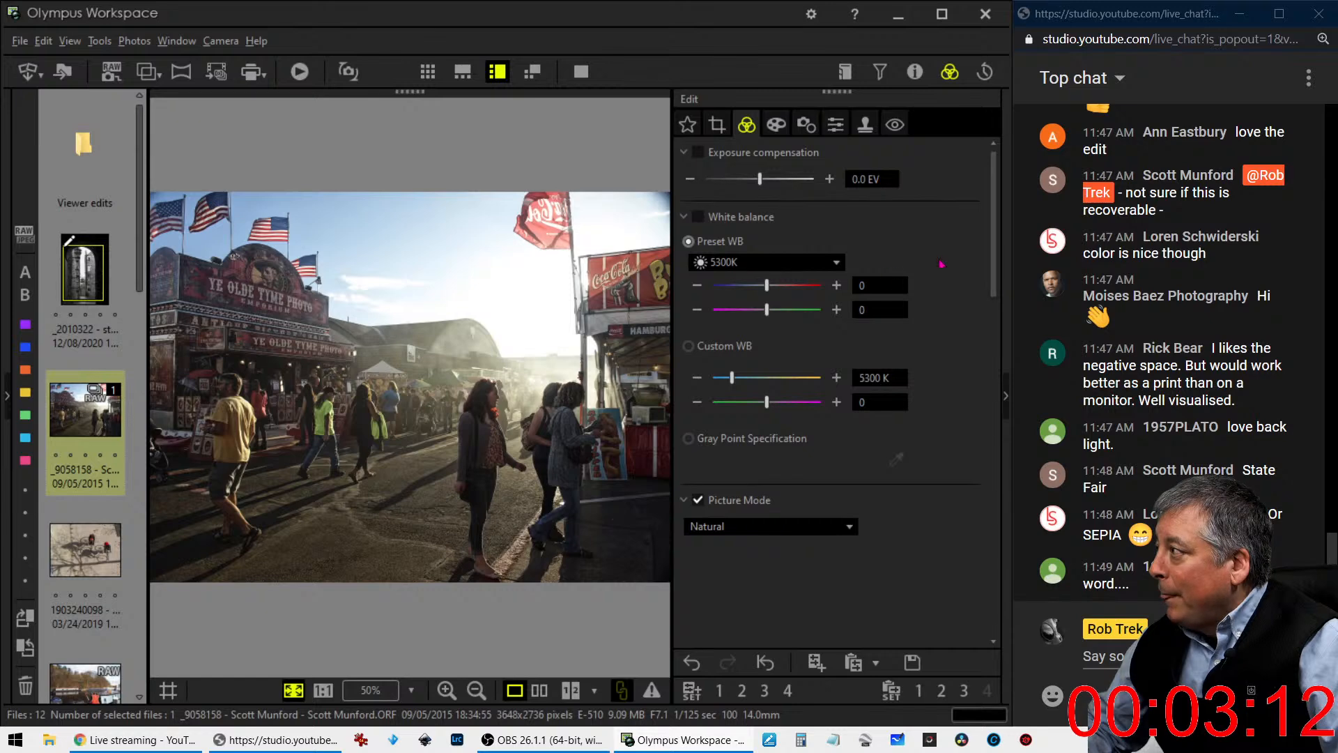
{"action": "left_click_drag", "start_coordinate": [732, 377], "coordinate": [745, 381]}
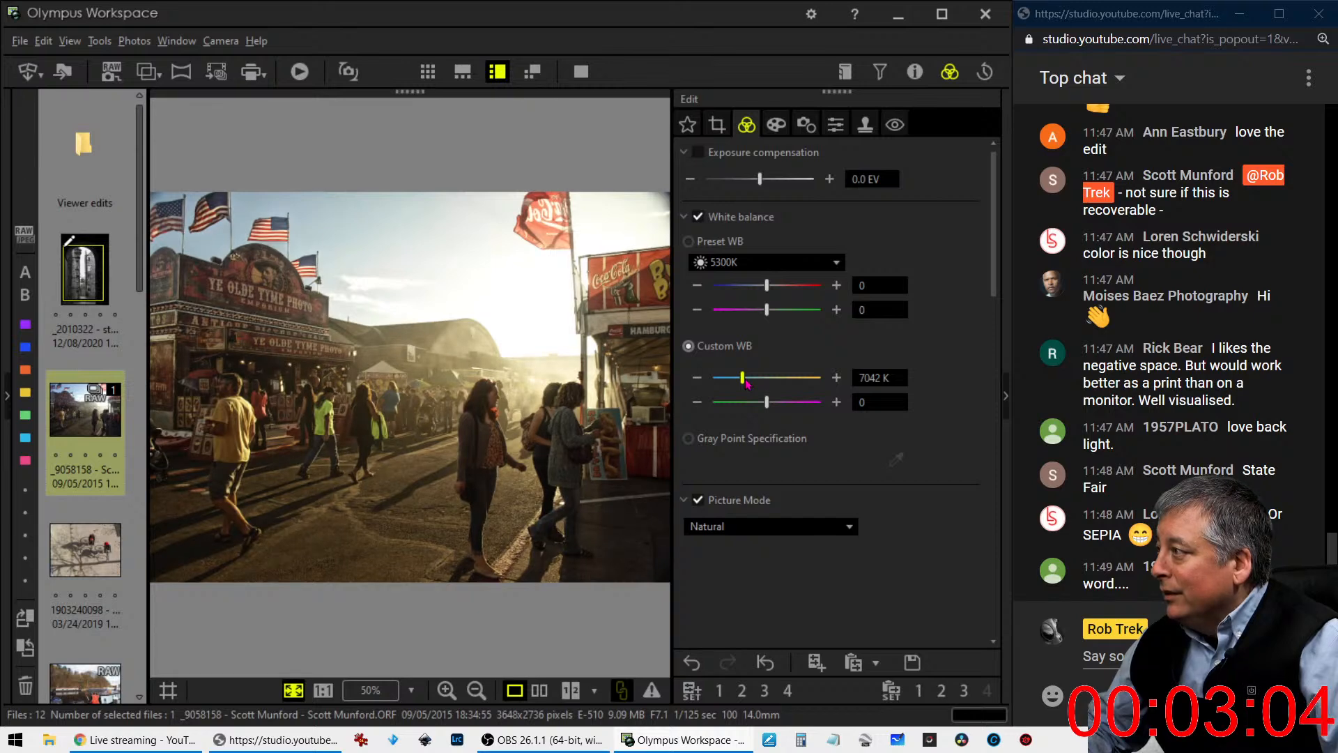
{"action": "left_click_drag", "start_coordinate": [745, 381], "coordinate": [745, 381]}
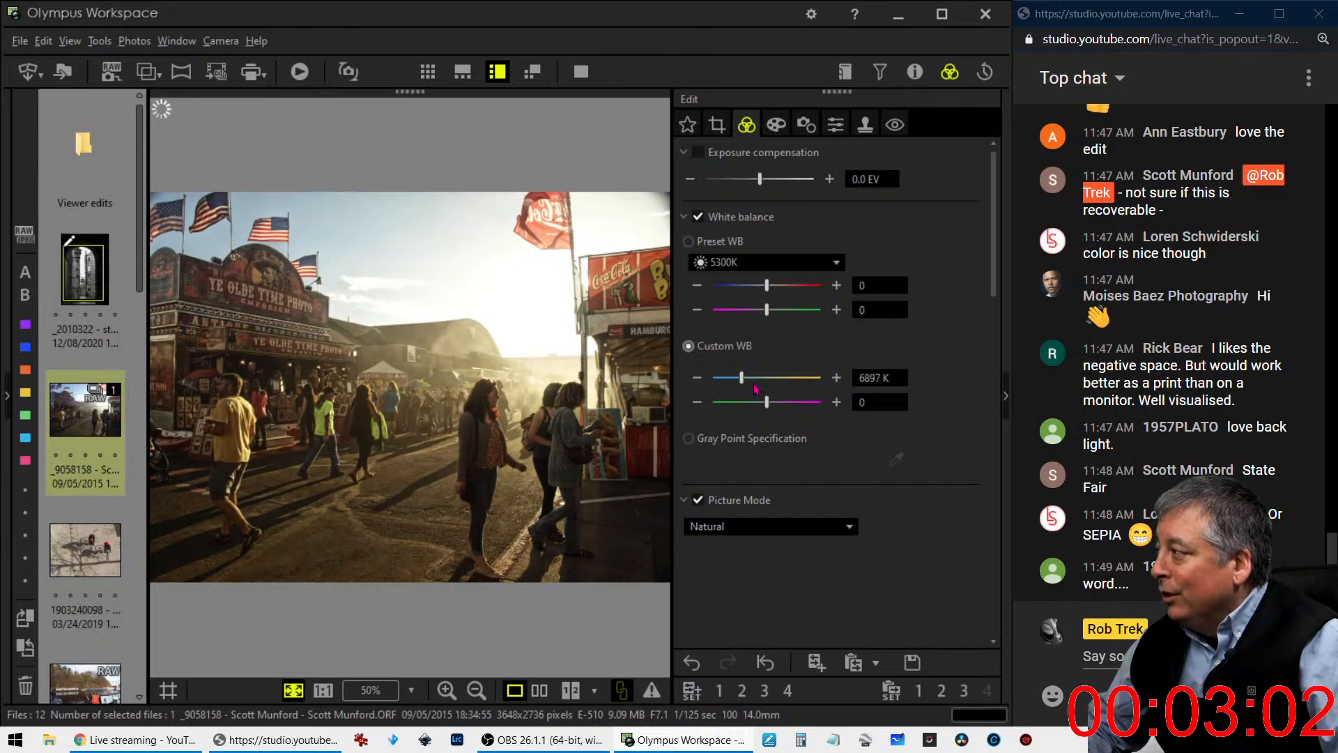
- Set saturation to 0.8 and change the gradation to Low Key
{"action": "scroll", "coordinate": [882, 529], "scroll_direction": "down", "scroll_amount": 3}
{"action": "scroll", "coordinate": [883, 529], "scroll_direction": "down", "scroll_amount": 6}
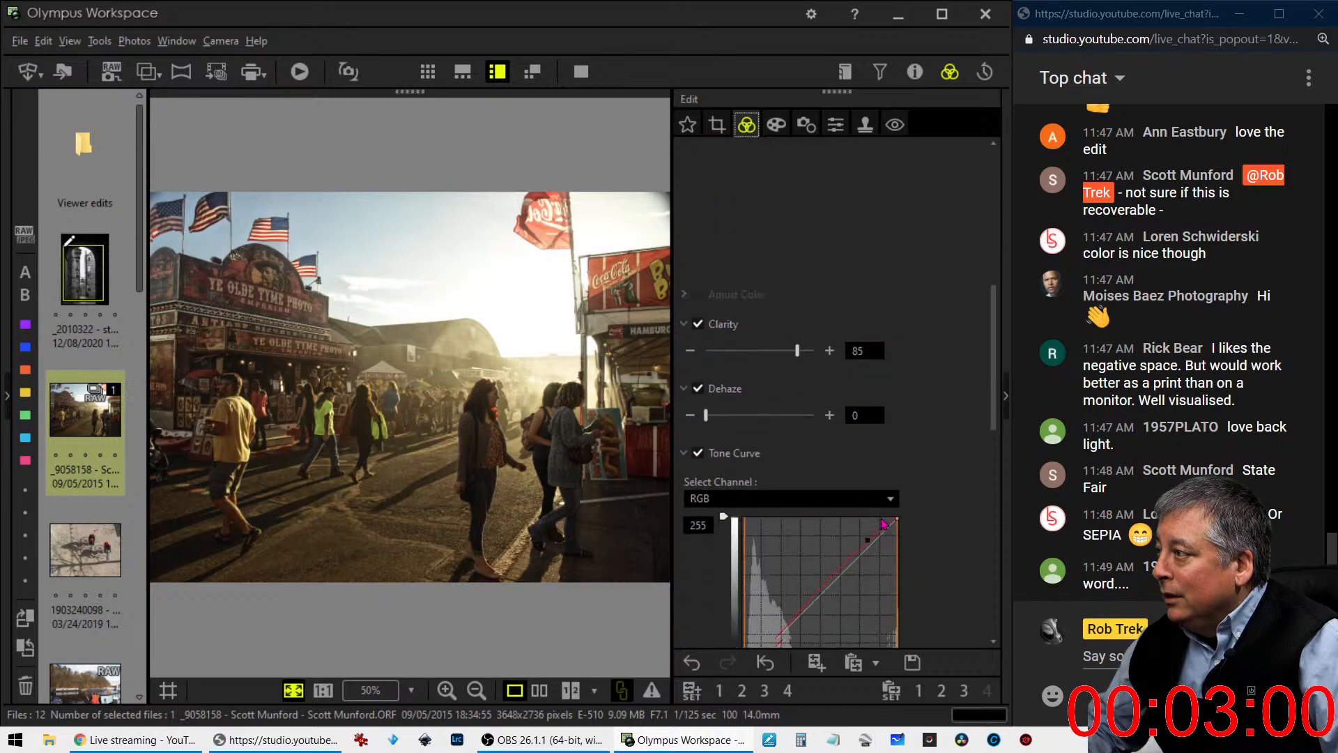
{"action": "scroll", "coordinate": [883, 524], "scroll_direction": "down", "scroll_amount": 6}
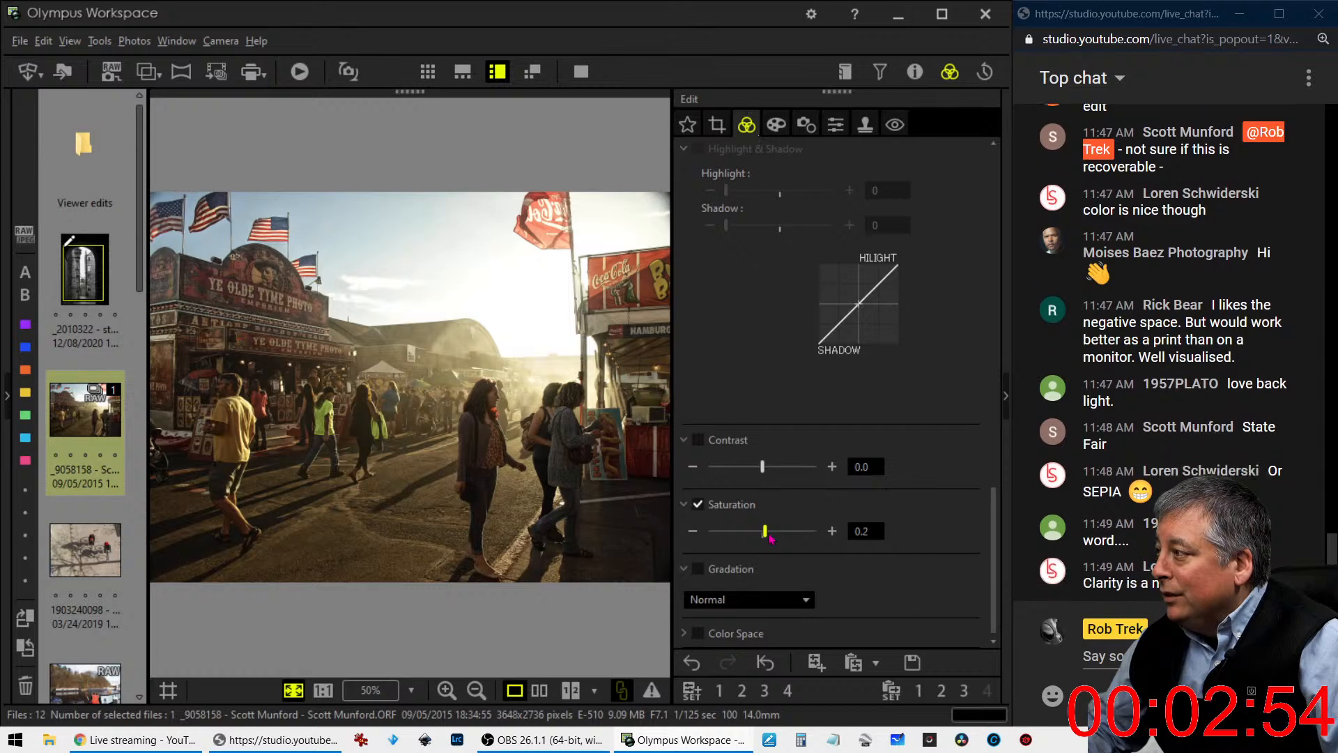
{"action": "left_click_drag", "start_coordinate": [768, 538], "coordinate": [789, 537]}
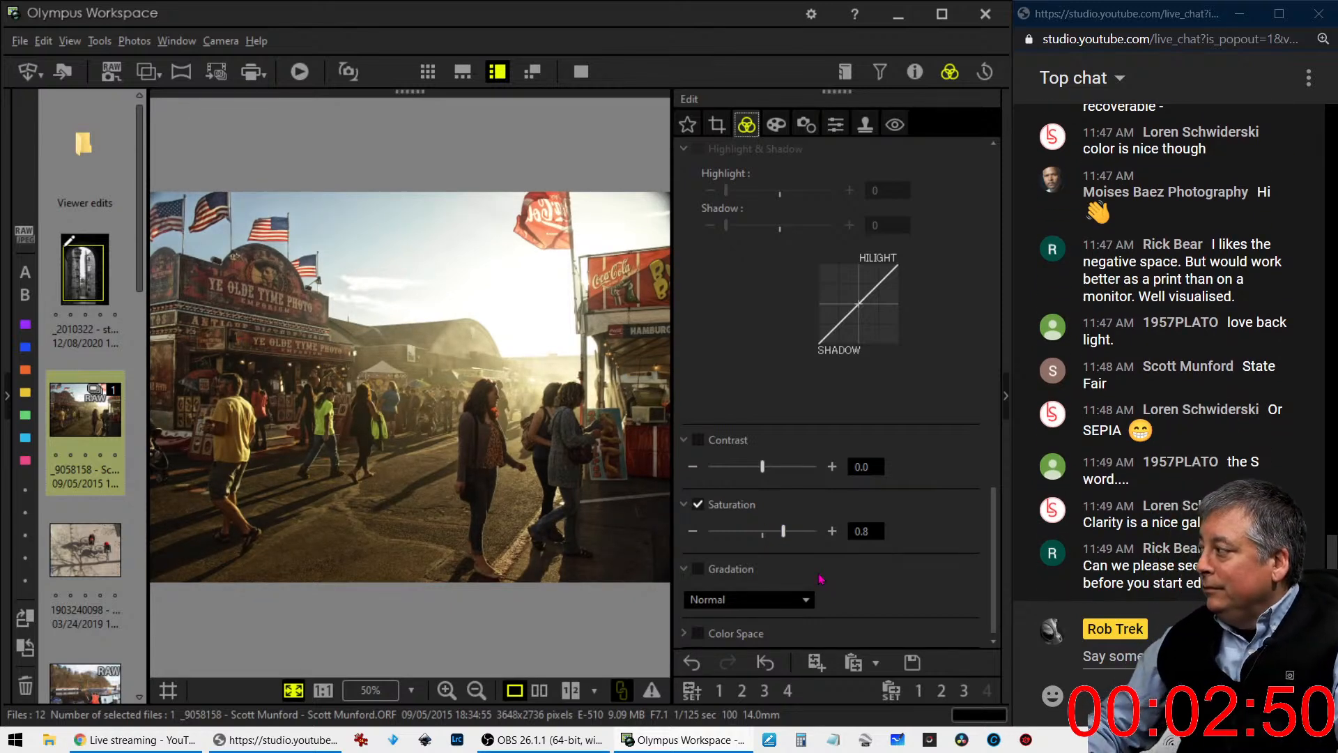
{"action": "left_click", "coordinate": [770, 602]}
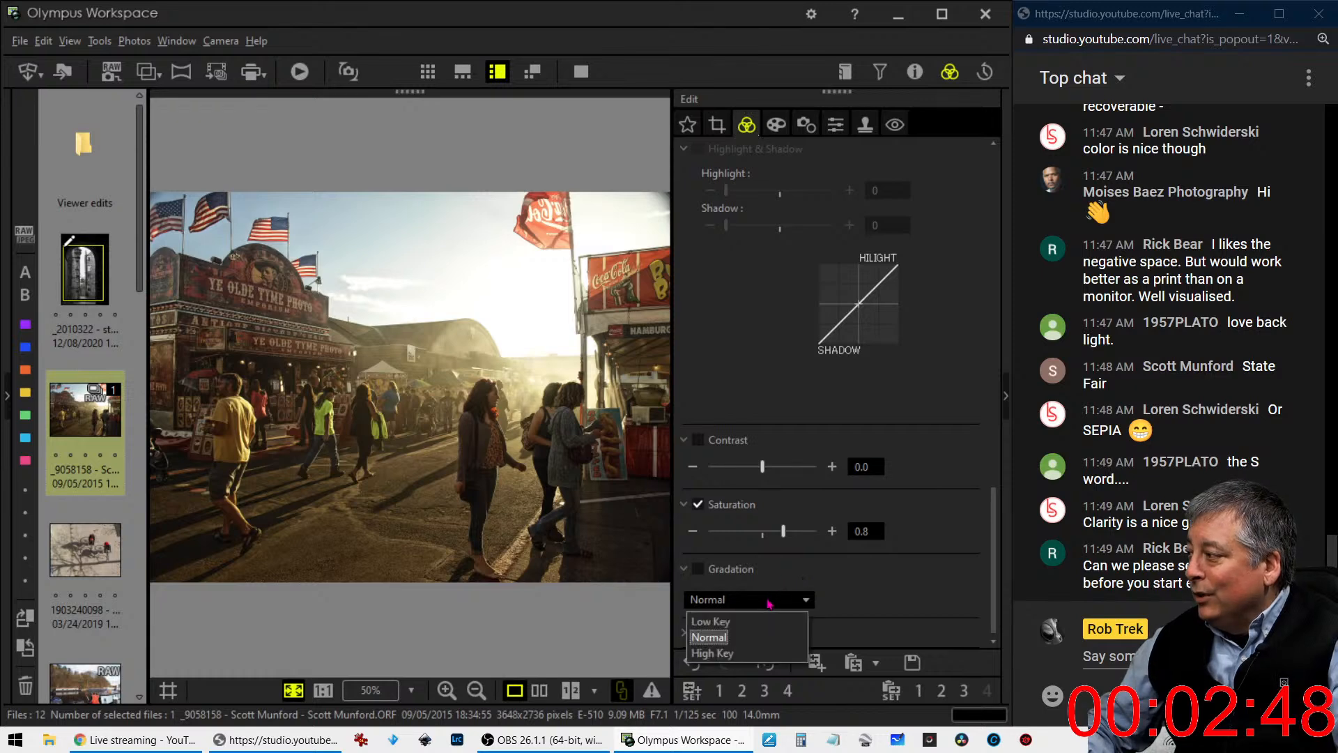
{"action": "left_click", "coordinate": [738, 622]}
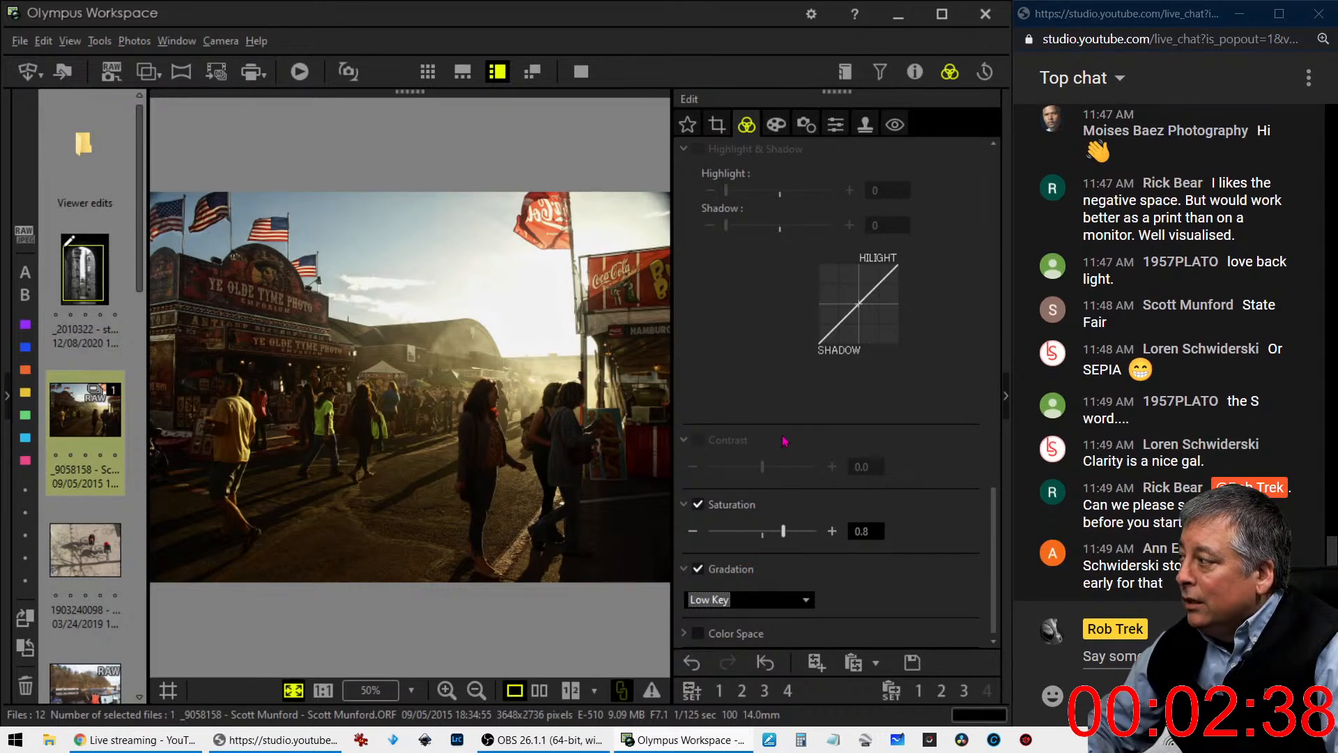
- Try lifting the shadows and highlights on the RGB tone curve, and reset the curve to a straight diagonal
{"action": "scroll", "coordinate": [784, 441], "scroll_direction": "up", "scroll_amount": 6}
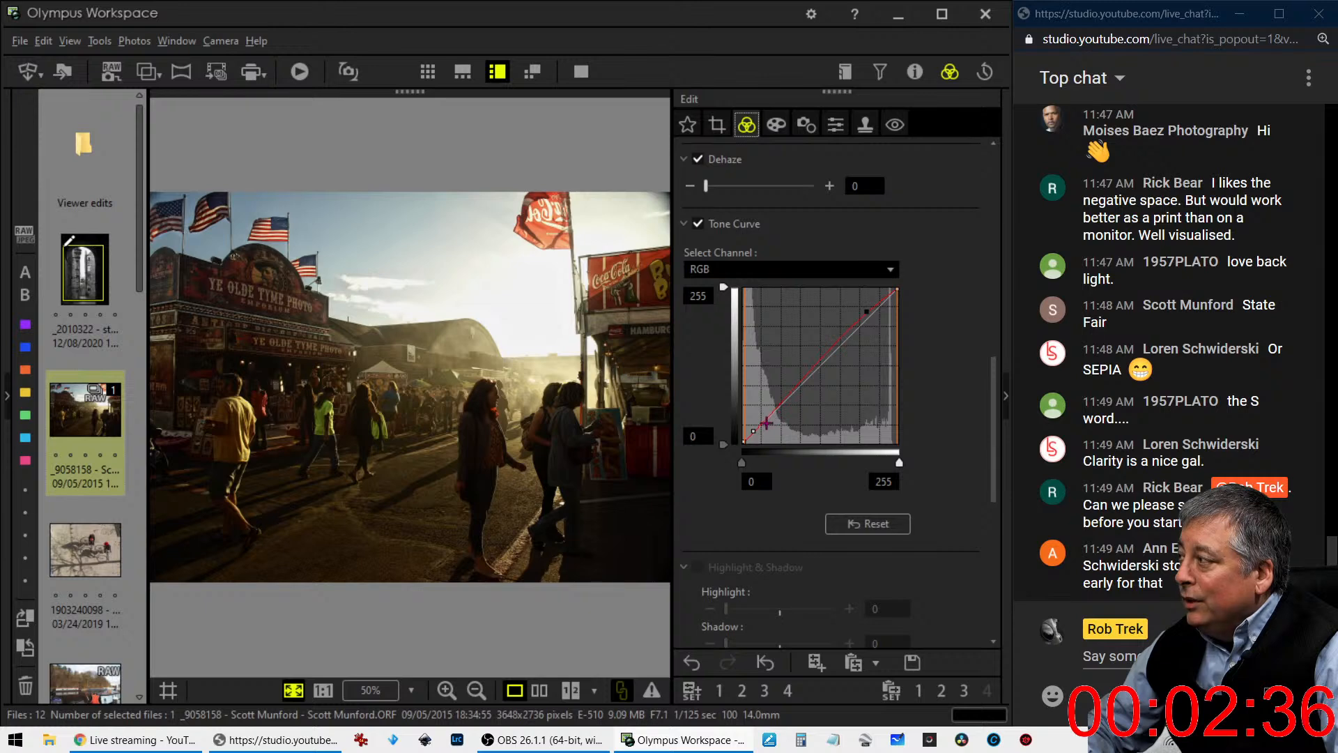
{"action": "left_click_drag", "start_coordinate": [767, 421], "coordinate": [768, 408]}
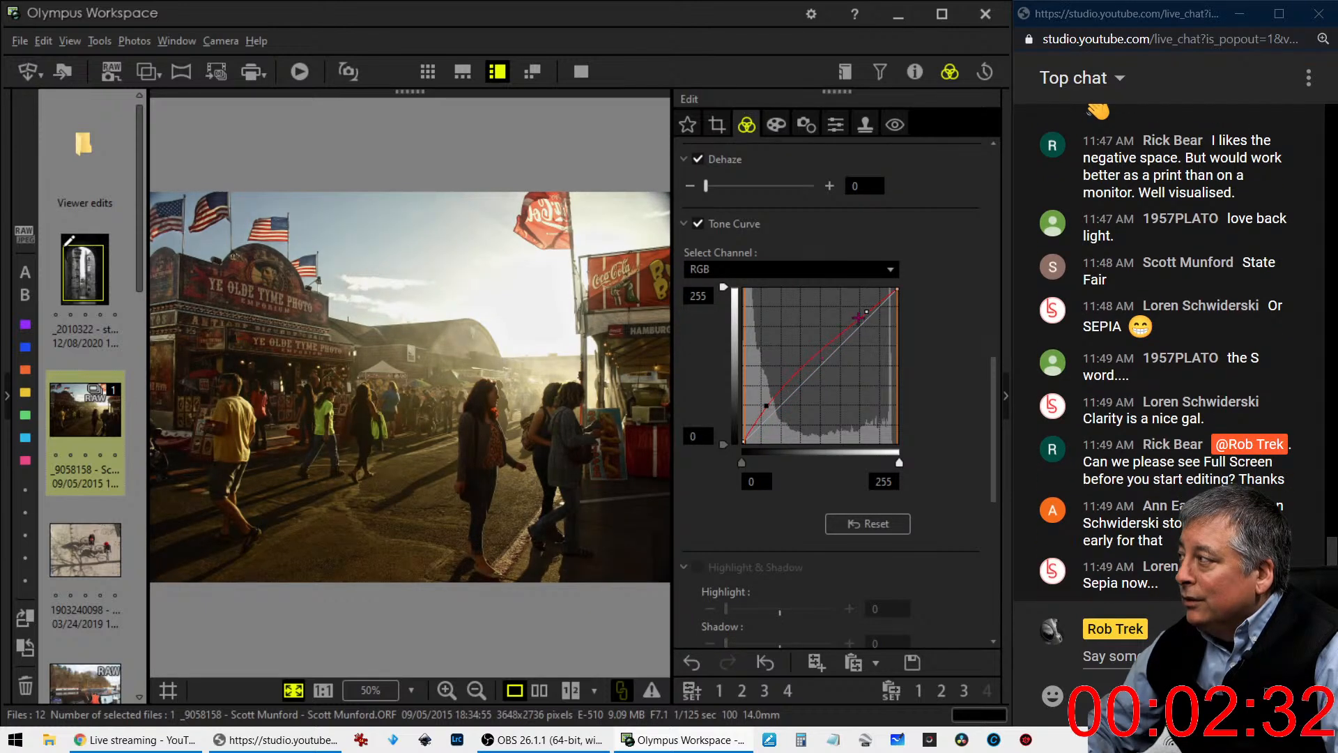
{"action": "left_click_drag", "start_coordinate": [866, 312], "coordinate": [864, 307]}
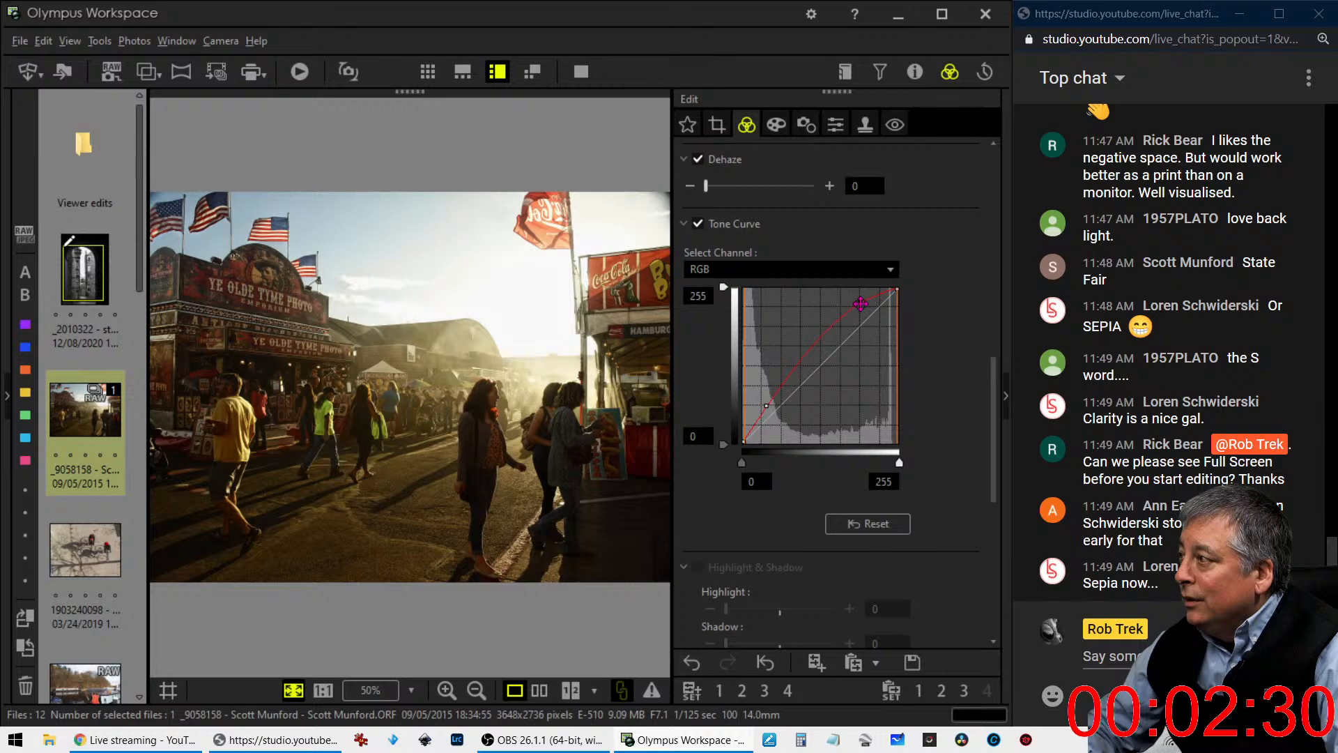
{"action": "left_click_drag", "start_coordinate": [767, 404], "coordinate": [793, 374]}
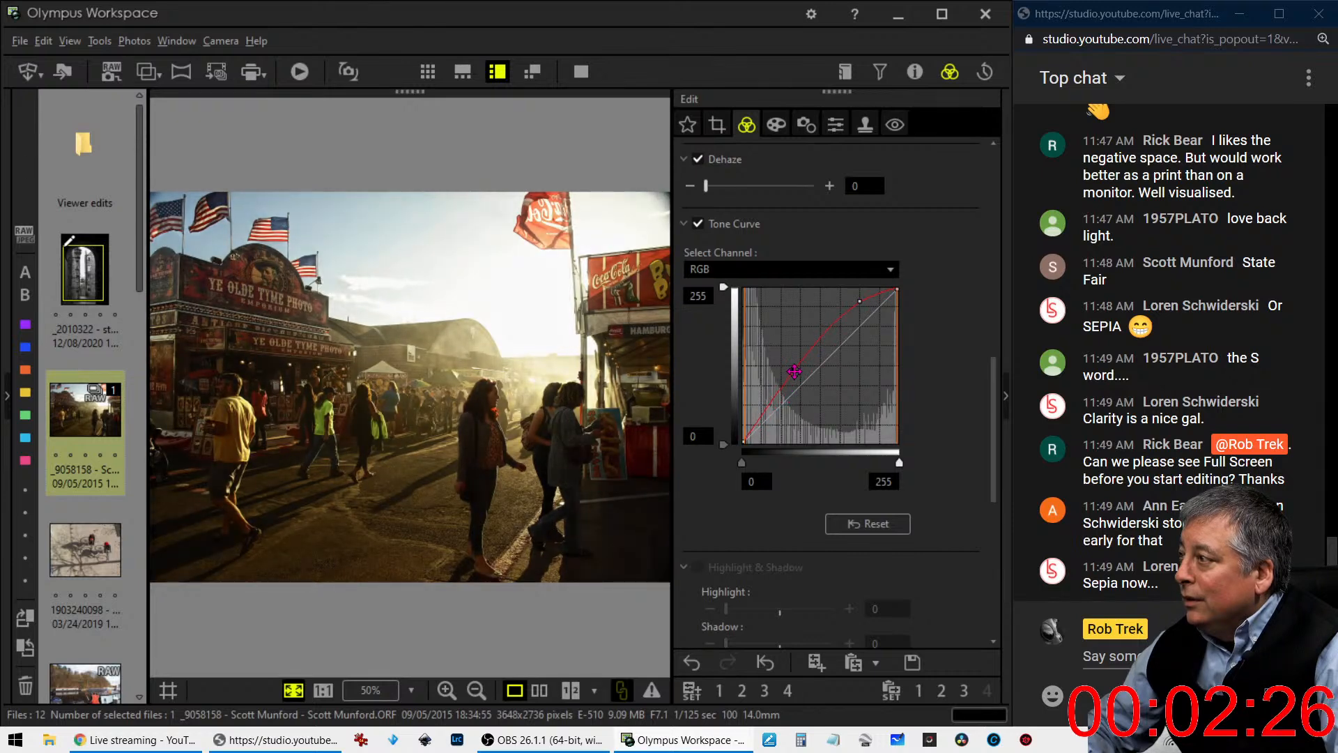
{"action": "left_click", "coordinate": [867, 524]}
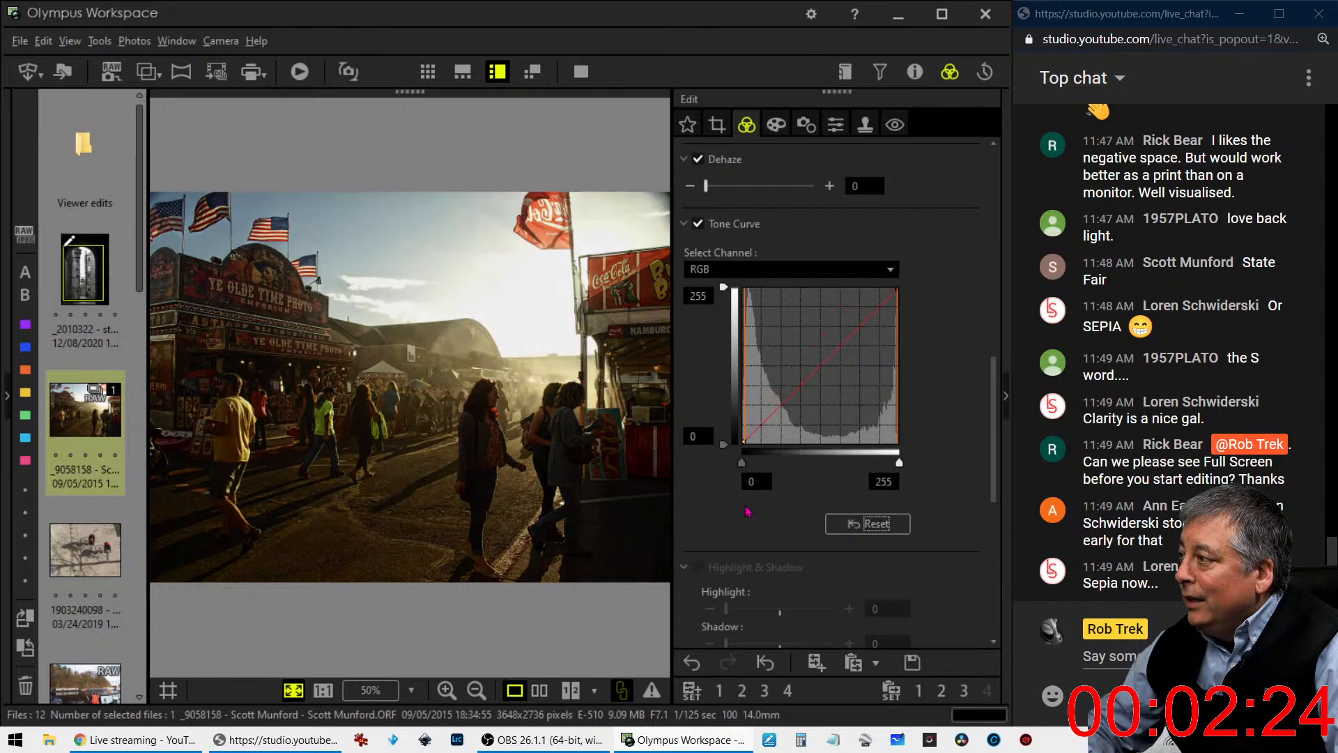
- Change the fairground photo's gradation to Normal
{"action": "scroll", "coordinate": [747, 511], "scroll_direction": "down", "scroll_amount": 3}
{"action": "scroll", "coordinate": [747, 511], "scroll_direction": "down", "scroll_amount": 3}
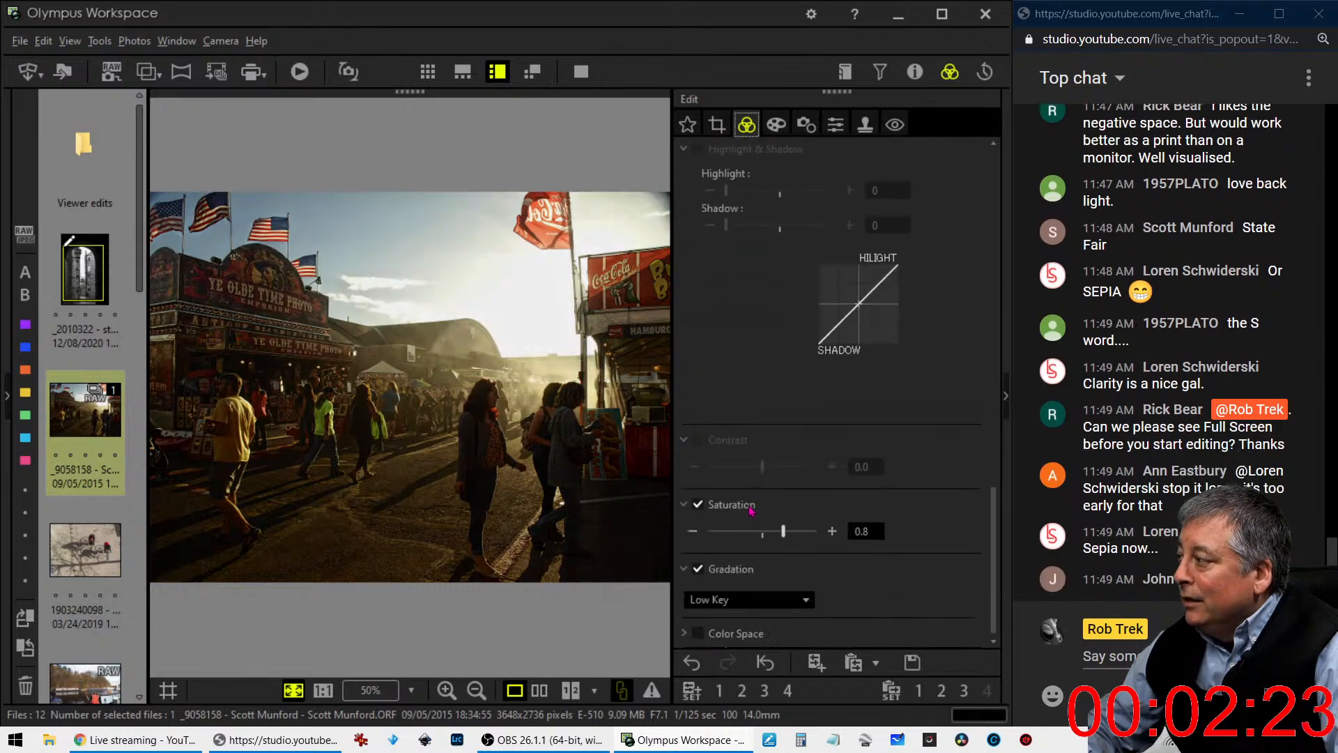
{"action": "left_click", "coordinate": [780, 600]}
{"action": "left_click", "coordinate": [762, 636]}
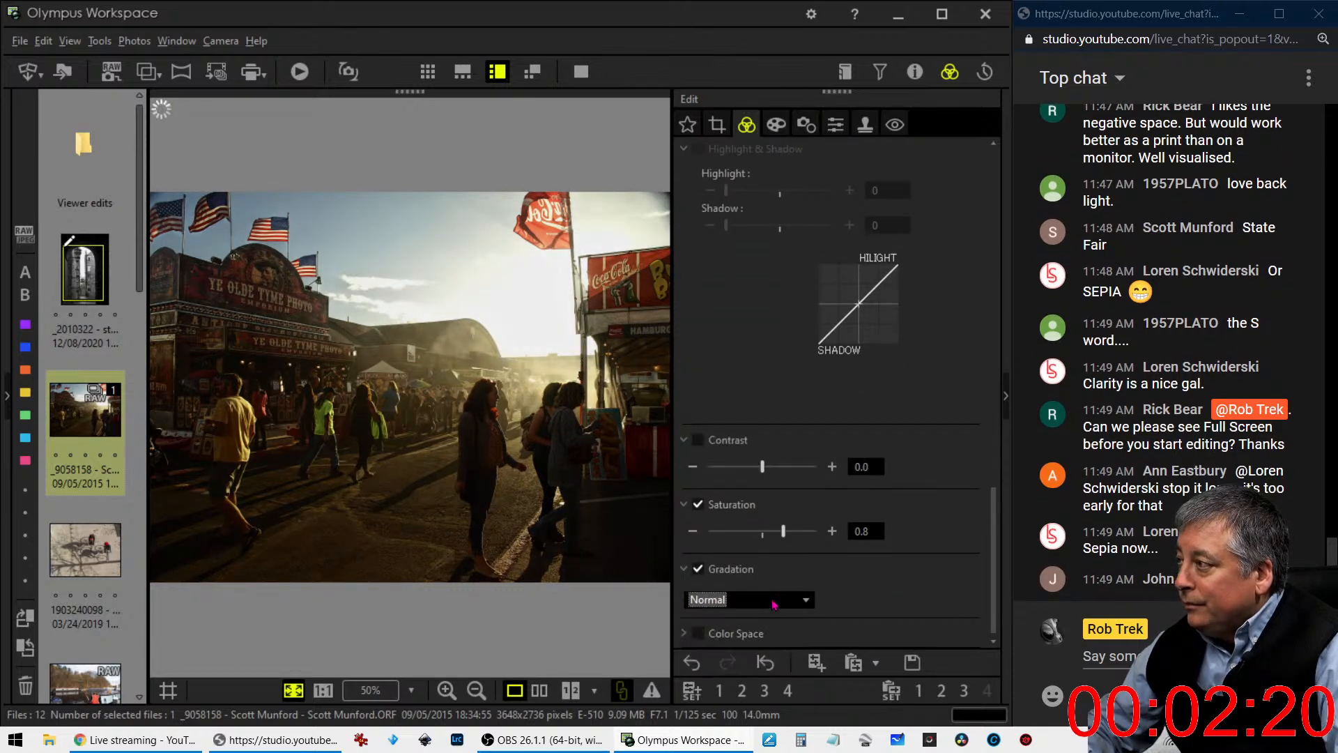
{"action": "scroll", "coordinate": [862, 440], "scroll_direction": "up", "scroll_amount": 2}
{"action": "scroll", "coordinate": [862, 440], "scroll_direction": "up", "scroll_amount": 2}
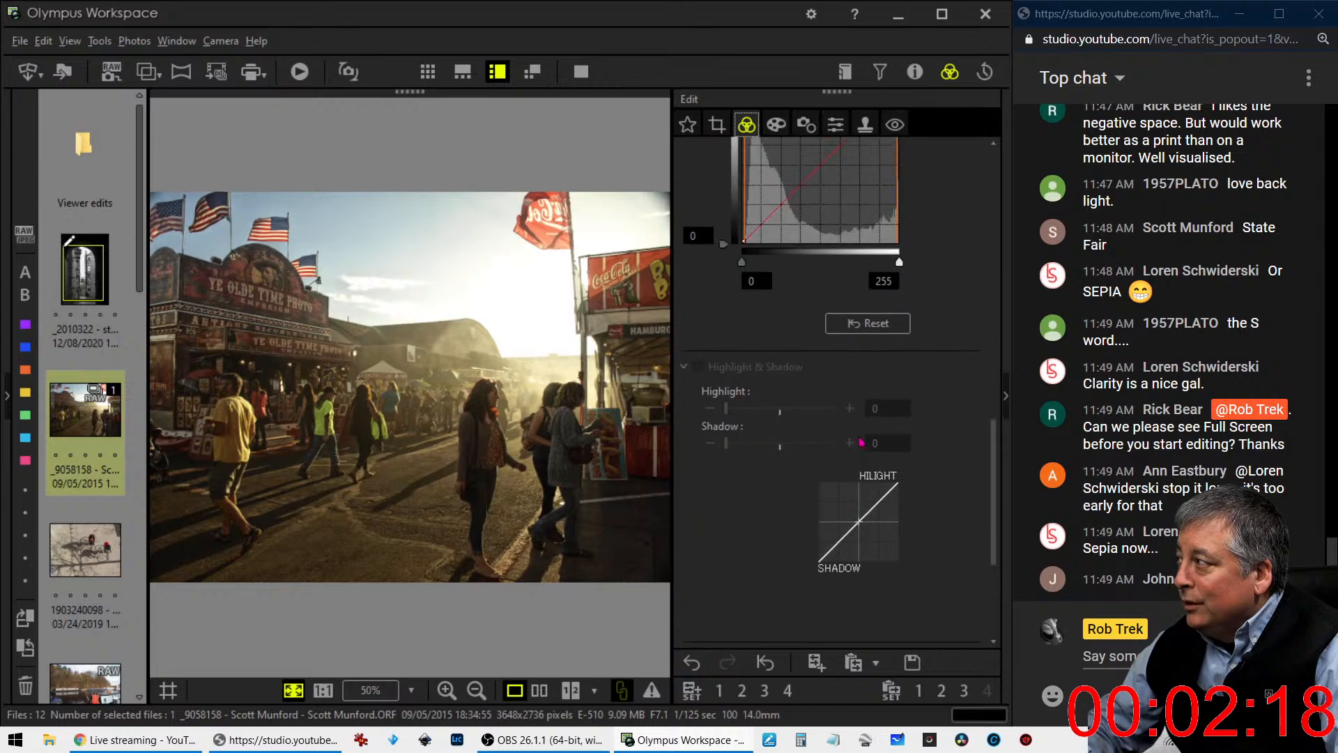
{"action": "scroll", "coordinate": [793, 584], "scroll_direction": "down", "scroll_amount": 5}
{"action": "left_click", "coordinate": [780, 600]}
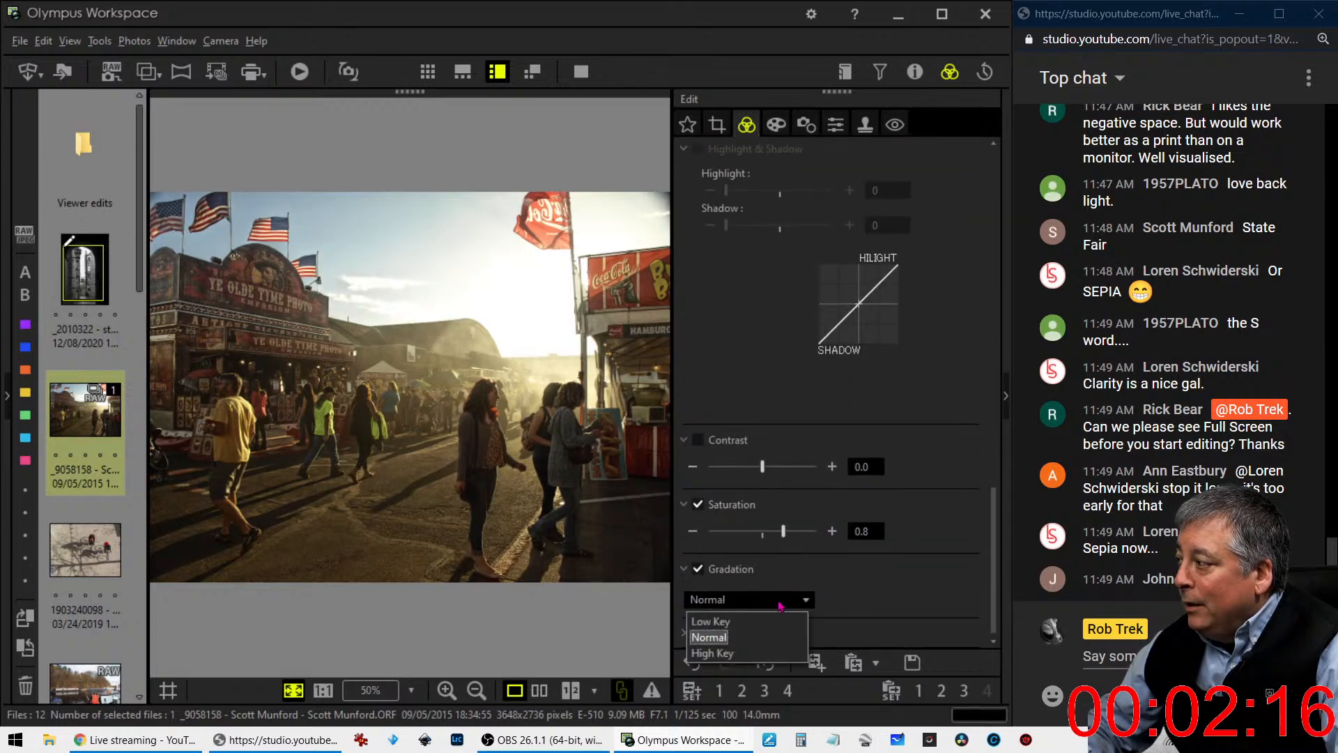
{"action": "left_click", "coordinate": [766, 638]}
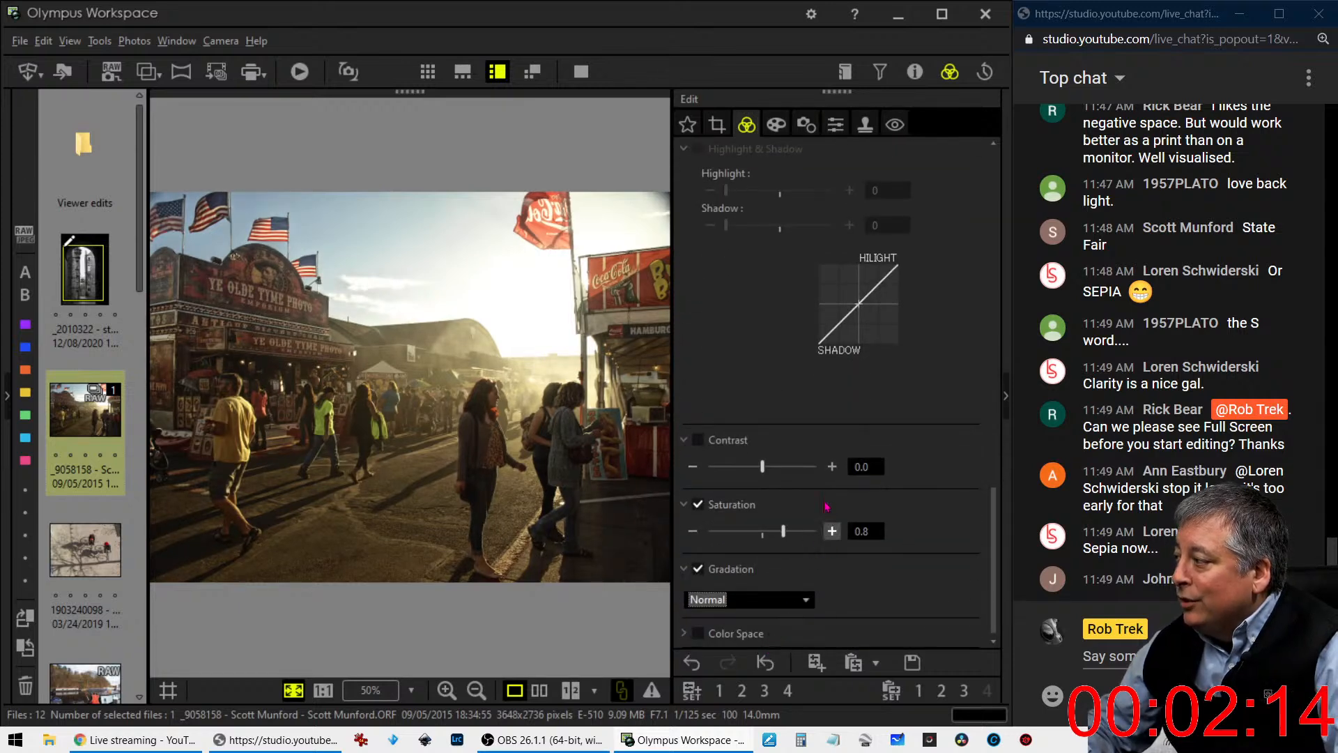
- Slightly lift the shadows on the RGB tone curve and anchor the highlights near the diagonal with a second point
{"action": "scroll", "coordinate": [836, 552], "scroll_direction": "up", "scroll_amount": 1}
{"action": "scroll", "coordinate": [836, 552], "scroll_direction": "up", "scroll_amount": 1}
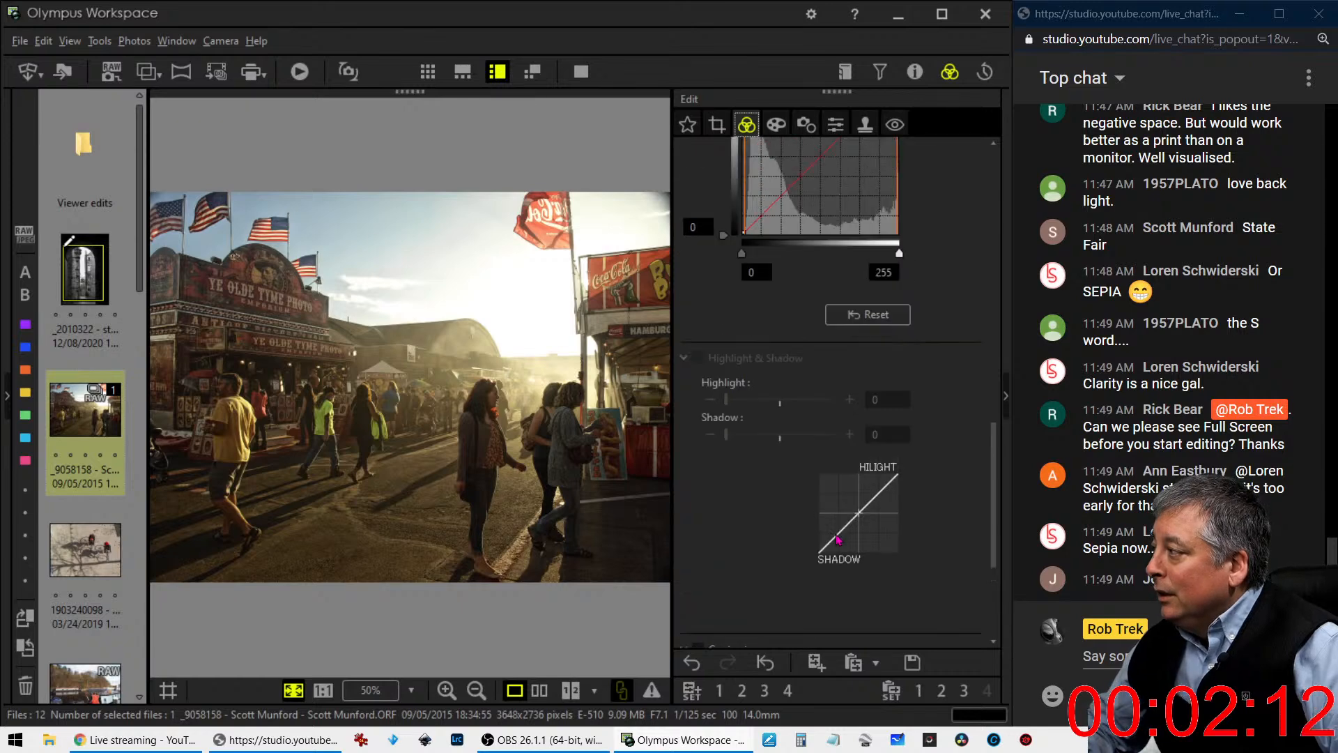
{"action": "scroll", "coordinate": [836, 550], "scroll_direction": "down", "scroll_amount": 2}
{"action": "scroll", "coordinate": [839, 535], "scroll_direction": "up", "scroll_amount": 2}
{"action": "scroll", "coordinate": [839, 535], "scroll_direction": "up", "scroll_amount": 3}
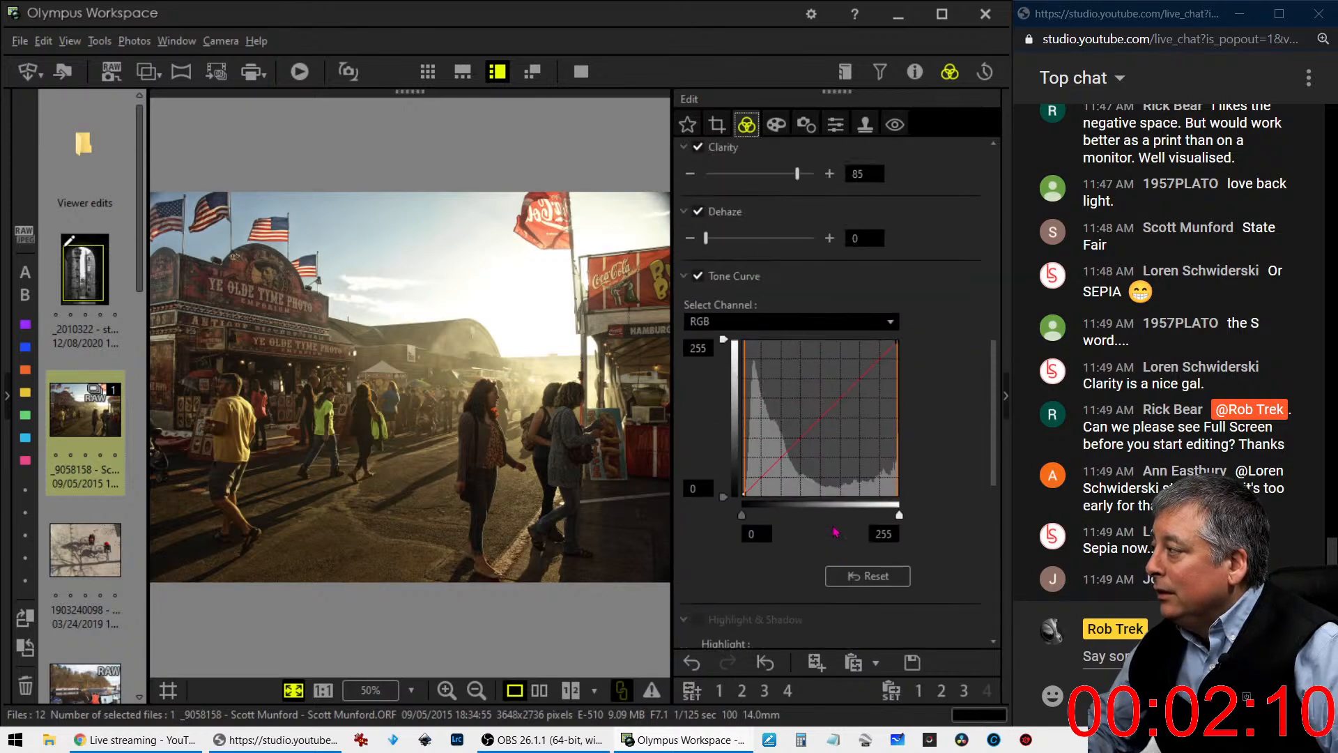
{"action": "left_click_drag", "start_coordinate": [761, 478], "coordinate": [761, 473]}
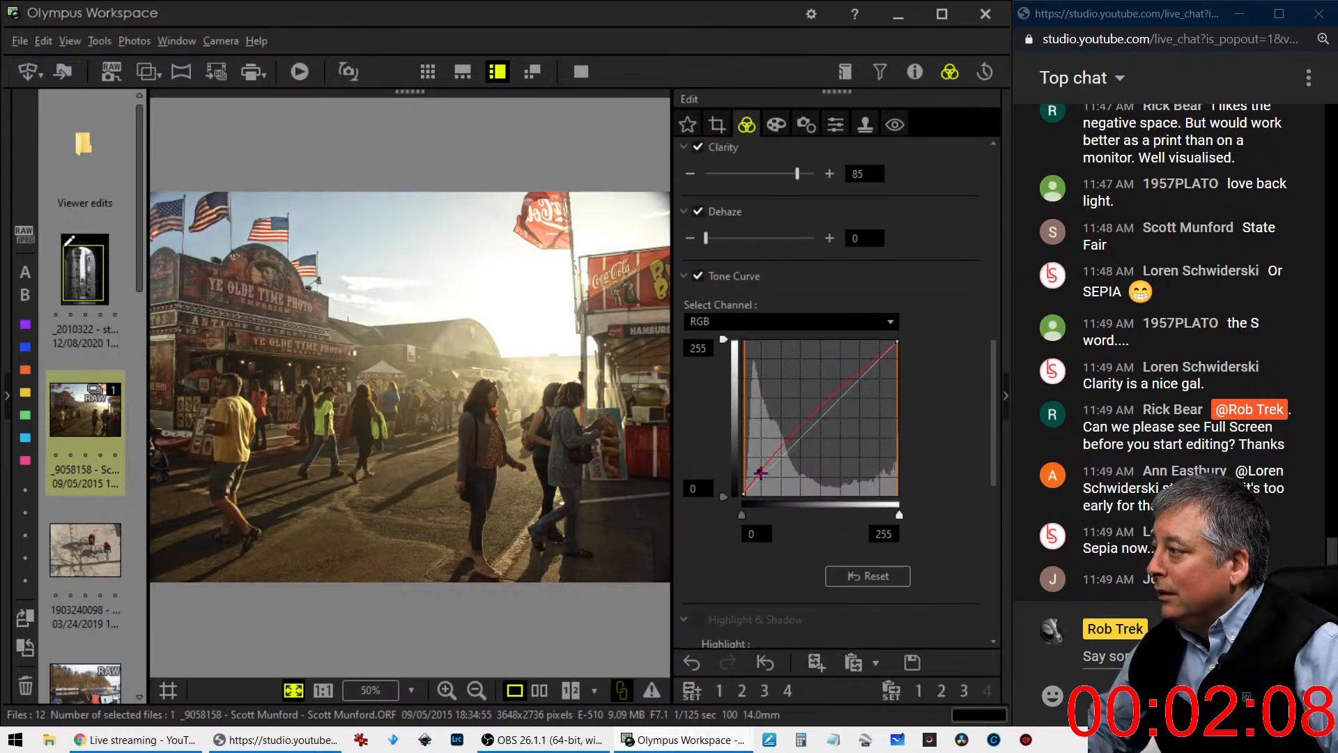
{"action": "left_click_drag", "start_coordinate": [838, 393], "coordinate": [861, 378]}
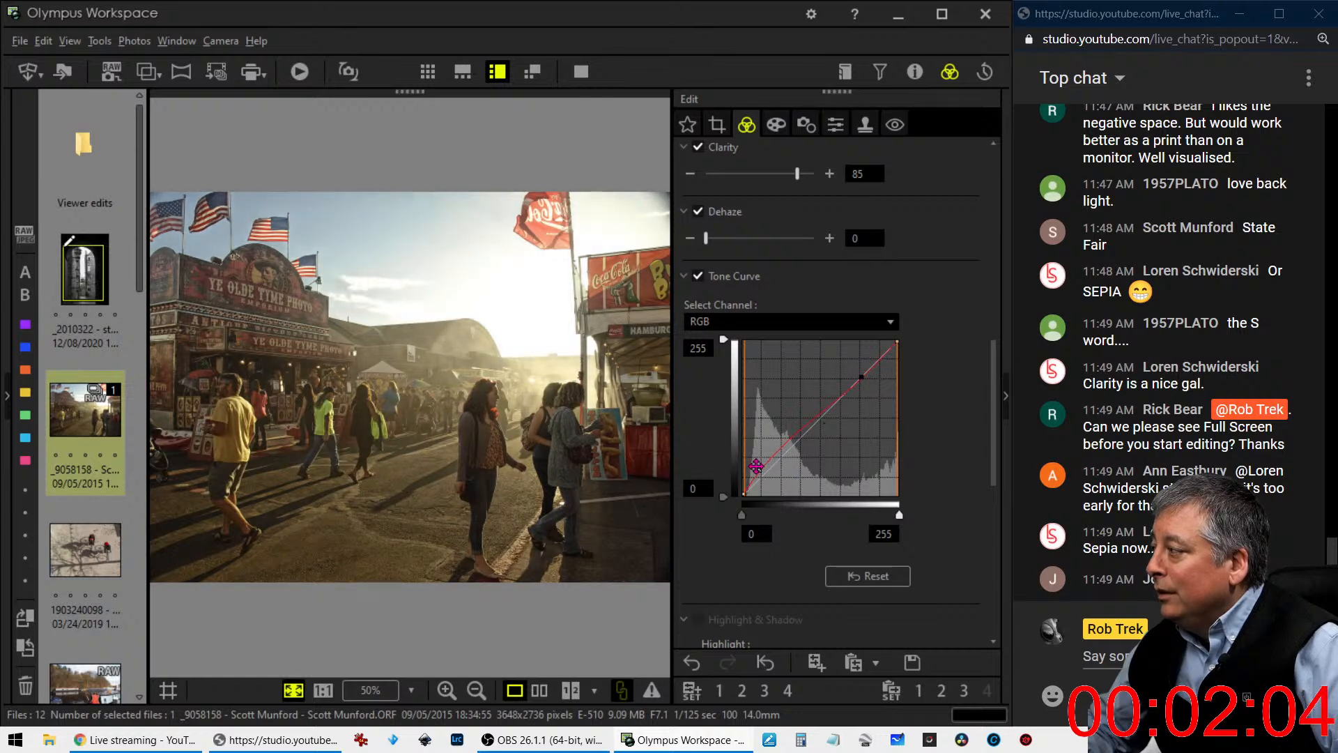
{"action": "left_click_drag", "start_coordinate": [765, 460], "coordinate": [770, 461]}
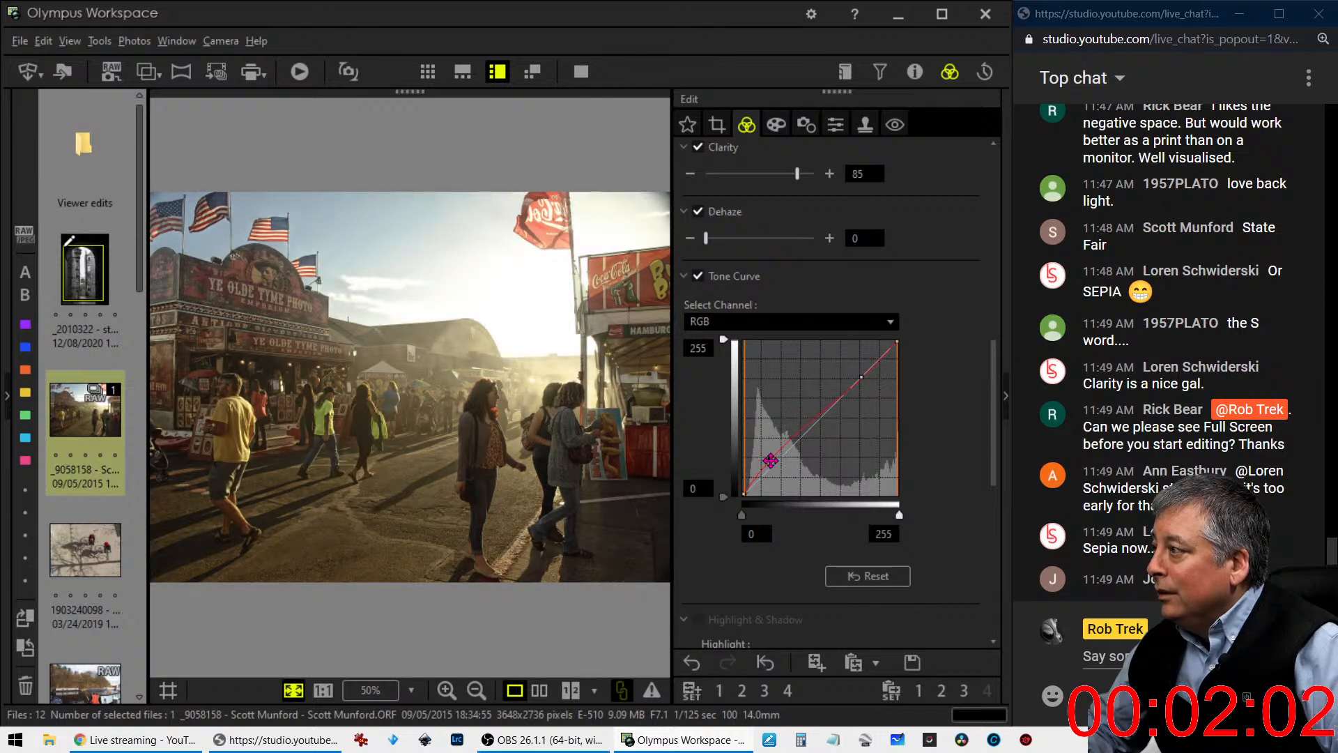
- Set the saturation to 2.0 and the contrast to 0.4
{"action": "scroll", "coordinate": [780, 579], "scroll_direction": "down", "scroll_amount": 7}
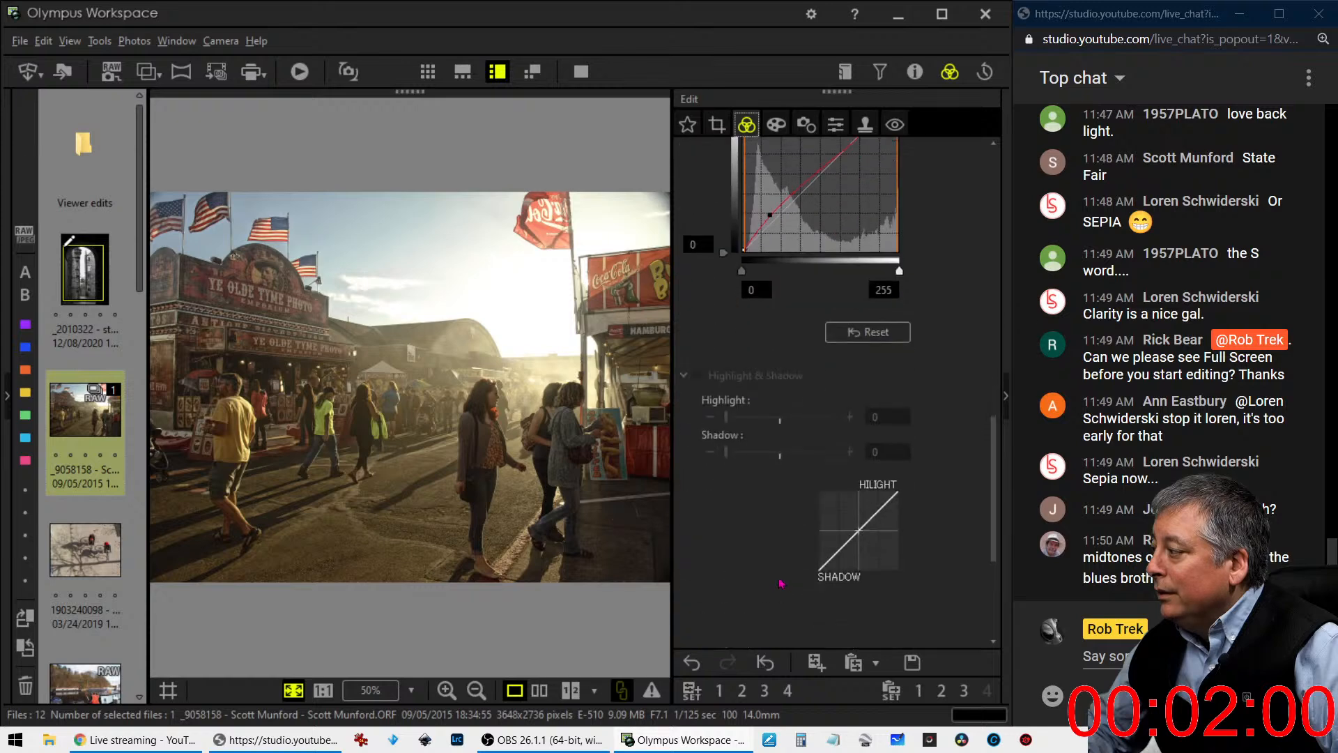
{"action": "left_click_drag", "start_coordinate": [784, 533], "coordinate": [819, 534]}
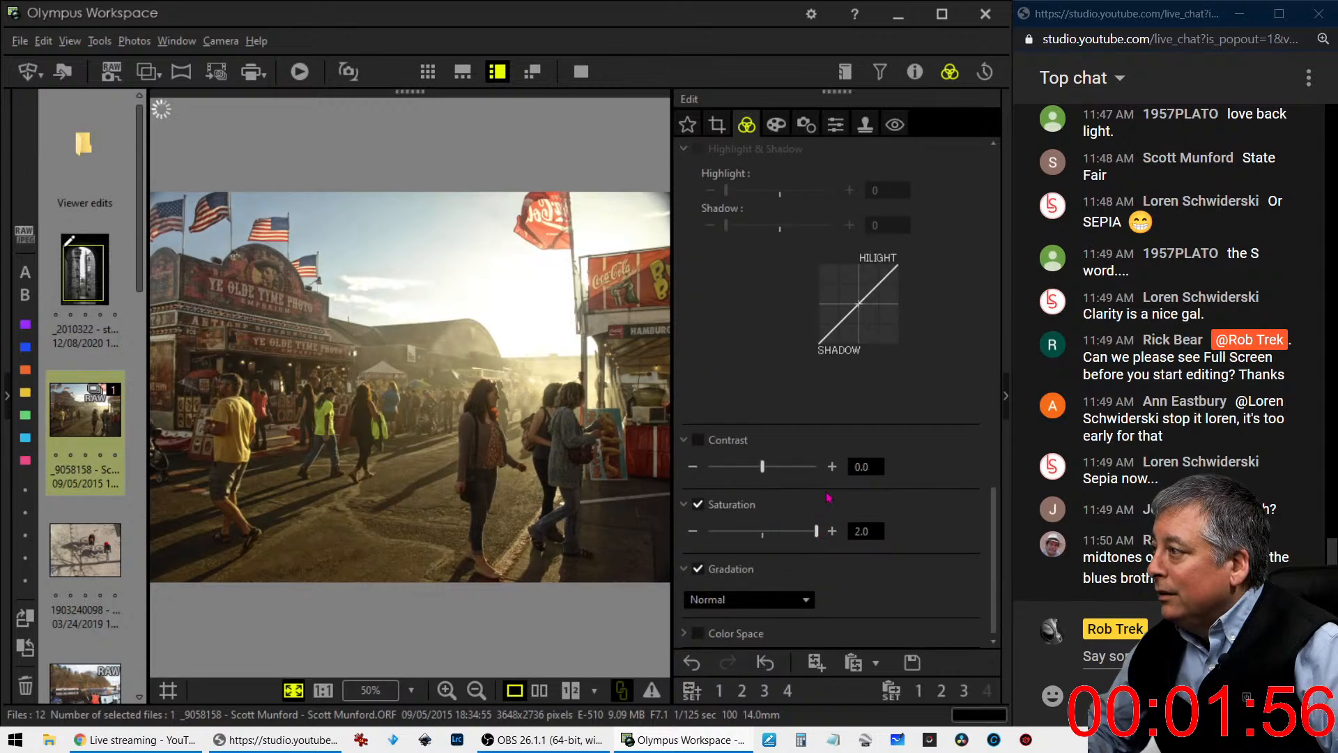
{"action": "left_click_drag", "start_coordinate": [766, 473], "coordinate": [777, 473]}
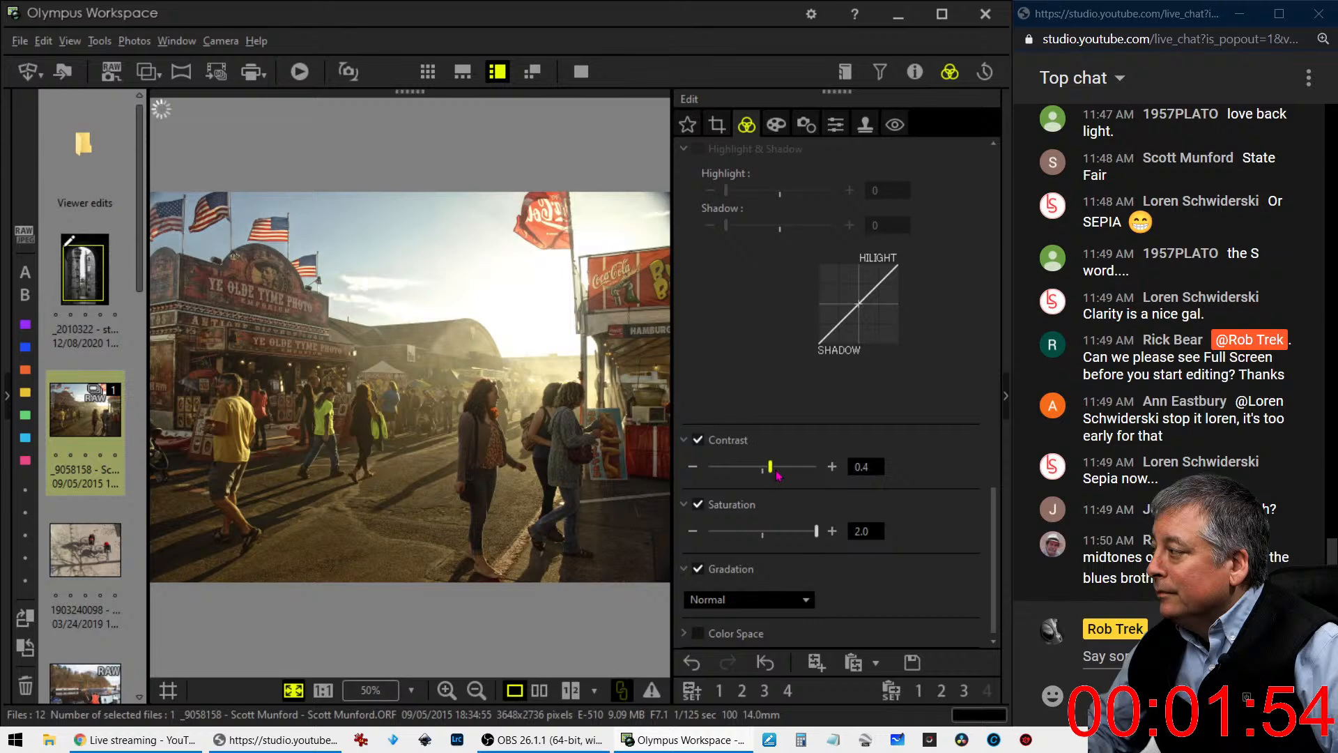
- Set the photo's sharpness to 2.0
{"action": "left_click", "coordinate": [835, 124]}
{"action": "left_click_drag", "start_coordinate": [762, 179], "coordinate": [817, 179]}
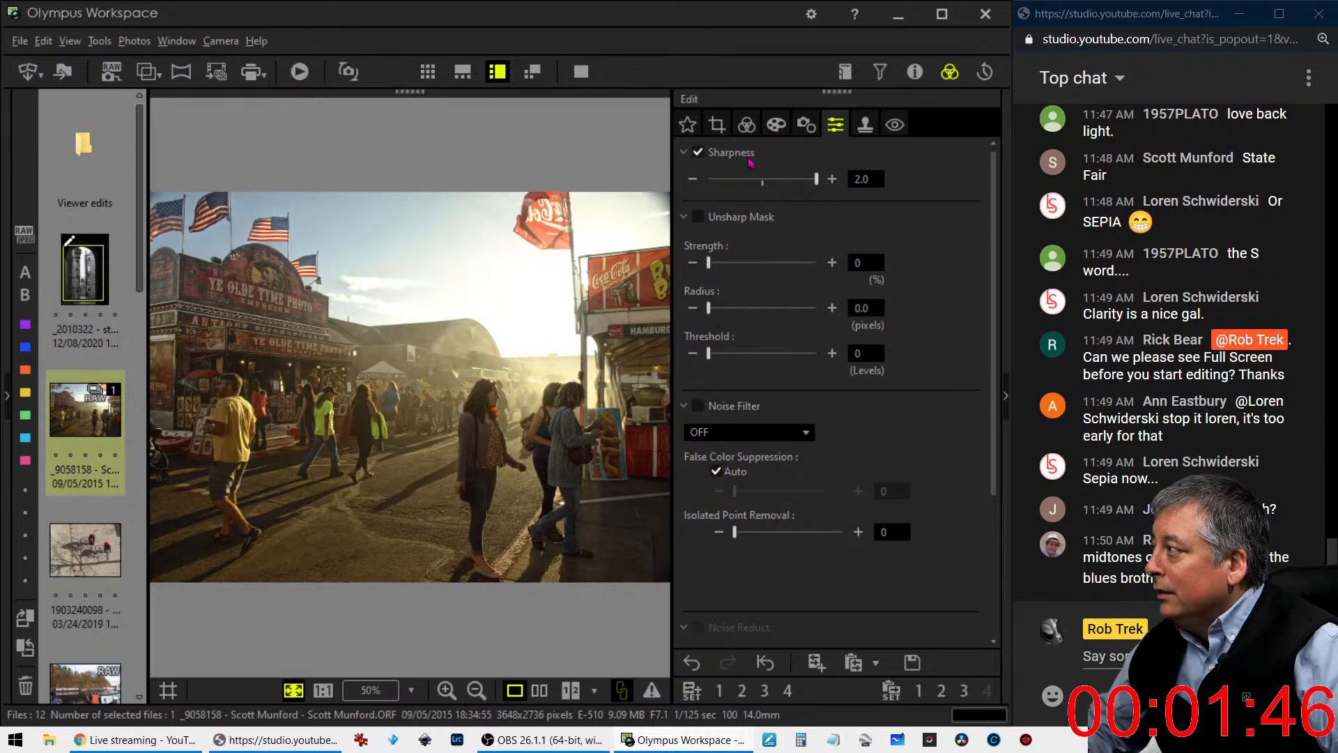
{"action": "left_click", "coordinate": [746, 125]}
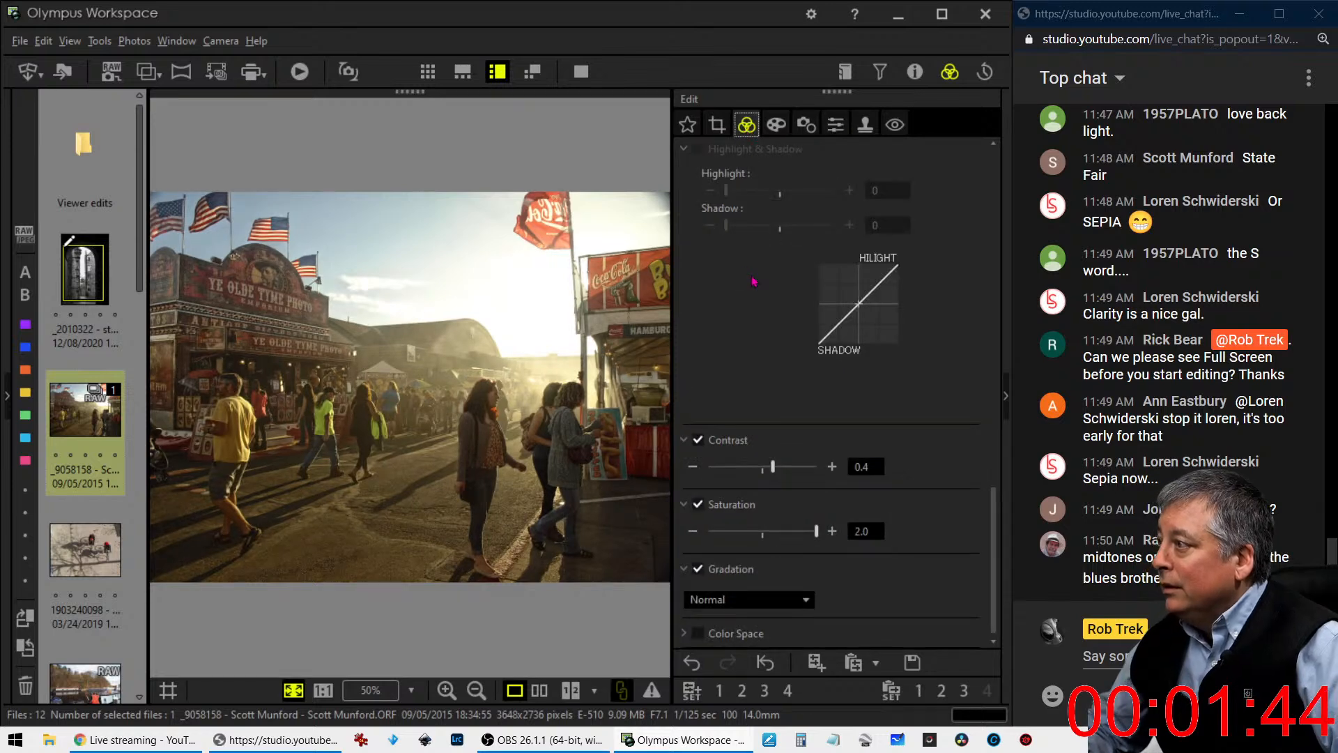
{"action": "left_click", "coordinate": [836, 125]}
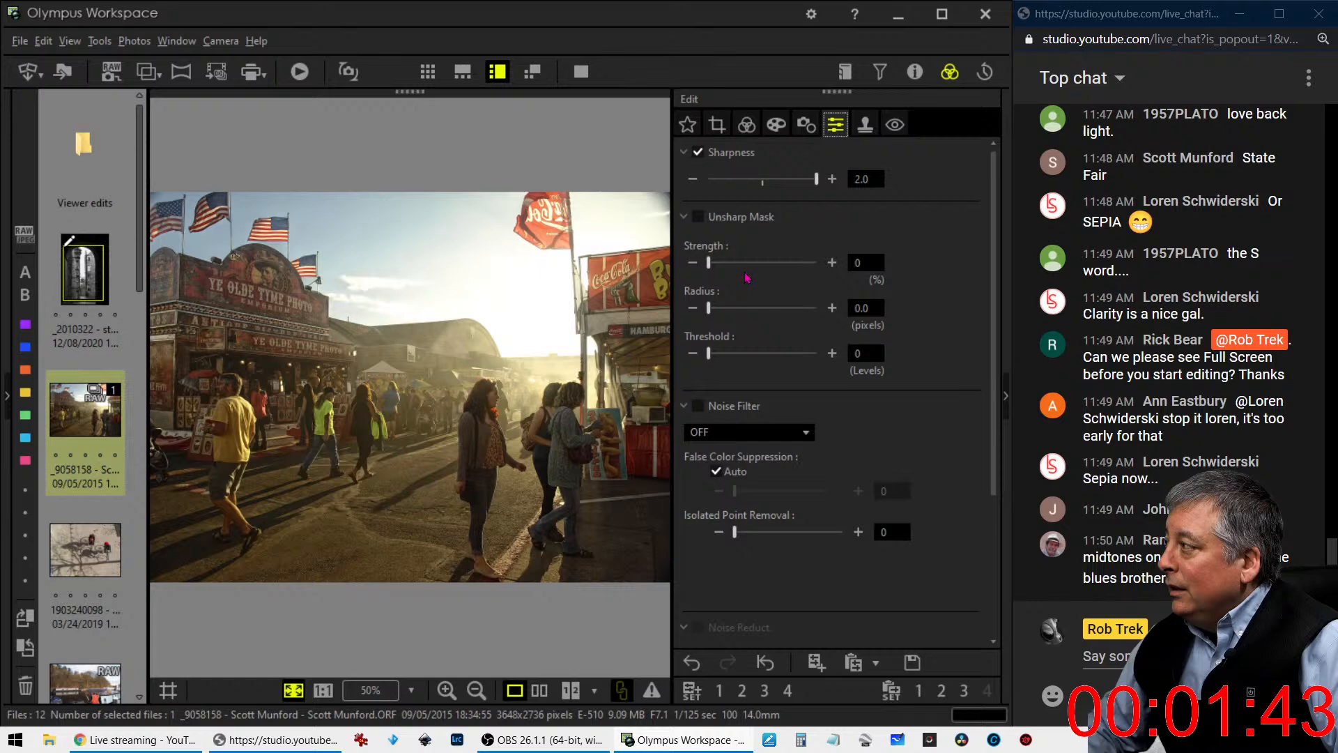
- Enable Unsharp Mask with strength 278%, radius 1.0 pixels and threshold 10 levels
{"action": "left_click", "coordinate": [698, 218]}
{"action": "left_click_drag", "start_coordinate": [709, 262], "coordinate": [772, 262]}
{"action": "left_click", "coordinate": [854, 311]}
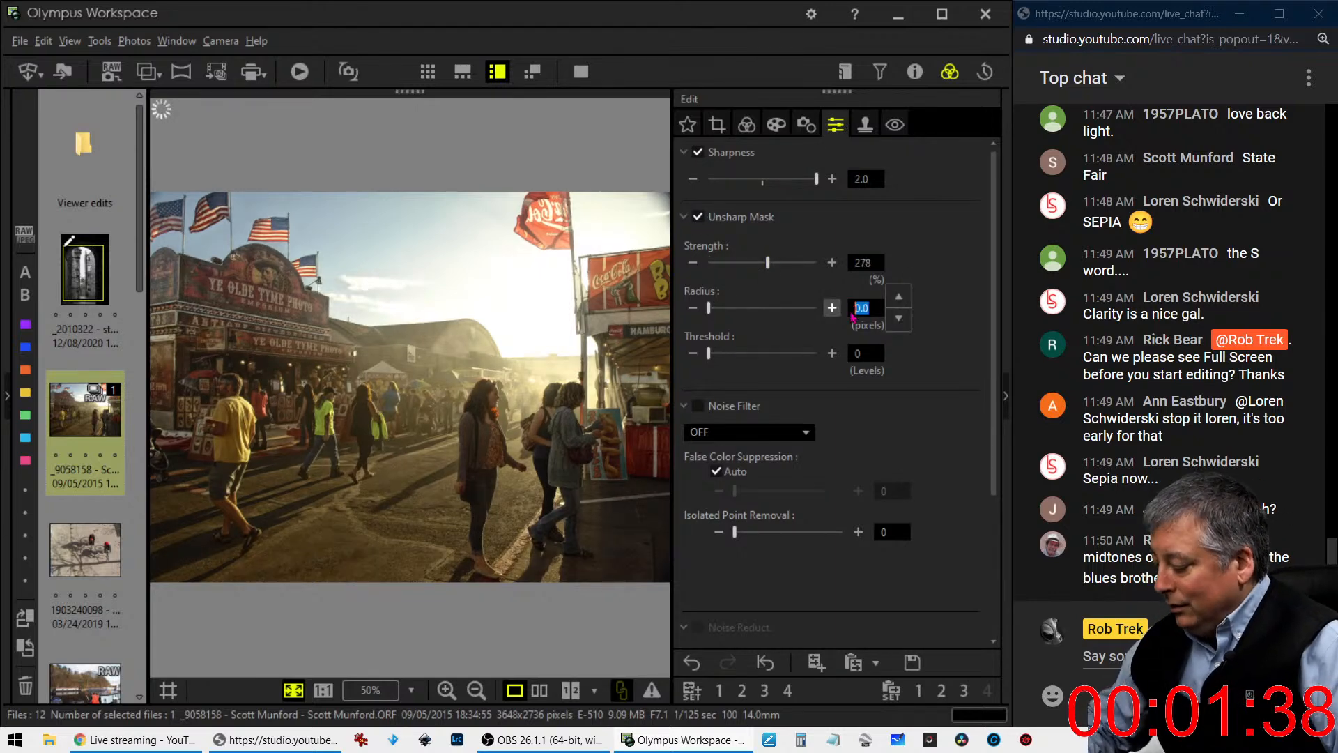
{"action": "type", "text": "1"}
{"action": "left_click", "coordinate": [858, 355]}
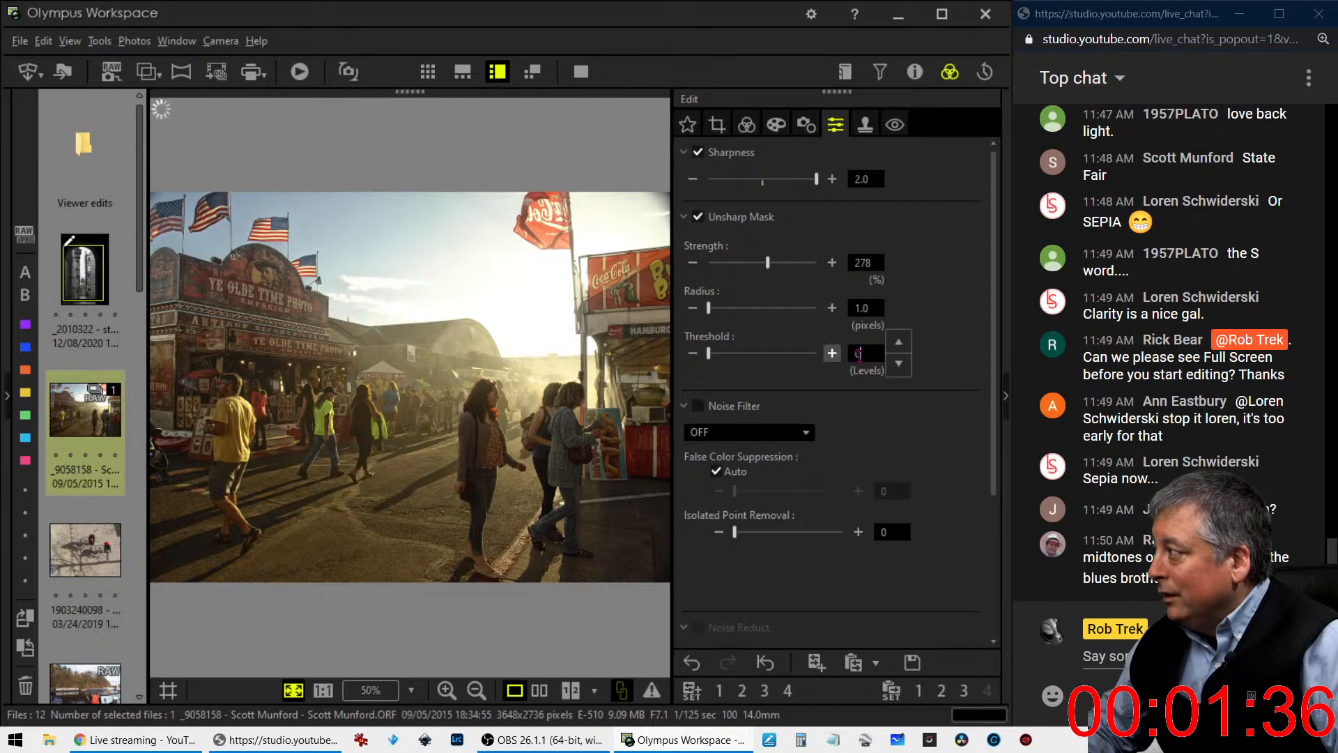
{"action": "type", "text": "10"}
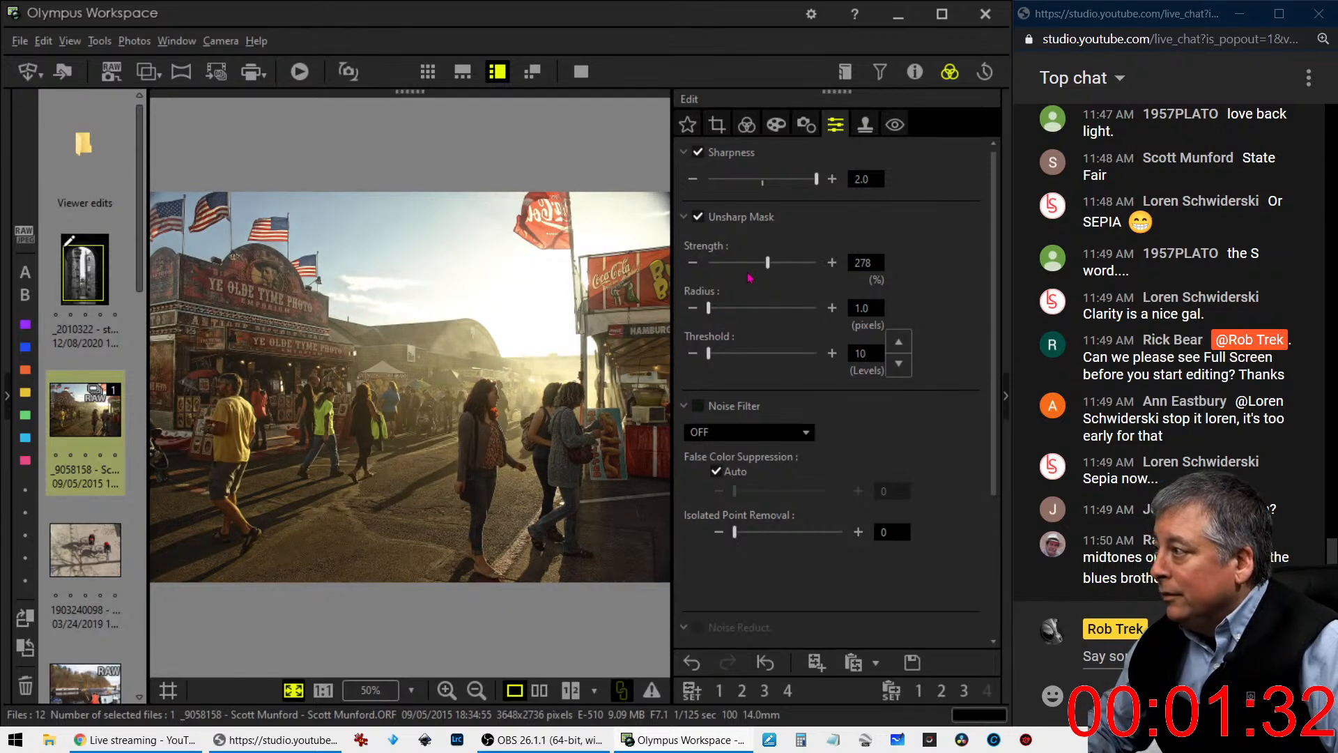
- Raise the Unsharp Mask strength to 500% and its radius to 1.5 pixels
{"action": "left_click_drag", "start_coordinate": [767, 263], "coordinate": [791, 270]}
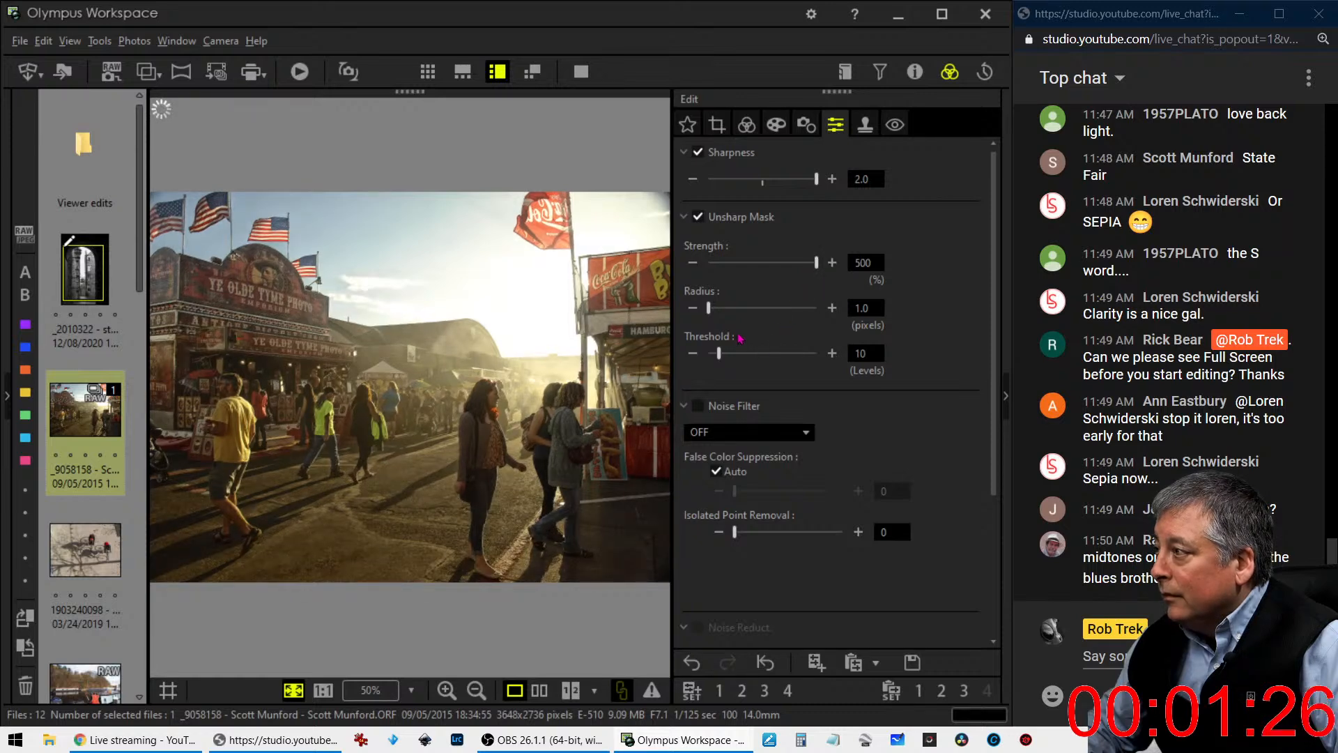
{"action": "left_click", "coordinate": [861, 309]}
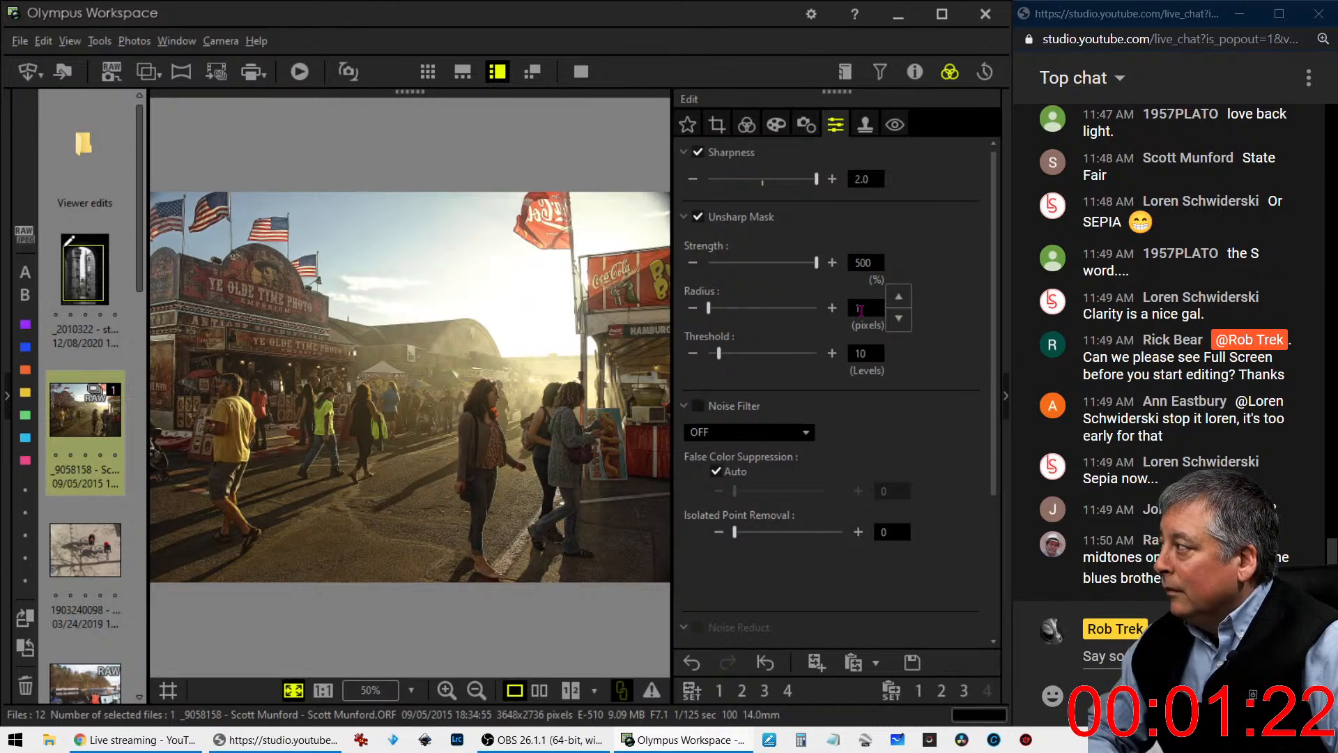
{"action": "key", "text": "BackSpace"}
{"action": "type", "text": ".5"}
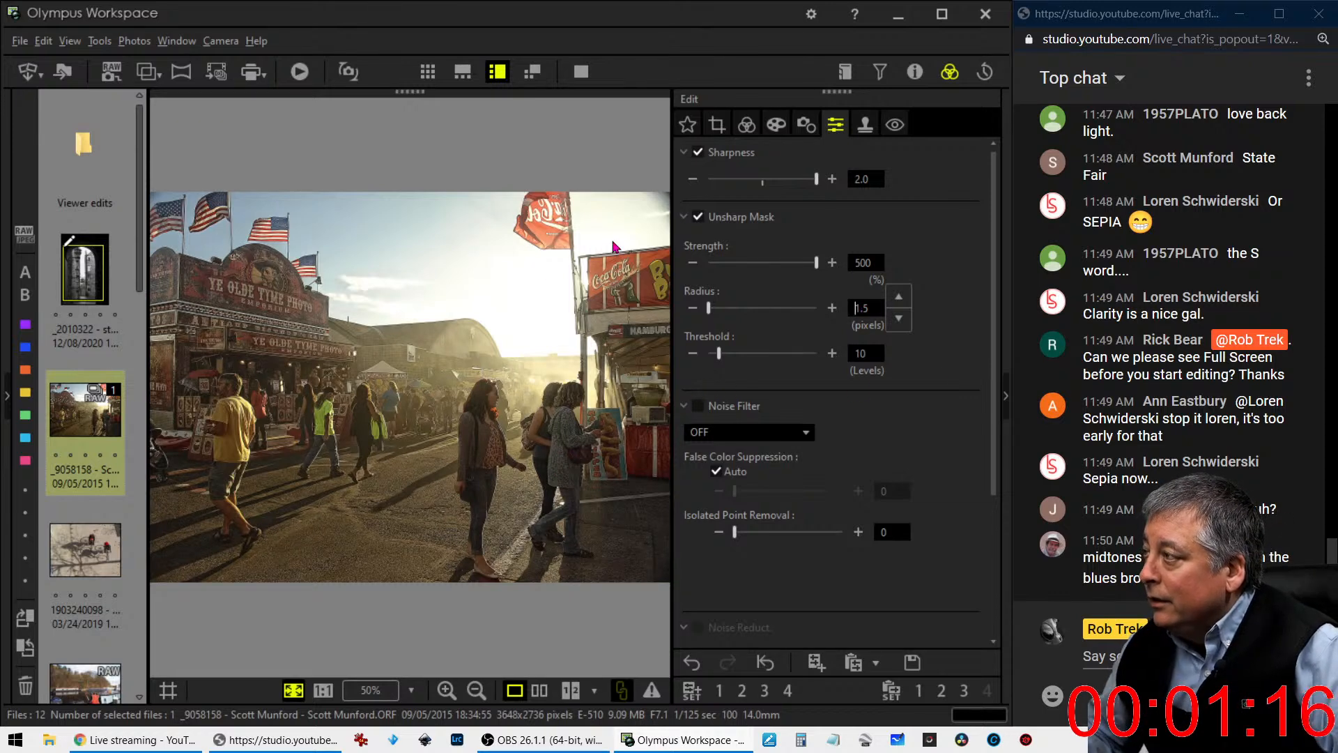
- Set Dehaze to 71 to cut the haze in the backlit scene
{"action": "left_click", "coordinate": [746, 125]}
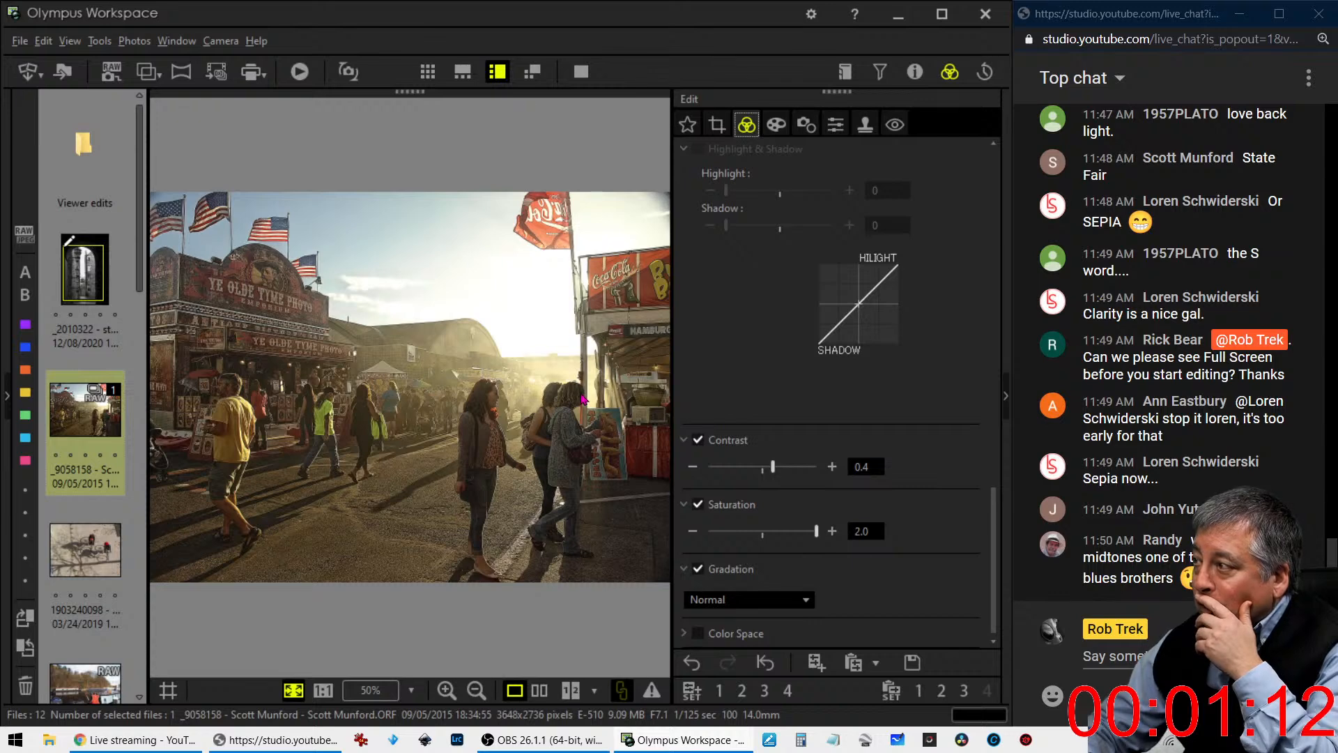
{"action": "scroll", "coordinate": [770, 443], "scroll_direction": "up", "scroll_amount": 10}
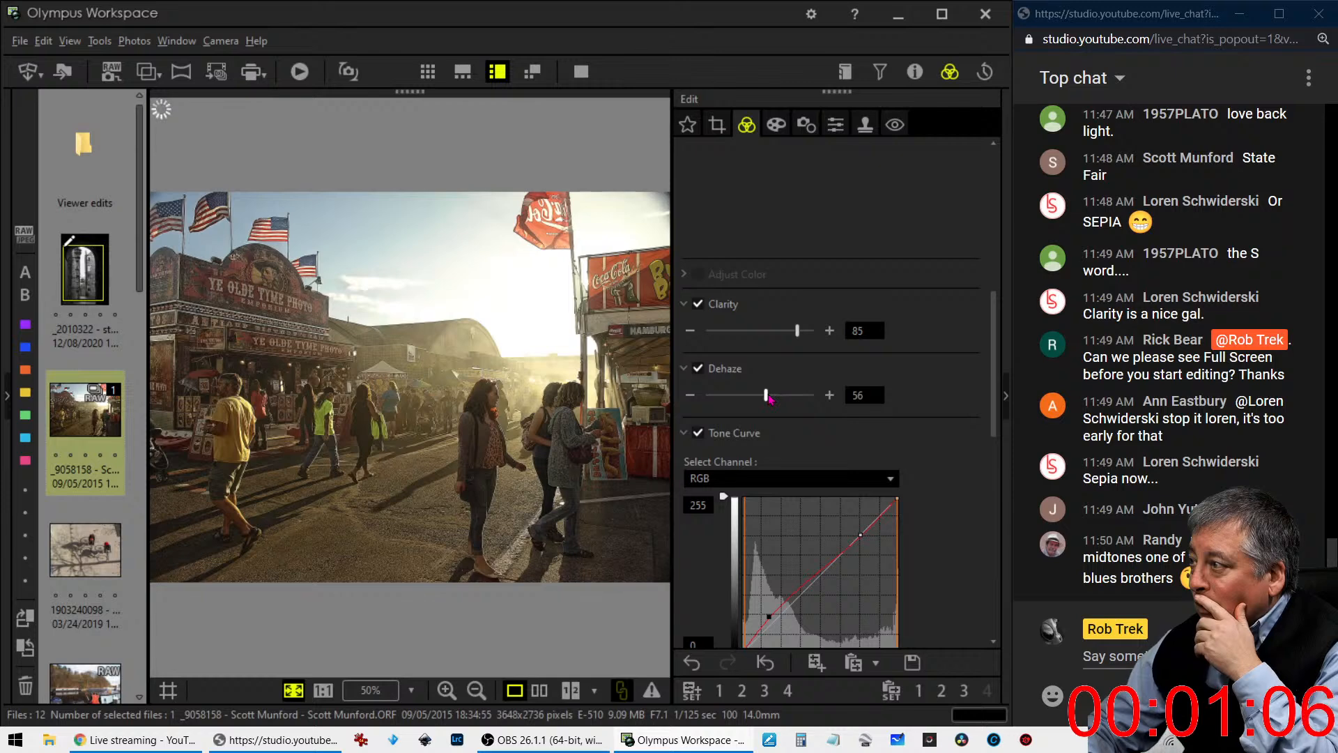
{"action": "left_click_drag", "start_coordinate": [772, 399], "coordinate": [791, 400]}
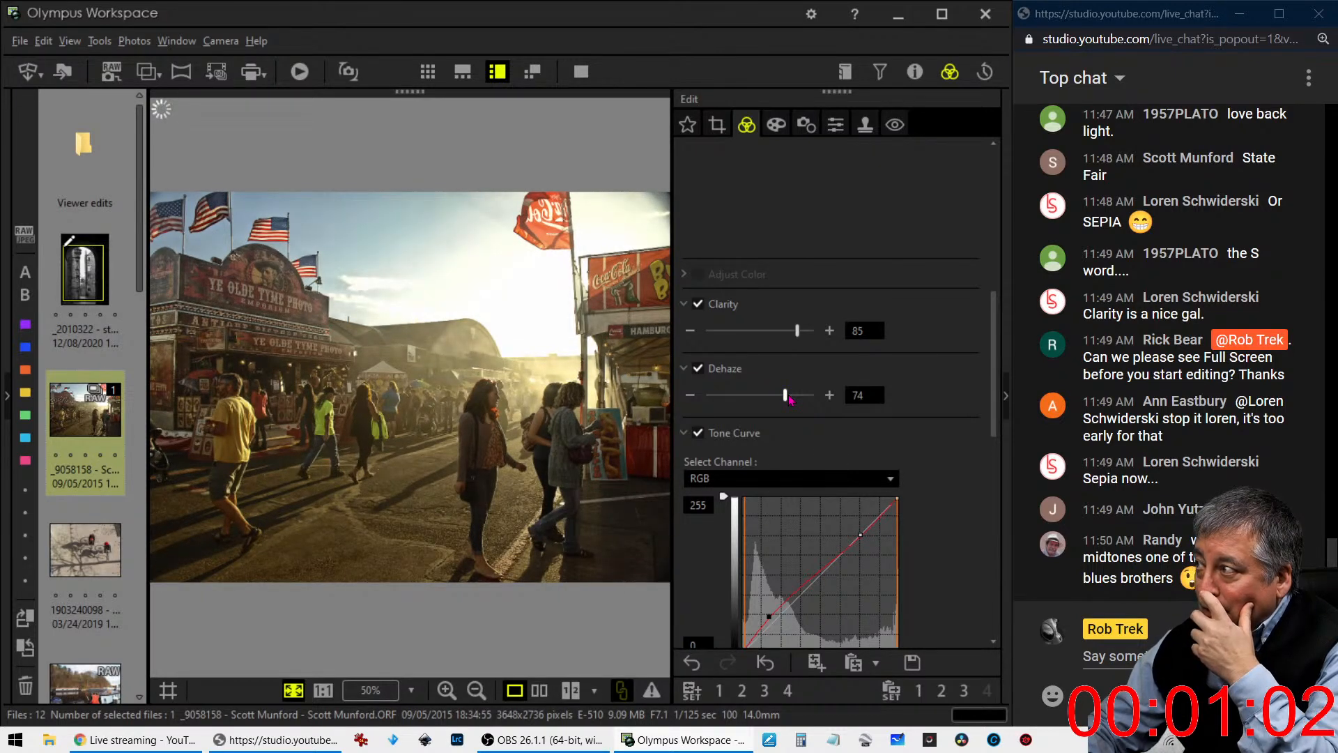
{"action": "left_click_drag", "start_coordinate": [791, 399], "coordinate": [786, 402]}
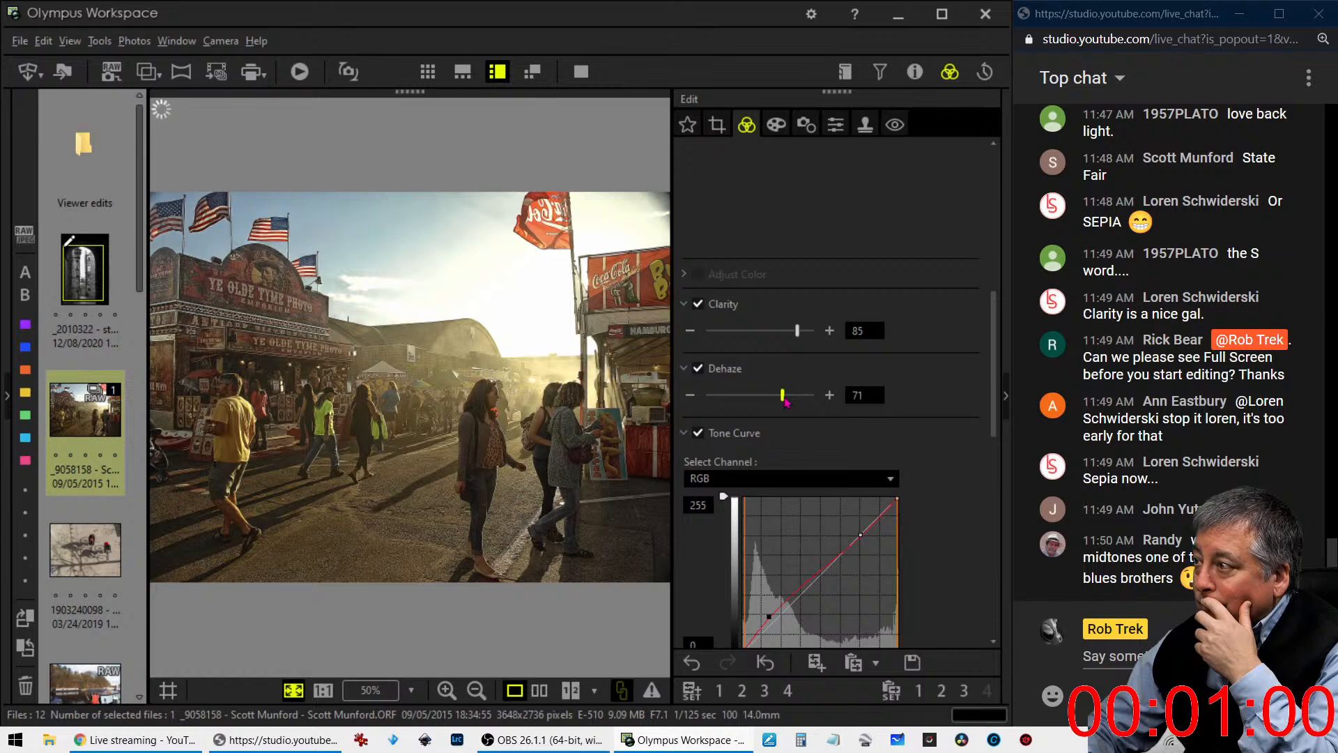
- Inspect the emporium sign at 1:1 and set Unsharp Mask to strength 271%, radius 1.0 pixels and threshold 15 levels
{"action": "left_click", "coordinate": [250, 359]}
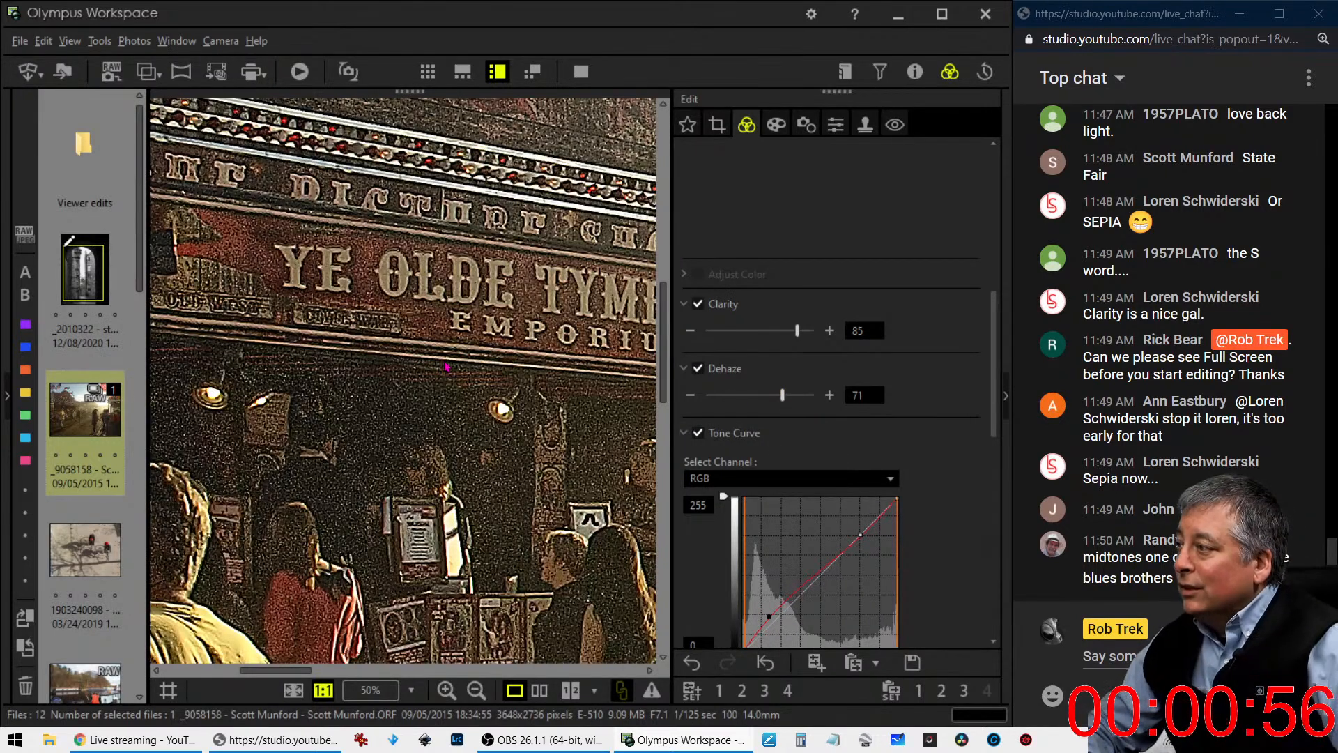
{"action": "left_click", "coordinate": [837, 125]}
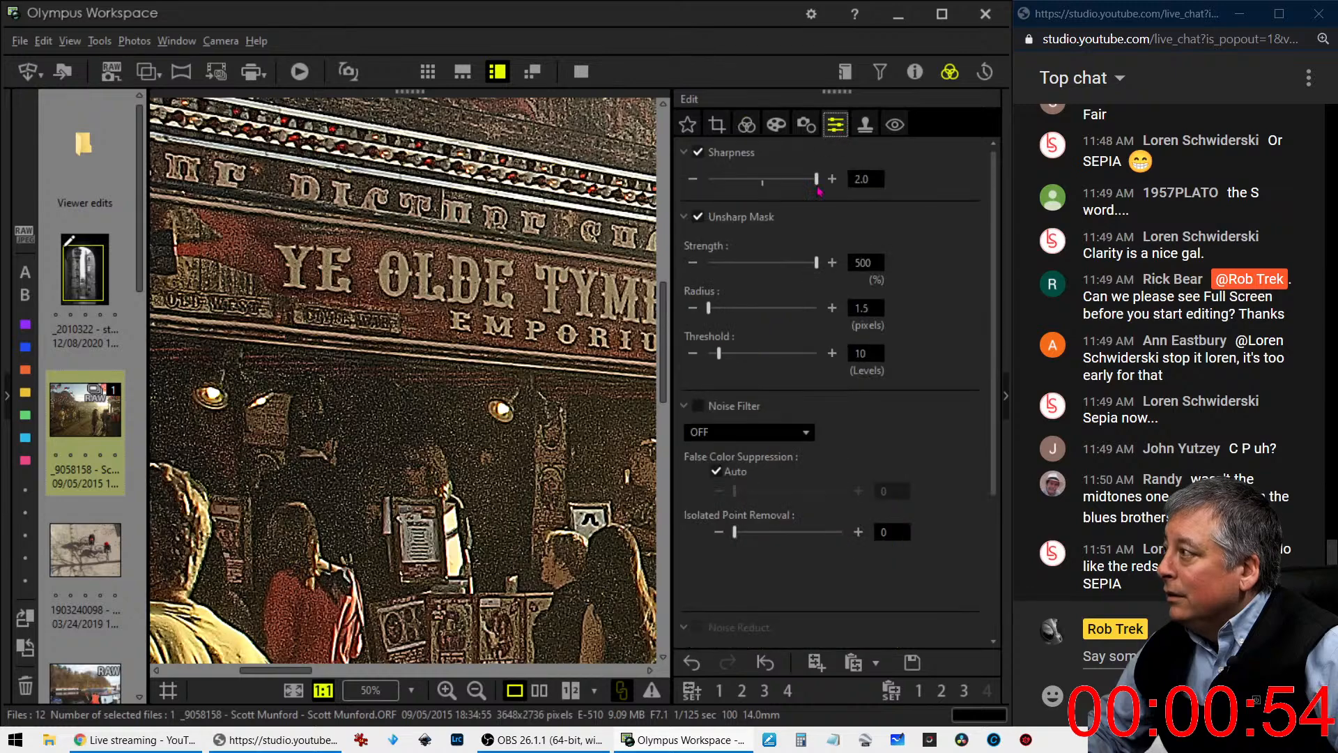
{"action": "left_click_drag", "start_coordinate": [818, 265], "coordinate": [770, 268]}
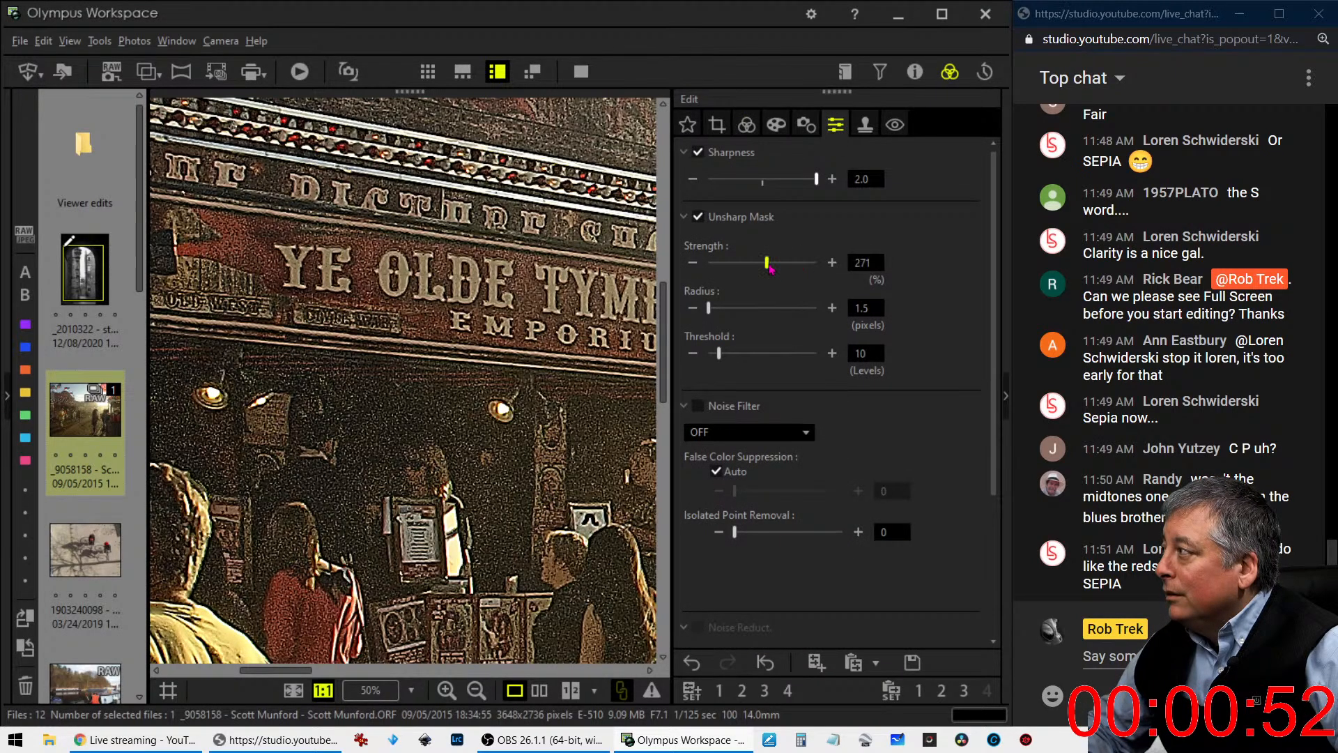
{"action": "left_click", "coordinate": [863, 308]}
{"action": "type", "text": "1"}
{"action": "key", "text": "Return"}
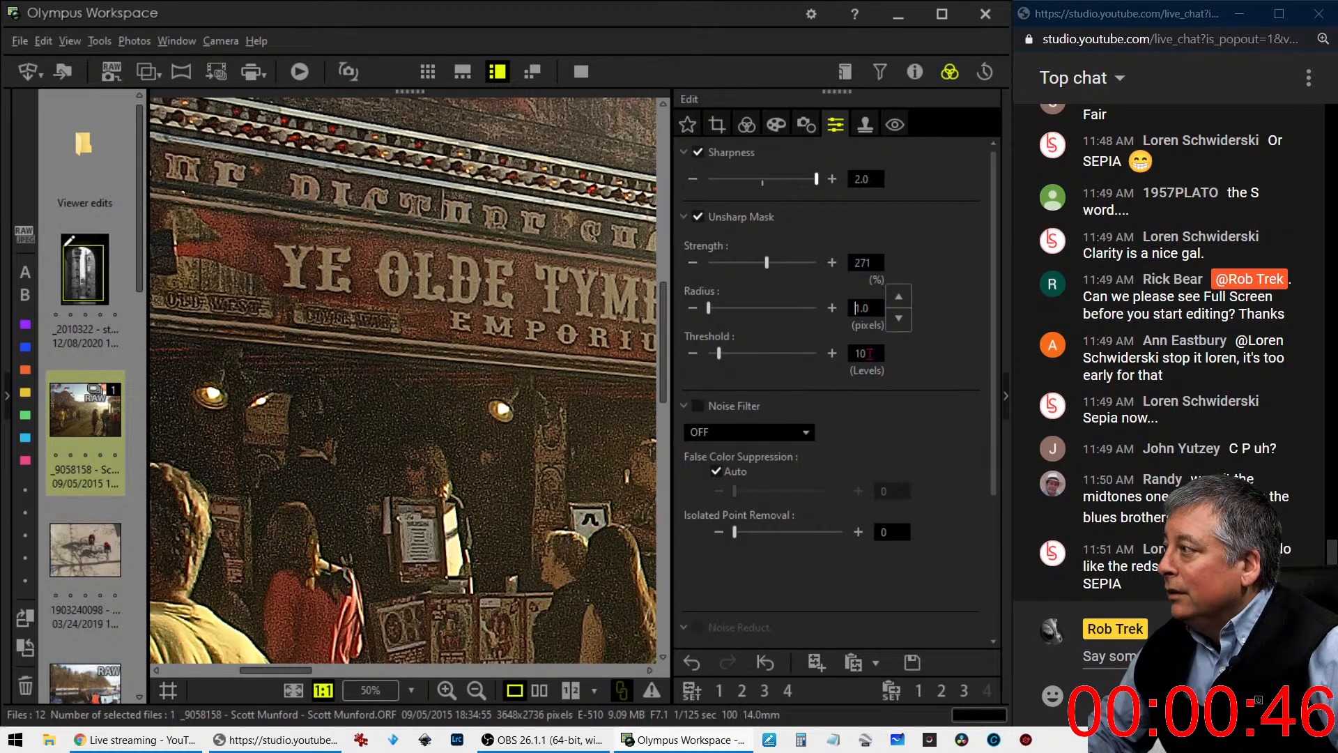
{"action": "left_click", "coordinate": [870, 346]}
{"action": "type", "text": "15"}
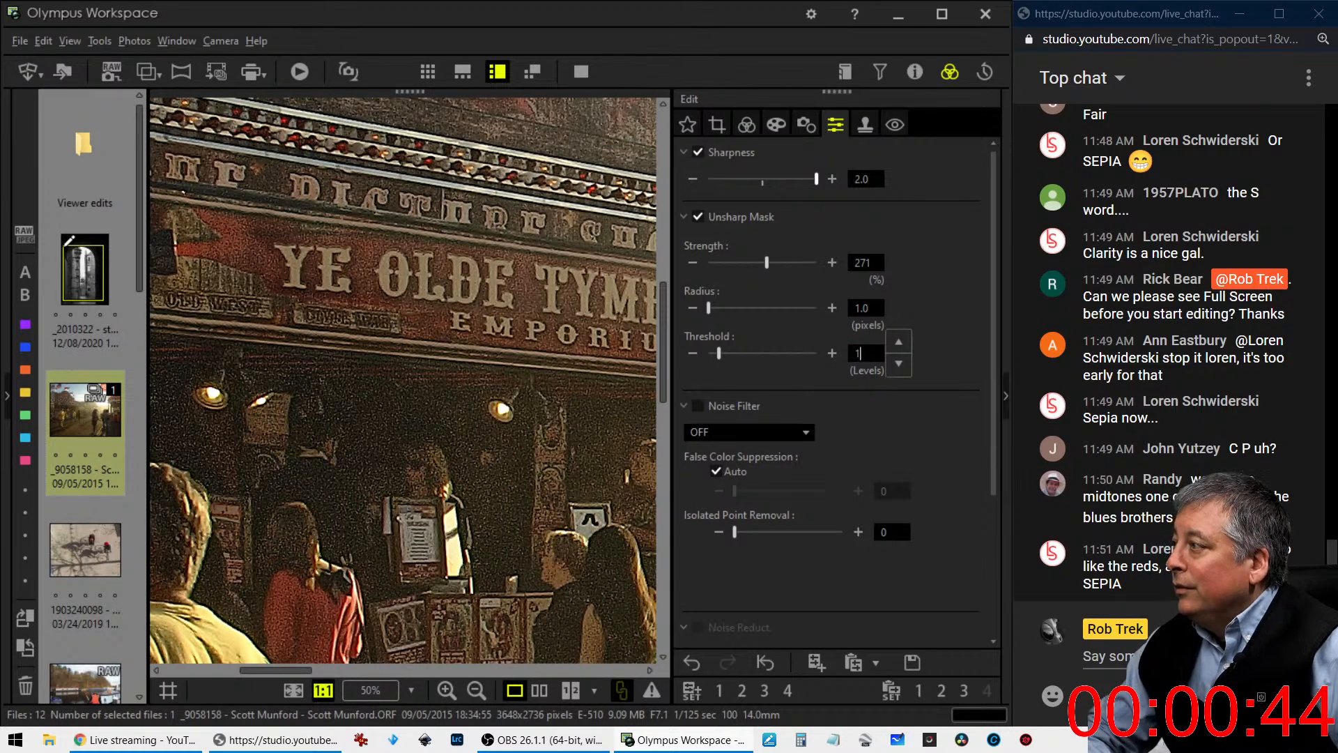
{"action": "key", "text": "Return"}
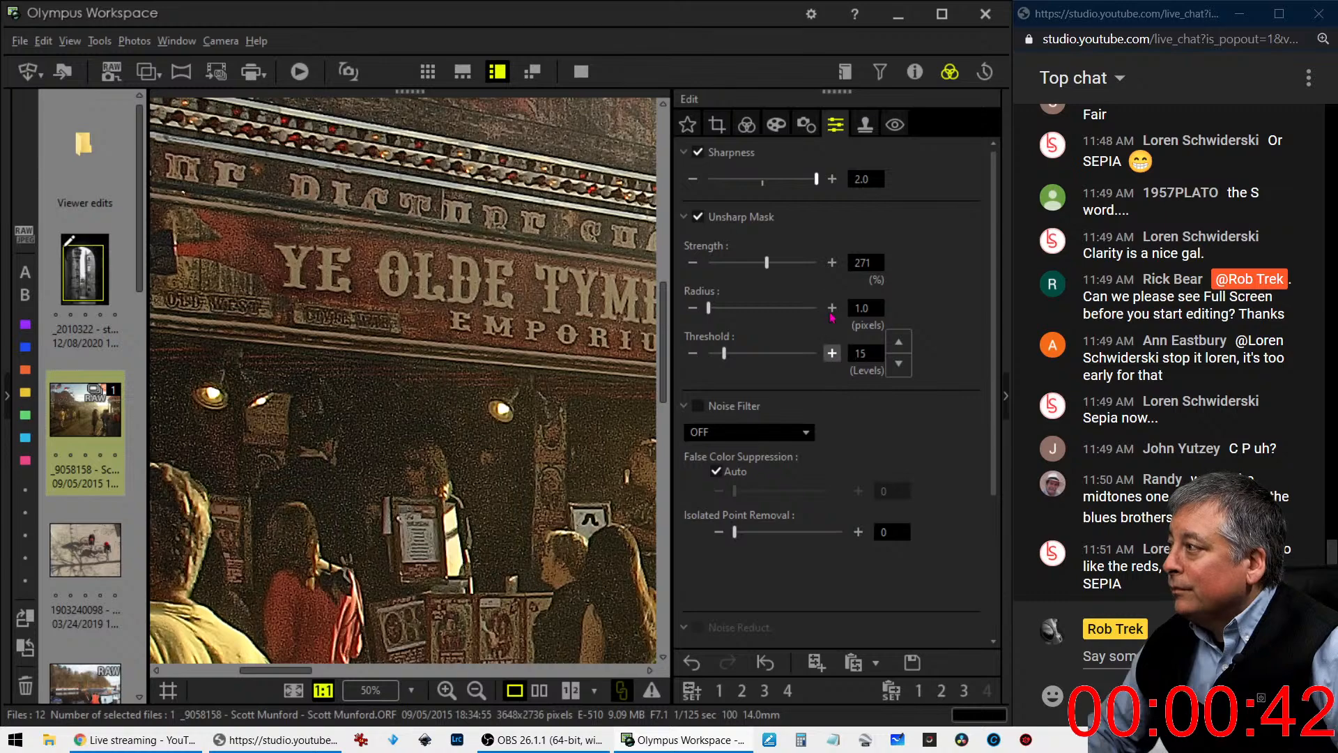
- Fit the whole photo in view, pull the deep shadows down on the RGB tone curve and anchor the lower midtones on the diagonal
{"action": "left_click", "coordinate": [746, 124]}
{"action": "left_click", "coordinate": [486, 295]}
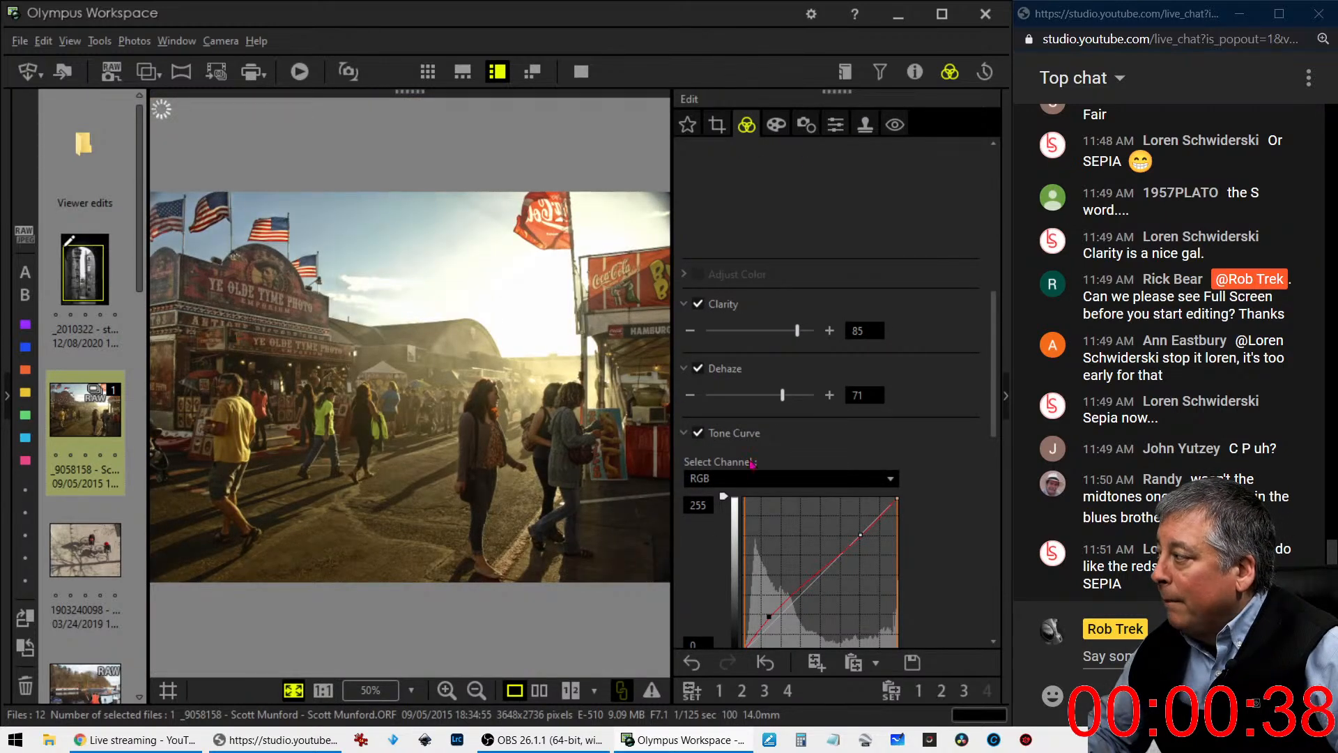
{"action": "scroll", "coordinate": [947, 510], "scroll_direction": "down", "scroll_amount": 1}
{"action": "scroll", "coordinate": [948, 511], "scroll_direction": "down", "scroll_amount": 1}
{"action": "left_click_drag", "start_coordinate": [769, 534], "coordinate": [757, 565]}
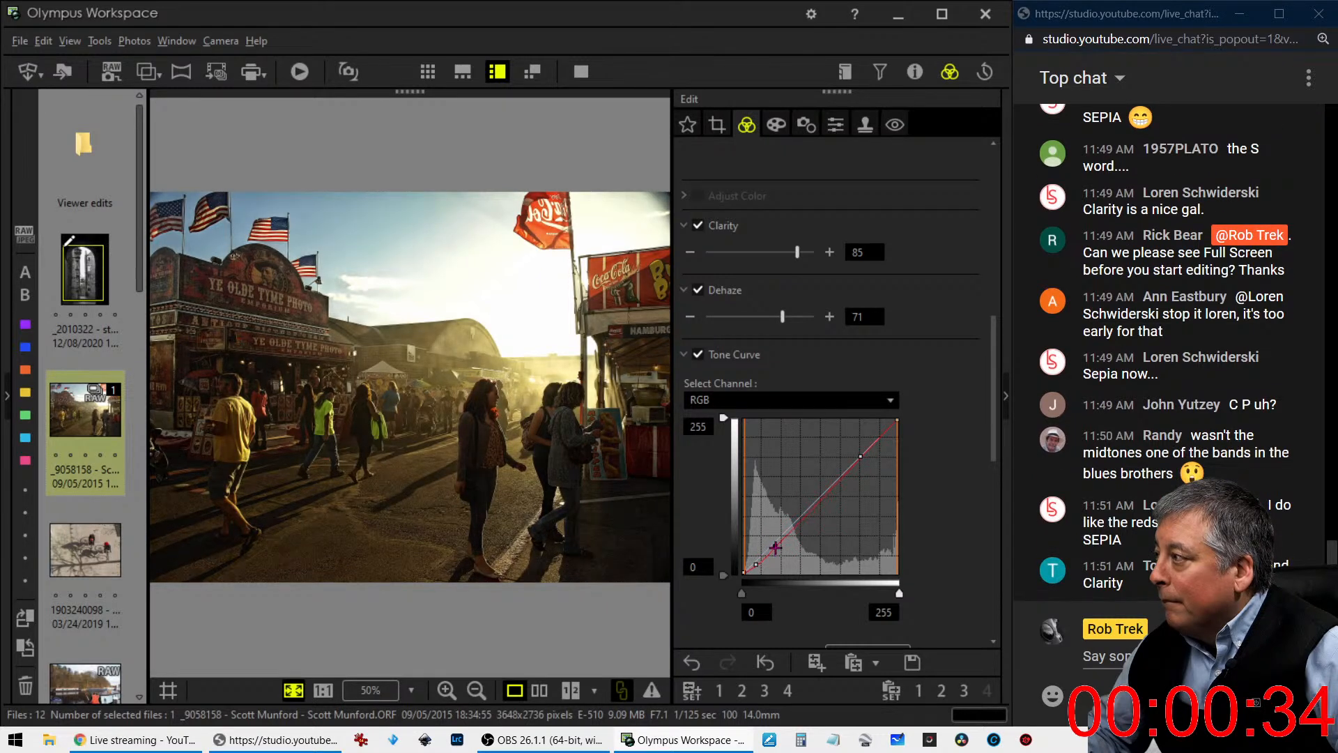
{"action": "left_click", "coordinate": [779, 540]}
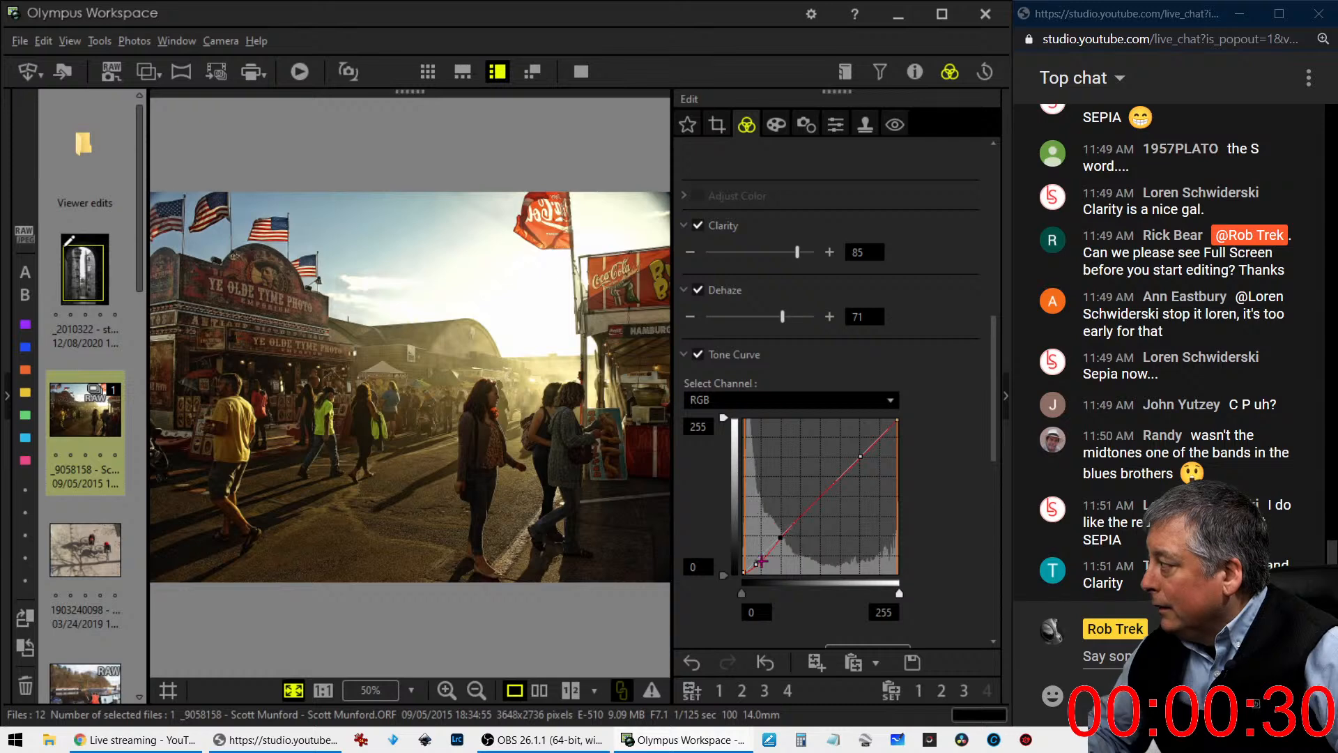
- Adjust the deep-shadow point on the RGB tone curve and raise the lower-midtone point well above the diagonal
{"action": "left_click_drag", "start_coordinate": [757, 565], "coordinate": [759, 568]}
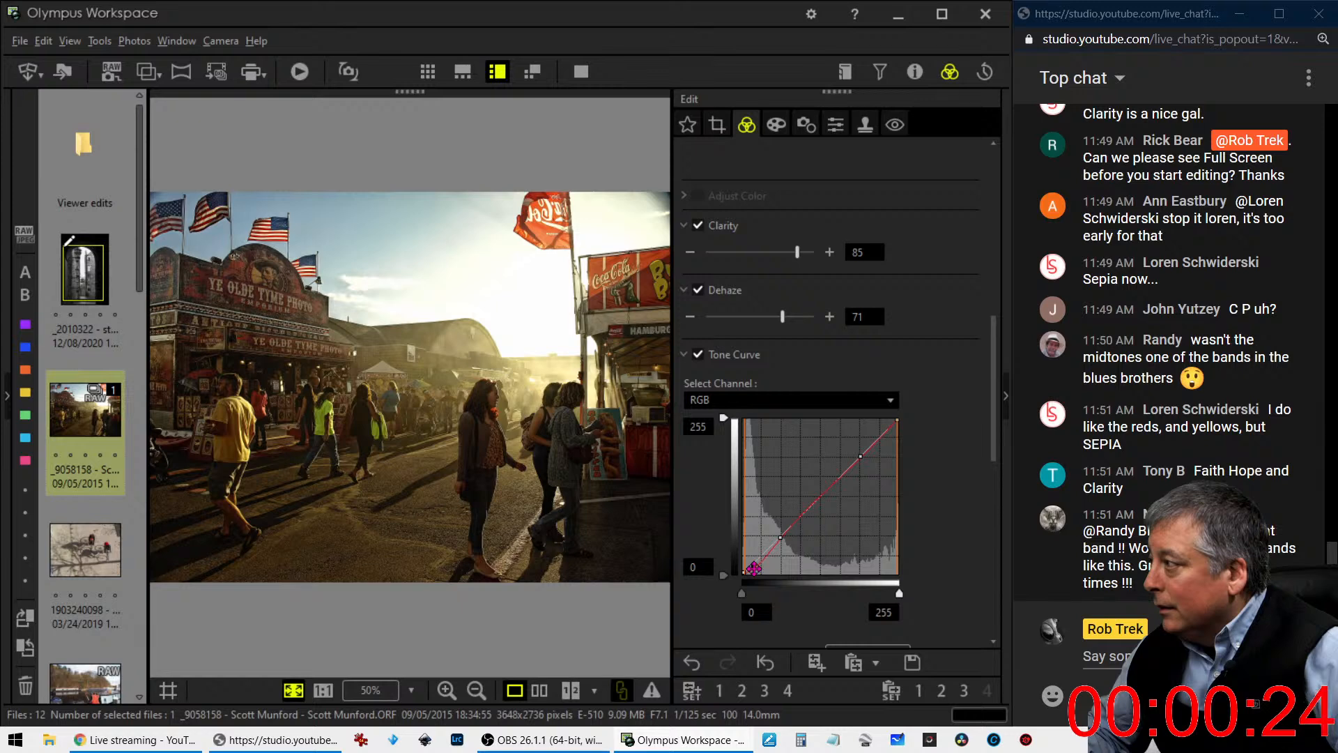
{"action": "left_click", "coordinate": [753, 567]}
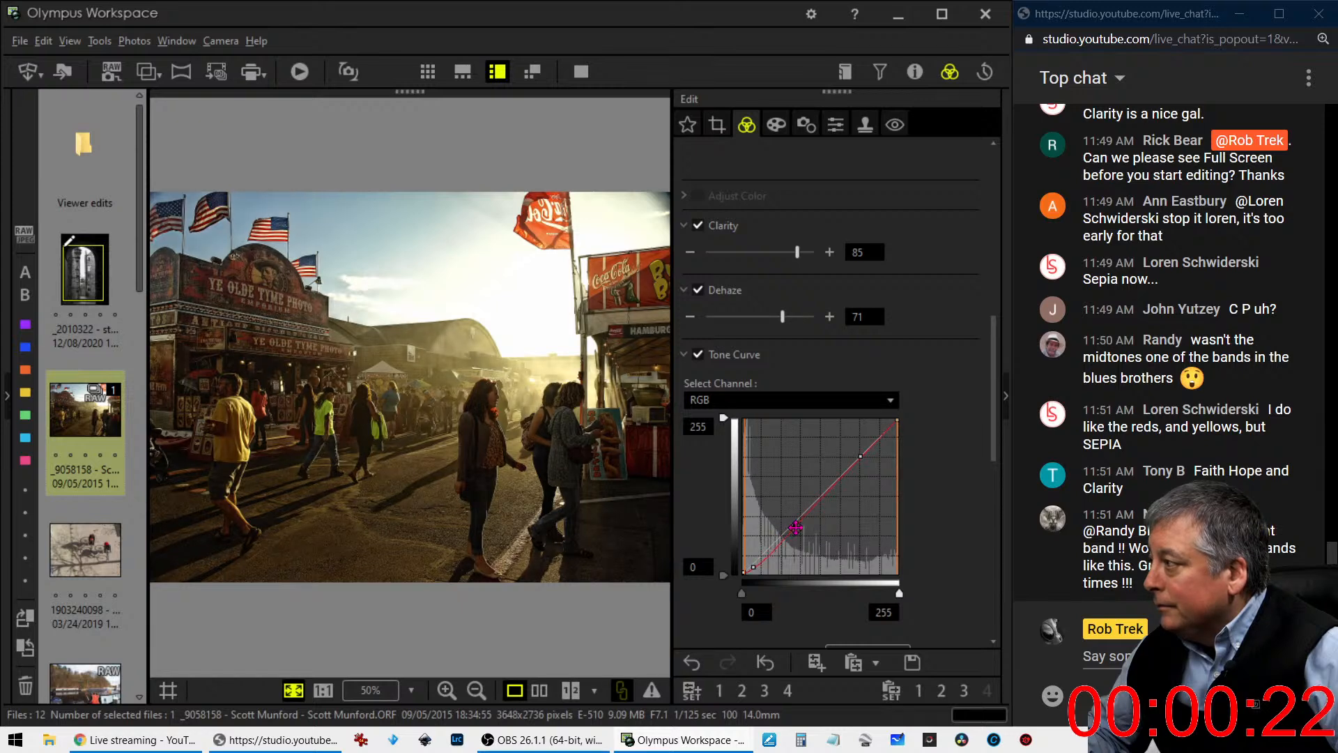
{"action": "left_click_drag", "start_coordinate": [795, 524], "coordinate": [788, 514]}
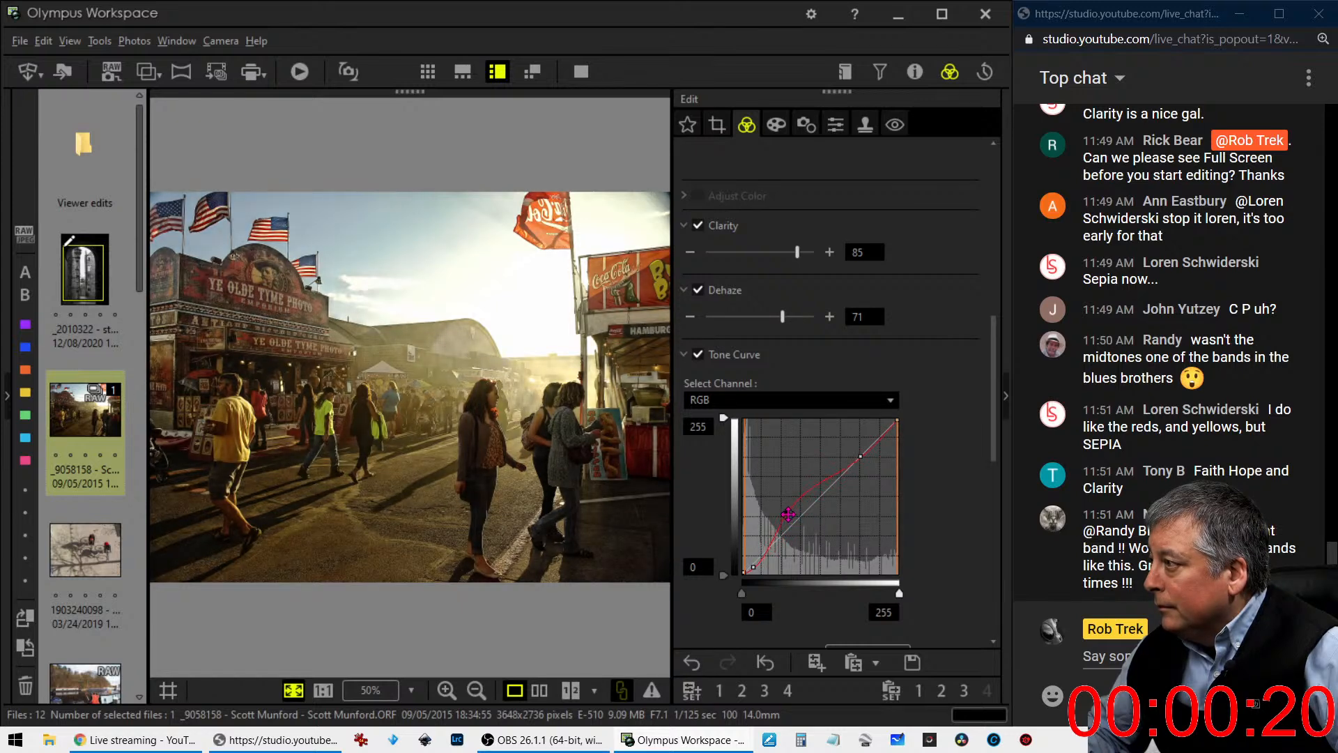
- Crop the fairground photo to an upright 4:3 frame of 2052 x 2736 pixels at its left edge, keeping the emporium and flags
{"action": "left_click", "coordinate": [718, 126]}
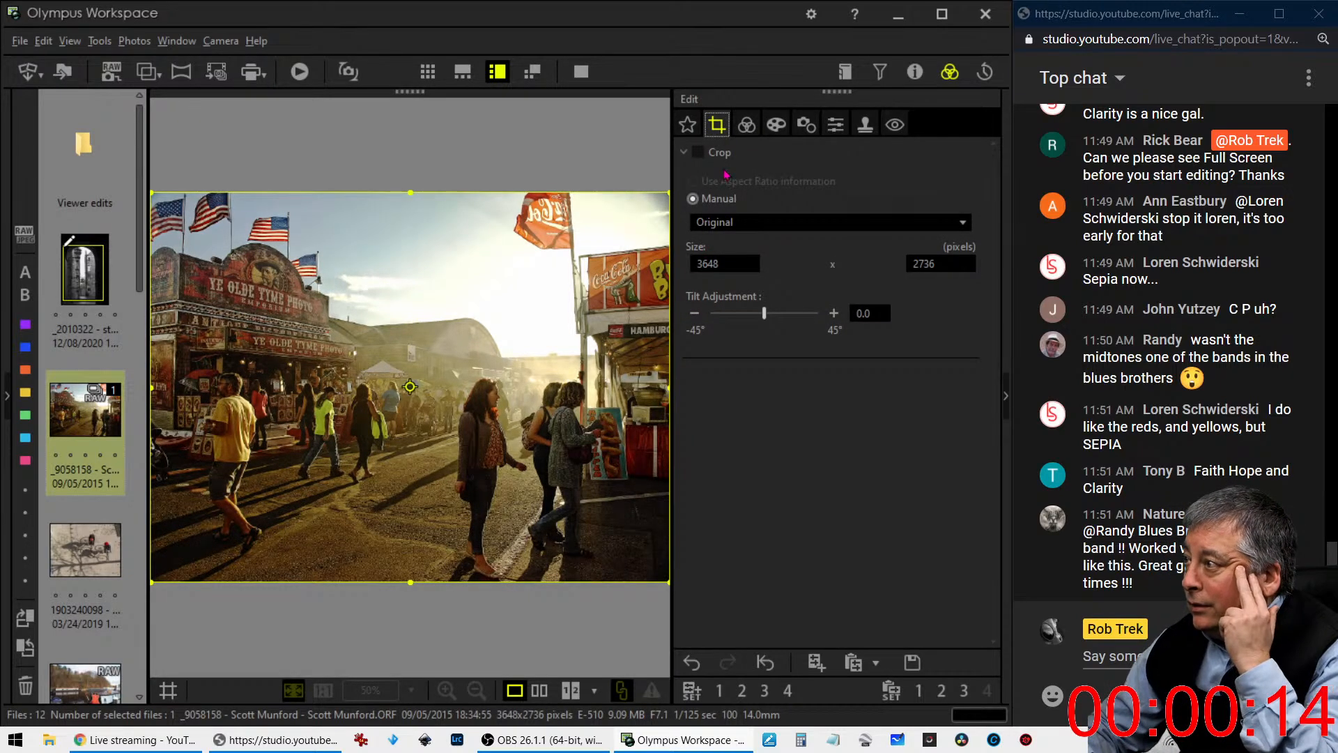
{"action": "left_click", "coordinate": [729, 222]}
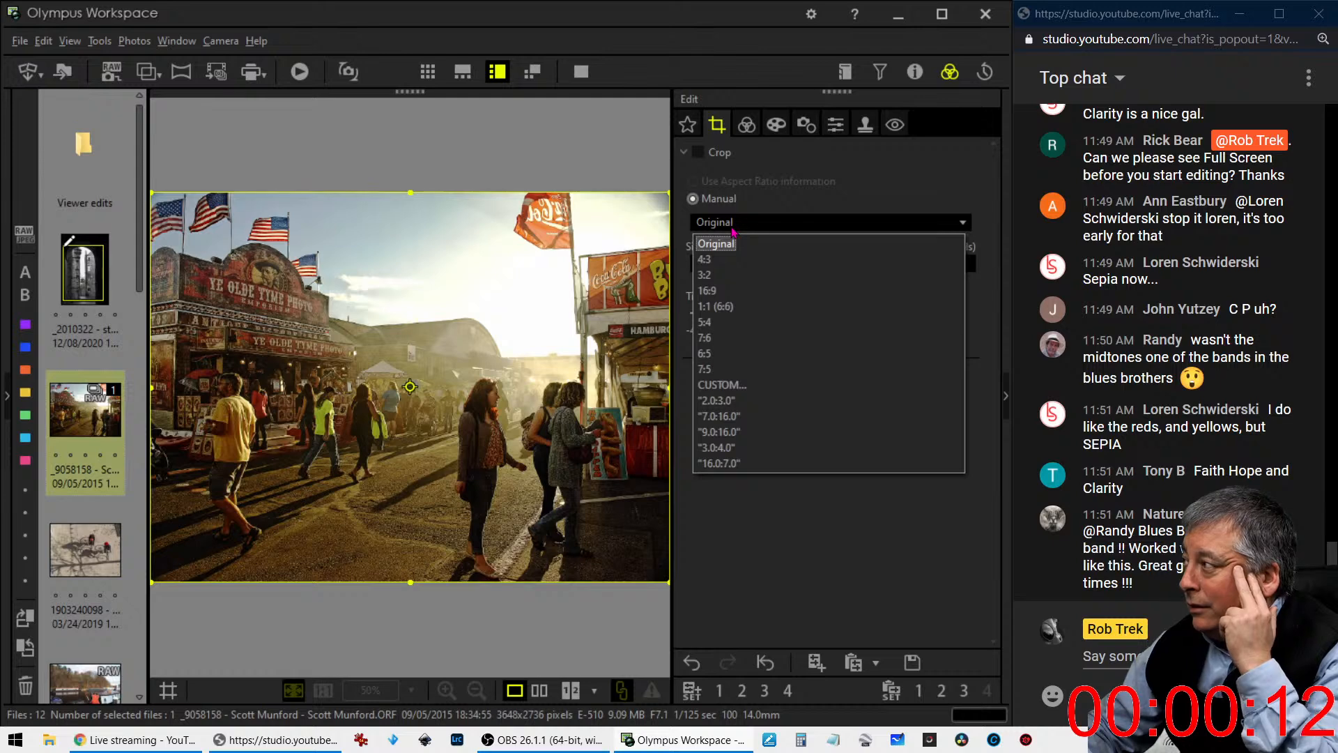
{"action": "left_click", "coordinate": [725, 260]}
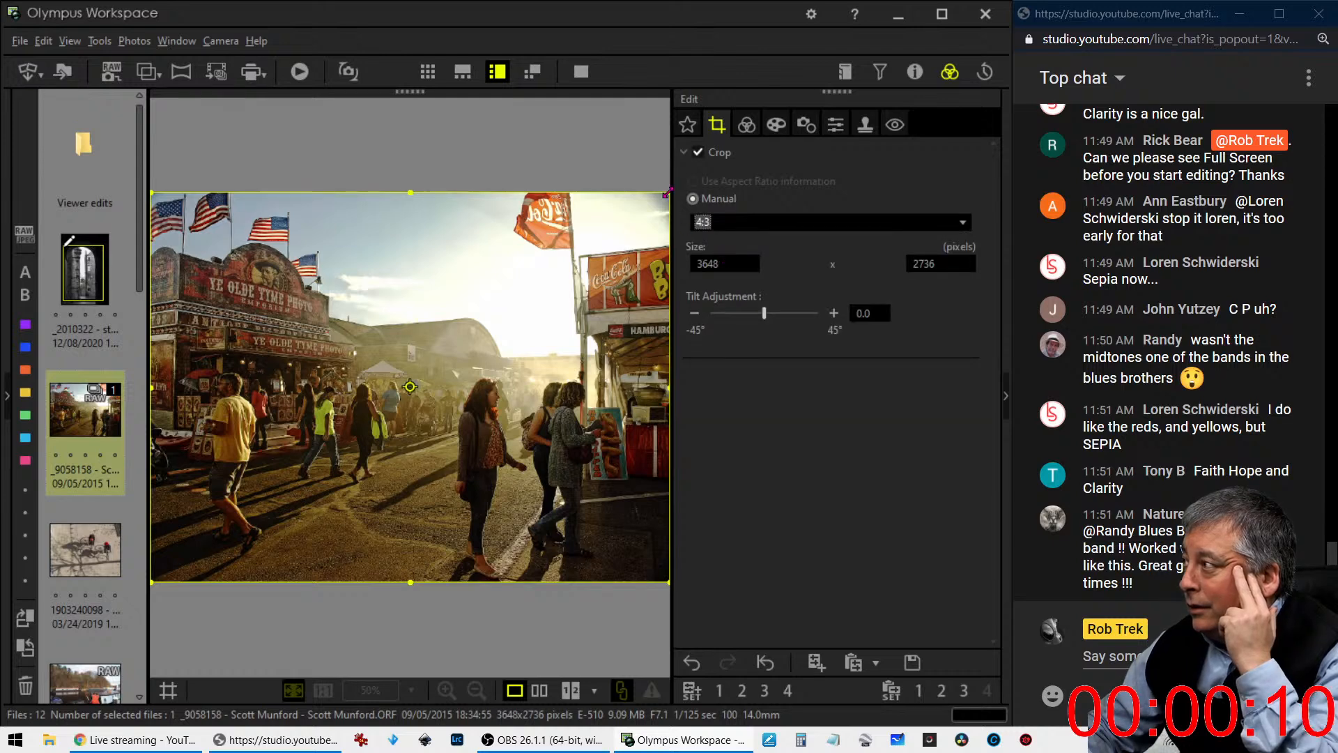
{"action": "left_click_drag", "start_coordinate": [664, 189], "coordinate": [334, 356]}
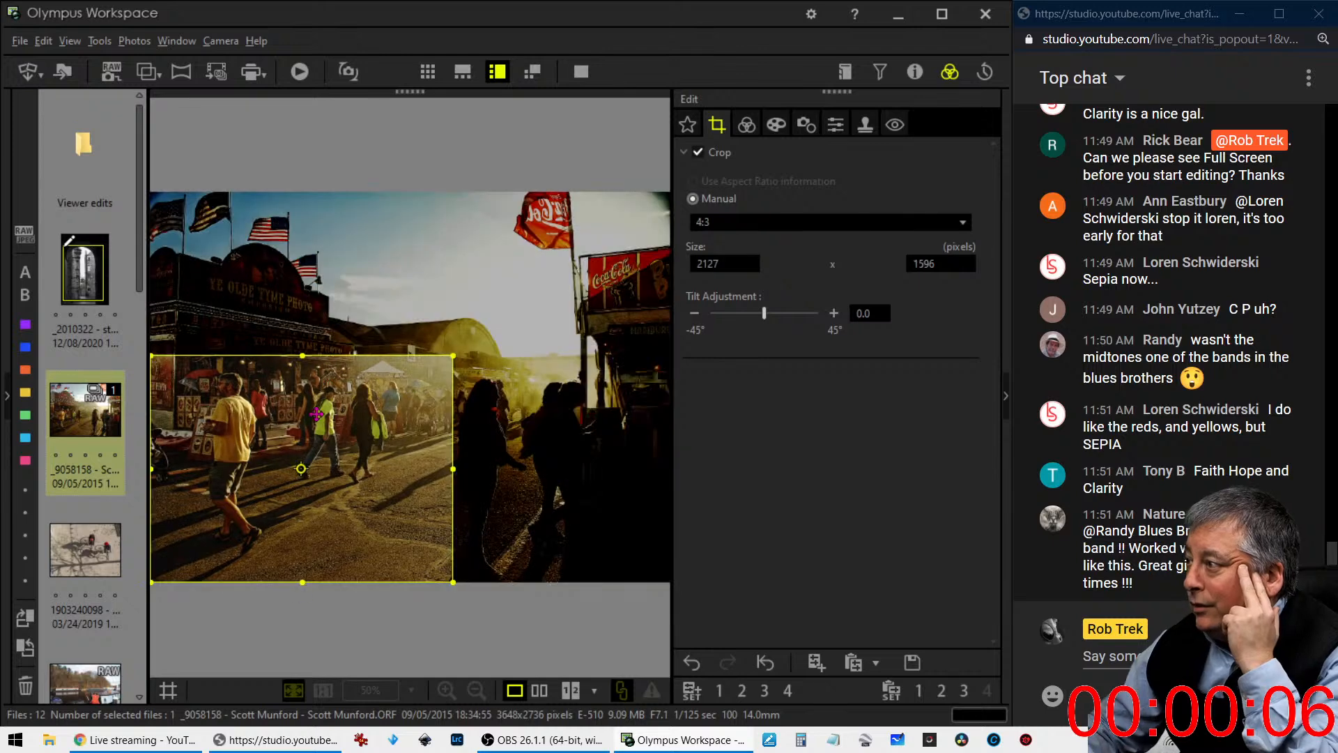
{"action": "double_click", "coordinate": [298, 474]}
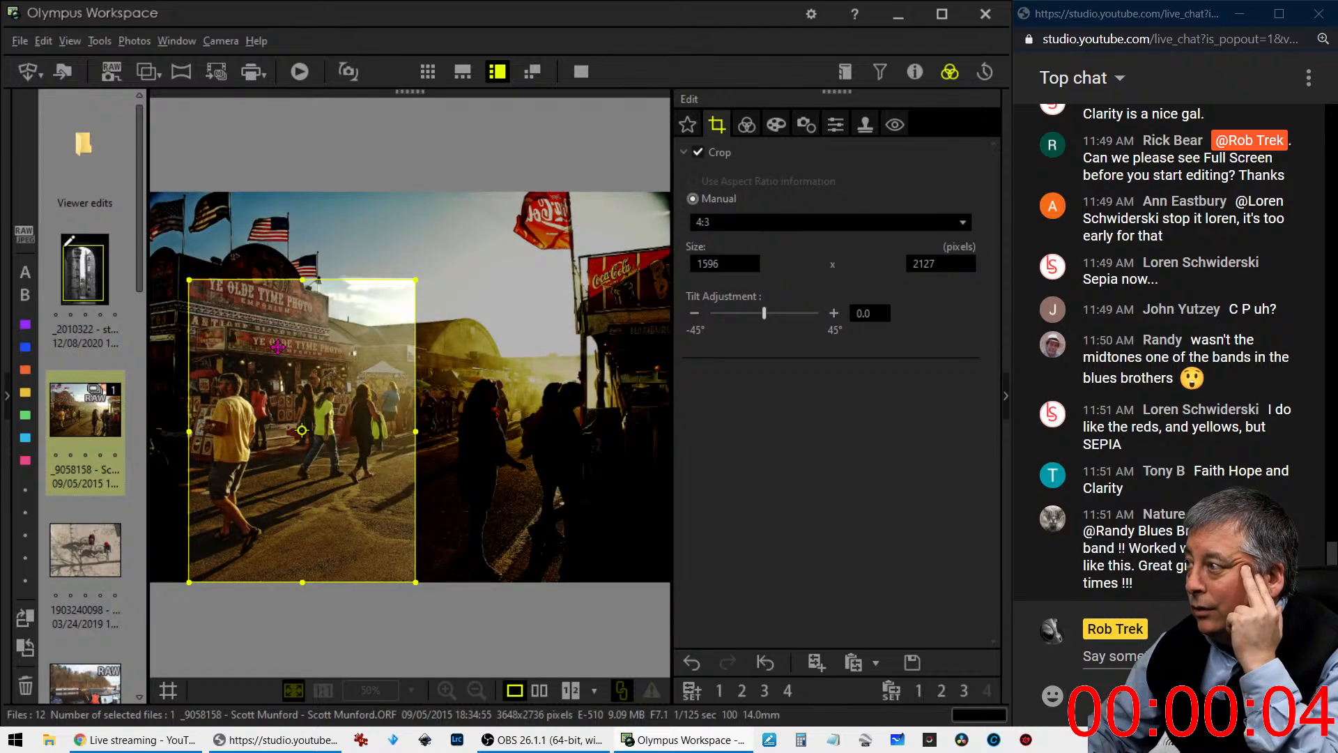
{"action": "left_click_drag", "start_coordinate": [302, 281], "coordinate": [313, 186]}
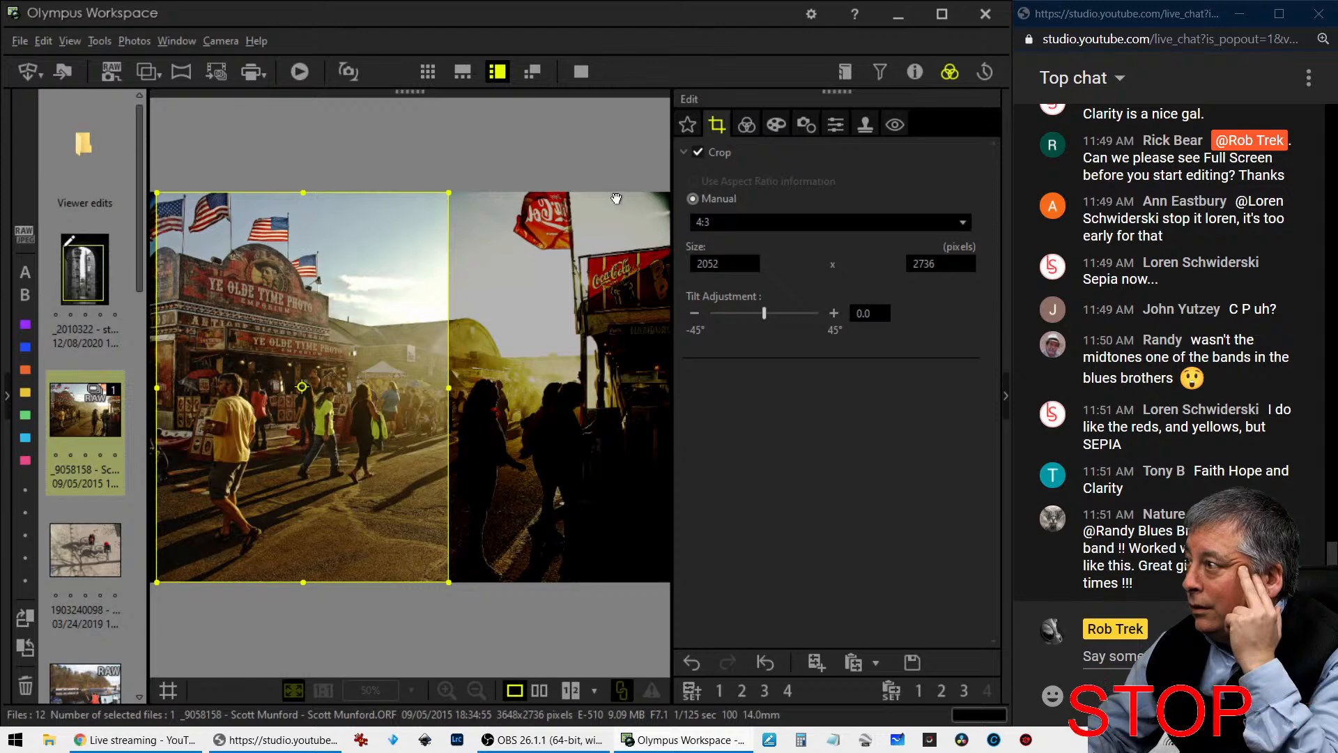
{"action": "left_click_drag", "start_coordinate": [338, 327], "coordinate": [326, 327]}
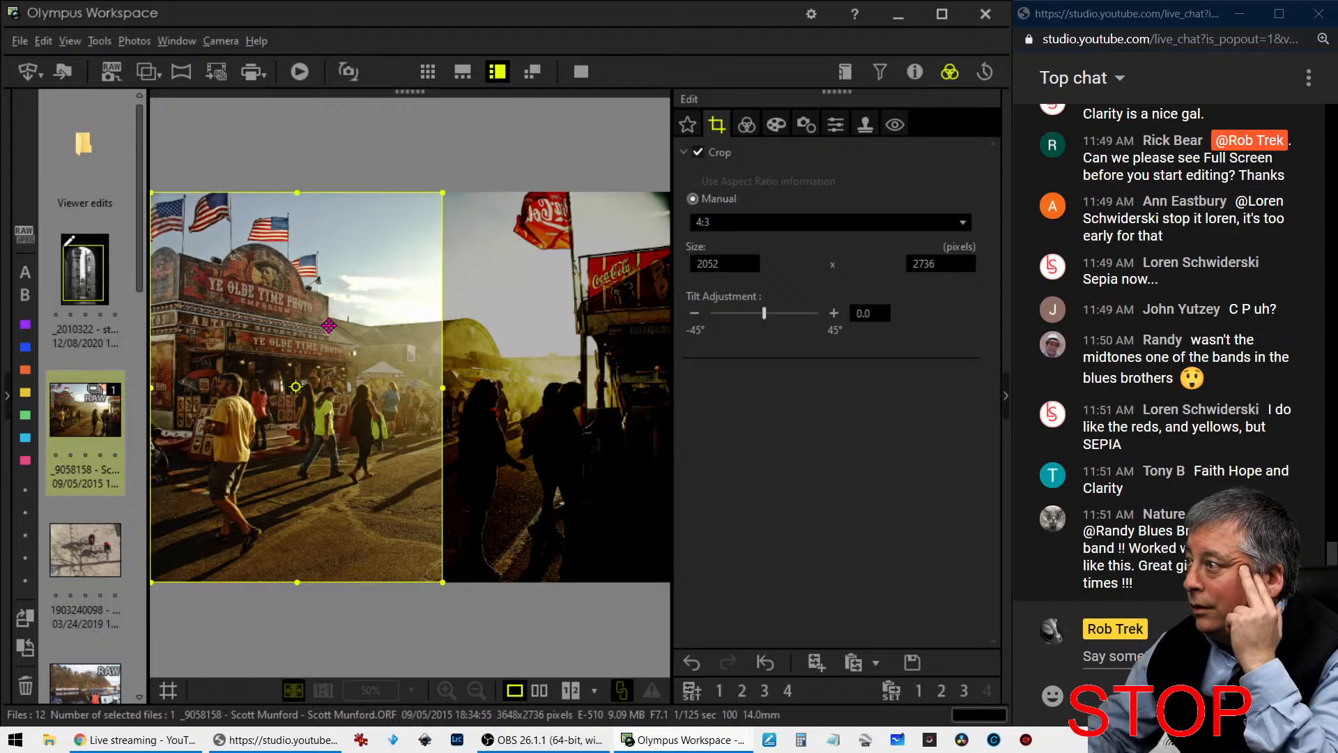
{"action": "left_click", "coordinate": [746, 124]}
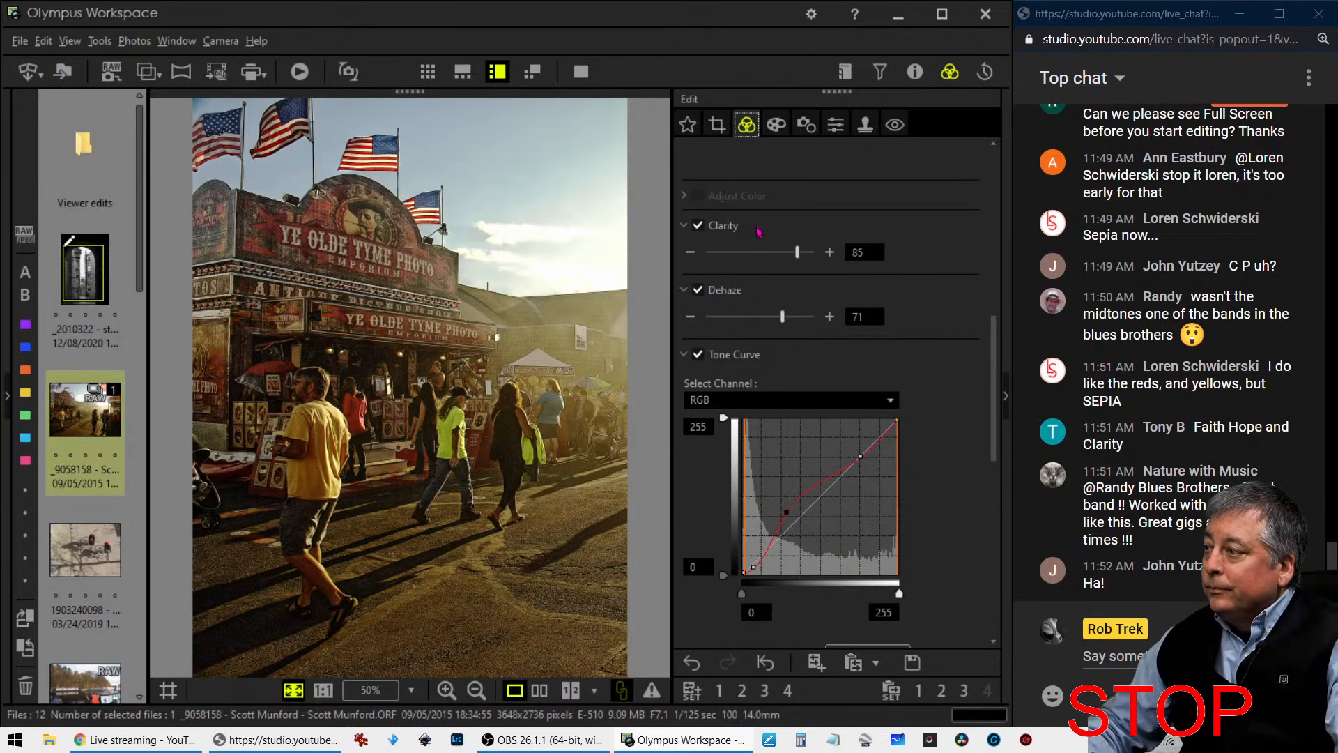
- Lift the deep-shadow point slightly on the RGB tone curve and compare the edit with the original side by side in full screen
{"action": "left_click_drag", "start_coordinate": [746, 566], "coordinate": [751, 562]}
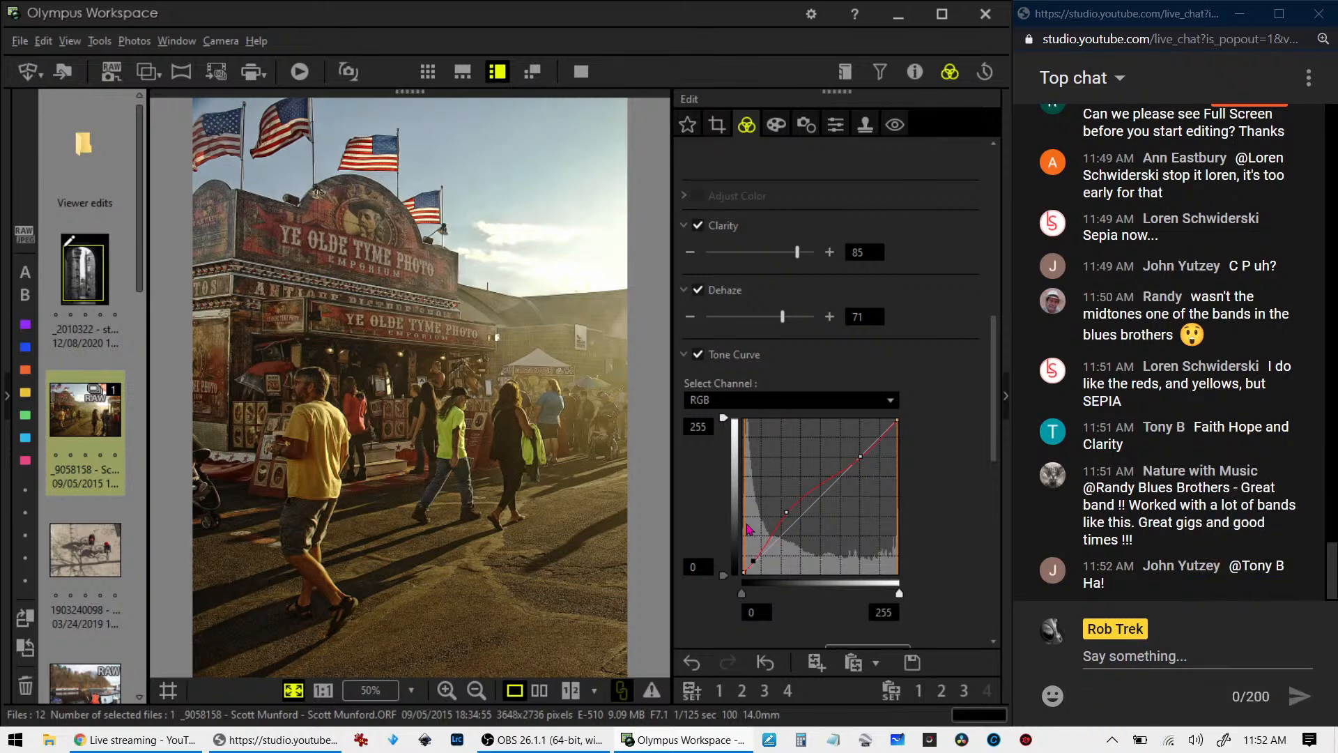
{"action": "left_click", "coordinate": [539, 690]}
{"action": "left_click", "coordinate": [582, 73]}
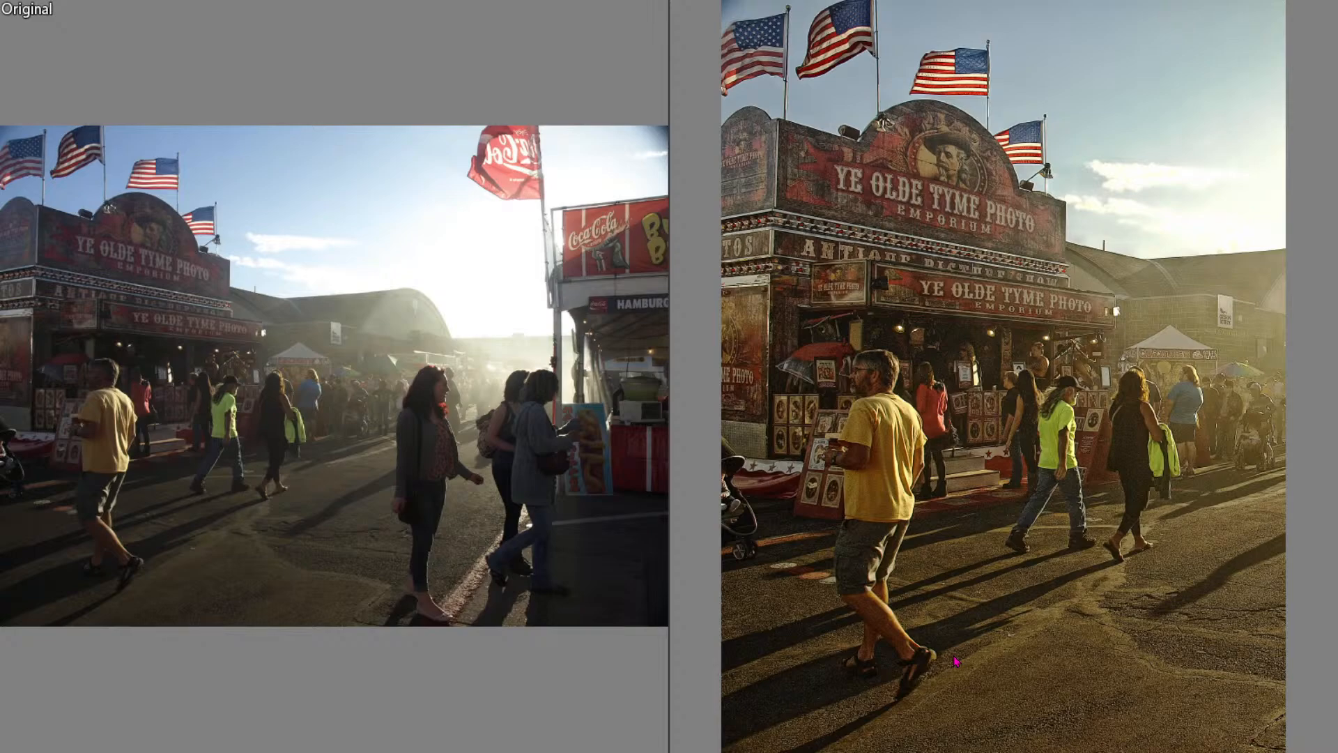
{"action": "key", "text": "Escape"}
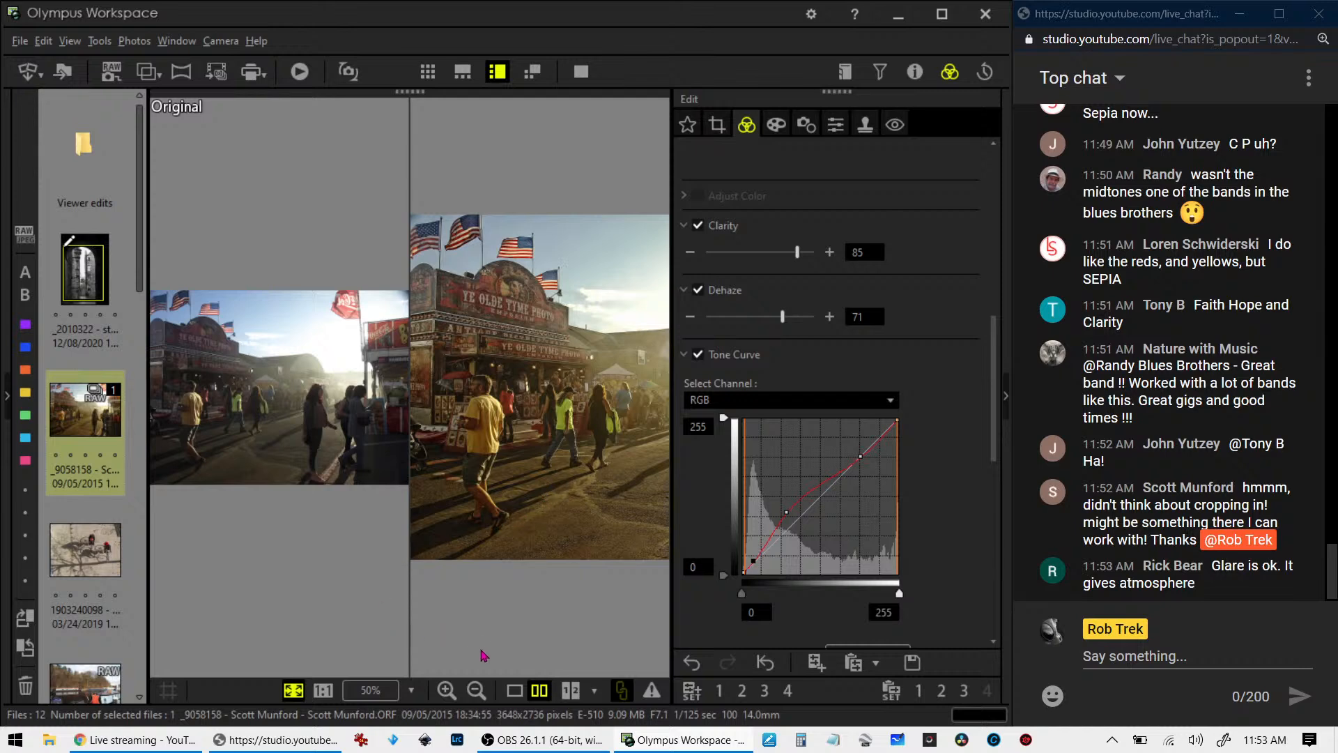
{"action": "left_click", "coordinate": [516, 690]}
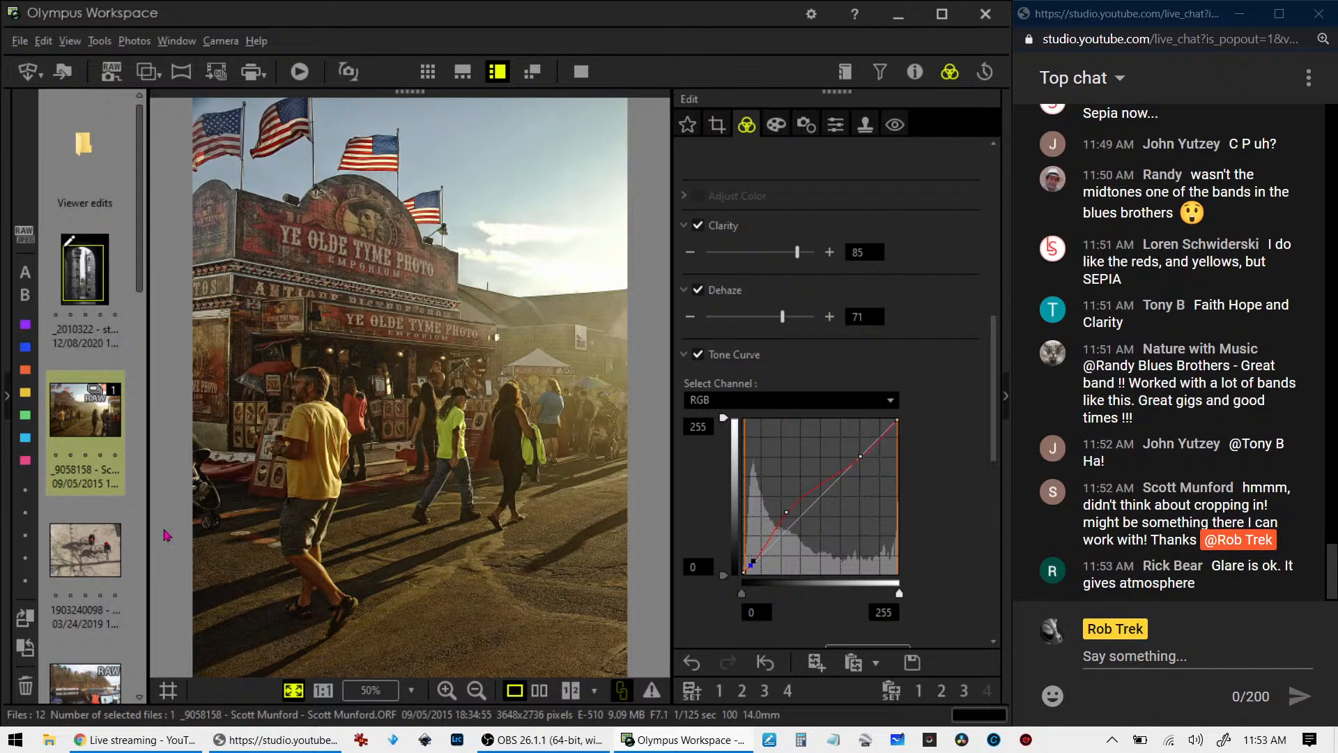
- Open the overhead photo of the two cyclists and their shadows and view it in full screen
{"action": "left_click", "coordinate": [58, 568]}
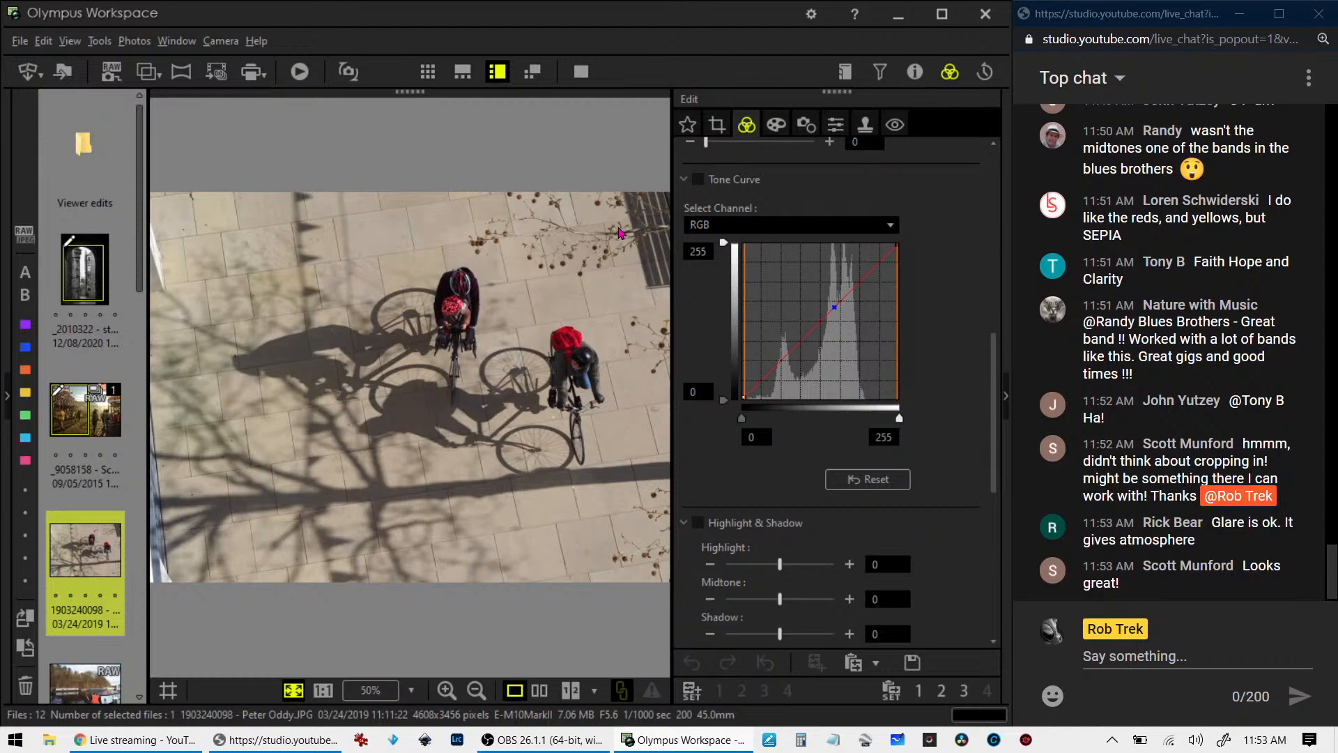
{"action": "left_click", "coordinate": [588, 75]}
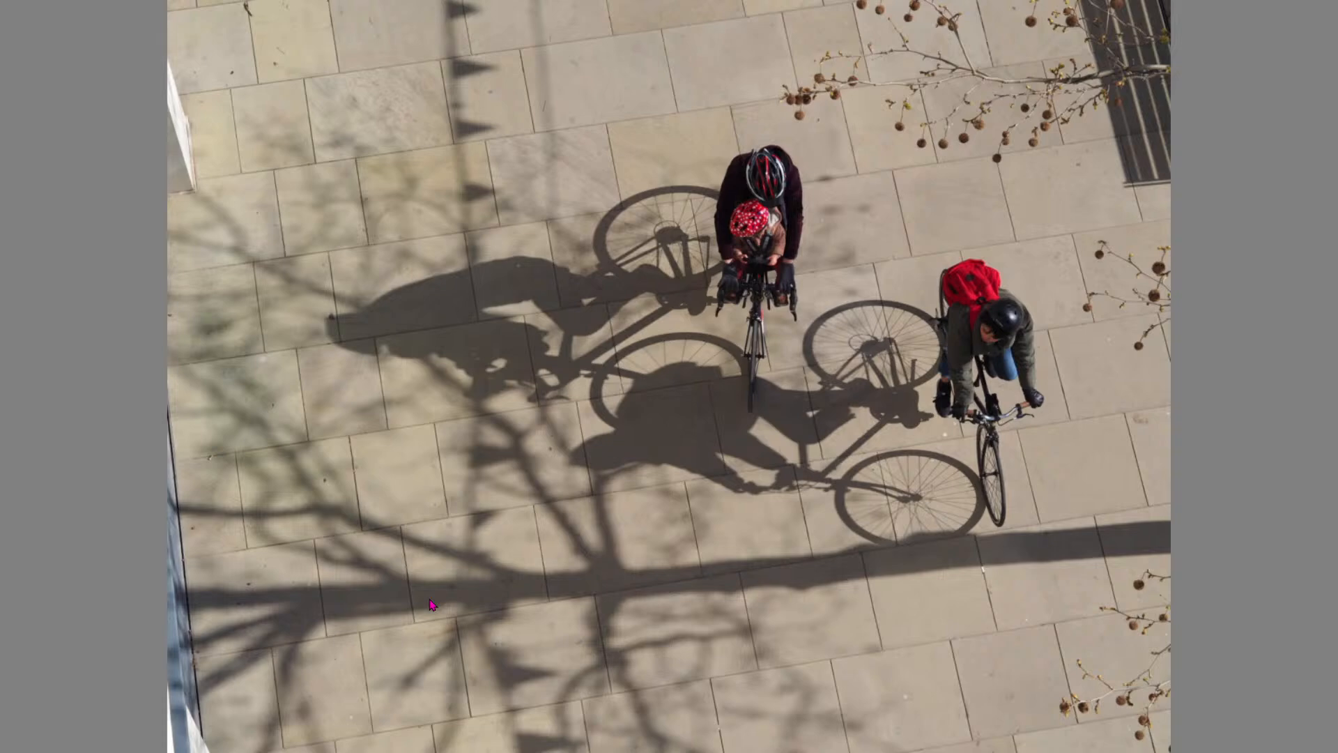
{"action": "key", "text": "Escape"}
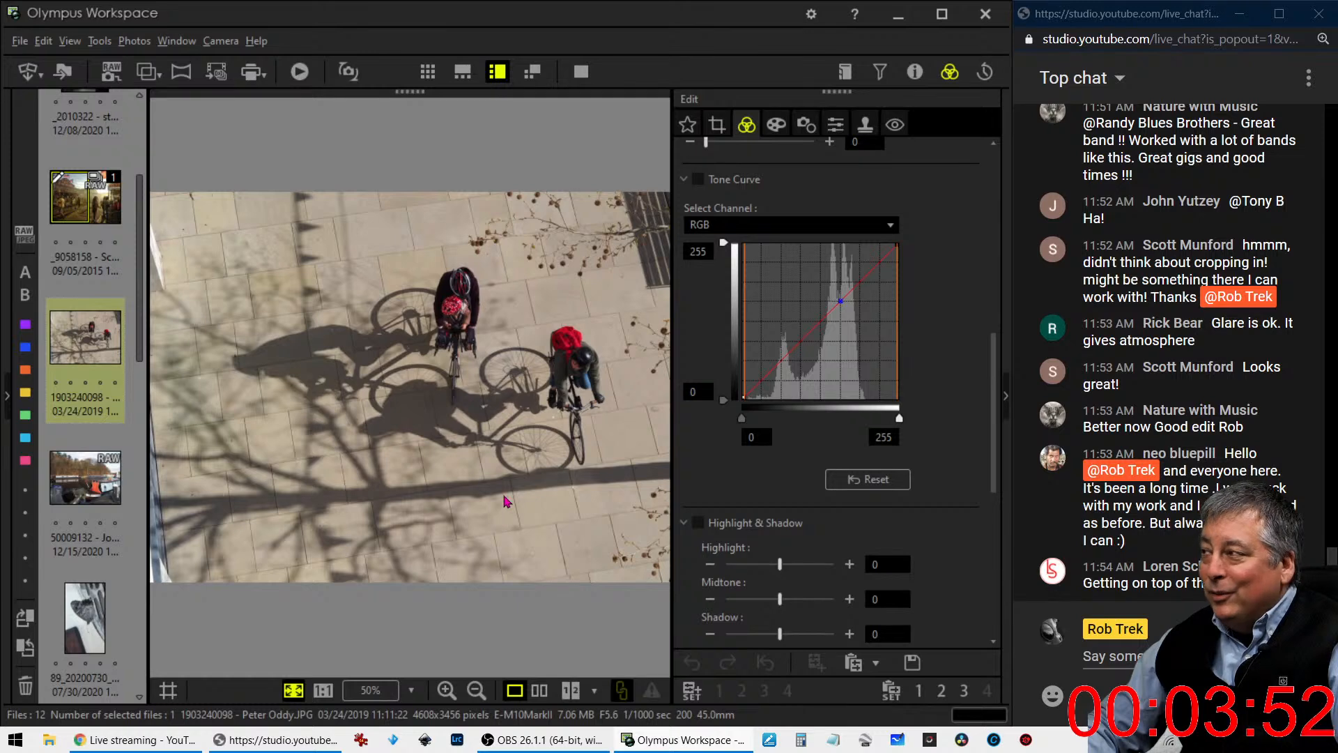
- Check the cyclists photo's lens and exposure properties and hide them again
{"action": "left_click", "coordinate": [914, 74]}
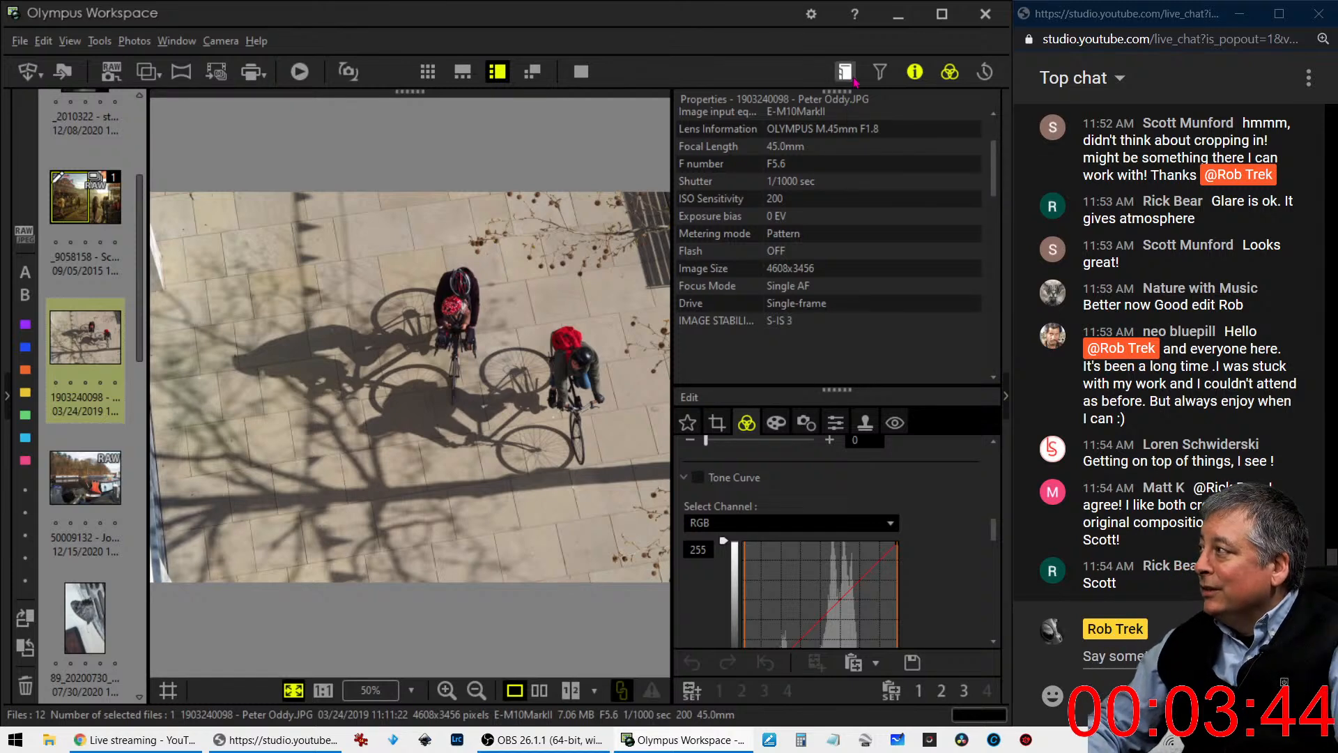
{"action": "left_click", "coordinate": [915, 74]}
{"action": "left_click", "coordinate": [917, 74]}
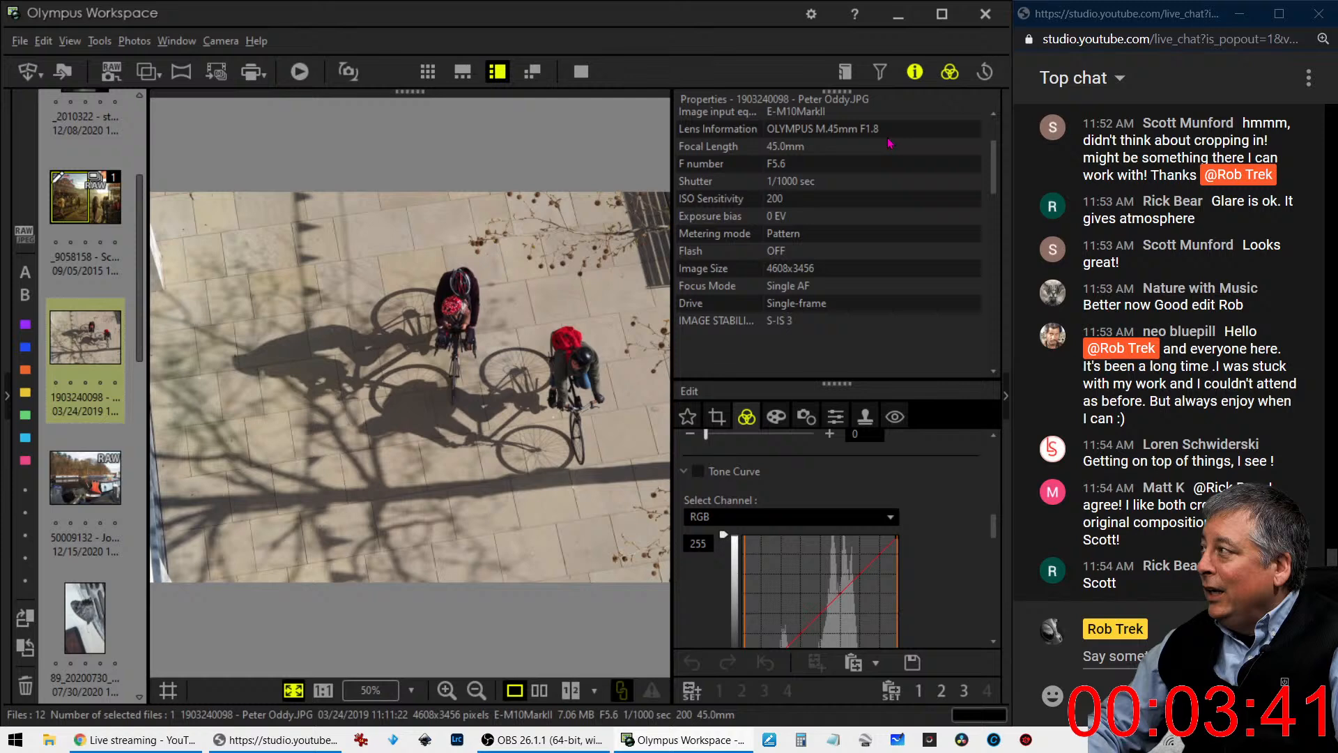
{"action": "left_click", "coordinate": [915, 71]}
{"action": "left_click_drag", "start_coordinate": [526, 289], "coordinate": [452, 299]}
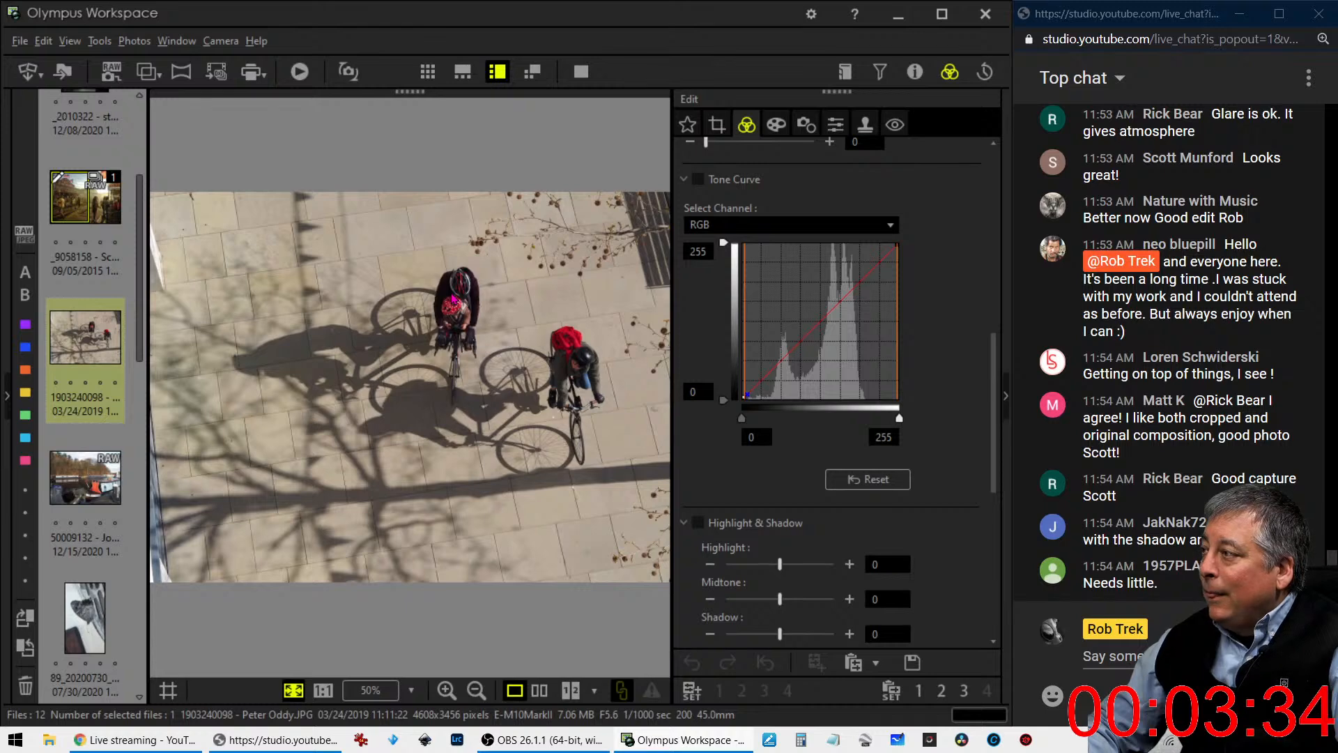
- Try a 4:3 crop of 3285 x 2462 pixels around the cyclists with the tilt at -16.0, and preview it
{"action": "left_click", "coordinate": [717, 124]}
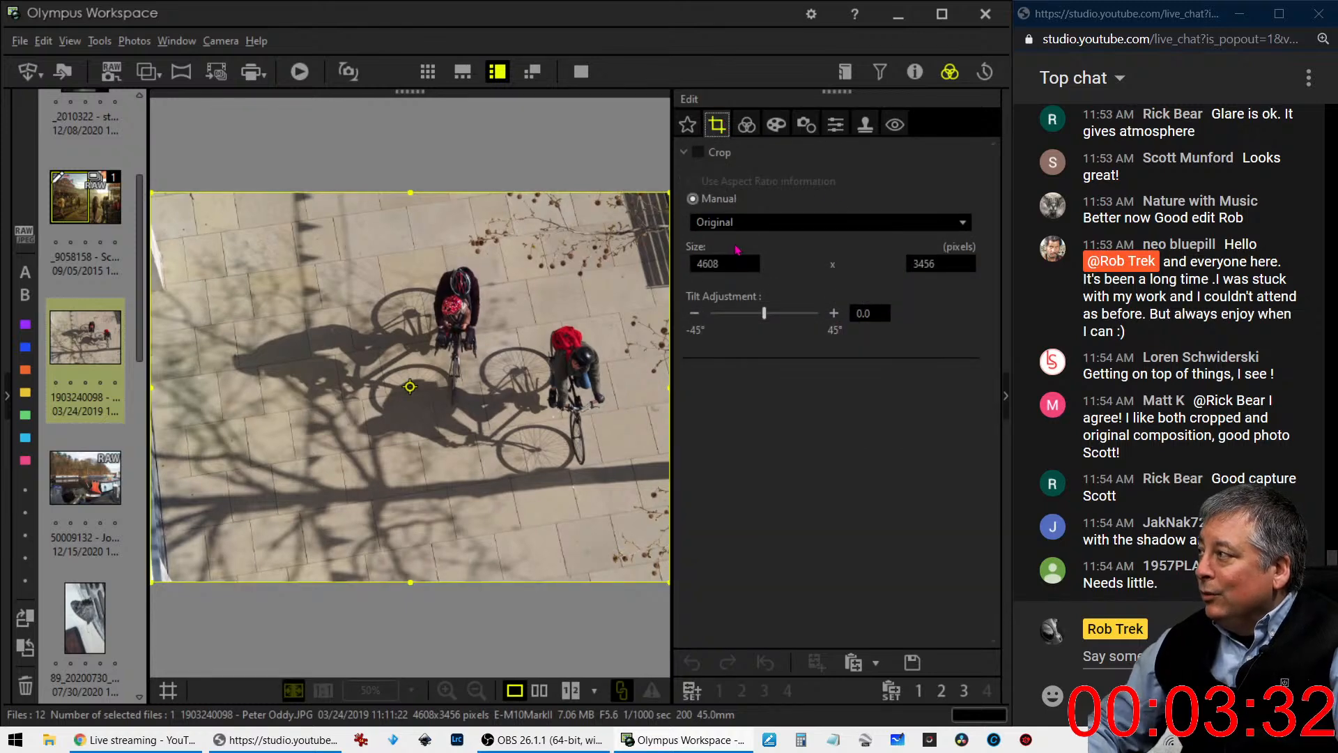
{"action": "left_click", "coordinate": [772, 227]}
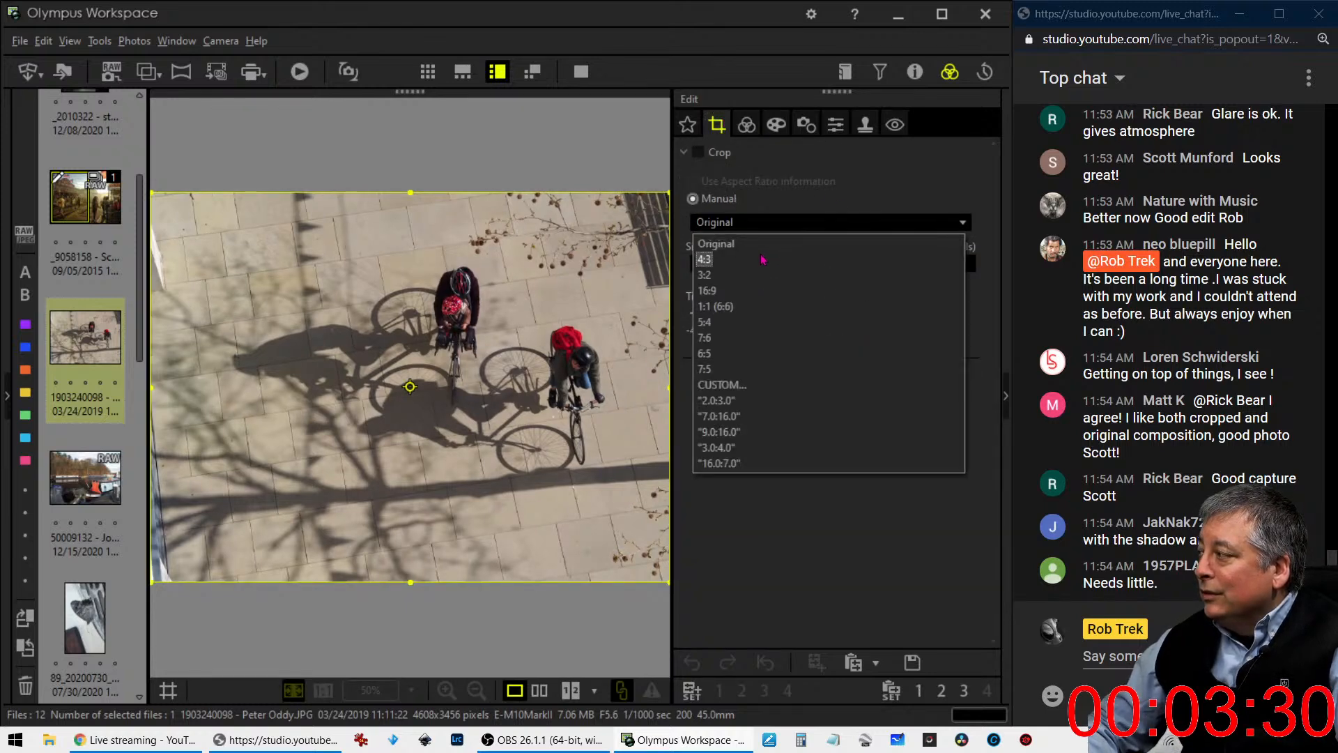
{"action": "left_click", "coordinate": [767, 259]}
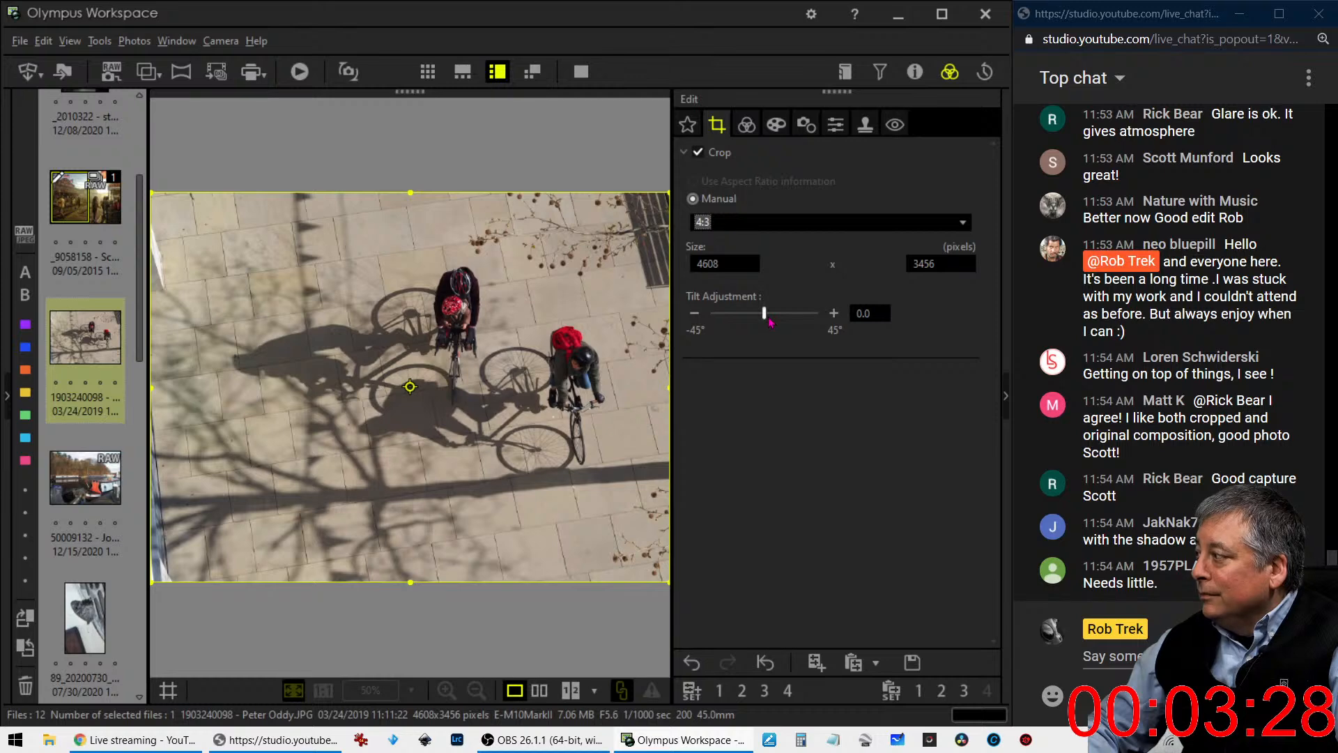
{"action": "left_click_drag", "start_coordinate": [768, 315], "coordinate": [778, 320]}
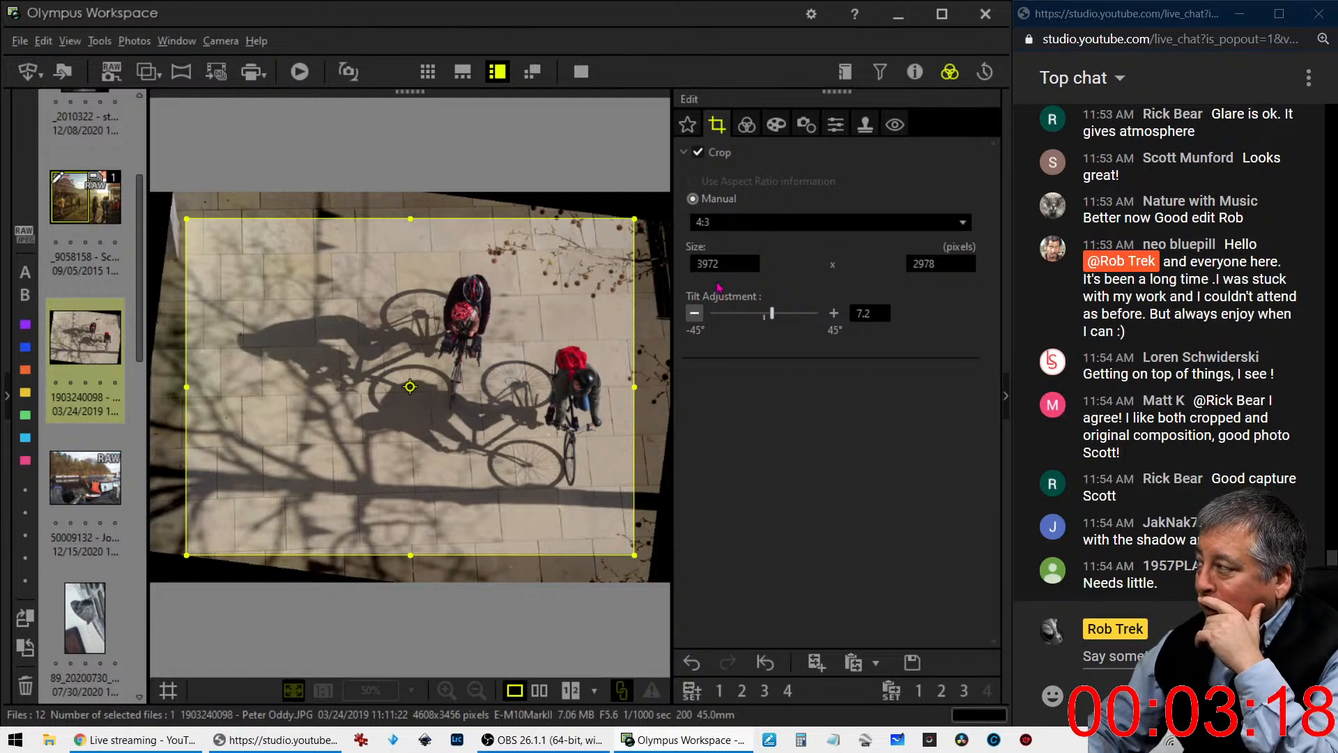
{"action": "left_click_drag", "start_coordinate": [771, 315], "coordinate": [744, 324]}
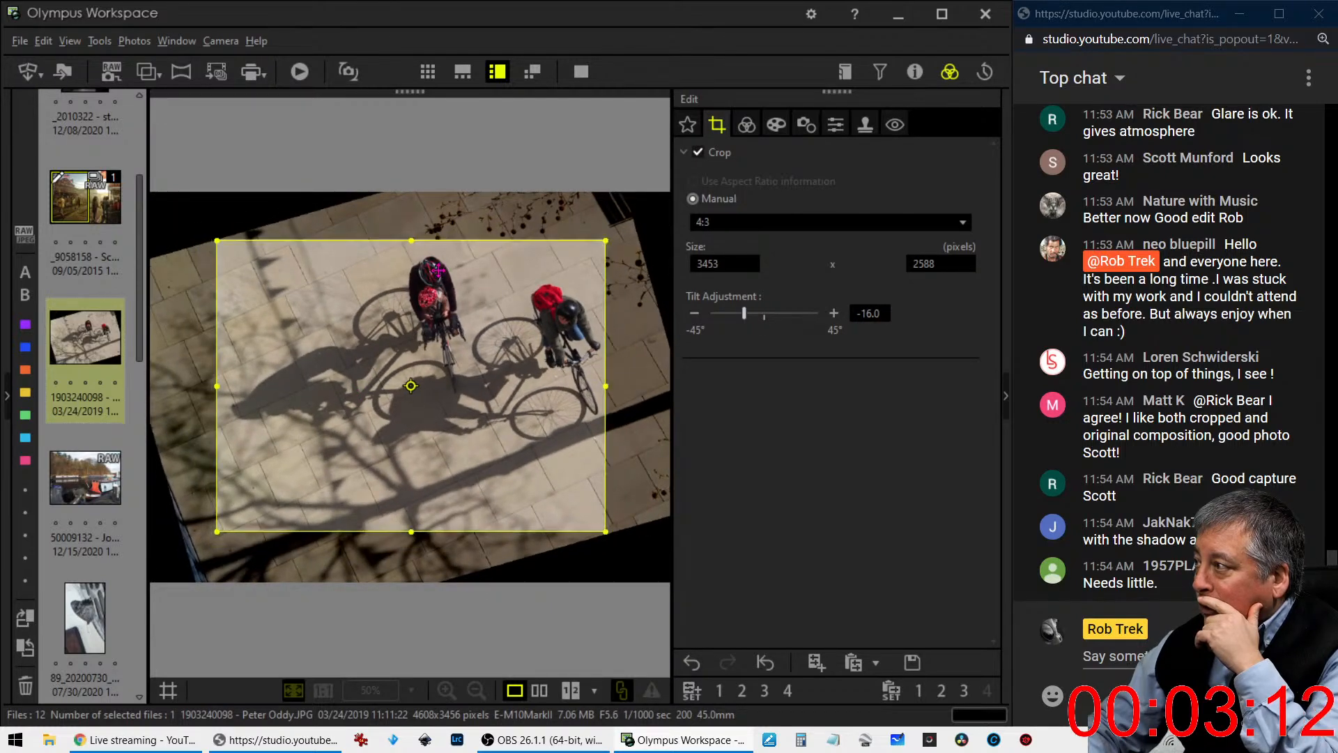
{"action": "left_click_drag", "start_coordinate": [216, 531], "coordinate": [239, 513]}
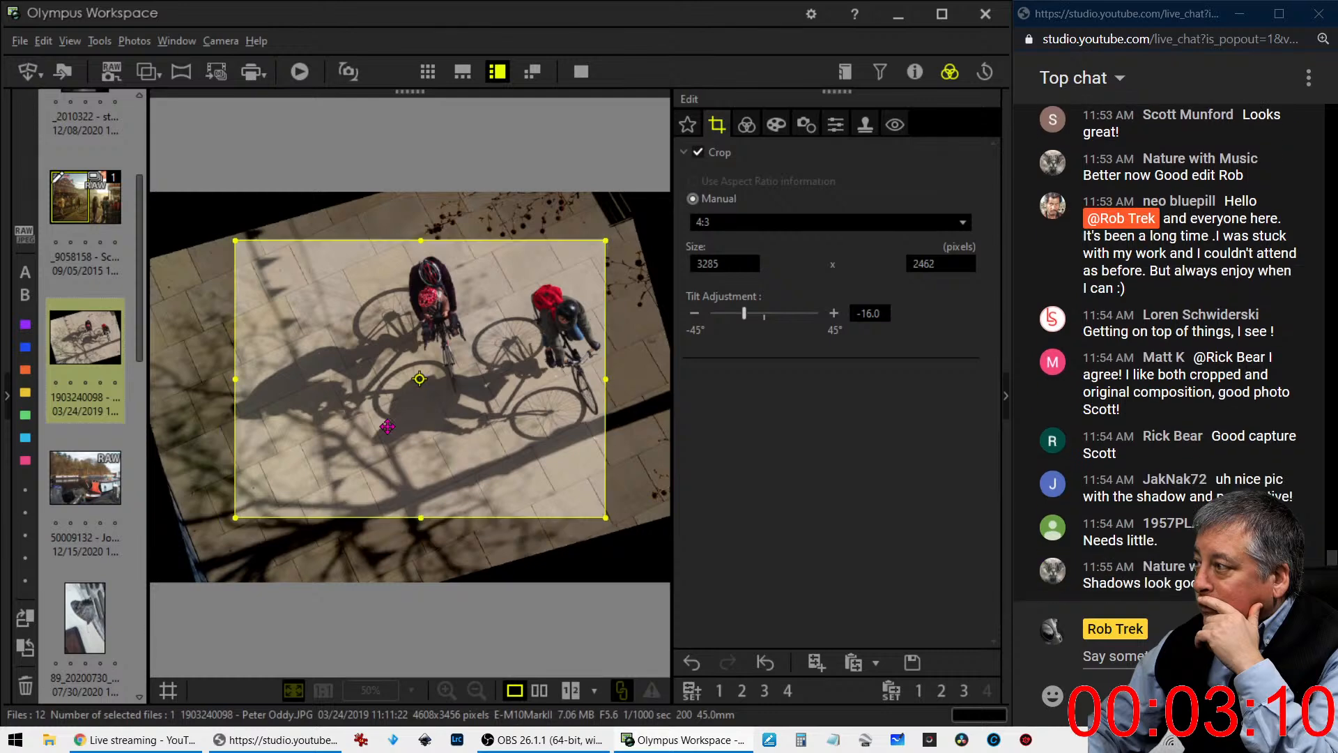
{"action": "left_click_drag", "start_coordinate": [388, 427], "coordinate": [428, 393]}
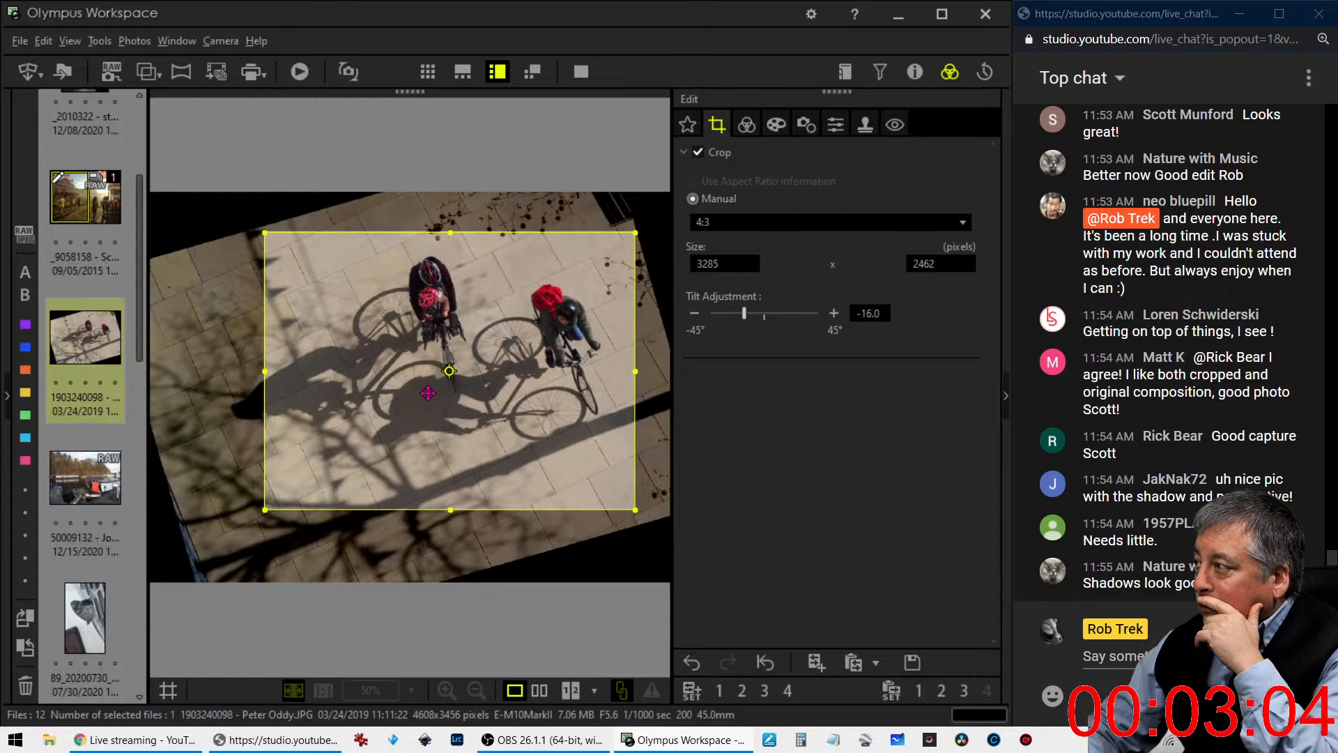
{"action": "left_click", "coordinate": [743, 131]}
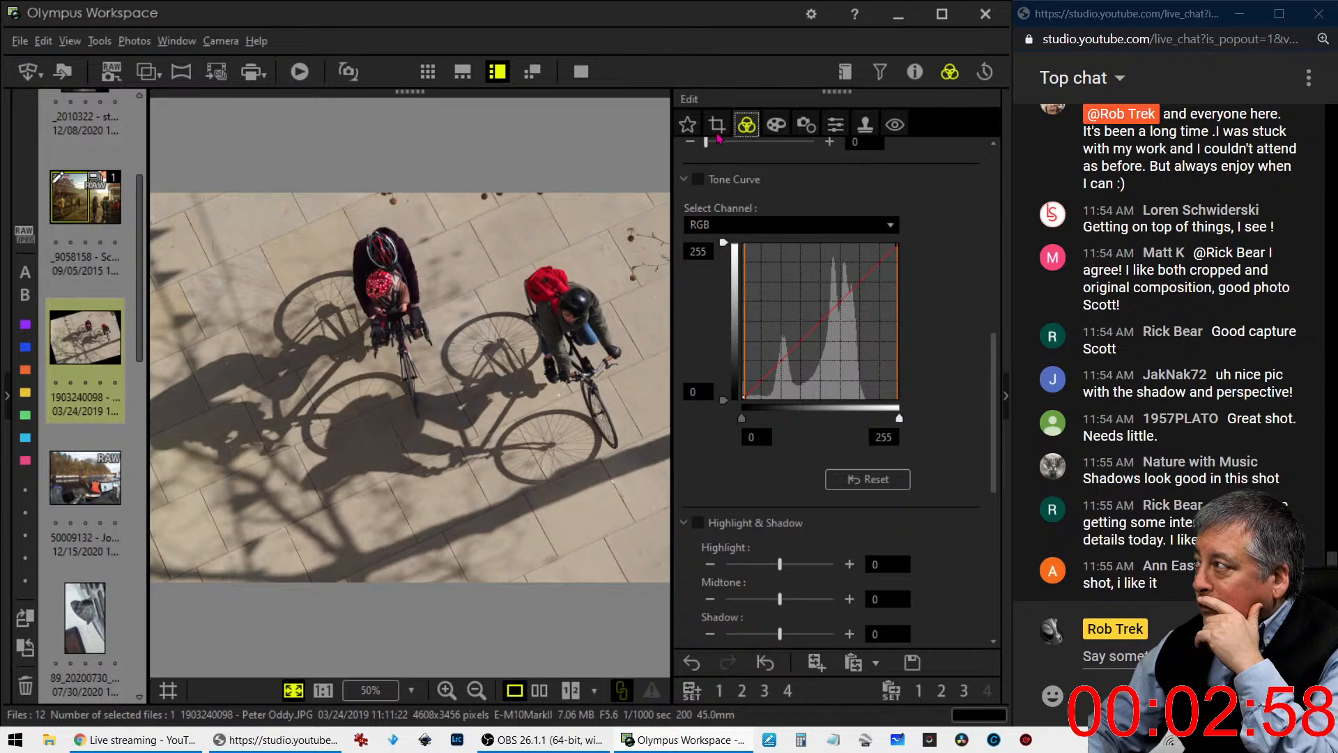
- Crop the photo to a 1:1 (6:6) square of 2792 x 2792 pixels around both cyclists with the tilt at -11.7
{"action": "left_click", "coordinate": [717, 133]}
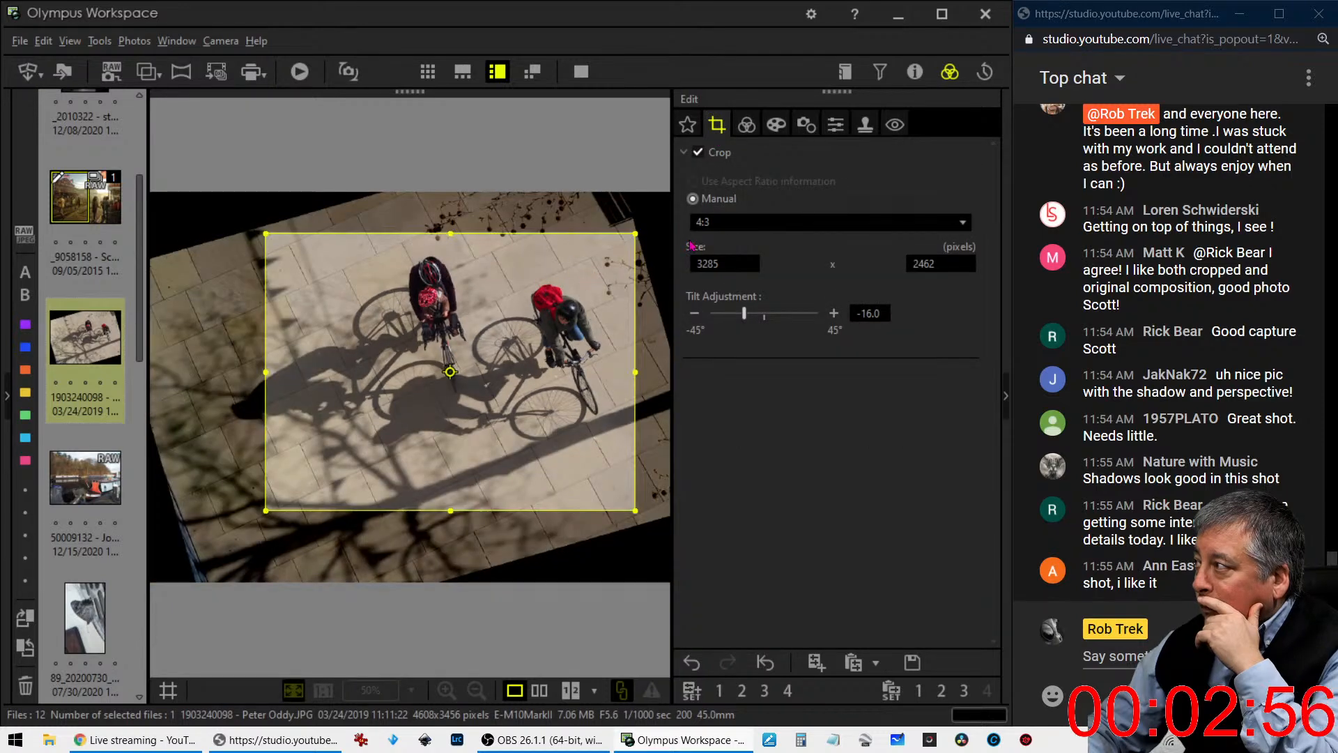
{"action": "left_click", "coordinate": [708, 223]}
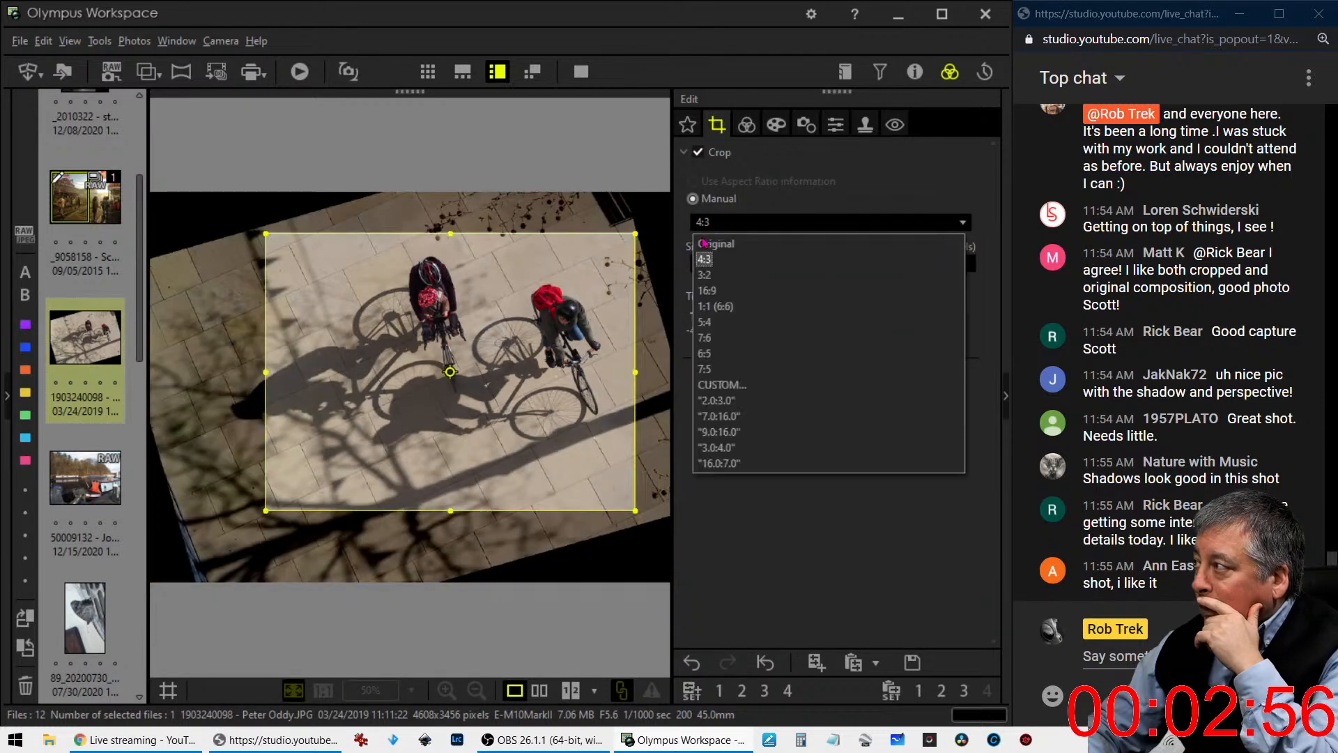
{"action": "left_click", "coordinate": [715, 306]}
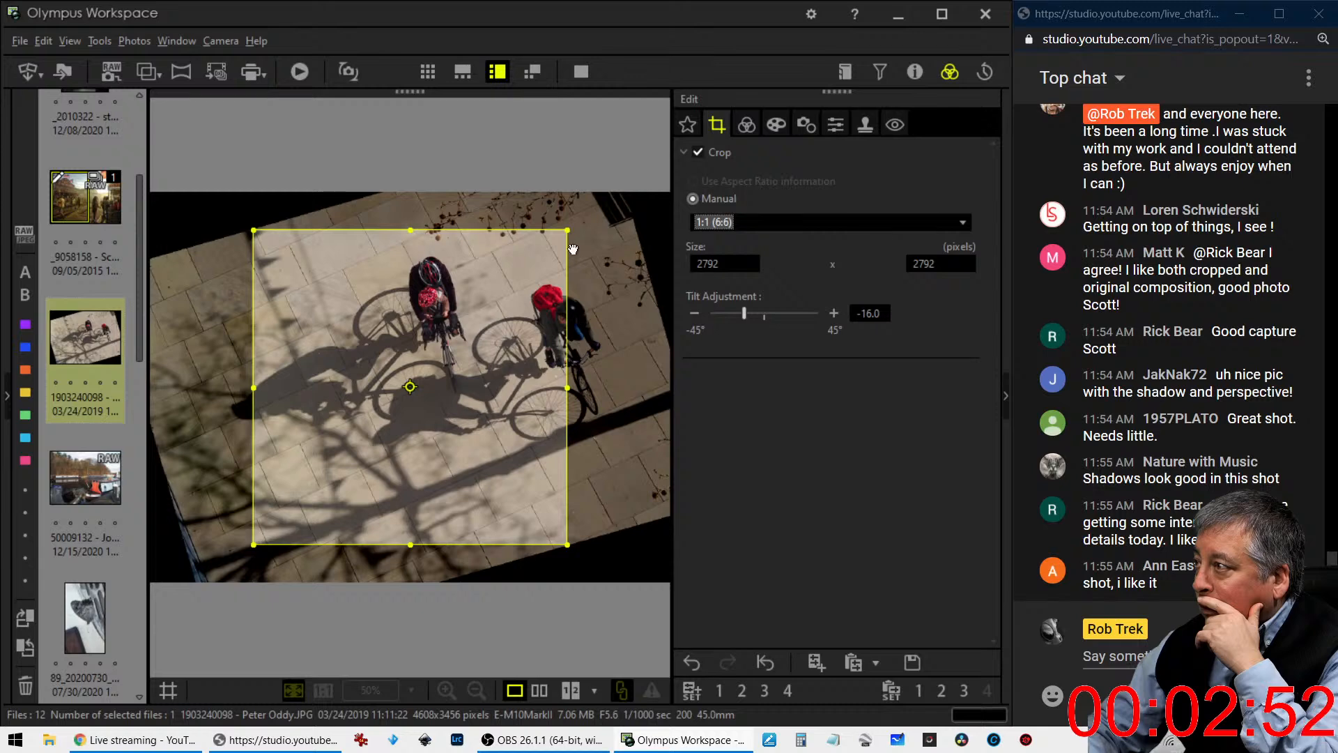
{"action": "left_click_drag", "start_coordinate": [531, 325], "coordinate": [559, 304]}
{"action": "left_click_drag", "start_coordinate": [743, 317], "coordinate": [749, 315]}
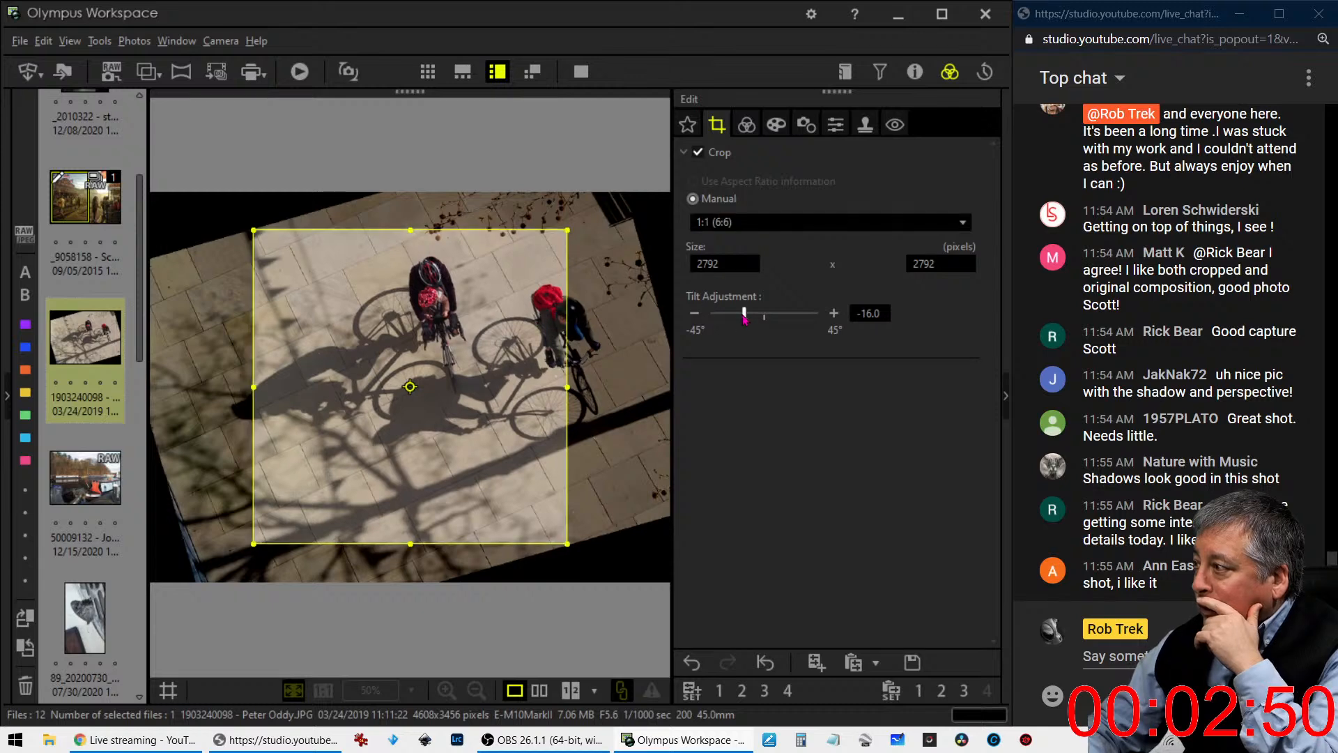
{"action": "left_click_drag", "start_coordinate": [497, 358], "coordinate": [540, 346]}
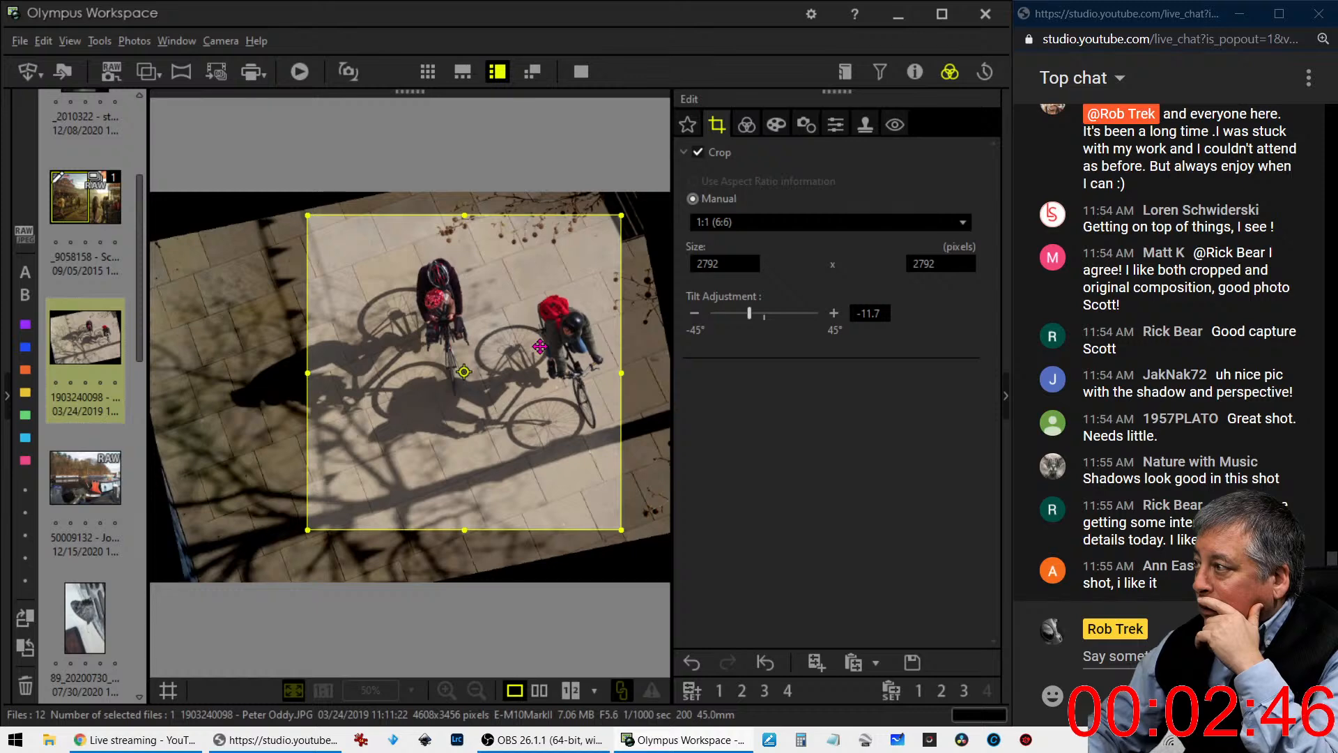
{"action": "left_click", "coordinate": [747, 124]}
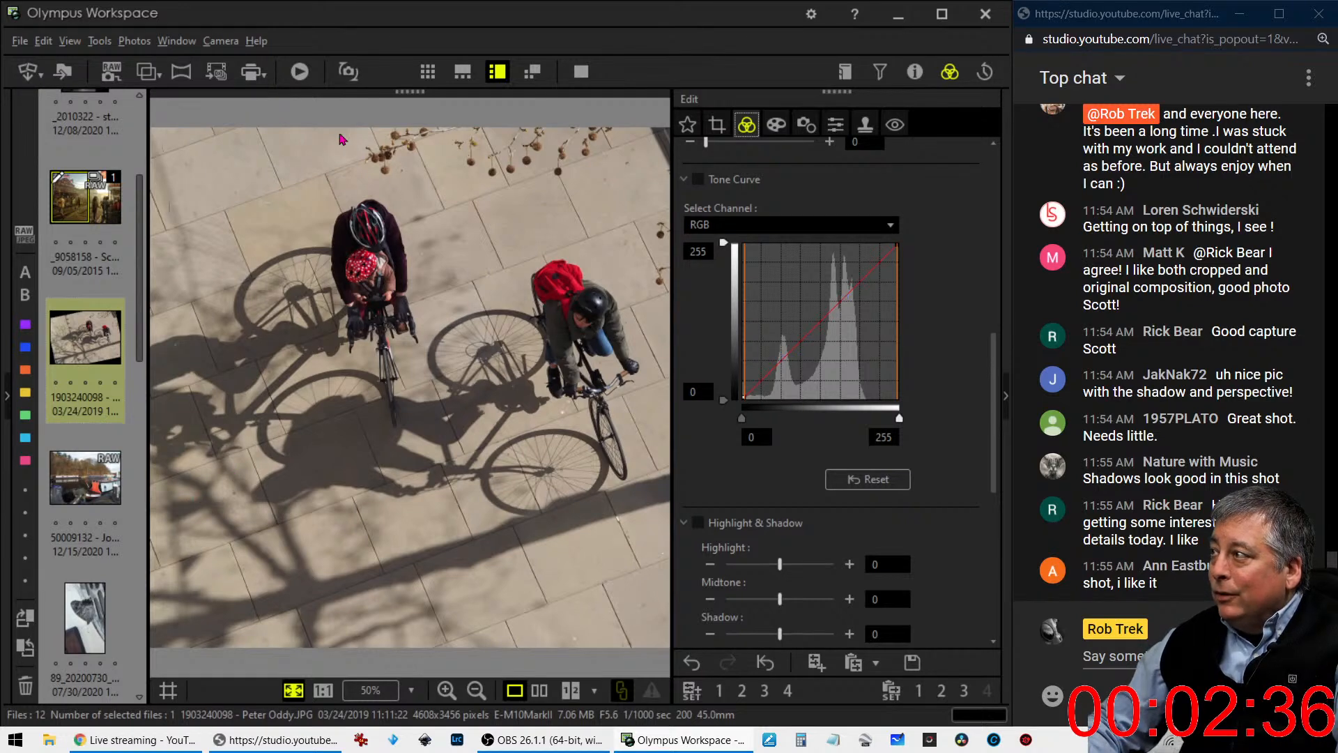
- Shift the square crop slightly lower over the two cyclists and preview the cropped photo
{"action": "left_click", "coordinate": [716, 124]}
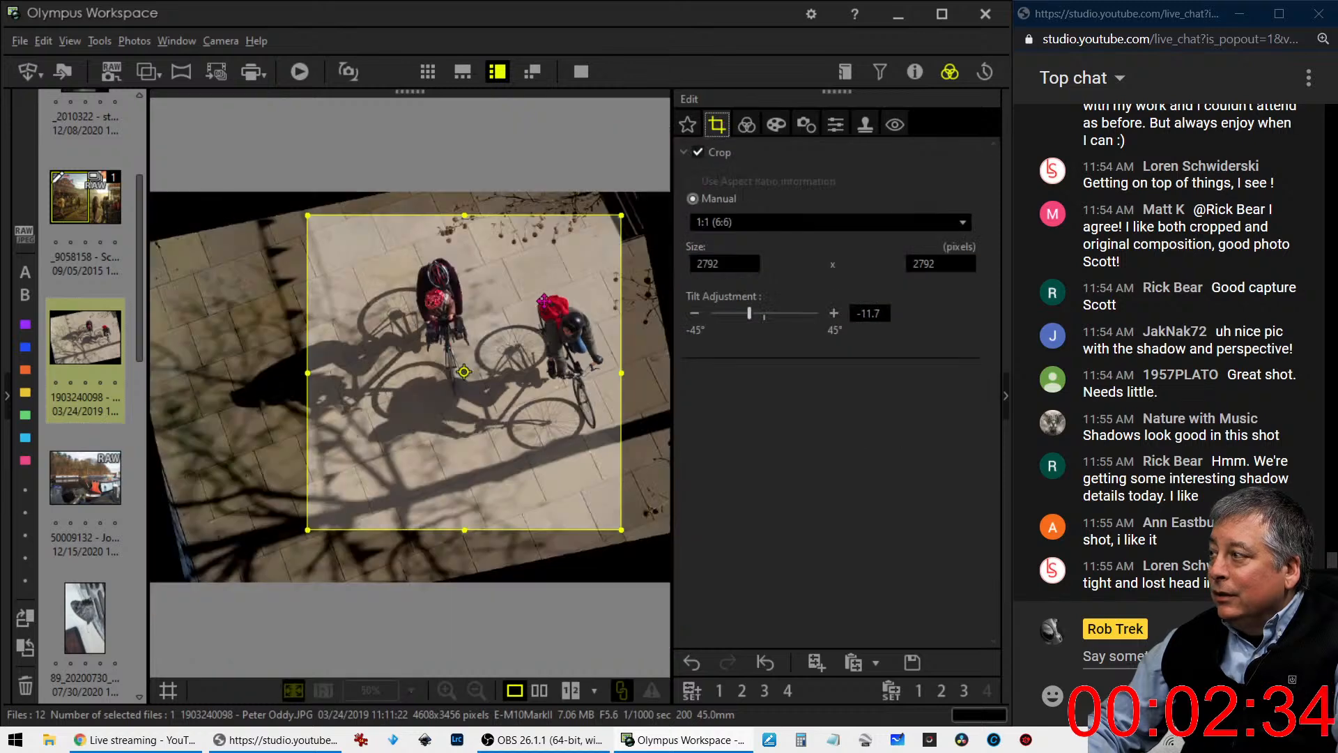
{"action": "left_click_drag", "start_coordinate": [543, 300], "coordinate": [571, 303]}
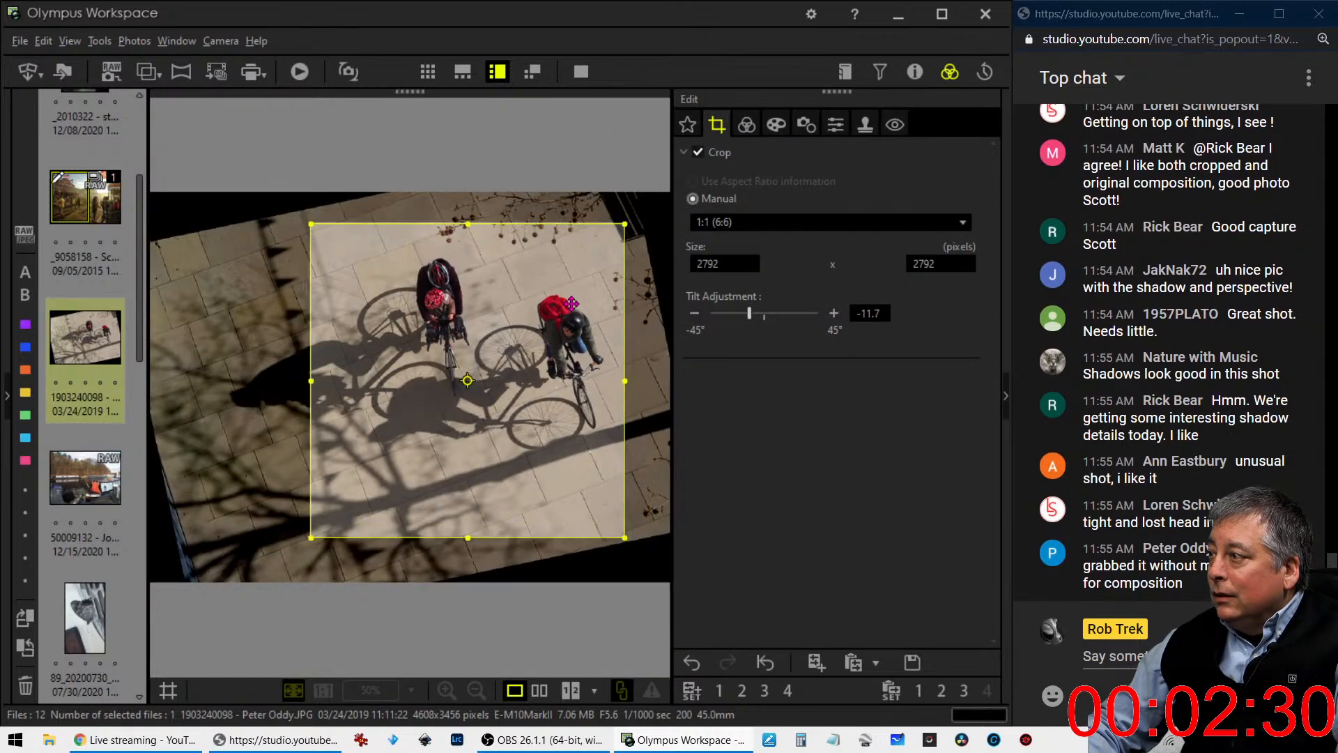
{"action": "left_click", "coordinate": [747, 124]}
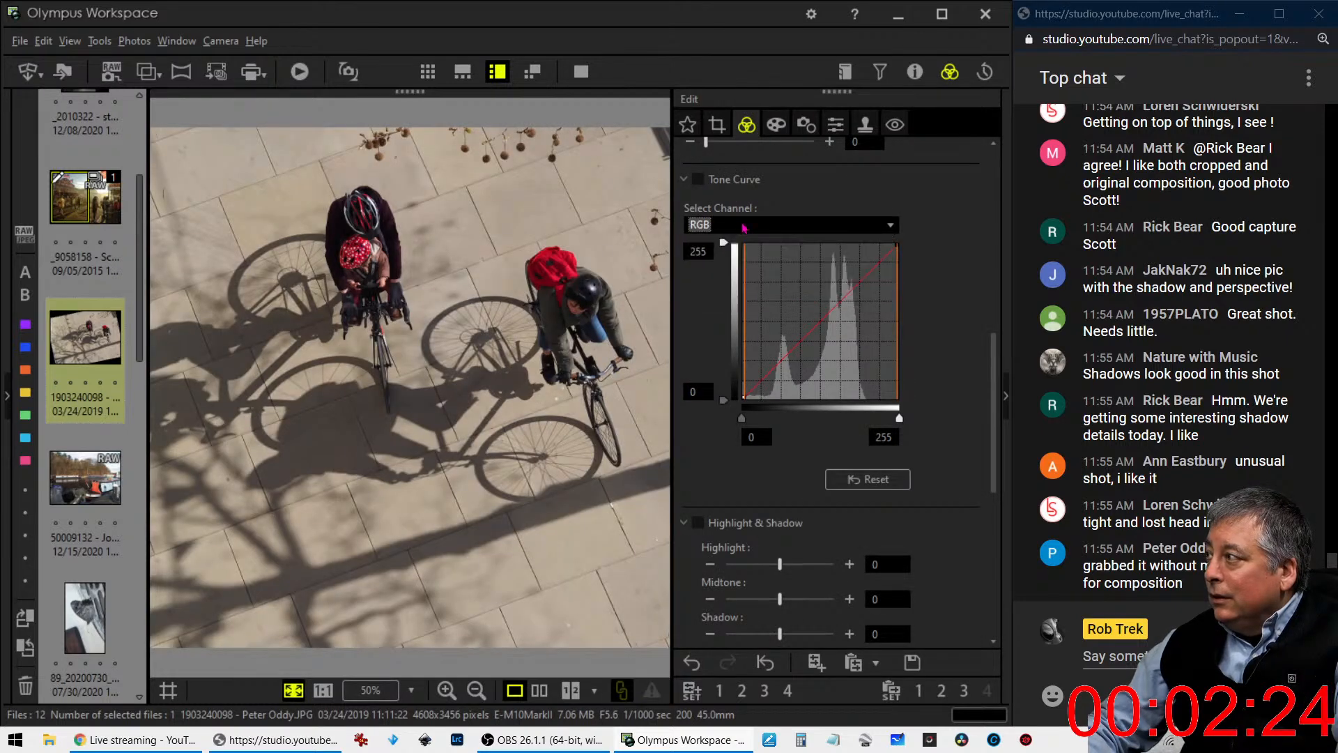
- Try the Monochrome picture mode on the cyclists photo and return it to No effect
{"action": "scroll", "coordinate": [947, 404], "scroll_direction": "down", "scroll_amount": 3}
{"action": "scroll", "coordinate": [933, 439], "scroll_direction": "down", "scroll_amount": 6}
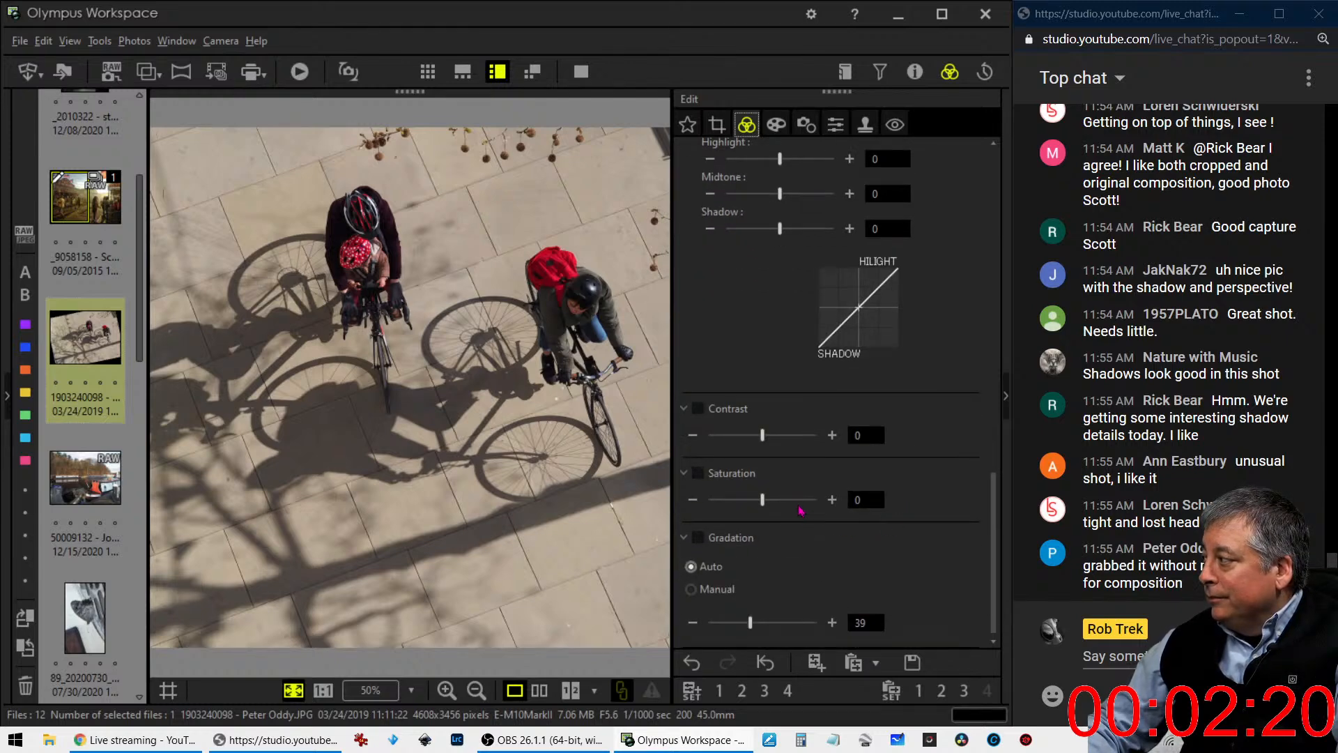
{"action": "scroll", "coordinate": [800, 573], "scroll_direction": "up", "scroll_amount": 4}
{"action": "scroll", "coordinate": [800, 574], "scroll_direction": "up", "scroll_amount": 9}
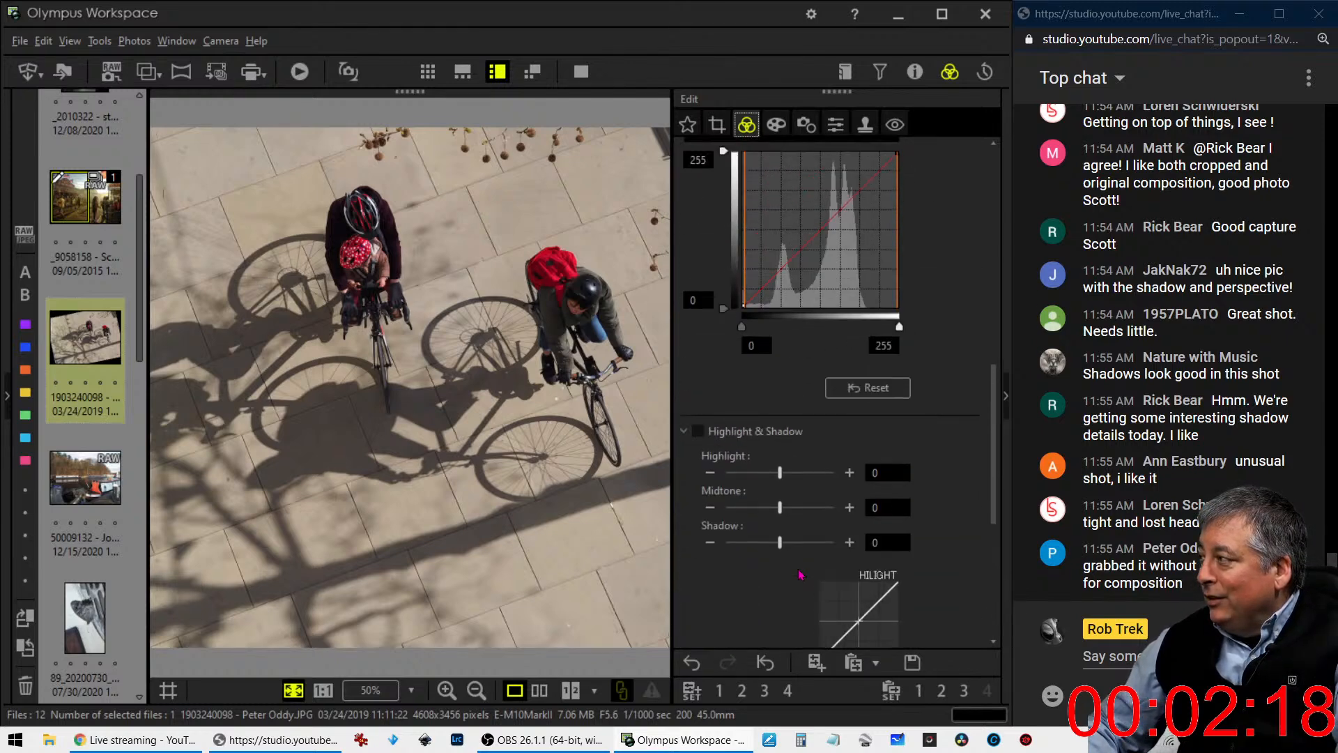
{"action": "scroll", "coordinate": [796, 388], "scroll_direction": "up", "scroll_amount": 5}
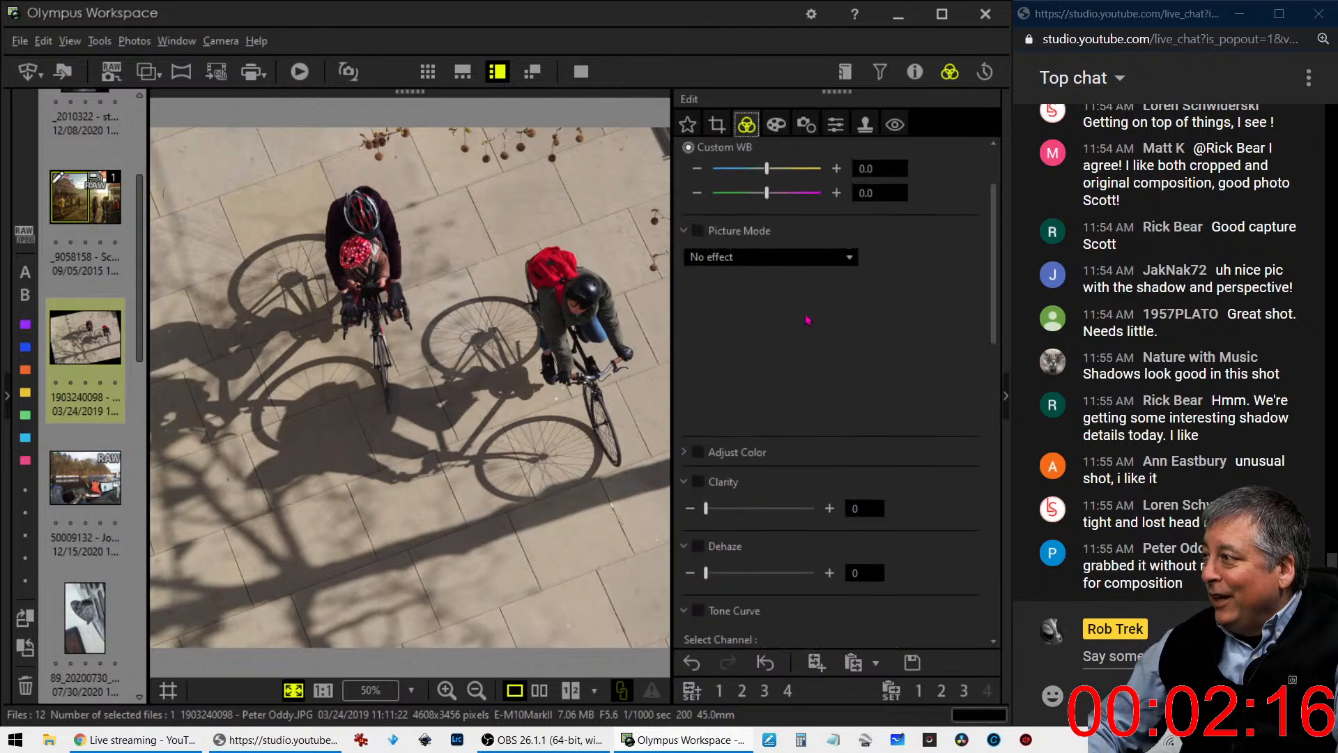
{"action": "left_click", "coordinate": [795, 352]}
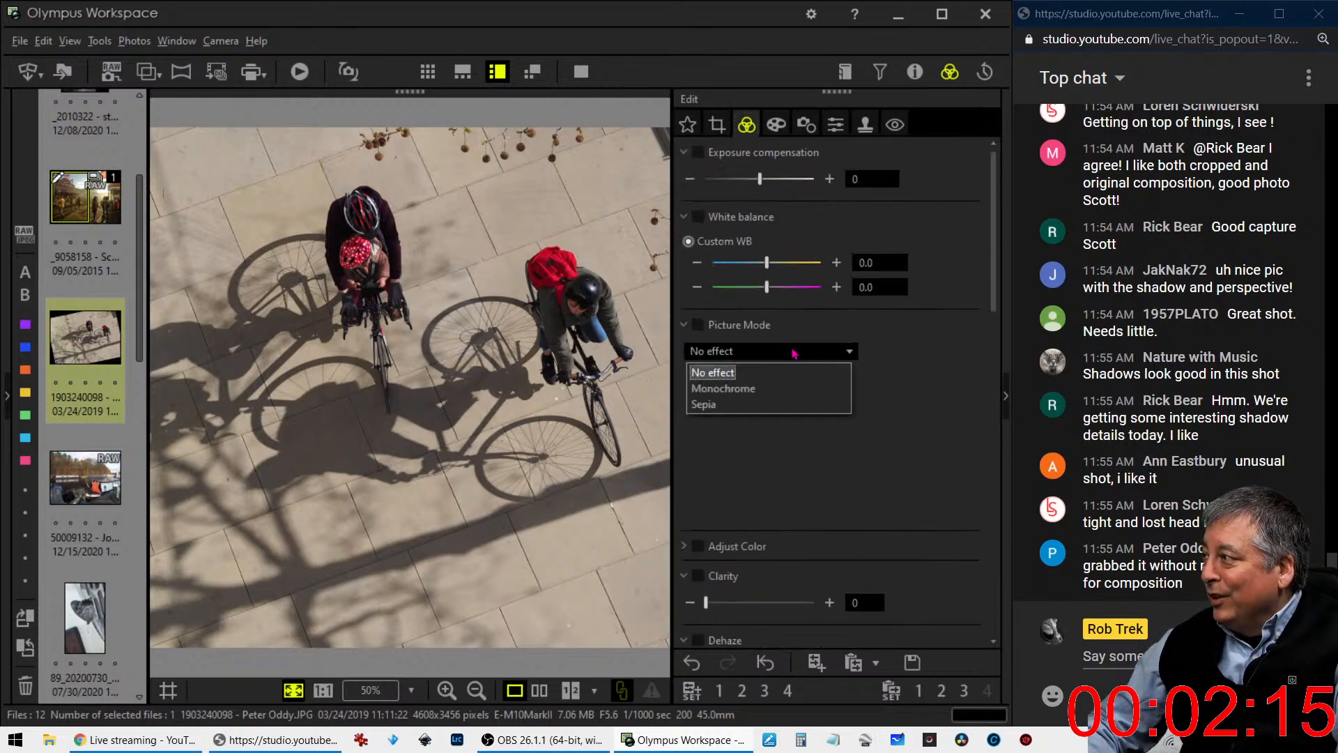
{"action": "left_click", "coordinate": [789, 388]}
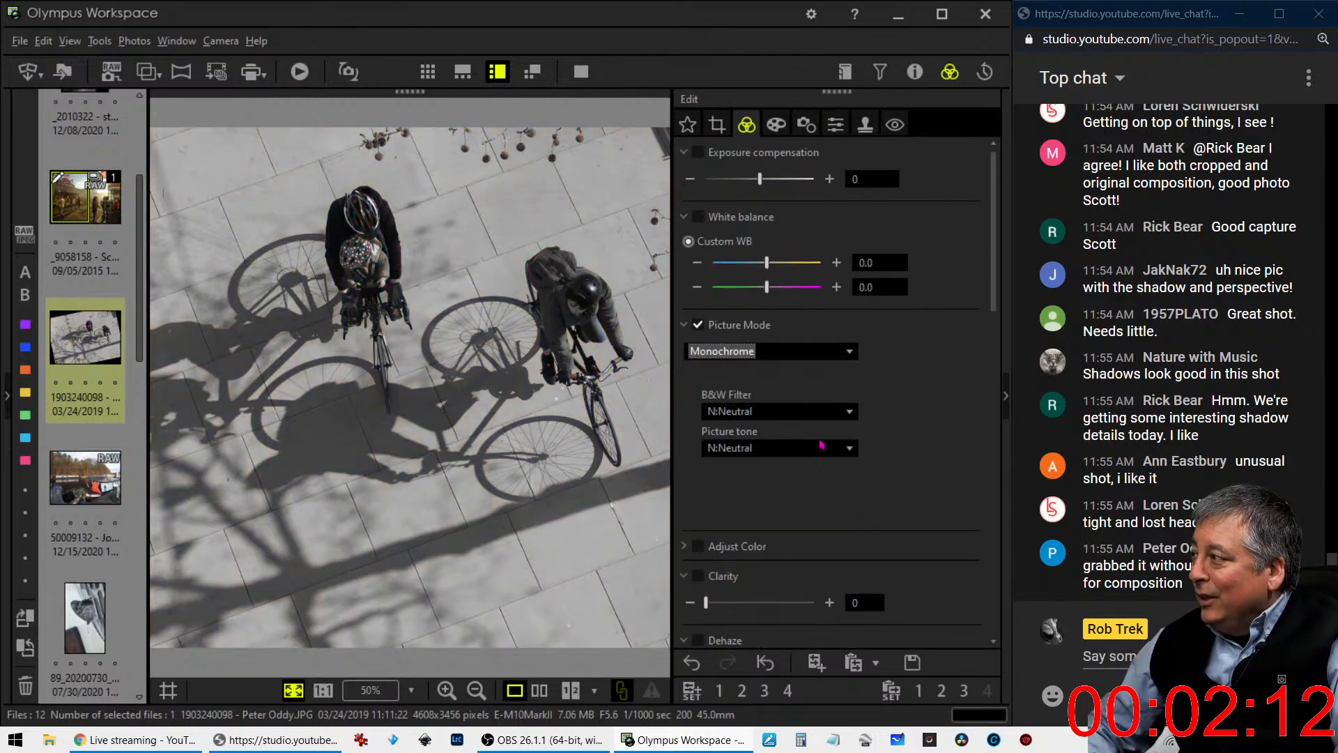
{"action": "left_click", "coordinate": [818, 412]}
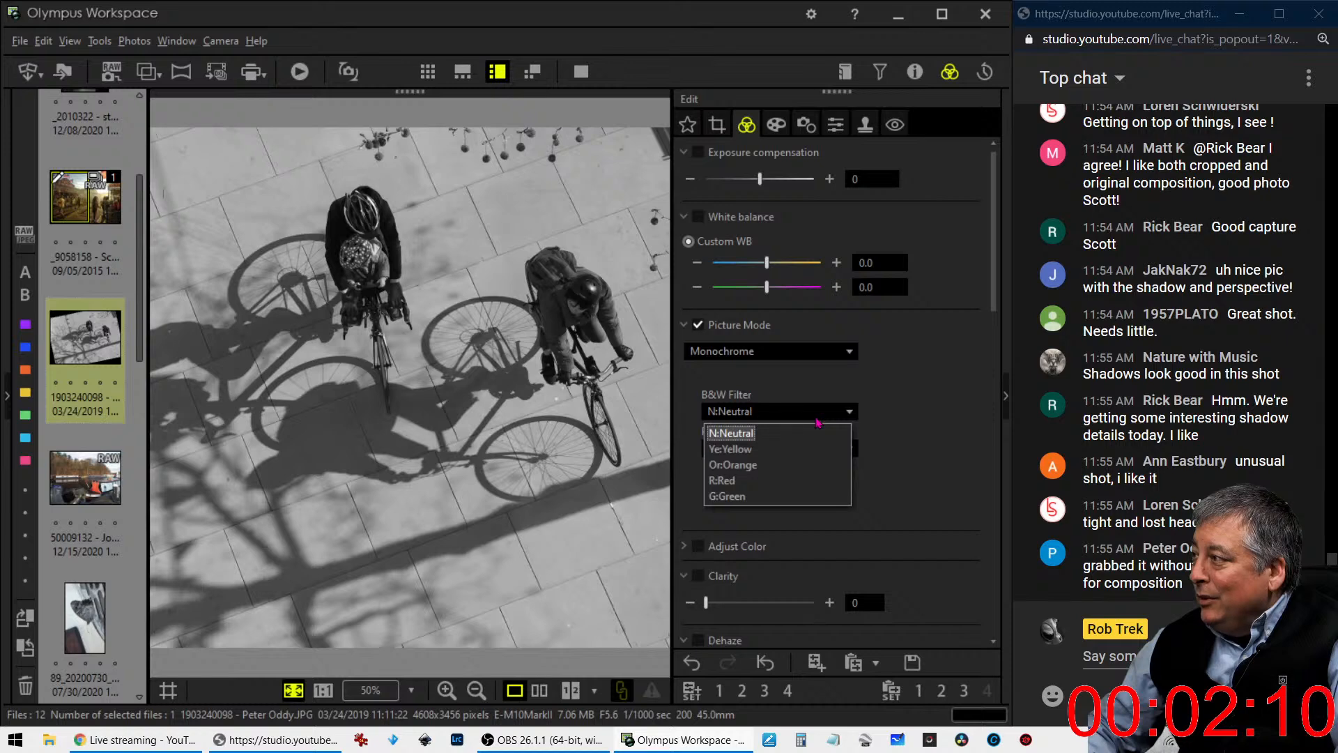
{"action": "left_click", "coordinate": [818, 422]}
{"action": "left_click", "coordinate": [815, 353]}
{"action": "left_click", "coordinate": [815, 375]}
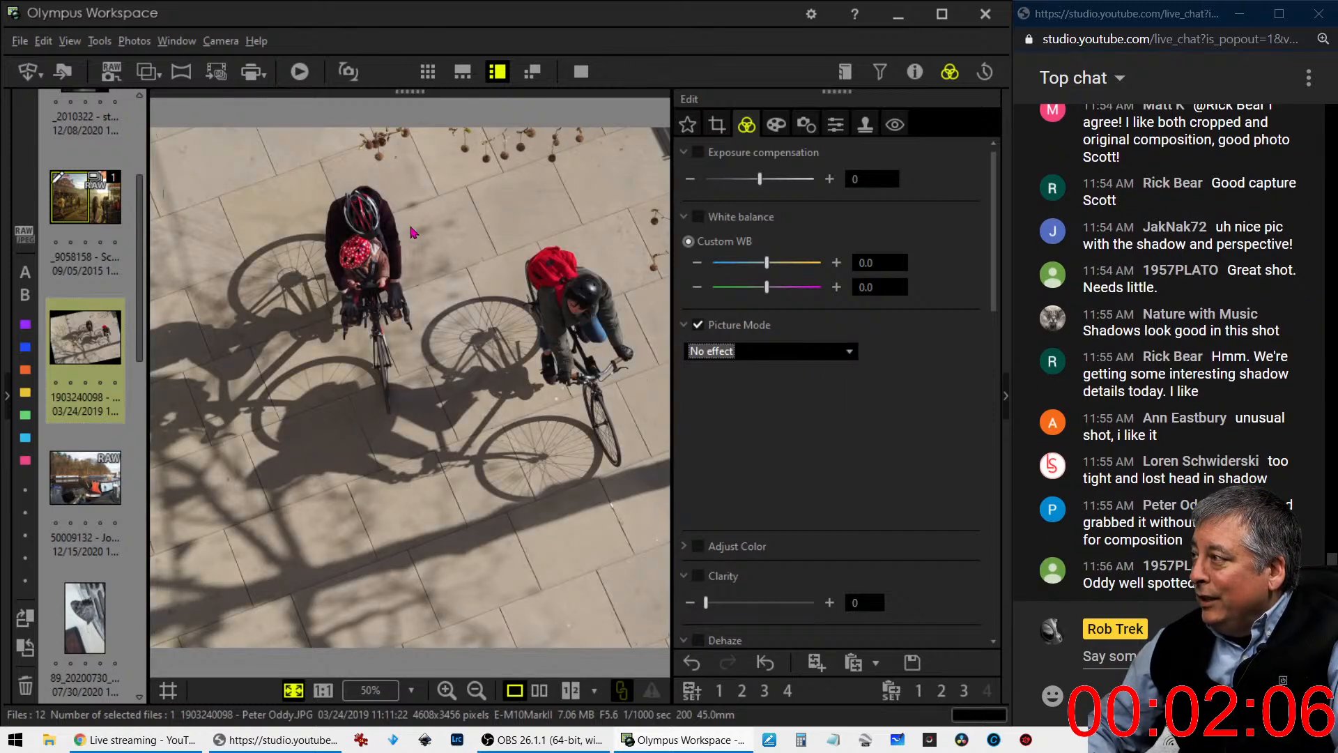
- Convert the photo to black and white with the Monochrome picture mode and the R:Red B&W filter
{"action": "left_click", "coordinate": [801, 350]}
{"action": "left_click", "coordinate": [795, 382]}
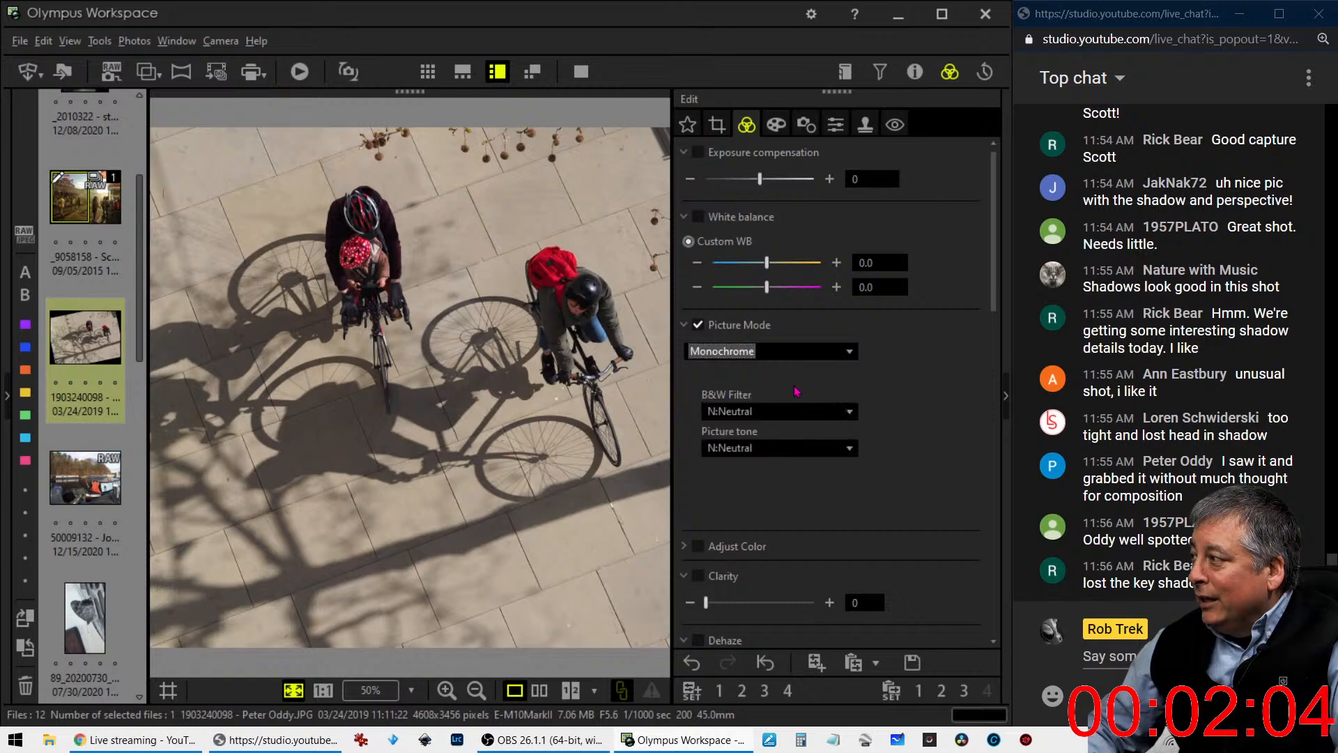
{"action": "left_click", "coordinate": [786, 419]}
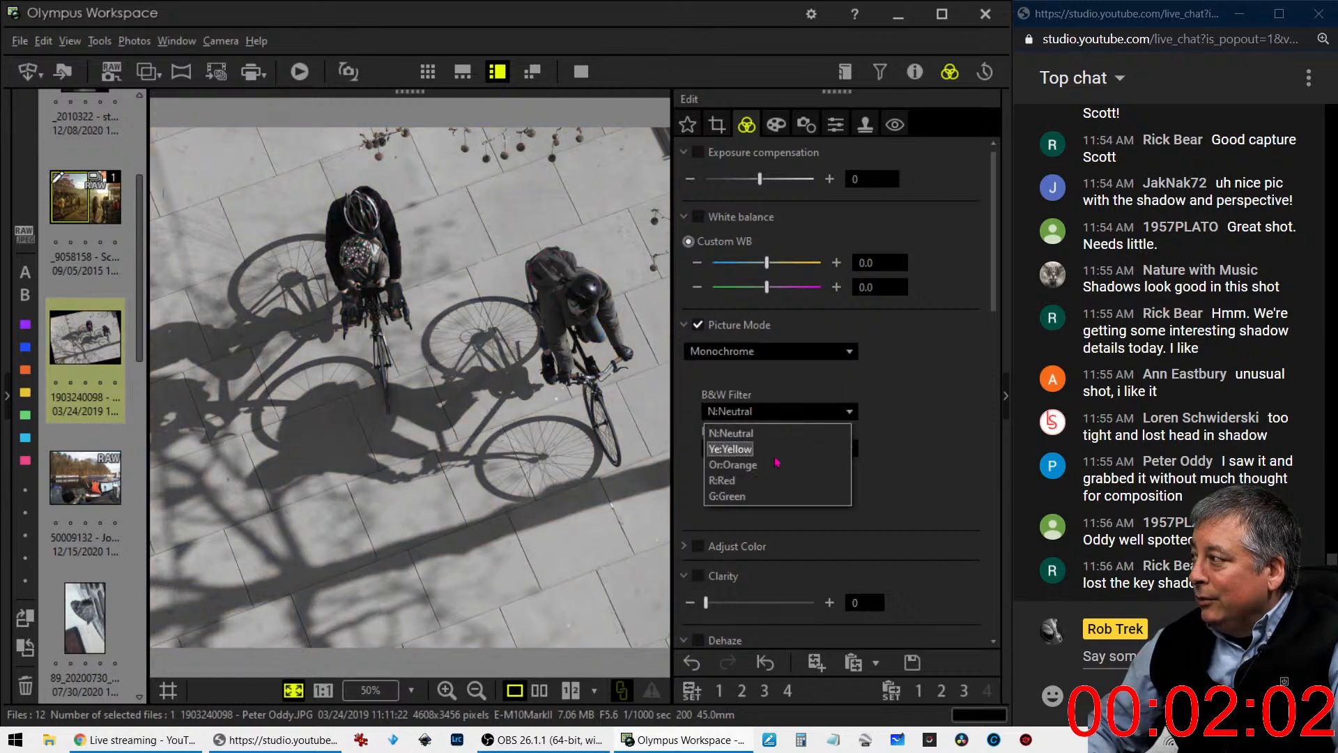
{"action": "left_click", "coordinate": [724, 481]}
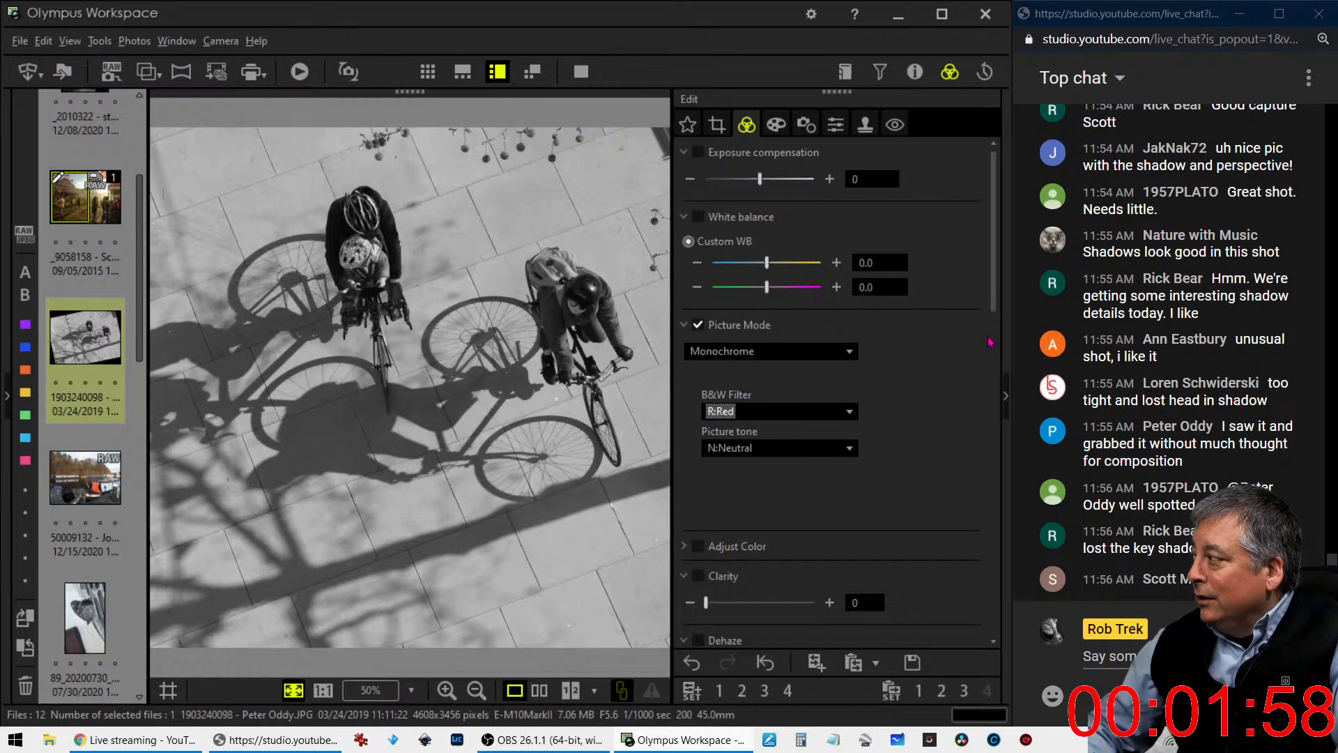
- Set Dehaze to 100 and Clarity to 20
{"action": "left_click_drag", "start_coordinate": [994, 304], "coordinate": [995, 353]}
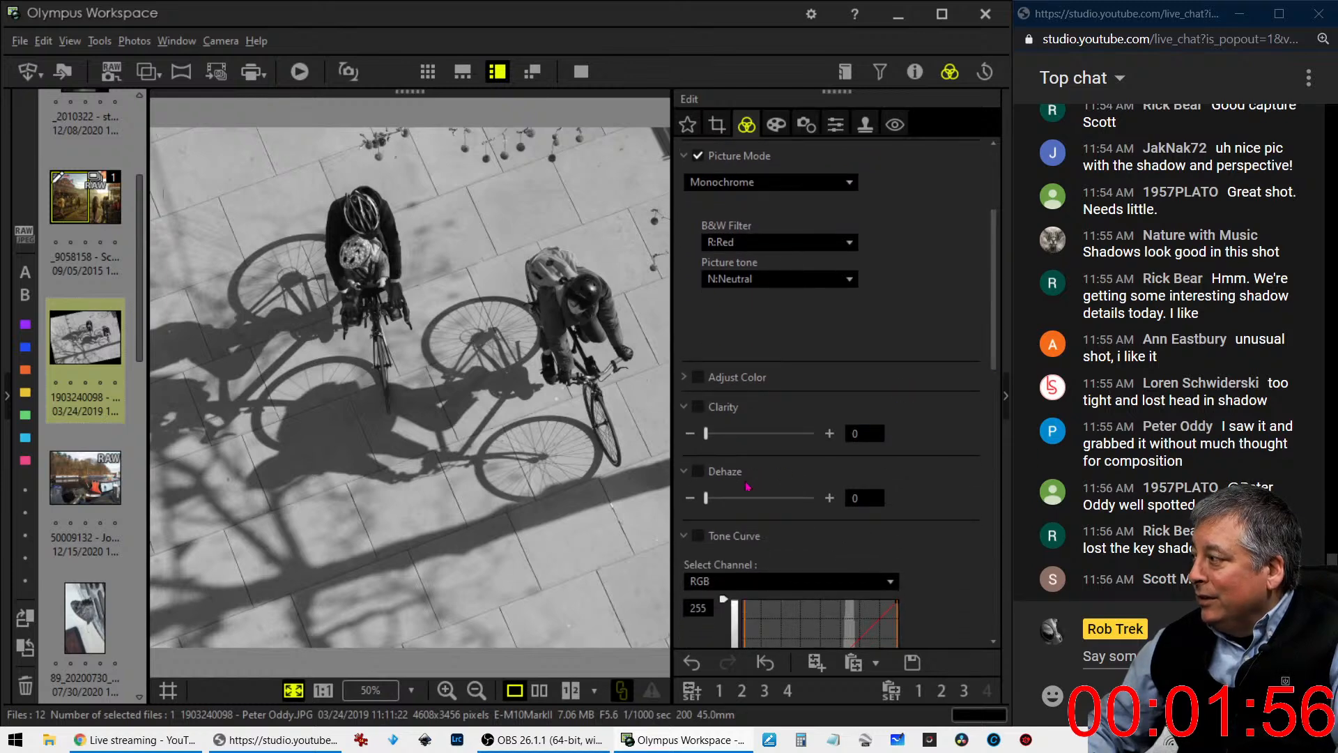
{"action": "left_click_drag", "start_coordinate": [712, 500], "coordinate": [830, 499]}
{"action": "left_click_drag", "start_coordinate": [705, 434], "coordinate": [731, 437]}
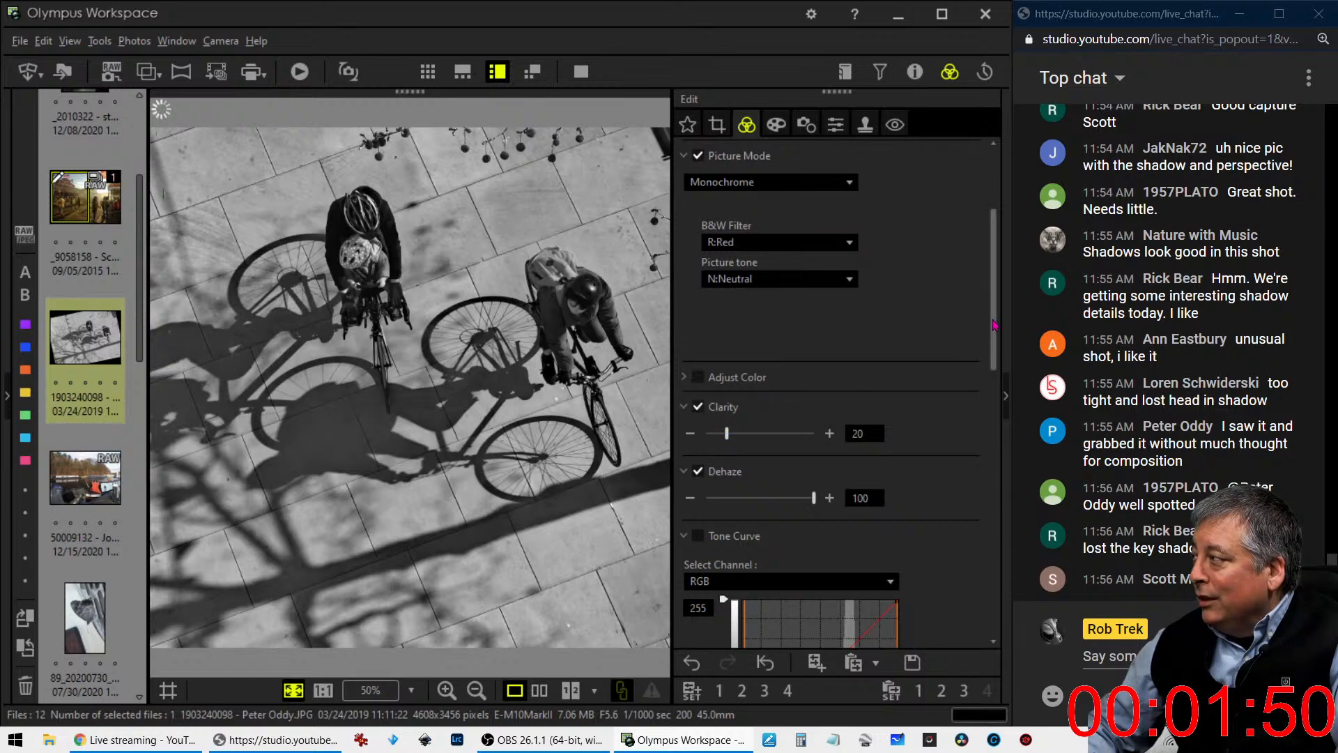
- Set the RGB tone curve's white point to 219, pull its shadows down, and switch the gradation to Manual
{"action": "left_click_drag", "start_coordinate": [993, 324], "coordinate": [876, 443]}
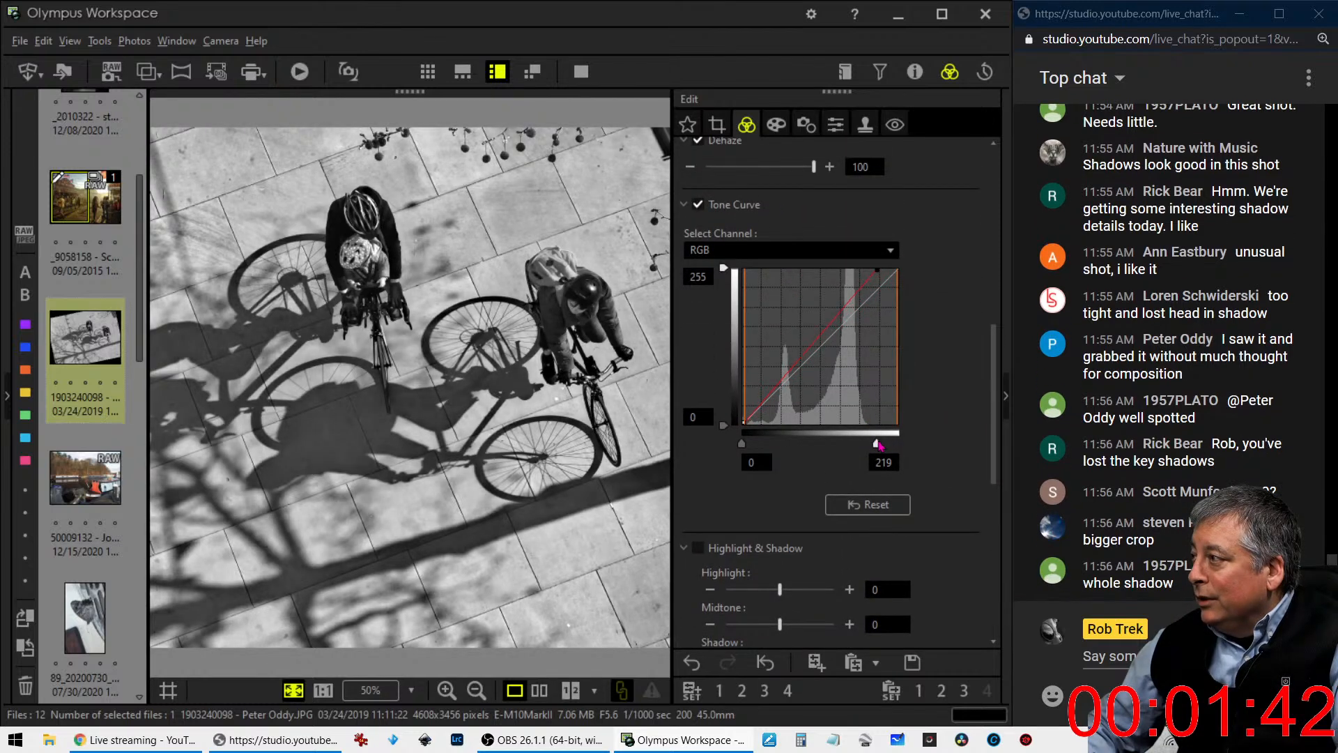
{"action": "left_click_drag", "start_coordinate": [759, 406], "coordinate": [784, 390]}
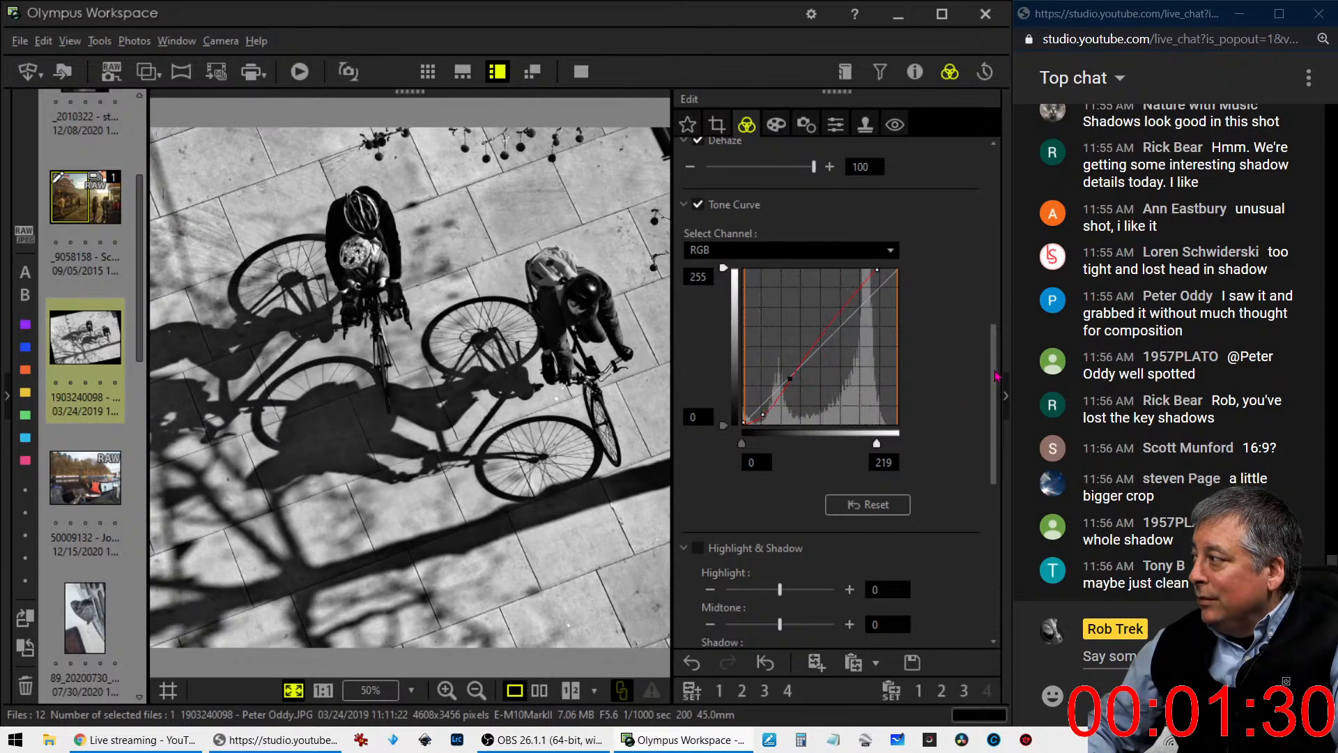
{"action": "scroll", "coordinate": [984, 587], "scroll_direction": "down", "scroll_amount": 5}
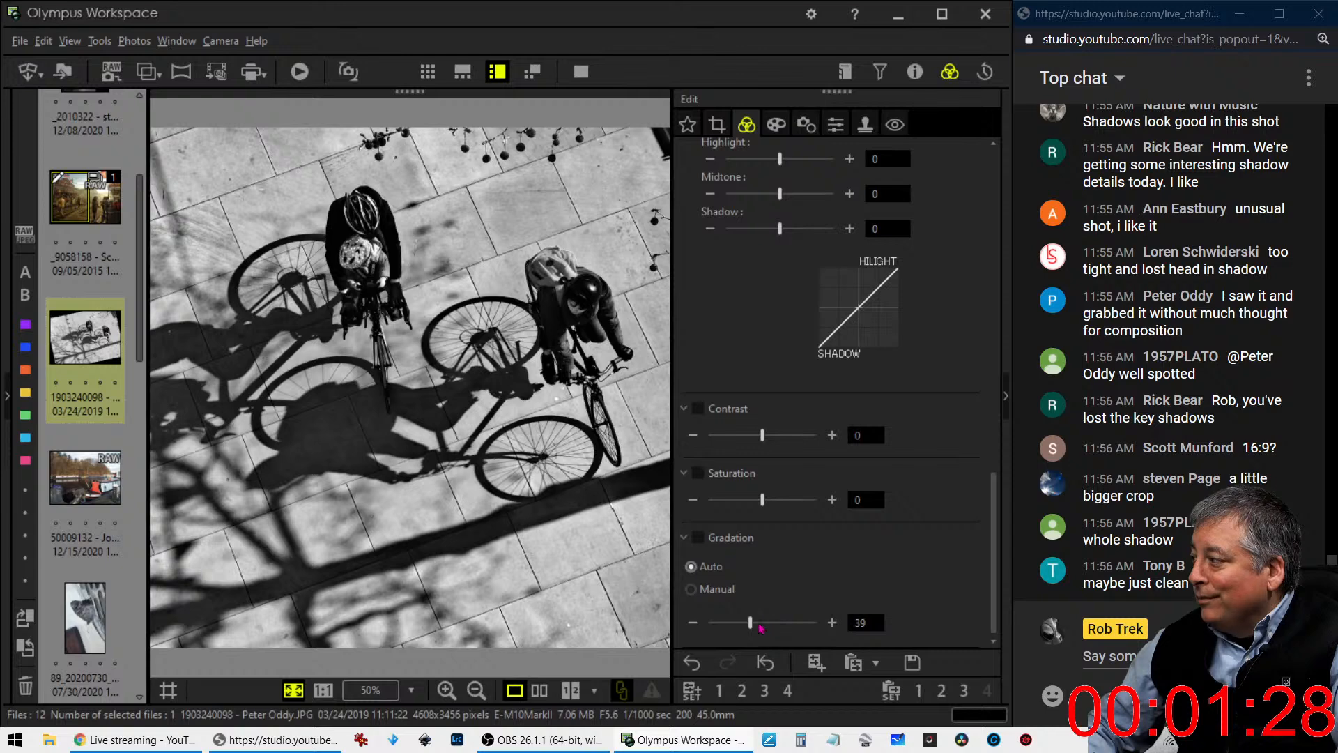
{"action": "left_click", "coordinate": [690, 589]}
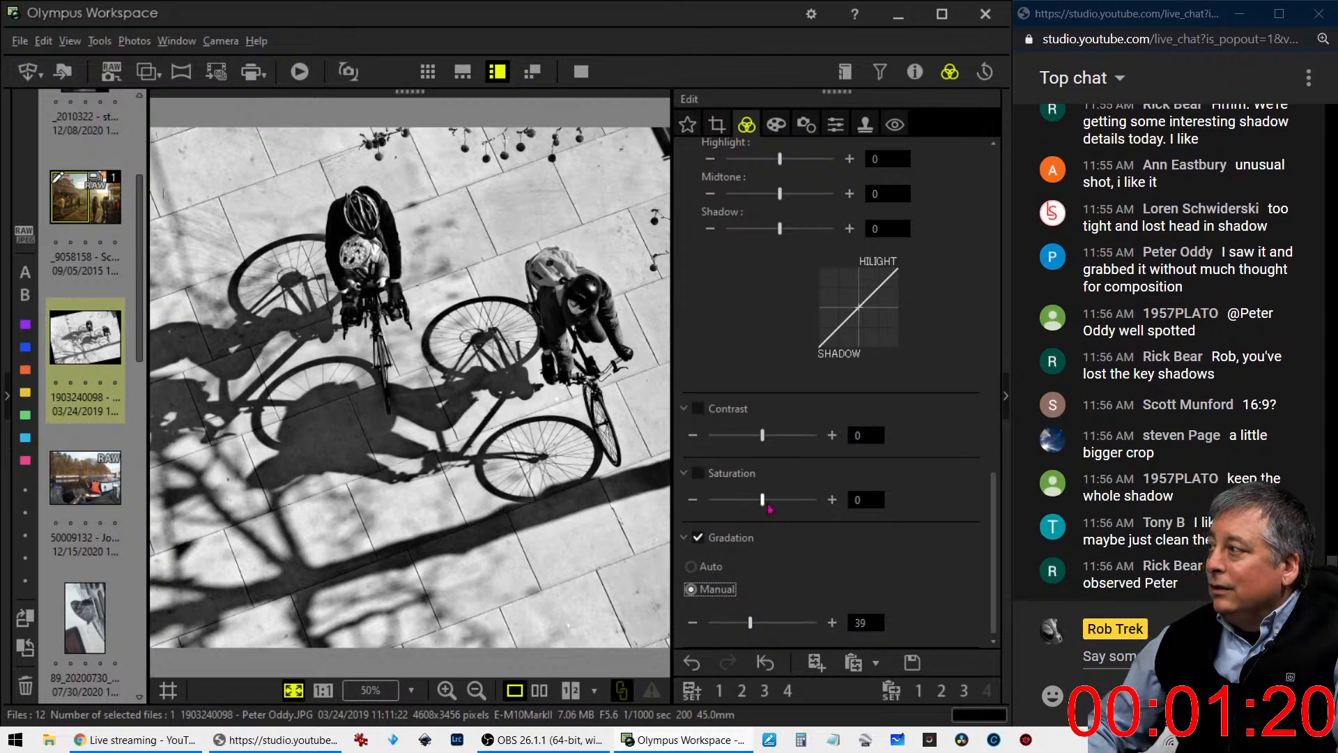
- Darken the photo's corners with a vignetting of -10 and move the tone curve's upper control point toward the midtones
{"action": "left_click", "coordinate": [777, 124]}
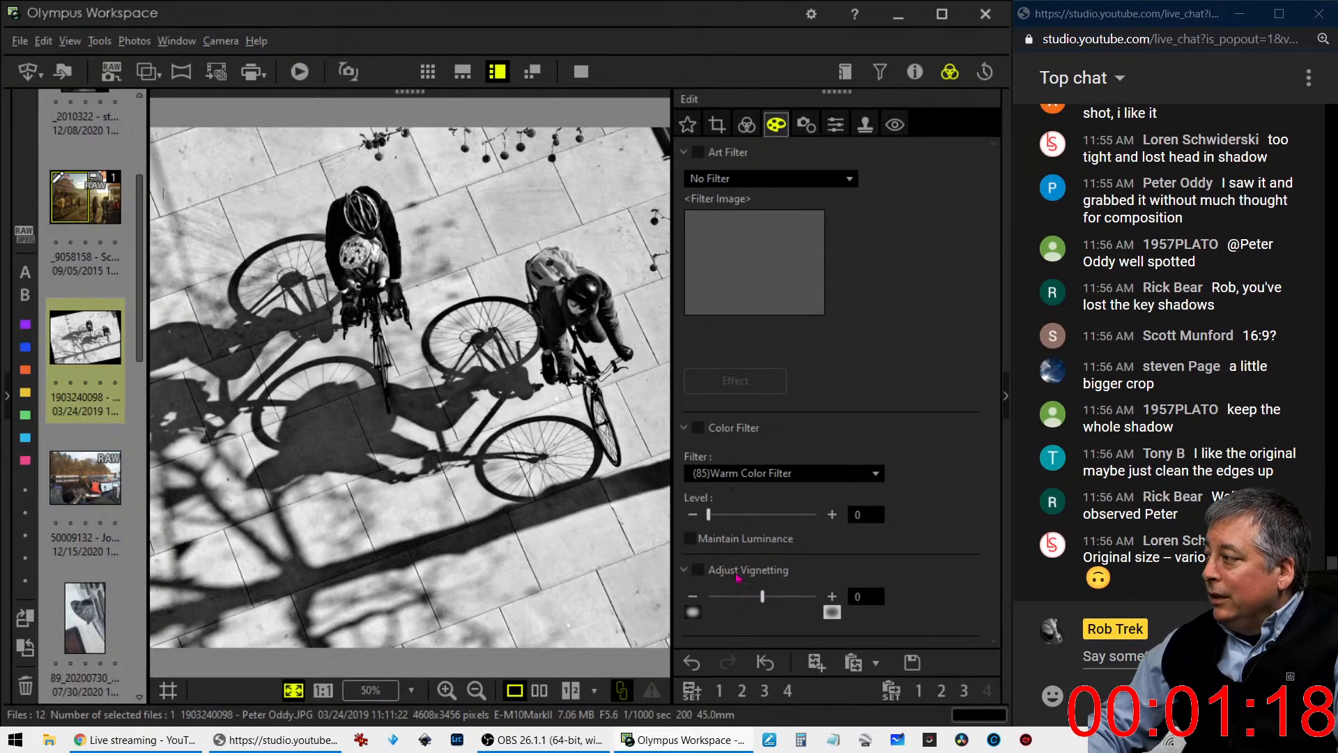
{"action": "left_click_drag", "start_coordinate": [762, 597], "coordinate": [744, 596]}
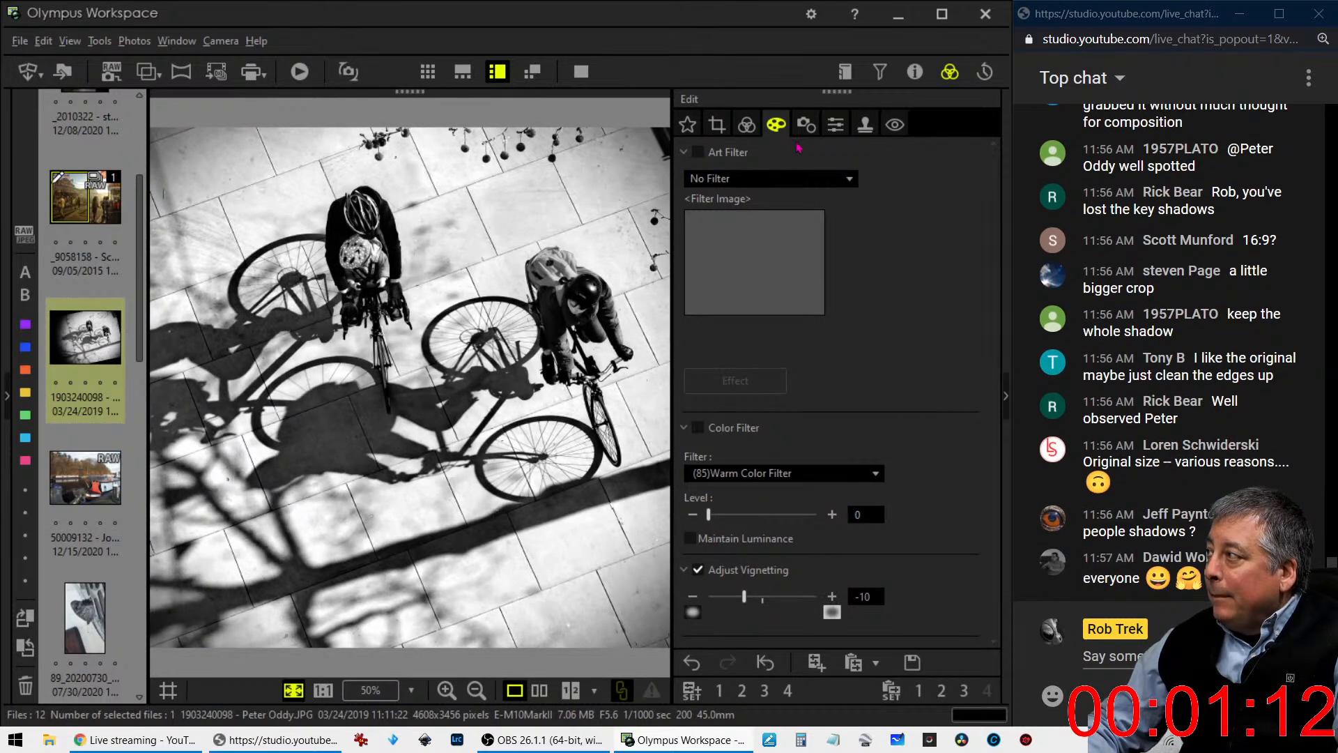
{"action": "left_click", "coordinate": [746, 124]}
{"action": "scroll", "coordinate": [892, 474], "scroll_direction": "up", "scroll_amount": 5}
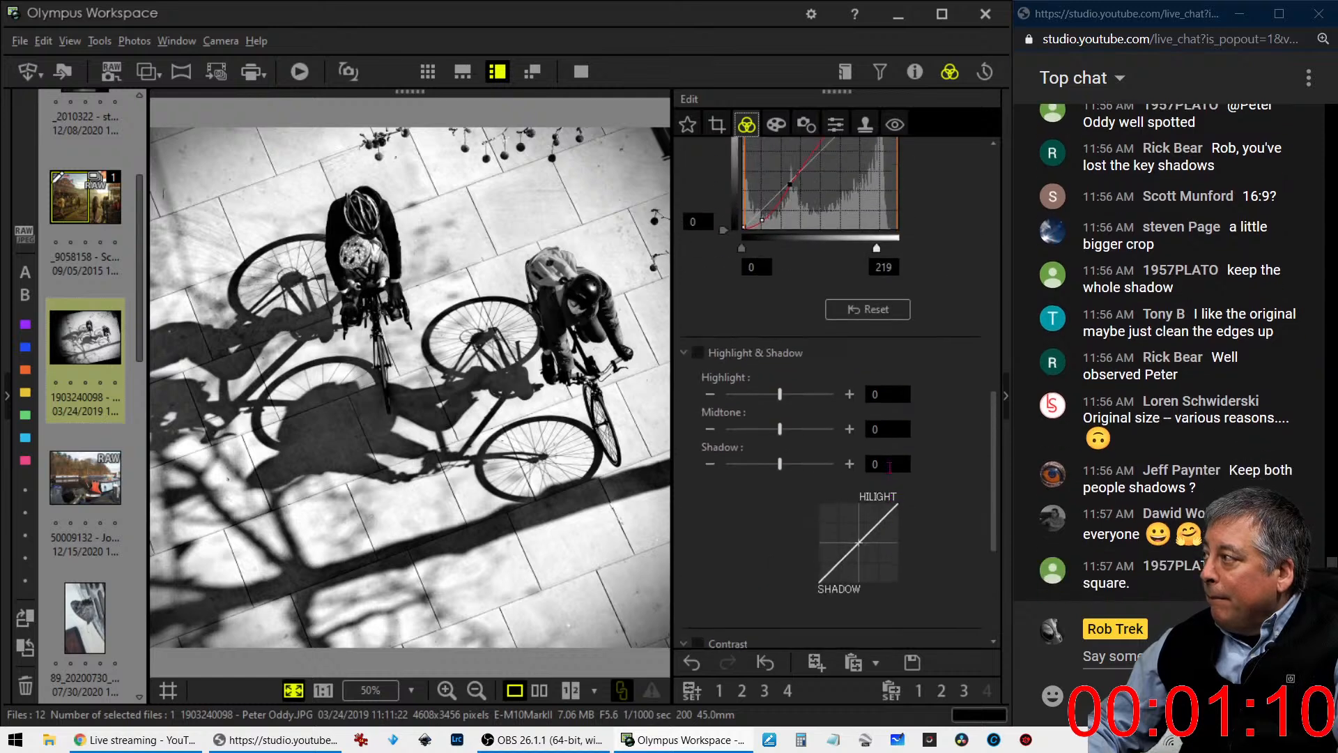
{"action": "left_click_drag", "start_coordinate": [790, 445], "coordinate": [811, 428]}
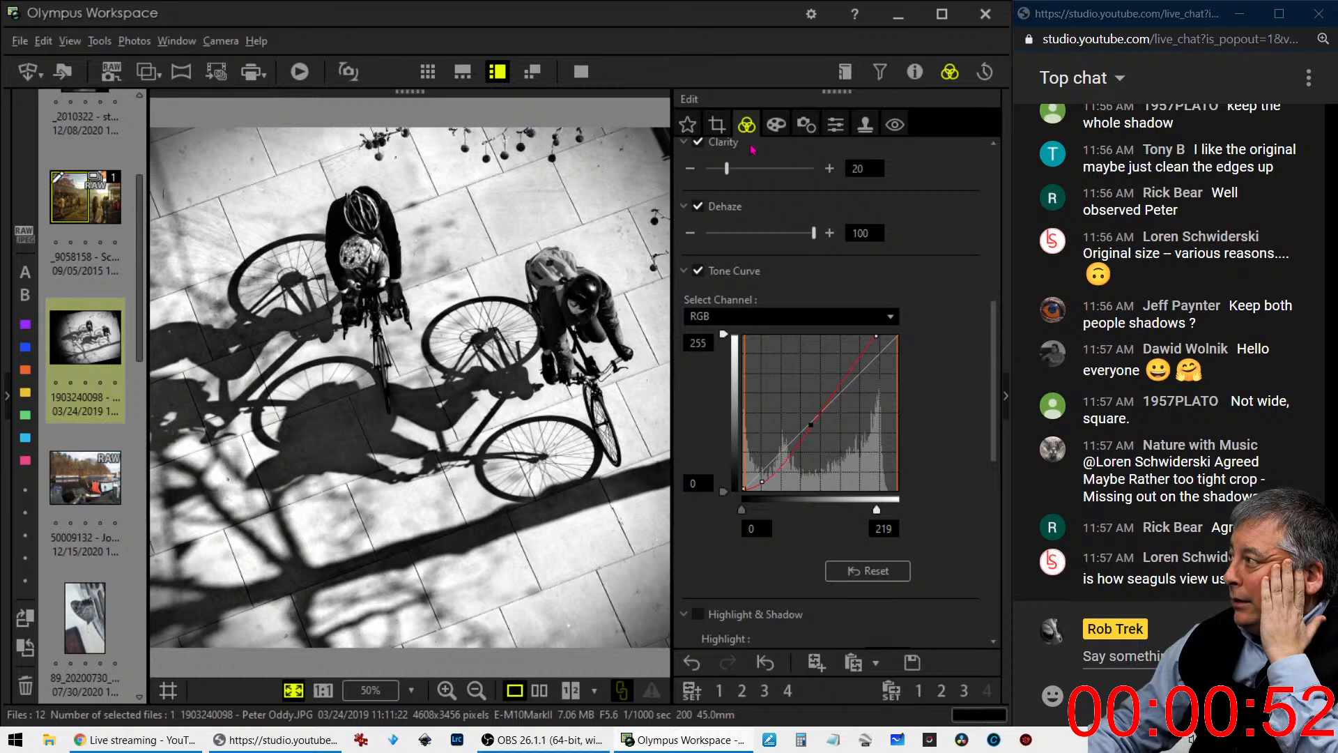
- Try a 16:9 crop of 4158 x 2340 pixels around both cyclists and their shadows, and preview it
{"action": "left_click", "coordinate": [719, 127]}
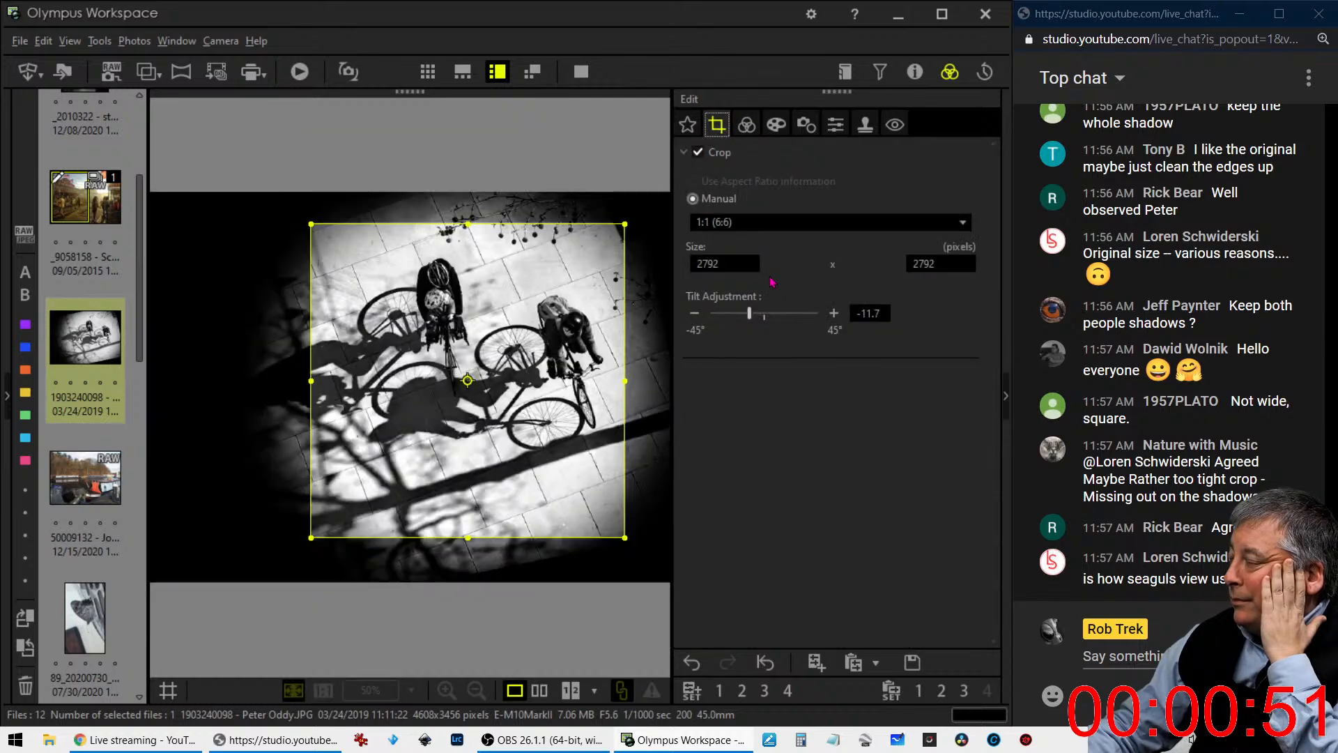
{"action": "left_click", "coordinate": [772, 223]}
{"action": "left_click", "coordinate": [765, 288]}
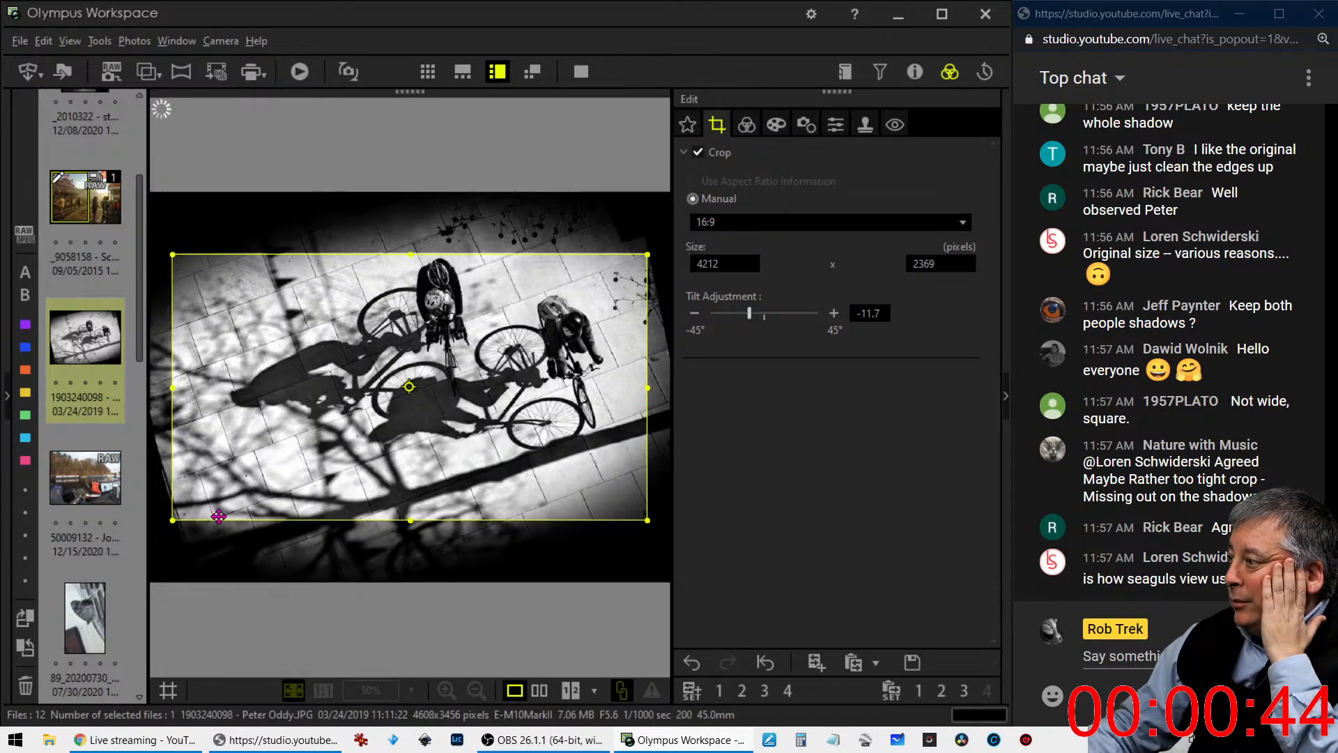
{"action": "left_click_drag", "start_coordinate": [173, 520], "coordinate": [353, 456]}
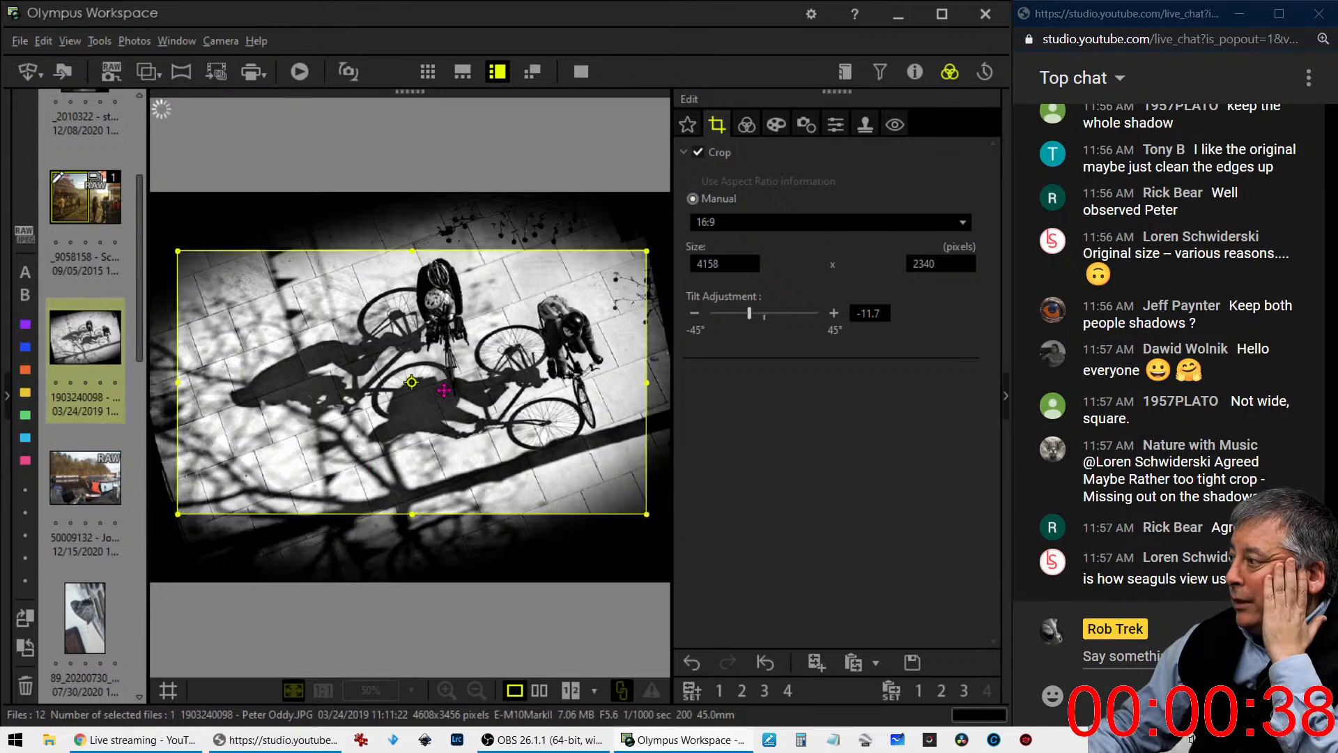
{"action": "left_click", "coordinate": [746, 124]}
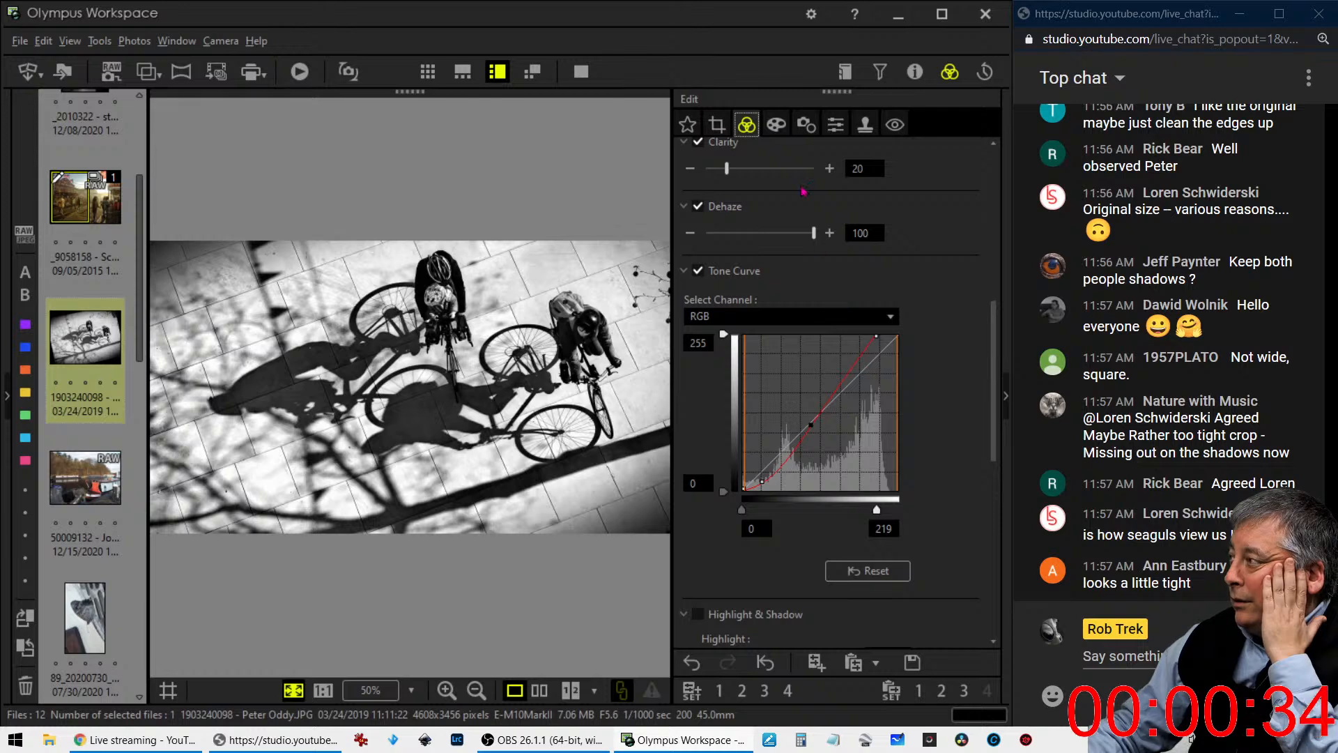
- Tighten the 16:9 crop to 3960 x 2228 pixels, reposition it over the cyclists and shadows, and preview it
{"action": "left_click", "coordinate": [719, 128]}
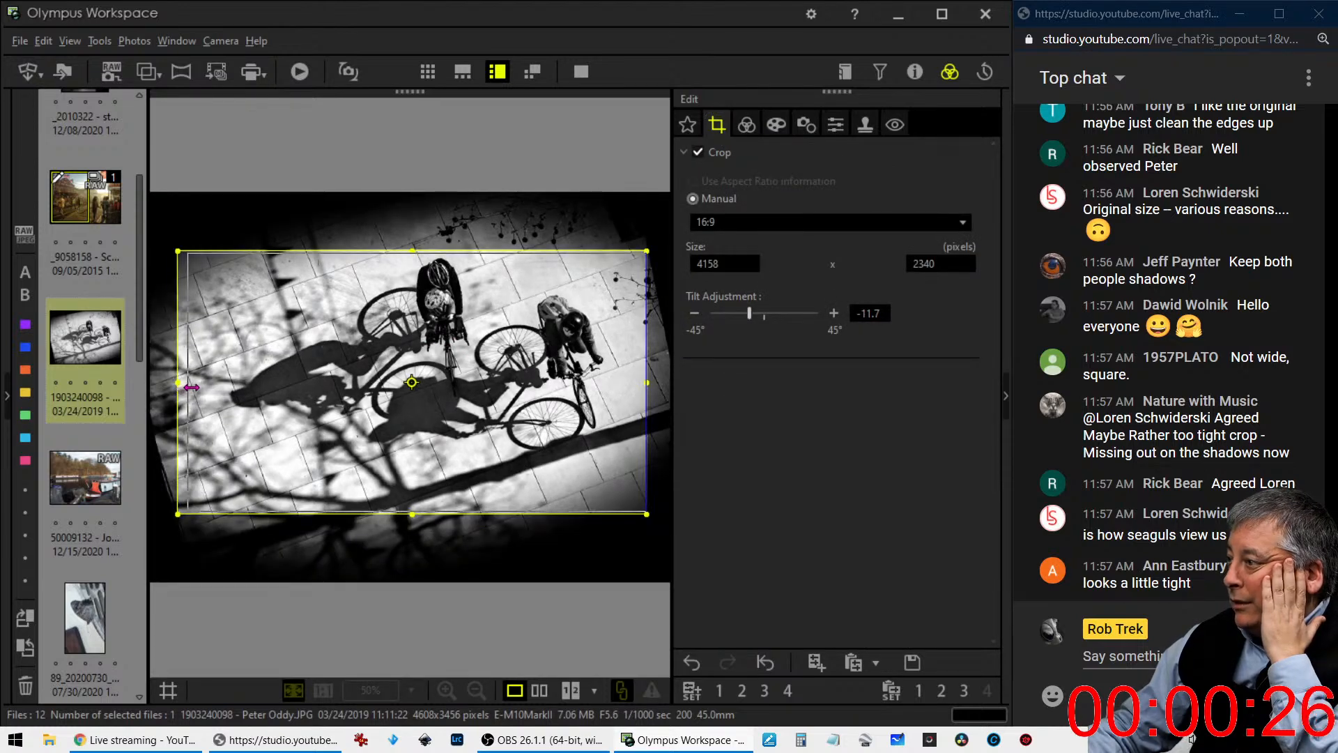
{"action": "left_click_drag", "start_coordinate": [182, 388], "coordinate": [260, 386]}
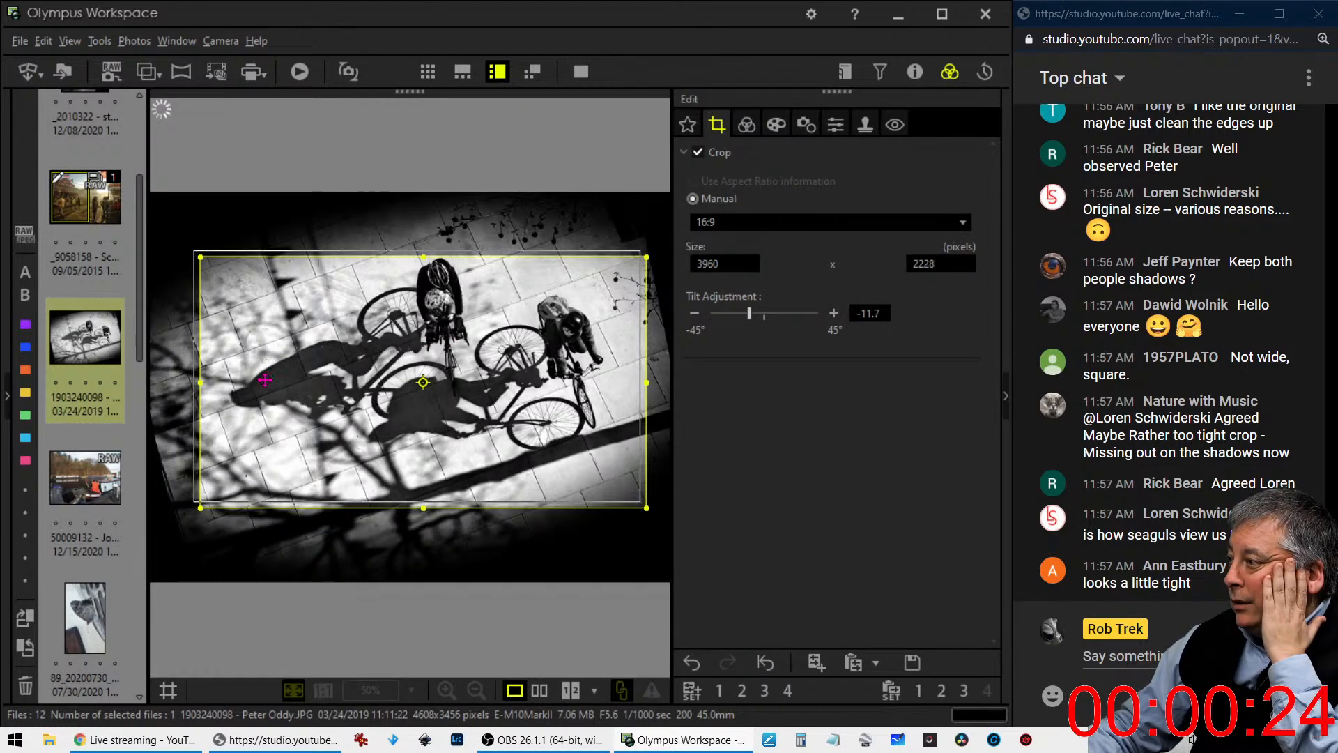
{"action": "left_click", "coordinate": [775, 126]}
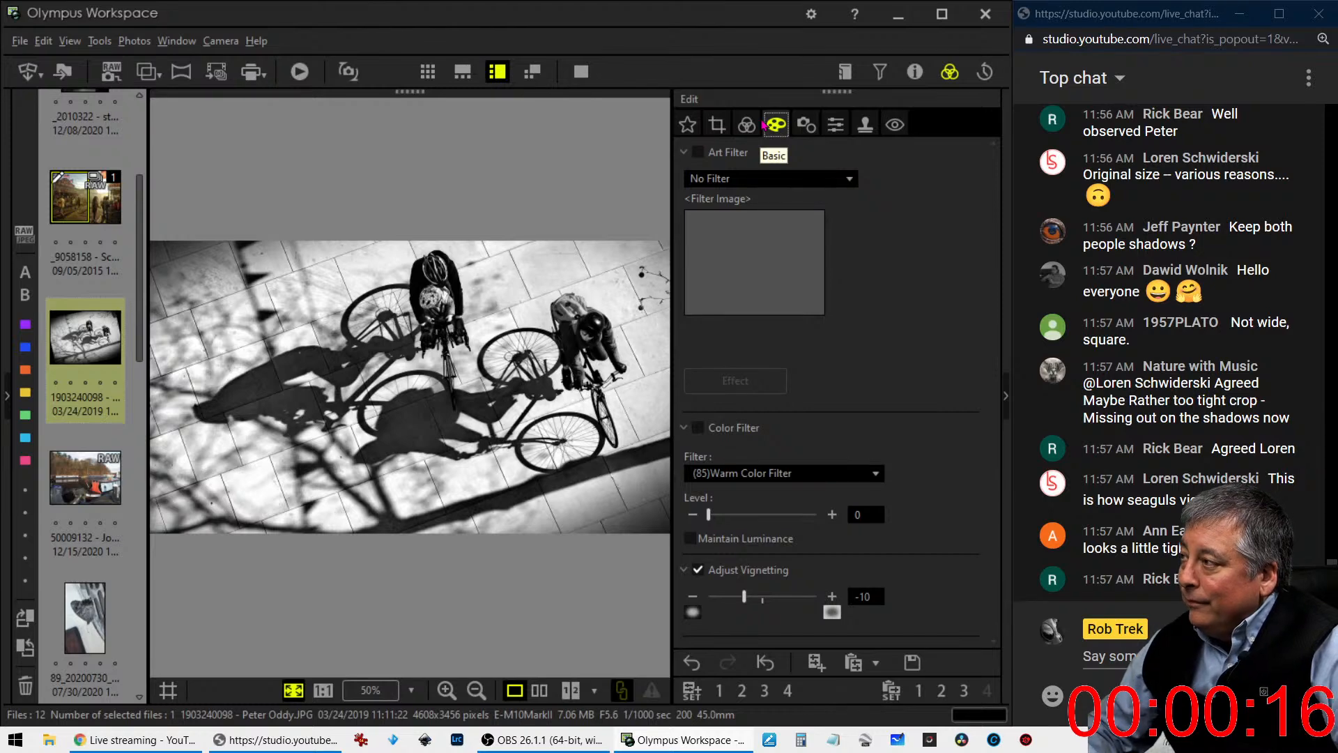
- Change the cyclists photo's crop to 4:3 at 3740 x 2804 pixels, set the tilt to -10.2, and preview the result
{"action": "left_click", "coordinate": [717, 129]}
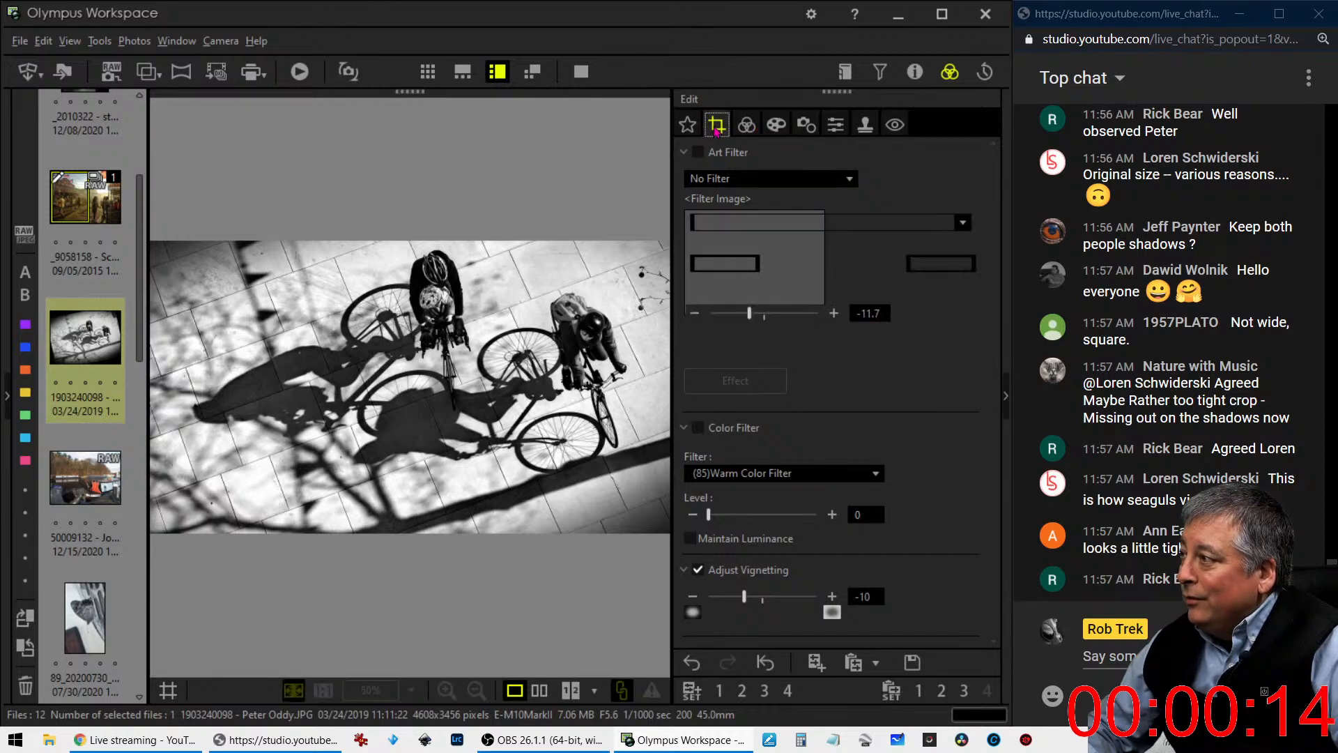
{"action": "left_click", "coordinate": [753, 224]}
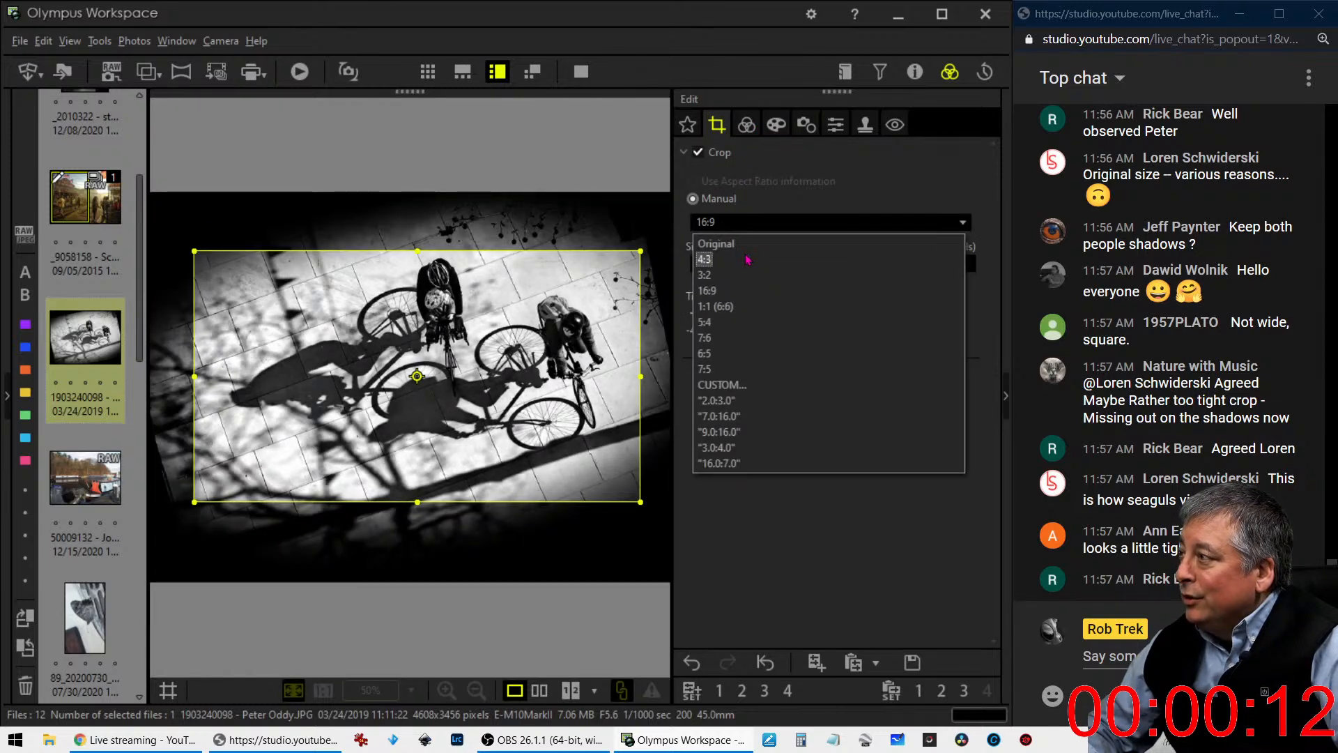
{"action": "left_click", "coordinate": [748, 258]}
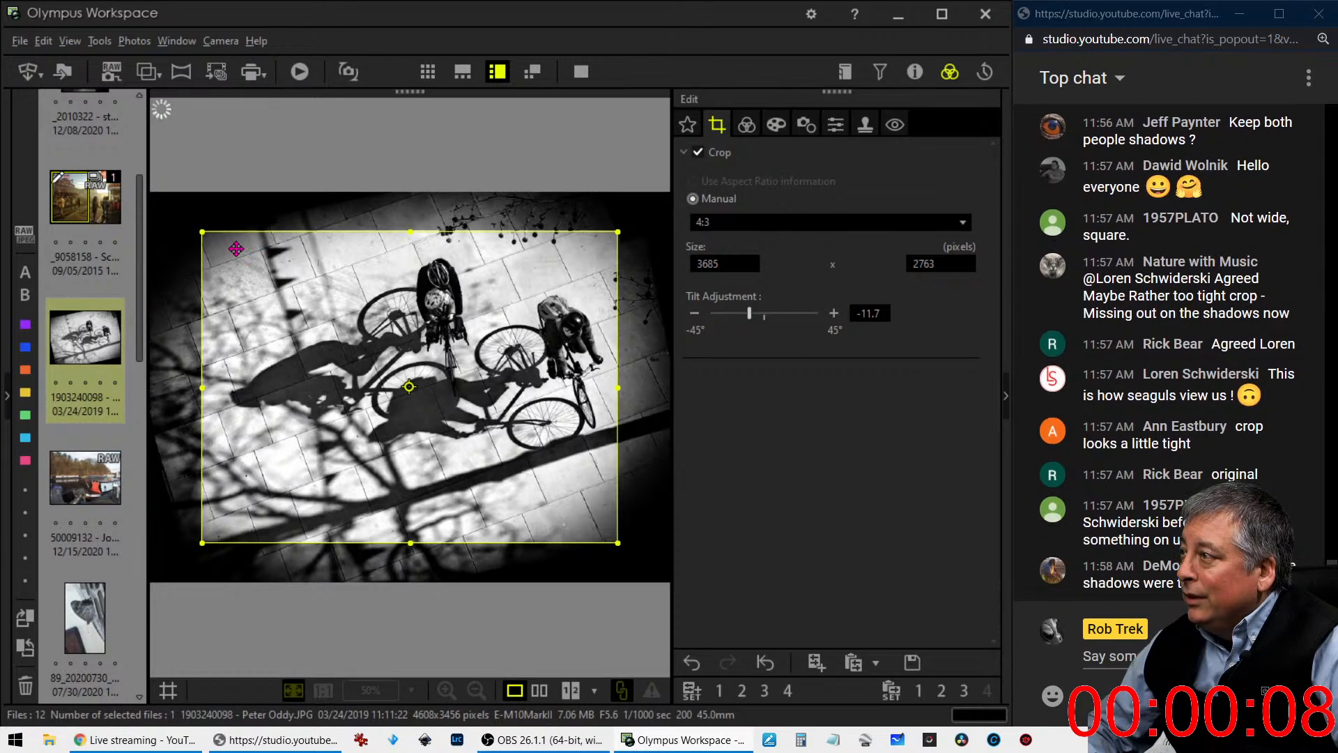
{"action": "left_click", "coordinate": [750, 317]}
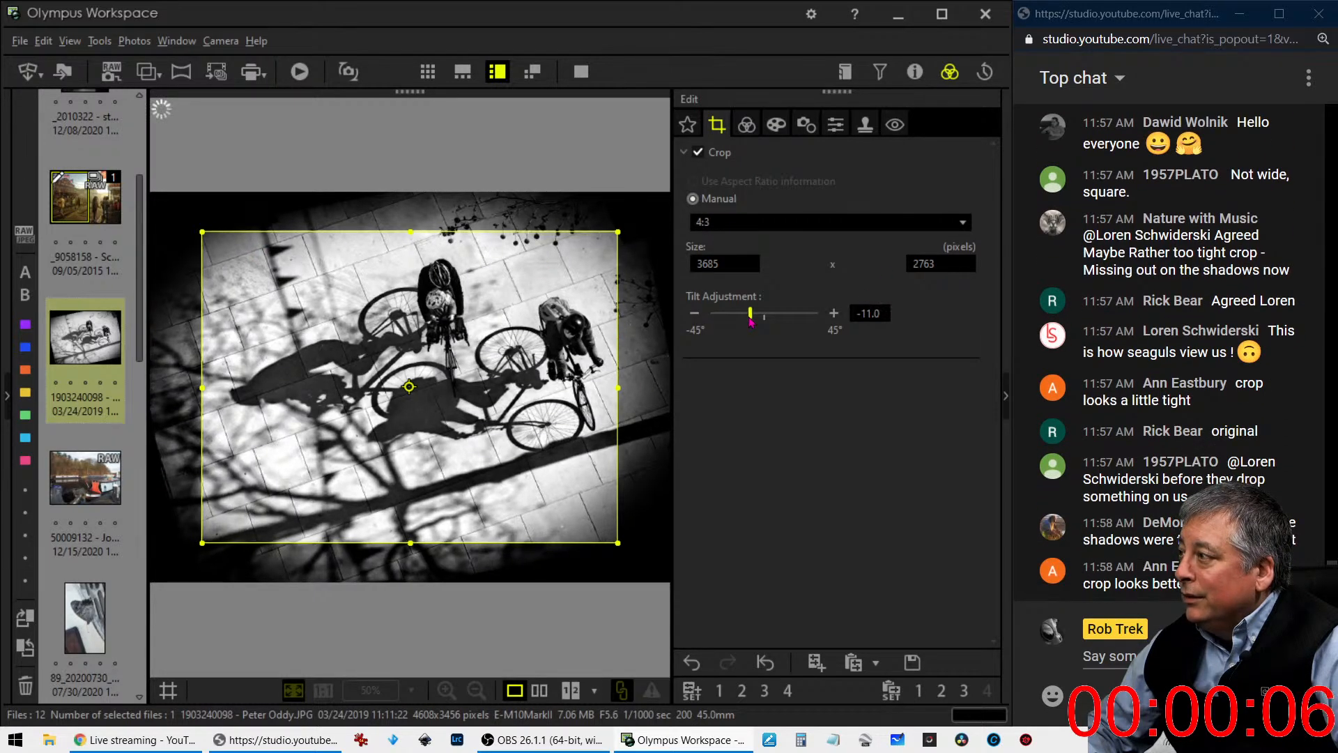
{"action": "left_click_drag", "start_coordinate": [644, 384], "coordinate": [644, 388]}
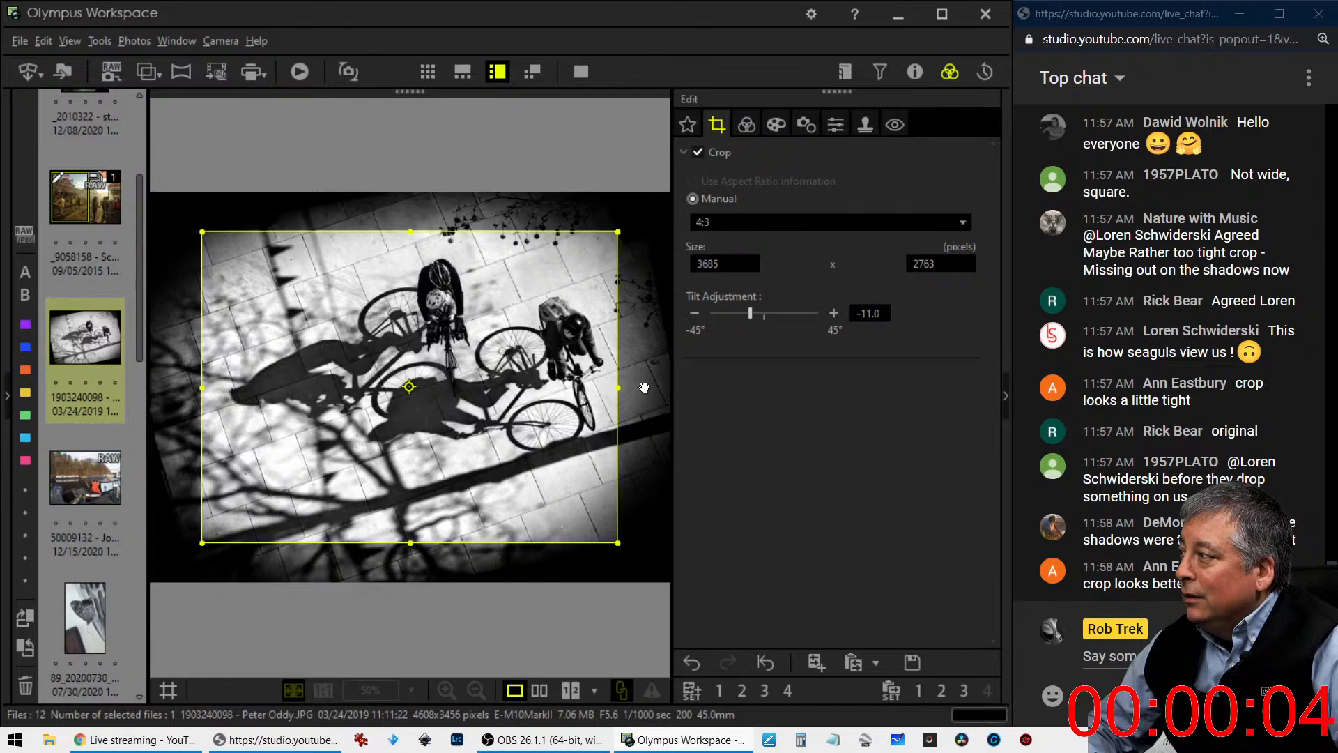
{"action": "left_click_drag", "start_coordinate": [617, 234], "coordinate": [641, 206]}
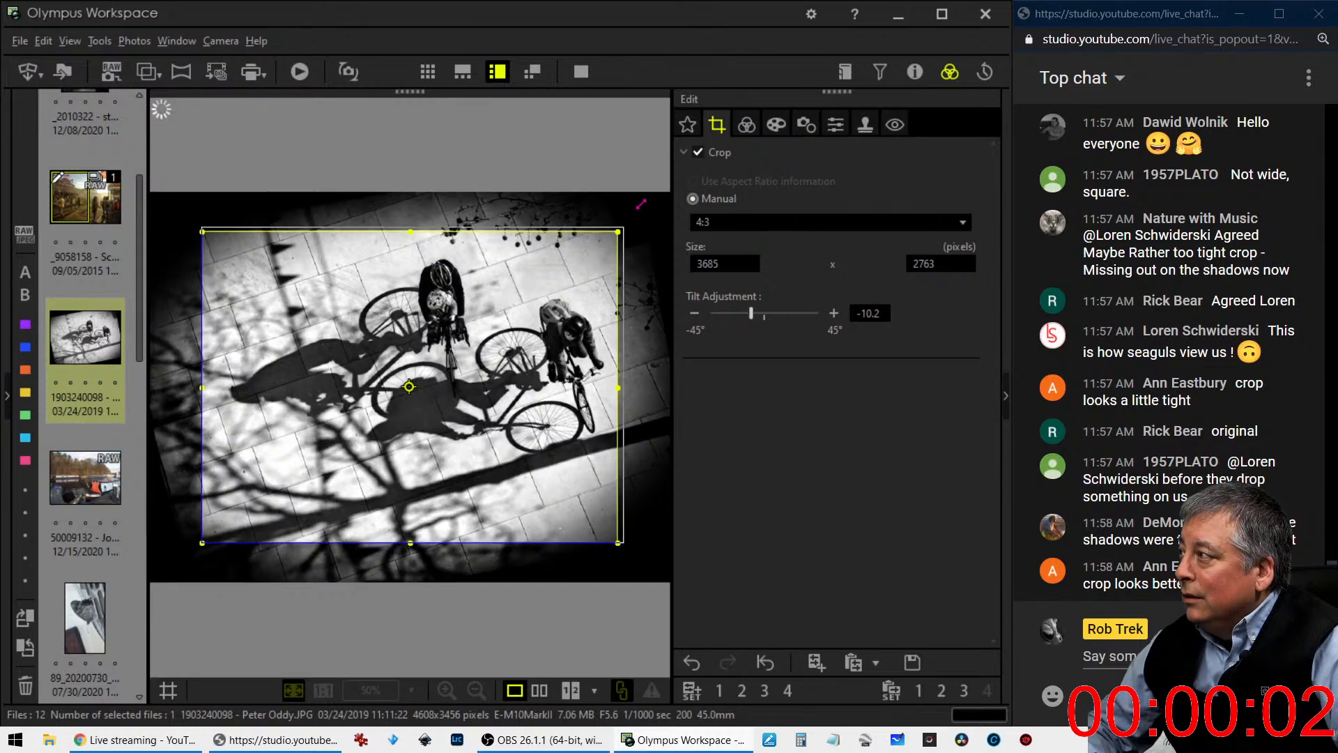
{"action": "left_click", "coordinate": [747, 125]}
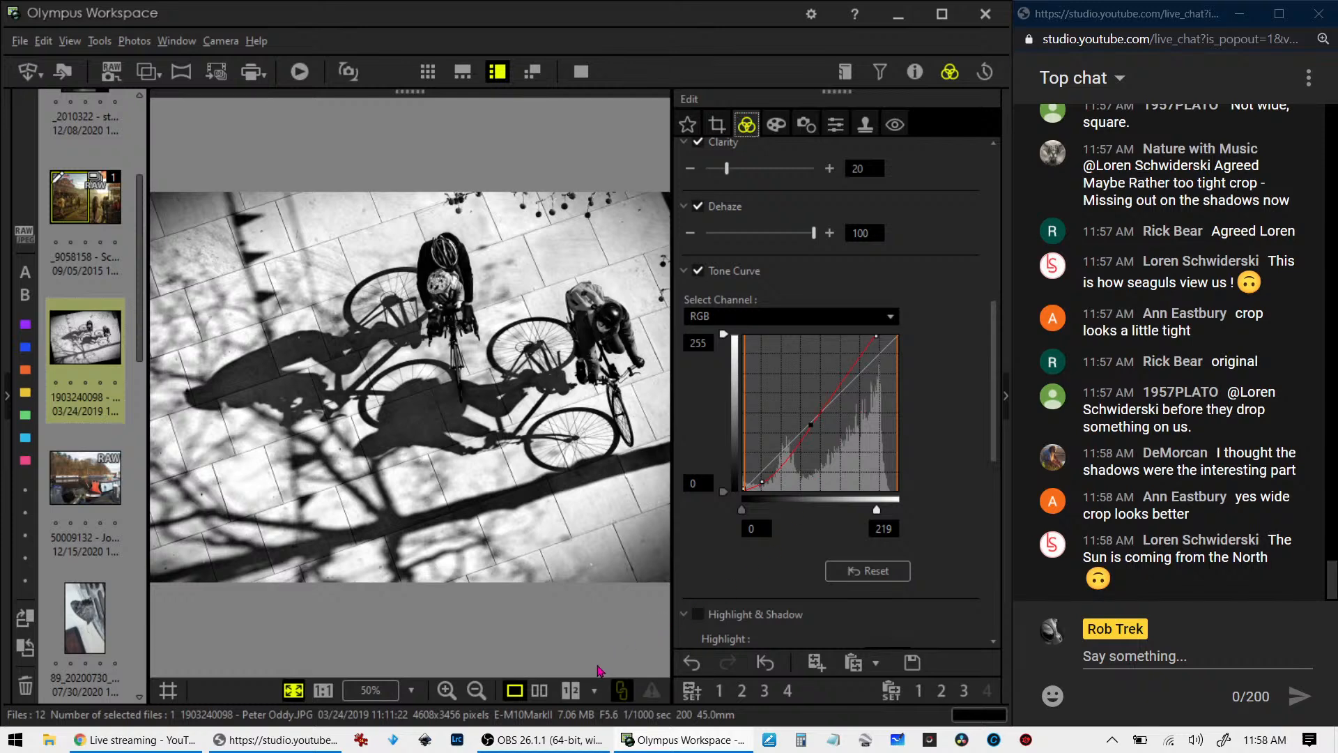
- Compare the original and edited cyclists photo side by side at full-screen size
{"action": "left_click", "coordinate": [540, 690]}
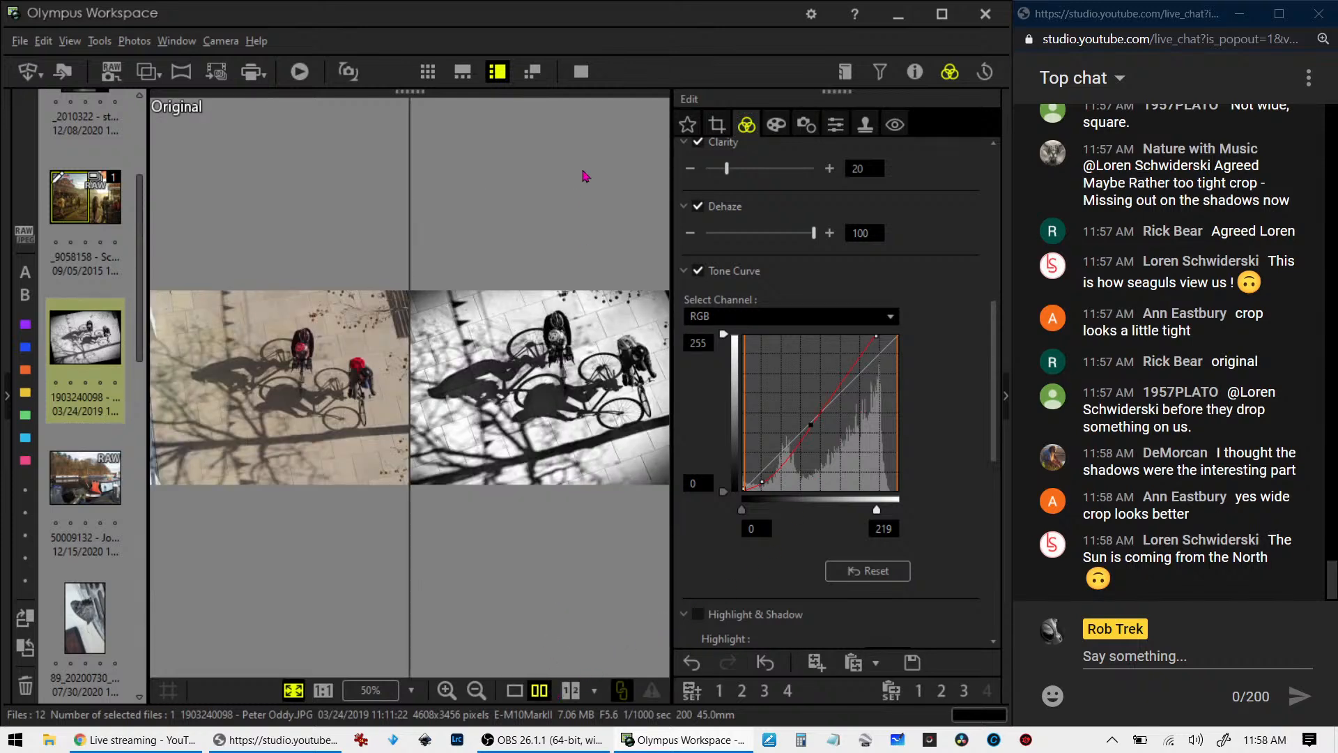
{"action": "left_click", "coordinate": [581, 71]}
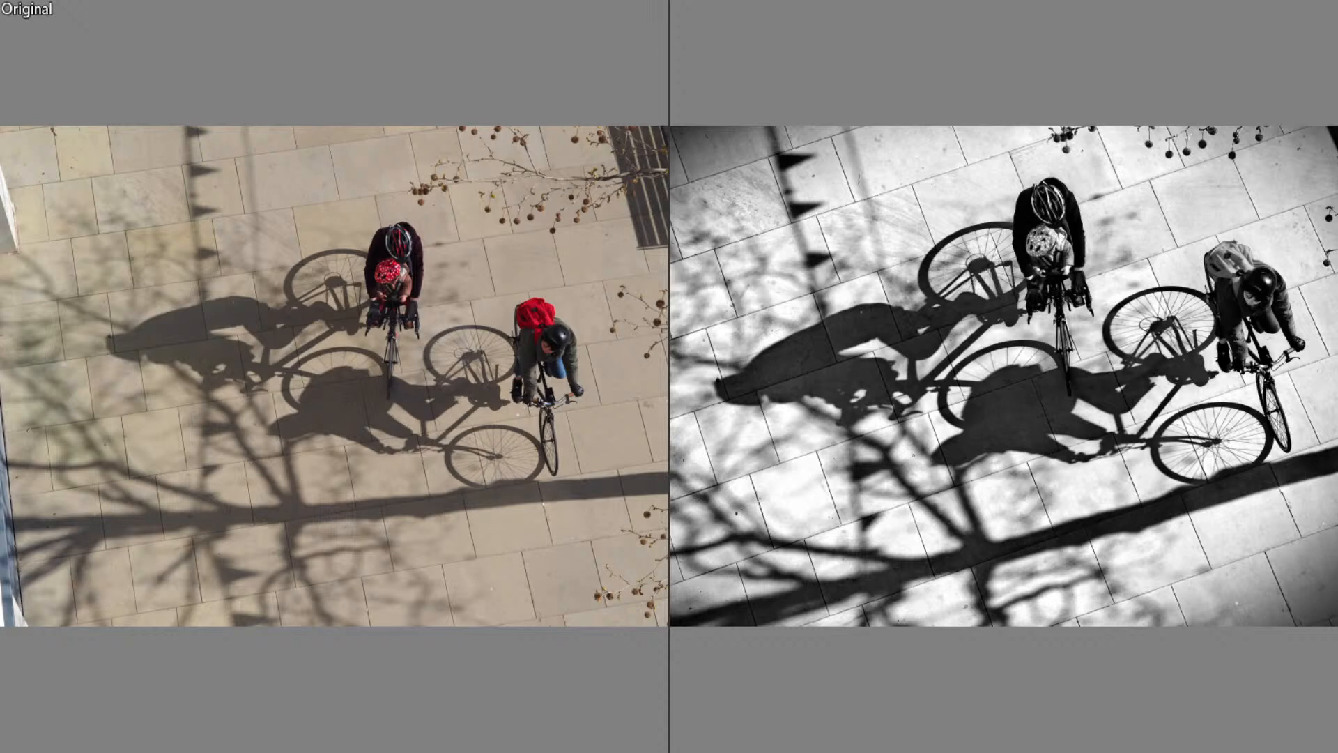
{"action": "key", "text": "Escape"}
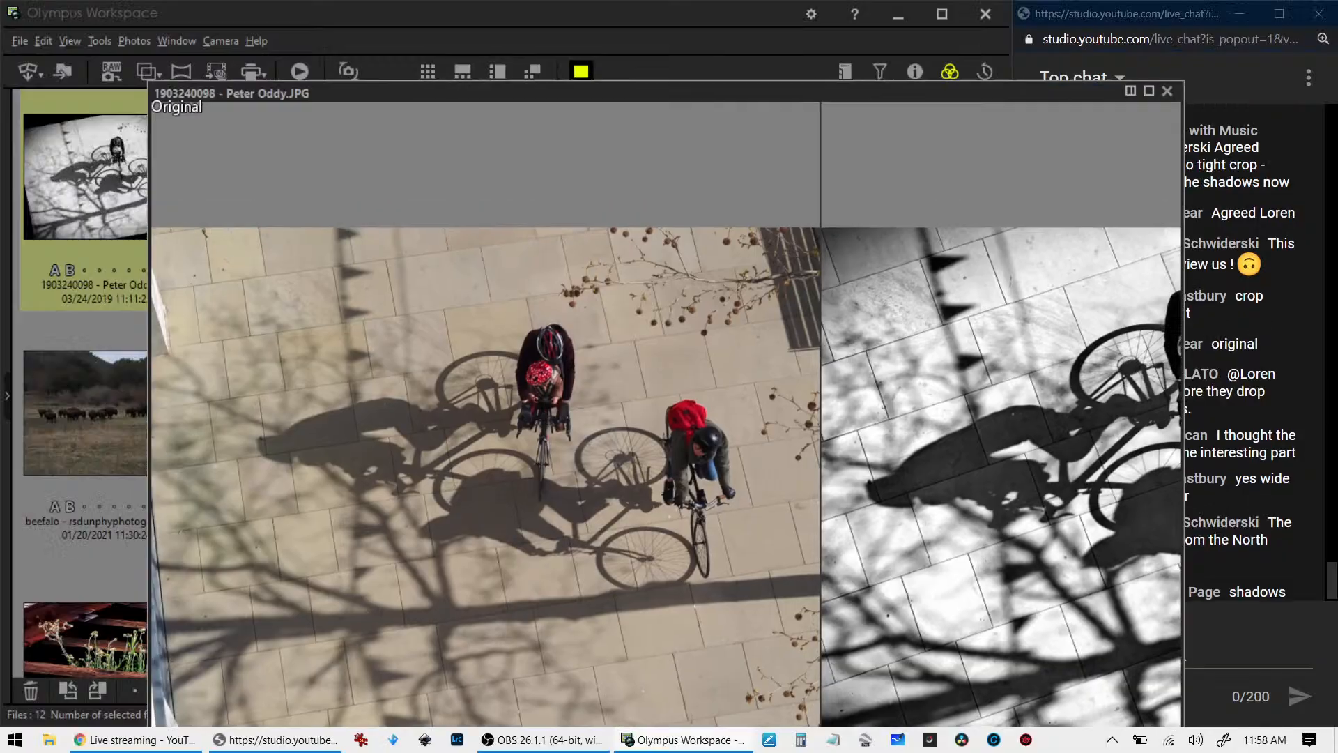
- Sharpen the cyclists photo with a sharpness of 5
{"action": "left_click", "coordinate": [834, 136]}
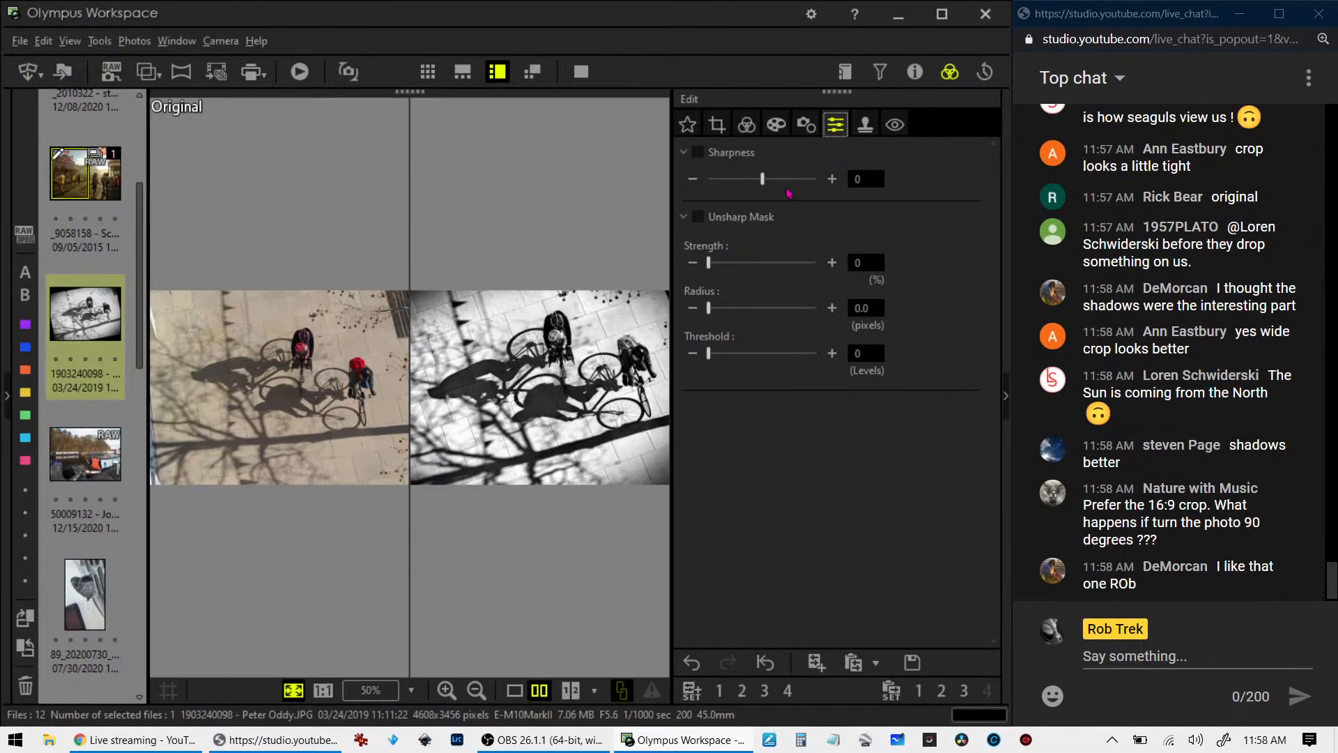
{"action": "mouse_move", "coordinate": [775, 184]}
{"action": "left_mouse_down"}
{"action": "mouse_move", "coordinate": [858, 187]}
{"action": "mouse_move", "coordinate": [801, 181]}
{"action": "left_mouse_up"}
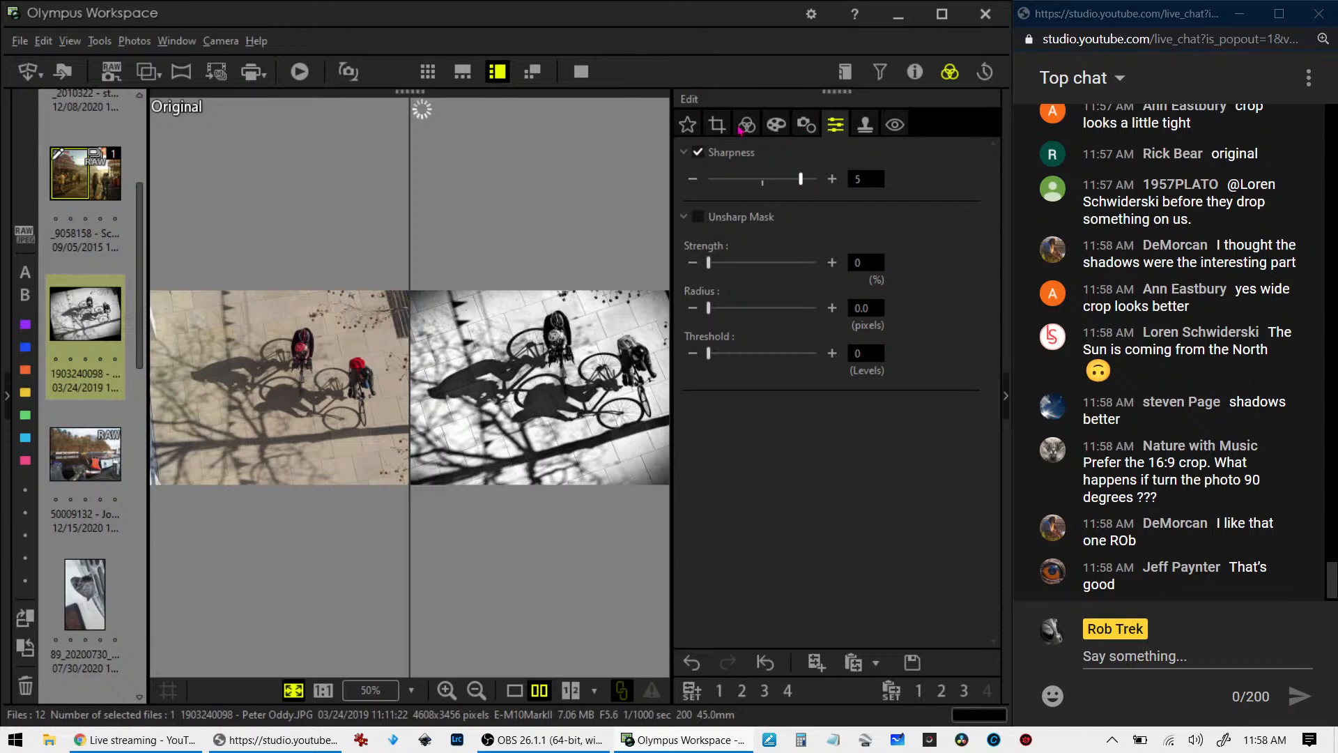
{"action": "left_click", "coordinate": [744, 125]}
- Examine the sharpened cyclists photo full screen beside its original, and return to the single-image view
{"action": "left_click", "coordinate": [587, 77]}
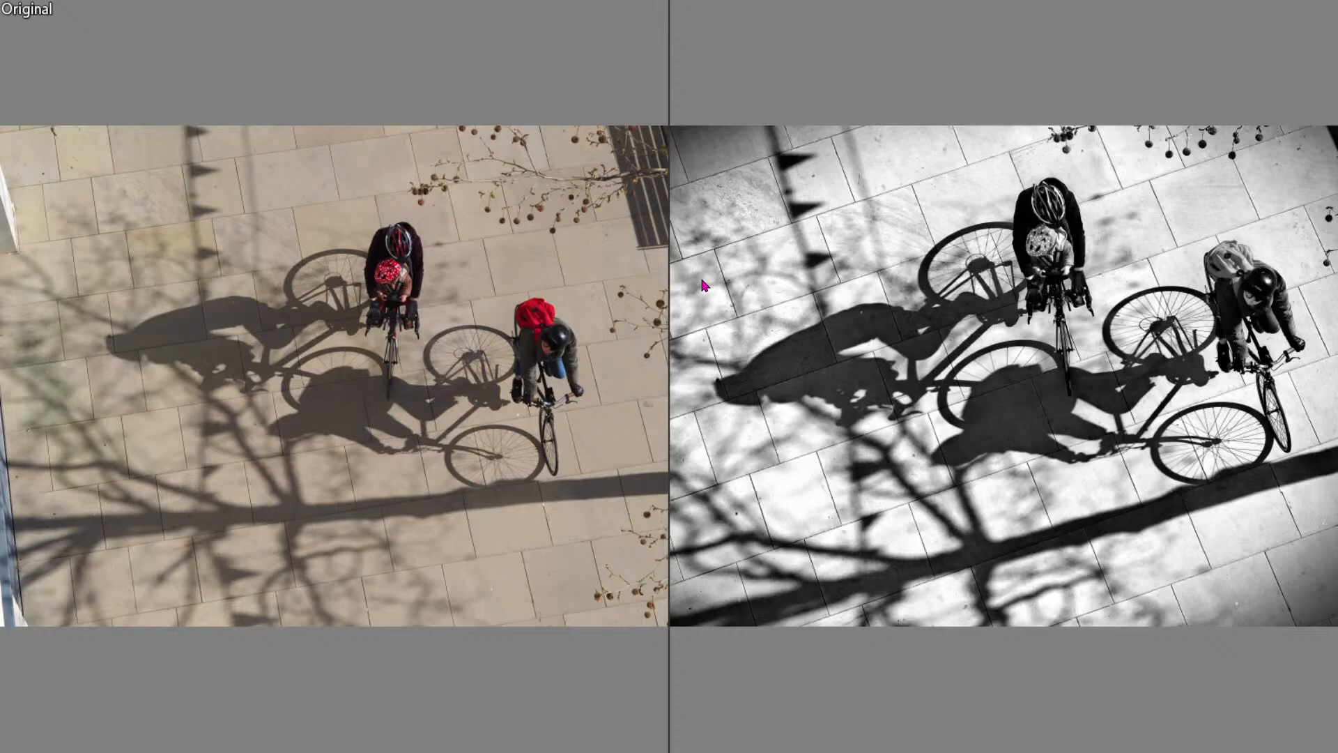
{"action": "key", "text": "Escape"}
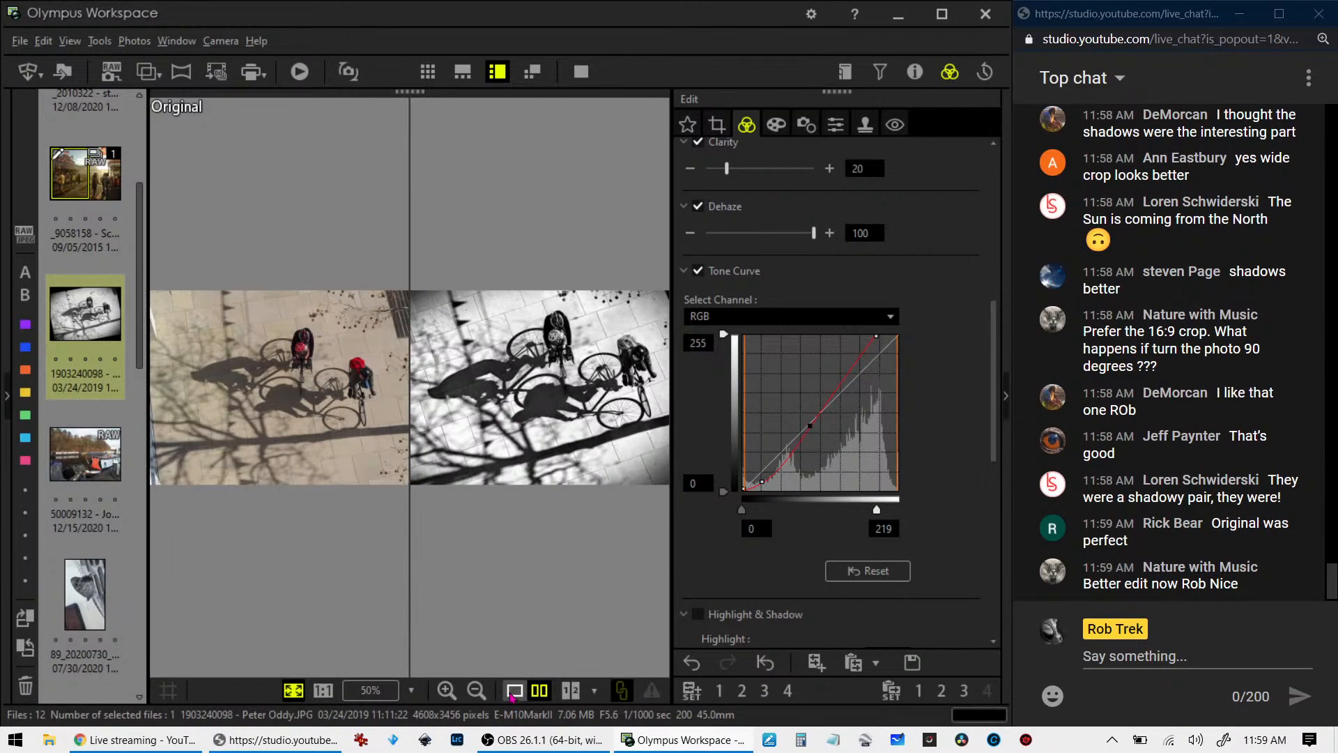
{"action": "left_click", "coordinate": [514, 690]}
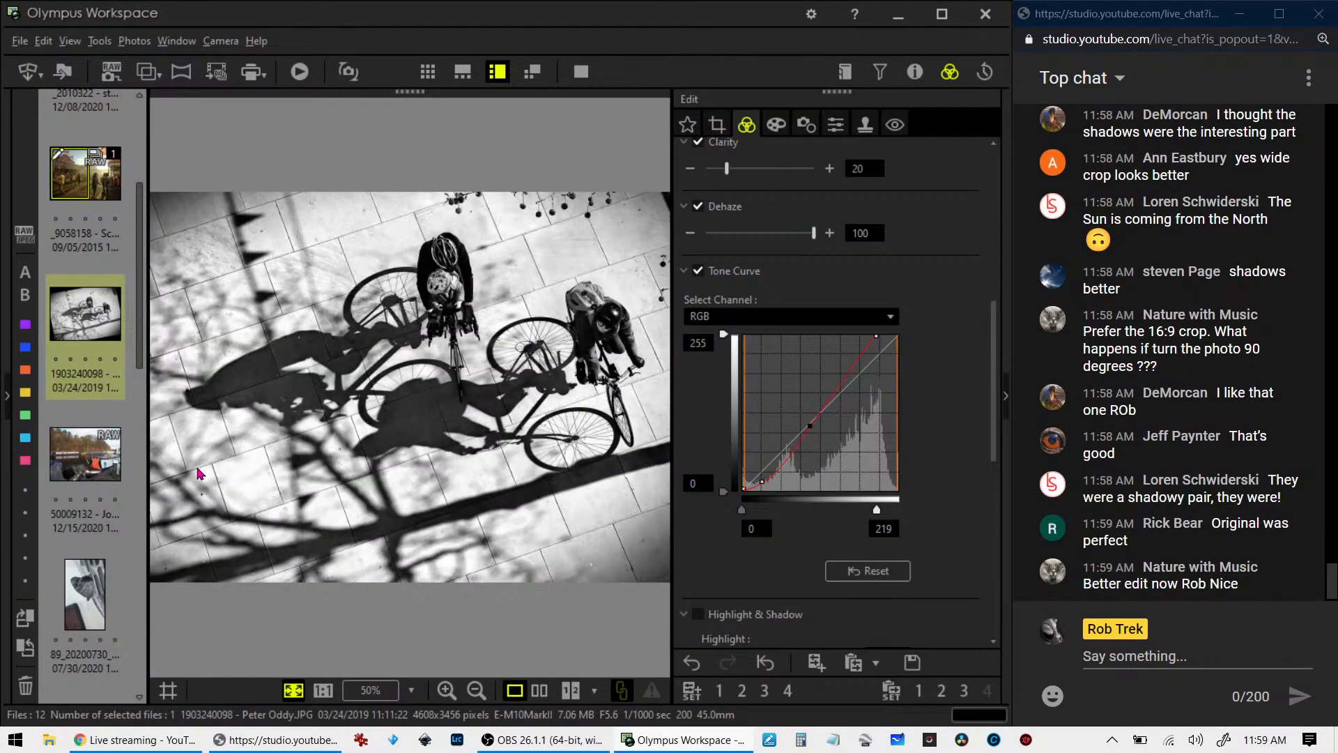
- Open the canal boats photo, view it full screen, and check its lens and exposure properties
{"action": "left_click", "coordinate": [78, 467]}
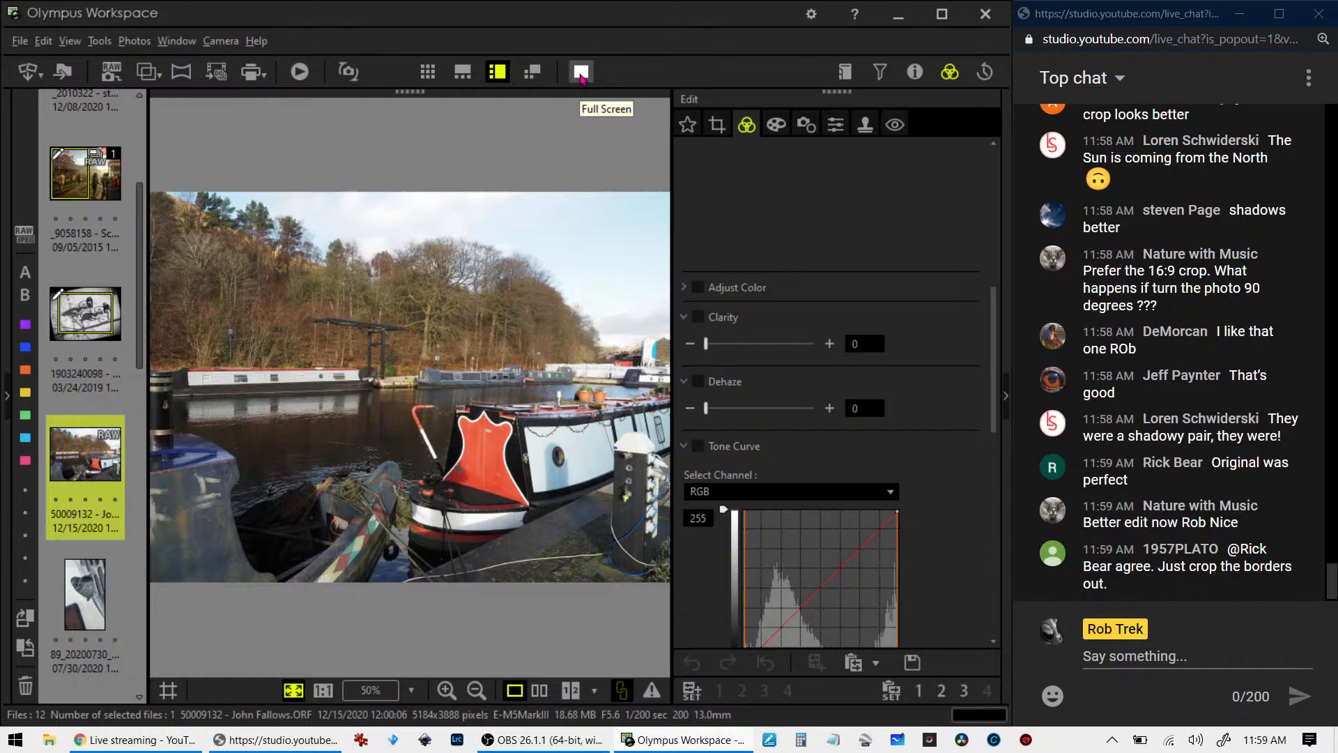
{"action": "left_click", "coordinate": [581, 72]}
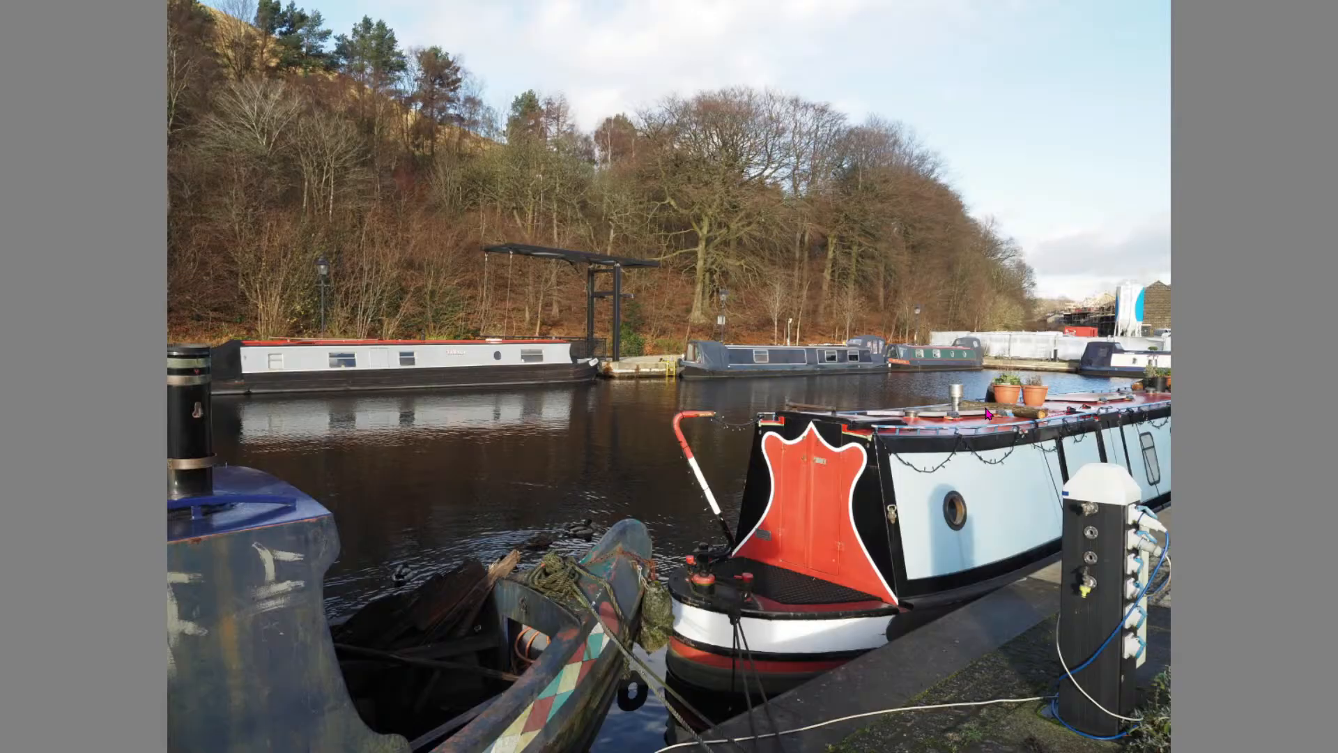
{"action": "key", "text": "Escape"}
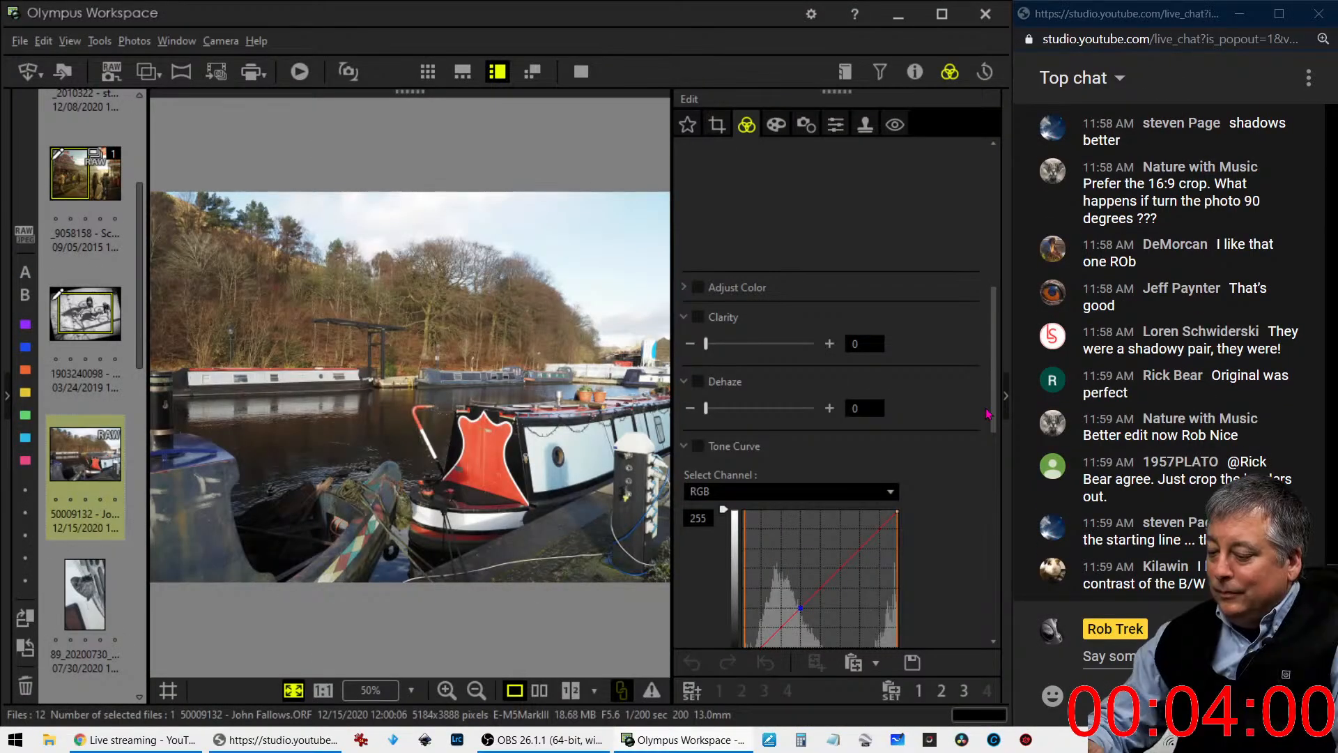
{"action": "left_click", "coordinate": [915, 72]}
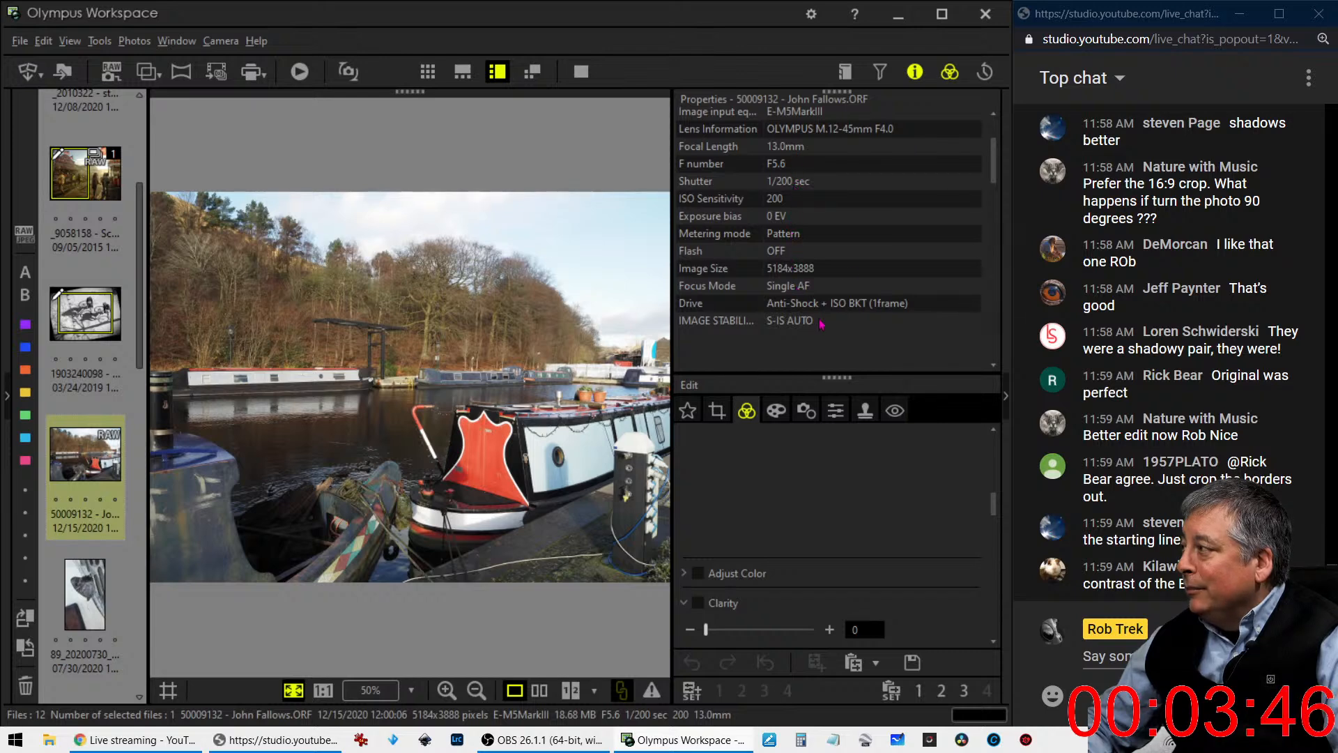
{"action": "left_click", "coordinate": [906, 78]}
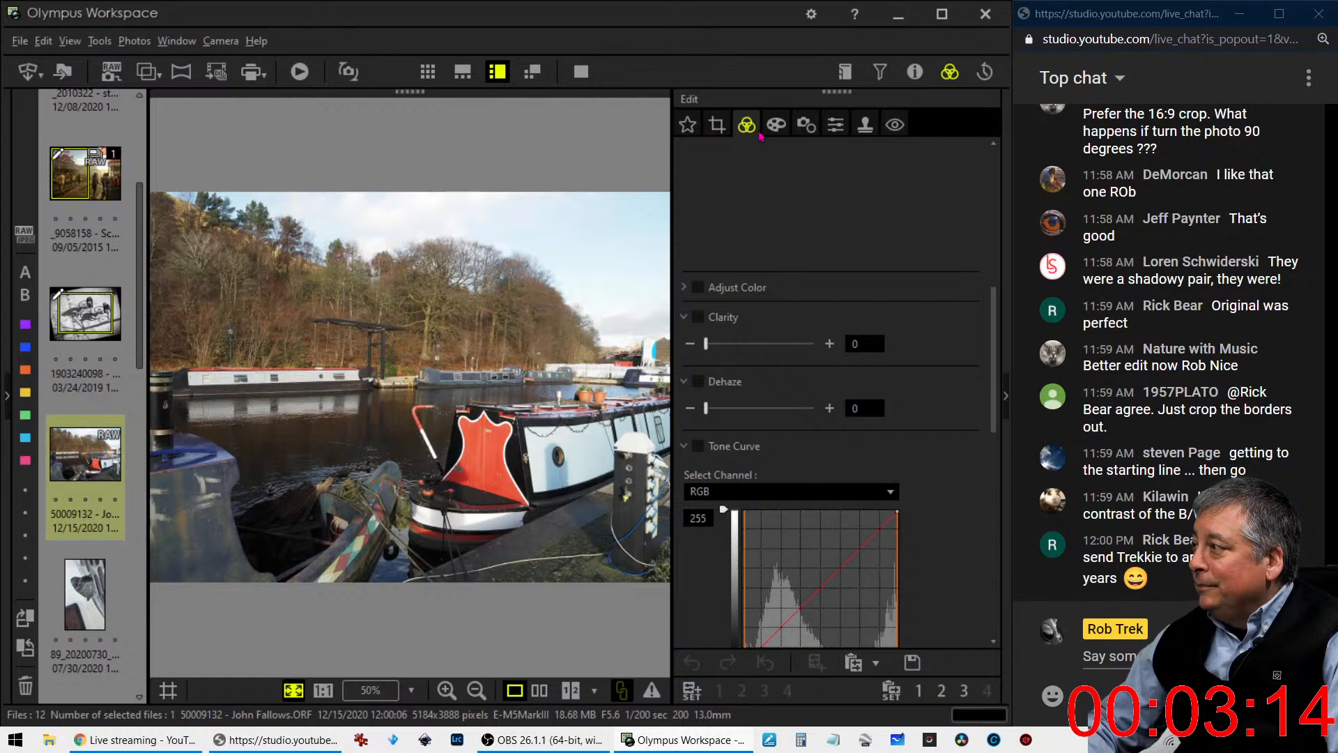
- Inspect the far-bank boat and trees at 1:1 magnification and the whole canal photo in full screen
{"action": "left_click", "coordinate": [353, 365]}
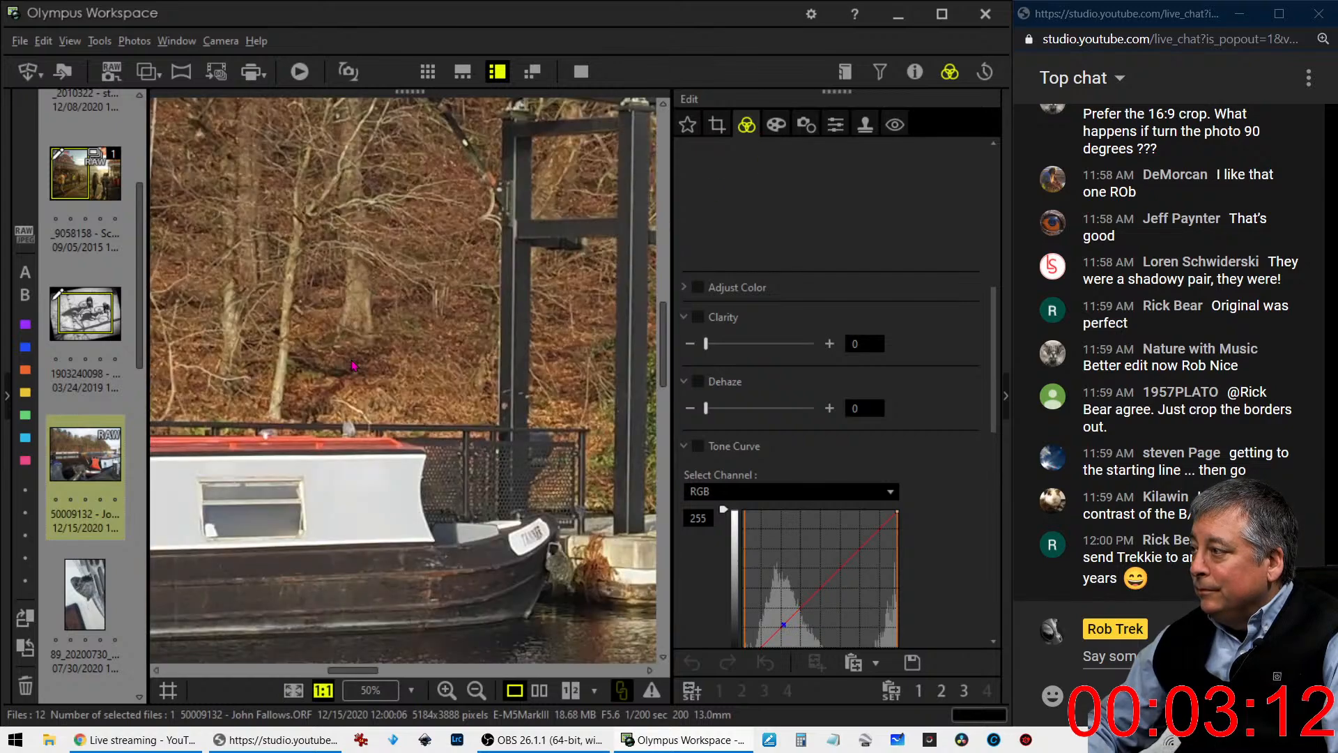
{"action": "left_click", "coordinate": [354, 365]}
{"action": "left_click", "coordinate": [580, 73]}
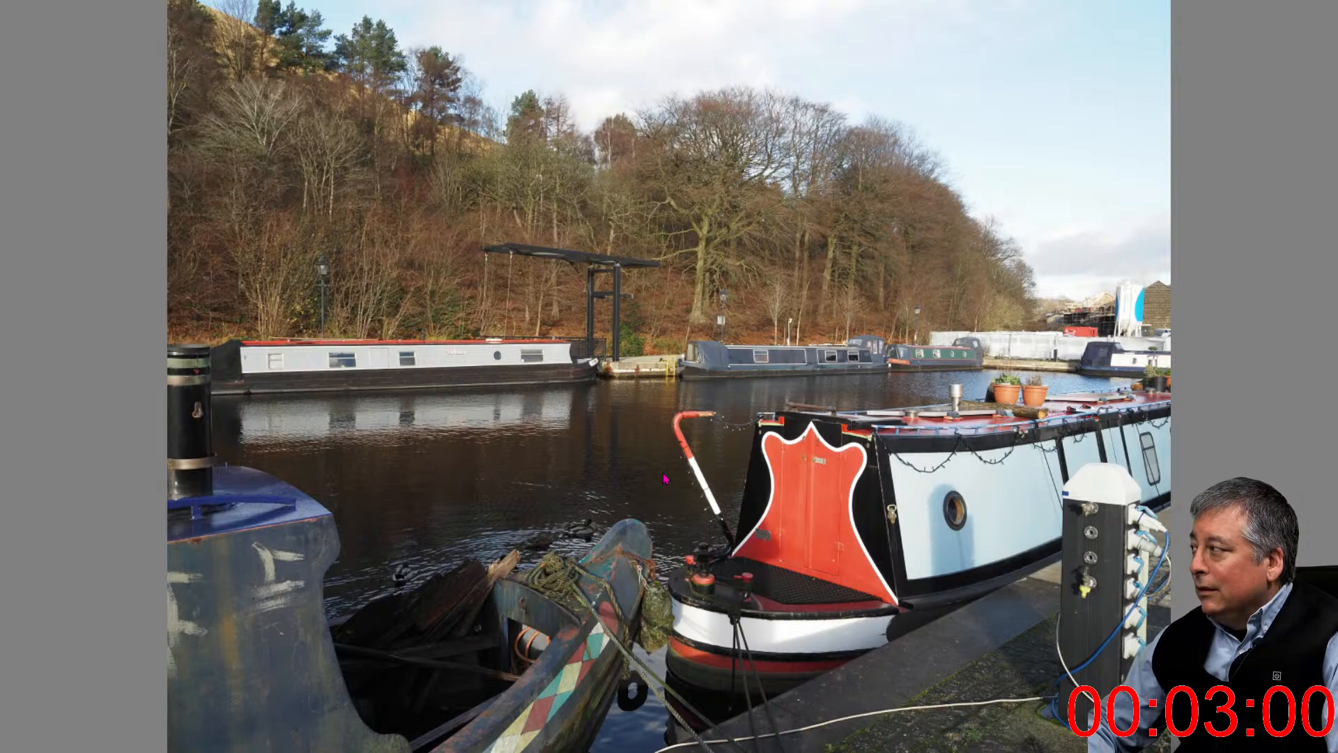
{"action": "key", "text": "Escape"}
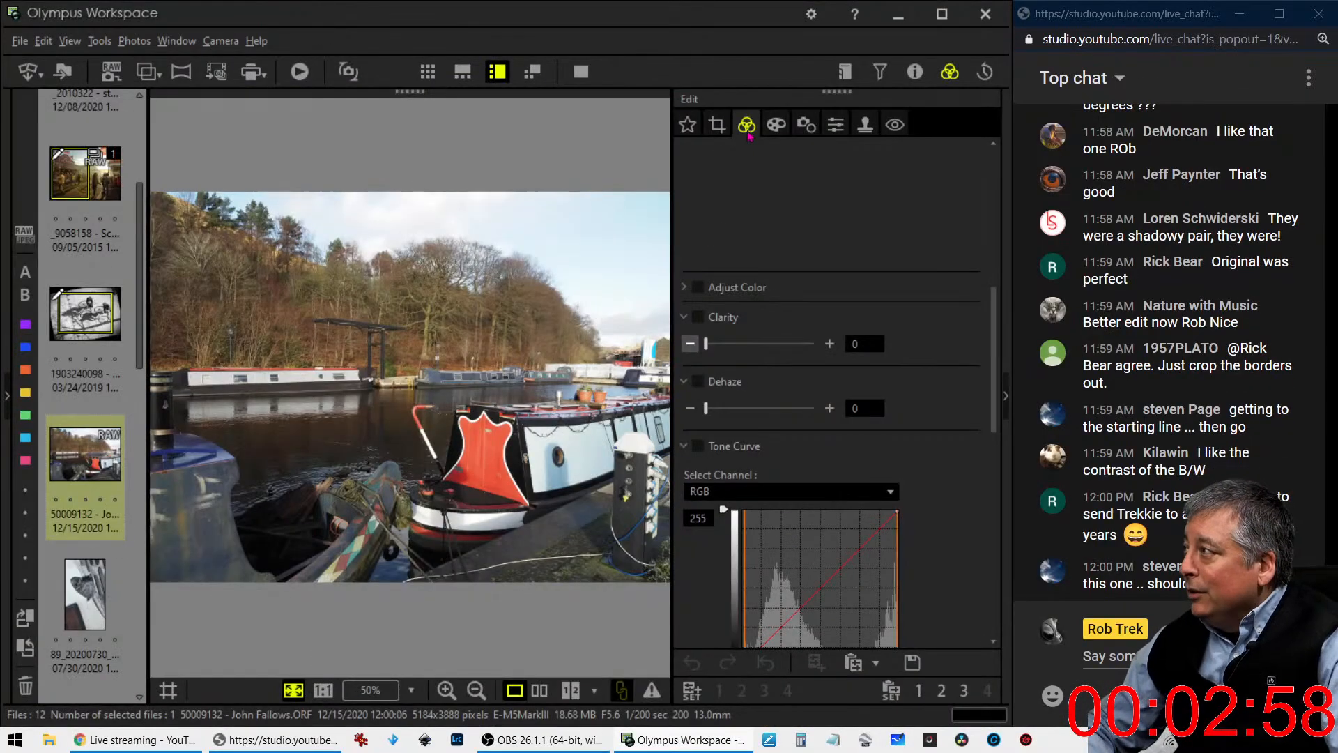
- Crop the canal photo to a 4:3 portrait frame of 2916 x 3888 pixels, placed against the photo's left edge
{"action": "left_click", "coordinate": [717, 125]}
{"action": "left_click", "coordinate": [748, 223]}
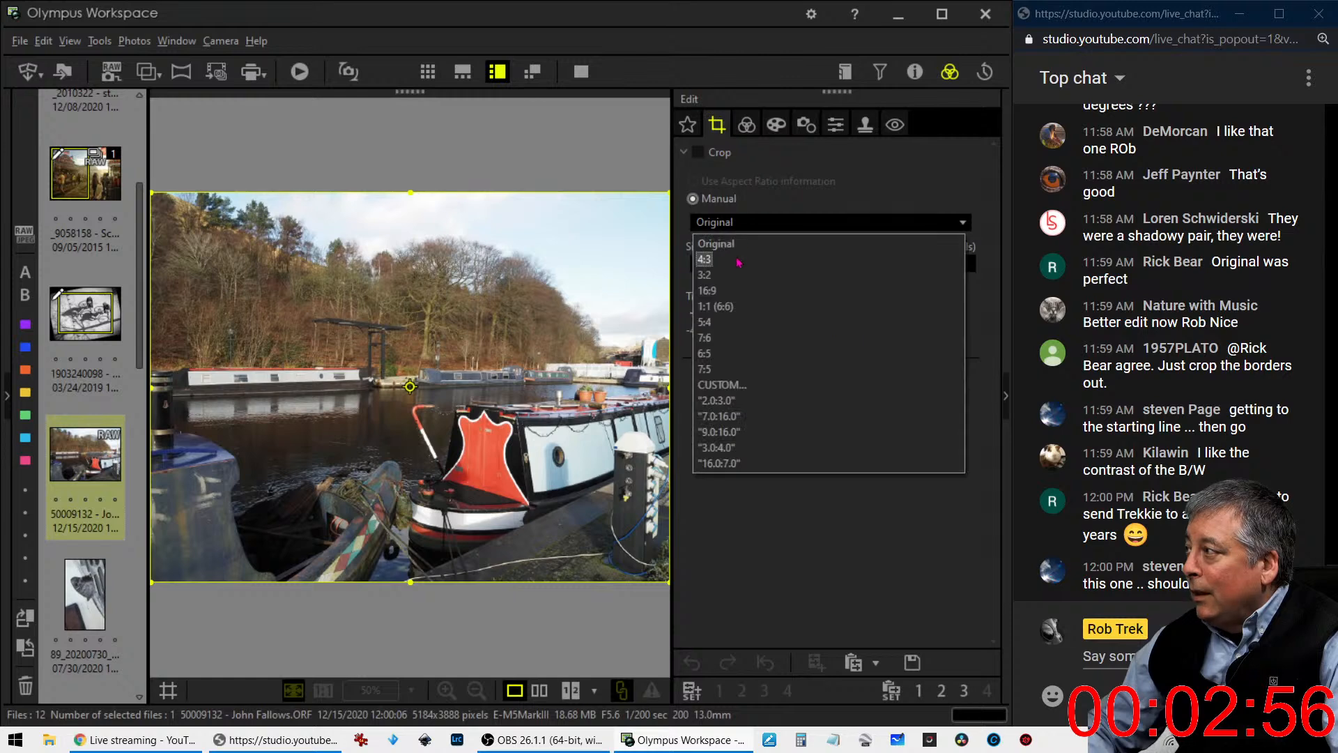
{"action": "left_click", "coordinate": [739, 259]}
{"action": "left_click", "coordinate": [410, 387]}
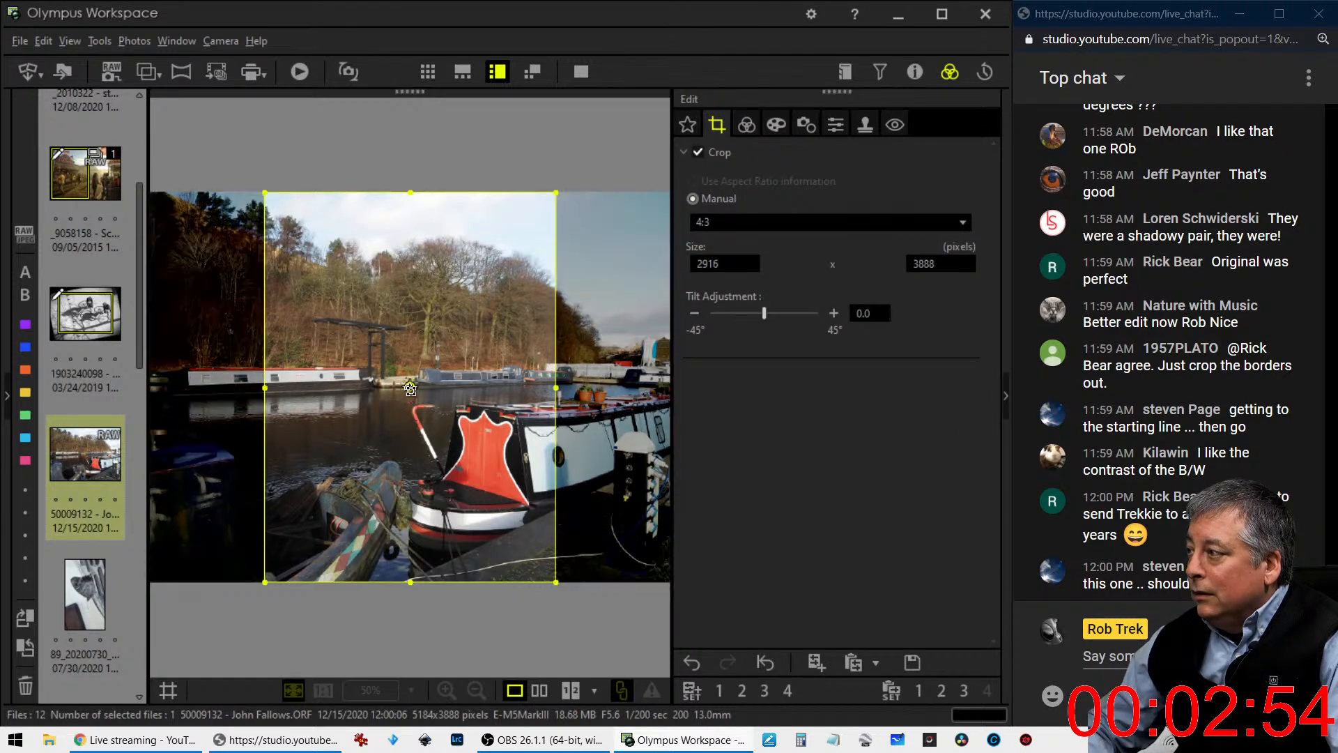
{"action": "left_click", "coordinate": [410, 388]}
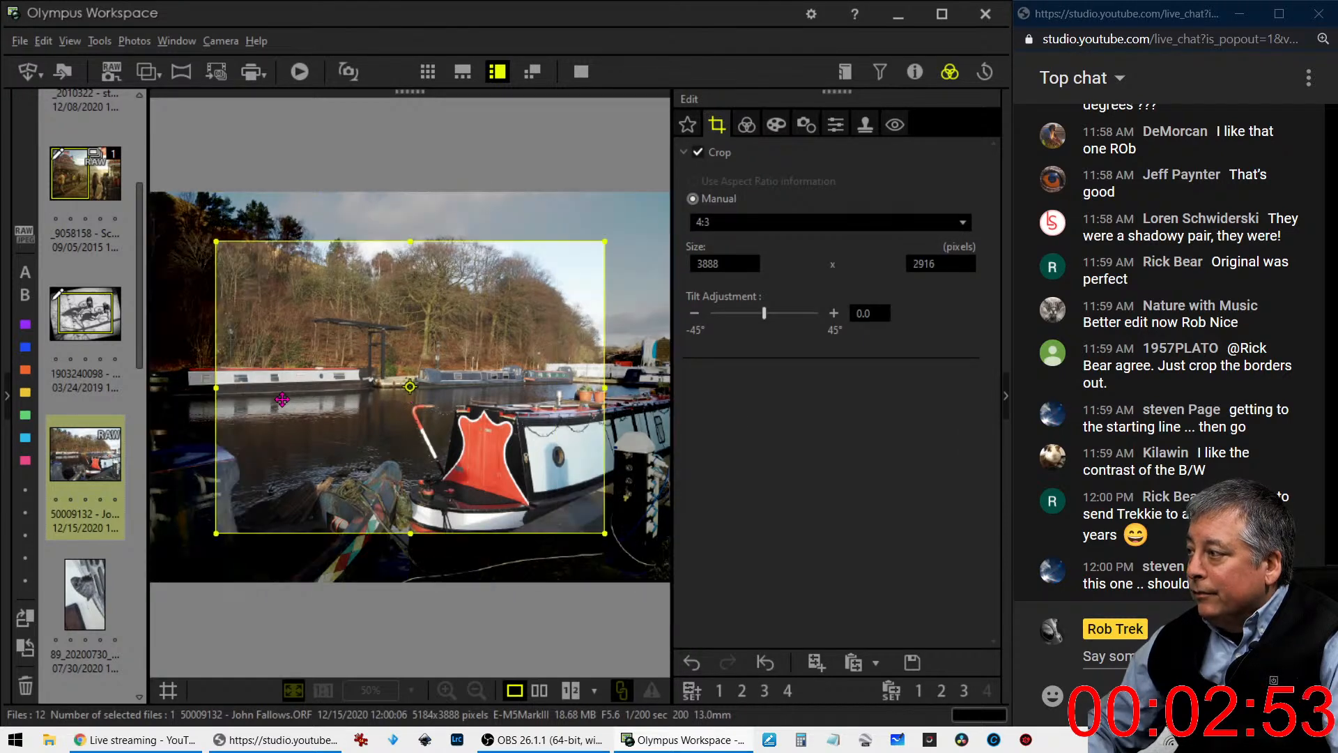
{"action": "left_click", "coordinate": [399, 388]}
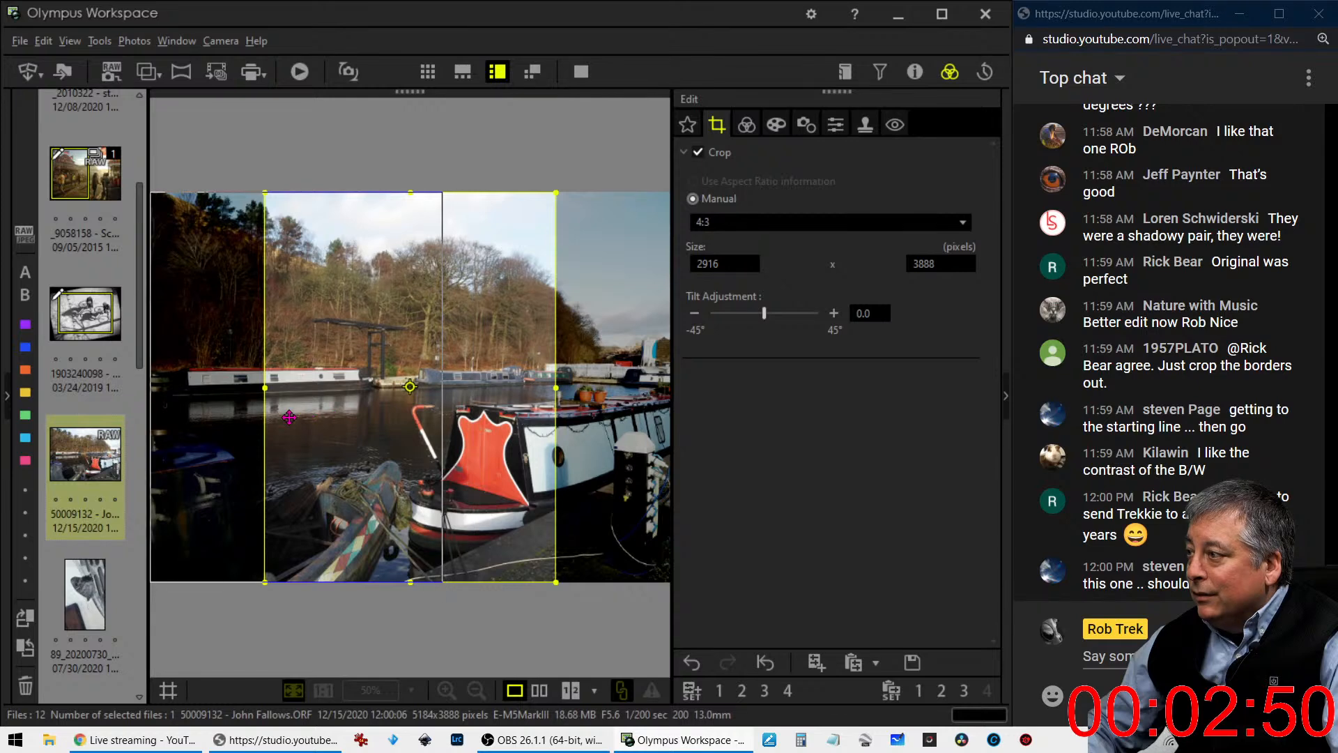
{"action": "left_click_drag", "start_coordinate": [289, 417], "coordinate": [174, 418]}
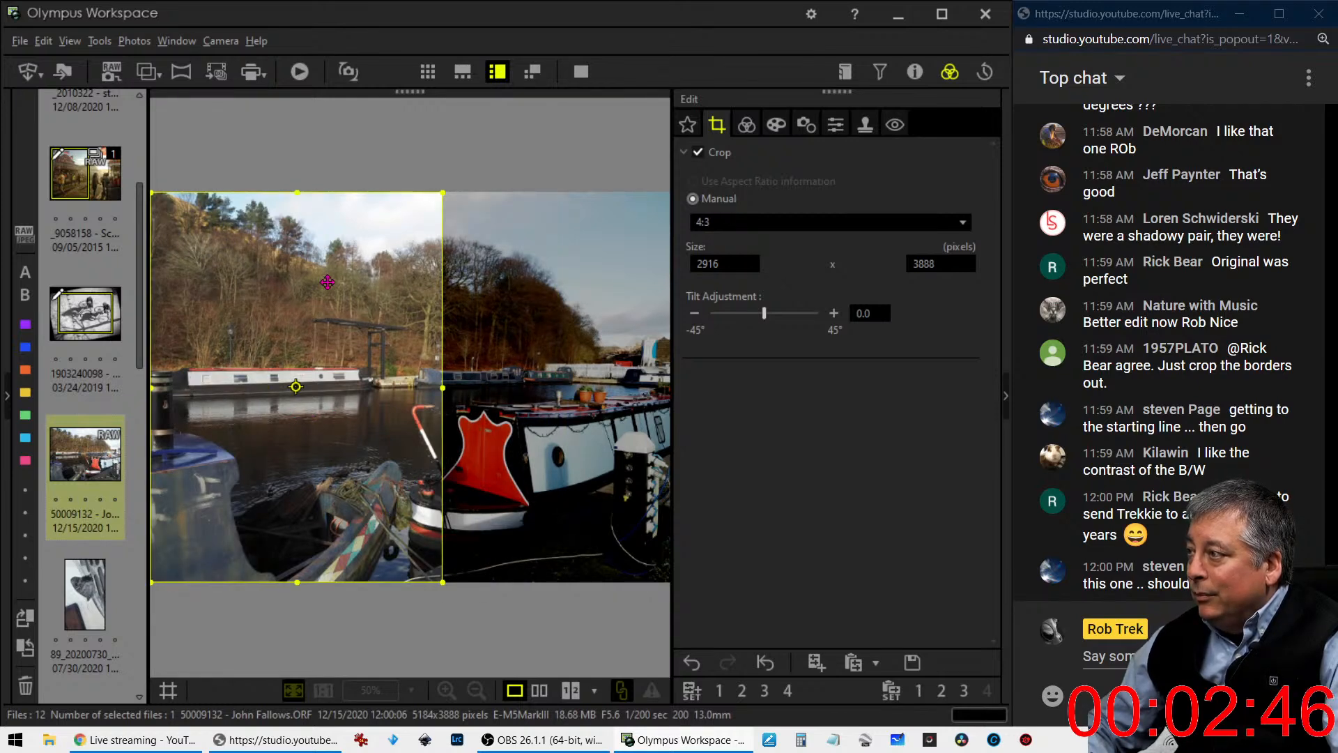
- Apply a dehaze of 21 and a sharpness of 2.0 to the cropped canal photo
{"action": "left_click", "coordinate": [743, 128]}
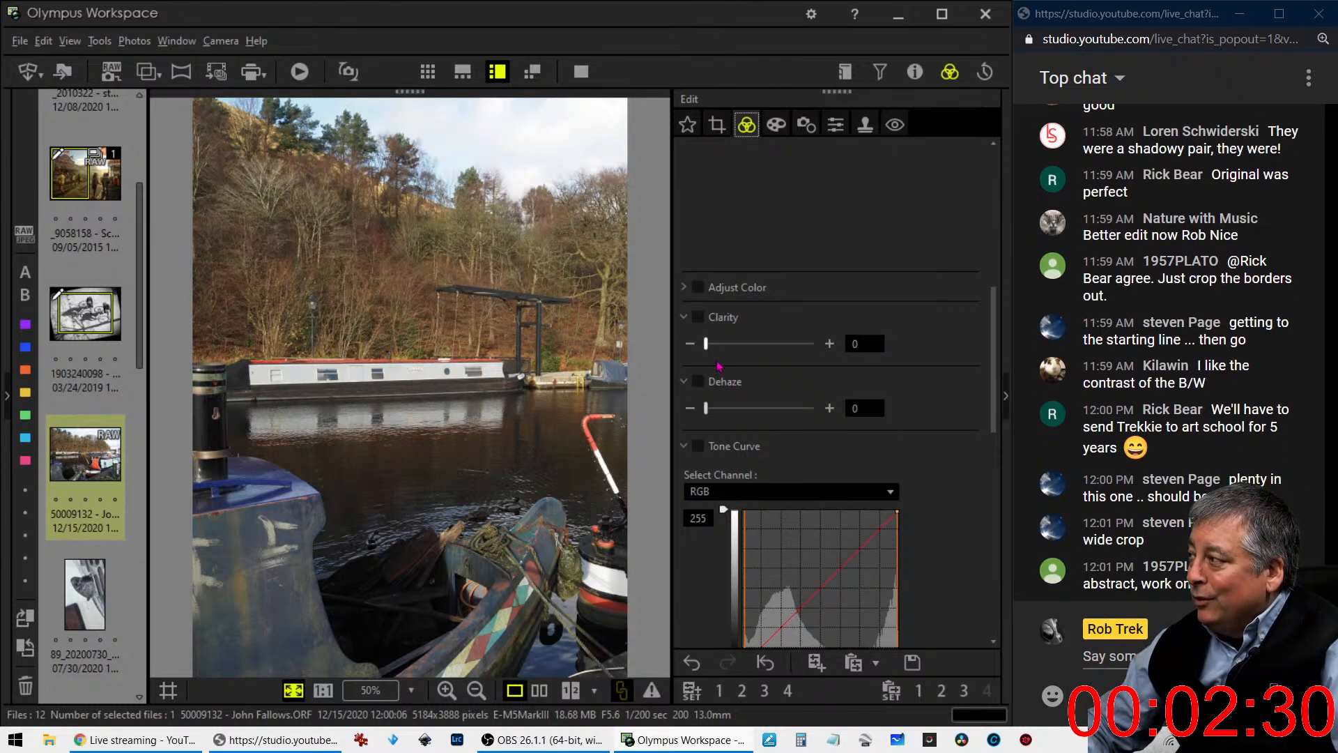
{"action": "left_click_drag", "start_coordinate": [706, 411], "coordinate": [730, 410]}
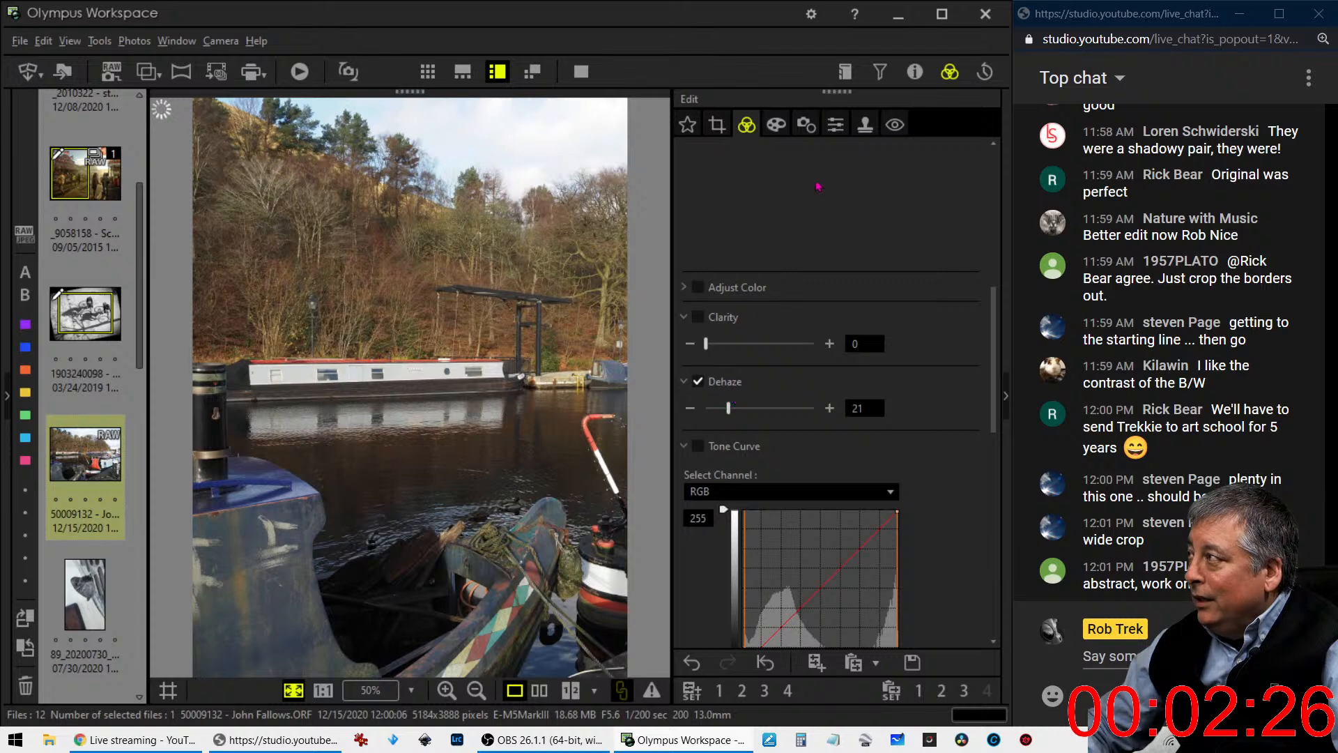
{"action": "left_click", "coordinate": [835, 126]}
{"action": "left_click_drag", "start_coordinate": [763, 179], "coordinate": [816, 179]}
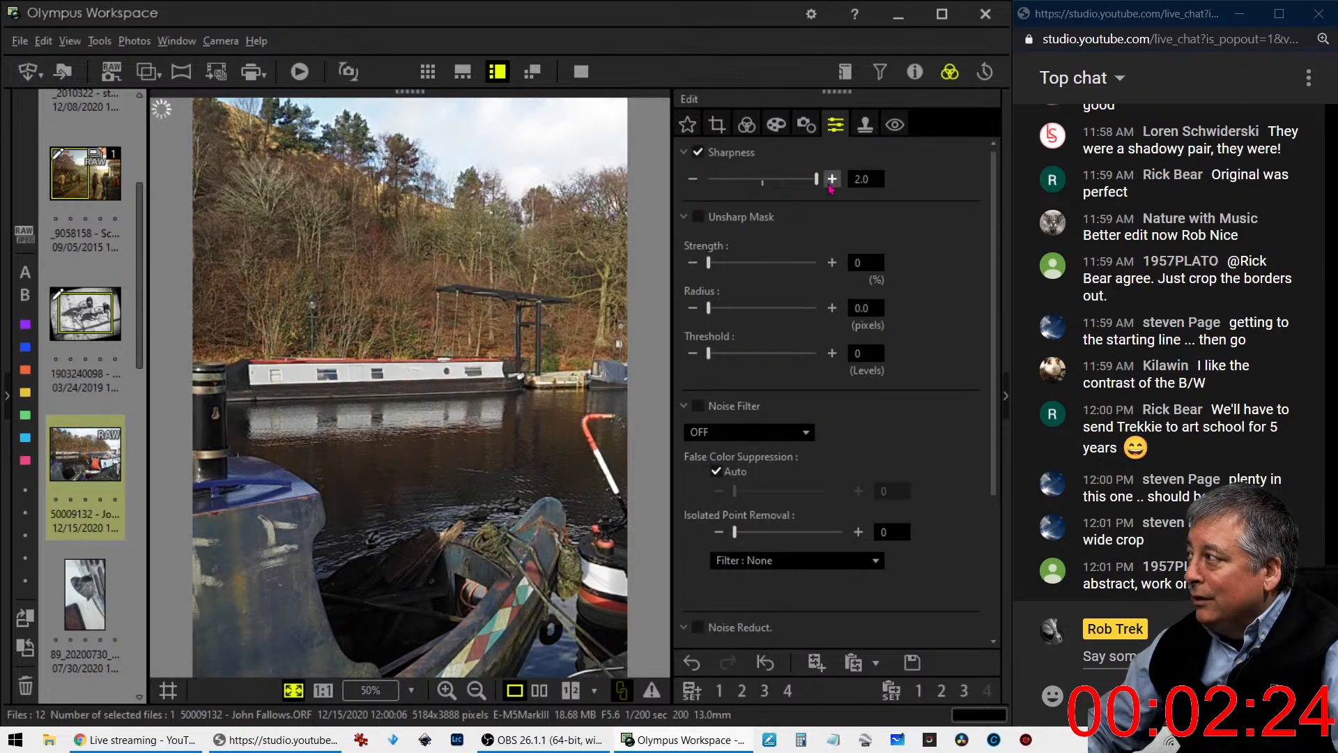
- Set the canal photo's custom white balance to 6435 K and its picture mode to Vivid
{"action": "left_click", "coordinate": [746, 125]}
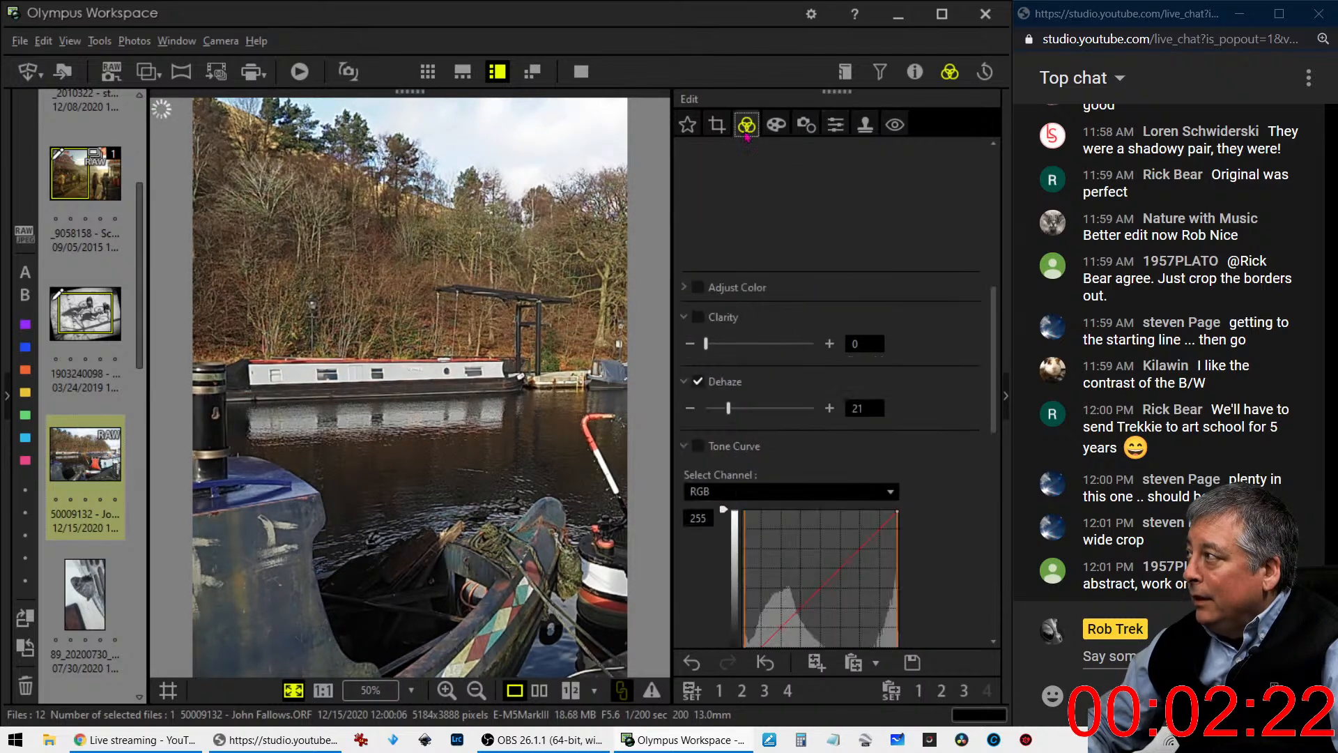
{"action": "scroll", "coordinate": [915, 415], "scroll_direction": "down", "scroll_amount": 3}
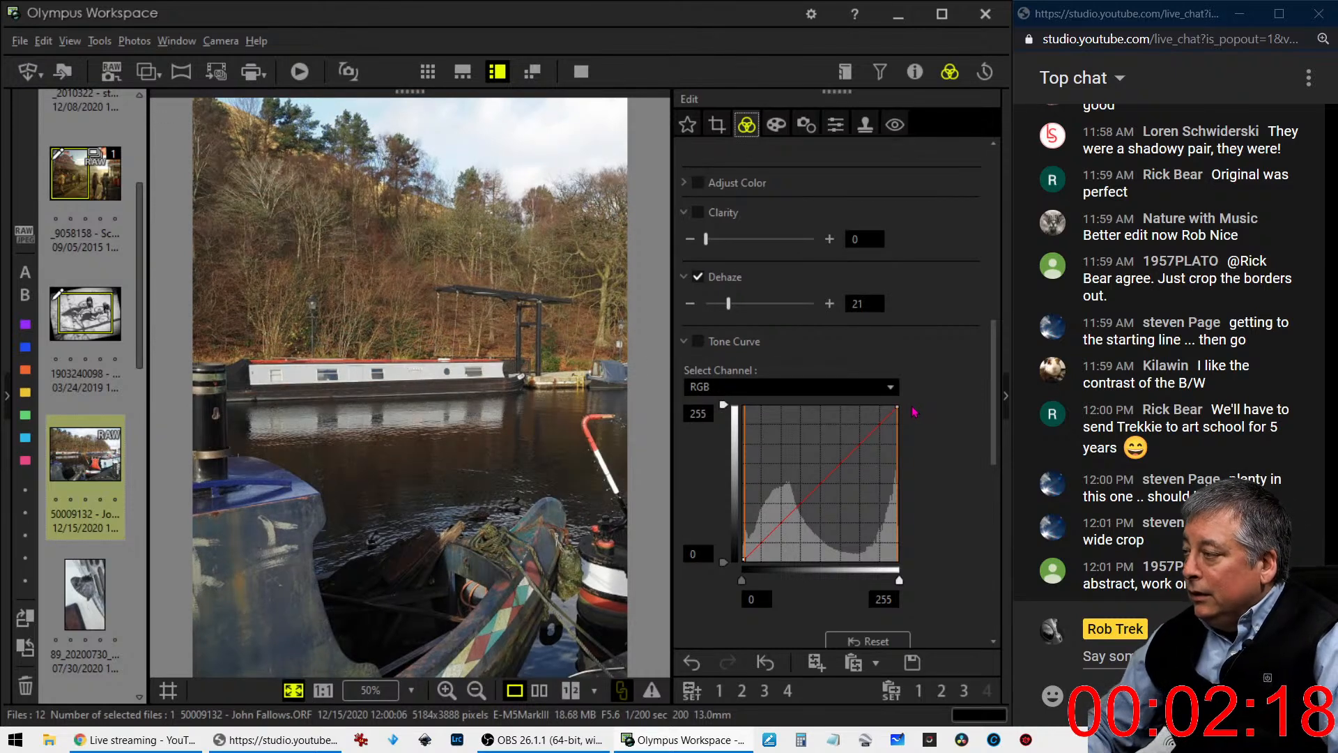
{"action": "scroll", "coordinate": [910, 406], "scroll_direction": "up", "scroll_amount": 10}
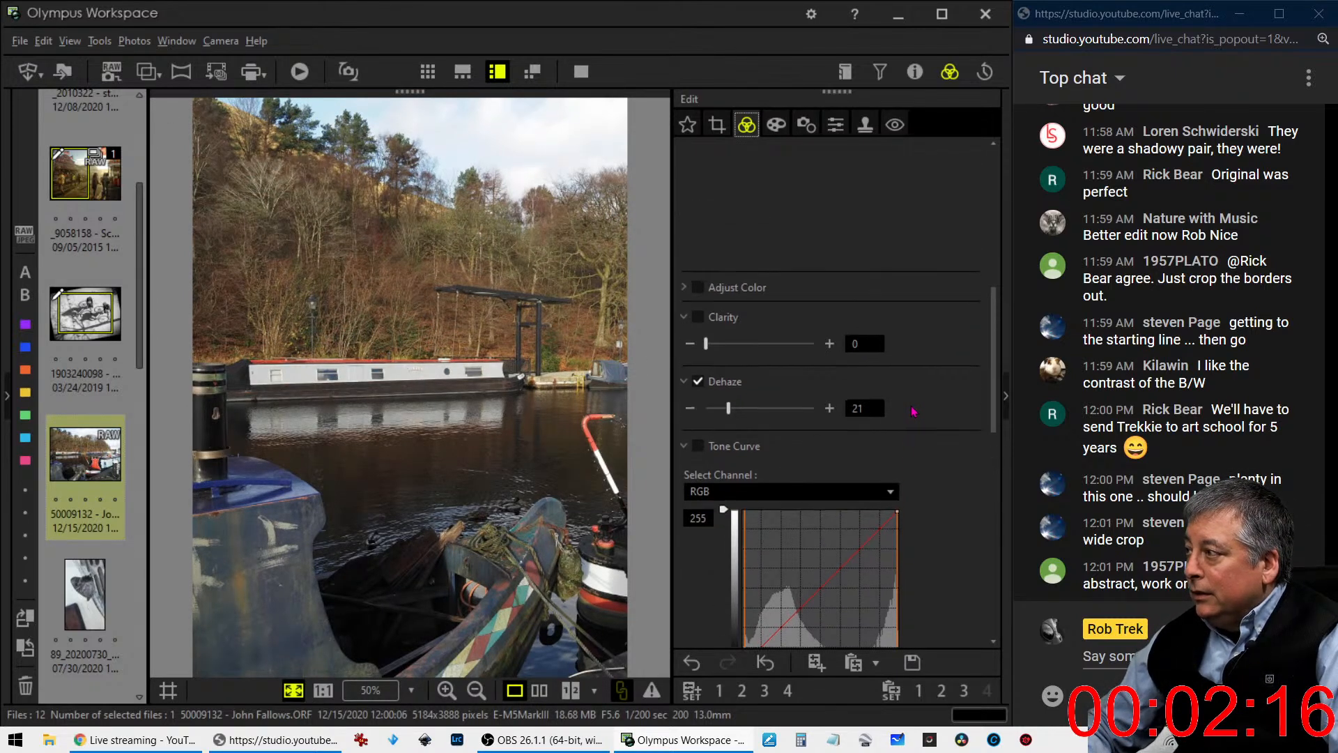
{"action": "scroll", "coordinate": [864, 353], "scroll_direction": "up", "scroll_amount": 4}
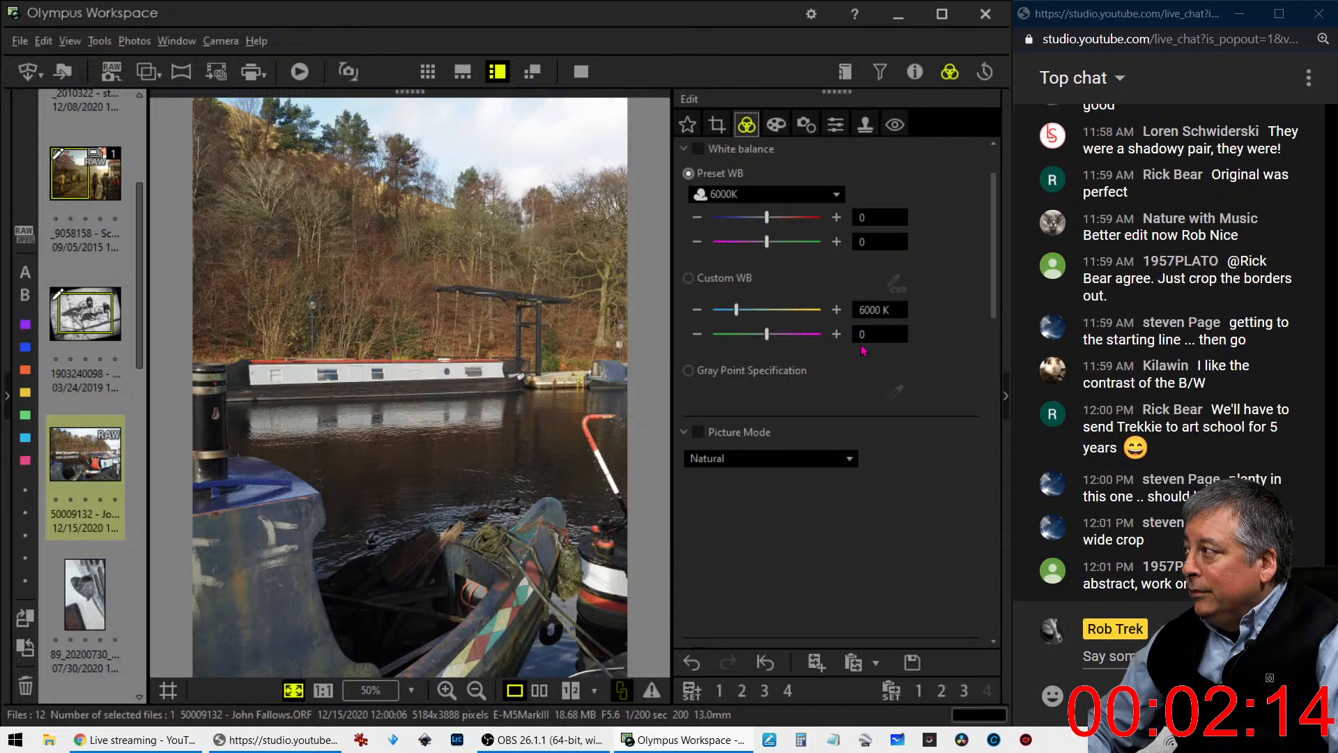
{"action": "left_click", "coordinate": [749, 315]}
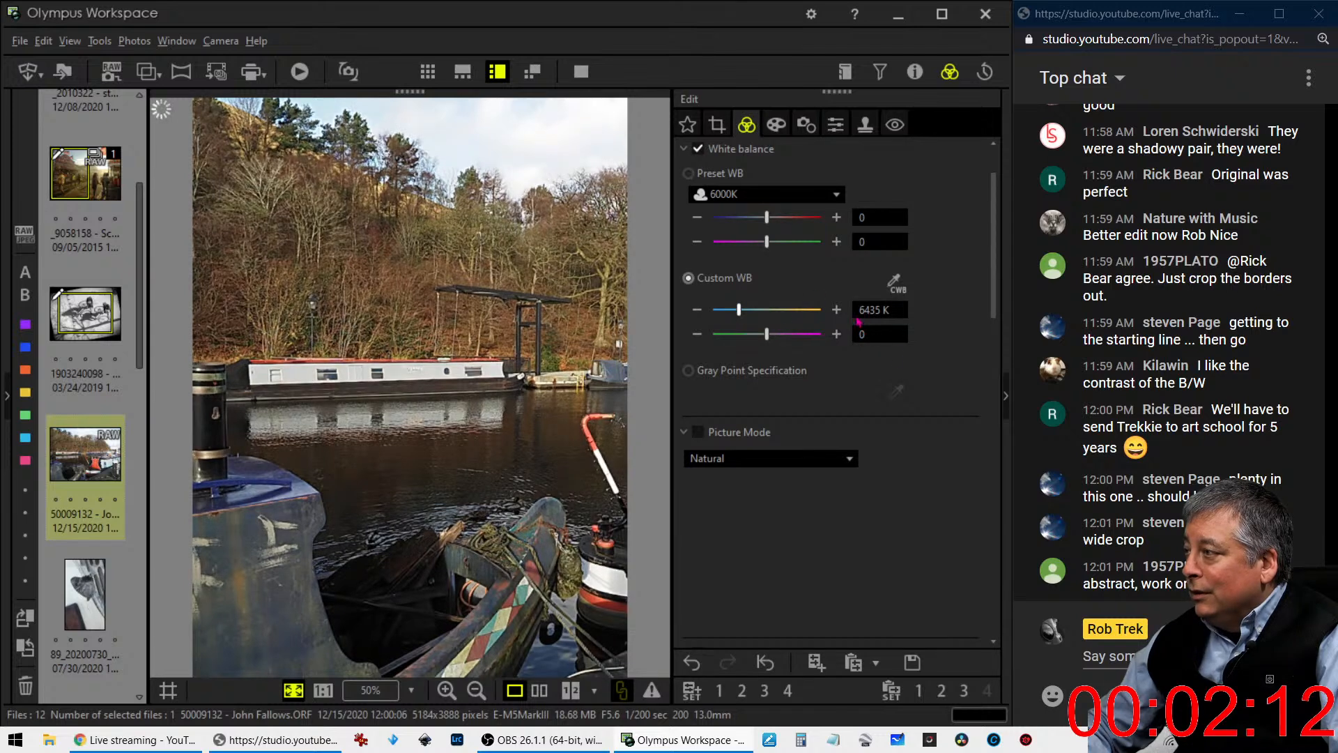
{"action": "scroll", "coordinate": [894, 451], "scroll_direction": "down", "scroll_amount": 3}
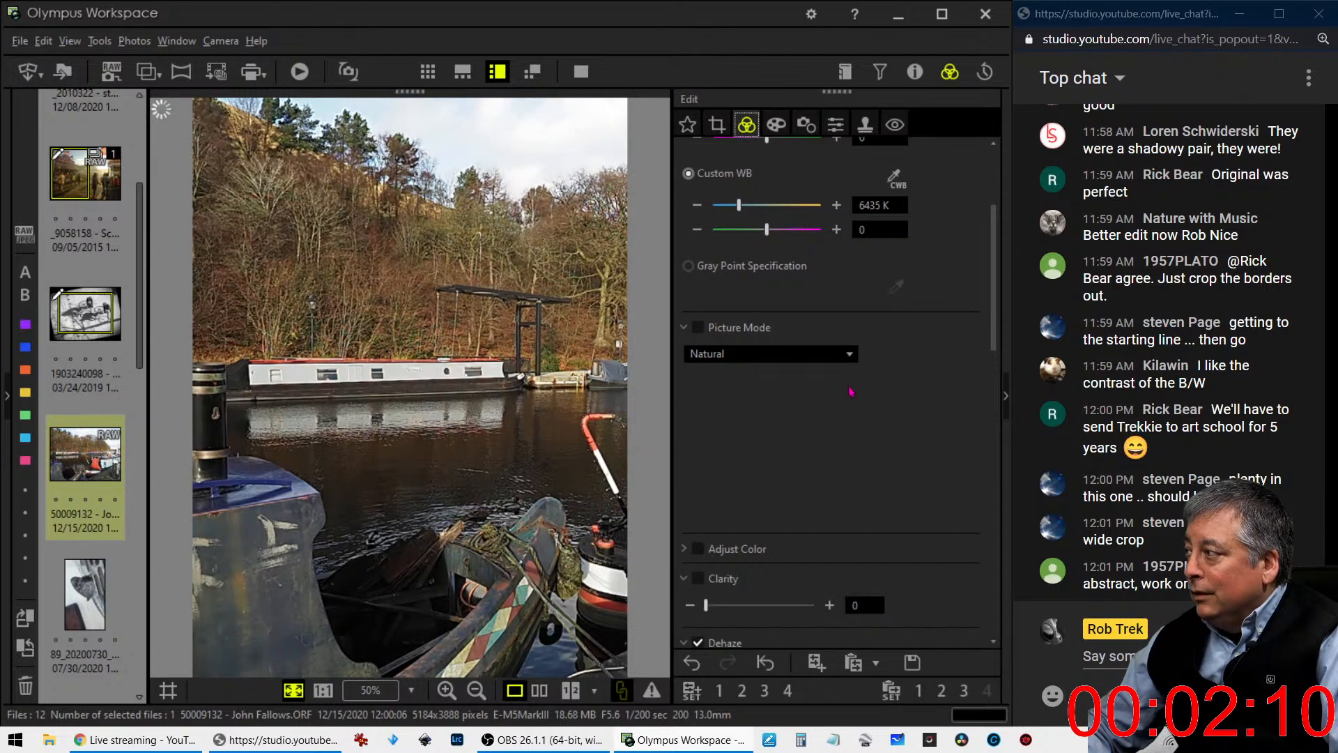
{"action": "left_click", "coordinate": [843, 354]}
{"action": "left_click", "coordinate": [817, 394]}
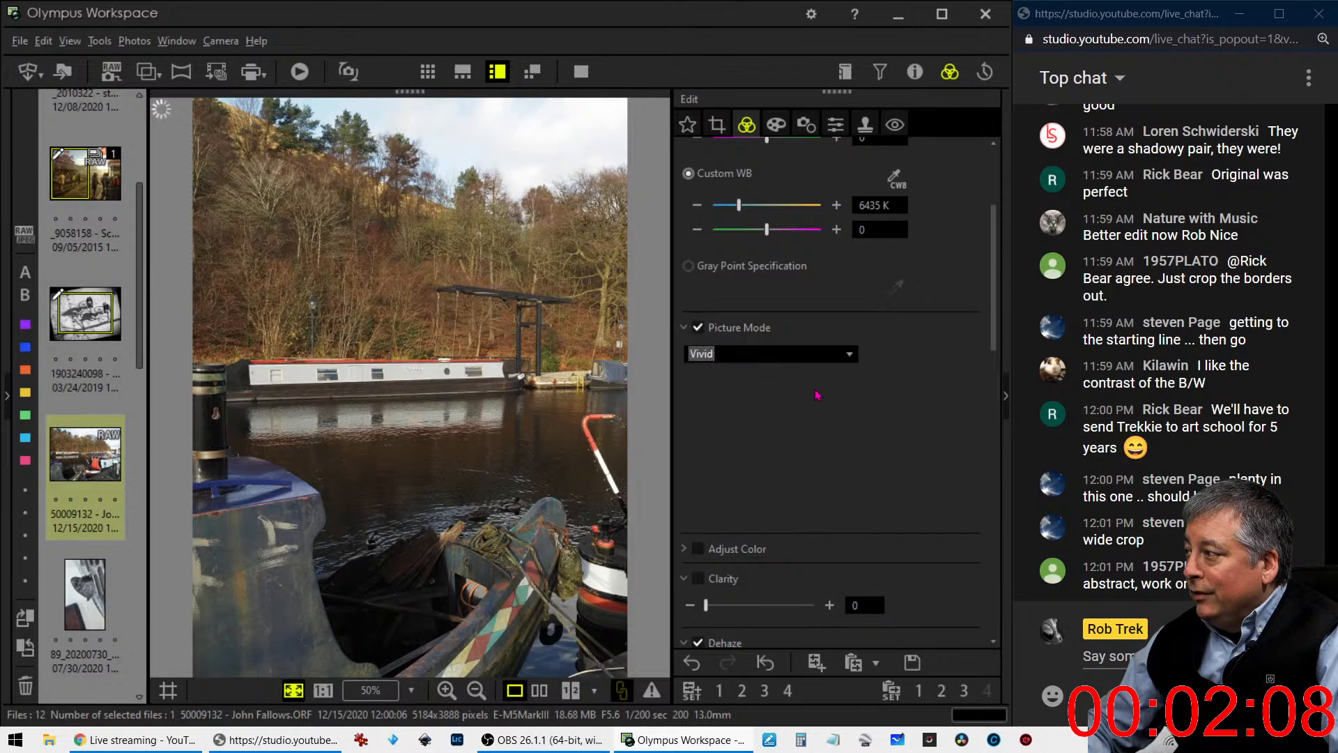
- Set the canal photo's clarity to 46 and dehaze to 41
{"action": "scroll", "coordinate": [885, 473], "scroll_direction": "down", "scroll_amount": 6}
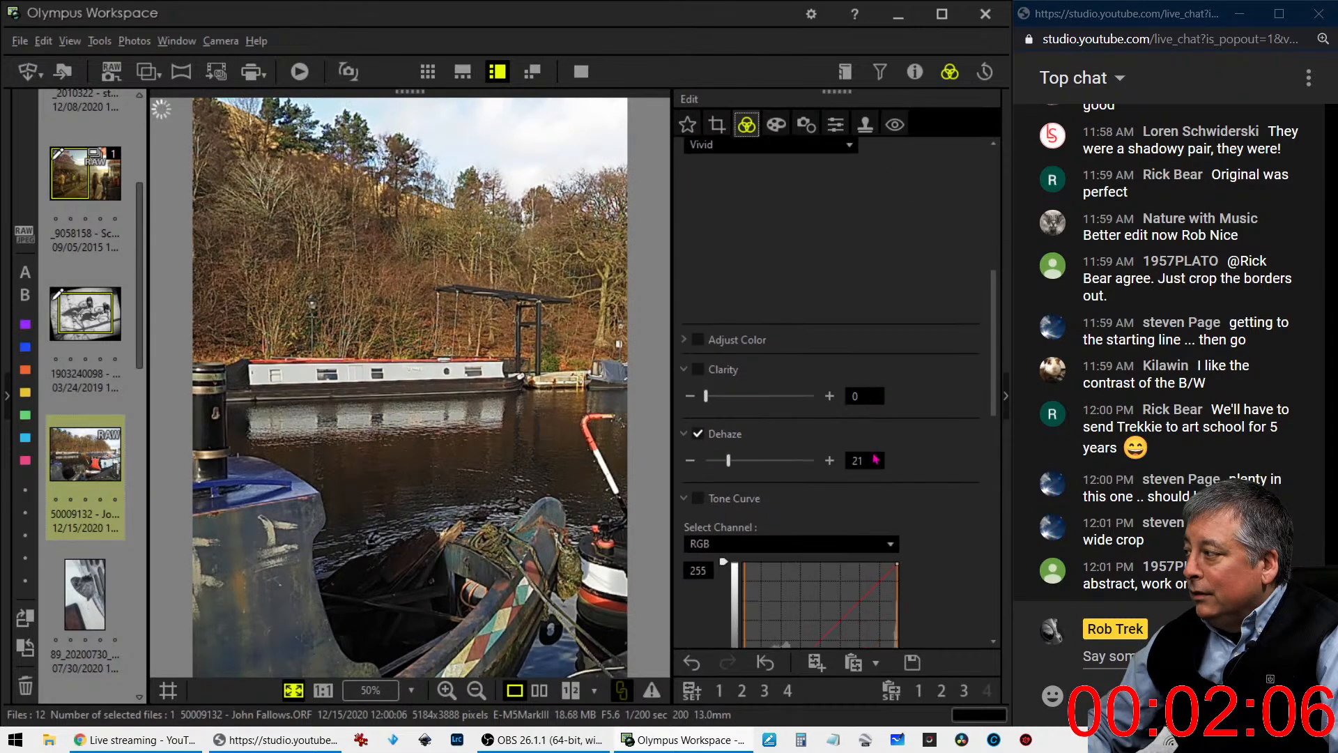
{"action": "left_click_drag", "start_coordinate": [707, 399], "coordinate": [728, 398]}
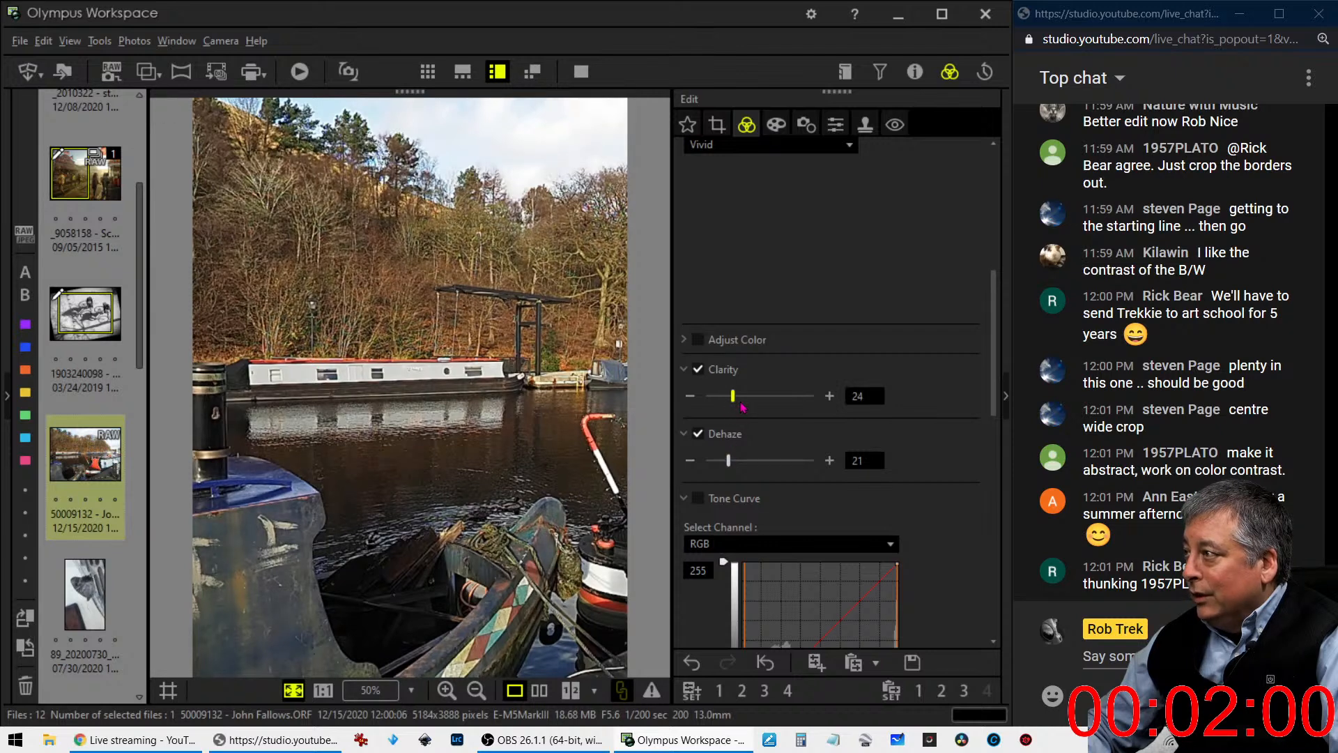
{"action": "left_click_drag", "start_coordinate": [727, 396], "coordinate": [744, 396]}
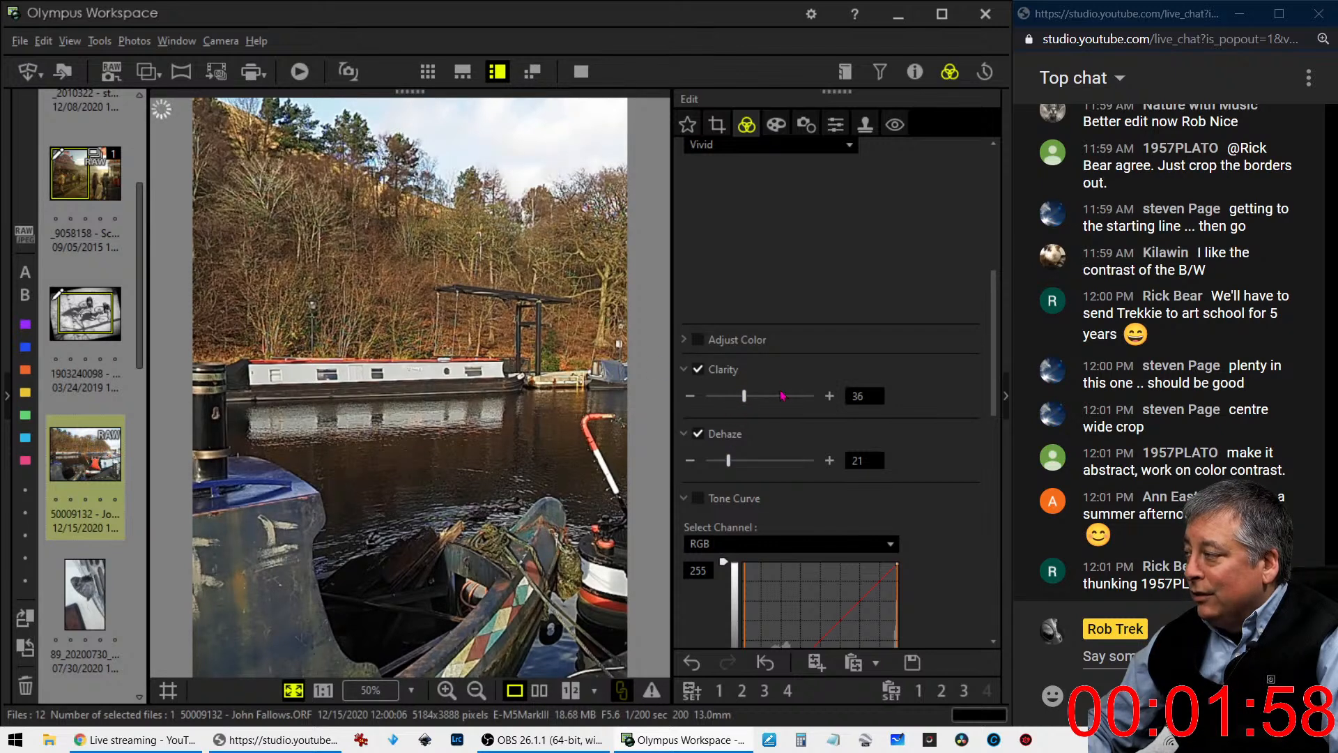
{"action": "left_click_drag", "start_coordinate": [744, 396], "coordinate": [753, 396]}
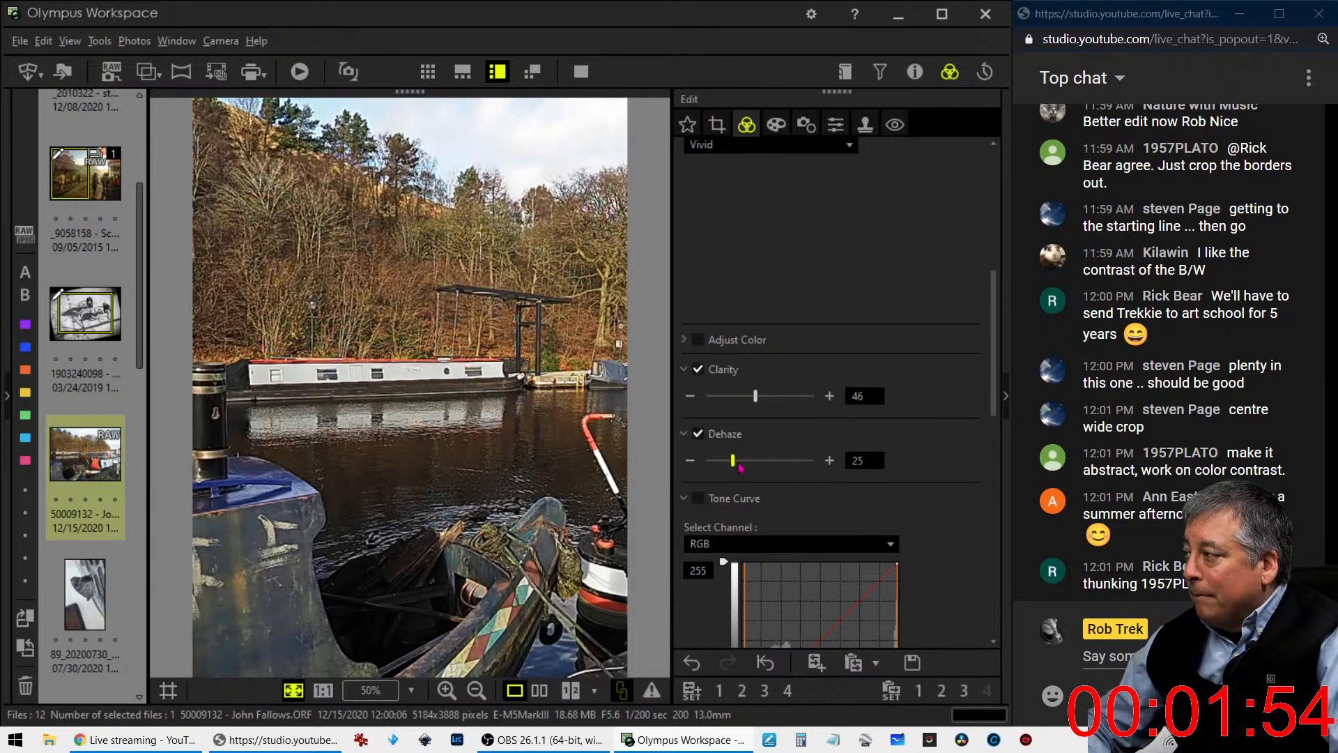
{"action": "left_click_drag", "start_coordinate": [735, 467], "coordinate": [755, 468]}
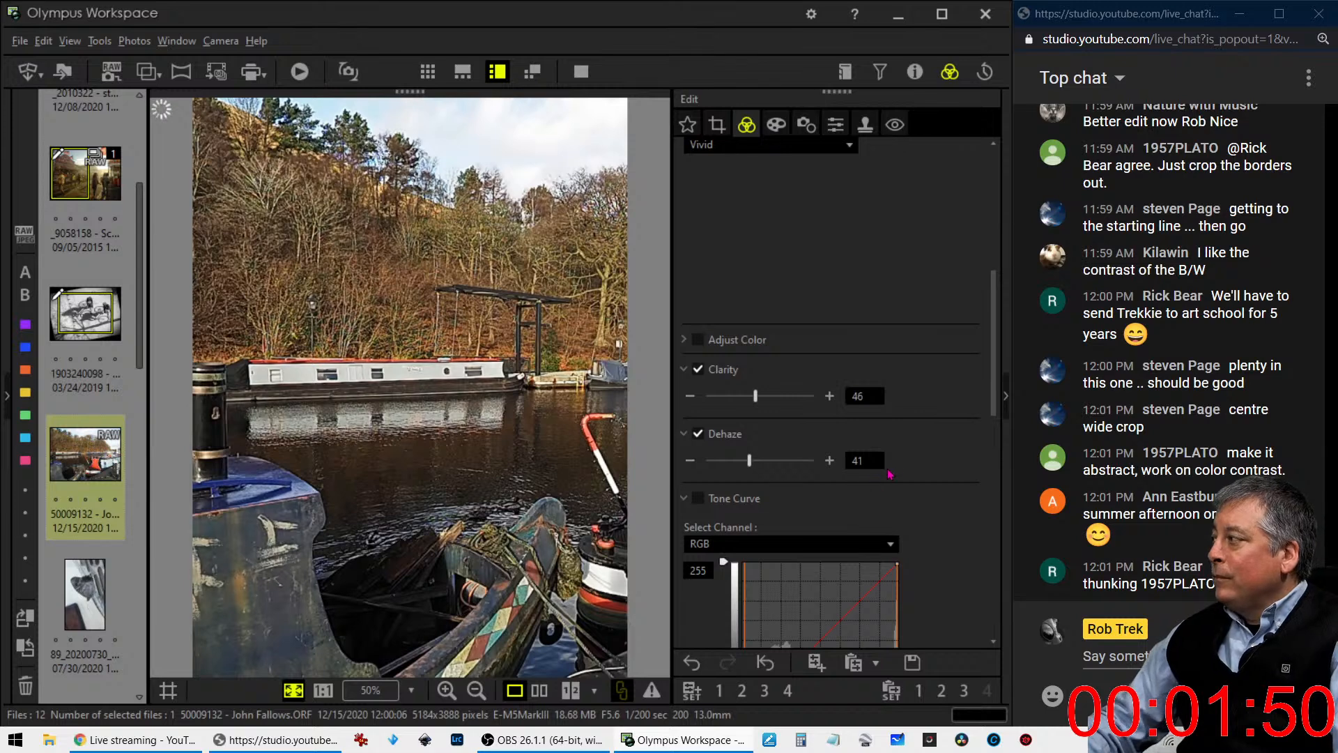
- Darken the canal photo by pulling a shadow point below the diagonal of the RGB tone curve
{"action": "scroll", "coordinate": [899, 460], "scroll_direction": "down", "scroll_amount": 8}
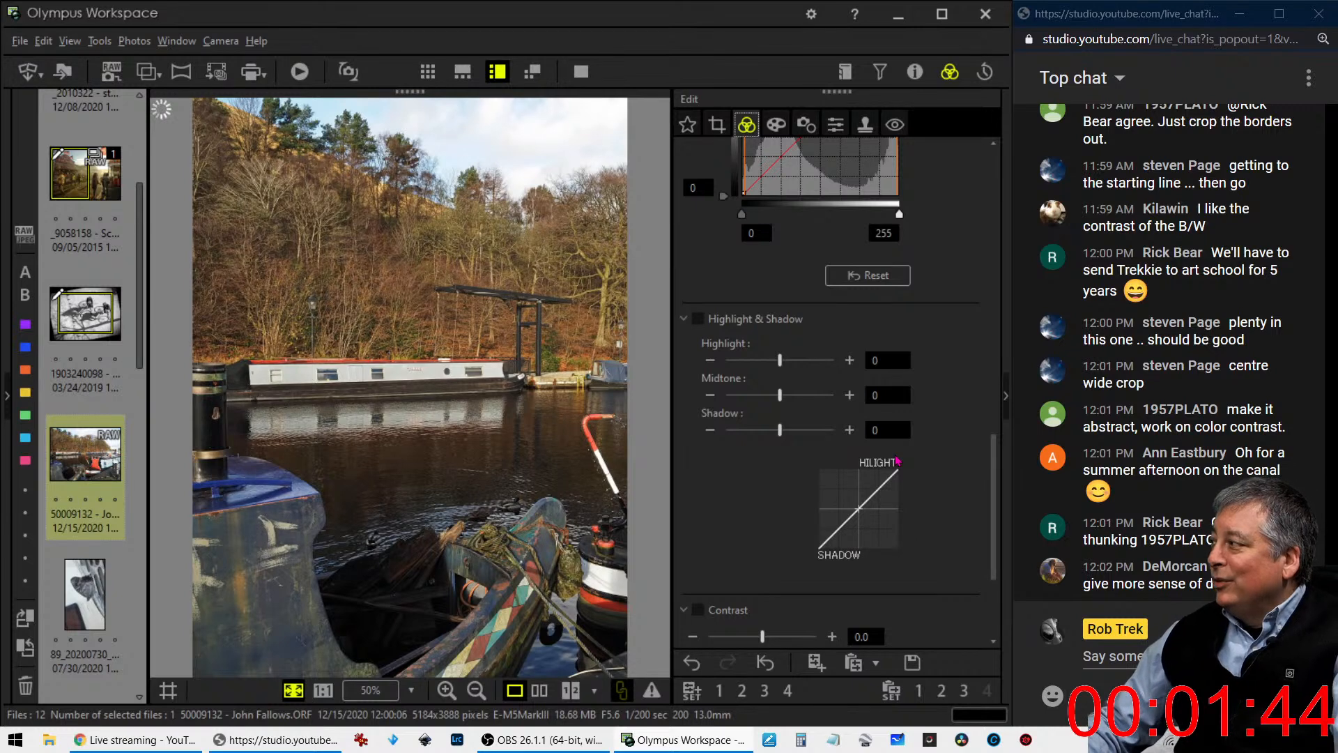
{"action": "scroll", "coordinate": [897, 460], "scroll_direction": "down", "scroll_amount": 3}
{"action": "scroll", "coordinate": [897, 460], "scroll_direction": "down", "scroll_amount": 2}
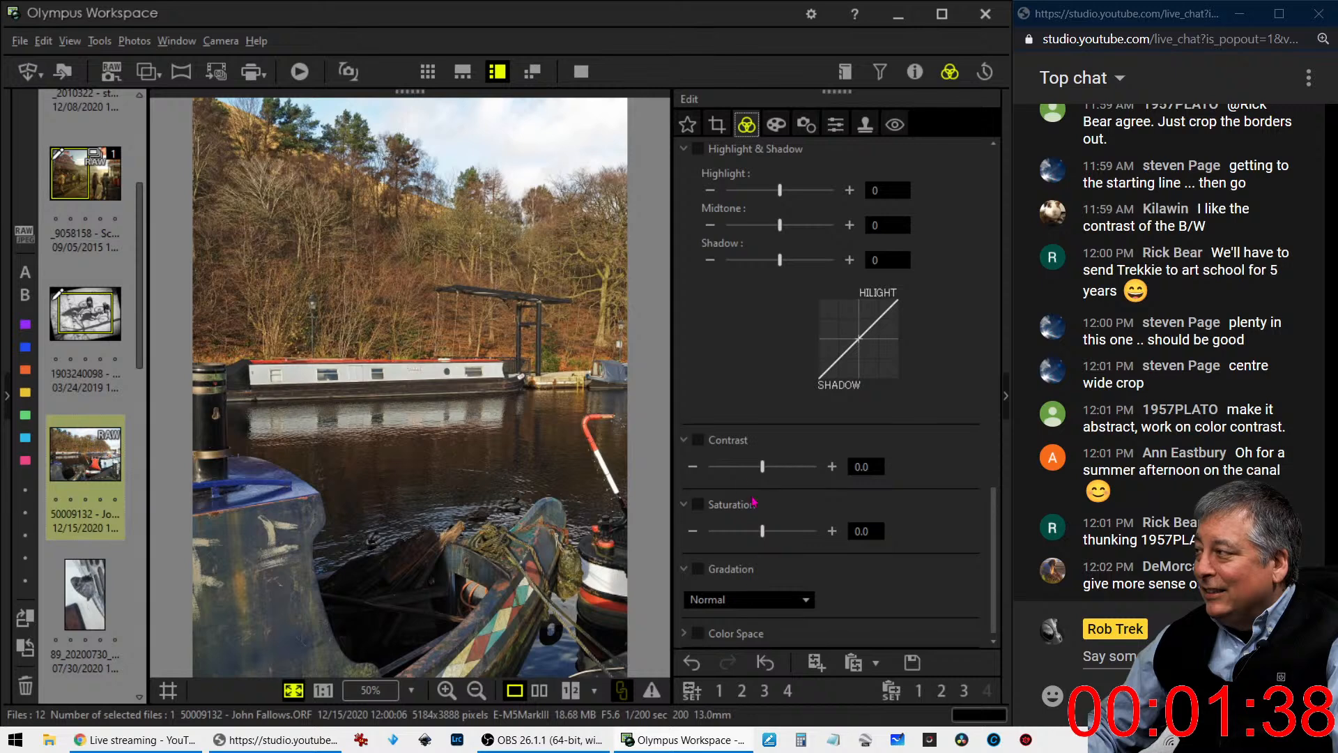
{"action": "scroll", "coordinate": [752, 502], "scroll_direction": "up", "scroll_amount": 10}
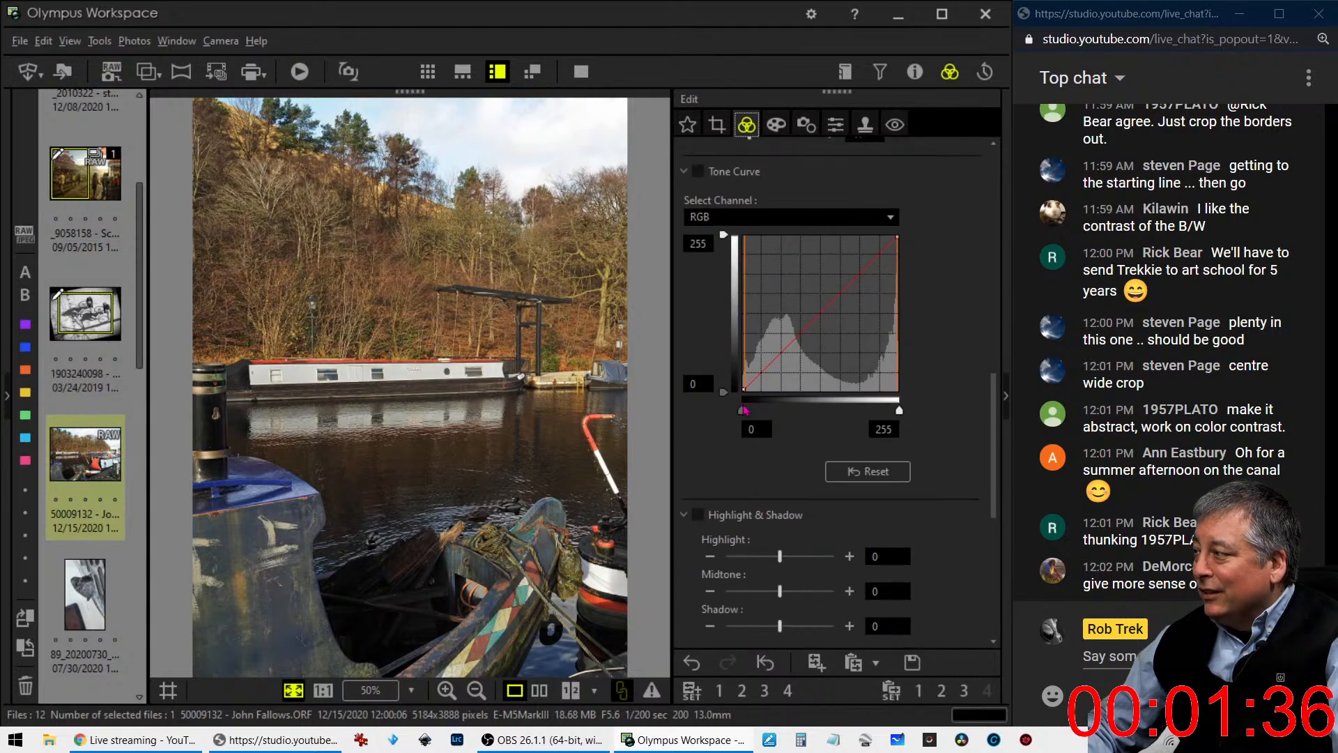
{"action": "left_click", "coordinate": [752, 382]}
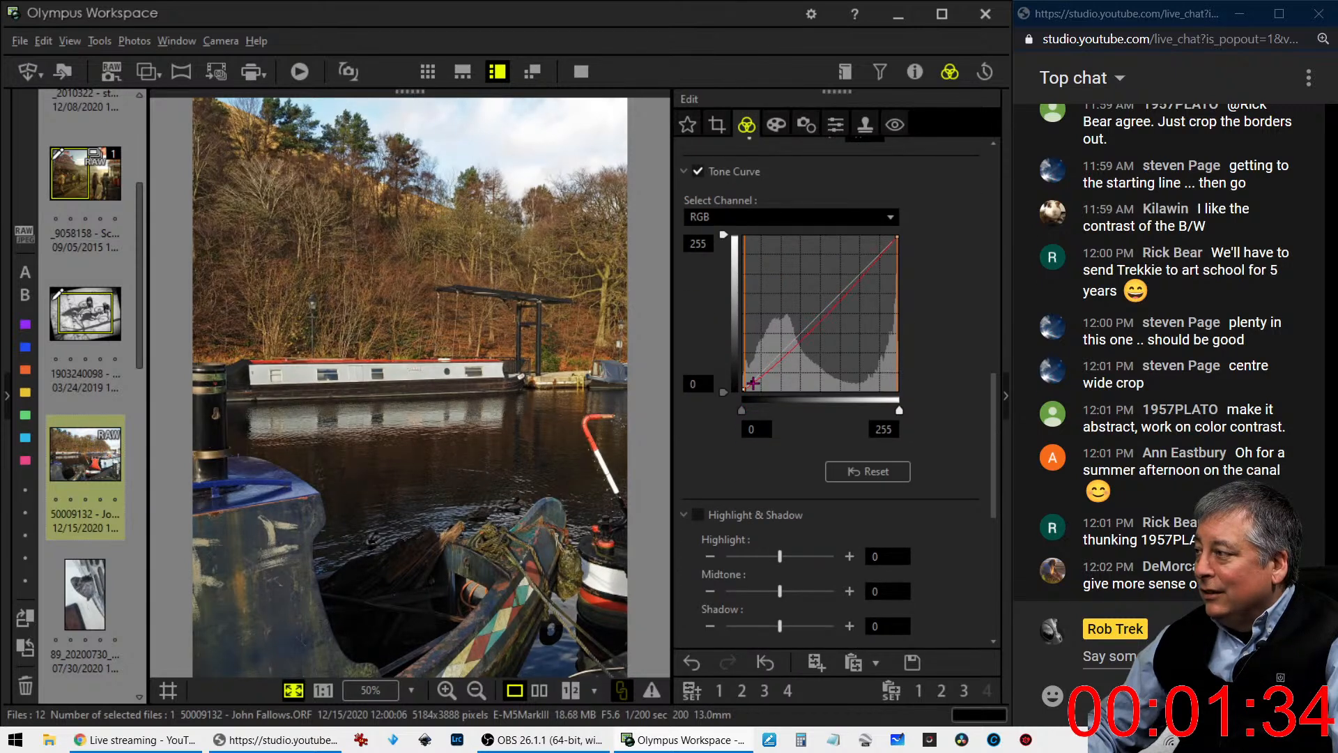
{"action": "left_click_drag", "start_coordinate": [752, 382], "coordinate": [756, 383]}
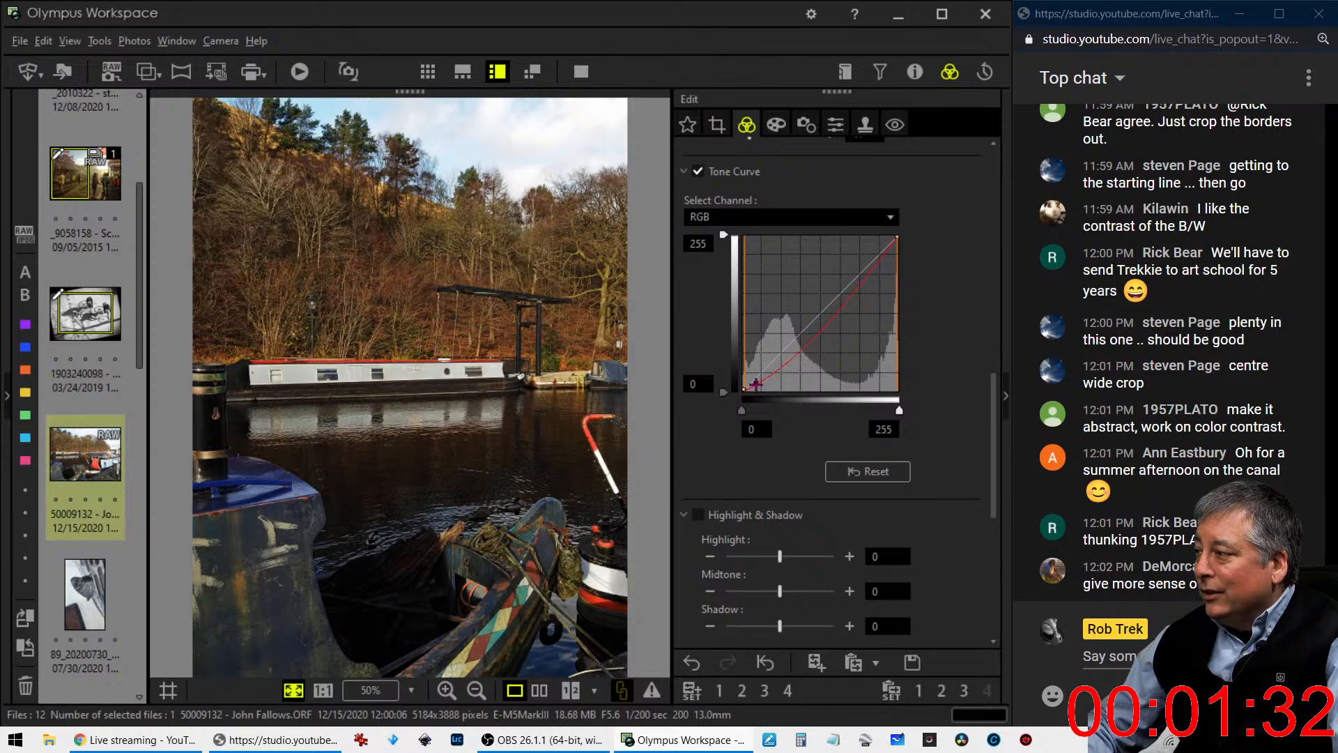
- Set the canal photo's gradation to AUTO
{"action": "left_click_drag", "start_coordinate": [993, 410], "coordinate": [997, 588]}
{"action": "left_click", "coordinate": [803, 599]}
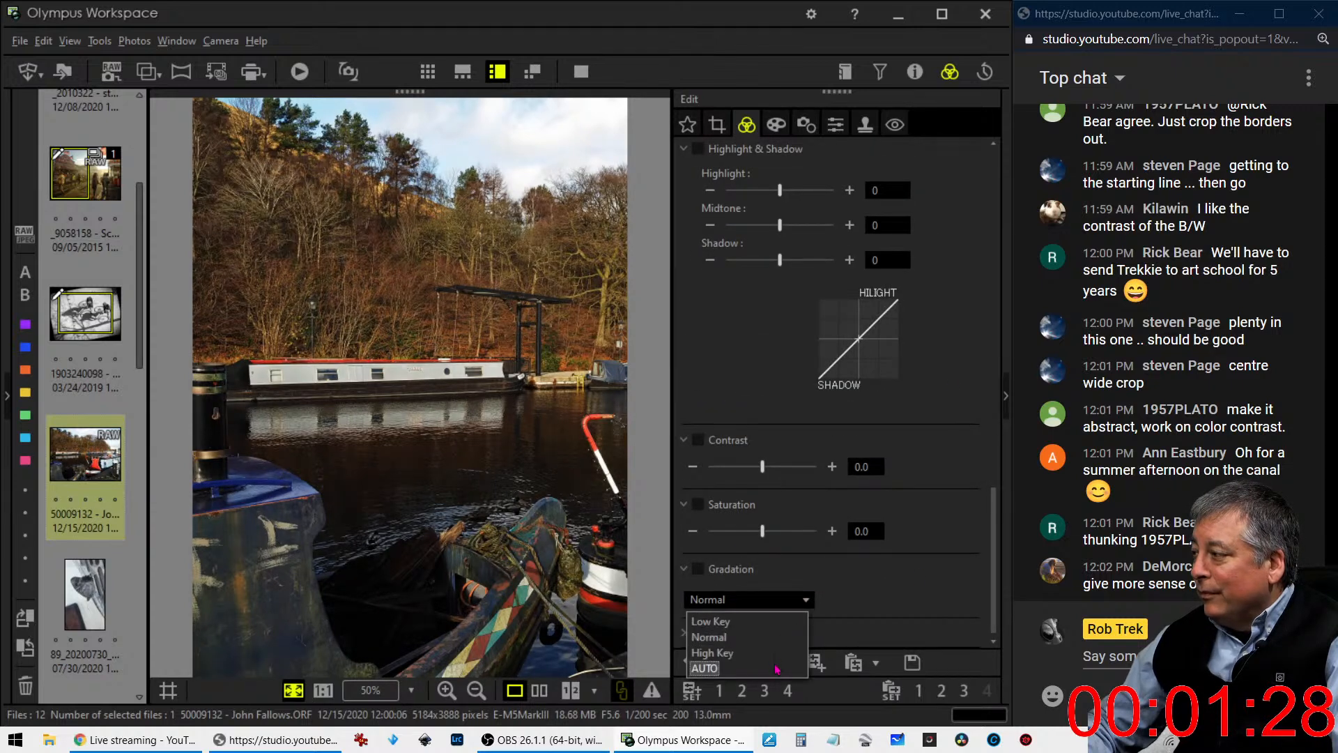
{"action": "left_click", "coordinate": [796, 640]}
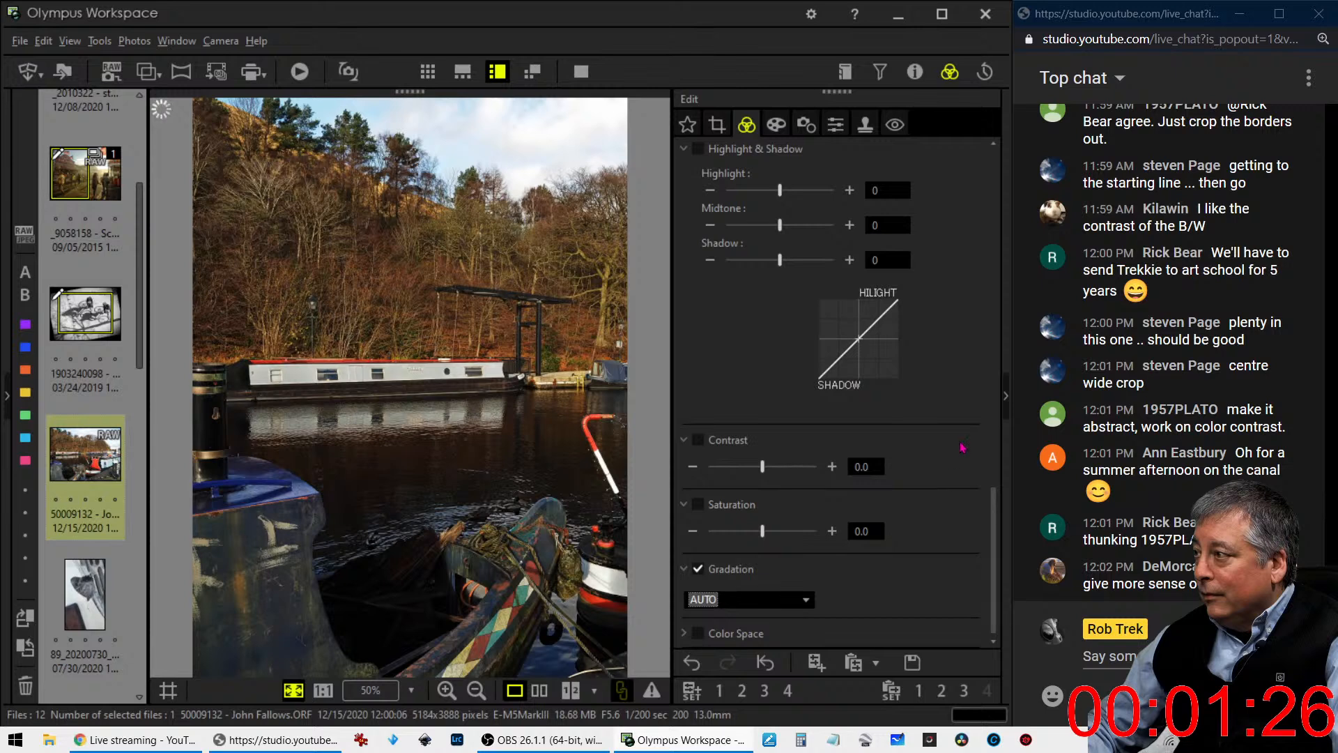
- Move the shadow point of the RGB tone curve slightly higher and further toward the midtones
{"action": "scroll", "coordinate": [962, 447], "scroll_direction": "up", "scroll_amount": 3}
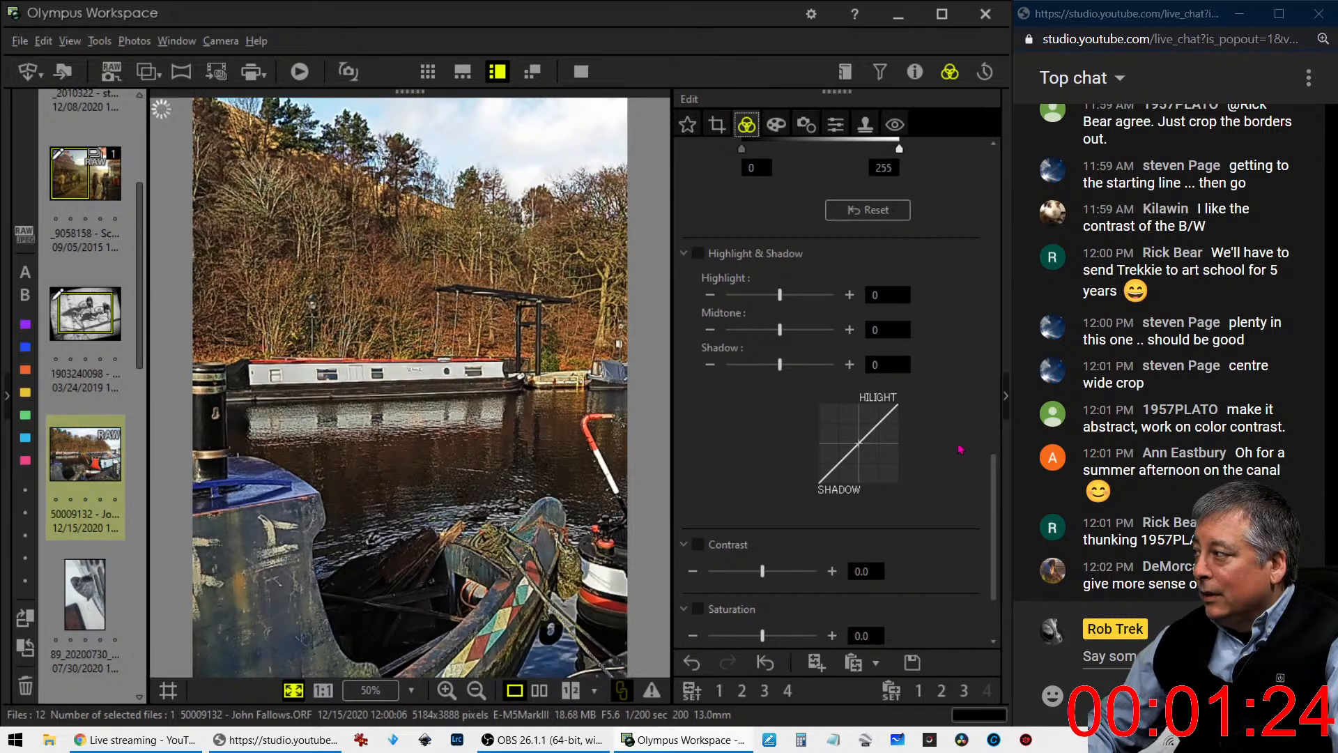
{"action": "scroll", "coordinate": [960, 449], "scroll_direction": "up", "scroll_amount": 5}
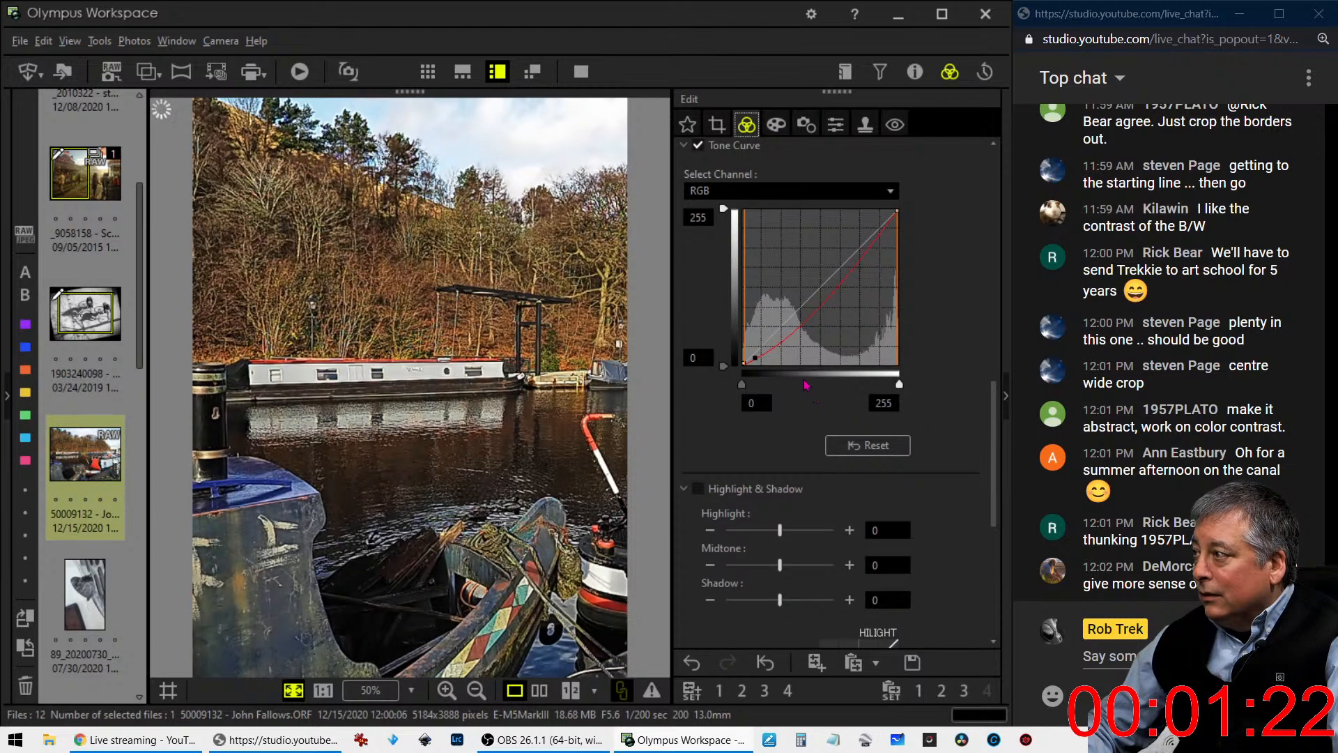
{"action": "left_click_drag", "start_coordinate": [757, 356], "coordinate": [768, 354]}
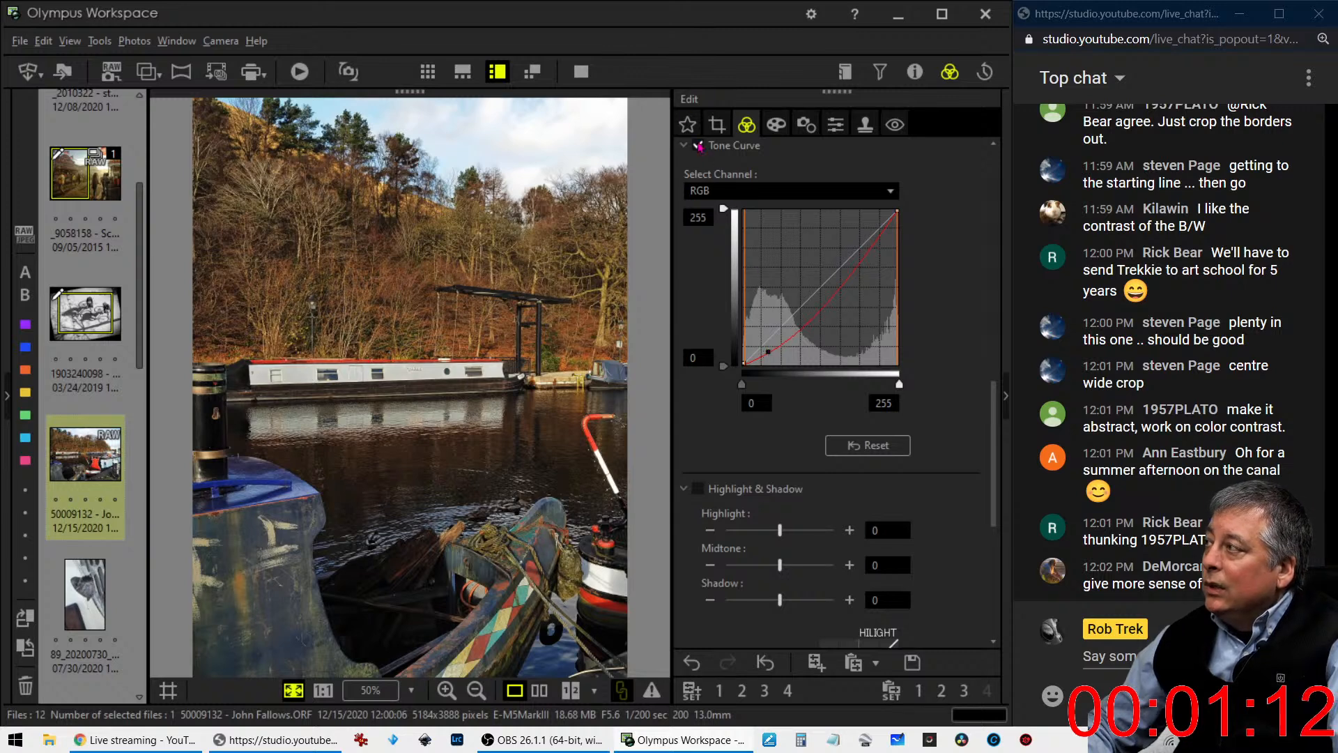
- Try a slight tilt adjustment of the crop, and raise the RGB tone curve's midtones back to the diagonal
{"action": "left_click", "coordinate": [717, 123]}
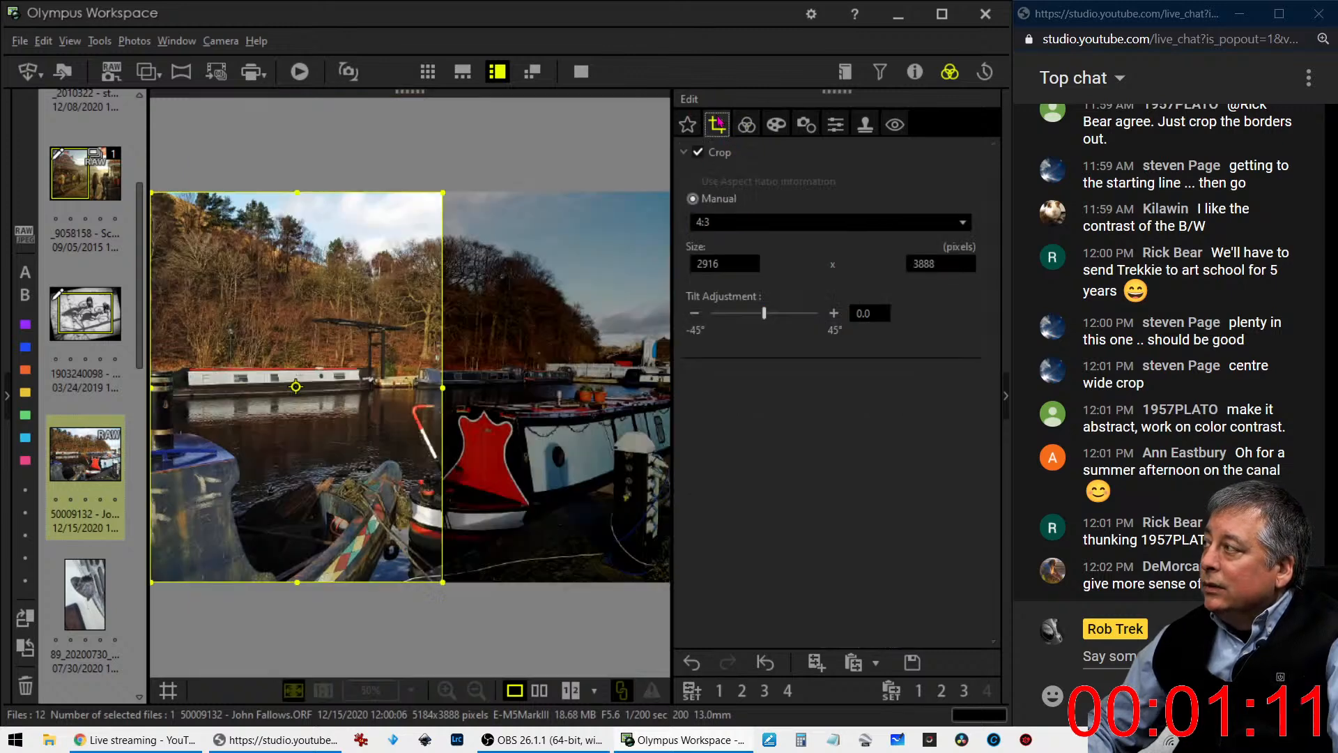
{"action": "left_click", "coordinate": [834, 313]}
{"action": "left_click", "coordinate": [834, 314]}
{"action": "left_click", "coordinate": [754, 134]}
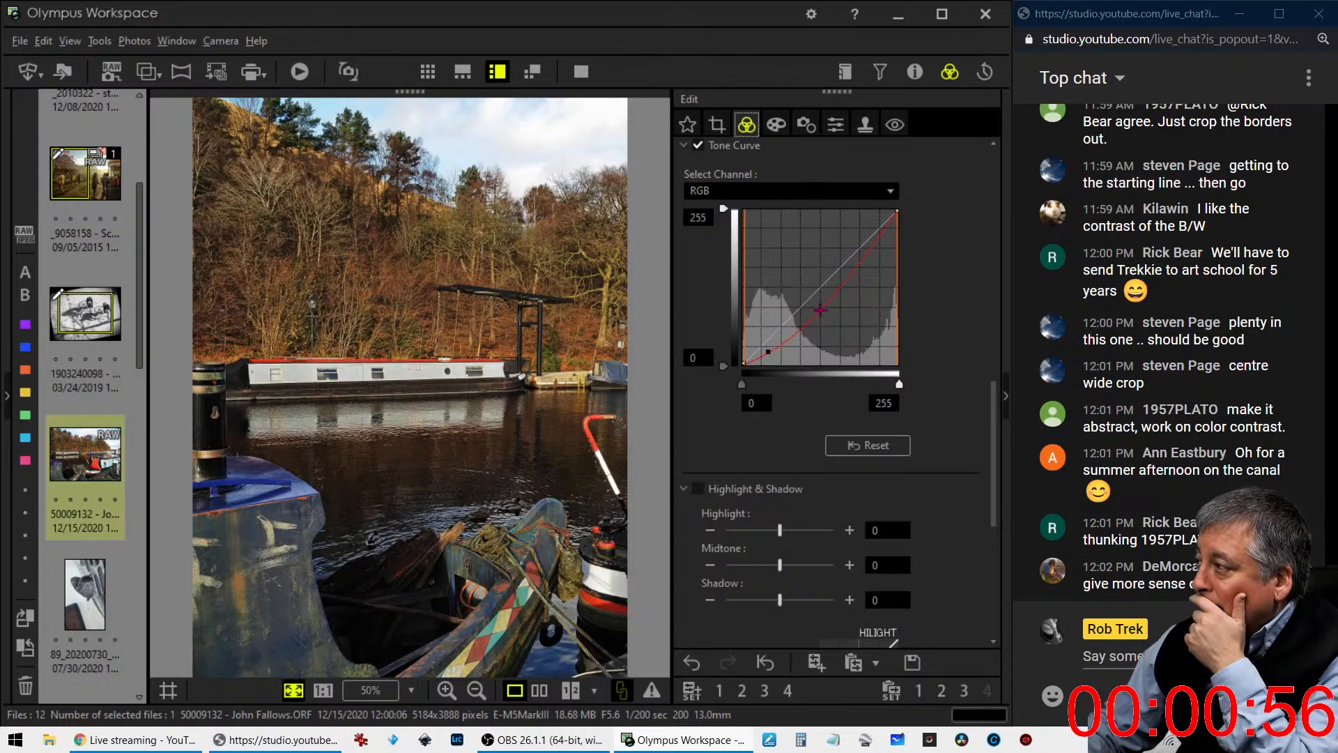
{"action": "left_click_drag", "start_coordinate": [820, 309], "coordinate": [816, 294]}
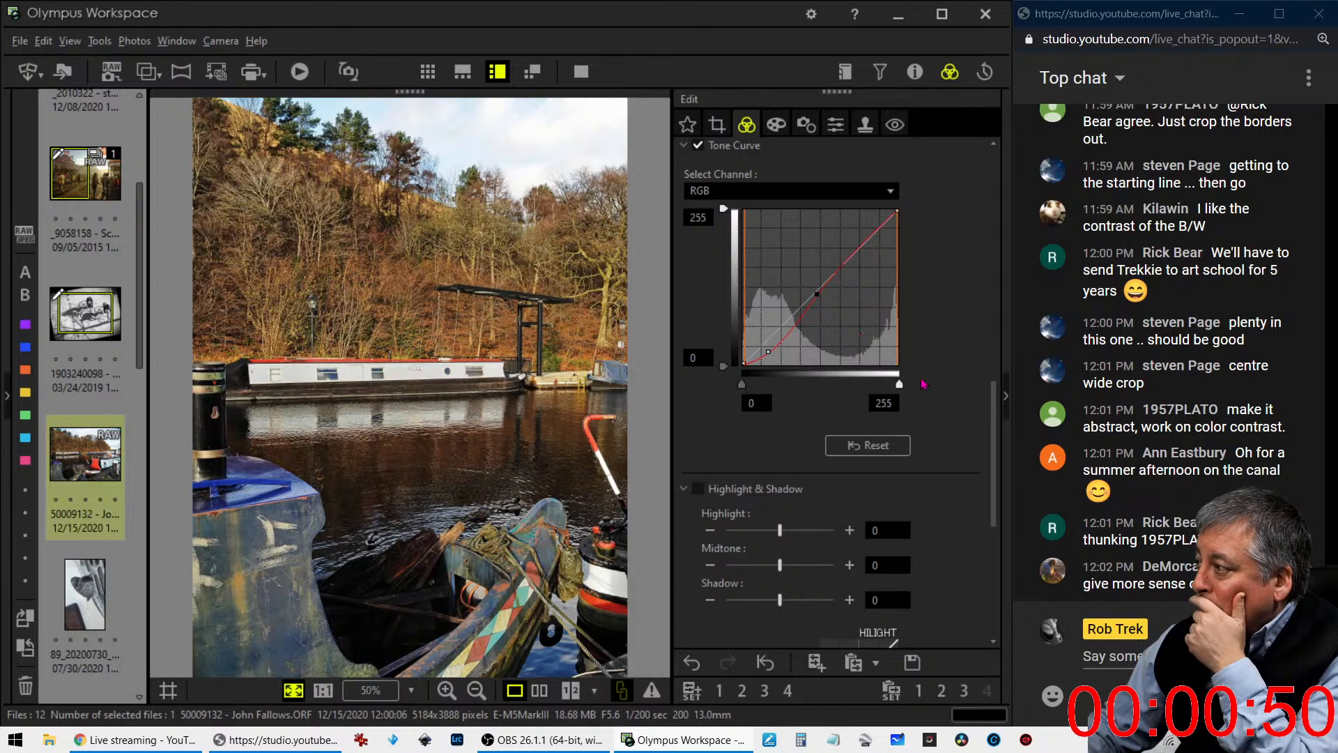
- Raise the midtones of the blue channel's tone curve slightly above the diagonal, anchoring the shadows with a low point on it
{"action": "scroll", "coordinate": [923, 383], "scroll_direction": "up", "scroll_amount": 10}
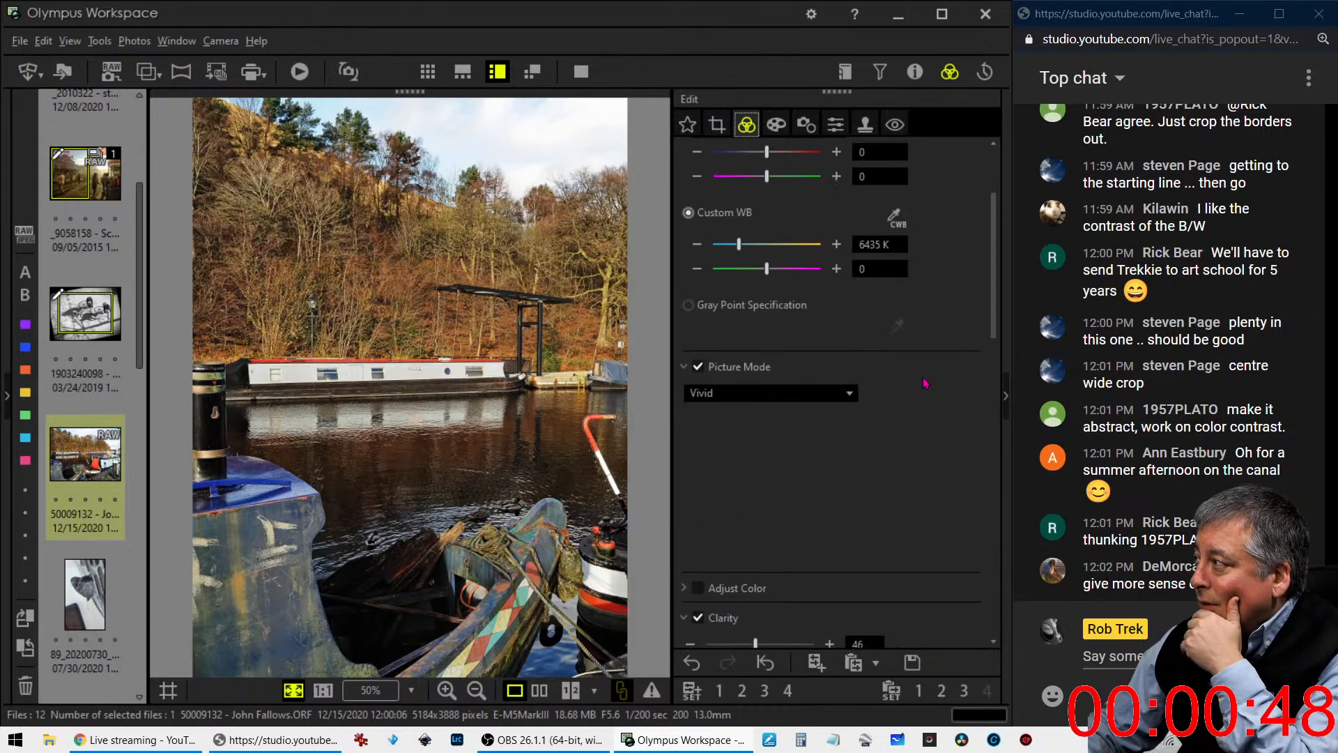
{"action": "scroll", "coordinate": [926, 384], "scroll_direction": "down", "scroll_amount": 10}
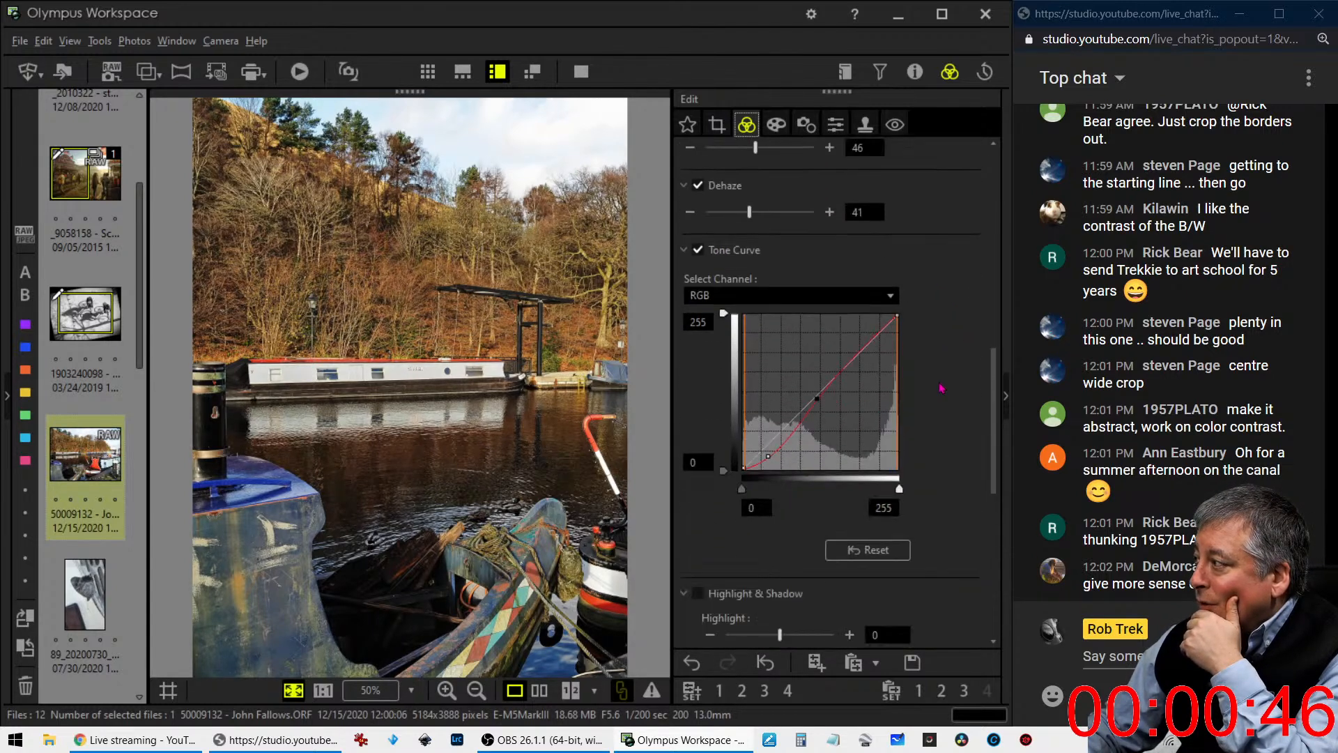
{"action": "scroll", "coordinate": [941, 389], "scroll_direction": "down", "scroll_amount": 1}
{"action": "left_click", "coordinate": [801, 270]}
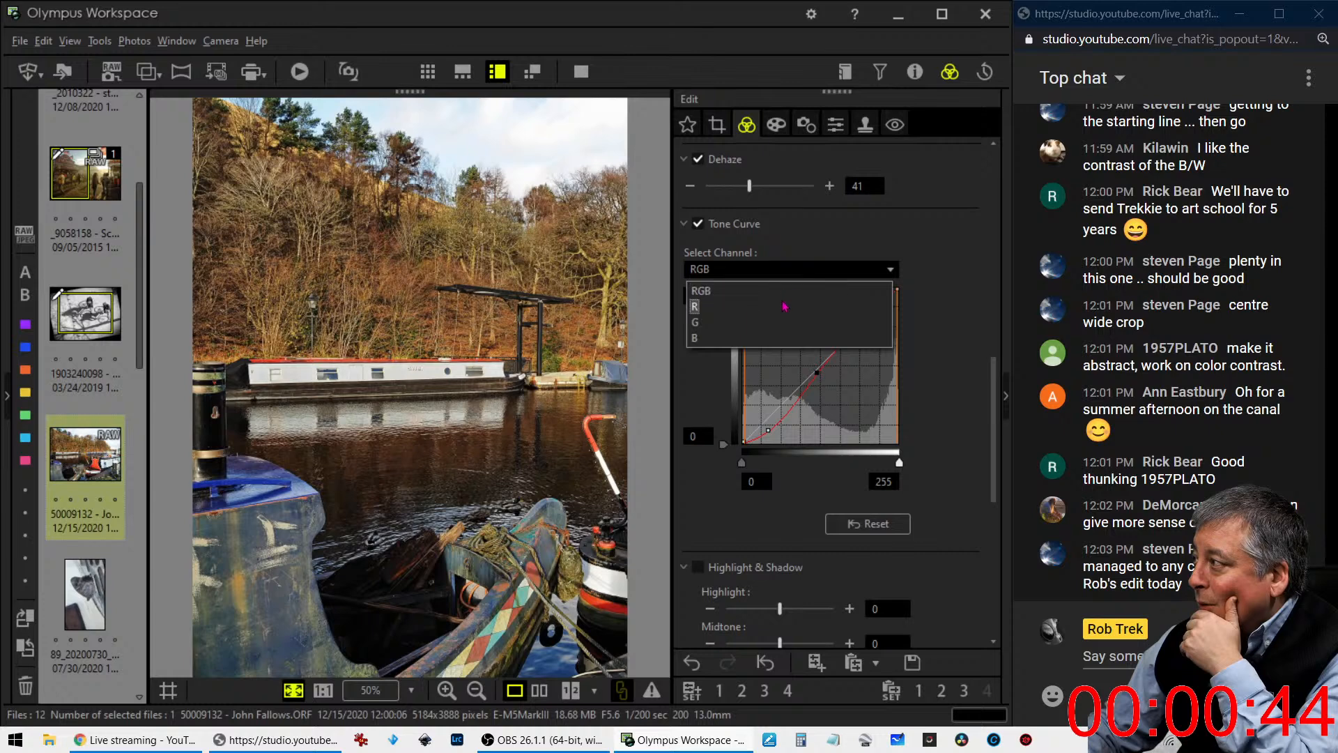
{"action": "left_click", "coordinate": [784, 306]}
{"action": "left_click", "coordinate": [781, 270]}
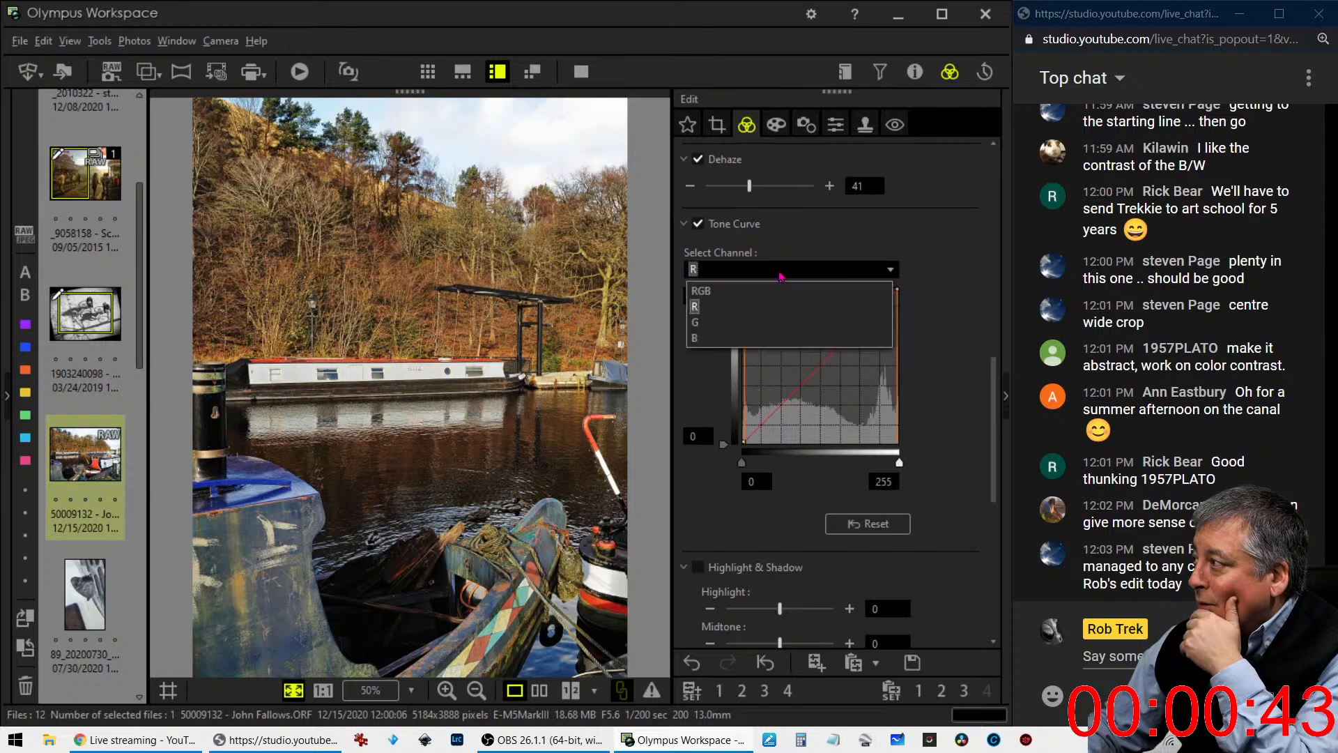
{"action": "left_click", "coordinate": [772, 339]}
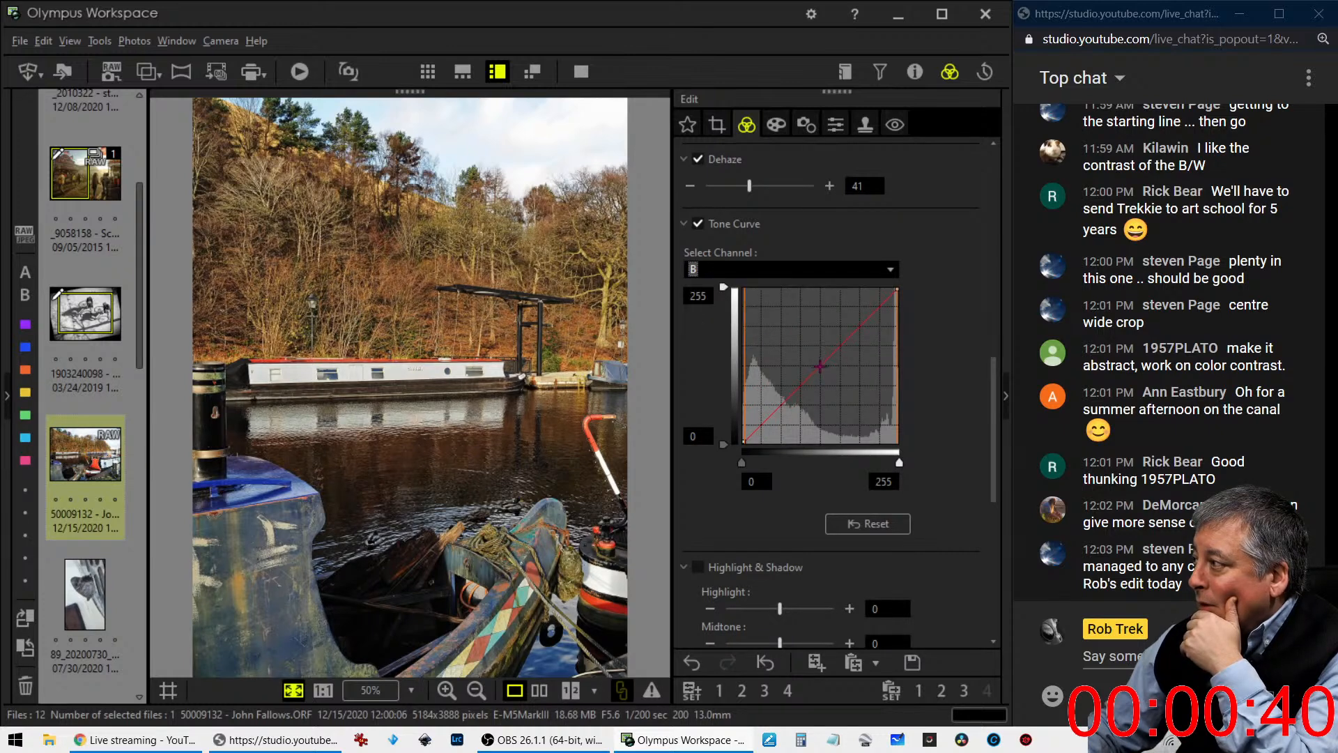
{"action": "left_click", "coordinate": [820, 366]}
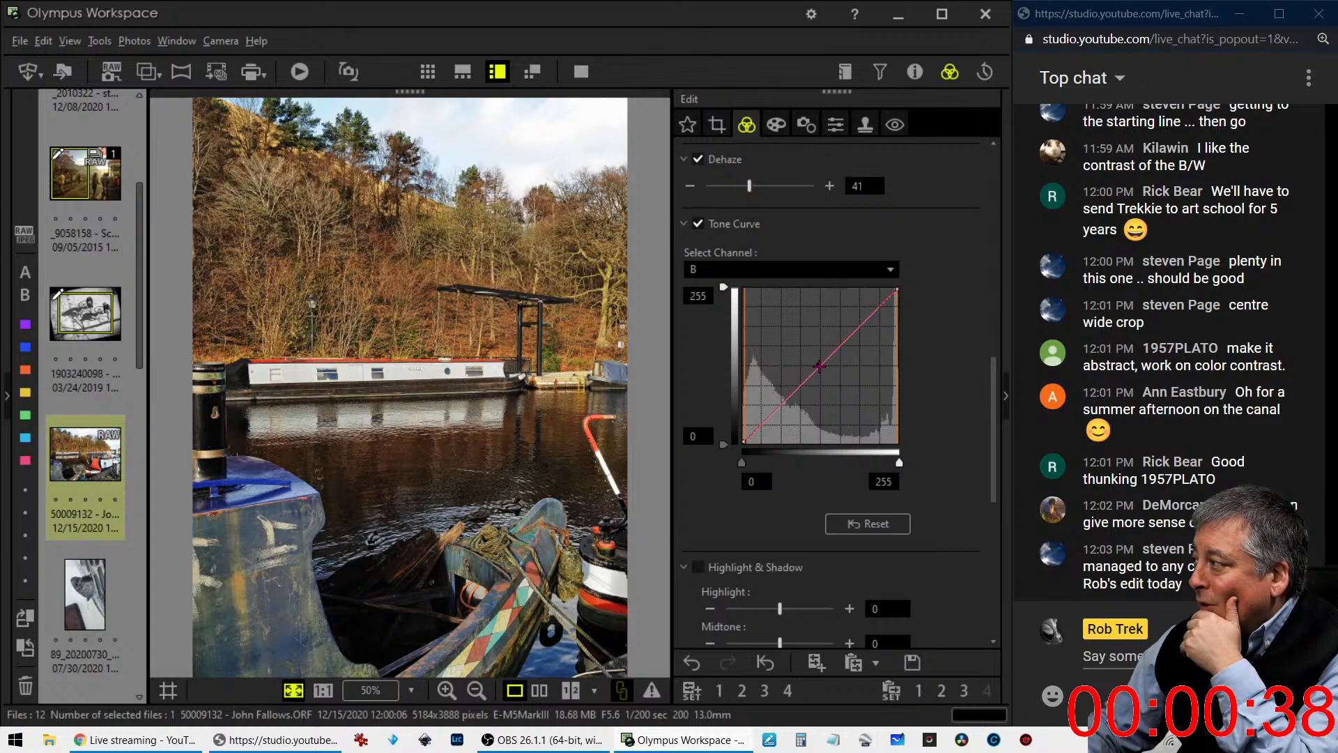
{"action": "left_click_drag", "start_coordinate": [820, 365], "coordinate": [820, 360]}
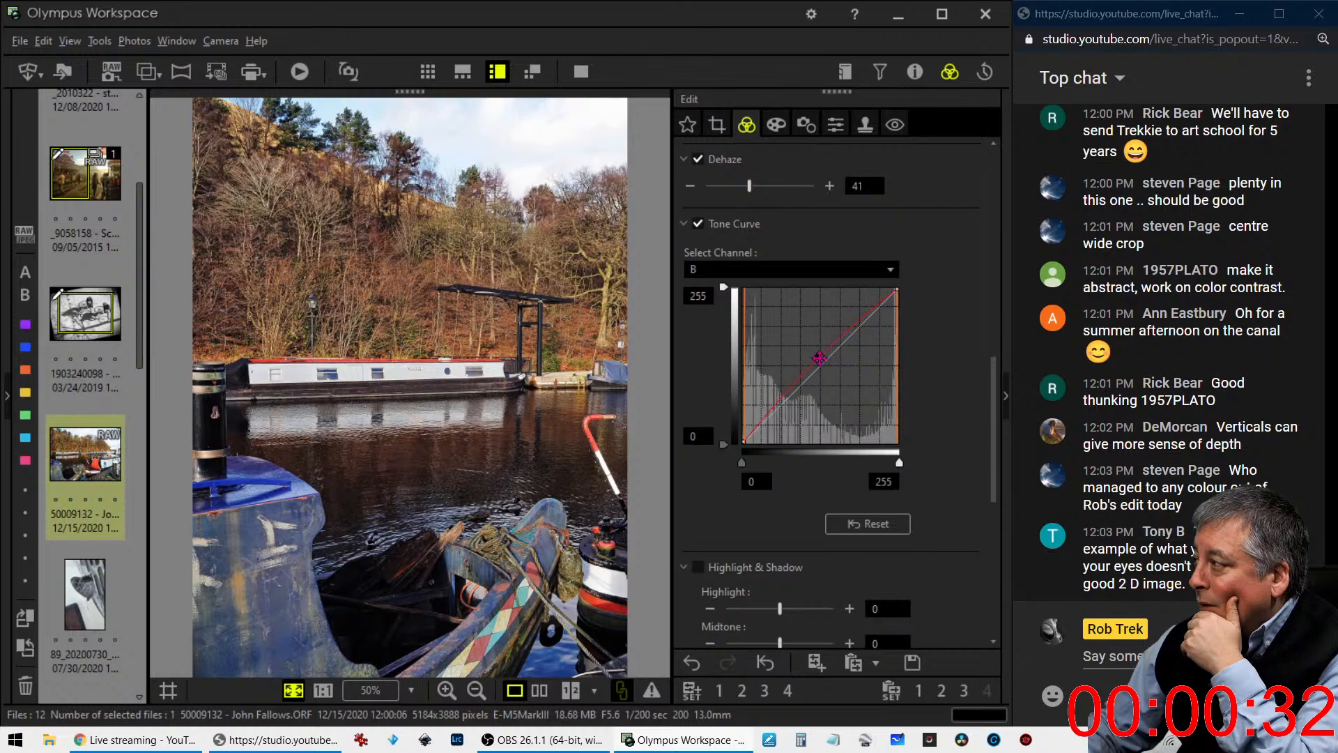
{"action": "left_click_drag", "start_coordinate": [764, 419], "coordinate": [754, 434]}
{"action": "left_click_drag", "start_coordinate": [818, 358], "coordinate": [816, 356]}
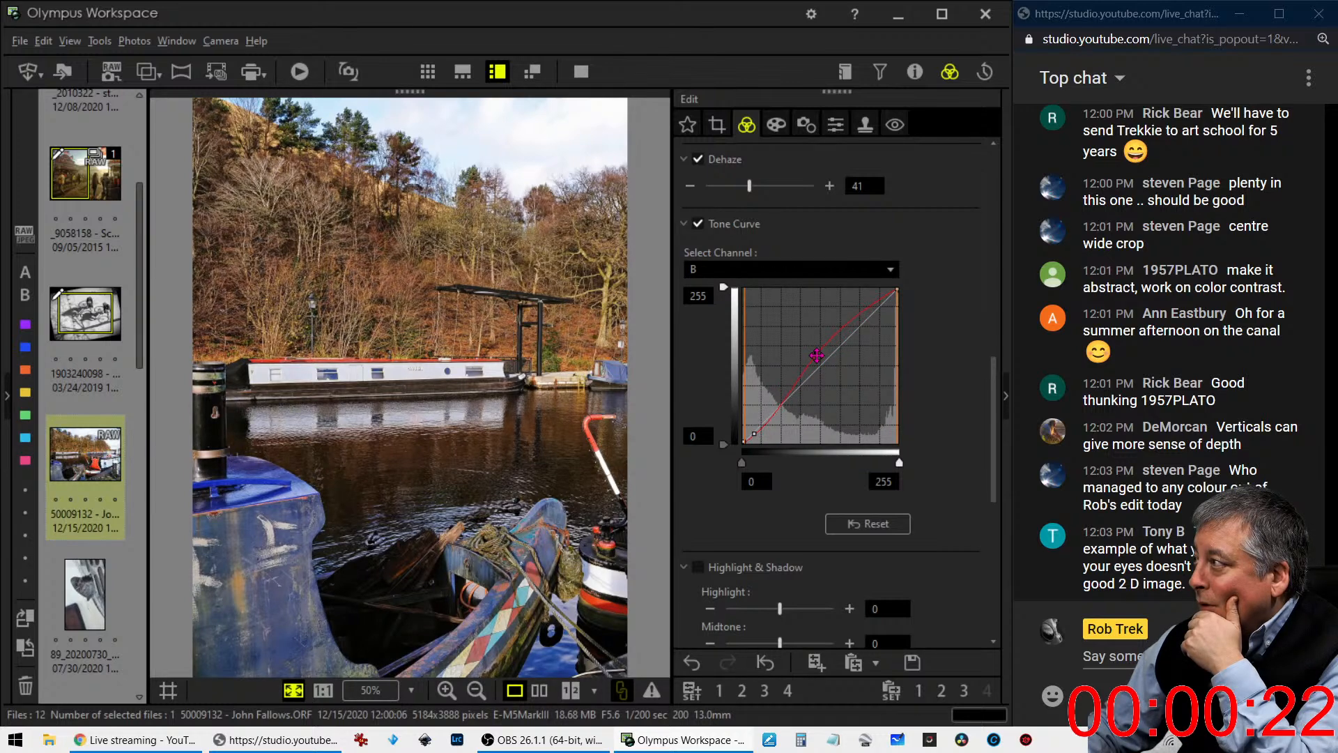
- On the green channel's tone curve, add a highlight point close to the diagonal and a shadow point slightly below it
{"action": "left_click", "coordinate": [790, 269]}
{"action": "left_click", "coordinate": [790, 320]}
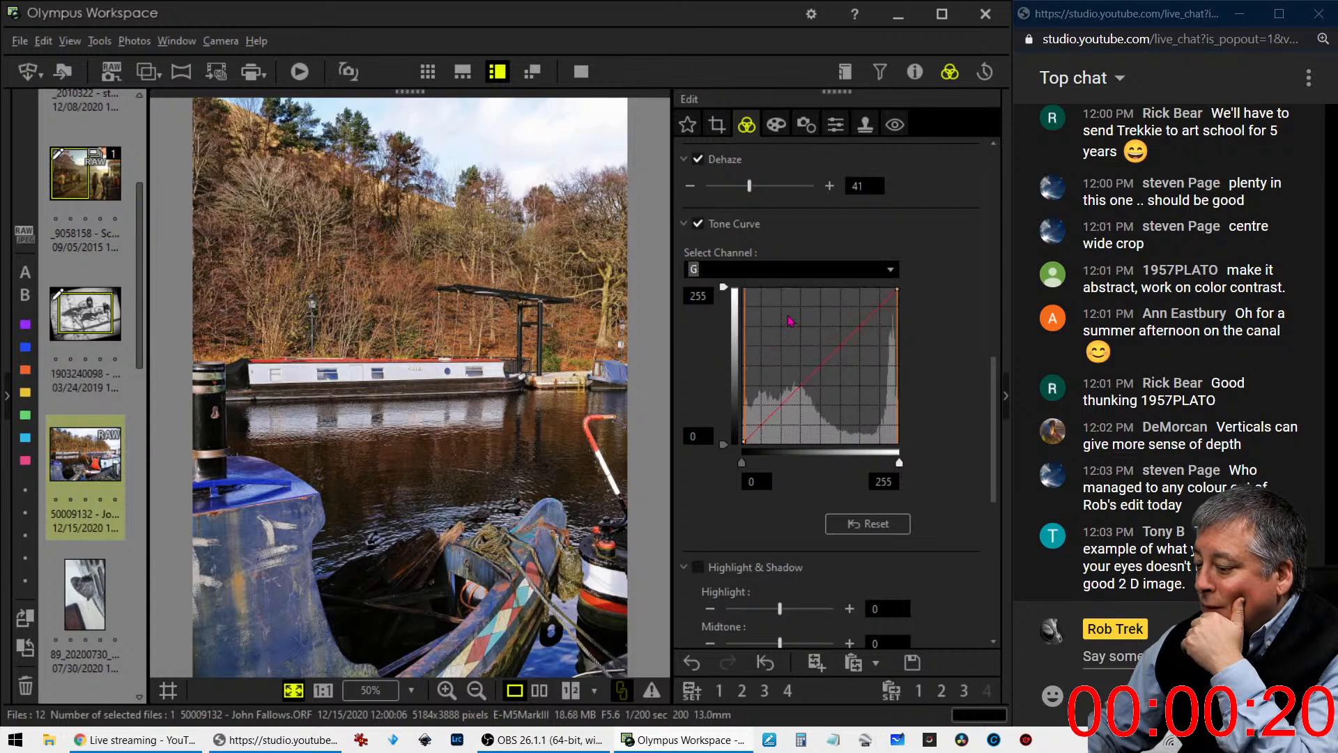
{"action": "left_click", "coordinate": [814, 373]}
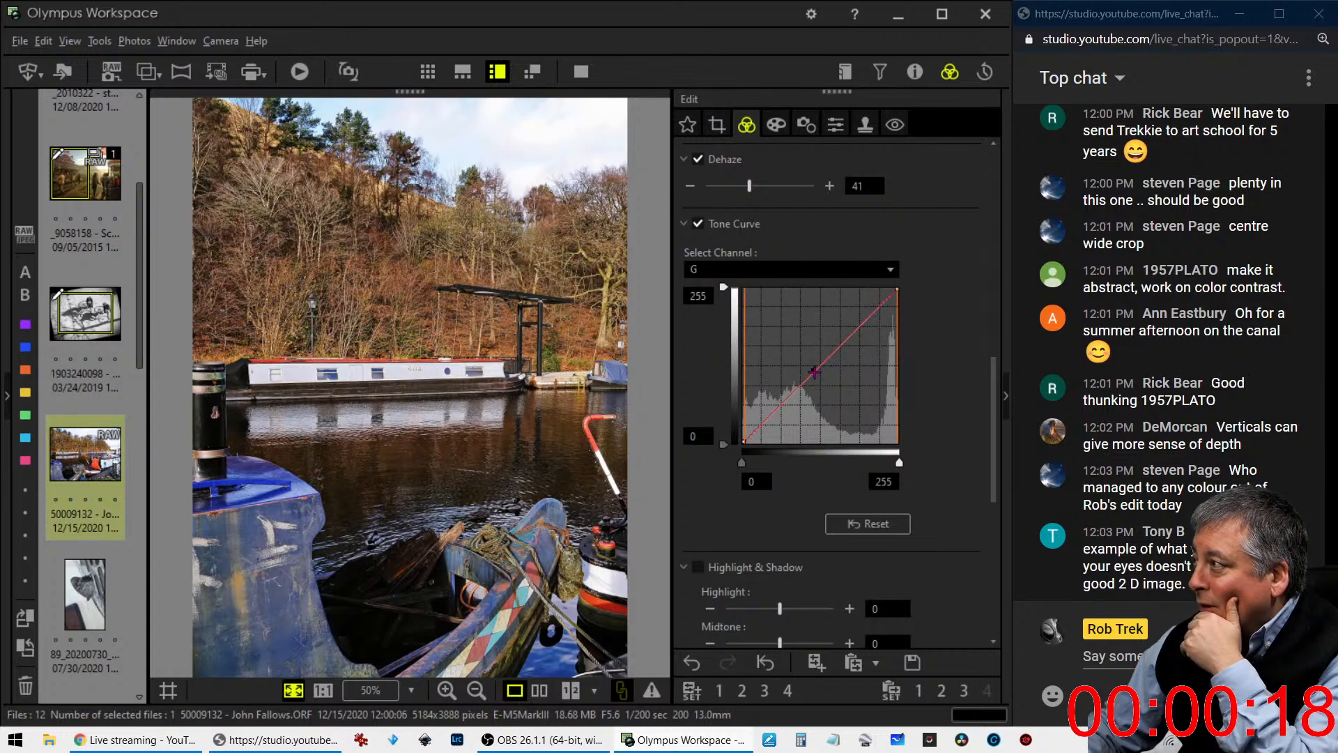
{"action": "left_click_drag", "start_coordinate": [814, 372], "coordinate": [864, 324]}
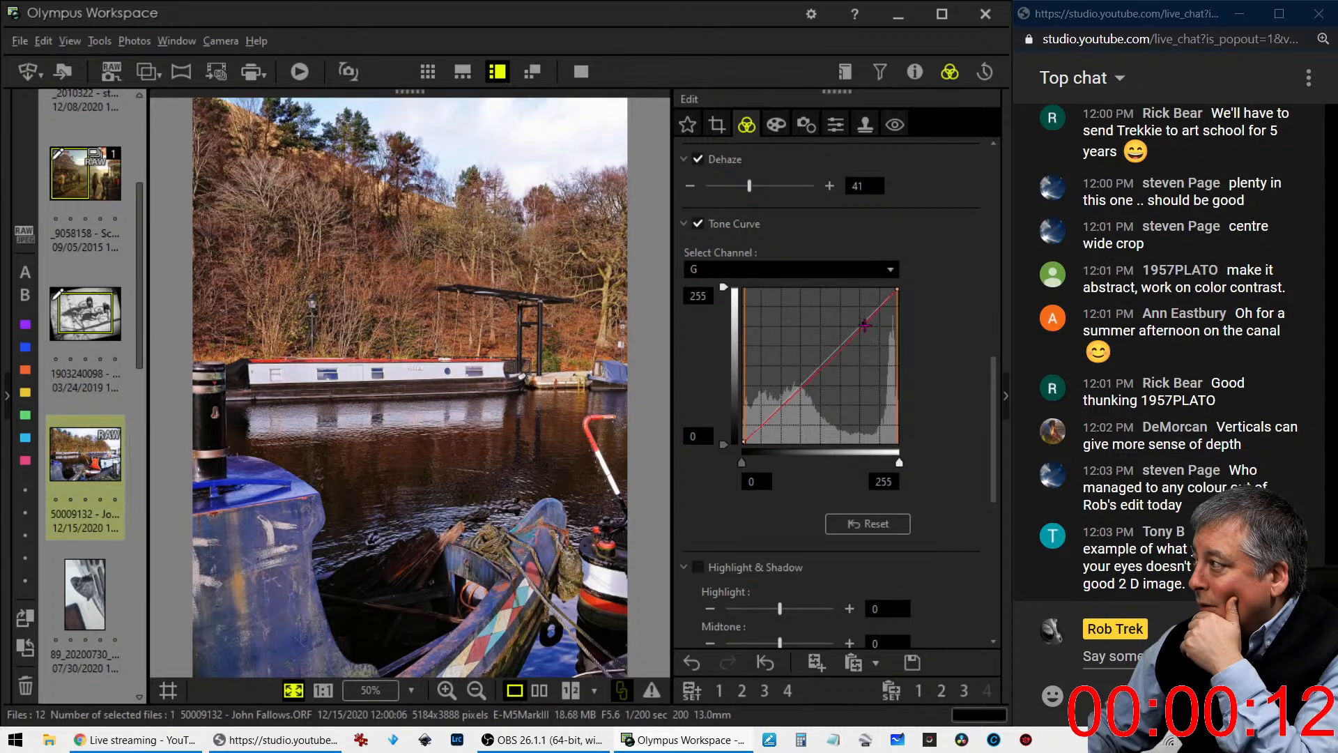
{"action": "left_click", "coordinate": [766, 422]}
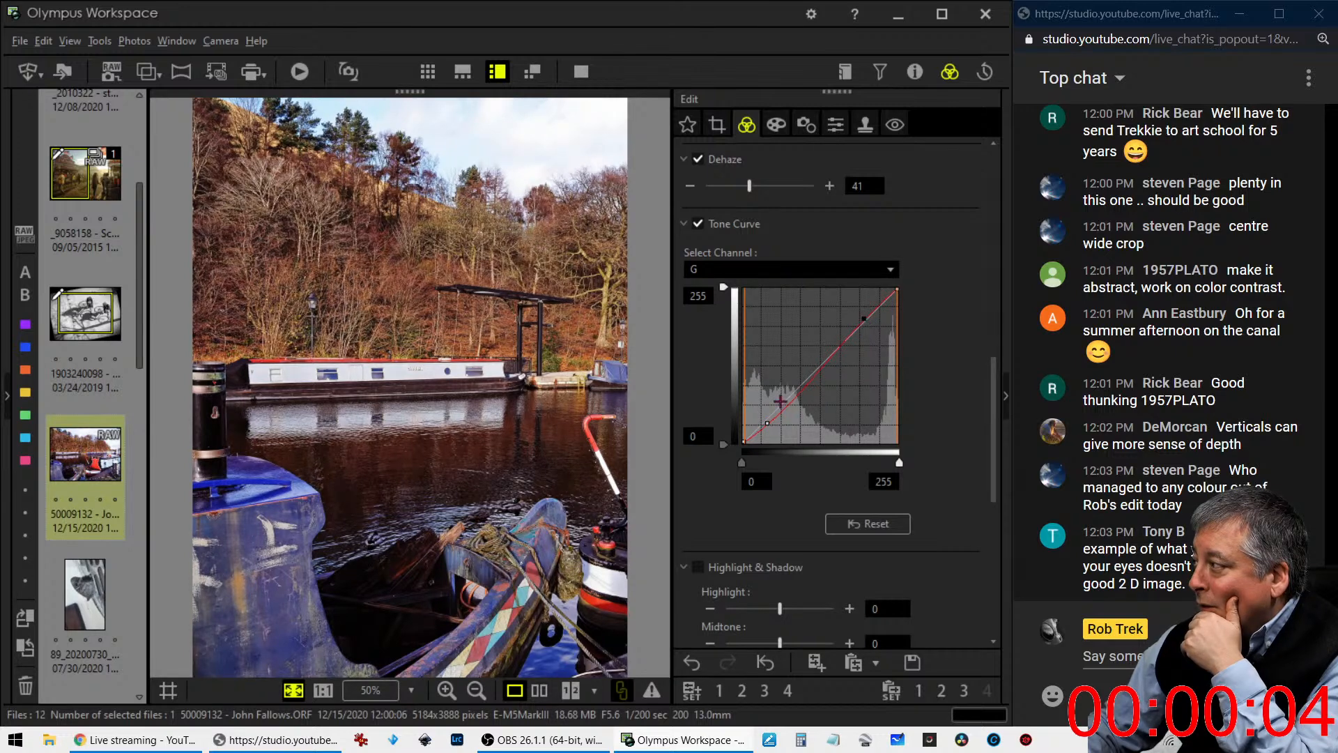
{"action": "left_click_drag", "start_coordinate": [762, 424], "coordinate": [761, 431]}
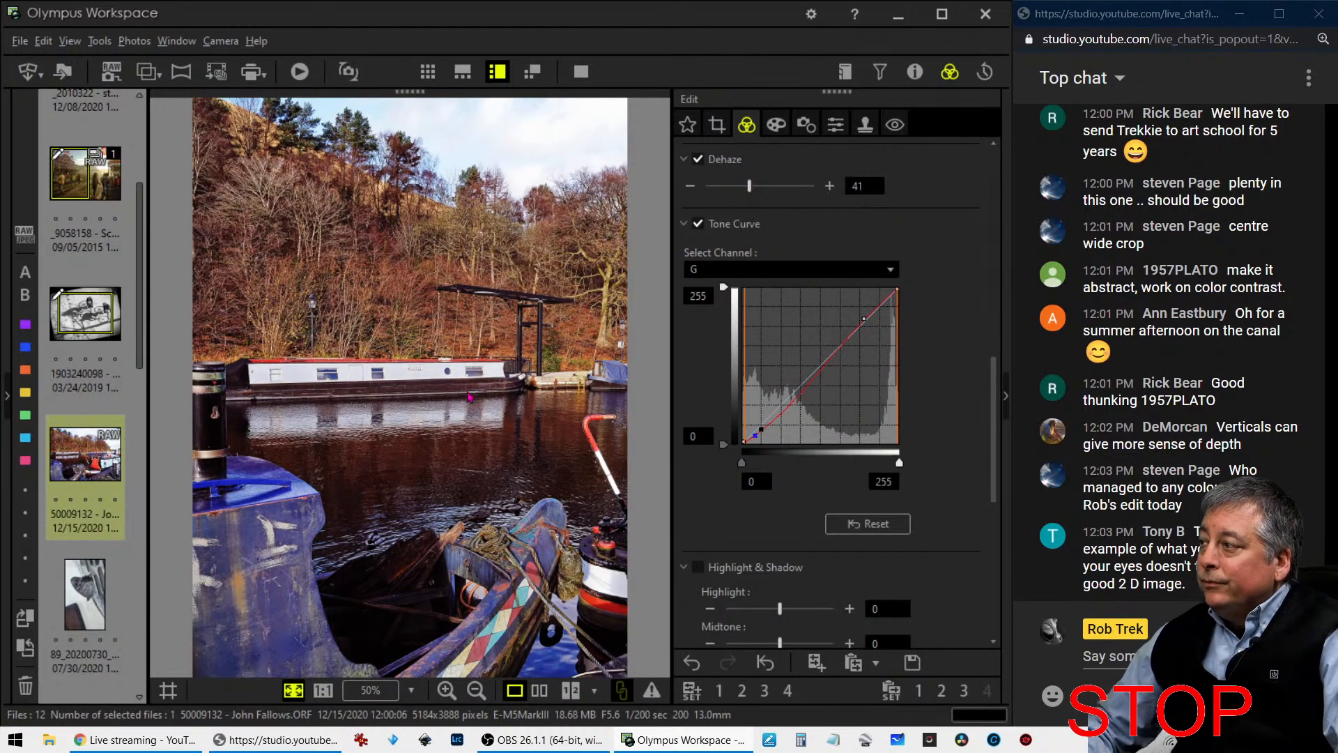
- Inspect the white narrowboat's lettering at 1:1, and compare the edited canal photo with the original side by side in full screen
{"action": "left_click", "coordinate": [421, 372]}
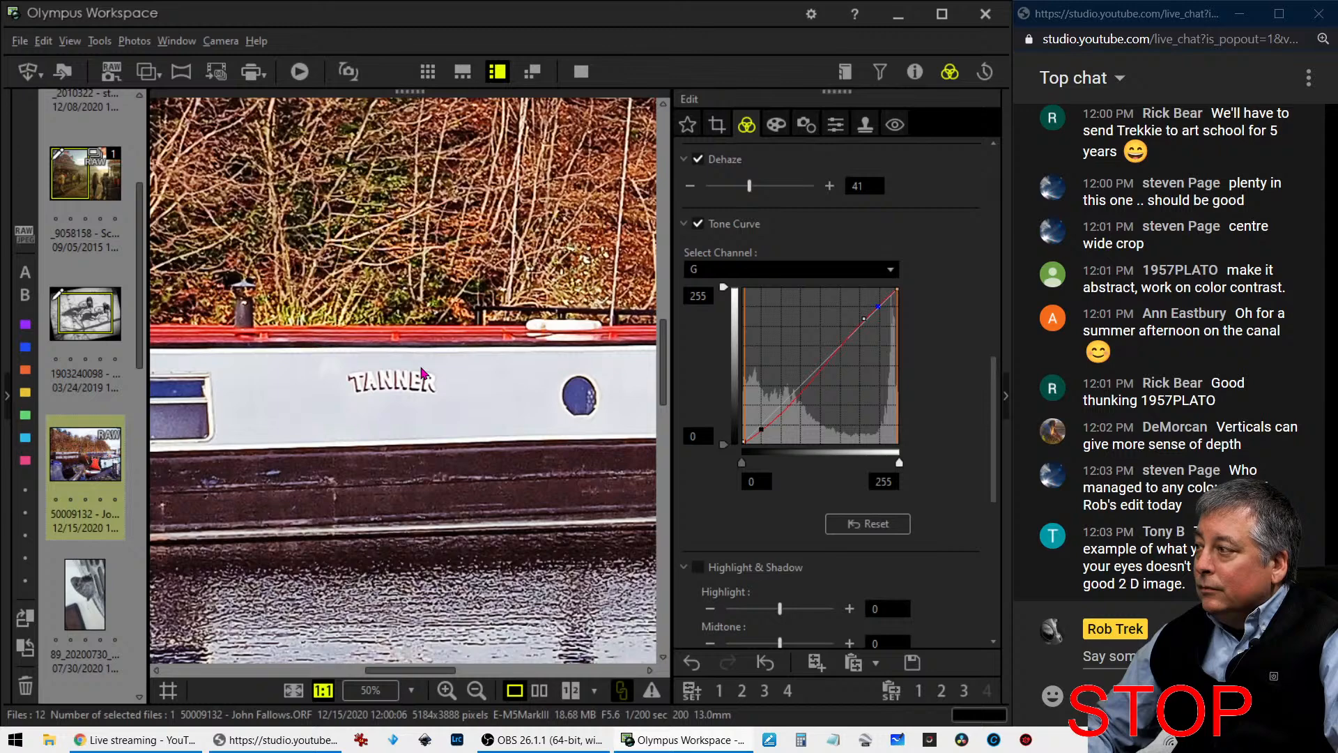
{"action": "left_click", "coordinate": [421, 371]}
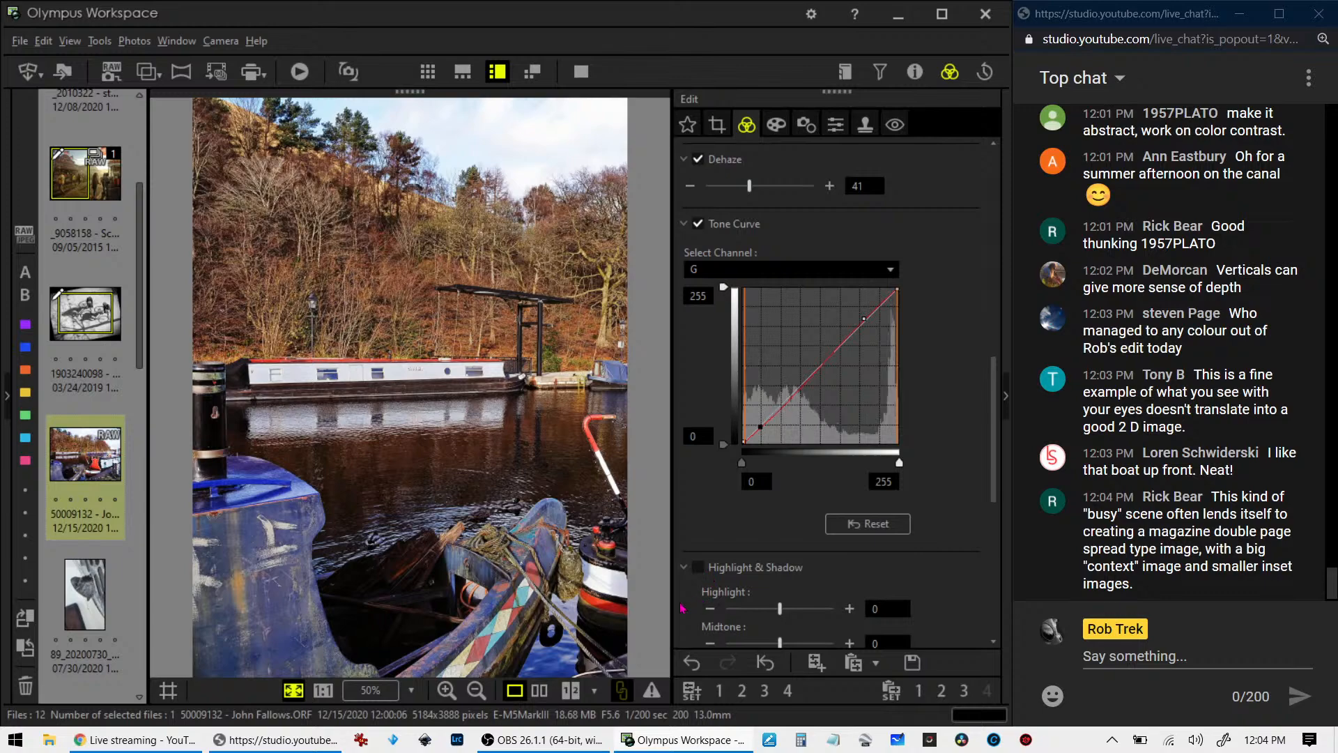
{"action": "left_click", "coordinate": [539, 690]}
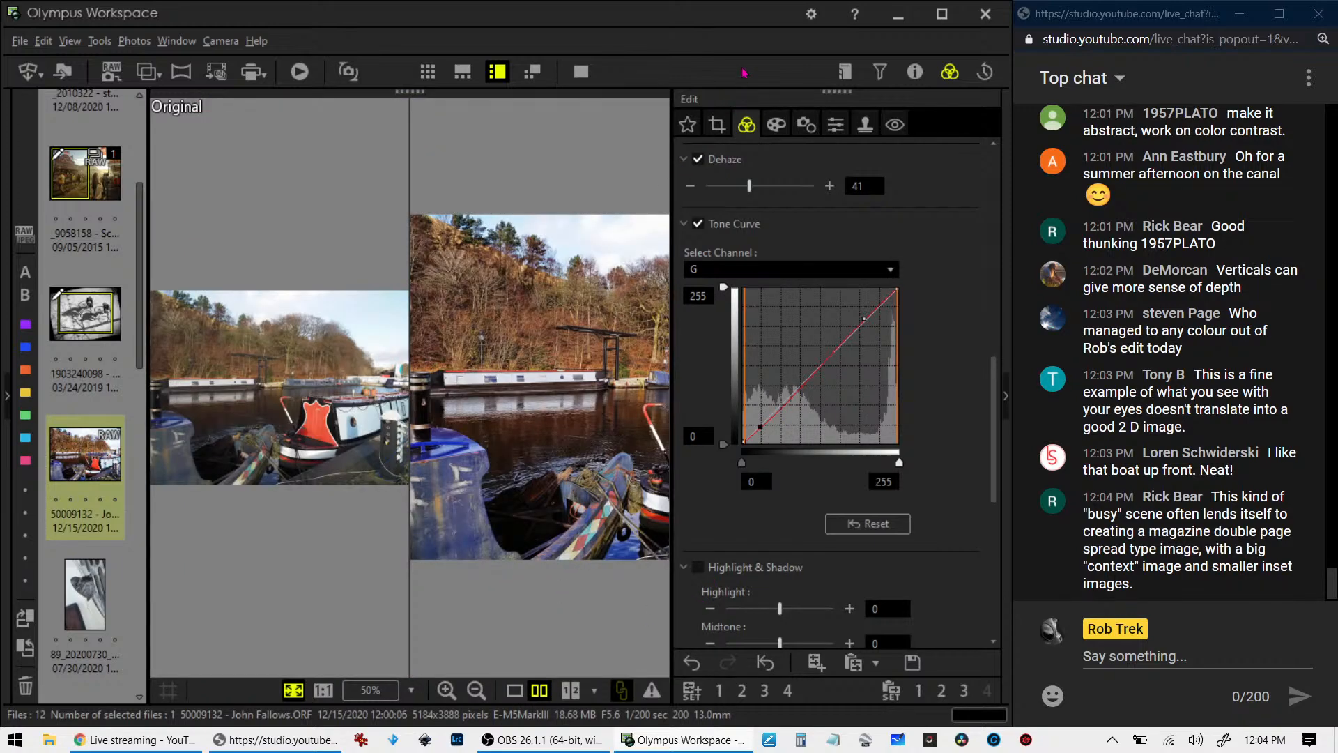
{"action": "left_click", "coordinate": [581, 71]}
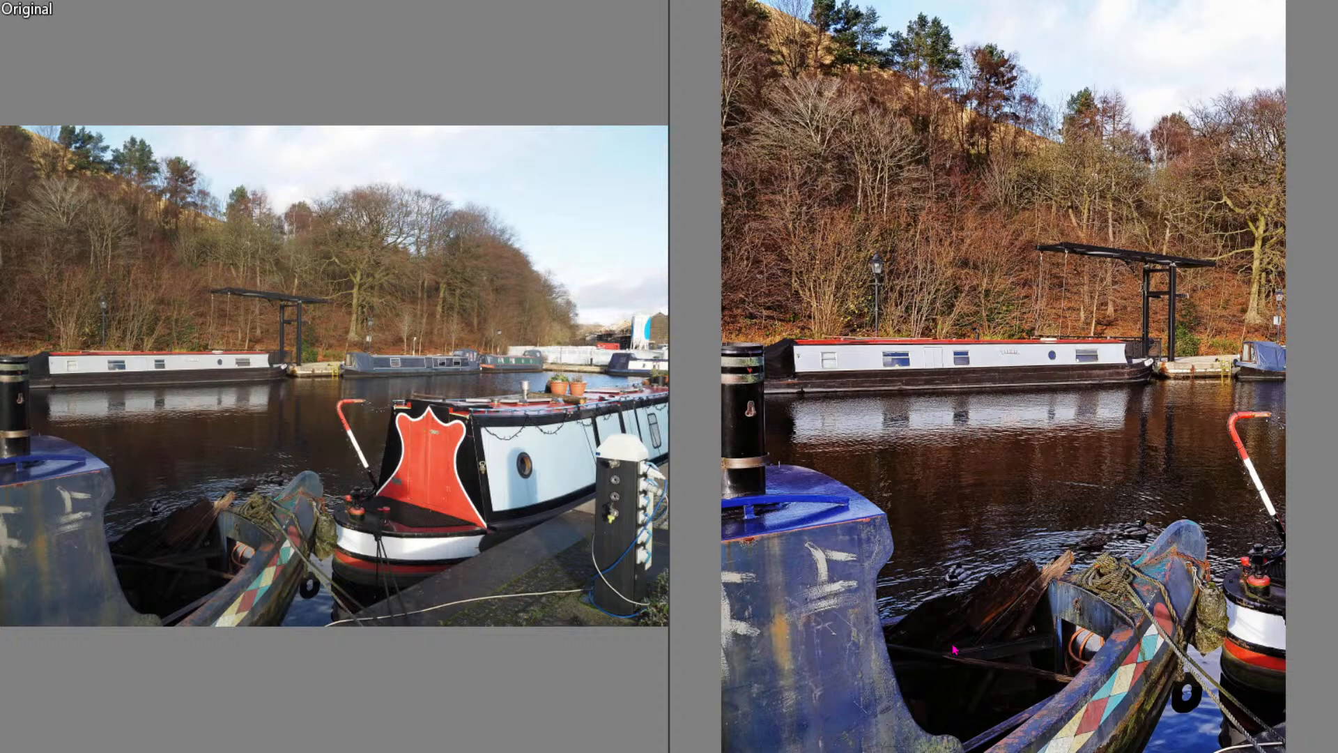
- Leave the full-screen comparison, return the canal boats photo to single-image view, and open the butterfly photo
{"action": "key", "text": "Escape"}
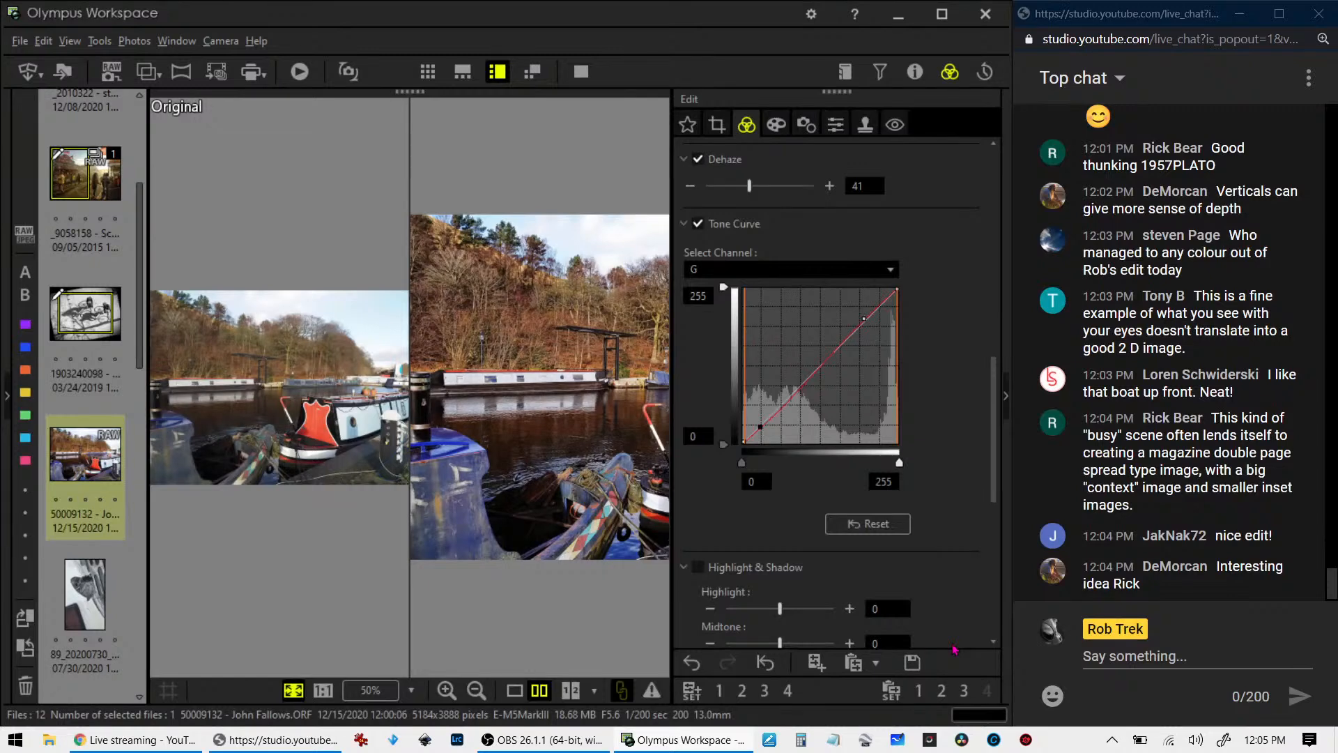
{"action": "left_click", "coordinate": [514, 690]}
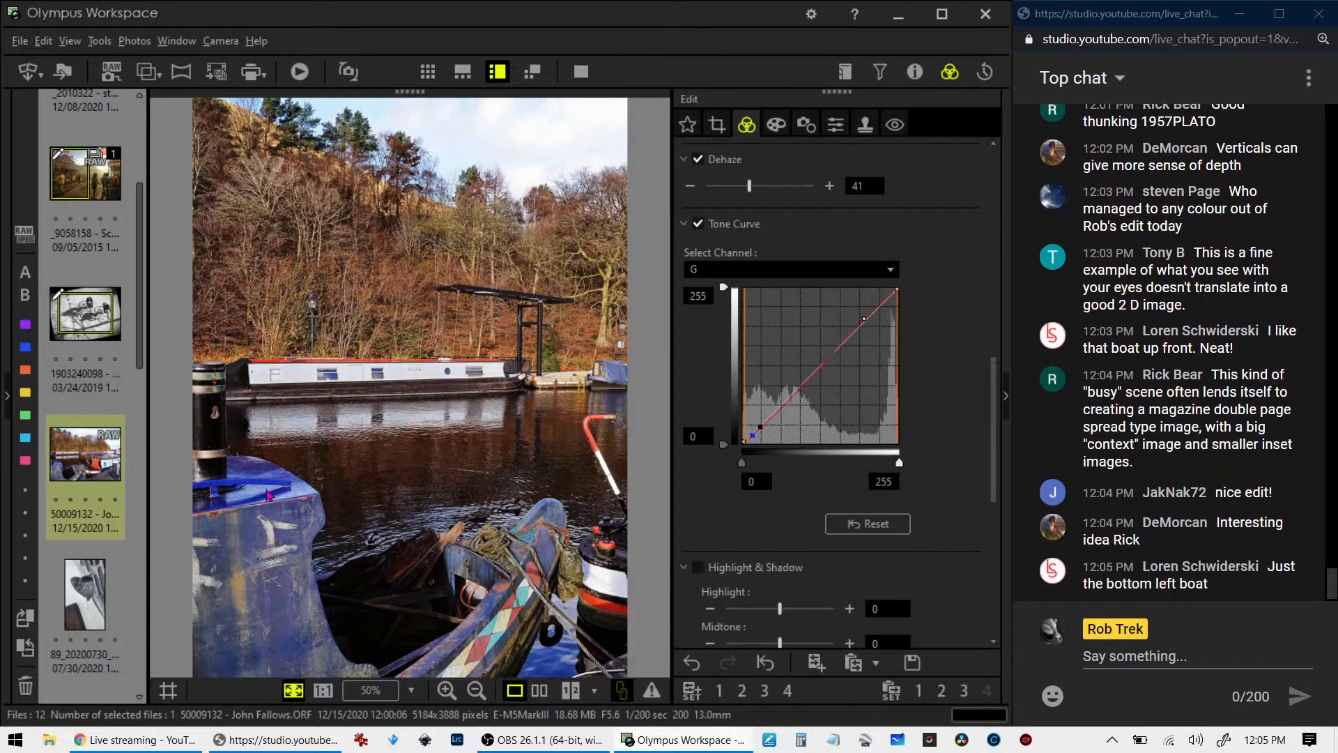
{"action": "left_click", "coordinate": [95, 595]}
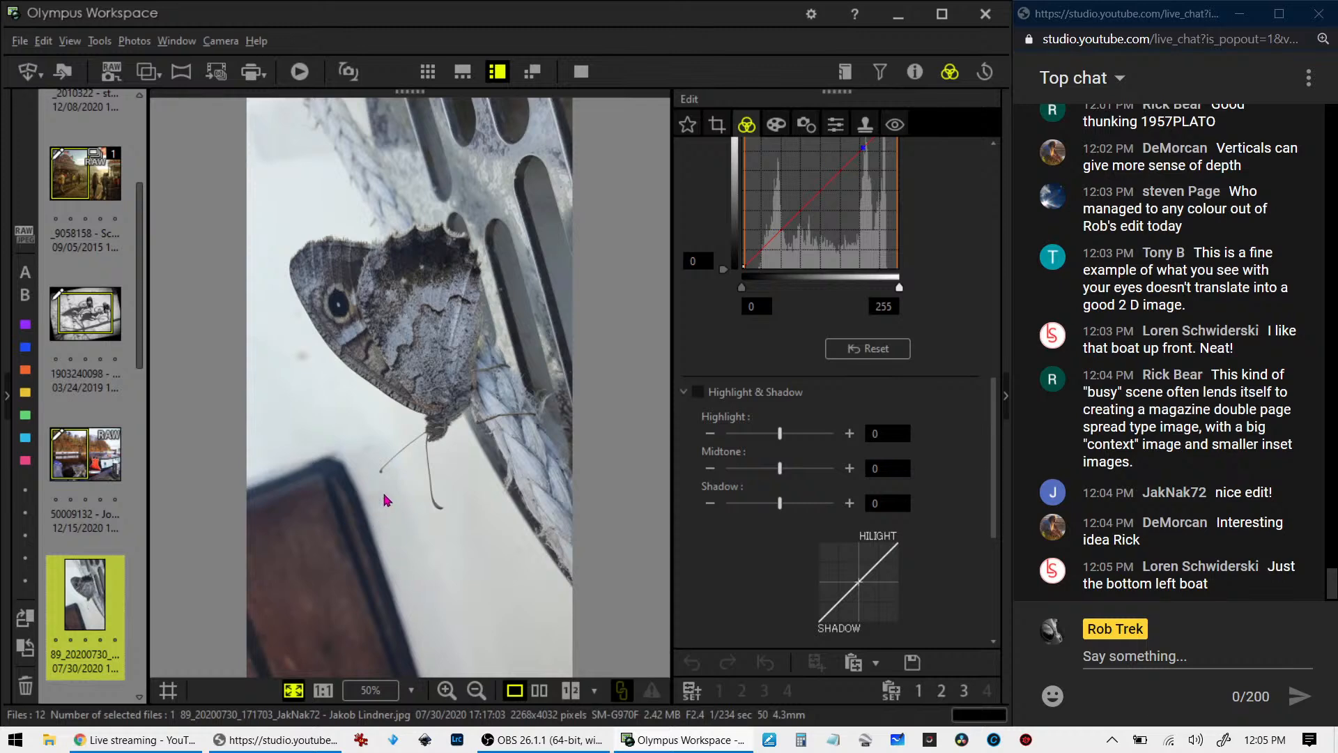
- Reopen the canal boats photo and recrop it with a smaller 1:1 (6:6) square around the foreground boats in its lower-left area
{"action": "left_click", "coordinate": [108, 463]}
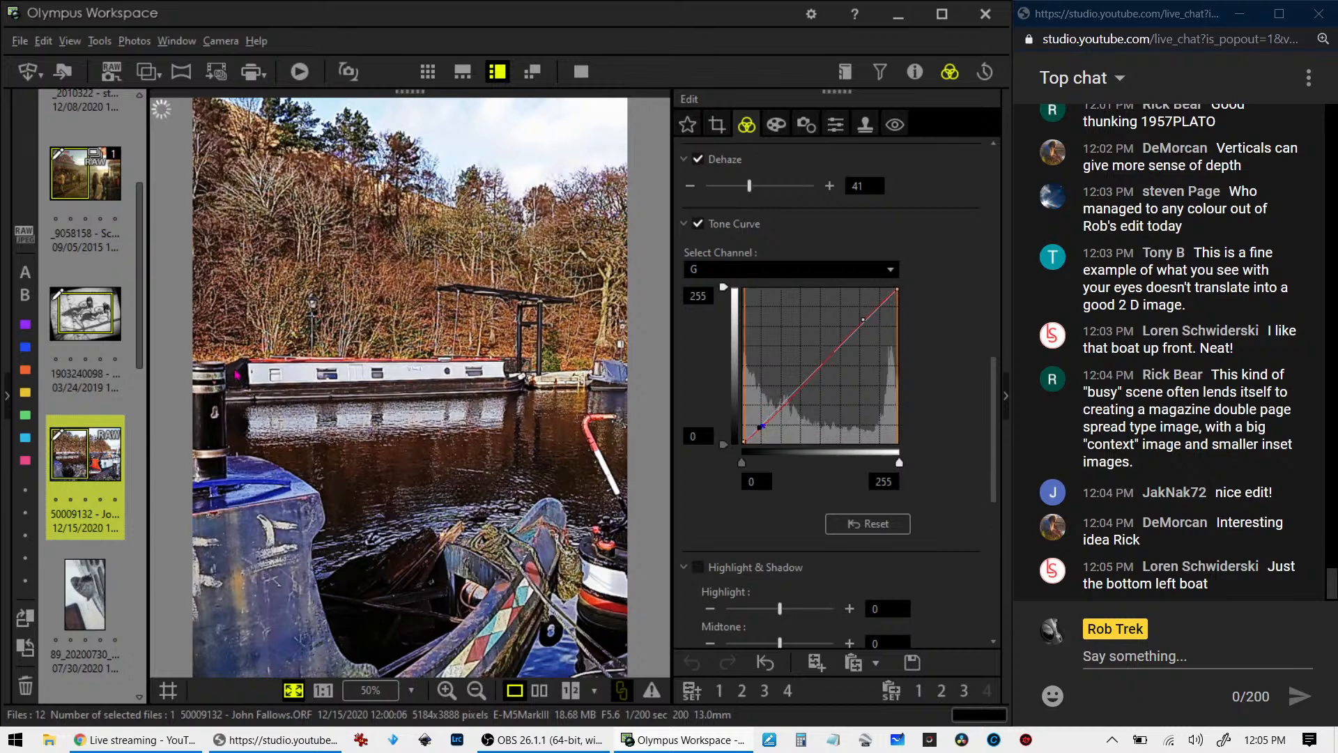
{"action": "left_click", "coordinate": [718, 126]}
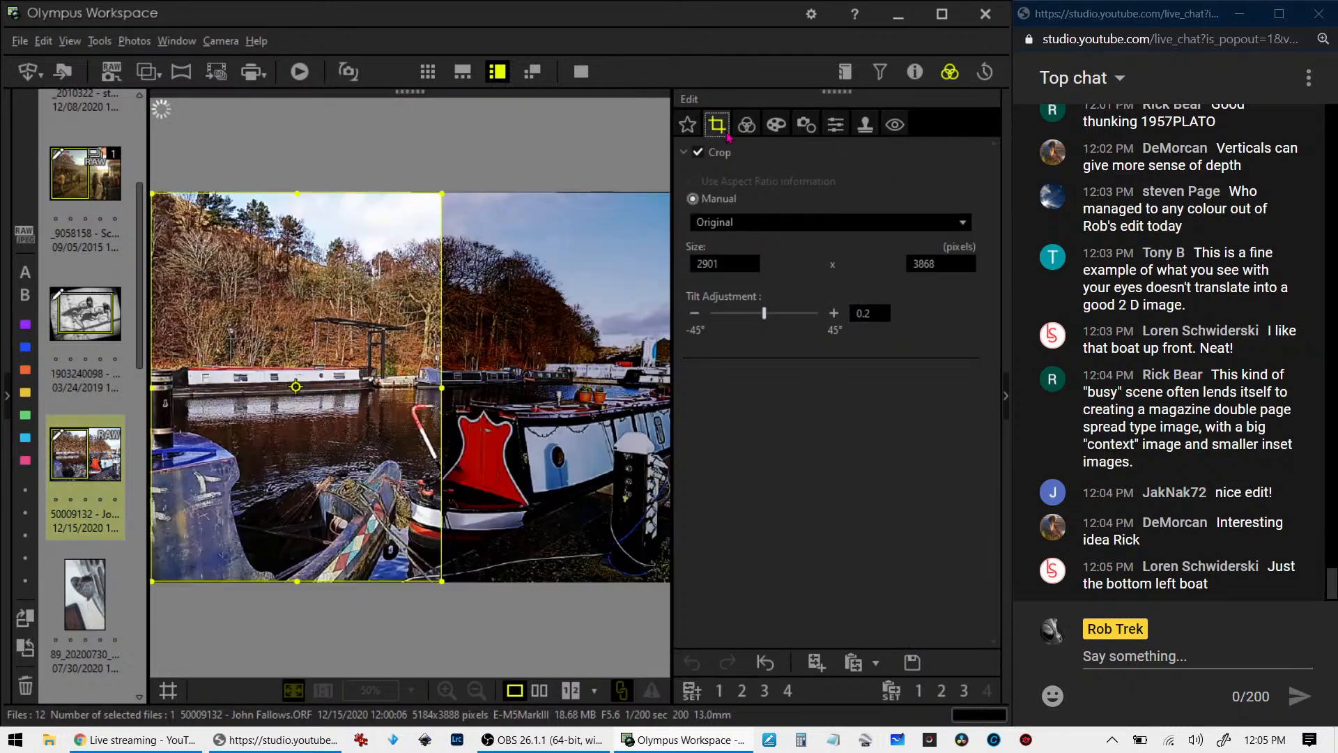
{"action": "left_click", "coordinate": [770, 222]}
{"action": "left_click", "coordinate": [752, 308]}
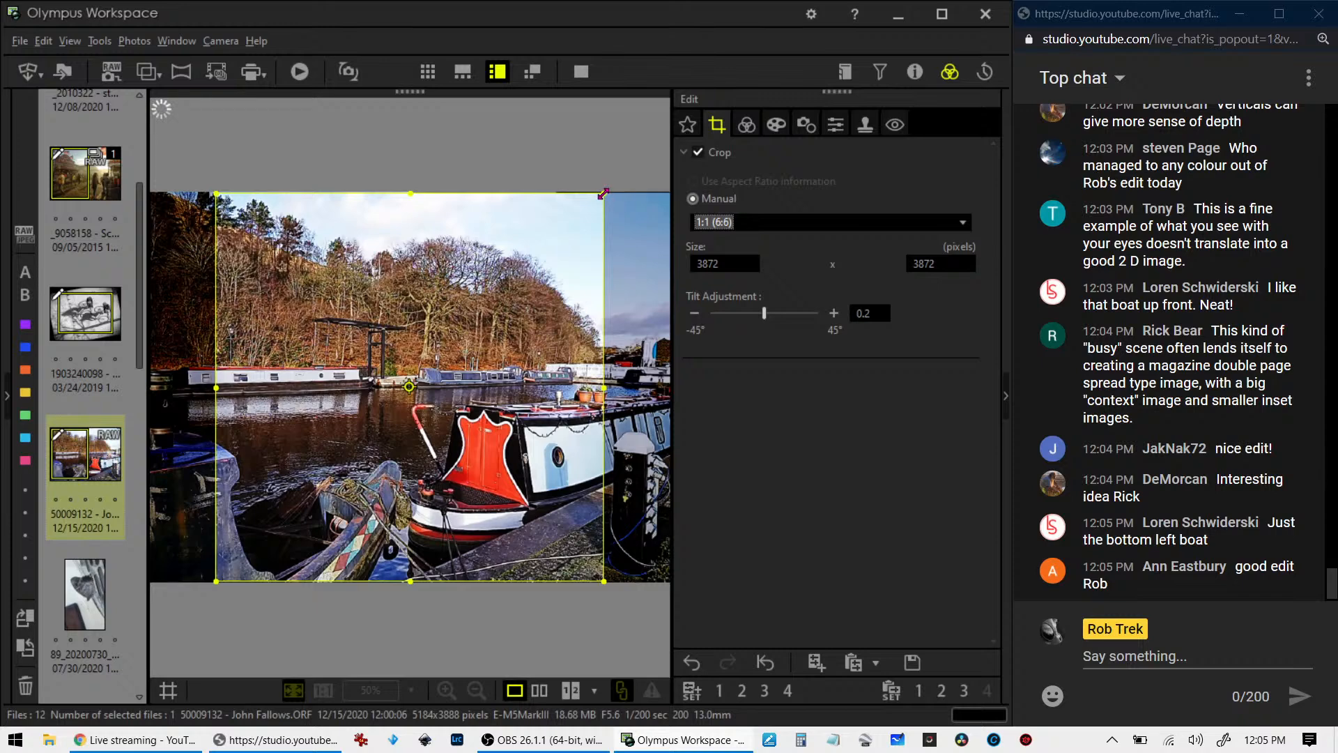
{"action": "left_click_drag", "start_coordinate": [603, 193], "coordinate": [457, 339]}
{"action": "left_click_drag", "start_coordinate": [349, 460], "coordinate": [282, 460]}
{"action": "left_click", "coordinate": [751, 123]}
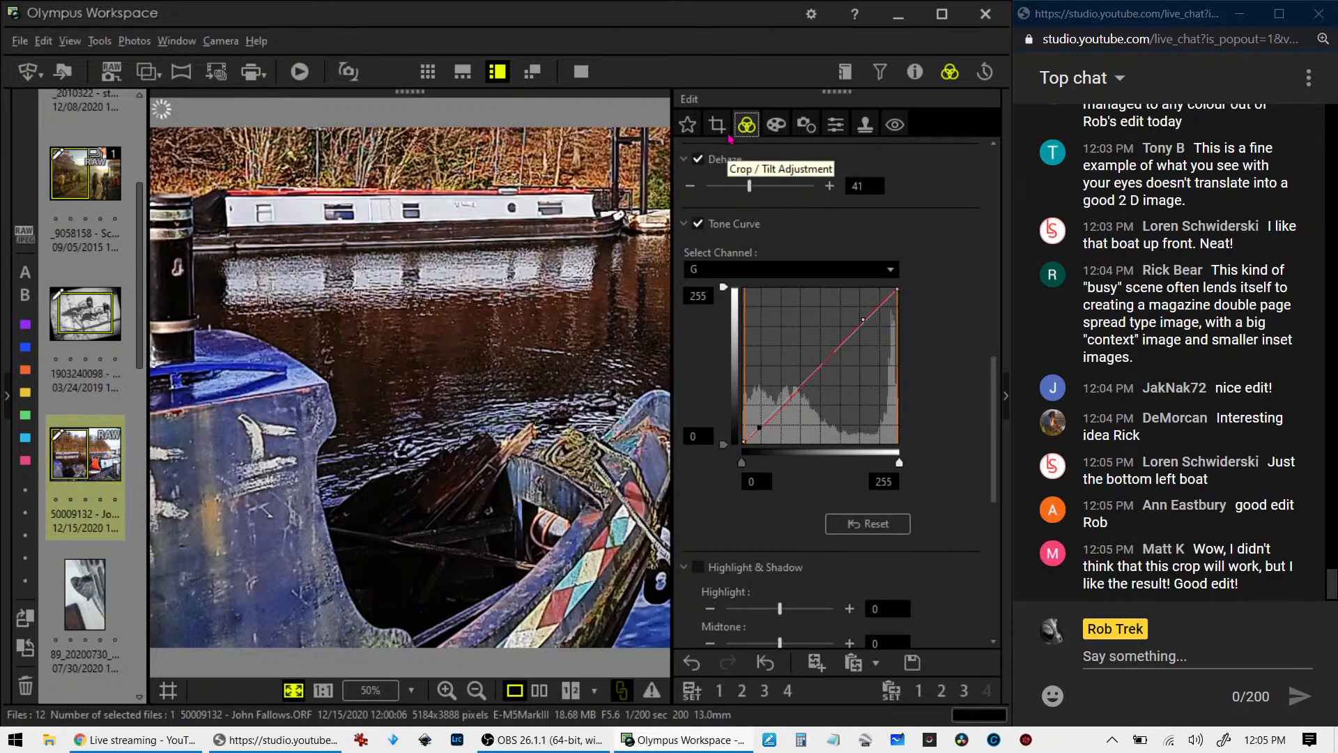
- Open the butterfly photo, examine the head and wing detail at 1:1, and check the photo's shooting properties
{"action": "left_click", "coordinate": [92, 596]}
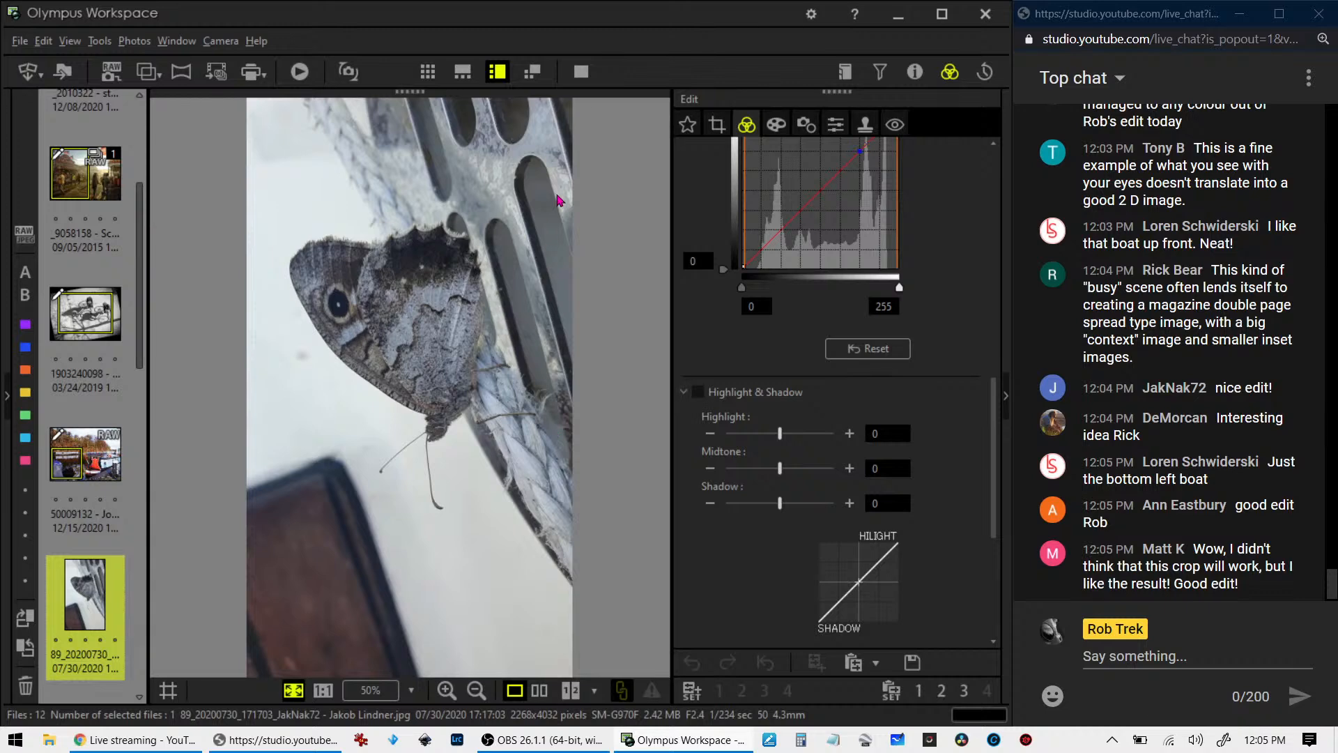
{"action": "left_click", "coordinate": [431, 436]}
{"action": "left_click_drag", "start_coordinate": [461, 237], "coordinate": [441, 349]}
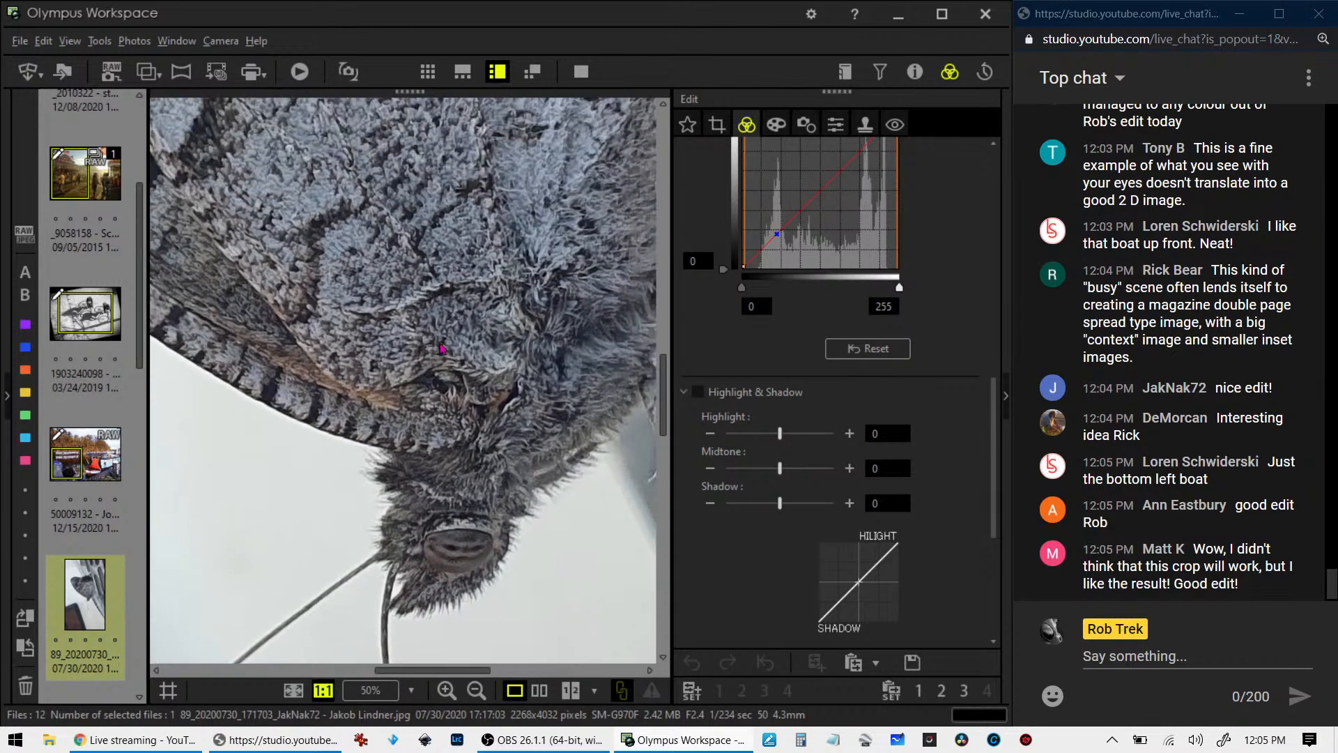
{"action": "left_click", "coordinate": [472, 287]}
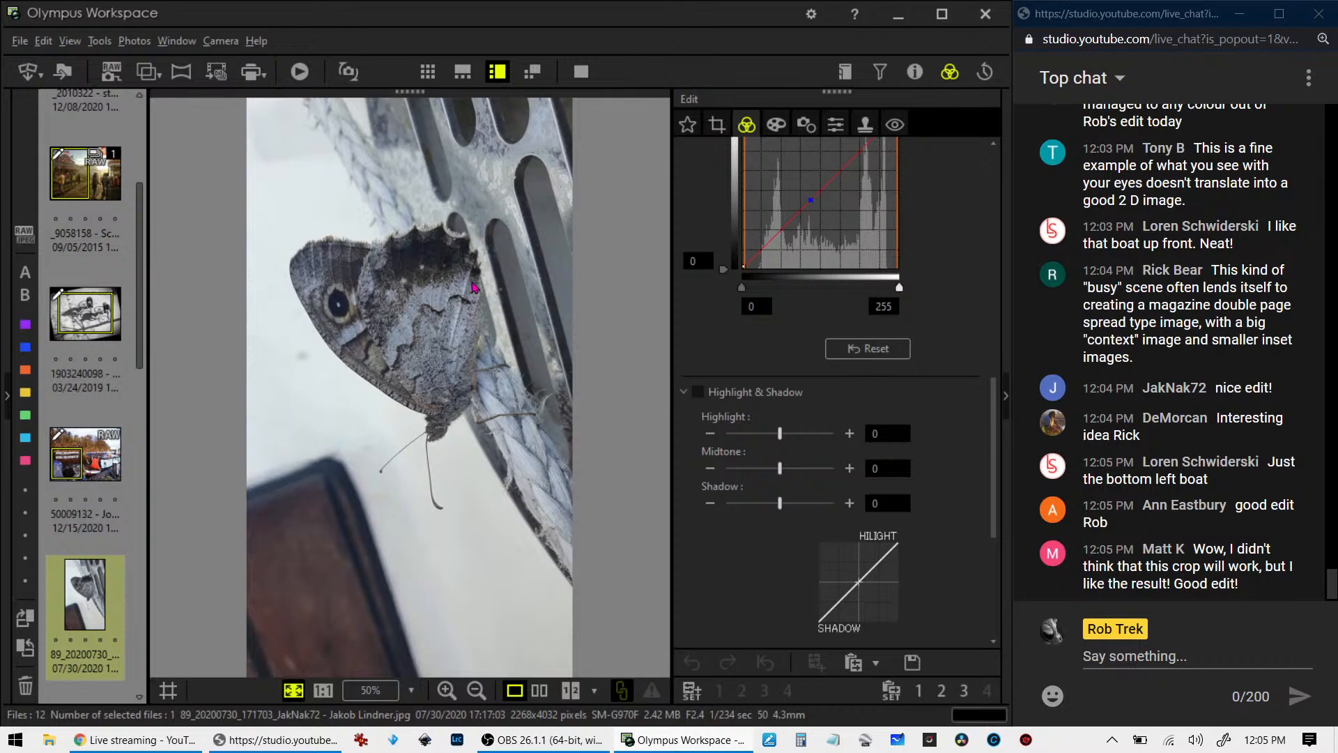
{"action": "left_click", "coordinate": [437, 392]}
{"action": "left_click", "coordinate": [437, 391]}
{"action": "left_click", "coordinate": [444, 373]}
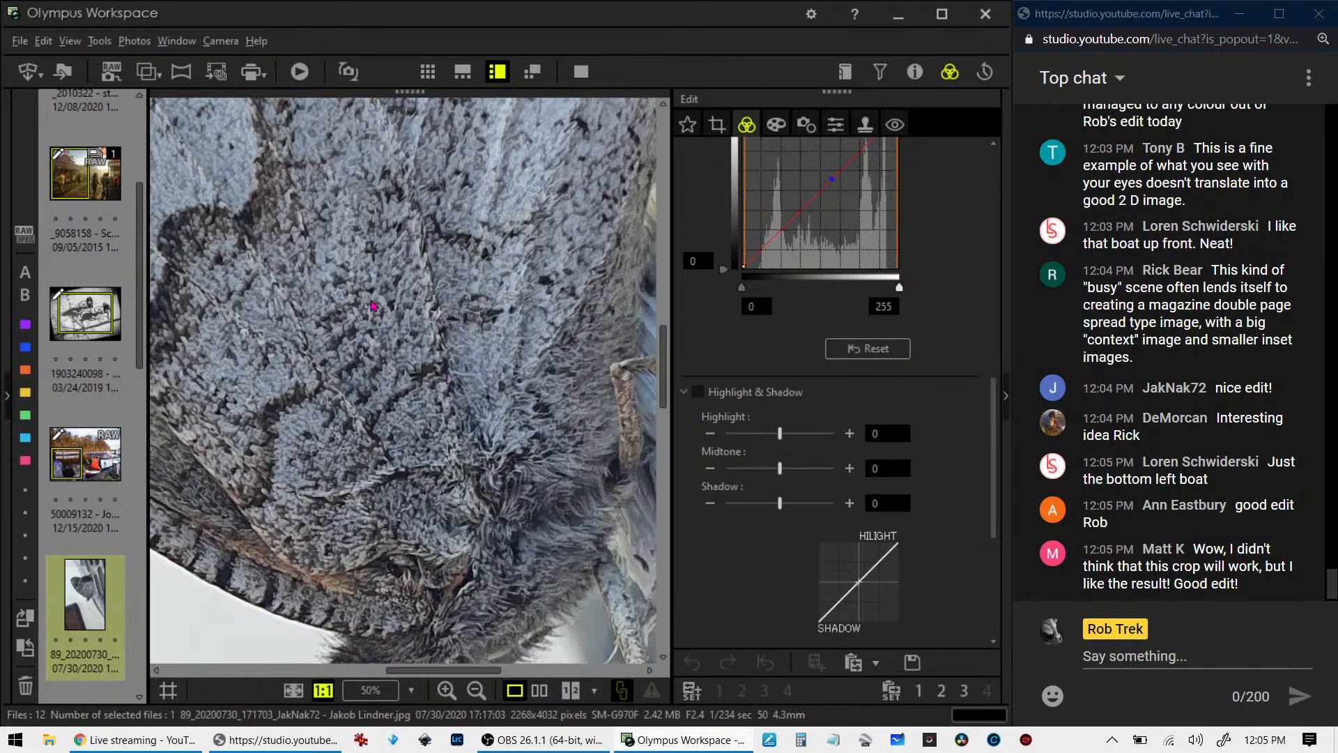
{"action": "left_click_drag", "start_coordinate": [443, 373], "coordinate": [529, 352]}
{"action": "left_click", "coordinate": [586, 280]}
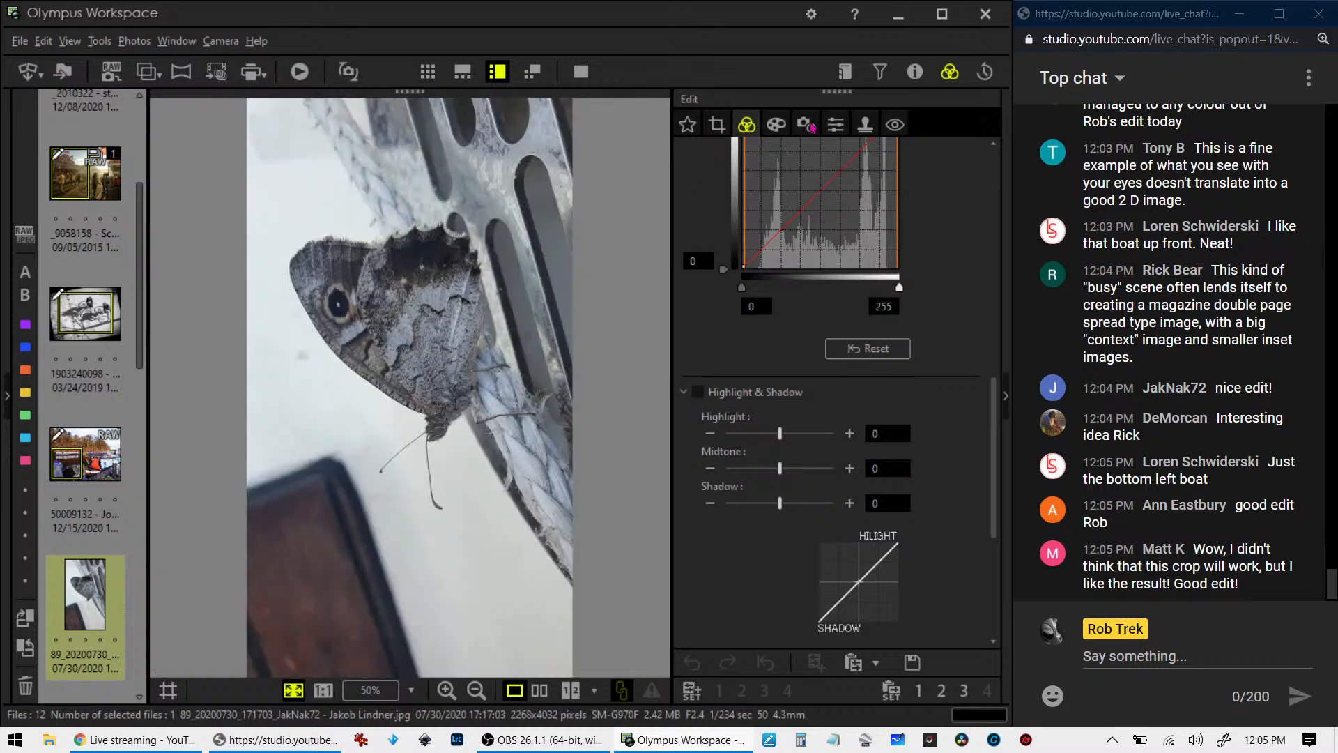
{"action": "left_click", "coordinate": [910, 75]}
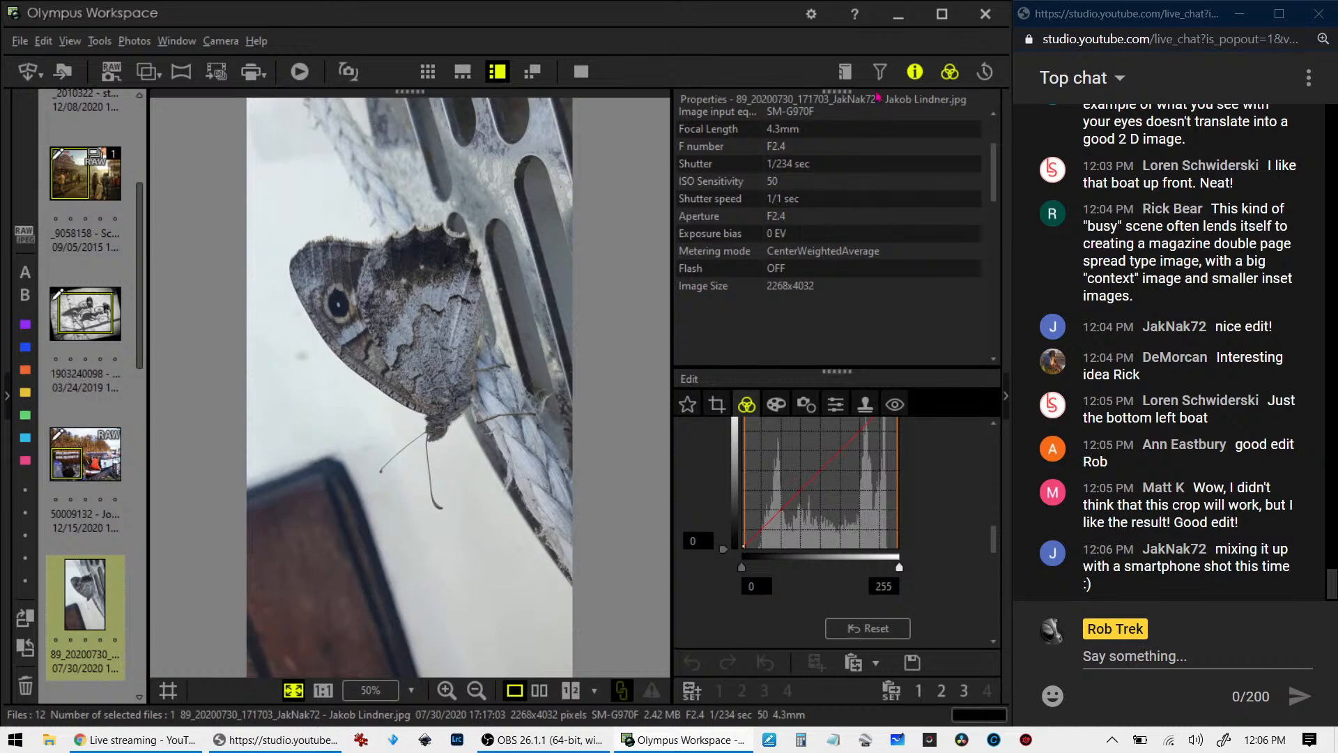
{"action": "left_click", "coordinate": [915, 72]}
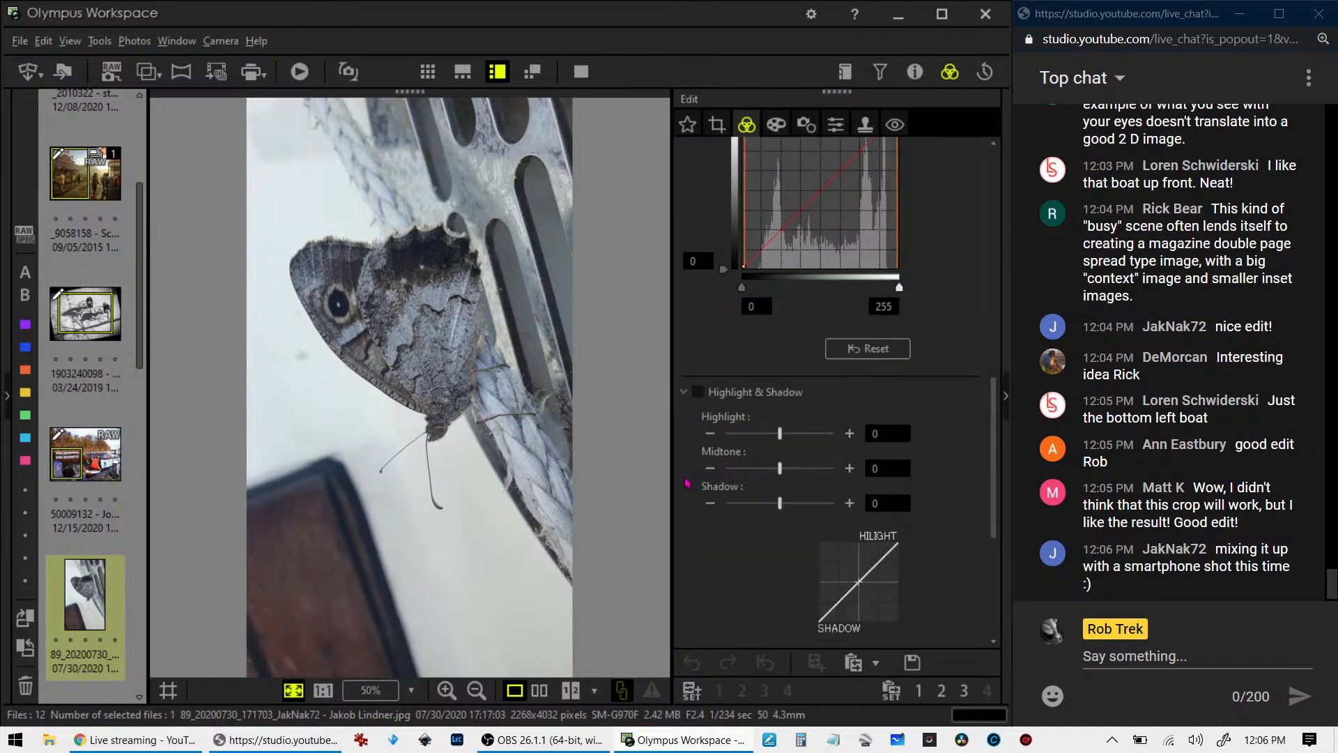
- View the butterfly photo in full screen and rotate it 90° clockwise to landscape orientation
{"action": "left_click", "coordinate": [718, 125]}
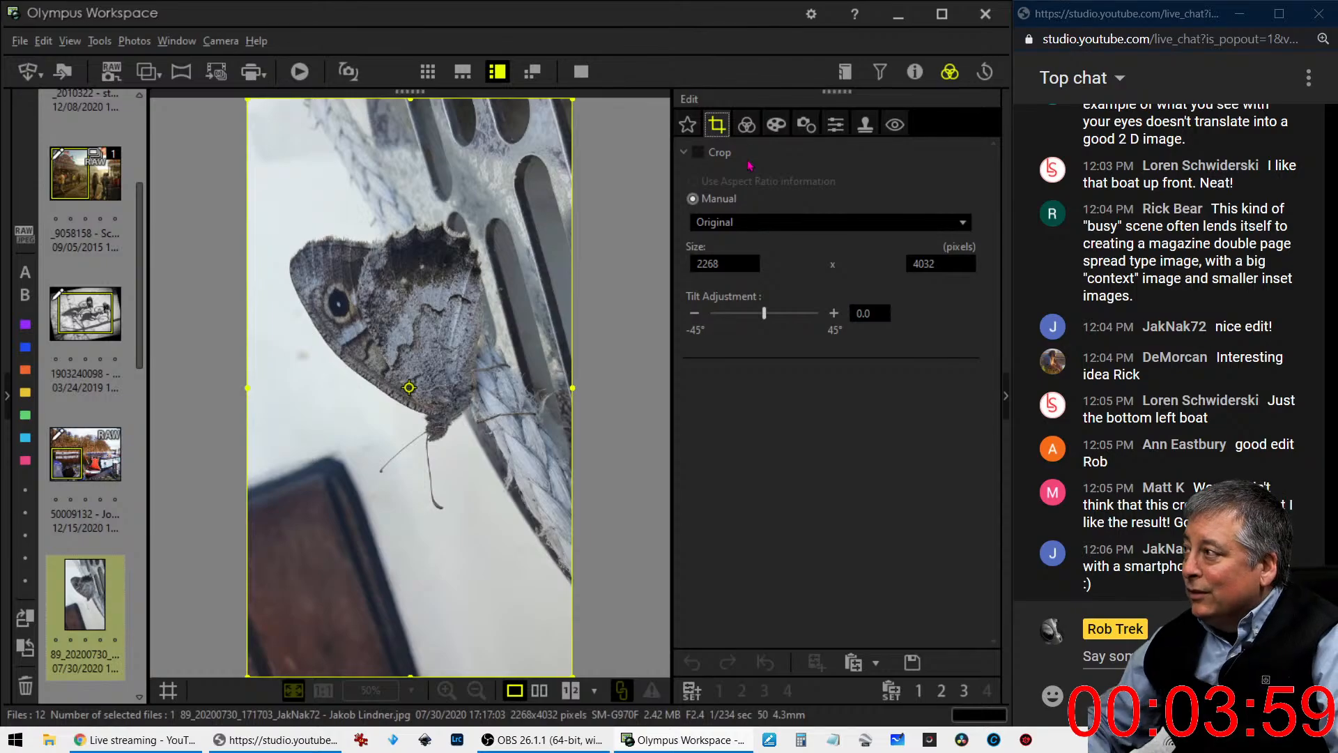
{"action": "left_click", "coordinate": [588, 78]}
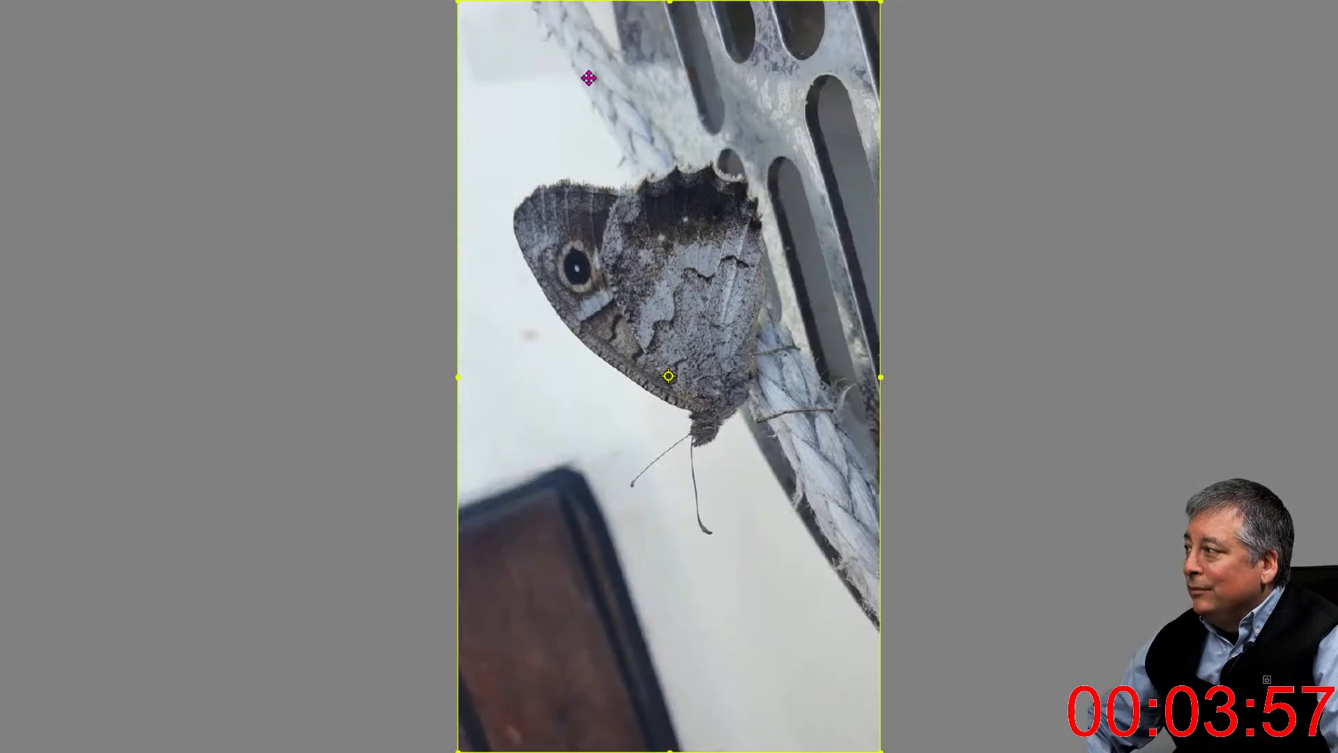
{"action": "key", "text": "Escape"}
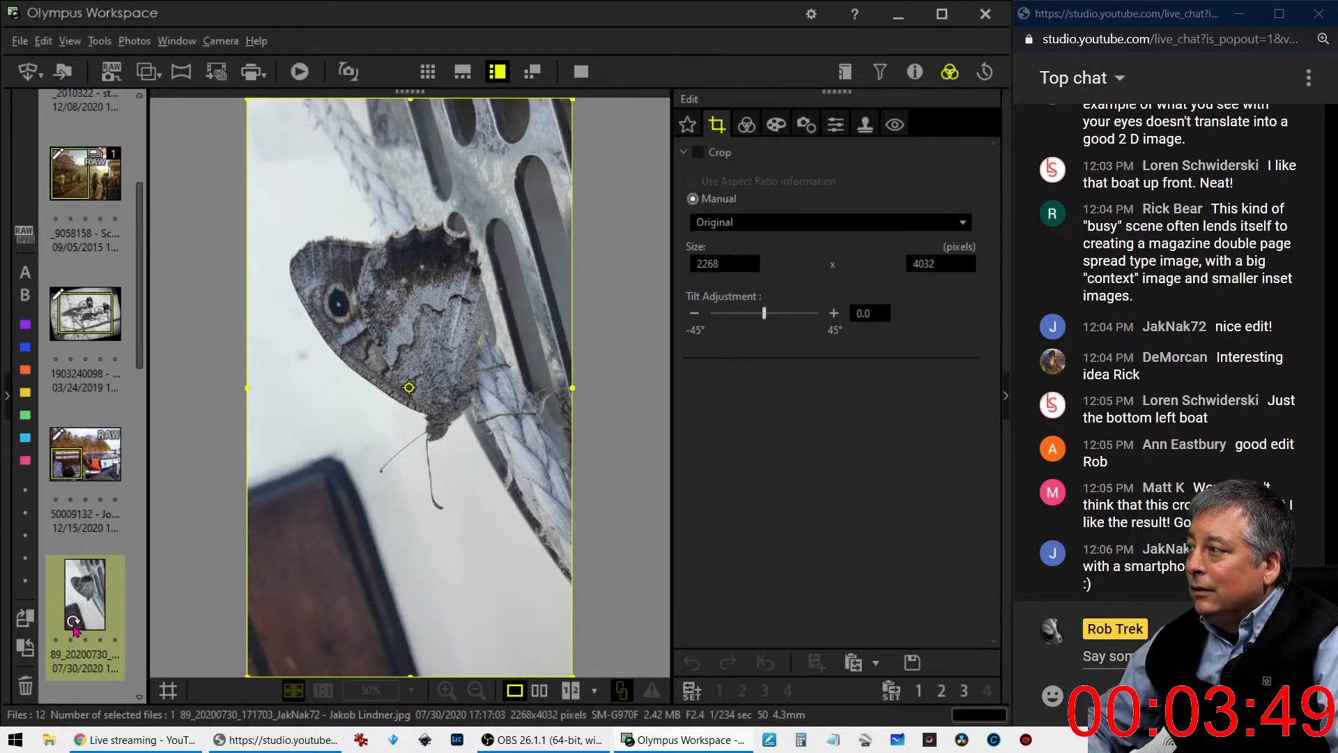
{"action": "left_click", "coordinate": [73, 622]}
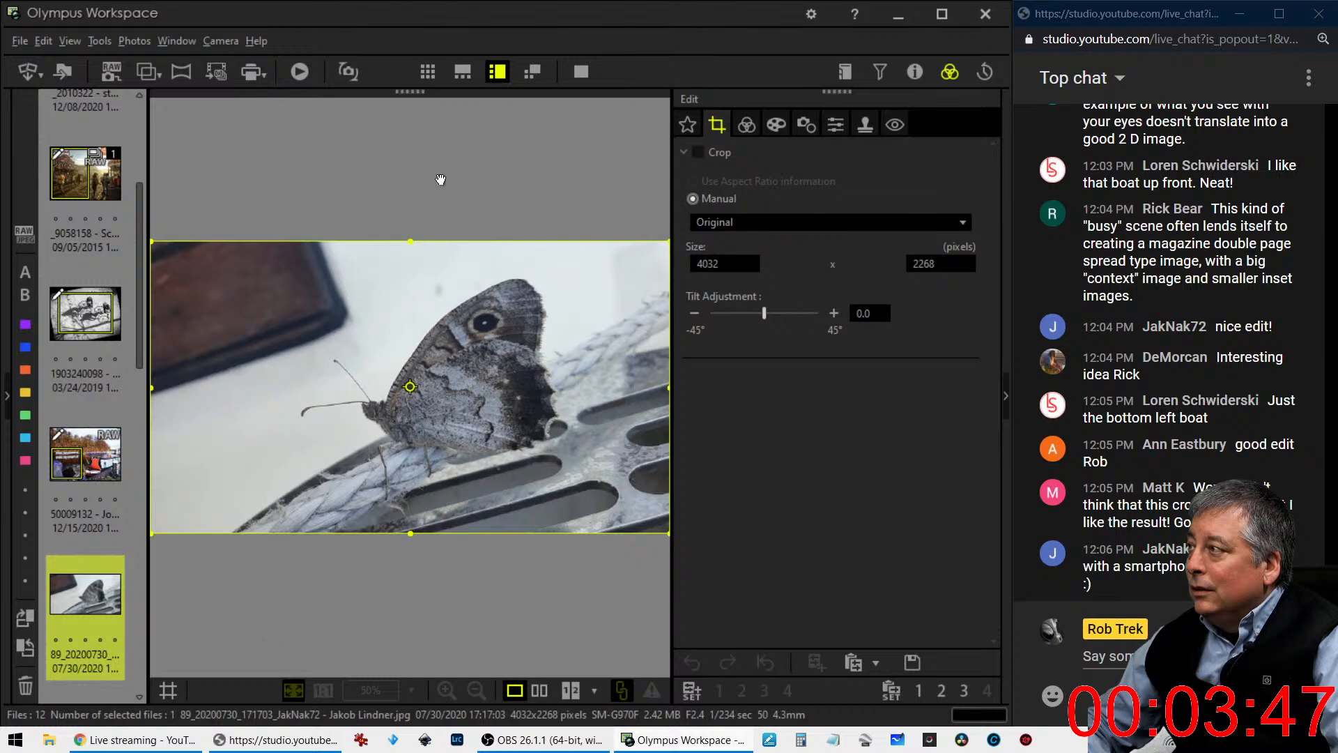
{"action": "left_click", "coordinate": [580, 71]}
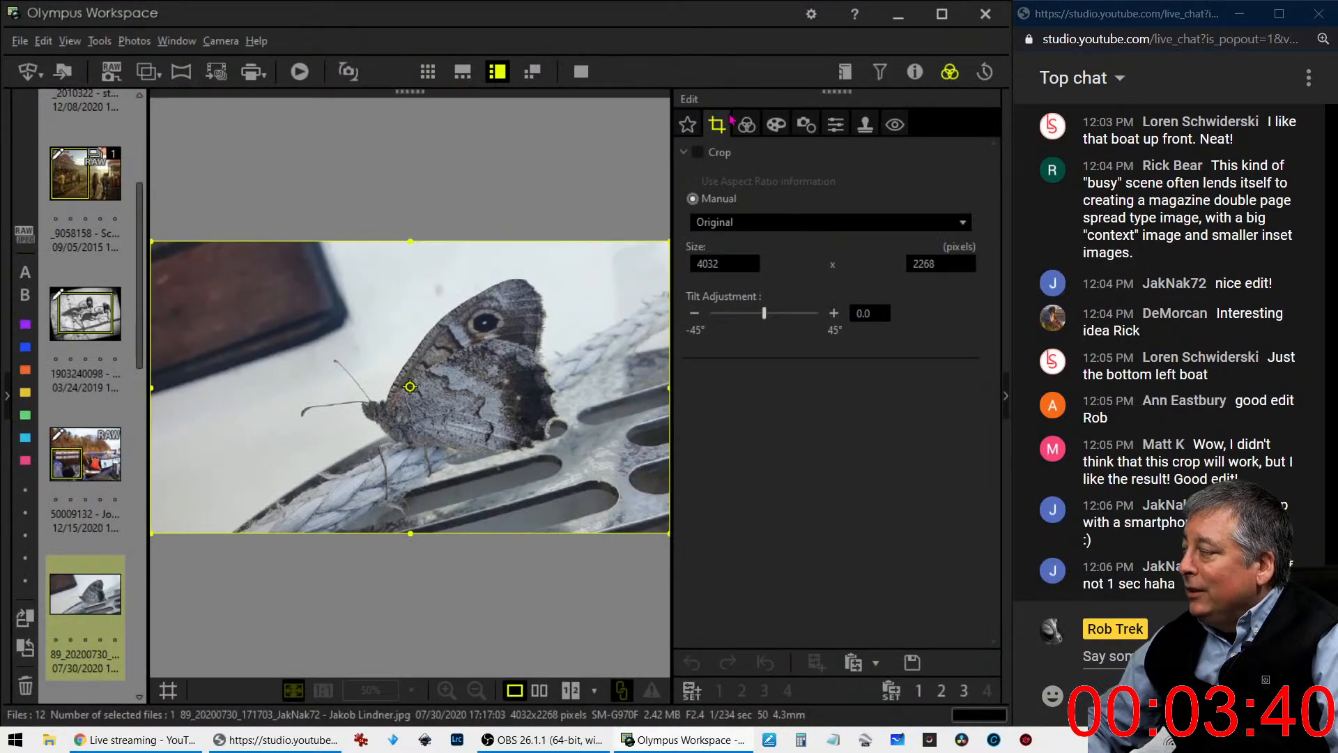
- Set the butterfly photo's Sharpness to 5 and check the butterfly's detail at 1:1
{"action": "left_click", "coordinate": [836, 123]}
{"action": "left_click_drag", "start_coordinate": [763, 180], "coordinate": [801, 195]}
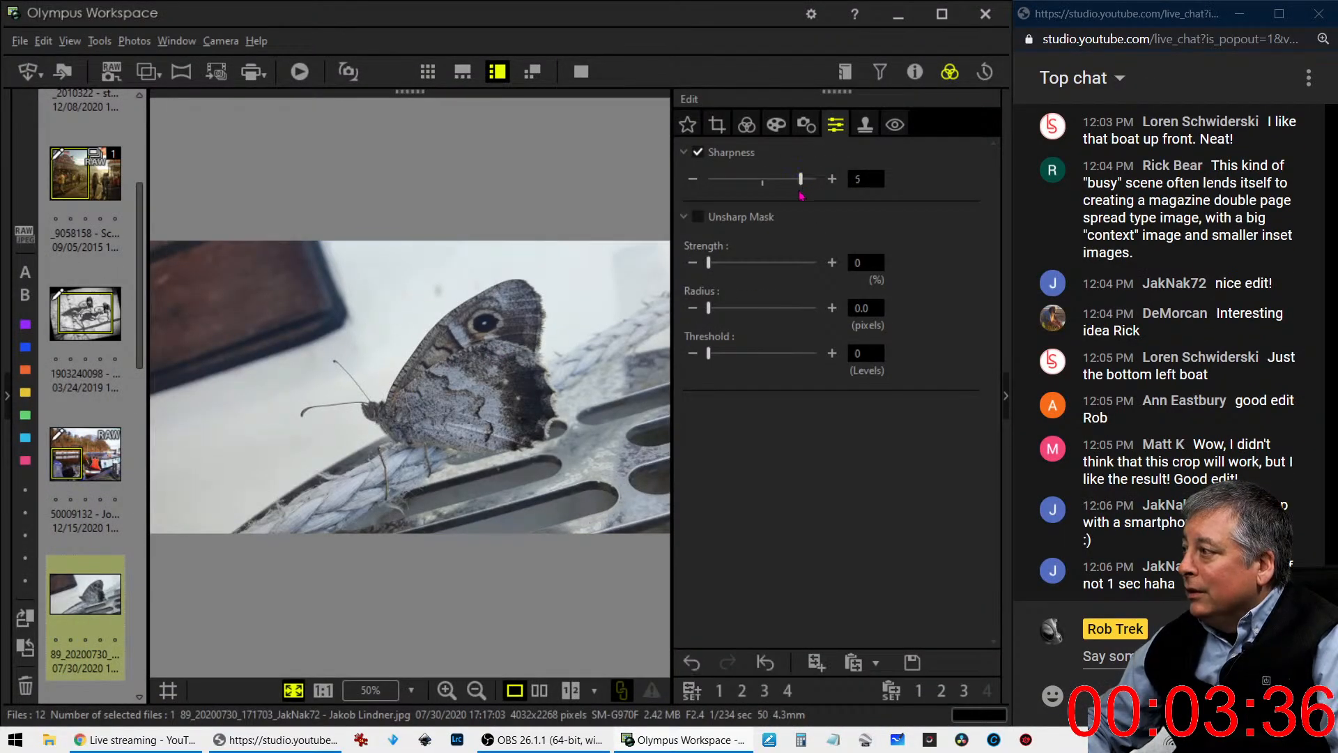
{"action": "left_click", "coordinate": [381, 417]}
{"action": "left_click", "coordinate": [477, 347]}
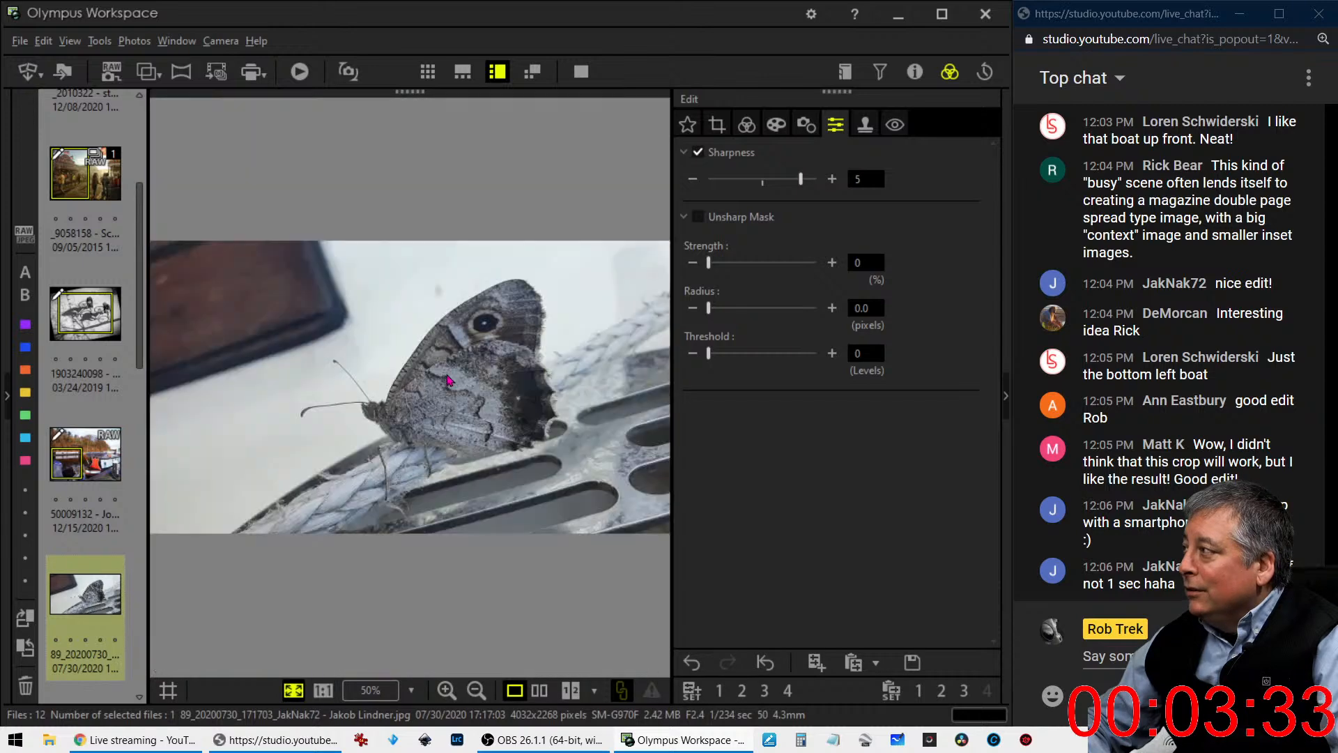
- Apply the Pop Art art filter to the butterfly photo
{"action": "left_click", "coordinate": [746, 124]}
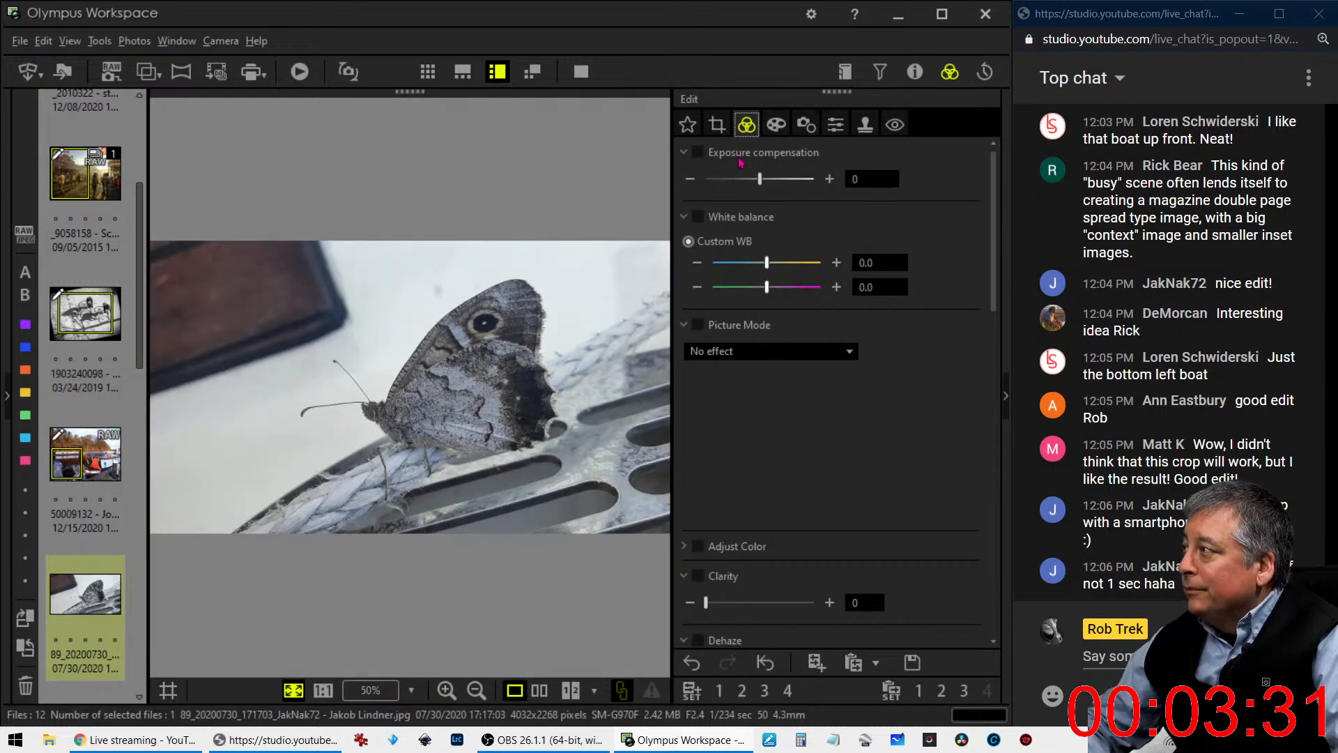
{"action": "left_click", "coordinate": [788, 125]}
{"action": "left_click", "coordinate": [769, 180]}
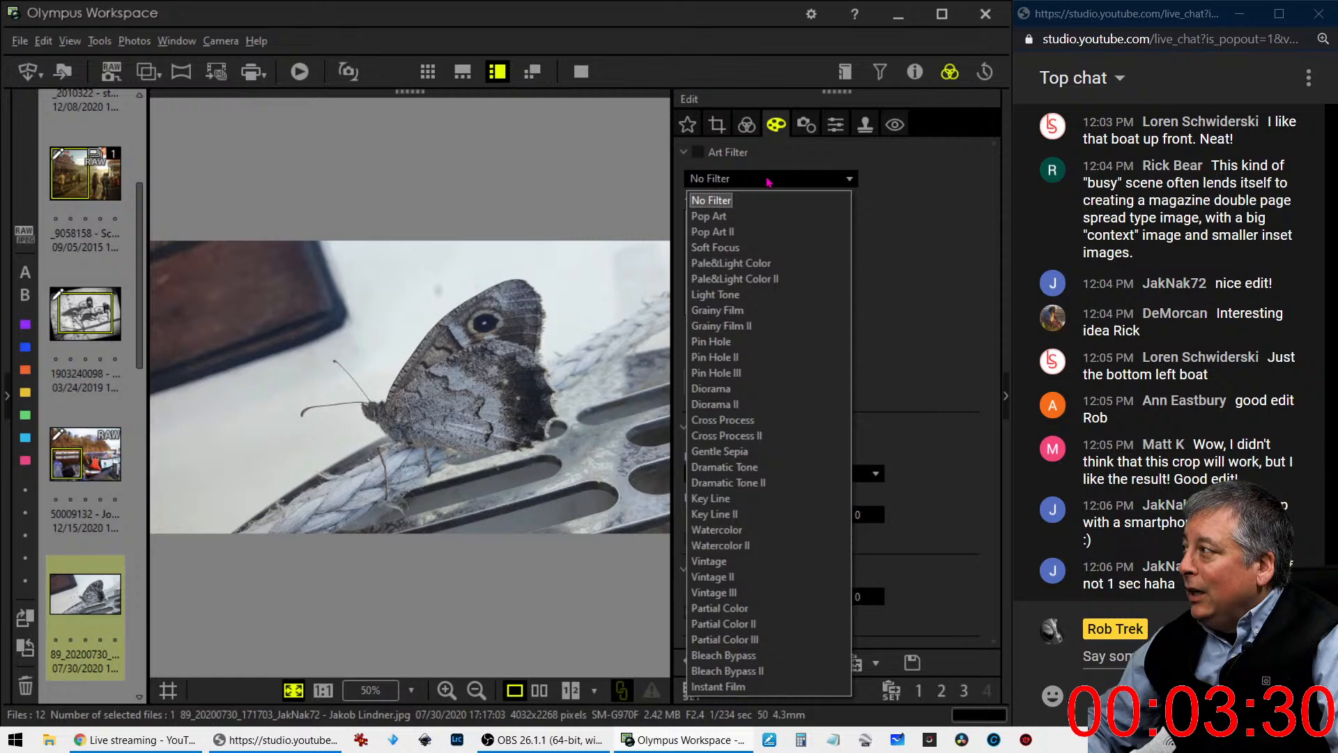
{"action": "left_click", "coordinate": [751, 219]}
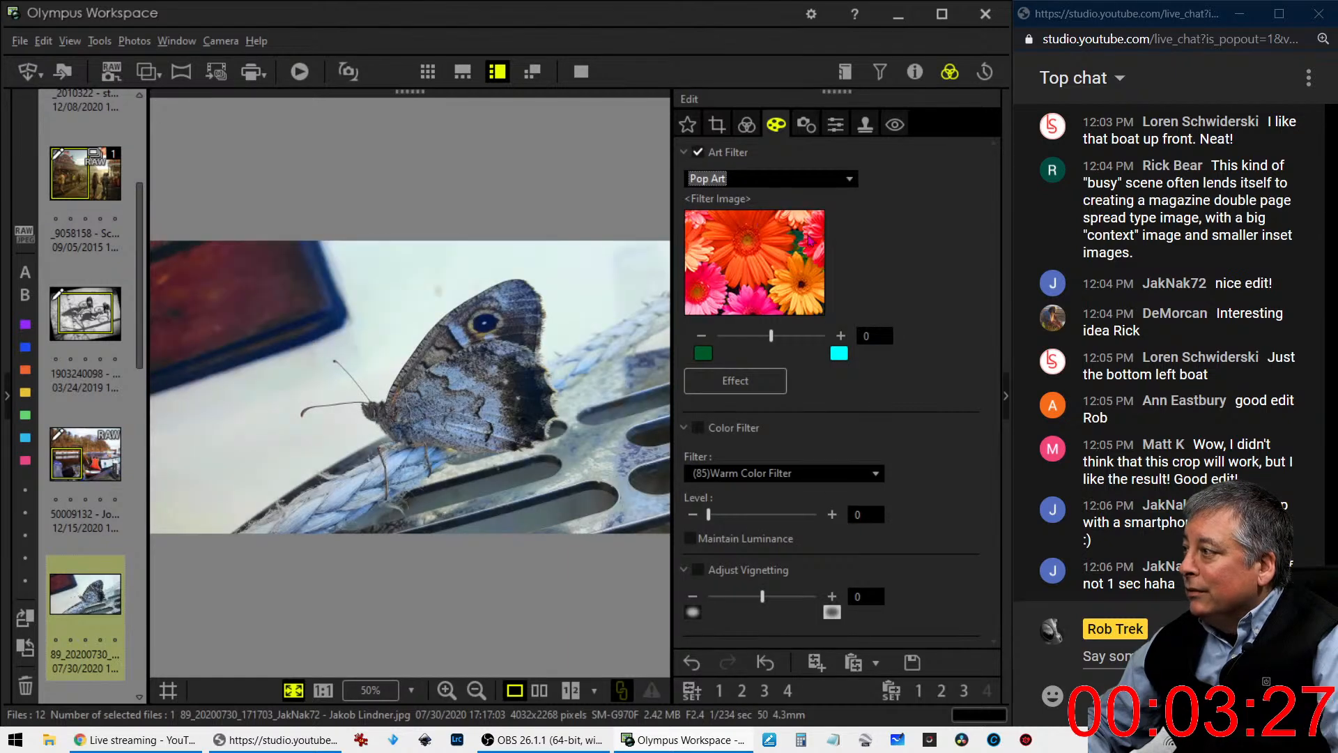
- Crop the butterfly photo to a 1:1 (6:6) square of 2268 x 2268 pixels, shifting the frame slightly to the right
{"action": "left_click", "coordinate": [746, 125]}
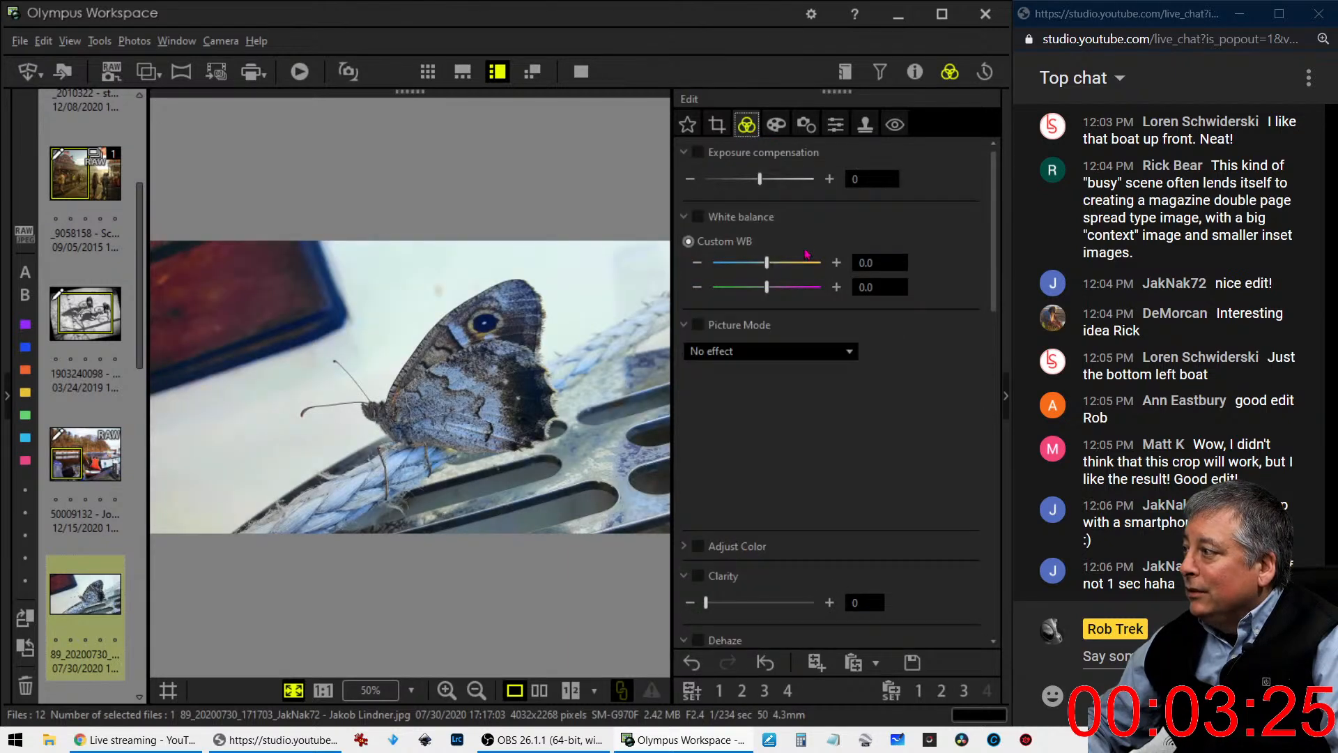
{"action": "left_click", "coordinate": [717, 125]}
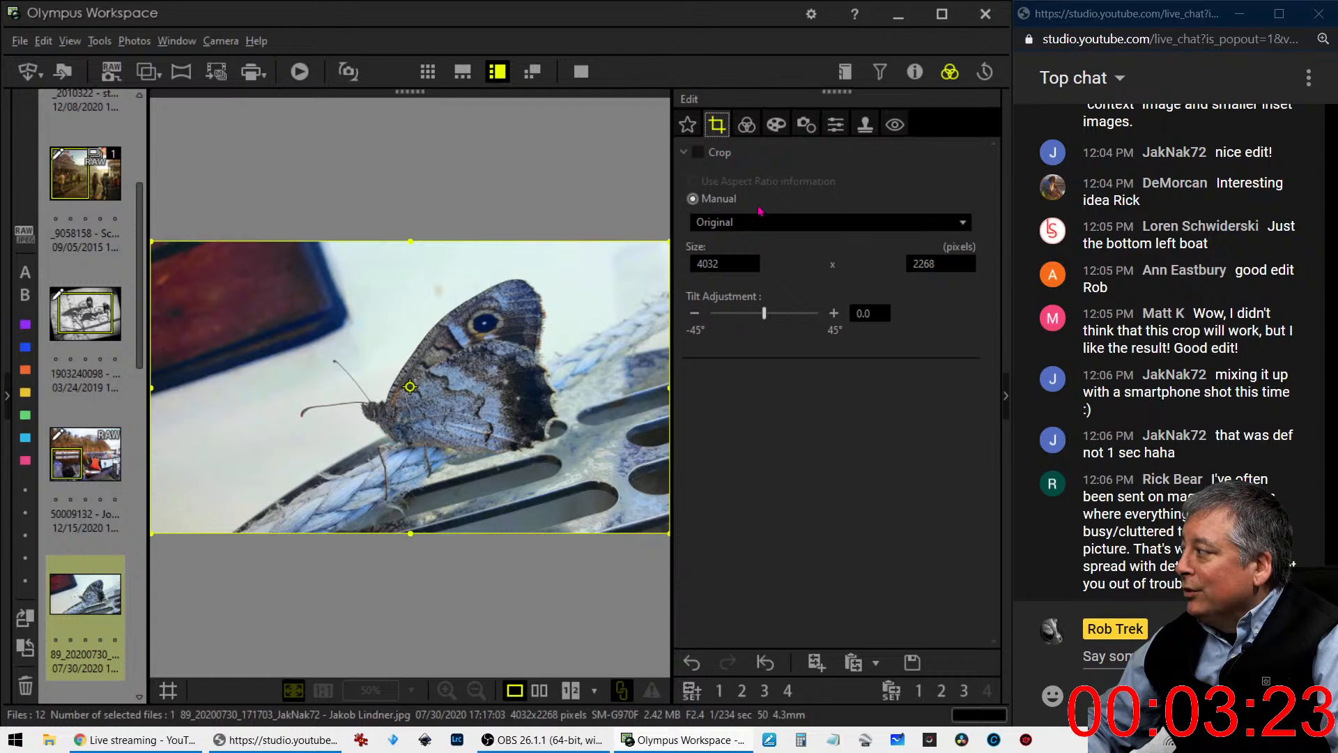
{"action": "left_click", "coordinate": [758, 236]}
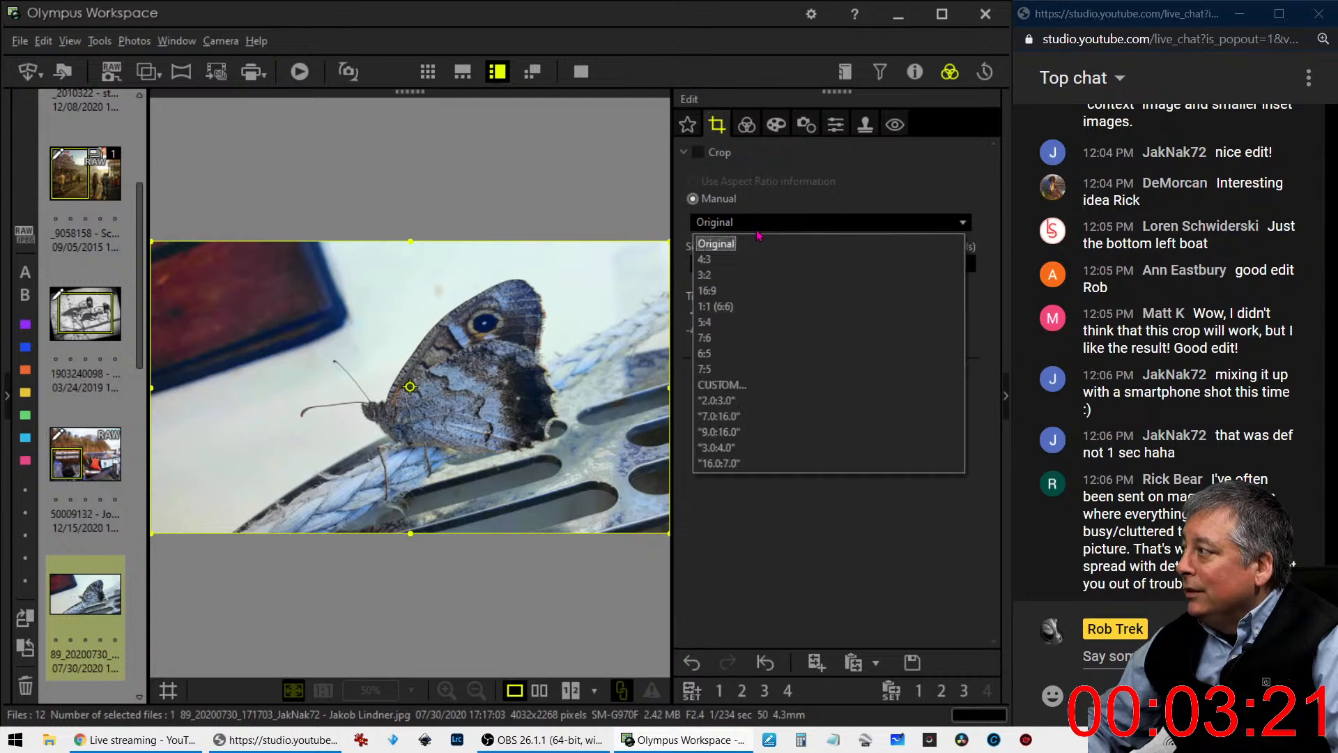
{"action": "left_click", "coordinate": [740, 296]}
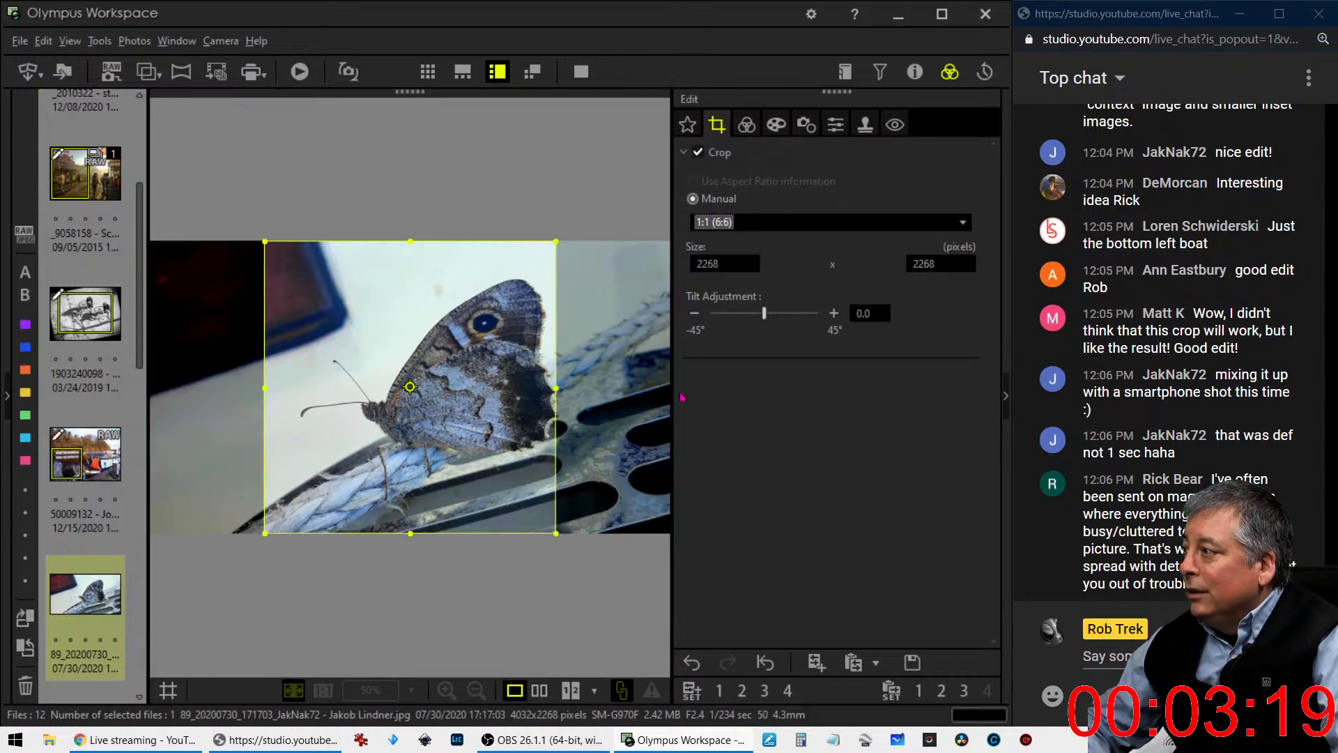
{"action": "left_click_drag", "start_coordinate": [410, 455], "coordinate": [425, 455]}
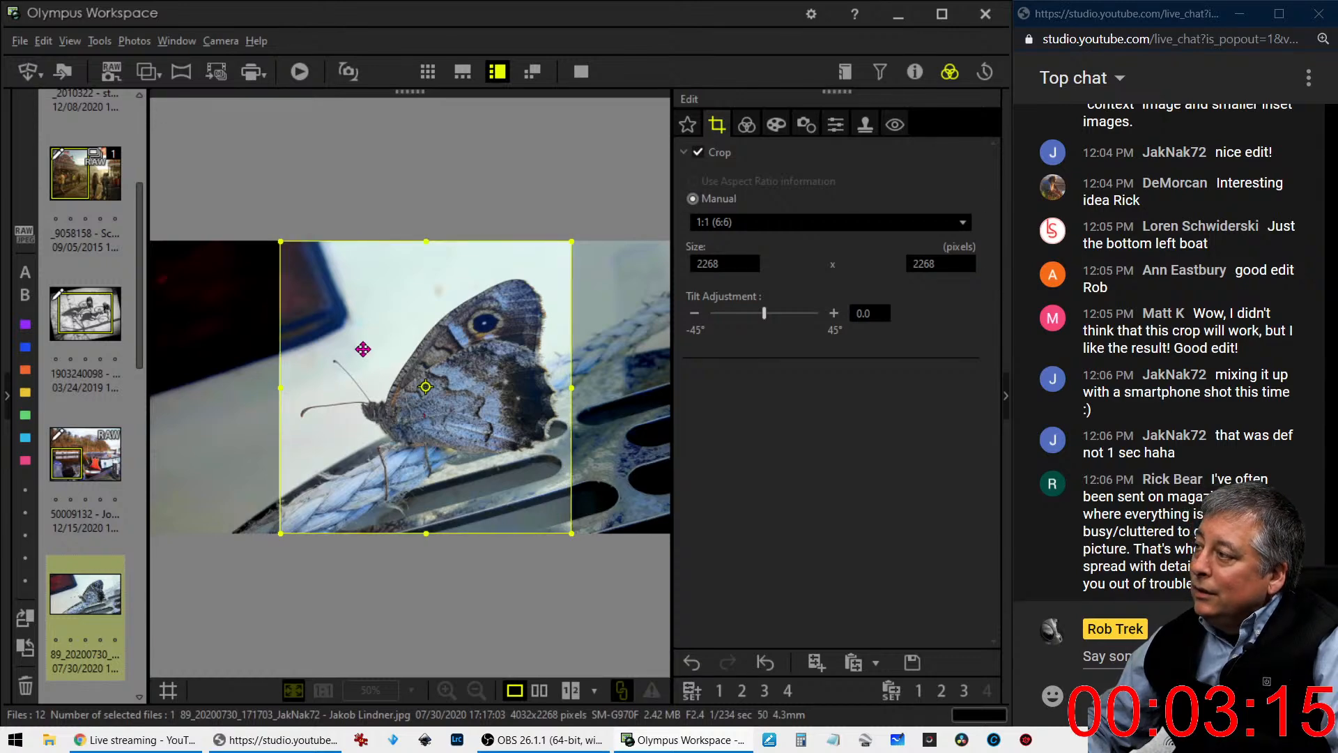
{"action": "left_click", "coordinate": [747, 124]}
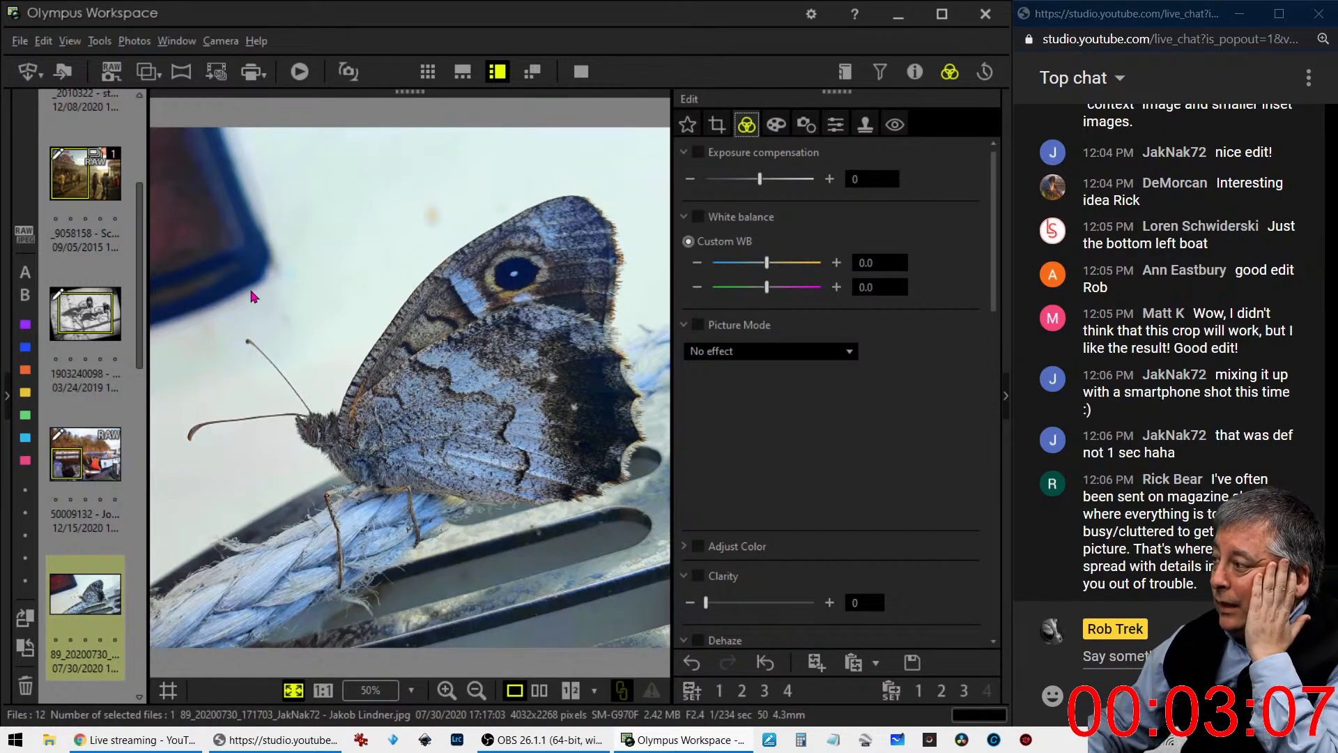
- Recheck the square crop and darken the butterfly photo's edges with a vignetting value of -11
{"action": "left_click", "coordinate": [716, 126]}
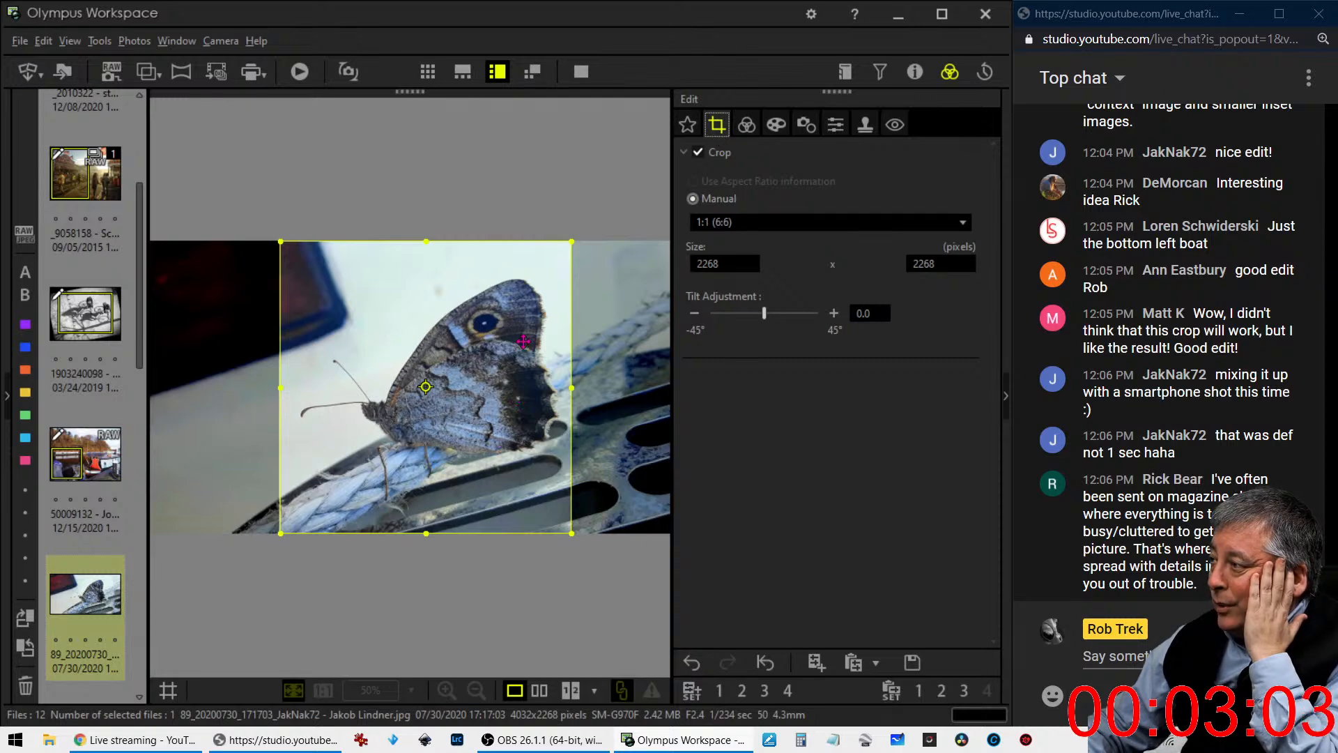
{"action": "left_click", "coordinate": [745, 127]}
{"action": "left_click", "coordinate": [775, 126]}
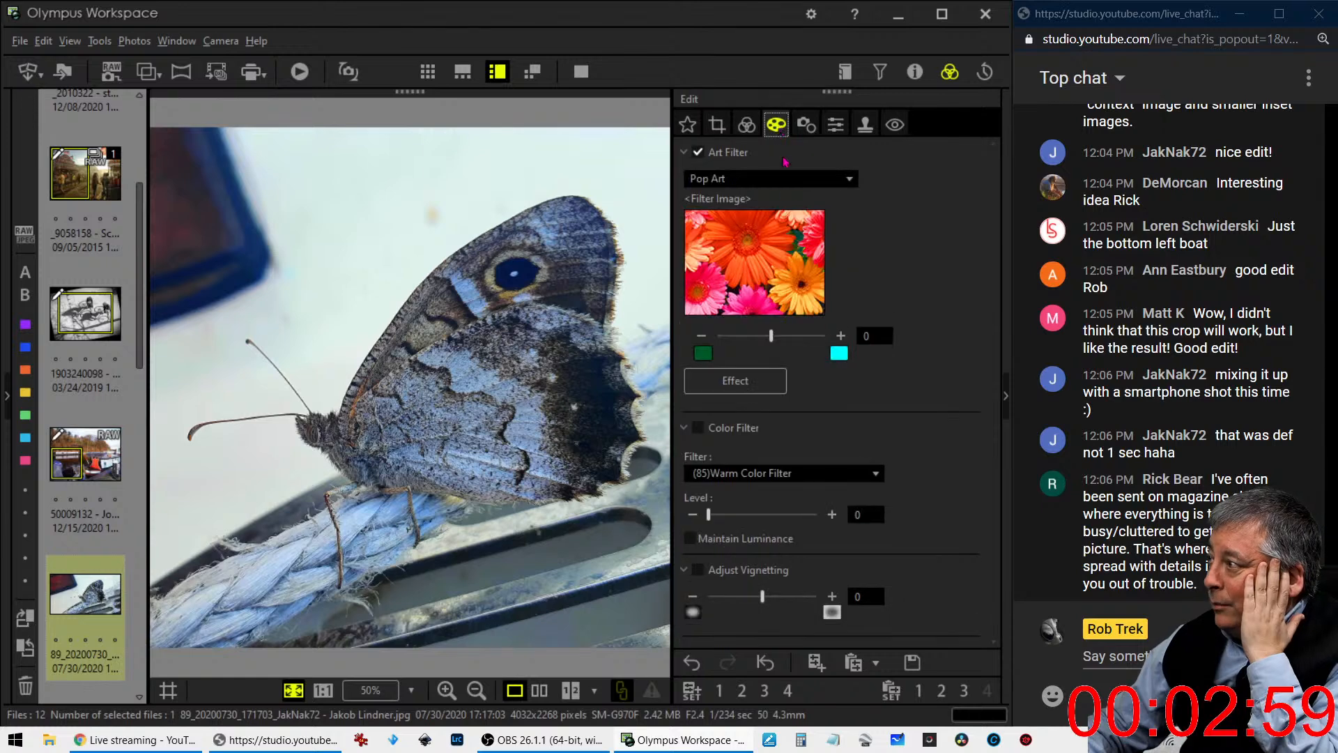
{"action": "left_click_drag", "start_coordinate": [761, 597], "coordinate": [744, 606]}
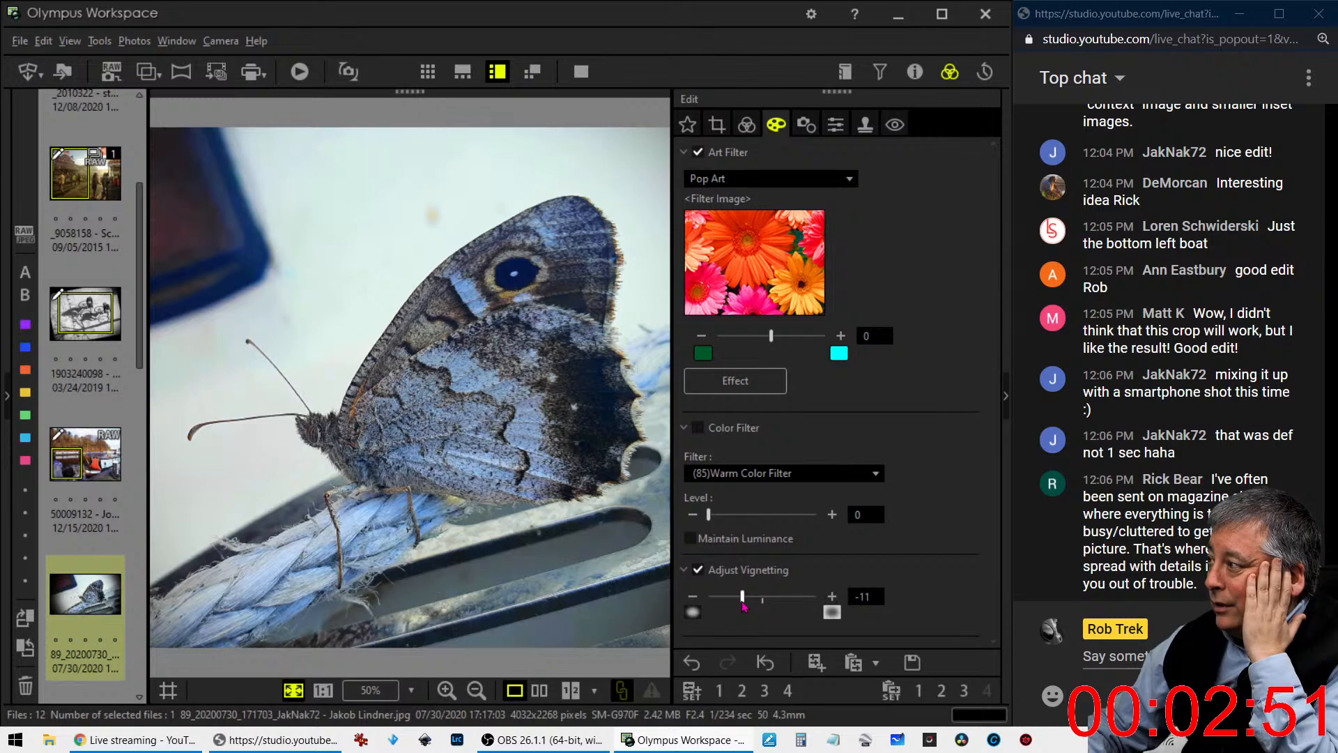
- Set the butterfly photo's Clarity to 38
{"action": "left_click", "coordinate": [746, 124]}
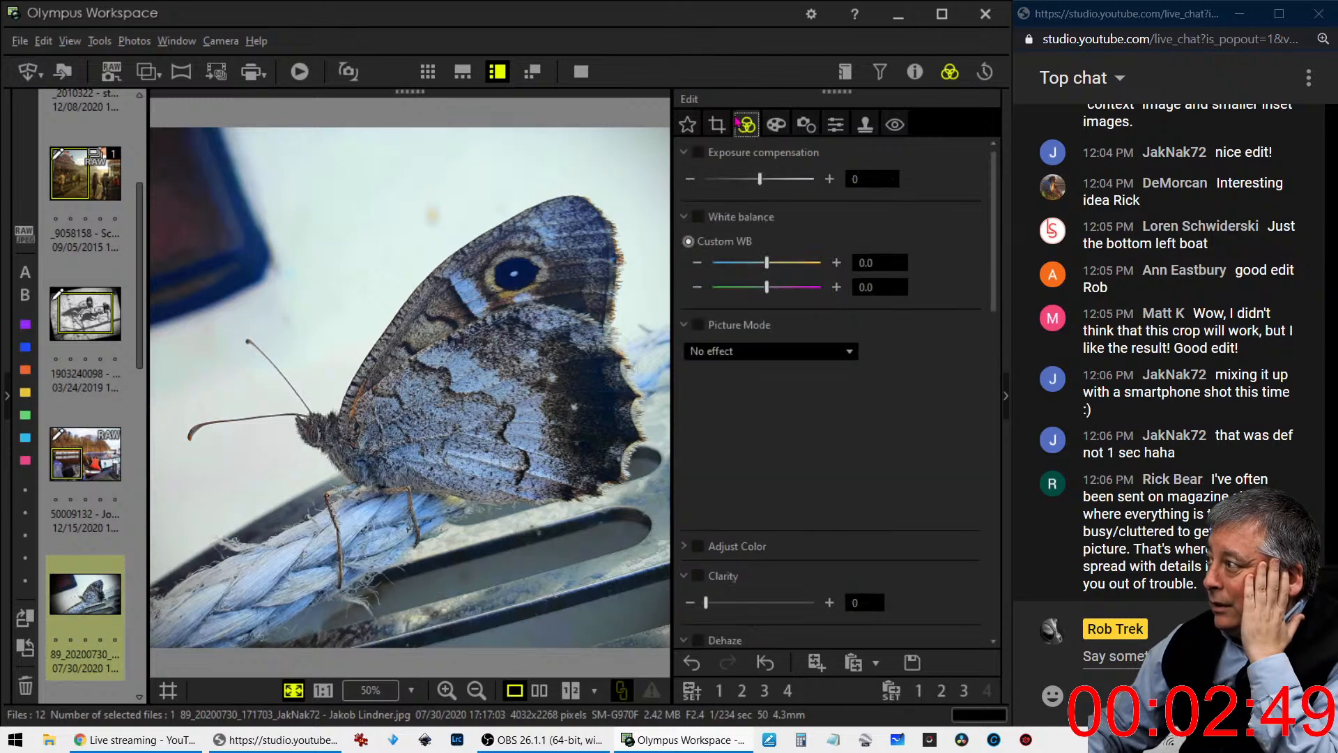
{"action": "scroll", "coordinate": [801, 414], "scroll_direction": "down", "scroll_amount": 4}
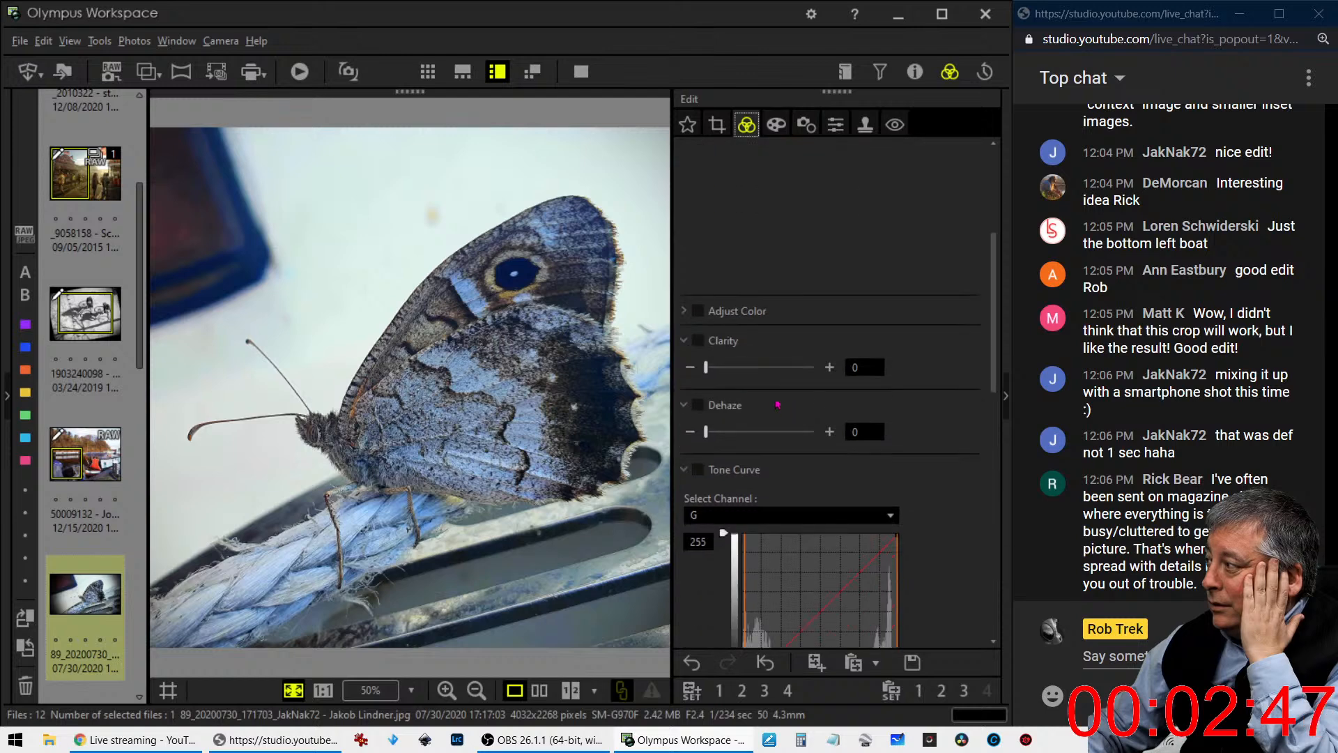
{"action": "left_click_drag", "start_coordinate": [708, 374], "coordinate": [742, 375]}
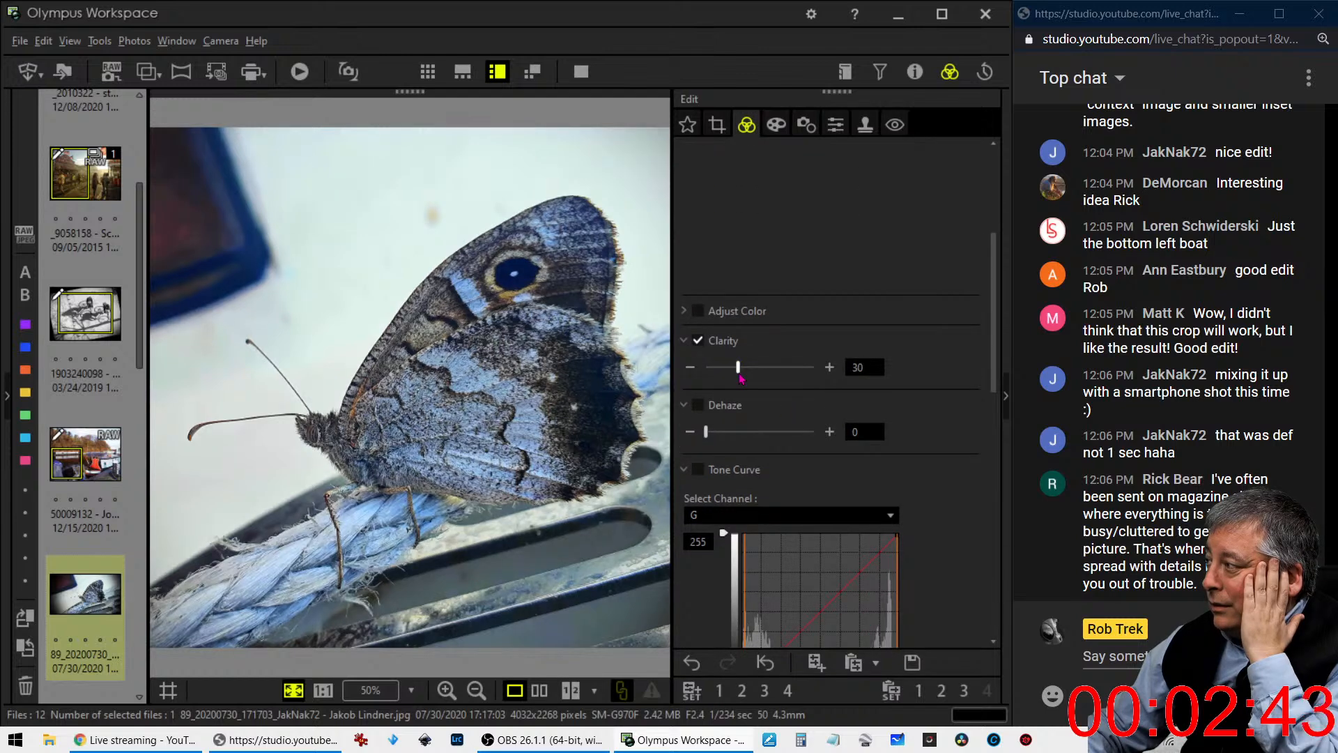
{"action": "left_click_drag", "start_coordinate": [745, 378], "coordinate": [749, 378]}
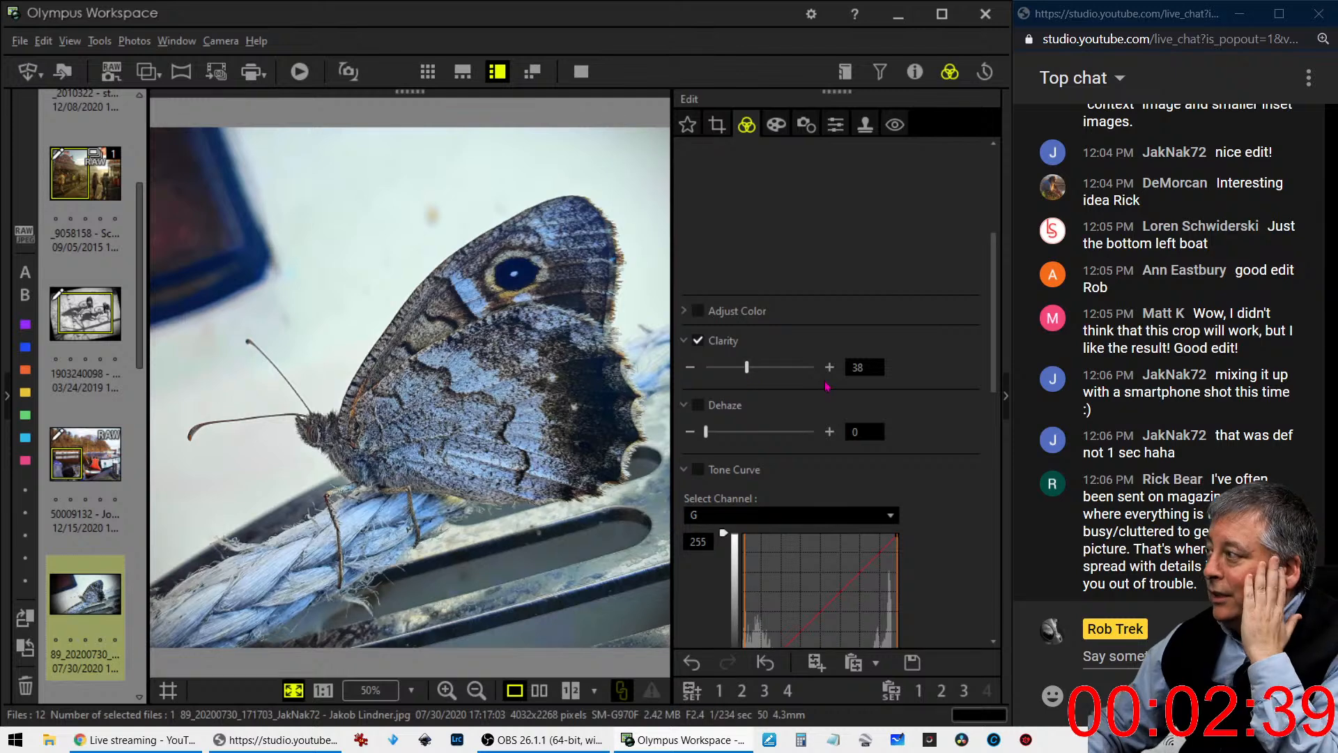
- Reset the green tone curve, switch to the RGB channel and lift the shadows while holding down the darkest tones
{"action": "scroll", "coordinate": [871, 453], "scroll_direction": "down", "scroll_amount": 3}
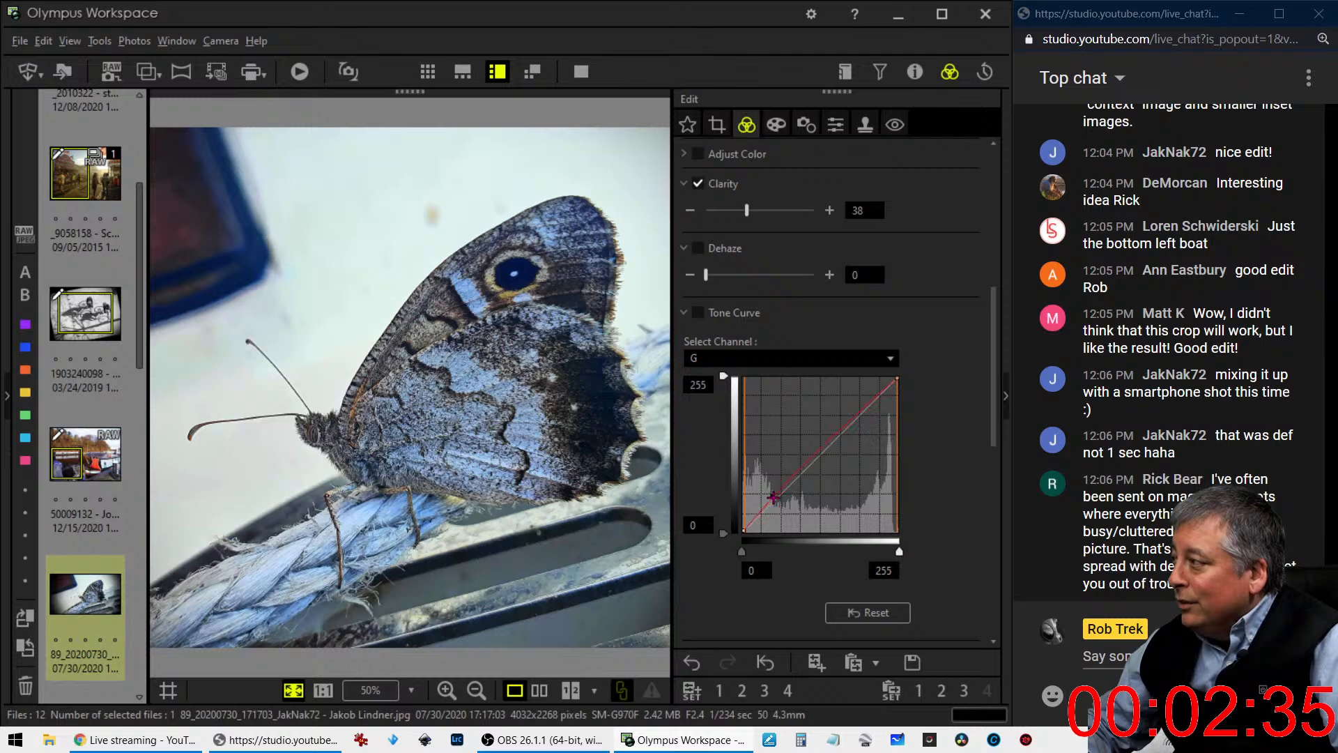
{"action": "left_click_drag", "start_coordinate": [774, 498], "coordinate": [772, 493]}
{"action": "left_click", "coordinate": [844, 614]}
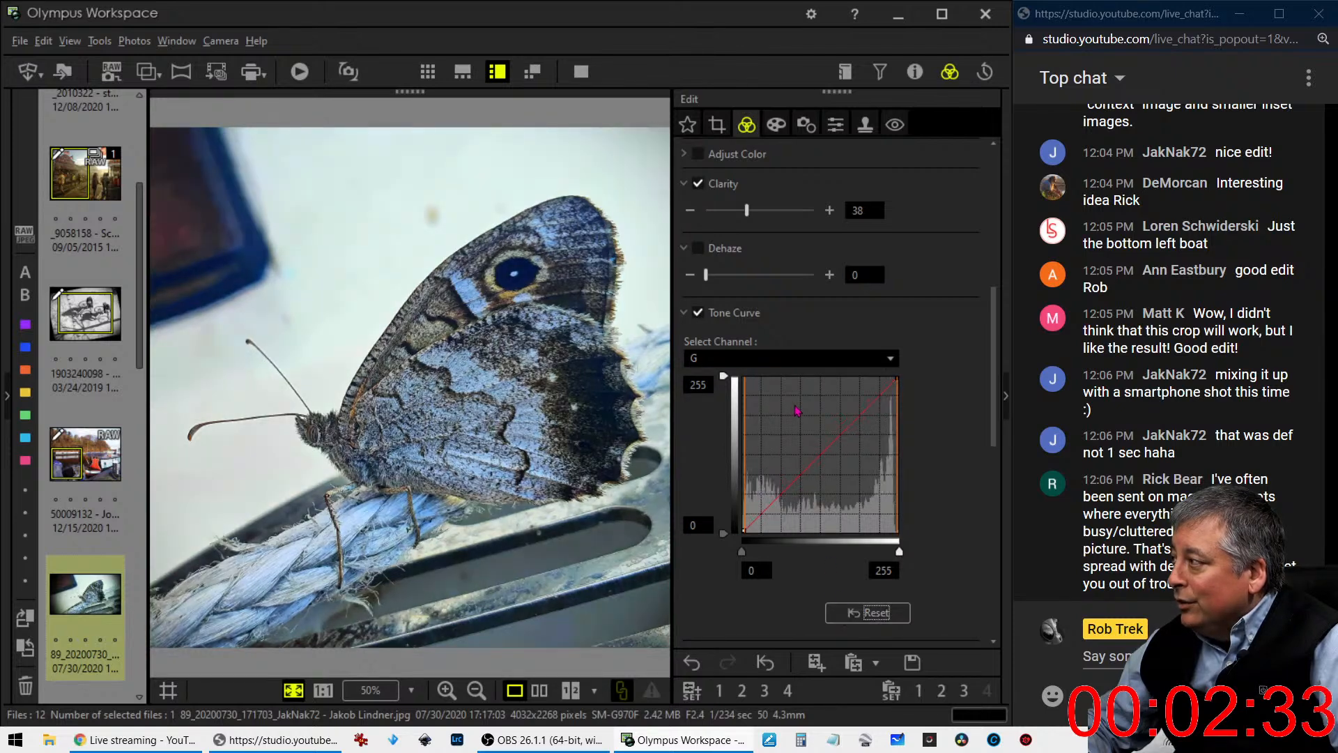
{"action": "left_click", "coordinate": [802, 358]}
{"action": "left_click", "coordinate": [795, 377]}
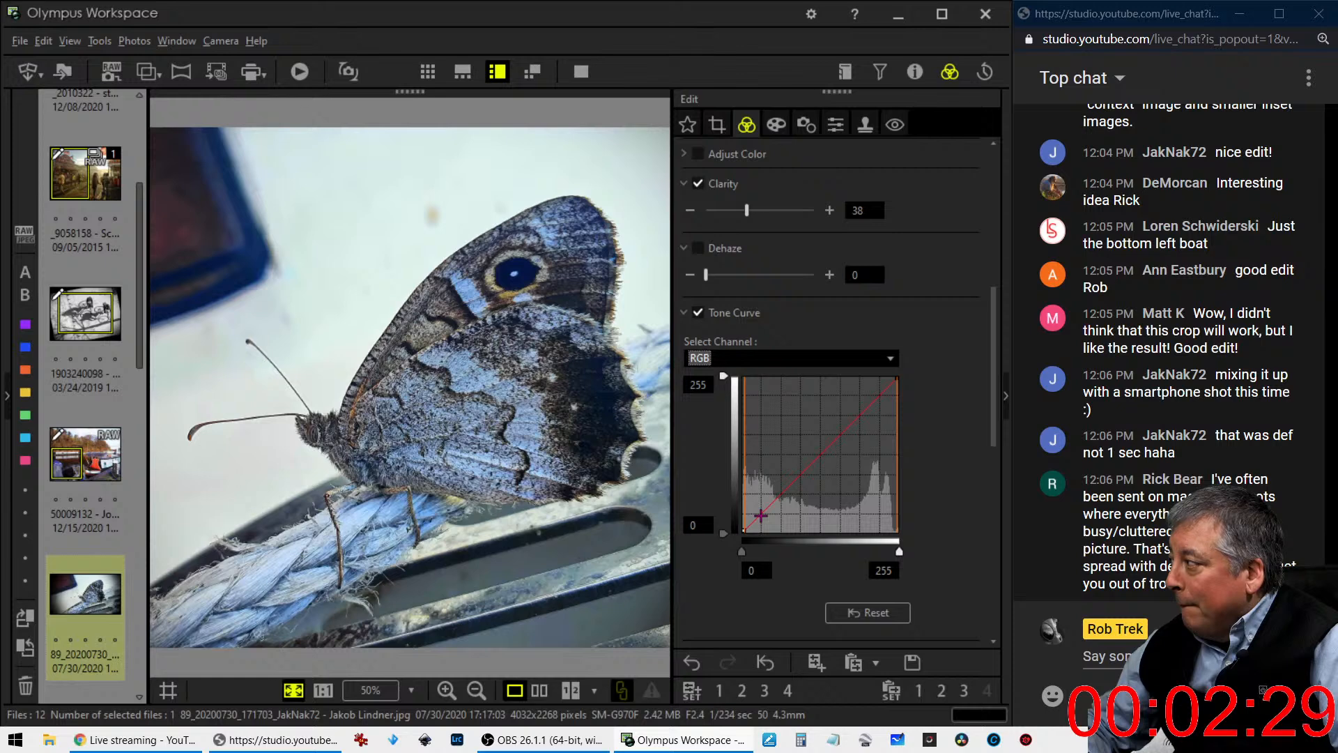
{"action": "left_click_drag", "start_coordinate": [763, 513], "coordinate": [770, 499]}
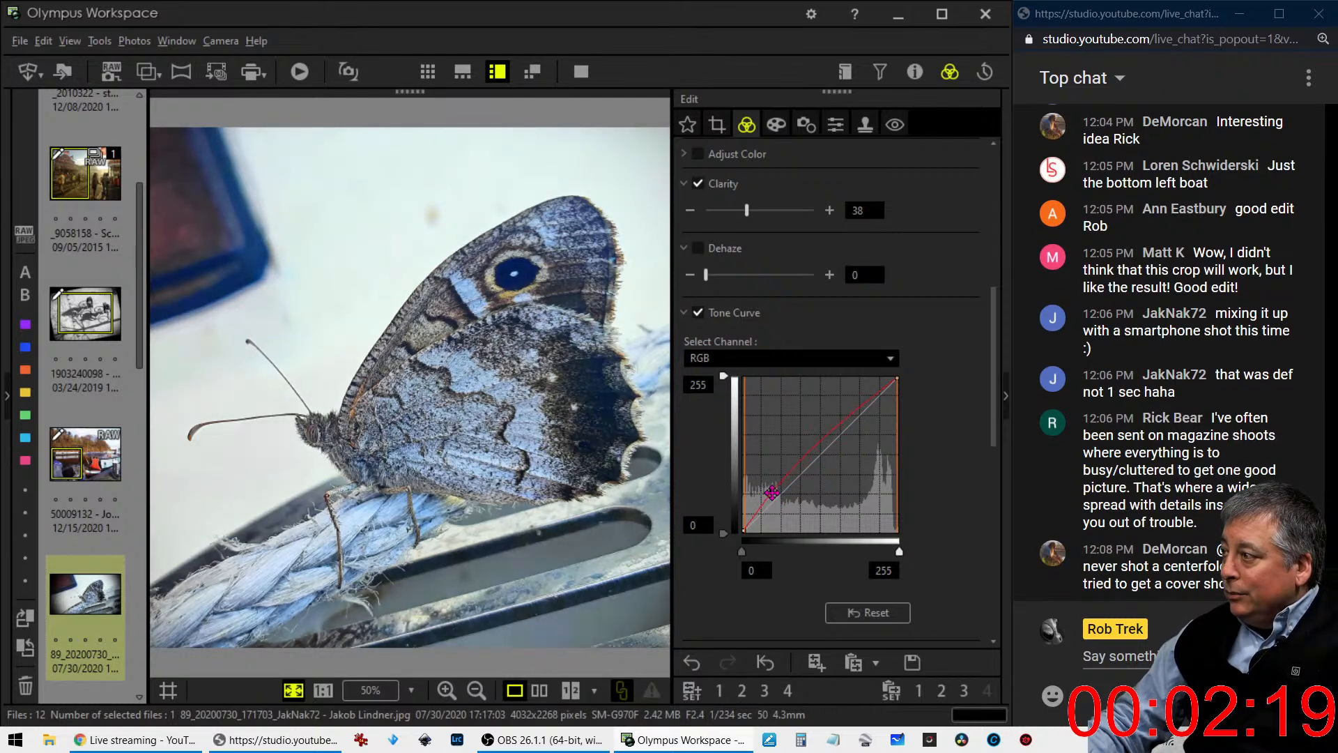
{"action": "left_click_drag", "start_coordinate": [757, 512], "coordinate": [755, 517]}
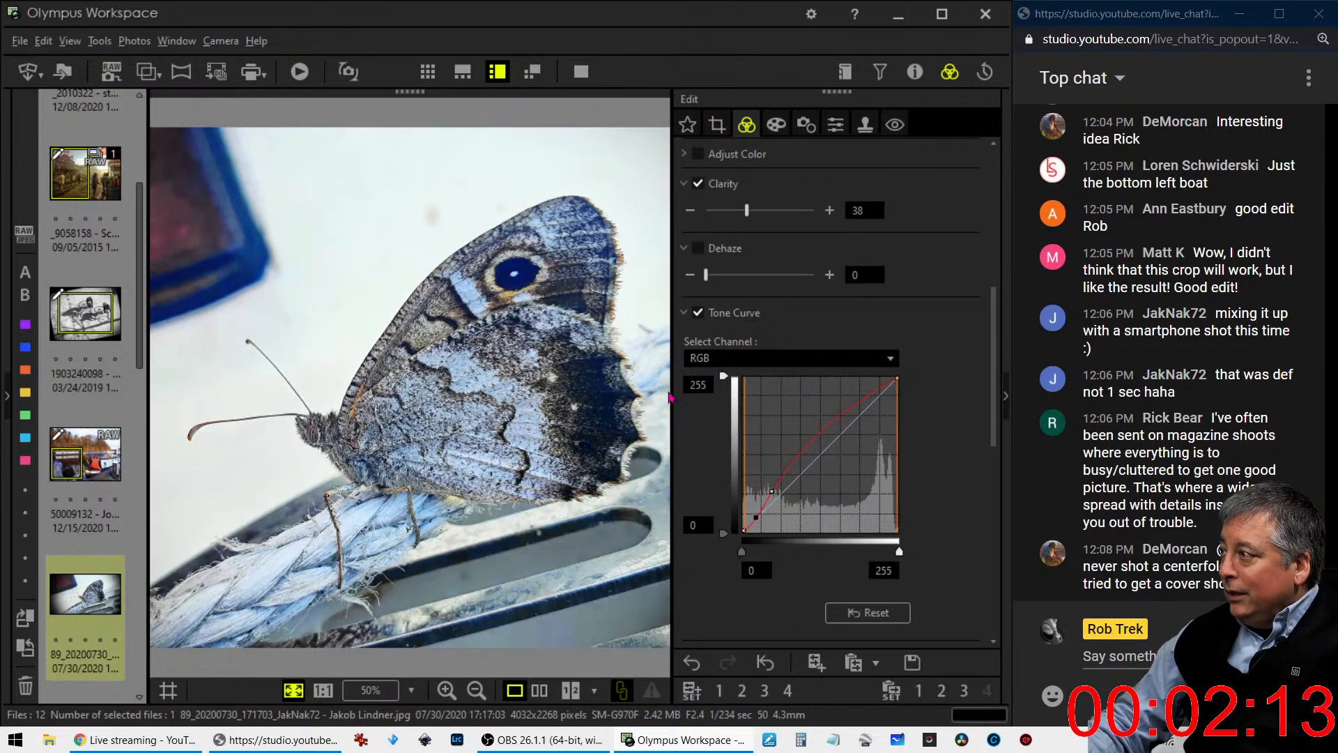
- Set Dehaze to 49 and readjust the shadow points of the RGB tone curve
{"action": "left_click_drag", "start_coordinate": [706, 275], "coordinate": [758, 275]}
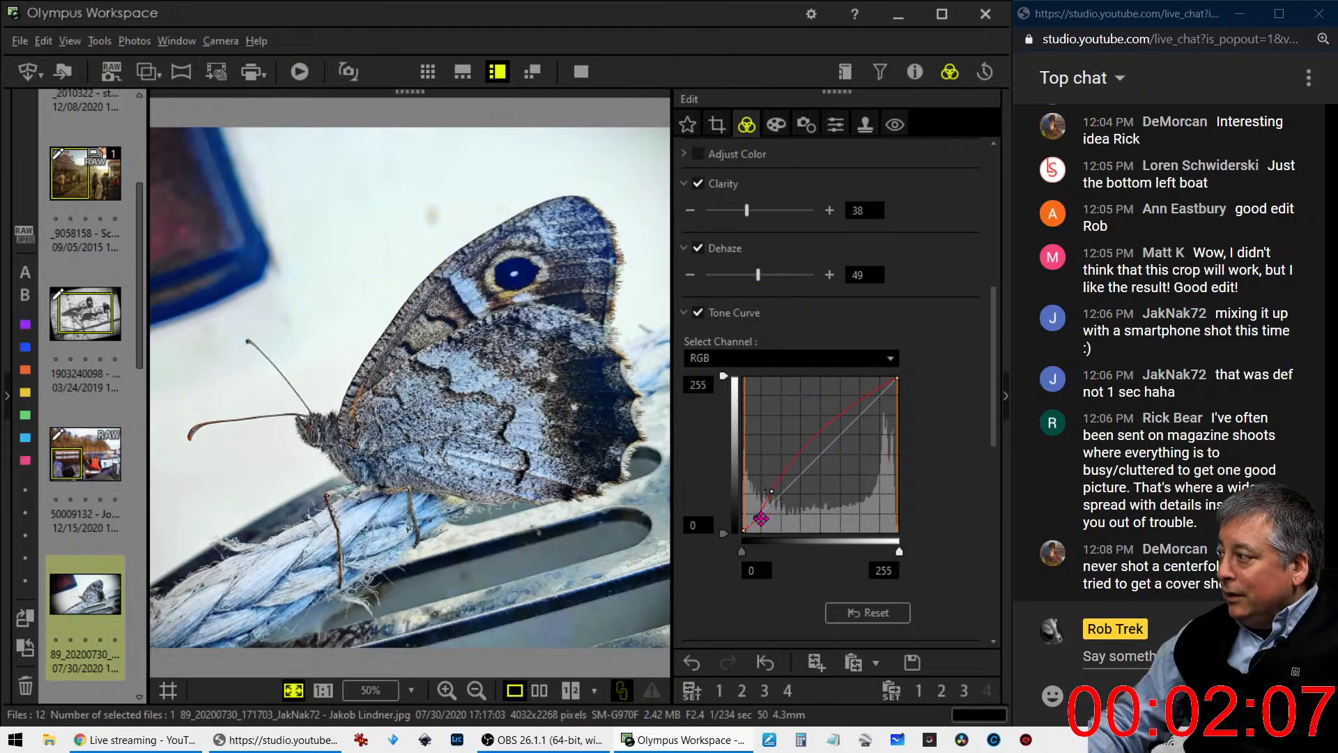
{"action": "left_click_drag", "start_coordinate": [756, 520], "coordinate": [770, 485]}
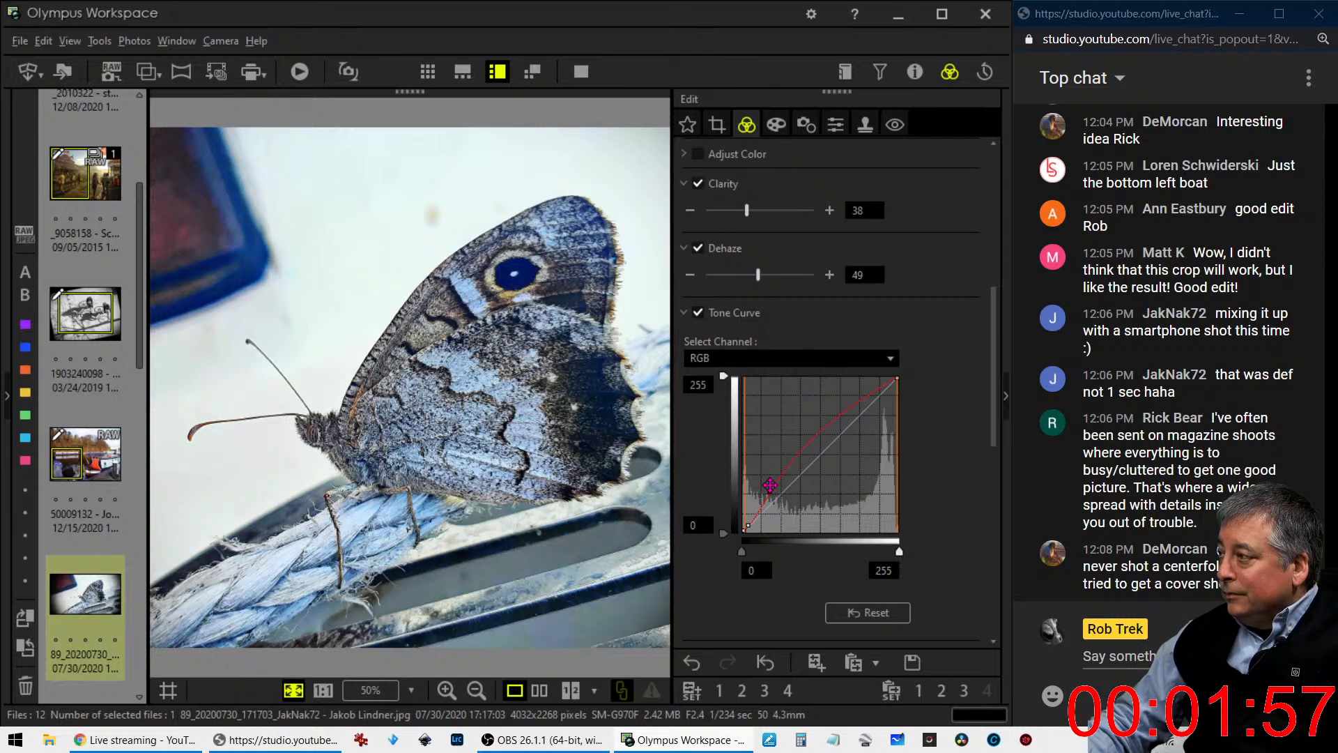
- Try tilting the butterfly photo by -19.5 degrees, return the tilt to 0.0 and enlarge the square crop to nearly full height
{"action": "left_click", "coordinate": [717, 124]}
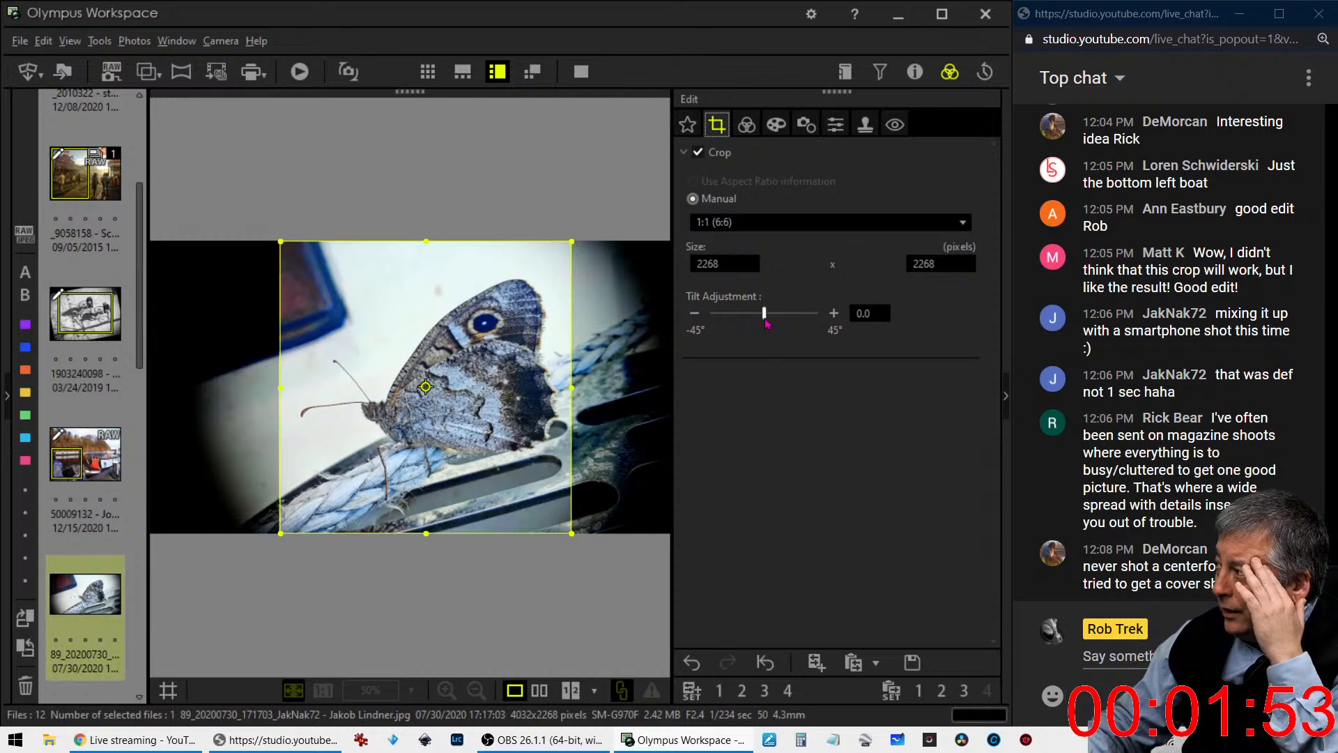
{"action": "left_click_drag", "start_coordinate": [764, 313], "coordinate": [741, 316]}
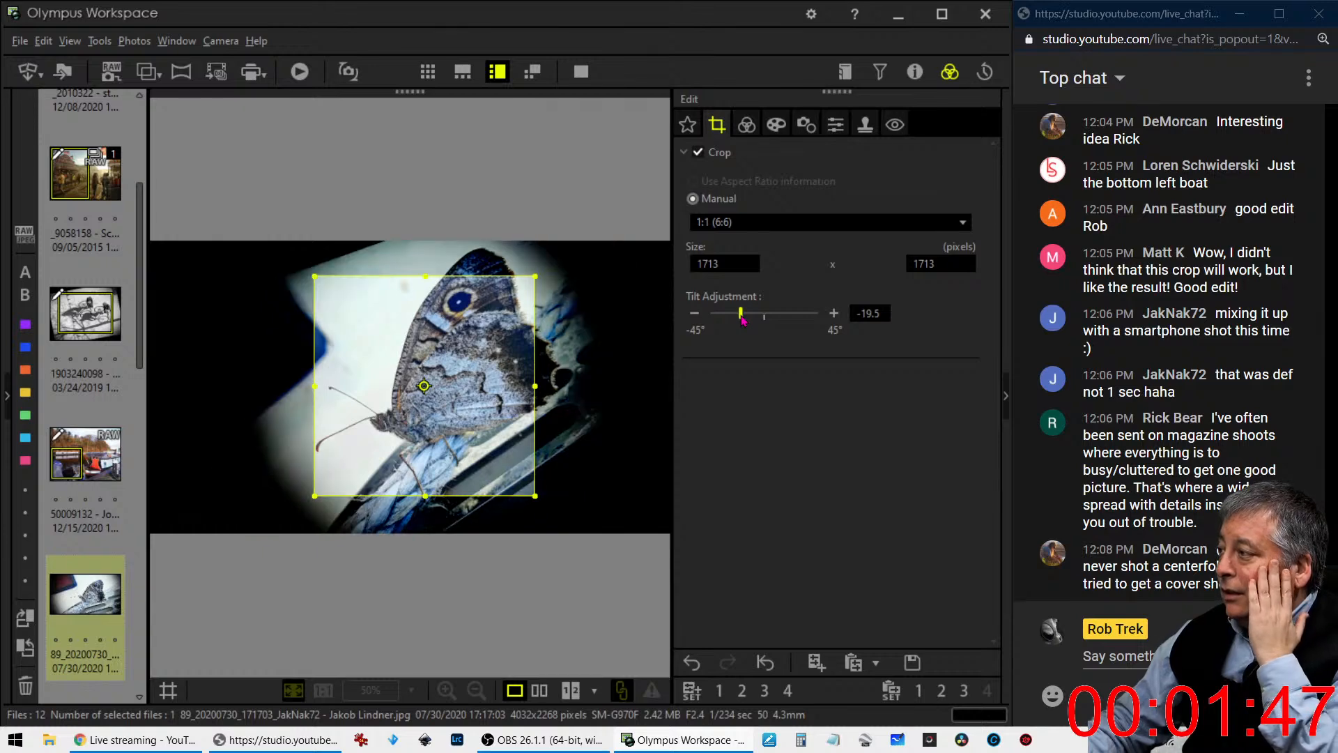
{"action": "left_click_drag", "start_coordinate": [741, 315], "coordinate": [765, 318]}
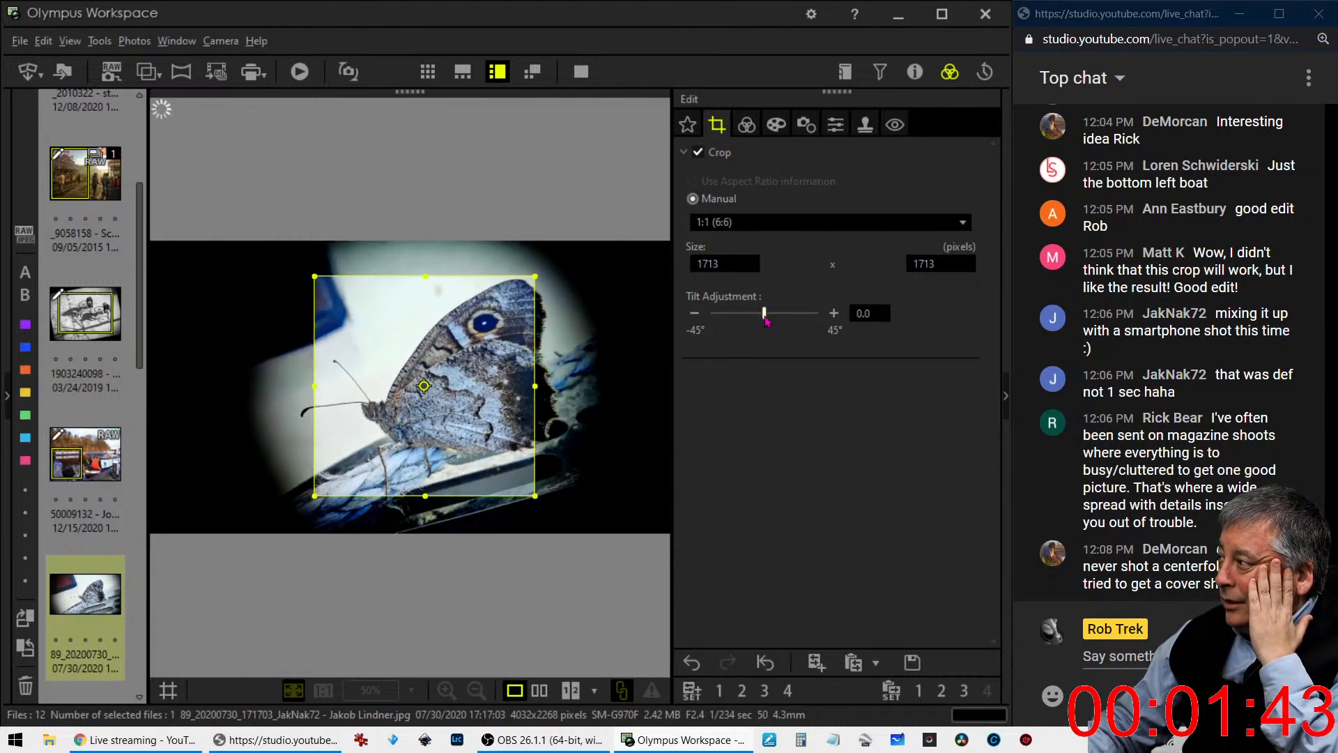
{"action": "left_click_drag", "start_coordinate": [425, 276], "coordinate": [425, 242]}
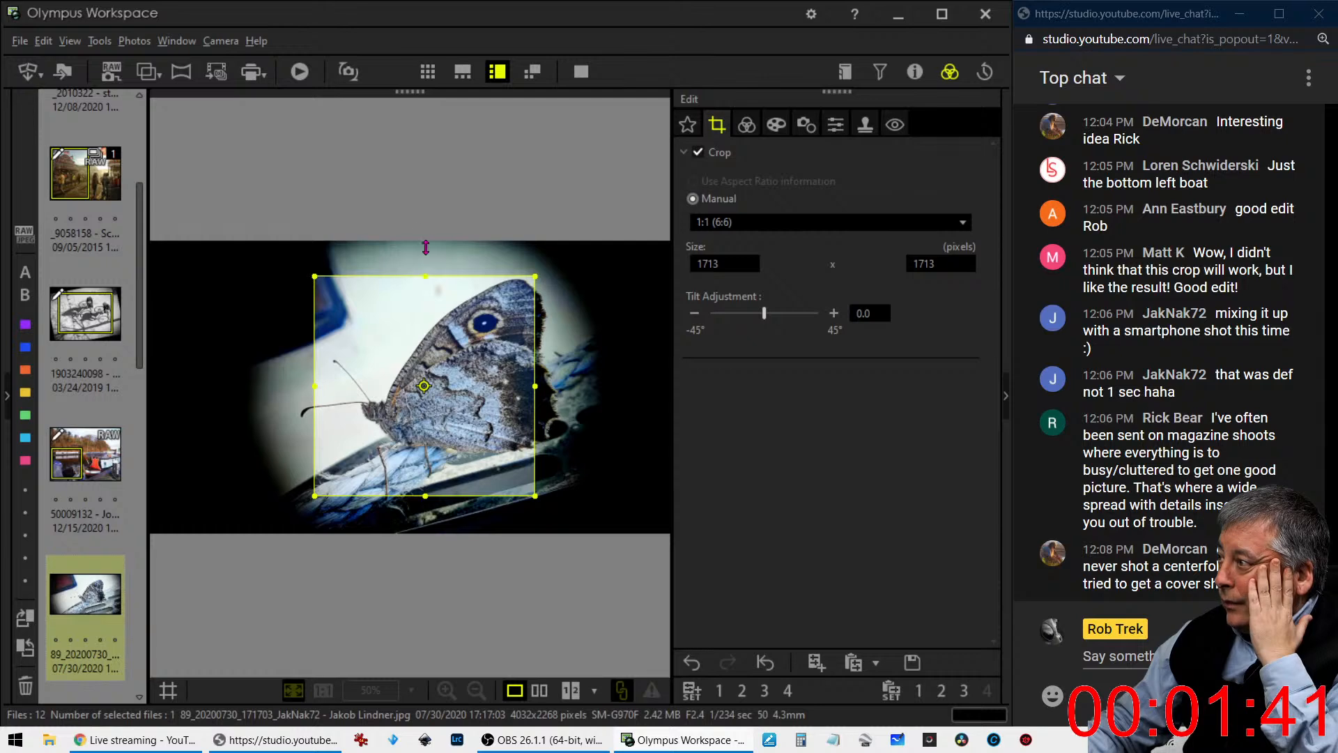
{"action": "left_click_drag", "start_coordinate": [425, 496], "coordinate": [426, 531]}
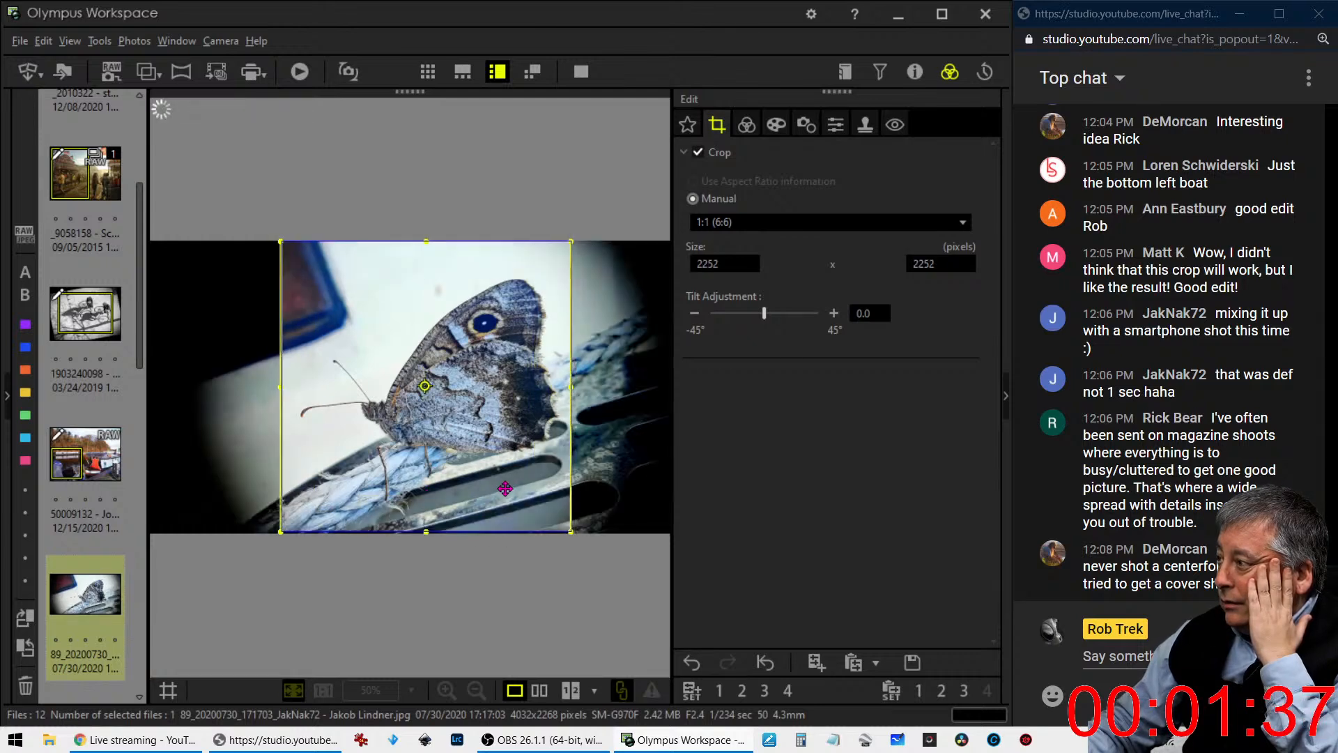
- Change the butterfly photo's crop ratio to 5:4 at 2835 x 2268 pixels and check the cropped result
{"action": "left_click", "coordinate": [752, 221]}
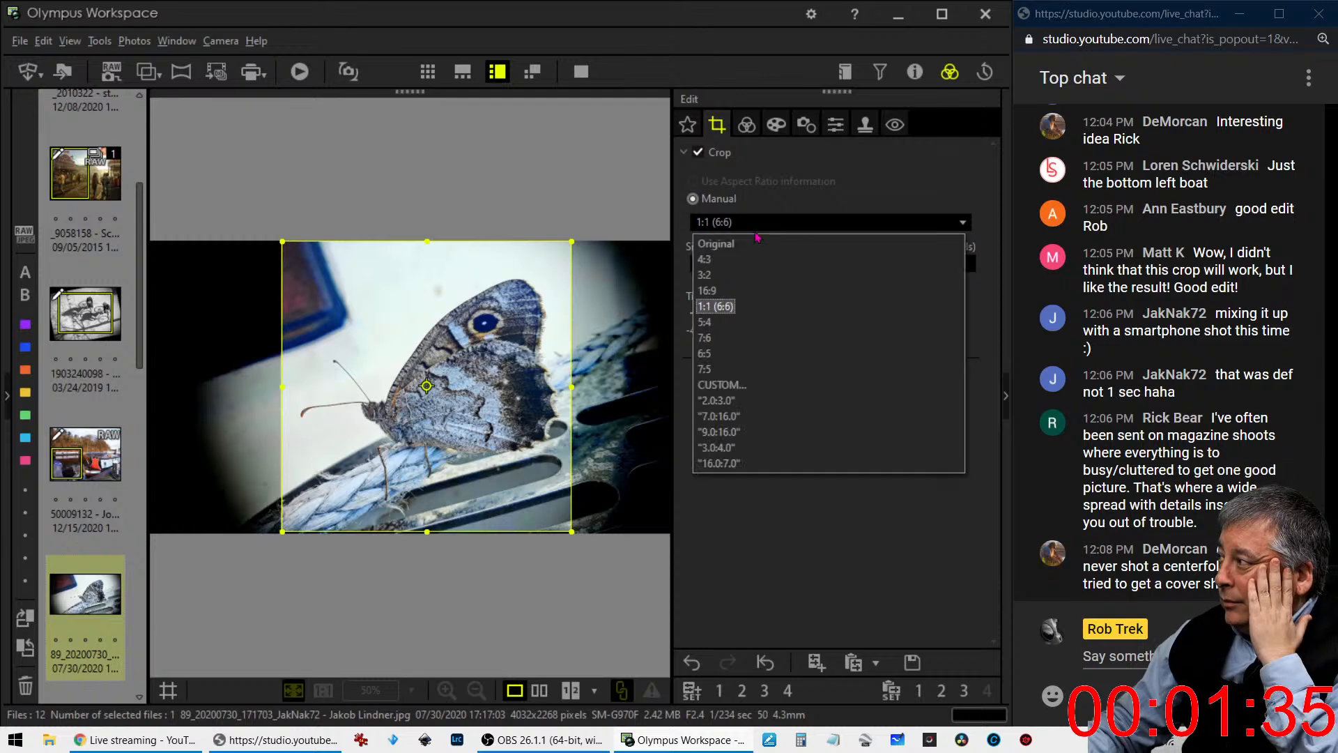
{"action": "left_click", "coordinate": [746, 329]}
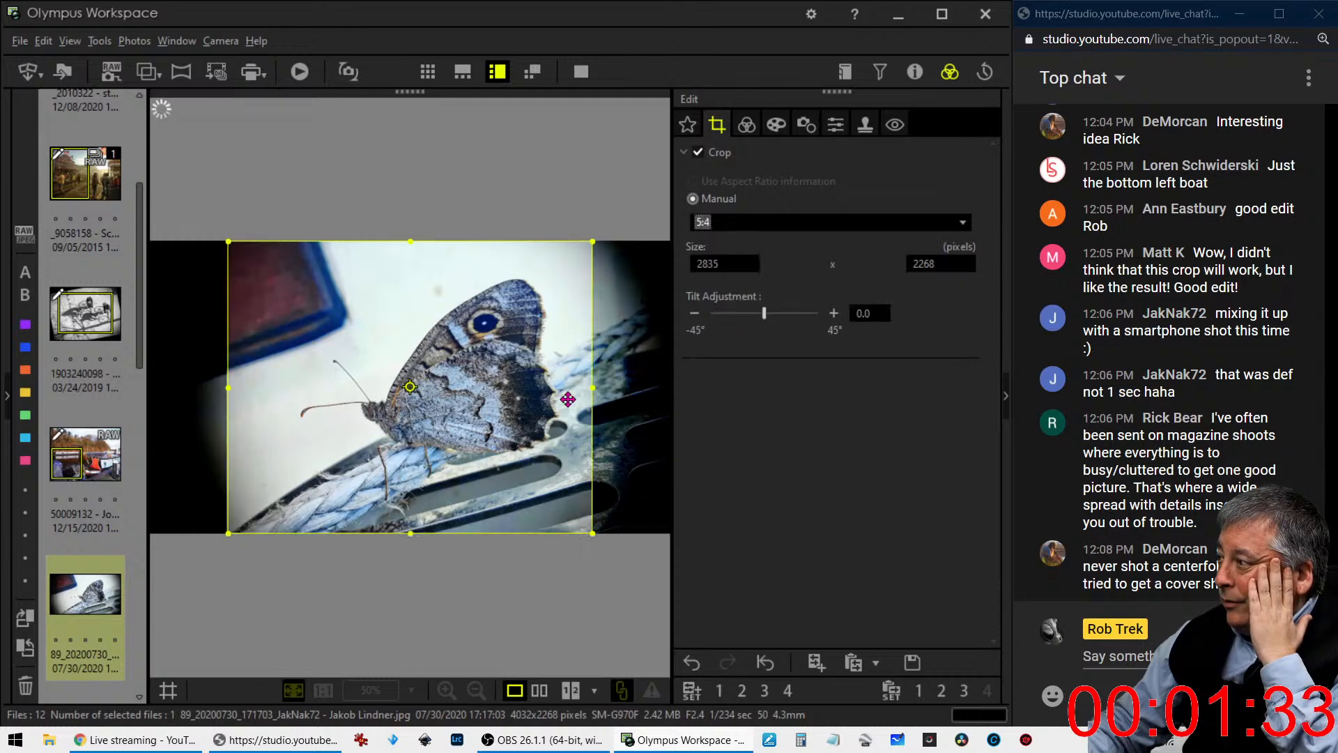
{"action": "left_click", "coordinate": [746, 124]}
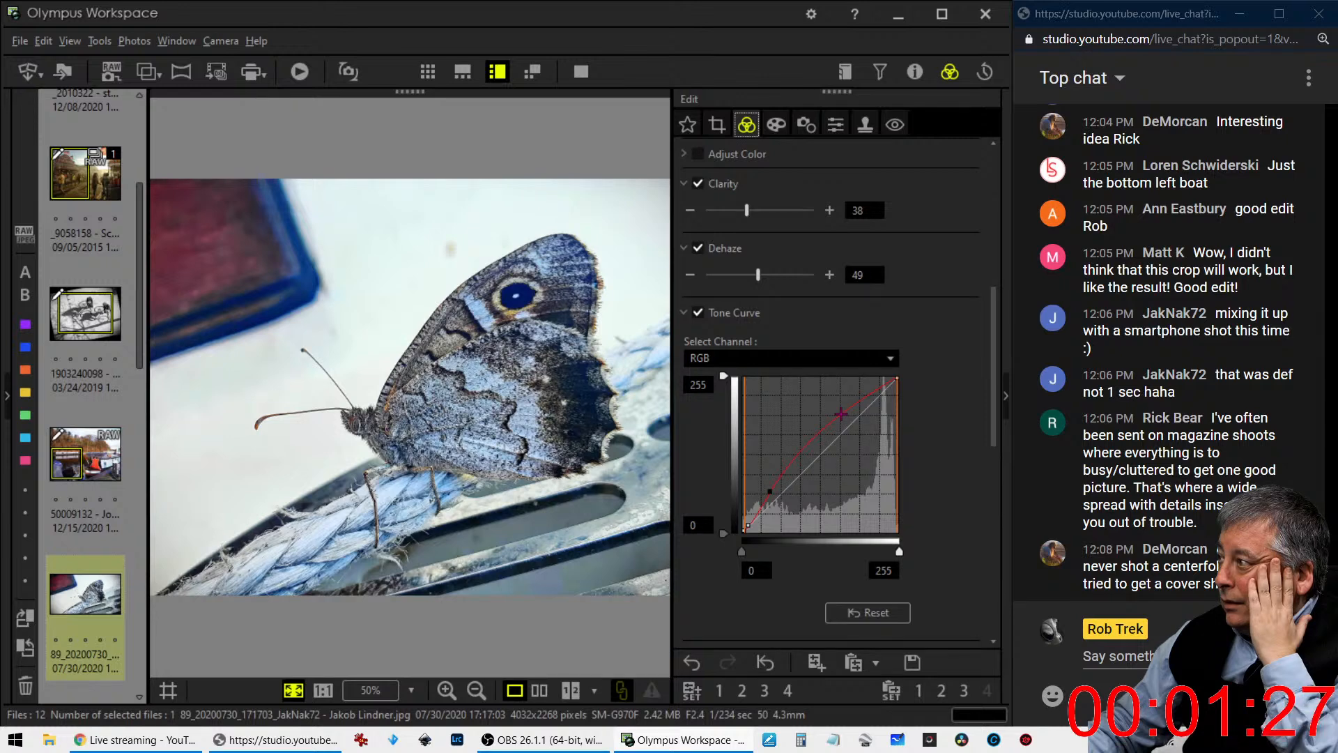
- Tilt the butterfly photo by 5.0 degrees and shift the 5:4 crop frame slightly to the right, checking the cropped result
{"action": "left_click", "coordinate": [717, 124]}
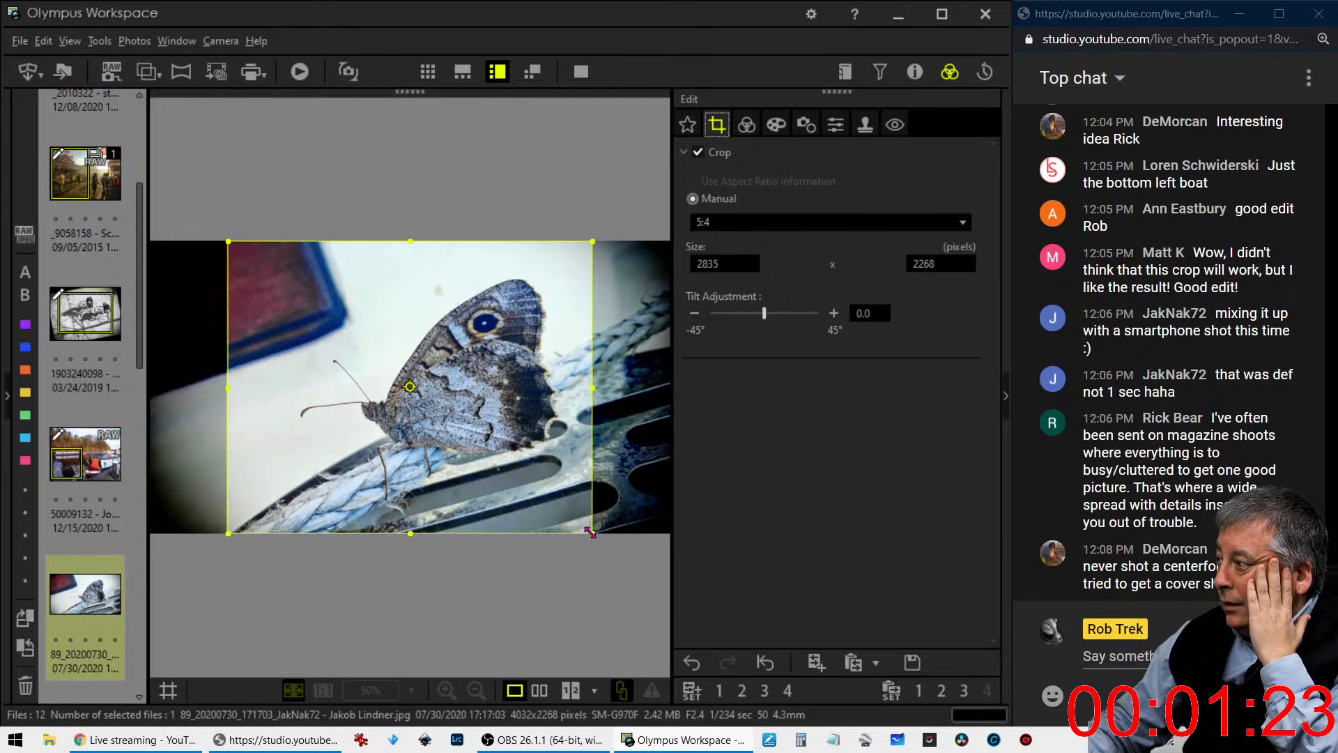
{"action": "left_click_drag", "start_coordinate": [767, 317], "coordinate": [772, 318]}
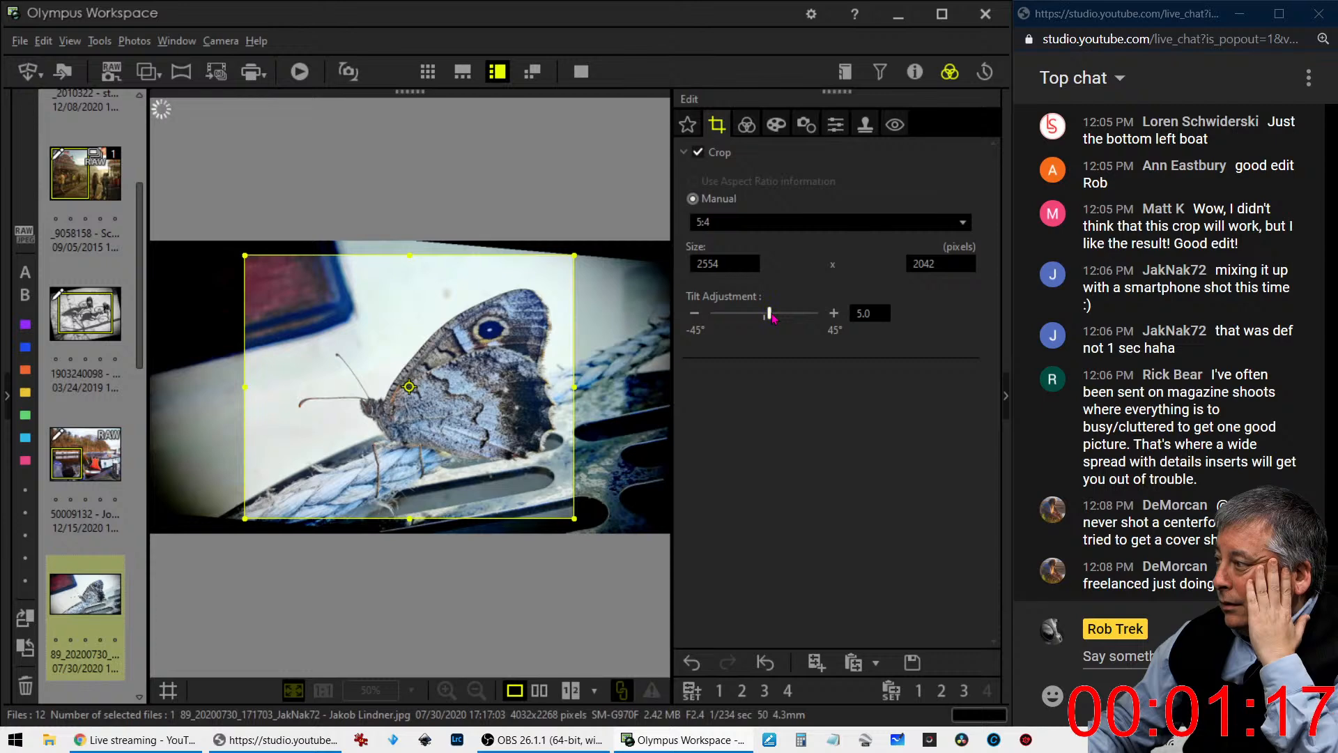
{"action": "left_click", "coordinate": [748, 126]}
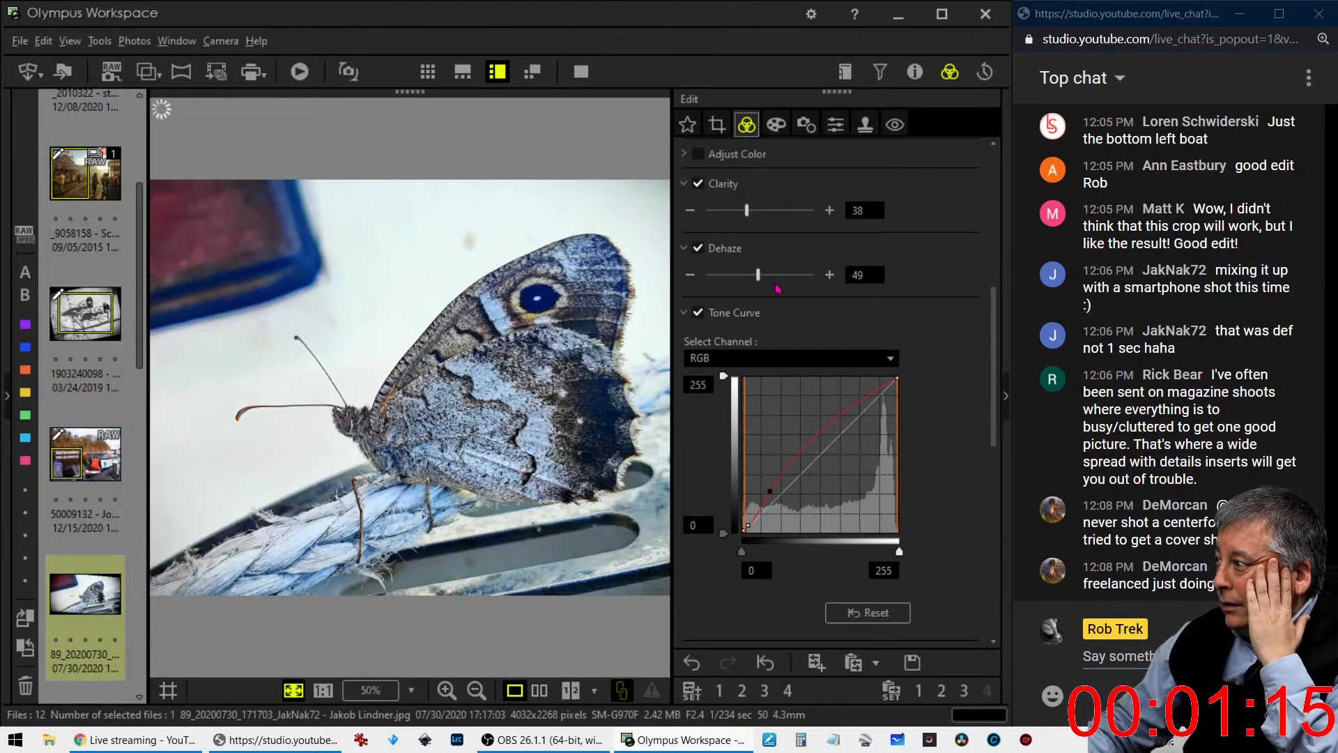
{"action": "left_click", "coordinate": [717, 125]}
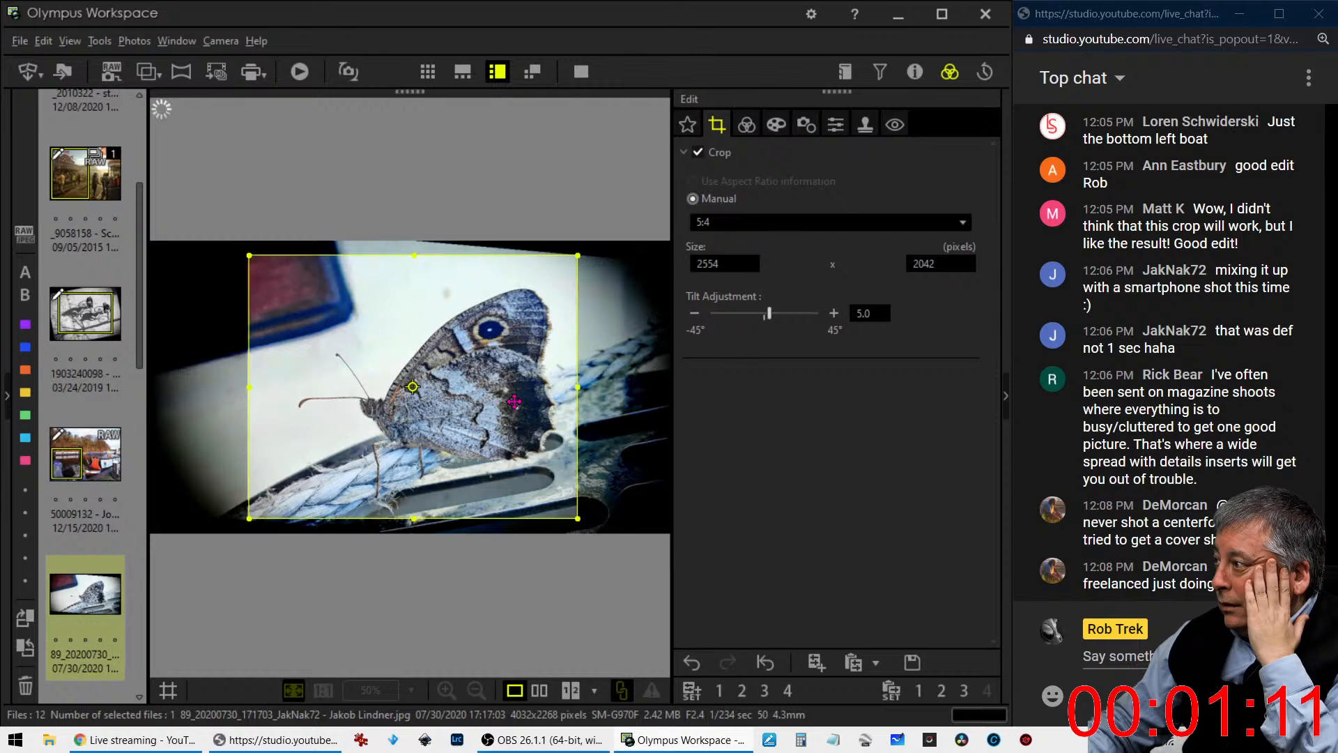
{"action": "left_click_drag", "start_coordinate": [514, 402], "coordinate": [520, 401]}
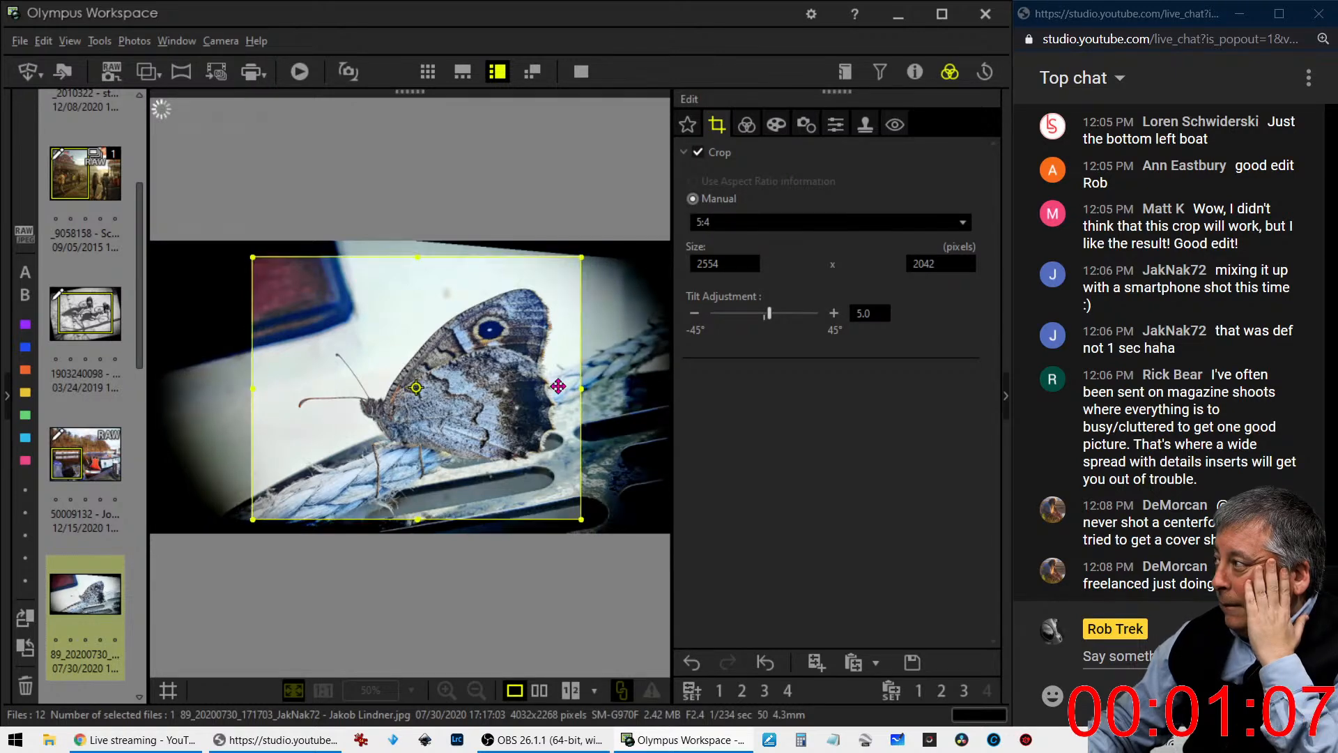
{"action": "left_click", "coordinate": [746, 124]}
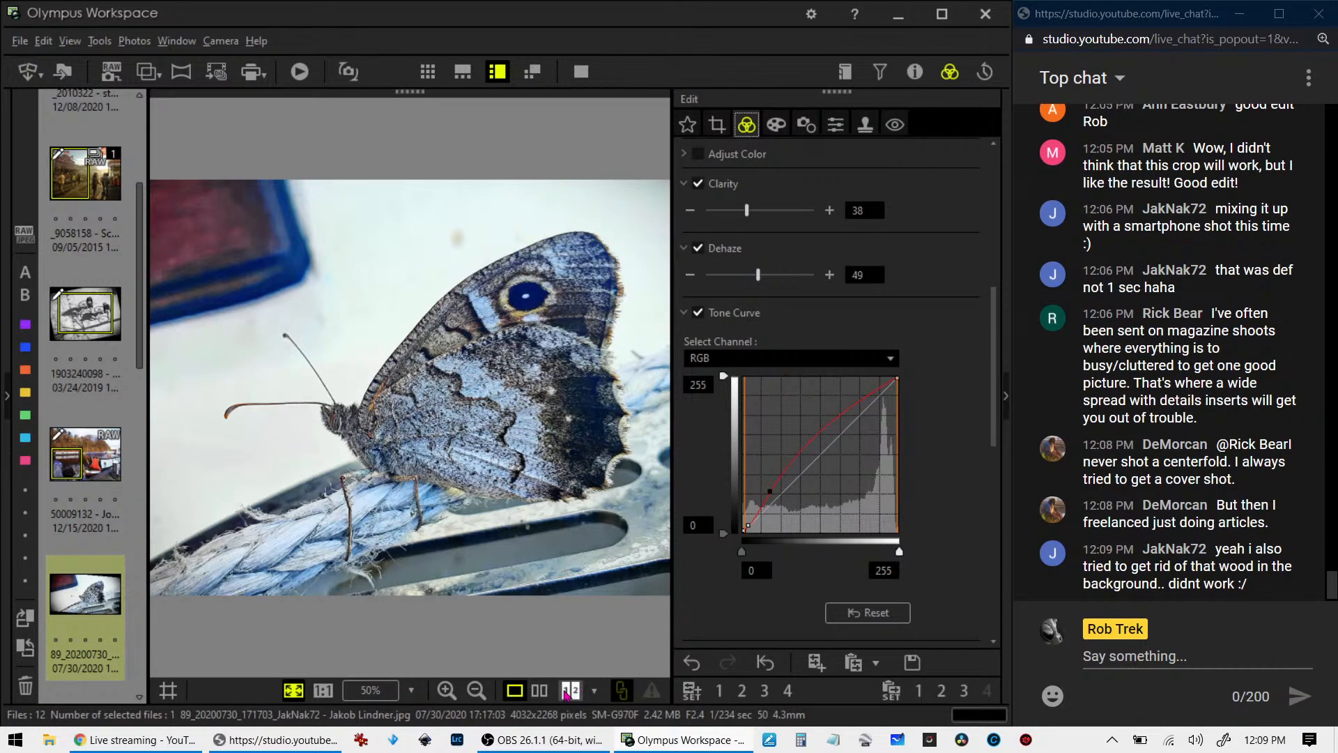
- Compare the original and edited butterfly photos side by side in full screen, examining the head and wing eyespot close up
{"action": "left_click", "coordinate": [539, 690]}
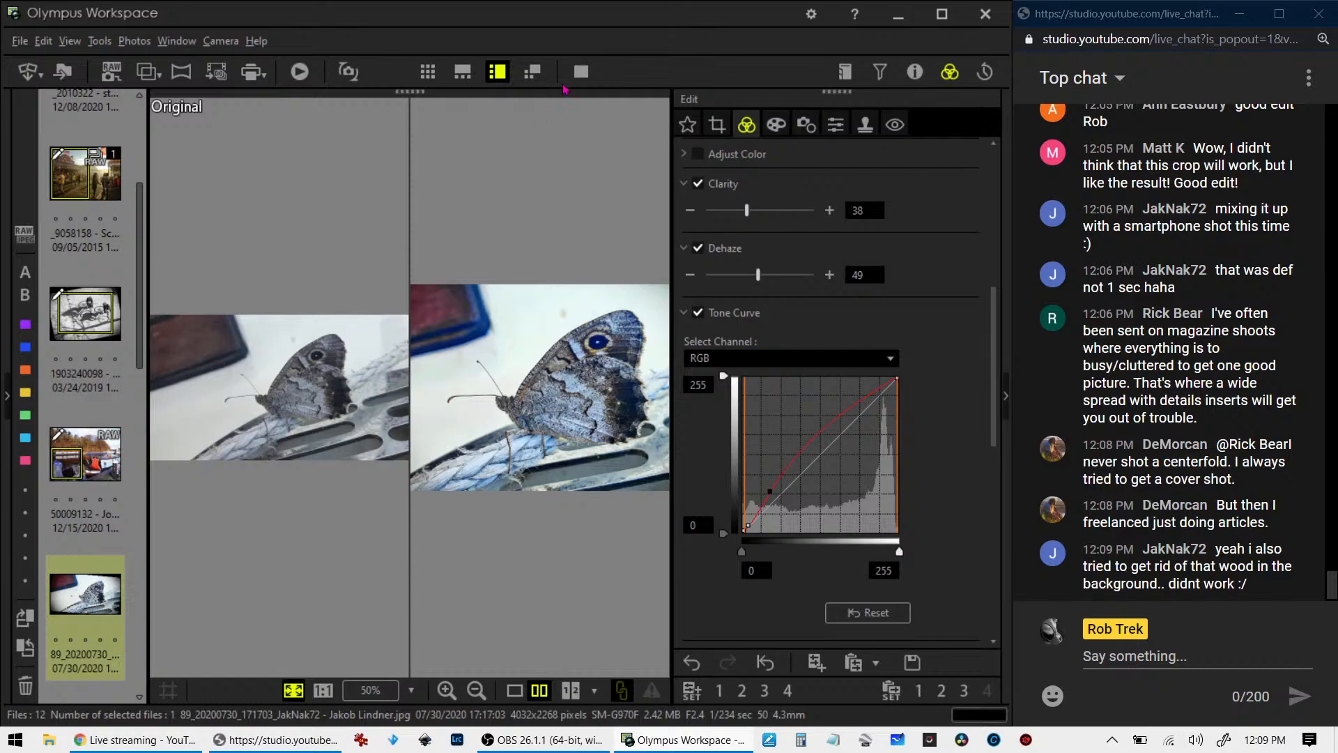
{"action": "left_click", "coordinate": [581, 71]}
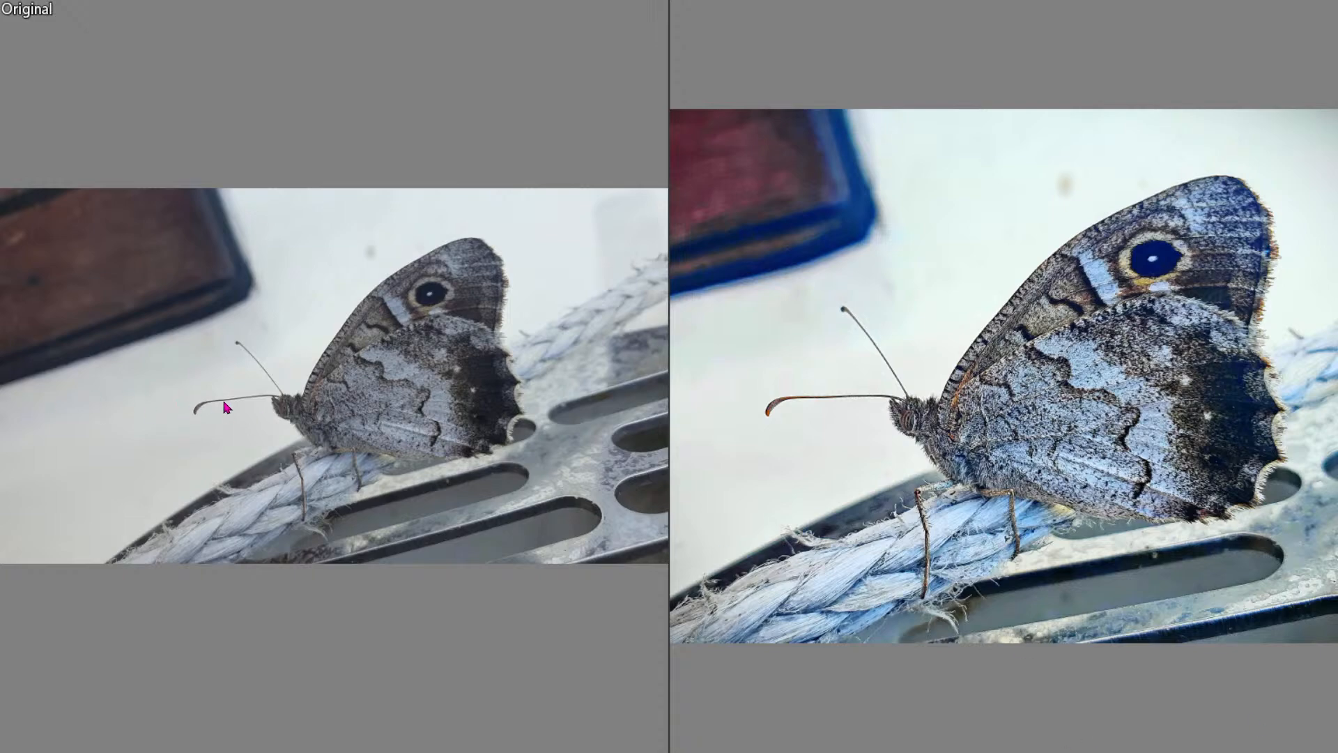
{"action": "left_click", "coordinate": [297, 418]}
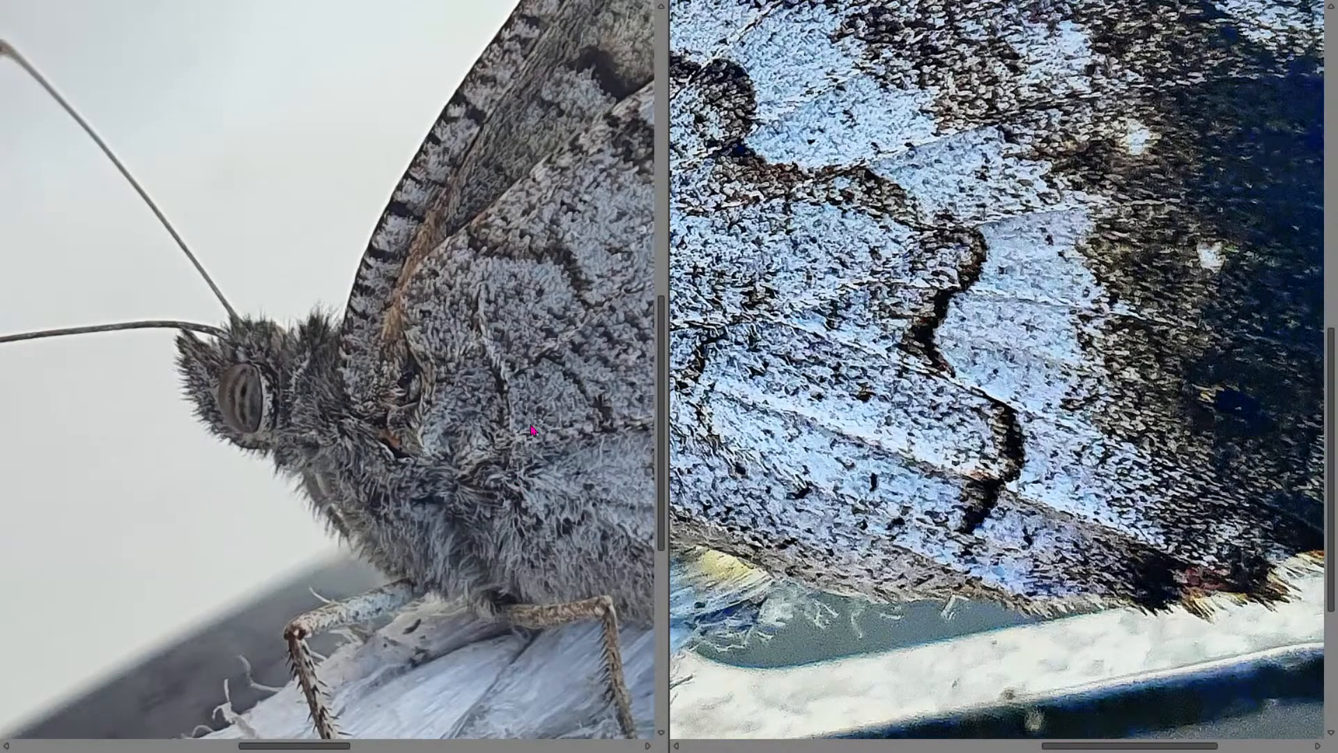
{"action": "left_click_drag", "start_coordinate": [541, 430], "coordinate": [806, 467]}
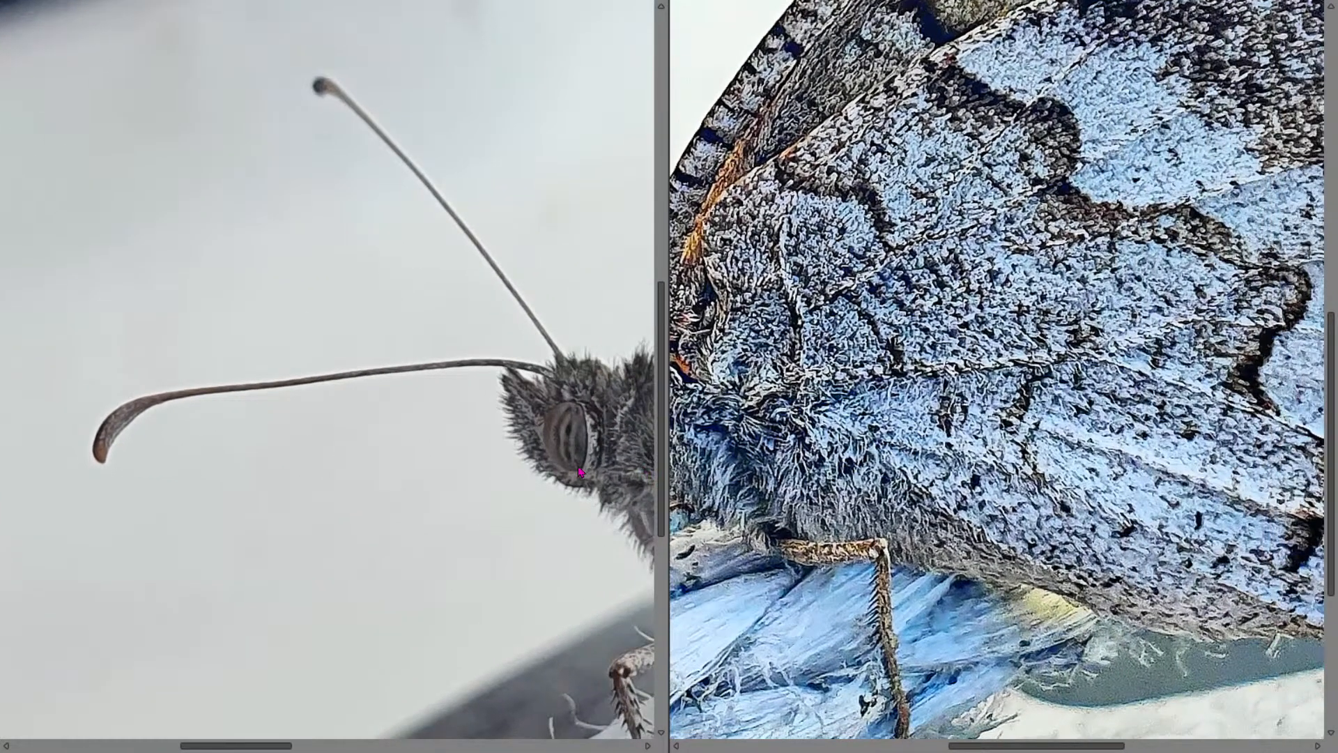
{"action": "left_click_drag", "start_coordinate": [580, 471], "coordinate": [1228, 515]}
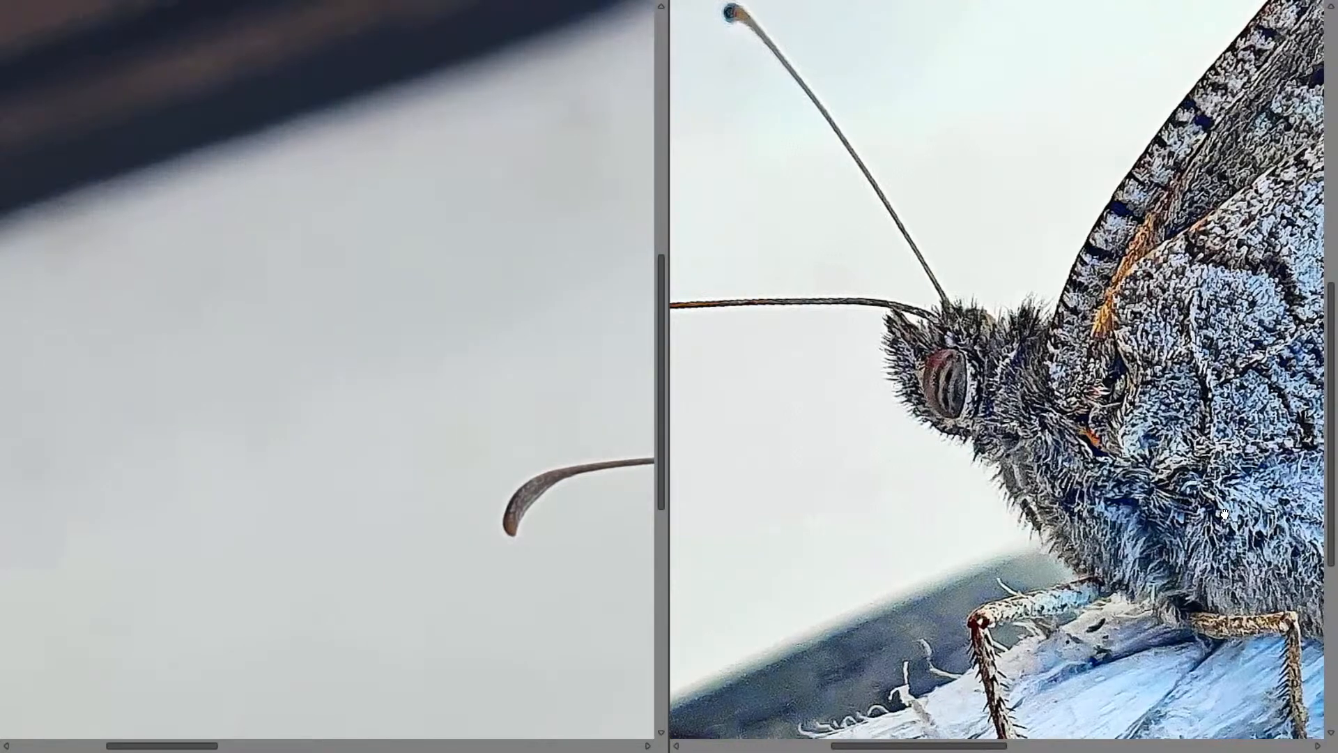
{"action": "double_click", "coordinate": [1228, 516]}
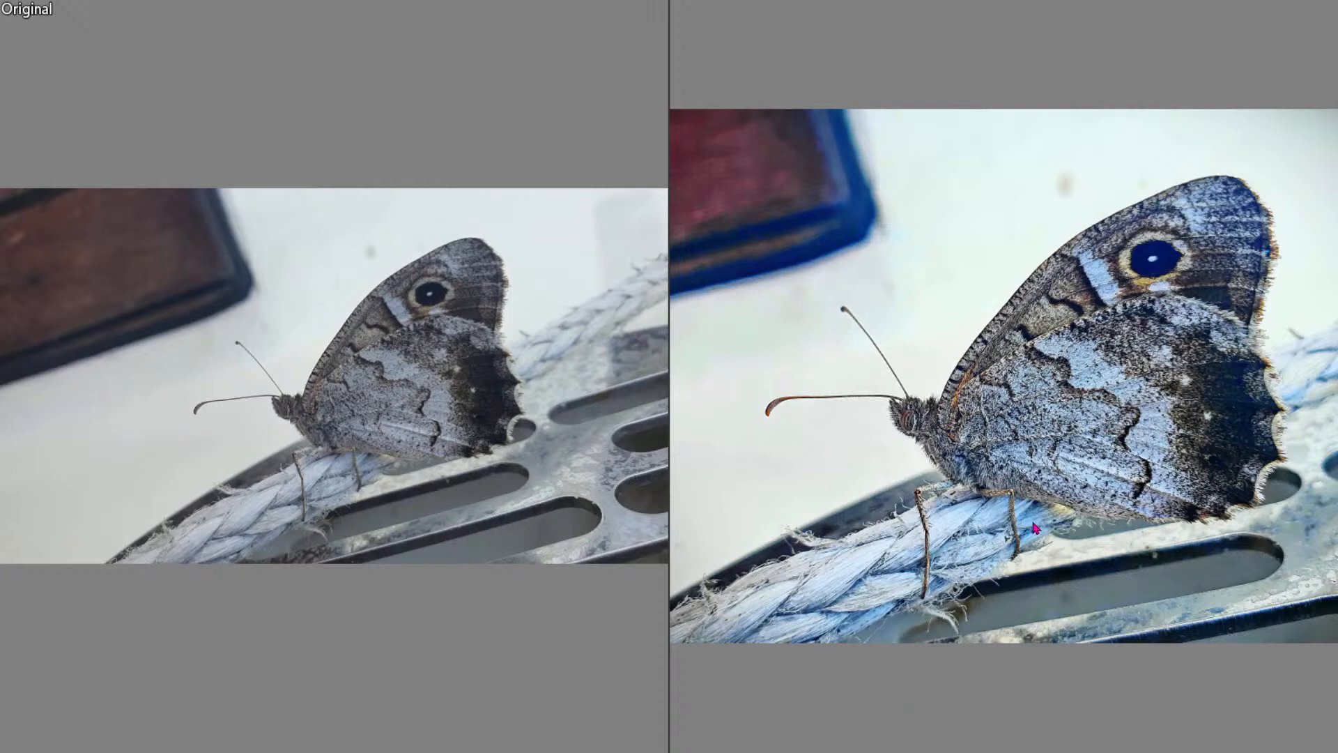
{"action": "double_click", "coordinate": [1208, 238]}
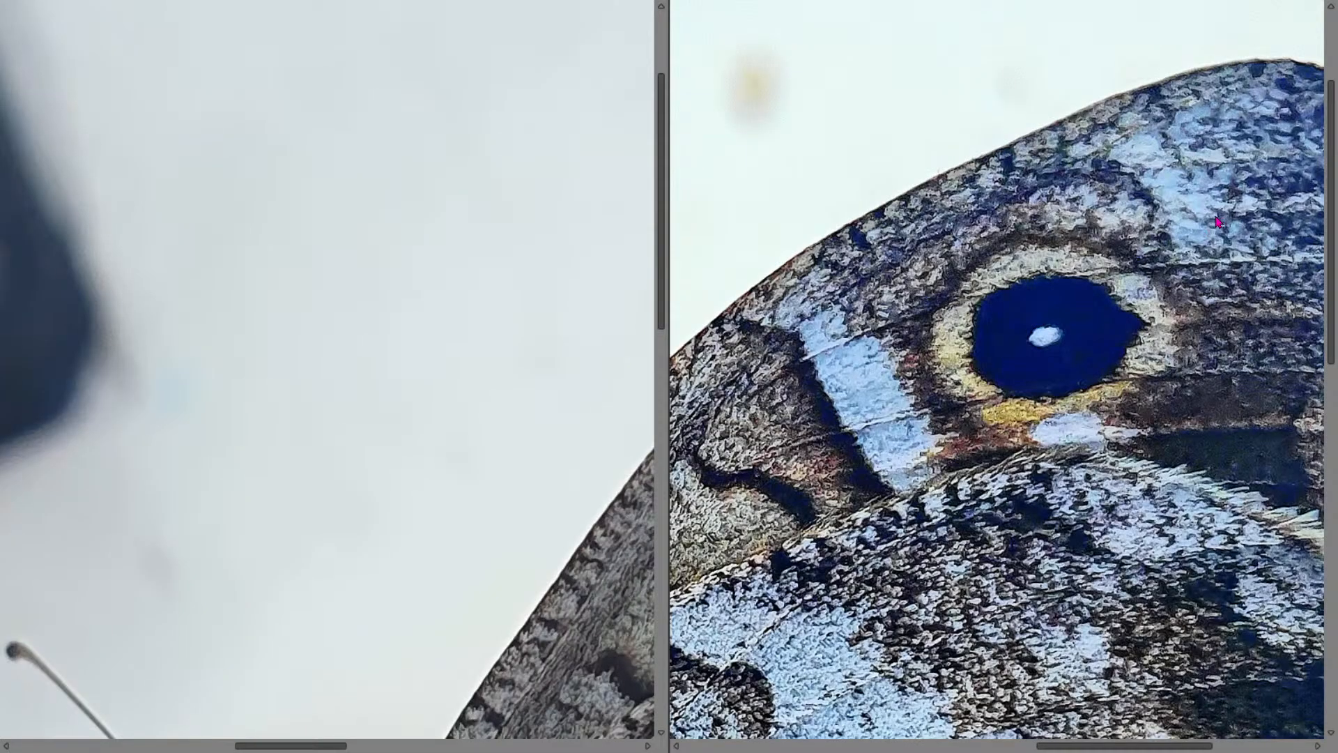
{"action": "double_click", "coordinate": [1216, 223]}
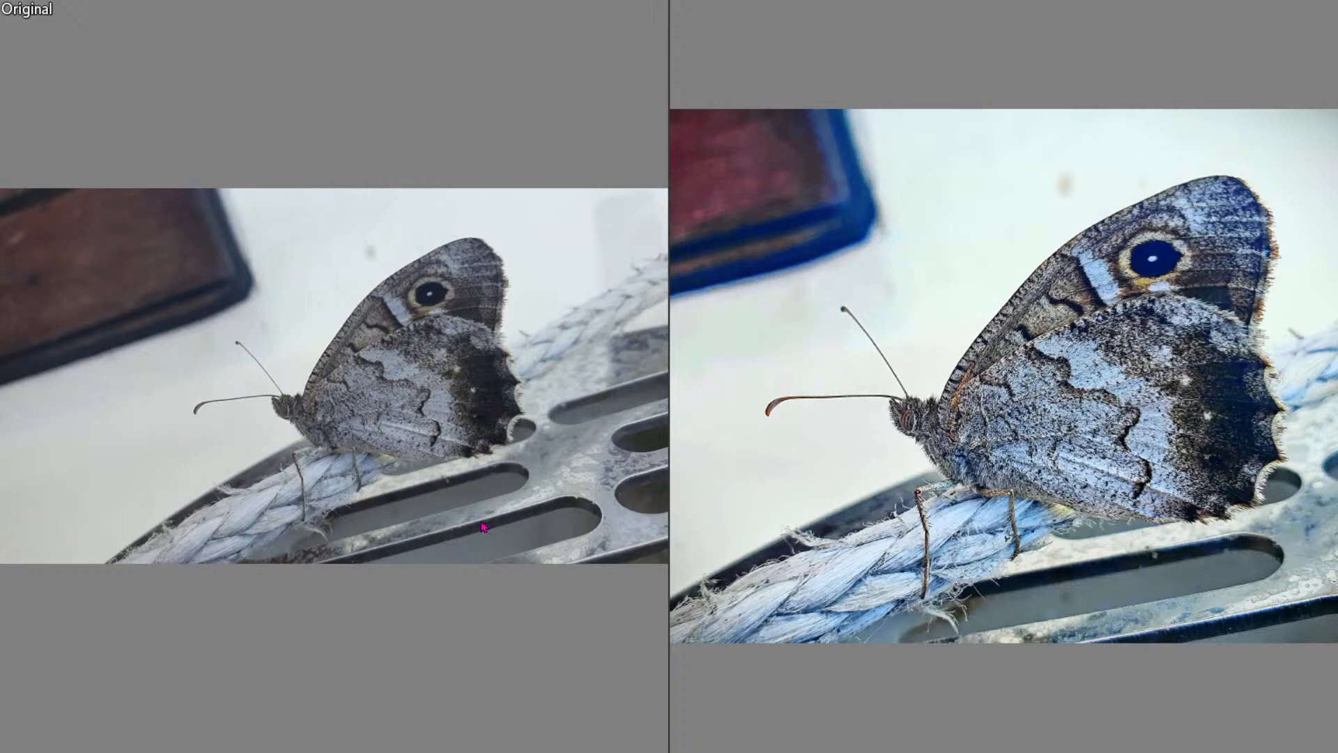
{"action": "key", "text": "Escape"}
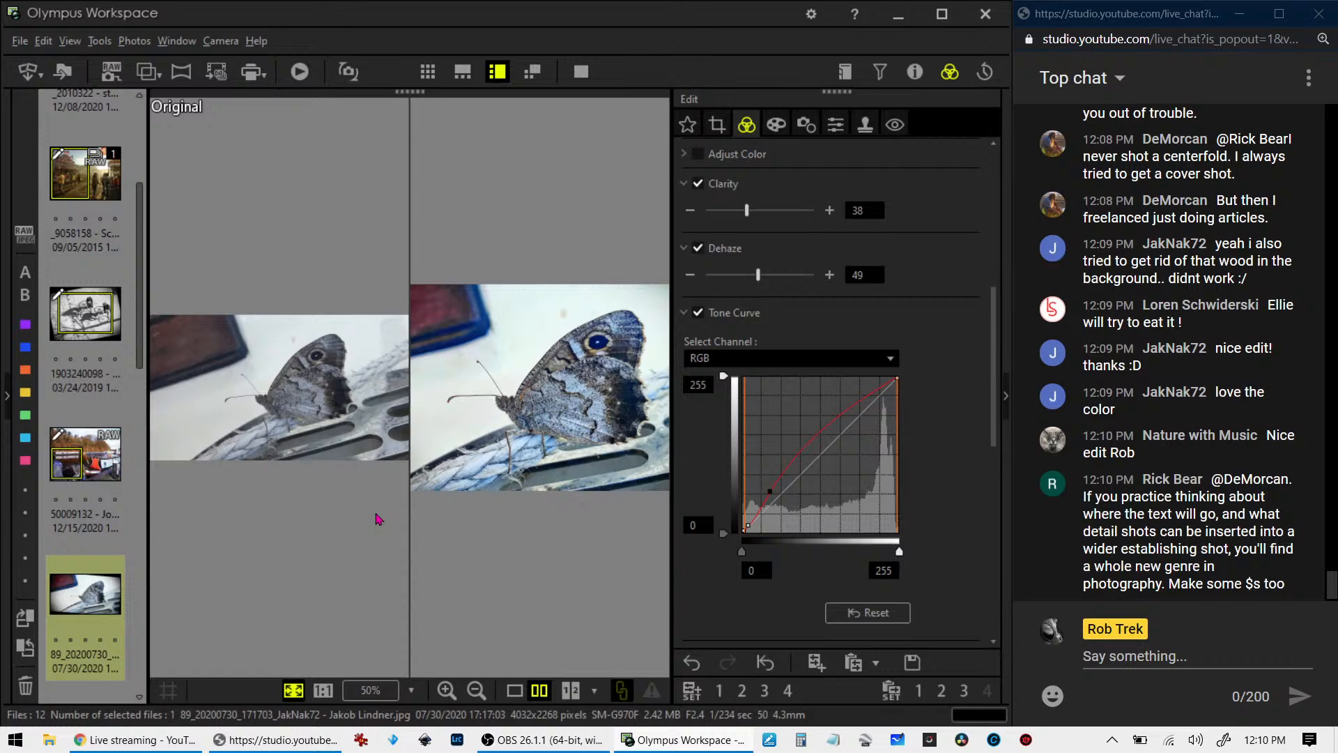
- Open the beefalo RAW photo, switch from the side-by-side comparison to a single view, and inspect it full screen
{"action": "scroll", "coordinate": [109, 578], "scroll_direction": "down", "scroll_amount": 3}
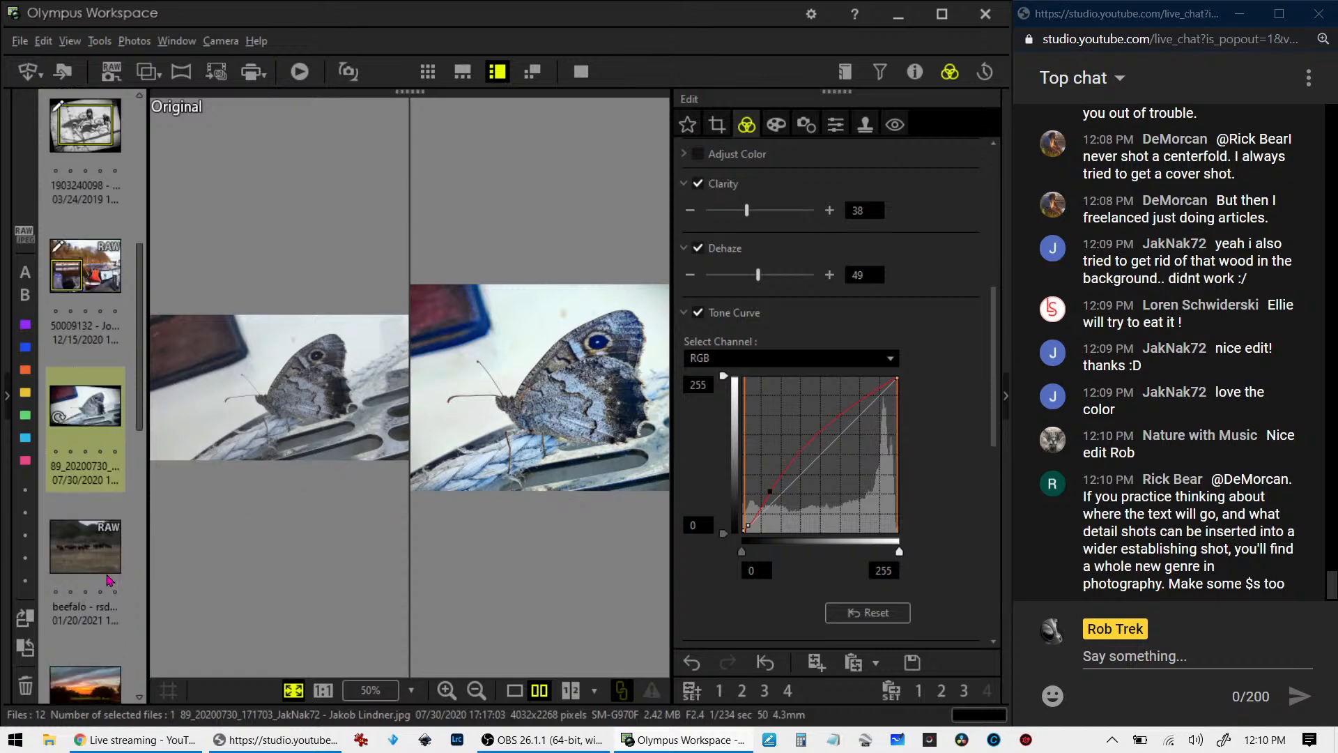
{"action": "left_click", "coordinate": [109, 578]}
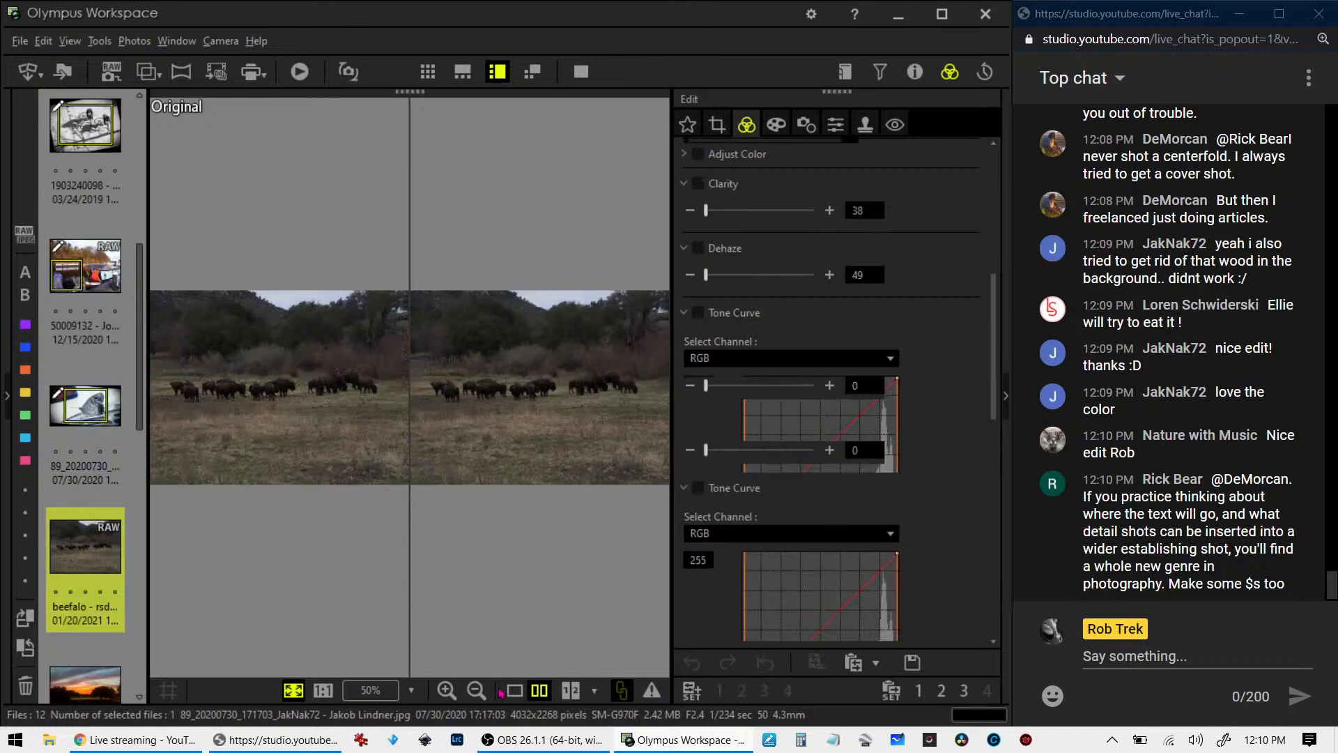
{"action": "left_click", "coordinate": [514, 690]}
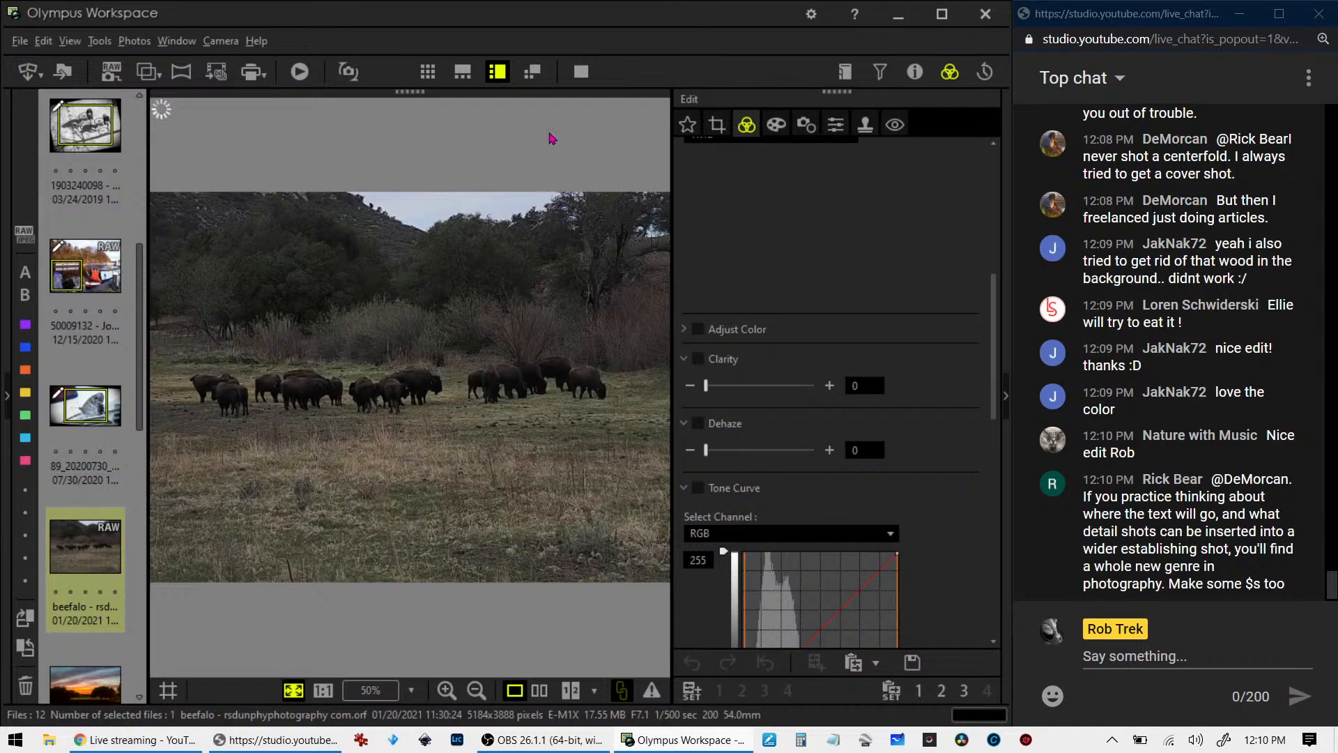
{"action": "left_click", "coordinate": [579, 75]}
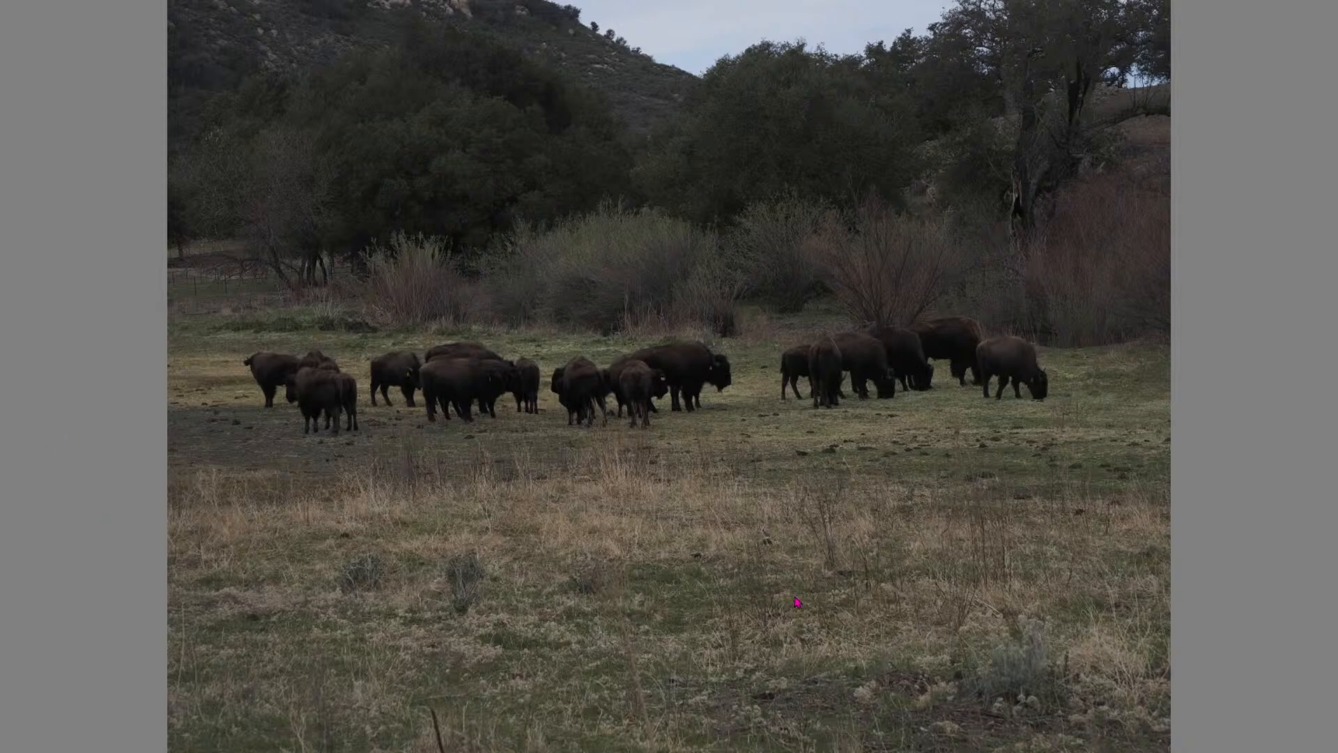
{"action": "key", "text": "Escape"}
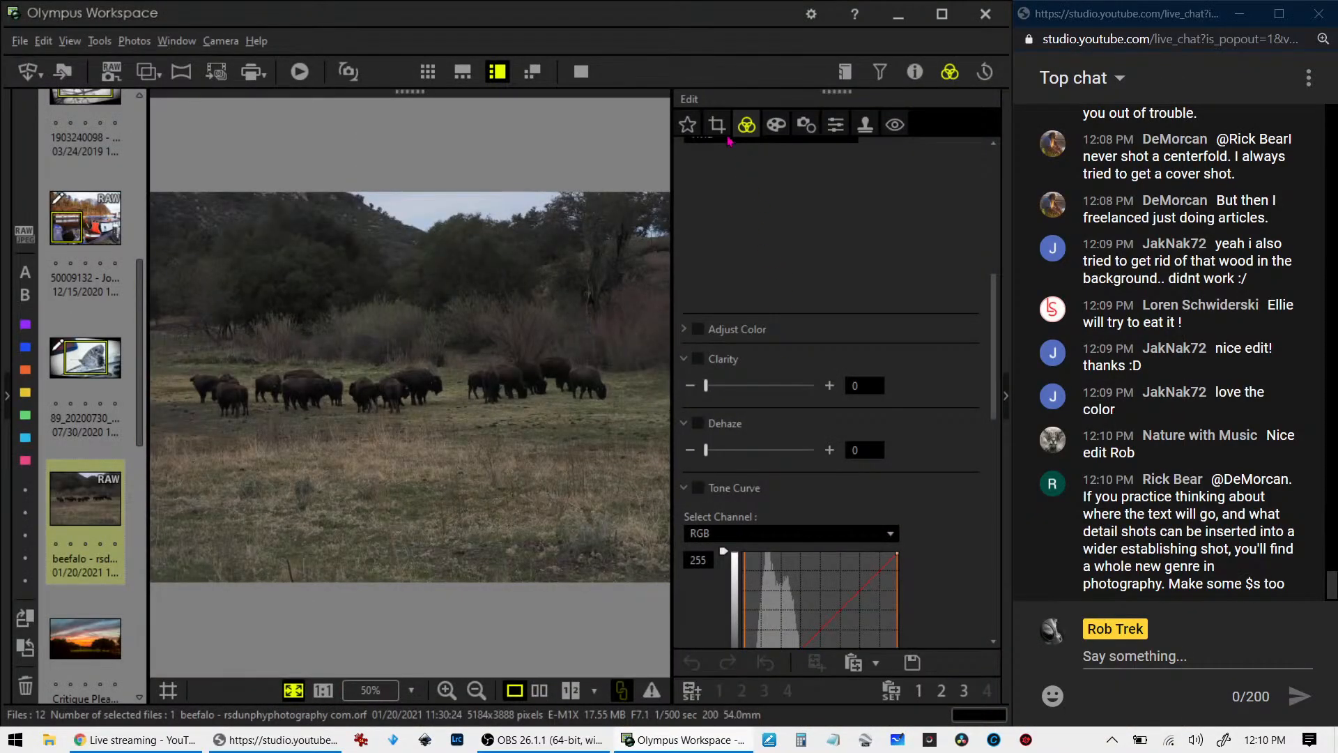
- Check the bison photo's shooting properties and its tone curve histogram
{"action": "left_click", "coordinate": [915, 72]}
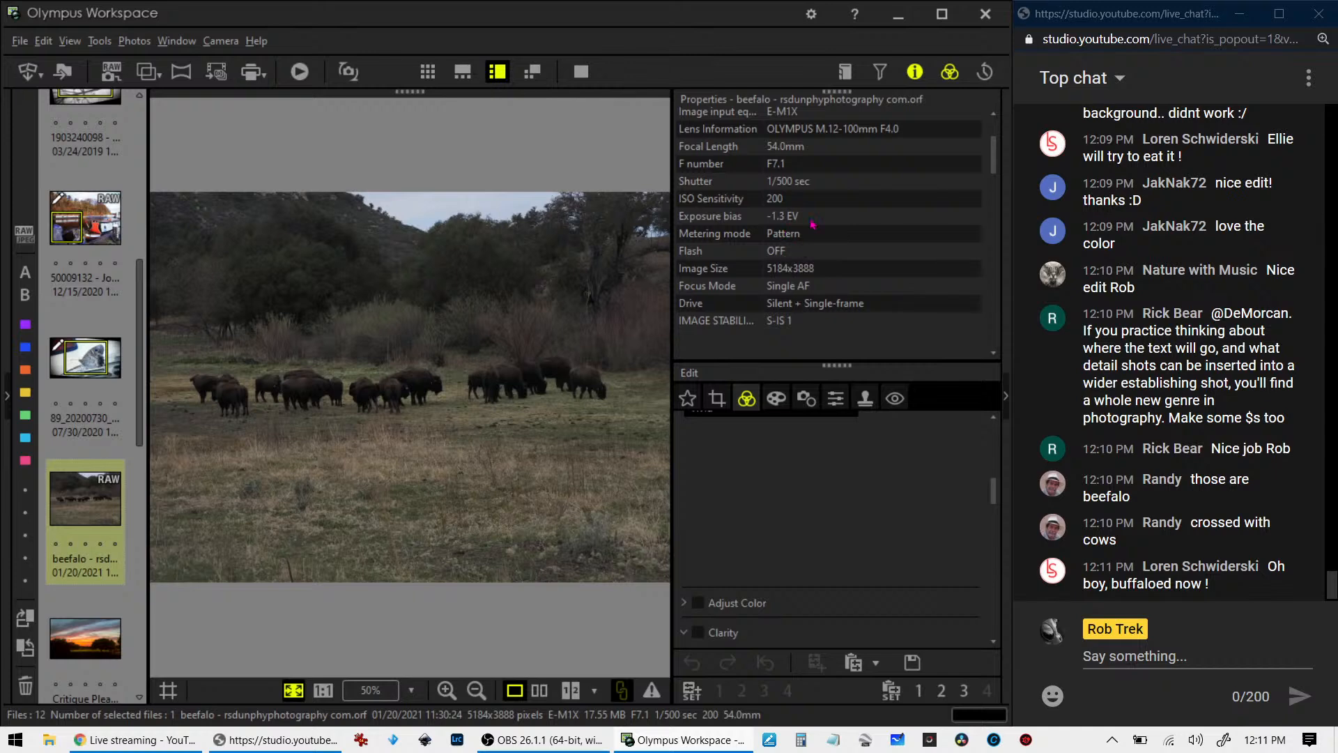
{"action": "left_click", "coordinate": [912, 81]}
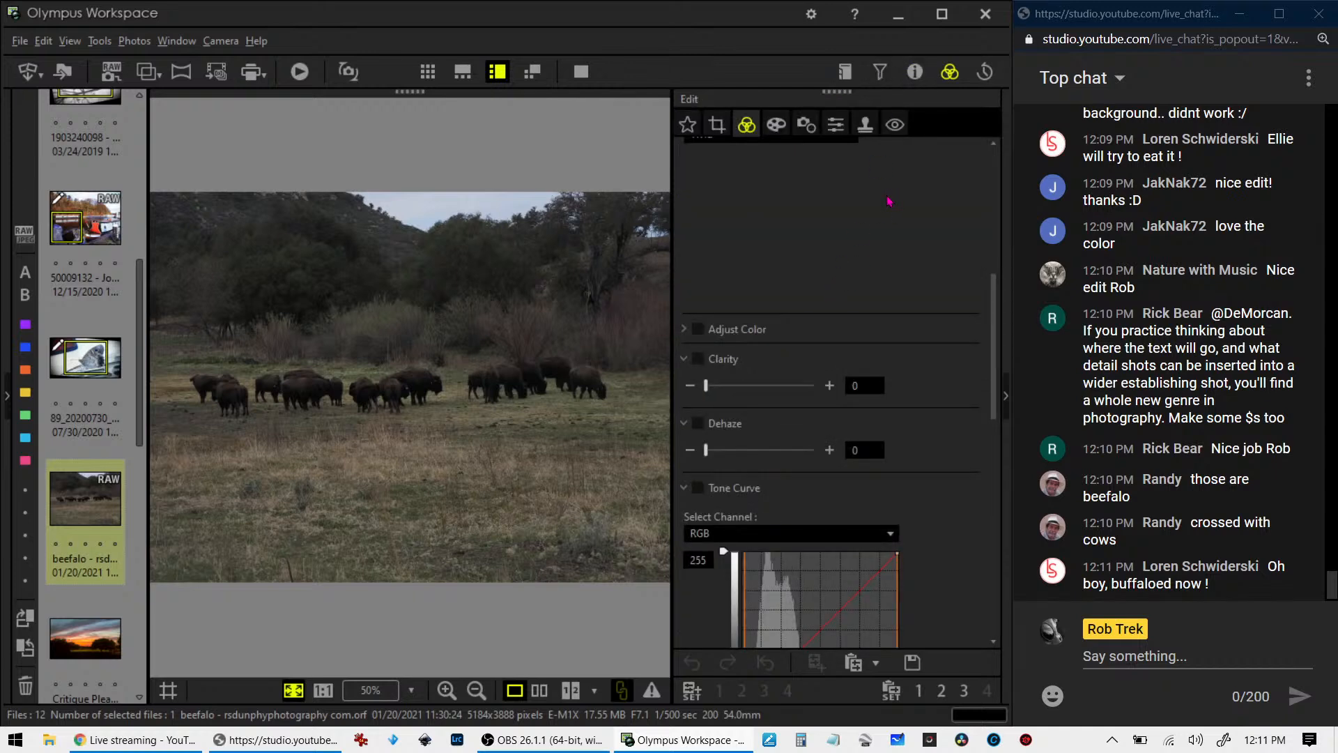
{"action": "scroll", "coordinate": [885, 296], "scroll_direction": "down", "scroll_amount": 4}
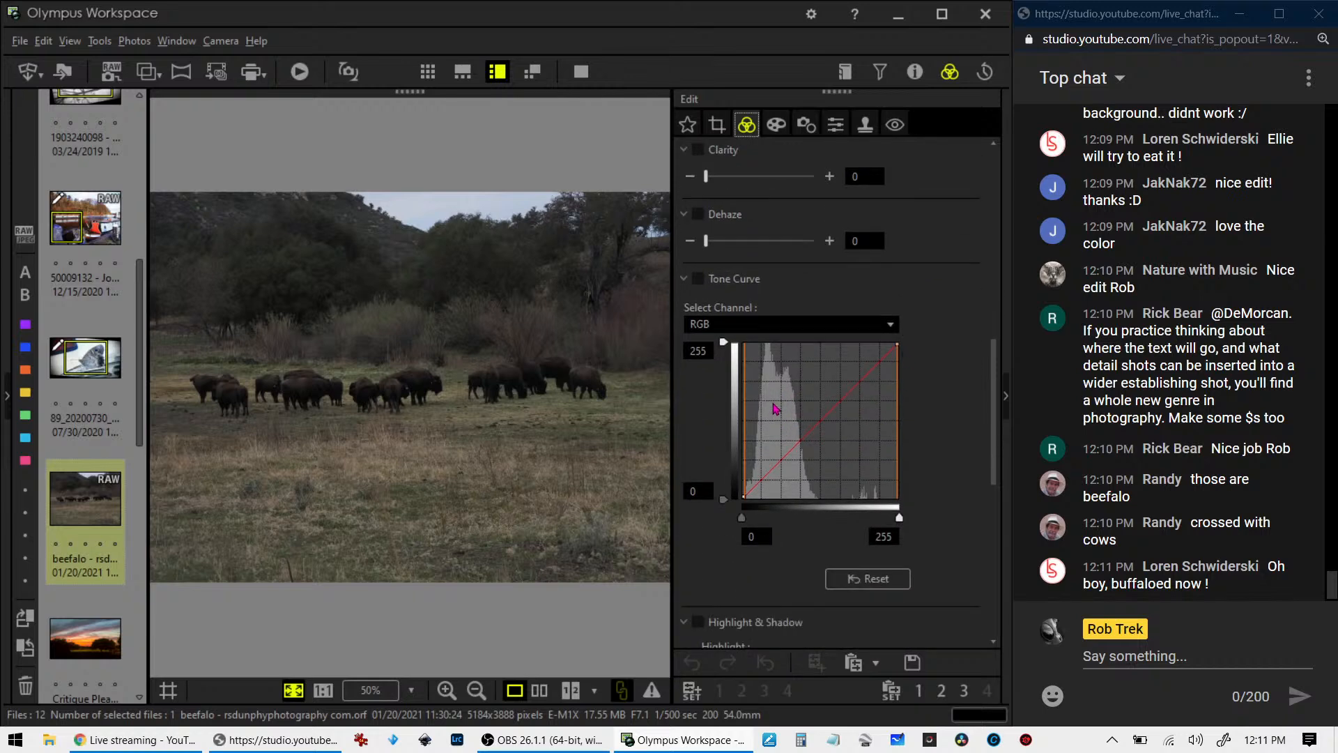
{"action": "left_click", "coordinate": [764, 450]}
- Crop the bison photo to 16:9 at 5184 x 2916 pixels and shift the crop frame slightly upward
{"action": "left_click", "coordinate": [718, 125]}
{"action": "left_click", "coordinate": [747, 217]}
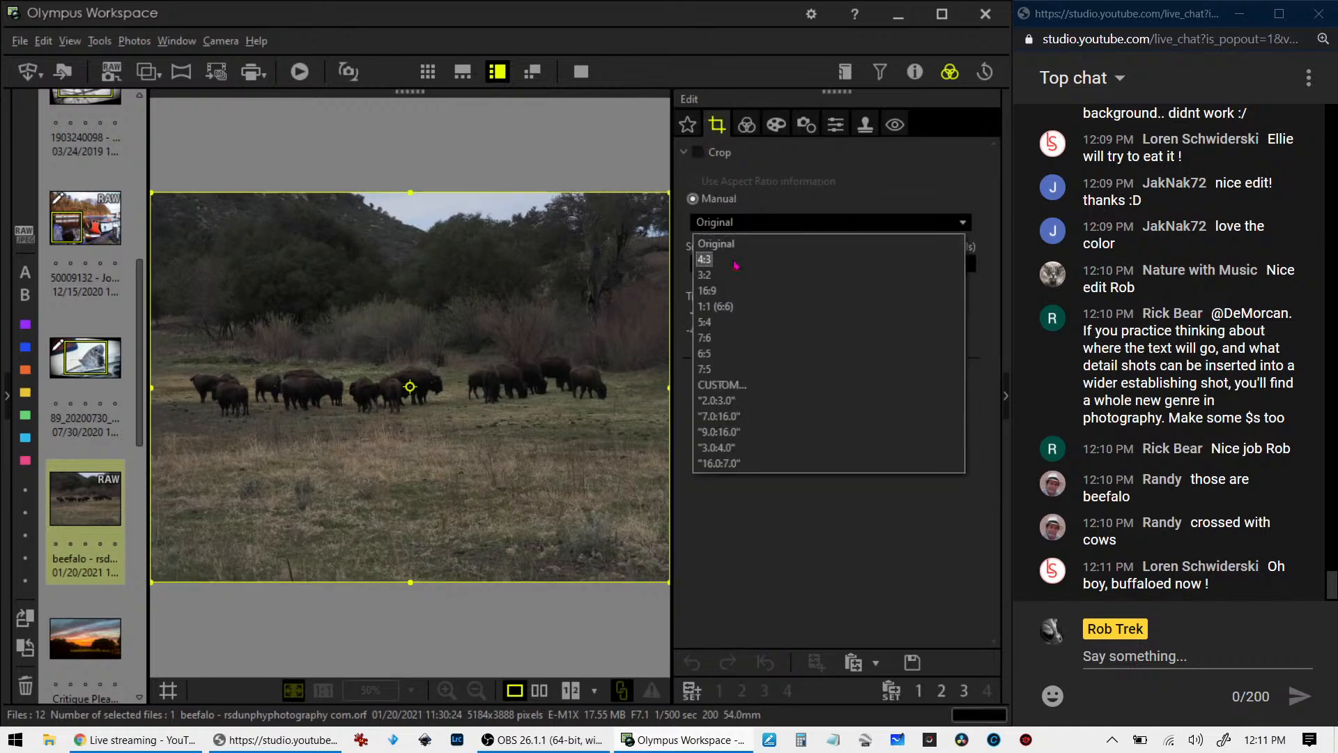
{"action": "left_click", "coordinate": [735, 290]}
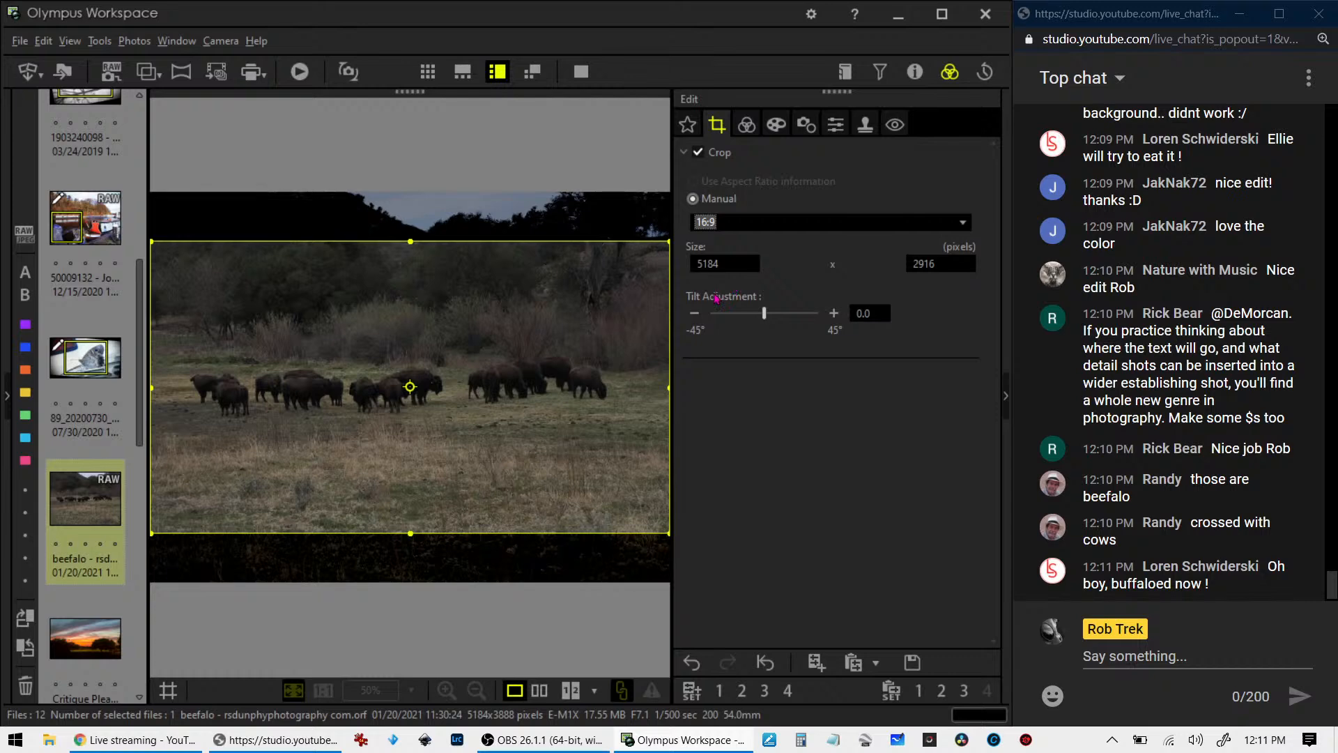
{"action": "left_click_drag", "start_coordinate": [526, 363], "coordinate": [526, 362]}
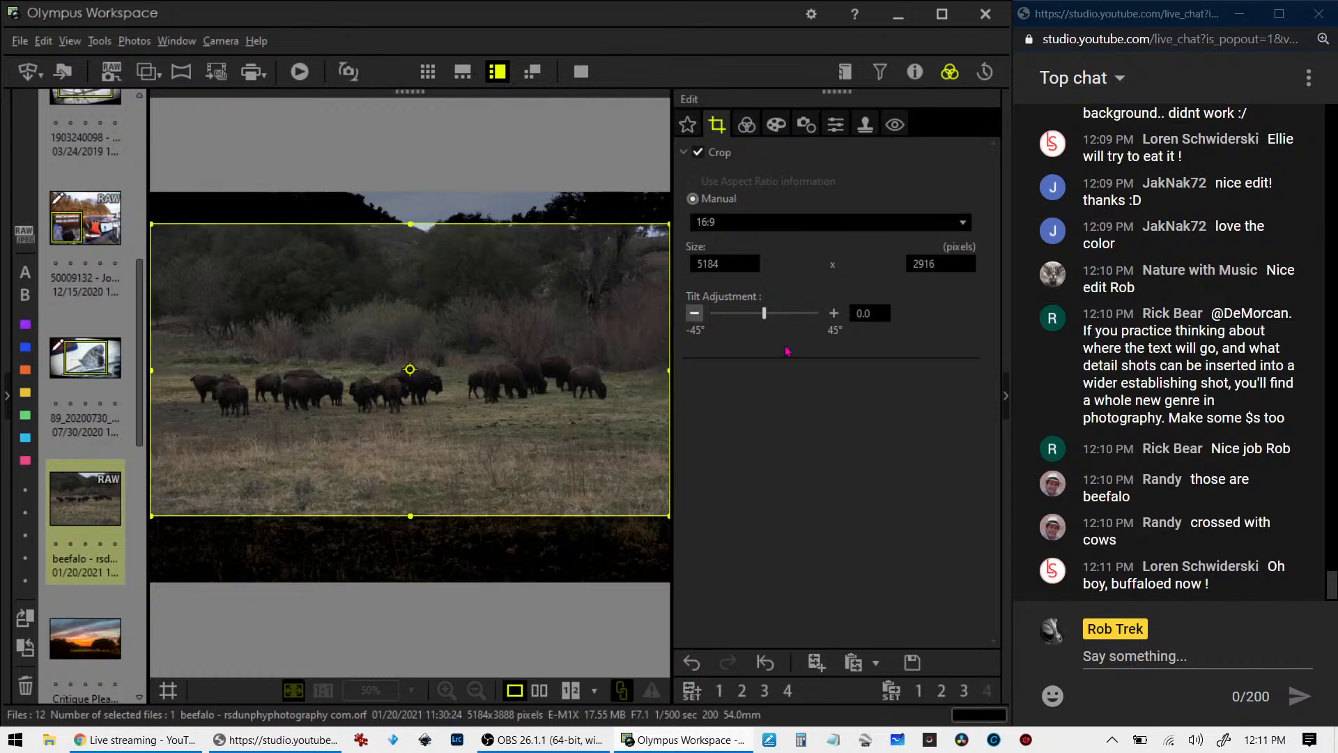
- Tilt the bison photo by 0.7 degrees
{"action": "left_click", "coordinate": [832, 313]}
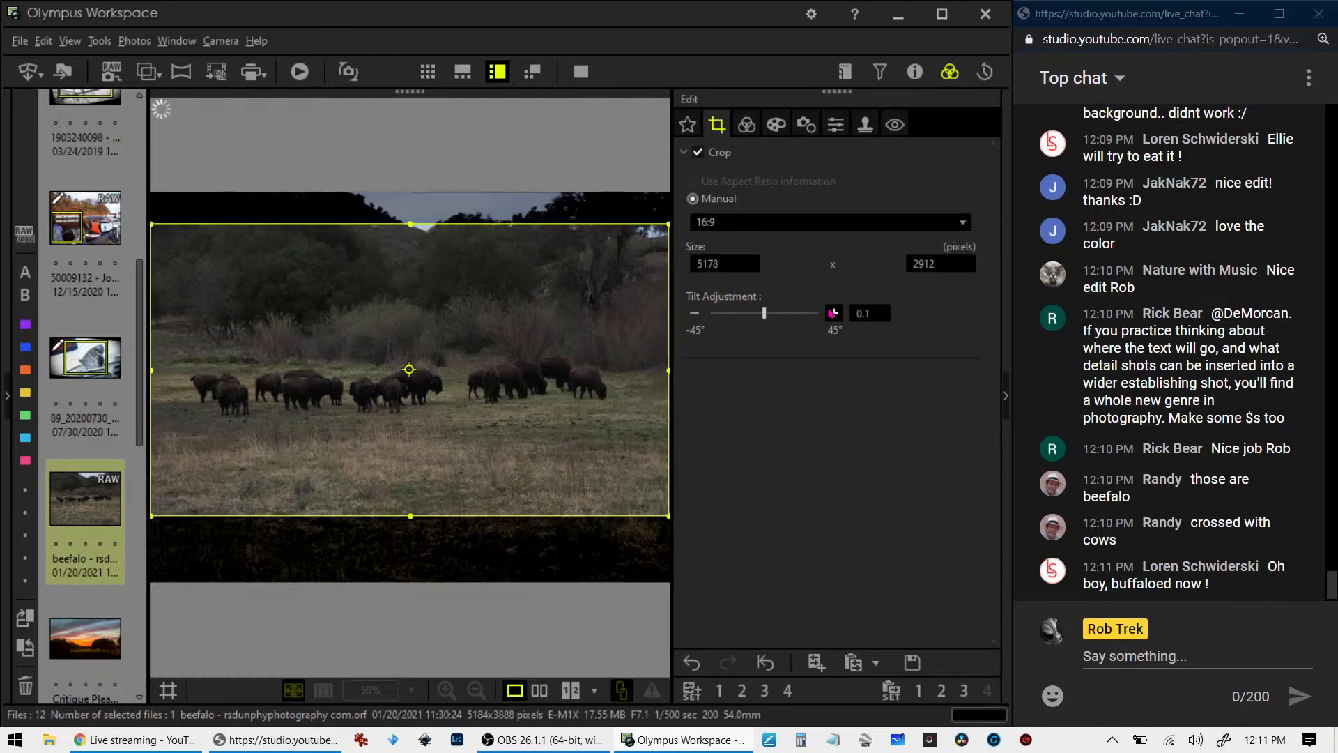
{"action": "left_click", "coordinate": [832, 314]}
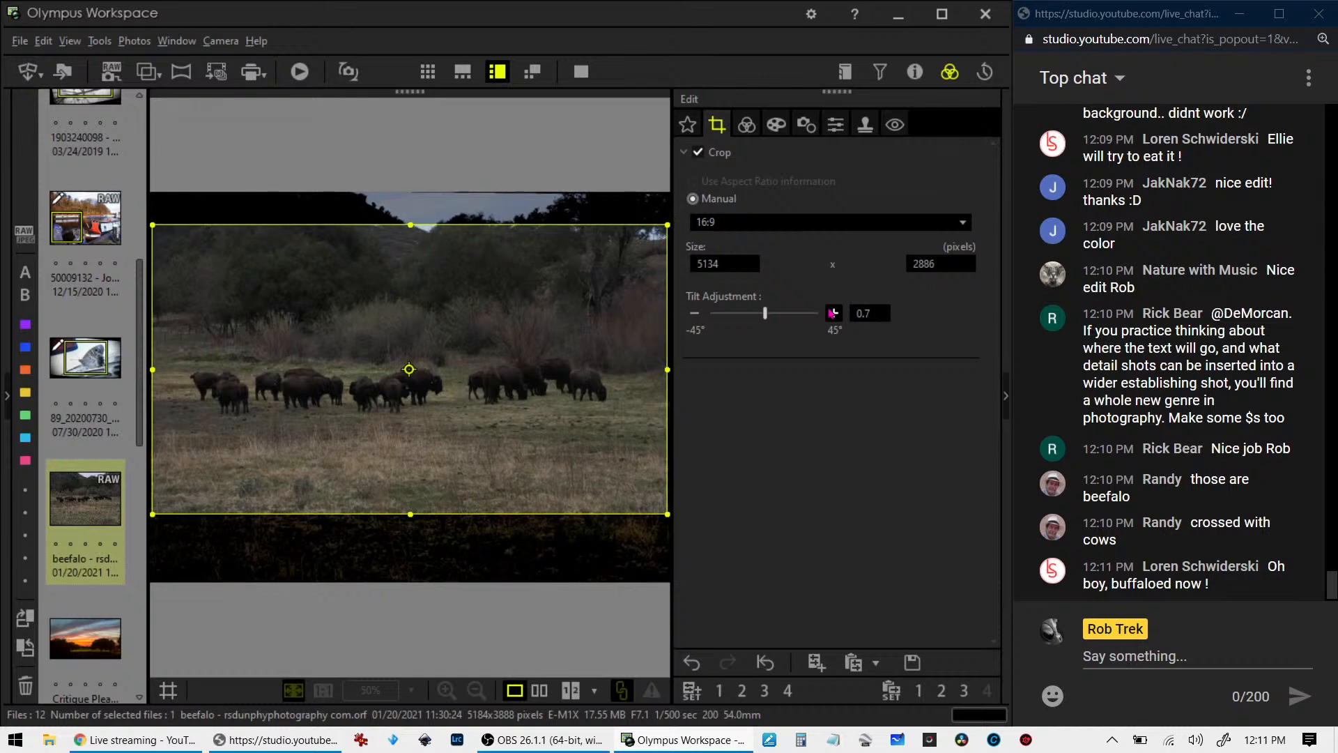
{"action": "left_click", "coordinate": [832, 313]}
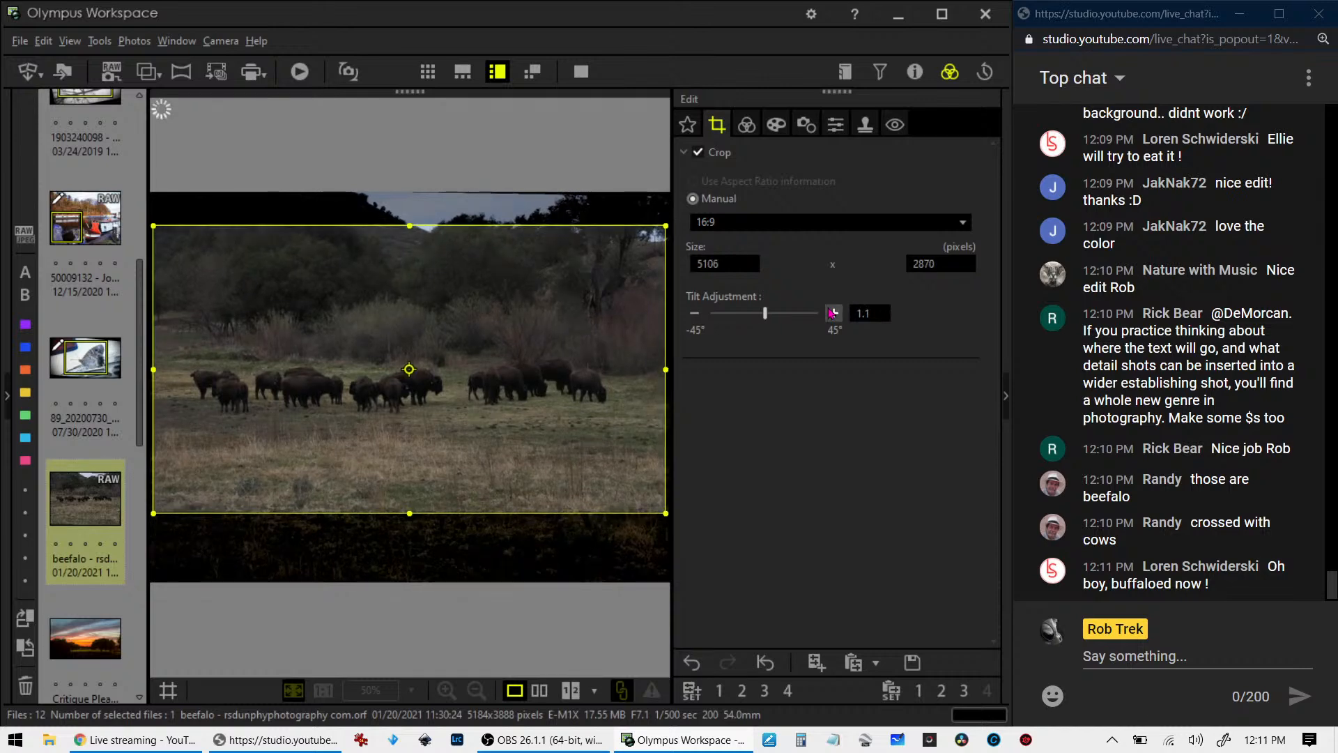
{"action": "left_click", "coordinate": [695, 315]}
{"action": "left_click", "coordinate": [695, 315]}
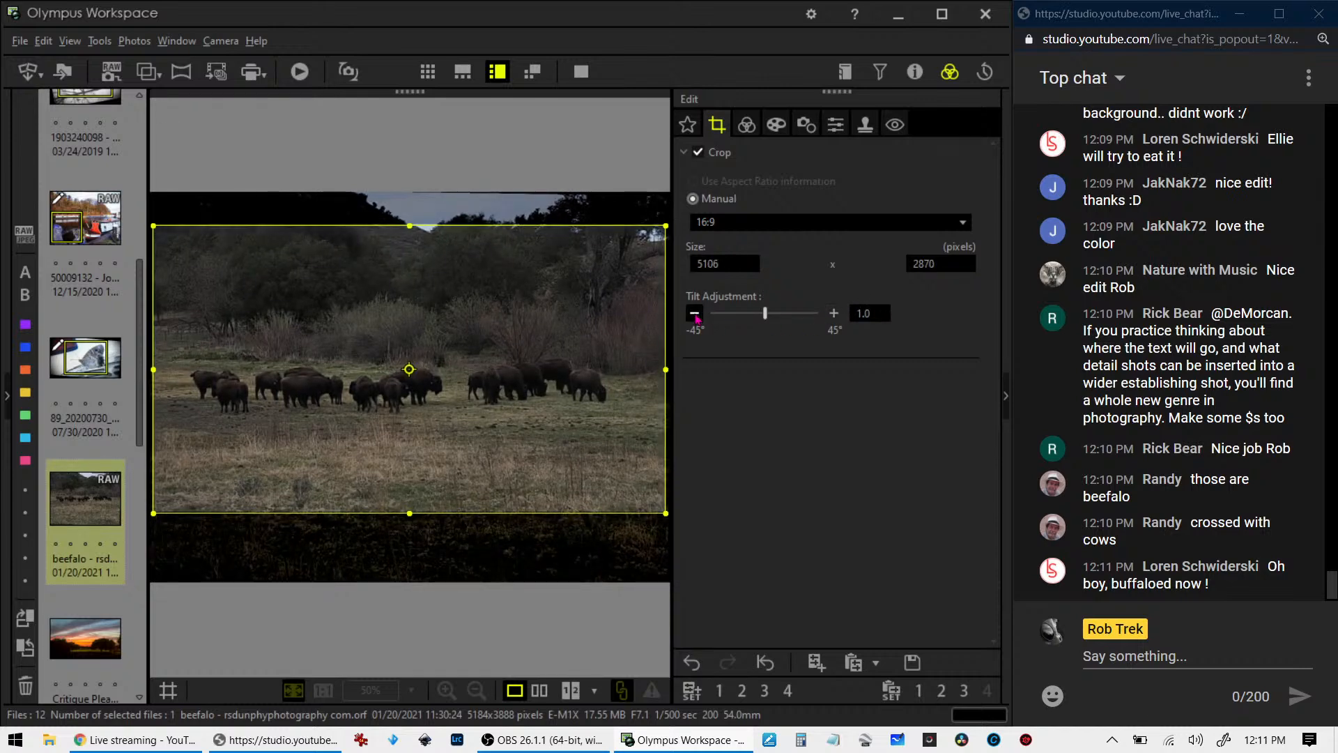
{"action": "left_click", "coordinate": [695, 315]}
{"action": "left_click", "coordinate": [695, 315]}
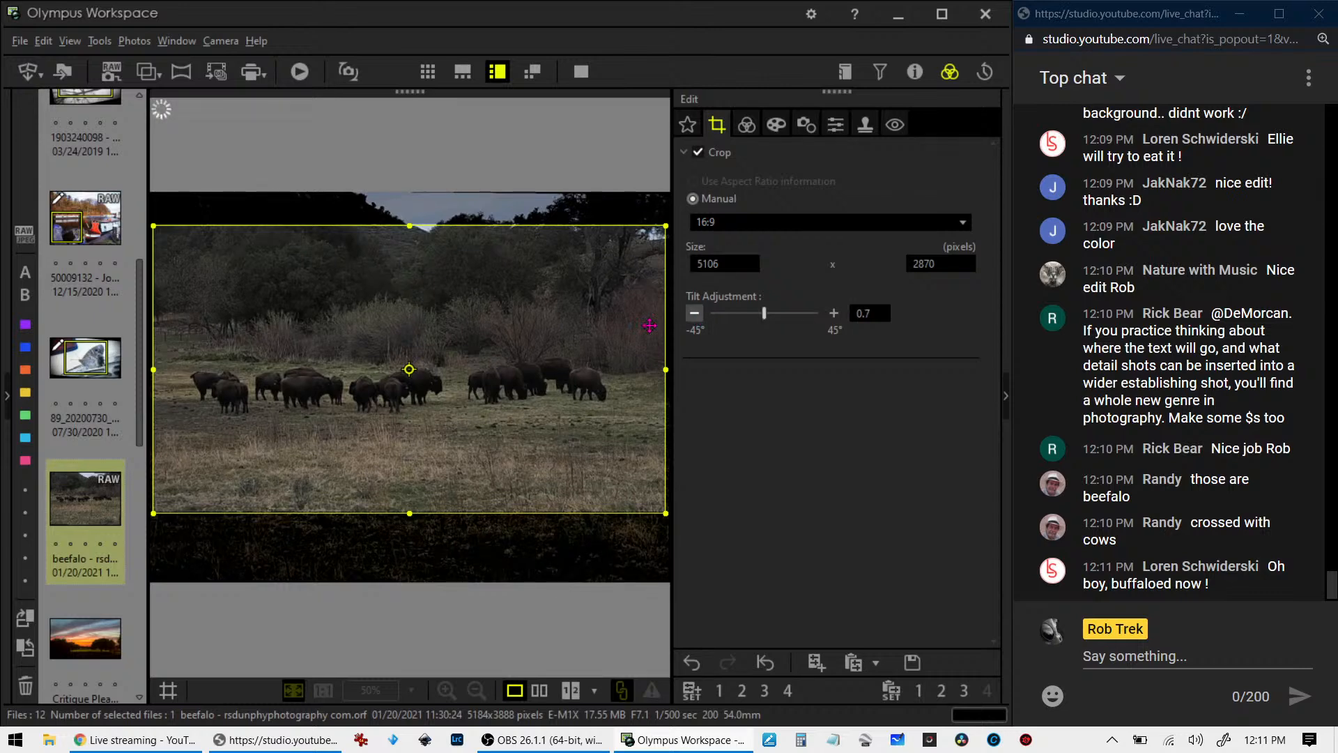
- Check the cropped bison photo and shrink the 16:9 frame from its right edge to 5007 x 2815 pixels
{"action": "left_click", "coordinate": [744, 127]}
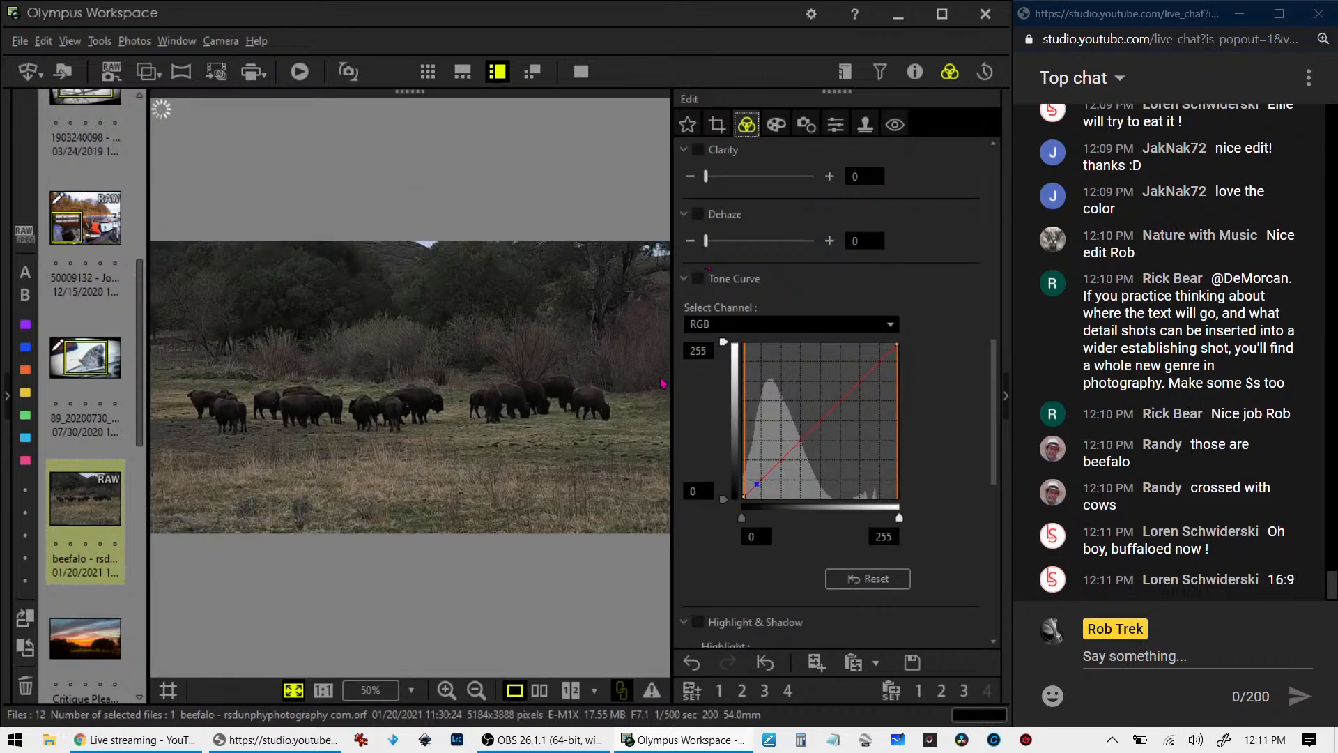
{"action": "left_click", "coordinate": [718, 127]}
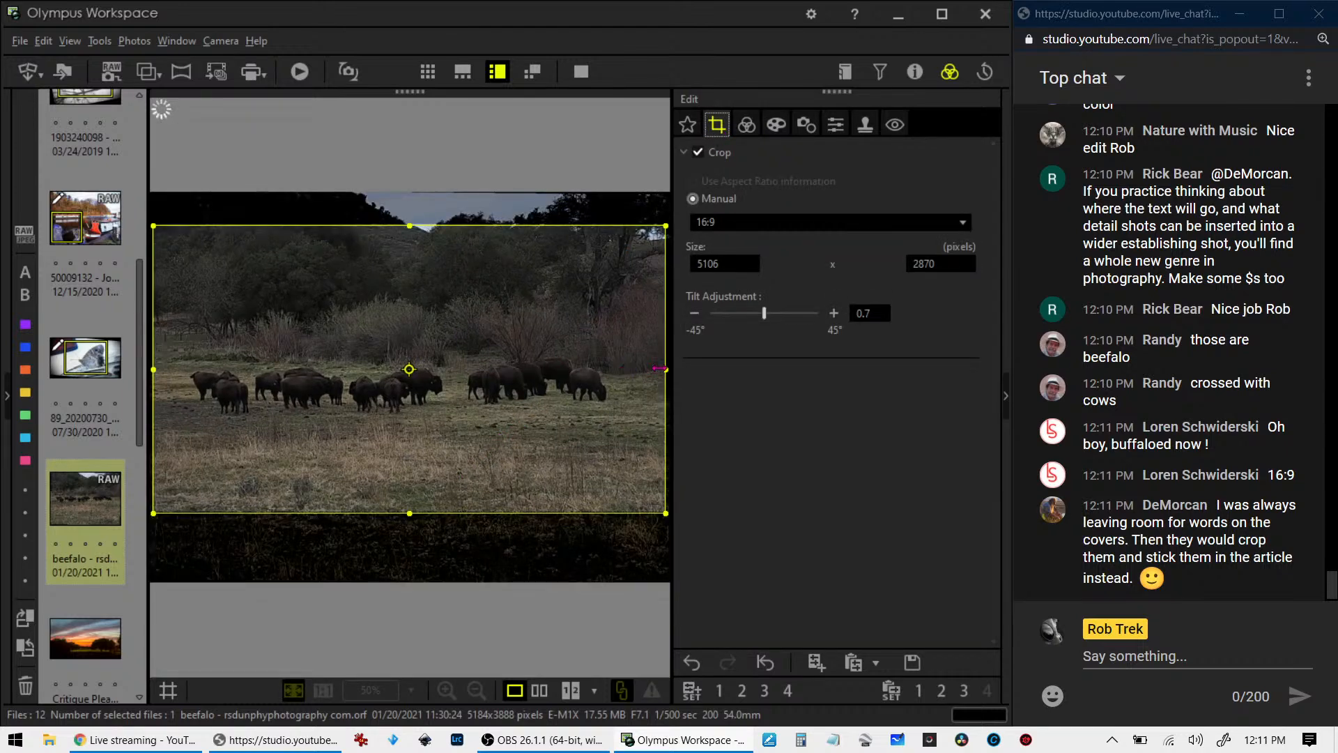
{"action": "left_click_drag", "start_coordinate": [665, 370], "coordinate": [653, 370]}
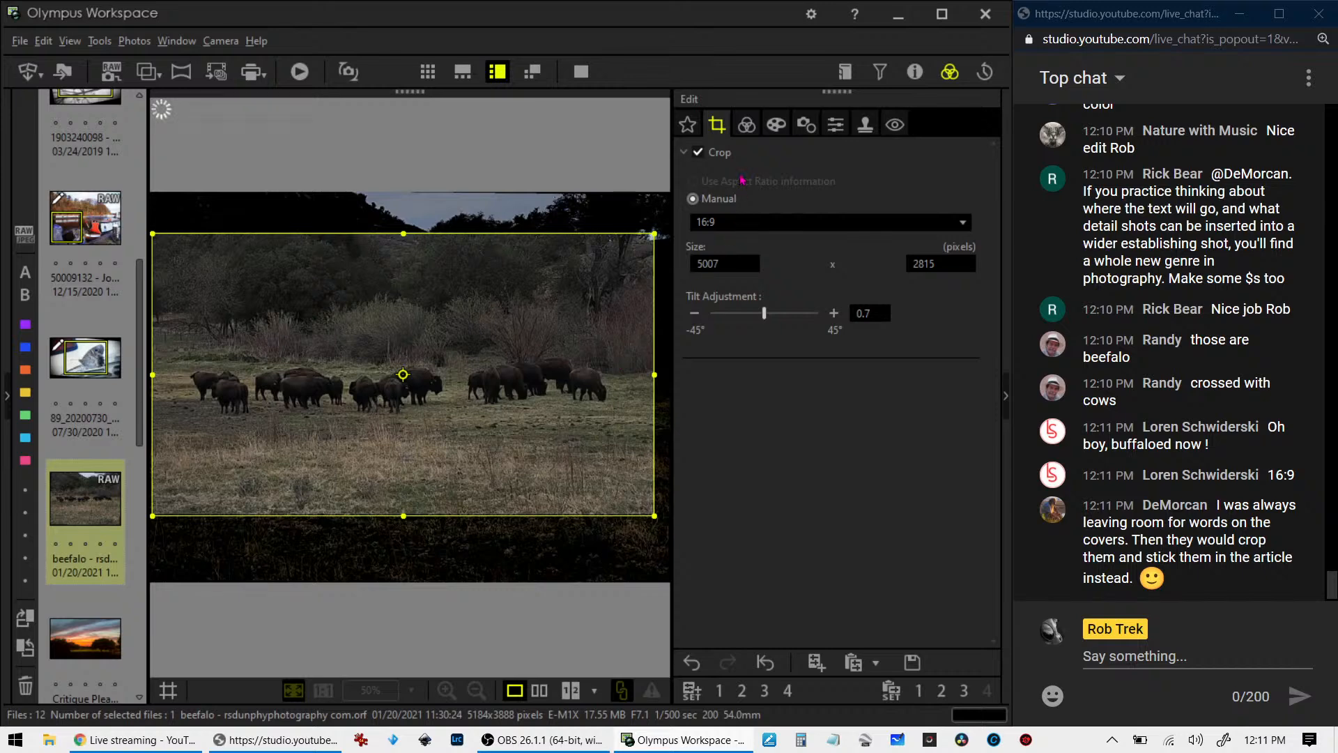
{"action": "left_click", "coordinate": [747, 125]}
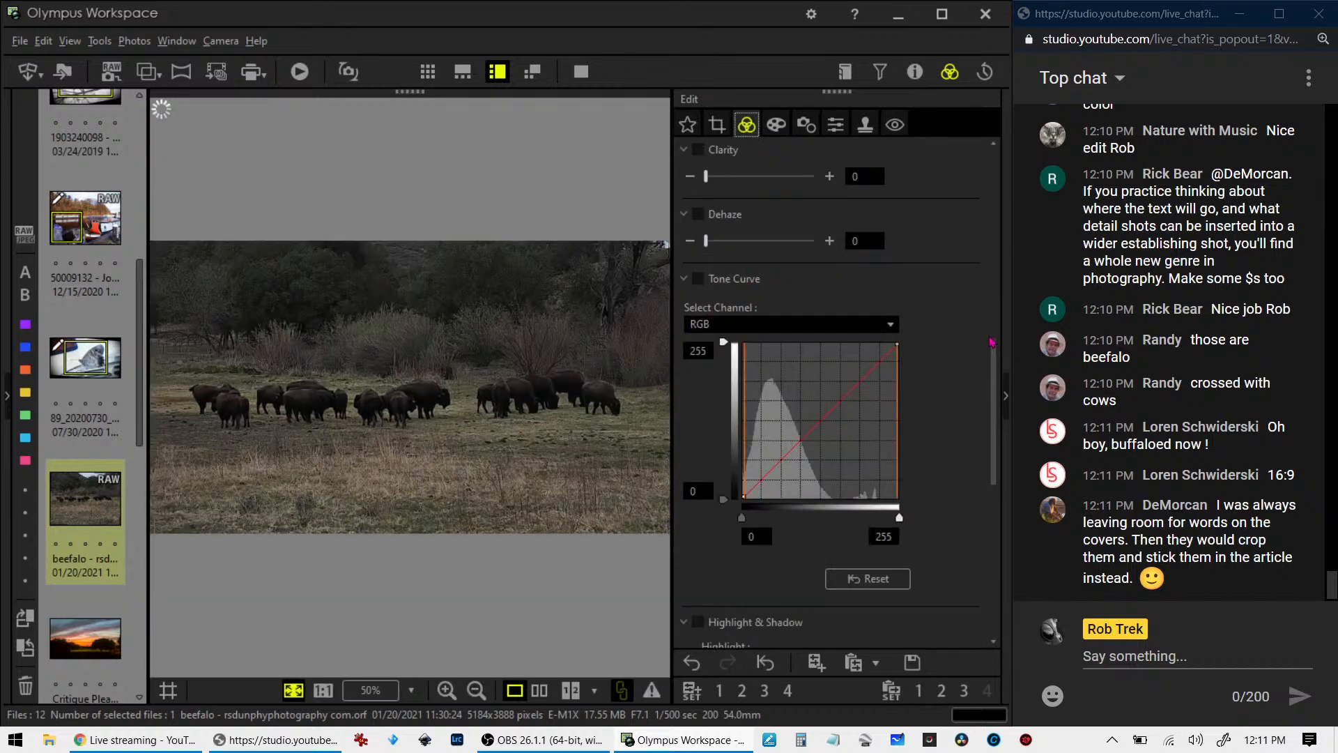
- Turn on Auto gradation and raise the shadow end of the RGB tone curve to brighten the bison photo
{"action": "left_click_drag", "start_coordinate": [993, 350], "coordinate": [972, 550]}
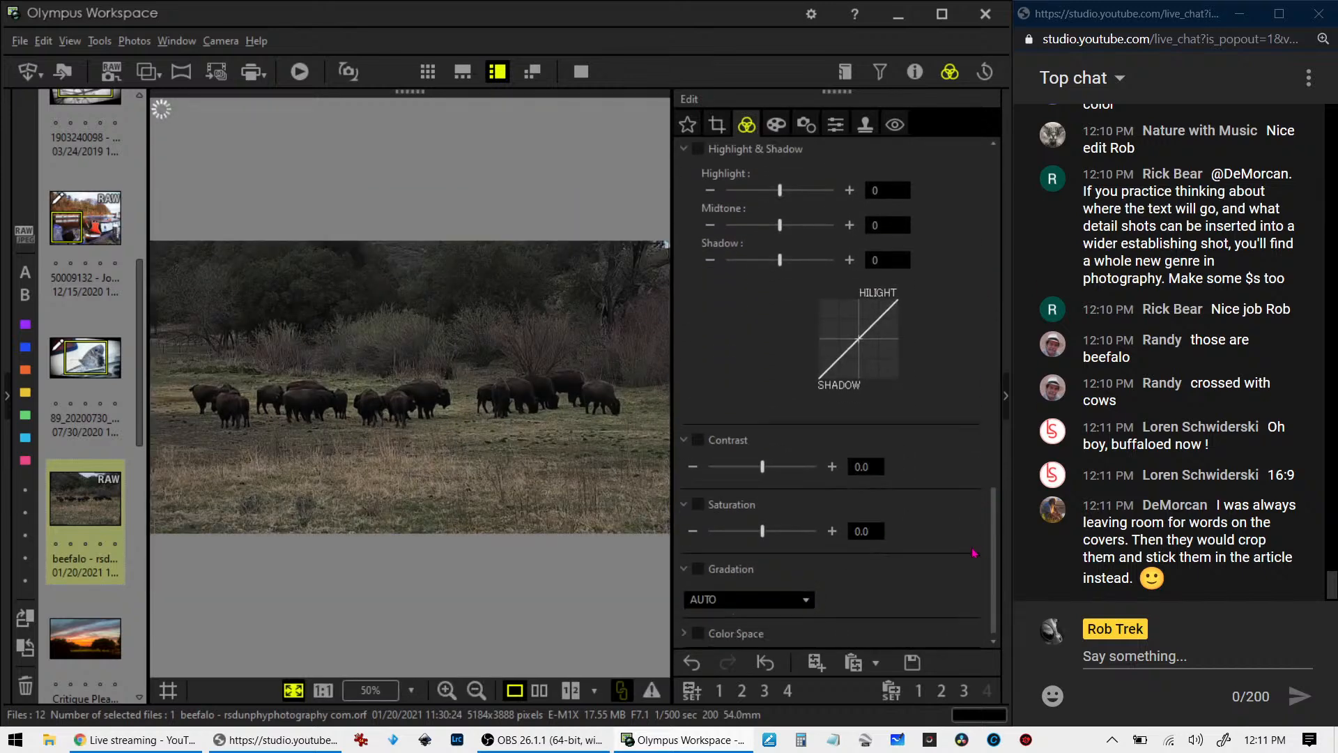
{"action": "left_click", "coordinate": [698, 569]}
{"action": "scroll", "coordinate": [863, 489], "scroll_direction": "up", "scroll_amount": 6}
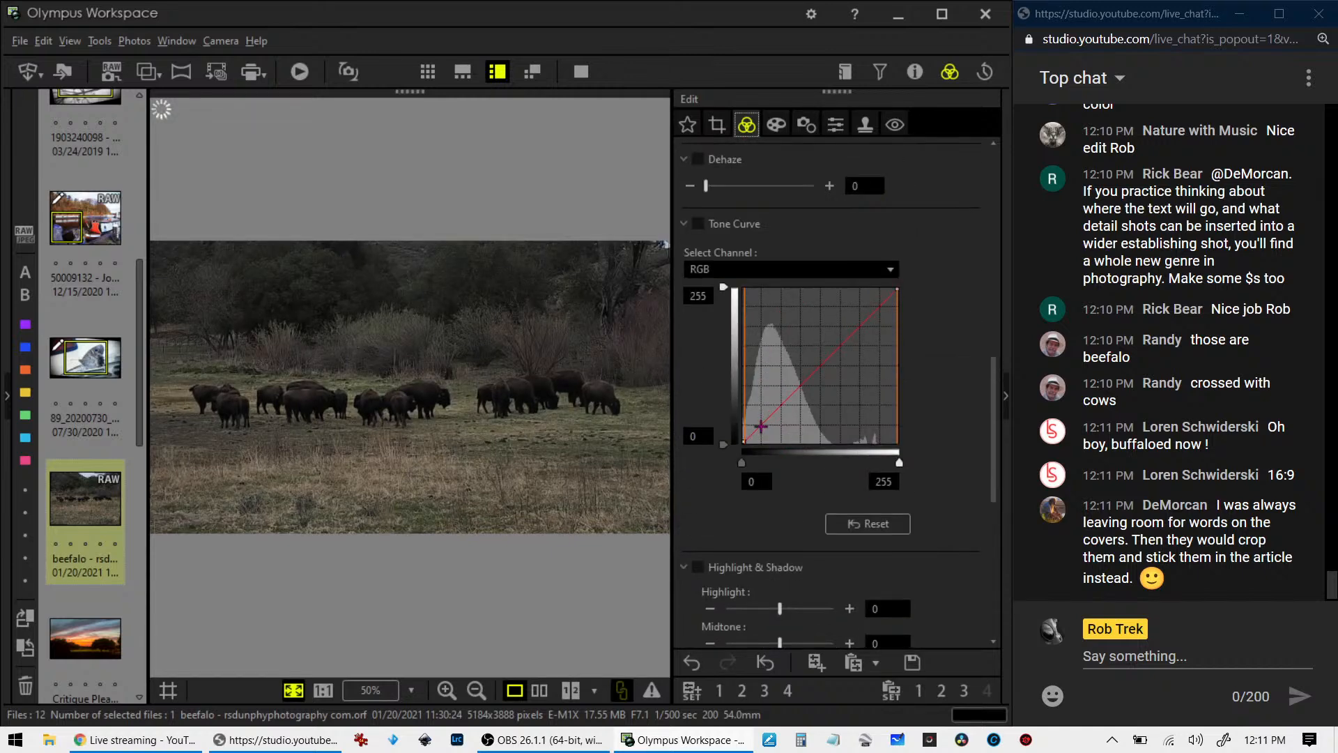
{"action": "left_click_drag", "start_coordinate": [760, 426], "coordinate": [756, 417]}
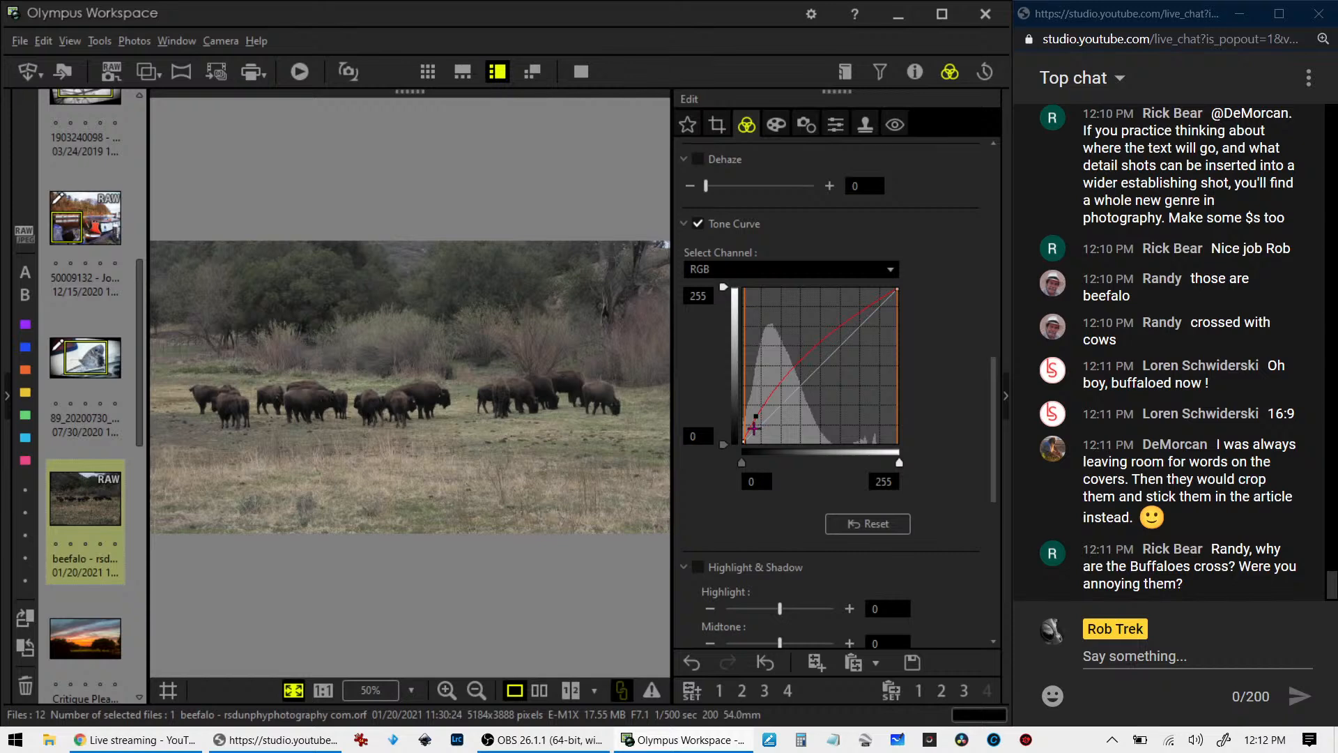
{"action": "left_click_drag", "start_coordinate": [749, 431], "coordinate": [748, 435]}
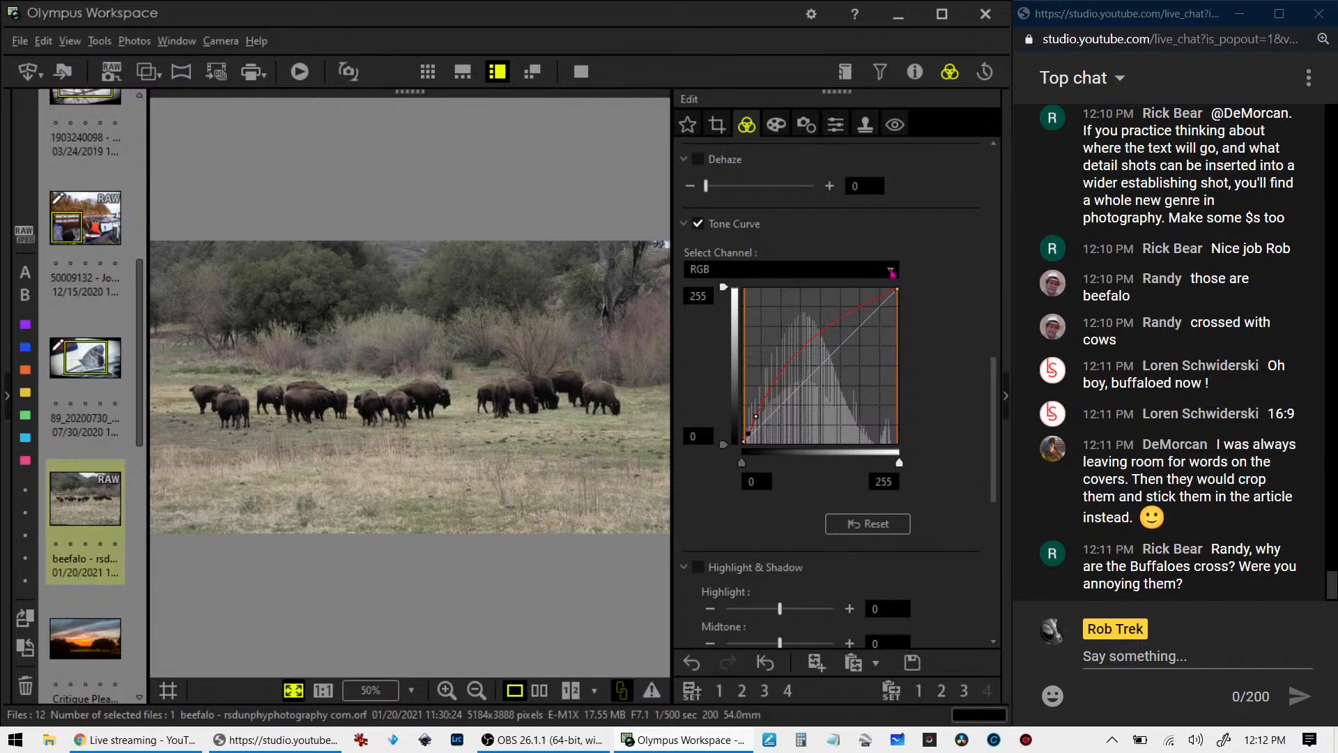
- Apply the Soft Focus art filter to the bison photo
{"action": "scroll", "coordinate": [932, 377], "scroll_direction": "up", "scroll_amount": 5}
{"action": "scroll", "coordinate": [932, 377], "scroll_direction": "up", "scroll_amount": 3}
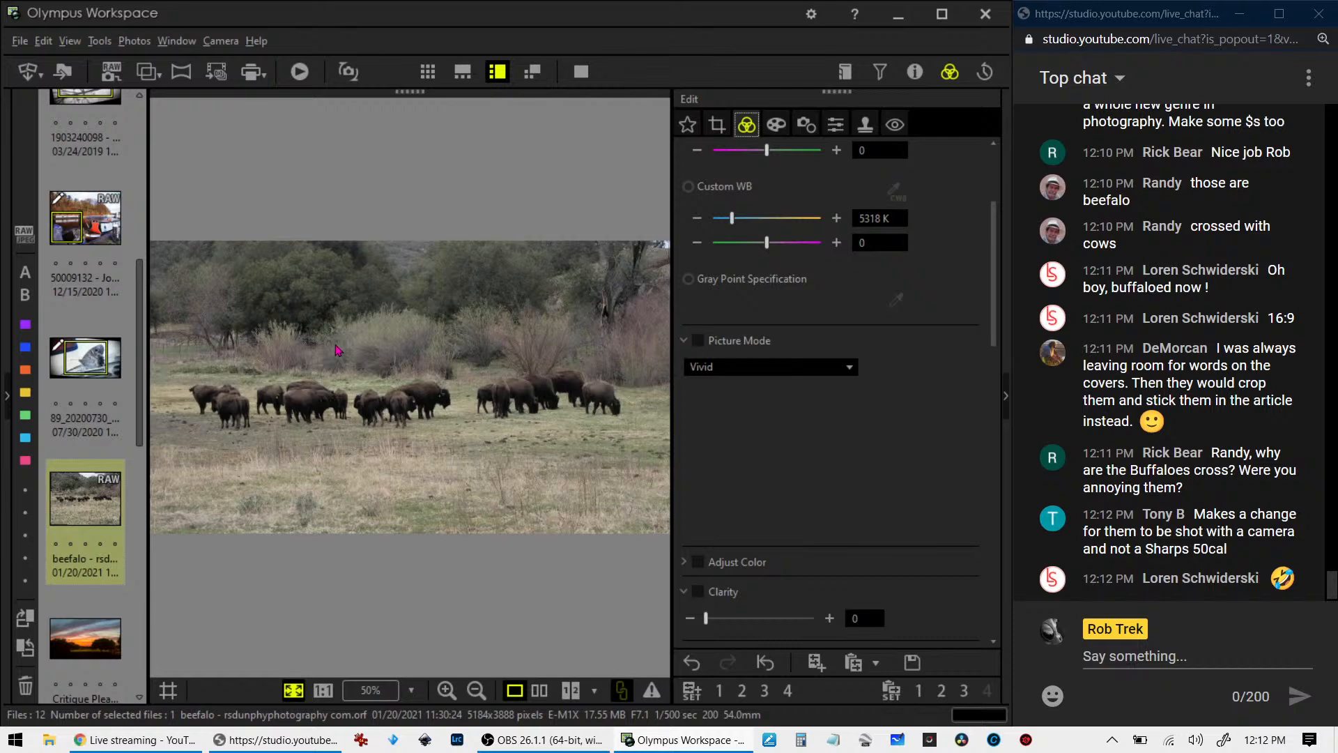
{"action": "left_click", "coordinate": [417, 347]}
{"action": "left_click", "coordinate": [416, 347]}
{"action": "left_click", "coordinate": [837, 125]}
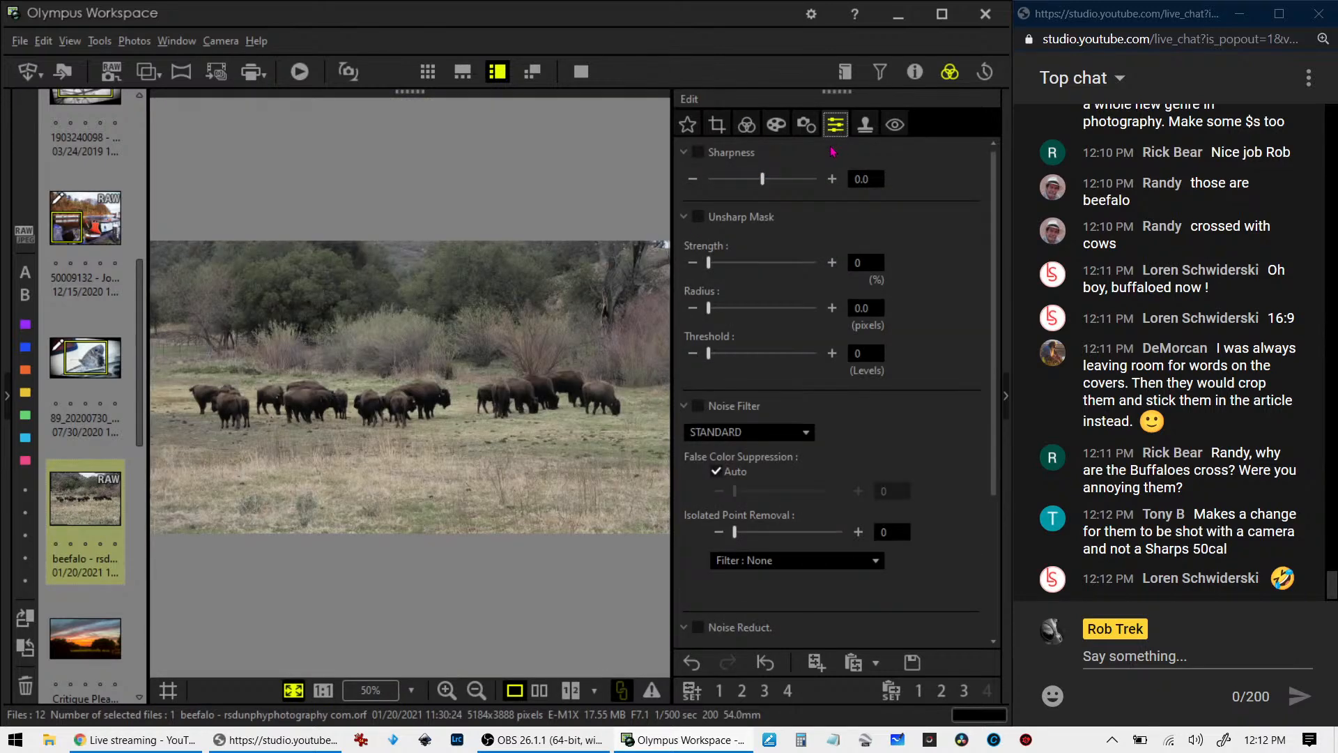
{"action": "left_click", "coordinate": [778, 127]}
{"action": "left_click", "coordinate": [768, 182]}
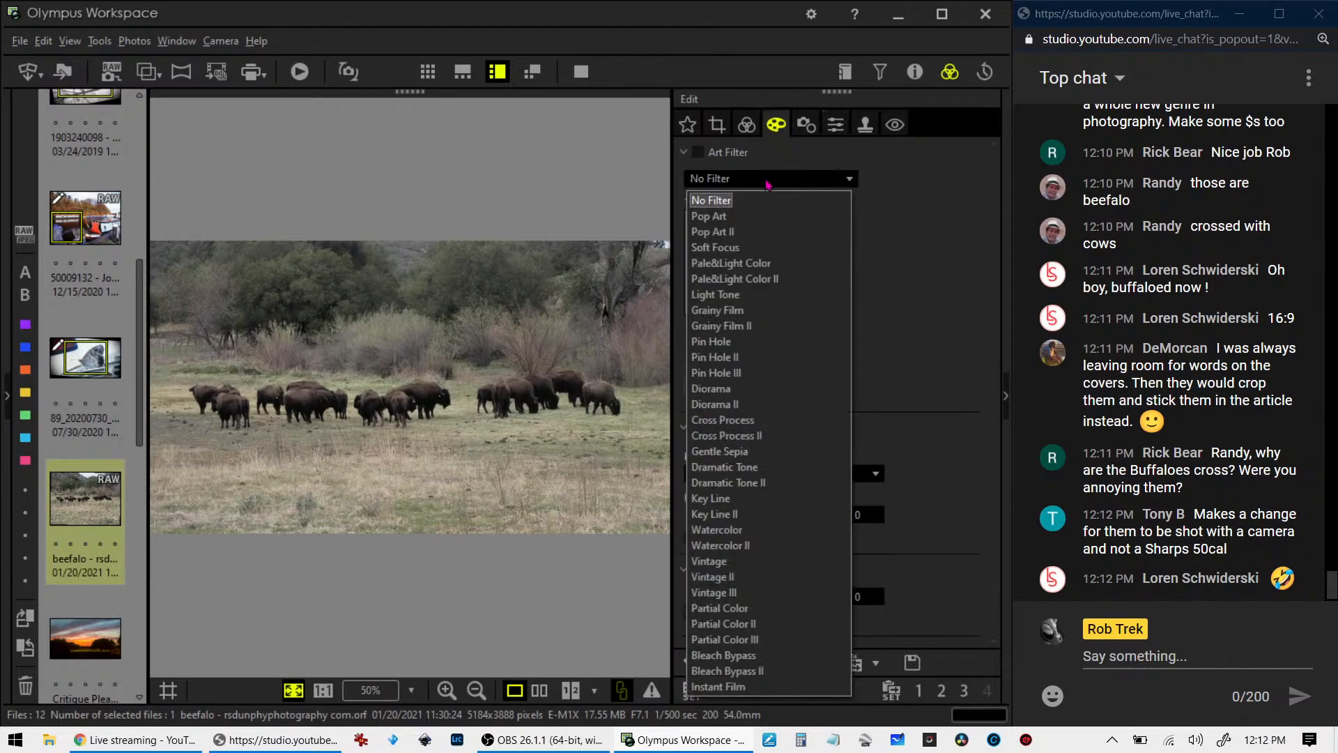
{"action": "left_click", "coordinate": [758, 247]}
- Reshape the RGB tone curve by raising a point in the darker midtones and anchoring a deep shadow point near the diagonal
{"action": "left_click", "coordinate": [746, 124]}
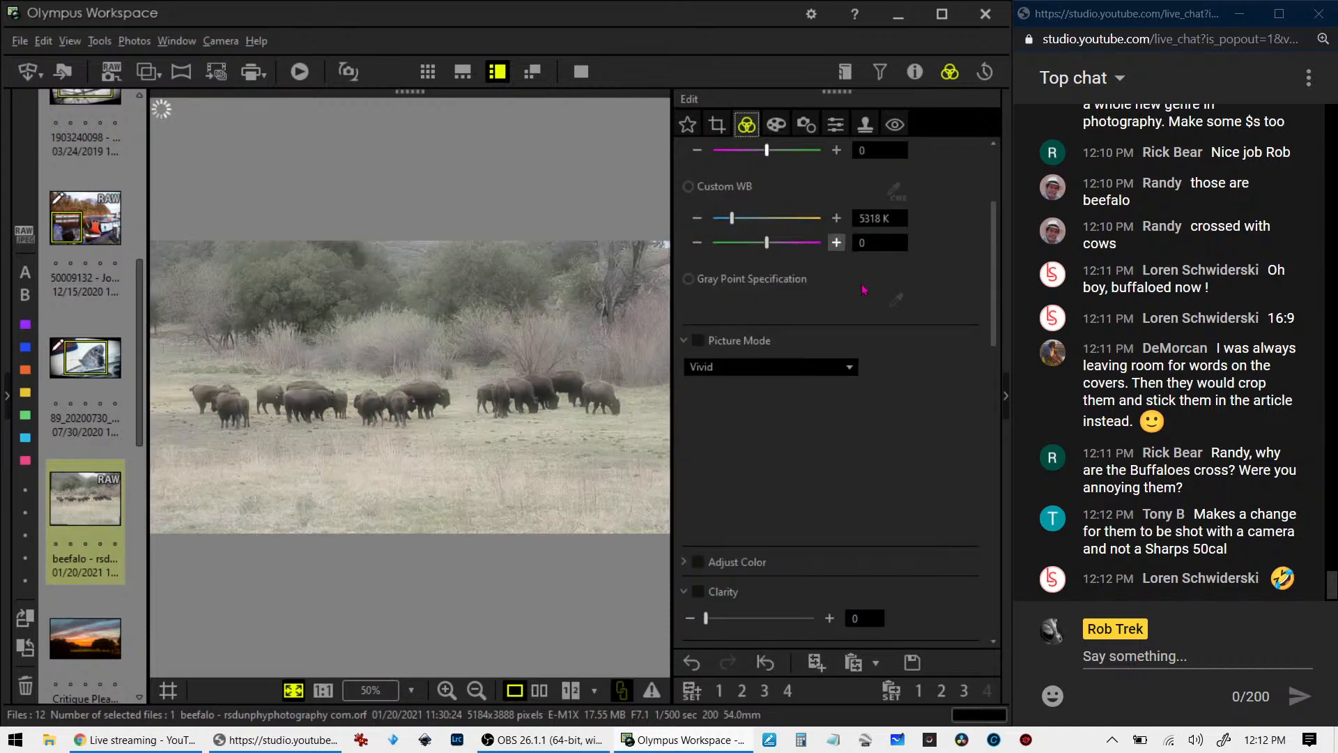
{"action": "scroll", "coordinate": [996, 259], "scroll_direction": "down", "scroll_amount": 1}
{"action": "scroll", "coordinate": [997, 259], "scroll_direction": "down", "scroll_amount": 6}
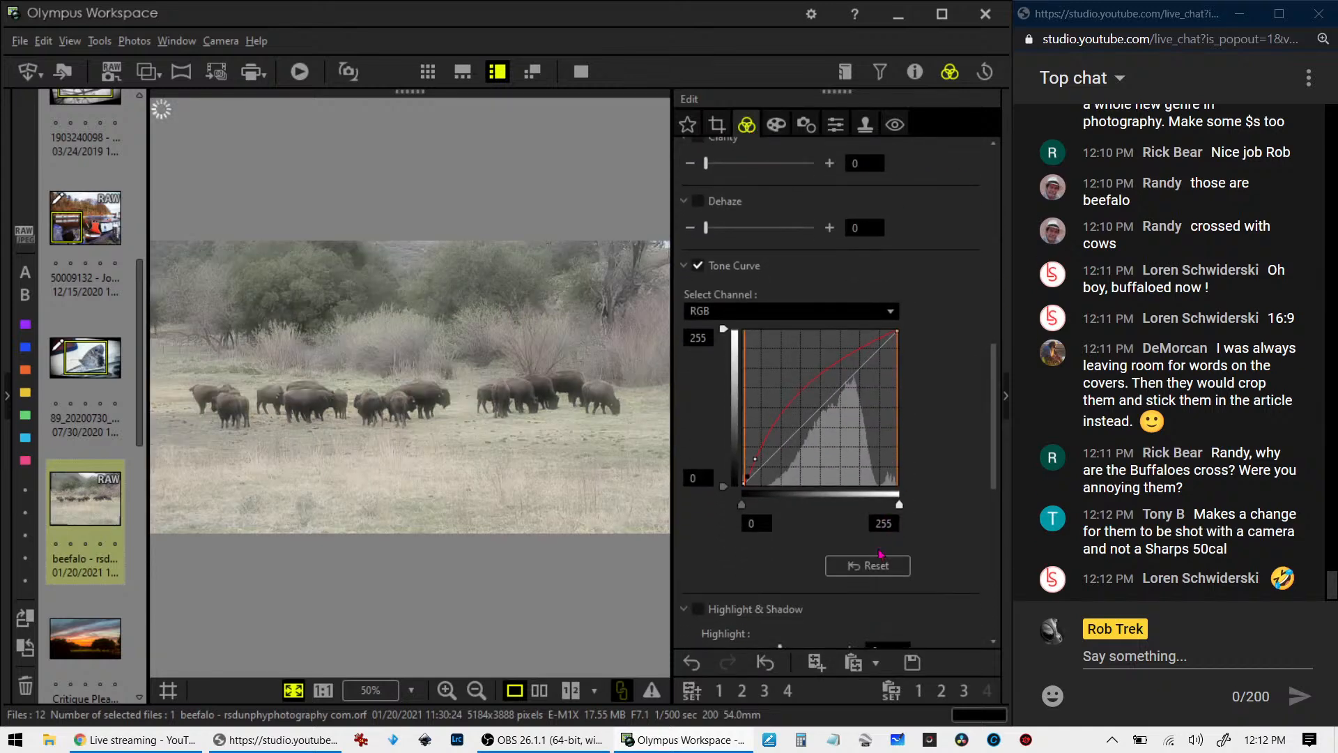
{"action": "left_click_drag", "start_coordinate": [770, 477], "coordinate": [771, 436]}
{"action": "left_click", "coordinate": [757, 465]}
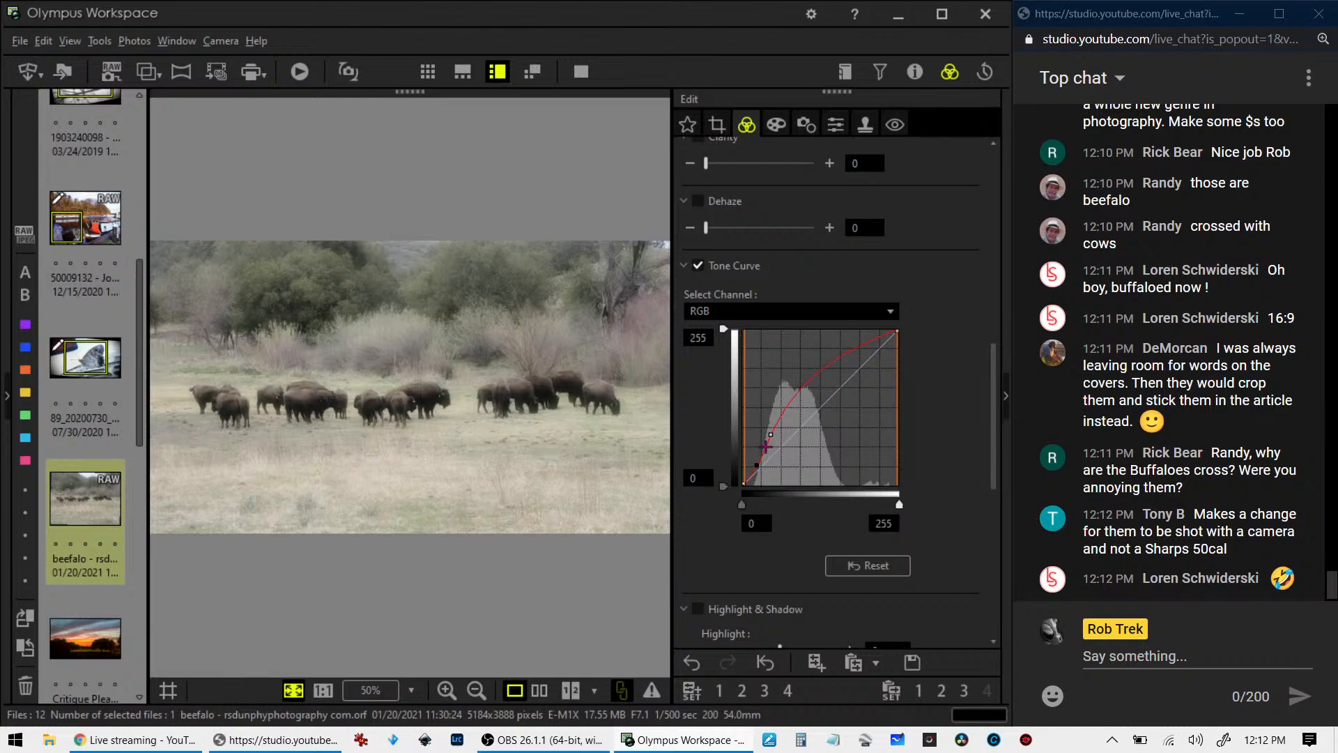
{"action": "left_click_drag", "start_coordinate": [770, 434], "coordinate": [776, 435]}
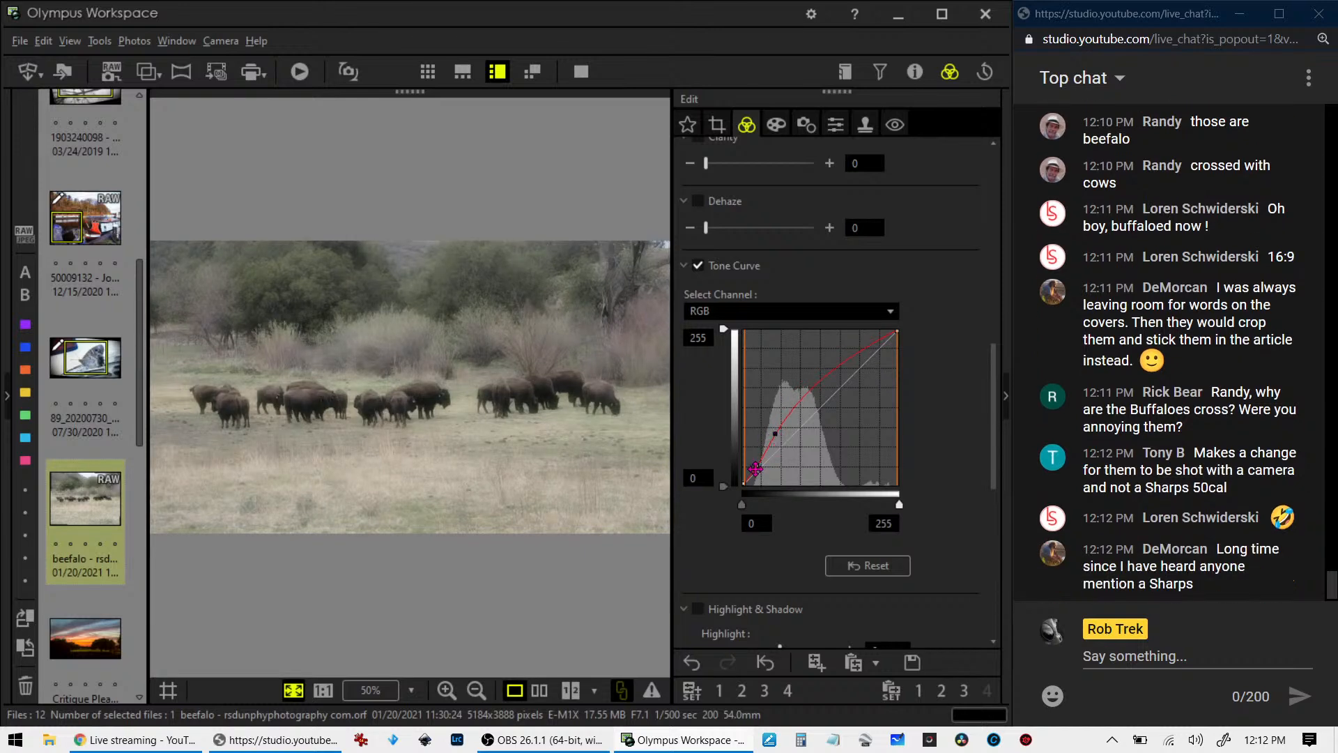
{"action": "left_click_drag", "start_coordinate": [756, 466], "coordinate": [758, 468]}
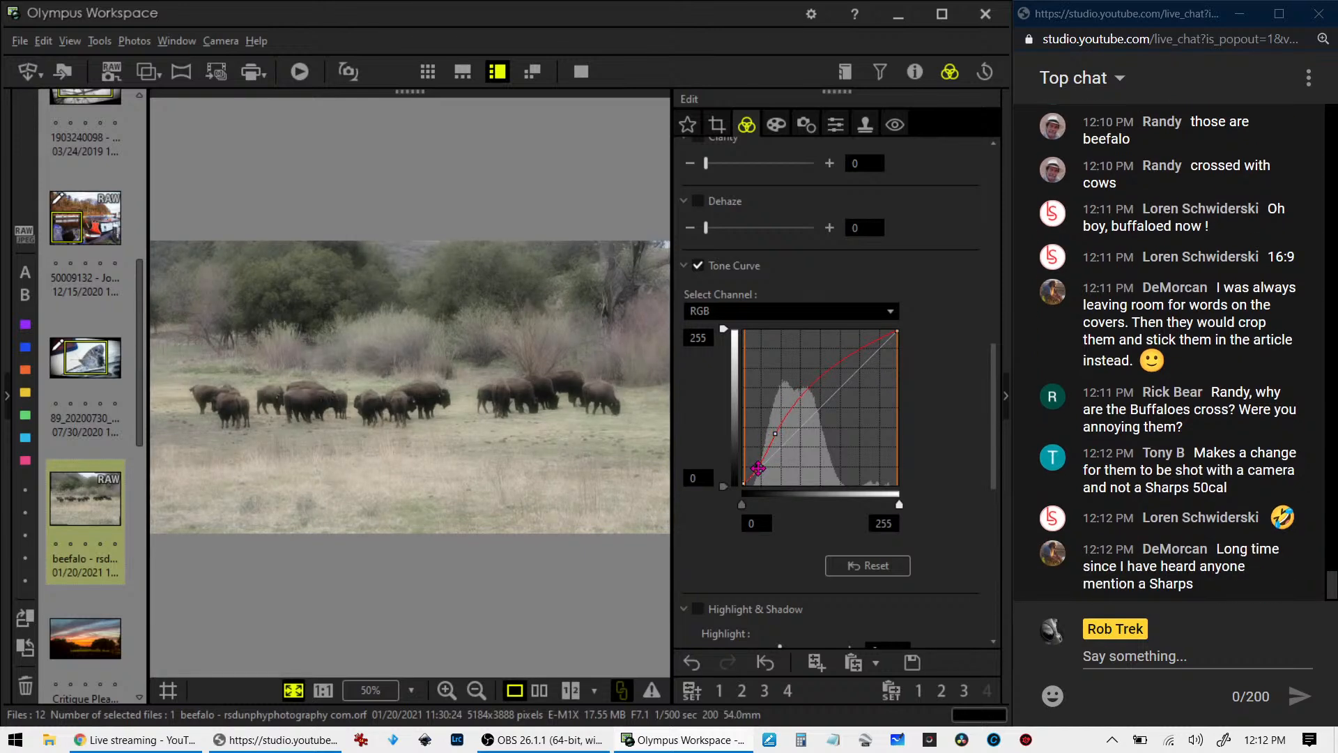
- Set the bison photo's saturation to 2.0 and add a small amount of clarity
{"action": "left_click_drag", "start_coordinate": [994, 412], "coordinate": [976, 554]}
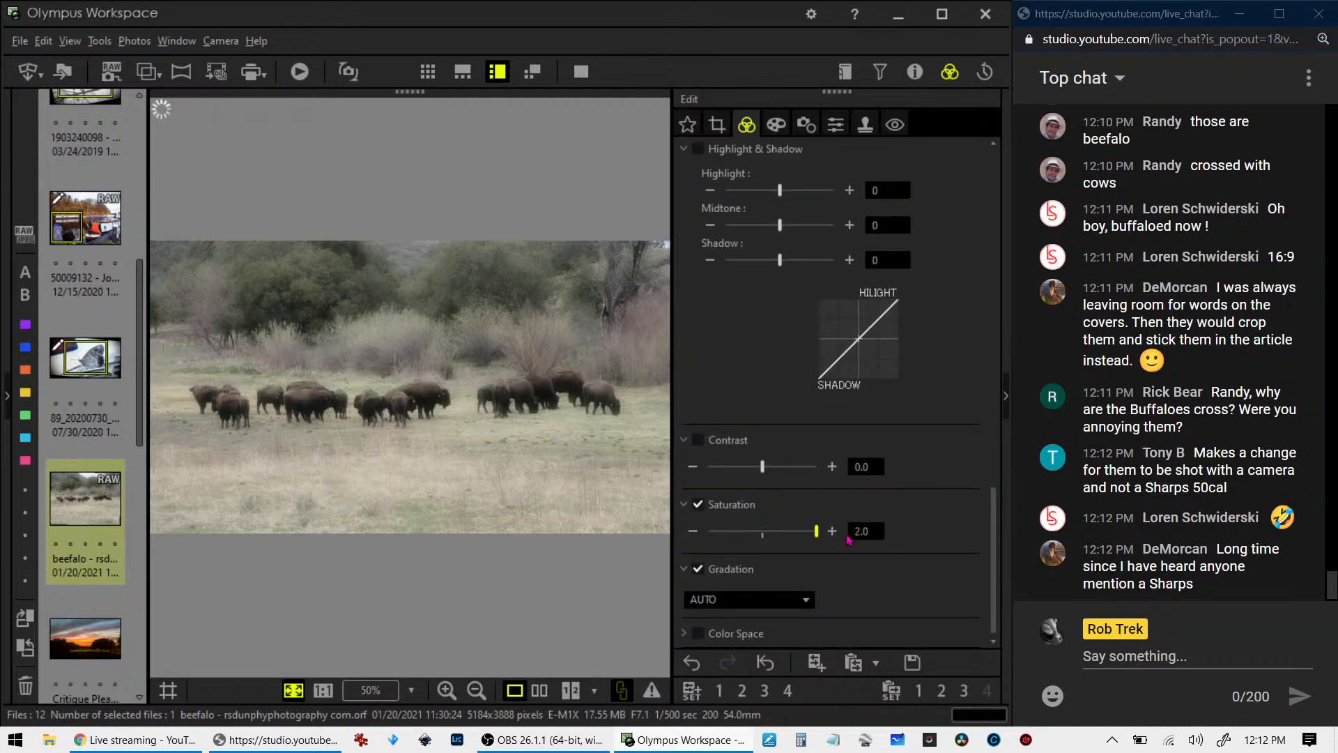
{"action": "scroll", "coordinate": [999, 537], "scroll_direction": "up", "scroll_amount": 3}
{"action": "left_click_drag", "start_coordinate": [999, 538], "coordinate": [994, 381]}
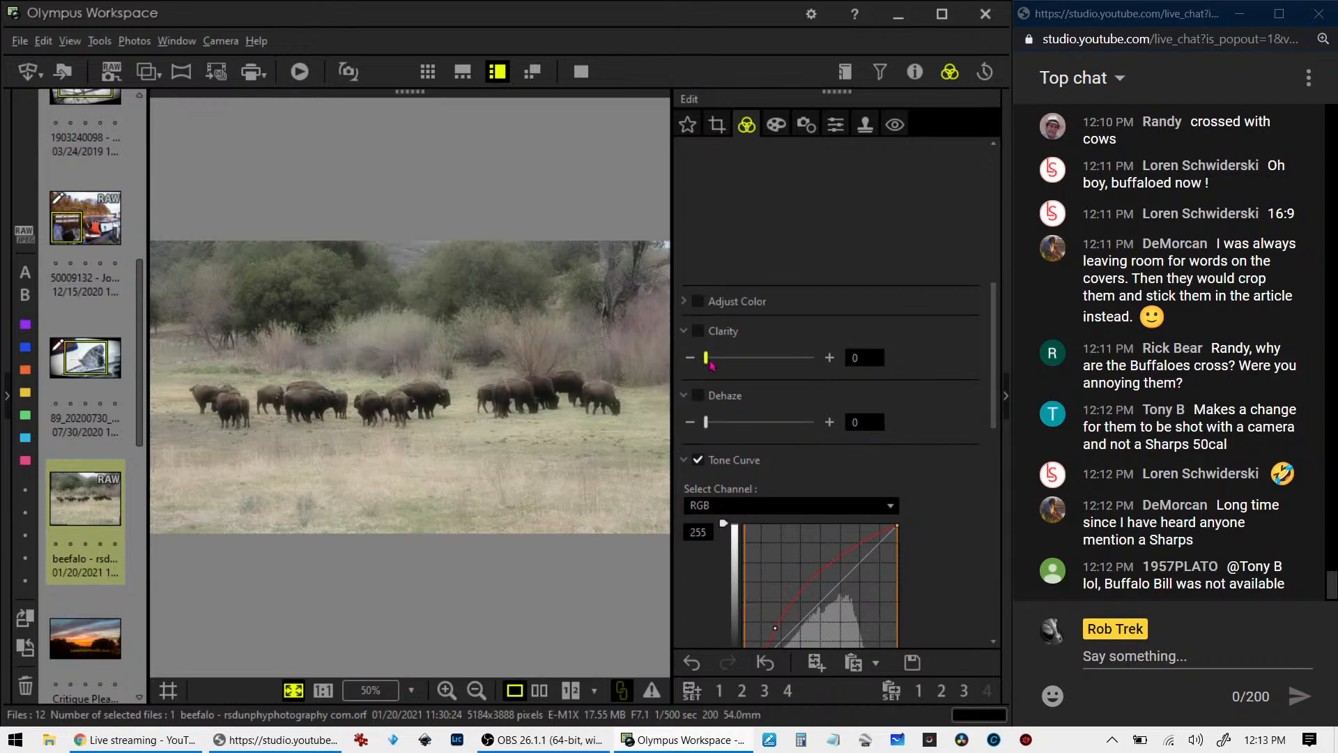
{"action": "left_click_drag", "start_coordinate": [711, 363], "coordinate": [725, 361]}
- Add a light vignette of about 16 to the bison photo and fine-tune the Soft Focus filter's level
{"action": "left_click", "coordinate": [775, 126]}
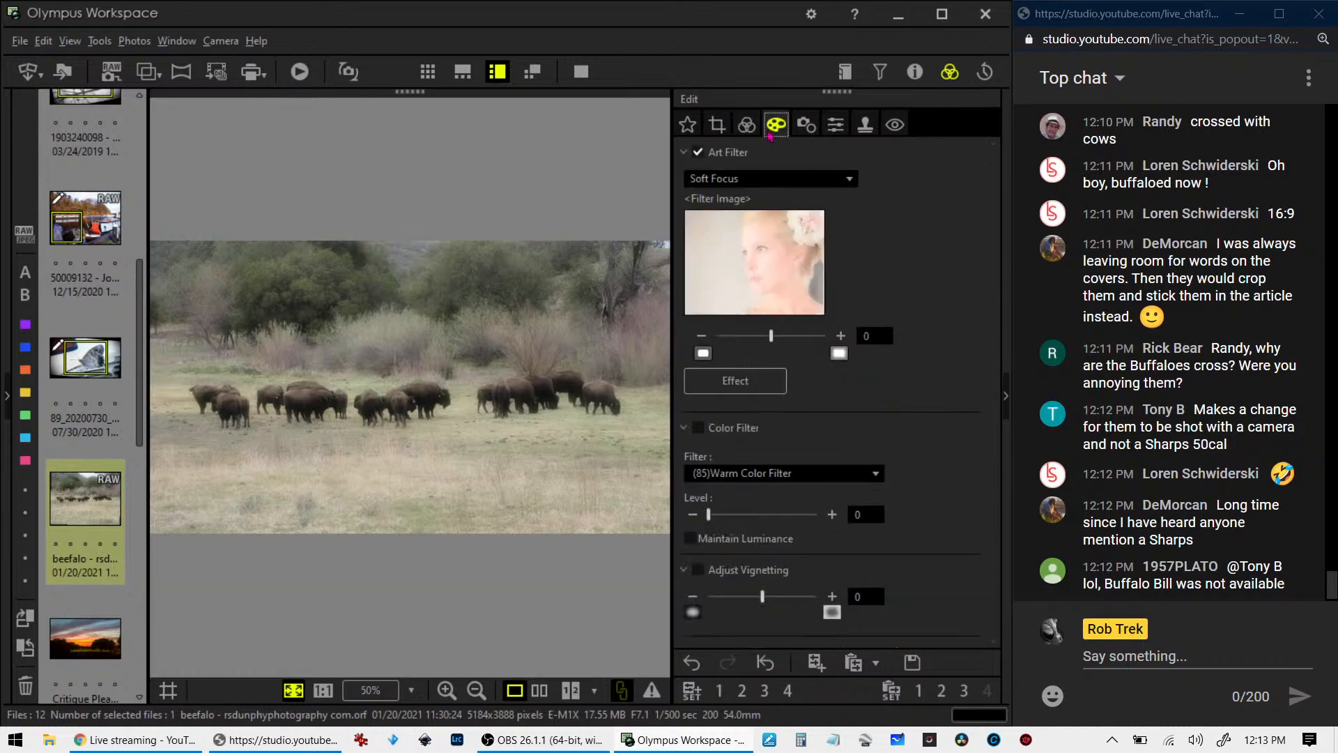
{"action": "mouse_move", "coordinate": [770, 342]}
{"action": "left_mouse_down"}
{"action": "mouse_move", "coordinate": [792, 342]}
{"action": "mouse_move", "coordinate": [770, 343]}
{"action": "left_mouse_up"}
{"action": "left_click_drag", "start_coordinate": [761, 600], "coordinate": [792, 603]}
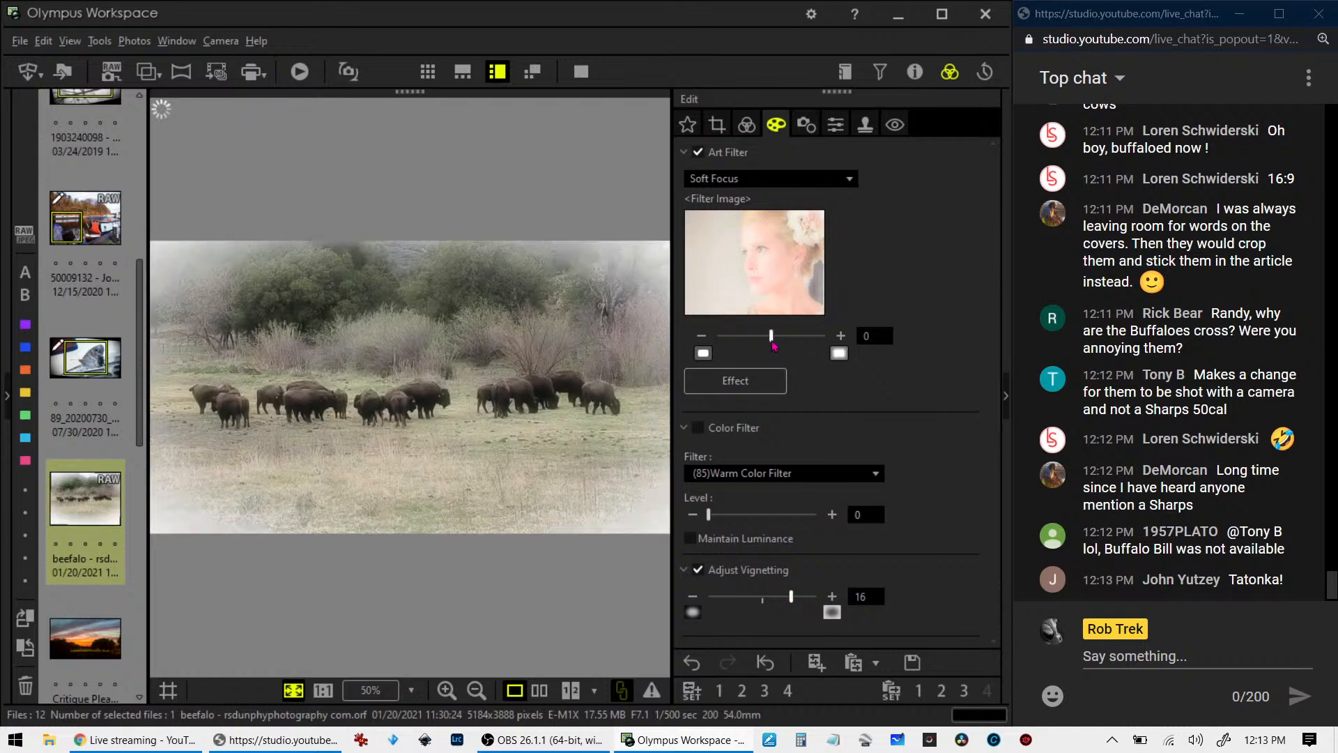
{"action": "left_click_drag", "start_coordinate": [768, 346], "coordinate": [783, 346]}
{"action": "left_click_drag", "start_coordinate": [793, 599], "coordinate": [788, 601]}
- Set the bison photo's dehaze to 16 and its clarity to 31
{"action": "left_click", "coordinate": [747, 132]}
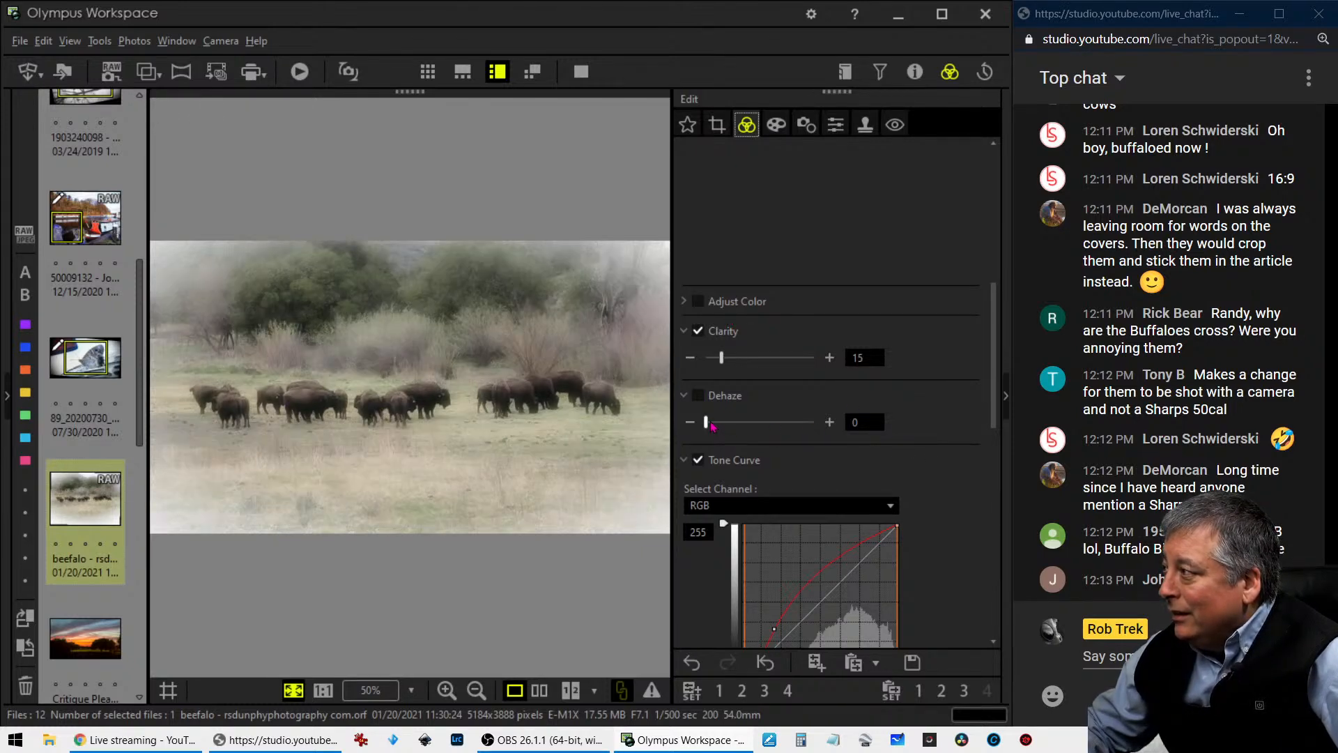
{"action": "left_click_drag", "start_coordinate": [712, 425], "coordinate": [720, 427]}
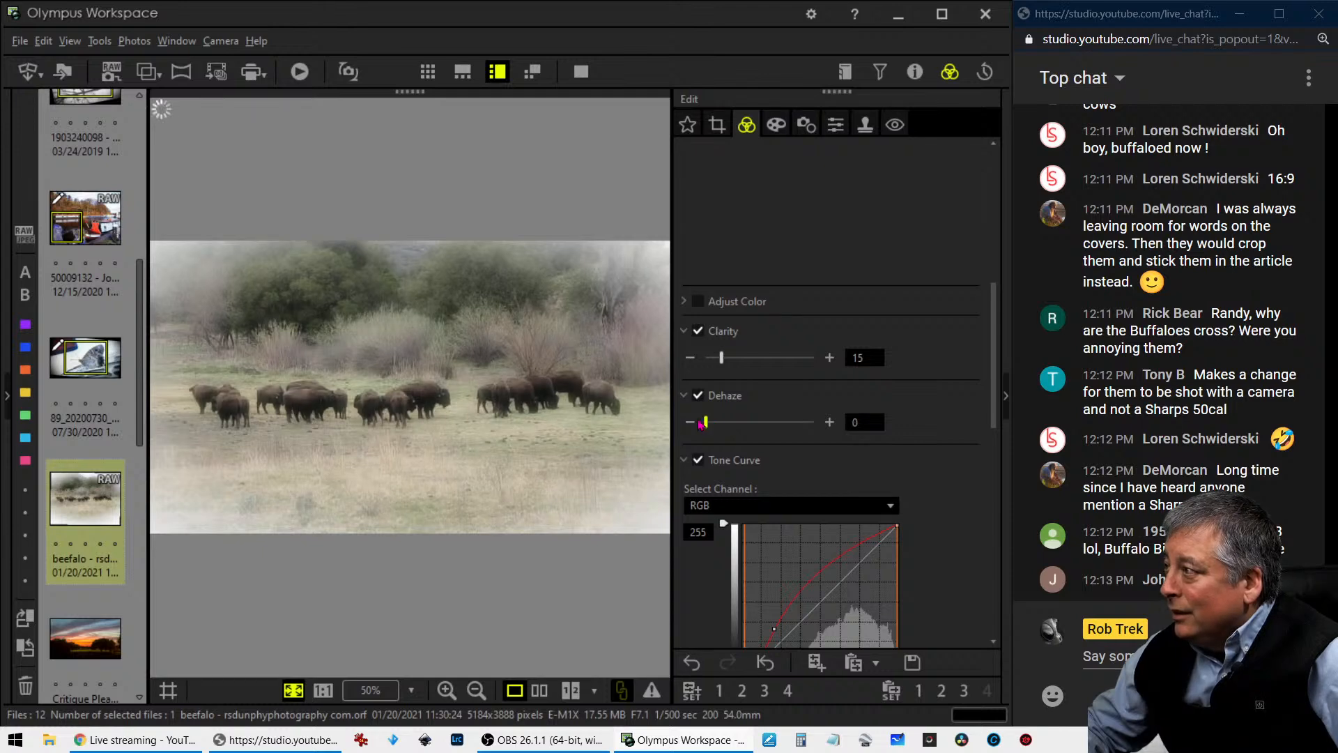
{"action": "left_click_drag", "start_coordinate": [720, 426], "coordinate": [725, 423]}
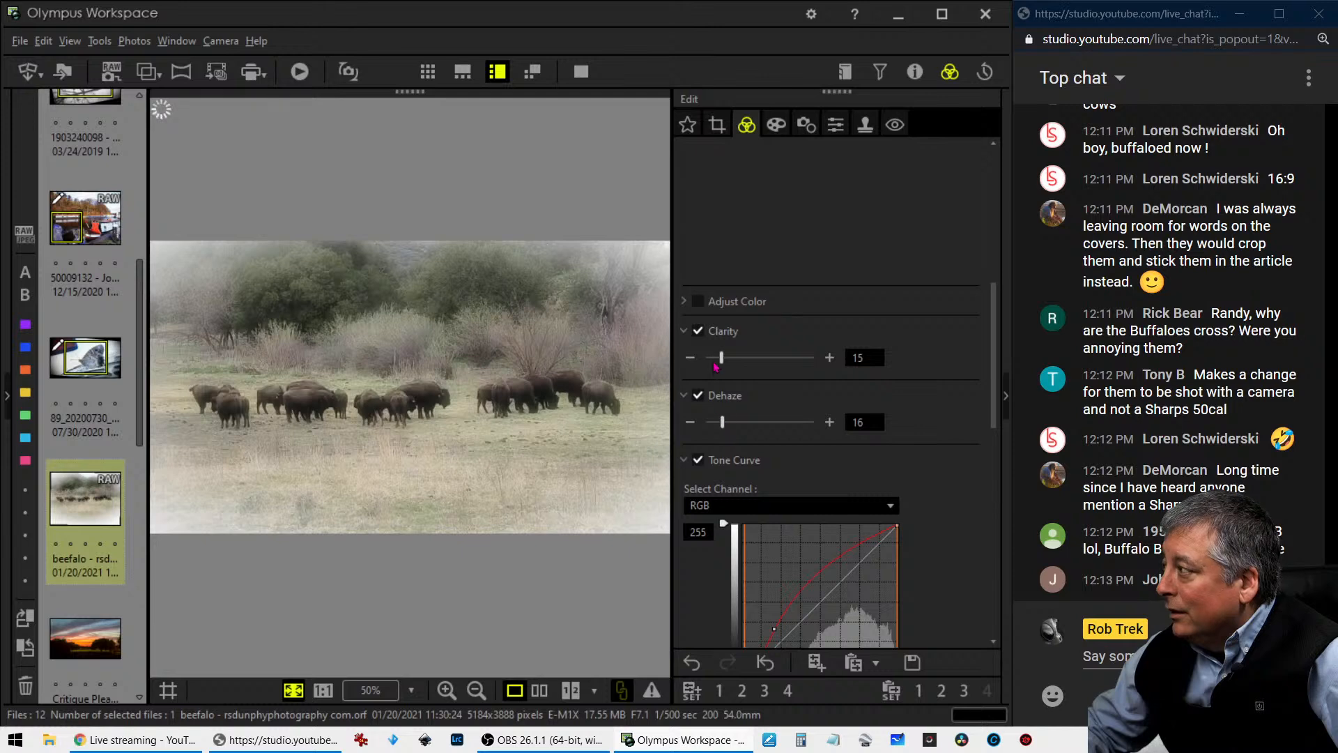
{"action": "left_click_drag", "start_coordinate": [722, 359], "coordinate": [740, 359]}
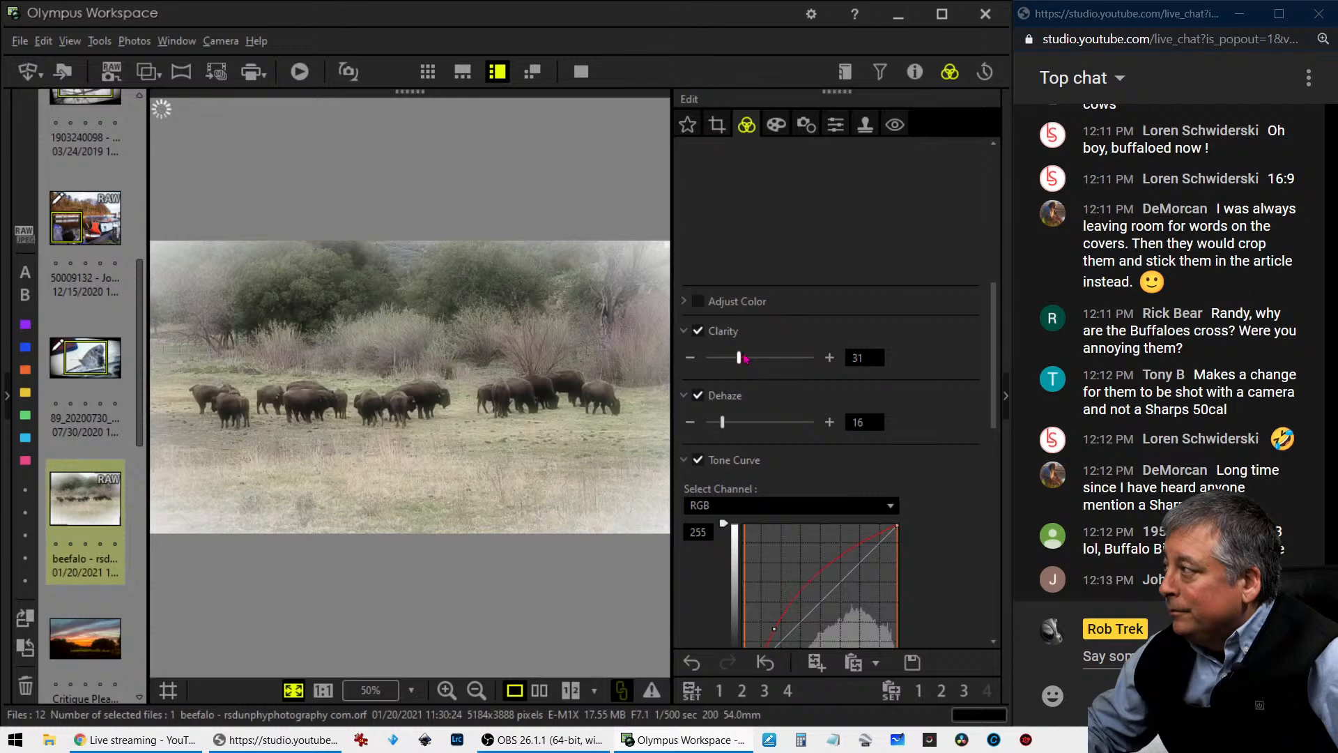
- Apply a custom white balance of 5608 K to the bison photo with a magenta tint of 1
{"action": "scroll", "coordinate": [940, 404], "scroll_direction": "up", "scroll_amount": 2}
{"action": "scroll", "coordinate": [941, 404], "scroll_direction": "up", "scroll_amount": 1}
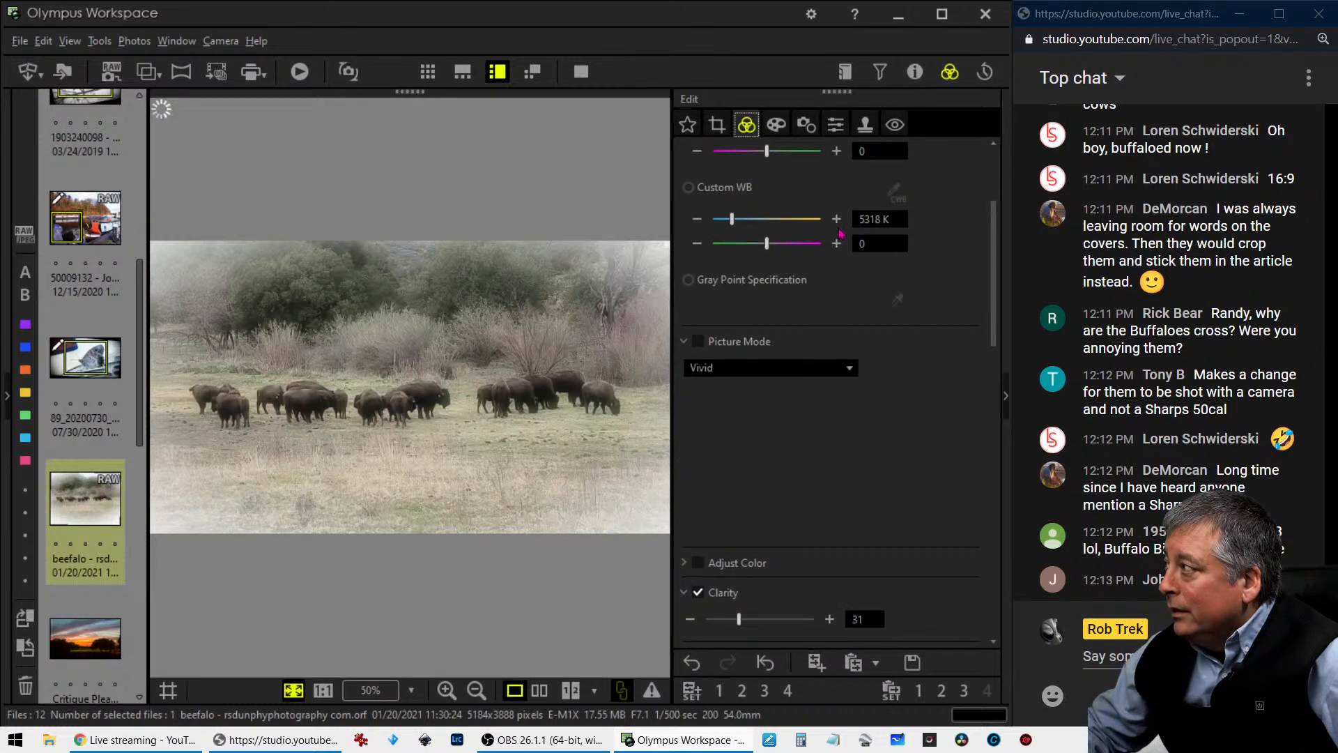
{"action": "left_click", "coordinate": [734, 220]}
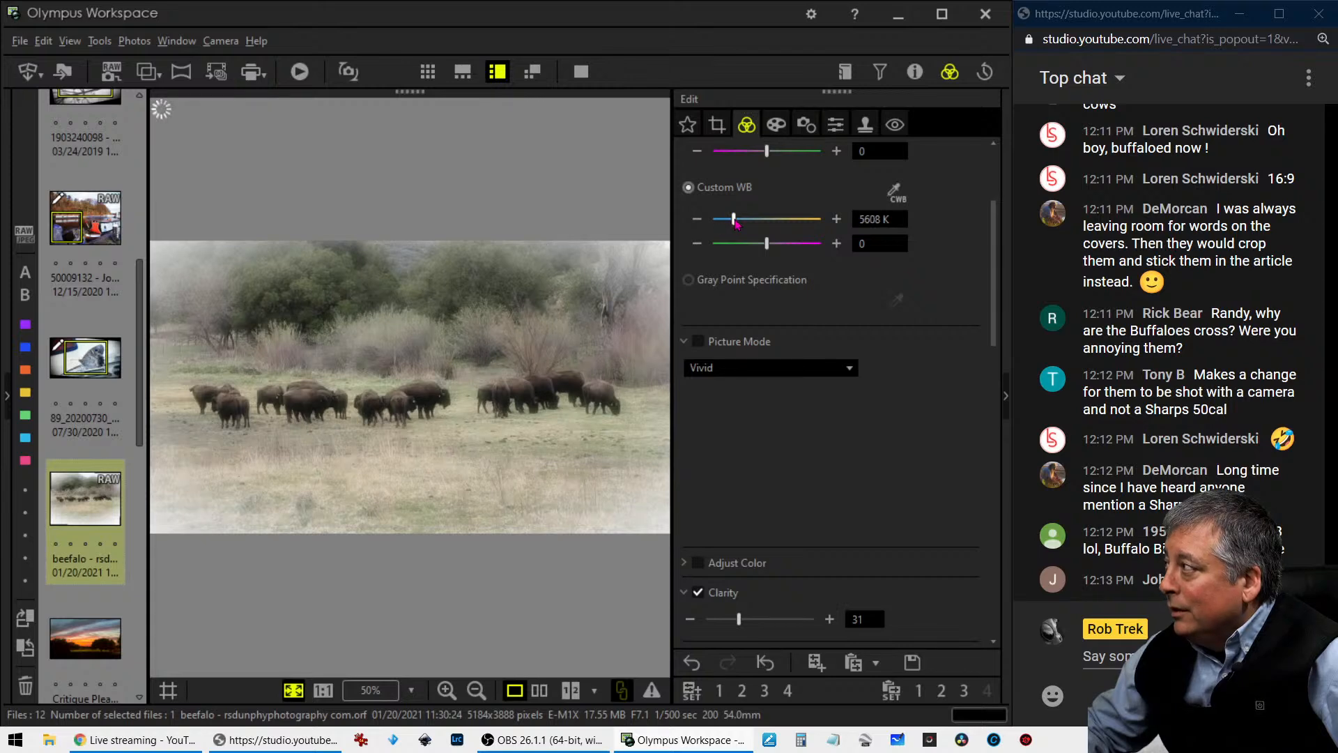
{"action": "left_click", "coordinate": [836, 243]}
{"action": "left_click", "coordinate": [837, 244]}
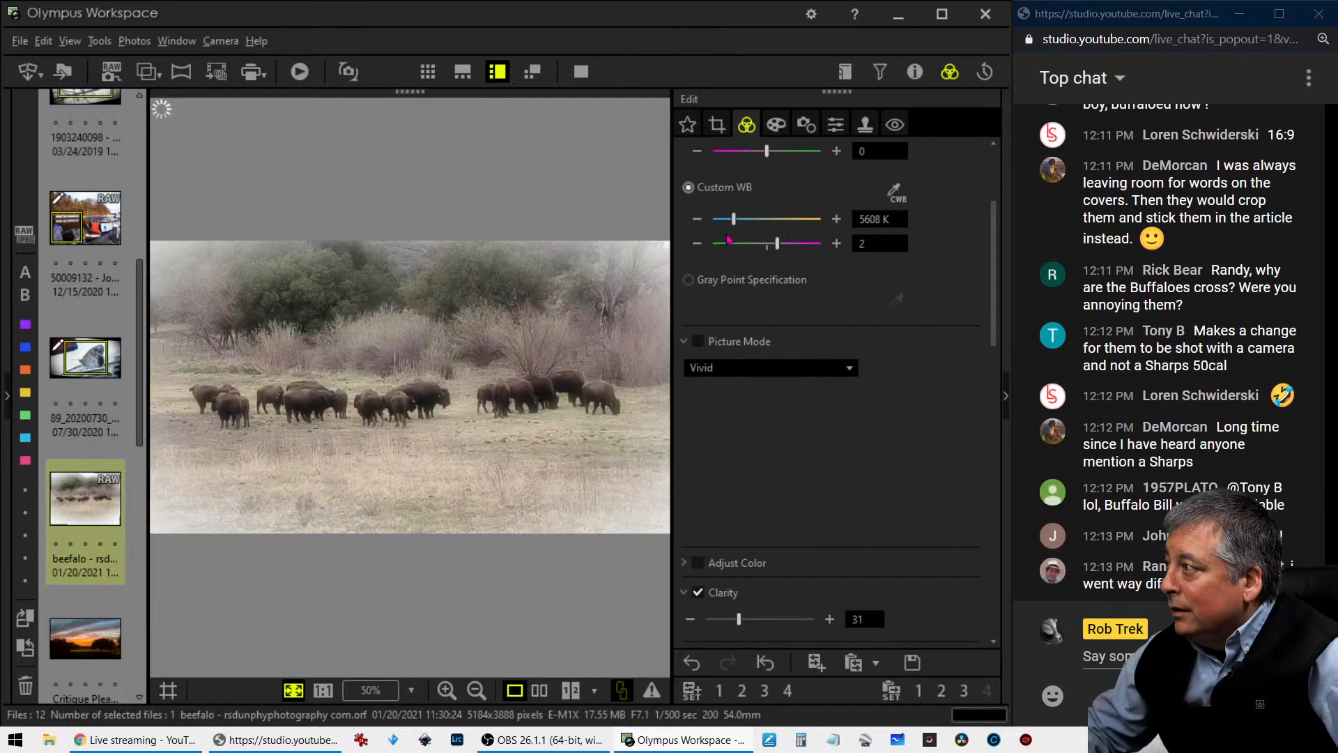
{"action": "left_click", "coordinate": [697, 243]}
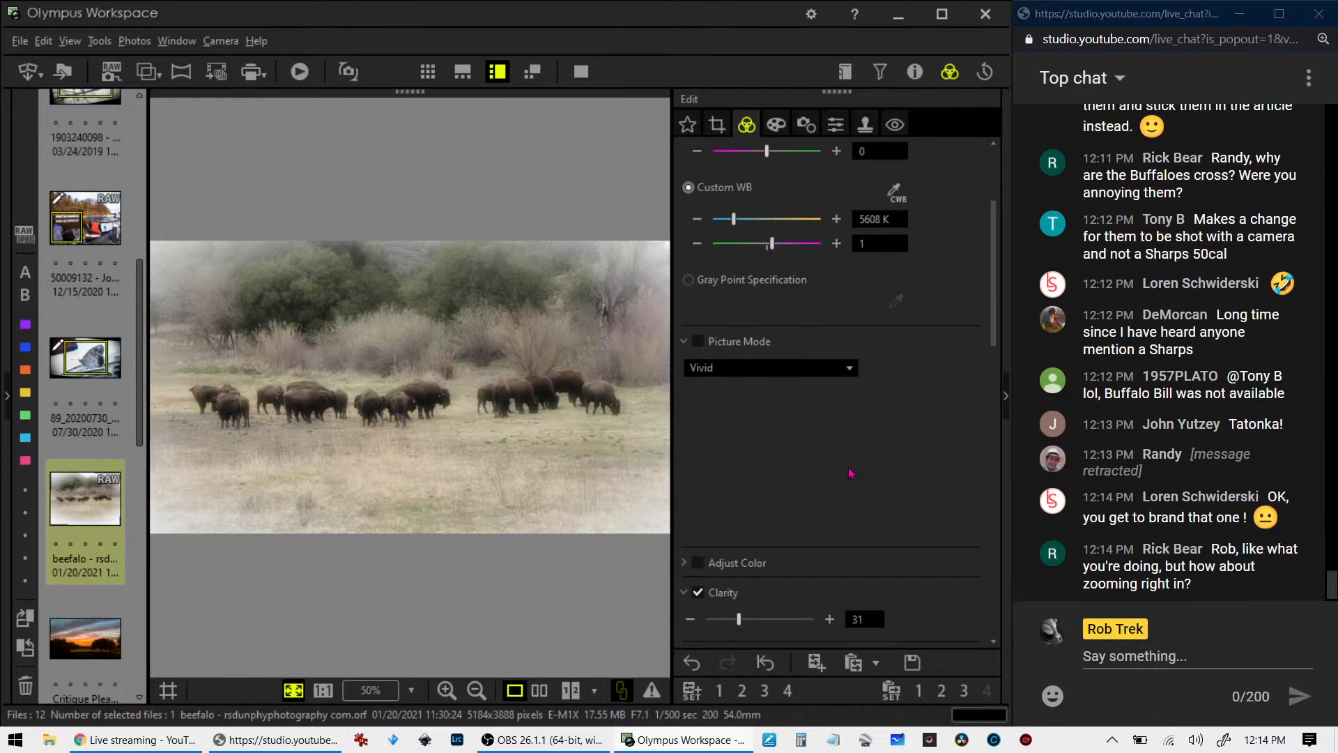
- Compare the original and edited bison photo side by side in full screen
{"action": "left_click", "coordinate": [550, 692]}
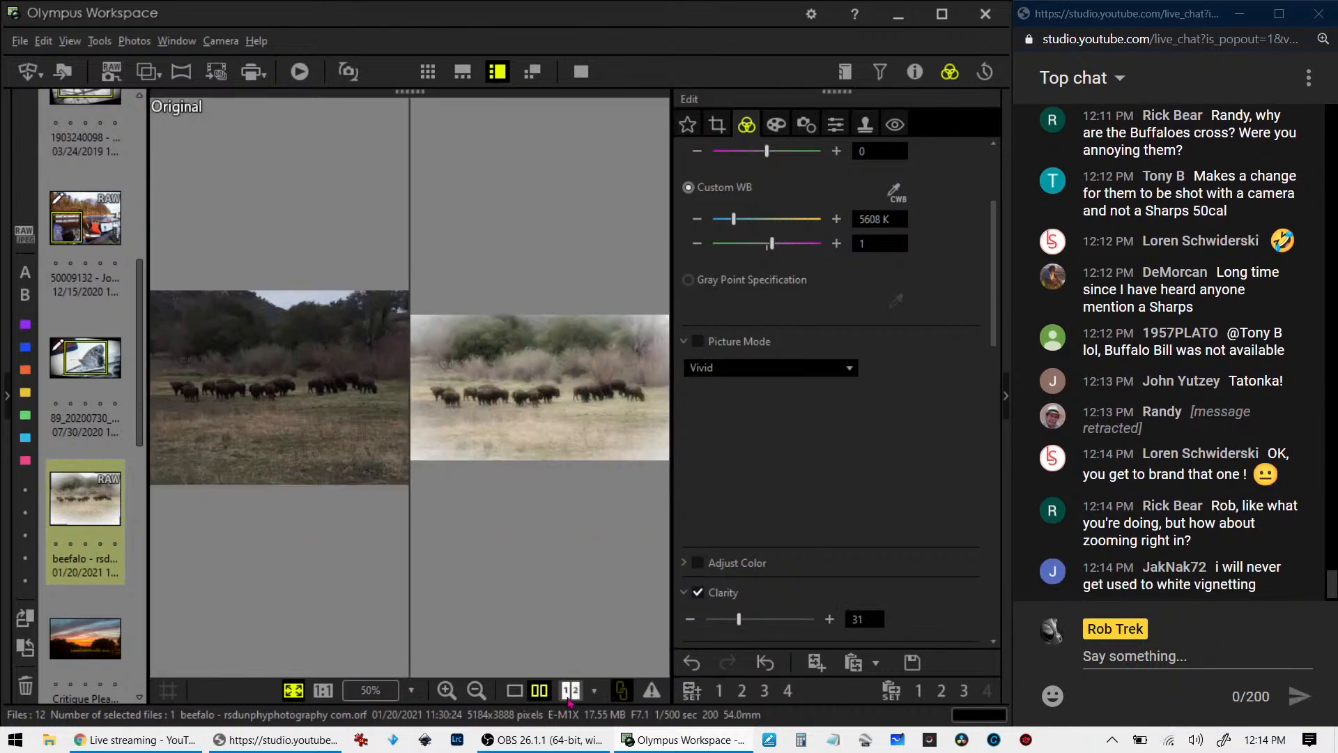
{"action": "left_click", "coordinate": [581, 71]}
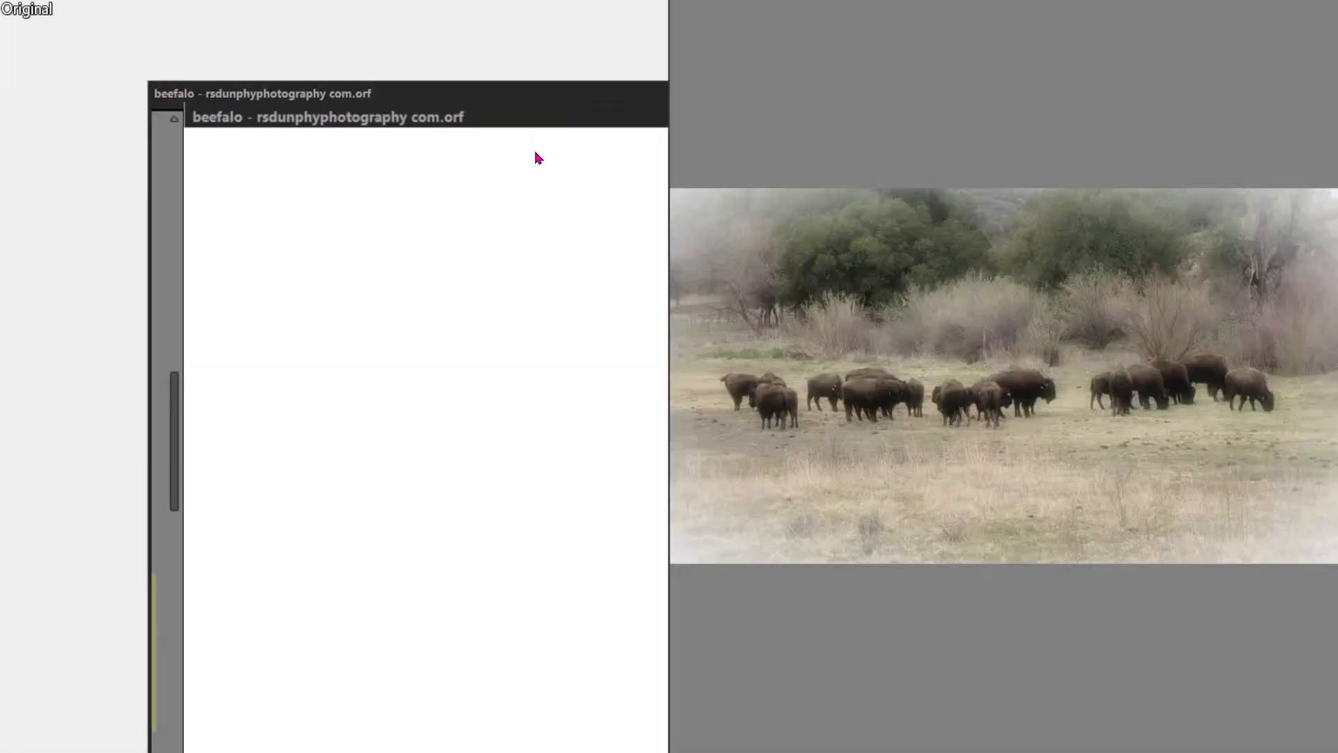
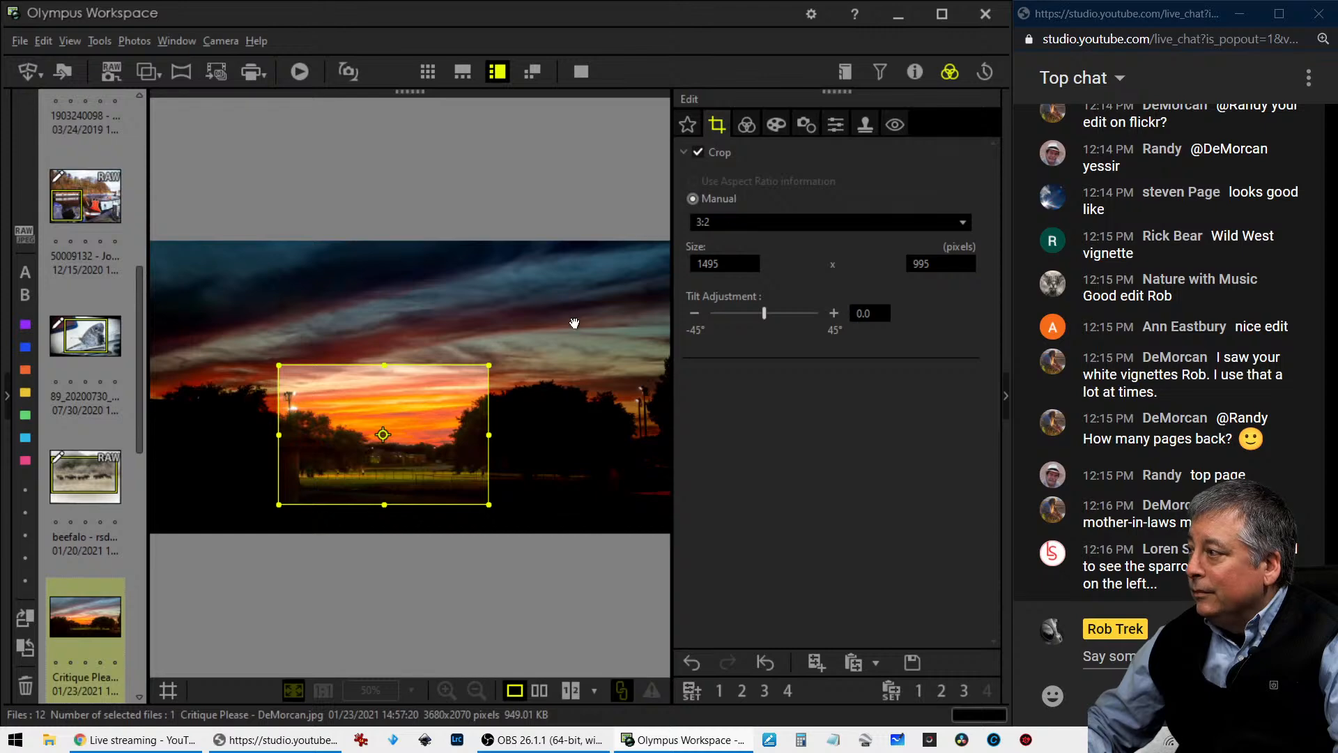
- Shift the sunset photo's 3:2 crop slightly to the left and set its tilt to -0.3 degrees
{"action": "left_click_drag", "start_coordinate": [455, 422], "coordinate": [399, 425]}
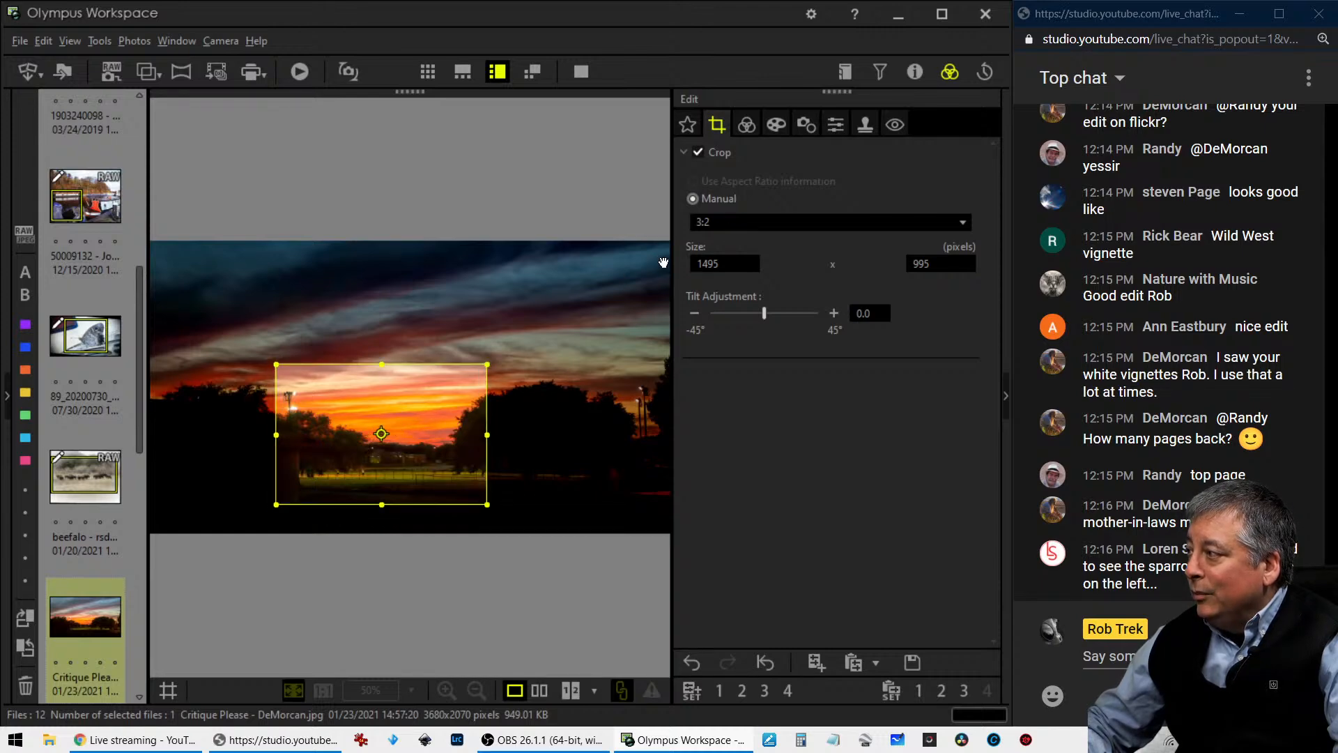
{"action": "left_click", "coordinate": [746, 124]}
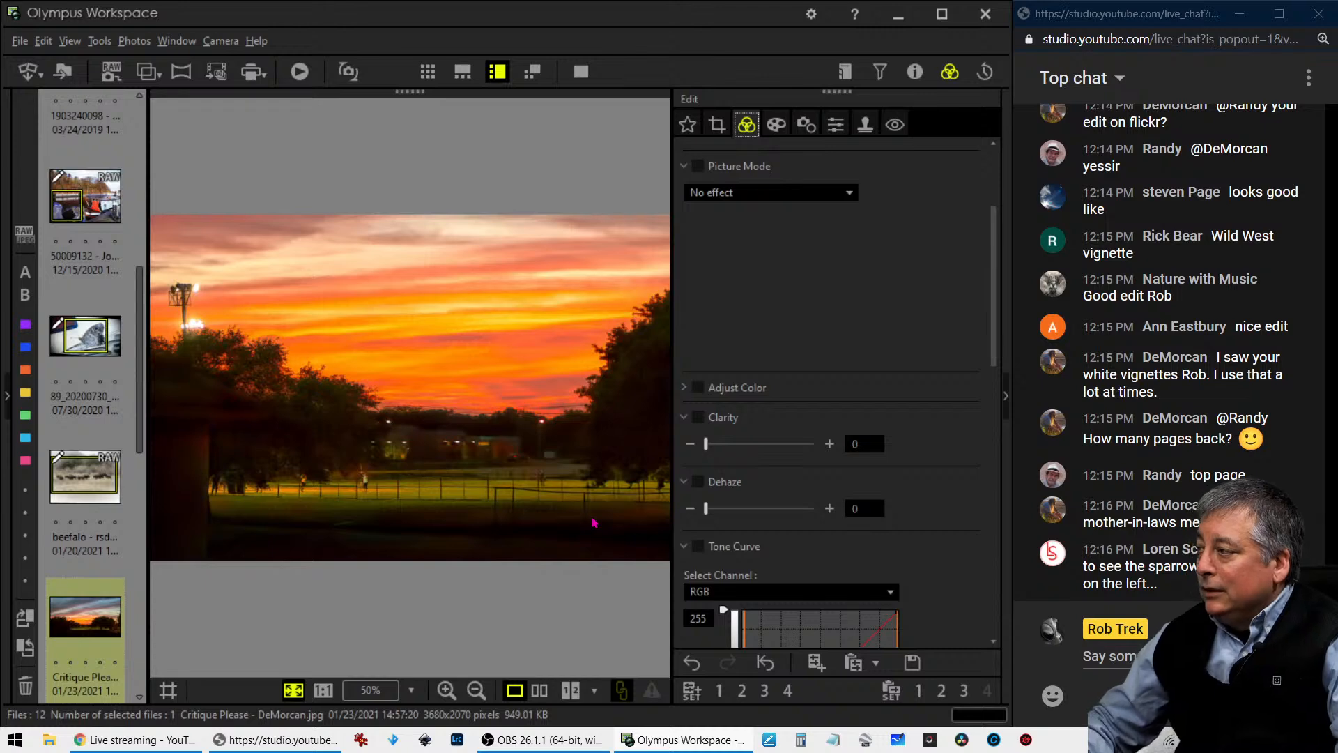
{"action": "left_click", "coordinate": [724, 123]}
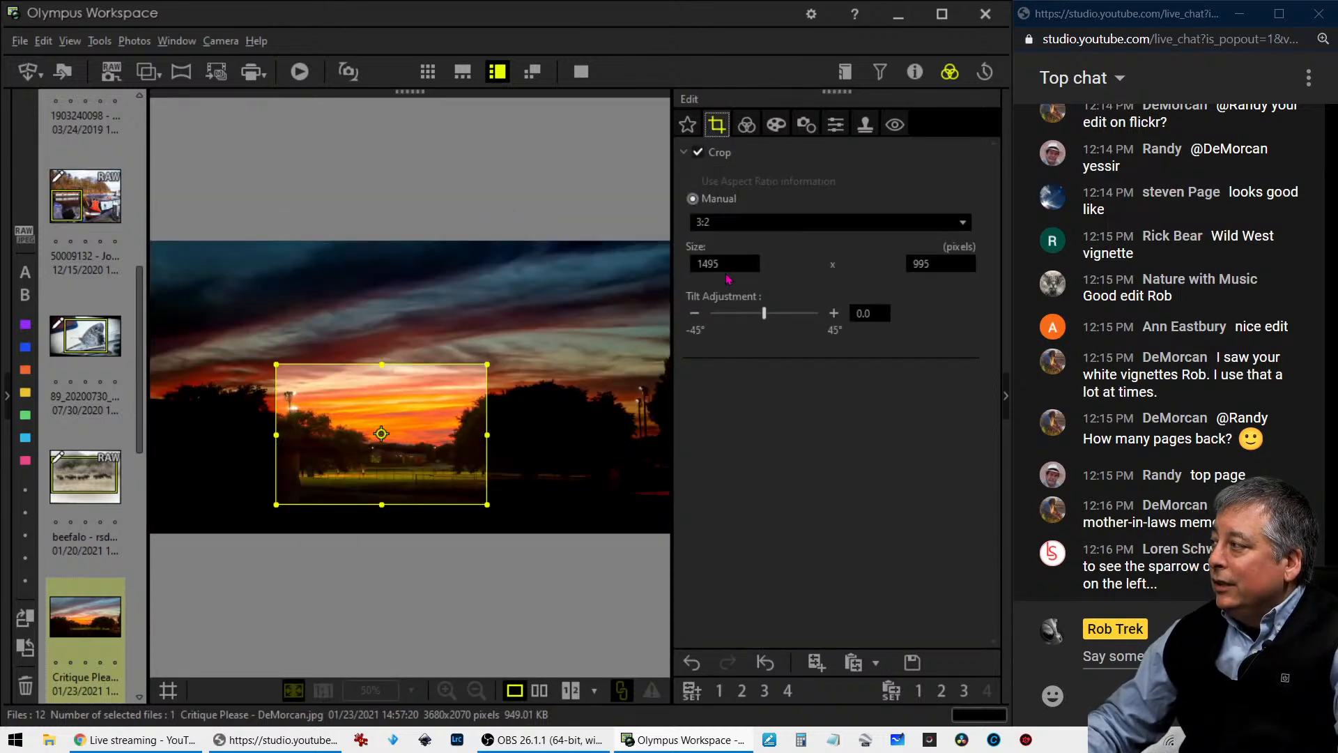
{"action": "left_click", "coordinate": [694, 313]}
{"action": "left_click", "coordinate": [694, 313]}
{"action": "left_click", "coordinate": [694, 313]}
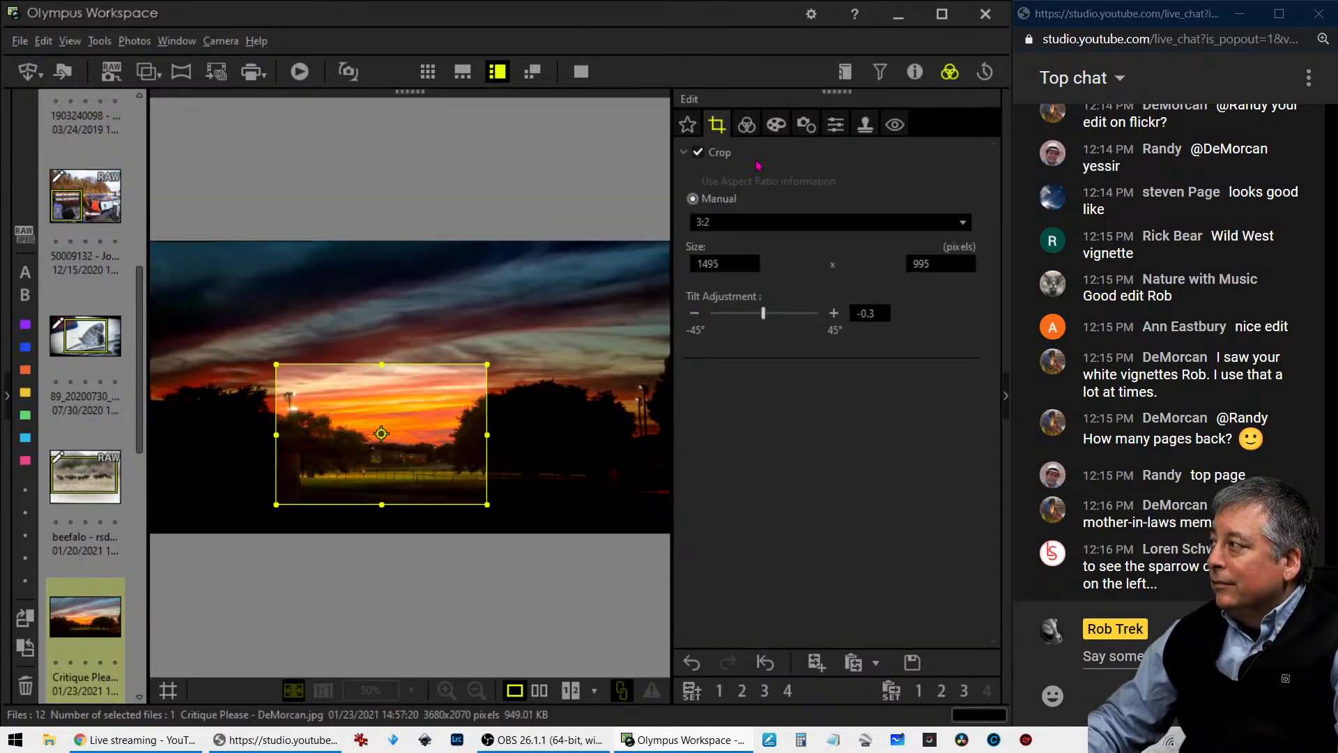
{"action": "left_click", "coordinate": [748, 125]}
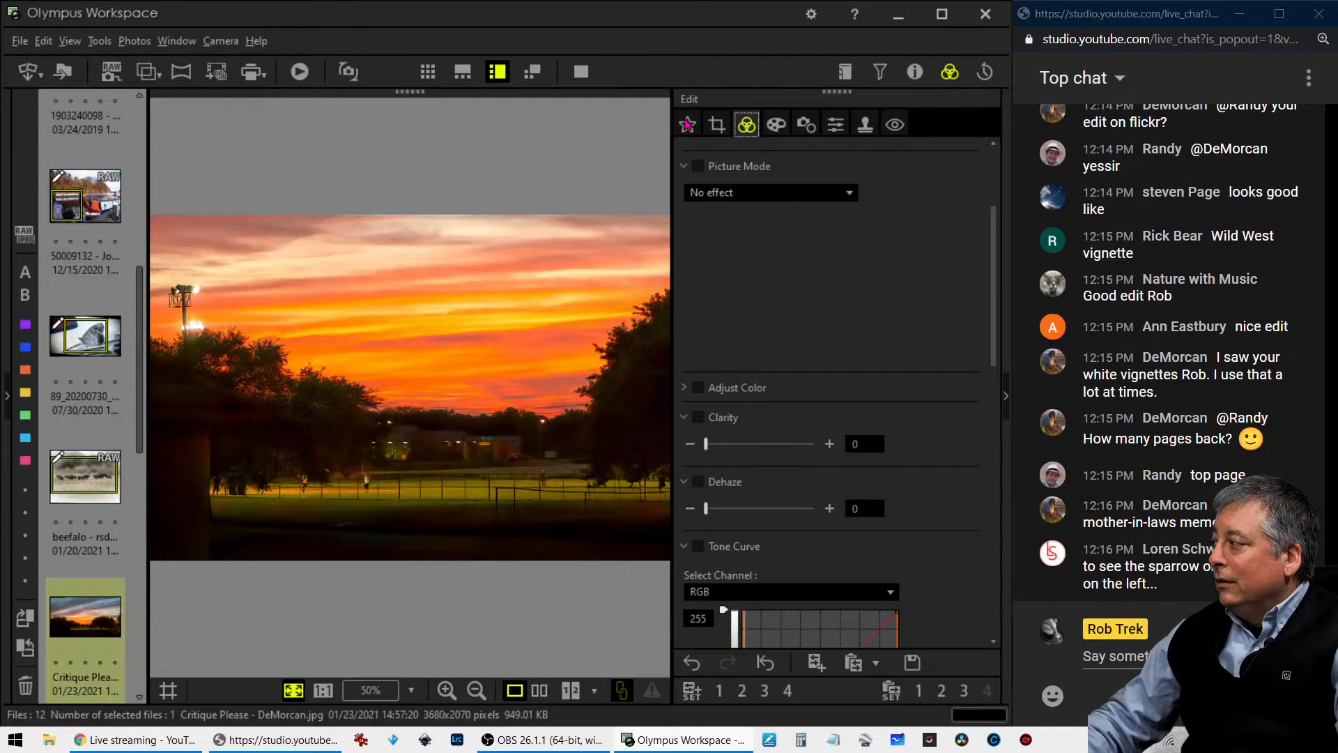
- View the cropped sunset photo in full screen, both alone and side by side with the original
{"action": "left_click", "coordinate": [583, 72]}
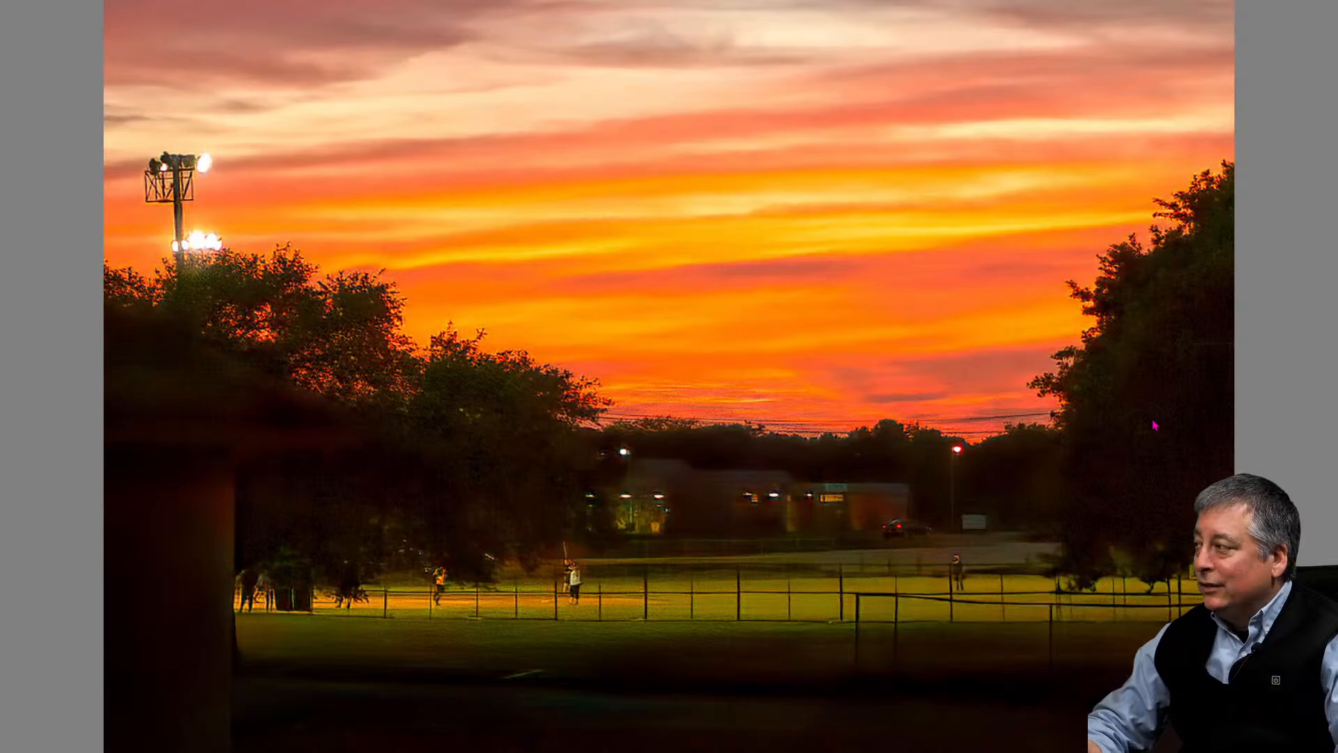
{"action": "key", "text": "Escape"}
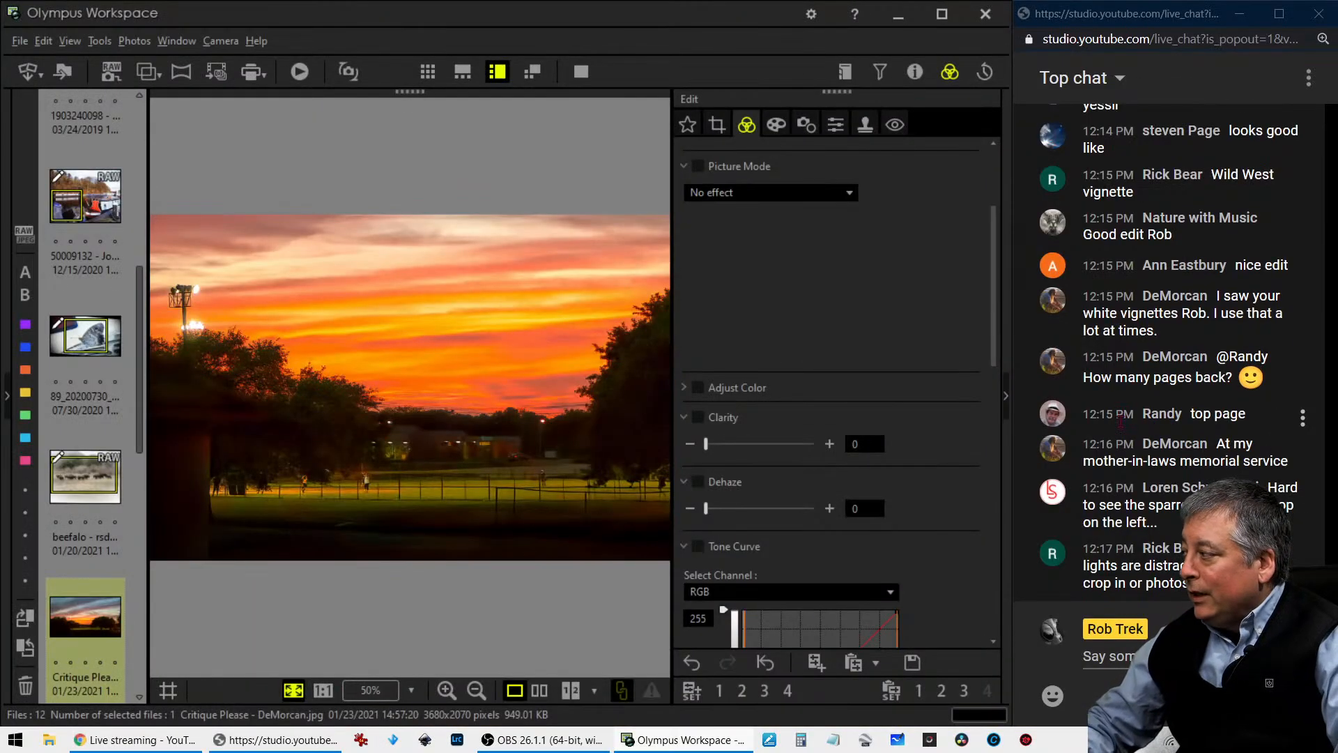
{"action": "left_click", "coordinate": [538, 690]}
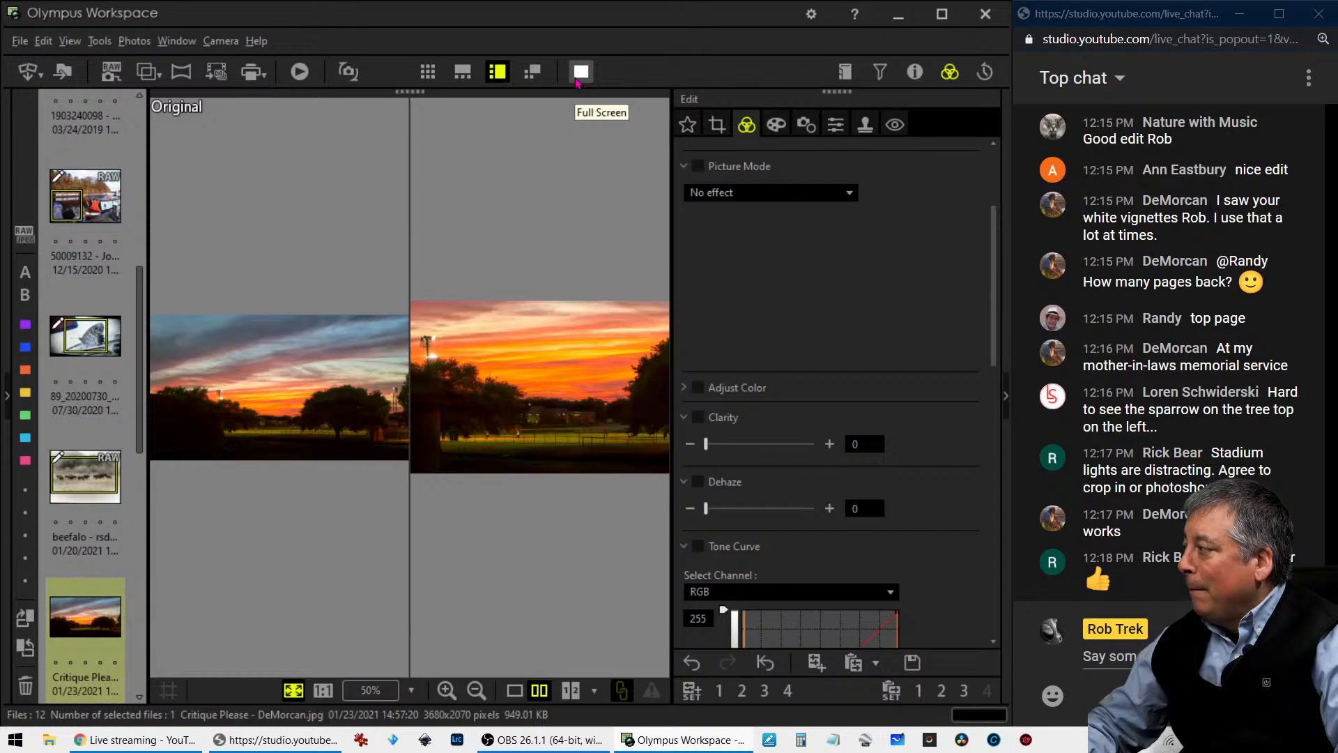
{"action": "left_click", "coordinate": [580, 73]}
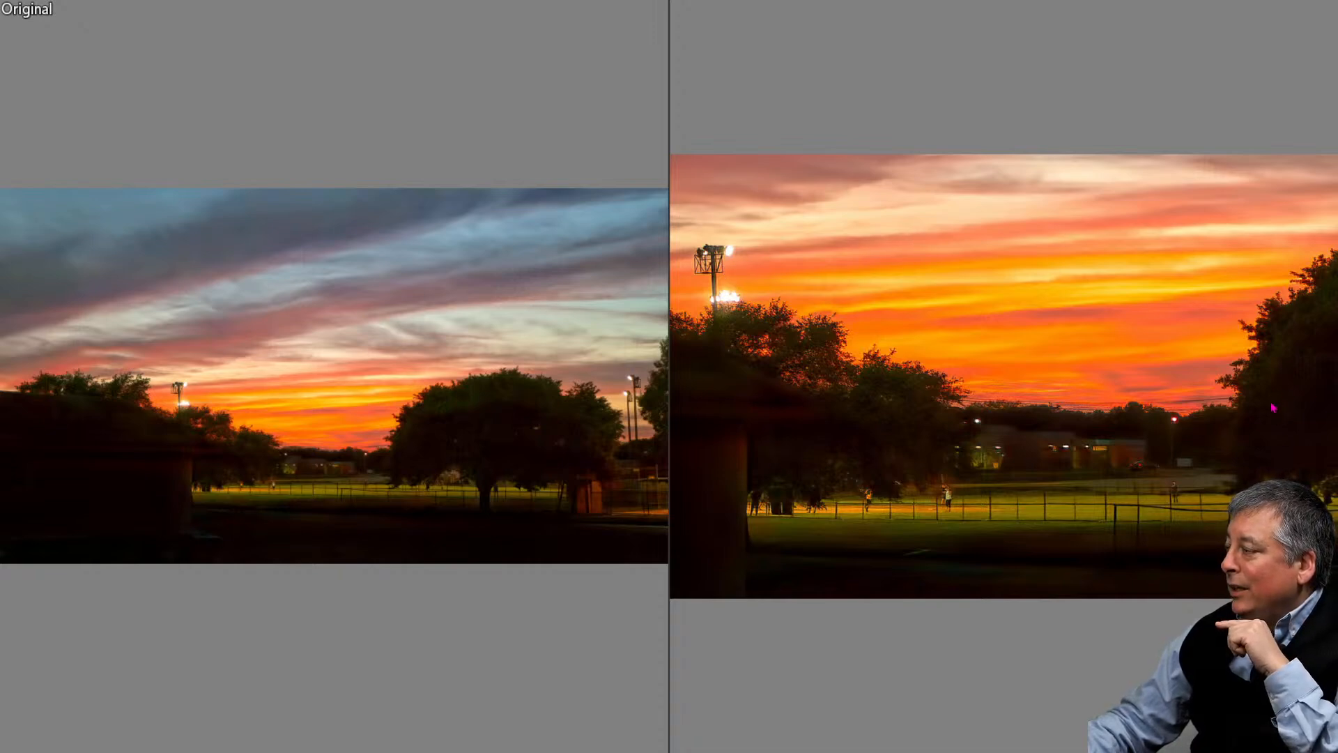
{"action": "key", "text": "Escape"}
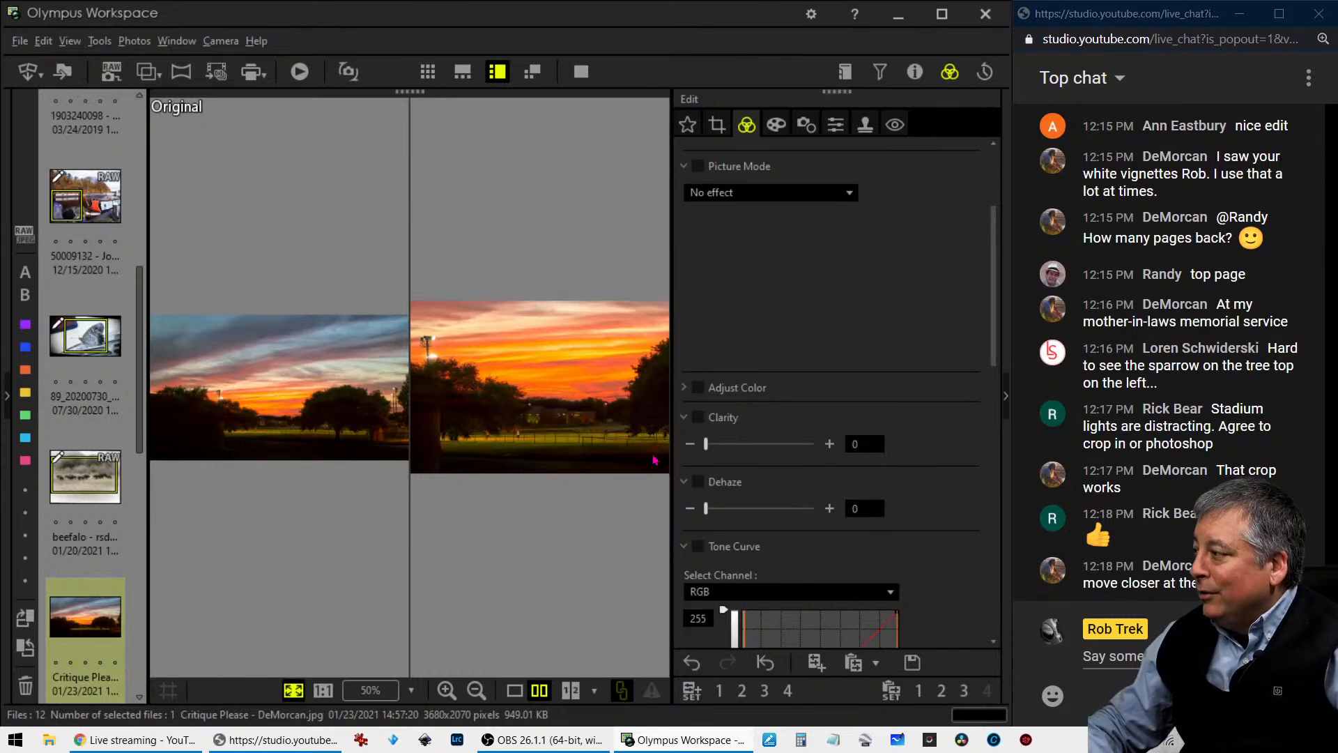
- Tighten the sunset photo's 3:2 crop to about 1200 x 798 pixels and preview it in single view
{"action": "left_click", "coordinate": [718, 122]}
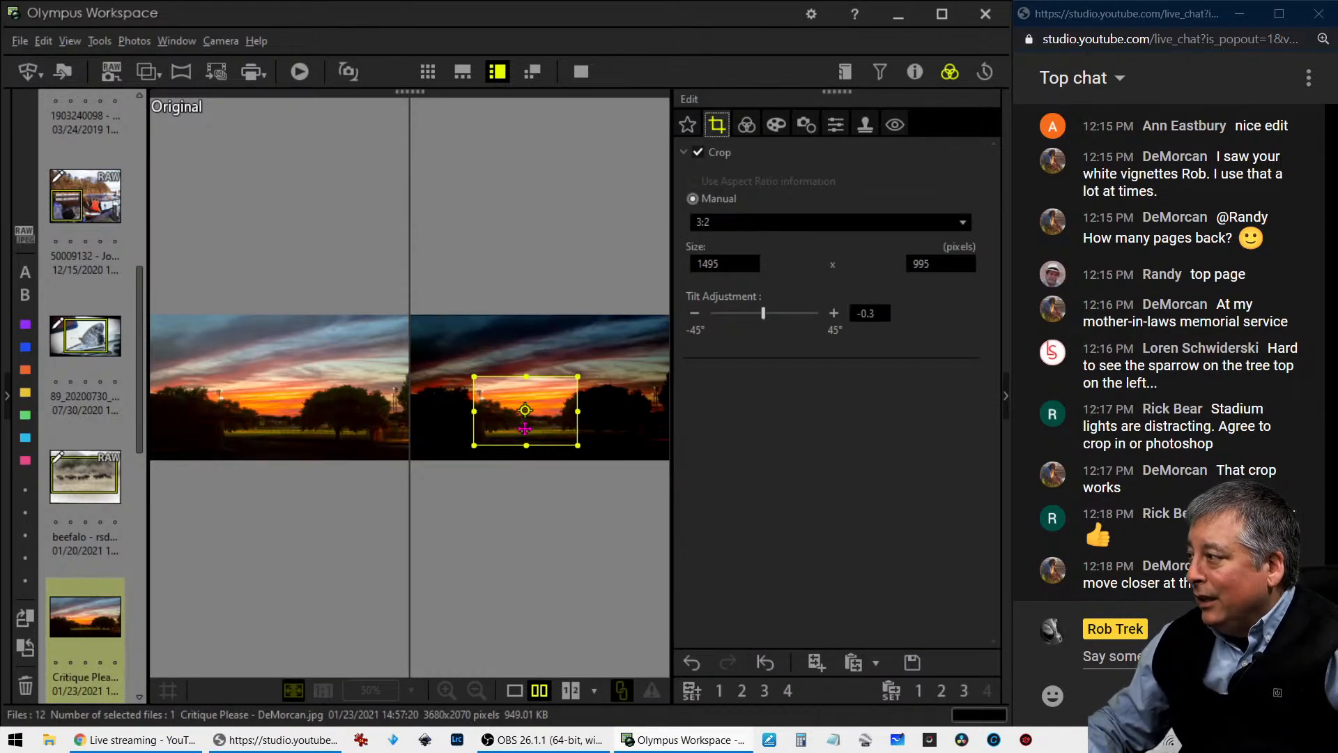
{"action": "left_click_drag", "start_coordinate": [528, 383], "coordinate": [546, 407]}
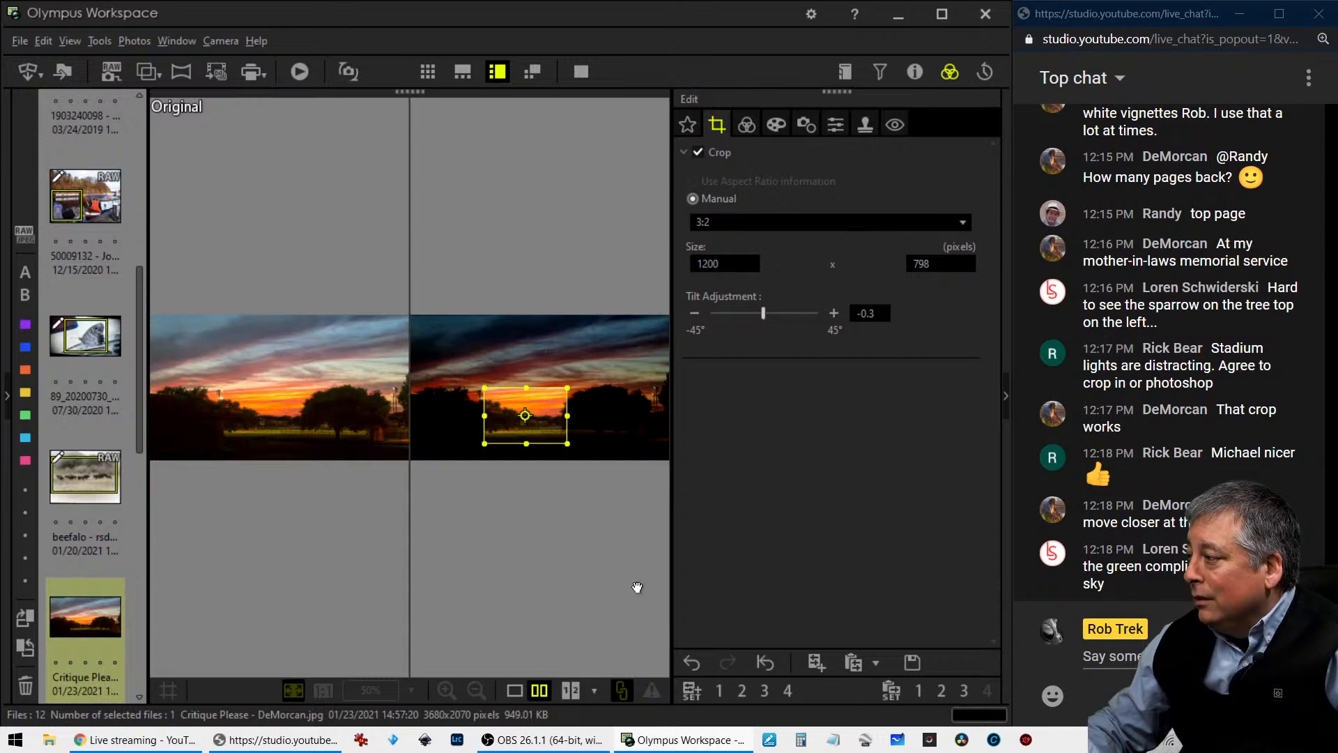
{"action": "left_click", "coordinate": [519, 691]}
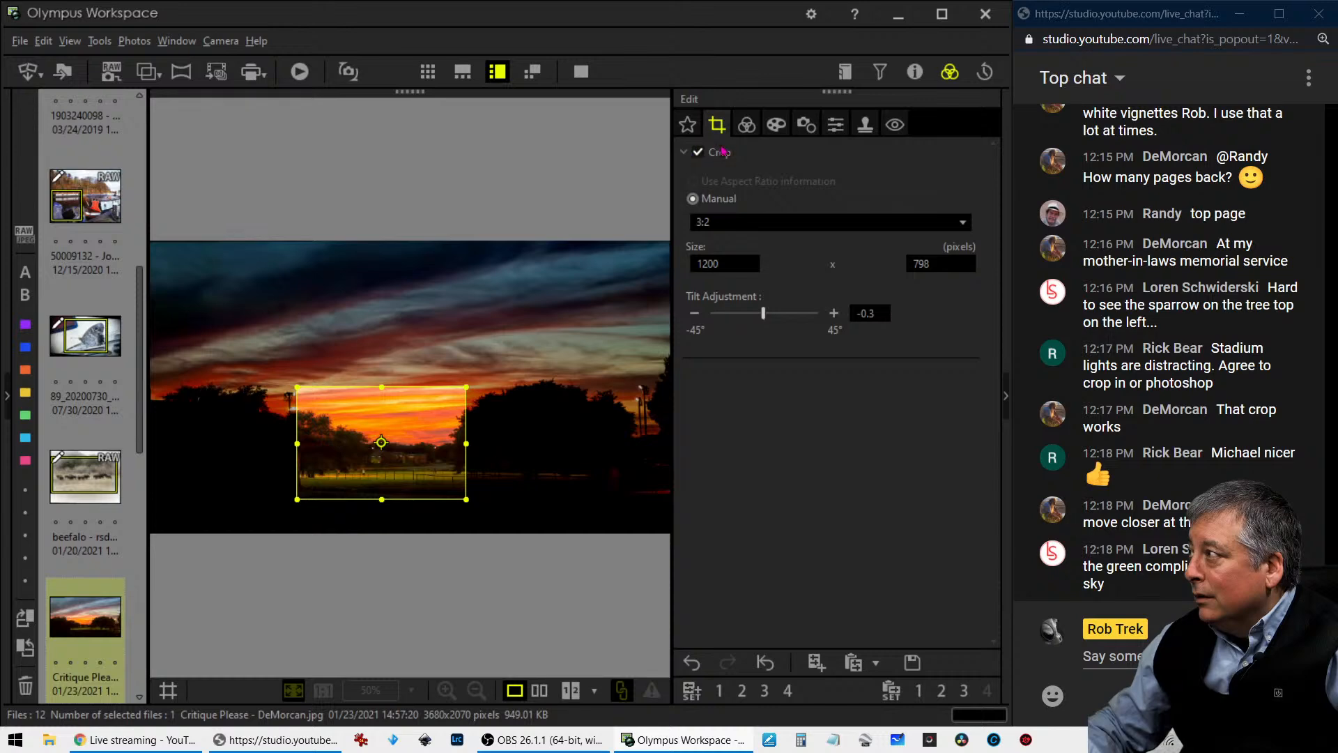
{"action": "left_click", "coordinate": [744, 136]}
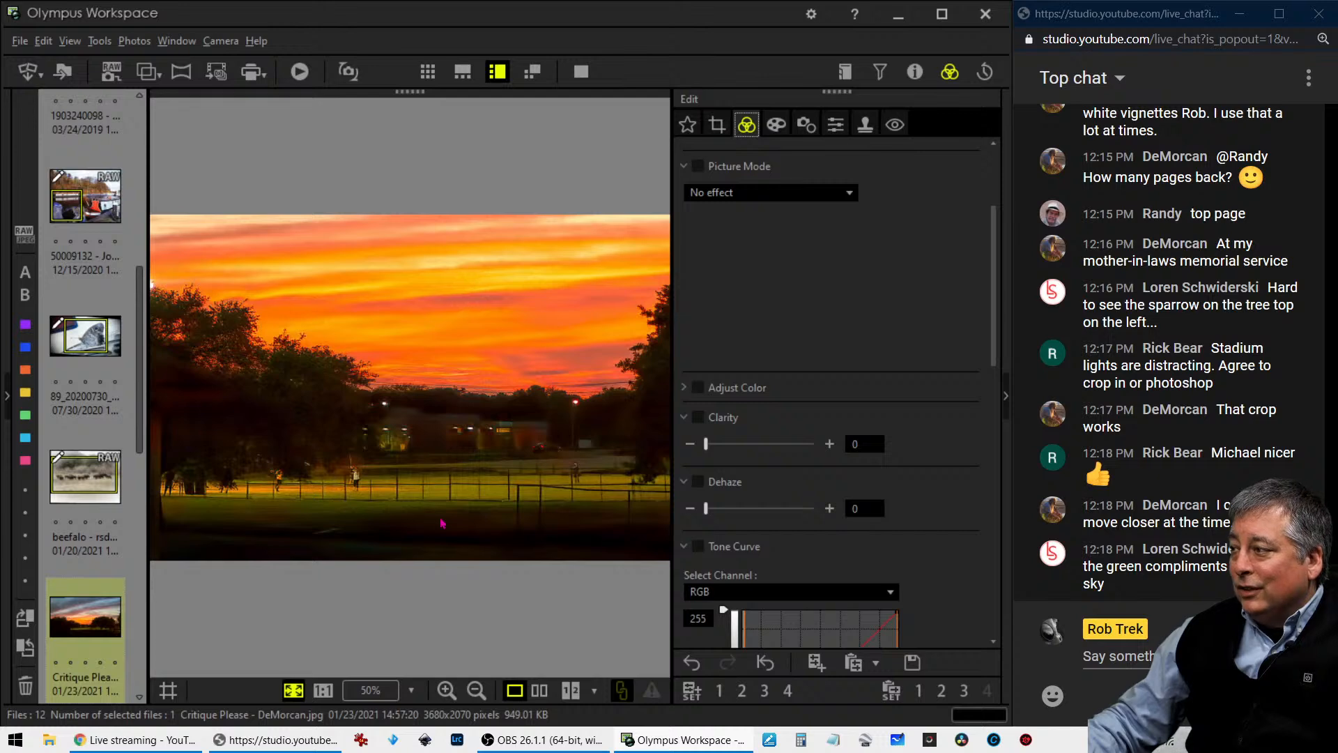
- Enlarge the sunset photo's 3:2 crop to about 1438 x 956 pixels to include the stadium lights, and preview it
{"action": "left_click", "coordinate": [716, 124]}
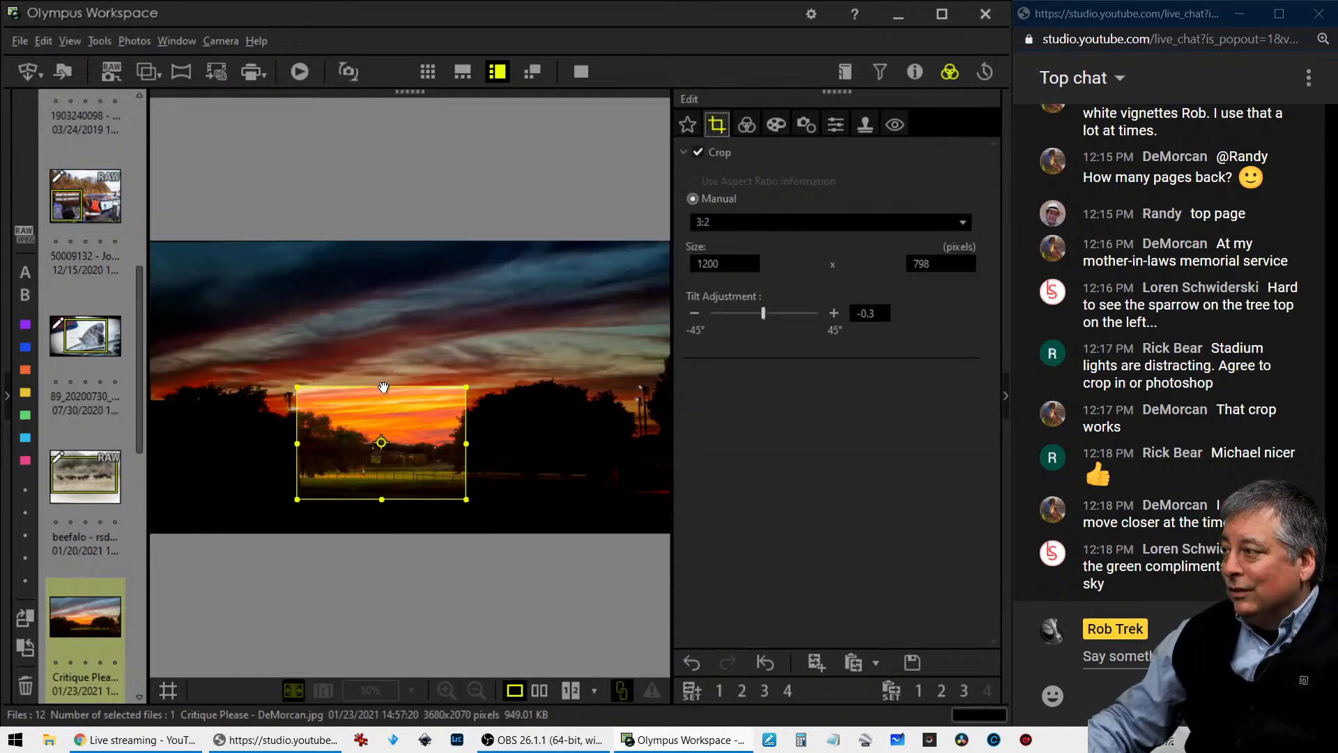
{"action": "mouse_move", "coordinate": [383, 387]}
{"action": "left_mouse_down"}
{"action": "mouse_move", "coordinate": [387, 364]}
{"action": "mouse_move", "coordinate": [390, 397]}
{"action": "left_mouse_up"}
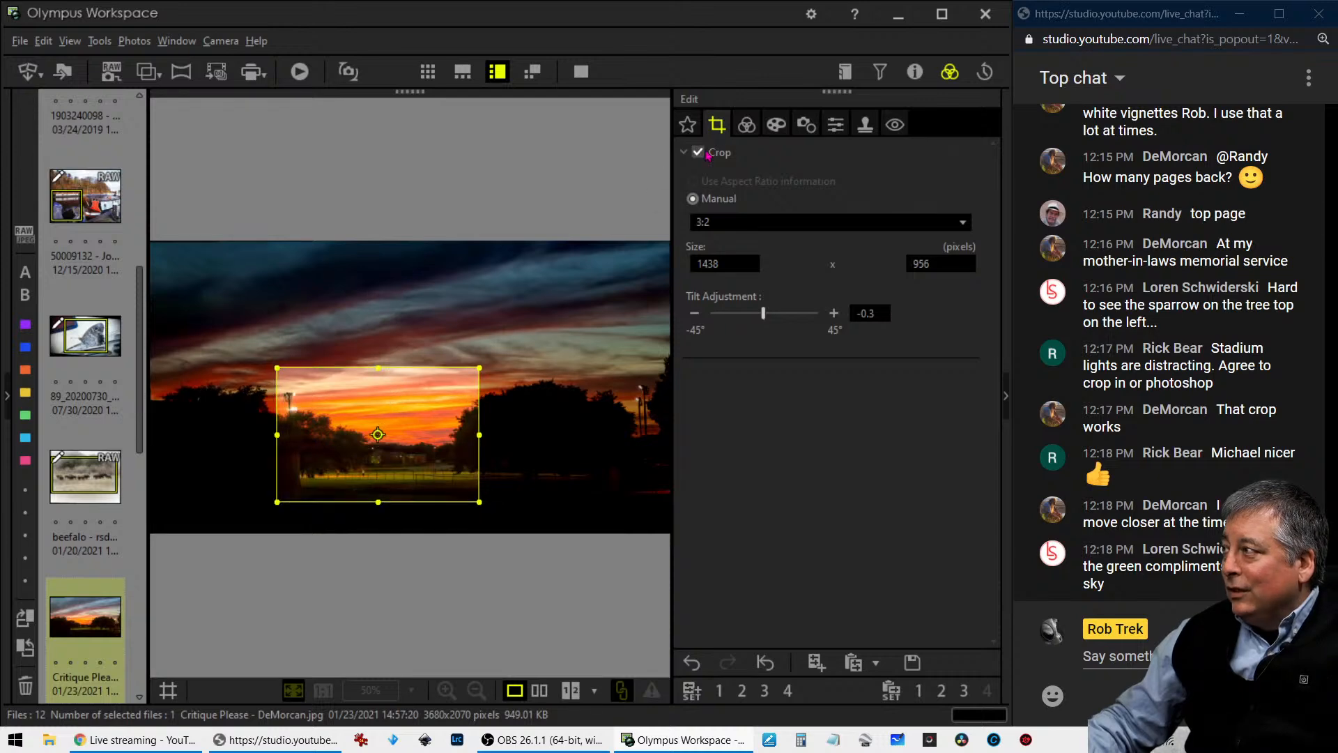
{"action": "left_click", "coordinate": [747, 124]}
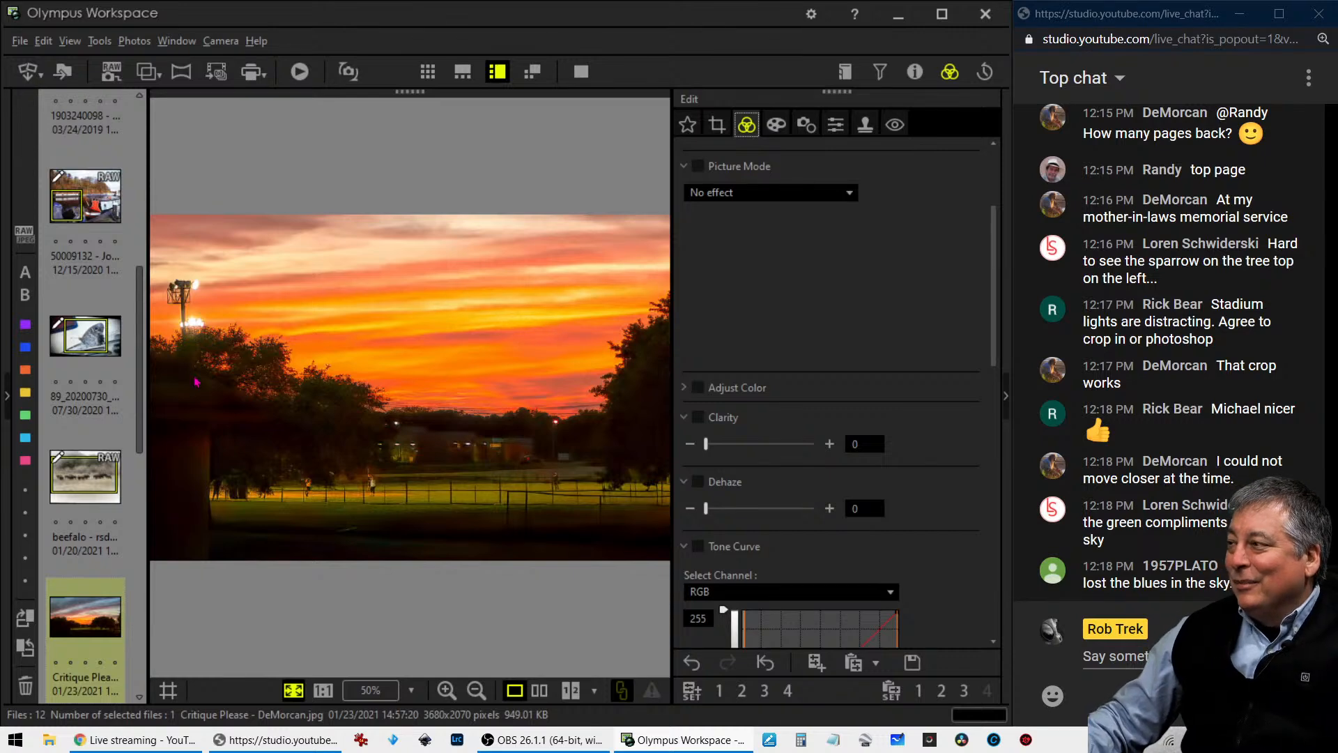
{"action": "mouse_move", "coordinate": [126, 413]}
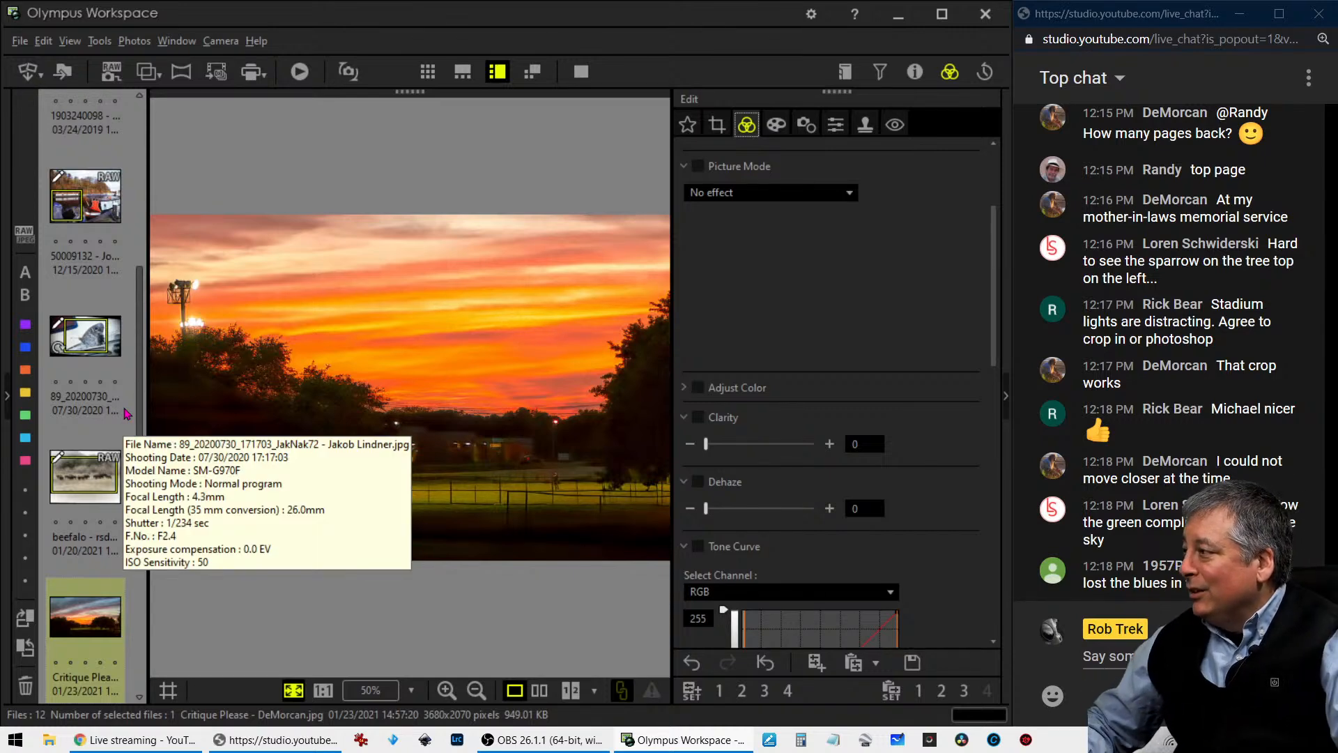
- Turn the sunset photo's 3:2 crop to portrait at full image height and preview it in full screen
{"action": "left_click", "coordinate": [718, 125]}
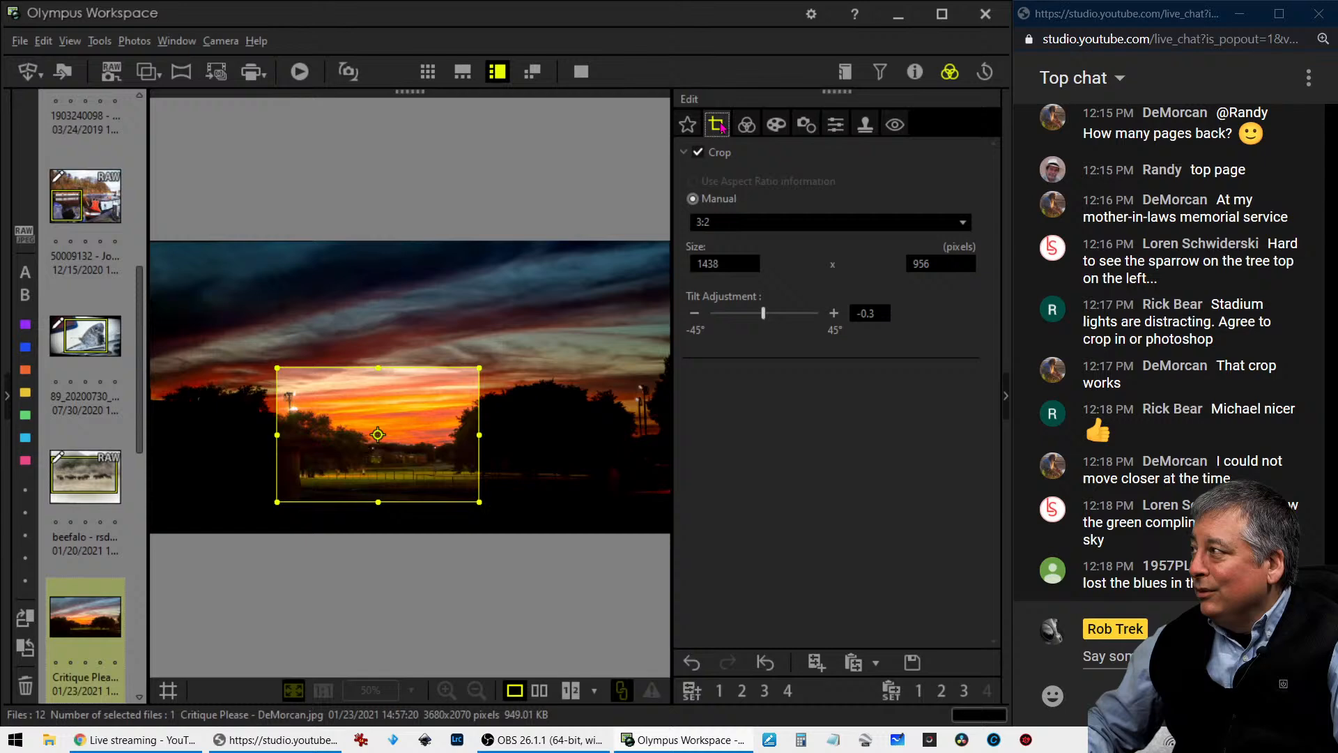
{"action": "left_click", "coordinate": [753, 221]}
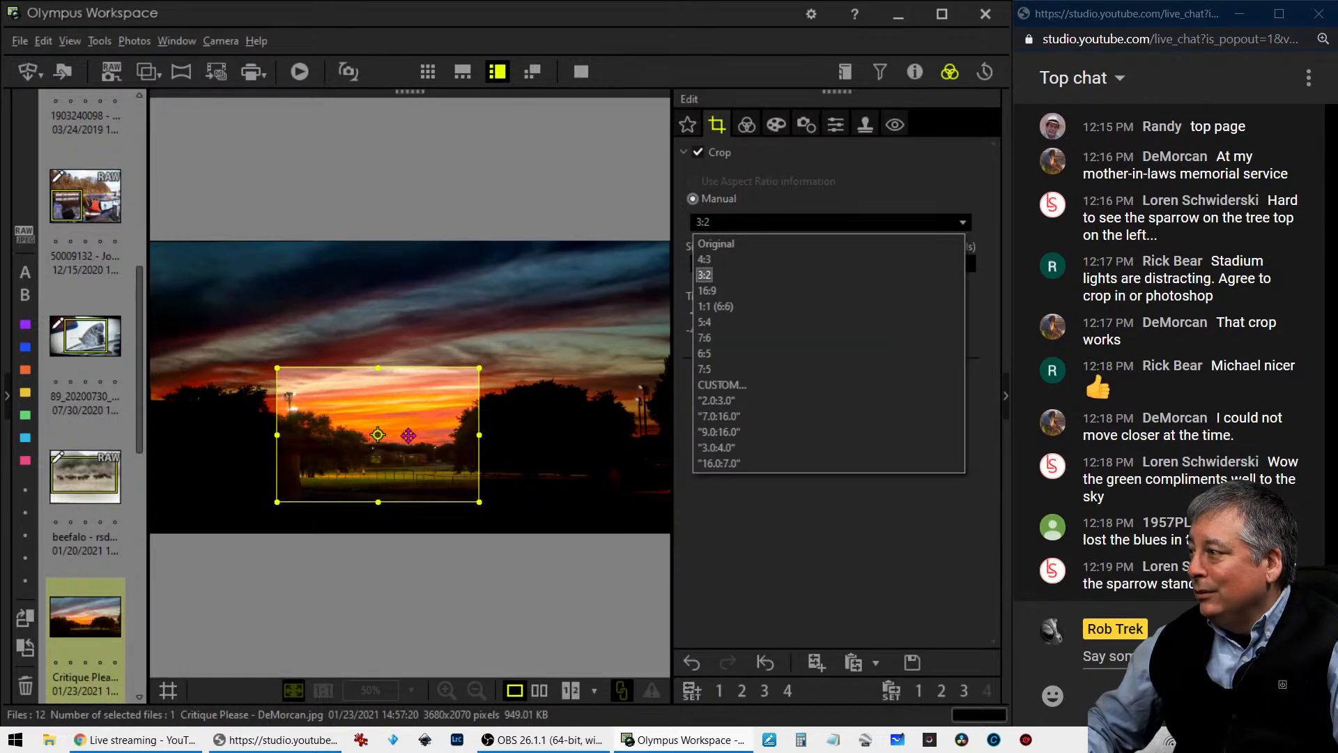
{"action": "left_click", "coordinate": [378, 434]}
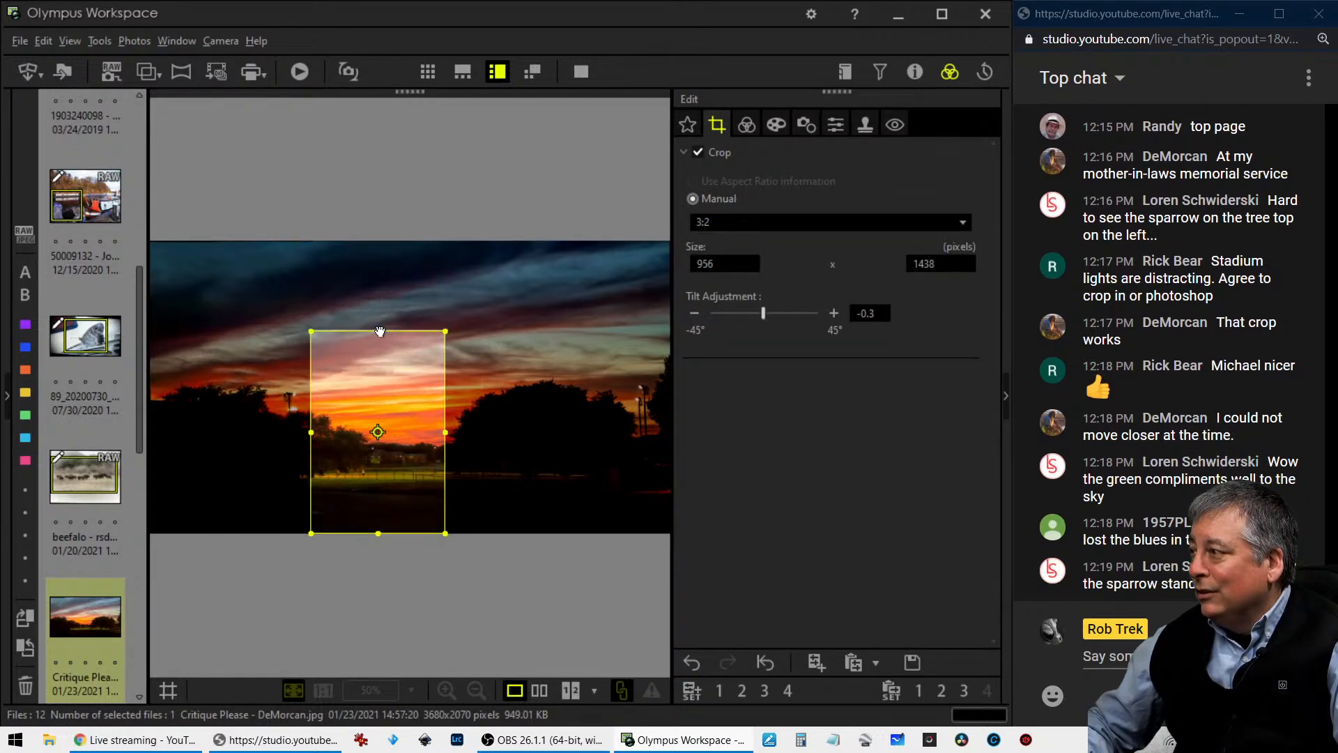
{"action": "mouse_move", "coordinate": [377, 331]}
{"action": "left_mouse_down"}
{"action": "mouse_move", "coordinate": [373, 204]}
{"action": "mouse_move", "coordinate": [398, 316]}
{"action": "left_mouse_up"}
{"action": "left_click", "coordinate": [746, 124]}
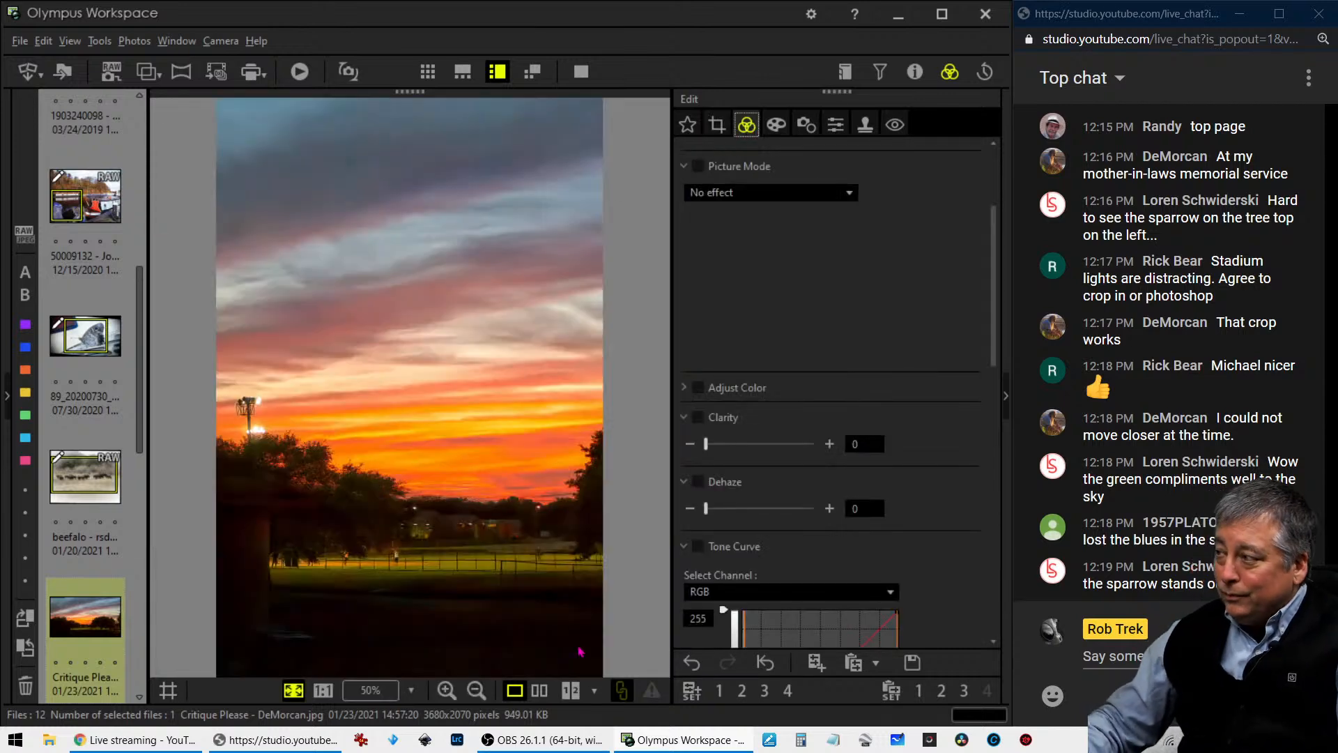
{"action": "left_click", "coordinate": [581, 71]}
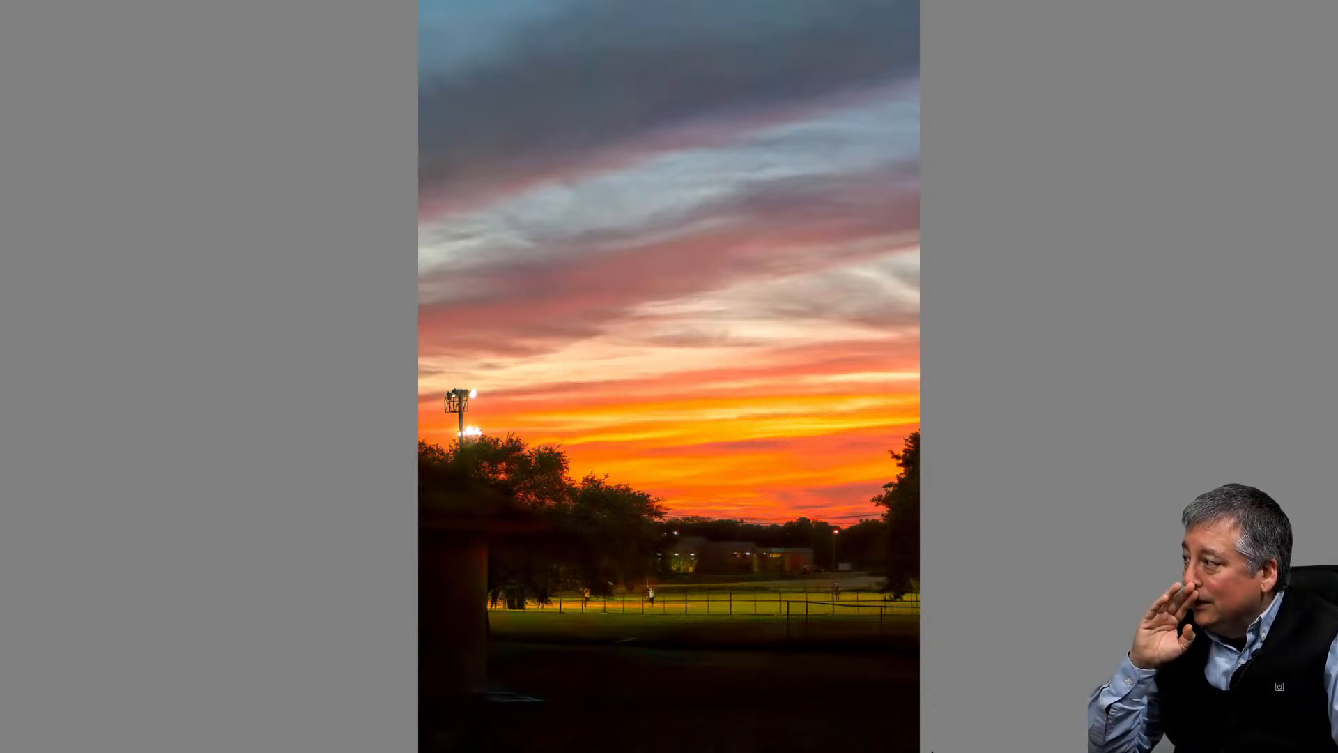
{"action": "key", "text": "Escape"}
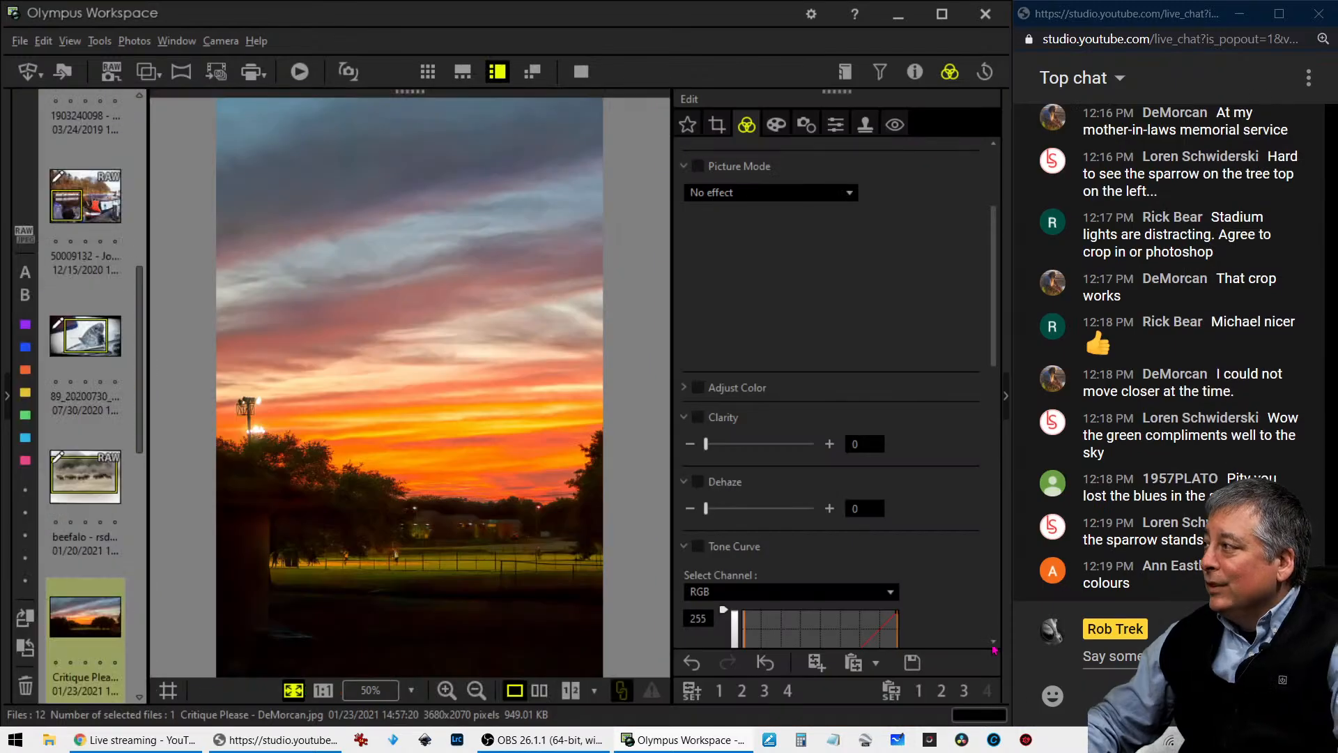
- Crop the sunset photo to a portrait 5:4 frame of about 1434 x 1793 pixels around the stadium lights and field
{"action": "left_click", "coordinate": [717, 124]}
{"action": "left_click", "coordinate": [731, 223]}
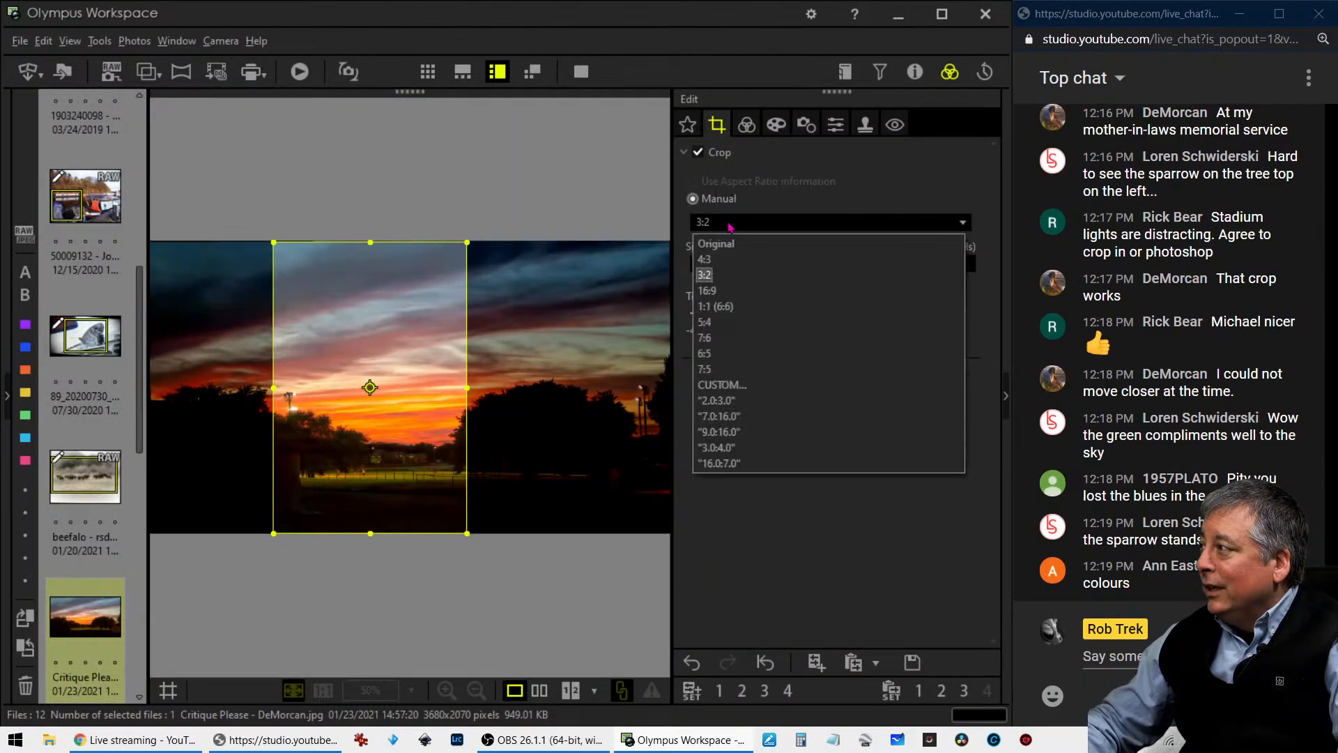
{"action": "left_click", "coordinate": [725, 322]}
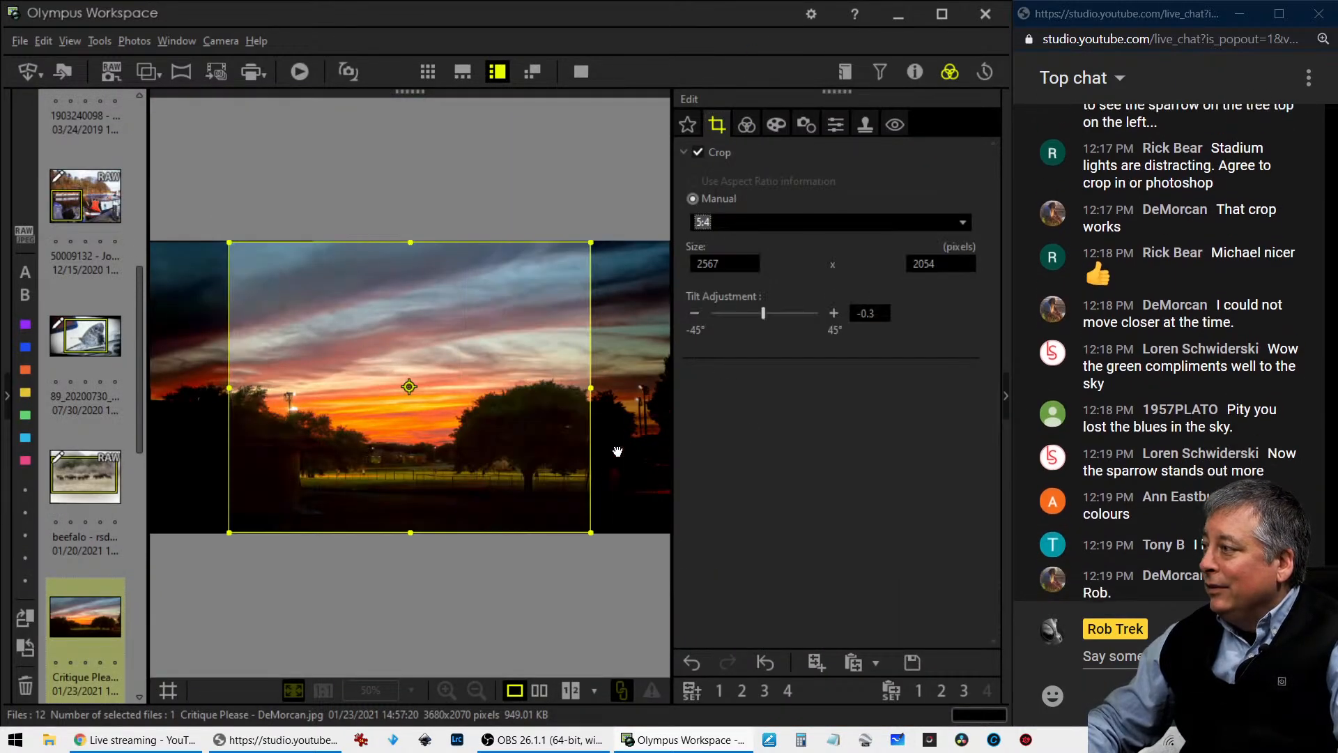
{"action": "left_click", "coordinate": [411, 387]}
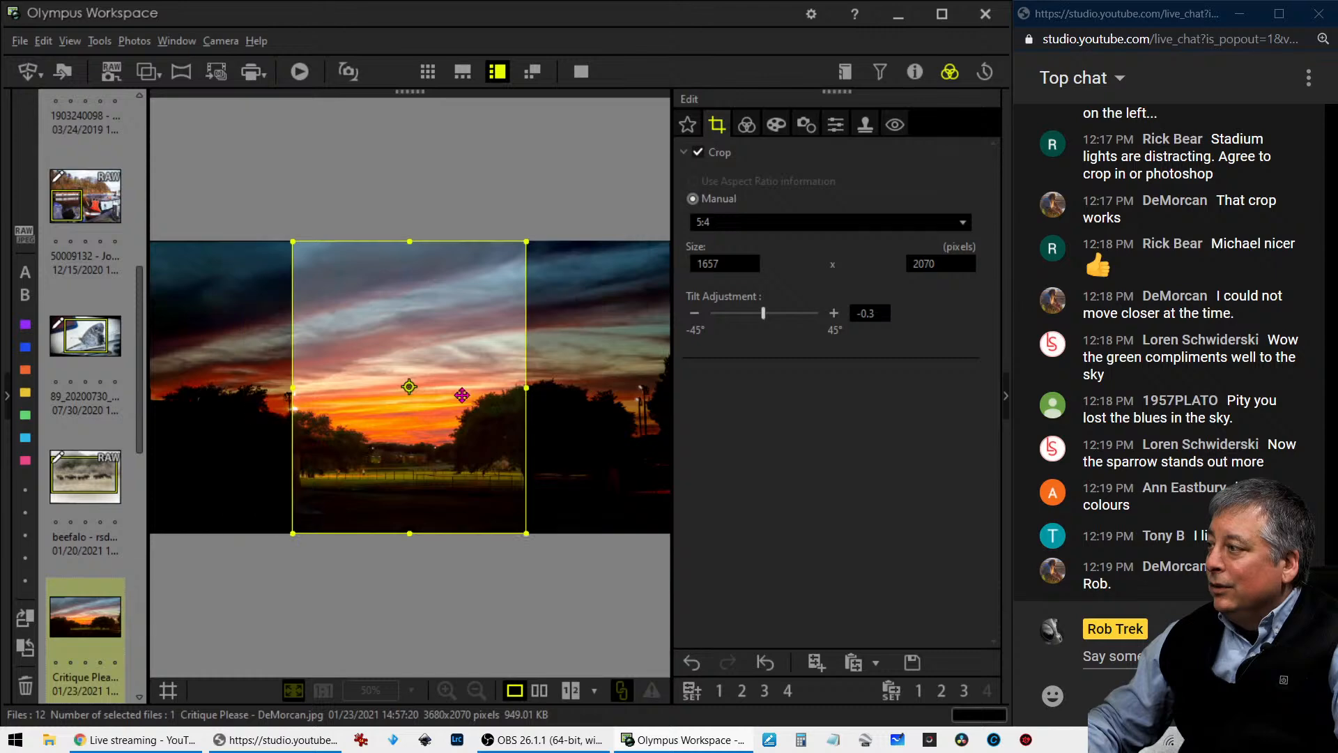
{"action": "left_click_drag", "start_coordinate": [462, 395], "coordinate": [423, 396]}
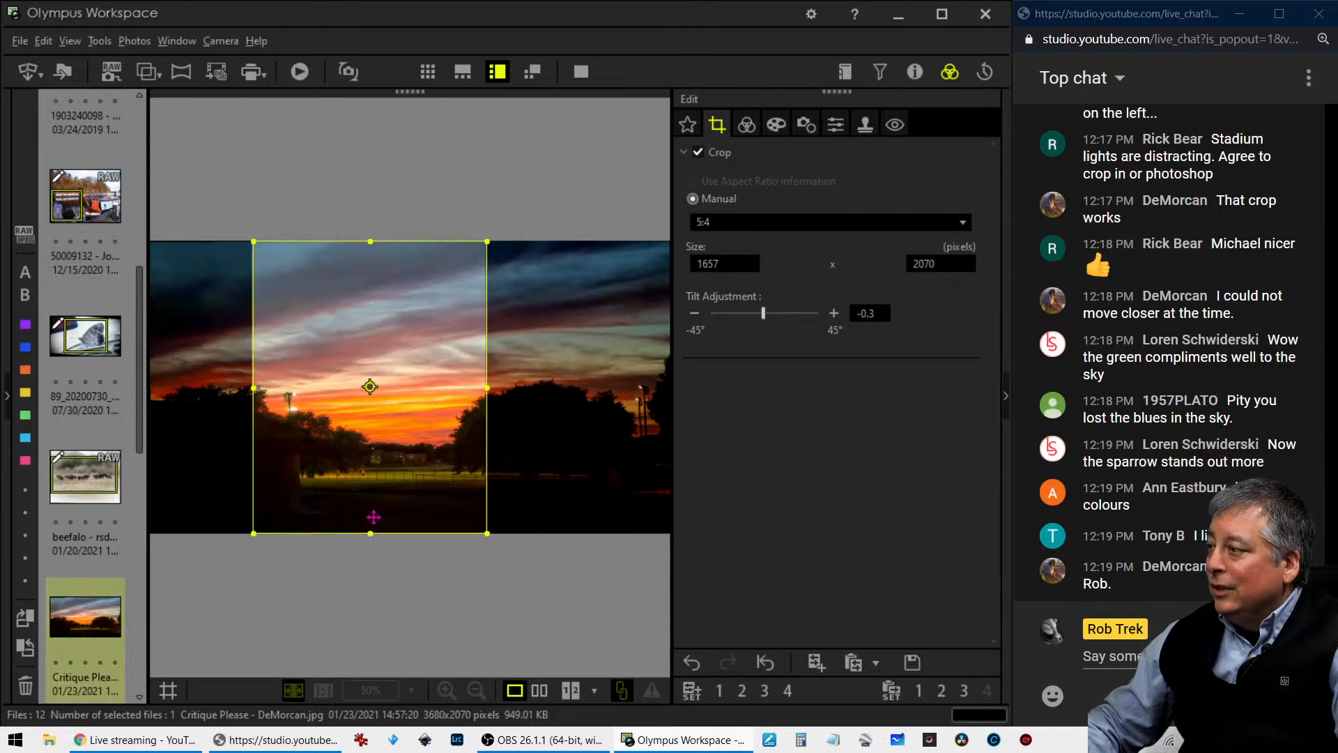
{"action": "left_click_drag", "start_coordinate": [370, 533], "coordinate": [371, 486]}
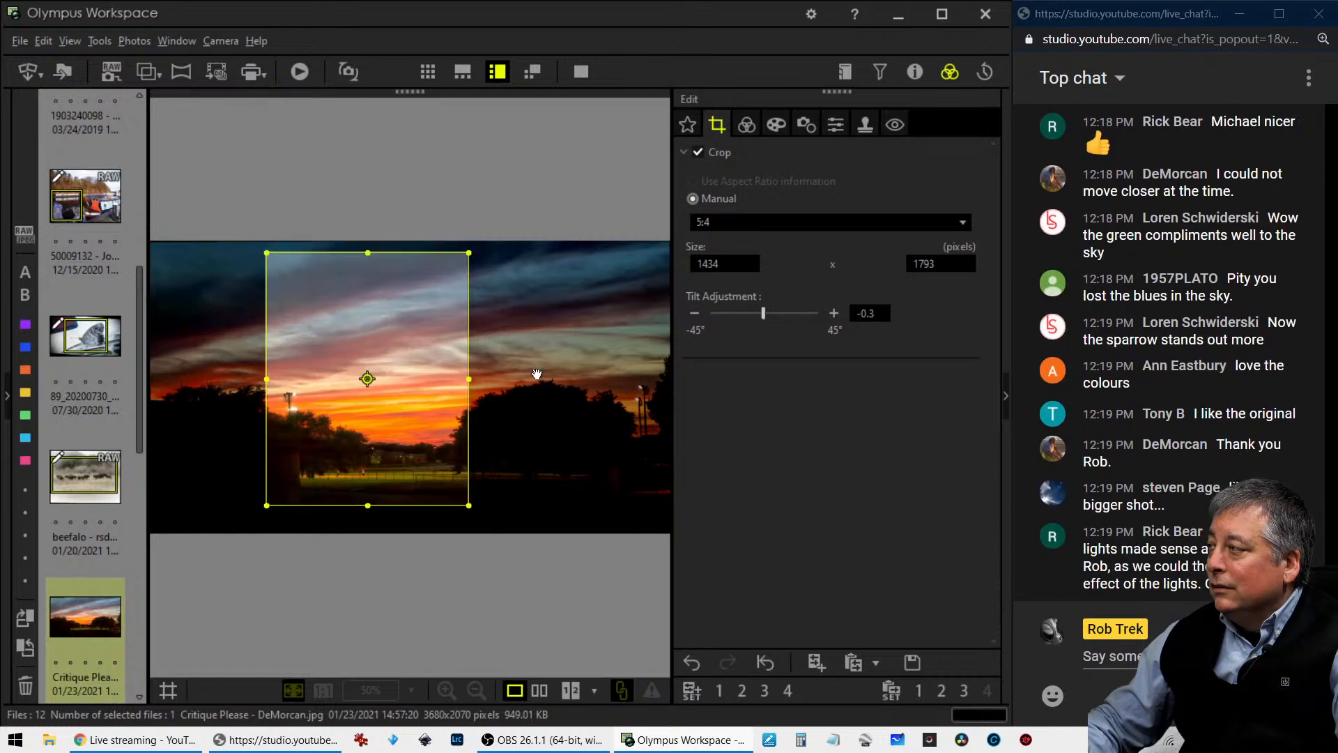
{"action": "left_click", "coordinate": [746, 124]}
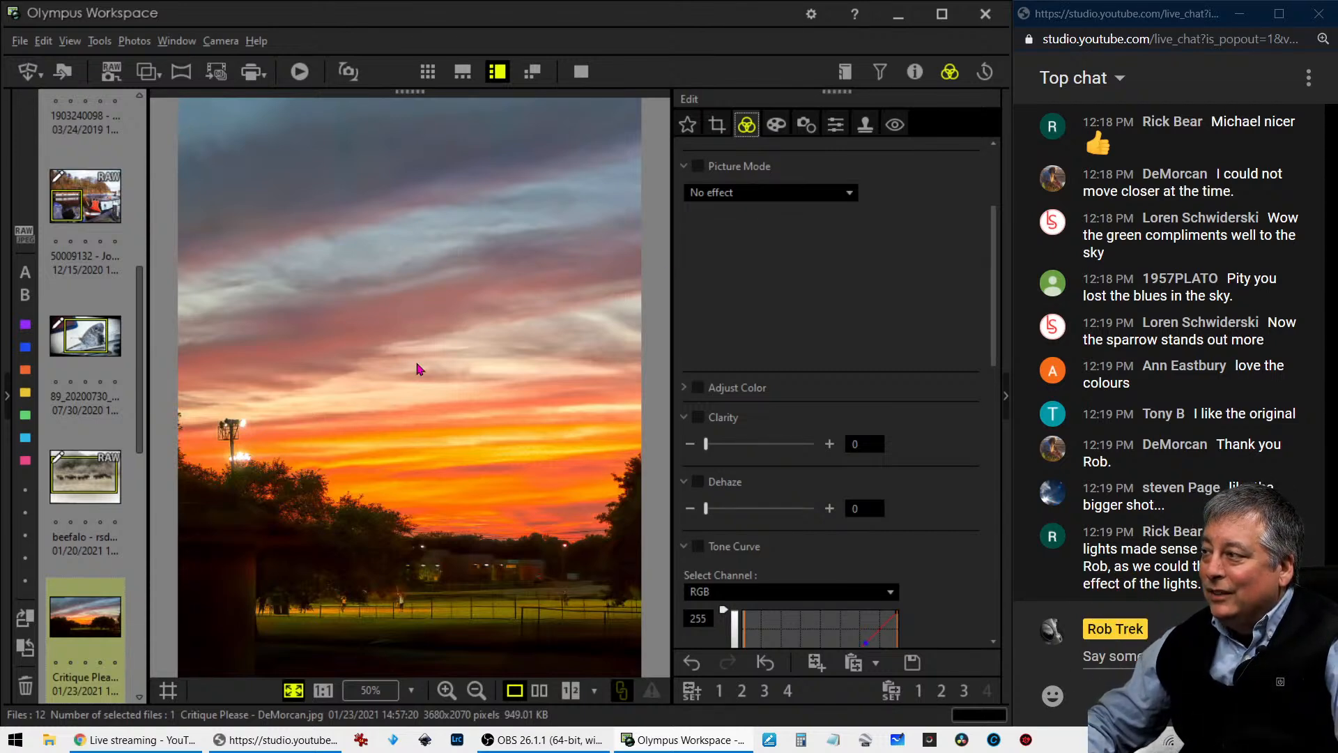
- Open the photo of trees and field marked as a cropped image and inspect its details up close
{"action": "scroll", "coordinate": [82, 554], "scroll_direction": "down", "scroll_amount": 3}
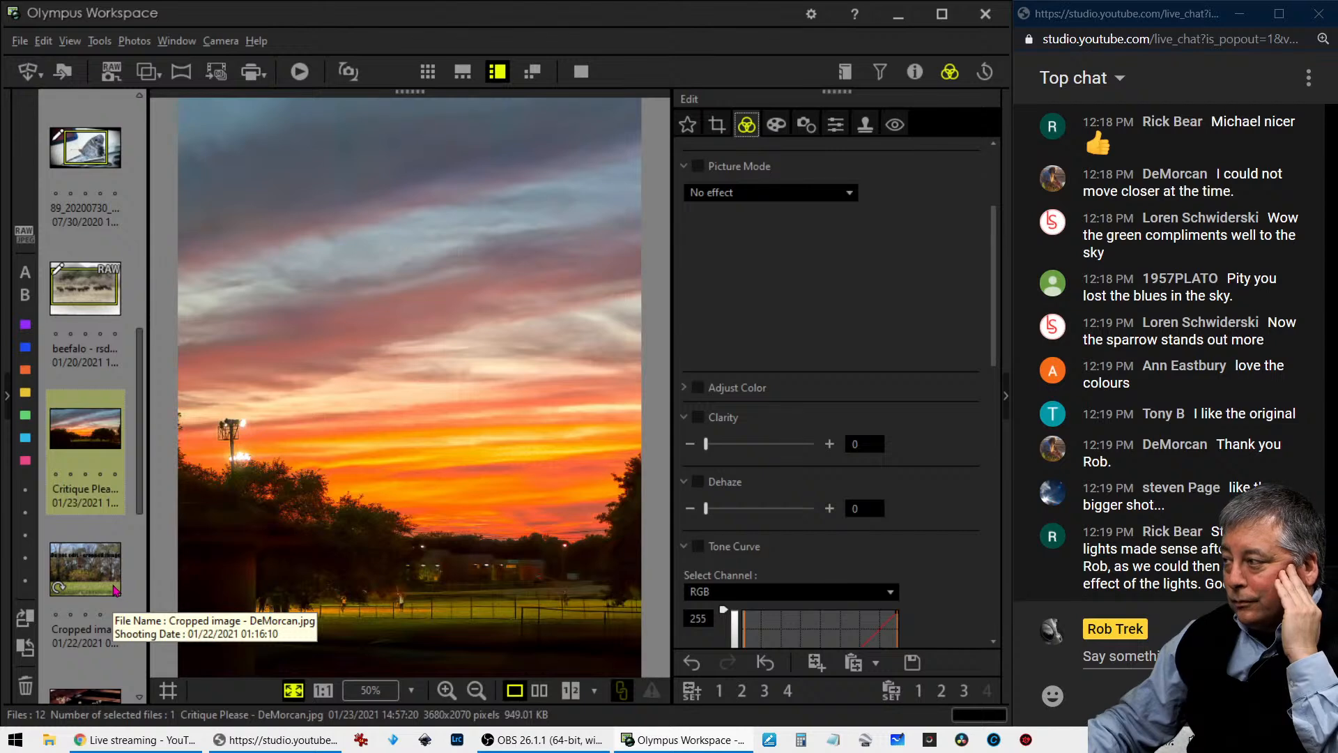
{"action": "left_click", "coordinate": [115, 589]}
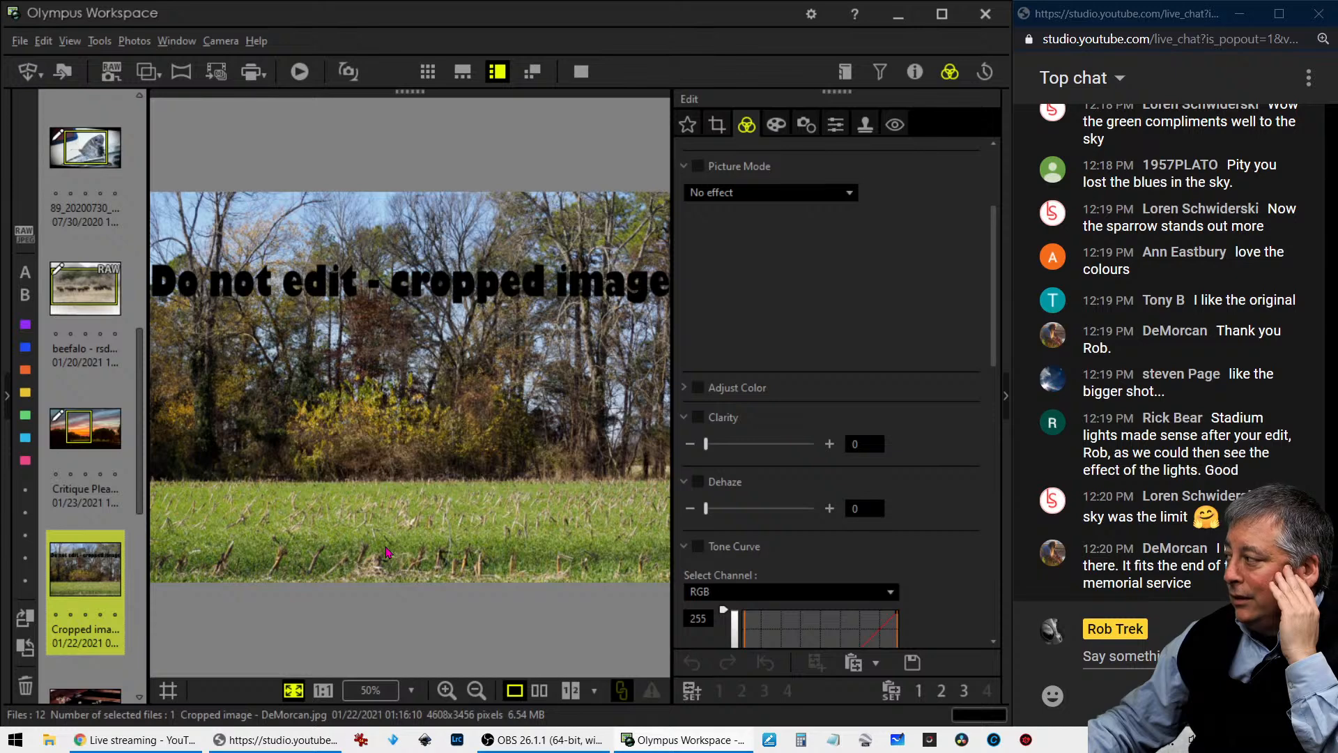
{"action": "double_click", "coordinate": [426, 444]}
{"action": "double_click", "coordinate": [426, 443]}
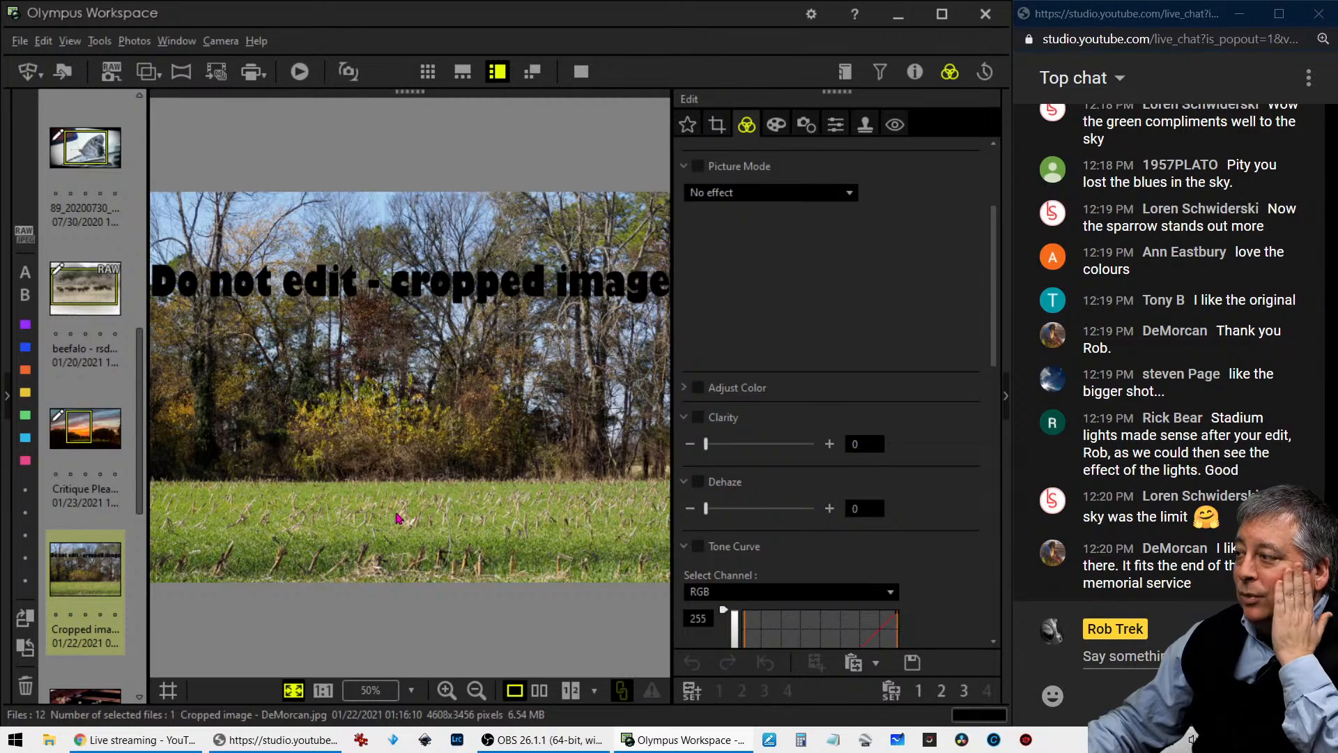
{"action": "double_click", "coordinate": [402, 535]}
{"action": "double_click", "coordinate": [402, 535]}
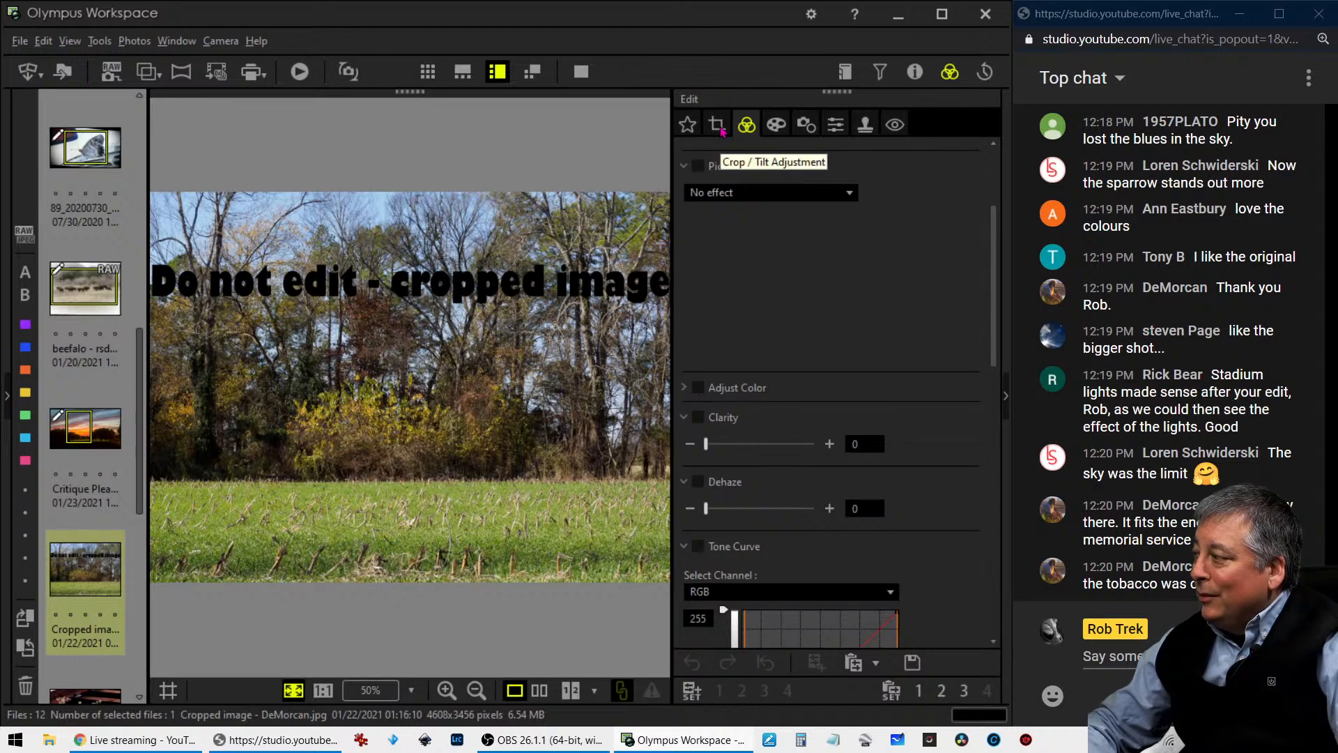
{"action": "left_click", "coordinate": [352, 513]}
{"action": "left_click", "coordinate": [352, 513]}
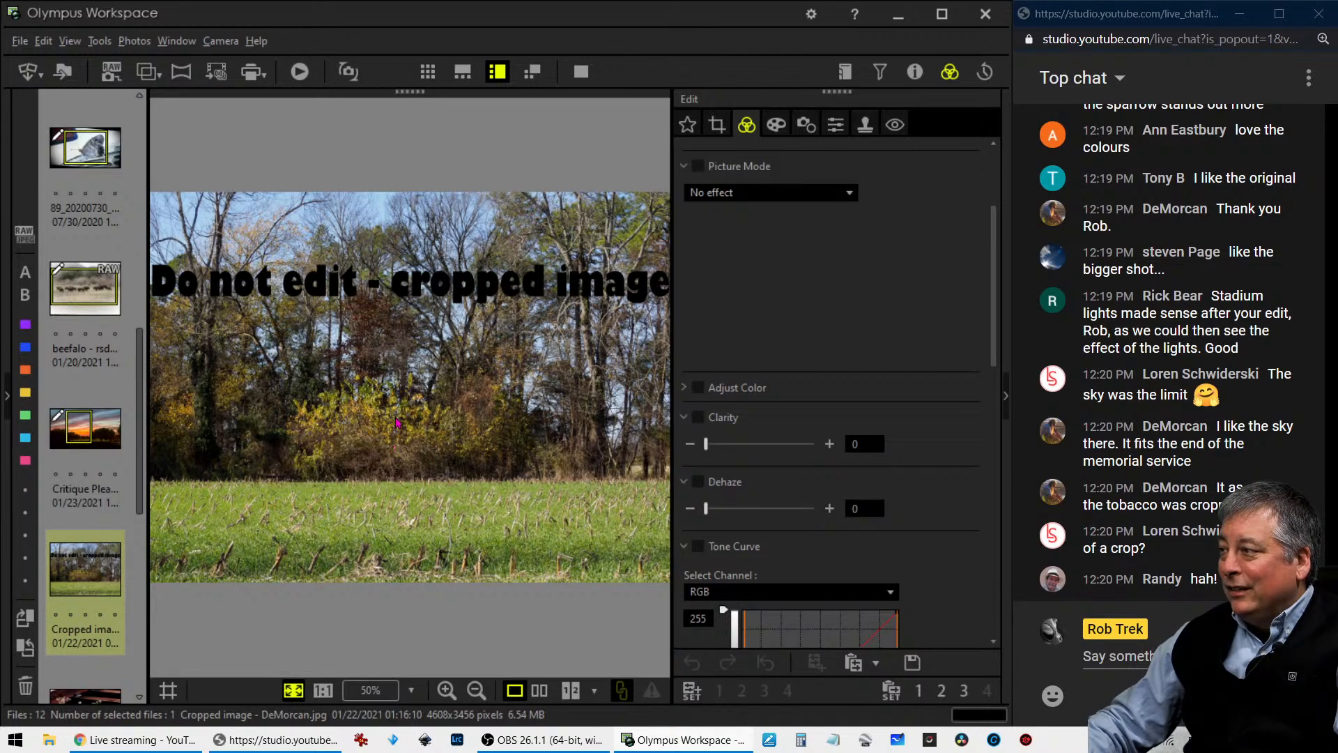
- Open the photo of wildflowers between the wooden rail ties and preview it in full screen
{"action": "scroll", "coordinate": [115, 532], "scroll_direction": "down", "scroll_amount": 3}
{"action": "left_click", "coordinate": [115, 532]}
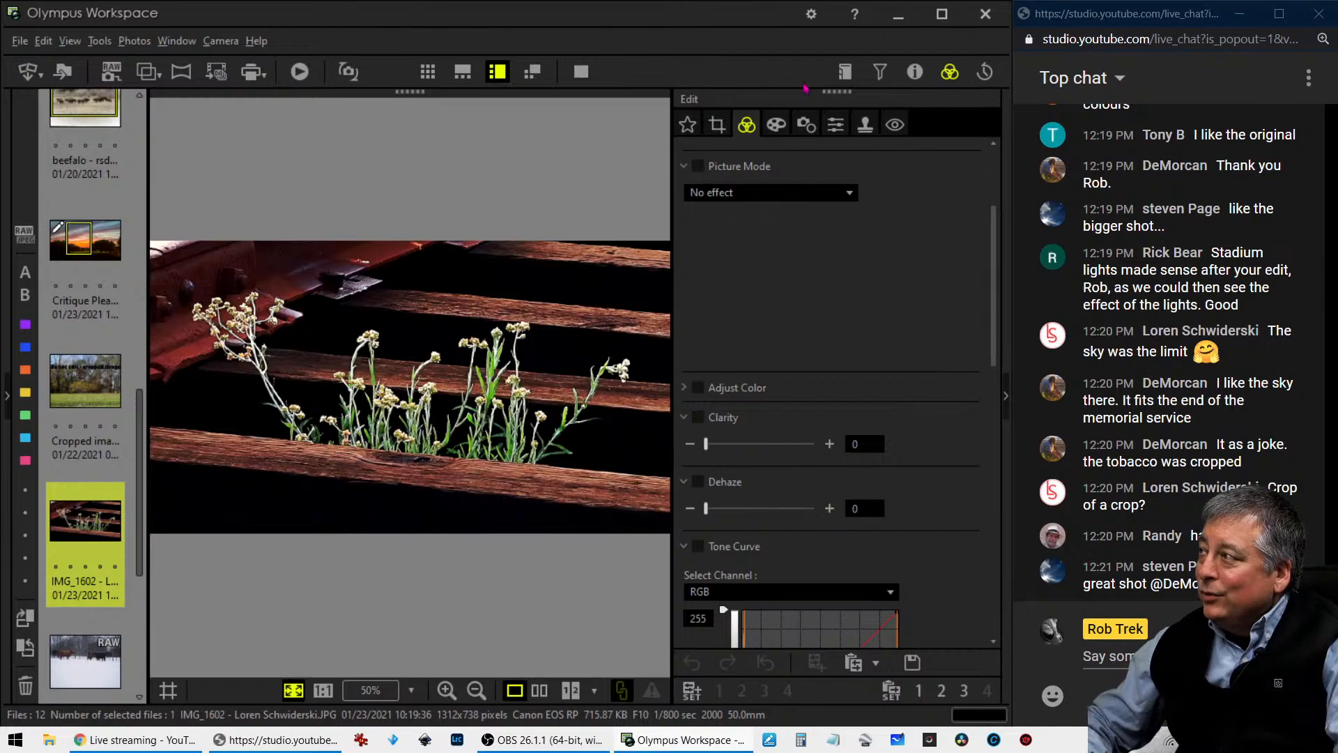
{"action": "left_click", "coordinate": [579, 76]}
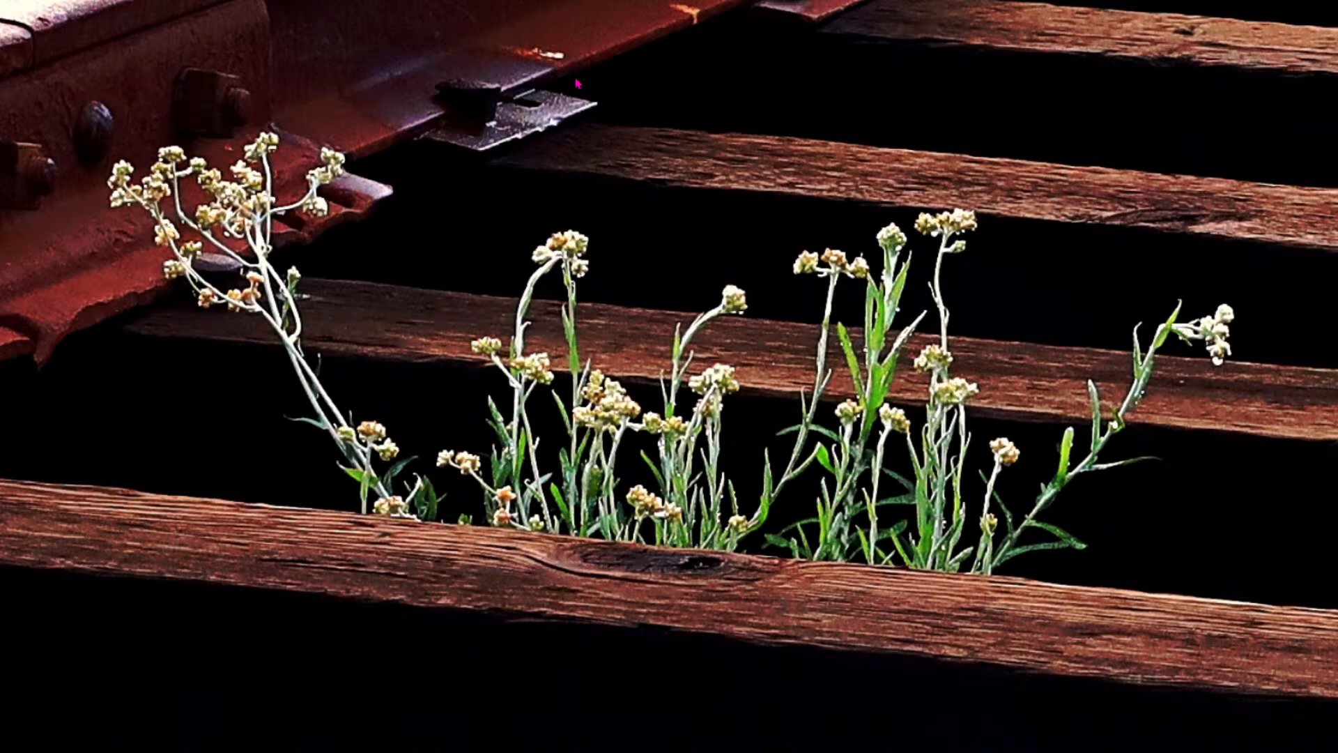
{"action": "key", "text": "Escape"}
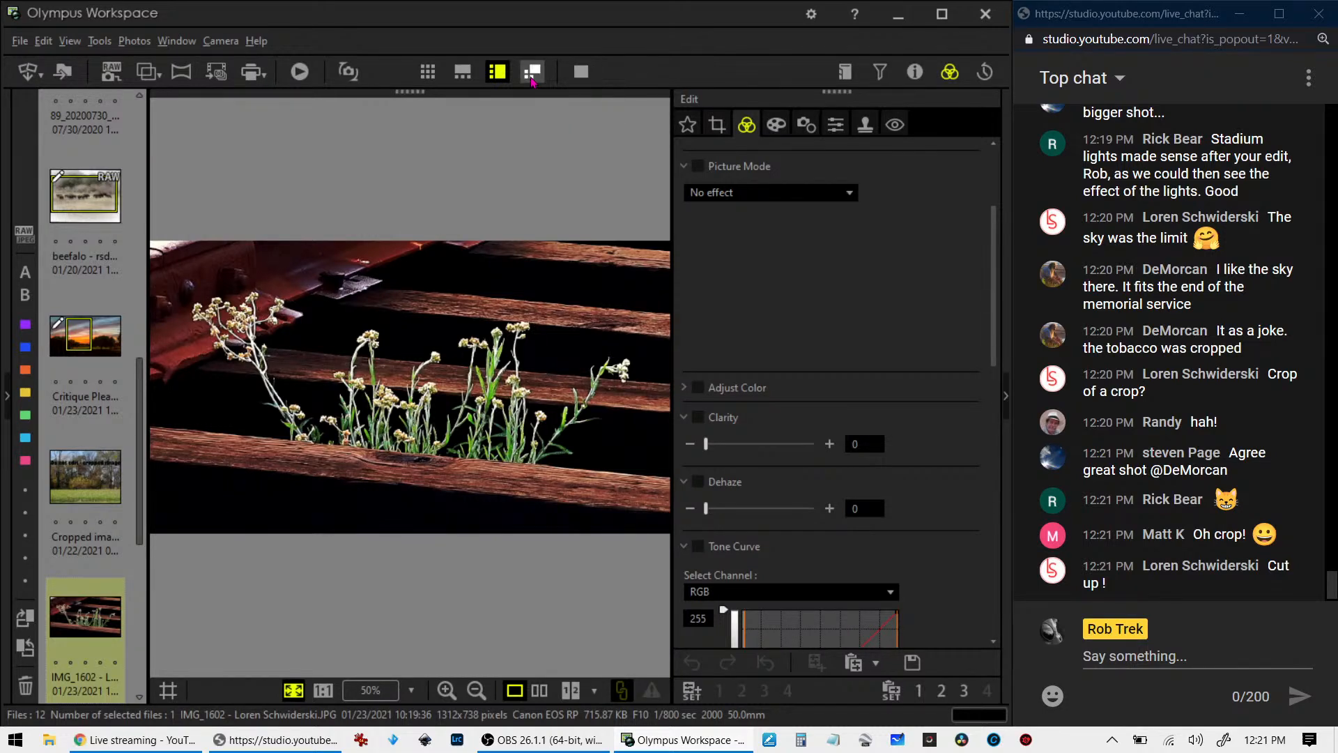
{"action": "left_click", "coordinate": [73, 485]}
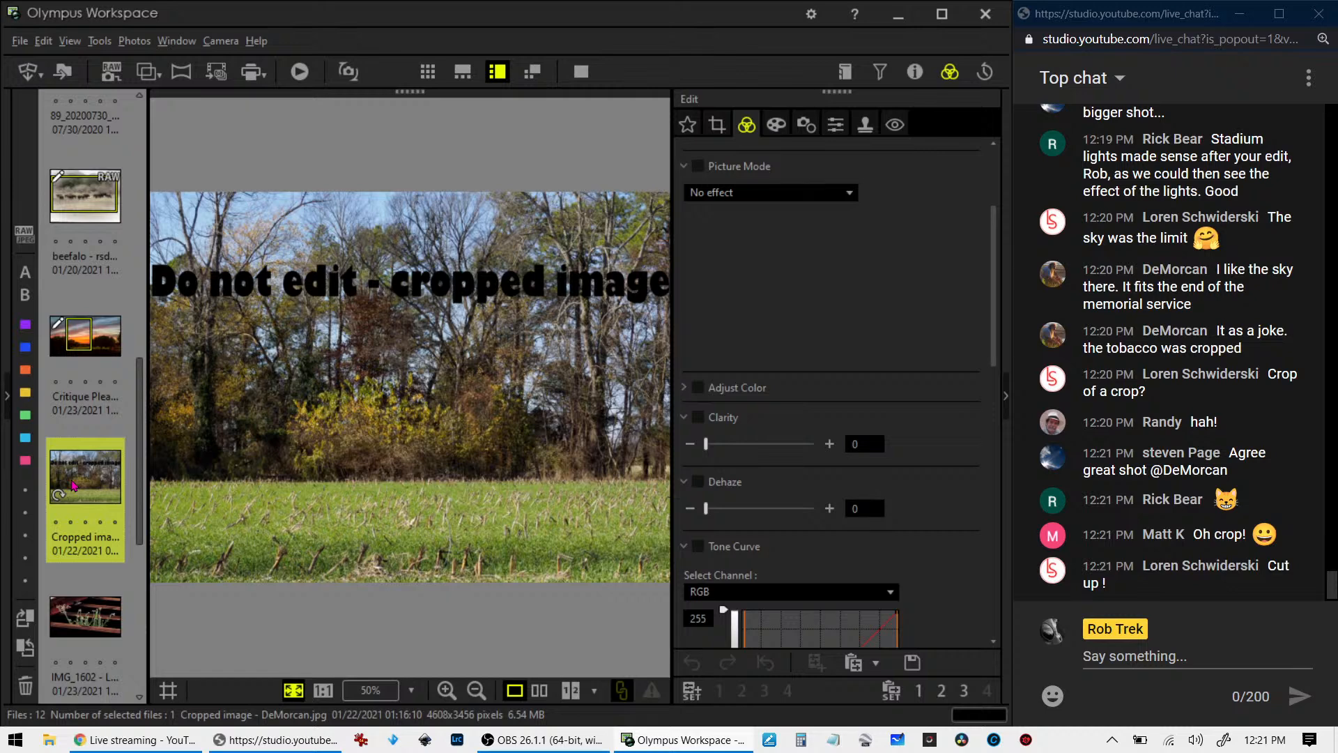
{"action": "left_click", "coordinate": [108, 606]}
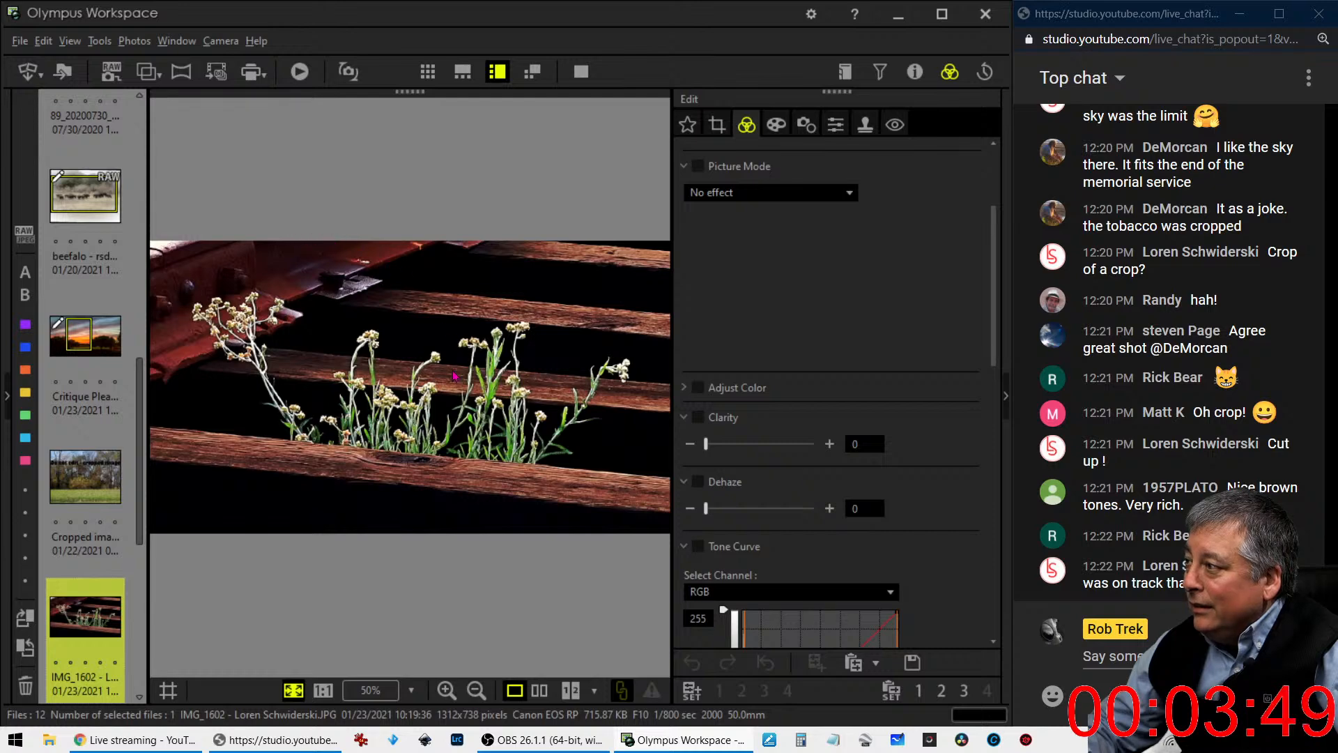
- Check the wildflower photo's camera and exposure properties
{"action": "left_click", "coordinate": [717, 124]}
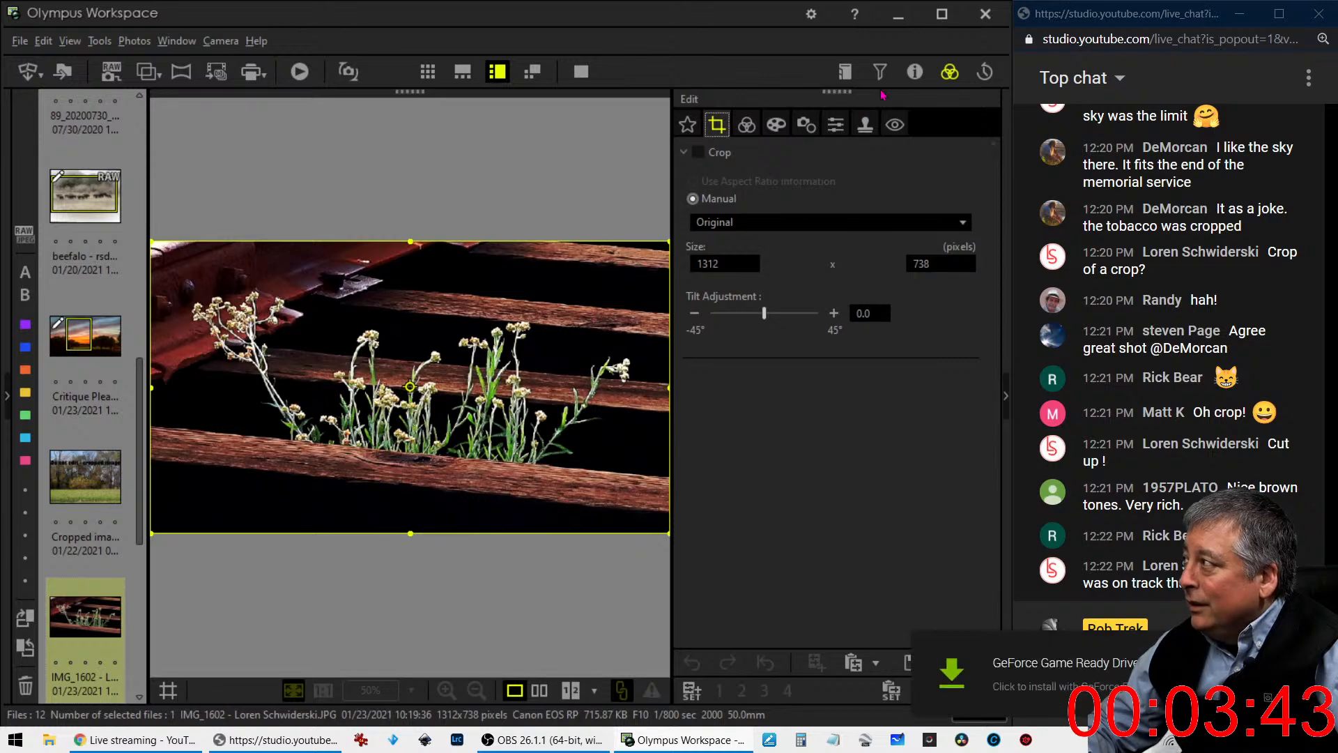
{"action": "left_click", "coordinate": [915, 71]}
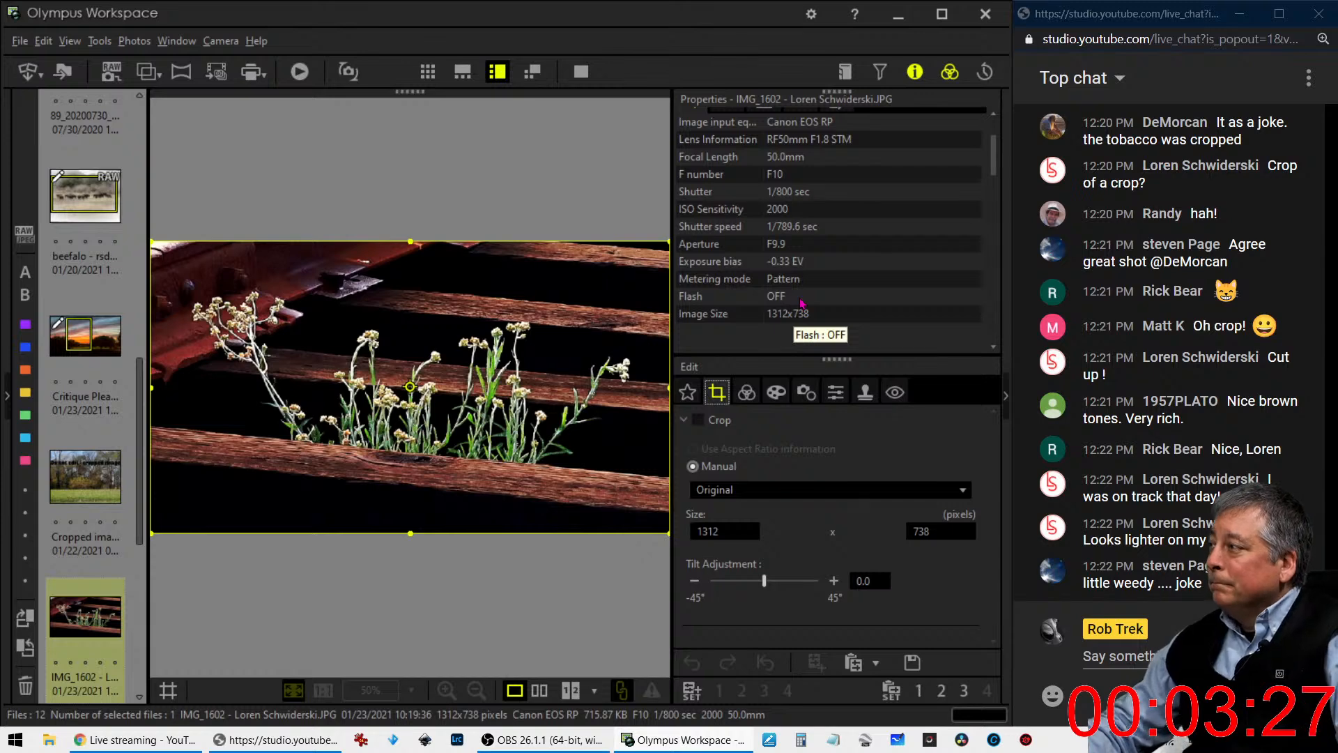
{"action": "left_click", "coordinate": [913, 73]}
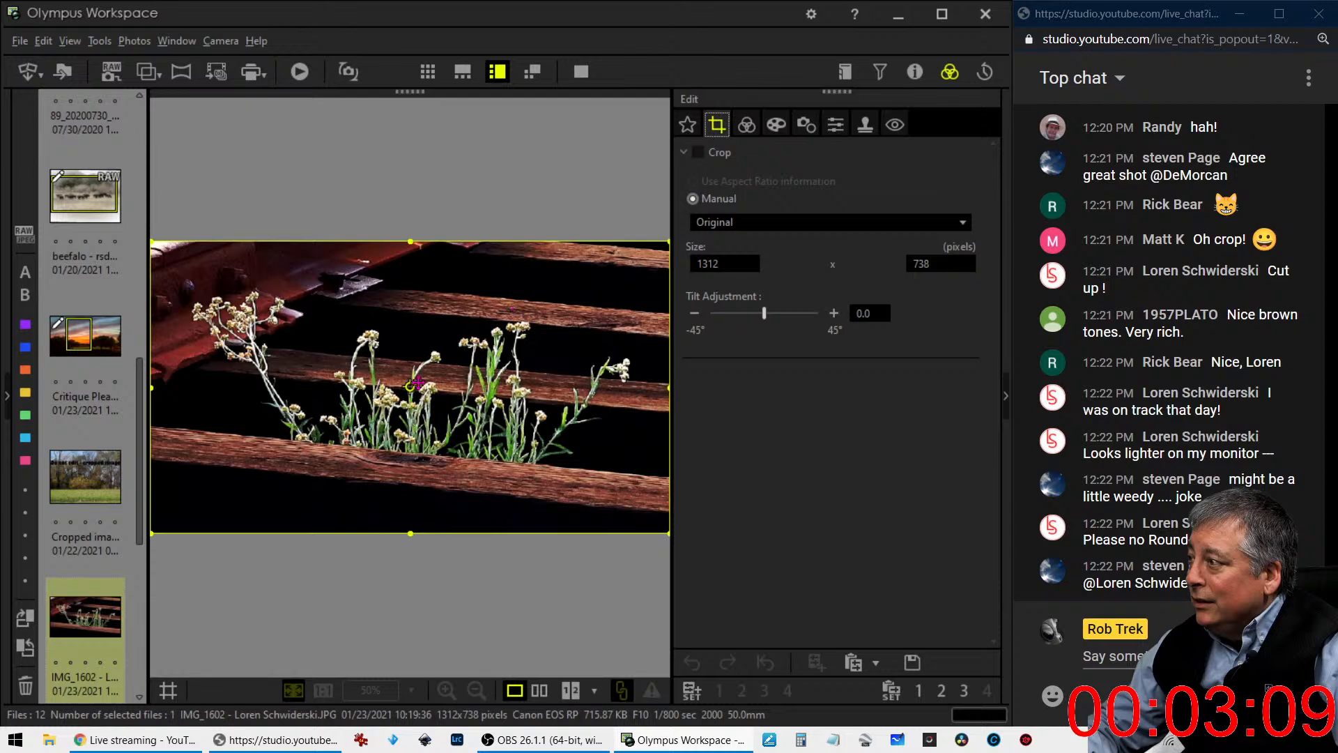
- Try portrait, landscape and 3:2 crop frames on the wildflower photo
{"action": "left_click", "coordinate": [412, 383]}
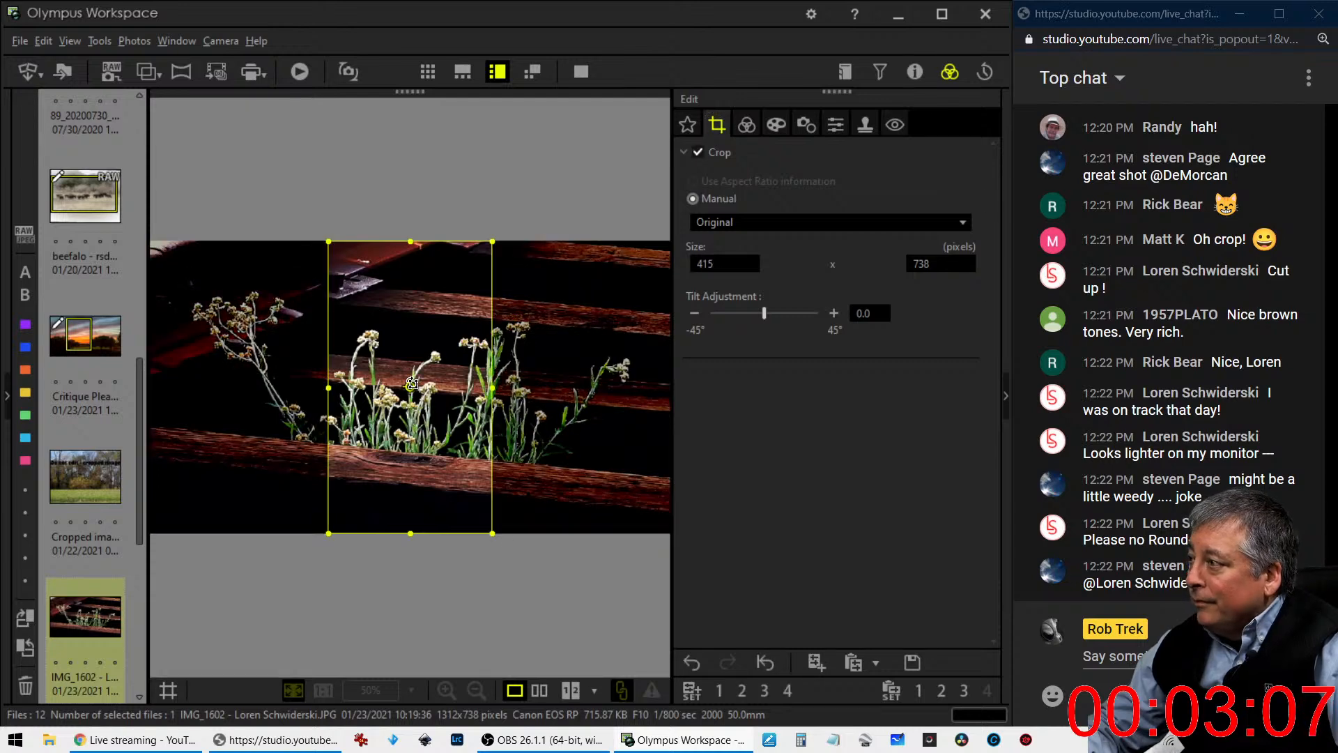
{"action": "left_click", "coordinate": [412, 383]}
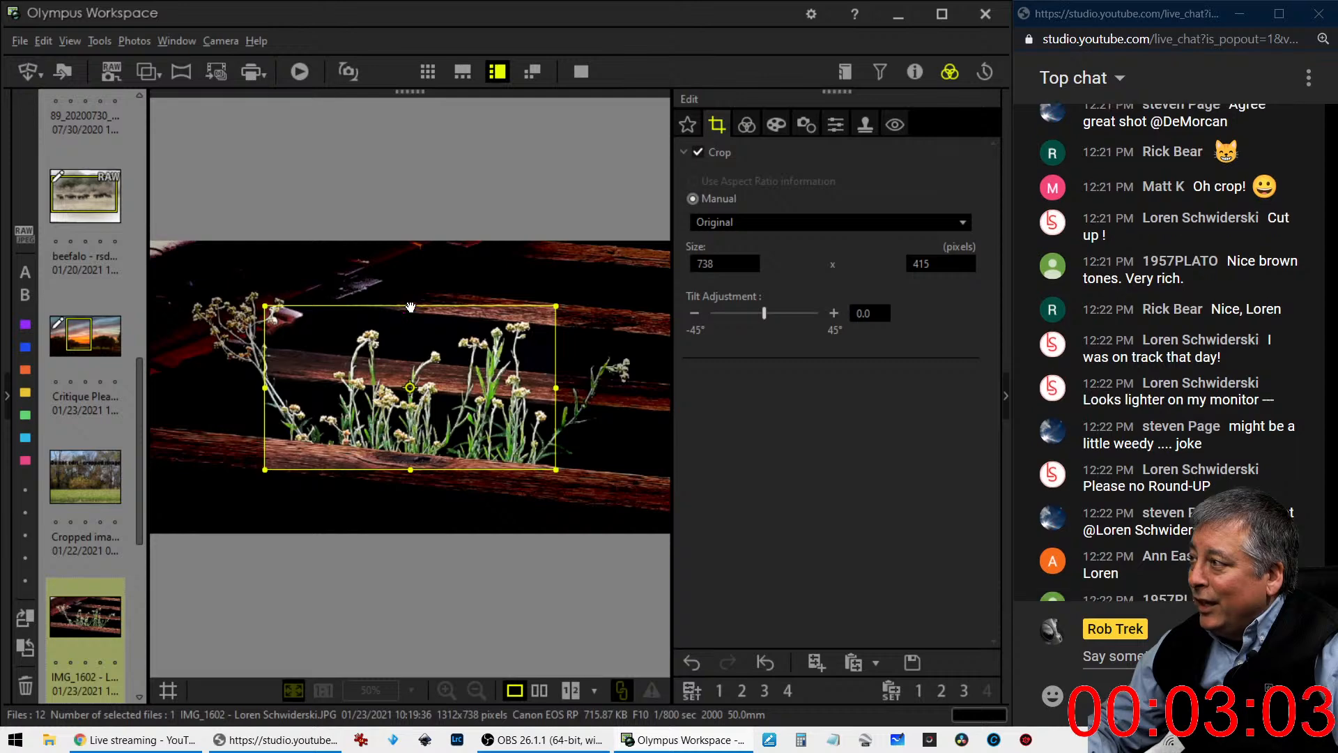
{"action": "left_click_drag", "start_coordinate": [410, 306], "coordinate": [418, 212]}
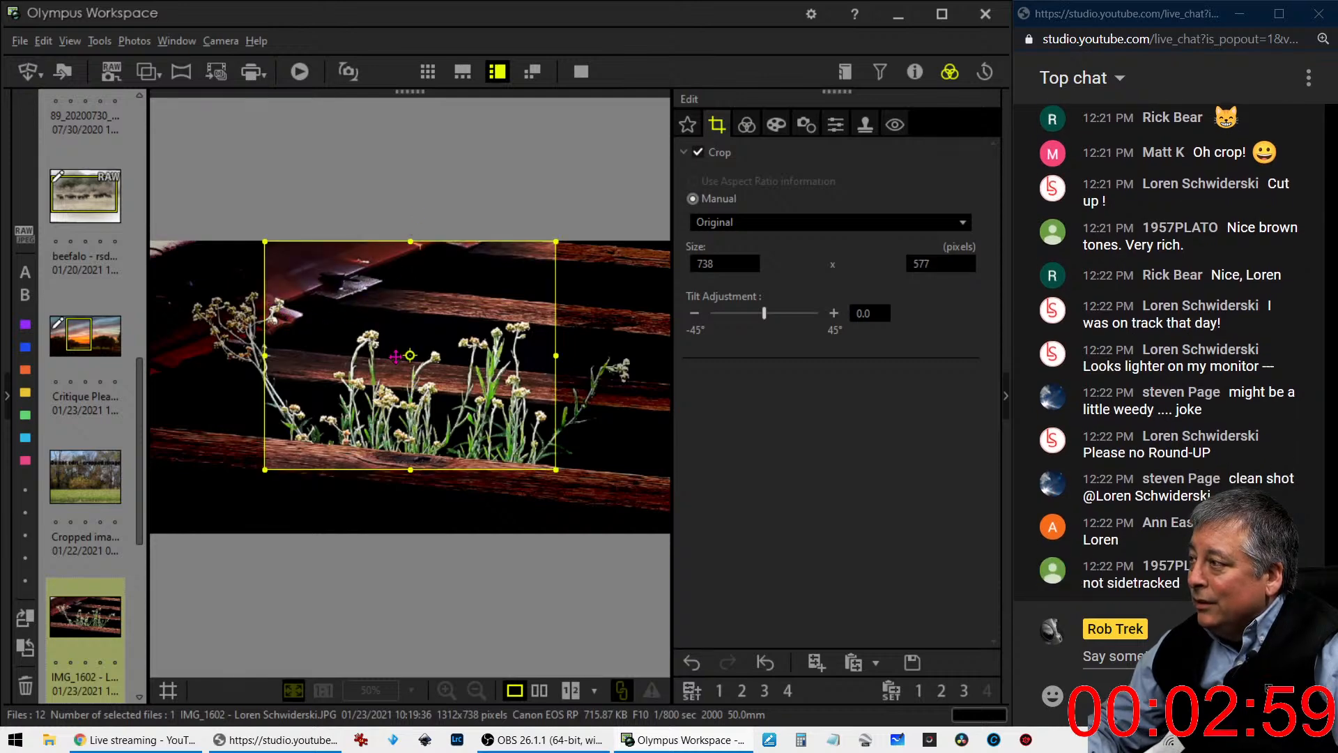
{"action": "left_click", "coordinate": [728, 222]}
{"action": "left_click", "coordinate": [730, 241]}
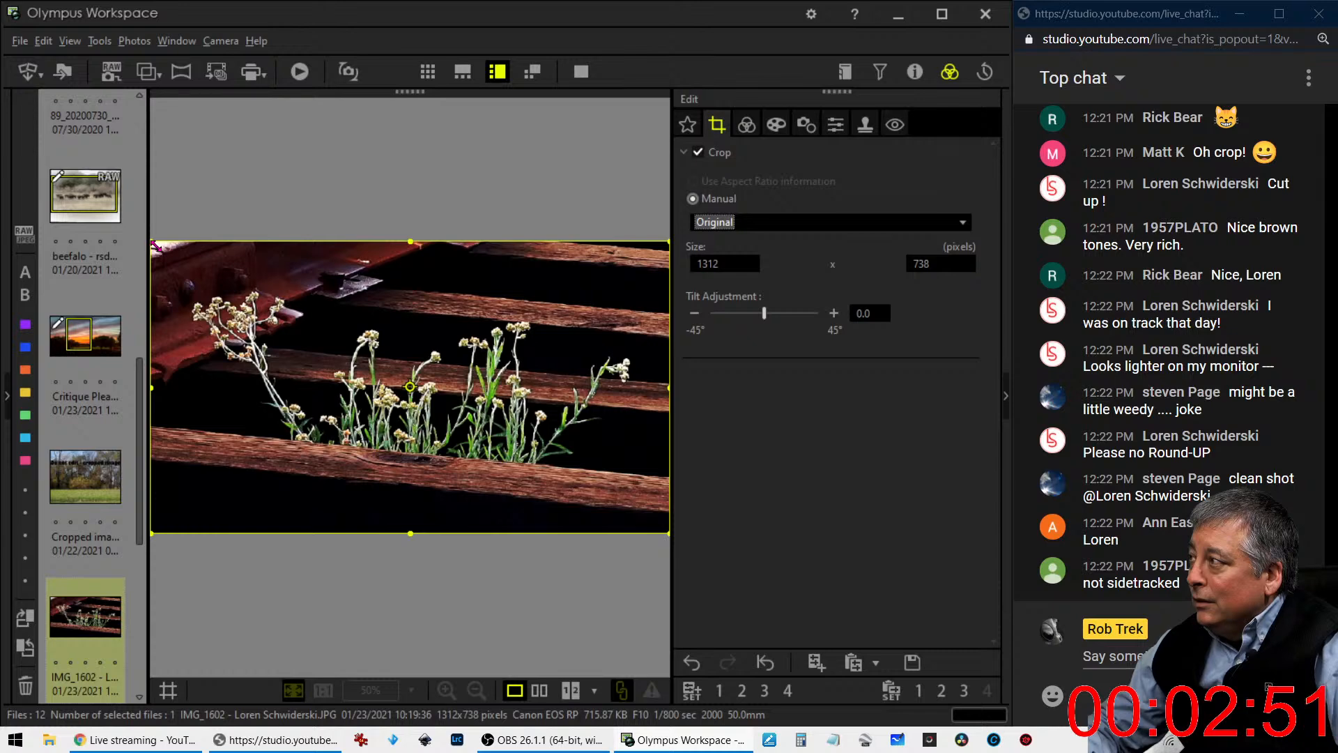
{"action": "left_click", "coordinate": [746, 227]}
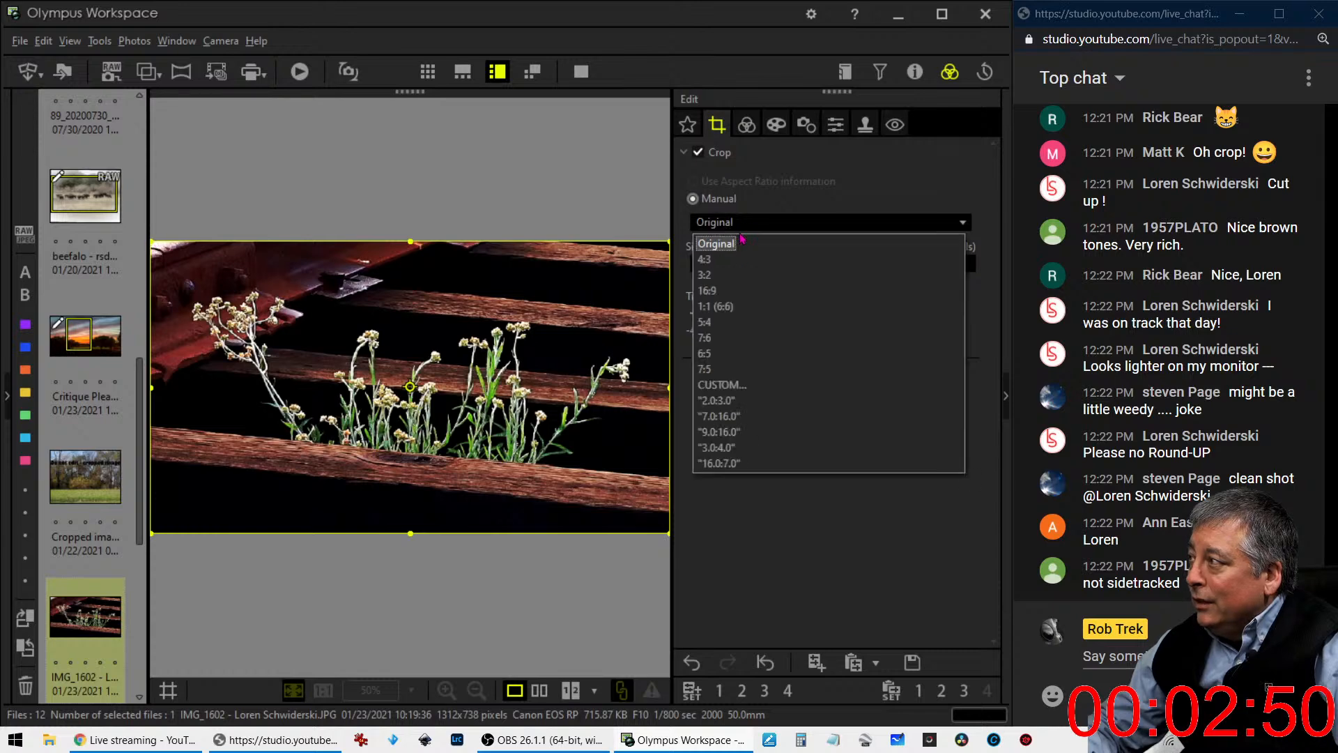
{"action": "left_click", "coordinate": [735, 276]}
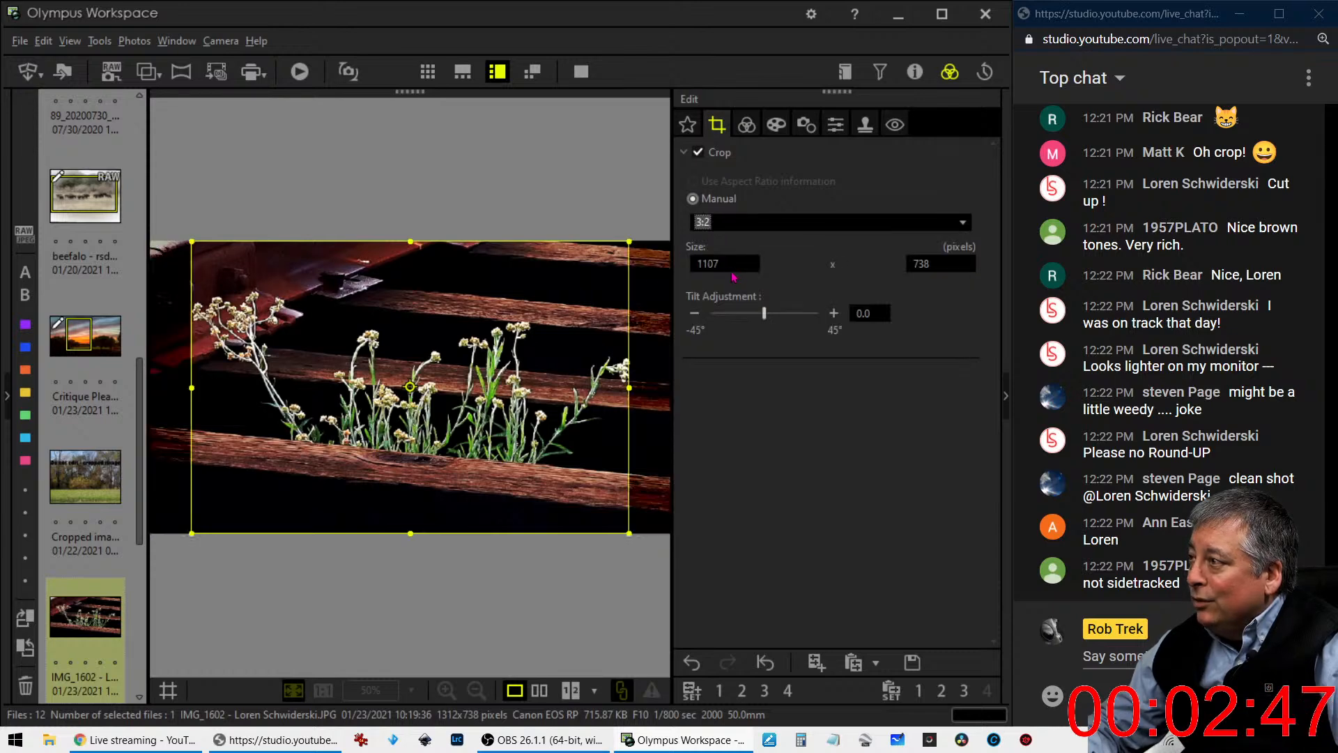
- Crop the wildflower photo to a 16:9 frame of about 1175 x 661 pixels, trimming the bright upper corner
{"action": "left_click", "coordinate": [805, 226]}
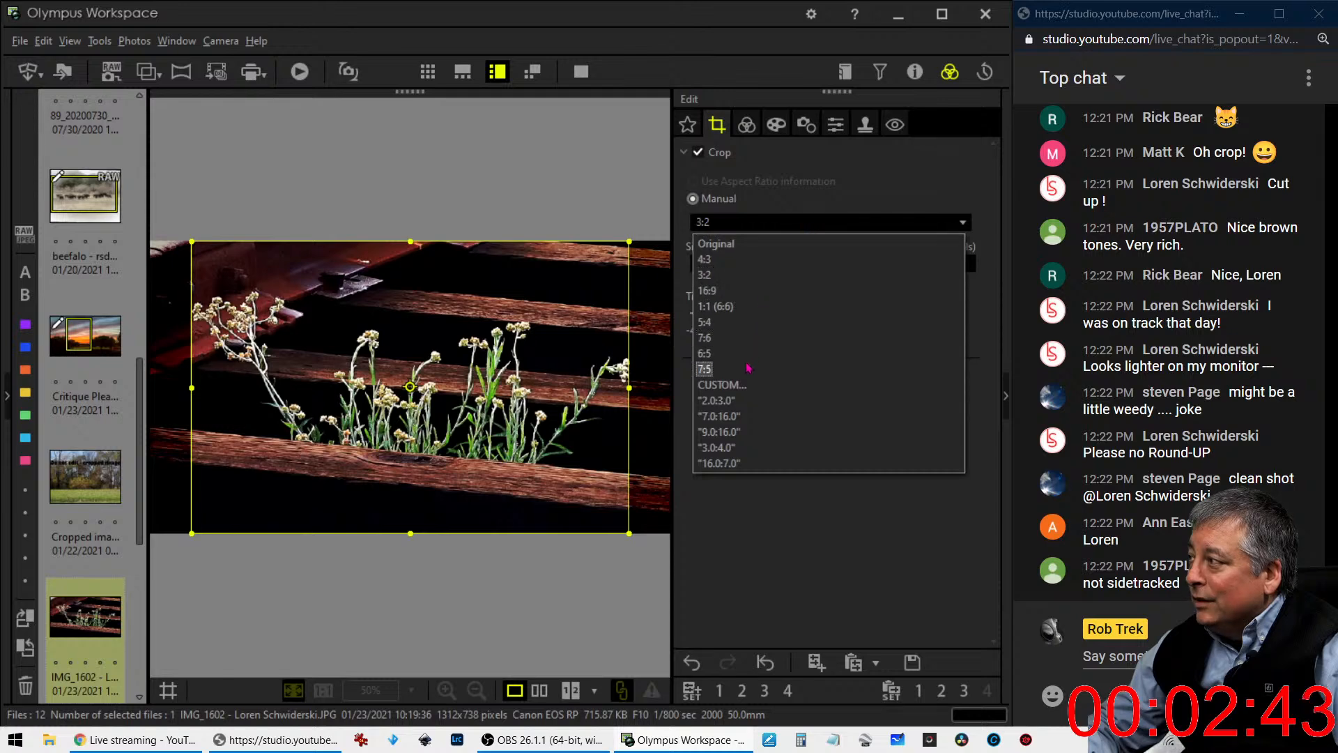
{"action": "left_click", "coordinate": [753, 292]}
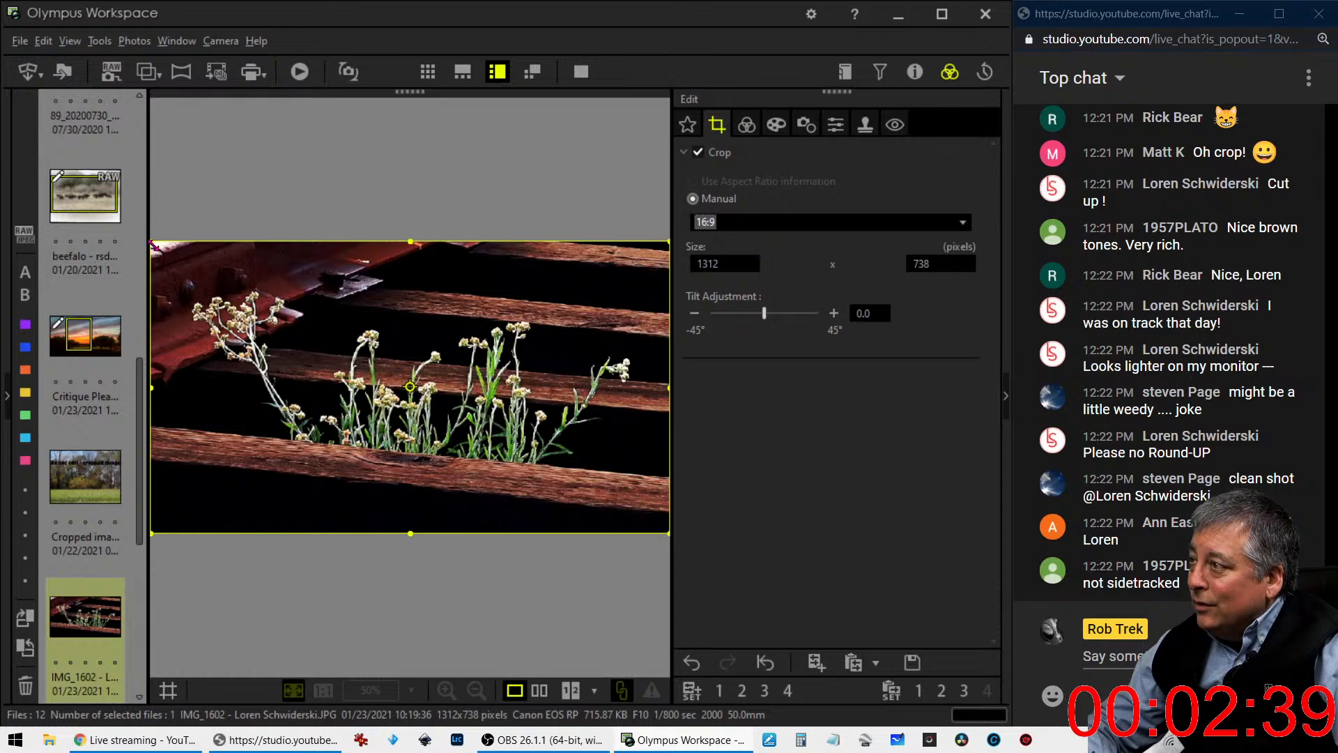
{"action": "left_click_drag", "start_coordinate": [153, 243], "coordinate": [168, 251]}
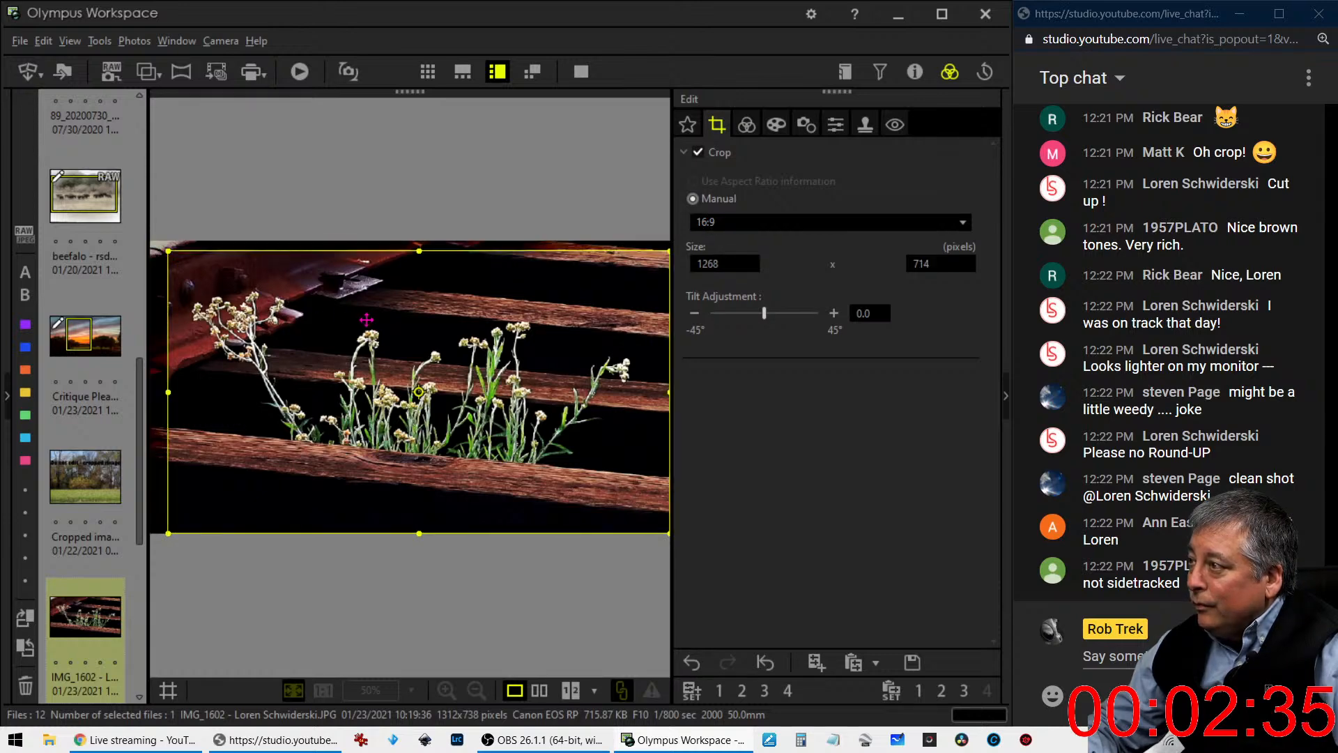
{"action": "left_click_drag", "start_coordinate": [667, 534], "coordinate": [574, 472]}
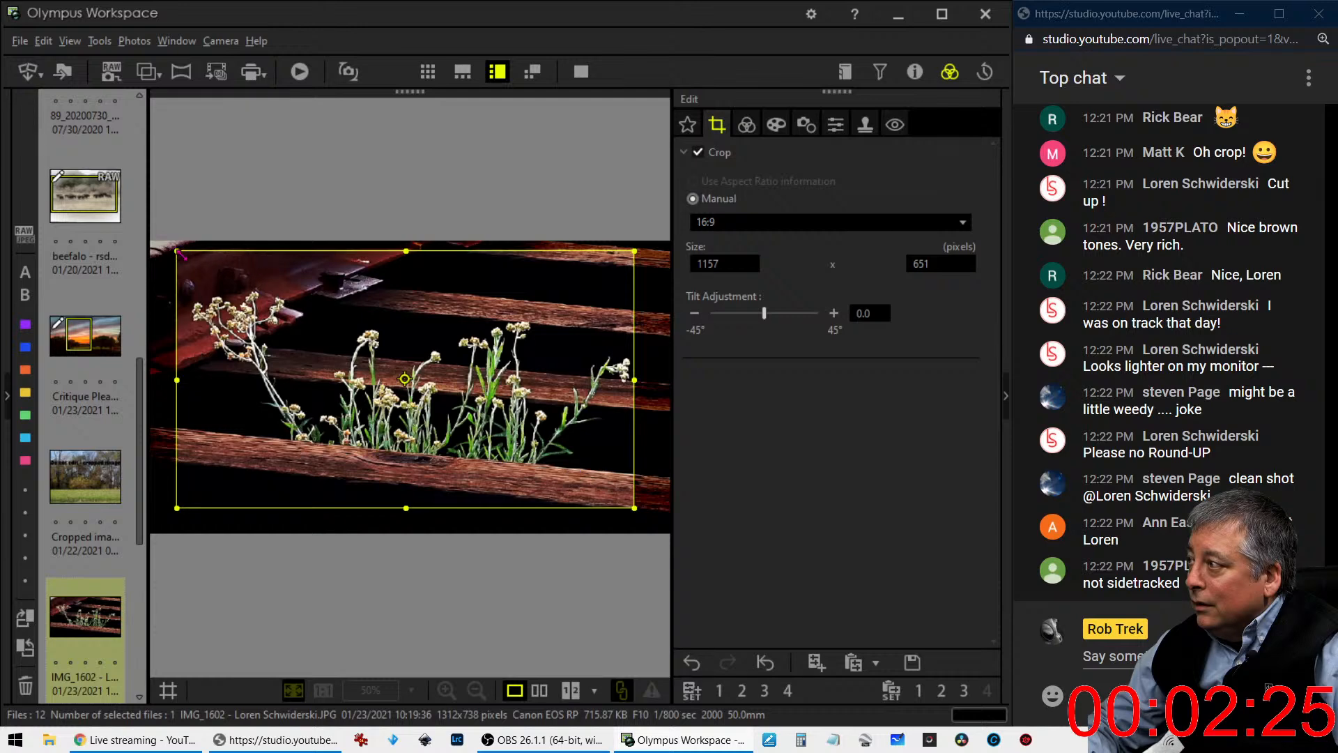
{"action": "left_click_drag", "start_coordinate": [249, 307], "coordinate": [258, 308]}
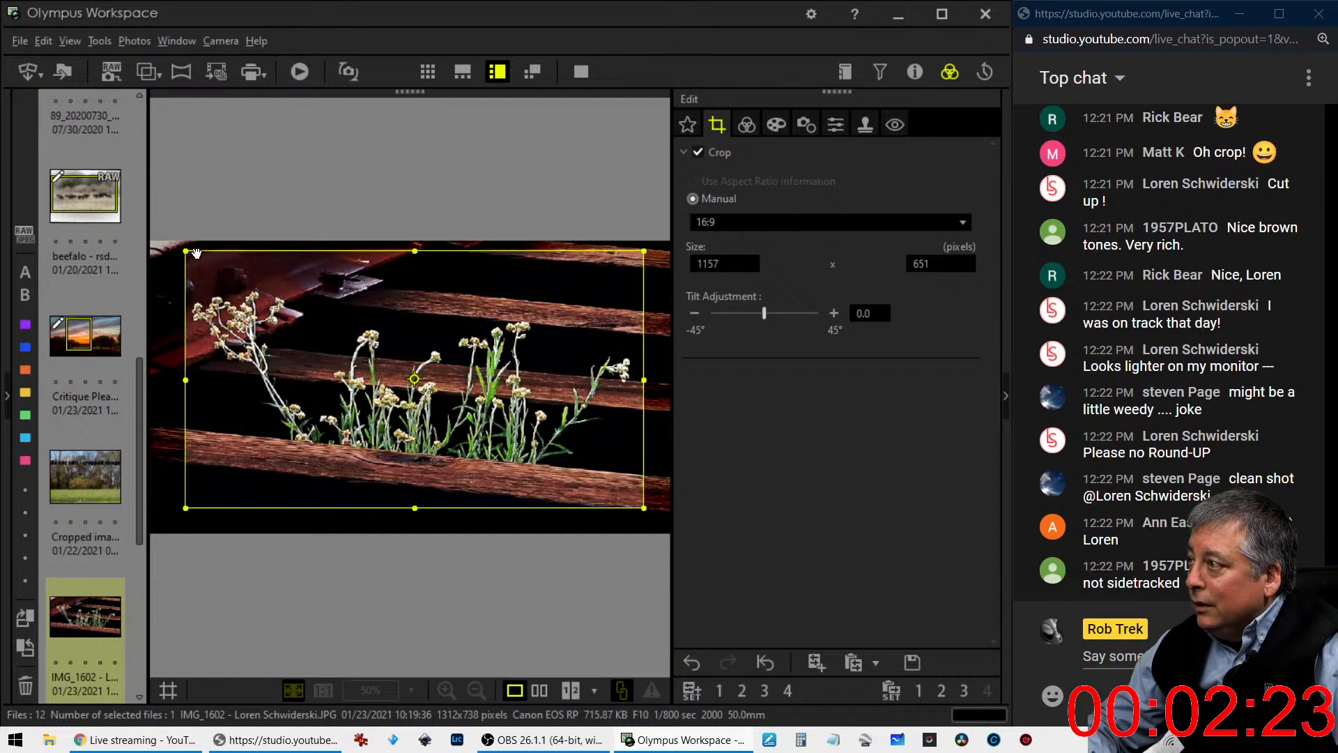
{"action": "left_click_drag", "start_coordinate": [185, 251], "coordinate": [179, 245]}
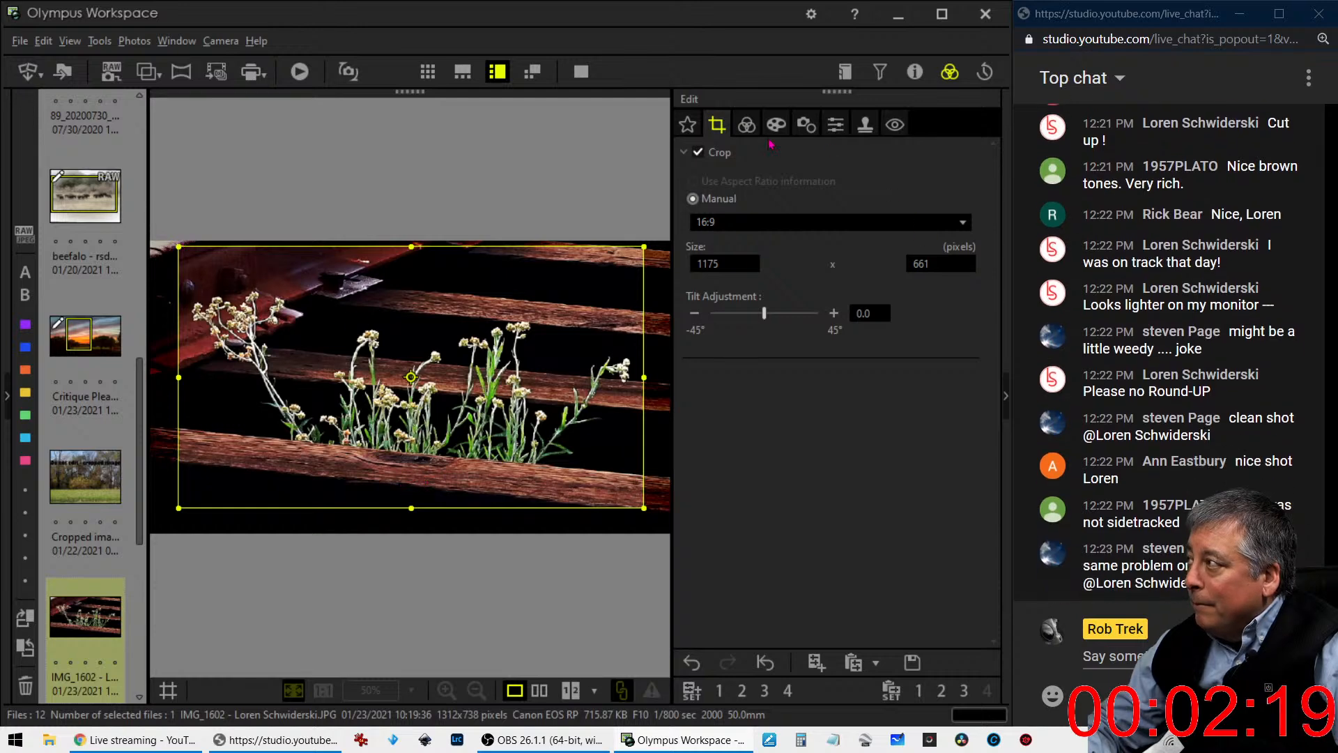
{"action": "left_click", "coordinate": [745, 126]}
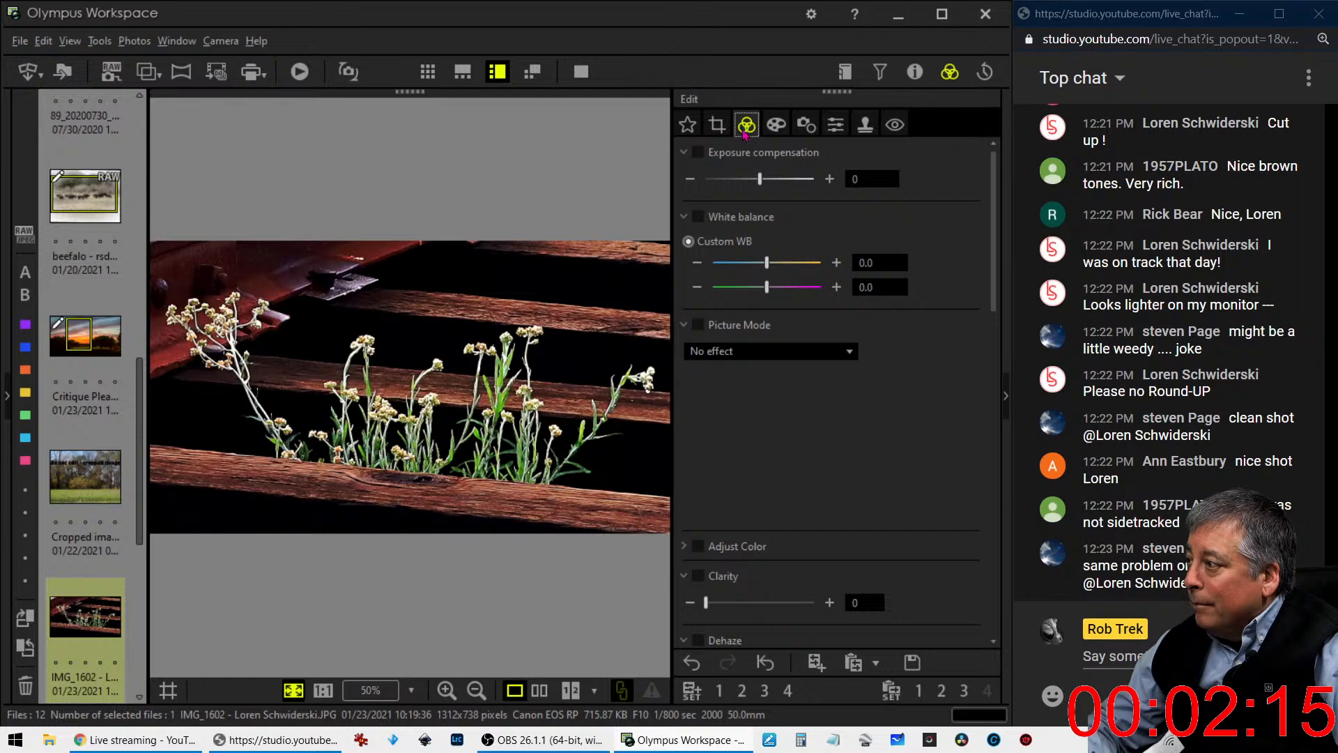
{"action": "left_click", "coordinate": [835, 124]}
{"action": "left_click_drag", "start_coordinate": [770, 183], "coordinate": [799, 189]}
{"action": "left_click", "coordinate": [776, 124]}
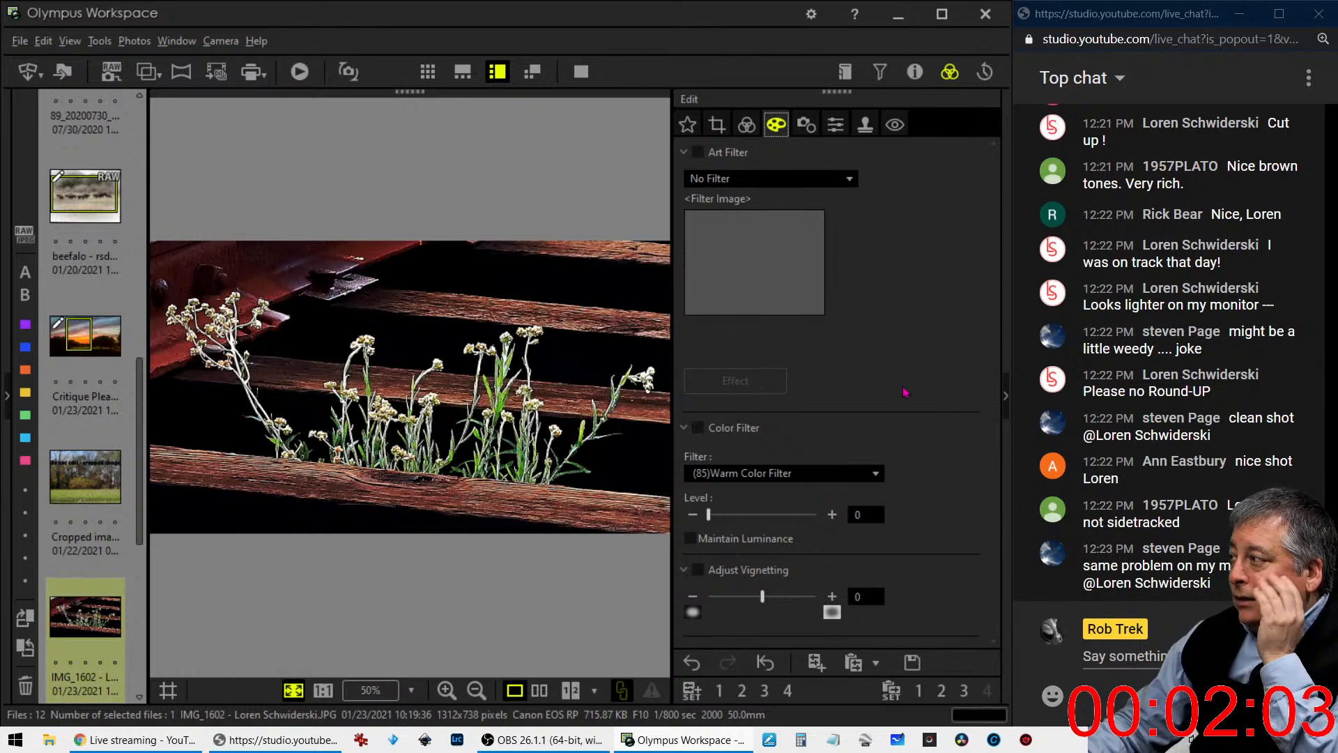
- Lift the highlights on the wildflower photo's red channel tone curve and anchor its deep shadows near the diagonal
{"action": "left_click", "coordinate": [746, 124]}
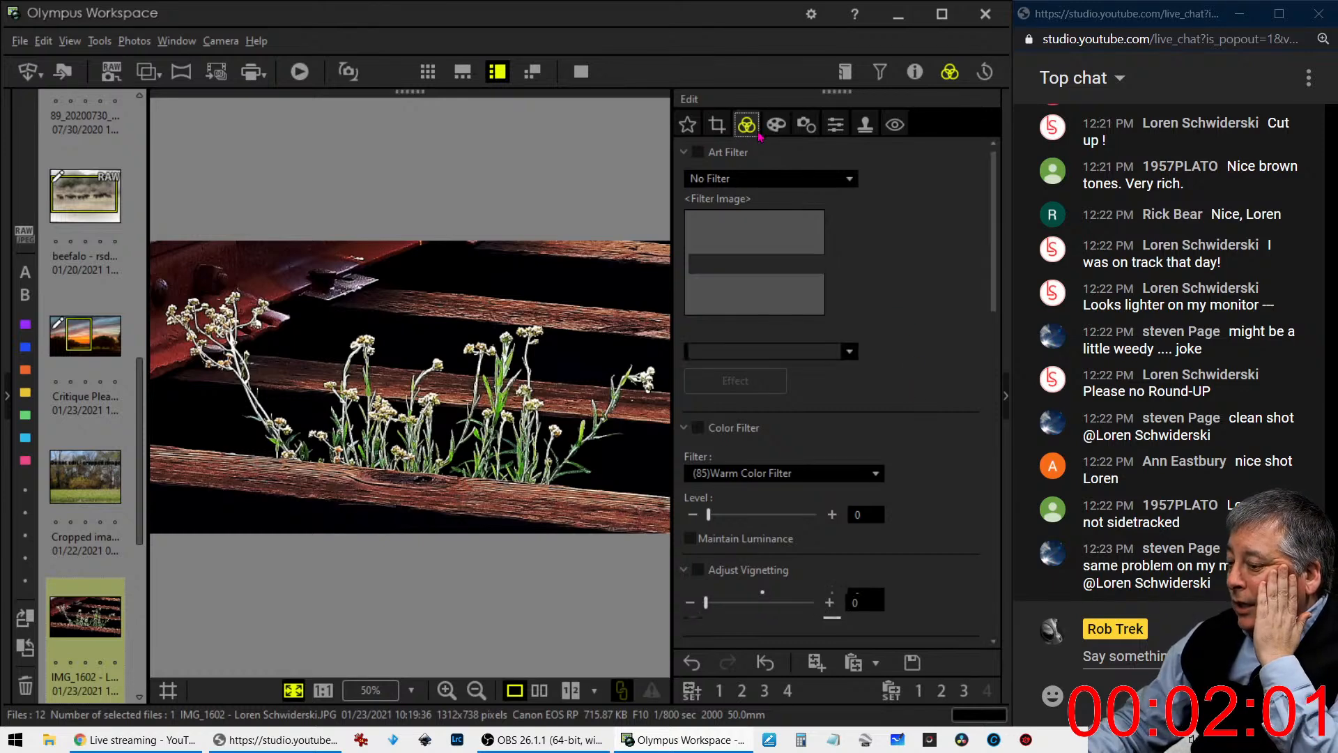
{"action": "scroll", "coordinate": [904, 386], "scroll_direction": "down", "scroll_amount": 5}
{"action": "scroll", "coordinate": [904, 386], "scroll_direction": "down", "scroll_amount": 4}
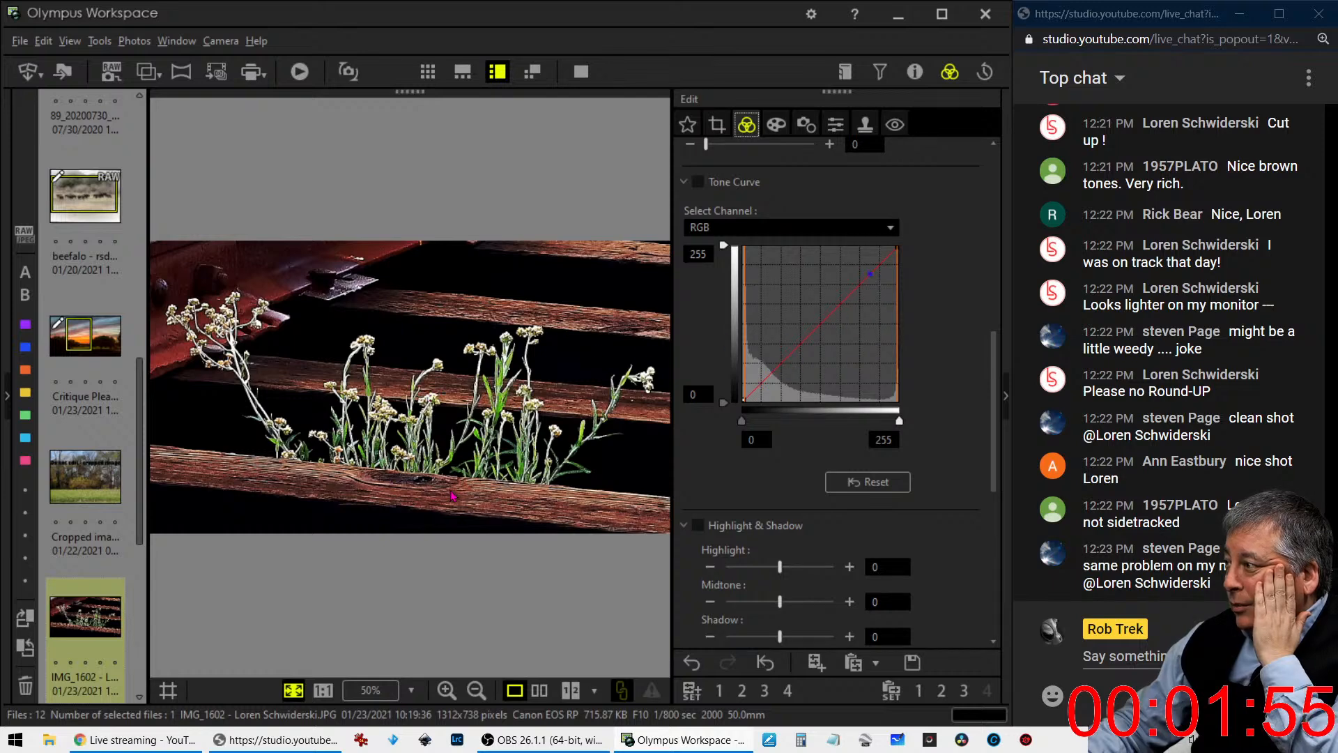
{"action": "left_click", "coordinate": [740, 232]}
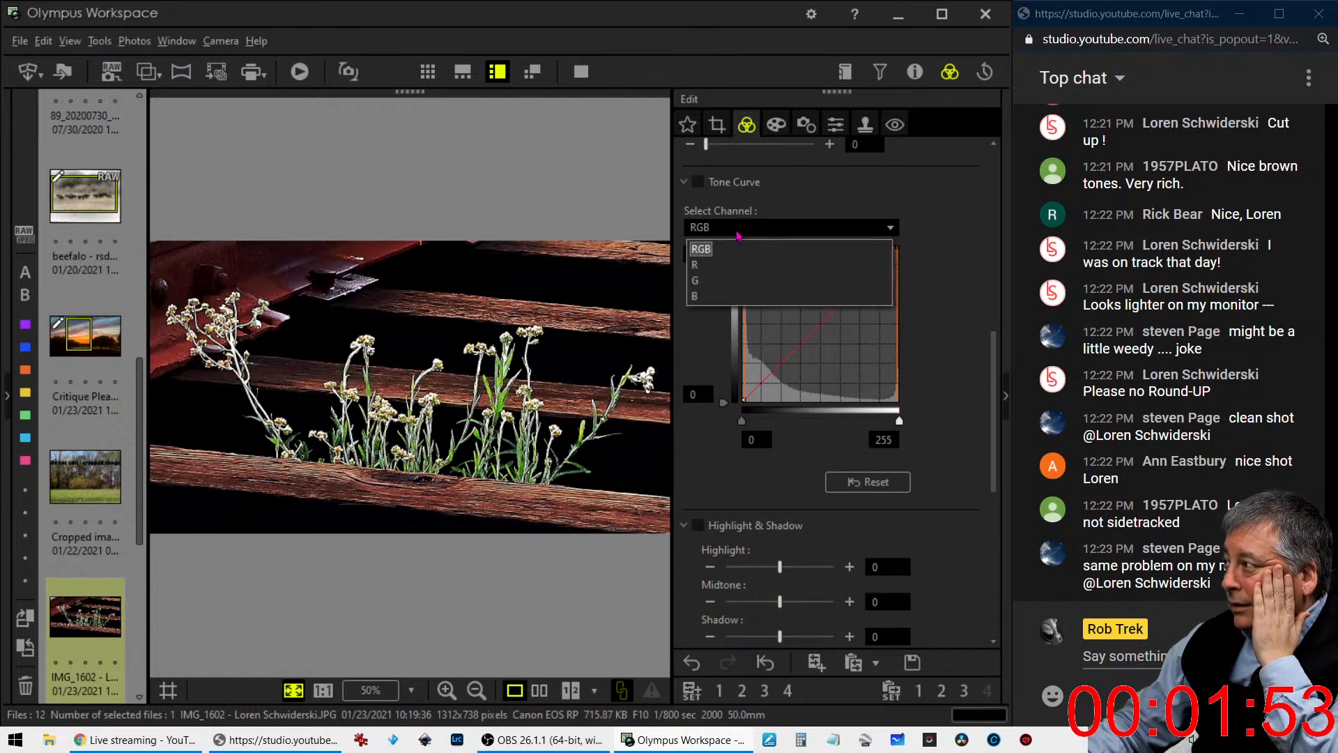
{"action": "left_click", "coordinate": [733, 263]}
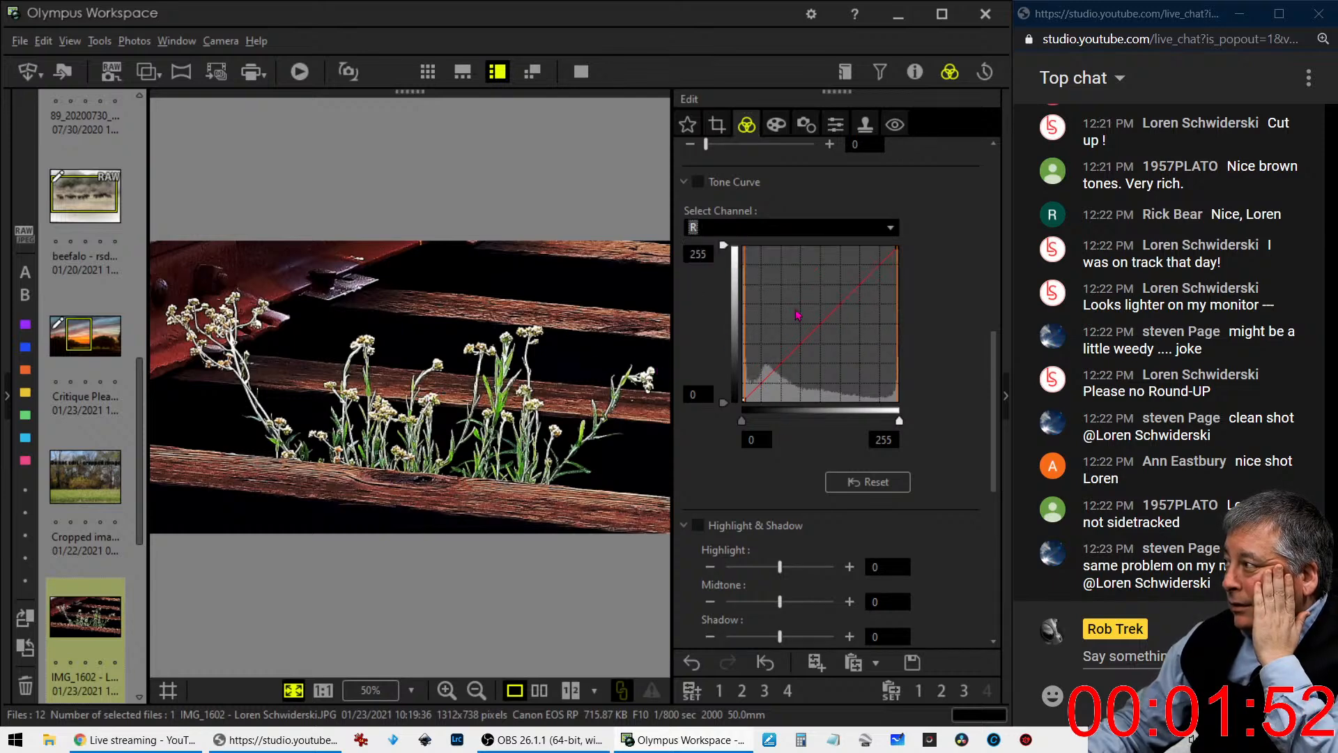
{"action": "left_click", "coordinate": [845, 297]}
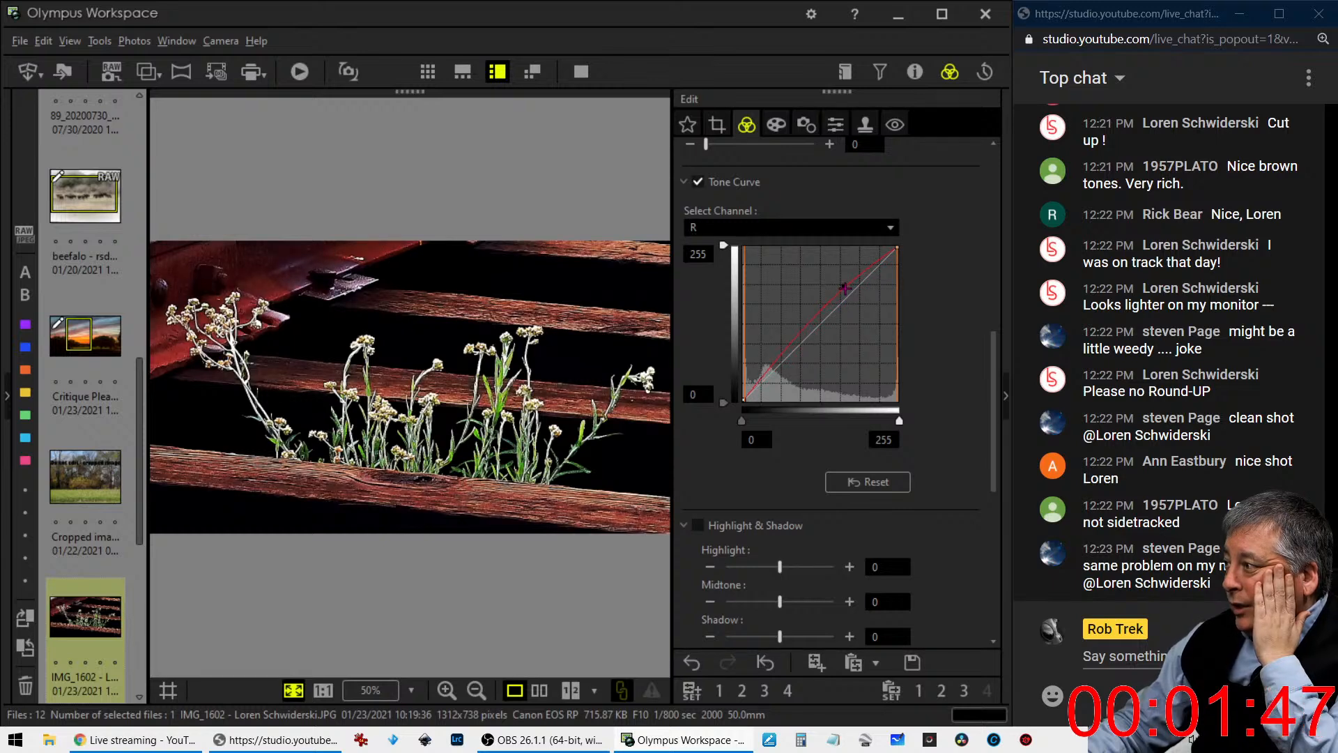
{"action": "left_click_drag", "start_coordinate": [788, 341], "coordinate": [753, 387]}
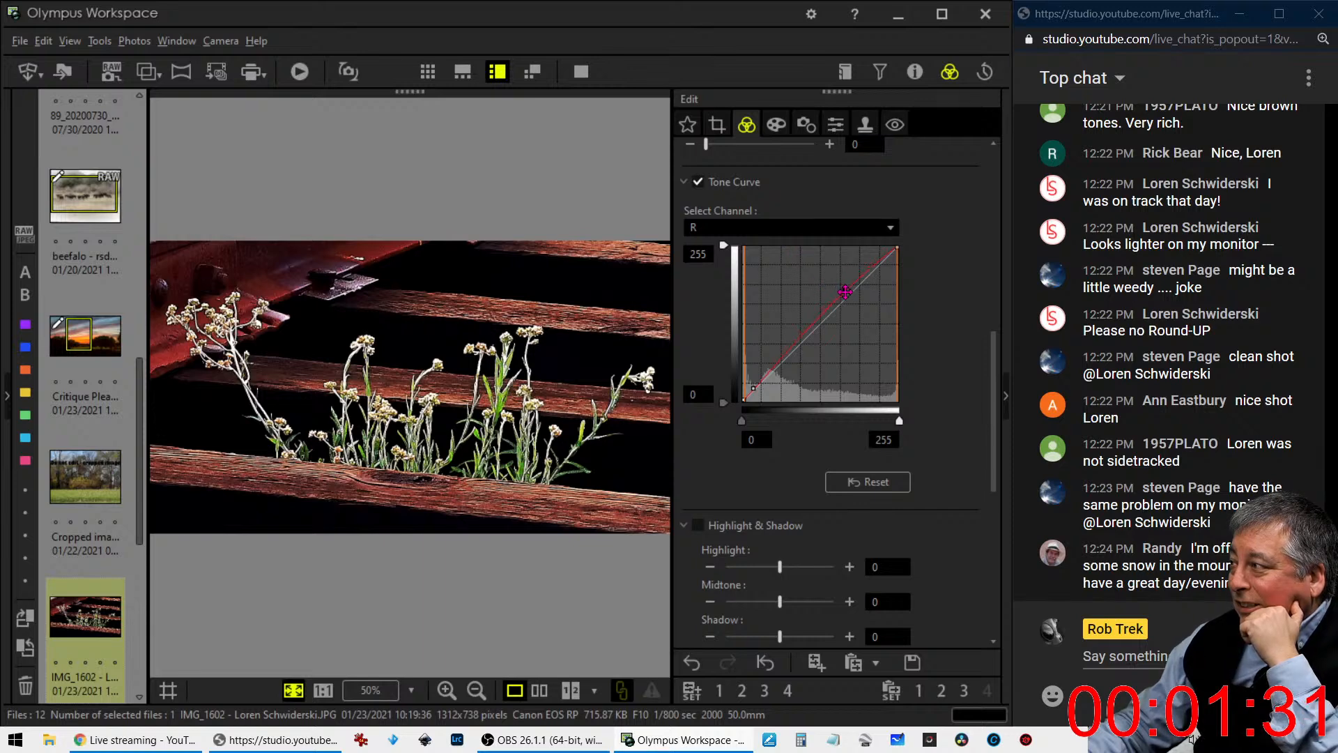
- Raise the highlights slightly on the combined RGB tone curve and add a shadow point near the diagonal
{"action": "left_click", "coordinate": [815, 228]}
{"action": "left_click", "coordinate": [812, 243]}
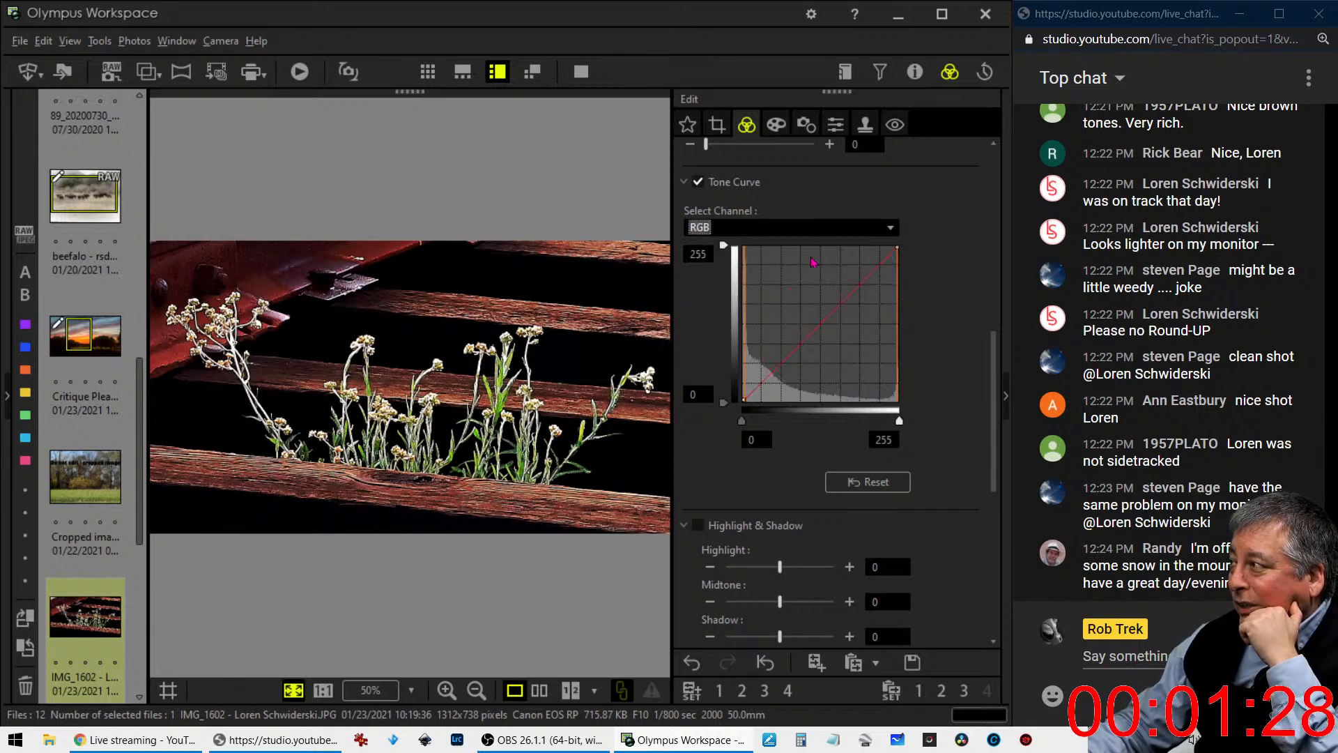
{"action": "left_click", "coordinate": [850, 293]}
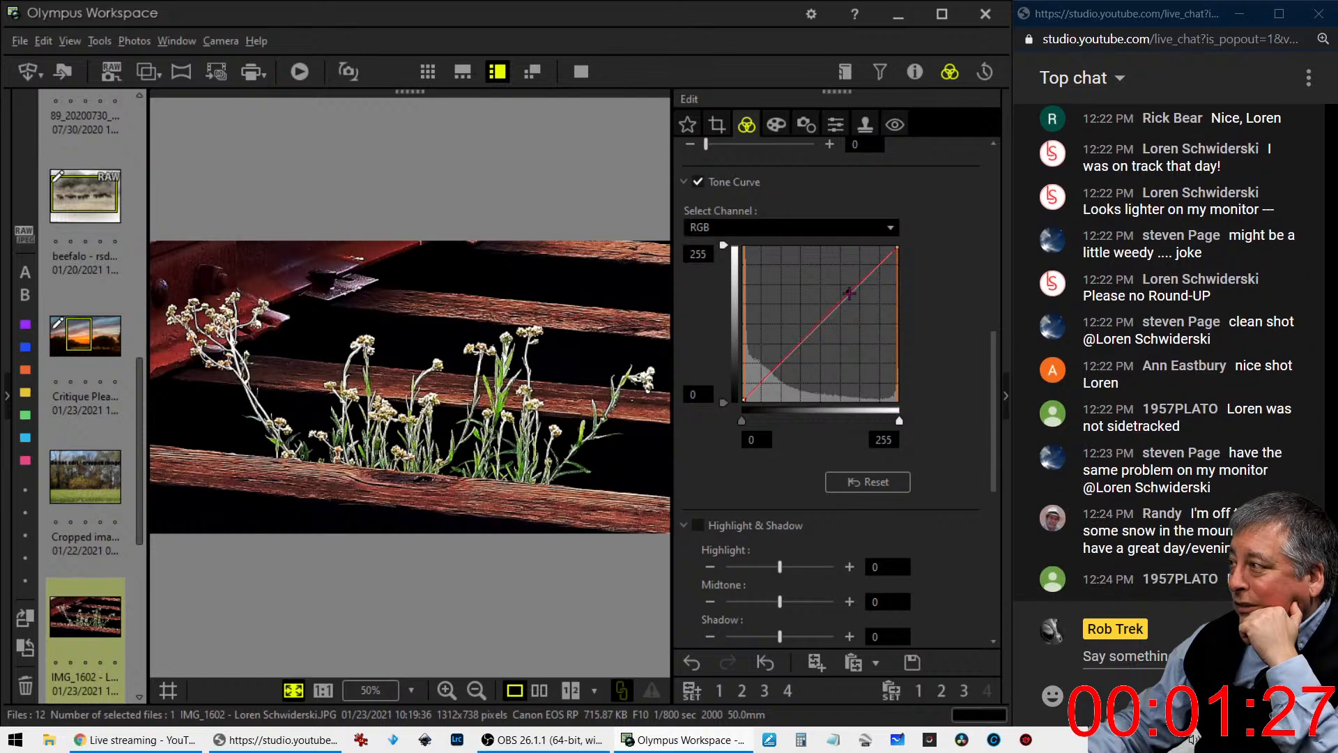
{"action": "left_click", "coordinate": [776, 371]}
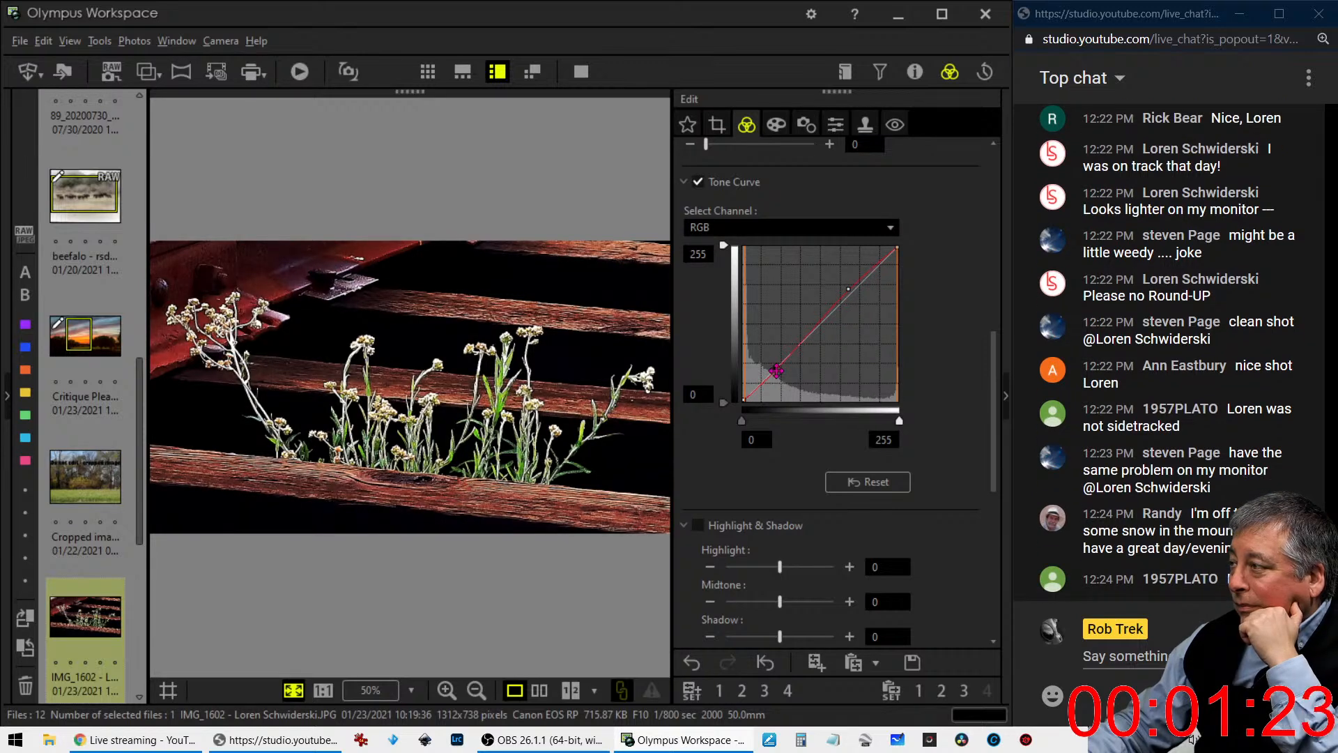
- Add a point to the green channel's tone curve and move it down into the shadows along the diagonal
{"action": "left_click", "coordinate": [796, 235]}
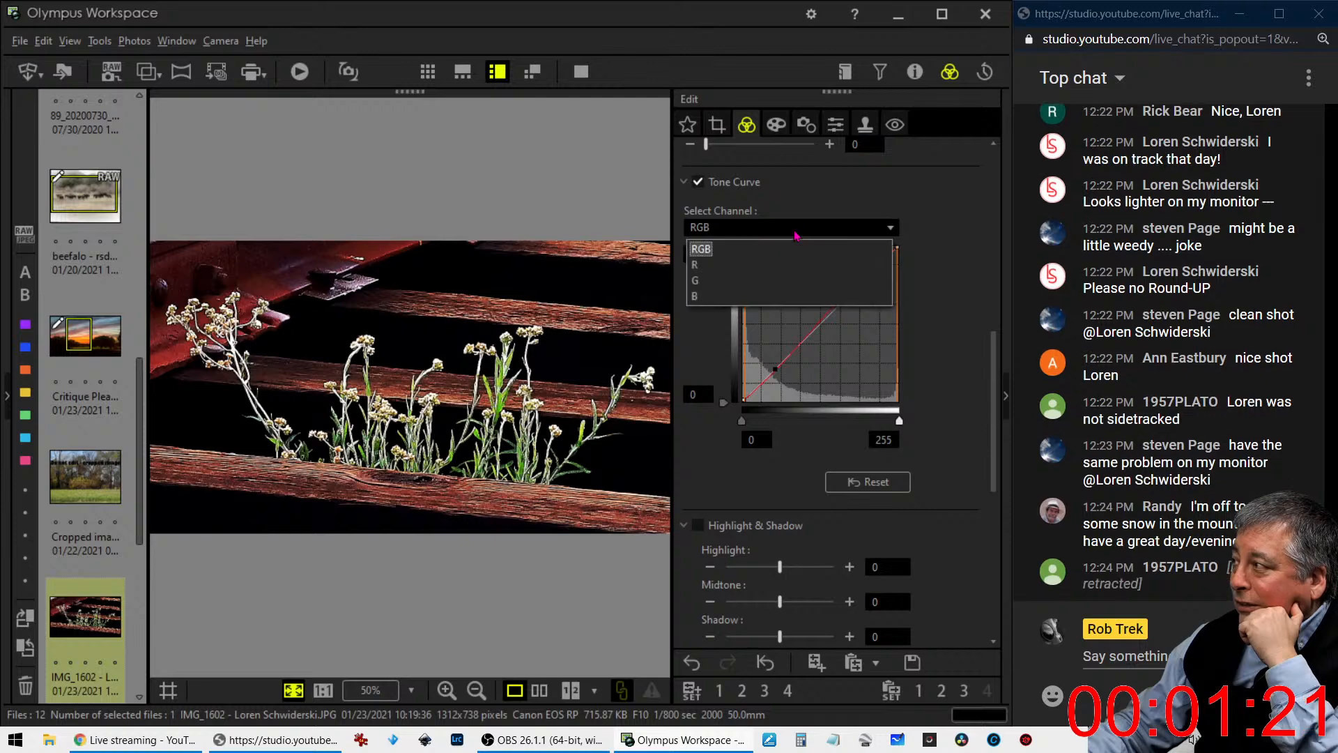
{"action": "left_click", "coordinate": [796, 235]}
{"action": "left_click", "coordinate": [796, 235]}
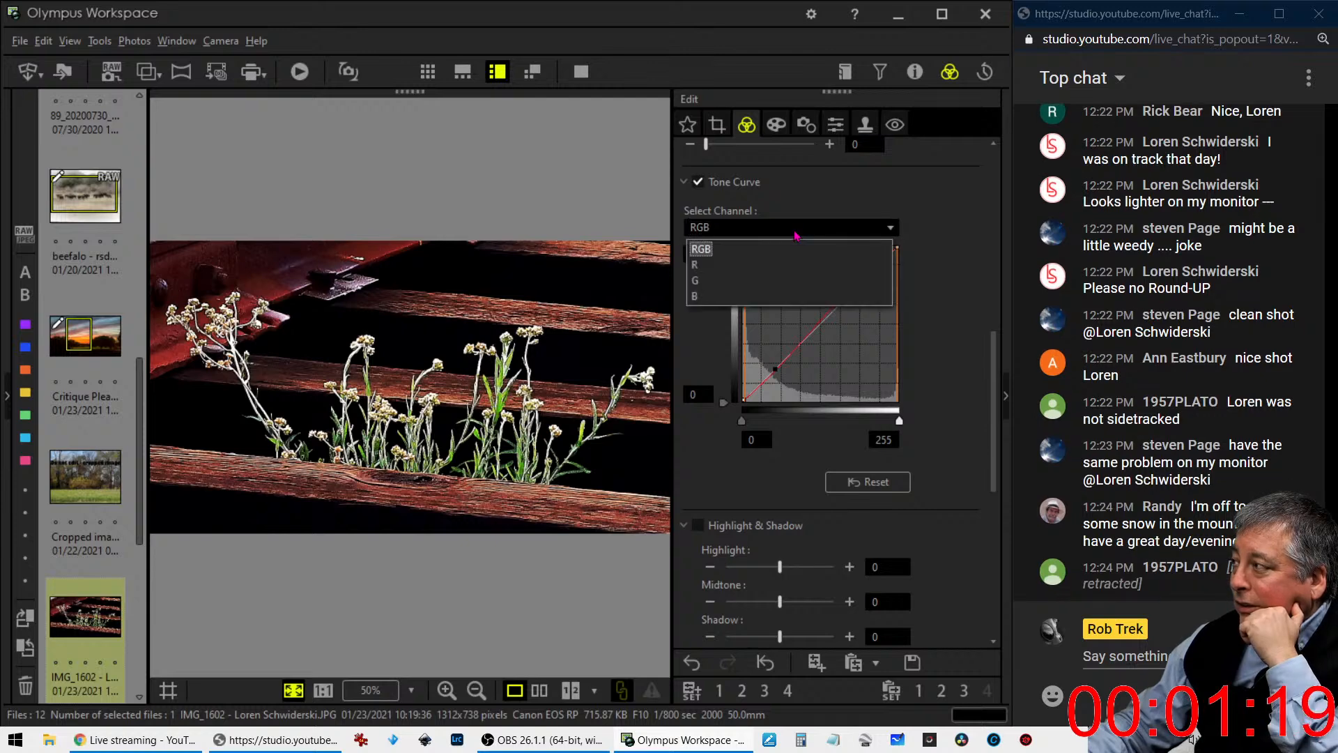
{"action": "left_click", "coordinate": [778, 295]}
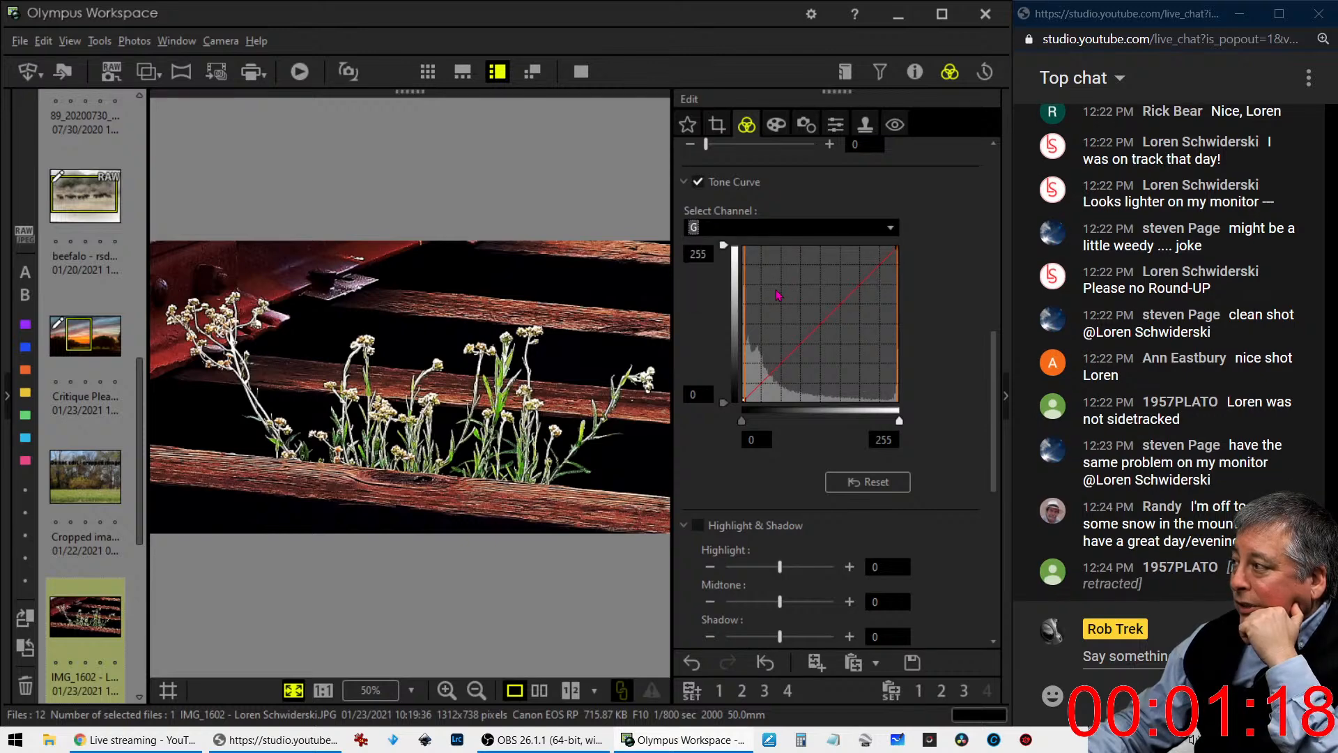
{"action": "left_click", "coordinate": [788, 355]}
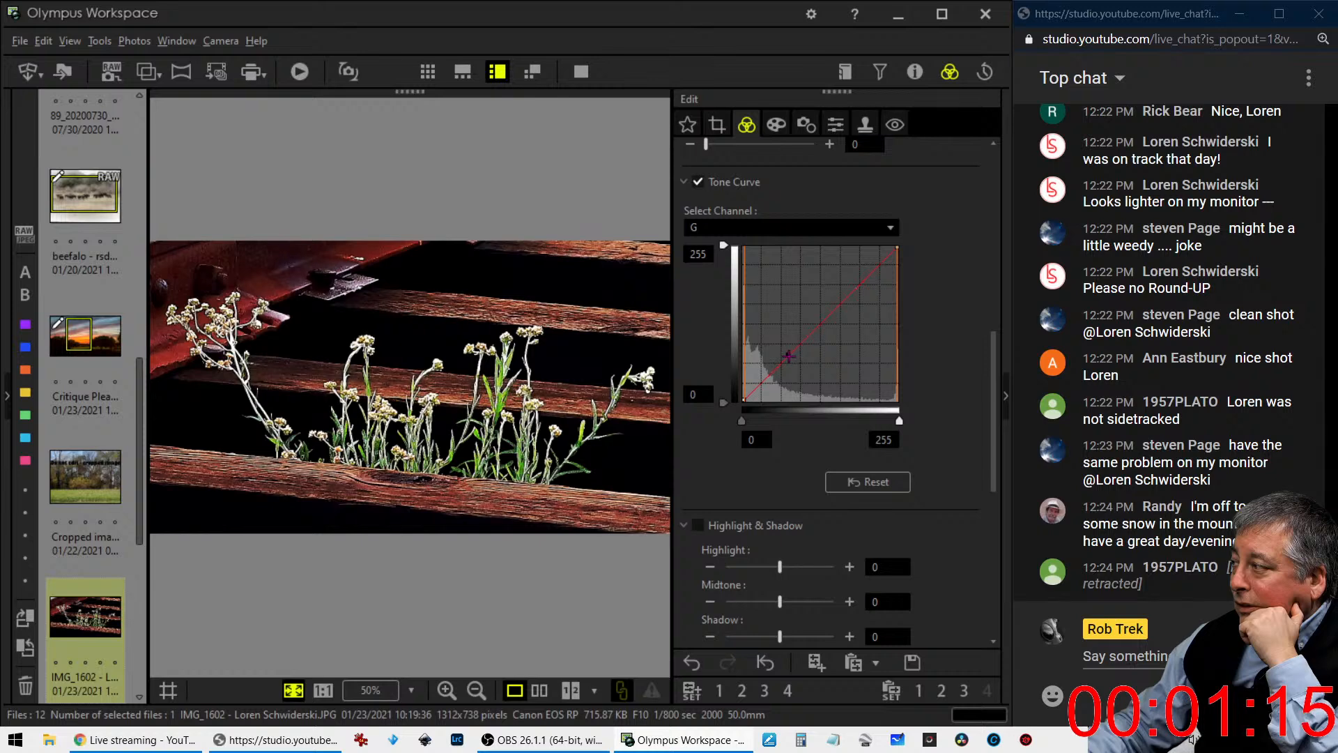
{"action": "left_click_drag", "start_coordinate": [788, 356], "coordinate": [762, 380]}
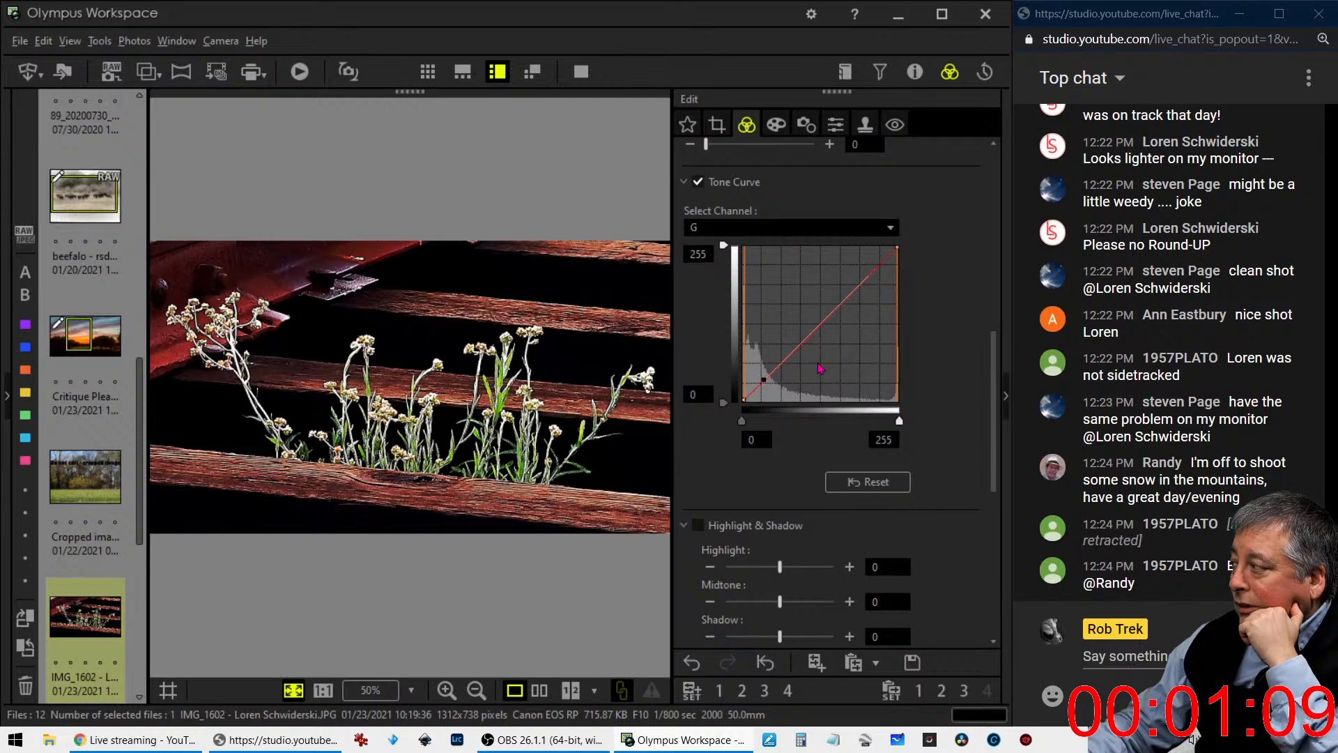
- Return the tone curve to the RGB channel and compare the original and edited wildflower photo in full screen
{"action": "left_click", "coordinate": [775, 228]}
{"action": "left_click", "coordinate": [770, 247]}
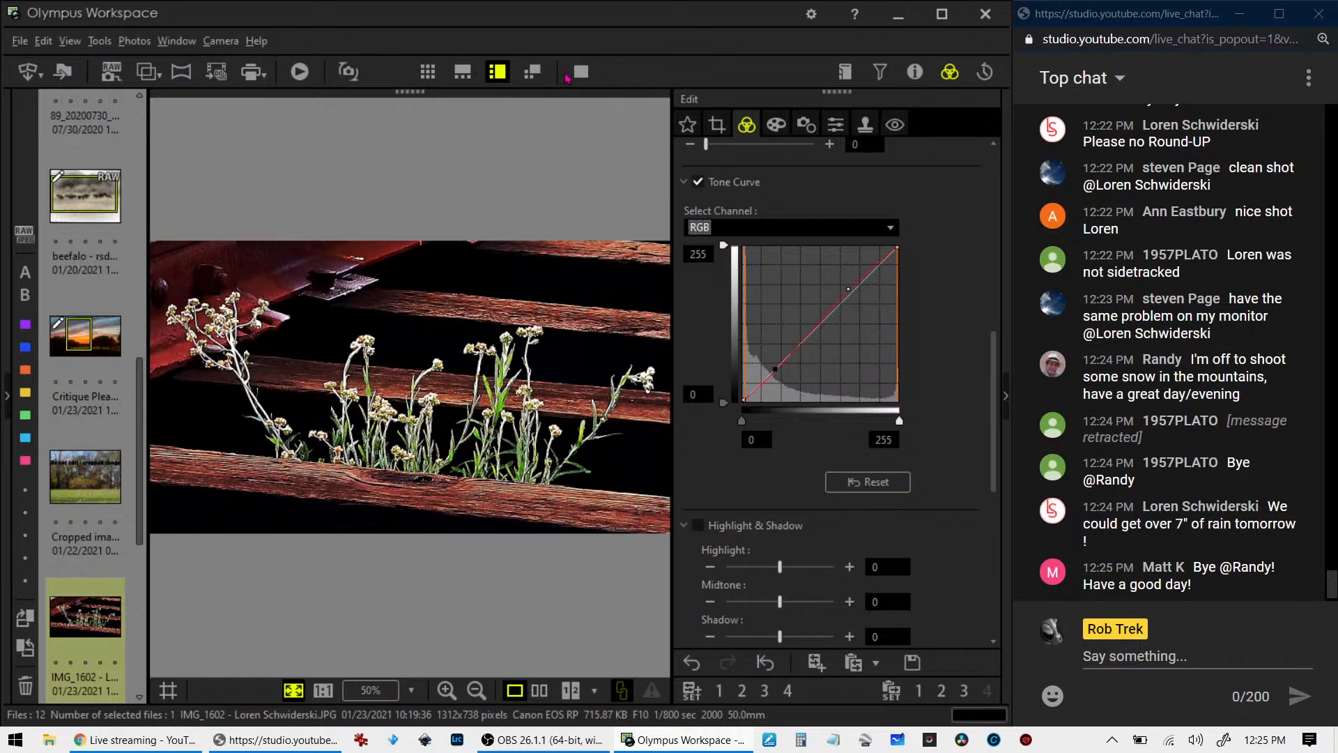
{"action": "left_click", "coordinate": [540, 690]}
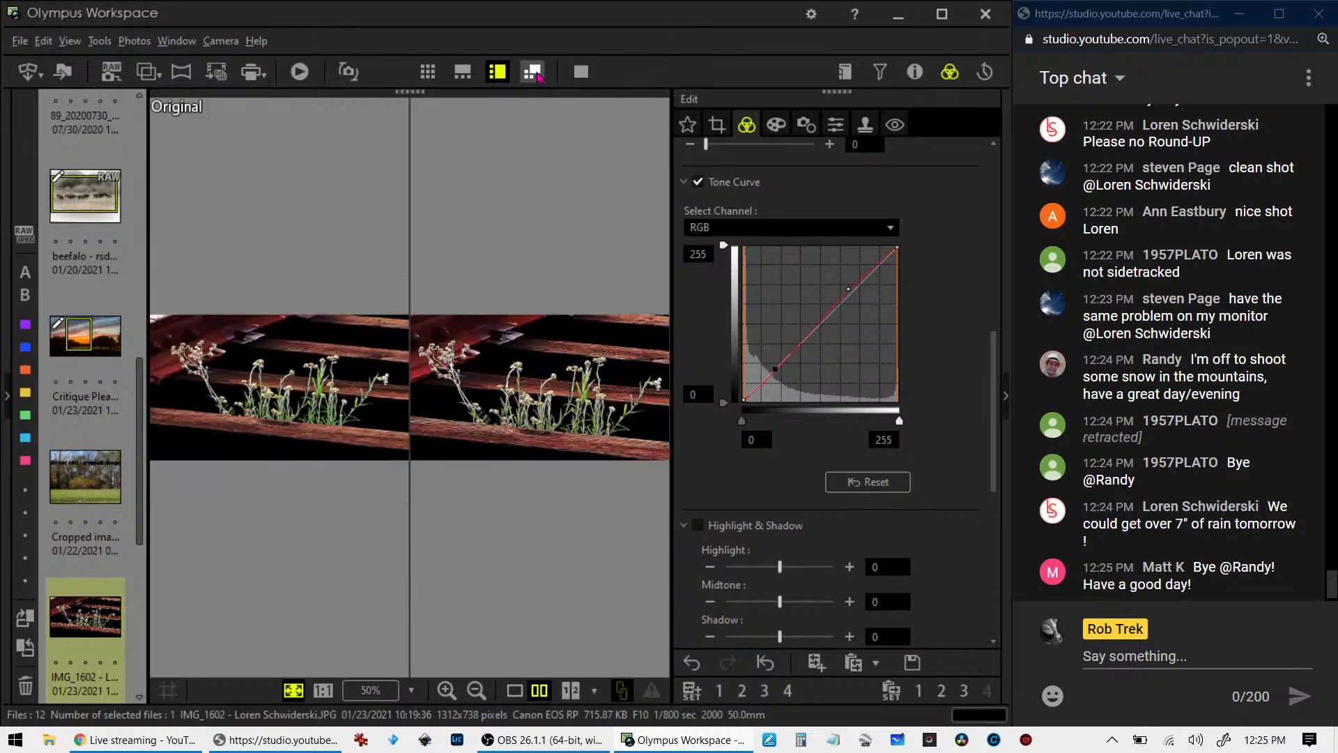
{"action": "left_click", "coordinate": [581, 72]}
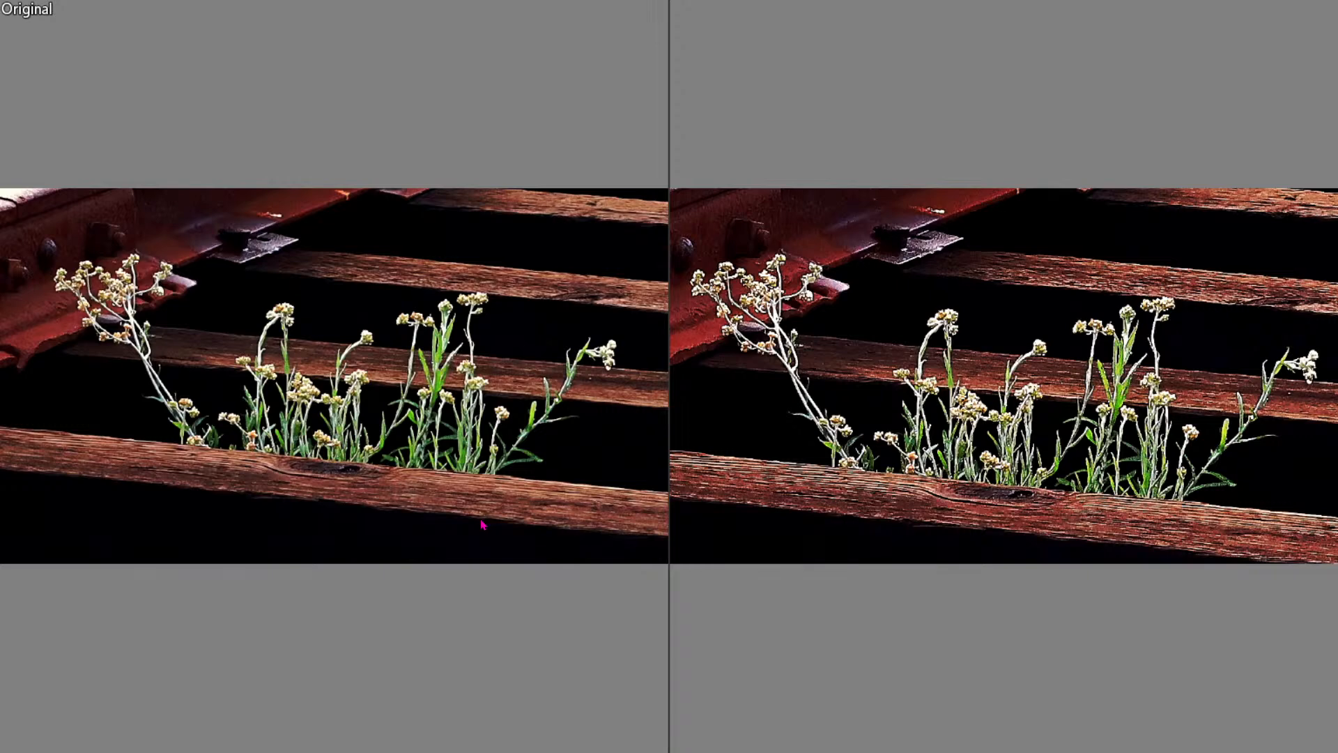
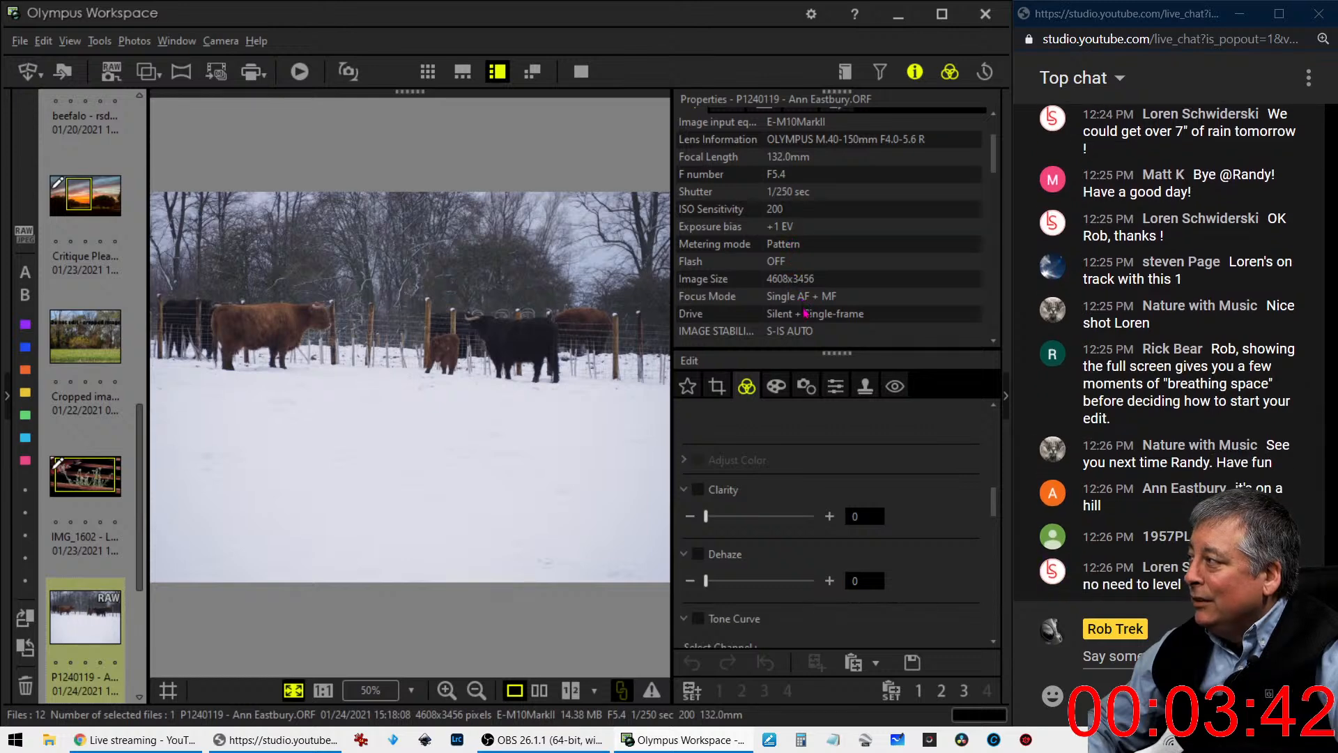
- Hide the photo properties and examine the fence and trees of the snowy cattle photo at 1:1 magnification
{"action": "left_click", "coordinate": [915, 71]}
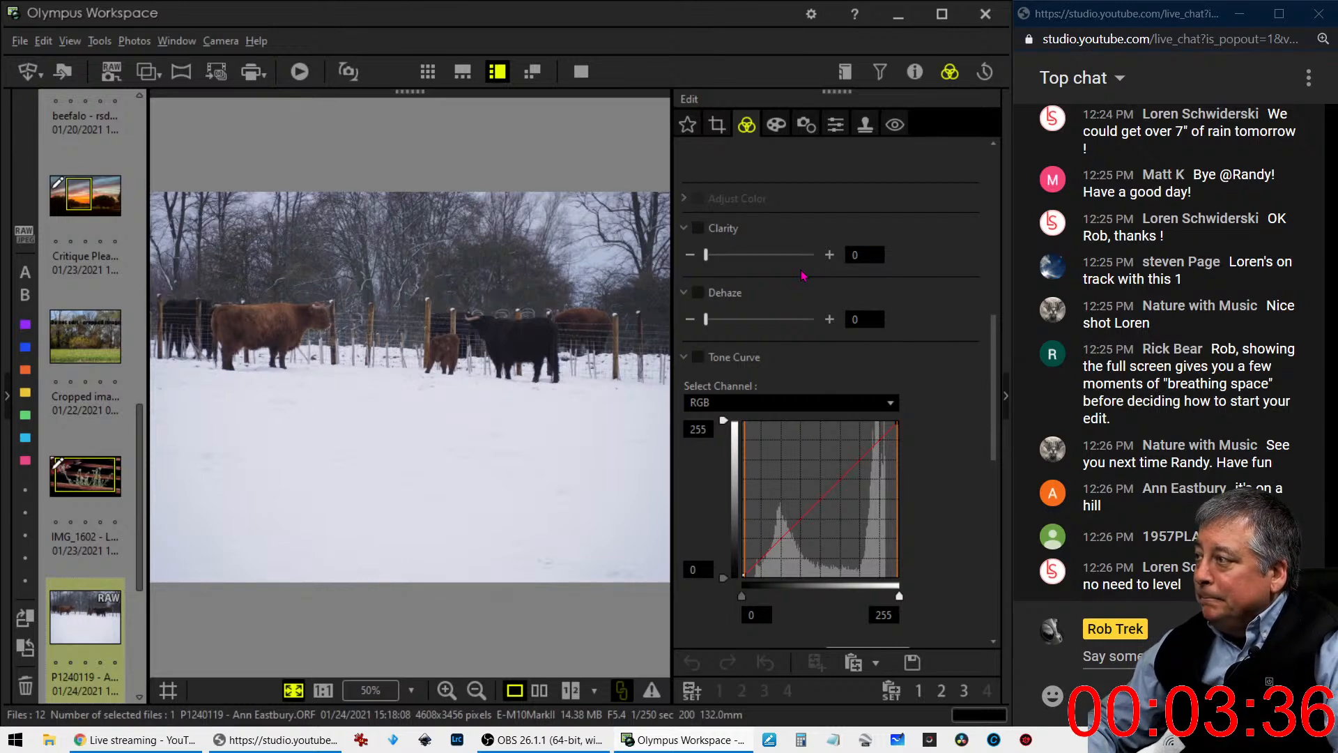
{"action": "left_click", "coordinate": [400, 295]}
{"action": "left_click_drag", "start_coordinate": [371, 307], "coordinate": [477, 300]}
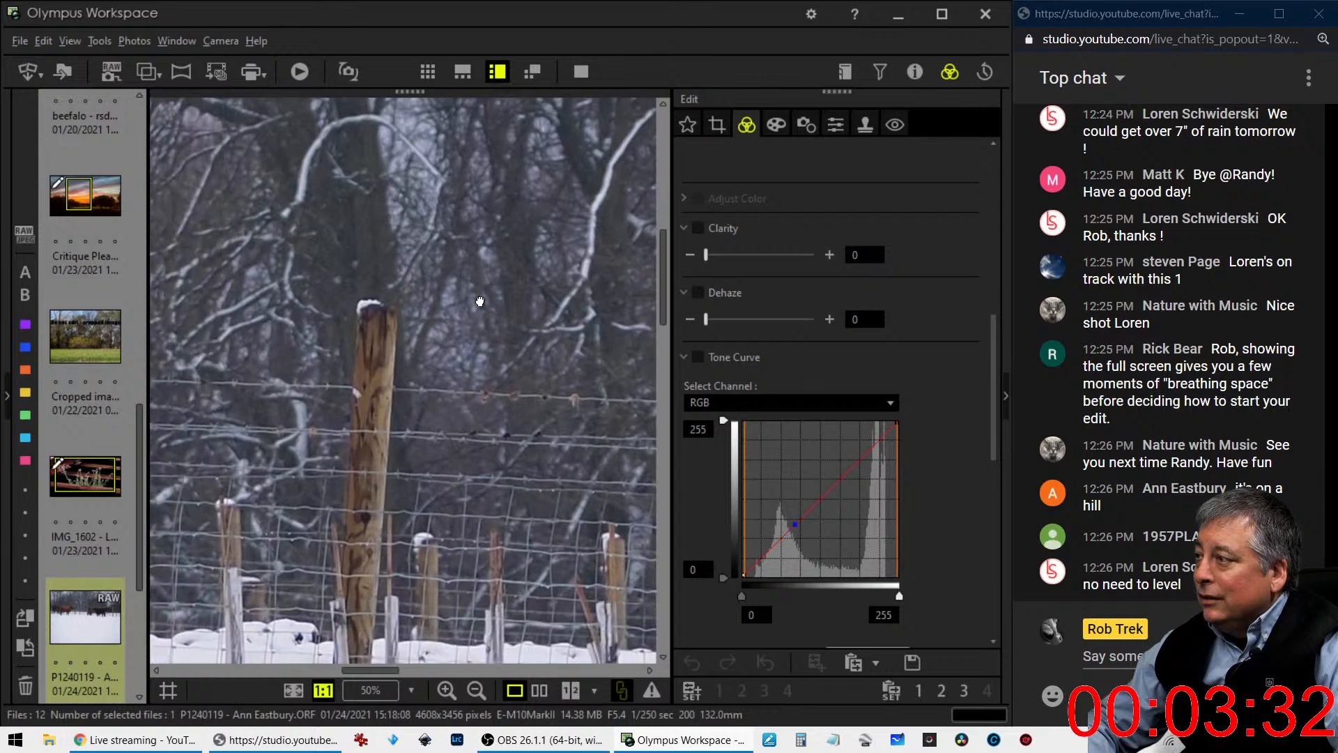
{"action": "left_click", "coordinate": [464, 328]}
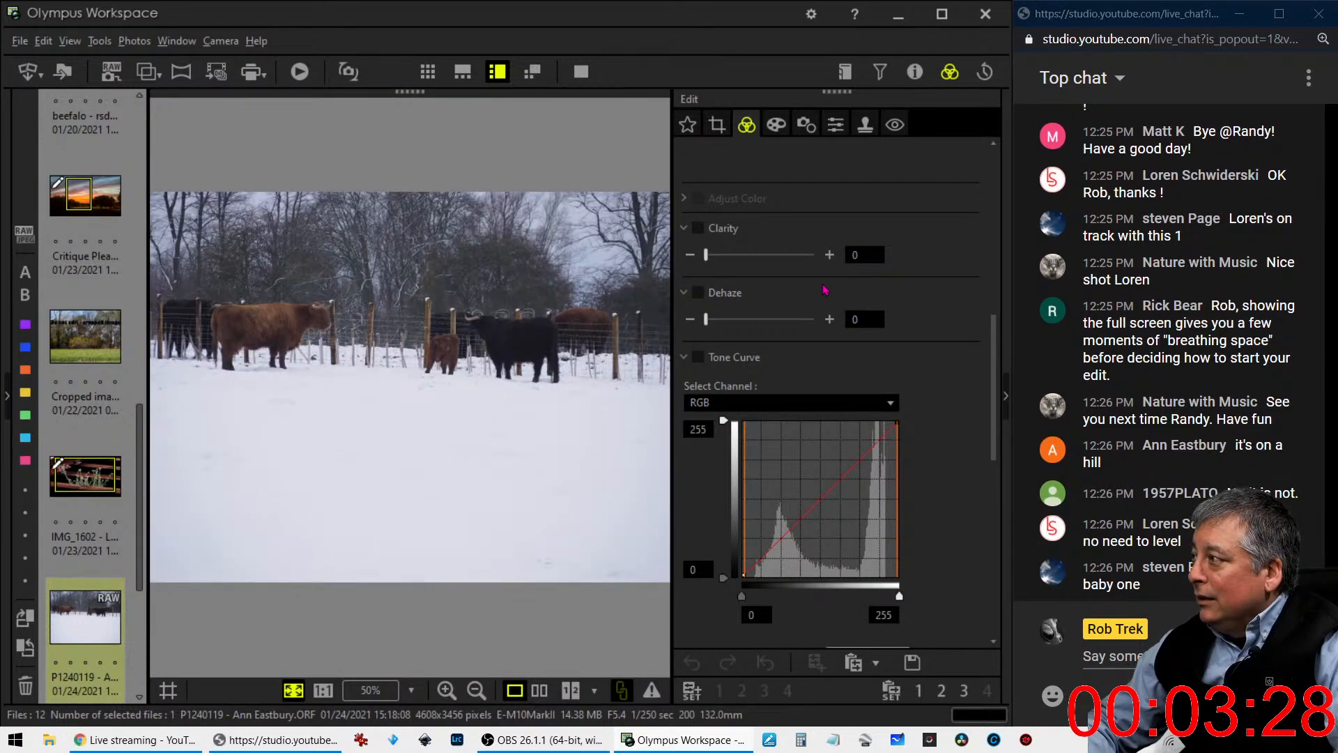
- Tilt the cattle photo by -0.7° and crop it to 16:9, about 3033 x 1706 pixels, around the cattle
{"action": "left_click", "coordinate": [722, 130]}
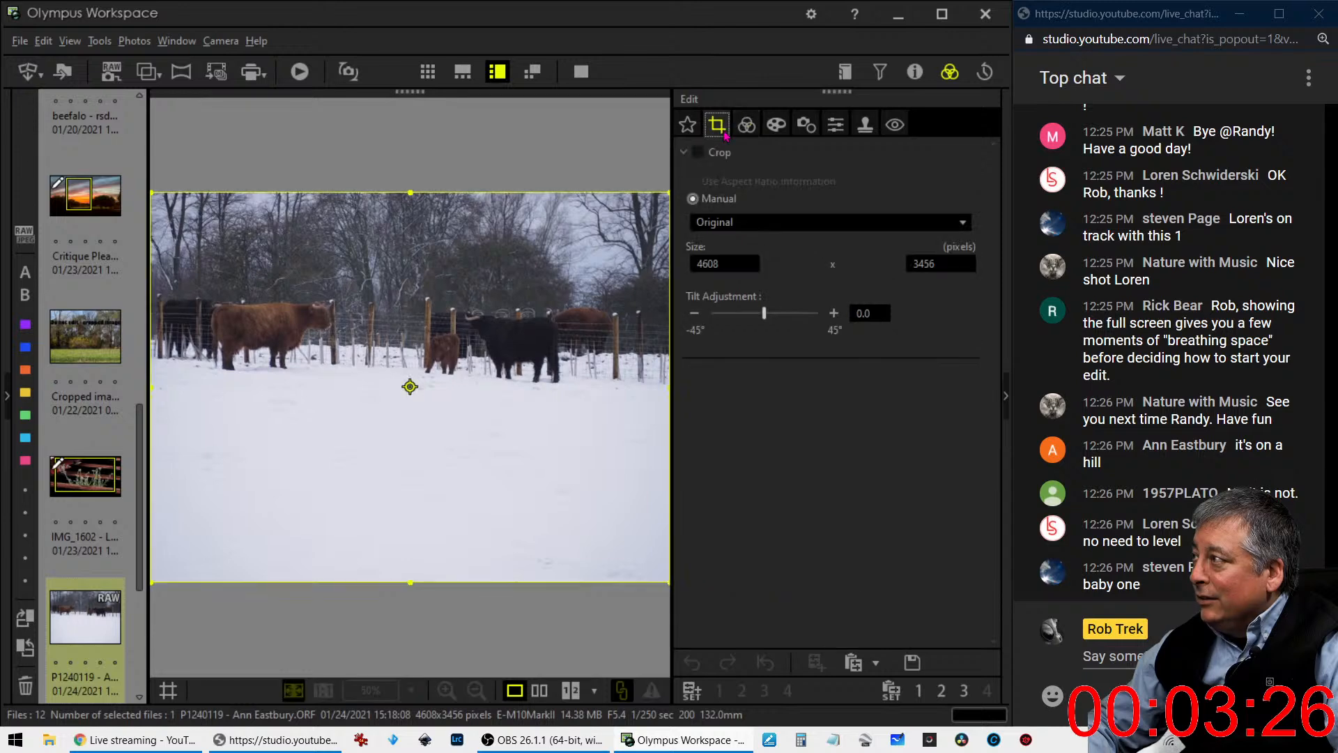
{"action": "left_click_drag", "start_coordinate": [765, 312], "coordinate": [763, 313]}
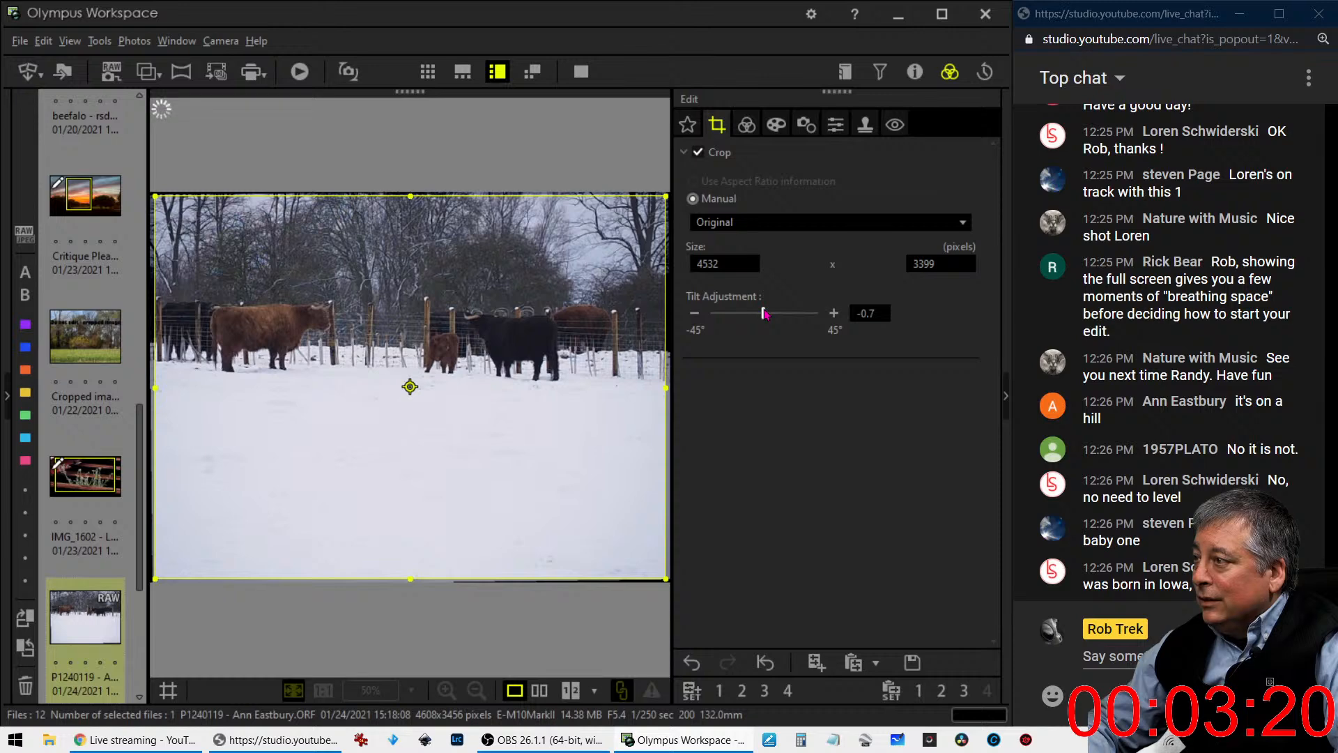
{"action": "left_click", "coordinate": [767, 221]}
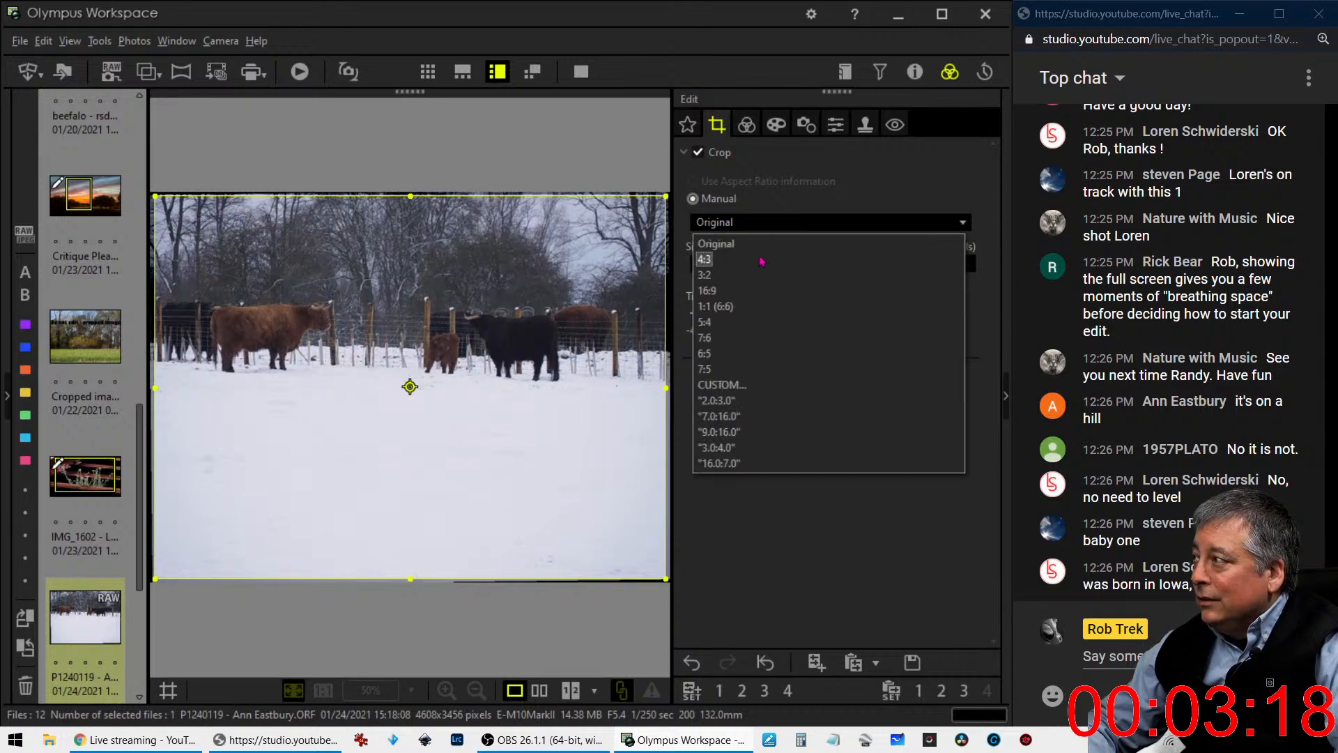
{"action": "left_click", "coordinate": [756, 291]}
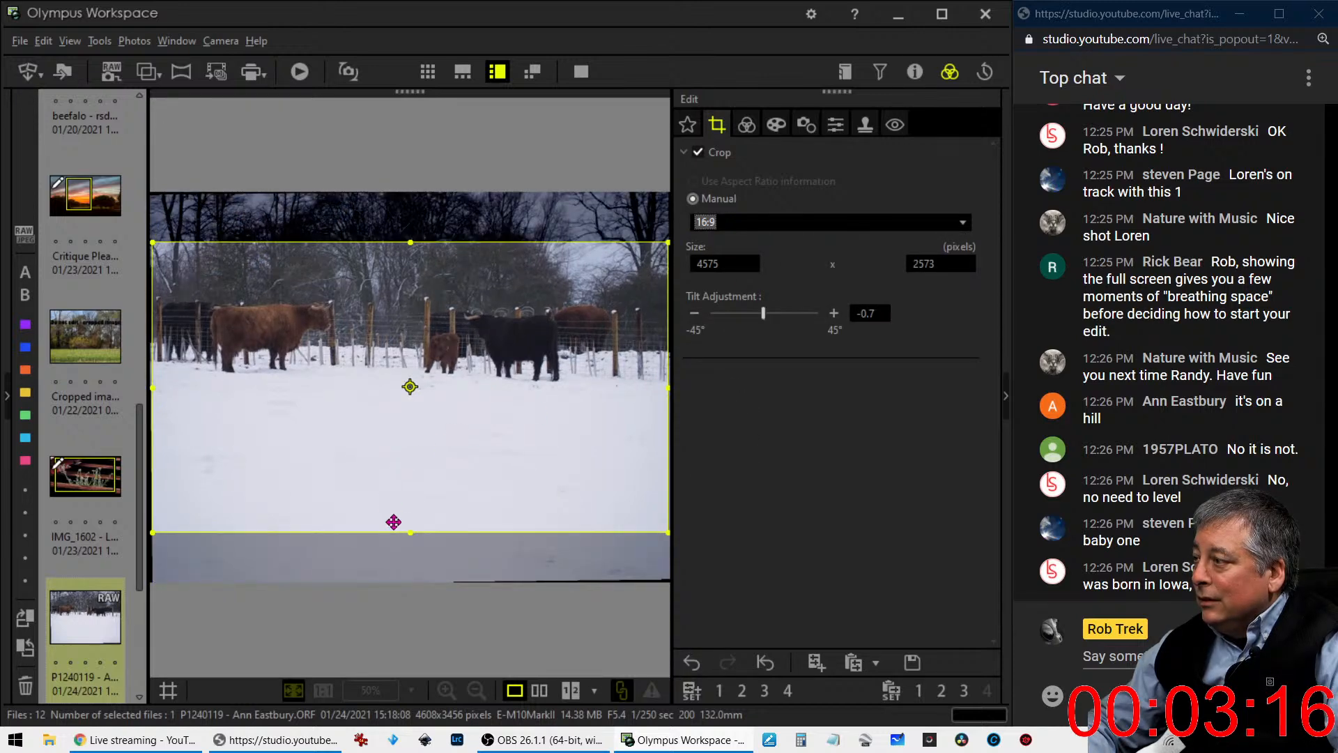
{"action": "left_click_drag", "start_coordinate": [410, 531], "coordinate": [432, 413]}
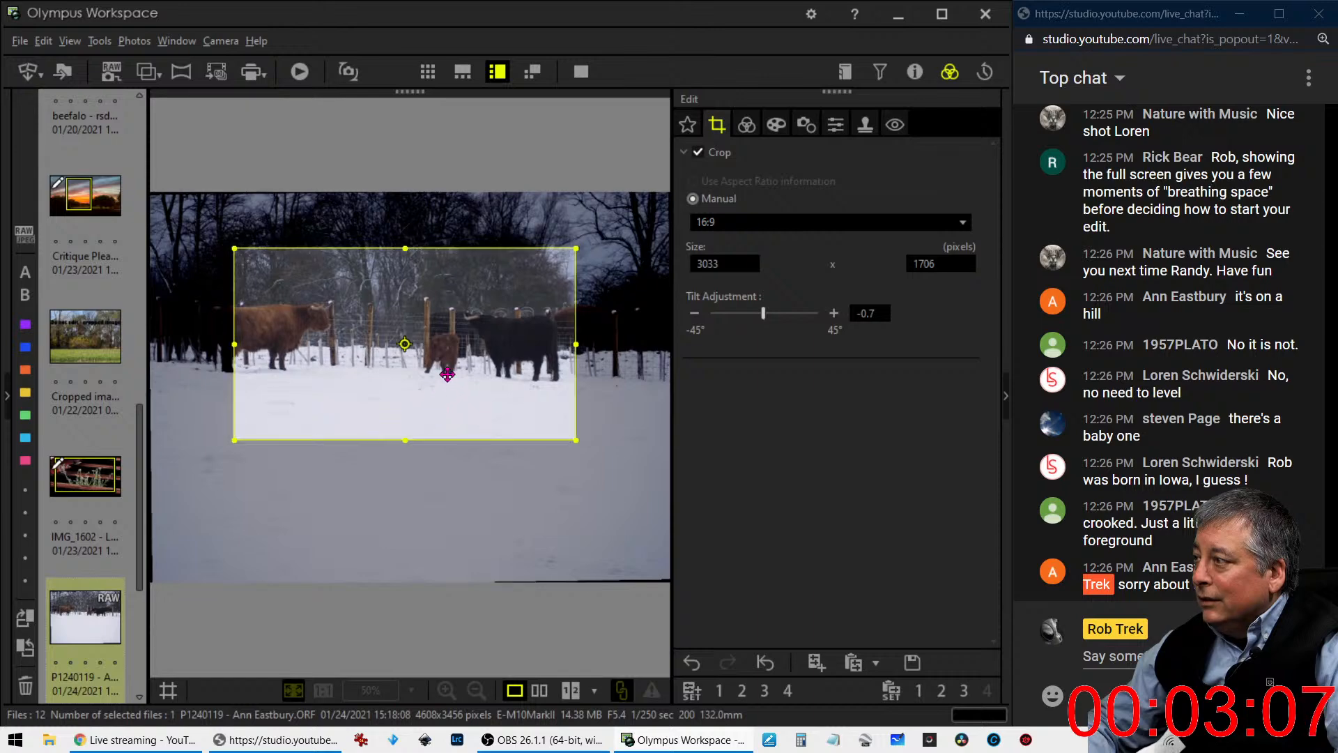
{"action": "left_click", "coordinate": [753, 128]}
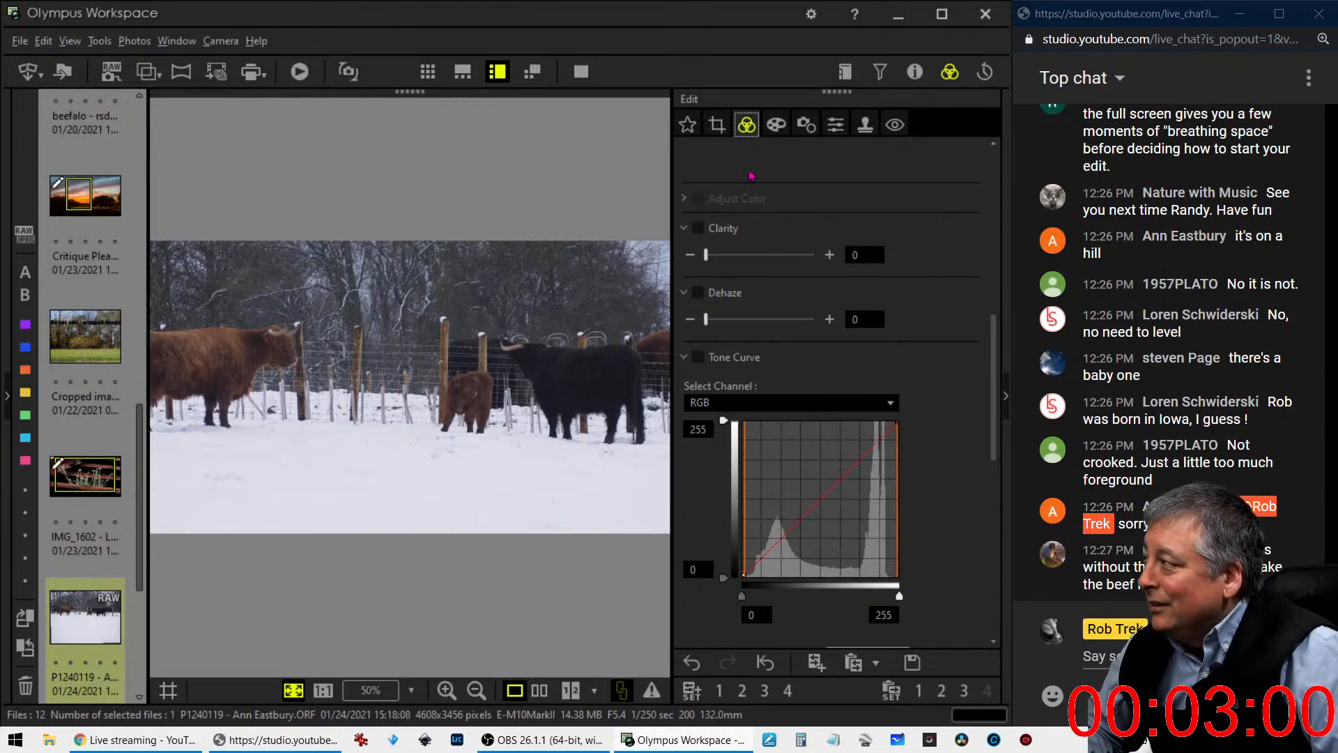
- Shift the crop to take in the whole brown cow and enlarge it to about 3362 x 1890 pixels to include the black one
{"action": "left_click", "coordinate": [717, 124]}
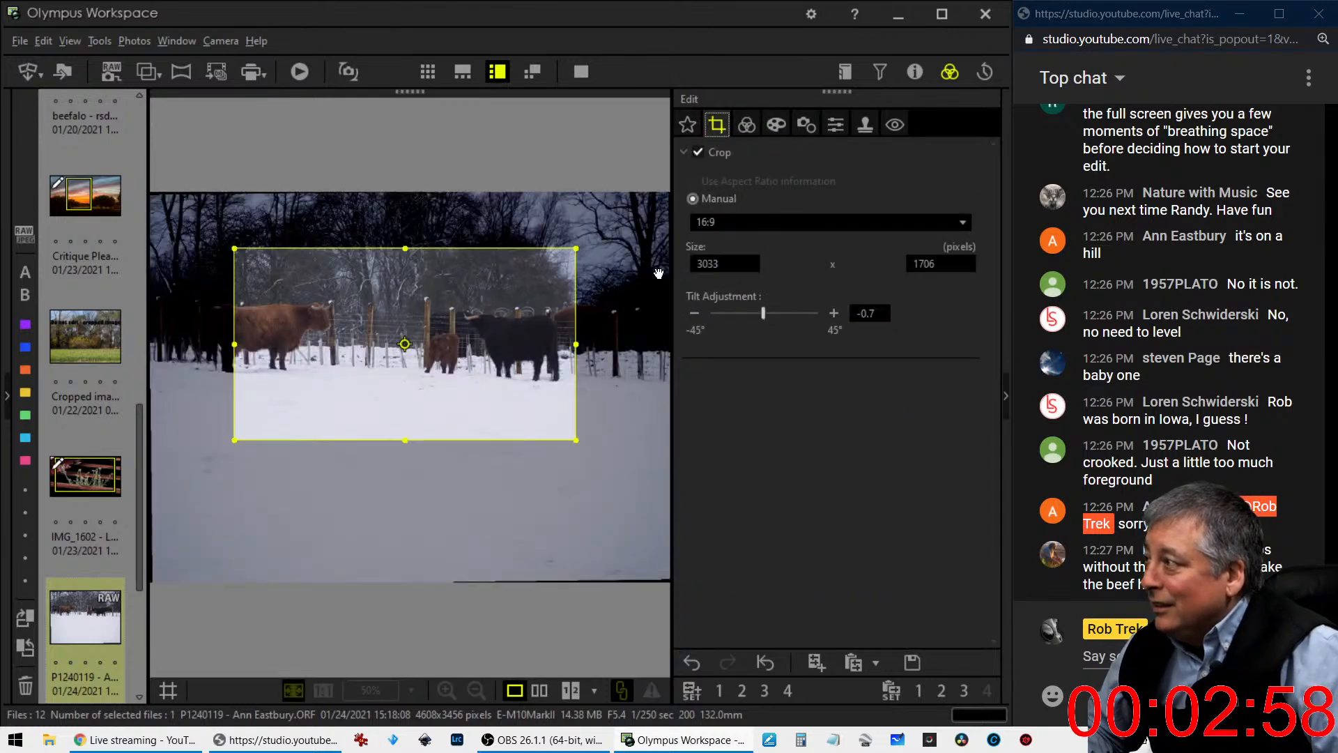
{"action": "left_click_drag", "start_coordinate": [452, 328], "coordinate": [426, 327]}
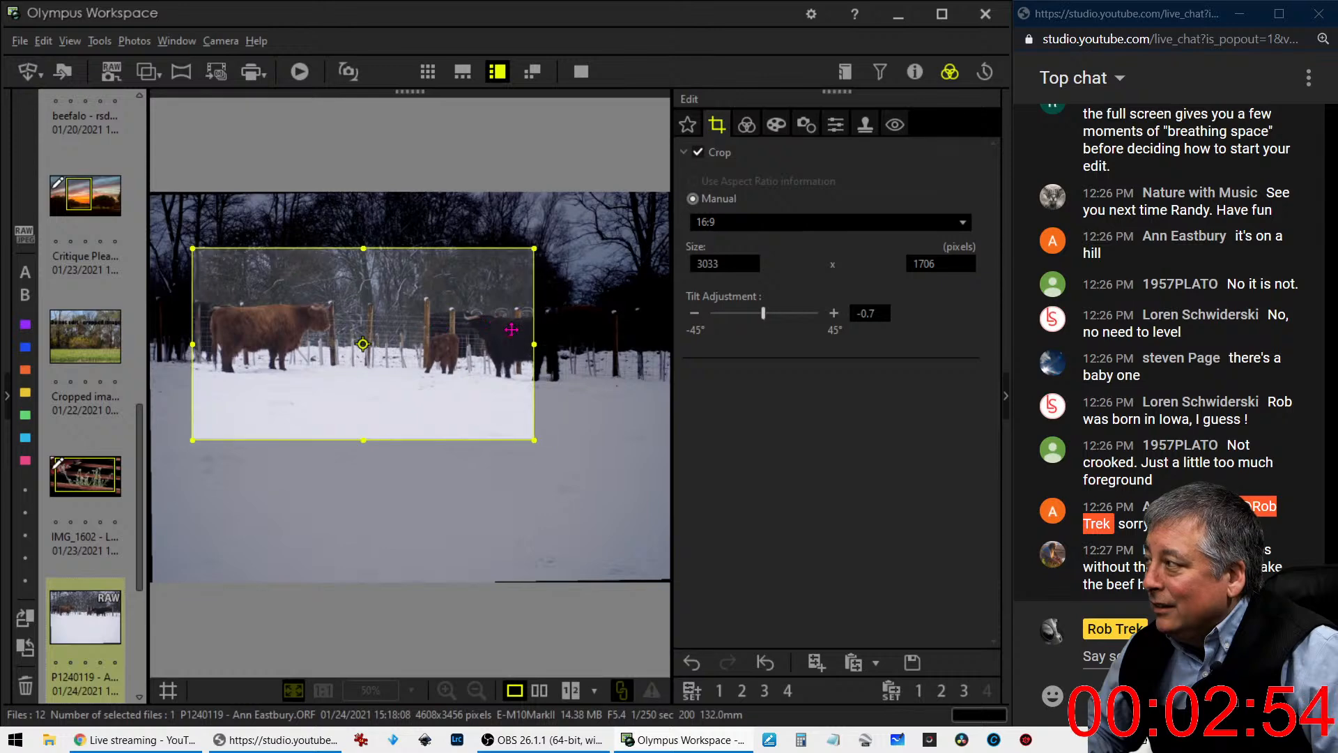
{"action": "left_click_drag", "start_coordinate": [534, 344], "coordinate": [571, 344]}
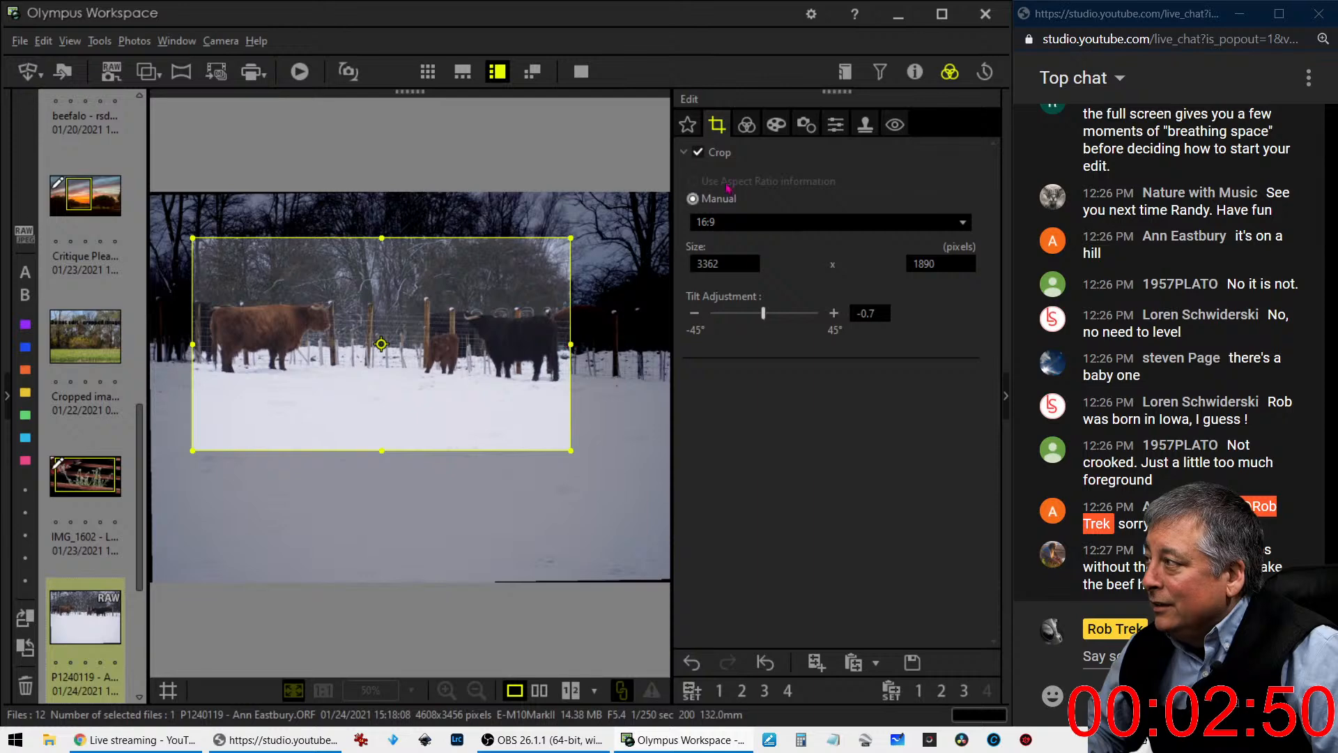
{"action": "left_click", "coordinate": [746, 126]}
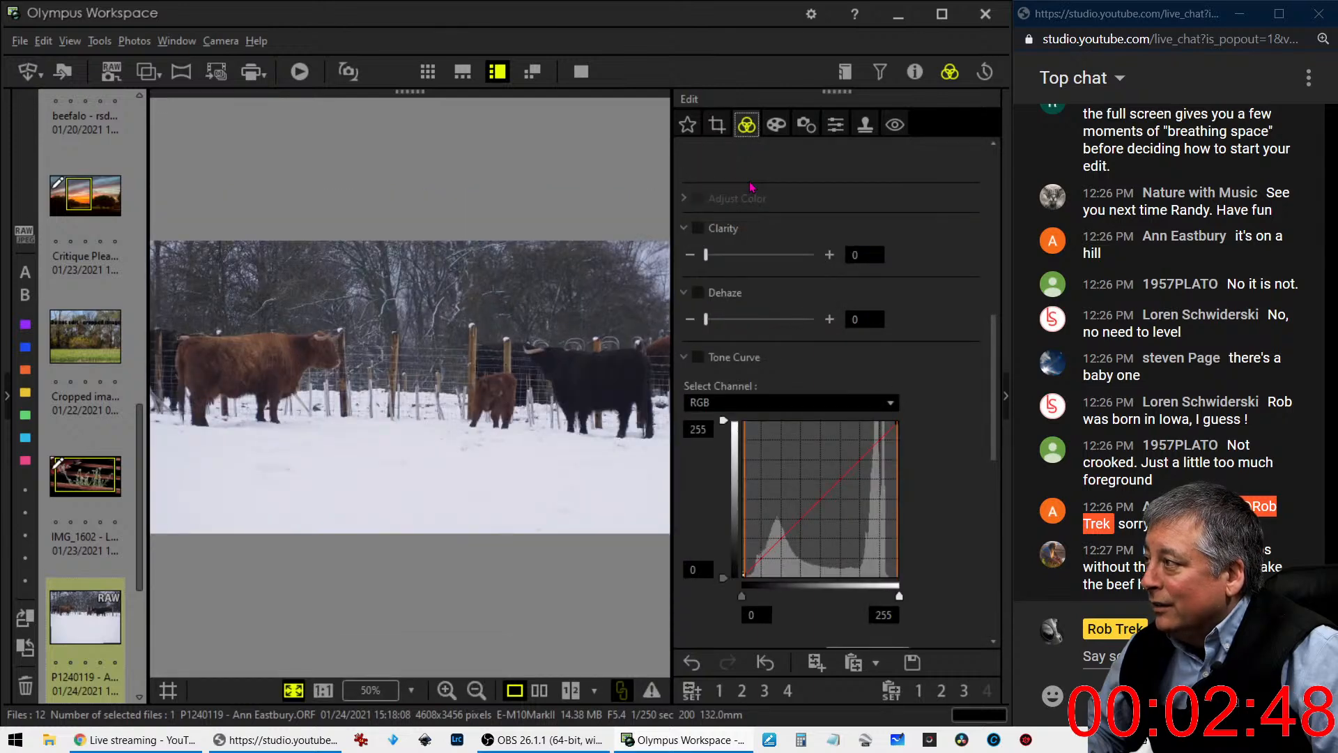
- Move the crop frame up to include more trees and less snowy foreground, and preview the cropped photo
{"action": "left_click", "coordinate": [717, 126]}
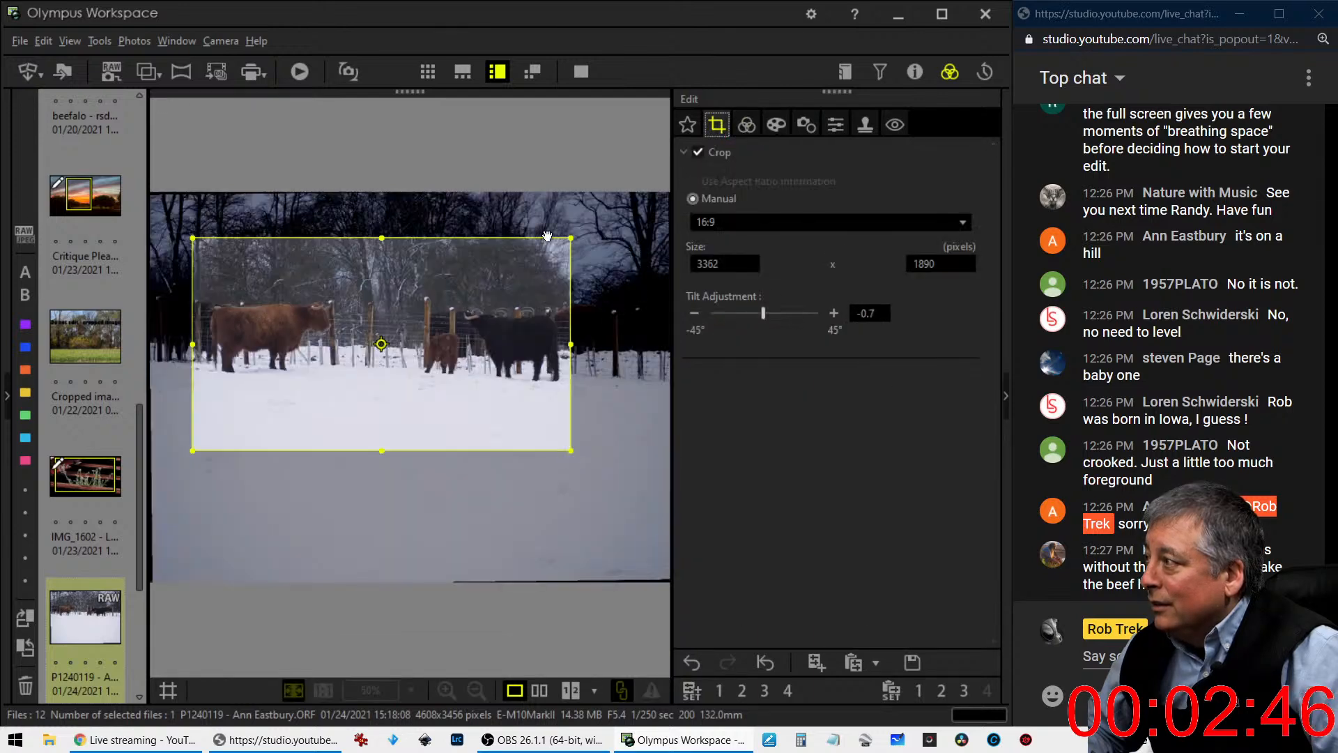
{"action": "left_click_drag", "start_coordinate": [428, 388], "coordinate": [429, 367]}
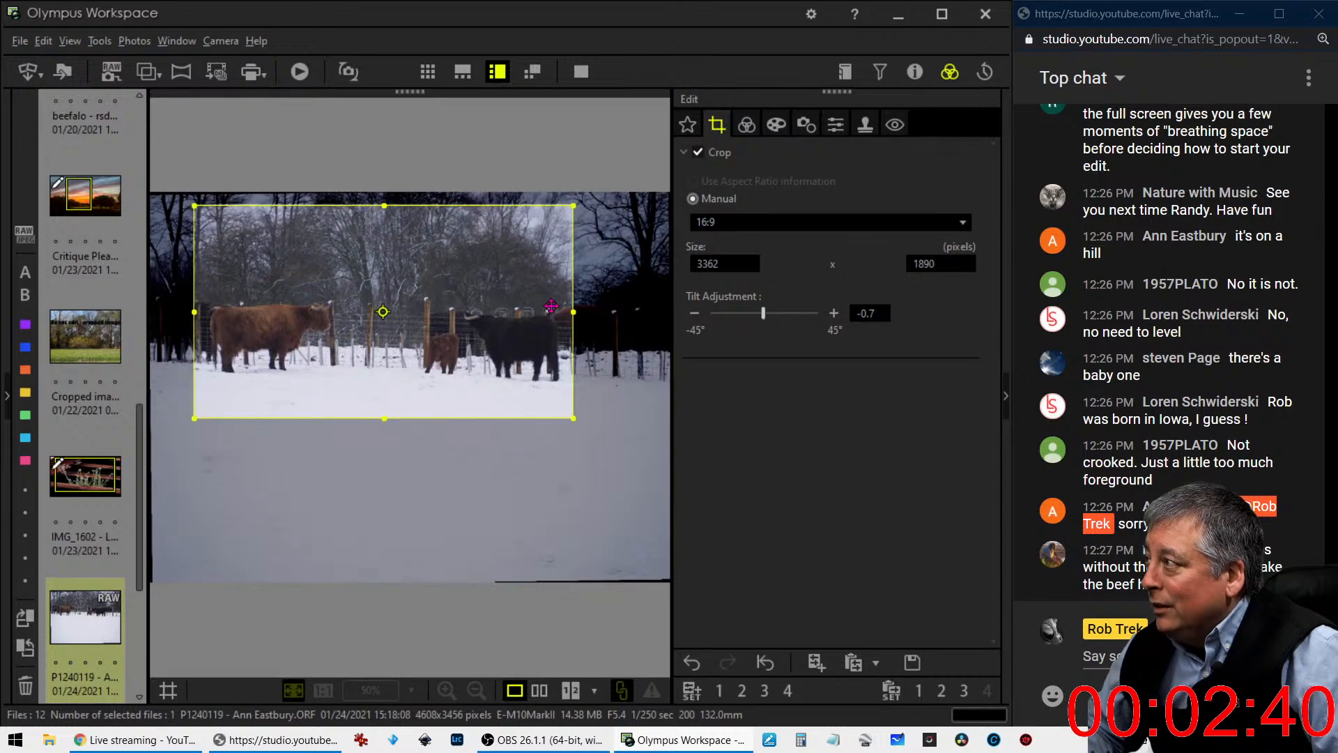
{"action": "left_click", "coordinate": [743, 129]}
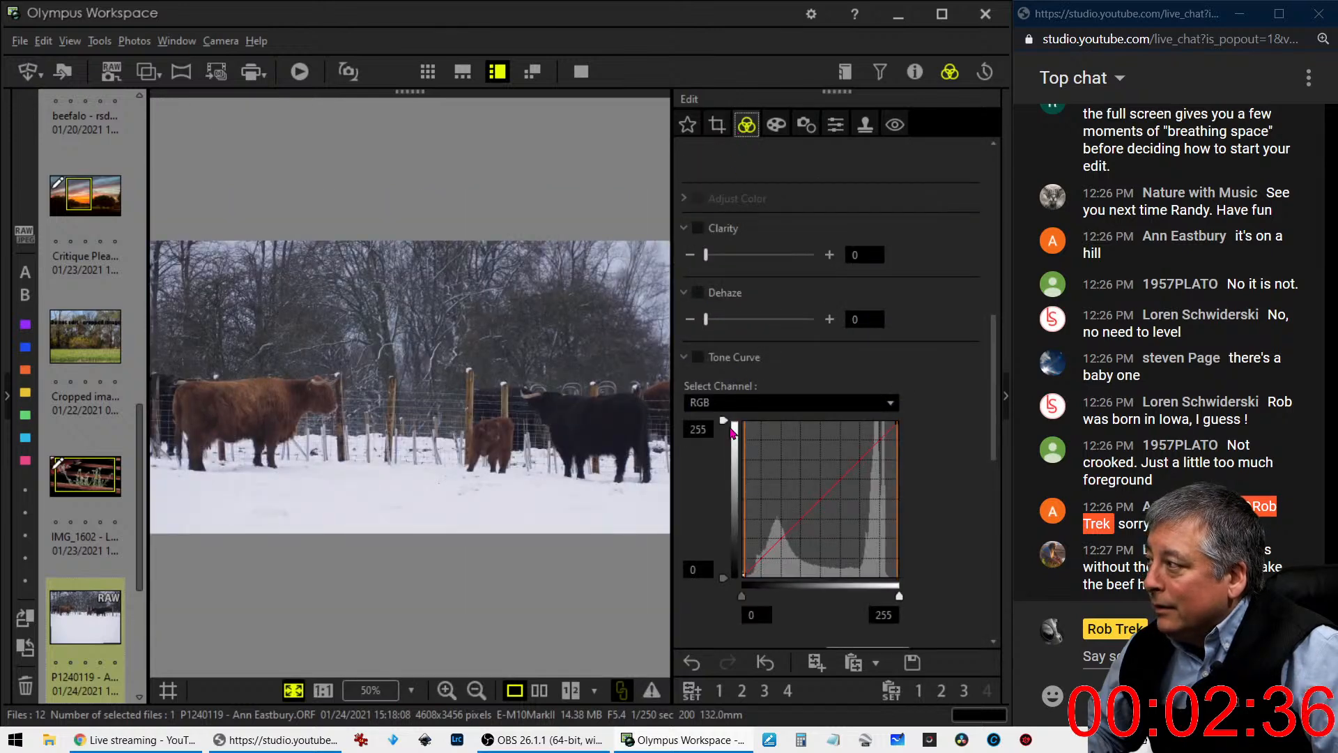
- Set the cropped cattle photo's tilt adjustment to -1.1°
{"action": "left_click", "coordinate": [717, 125]}
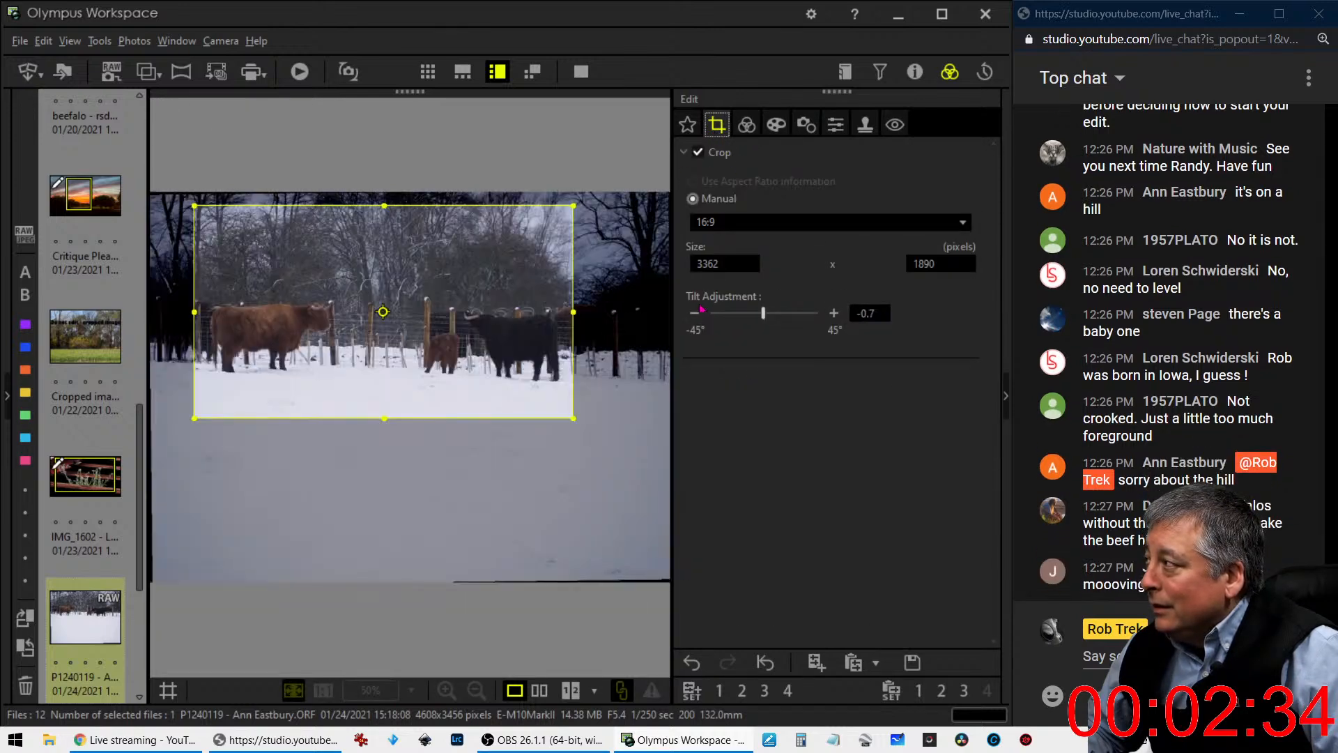
{"action": "left_click", "coordinate": [695, 313]}
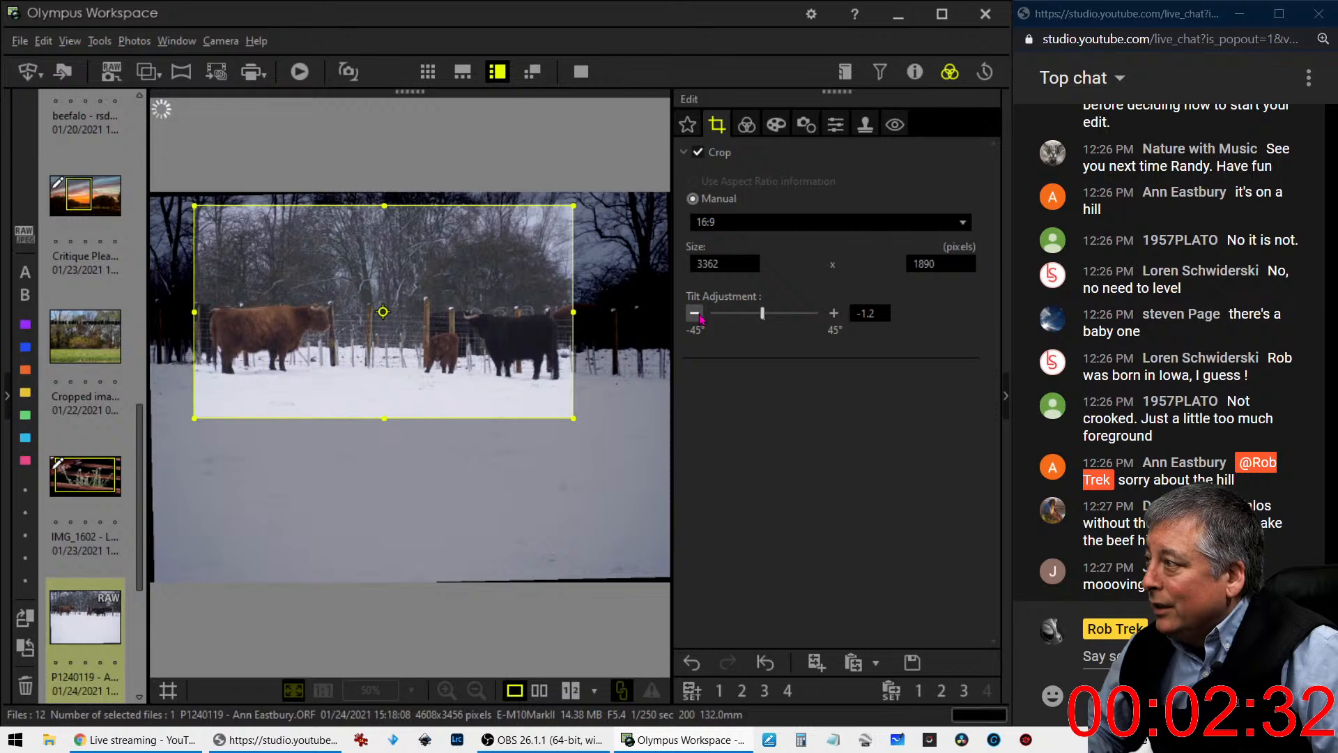
{"action": "left_click", "coordinate": [834, 313]}
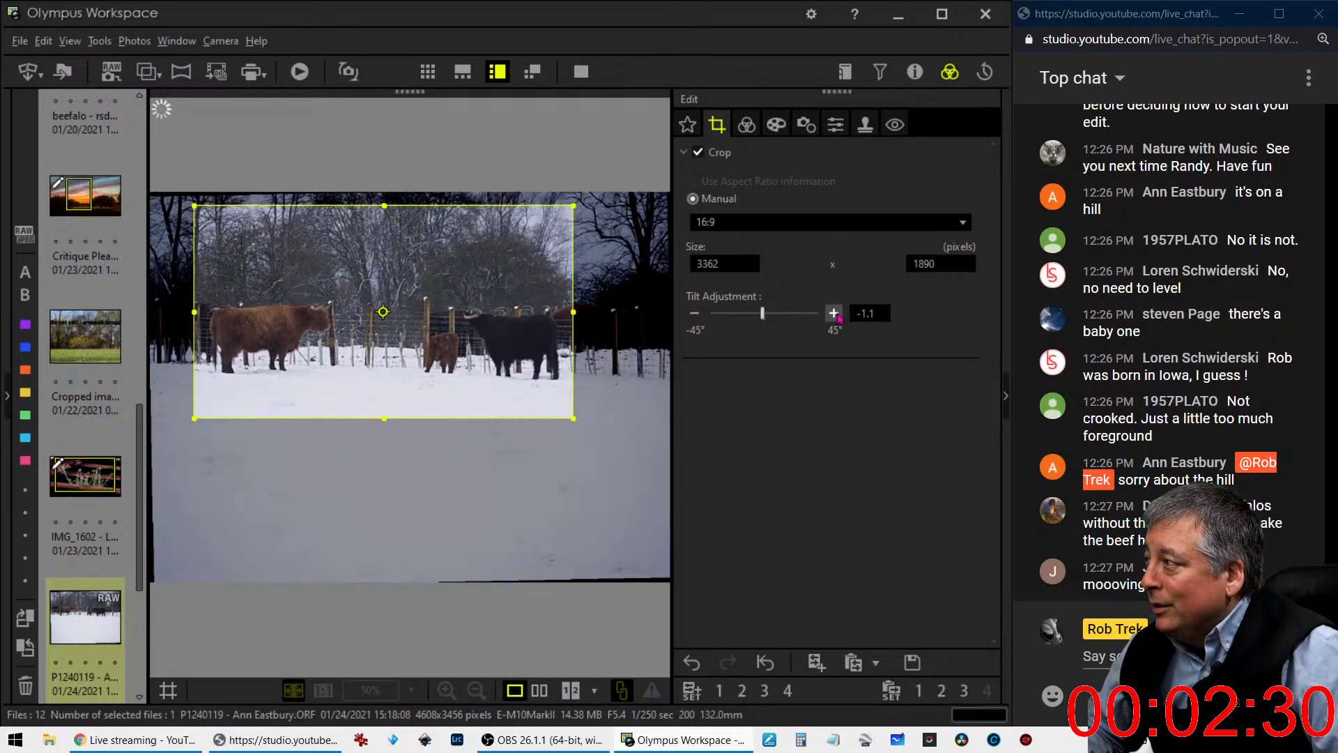
{"action": "left_click", "coordinate": [746, 125]}
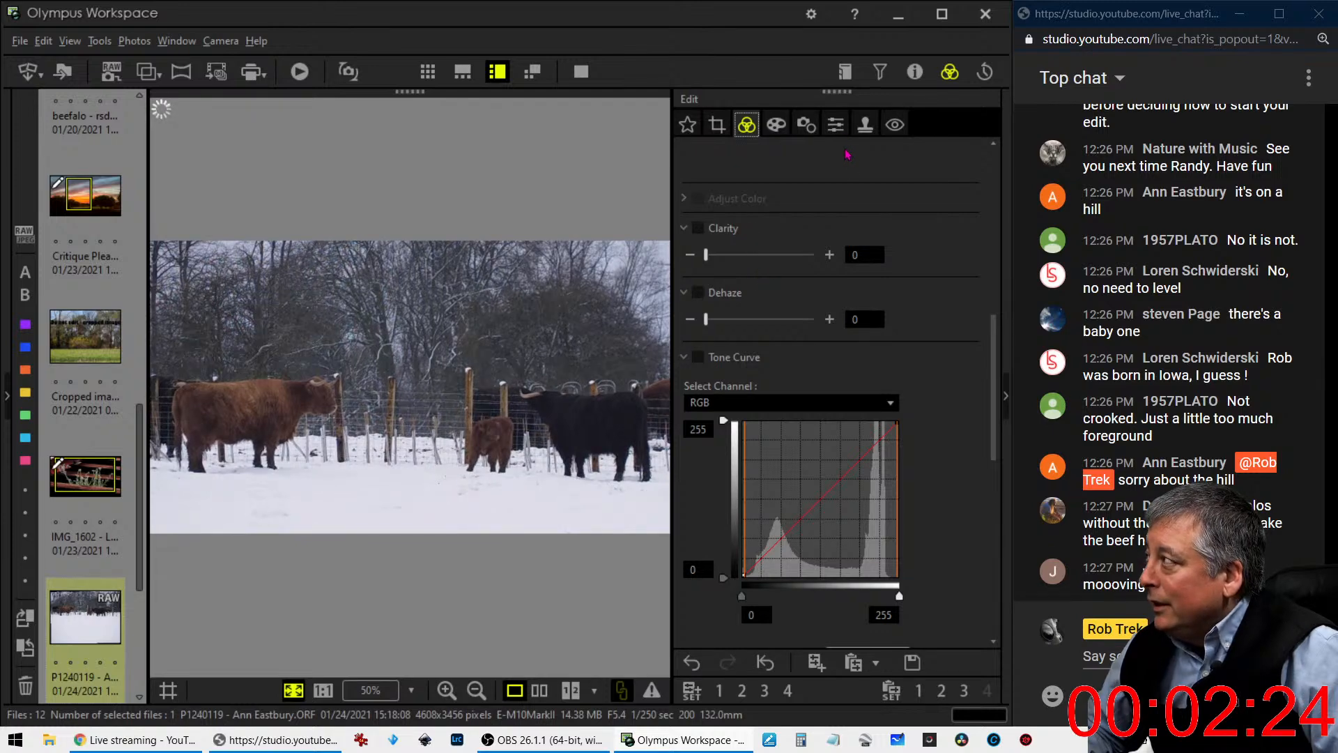
- Set the cattle photo's Sharpness to 2.0
{"action": "left_click", "coordinate": [835, 125]}
{"action": "left_click", "coordinate": [832, 180]}
{"action": "left_click", "coordinate": [832, 179]}
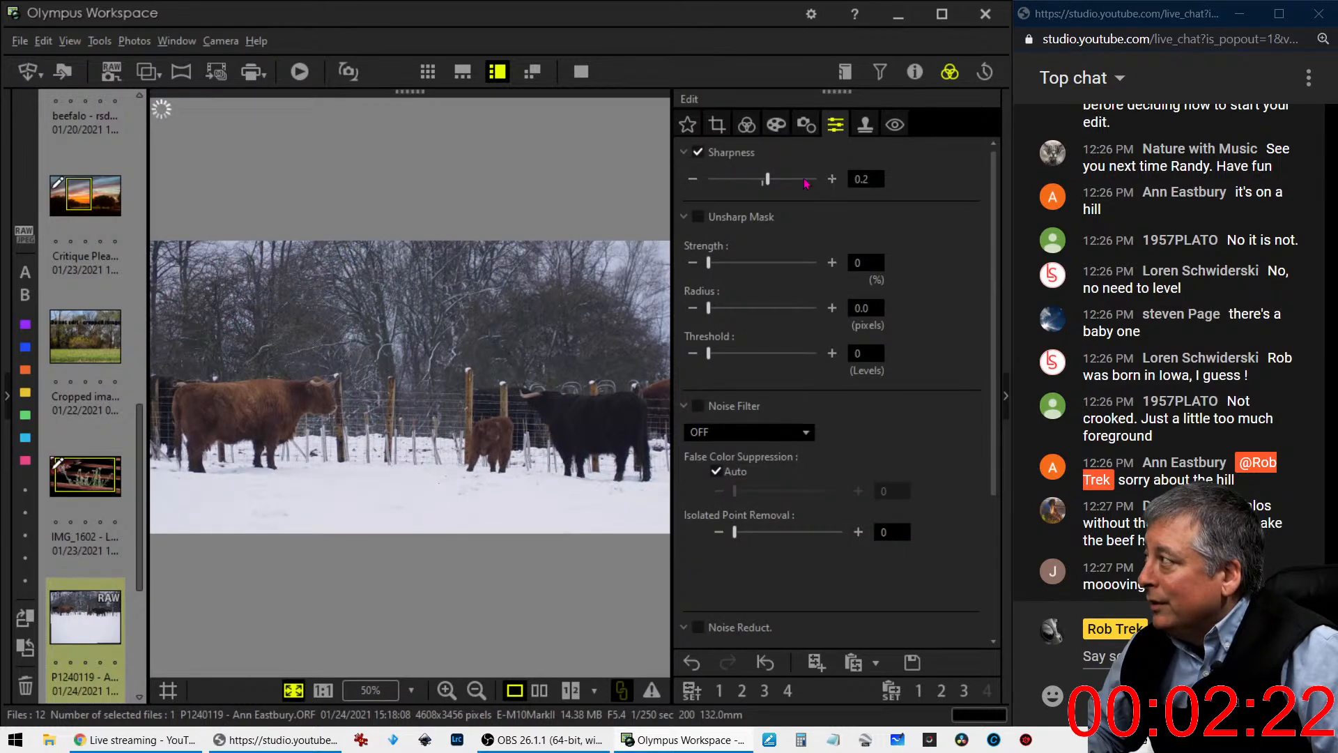
{"action": "left_click_drag", "start_coordinate": [767, 180], "coordinate": [832, 196]}
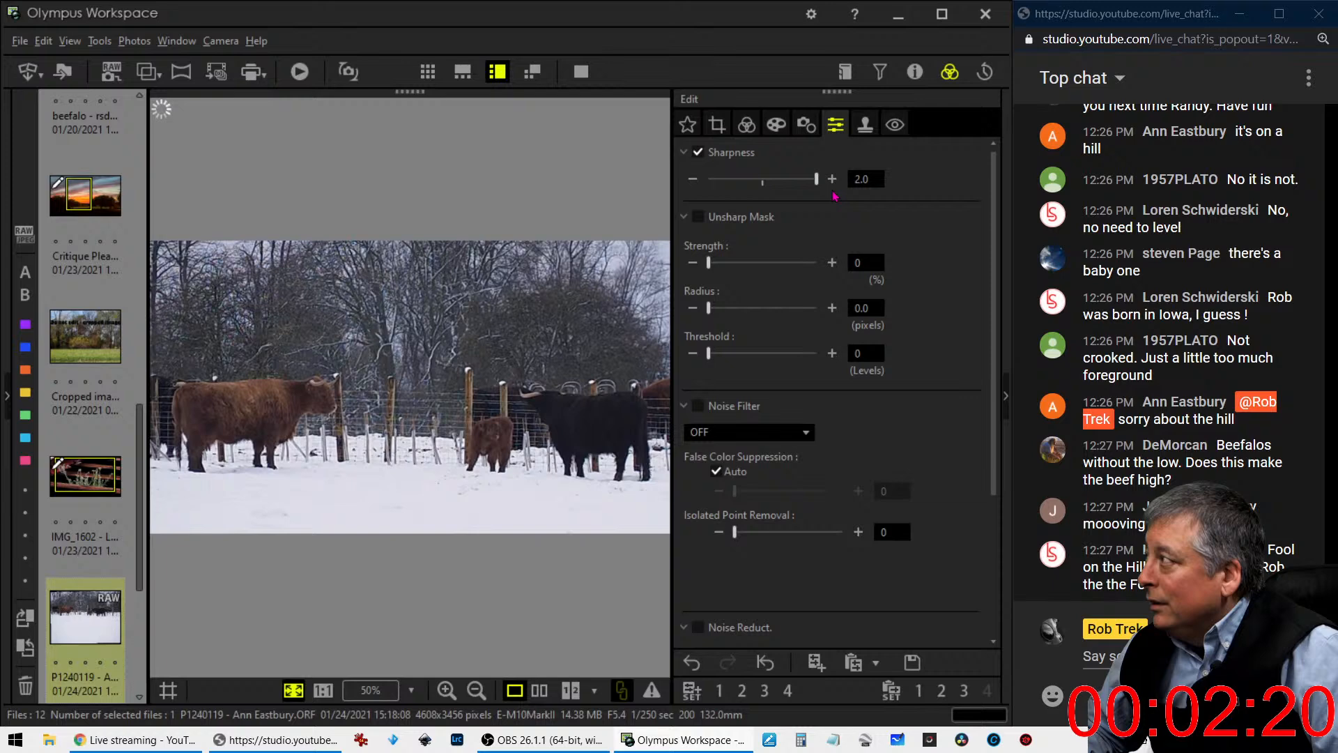
{"action": "left_click", "coordinate": [747, 125]}
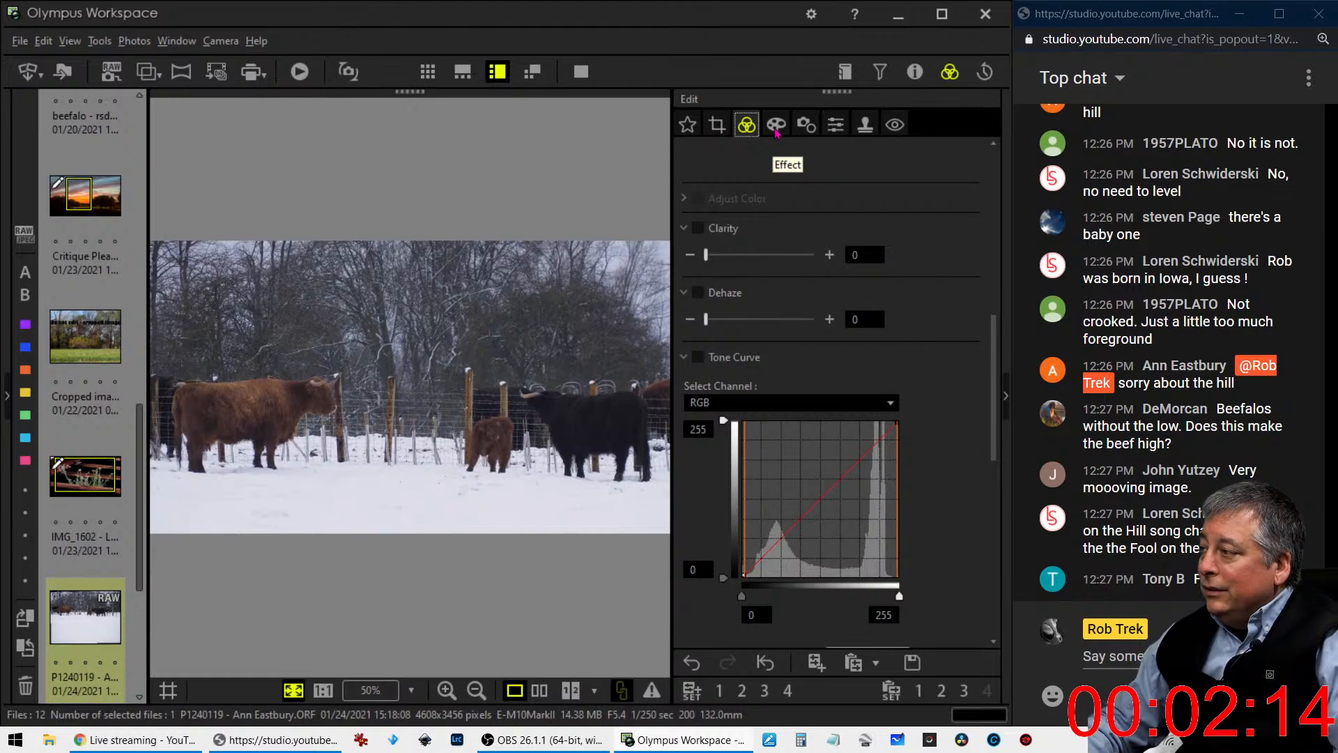
- Inspect the brown cow's head at 1:1 magnification and view the cropped photo in full screen
{"action": "left_click", "coordinate": [315, 394]}
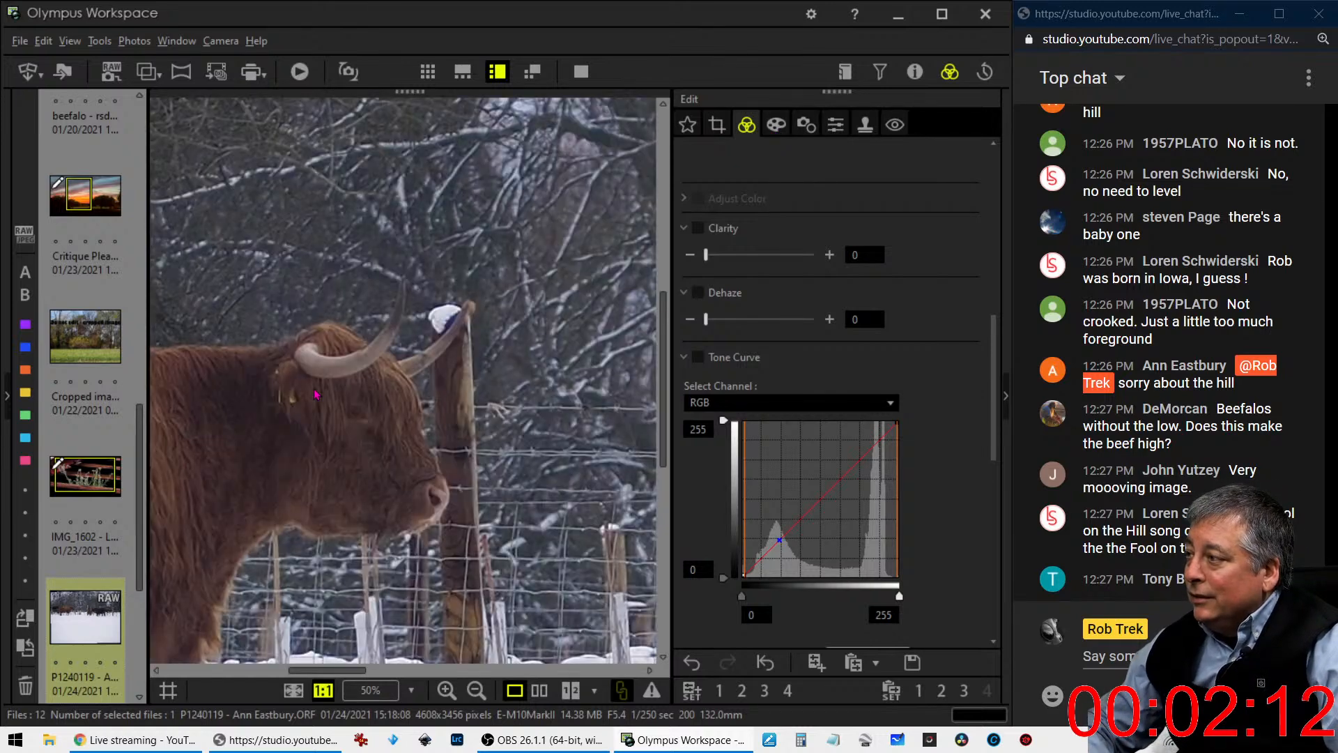
{"action": "left_click", "coordinate": [315, 393]}
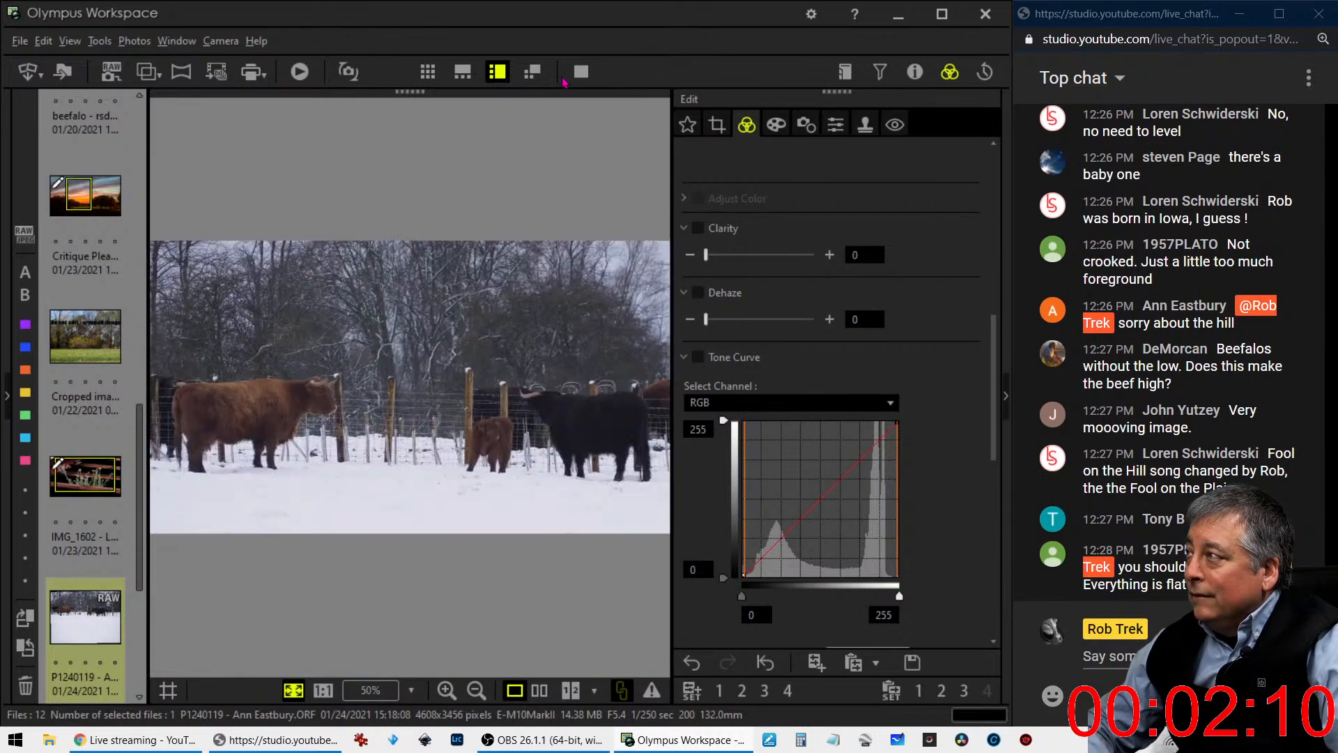
{"action": "left_click", "coordinate": [581, 71]}
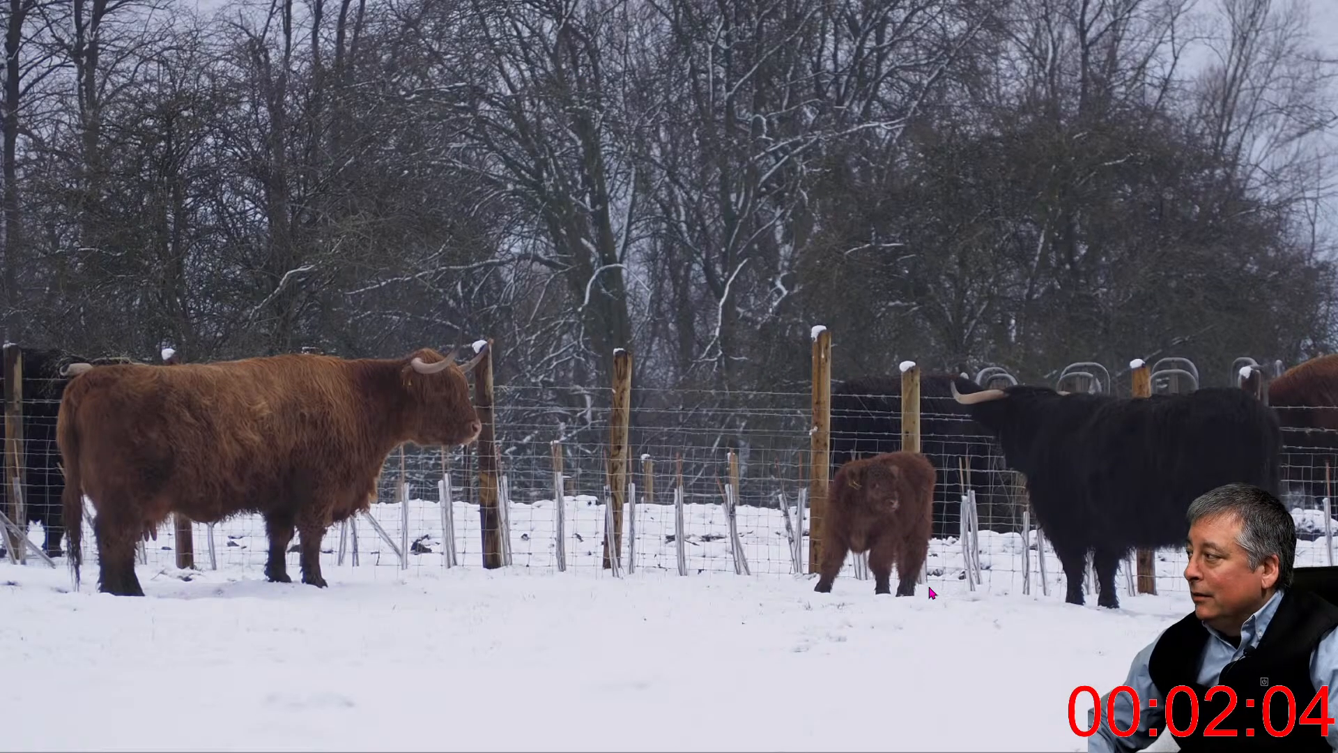
{"action": "key", "text": "Escape"}
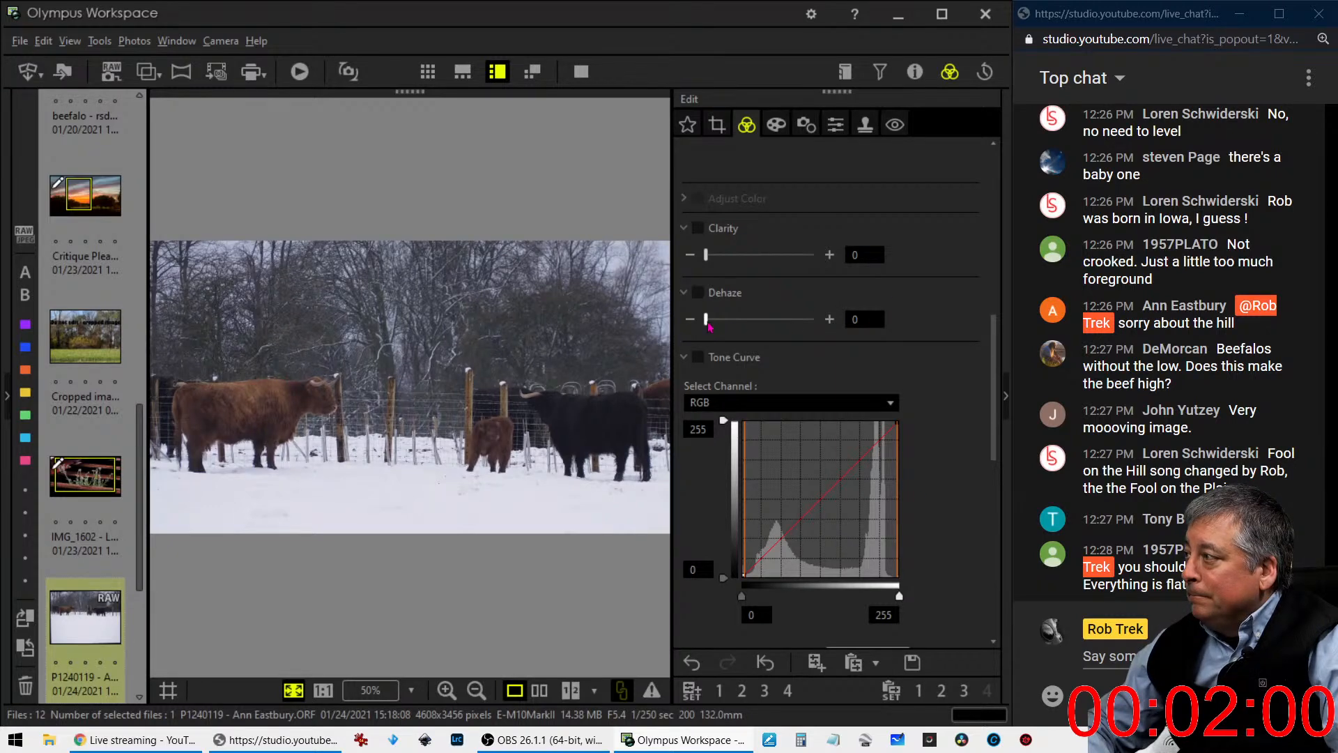
- Set the cattle photo's Clarity to 31 and its Dehaze to 0
{"action": "left_click_drag", "start_coordinate": [709, 325], "coordinate": [718, 325]}
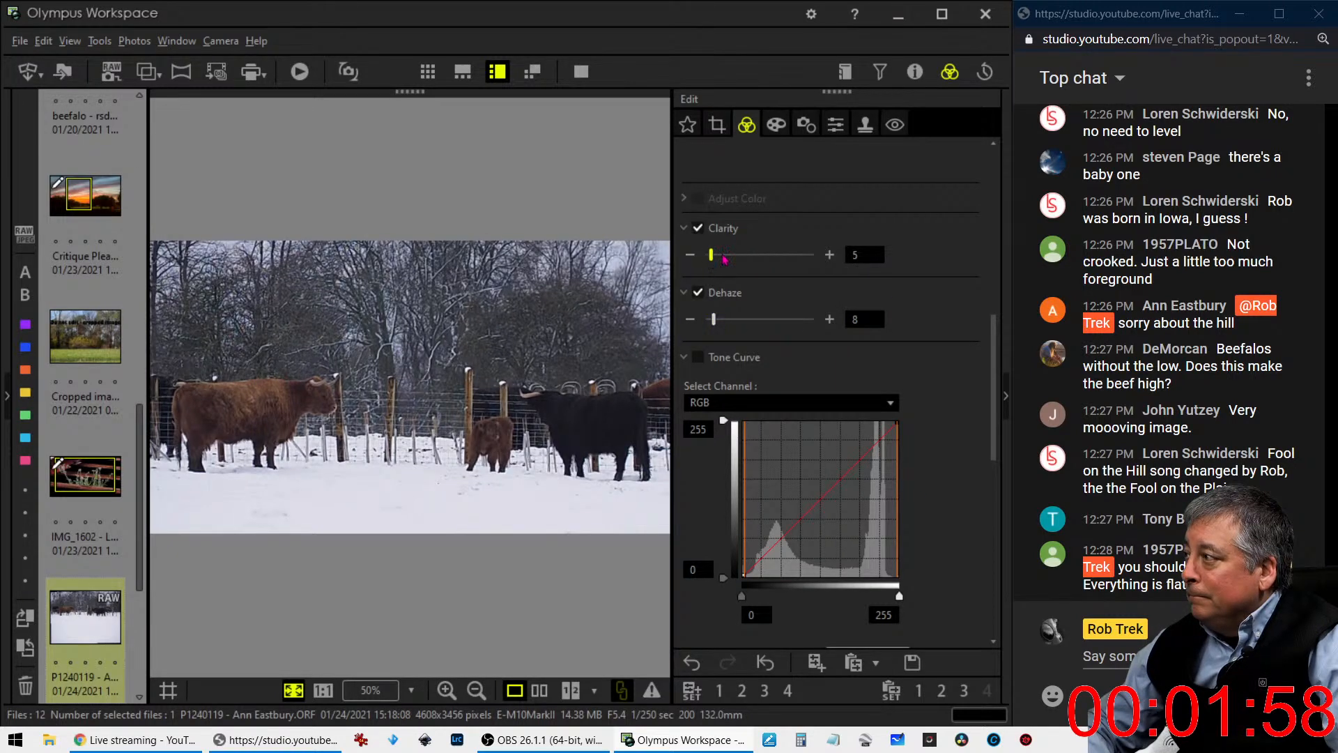
{"action": "left_click_drag", "start_coordinate": [724, 259], "coordinate": [738, 257]}
{"action": "scroll", "coordinate": [923, 428], "scroll_direction": "down", "scroll_amount": 1}
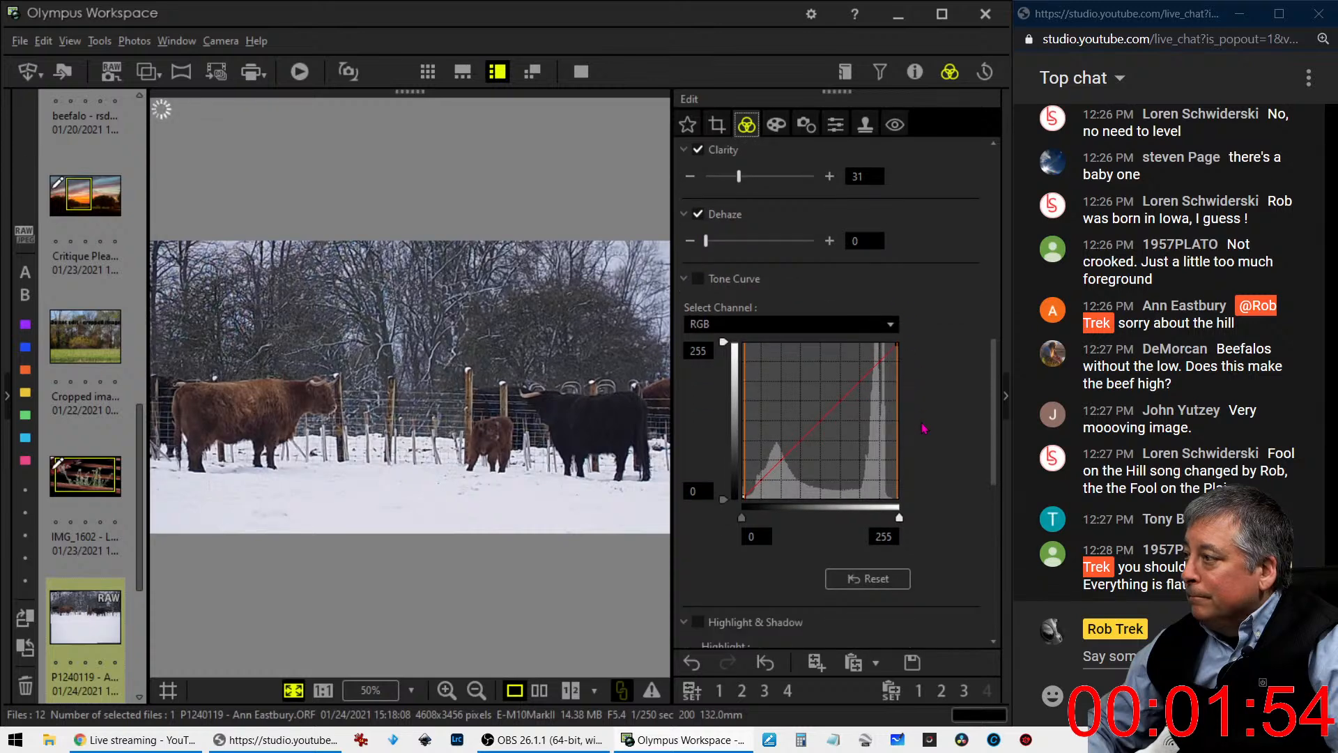
{"action": "scroll", "coordinate": [924, 428], "scroll_direction": "down", "scroll_amount": 1}
{"action": "scroll", "coordinate": [923, 427], "scroll_direction": "up", "scroll_amount": 5}
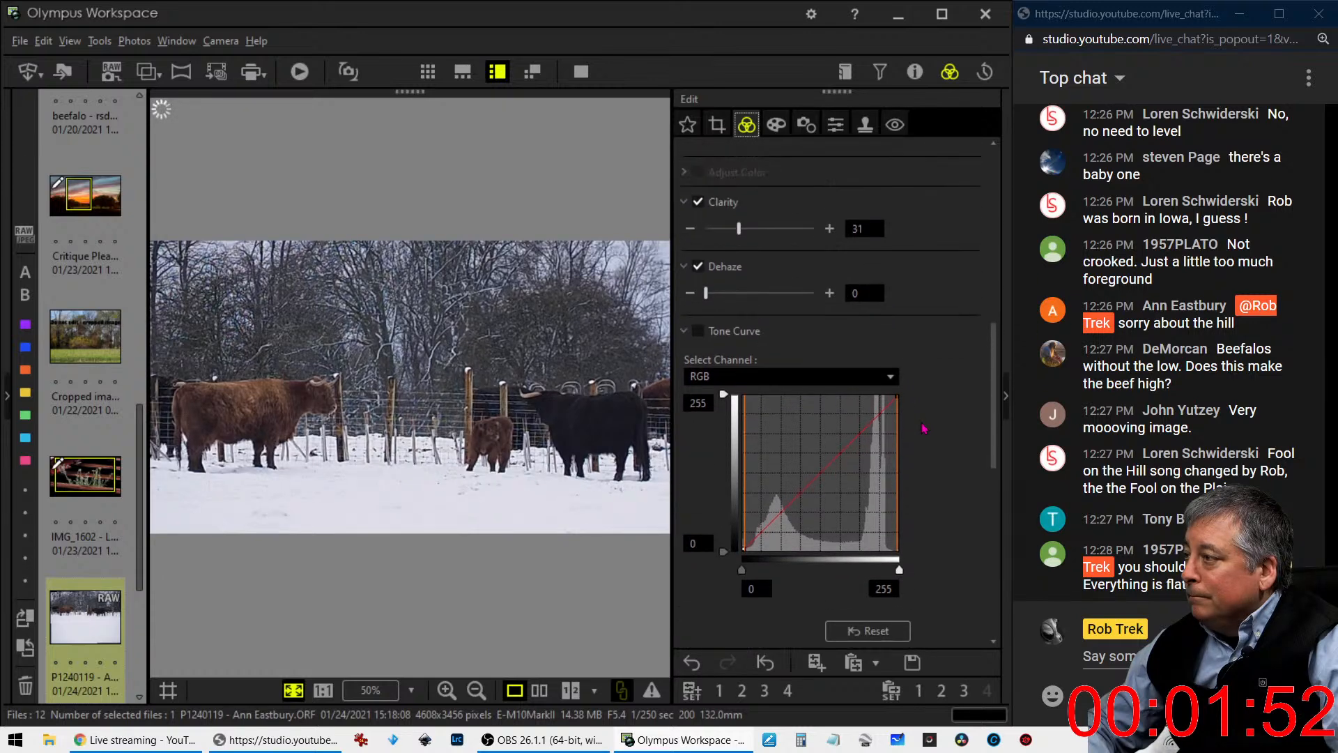
{"action": "scroll", "coordinate": [923, 427], "scroll_direction": "up", "scroll_amount": 1}
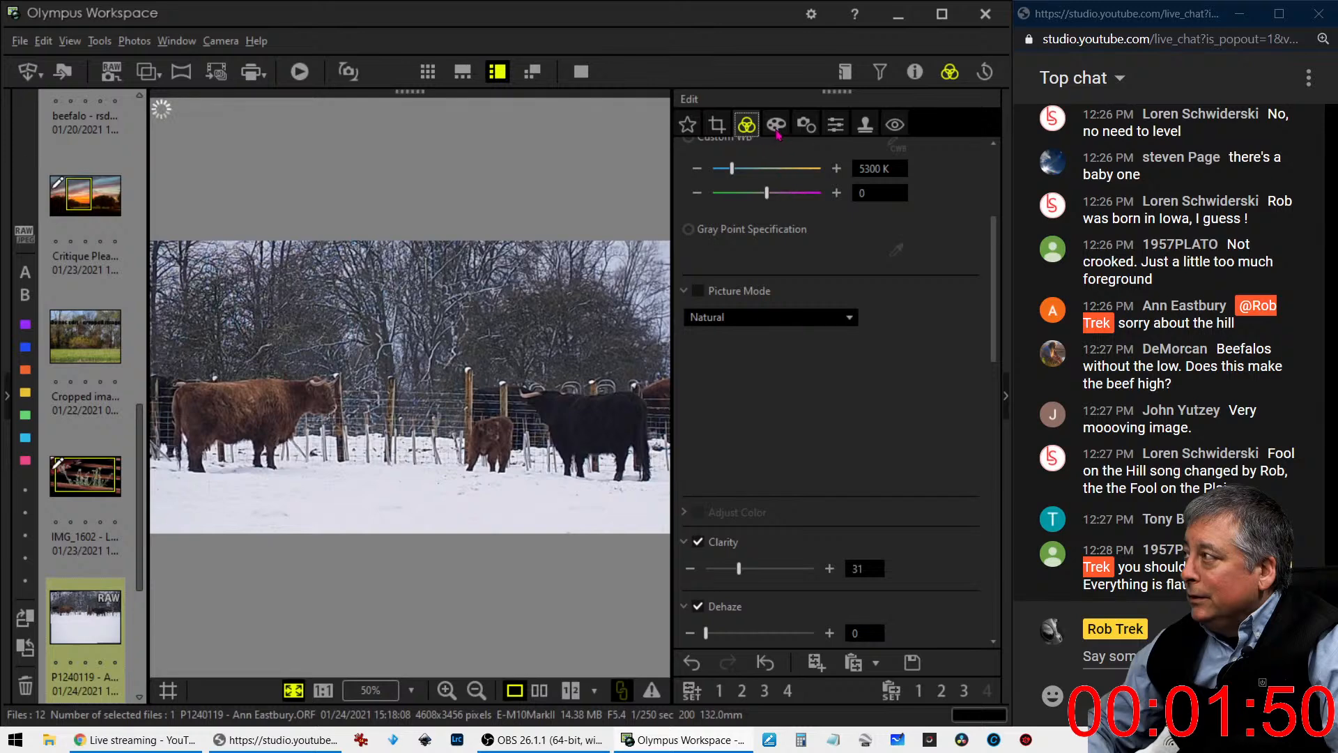
- Try the Pop Art filter on the cattle photo and set the art filter back to No Filter
{"action": "left_click", "coordinate": [776, 126]}
{"action": "left_click", "coordinate": [770, 180]}
{"action": "left_click", "coordinate": [760, 215]}
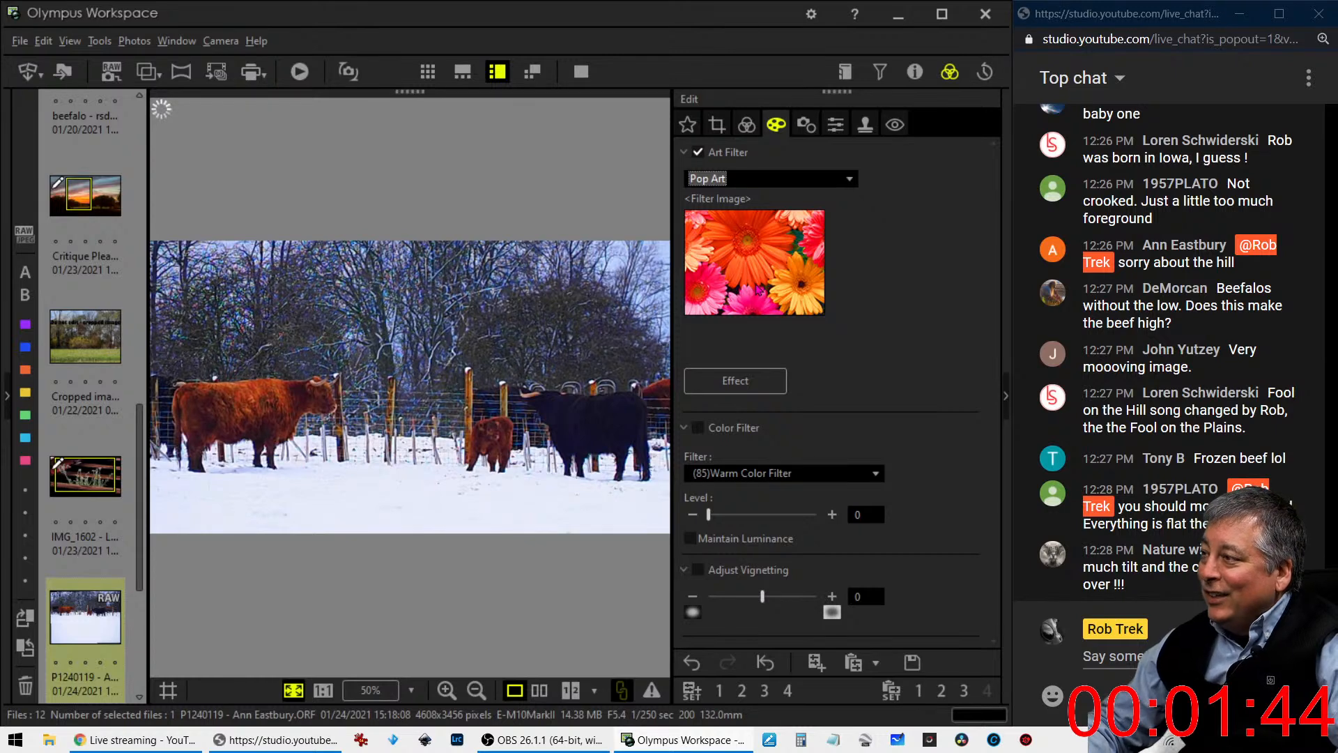
{"action": "left_click", "coordinate": [762, 176]}
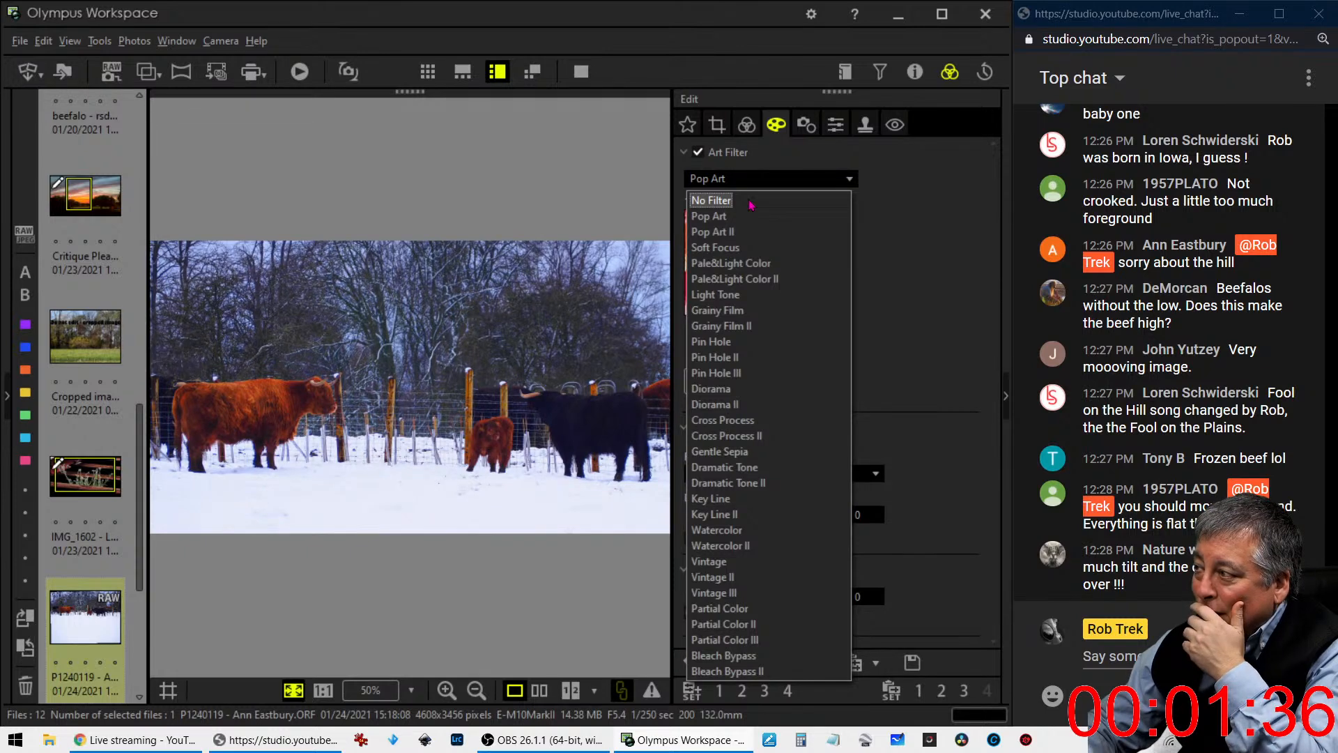
{"action": "left_click", "coordinate": [751, 202]}
- Warm the cattle photo with a custom white balance of 6316 K
{"action": "left_click", "coordinate": [746, 124]}
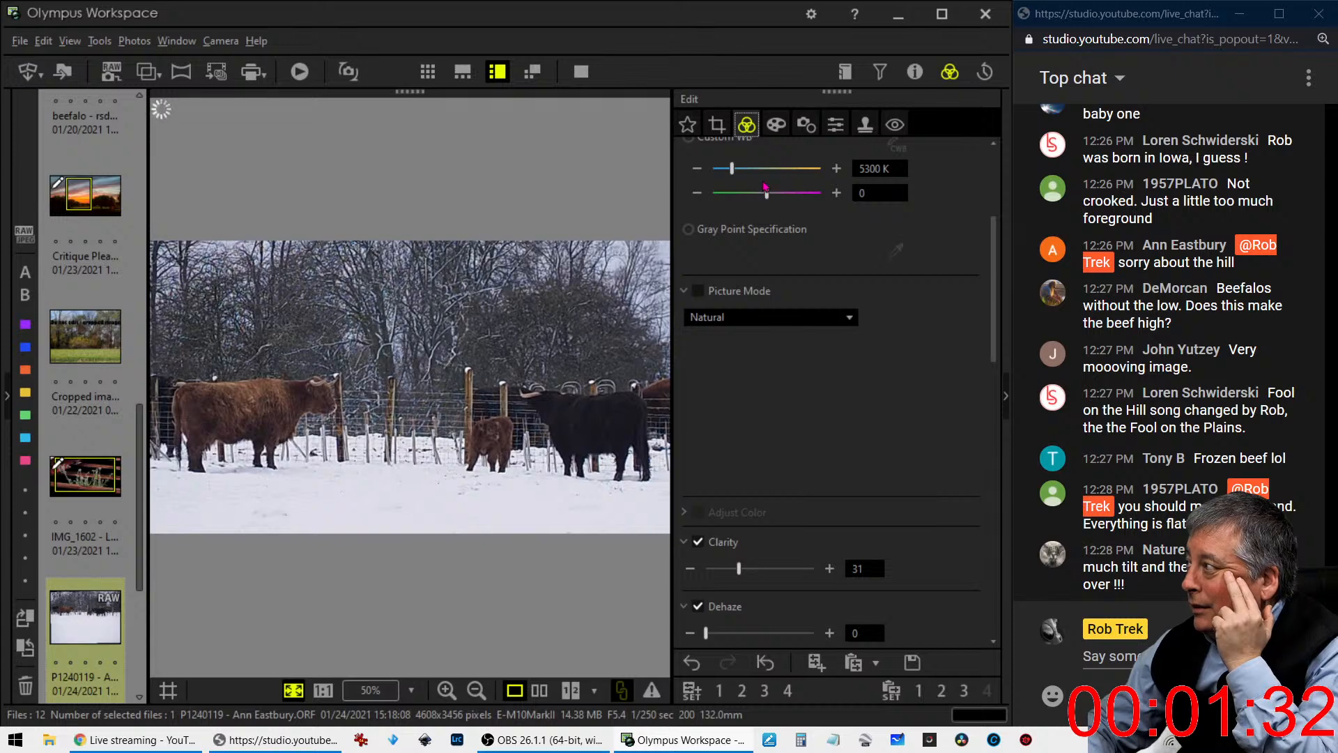
{"action": "left_click_drag", "start_coordinate": [735, 173], "coordinate": [741, 174]}
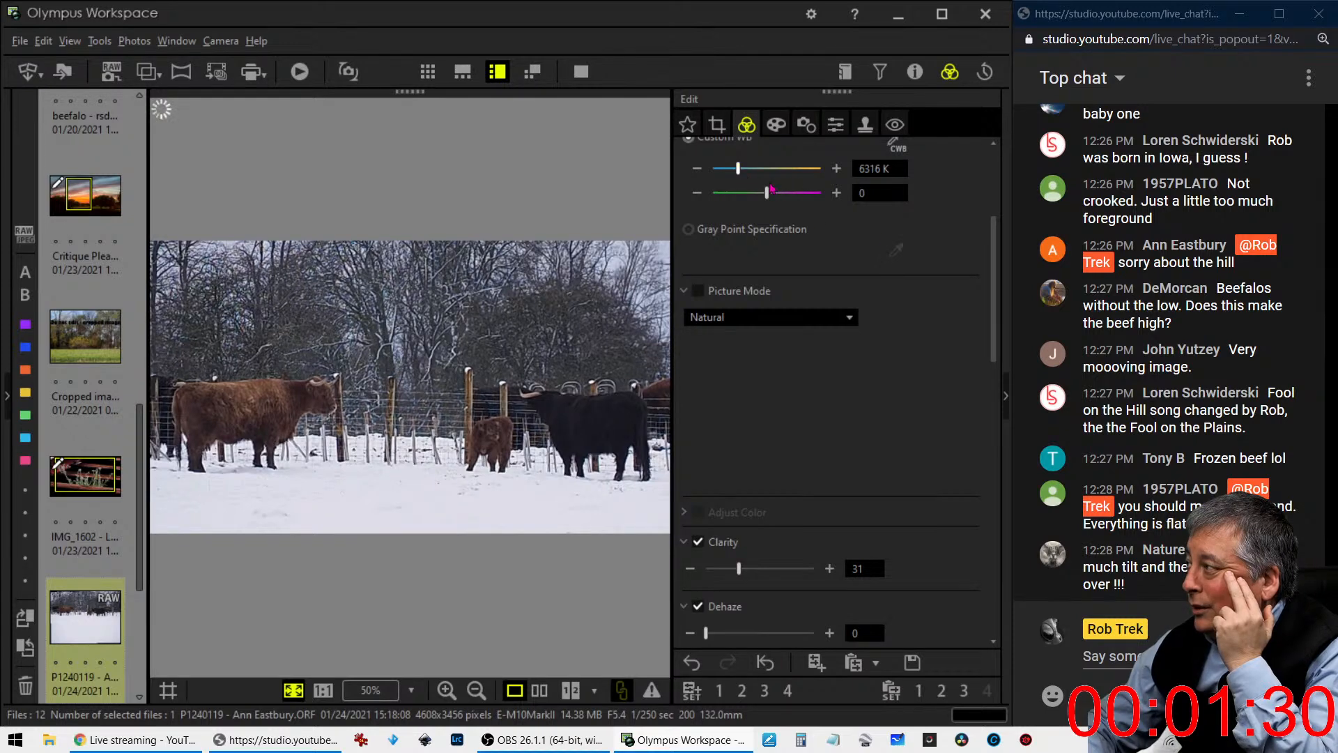
- Set the cattle photo's Picture Mode to Vivid and its Saturation to 1.0
{"action": "left_click", "coordinate": [807, 322]}
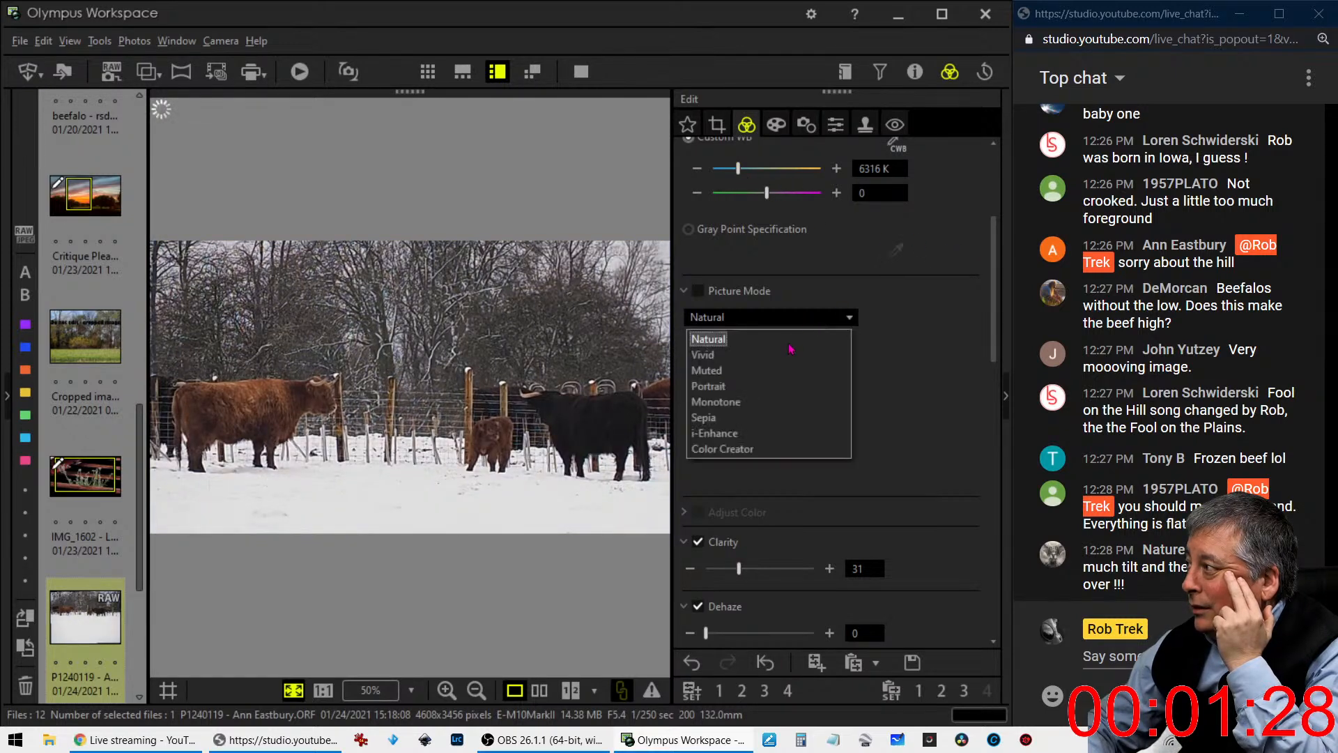
{"action": "left_click", "coordinate": [789, 353]}
{"action": "left_click_drag", "start_coordinate": [994, 278], "coordinate": [954, 604]}
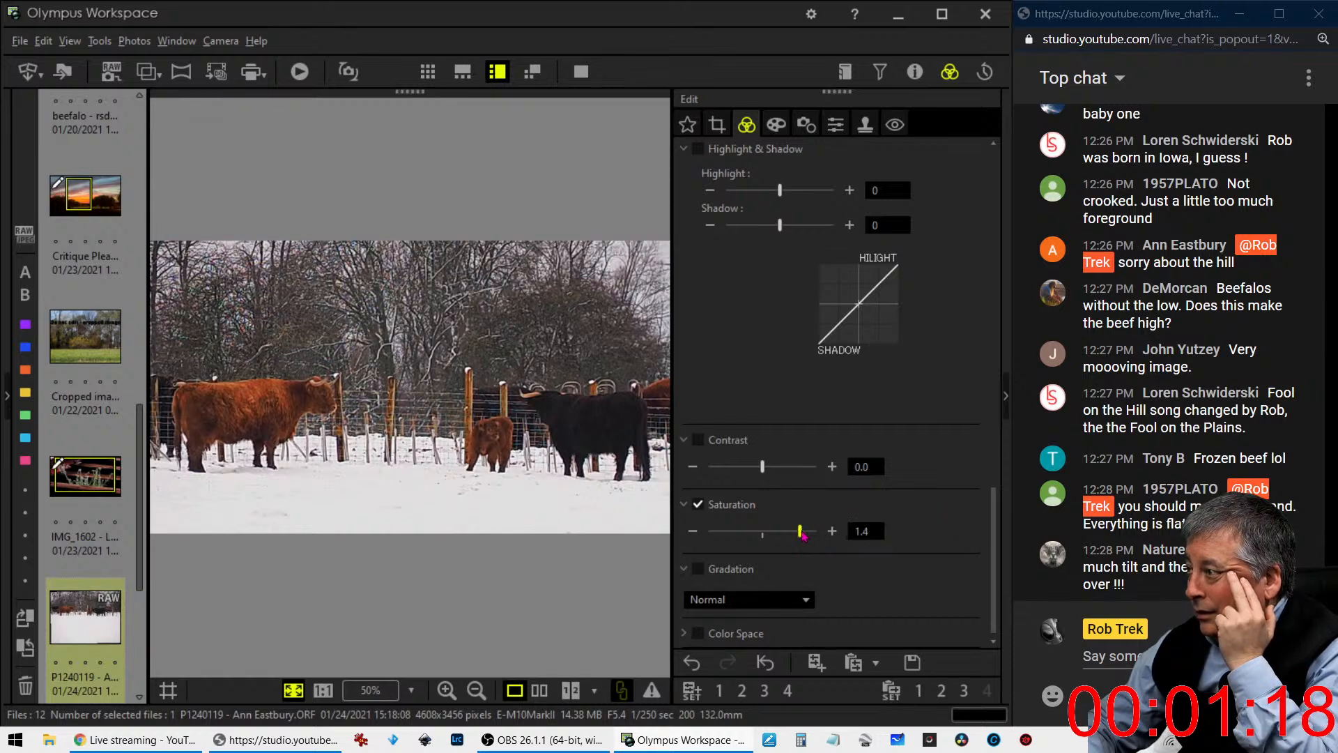
{"action": "left_click_drag", "start_coordinate": [801, 532], "coordinate": [796, 531]}
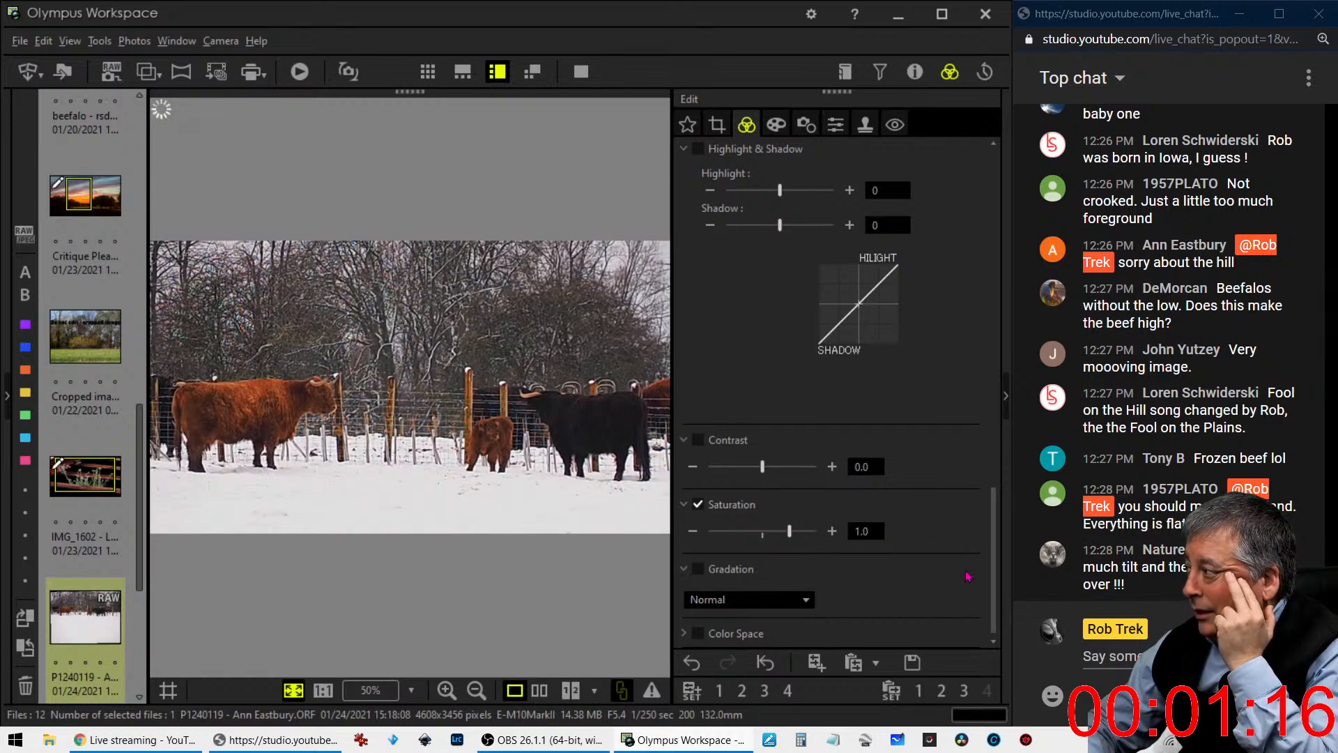
- Adjust the RGB tone curve to darken the deepest shadows and lift the midtones, and set Saturation to 0.2
{"action": "scroll", "coordinate": [968, 576], "scroll_direction": "up", "scroll_amount": 6}
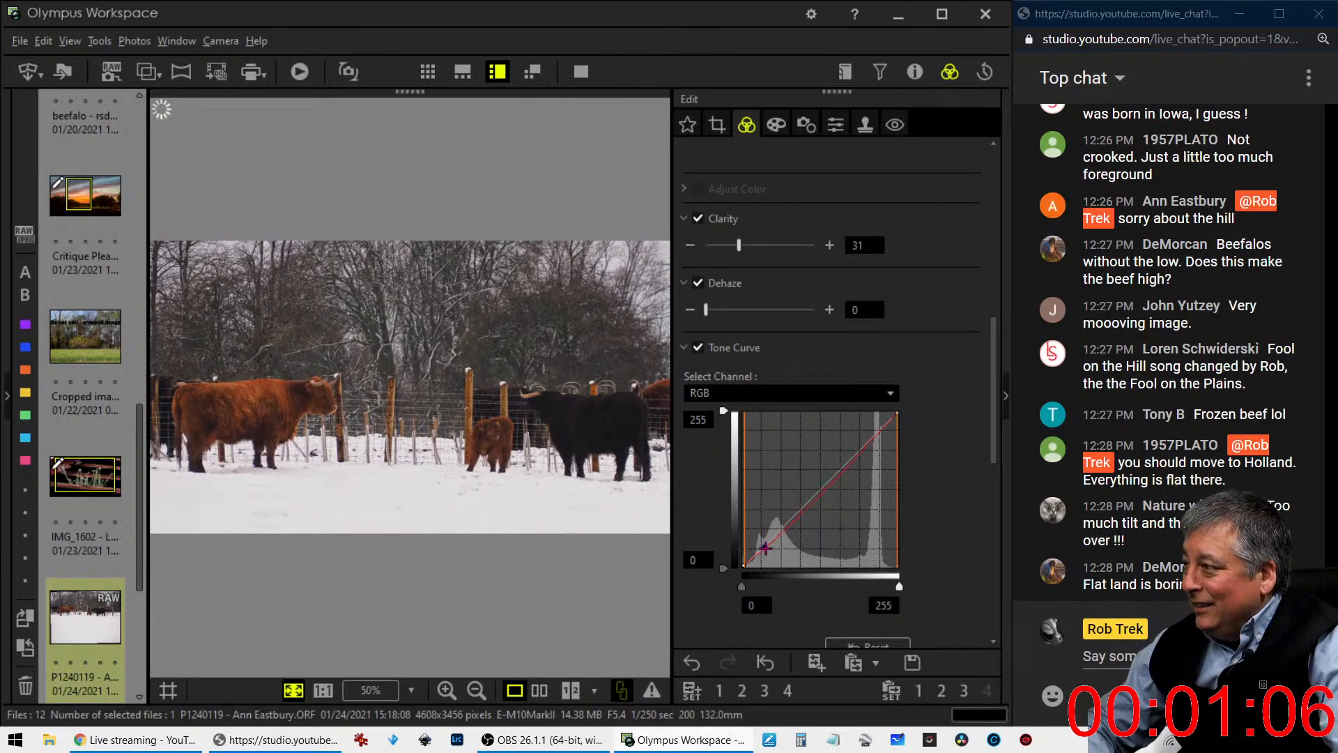
{"action": "left_click_drag", "start_coordinate": [766, 549], "coordinate": [778, 532]}
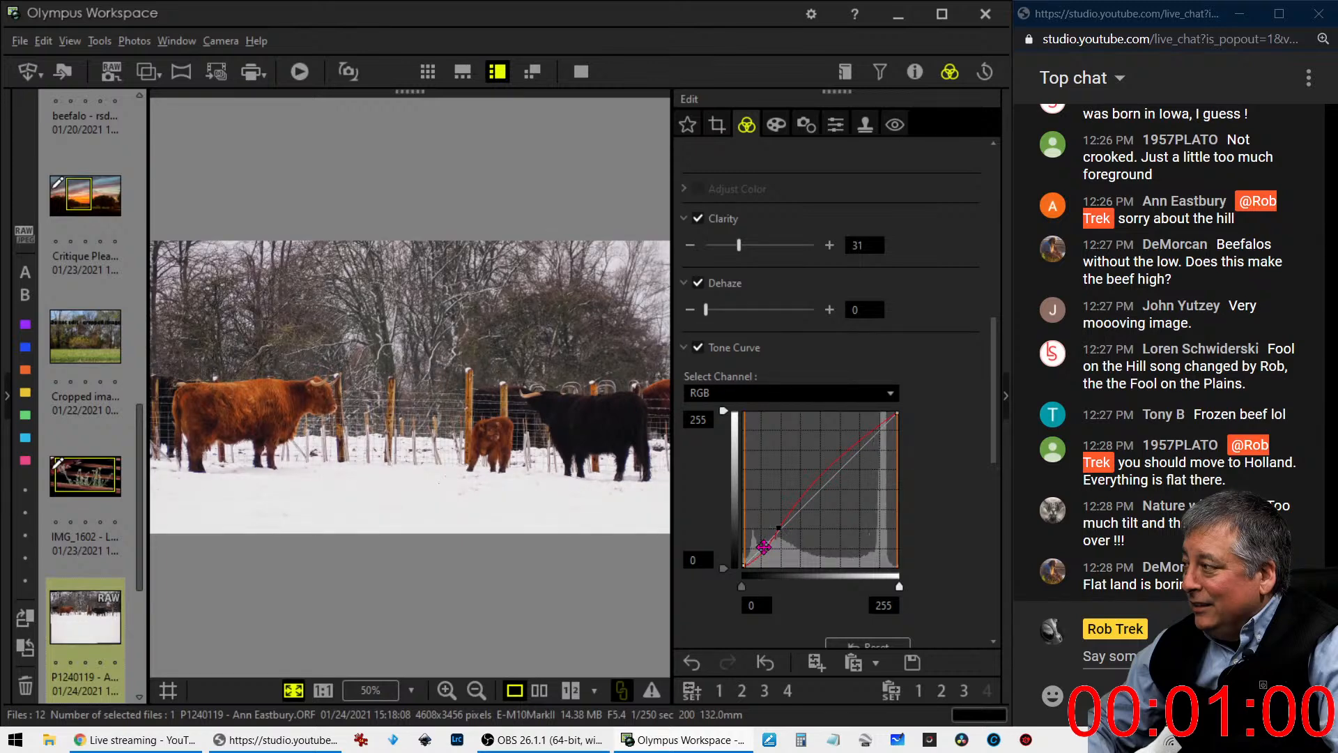
{"action": "left_click_drag", "start_coordinate": [993, 401], "coordinate": [993, 558]}
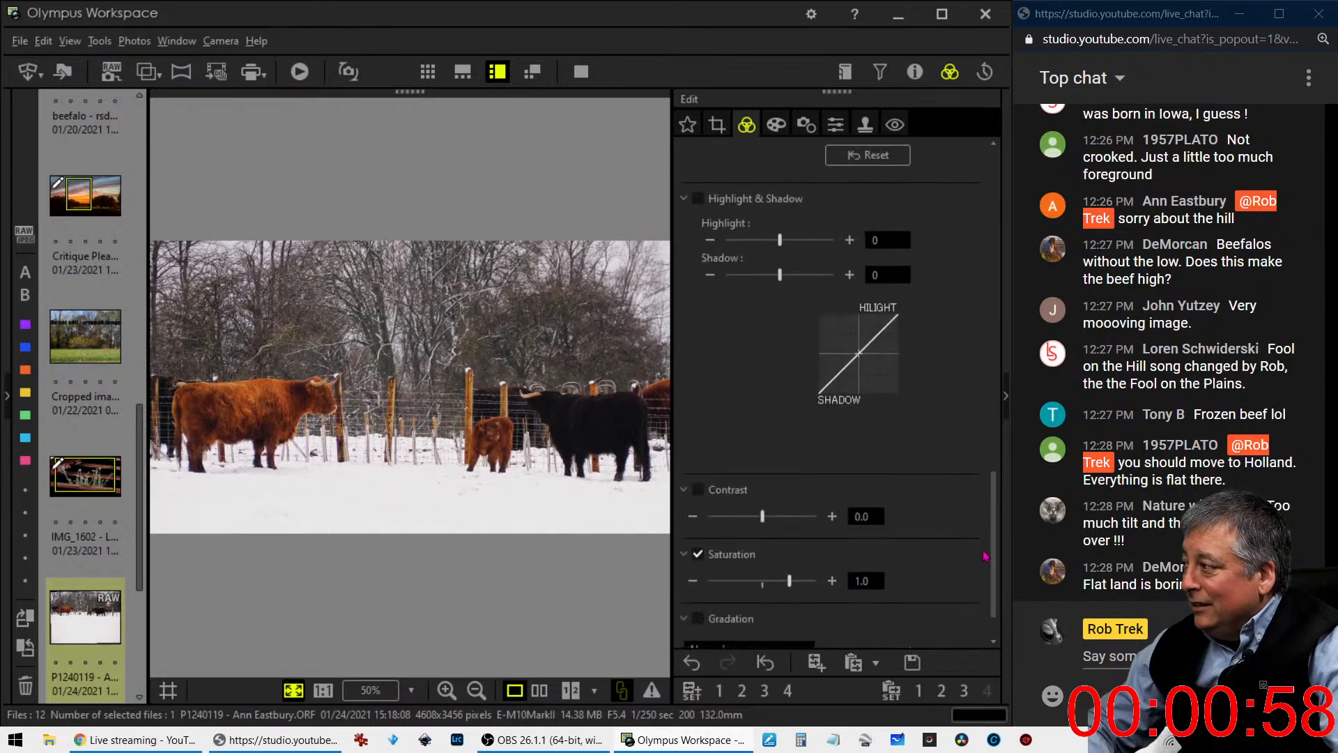
{"action": "left_click_drag", "start_coordinate": [779, 589], "coordinate": [774, 592]}
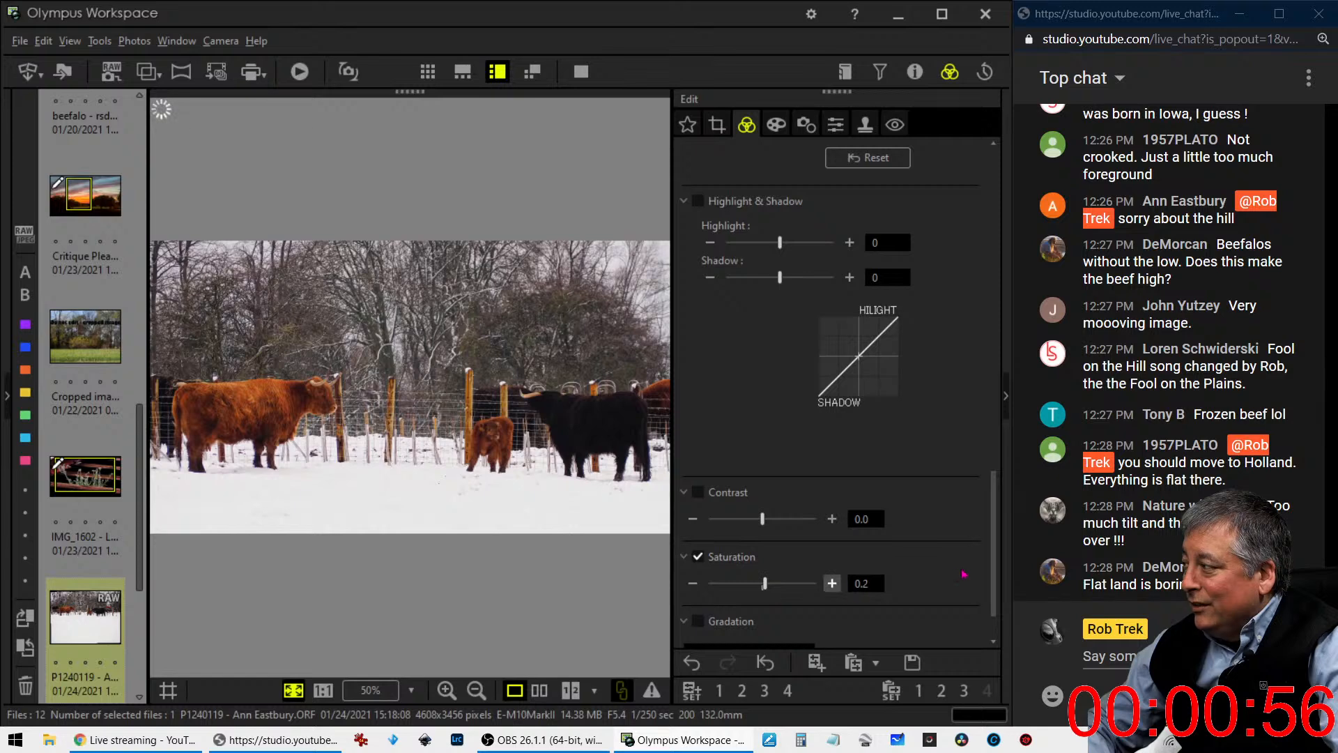
- Apply the Soft Focus art filter to the cattle photo
{"action": "left_click_drag", "start_coordinate": [993, 571], "coordinate": [998, 501]}
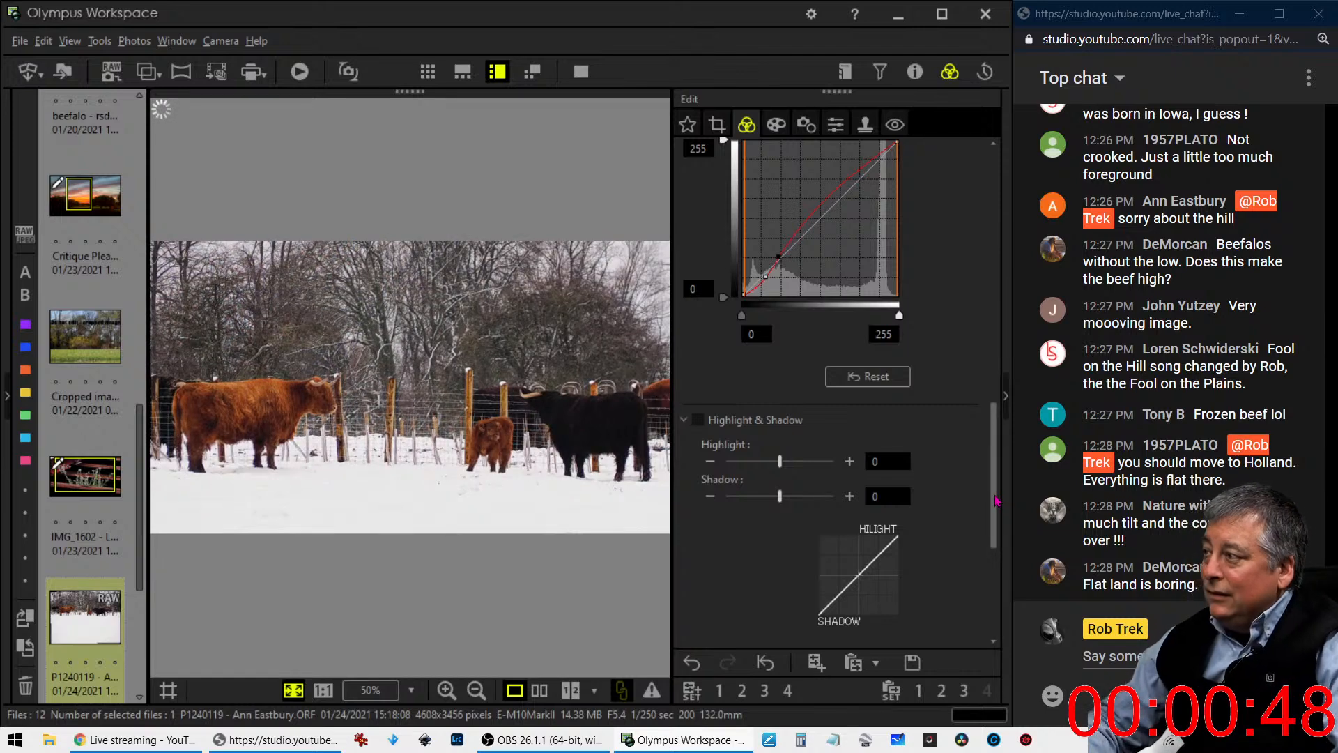
{"action": "left_click", "coordinate": [776, 124]}
{"action": "left_click", "coordinate": [770, 179]}
{"action": "left_click", "coordinate": [766, 248]}
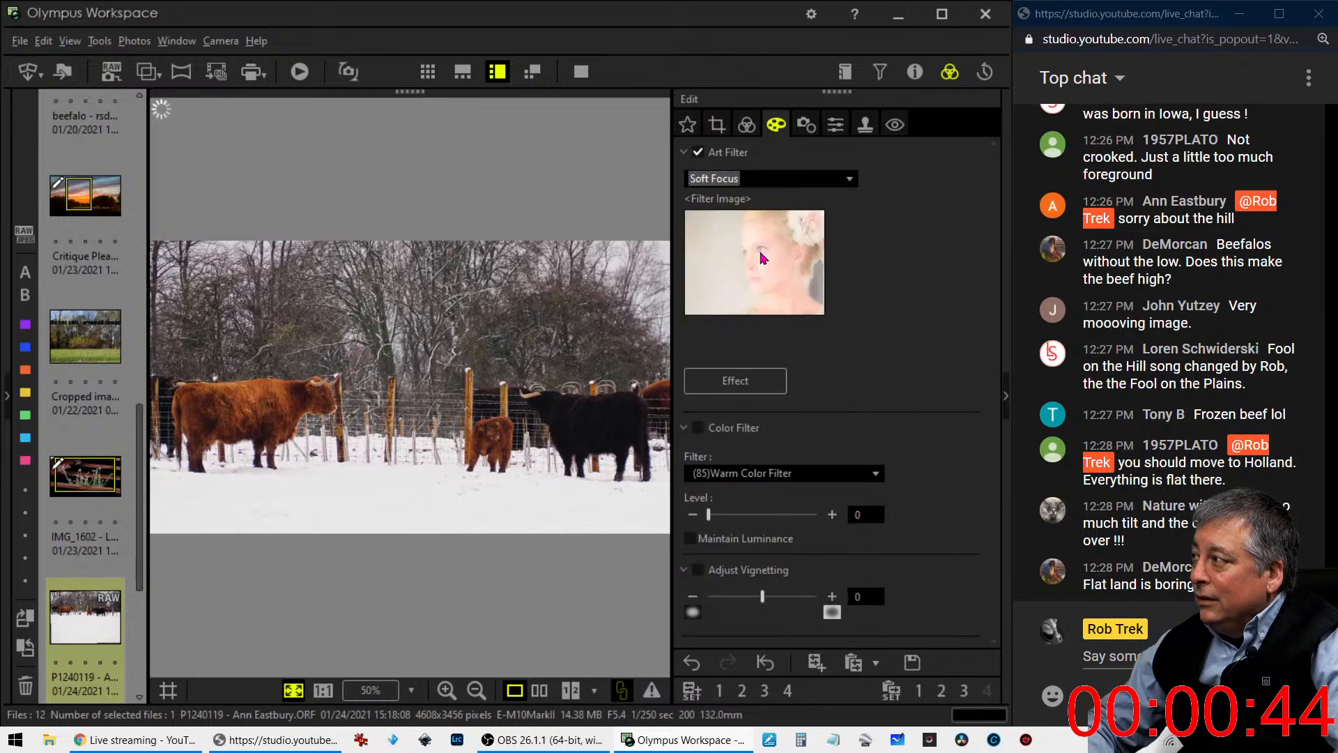
- Reshape the RGB tone curve into an S-curve with pulled-down shadows to restore contrast in the soft-focus cattle photo
{"action": "left_click", "coordinate": [748, 126]}
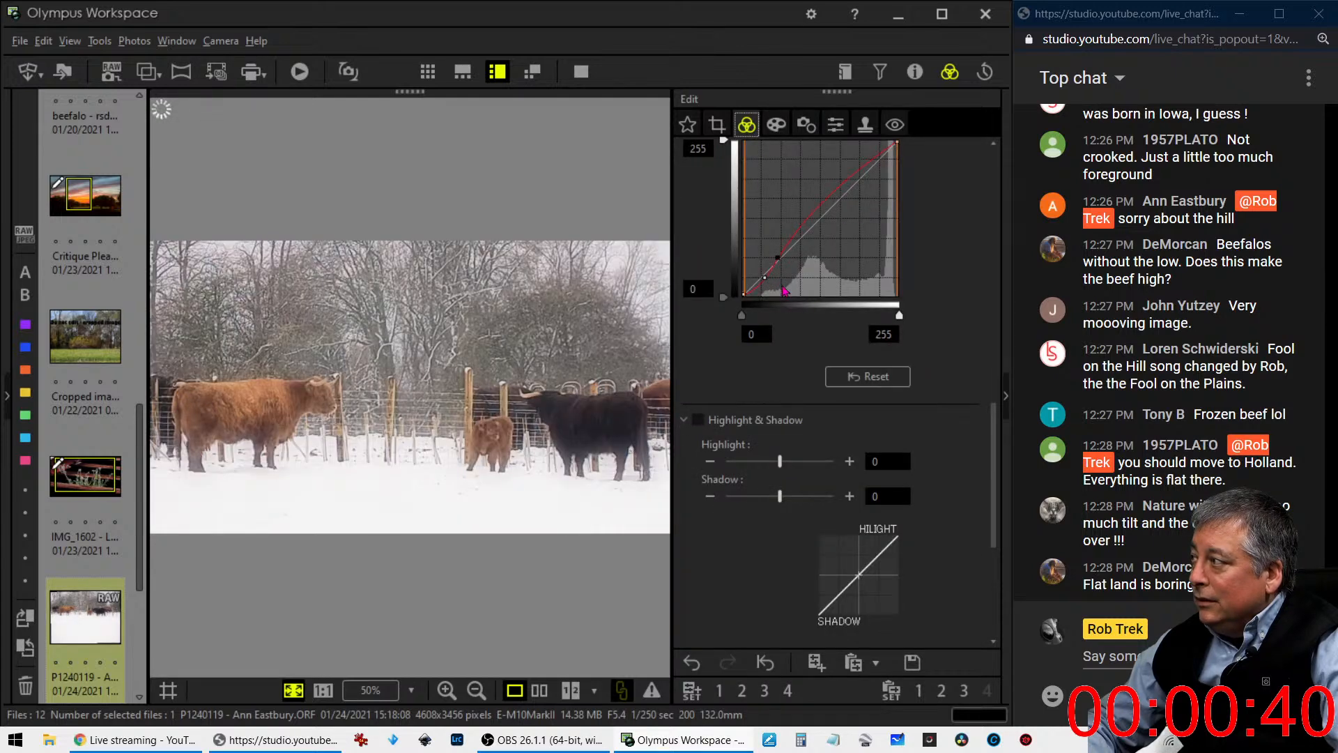
{"action": "left_click_drag", "start_coordinate": [764, 278], "coordinate": [811, 228]}
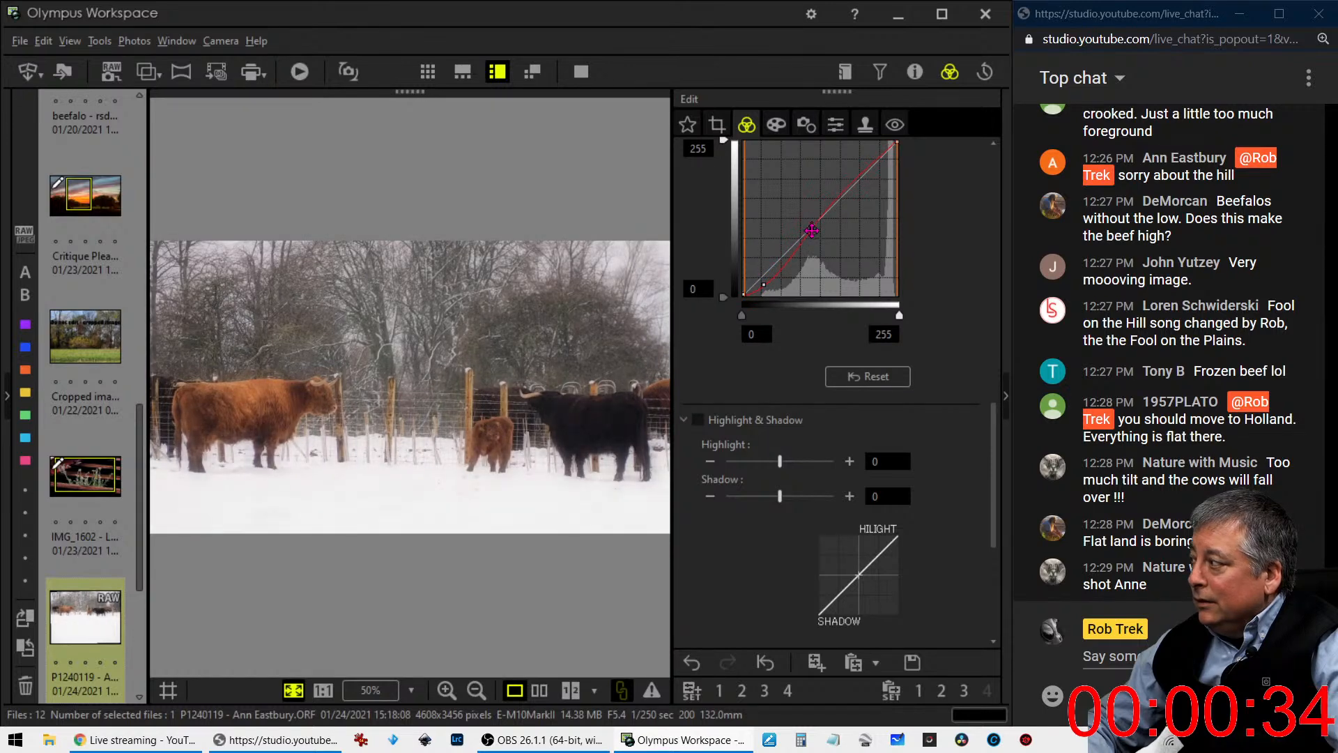
{"action": "left_click_drag", "start_coordinate": [764, 284], "coordinate": [765, 288]}
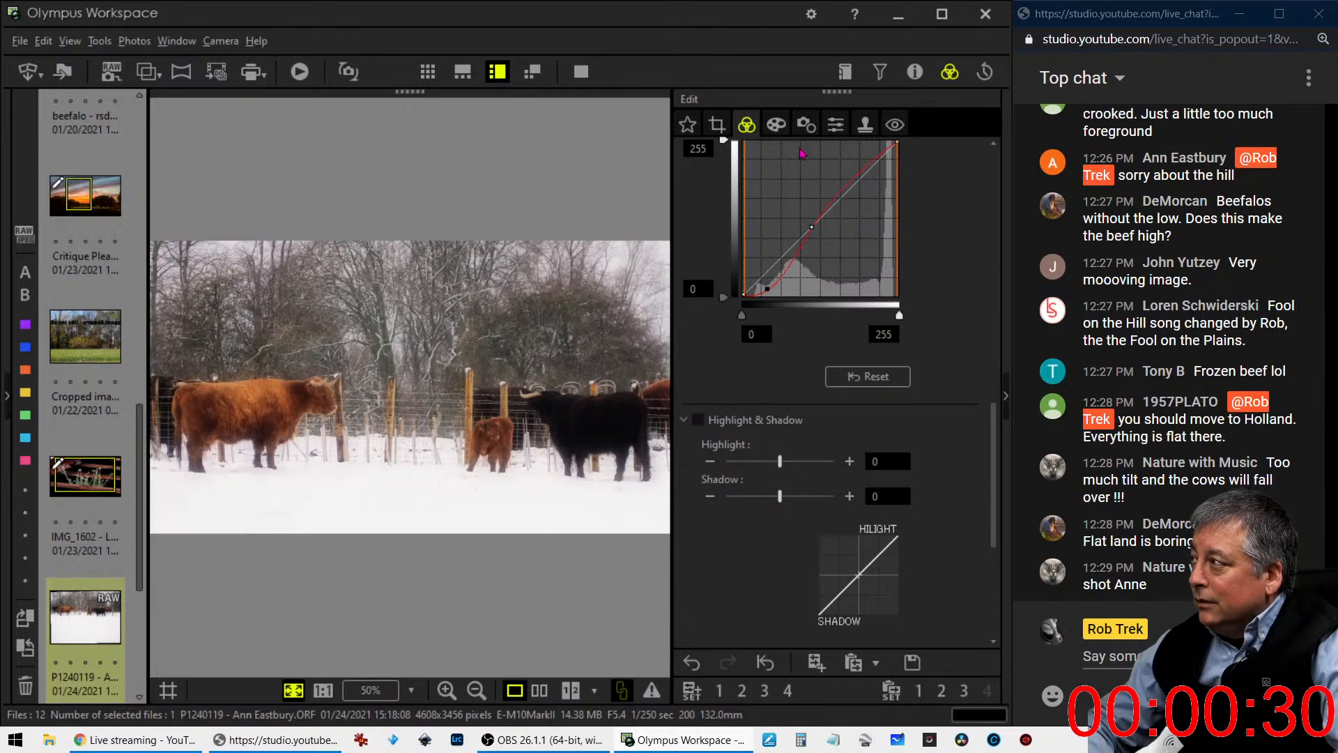
- Add a white vignette to the cattle photo with Adjust Vignetting set to 22
{"action": "left_click", "coordinate": [776, 125]}
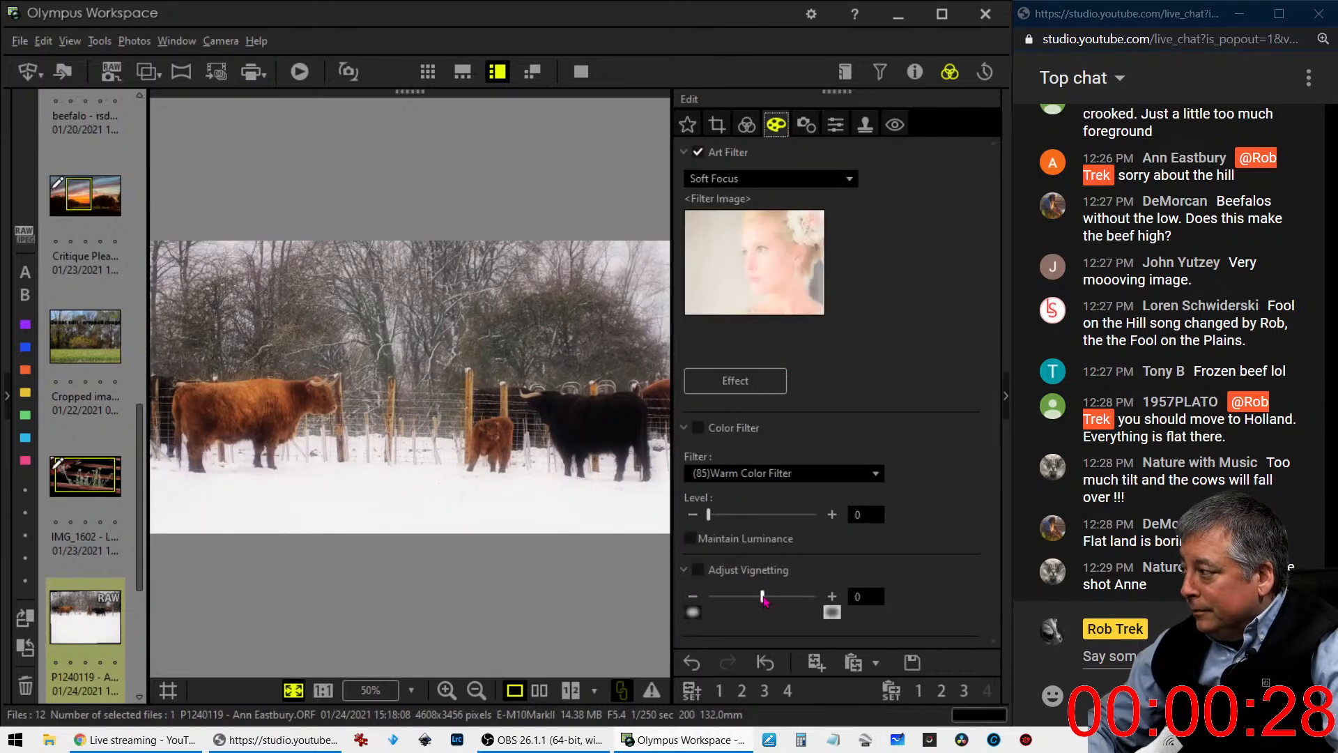
{"action": "left_click_drag", "start_coordinate": [762, 596], "coordinate": [800, 603]}
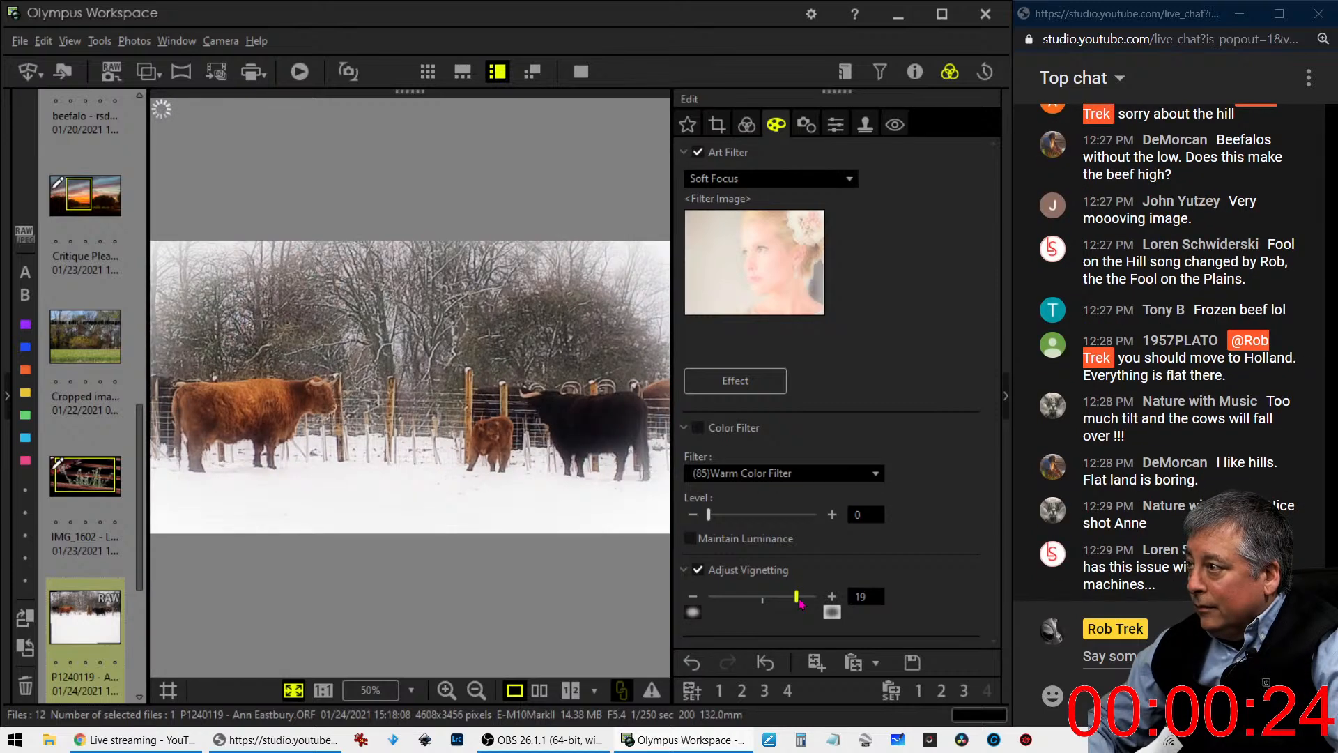
{"action": "left_click_drag", "start_coordinate": [800, 602], "coordinate": [804, 604]}
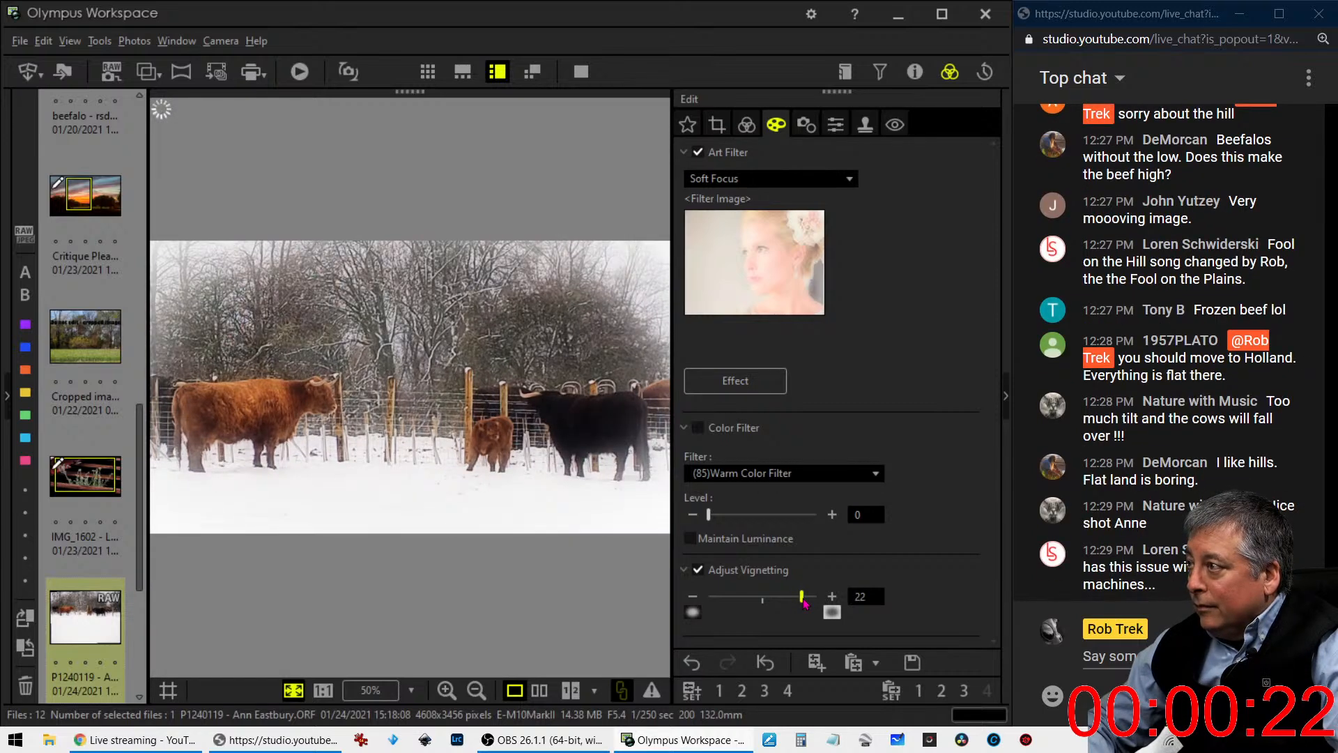
{"action": "left_click", "coordinate": [746, 124]}
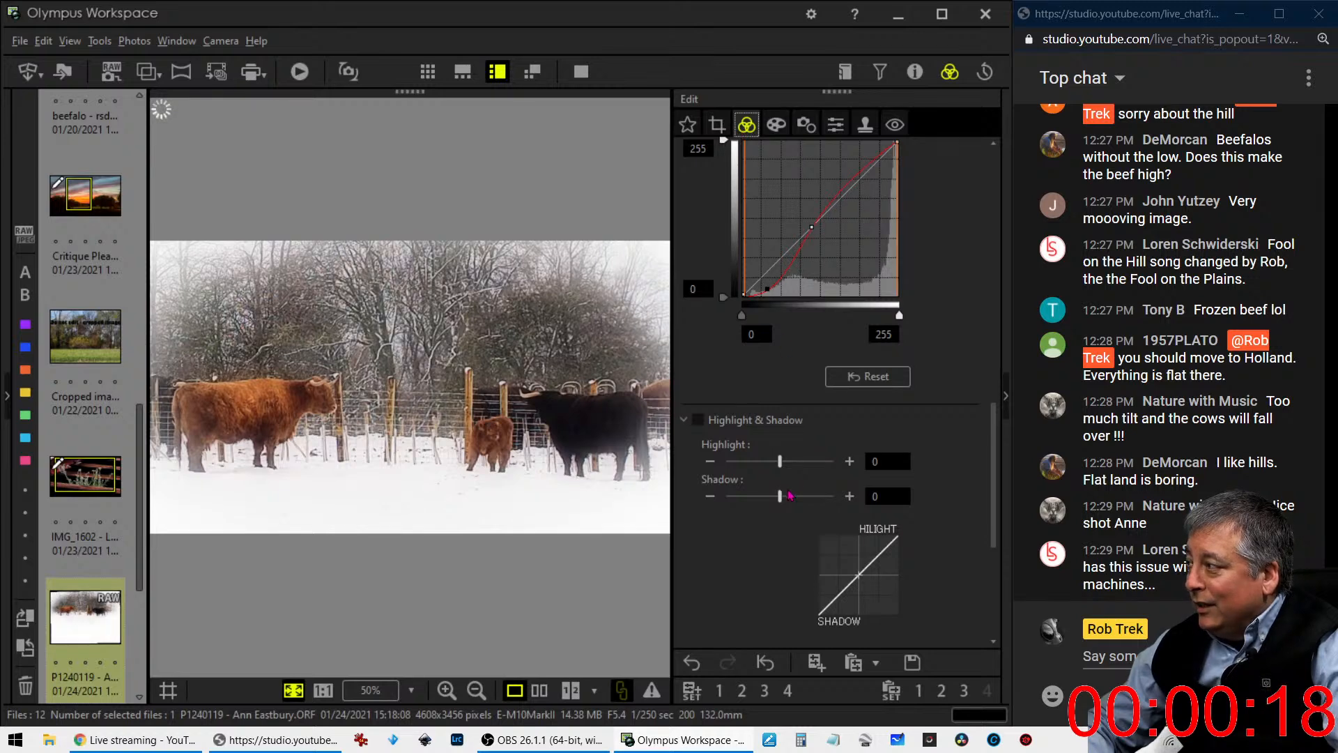
{"action": "scroll", "coordinate": [850, 459], "scroll_direction": "up", "scroll_amount": 3}
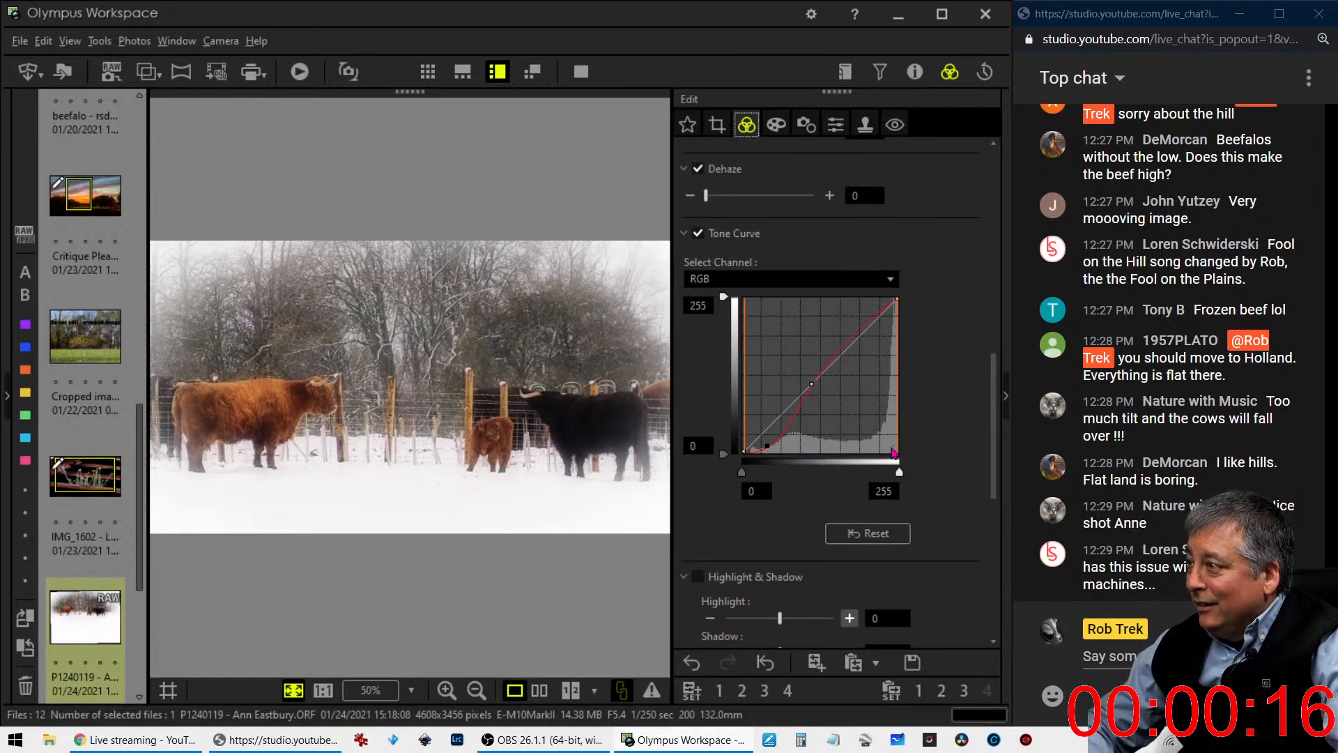
{"action": "scroll", "coordinate": [885, 317], "scroll_direction": "up", "scroll_amount": 2}
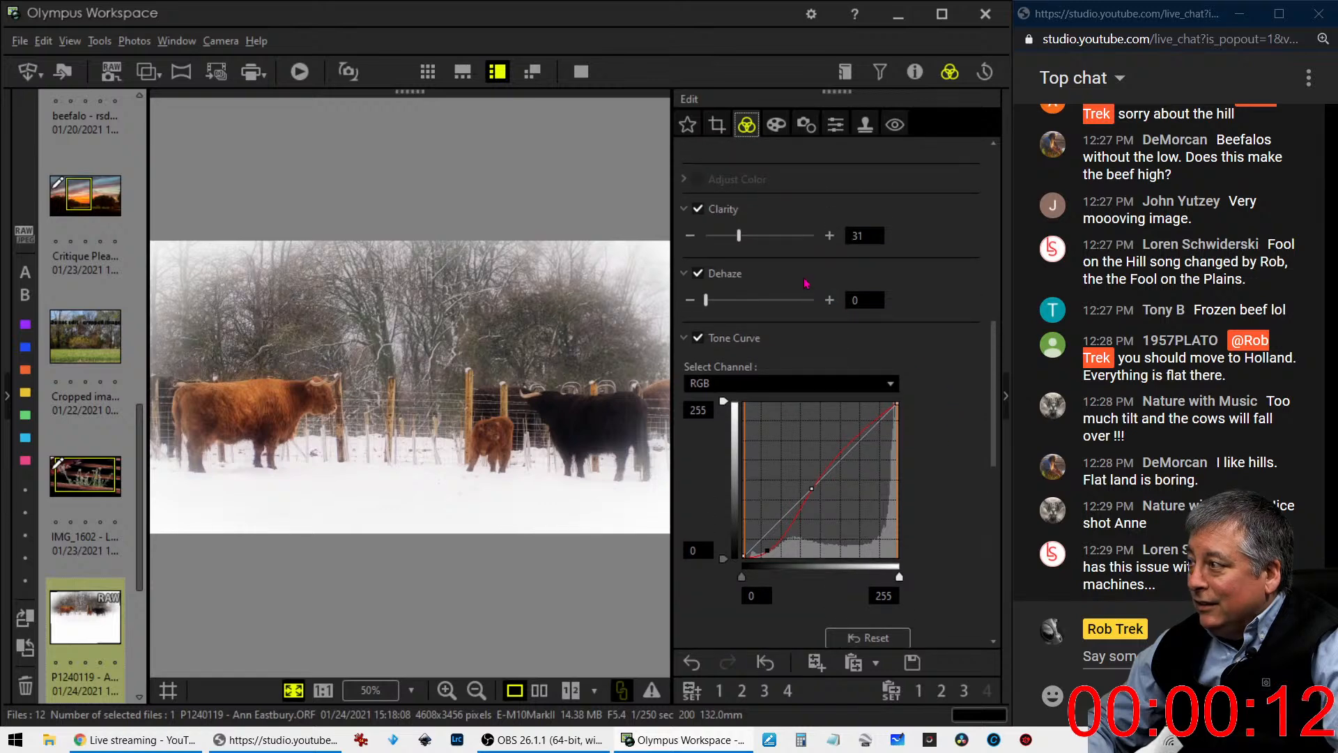
{"action": "left_click", "coordinate": [776, 124]}
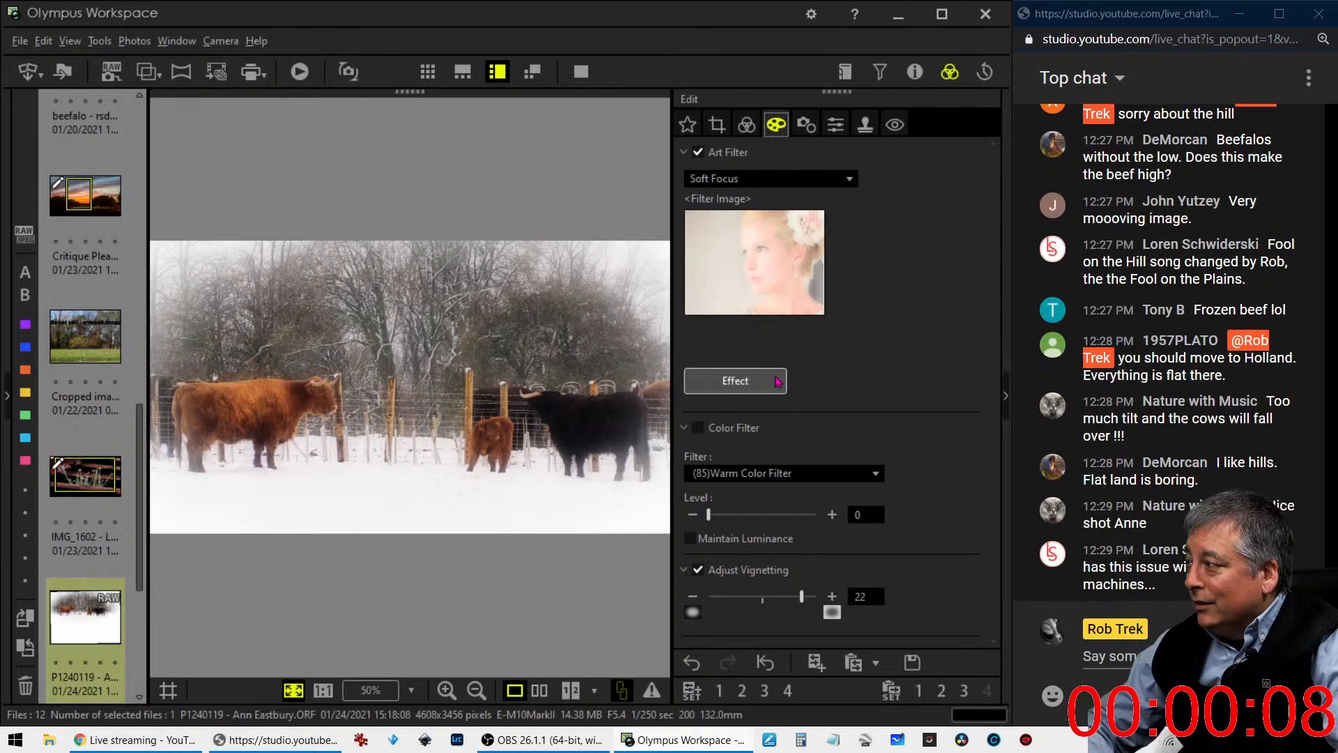
{"action": "left_click", "coordinate": [746, 124]}
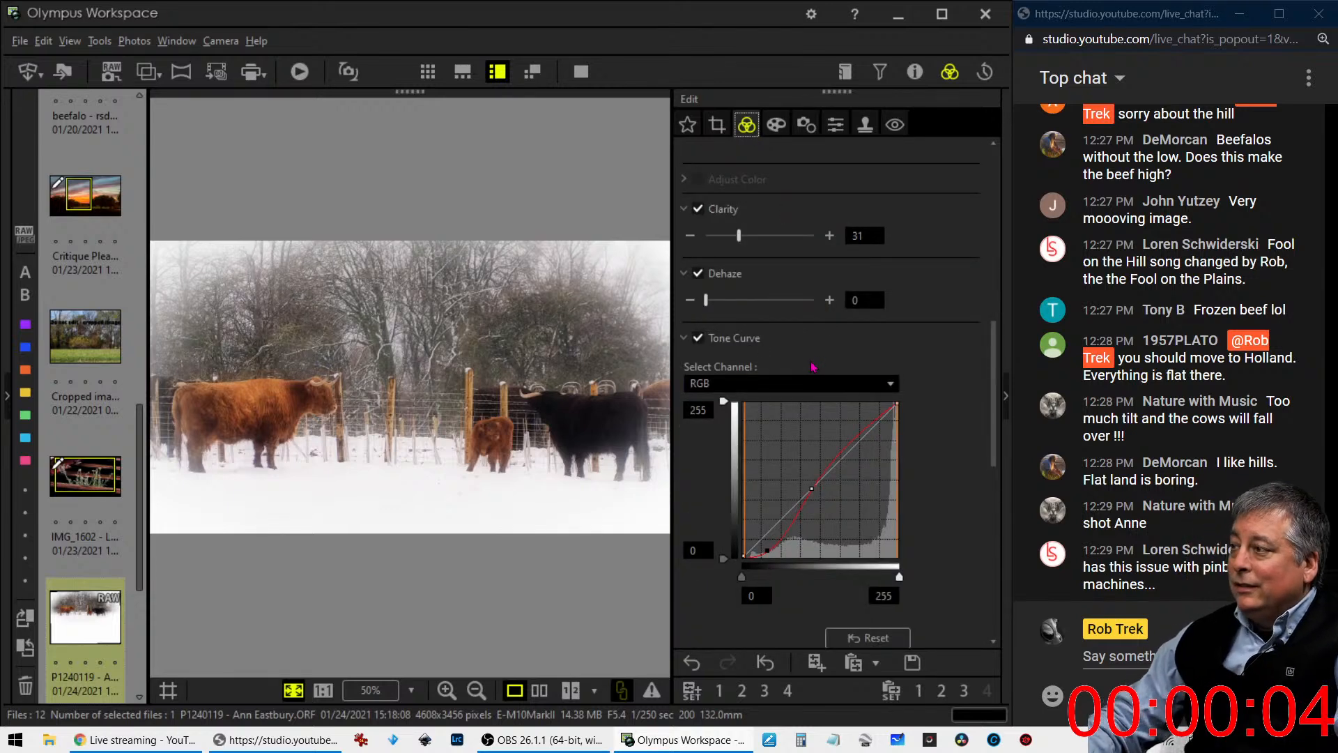
- Compare the edited cattle photo with the original side by side in full screen, and return to the single-image view
{"action": "left_click", "coordinate": [543, 693]}
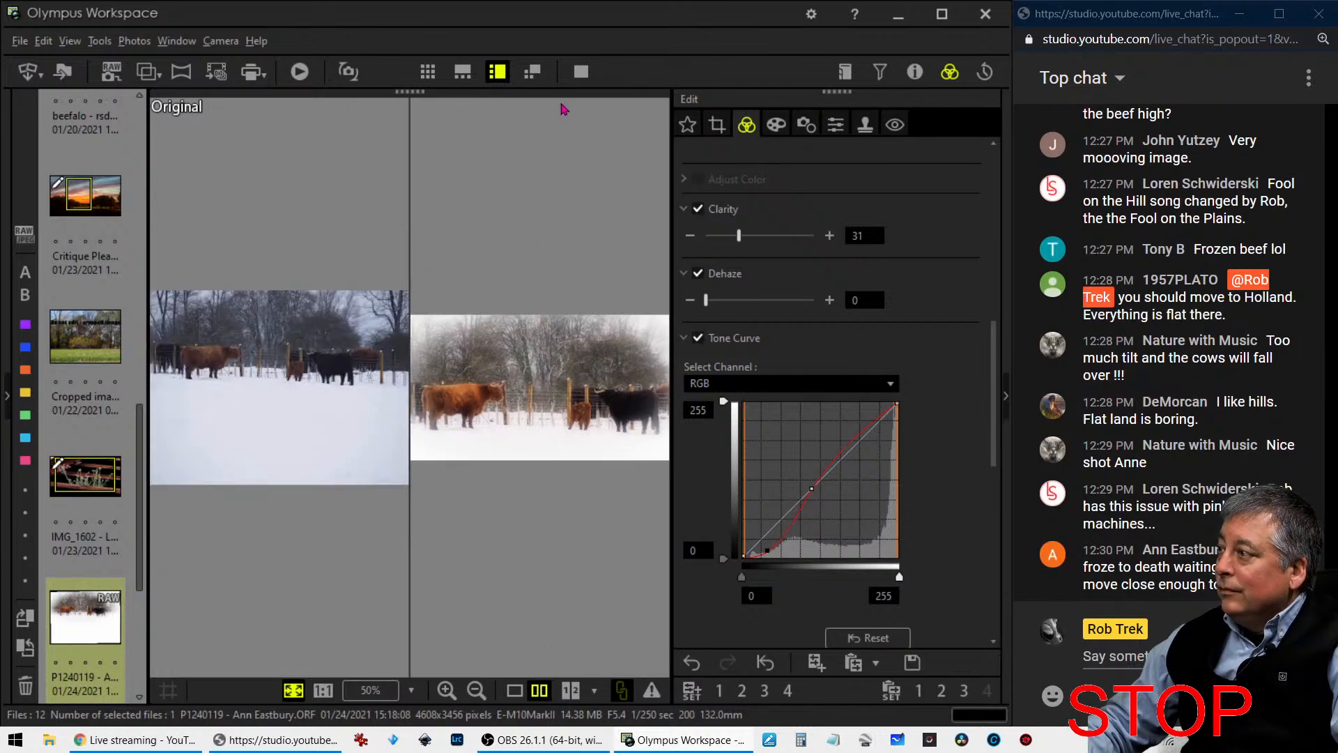
{"action": "left_click", "coordinate": [580, 72]}
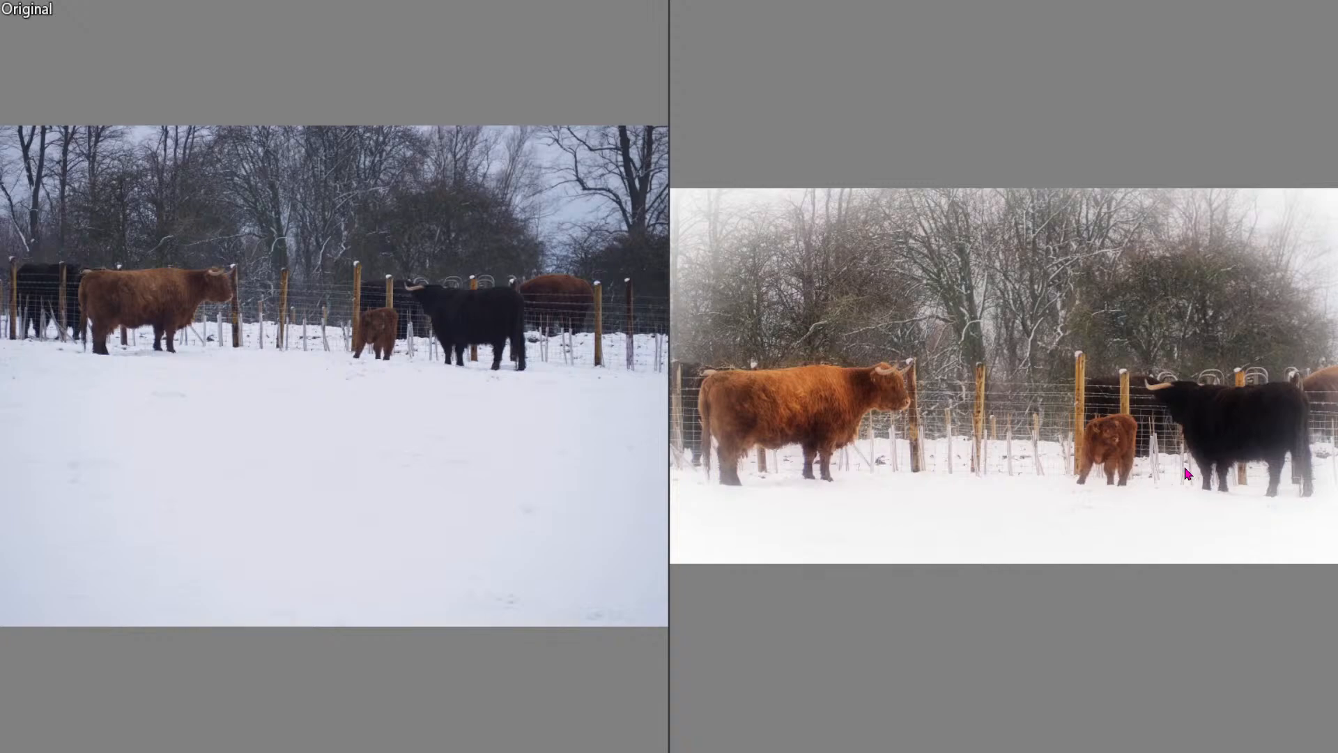
{"action": "key", "text": "Escape"}
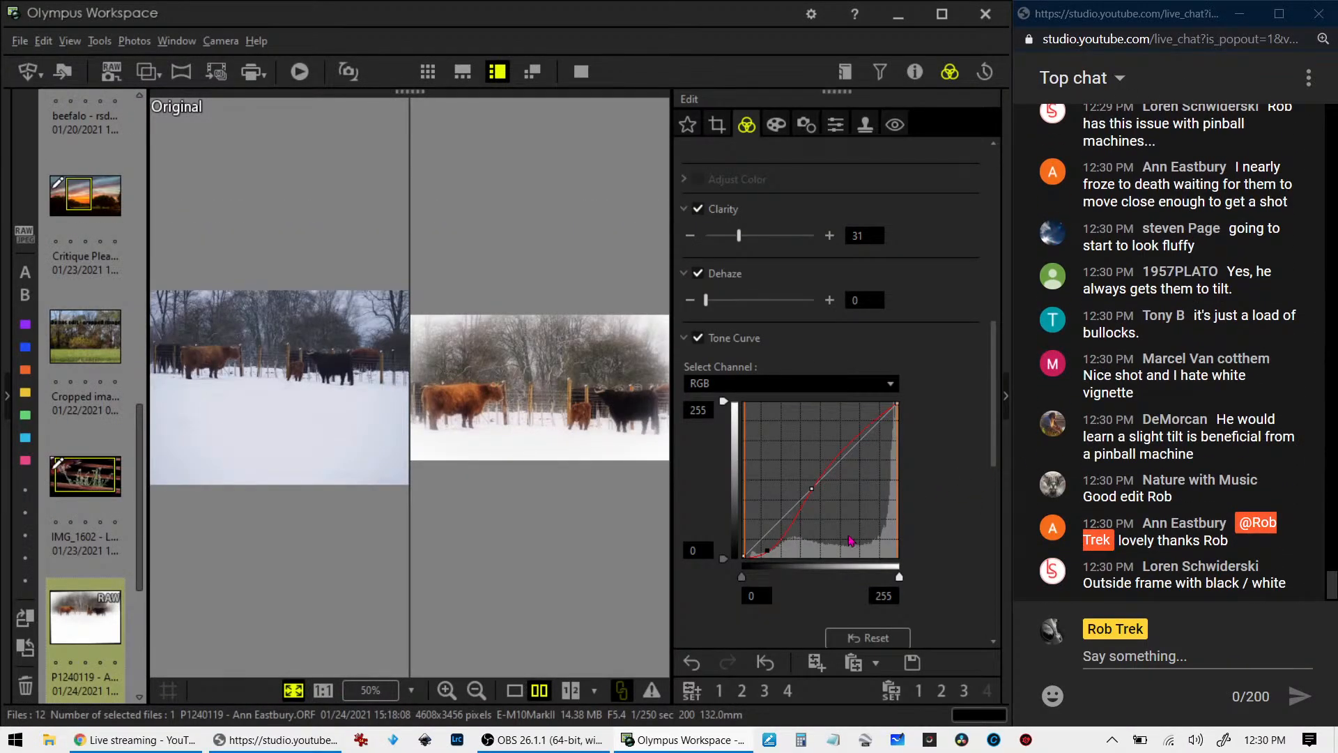
{"action": "left_click", "coordinate": [515, 692]}
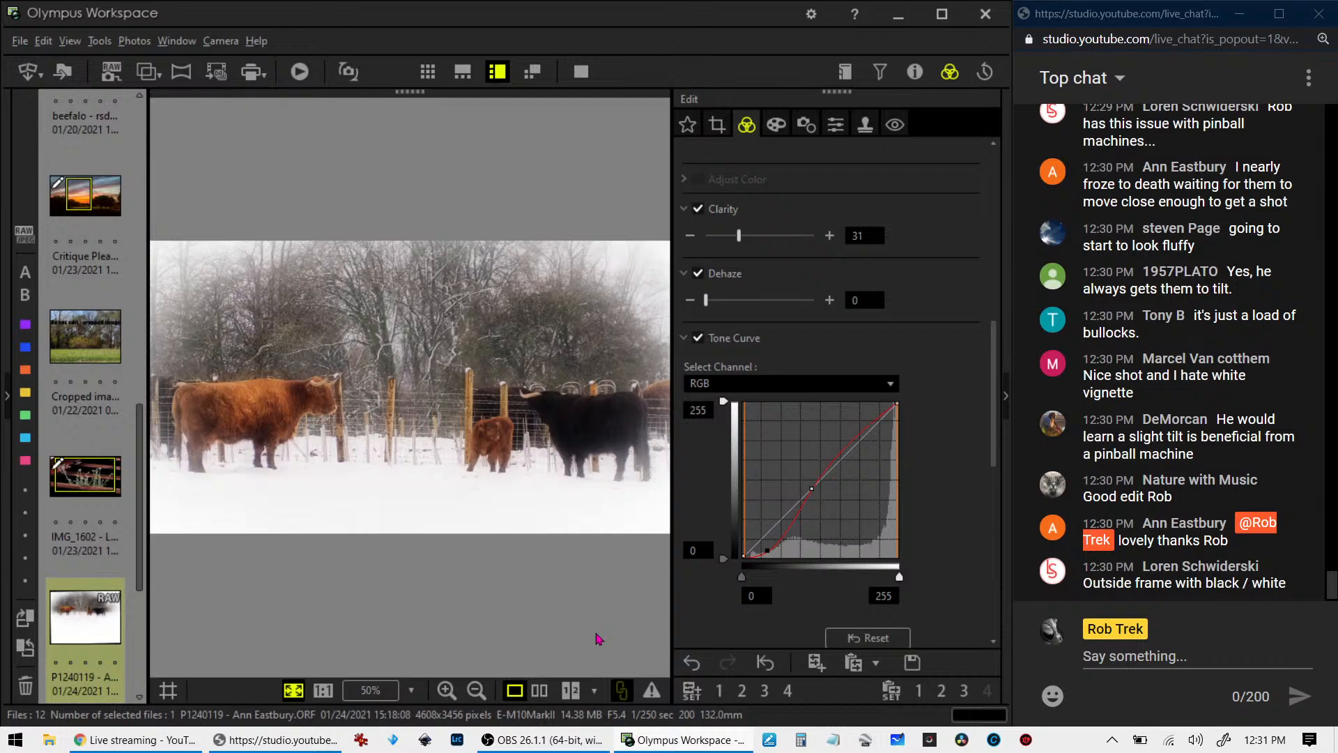
- Try the Monotone picture mode with the Orange B&W filter on the cattle photo, and set its Picture Mode to Natural
{"action": "scroll", "coordinate": [800, 261], "scroll_direction": "up", "scroll_amount": 5}
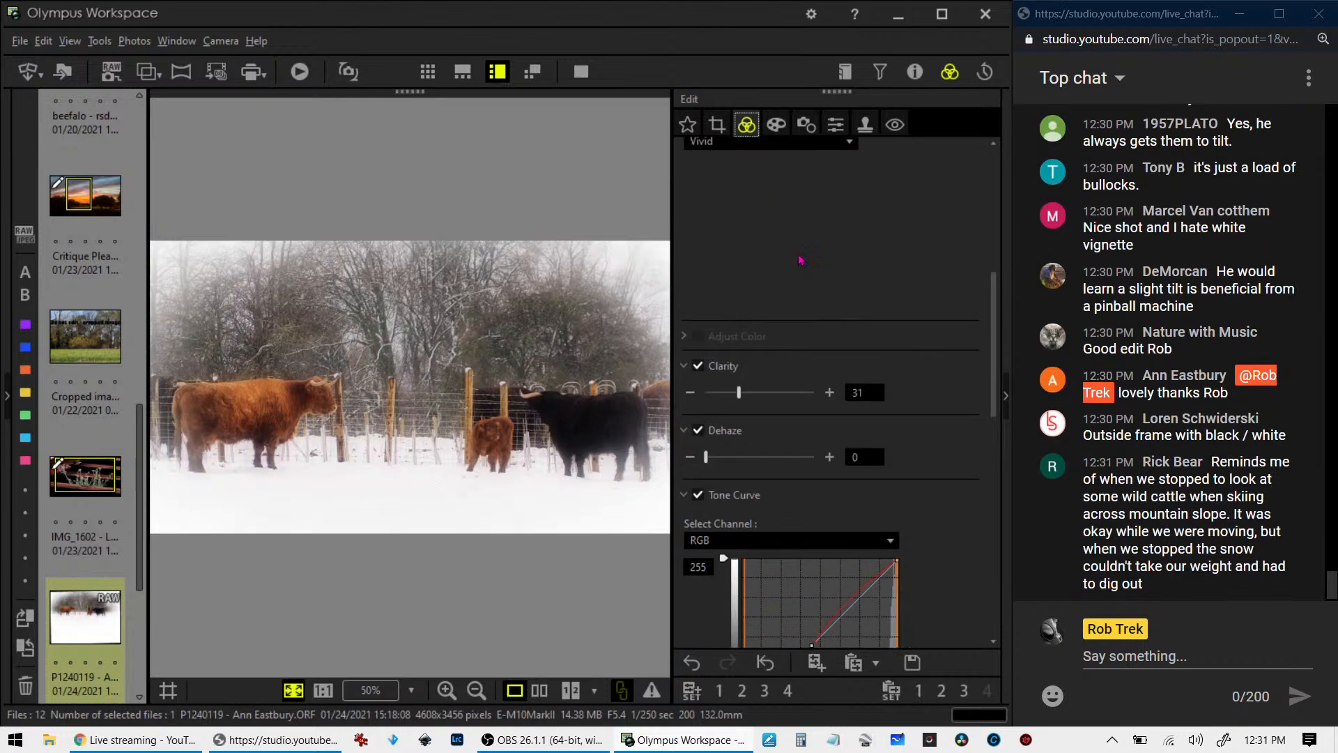
{"action": "left_click", "coordinate": [787, 350]}
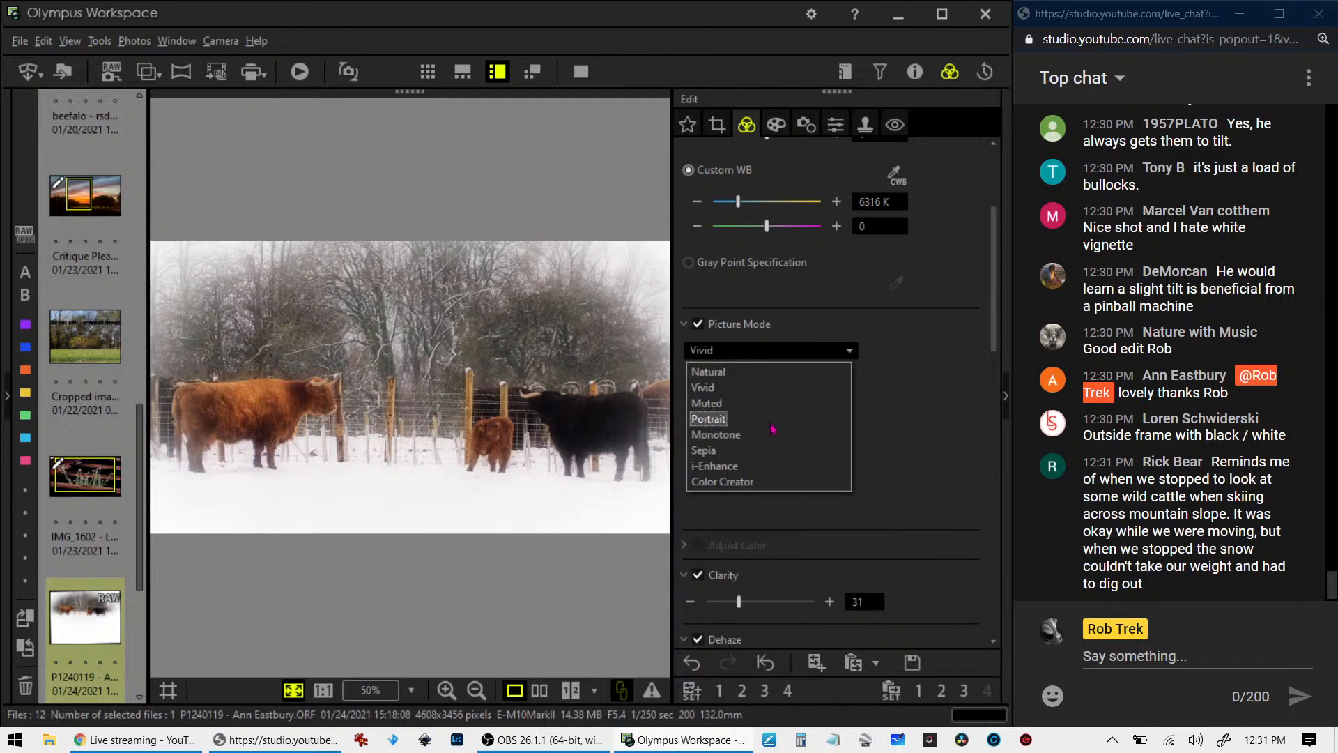
{"action": "left_click", "coordinate": [772, 435]}
{"action": "left_click", "coordinate": [779, 413]}
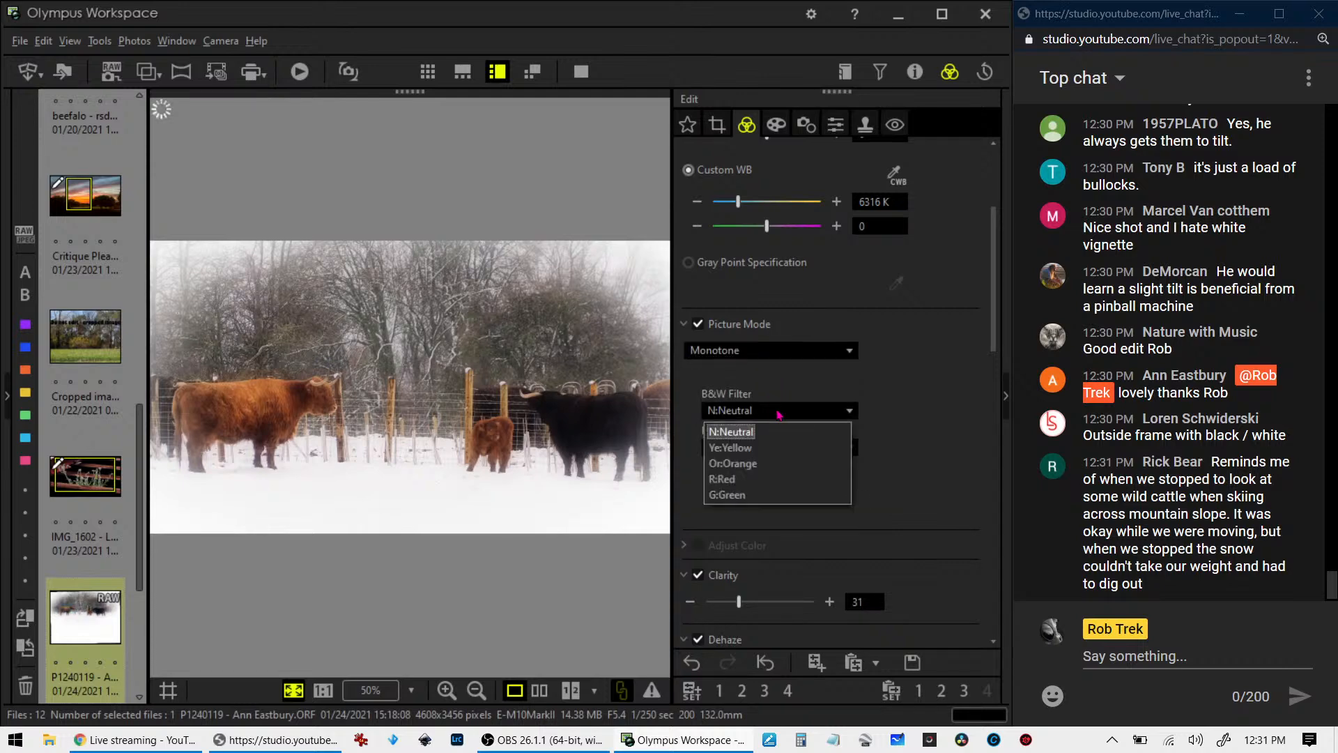
{"action": "left_click", "coordinate": [765, 463]}
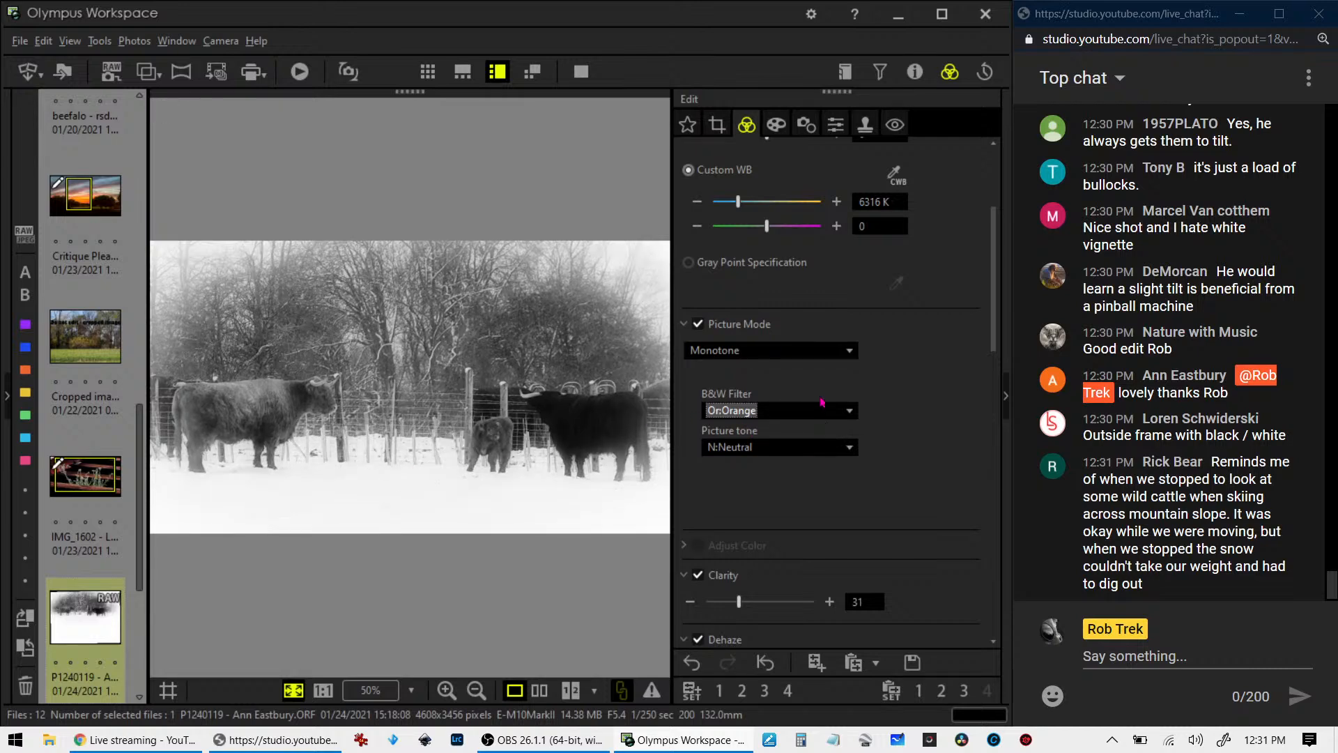
{"action": "left_click", "coordinate": [819, 351]}
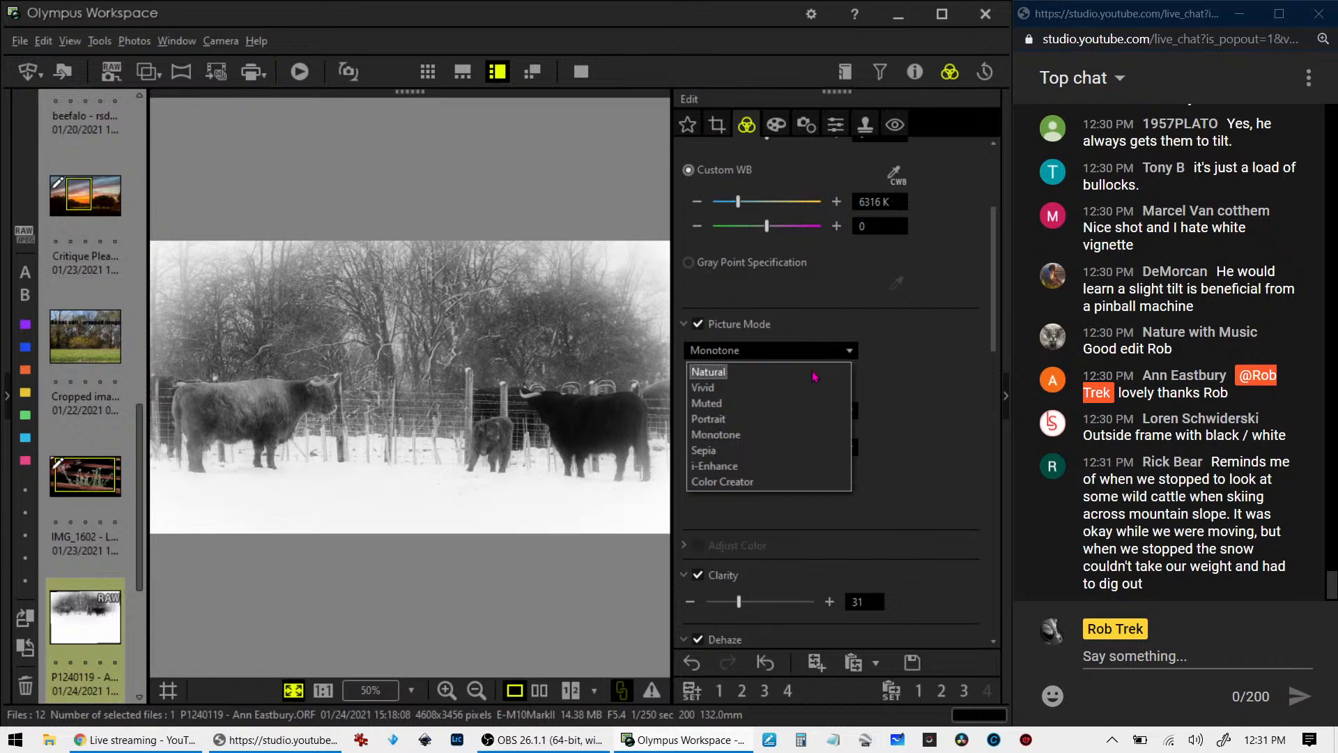
{"action": "left_click", "coordinate": [718, 372]}
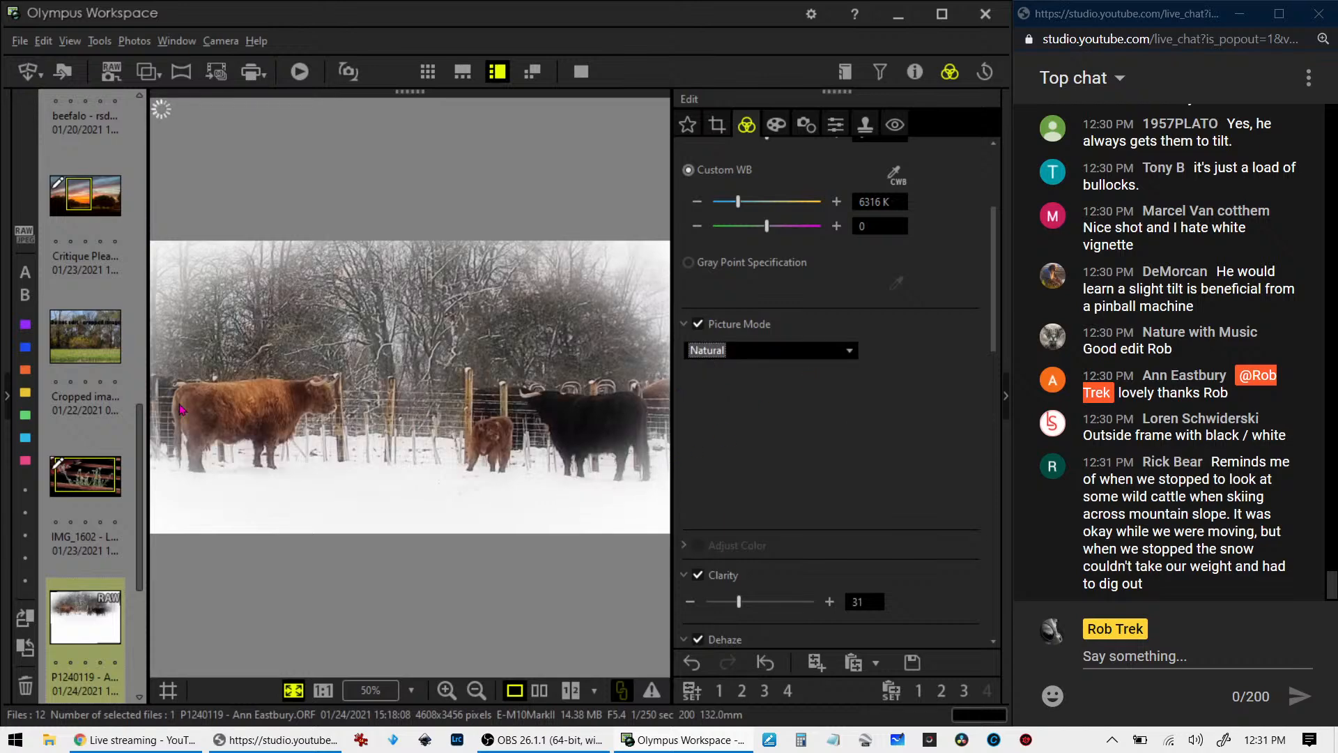
- Select the cave photo PB030062 and examine its shooting properties and full-screen view
{"action": "scroll", "coordinate": [70, 578], "scroll_direction": "down", "scroll_amount": 3}
{"action": "left_click", "coordinate": [56, 469]}
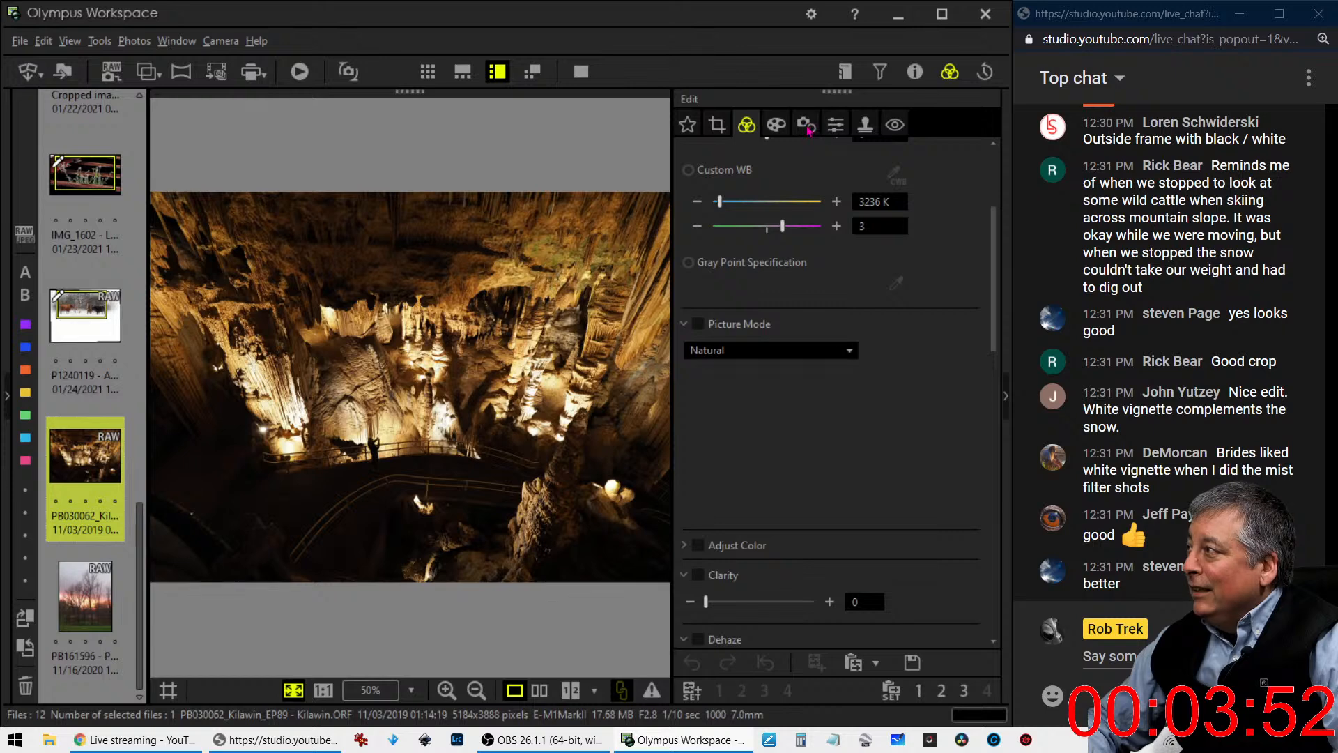
{"action": "left_click", "coordinate": [916, 73]}
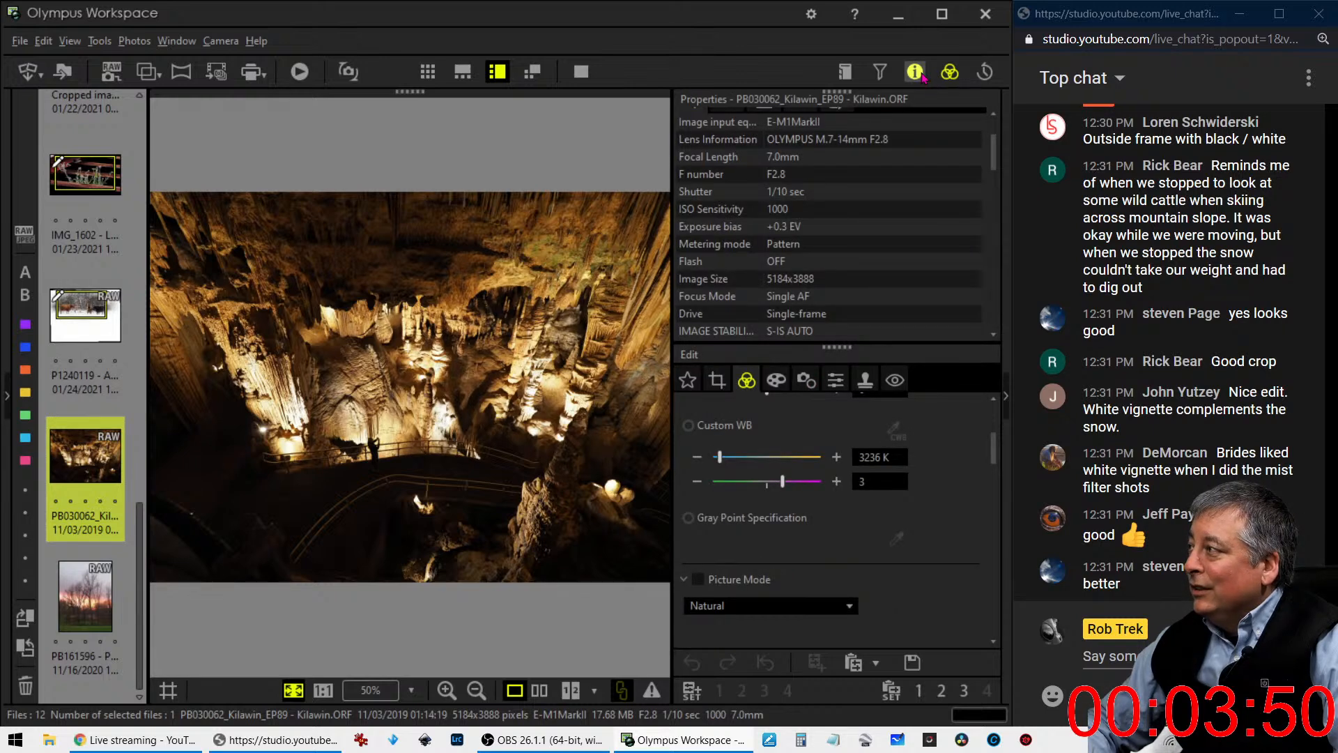
{"action": "scroll", "coordinate": [880, 159], "scroll_direction": "up", "scroll_amount": 2}
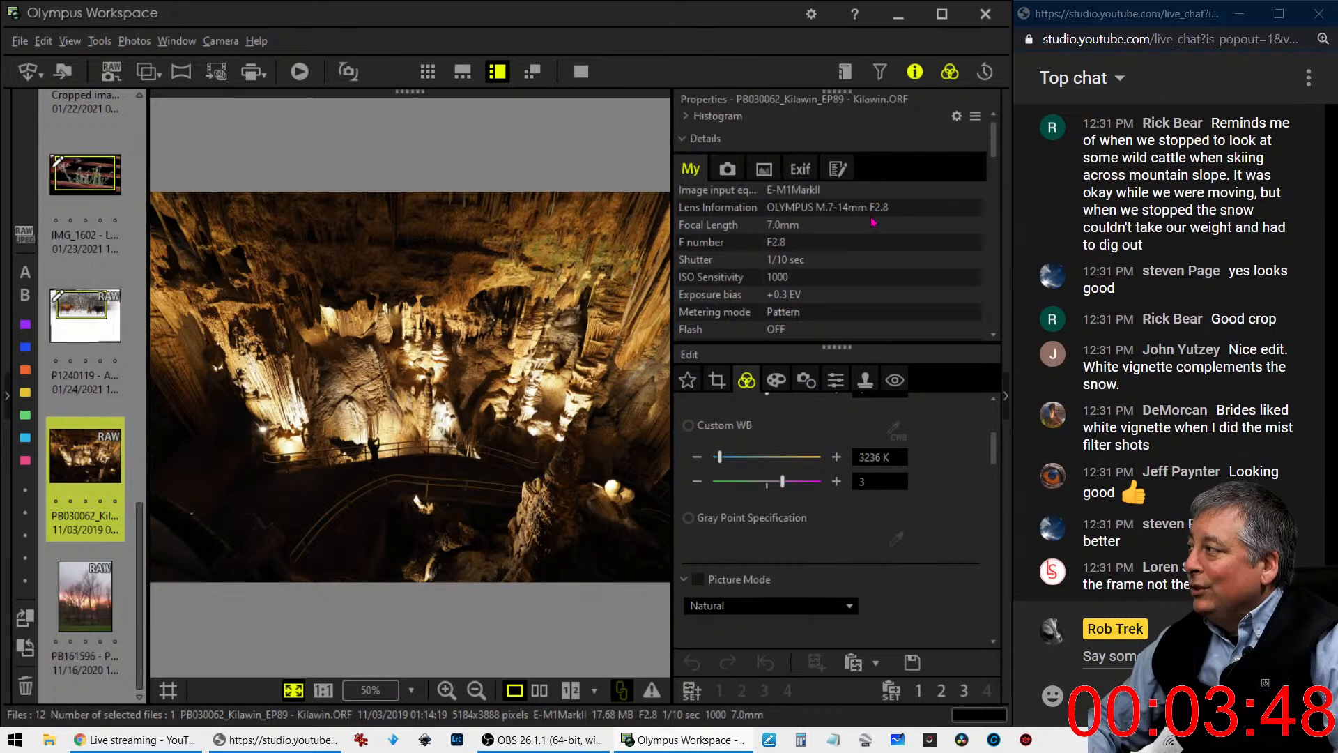
{"action": "scroll", "coordinate": [843, 223], "scroll_direction": "down", "scroll_amount": 2}
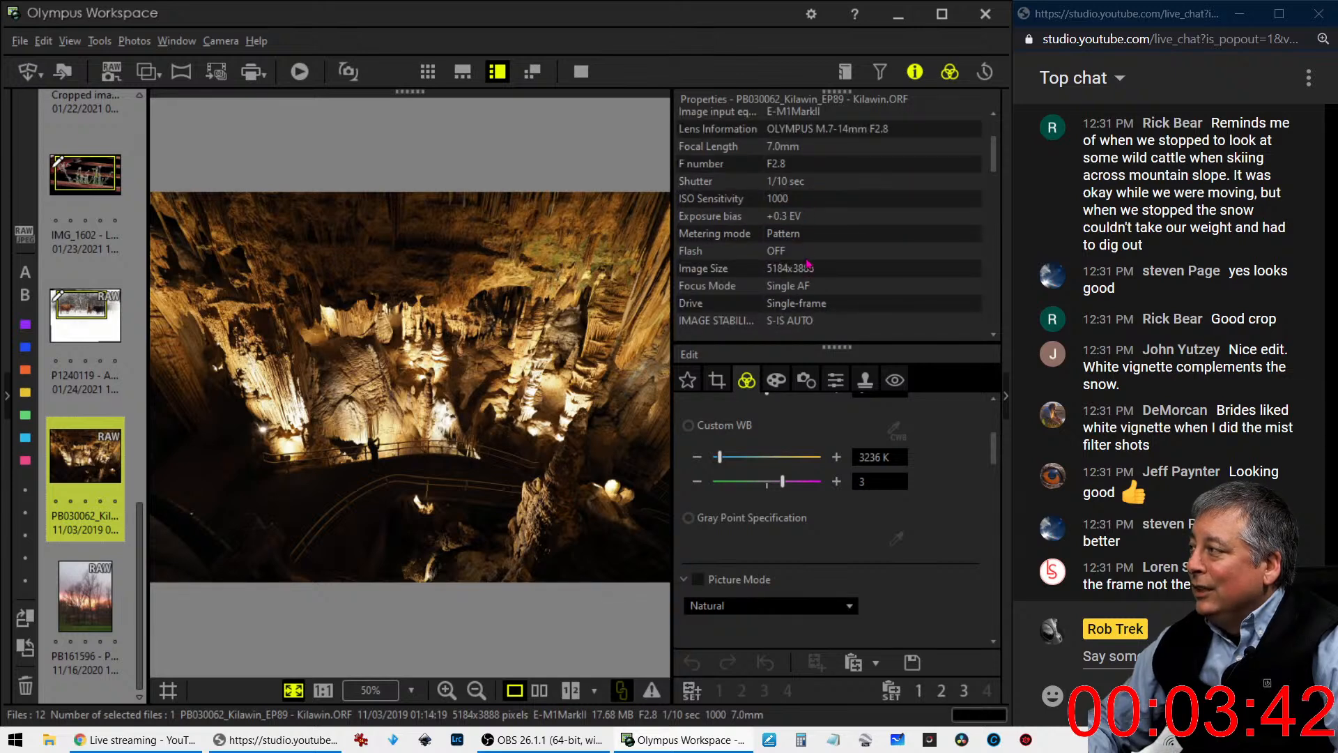
{"action": "left_click", "coordinate": [581, 71]}
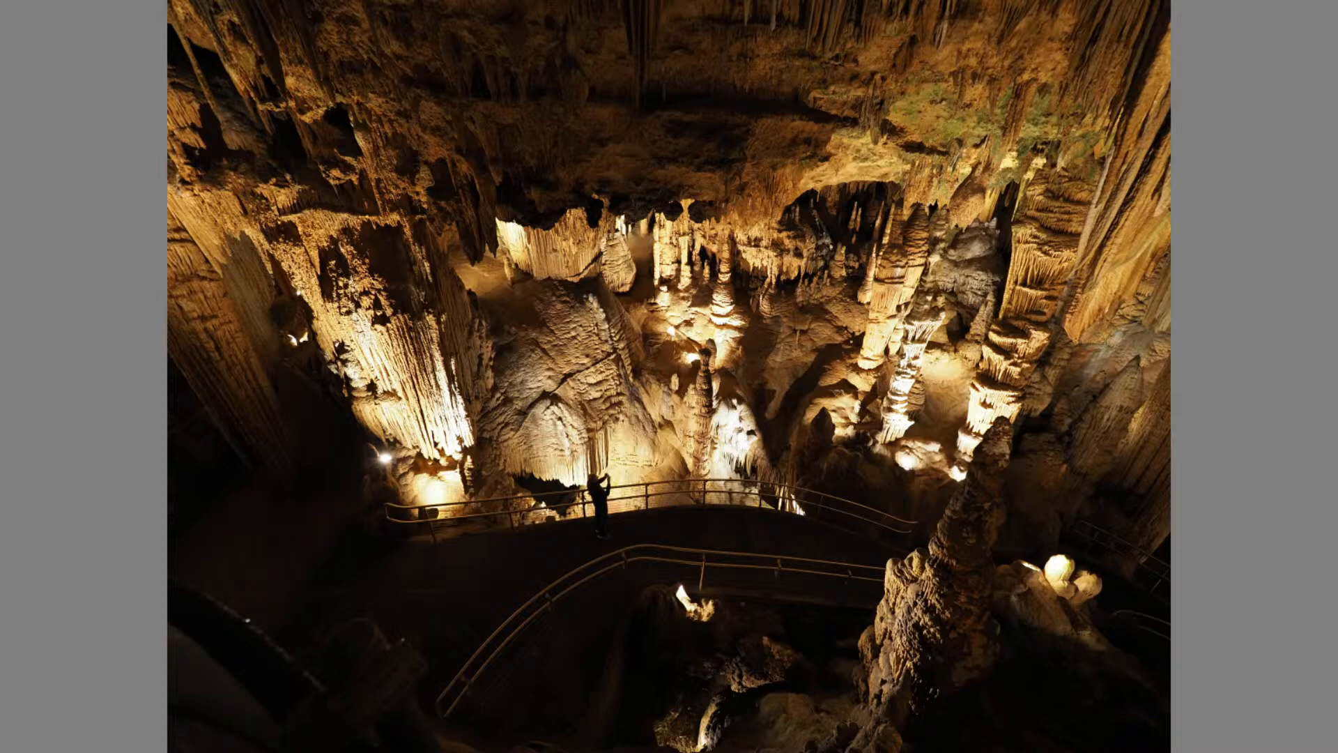
- Try the Pop Art filter on the cave photo and set the Art Filter back to No Filter
{"action": "key", "text": "Escape"}
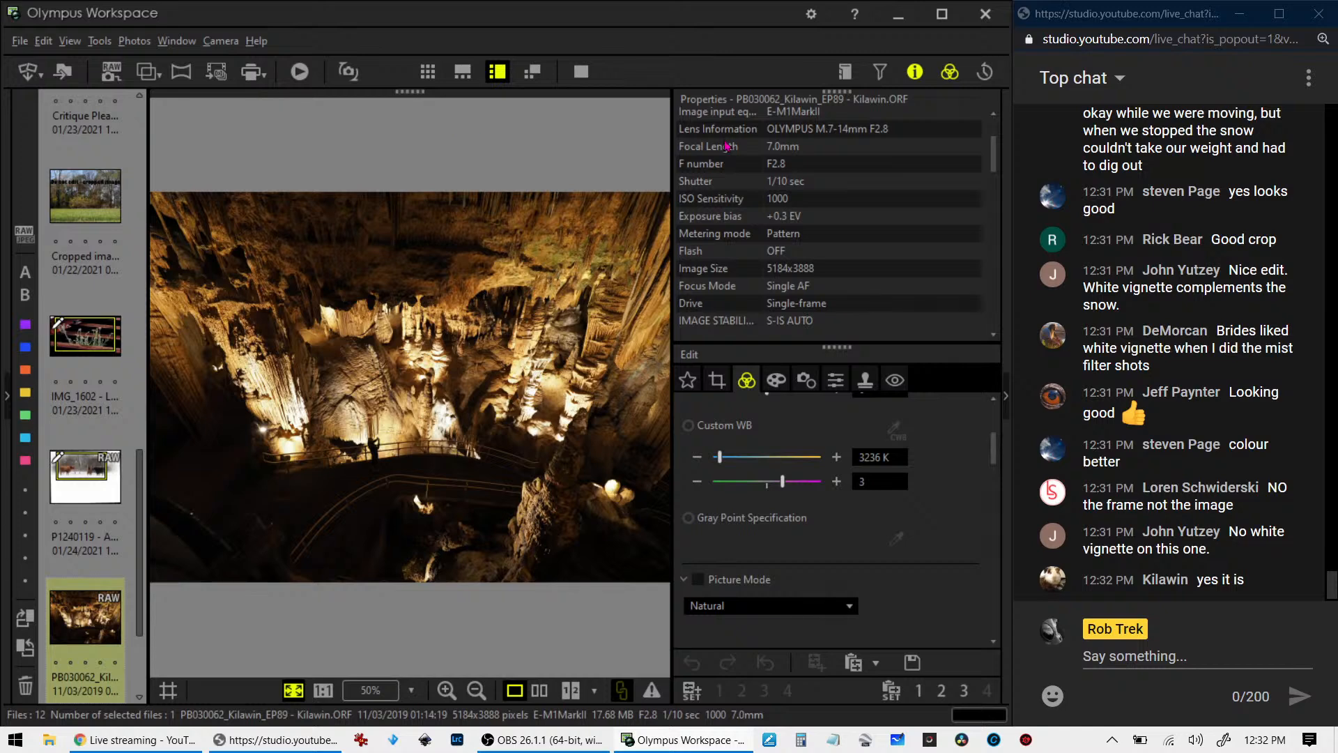
{"action": "left_click", "coordinate": [915, 72]}
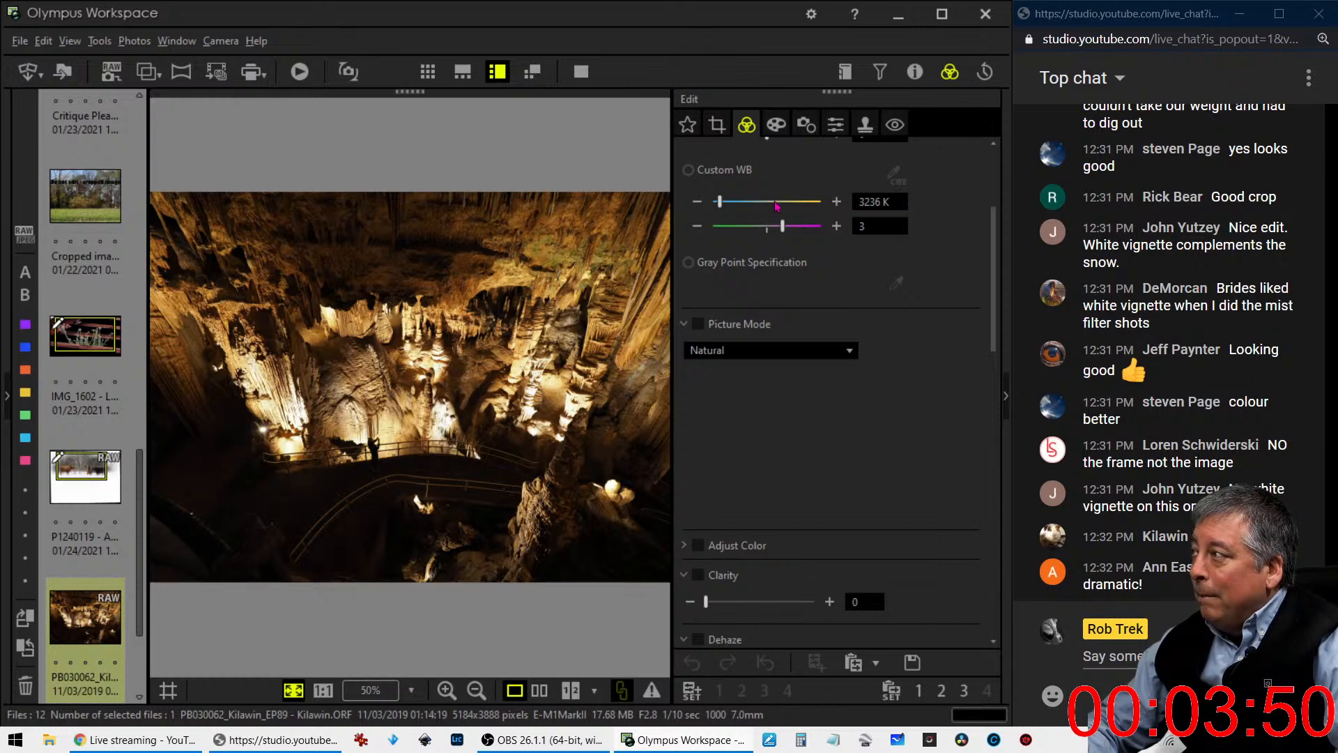
{"action": "left_click", "coordinate": [775, 125]}
{"action": "left_click", "coordinate": [767, 179]}
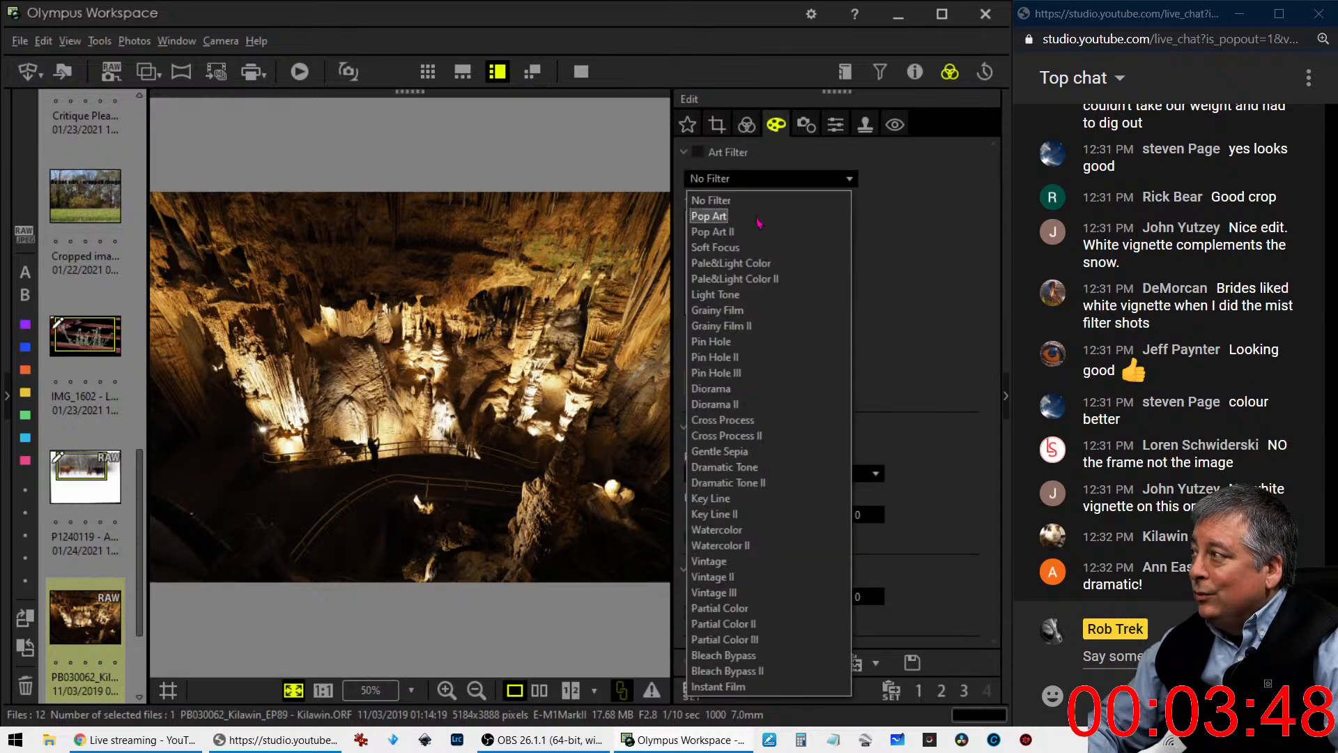
{"action": "left_click", "coordinate": [758, 216]}
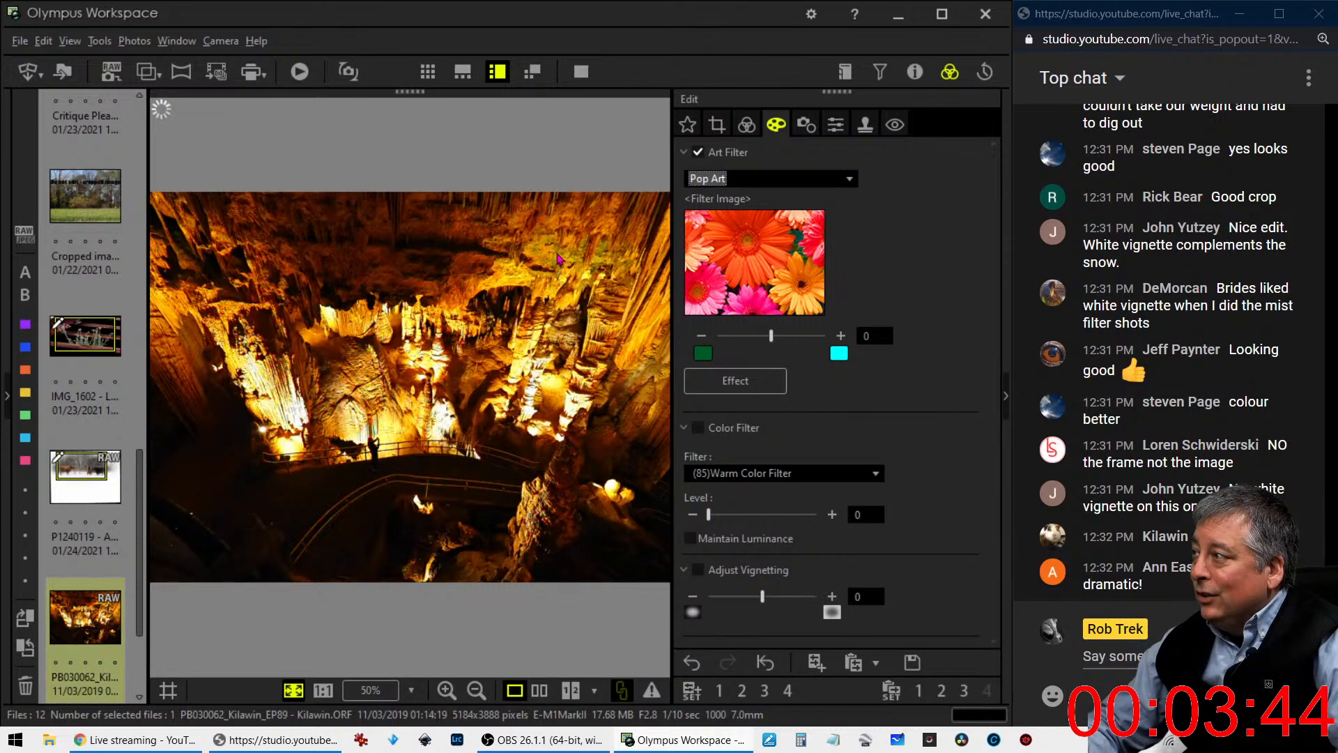
{"action": "left_click", "coordinate": [756, 180]}
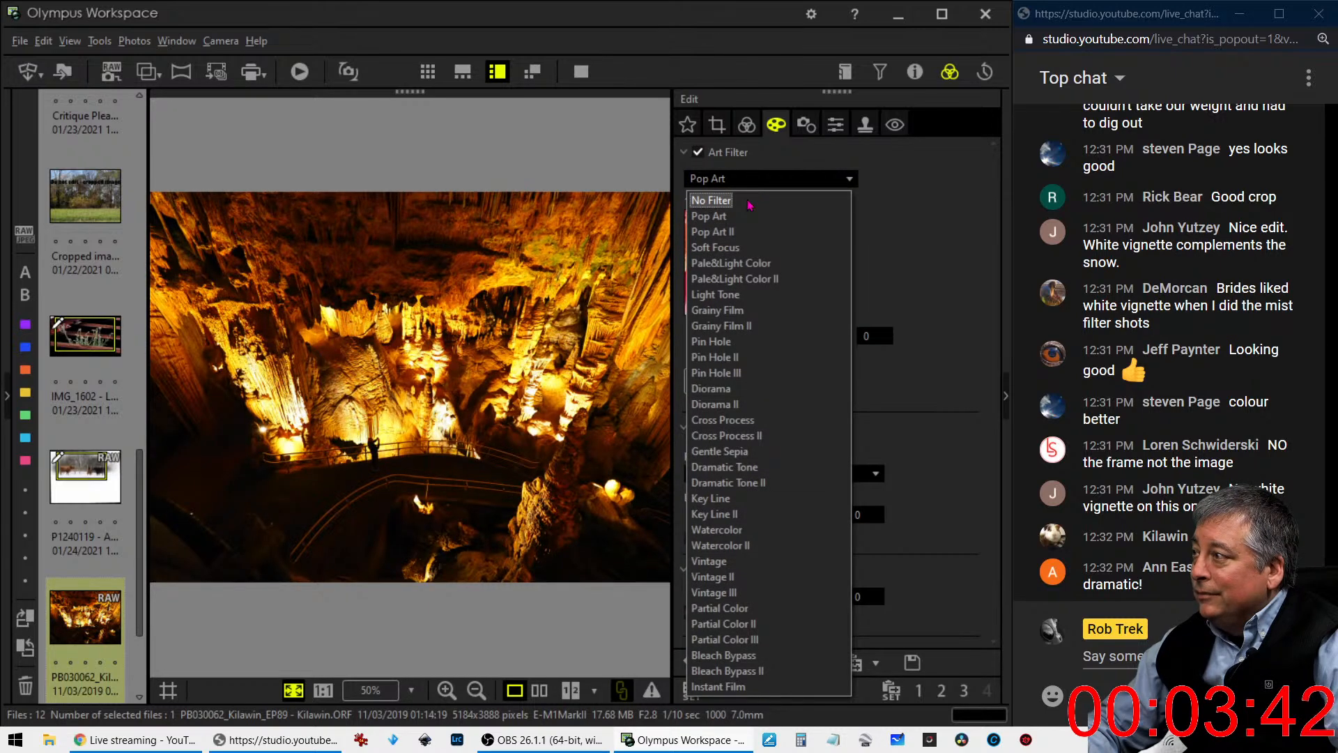
{"action": "left_click", "coordinate": [751, 202]}
- Raise the cave photo's exposure compensation to 2.0 EV and inspect the dark shadows beside the walkway at actual size
{"action": "scroll", "coordinate": [869, 324], "scroll_direction": "up", "scroll_amount": 5}
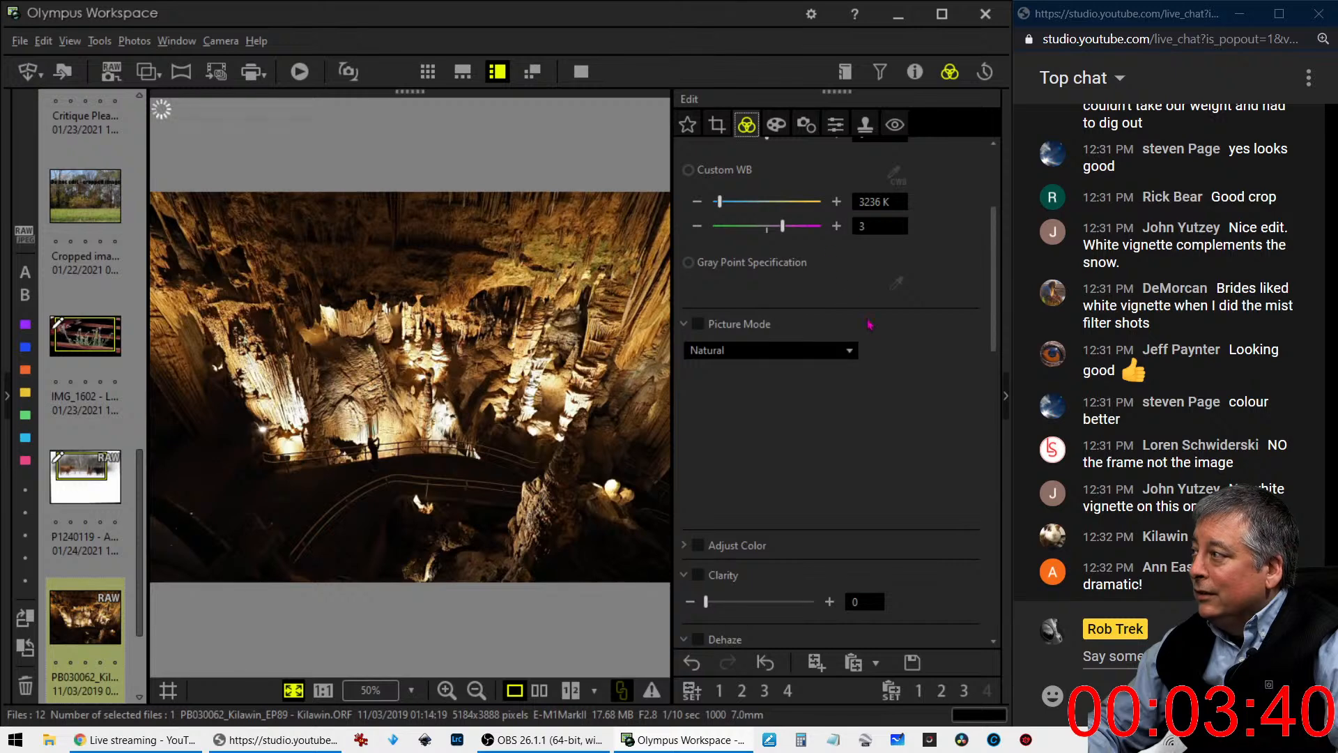
{"action": "scroll", "coordinate": [830, 262], "scroll_direction": "up", "scroll_amount": 3}
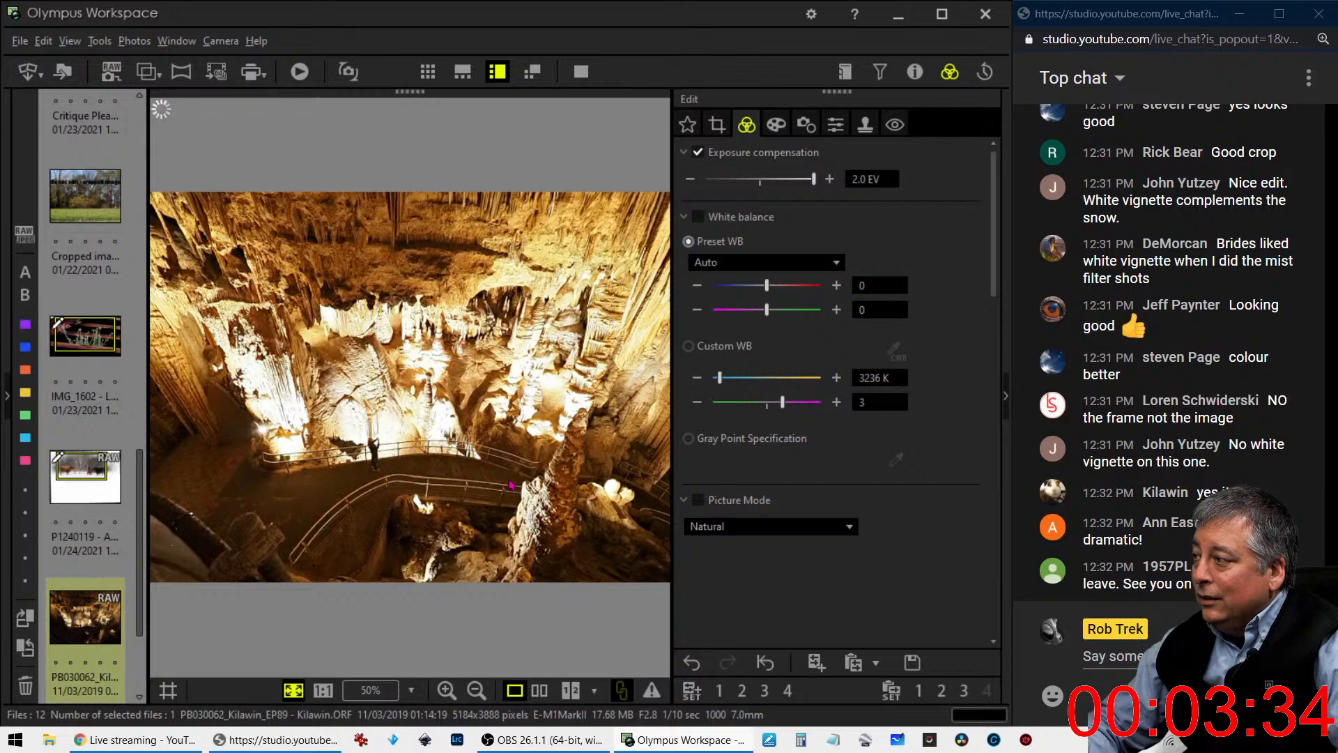
{"action": "left_click", "coordinate": [268, 517]}
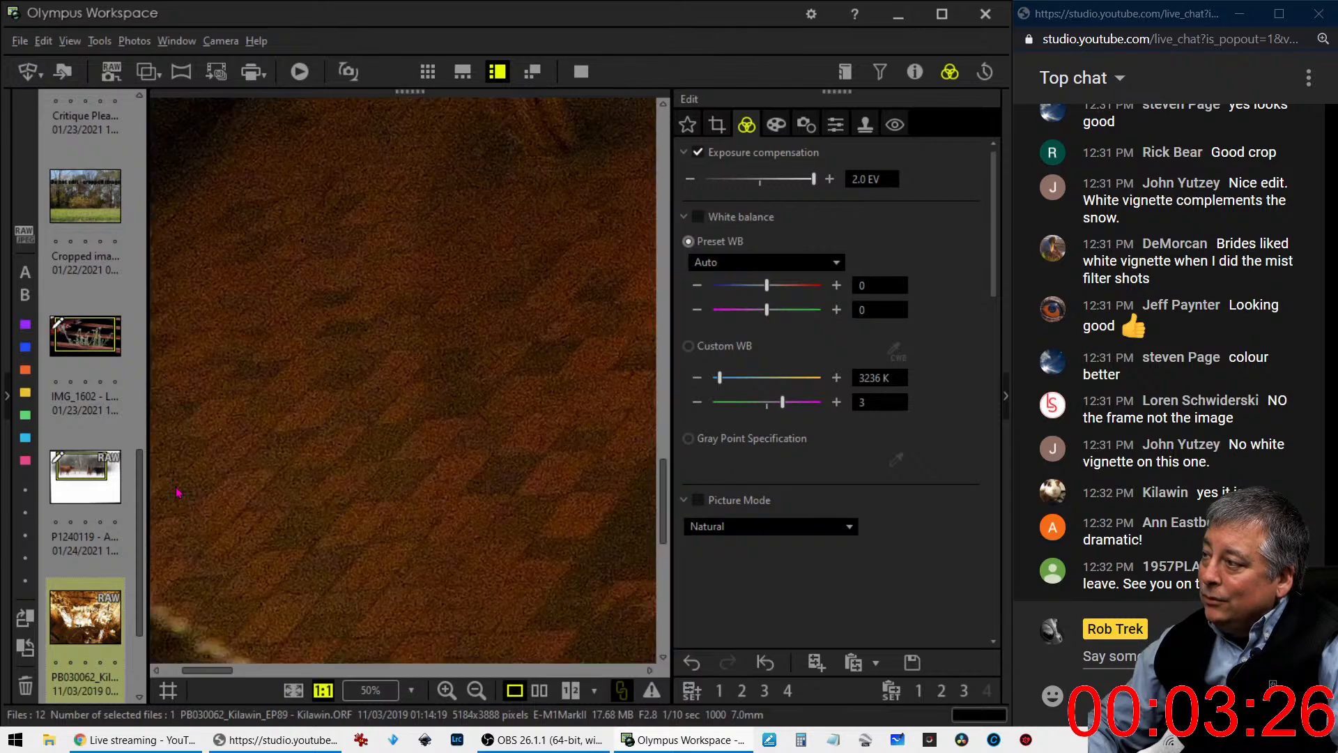
{"action": "left_click", "coordinate": [262, 462]}
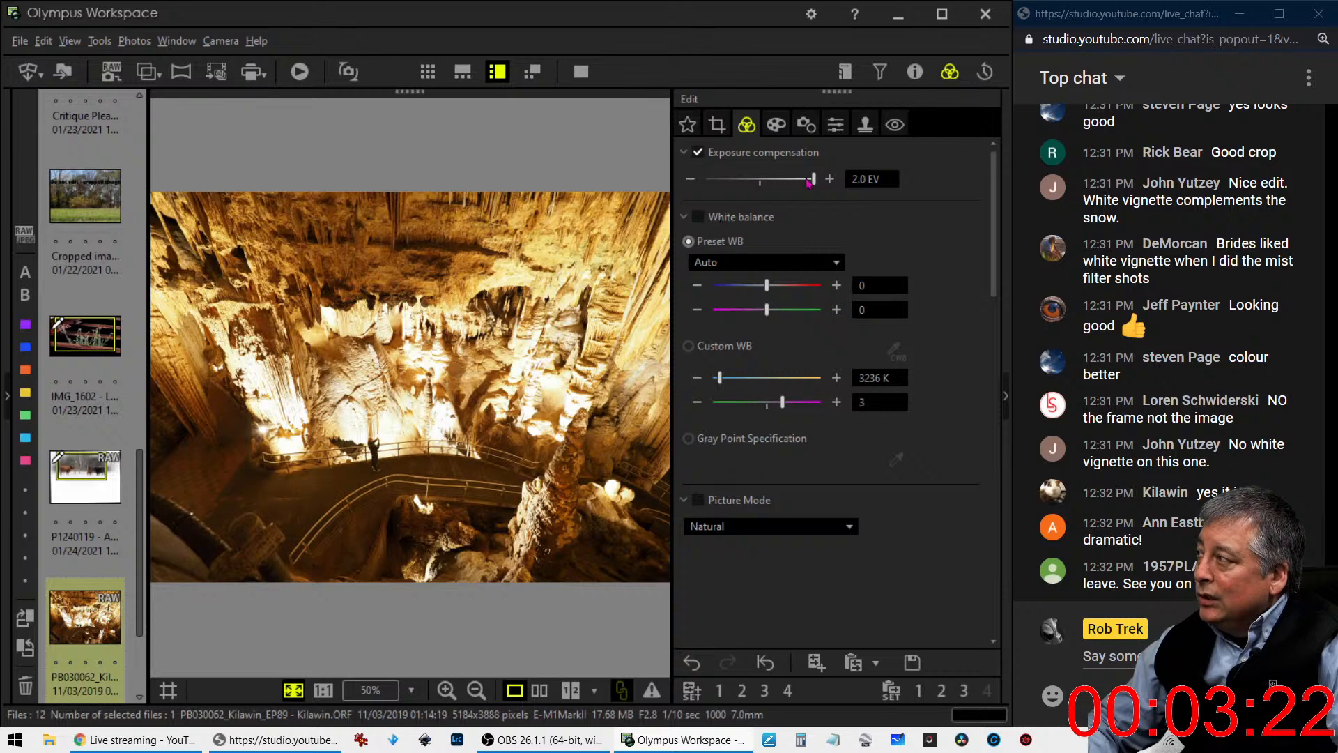
- Set the cave photo's exposure compensation to -1.3 EV
{"action": "left_click_drag", "start_coordinate": [814, 180], "coordinate": [761, 183]}
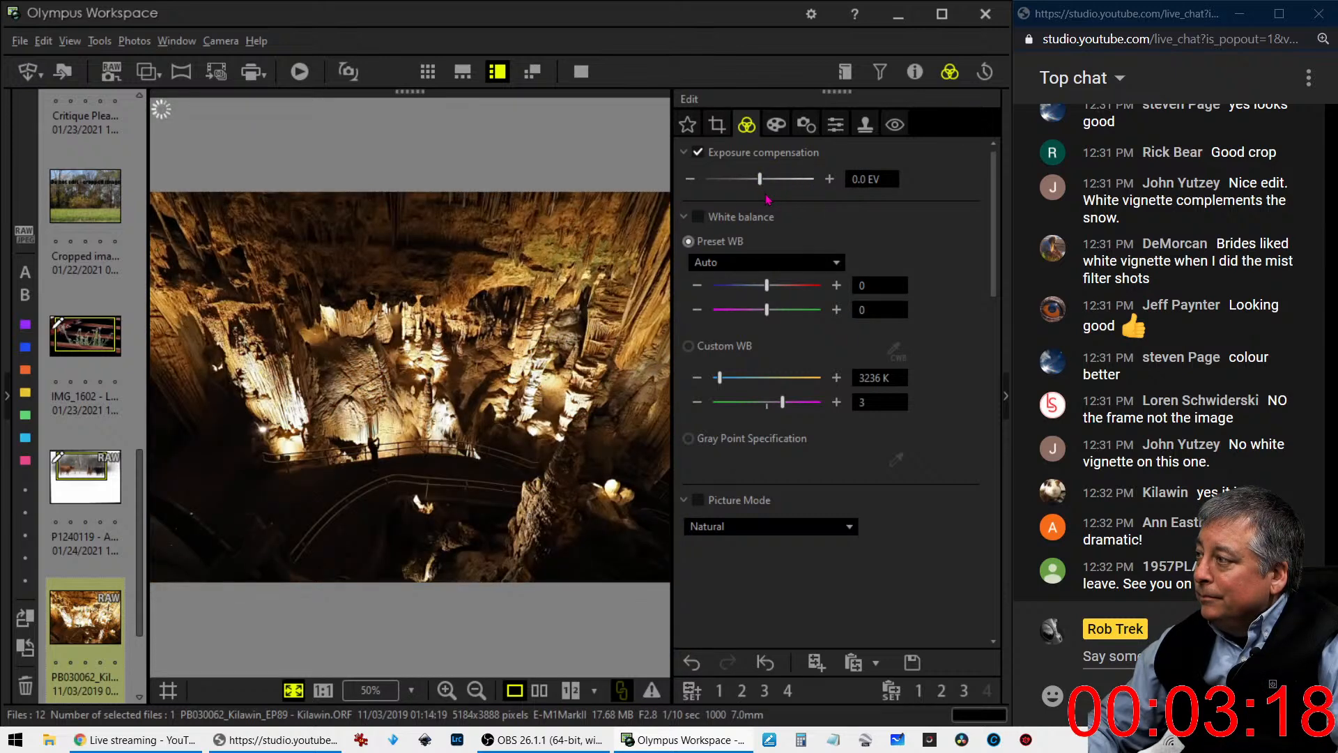
{"action": "left_click", "coordinate": [755, 182]}
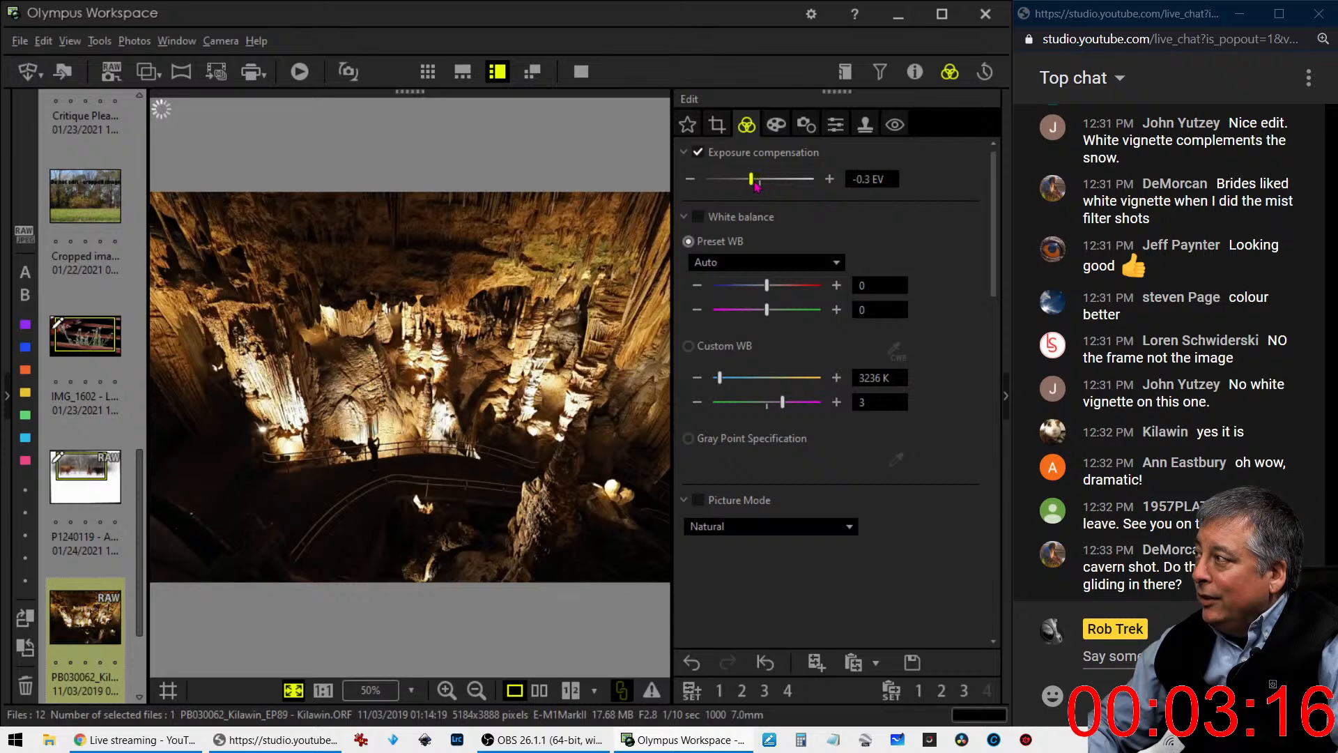
{"action": "left_click_drag", "start_coordinate": [753, 184], "coordinate": [747, 184]}
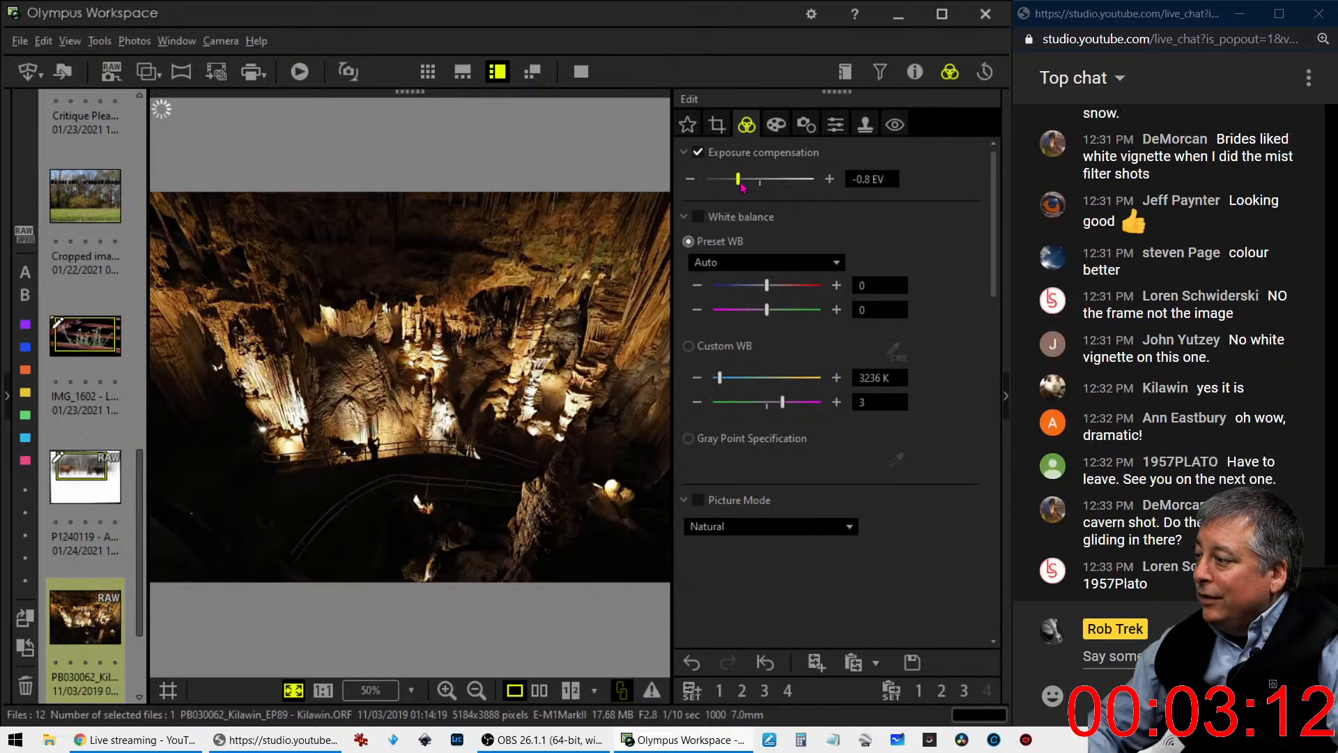
{"action": "left_click_drag", "start_coordinate": [743, 187], "coordinate": [731, 190]}
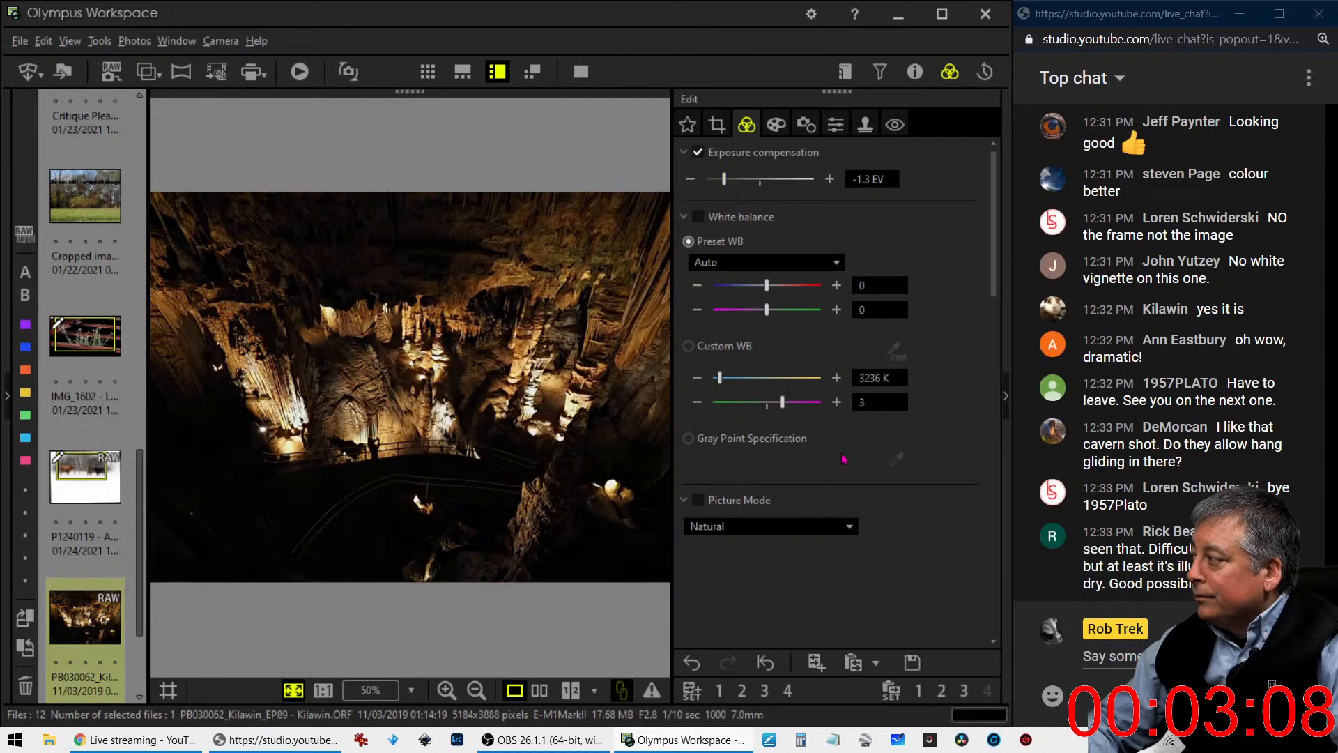
- Set the cave photo's Gradation to AUTO
{"action": "scroll", "coordinate": [843, 583], "scroll_direction": "down", "scroll_amount": 10}
{"action": "scroll", "coordinate": [844, 583], "scroll_direction": "down", "scroll_amount": 5}
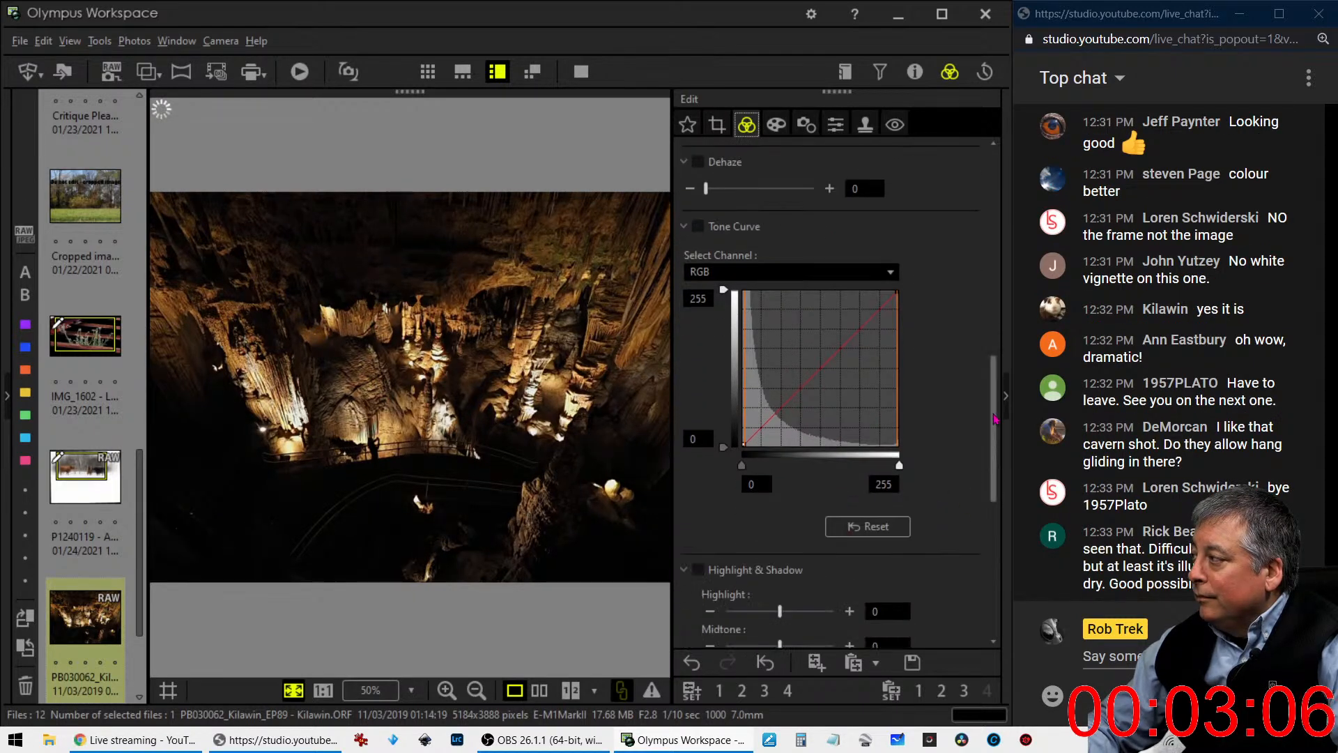
{"action": "left_click", "coordinate": [807, 600]}
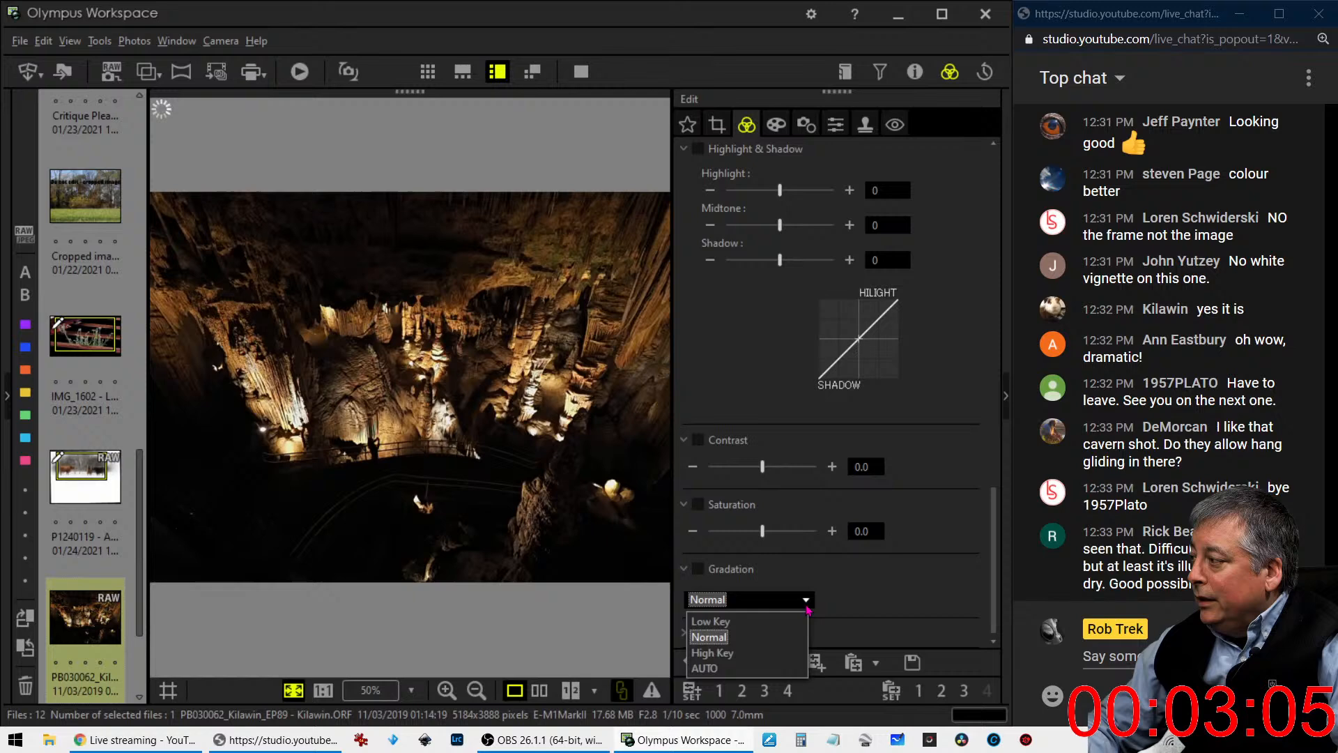
{"action": "left_click", "coordinate": [772, 669]}
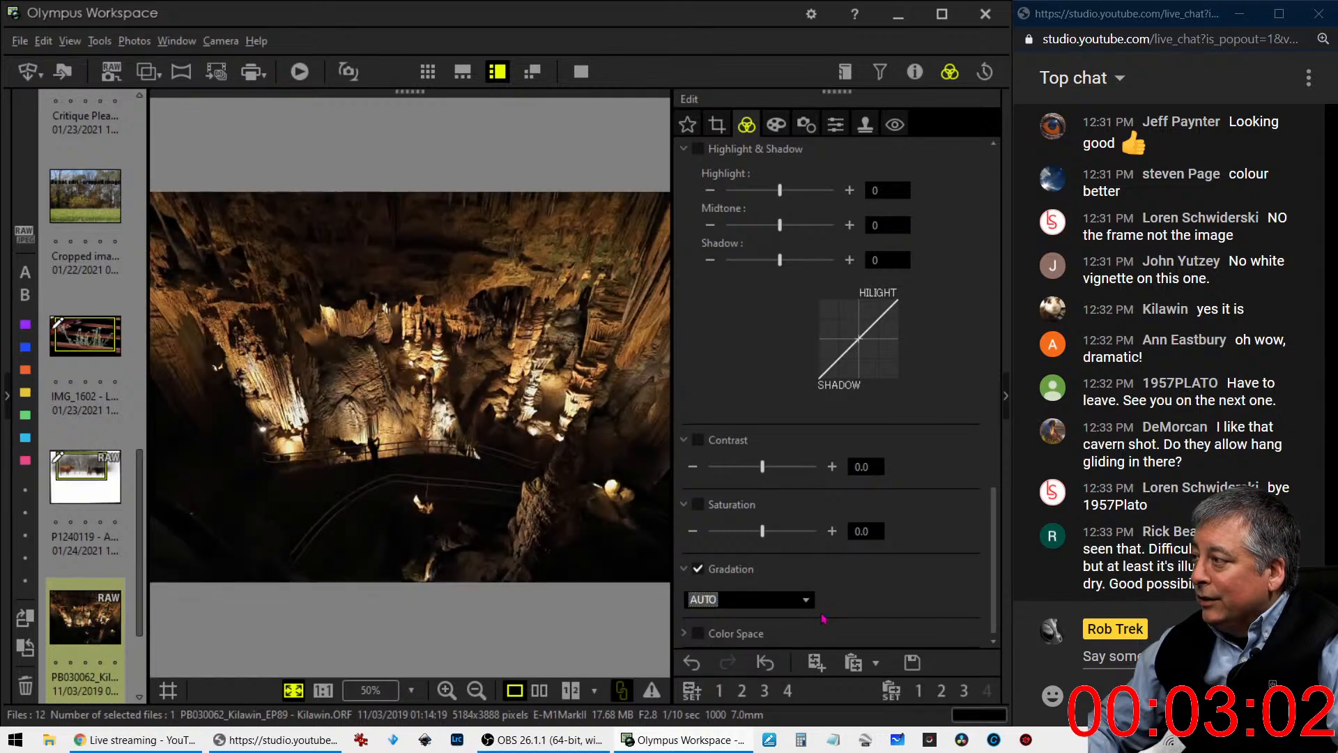
- Lift the darker midtones with an upward bend in the RGB tone curve and add an anchor point near its black end
{"action": "scroll", "coordinate": [901, 526], "scroll_direction": "up", "scroll_amount": 5}
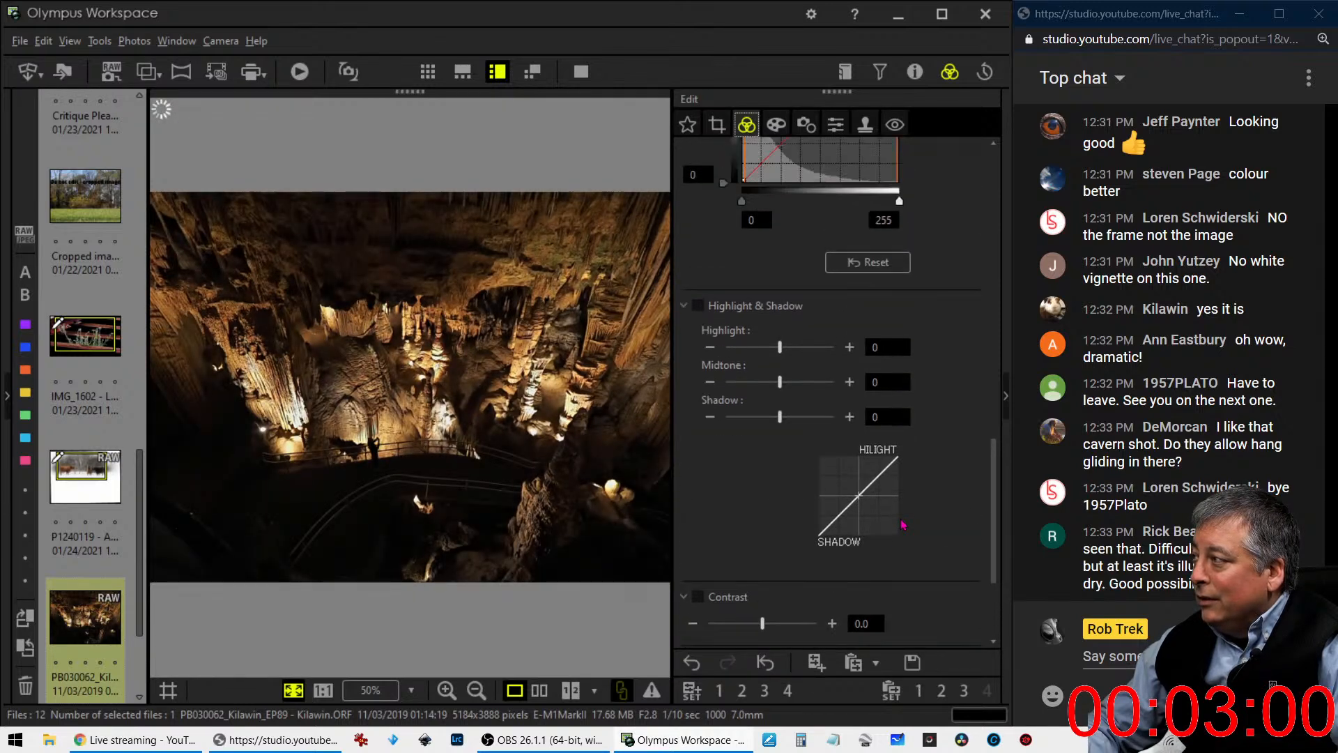
{"action": "scroll", "coordinate": [902, 524], "scroll_direction": "up", "scroll_amount": 1}
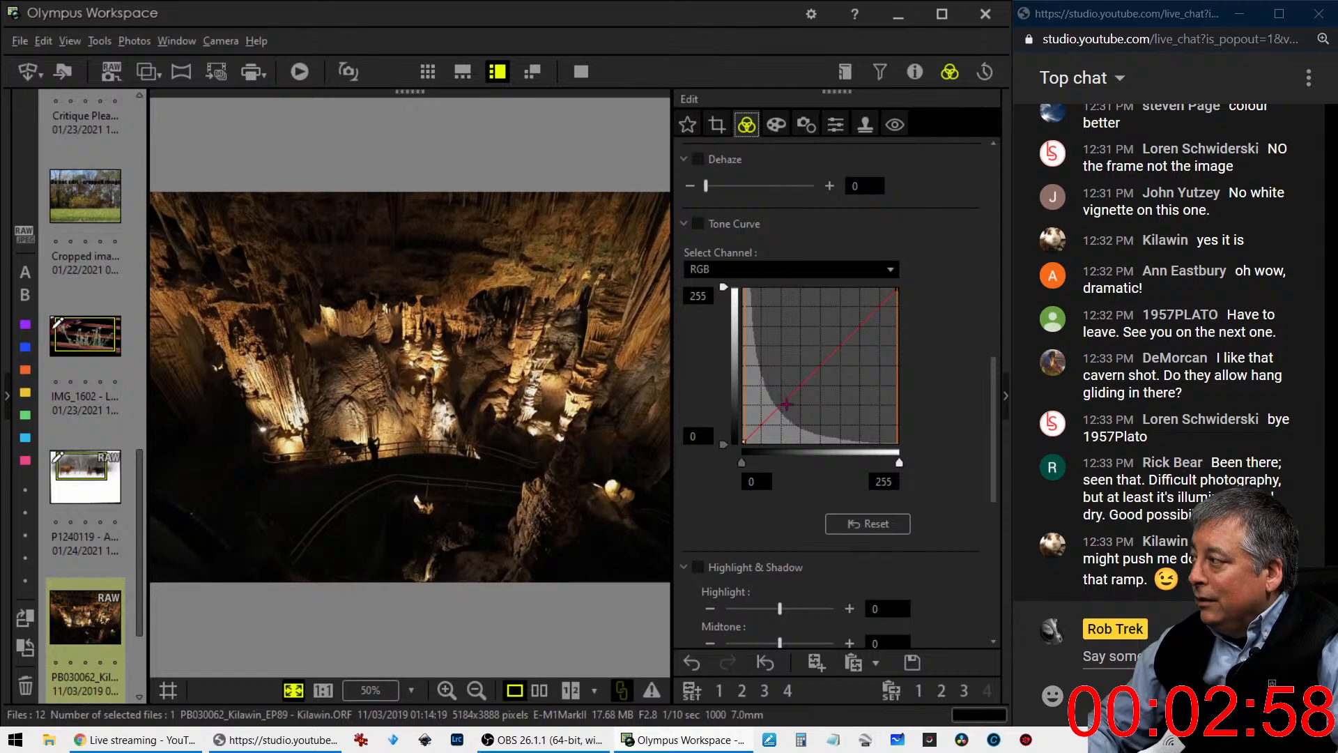
{"action": "left_click_drag", "start_coordinate": [788, 396], "coordinate": [779, 378]}
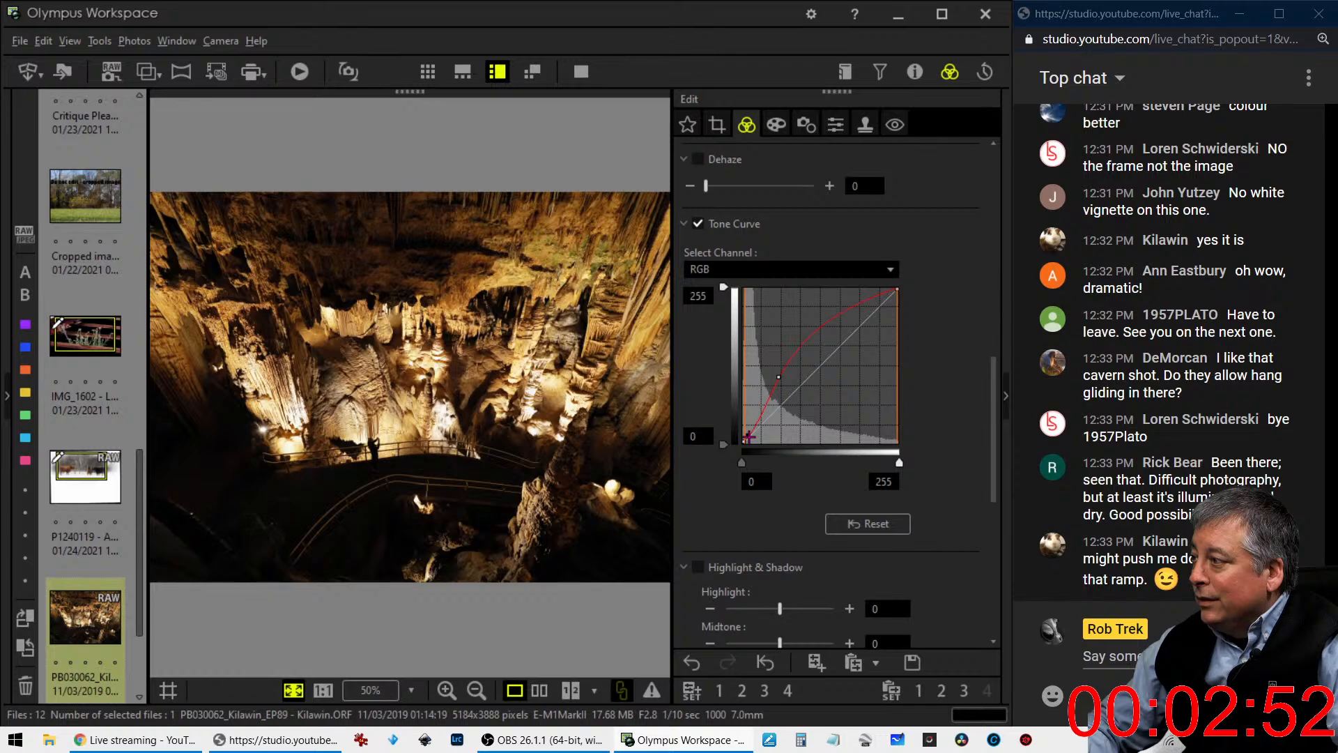
{"action": "left_click", "coordinate": [748, 436]}
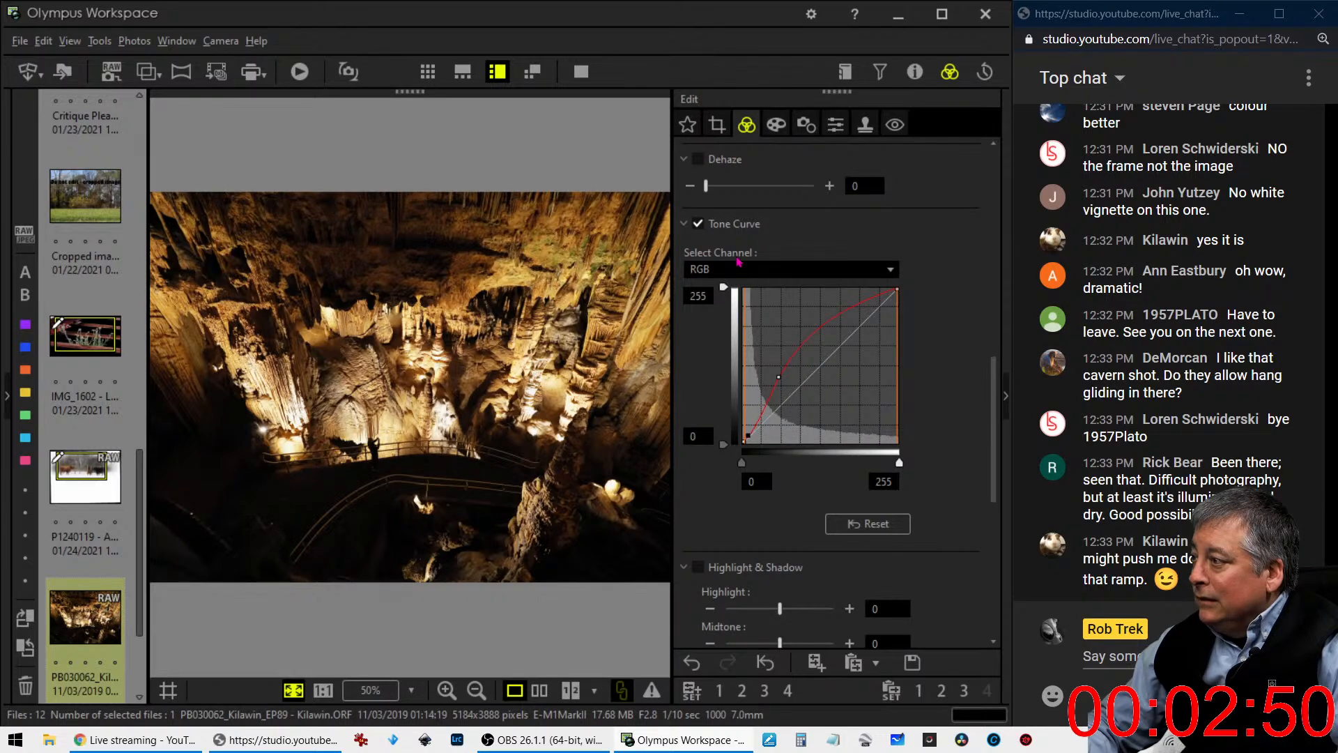
- Crop the cave photo at a 4:3 ratio to 4015 x 3012 pixels, trimming the dark area beside the walkway and the ceiling
{"action": "left_click", "coordinate": [718, 126]}
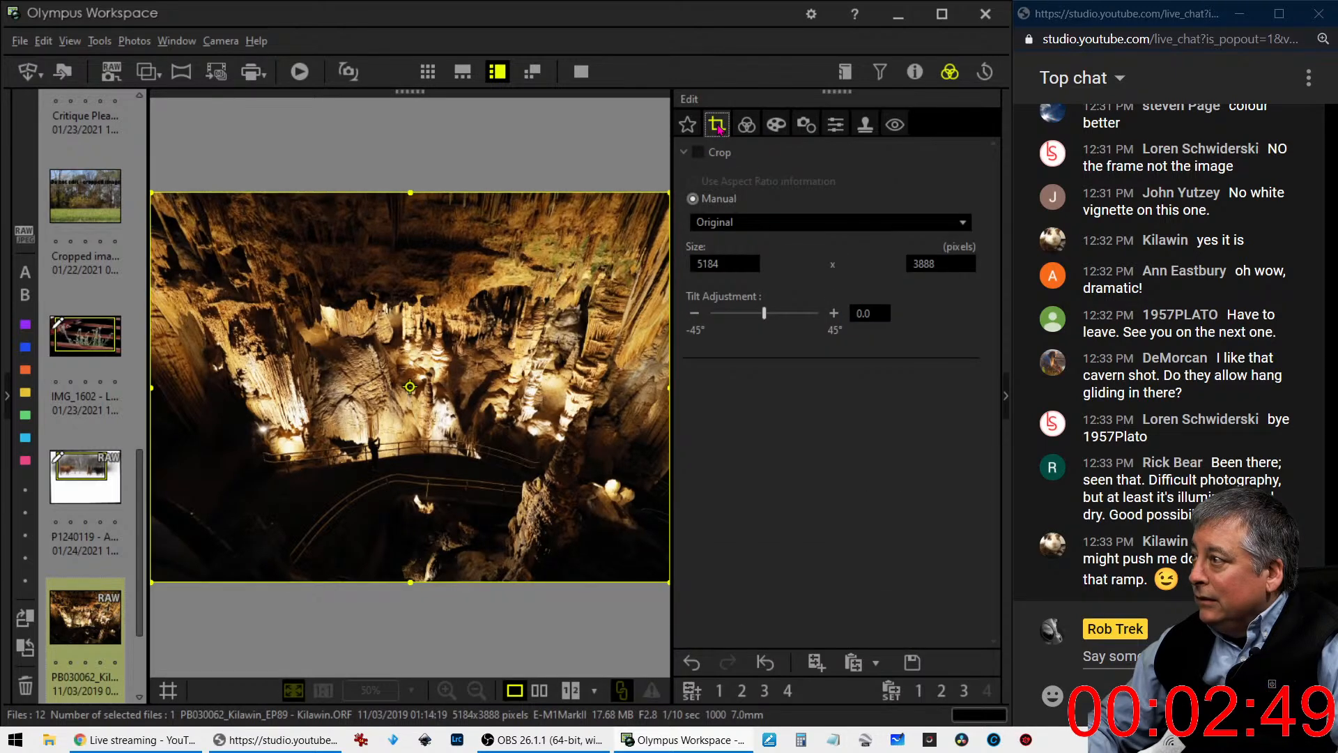
{"action": "left_click", "coordinate": [741, 221]}
{"action": "left_click", "coordinate": [724, 260]}
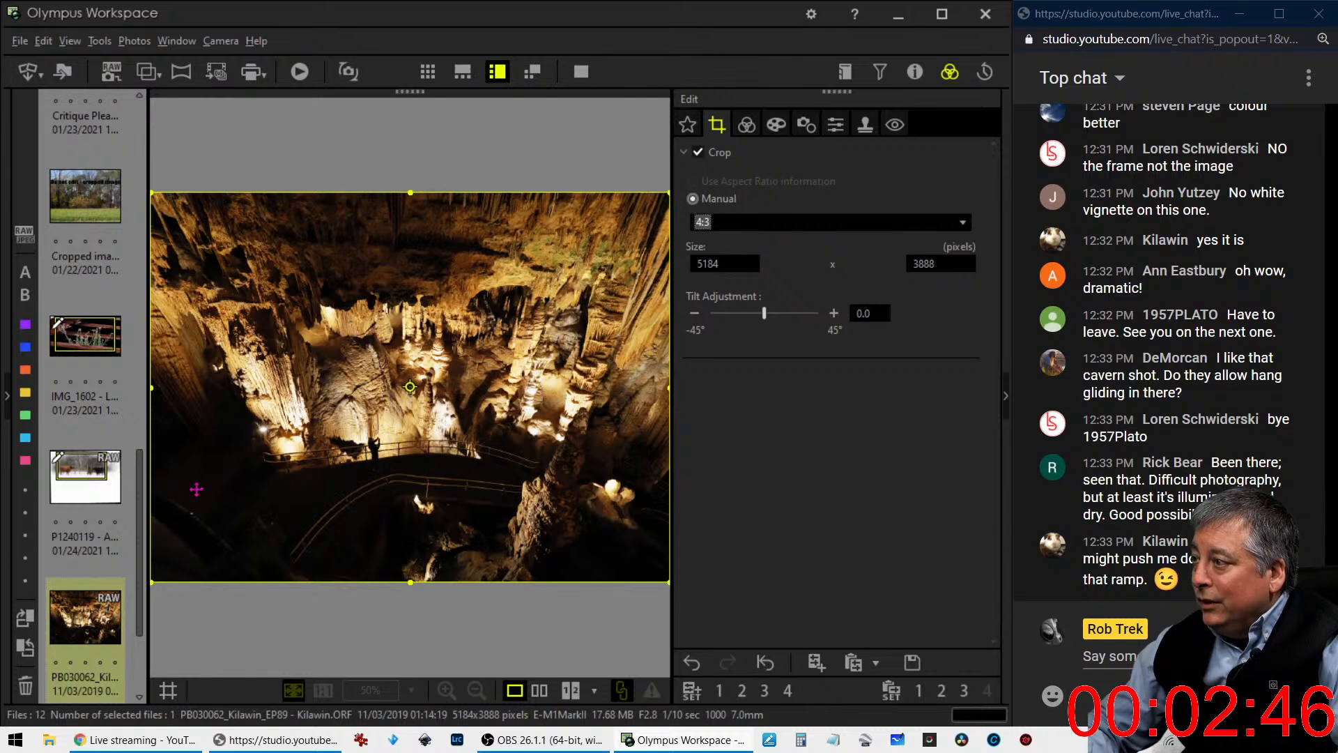
{"action": "left_click_drag", "start_coordinate": [164, 404], "coordinate": [267, 404]}
{"action": "left_click_drag", "start_coordinate": [396, 444], "coordinate": [398, 477]}
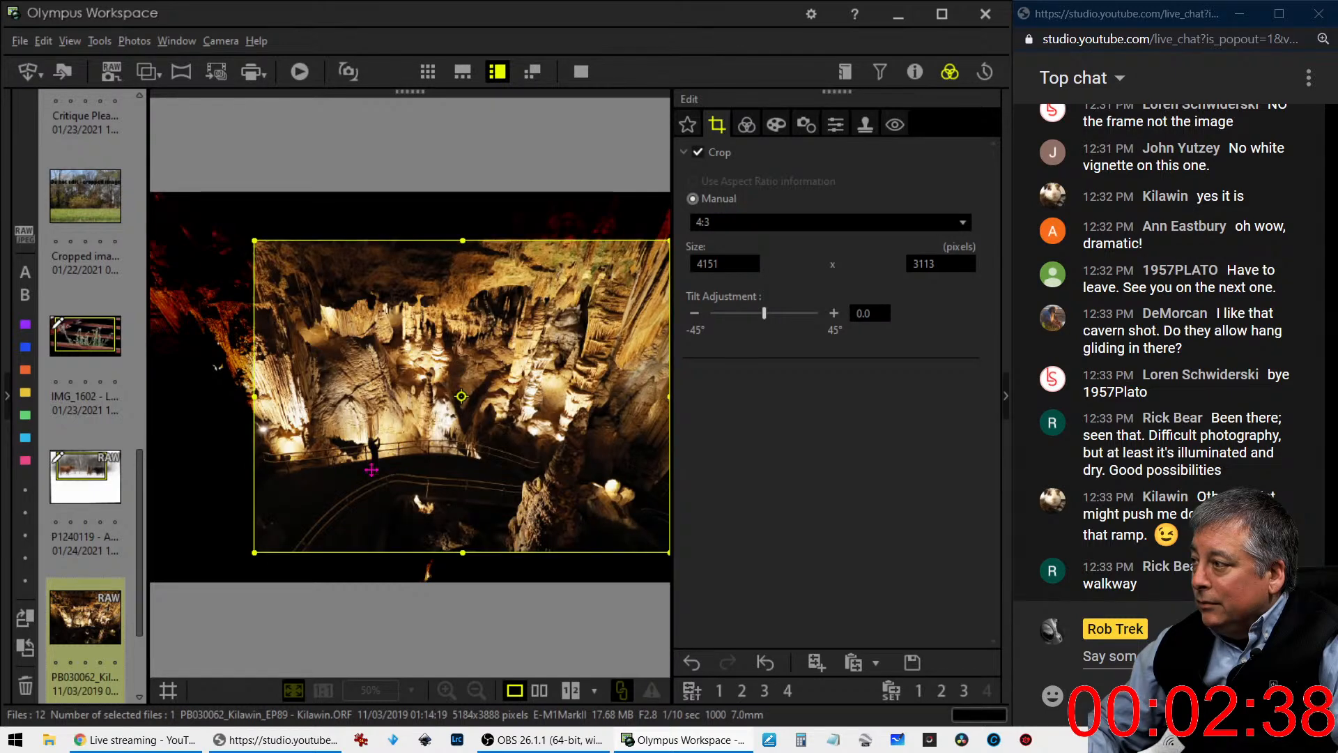
{"action": "left_click_drag", "start_coordinate": [255, 397], "coordinate": [346, 418]}
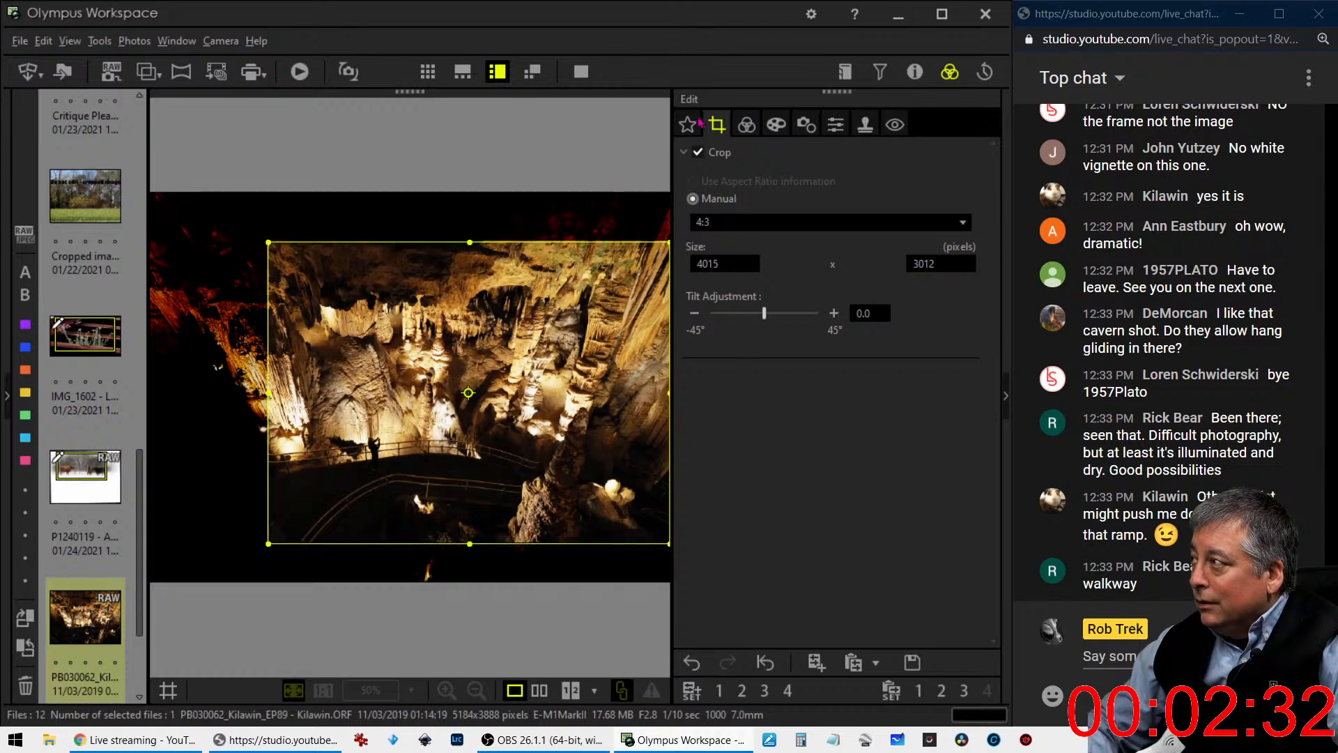
{"action": "left_click", "coordinate": [747, 129]}
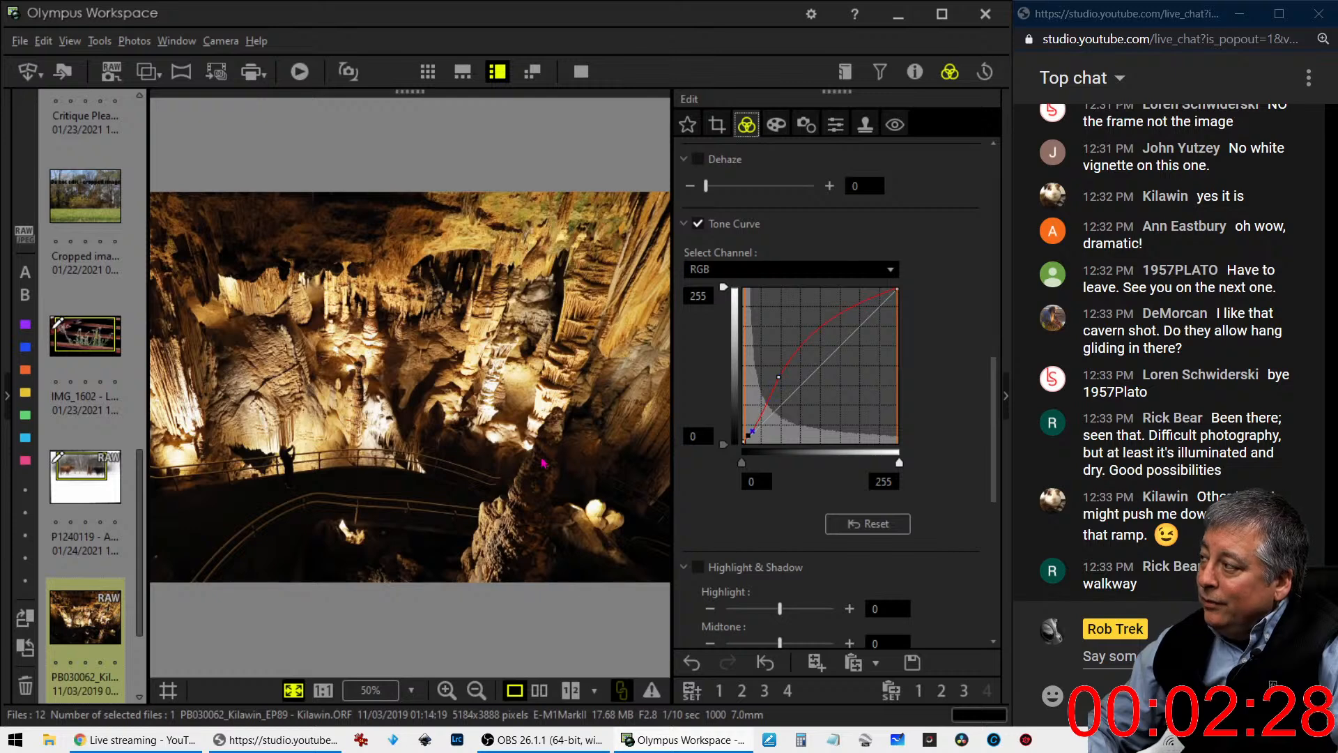
- Shift the 4015 x 3012 crop frame downward to include less ceiling and more walkway, checking the cropped result
{"action": "left_click", "coordinate": [717, 124]}
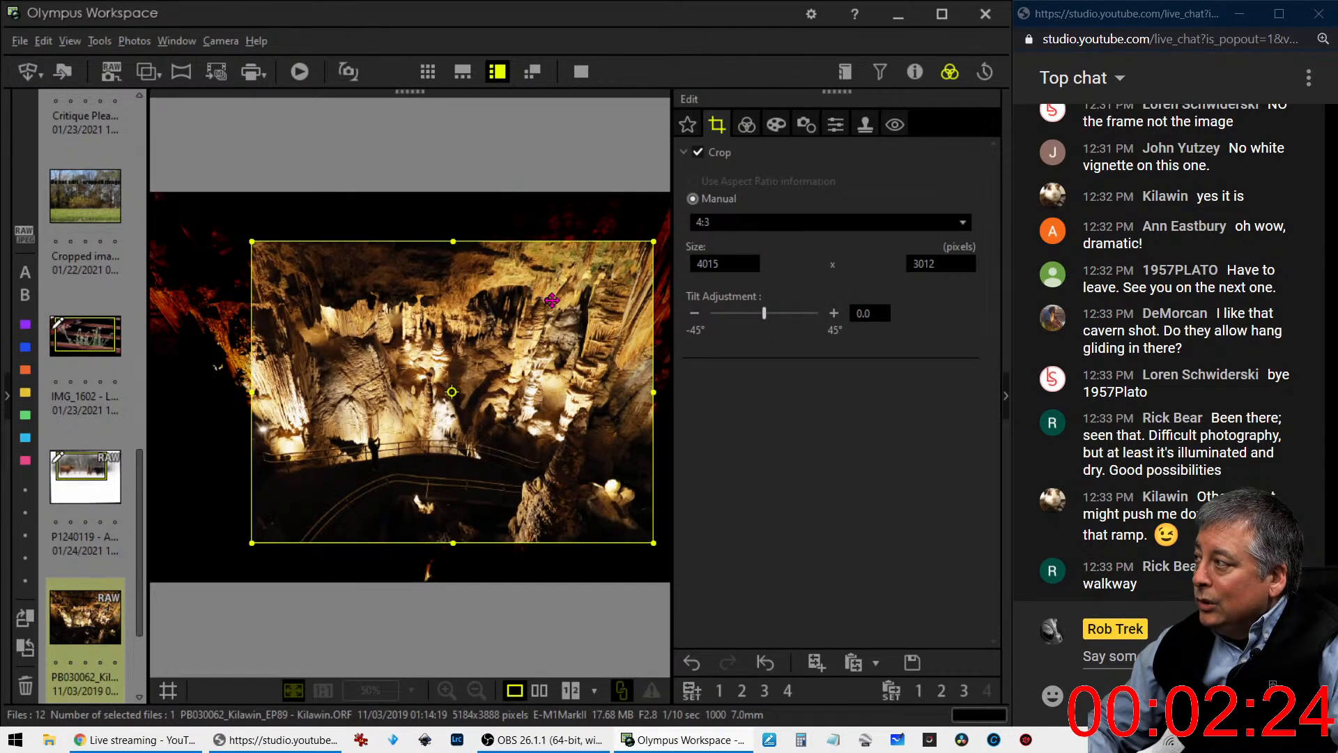
{"action": "left_click_drag", "start_coordinate": [551, 301], "coordinate": [552, 315]}
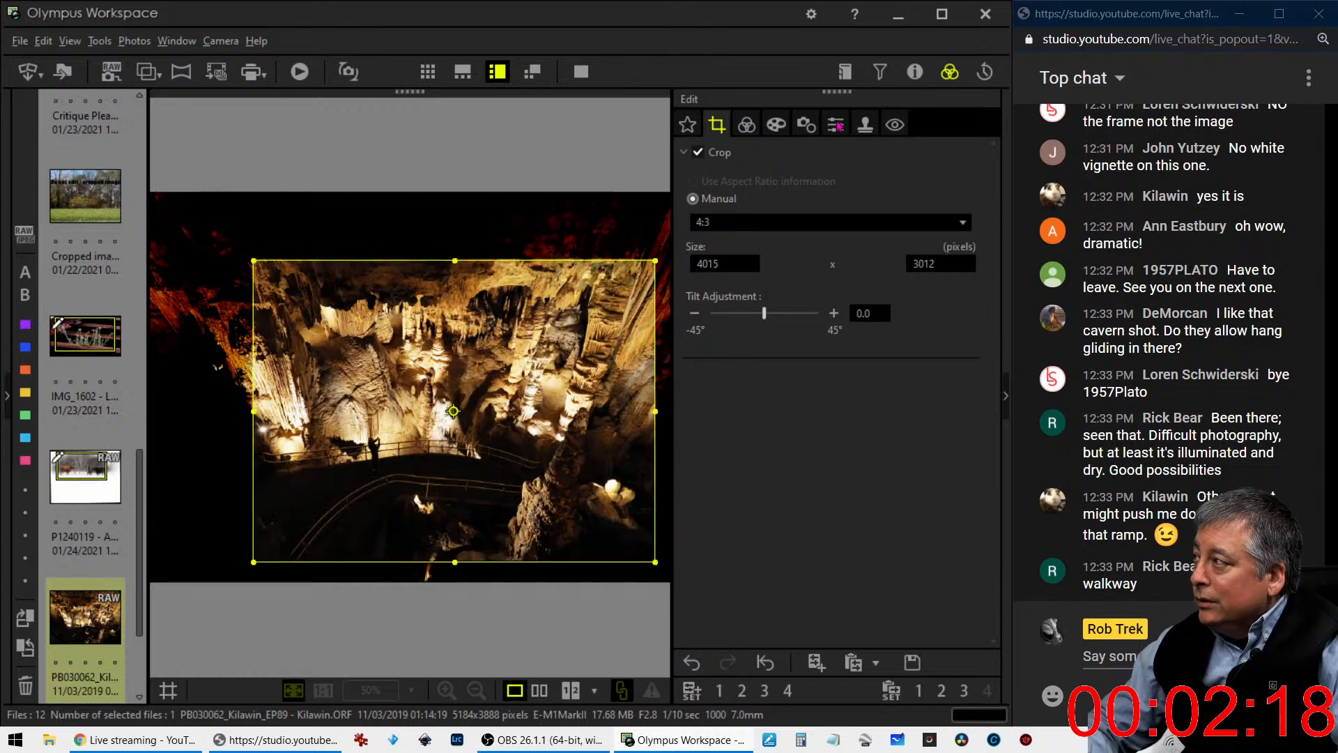
{"action": "left_click", "coordinate": [746, 124]}
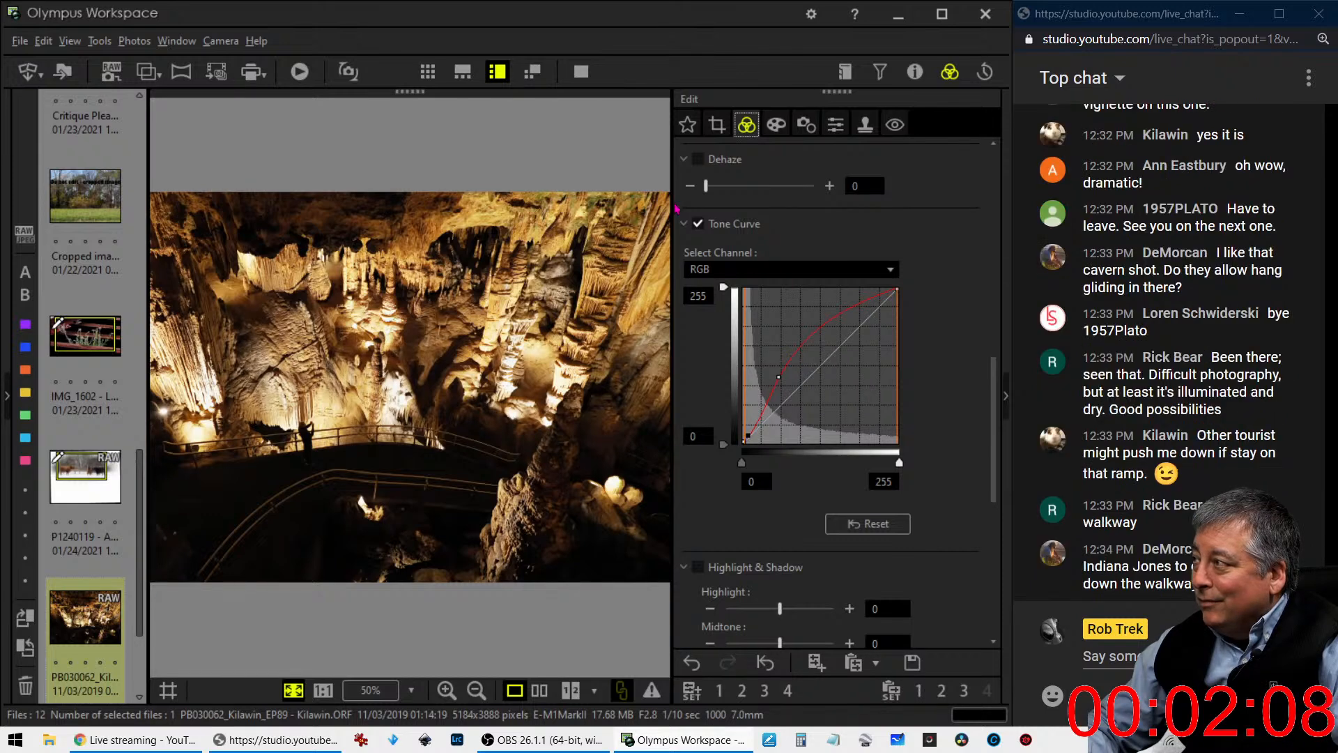
{"action": "left_click", "coordinate": [717, 125]}
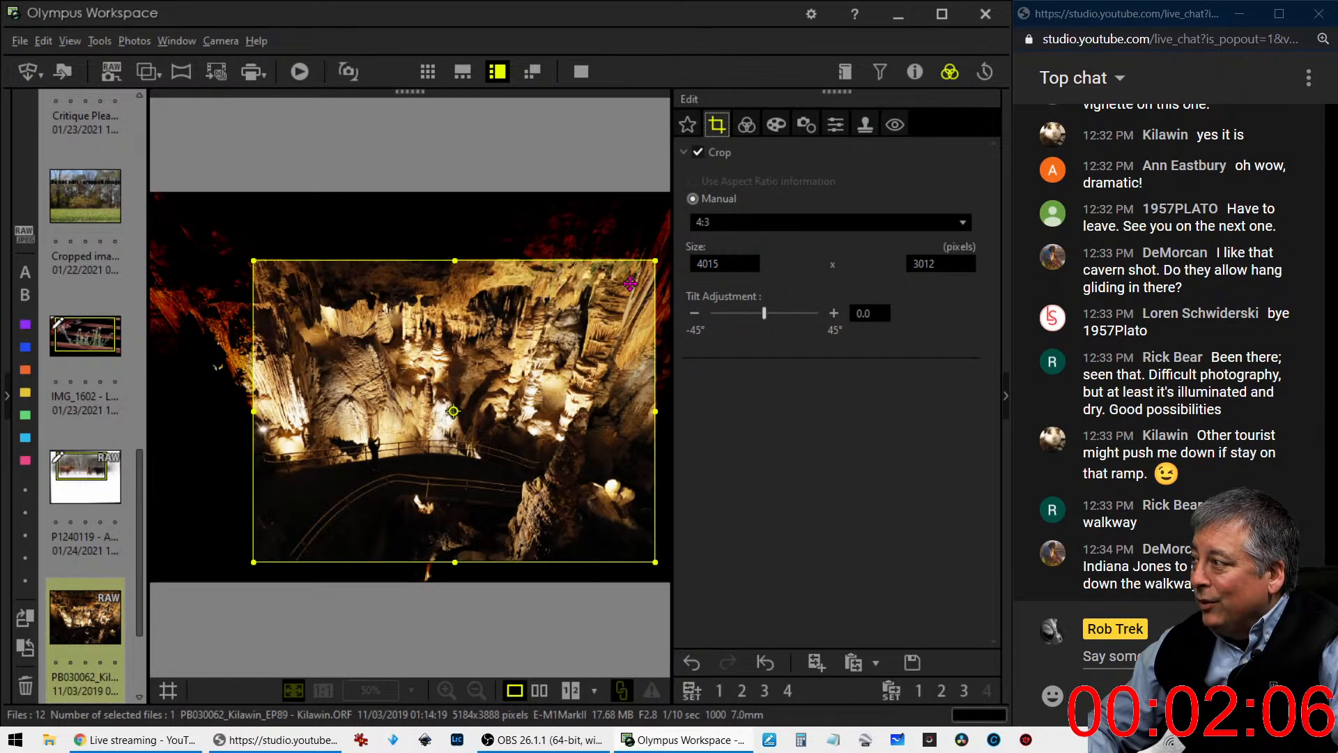
{"action": "left_click_drag", "start_coordinate": [630, 285], "coordinate": [633, 291]}
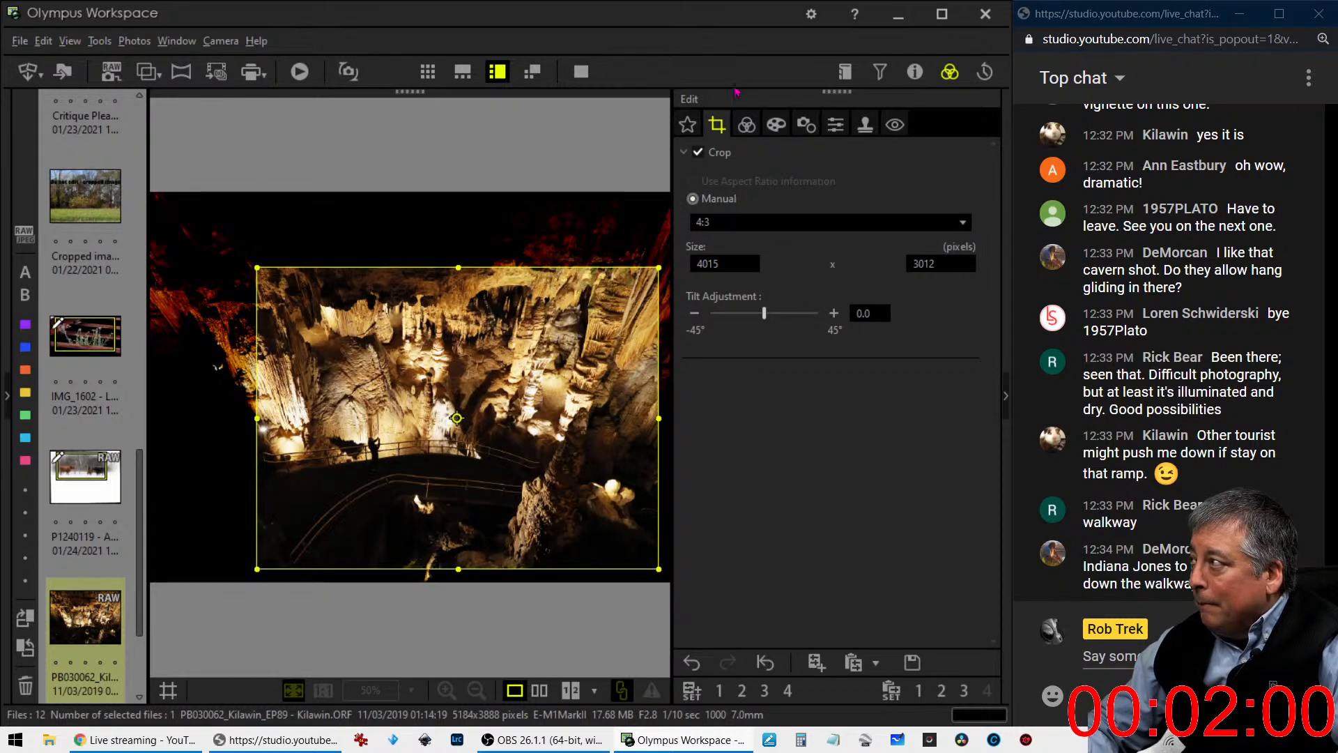
{"action": "left_click", "coordinate": [743, 127]}
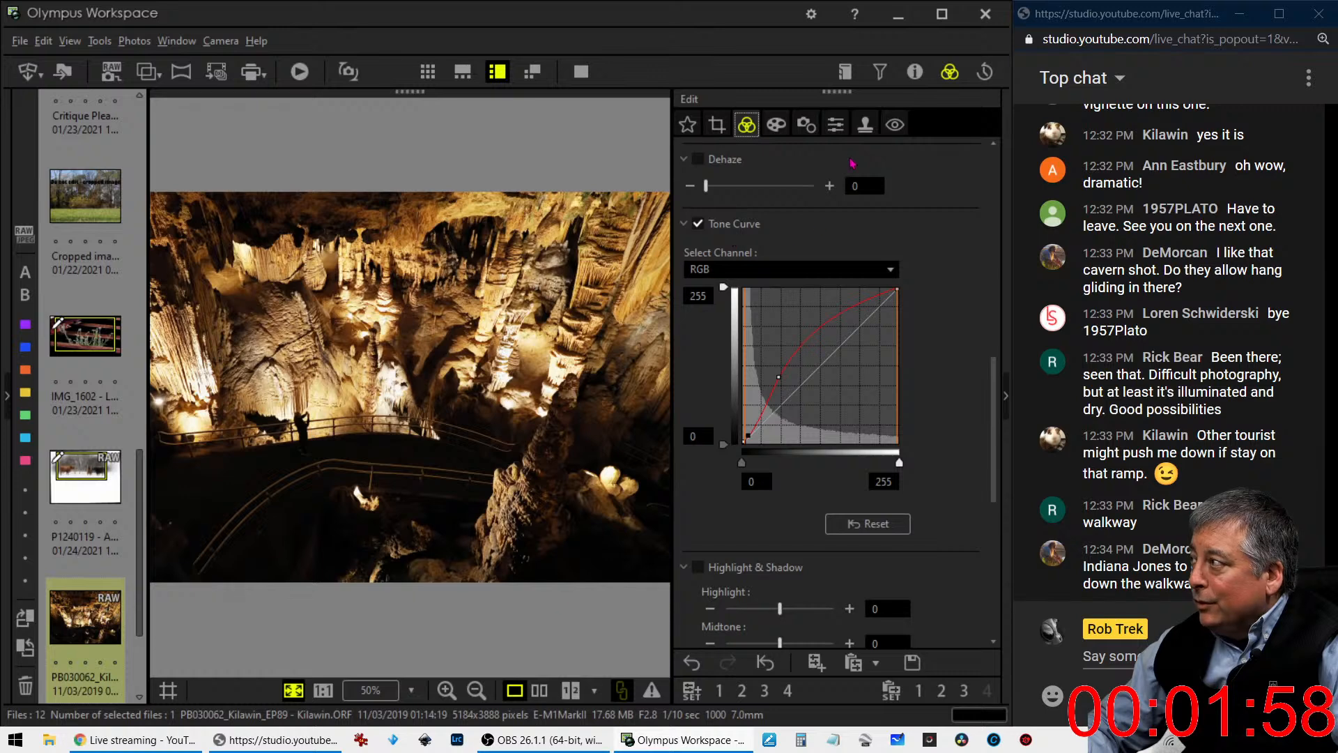
- Set the cave photo's Sharpness to 2.0 and its Noise Filter to OFF
{"action": "left_click", "coordinate": [835, 124]}
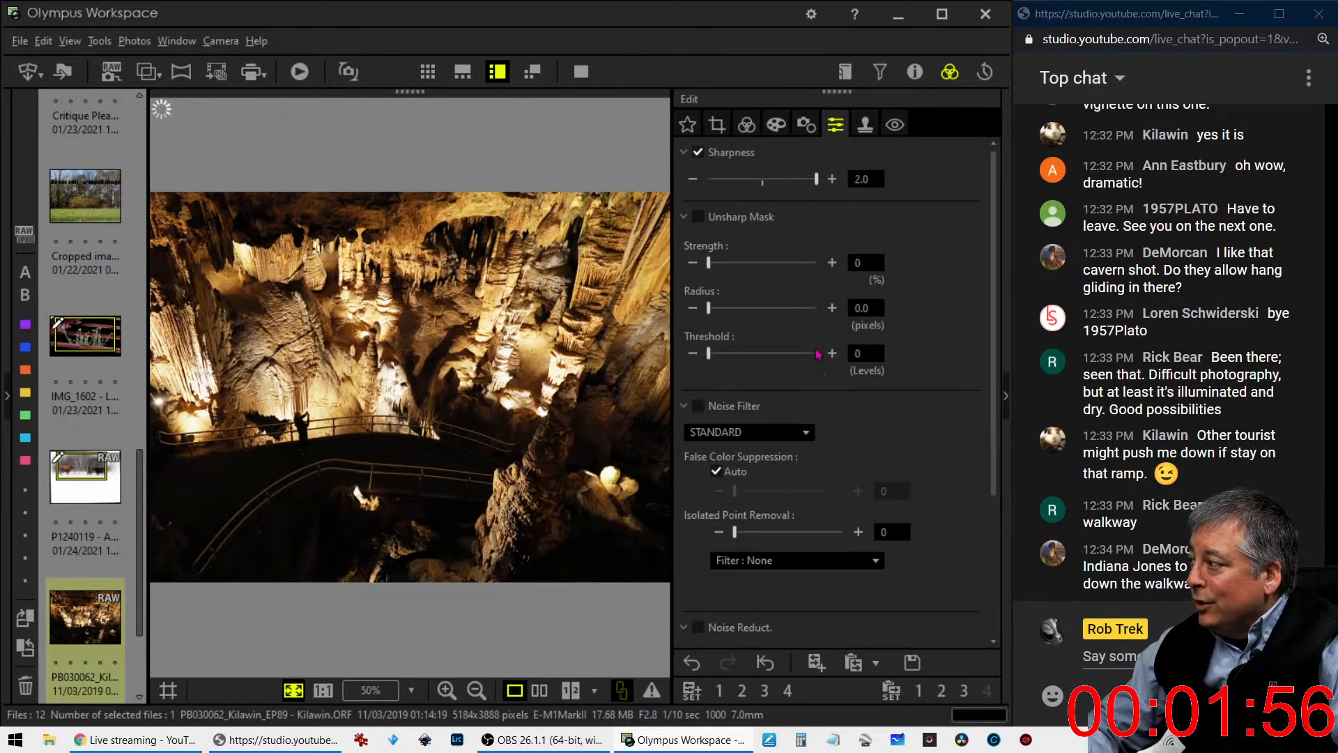
{"action": "left_click", "coordinate": [749, 432]}
{"action": "left_click", "coordinate": [704, 448]}
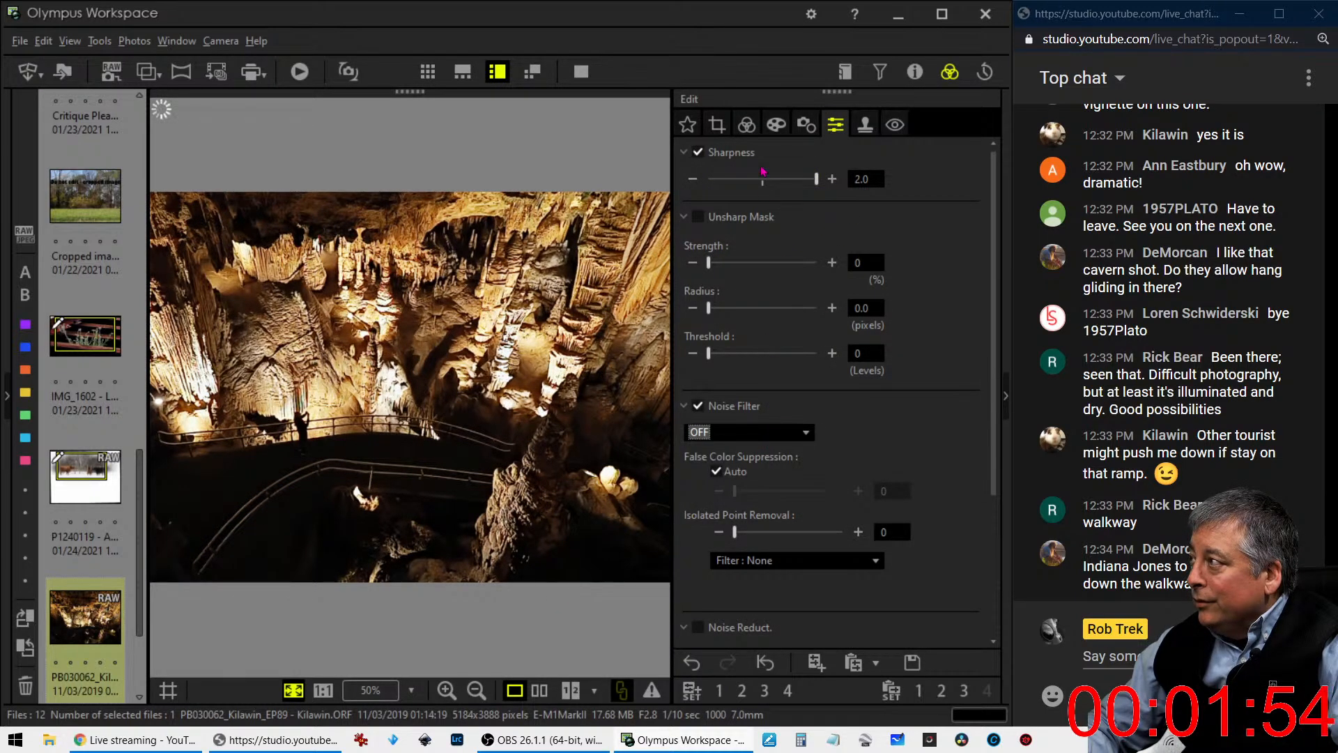
- Try raising the black-end anchor of the RGB tone curve, and reset the curve to a straight line
{"action": "left_click", "coordinate": [746, 124]}
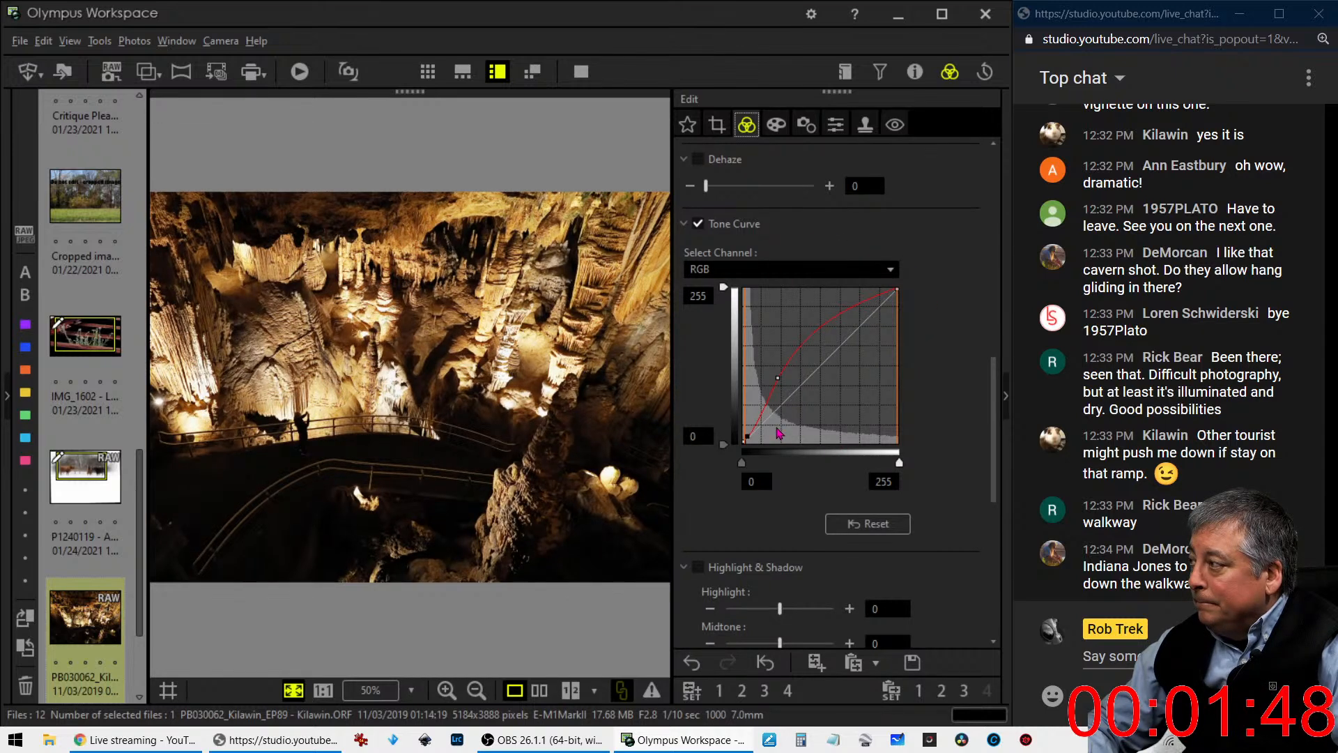
{"action": "left_click_drag", "start_coordinate": [748, 435], "coordinate": [749, 433]}
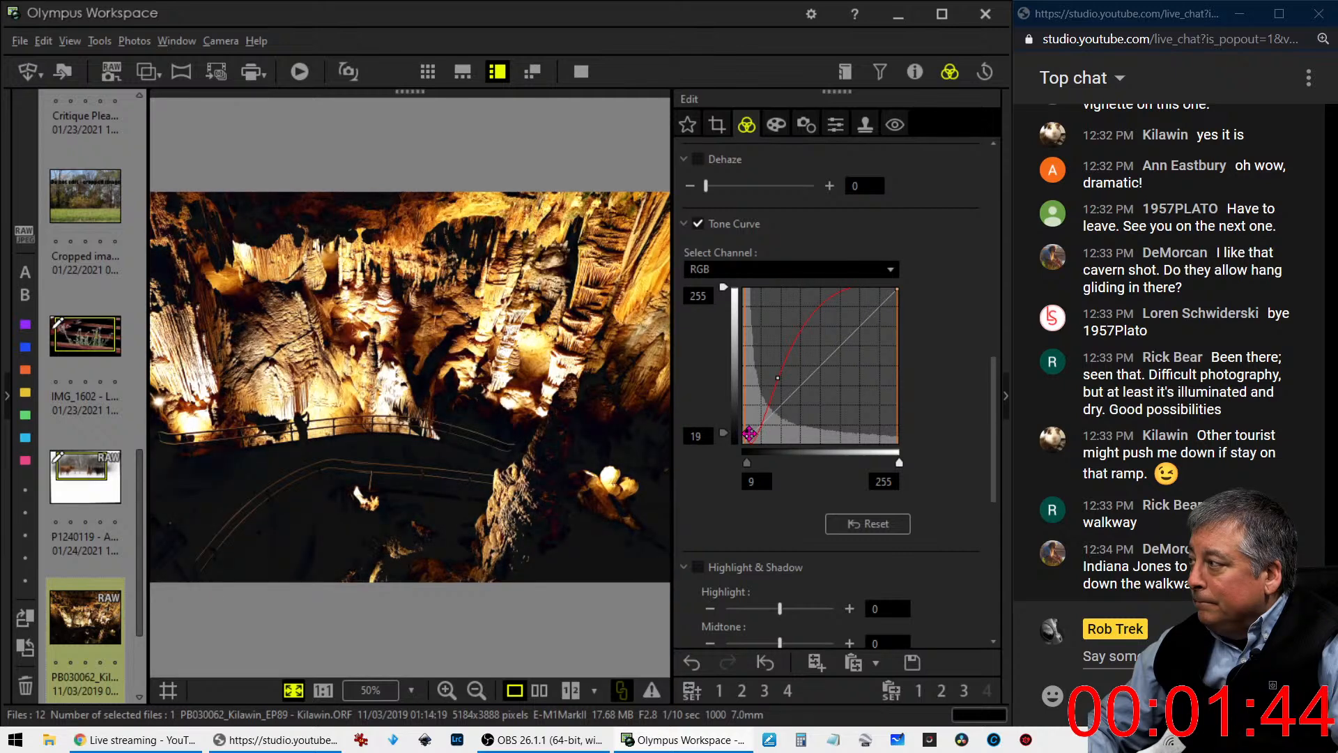
{"action": "left_click", "coordinate": [831, 522]}
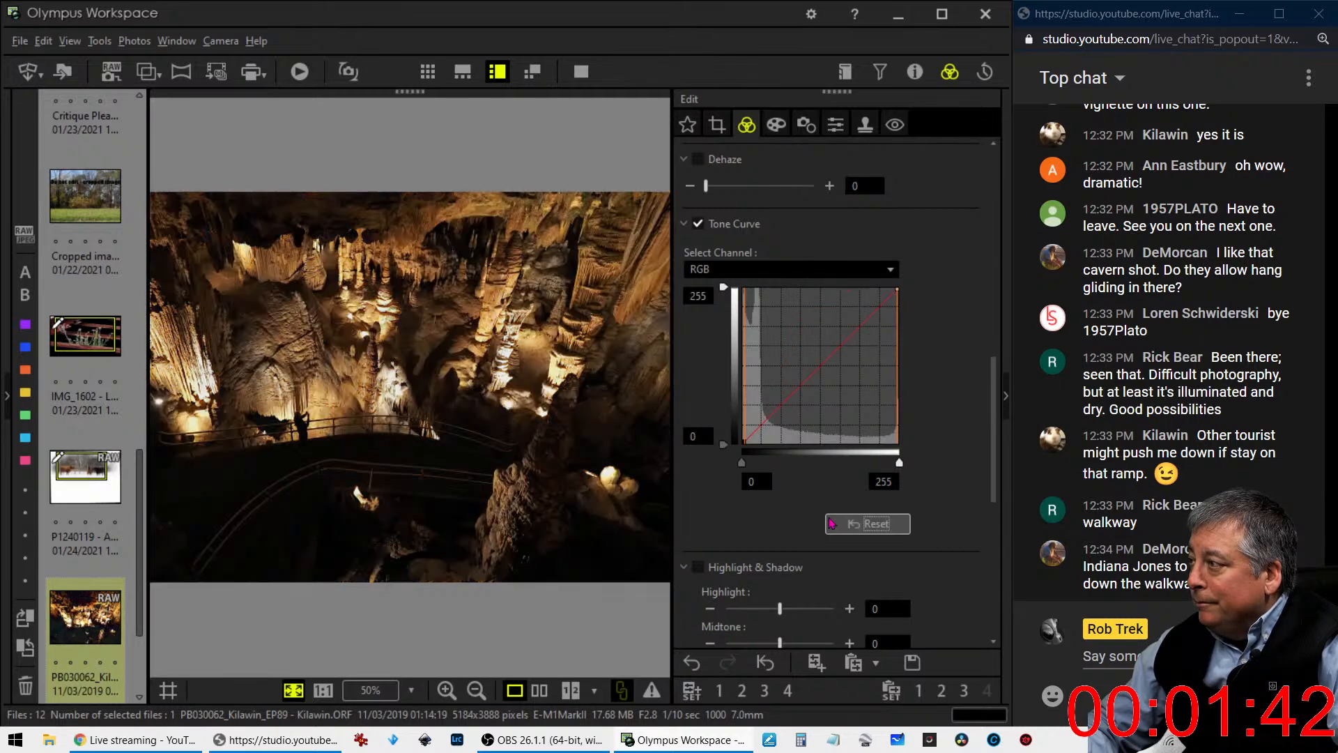
- Apply the Dramatic Tone art filter to the cave photo
{"action": "left_click", "coordinate": [777, 125]}
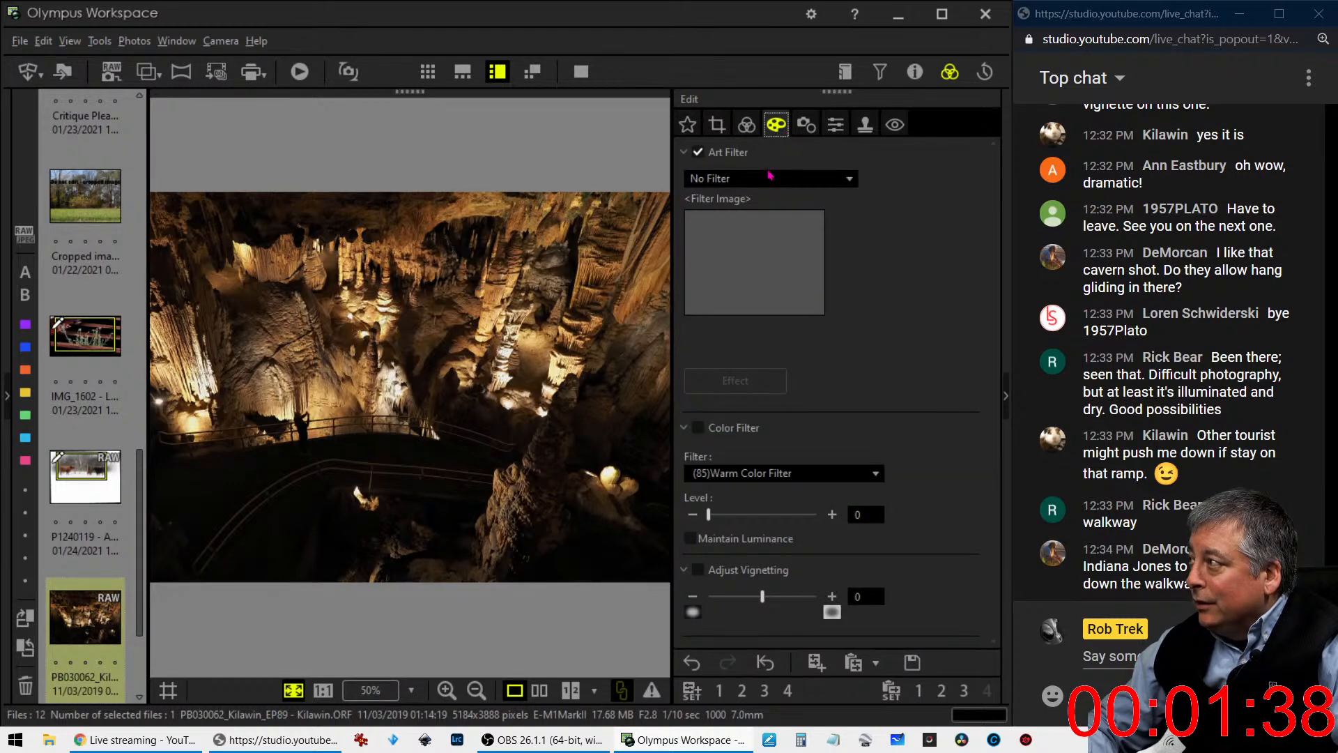
{"action": "left_click", "coordinate": [771, 177]}
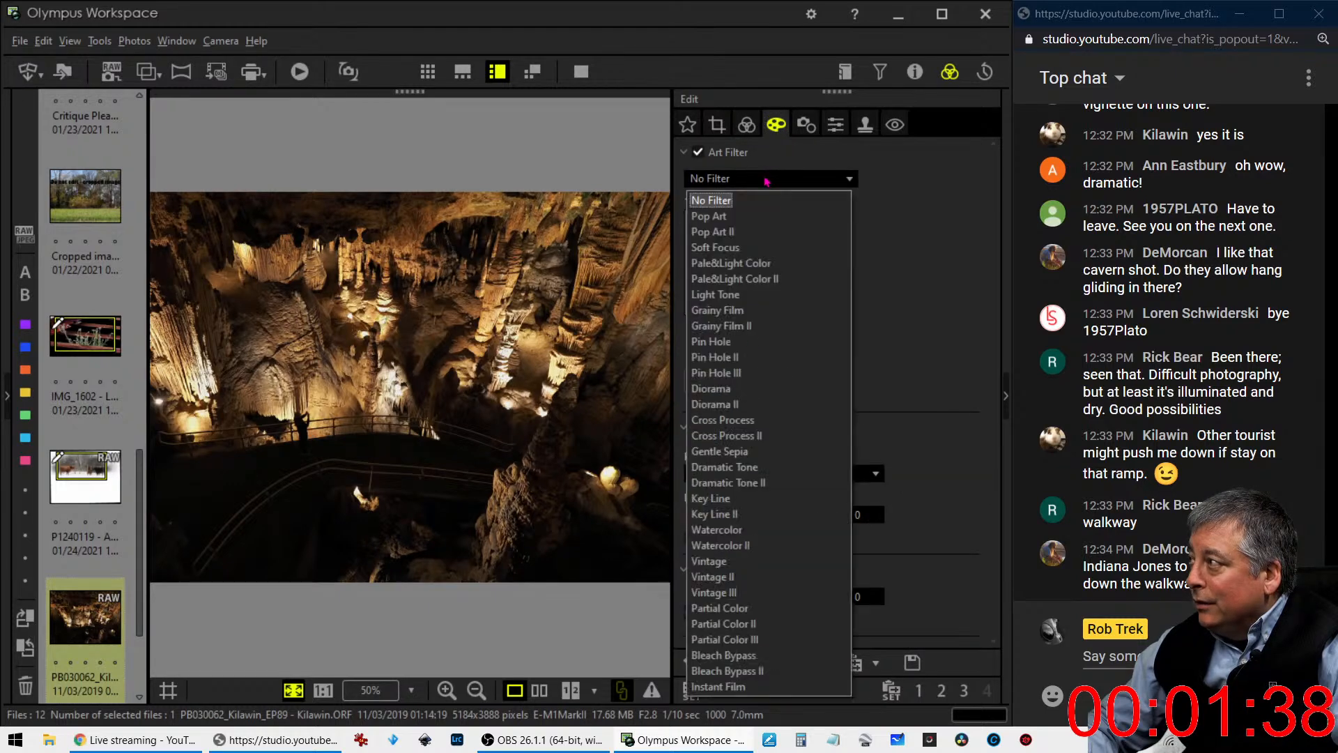
{"action": "left_click", "coordinate": [744, 468]}
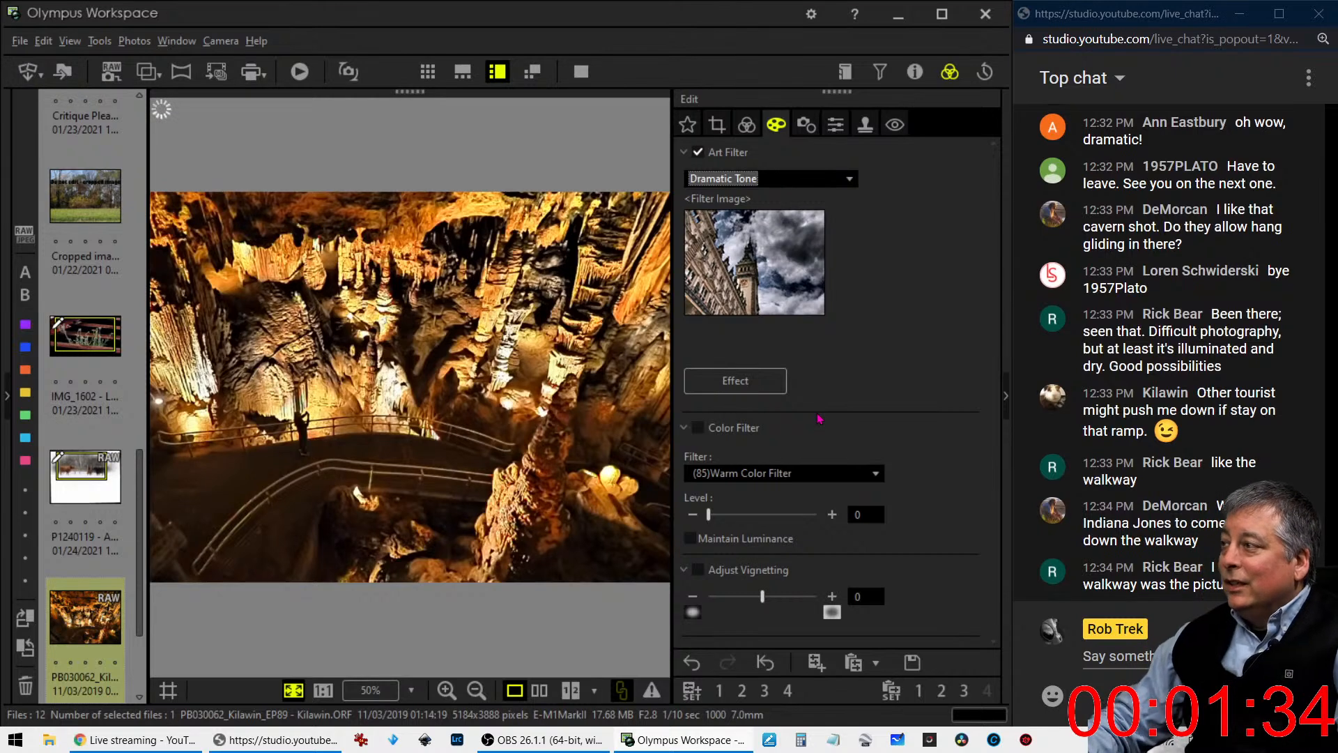
- Lower the cave photo's Saturation to -2.0 to tame the strong orange tones
{"action": "left_click", "coordinate": [744, 126]}
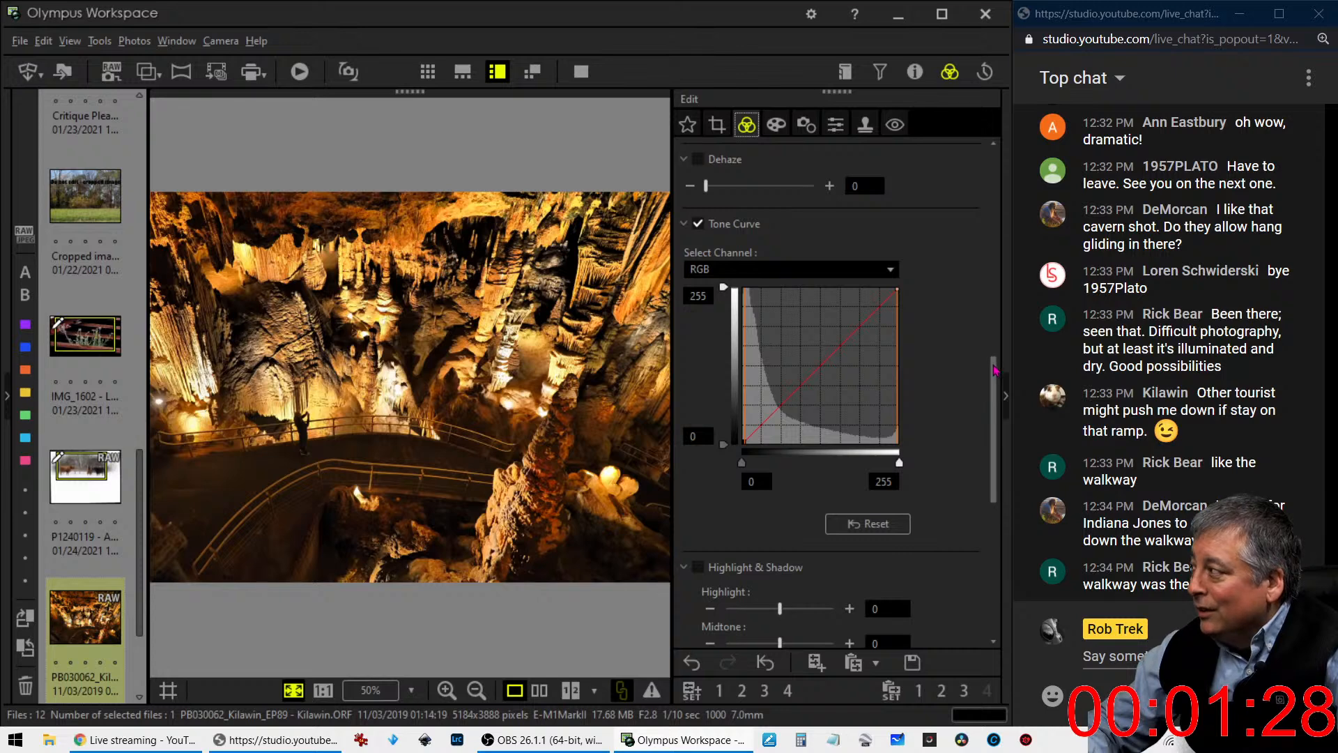
{"action": "left_click_drag", "start_coordinate": [993, 370], "coordinate": [993, 494]}
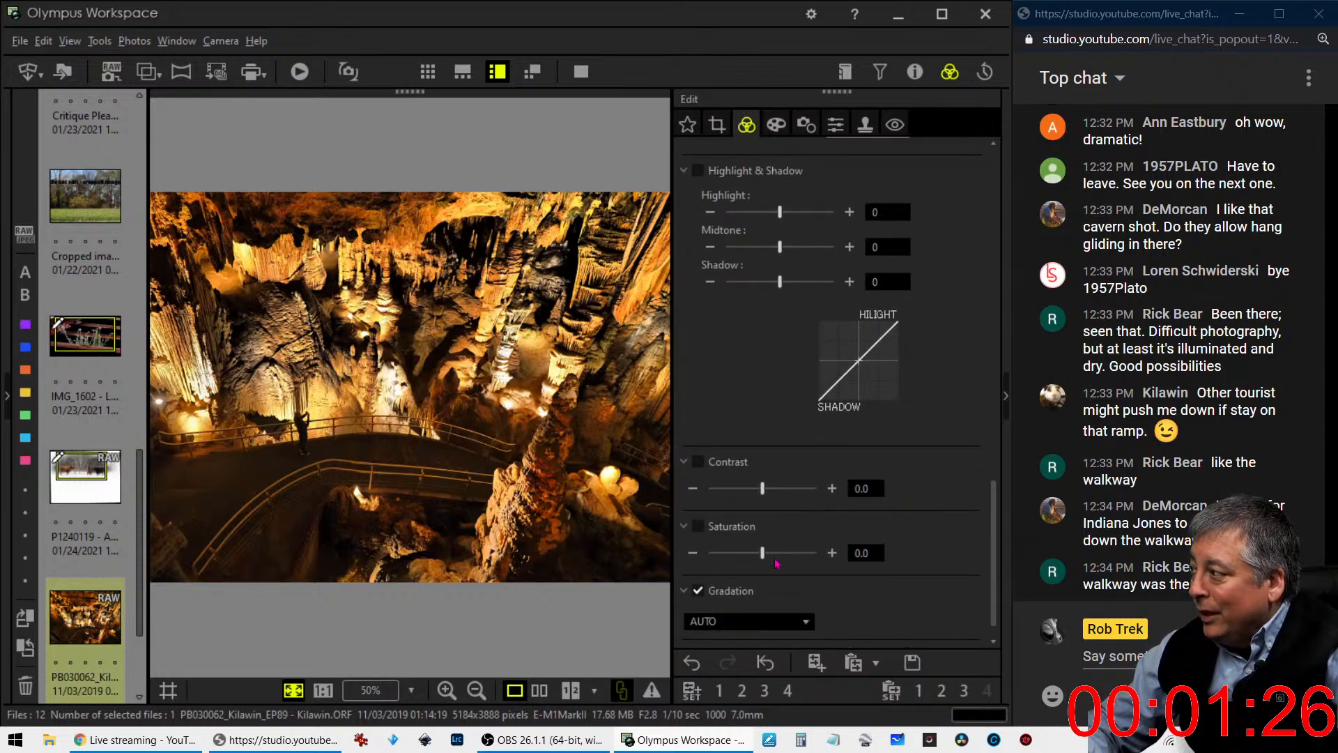
{"action": "left_click_drag", "start_coordinate": [764, 559], "coordinate": [747, 562]}
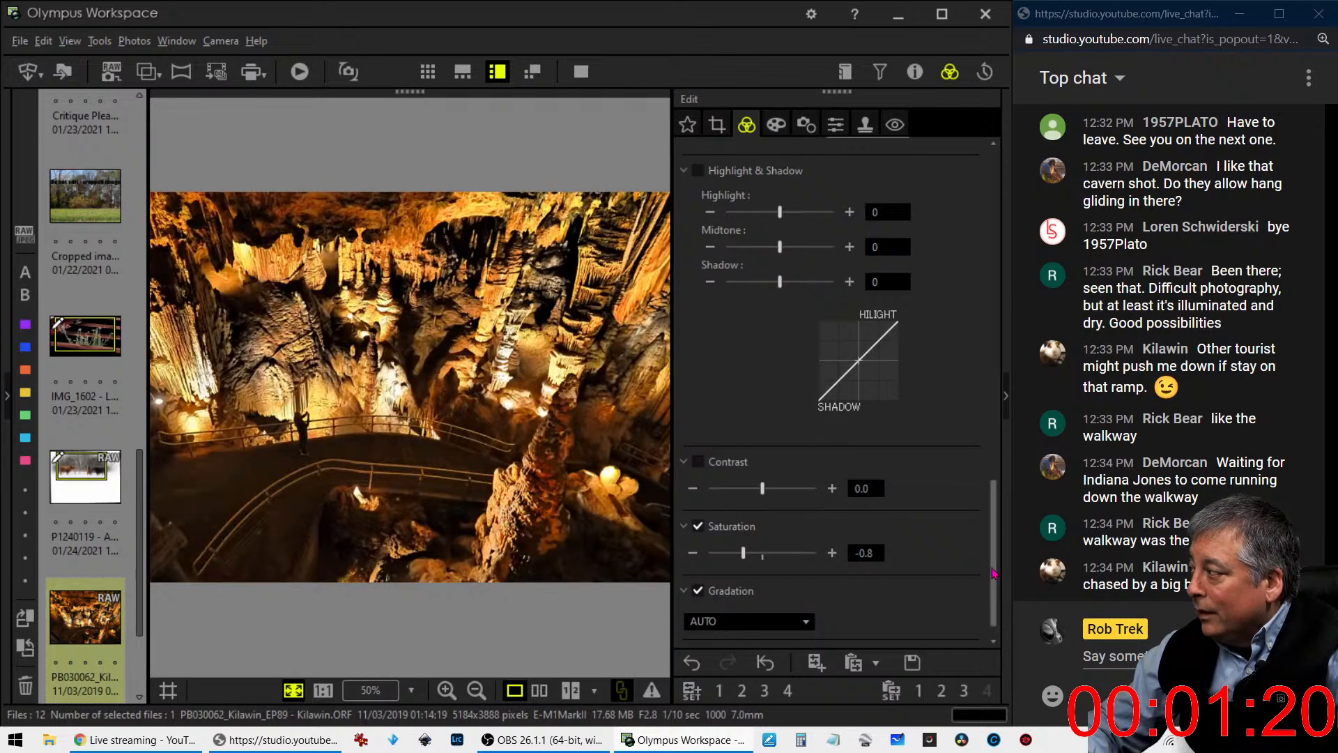
{"action": "scroll", "coordinate": [968, 566], "scroll_direction": "up", "scroll_amount": 5}
{"action": "scroll", "coordinate": [836, 418], "scroll_direction": "down", "scroll_amount": 5}
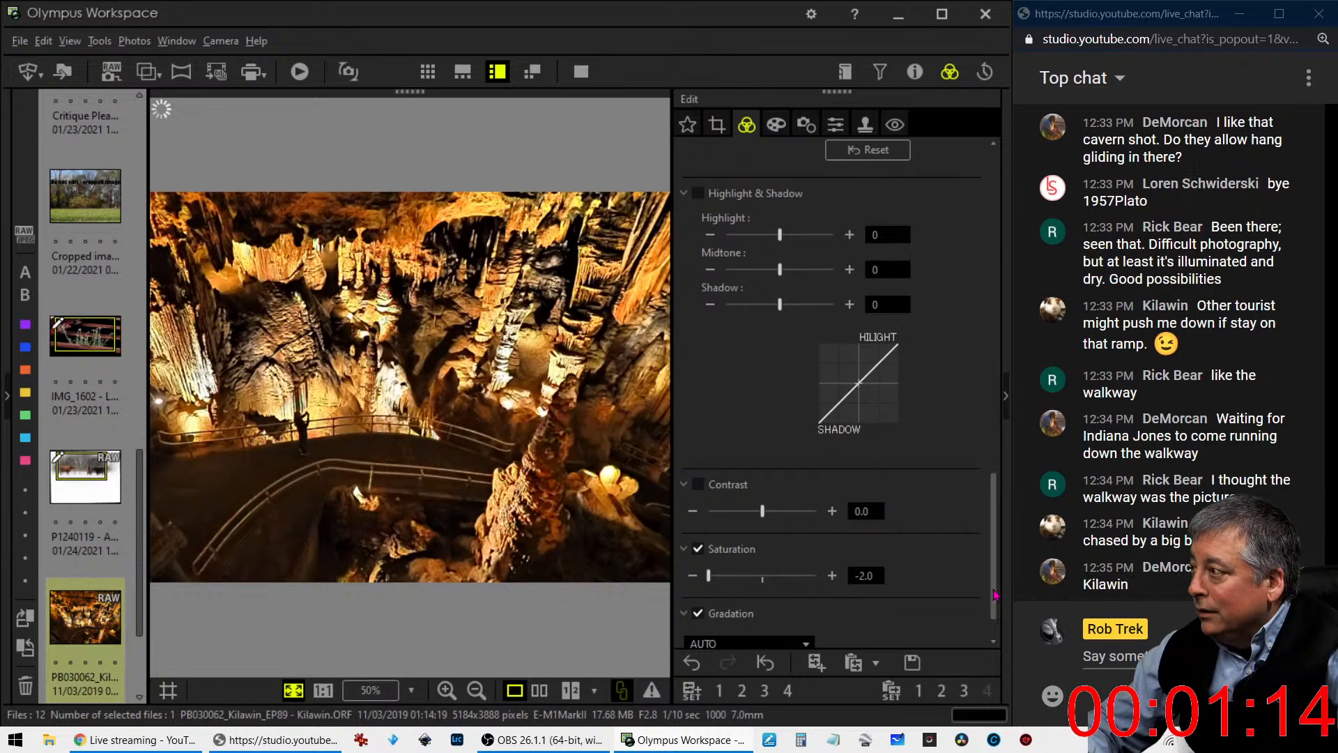
- Switch the white balance to Custom WB and cool the color temperature to 2871 K
{"action": "left_click_drag", "start_coordinate": [994, 591], "coordinate": [915, 278]}
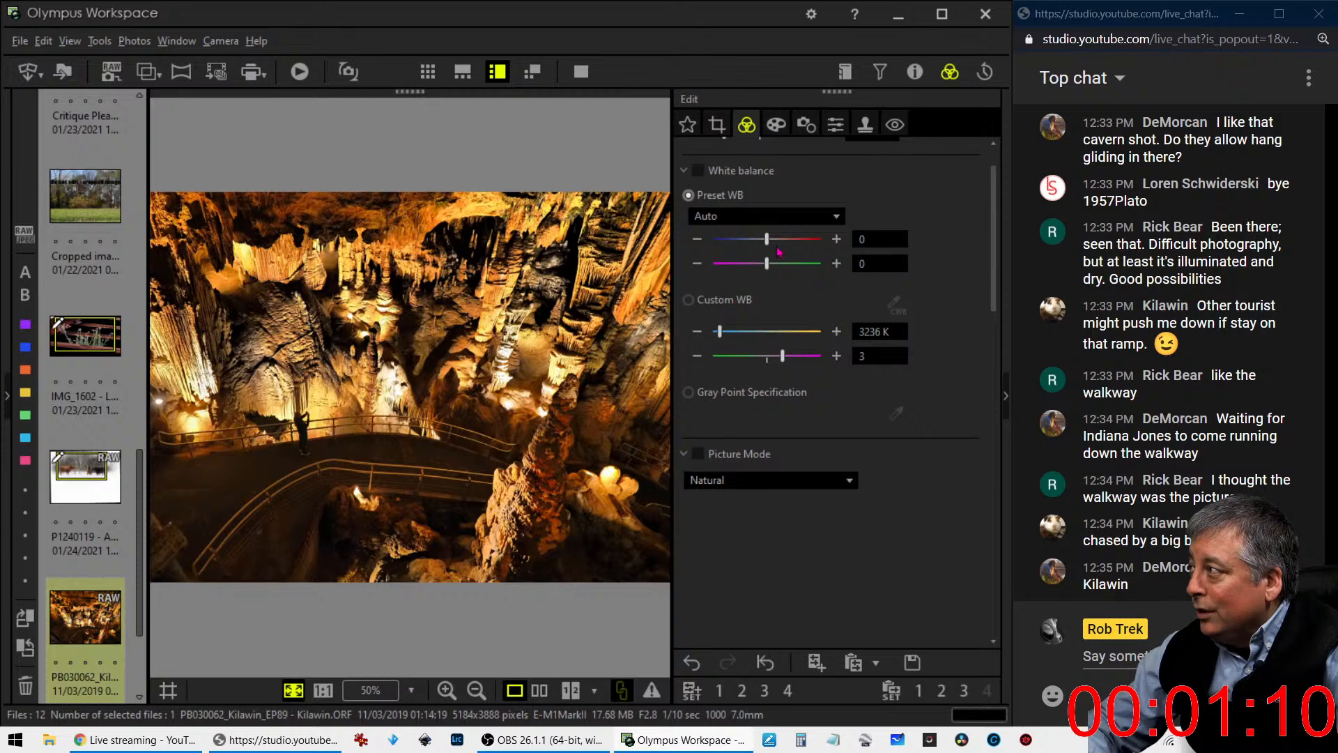
{"action": "left_click", "coordinate": [721, 336]}
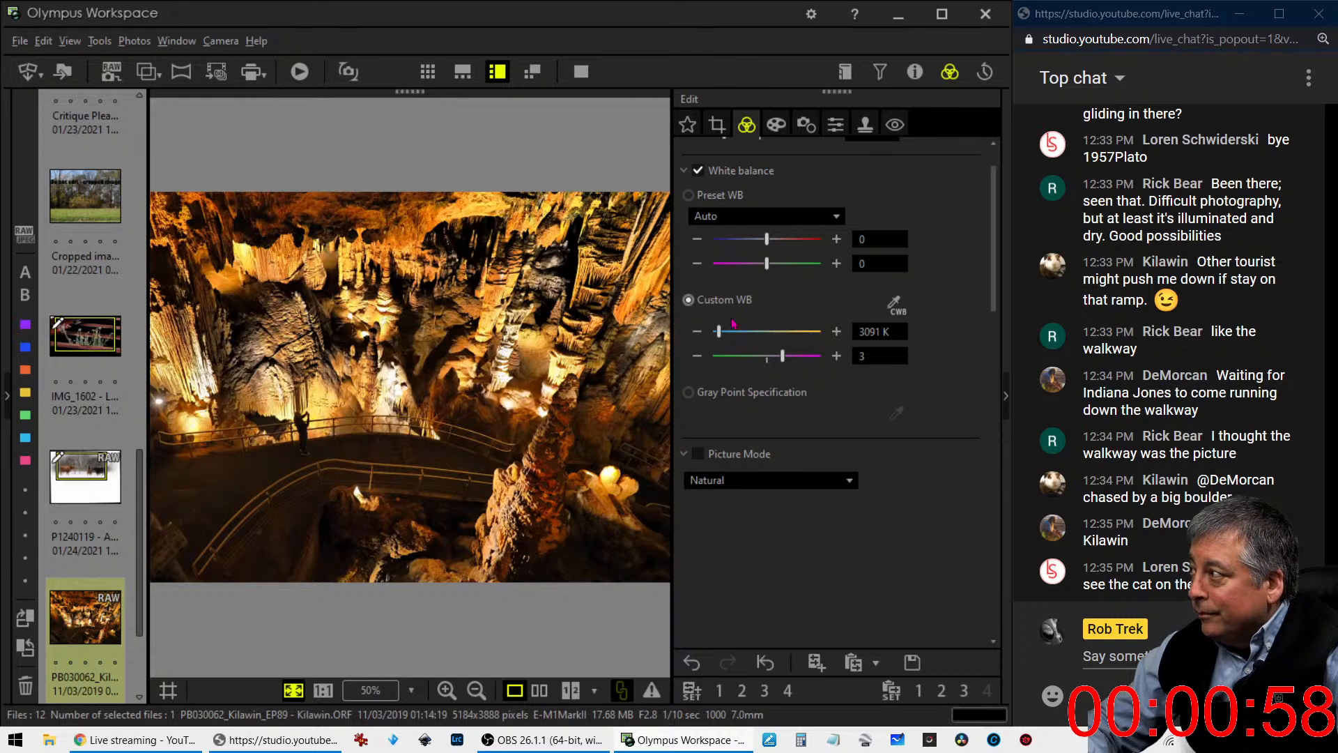
{"action": "left_click_drag", "start_coordinate": [713, 334], "coordinate": [708, 334]}
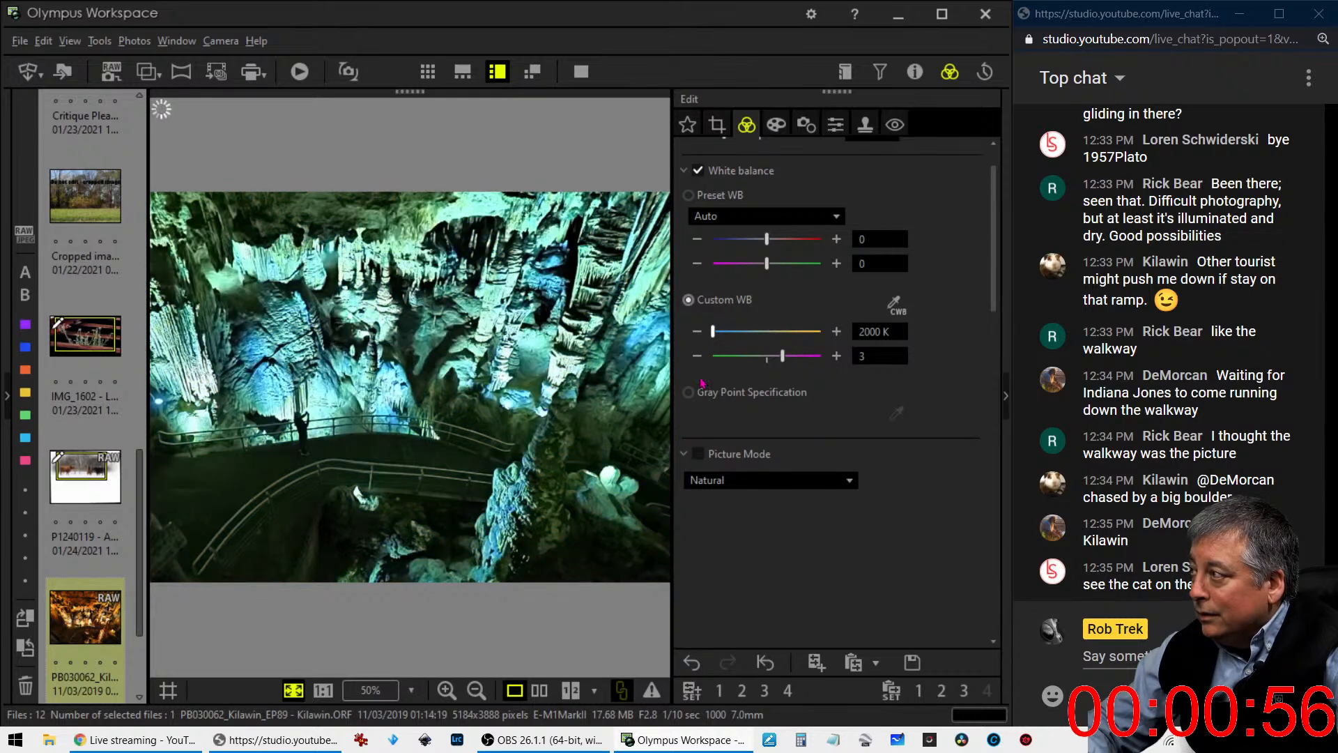
{"action": "left_click_drag", "start_coordinate": [719, 339], "coordinate": [720, 341]}
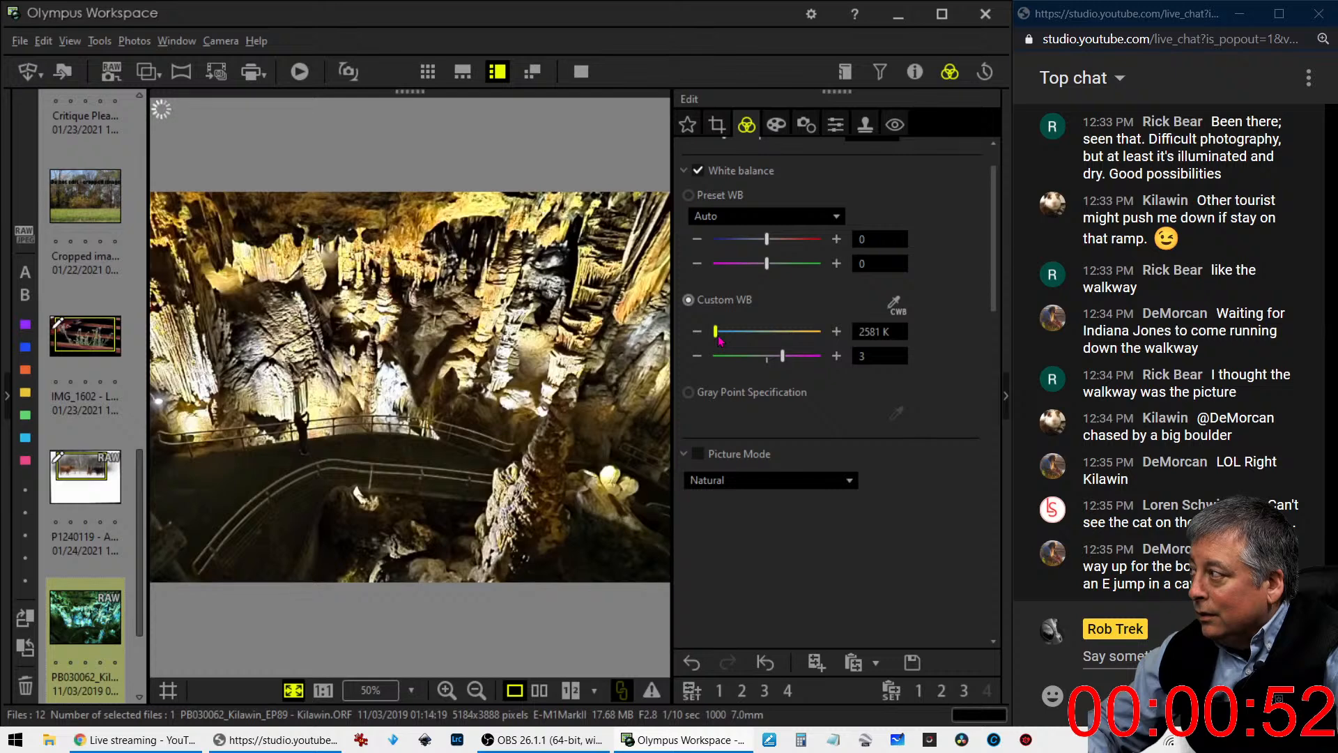
{"action": "left_click_drag", "start_coordinate": [718, 337], "coordinate": [719, 338]}
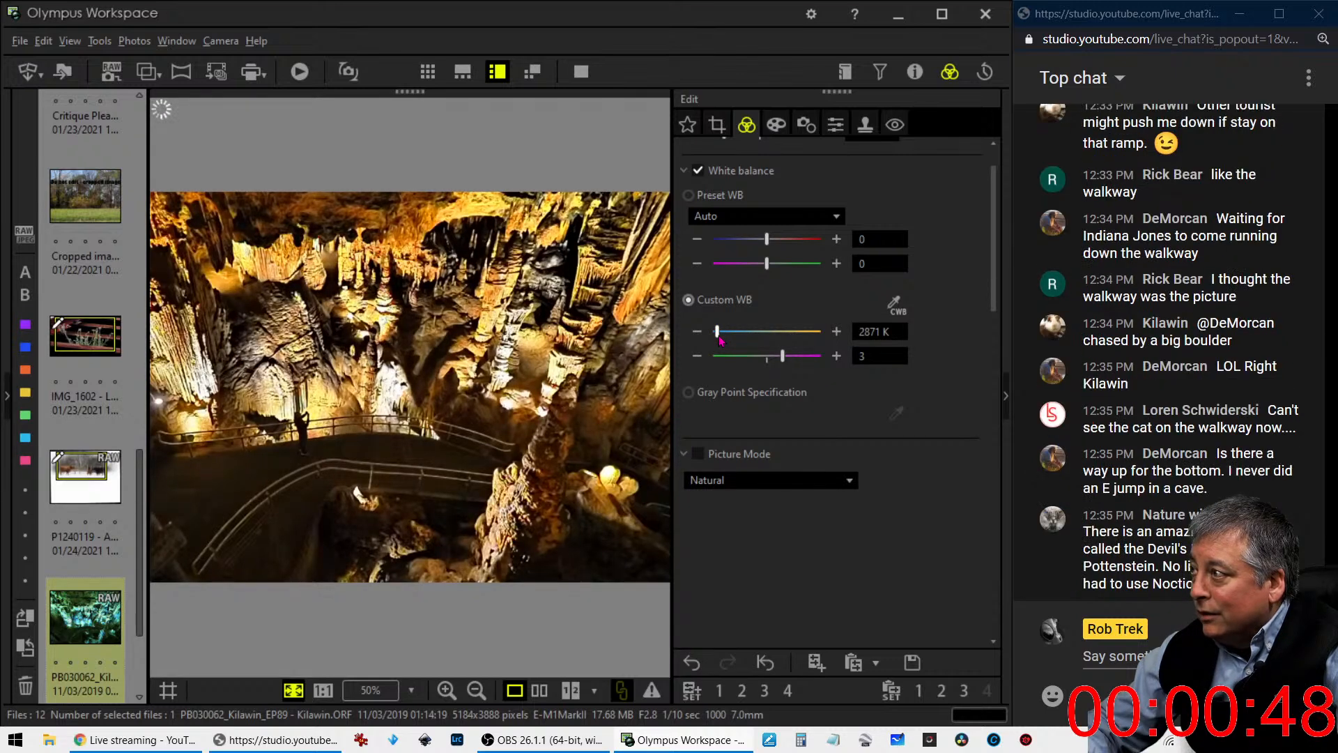
- Set the crop's Tilt Adjustment to -0.8 to straighten the cave photo, and check the cropped result
{"action": "left_click", "coordinate": [716, 124]}
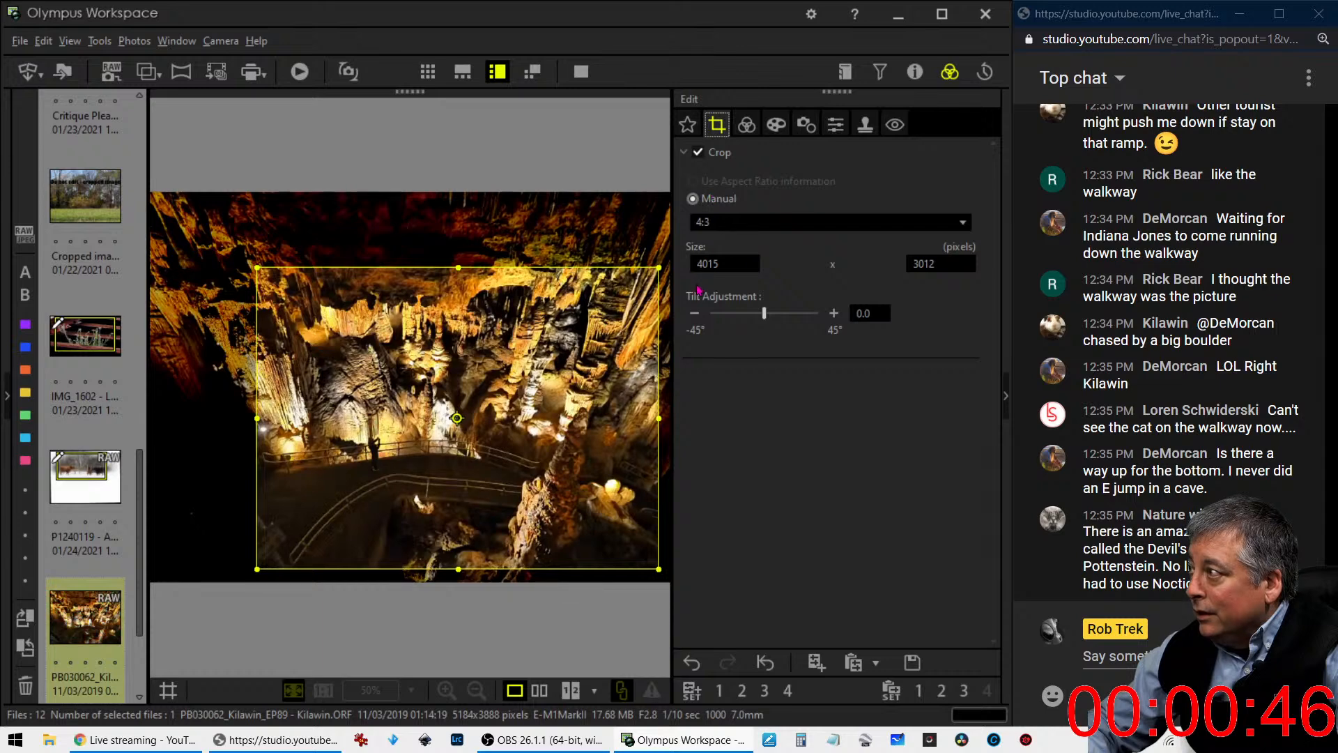
{"action": "left_click", "coordinate": [689, 318]}
{"action": "left_click", "coordinate": [691, 318]}
{"action": "left_click", "coordinate": [691, 318]}
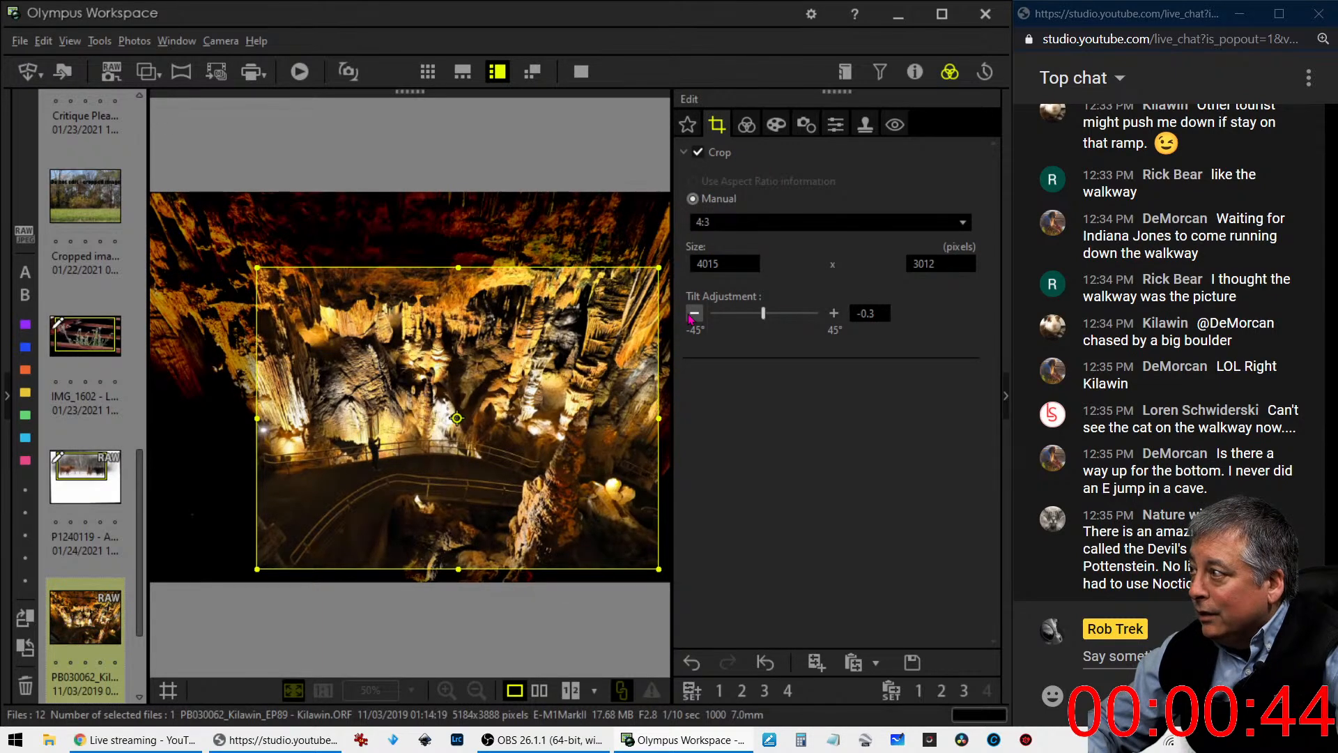
{"action": "left_click", "coordinate": [691, 317]}
{"action": "left_click", "coordinate": [690, 318]}
{"action": "left_click", "coordinate": [690, 317]}
{"action": "left_click", "coordinate": [691, 318]}
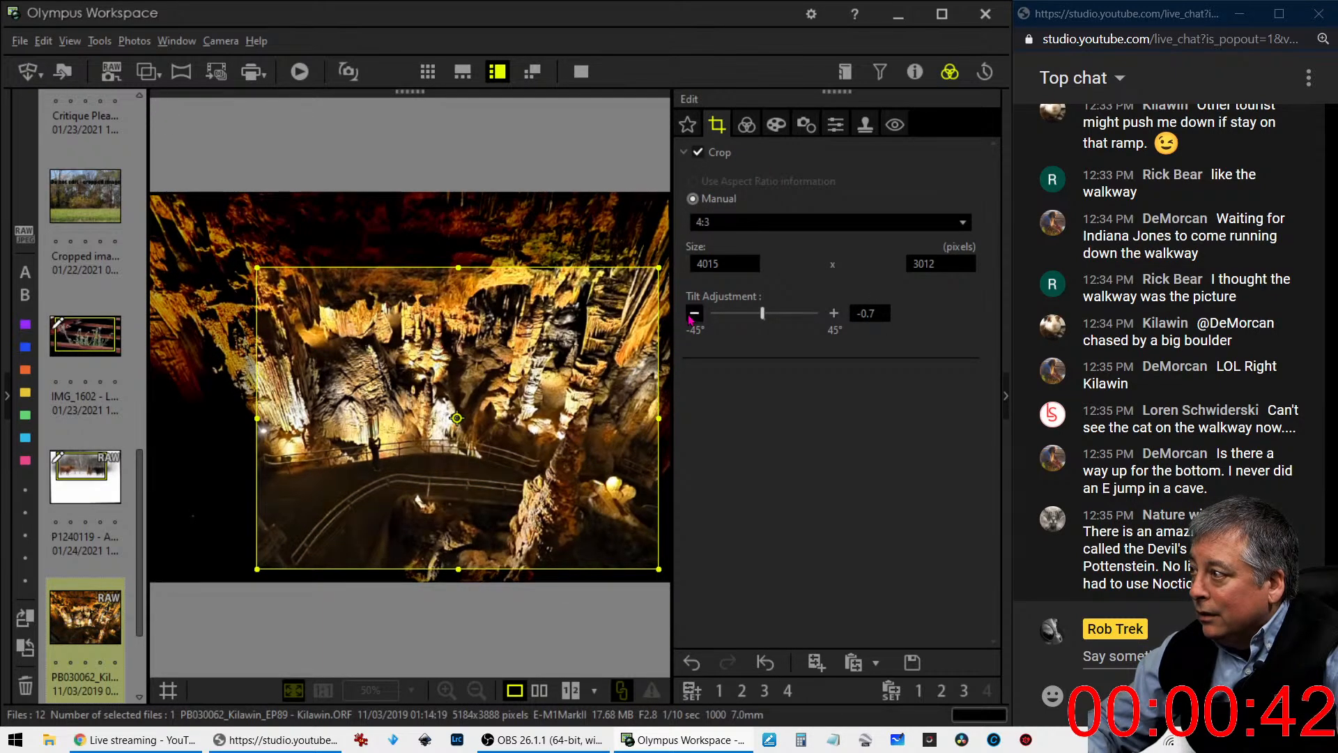
{"action": "left_click", "coordinate": [690, 318]}
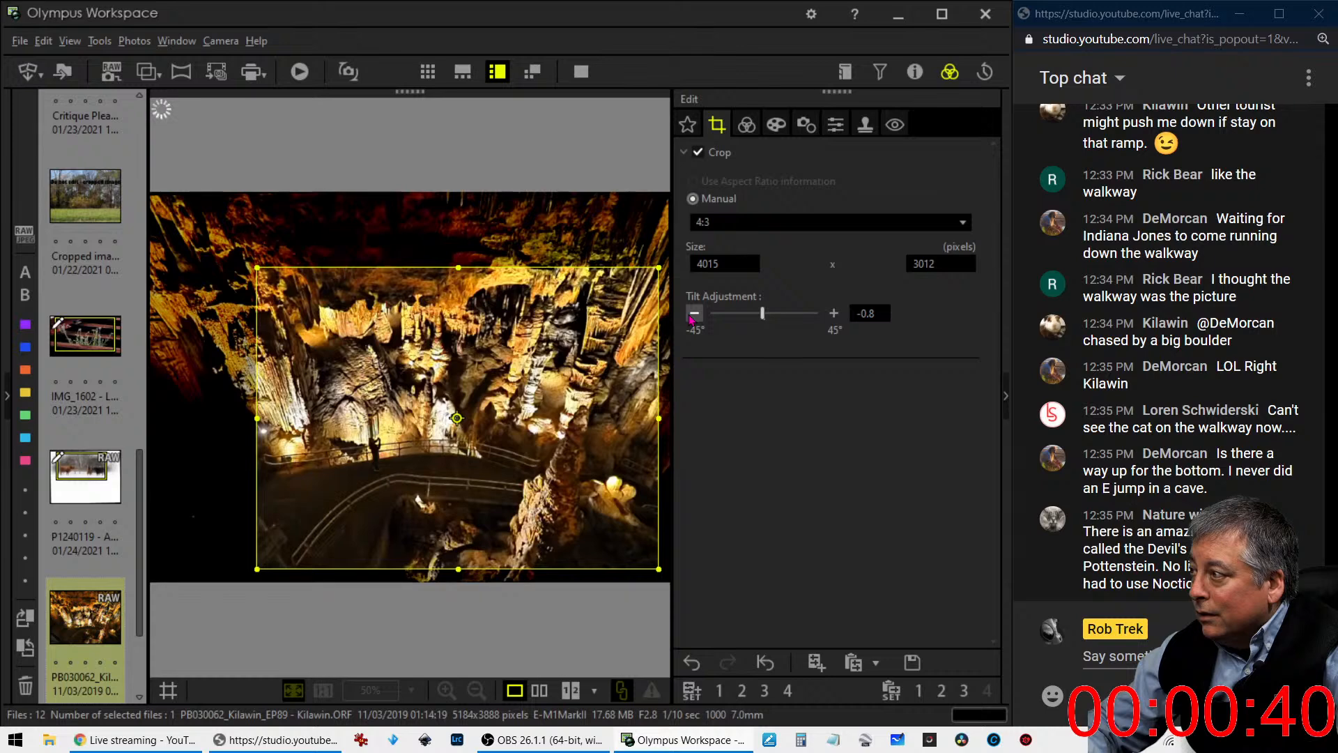
{"action": "left_click", "coordinate": [745, 131]}
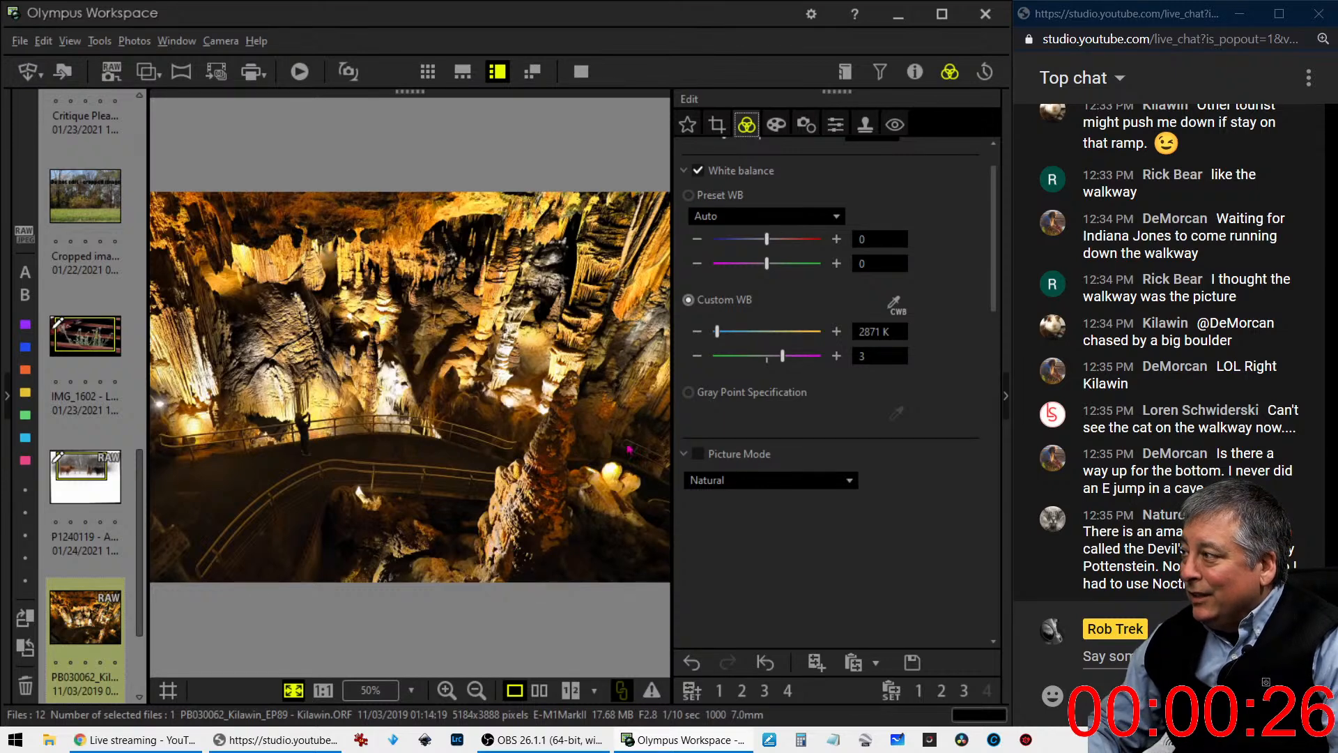
- Shift the crop frame up and slightly left, resize it to 3989 x 2992 pixels, and check the cropped result
{"action": "left_click", "coordinate": [716, 124]}
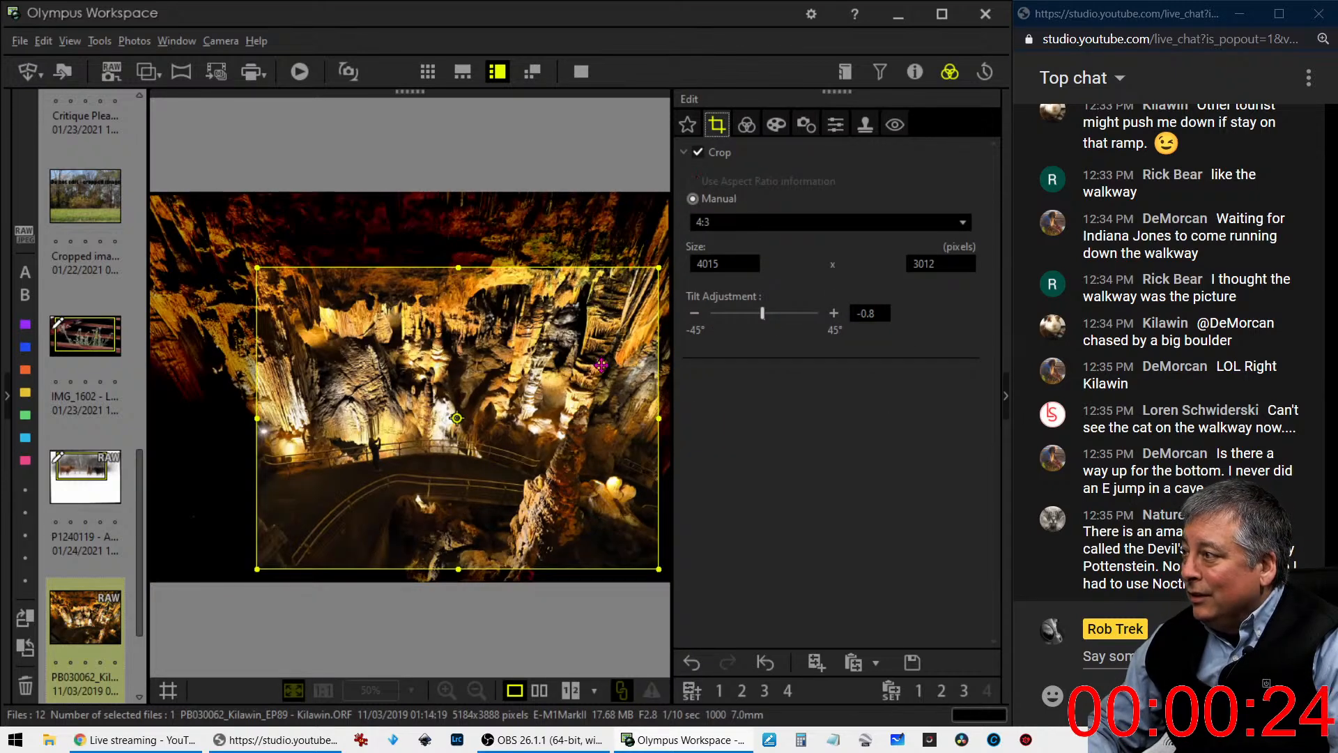
{"action": "left_click_drag", "start_coordinate": [600, 364], "coordinate": [584, 364]}
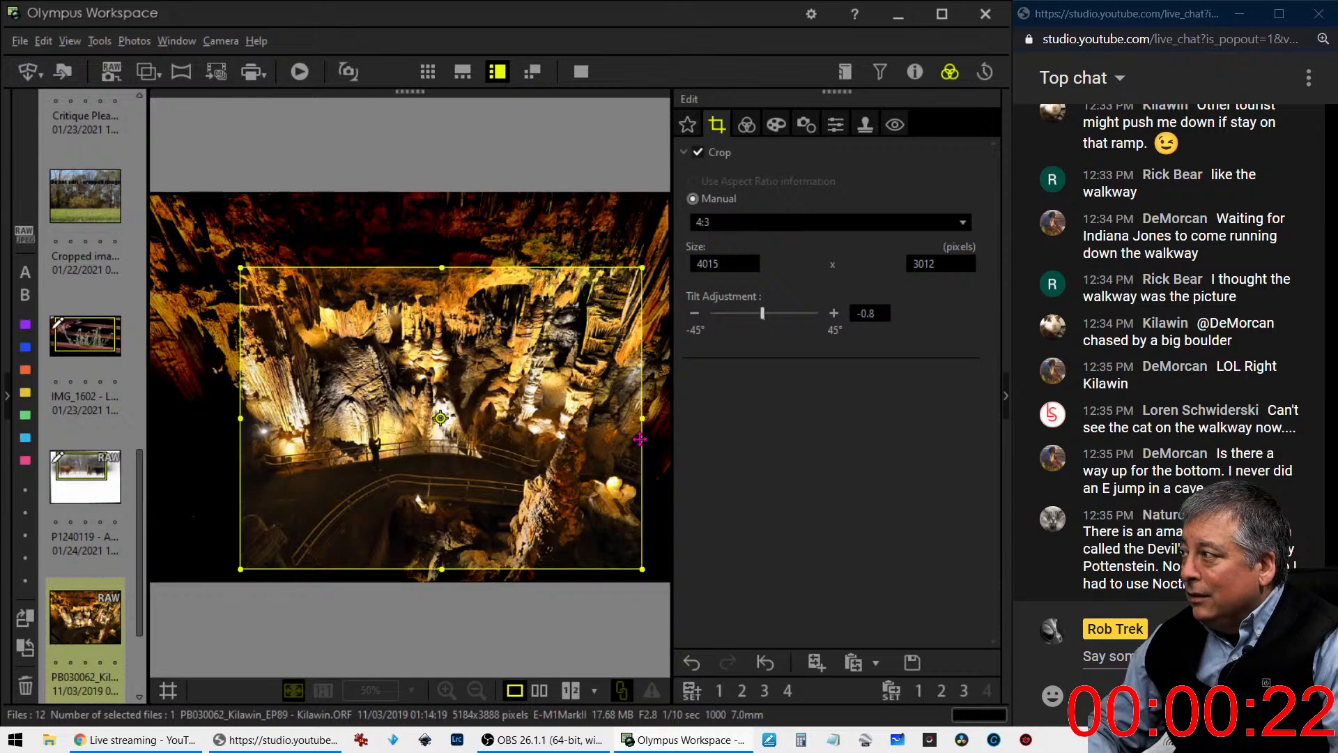
{"action": "left_click_drag", "start_coordinate": [632, 440], "coordinate": [642, 411]}
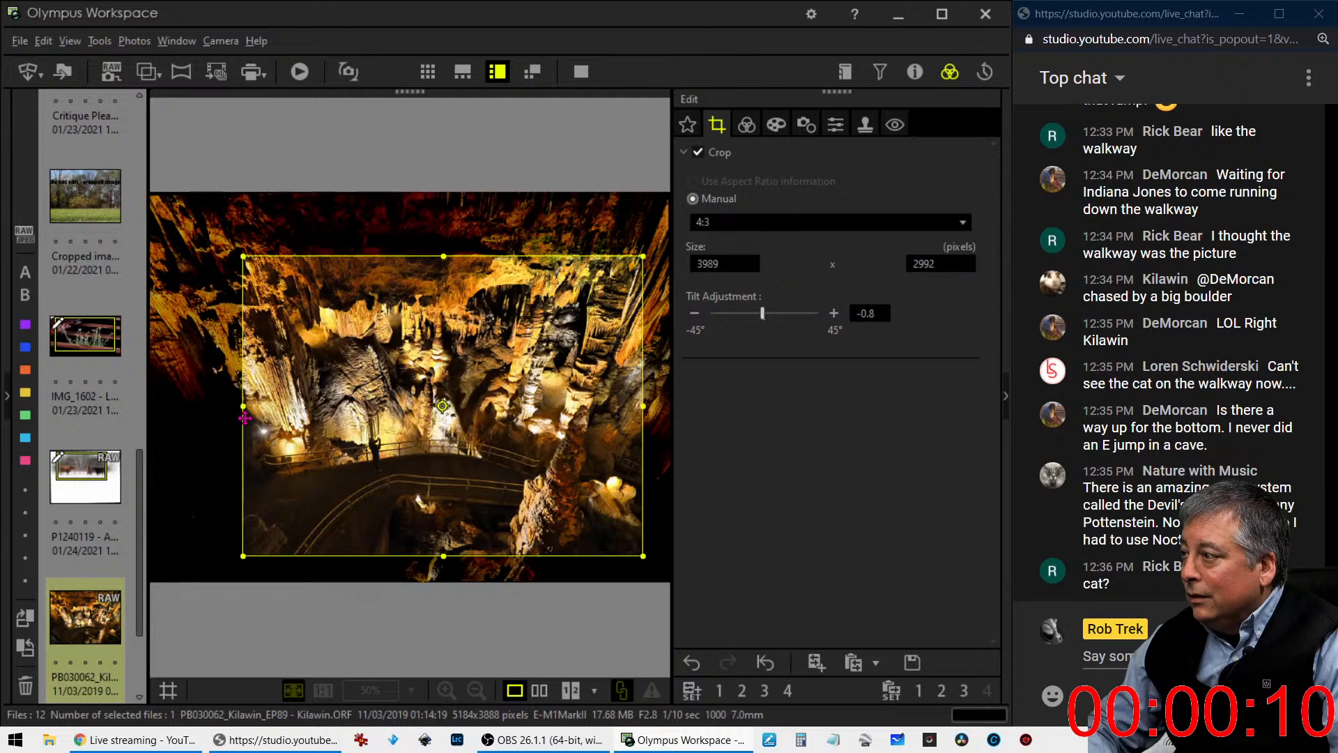
{"action": "left_click_drag", "start_coordinate": [244, 424], "coordinate": [247, 424]}
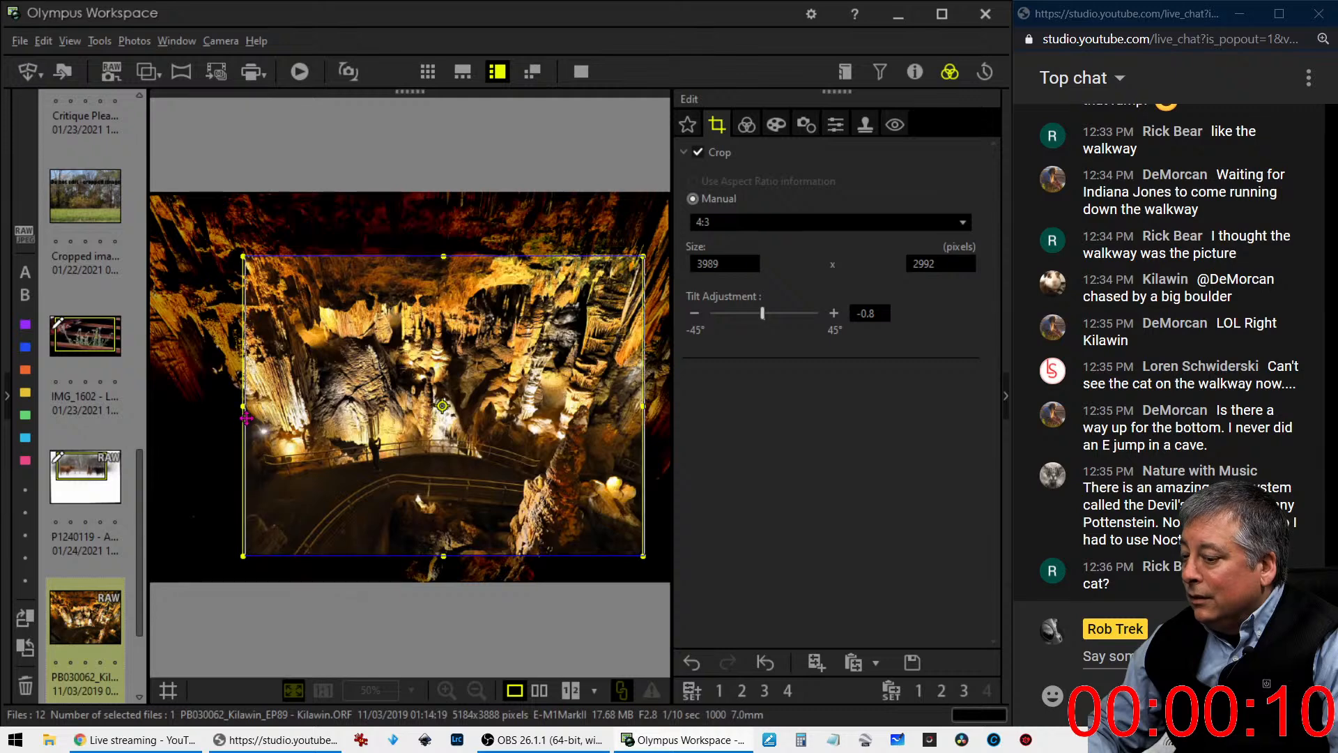
{"action": "left_click", "coordinate": [739, 133]}
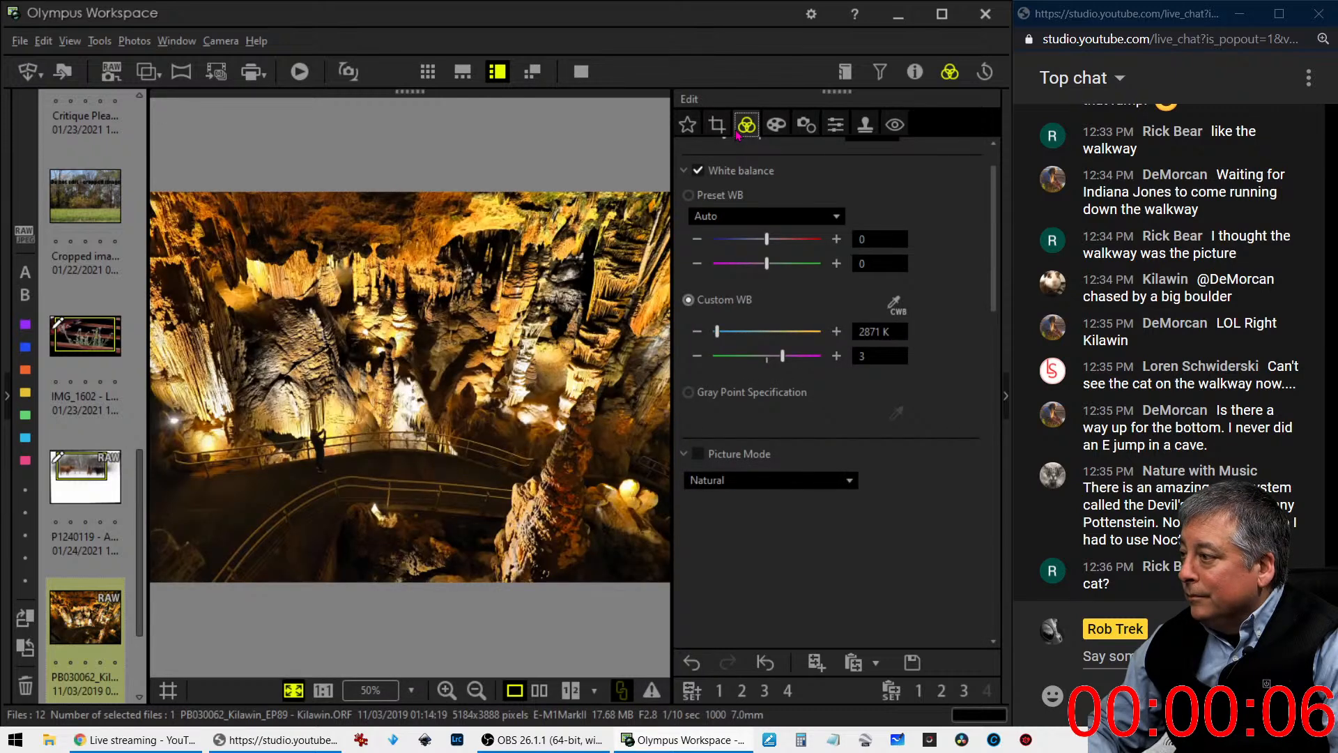
- Shrink the 4:3 crop to 3918 x 2941 pixels, move it slightly down and right, and check the result
{"action": "left_click", "coordinate": [719, 130]}
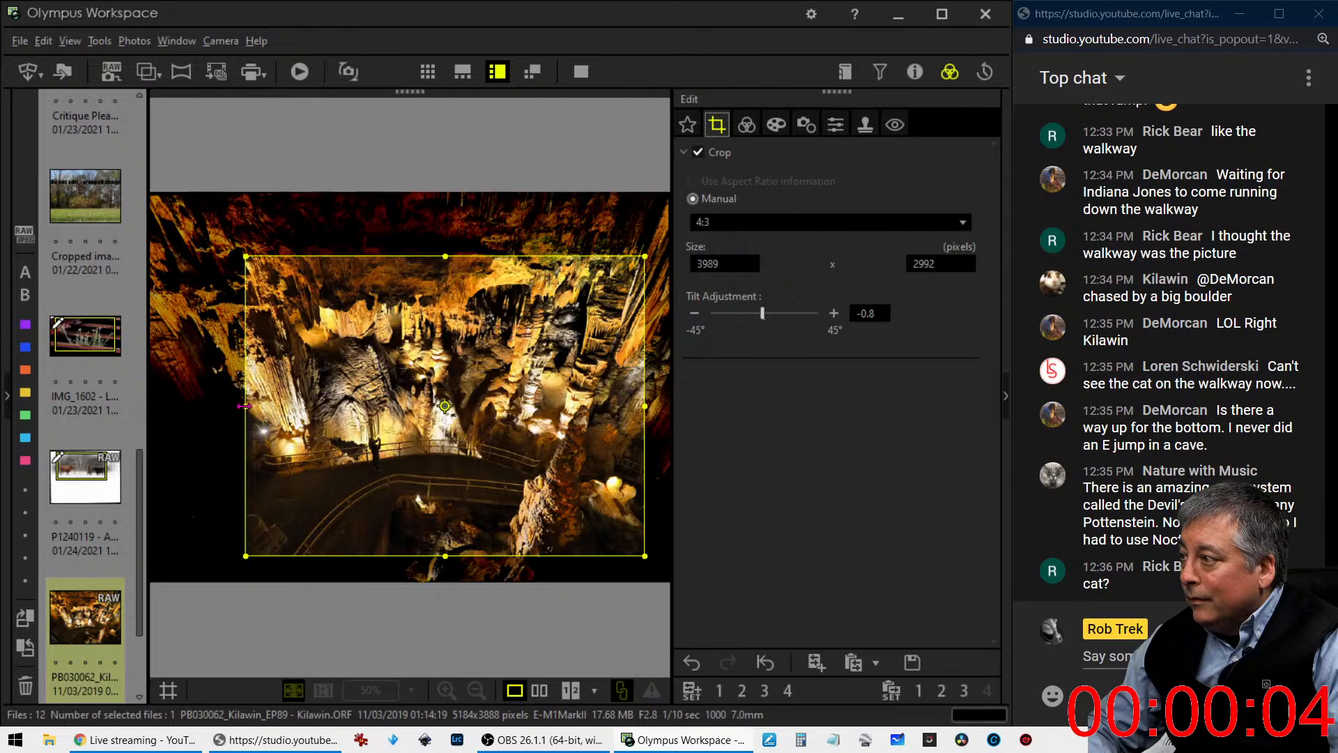
{"action": "left_click_drag", "start_coordinate": [248, 405], "coordinate": [253, 406]}
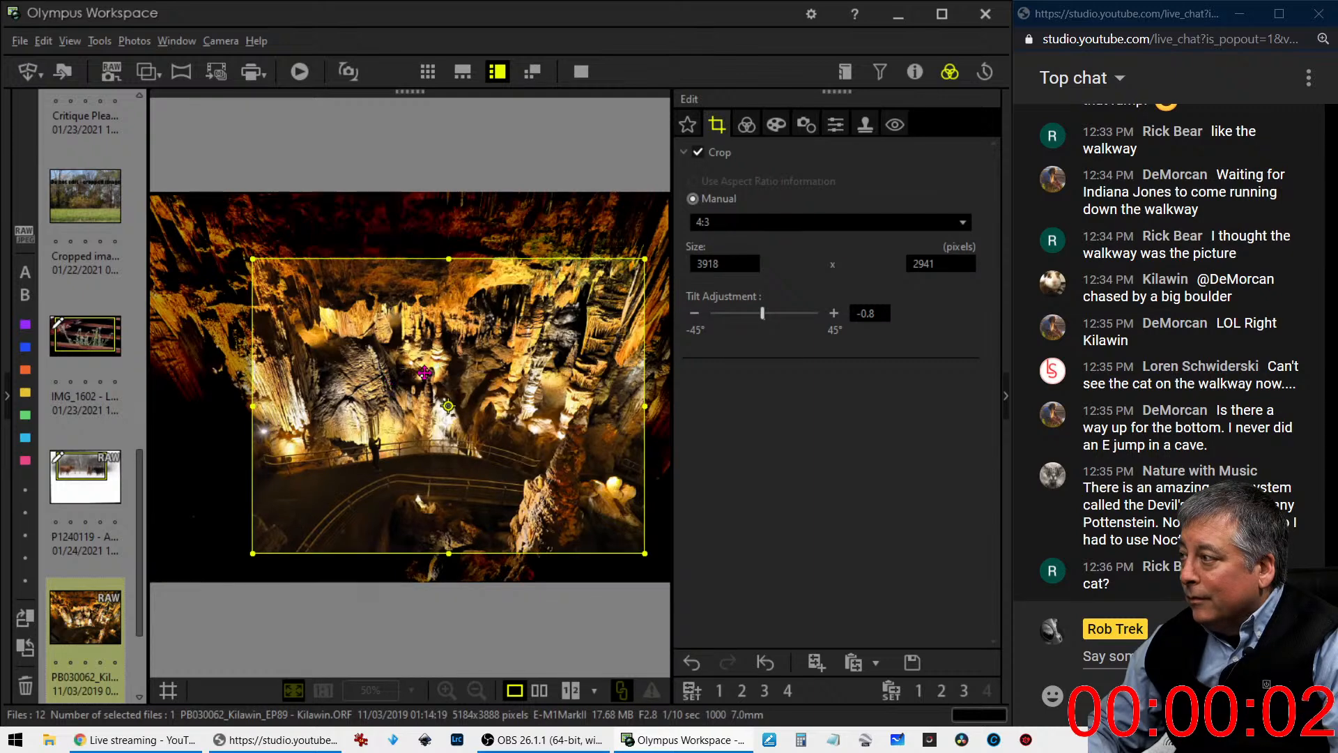
{"action": "left_click_drag", "start_coordinate": [424, 373], "coordinate": [424, 381]}
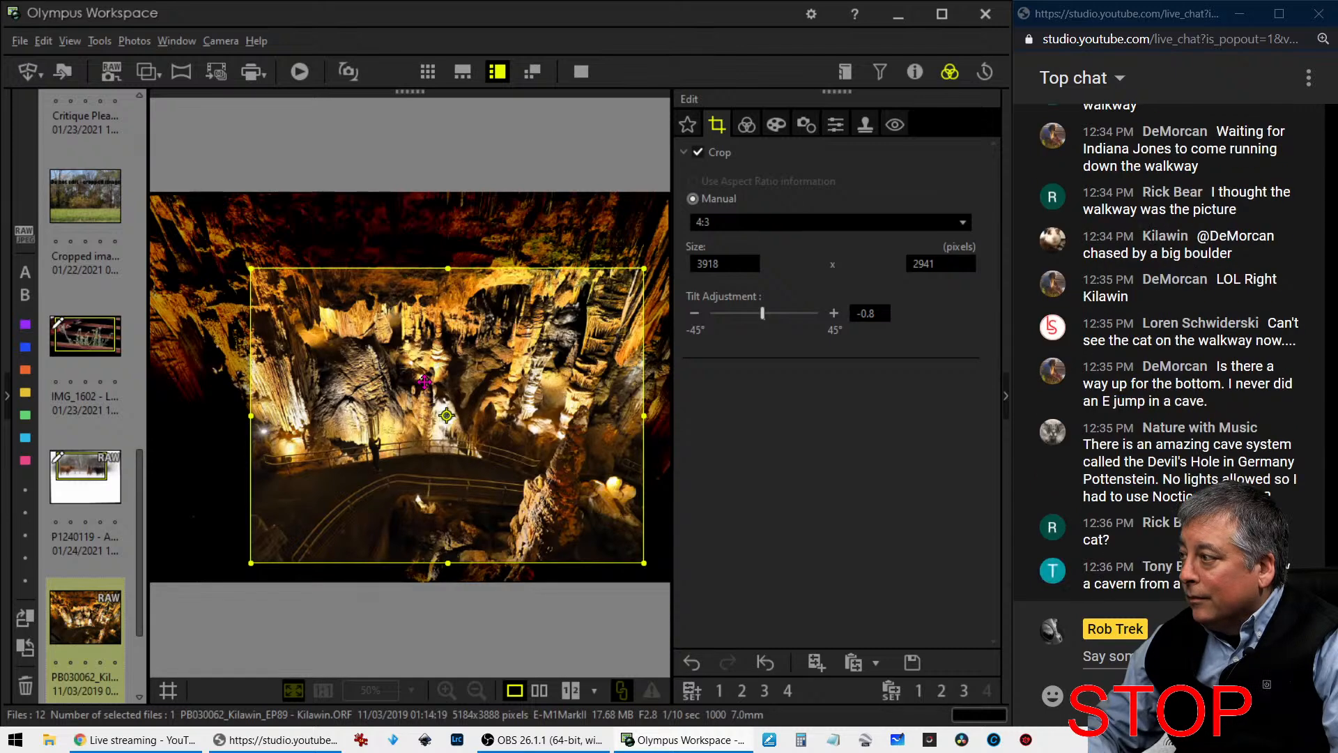
{"action": "left_click_drag", "start_coordinate": [424, 381], "coordinate": [432, 382]}
{"action": "left_click", "coordinate": [767, 126]}
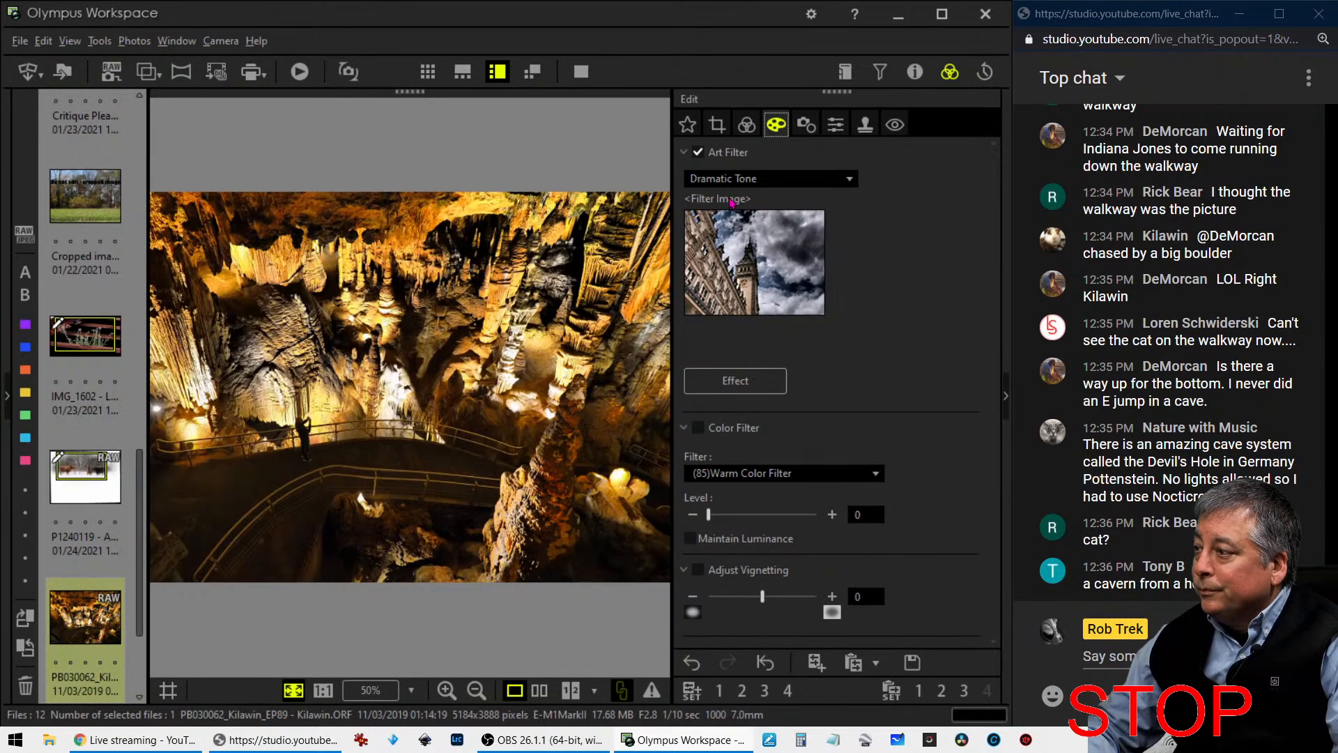
- Set the crop's Tilt Adjustment to -1.1 and view the straightened cave photo
{"action": "left_click", "coordinate": [717, 125]}
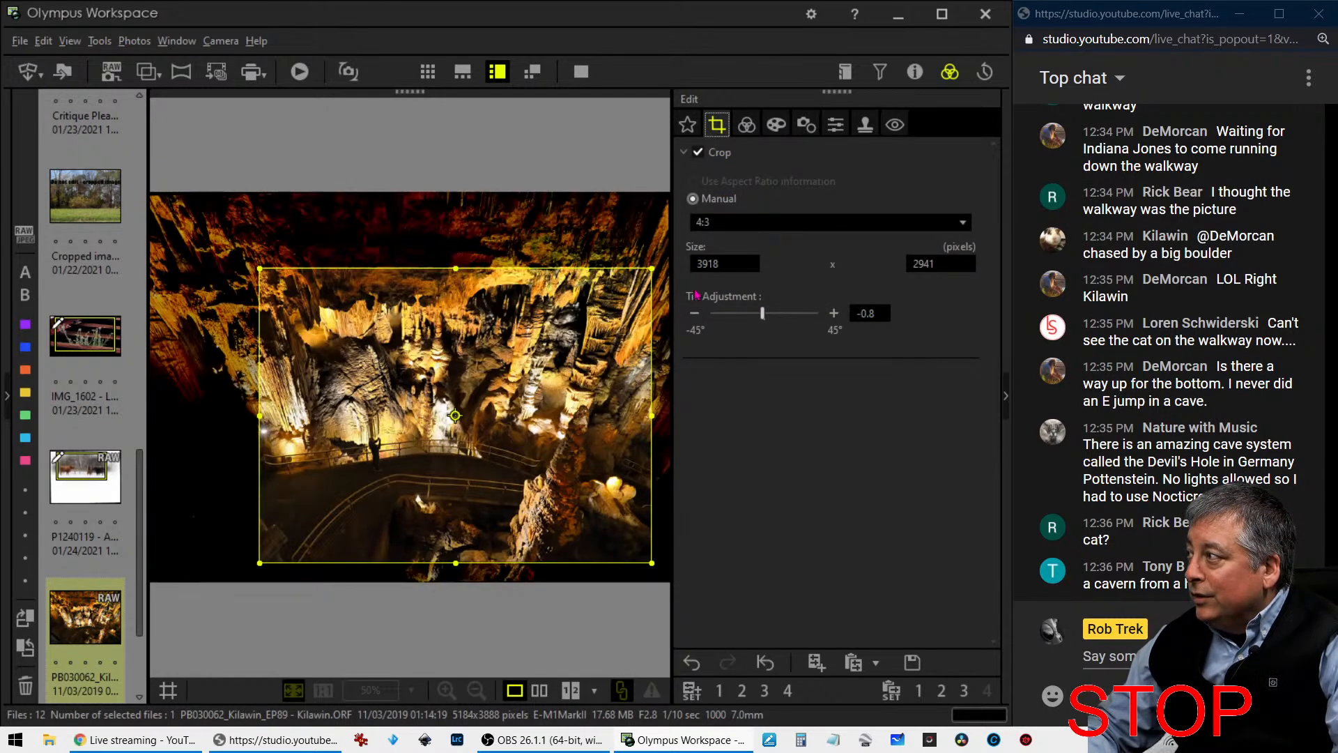
{"action": "left_click", "coordinate": [693, 313]}
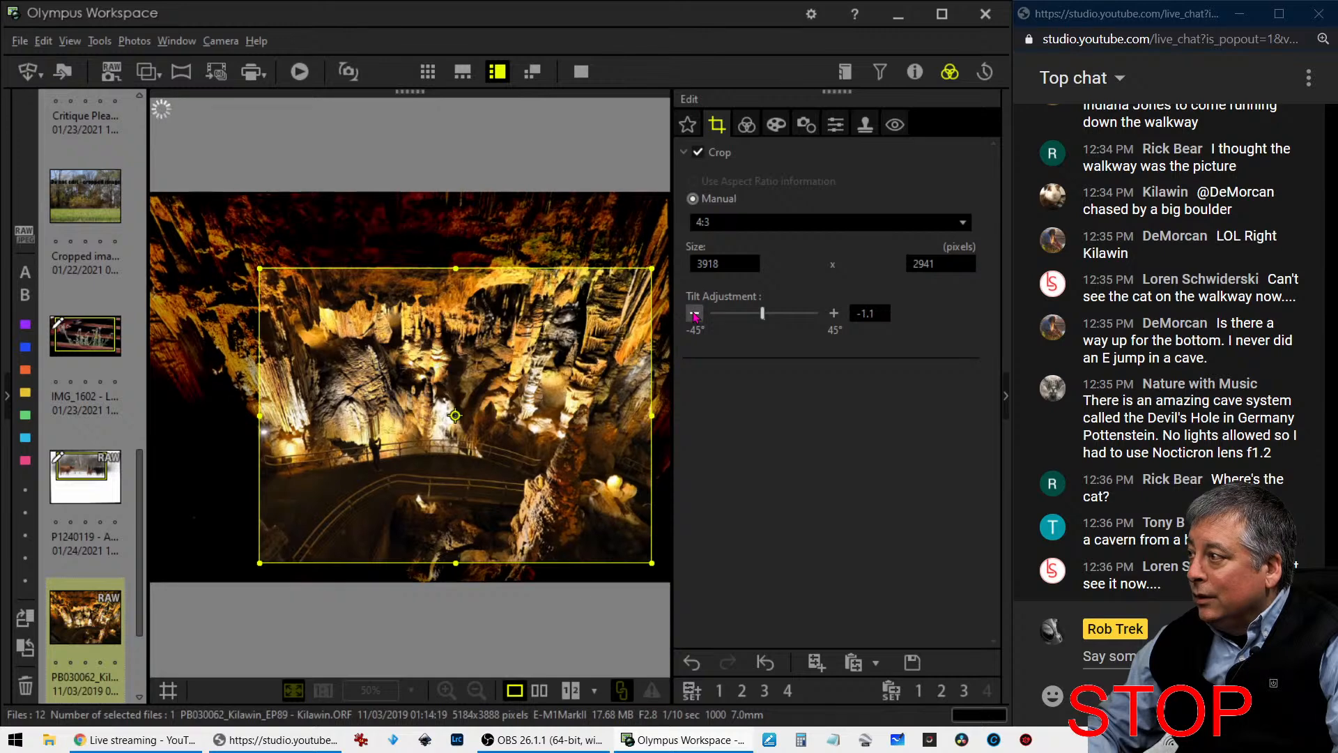
{"action": "left_click", "coordinate": [746, 125]}
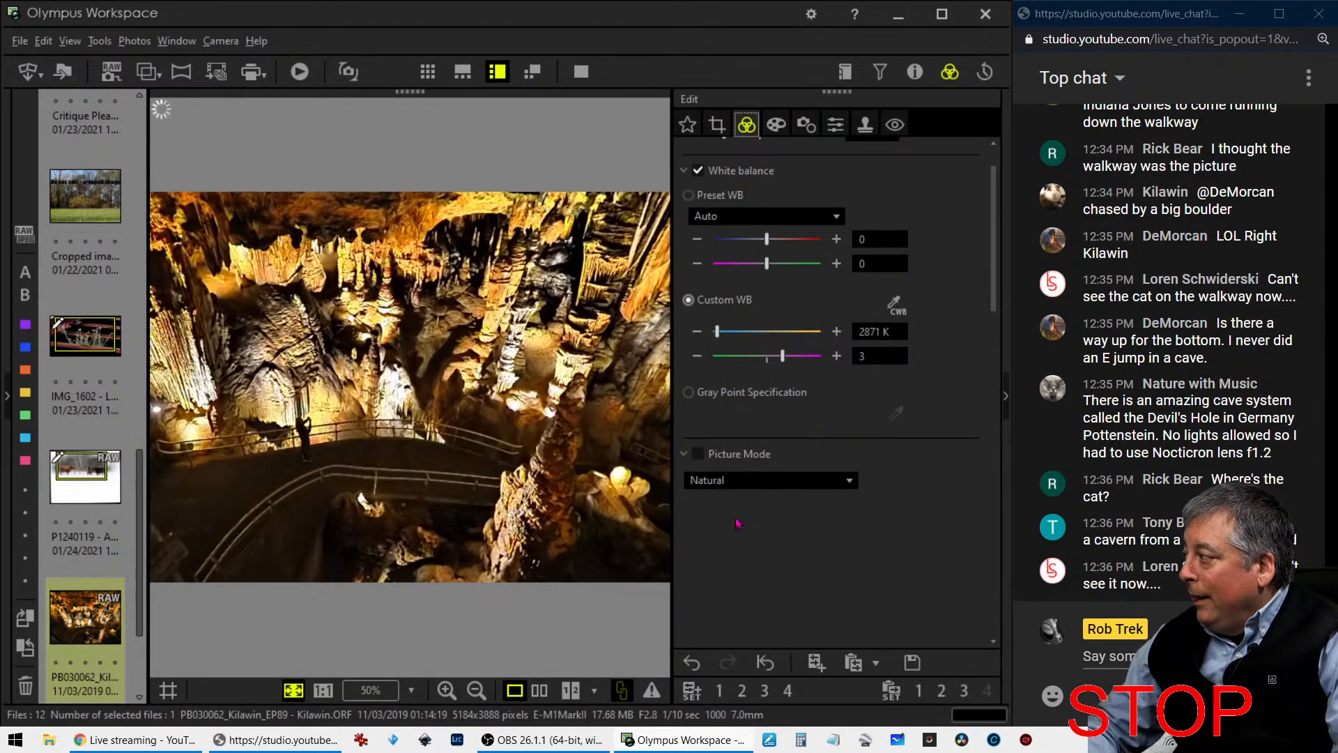
- Compare the edited cave photo with the original side by side in full screen, and return to its sharpness and noise settings
{"action": "left_click", "coordinate": [539, 689]}
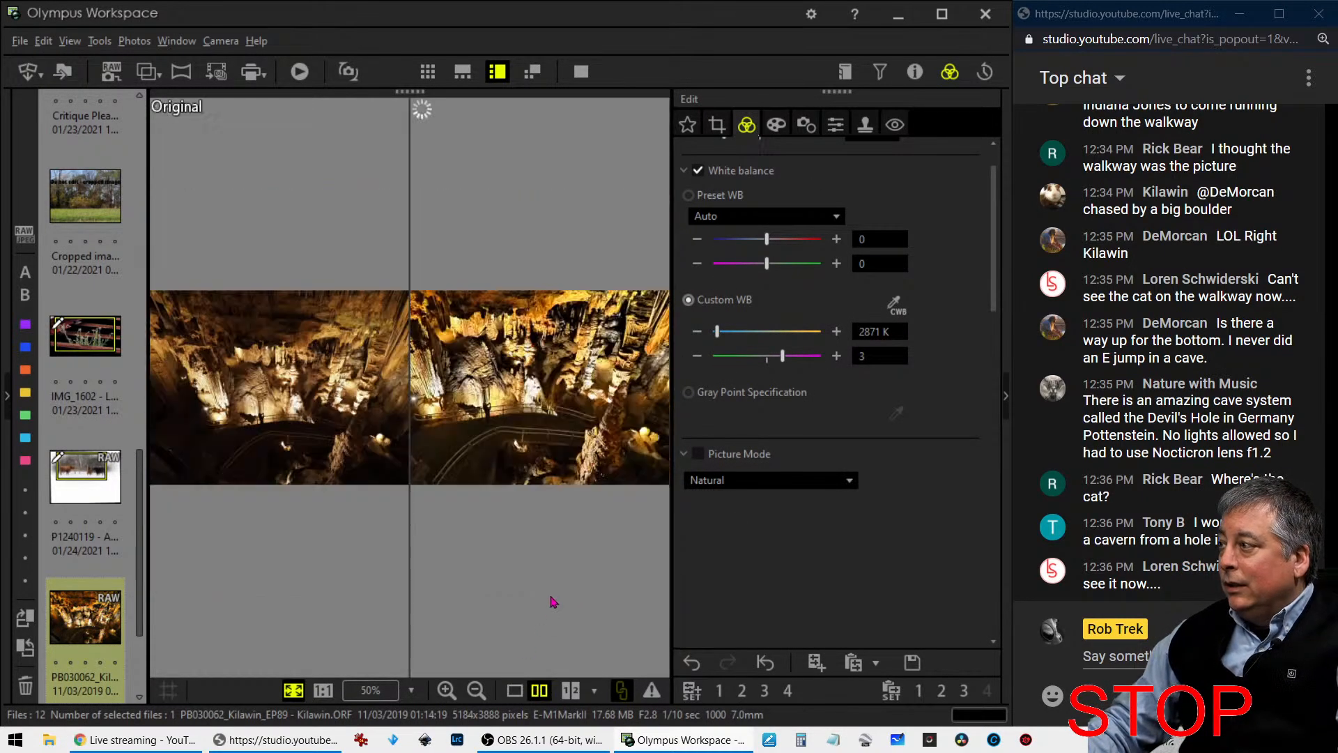
{"action": "left_click", "coordinate": [582, 73]}
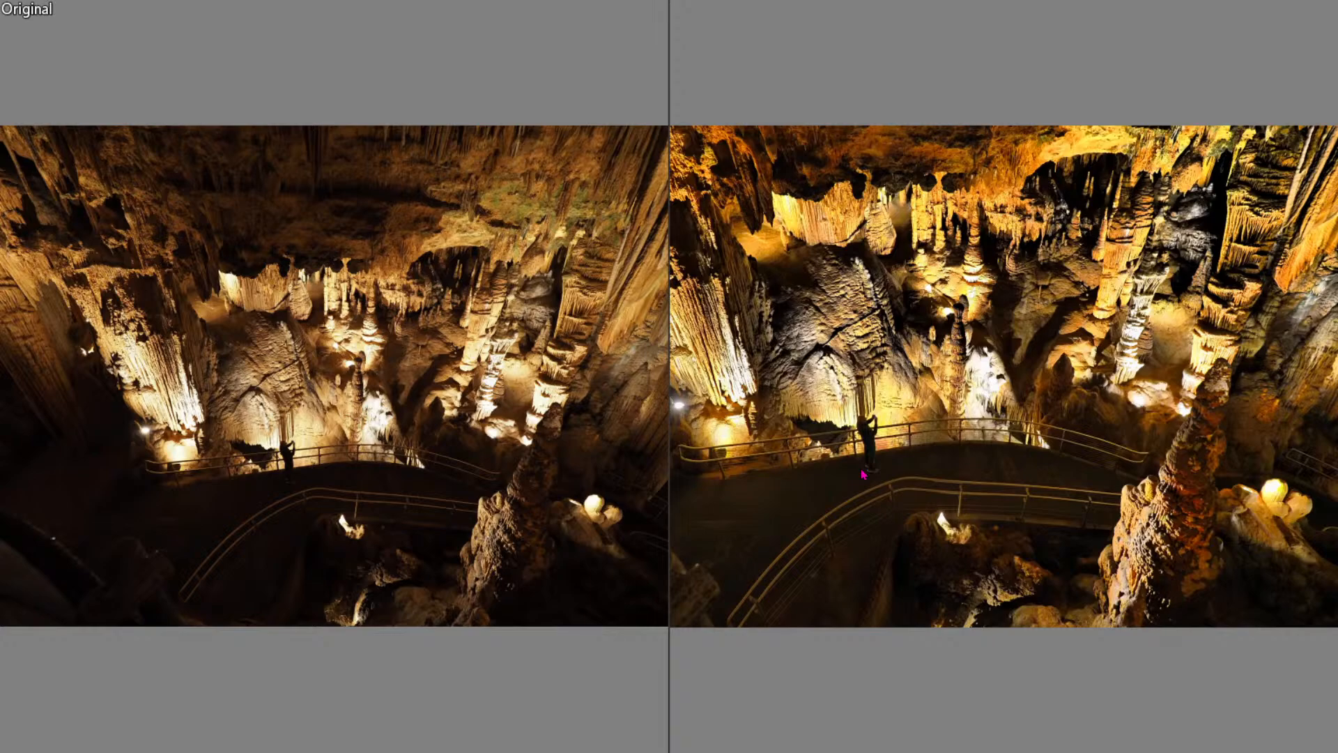
{"action": "key", "text": "Escape"}
{"action": "left_click", "coordinate": [836, 125]}
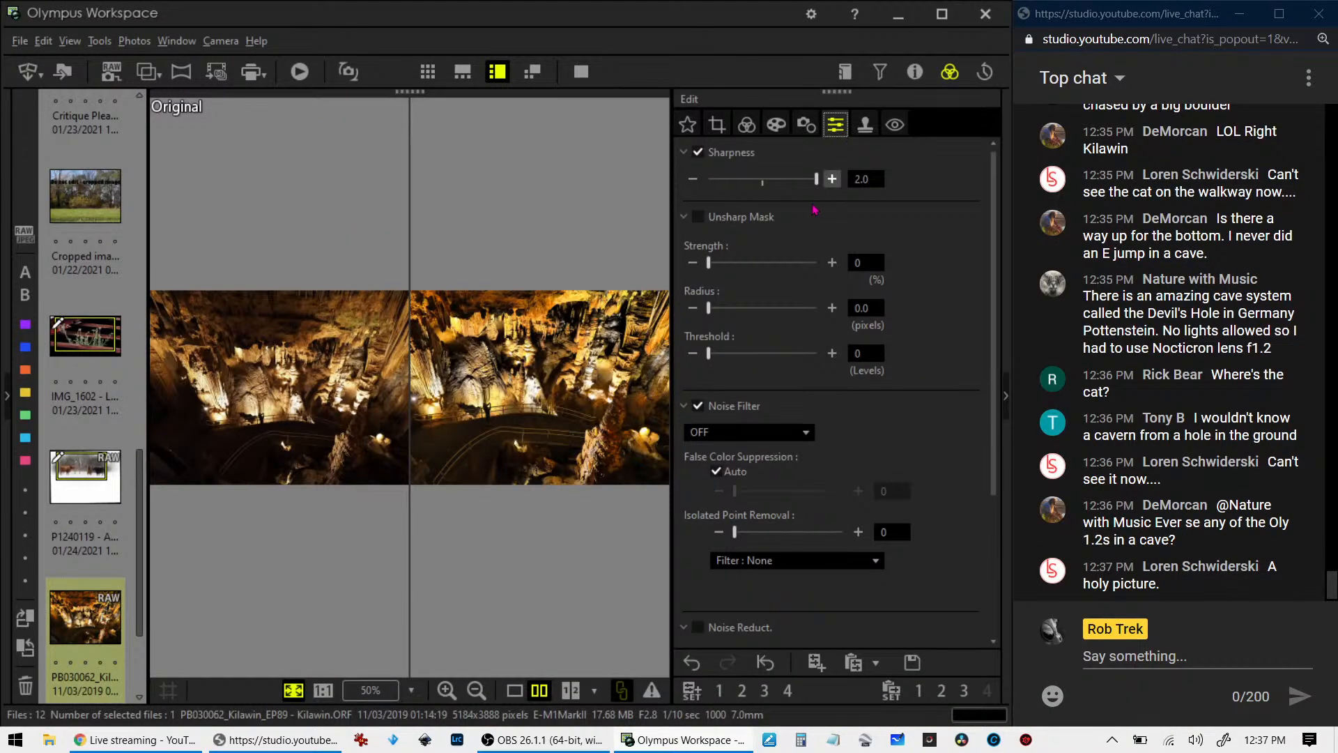
- Apply an Unsharp Mask to the cave photo with strength 342%, radius 1.5 pixels and threshold 10
{"action": "left_click_drag", "start_coordinate": [723, 261], "coordinate": [754, 262]}
{"action": "left_click", "coordinate": [861, 308]}
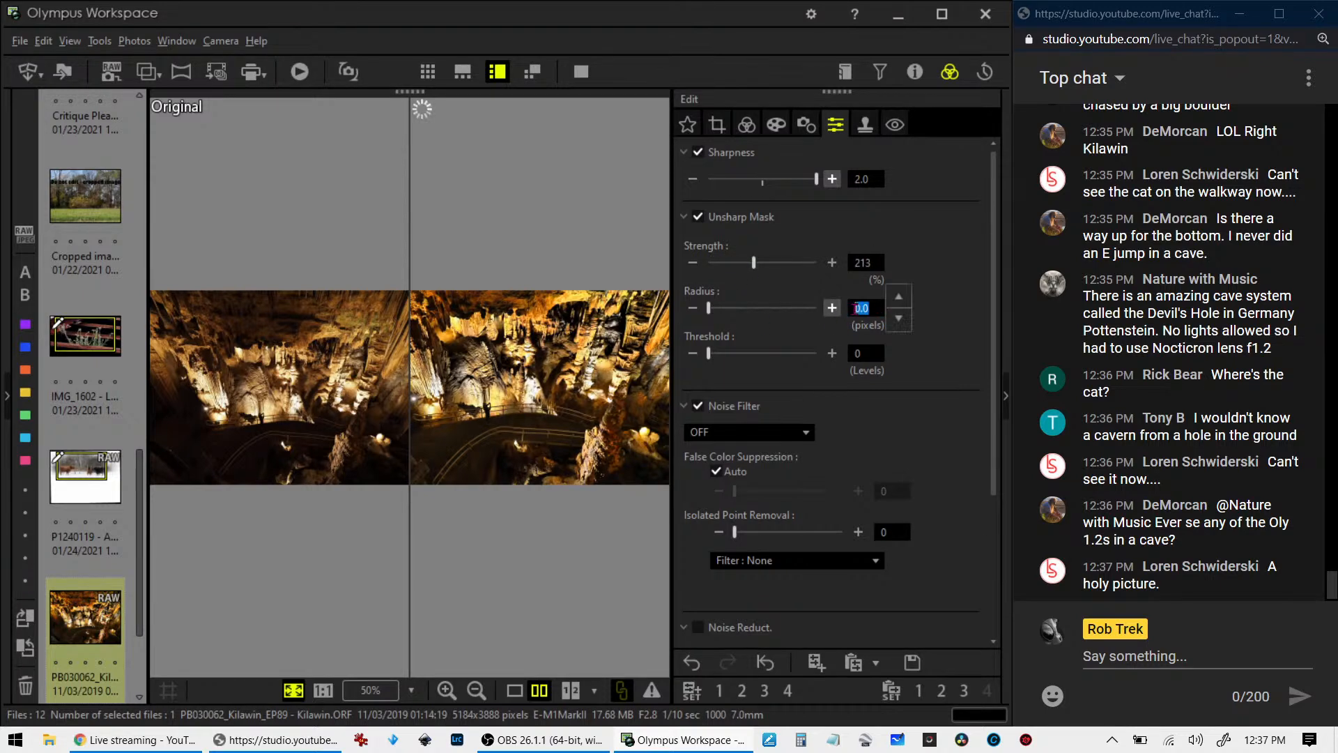
{"action": "type", "text": "1"}
{"action": "key", "text": "Tab"}
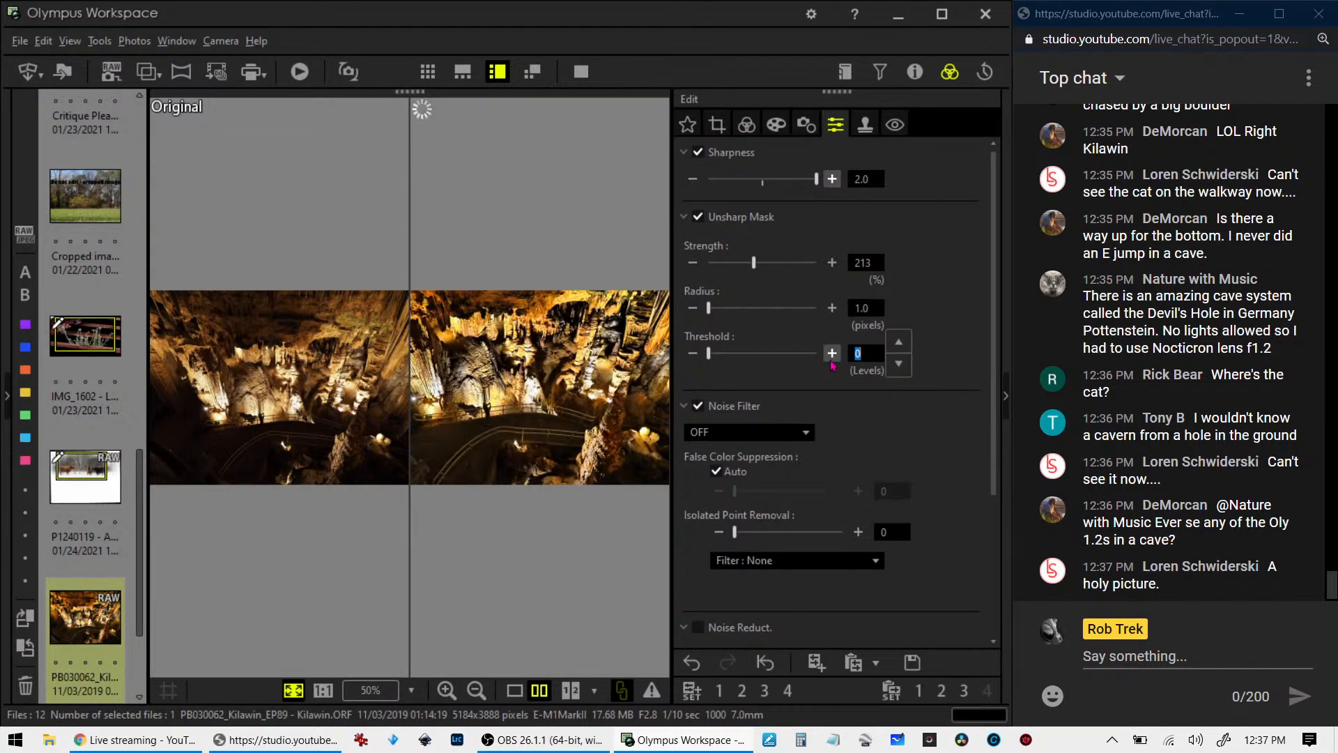
{"action": "type", "text": "10"}
{"action": "left_click", "coordinate": [850, 312]}
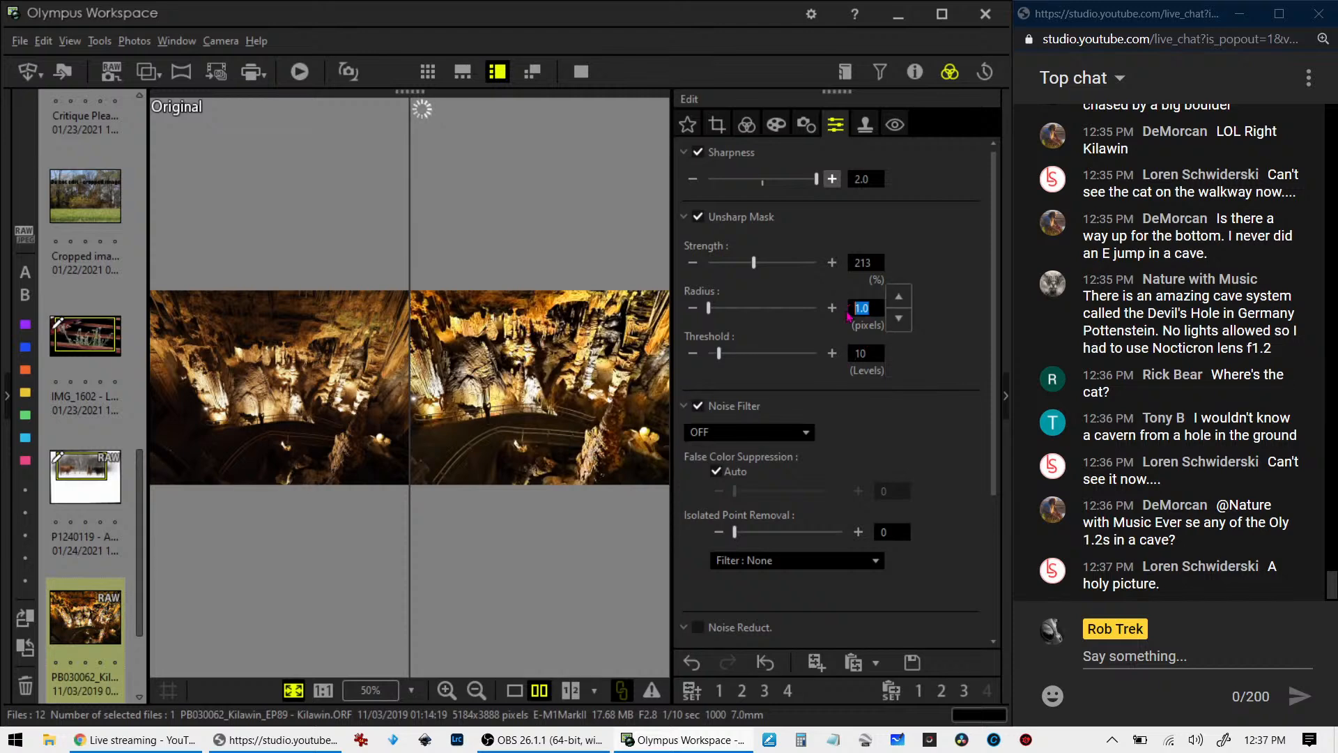
{"action": "type", "text": "1.5"}
{"action": "left_click_drag", "start_coordinate": [754, 264], "coordinate": [777, 271]}
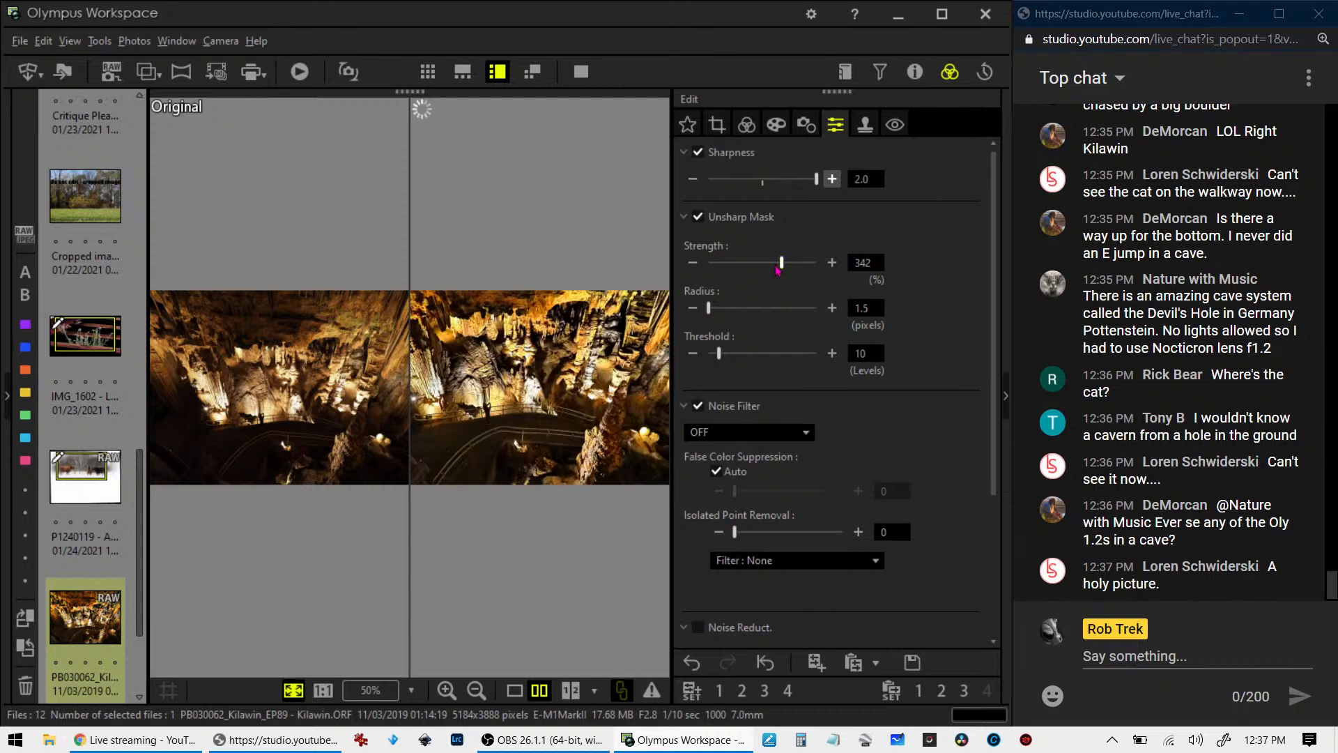
- Recrop the cave photo to a vertical 4:3 frame of 2562 x 3412 pixels around the figure on the walkway, and view the result
{"action": "left_click", "coordinate": [747, 127]}
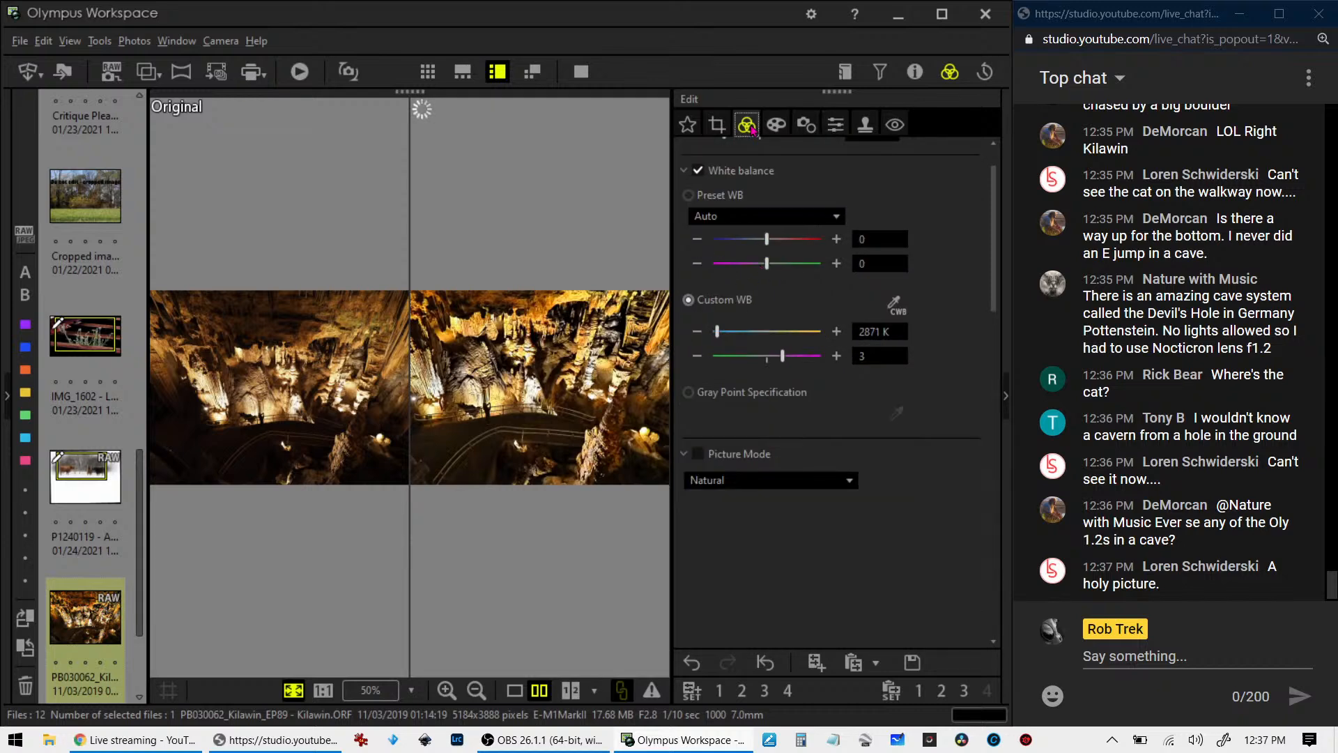
{"action": "left_click", "coordinate": [716, 125]}
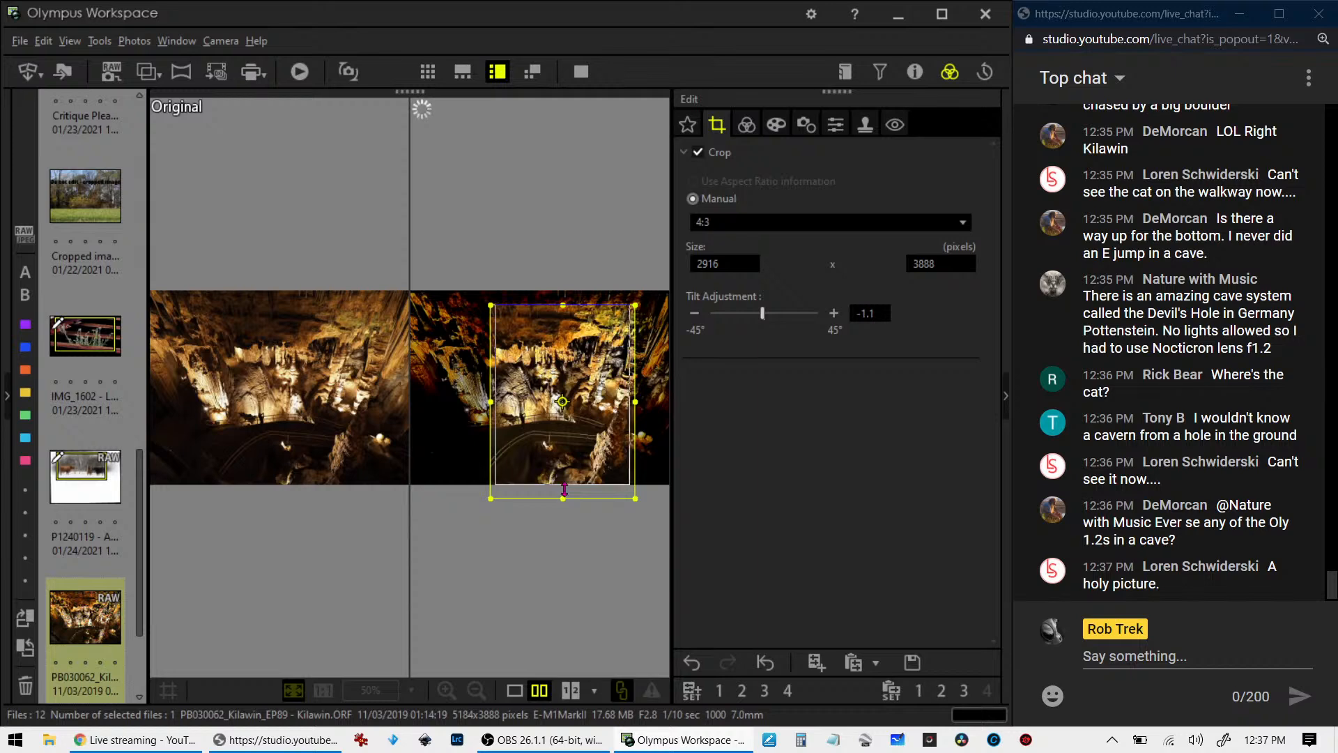
{"action": "left_click_drag", "start_coordinate": [563, 490], "coordinate": [481, 477]}
{"action": "left_click", "coordinate": [514, 689]}
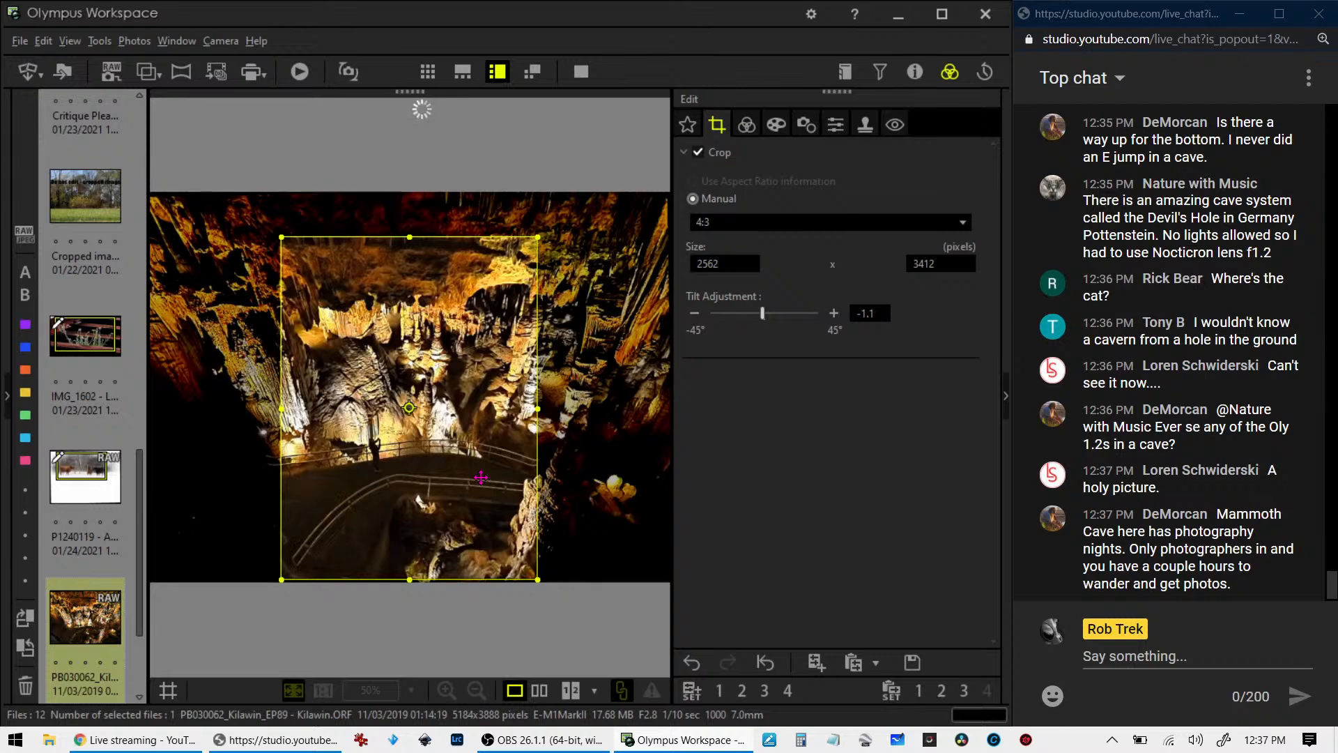
{"action": "left_click", "coordinate": [745, 125]}
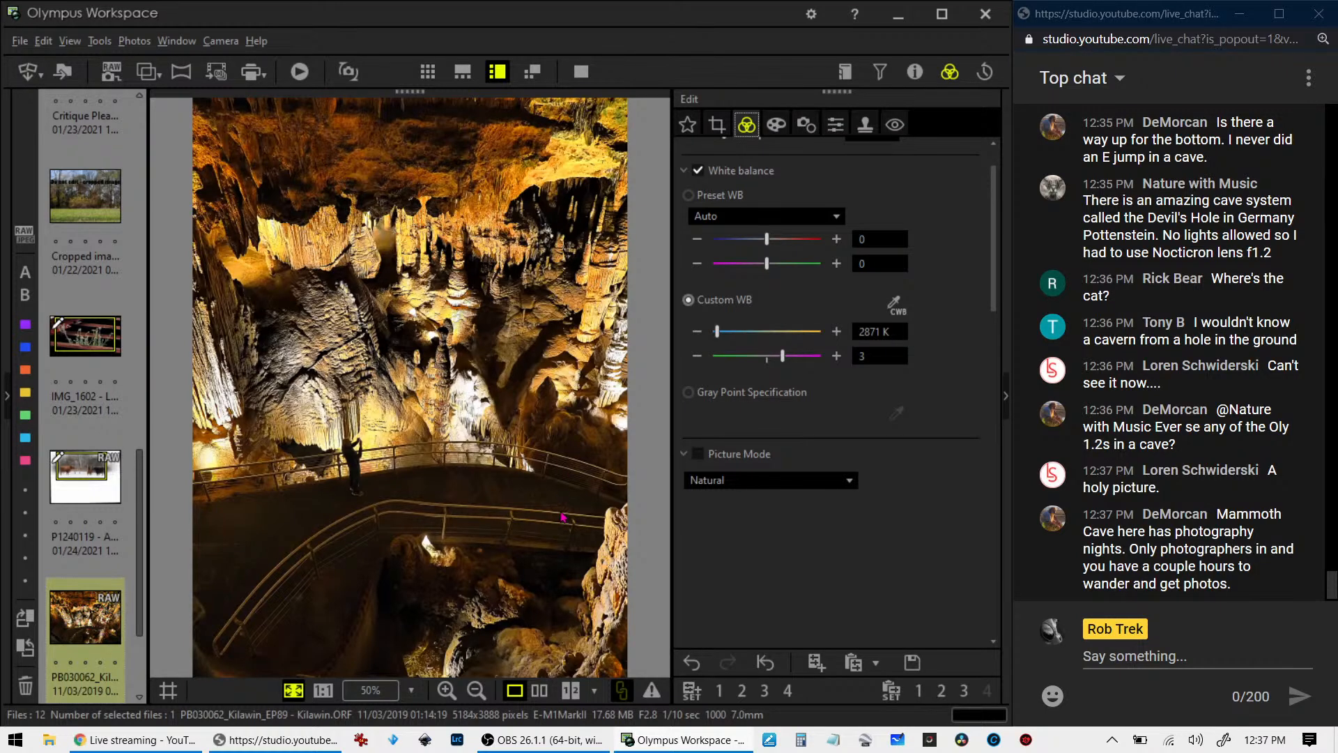
- Compare the vertically cropped cave photo with its original side by side in full screen
{"action": "left_click", "coordinate": [539, 690]}
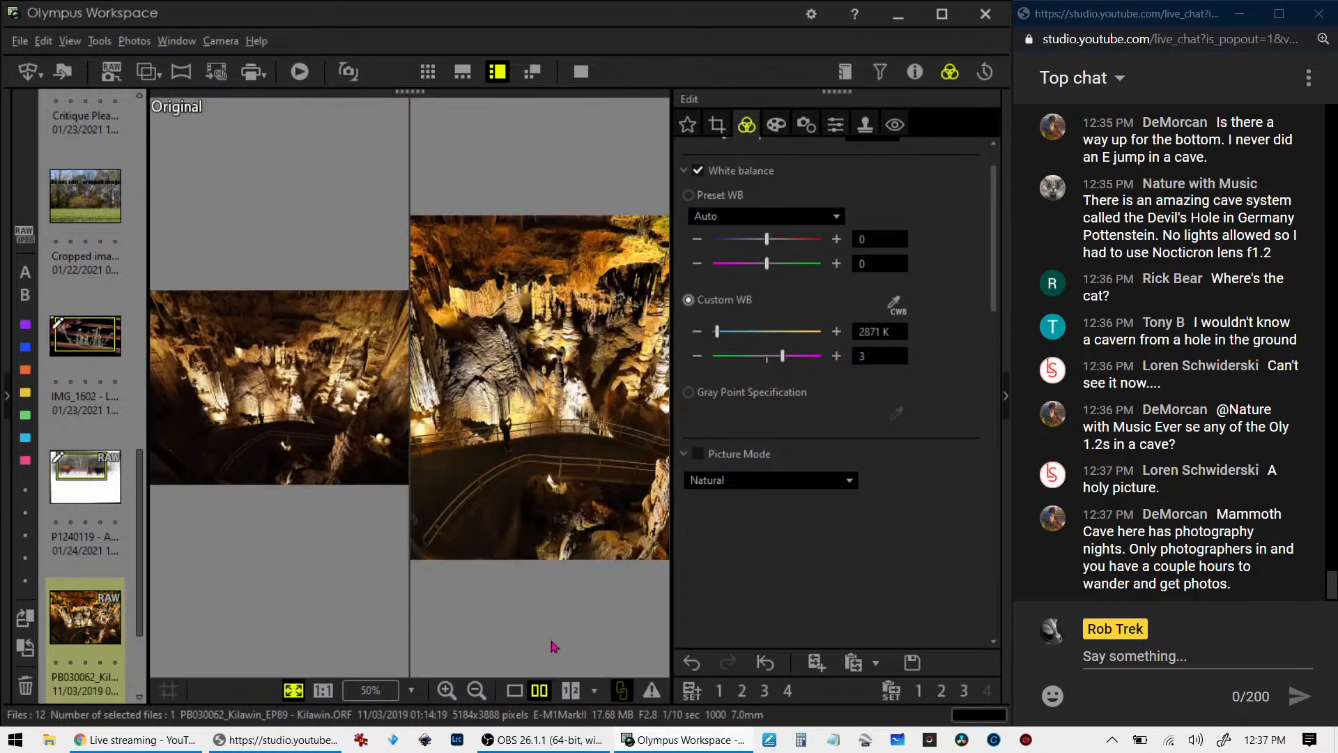
{"action": "left_click", "coordinate": [582, 72]}
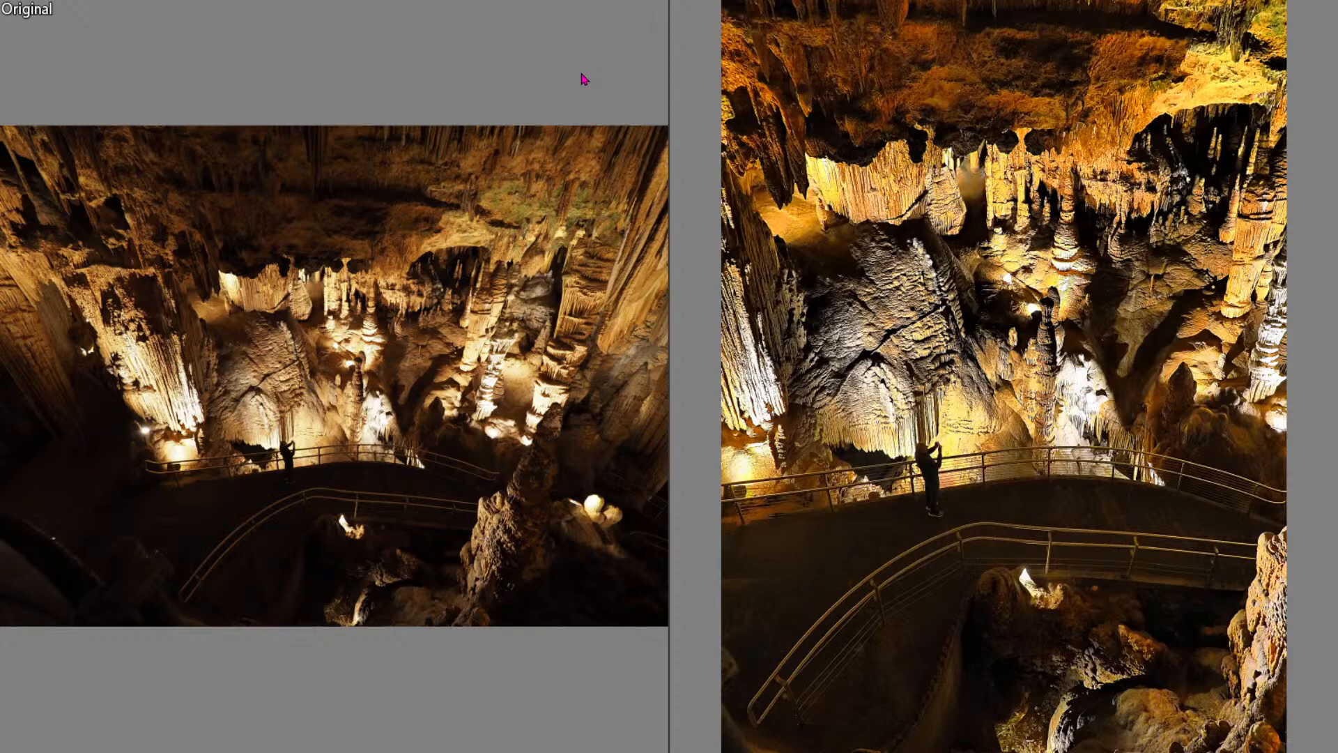
{"action": "key", "text": "Escape"}
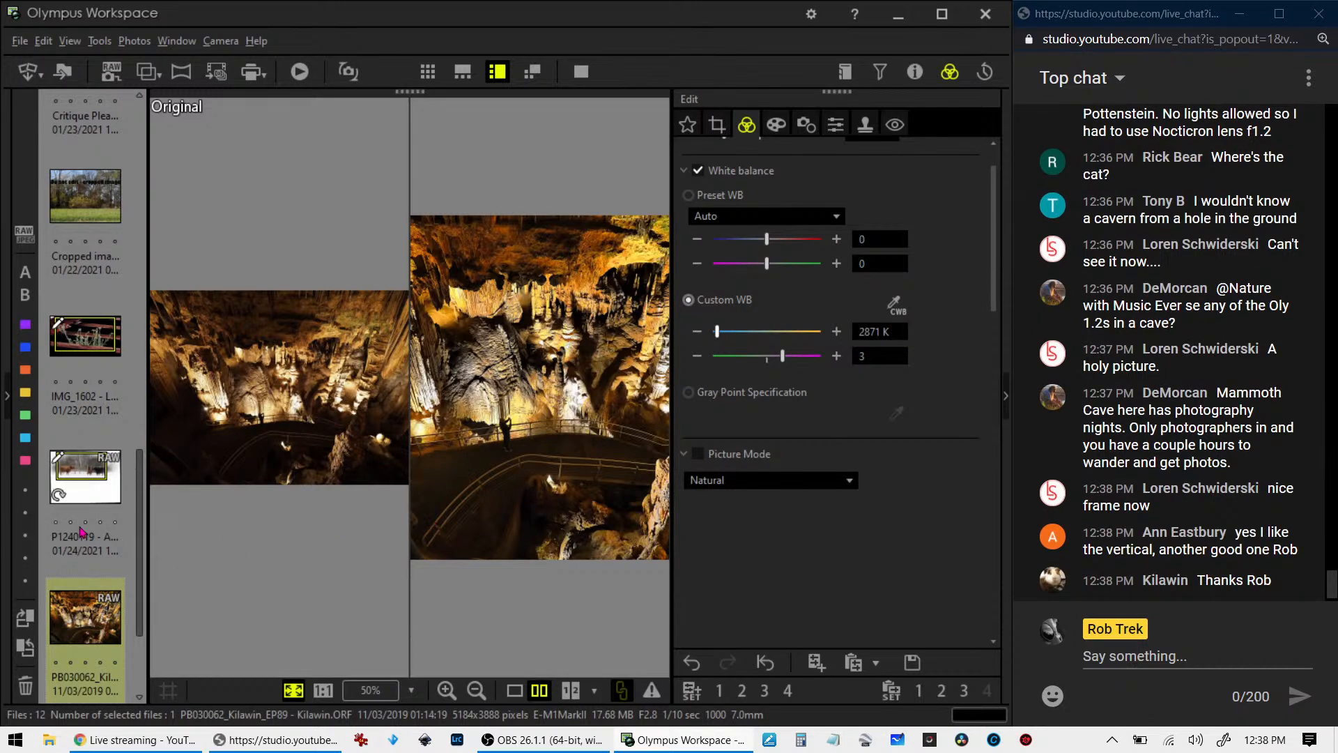
- Open the PB161596 sunset tree photo in single view and examine it in full screen
{"action": "scroll", "coordinate": [78, 535], "scroll_direction": "down", "scroll_amount": 2}
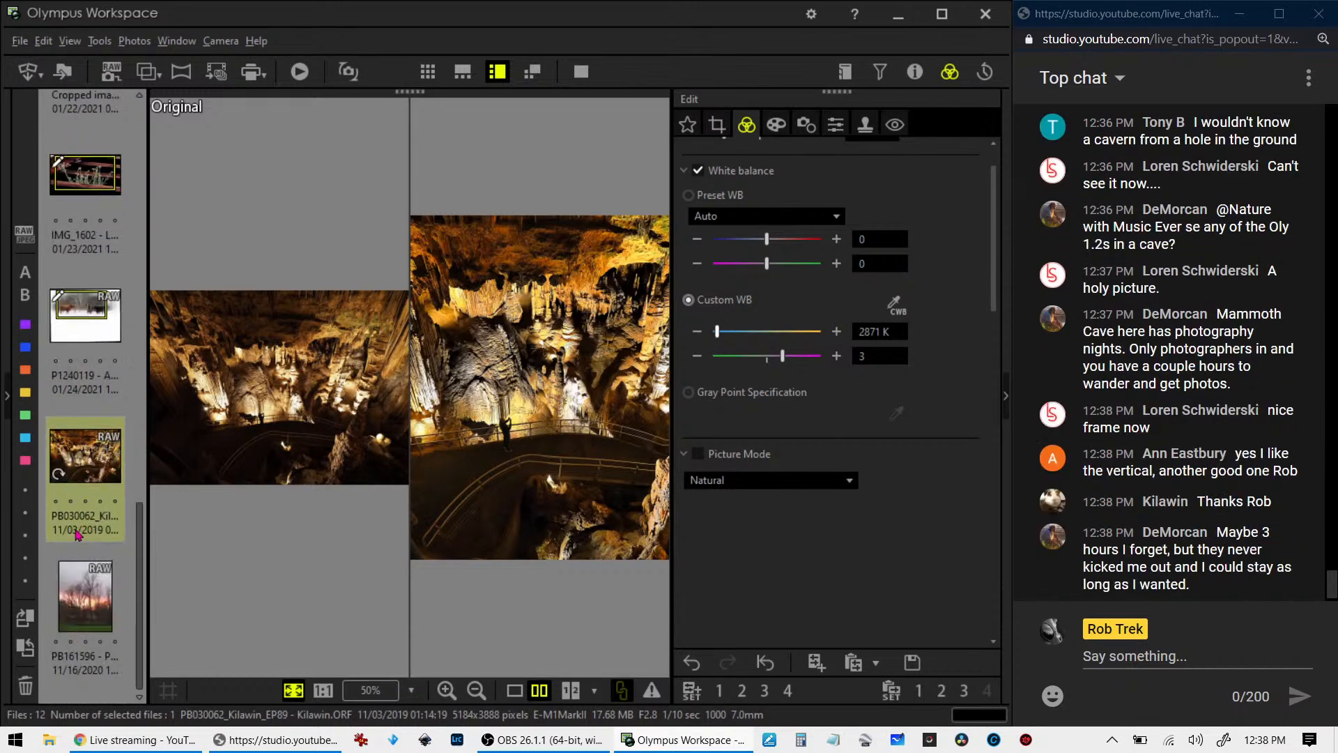
{"action": "left_click", "coordinate": [101, 591]}
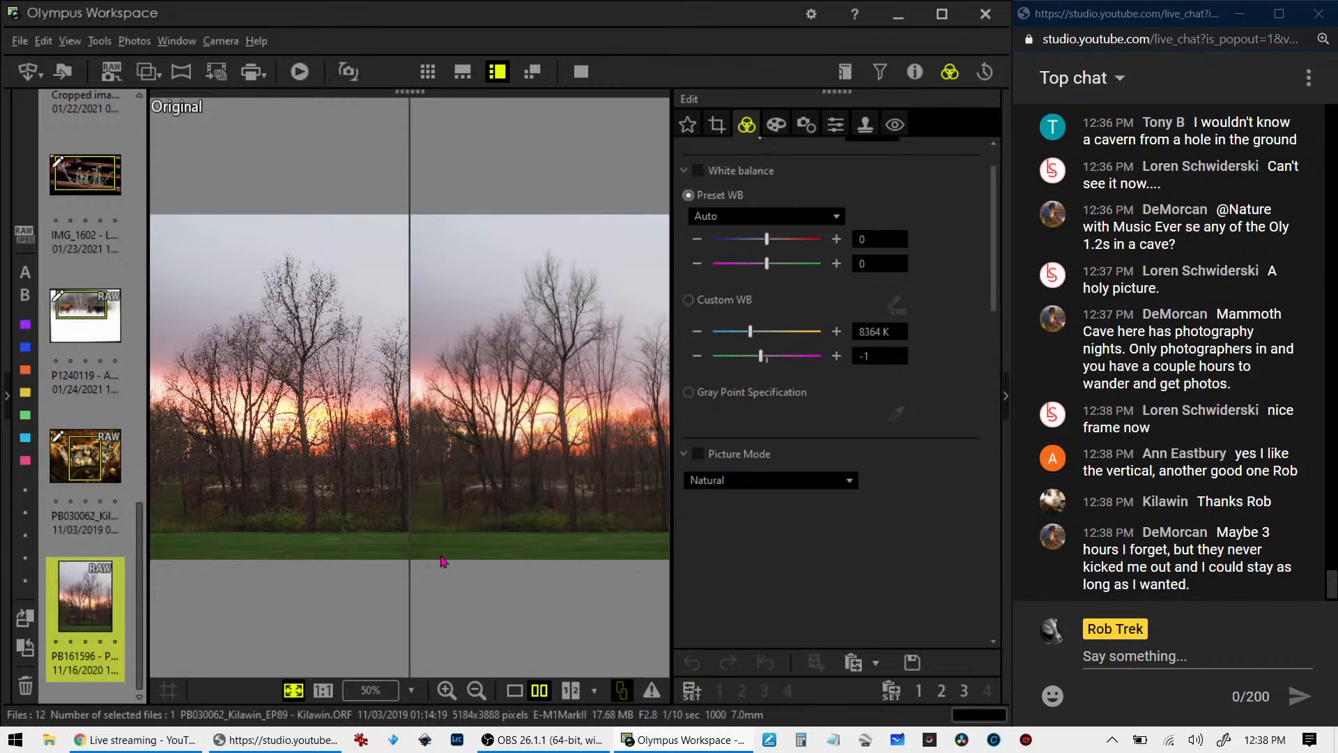
{"action": "left_click", "coordinate": [520, 692]}
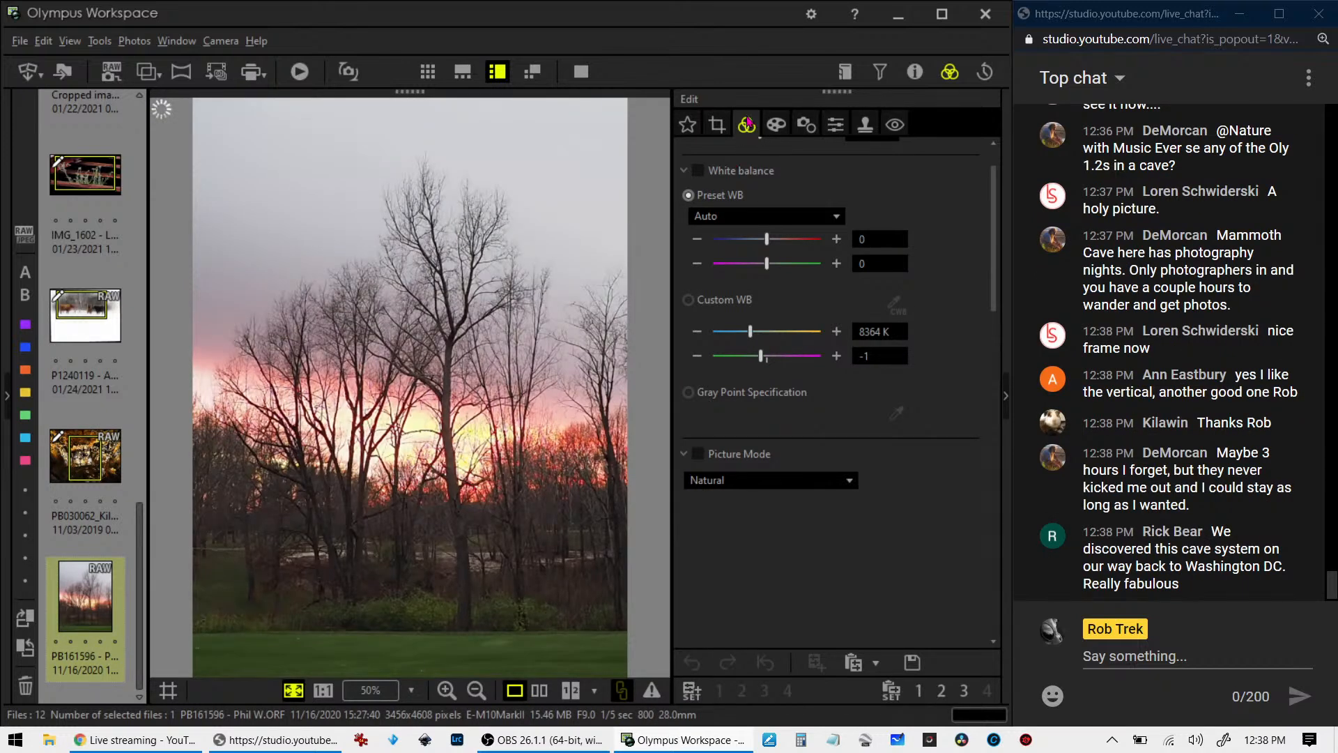
{"action": "left_click", "coordinate": [581, 71]}
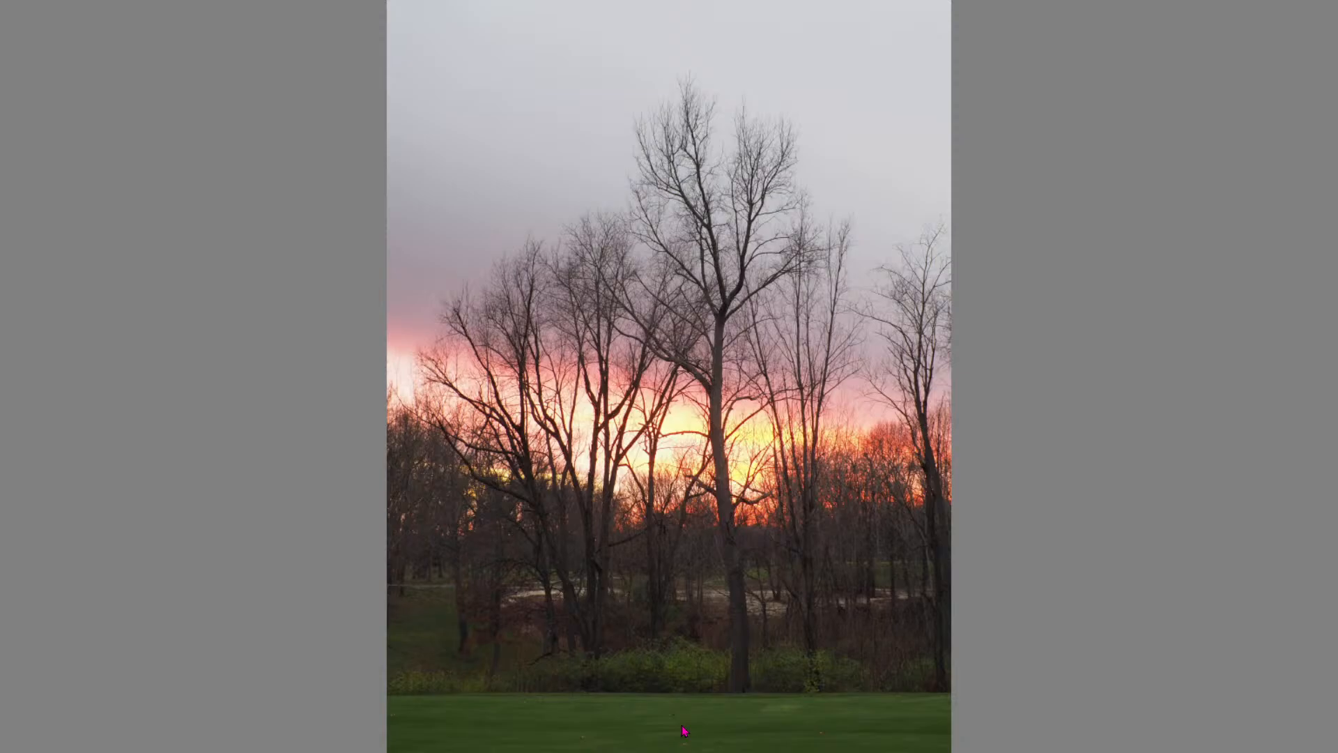
{"action": "key", "text": "Escape"}
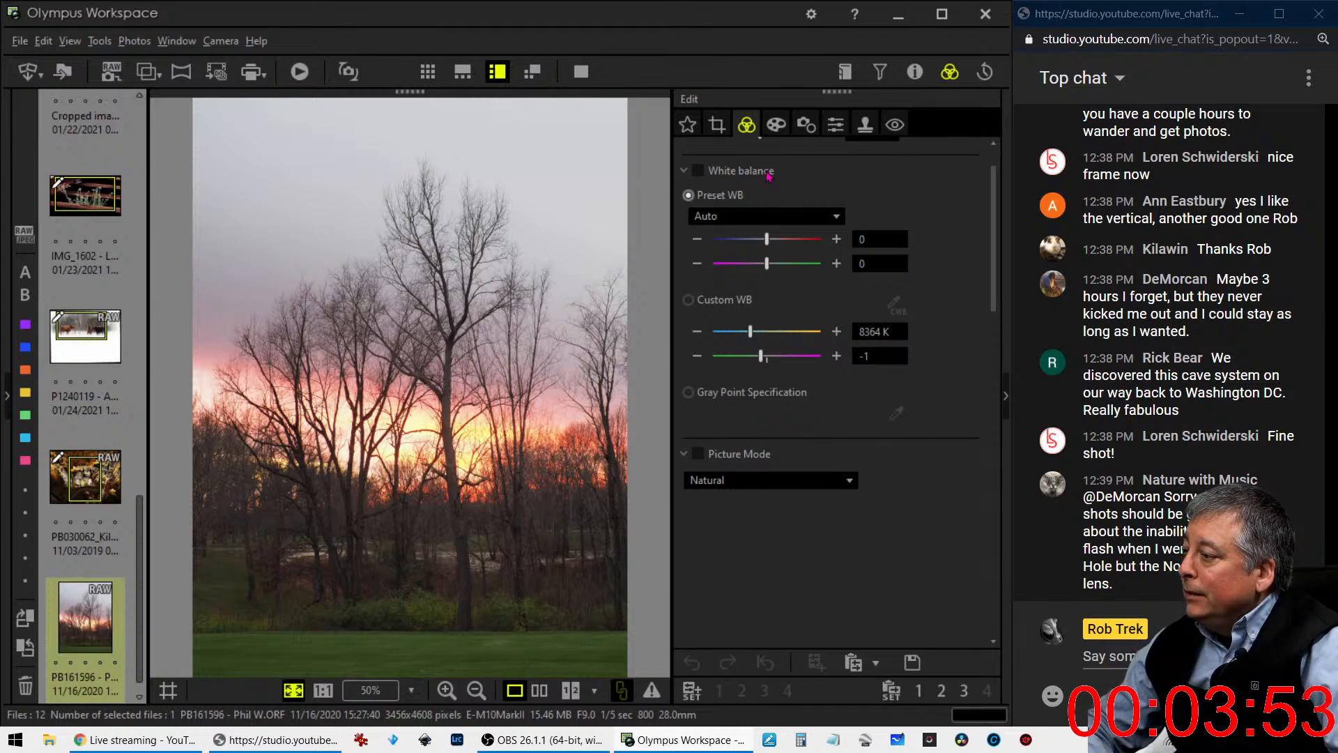
- Check the sunset photo's lens and exposure details in its image properties, and close them
{"action": "scroll", "coordinate": [769, 174], "scroll_direction": "up", "scroll_amount": 1}
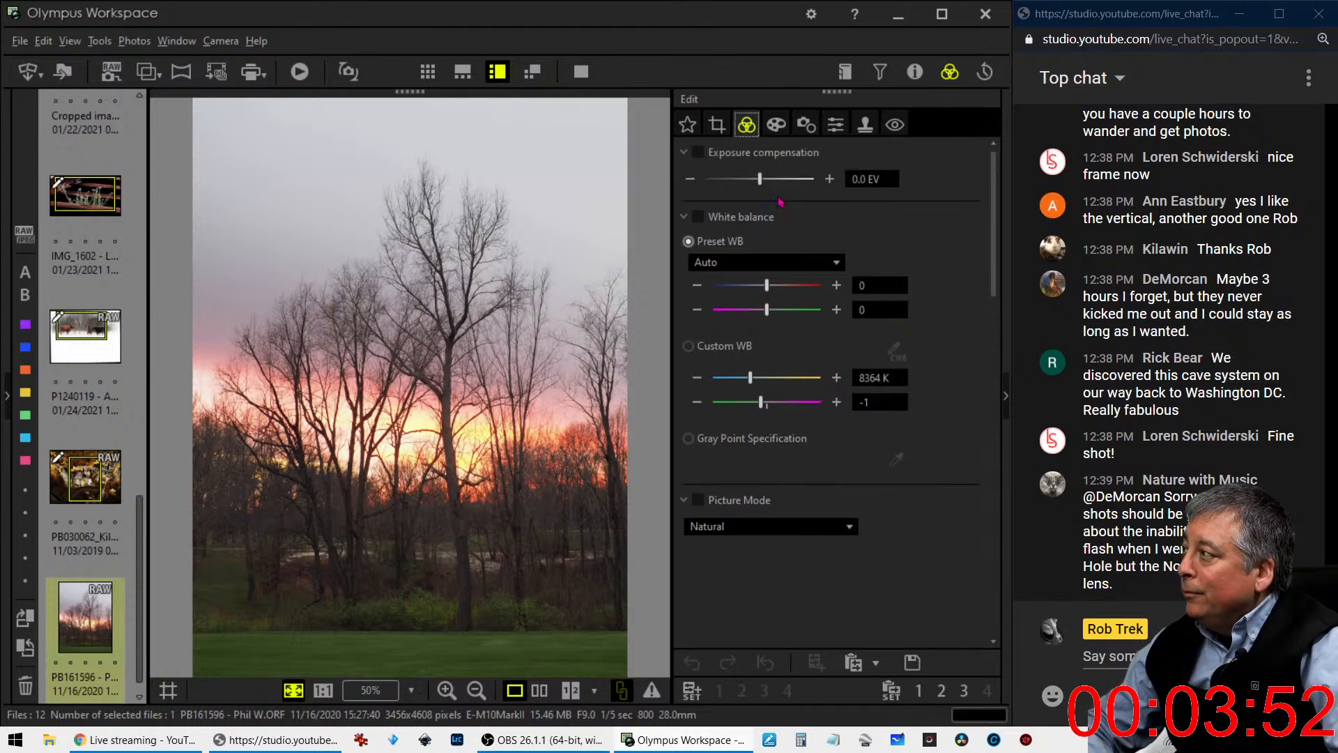
{"action": "left_click", "coordinate": [913, 72]}
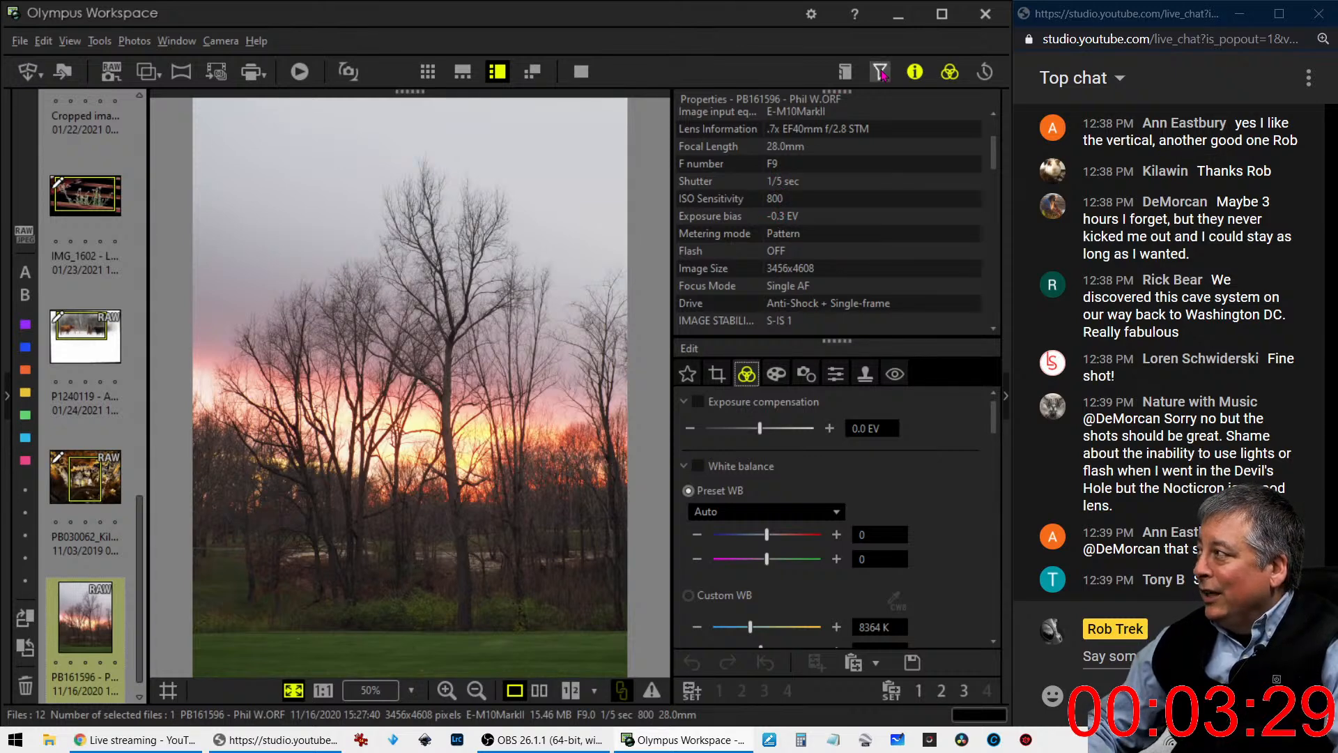
{"action": "left_click", "coordinate": [914, 72]}
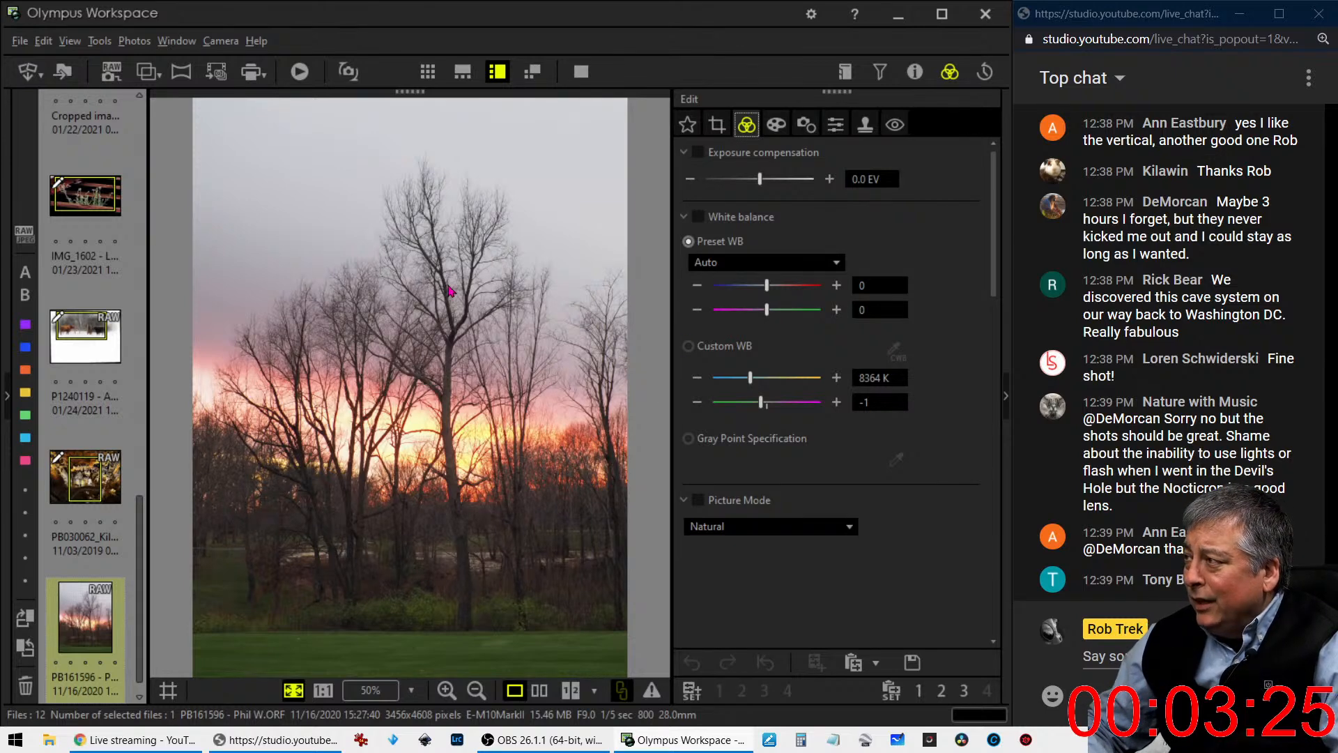
{"action": "left_click", "coordinate": [430, 234]}
{"action": "left_click", "coordinate": [430, 234]}
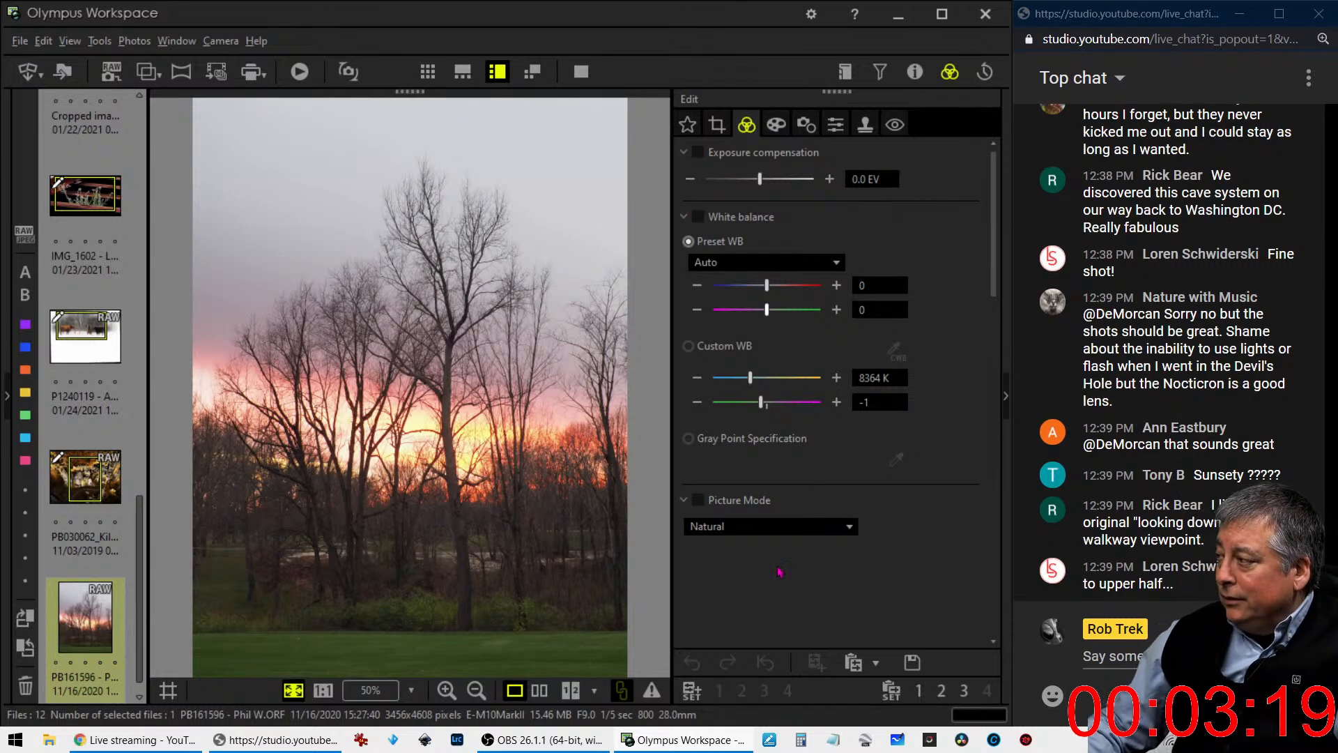
- Try the Monotone picture mode on the sunset photo and return it to Natural
{"action": "left_click", "coordinate": [782, 533]}
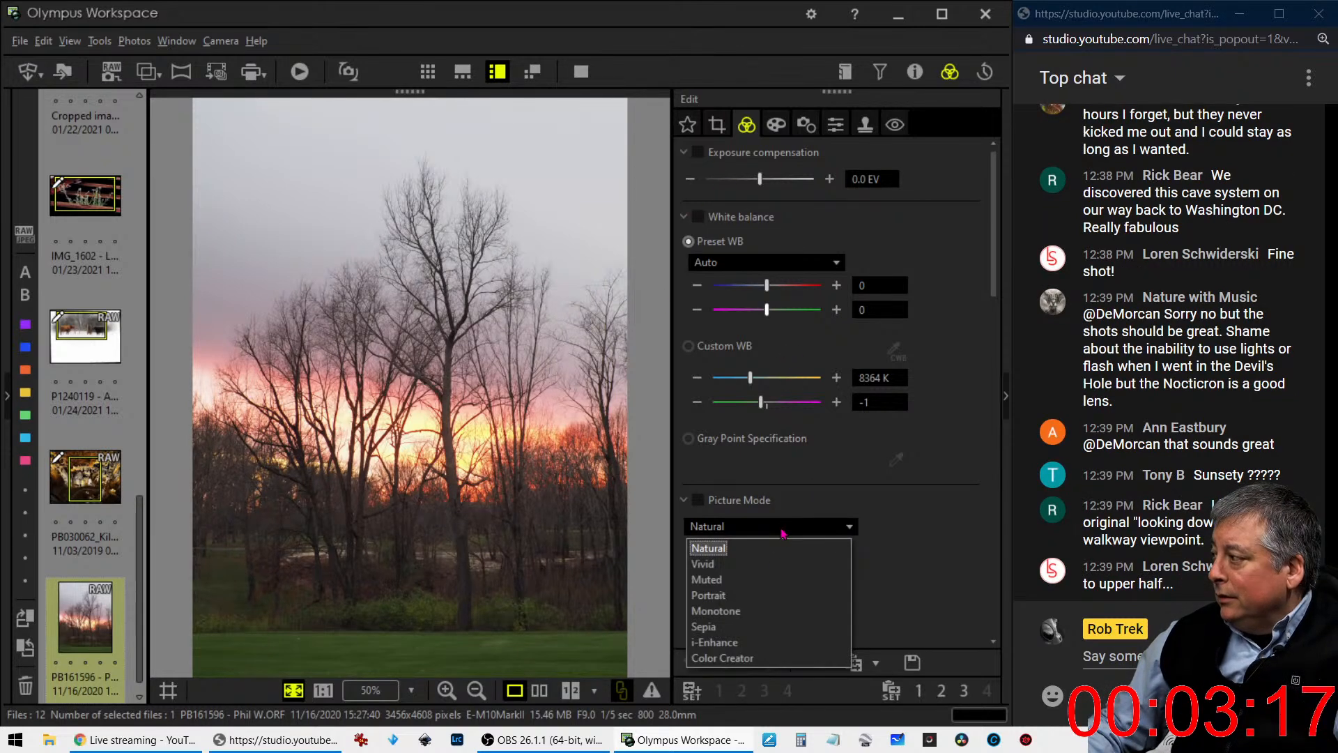
{"action": "left_click", "coordinate": [760, 610]}
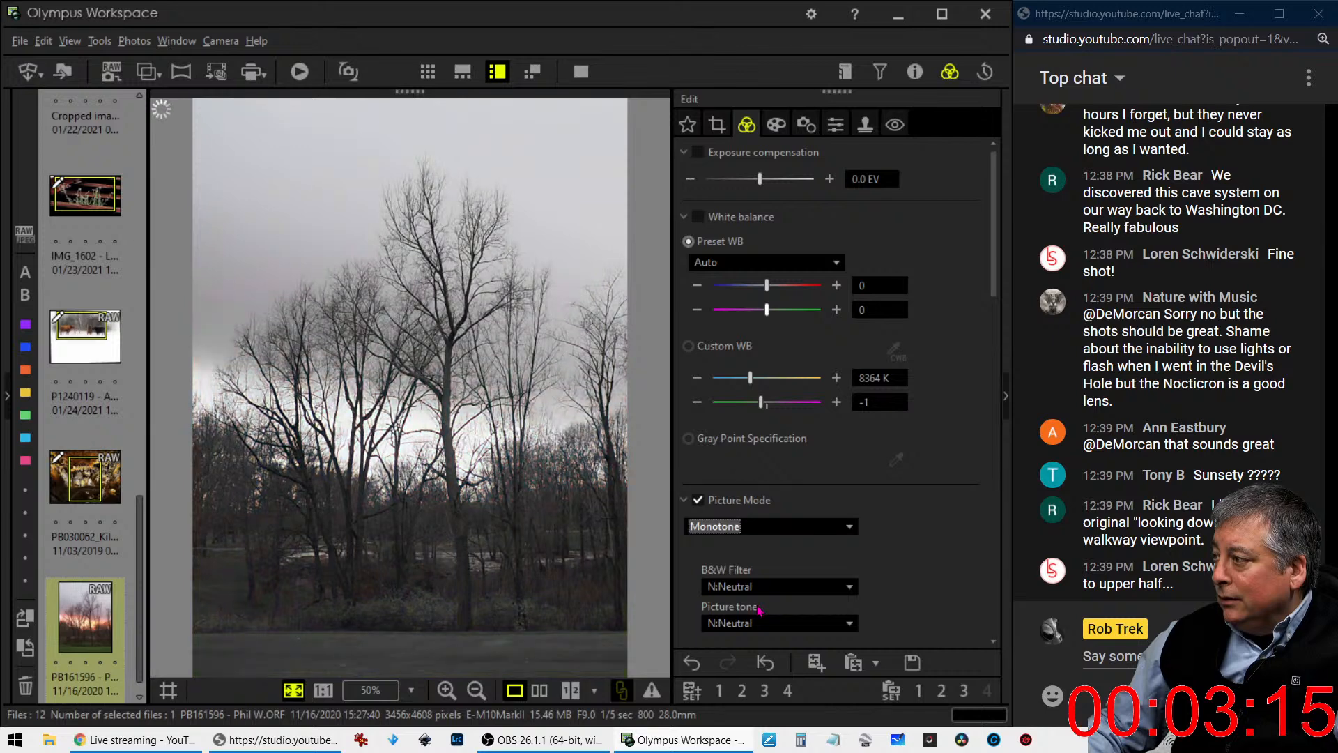
{"action": "left_click", "coordinate": [759, 531]}
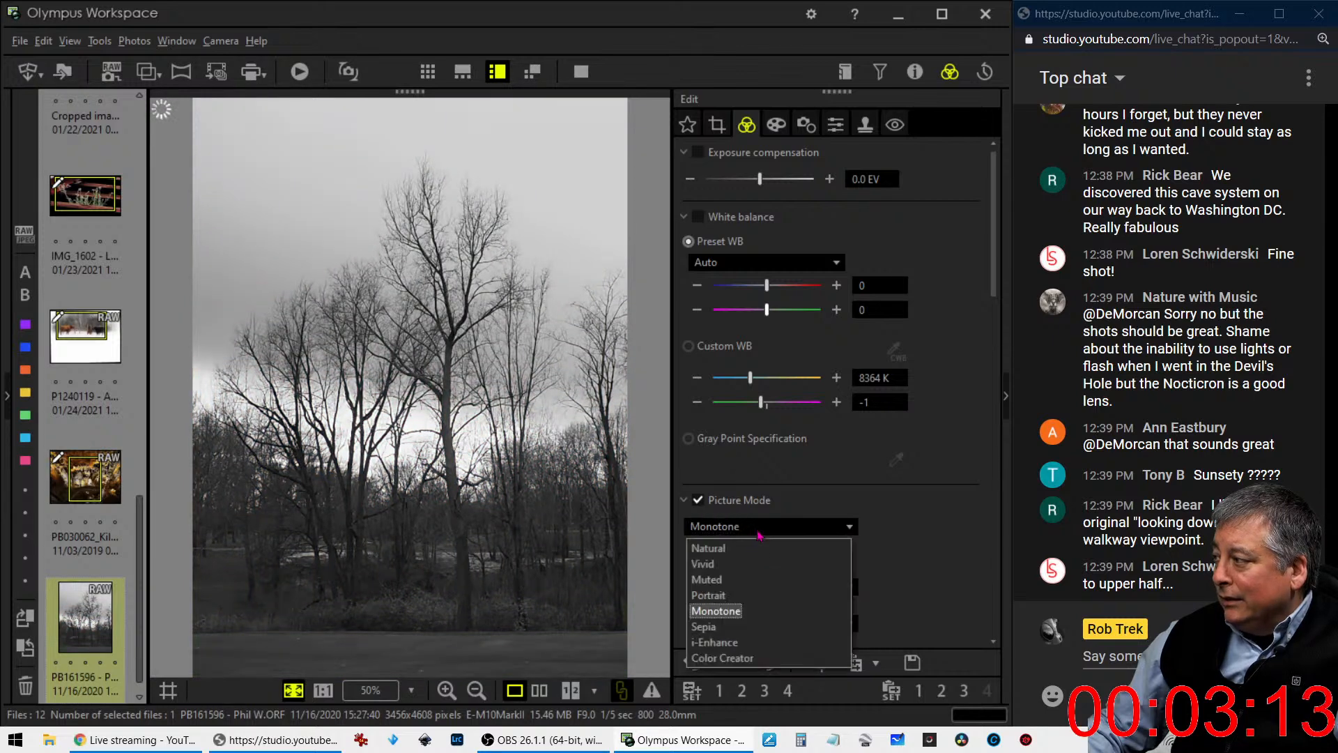
{"action": "left_click", "coordinate": [756, 548]}
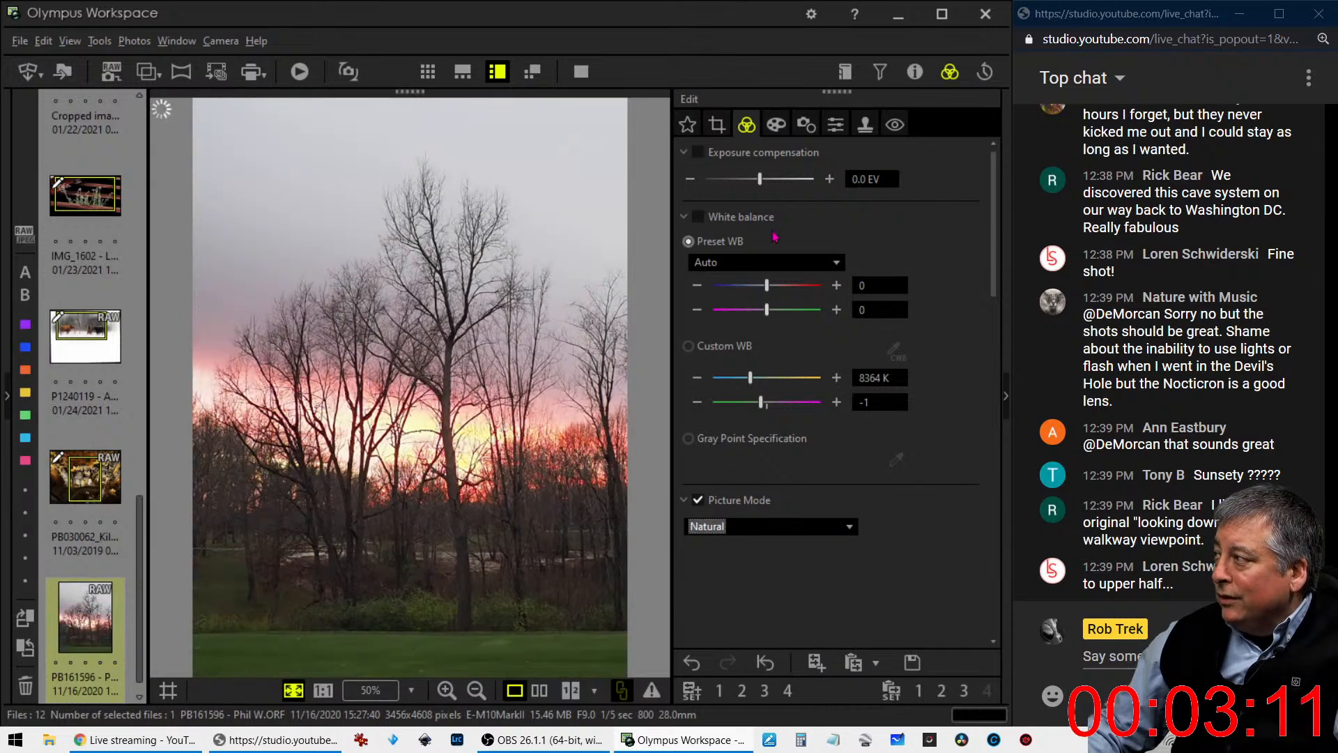
- Set the sunset photo's exposure compensation to -0.6 EV and its gradation to AUTO
{"action": "left_click_drag", "start_coordinate": [759, 180], "coordinate": [740, 181]}
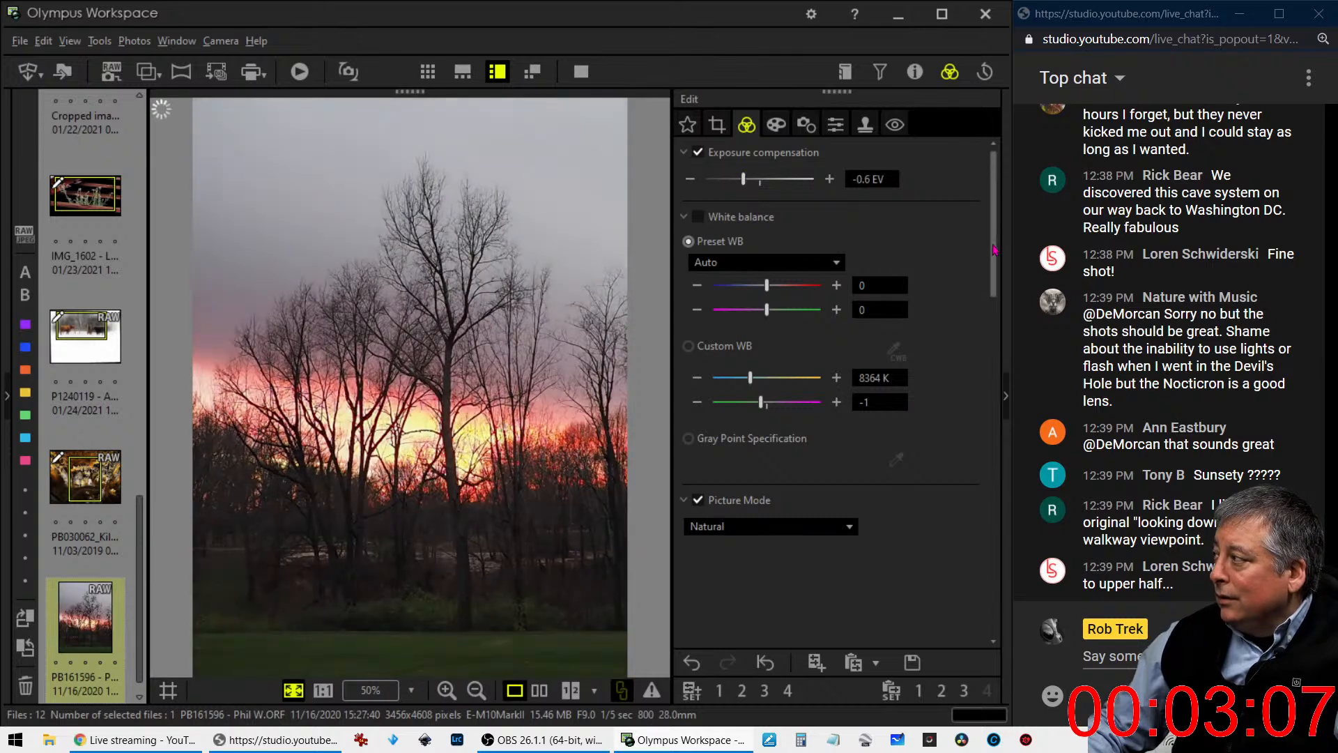
{"action": "scroll", "coordinate": [955, 546], "scroll_direction": "down", "scroll_amount": 10}
{"action": "scroll", "coordinate": [953, 565], "scroll_direction": "down", "scroll_amount": 2}
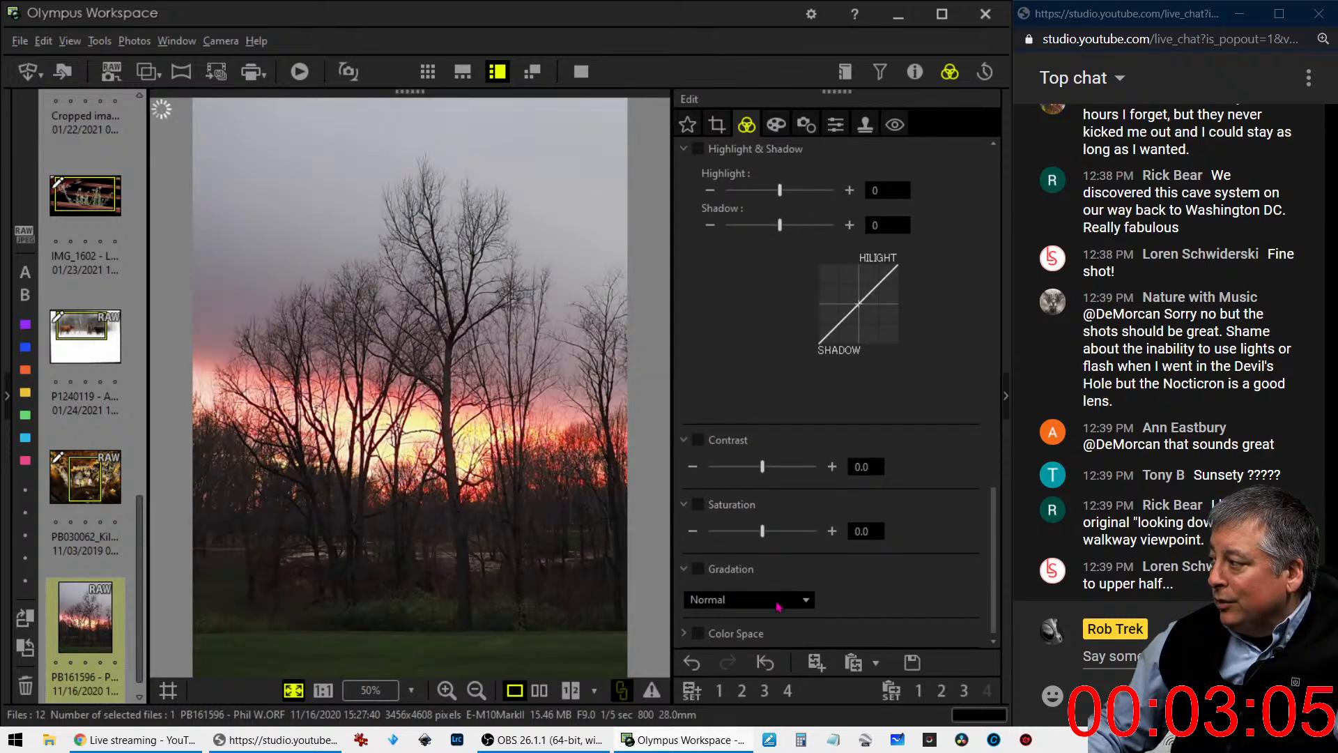
{"action": "left_click", "coordinate": [779, 601]}
{"action": "left_click", "coordinate": [761, 672]}
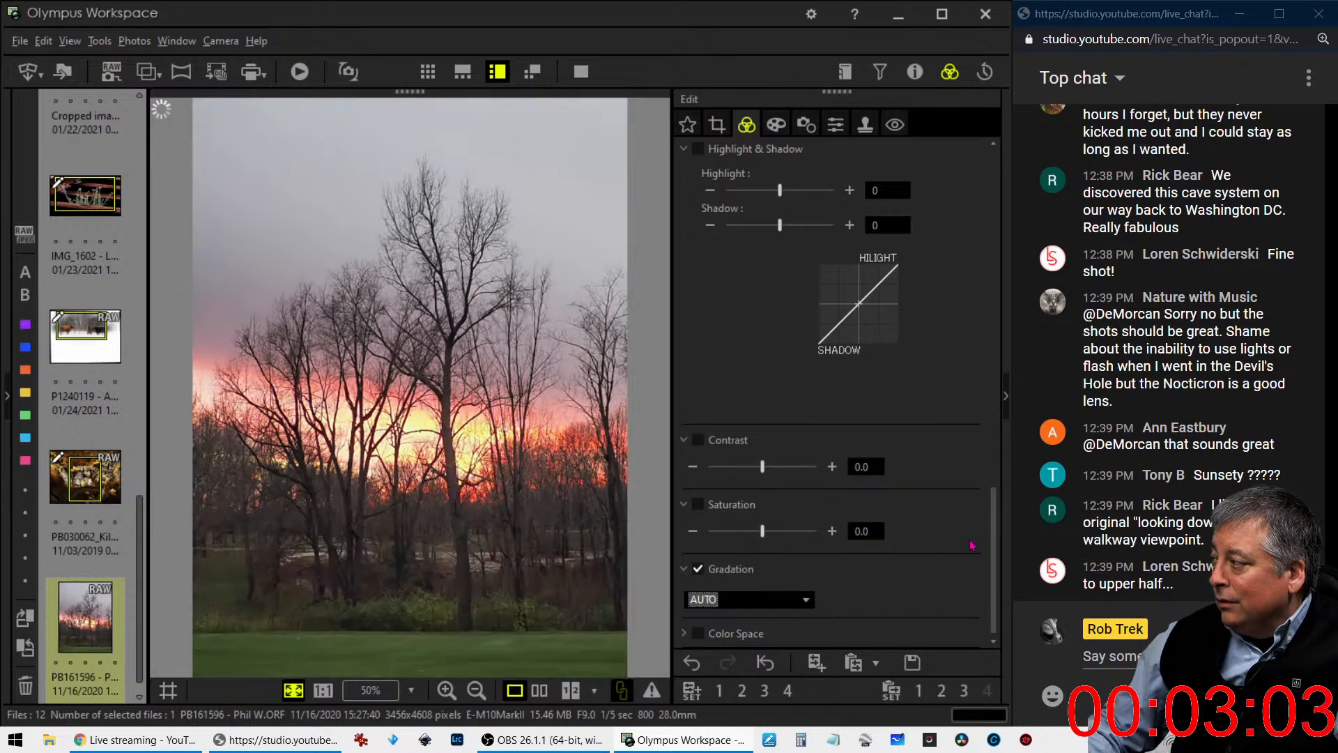
- Turn the sunset photo's Noise Filter OFF and raise its Sharpness to 2.0
{"action": "scroll", "coordinate": [906, 418], "scroll_direction": "up", "scroll_amount": 6}
{"action": "left_click", "coordinate": [835, 125]}
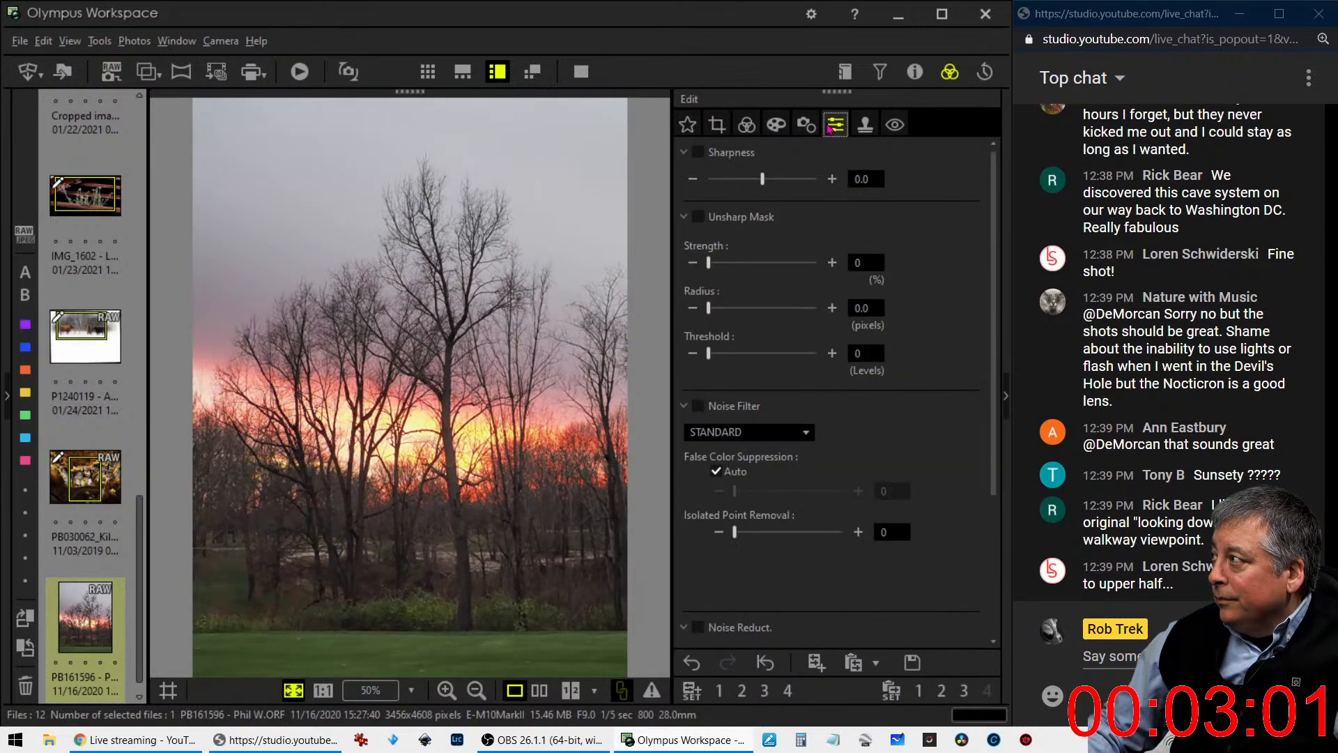
{"action": "left_click", "coordinate": [759, 428]}
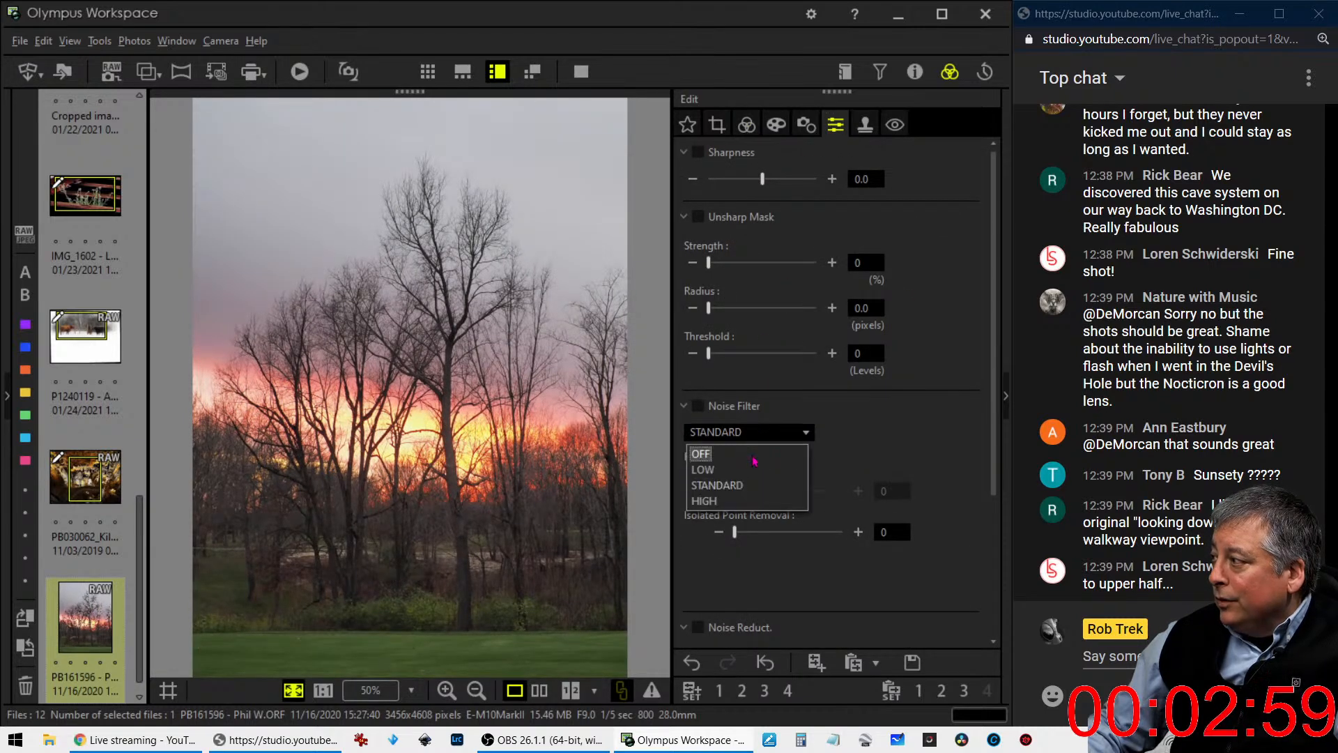
{"action": "left_click", "coordinate": [755, 453]}
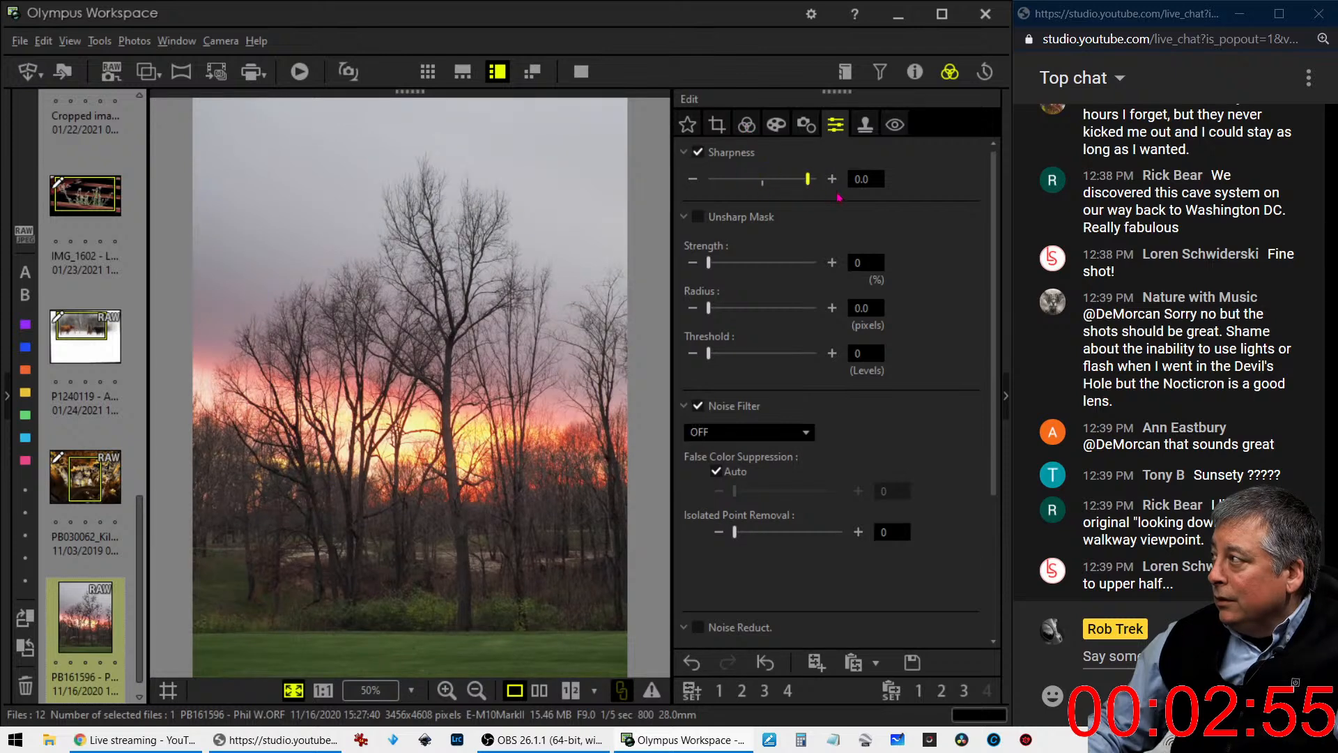
{"action": "left_click_drag", "start_coordinate": [839, 198], "coordinate": [845, 198]}
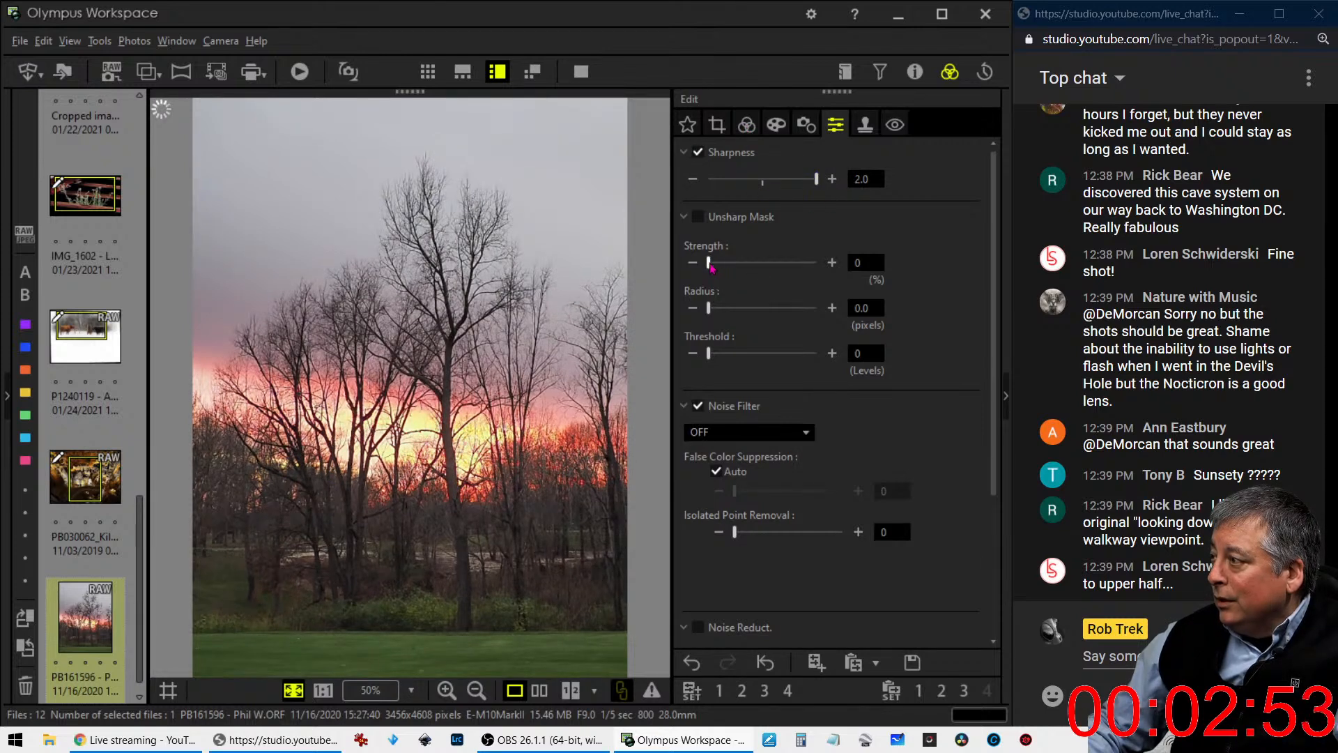
- Apply an Unsharp Mask to the sunset photo with strength 197%, radius 1.0 pixel and threshold 10, and return to the tone settings
{"action": "left_click_drag", "start_coordinate": [709, 264], "coordinate": [751, 269]}
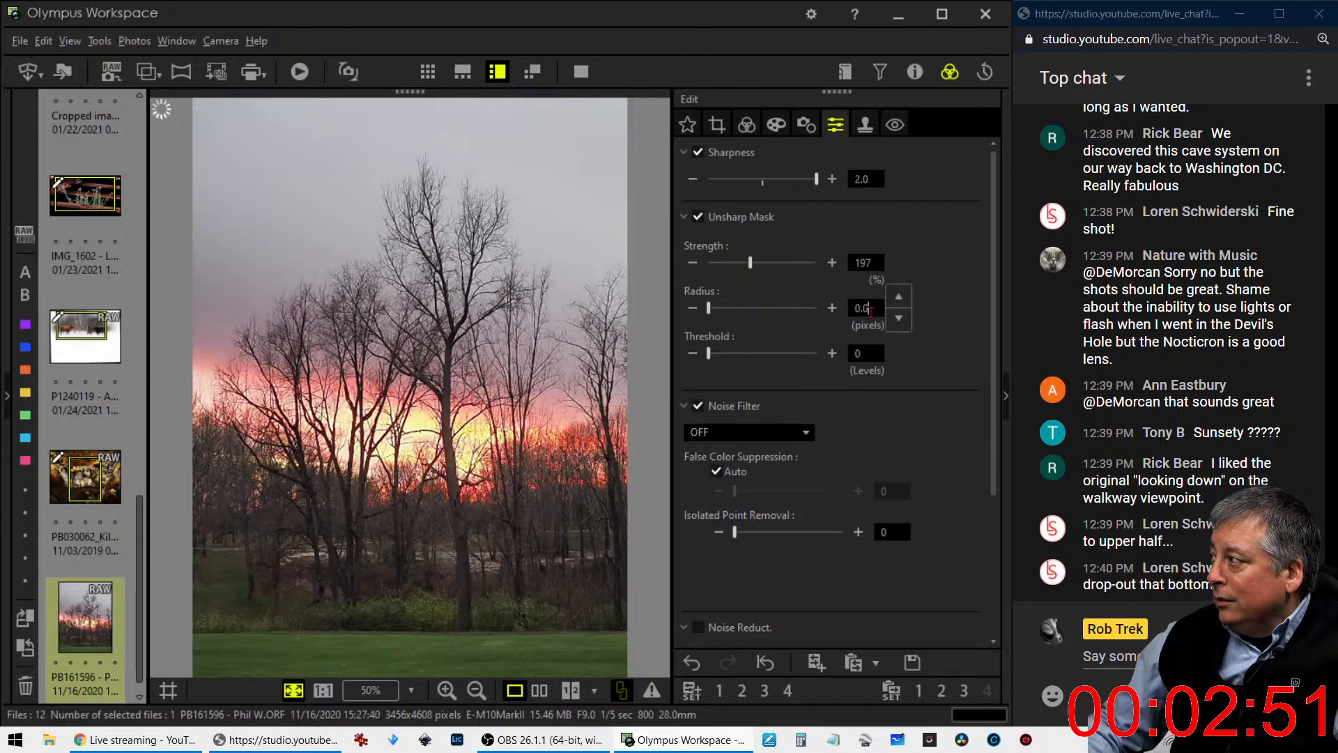
{"action": "type", "text": "1"}
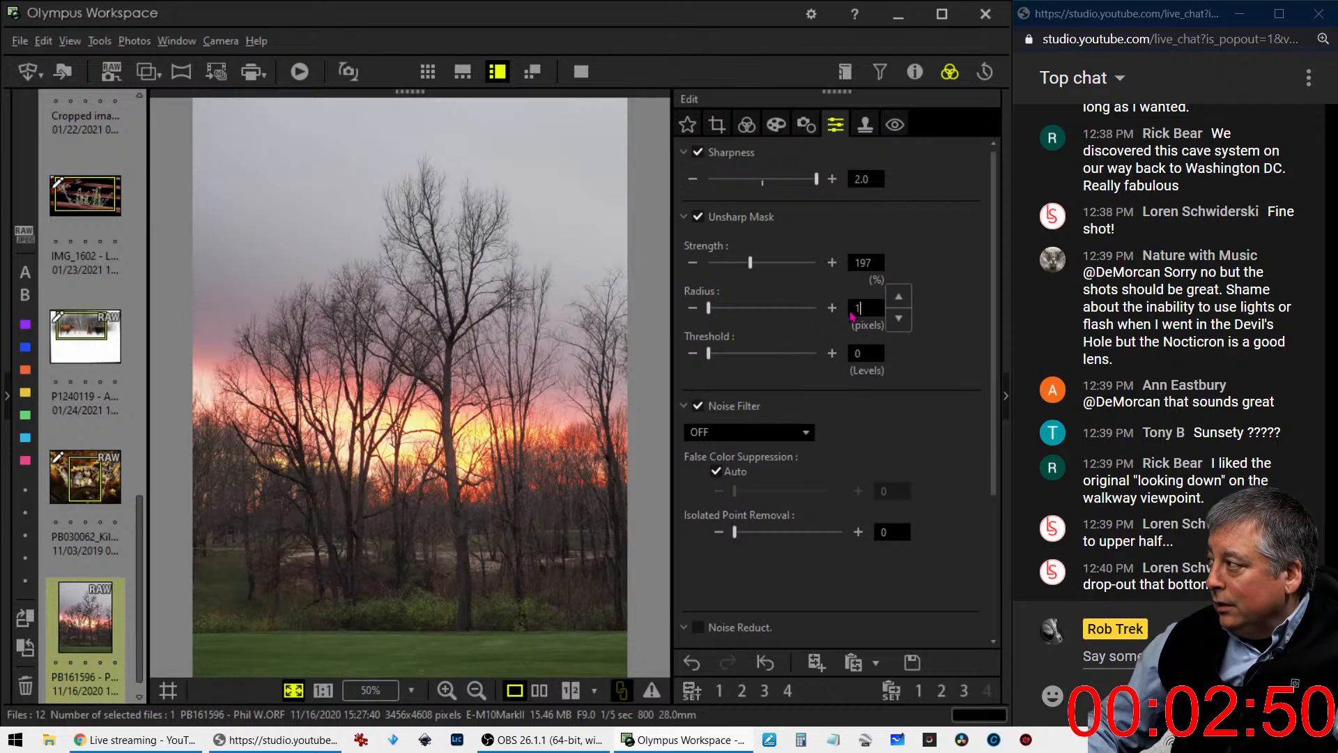
{"action": "left_click", "coordinate": [870, 358]}
{"action": "type", "text": "10"}
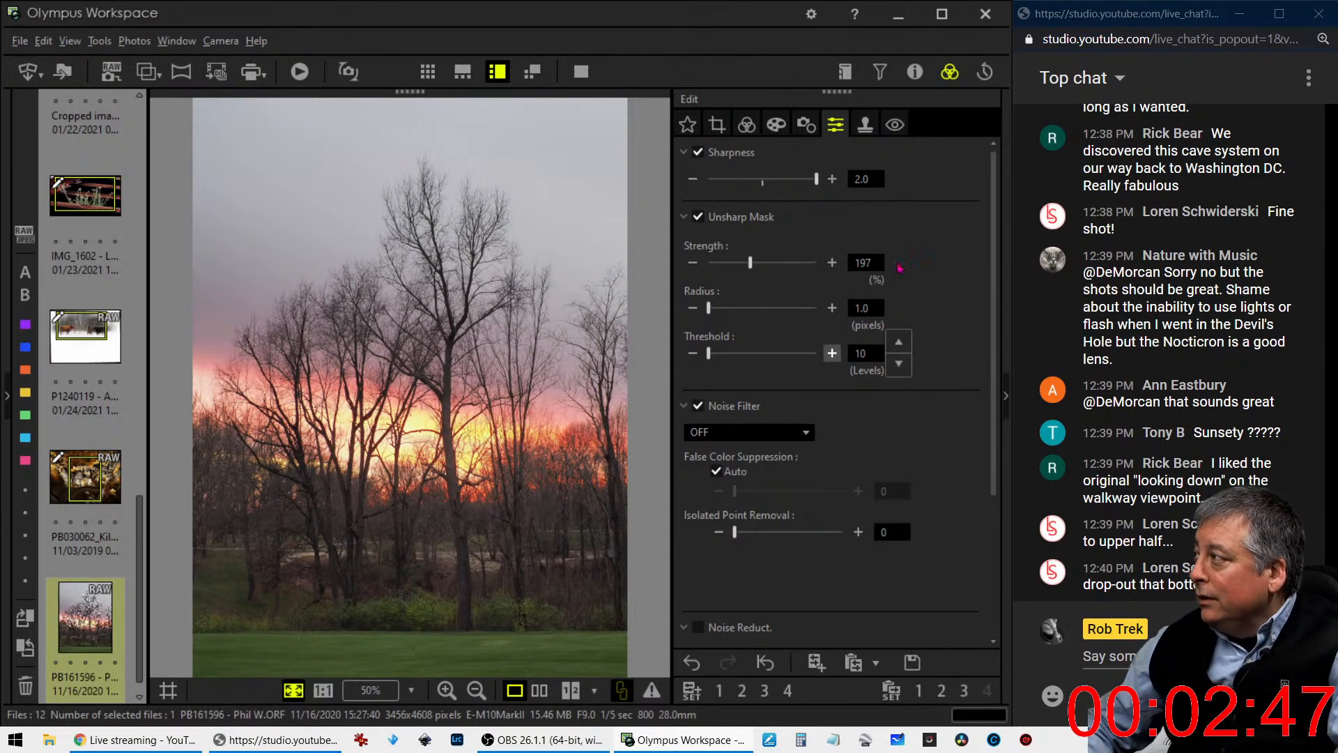
{"action": "left_click", "coordinate": [747, 125]}
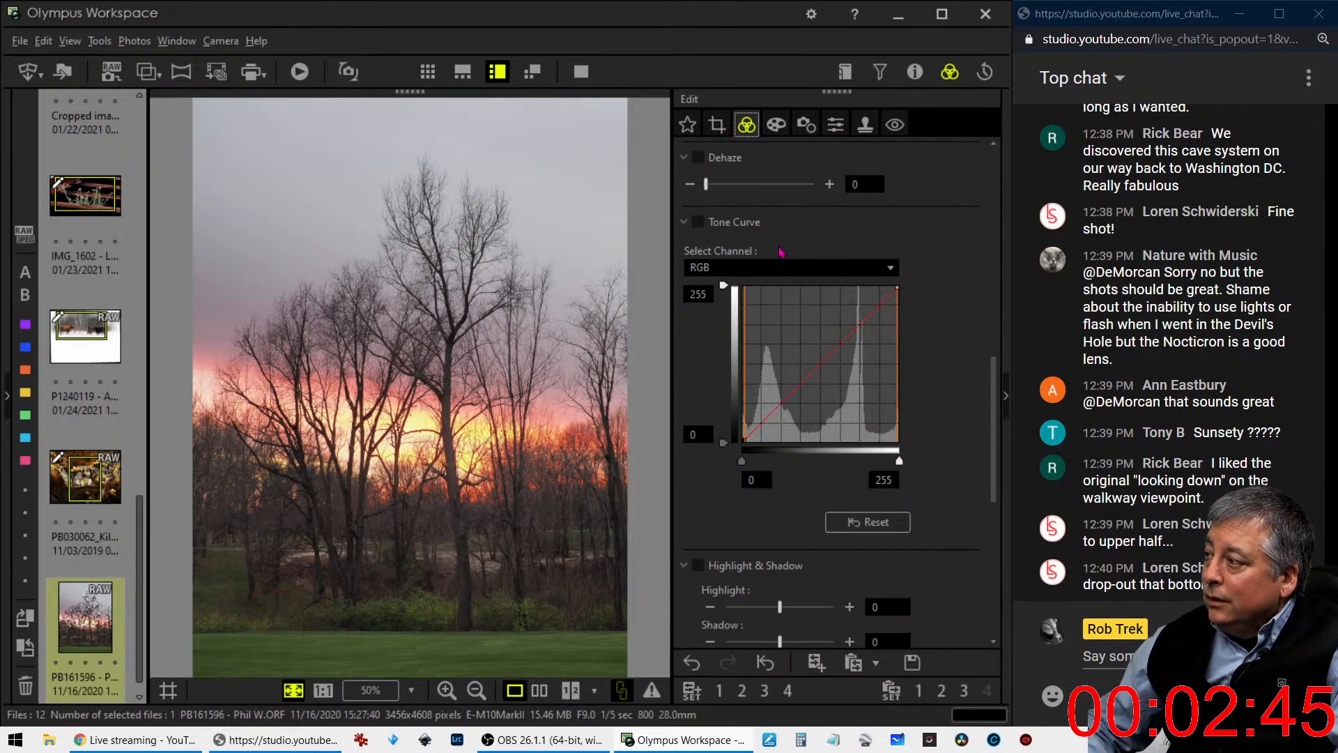
- Straighten the sunset photo with a tilt adjustment of 0.3 and set its crop aspect ratio to 5:4
{"action": "left_click", "coordinate": [719, 125]}
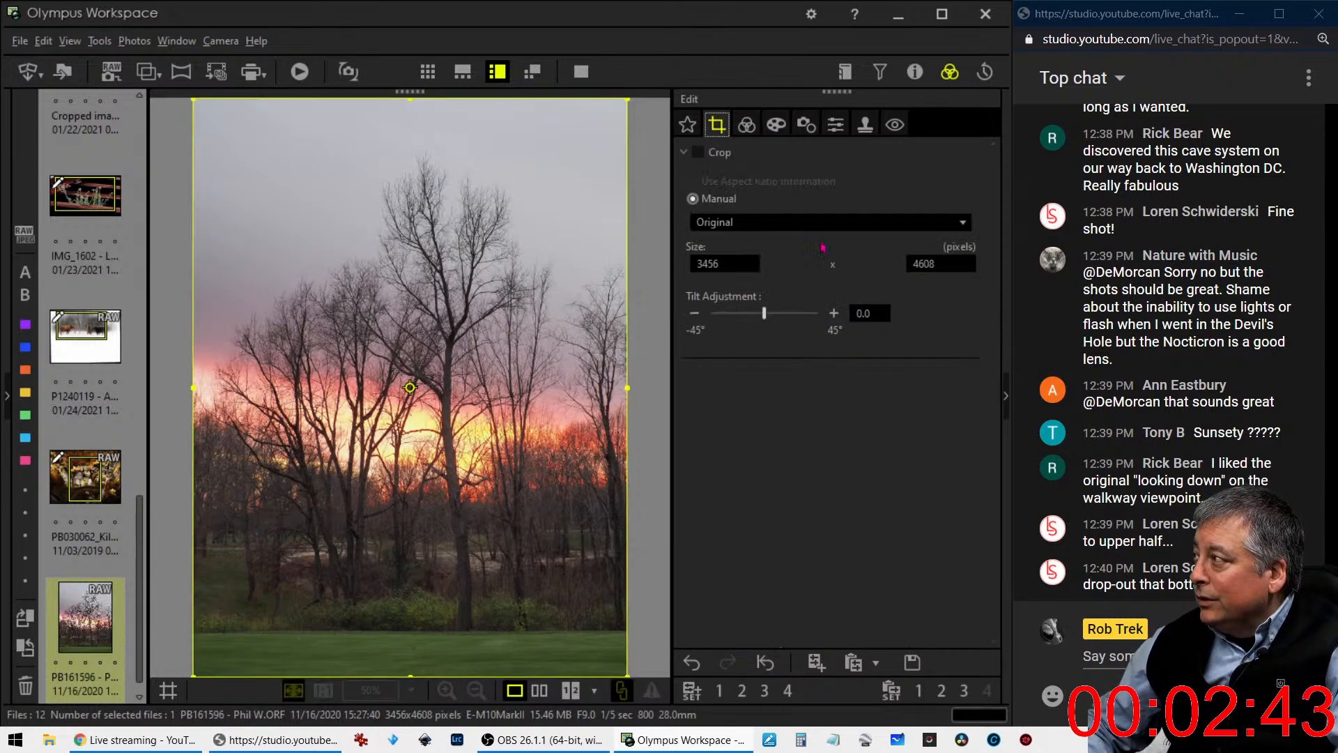
{"action": "left_click", "coordinate": [834, 314]}
{"action": "left_click", "coordinate": [834, 313]}
{"action": "left_click", "coordinate": [834, 313]}
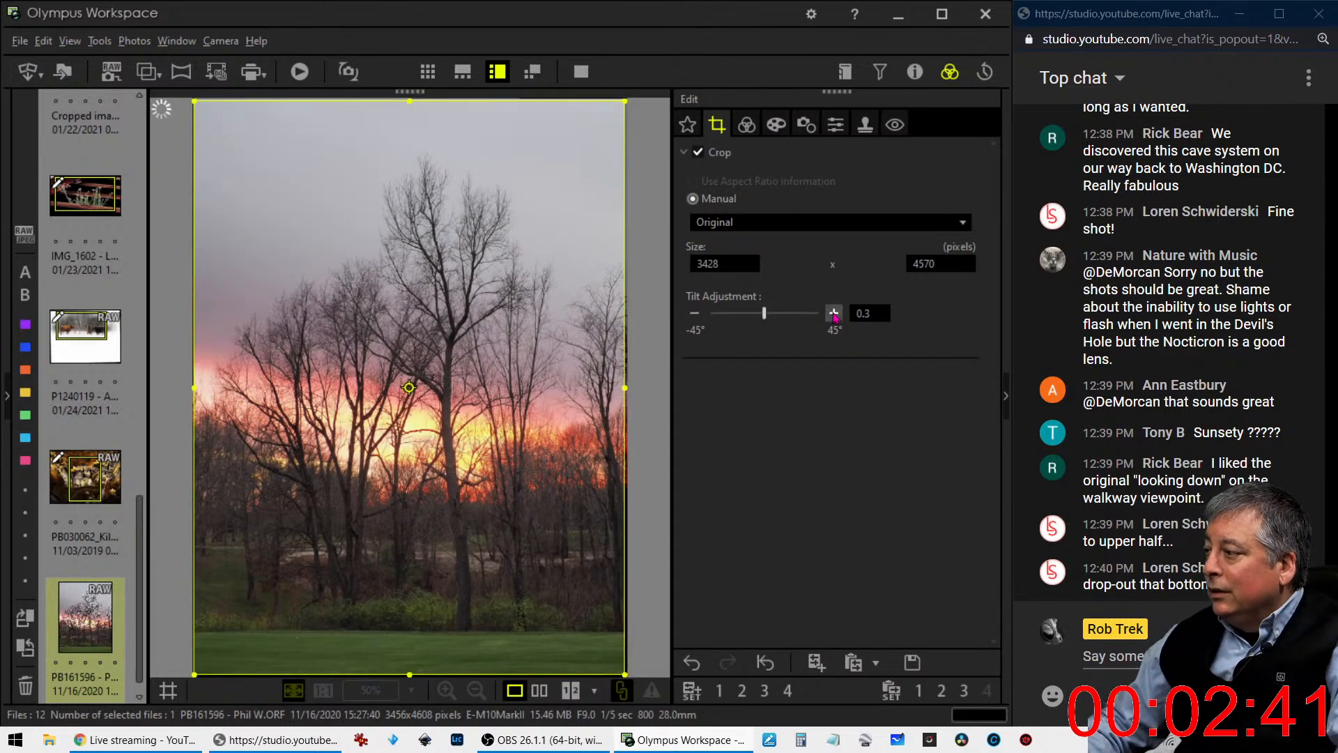
{"action": "left_click", "coordinate": [781, 221]}
{"action": "left_click", "coordinate": [756, 260]}
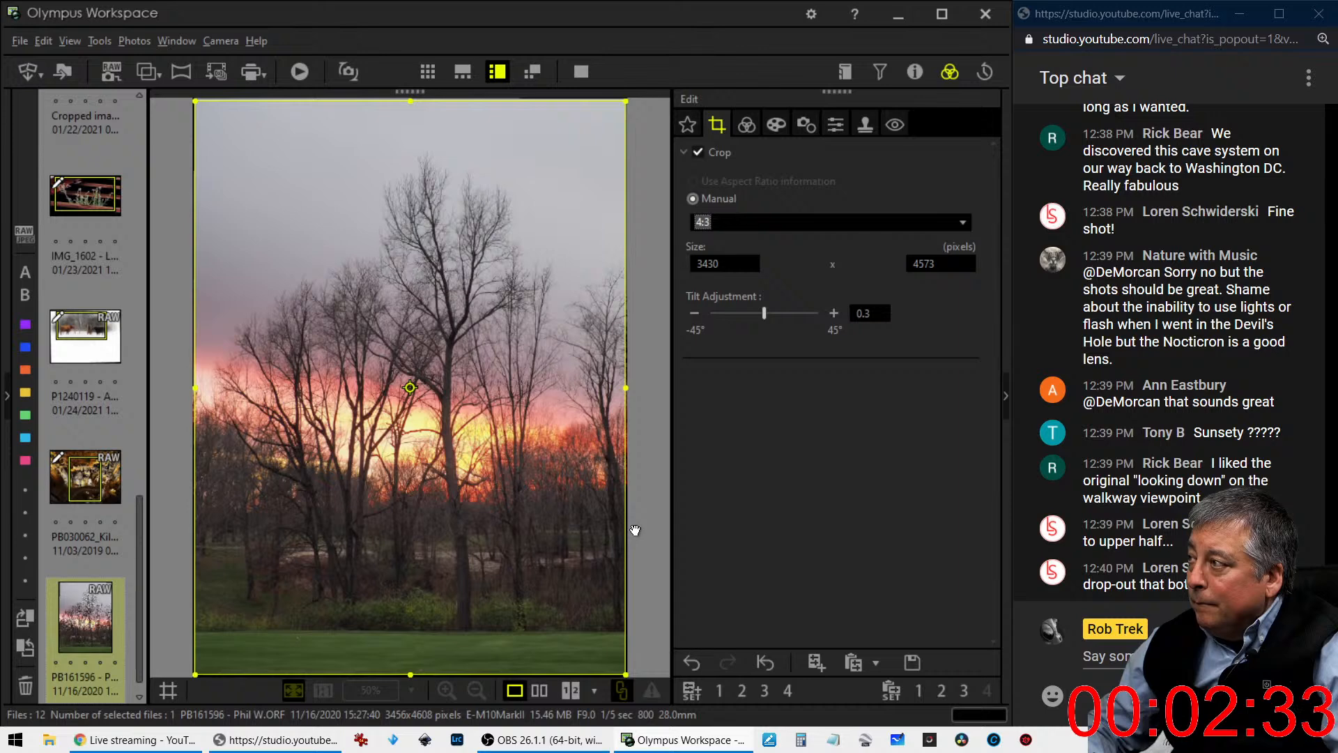
{"action": "left_click", "coordinate": [750, 223]}
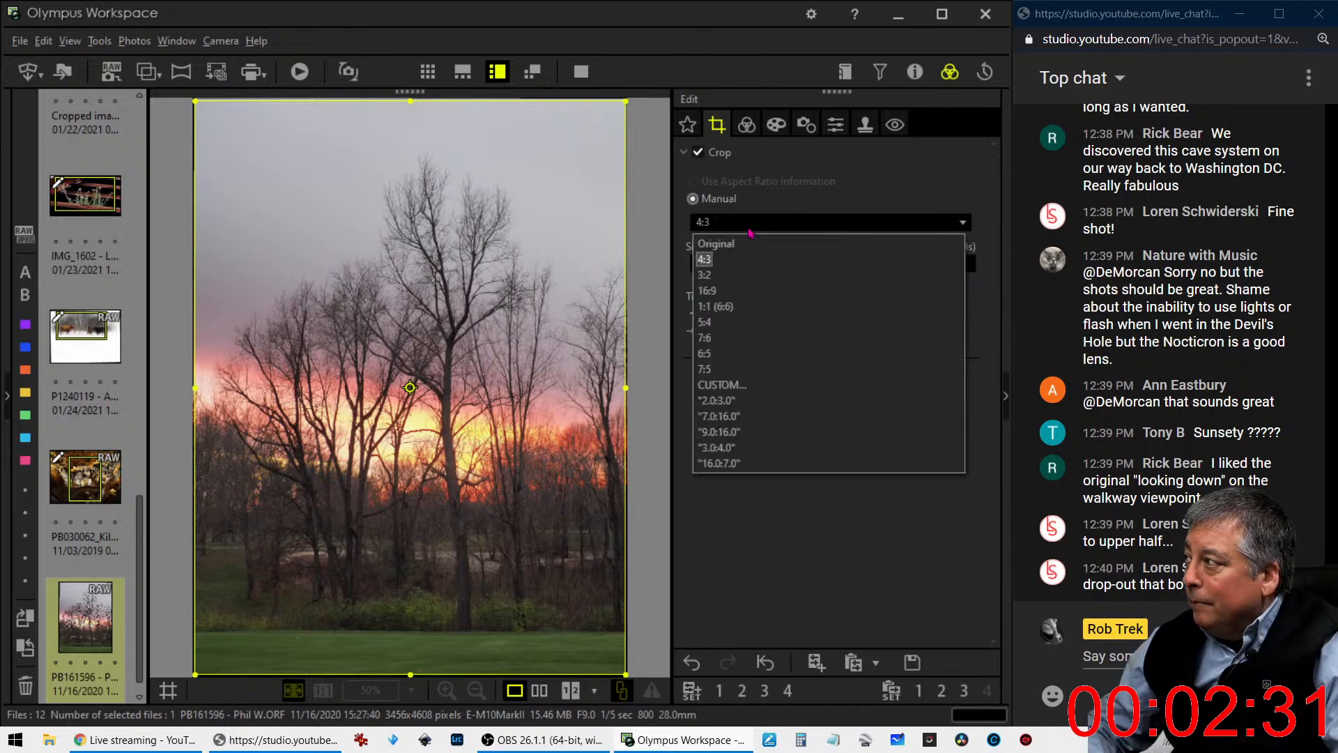
{"action": "left_click", "coordinate": [737, 322]}
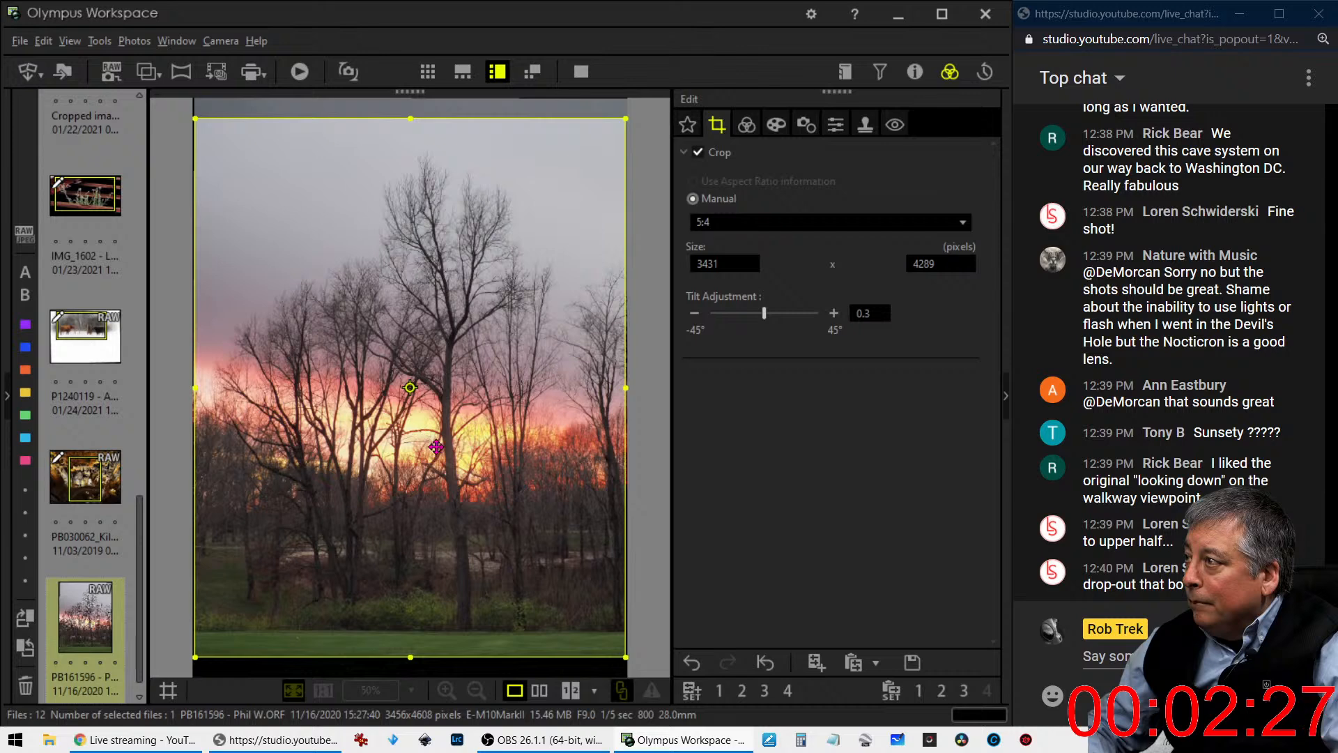
- Tighten the vertical crop to about 3101 x 3875 pixels around the trees, trimming sky, right edge and foreground grass, and view the result
{"action": "left_click_drag", "start_coordinate": [410, 119], "coordinate": [411, 139]}
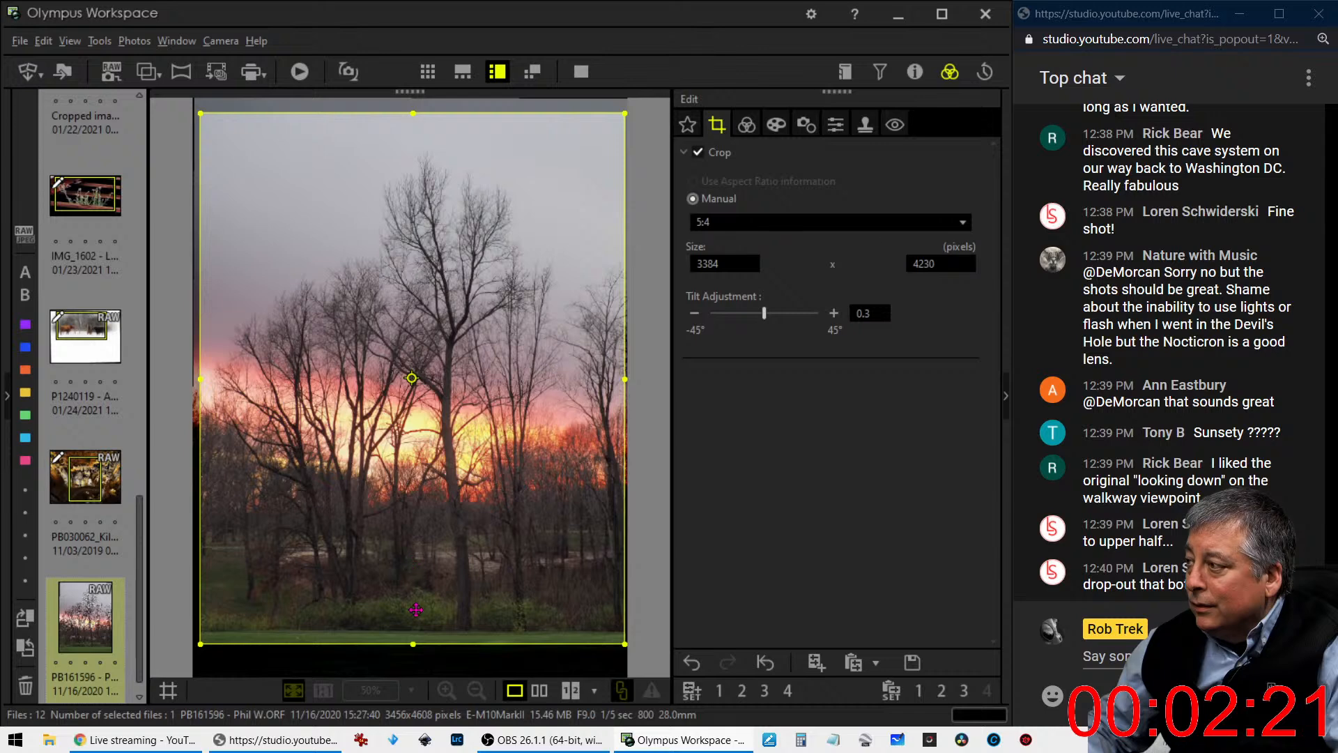
{"action": "left_click_drag", "start_coordinate": [420, 639], "coordinate": [420, 626]}
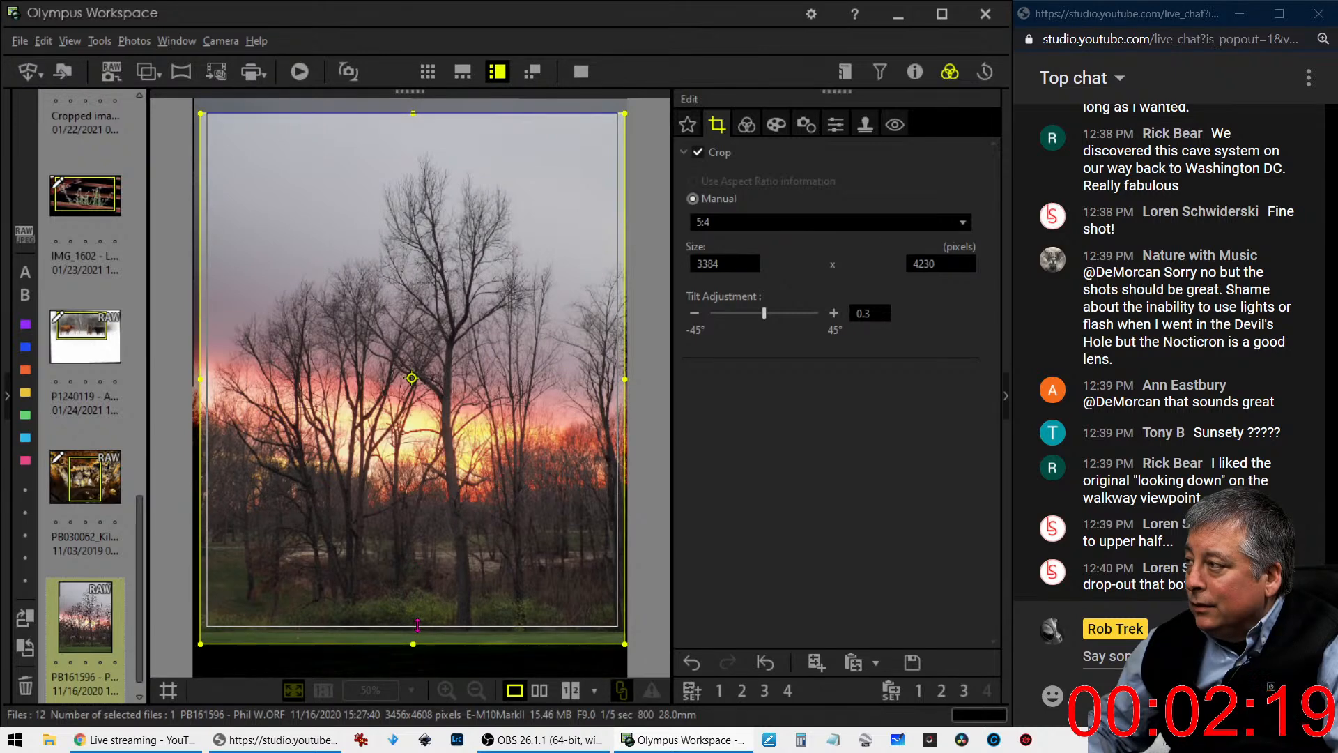
{"action": "left_click_drag", "start_coordinate": [448, 562], "coordinate": [439, 557]}
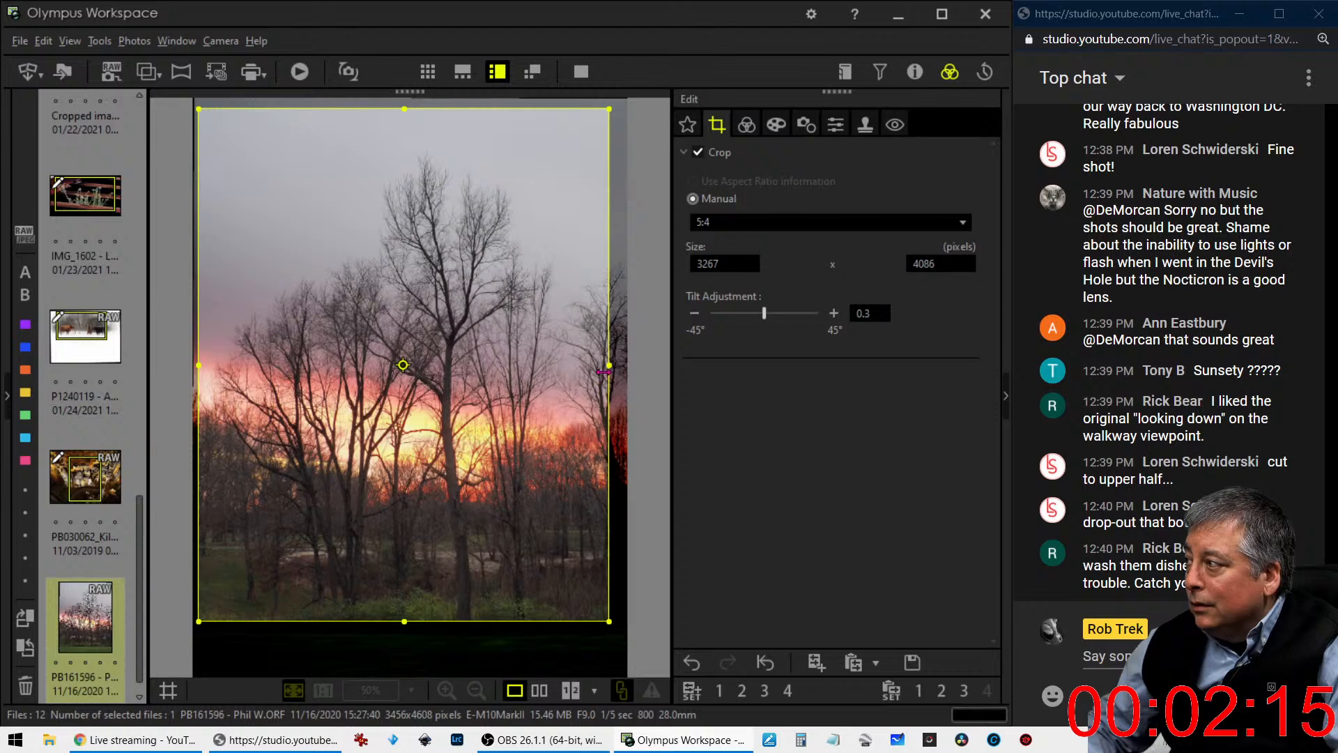
{"action": "left_click_drag", "start_coordinate": [607, 368], "coordinate": [589, 371]}
{"action": "left_click_drag", "start_coordinate": [507, 389], "coordinate": [509, 411]}
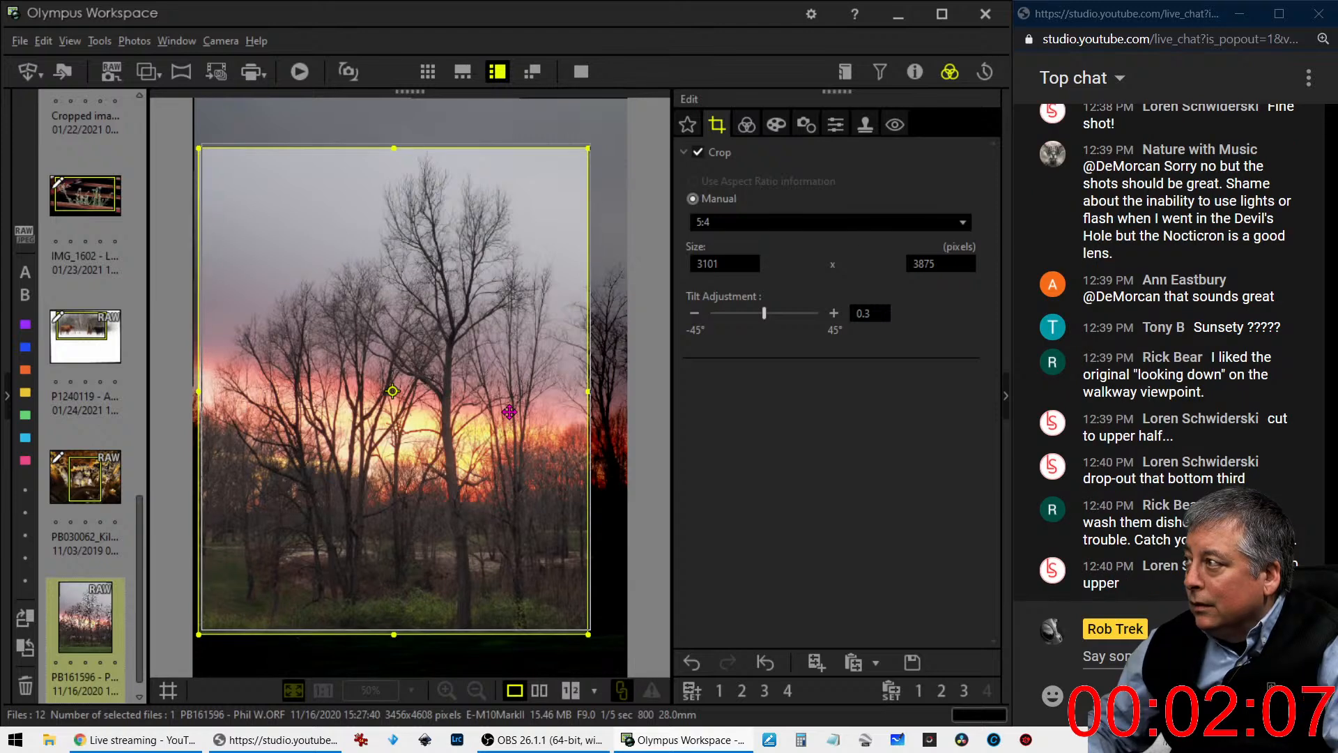
{"action": "left_click", "coordinate": [746, 126]}
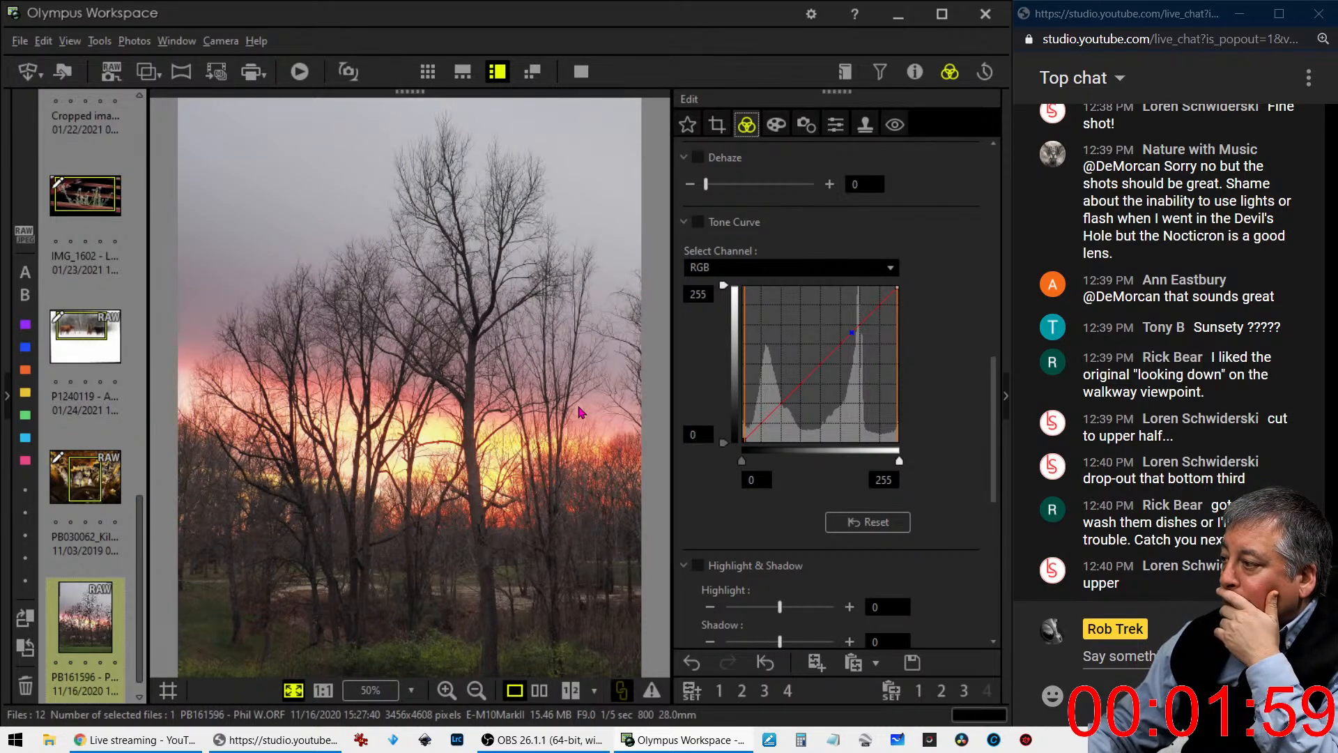
- Reframe the vertical crop to about 2993 x 3740 pixels against the photo's left edge and return to the tone settings
{"action": "left_click", "coordinate": [716, 124]}
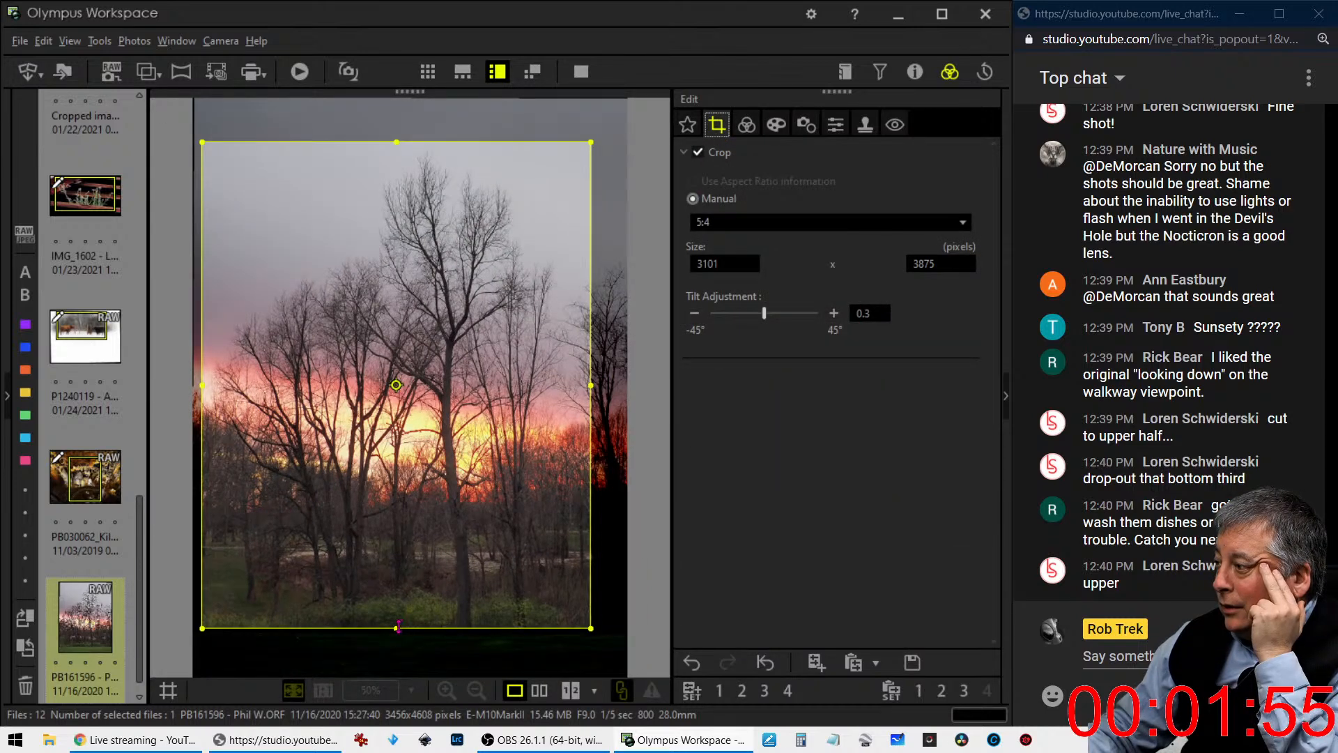
{"action": "left_click_drag", "start_coordinate": [398, 627], "coordinate": [399, 639]}
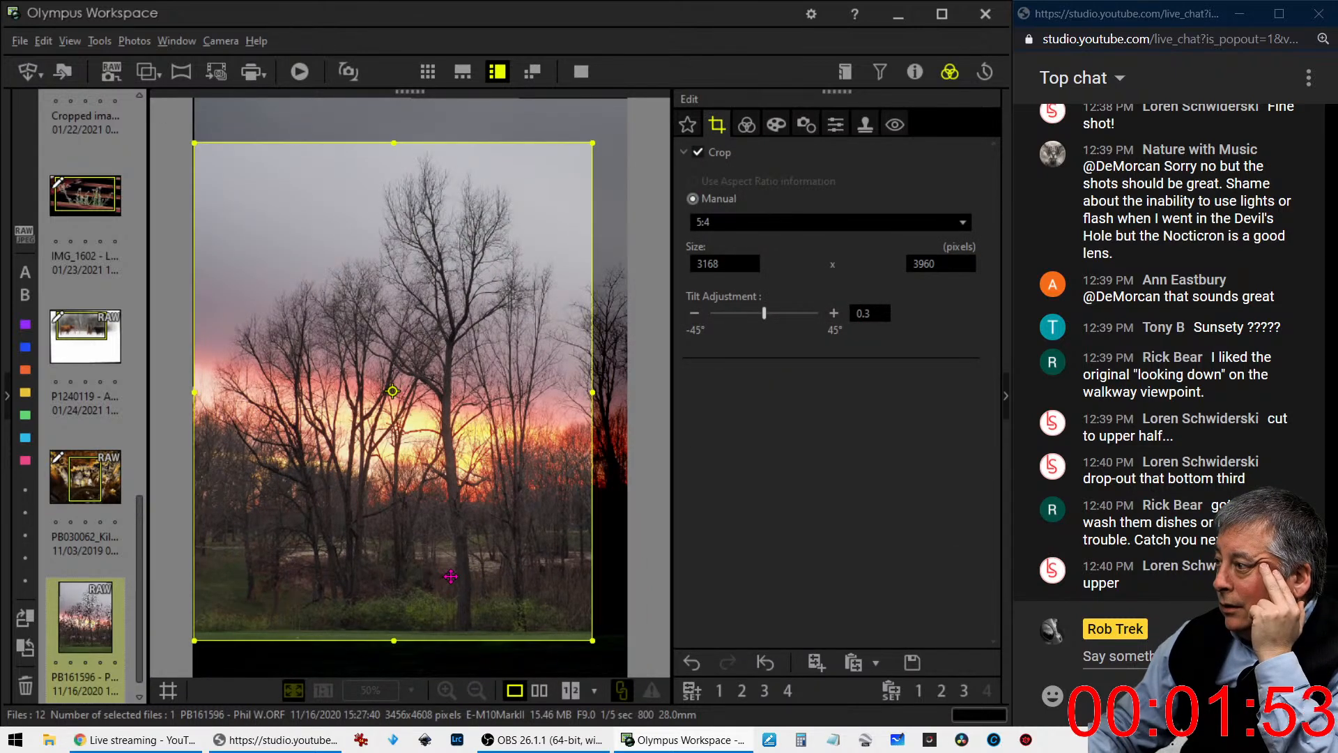
{"action": "left_click_drag", "start_coordinate": [592, 392], "coordinate": [532, 370]}
{"action": "left_click", "coordinate": [746, 125]}
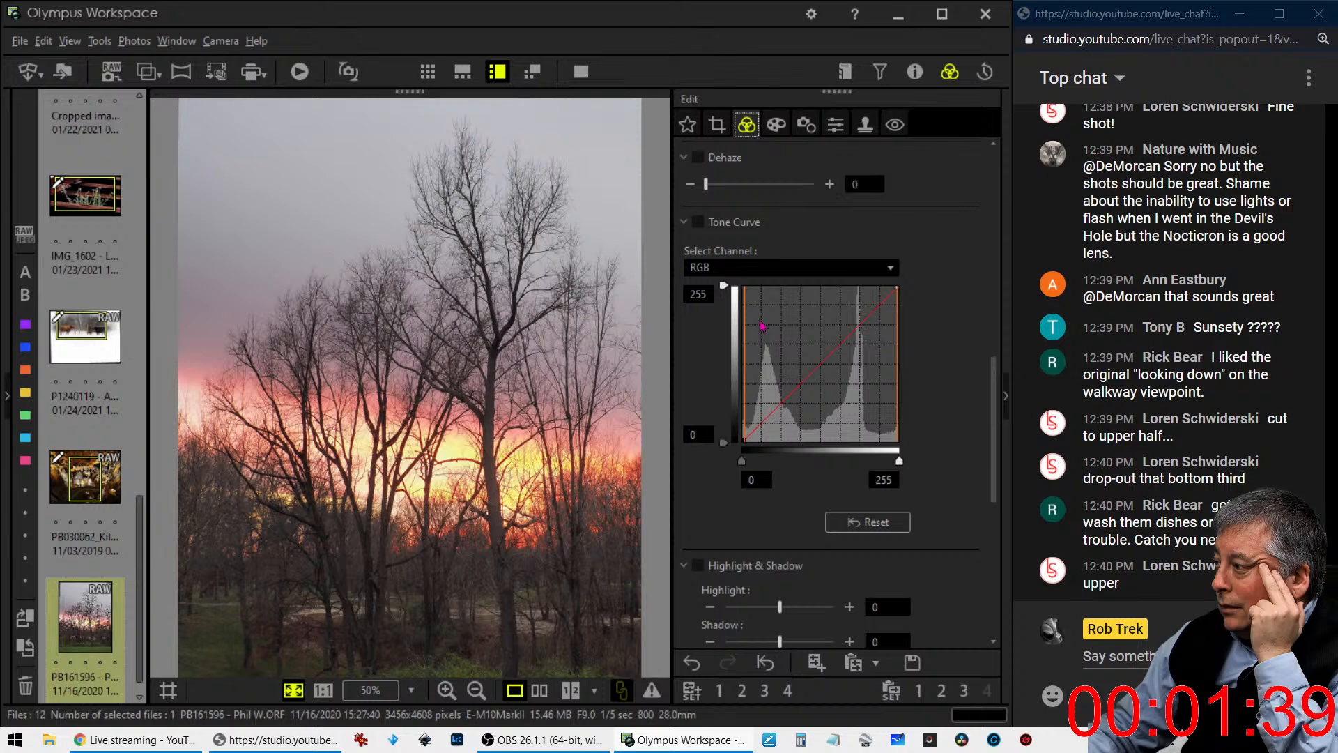
- Try brightening the shadows with points on the RGB tone curve and reset the curve
{"action": "left_click", "coordinate": [760, 424]}
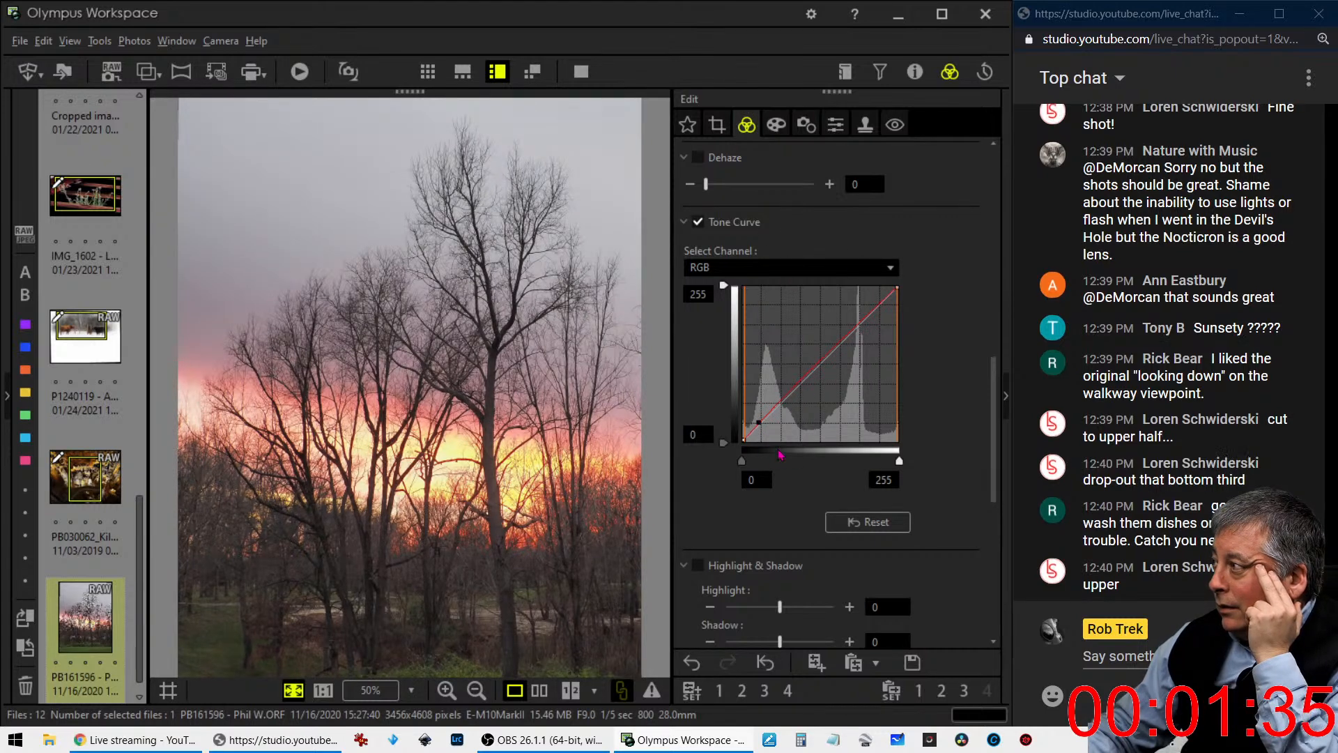
{"action": "left_click_drag", "start_coordinate": [759, 424], "coordinate": [757, 418]}
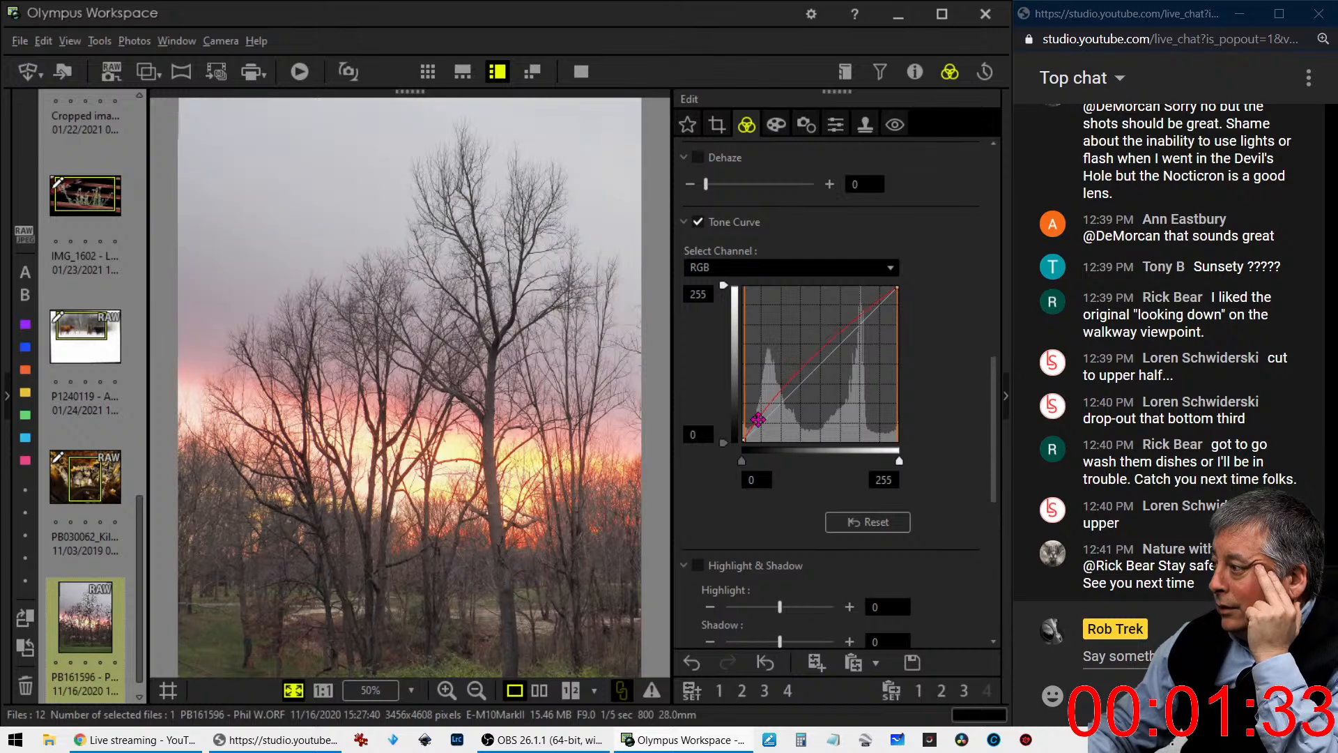
{"action": "left_click", "coordinate": [751, 428]}
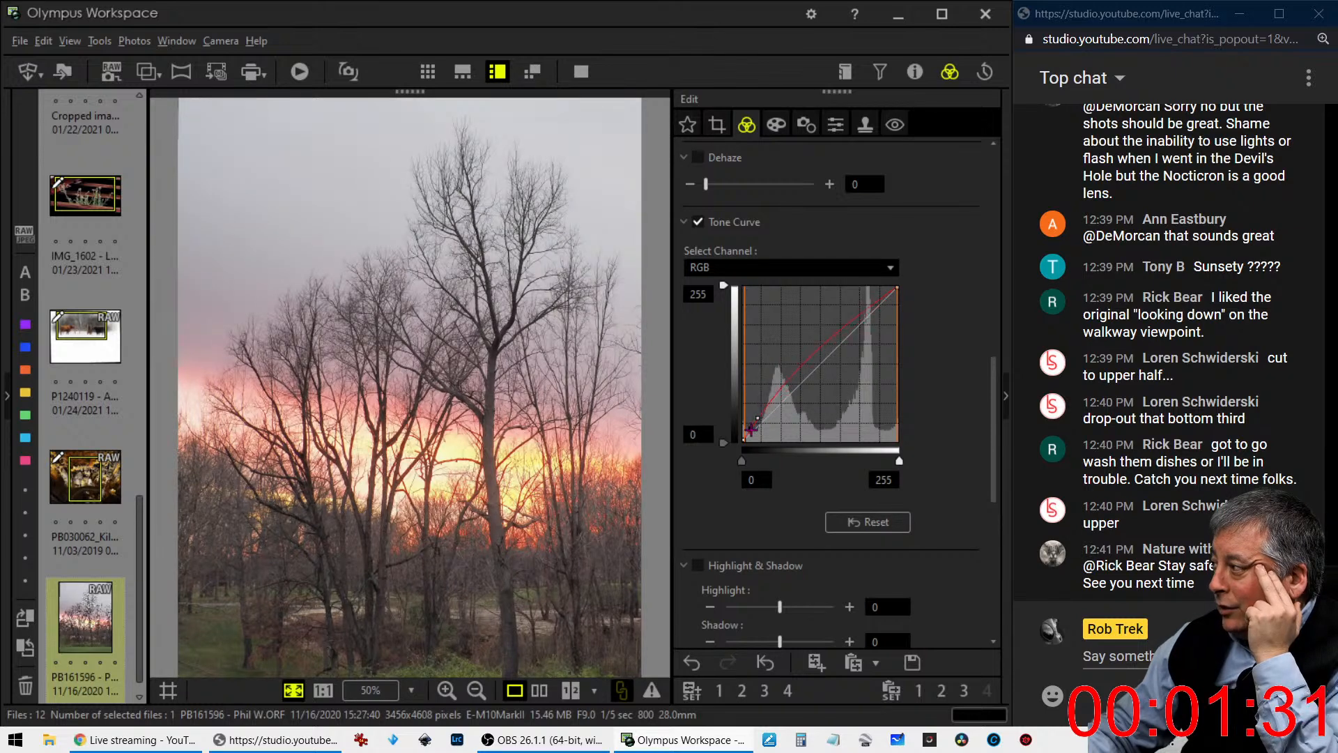
{"action": "left_click_drag", "start_coordinate": [788, 379], "coordinate": [812, 376]}
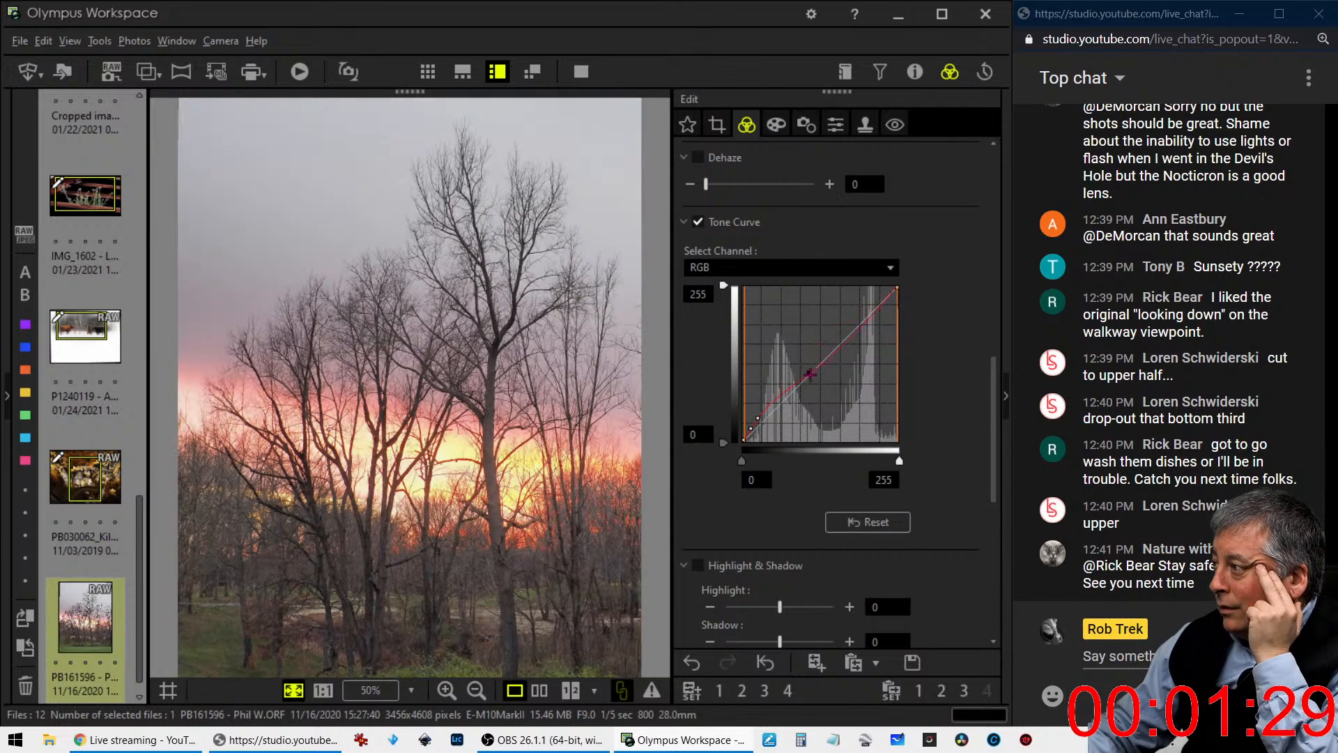
{"action": "left_click", "coordinate": [868, 522]}
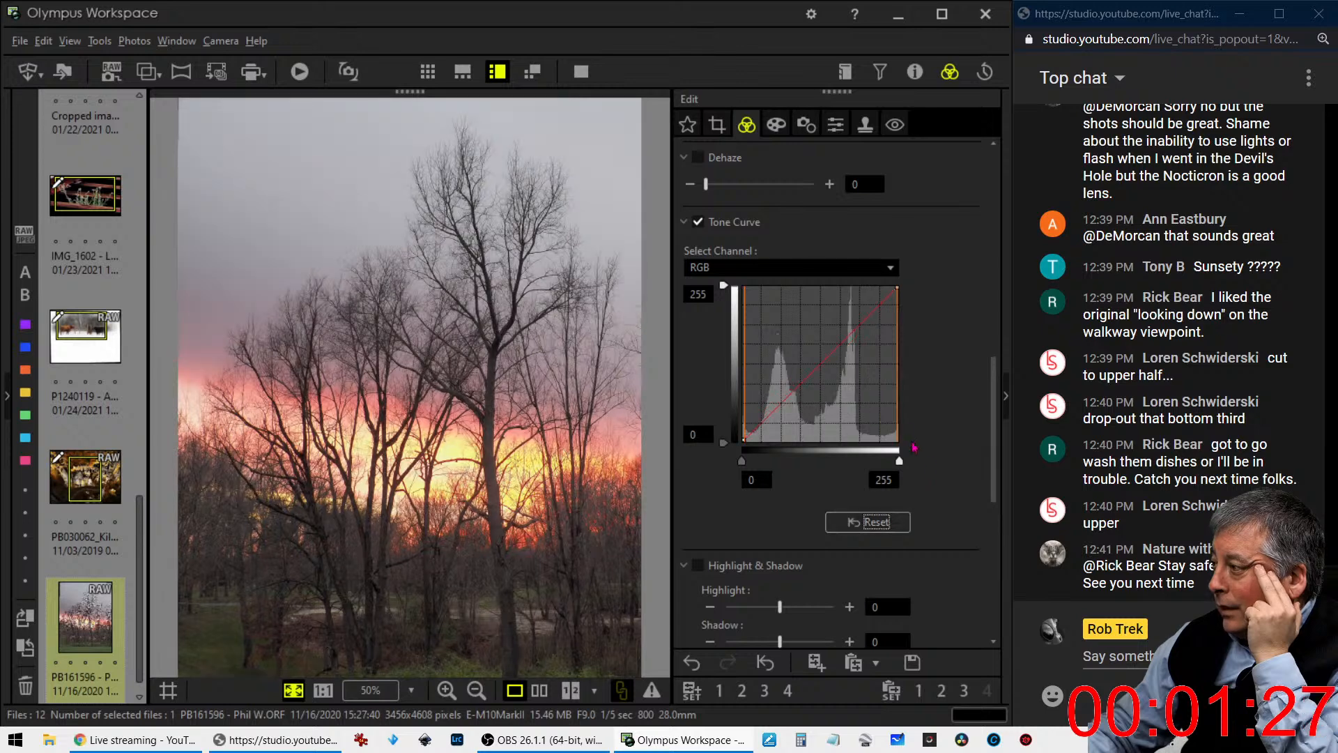
- Lower the exposure compensation to -1.7 EV and set a custom white balance of 9816 K
{"action": "left_click_drag", "start_coordinate": [993, 494], "coordinate": [1000, 203]}
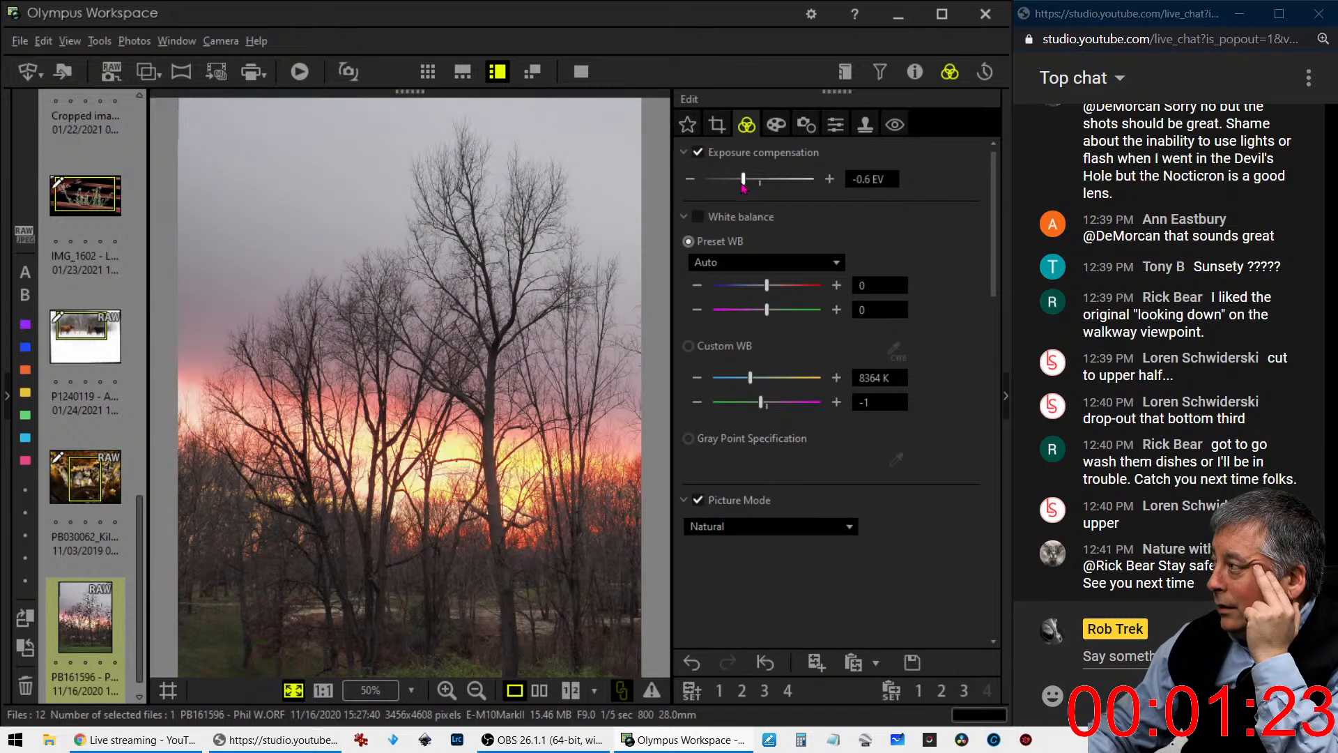
{"action": "left_click_drag", "start_coordinate": [735, 185], "coordinate": [734, 185]}
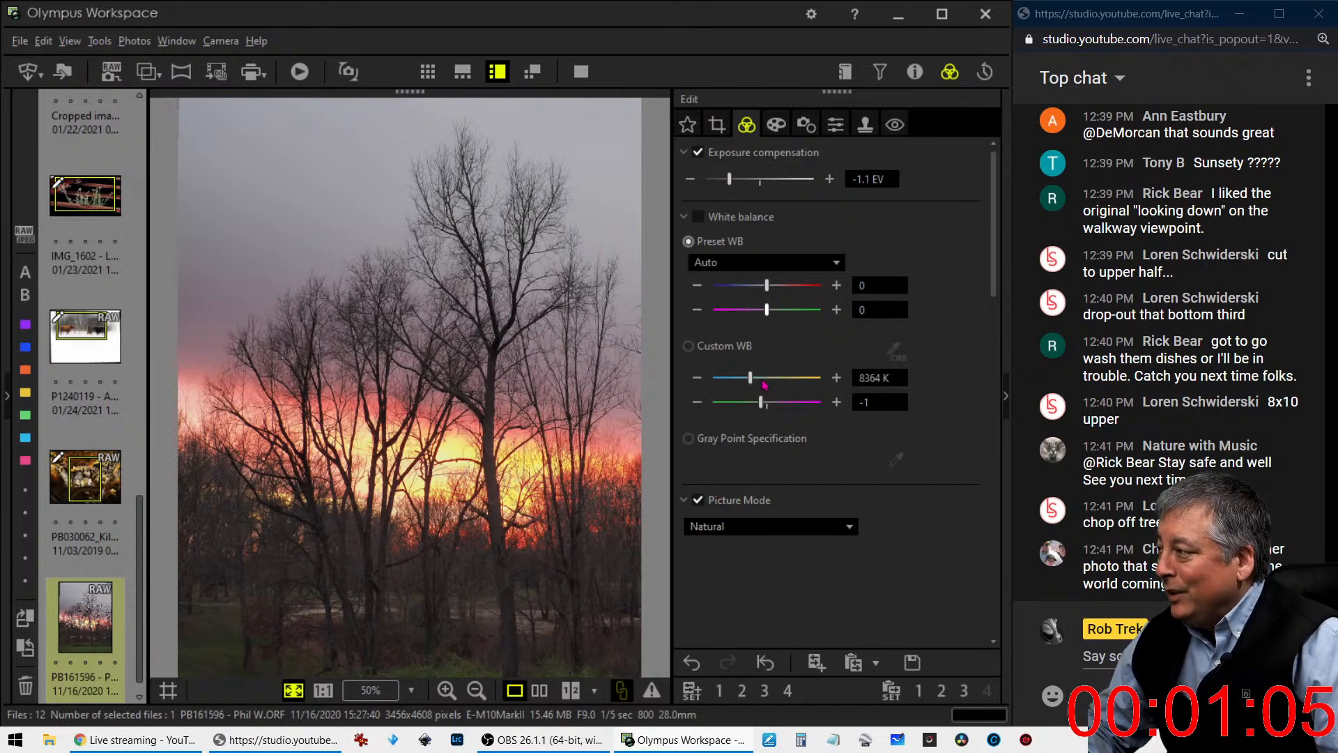
{"action": "left_click_drag", "start_coordinate": [757, 380], "coordinate": [761, 382]}
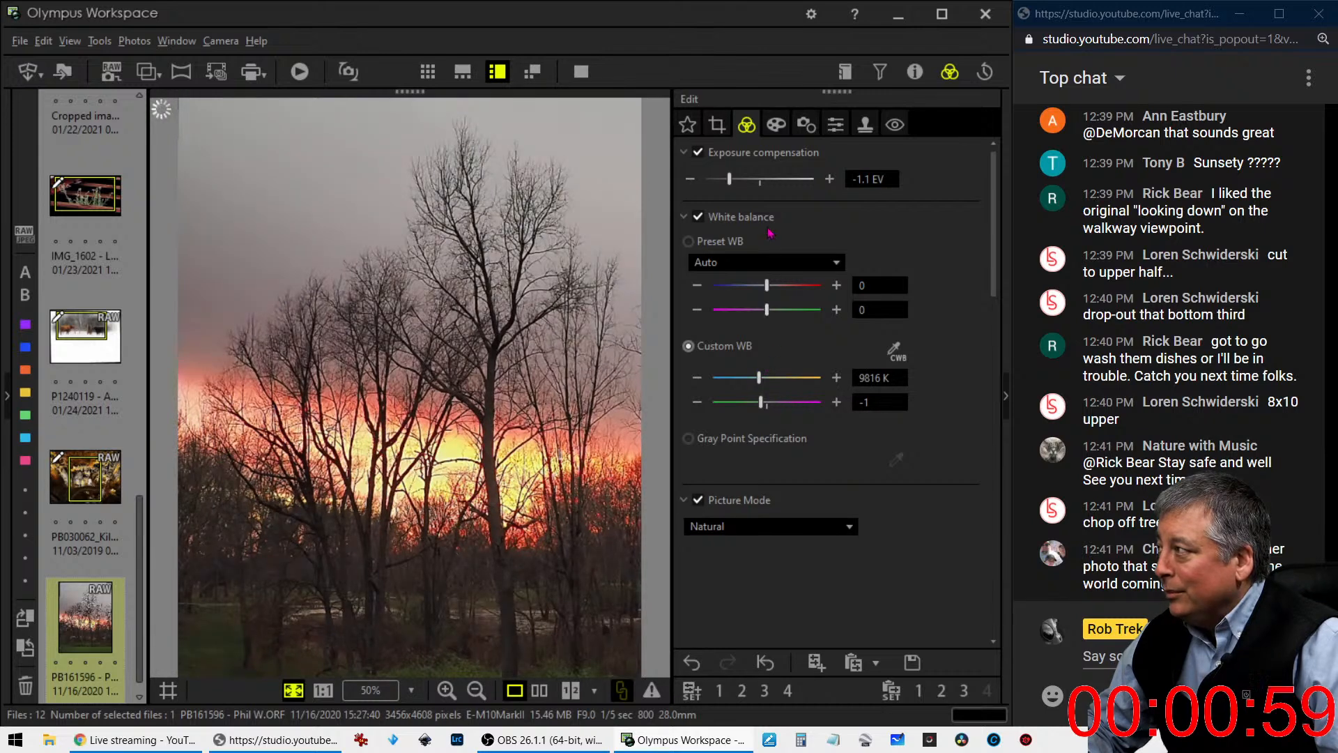
{"action": "left_click_drag", "start_coordinate": [729, 179], "coordinate": [715, 182]}
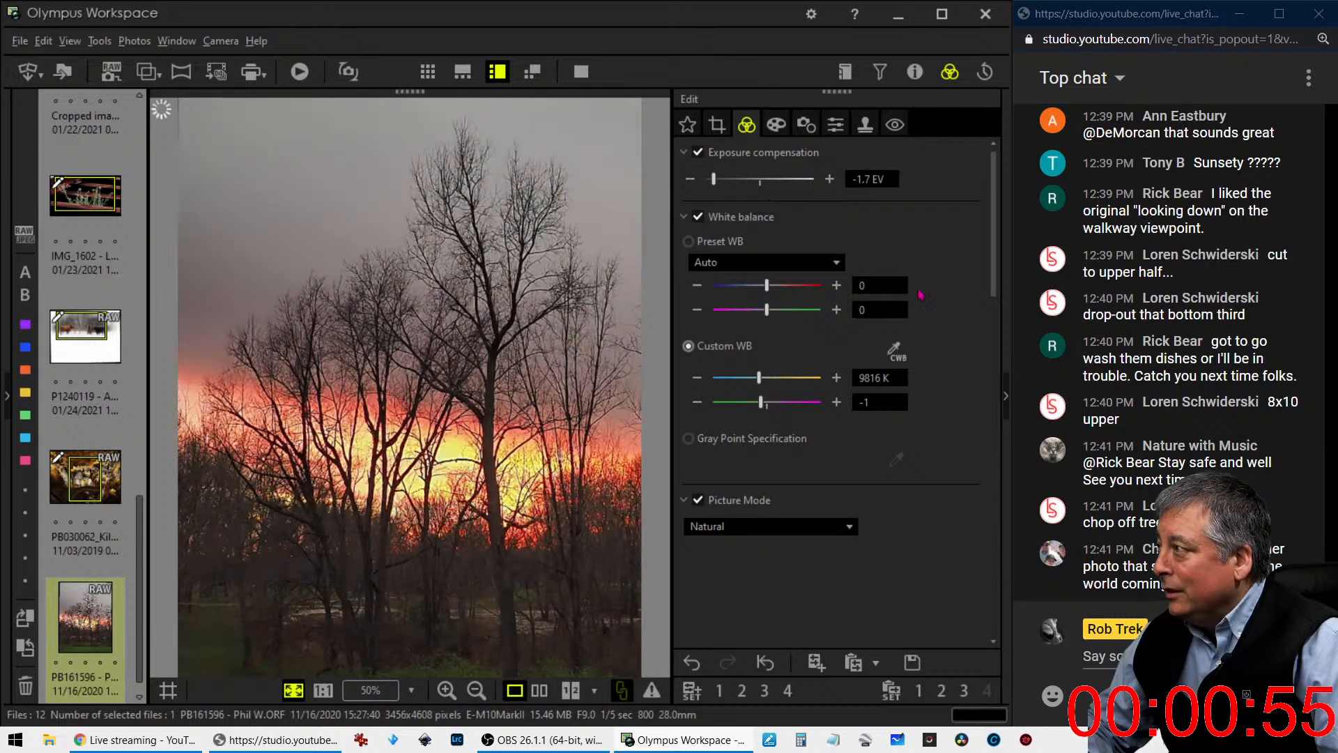
- Shape the RGB tone curve with one point anchoring the deep shadows and a second point lifting the lower midtones
{"action": "left_click_drag", "start_coordinate": [994, 225], "coordinate": [994, 420]}
{"action": "left_click_drag", "start_coordinate": [770, 454], "coordinate": [755, 470]}
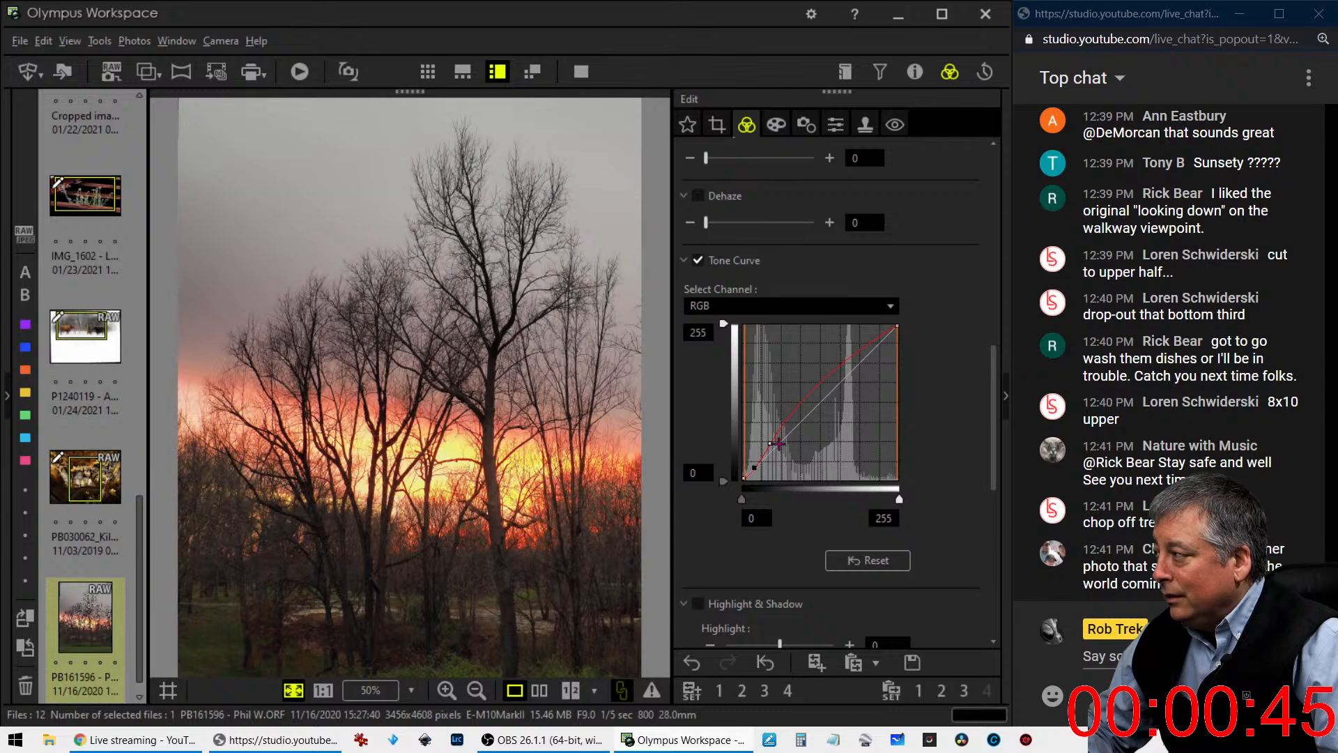
{"action": "left_click_drag", "start_coordinate": [770, 444], "coordinate": [779, 430]}
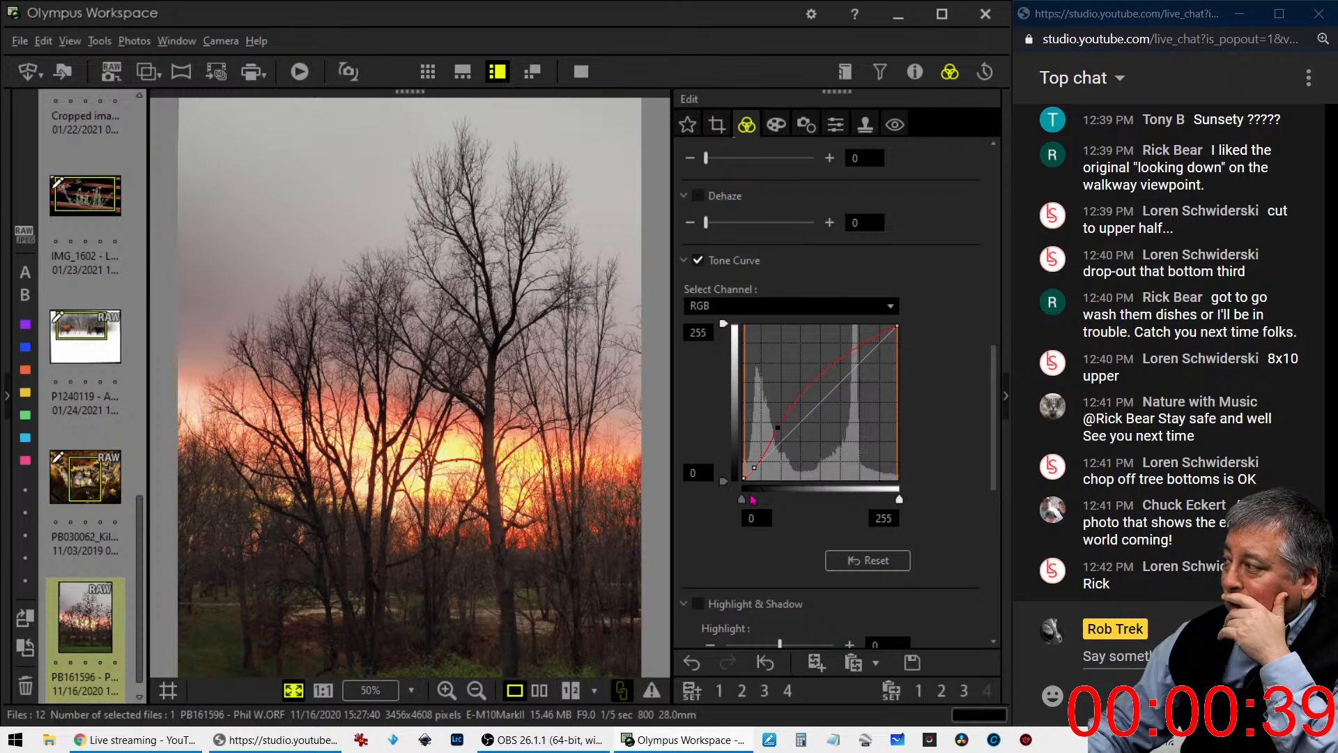
{"action": "left_click_drag", "start_coordinate": [754, 468], "coordinate": [757, 467]}
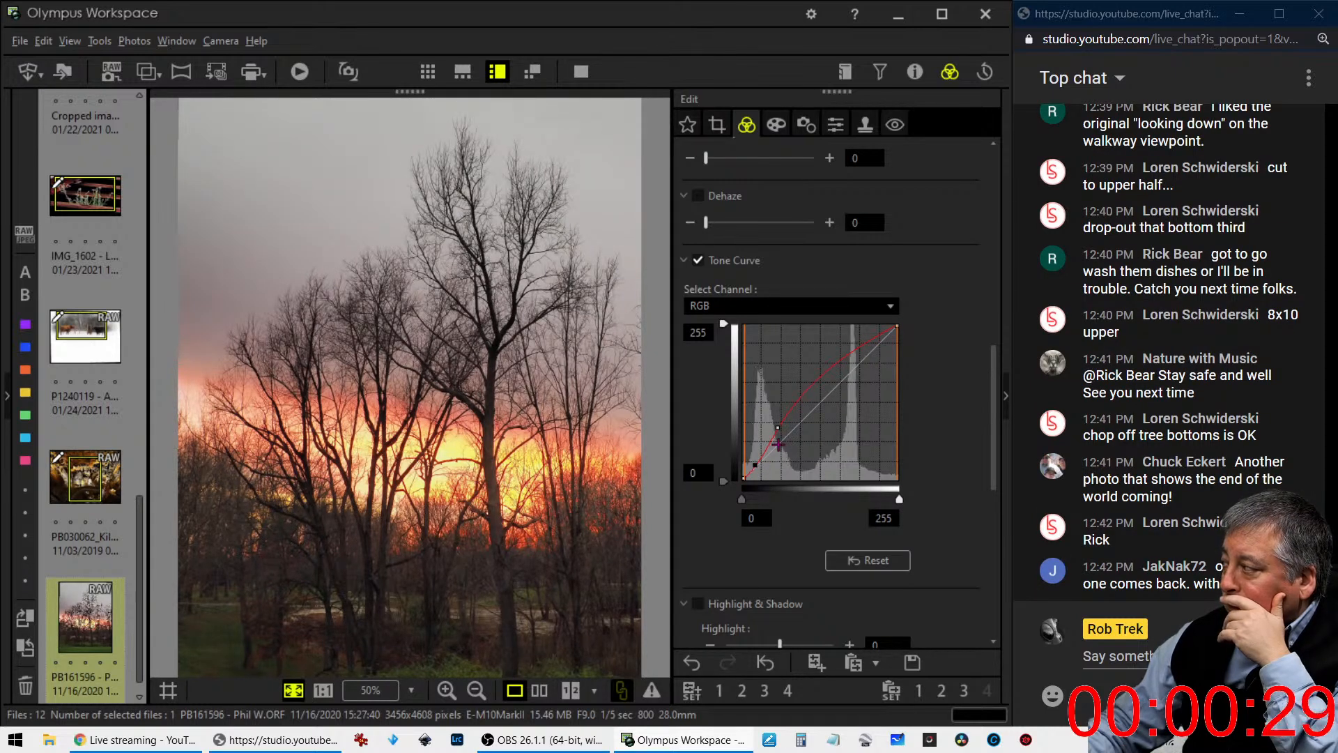
{"action": "left_click_drag", "start_coordinate": [793, 409], "coordinate": [774, 436]}
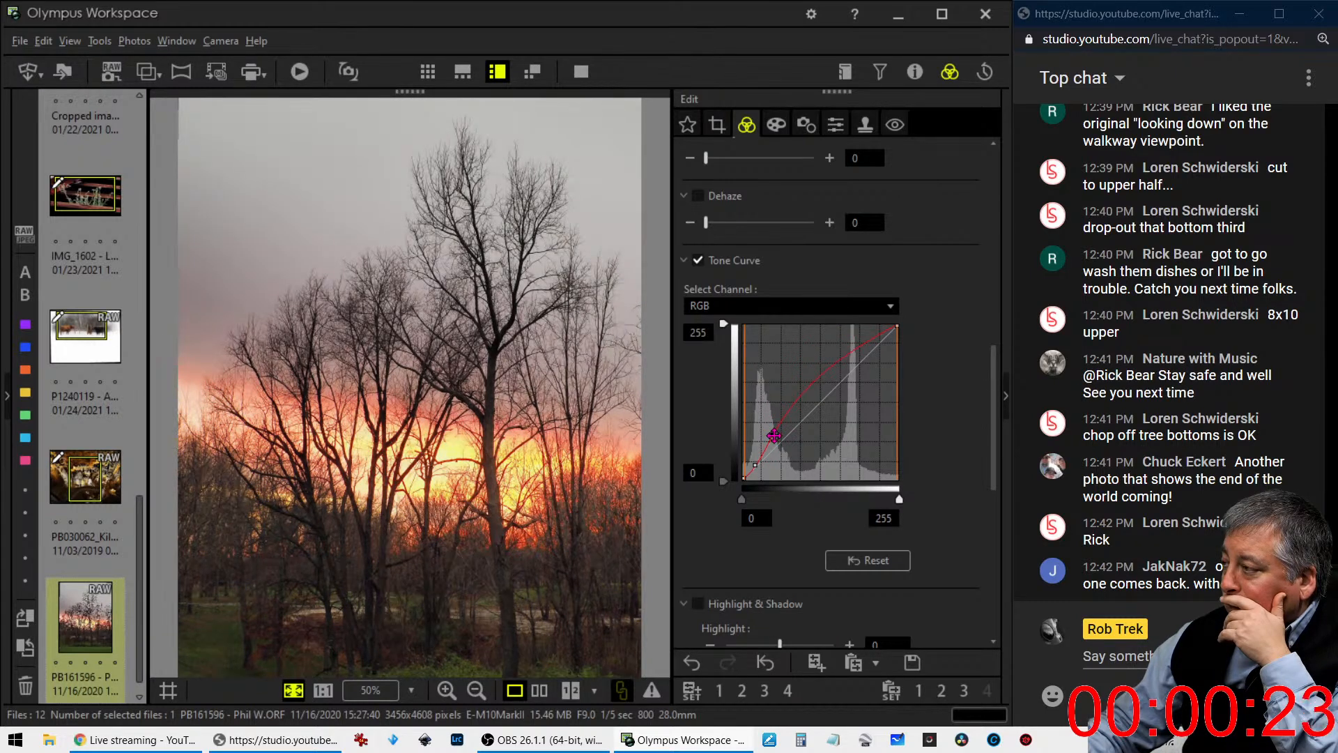
{"action": "left_click_drag", "start_coordinate": [774, 437], "coordinate": [773, 428]}
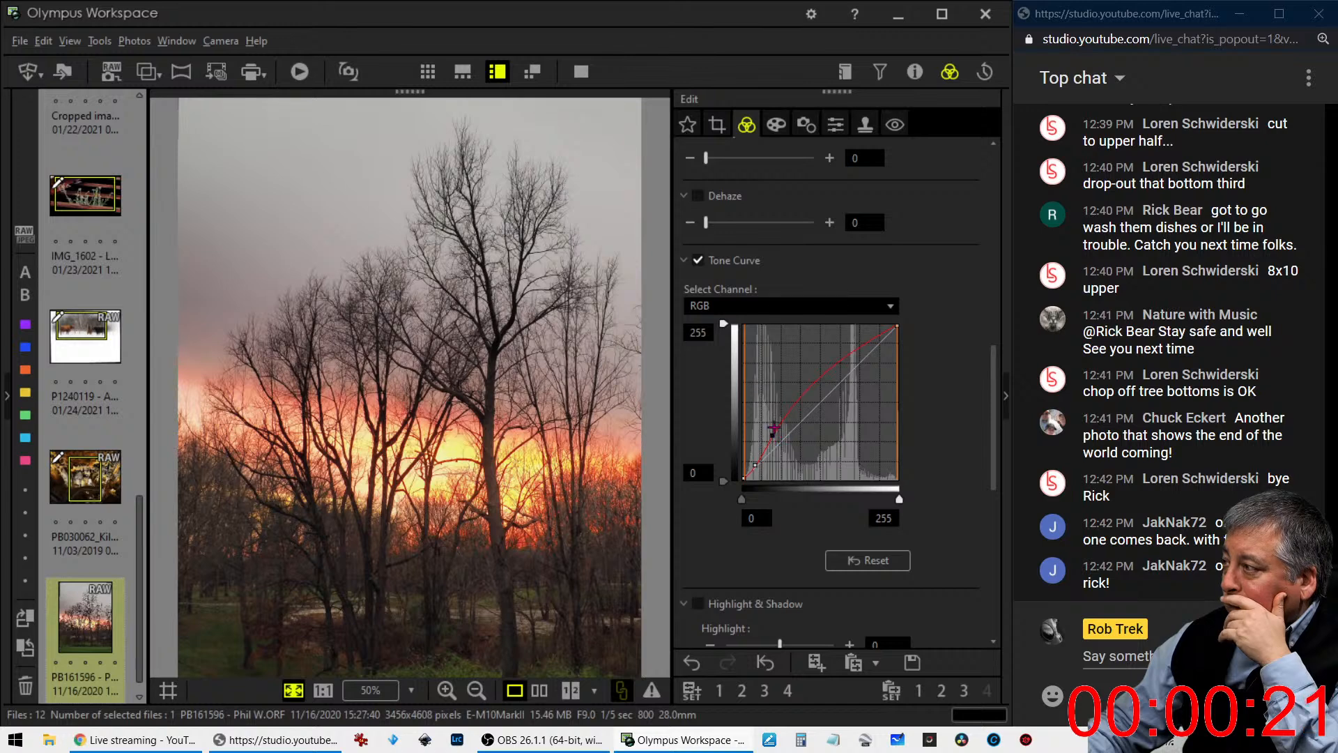
- Switch the 5:4 crop to horizontal at about 3456 x 2763 pixels and place it over the treetops and sunset, excluding the foreground
{"action": "left_click", "coordinate": [717, 126]}
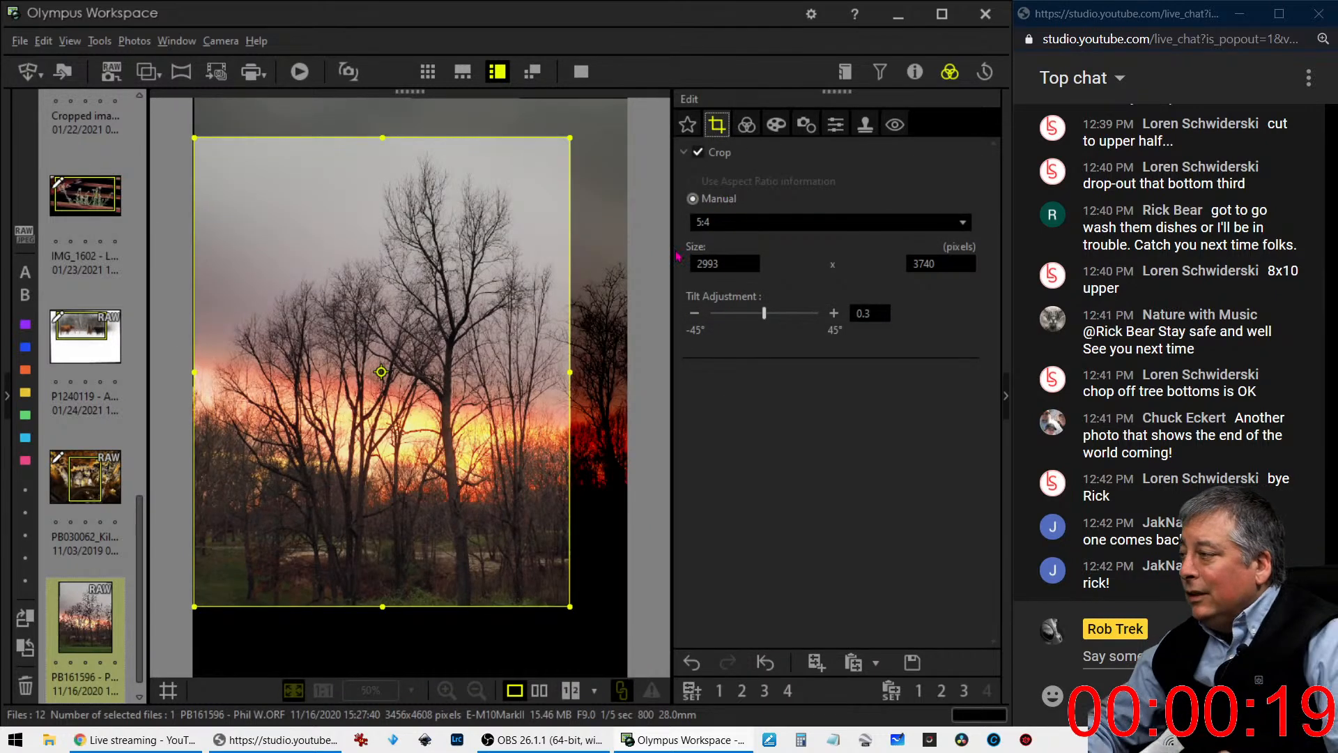
{"action": "left_click", "coordinate": [782, 231]}
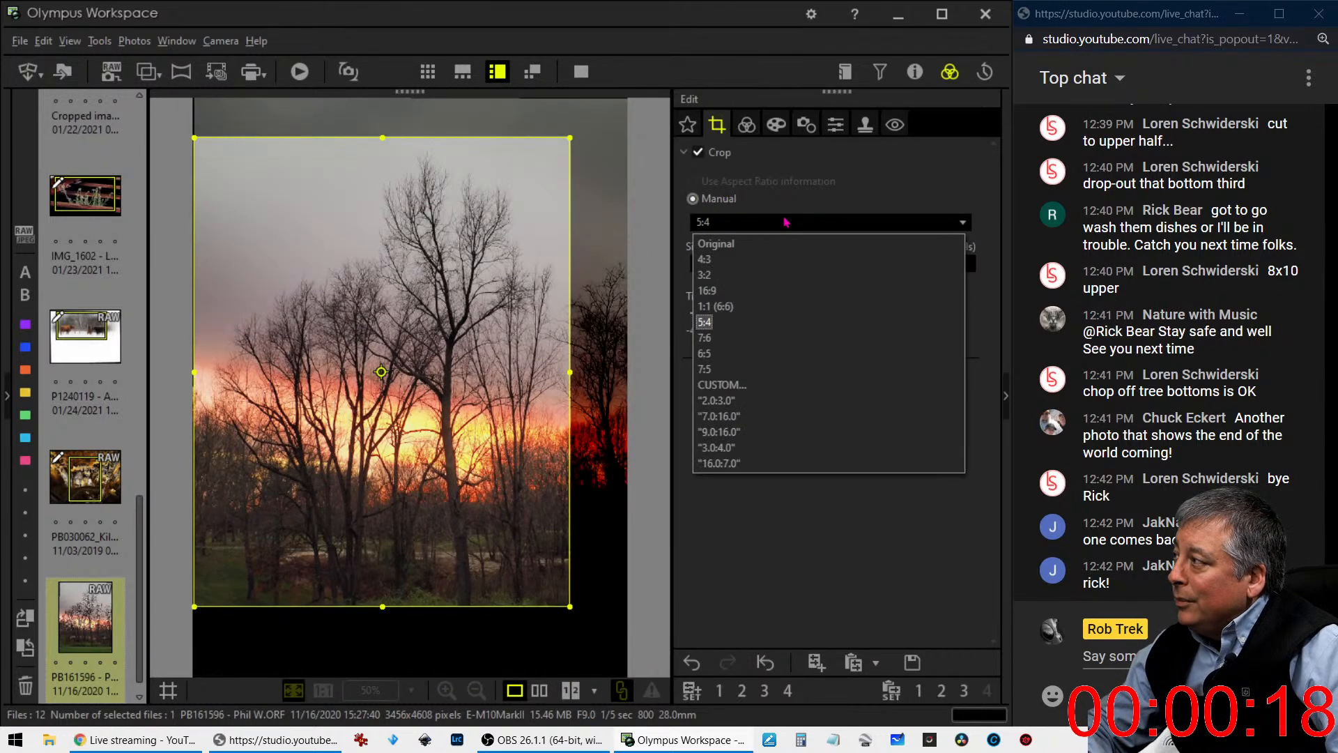
{"action": "left_click", "coordinate": [382, 369]}
{"action": "left_click_drag", "start_coordinate": [415, 350], "coordinate": [418, 295]}
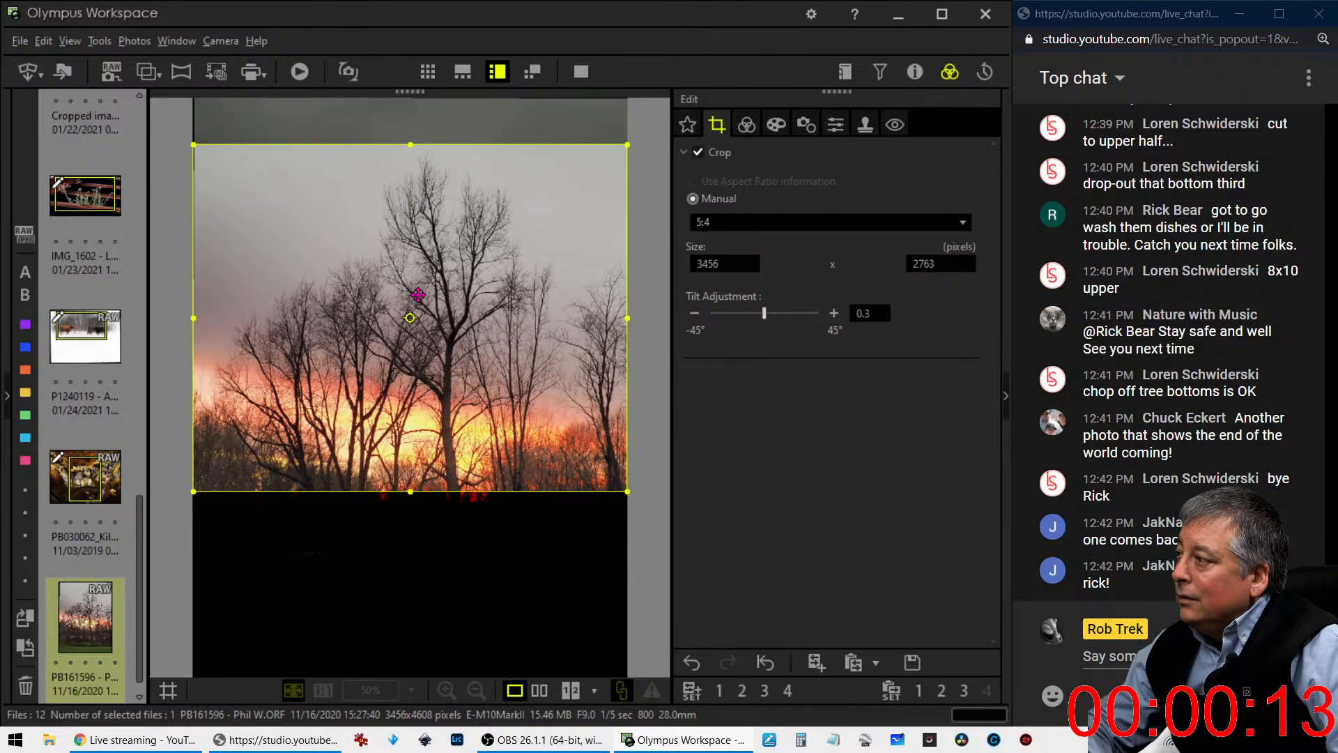
- Steepen the RGB tone curve by moving its midtone point up and its shadow point down
{"action": "left_click", "coordinate": [746, 125]}
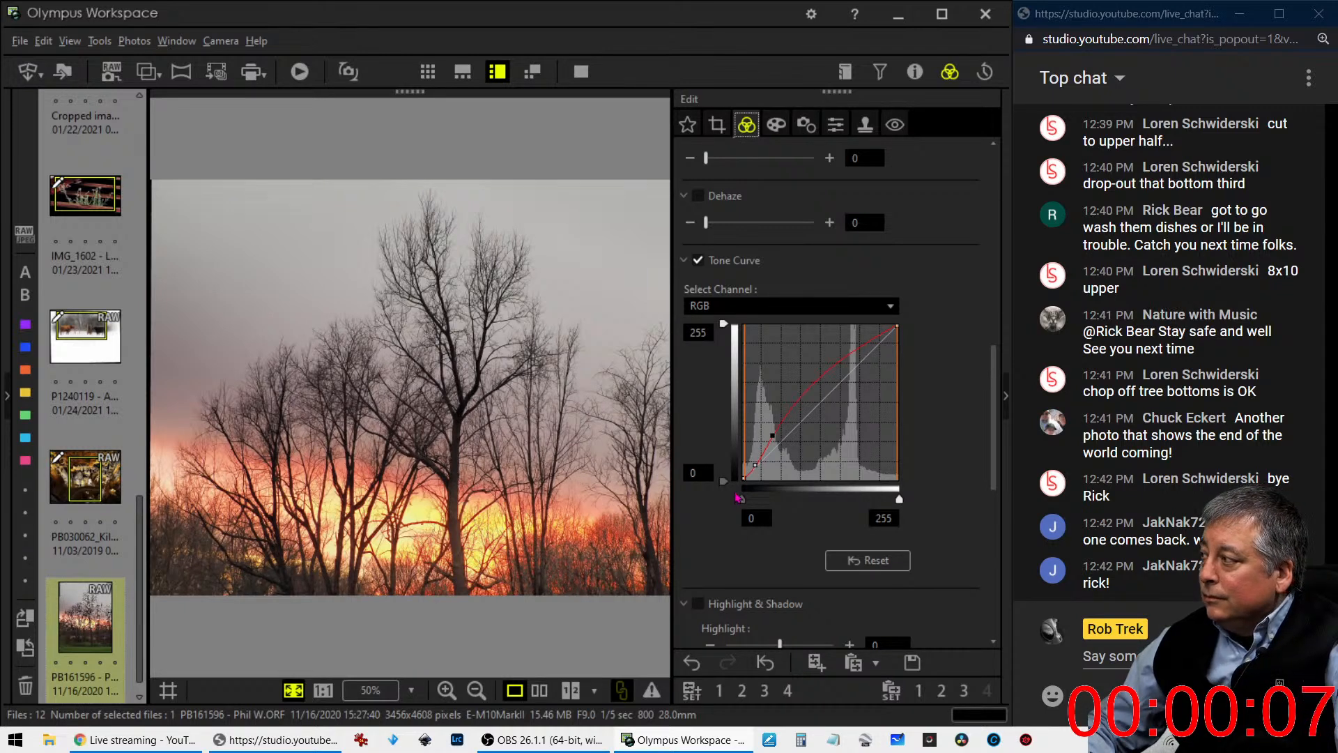
{"action": "left_click_drag", "start_coordinate": [772, 436], "coordinate": [790, 412]}
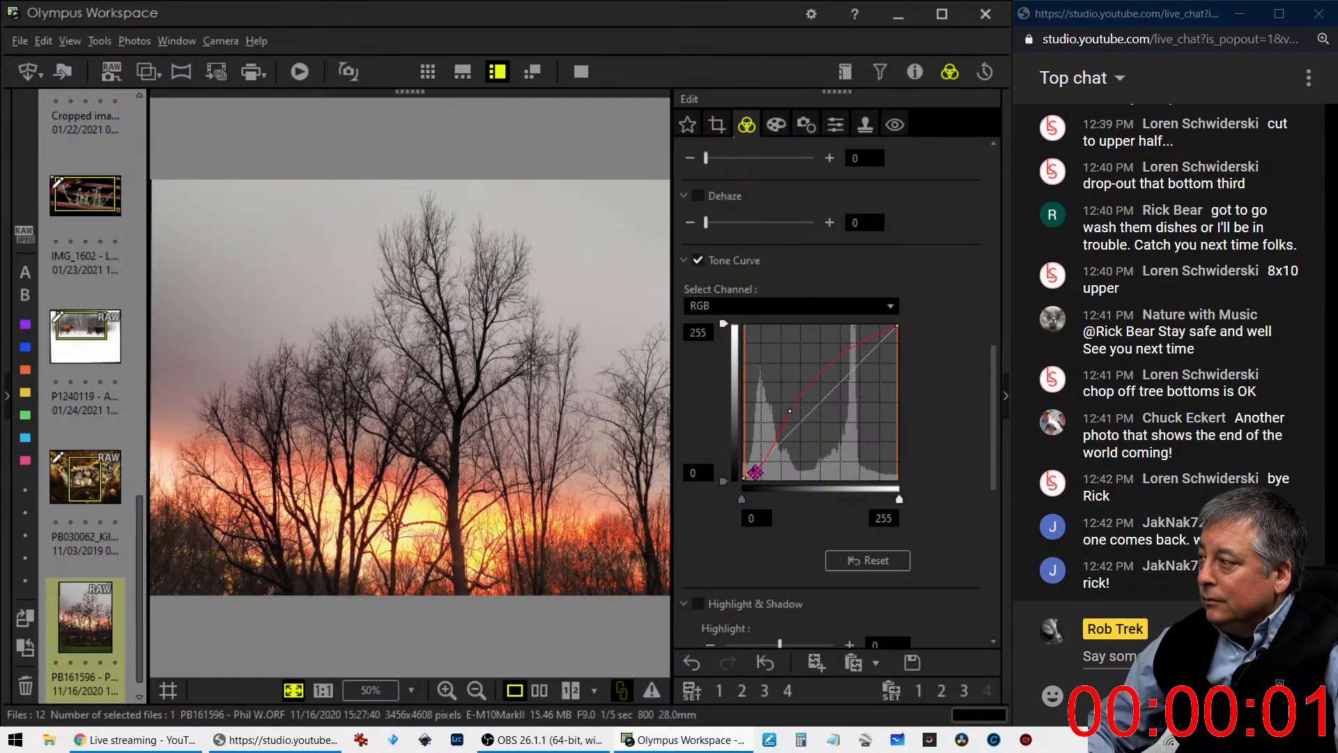
- Shift the horizontal crop slightly downward to trim sky above the tallest tree and view the cropped photo
{"action": "left_click", "coordinate": [716, 125]}
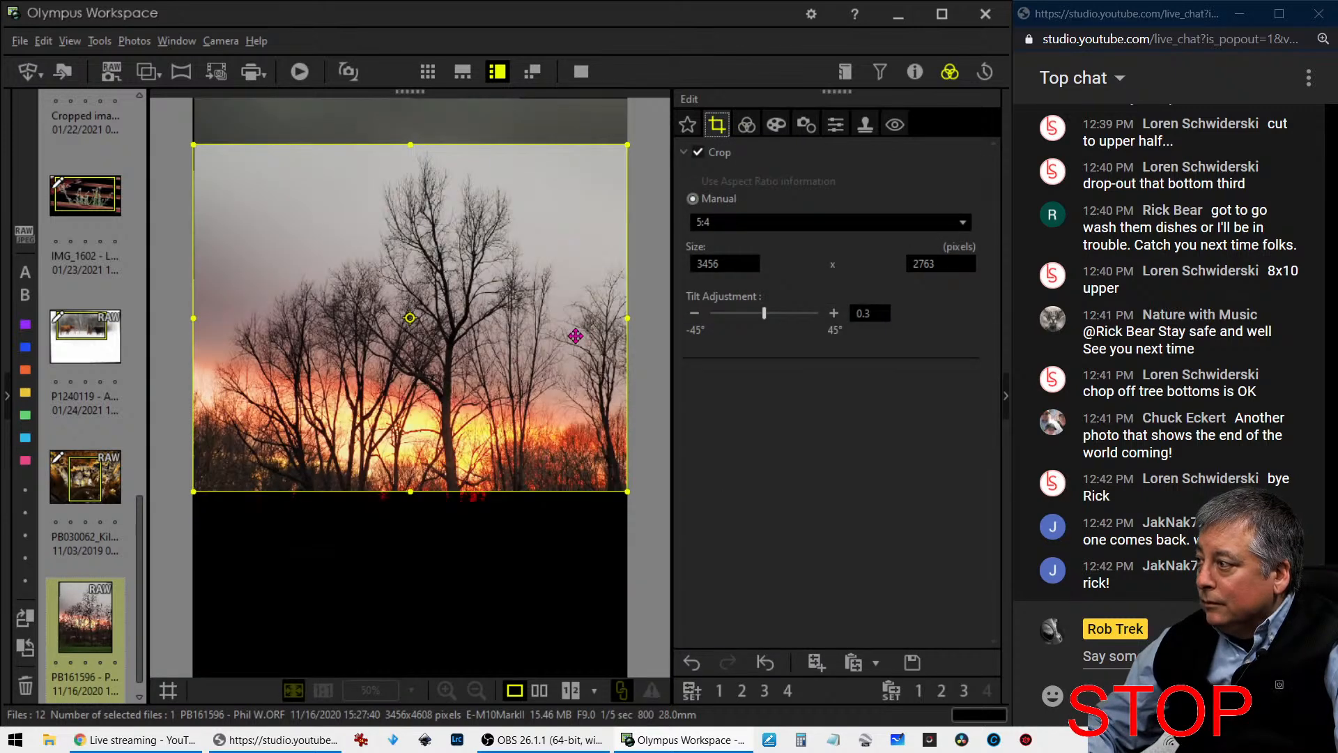
{"action": "left_click_drag", "start_coordinate": [573, 337], "coordinate": [568, 350]}
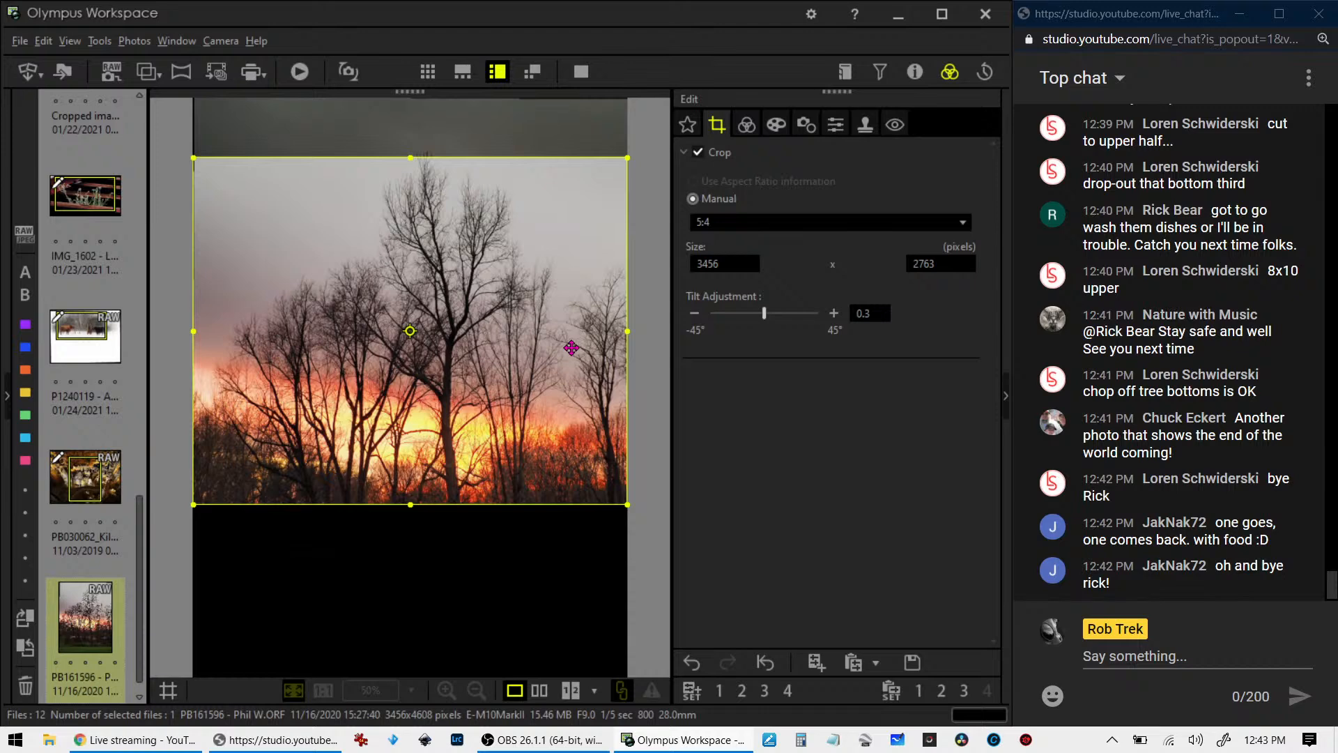
{"action": "left_click", "coordinate": [749, 127]}
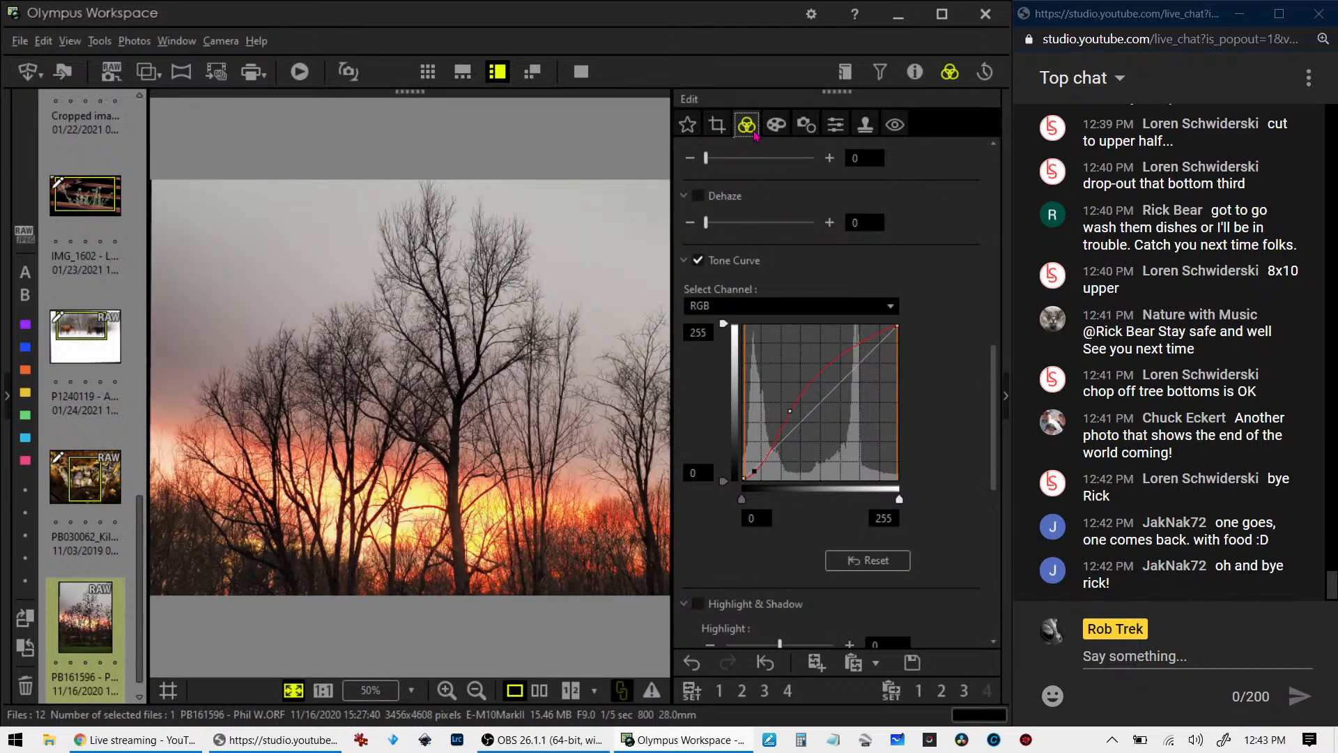
- Apply the Soft Focus art filter and deepen the shadows by shifting the RGB tone curve's shadow point toward brighter input tones
{"action": "left_click", "coordinate": [777, 125]}
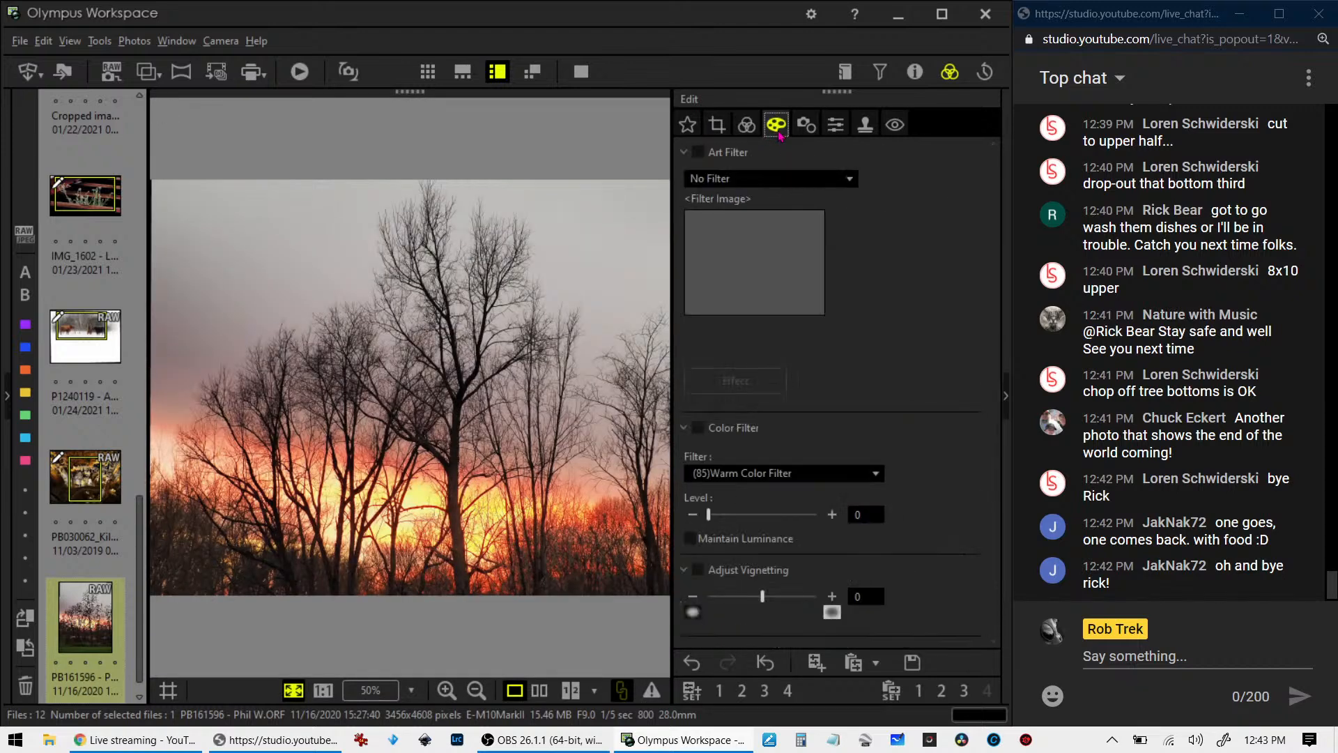
{"action": "left_click", "coordinate": [766, 179]}
{"action": "left_click", "coordinate": [735, 249]}
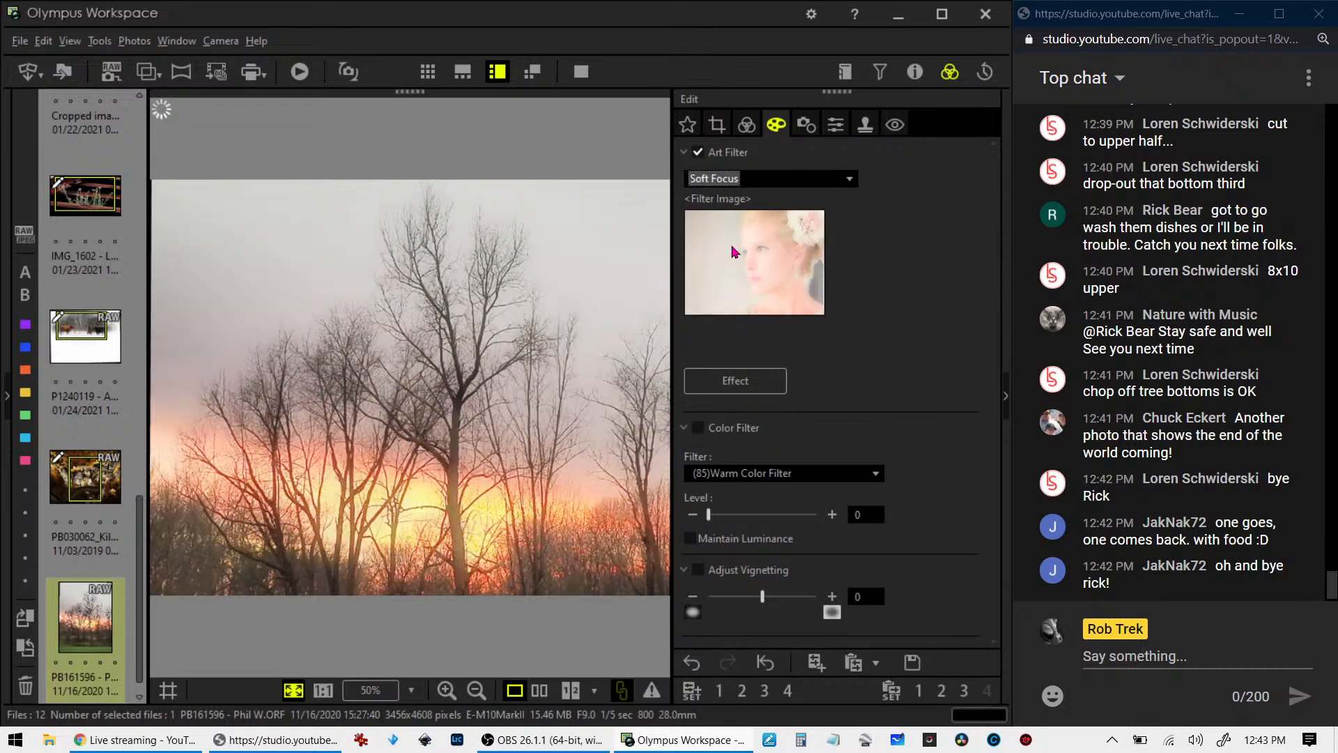
{"action": "left_click", "coordinate": [747, 126]}
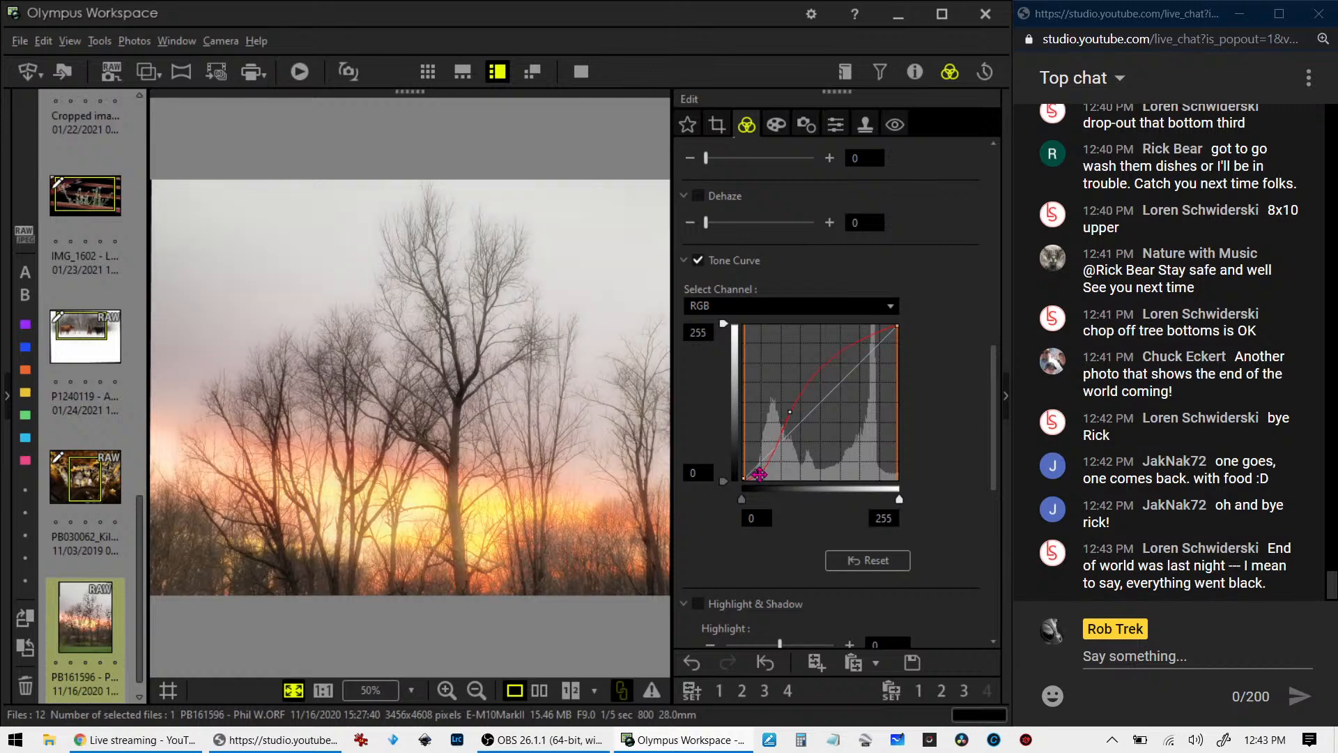
{"action": "left_click_drag", "start_coordinate": [759, 474], "coordinate": [769, 474]}
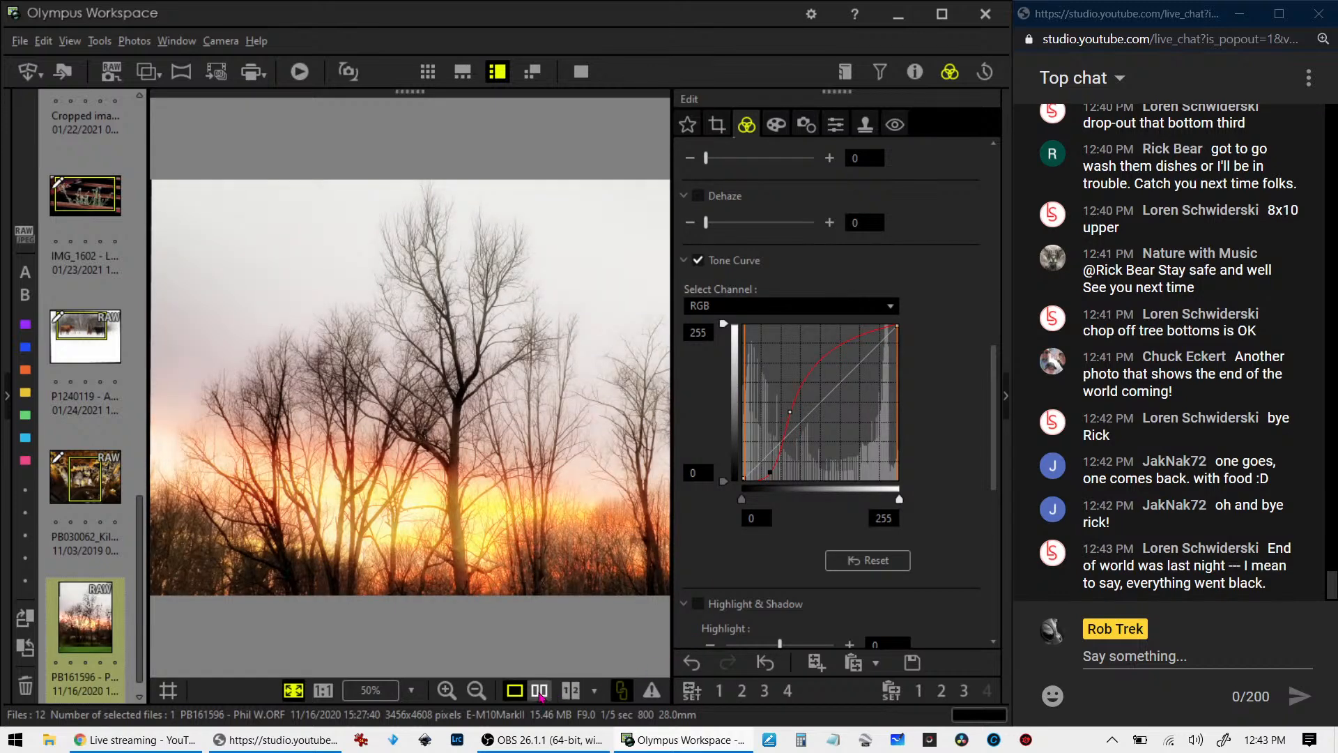
- Compare the original and the soft-focus edit side by side in full screen, and return to the editing view
{"action": "left_click", "coordinate": [538, 690]}
{"action": "left_click", "coordinate": [581, 71]}
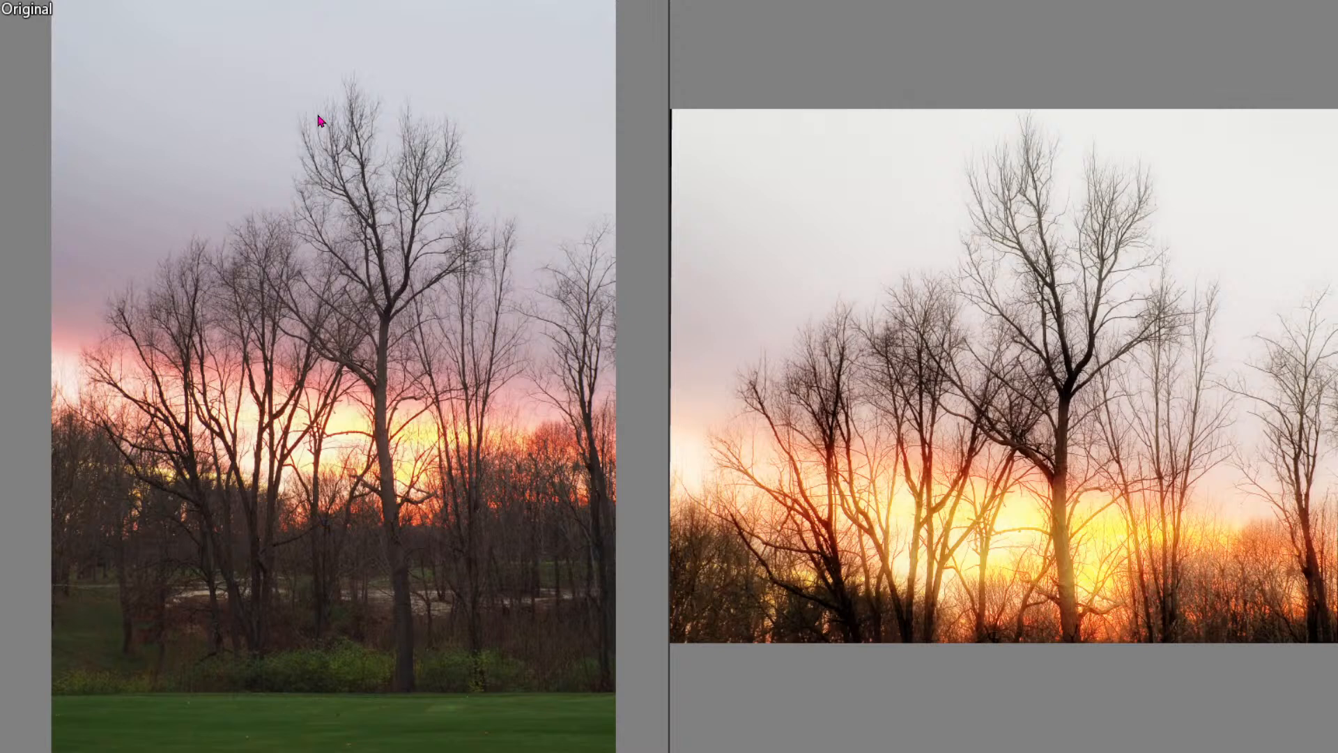
{"action": "key", "text": "Escape"}
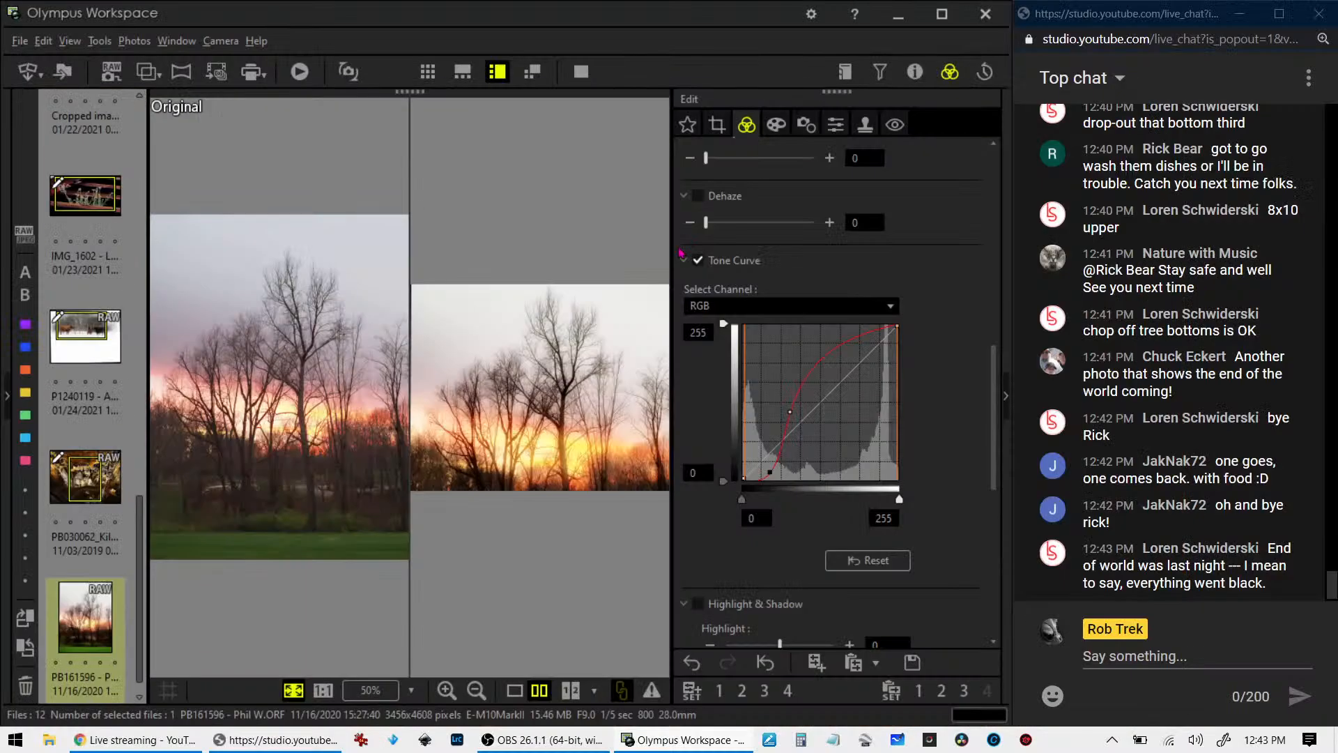
- Try a slightly smaller horizontal 5:4 crop of about 3411 x 2727 pixels, moved up to include more sky
{"action": "left_click", "coordinate": [721, 128]}
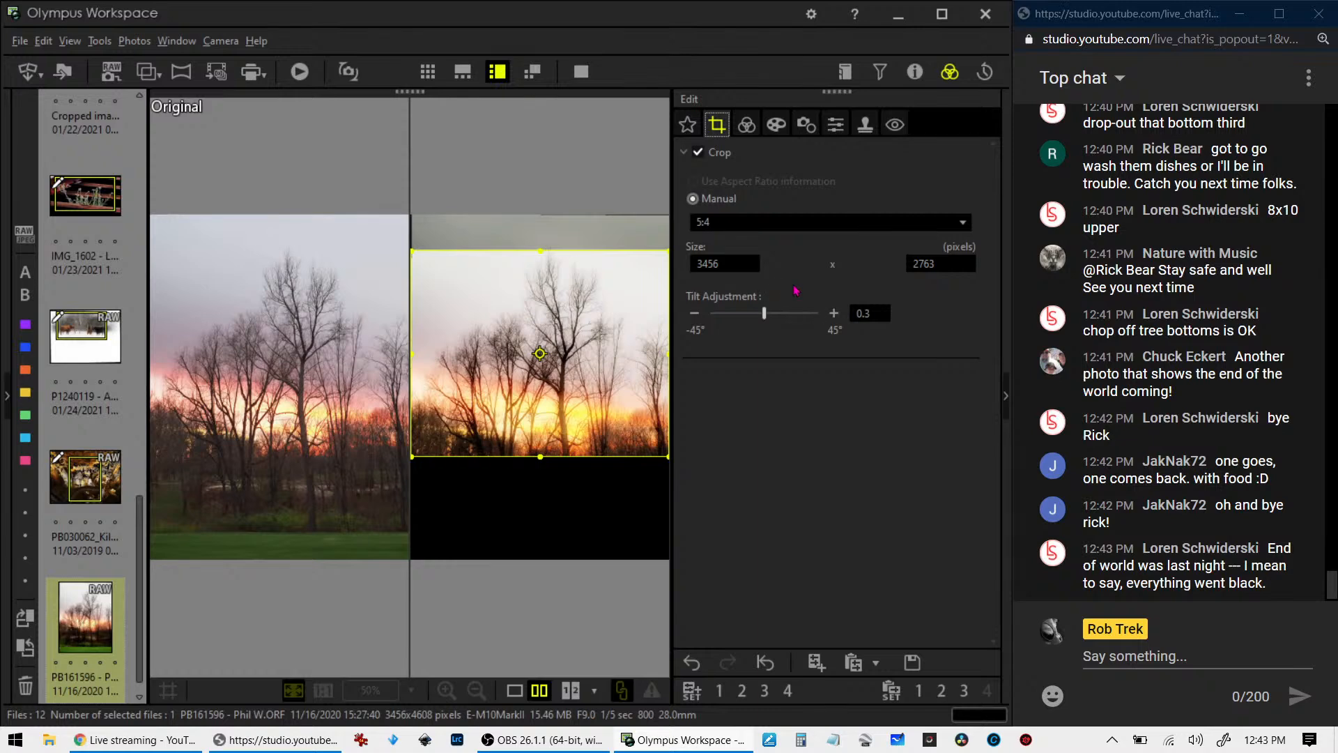
{"action": "left_click_drag", "start_coordinate": [412, 354], "coordinate": [415, 379]}
{"action": "left_click", "coordinate": [535, 374]}
{"action": "left_click_drag", "start_coordinate": [513, 326], "coordinate": [513, 277]}
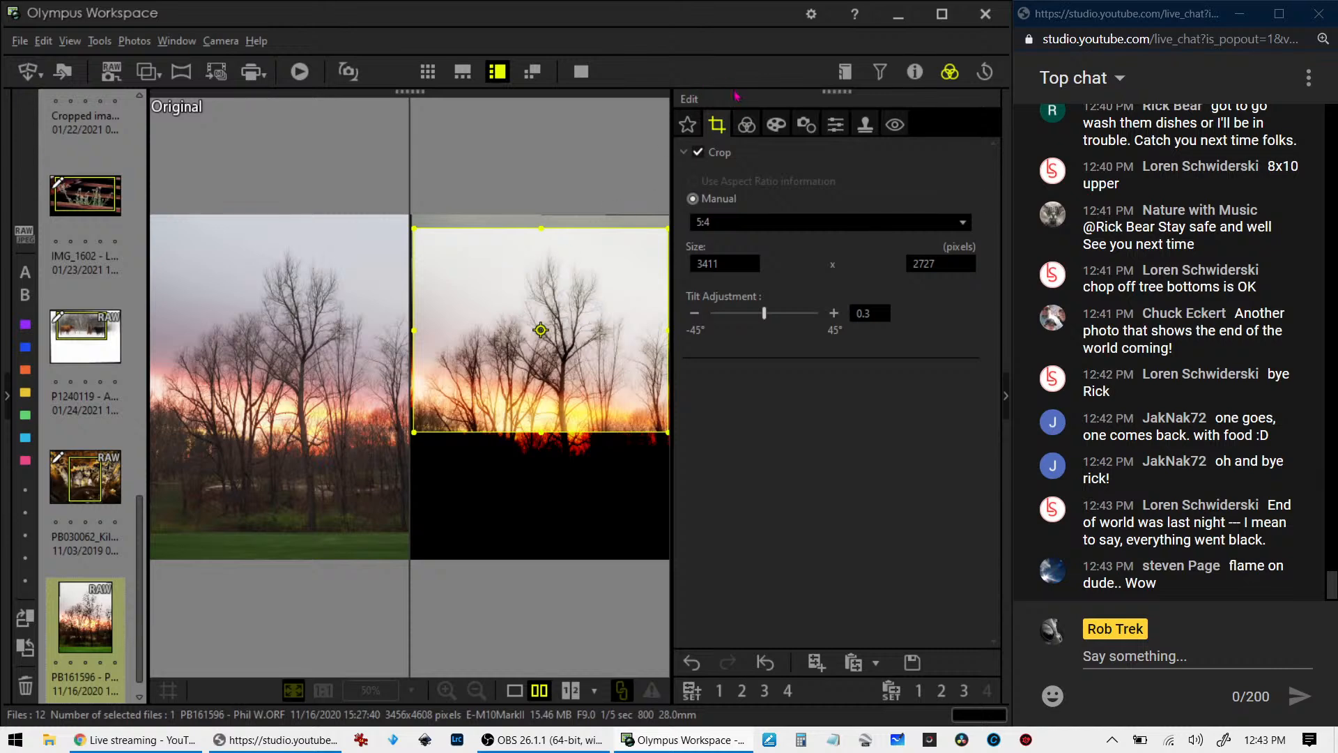
{"action": "left_click", "coordinate": [747, 127]}
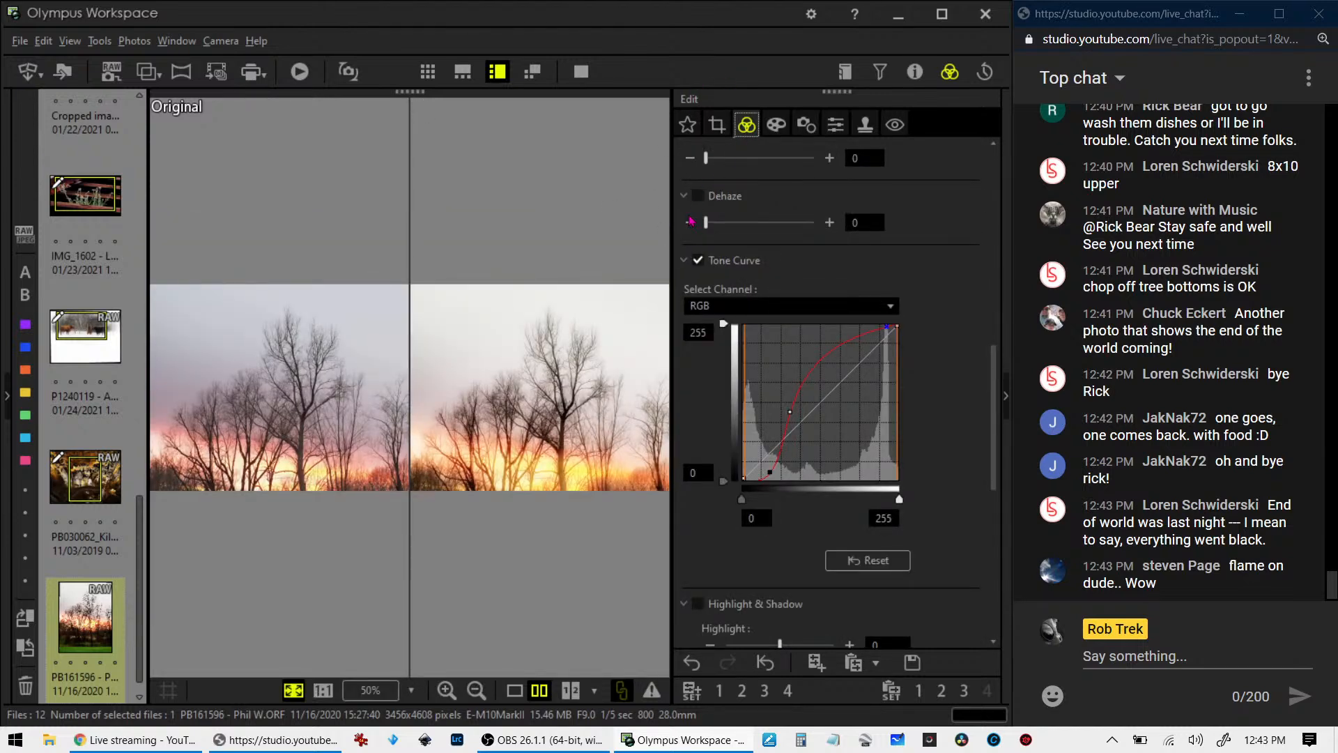
- Try a vertical crop of about 2331 x 2916 pixels around the tallest tree and preview it
{"action": "left_click", "coordinate": [726, 124]}
{"action": "left_click_drag", "start_coordinate": [603, 362], "coordinate": [604, 397]}
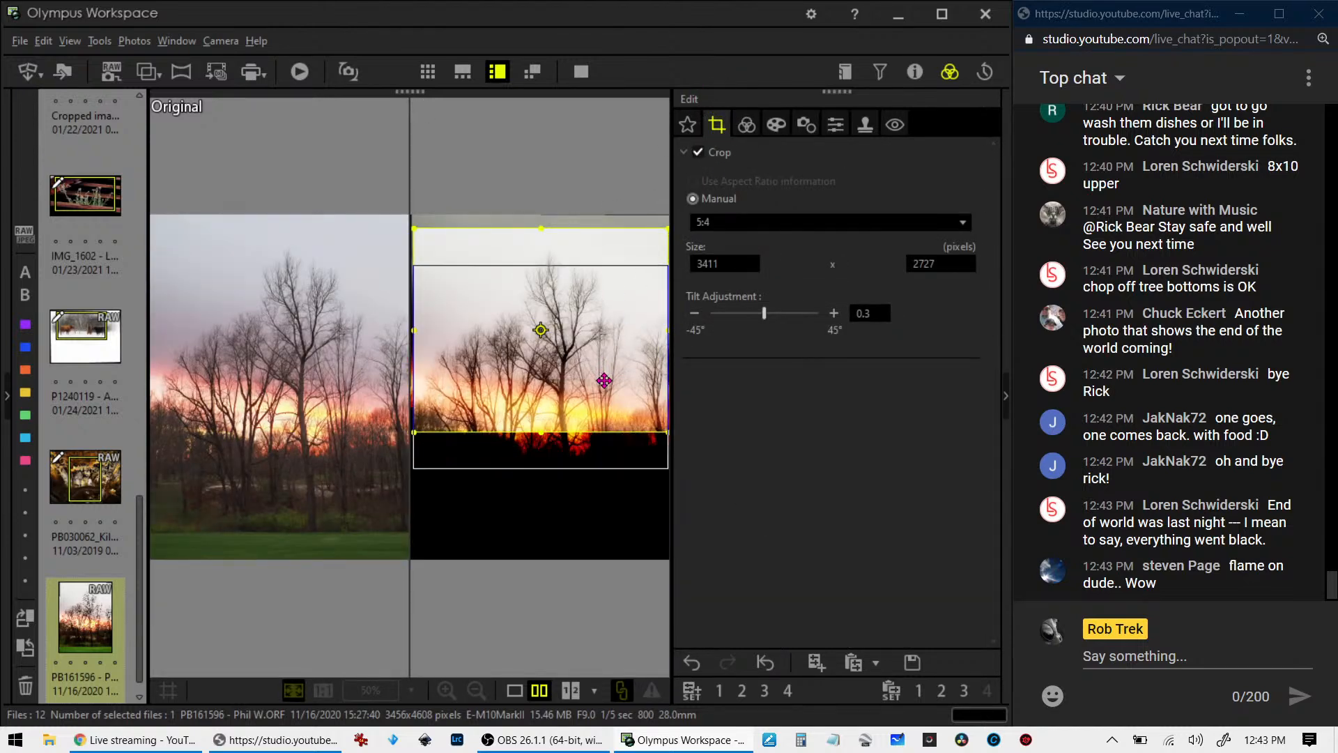
{"action": "mouse_move", "coordinate": [545, 263]}
{"action": "left_mouse_down"}
{"action": "mouse_move", "coordinate": [554, 256]}
{"action": "mouse_move", "coordinate": [542, 273]}
{"action": "left_mouse_up"}
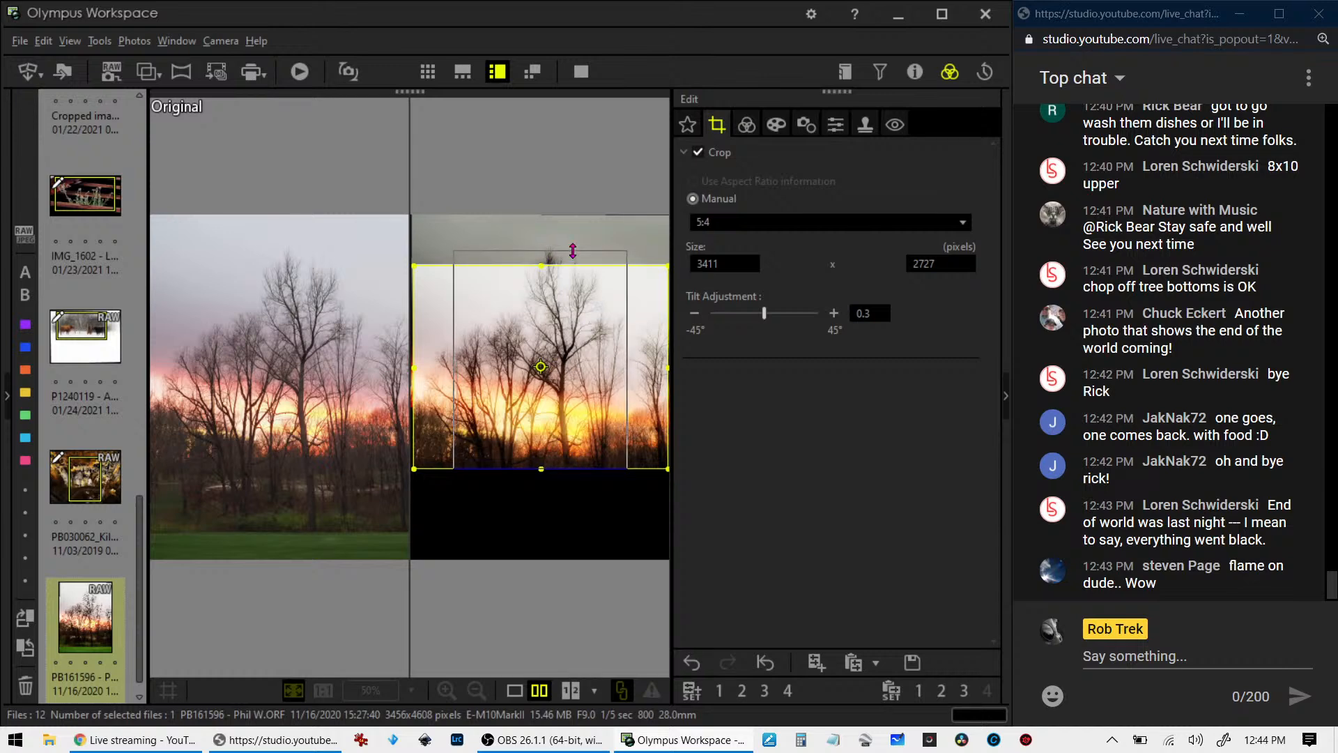
{"action": "left_click", "coordinate": [542, 358]}
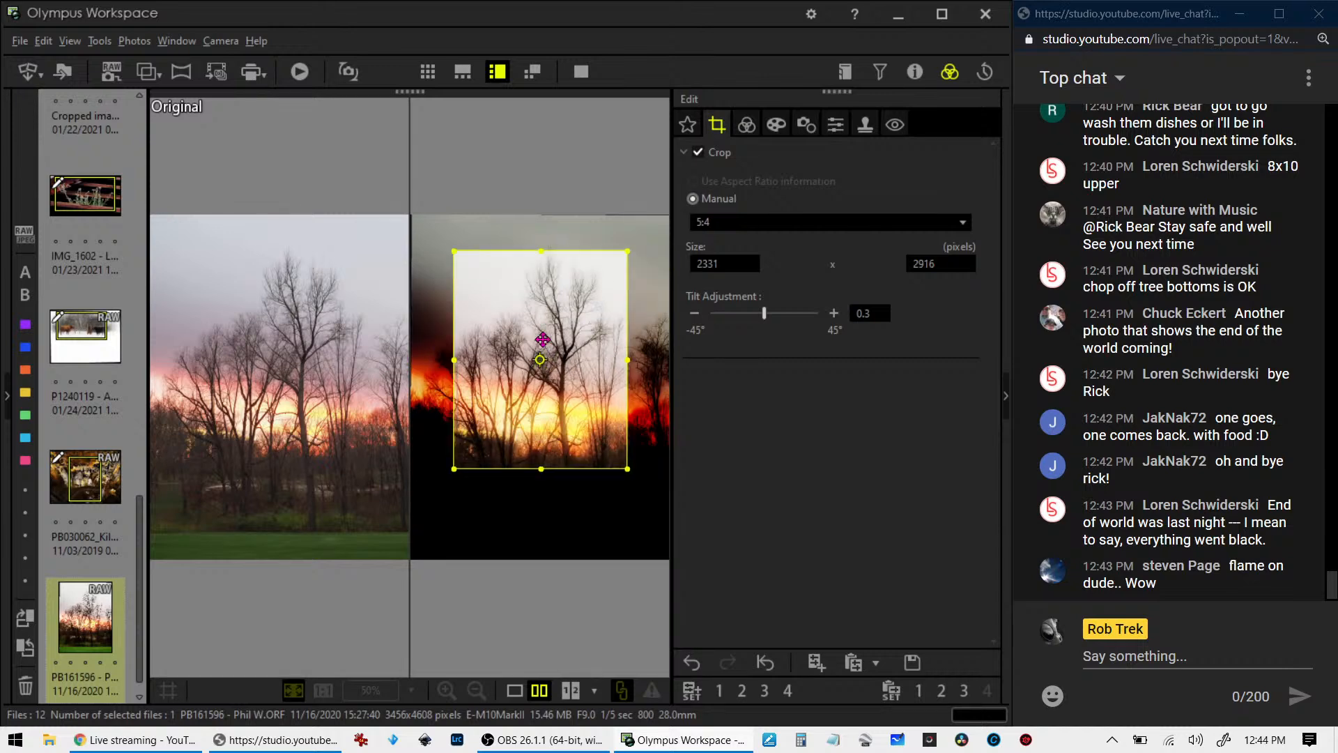
{"action": "left_click_drag", "start_coordinate": [544, 333], "coordinate": [541, 322]}
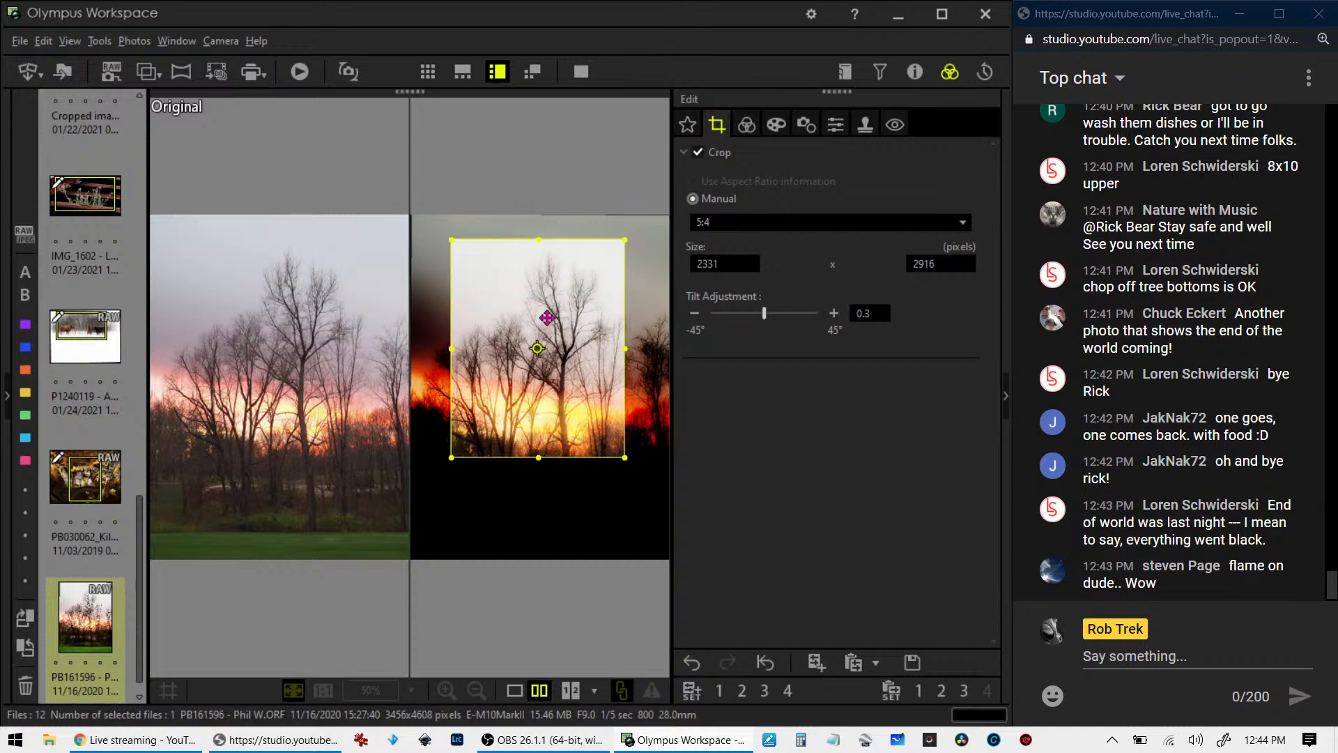
{"action": "left_click", "coordinate": [742, 129]}
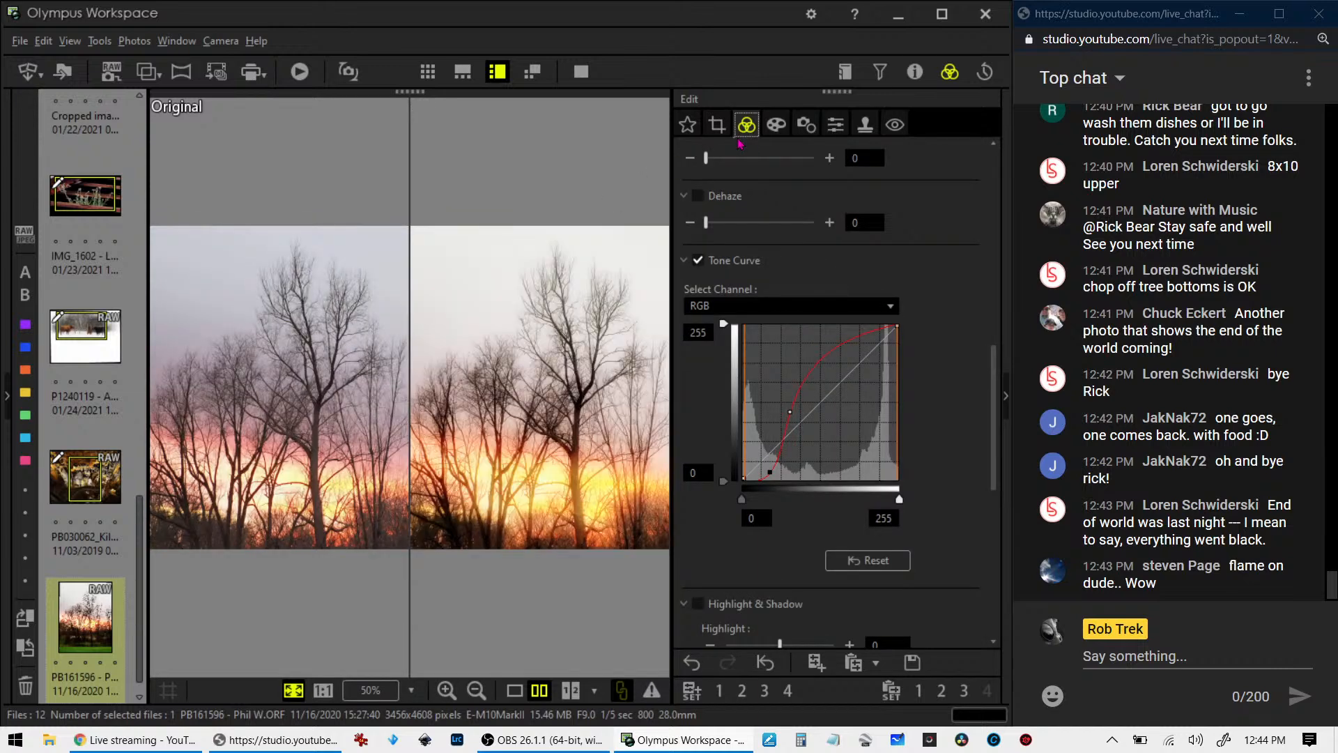
- Set a horizontal 5:4 crop of about 3353 x 2682 pixels over the treetops and sunset, with the tilt adjustment at 1.0
{"action": "left_click", "coordinate": [725, 130]}
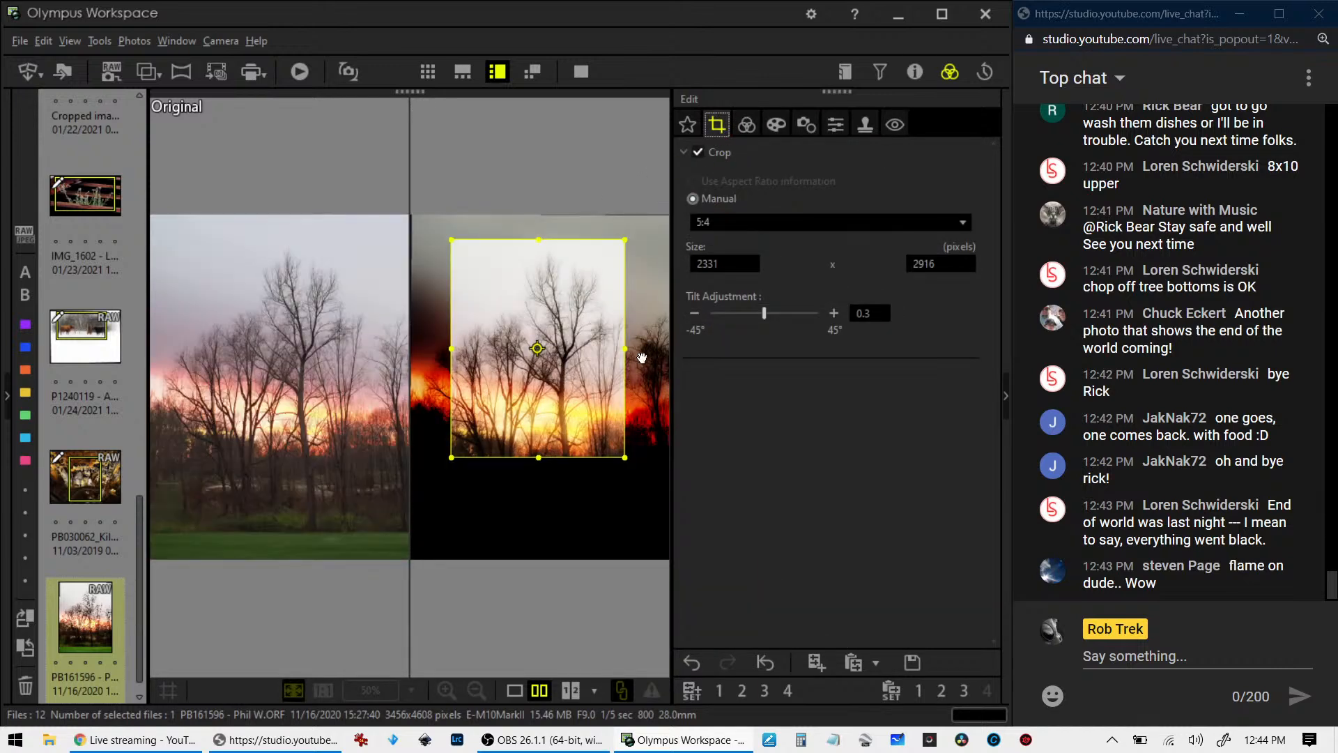
{"action": "left_click", "coordinate": [538, 348]}
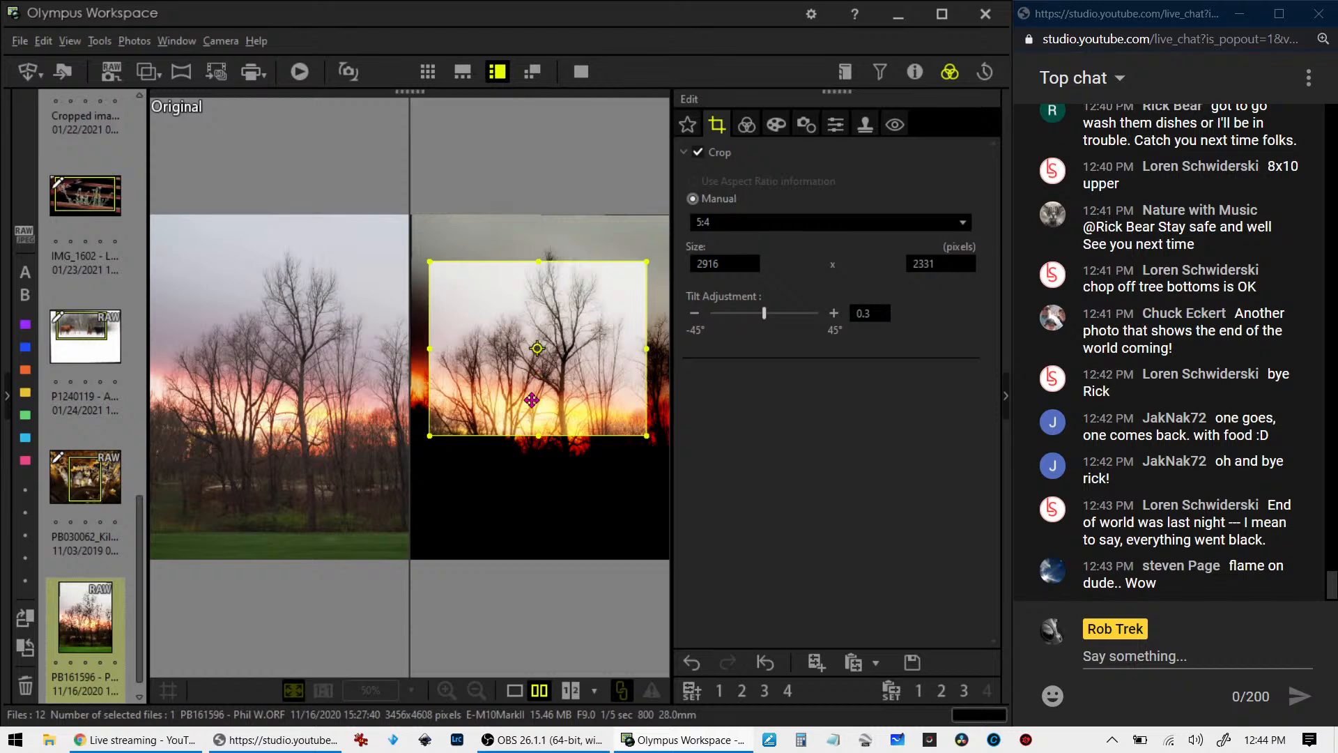
{"action": "left_click_drag", "start_coordinate": [538, 436], "coordinate": [538, 443]}
{"action": "left_click_drag", "start_coordinate": [539, 258], "coordinate": [540, 252]}
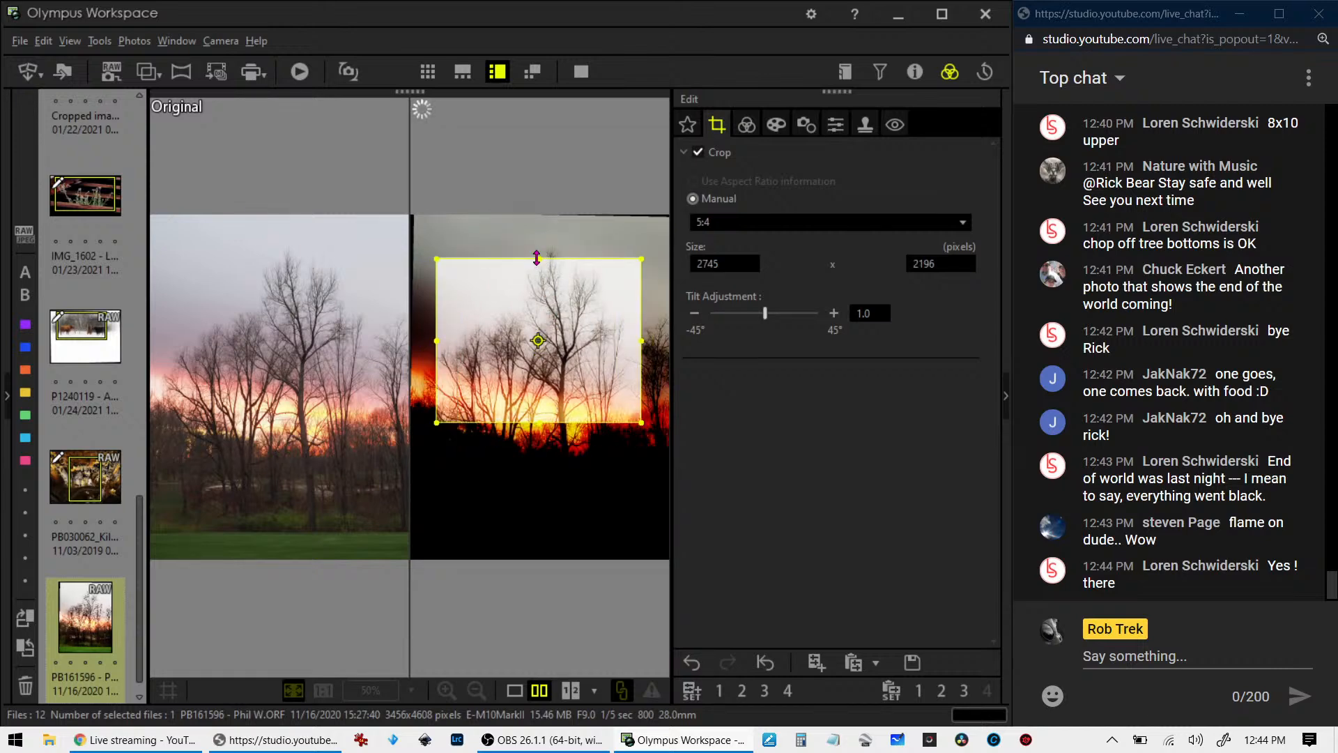
{"action": "mouse_move", "coordinate": [537, 258]}
{"action": "left_mouse_down"}
{"action": "mouse_move", "coordinate": [538, 247]}
{"action": "mouse_move", "coordinate": [538, 291]}
{"action": "mouse_move", "coordinate": [542, 241]}
{"action": "mouse_move", "coordinate": [574, 277]}
{"action": "mouse_move", "coordinate": [543, 237]}
{"action": "mouse_move", "coordinate": [548, 278]}
{"action": "mouse_move", "coordinate": [549, 260]}
{"action": "left_mouse_up"}
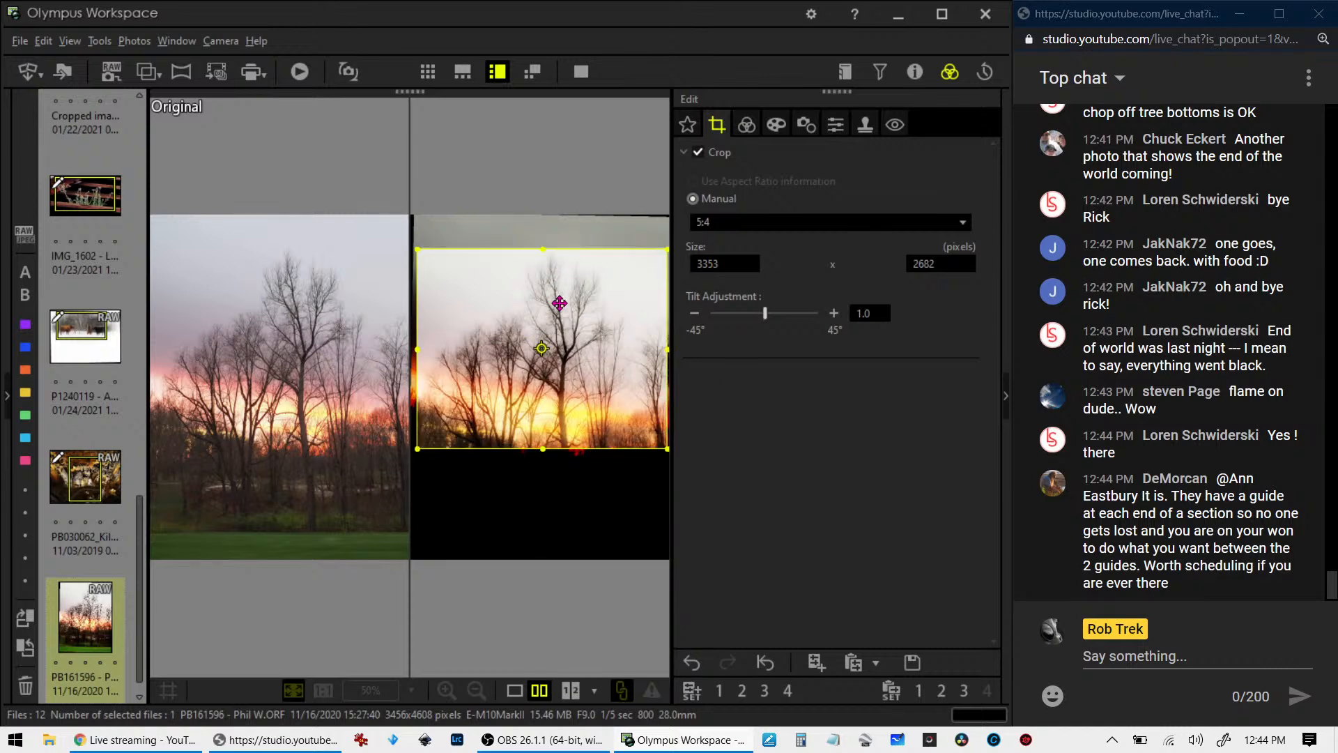
{"action": "left_click", "coordinate": [747, 124]}
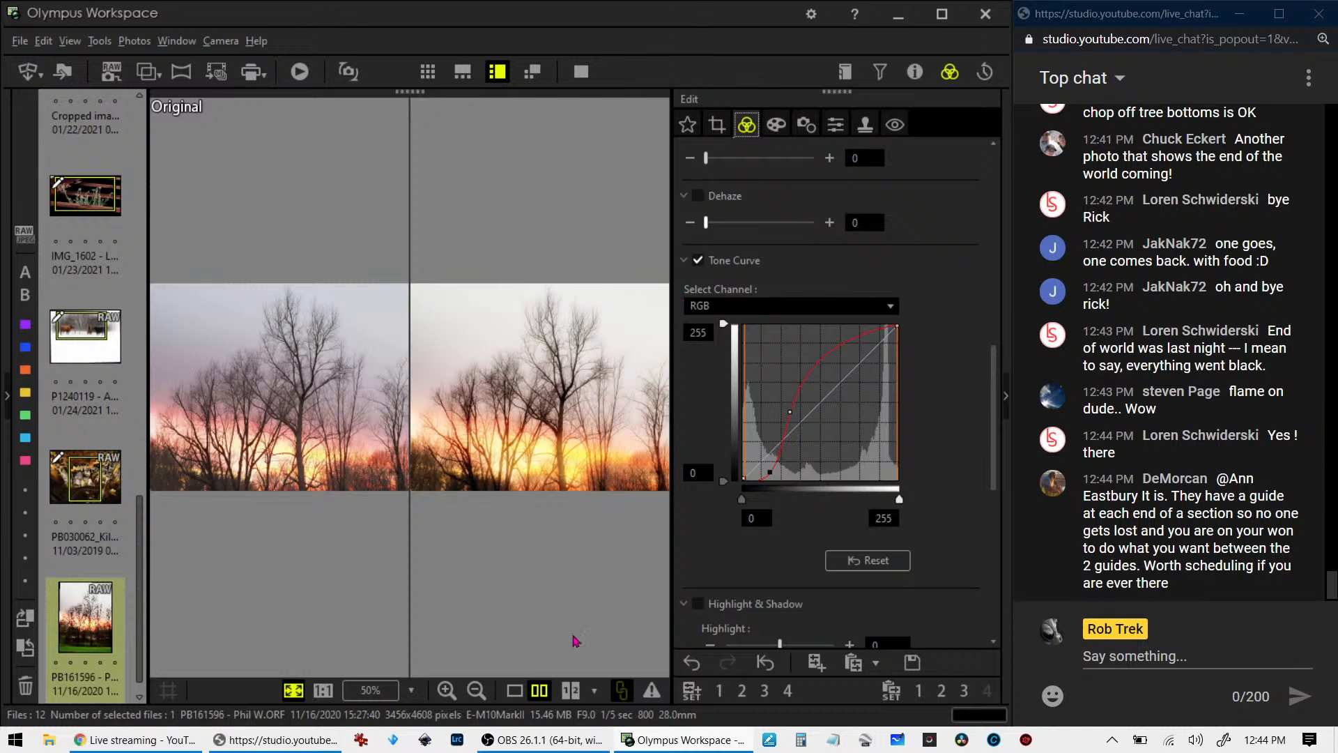
- View the recropped sunset photo alone, and compare it side by side with the original in full screen
{"action": "left_click", "coordinate": [514, 690]}
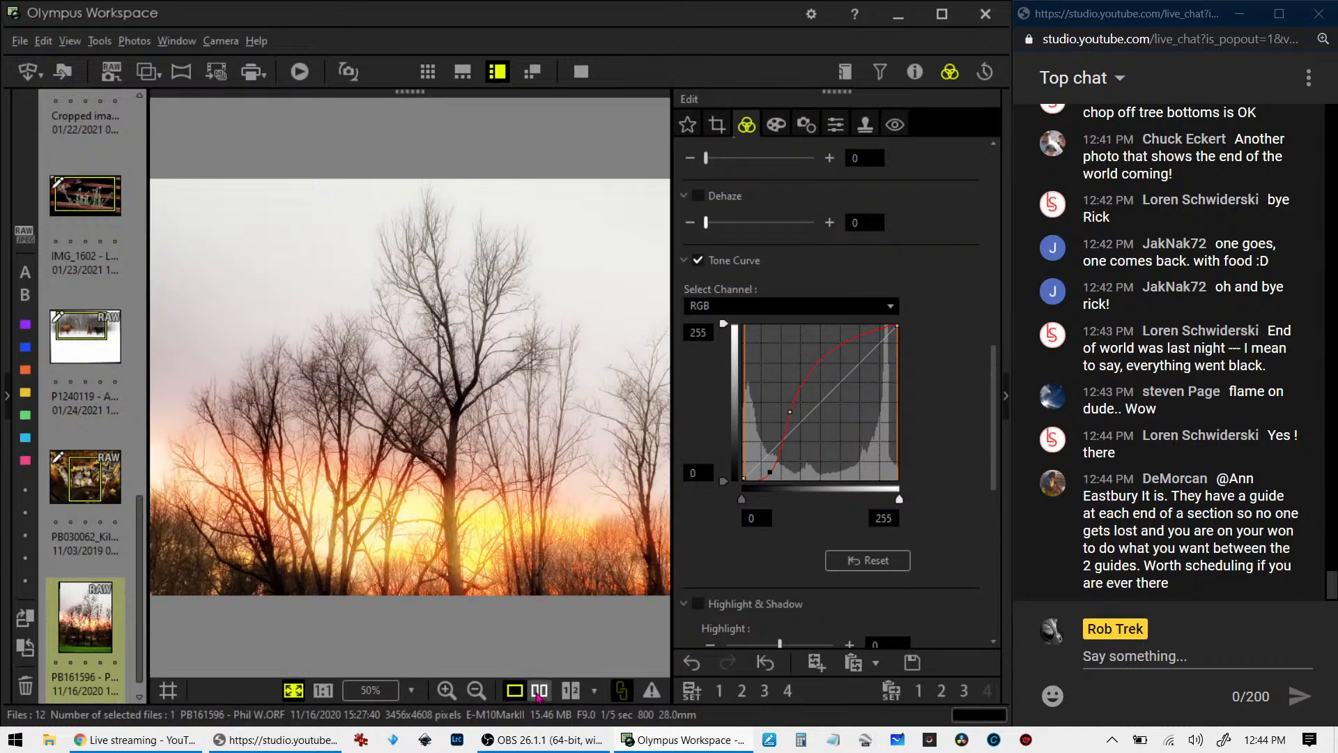
{"action": "left_click", "coordinate": [538, 693]}
{"action": "left_click", "coordinate": [581, 71]}
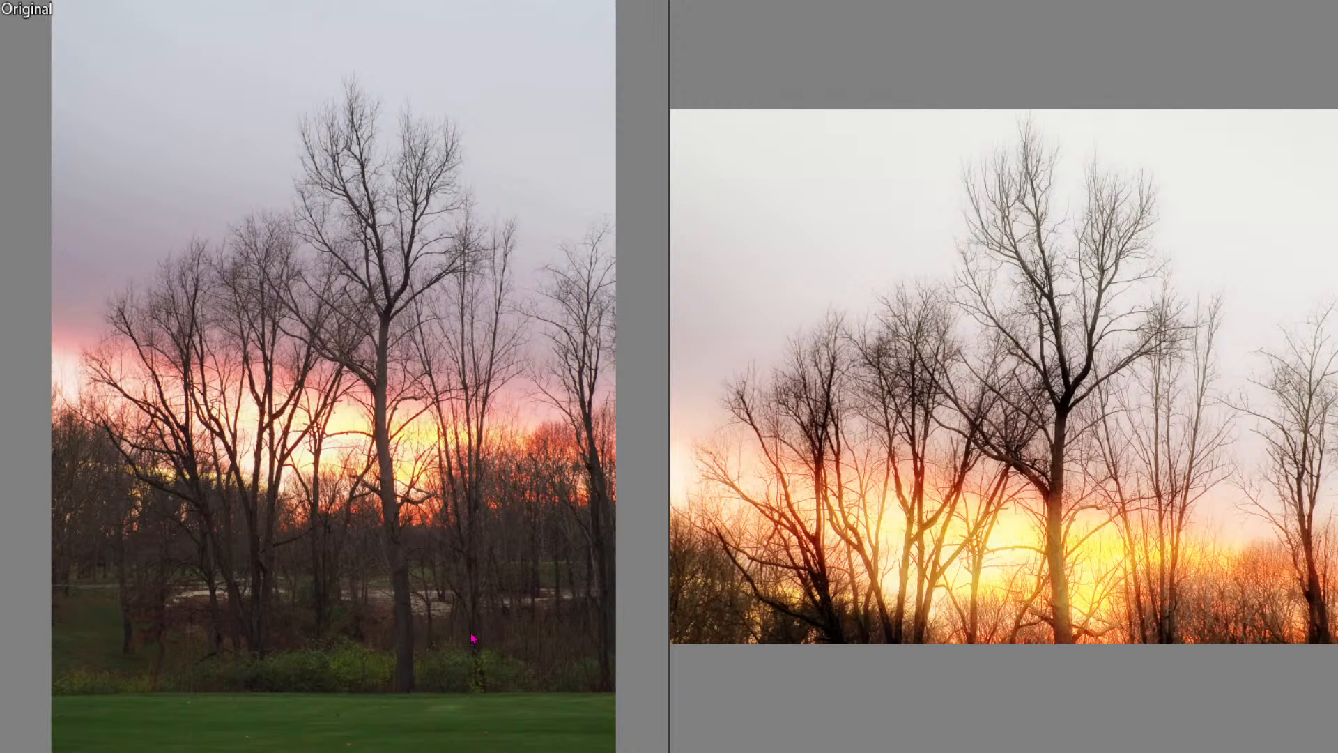
- View the edited sunset photo on its own and preview it in full screen
{"action": "key", "text": "Escape"}
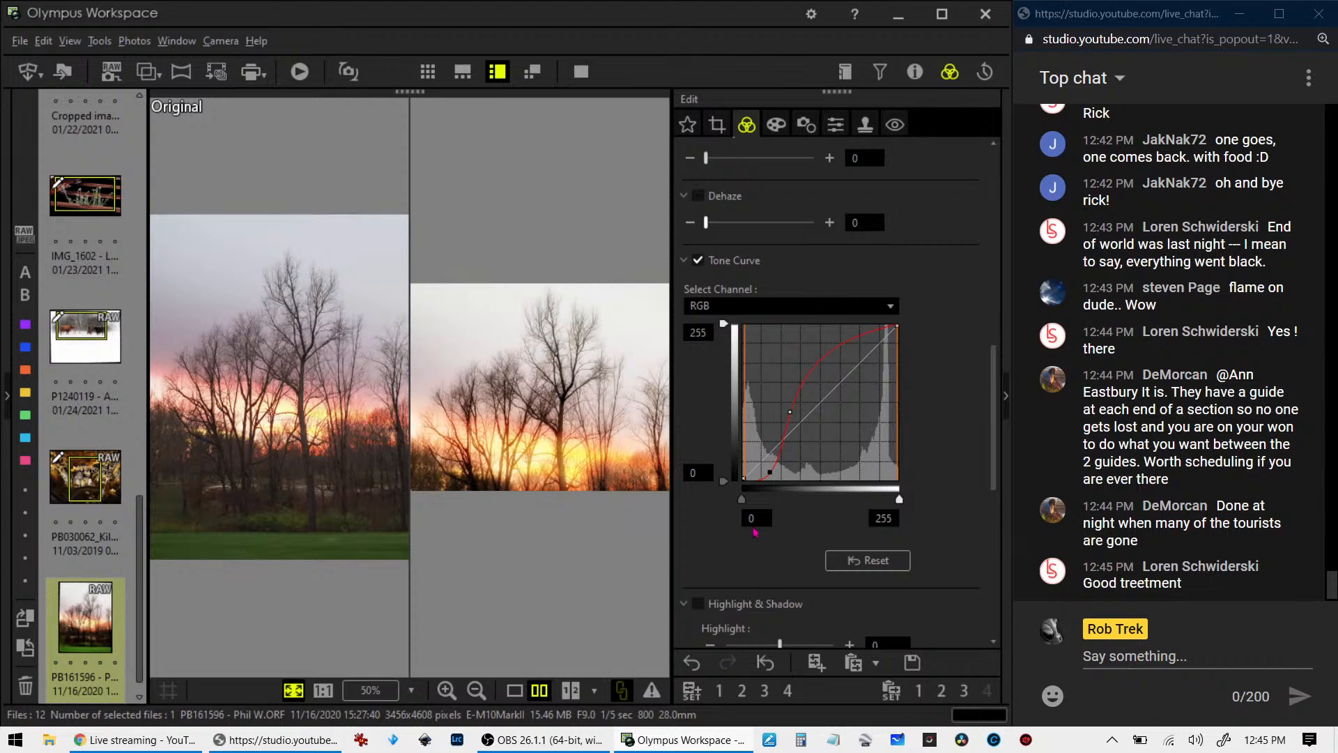
{"action": "scroll", "coordinate": [754, 532], "scroll_direction": "down", "scroll_amount": 3}
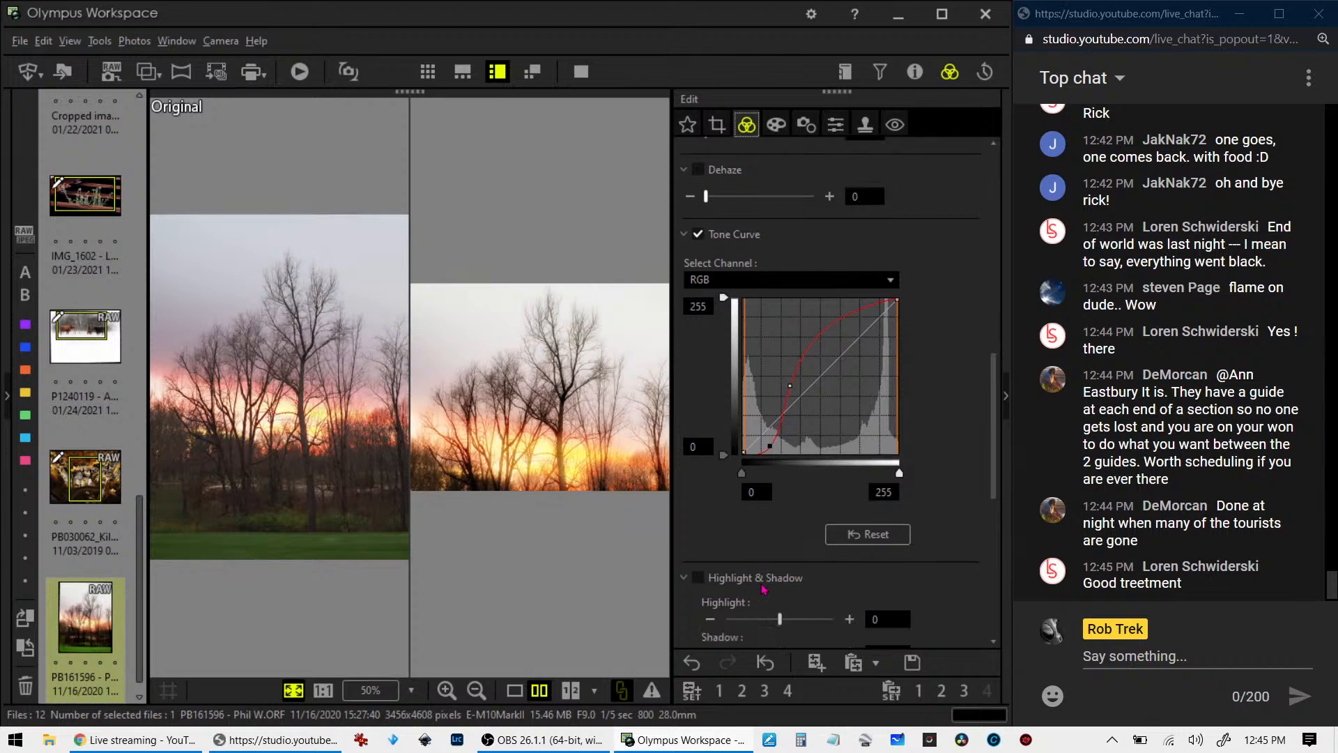
{"action": "left_click", "coordinate": [519, 691]}
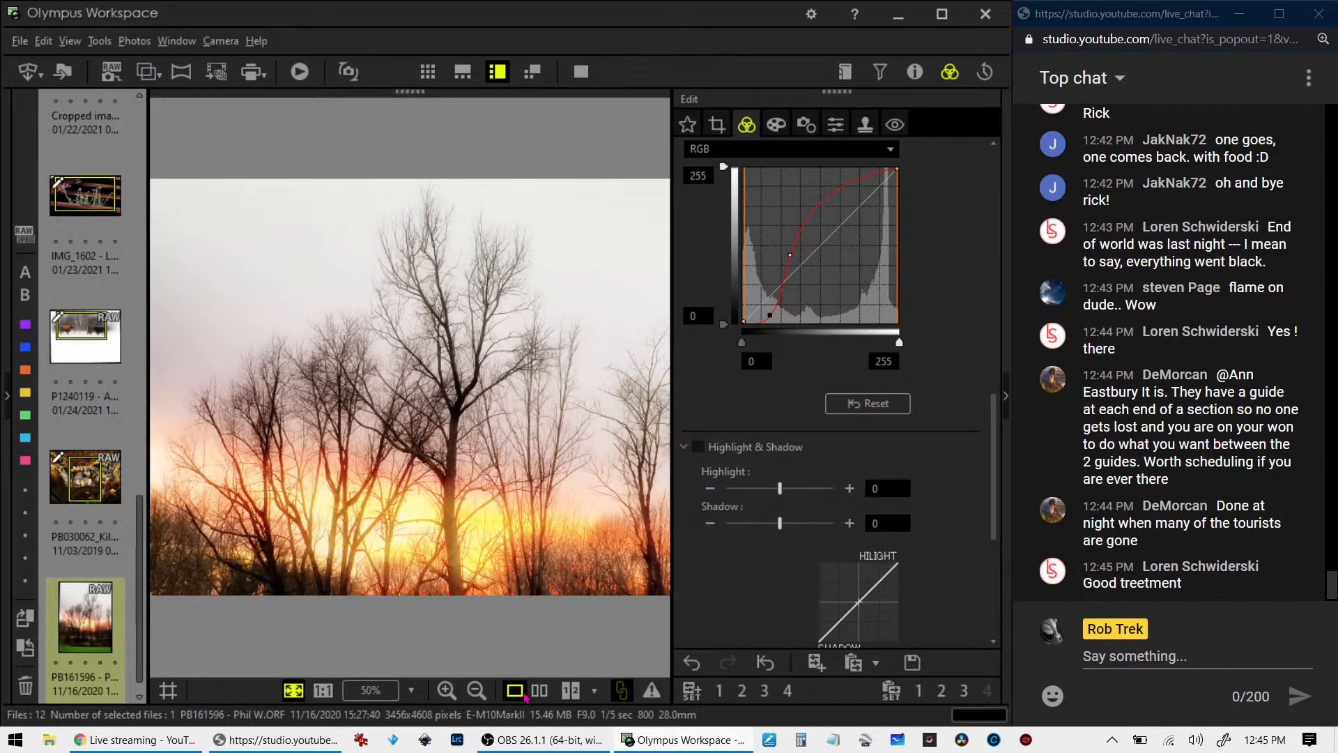
{"action": "left_click", "coordinate": [580, 72]}
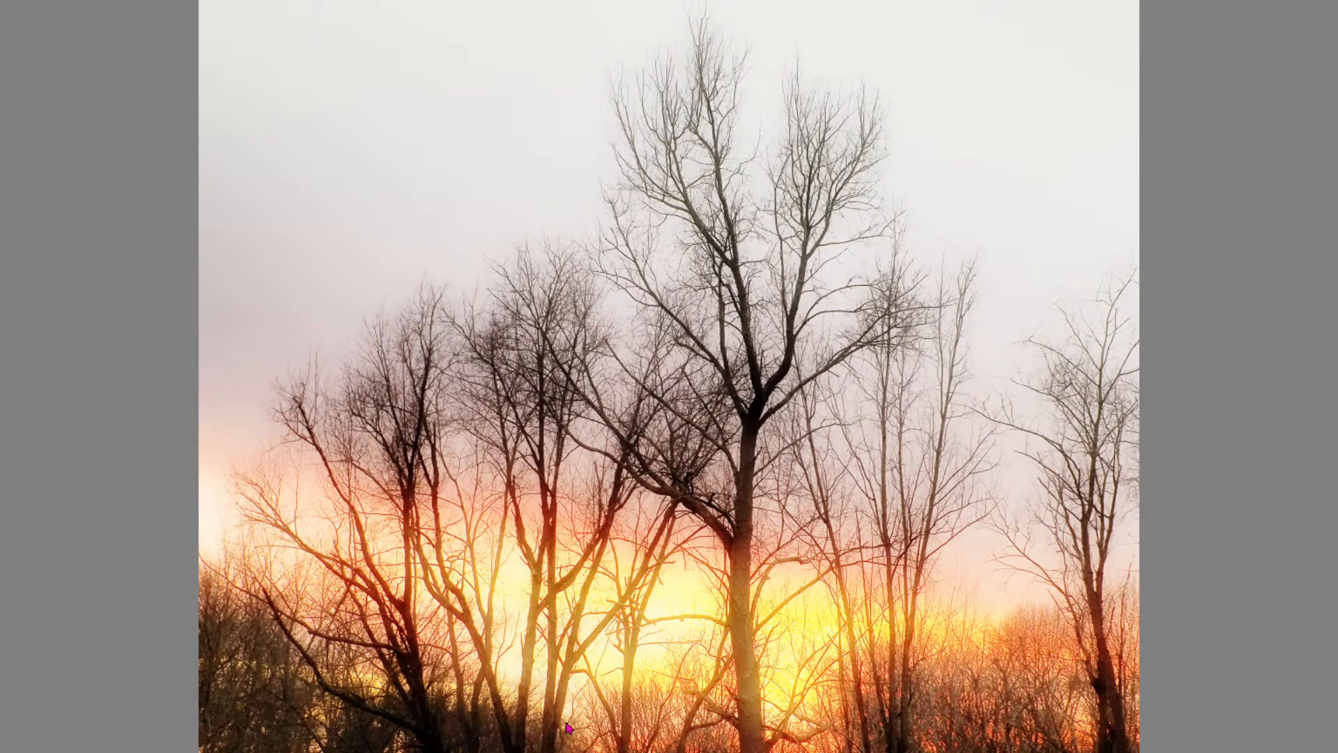
{"action": "key", "text": "Escape"}
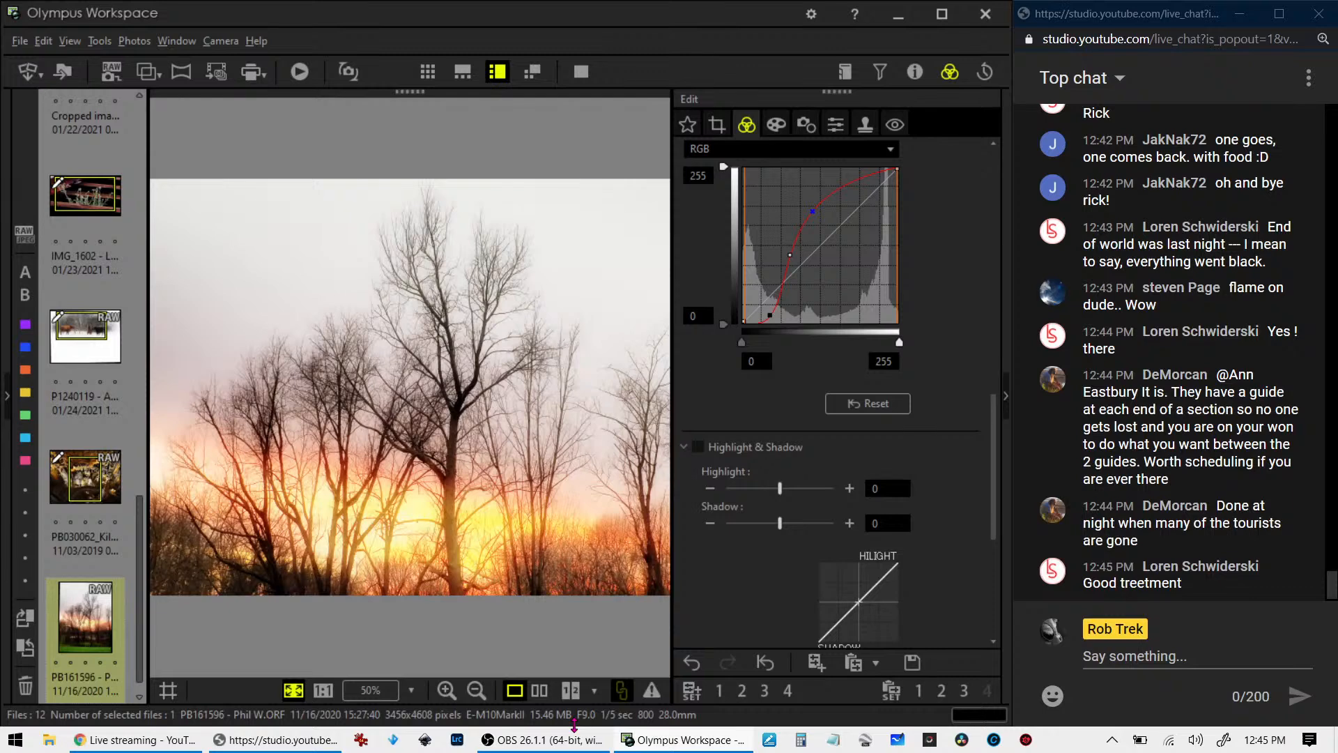
- Close Olympus Workspace, switch to Lightroom Classic and reposition its window to fit beside the chat
{"action": "scroll", "coordinate": [128, 661], "scroll_direction": "down", "scroll_amount": 1}
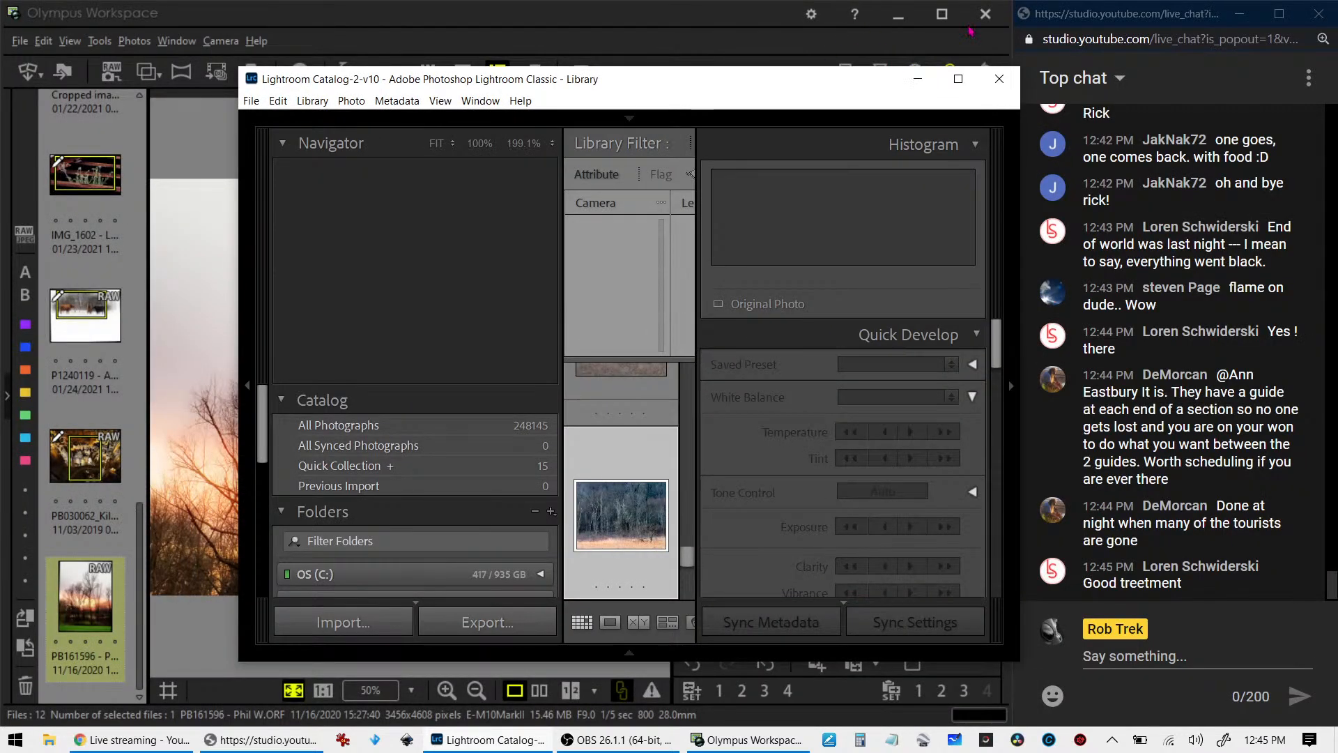
{"action": "left_click", "coordinate": [983, 15]}
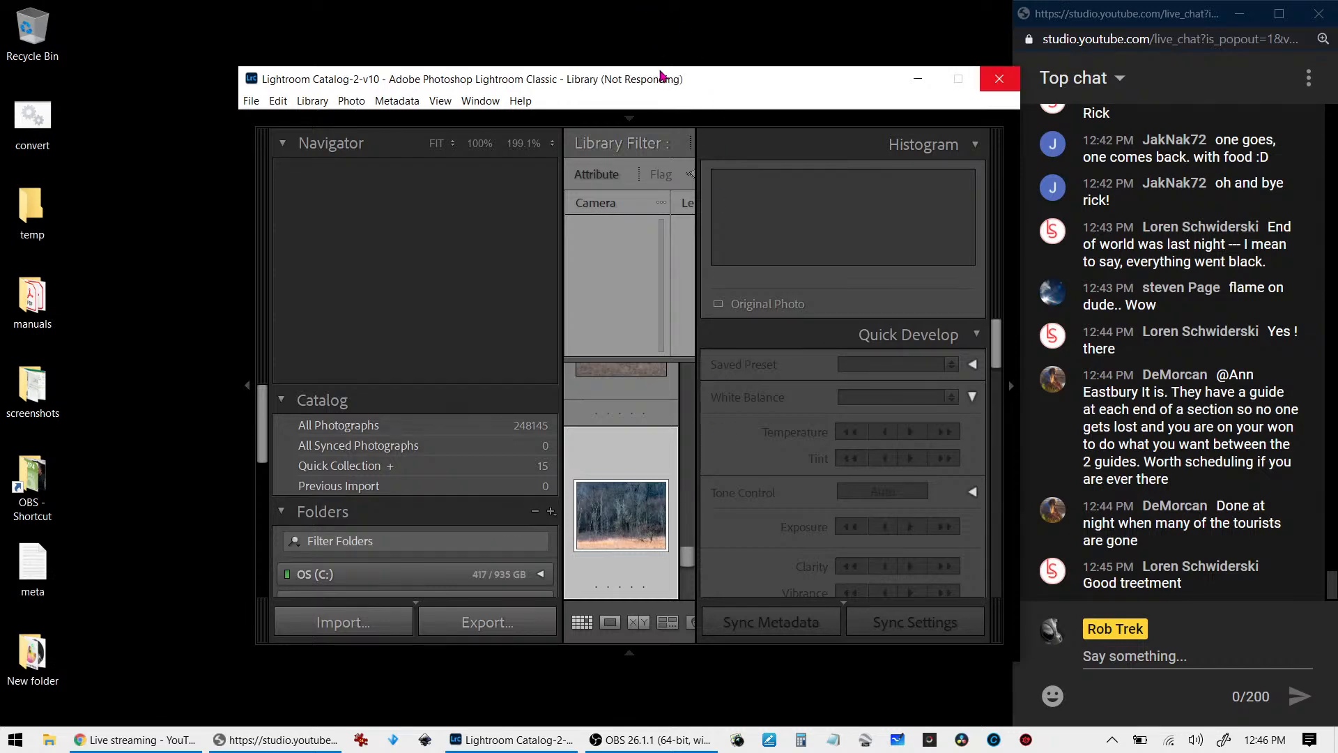
{"action": "left_click_drag", "start_coordinate": [703, 89], "coordinate": [4, 6]}
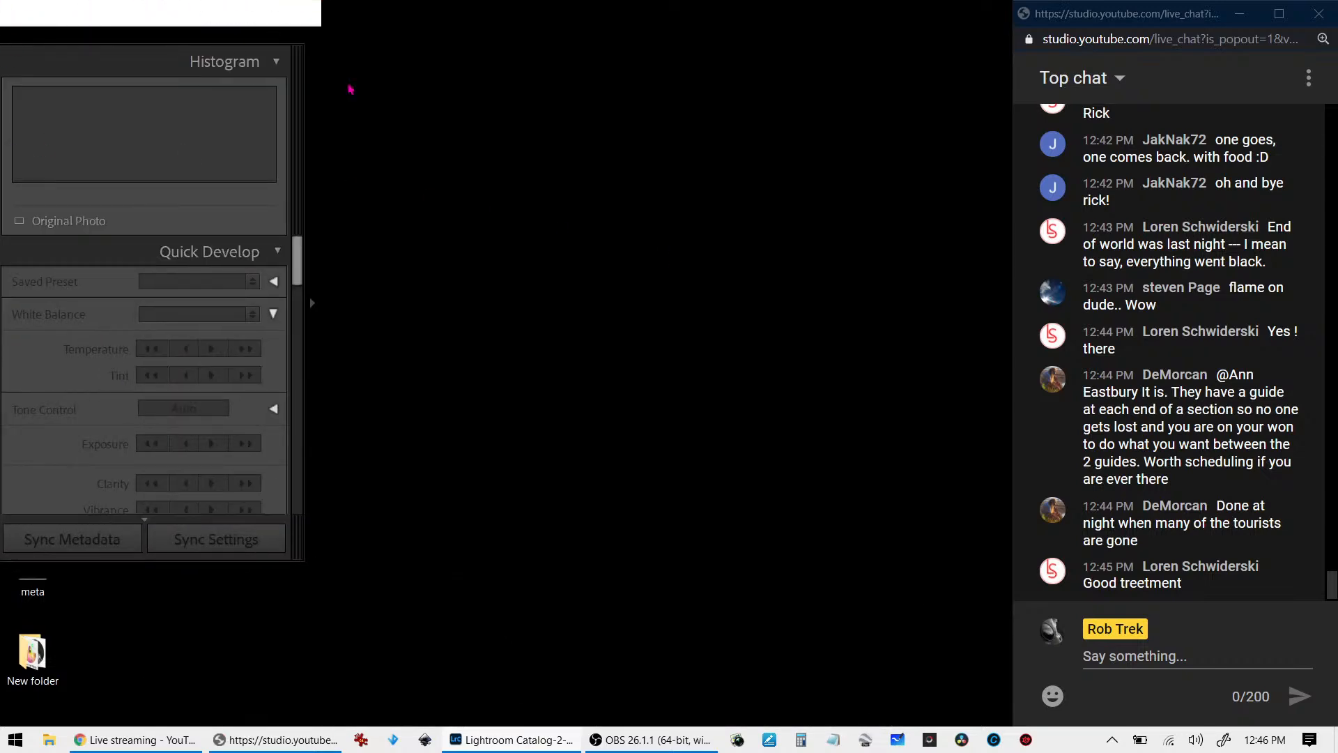
{"action": "left_click_drag", "start_coordinate": [224, 78], "coordinate": [2, 60]}
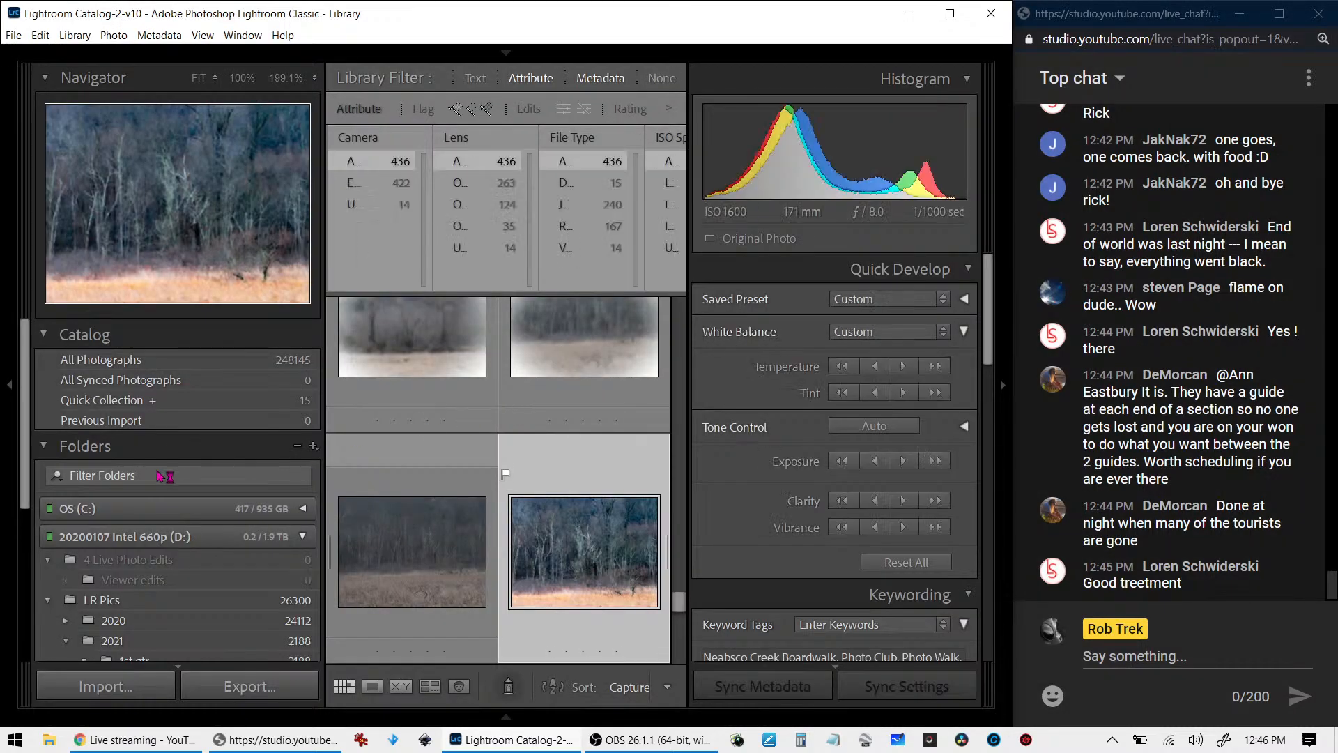
- Synchronize the 4 Live Photo Edits folder, importing new photos and scanning for metadata updates
{"action": "left_click", "coordinate": [177, 559]}
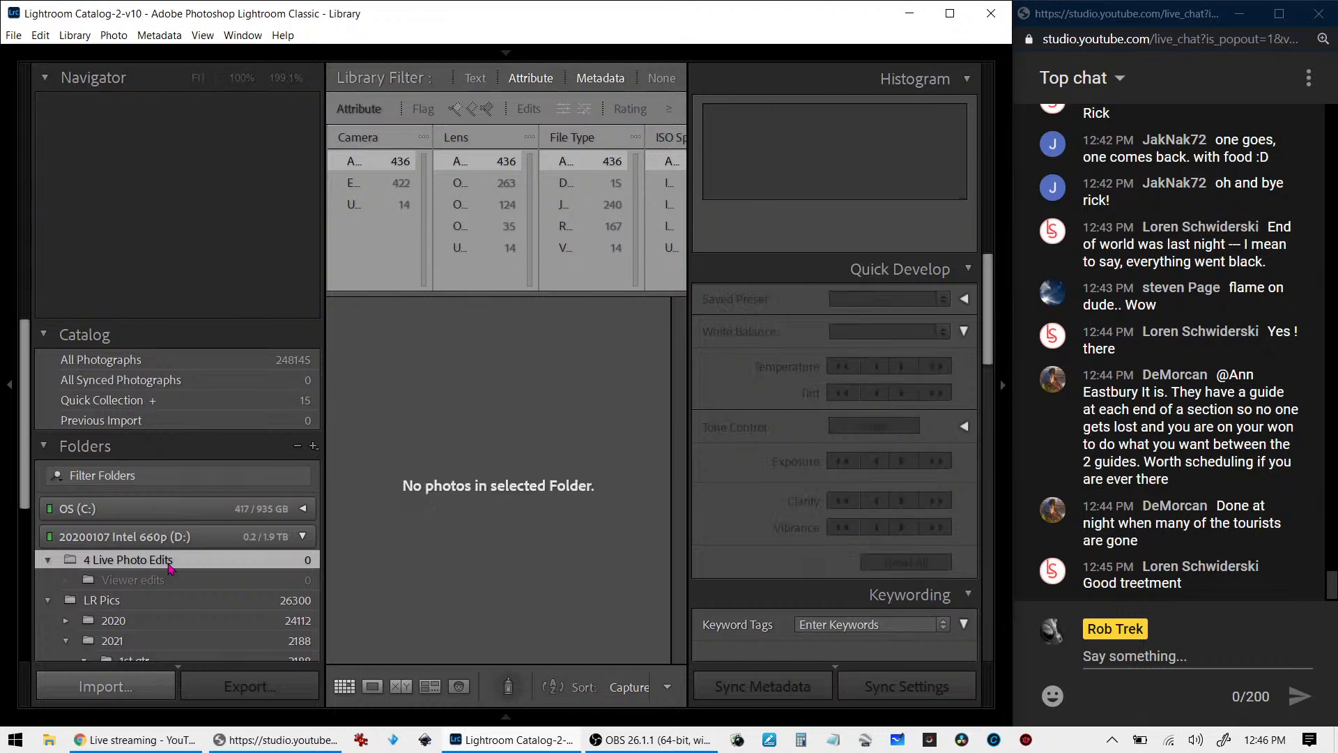
{"action": "right_click", "coordinate": [178, 559]}
{"action": "left_click", "coordinate": [205, 476]}
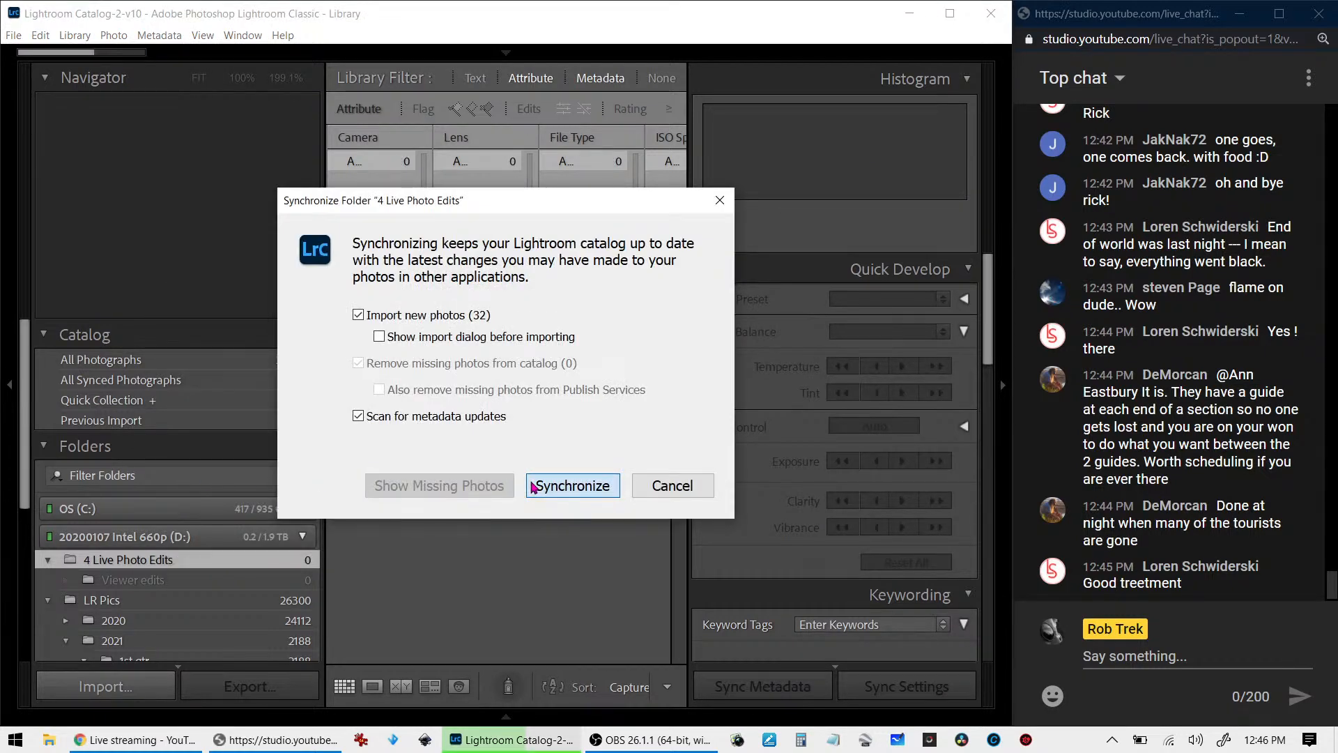
{"action": "left_click", "coordinate": [533, 486]}
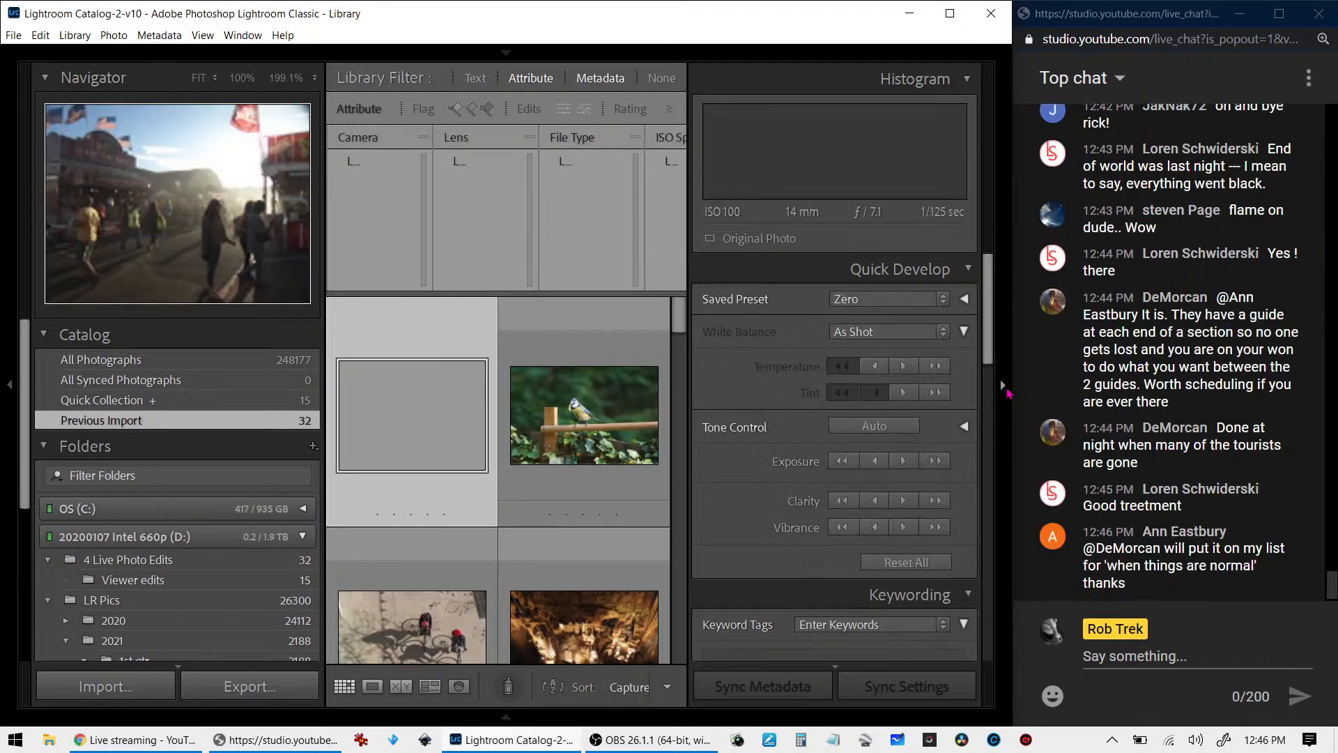
- Label all photos in the Viewer edits folder red, and filter the 4 Live Photo Edits folder to photos without a color label
{"action": "left_click", "coordinate": [1003, 385]}
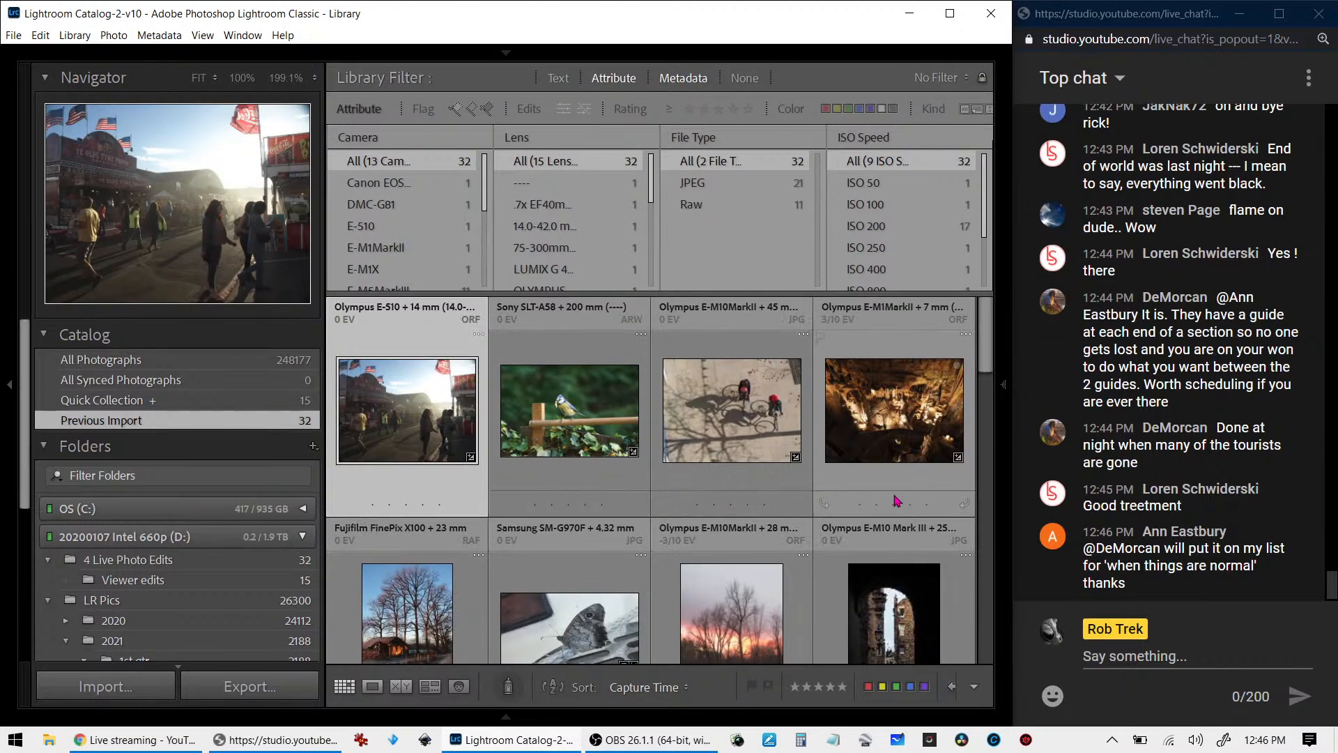
{"action": "left_click", "coordinate": [157, 579]}
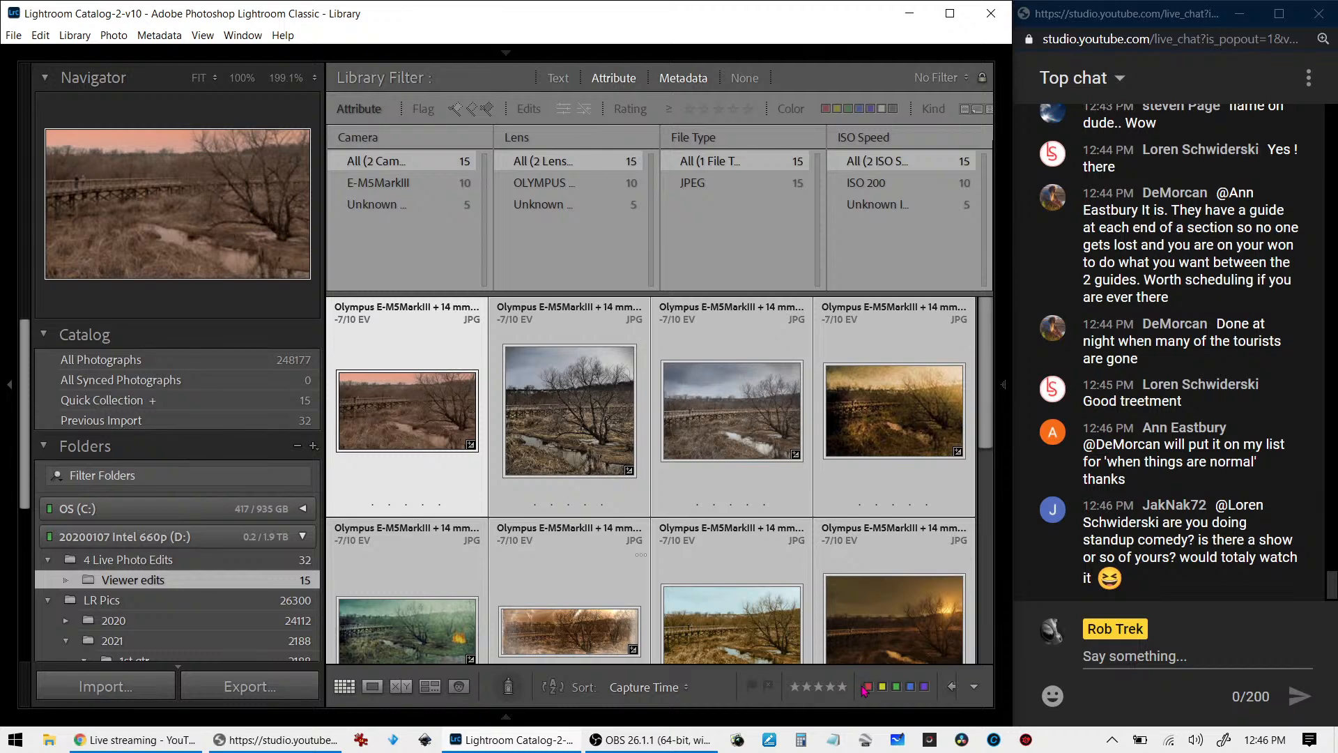
{"action": "left_click", "coordinate": [133, 559]}
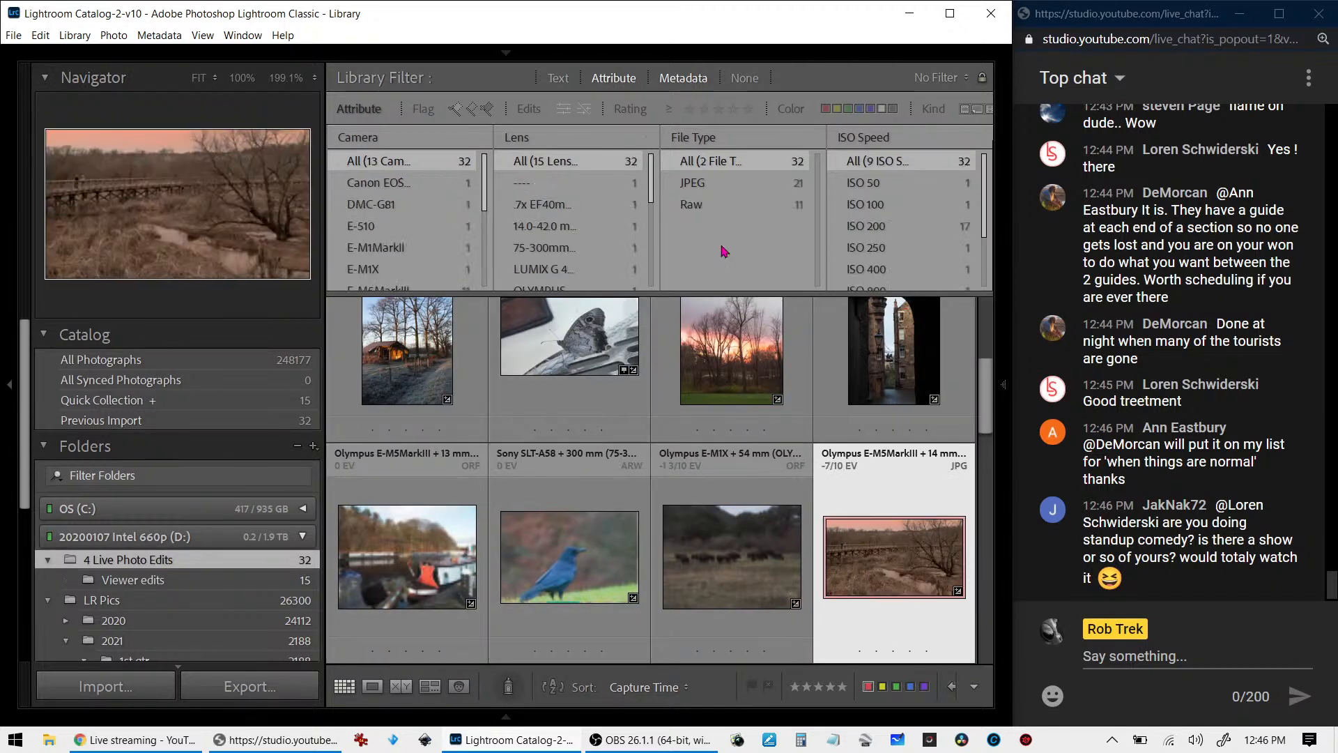
{"action": "left_click", "coordinate": [893, 108]}
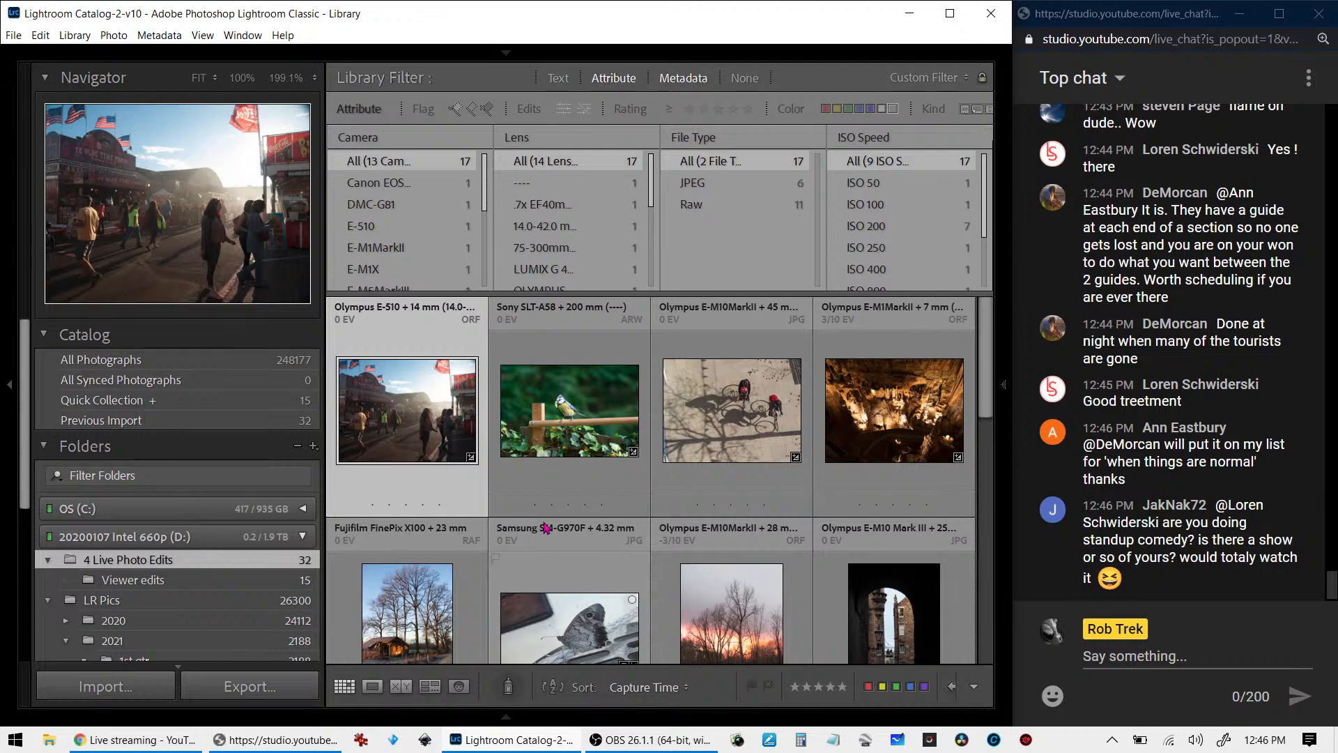
- Give one star to the Sony, Fujifilm and Panasonic raw photos, and filter the grid to one star or higher
{"action": "scroll", "coordinate": [570, 512], "scroll_direction": "down", "scroll_amount": 2}
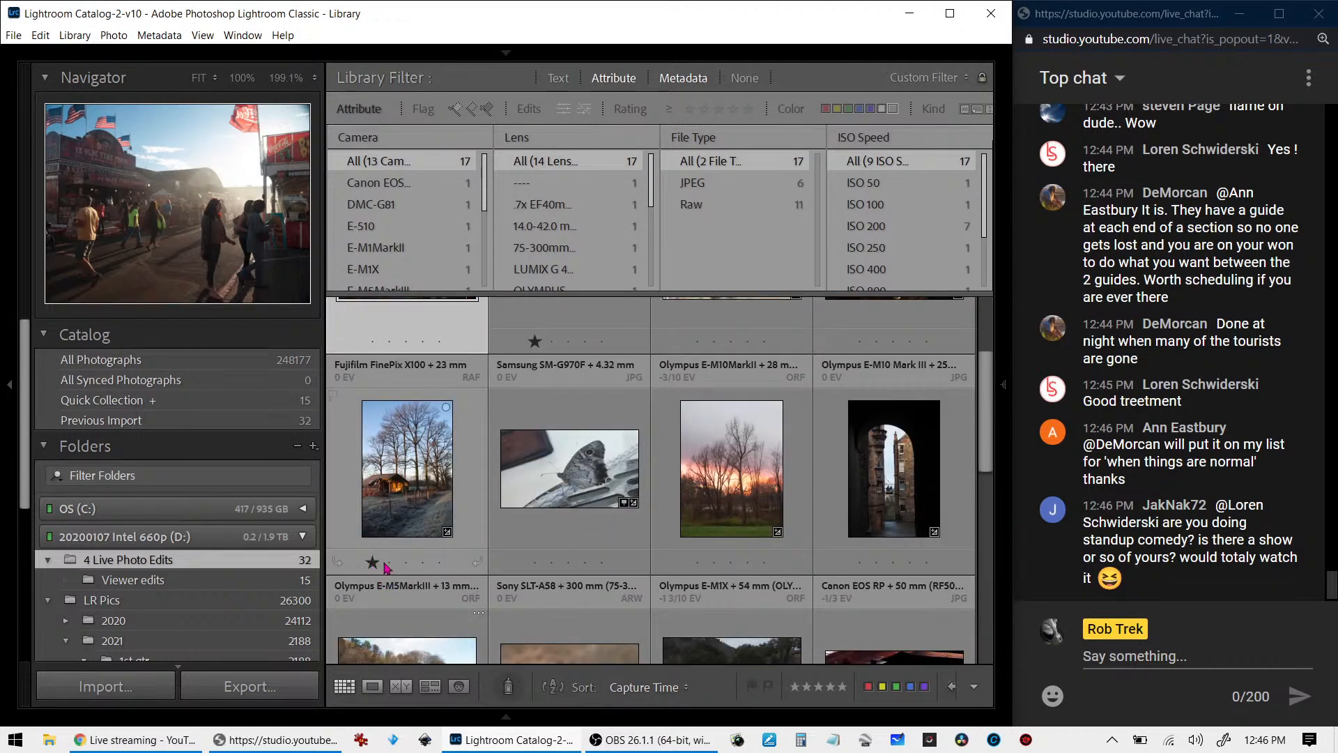
{"action": "scroll", "coordinate": [784, 565], "scroll_direction": "down", "scroll_amount": 2}
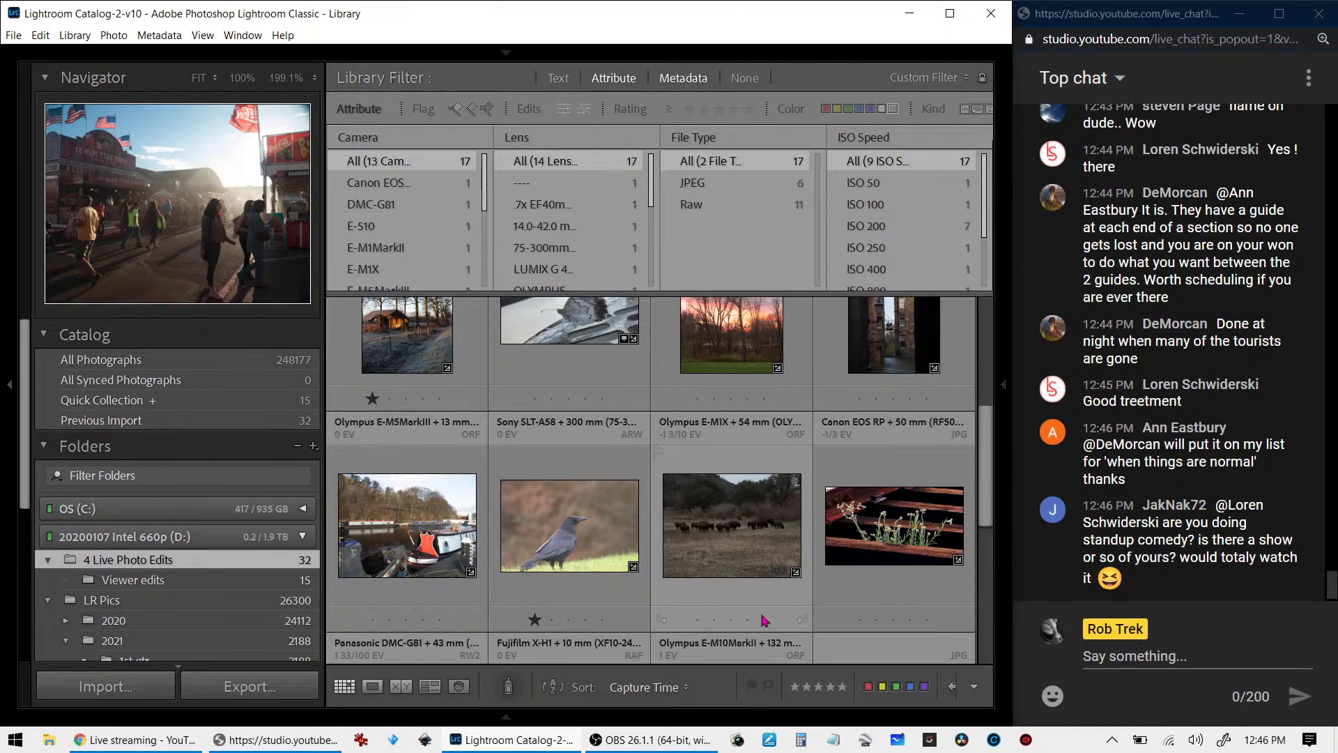
{"action": "scroll", "coordinate": [764, 619], "scroll_direction": "down", "scroll_amount": 3}
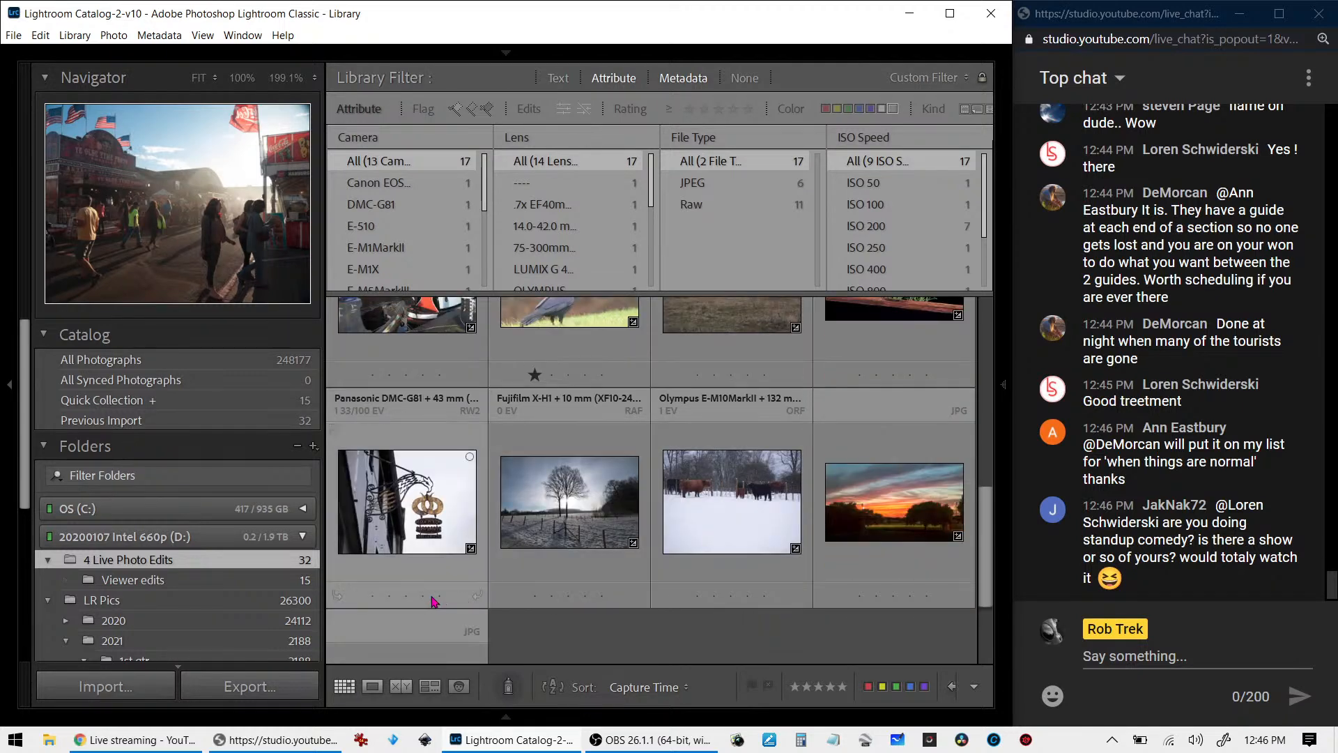
{"action": "left_click", "coordinate": [372, 597]}
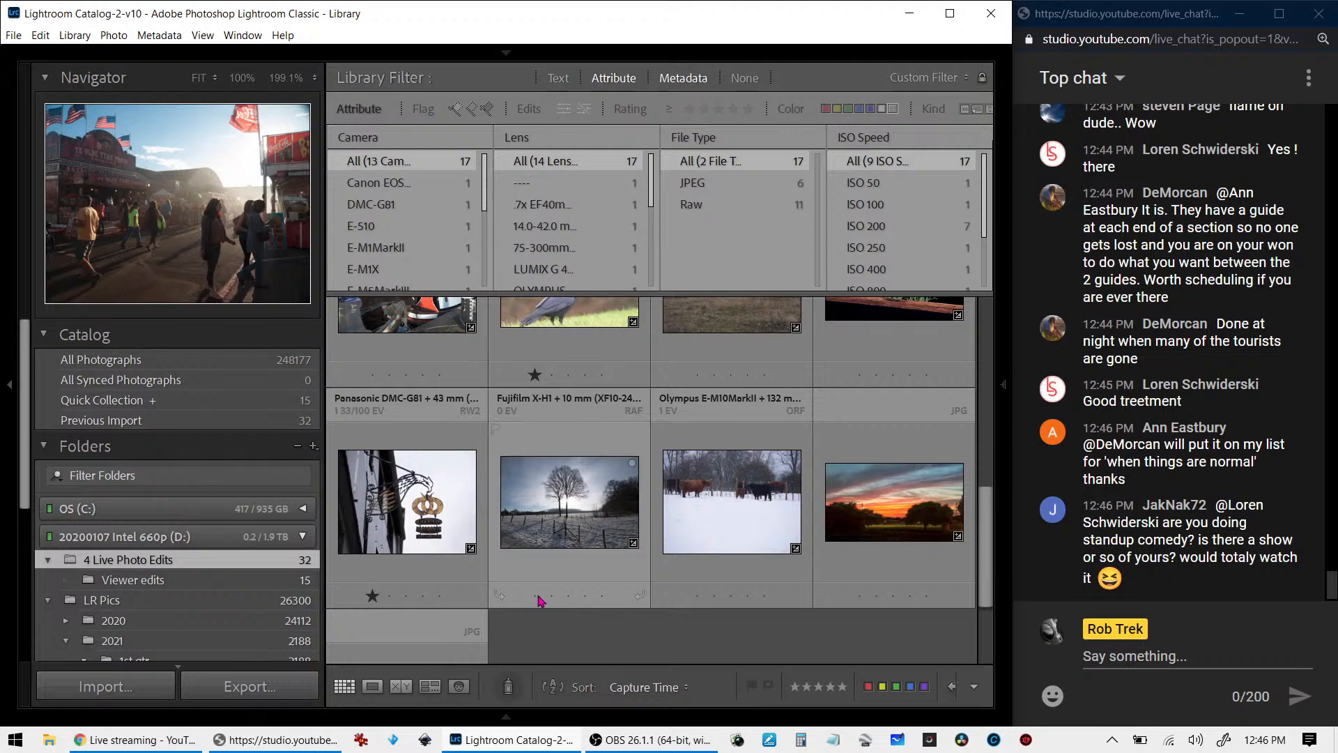
{"action": "left_click", "coordinate": [536, 596]}
{"action": "scroll", "coordinate": [770, 609], "scroll_direction": "down", "scroll_amount": 2}
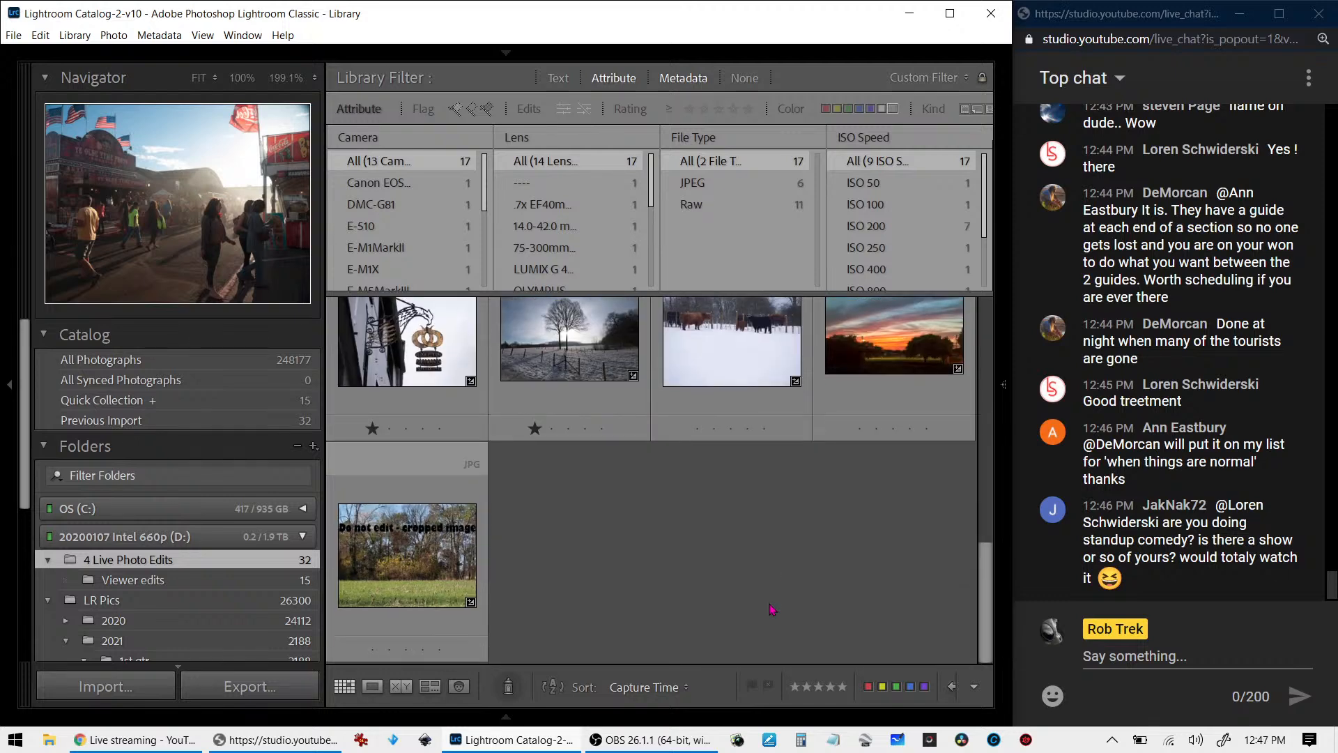
{"action": "left_click", "coordinate": [688, 109]}
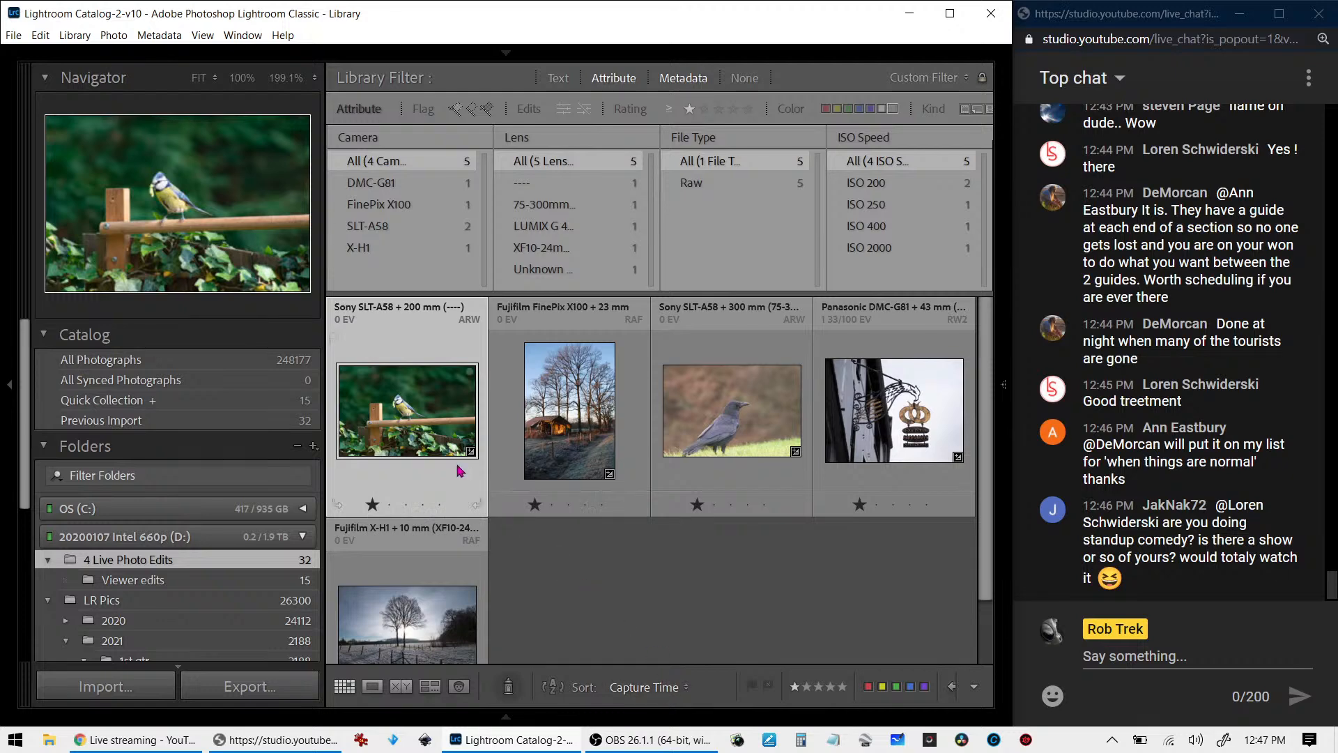
- Open the blue tit photo in Develop and hide the presets area to enlarge the image
{"action": "double_click", "coordinate": [424, 441]}
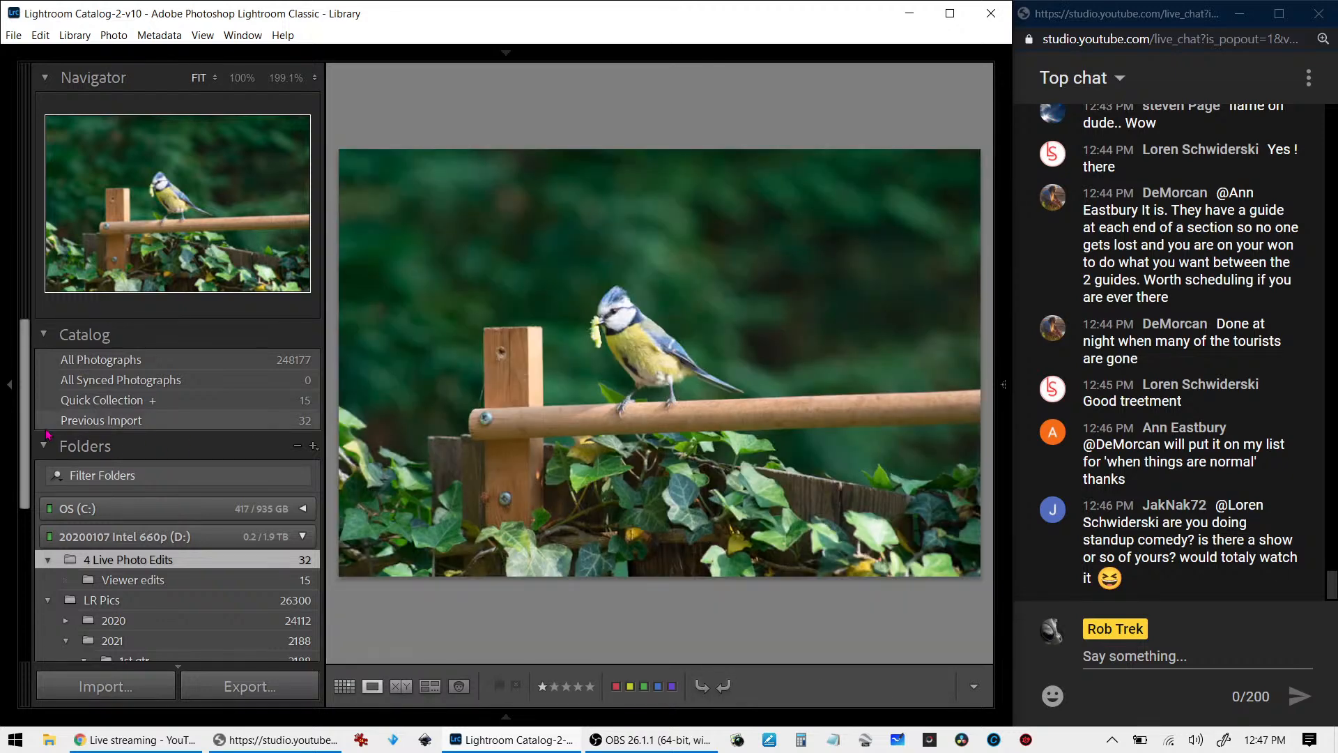
{"action": "key", "text": "d"}
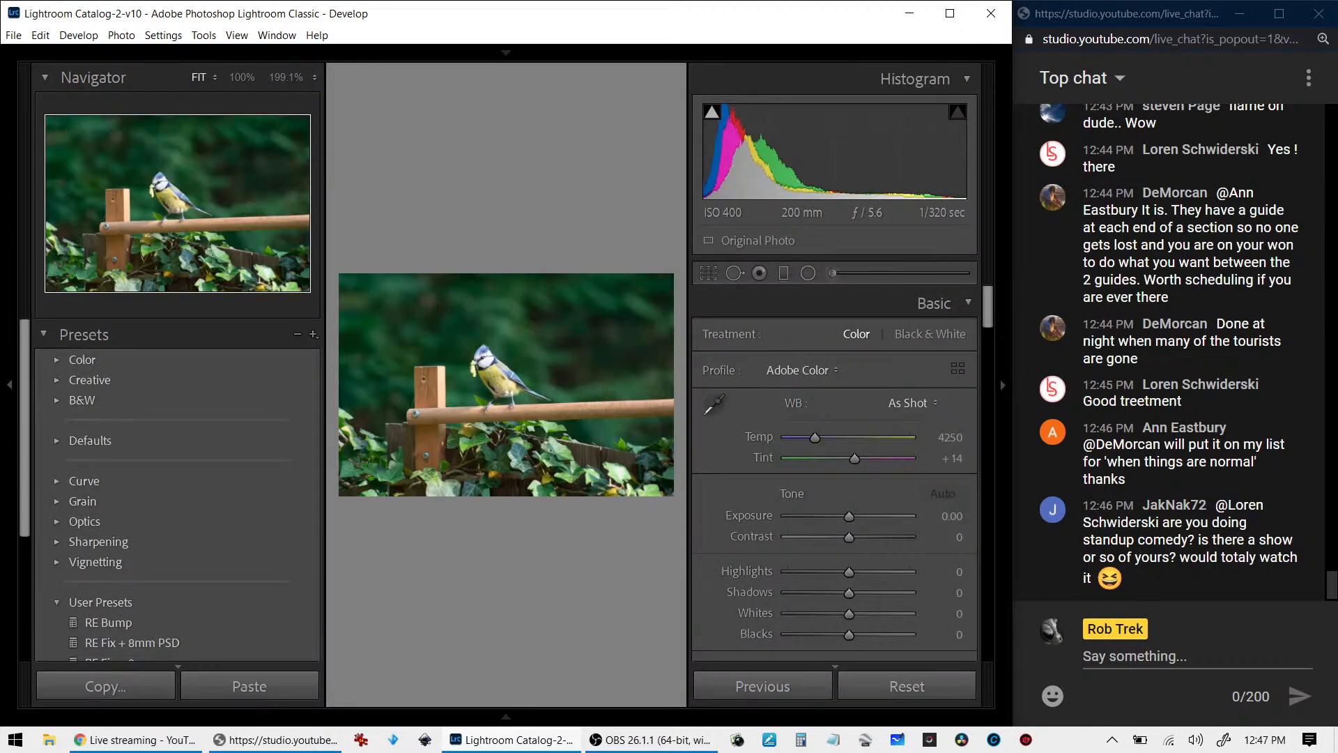
{"action": "left_click", "coordinate": [9, 384]}
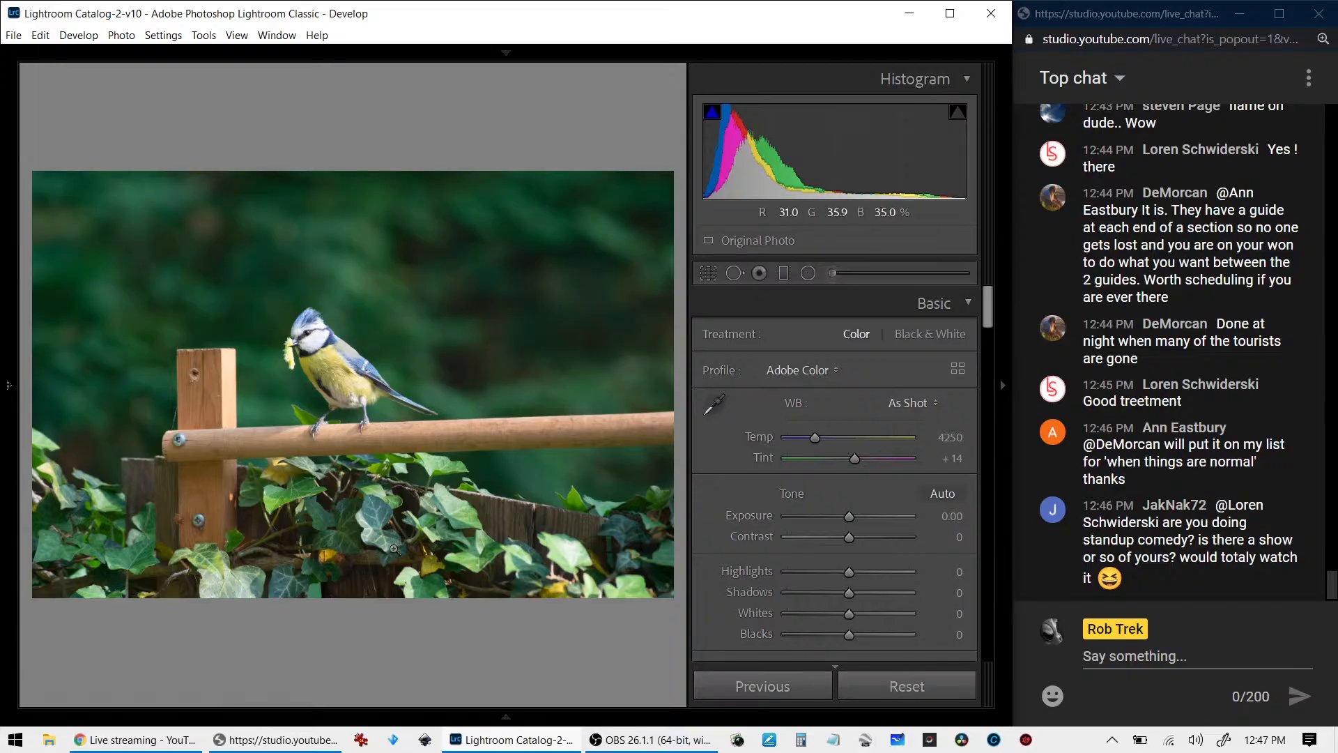
- Examine the blue tit photo in full screen, zooming in on the bird's head and body for sharpness and detail
{"action": "key", "text": "f"}
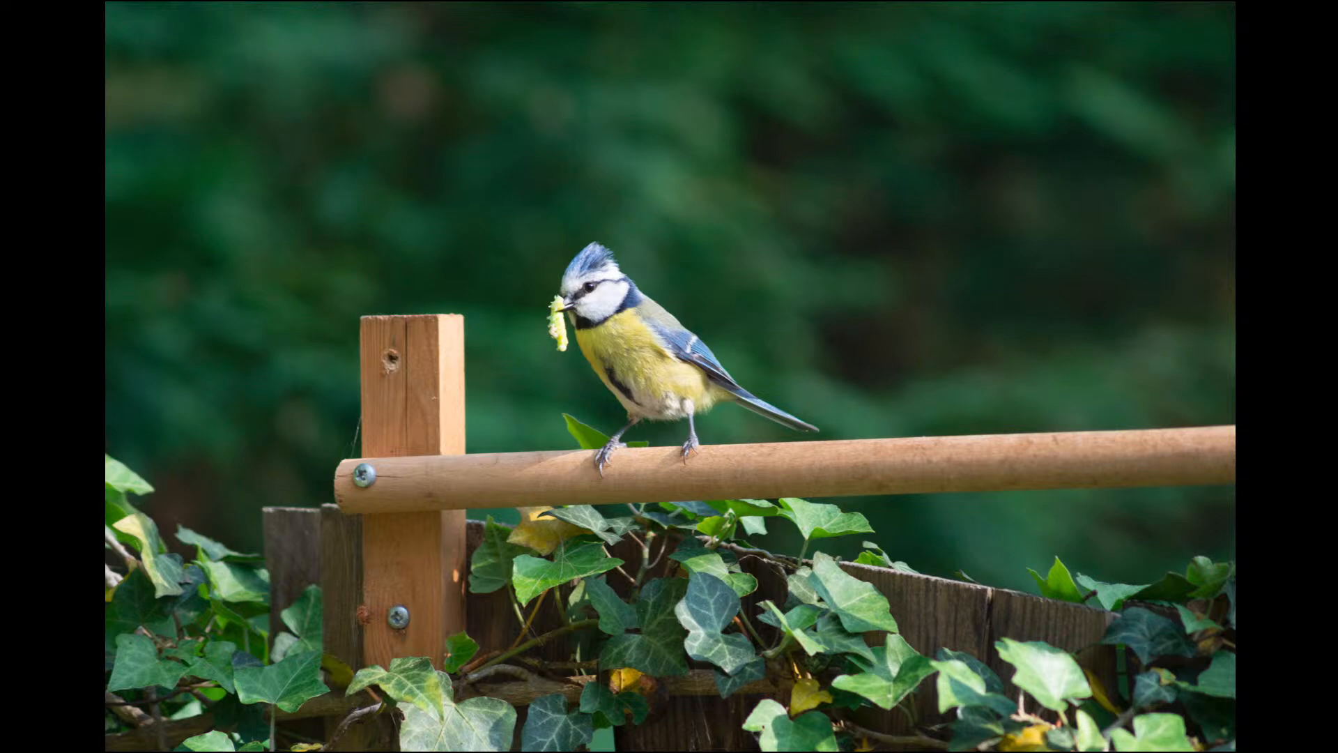
{"action": "left_click", "coordinate": [616, 283]}
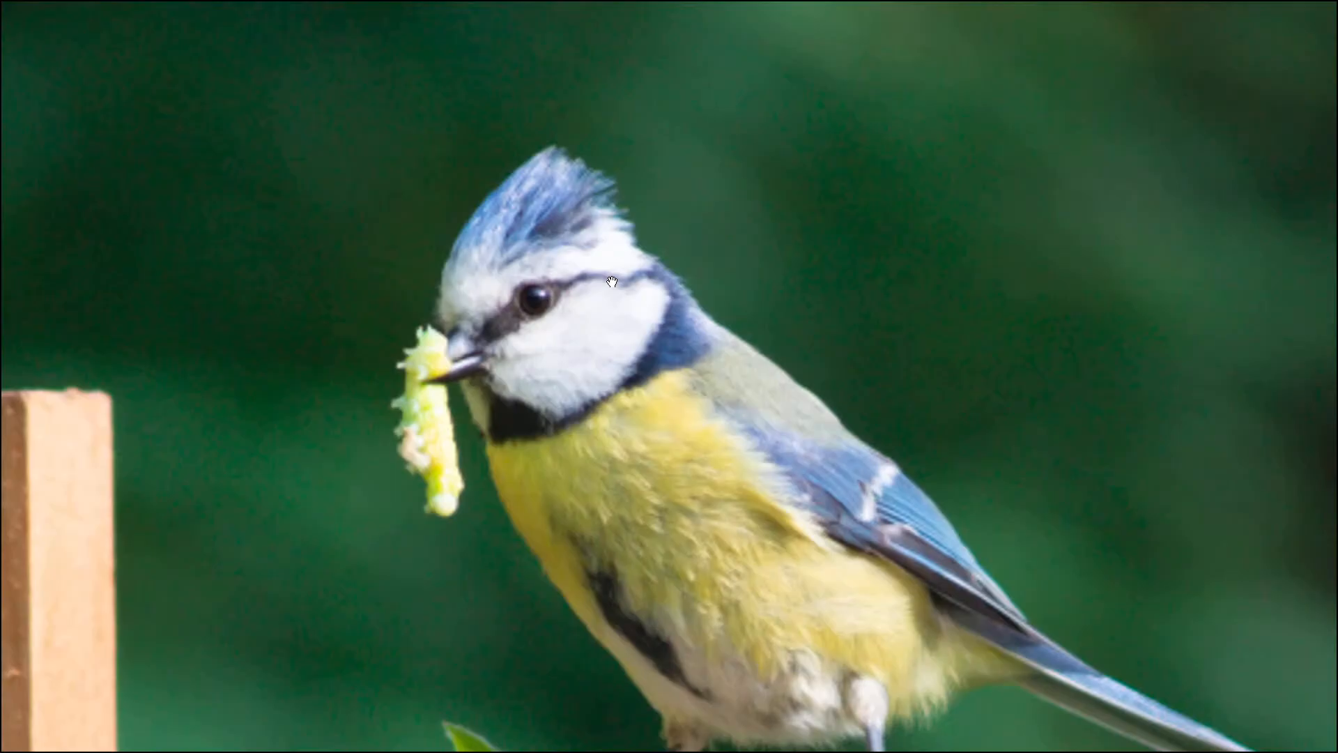
{"action": "left_click_drag", "start_coordinate": [619, 369], "coordinate": [638, 306]}
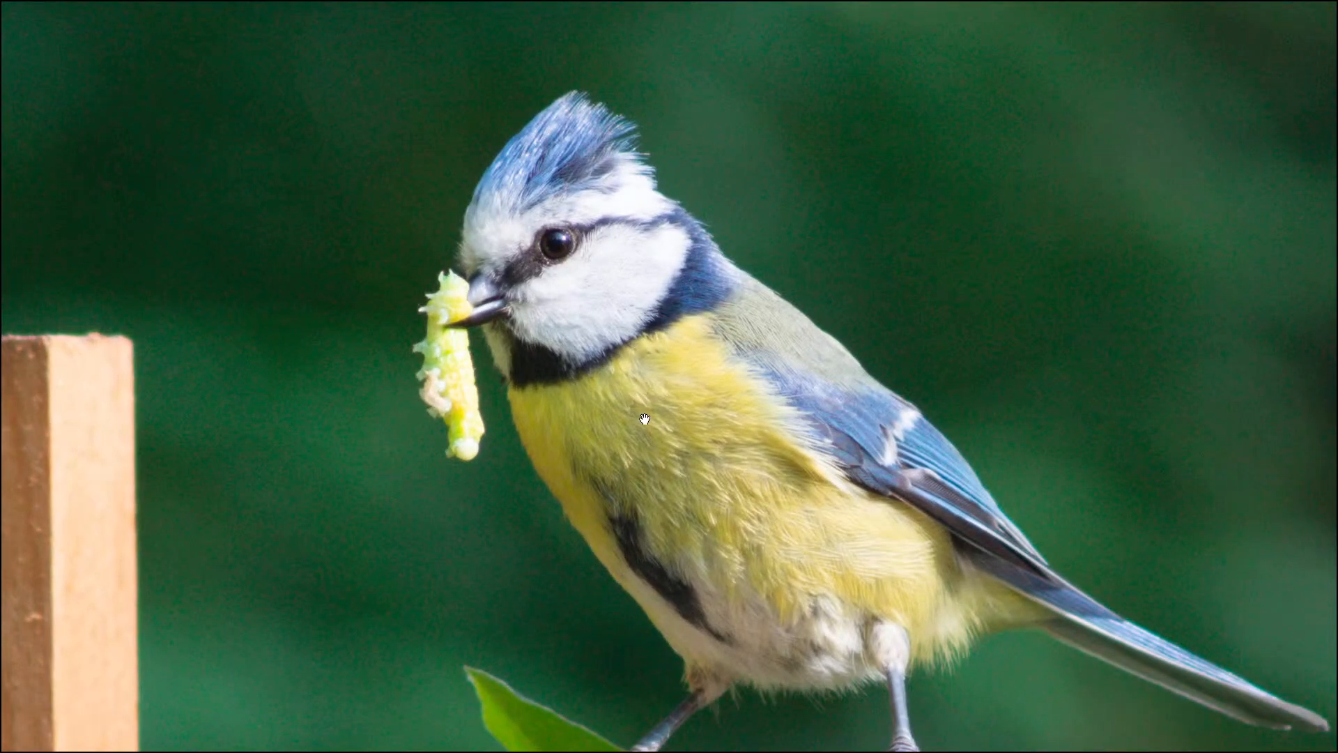
{"action": "key", "text": "f"}
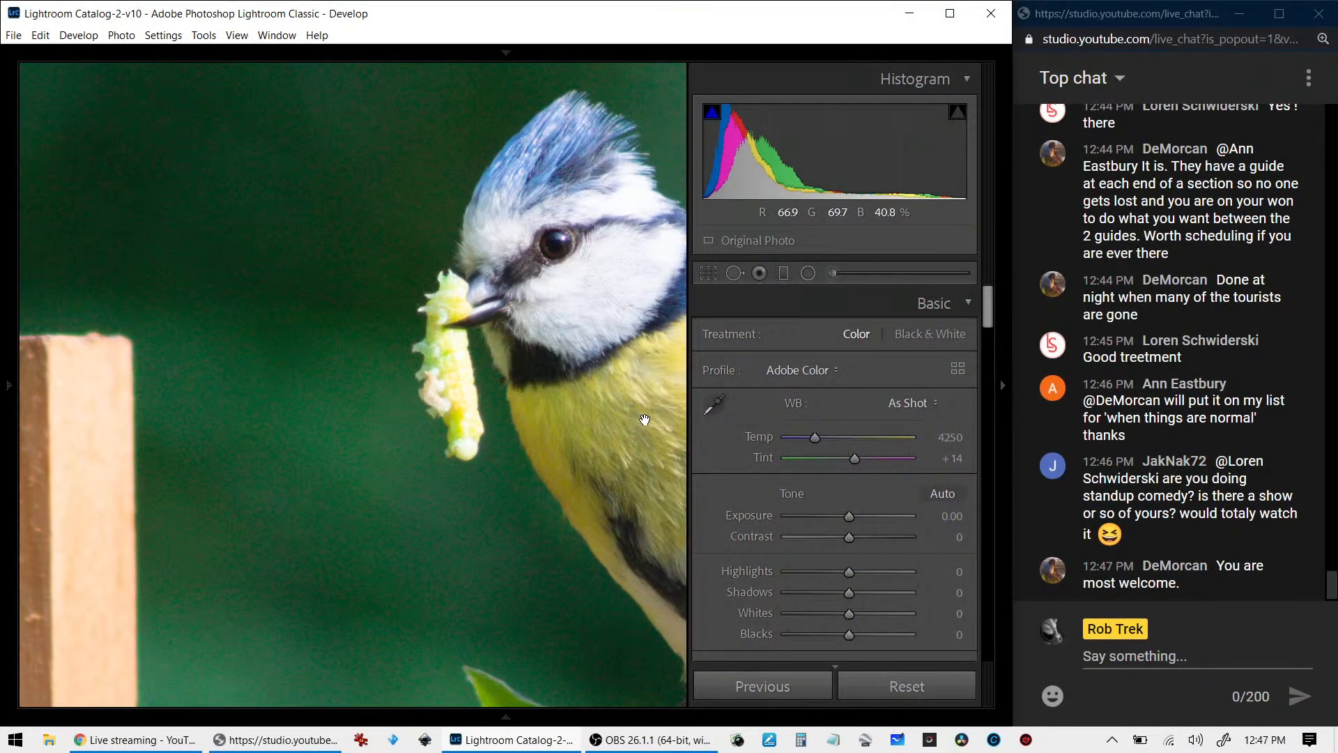
{"action": "left_click", "coordinate": [530, 352]}
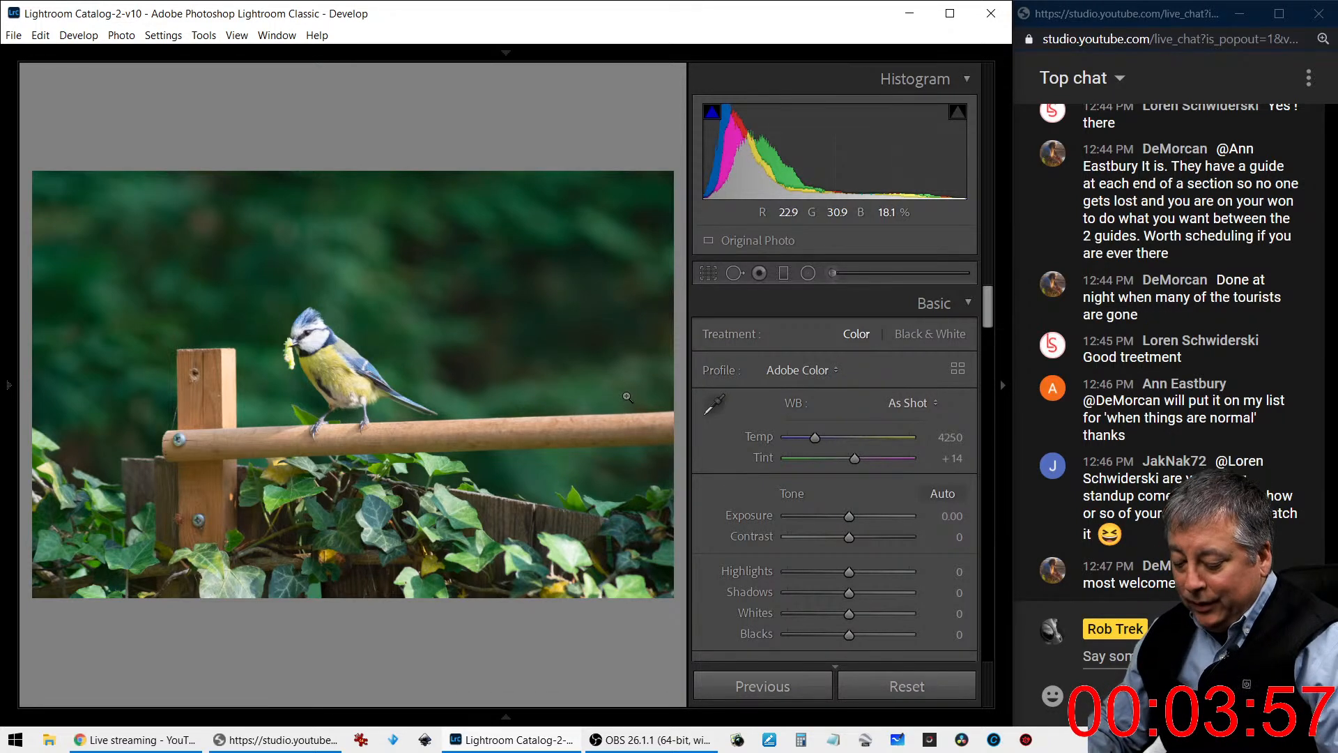
- Check the blue tit photo's camera, exposure and file name info overlay, and hide it again
{"action": "key", "text": "i"}
{"action": "key", "text": "i"}
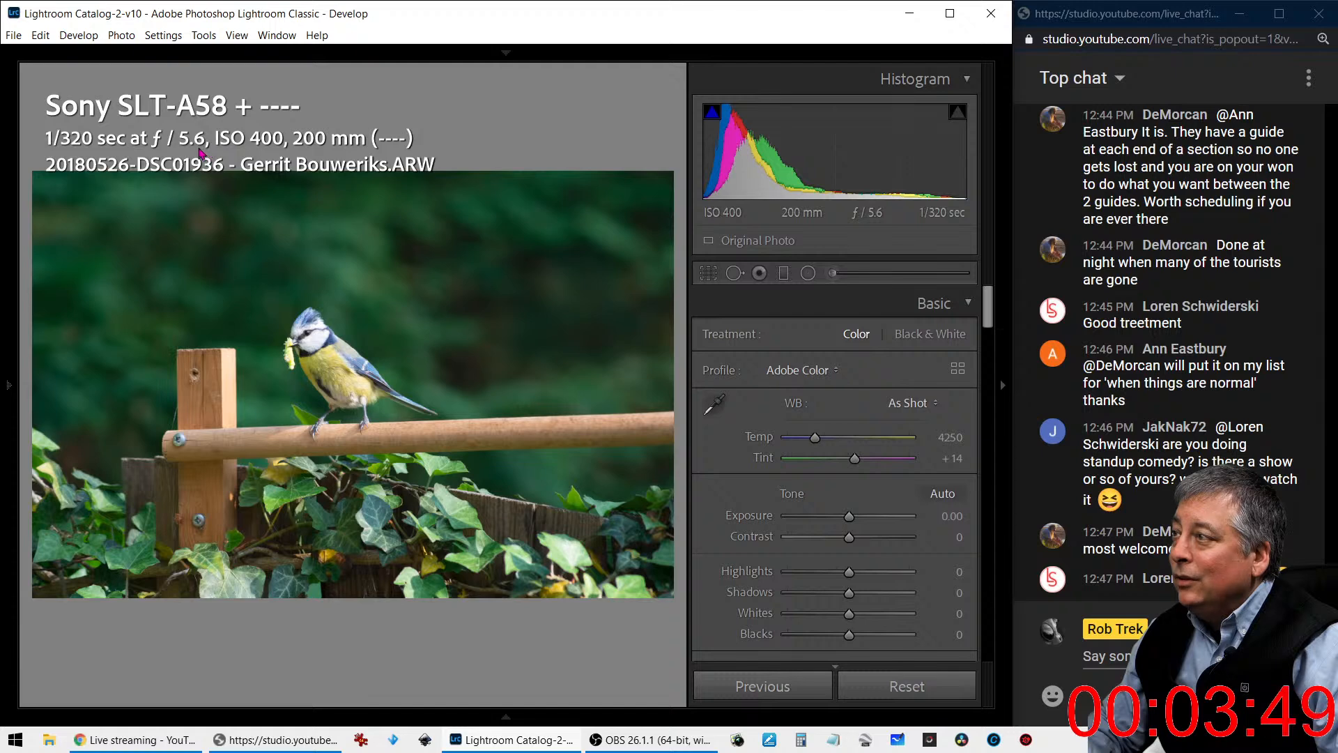
{"action": "key", "text": "i"}
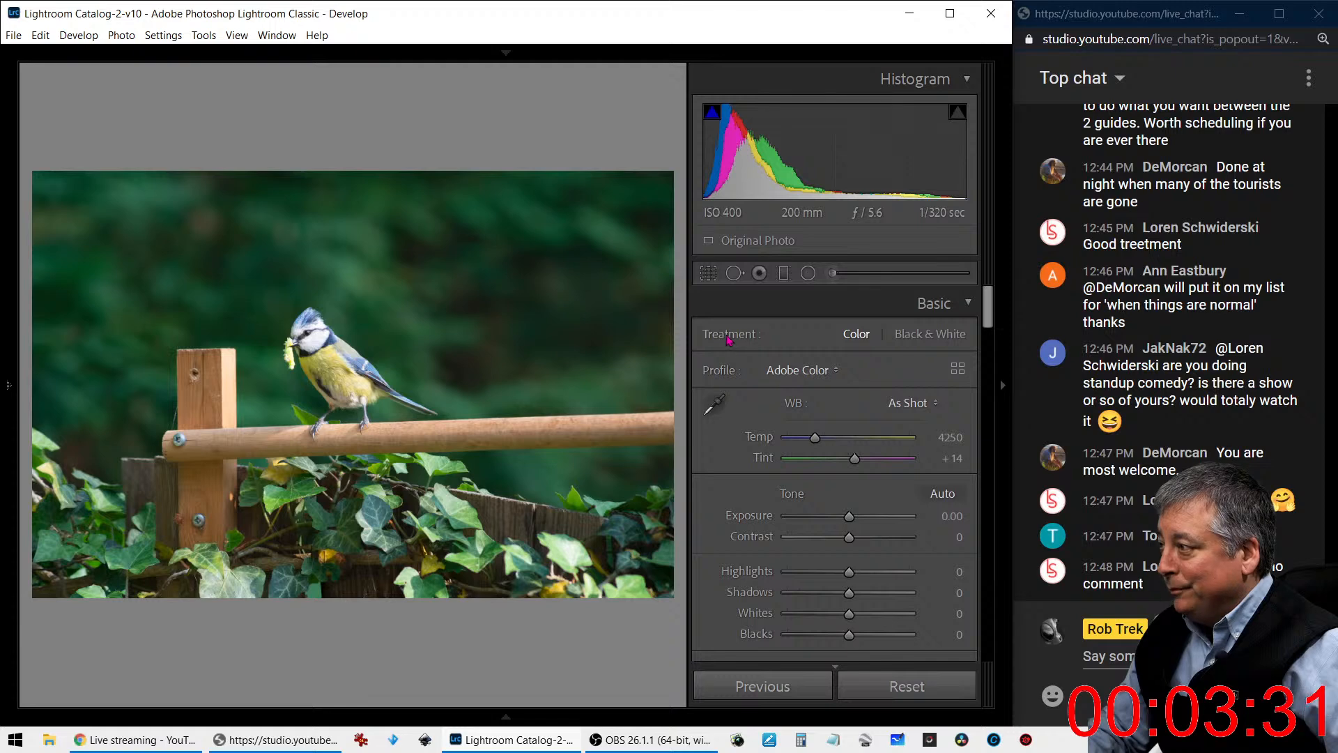
- Crop the blue tit photo to a 1 x 1 square framed tightly around the bird and the wooden rail
{"action": "left_click", "coordinate": [707, 274]}
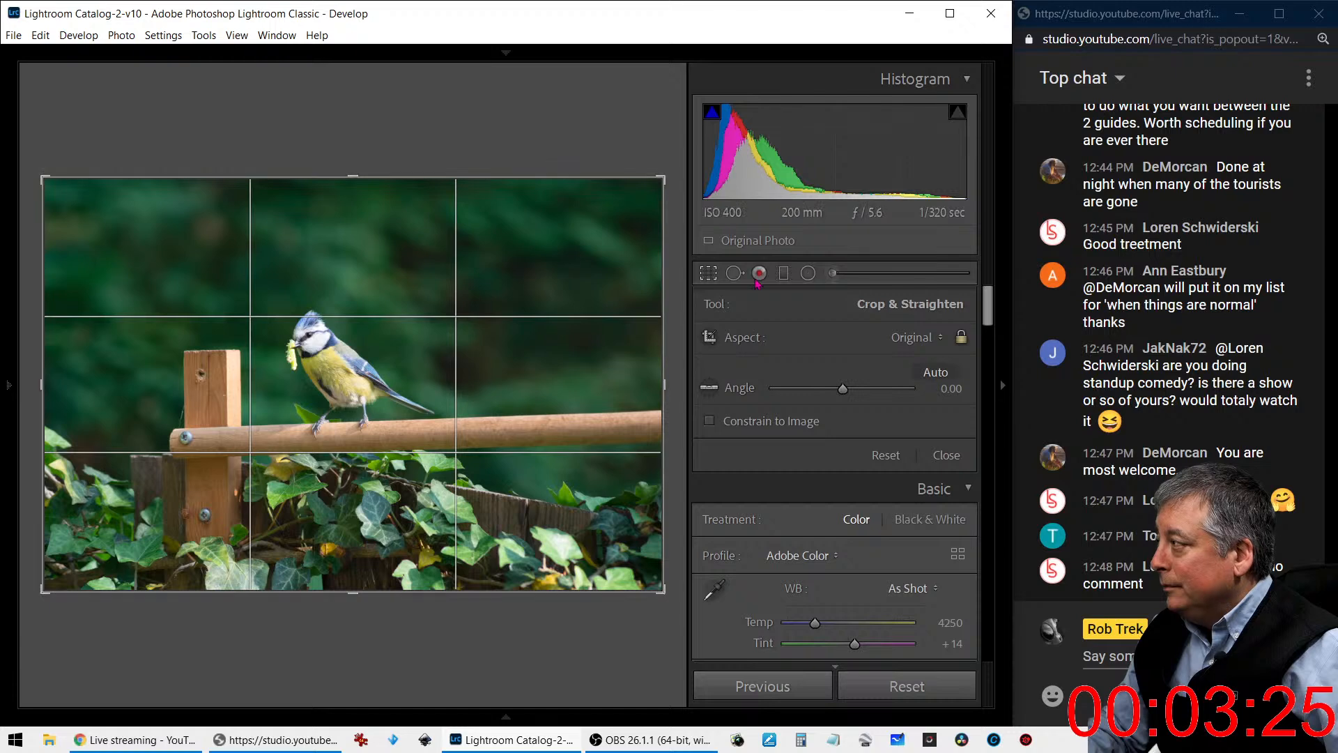
{"action": "left_click", "coordinate": [881, 332]}
{"action": "left_click", "coordinate": [877, 411]}
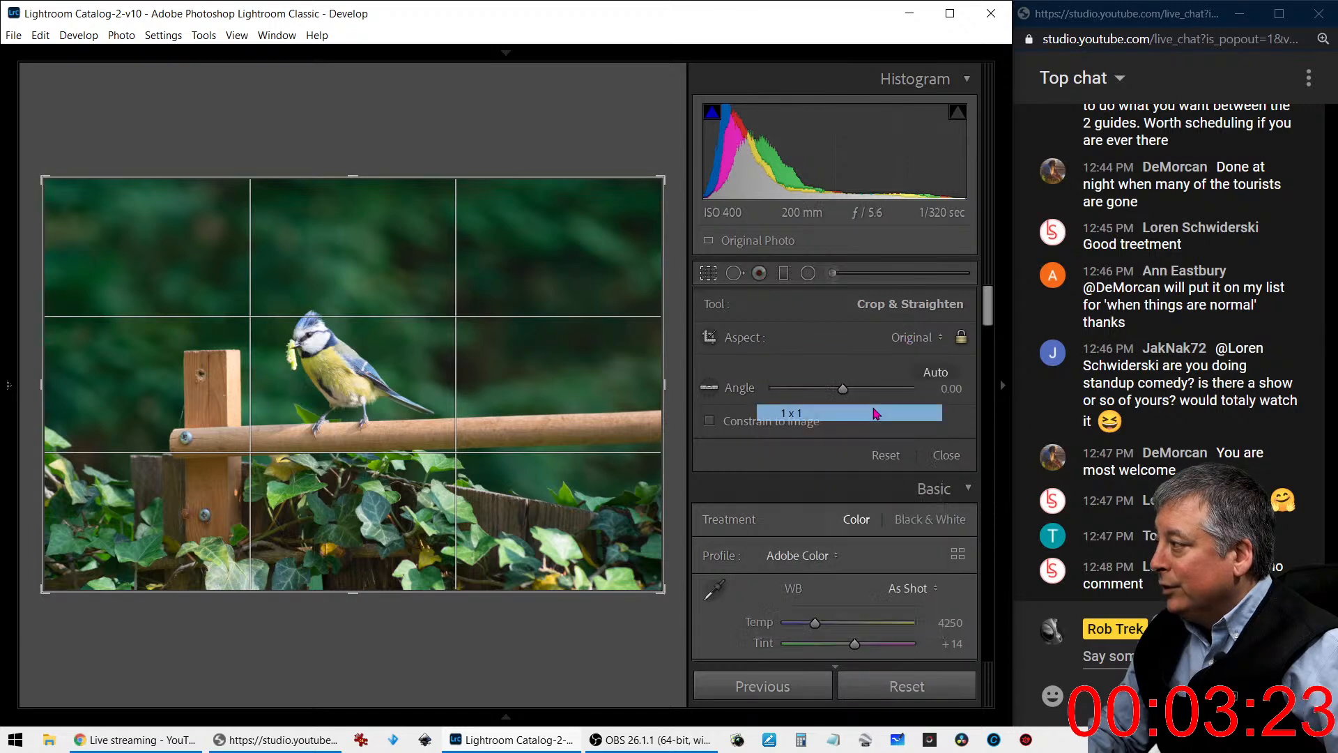
{"action": "left_click_drag", "start_coordinate": [489, 323], "coordinate": [364, 320]}
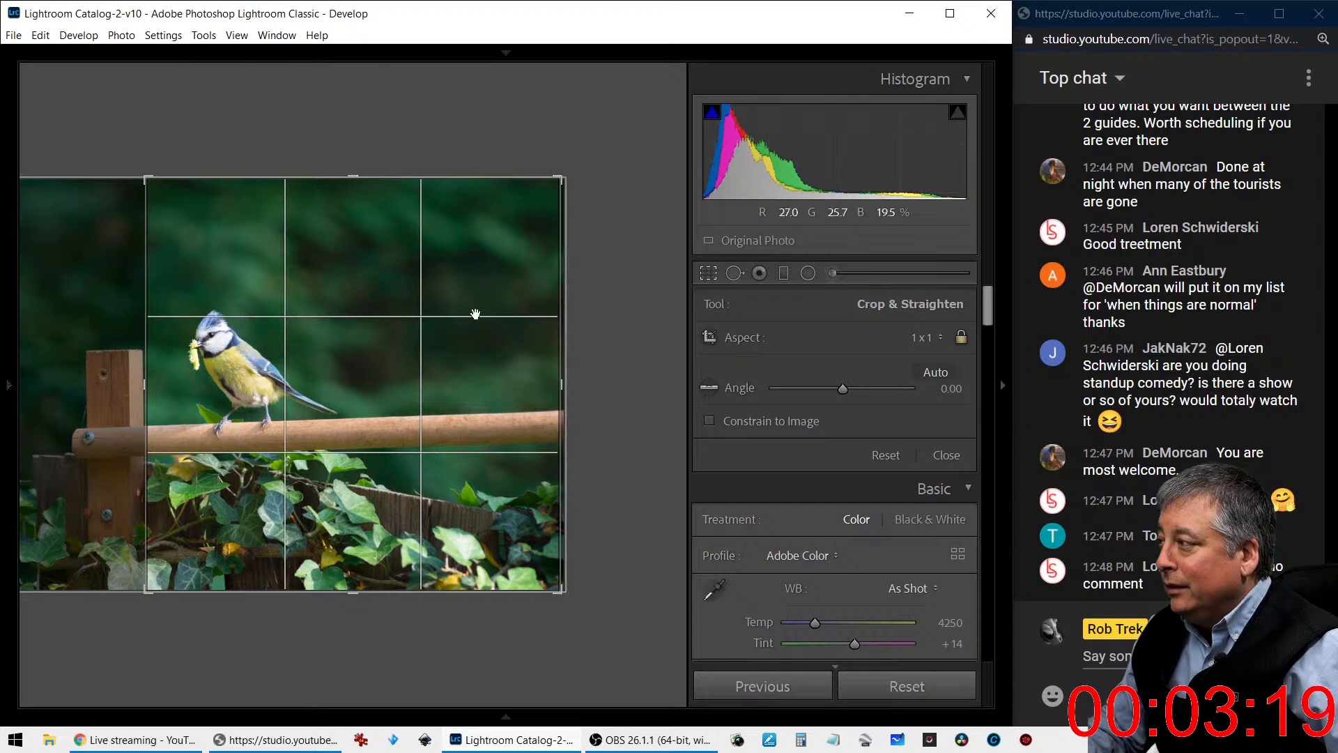
{"action": "left_click_drag", "start_coordinate": [555, 185], "coordinate": [460, 279]}
{"action": "left_click_drag", "start_coordinate": [363, 418], "coordinate": [370, 521]}
{"action": "key", "text": "Return"}
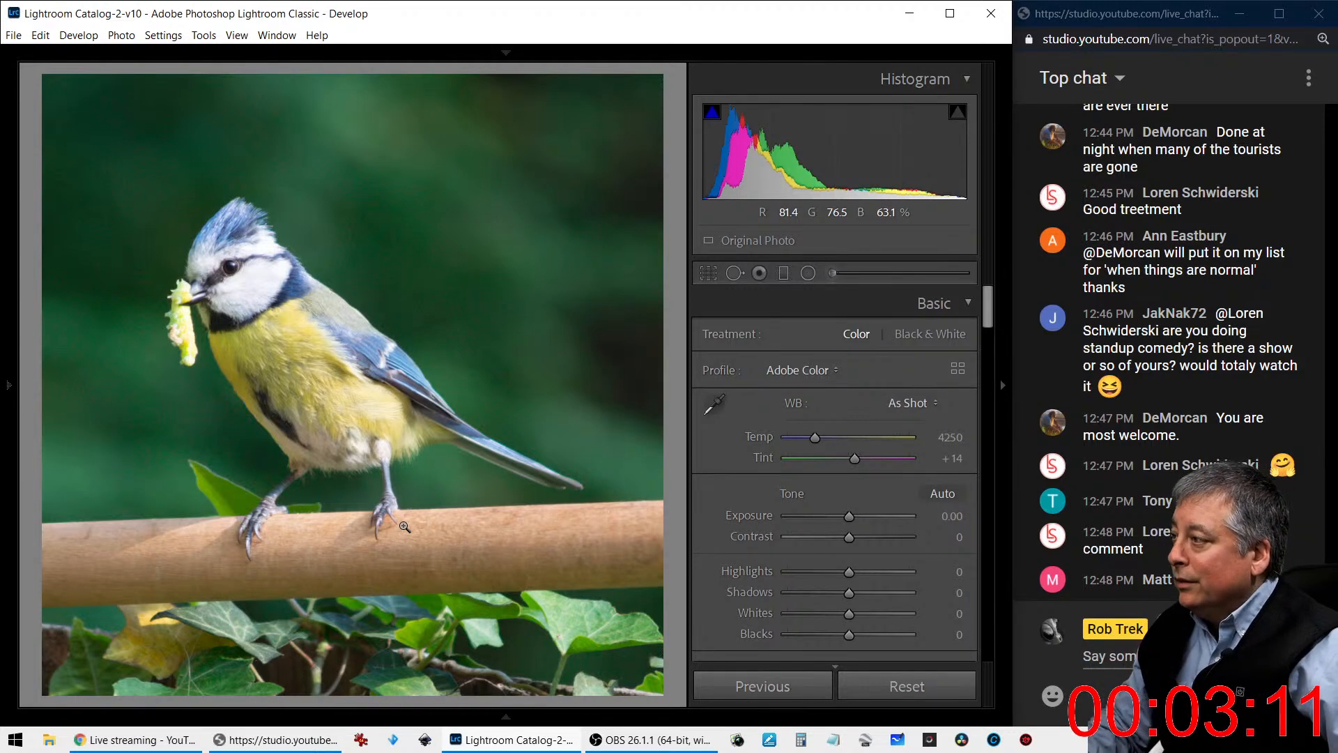
- Reposition the square crop so the bird's tail has more room and sits better within the frame
{"action": "key", "text": "r"}
{"action": "left_click_drag", "start_coordinate": [465, 497], "coordinate": [435, 463]}
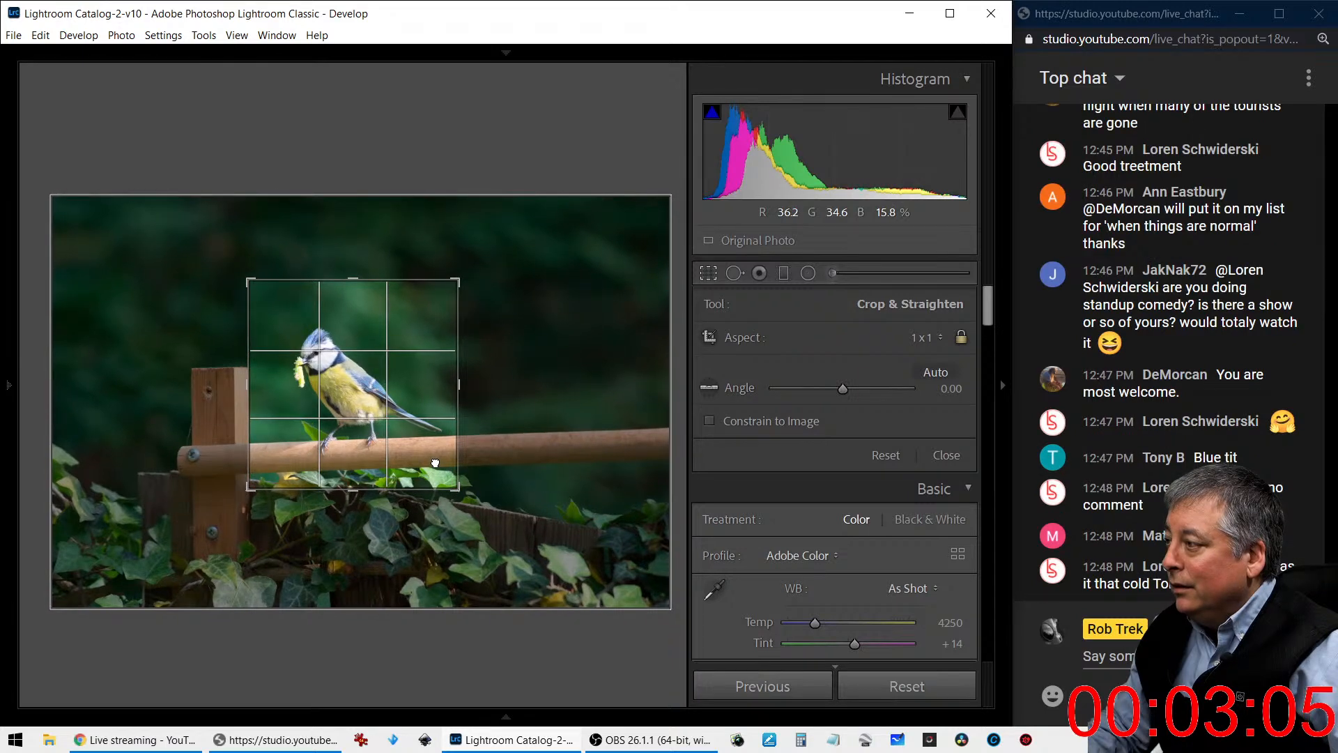
{"action": "left_click", "coordinate": [735, 273]}
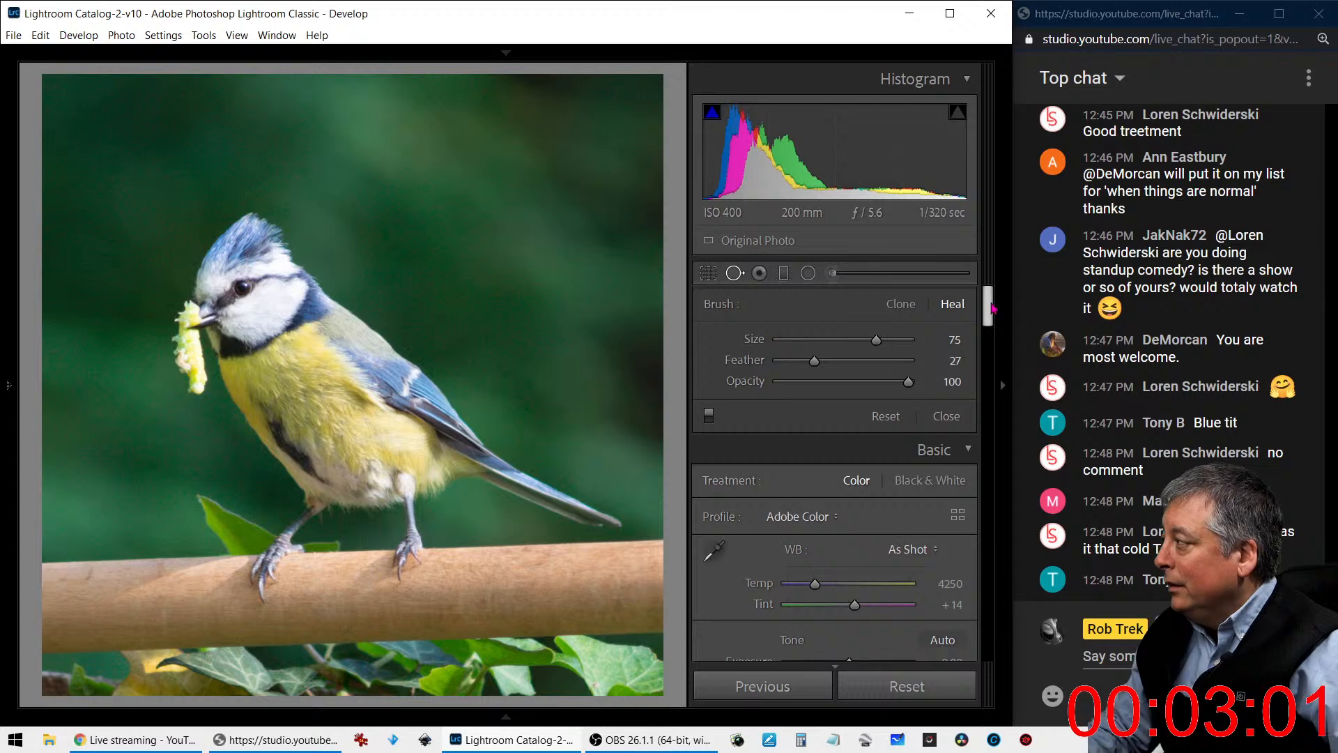
- Set color noise reduction to 12, sharpening amount to 114 and masking to 54, undoing any accidental spot removal
{"action": "left_click_drag", "start_coordinate": [987, 307], "coordinate": [986, 524]}
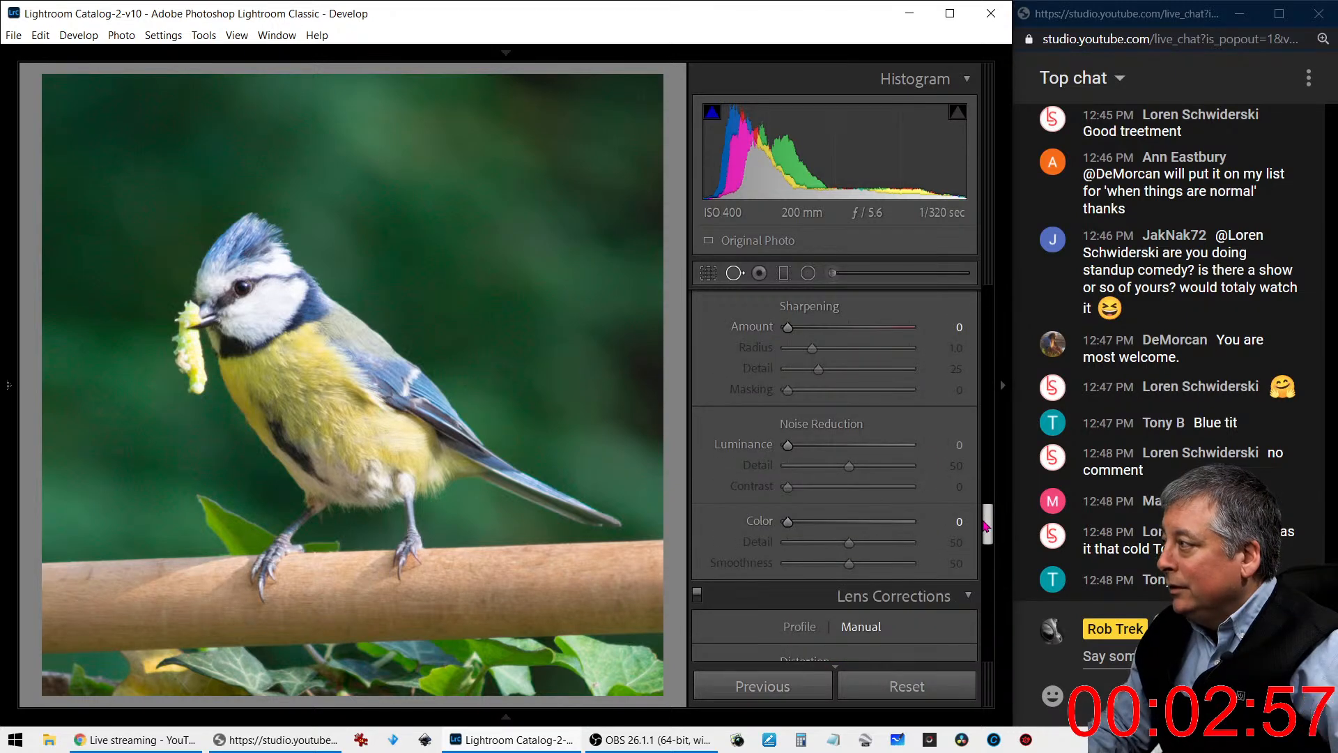
{"action": "left_click_drag", "start_coordinate": [785, 531], "coordinate": [800, 531]}
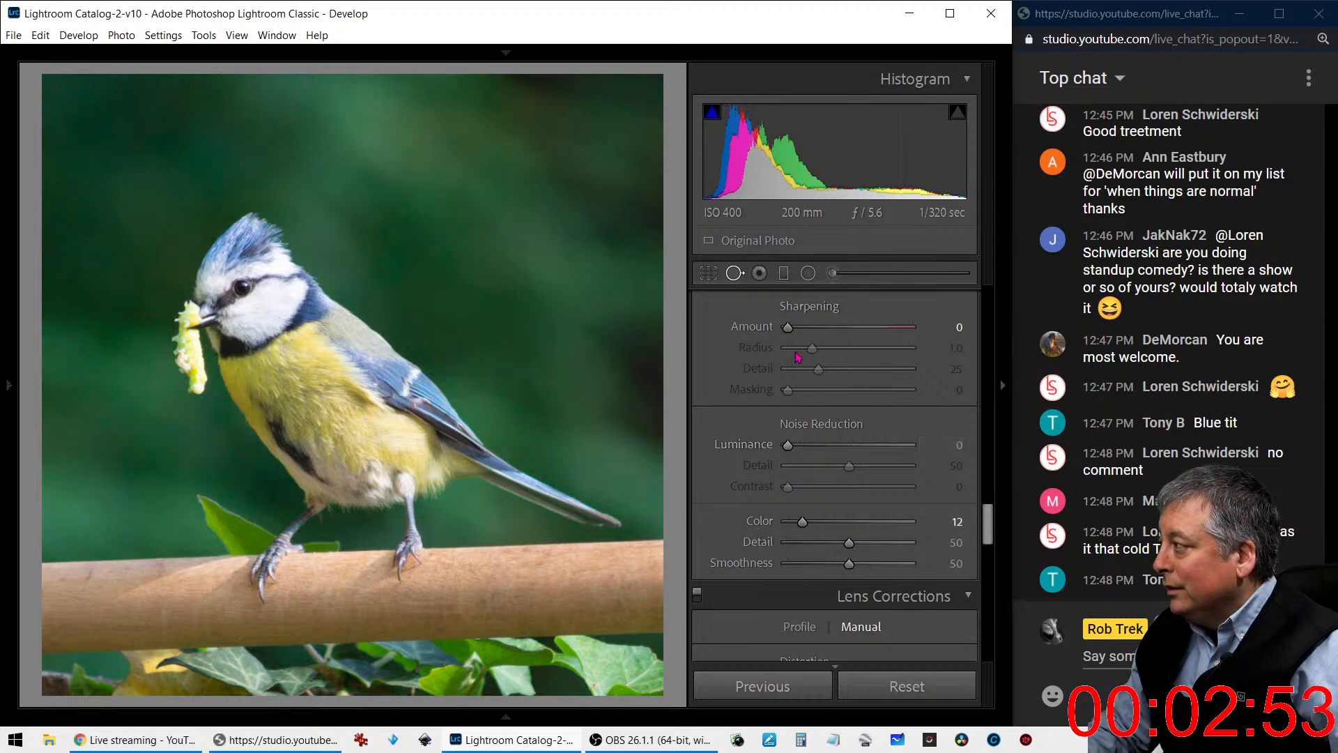
{"action": "left_click_drag", "start_coordinate": [788, 327], "coordinate": [872, 333]}
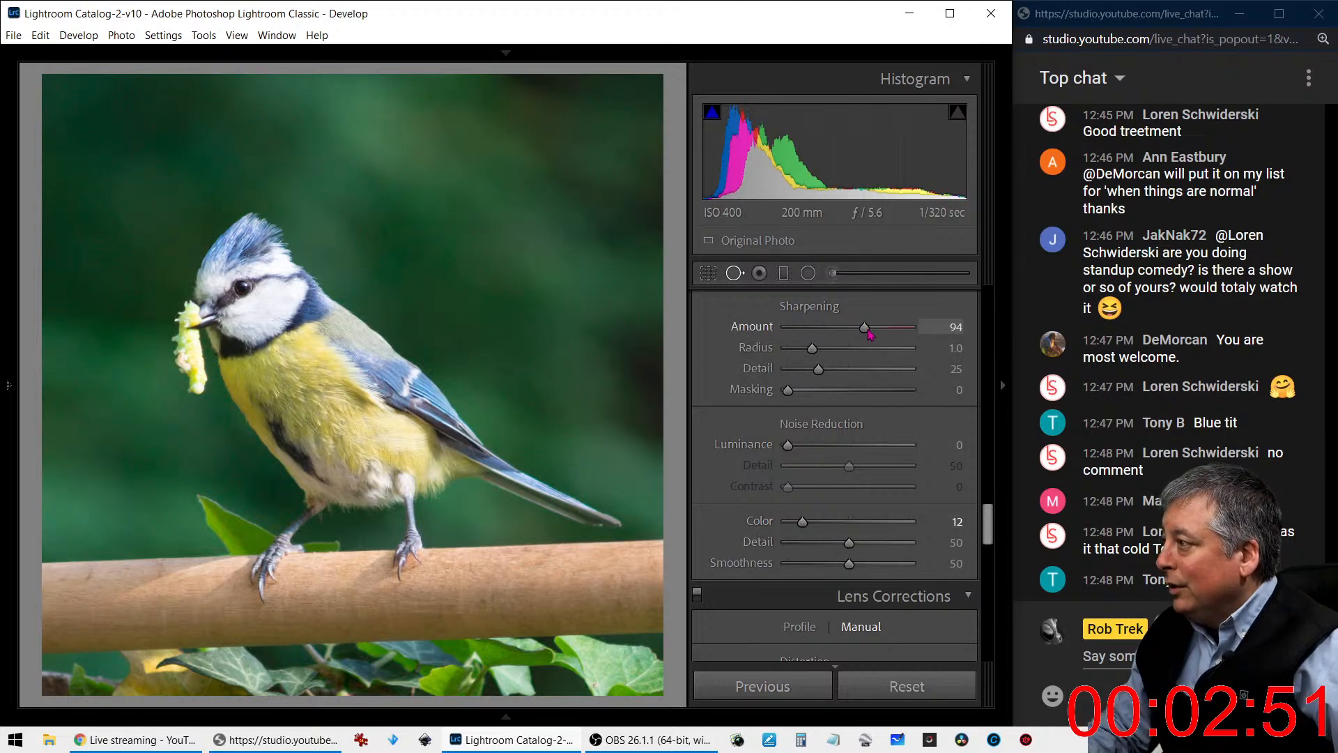
{"action": "left_click_drag", "start_coordinate": [799, 397], "coordinate": [857, 403]}
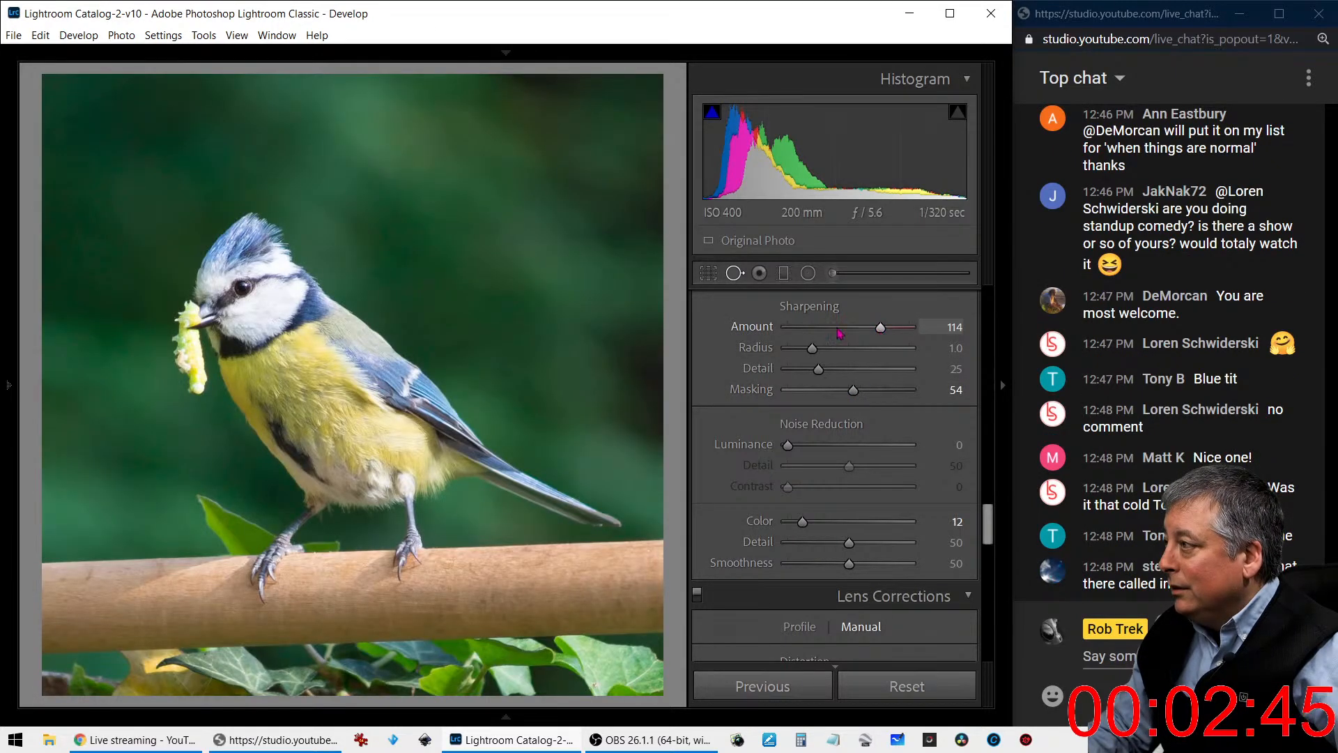
{"action": "left_click", "coordinate": [268, 278]}
{"action": "key", "text": "ctrl+z"}
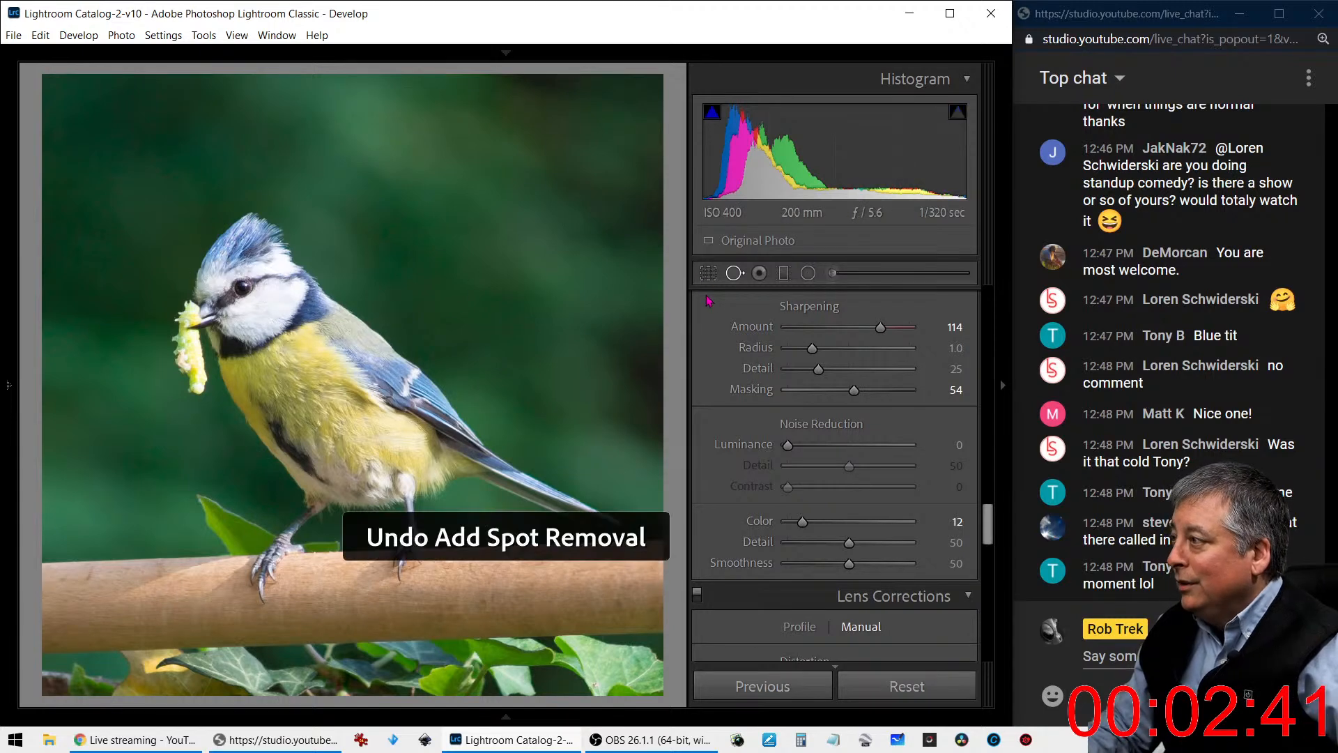
- Refine the sharpening against the bird's enlarged feather detail, with amount 125, radius 1.6, detail 18 and masking 66
{"action": "scroll", "coordinate": [728, 334], "scroll_direction": "down", "scroll_amount": 3}
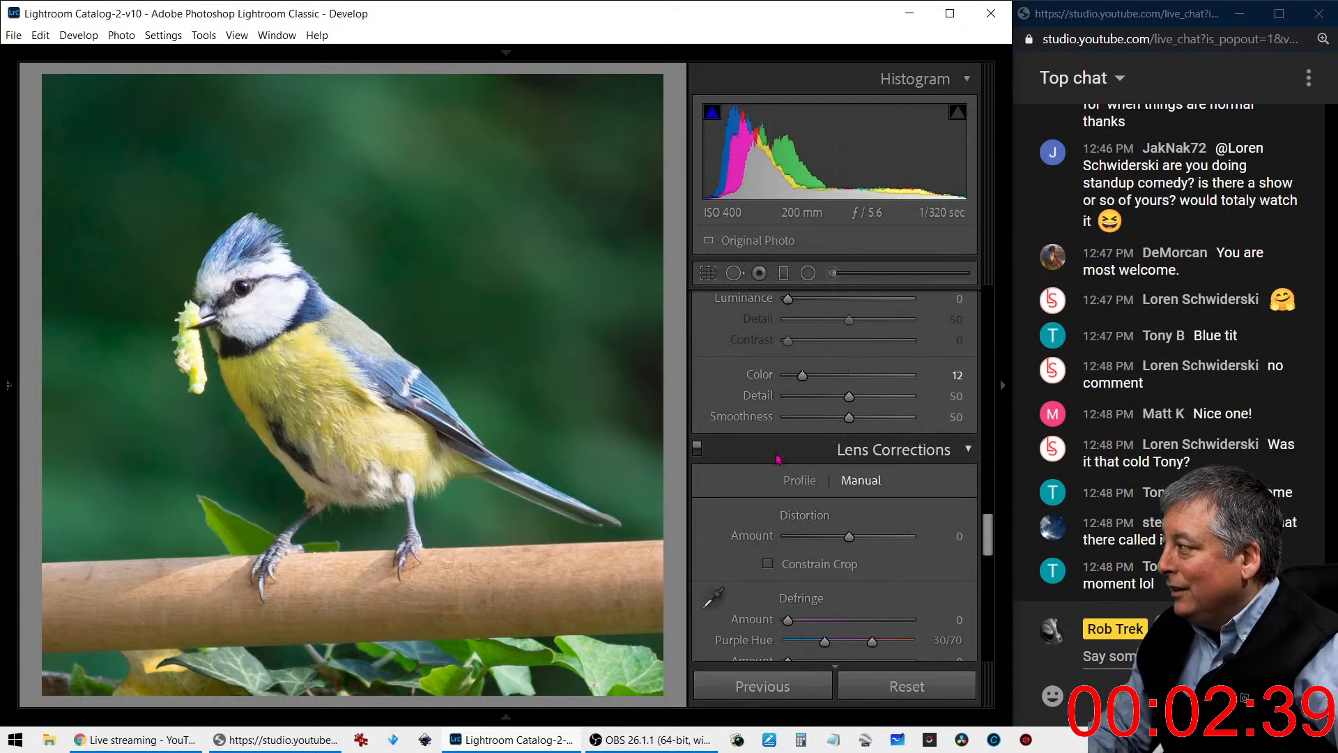
{"action": "left_click", "coordinate": [288, 277]}
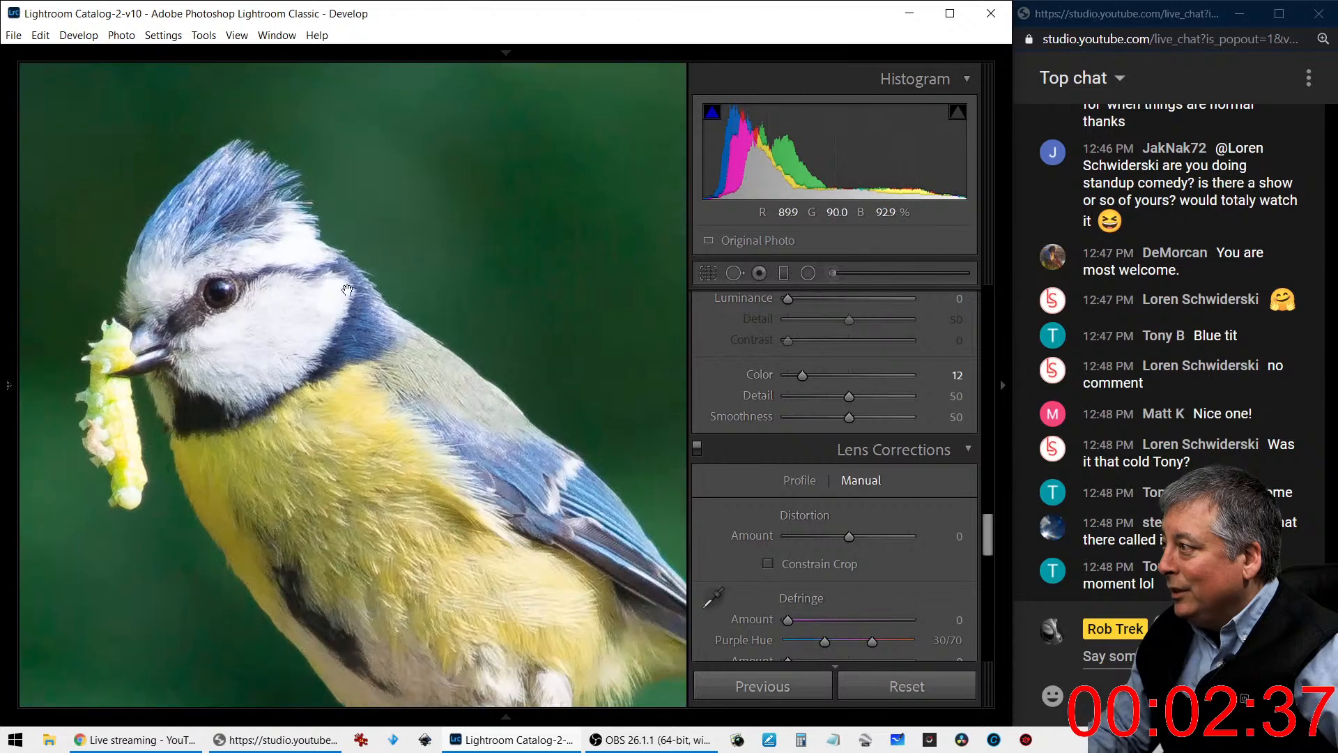
{"action": "scroll", "coordinate": [796, 402], "scroll_direction": "up", "scroll_amount": 2}
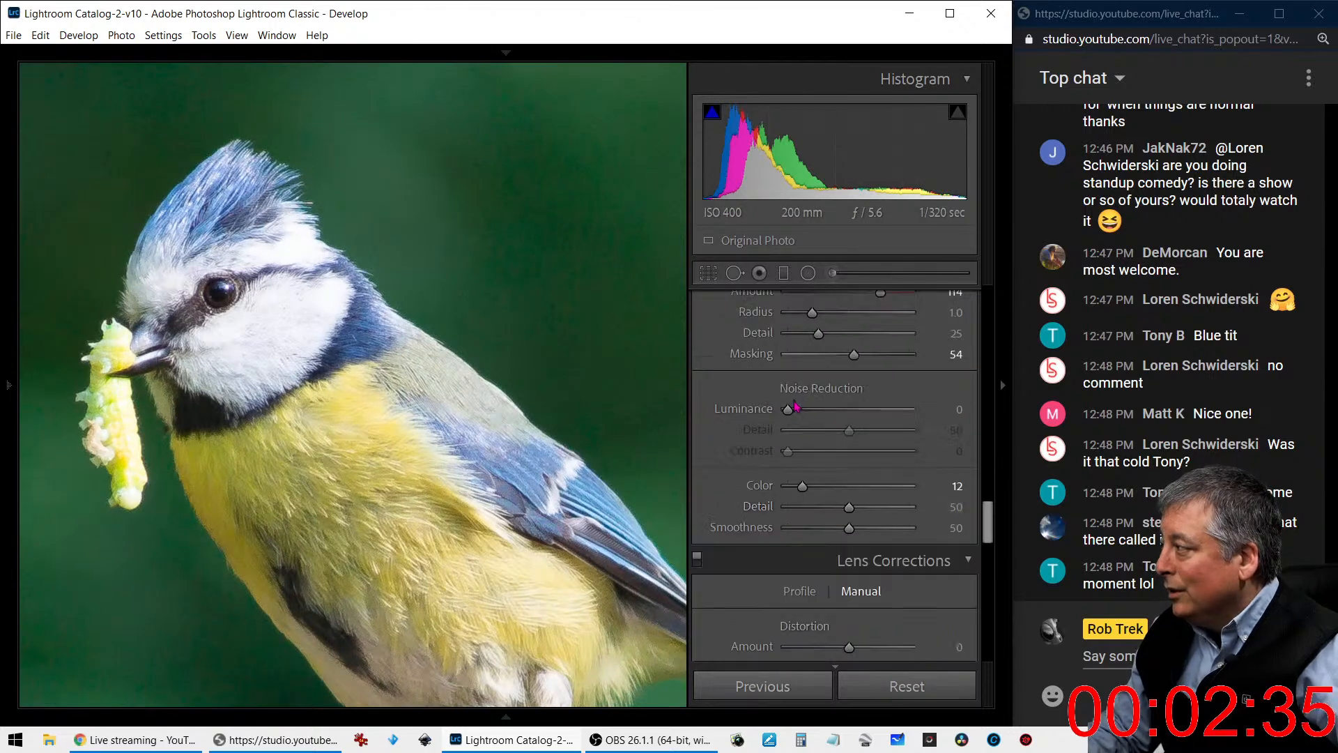
{"action": "scroll", "coordinate": [796, 402], "scroll_direction": "down", "scroll_amount": 2}
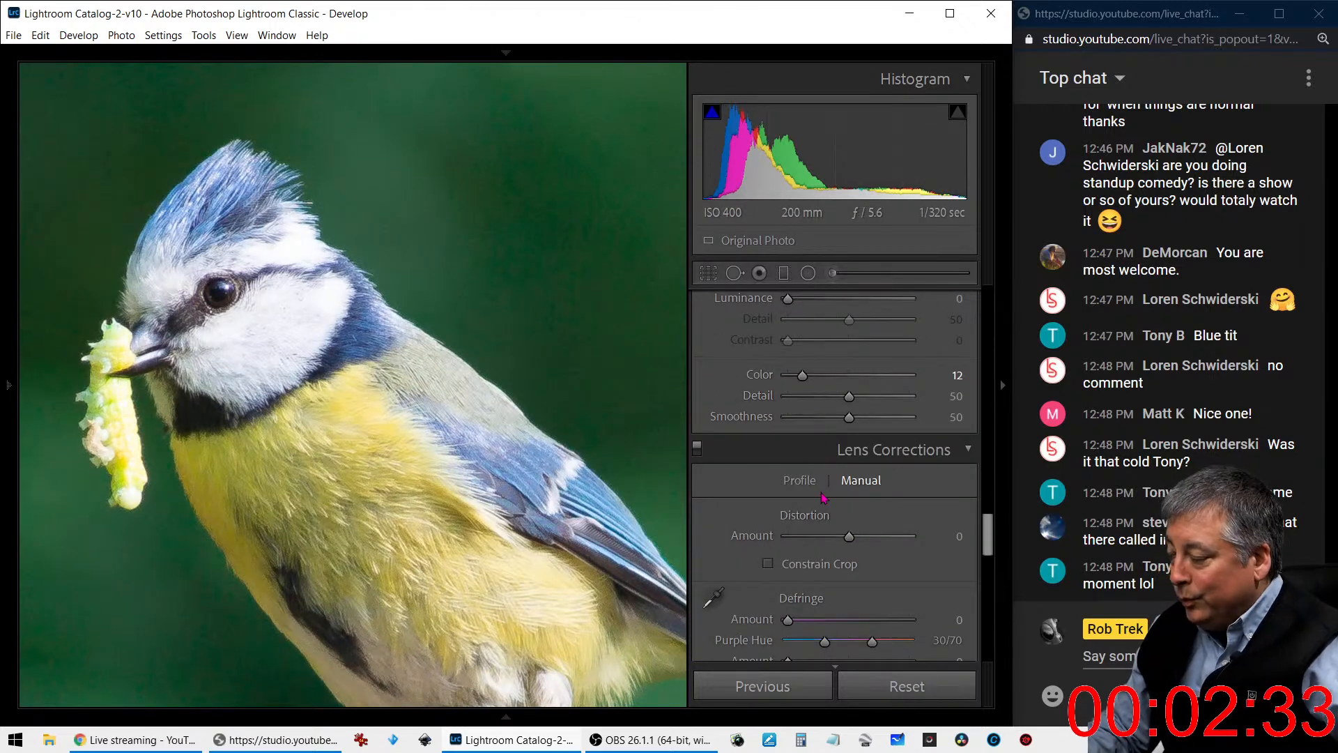
{"action": "scroll", "coordinate": [821, 485], "scroll_direction": "up", "scroll_amount": 2}
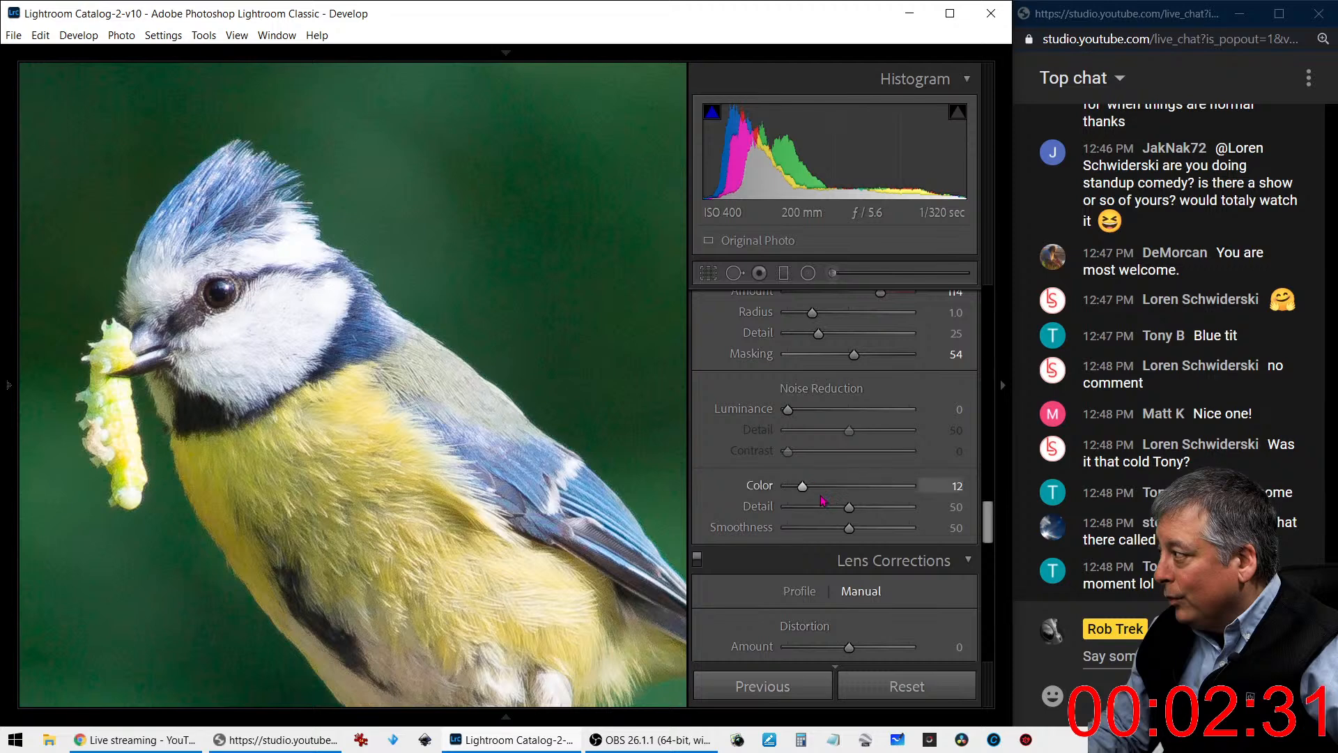
{"action": "scroll", "coordinate": [819, 481], "scroll_direction": "up", "scroll_amount": 2}
{"action": "mouse_move", "coordinate": [876, 408]}
{"action": "left_mouse_down"}
{"action": "mouse_move", "coordinate": [914, 408]}
{"action": "mouse_move", "coordinate": [890, 409]}
{"action": "left_mouse_up"}
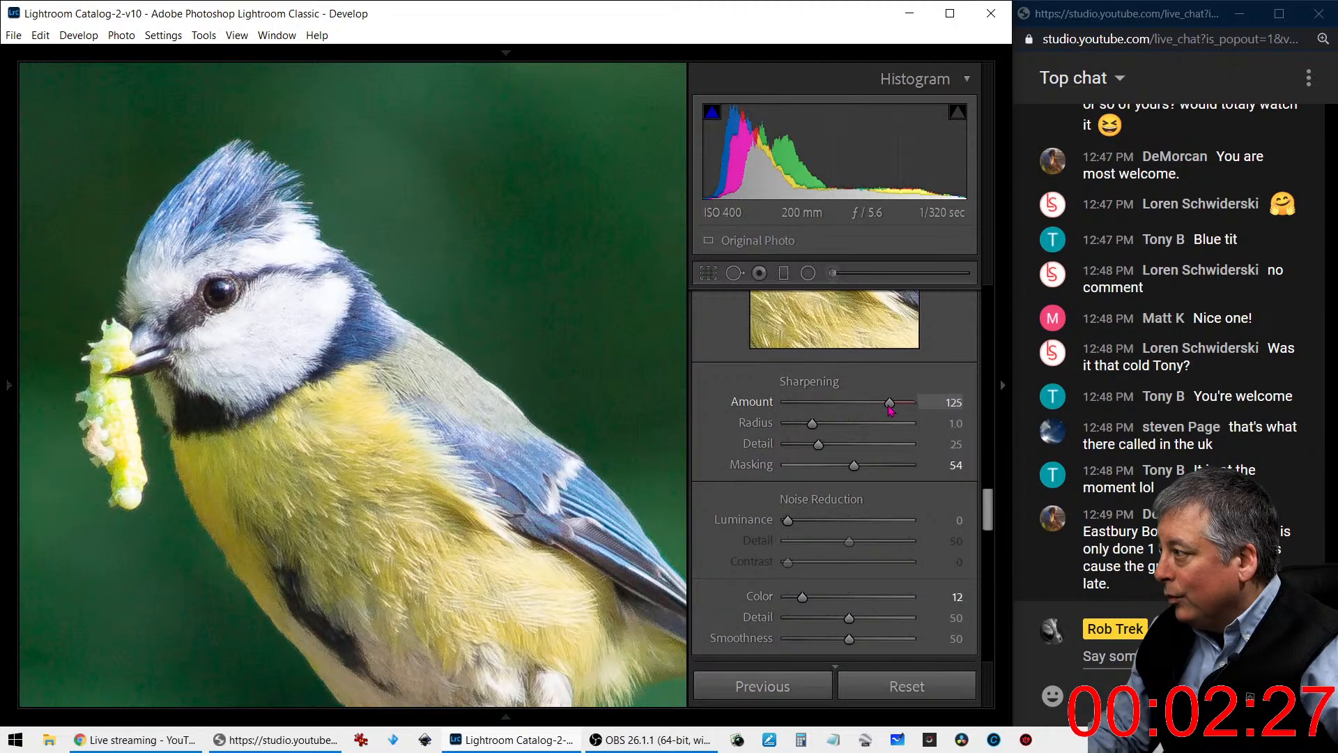
{"action": "left_click_drag", "start_coordinate": [855, 474], "coordinate": [869, 474]}
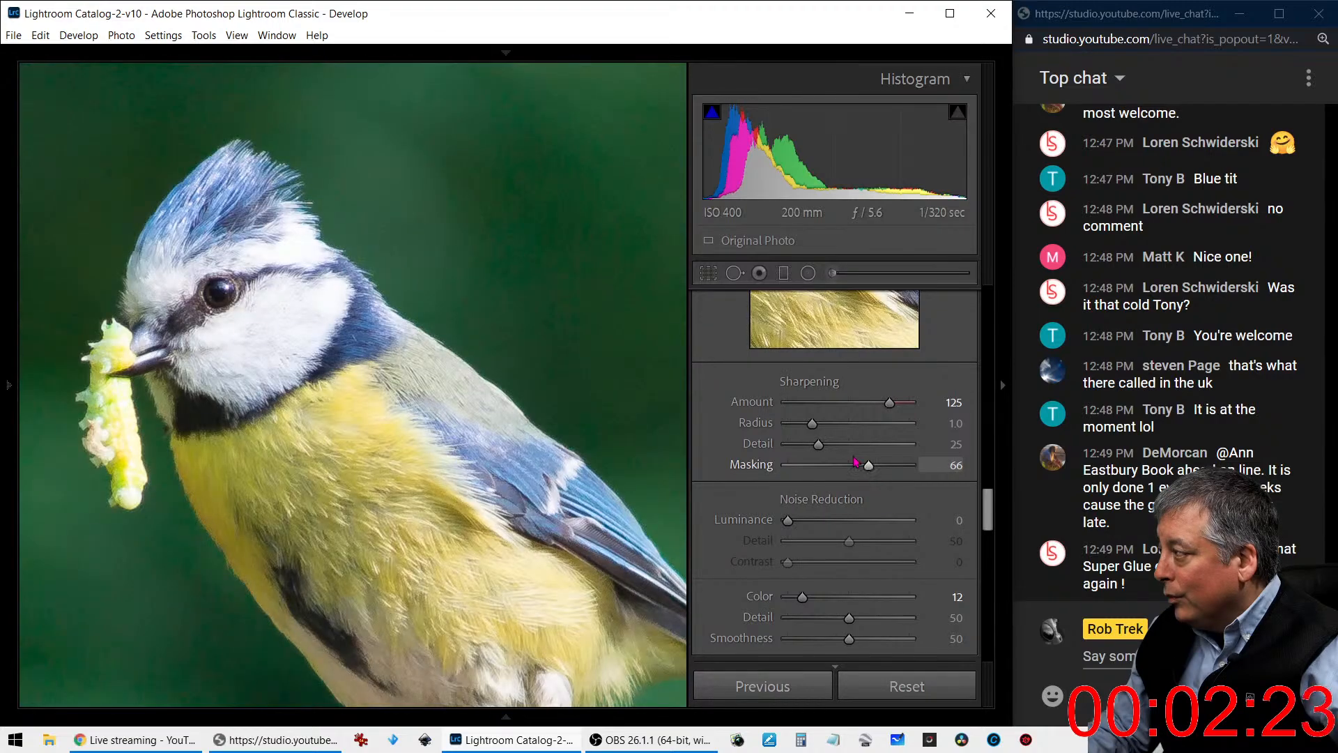
{"action": "left_click_drag", "start_coordinate": [805, 446], "coordinate": [842, 427]}
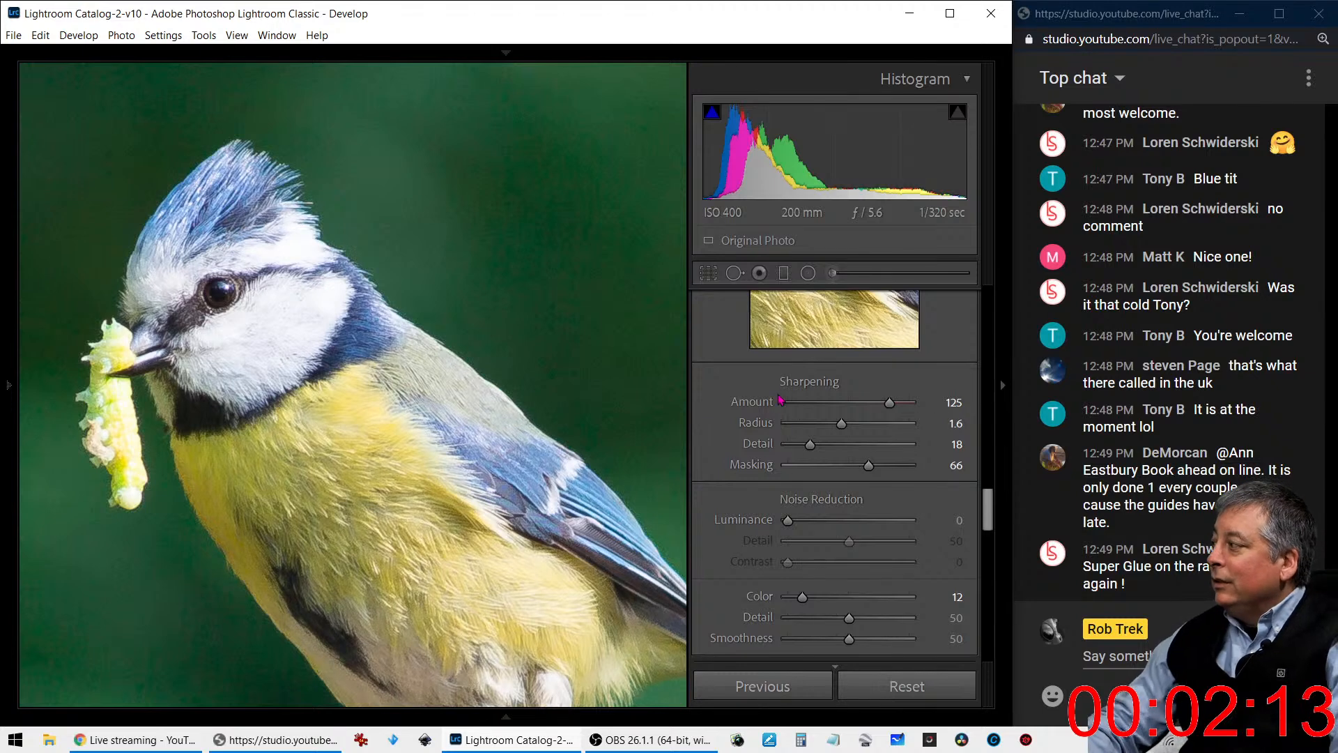
{"action": "left_click", "coordinate": [407, 457]}
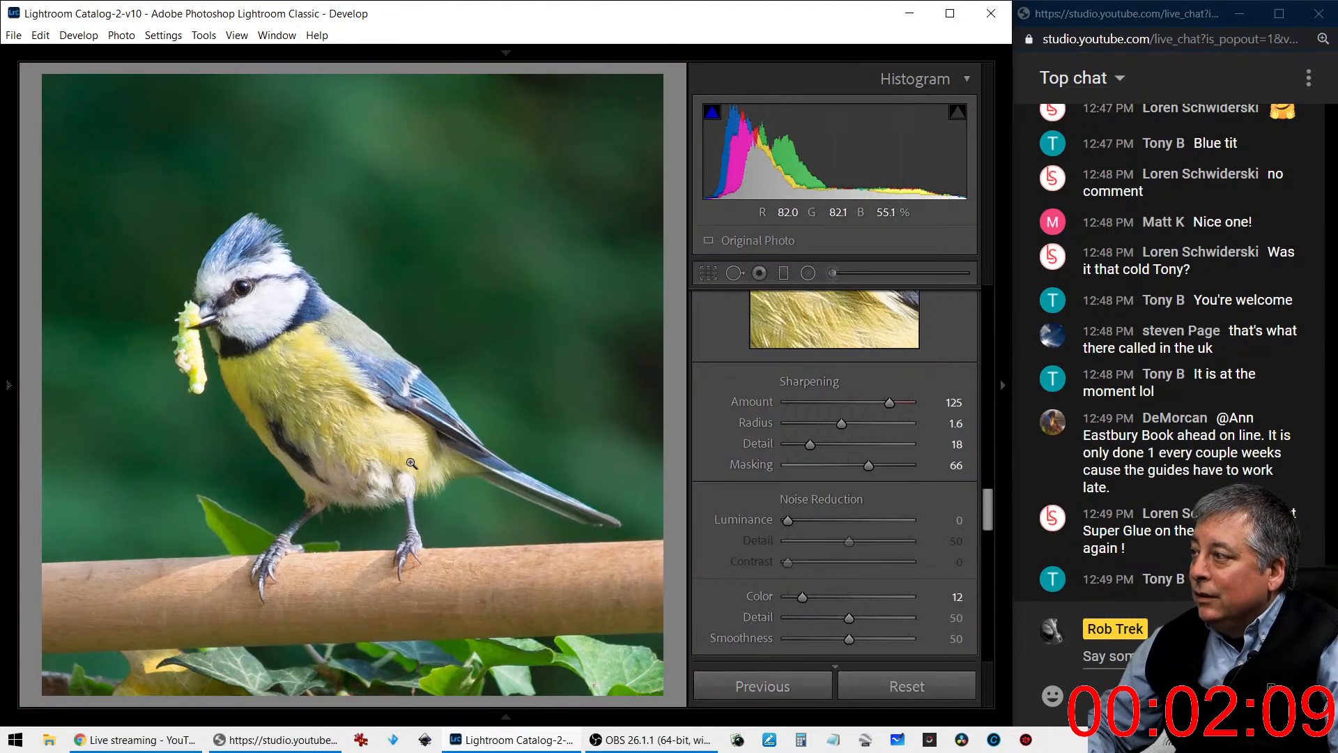
- Straighten the cropped photo by setting the crop angle to 1.65 so the wooden rail runs level
{"action": "left_click", "coordinate": [711, 274]}
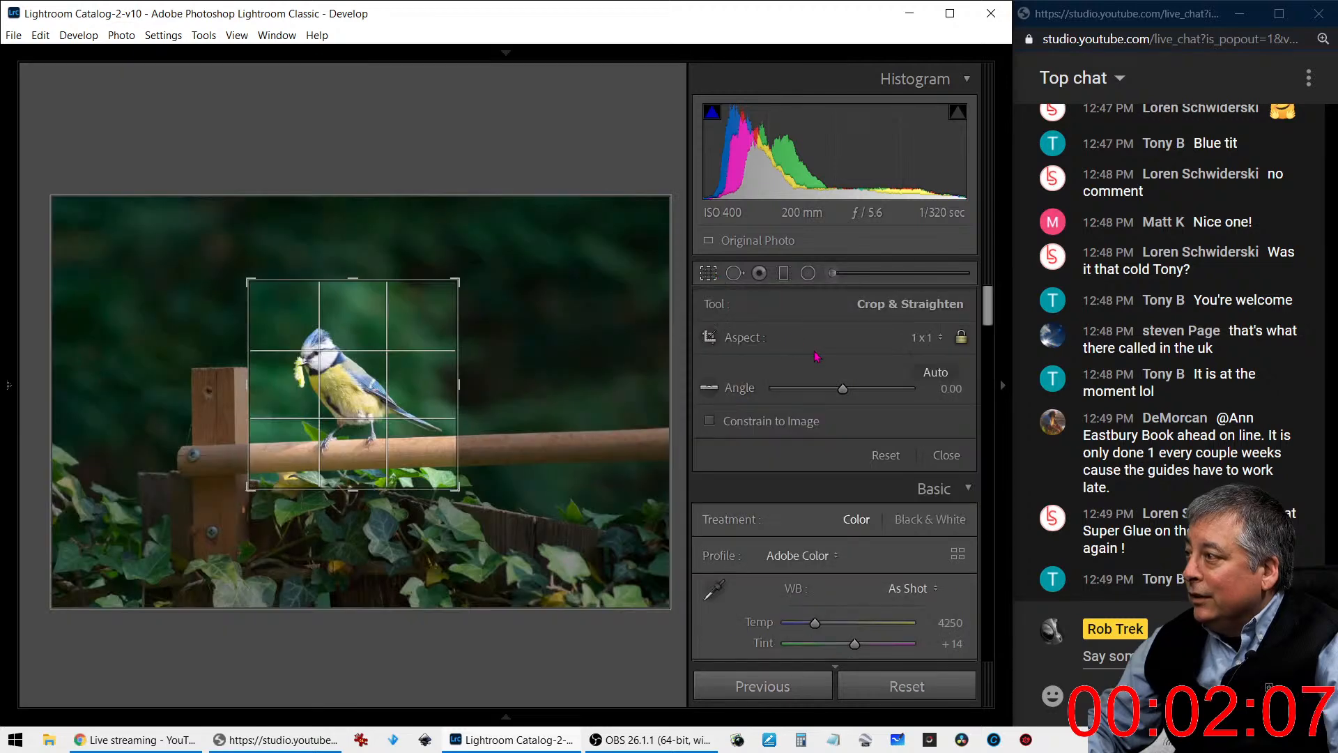
{"action": "left_click_drag", "start_coordinate": [842, 386], "coordinate": [845, 390]}
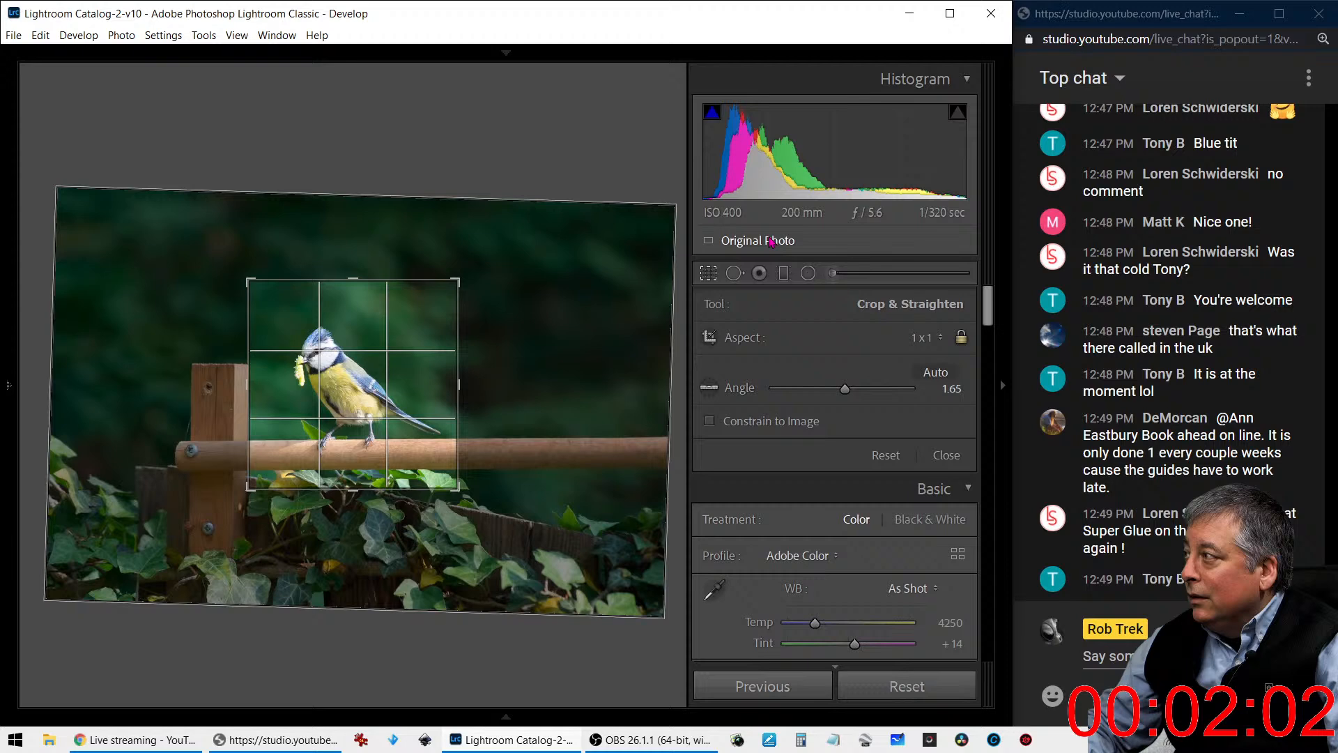
{"action": "left_click", "coordinate": [715, 276]}
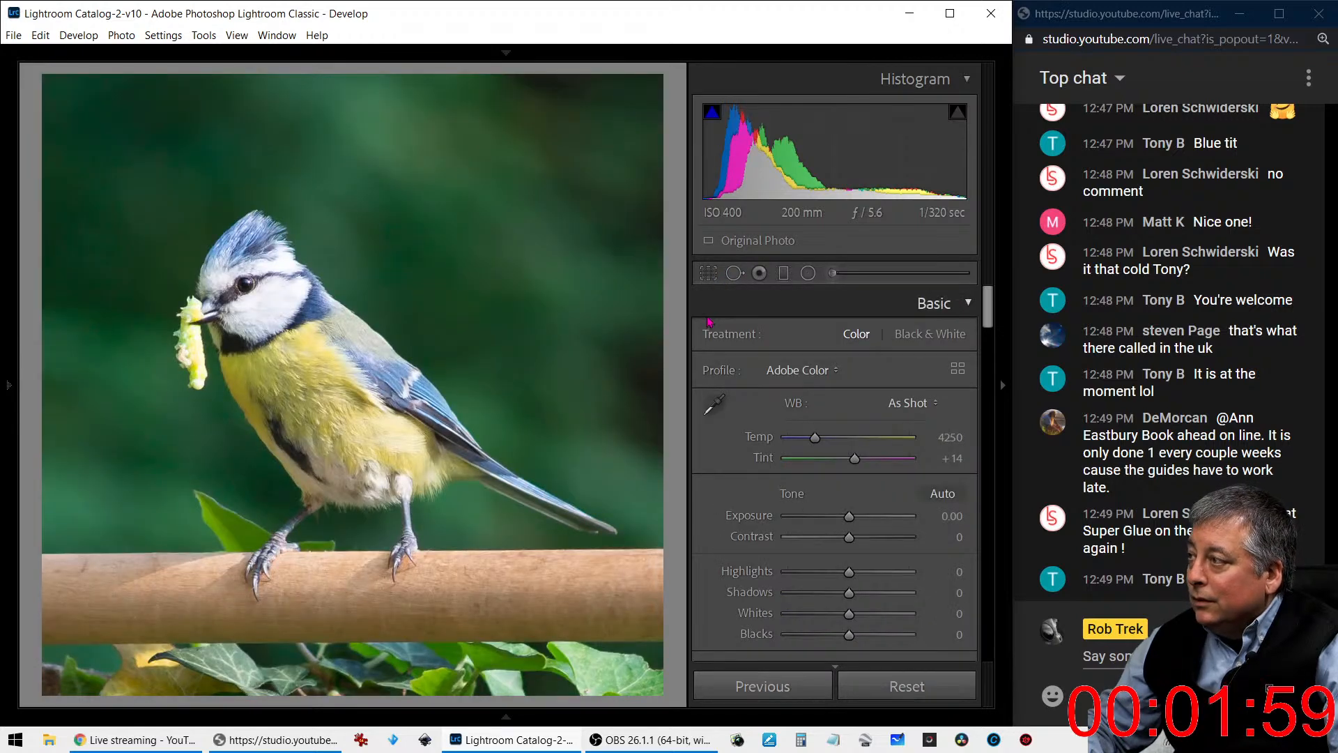
- Apply automatic tone adjustments and set Texture to +4, Clarity to +36 and Dehaze to +25
{"action": "scroll", "coordinate": [898, 564], "scroll_direction": "down", "scroll_amount": 3}
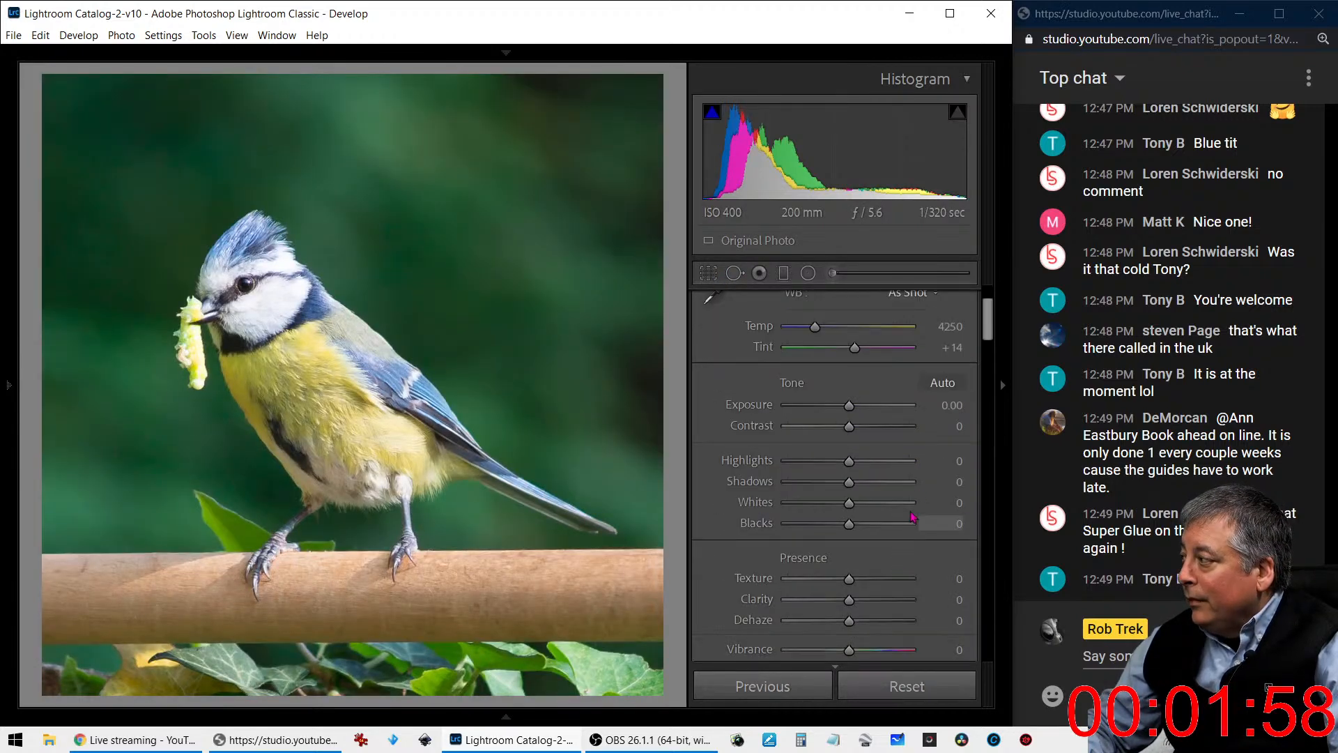
{"action": "left_click", "coordinate": [940, 383]}
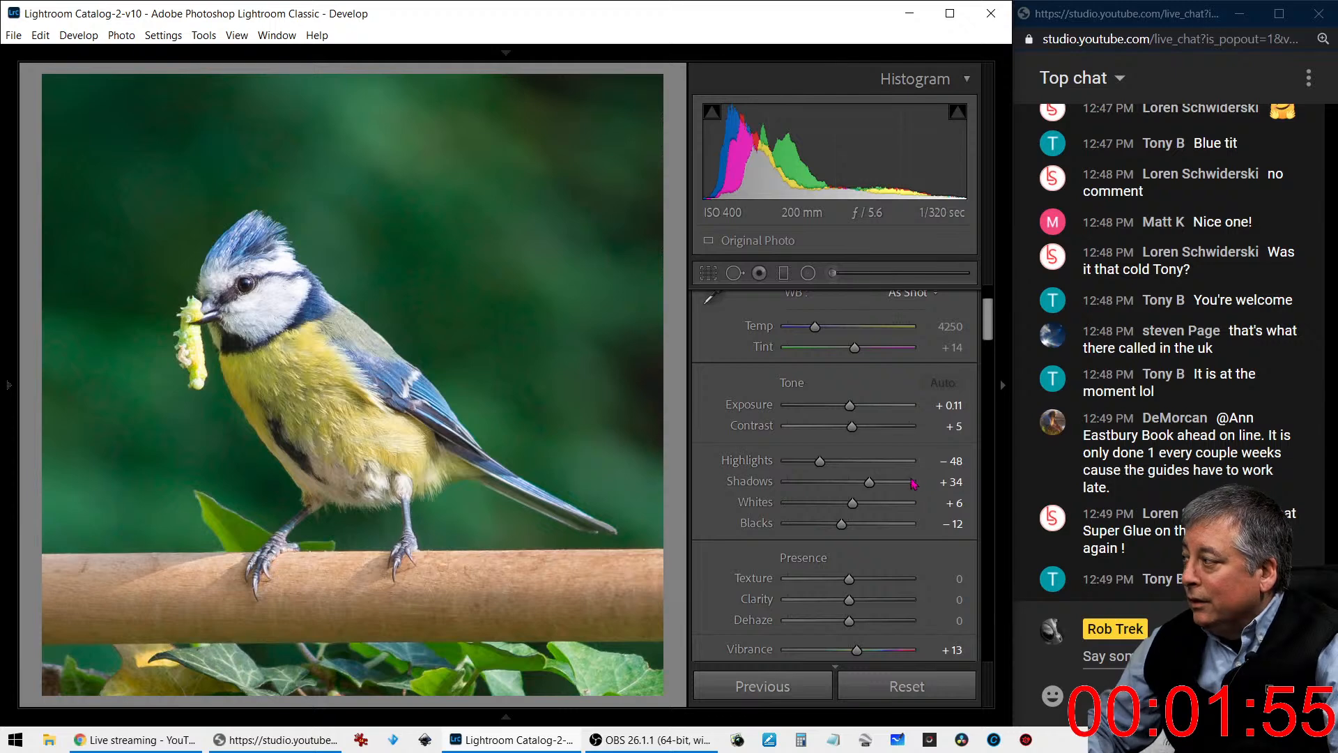
{"action": "scroll", "coordinate": [877, 570], "scroll_direction": "down", "scroll_amount": 3}
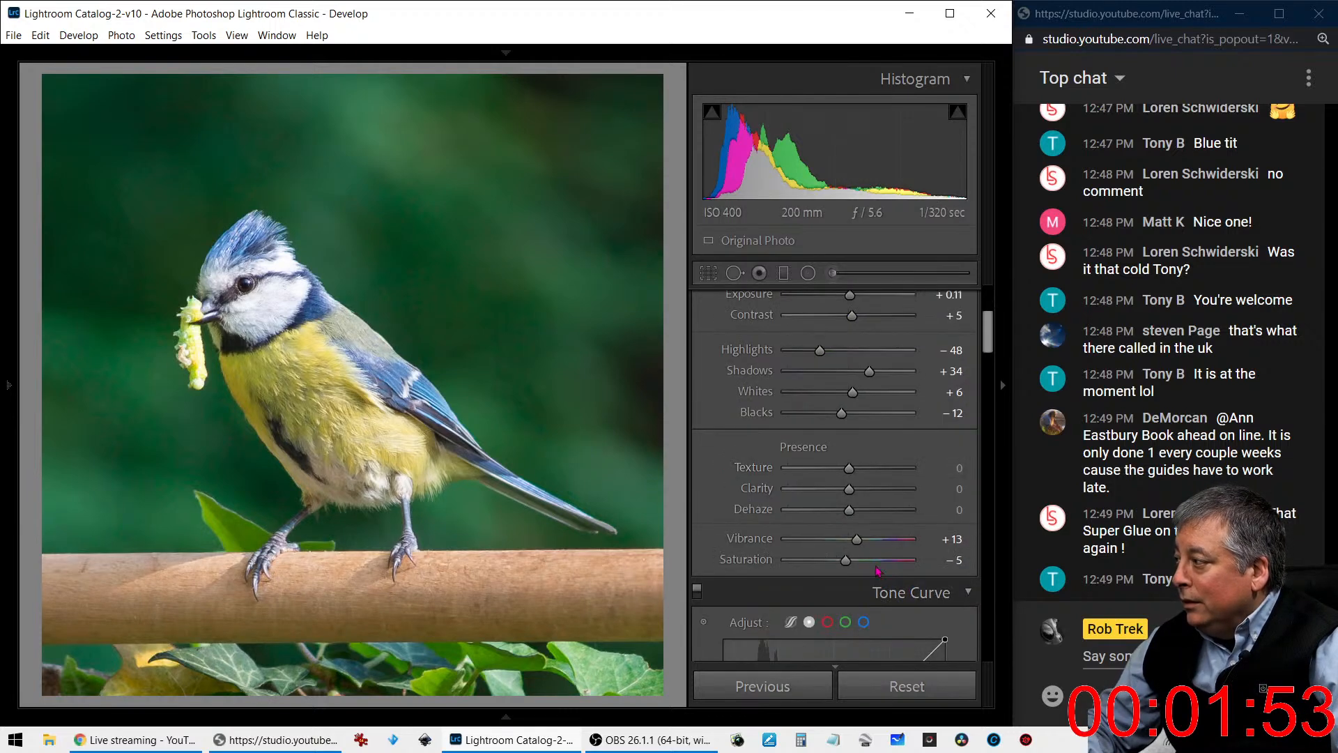
{"action": "mouse_move", "coordinate": [852, 491]}
{"action": "left_mouse_down"}
{"action": "mouse_move", "coordinate": [891, 497]}
{"action": "mouse_move", "coordinate": [863, 473]}
{"action": "left_mouse_up"}
{"action": "left_click_drag", "start_coordinate": [872, 472], "coordinate": [868, 516]}
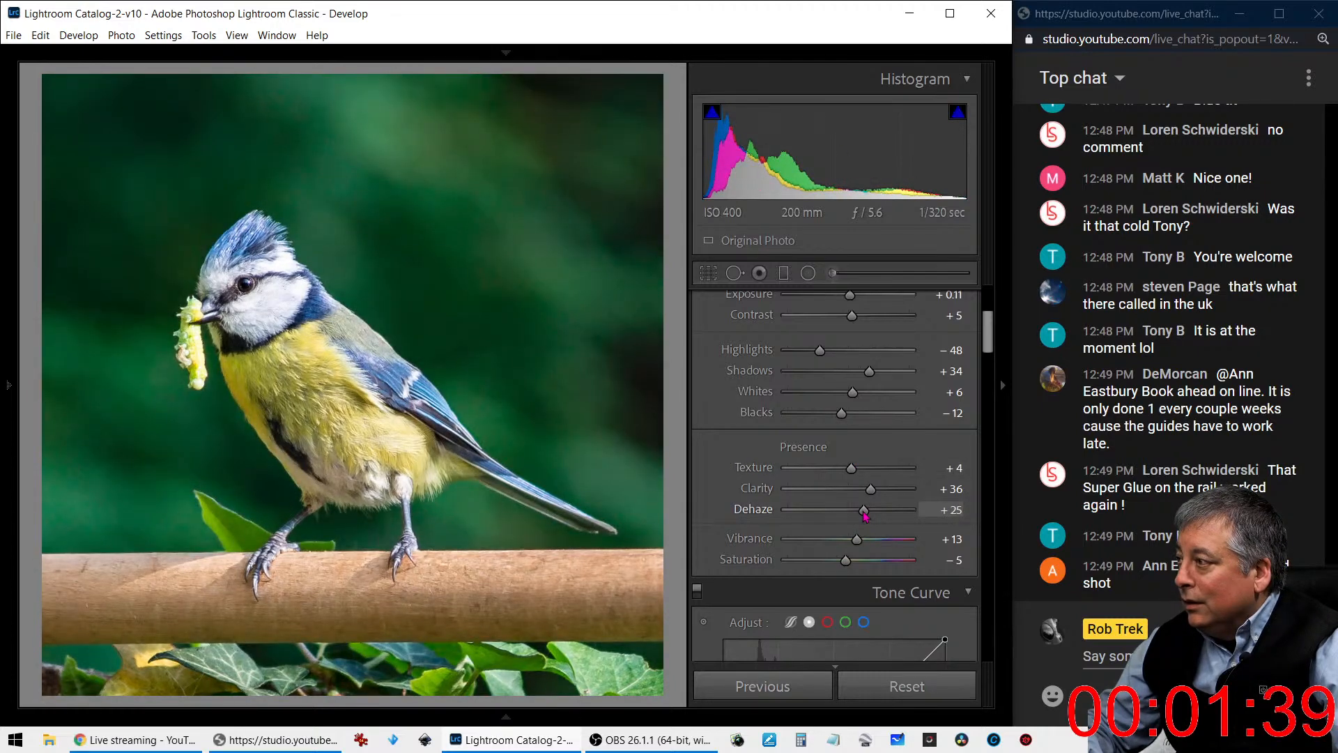
- Warm the photo's white balance by setting the temperature to 4914
{"action": "scroll", "coordinate": [848, 418], "scroll_direction": "up", "scroll_amount": 3}
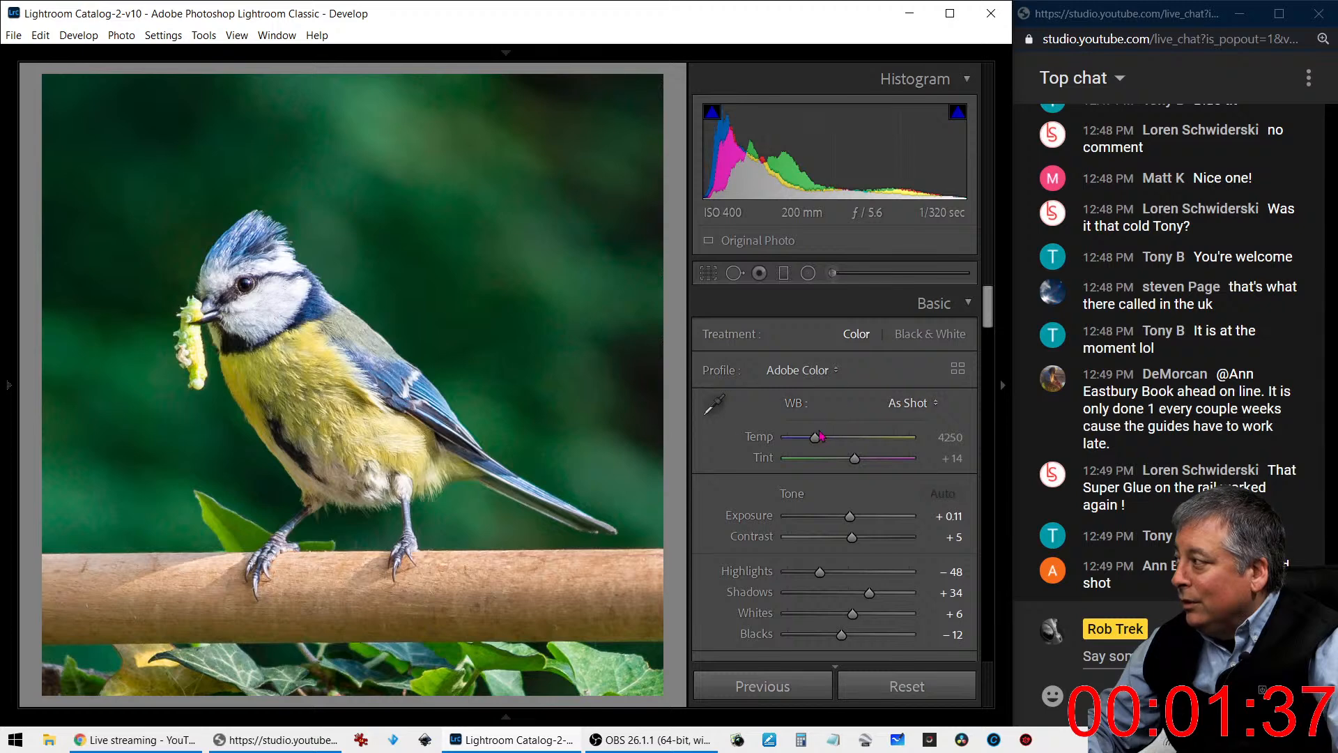
{"action": "left_click_drag", "start_coordinate": [815, 437], "coordinate": [823, 439]}
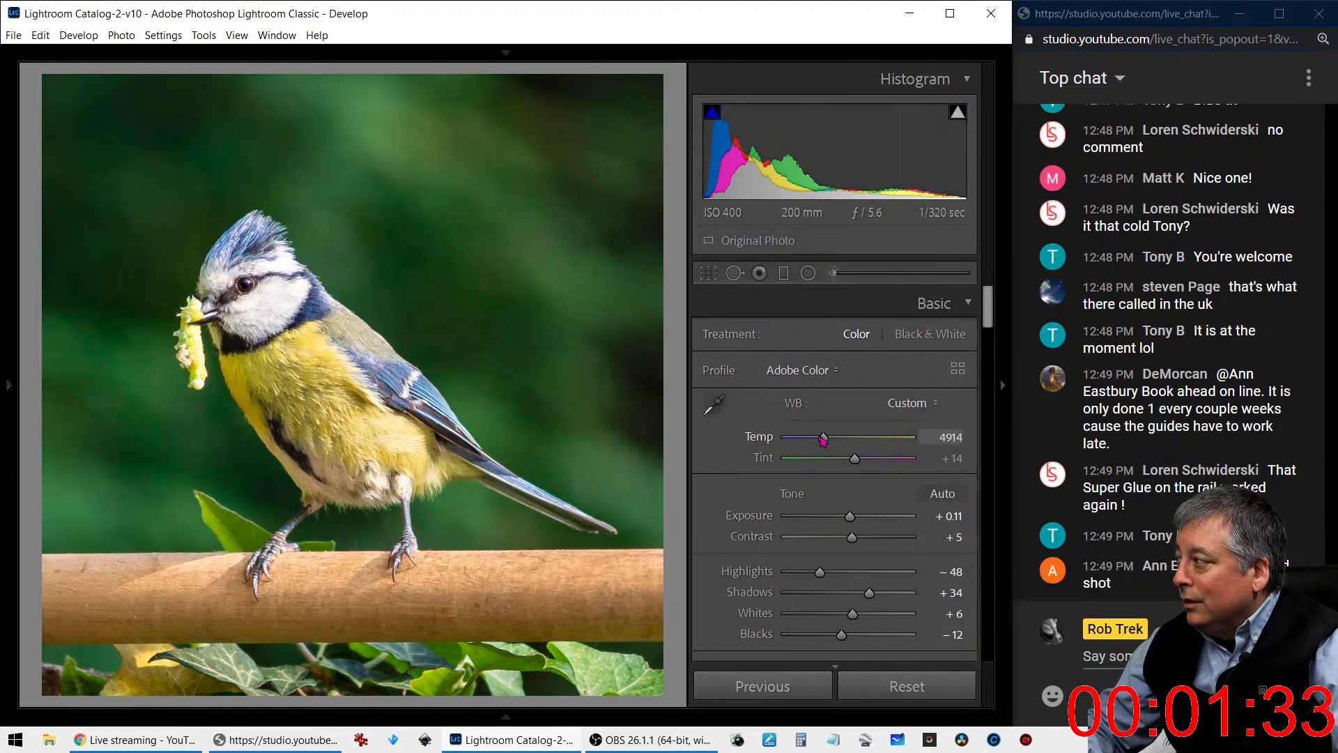
{"action": "left_click_drag", "start_coordinate": [826, 439], "coordinate": [822, 439]}
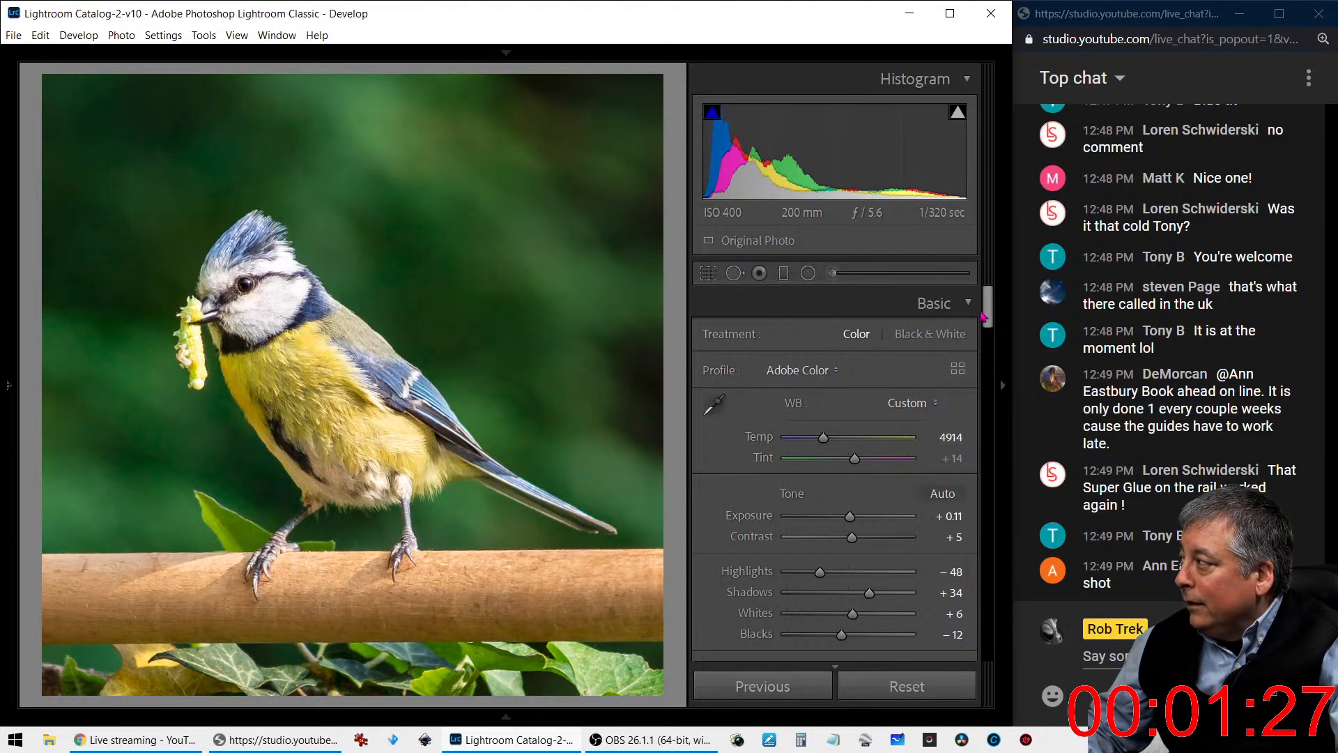
- Add a dark post-crop vignette around the bird with amount -43, midpoint 0 and feather 100
{"action": "left_click_drag", "start_coordinate": [986, 307], "coordinate": [978, 388]}
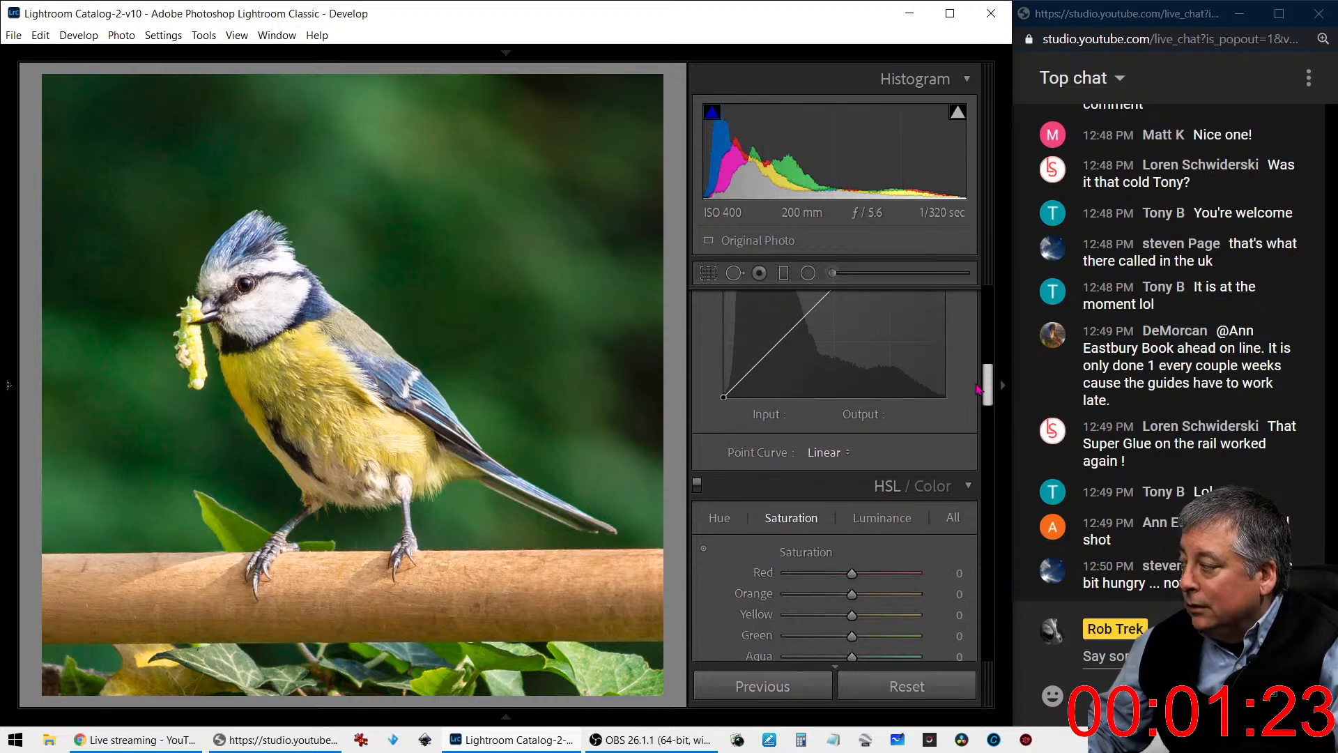
{"action": "scroll", "coordinate": [883, 550], "scroll_direction": "down", "scroll_amount": 15}
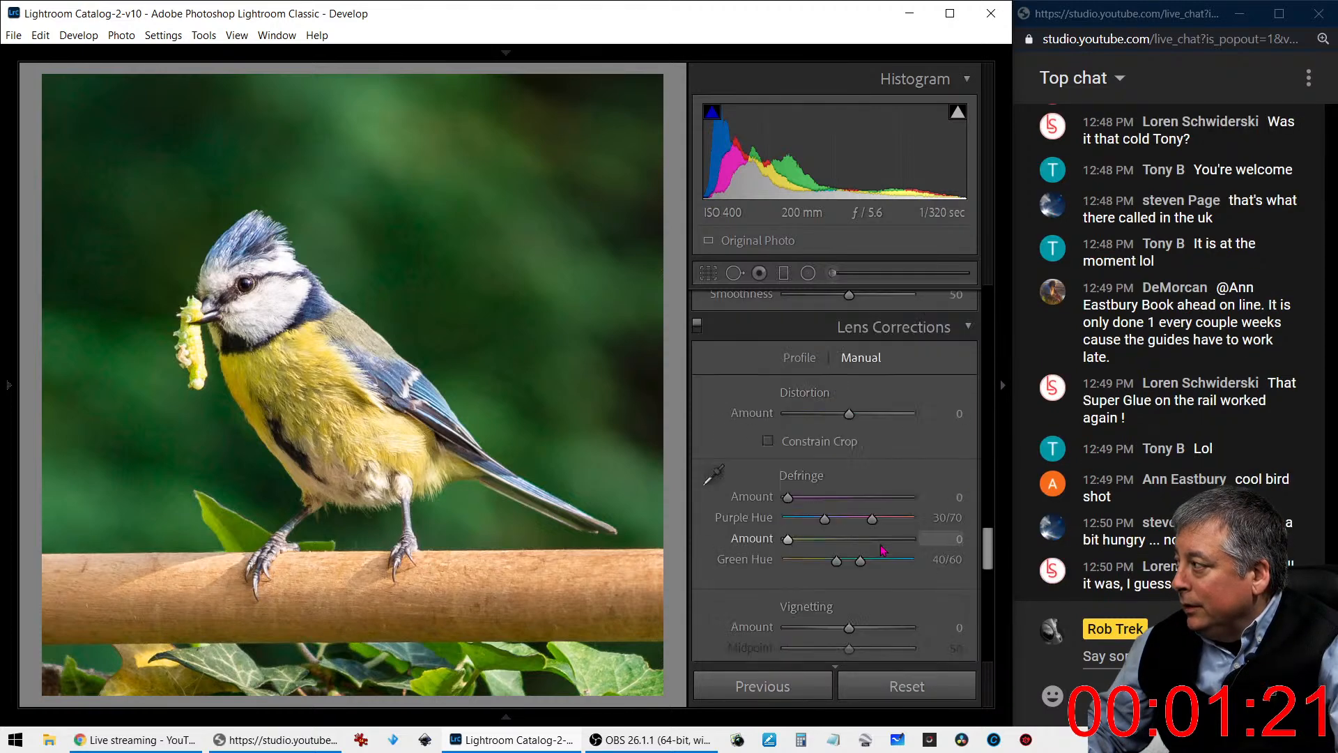
{"action": "scroll", "coordinate": [880, 549], "scroll_direction": "down", "scroll_amount": 5}
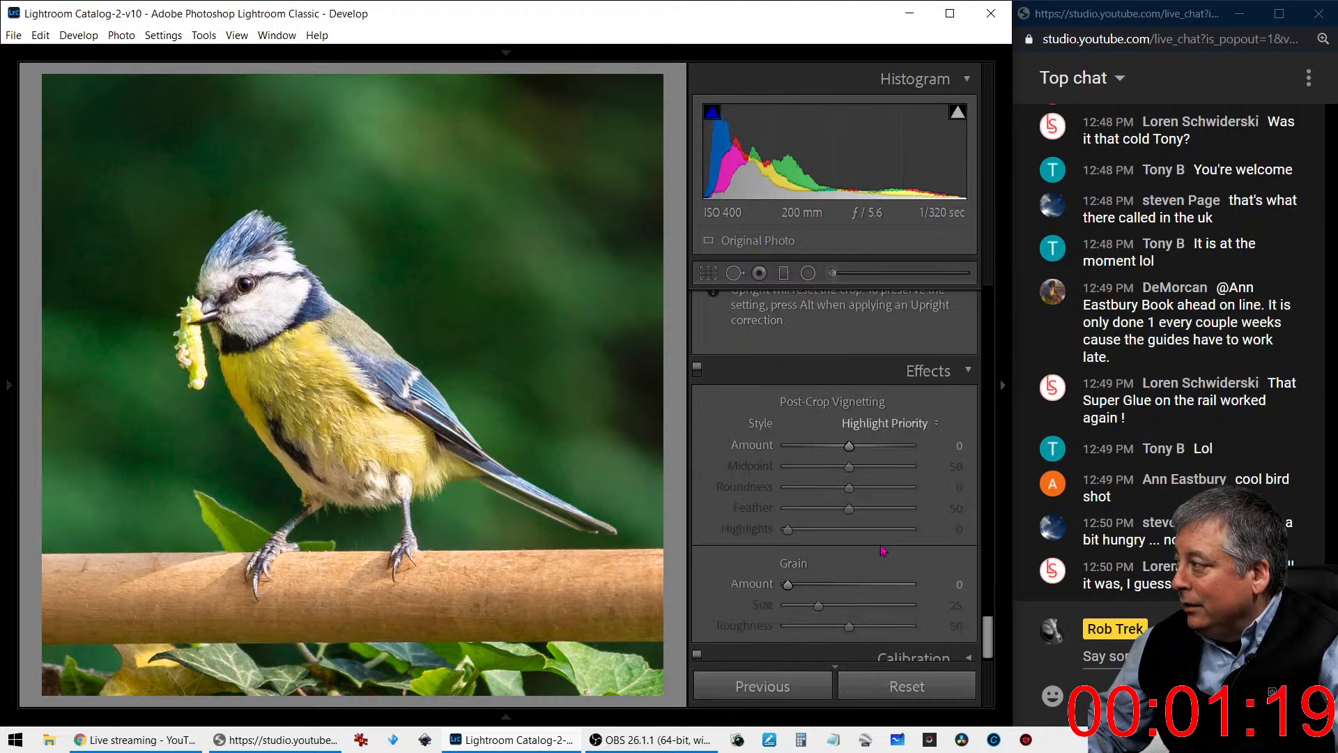
{"action": "left_click_drag", "start_coordinate": [848, 428], "coordinate": [765, 456]}
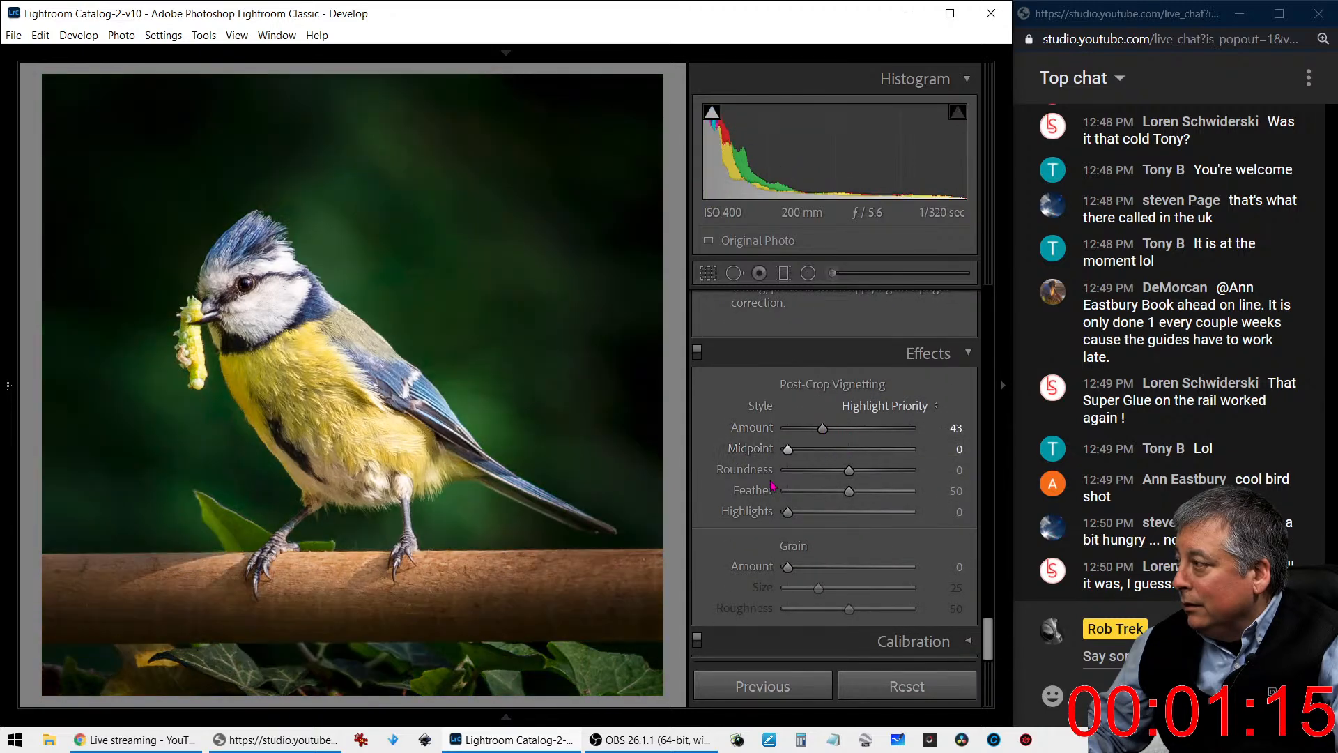
{"action": "left_click_drag", "start_coordinate": [849, 491], "coordinate": [913, 492]}
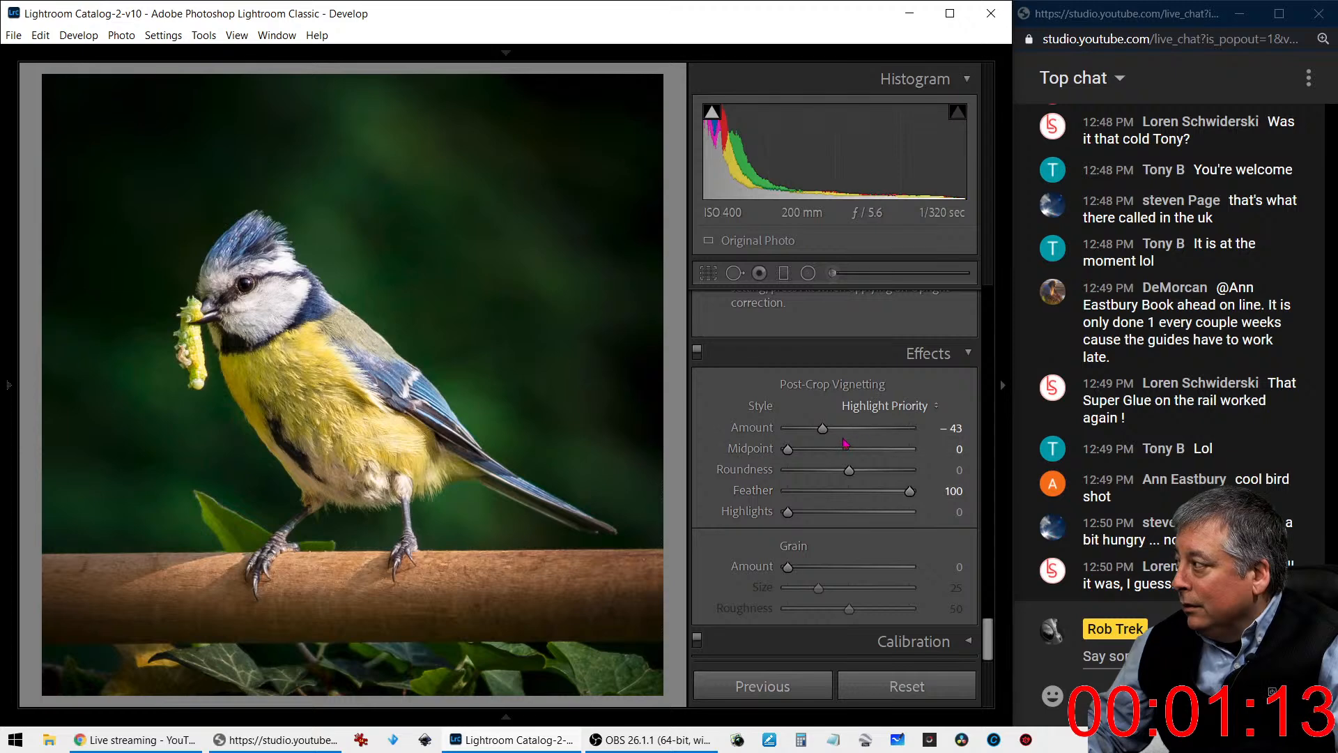
- Lighten the dark post-crop vignette around the bird by setting its amount to -13
{"action": "left_click_drag", "start_coordinate": [823, 430], "coordinate": [841, 431]}
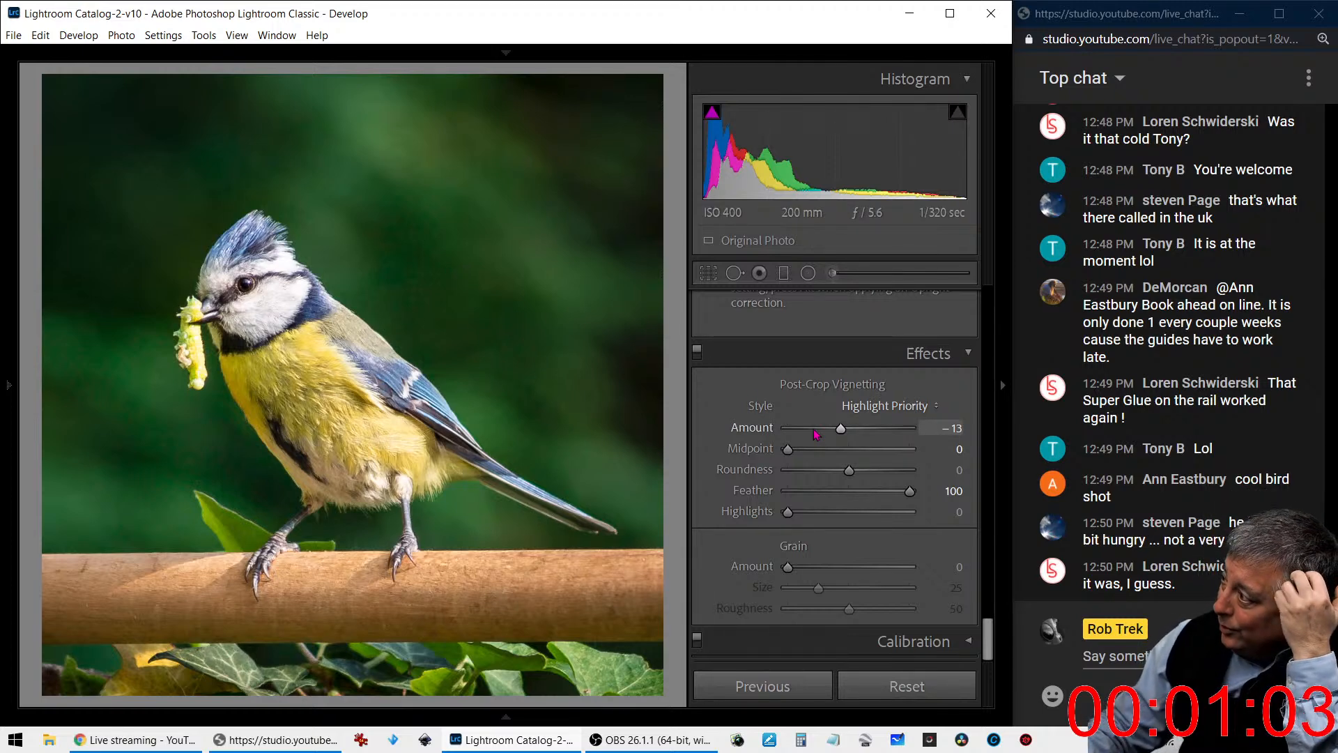
- Try shifting the green hue of the background to -27 in the HSL adjustments
{"action": "scroll", "coordinate": [817, 434], "scroll_direction": "up", "scroll_amount": 8}
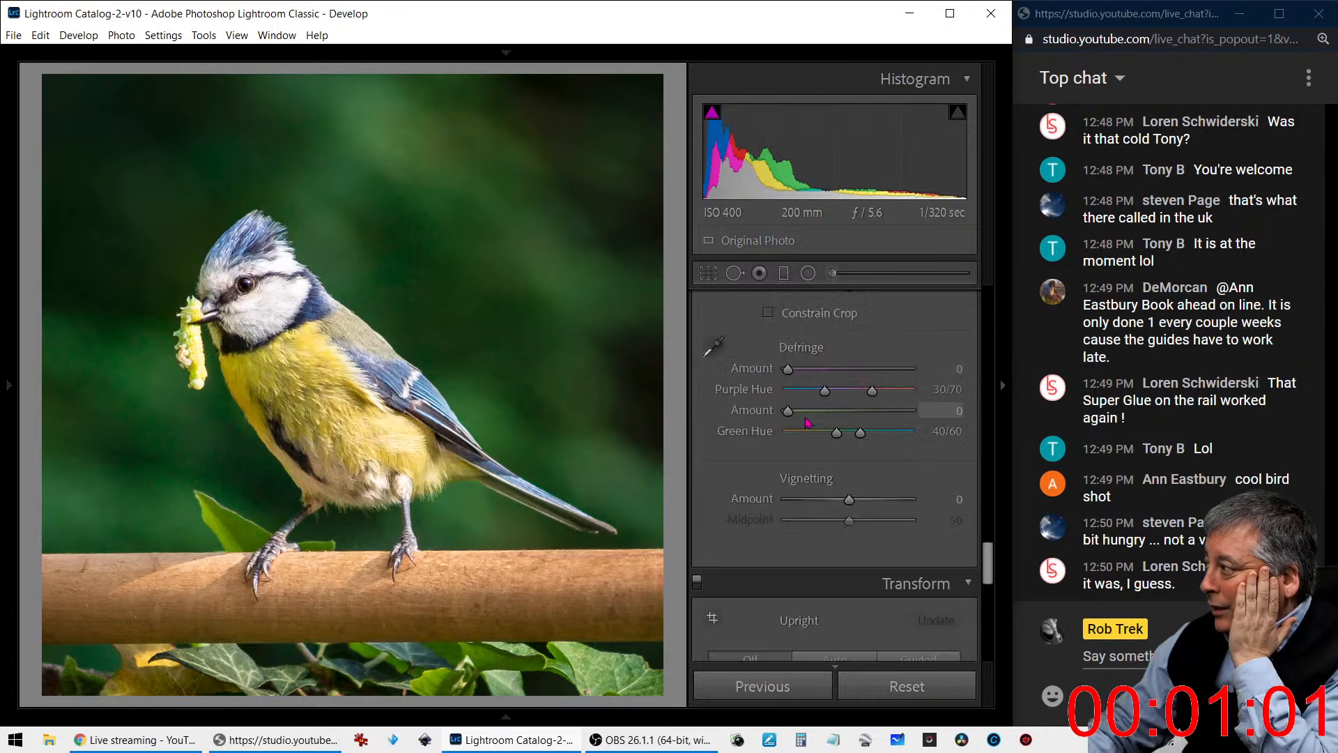
{"action": "scroll", "coordinate": [806, 422], "scroll_direction": "up", "scroll_amount": 8}
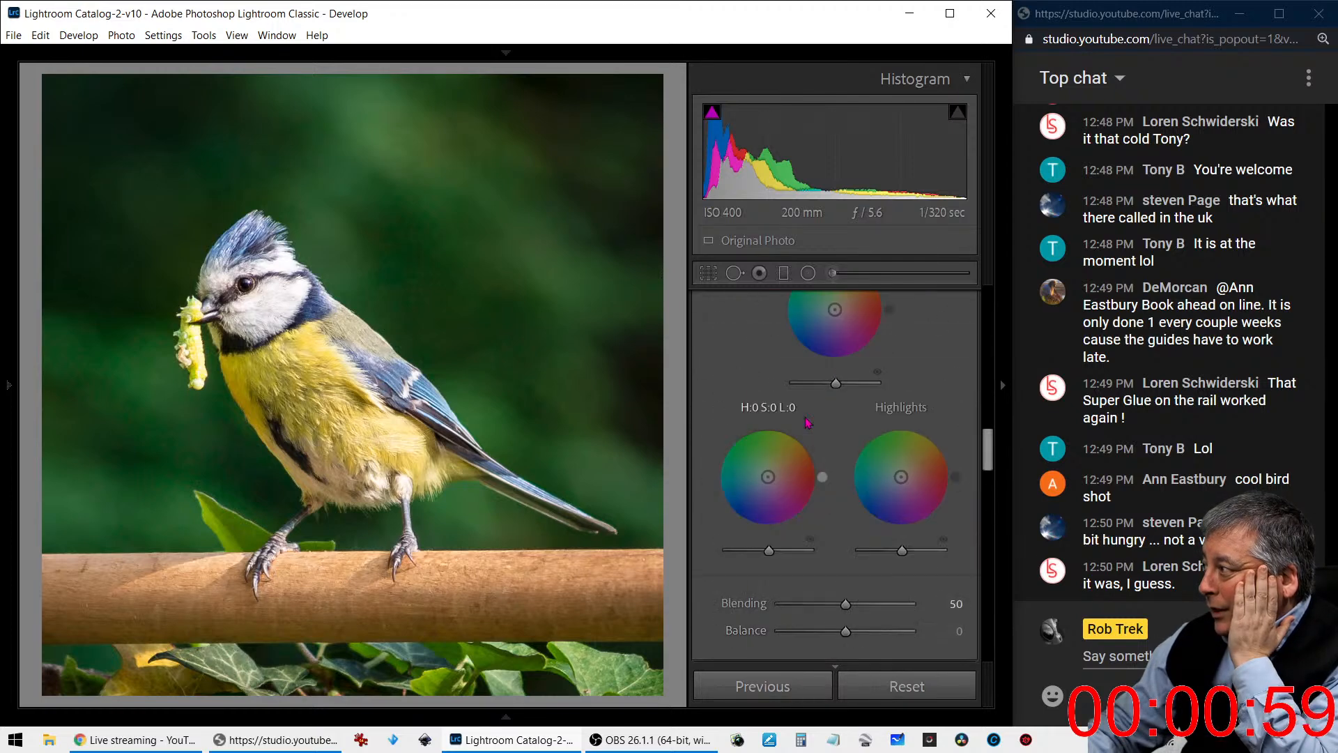
{"action": "scroll", "coordinate": [806, 419], "scroll_direction": "down", "scroll_amount": 3}
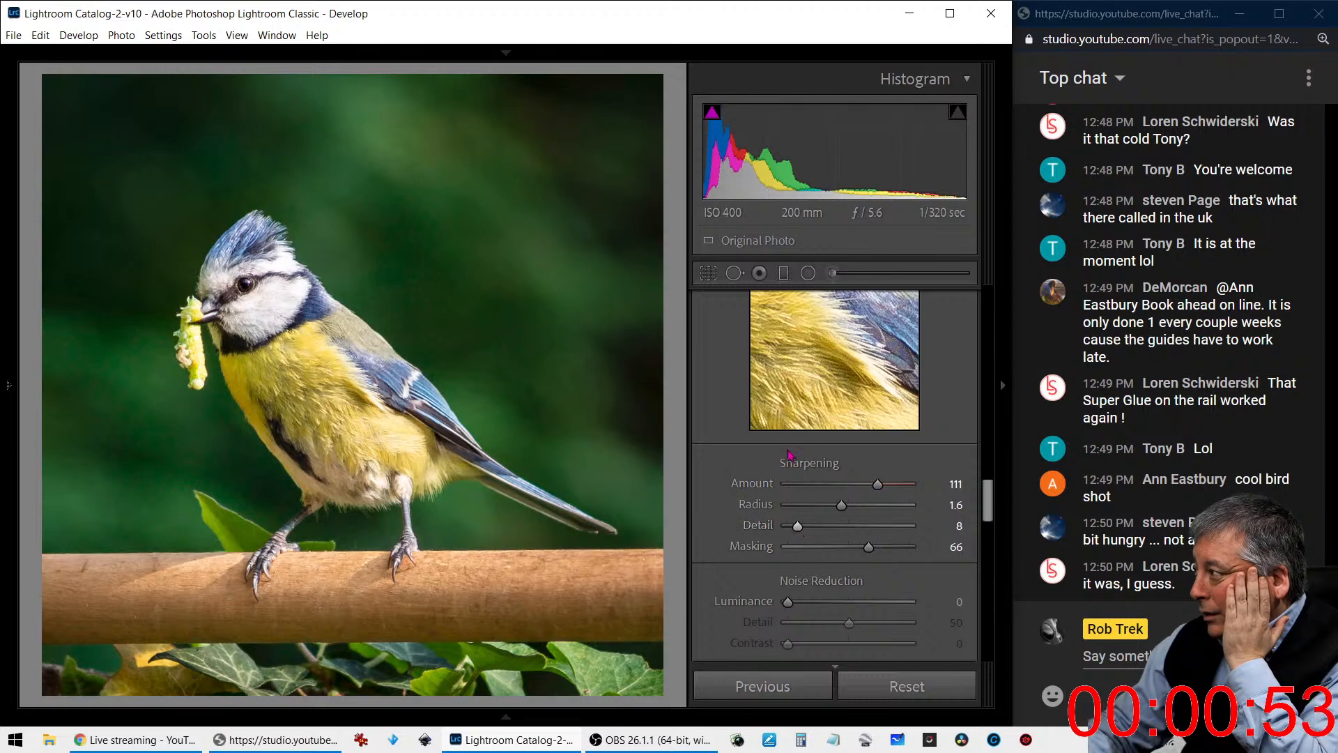
{"action": "scroll", "coordinate": [766, 446], "scroll_direction": "up", "scroll_amount": 3}
{"action": "scroll", "coordinate": [766, 446], "scroll_direction": "up", "scroll_amount": 3}
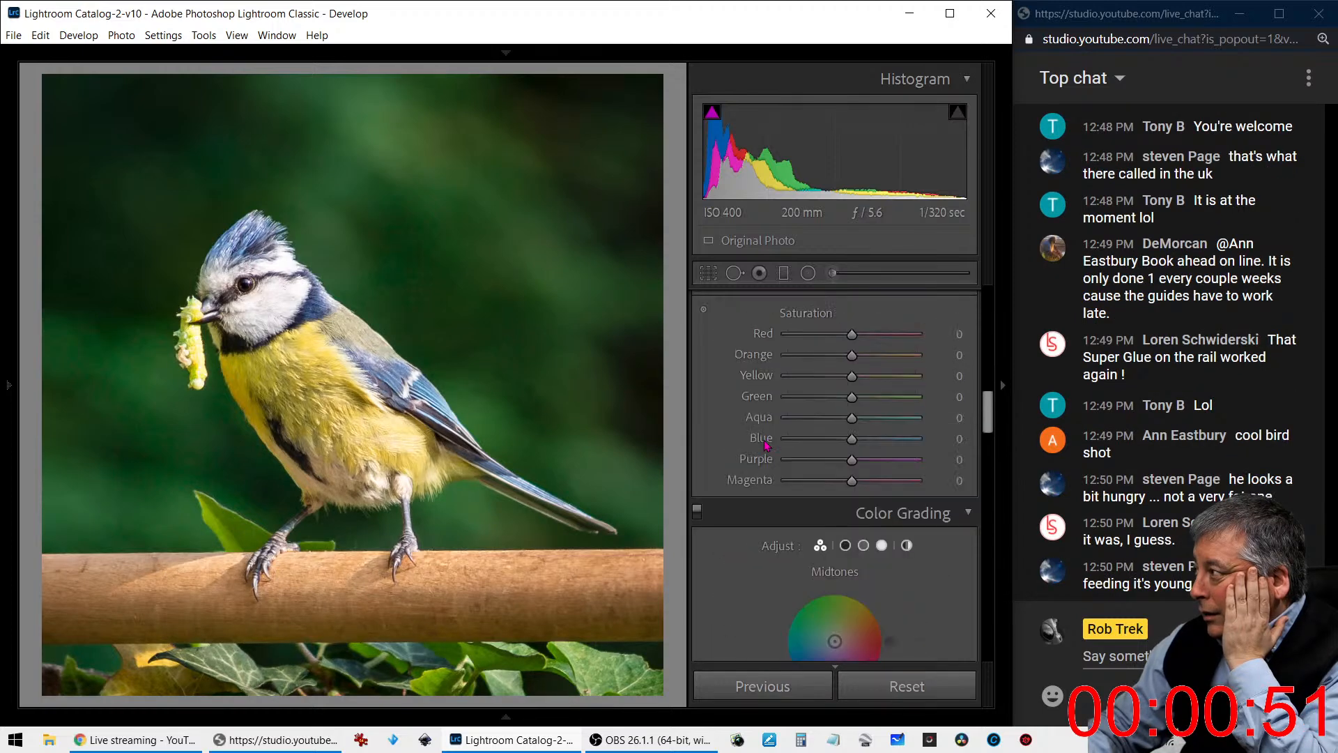
{"action": "scroll", "coordinate": [765, 444], "scroll_direction": "up", "scroll_amount": 2}
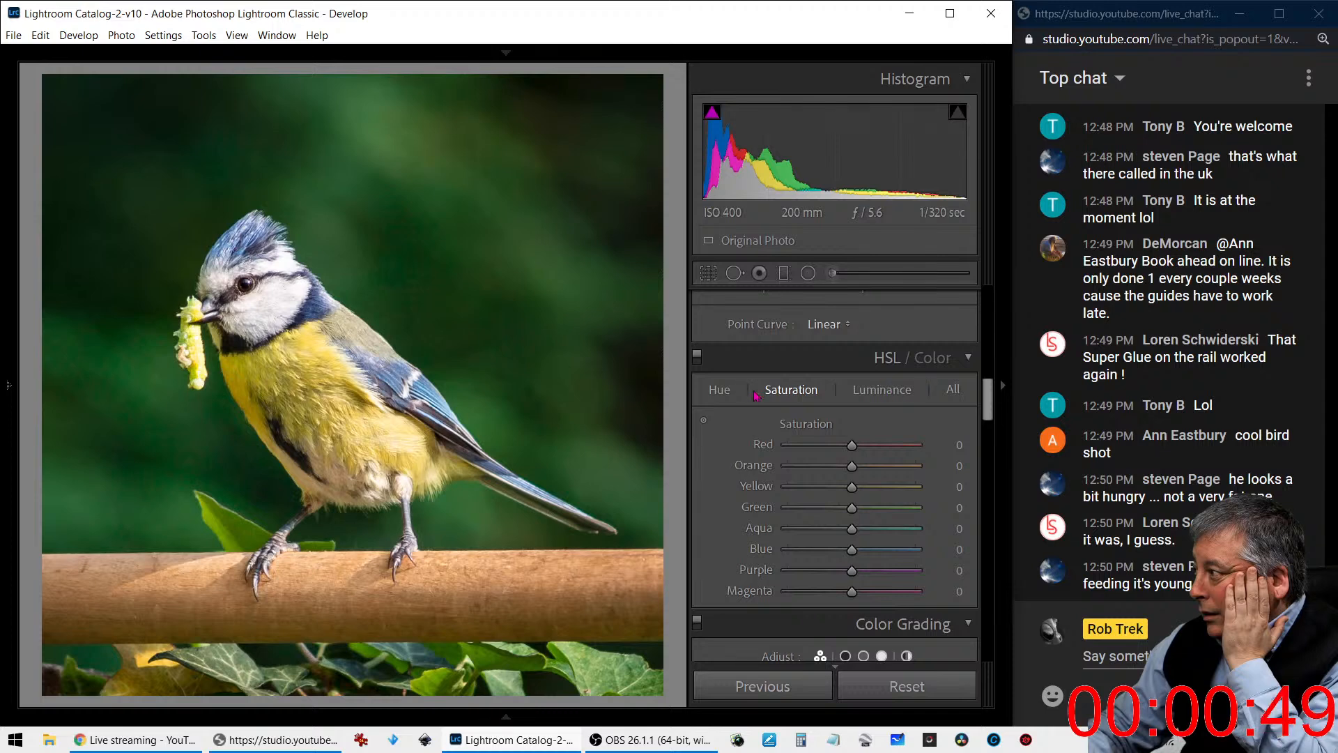
{"action": "left_click", "coordinate": [713, 391]}
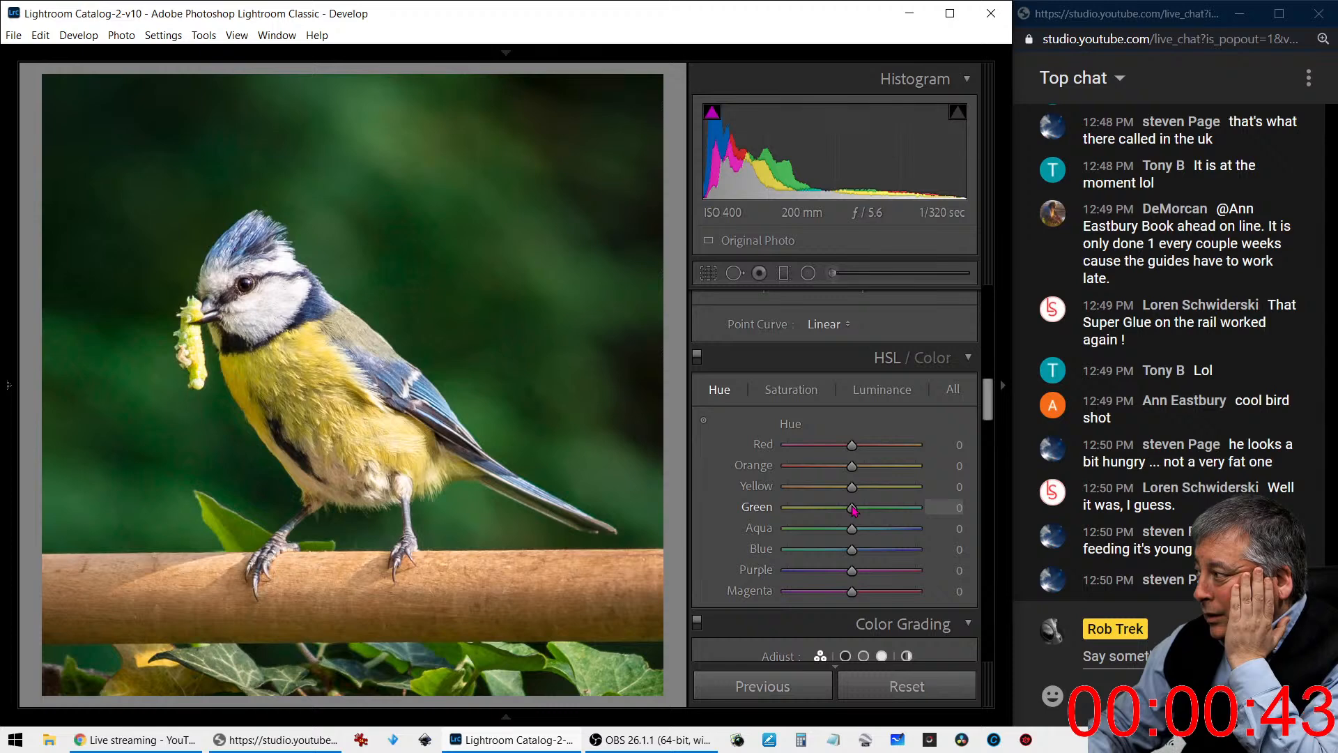
{"action": "mouse_move", "coordinate": [851, 487]}
{"action": "left_mouse_down"}
{"action": "mouse_move", "coordinate": [817, 487]}
{"action": "mouse_move", "coordinate": [855, 489]}
{"action": "left_mouse_up"}
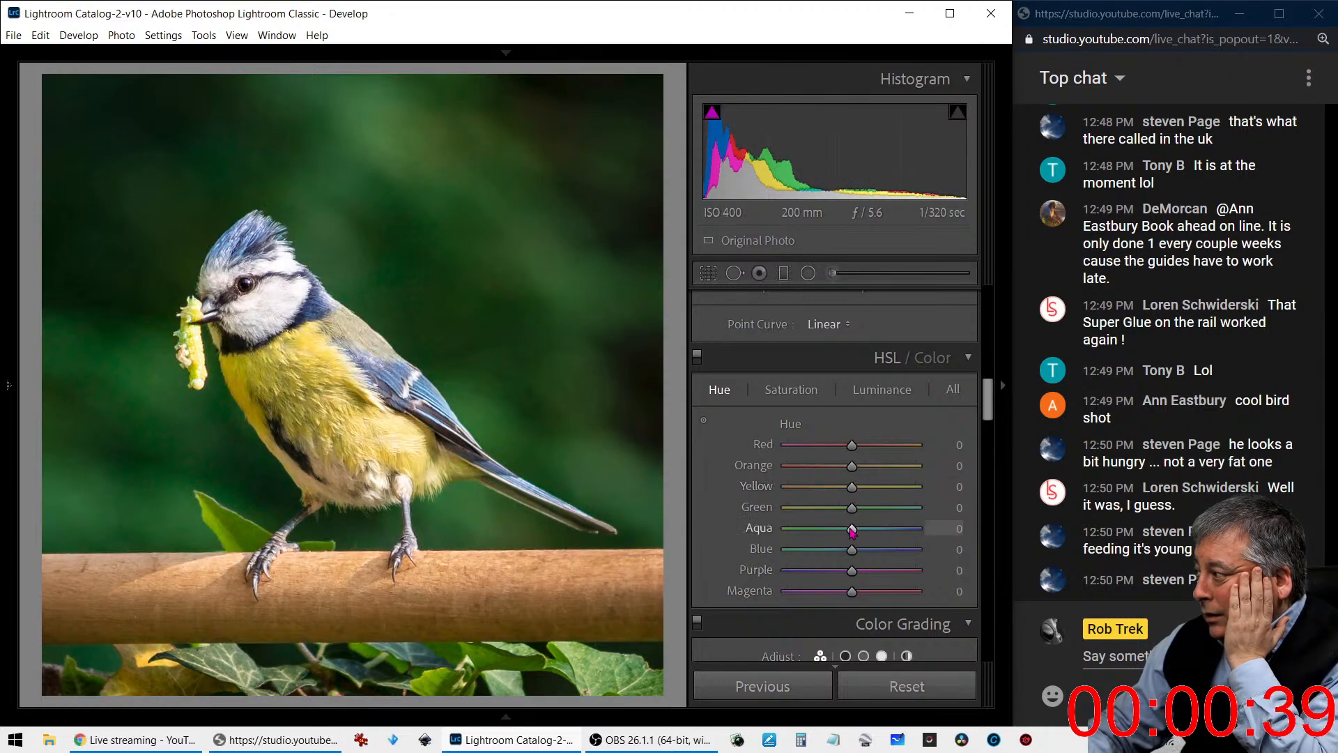
{"action": "left_click_drag", "start_coordinate": [854, 510], "coordinate": [895, 495]}
{"action": "double_click", "coordinate": [869, 492]}
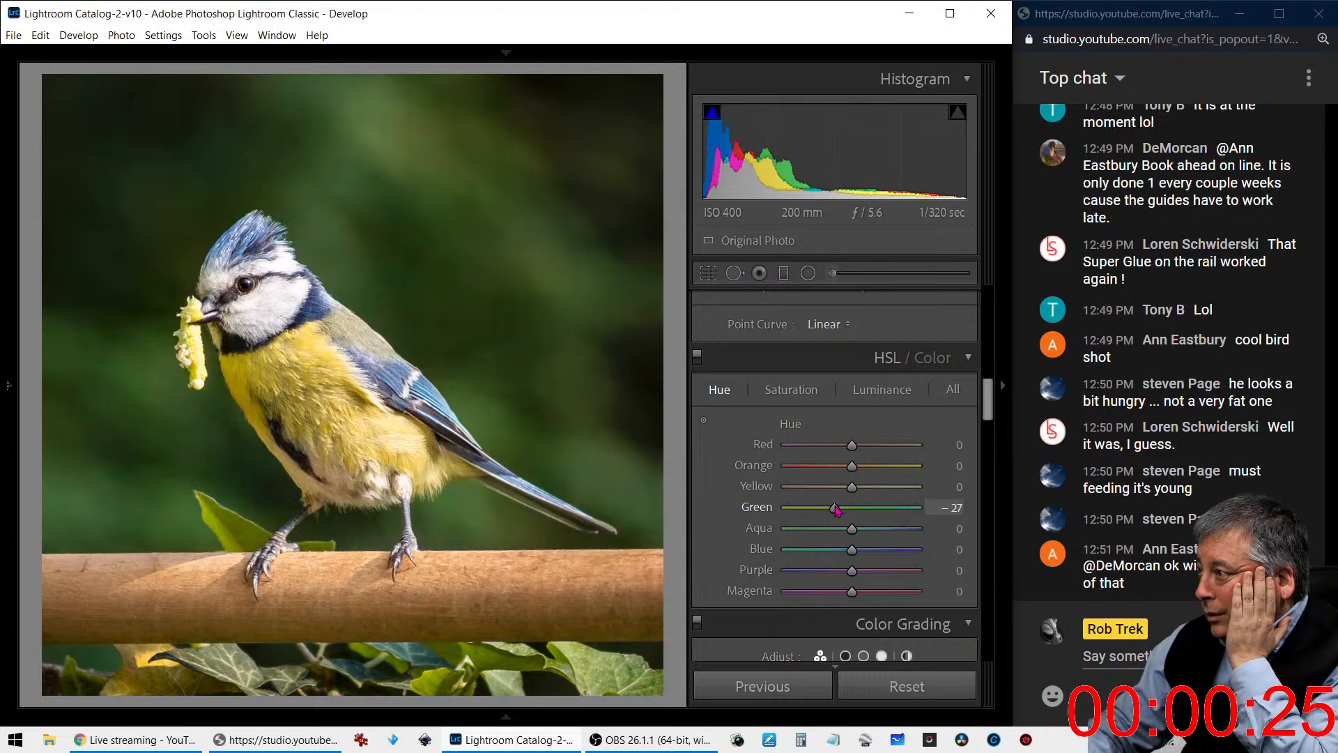
{"action": "left_click_drag", "start_coordinate": [837, 510], "coordinate": [854, 511]}
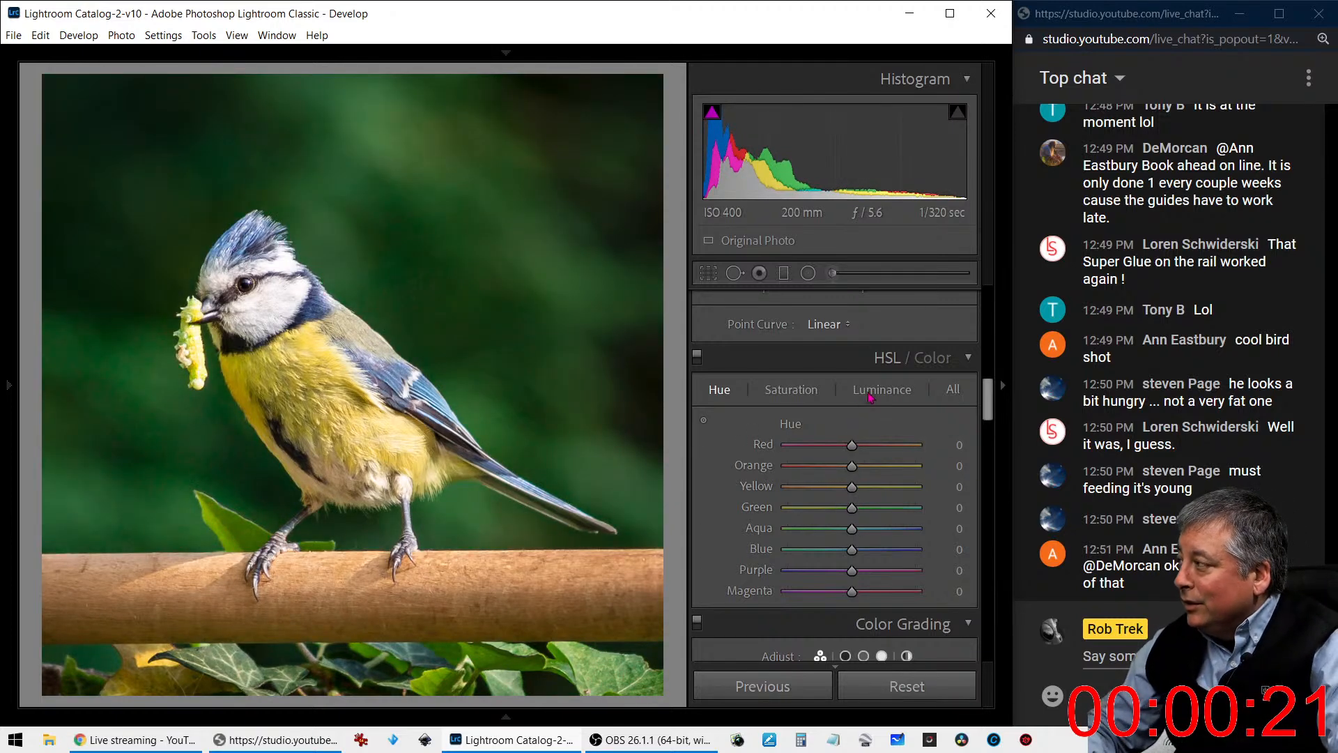
{"action": "left_click", "coordinate": [814, 397]}
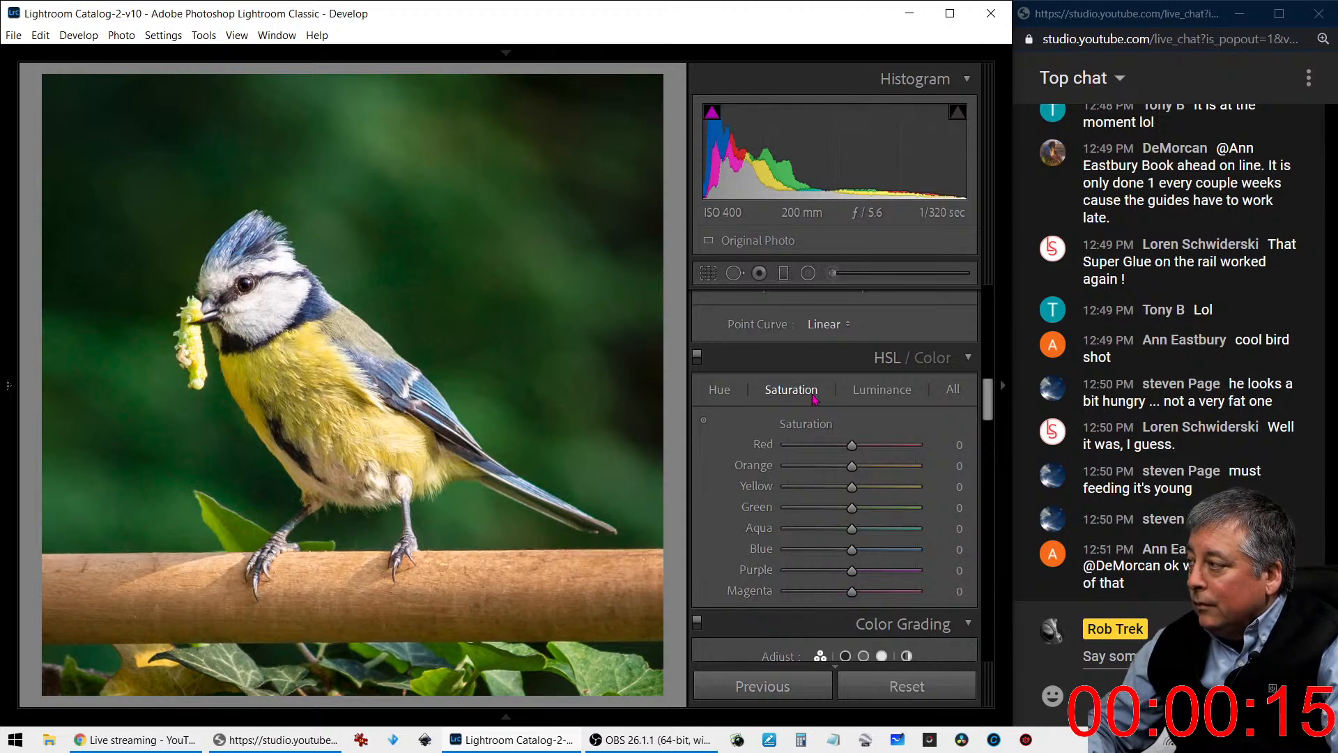
- Refine the straightening of the cropped bird photo by setting the crop angle to 2.25
{"action": "left_click", "coordinate": [708, 272]}
{"action": "left_click_drag", "start_coordinate": [844, 394], "coordinate": [849, 395]}
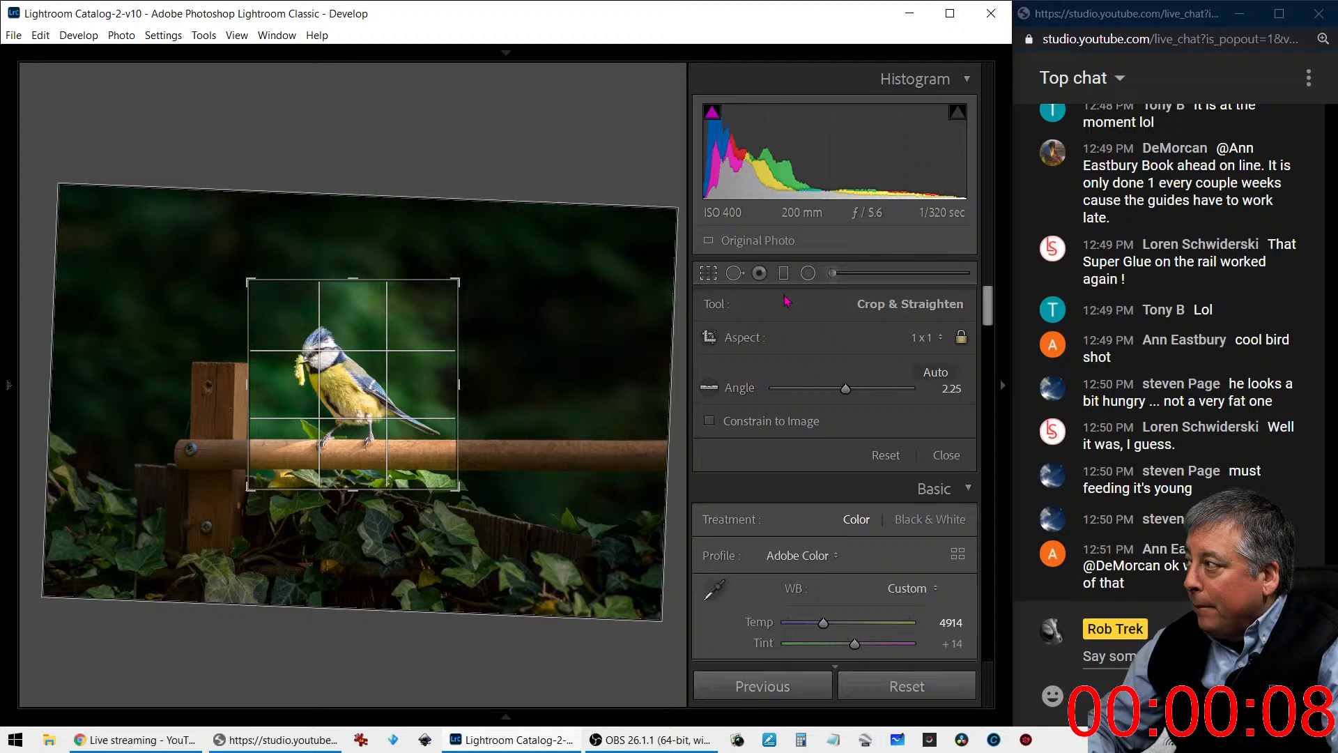
{"action": "left_click", "coordinate": [708, 273]}
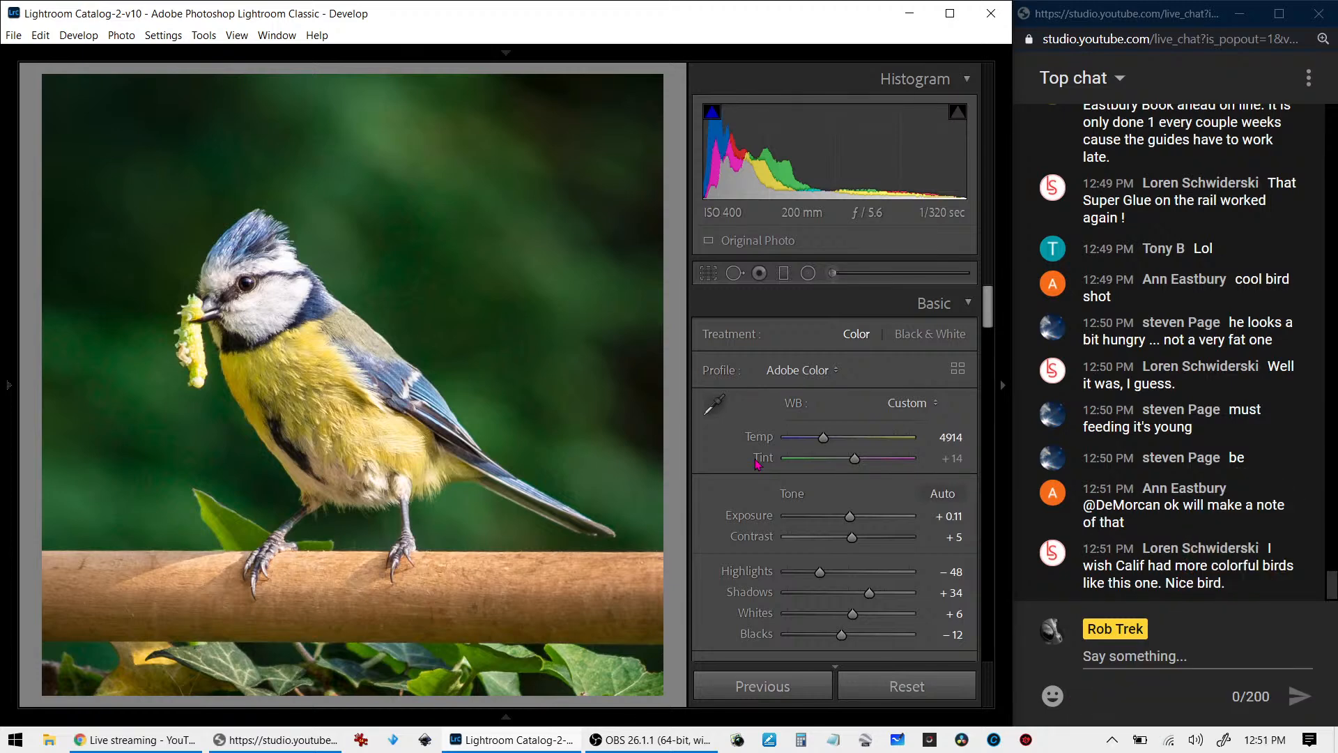
- Create a virtual copy of the edited bird photo and reset all of the copy's develop settings
{"action": "right_click", "coordinate": [489, 275]}
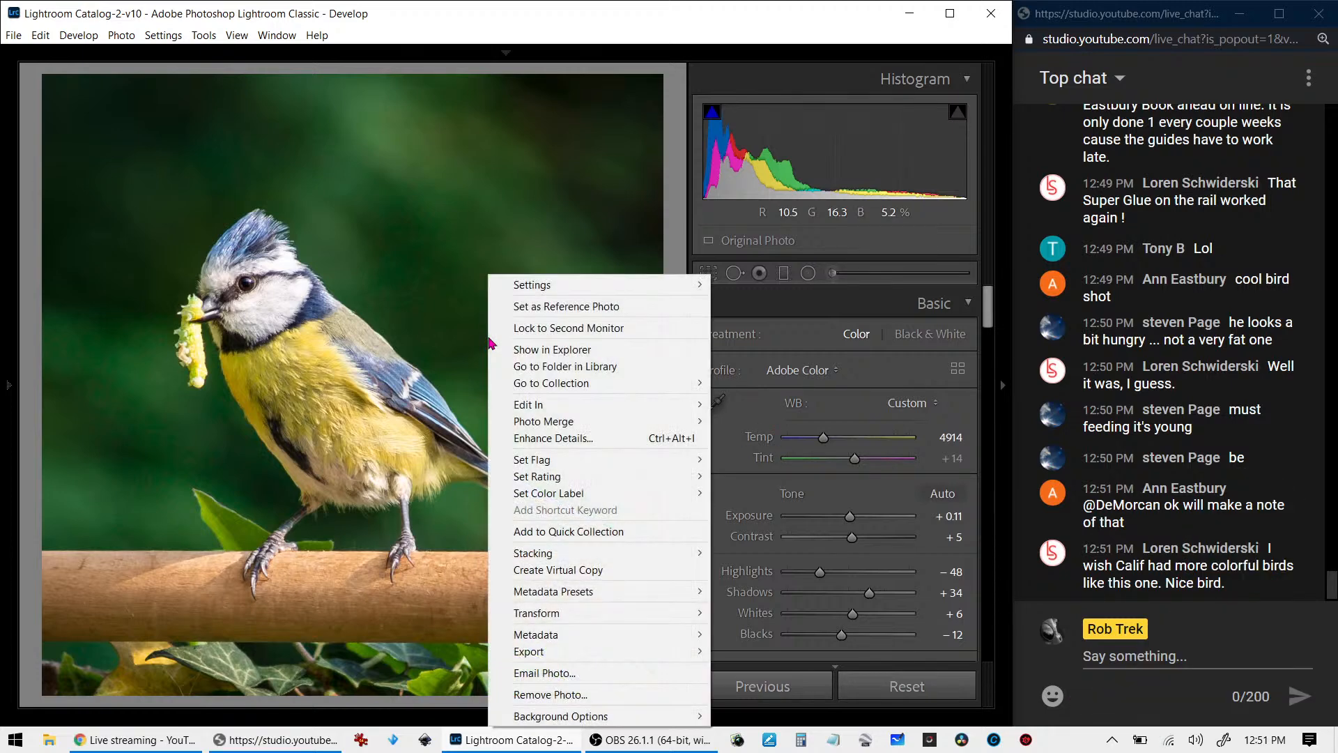
{"action": "mouse_move", "coordinate": [545, 614]}
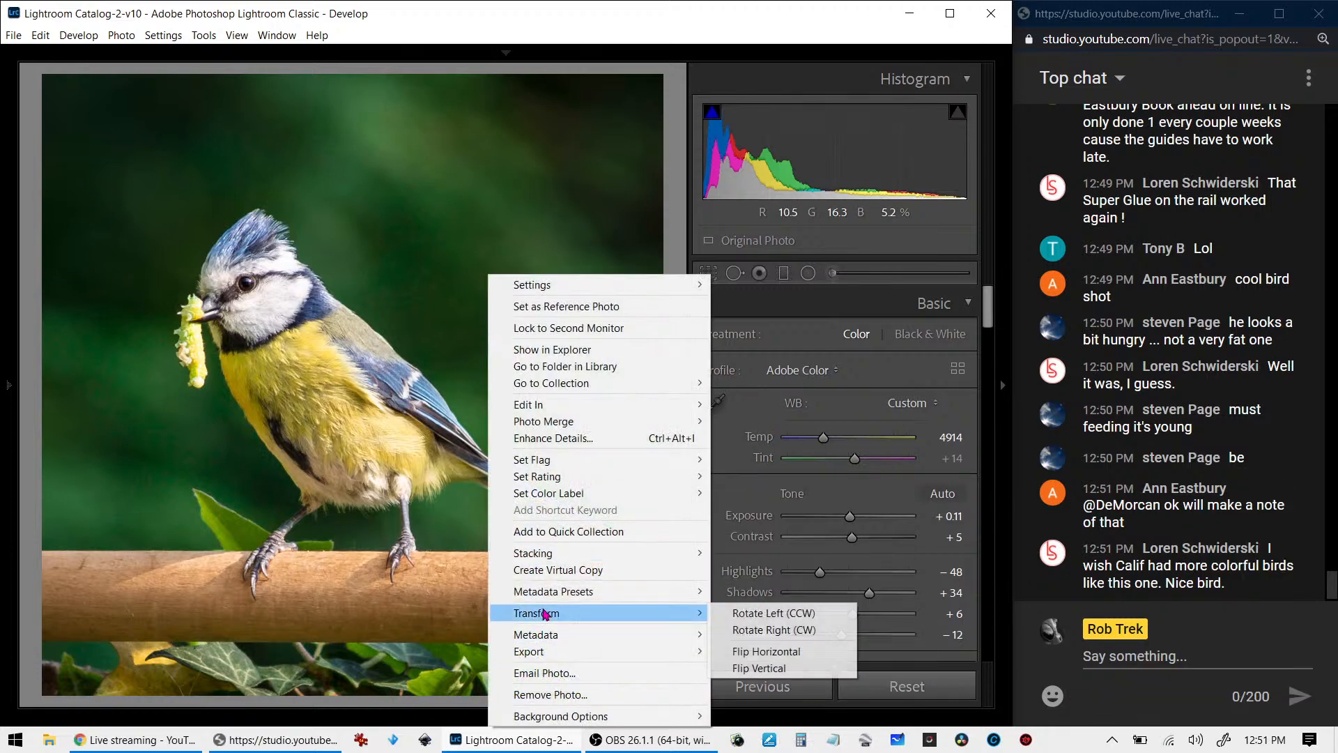
{"action": "left_click", "coordinate": [551, 572]}
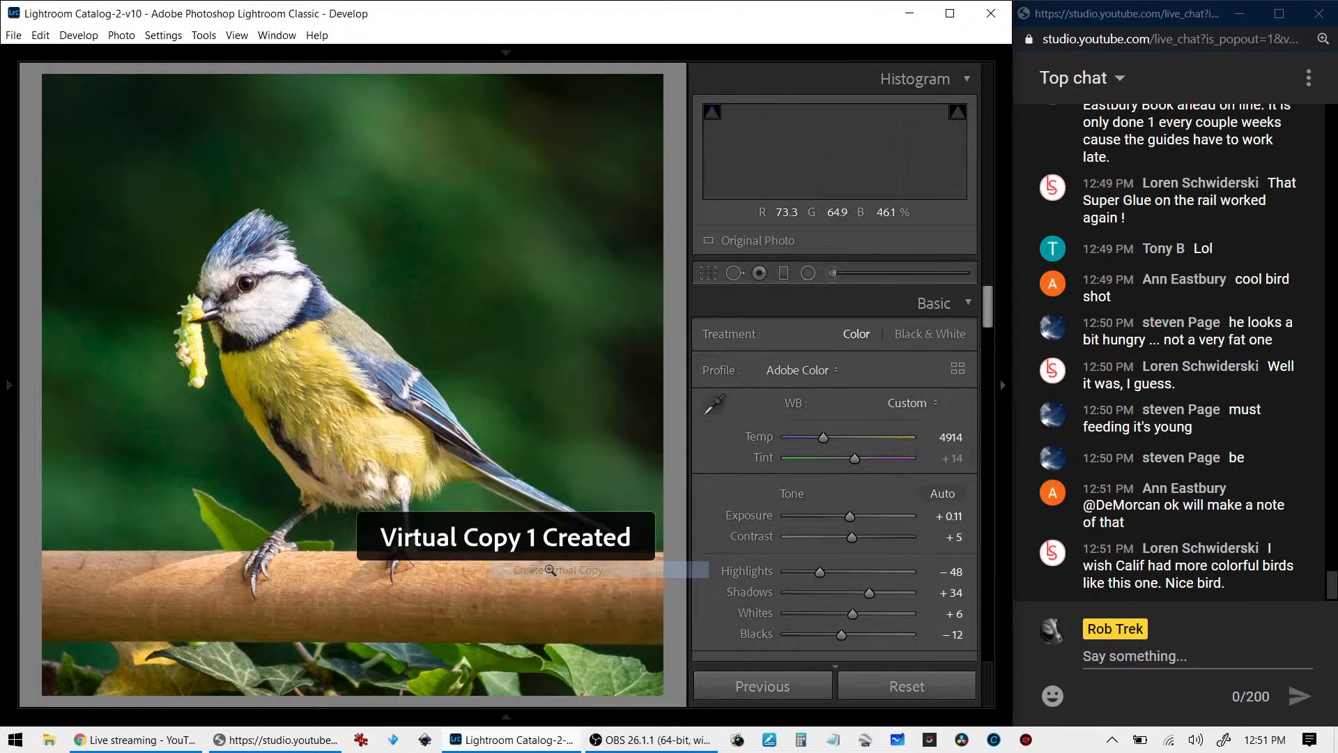
{"action": "left_click", "coordinate": [847, 682]}
- Compare the unedited copy side by side with the edited bird photo, examining the head and caterpillar at 100%
{"action": "key", "text": "c"}
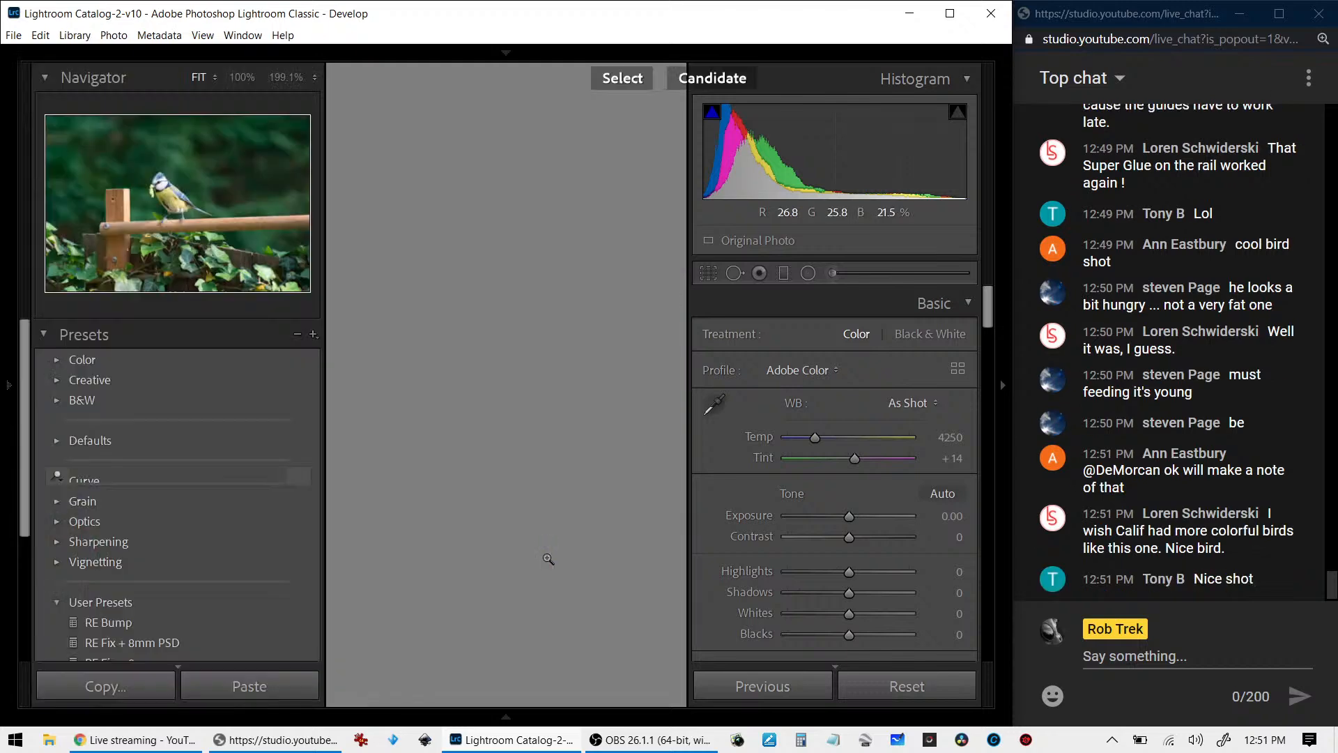
{"action": "key", "text": "Tab"}
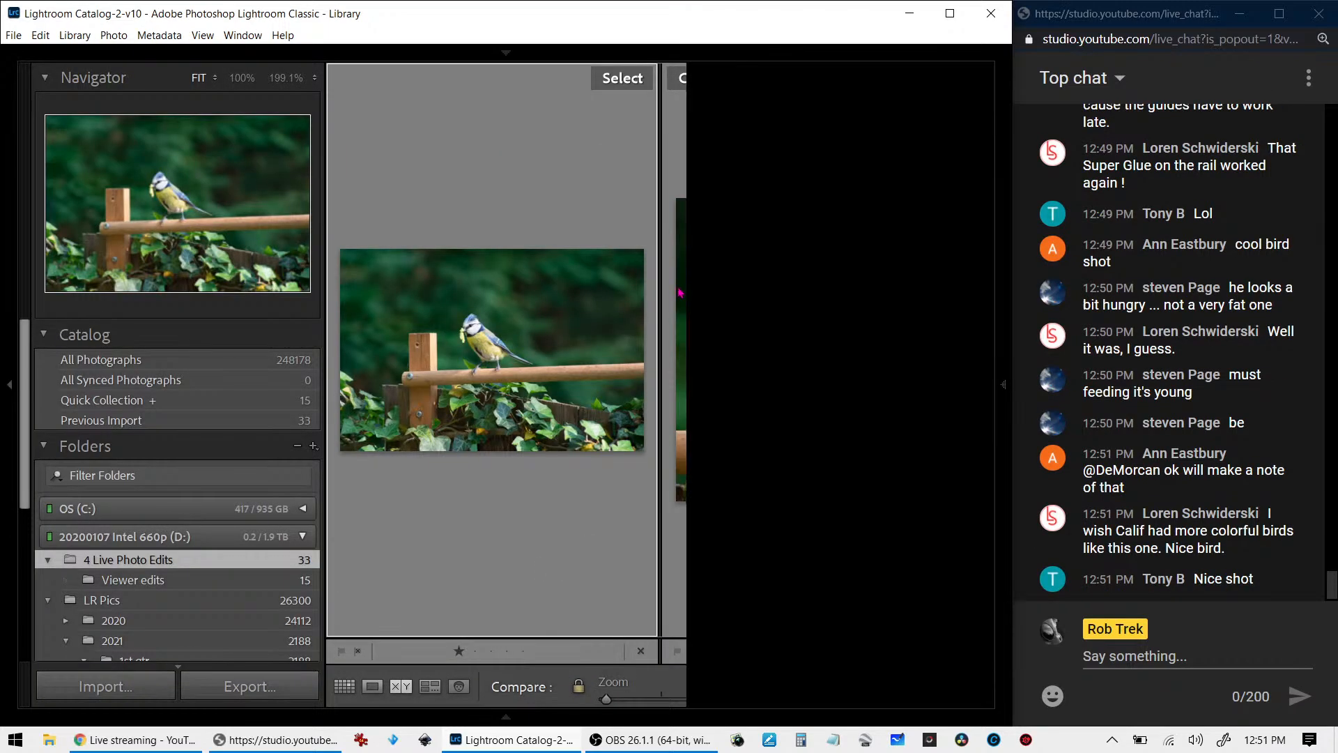
{"action": "key", "text": "Tab"}
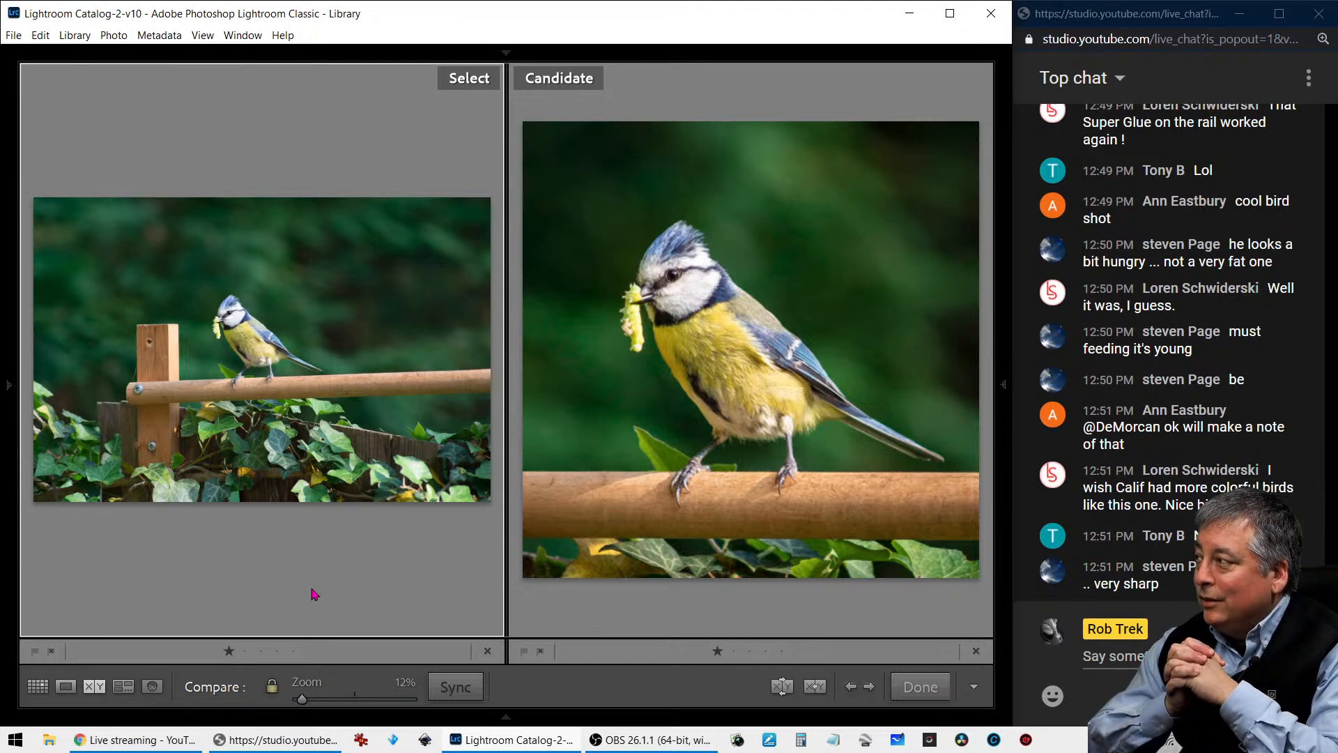
{"action": "left_click", "coordinate": [653, 282]}
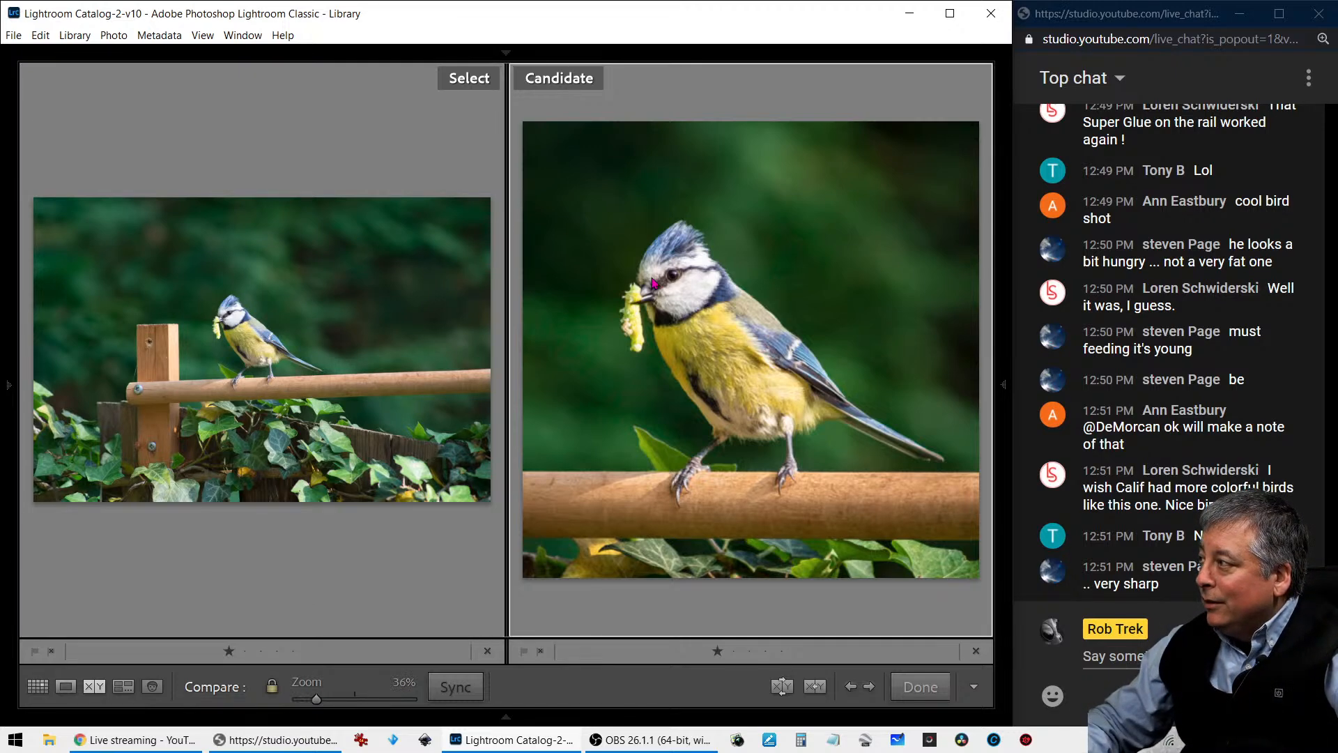
{"action": "left_click", "coordinate": [660, 280]}
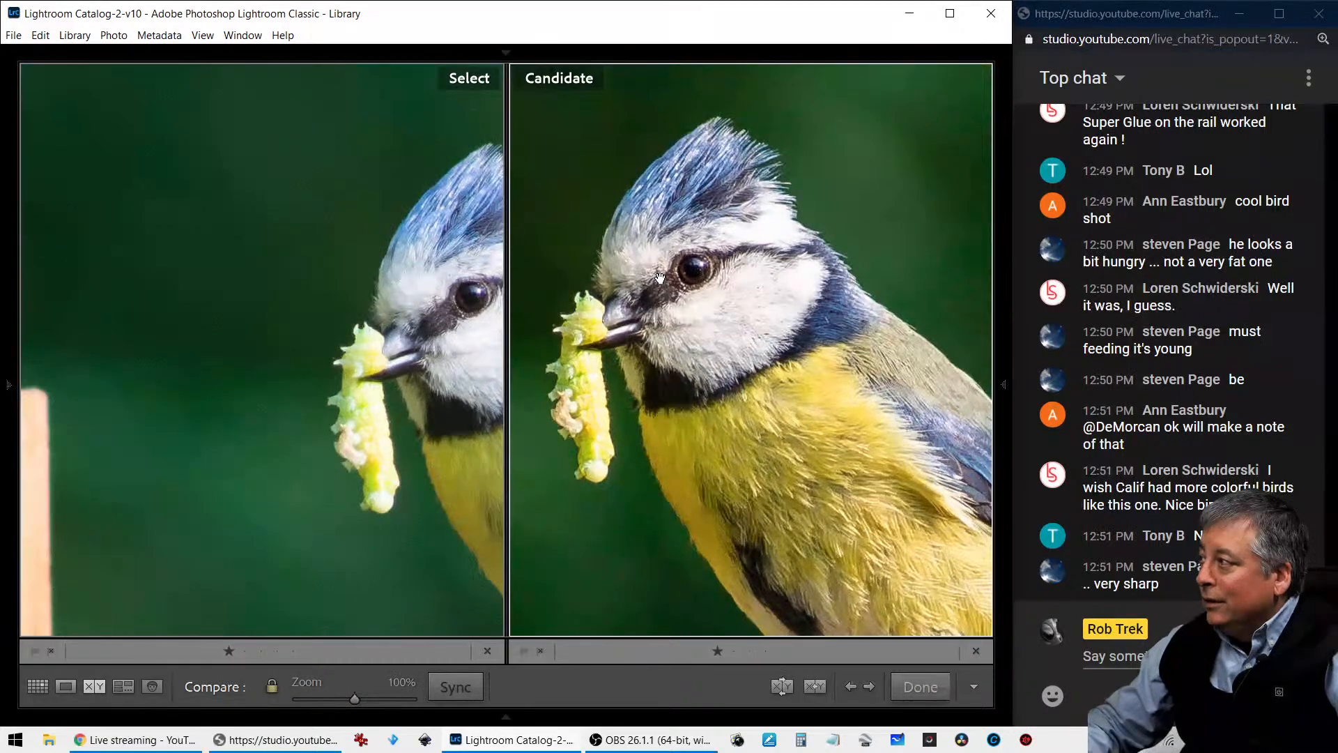
{"action": "left_click_drag", "start_coordinate": [379, 436], "coordinate": [255, 441]}
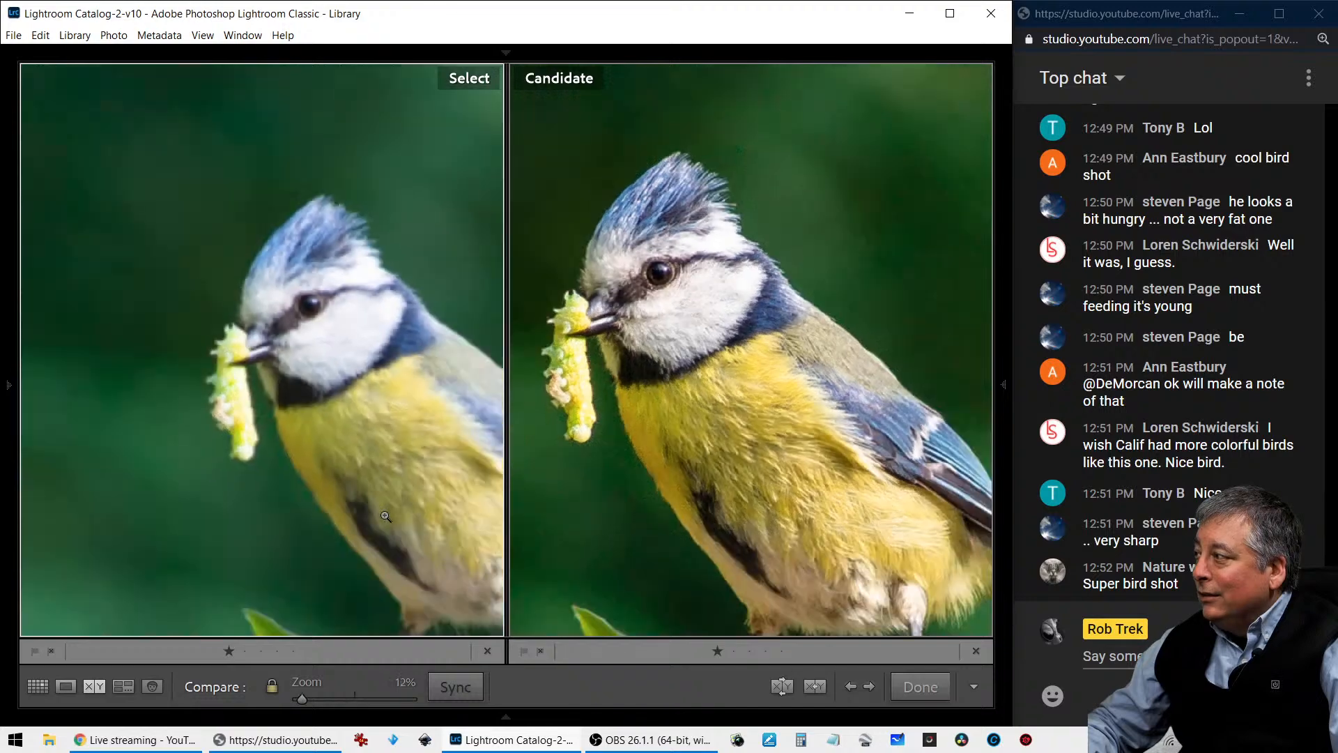
{"action": "left_click", "coordinate": [710, 540]}
{"action": "mouse_move", "coordinate": [1005, 471]}
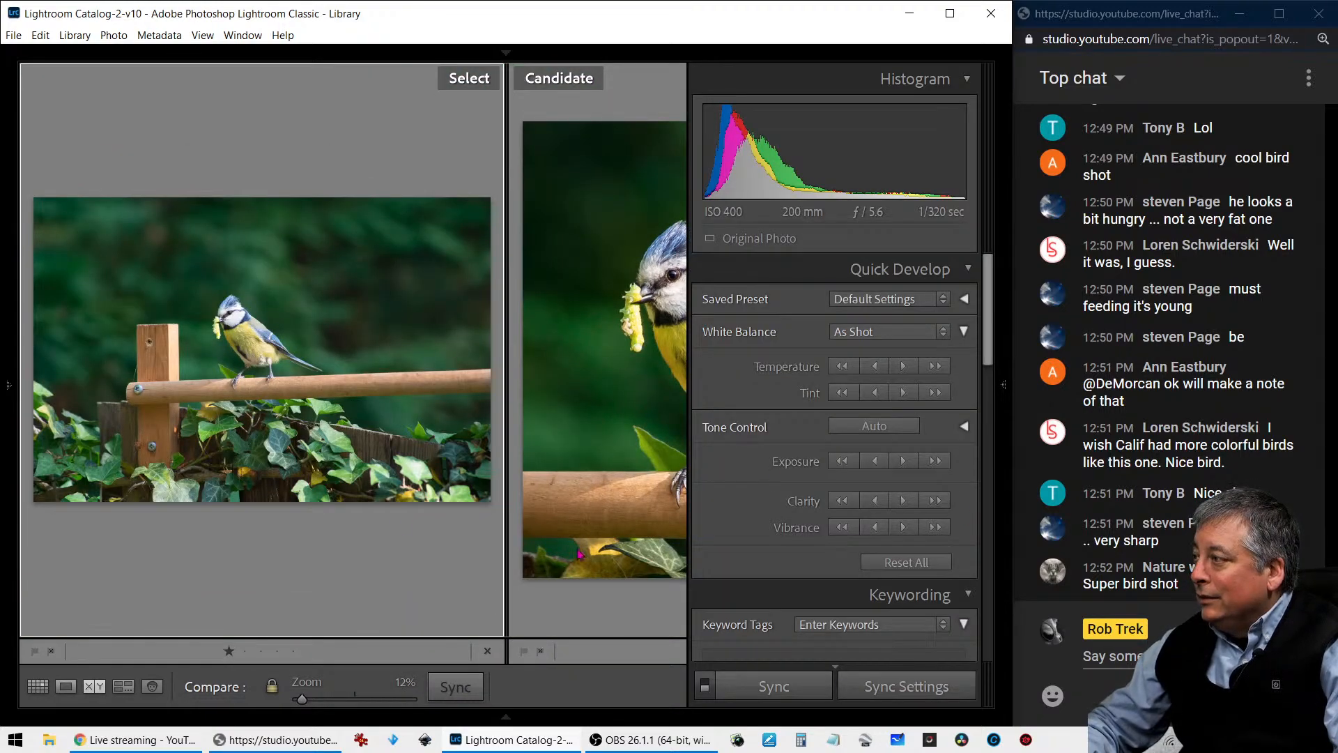
- Open the edited bird photo for developing and set noise reduction to Luminance 37 and Color 12
{"action": "left_click", "coordinate": [814, 686]}
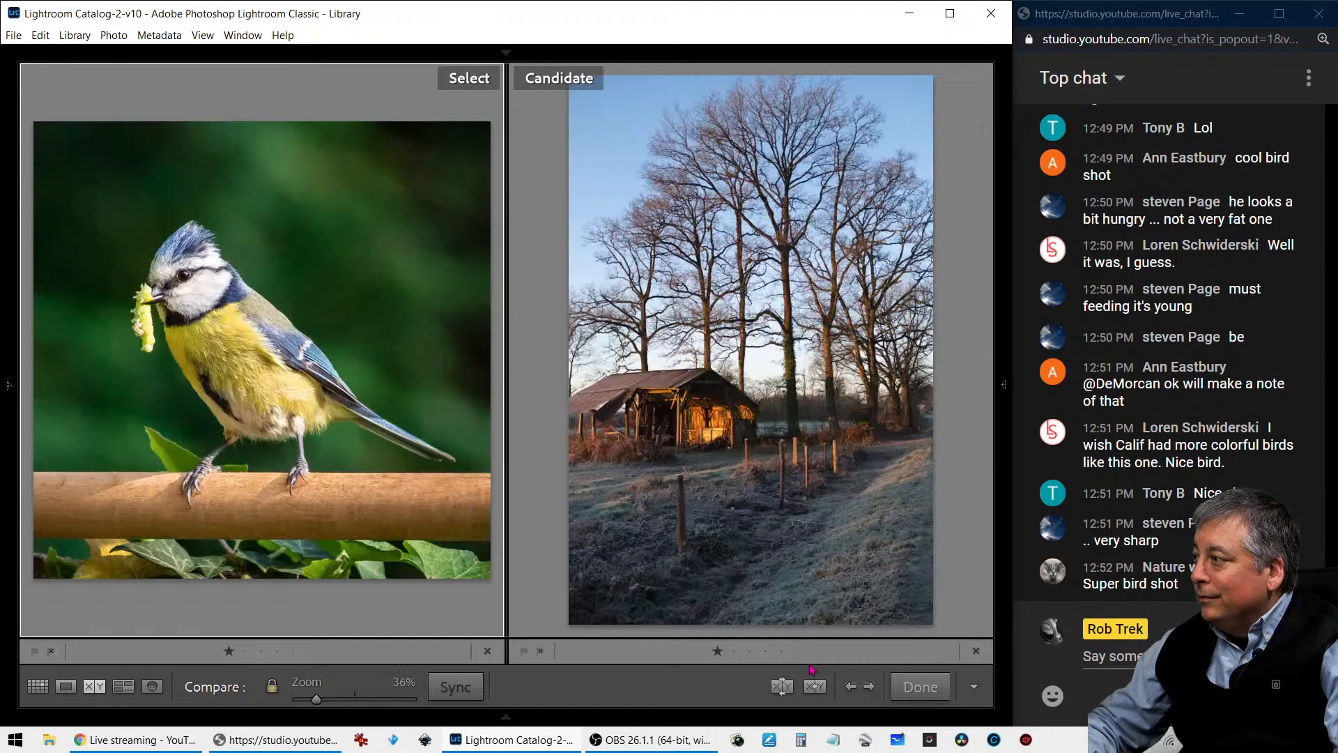
{"action": "key", "text": "d"}
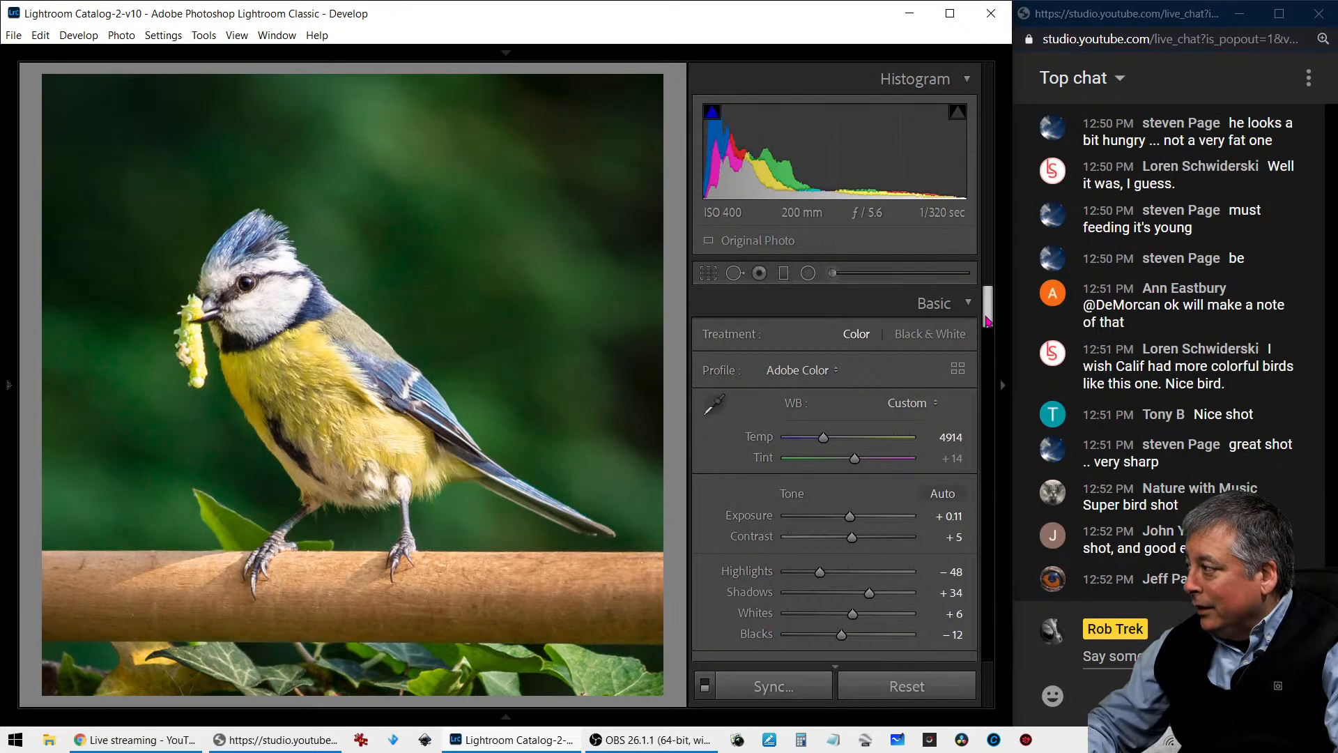
{"action": "left_click_drag", "start_coordinate": [988, 321], "coordinate": [973, 529]}
{"action": "left_click_drag", "start_coordinate": [786, 470], "coordinate": [802, 472]}
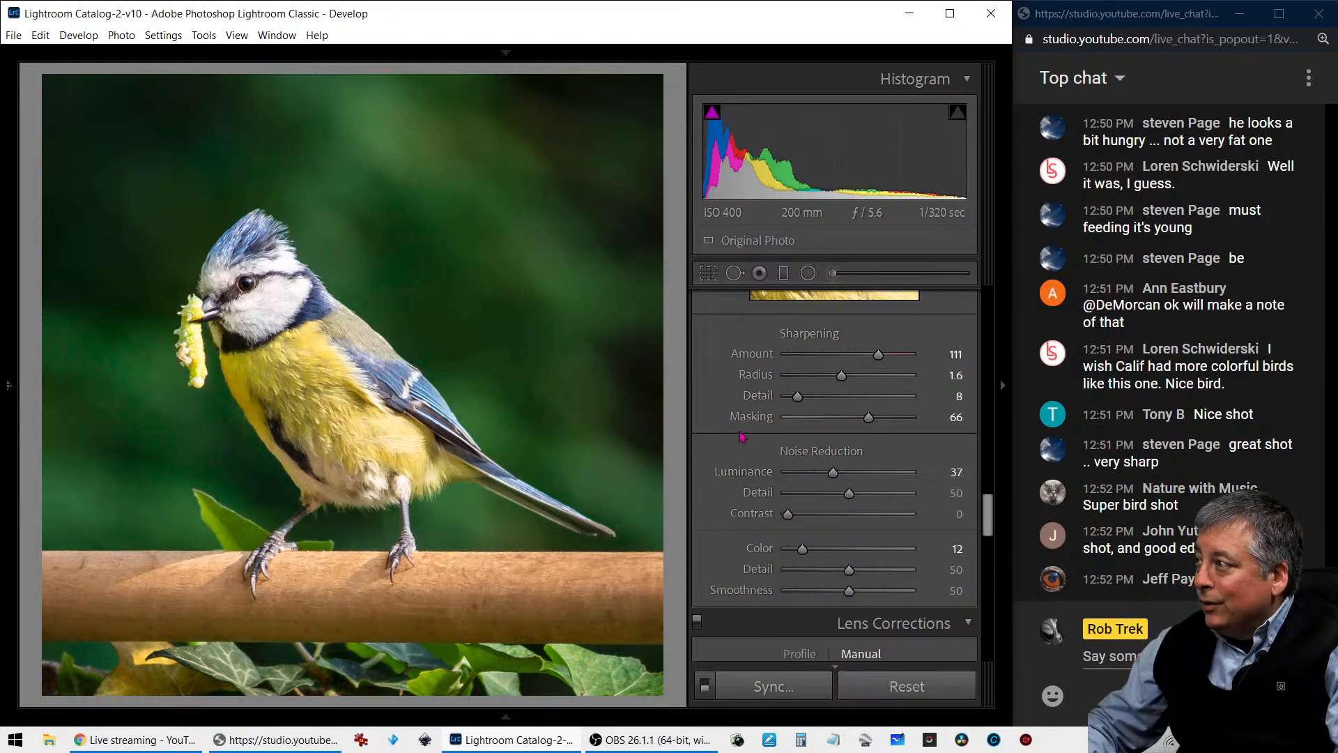
- Compare the noise-reduced bird photo with the unedited copy, examining the head, body feathers and feet at 100%
{"action": "key", "text": "c"}
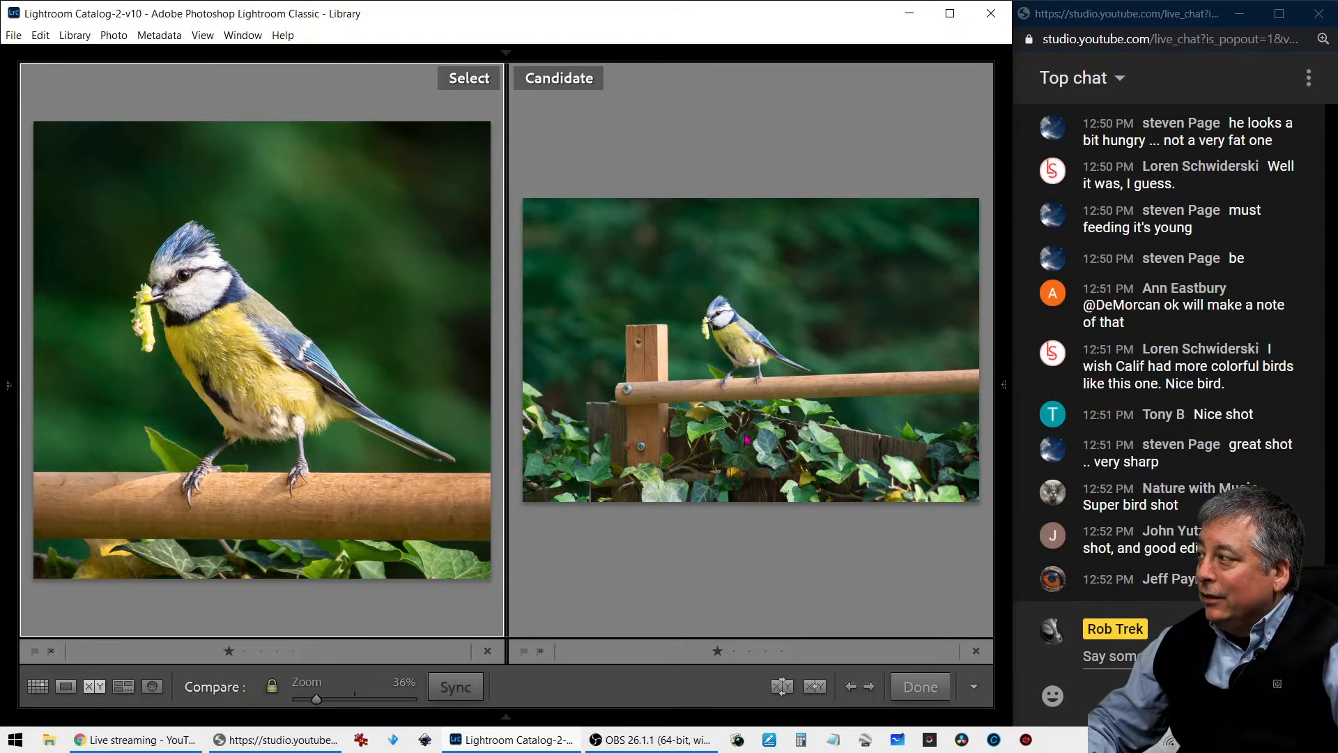
{"action": "left_click", "coordinate": [779, 692]}
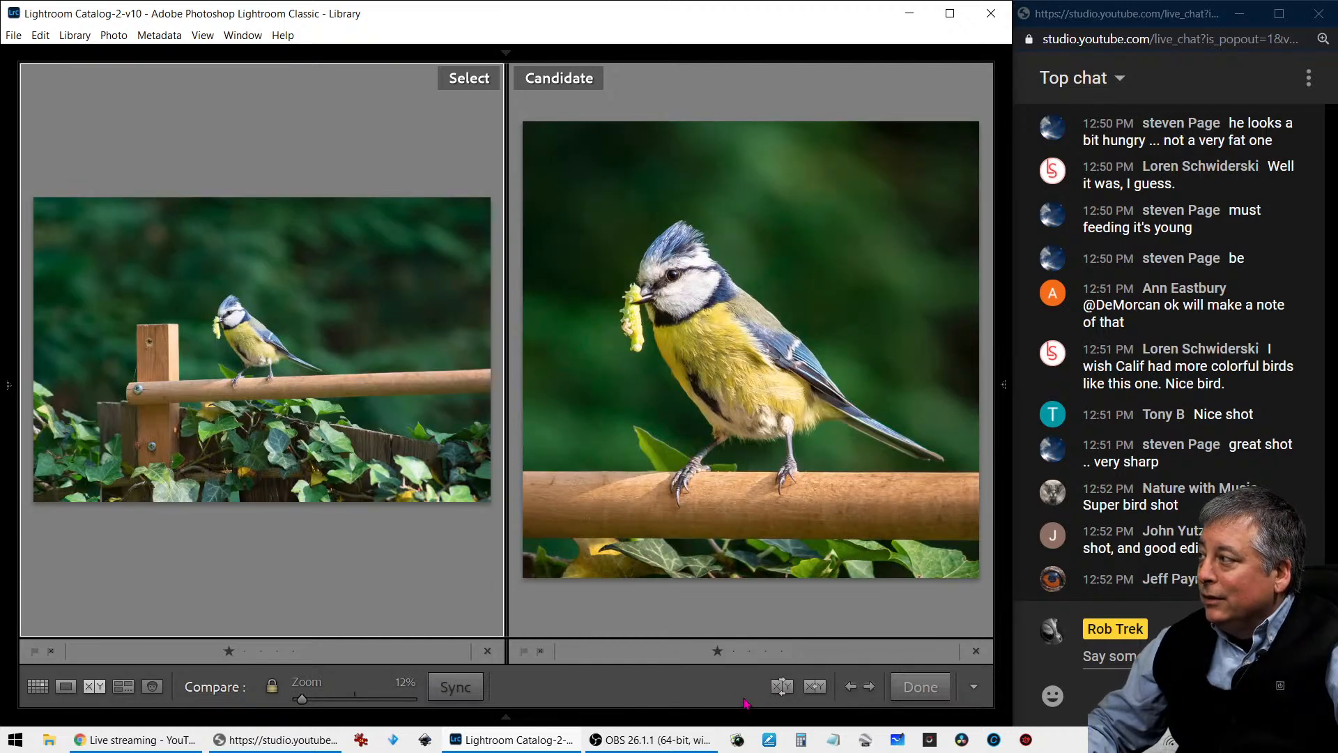
{"action": "left_click", "coordinate": [690, 293]}
{"action": "left_click", "coordinate": [690, 290]}
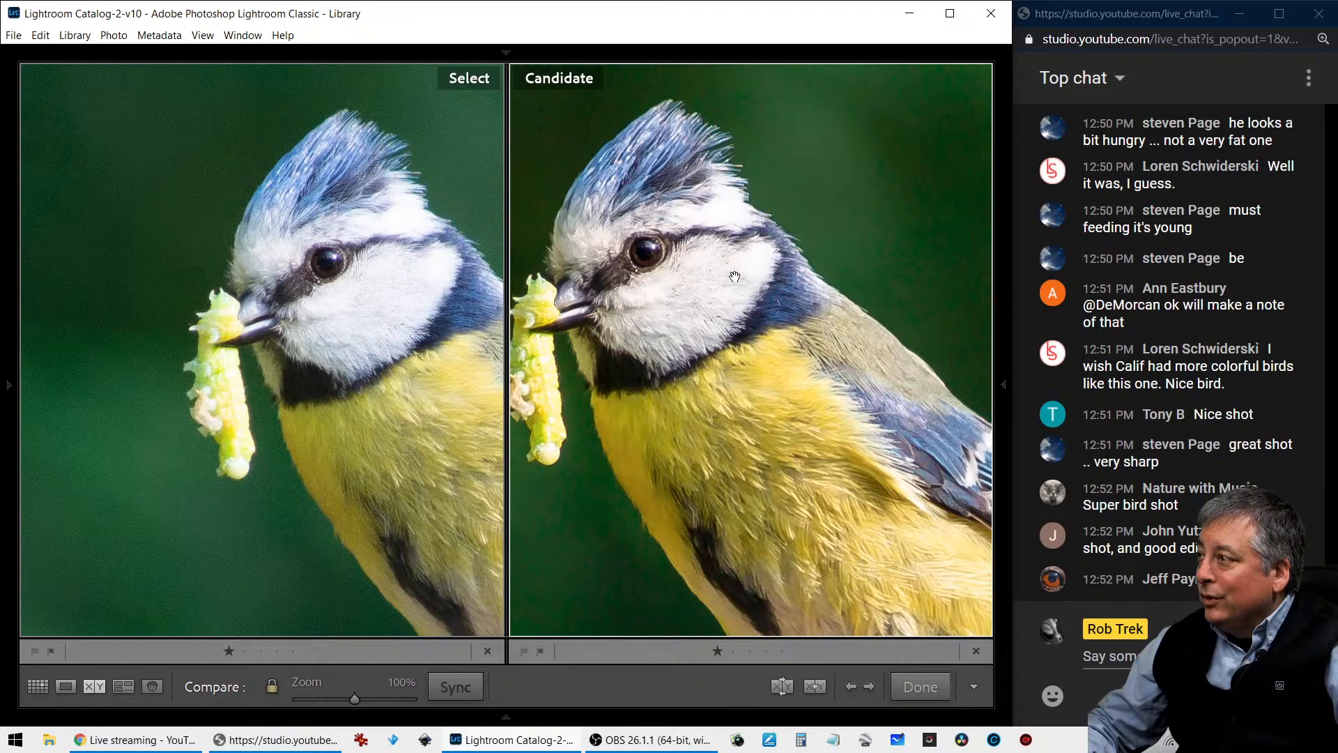
{"action": "left_click_drag", "start_coordinate": [722, 284], "coordinate": [728, 171]}
{"action": "left_click_drag", "start_coordinate": [763, 370], "coordinate": [701, 253]}
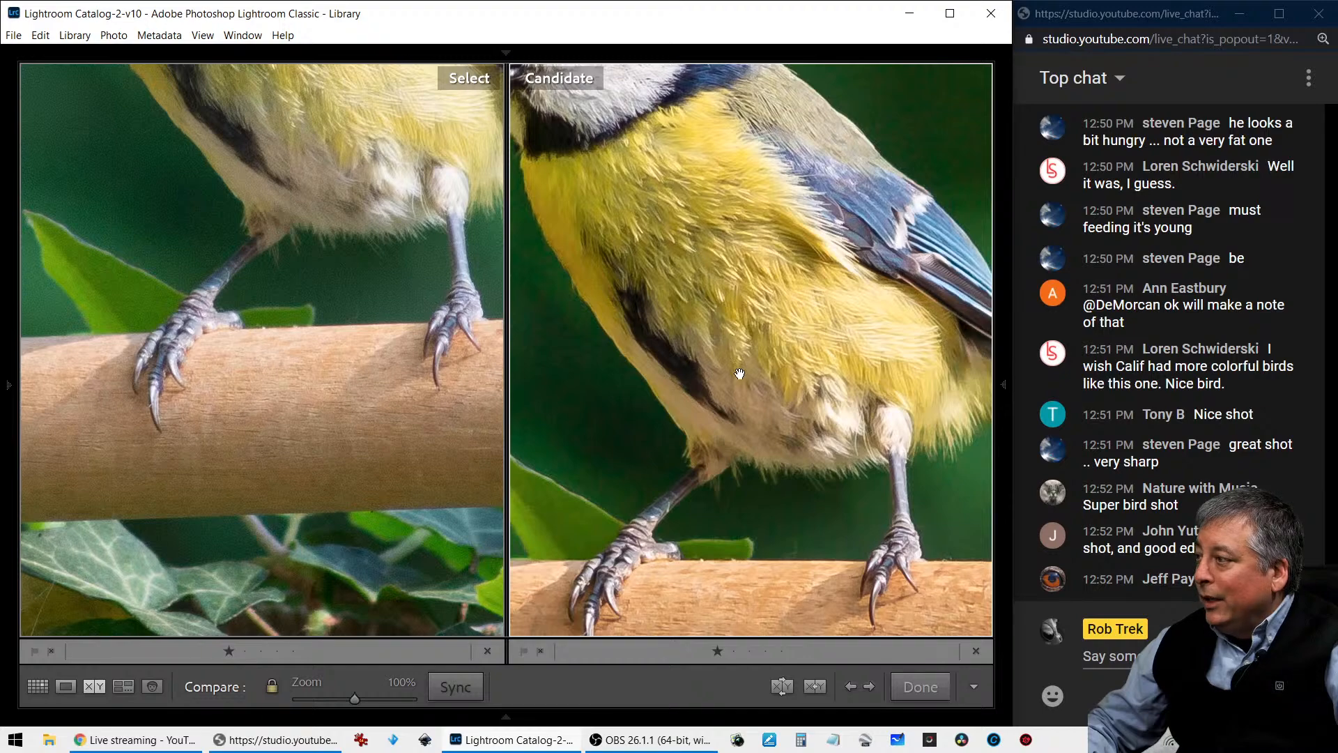
{"action": "left_click_drag", "start_coordinate": [739, 374], "coordinate": [709, 286]}
{"action": "left_click", "coordinate": [709, 286]}
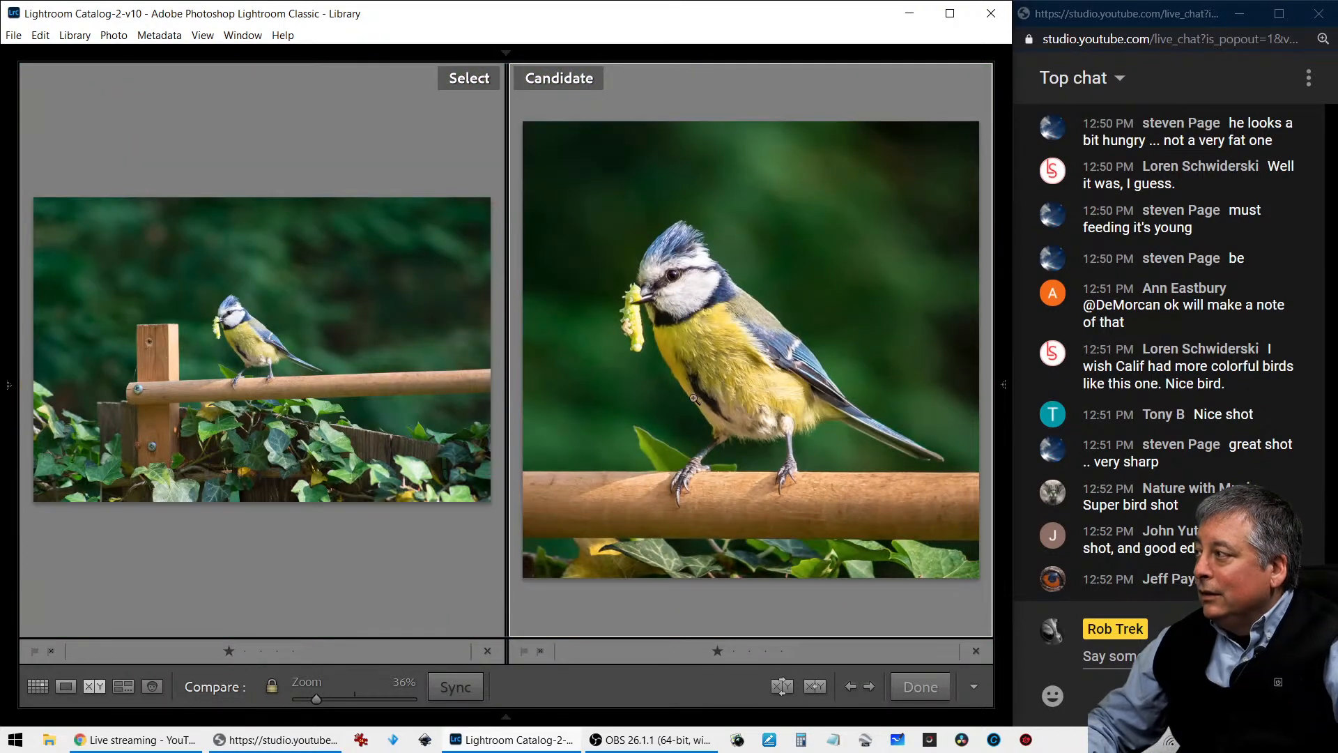
- Open the edited bird photo for developing and set its Vibrance to -4 and Saturation to +22
{"action": "key", "text": "g"}
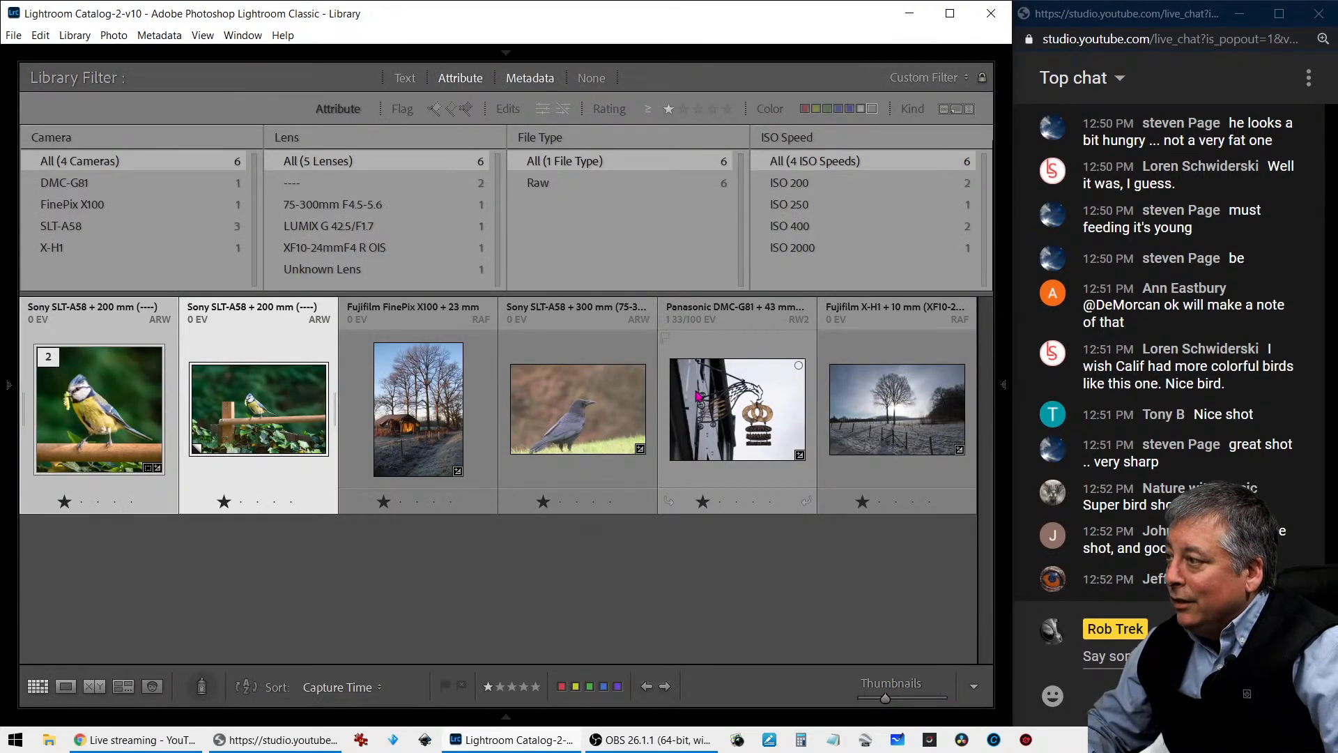
{"action": "key", "text": "d"}
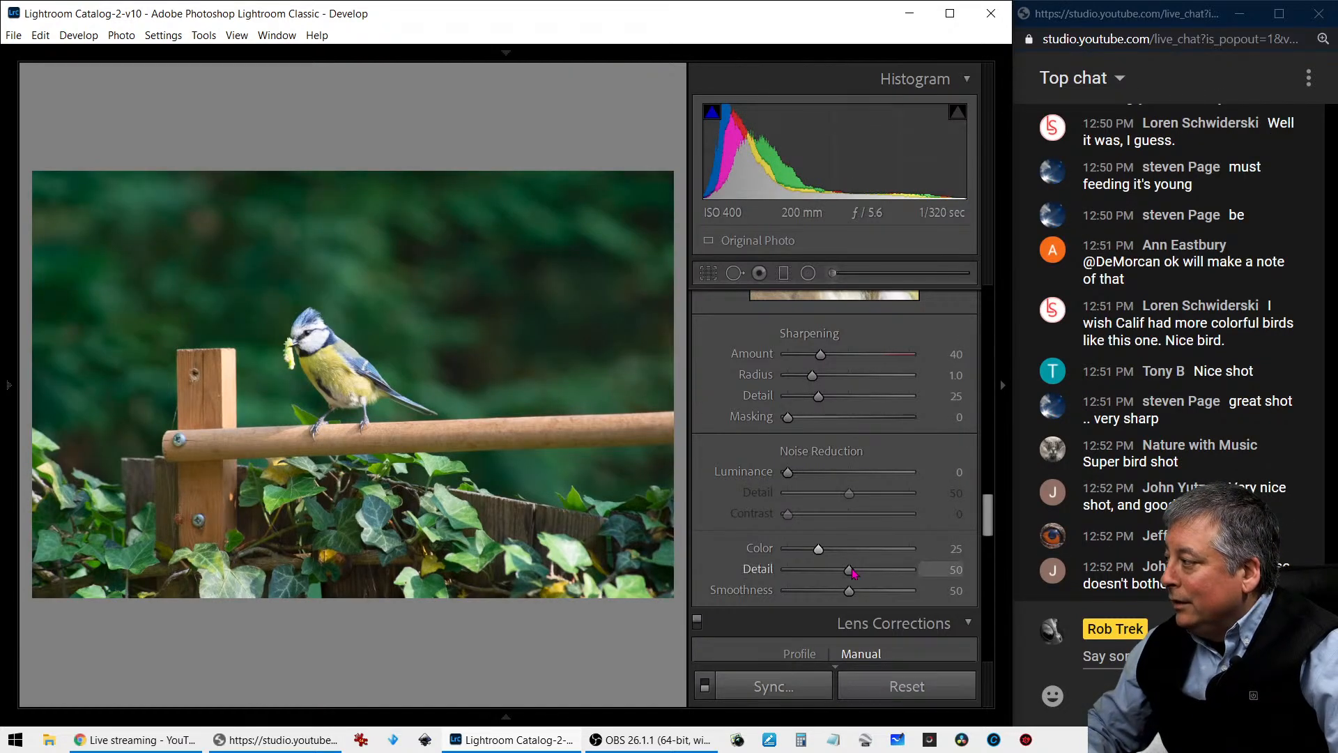
{"action": "scroll", "coordinate": [737, 421], "scroll_direction": "up", "scroll_amount": 10}
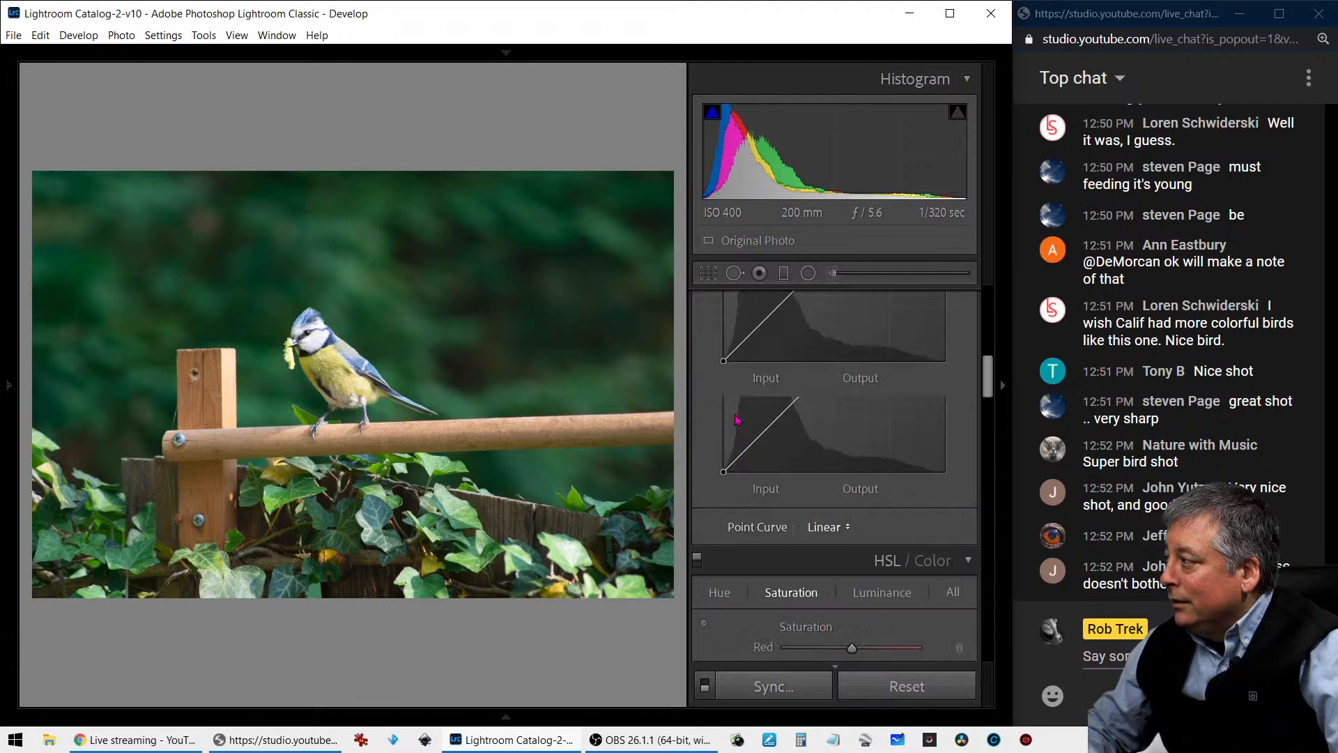
{"action": "scroll", "coordinate": [737, 421], "scroll_direction": "down", "scroll_amount": 4}
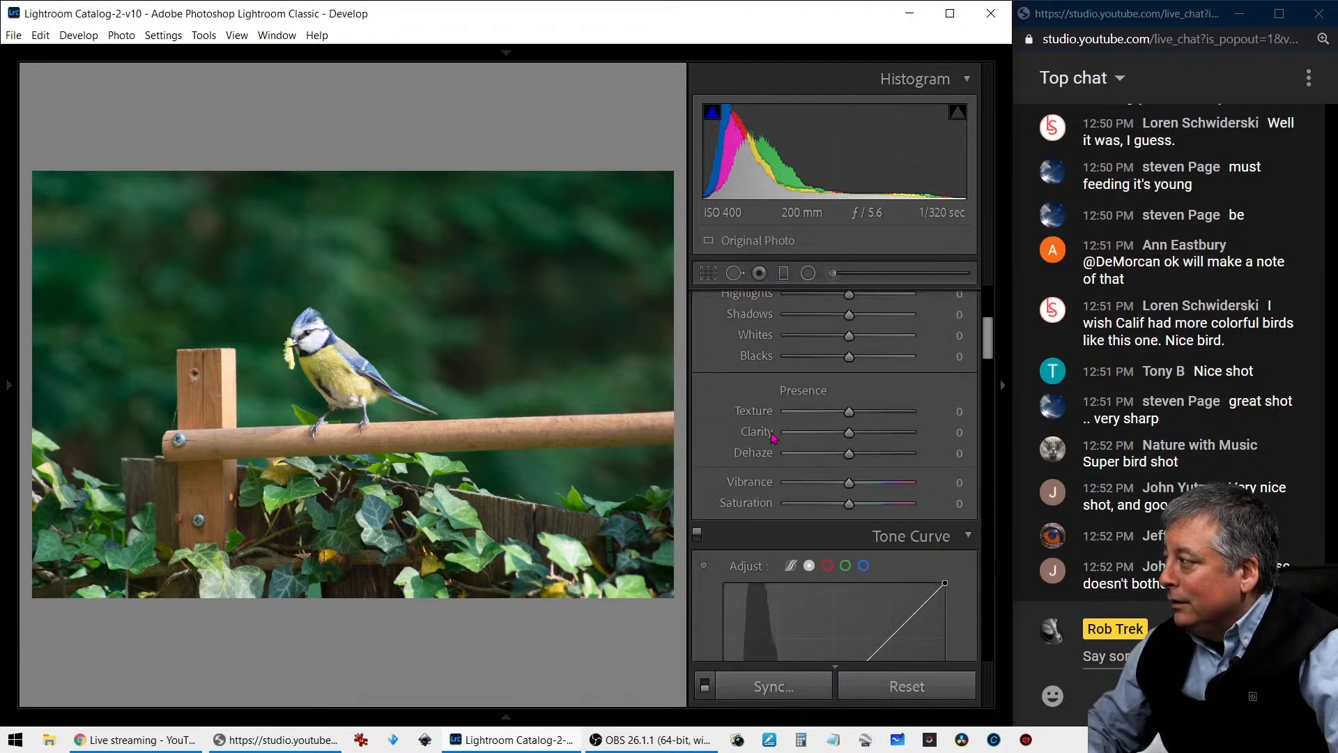
{"action": "scroll", "coordinate": [773, 437], "scroll_direction": "up", "scroll_amount": 2}
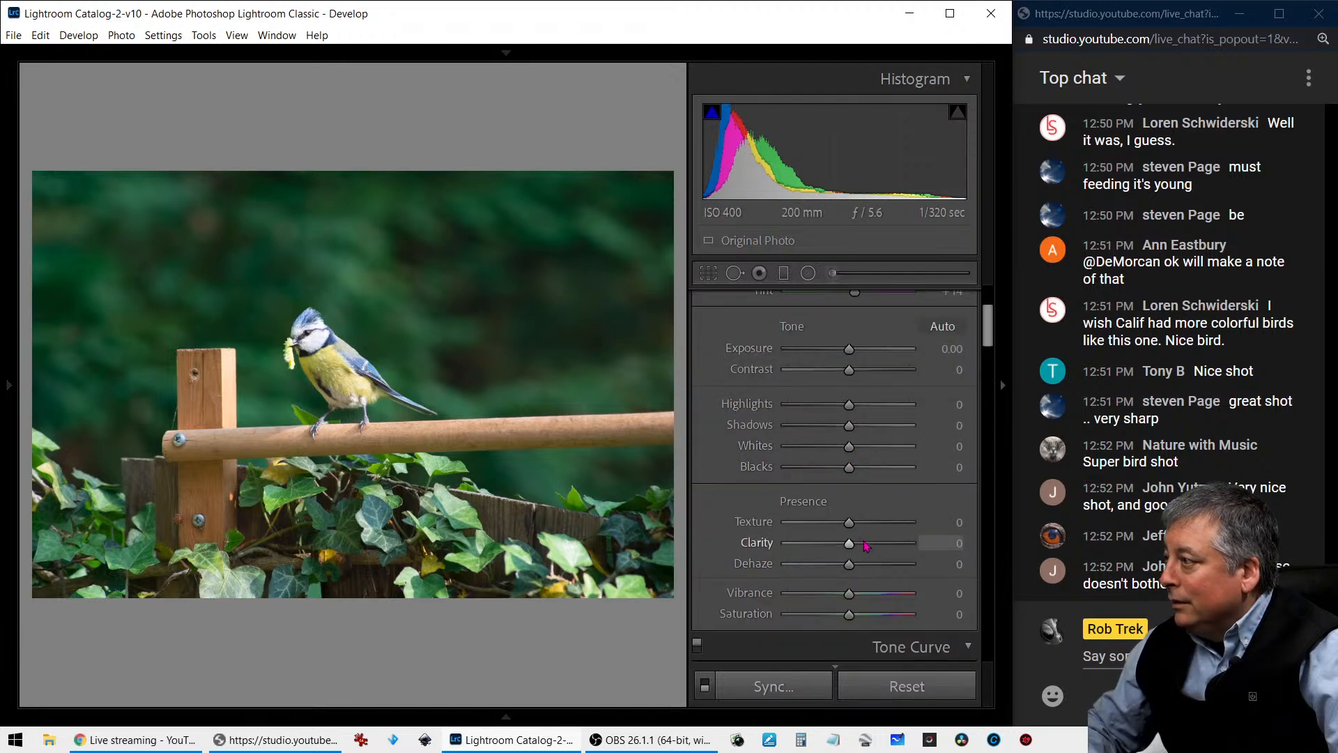
{"action": "key", "text": "Right"}
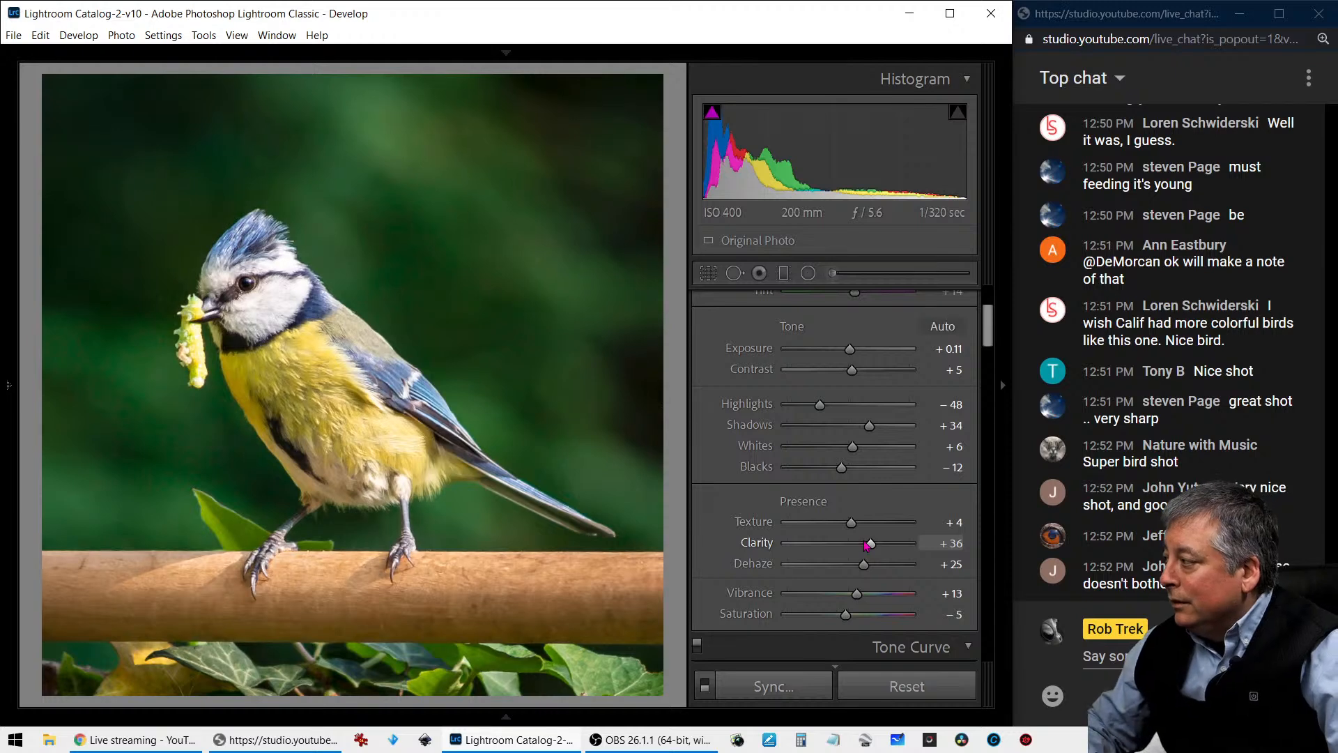
{"action": "left_click_drag", "start_coordinate": [856, 594], "coordinate": [862, 620]}
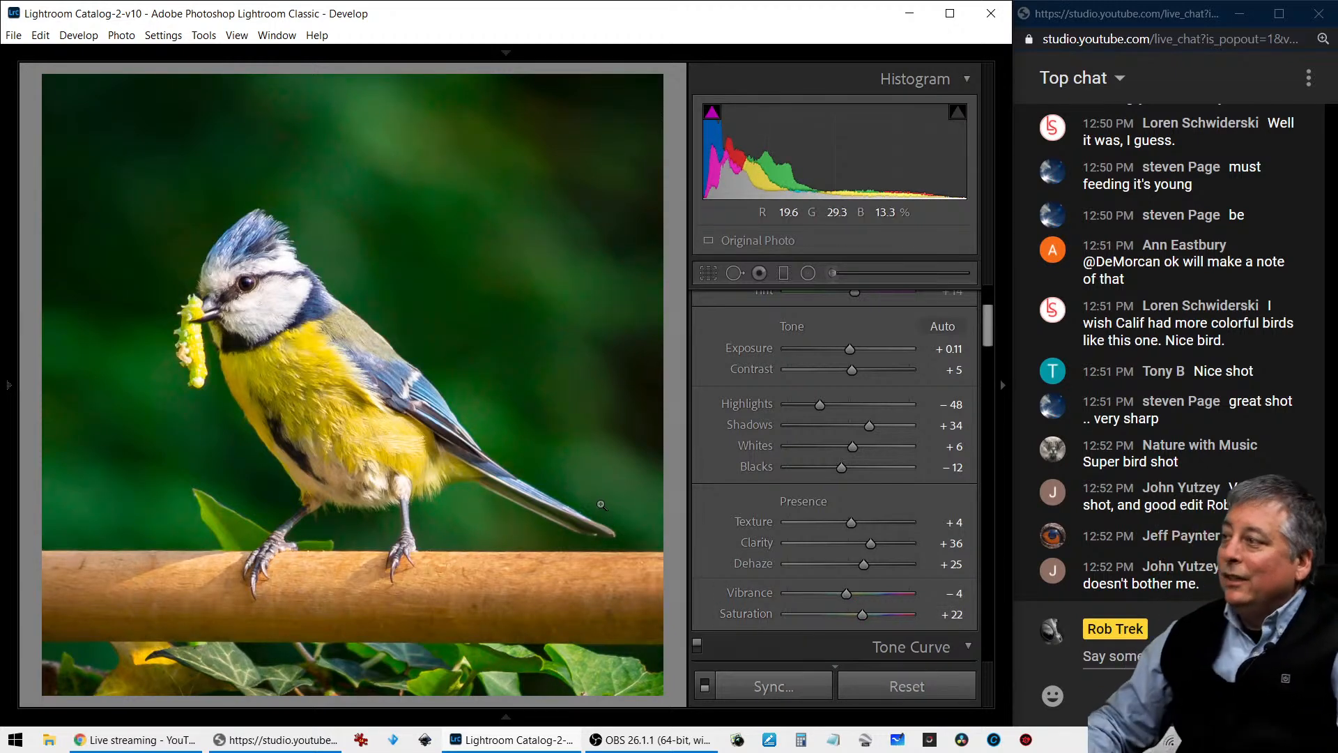
- Open the FinePix X100 photo of the shed and bare trees, examining the shed at 100% and the whole image in full screen
{"action": "key", "text": "g"}
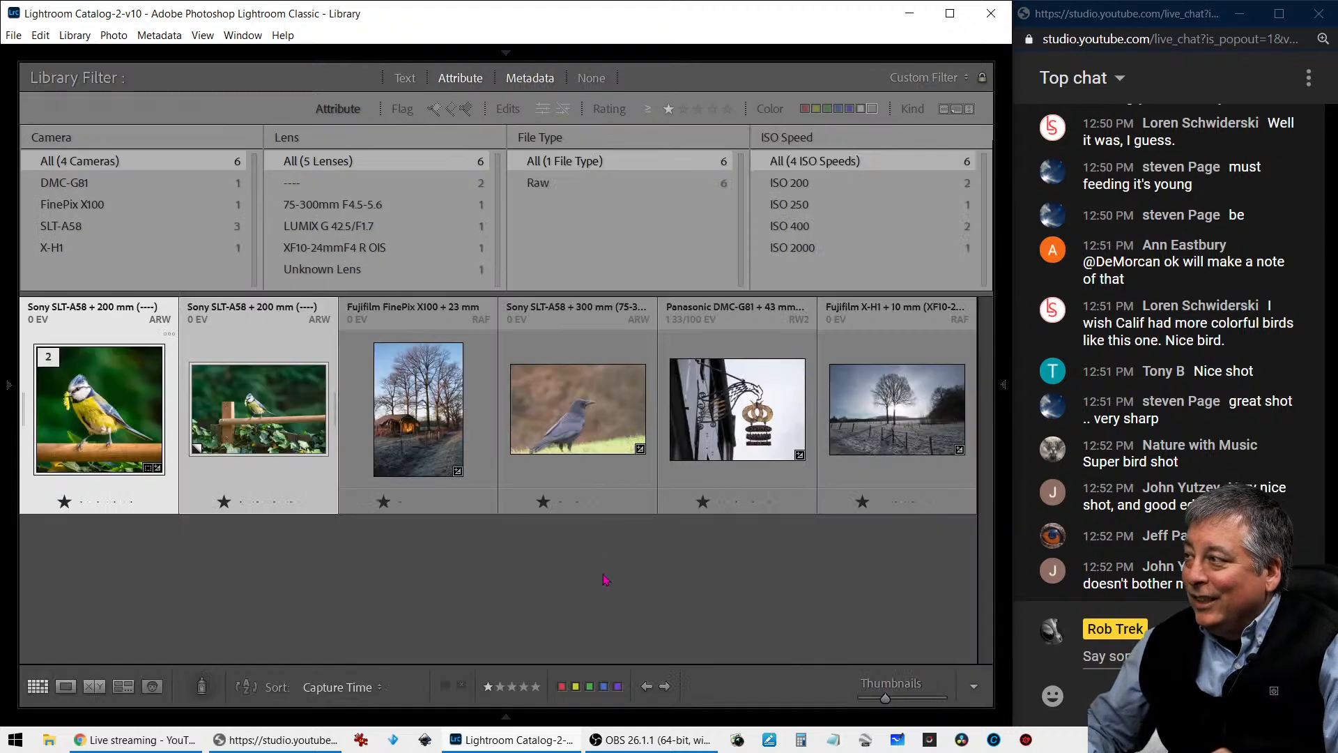
{"action": "left_click", "coordinate": [420, 414]}
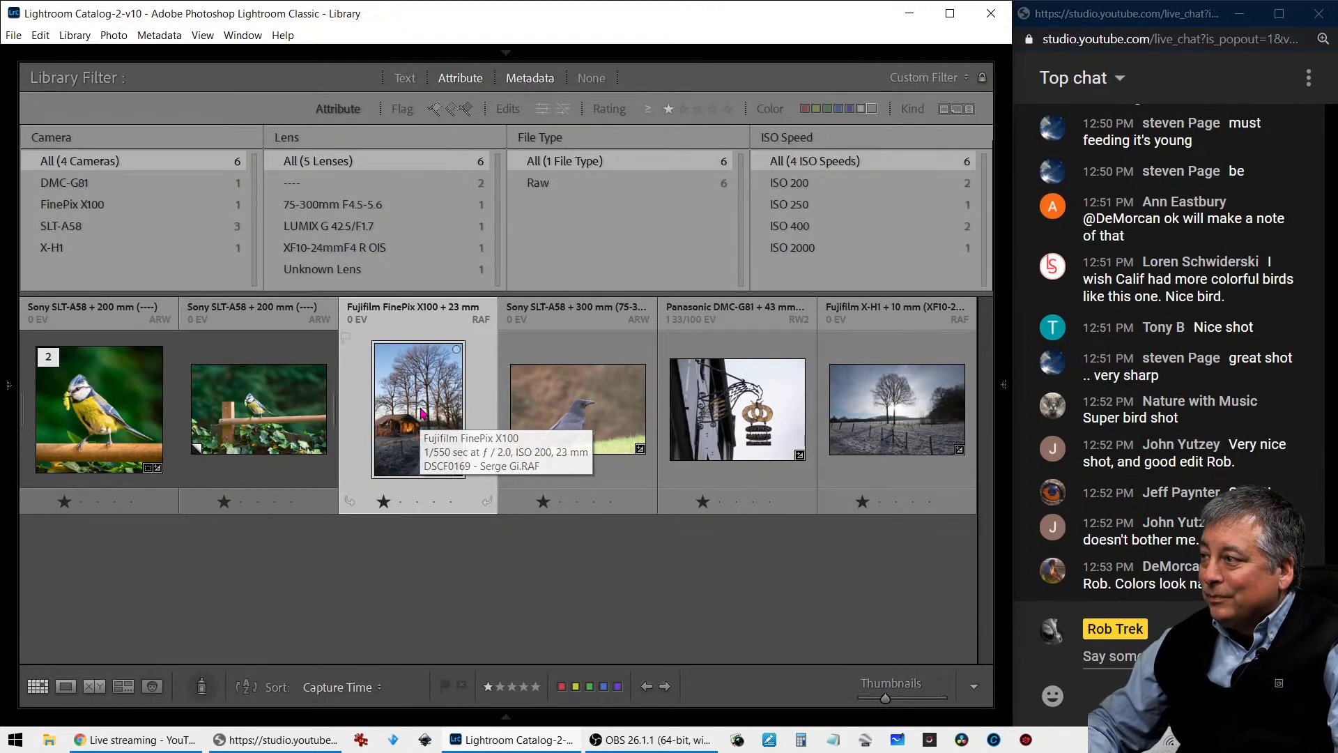
{"action": "double_click", "coordinate": [421, 414]}
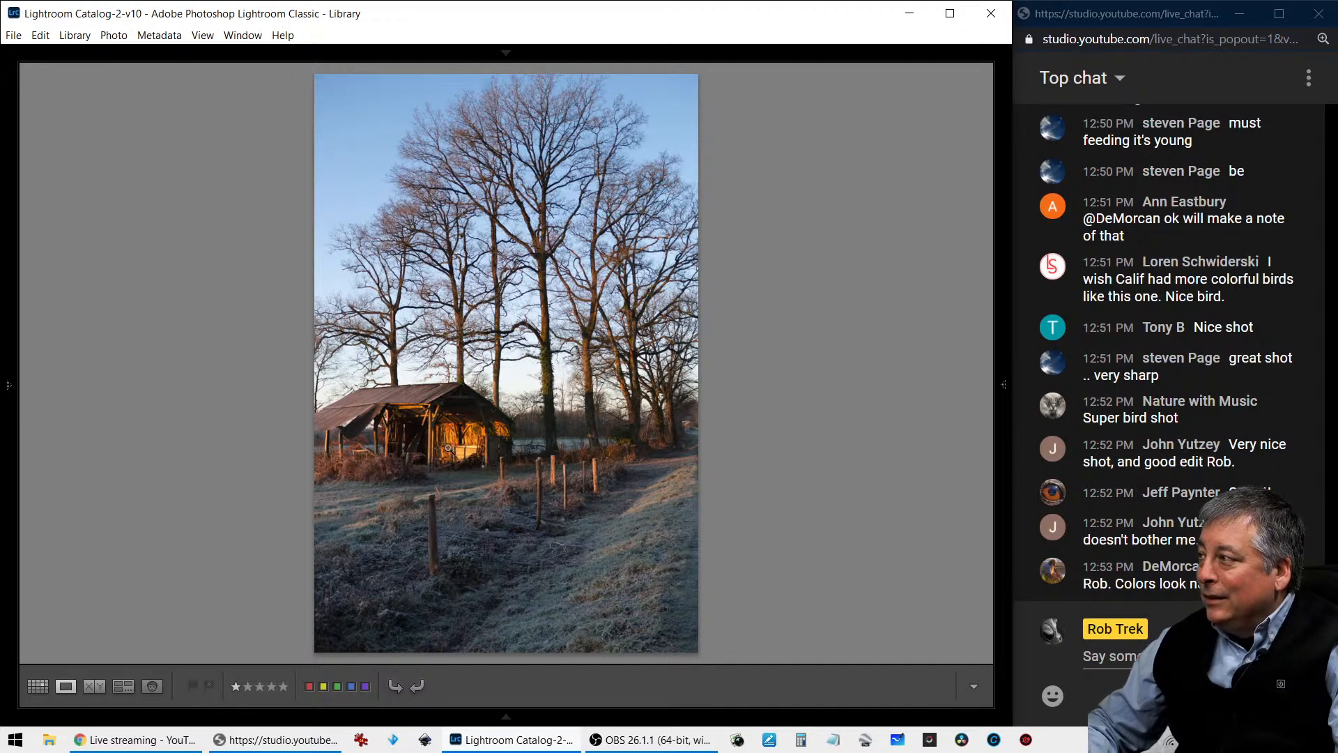
{"action": "left_click", "coordinate": [468, 446]}
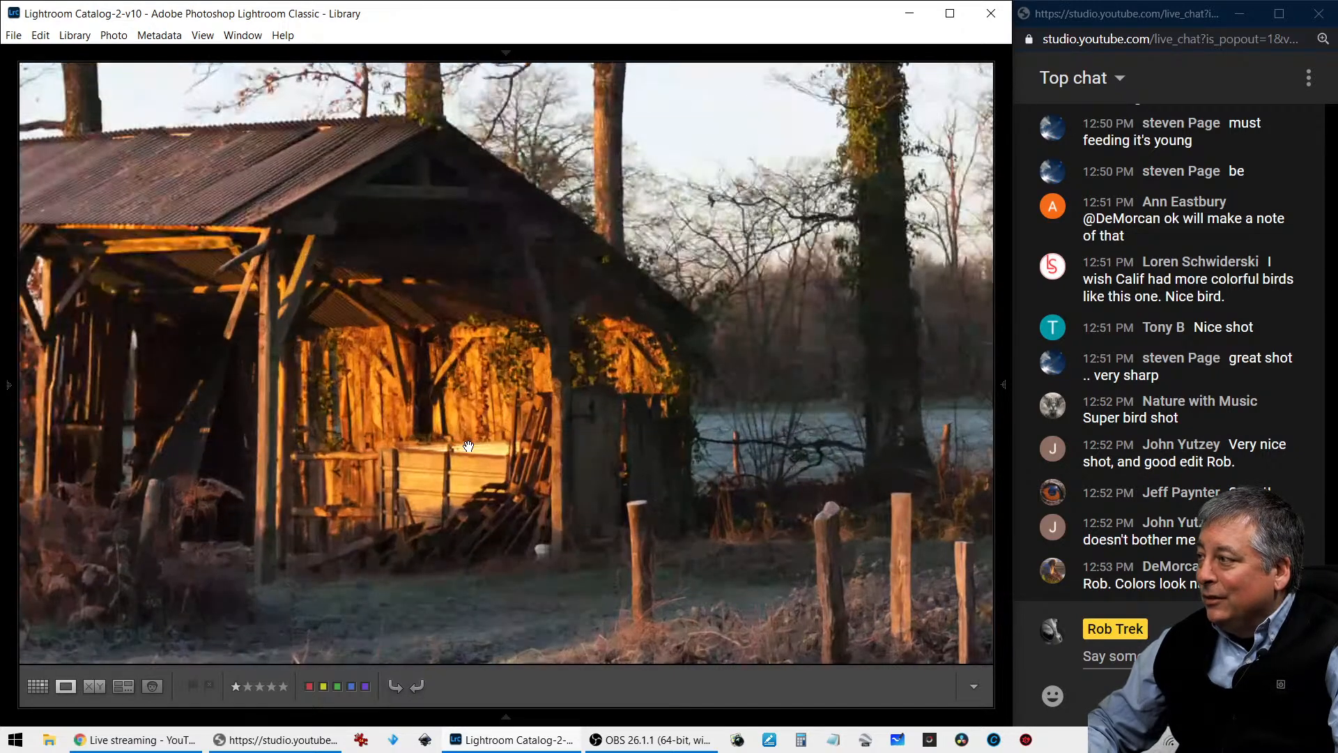
{"action": "left_click_drag", "start_coordinate": [412, 441], "coordinate": [635, 434]}
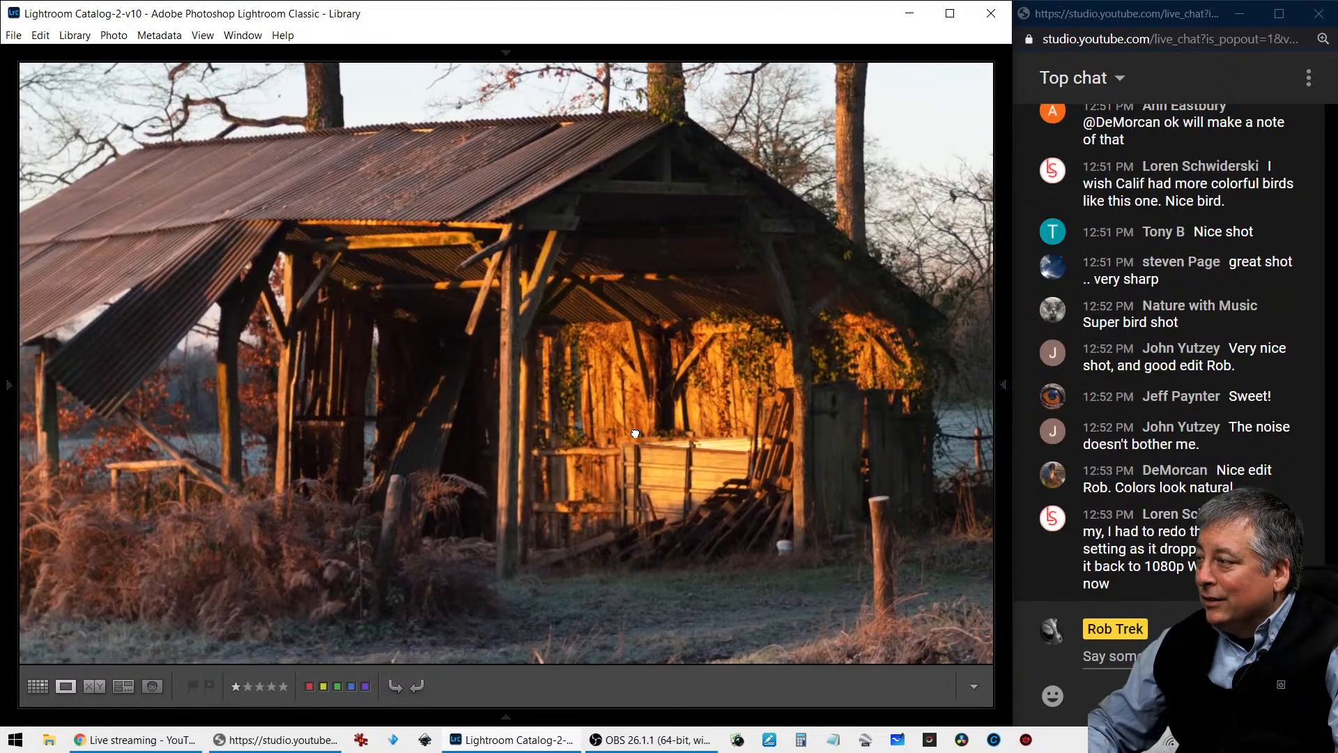
{"action": "left_click", "coordinate": [634, 434]}
{"action": "key", "text": "f"}
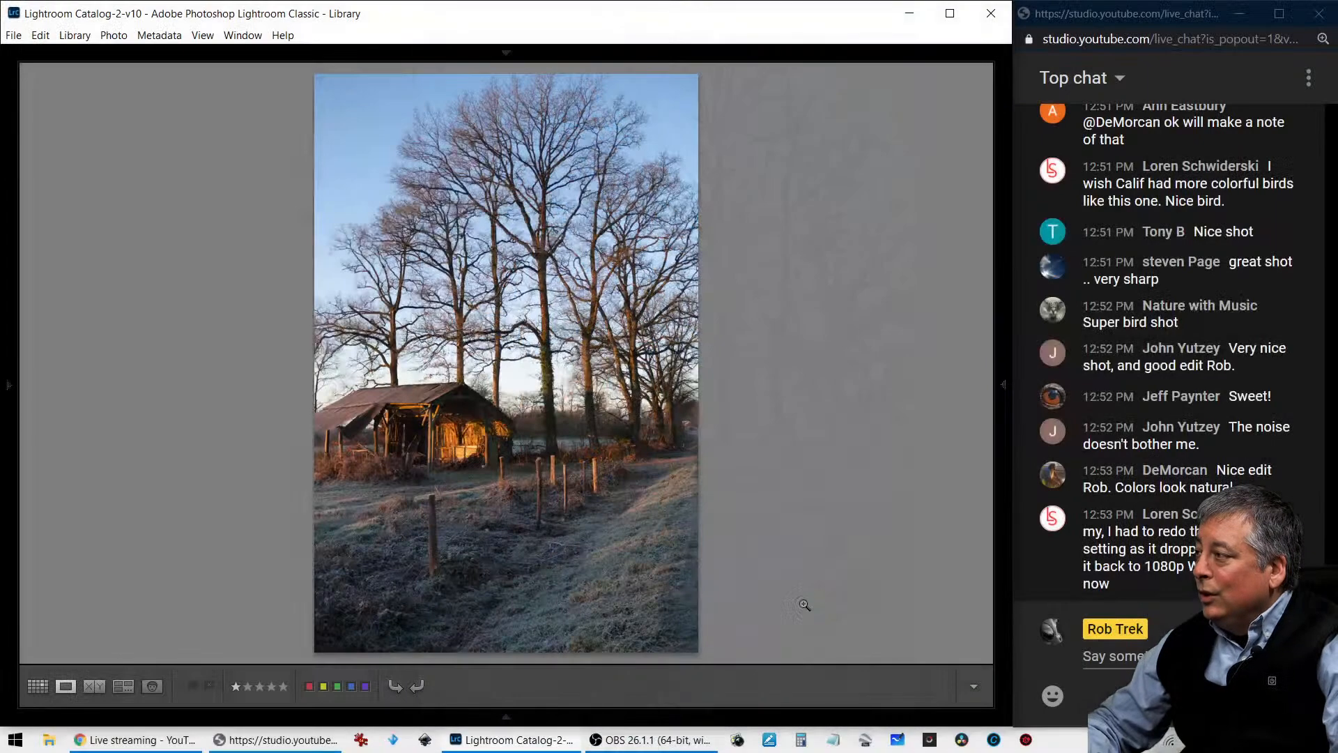
{"action": "key", "text": "f"}
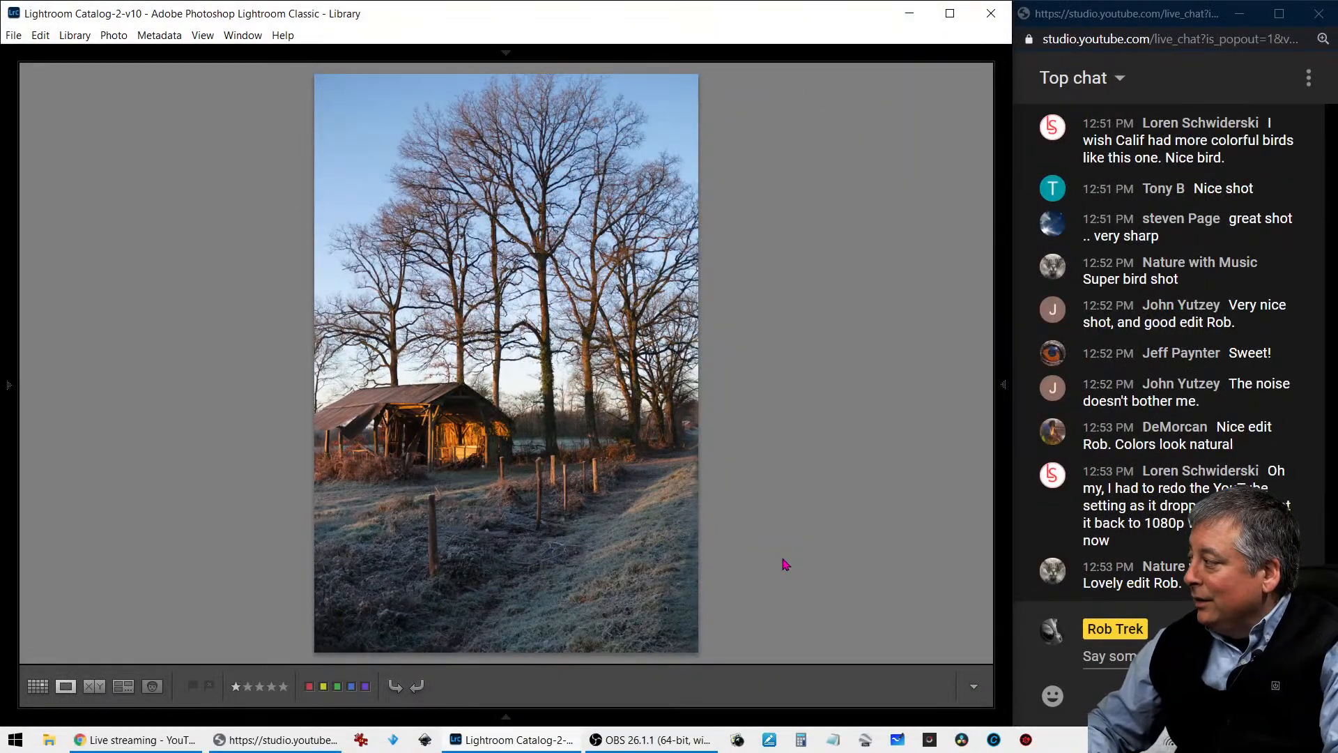
- Show the info overlays with the shed photo's camera, exposure and file details, and hide them again
{"action": "key", "text": "i"}
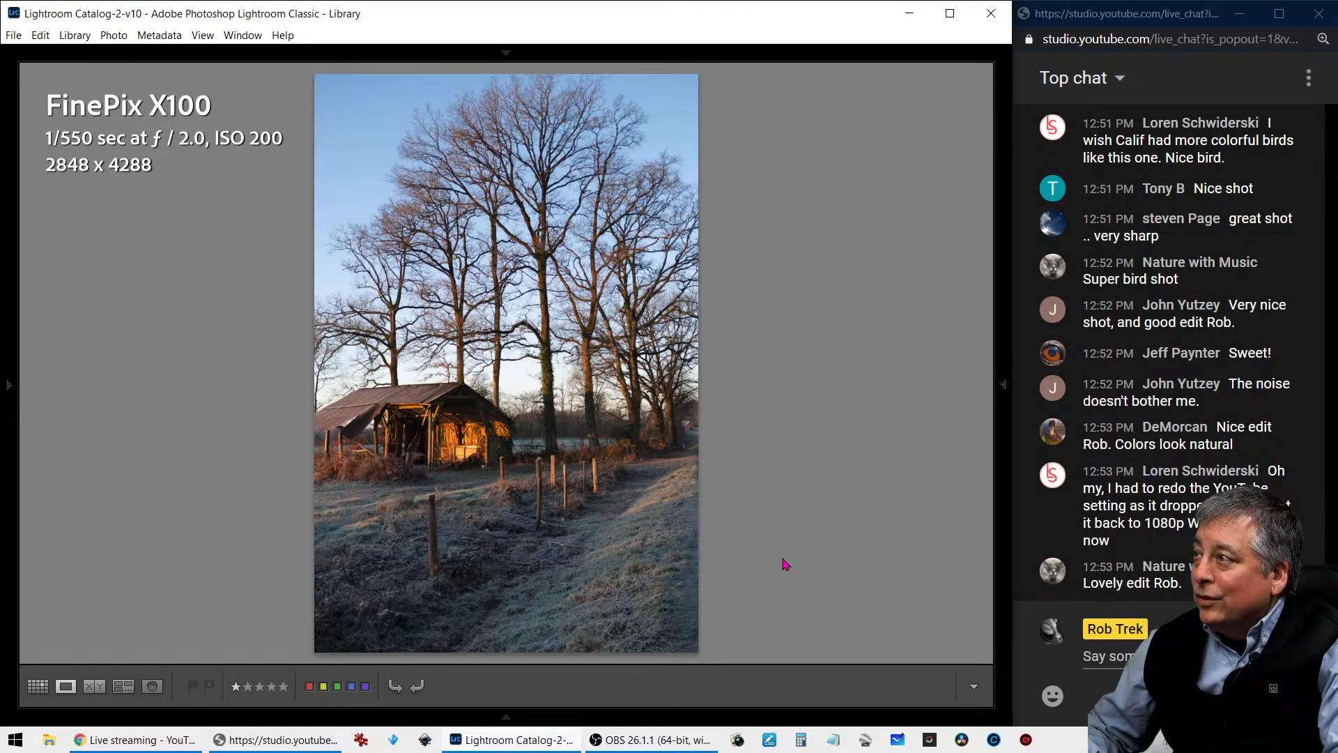
{"action": "key", "text": "i"}
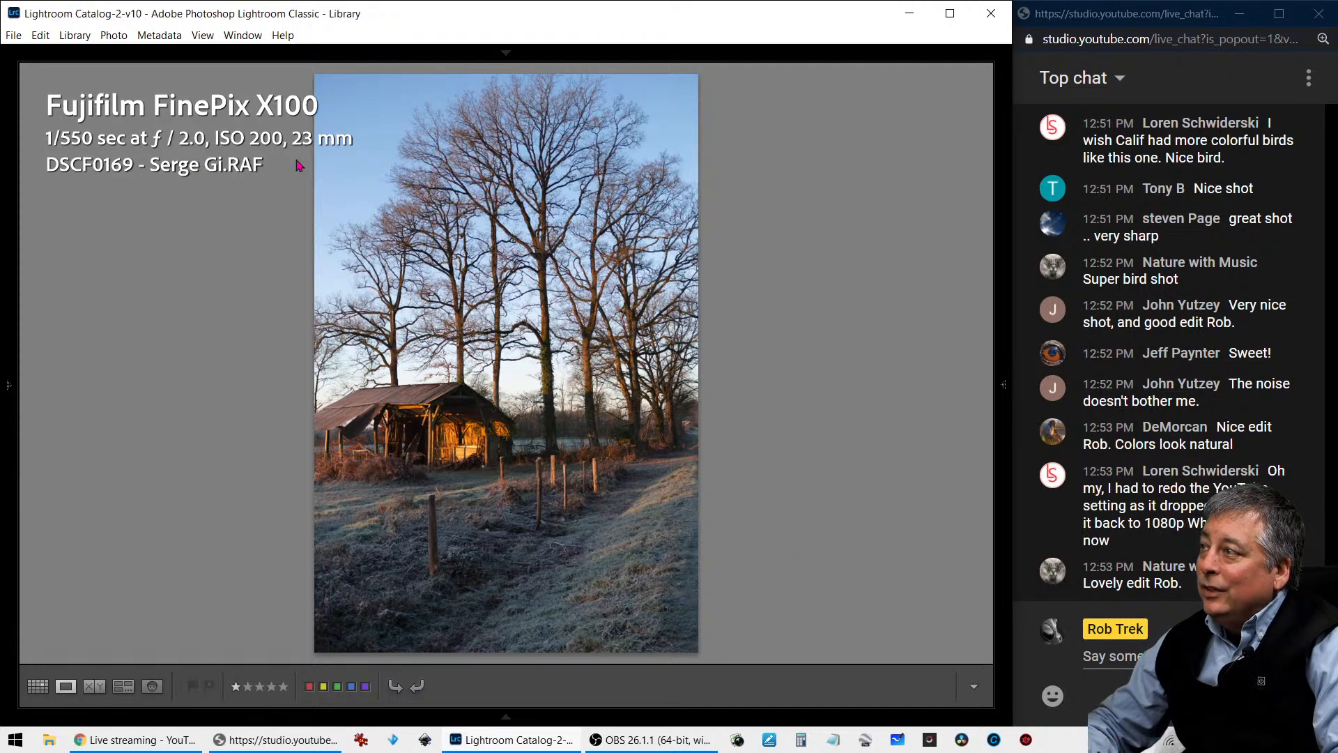
{"action": "key", "text": "i"}
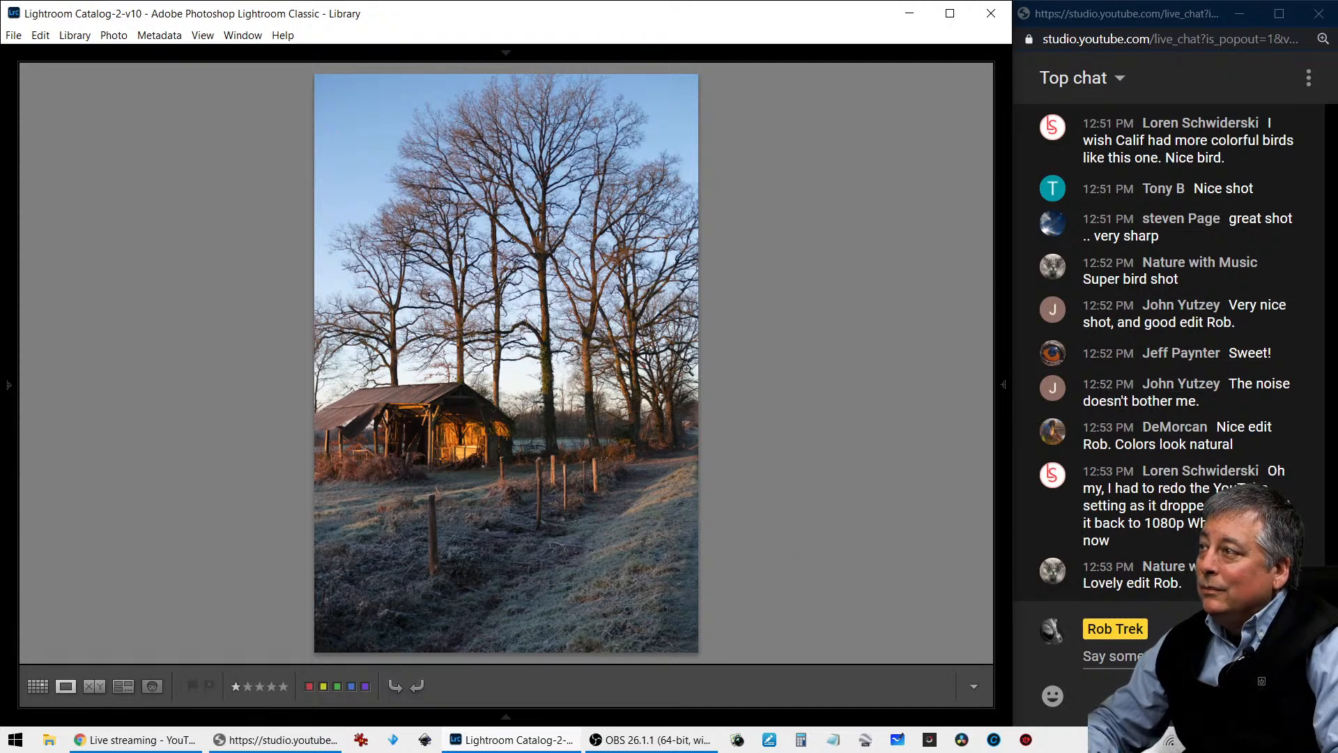
- Open the shed photo for developing and straighten it with a crop angle of 0.40
{"action": "mouse_move", "coordinate": [1008, 377]}
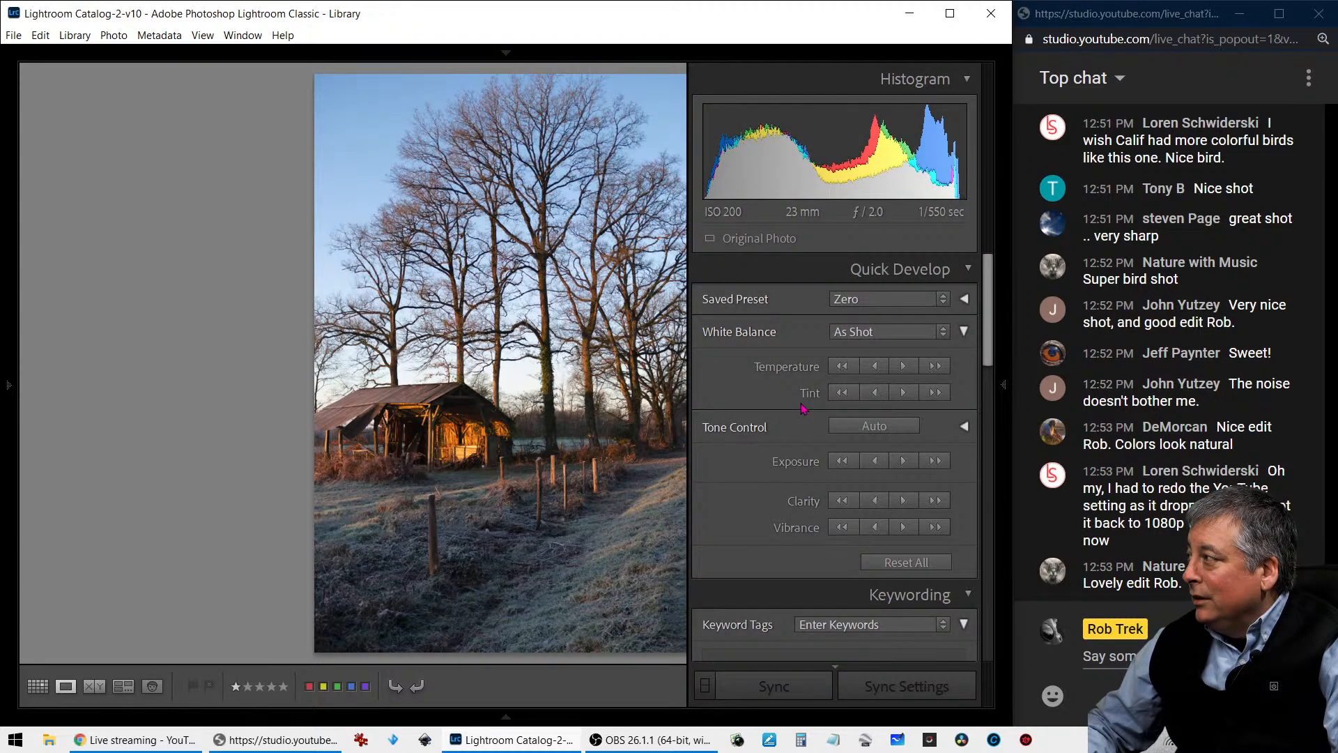
{"action": "key", "text": "d"}
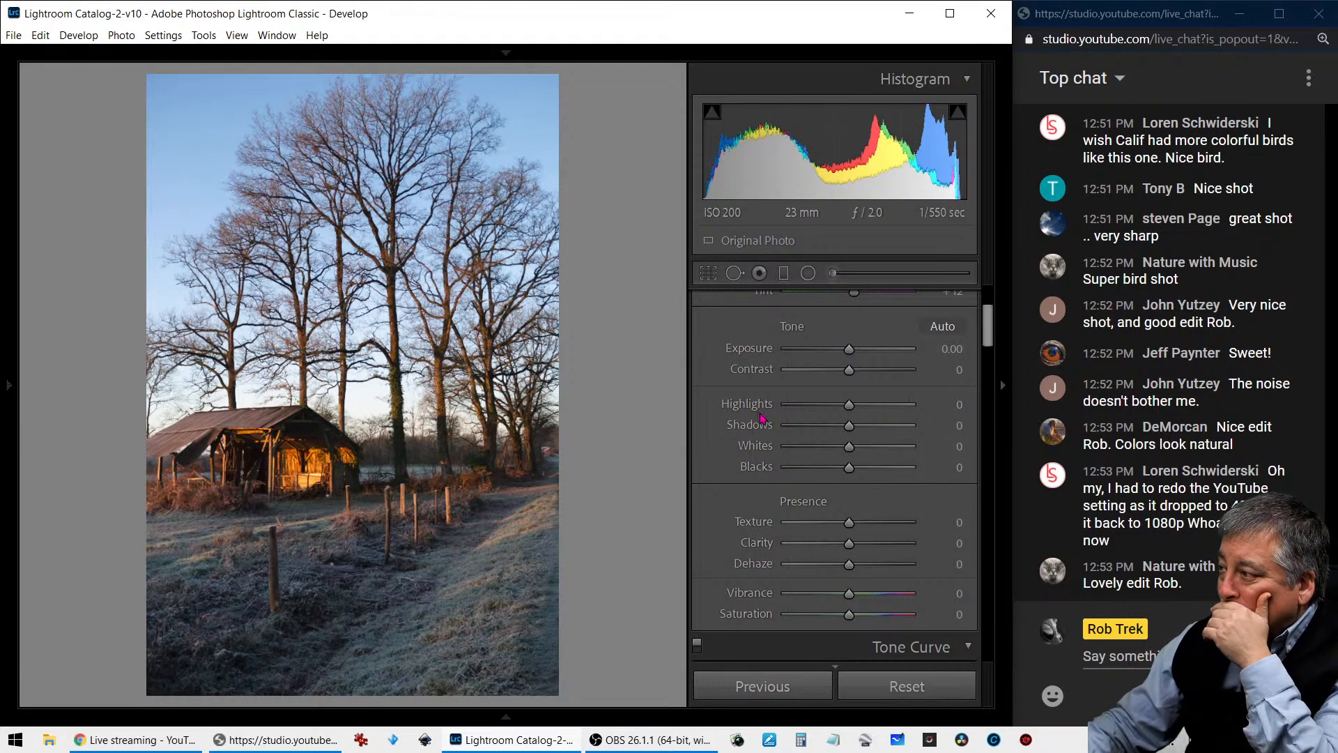
{"action": "left_click", "coordinate": [710, 273]}
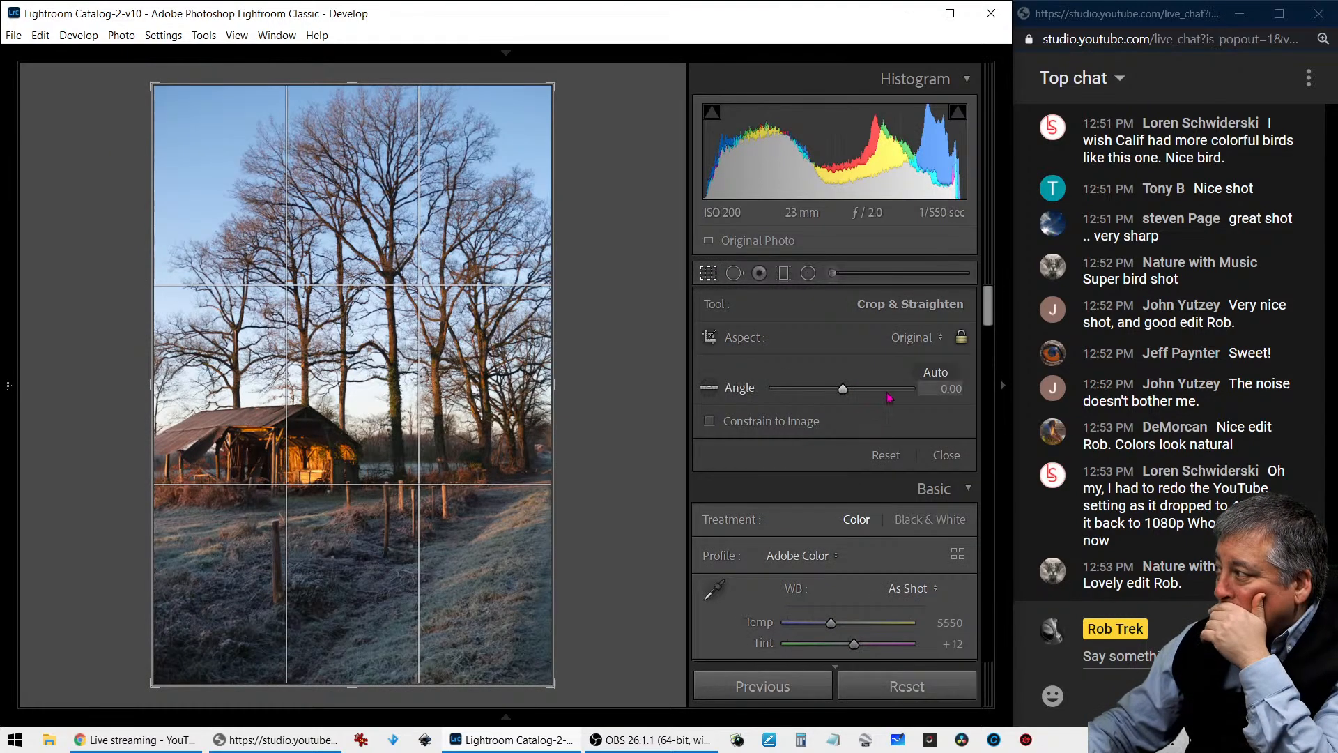
{"action": "left_click_drag", "start_coordinate": [845, 393], "coordinate": [846, 394]}
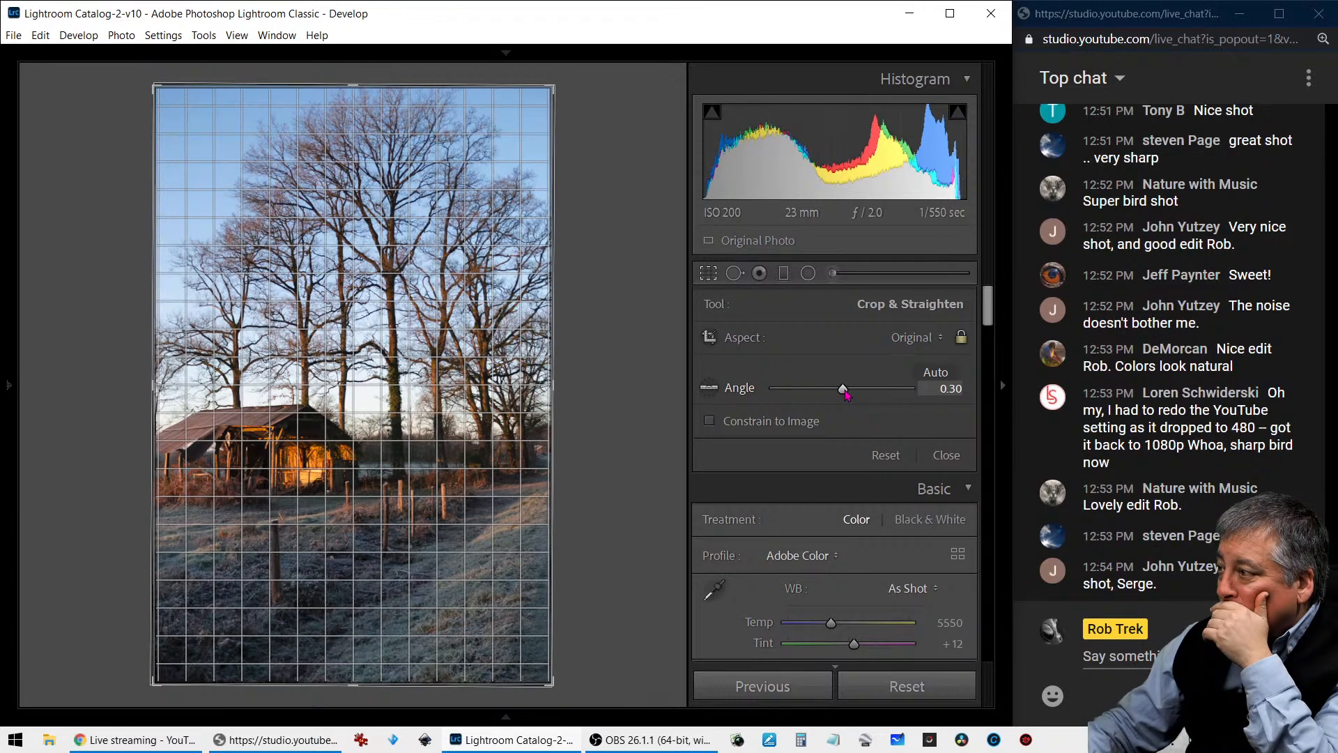
{"action": "left_click_drag", "start_coordinate": [845, 395], "coordinate": [845, 395]}
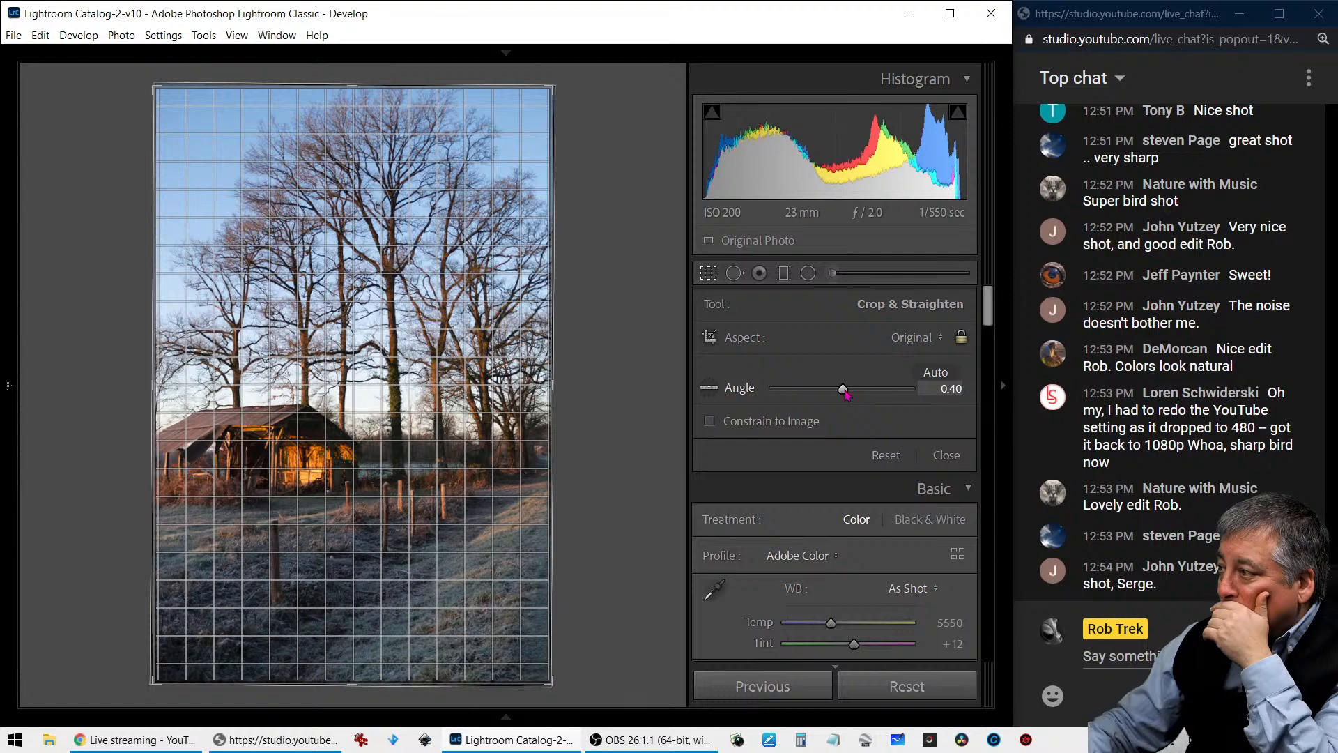
{"action": "left_click", "coordinate": [712, 277]}
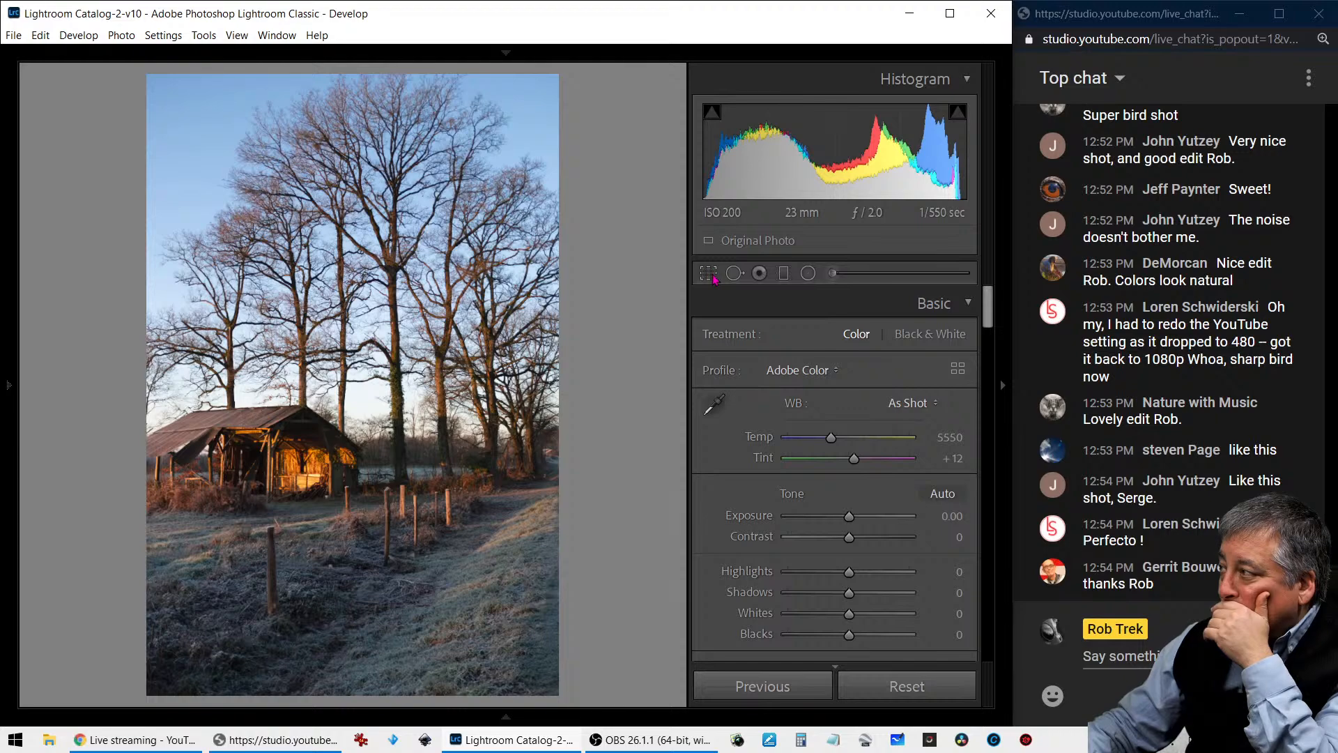
- Crop the shed photo tighter at the Original aspect ratio, trimming the foreground and the trees along the right edge
{"action": "left_click", "coordinate": [712, 276]}
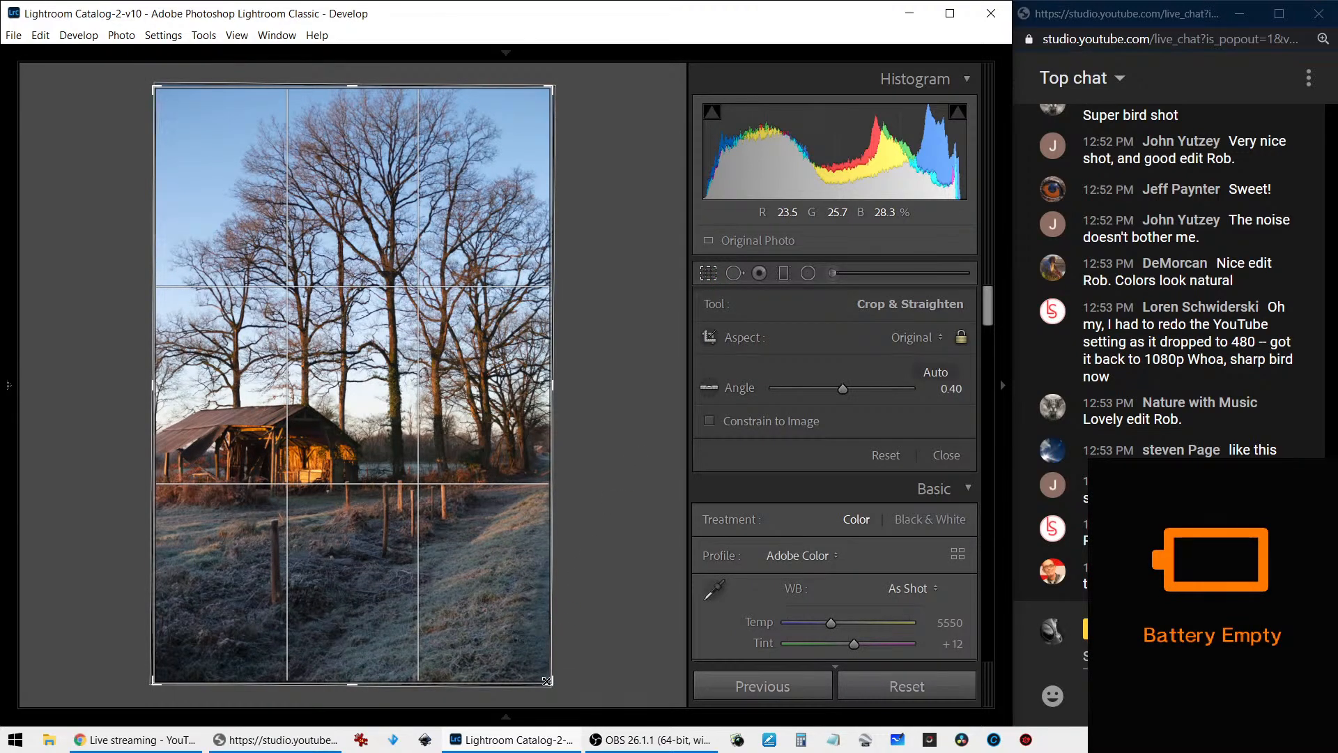
{"action": "left_click_drag", "start_coordinate": [547, 681], "coordinate": [522, 642]}
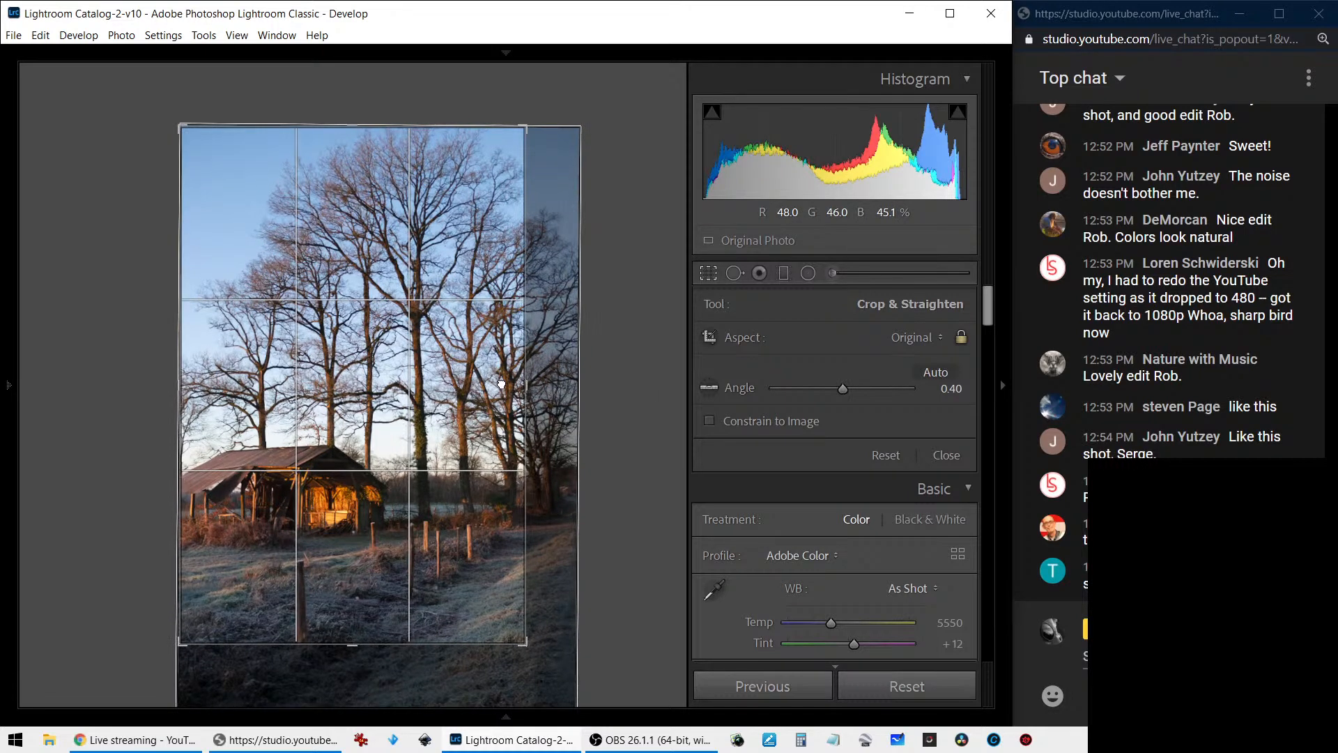
{"action": "left_click", "coordinate": [705, 280]}
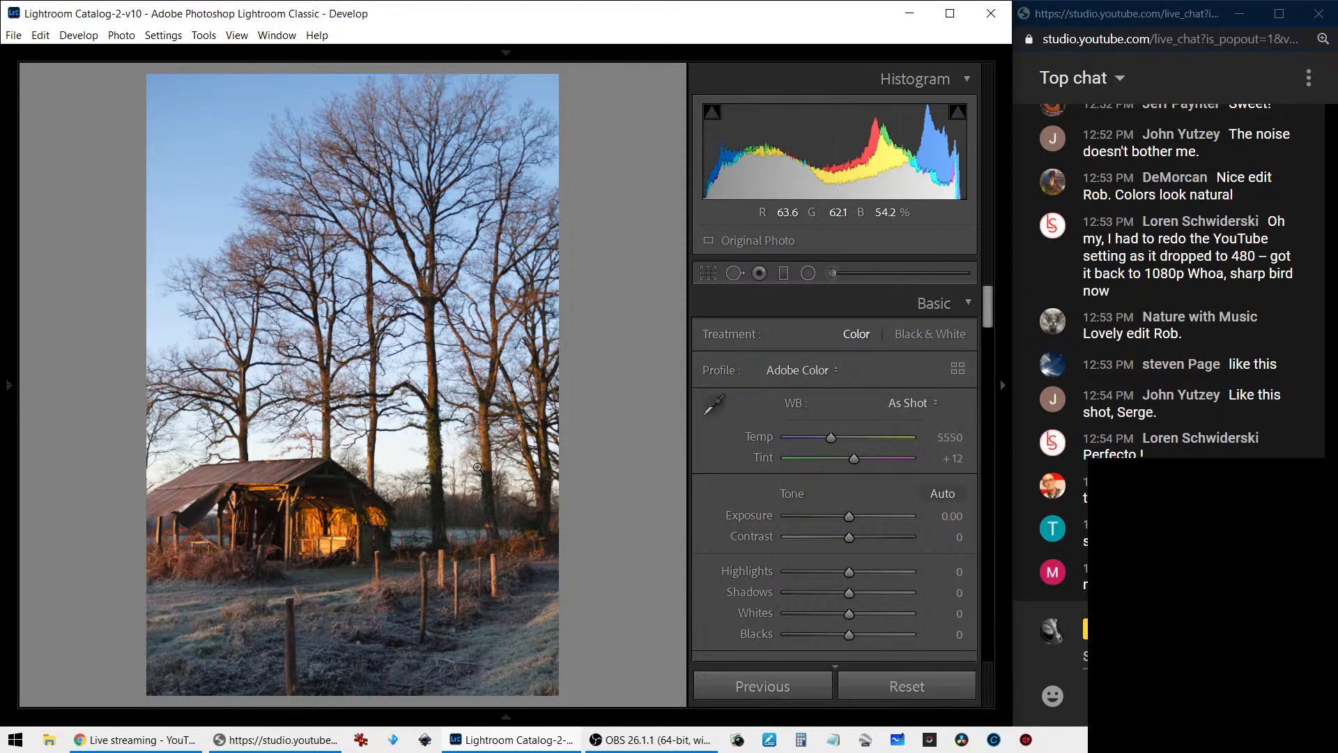
- View the shed at 100% and apply Auto tone to the photo
{"action": "left_click", "coordinate": [327, 467]}
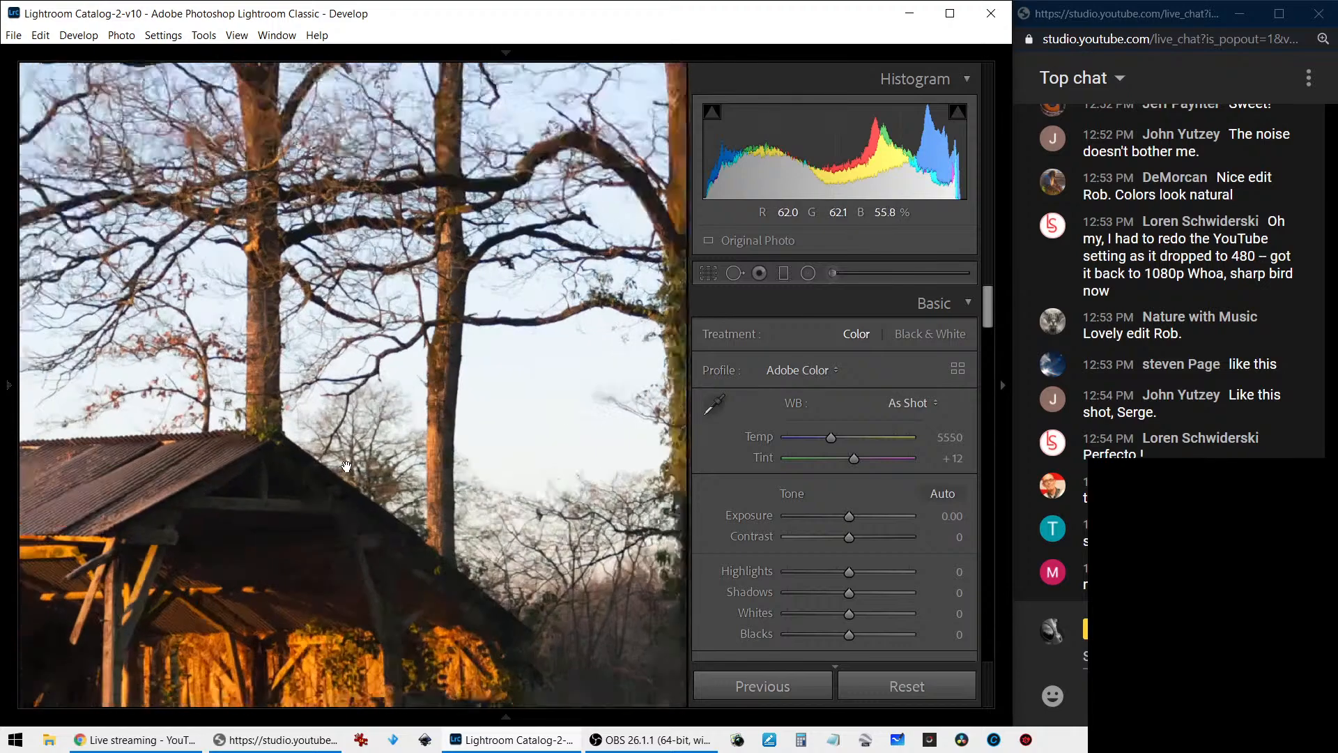
{"action": "left_click_drag", "start_coordinate": [258, 471], "coordinate": [410, 329]}
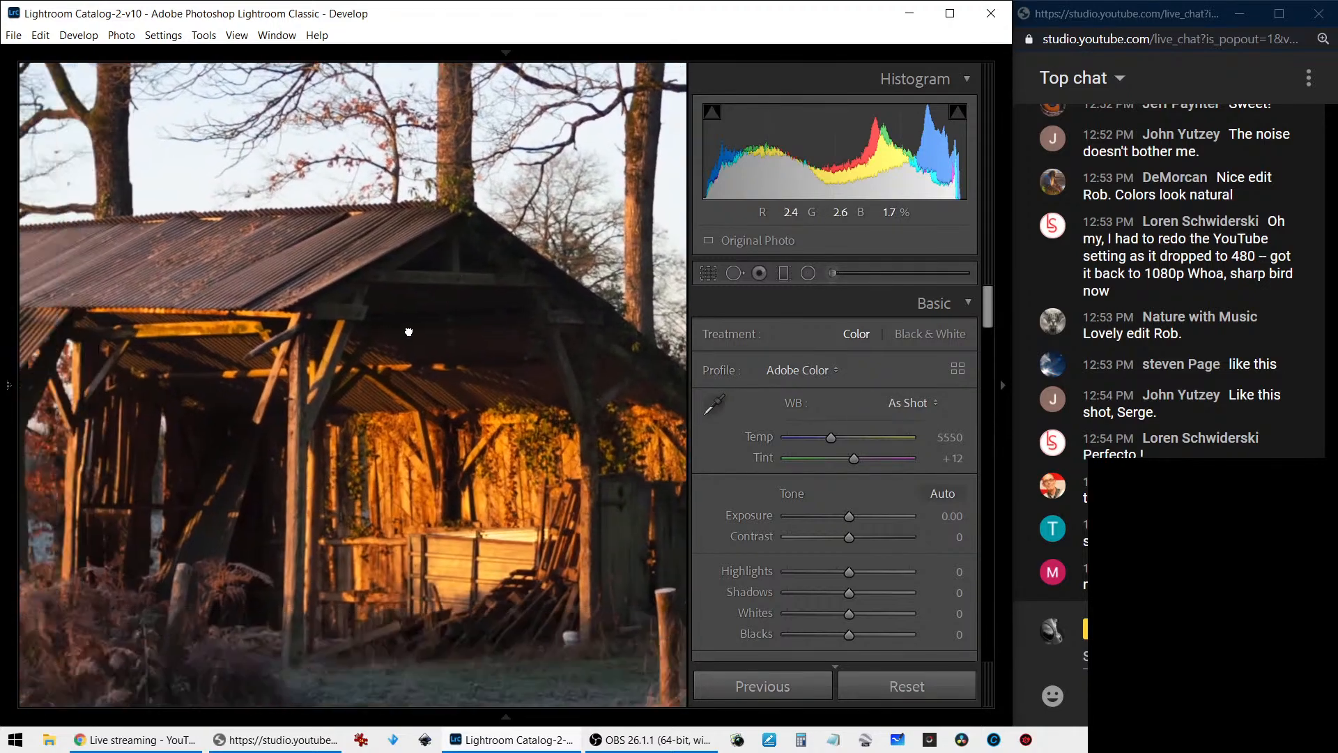
{"action": "left_click", "coordinate": [931, 496]}
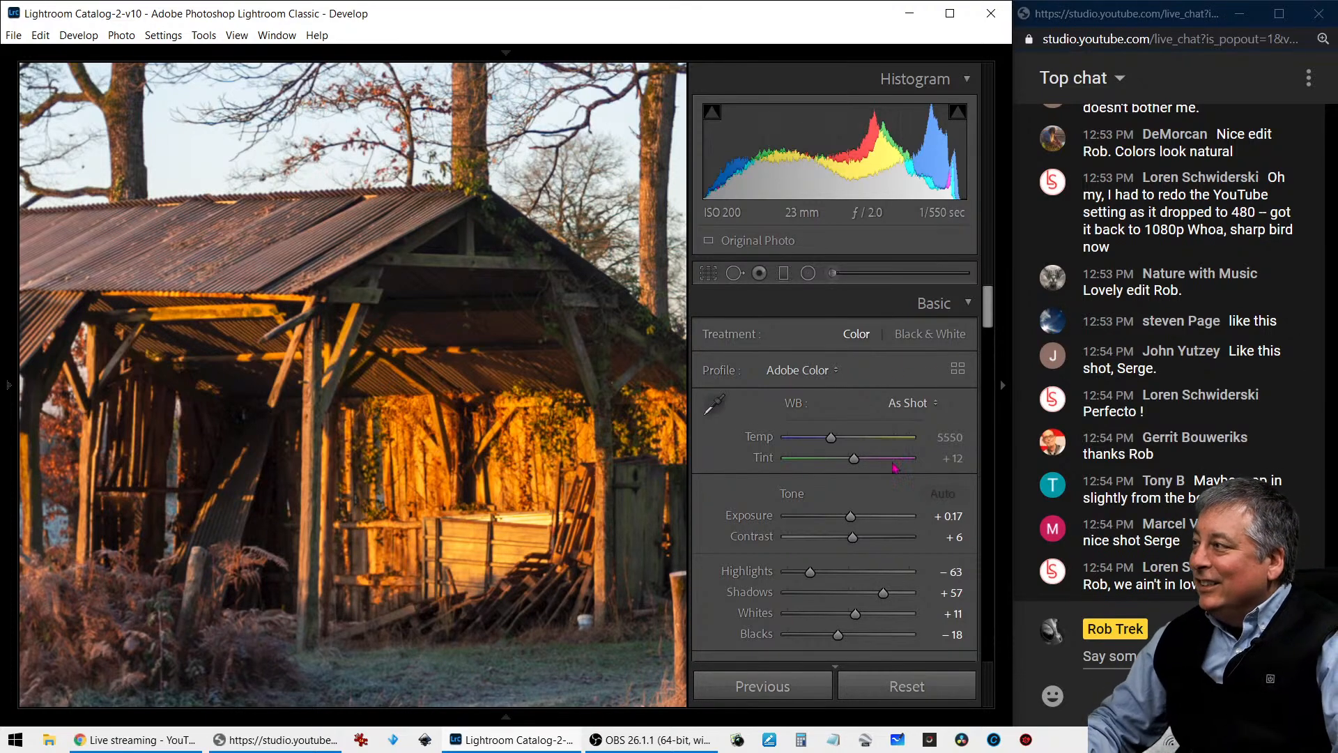
- Set the shed photo's sharpening Amount to 93
{"action": "scroll", "coordinate": [895, 474], "scroll_direction": "down", "scroll_amount": 5}
{"action": "scroll", "coordinate": [895, 474], "scroll_direction": "down", "scroll_amount": 8}
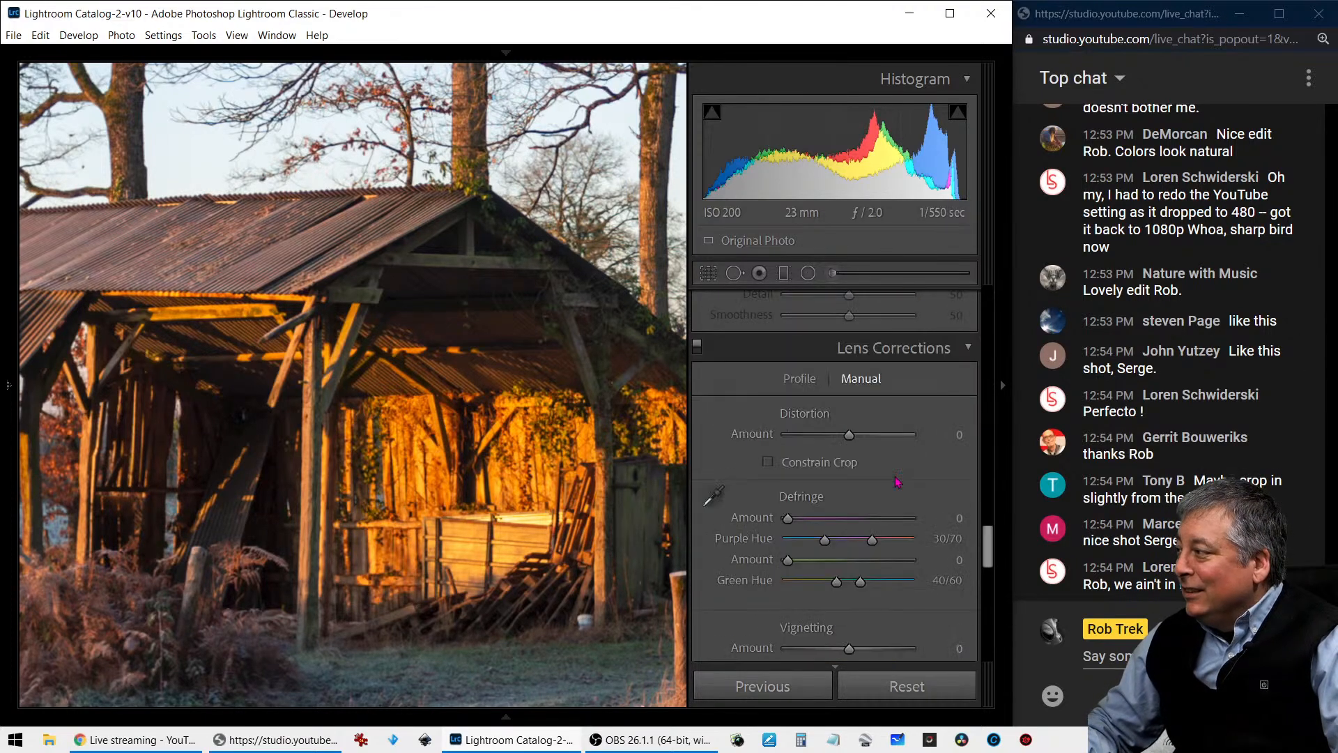
{"action": "scroll", "coordinate": [897, 481], "scroll_direction": "down", "scroll_amount": 6}
{"action": "scroll", "coordinate": [897, 481], "scroll_direction": "up", "scroll_amount": 5}
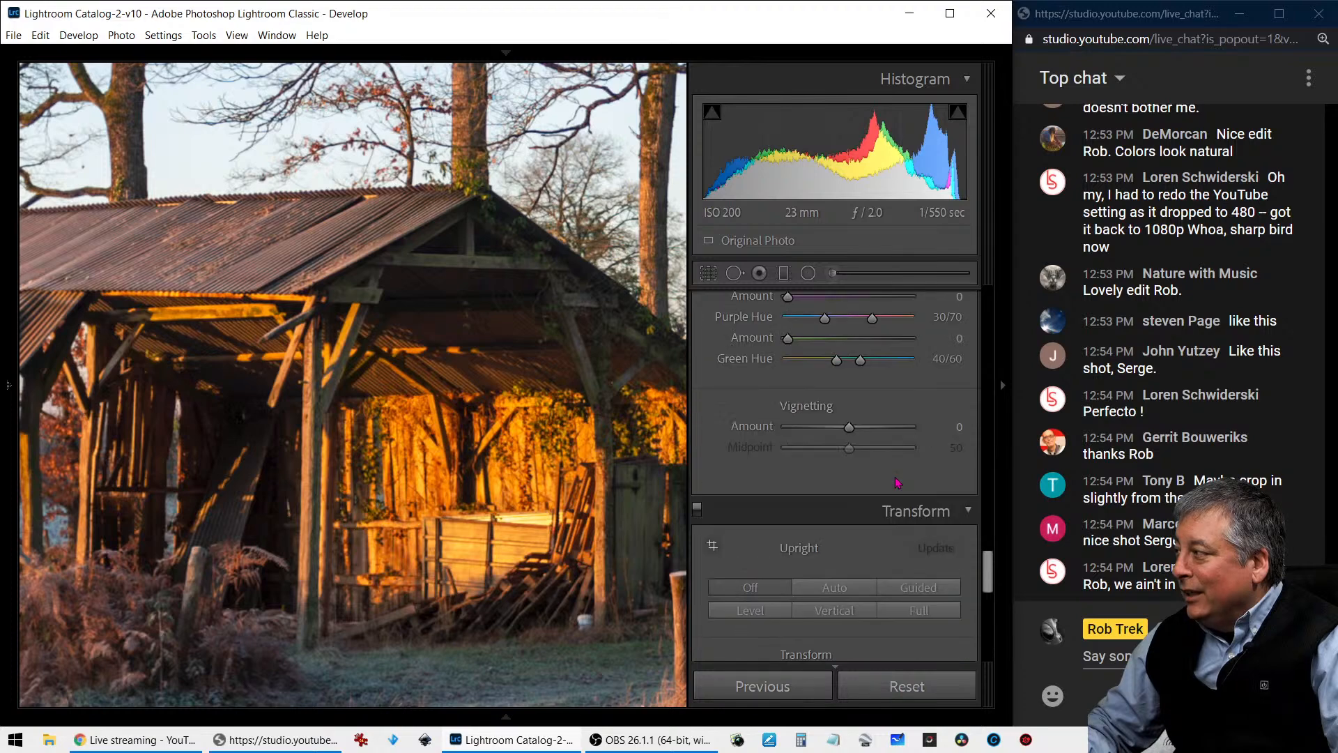
{"action": "scroll", "coordinate": [897, 483], "scroll_direction": "down", "scroll_amount": 5}
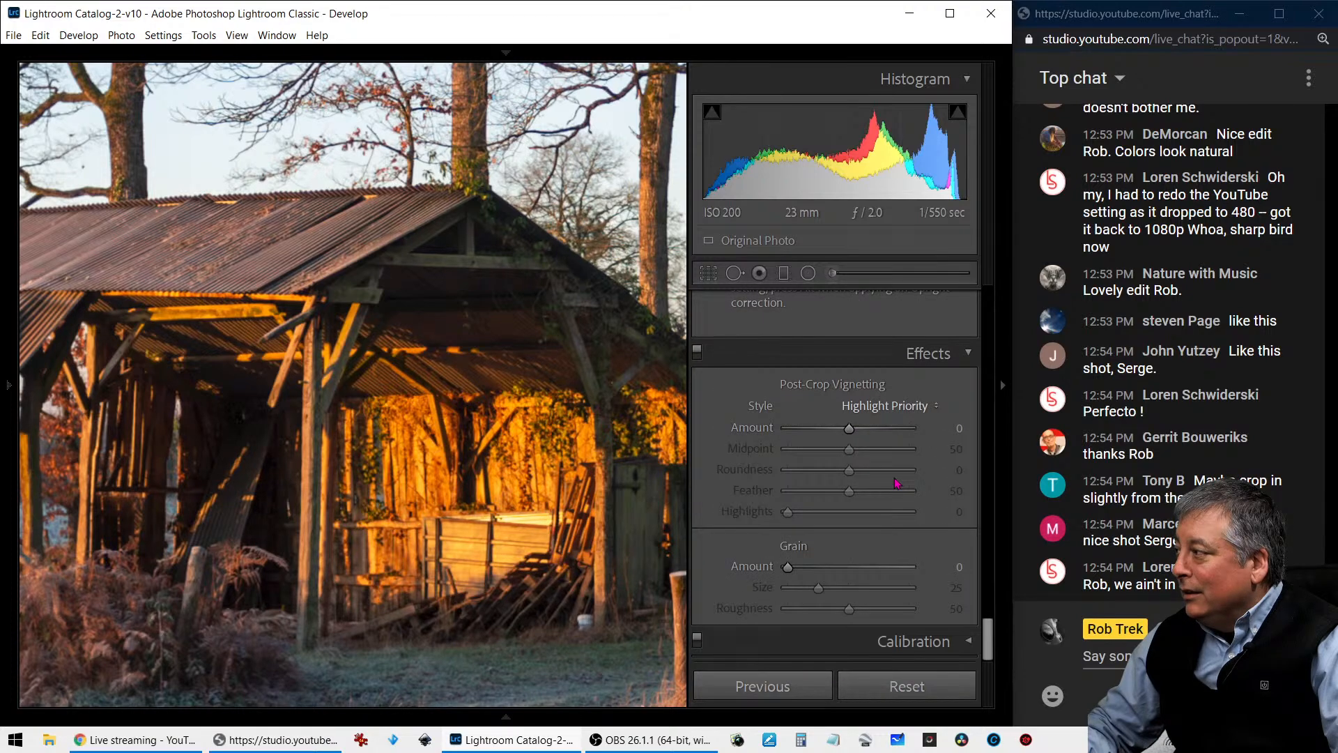
{"action": "scroll", "coordinate": [897, 482], "scroll_direction": "up", "scroll_amount": 3}
{"action": "scroll", "coordinate": [897, 482], "scroll_direction": "up", "scroll_amount": 6}
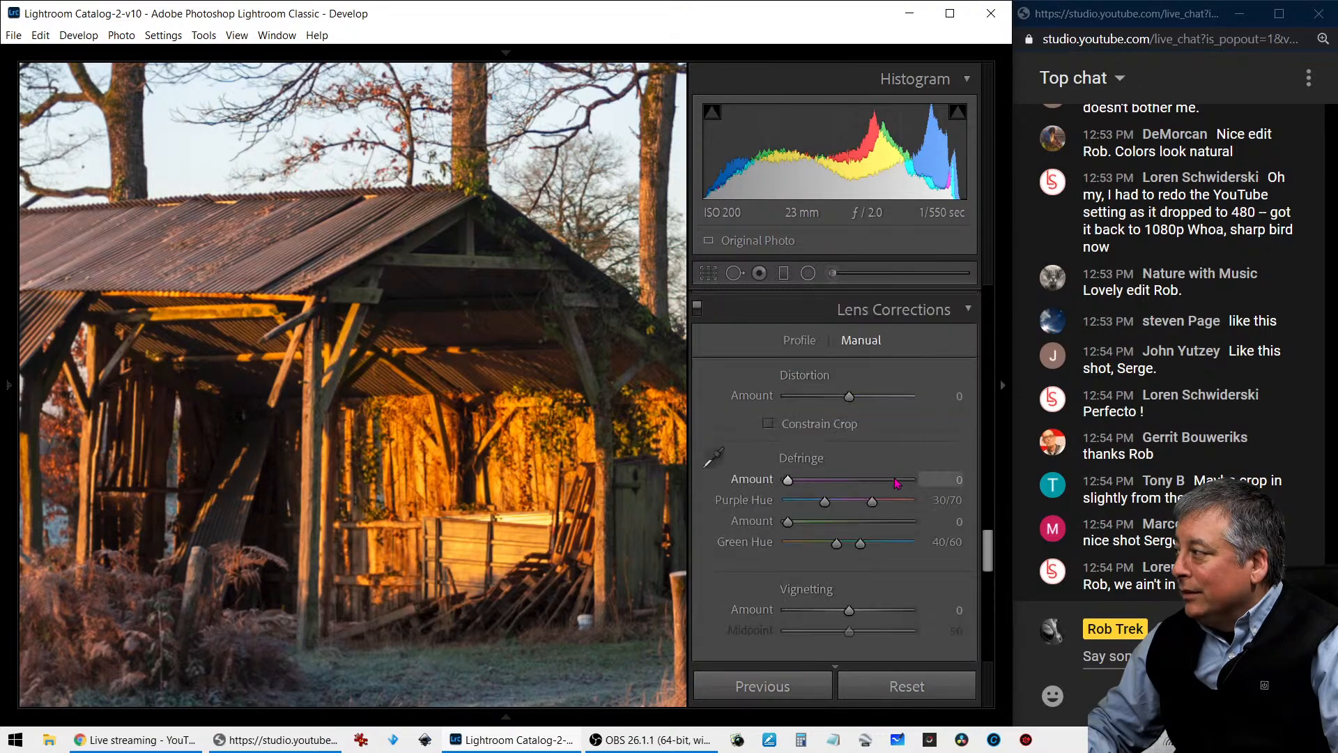
{"action": "scroll", "coordinate": [896, 482], "scroll_direction": "up", "scroll_amount": 3}
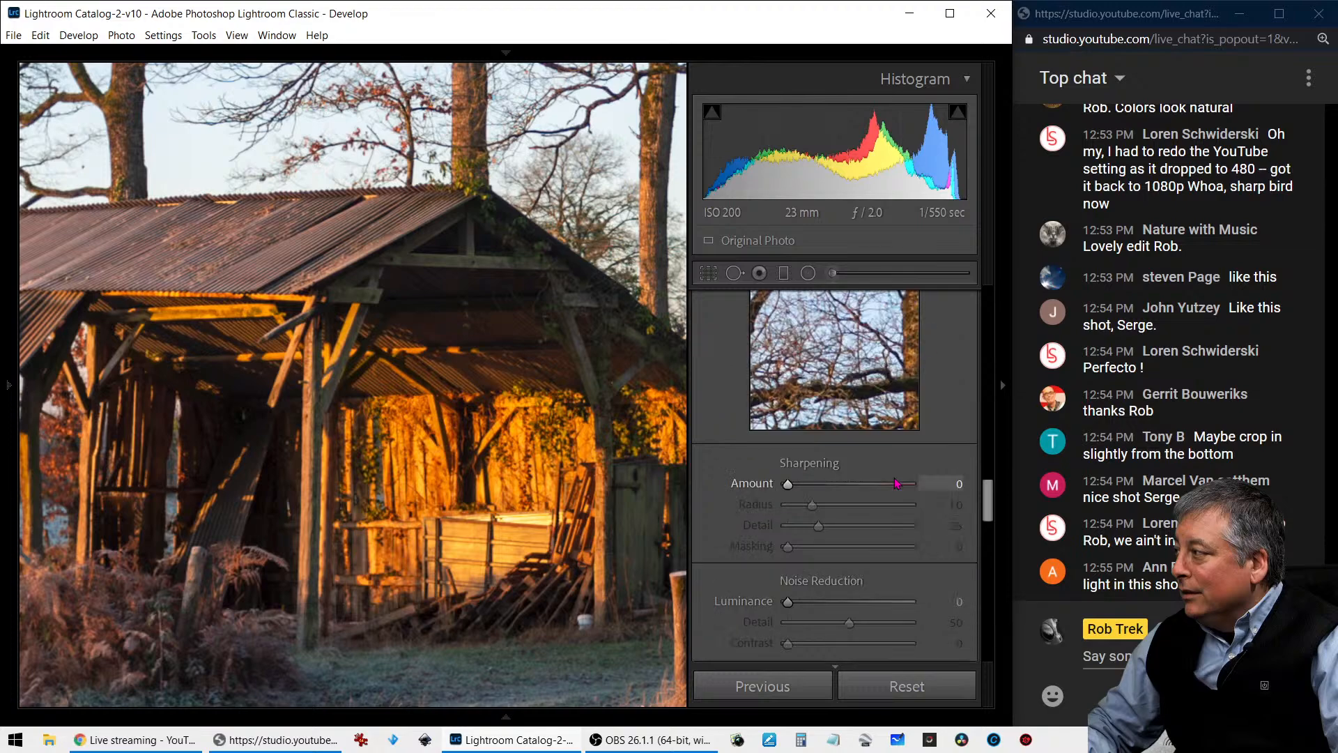
{"action": "left_click_drag", "start_coordinate": [799, 481], "coordinate": [864, 483]}
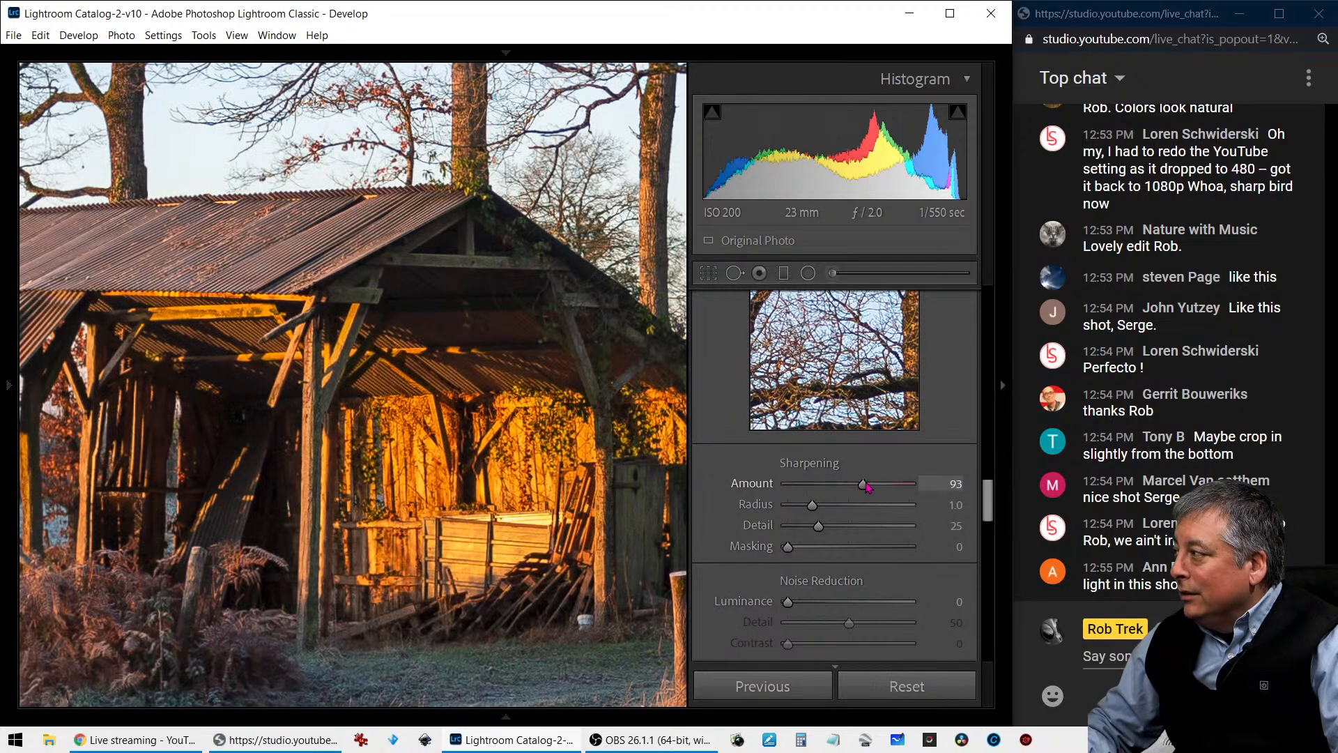
- Set the shed photo's sharpening Masking to 31 and Detail to 18, checking the tree trunks at 100%
{"action": "left_click_drag", "start_coordinate": [791, 546], "coordinate": [827, 550]}
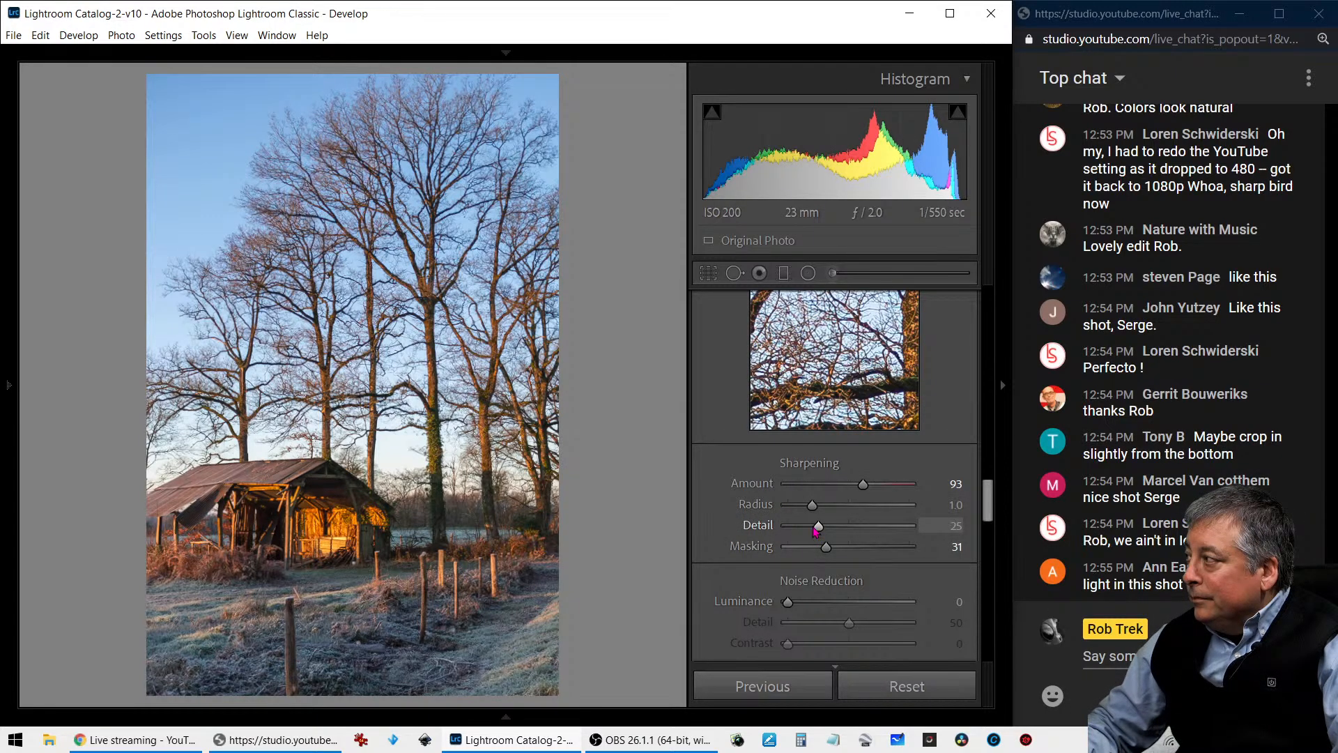
{"action": "left_click_drag", "start_coordinate": [815, 531], "coordinate": [806, 531]}
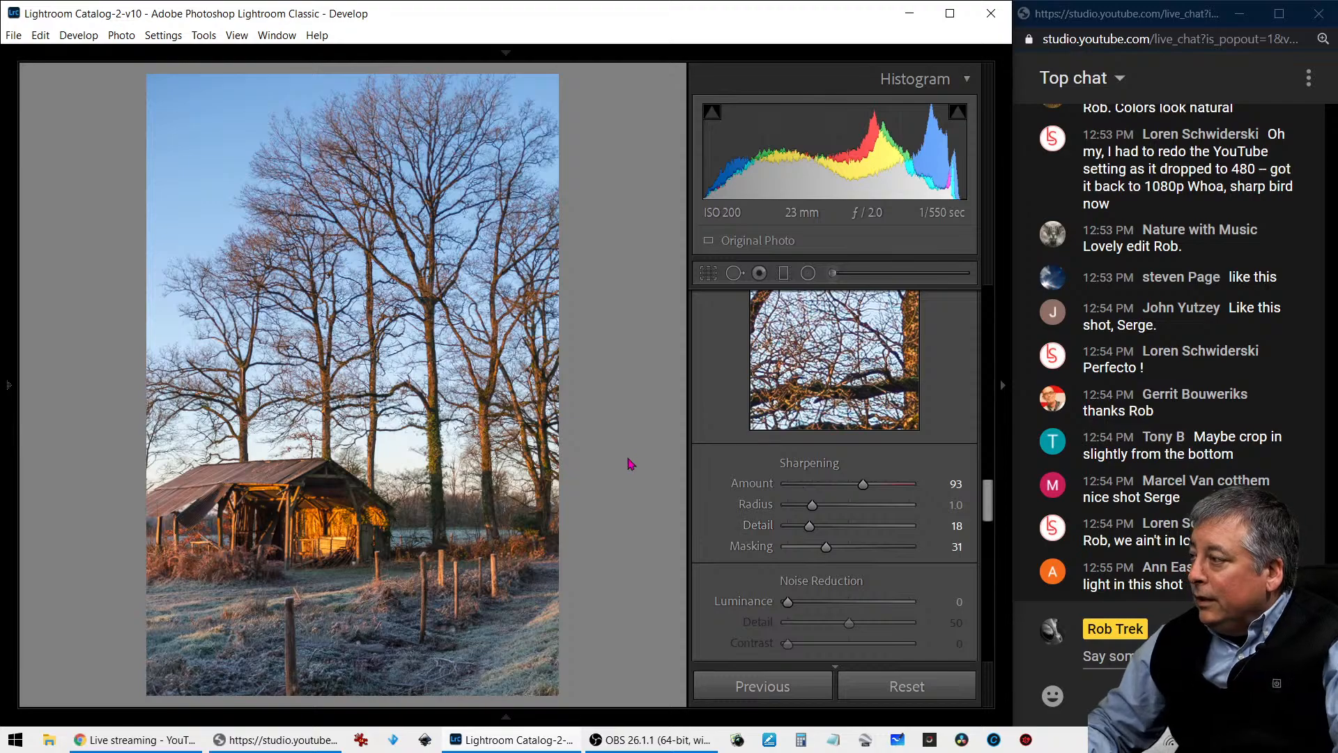
{"action": "left_click", "coordinate": [439, 421]}
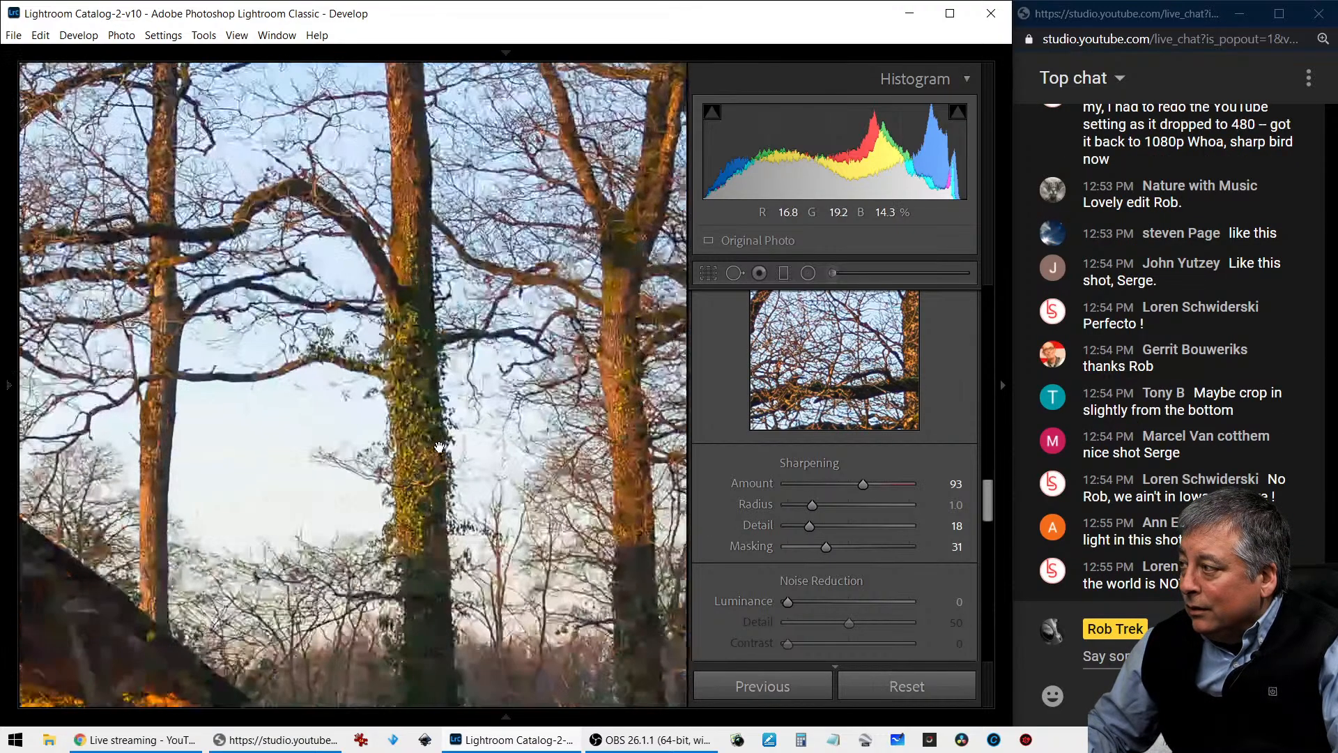
{"action": "left_click", "coordinate": [439, 447]}
- Reset Vibrance and Saturation to 0, and soften the photo with Texture -100, Clarity -31 and Dehaze -36
{"action": "scroll", "coordinate": [752, 497], "scroll_direction": "up", "scroll_amount": 5}
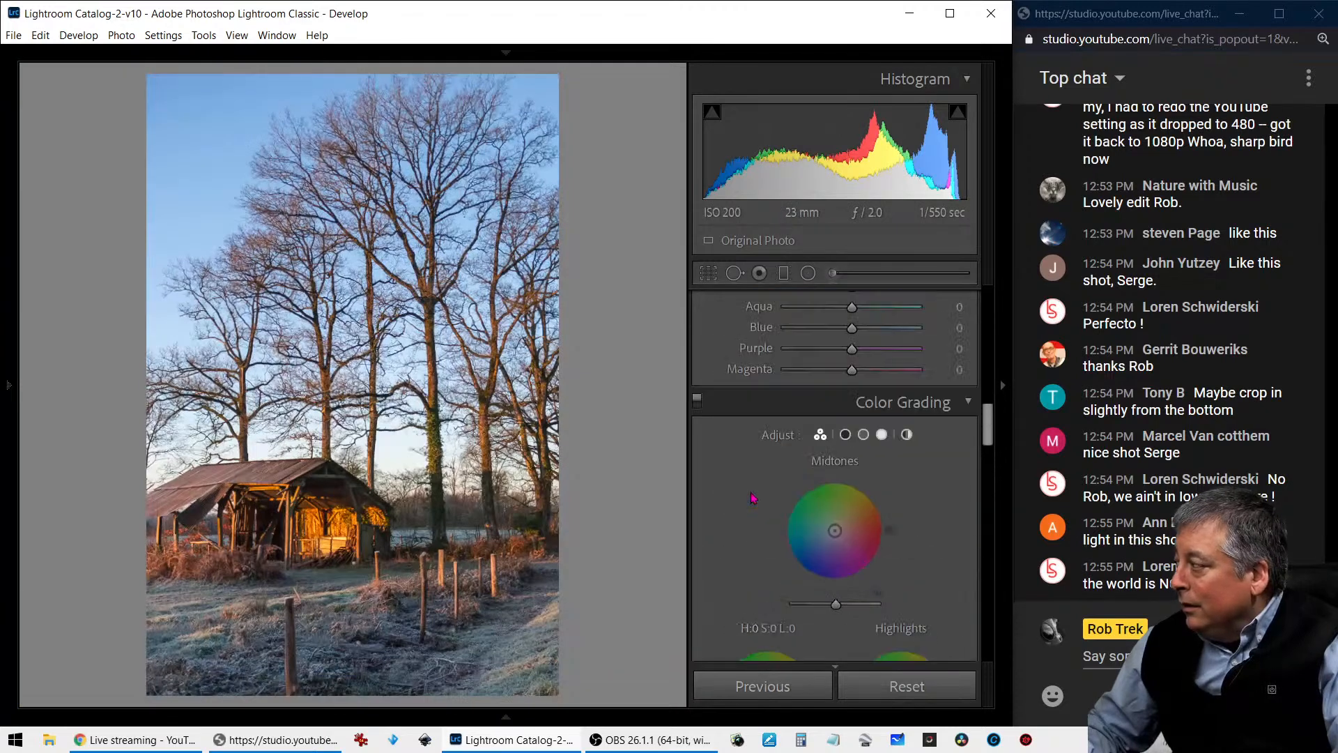
{"action": "scroll", "coordinate": [752, 497], "scroll_direction": "up", "scroll_amount": 4}
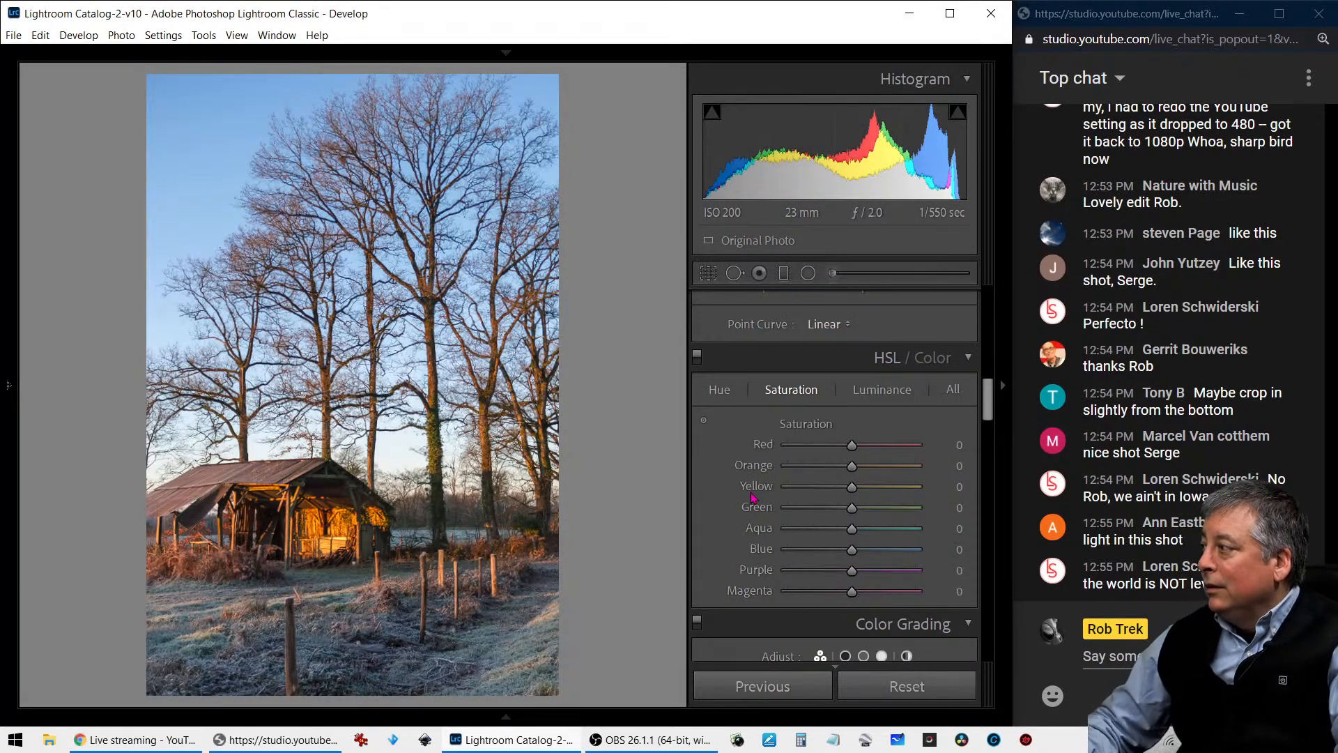
{"action": "scroll", "coordinate": [753, 497], "scroll_direction": "up", "scroll_amount": 8}
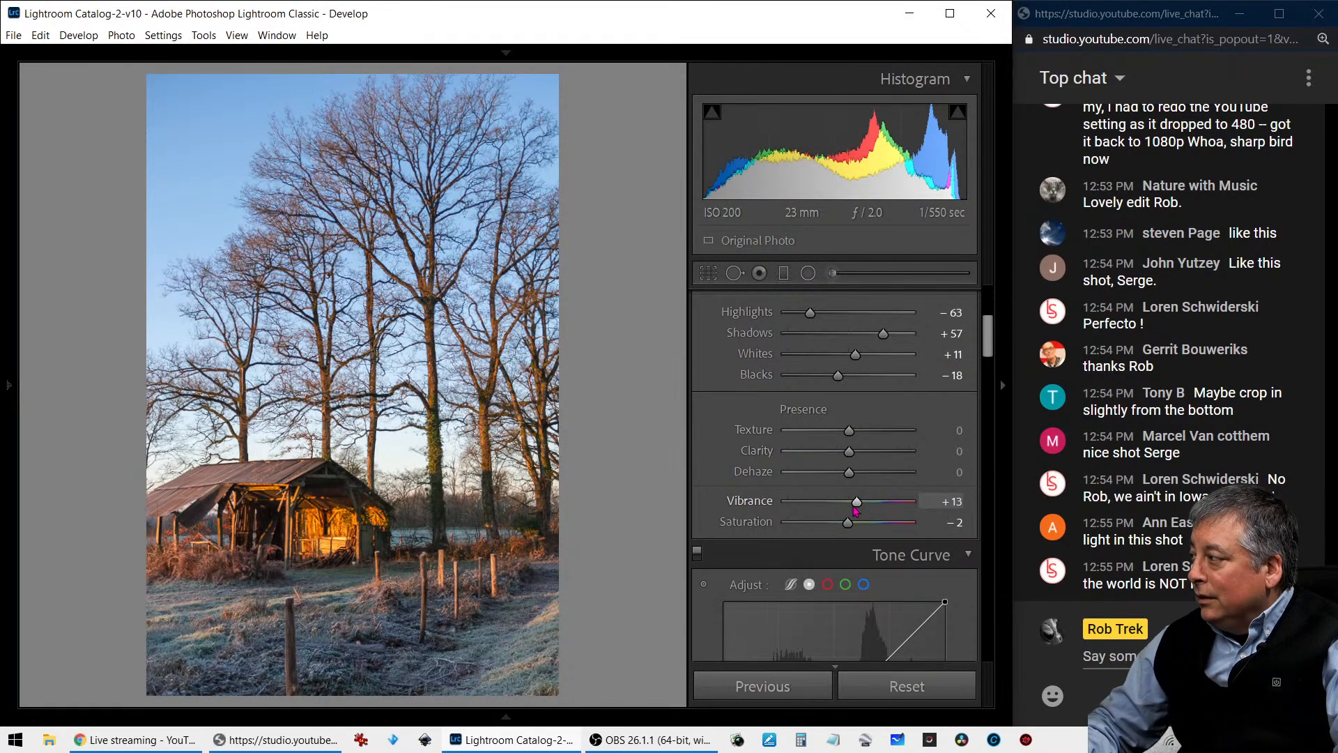
{"action": "mouse_move", "coordinate": [856, 510]}
{"action": "left_mouse_down"}
{"action": "mouse_move", "coordinate": [823, 508]}
{"action": "mouse_move", "coordinate": [883, 530]}
{"action": "mouse_move", "coordinate": [790, 509]}
{"action": "mouse_move", "coordinate": [832, 509]}
{"action": "left_mouse_up"}
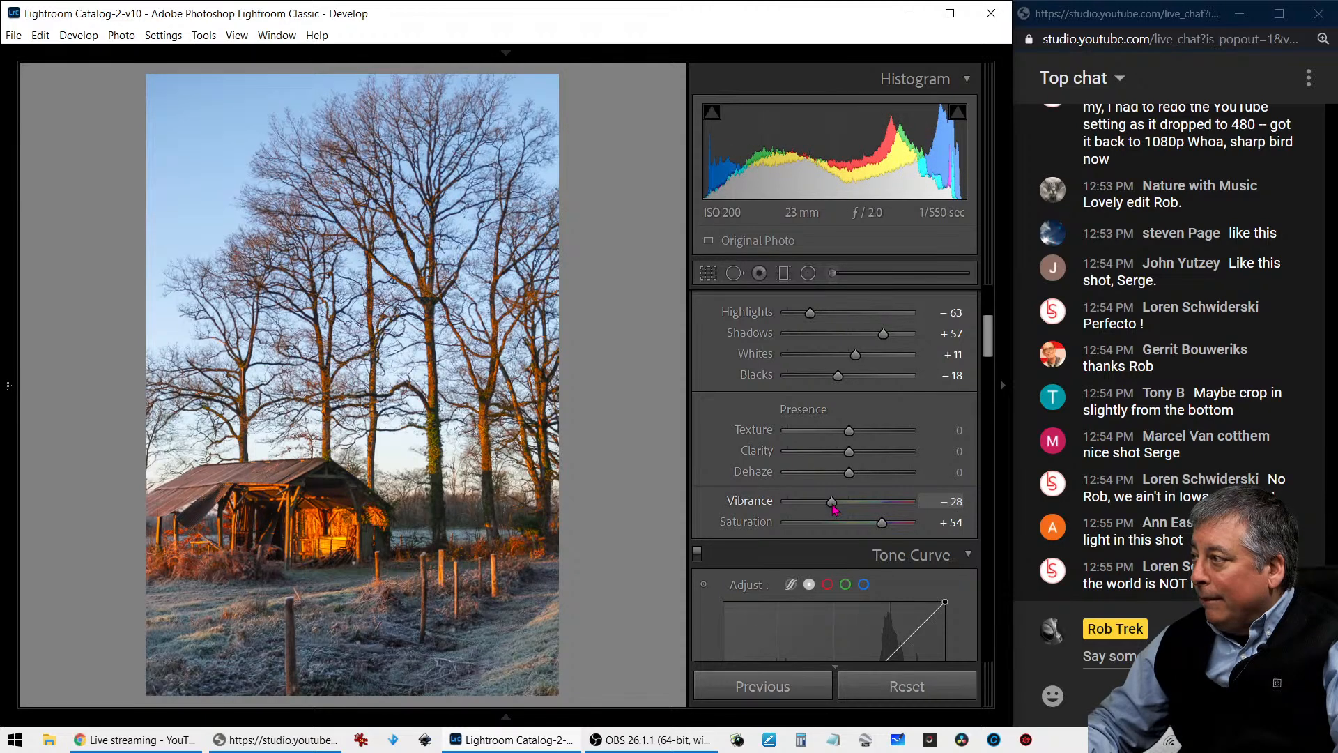
{"action": "double_click", "coordinate": [833, 507]}
{"action": "double_click", "coordinate": [884, 528]}
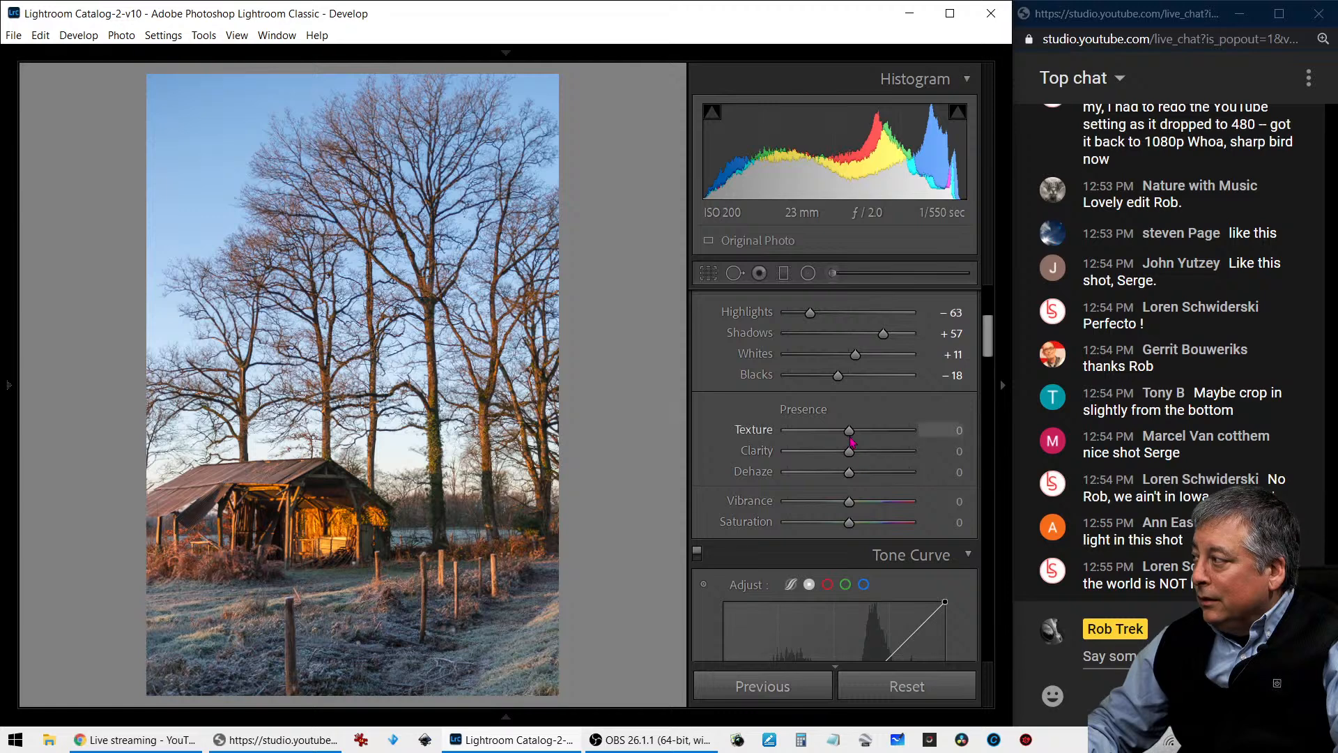
{"action": "left_click_drag", "start_coordinate": [852, 439], "coordinate": [831, 483]}
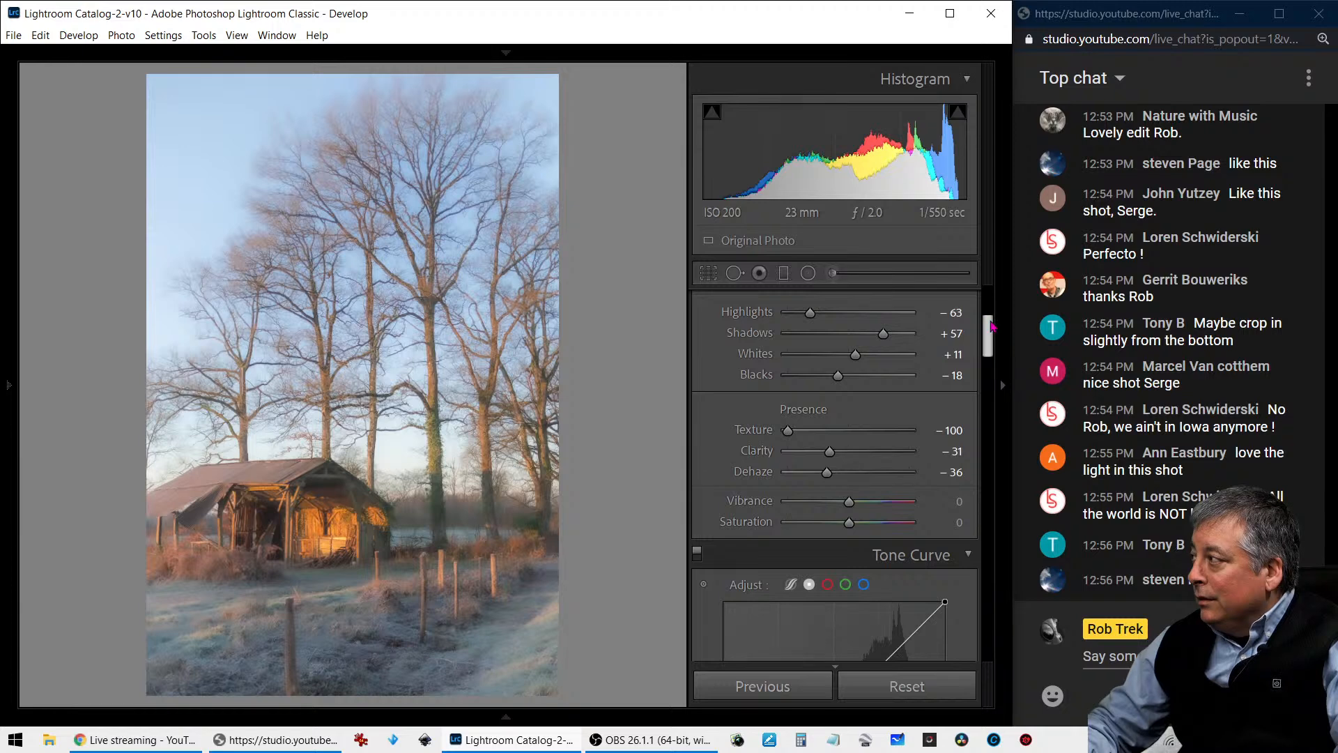
- Add a light post-crop vignette with Amount +7, Midpoint 39 and Feather 100
{"action": "left_click_drag", "start_coordinate": [992, 325], "coordinate": [935, 549]}
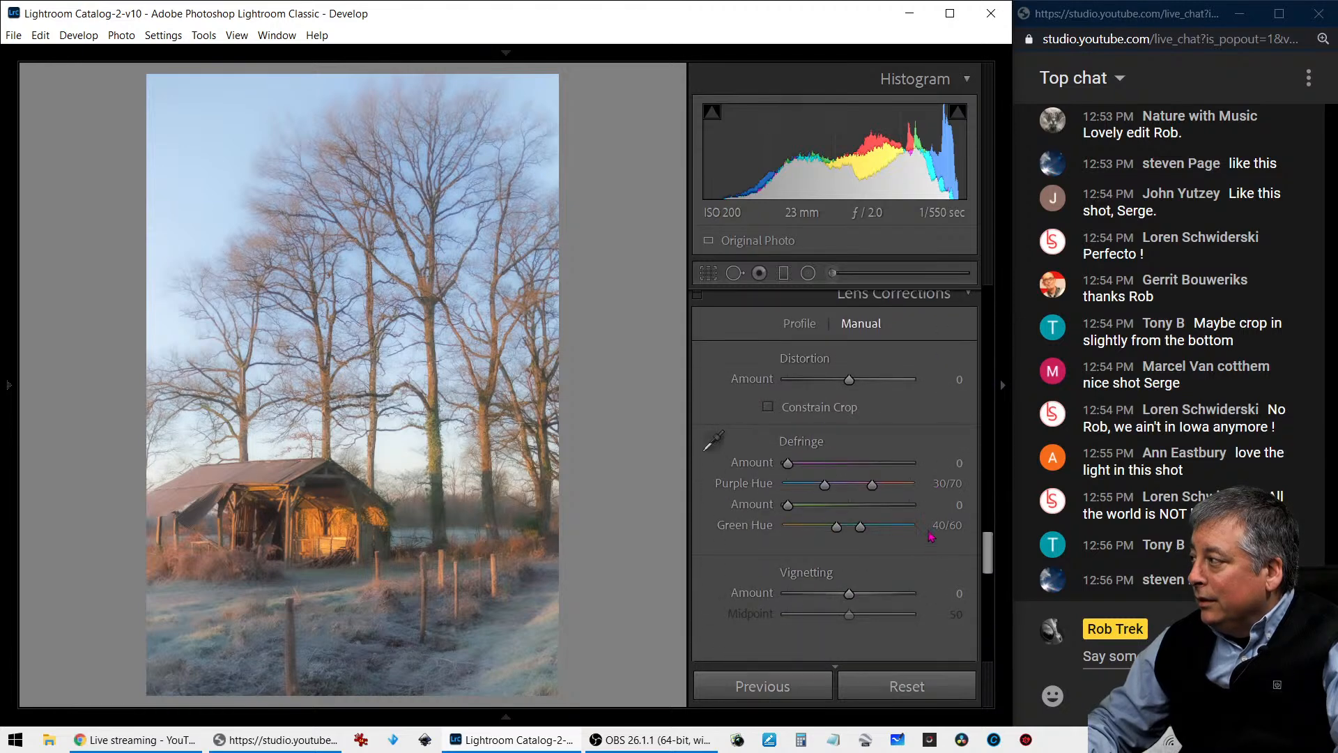
{"action": "scroll", "coordinate": [891, 502], "scroll_direction": "down", "scroll_amount": 5}
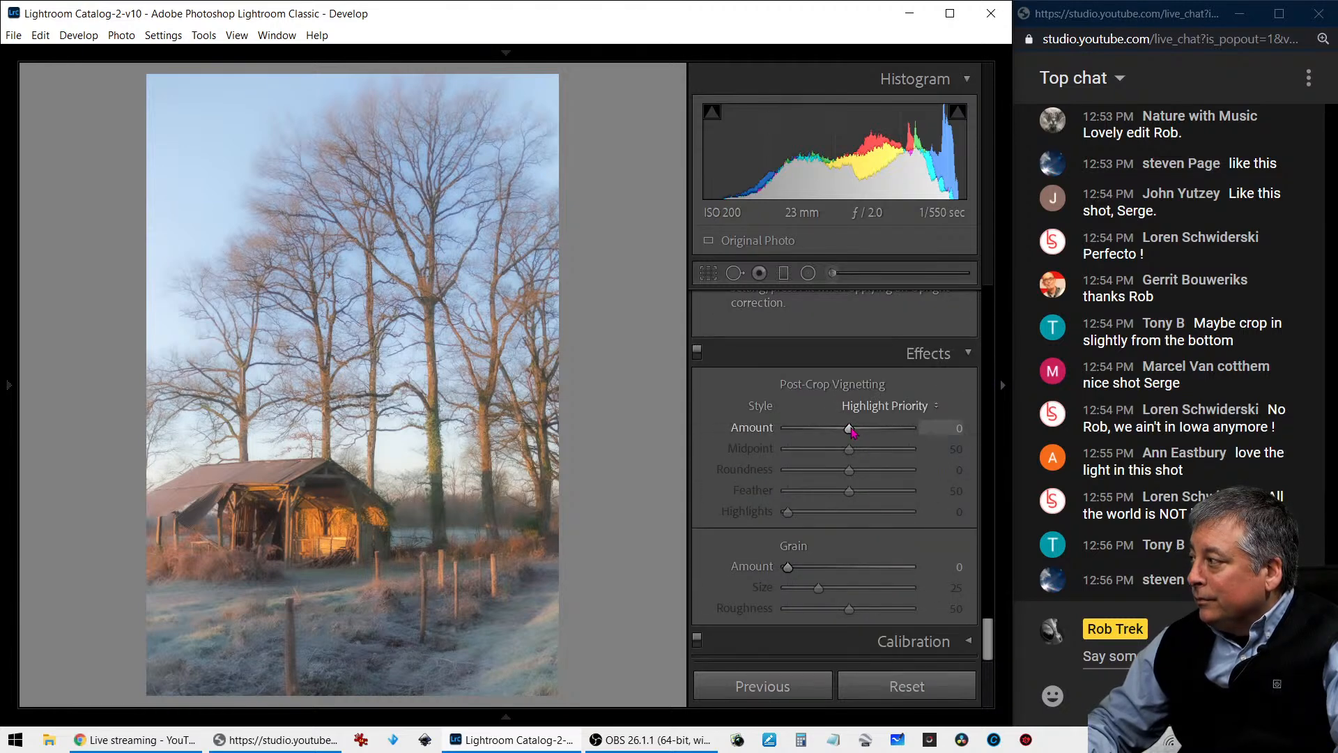
{"action": "left_click_drag", "start_coordinate": [852, 430], "coordinate": [786, 450]}
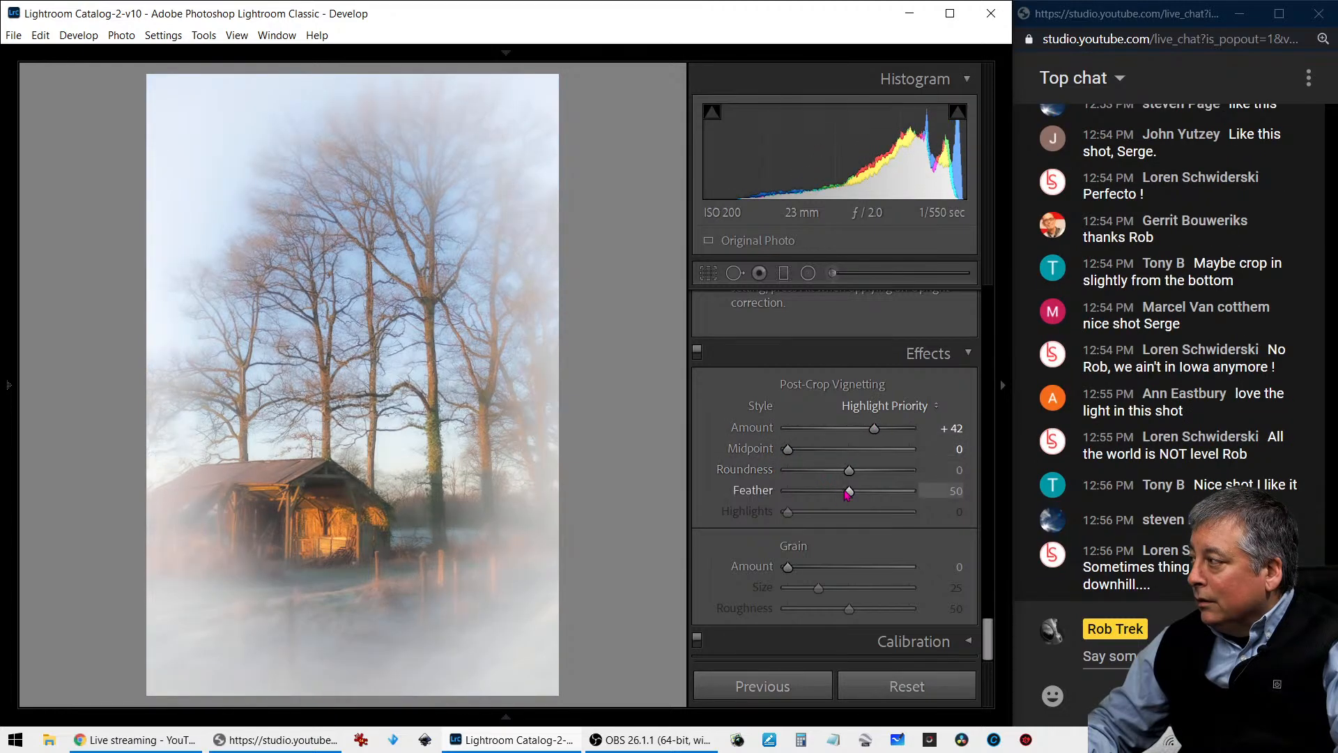
{"action": "left_click_drag", "start_coordinate": [849, 491], "coordinate": [910, 492]}
{"action": "mouse_move", "coordinate": [876, 429]}
{"action": "left_mouse_down"}
{"action": "mouse_move", "coordinate": [815, 449]}
{"action": "mouse_move", "coordinate": [859, 434]}
{"action": "left_mouse_up"}
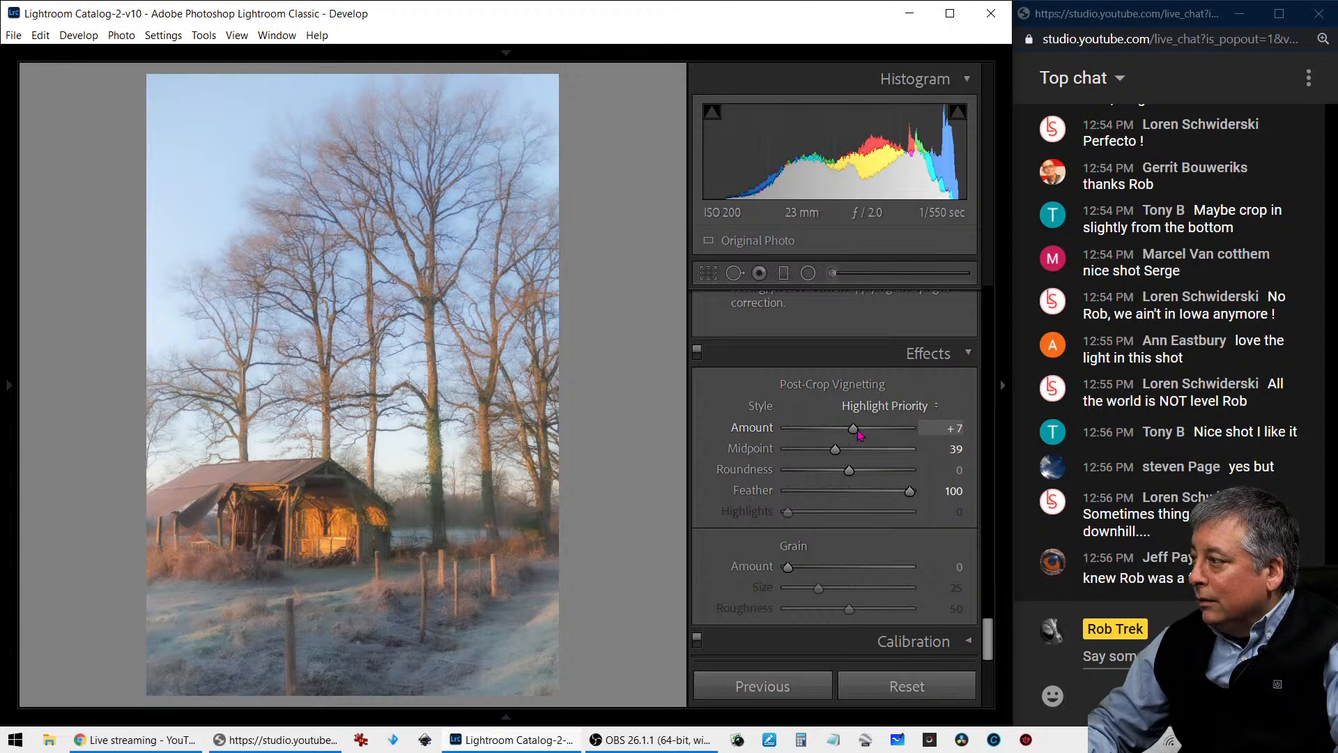
- Lower the photo's Blacks to -54 and Clarity to -43
{"action": "scroll", "coordinate": [744, 473], "scroll_direction": "up", "scroll_amount": 4}
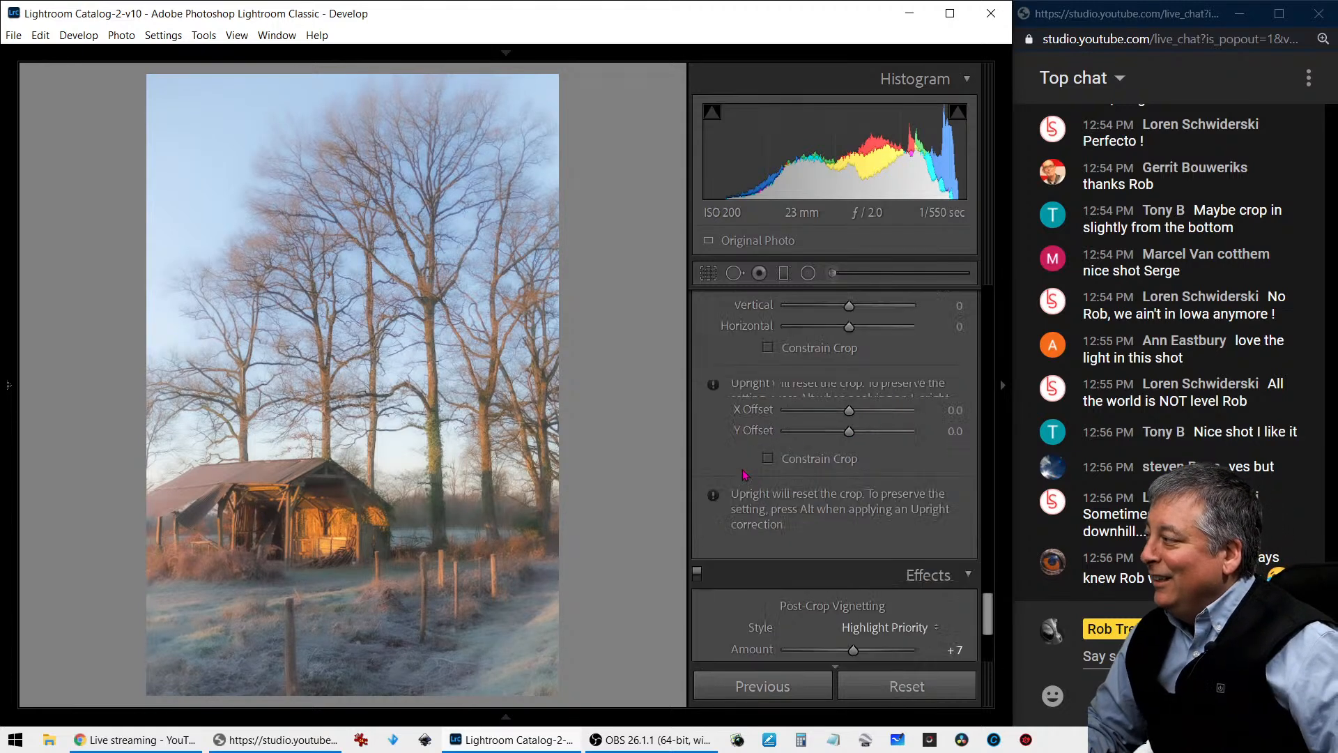
{"action": "scroll", "coordinate": [744, 474], "scroll_direction": "up", "scroll_amount": 10}
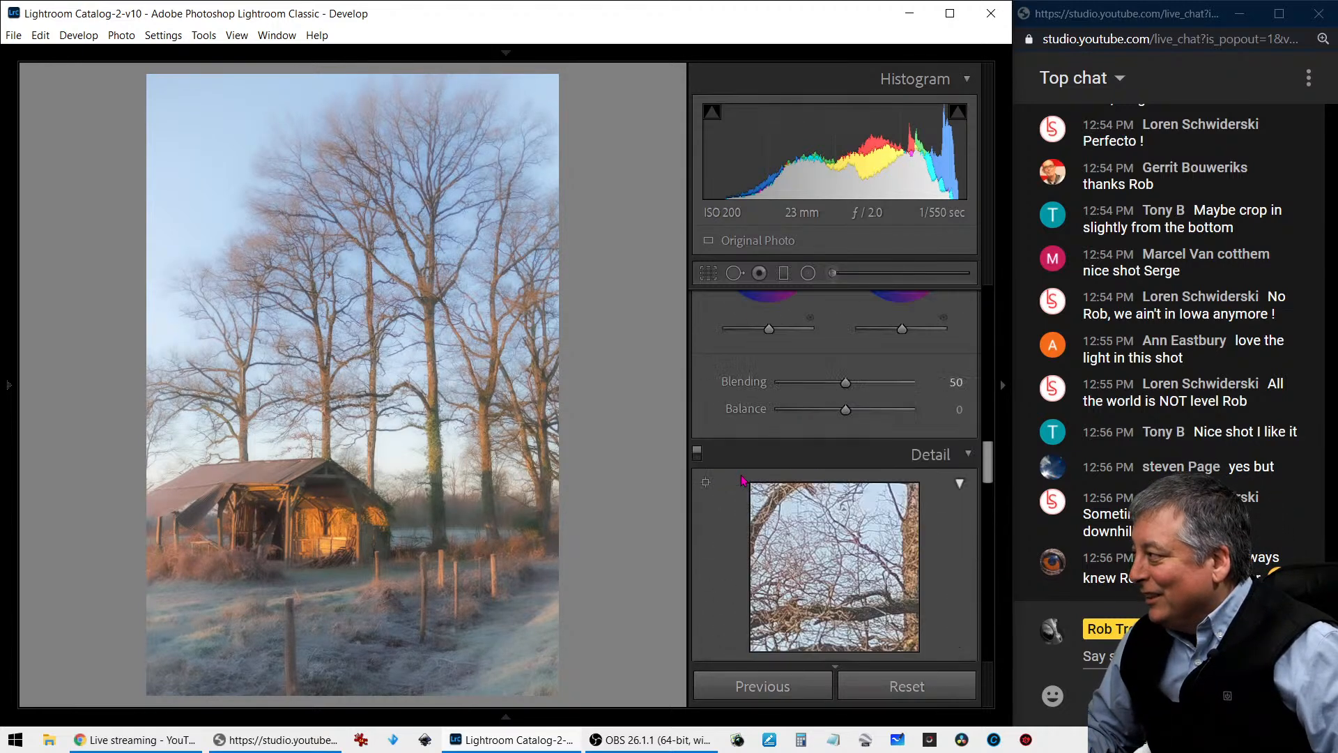
{"action": "scroll", "coordinate": [744, 481], "scroll_direction": "up", "scroll_amount": 6}
{"action": "scroll", "coordinate": [745, 483], "scroll_direction": "up", "scroll_amount": 8}
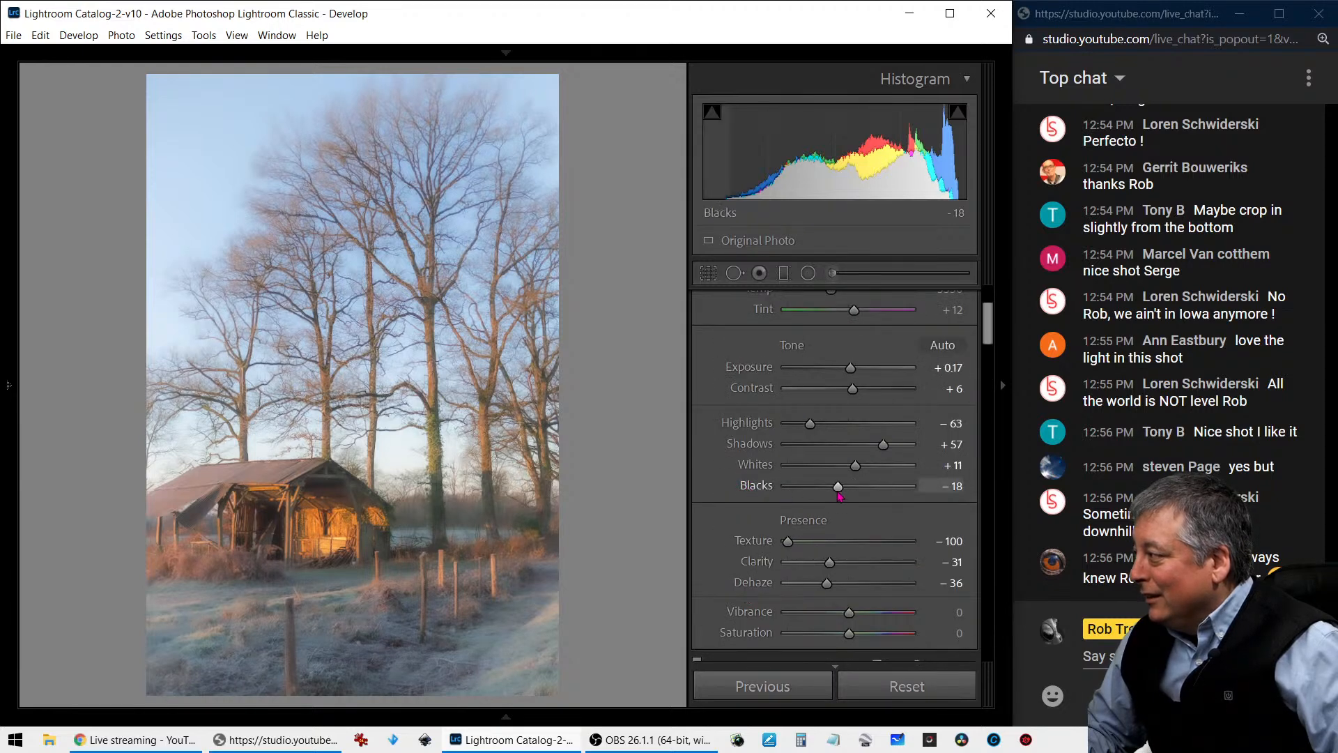
{"action": "left_click_drag", "start_coordinate": [839, 495], "coordinate": [817, 495]}
{"action": "left_click_drag", "start_coordinate": [829, 562], "coordinate": [823, 562]}
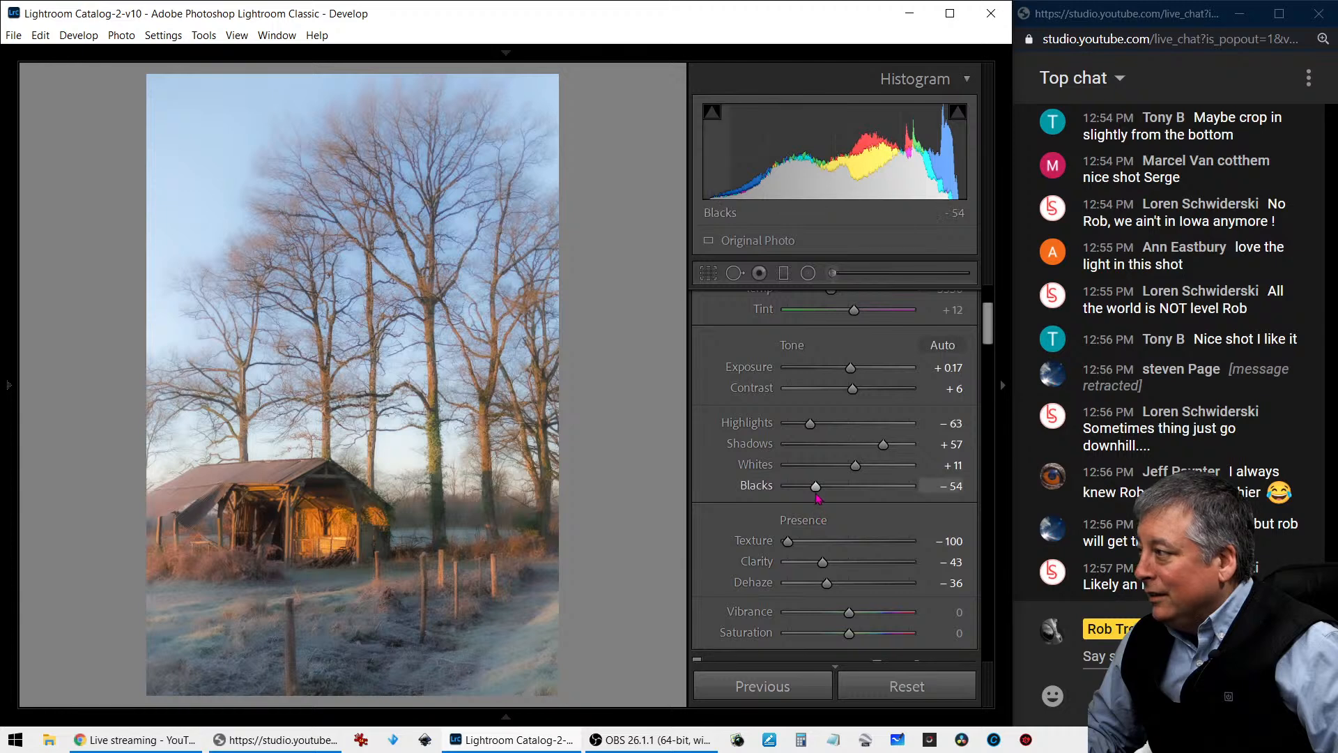
- Set Vibrance to -26 and Saturation to +45, and reduce the Orange saturation to -32
{"action": "left_click_drag", "start_coordinate": [848, 612], "coordinate": [884, 639]}
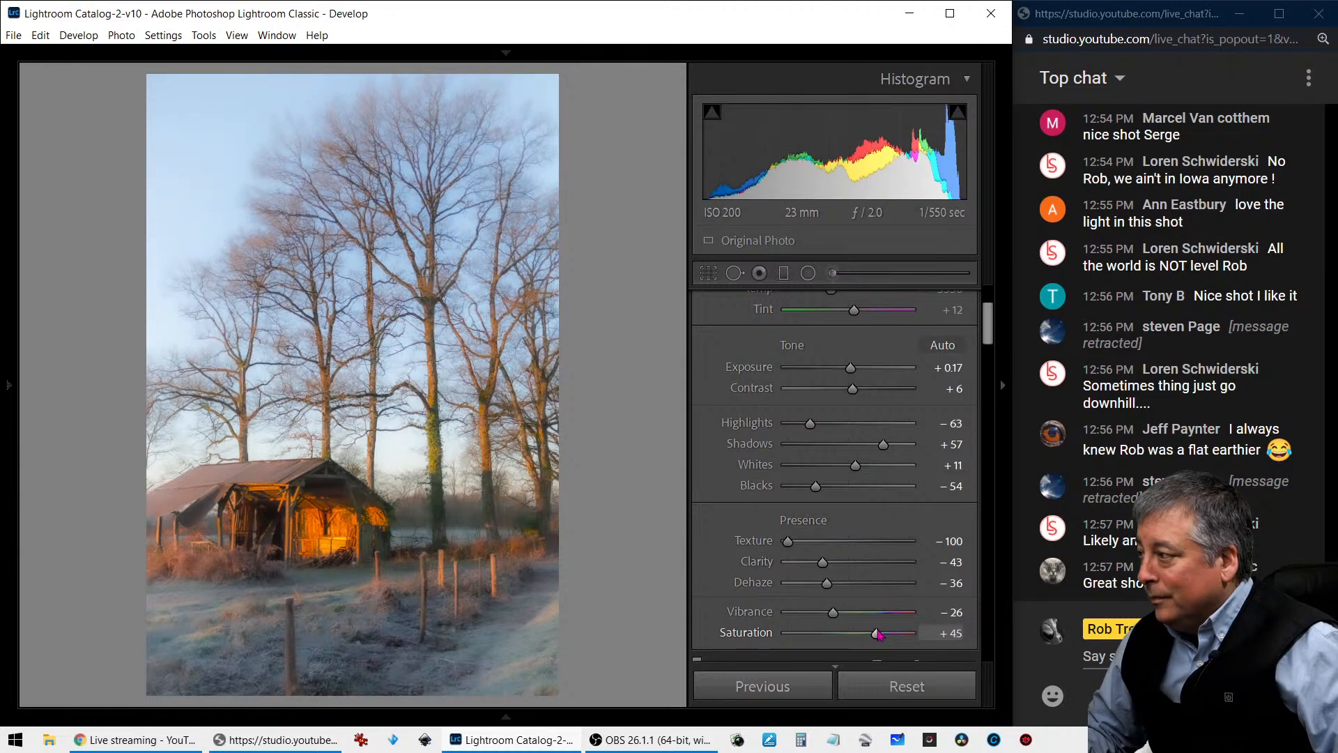
{"action": "scroll", "coordinate": [902, 588], "scroll_direction": "down", "scroll_amount": 5}
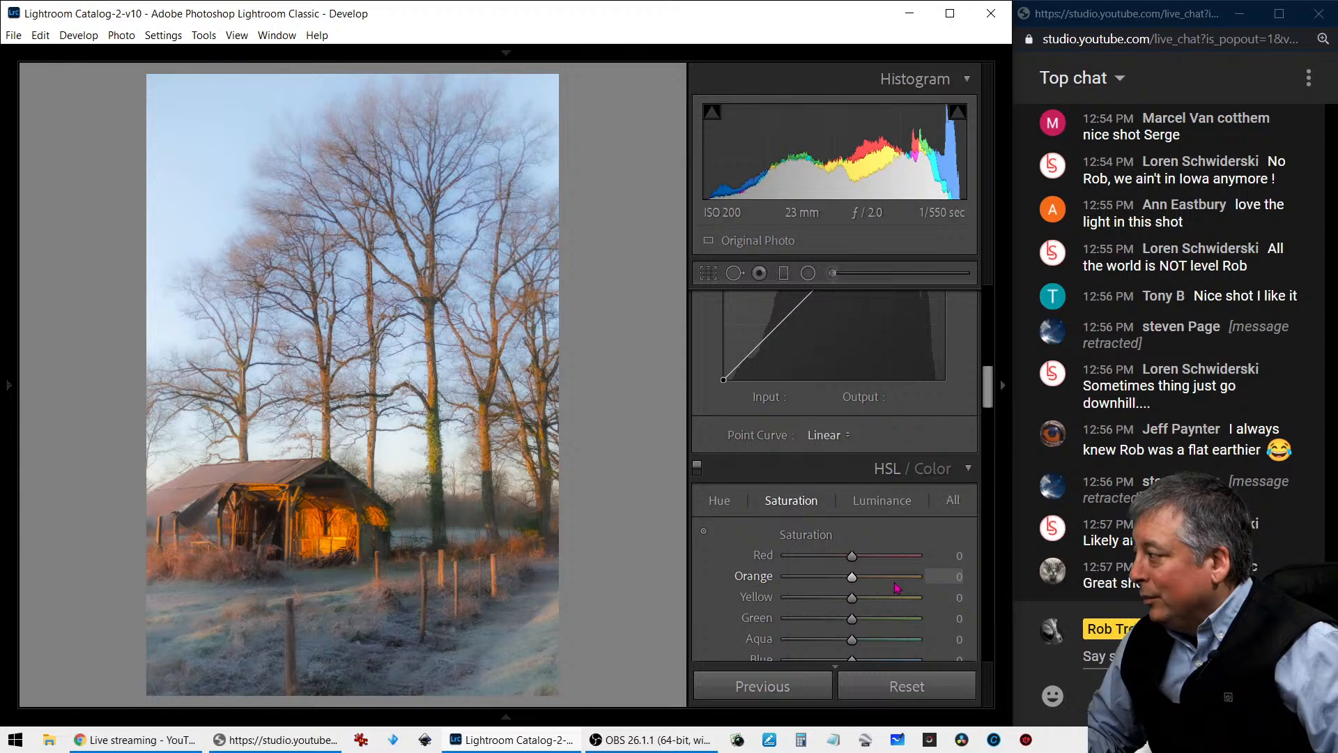
{"action": "left_click_drag", "start_coordinate": [861, 581], "coordinate": [830, 581]}
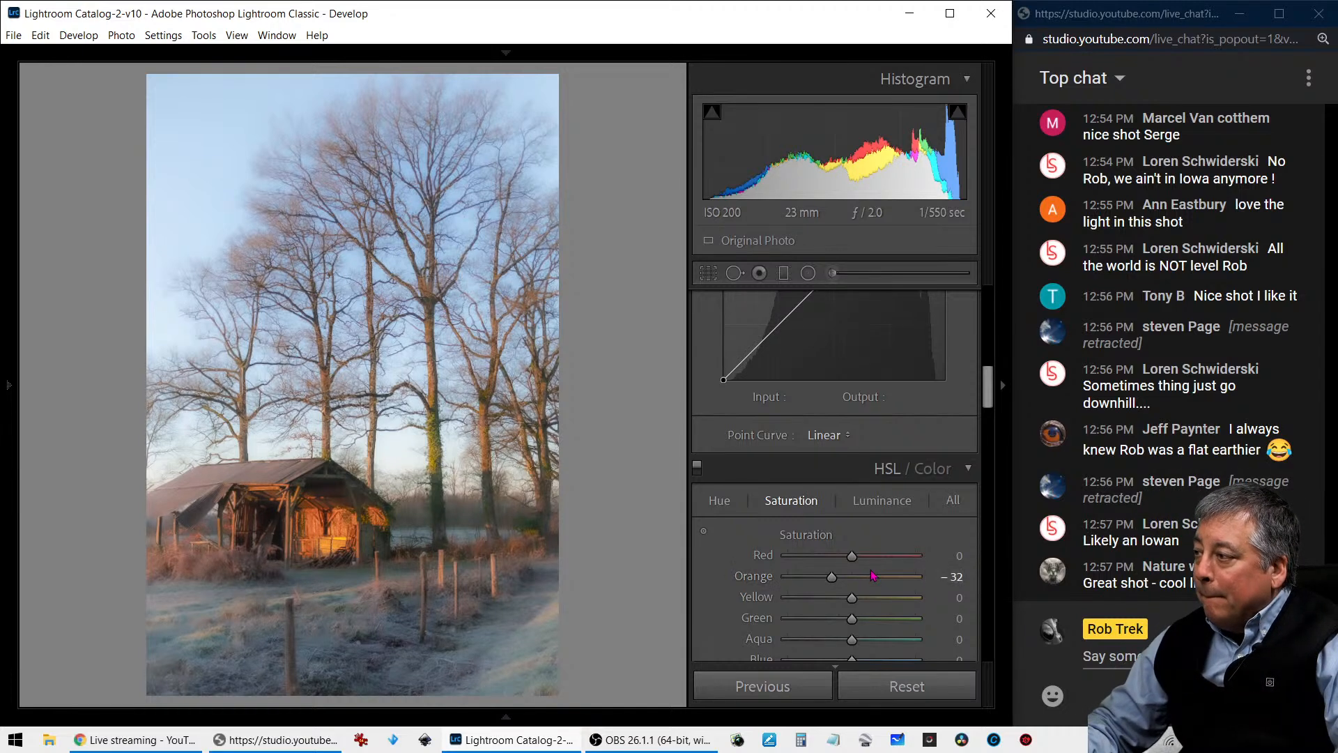
- Reset the adjustment brush, set it to Temp 41 and Tint 16, and paint warmth over the ground around the fence and shed
{"action": "left_click", "coordinate": [832, 273]}
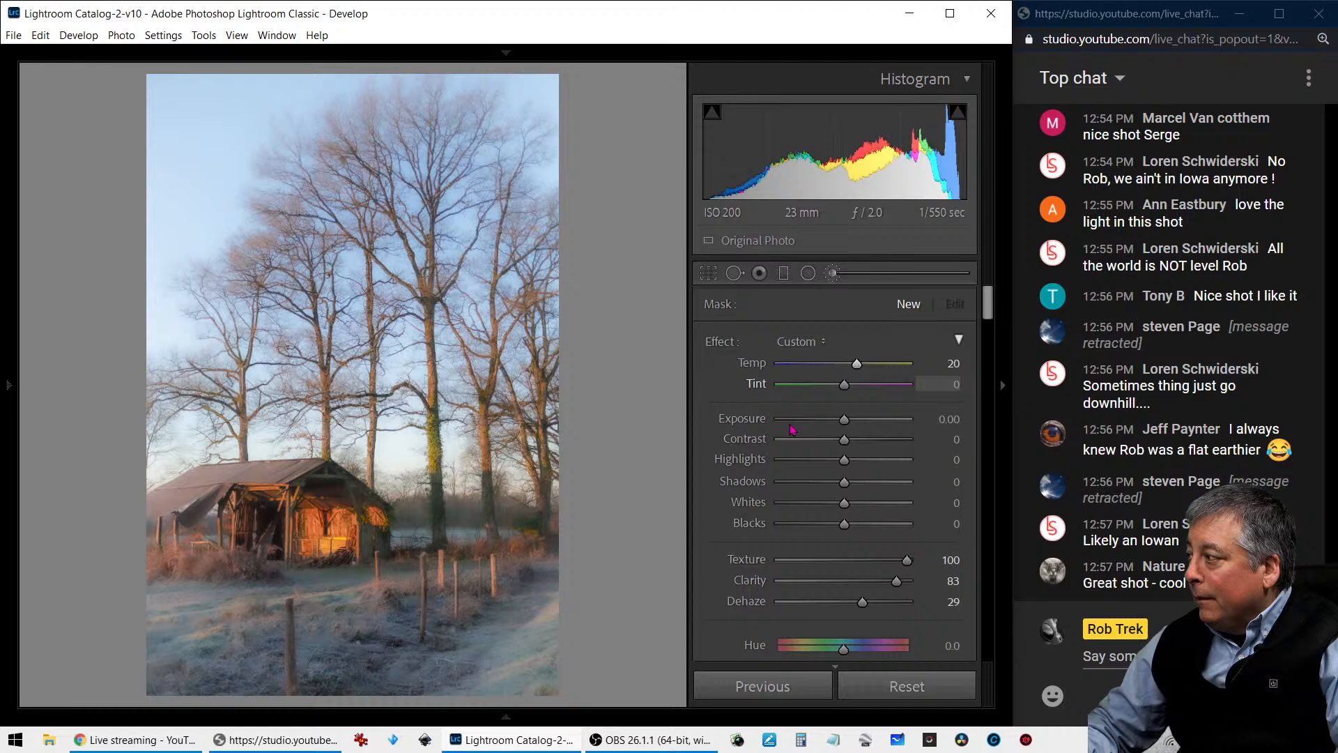
{"action": "double_click", "coordinate": [727, 345]}
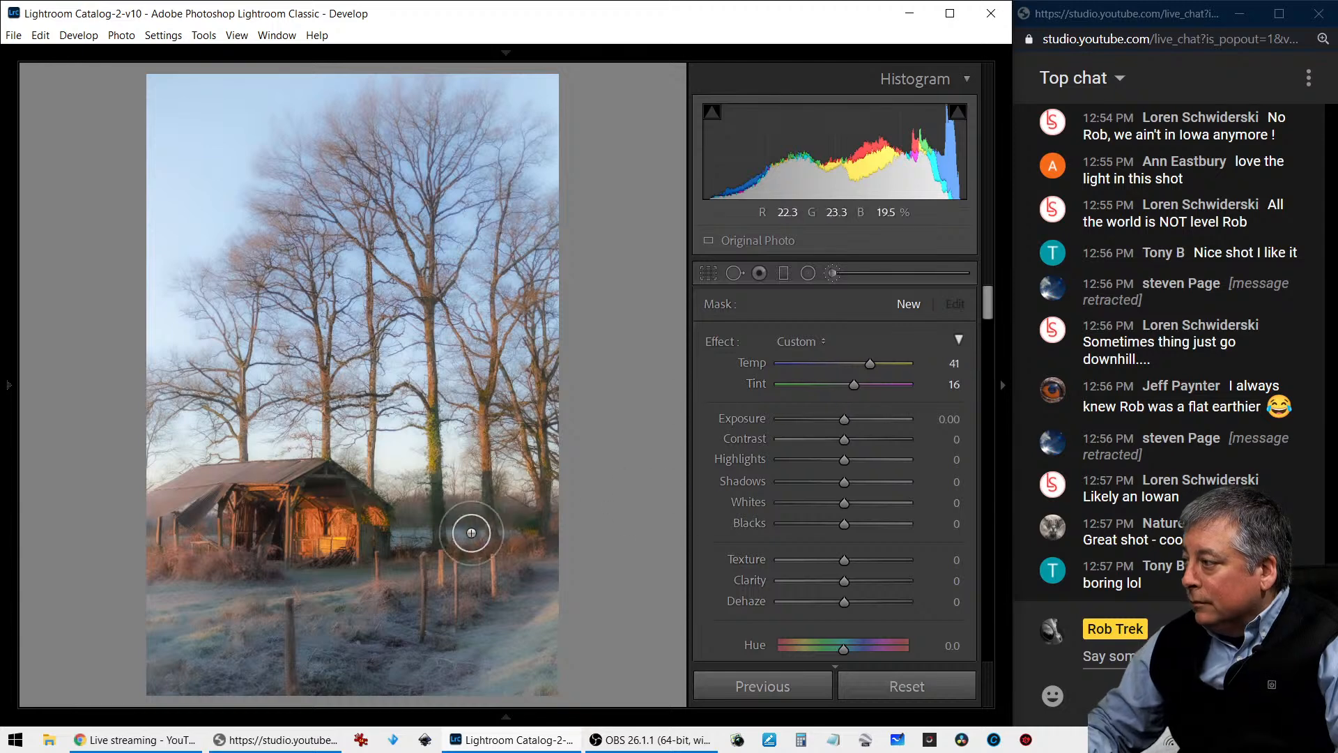
{"action": "left_click_drag", "start_coordinate": [404, 551], "coordinate": [530, 549]}
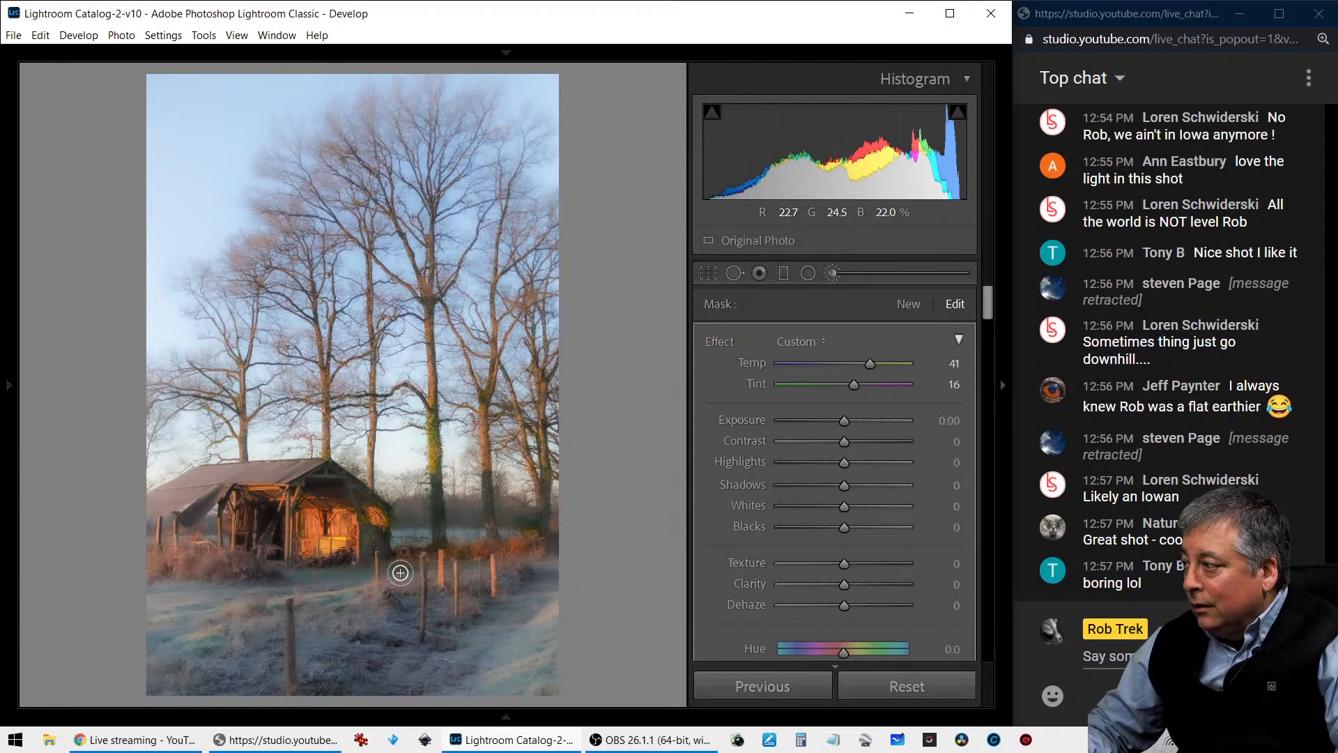
{"action": "left_click_drag", "start_coordinate": [499, 575], "coordinate": [502, 569]}
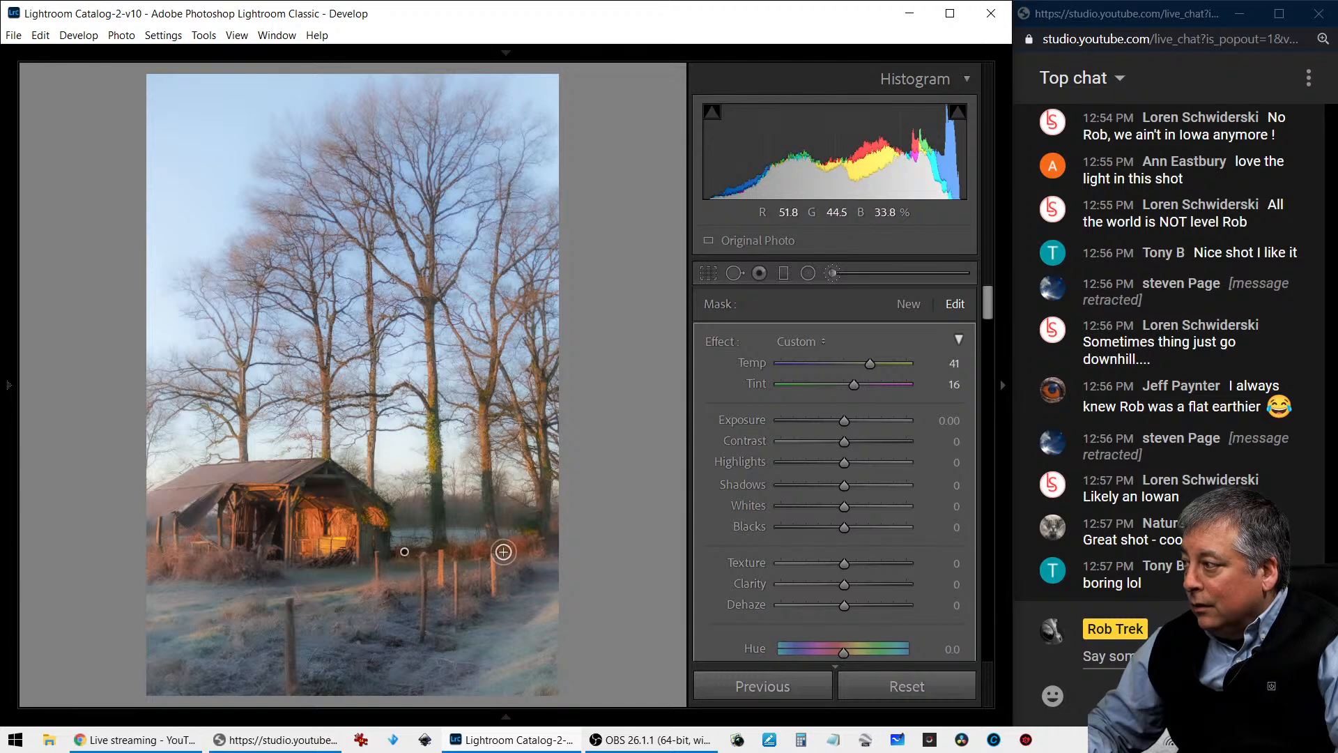
{"action": "scroll", "coordinate": [506, 563], "scroll_direction": "up", "scroll_amount": 4}
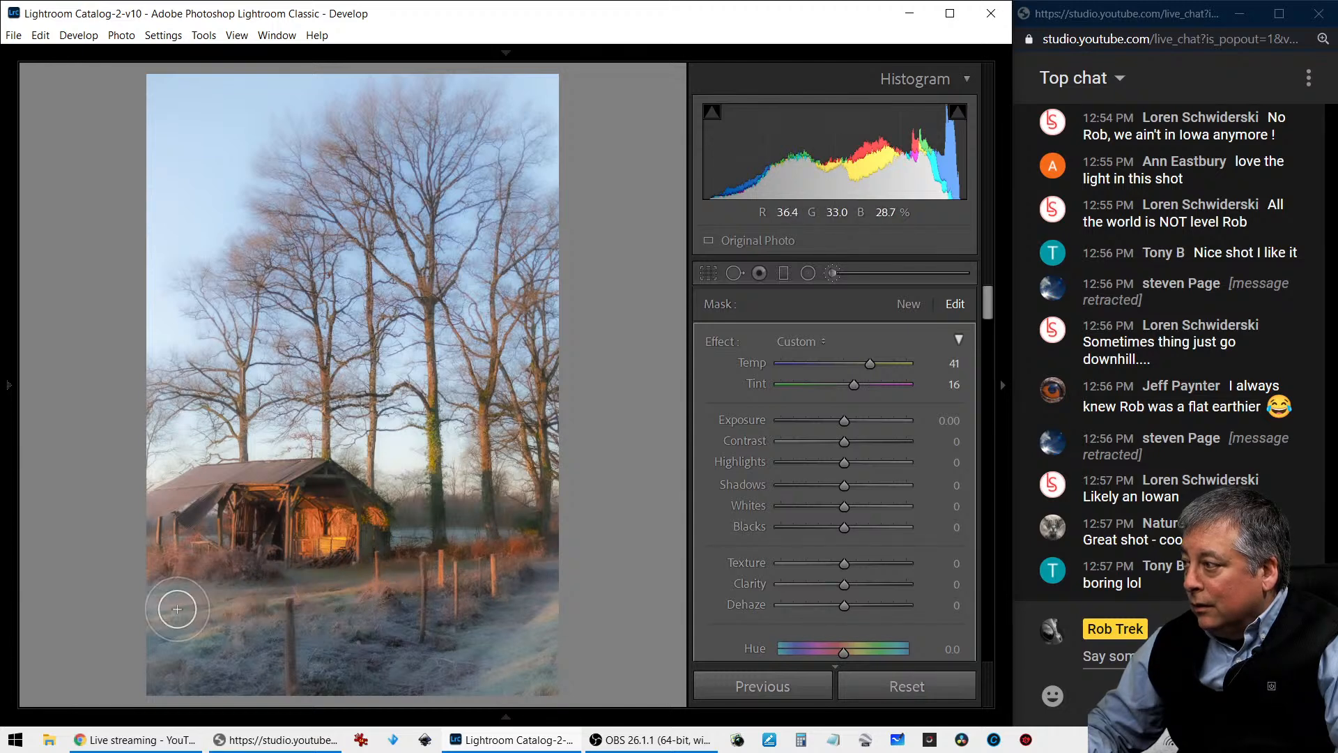
{"action": "scroll", "coordinate": [487, 559], "scroll_direction": "down", "scroll_amount": 5}
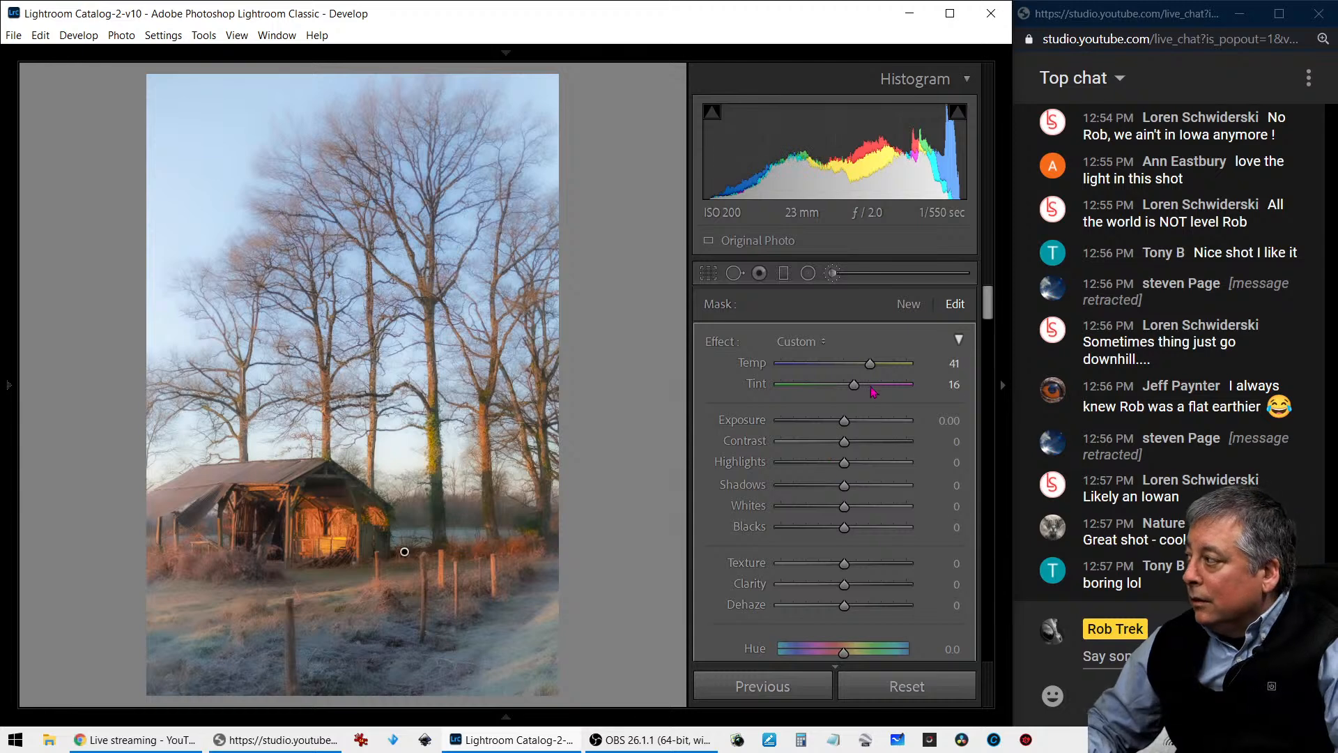
- Set the brushed area's Exposure to 0.33, Contrast to 25, Temp to 57 and Tint to 31, and undo the last brush stroke
{"action": "left_click_drag", "start_coordinate": [845, 423], "coordinate": [860, 444]}
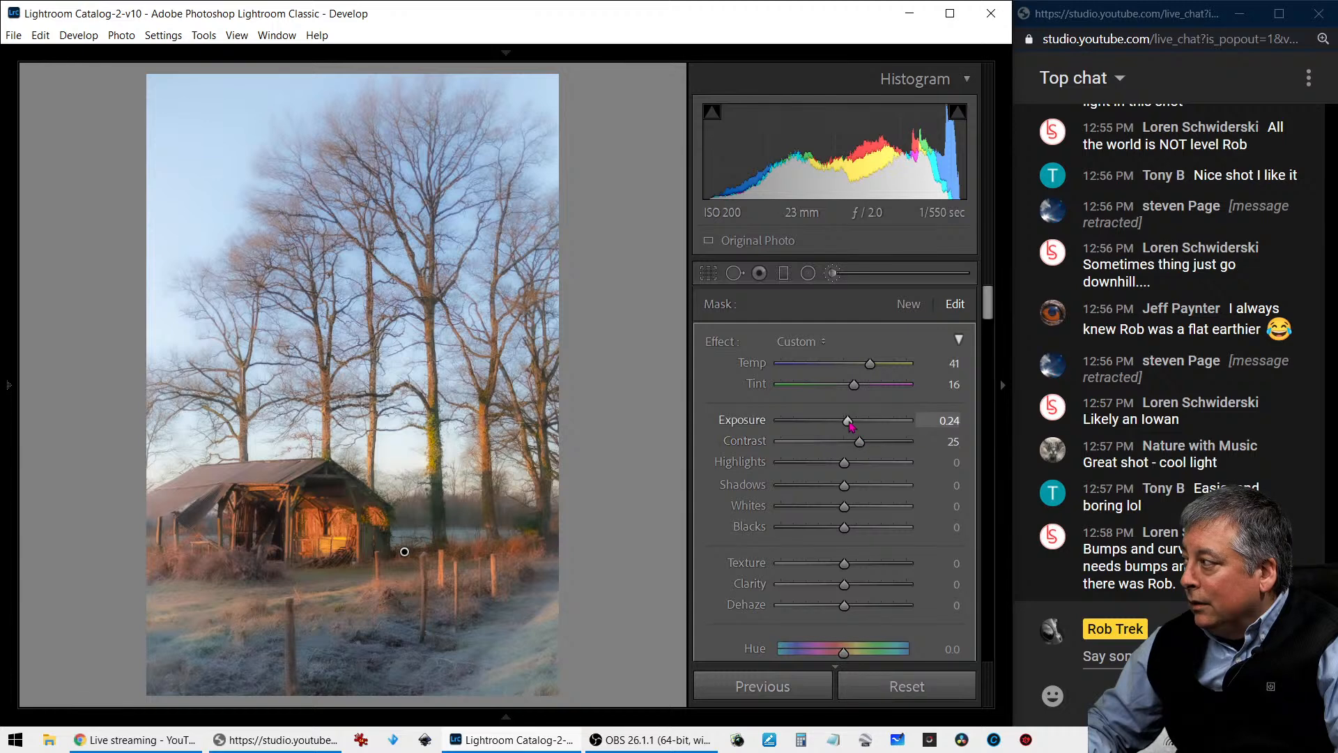
{"action": "left_click_drag", "start_coordinate": [870, 367], "coordinate": [875, 370]}
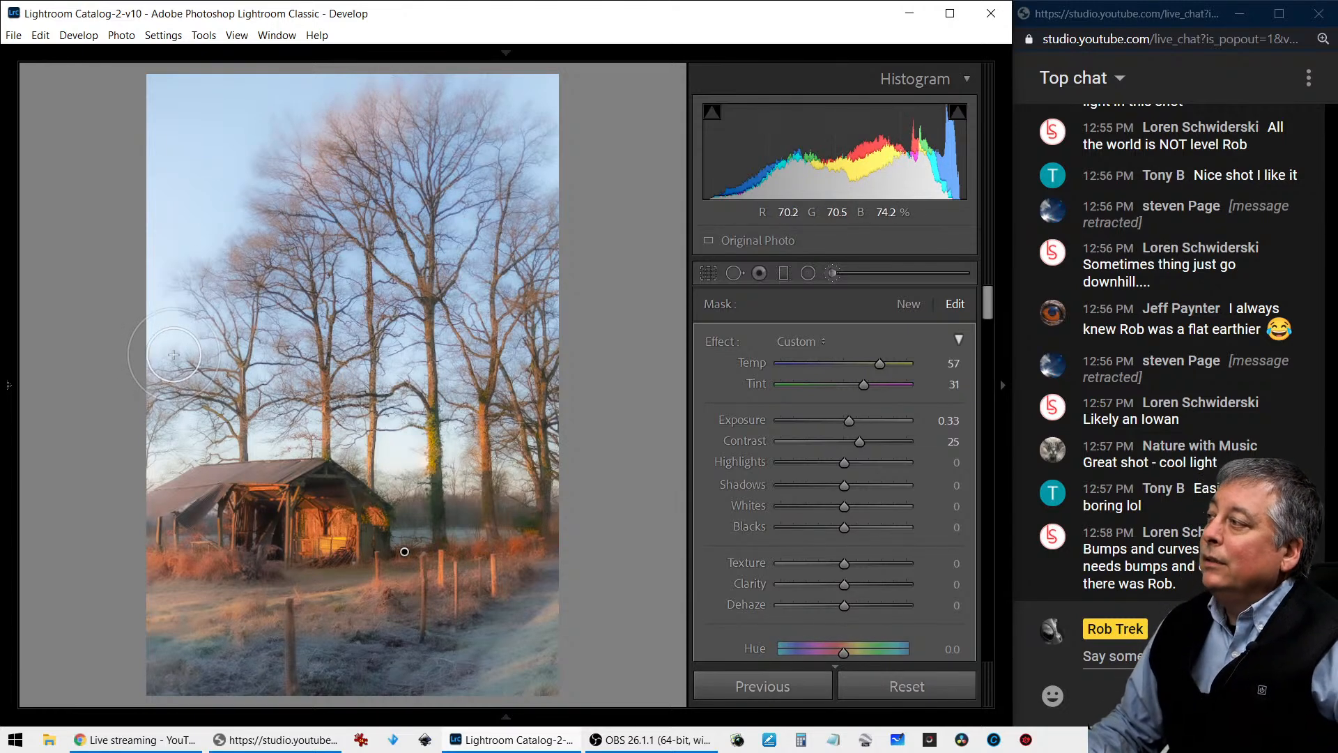
{"action": "key", "text": "ctrl+z"}
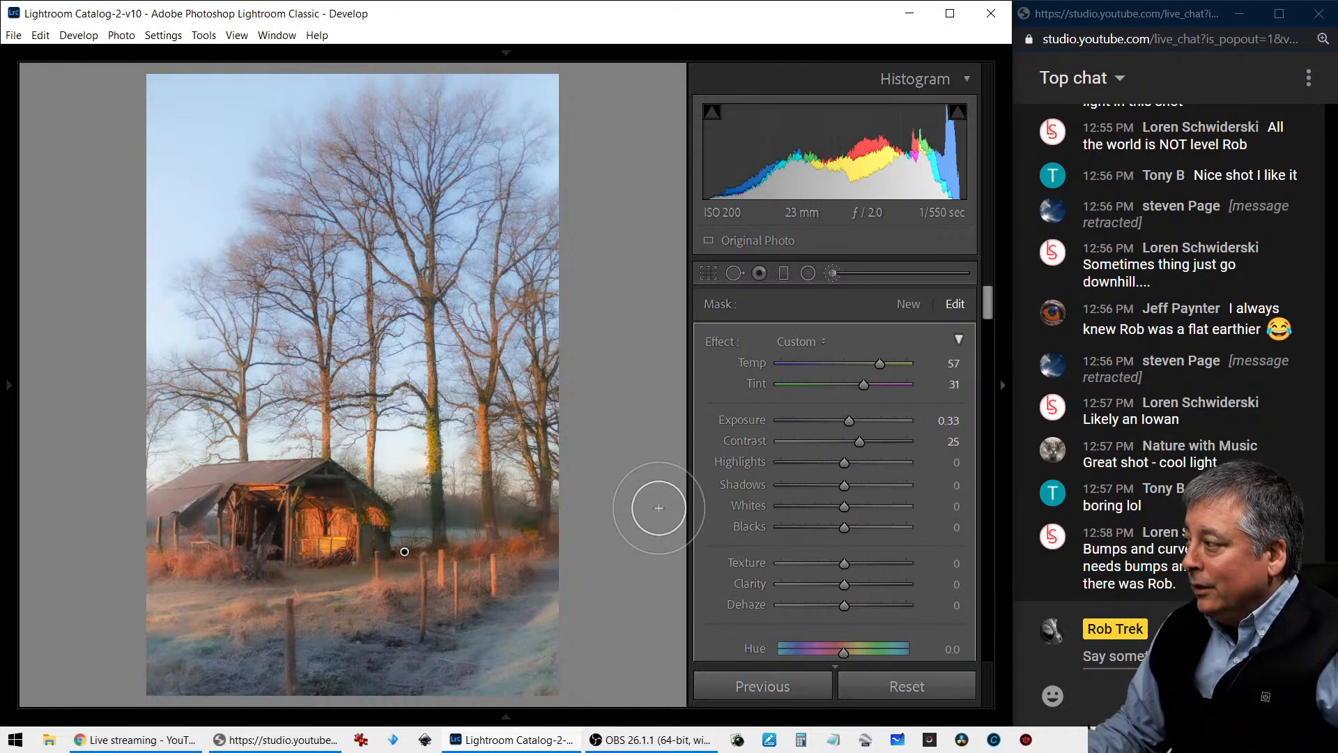
- Finish the brush adjustments and create a virtual copy of the edited shed photo
{"action": "right_click", "coordinate": [509, 533]}
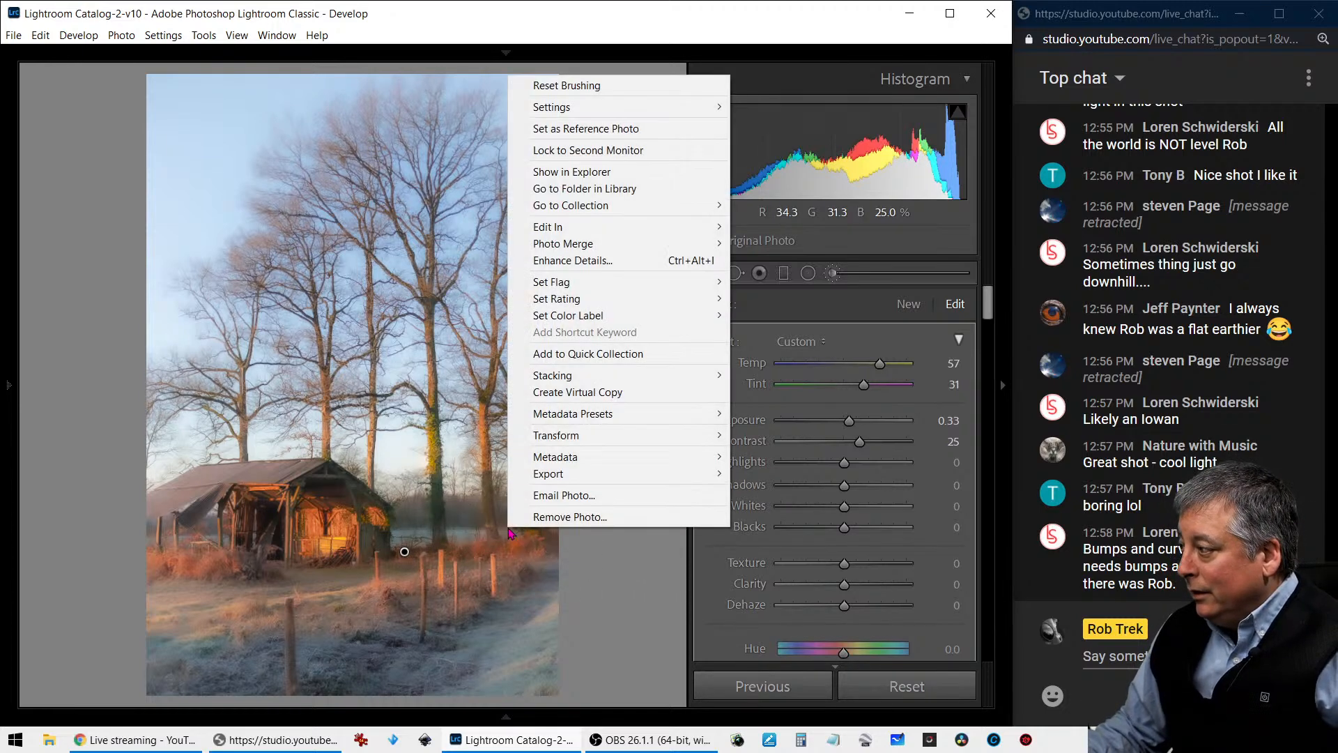
{"action": "left_click", "coordinate": [832, 272]}
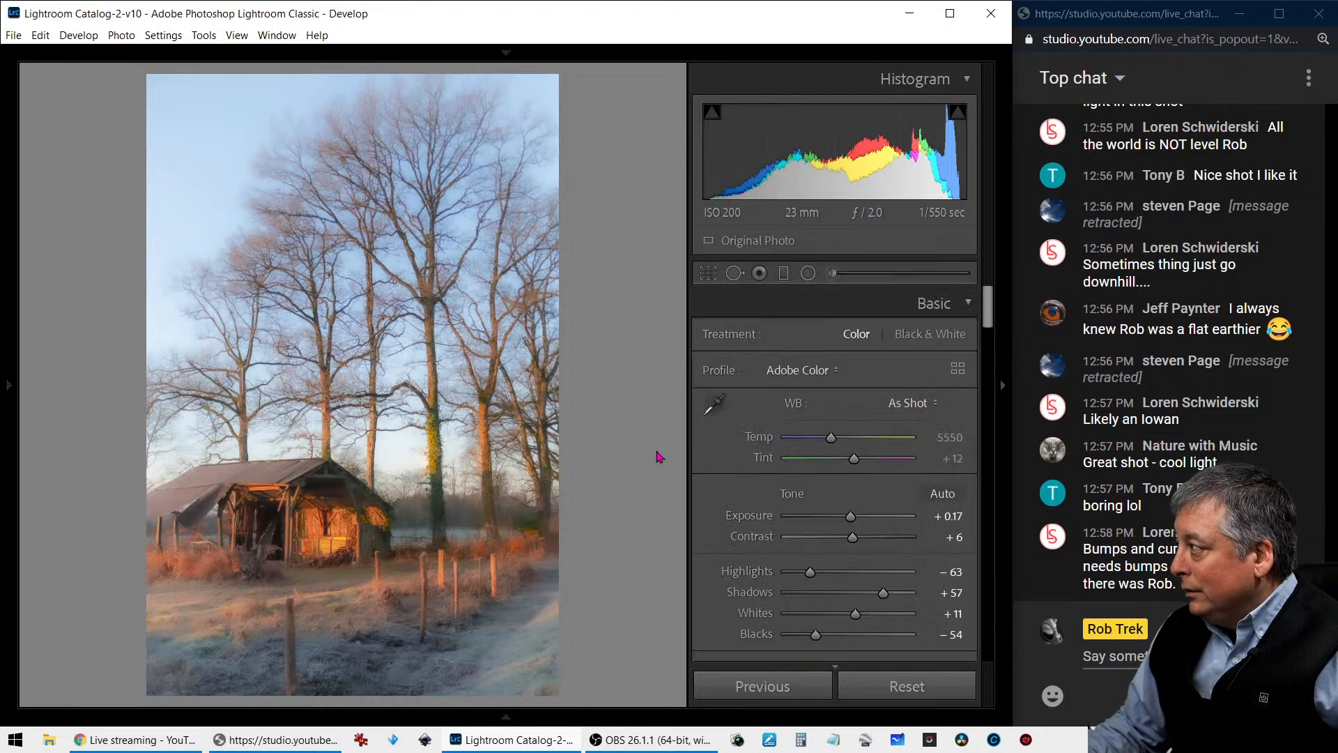
{"action": "right_click", "coordinate": [518, 466]}
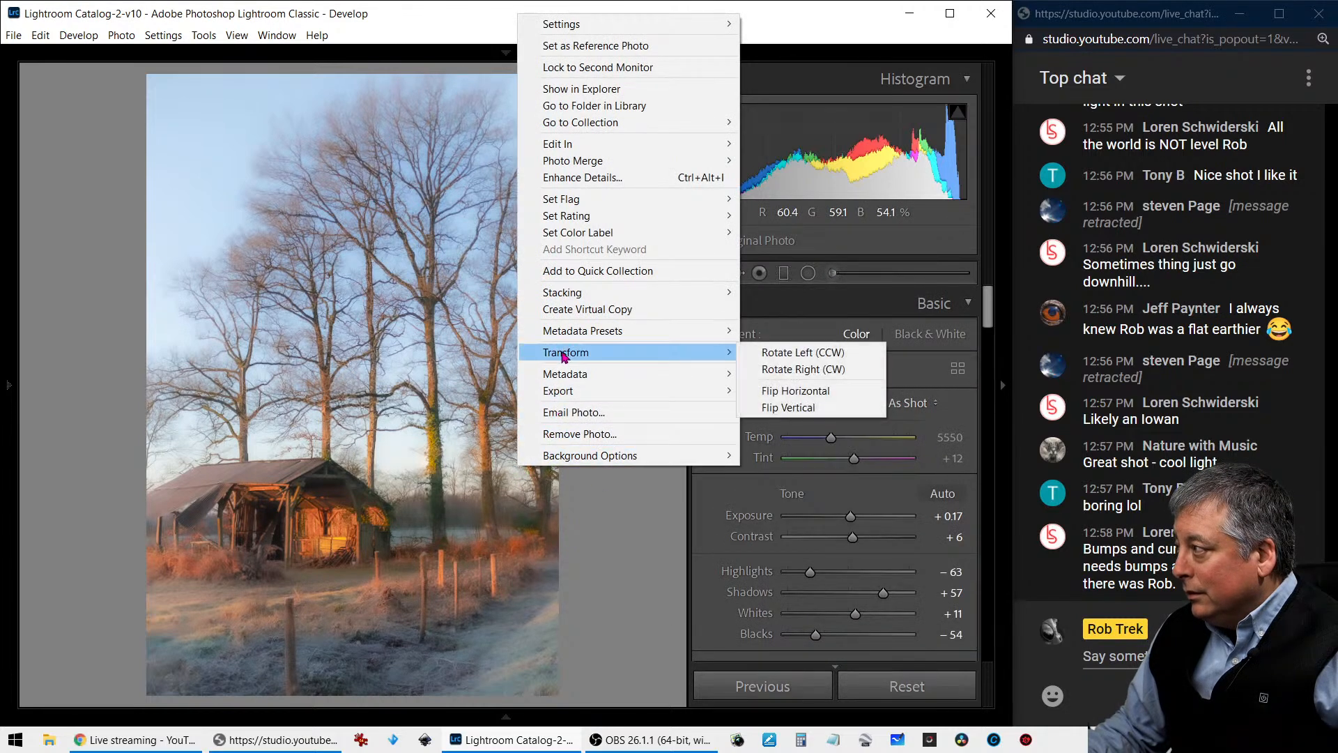
{"action": "left_click", "coordinate": [569, 310]}
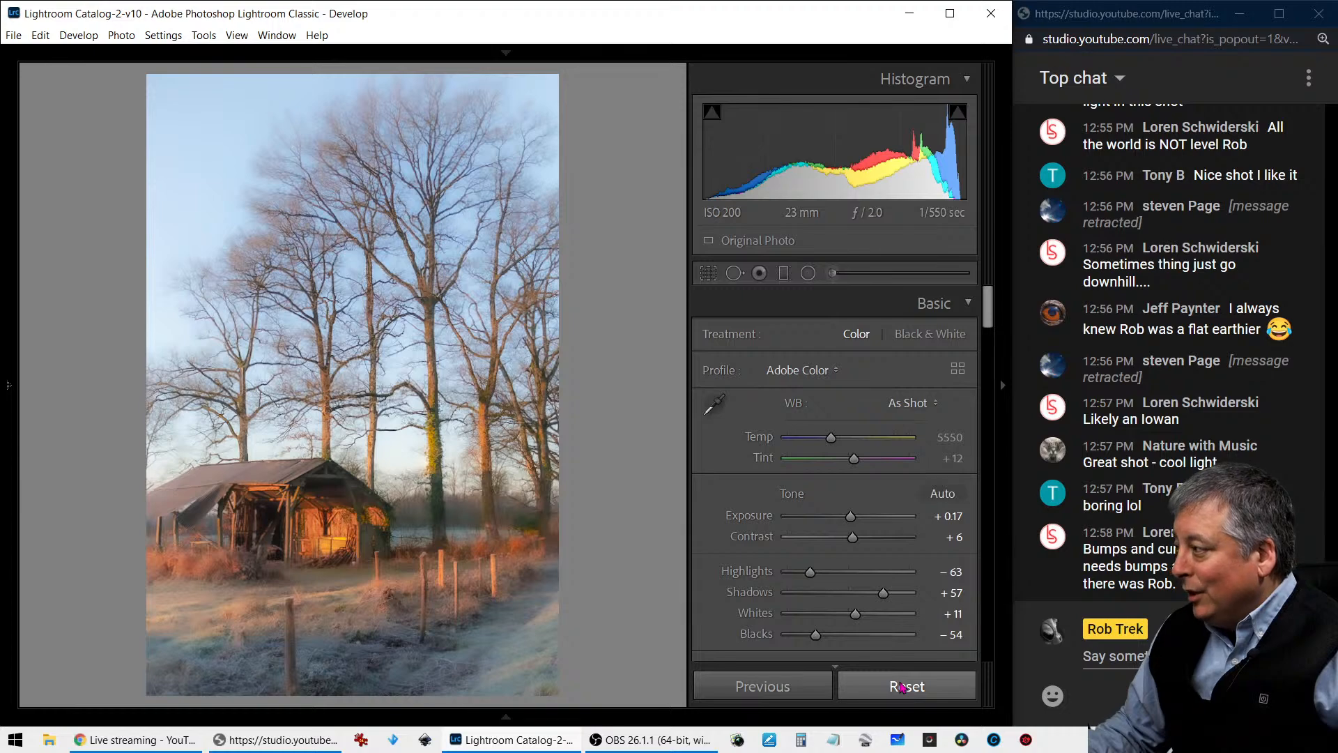
- Reset the virtual copy's develop settings and compare it side by side with the edited photo
{"action": "left_click", "coordinate": [901, 687]}
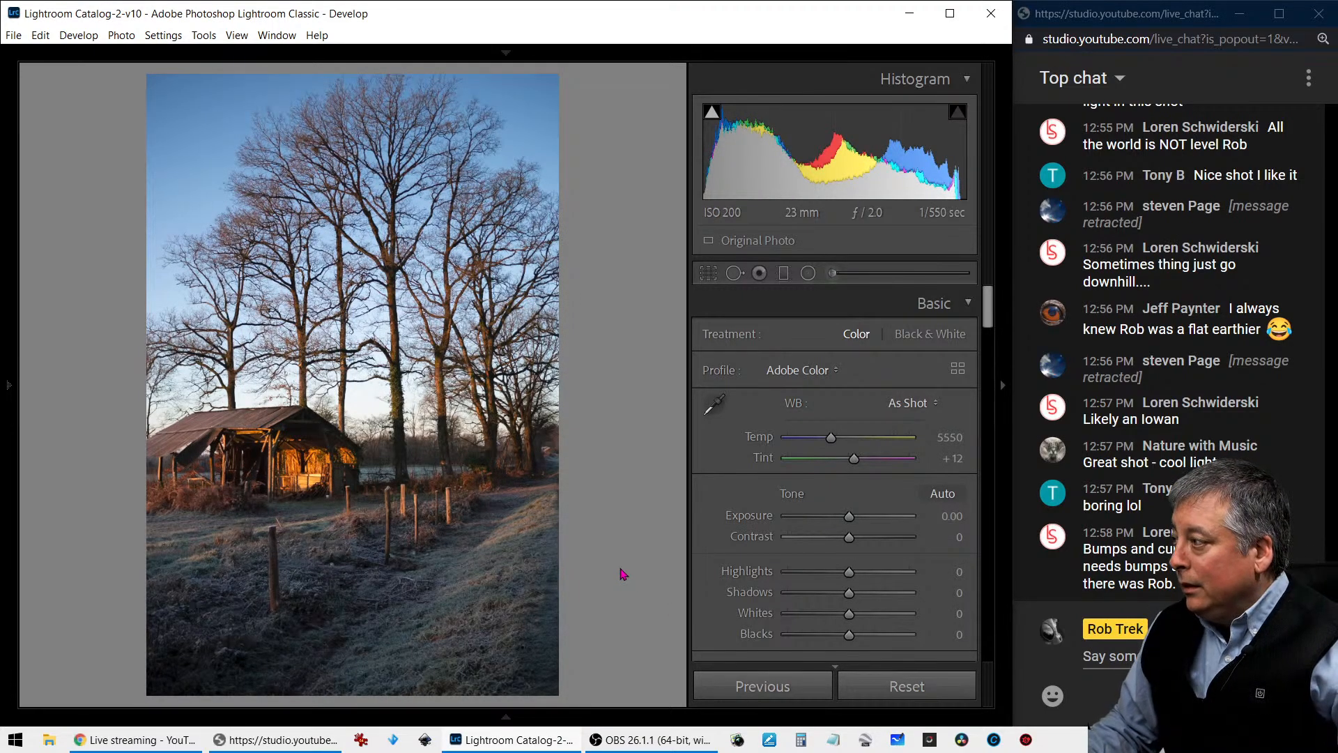
{"action": "key", "text": "c"}
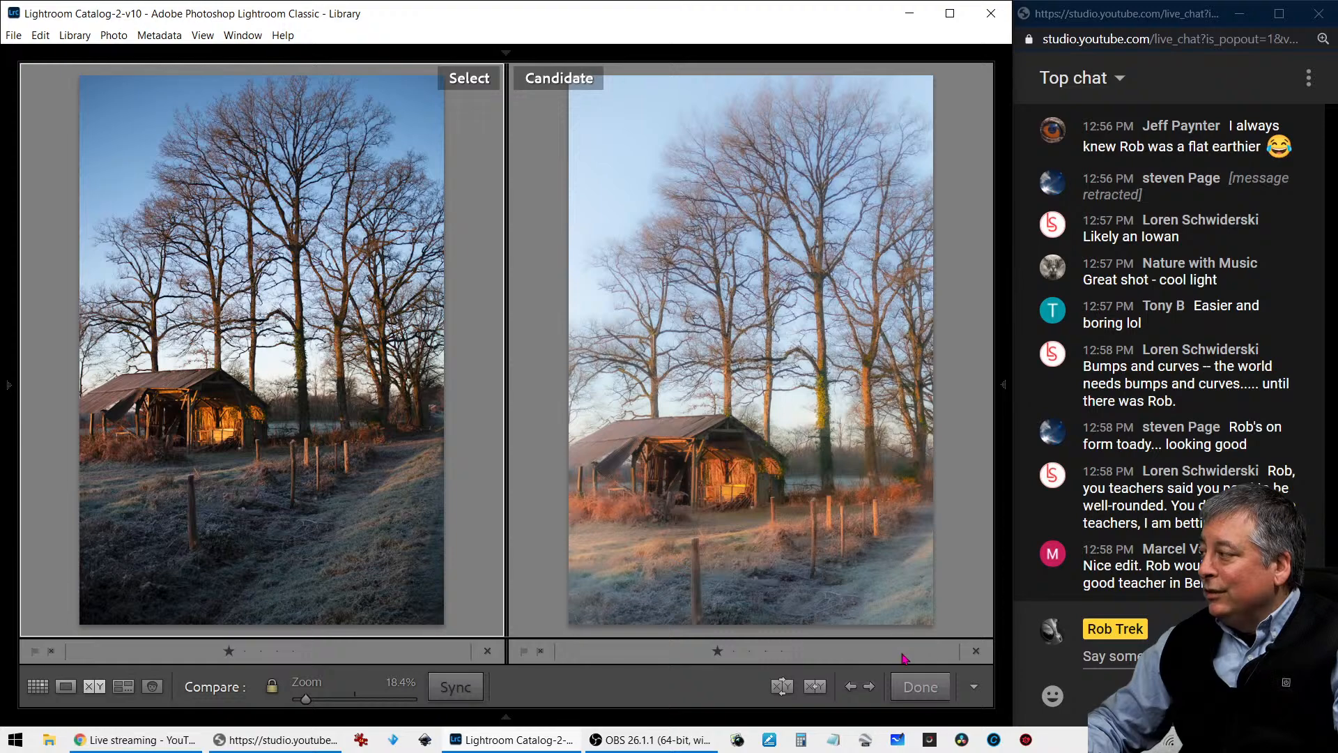
- Leave the shed photo comparison and open the crow photo in a large single view
{"action": "left_click", "coordinate": [919, 687]}
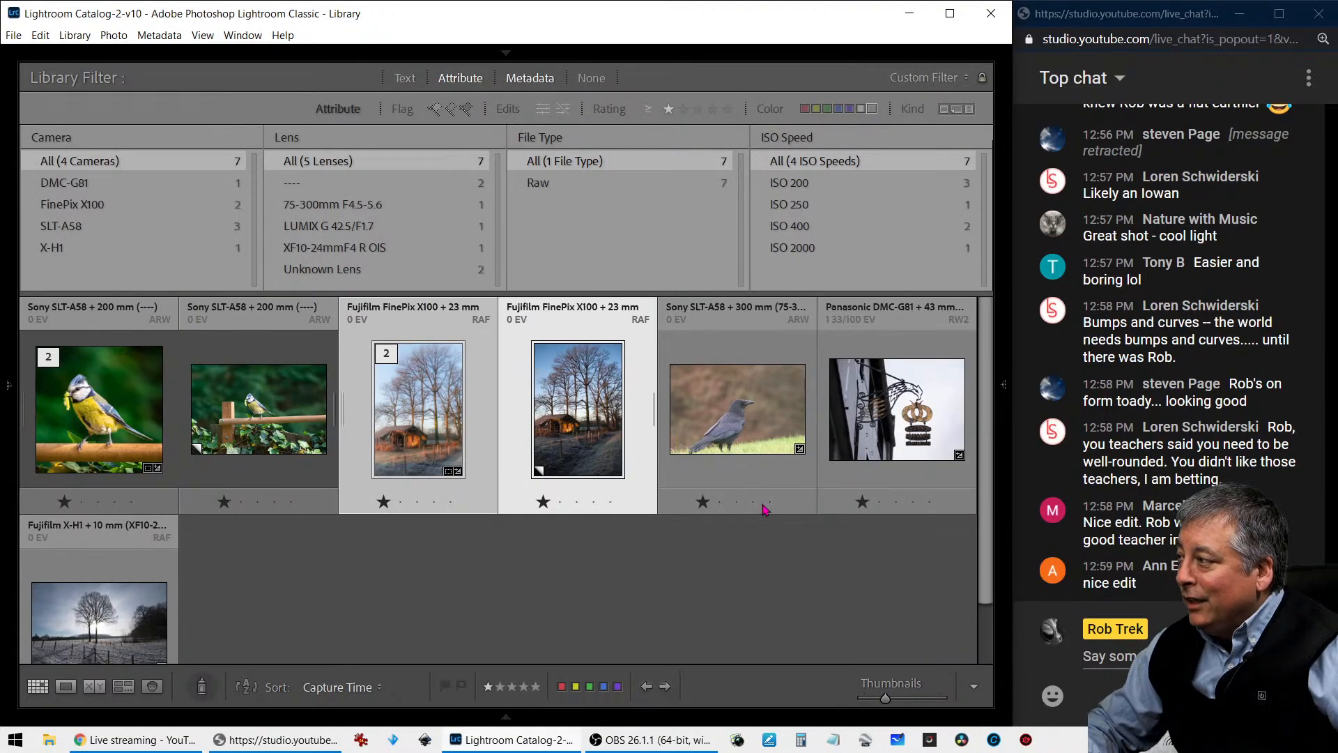
{"action": "left_click", "coordinate": [758, 430]}
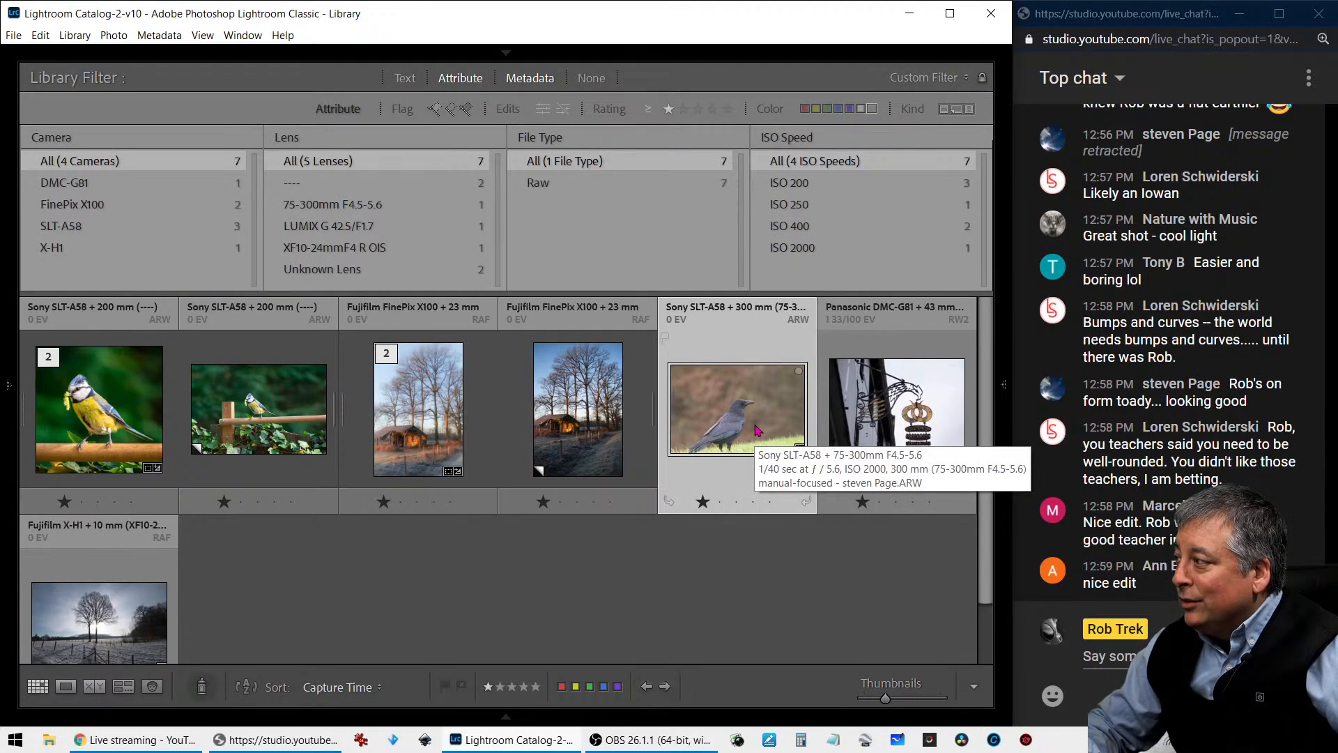
{"action": "double_click", "coordinate": [756, 388]}
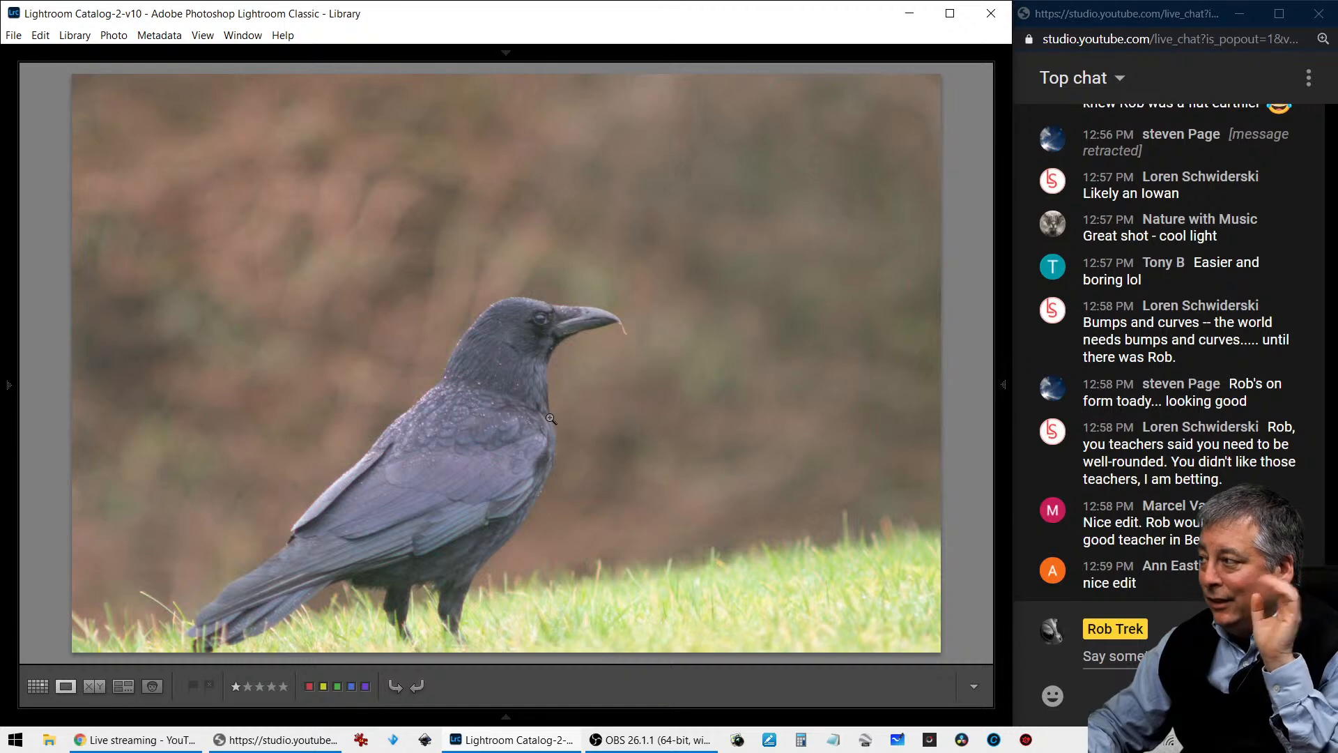
- Examine the crow photo up close and cycle through its info overlays to review camera, lens and exposure details
{"action": "left_click", "coordinate": [567, 307]}
{"action": "left_click", "coordinate": [567, 308]}
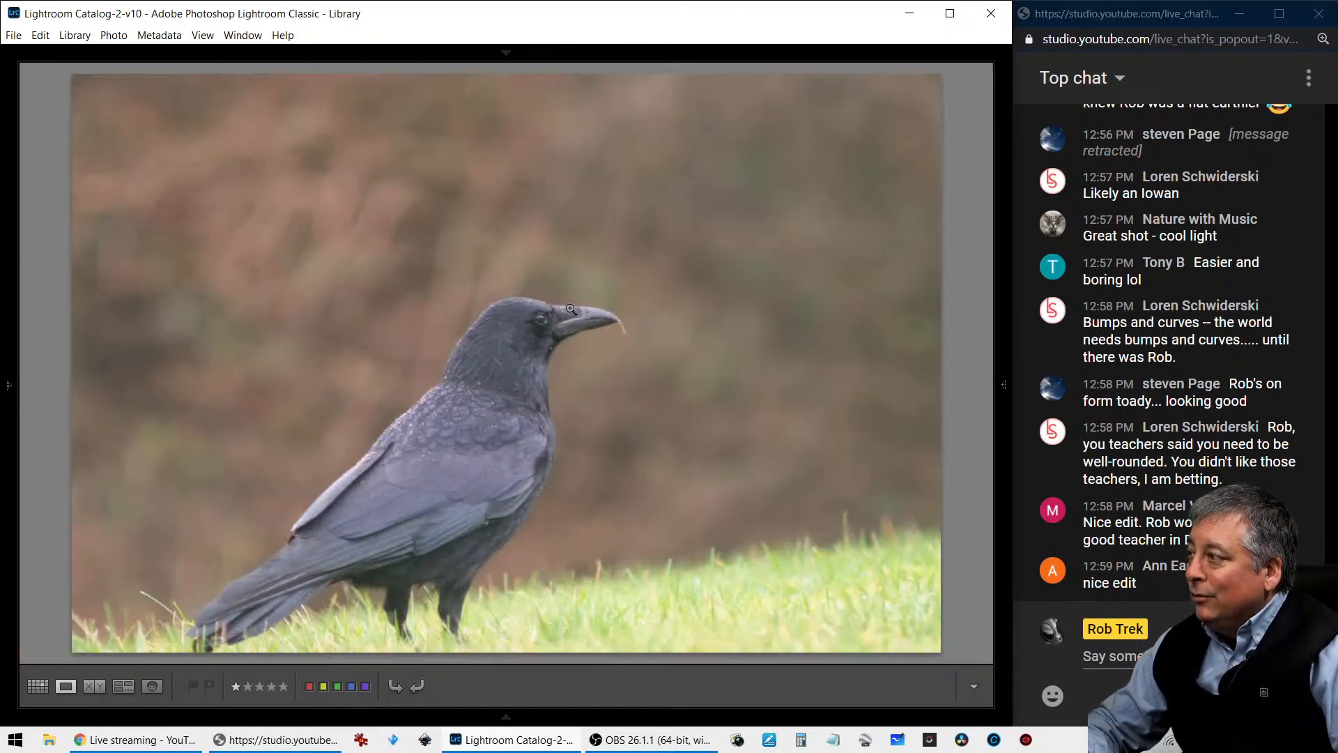
{"action": "key", "text": "i"}
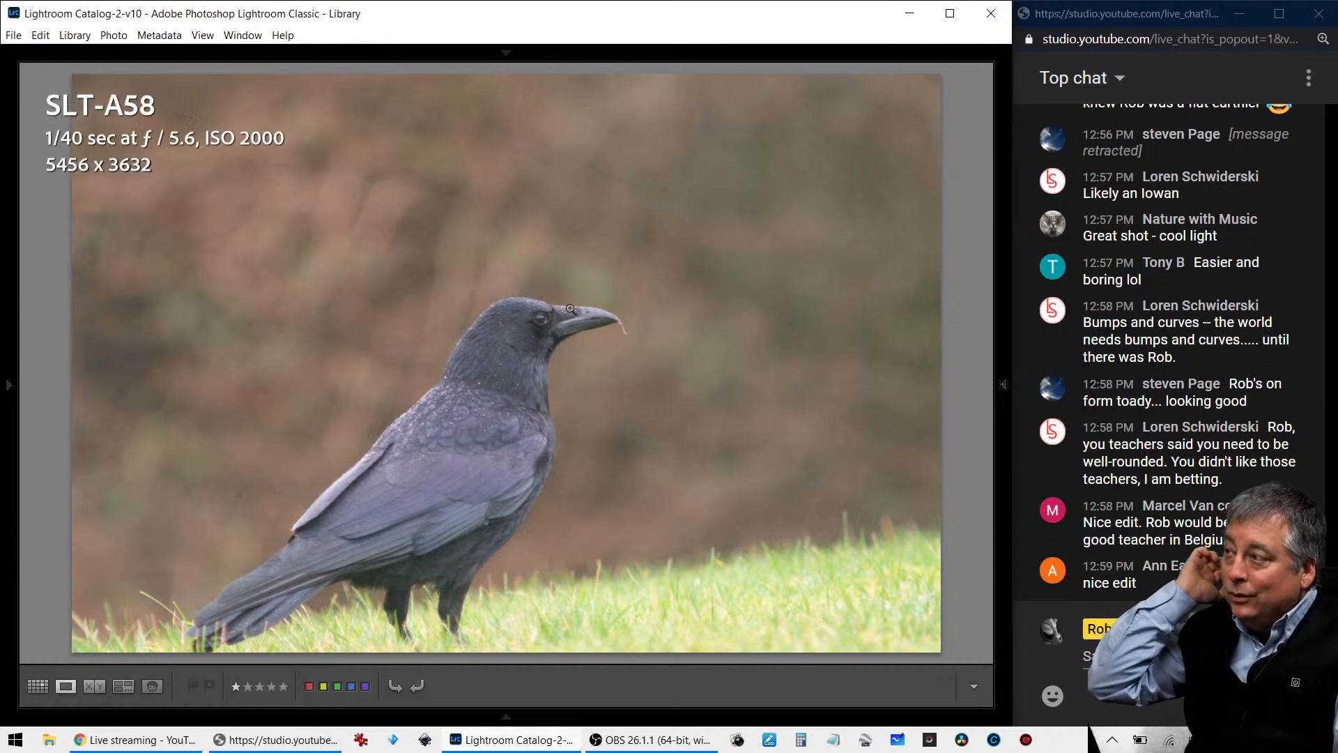
{"action": "key", "text": "i"}
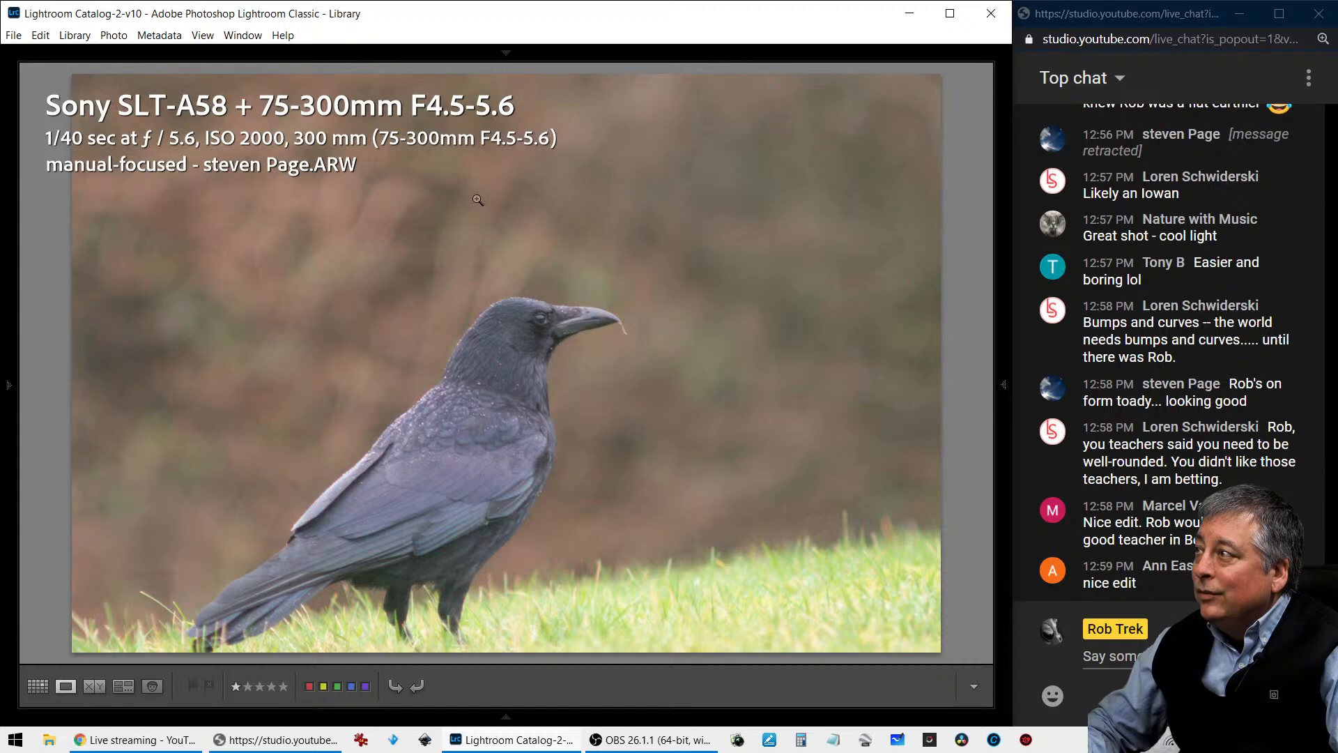
{"action": "key", "text": "i"}
{"action": "key", "text": "Right"}
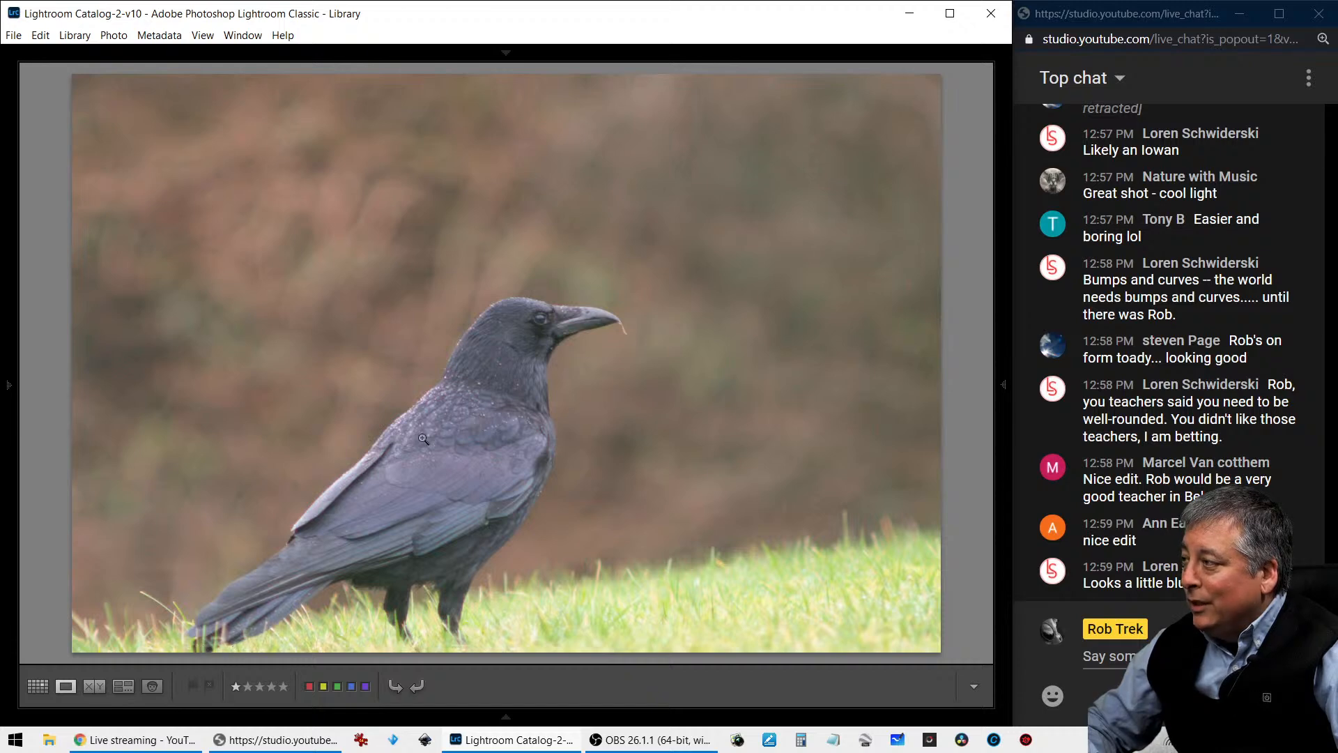
- Crop the crow photo to a 1 x 1 aspect ratio, framed tightly around the bird's head and upper body
{"action": "key", "text": "r"}
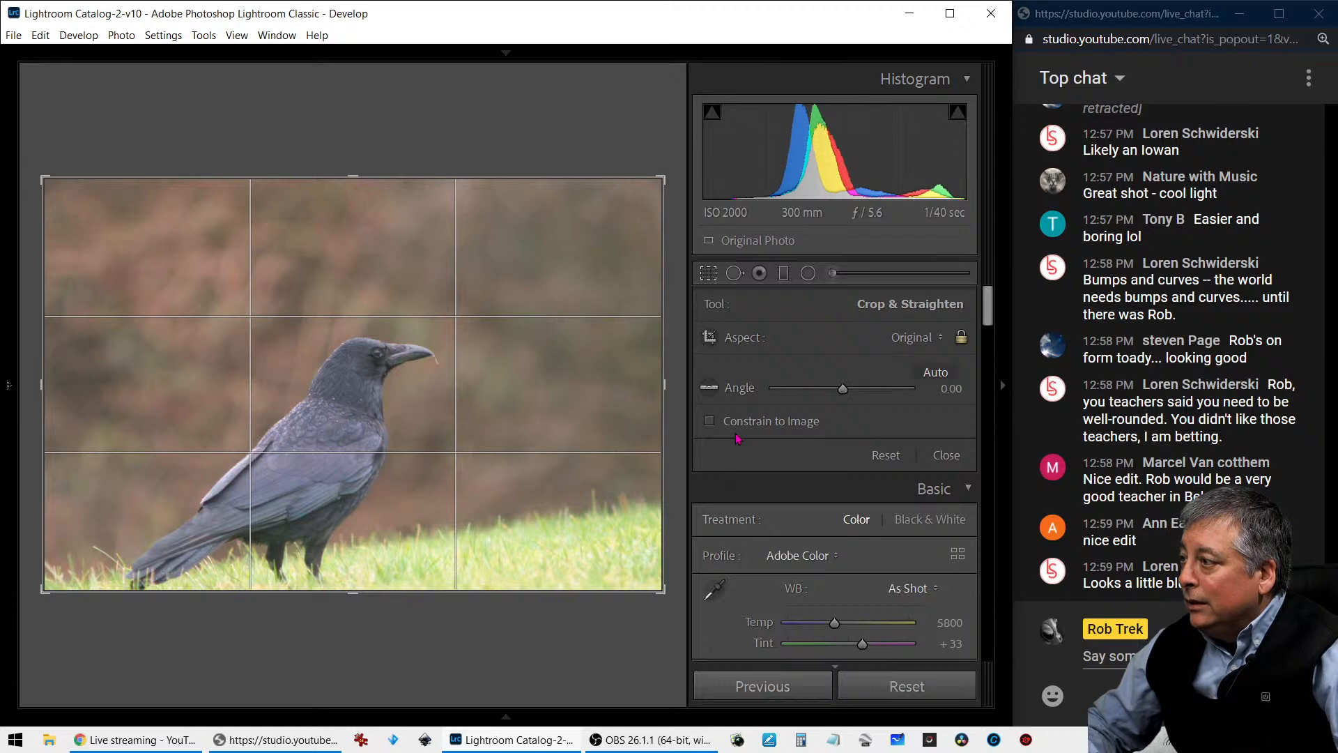
{"action": "left_click", "coordinate": [892, 341]}
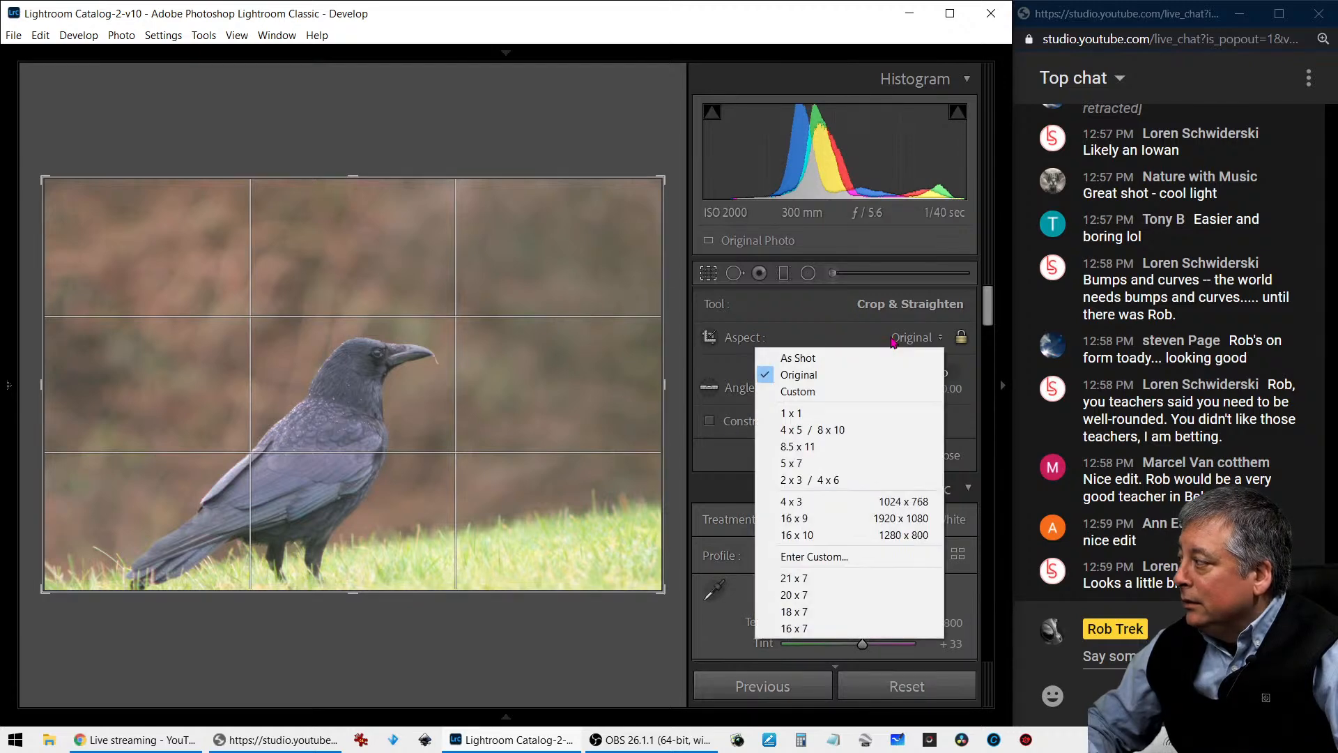
{"action": "left_click", "coordinate": [867, 416]}
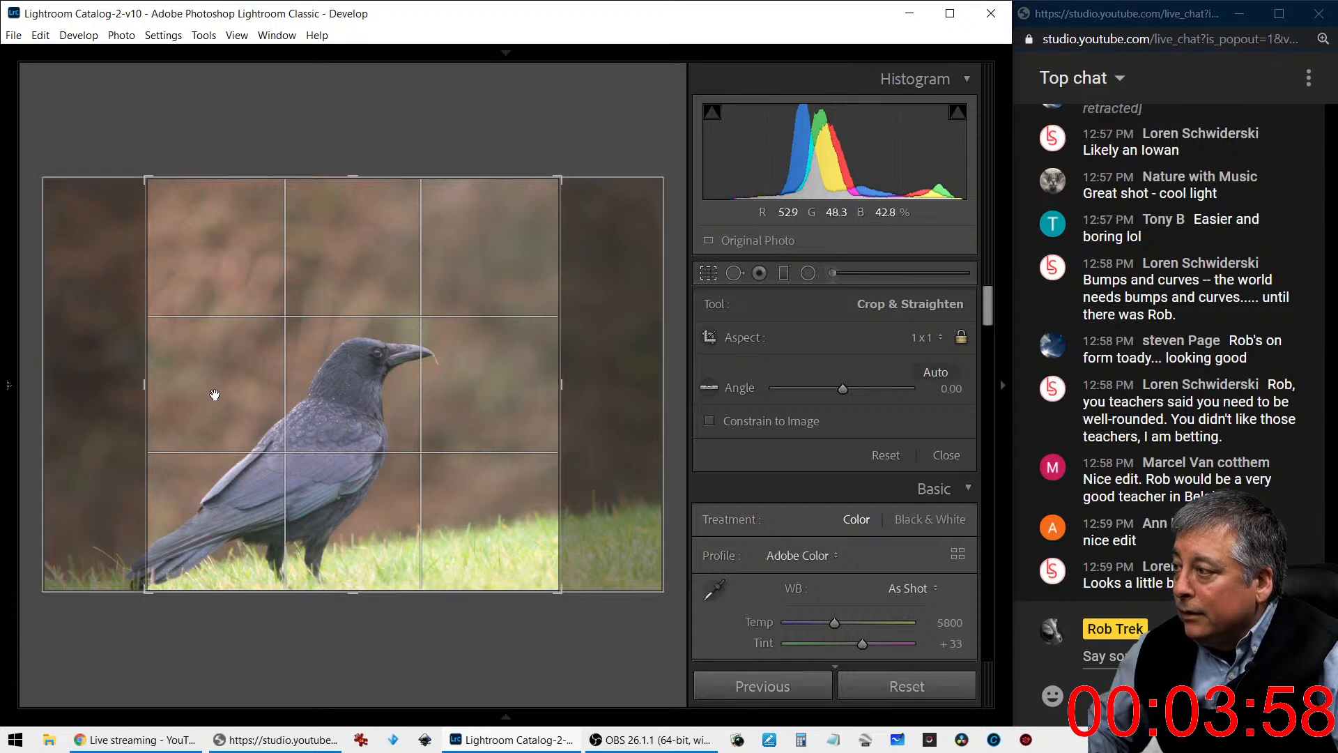
{"action": "left_click_drag", "start_coordinate": [146, 383], "coordinate": [270, 364]}
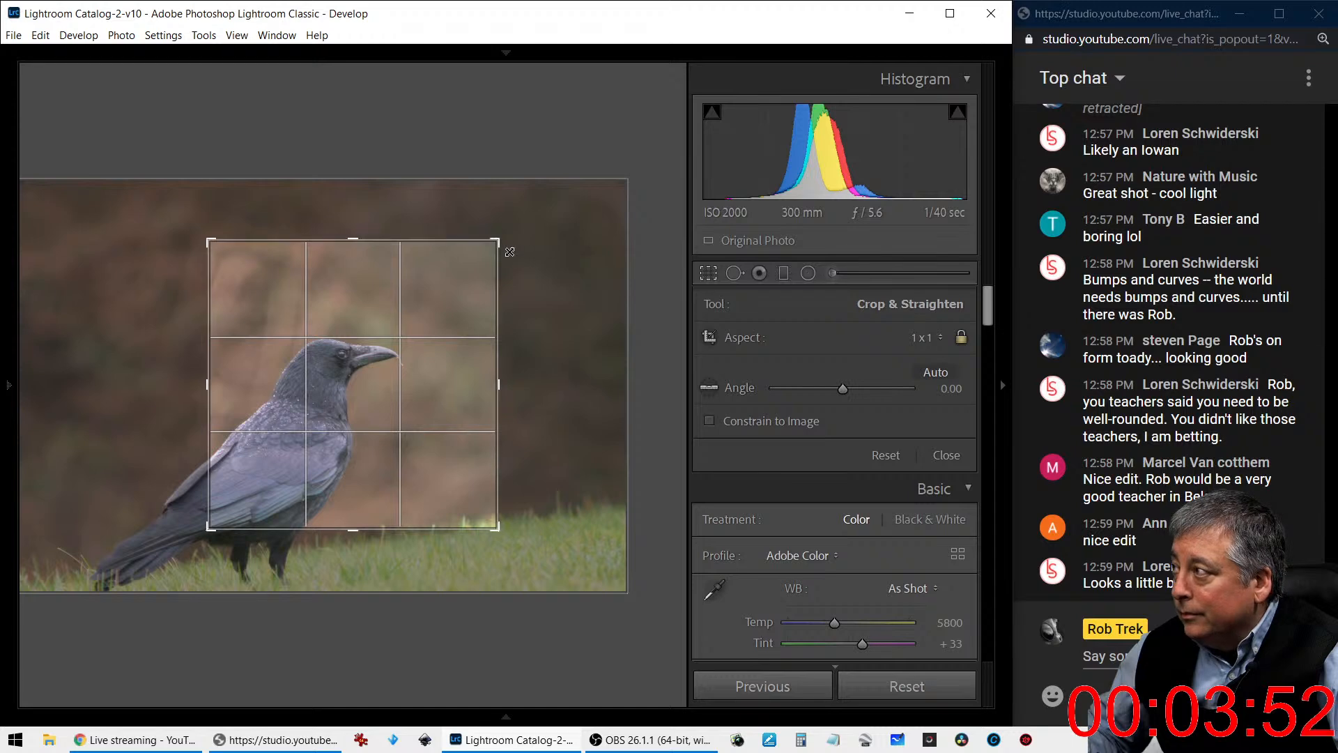
{"action": "left_click_drag", "start_coordinate": [500, 242], "coordinate": [444, 313]}
{"action": "key", "text": "Return"}
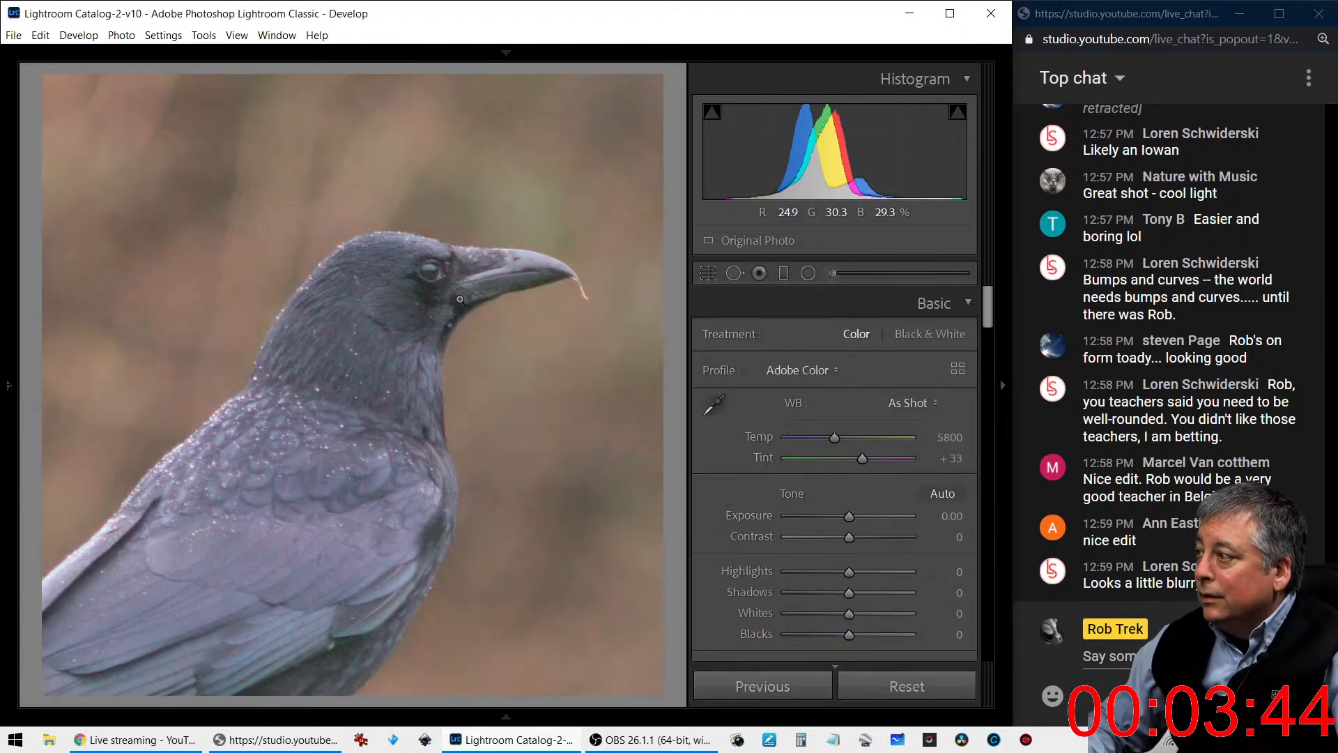
- Readjust the size of the square crop around the crow's head and body, checking the framing after each change
{"action": "key", "text": "r"}
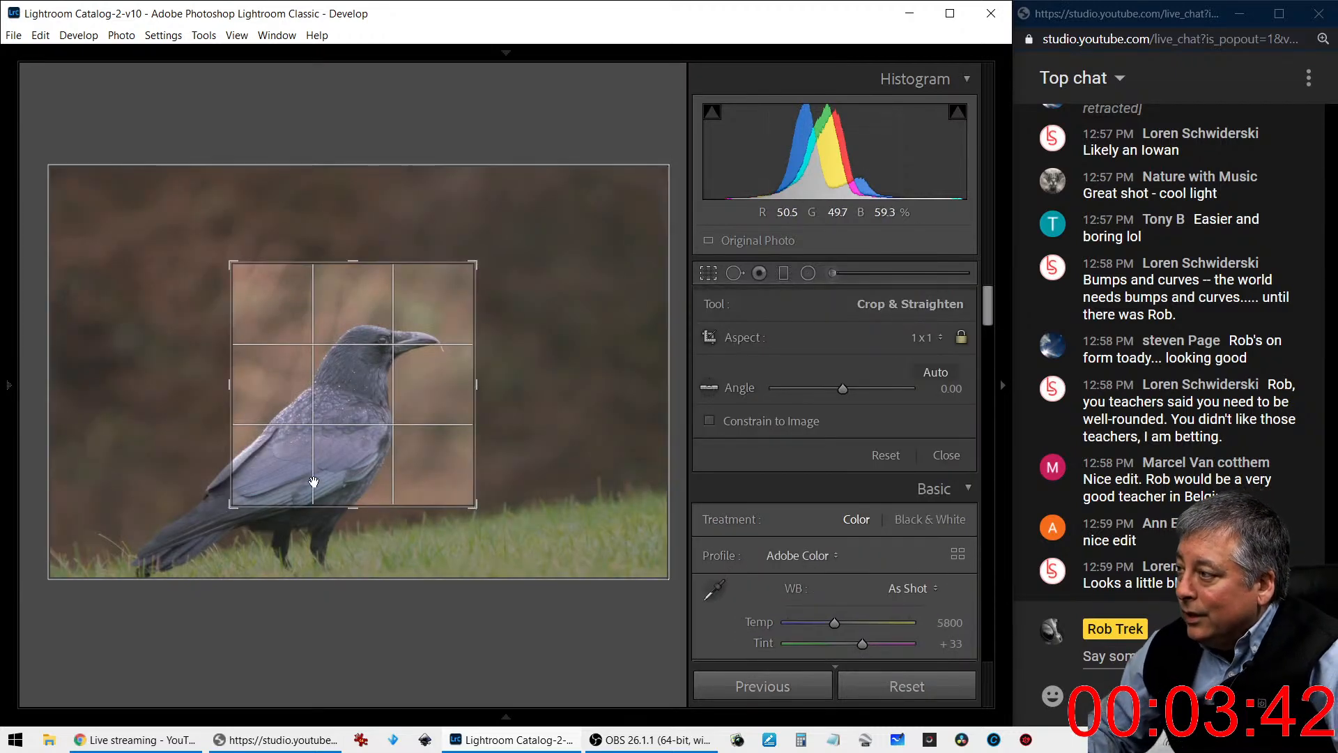
{"action": "left_click_drag", "start_coordinate": [215, 521], "coordinate": [203, 527]}
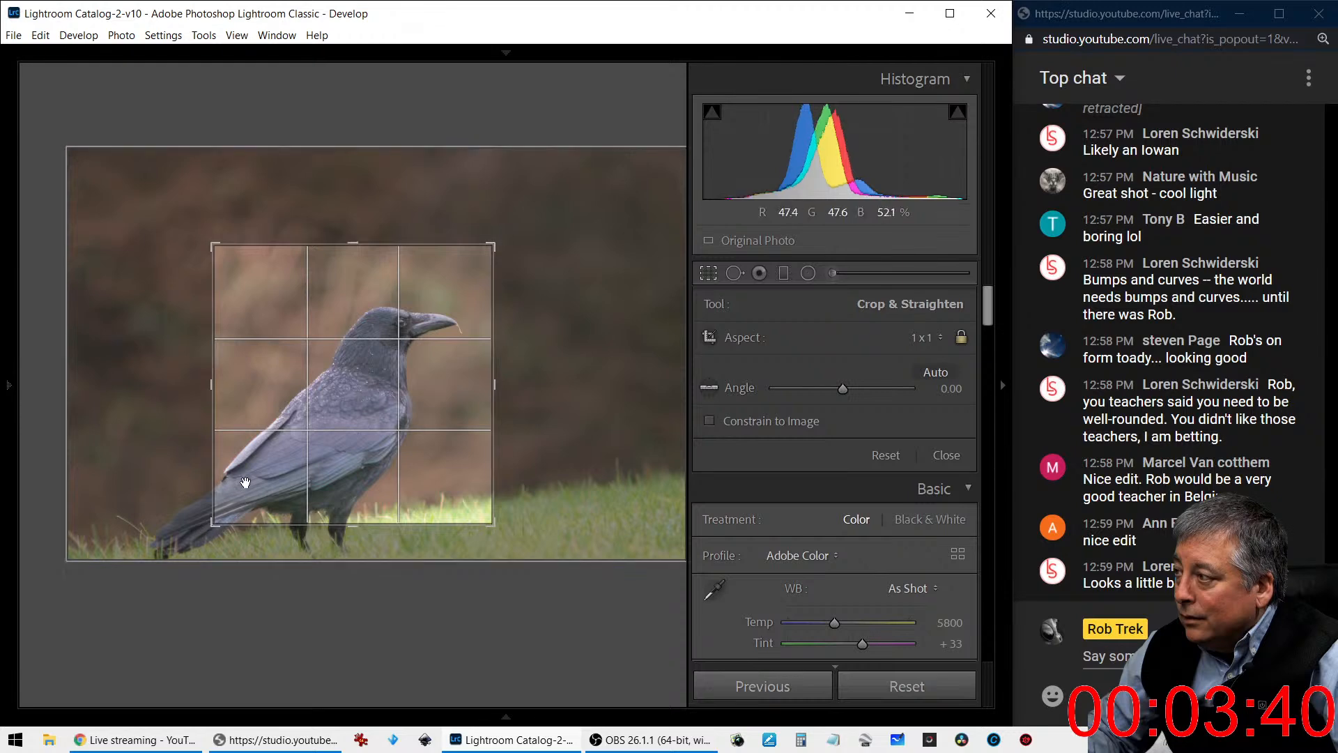
{"action": "key", "text": "Return"}
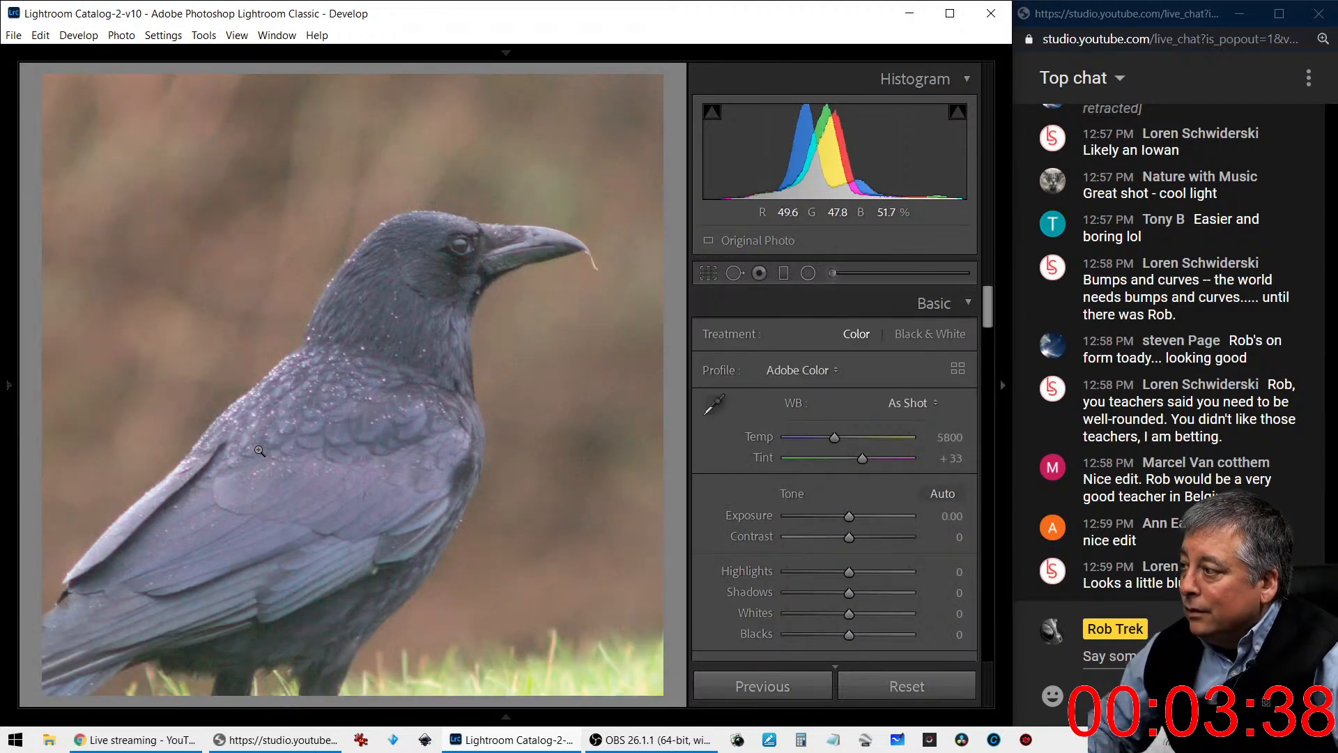
{"action": "key", "text": "r"}
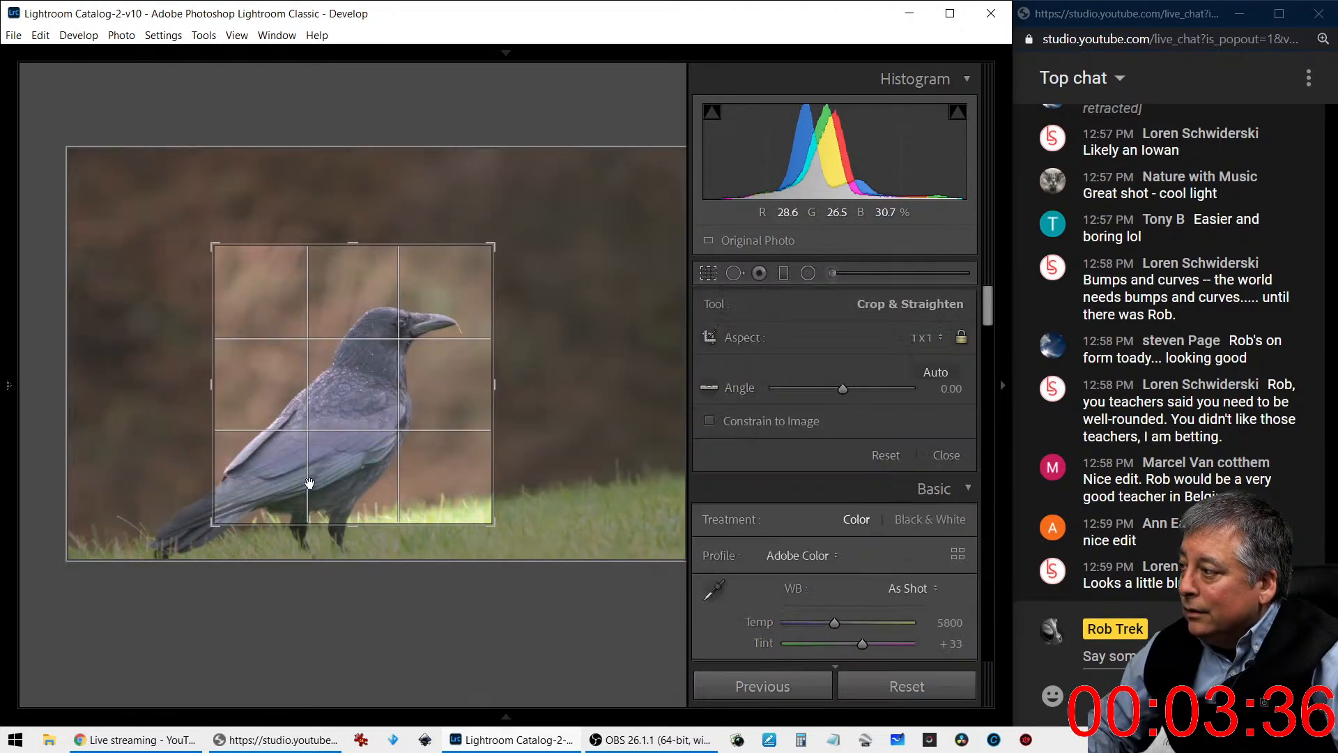
{"action": "left_click_drag", "start_coordinate": [344, 521], "coordinate": [352, 511]}
{"action": "key", "text": "Return"}
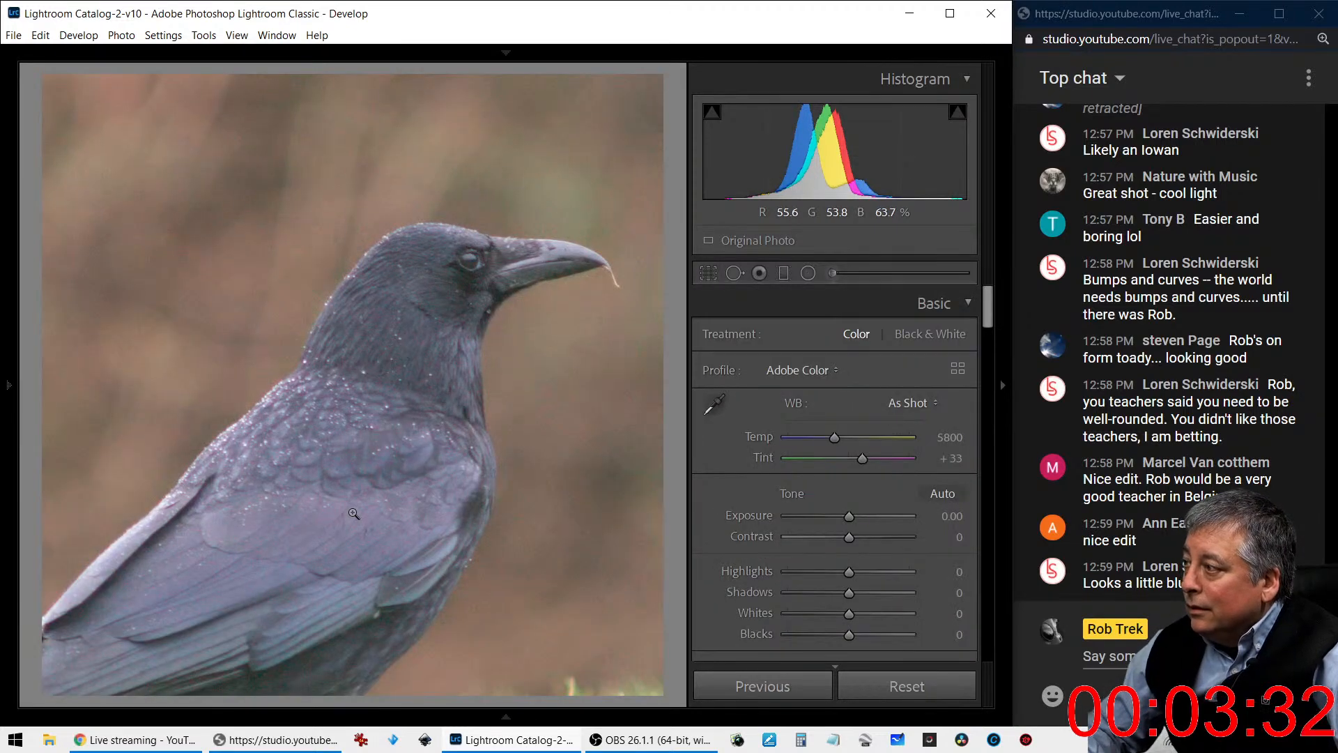
- Enlarge and reposition the square crop to take in the crow's legs, most of its tail and the grass
{"action": "key", "text": "r"}
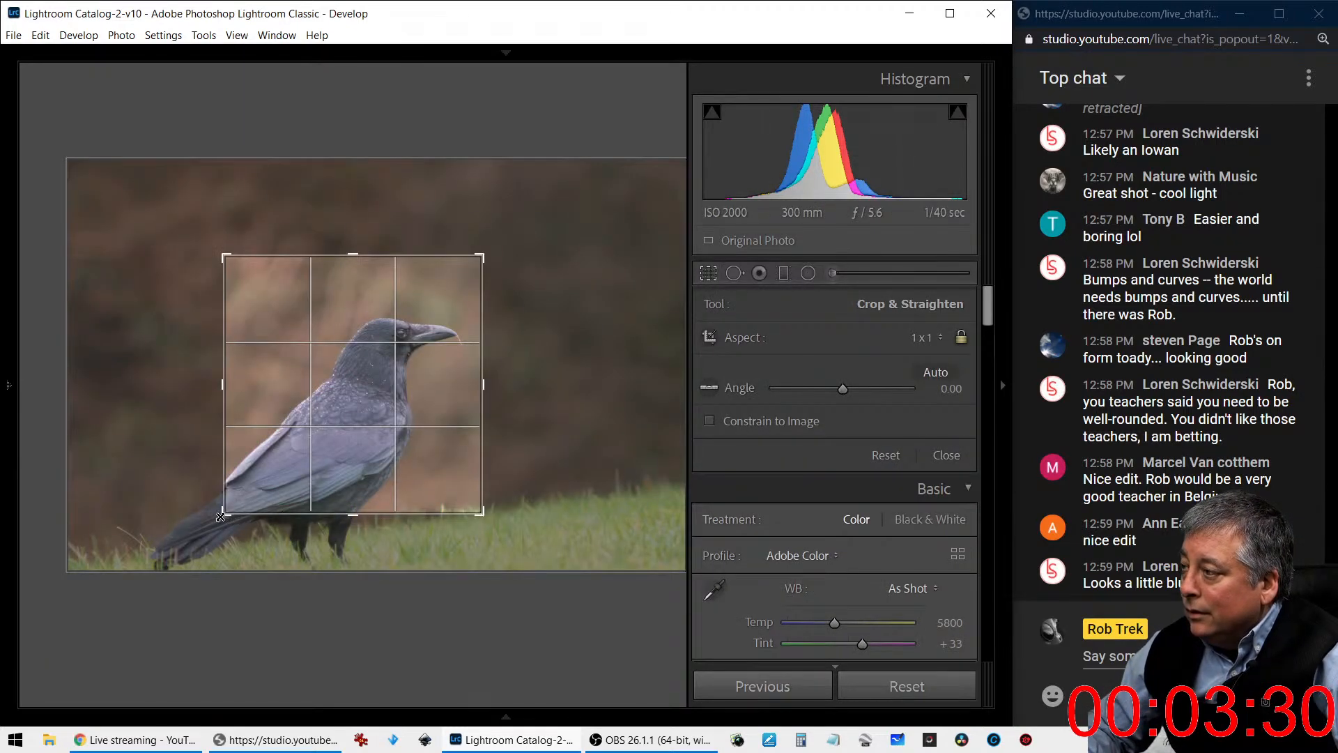
{"action": "left_click_drag", "start_coordinate": [223, 510], "coordinate": [144, 555]}
{"action": "left_click_drag", "start_coordinate": [421, 467], "coordinate": [397, 468]}
{"action": "key", "text": "Return"}
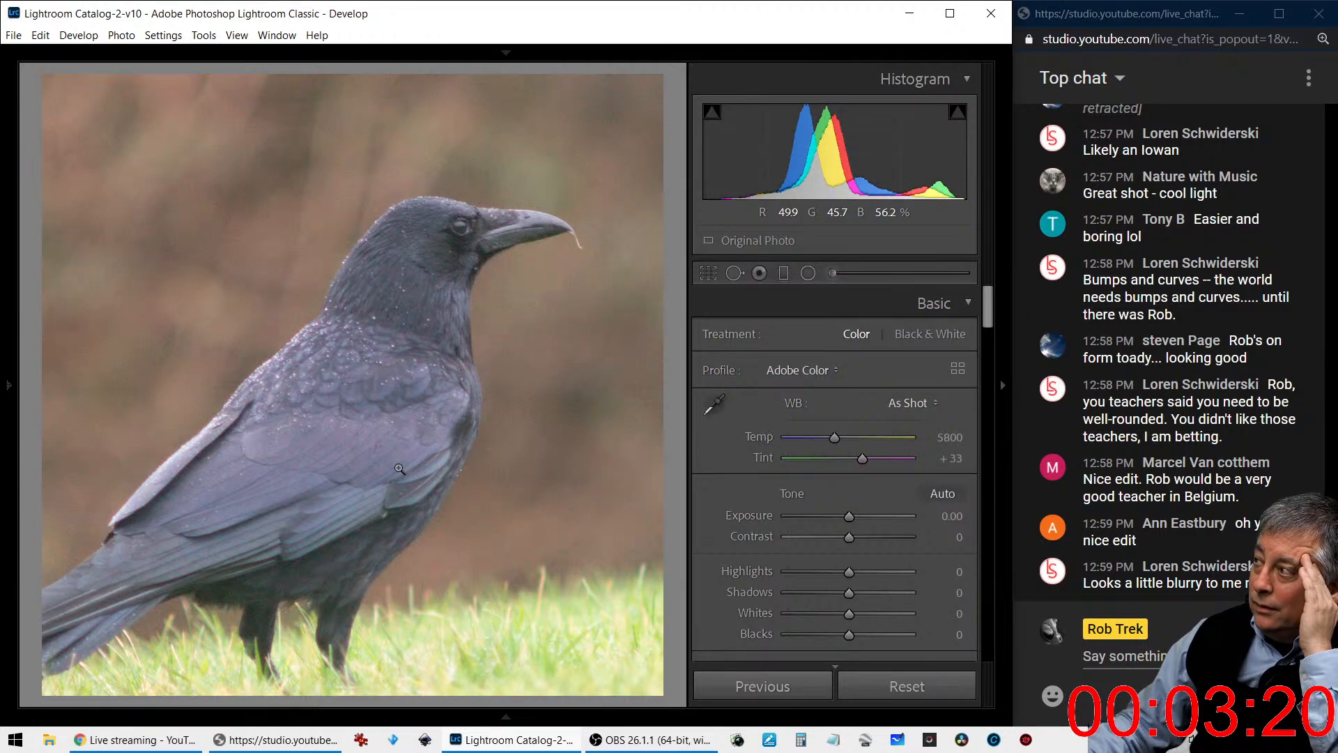
- Rotate the cropped crow photo to an angle of 2.59 and apply the crop
{"action": "left_click", "coordinate": [708, 273]}
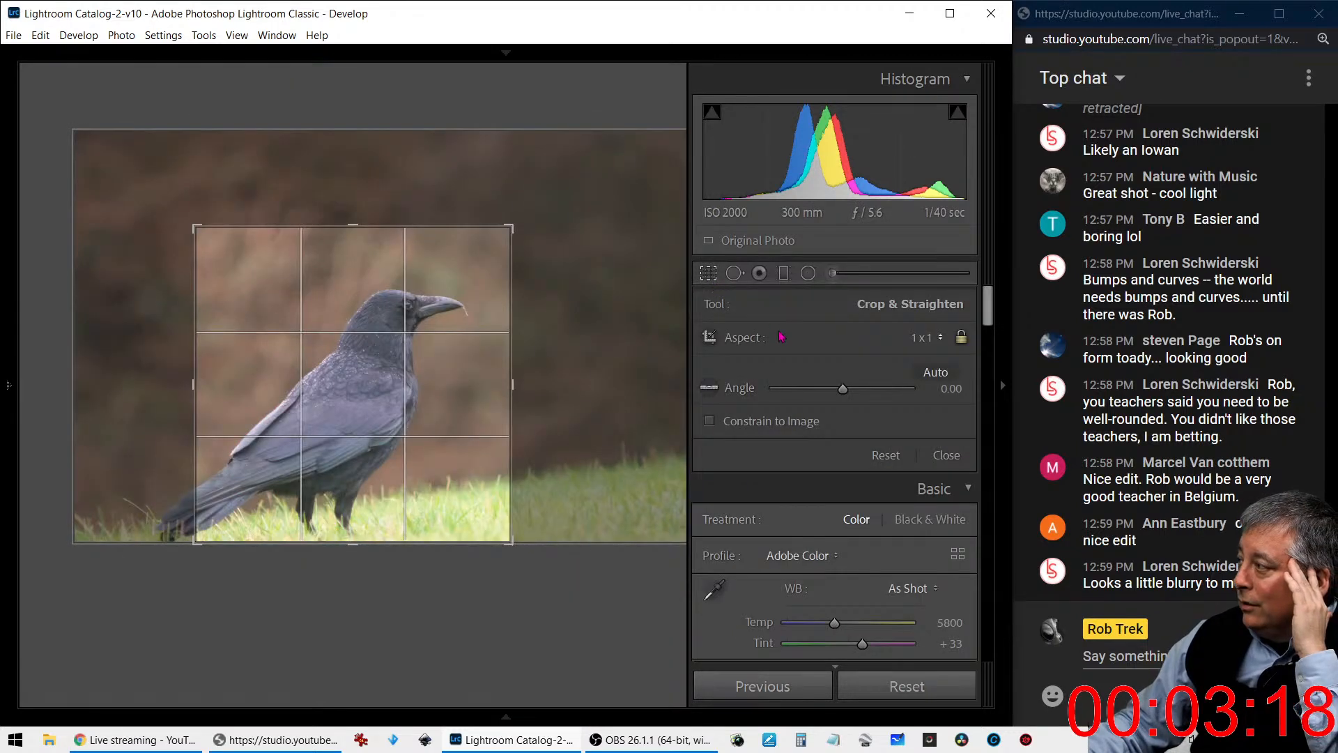
{"action": "left_click_drag", "start_coordinate": [843, 392], "coordinate": [847, 393]}
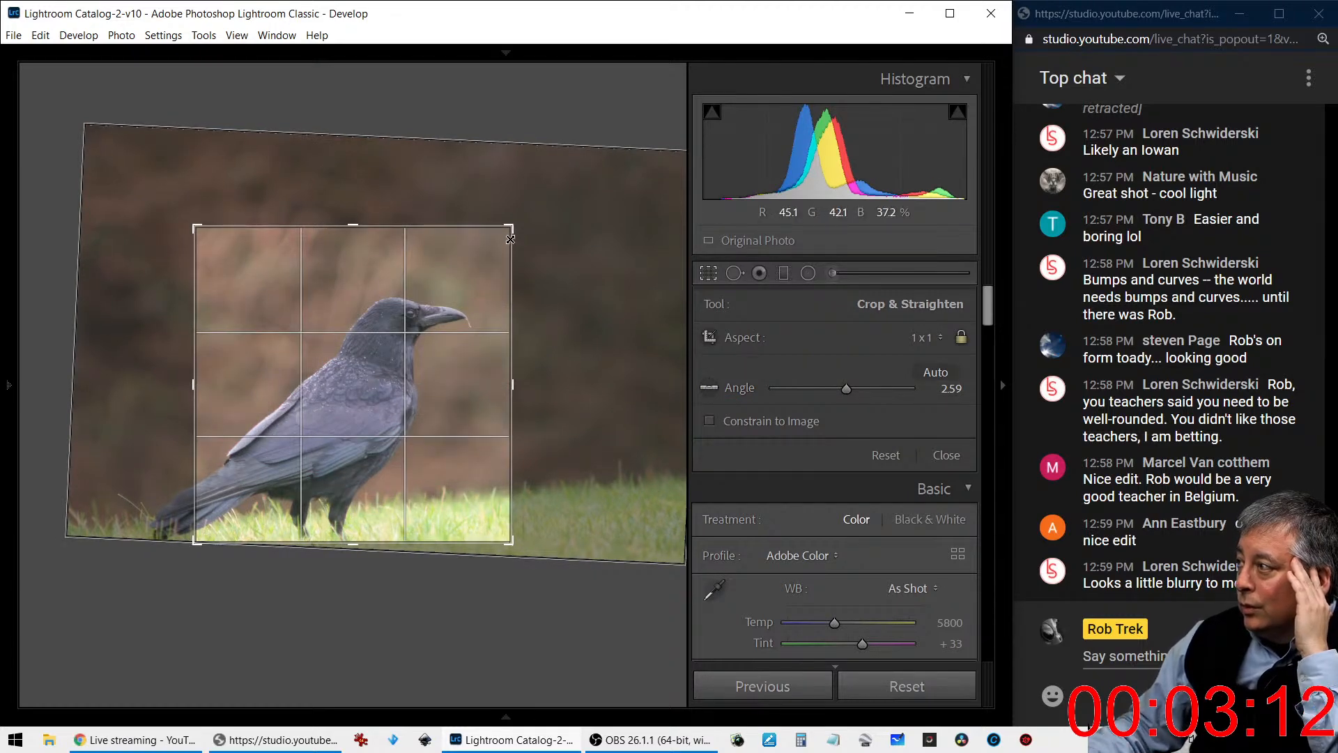
{"action": "key", "text": "Return"}
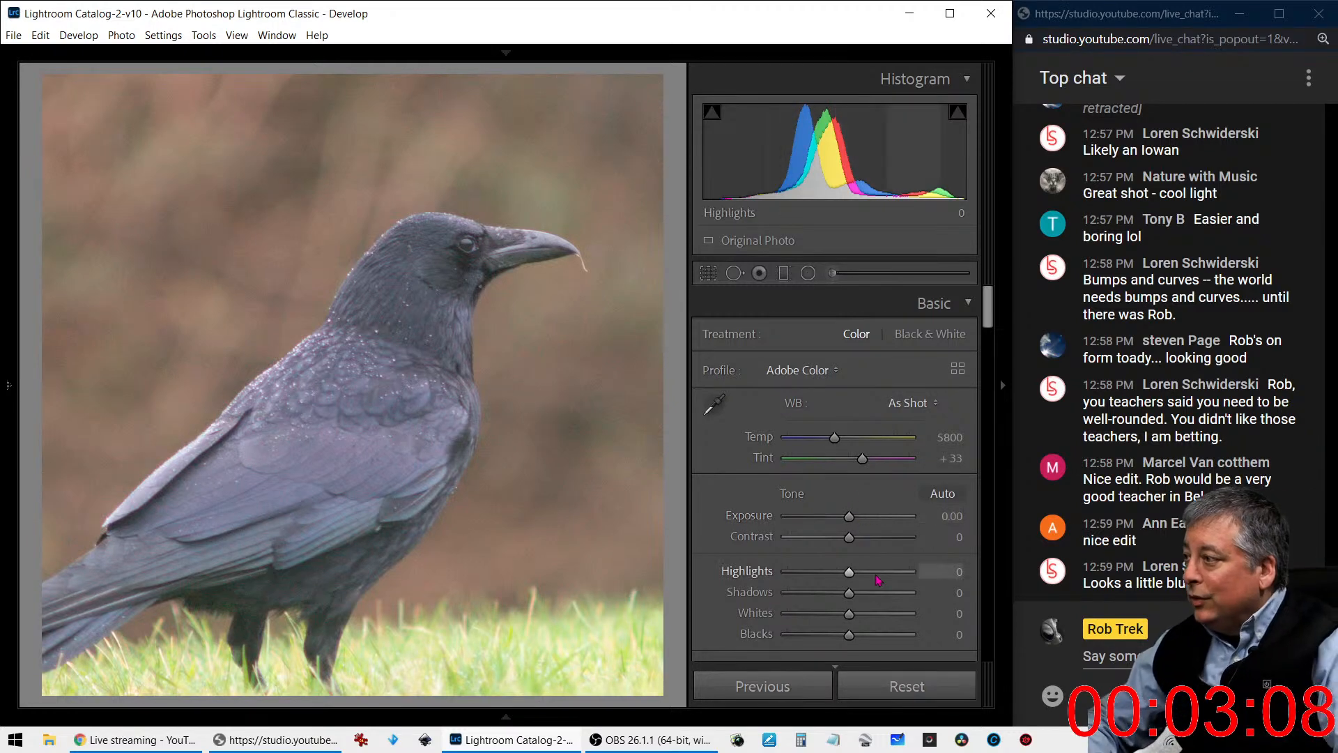
- Set the crow photo's Color noise reduction to 25
{"action": "scroll", "coordinate": [878, 580], "scroll_direction": "down", "scroll_amount": 5}
{"action": "scroll", "coordinate": [877, 580], "scroll_direction": "down", "scroll_amount": 8}
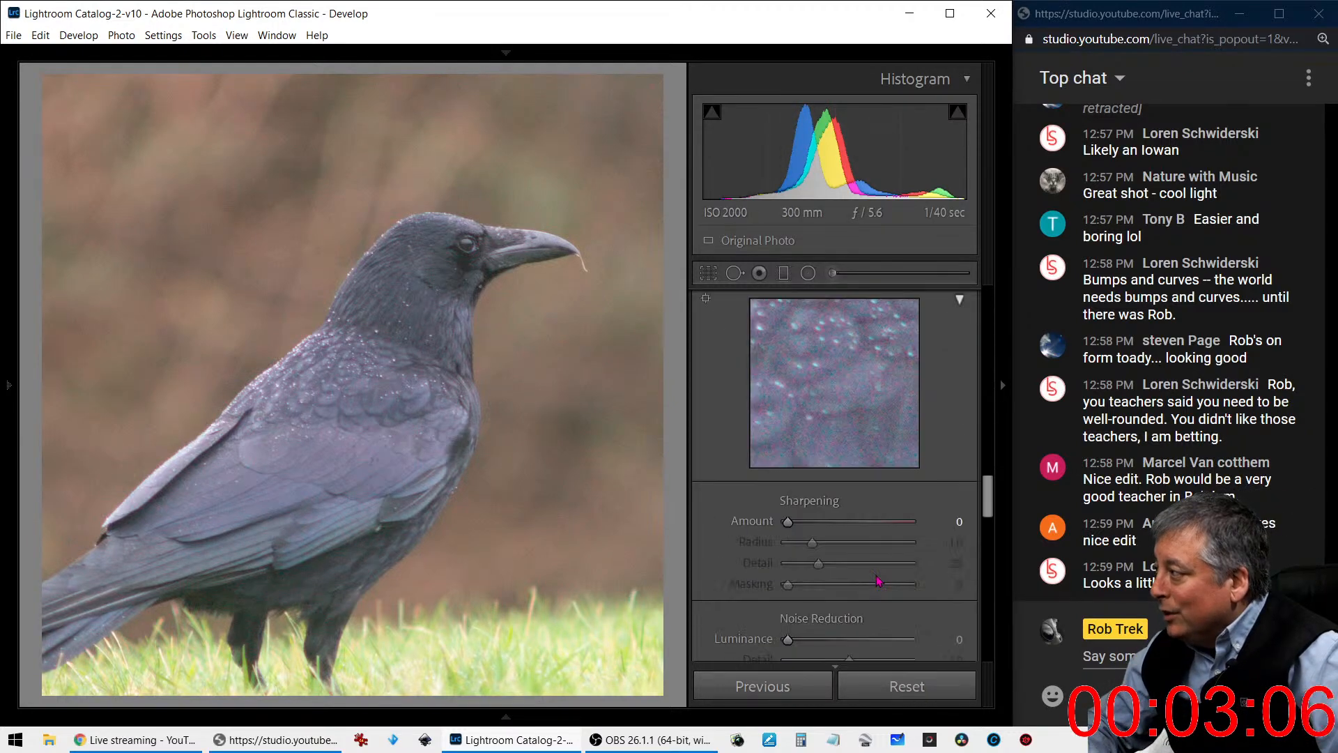
{"action": "scroll", "coordinate": [878, 580], "scroll_direction": "down", "scroll_amount": 3}
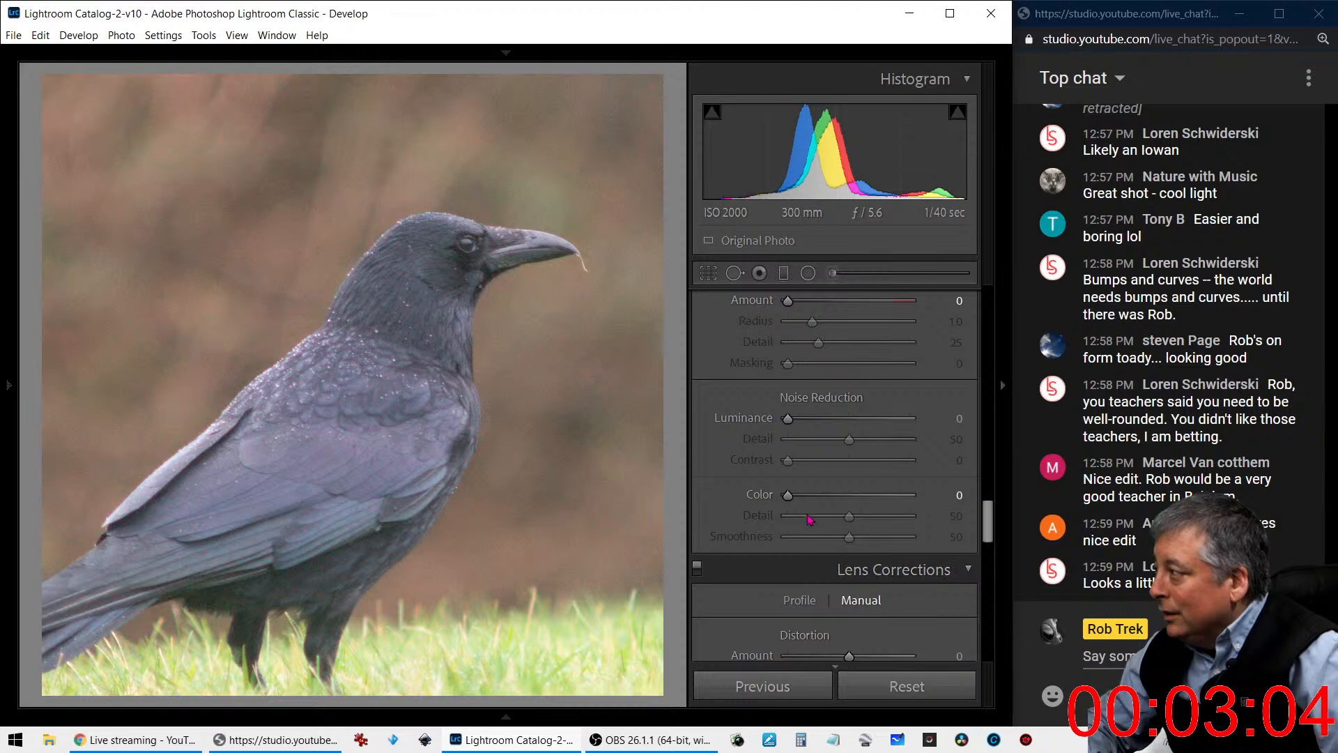
{"action": "left_click_drag", "start_coordinate": [788, 495], "coordinate": [817, 501]}
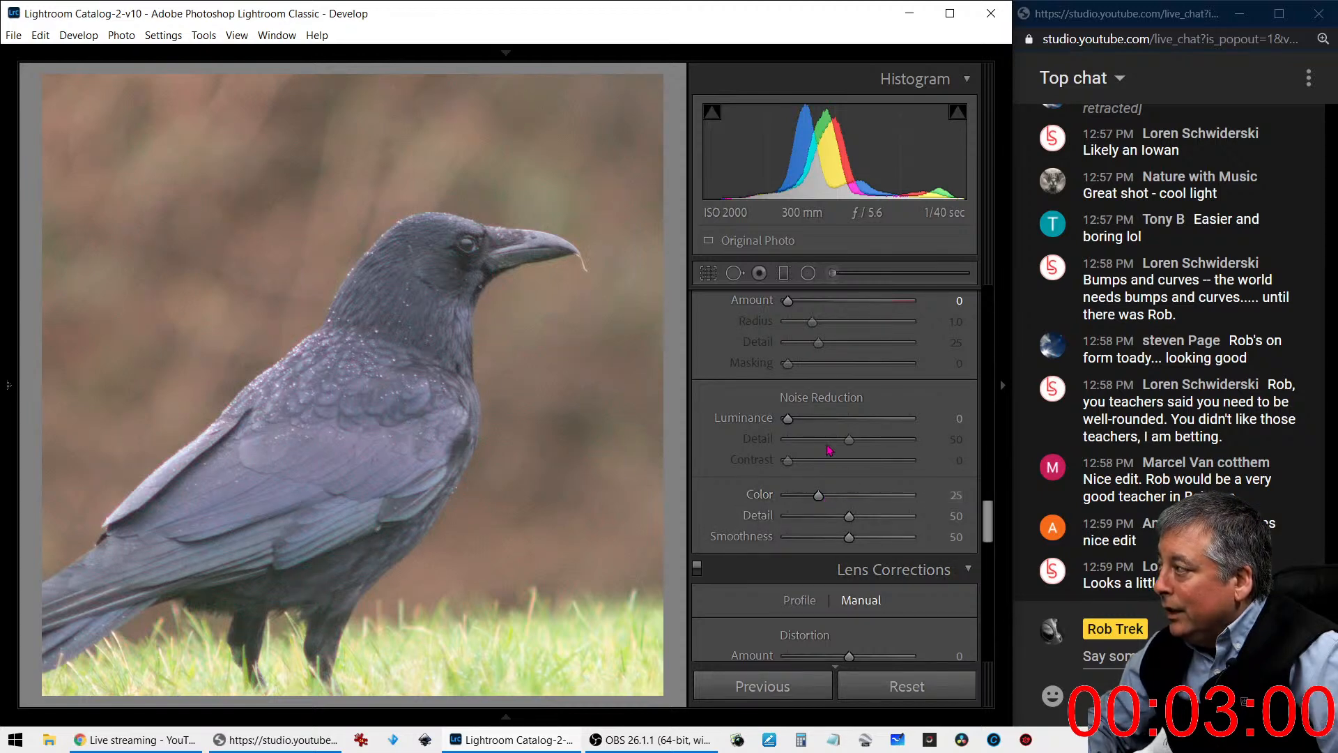
- Set the crow photo's sharpening to Amount 120, Radius 2.1, Detail 18 and Masking 75
{"action": "scroll", "coordinate": [834, 415], "scroll_direction": "up", "scroll_amount": 3}
{"action": "left_click_drag", "start_coordinate": [799, 521], "coordinate": [885, 521]}
{"action": "left_click_drag", "start_coordinate": [801, 587], "coordinate": [883, 598]}
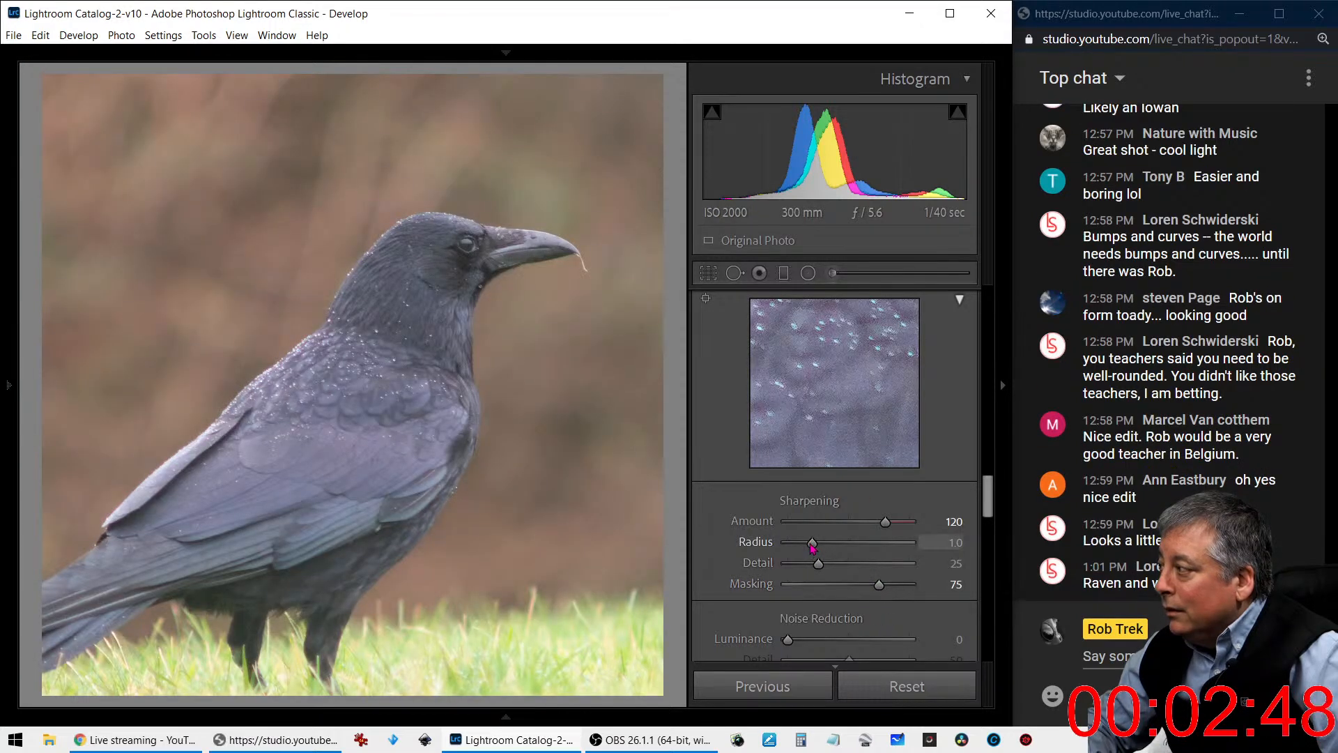
{"action": "left_click_drag", "start_coordinate": [851, 548], "coordinate": [810, 566]}
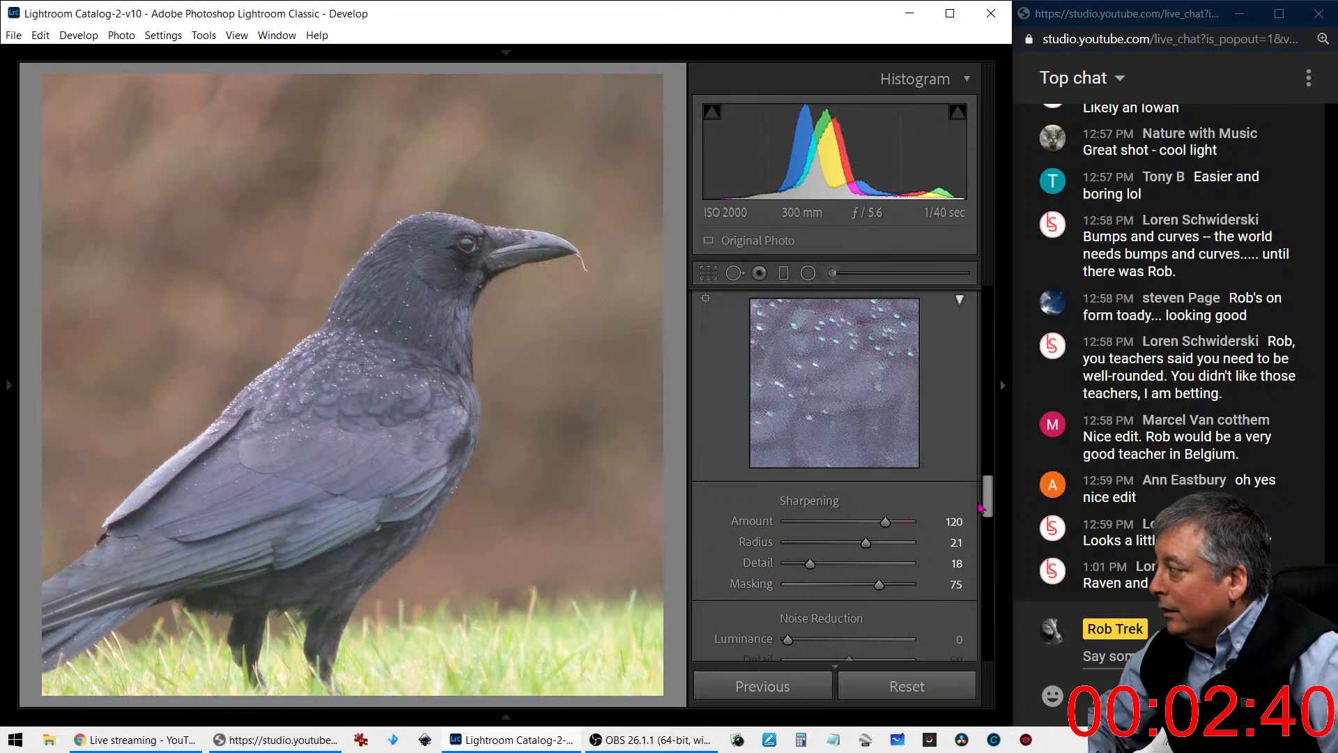
- Apply Auto tone to the crow photo and set Texture to 11, Clarity to 31 and Dehaze to 33
{"action": "left_click_drag", "start_coordinate": [994, 514], "coordinate": [1016, 350]}
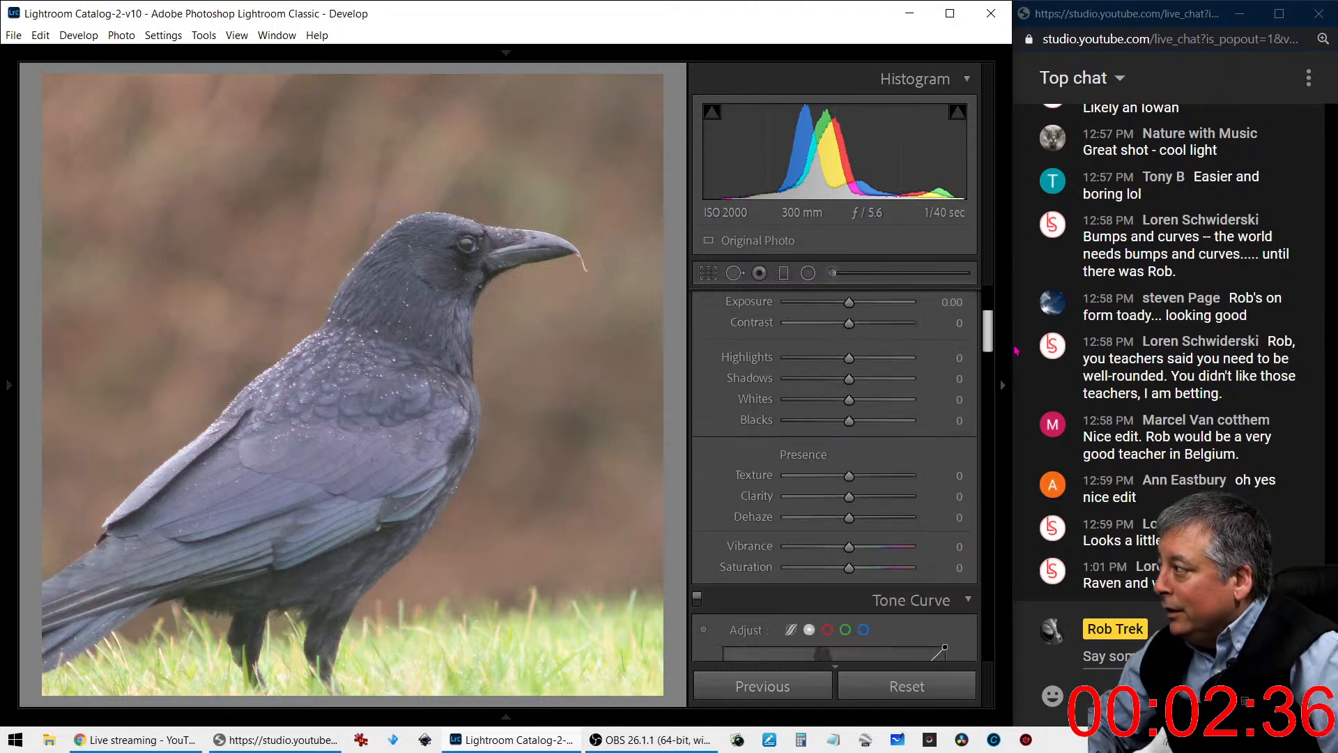
{"action": "scroll", "coordinate": [984, 421], "scroll_direction": "up", "scroll_amount": 3}
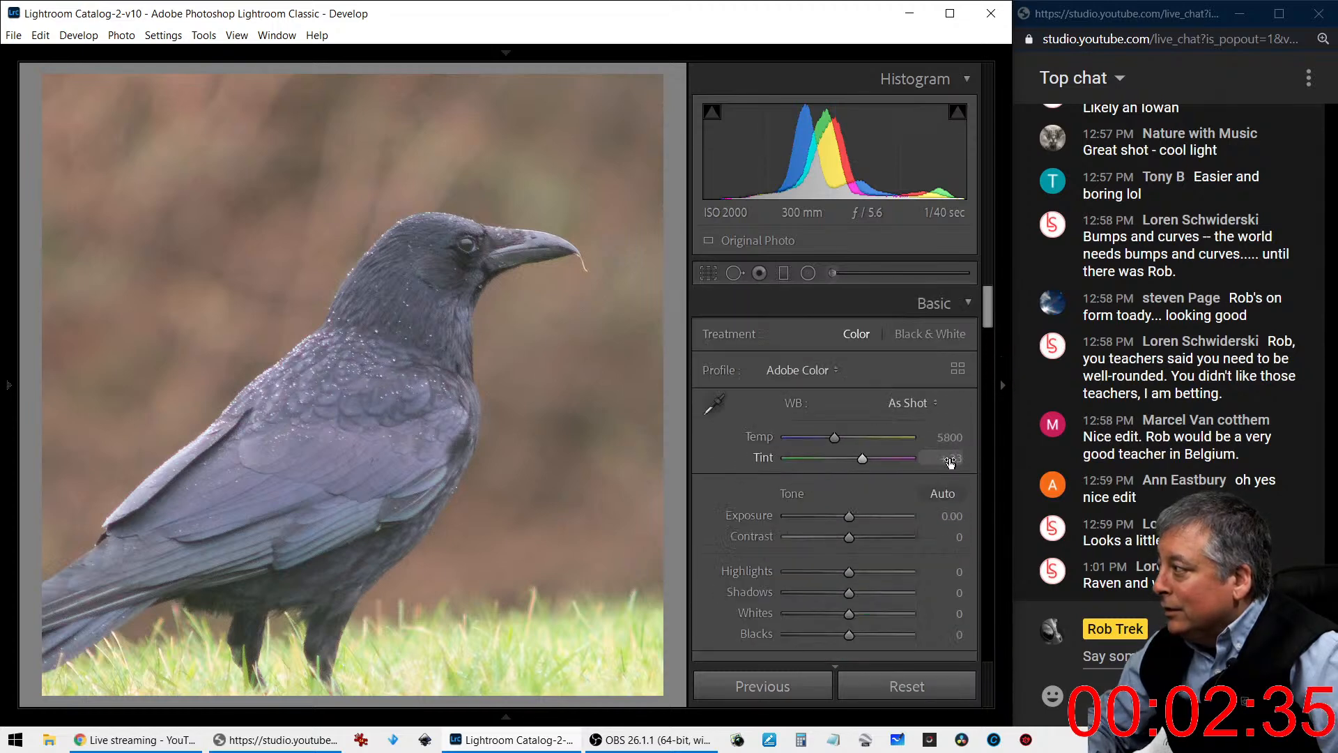
{"action": "left_click", "coordinate": [944, 495]}
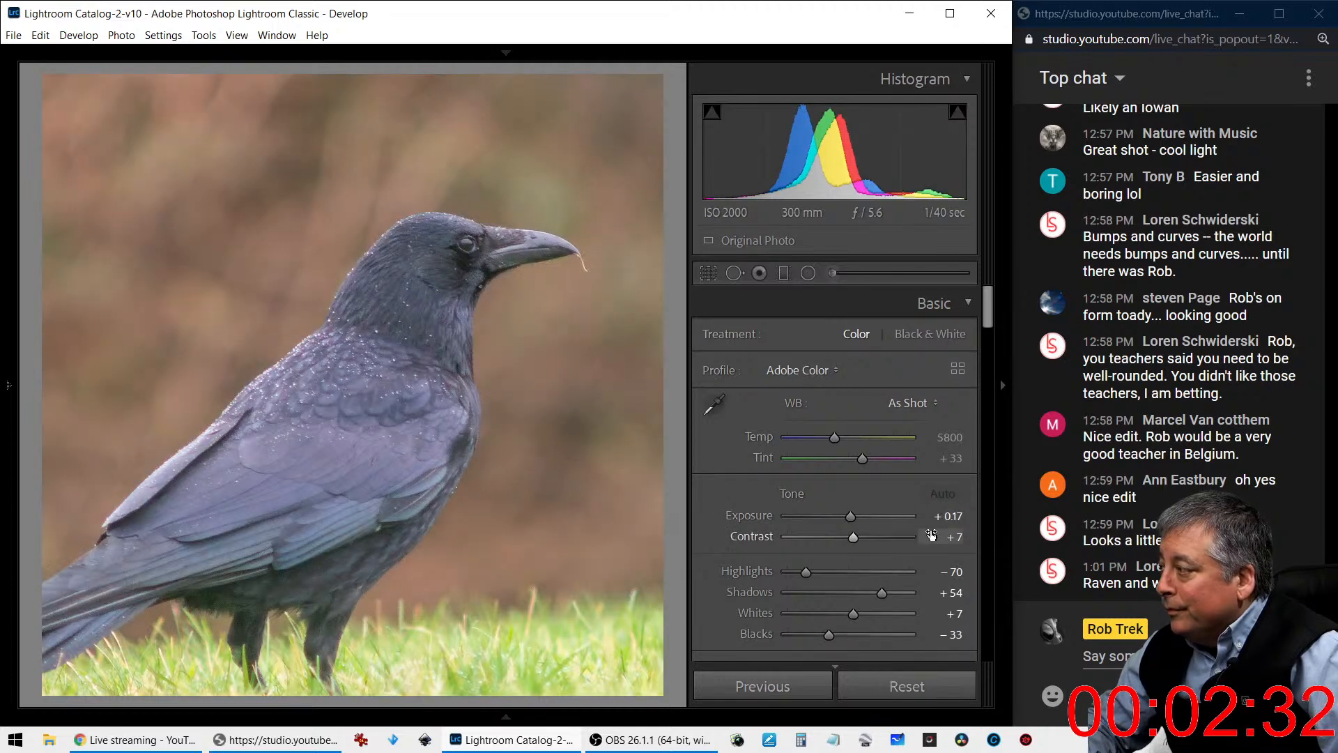
{"action": "scroll", "coordinate": [927, 519], "scroll_direction": "down", "scroll_amount": 3}
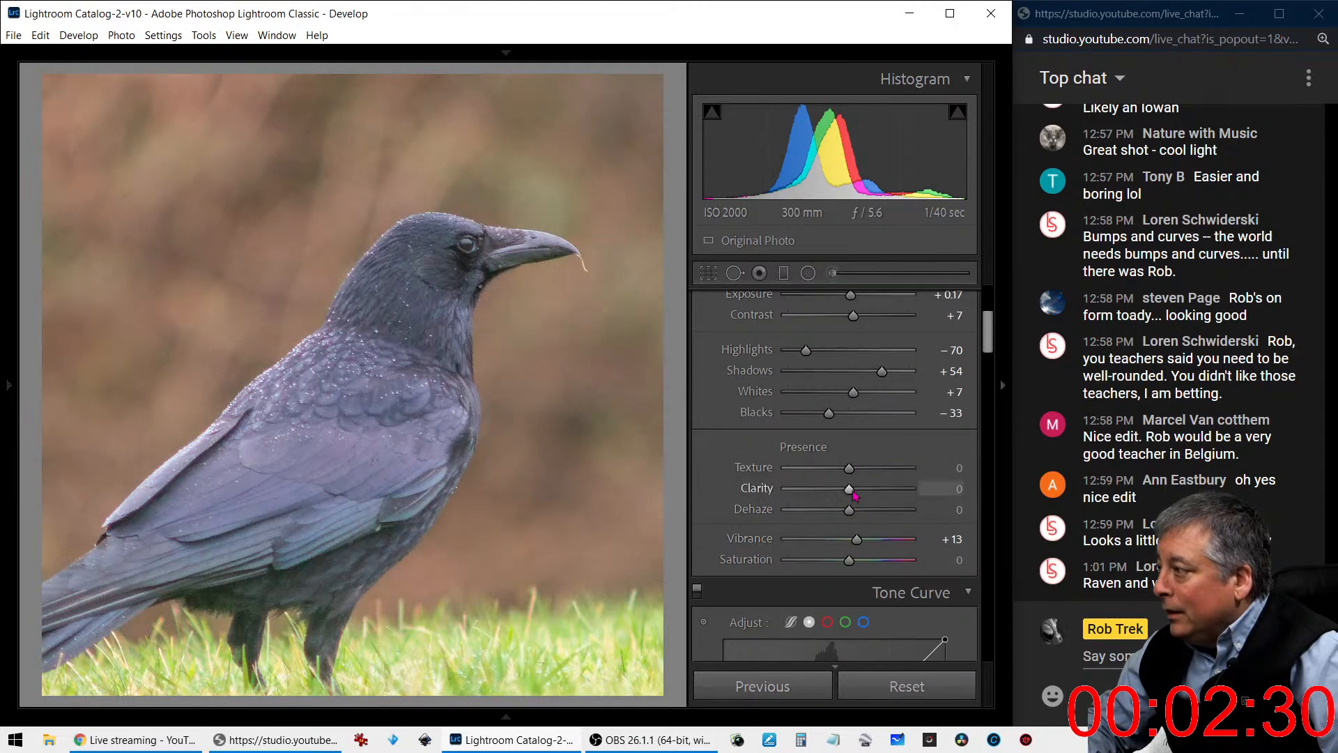
{"action": "mouse_move", "coordinate": [850, 488]}
{"action": "left_mouse_down"}
{"action": "mouse_move", "coordinate": [897, 496]}
{"action": "mouse_move", "coordinate": [837, 474]}
{"action": "mouse_move", "coordinate": [881, 474]}
{"action": "mouse_move", "coordinate": [859, 475]}
{"action": "mouse_move", "coordinate": [860, 516]}
{"action": "mouse_move", "coordinate": [873, 521]}
{"action": "mouse_move", "coordinate": [867, 497]}
{"action": "left_mouse_up"}
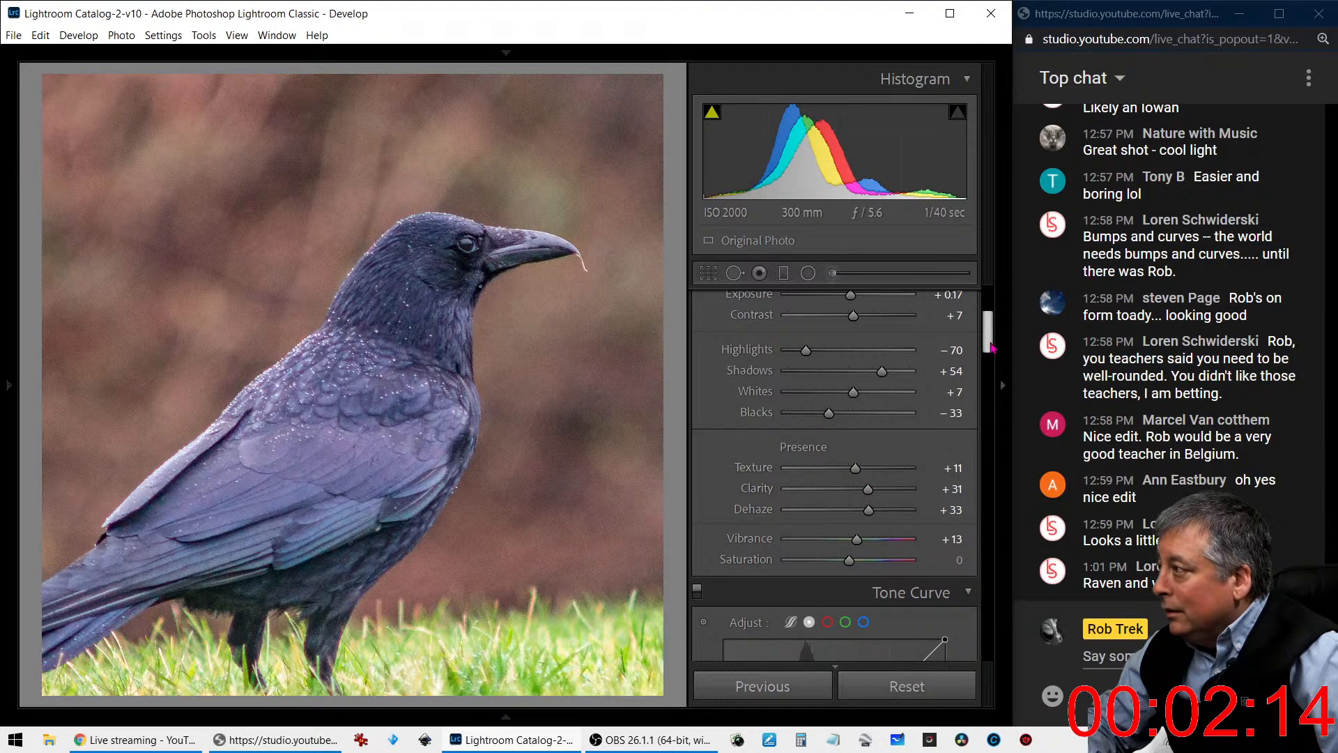
- Set Luminance noise reduction to 65 with Detail 79 and inspect the crow's feathers at close range
{"action": "scroll", "coordinate": [968, 479], "scroll_direction": "down", "scroll_amount": 10}
{"action": "scroll", "coordinate": [967, 479], "scroll_direction": "down", "scroll_amount": 5}
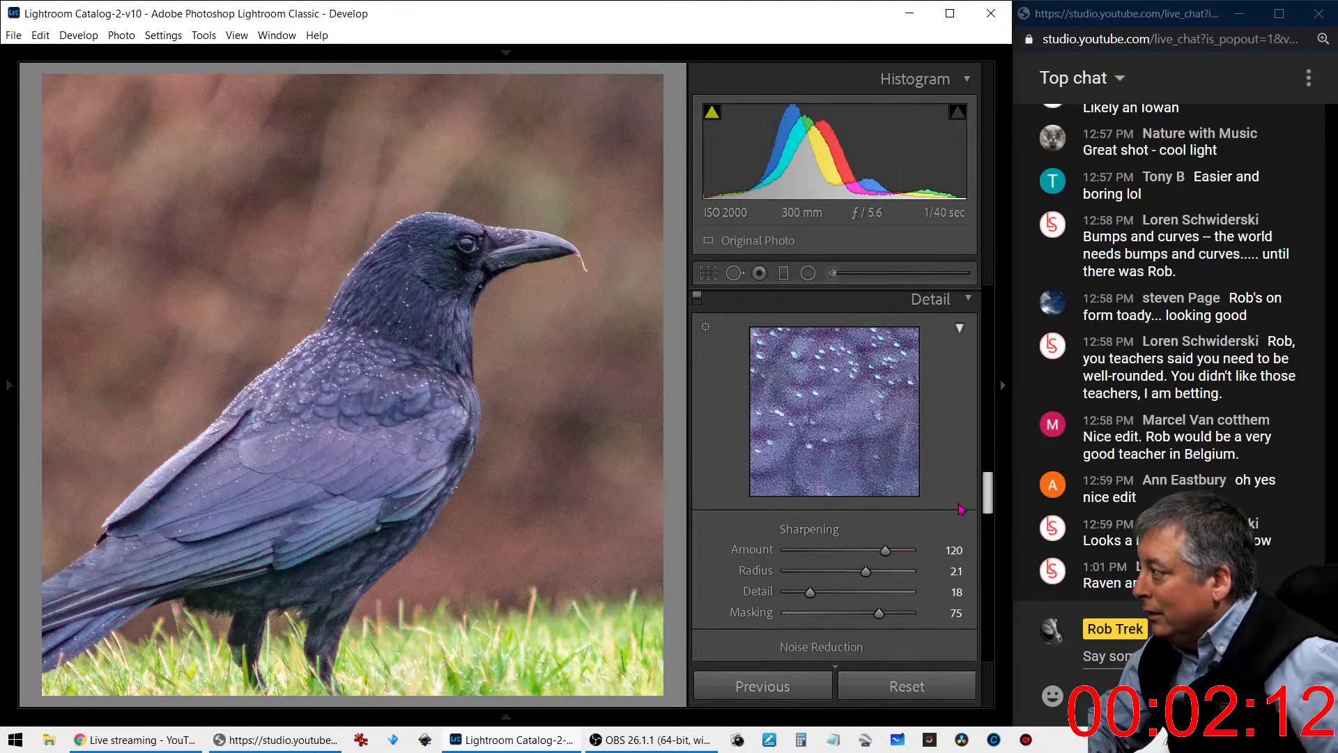
{"action": "scroll", "coordinate": [924, 566], "scroll_direction": "down", "scroll_amount": 1}
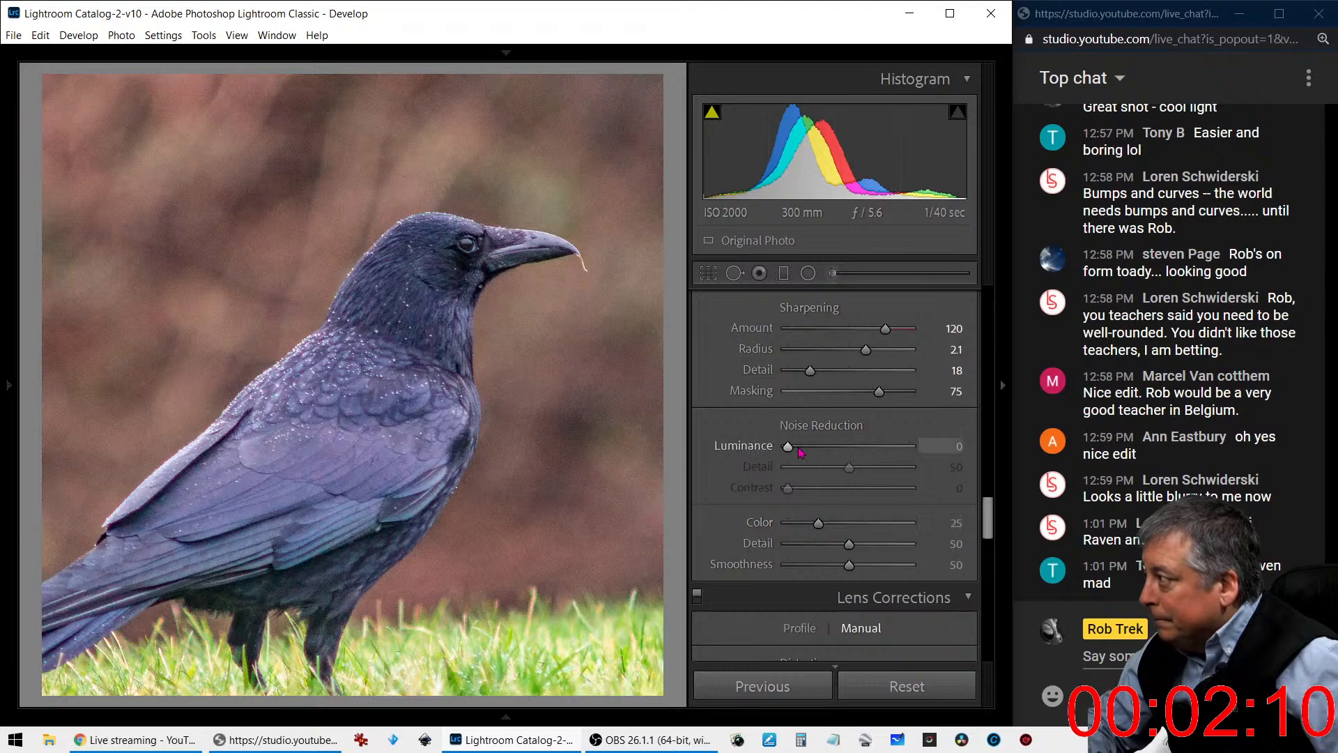
{"action": "left_click_drag", "start_coordinate": [788, 448], "coordinate": [866, 453]}
{"action": "left_click", "coordinate": [529, 382]}
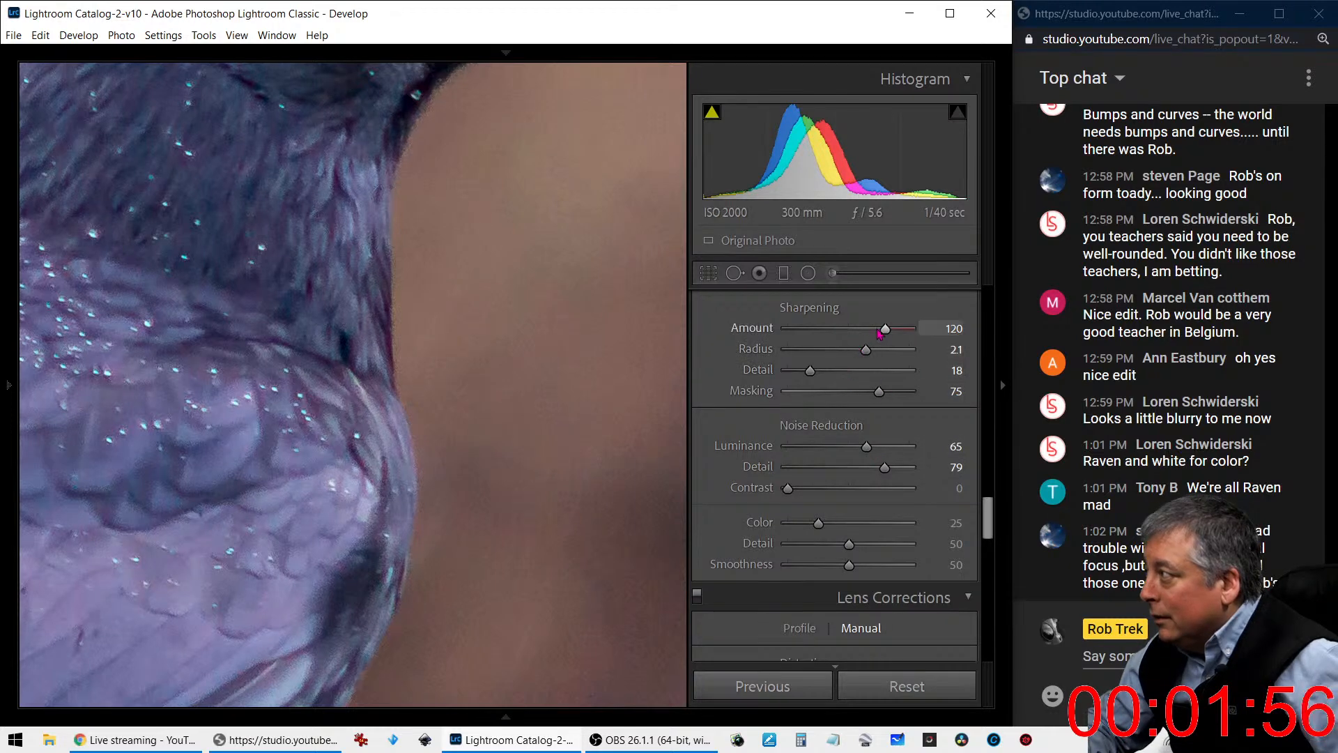
- Set the crow photo's sharpening Amount to 142, Radius to 2.6 and Masking to 67, and return to the full-photo view
{"action": "left_click_drag", "start_coordinate": [910, 330], "coordinate": [903, 329]}
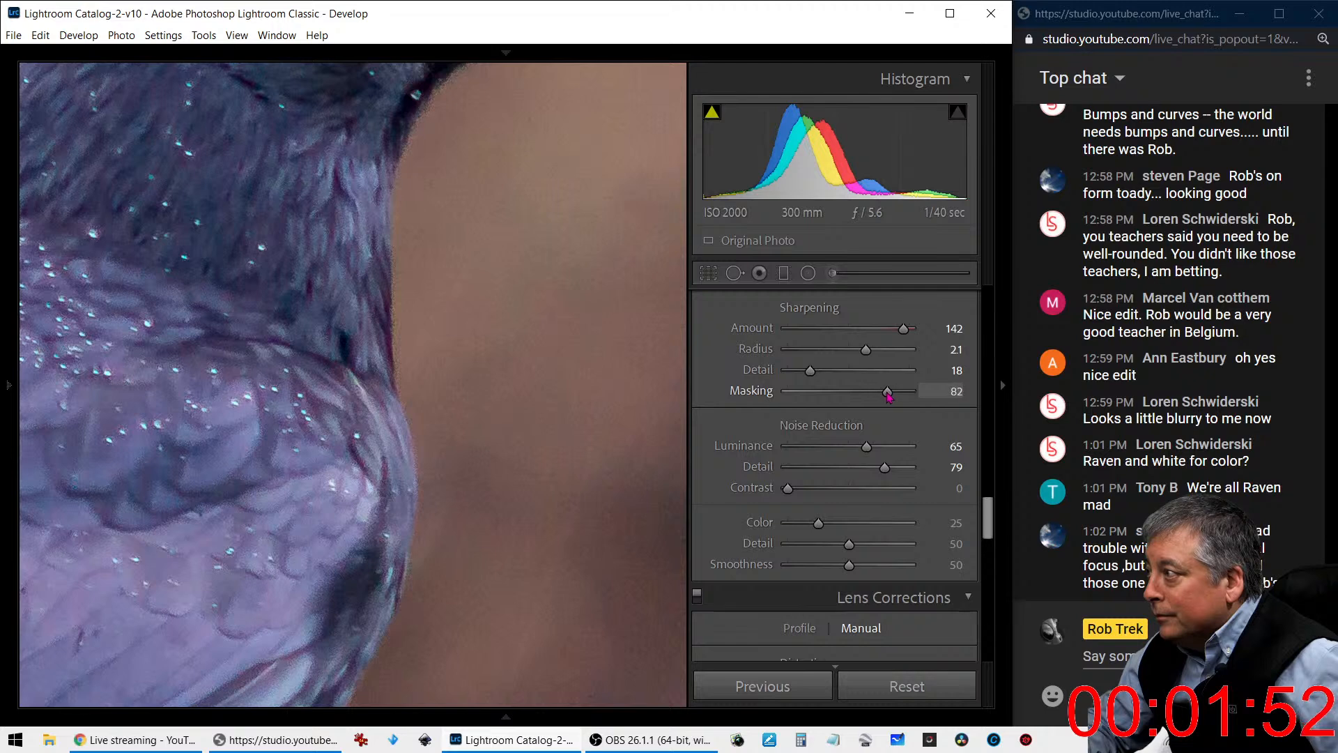
{"action": "left_click_drag", "start_coordinate": [870, 395], "coordinate": [851, 394]}
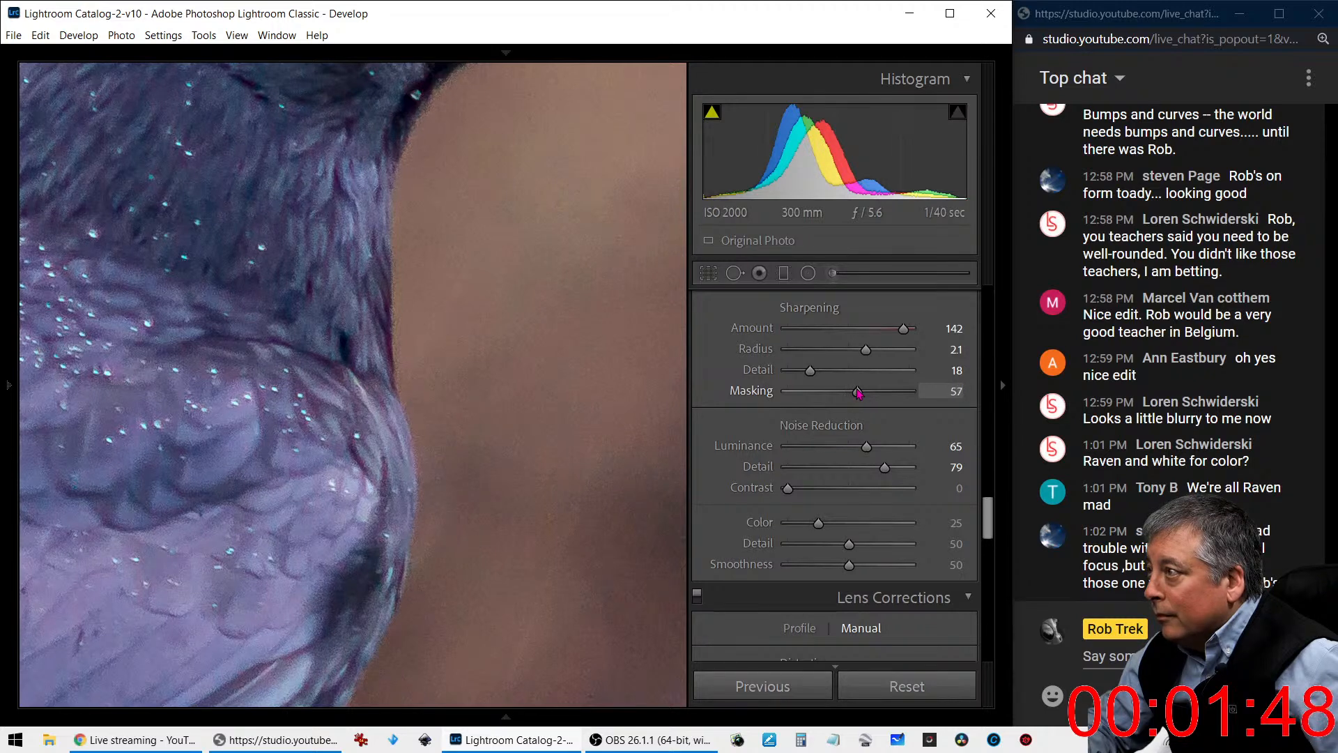
{"action": "left_click_drag", "start_coordinate": [857, 394], "coordinate": [894, 357]}
{"action": "left_click", "coordinate": [440, 493]}
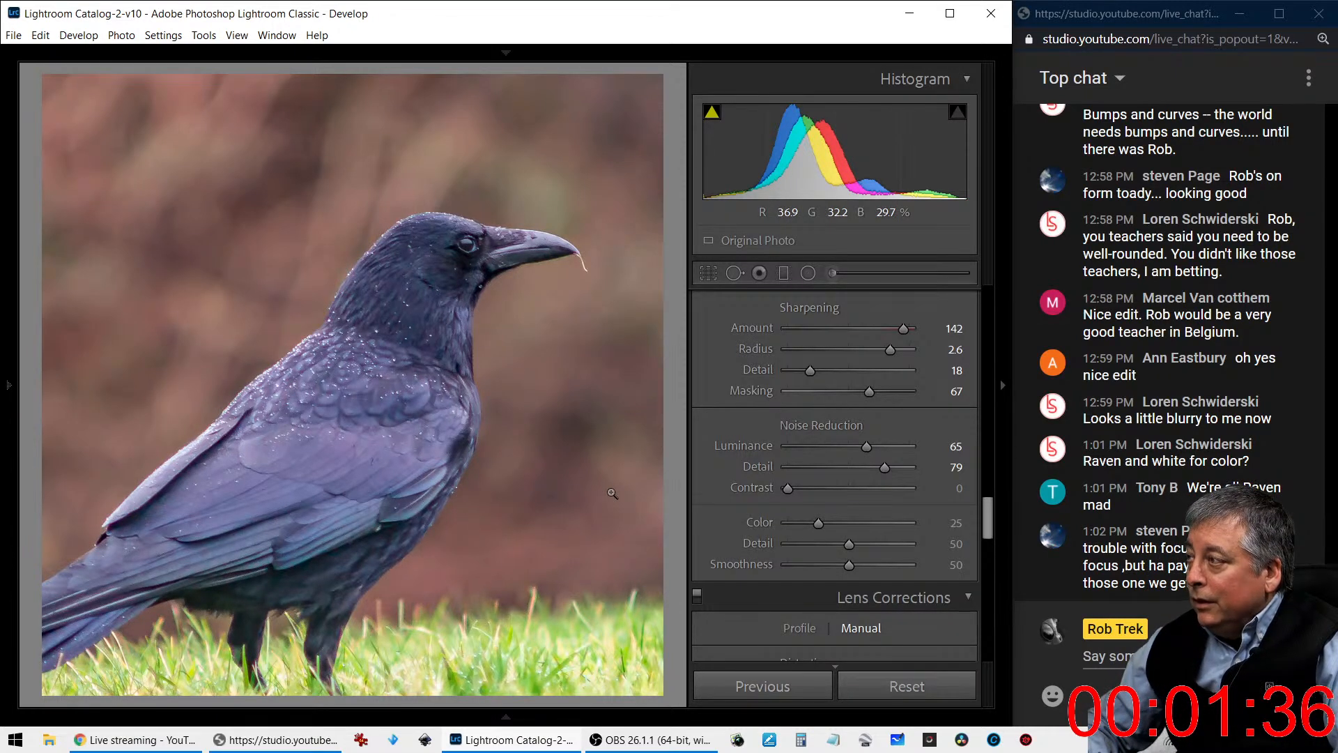
- Warm the crow photo's white balance to Temp 6300 and set Tint to +23
{"action": "scroll", "coordinate": [846, 446], "scroll_direction": "up", "scroll_amount": 10}
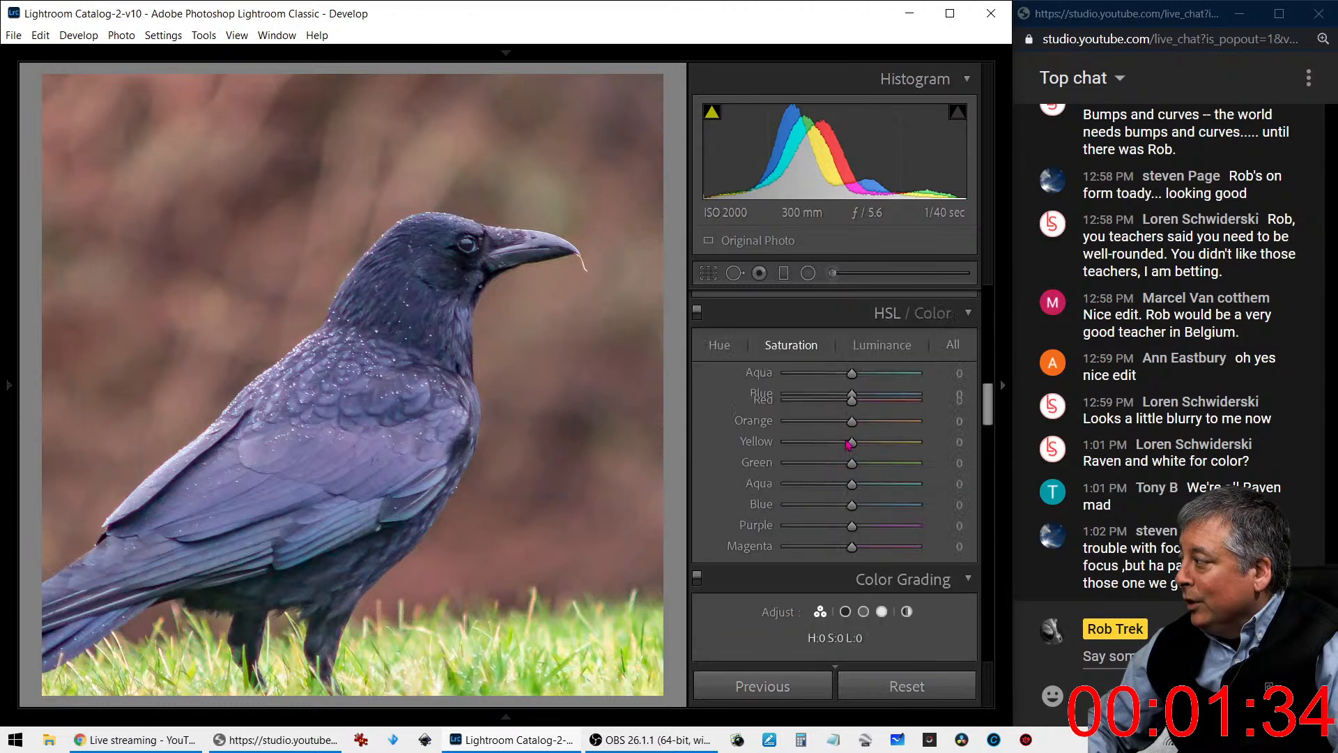
{"action": "scroll", "coordinate": [847, 446], "scroll_direction": "up", "scroll_amount": 5}
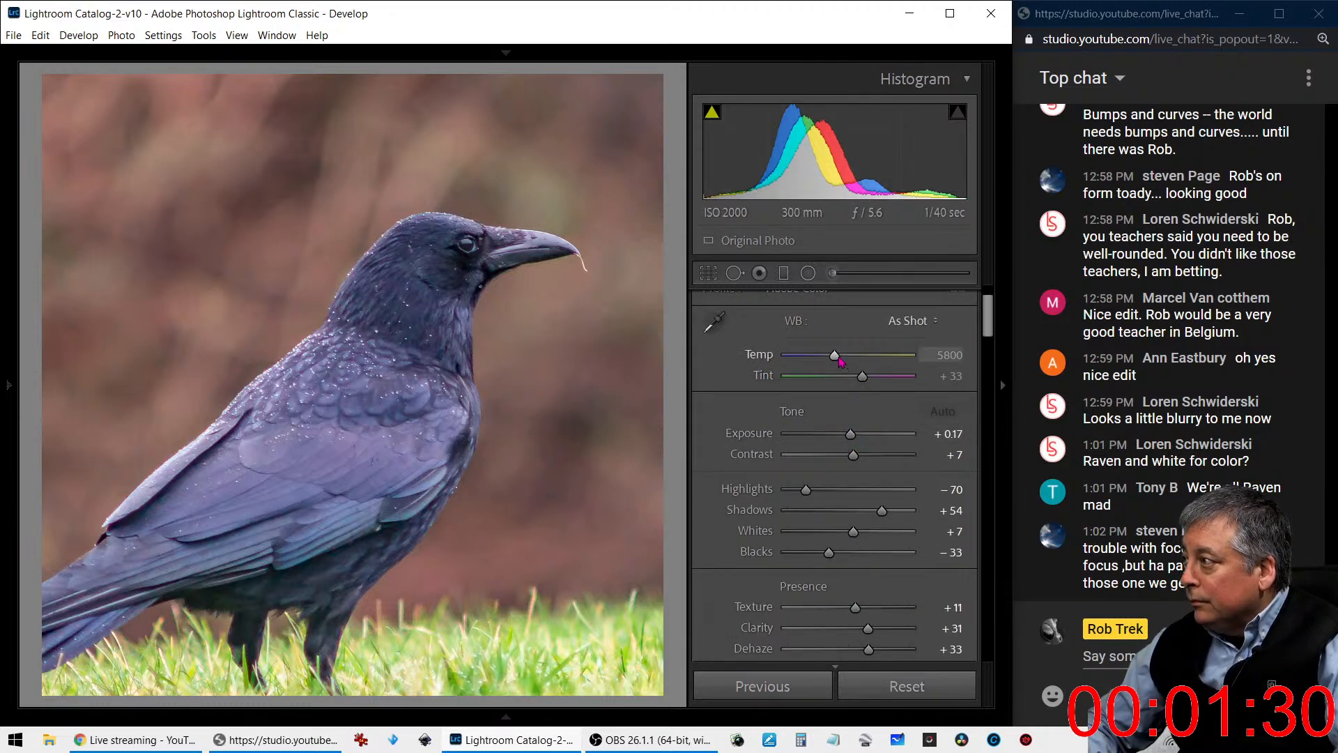
{"action": "key", "text": "shift+Up"}
{"action": "key", "text": "shift+Up"}
{"action": "key", "text": "shift+Up"}
{"action": "key", "text": "shift+Up"}
{"action": "key", "text": "shift+Up"}
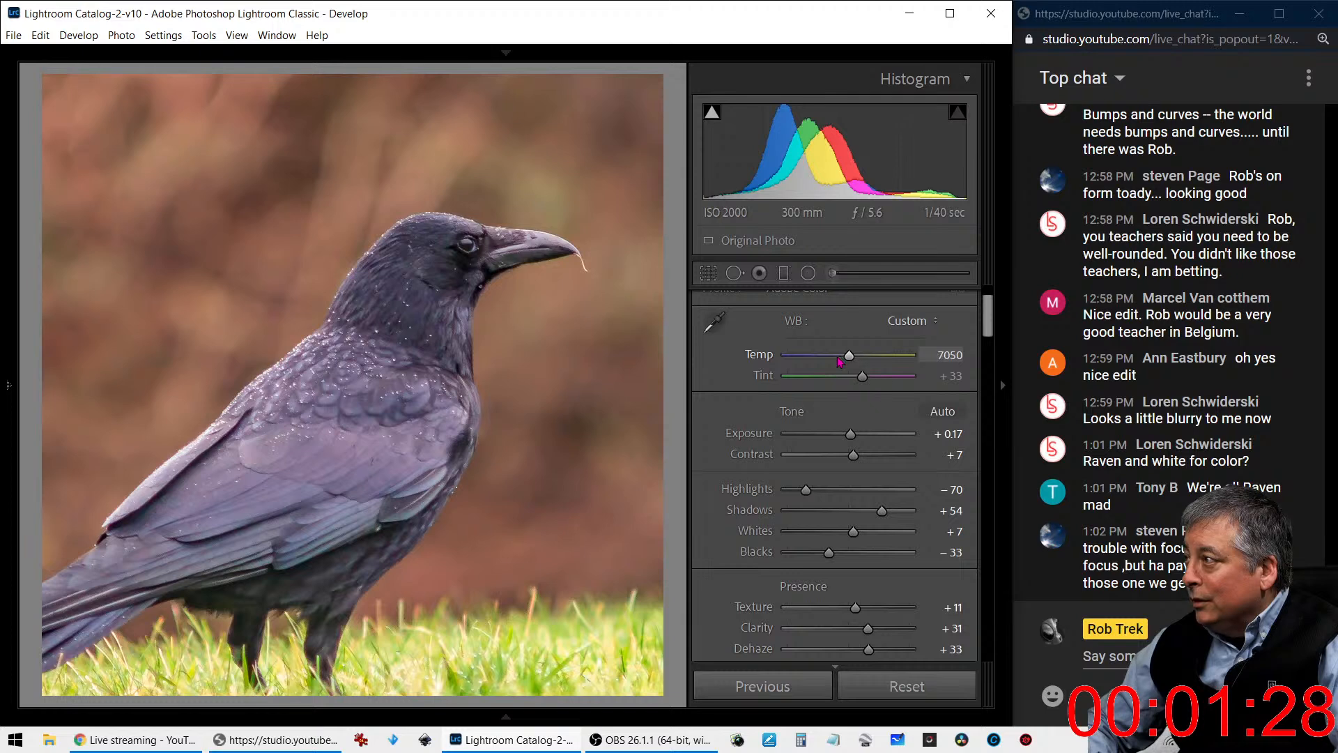
{"action": "key", "text": "shift+Down"}
{"action": "key", "text": "shift+Down"}
{"action": "key", "text": "shift+Down"}
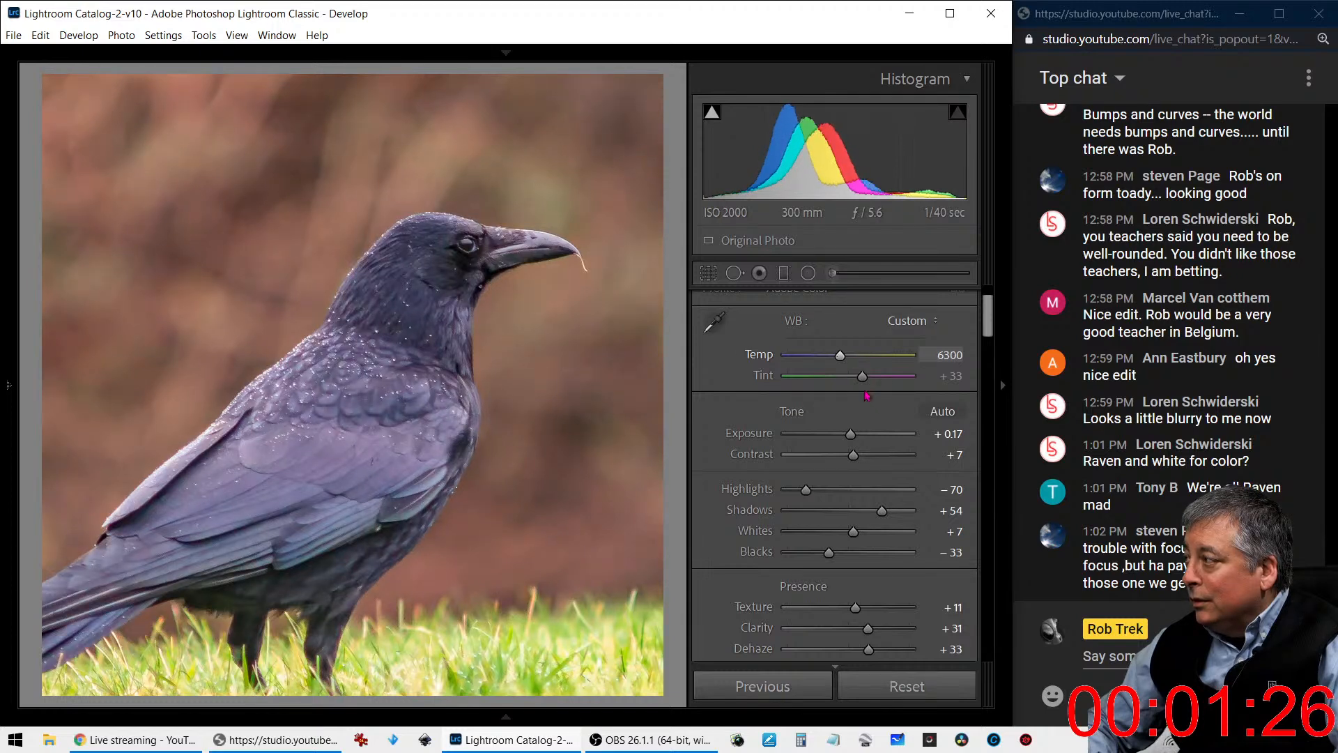
{"action": "key", "text": "shift+Down"}
{"action": "key", "text": "shift+Down"}
{"action": "key", "text": "shift+Down"}
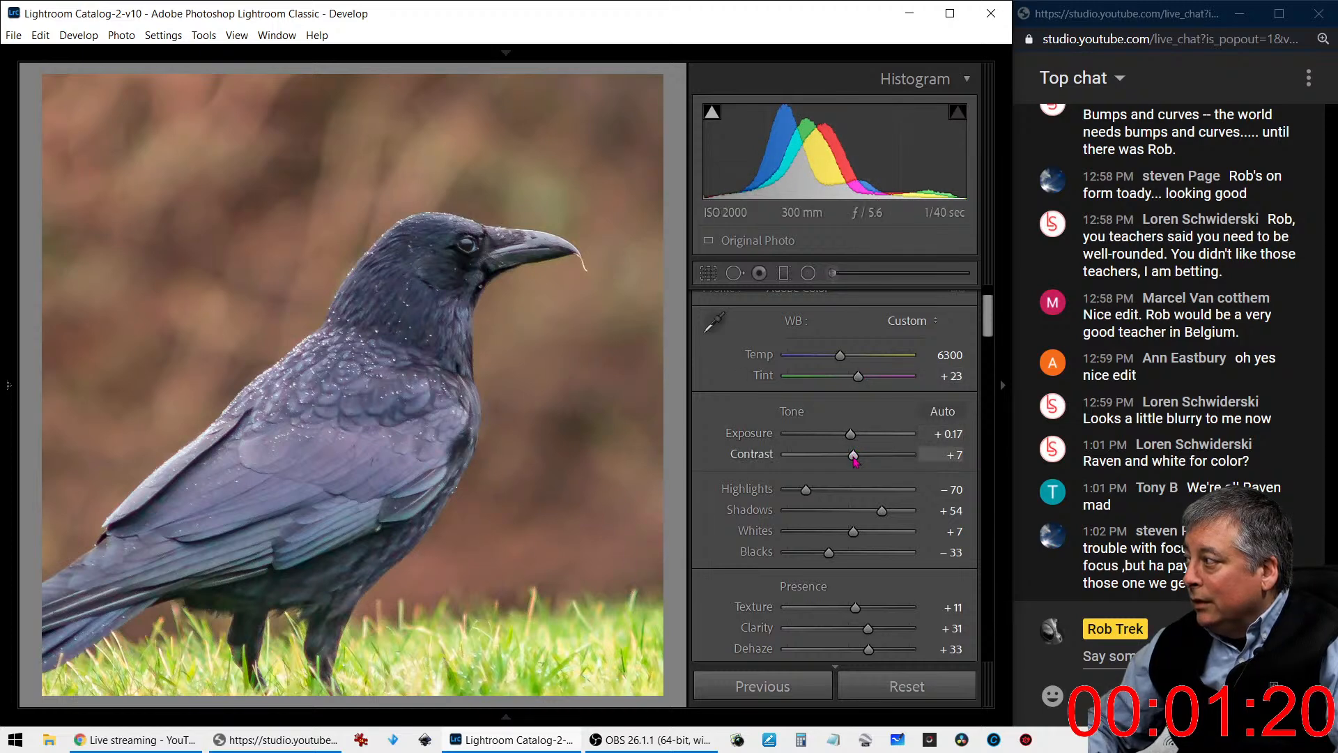
- Set the crow photo's Contrast to +25 and Blacks to -42, and lower Shadows to darken the bird
{"action": "left_click_drag", "start_coordinate": [854, 458], "coordinate": [865, 460]}
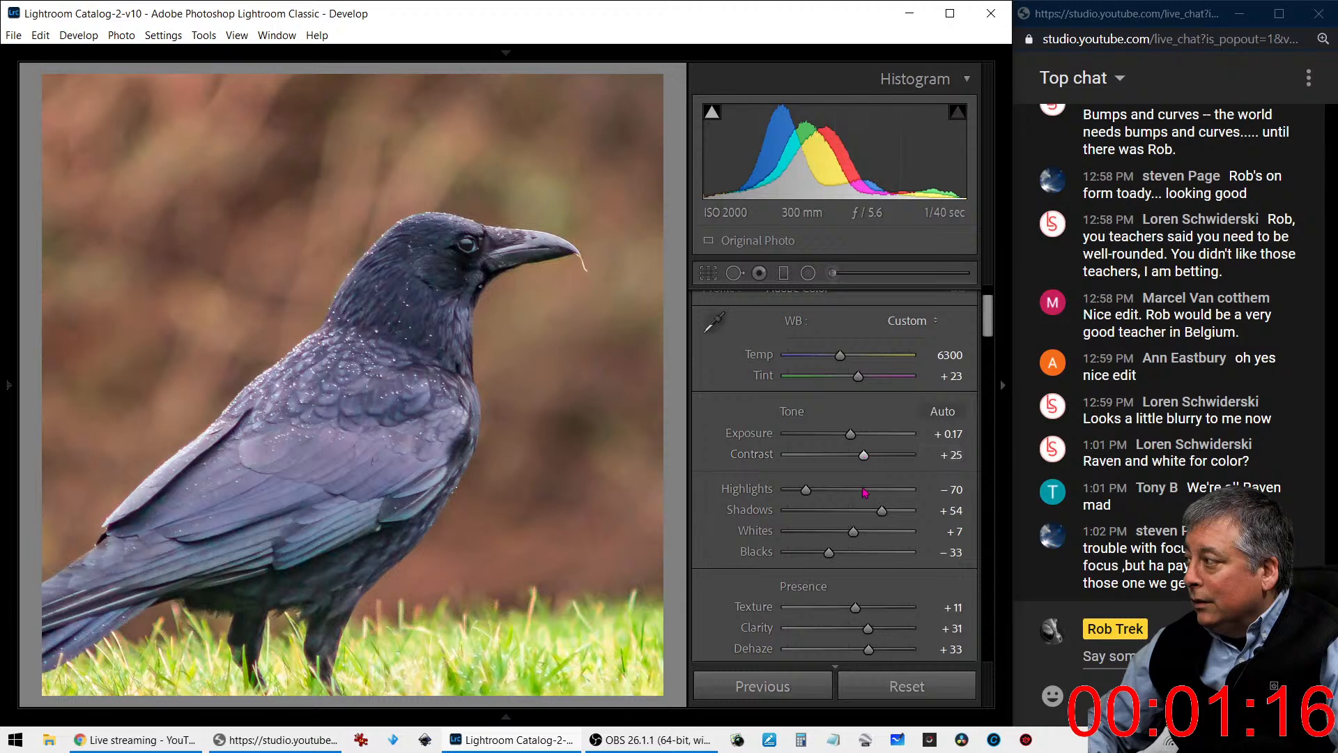
{"action": "scroll", "coordinate": [864, 458], "scroll_direction": "down", "scroll_amount": 2}
{"action": "left_click_drag", "start_coordinate": [827, 451], "coordinate": [829, 449]}
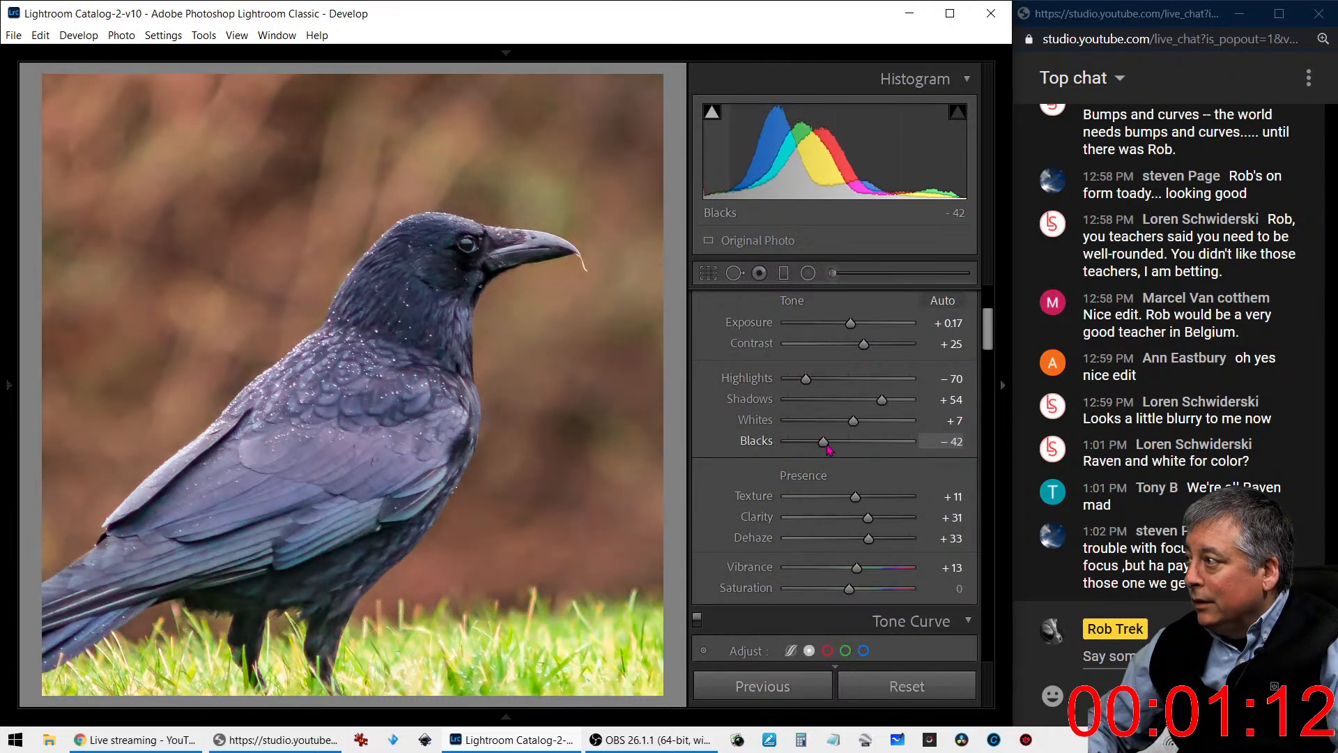
{"action": "left_click_drag", "start_coordinate": [881, 401], "coordinate": [837, 406]}
- Set the crow photo's Vibrance to +54 and Saturation to -11
{"action": "scroll", "coordinate": [755, 498], "scroll_direction": "down", "scroll_amount": 3}
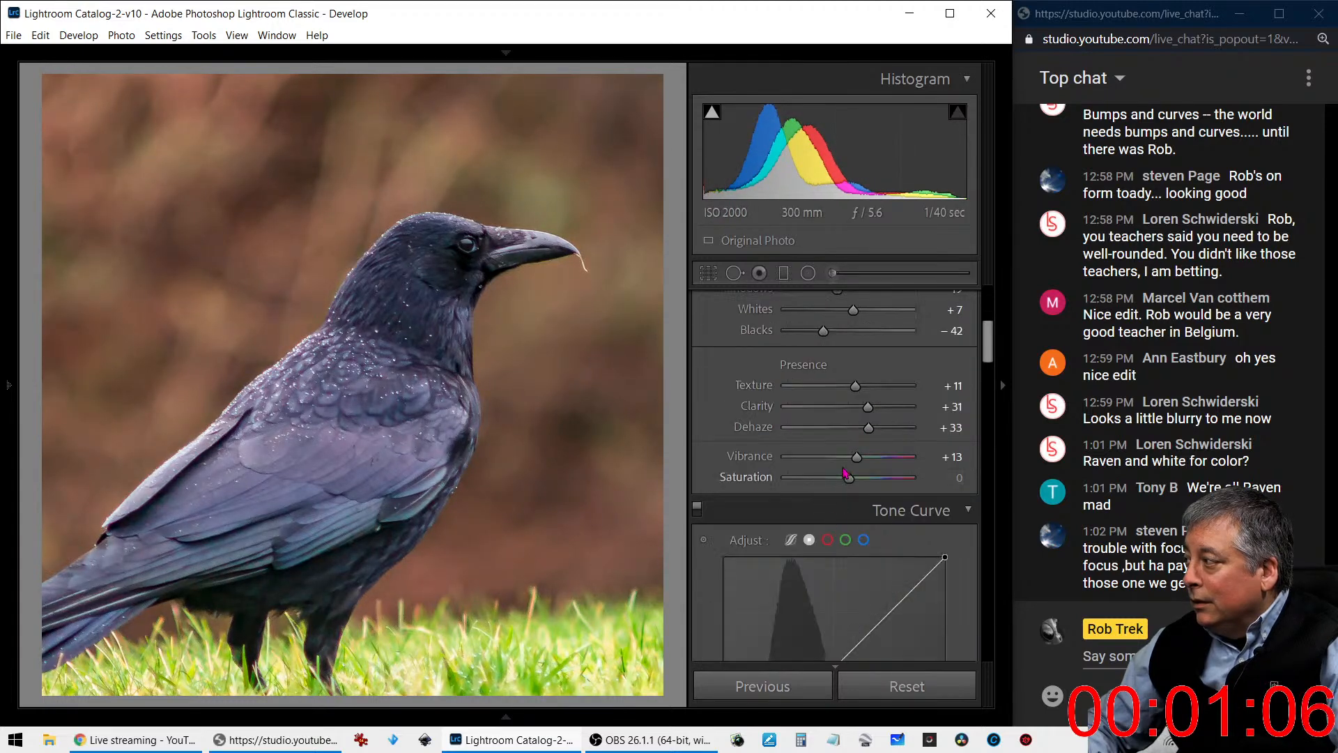
{"action": "left_click_drag", "start_coordinate": [856, 457], "coordinate": [913, 483]}
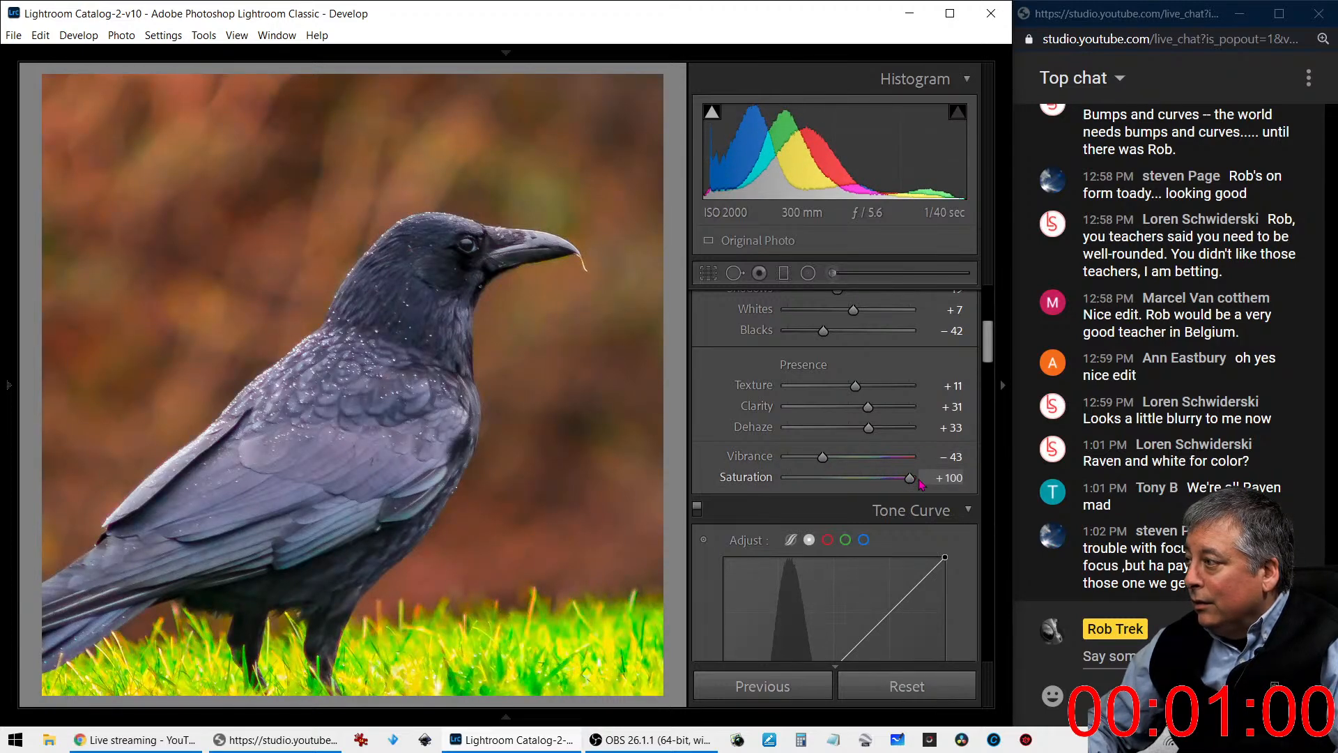
{"action": "left_click_drag", "start_coordinate": [825, 460], "coordinate": [845, 484]}
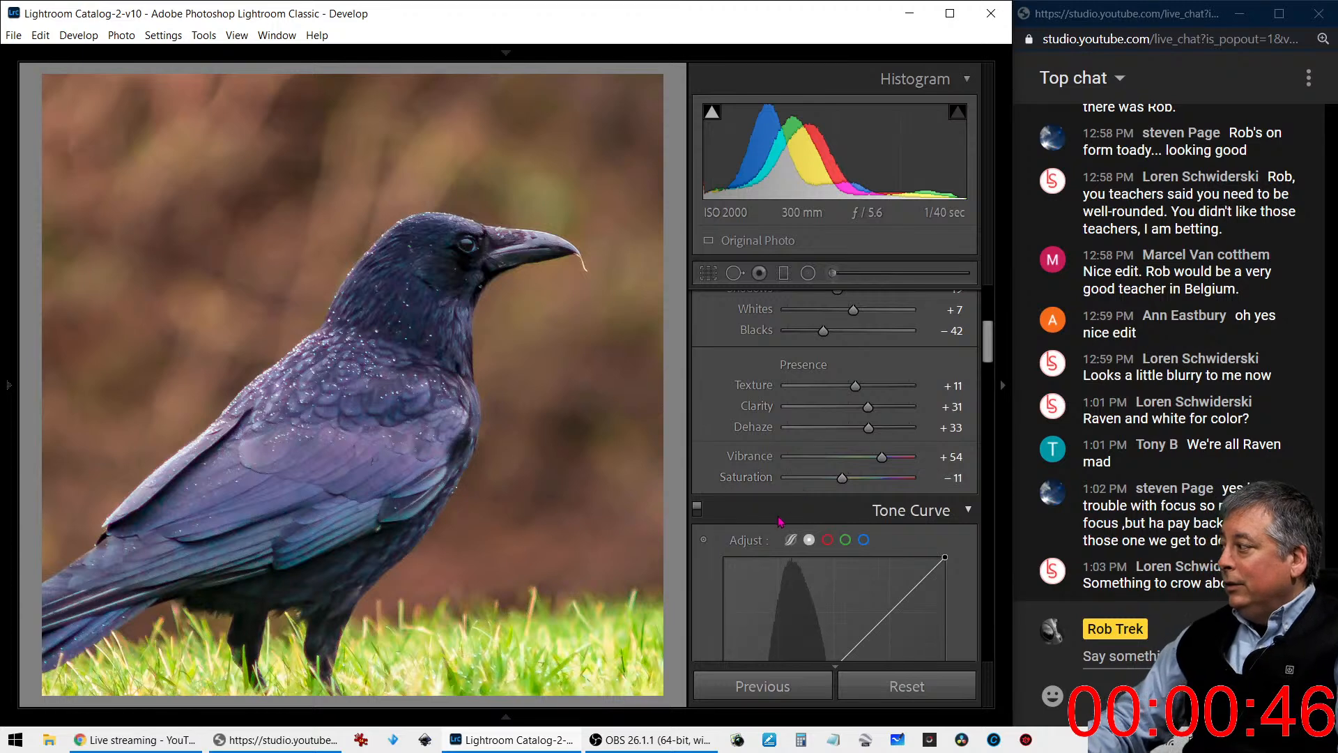
- Set the crow photo's sharpening Detail to 10 and its Luminance noise reduction to 54
{"action": "scroll", "coordinate": [779, 521], "scroll_direction": "down", "scroll_amount": 3}
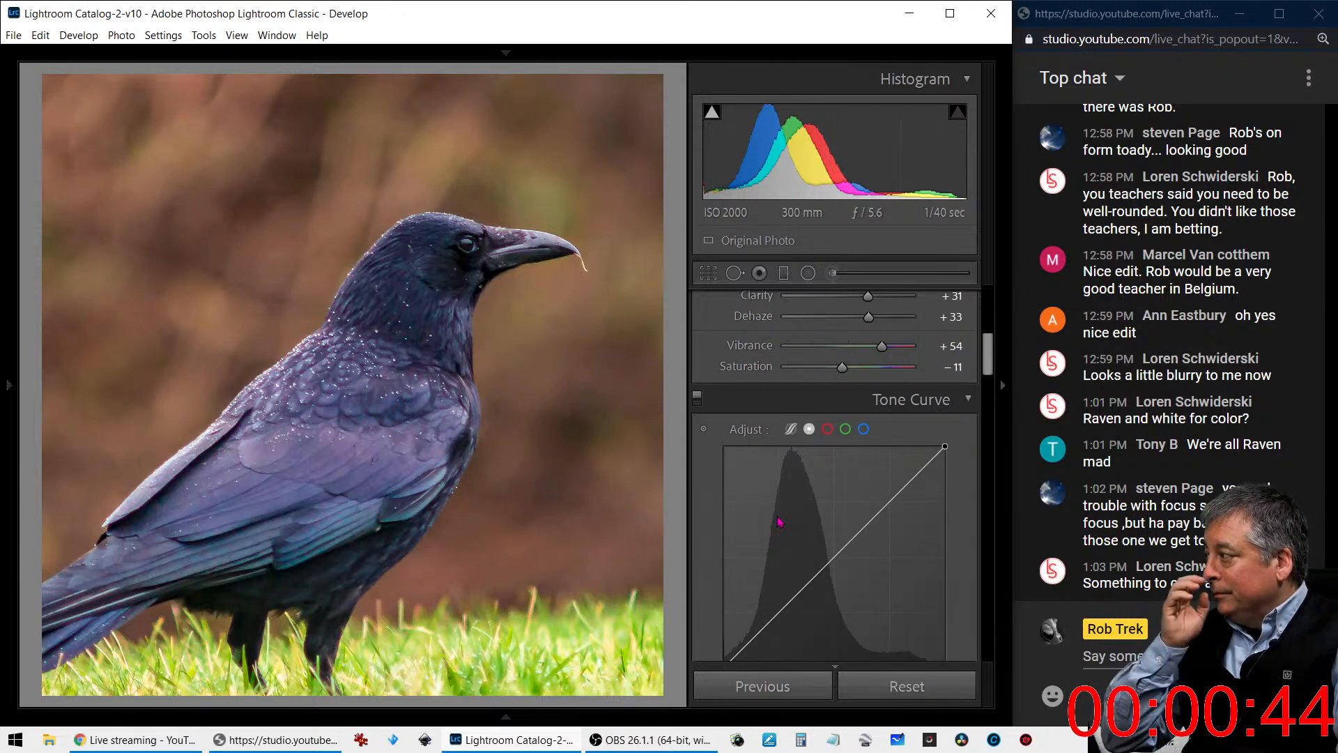
{"action": "scroll", "coordinate": [780, 523], "scroll_direction": "down", "scroll_amount": 3}
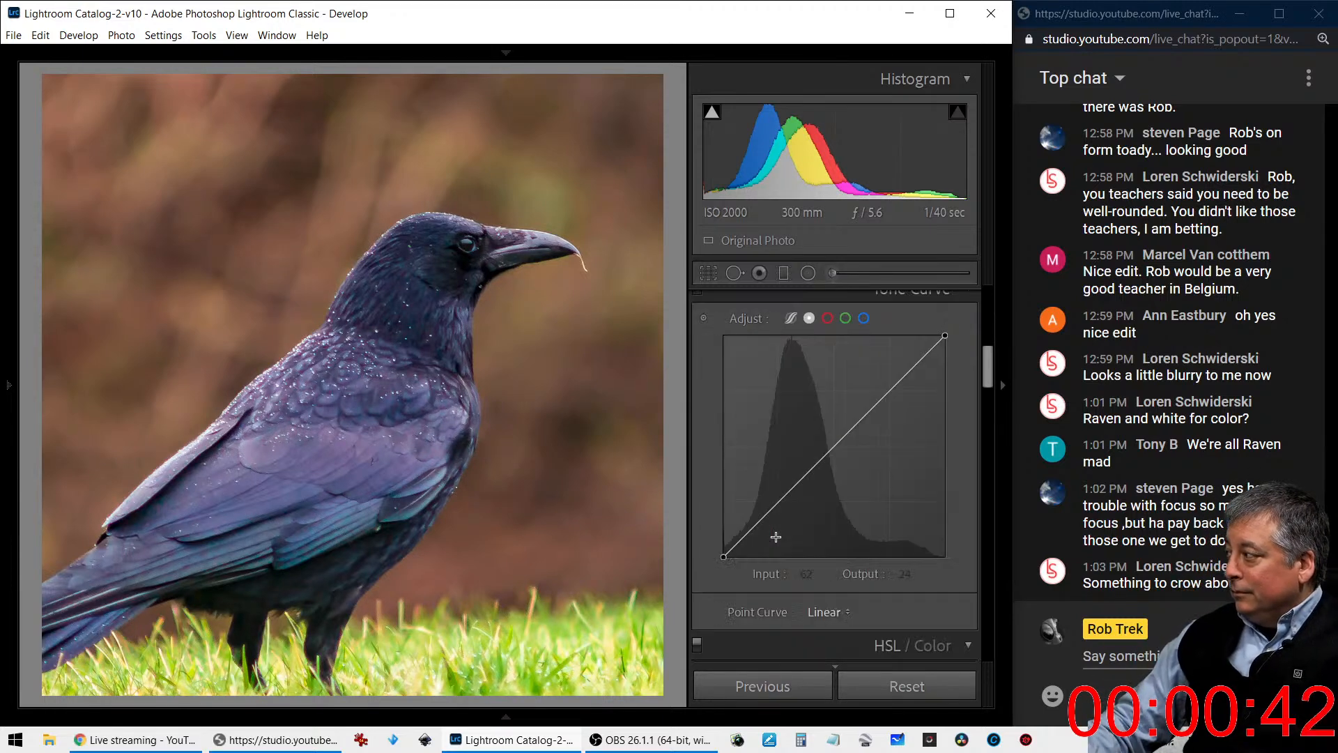
{"action": "scroll", "coordinate": [779, 544], "scroll_direction": "down", "scroll_amount": 3}
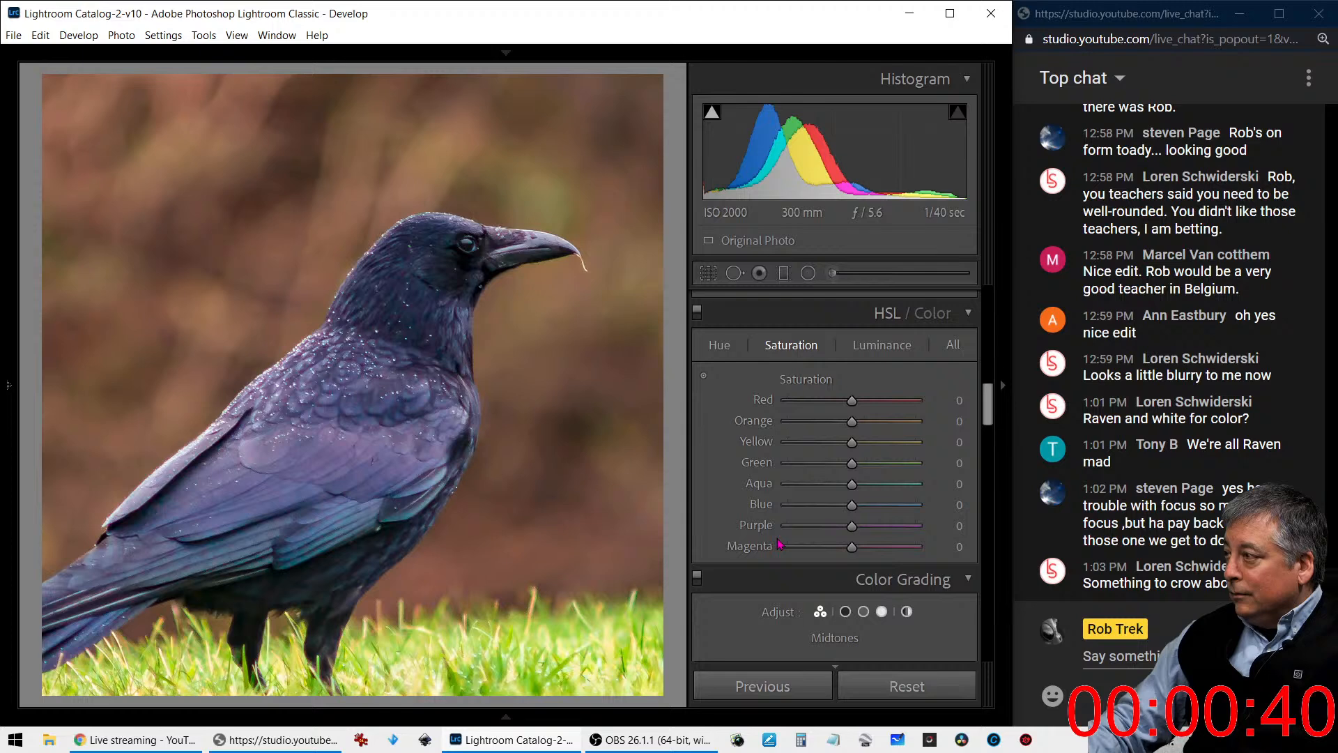
{"action": "scroll", "coordinate": [779, 544], "scroll_direction": "down", "scroll_amount": 3}
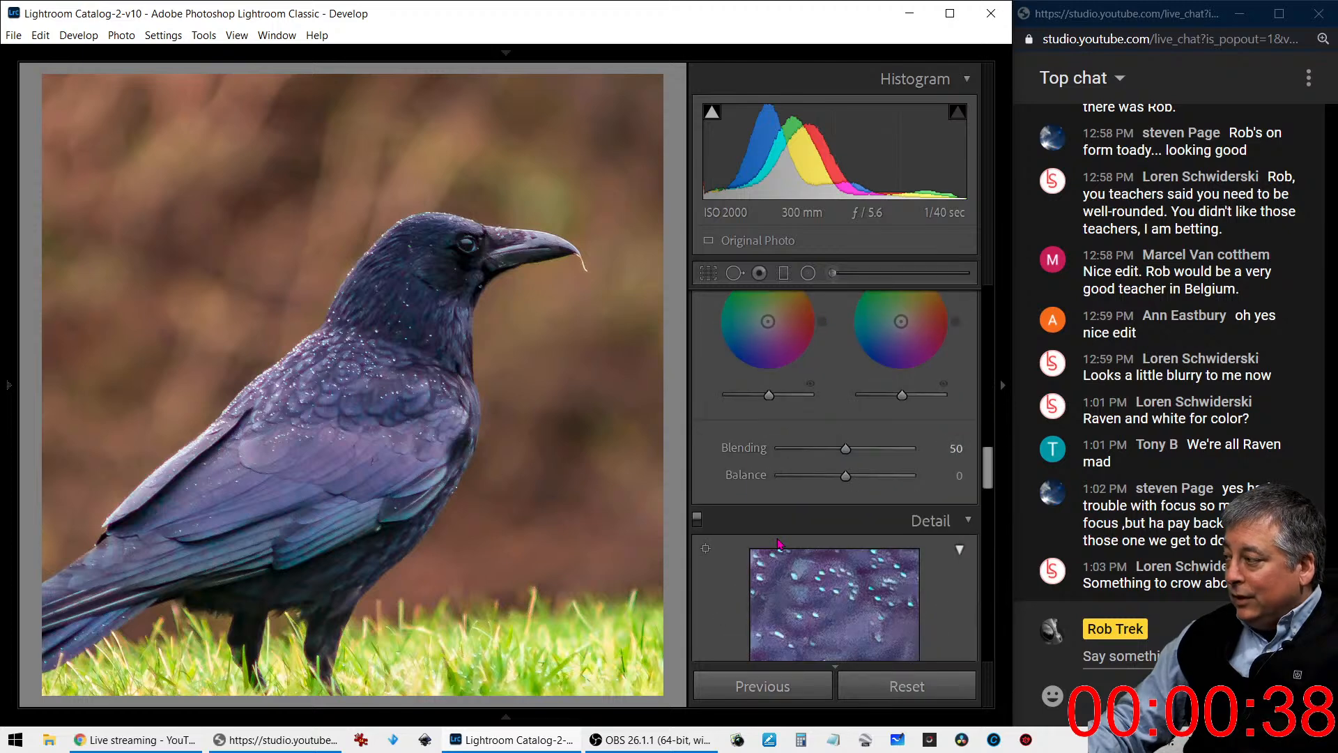
{"action": "scroll", "coordinate": [779, 544], "scroll_direction": "down", "scroll_amount": 3}
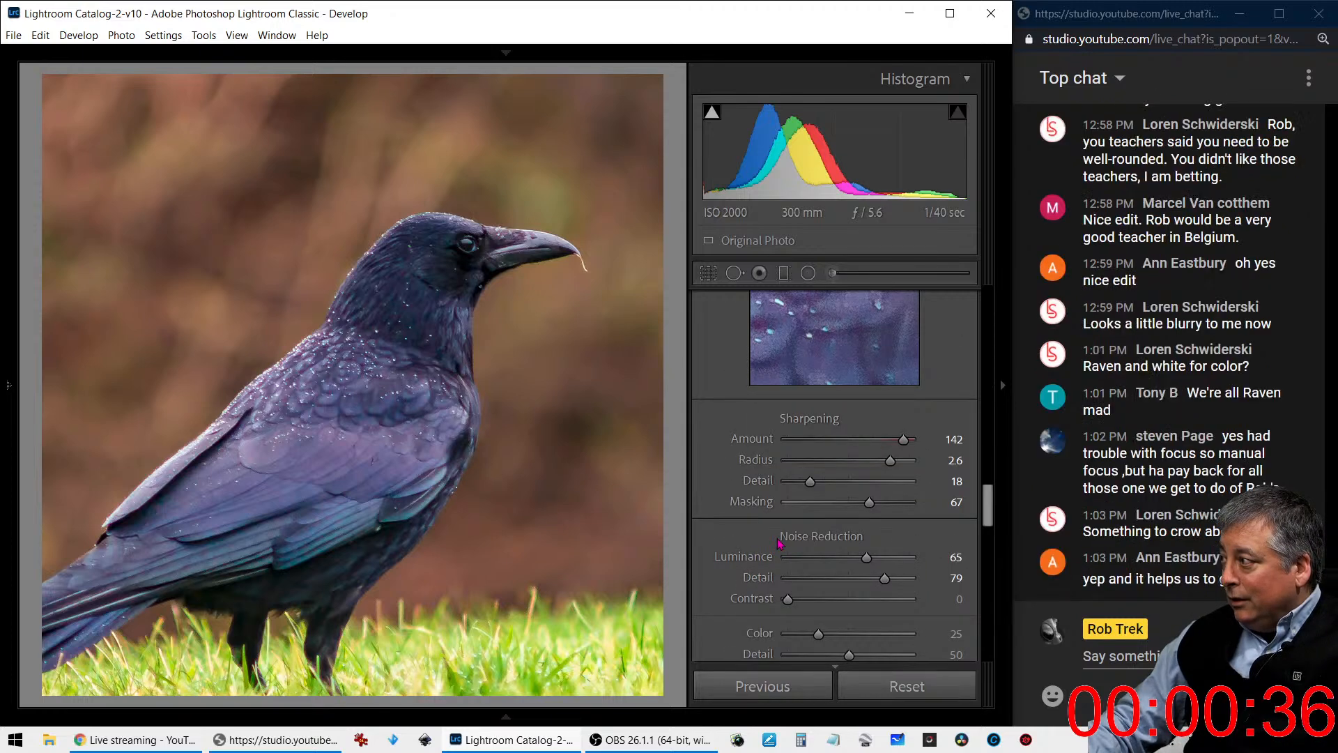
{"action": "left_click_drag", "start_coordinate": [810, 481], "coordinate": [797, 483]}
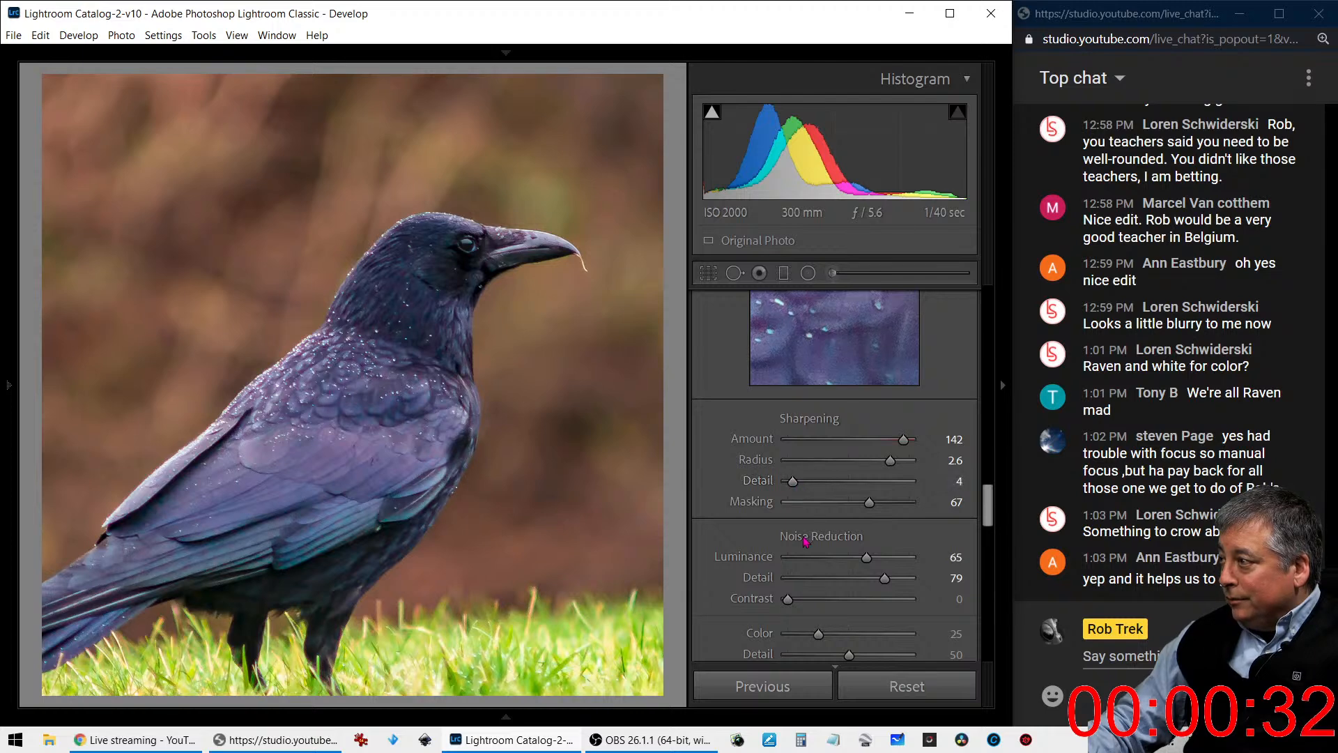
{"action": "scroll", "coordinate": [805, 540], "scroll_direction": "down", "scroll_amount": 3}
{"action": "scroll", "coordinate": [805, 540], "scroll_direction": "up", "scroll_amount": 3}
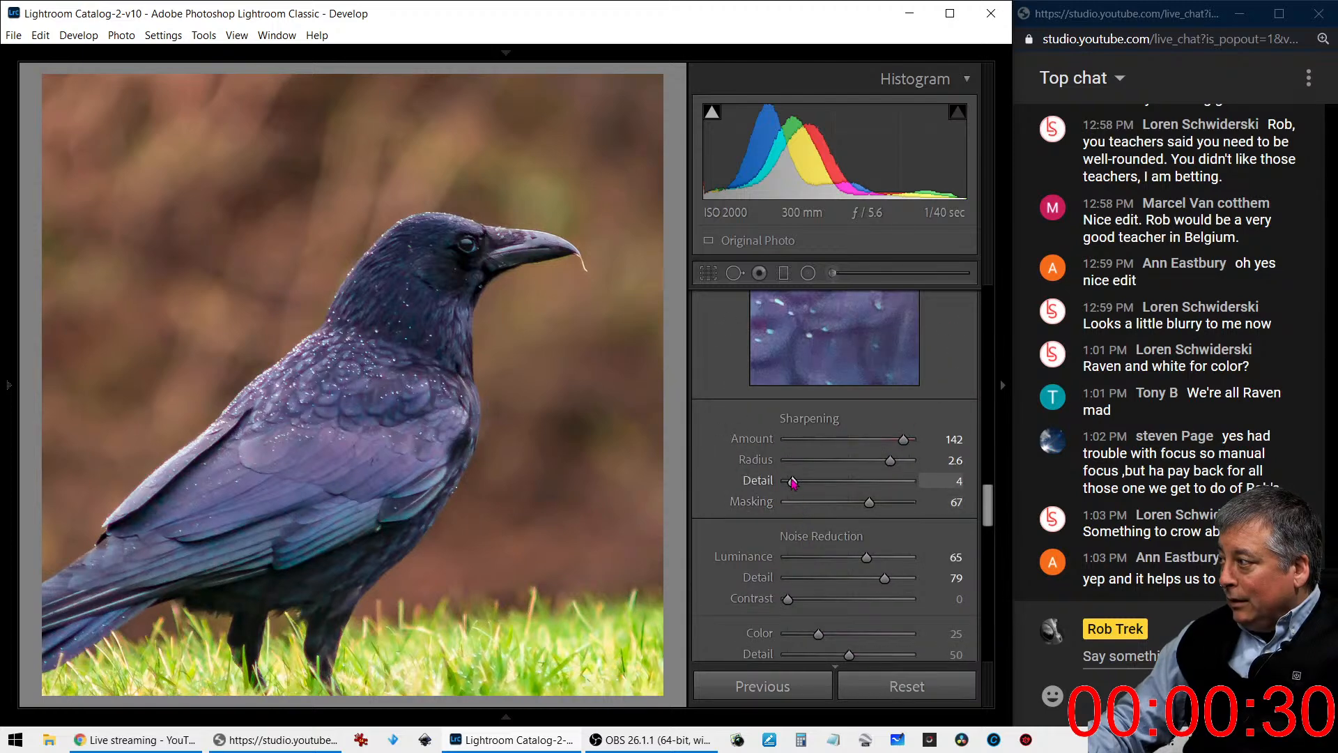
{"action": "mouse_move", "coordinate": [793, 481]}
{"action": "left_mouse_down"}
{"action": "mouse_move", "coordinate": [876, 488]}
{"action": "mouse_move", "coordinate": [803, 492]}
{"action": "left_mouse_up"}
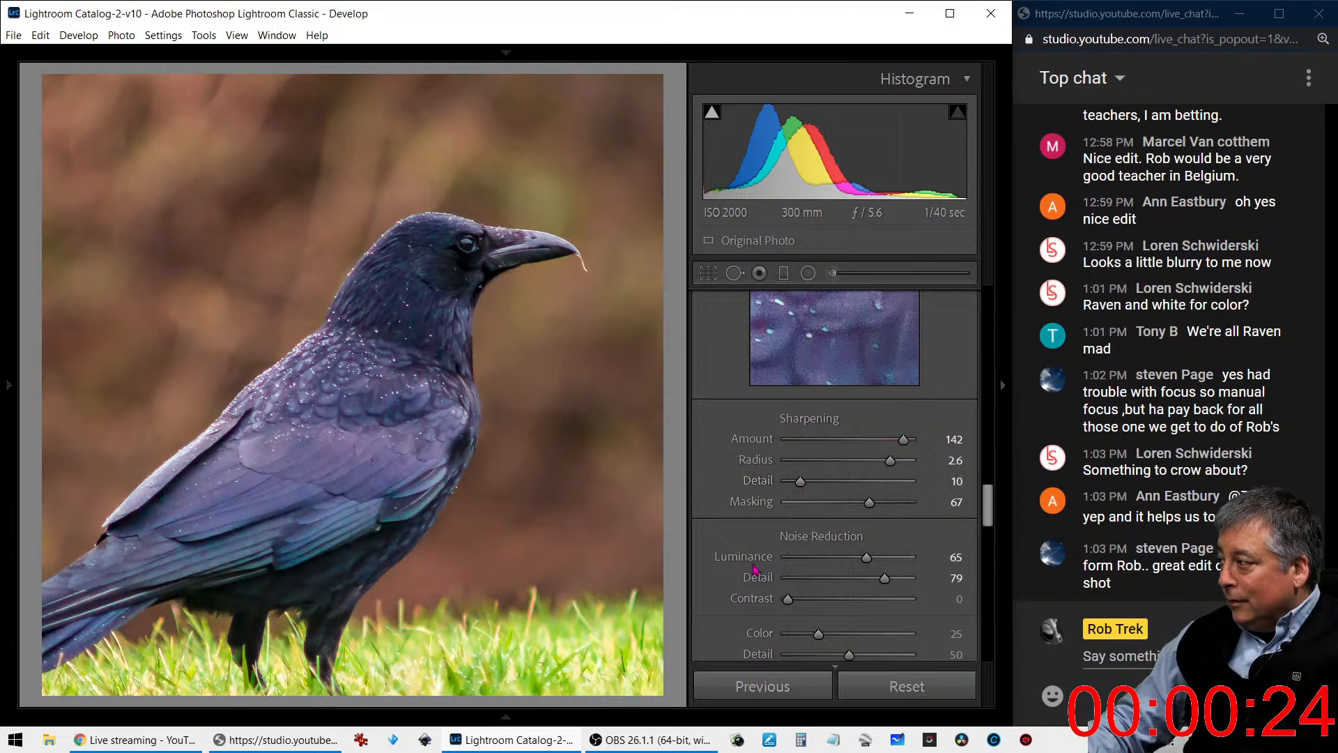
{"action": "scroll", "coordinate": [802, 506], "scroll_direction": "down", "scroll_amount": 3}
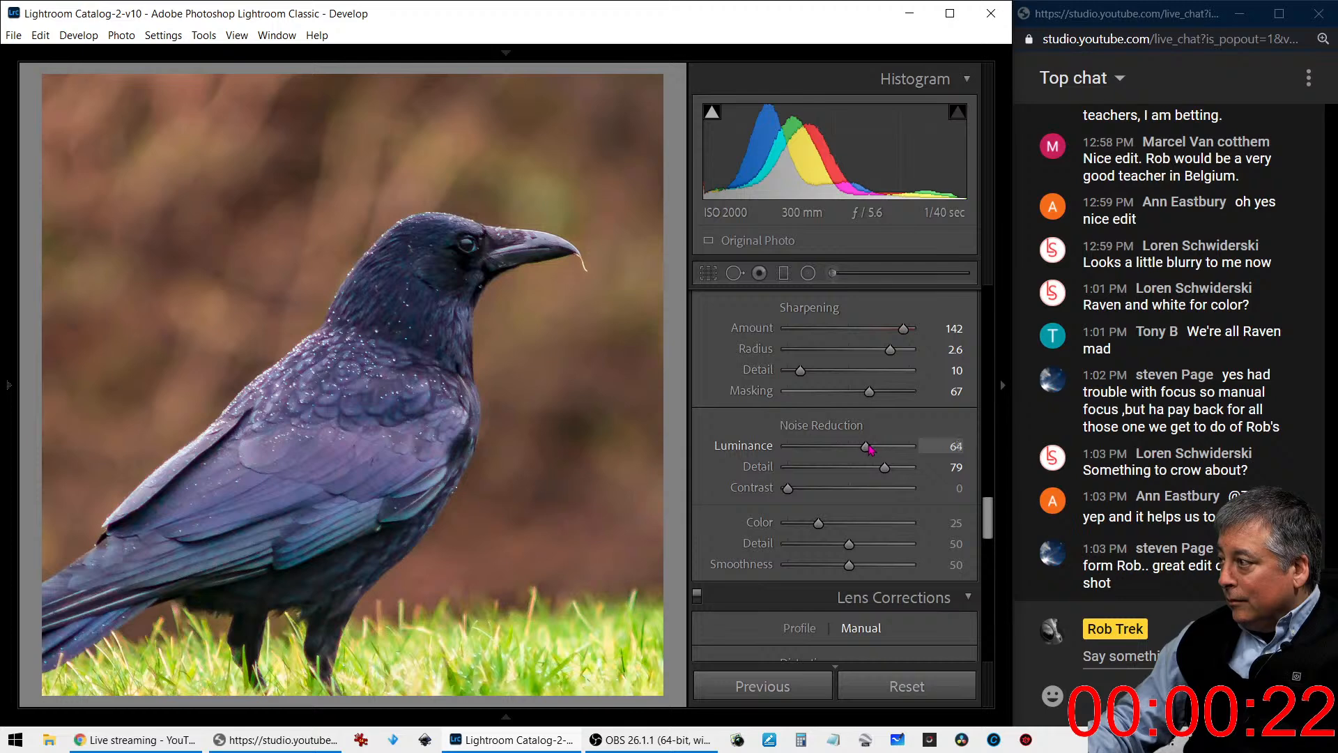
{"action": "left_click_drag", "start_coordinate": [864, 451], "coordinate": [852, 451]}
- Add a Highlight Priority post-crop vignette to the crow photo with Amount -21 and Feather 100
{"action": "scroll", "coordinate": [850, 511], "scroll_direction": "down", "scroll_amount": 3}
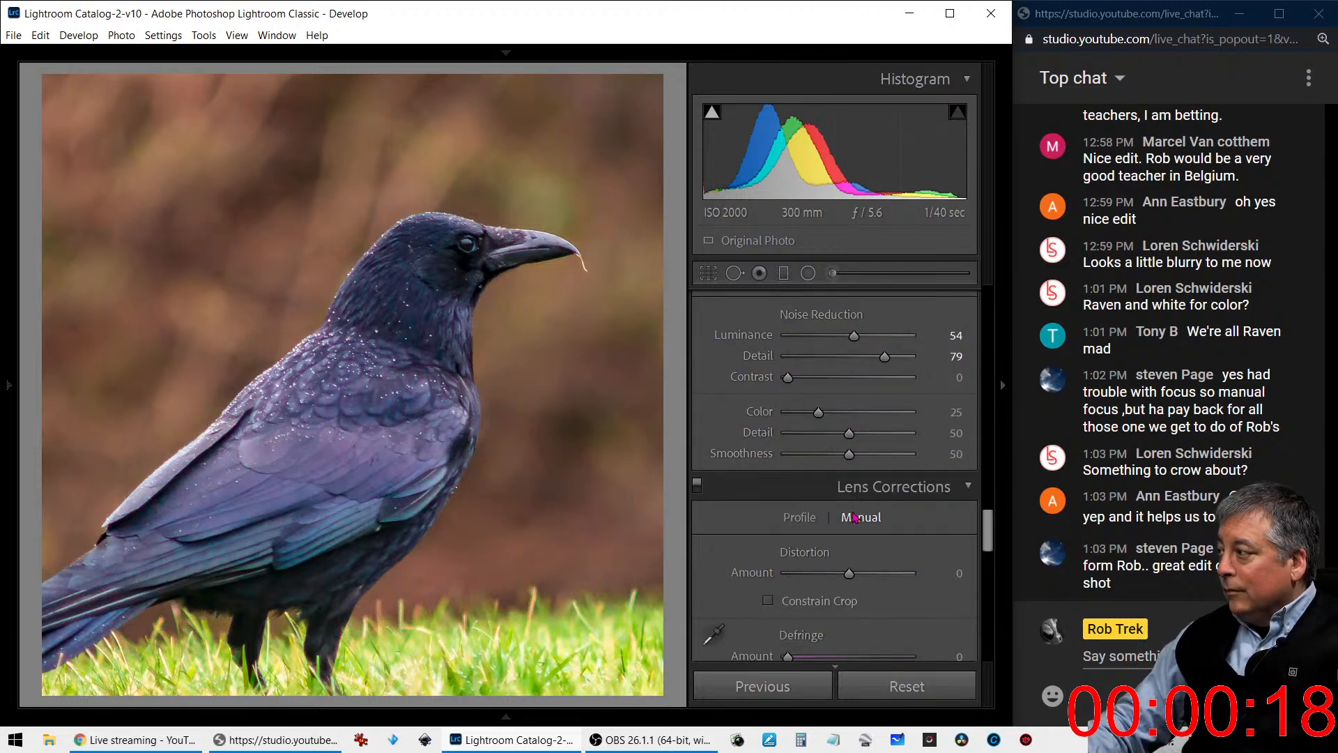
{"action": "scroll", "coordinate": [850, 516], "scroll_direction": "down", "scroll_amount": 3}
{"action": "scroll", "coordinate": [838, 528], "scroll_direction": "down", "scroll_amount": 9}
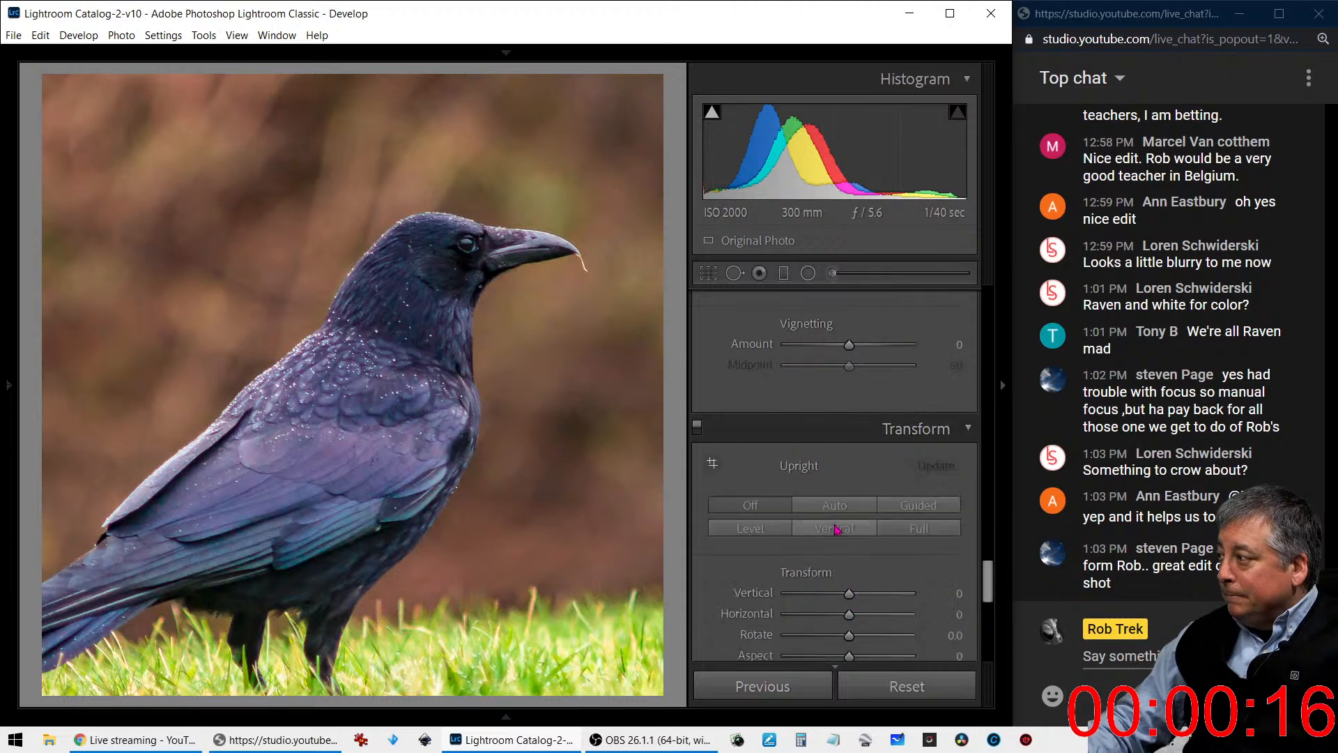
{"action": "scroll", "coordinate": [837, 530], "scroll_direction": "down", "scroll_amount": 14}
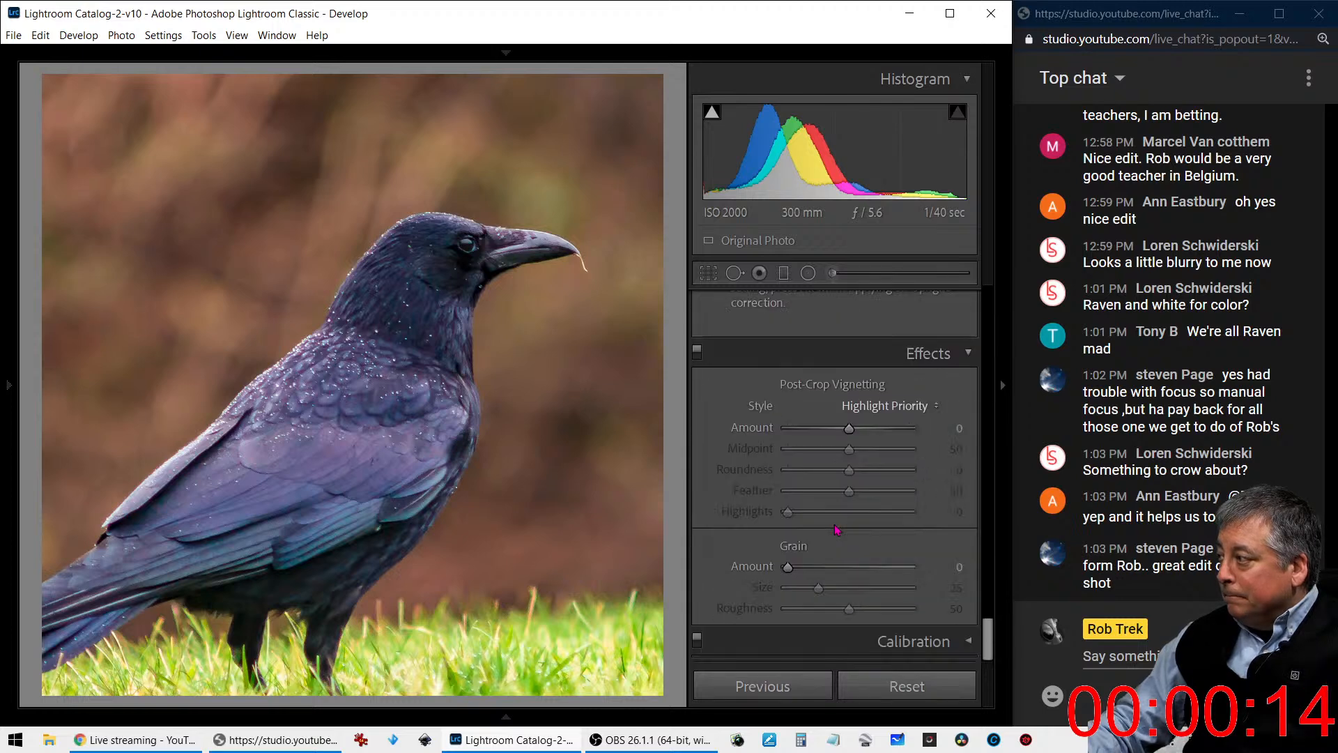
{"action": "left_click_drag", "start_coordinate": [849, 427], "coordinate": [836, 427]}
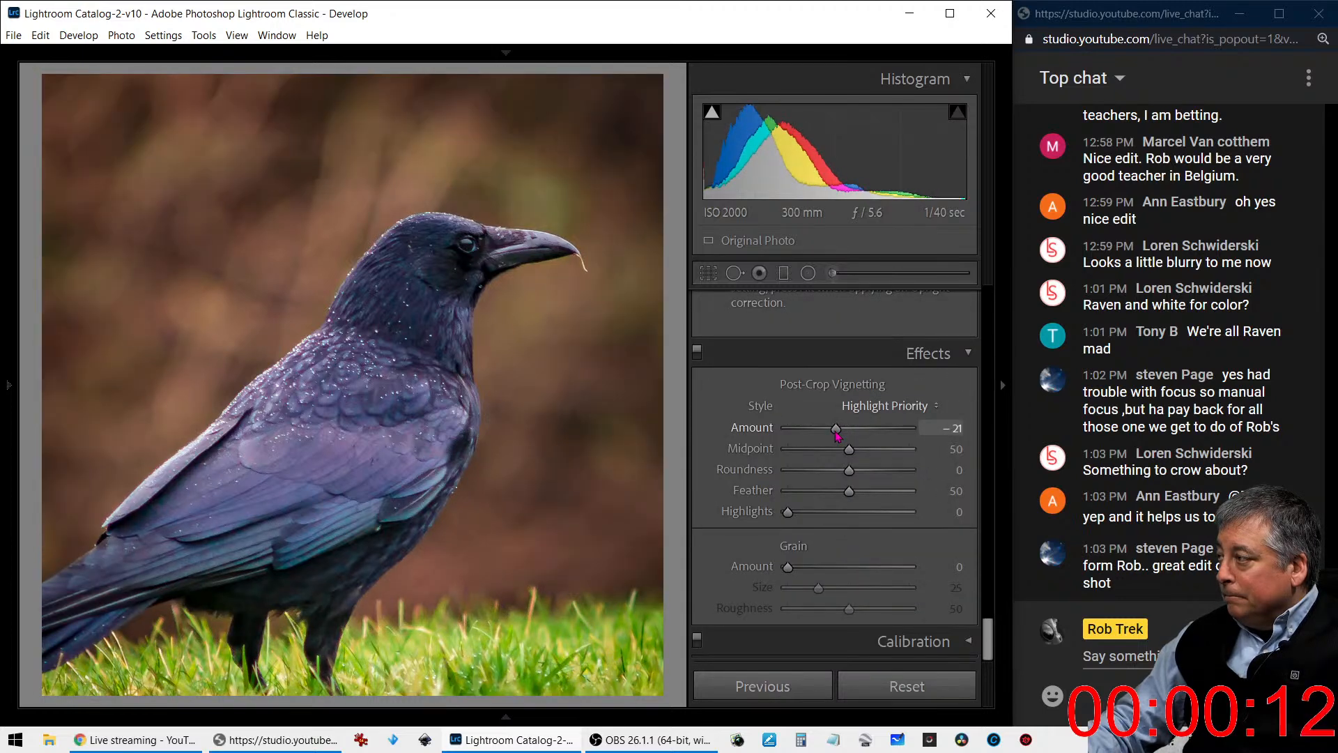
{"action": "left_click_drag", "start_coordinate": [849, 491], "coordinate": [909, 490]}
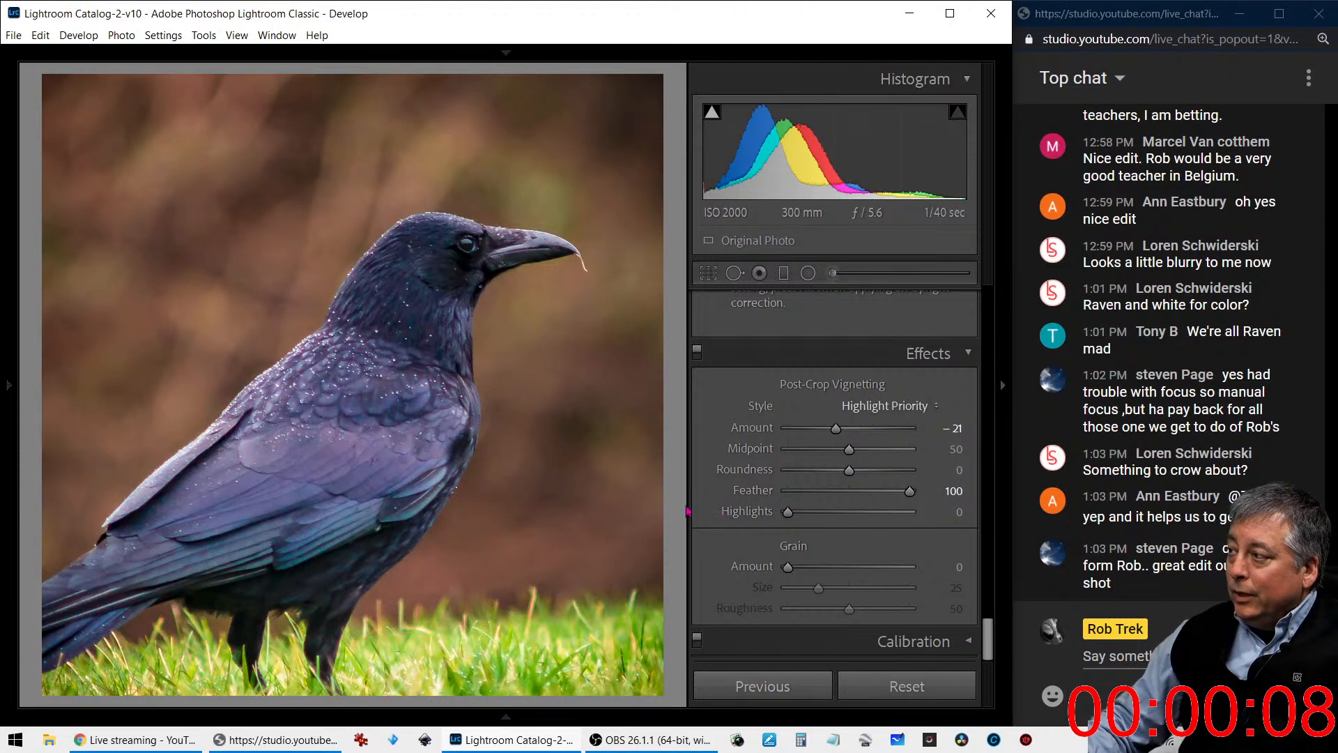
- Create a virtual copy of the edited crow photo and reset all of the copy's develop settings
{"action": "right_click", "coordinate": [554, 499]}
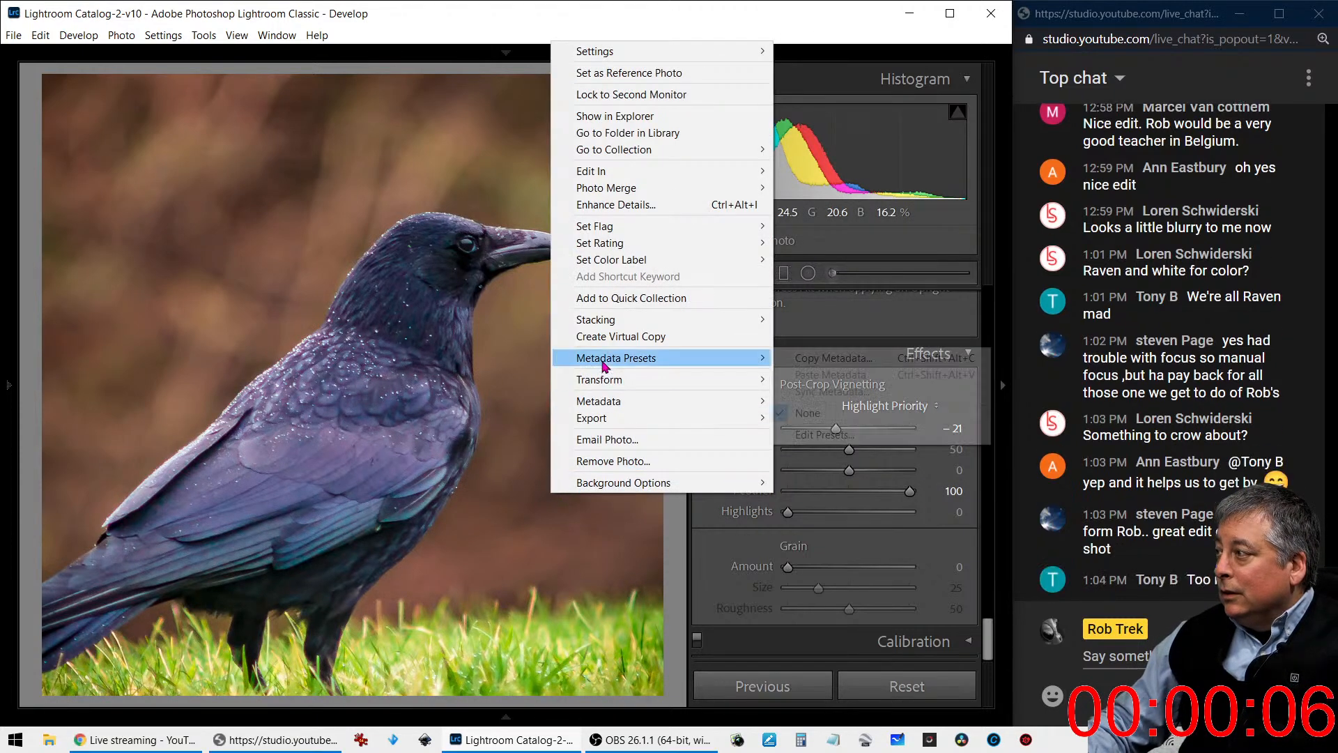
{"action": "left_click", "coordinate": [604, 337]}
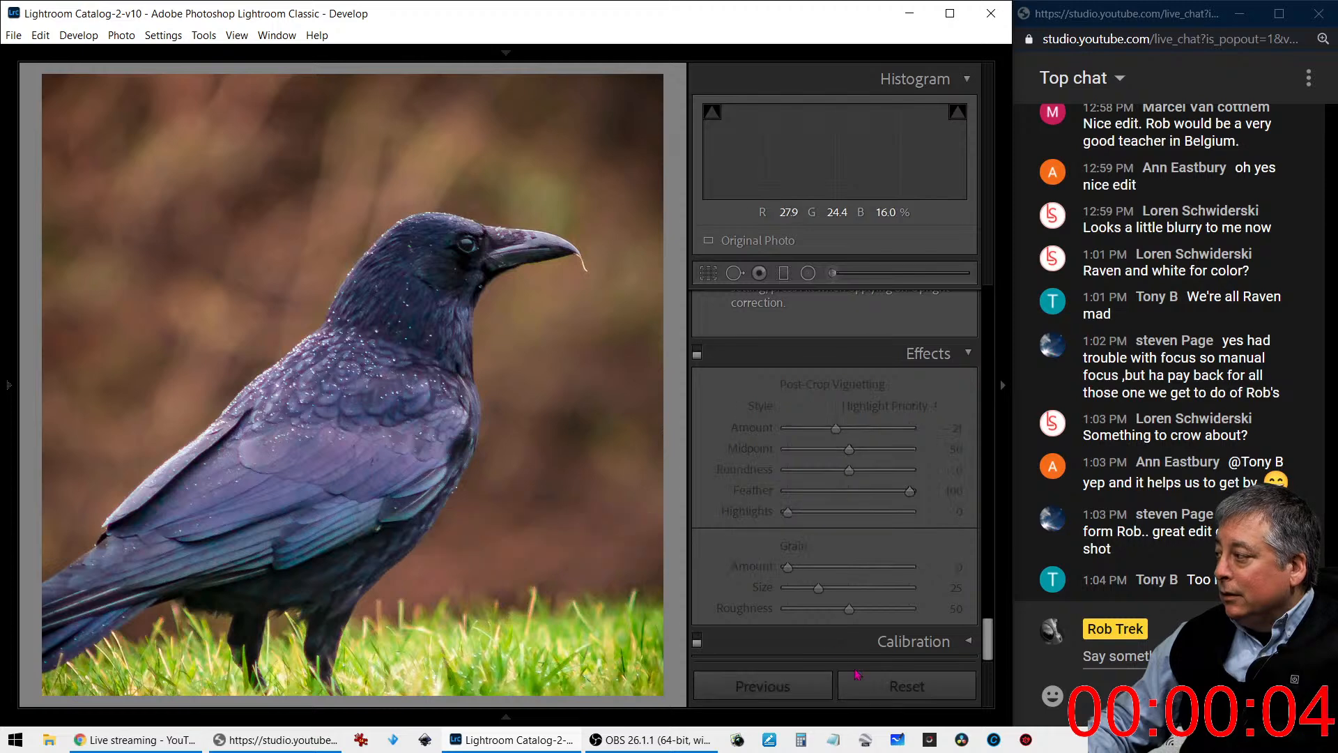
{"action": "left_click", "coordinate": [868, 687]}
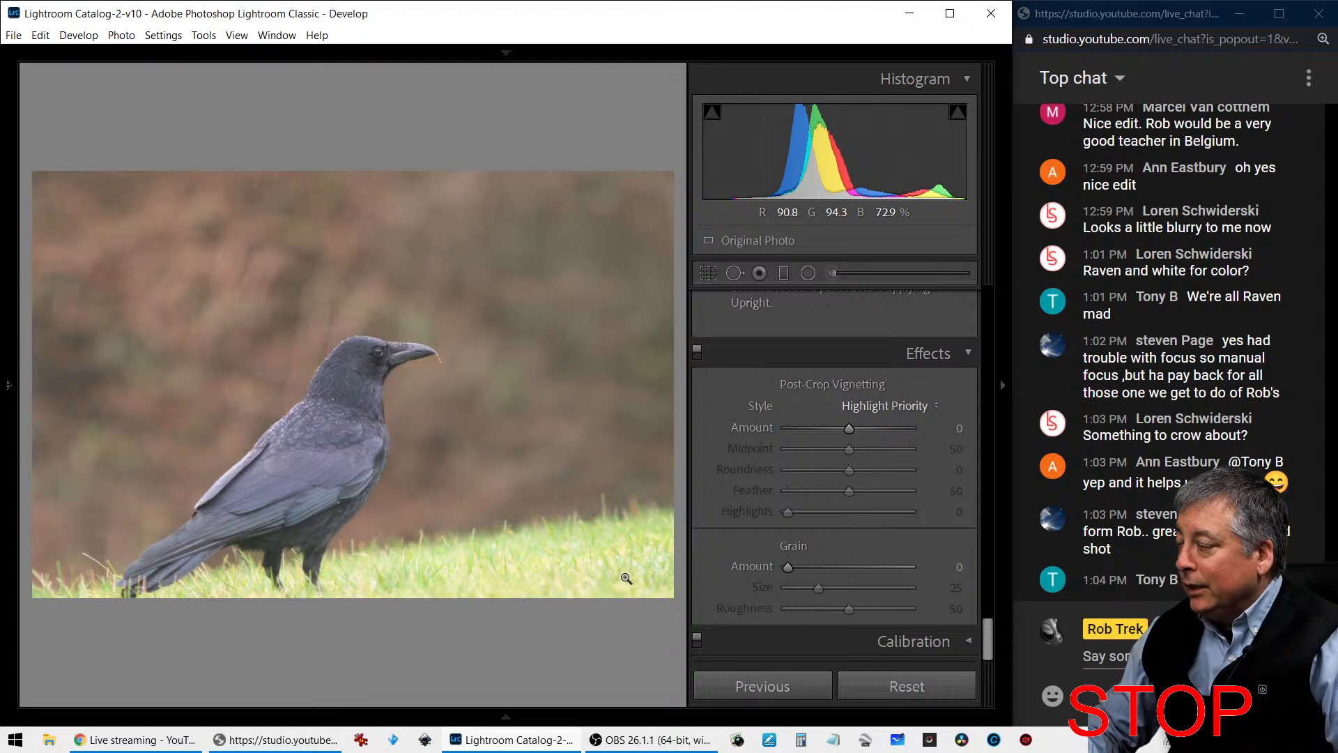
- Compare the reset copy with the edited crow photo side by side, with the side panels hidden
{"action": "key", "text": "c"}
{"action": "key", "text": "Tab"}
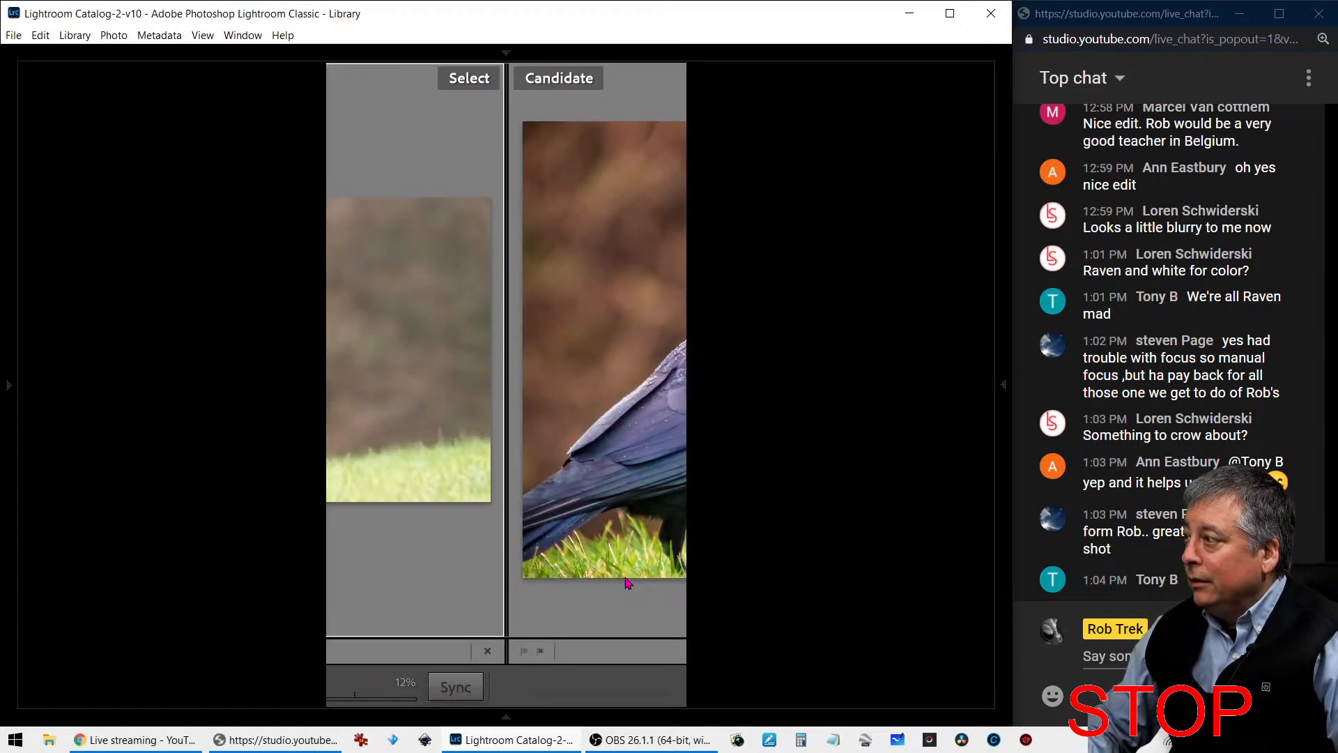
{"action": "key", "text": "Tab"}
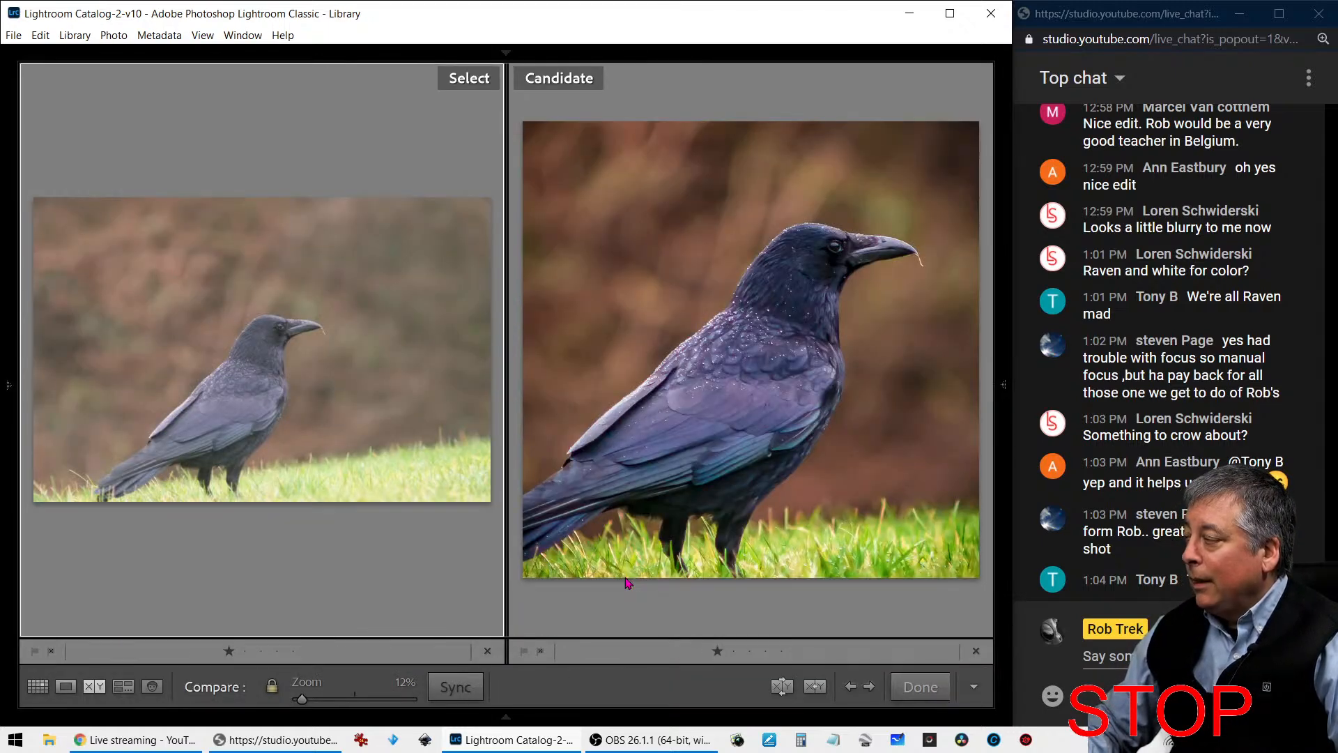
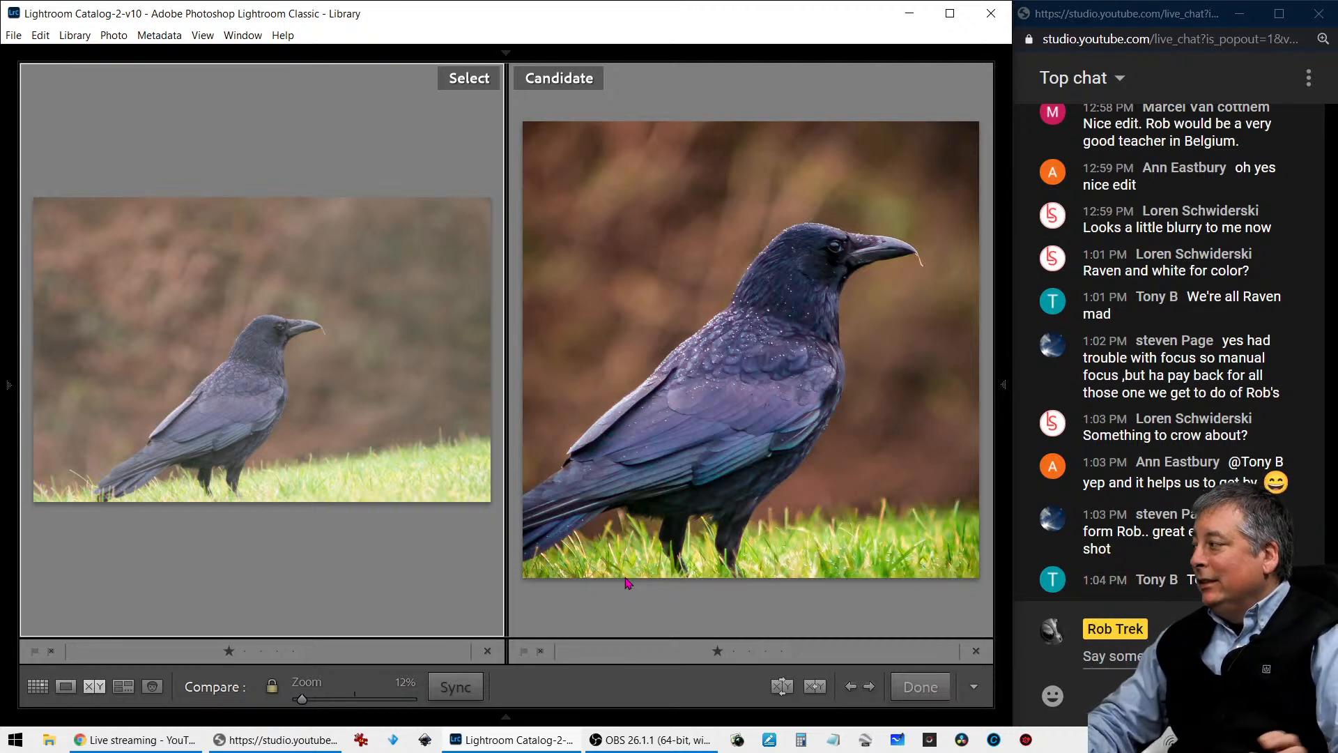
- Leave the crow comparison and open the photo of the wrought-iron bakery sign in Loupe view
{"action": "key", "text": "g"}
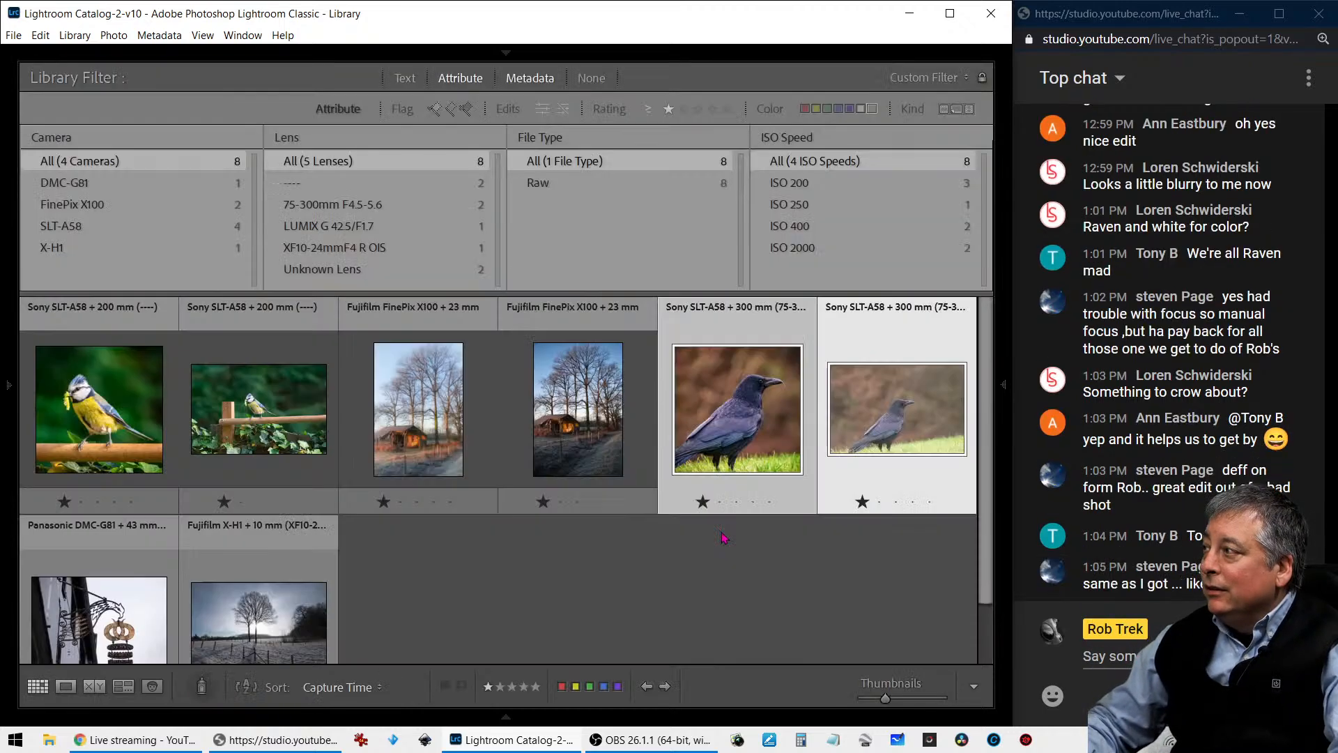
{"action": "scroll", "coordinate": [613, 574], "scroll_direction": "down", "scroll_amount": 1}
{"action": "double_click", "coordinate": [117, 557]}
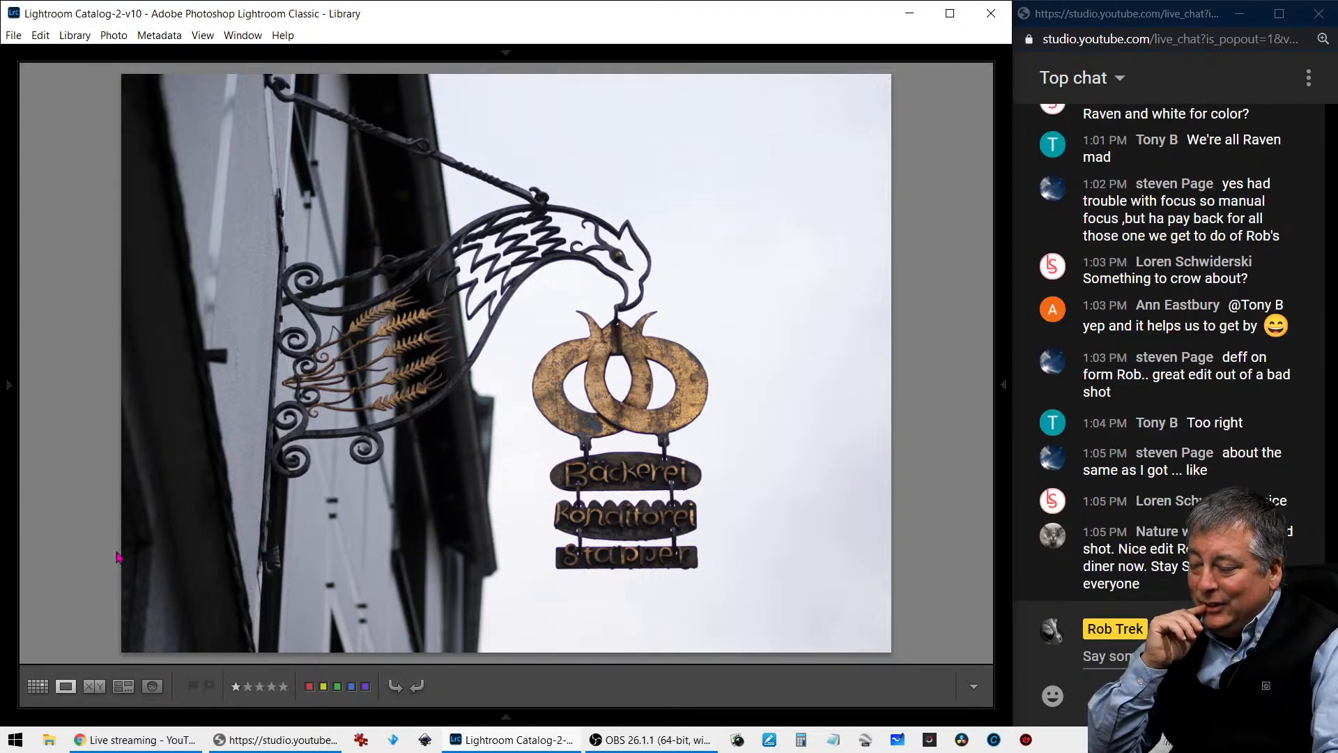
- Cycle through the info overlays on the bakery sign photo to check its camera settings and lens, and hide them again
{"action": "key", "text": "i"}
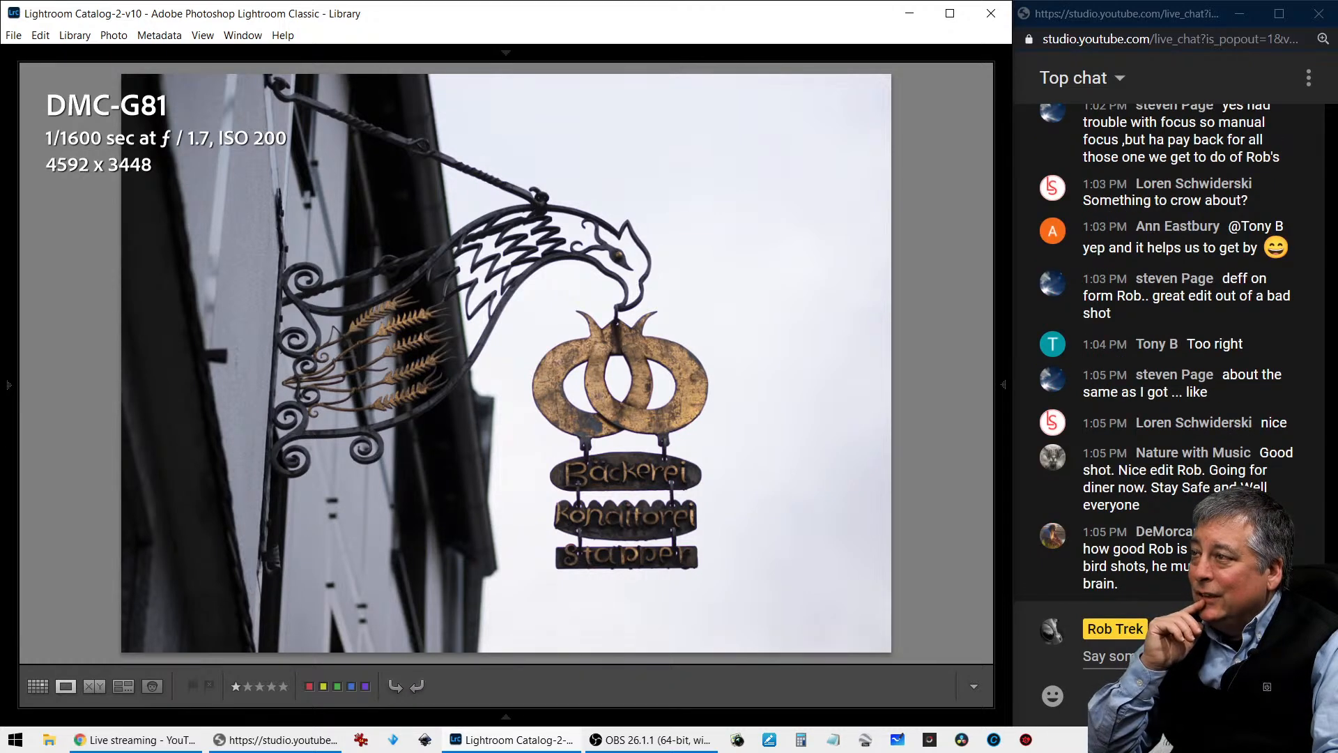
{"action": "key", "text": "i"}
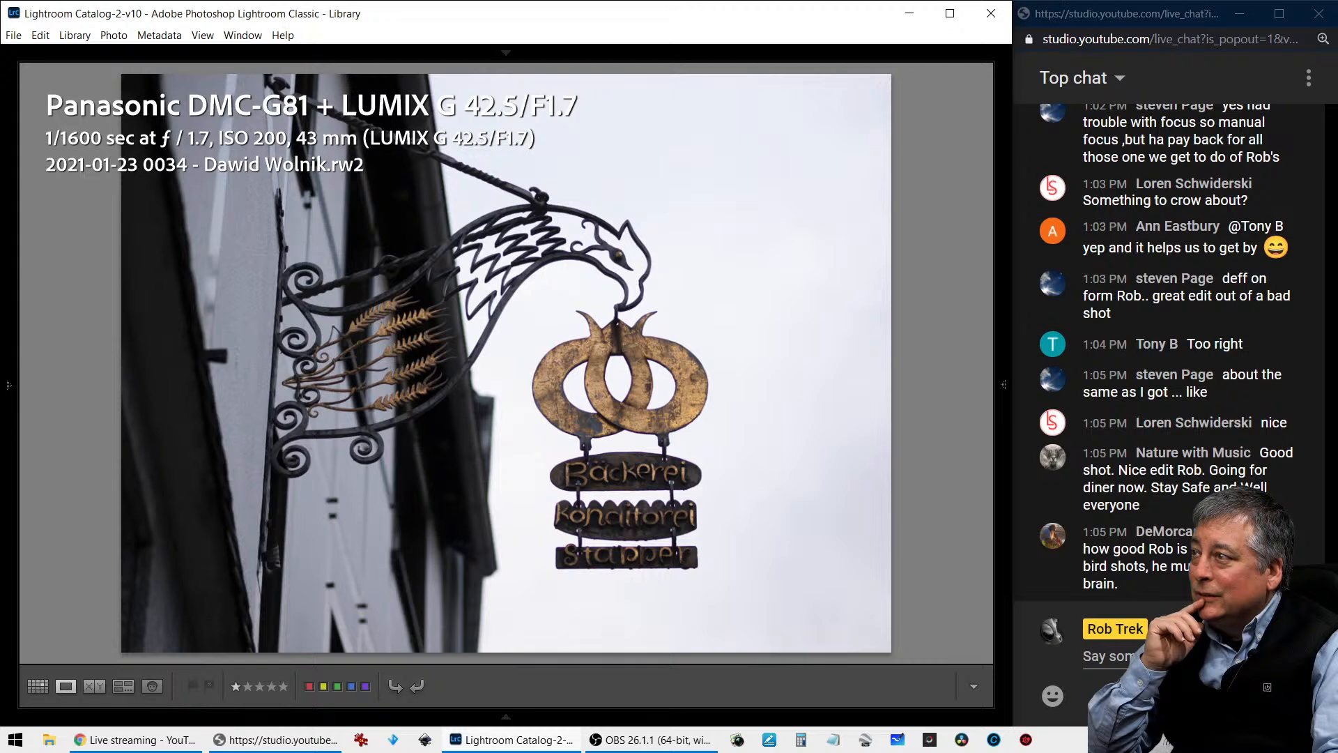
{"action": "key", "text": "i"}
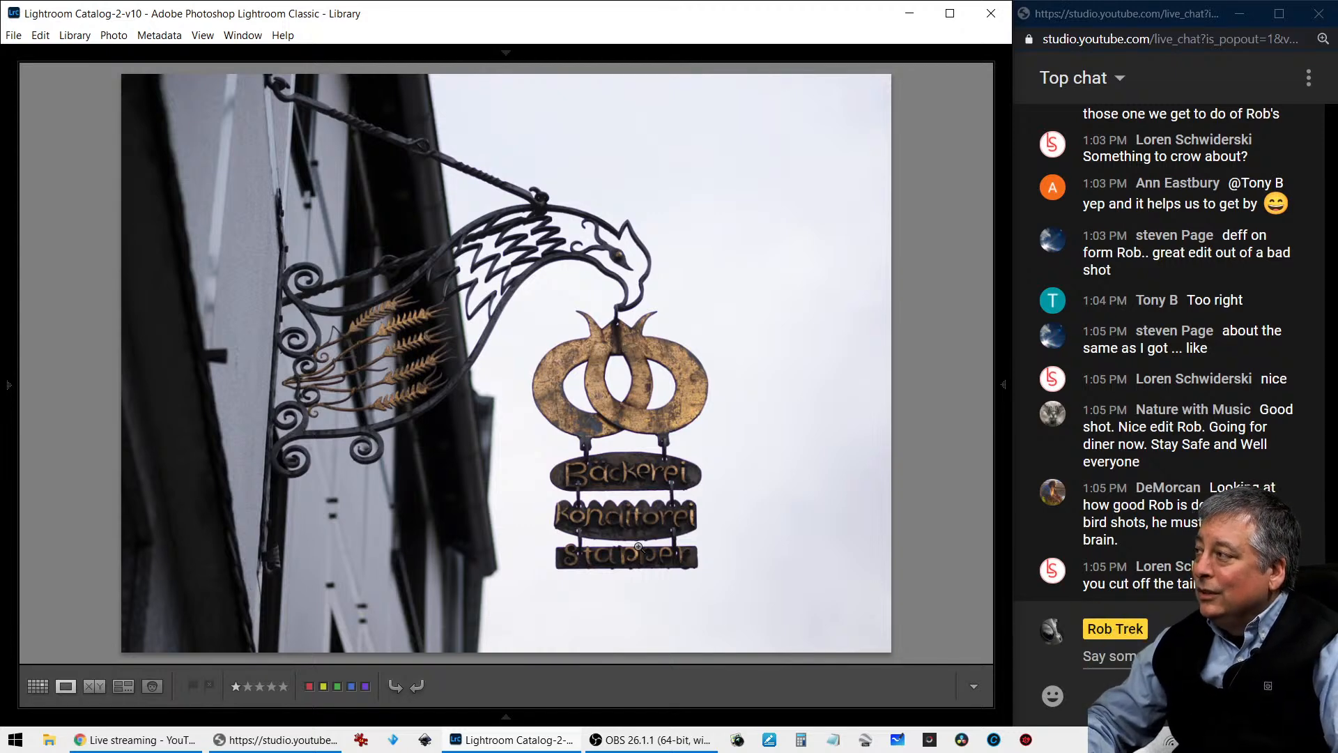
- Show the side panels, switch the bakery sign photo to the Develop module, and preview it briefly in full screen
{"action": "key", "text": "Tab"}
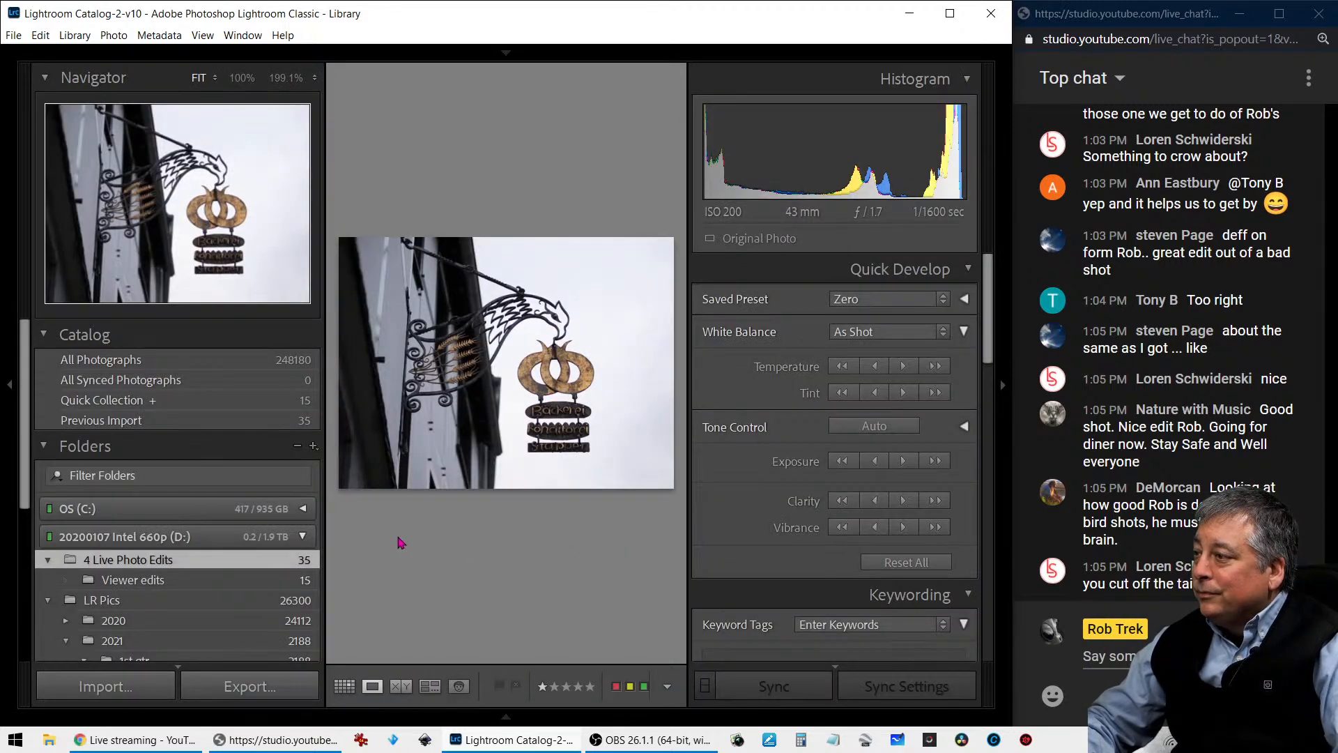
{"action": "key", "text": "d"}
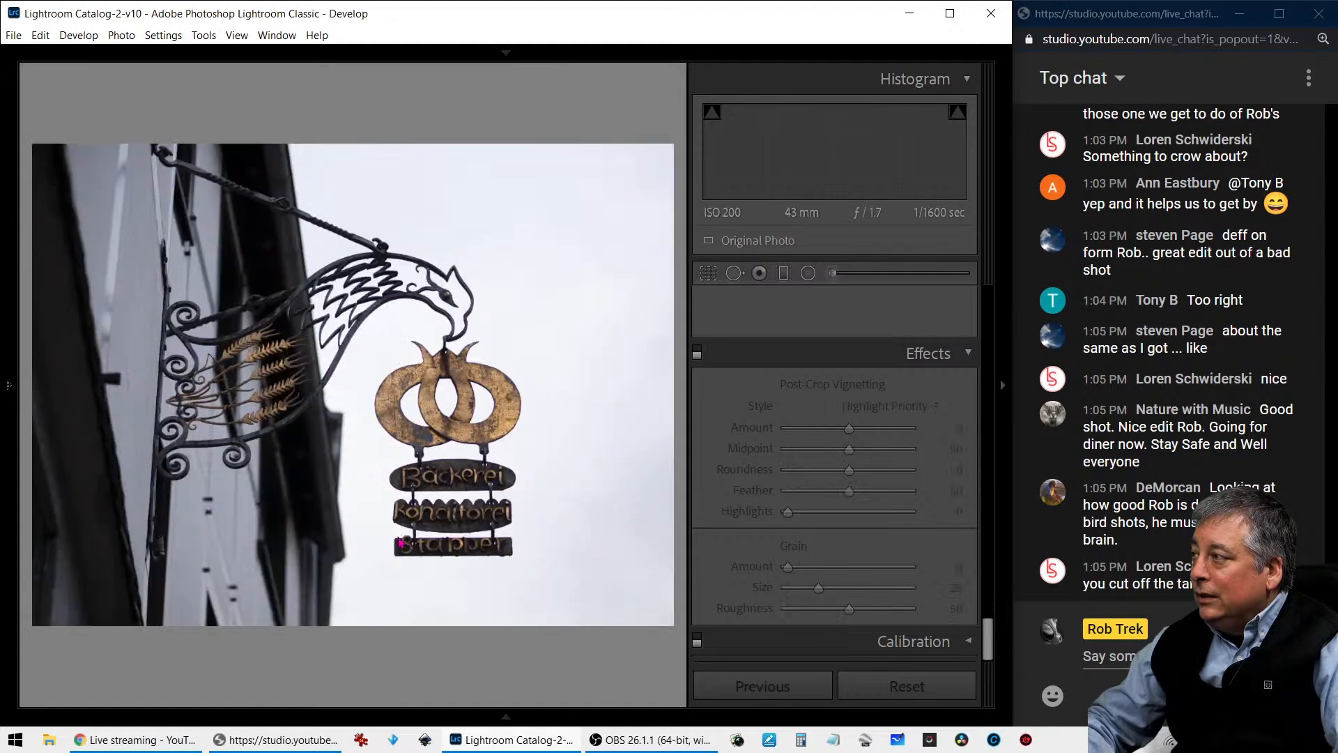
{"action": "key", "text": "f"}
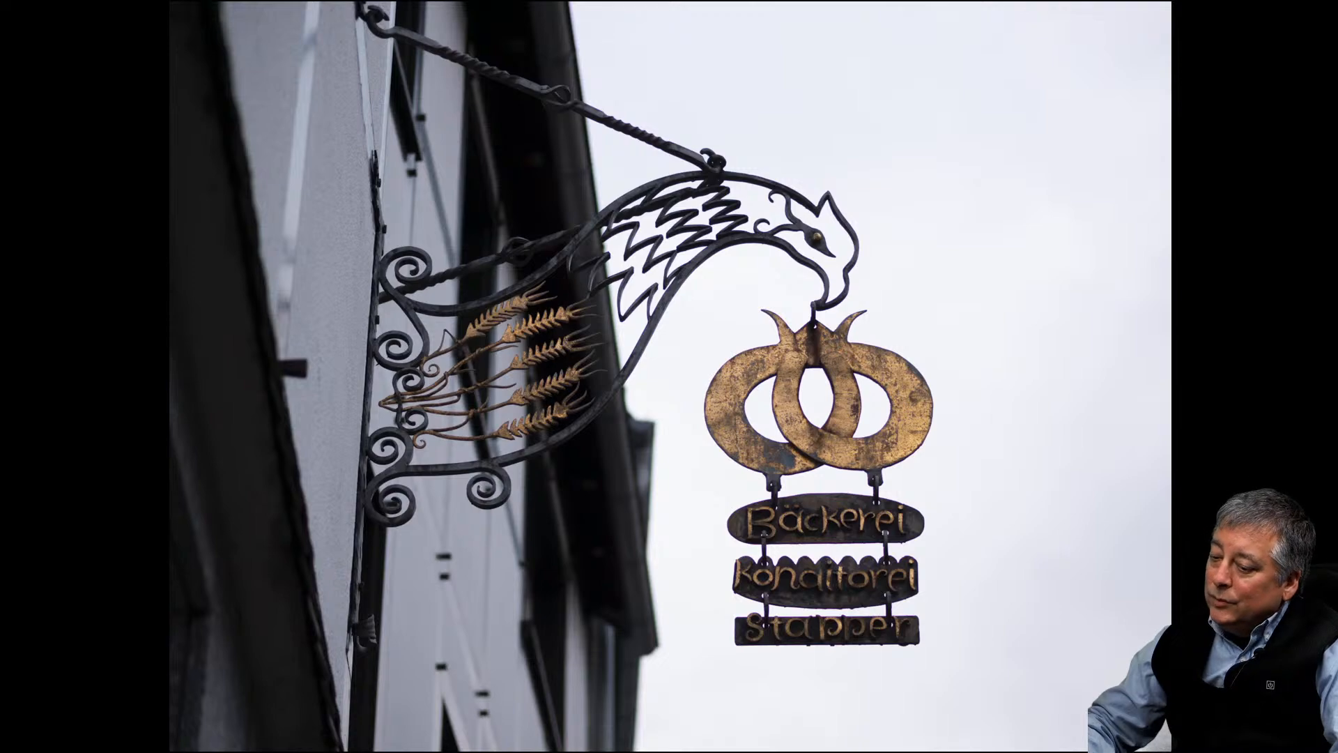
{"action": "key", "text": "Escape"}
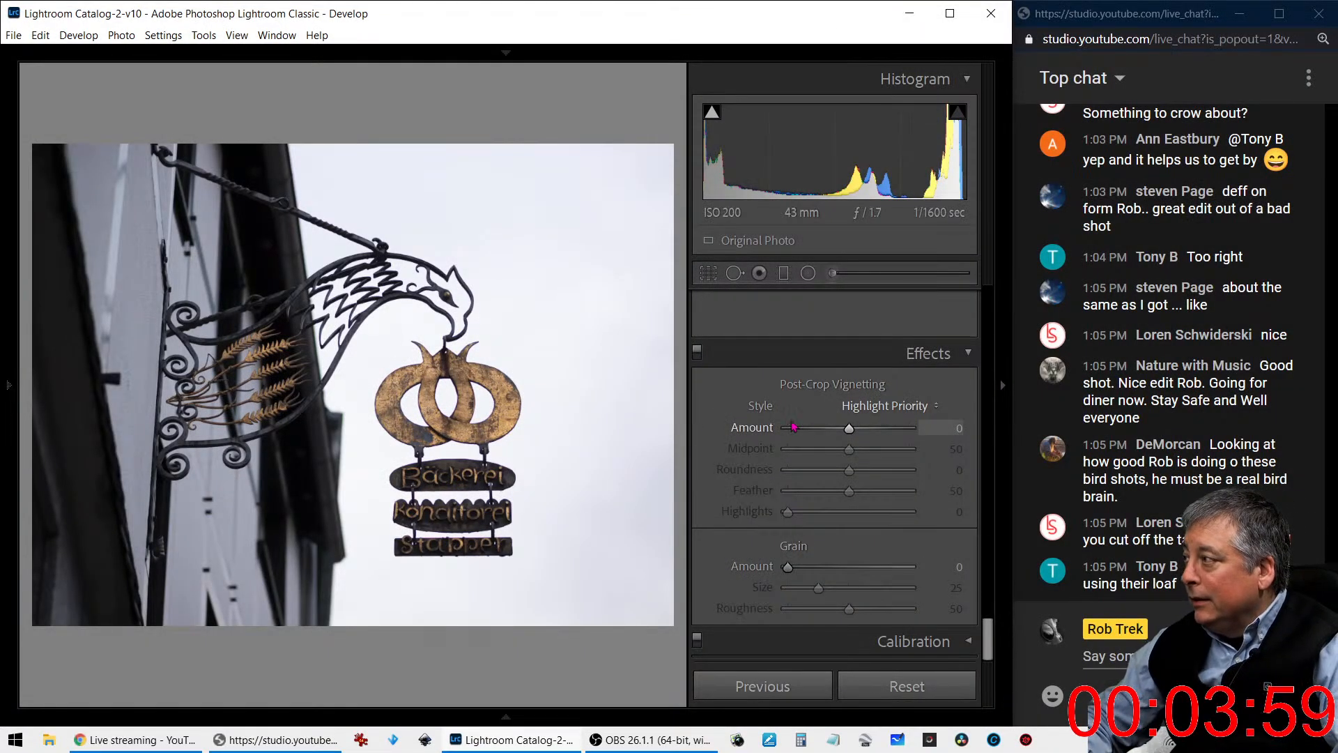
- Start cropping with a 1 x 1 aspect ratio and tighten the frame around the eagle's head and hanging sign
{"action": "left_click", "coordinate": [710, 274]}
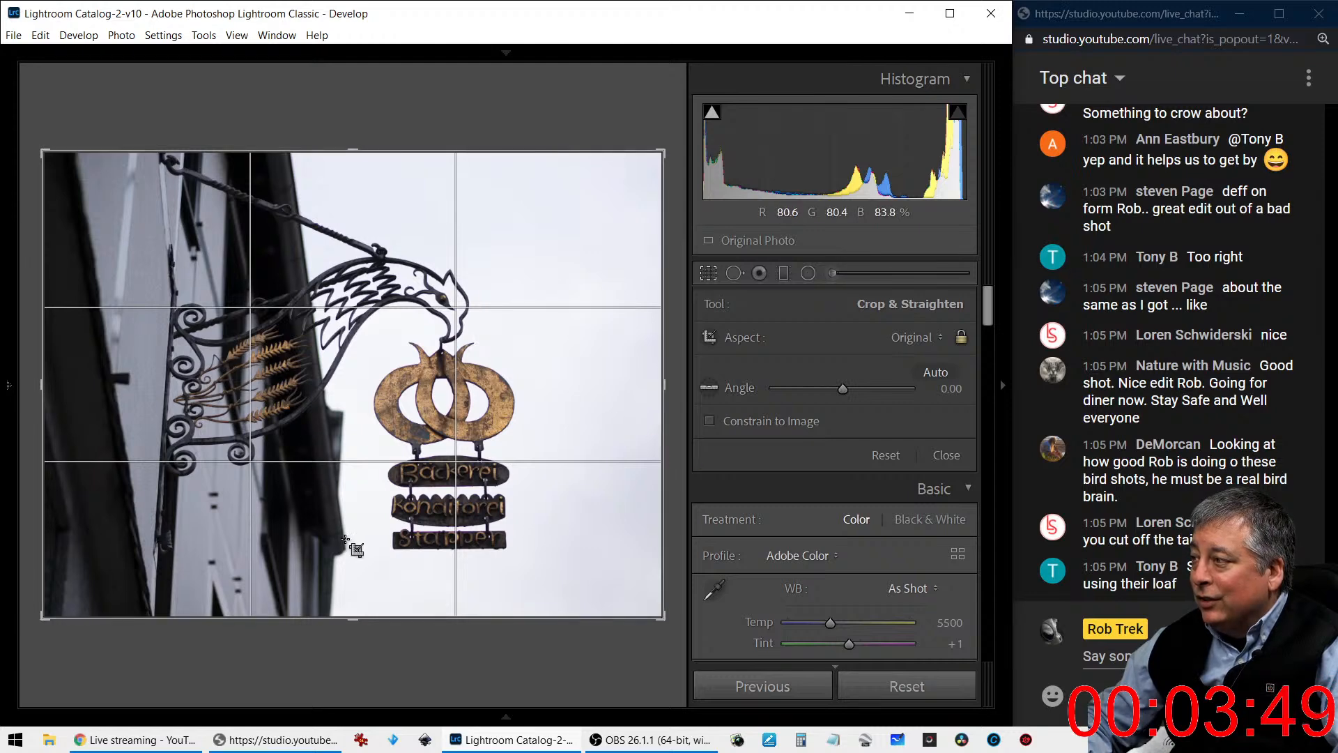
{"action": "left_click", "coordinate": [906, 339]}
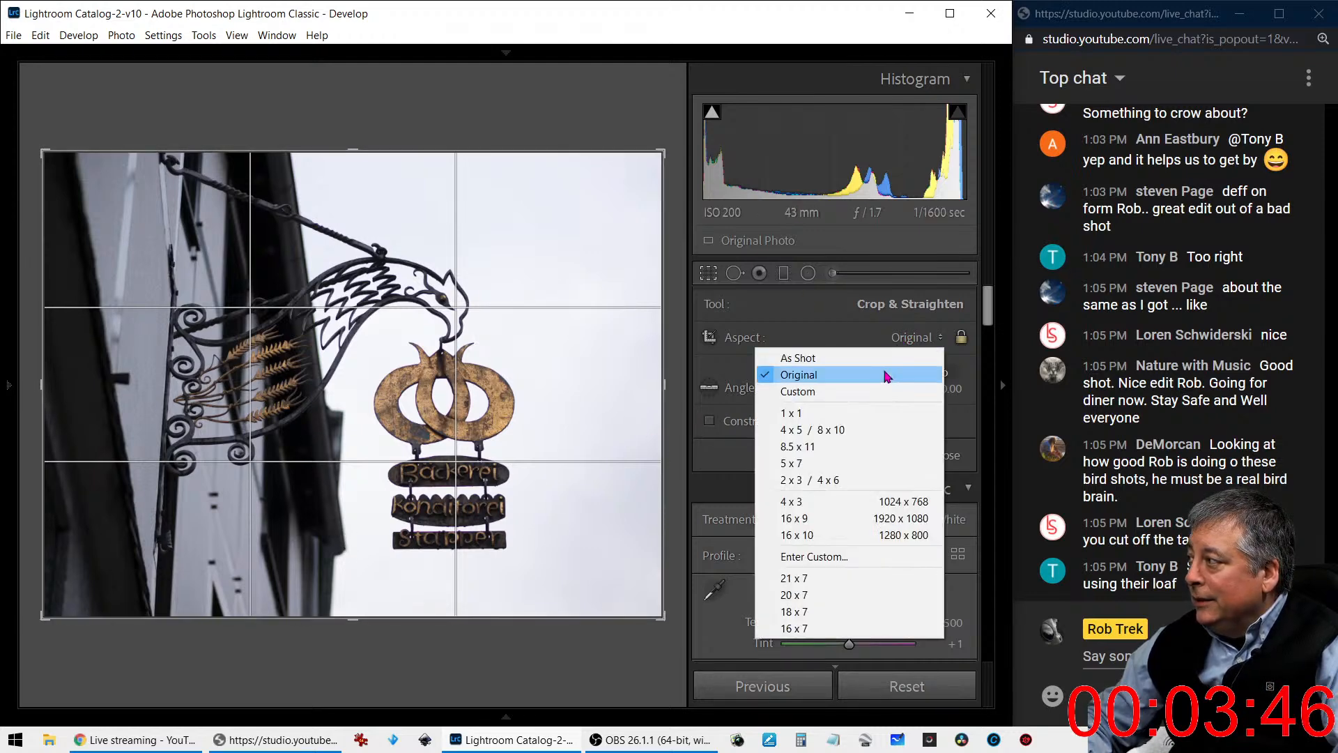
{"action": "left_click", "coordinate": [871, 414]}
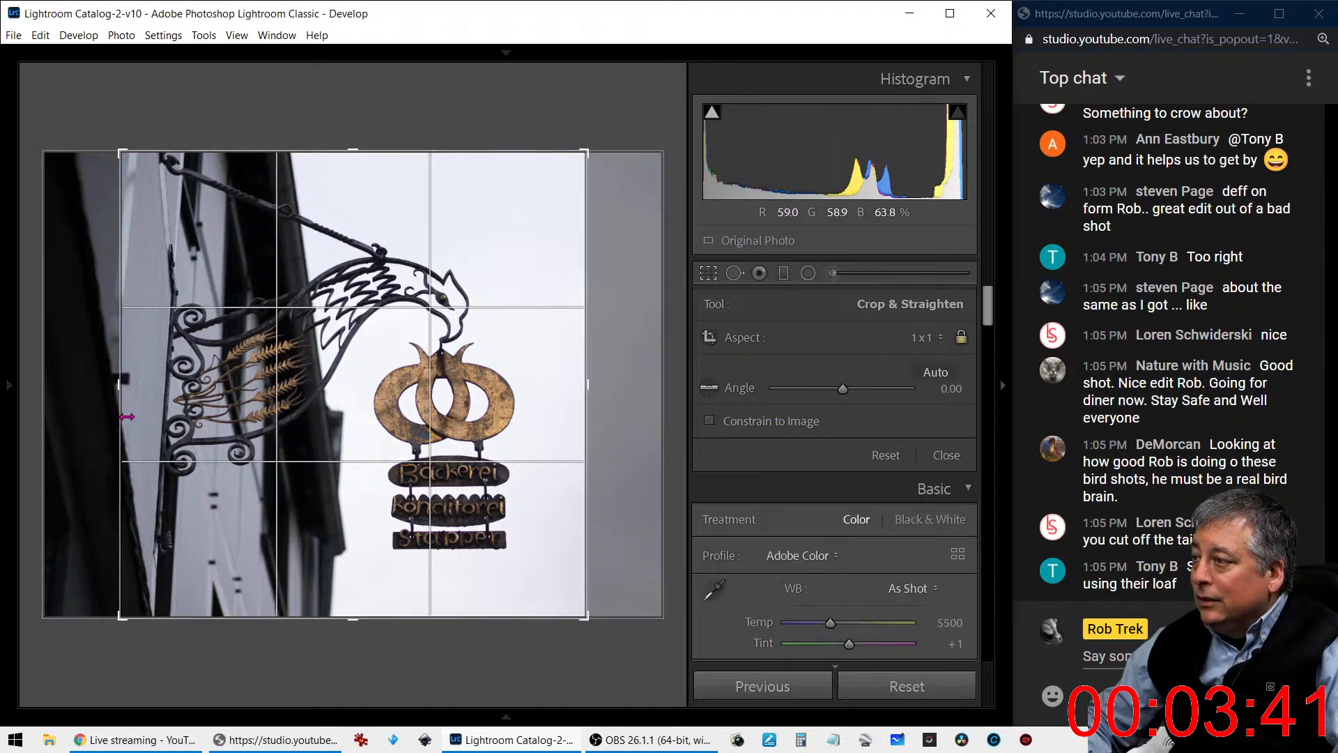
{"action": "left_click_drag", "start_coordinate": [122, 411], "coordinate": [140, 413]}
{"action": "left_click_drag", "start_coordinate": [152, 416], "coordinate": [210, 378]}
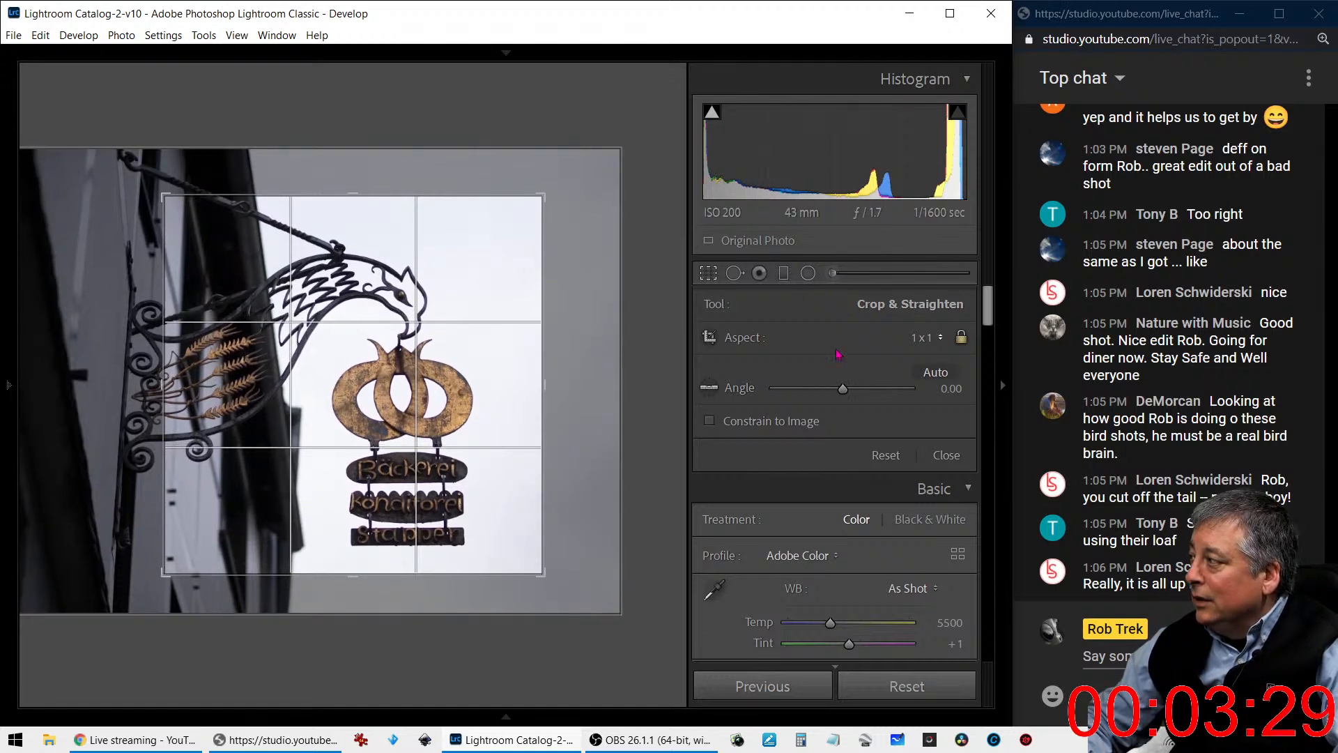
- Change the crop to a portrait 4 x 5 / 8 x 10 frame and reposition the photo so the whole hanging sign fits inside
{"action": "left_click", "coordinate": [922, 338]}
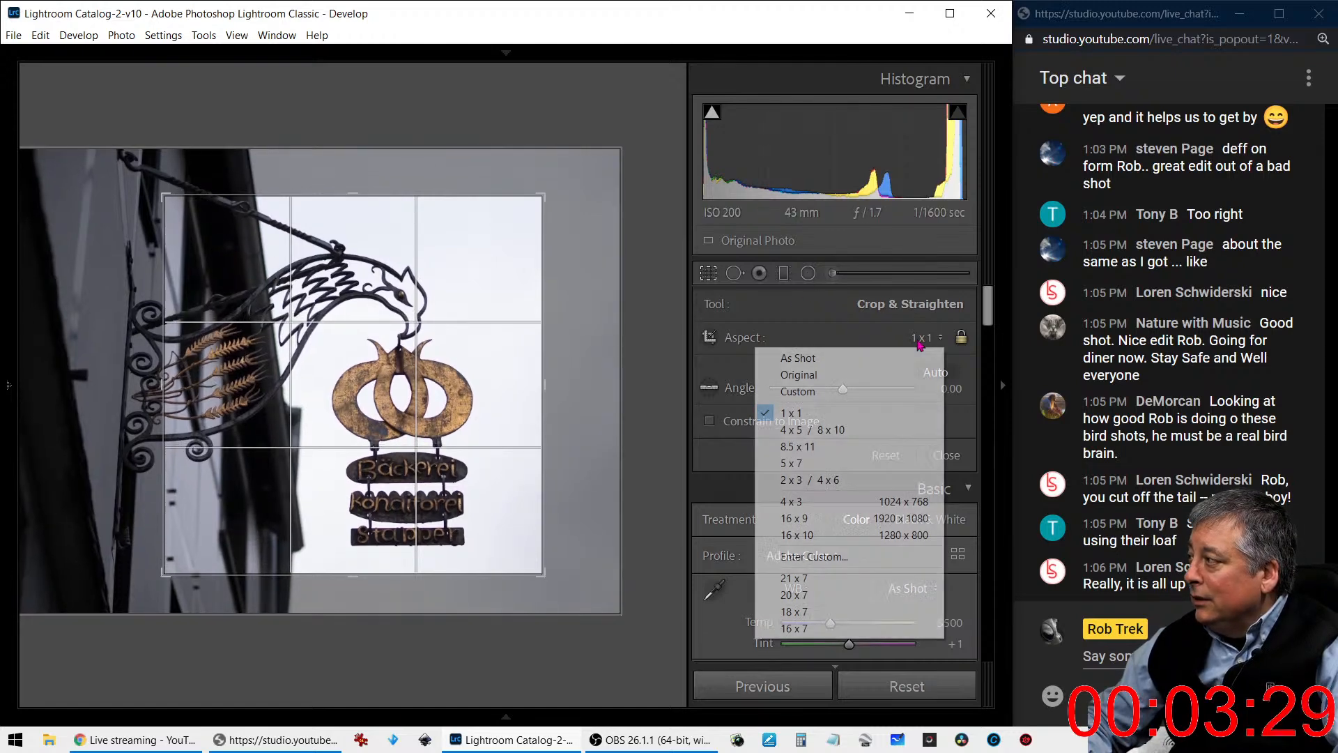
{"action": "left_click", "coordinate": [879, 437]}
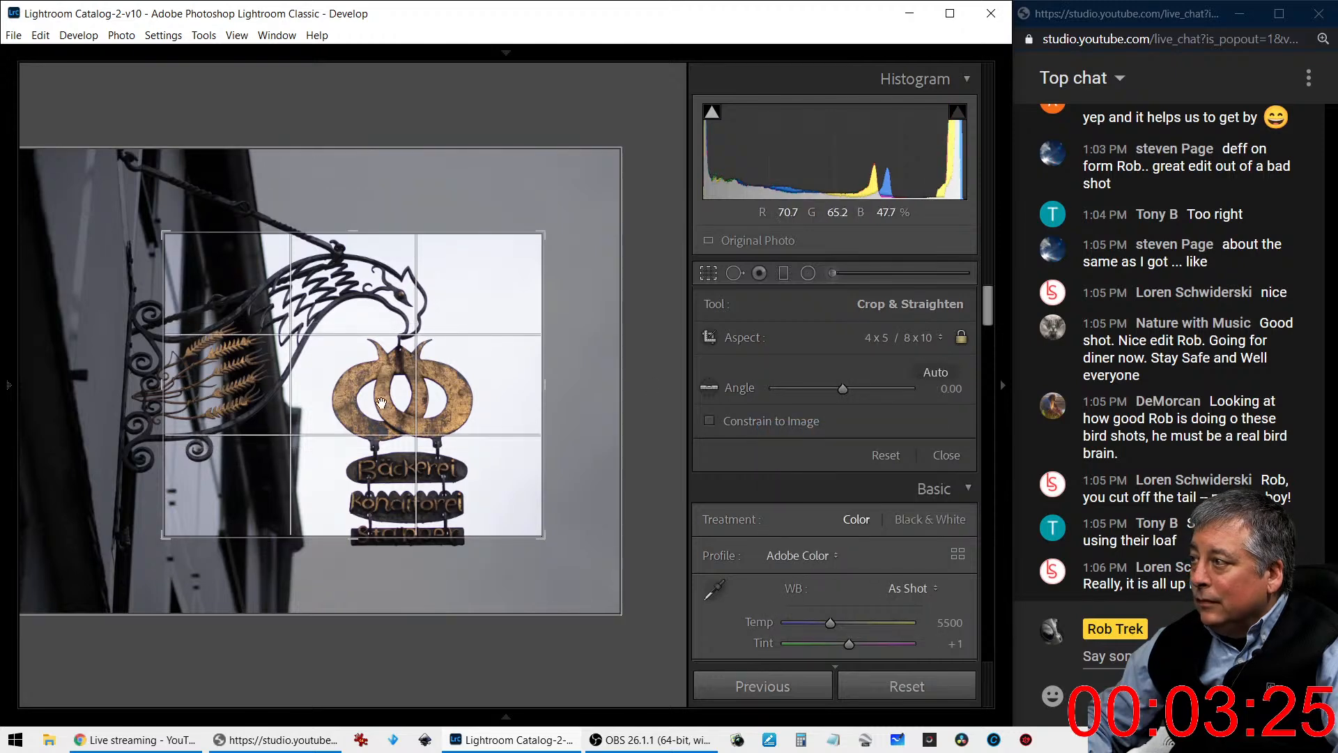
{"action": "left_click_drag", "start_coordinate": [531, 234], "coordinate": [492, 201]}
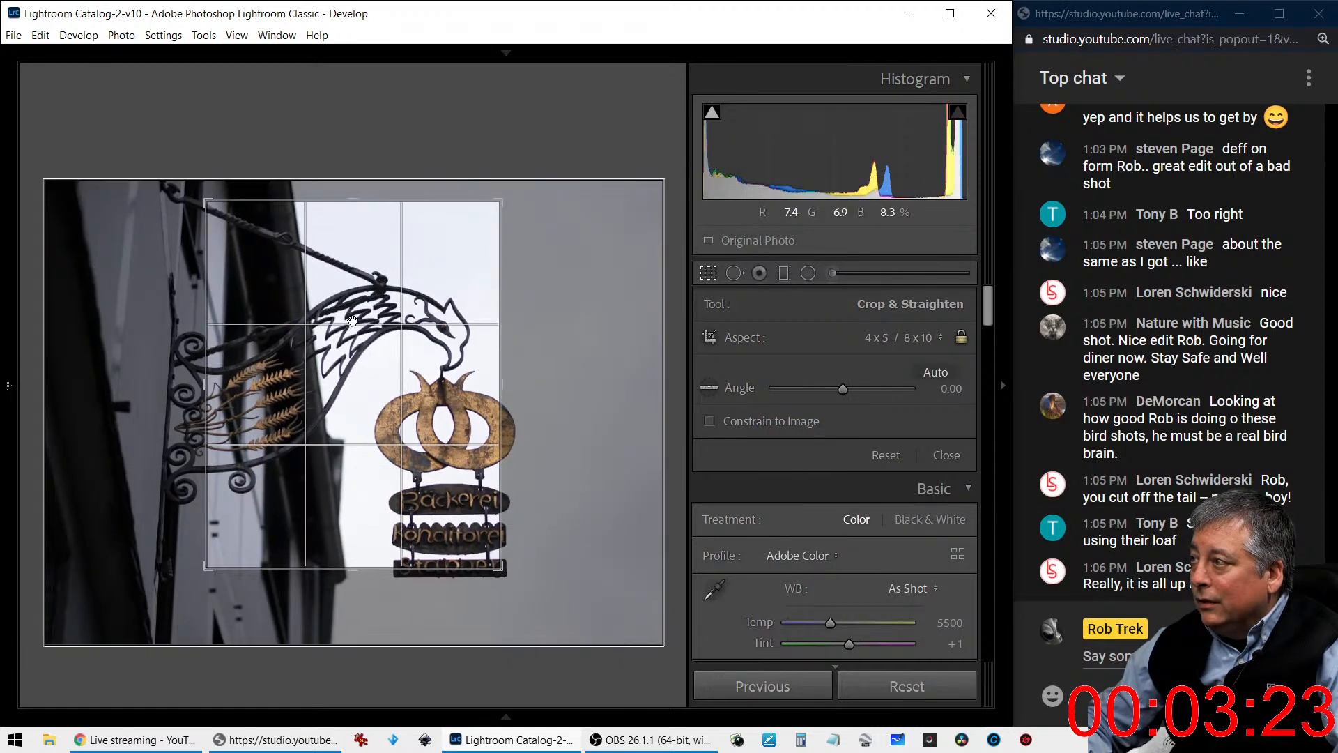
{"action": "left_click_drag", "start_coordinate": [350, 324], "coordinate": [237, 281]}
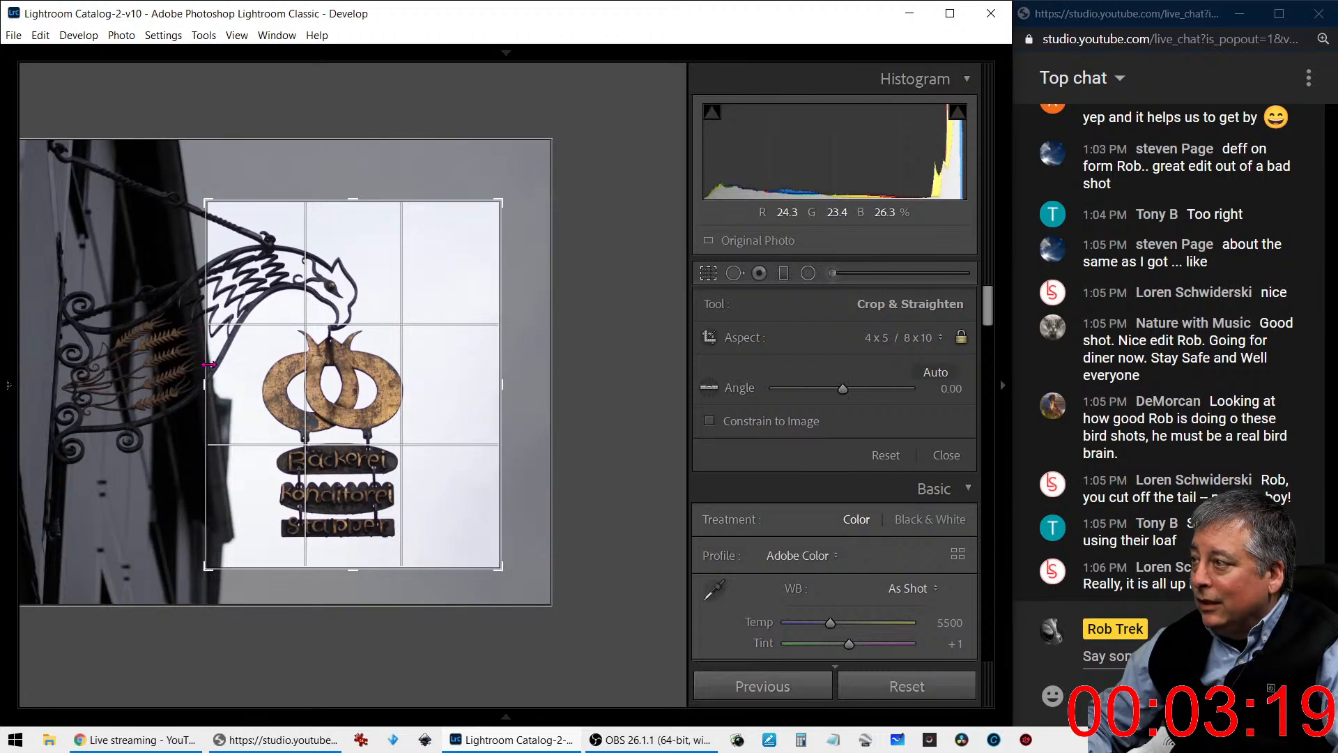
- Straighten the photo with a crop angle of 0.71, tighten the frame around the hanging sign, and apply the crop
{"action": "mouse_move", "coordinate": [843, 389]}
{"action": "left_mouse_down"}
{"action": "mouse_move", "coordinate": [854, 395]}
{"action": "mouse_move", "coordinate": [843, 394]}
{"action": "left_mouse_up"}
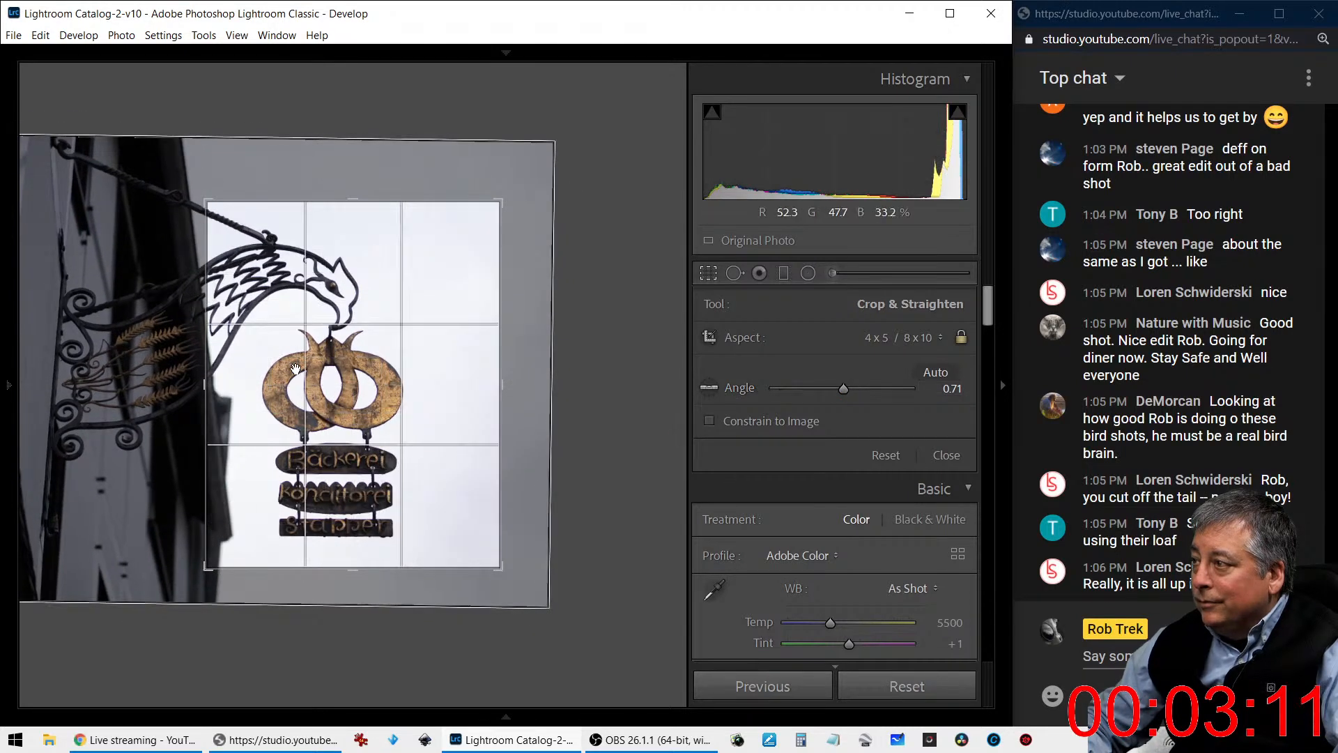
{"action": "left_click_drag", "start_coordinate": [213, 386], "coordinate": [281, 374]}
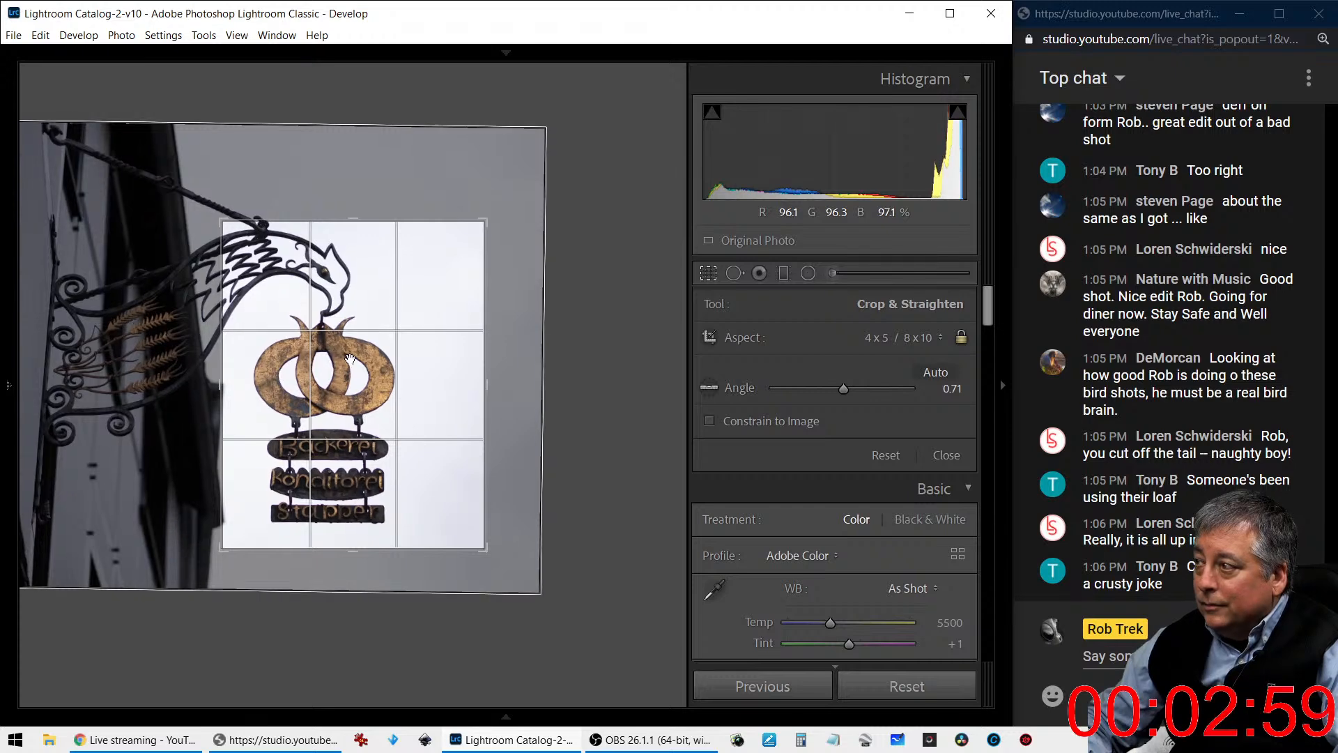
{"action": "key", "text": "Return"}
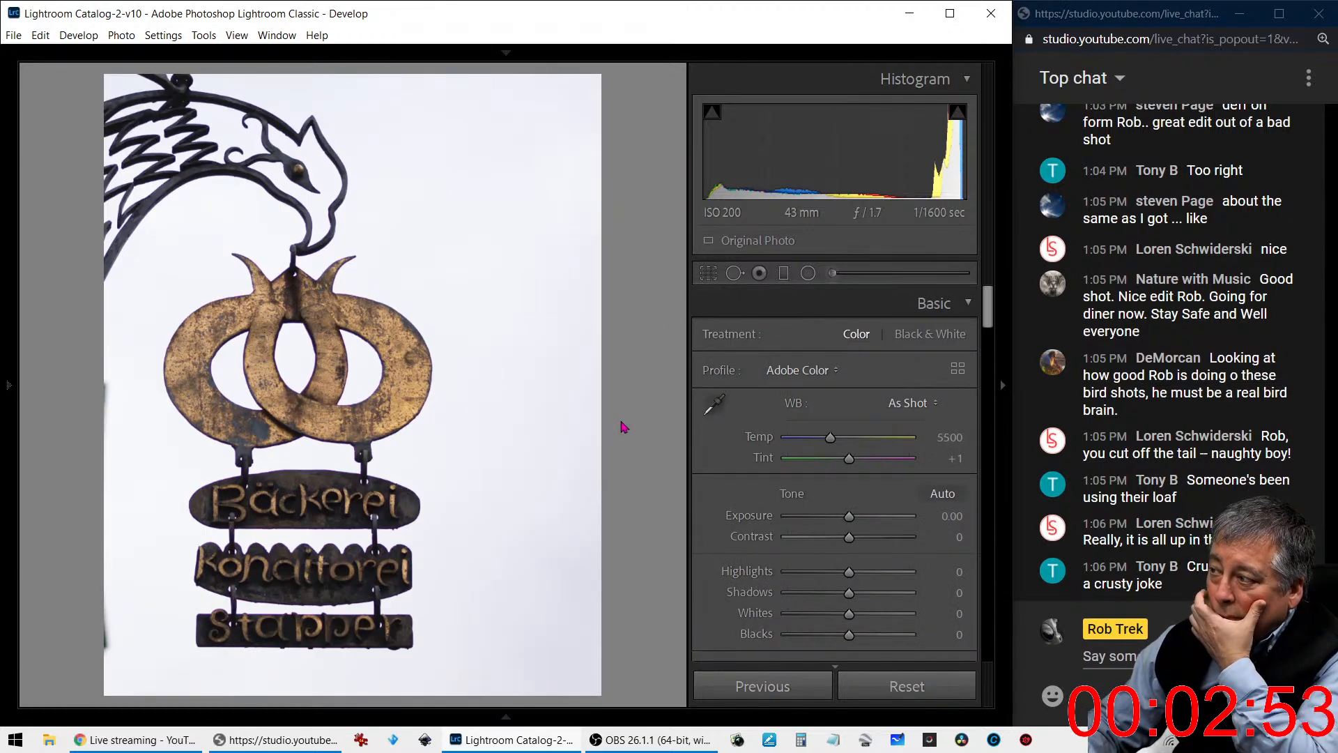
- Change the crop aspect ratio to 4 x 3, shift the photo so the sign is centred in the frame, and apply it
{"action": "left_click", "coordinate": [708, 273]}
{"action": "left_click", "coordinate": [907, 342]}
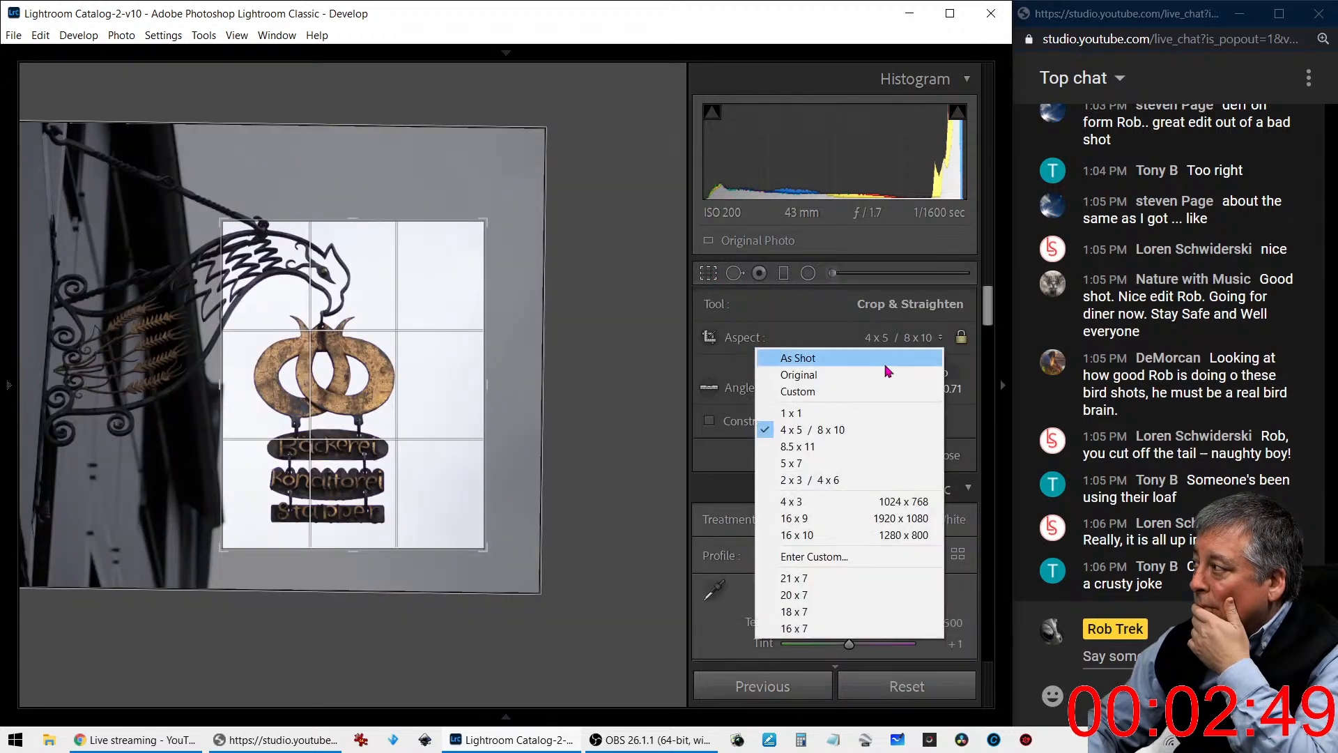
{"action": "left_click", "coordinate": [843, 501]}
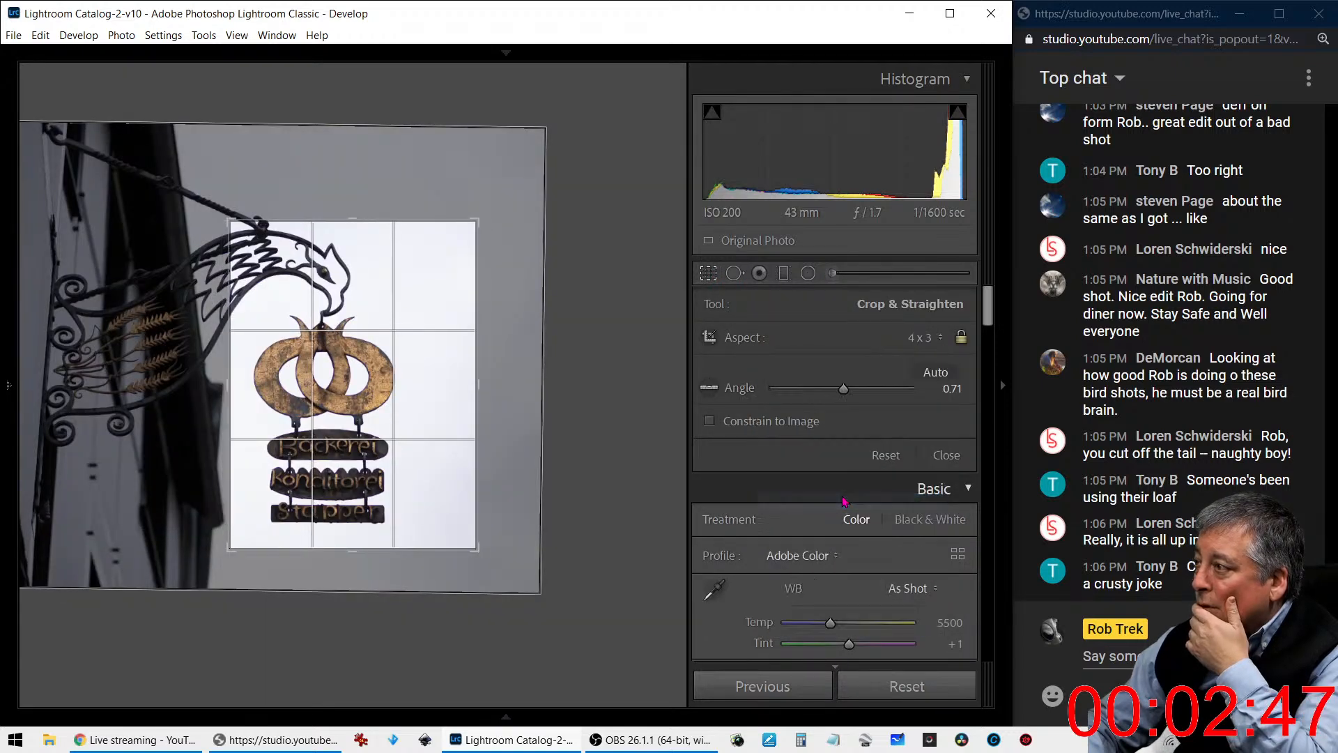
{"action": "left_click_drag", "start_coordinate": [433, 439], "coordinate": [443, 437]}
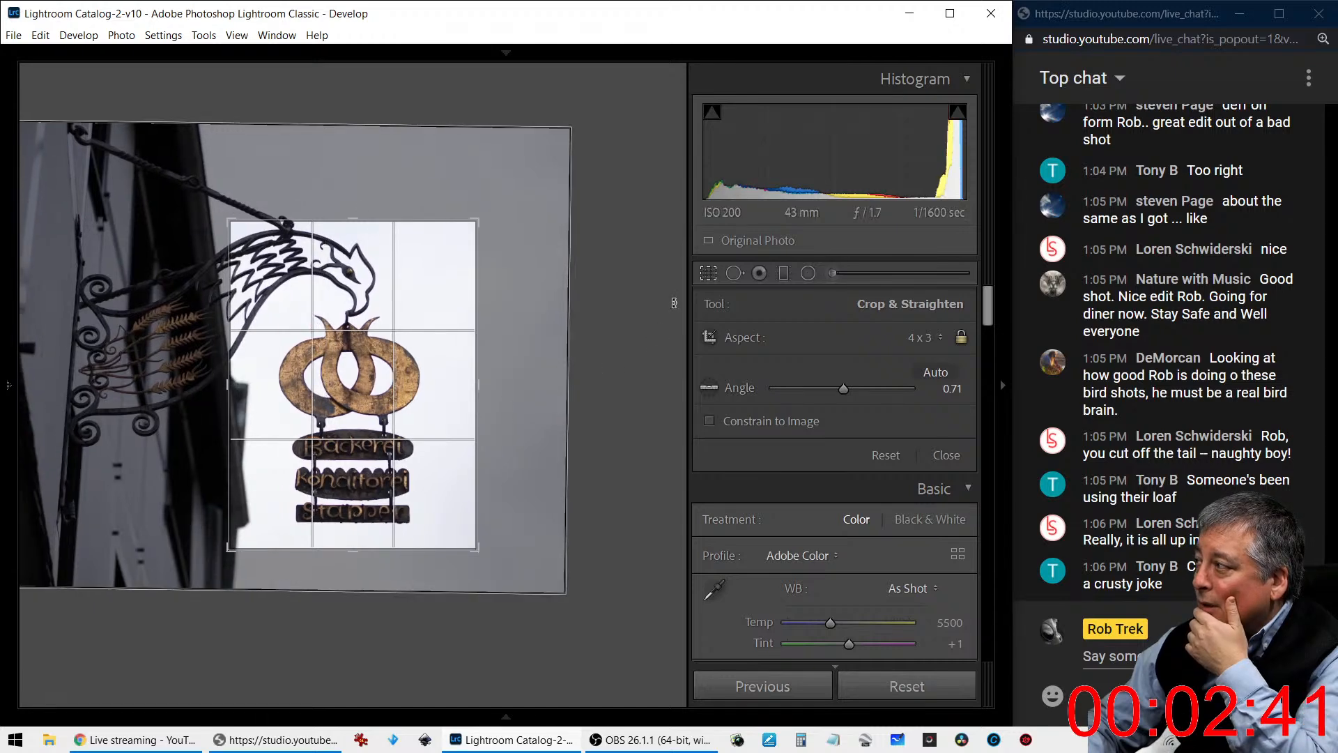
{"action": "key", "text": "Return"}
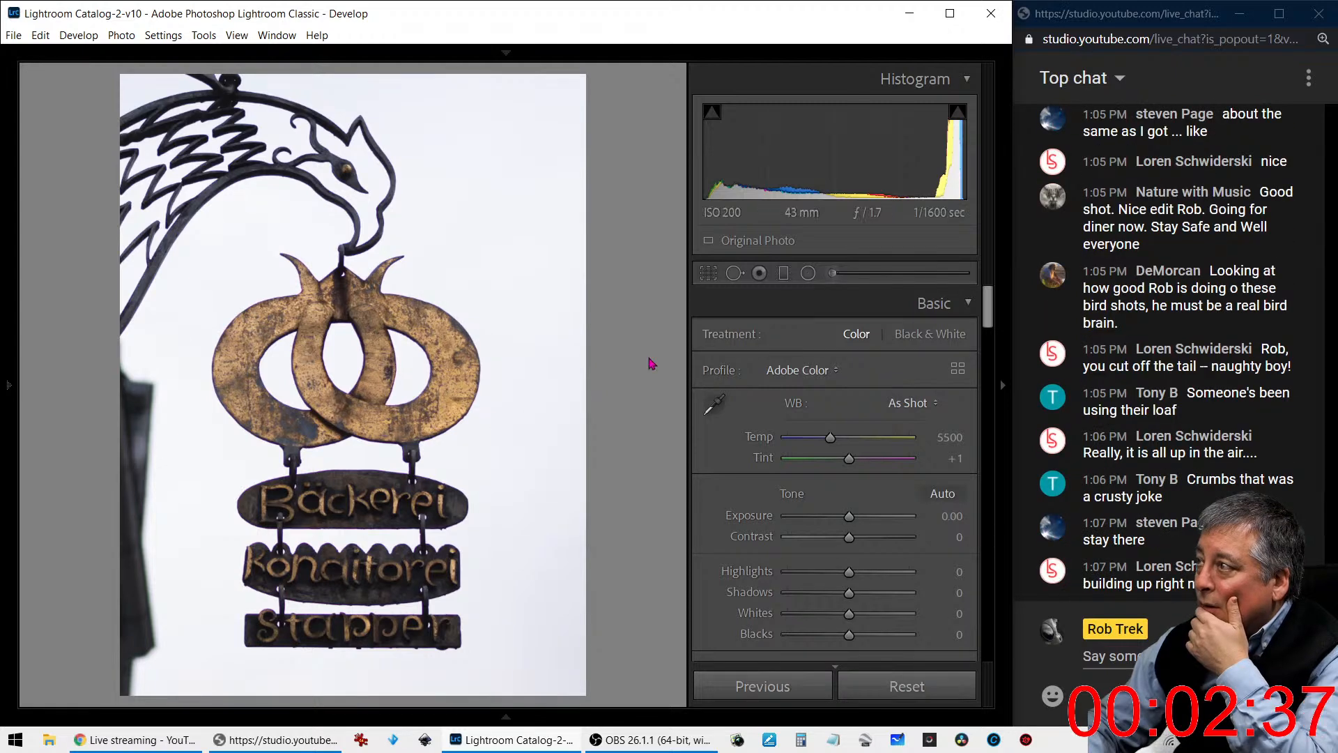
- Fine-tune the crop so the hanging sign sits slightly lower and further right in the frame, and apply it
{"action": "key", "text": "r"}
{"action": "left_click_drag", "start_coordinate": [455, 409], "coordinate": [451, 406]}
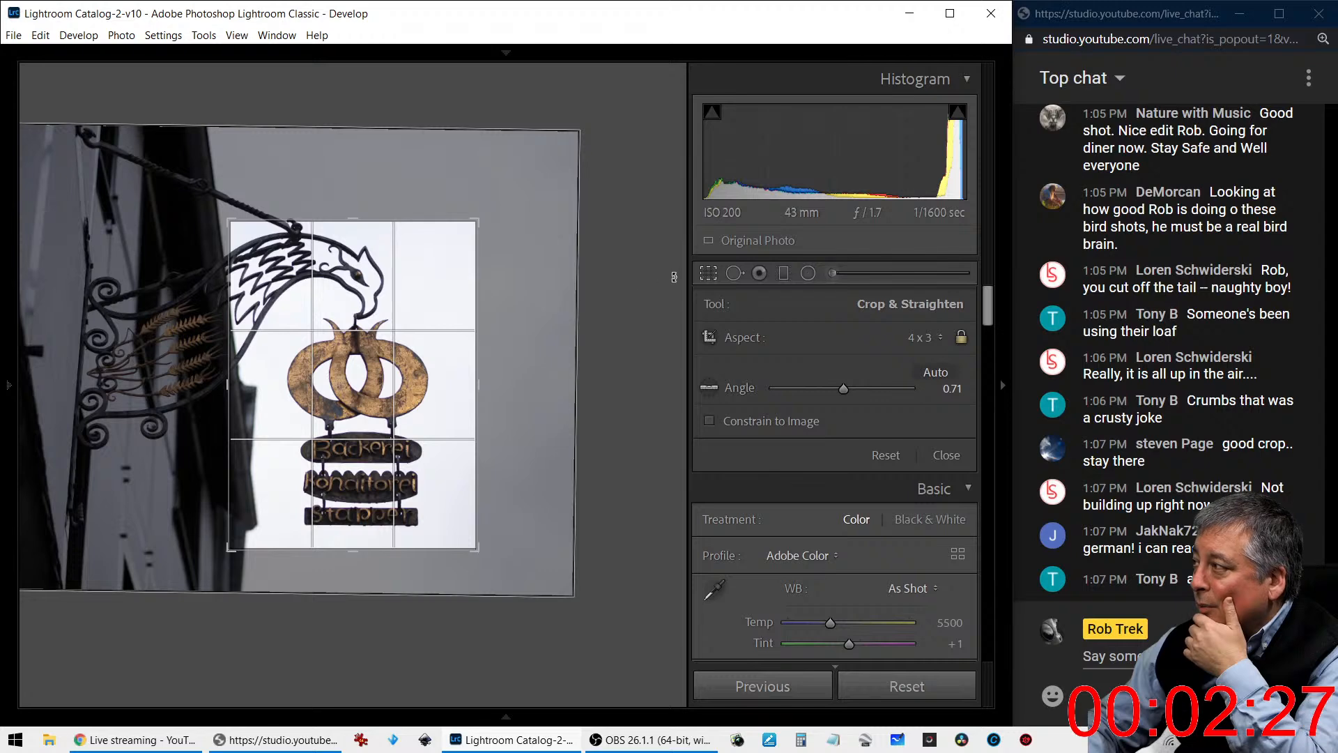
{"action": "left_click", "coordinate": [707, 274]}
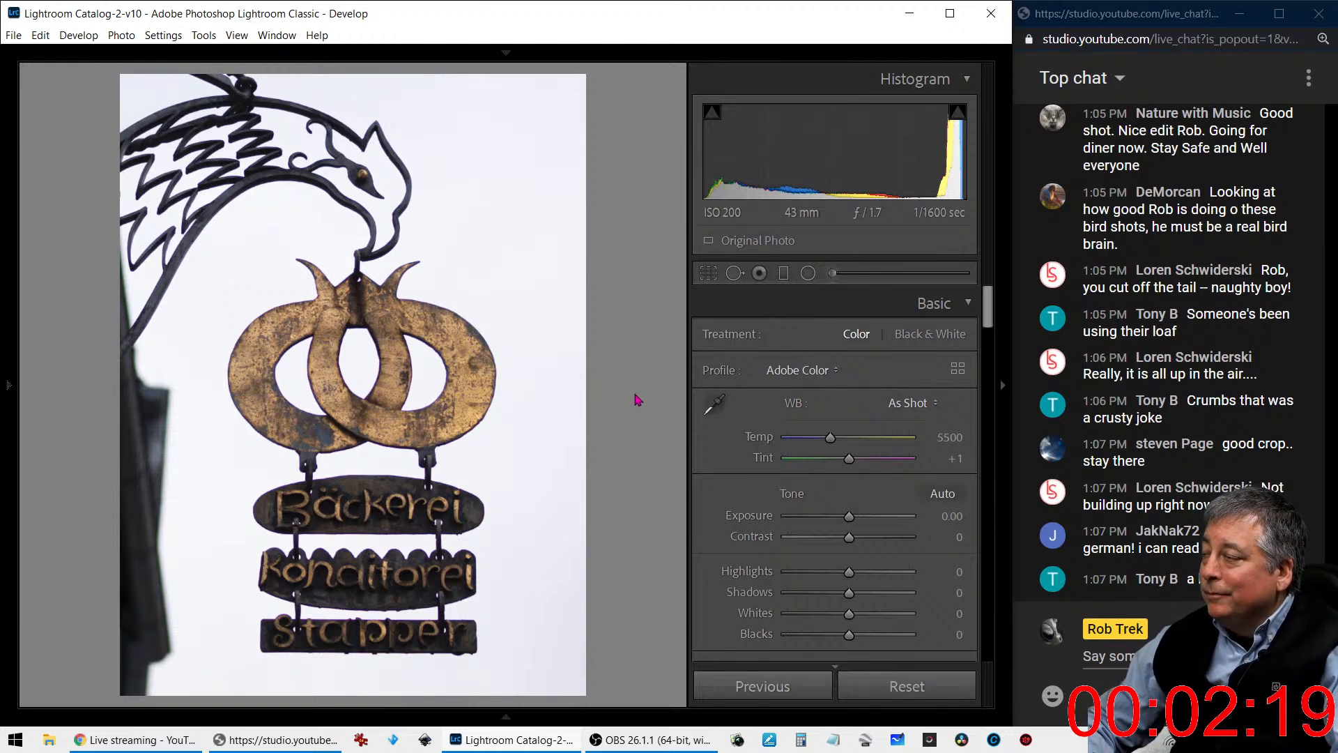
{"action": "left_click", "coordinate": [708, 272]}
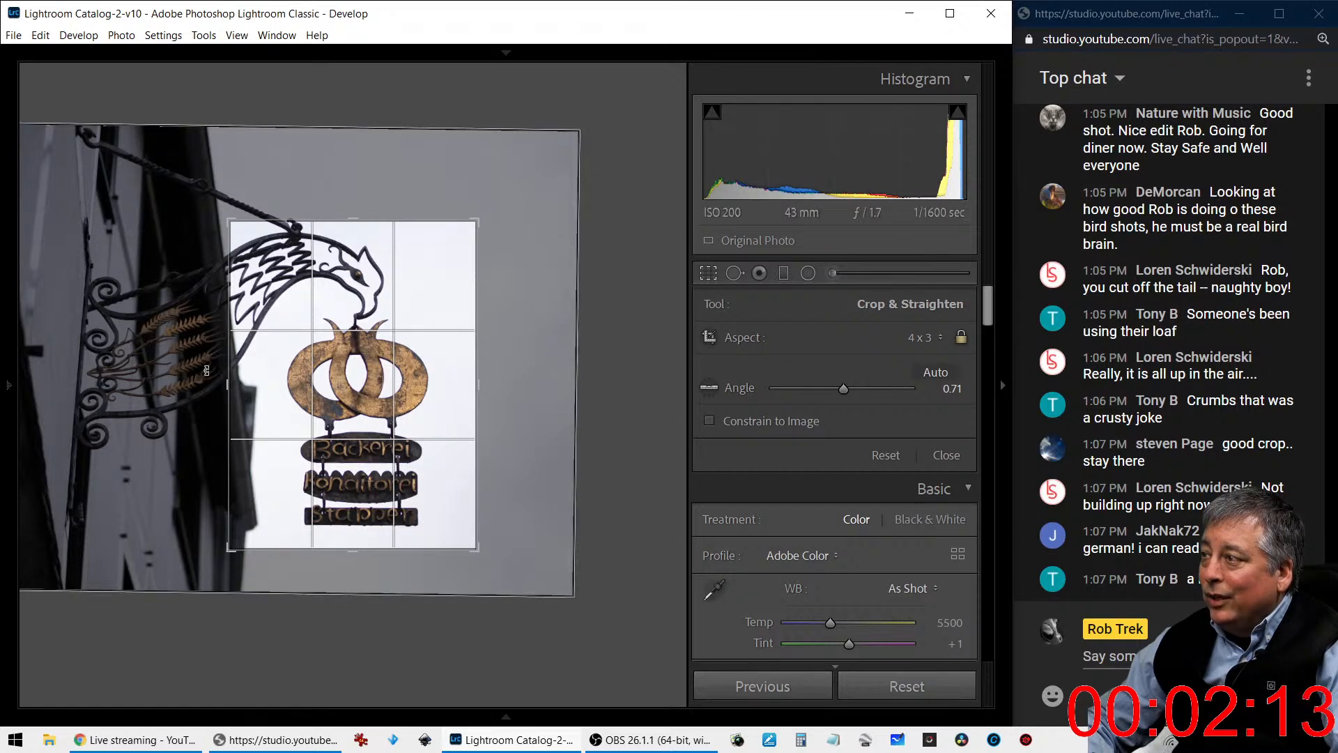
{"action": "key", "text": "r"}
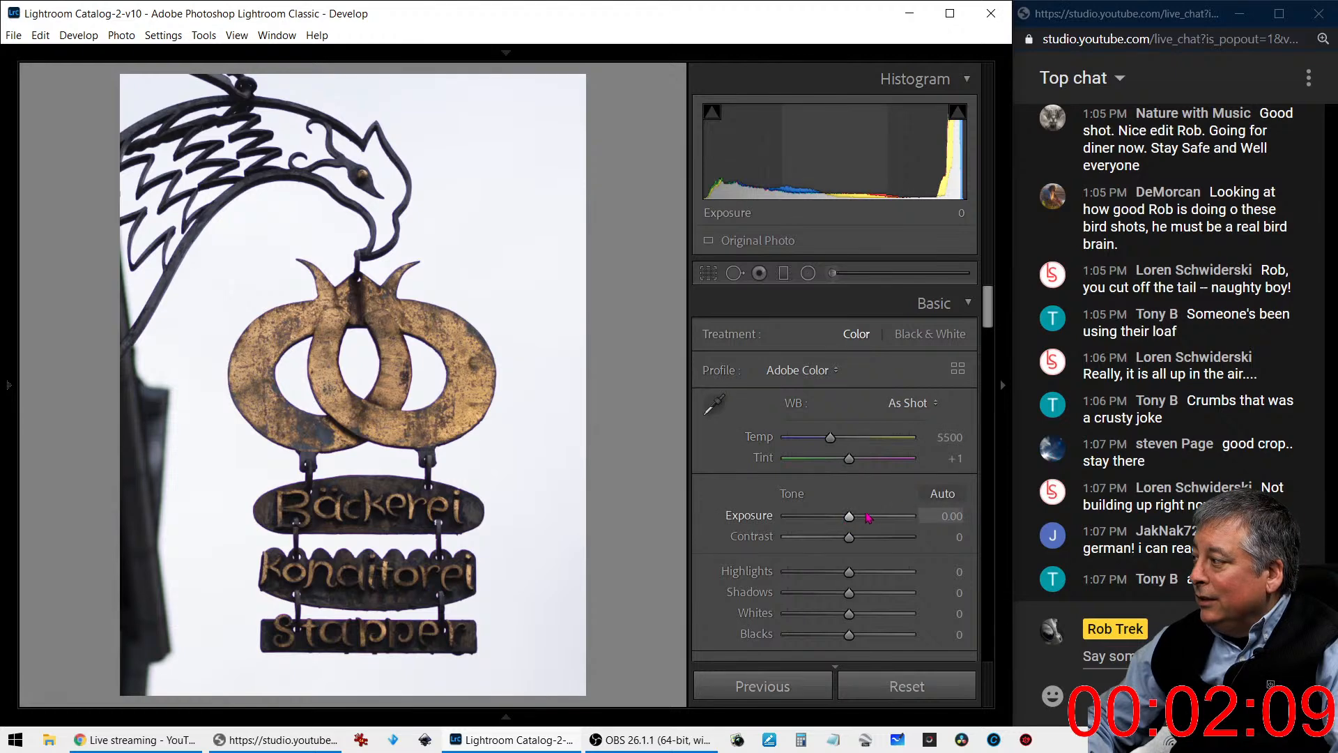
- Apply the automatic tone adjustments and set Highlights to -70
{"action": "left_click", "coordinate": [942, 493]}
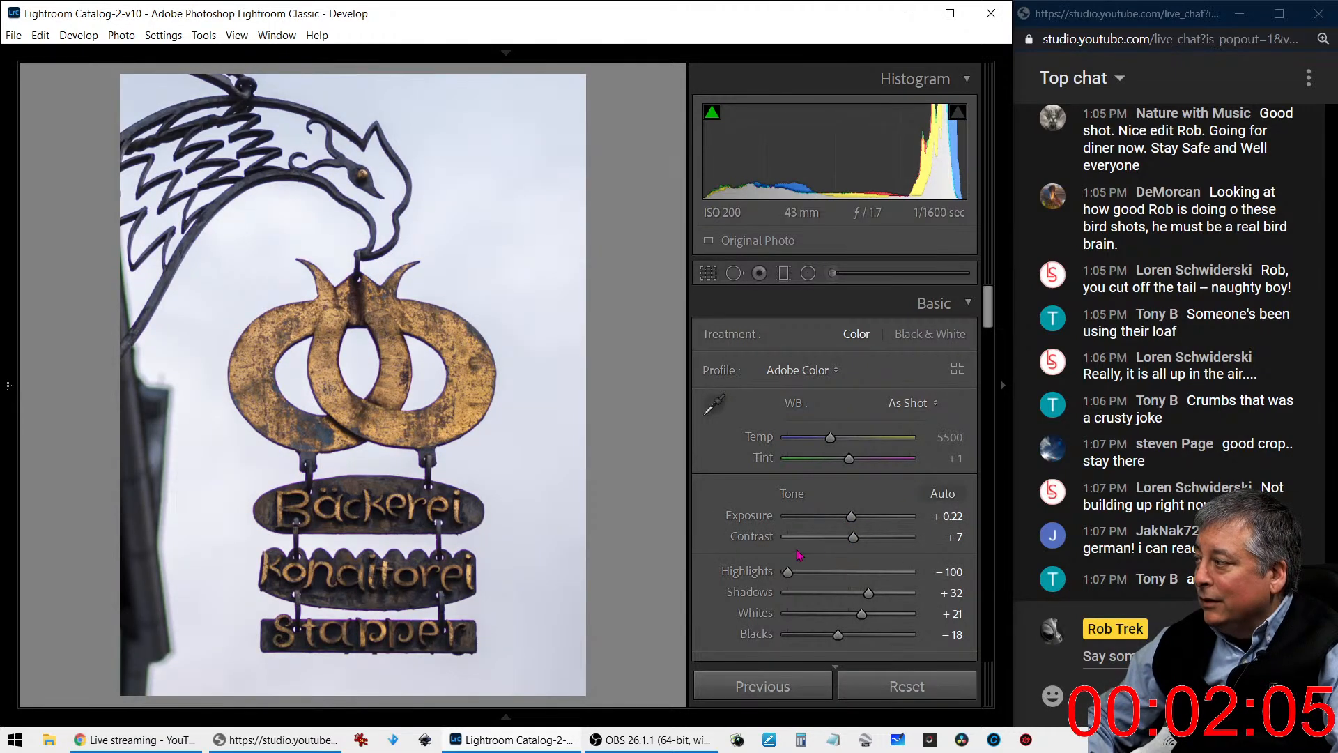
{"action": "left_click_drag", "start_coordinate": [787, 572], "coordinate": [806, 571]}
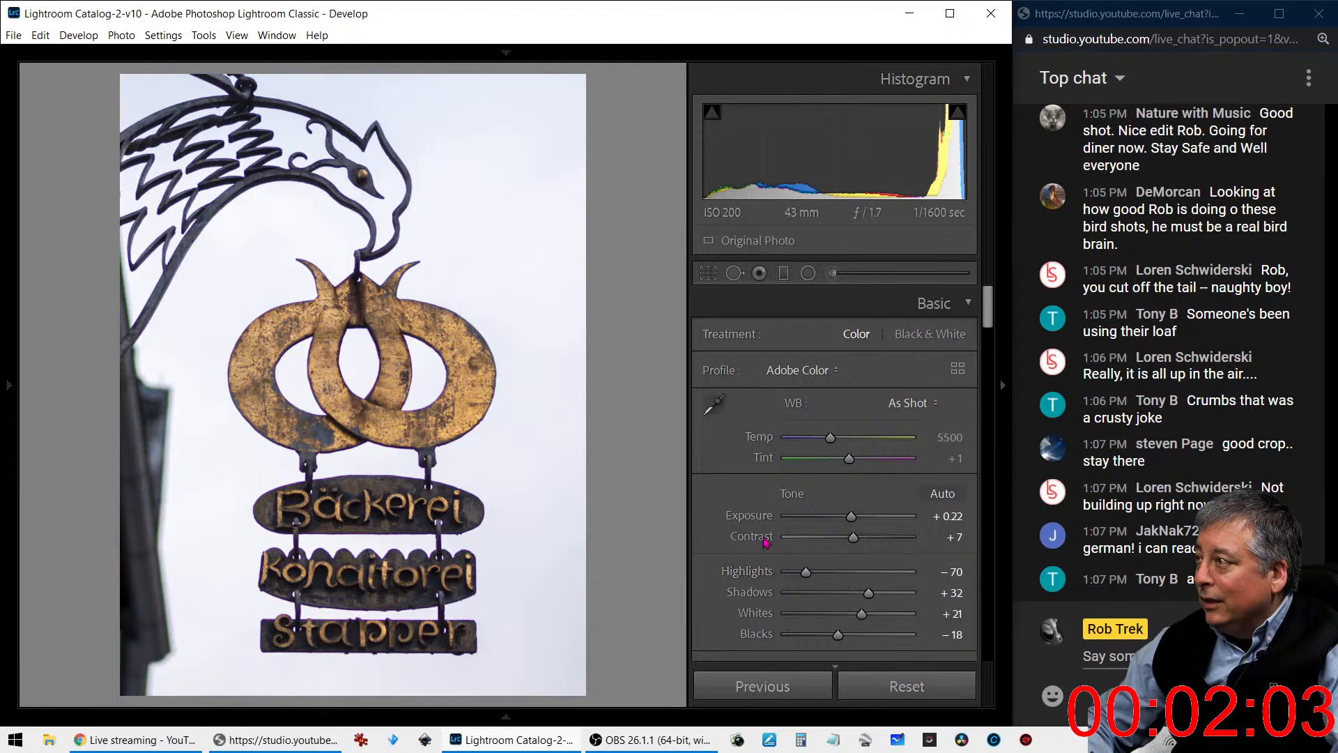
- Set Dehaze to +78 and Clarity to +35 to bring out the clouds and the sign's texture
{"action": "scroll", "coordinate": [765, 538], "scroll_direction": "down", "scroll_amount": 4}
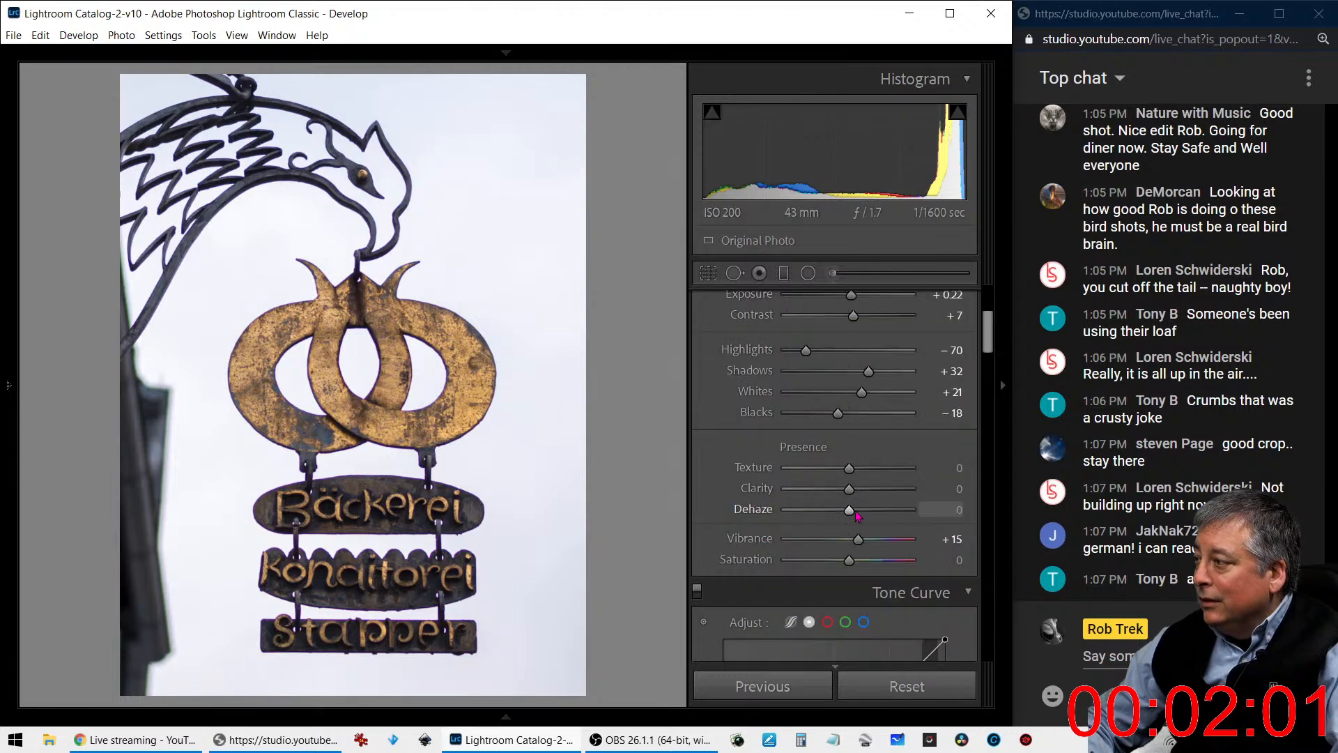
{"action": "left_click_drag", "start_coordinate": [849, 510], "coordinate": [906, 516]}
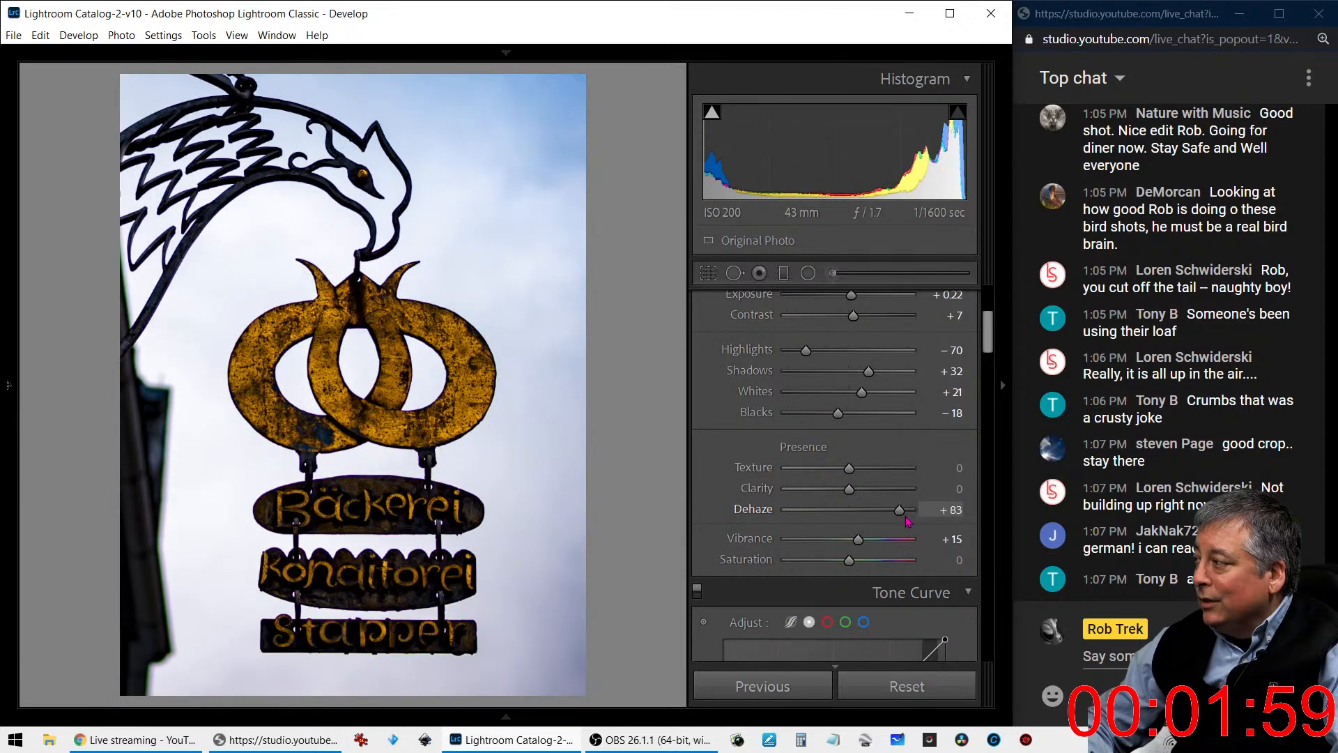
{"action": "left_click_drag", "start_coordinate": [849, 488], "coordinate": [878, 495]}
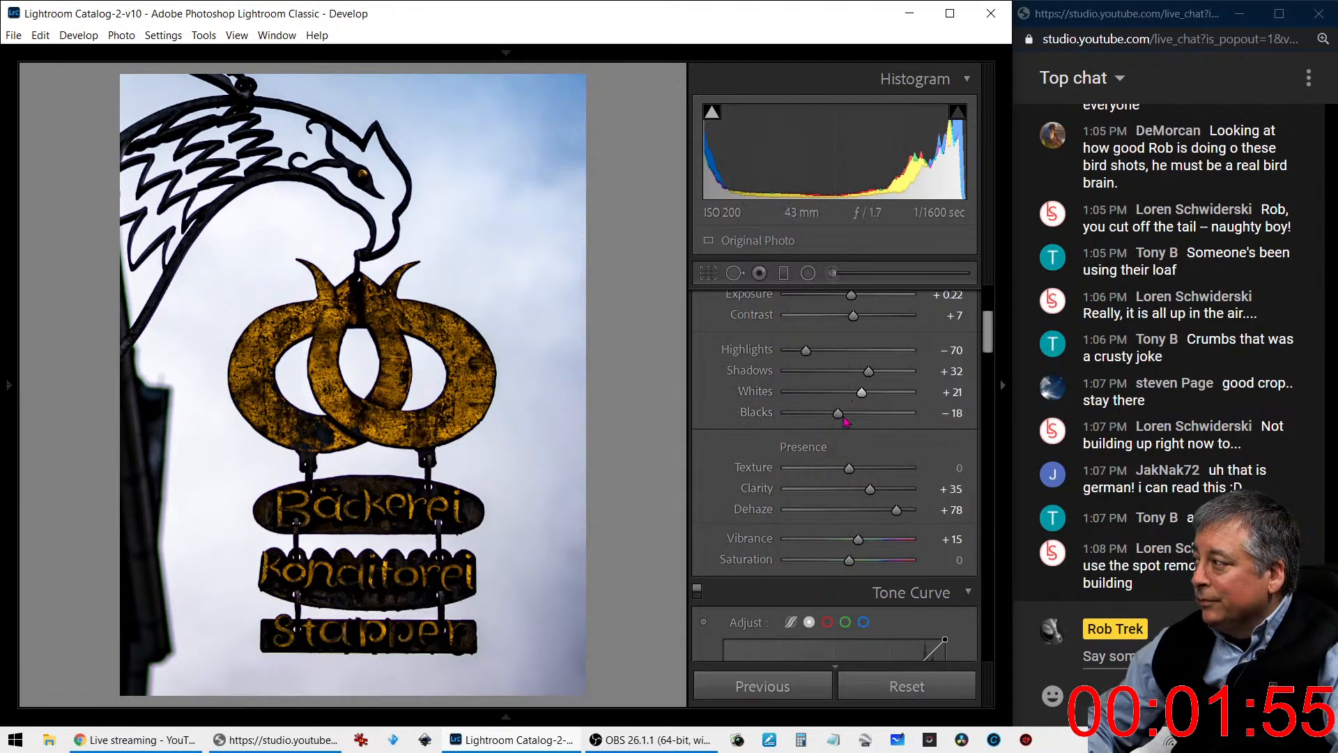
{"action": "scroll", "coordinate": [887, 449], "scroll_direction": "up", "scroll_amount": 3}
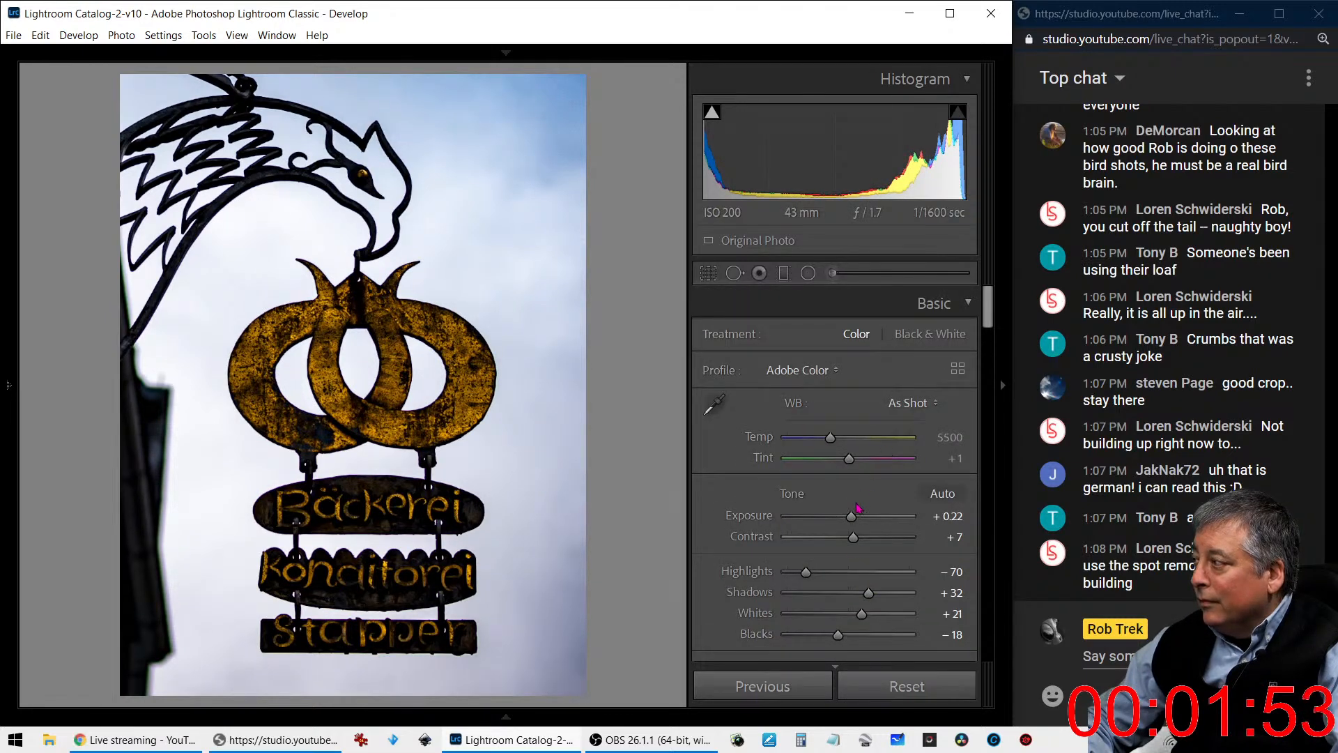
{"action": "scroll", "coordinate": [862, 562], "scroll_direction": "down", "scroll_amount": 2}
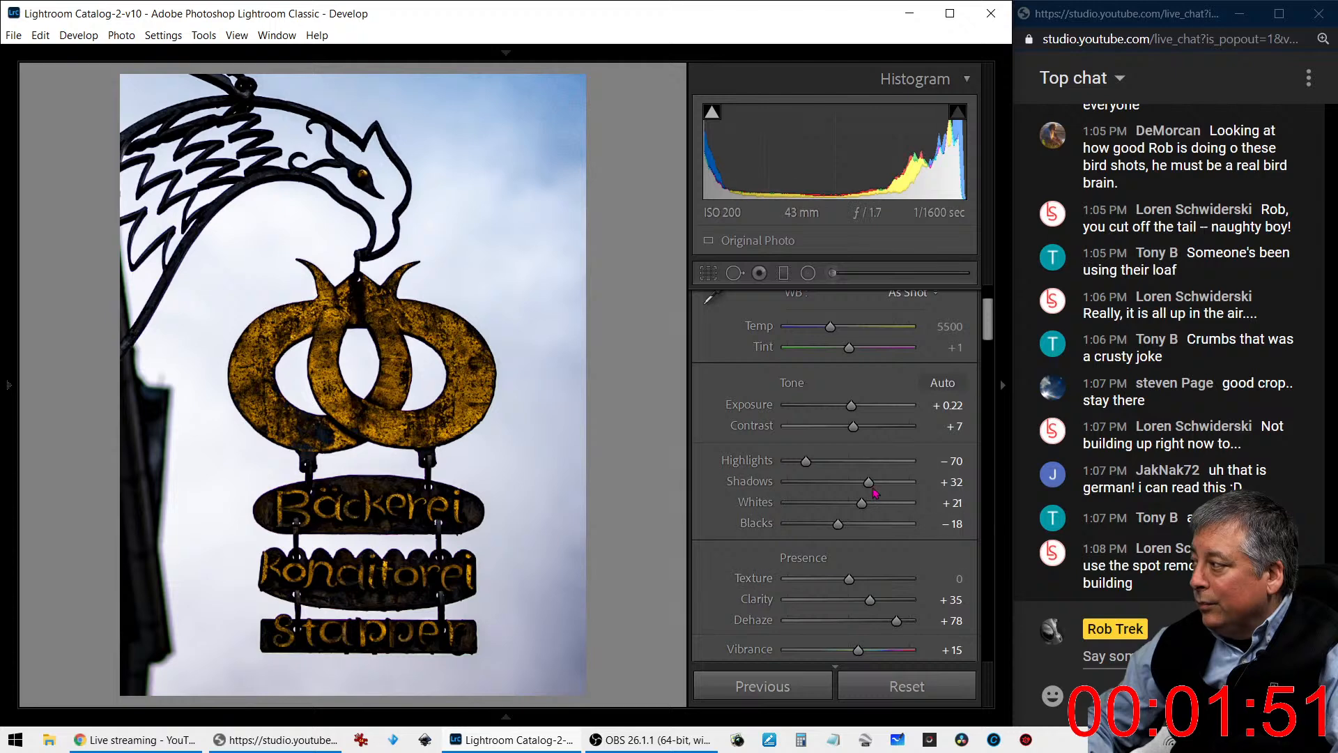
- Set Shadows to +100, Highlights to -100 and Whites to +62, with Vibrance at -42 and Saturation at +38
{"action": "left_click_drag", "start_coordinate": [869, 481], "coordinate": [924, 488]}
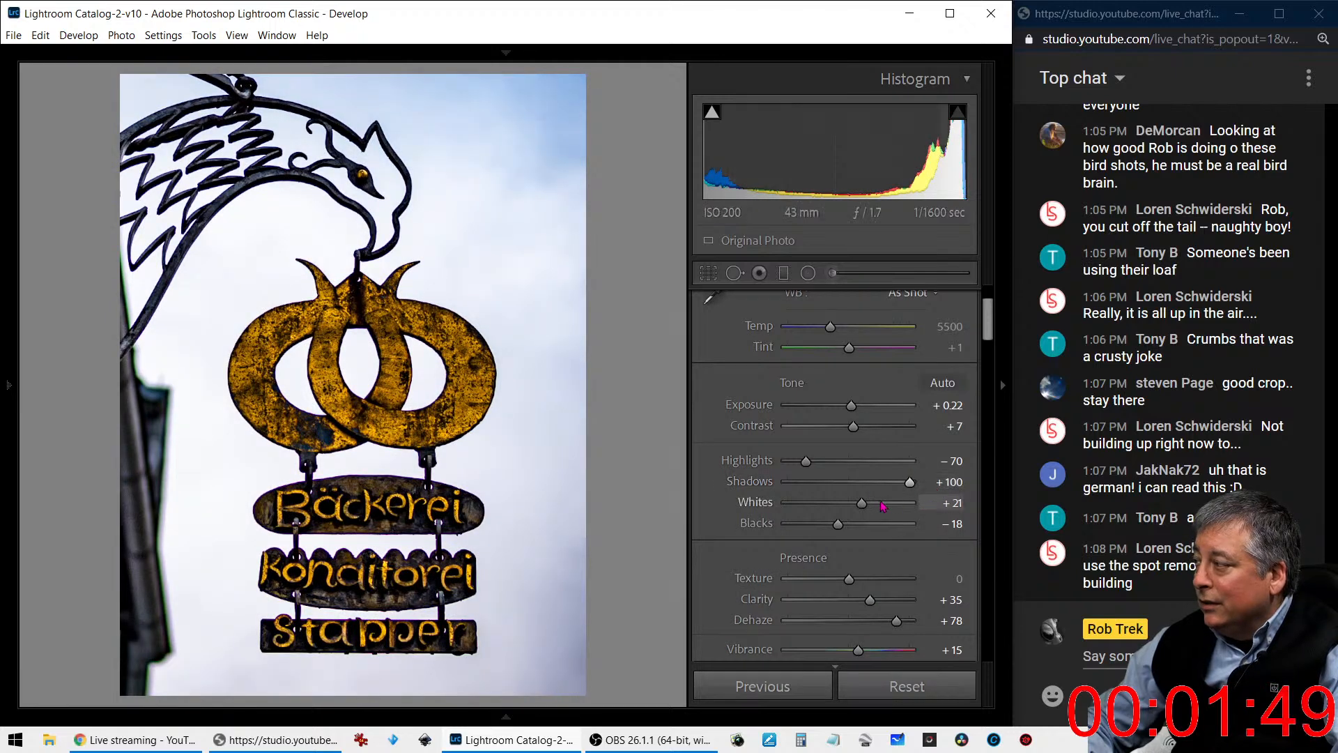
{"action": "left_click_drag", "start_coordinate": [807, 462], "coordinate": [785, 469]}
{"action": "left_click_drag", "start_coordinate": [861, 503], "coordinate": [872, 567]}
{"action": "scroll", "coordinate": [867, 491], "scroll_direction": "down", "scroll_amount": 3}
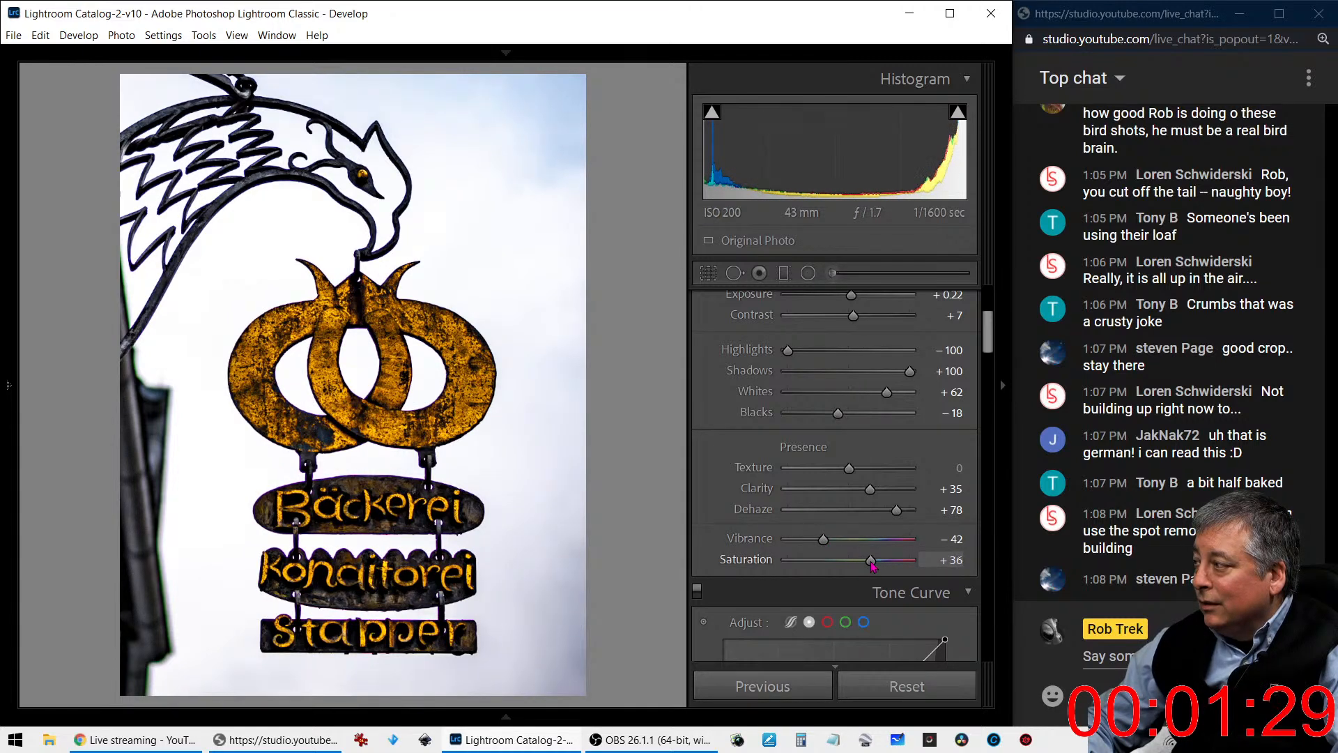
- Brighten the golden pretzel with a targeted HSL Luminance adjustment, raising Orange to +48 and Yellow to +43
{"action": "scroll", "coordinate": [718, 474], "scroll_direction": "down", "scroll_amount": 6}
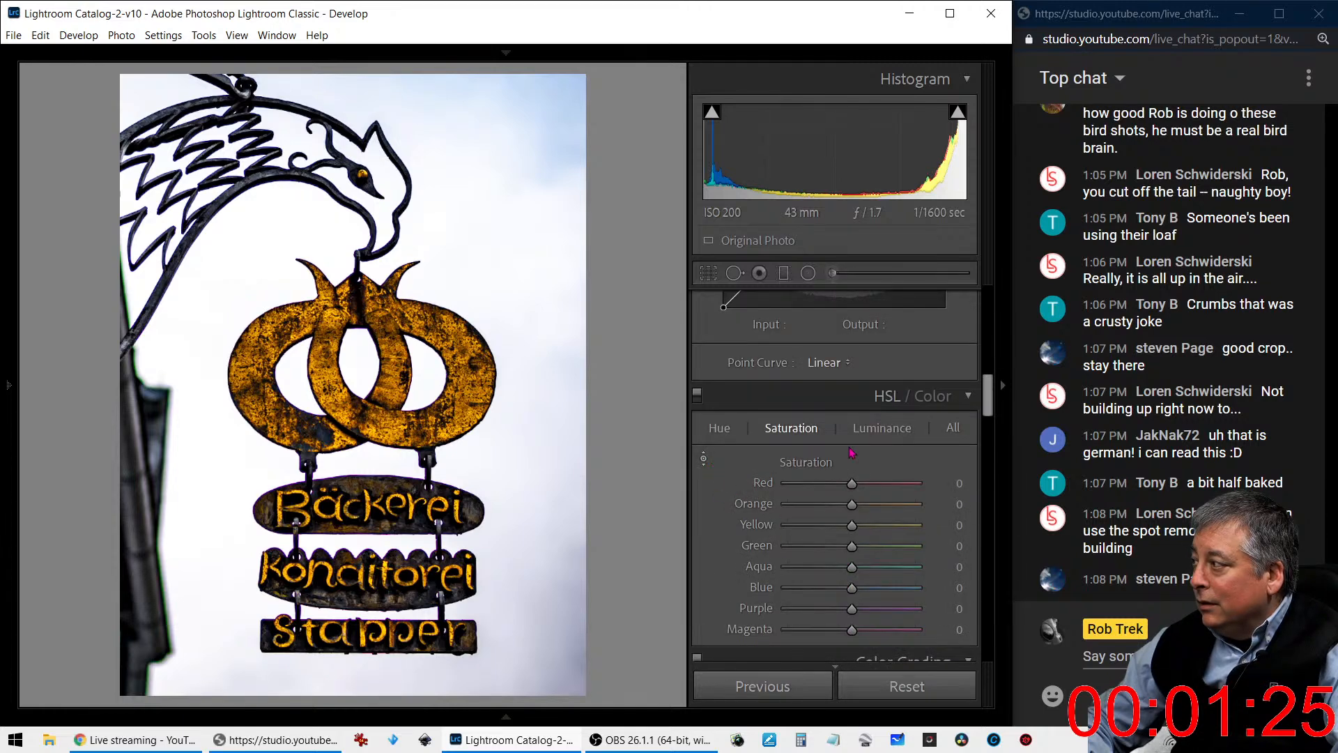
{"action": "left_click", "coordinate": [704, 458]}
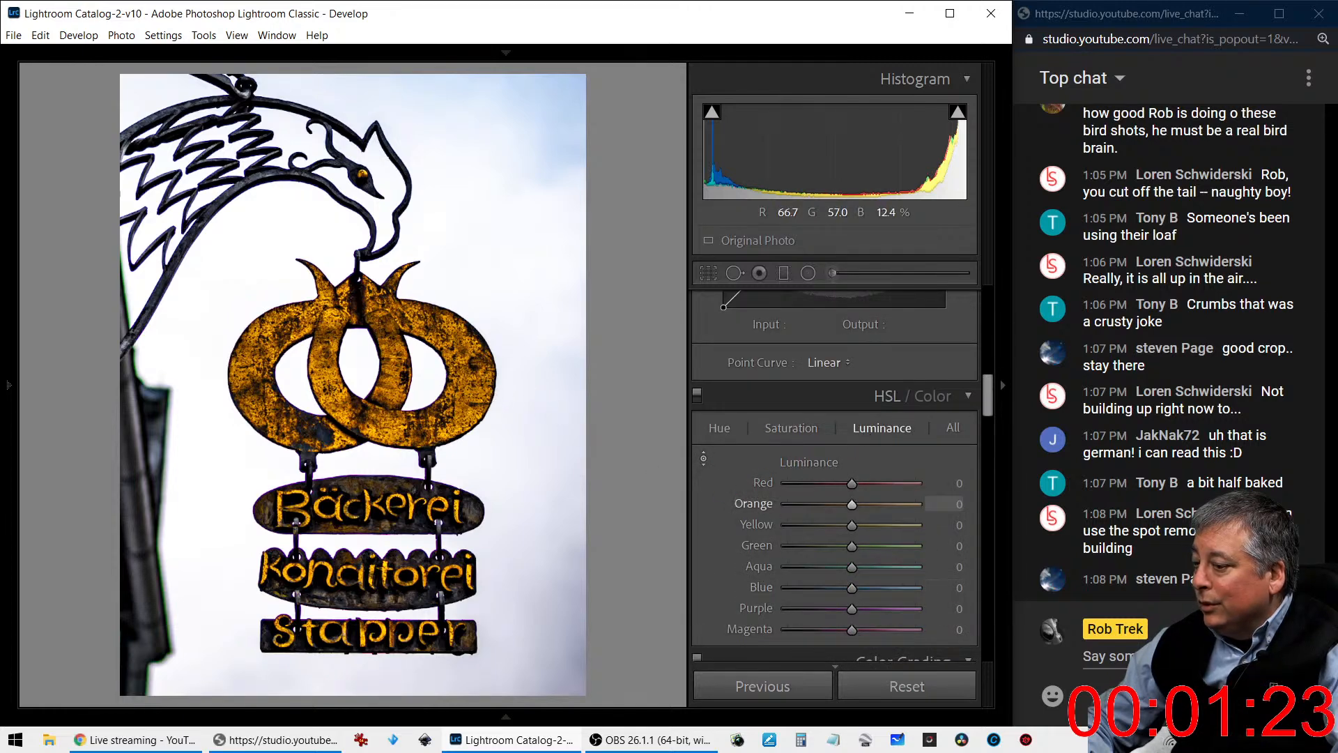
{"action": "left_click_drag", "start_coordinate": [474, 395], "coordinate": [474, 342]}
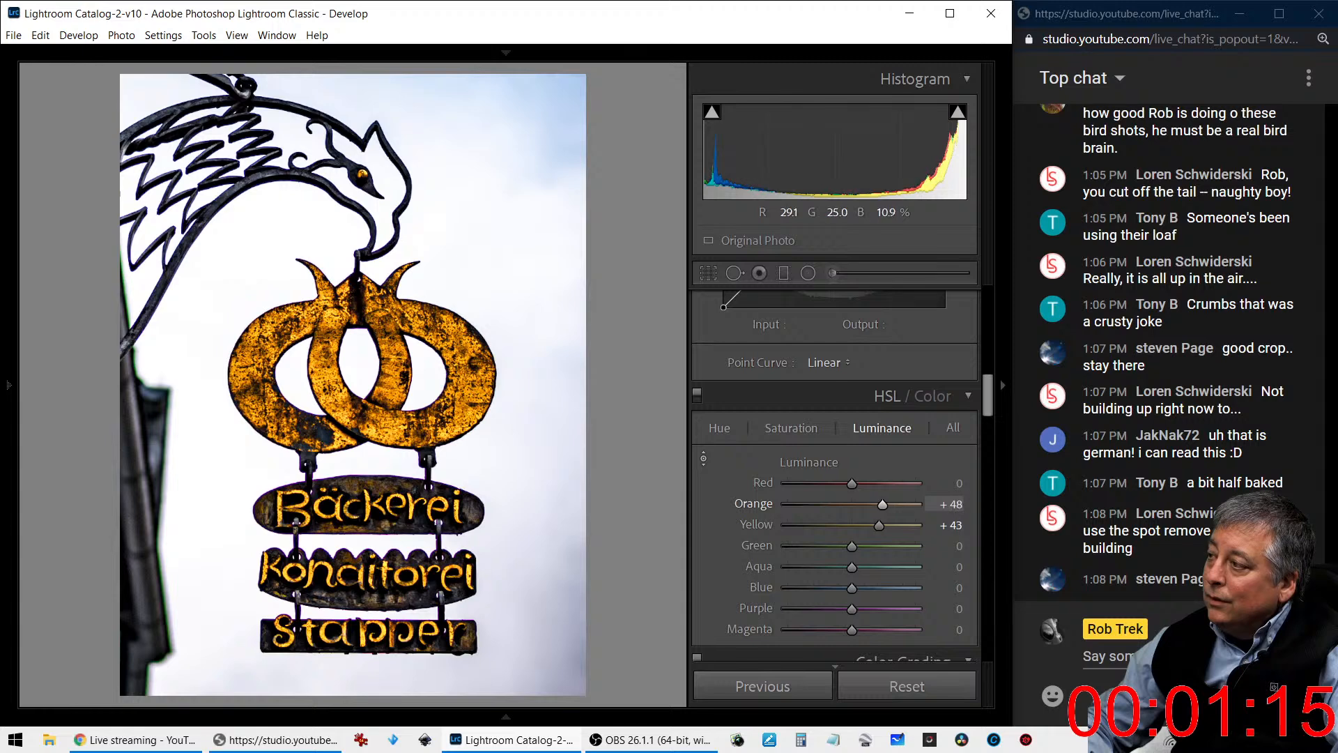
- Rebalance the sign photo with Exposure at +0.09, Dehaze at +50 and Blacks at -20
{"action": "scroll", "coordinate": [794, 541], "scroll_direction": "up", "scroll_amount": 5}
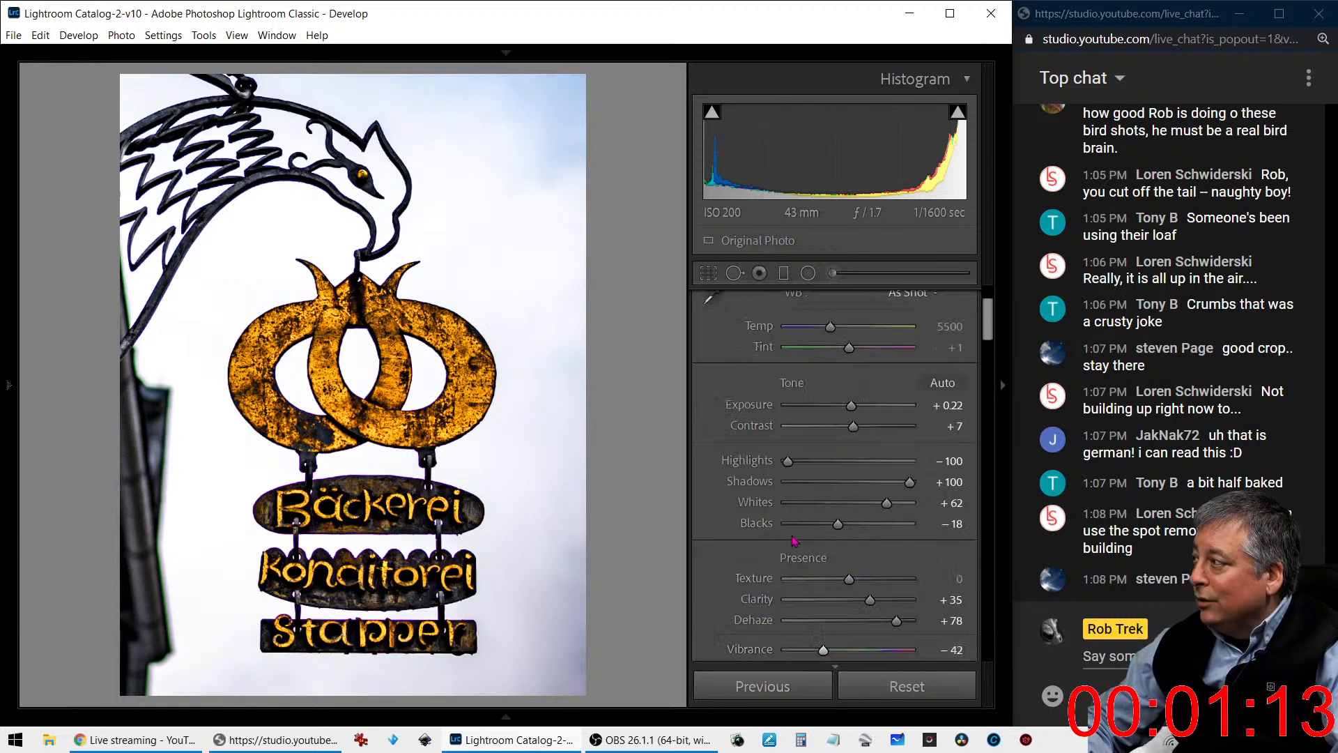
{"action": "scroll", "coordinate": [794, 540], "scroll_direction": "up", "scroll_amount": 2}
{"action": "scroll", "coordinate": [795, 541], "scroll_direction": "down", "scroll_amount": 2}
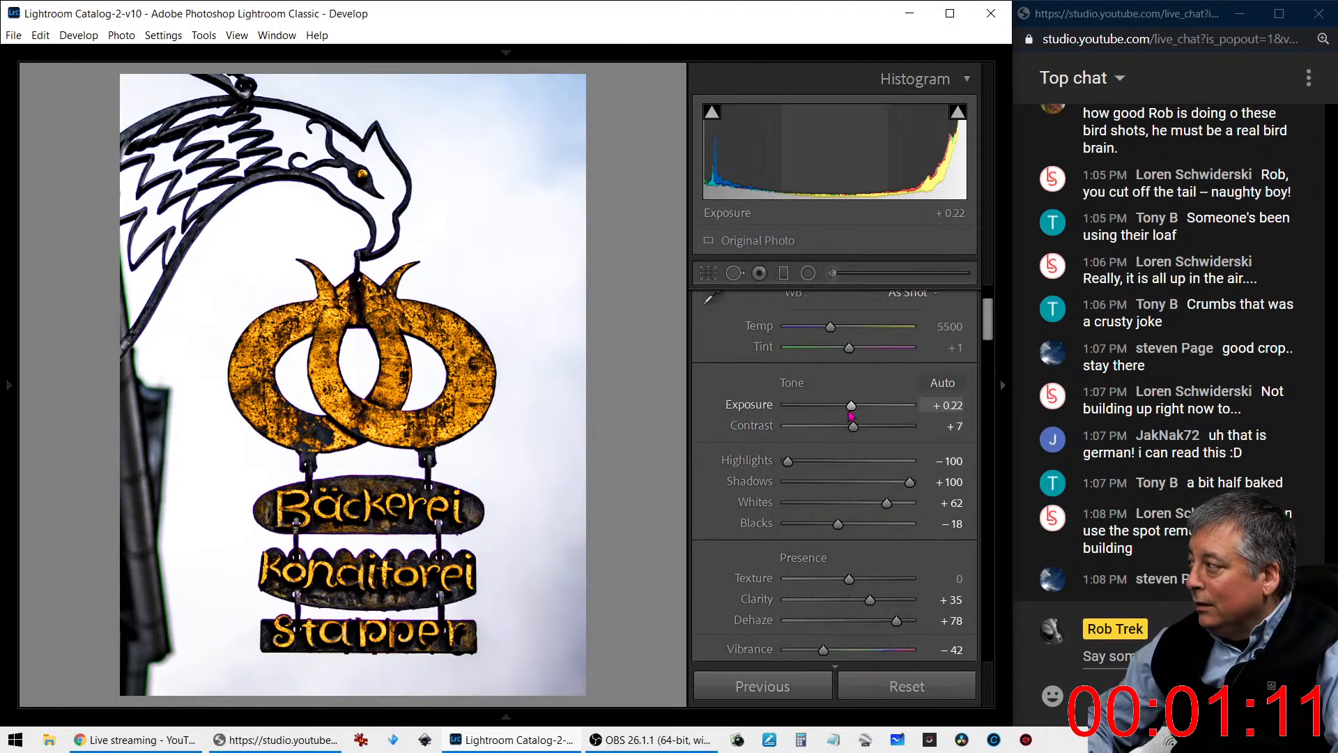
{"action": "left_click_drag", "start_coordinate": [850, 414], "coordinate": [864, 413]}
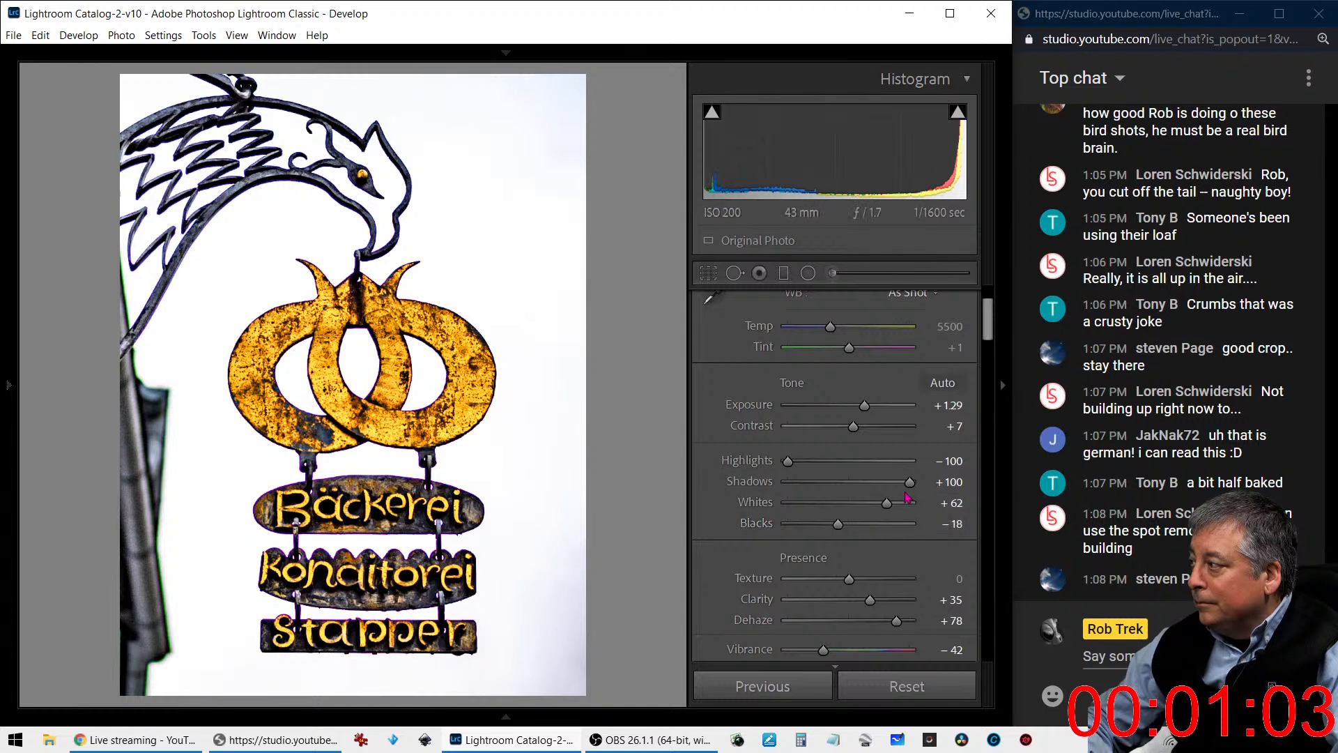
{"action": "left_click_drag", "start_coordinate": [864, 407], "coordinate": [850, 410]}
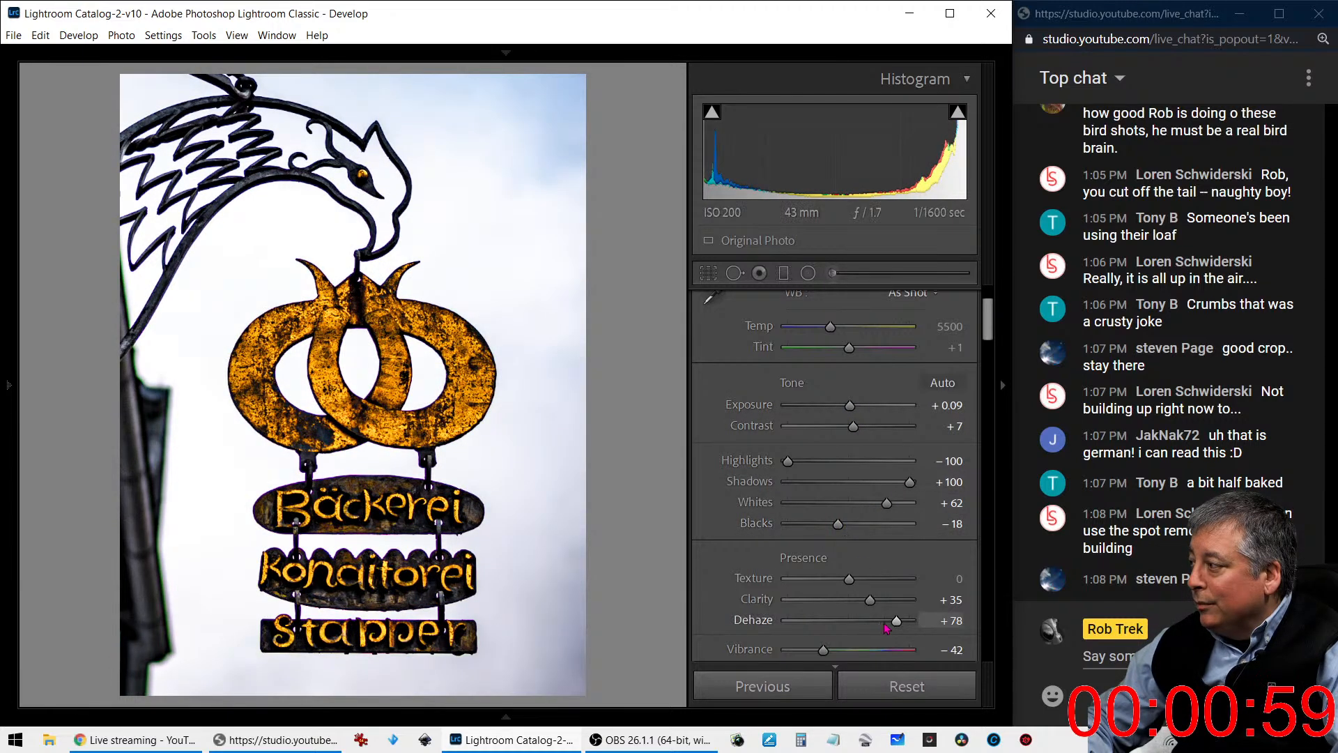
{"action": "mouse_move", "coordinate": [897, 622]}
{"action": "left_mouse_down"}
{"action": "mouse_move", "coordinate": [868, 623]}
{"action": "mouse_move", "coordinate": [879, 624]}
{"action": "left_mouse_up"}
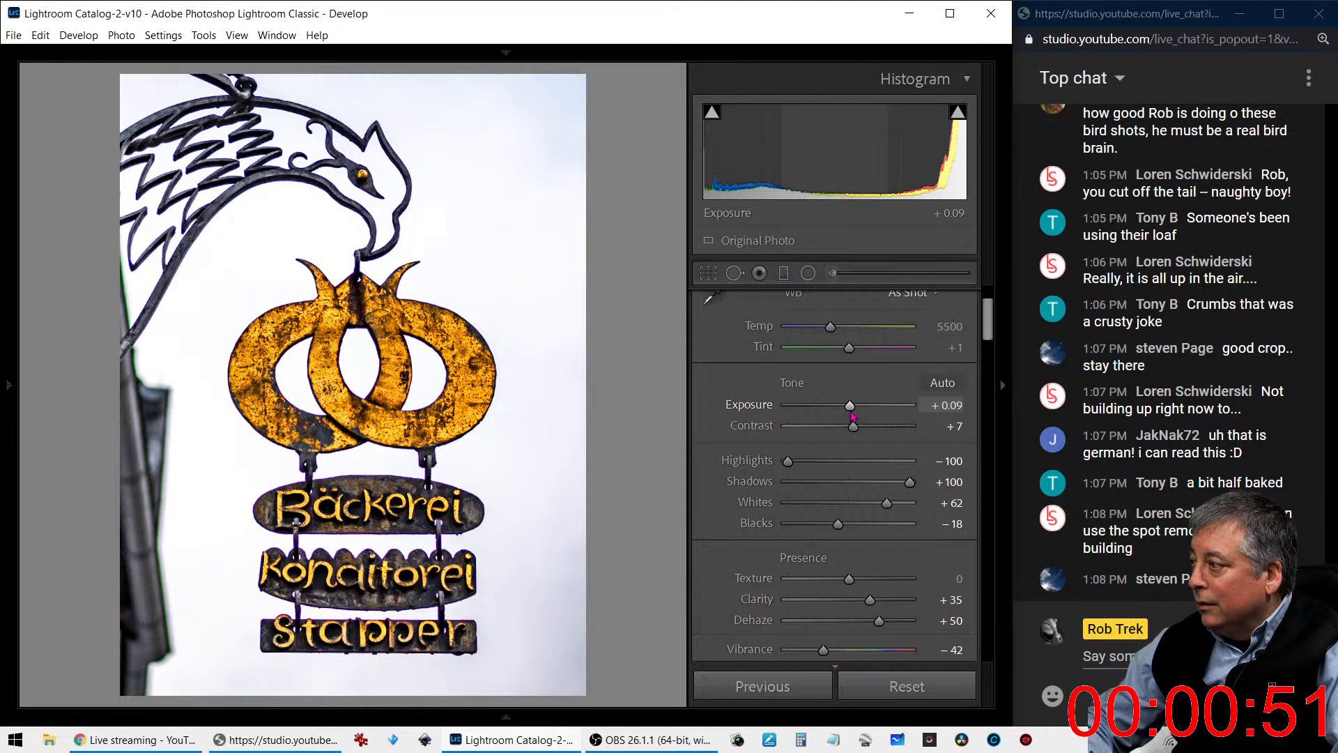
{"action": "left_click_drag", "start_coordinate": [837, 531], "coordinate": [840, 531]}
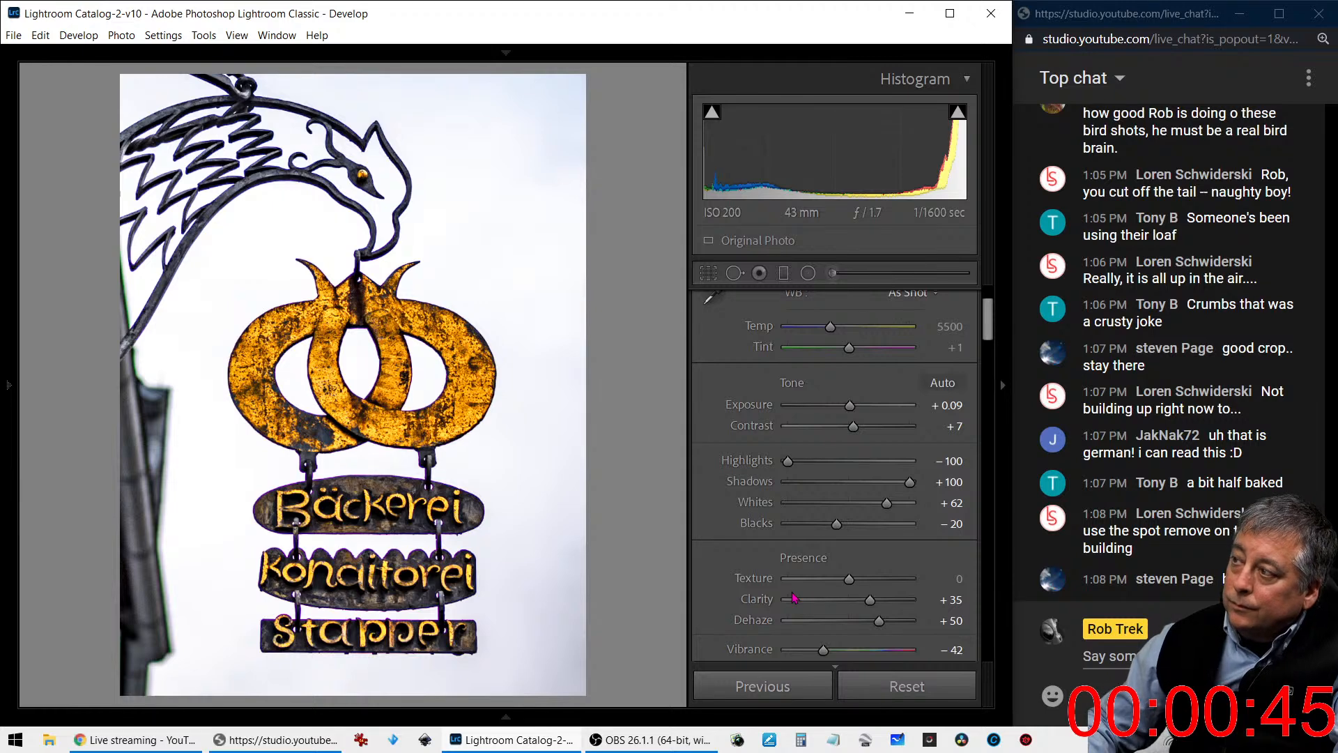
- Add a soft dark post-crop vignette with Amount -23, Midpoint 0 and Feather 100
{"action": "scroll", "coordinate": [791, 592], "scroll_direction": "down", "scroll_amount": 10}
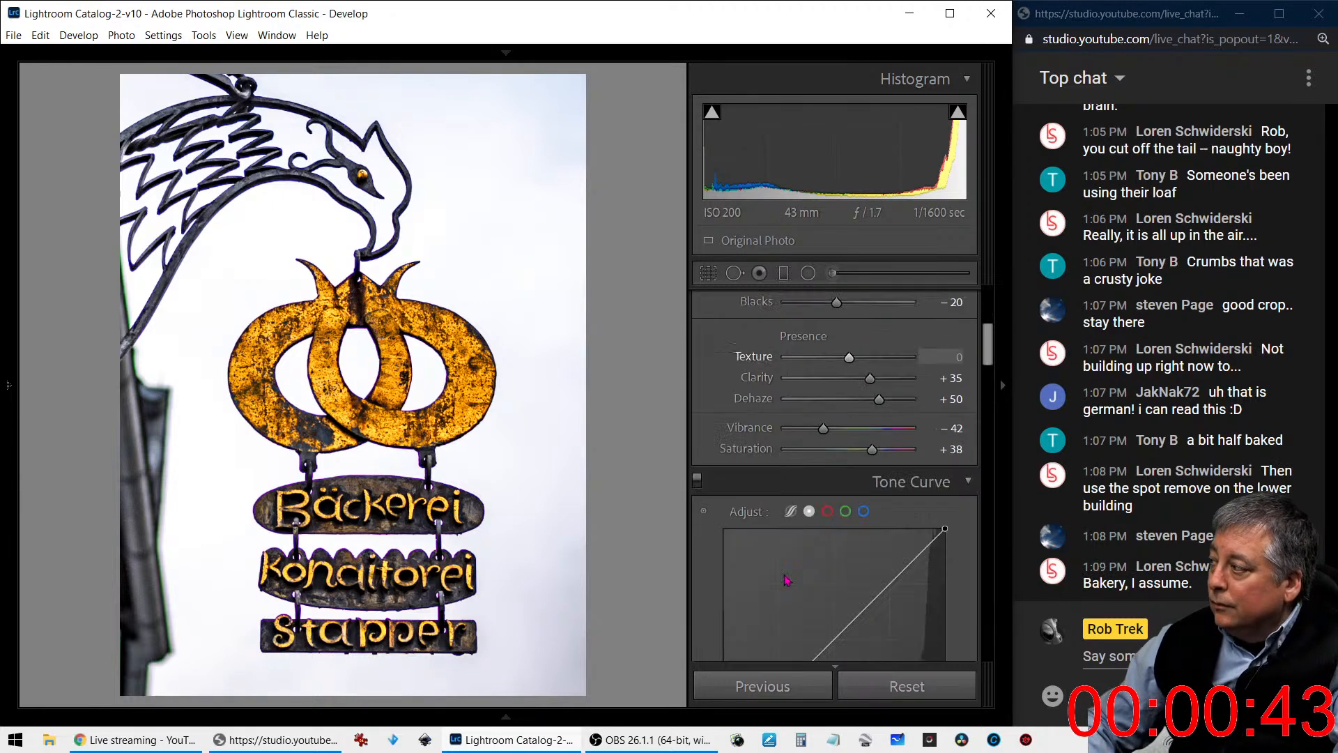
{"action": "scroll", "coordinate": [783, 576], "scroll_direction": "down", "scroll_amount": 5}
{"action": "scroll", "coordinate": [782, 577], "scroll_direction": "down", "scroll_amount": 5}
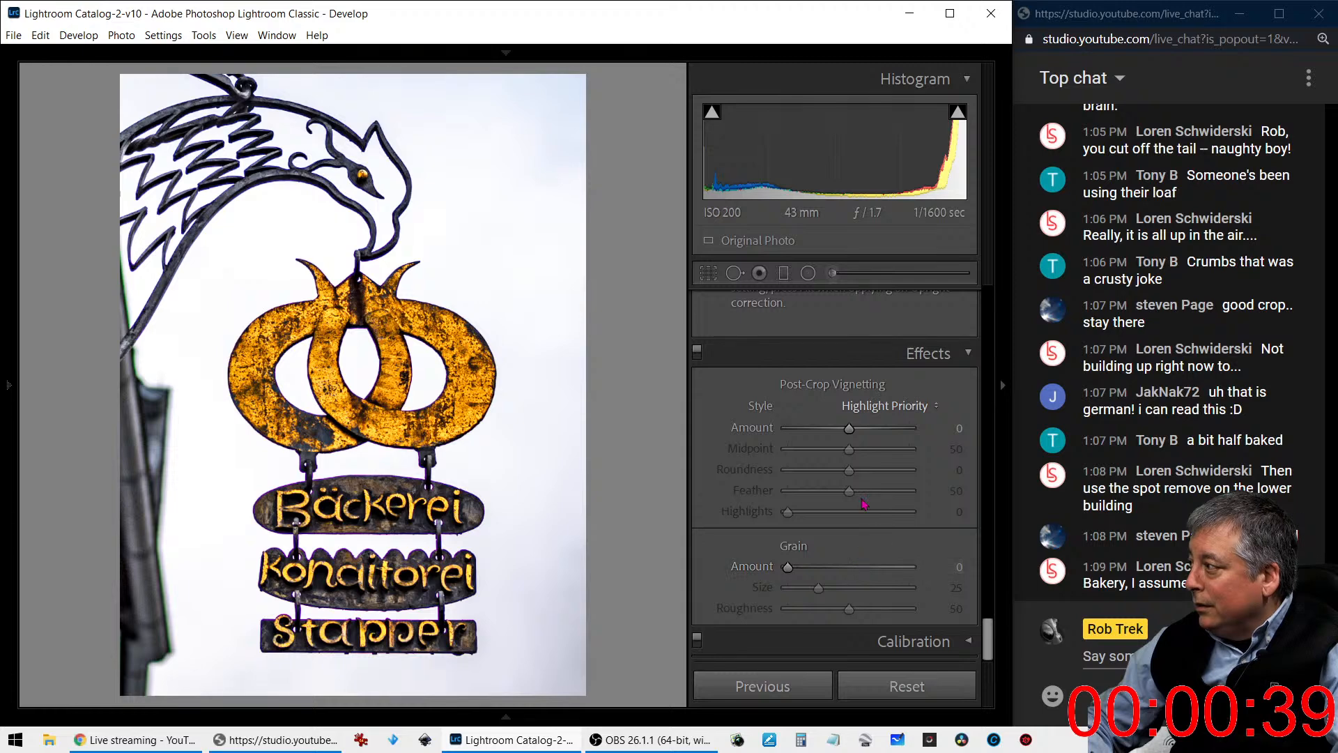
{"action": "left_click_drag", "start_coordinate": [848, 428], "coordinate": [914, 495]}
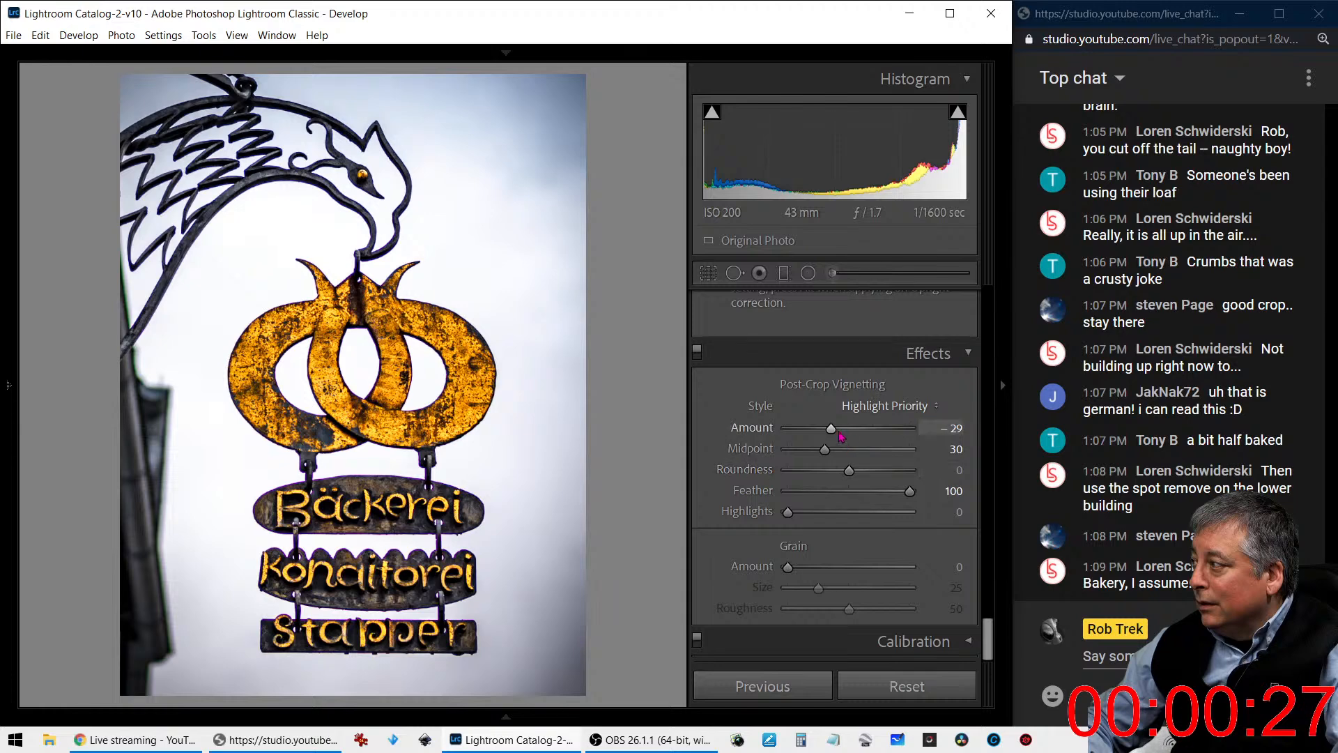
{"action": "mouse_move", "coordinate": [832, 429]}
{"action": "left_mouse_down"}
{"action": "mouse_move", "coordinate": [777, 454]}
{"action": "mouse_move", "coordinate": [838, 432]}
{"action": "left_mouse_up"}
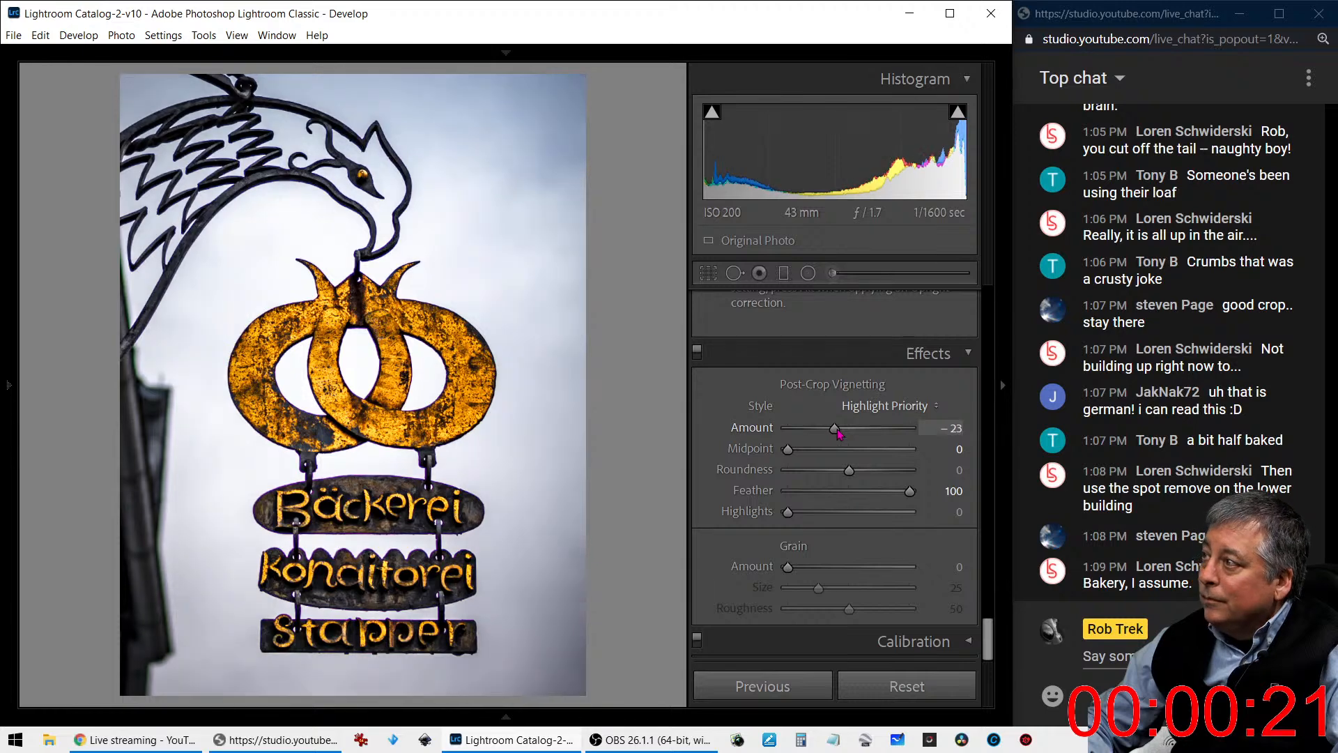
- Cool the white balance to a Temp of 5029 and raise Exposure to +0.37
{"action": "scroll", "coordinate": [786, 384], "scroll_direction": "up", "scroll_amount": 3}
{"action": "scroll", "coordinate": [786, 401], "scroll_direction": "up", "scroll_amount": 15}
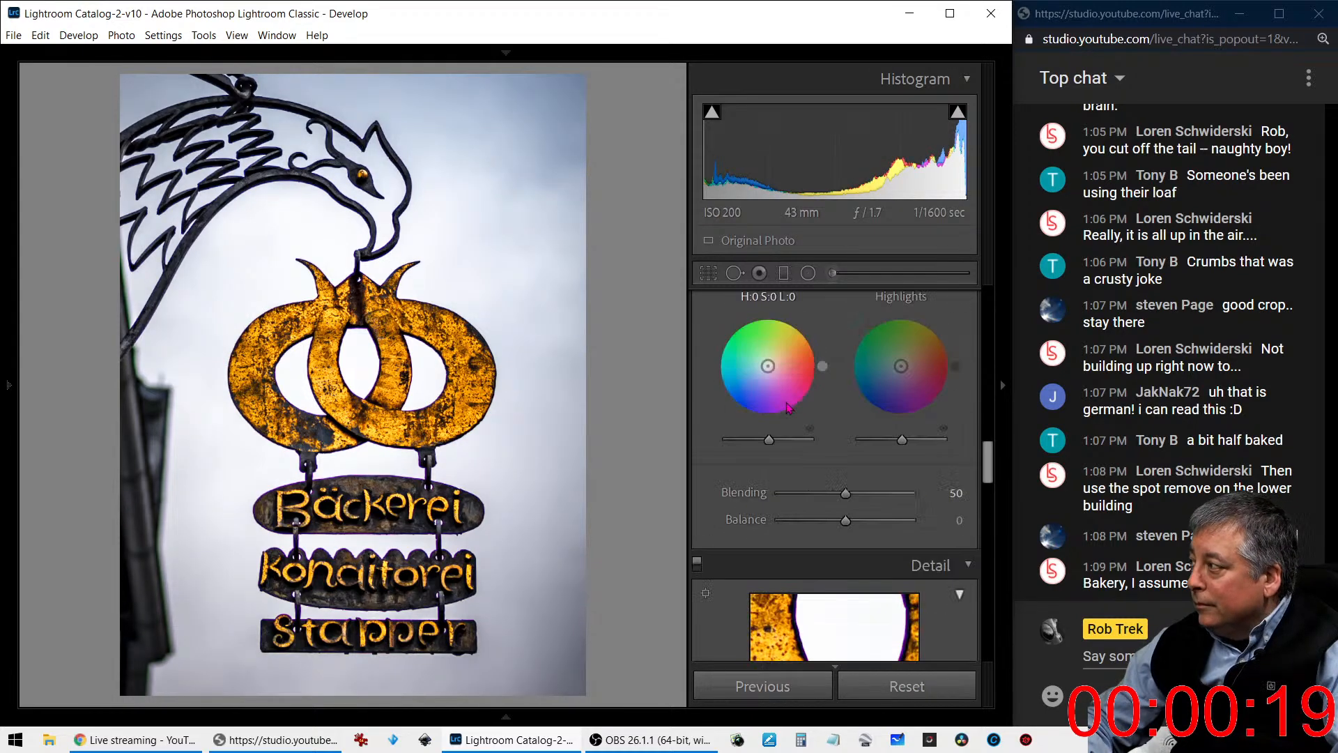
{"action": "scroll", "coordinate": [785, 402], "scroll_direction": "up", "scroll_amount": 6}
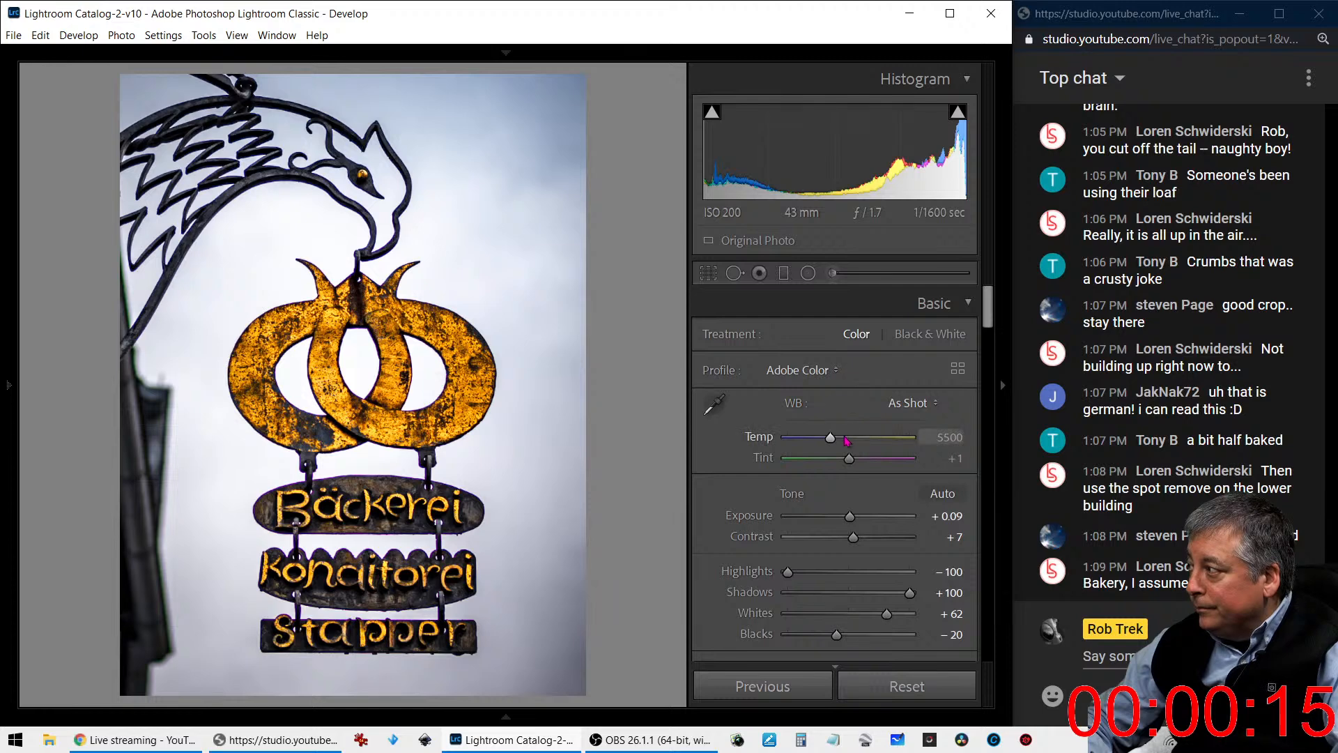
{"action": "left_click_drag", "start_coordinate": [836, 441], "coordinate": [829, 443]}
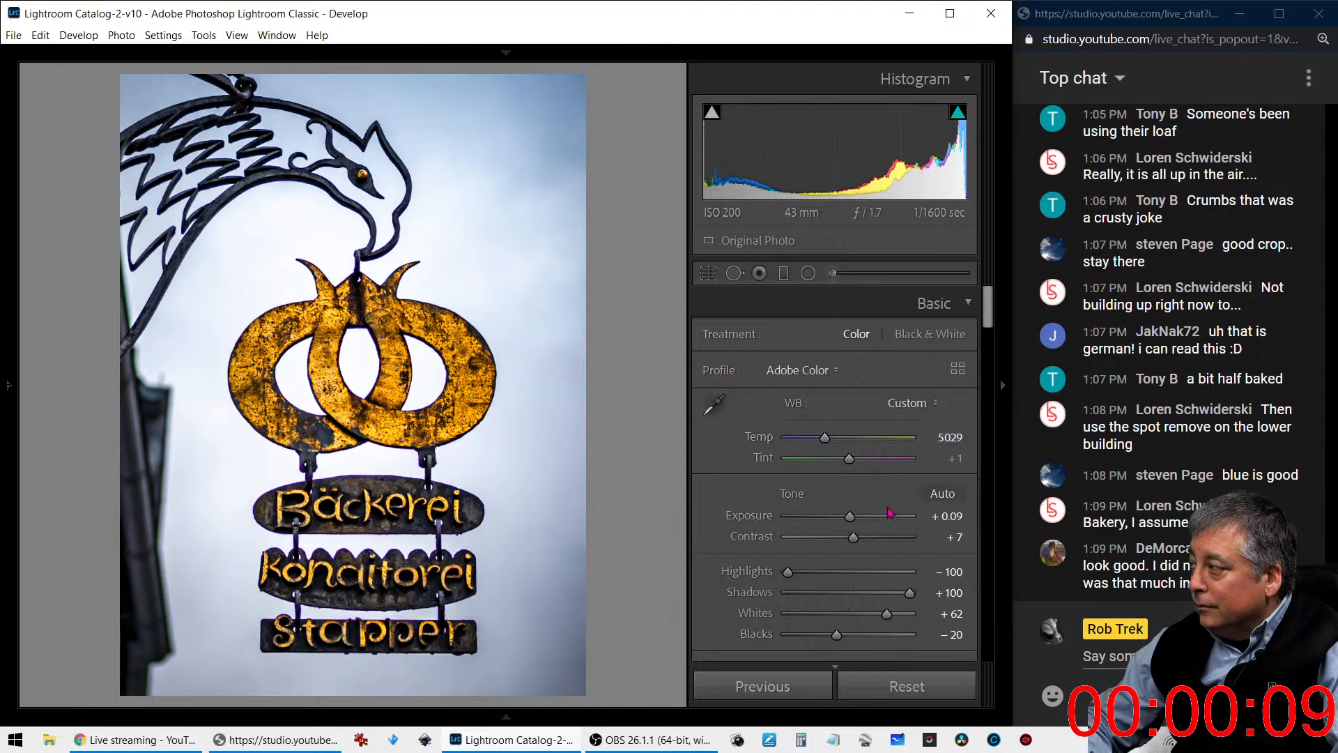
{"action": "left_click_drag", "start_coordinate": [859, 523], "coordinate": [859, 521]}
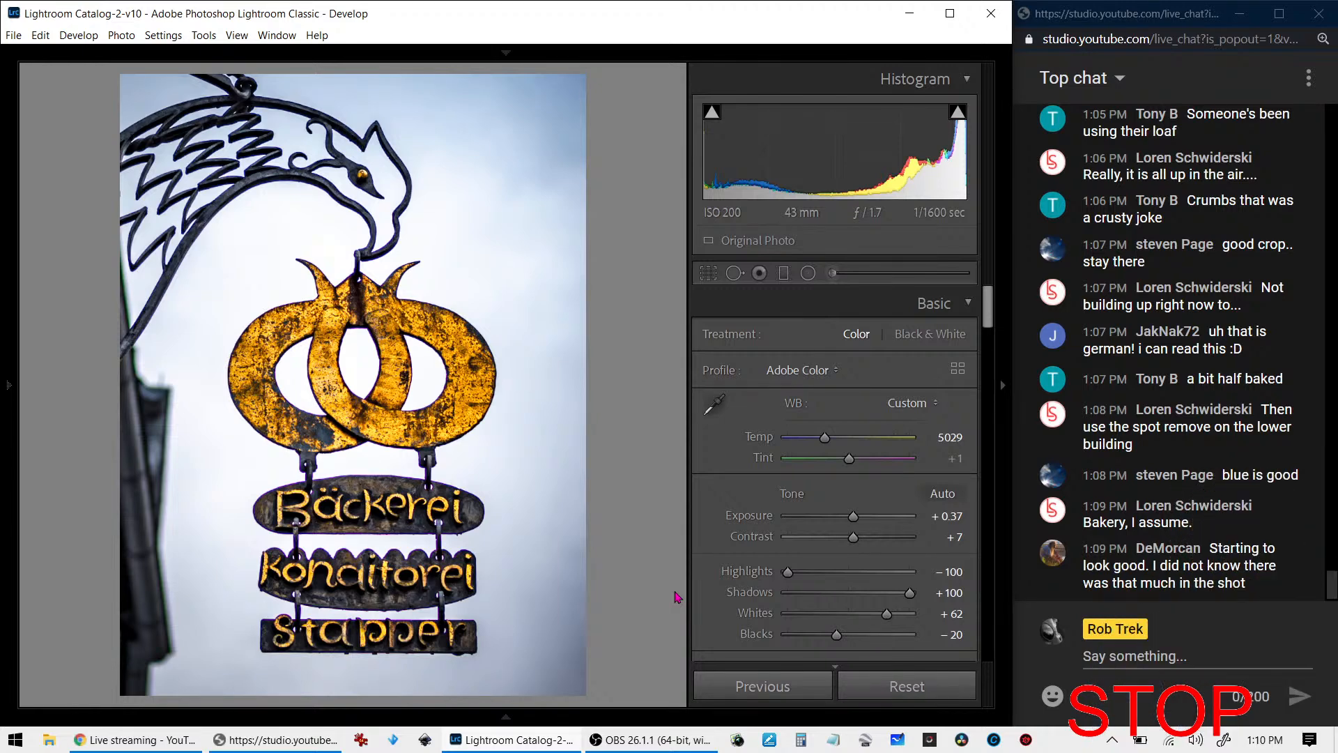
- Create a virtual copy of the edited sign photo and reset all of the copy's develop settings
{"action": "right_click", "coordinate": [302, 468]}
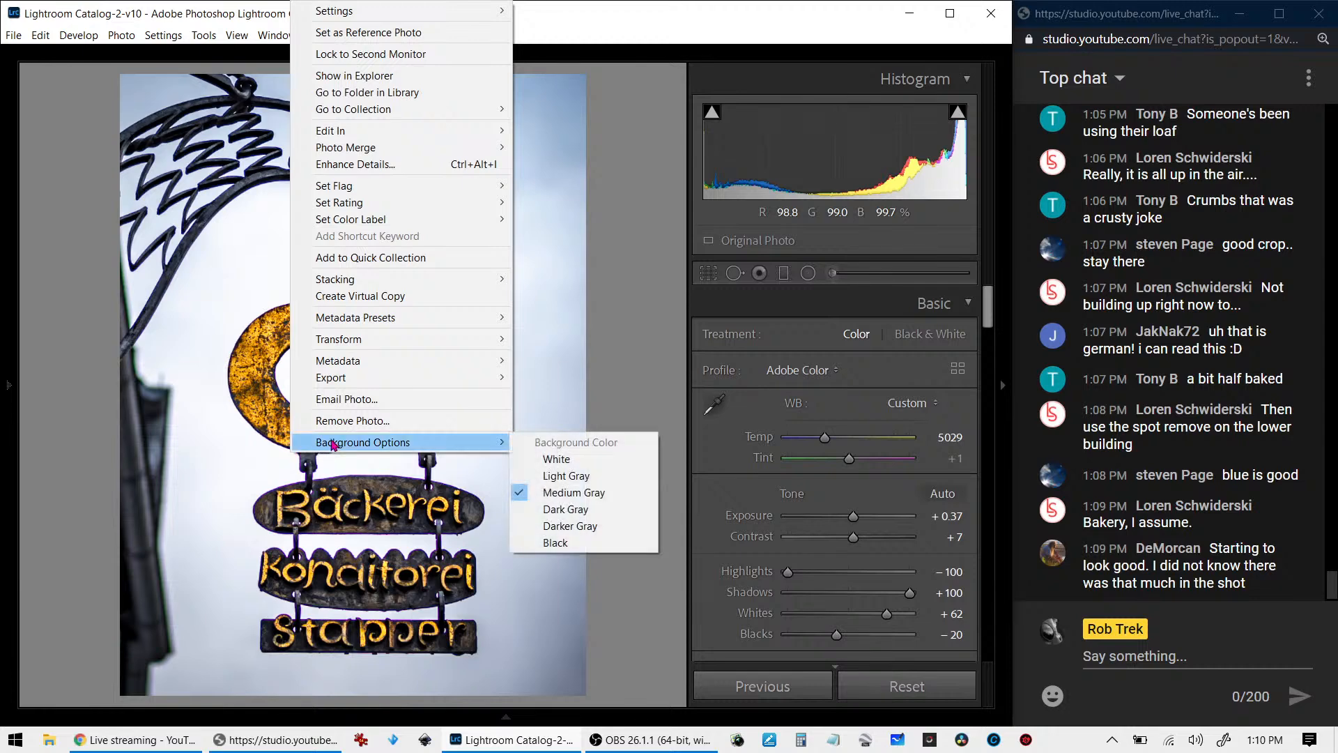
{"action": "mouse_move", "coordinate": [374, 322]}
{"action": "left_click", "coordinate": [373, 296]}
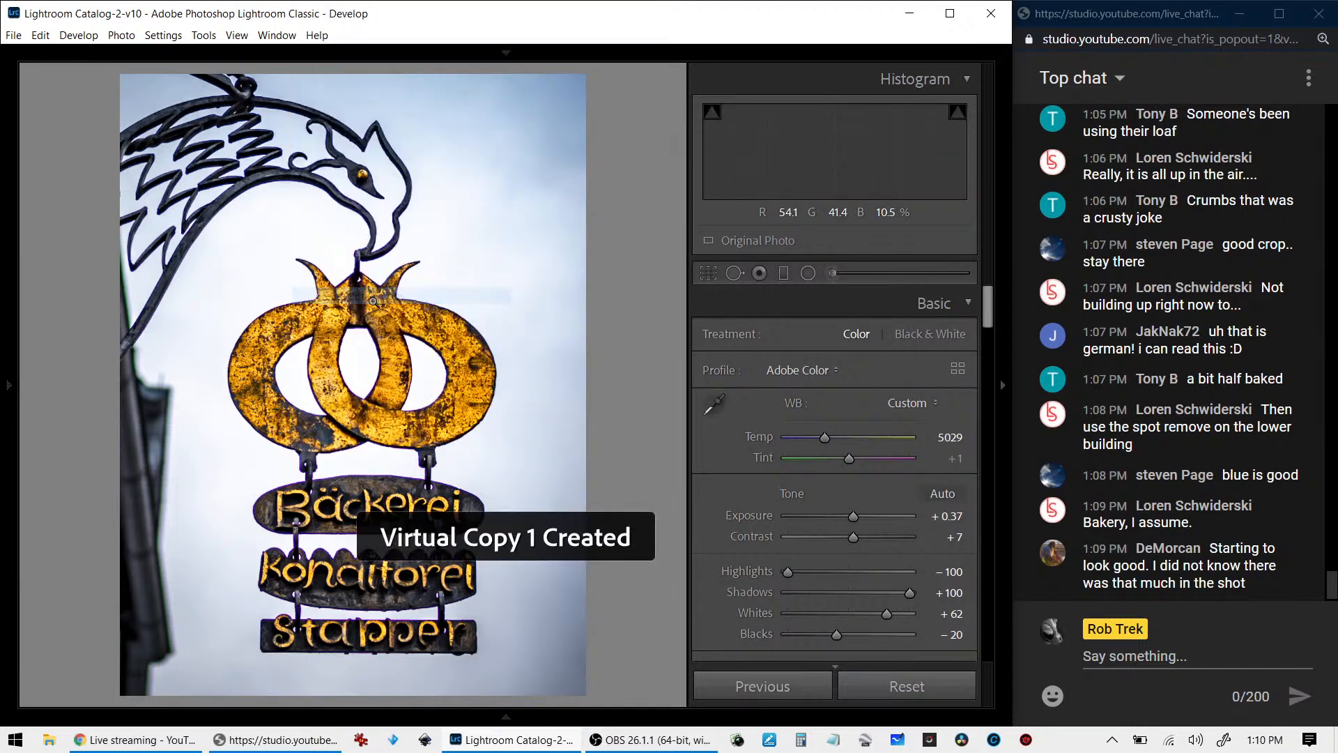
{"action": "left_click", "coordinate": [900, 685]}
- Compare the reset copy side by side with the edited sign photo, including a 100% view of the details
{"action": "key", "text": "c"}
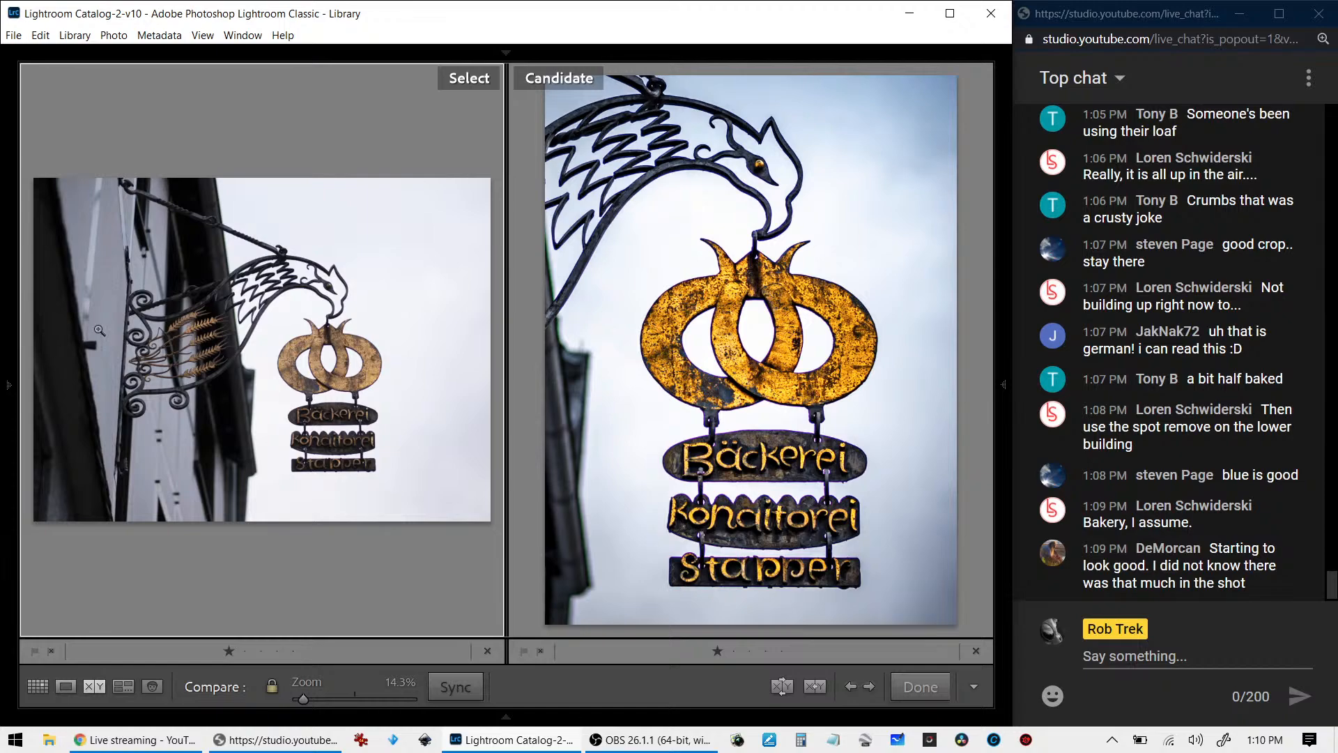
{"action": "left_click", "coordinate": [192, 348]}
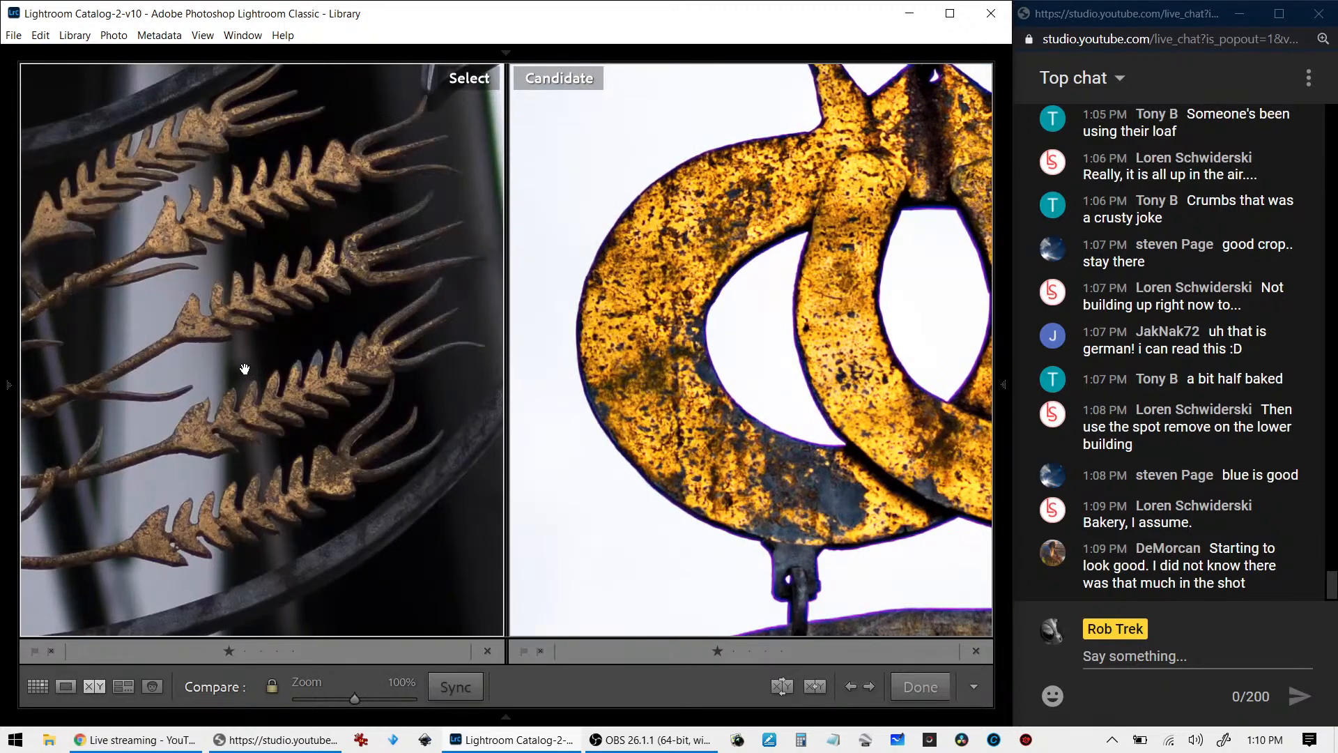
{"action": "left_click", "coordinate": [251, 363]}
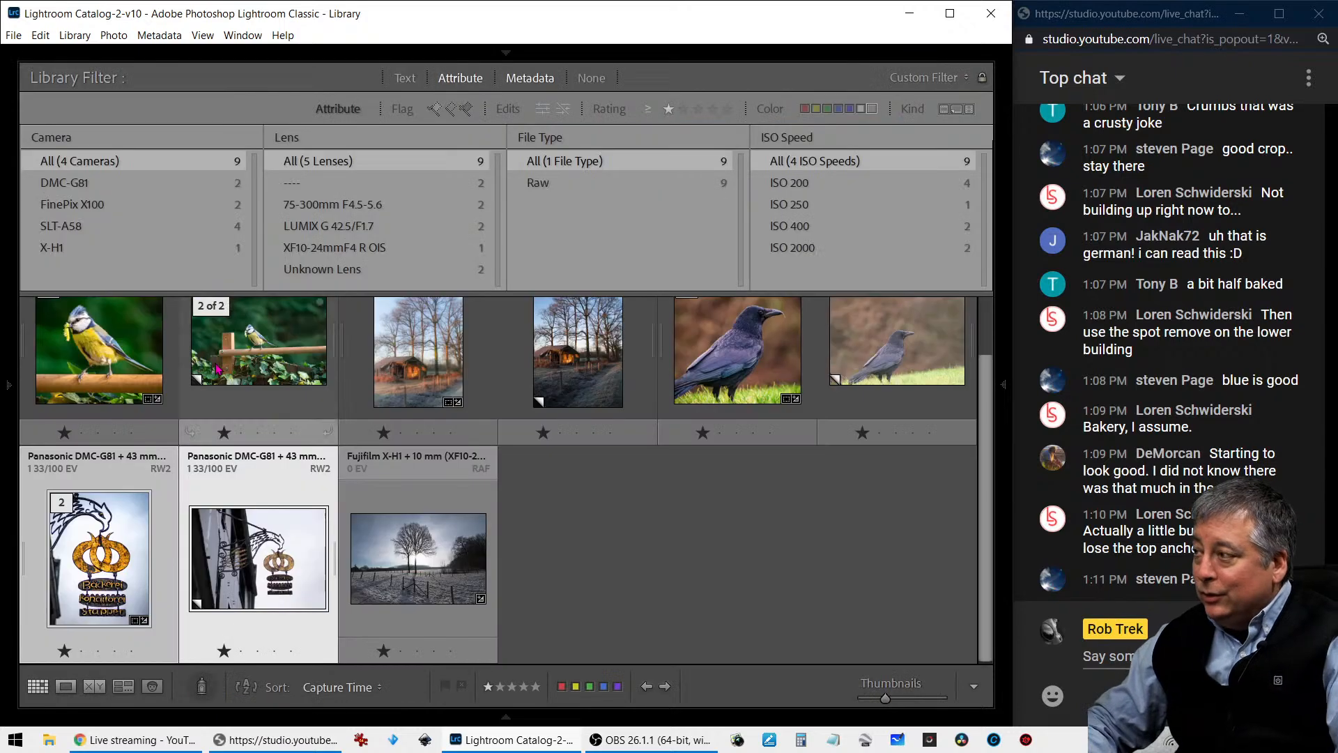
- Return to the thumbnail grid and open the photo of the backlit tree in the frosty field at full view
{"action": "key", "text": "g"}
{"action": "left_click", "coordinate": [443, 538]}
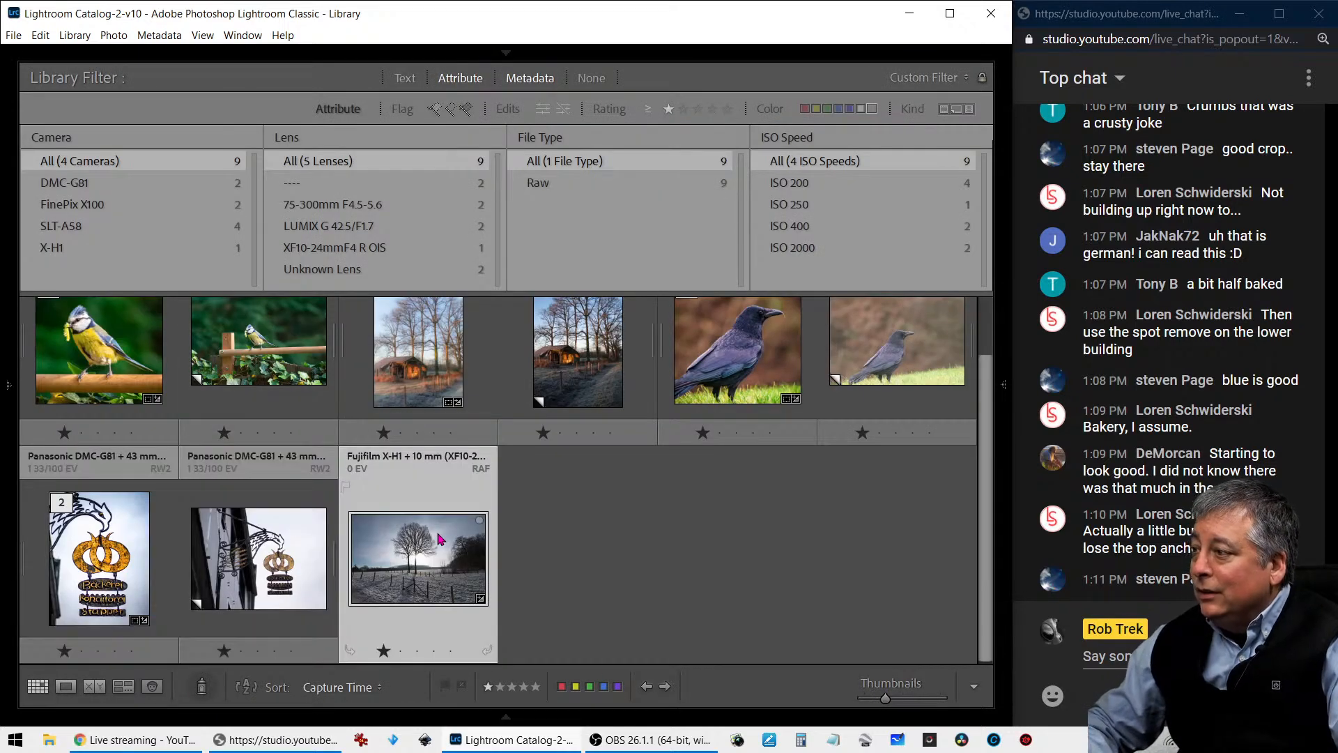
{"action": "double_click", "coordinate": [439, 538]}
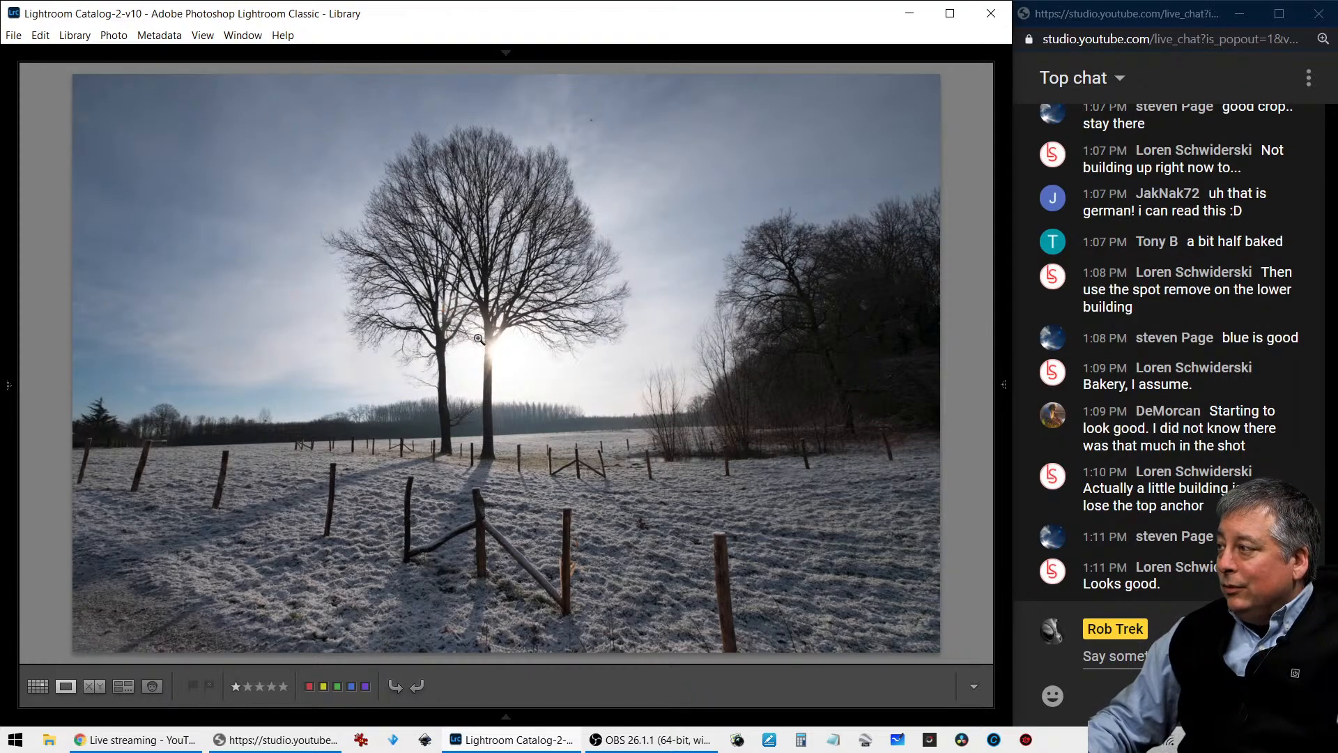
- Inspect the sun behind the tree trunk up close and check the photo's camera and exposure info overlay
{"action": "left_click", "coordinate": [490, 369]}
{"action": "left_click", "coordinate": [492, 370]}
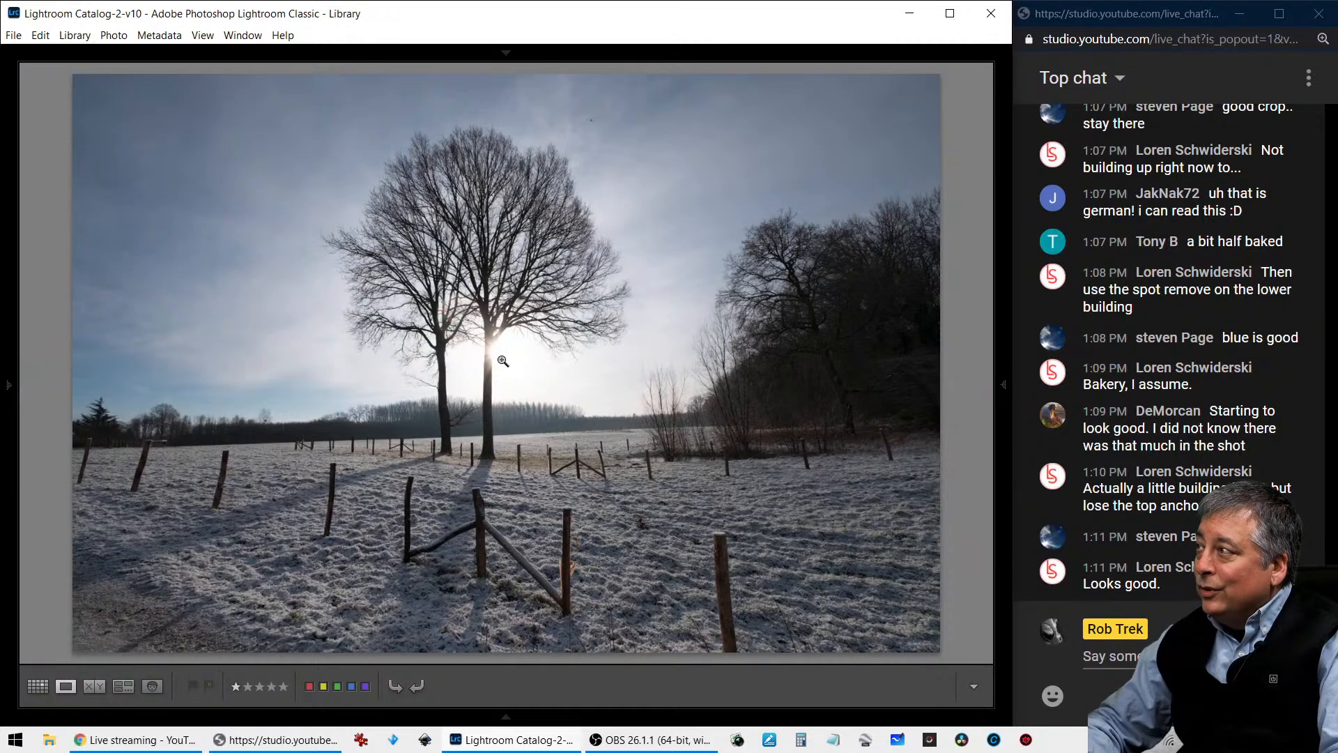
{"action": "key", "text": "i"}
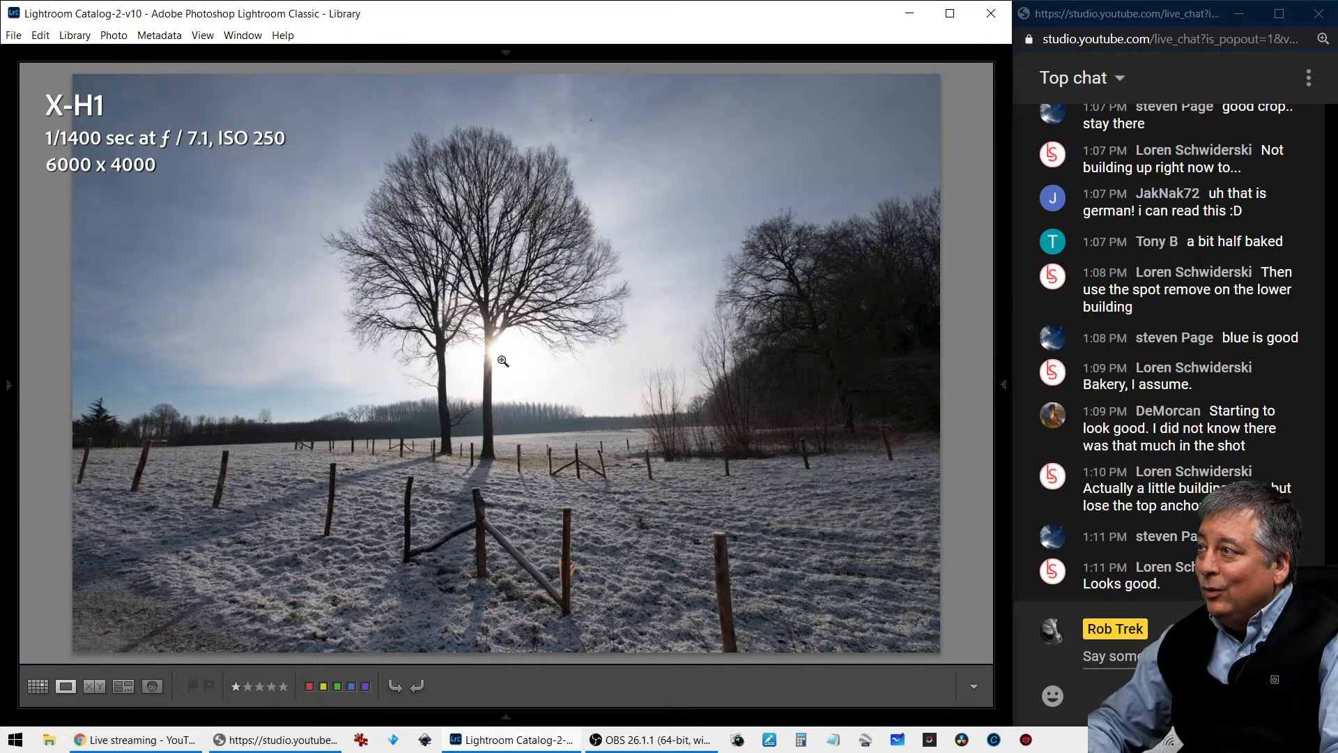
{"action": "key", "text": "i"}
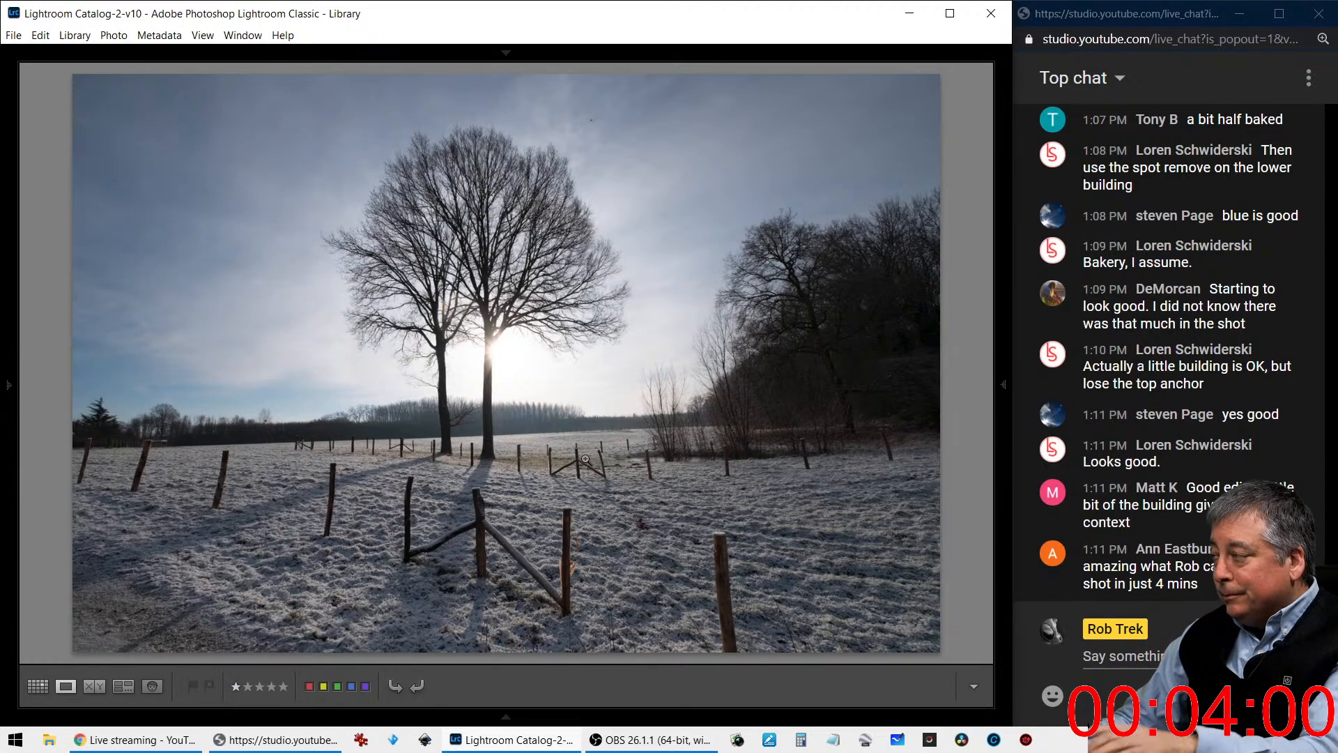
- Bring the tree photo into Develop with the adjustments showing, and warm it with Temp 6457 and Tint +32
{"action": "left_click", "coordinate": [1004, 387]}
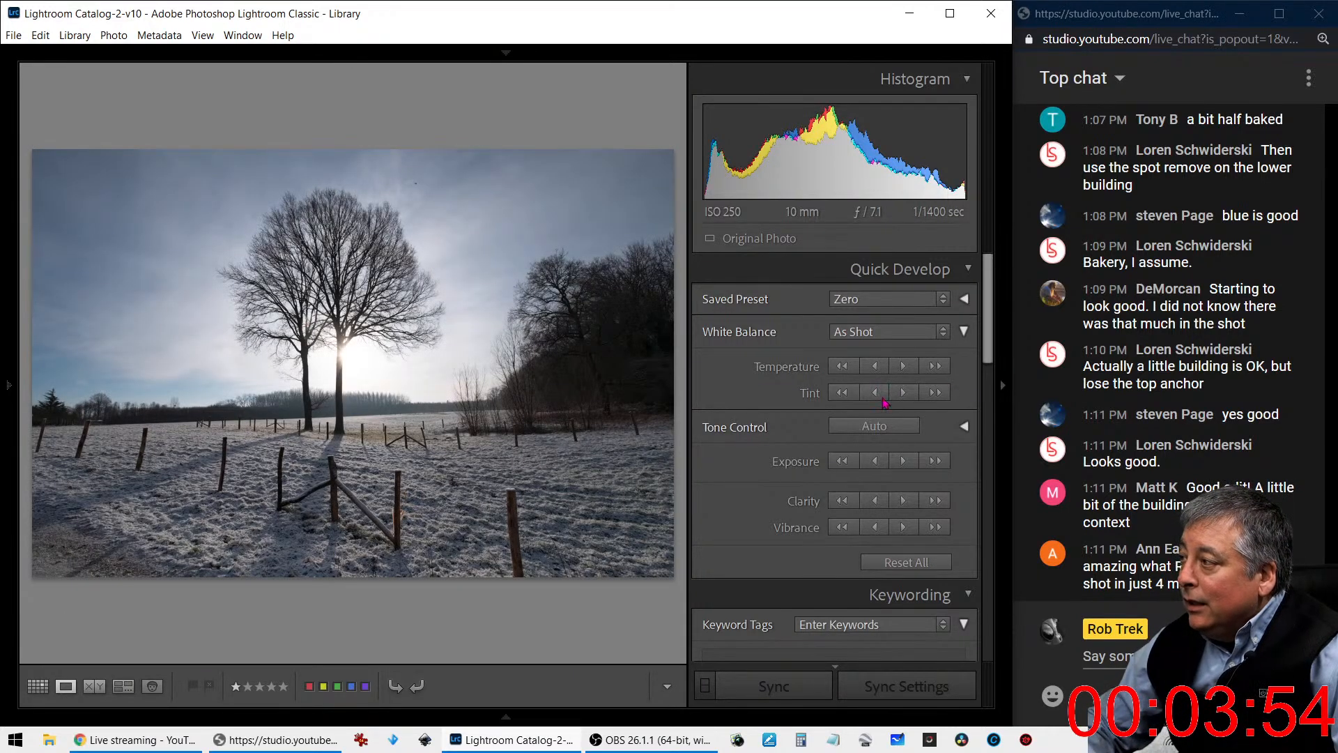
{"action": "key", "text": "d"}
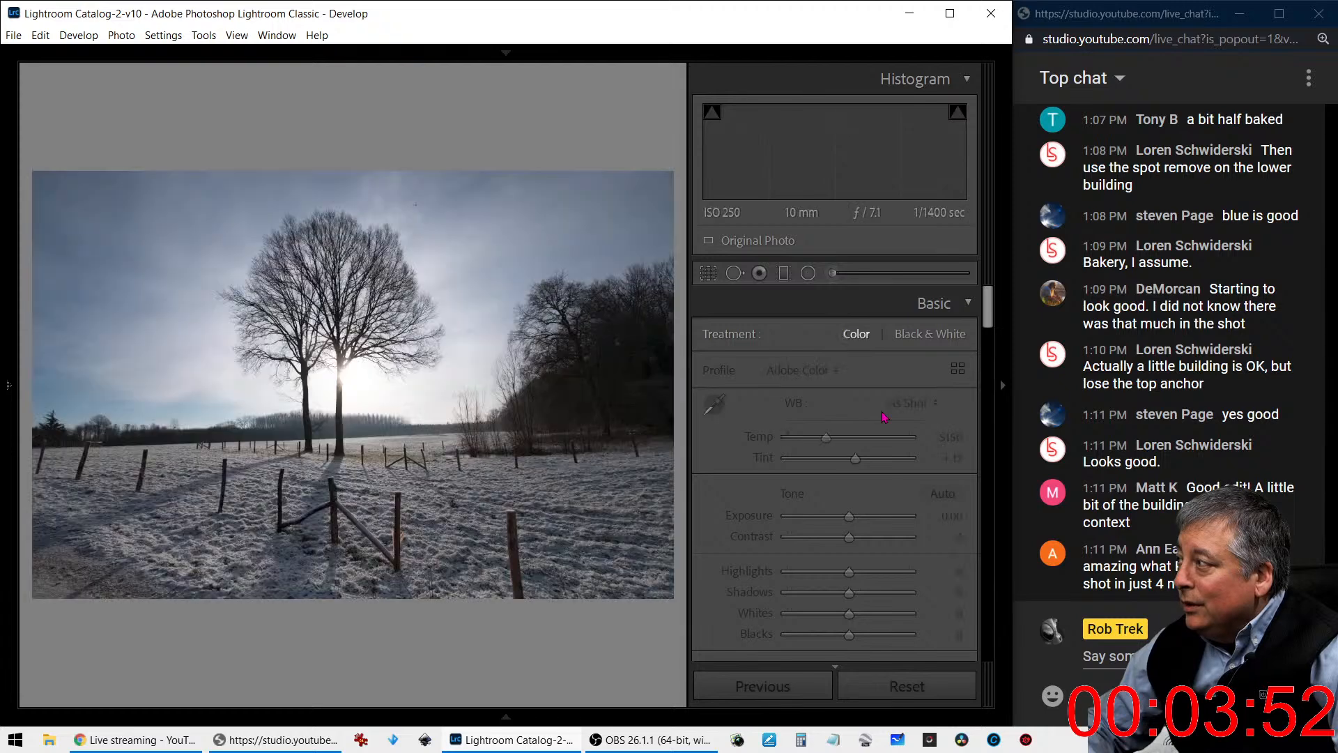
{"action": "left_click_drag", "start_coordinate": [846, 438], "coordinate": [864, 465]}
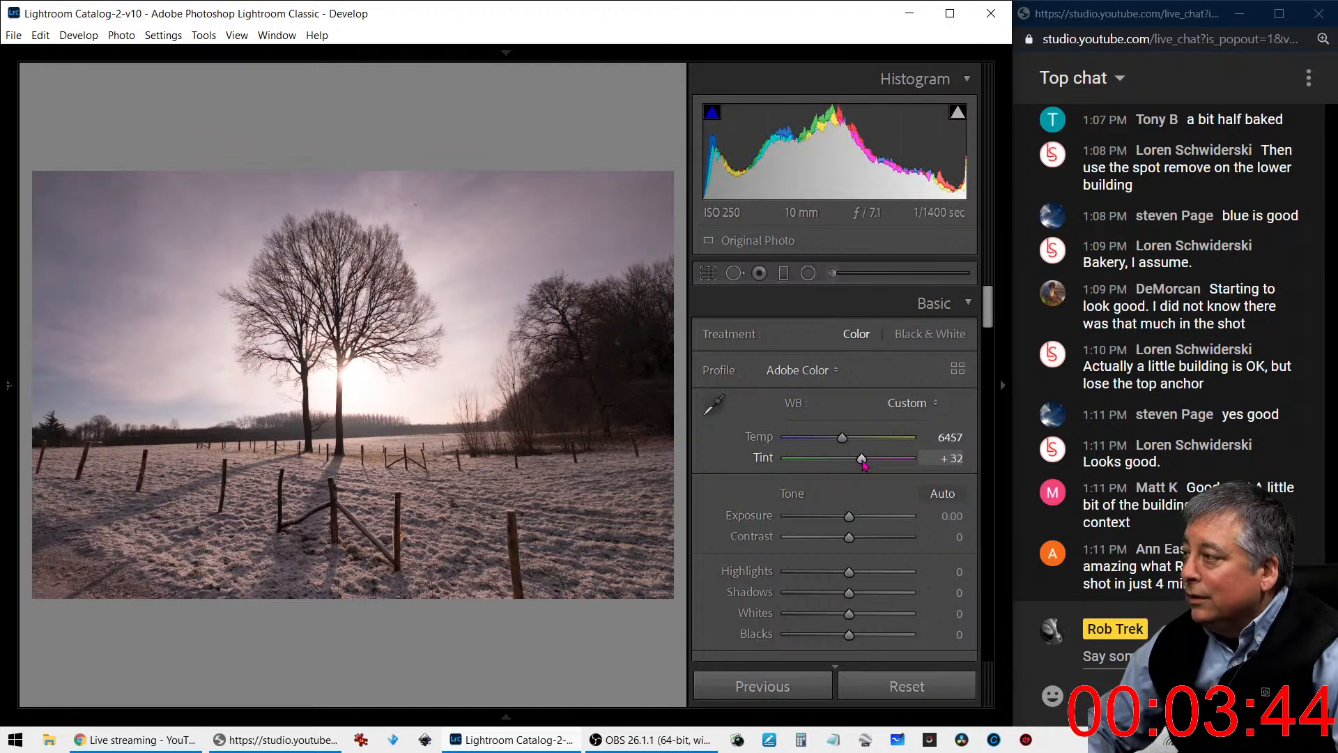
- Apply the automatic tone adjustments to the tree photo, with Highlights at -100 and Shadows at +100
{"action": "left_click", "coordinate": [934, 495]}
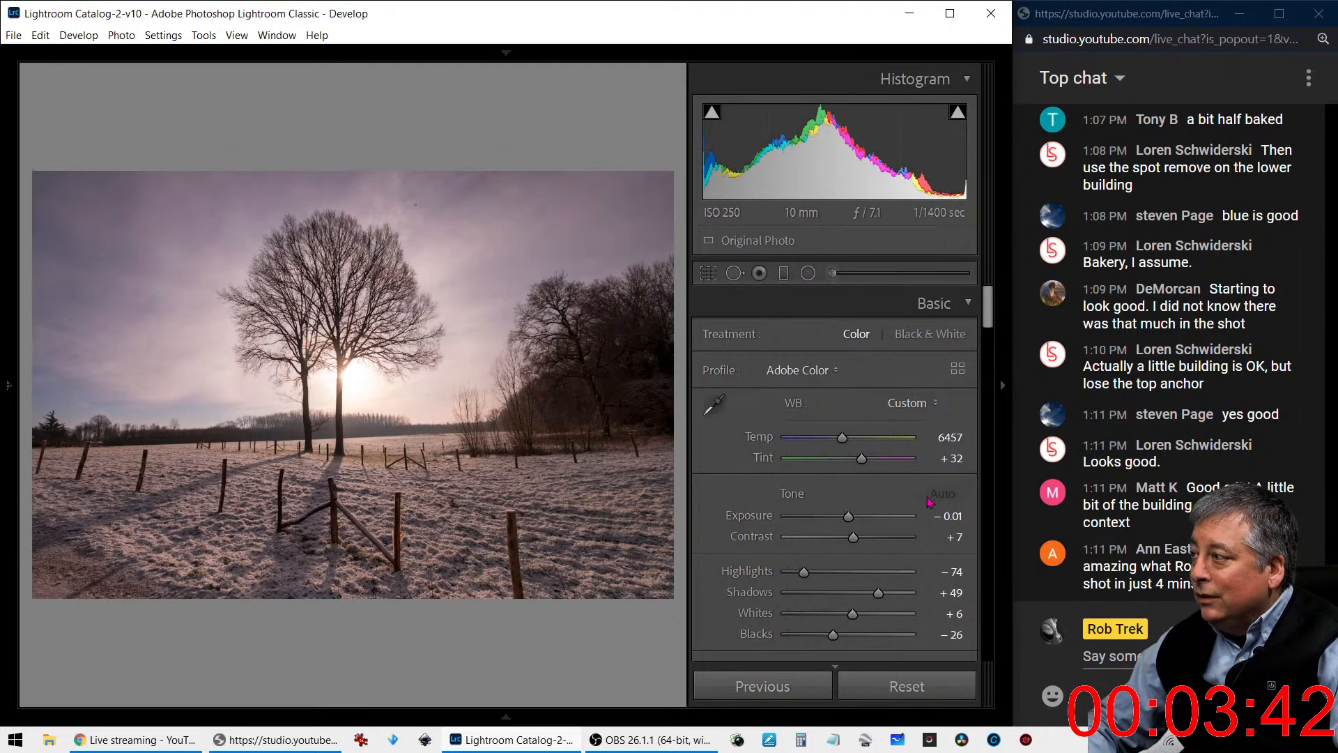
{"action": "left_click_drag", "start_coordinate": [803, 571], "coordinate": [778, 561]}
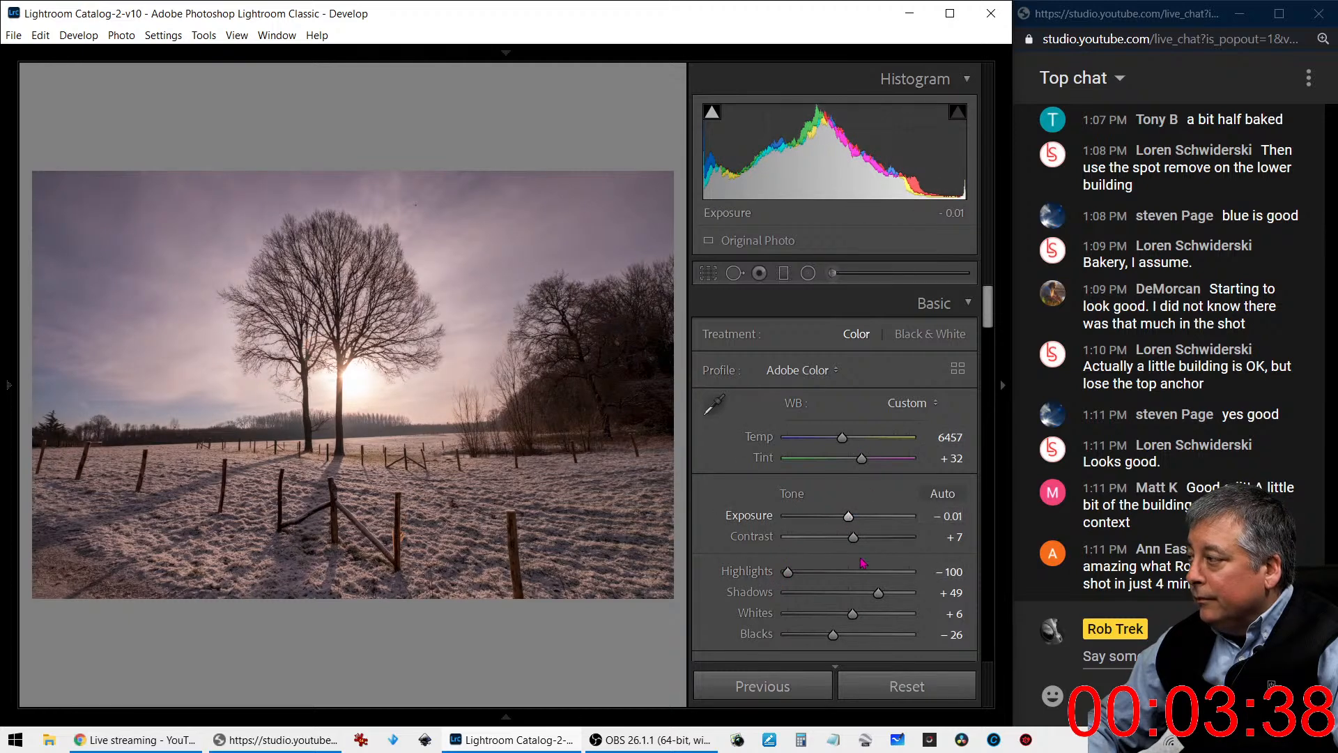
{"action": "left_click_drag", "start_coordinate": [878, 593], "coordinate": [914, 599]}
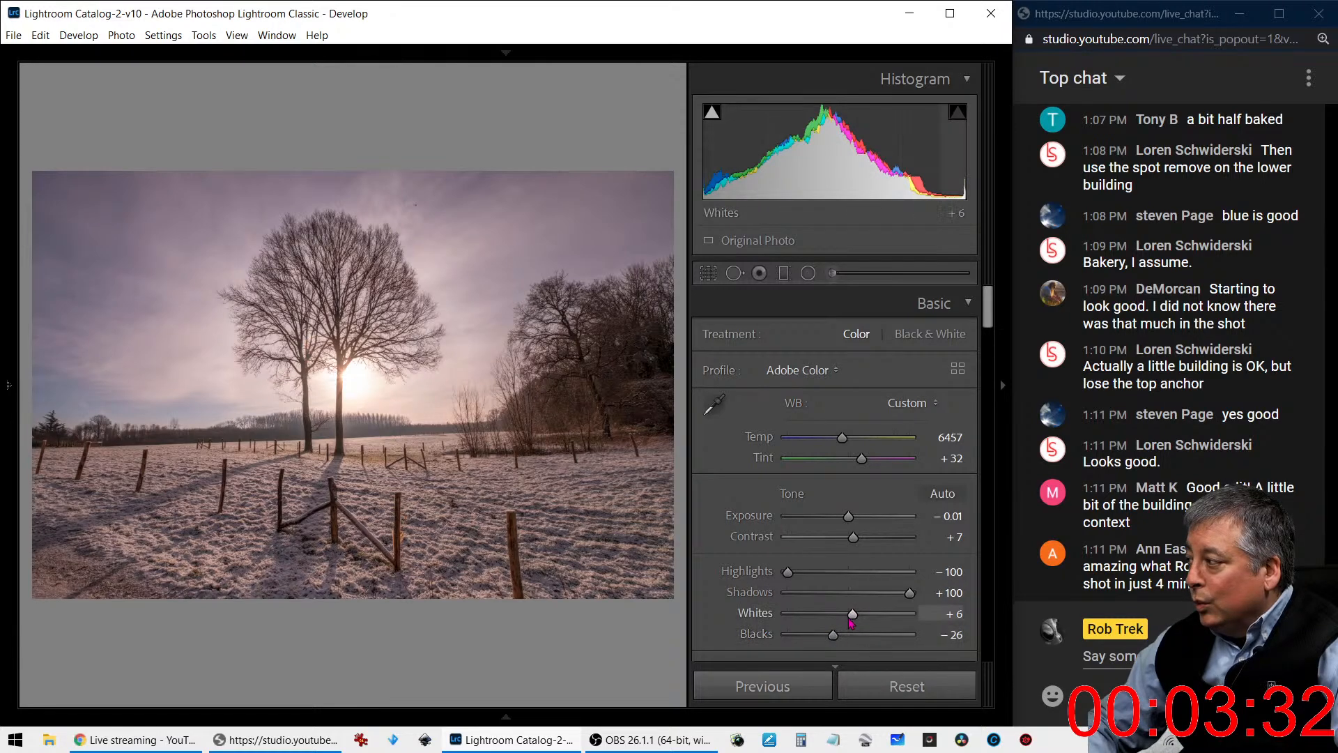
- Set the tree photo's Shadows to +77, Whites to +57 and Blacks to -85, and reduce Tint to +28
{"action": "left_click_drag", "start_coordinate": [909, 593], "coordinate": [796, 634]}
{"action": "left_click_drag", "start_coordinate": [862, 460], "coordinate": [860, 460]}
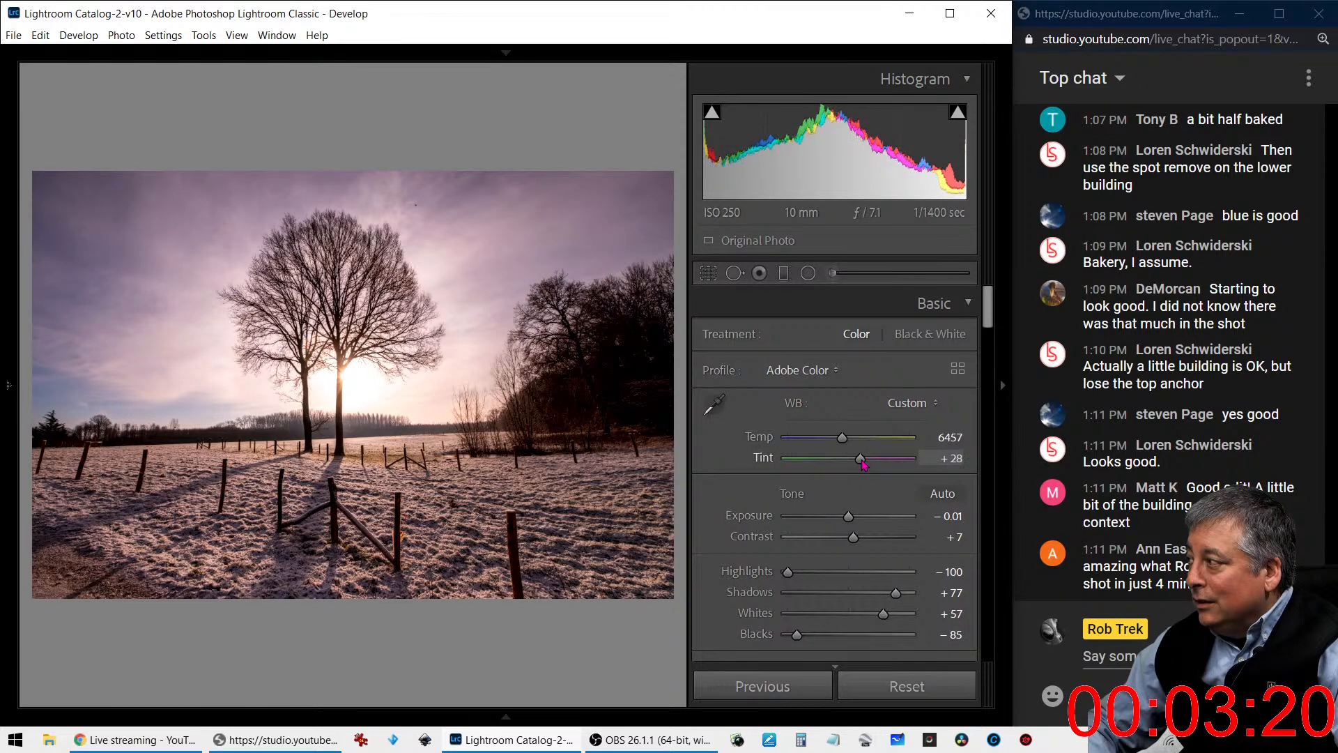
- Try the Auto, As Shot and Shade white balance presets, and cool the Shade version to Temp 6629
{"action": "left_click", "coordinate": [906, 403]}
{"action": "left_click", "coordinate": [857, 440]}
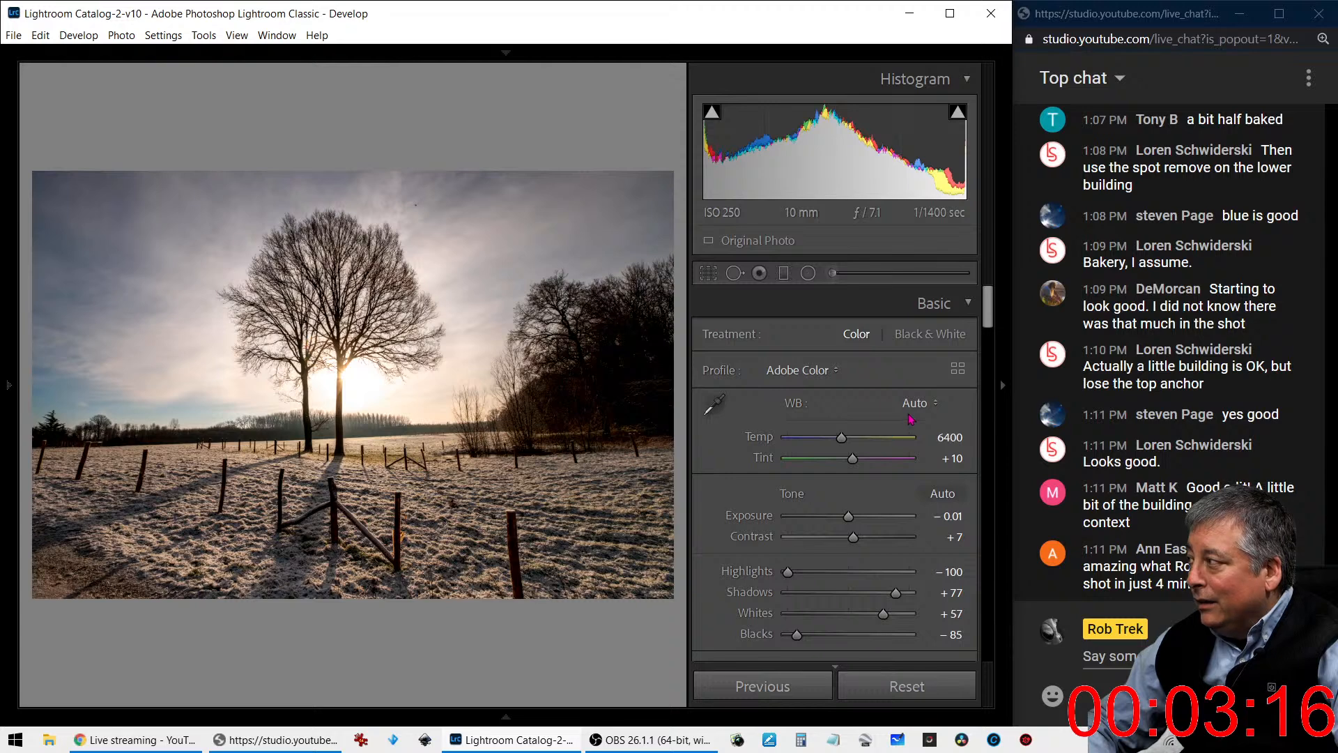
{"action": "left_click", "coordinate": [909, 411]}
{"action": "left_click", "coordinate": [905, 424]}
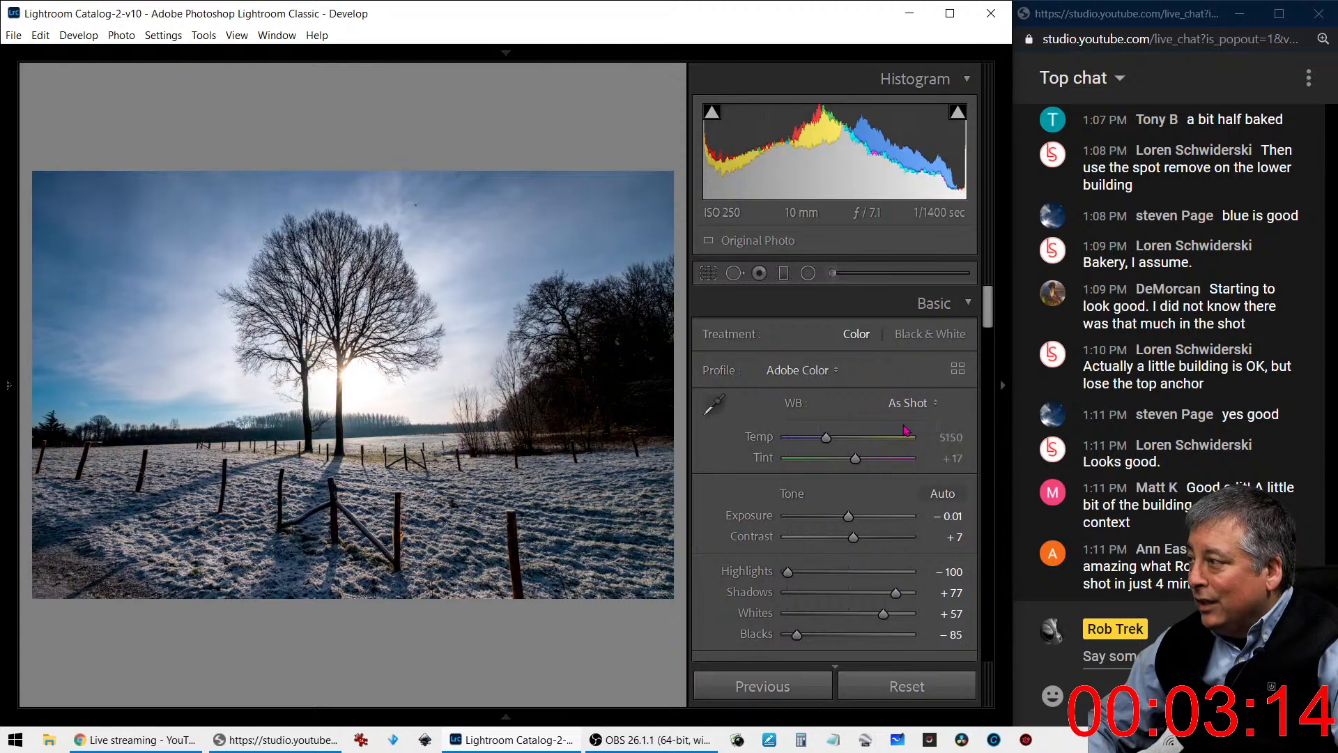
{"action": "left_click", "coordinate": [912, 403]}
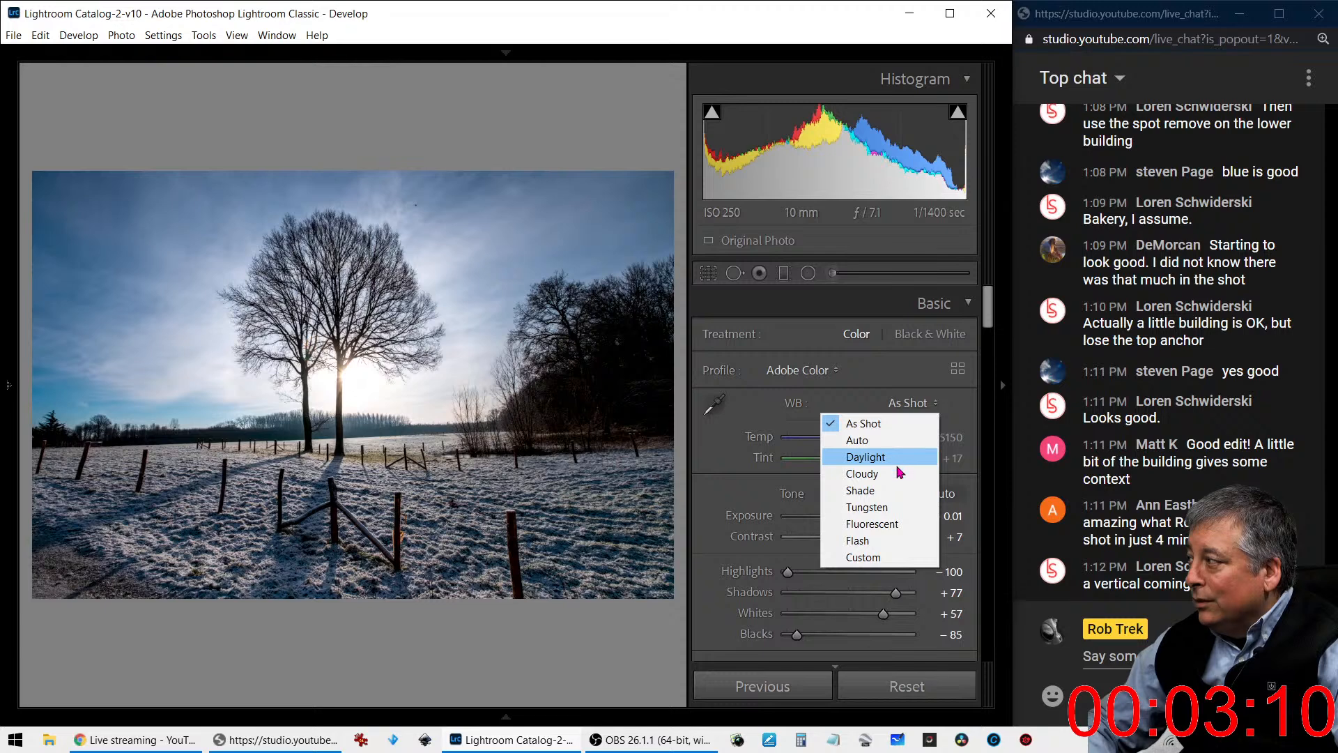
{"action": "left_click", "coordinate": [899, 490]}
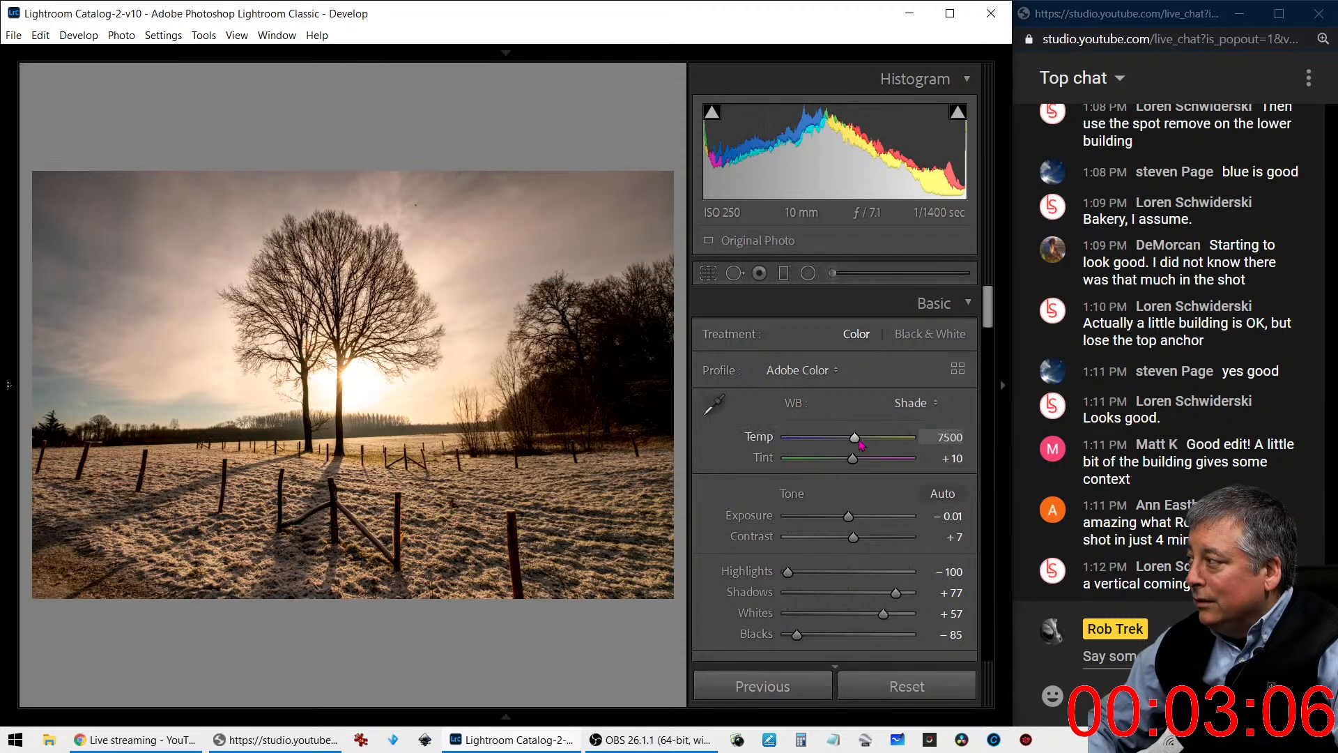
{"action": "left_click_drag", "start_coordinate": [859, 445], "coordinate": [849, 444]}
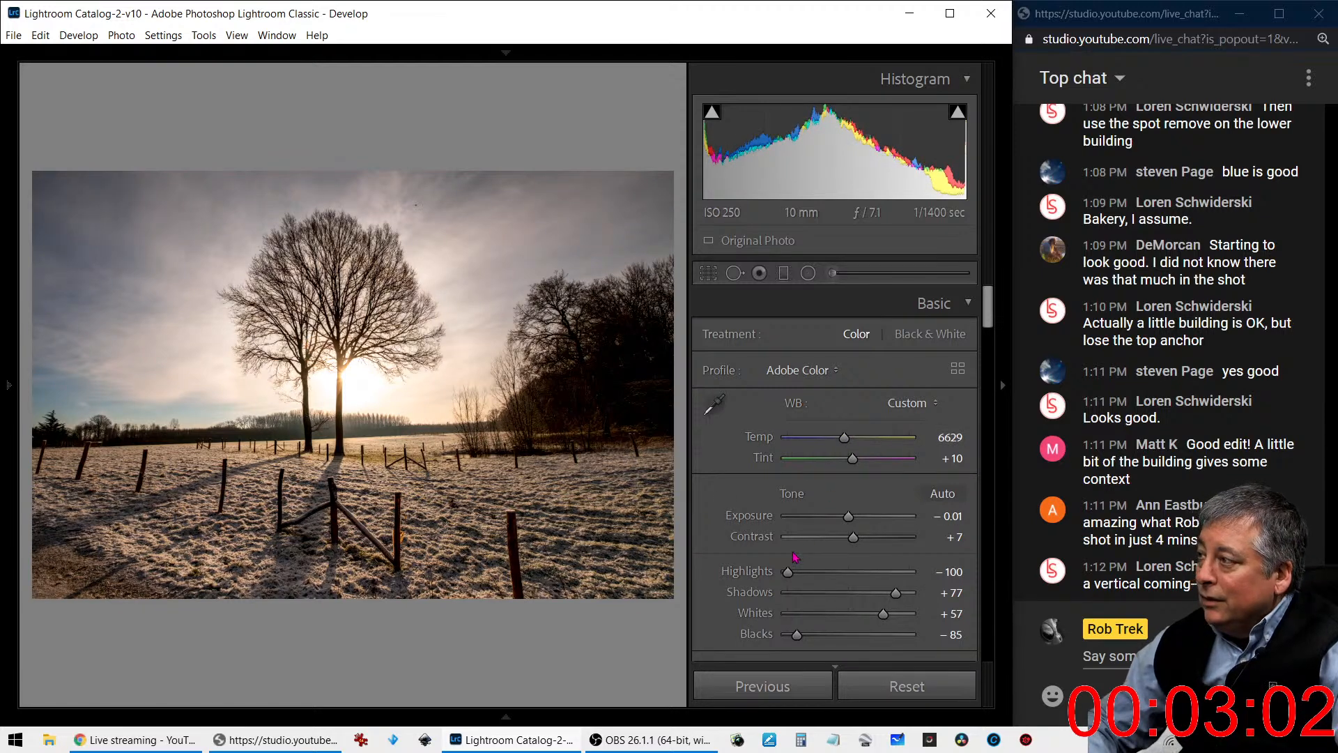
{"action": "scroll", "coordinate": [767, 545], "scroll_direction": "down", "scroll_amount": 3}
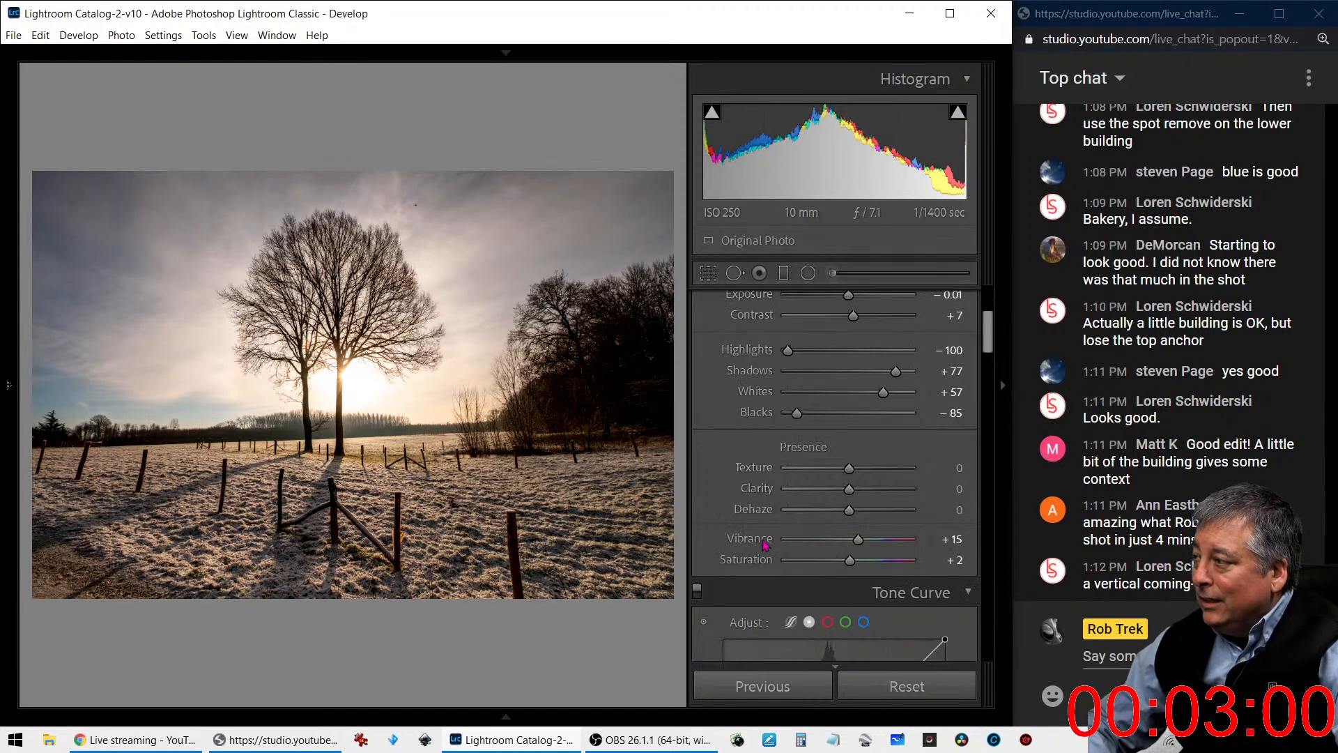
{"action": "scroll", "coordinate": [767, 545], "scroll_direction": "up", "scroll_amount": 3}
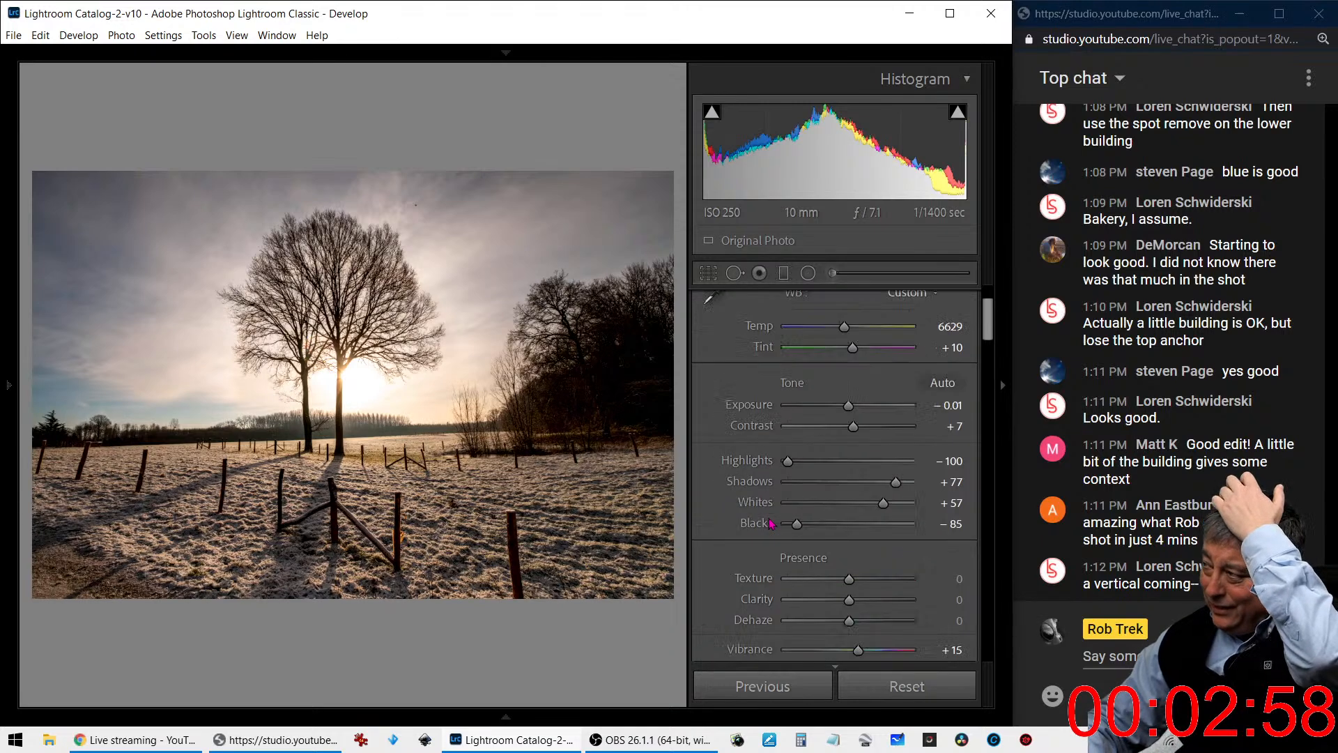
- Compare the Shade white balance with Auto, keep Auto as the base, and fine-tune Temp to 6571
{"action": "left_click", "coordinate": [892, 405]}
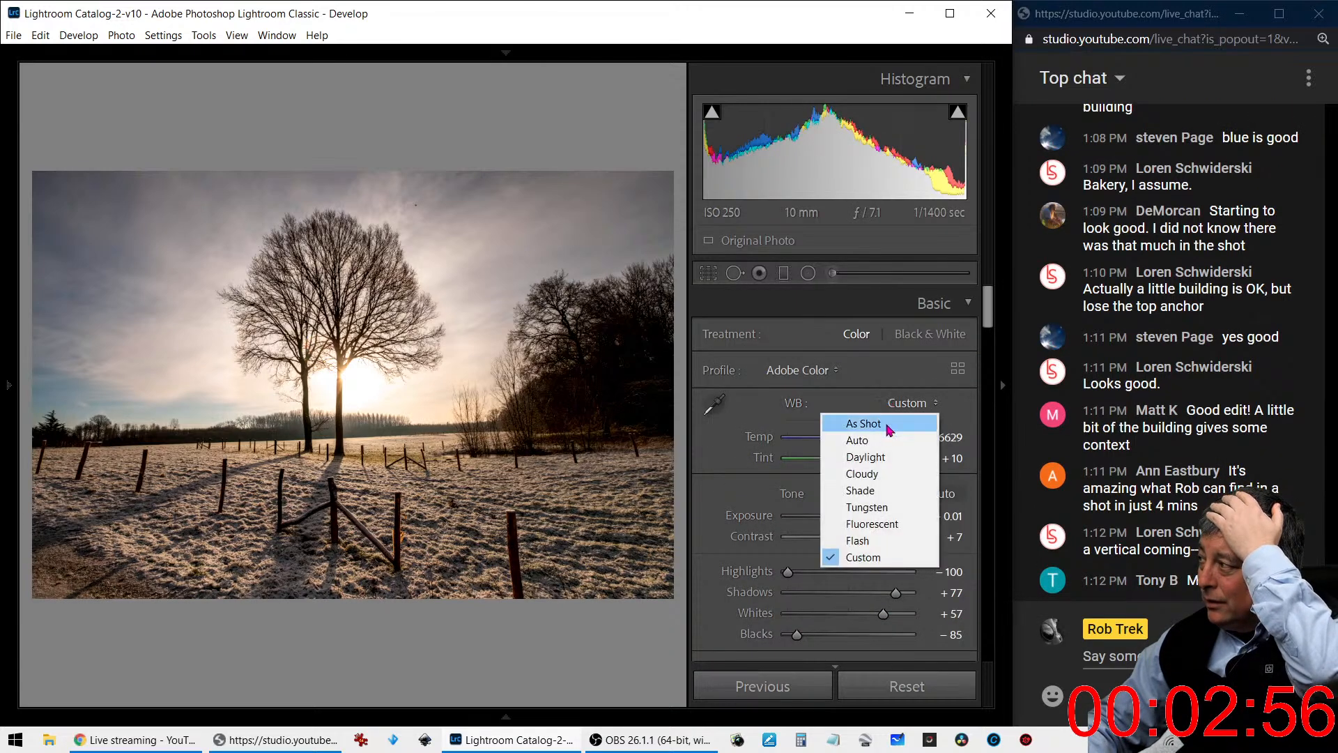
{"action": "left_click", "coordinate": [880, 488]}
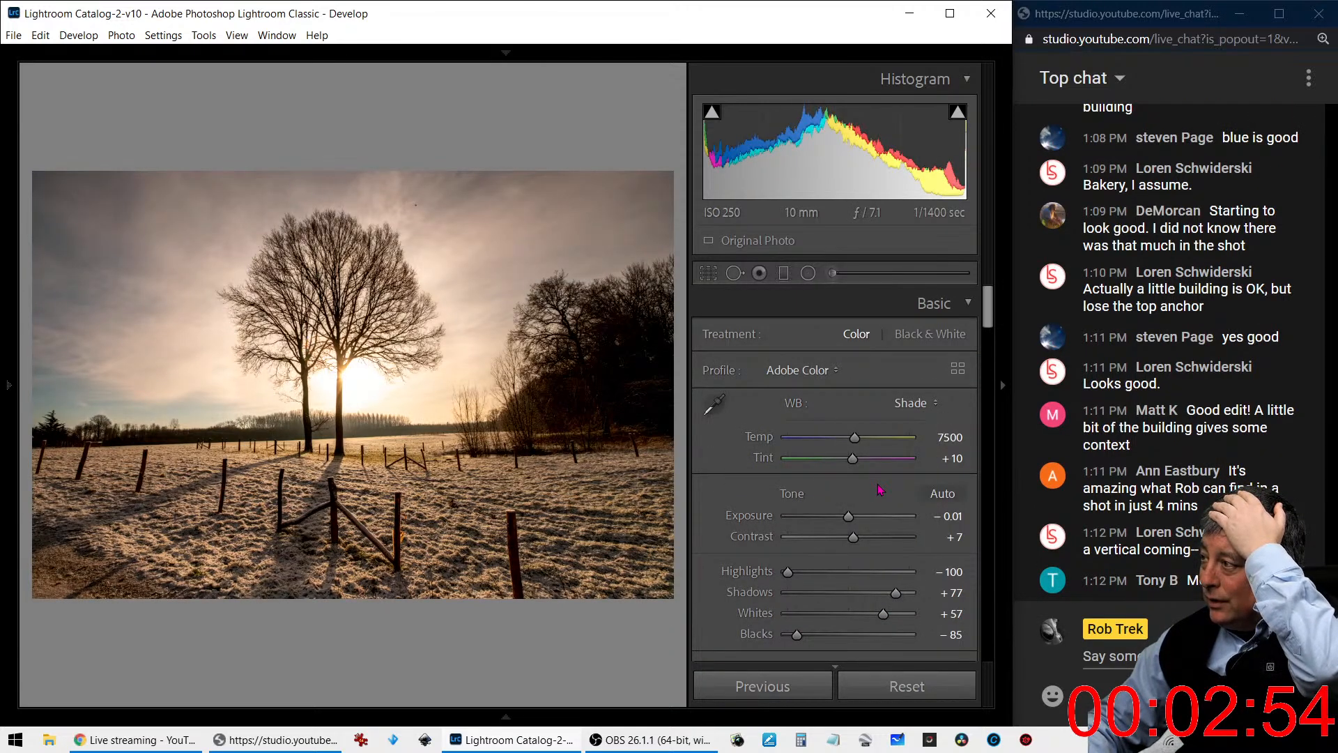
{"action": "left_click", "coordinate": [910, 404]}
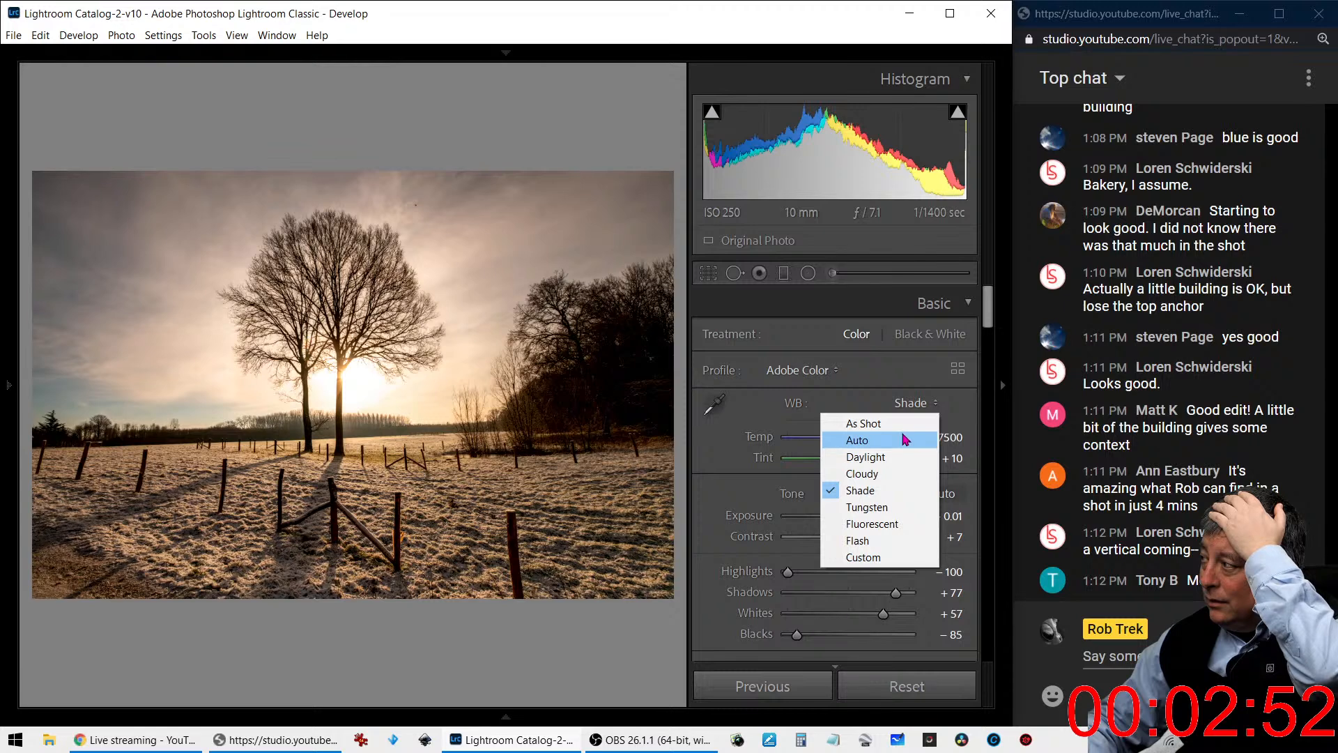
{"action": "left_click", "coordinate": [904, 439]}
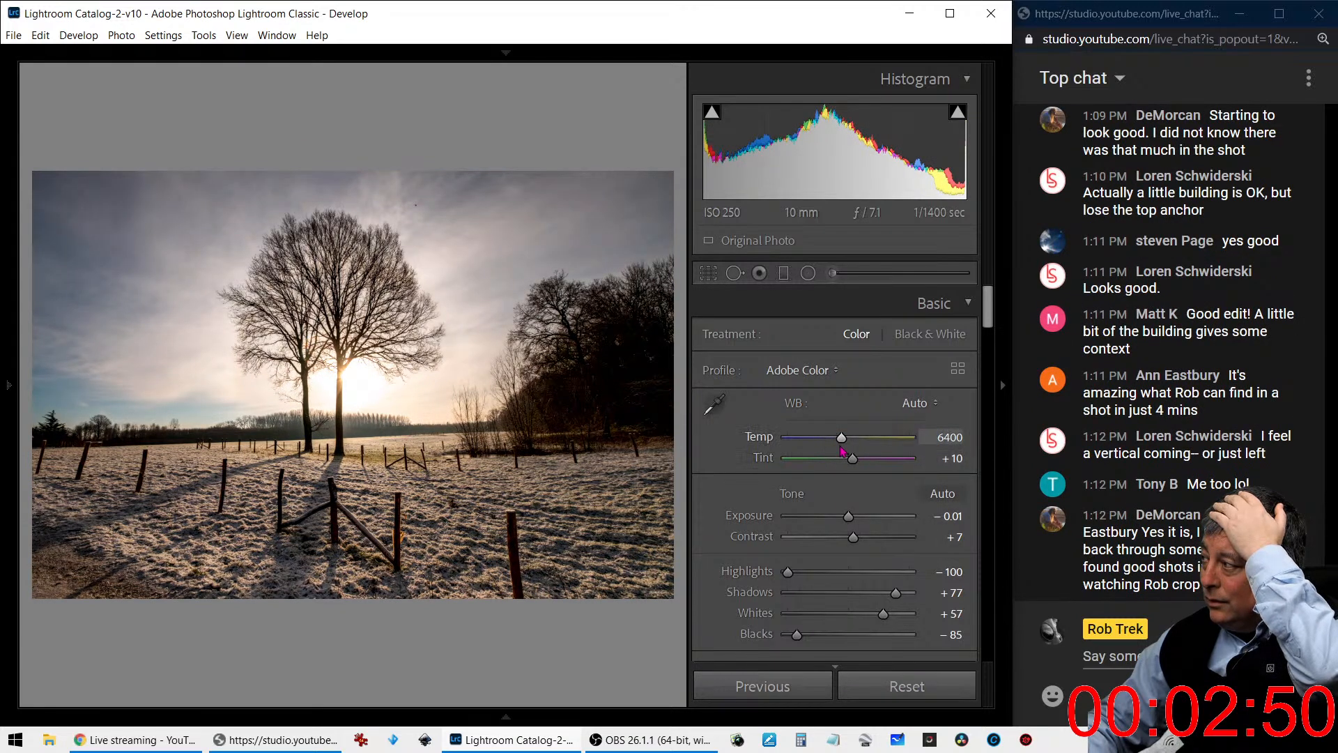
{"action": "left_click_drag", "start_coordinate": [843, 441], "coordinate": [844, 442]}
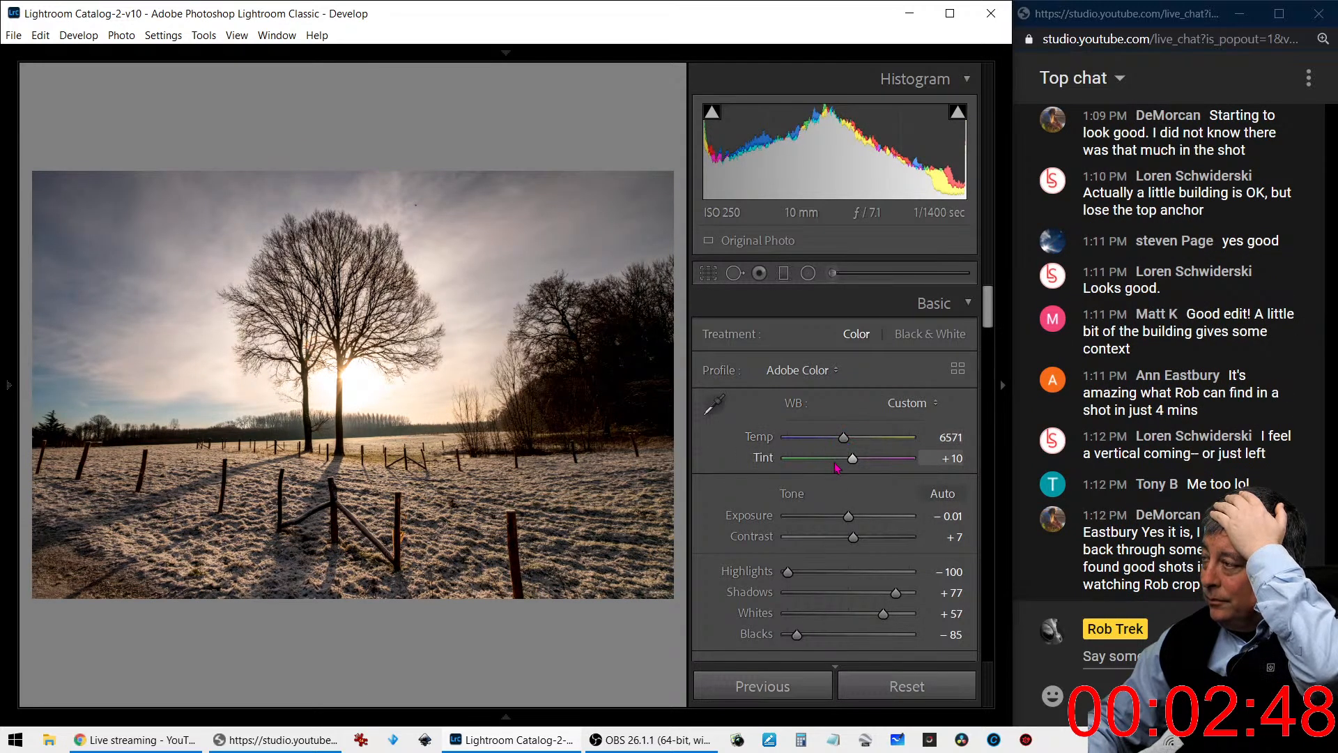
- Correct the perspective with Auto Upright and a Vertical transform of -19, constraining the crop to the image
{"action": "left_click", "coordinate": [421, 216]}
{"action": "left_click", "coordinate": [420, 217]}
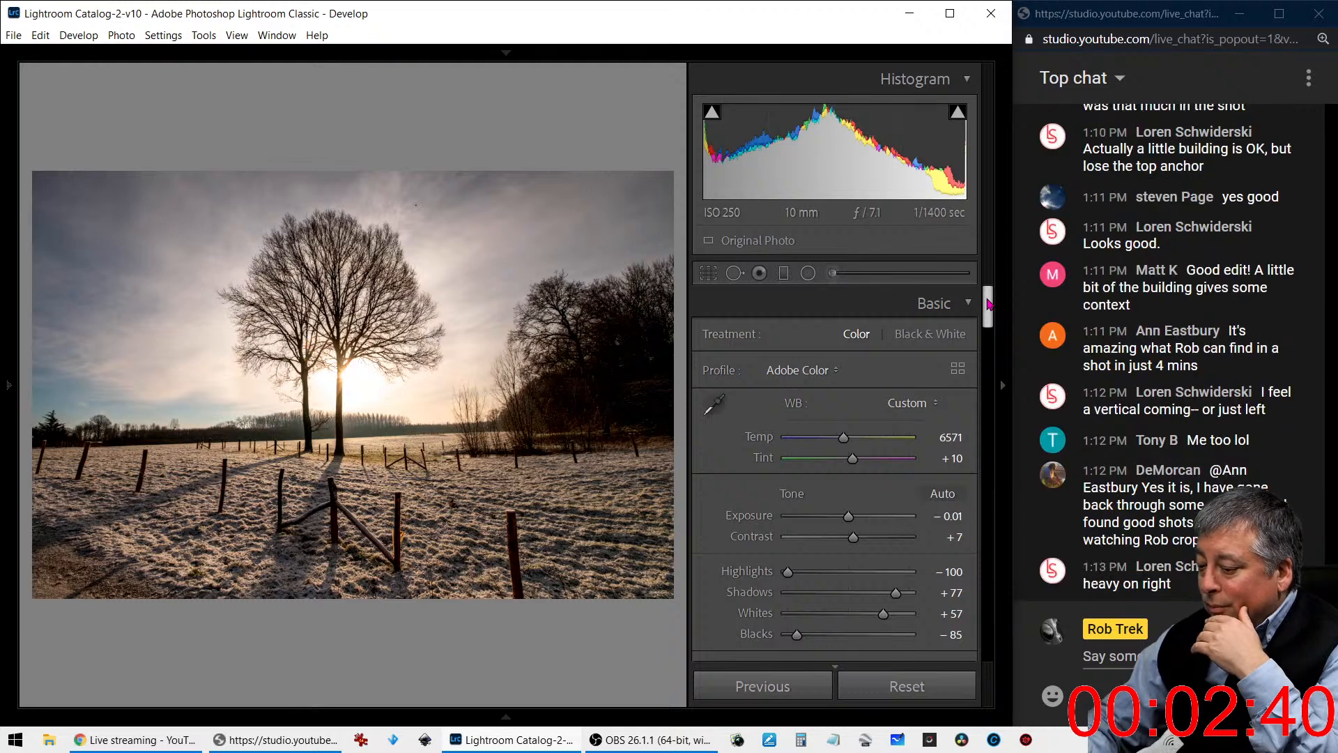
{"action": "left_click_drag", "start_coordinate": [988, 304], "coordinate": [974, 589]}
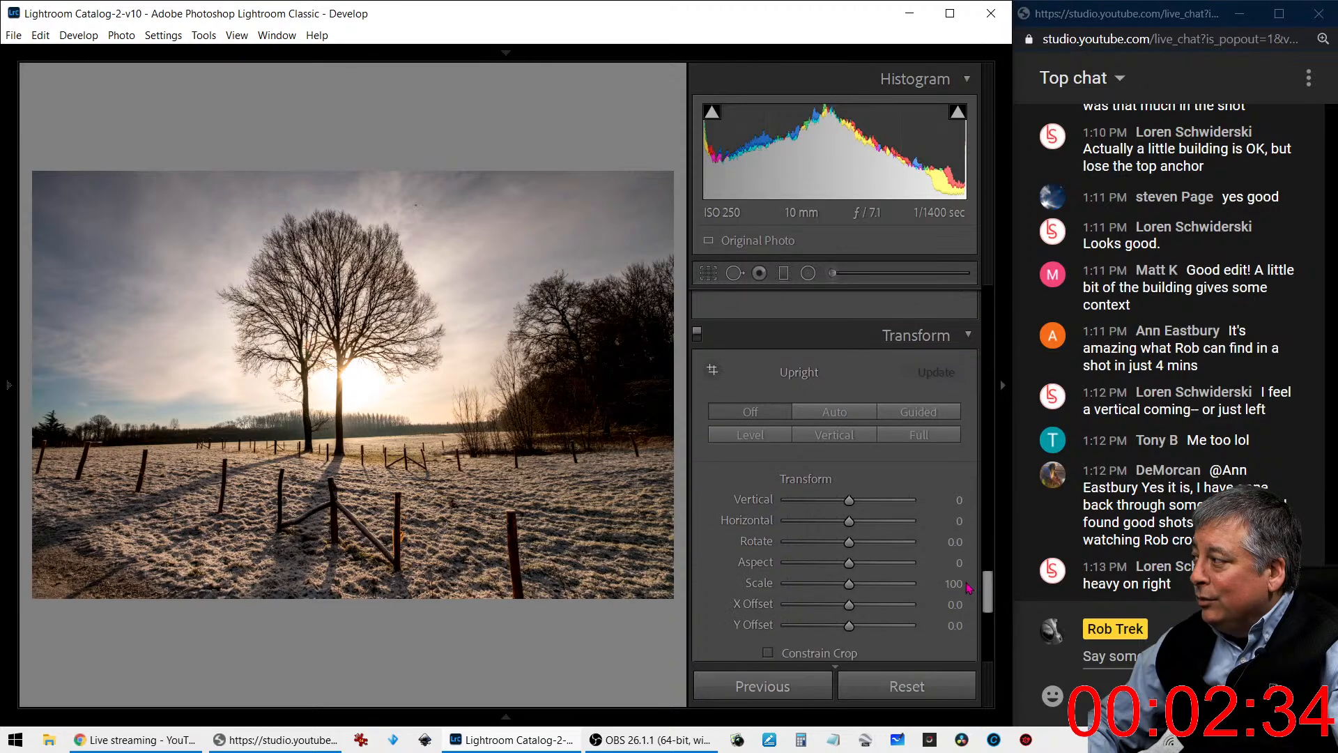
{"action": "left_click", "coordinate": [818, 419]}
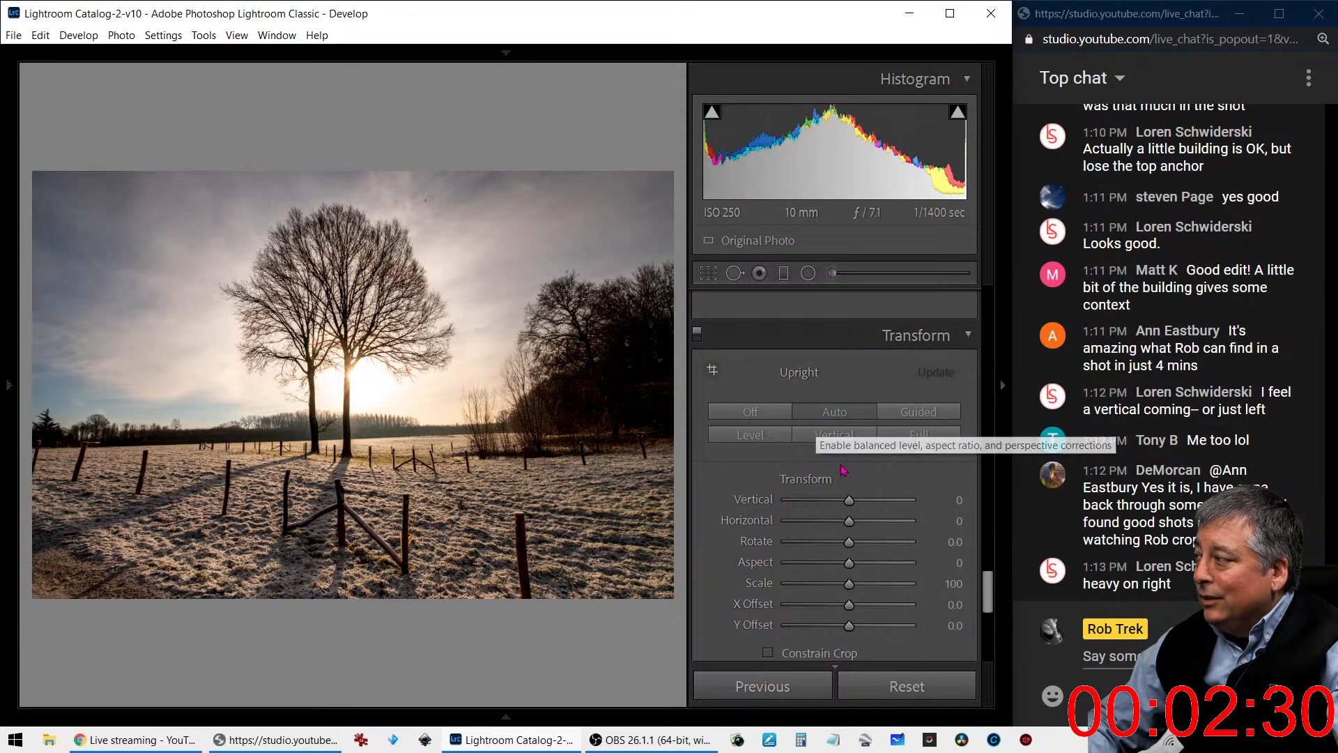
{"action": "left_click_drag", "start_coordinate": [851, 504], "coordinate": [850, 502]}
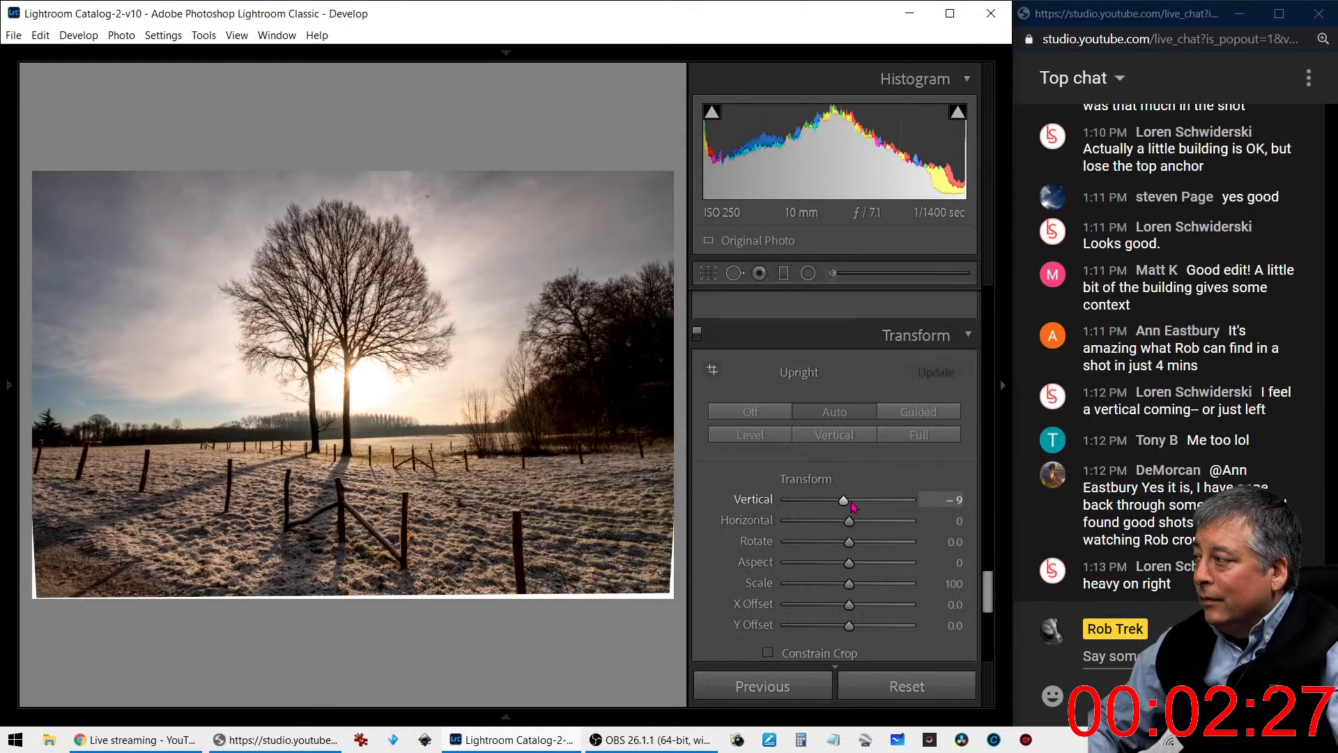
{"action": "left_click", "coordinate": [768, 653]}
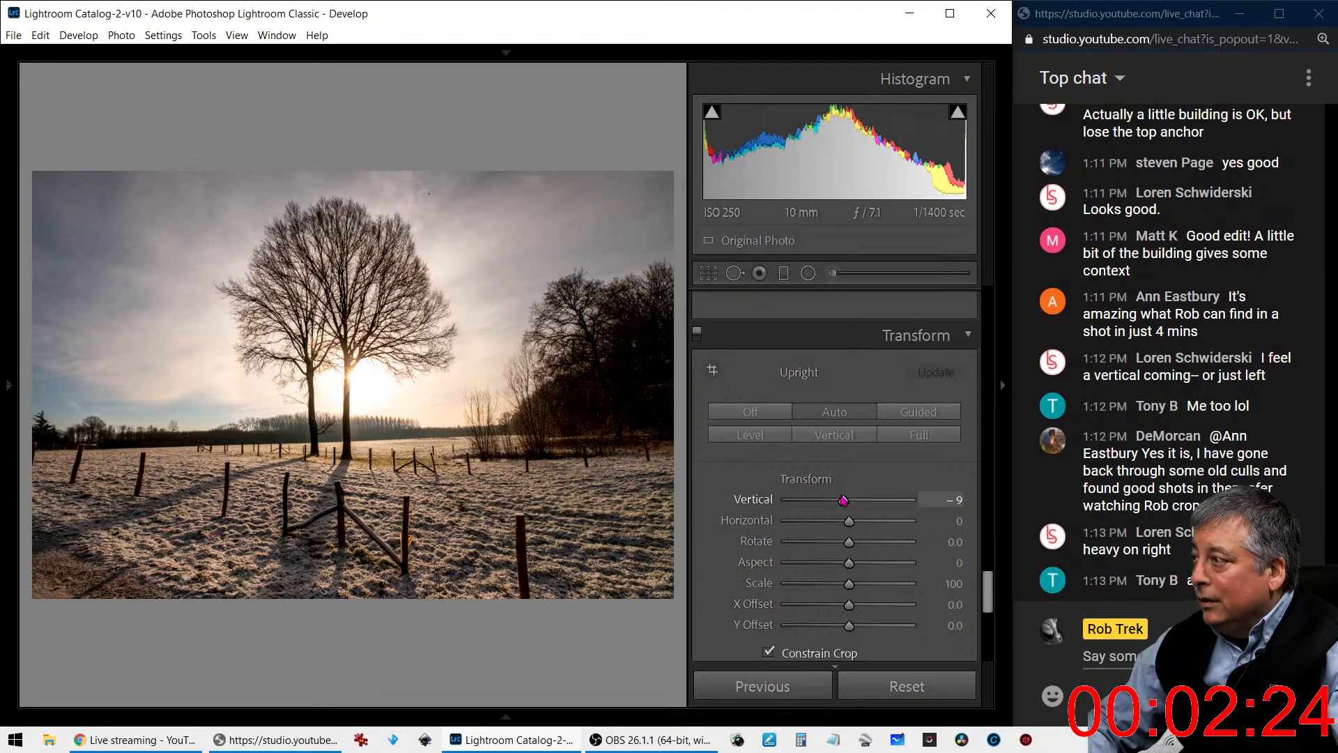
{"action": "left_click_drag", "start_coordinate": [844, 501], "coordinate": [839, 501]}
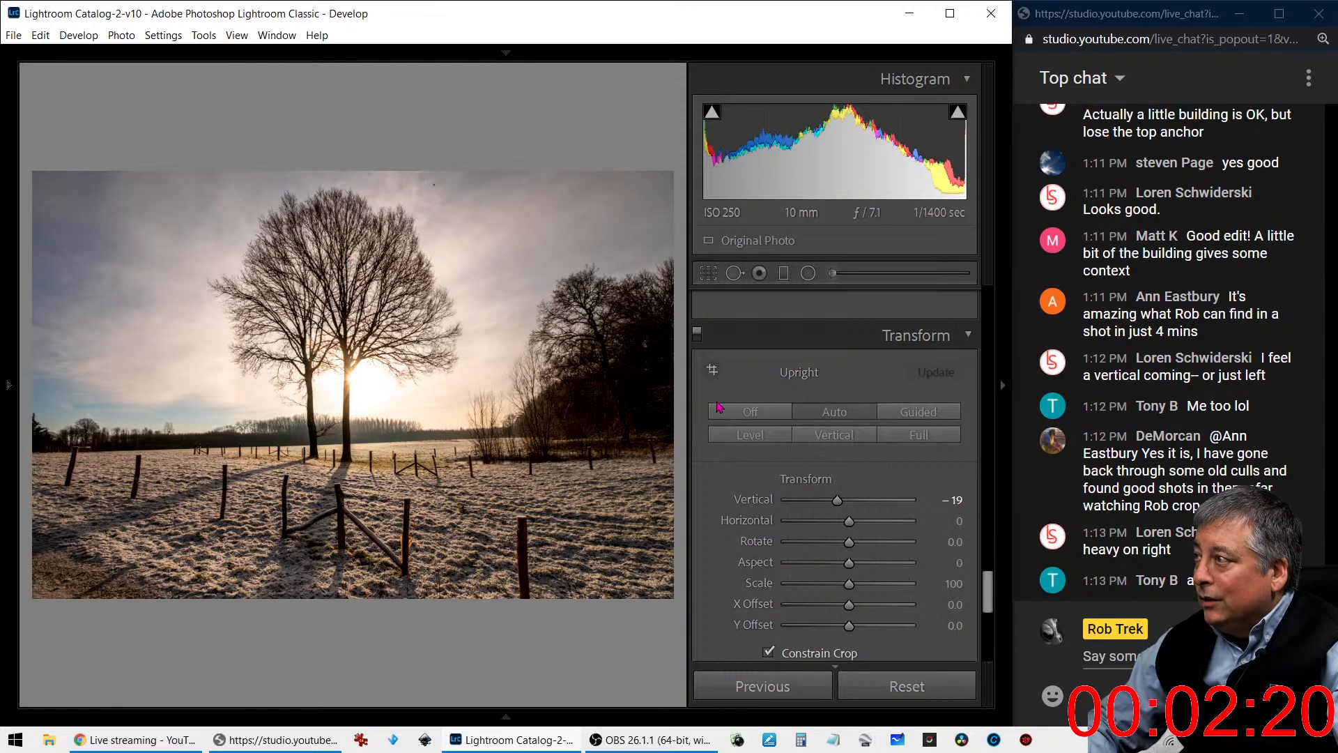
- Crop the photo to a portrait-oriented 4 x 5 / 8 x 10 frame around the backlit tree, excluding the dark trees beside it
{"action": "left_click", "coordinate": [705, 276]}
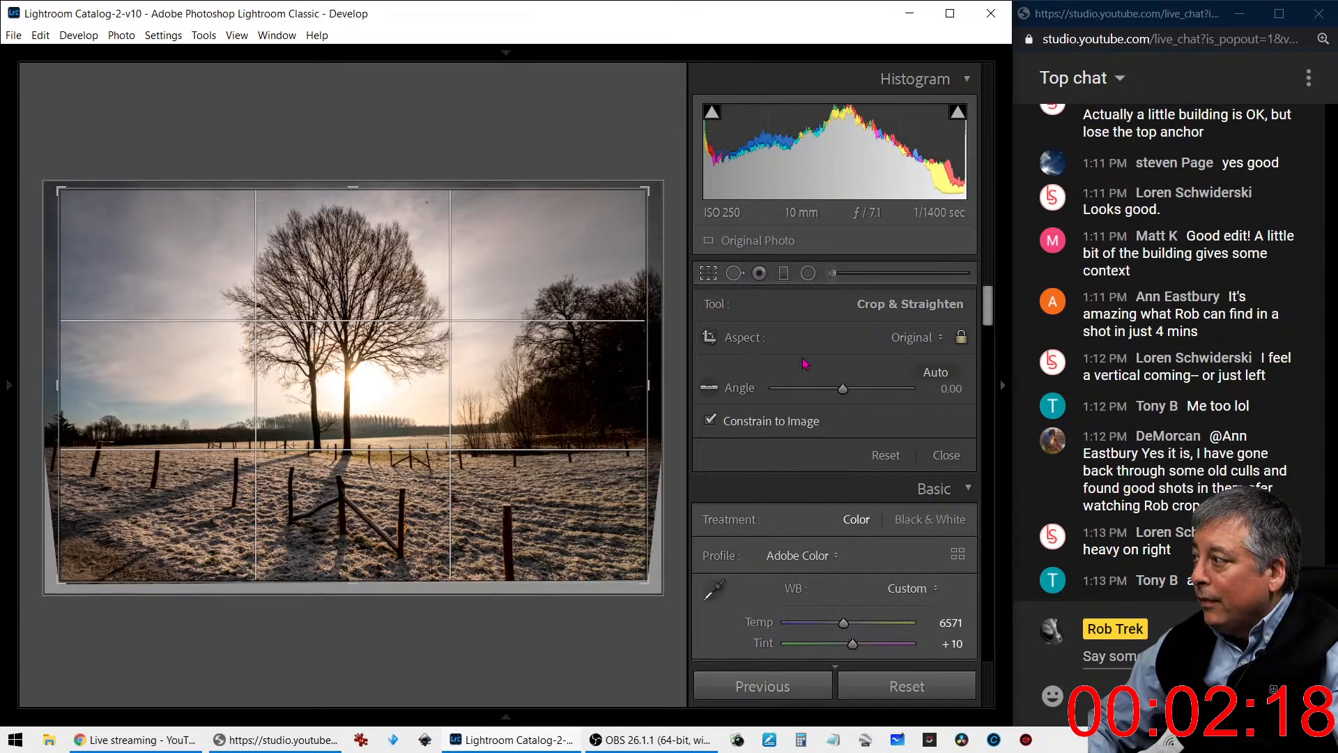
{"action": "left_click", "coordinate": [914, 338]}
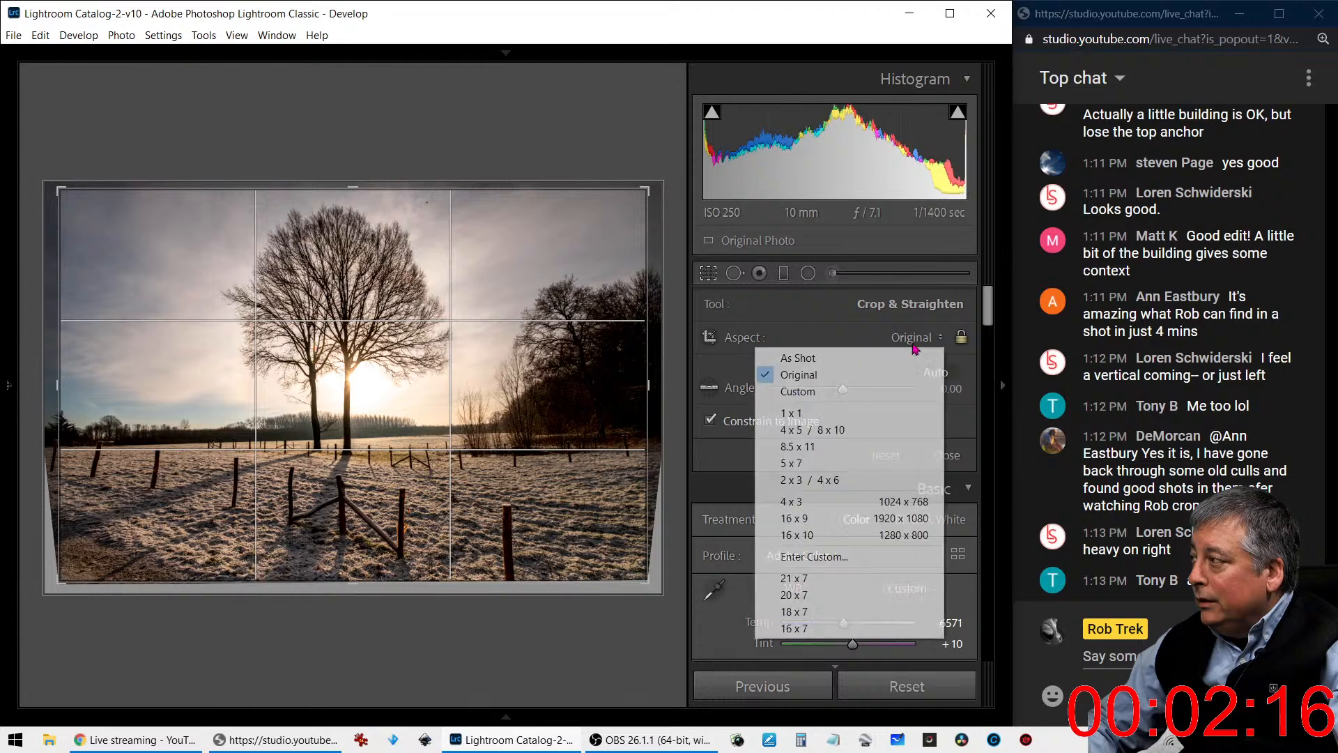
{"action": "left_click", "coordinate": [895, 429]}
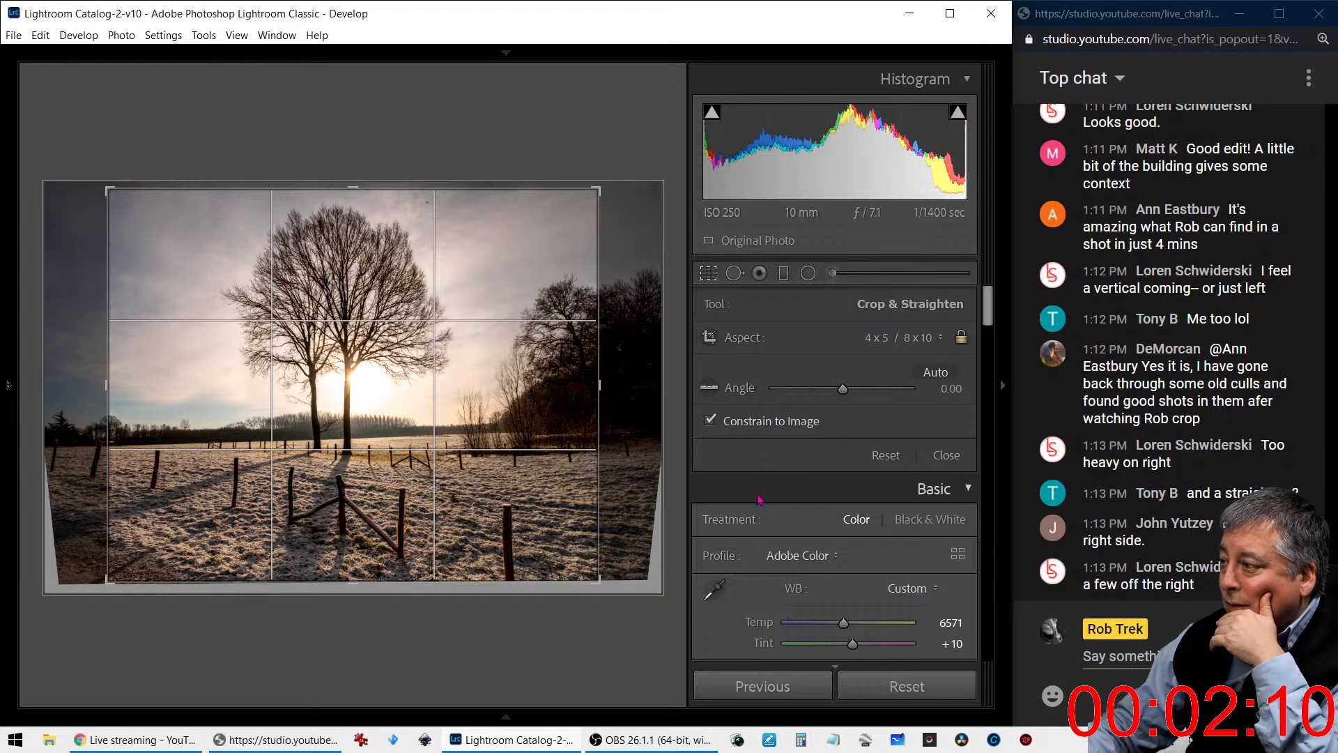
{"action": "left_click_drag", "start_coordinate": [600, 580], "coordinate": [583, 568]}
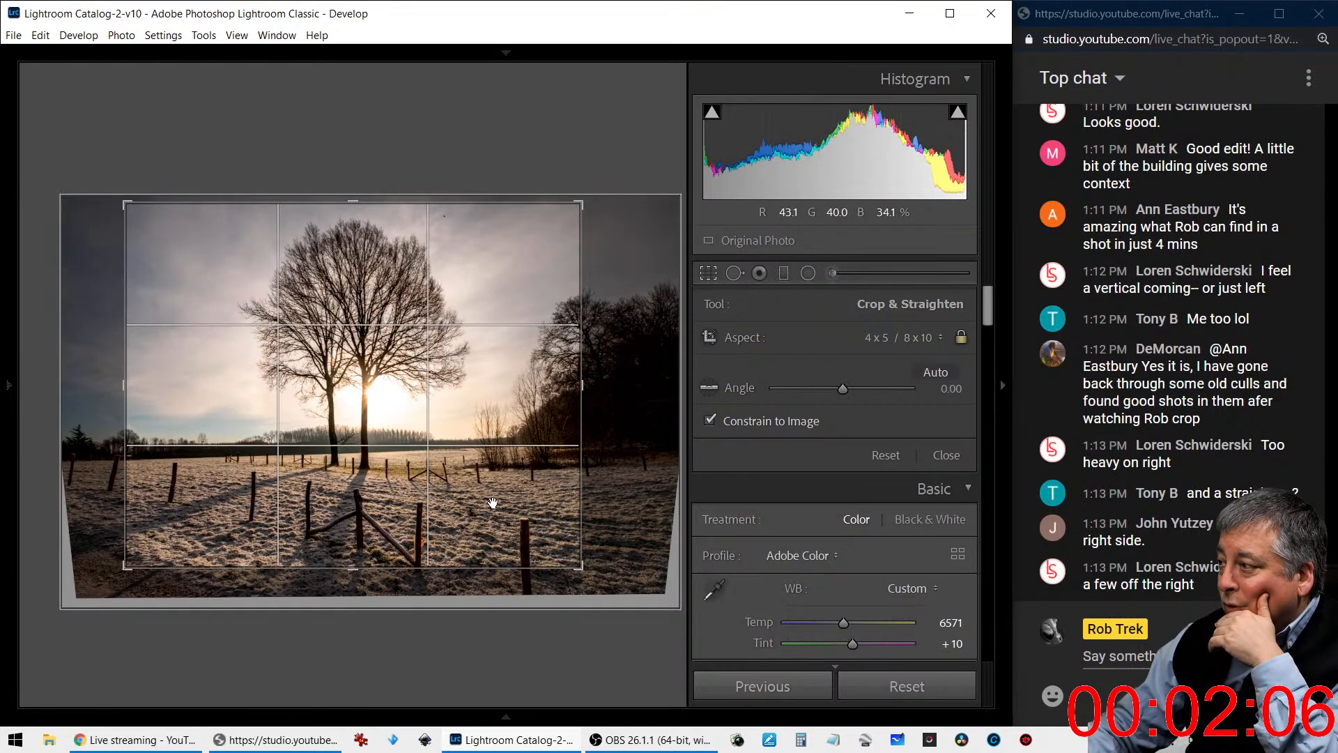
{"action": "mouse_move", "coordinate": [504, 504]}
{"action": "left_mouse_down"}
{"action": "mouse_move", "coordinate": [448, 499]}
{"action": "mouse_move", "coordinate": [554, 497]}
{"action": "mouse_move", "coordinate": [504, 496]}
{"action": "left_mouse_up"}
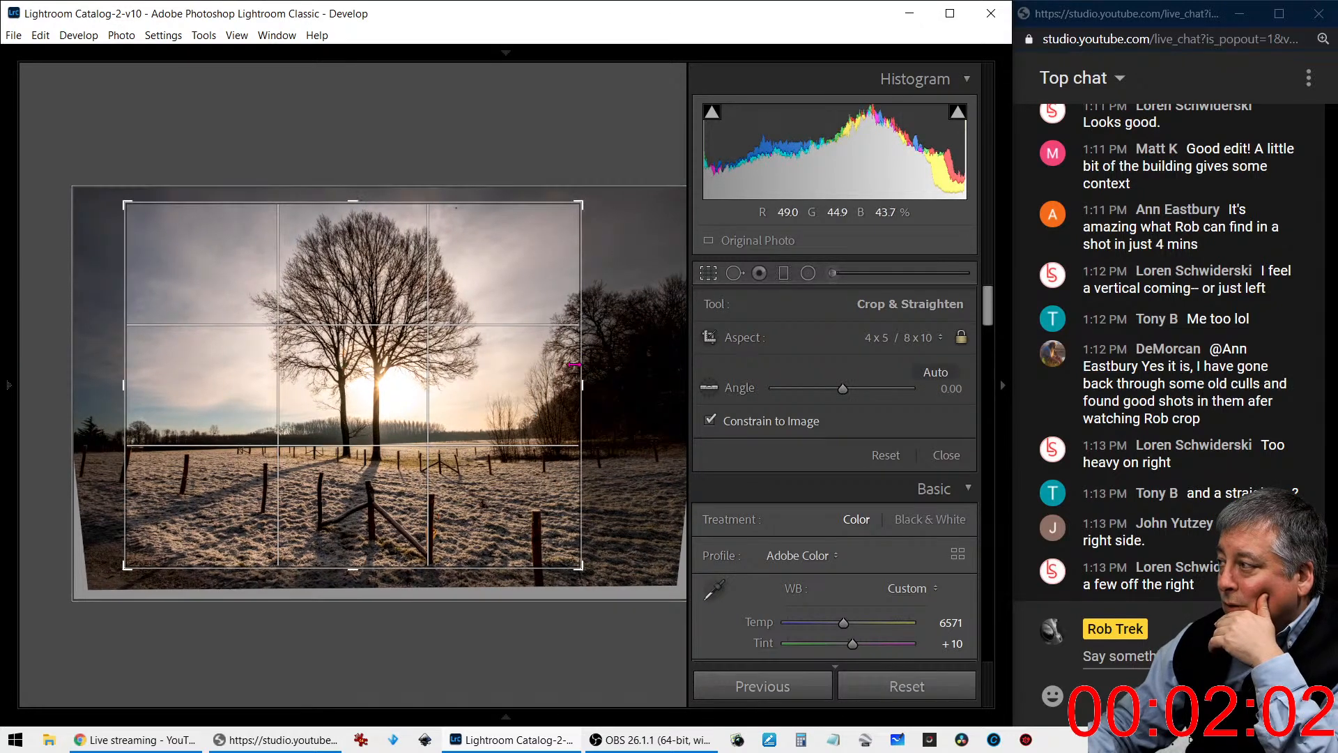
{"action": "left_click_drag", "start_coordinate": [583, 209], "coordinate": [432, 191]}
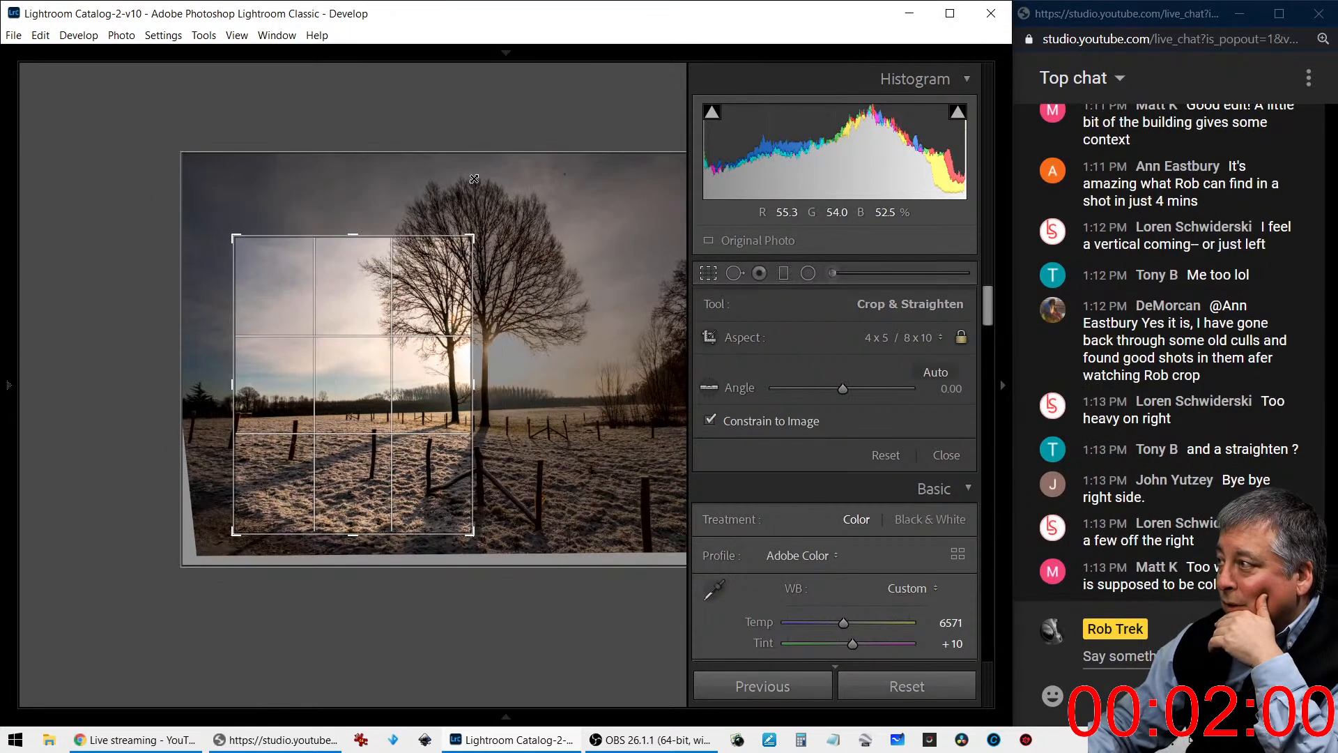
{"action": "left_click_drag", "start_coordinate": [407, 322], "coordinate": [347, 322]}
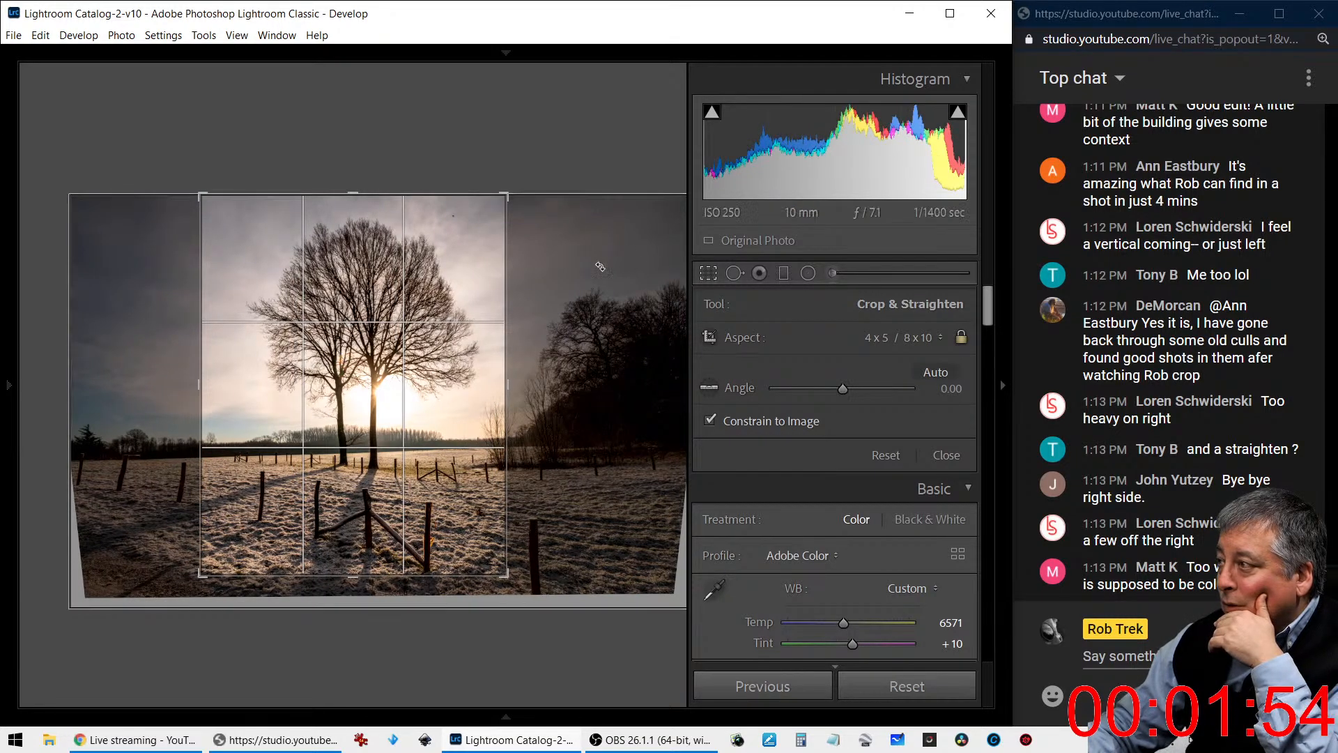
{"action": "left_click", "coordinate": [708, 273]}
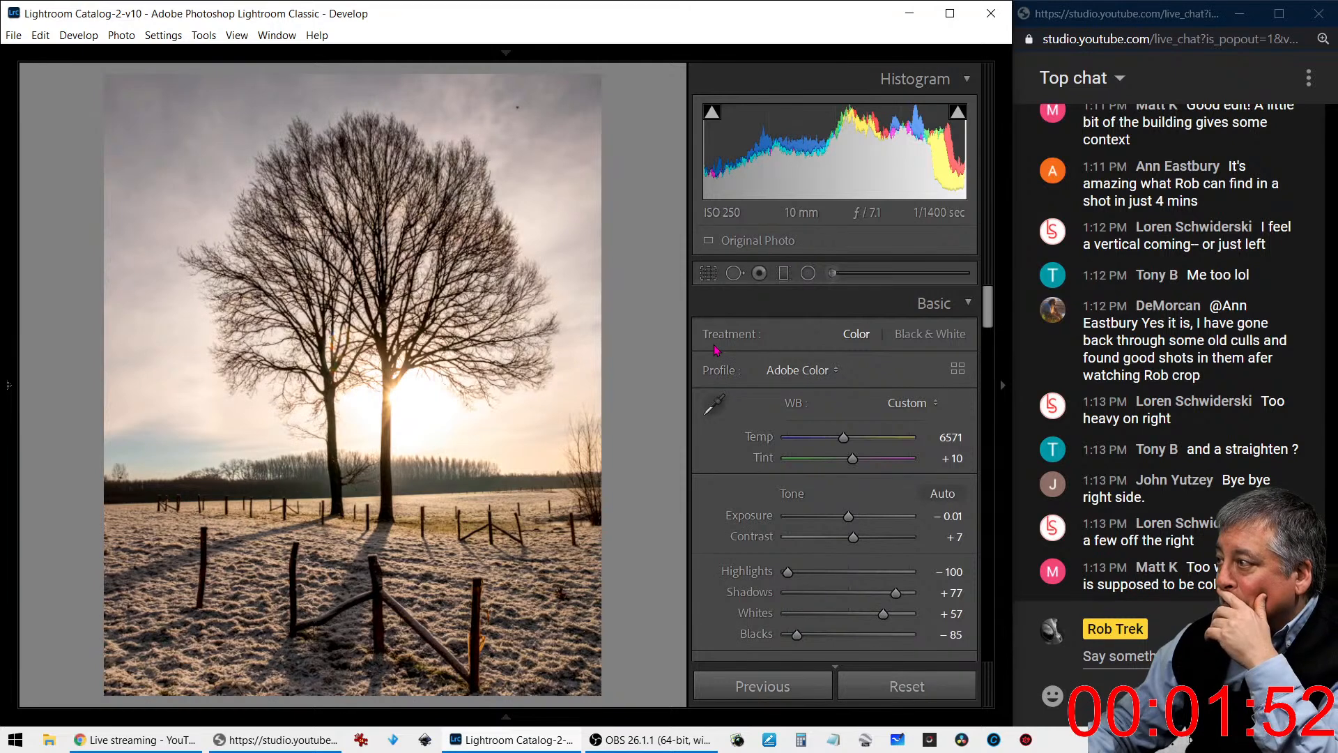
- Tighten and reposition the 4 x 5 / 8 x 10 crop around the backlit tree, trimming the foreground and sides
{"action": "key", "text": "r"}
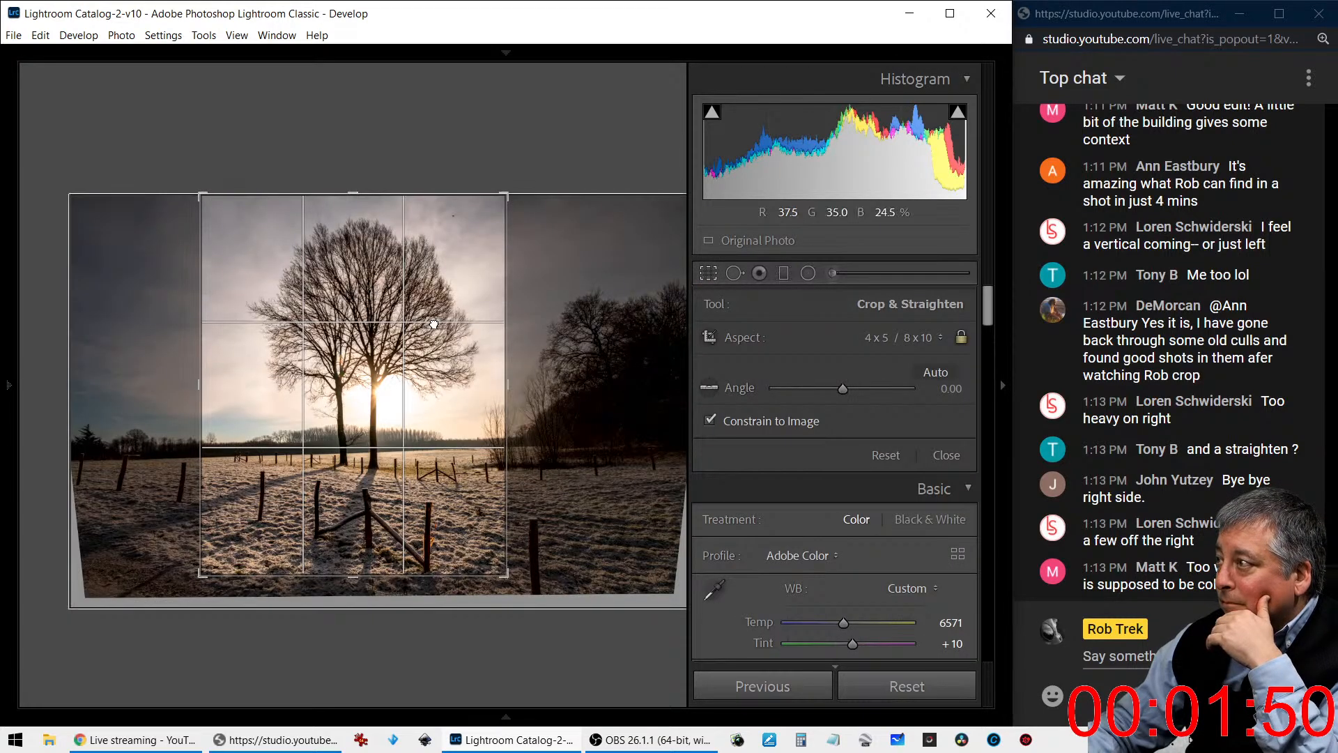
{"action": "left_click_drag", "start_coordinate": [432, 323], "coordinate": [427, 323]}
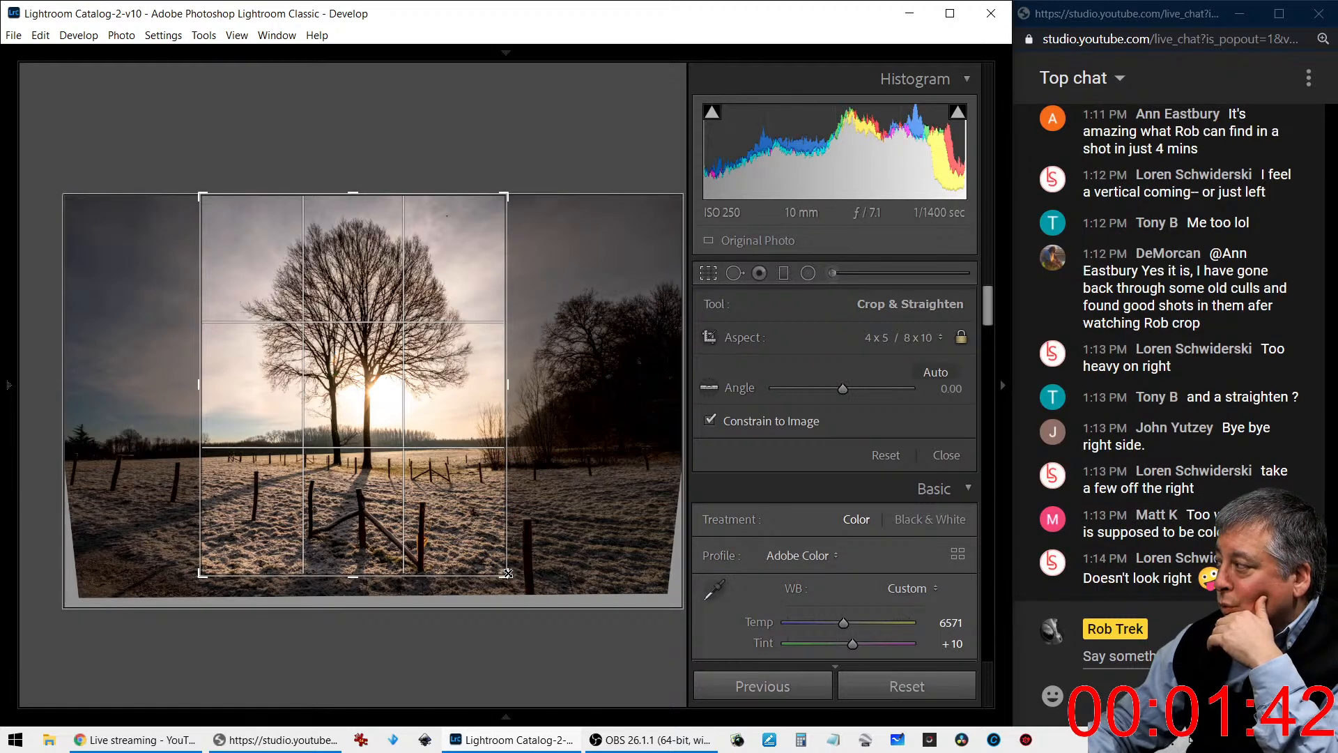
{"action": "left_click_drag", "start_coordinate": [507, 574], "coordinate": [503, 569]}
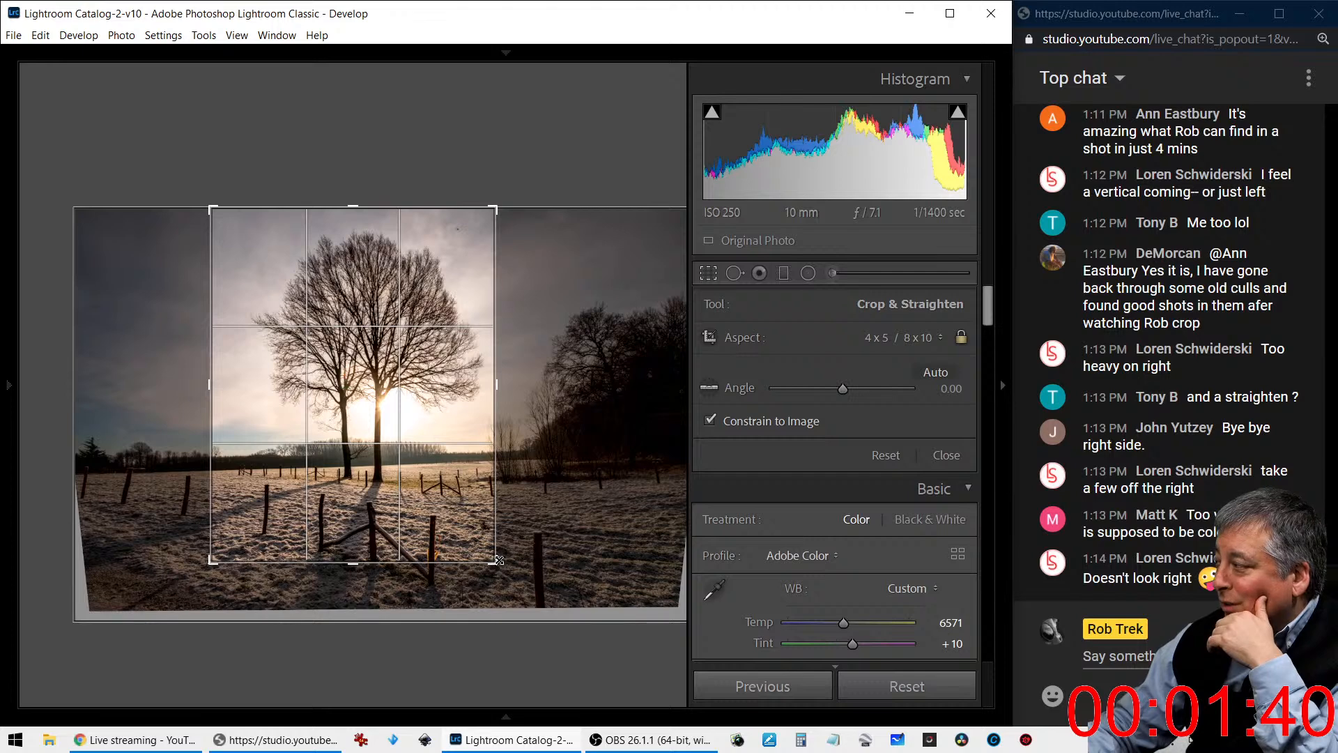
{"action": "left_click_drag", "start_coordinate": [463, 519], "coordinate": [451, 519]}
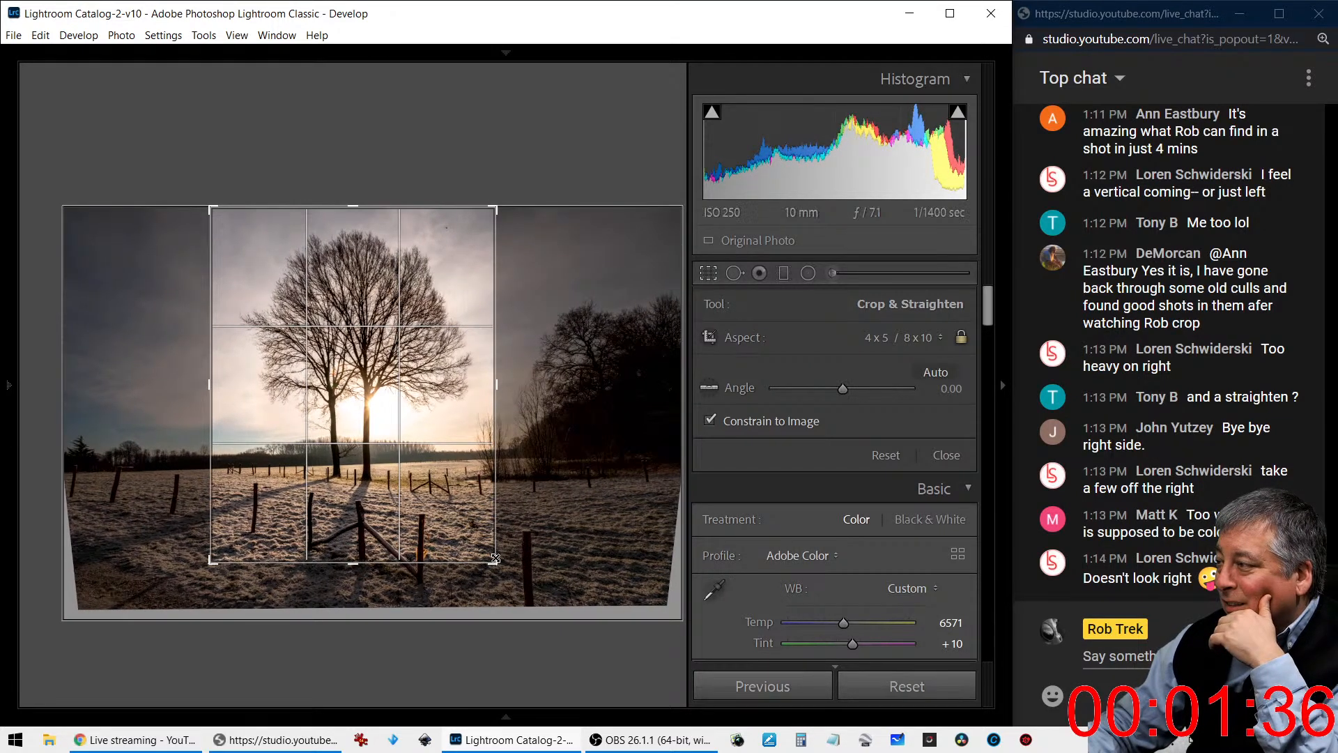
{"action": "left_click_drag", "start_coordinate": [495, 560], "coordinate": [469, 531]}
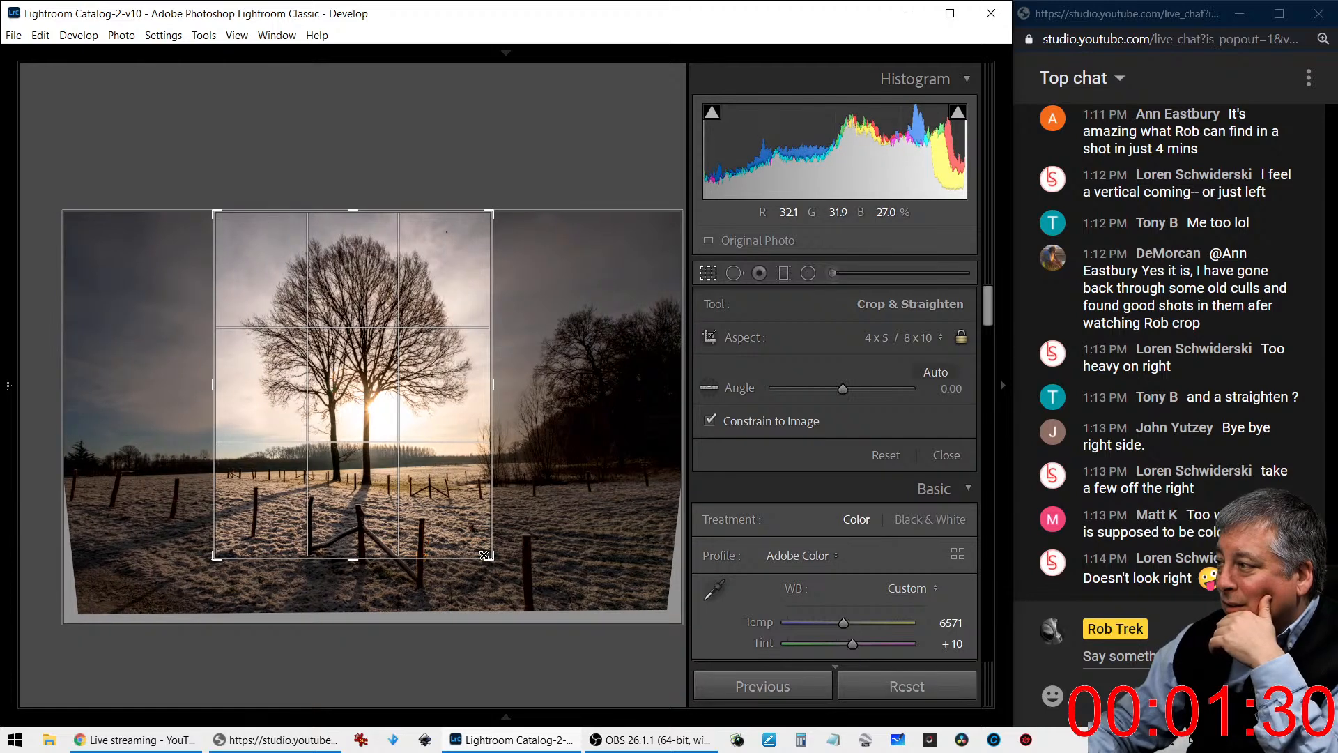
{"action": "mouse_move", "coordinate": [486, 555]}
{"action": "left_mouse_down"}
{"action": "mouse_move", "coordinate": [495, 579]}
{"action": "mouse_move", "coordinate": [483, 556]}
{"action": "left_mouse_up"}
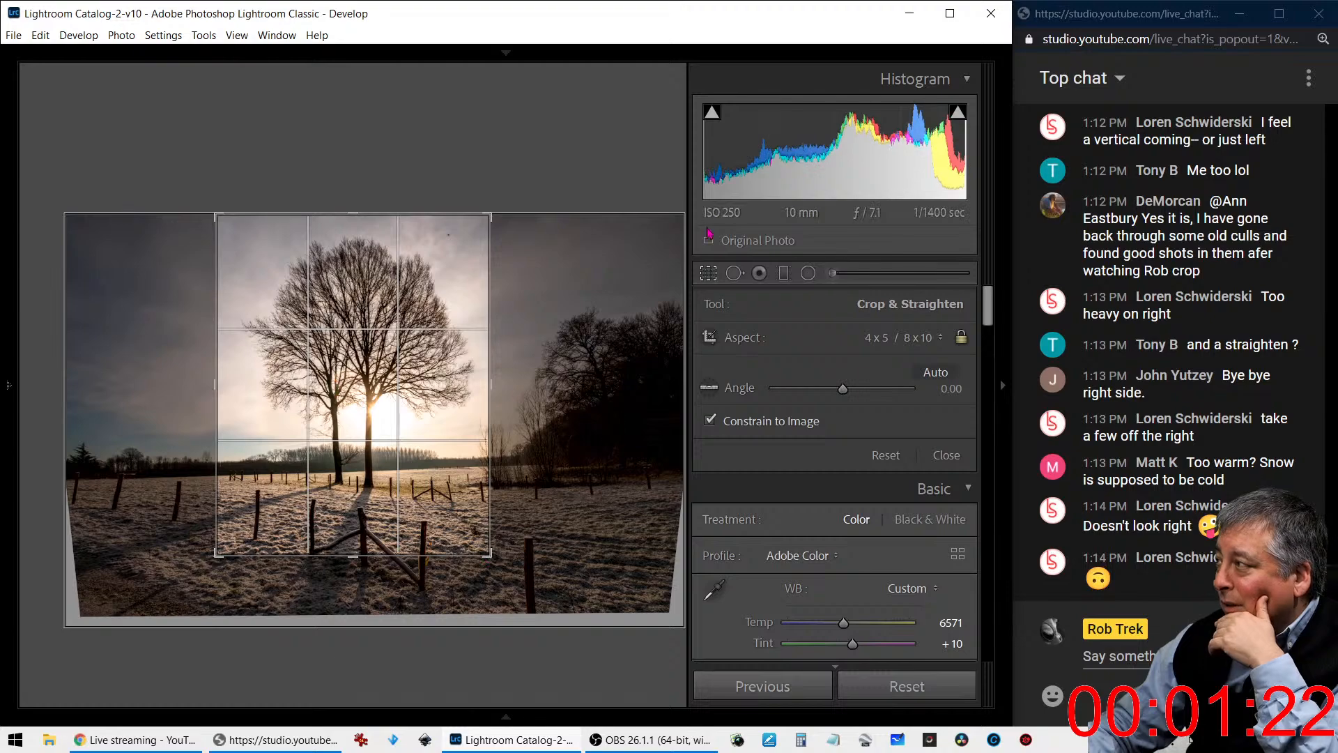
{"action": "left_click", "coordinate": [715, 272]}
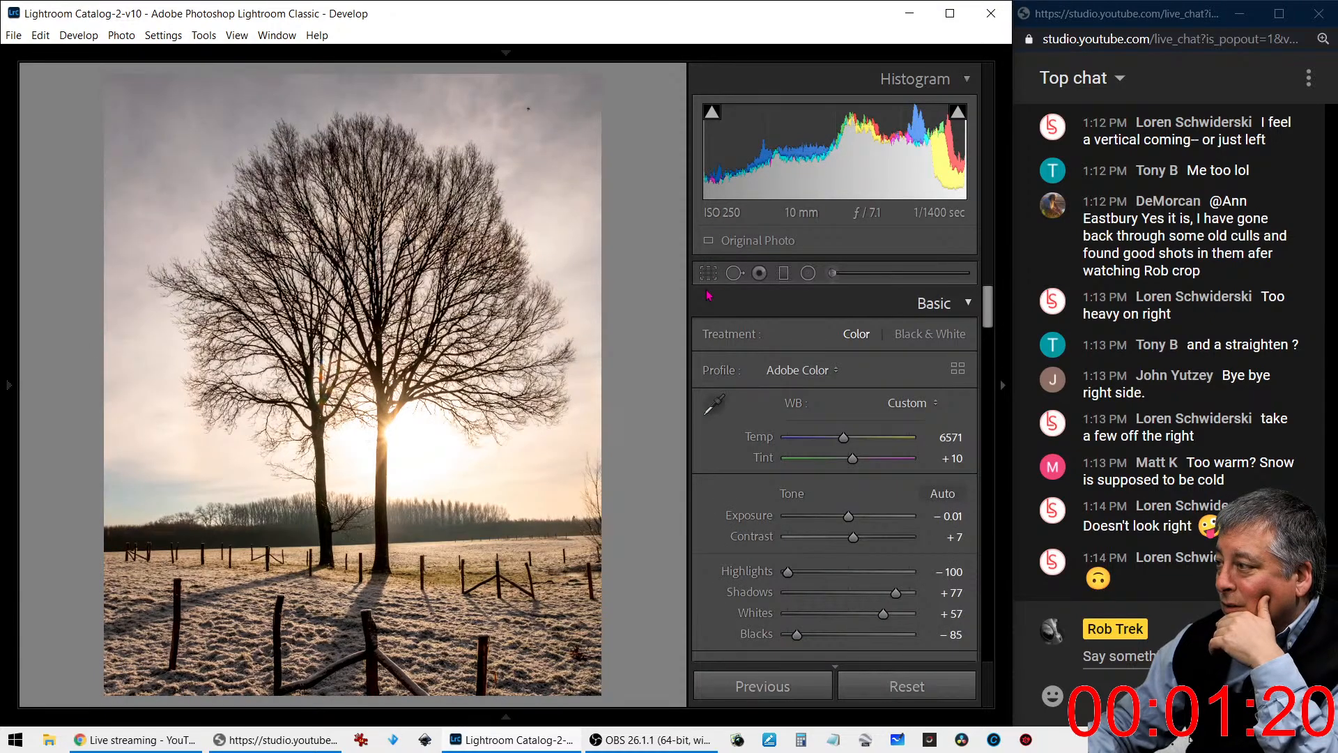
- Enlarge the crop slightly to include more of the fence and frosty ground in the foreground
{"action": "left_click", "coordinate": [711, 272]}
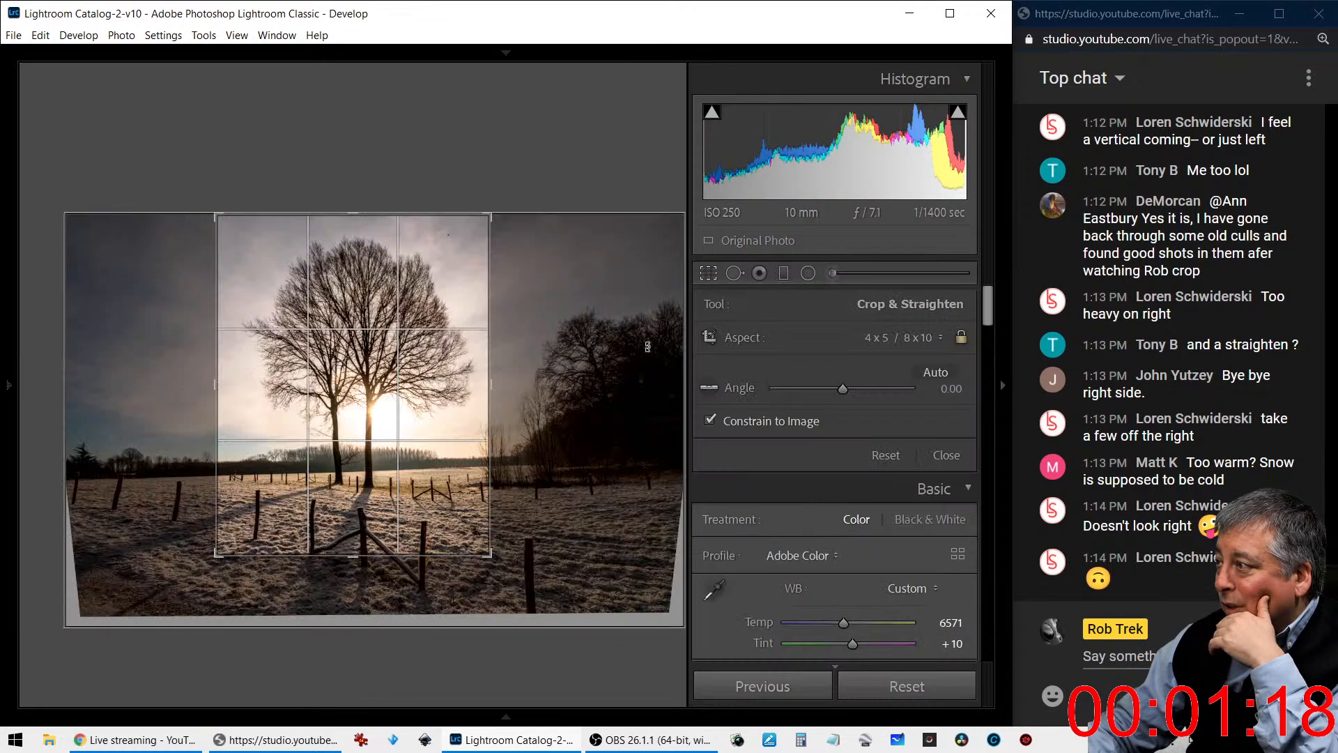
{"action": "left_click_drag", "start_coordinate": [364, 550], "coordinate": [367, 558]}
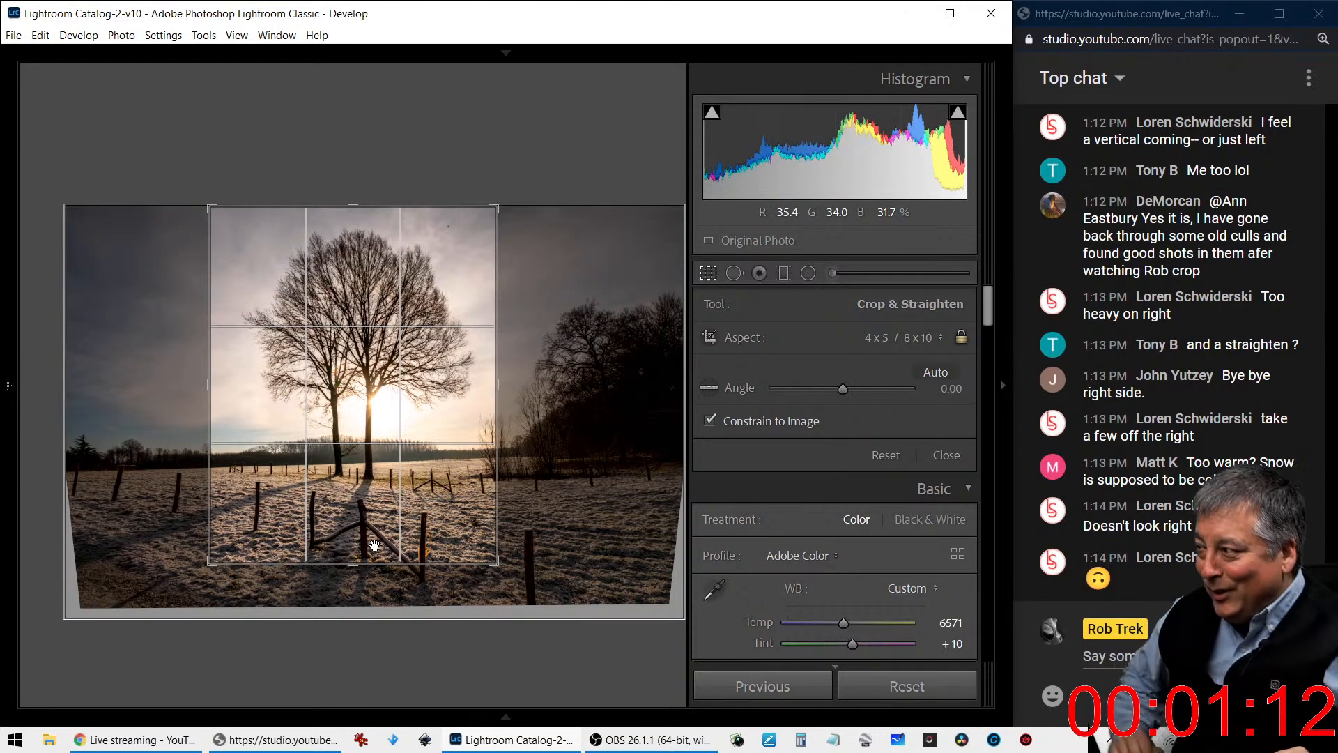
{"action": "left_click", "coordinate": [721, 277]}
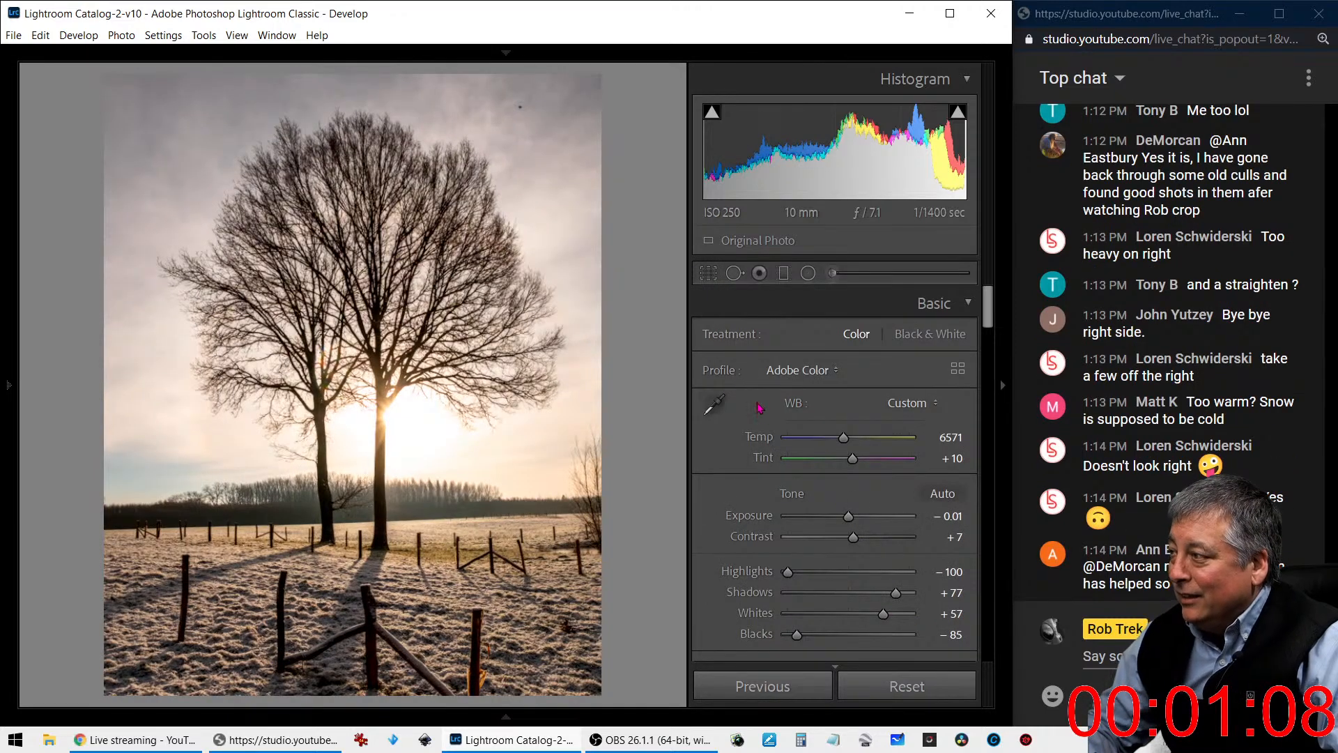
- Set Saturation to +79 and Vibrance to -38, checking the tree branches at close zoom
{"action": "scroll", "coordinate": [825, 471], "scroll_direction": "down", "scroll_amount": 4}
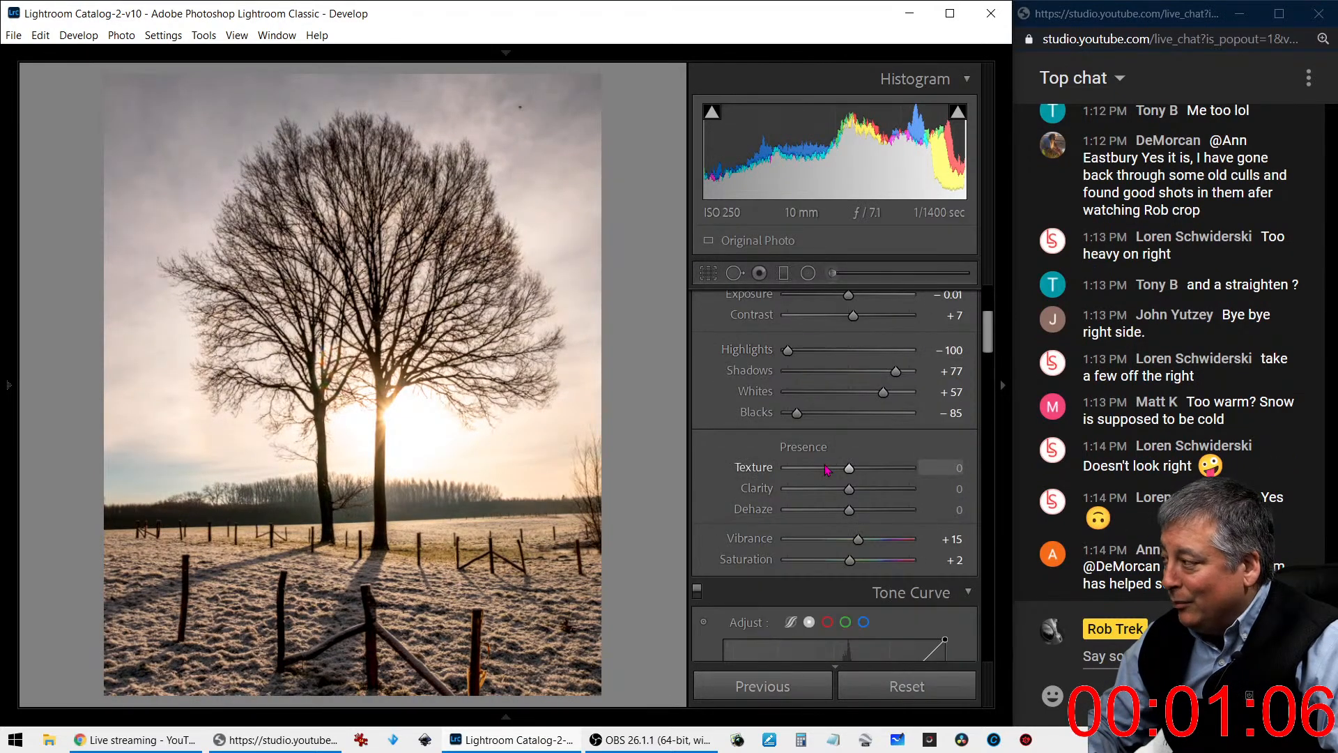
{"action": "left_click_drag", "start_coordinate": [856, 540], "coordinate": [897, 561]}
{"action": "left_click_drag", "start_coordinate": [819, 547], "coordinate": [835, 546]}
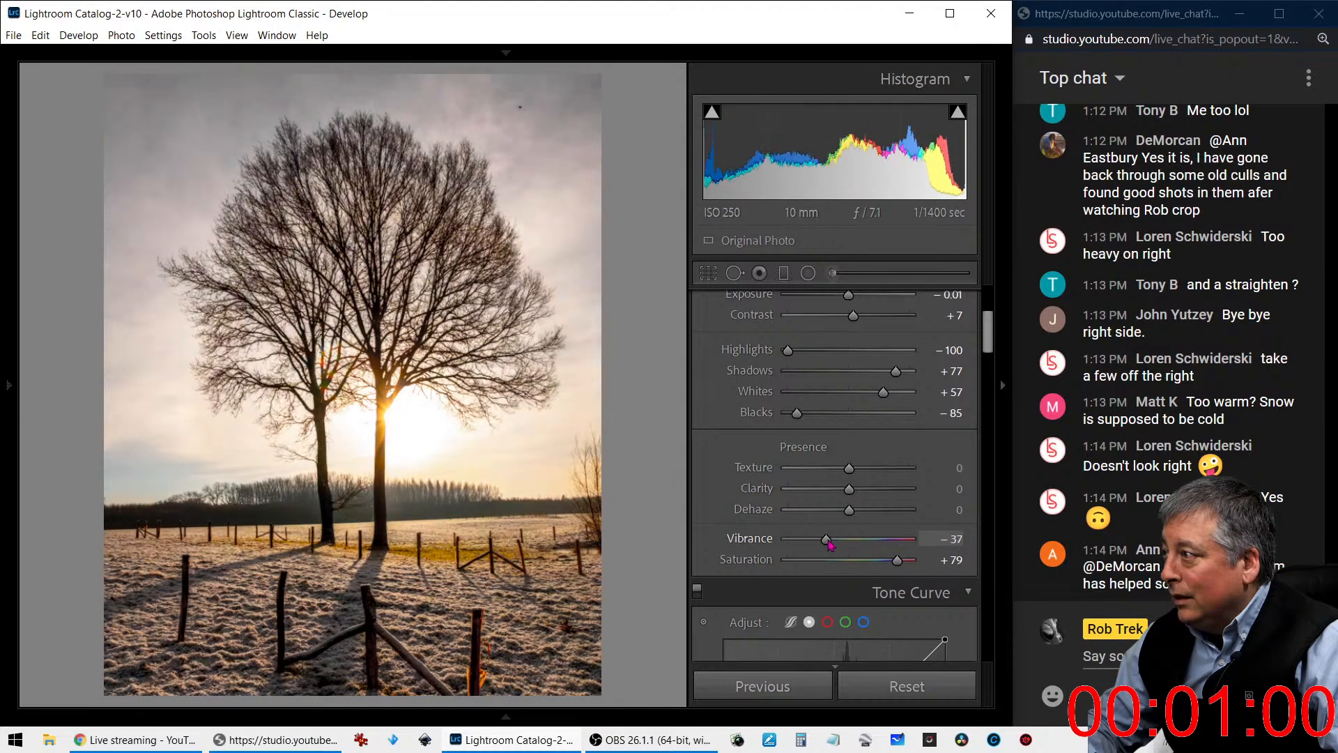
{"action": "left_click", "coordinate": [340, 178]}
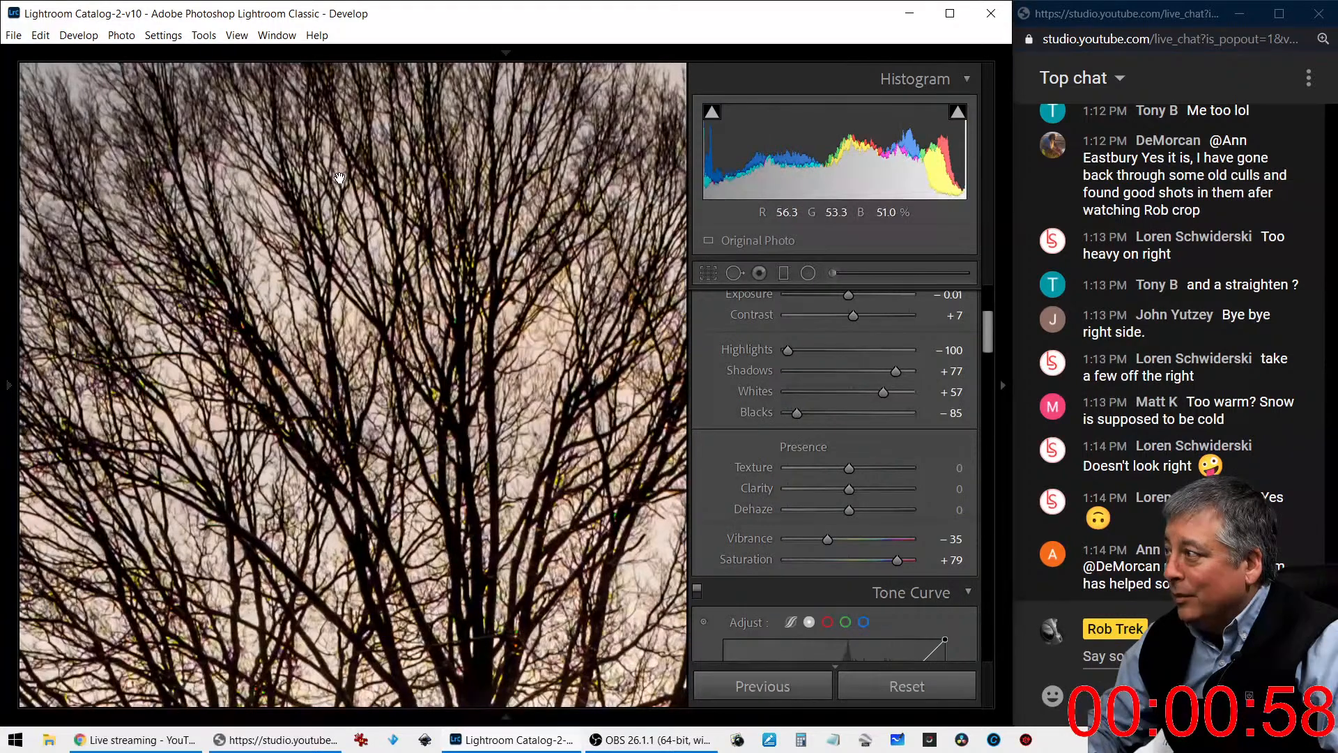
{"action": "left_click_drag", "start_coordinate": [118, 349], "coordinate": [334, 402]}
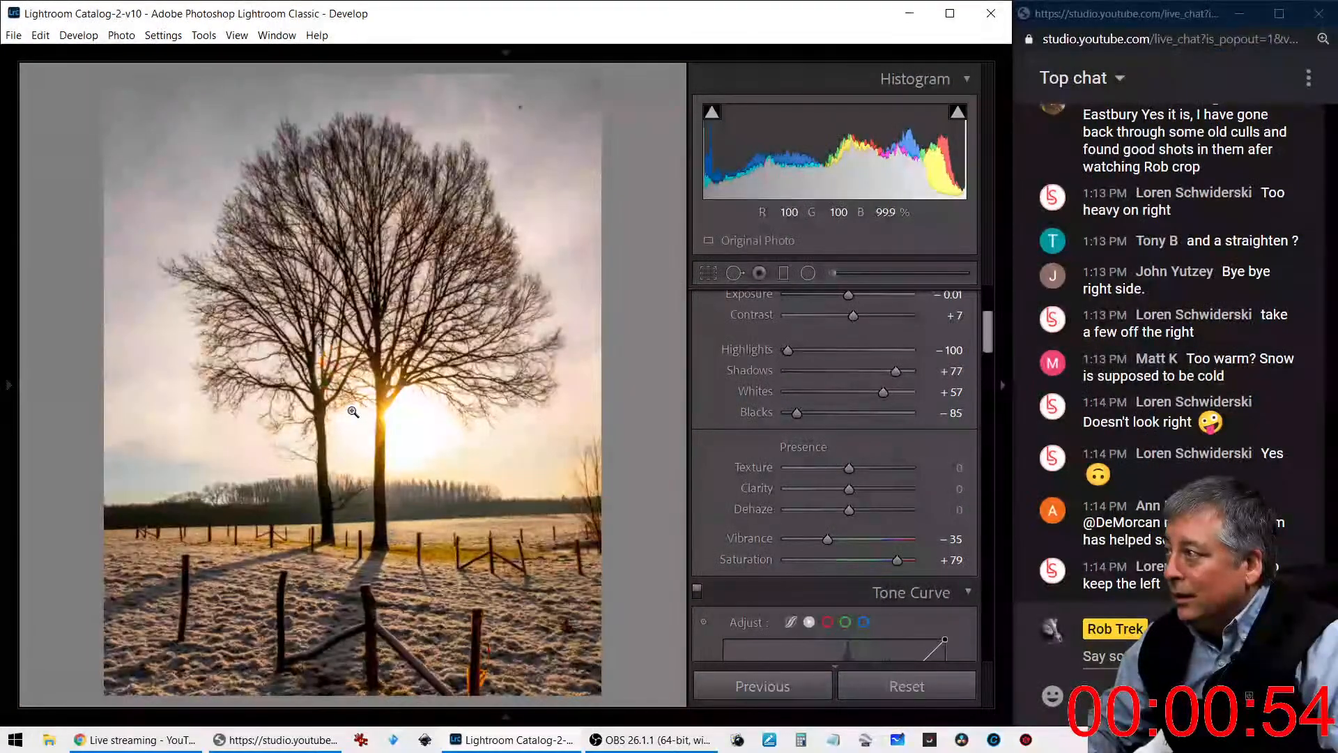
{"action": "mouse_move", "coordinate": [829, 545]}
{"action": "left_mouse_down"}
{"action": "mouse_move", "coordinate": [795, 543]}
{"action": "mouse_move", "coordinate": [831, 549]}
{"action": "left_mouse_up"}
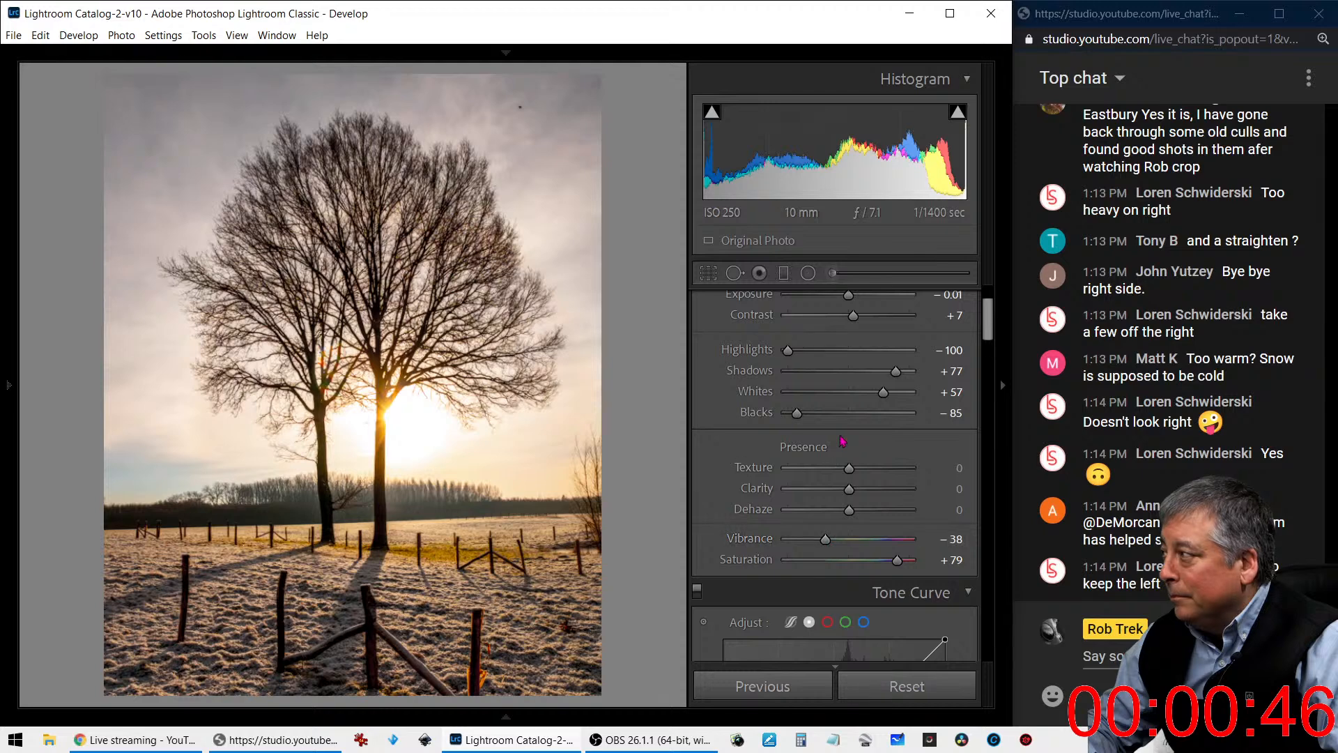
- Try cooling the white balance to Temp 5321, settle on Temp 6321, and set Tint to +15
{"action": "scroll", "coordinate": [831, 543], "scroll_direction": "up", "scroll_amount": 3}
{"action": "key", "text": "shift+Down"}
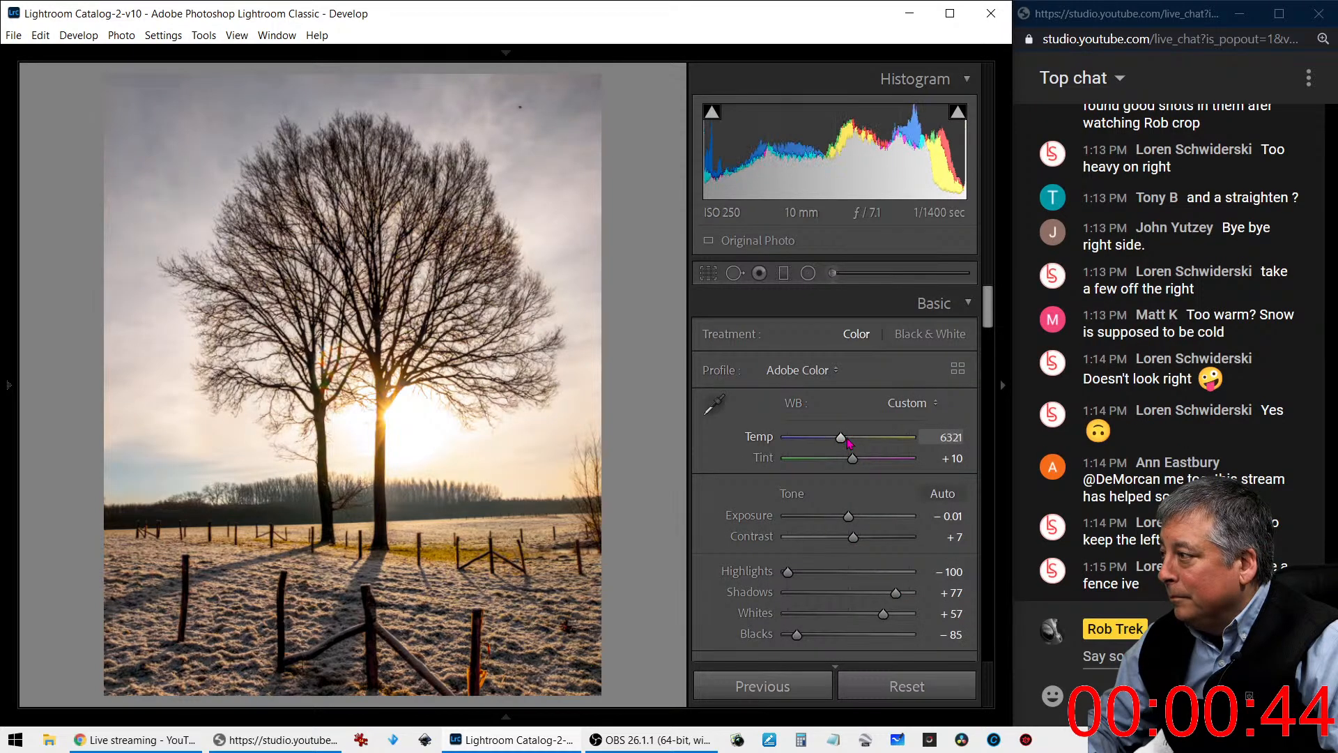
{"action": "key", "text": "shift+Down"}
{"action": "key", "text": "shift+Down"}
{"action": "key", "text": "shift+Down"}
{"action": "key", "text": "shift+Down"}
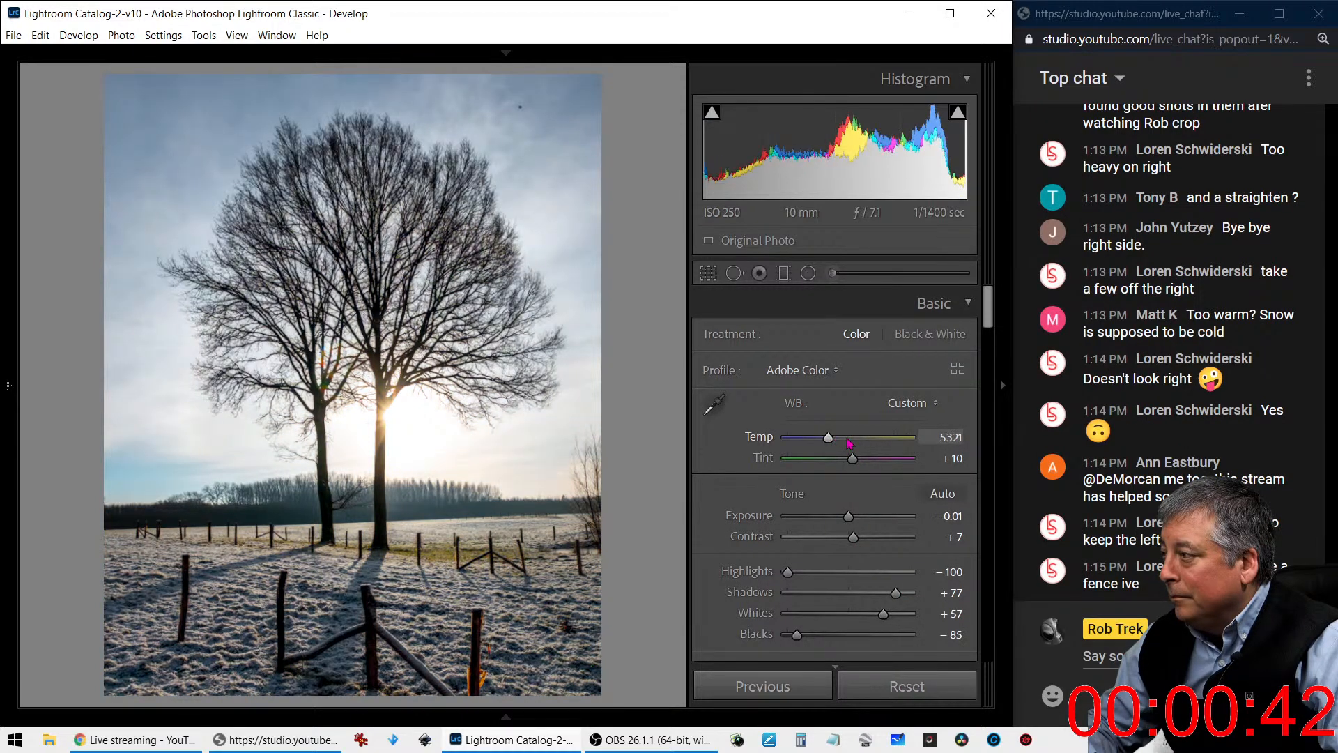
{"action": "key", "text": "shift+Up"}
{"action": "key", "text": "shift+Up"}
{"action": "key", "text": "shift+Up"}
{"action": "key", "text": "shift+Up"}
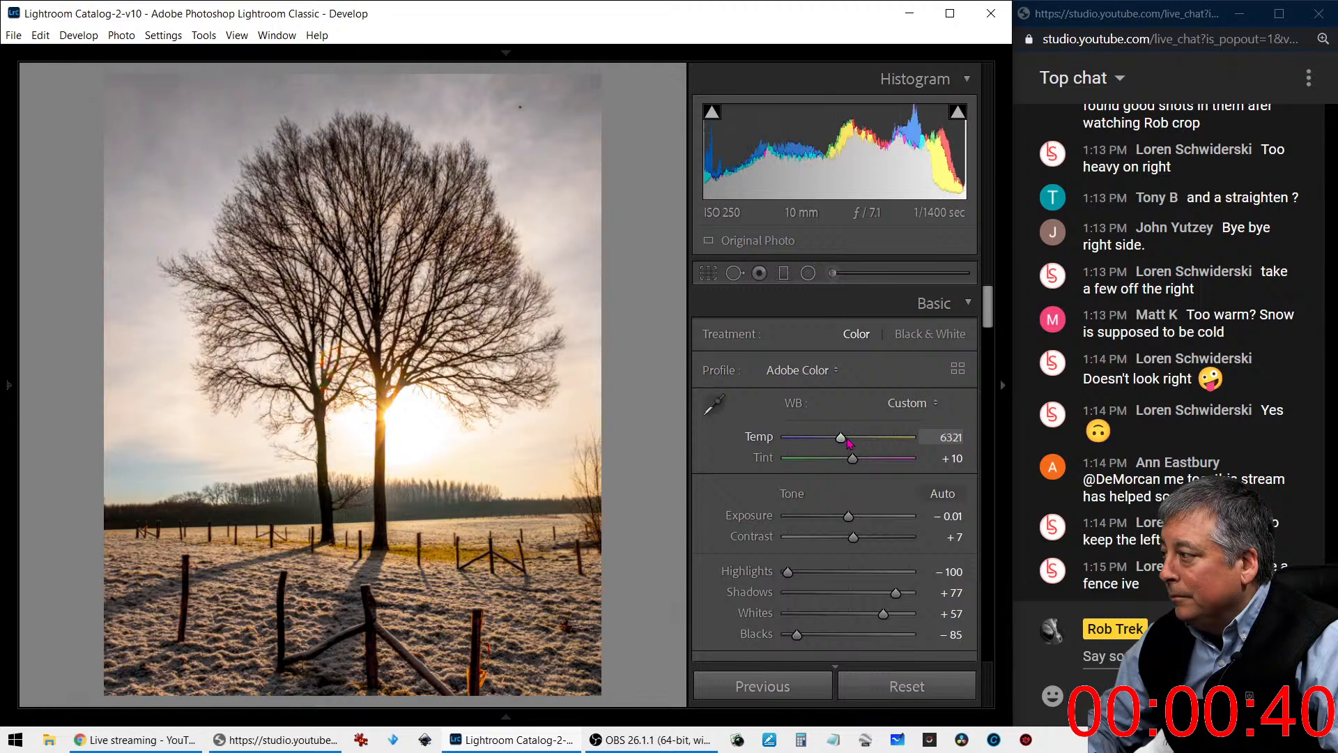
{"action": "left_click_drag", "start_coordinate": [857, 460], "coordinate": [859, 459]}
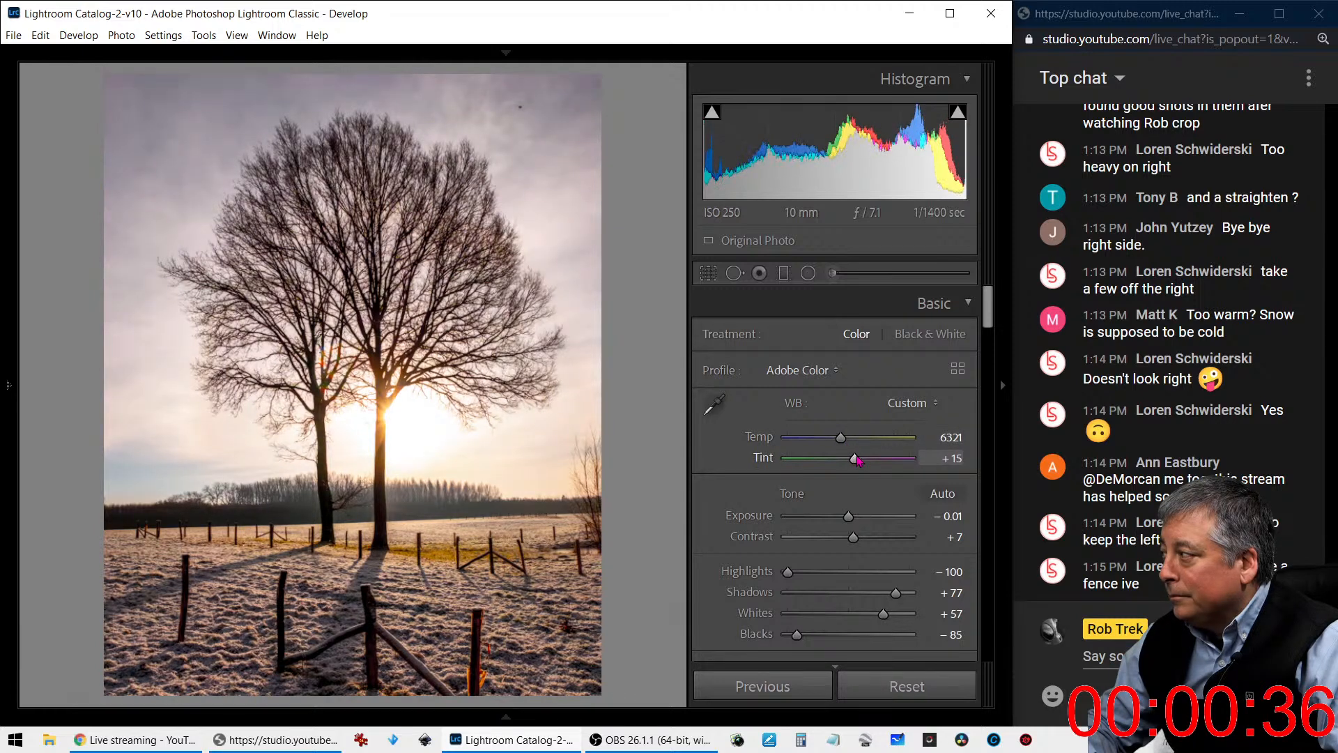
- Try a darker Exposure for the whole photo and reset it to 0.00
{"action": "scroll", "coordinate": [906, 557], "scroll_direction": "down", "scroll_amount": 3}
{"action": "scroll", "coordinate": [914, 557], "scroll_direction": "down", "scroll_amount": 10}
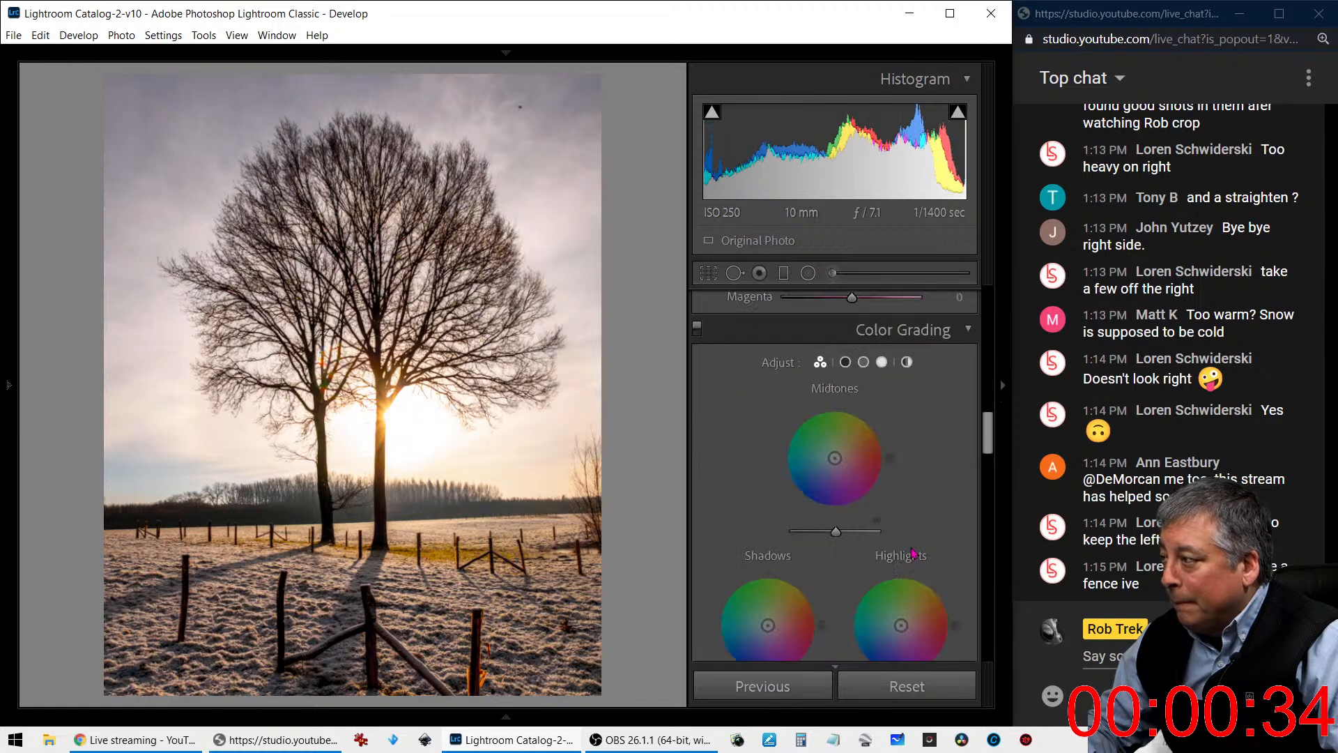
{"action": "scroll", "coordinate": [913, 552], "scroll_direction": "down", "scroll_amount": 5}
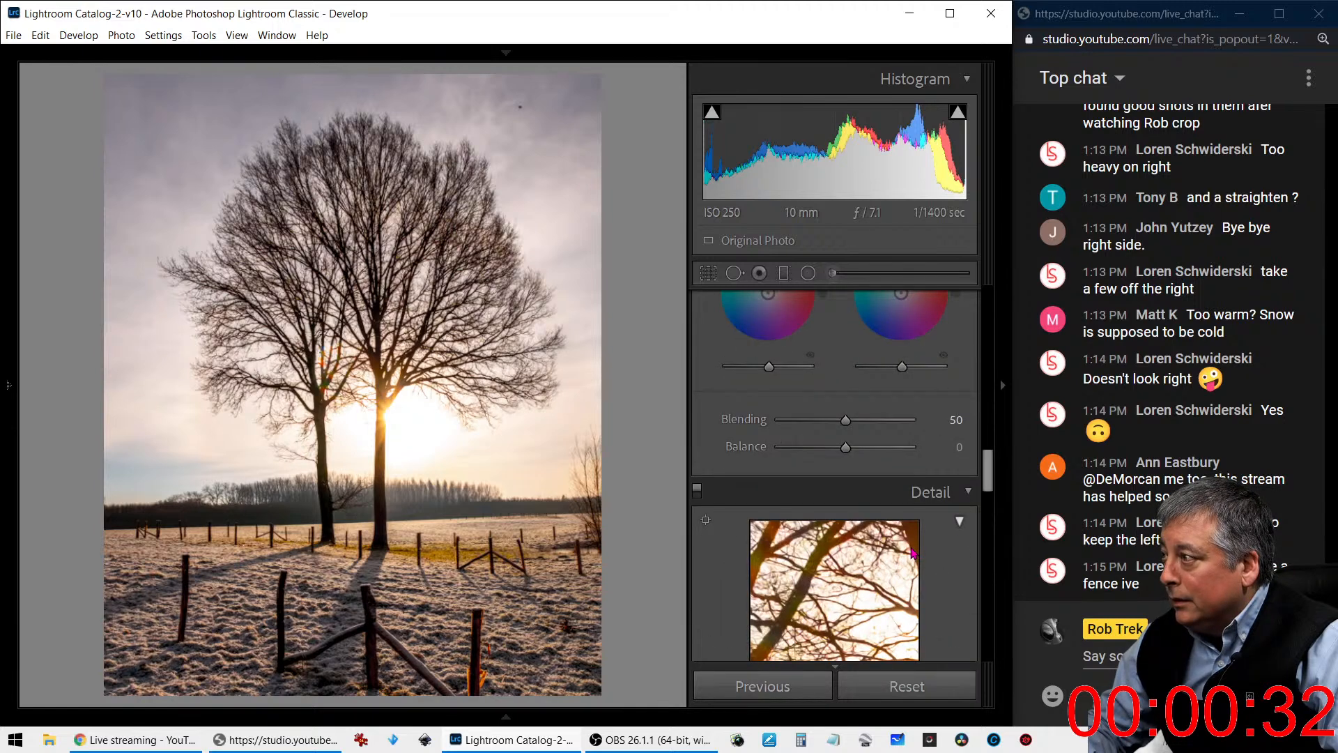
{"action": "scroll", "coordinate": [912, 553], "scroll_direction": "up", "scroll_amount": 15}
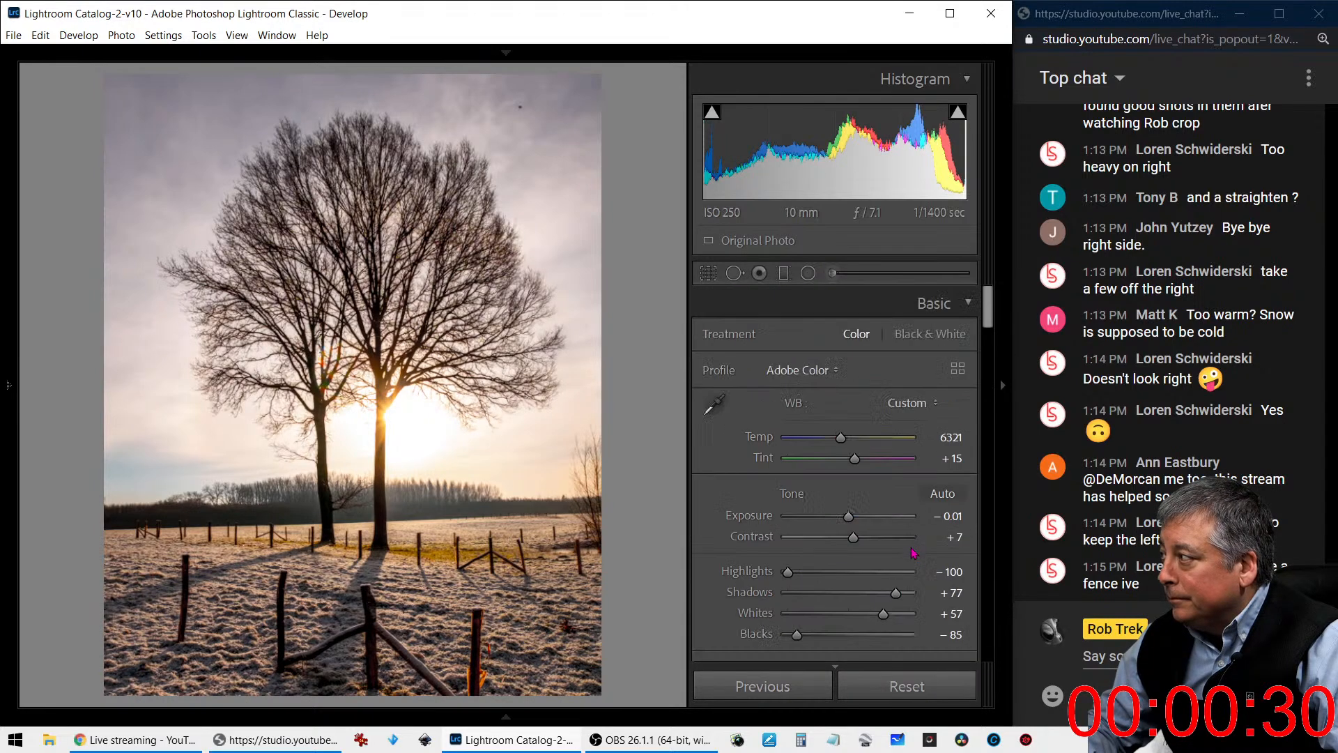
{"action": "left_click_drag", "start_coordinate": [848, 519], "coordinate": [843, 521]}
{"action": "double_click", "coordinate": [843, 517]}
- Set Texture to -100, Clarity to -33 and Dehaze to +45, with Shadows at +31 and Whites at +67
{"action": "scroll", "coordinate": [846, 536], "scroll_direction": "down", "scroll_amount": 3}
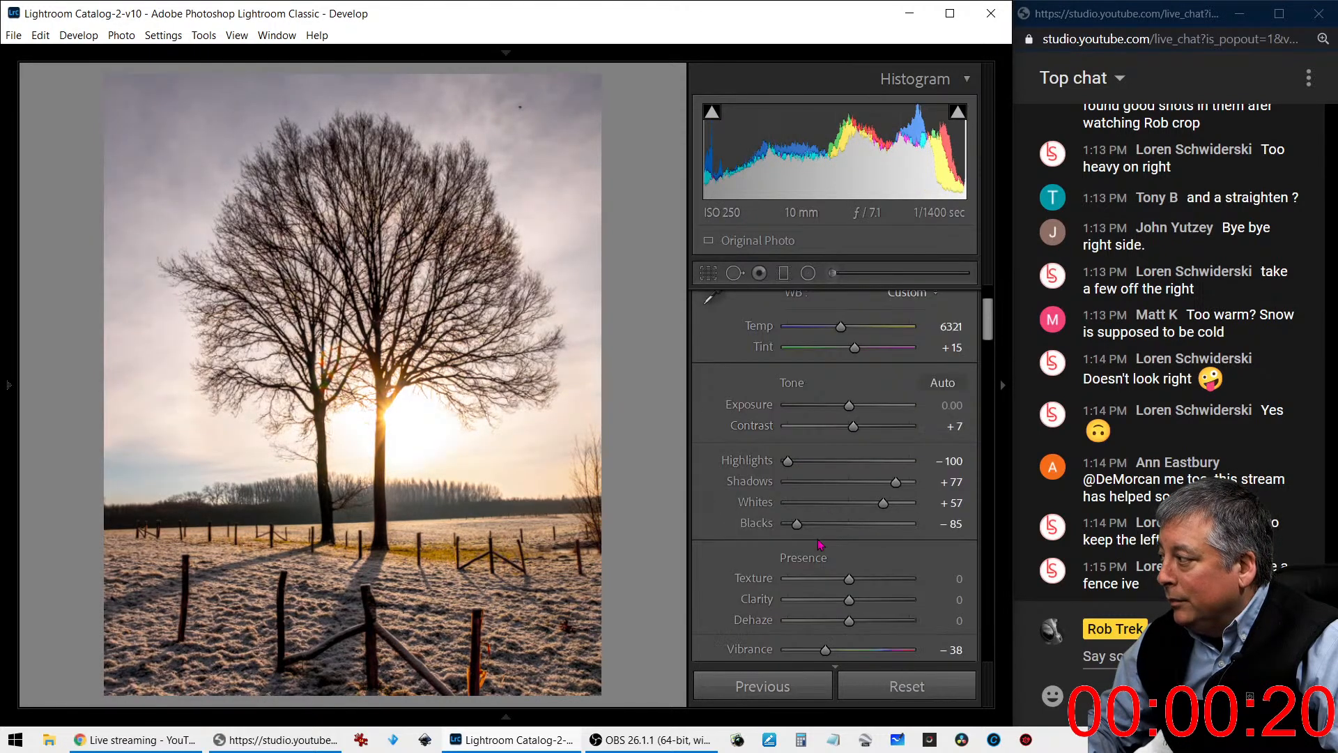
{"action": "left_click_drag", "start_coordinate": [849, 622], "coordinate": [777, 586]}
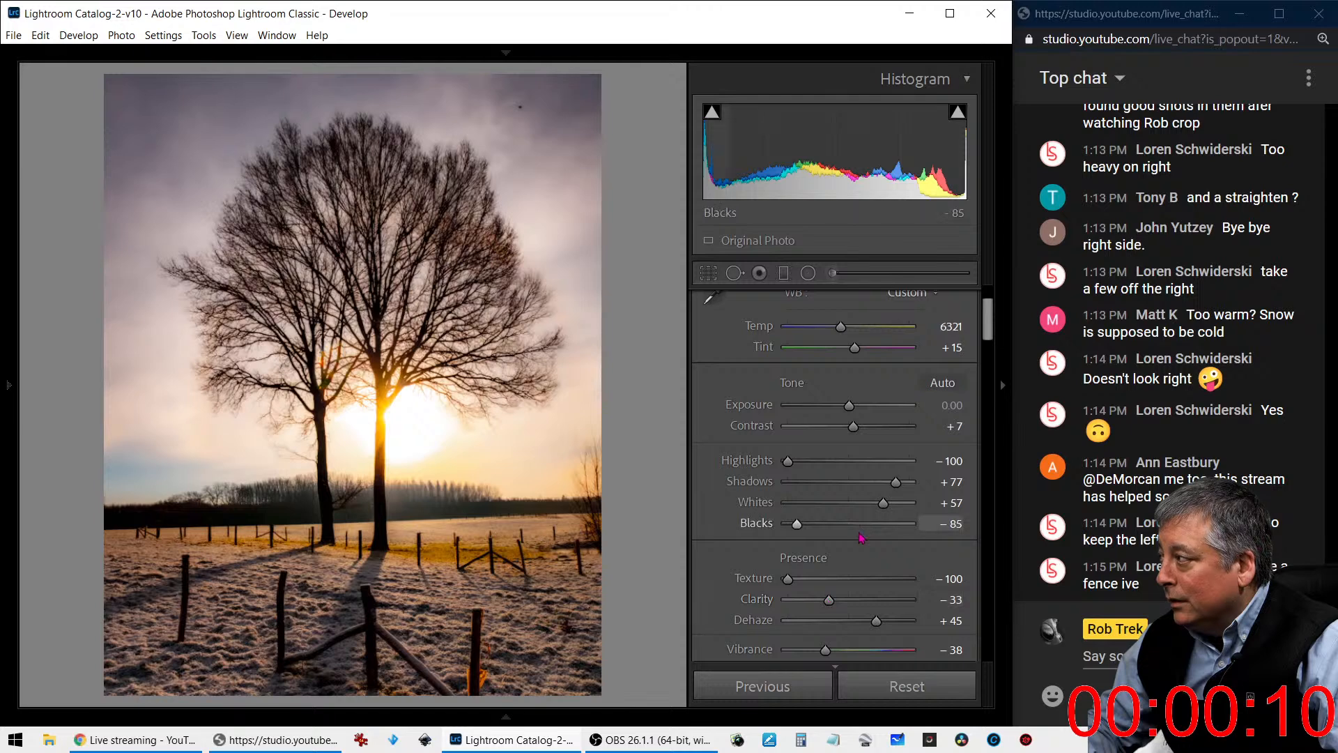
{"action": "left_click_drag", "start_coordinate": [896, 482], "coordinate": [893, 513]}
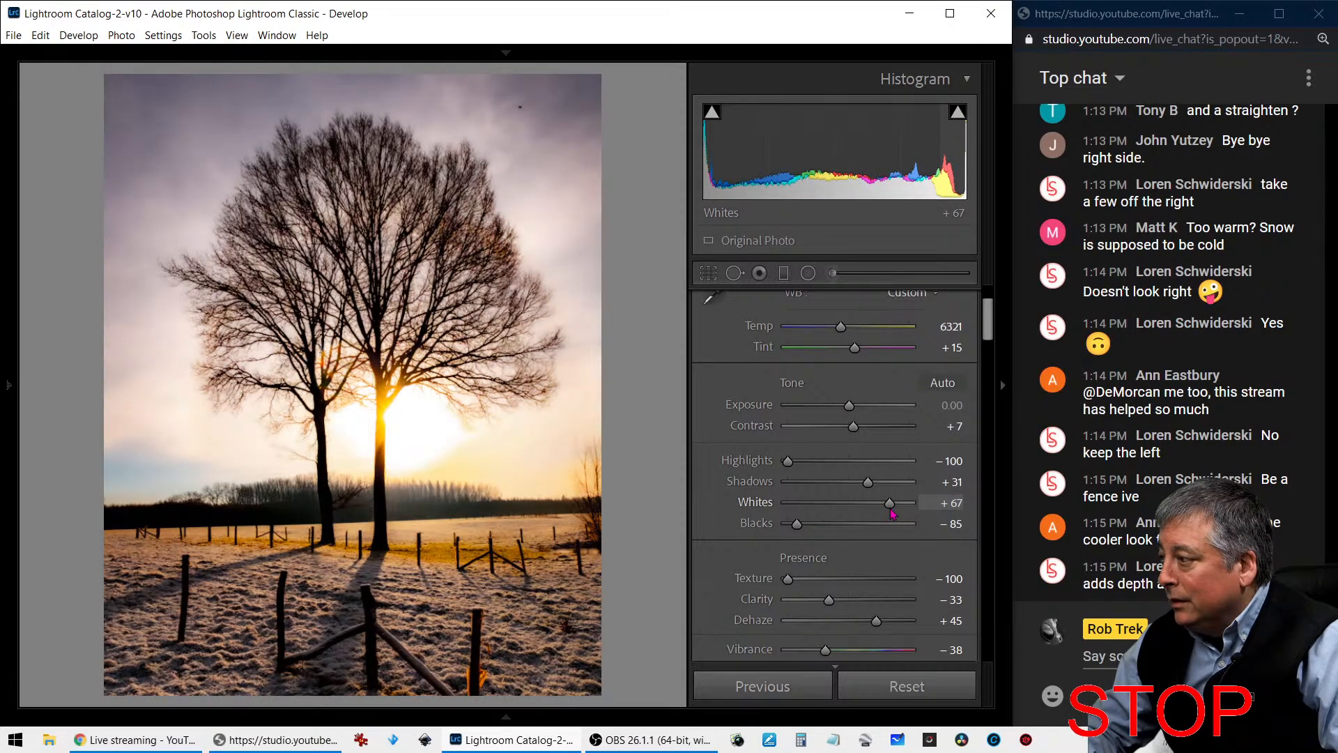
- Add a graduated filter over the frosty foreground, reset its effects, and set its Exposure to 0.95 and Temp to 7
{"action": "left_click", "coordinate": [783, 276]}
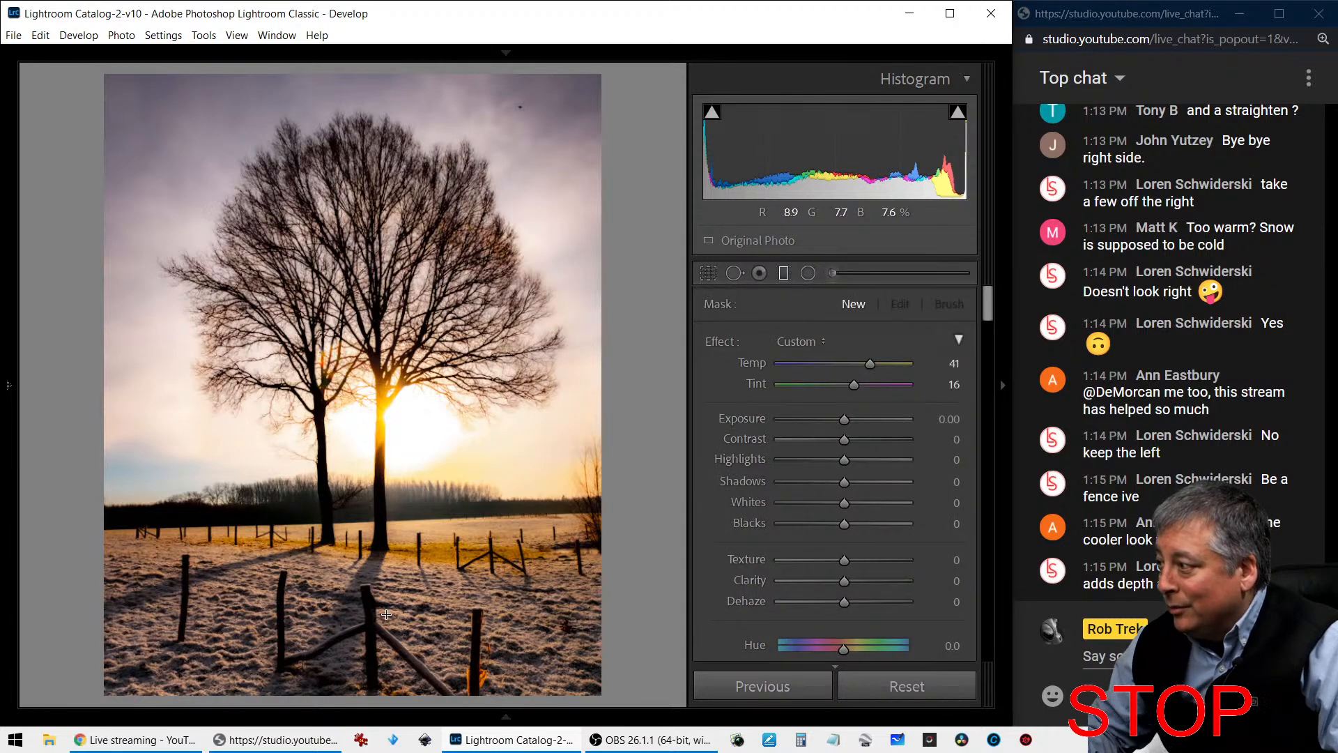
{"action": "left_click_drag", "start_coordinate": [387, 614], "coordinate": [395, 522]}
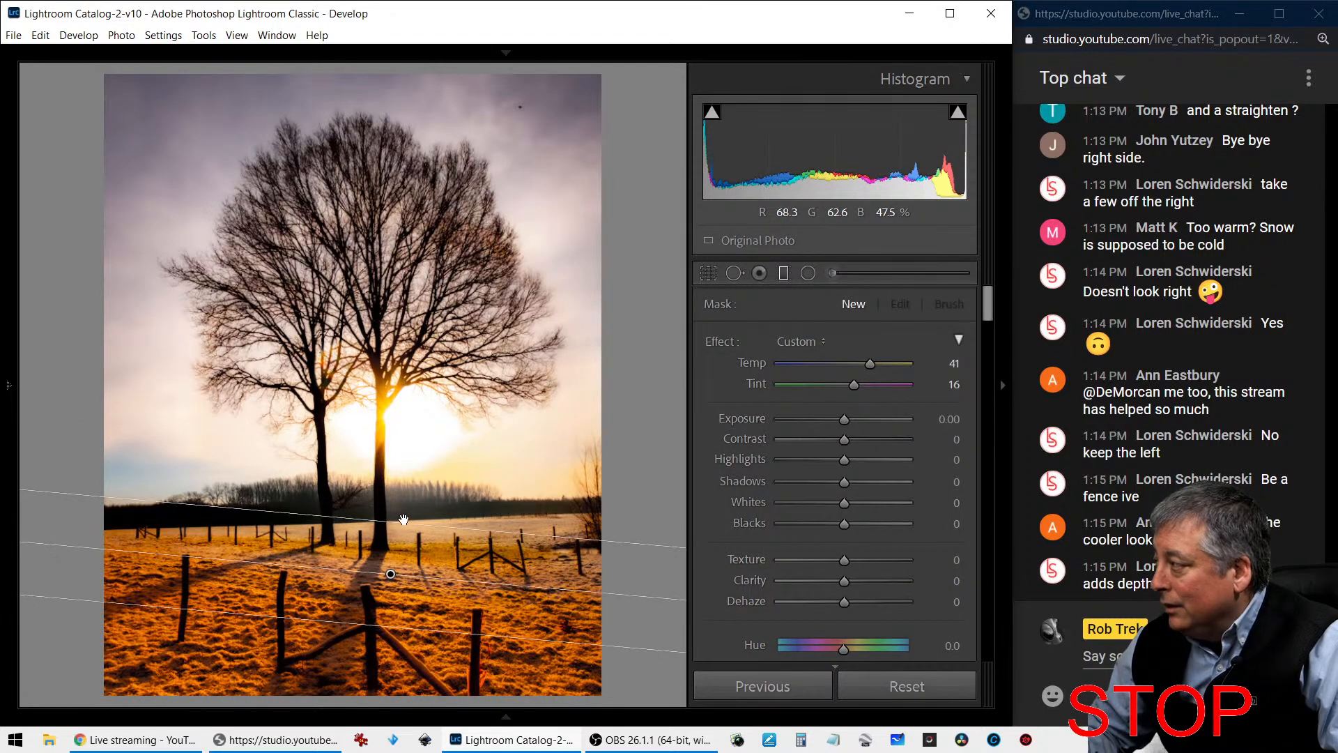
{"action": "double_click", "coordinate": [716, 340]}
{"action": "left_click_drag", "start_coordinate": [844, 421], "coordinate": [861, 421]}
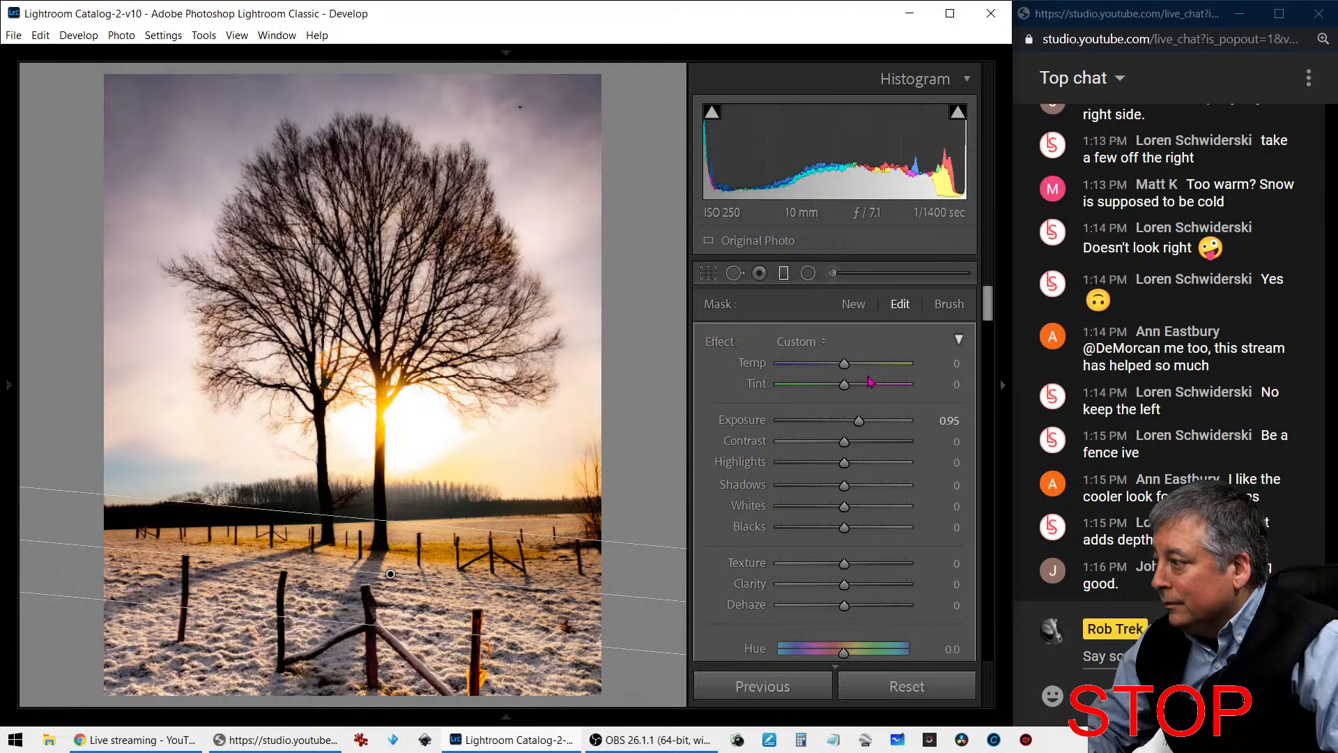
{"action": "left_click_drag", "start_coordinate": [853, 373], "coordinate": [860, 374]}
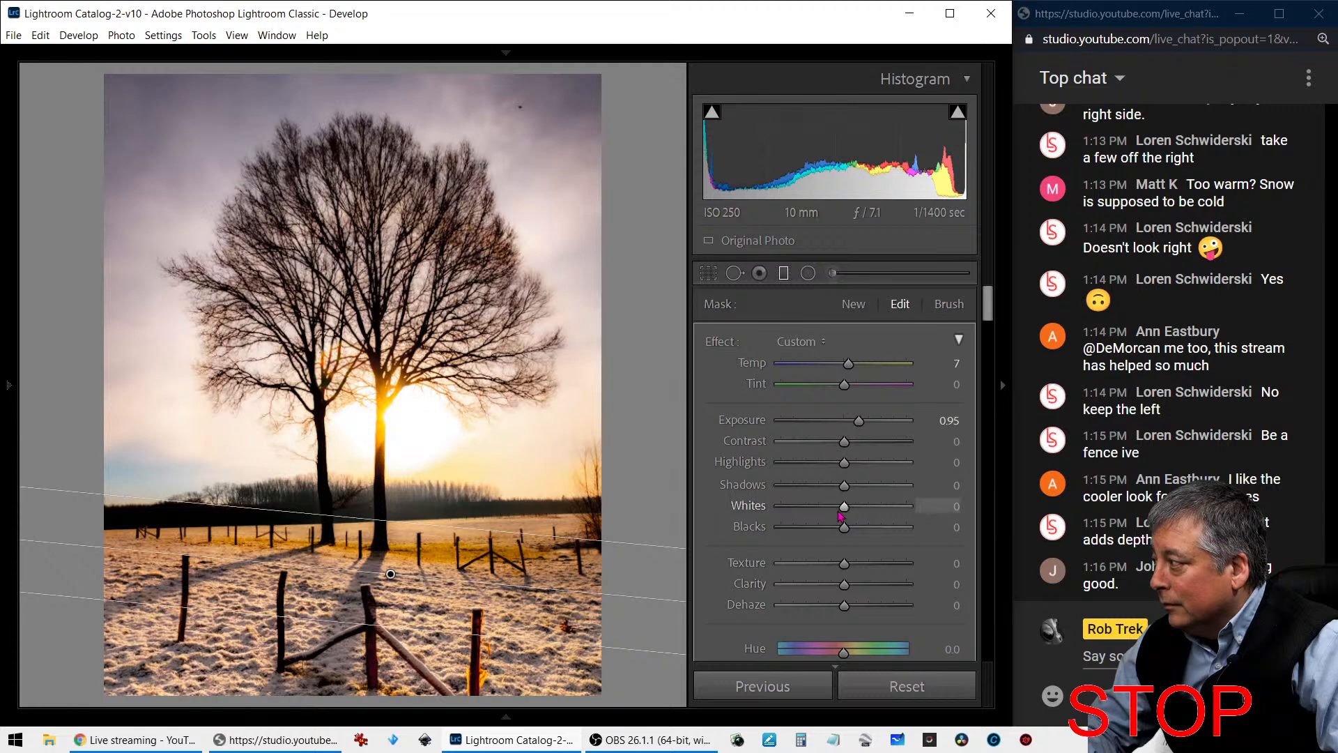
- Refine the foreground graduated filter with Whites 68, Exposure 0.69, Contrast 9, Texture -48 and Clarity -20, and close it
{"action": "mouse_move", "coordinate": [872, 514]}
{"action": "left_mouse_down"}
{"action": "mouse_move", "coordinate": [918, 518]}
{"action": "mouse_move", "coordinate": [897, 518]}
{"action": "left_mouse_up"}
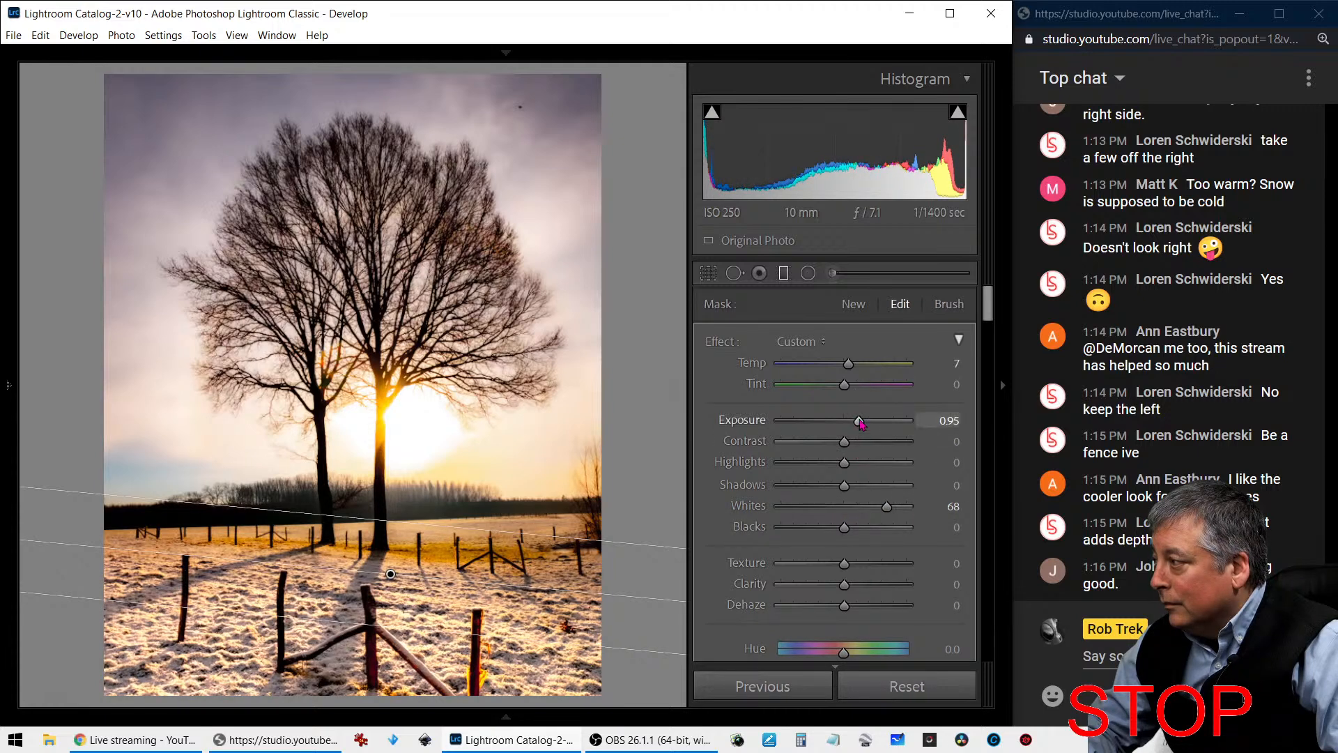
{"action": "left_click_drag", "start_coordinate": [860, 421], "coordinate": [857, 423]}
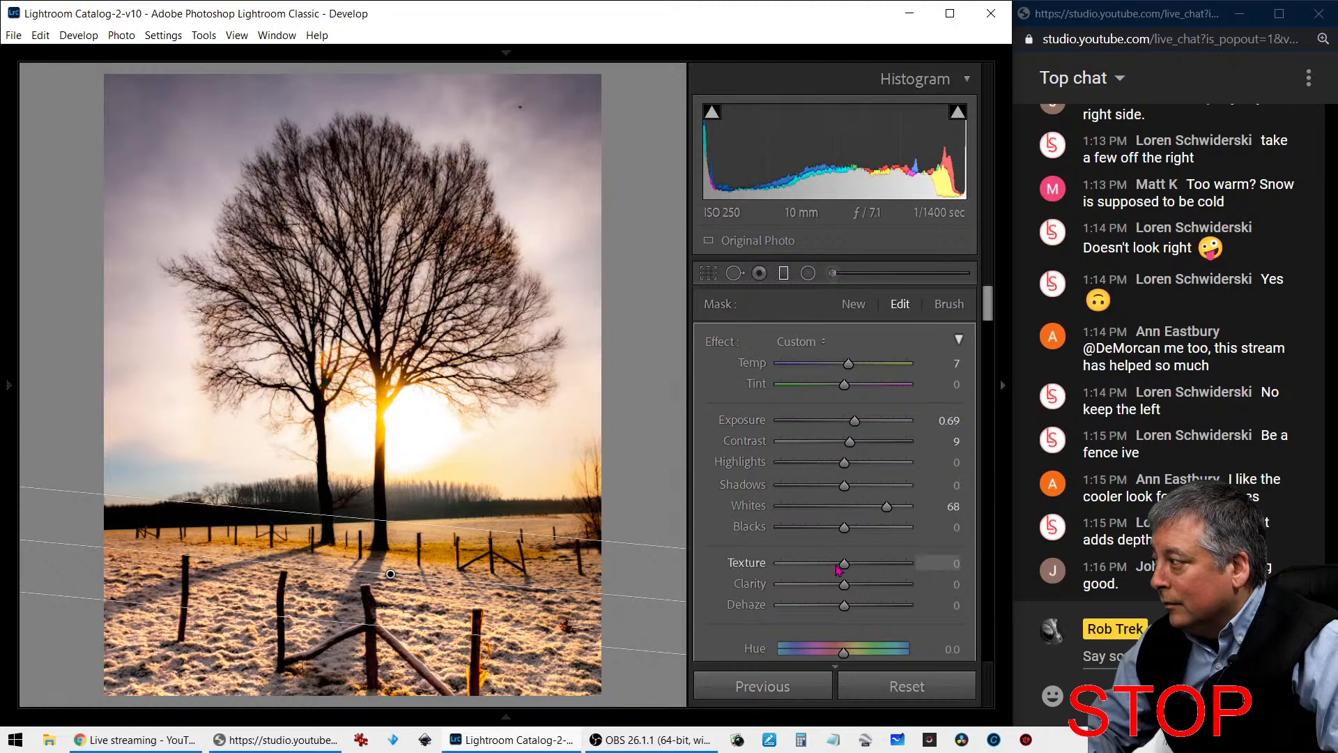
{"action": "left_click_drag", "start_coordinate": [844, 563], "coordinate": [833, 589]}
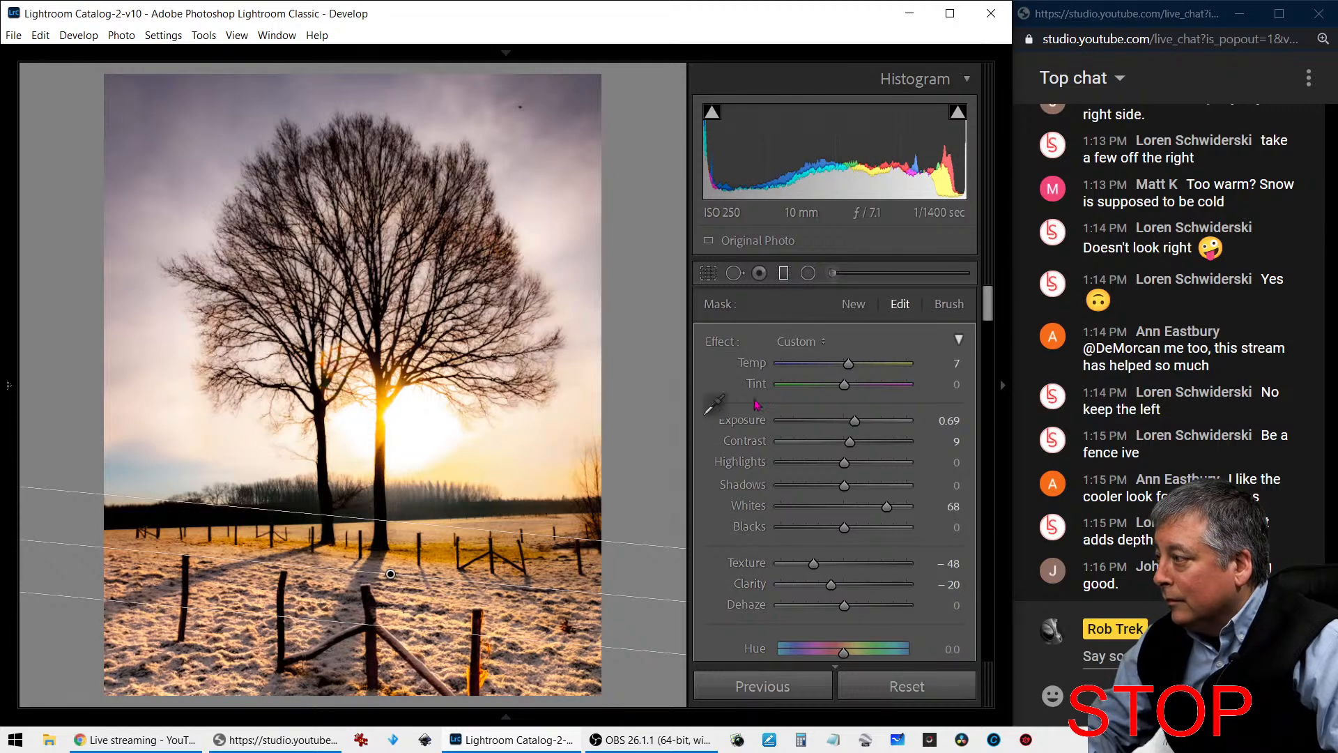
{"action": "left_click", "coordinate": [784, 275]}
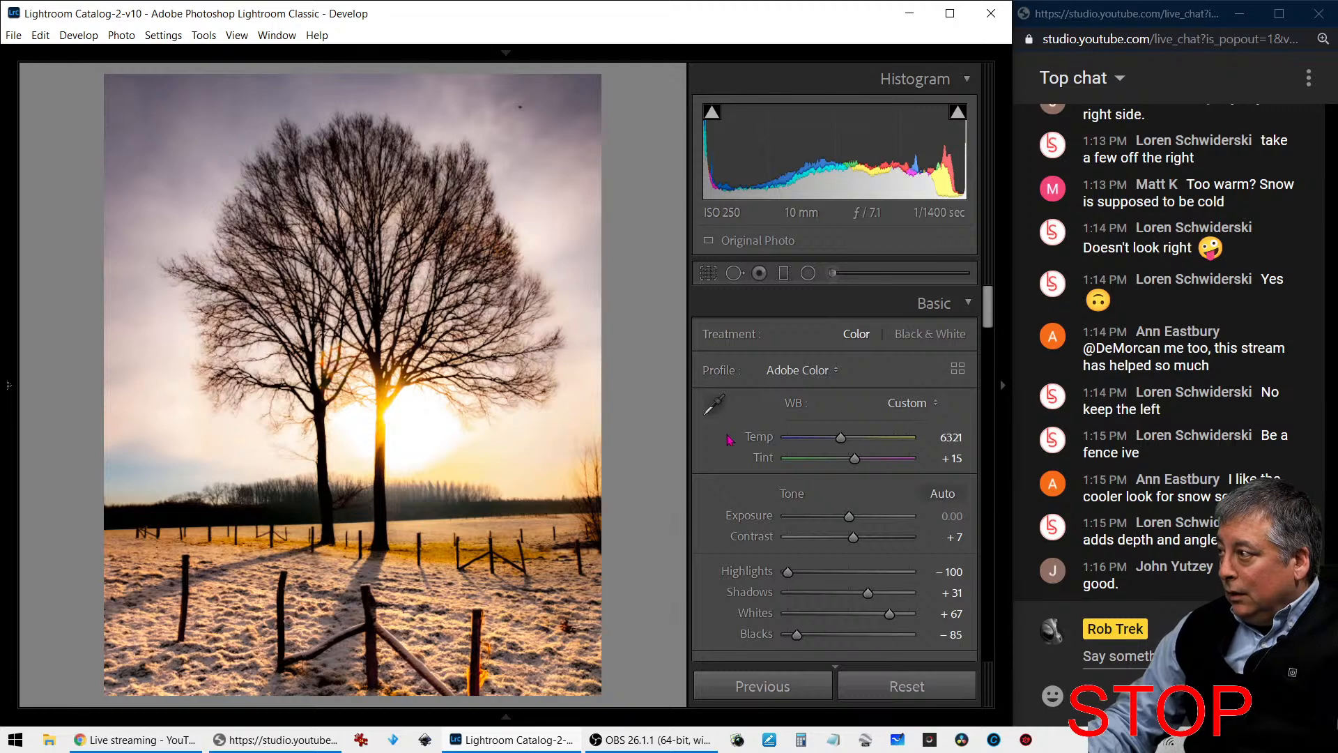
- Raise the Color noise reduction slightly above 0 for the tree photo
{"action": "scroll", "coordinate": [735, 433], "scroll_direction": "down", "scroll_amount": 15}
{"action": "scroll", "coordinate": [730, 437], "scroll_direction": "down", "scroll_amount": 4}
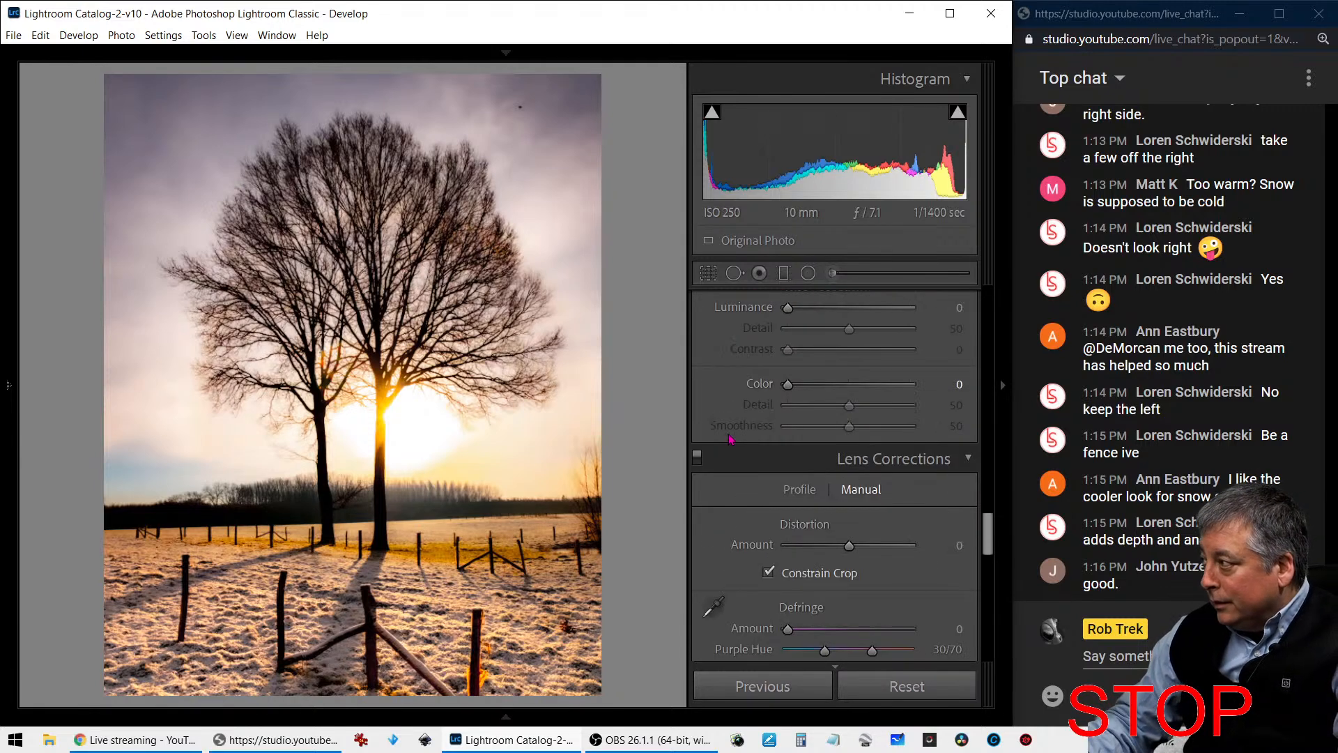
{"action": "scroll", "coordinate": [733, 438], "scroll_direction": "up", "scroll_amount": 4}
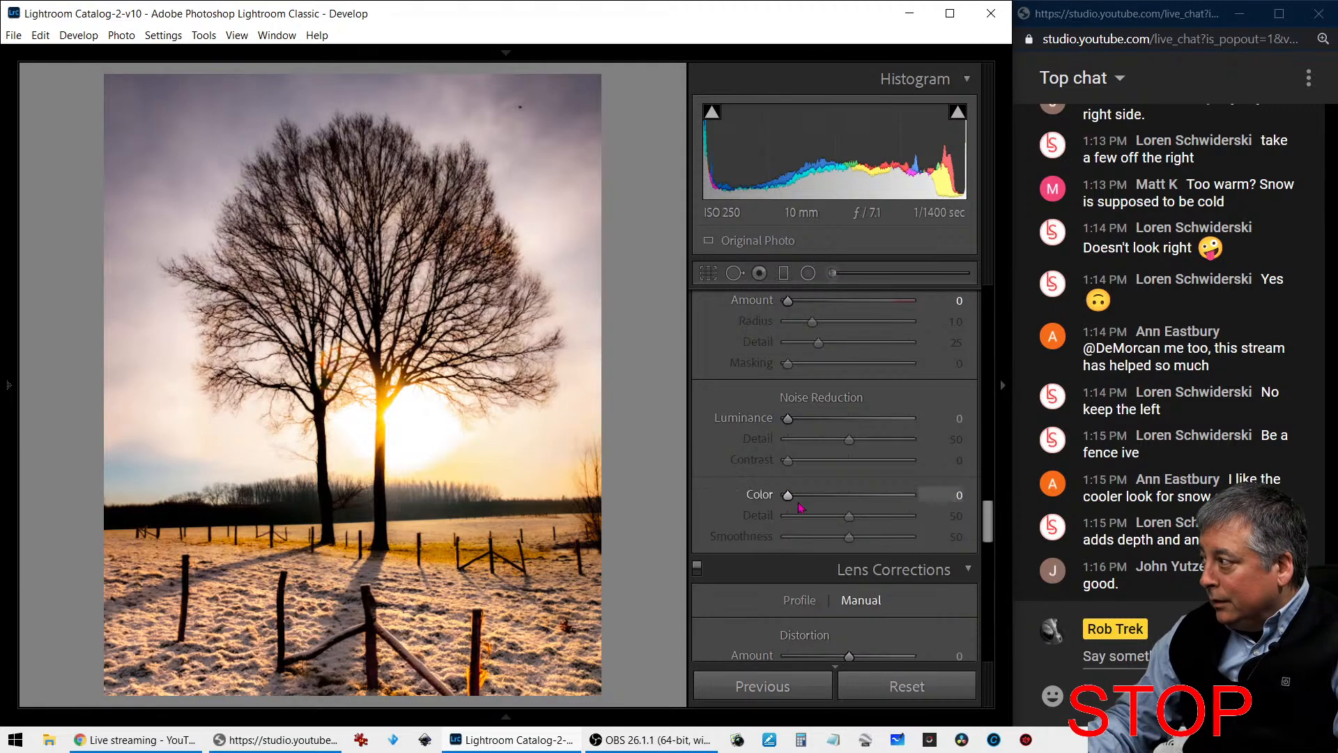
{"action": "left_click_drag", "start_coordinate": [787, 495], "coordinate": [802, 494]}
- Add a light post-crop vignette with Amount +17, Midpoint 33 and Feather 100
{"action": "scroll", "coordinate": [756, 504], "scroll_direction": "down", "scroll_amount": 2}
{"action": "scroll", "coordinate": [756, 503], "scroll_direction": "down", "scroll_amount": 6}
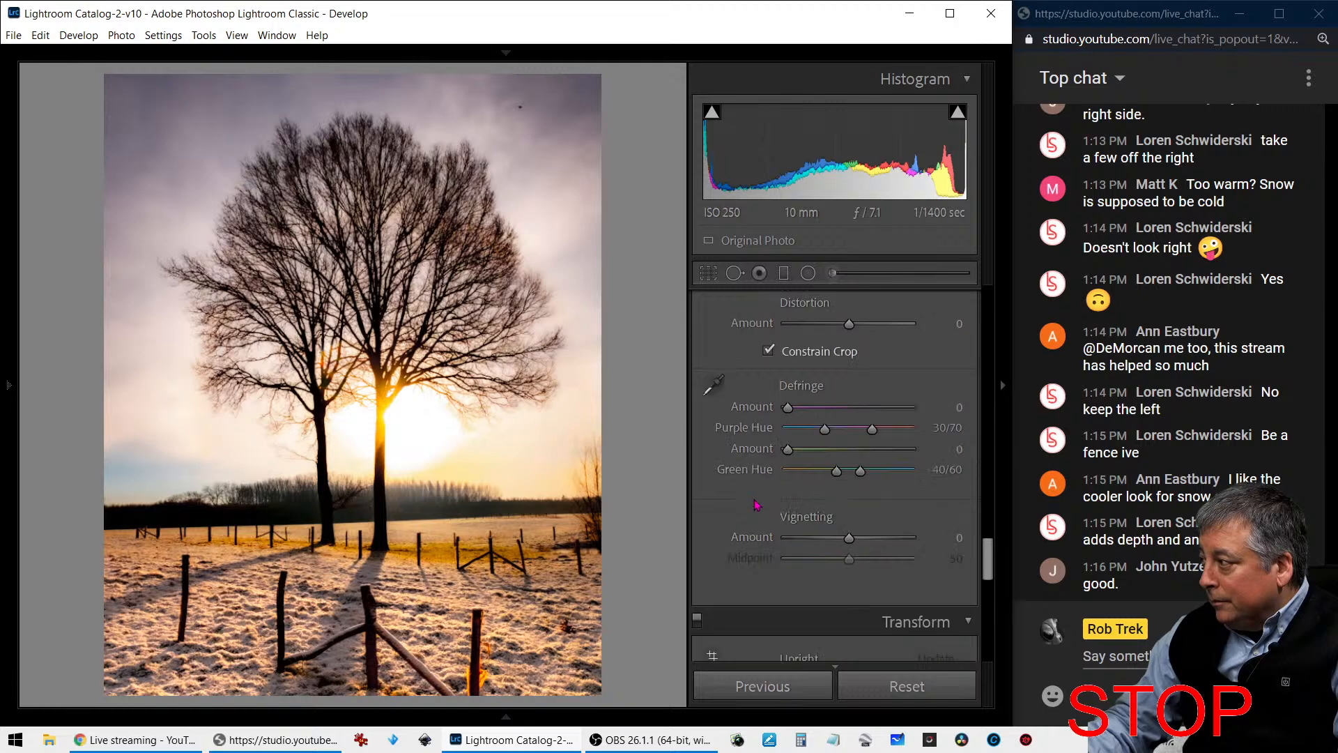
{"action": "scroll", "coordinate": [843, 513], "scroll_direction": "down", "scroll_amount": 5}
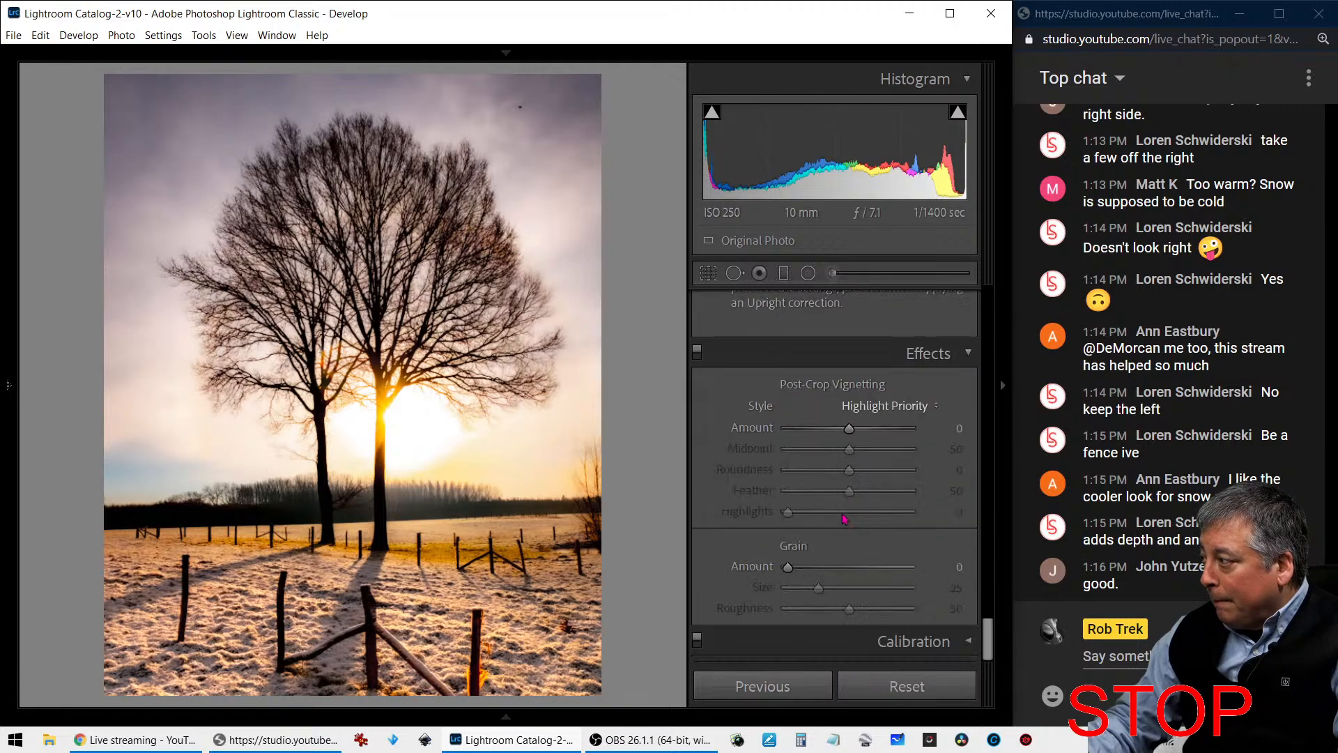
{"action": "left_click_drag", "start_coordinate": [850, 428], "coordinate": [909, 490]}
{"action": "left_click_drag", "start_coordinate": [872, 432], "coordinate": [861, 432]}
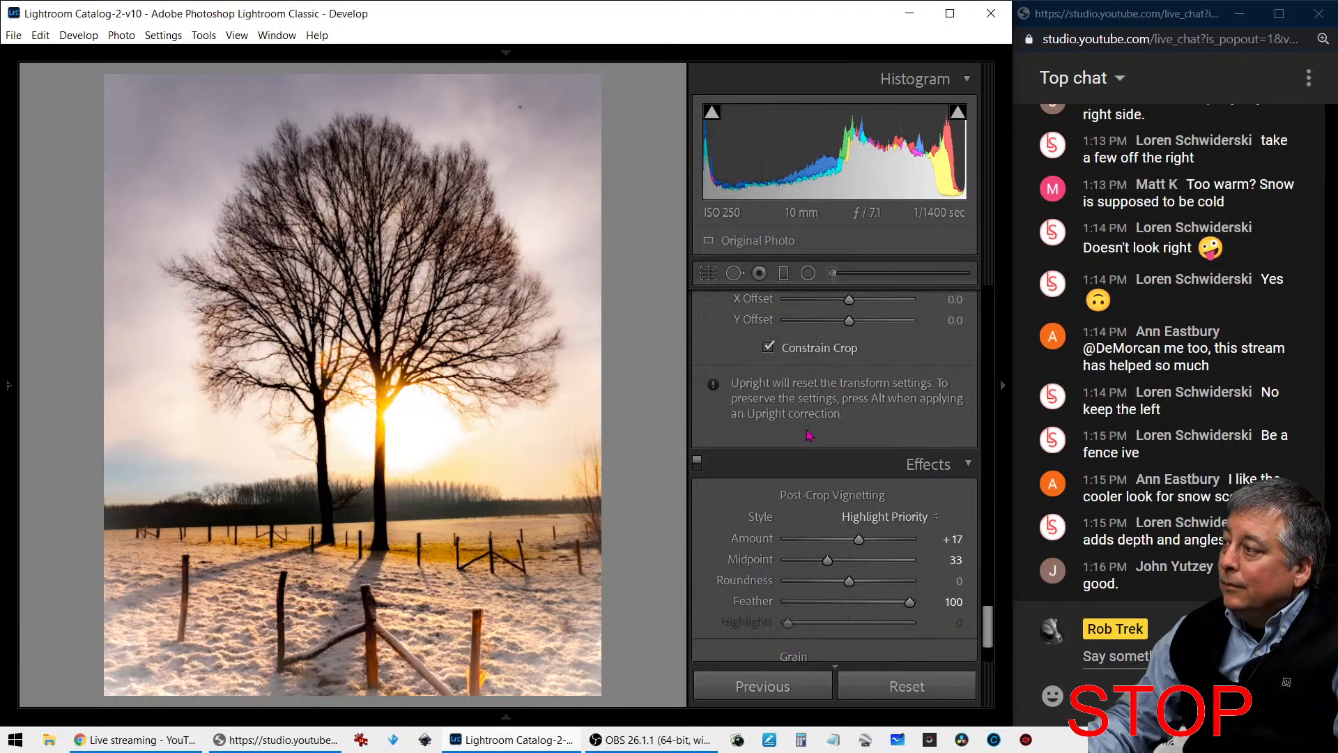
- Cool the whole photo slightly by setting the white balance Temp to 6071
{"action": "scroll", "coordinate": [808, 435], "scroll_direction": "up", "scroll_amount": 2}
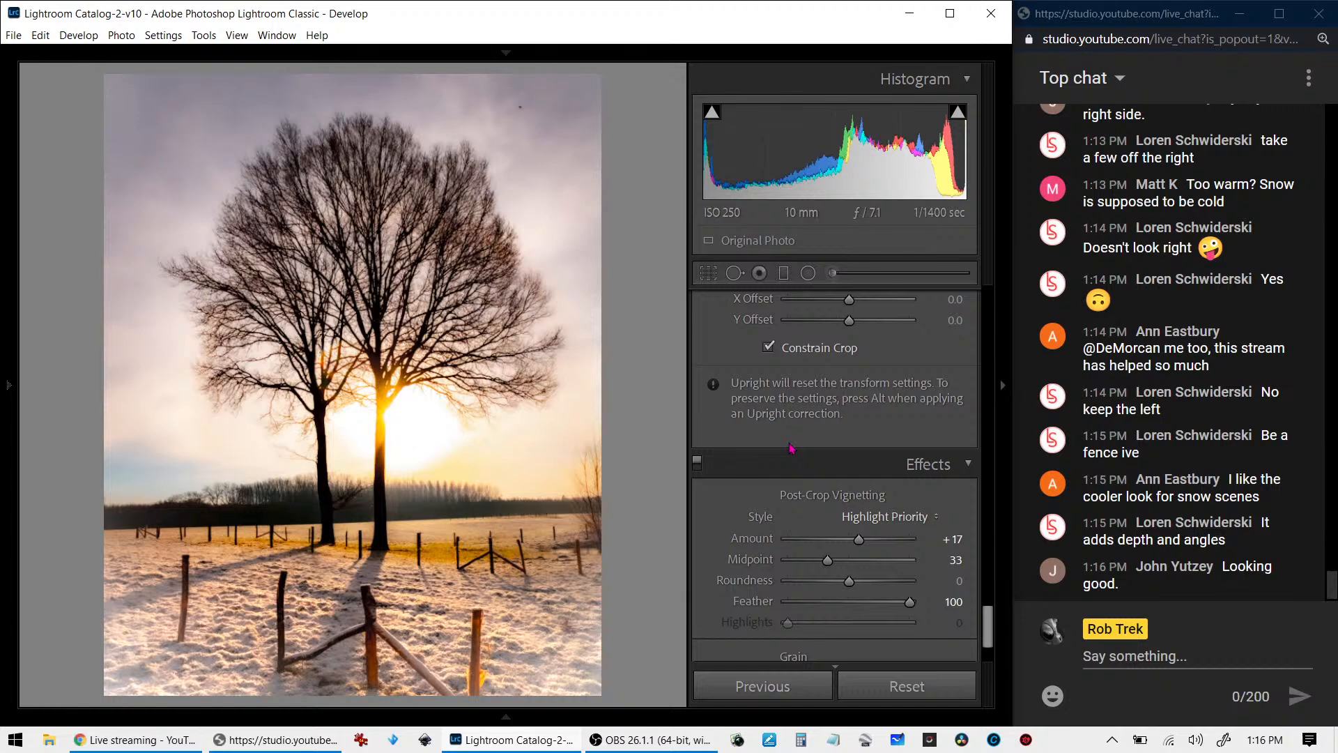
{"action": "scroll", "coordinate": [774, 453], "scroll_direction": "up", "scroll_amount": 10}
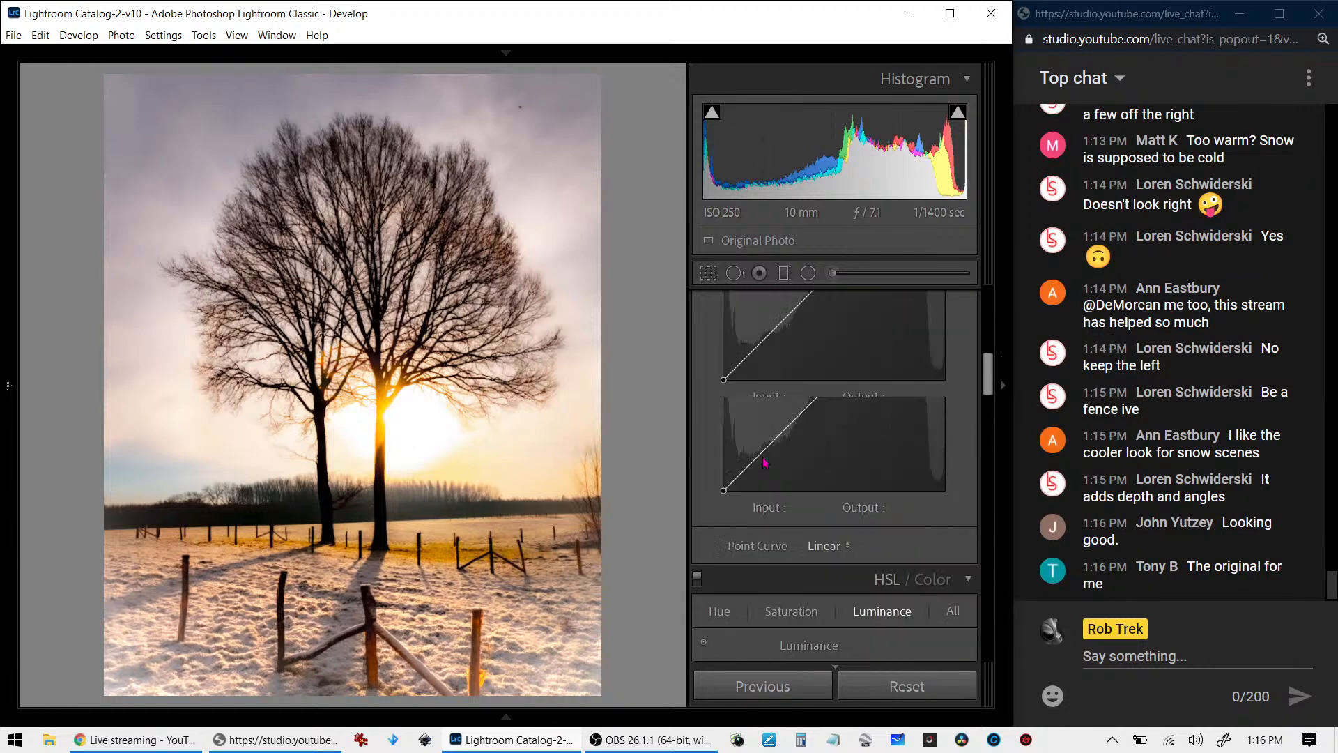
{"action": "scroll", "coordinate": [764, 462], "scroll_direction": "up", "scroll_amount": 5}
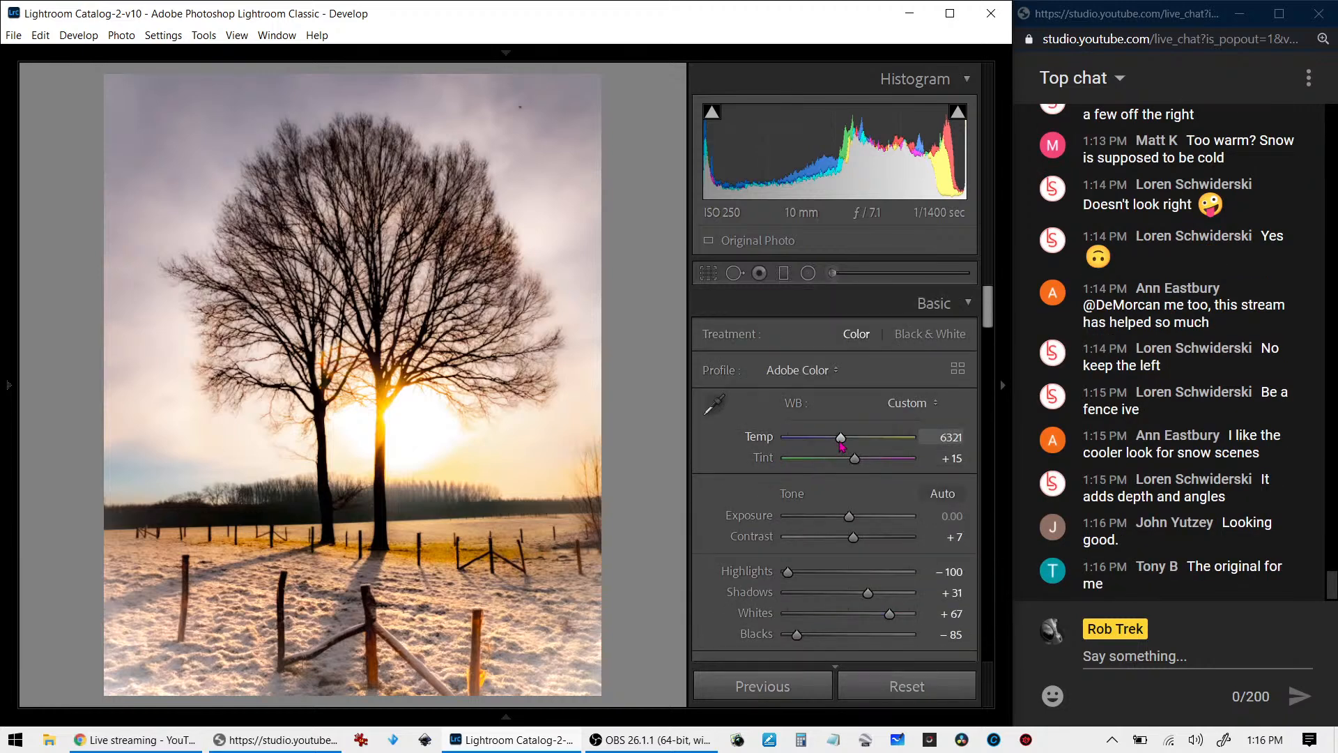
{"action": "left_click_drag", "start_coordinate": [840, 439], "coordinate": [837, 439]}
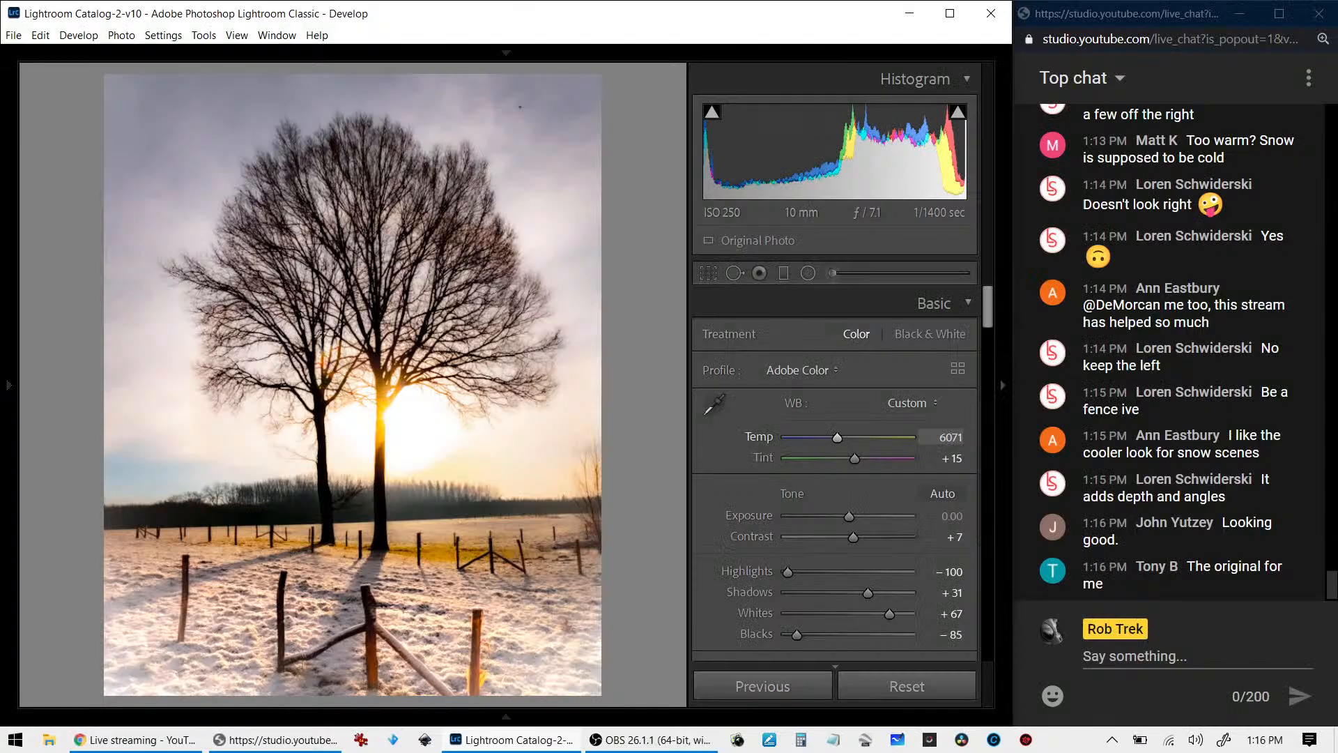
- Create a virtual copy of the edited tree photo and reset all develop adjustments on that copy
{"action": "right_click", "coordinate": [530, 144]}
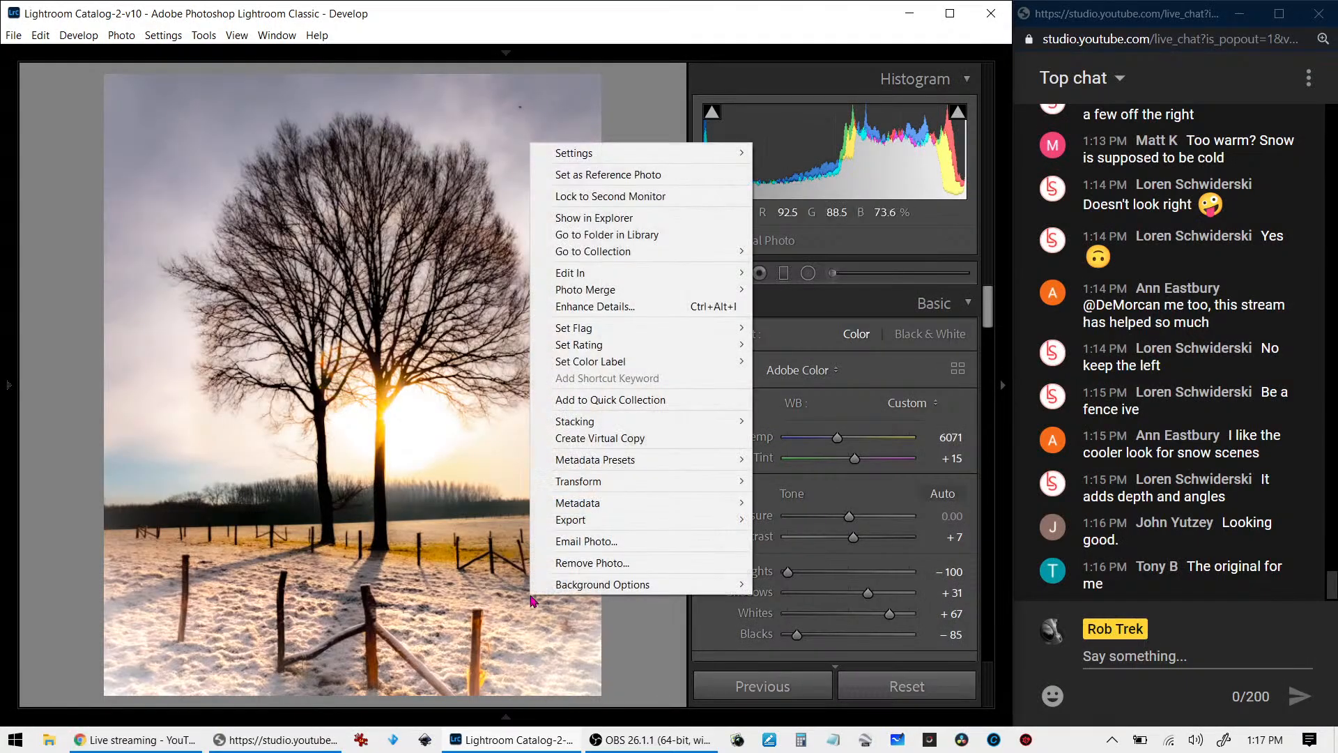
{"action": "left_click", "coordinate": [573, 439]}
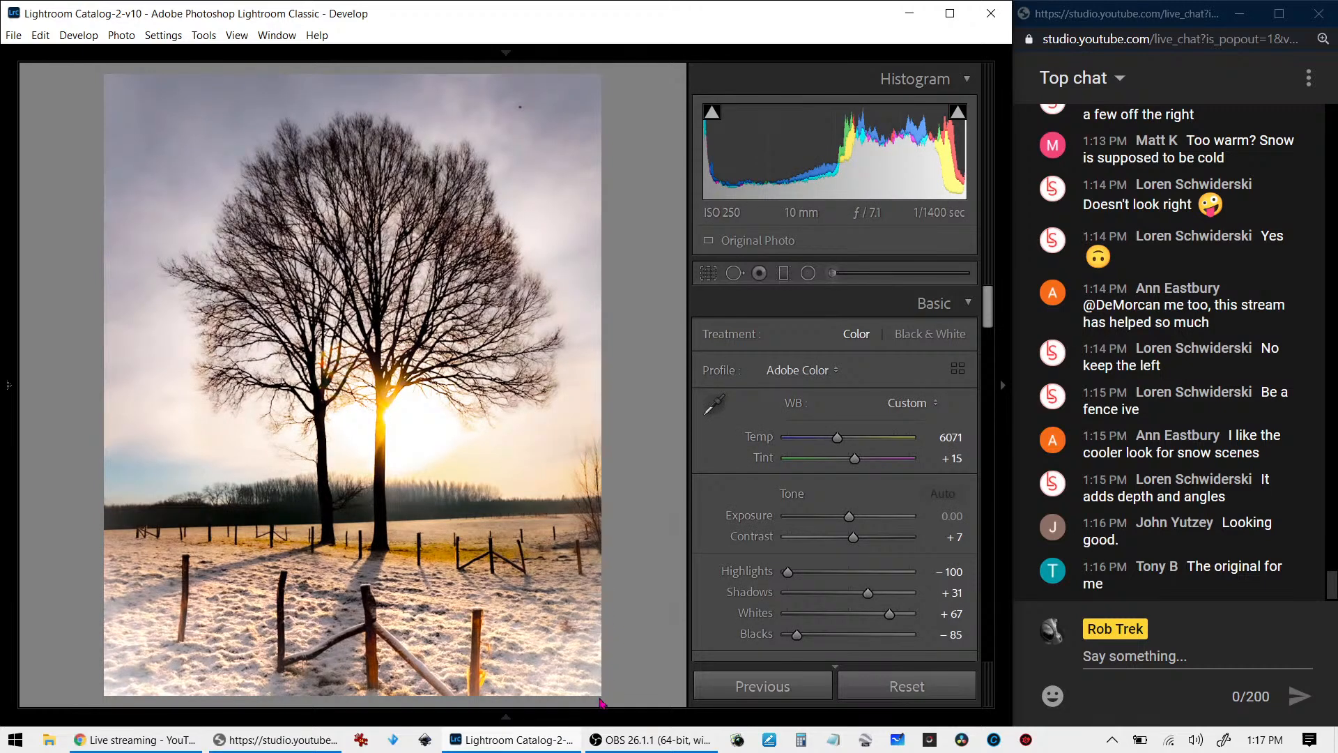
{"action": "key", "text": "c"}
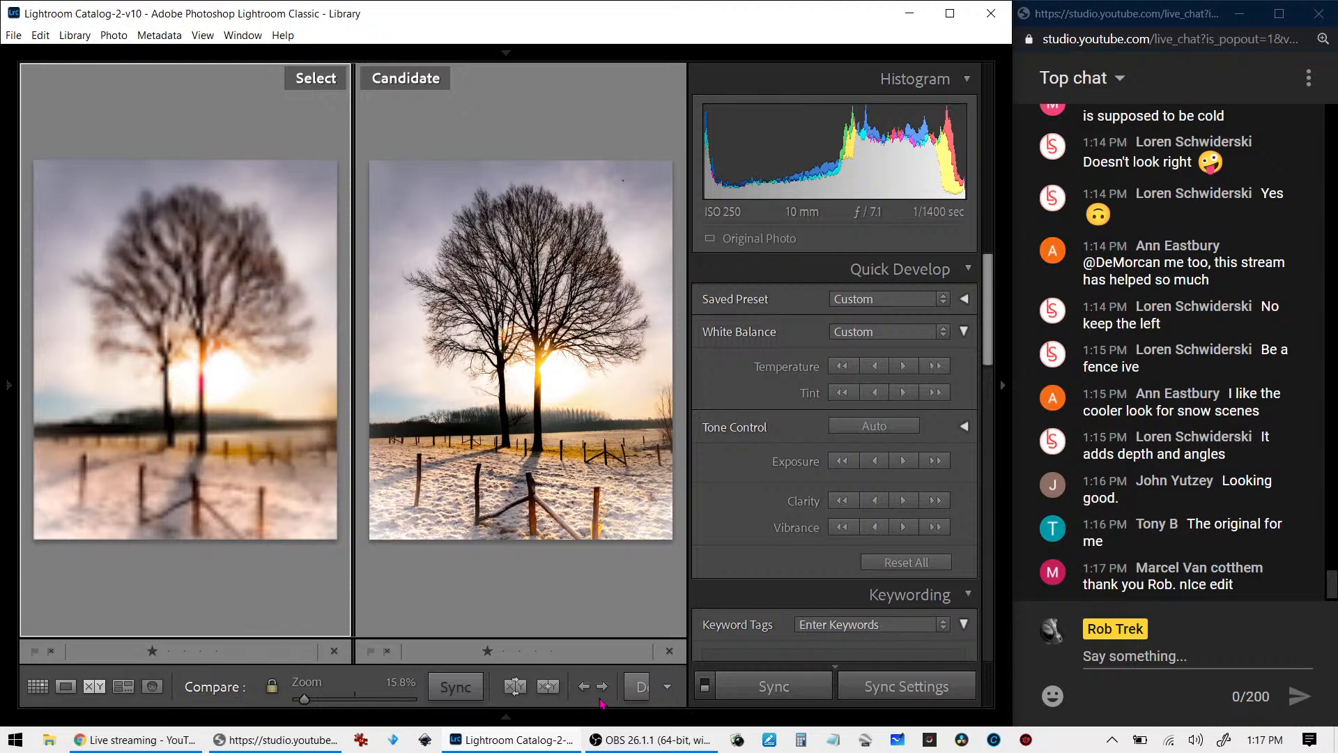
{"action": "key", "text": "g"}
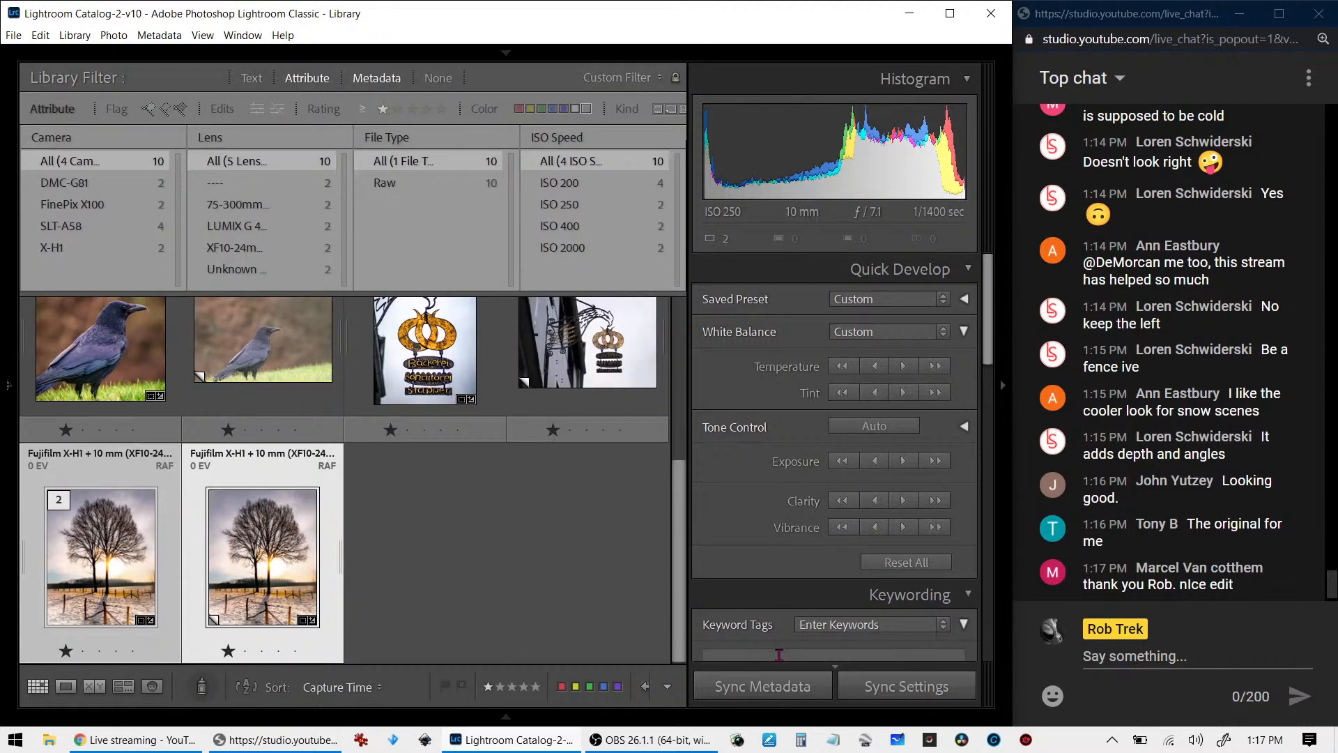
{"action": "left_click", "coordinate": [418, 558]}
{"action": "left_click", "coordinate": [305, 502]}
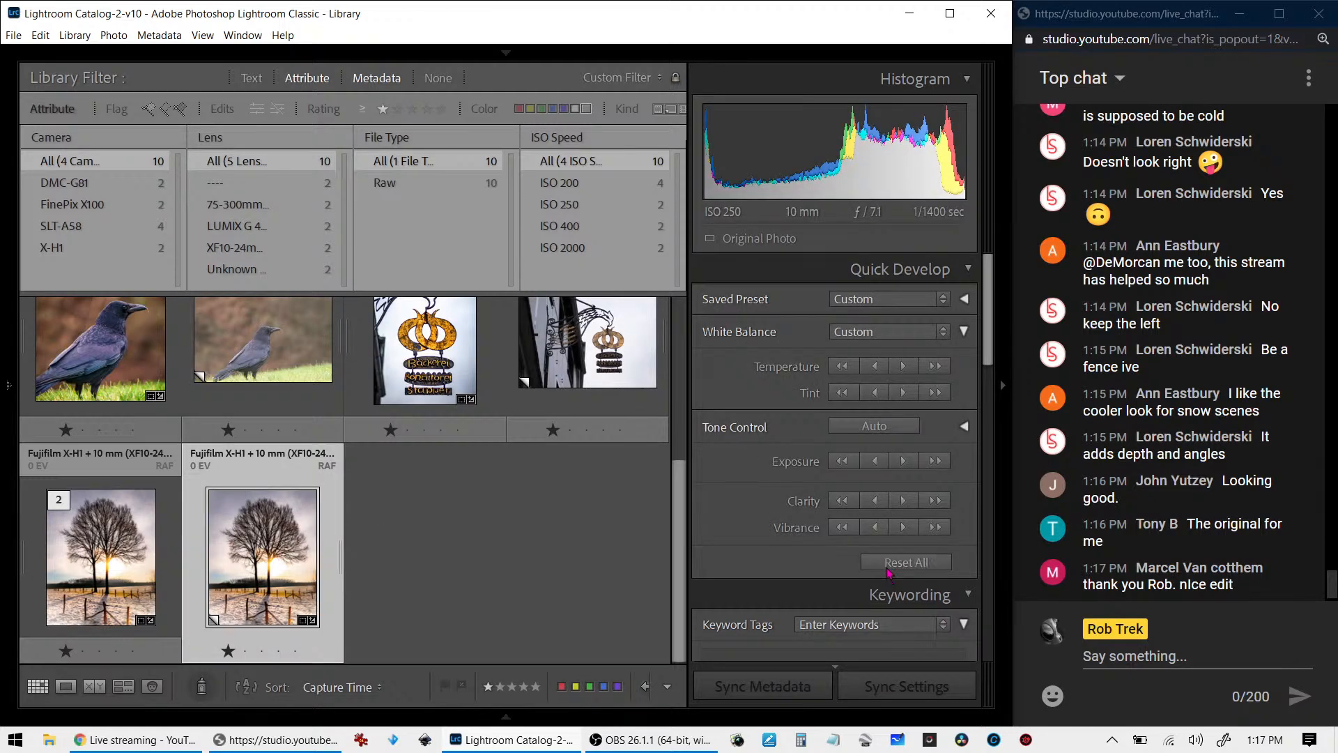
{"action": "left_click", "coordinate": [890, 565]}
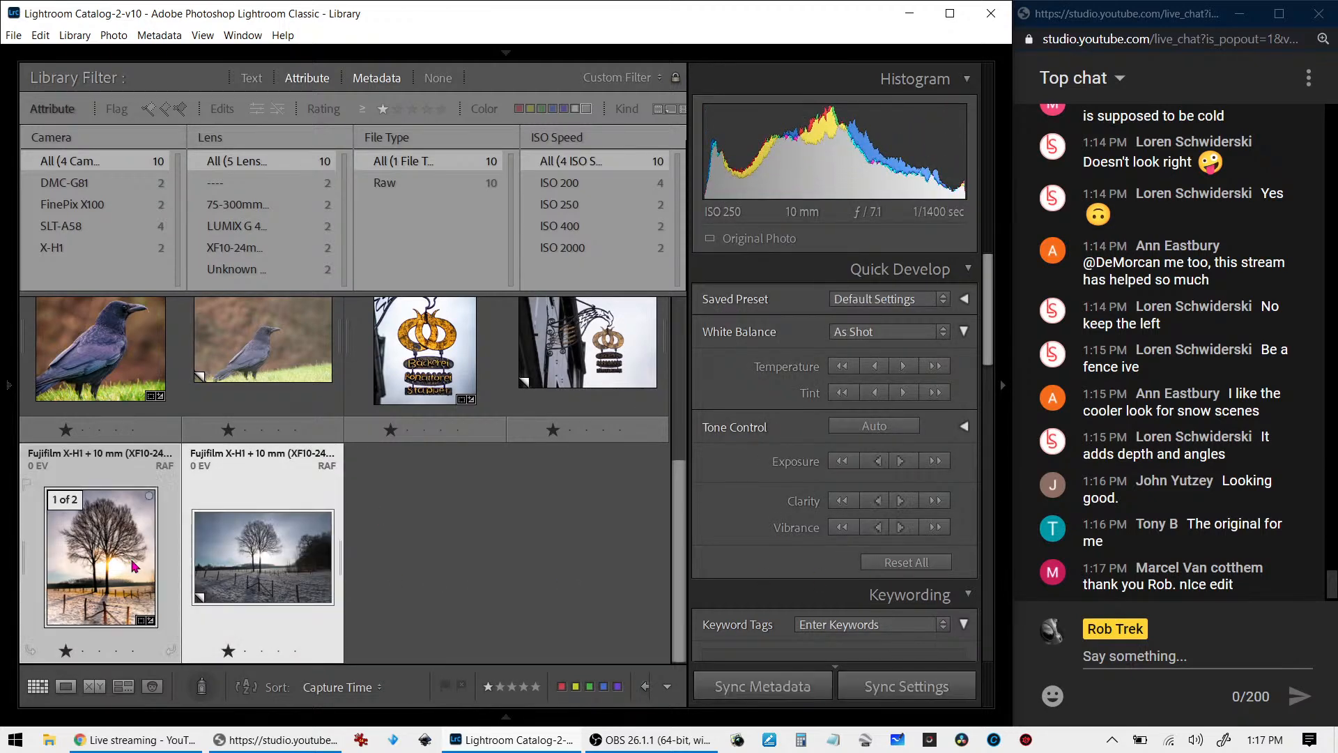
- Compare the reset copy with the edited tree photo side by side, swapping their places and checking their photo information, and return to the grid
{"action": "key", "text": "c"}
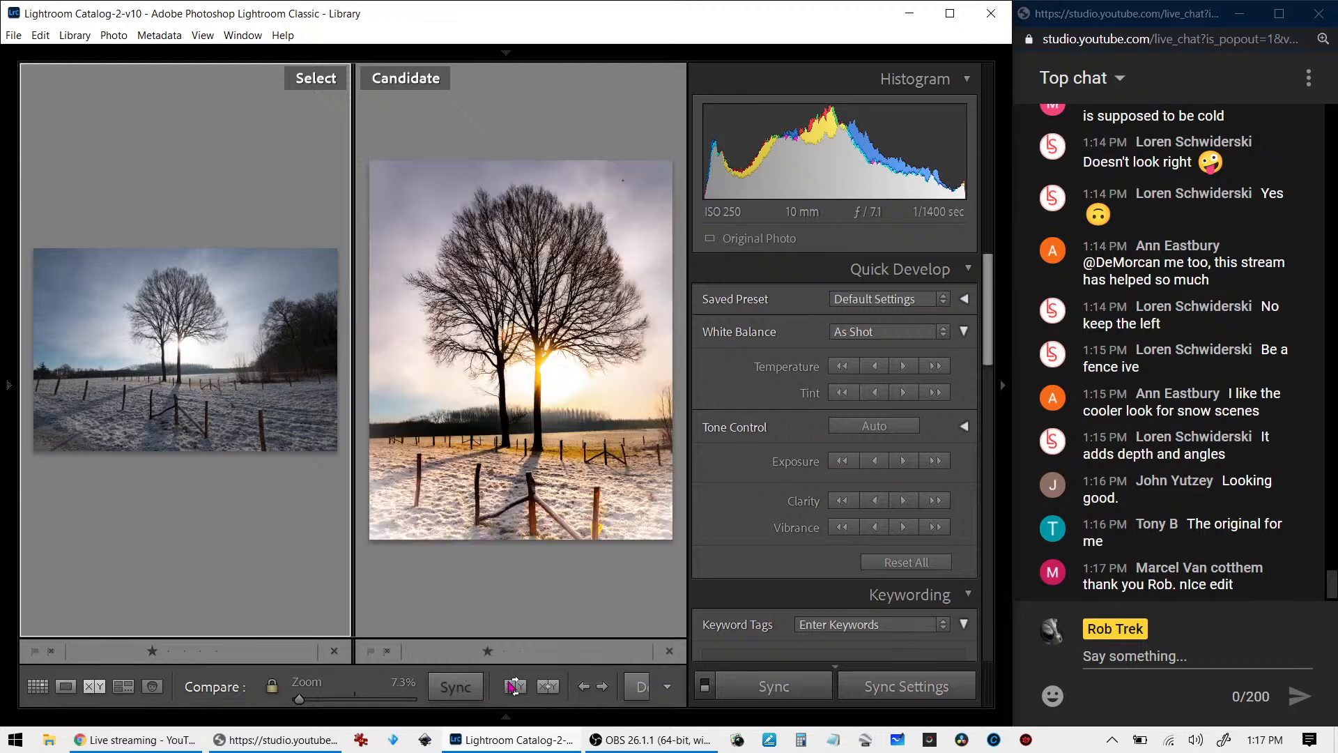
{"action": "left_click", "coordinate": [510, 682]}
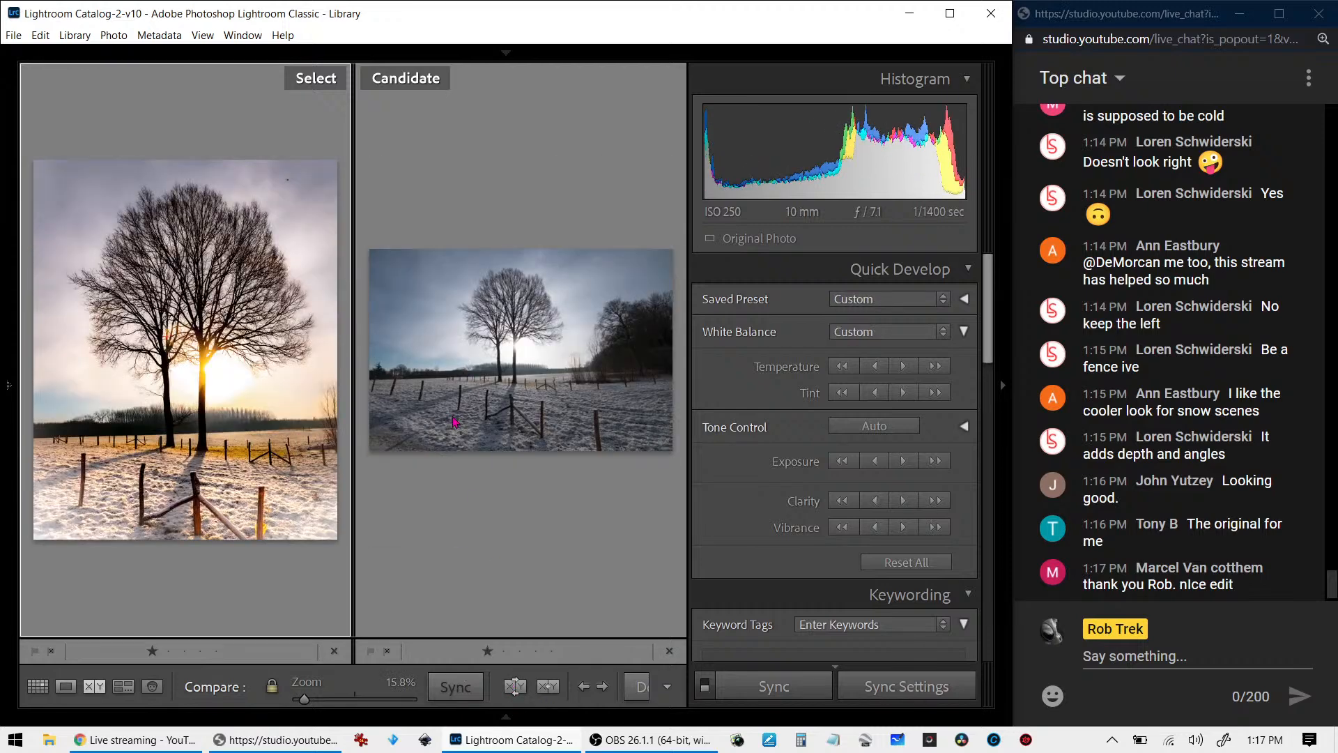
{"action": "left_click", "coordinate": [516, 686]}
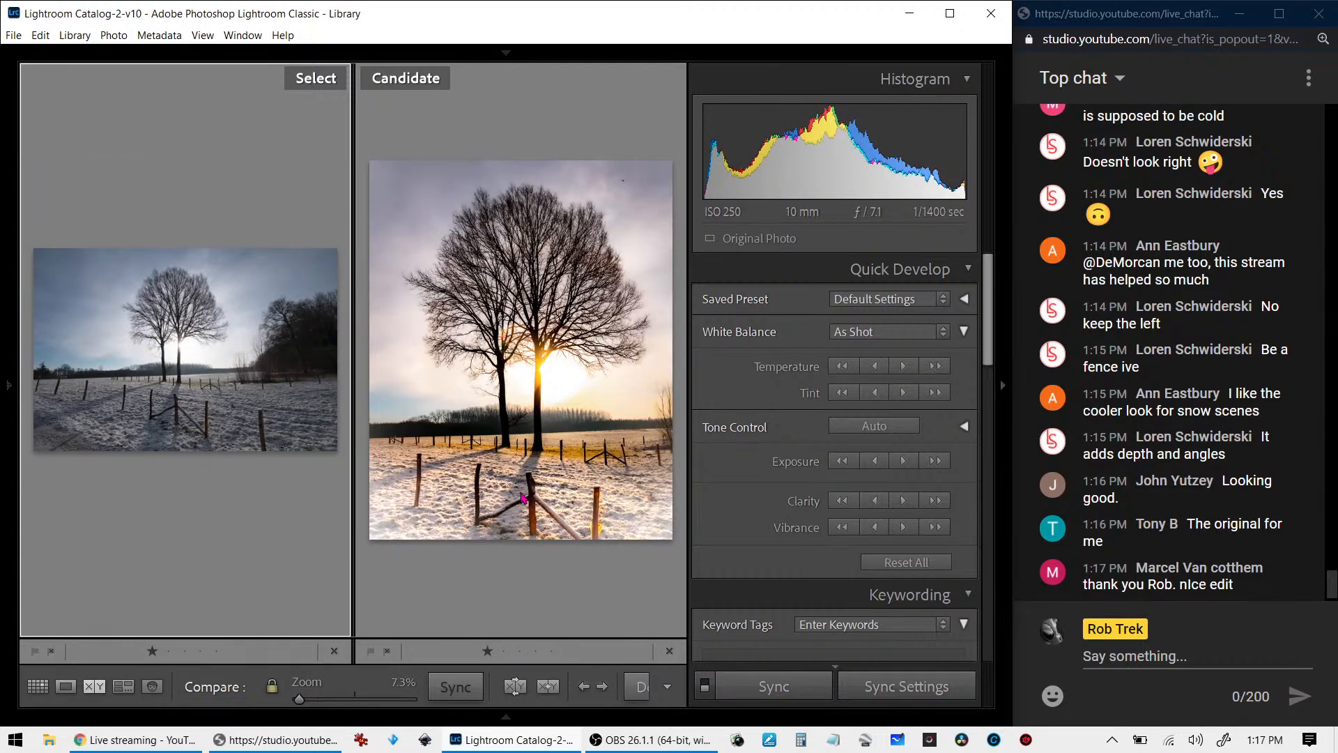
{"action": "key", "text": "Tab"}
{"action": "key", "text": "Tab"}
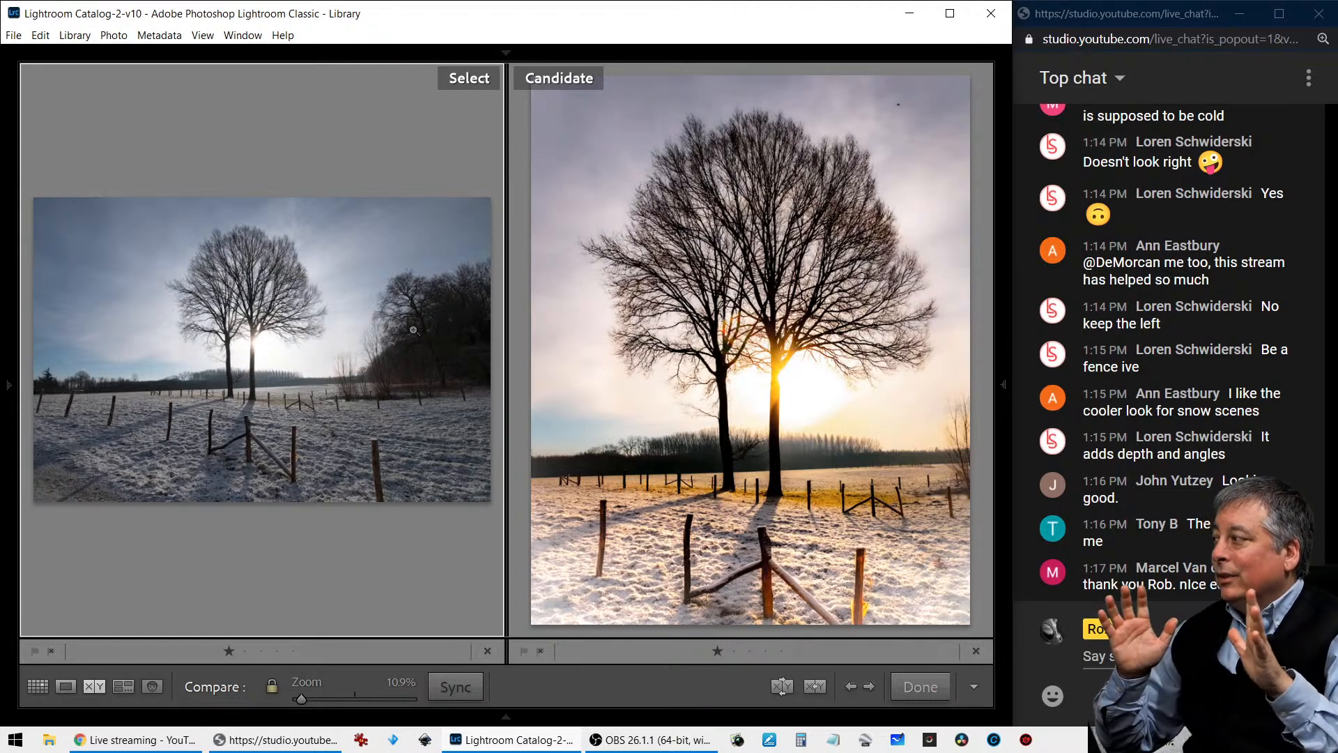
{"action": "key", "text": "i"}
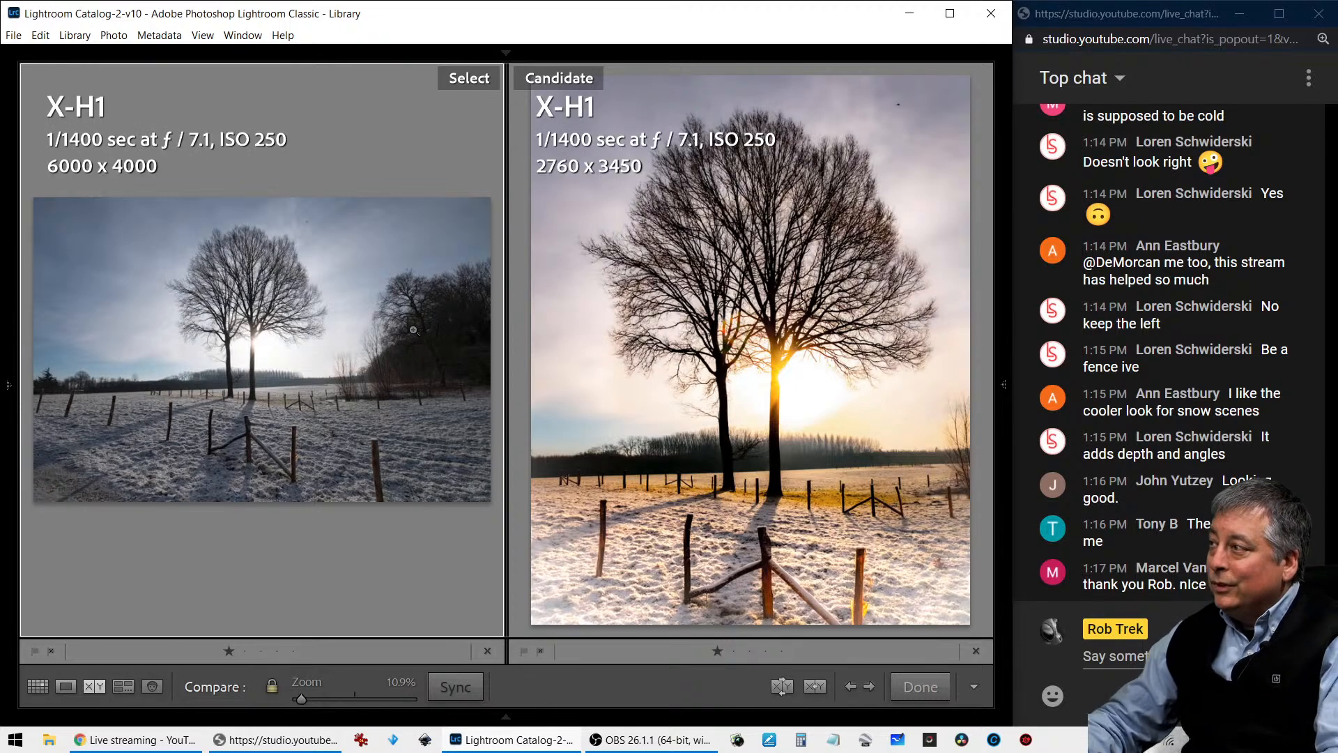
{"action": "key", "text": "i"}
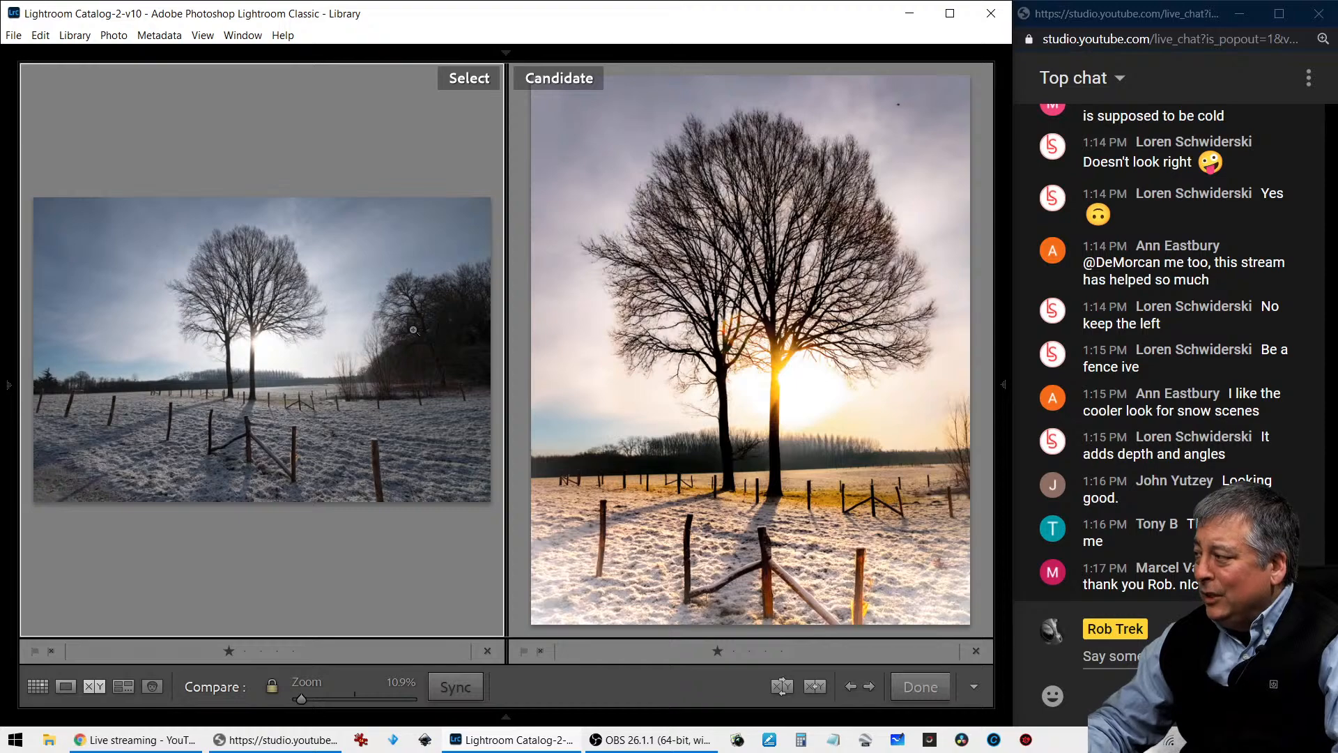
{"action": "key", "text": "g"}
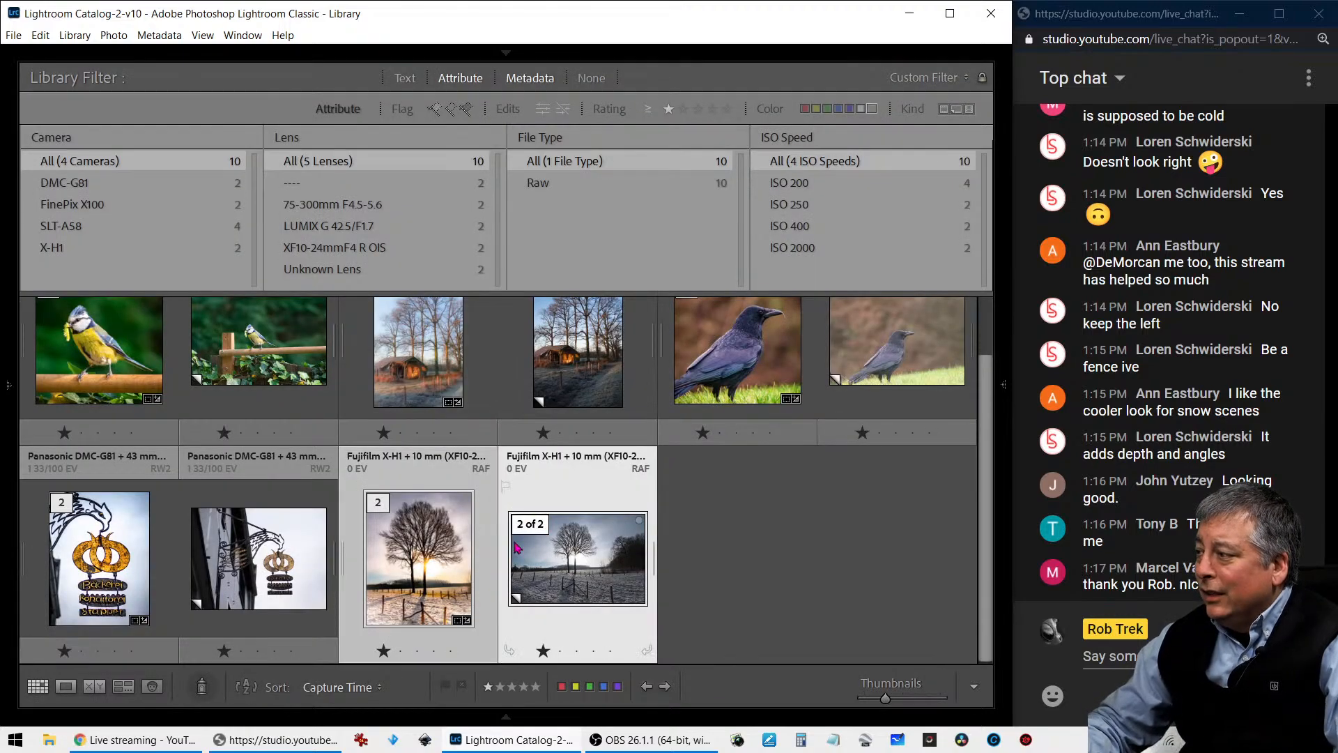
- Shift the edited tree photo's white balance to a much cooler temperature and compare it with the unedited copy
{"action": "double_click", "coordinate": [455, 561]}
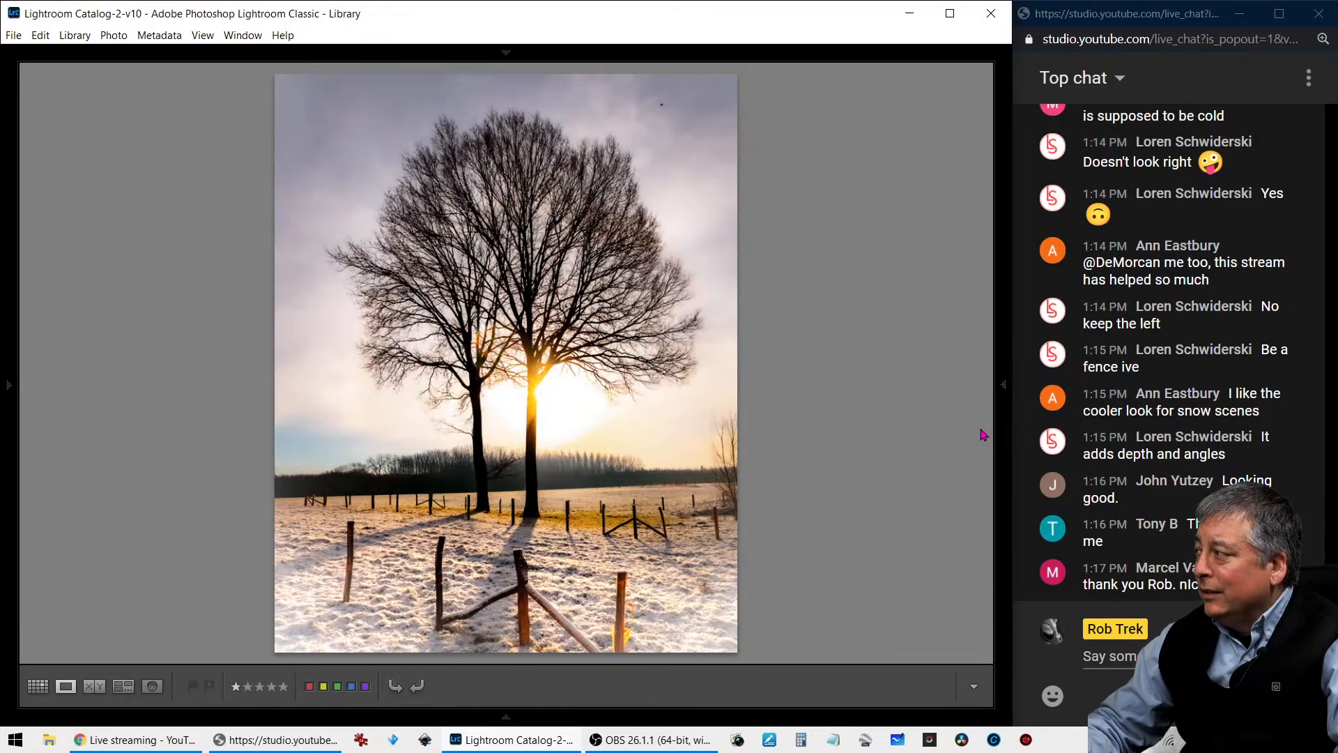
{"action": "mouse_move", "coordinate": [1001, 387]}
{"action": "left_click", "coordinate": [845, 368]}
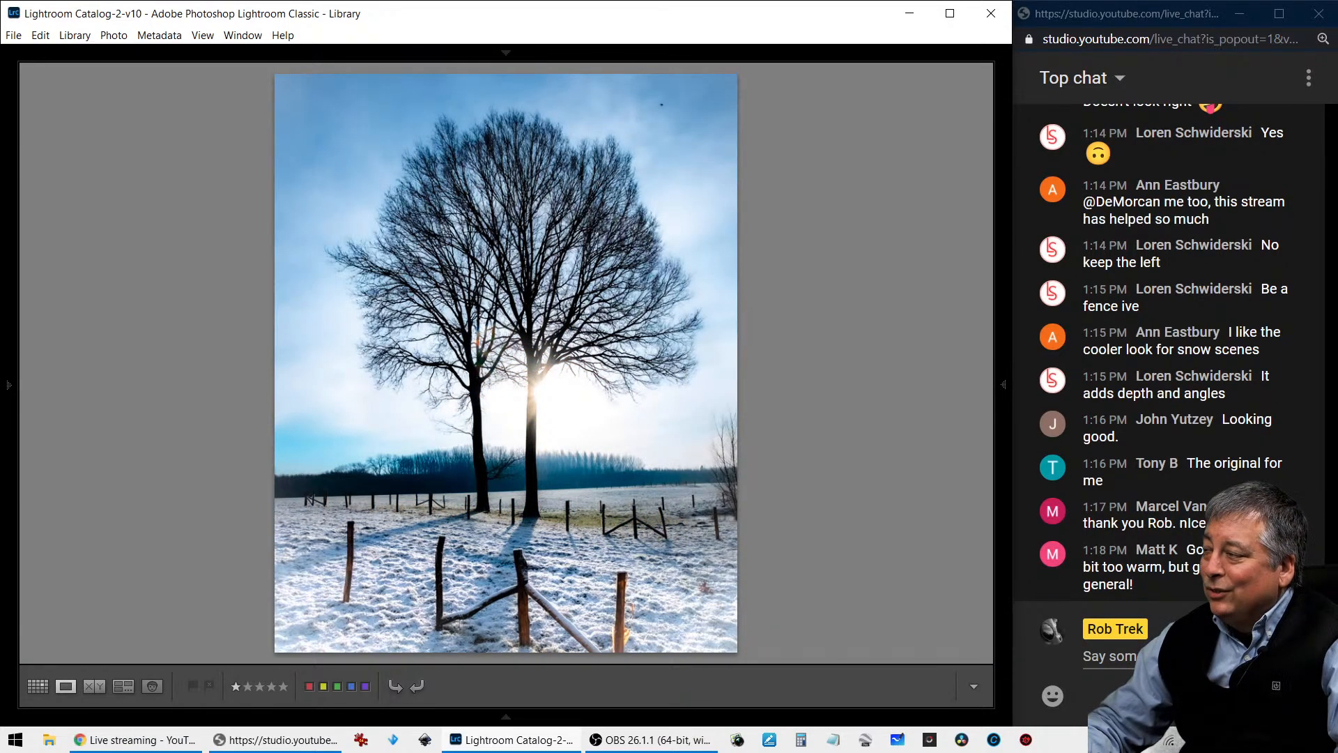
{"action": "key", "text": "c"}
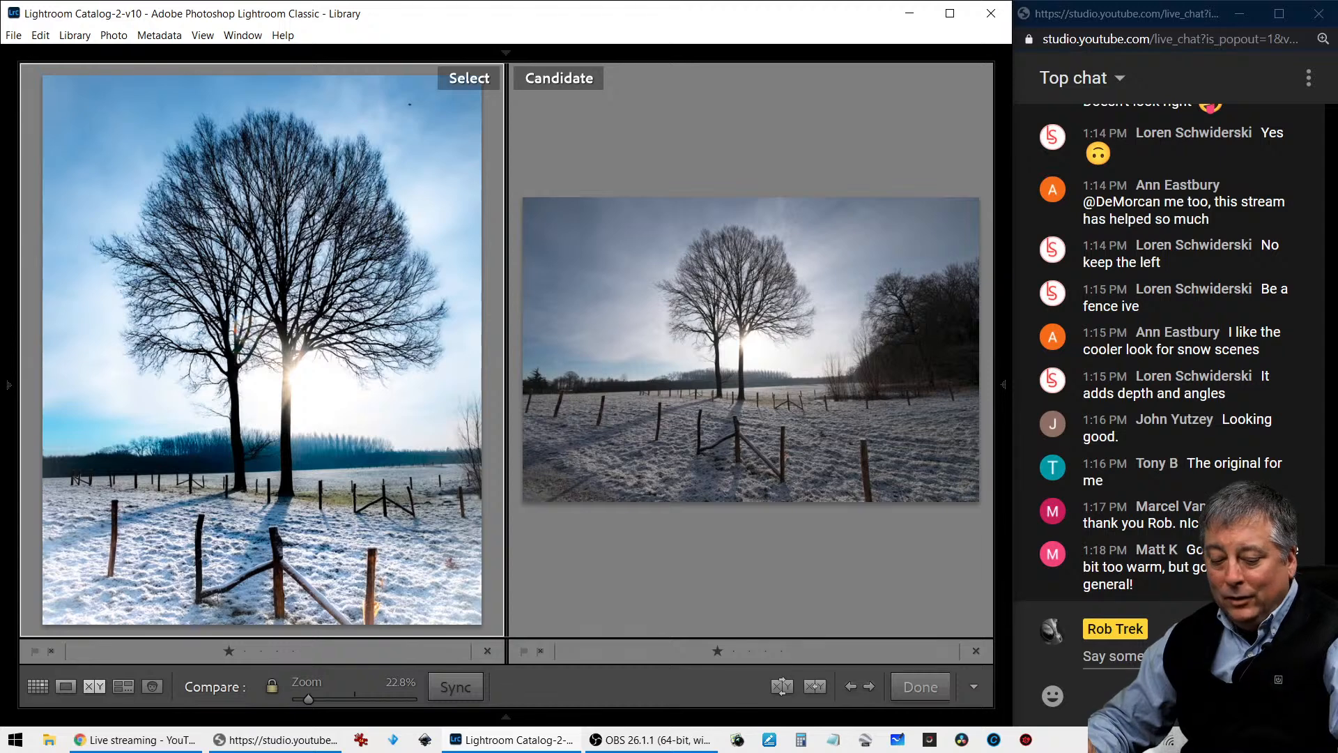
{"action": "key", "text": "g"}
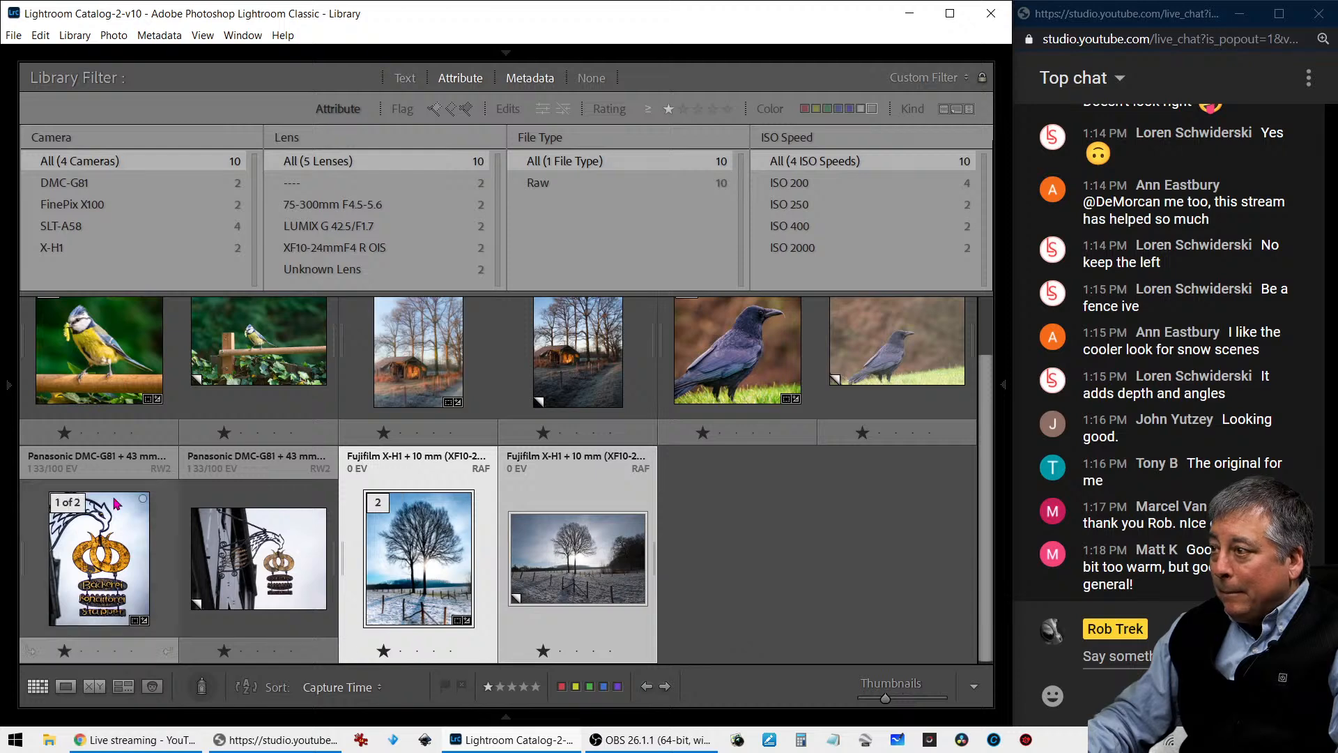
- Show the Viewer edits folder, clear the one-star and unlabeled filters, and filter by the red color label
{"action": "mouse_move", "coordinate": [12, 439]}
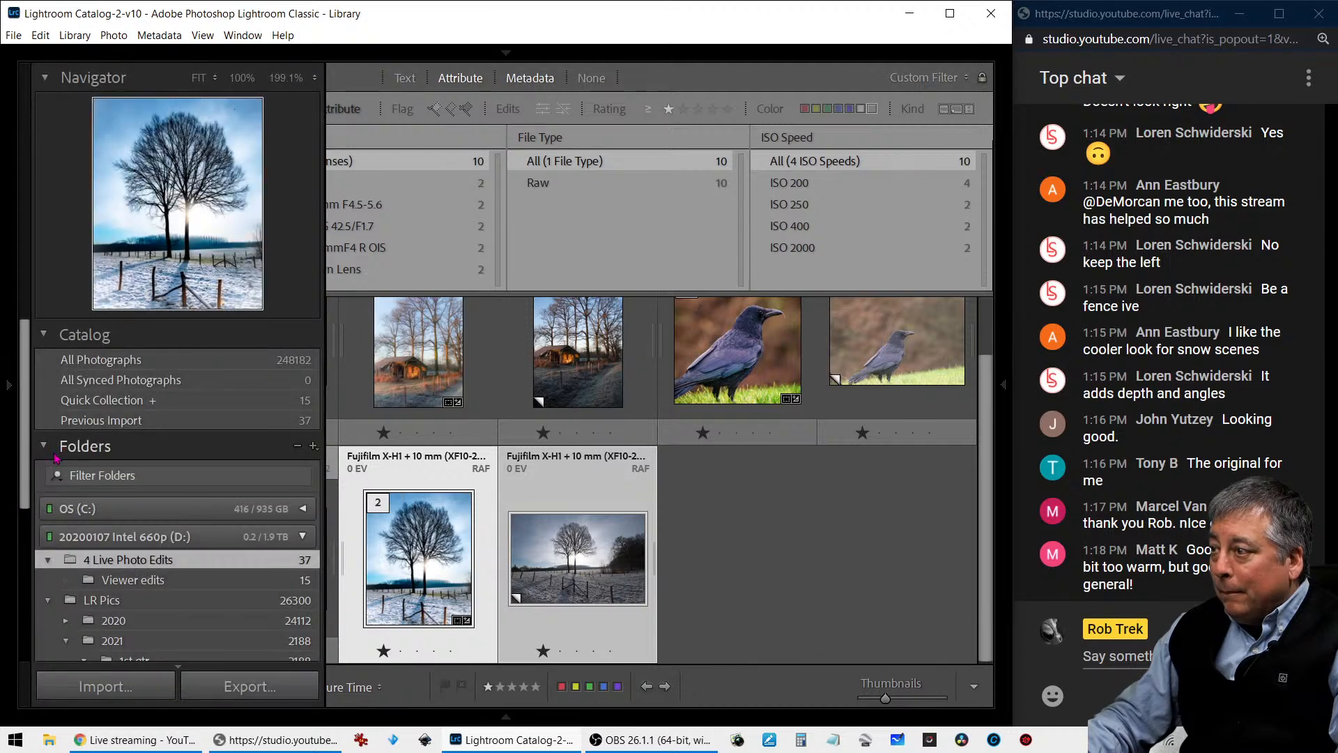
{"action": "left_click", "coordinate": [124, 583]}
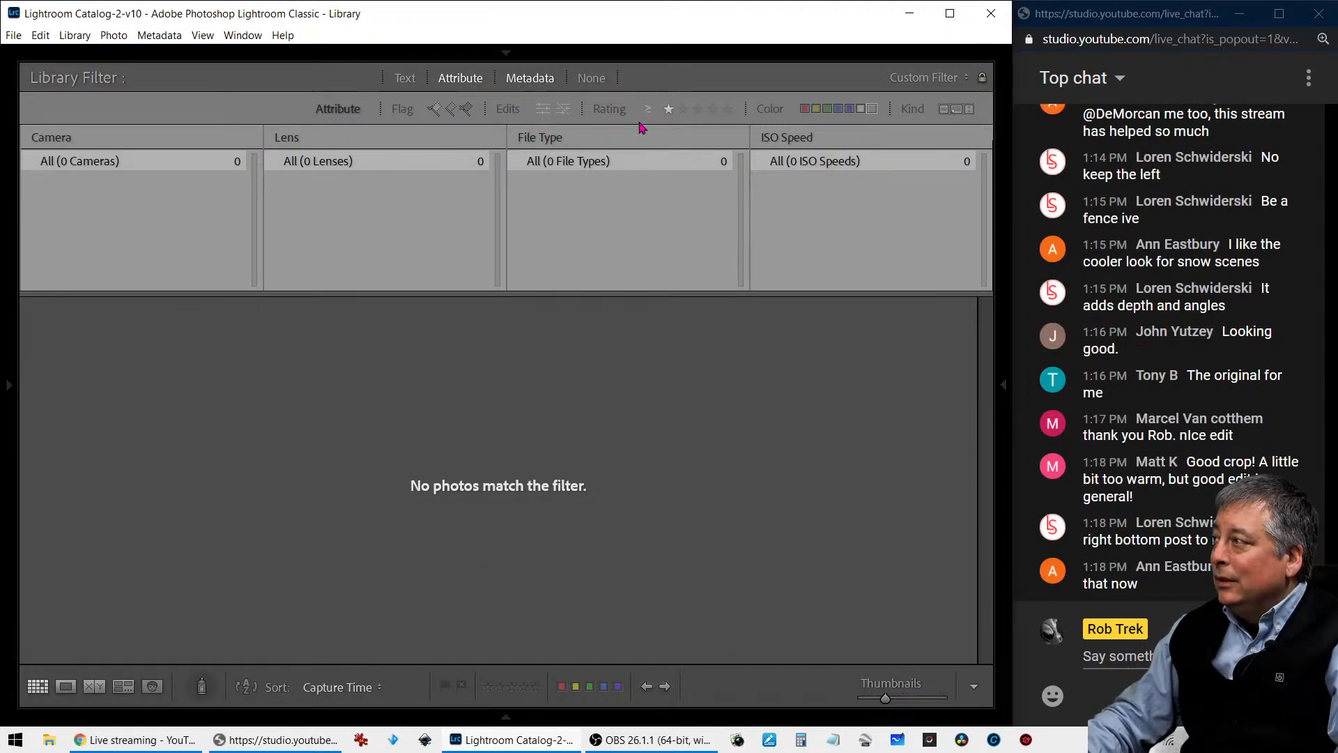
{"action": "left_click", "coordinate": [668, 109]}
{"action": "left_click", "coordinate": [871, 110]}
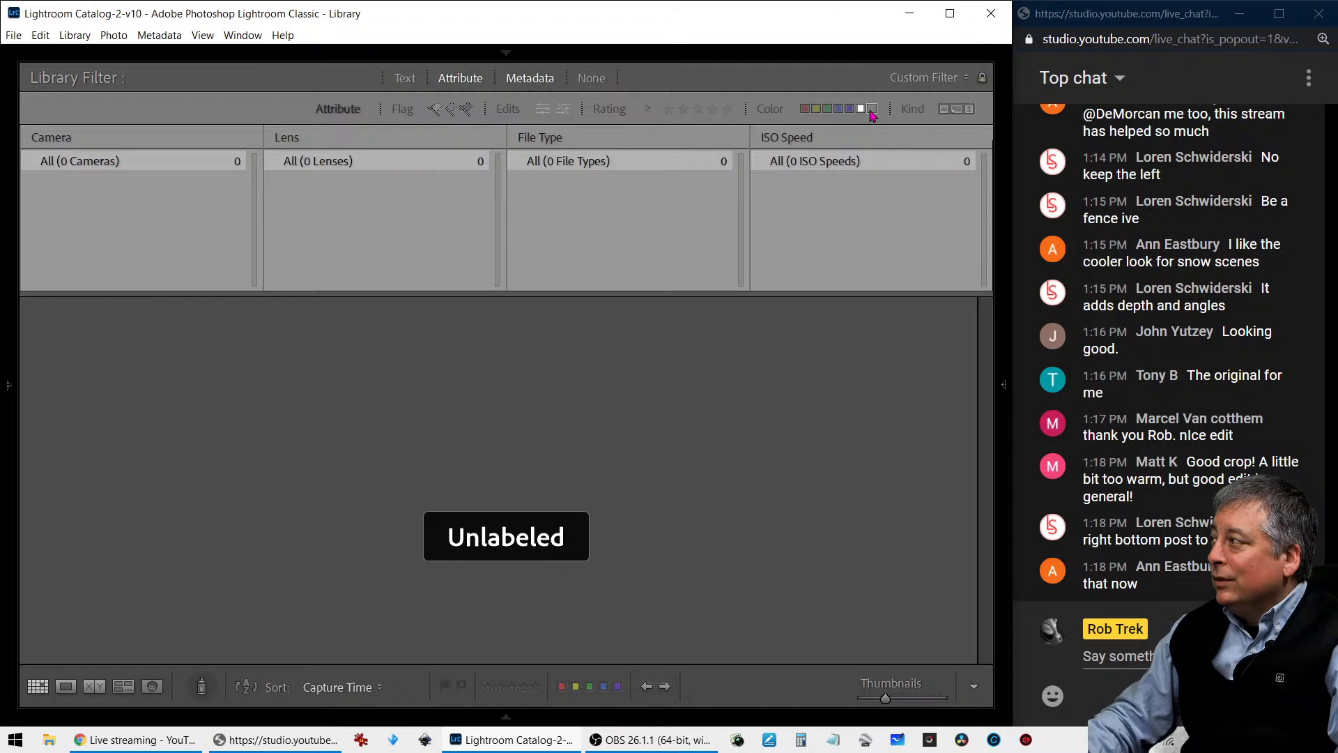
{"action": "left_click", "coordinate": [805, 109]}
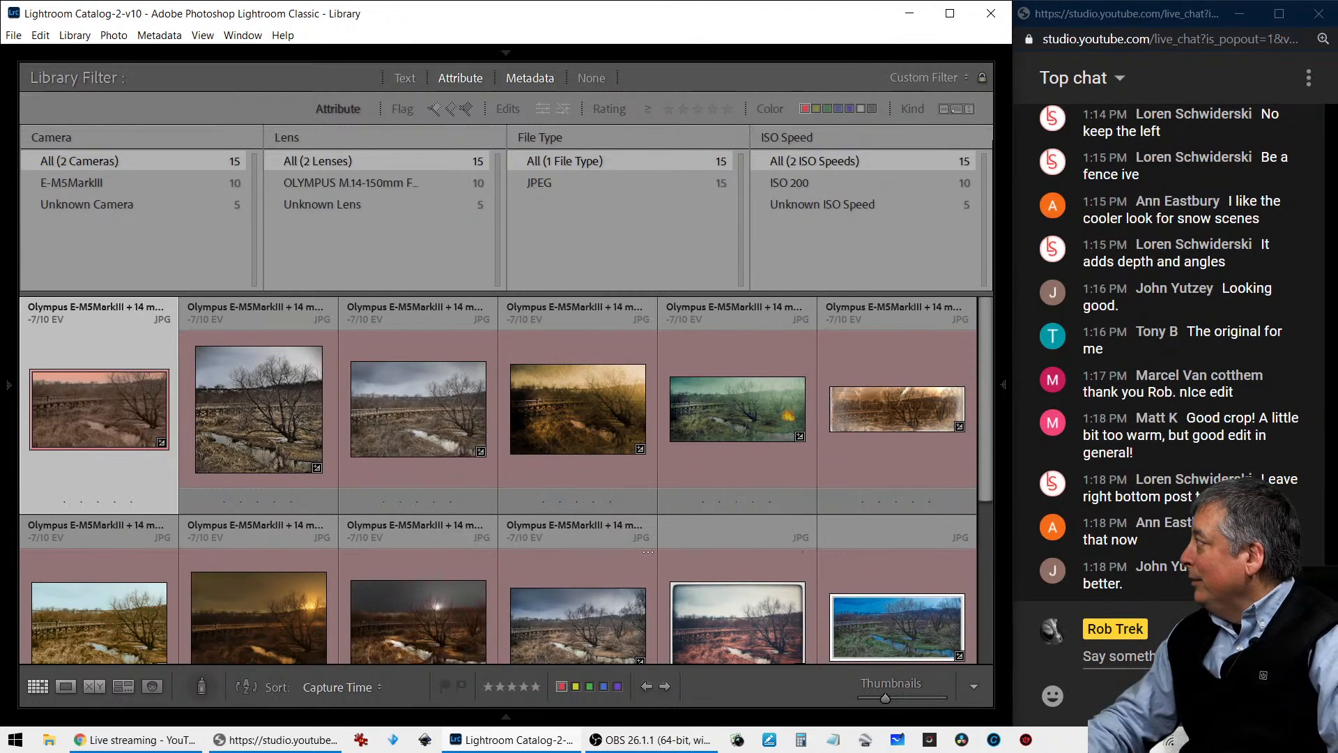
- View the original P1231689.ORF in Google Drive's Shared folder, close its preview, and return to Lightroom with the live chat
{"action": "key", "text": "ctrl+t"}
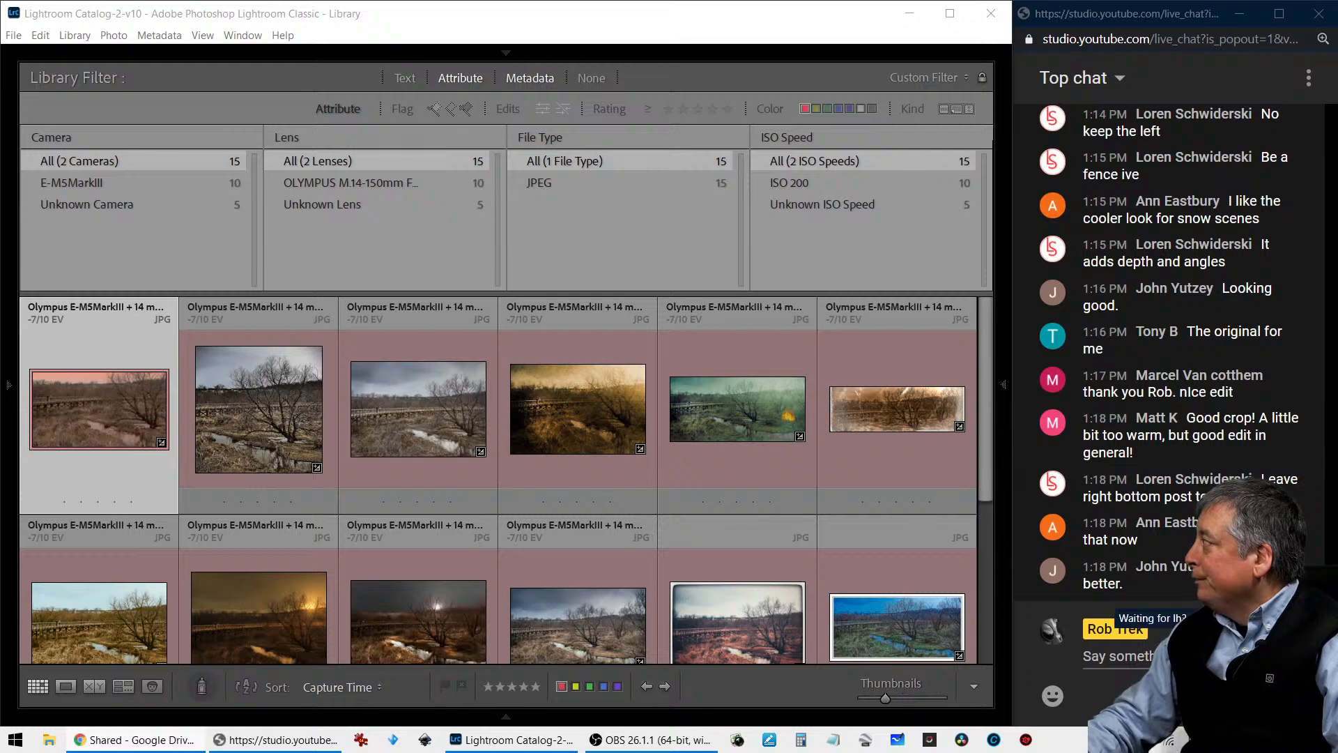
{"action": "left_click_drag", "start_coordinate": [1337, 143], "coordinate": [355, 171]}
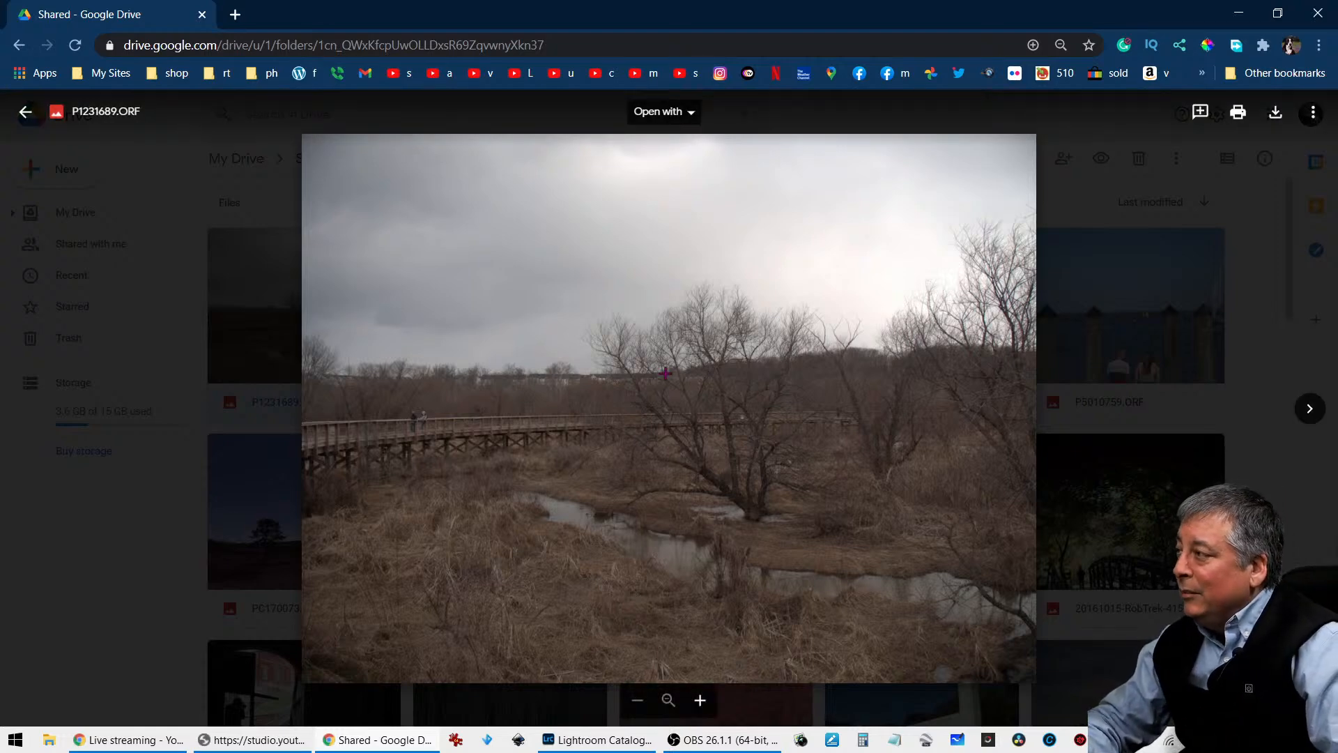
{"action": "left_click", "coordinate": [185, 460]}
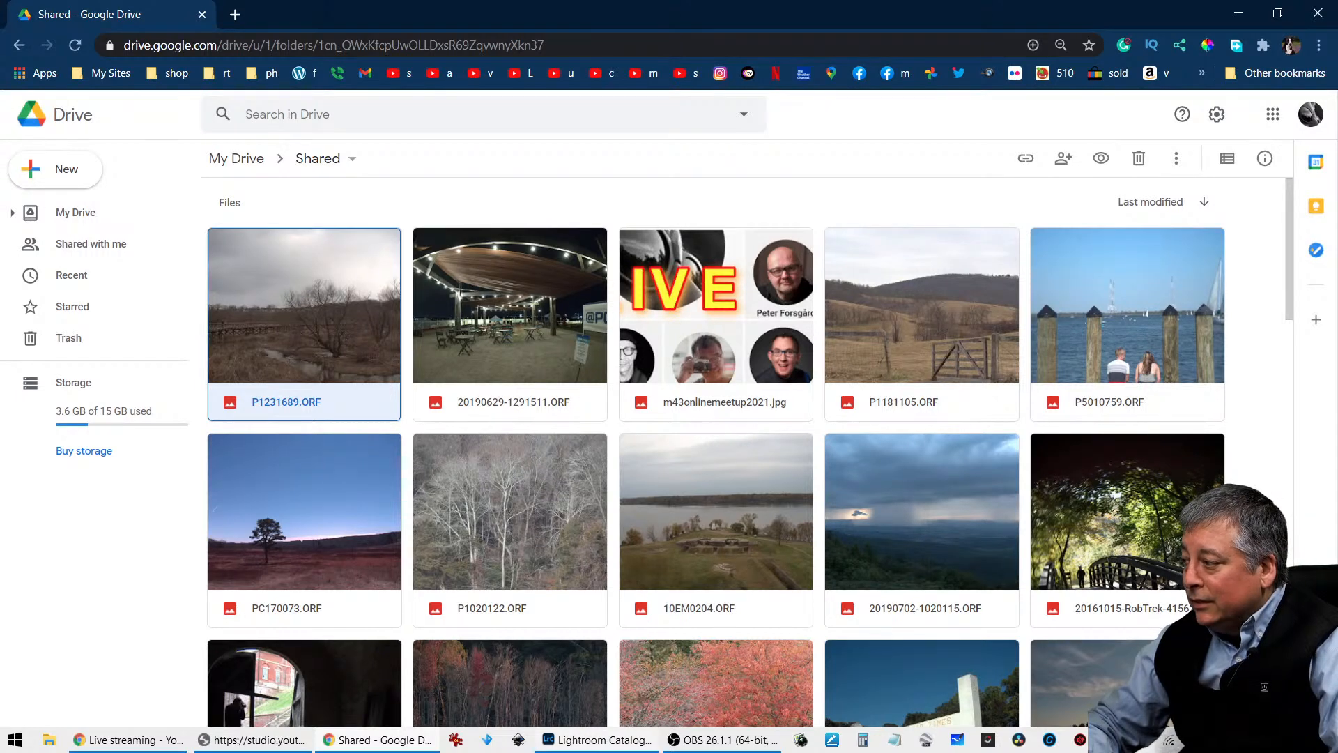
{"action": "left_click", "coordinate": [585, 740]}
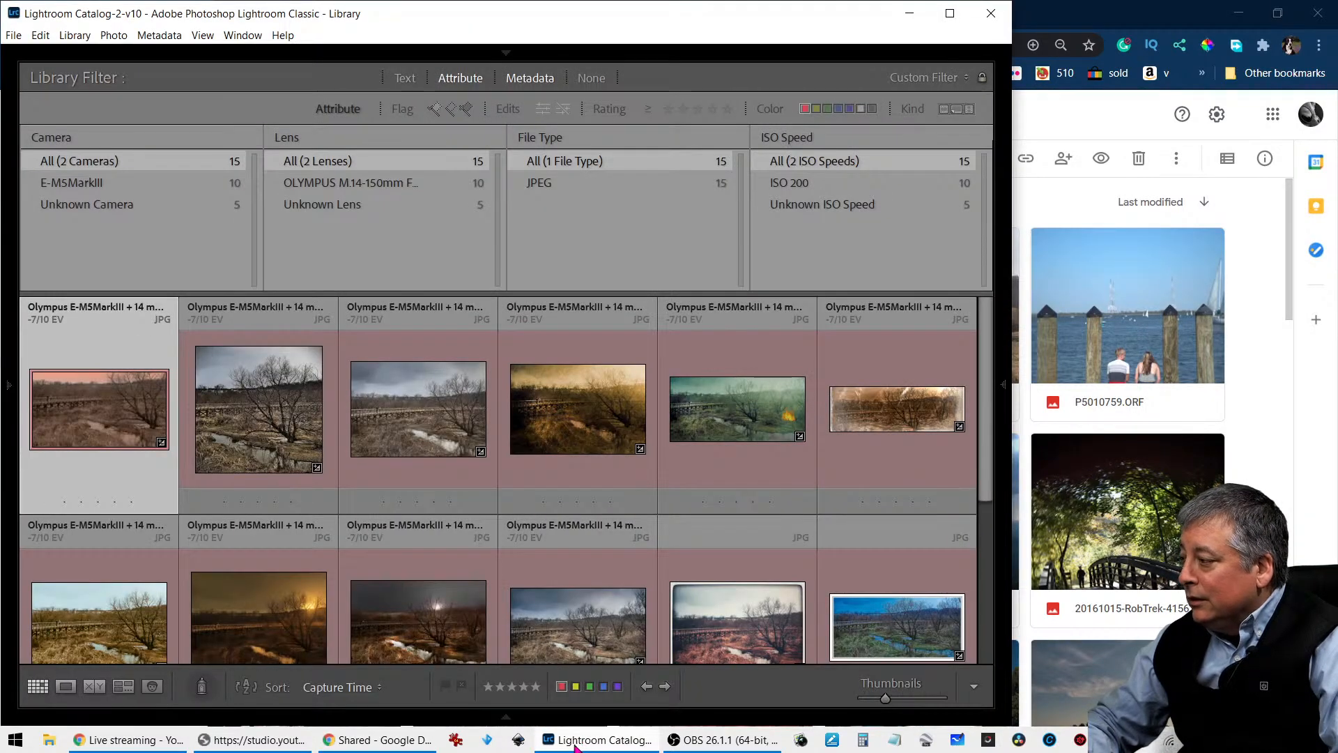
{"action": "left_click", "coordinate": [288, 747]}
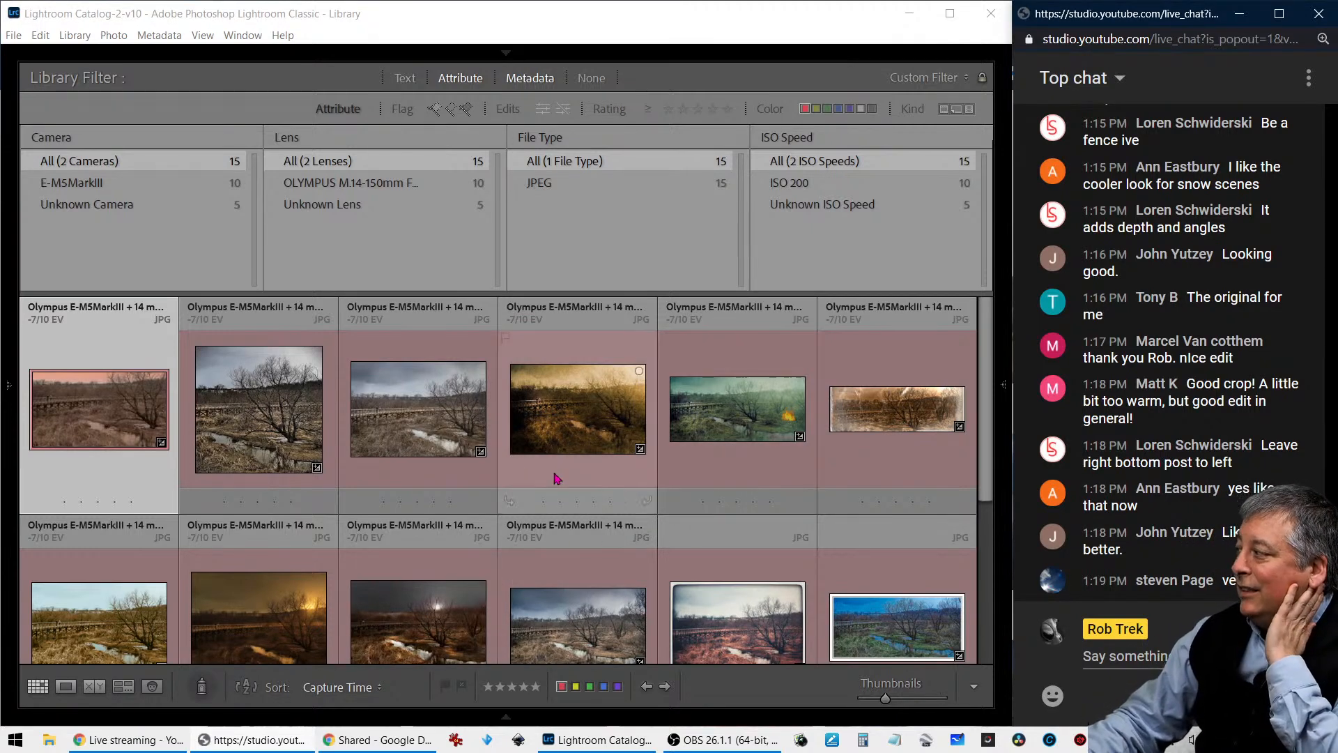
- Open the first viewer edit, with the pink-orange sky, in Loupe view and check its photo information, hiding the overlay again
{"action": "double_click", "coordinate": [141, 413]}
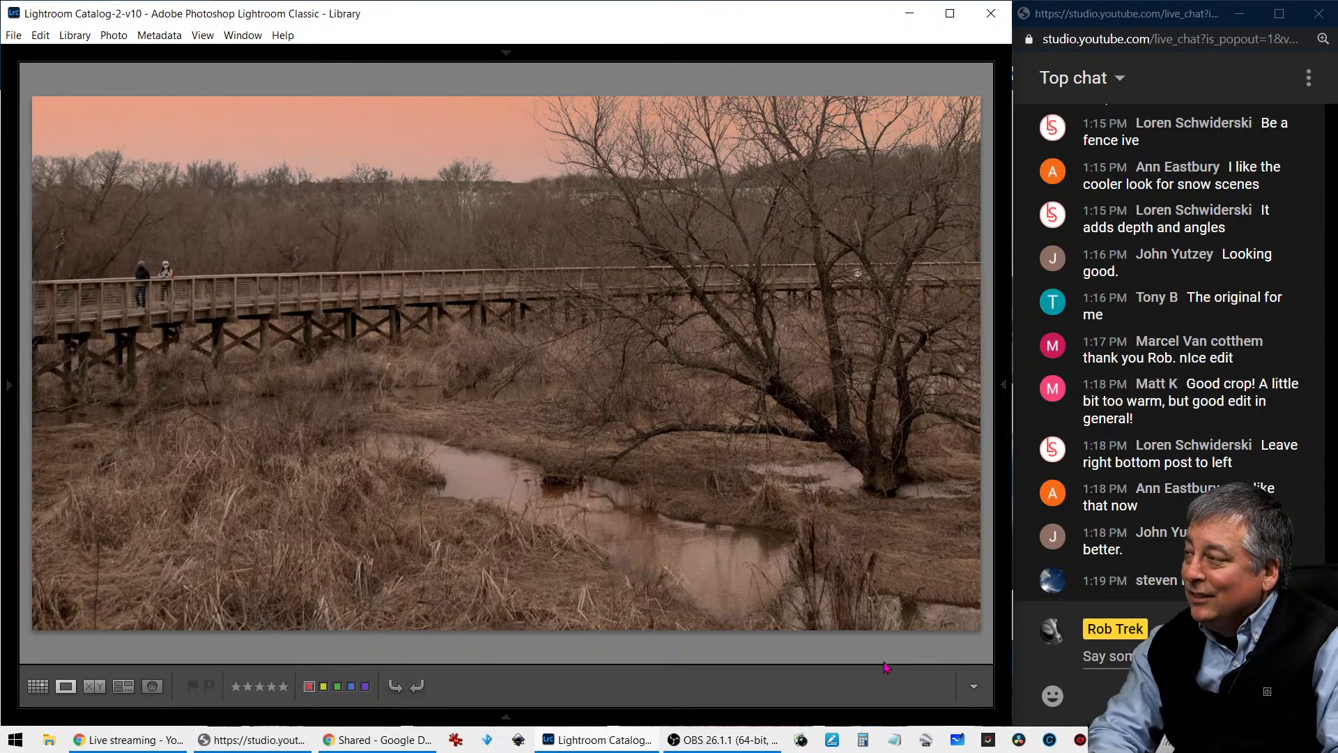
{"action": "key", "text": "i"}
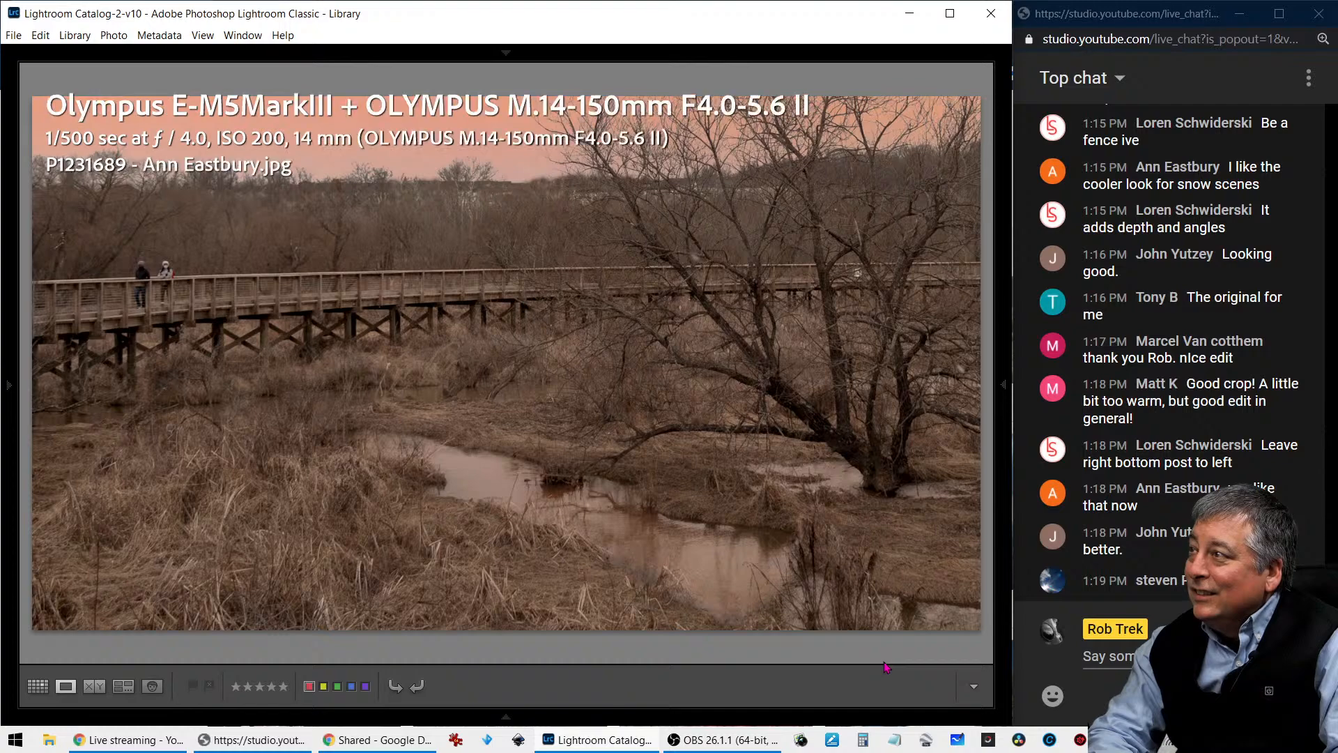
{"action": "key", "text": "i"}
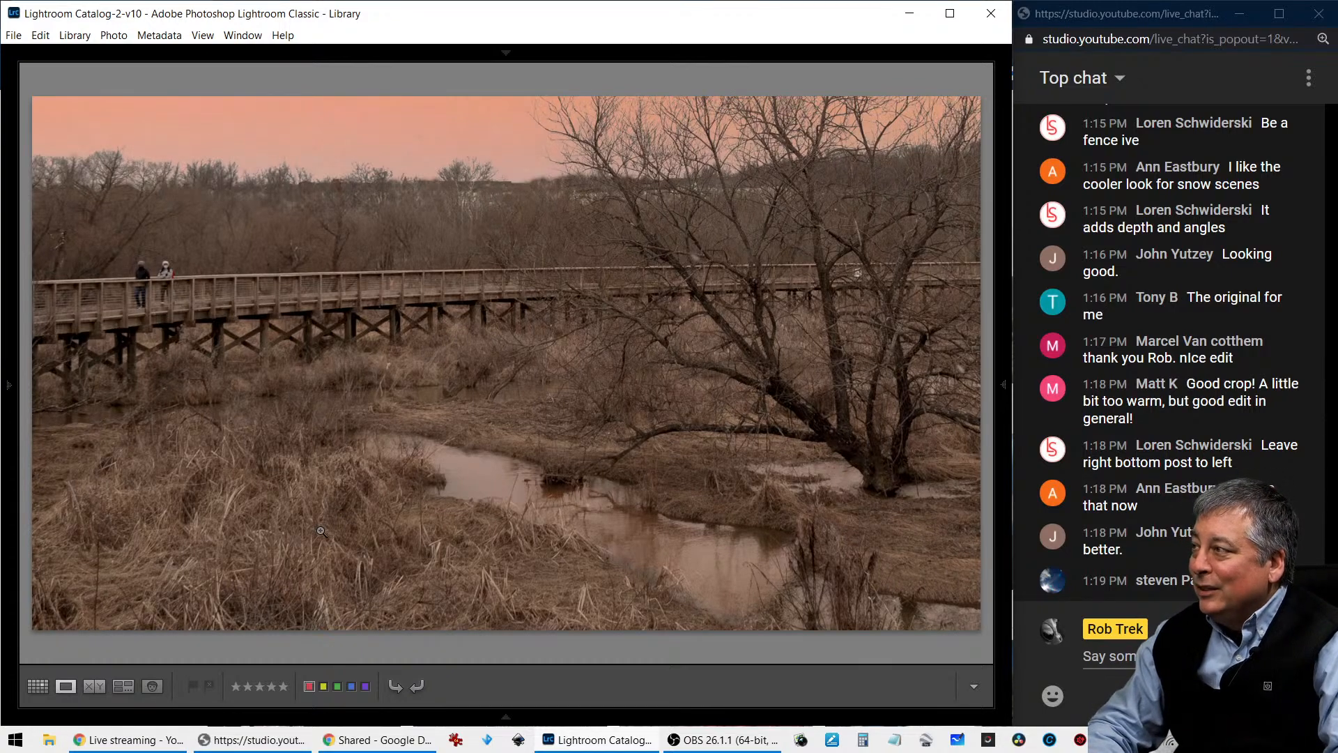
- View the square-cropped viewer edit, check its photo information, and inspect the tree and boardwalk up close before returning to the full view
{"action": "key", "text": "Right"}
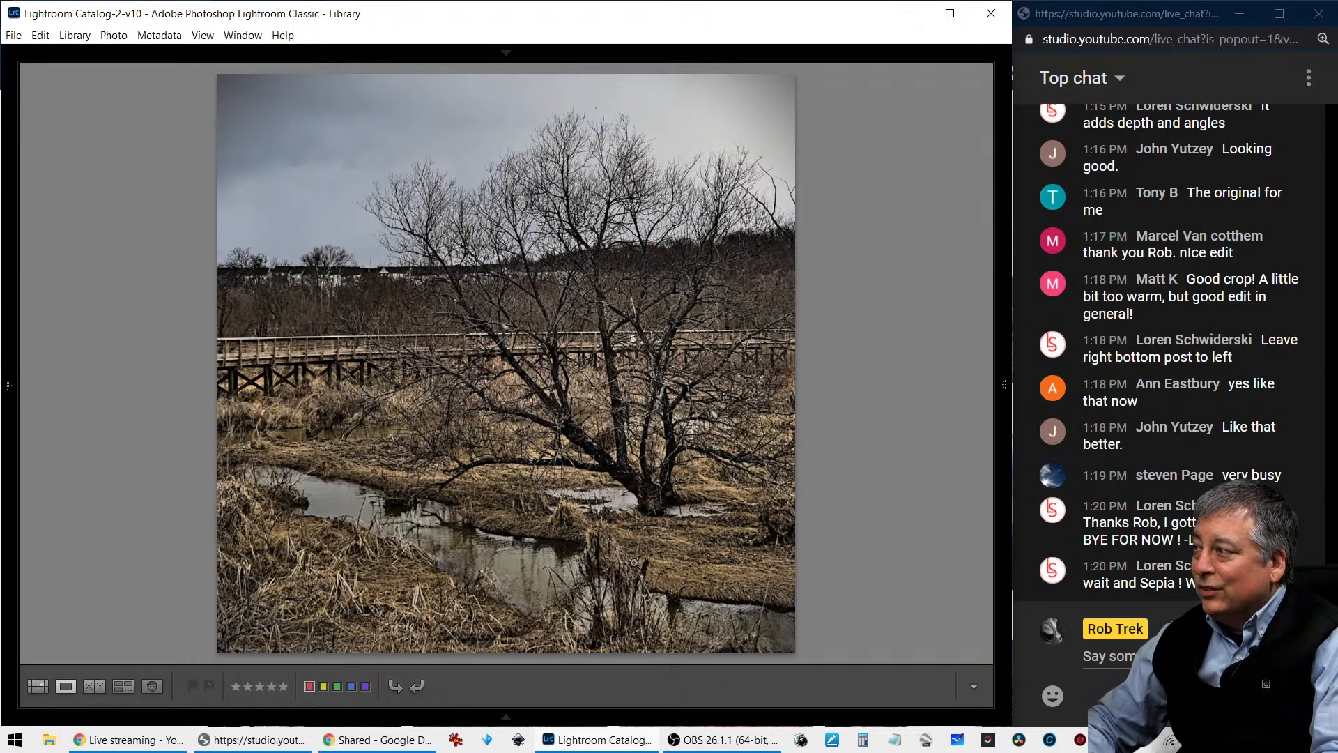
{"action": "key", "text": "i"}
{"action": "key", "text": "i"}
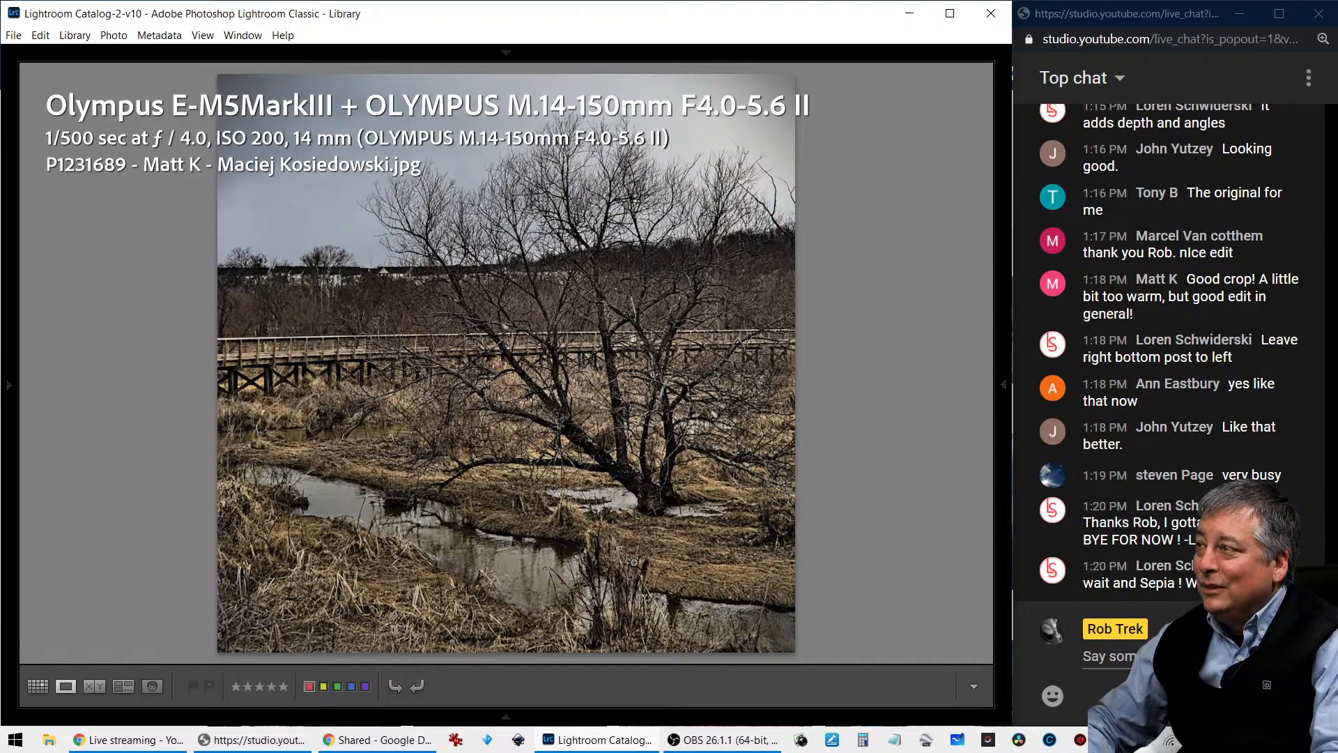
{"action": "key", "text": "i"}
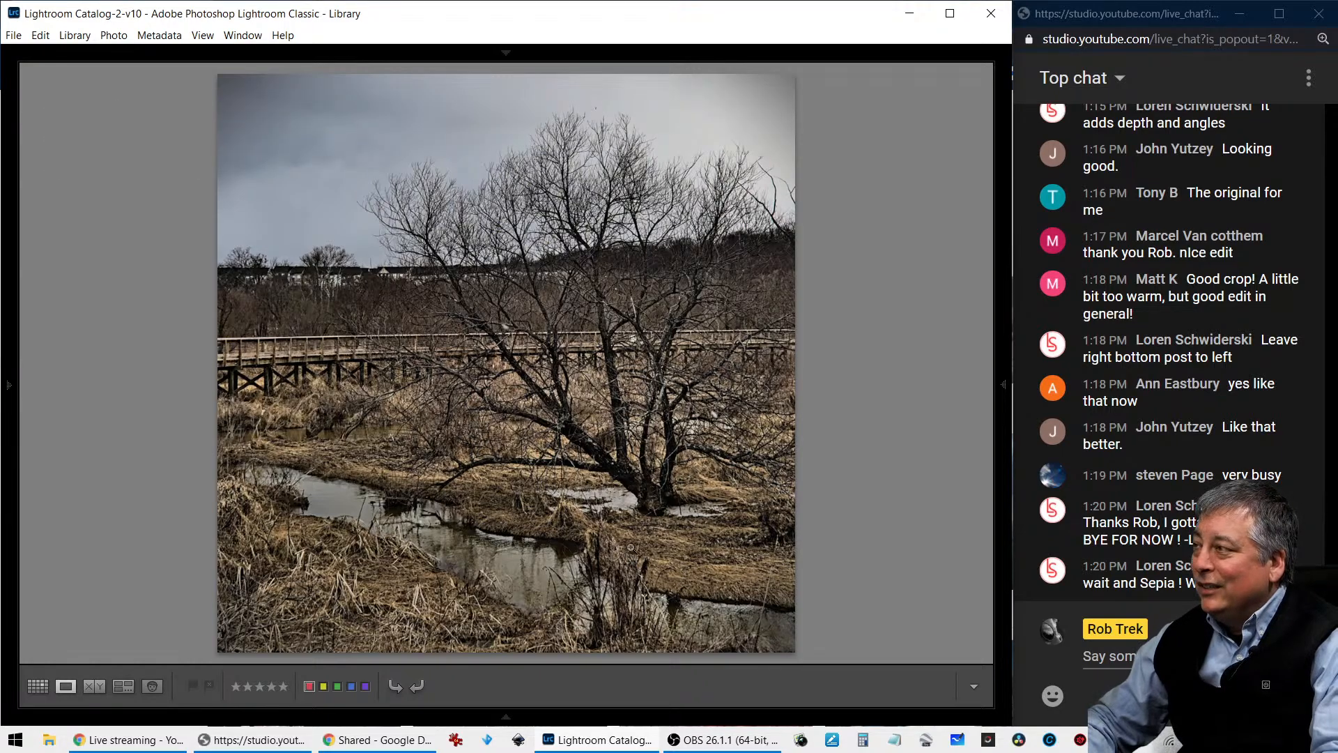
{"action": "left_click", "coordinate": [548, 297]}
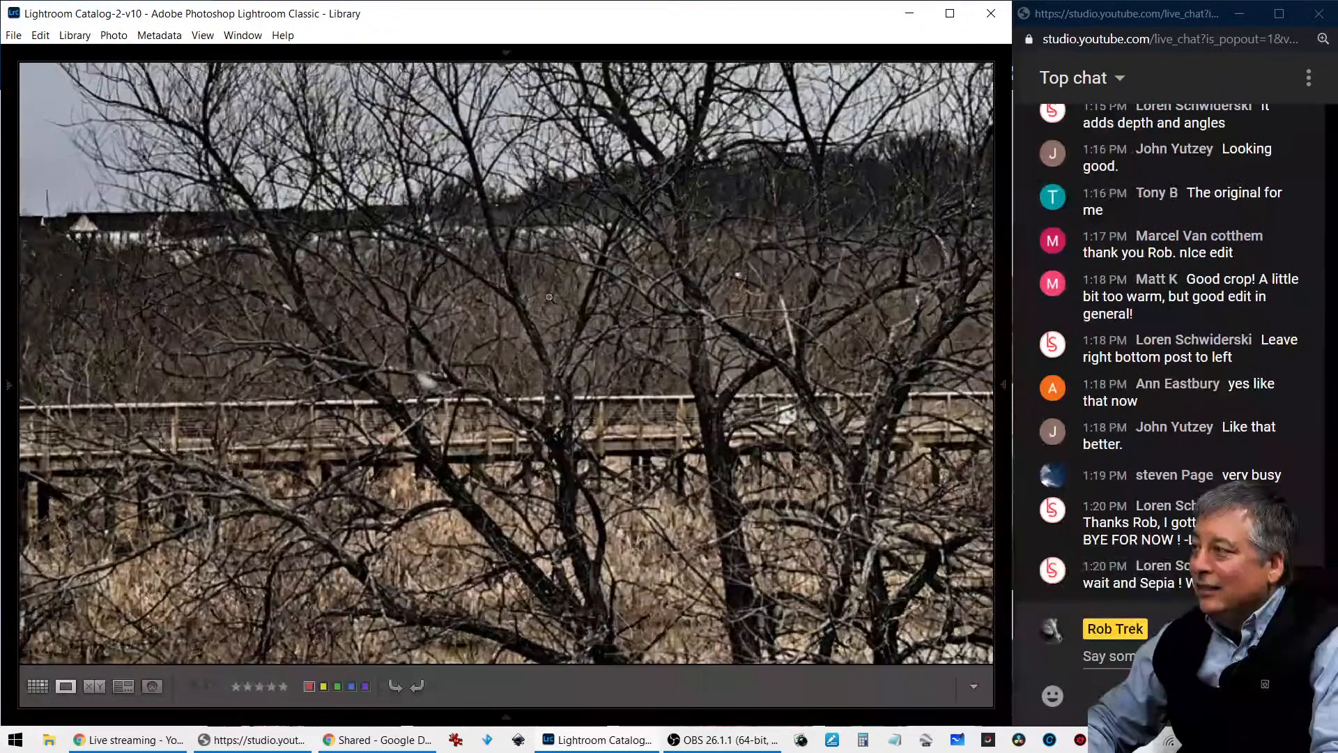
{"action": "left_click", "coordinate": [549, 298]}
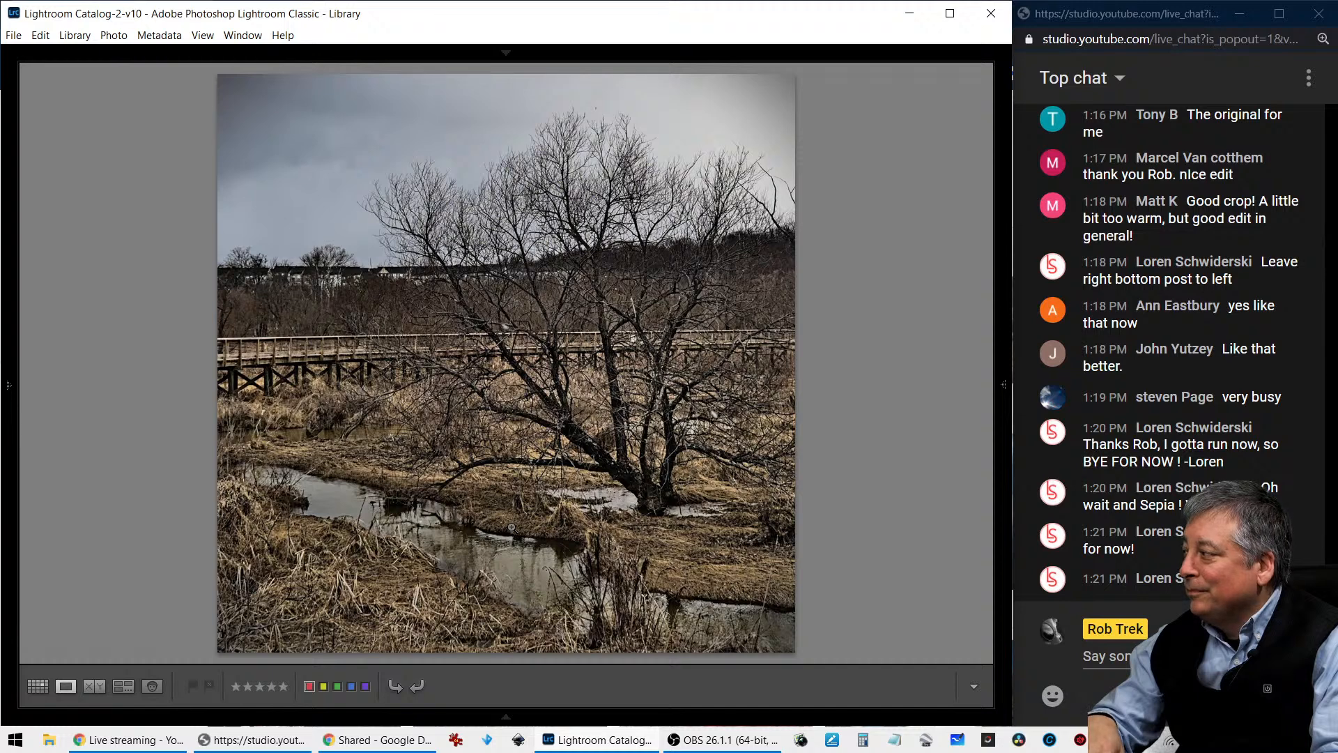
- Examine the viewer edit with the dark cloudy sky up close and in full, and check its photo information
{"action": "key", "text": "Right"}
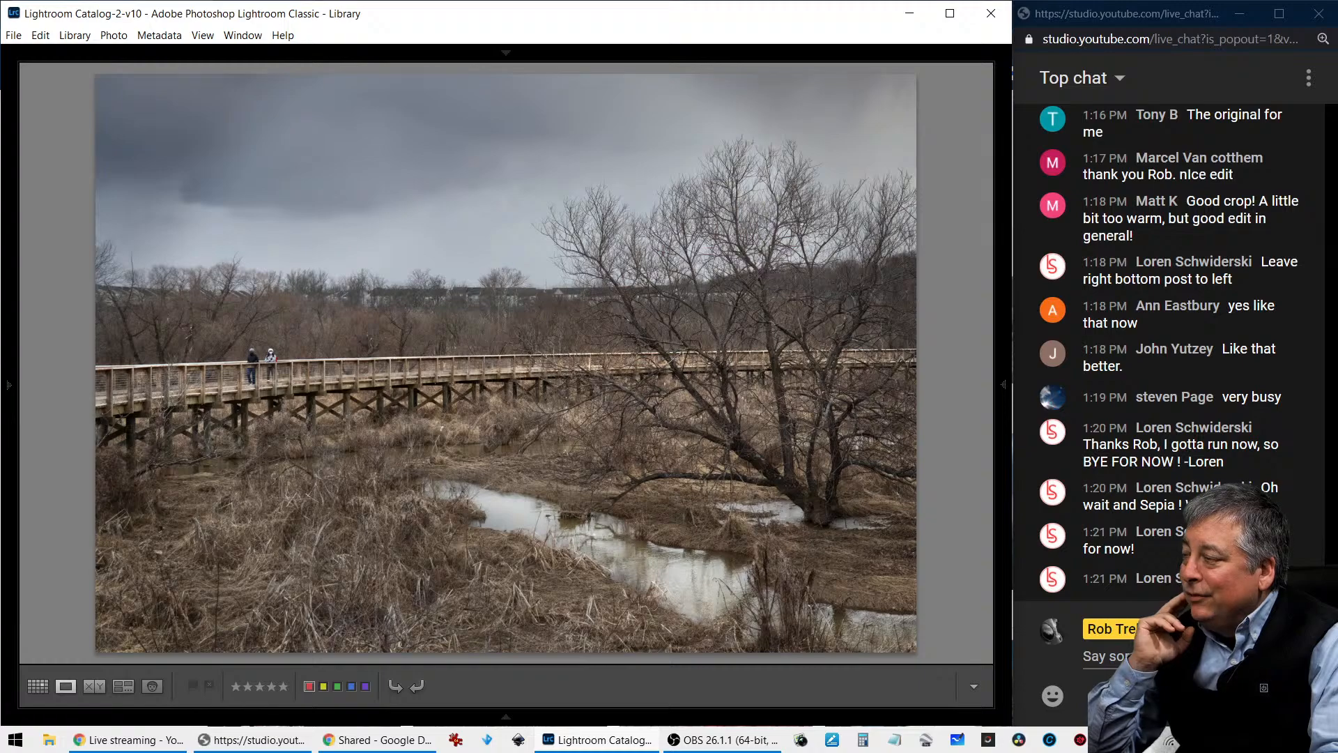
{"action": "key", "text": "z"}
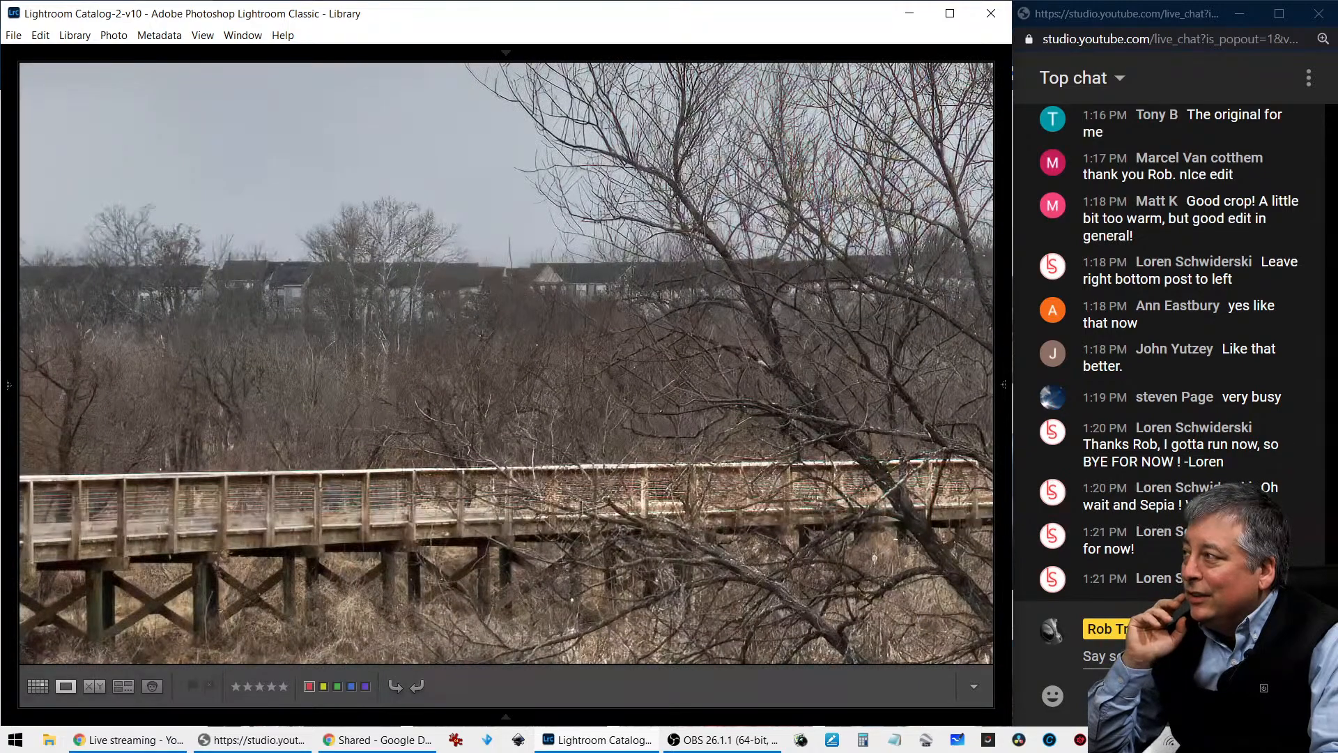
{"action": "key", "text": "z"}
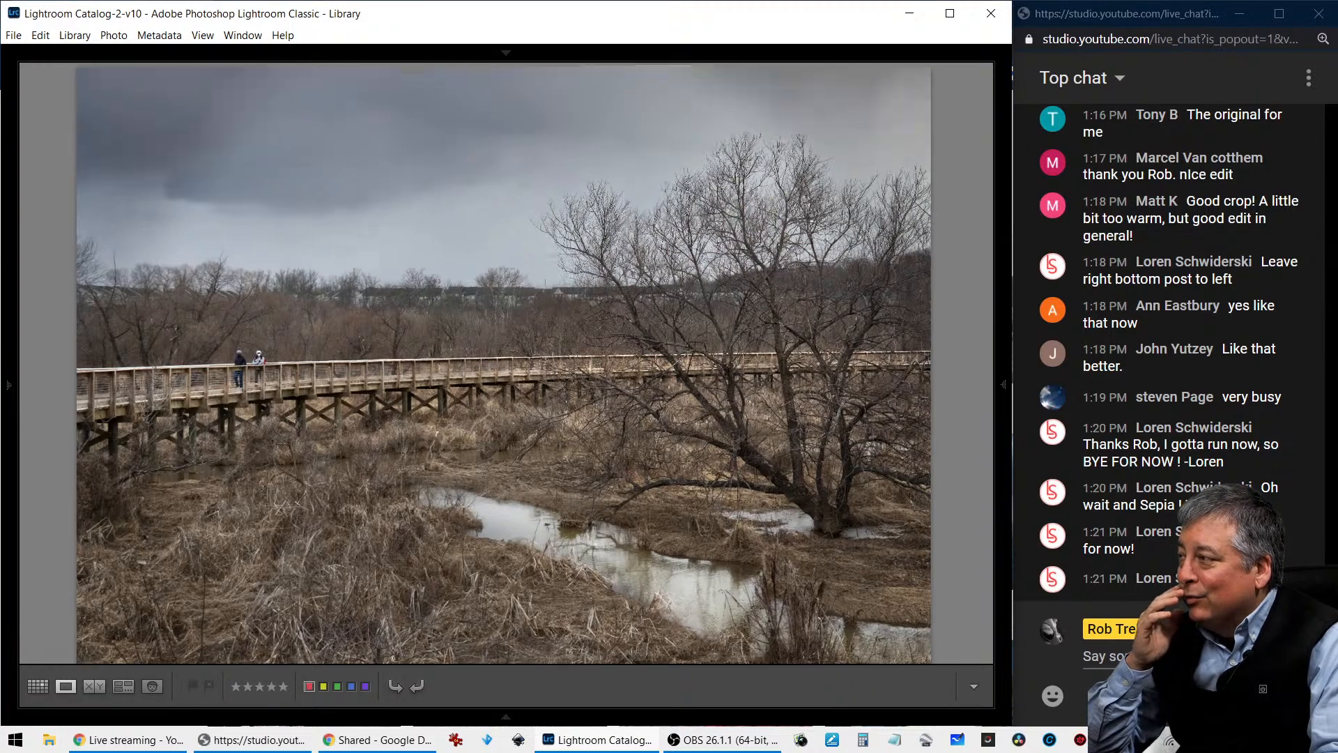
{"action": "key", "text": "z"}
{"action": "key", "text": "z"}
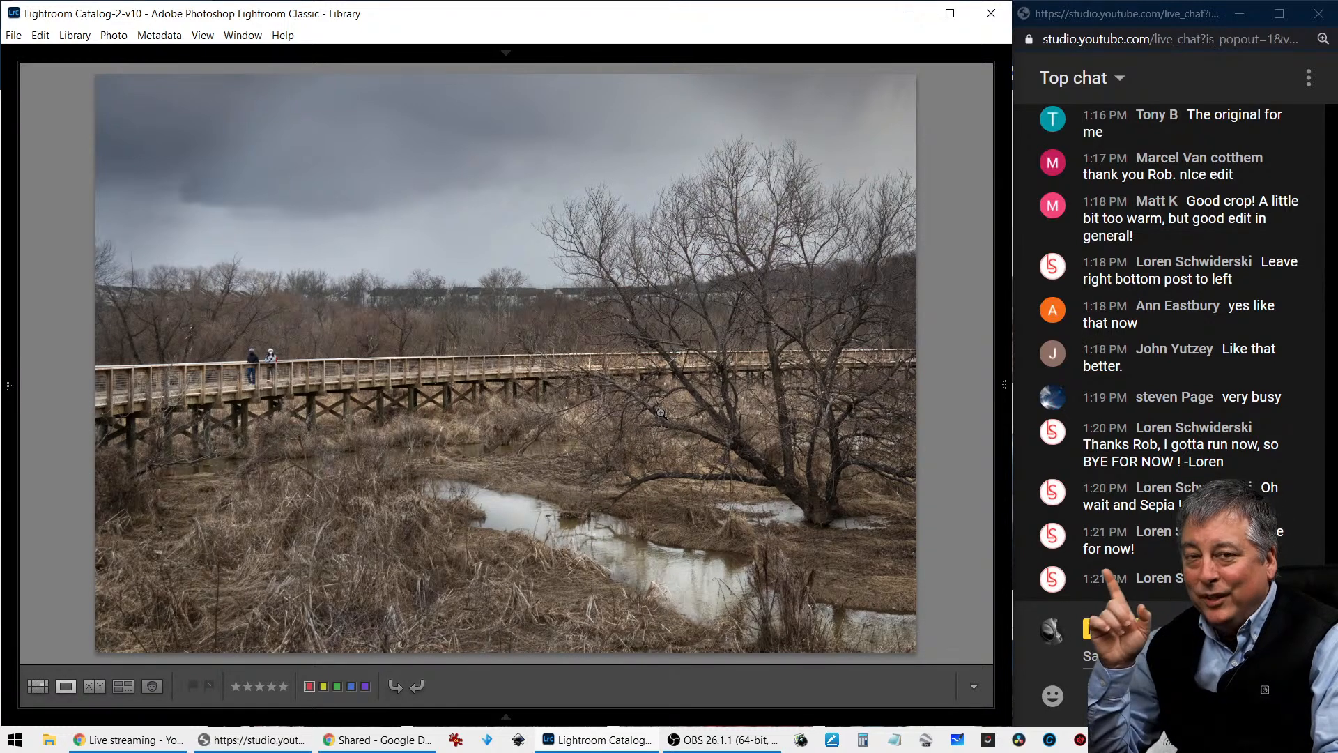
{"action": "key", "text": "i"}
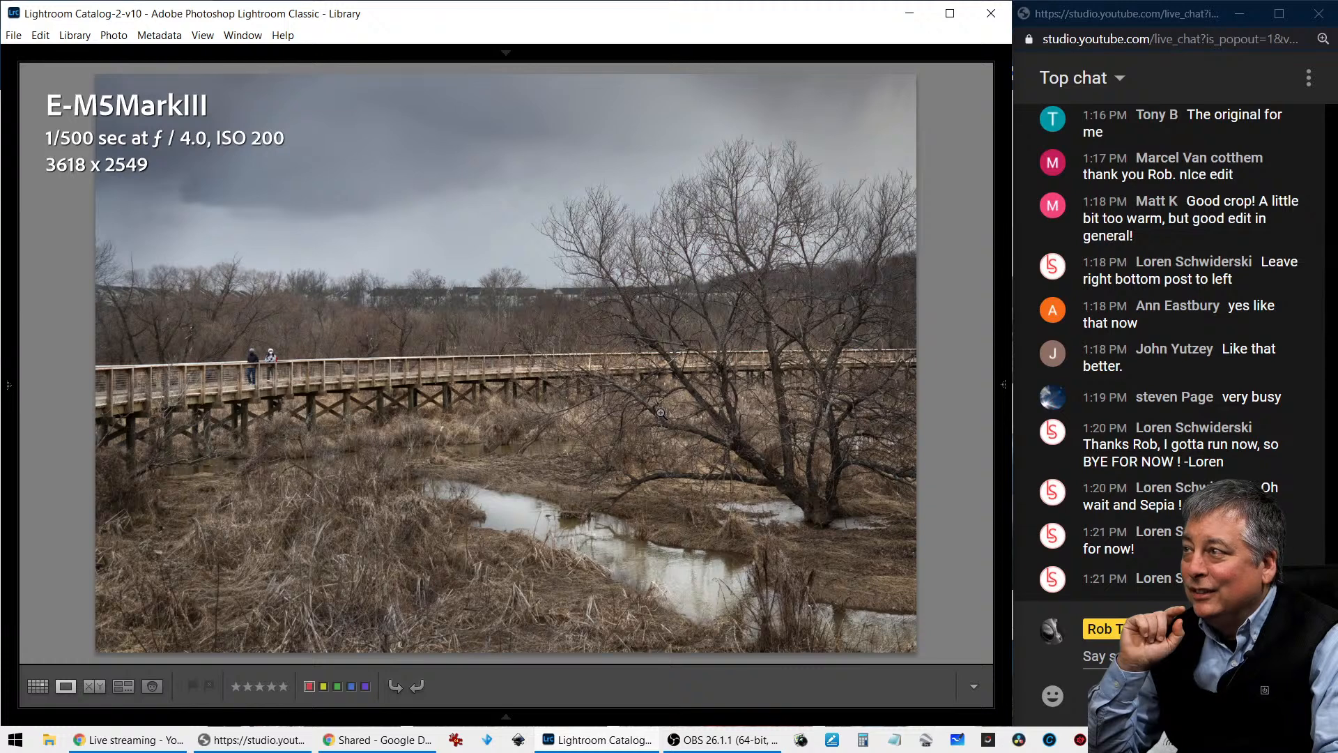
{"action": "key", "text": "i"}
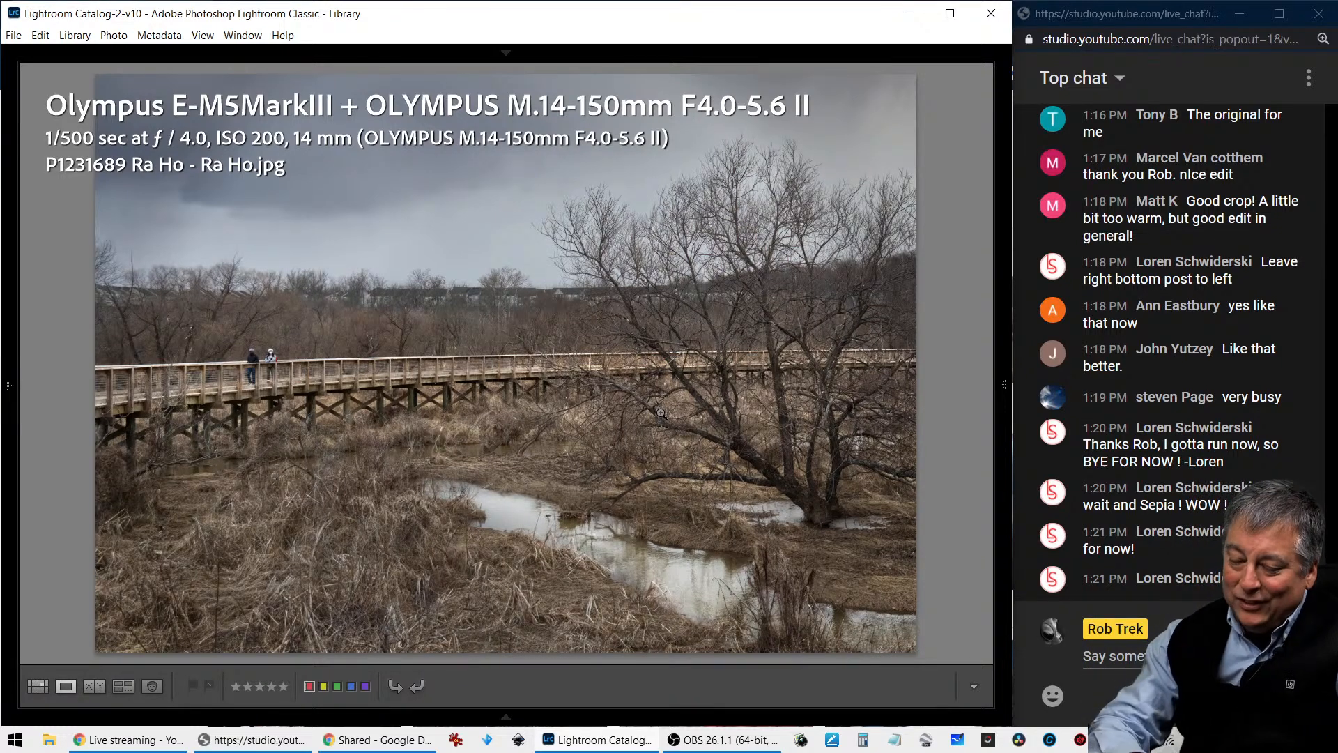
{"action": "key", "text": "i"}
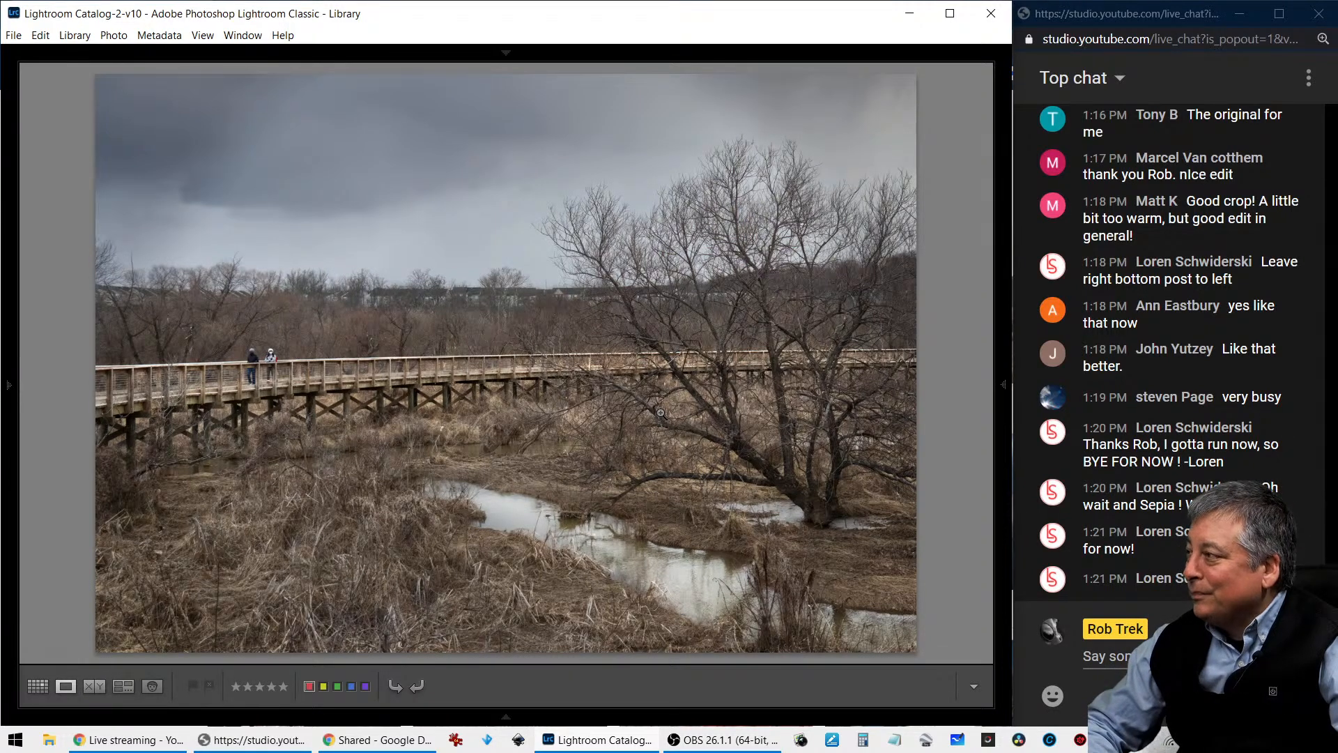
- View the golden textured viewer edit and cycle through its photo information overlays until they are hidden
{"action": "key", "text": "Right"}
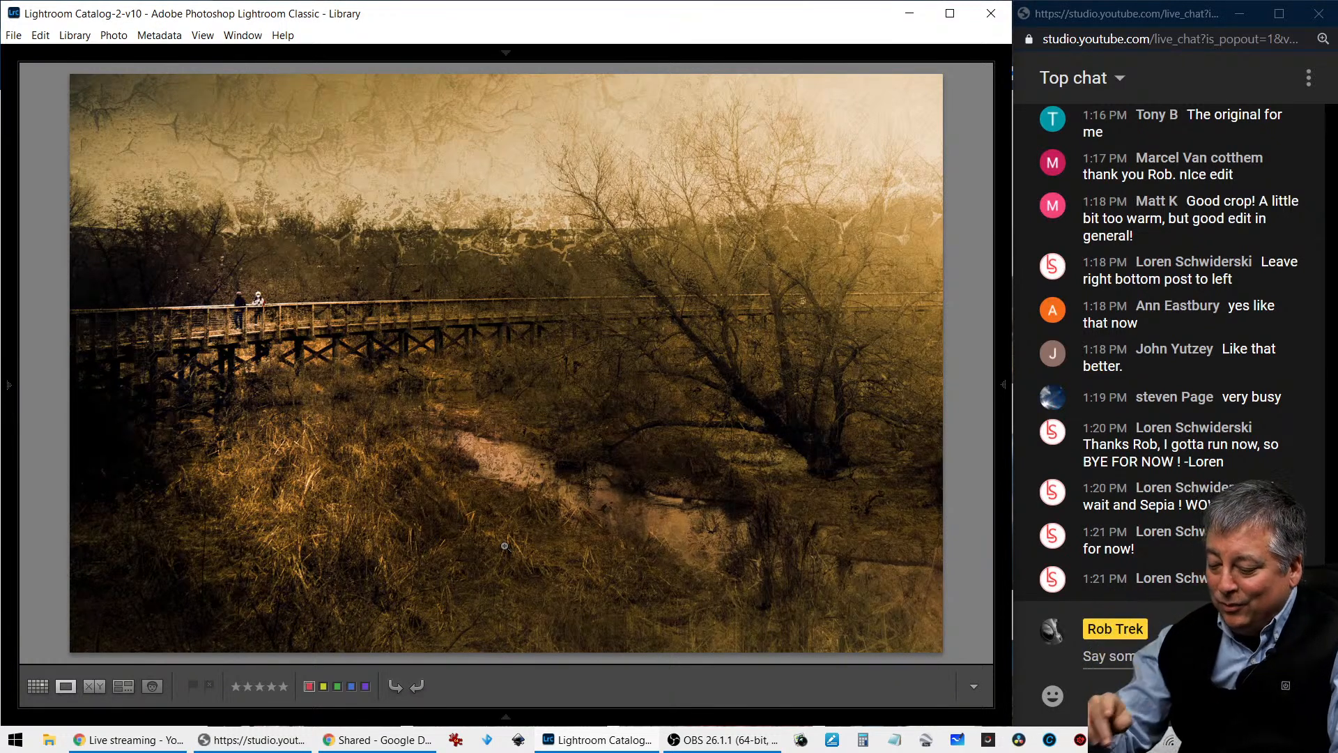
{"action": "key", "text": "i"}
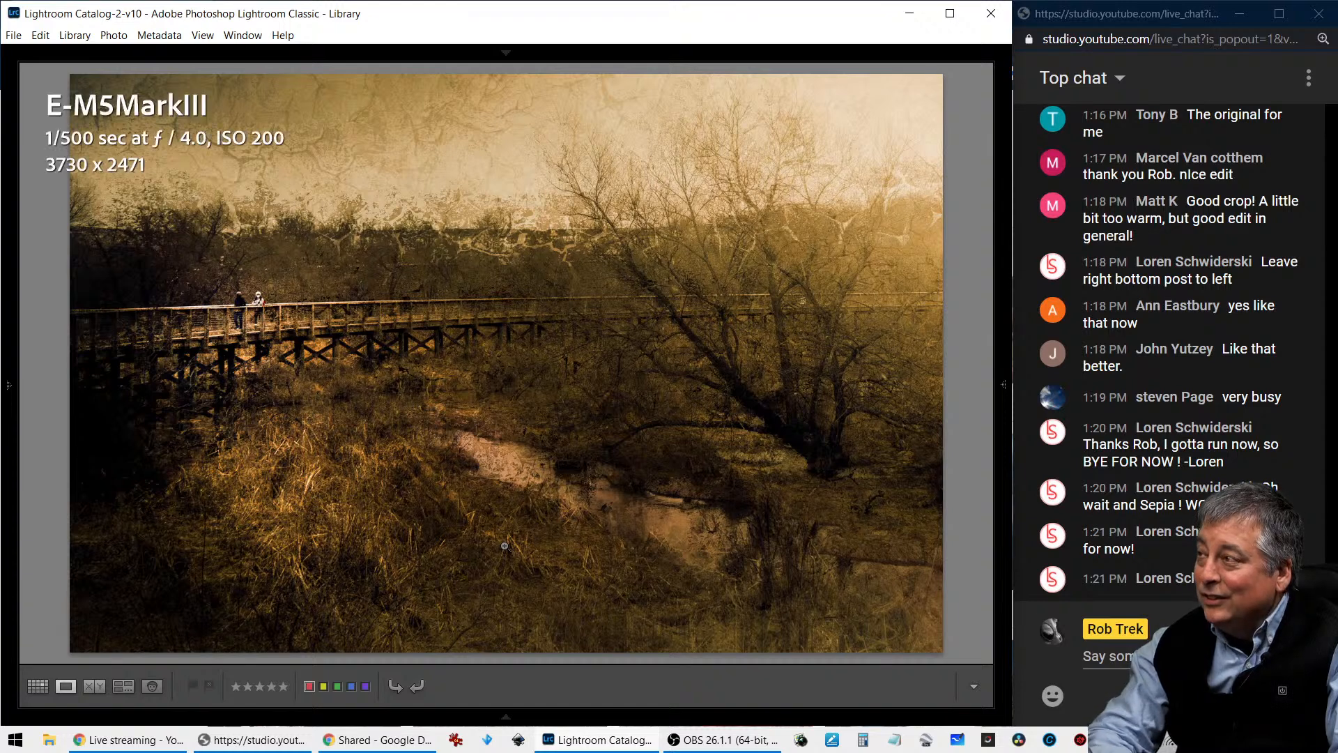
{"action": "key", "text": "i"}
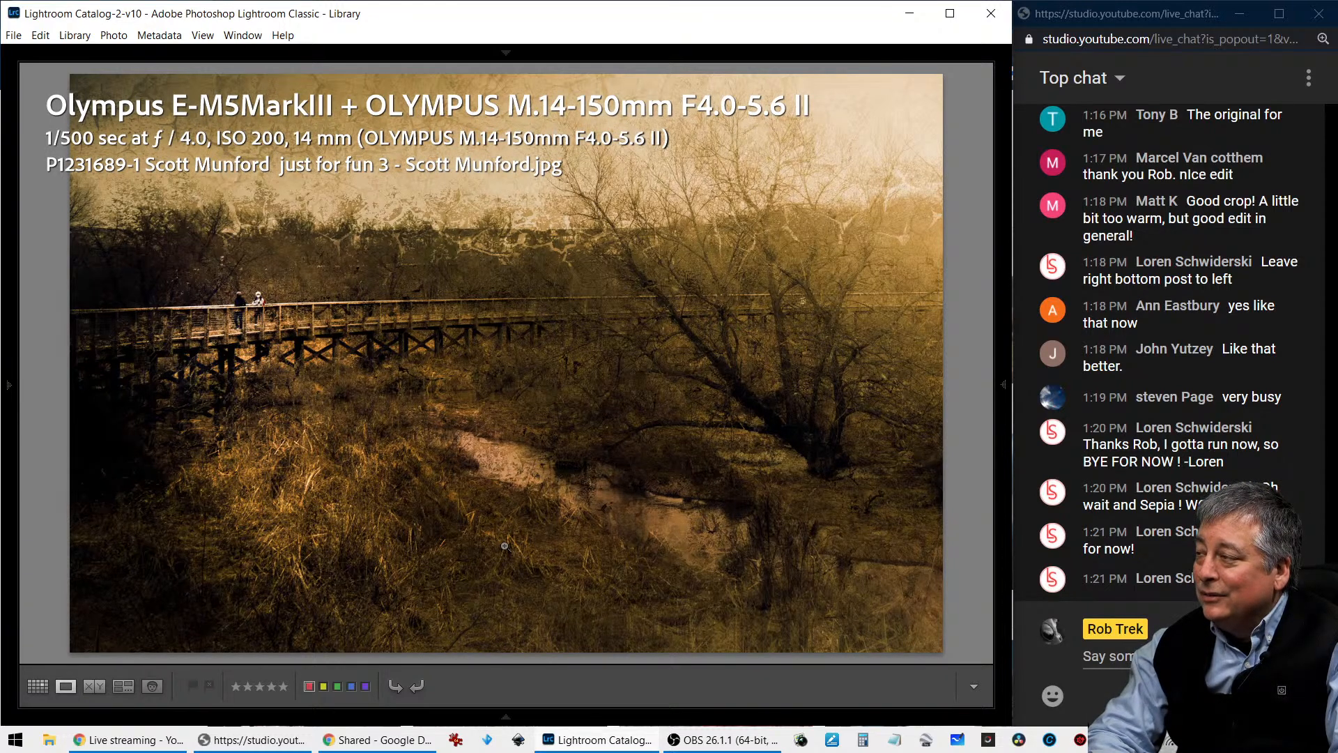
{"action": "key", "text": "i"}
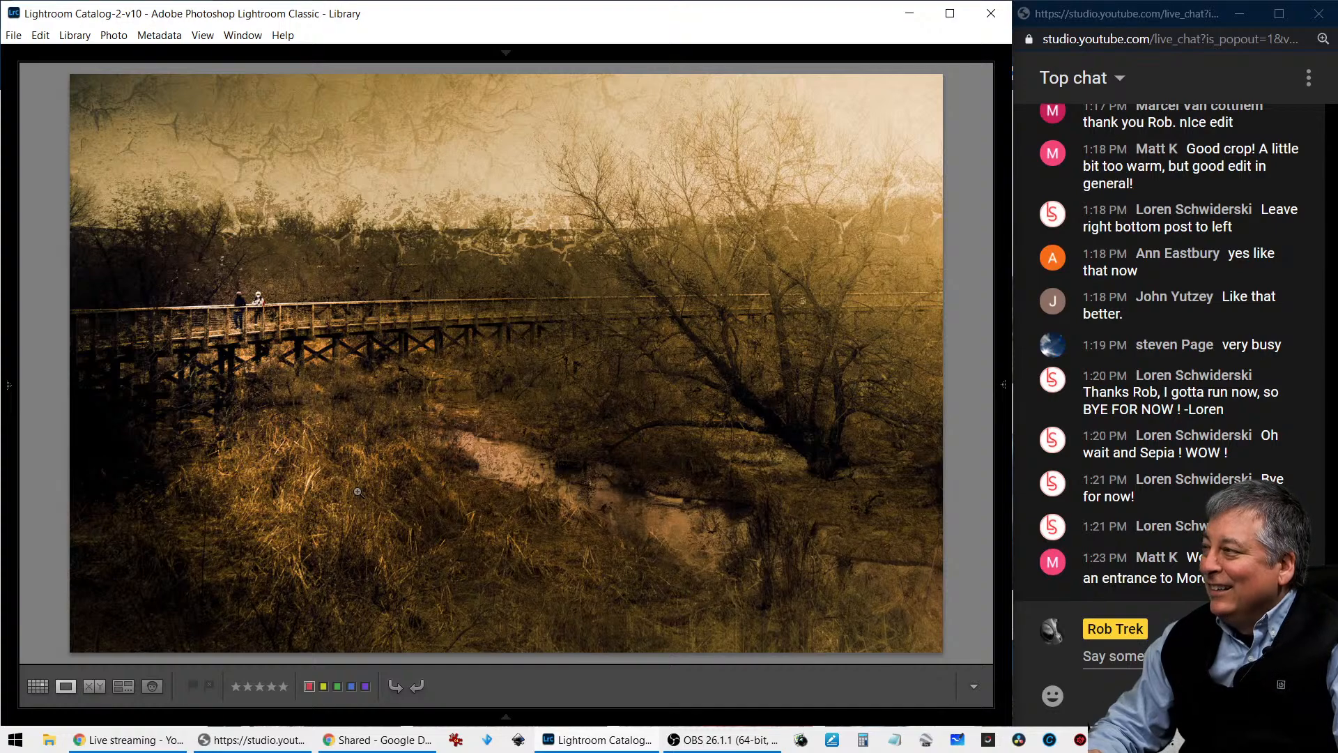
- Compare the green edit with the added fire against the golden textured edit, and check the green edit's photo information
{"action": "key", "text": "Right"}
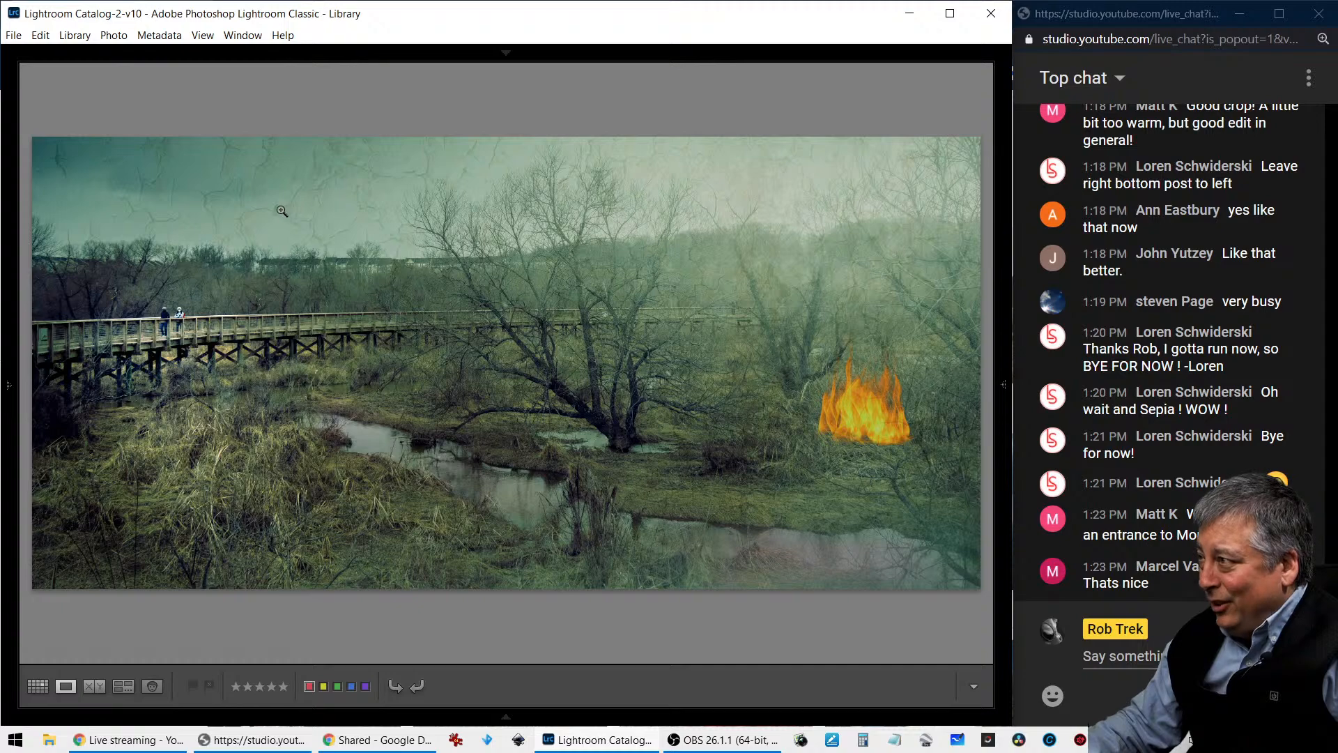
{"action": "key", "text": "Right"}
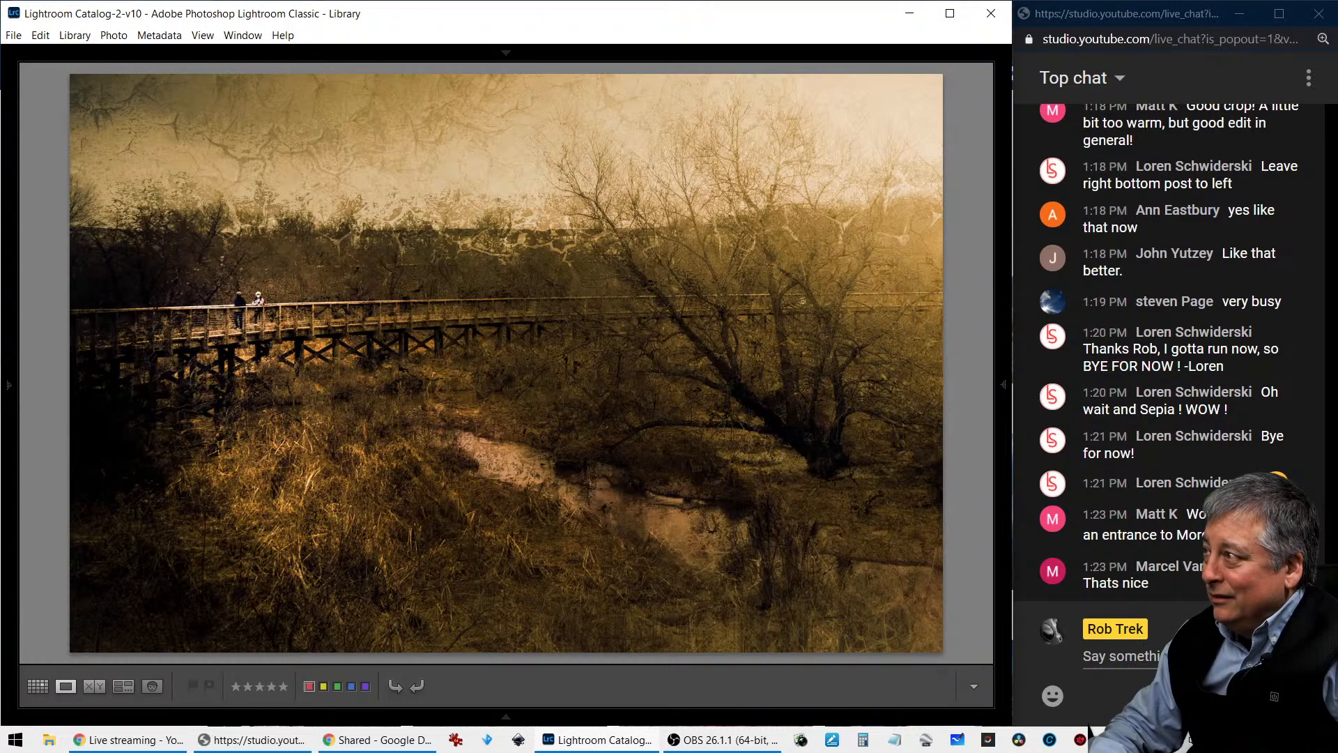
{"action": "key", "text": "Left"}
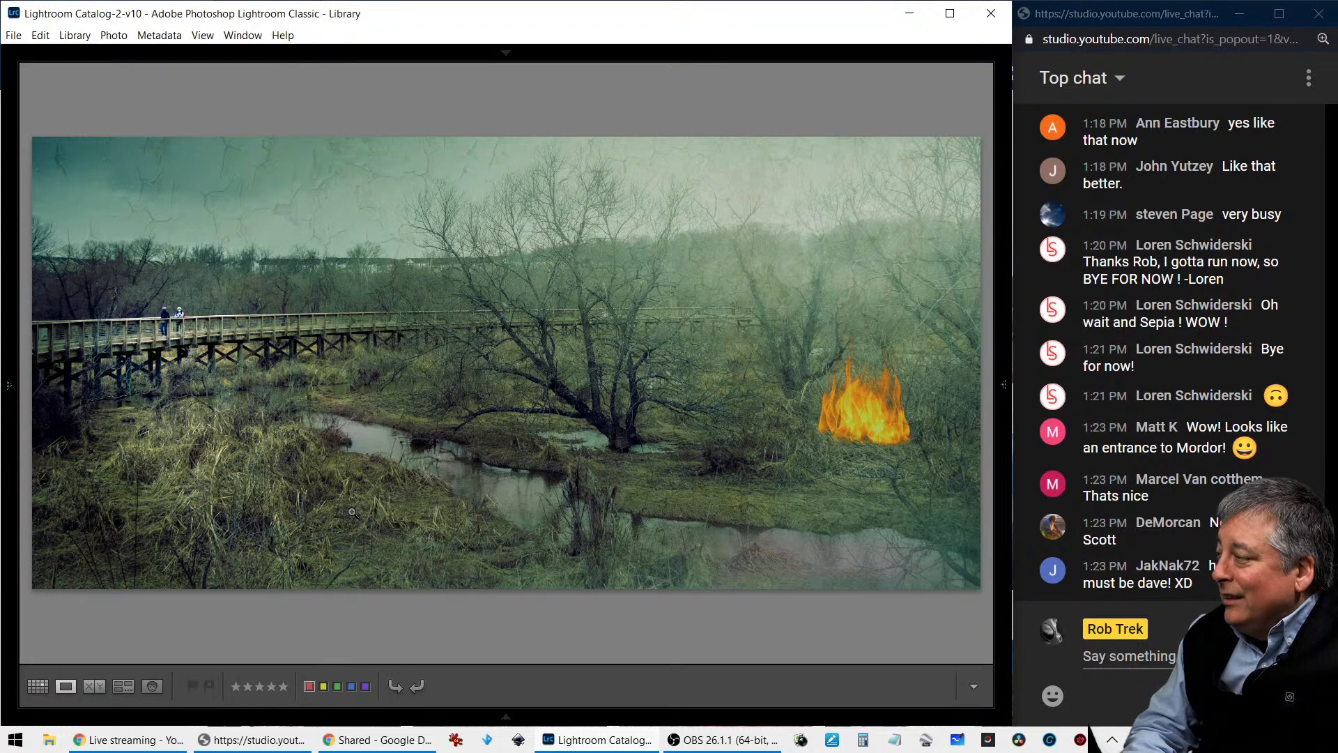
{"action": "key", "text": "i"}
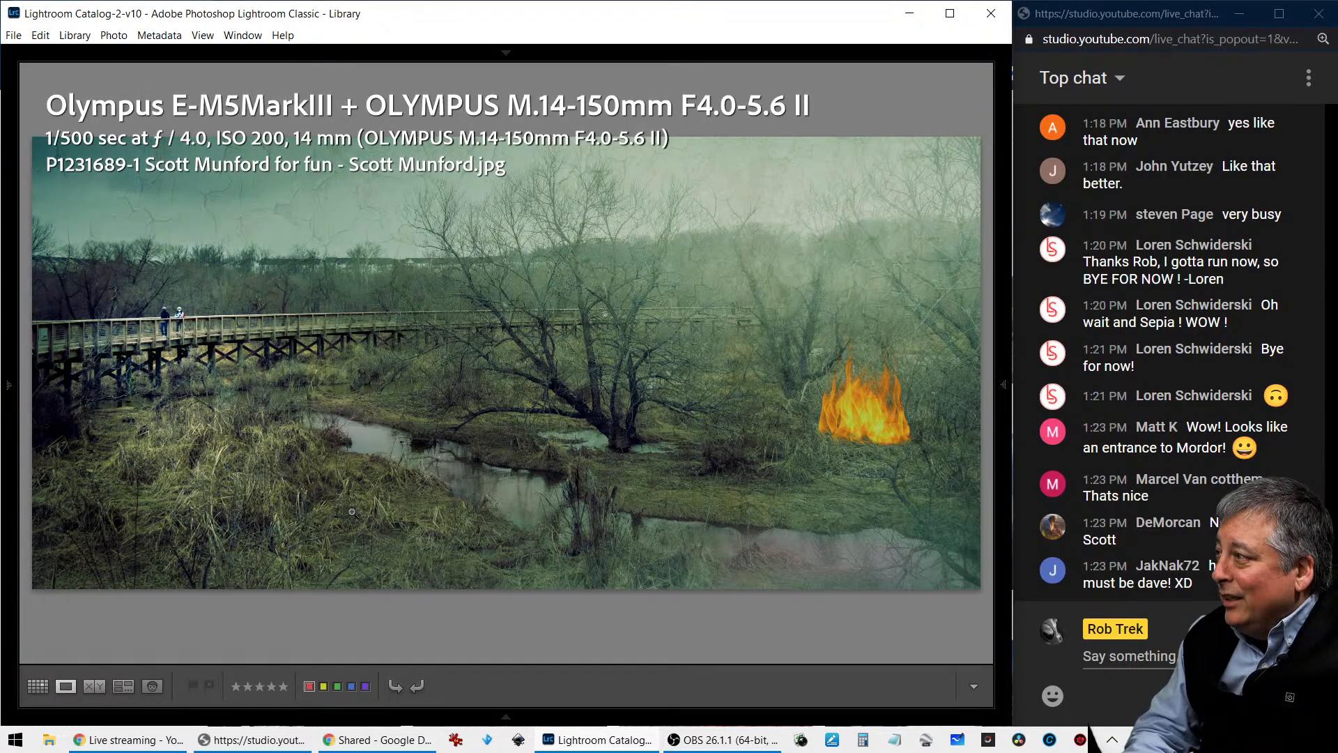
{"action": "key", "text": "i"}
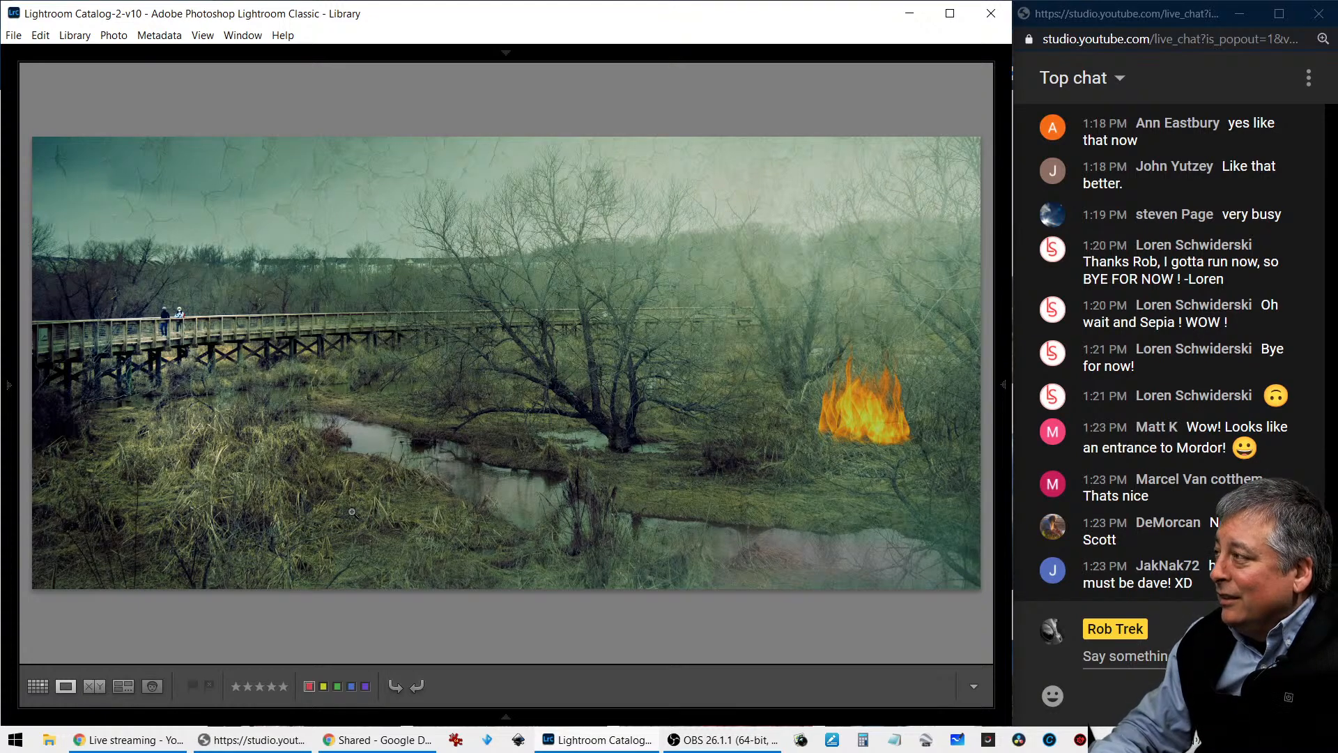
{"action": "key", "text": "Right"}
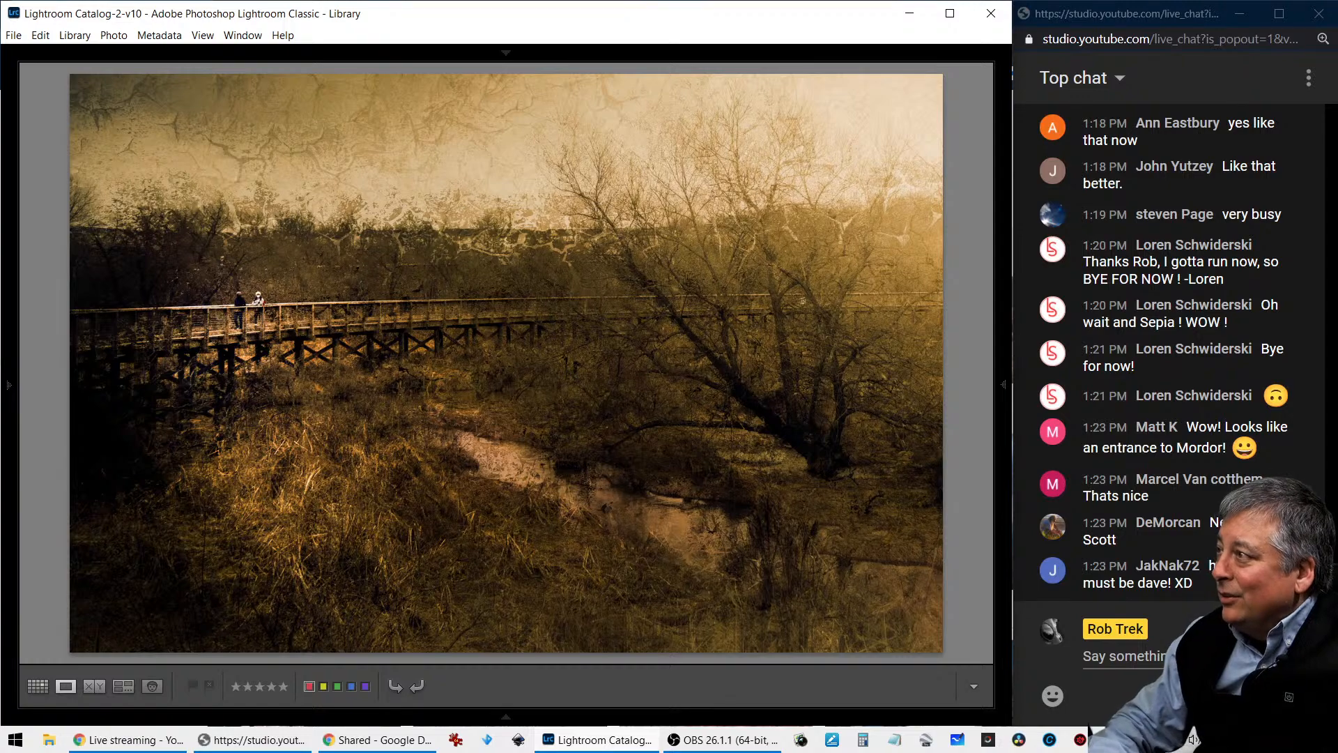
{"action": "key", "text": "Left"}
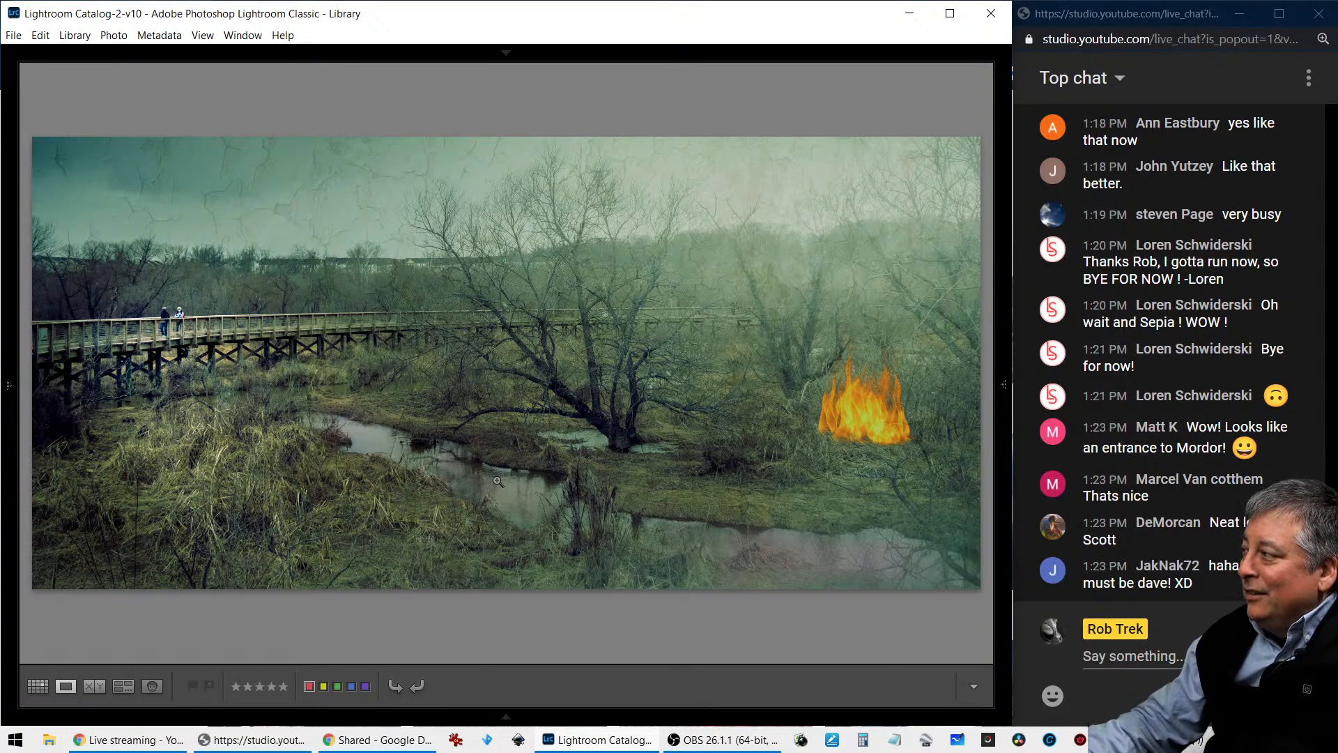
- View the sepia antique-style panoramic edit and check its photo information, hiding the overlay again
{"action": "key", "text": "Right"}
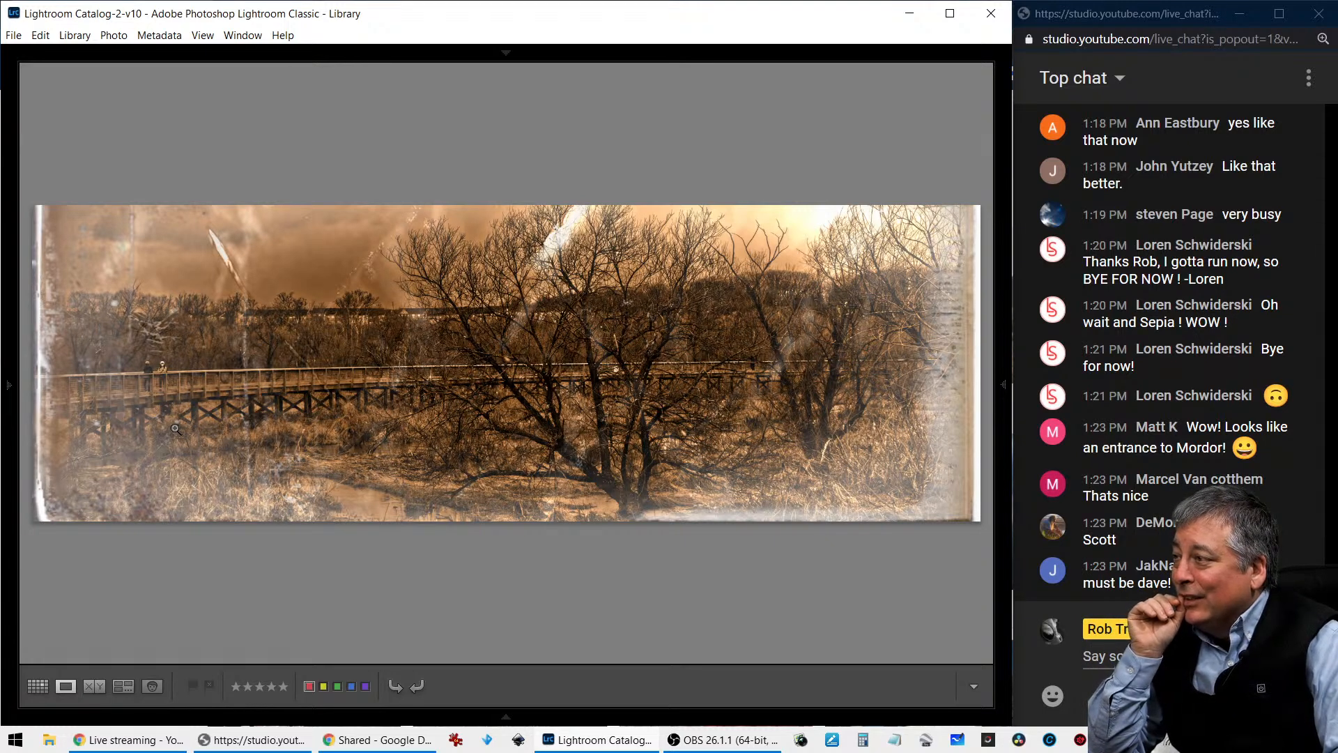
{"action": "key", "text": "i"}
{"action": "key", "text": "i"}
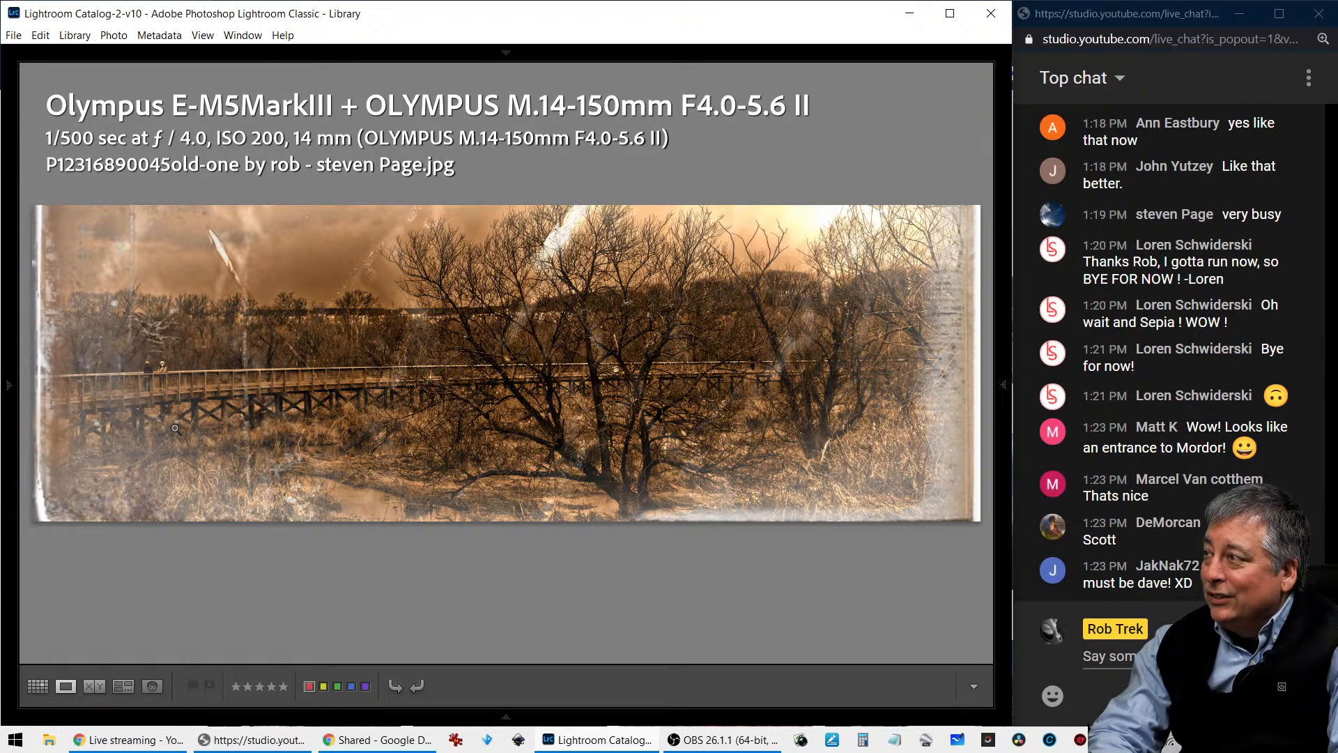
{"action": "key", "text": "i"}
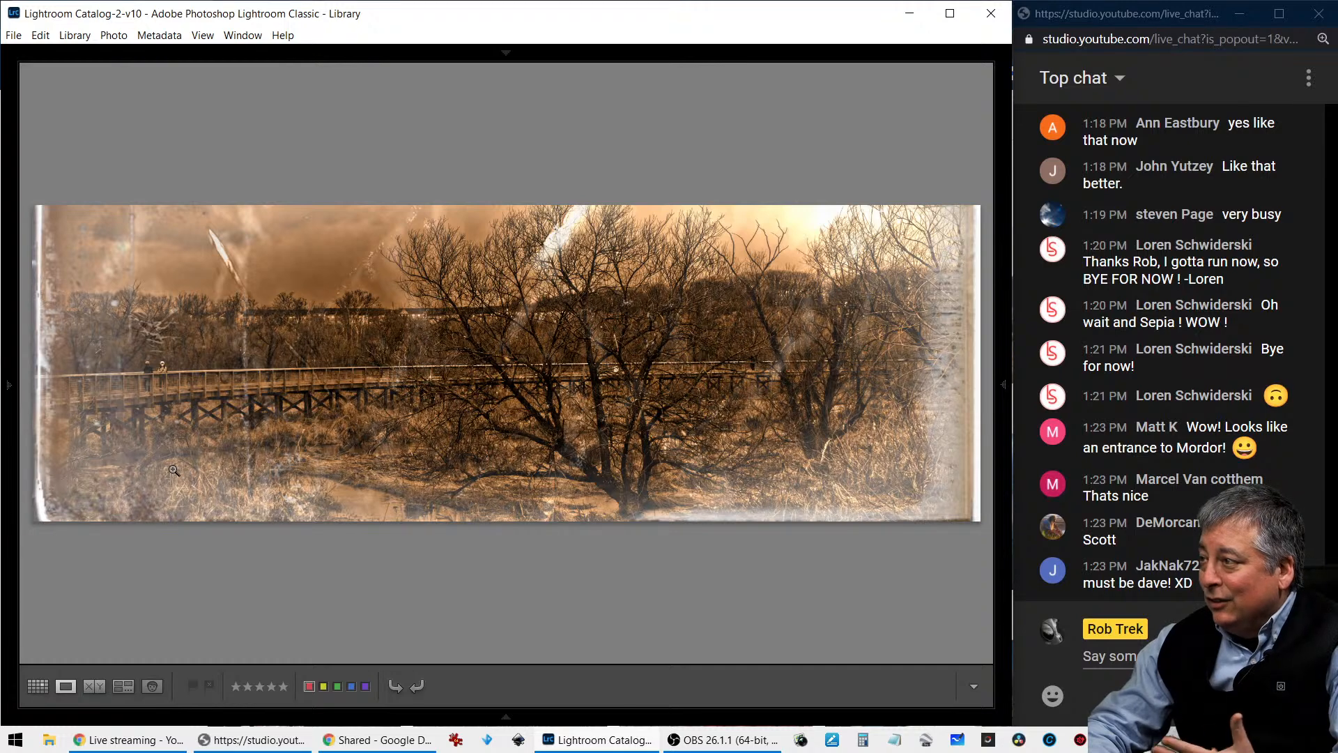
- View the edit with the pale blue sky and warm brown grass, inspect its boardwalk up close, and check its photo information
{"action": "key", "text": "Left"}
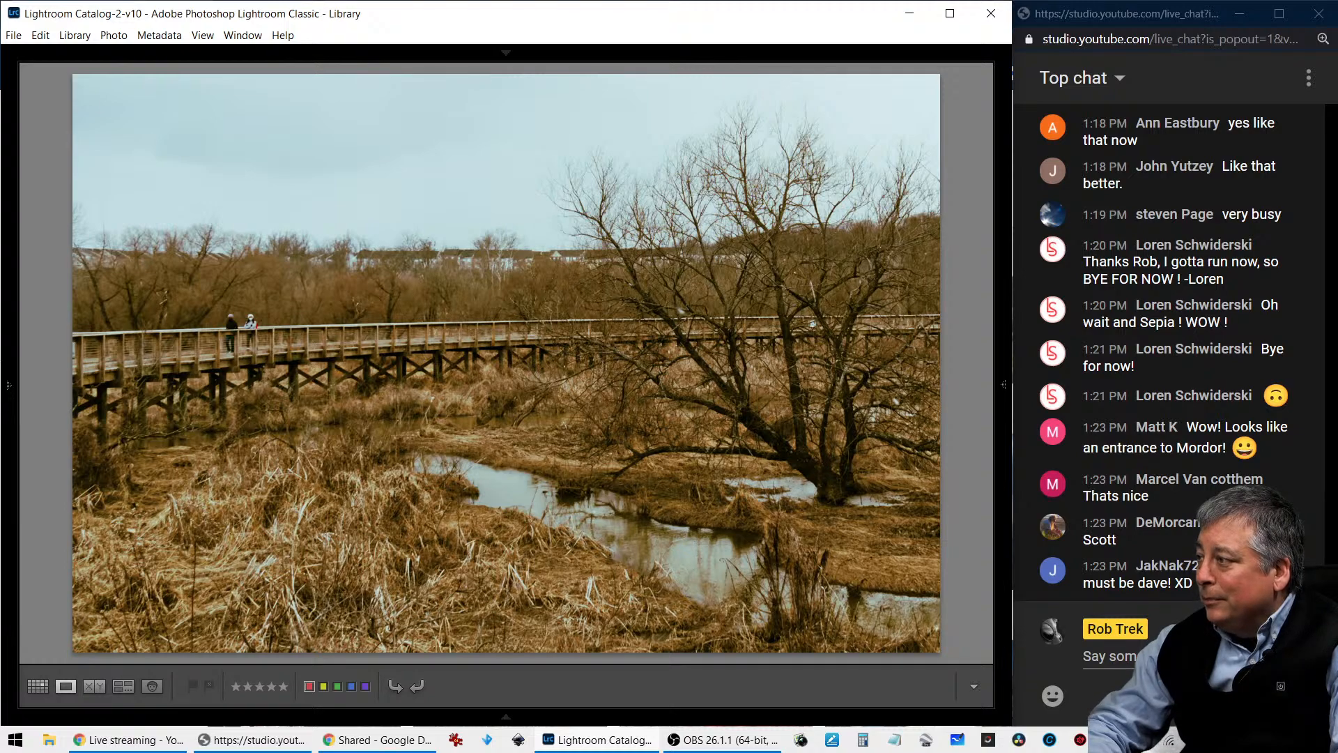
{"action": "key", "text": "z"}
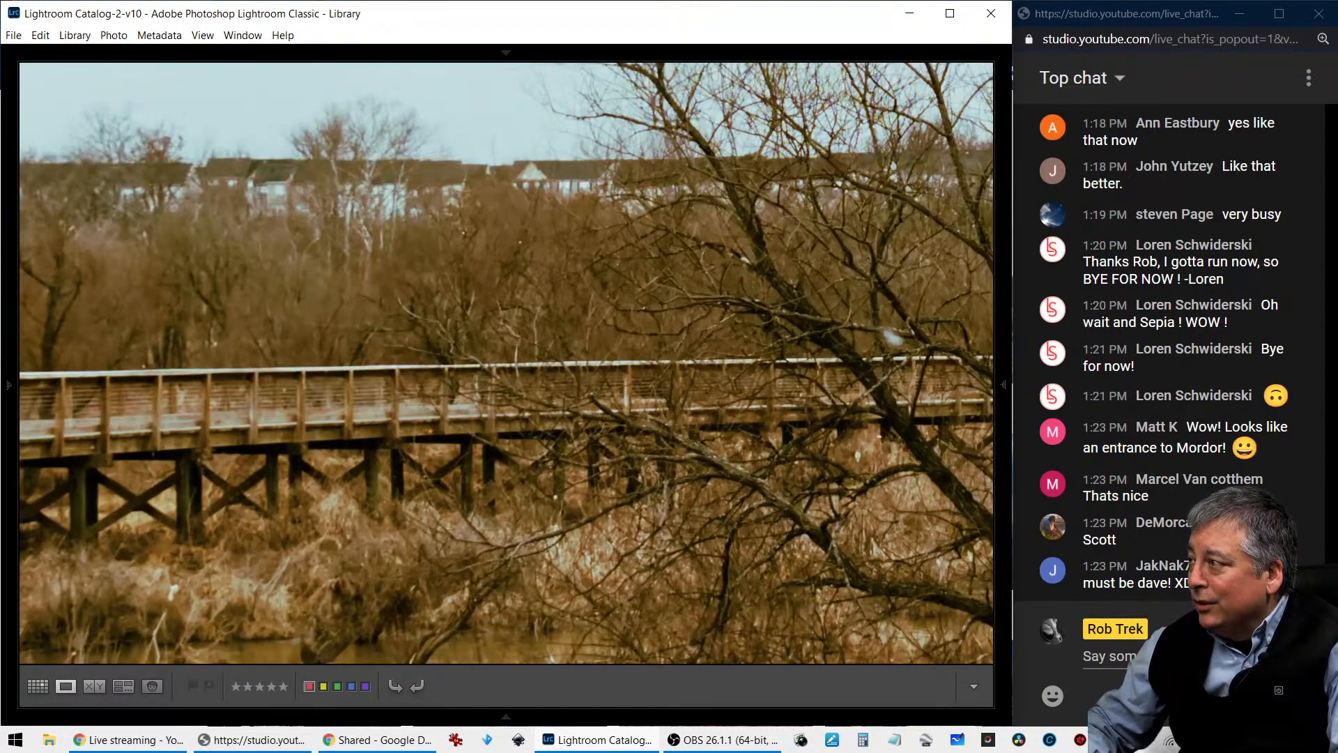
{"action": "key", "text": "z"}
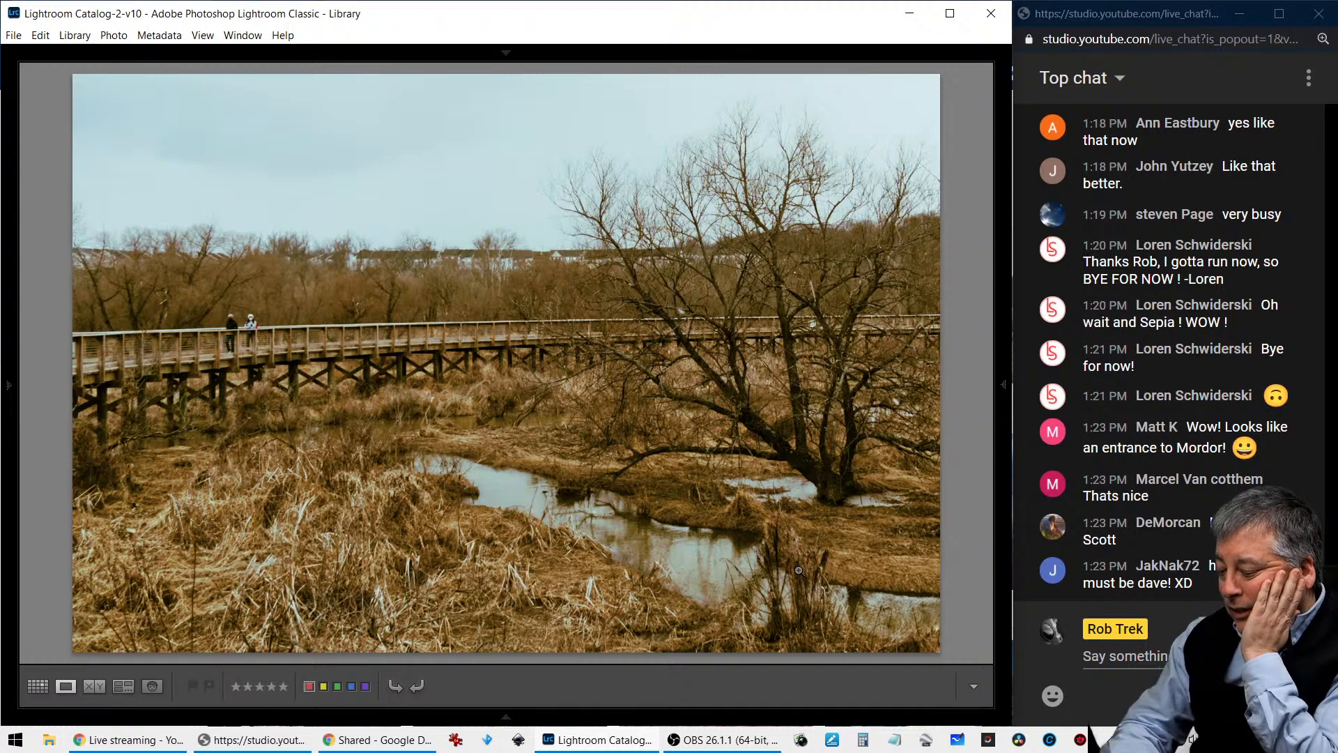
{"action": "key", "text": "i"}
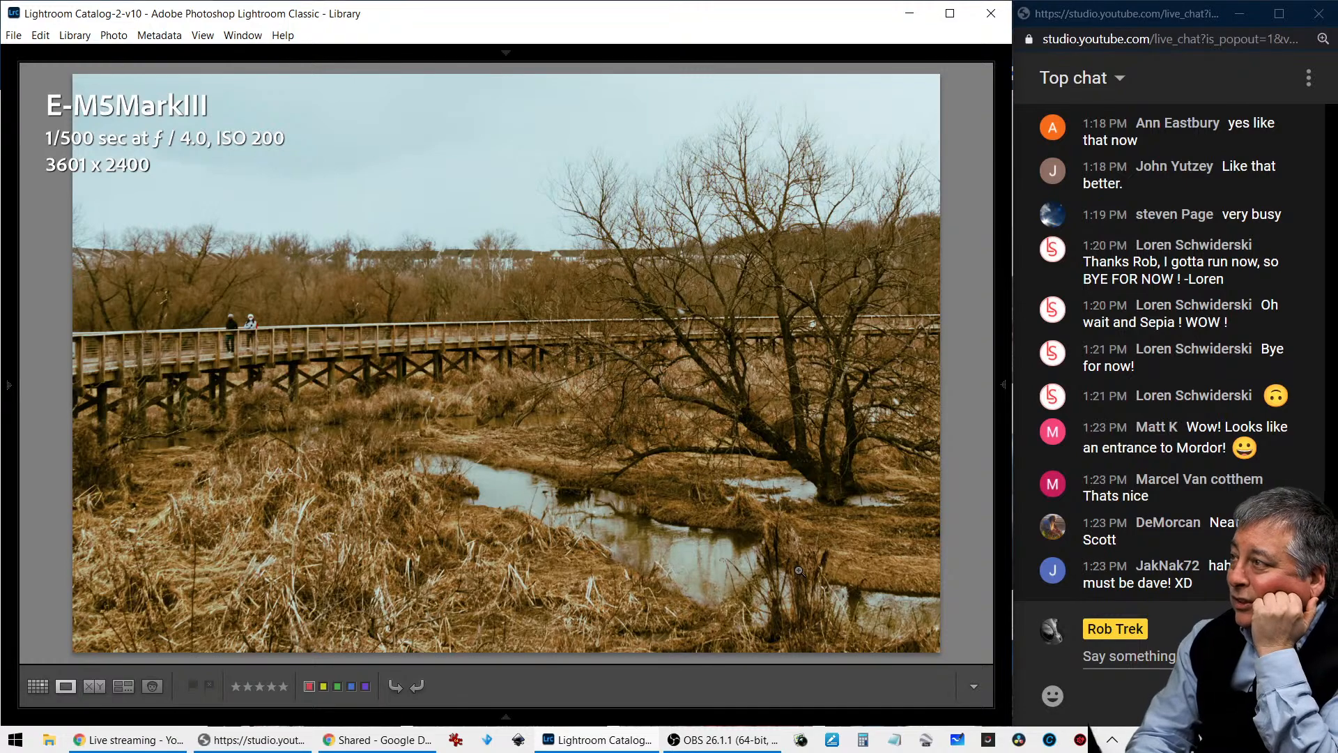
{"action": "key", "text": "i"}
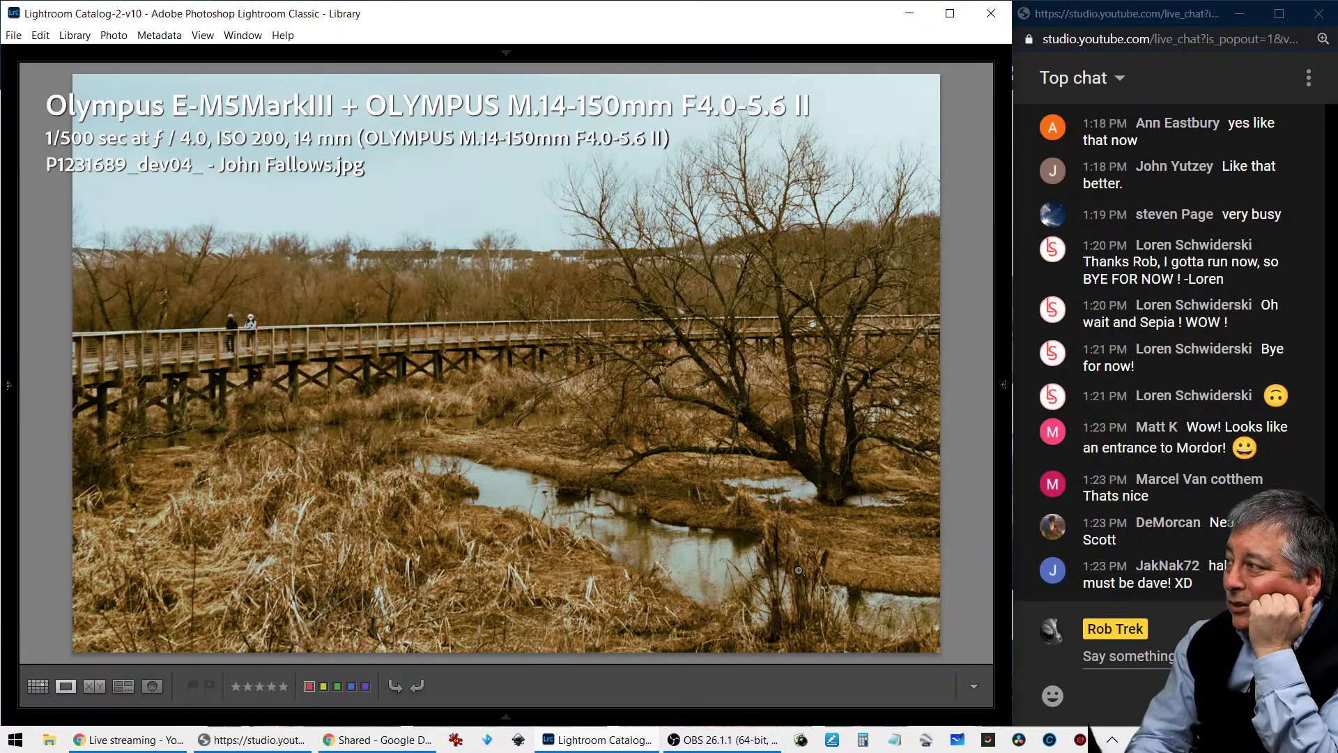
{"action": "key", "text": "i"}
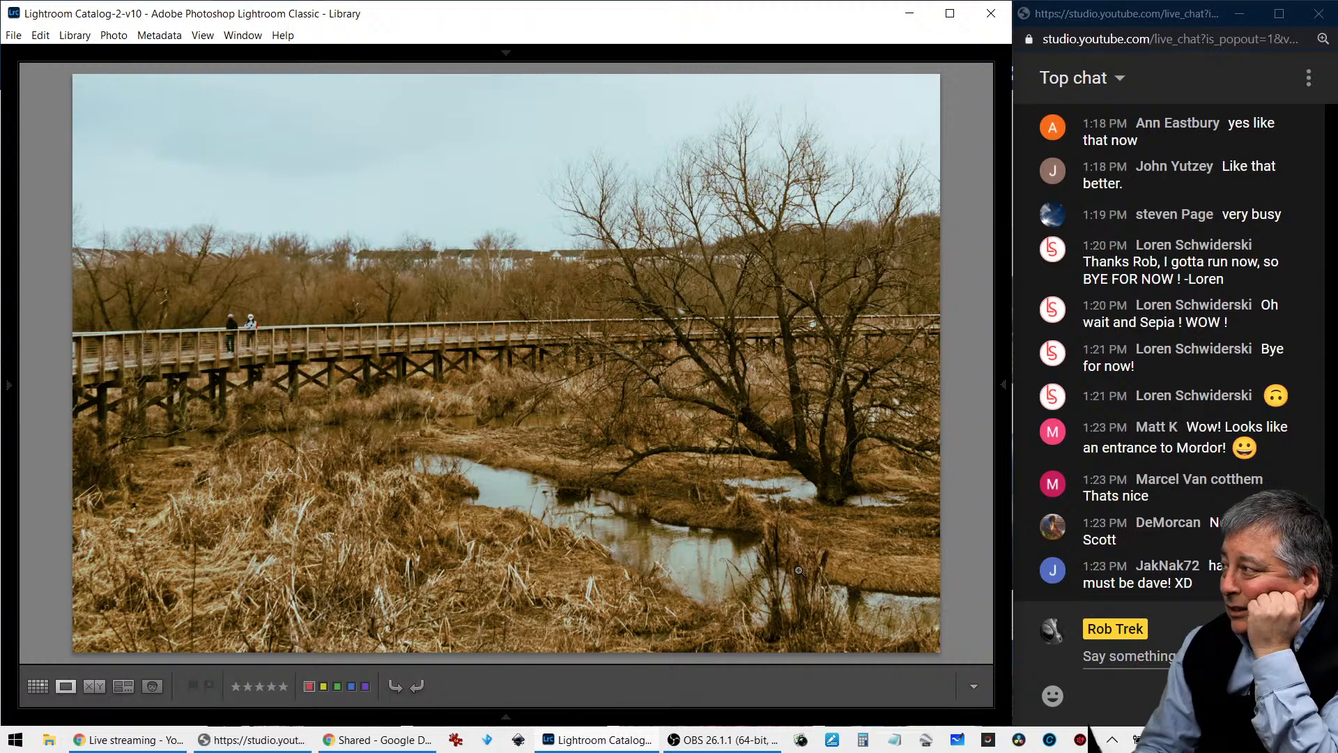
- View the golden sunset edit and the dark edit with the sun glowing behind the tree, checking the dark edit's photo information
{"action": "key", "text": "Right"}
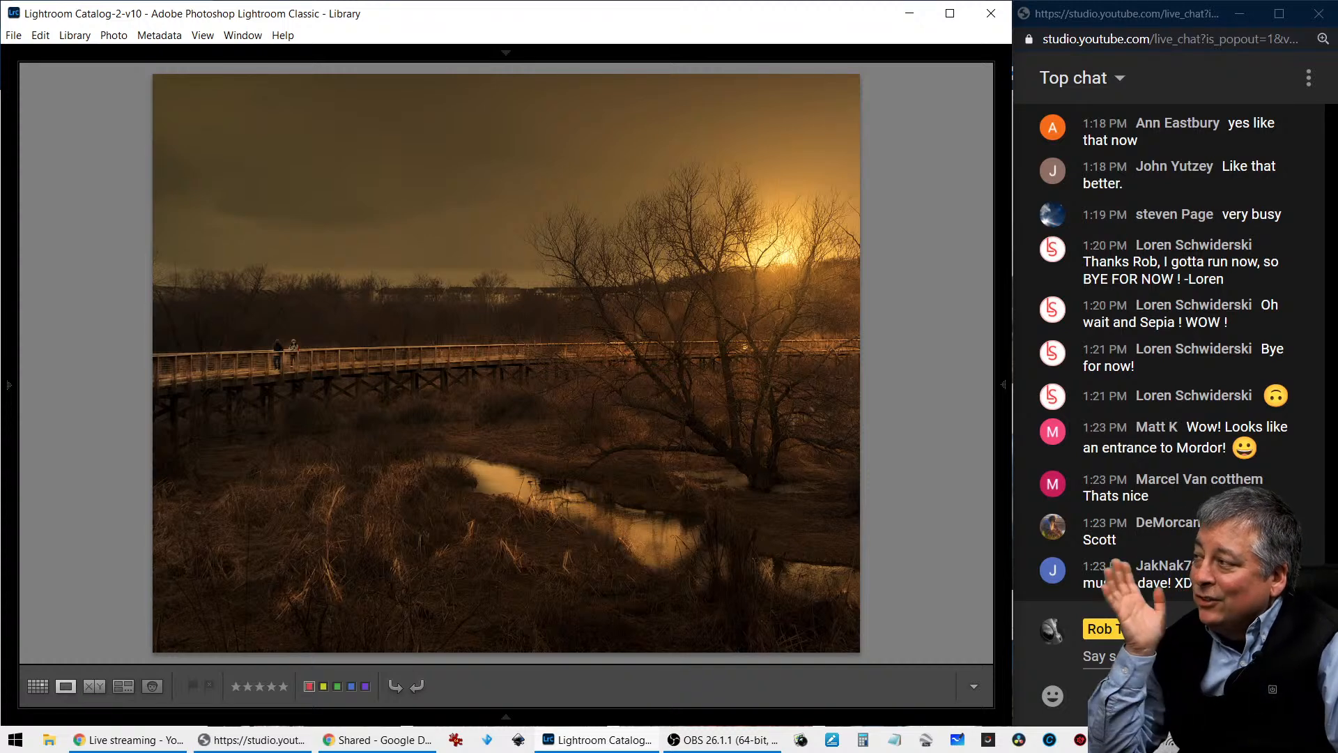
{"action": "key", "text": "i"}
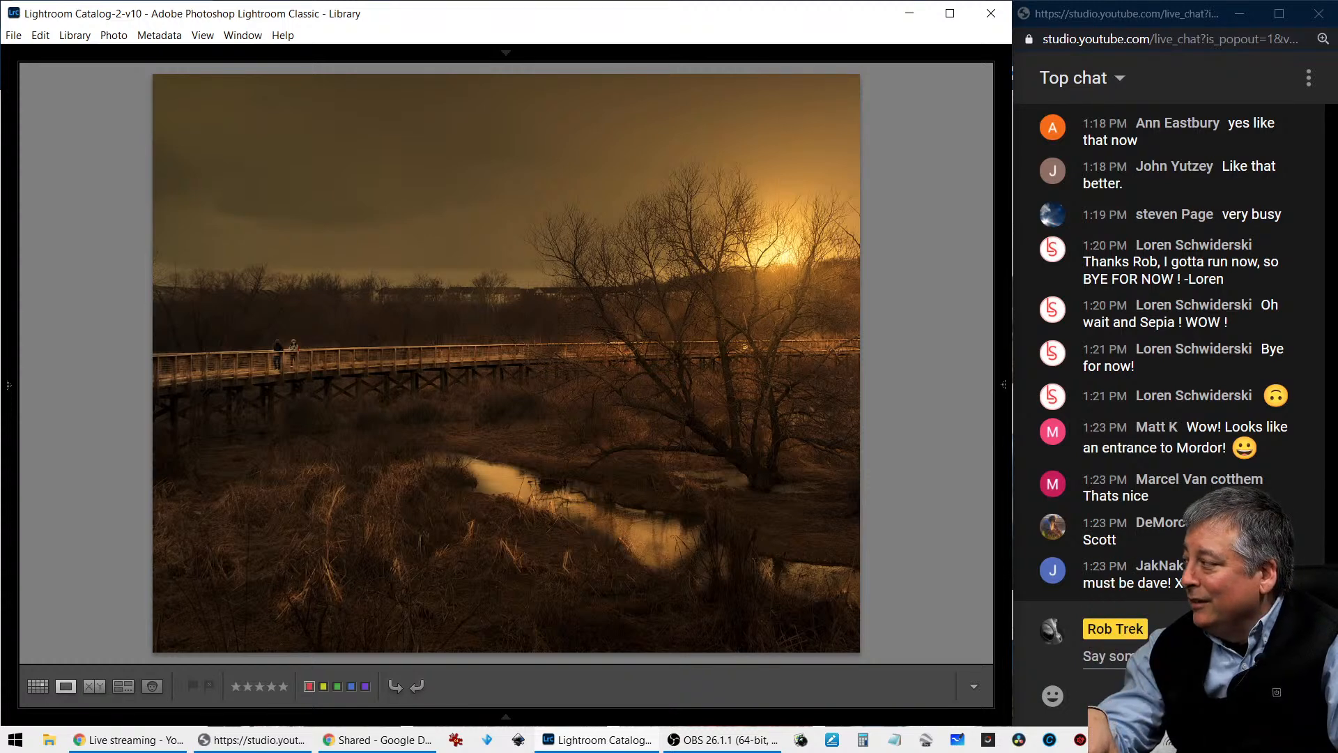
{"action": "key", "text": "Right"}
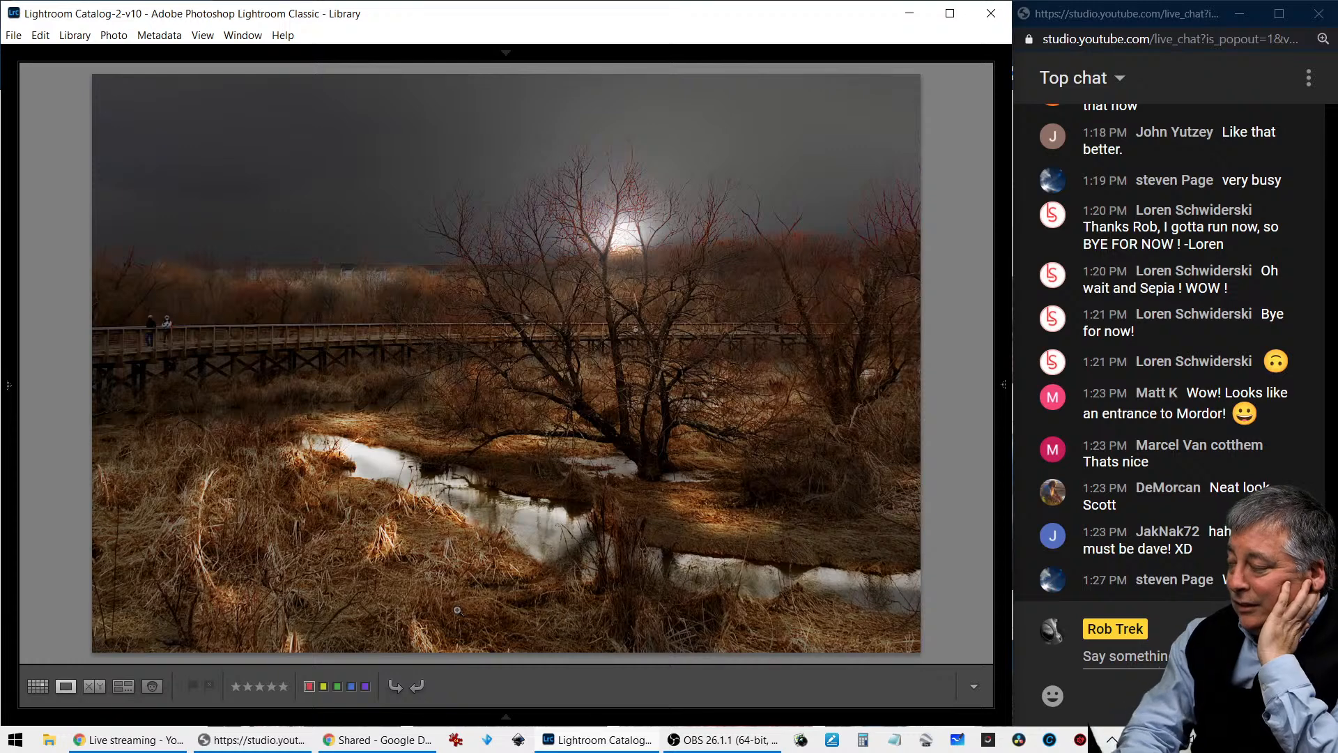
{"action": "key", "text": "i"}
{"action": "key", "text": "i"}
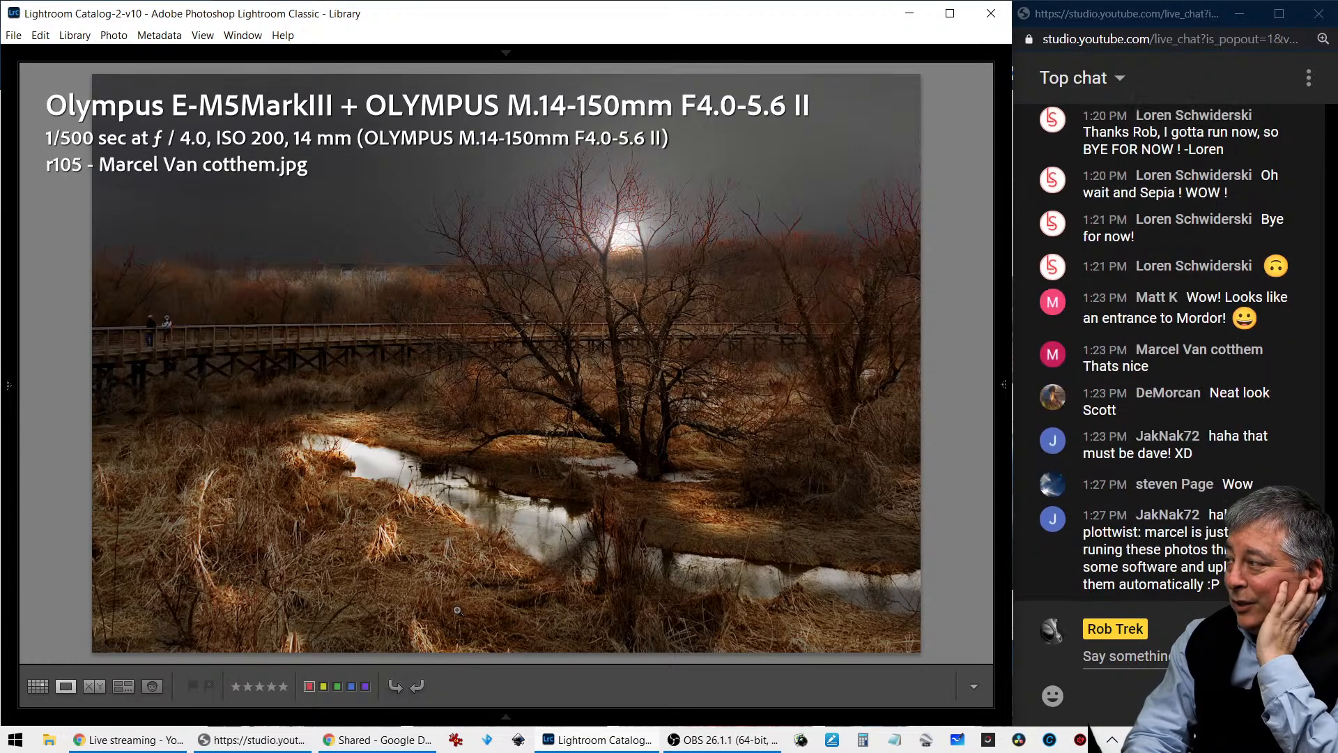
{"action": "key", "text": "i"}
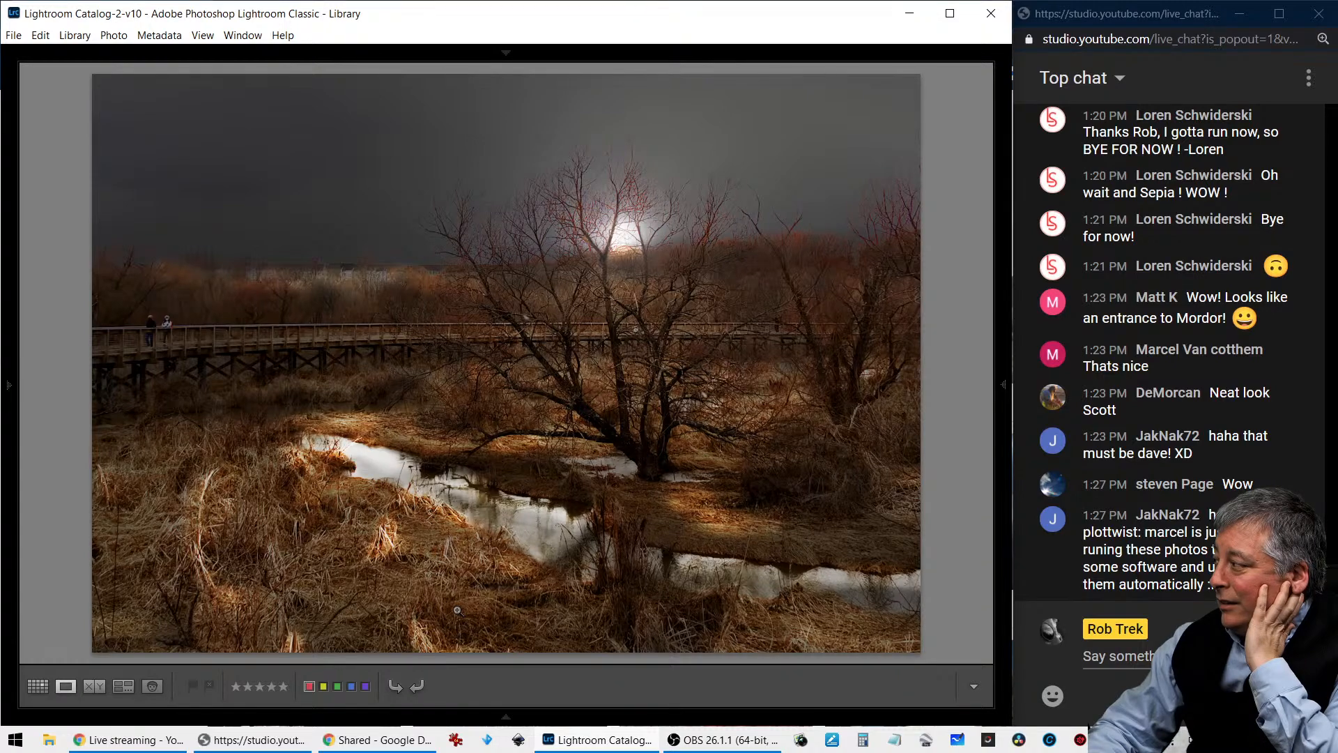
- Compare the edit with the stormy blue sky against the dark sun-glow edit and the golden sunset edit
{"action": "key", "text": "Right"}
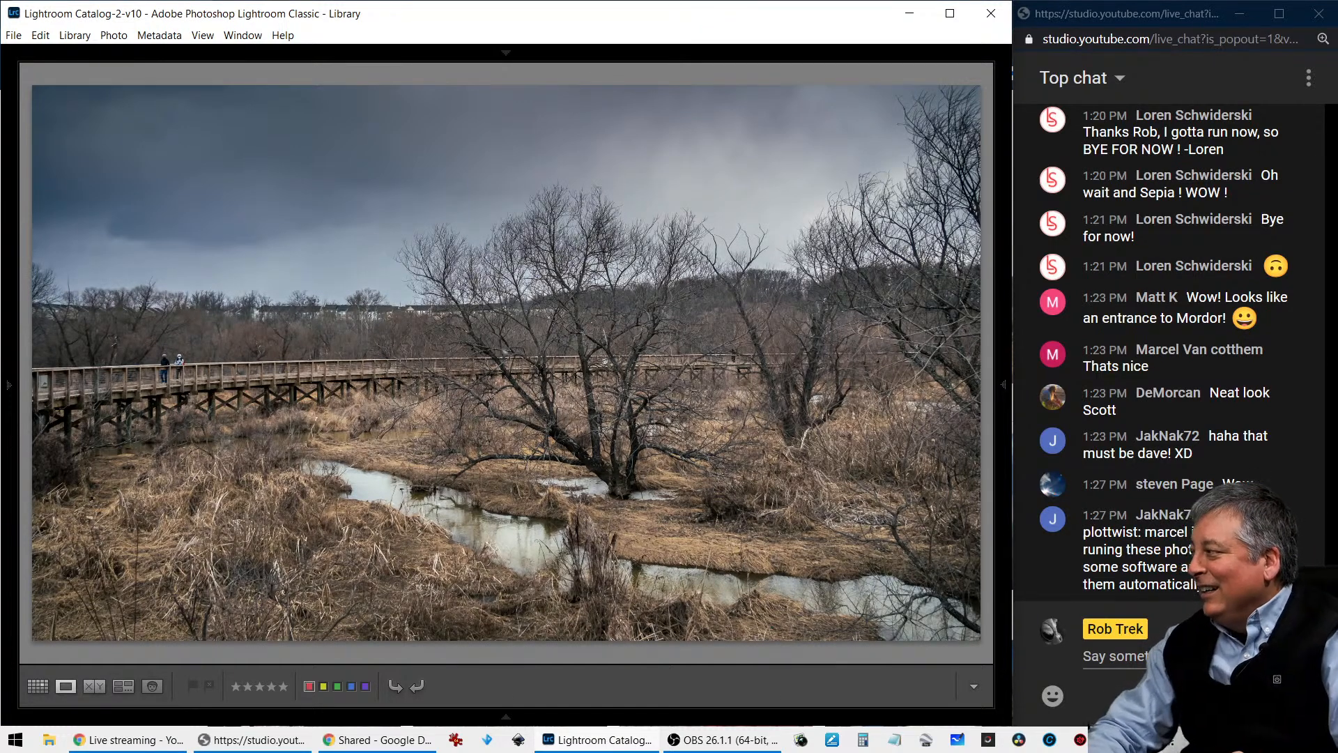
{"action": "key", "text": "Right"}
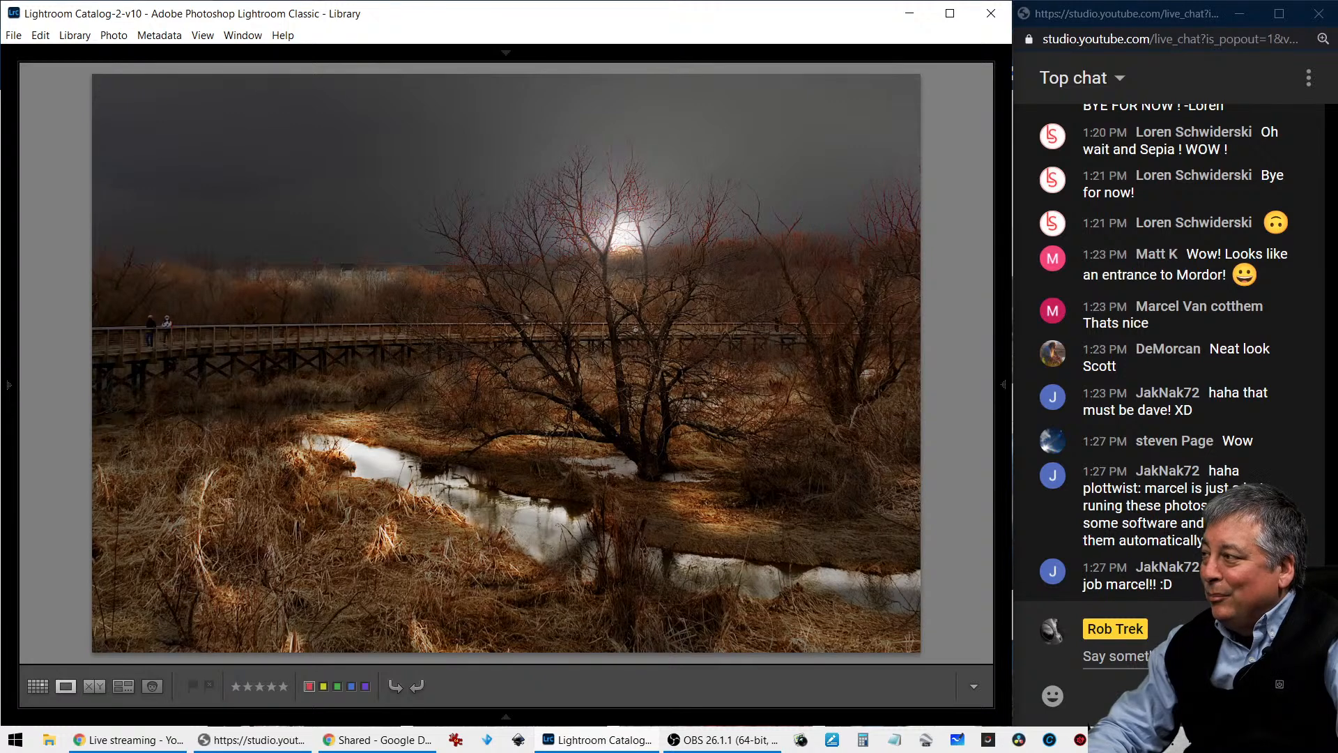
{"action": "key", "text": "Right"}
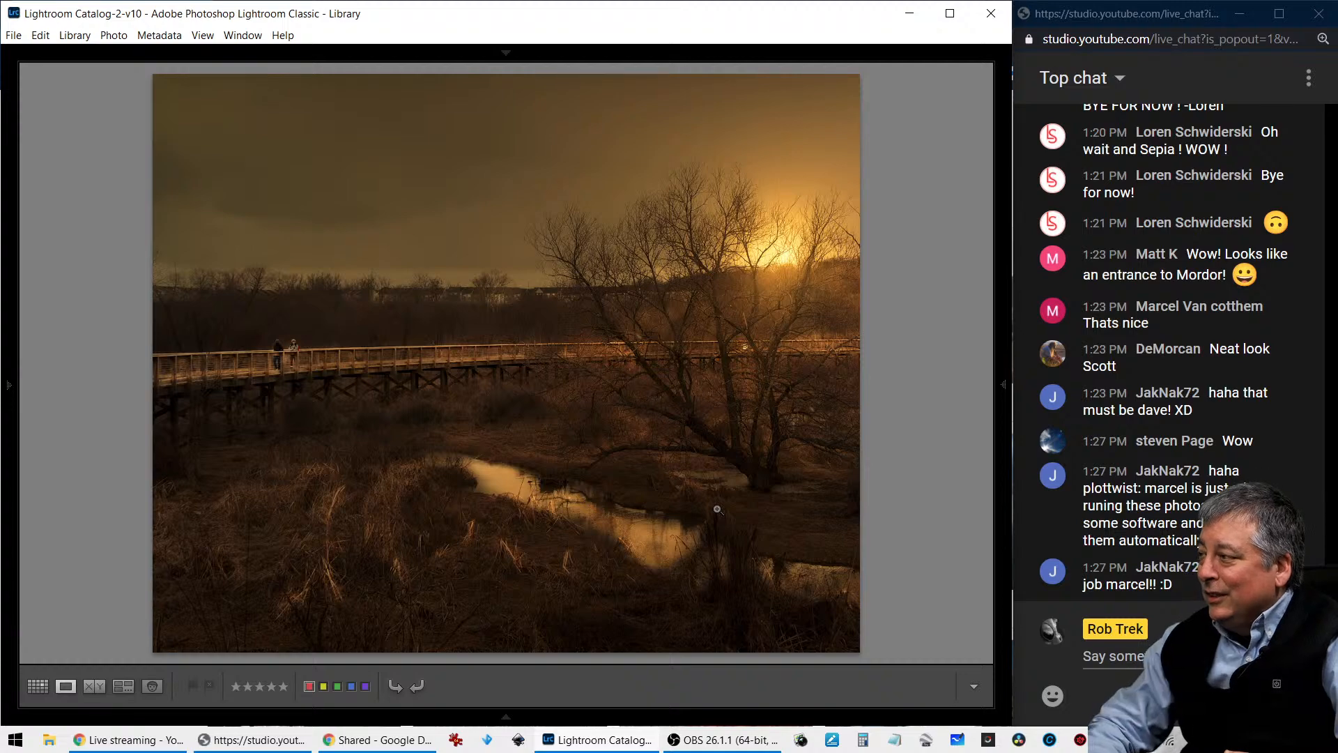
{"action": "key", "text": "Left"}
{"action": "key", "text": "Left"}
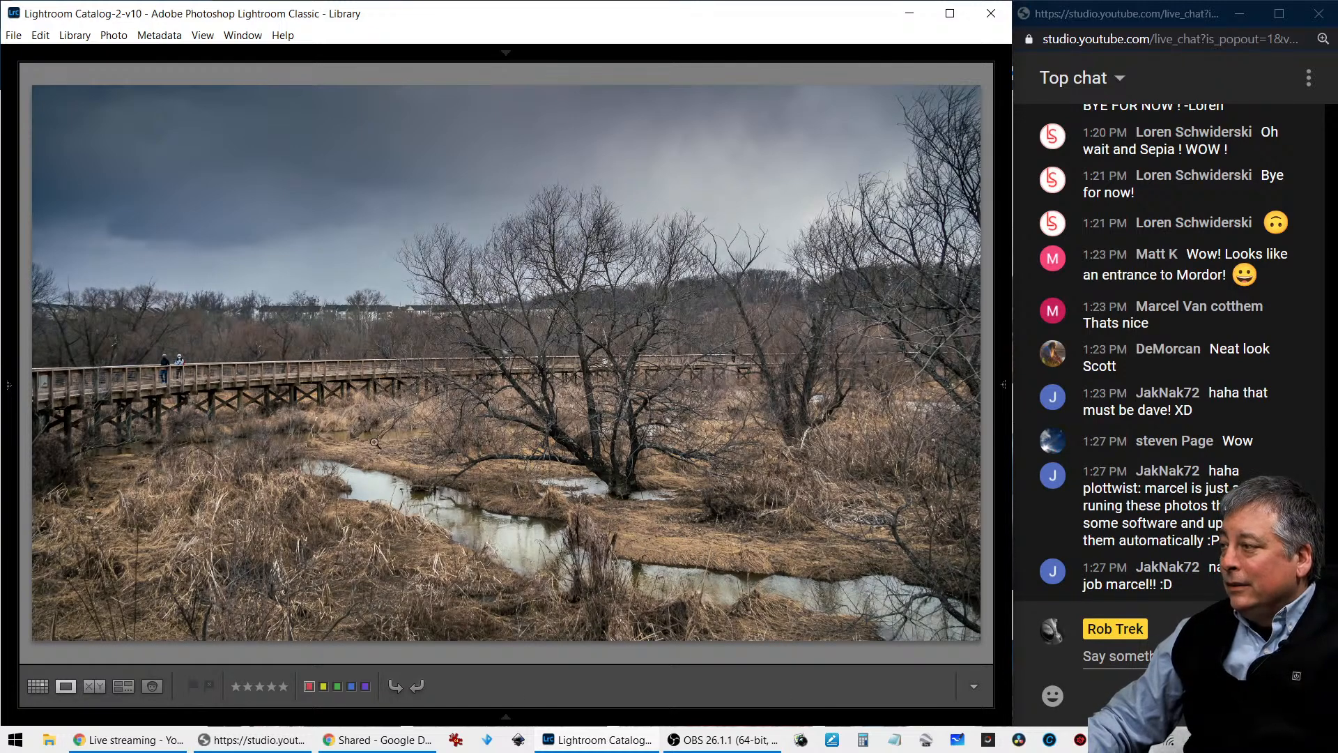
- Inspect the stormy blue sky edit up close across the tree branches, distant houses, boardwalk and stream, then return to the full view
{"action": "left_click", "coordinate": [245, 499]}
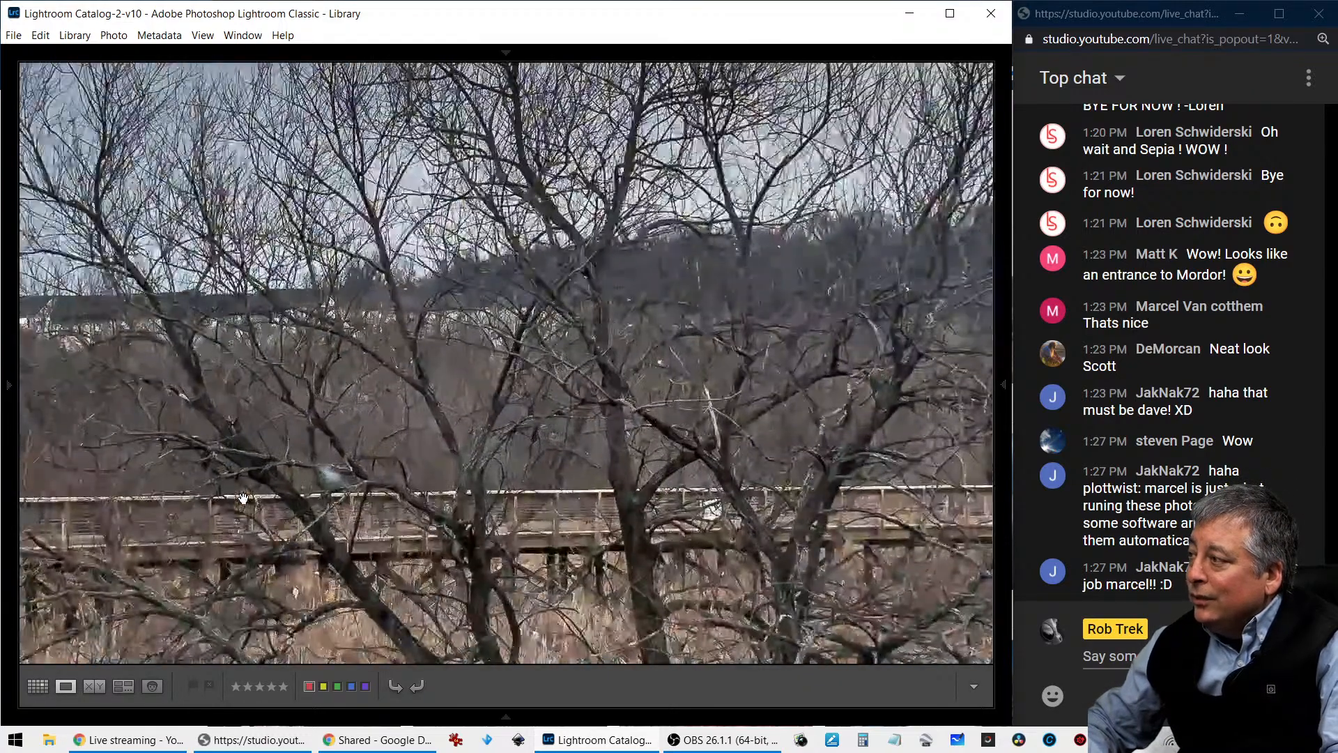
{"action": "left_click_drag", "start_coordinate": [218, 308], "coordinate": [329, 465]}
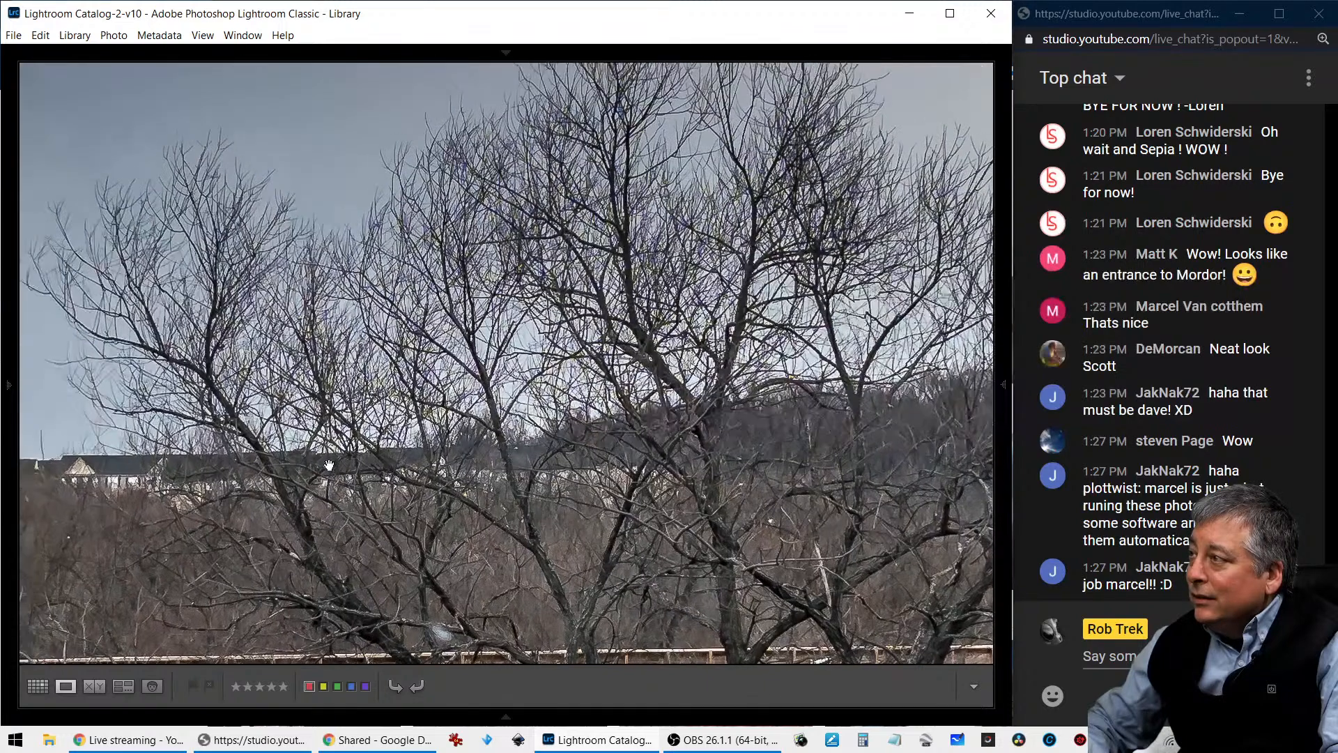
{"action": "left_click_drag", "start_coordinate": [284, 424], "coordinate": [550, 398]}
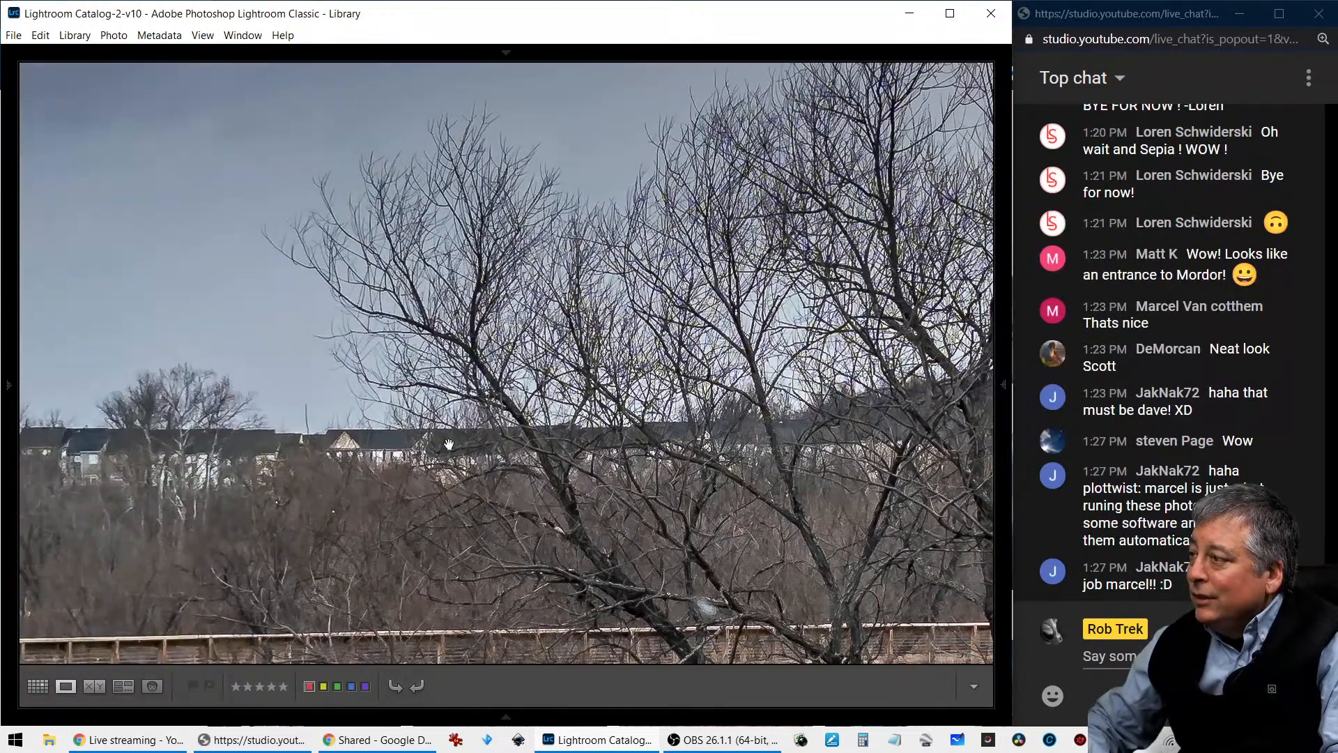
{"action": "left_click_drag", "start_coordinate": [353, 489], "coordinate": [561, 395]}
{"action": "left_click_drag", "start_coordinate": [351, 462], "coordinate": [533, 370]}
{"action": "left_click_drag", "start_coordinate": [264, 446], "coordinate": [437, 429]}
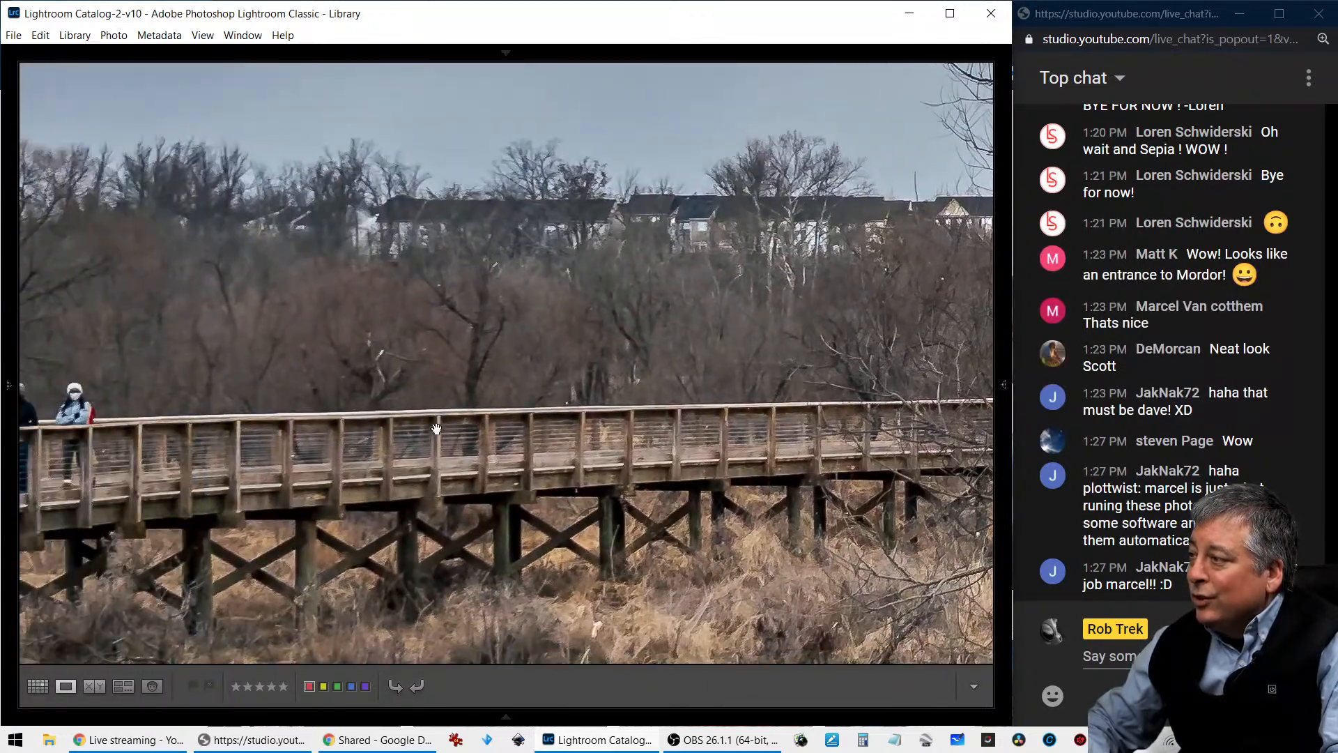
{"action": "left_click_drag", "start_coordinate": [245, 444], "coordinate": [287, 361]}
{"action": "left_click_drag", "start_coordinate": [431, 480], "coordinate": [366, 420]}
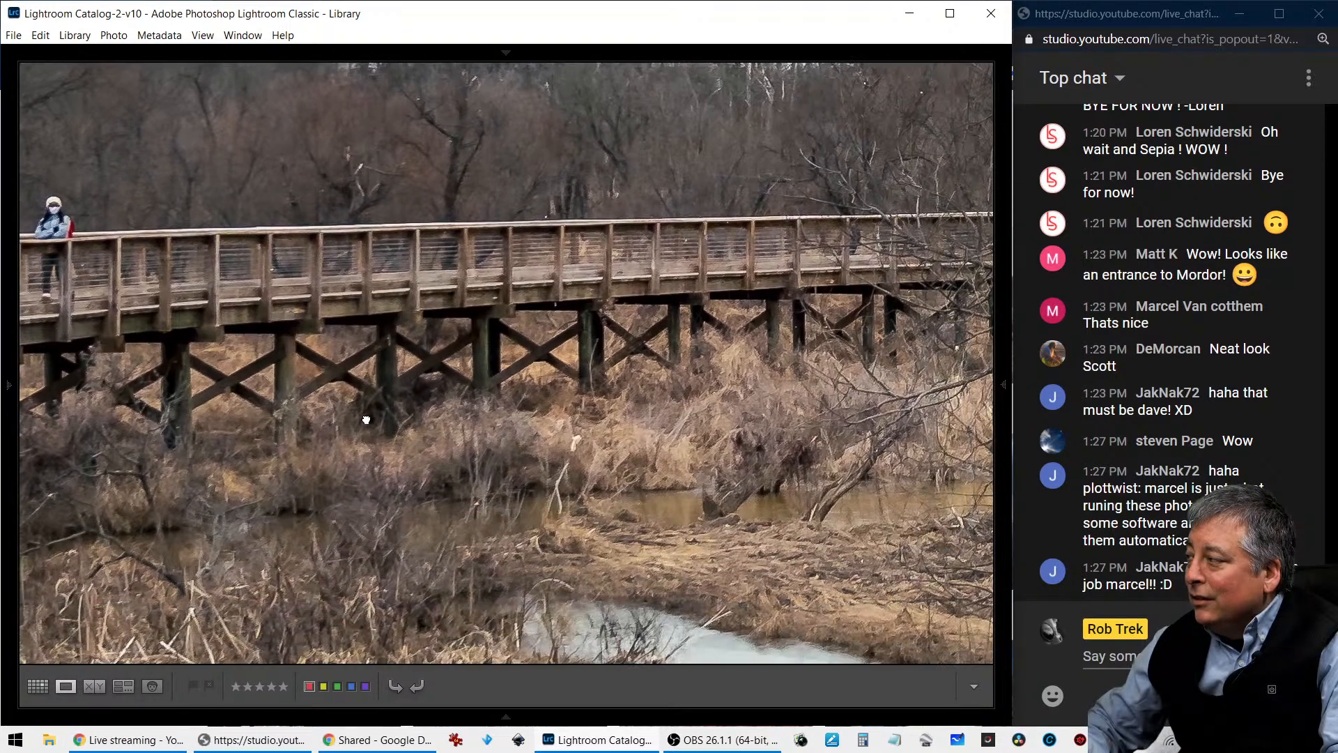
{"action": "left_click", "coordinate": [368, 420]}
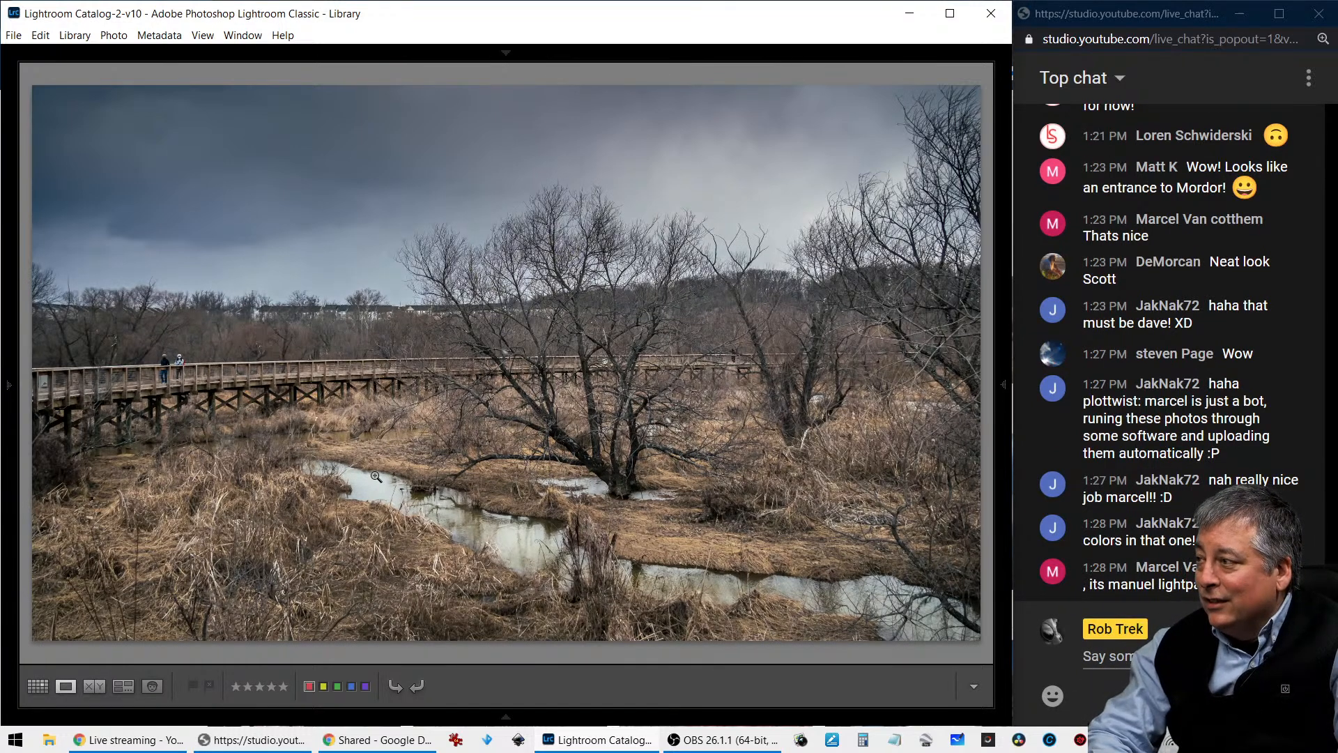
- Check the stormy blue sky edit's photo information, hide the overlay, and view the white-framed vintage edit with reddish grass
{"action": "key", "text": "i"}
{"action": "key", "text": "i"}
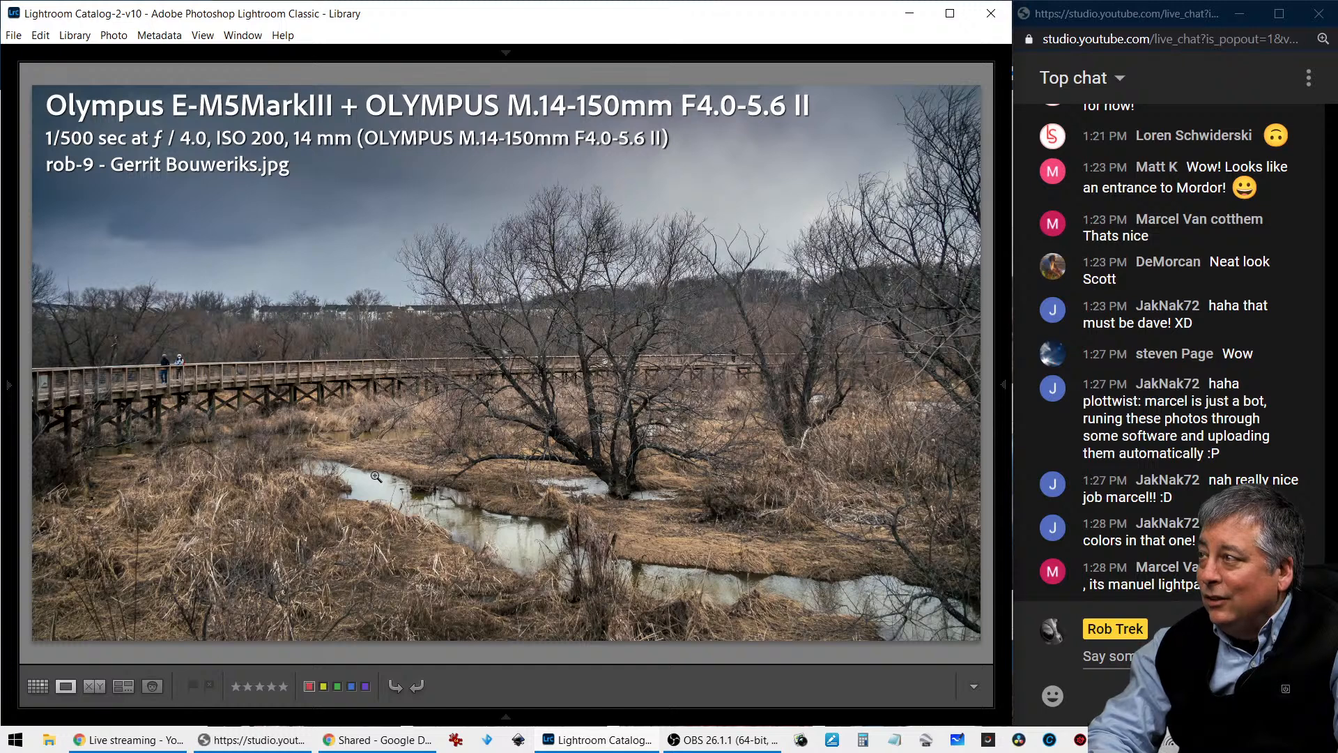
{"action": "key", "text": "i"}
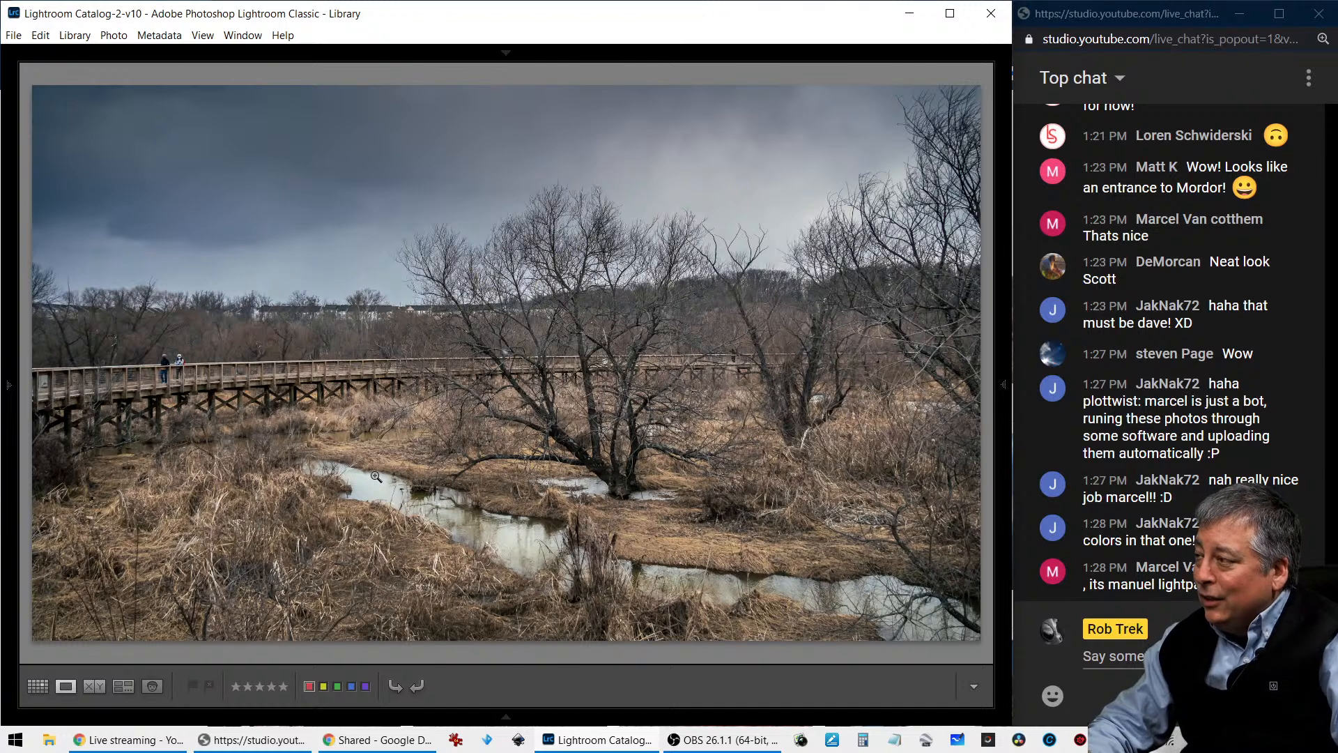
{"action": "key", "text": "Right"}
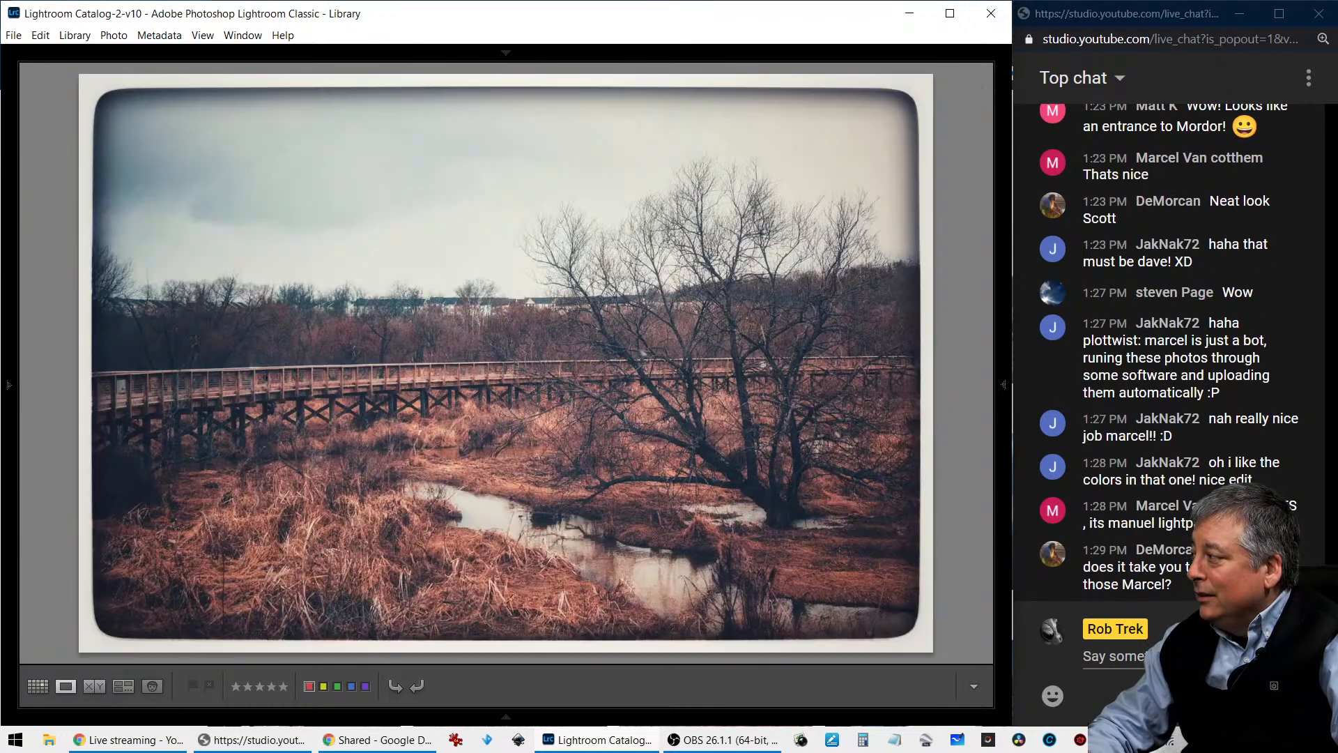
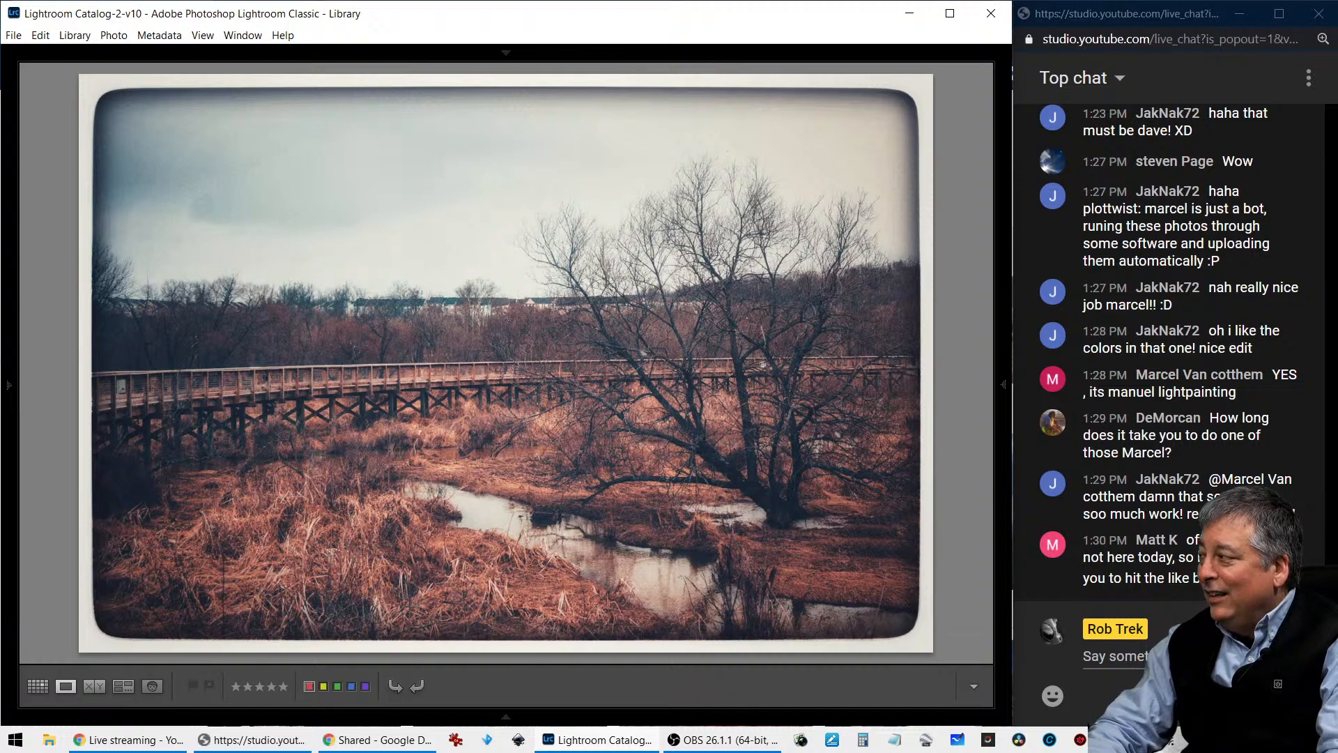
- Check the photo information of the white-framed vintage edit with reddish grass and hide the overlay
{"action": "key", "text": "i"}
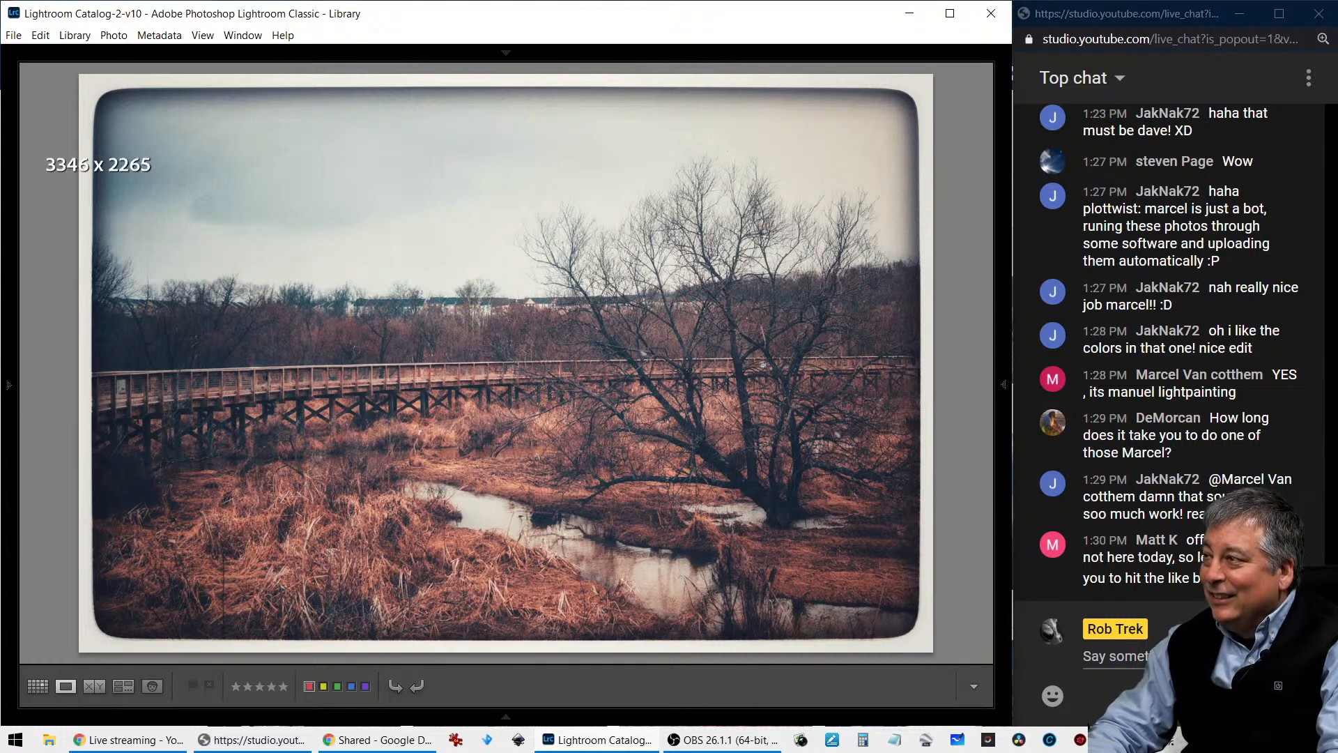
{"action": "key", "text": "i"}
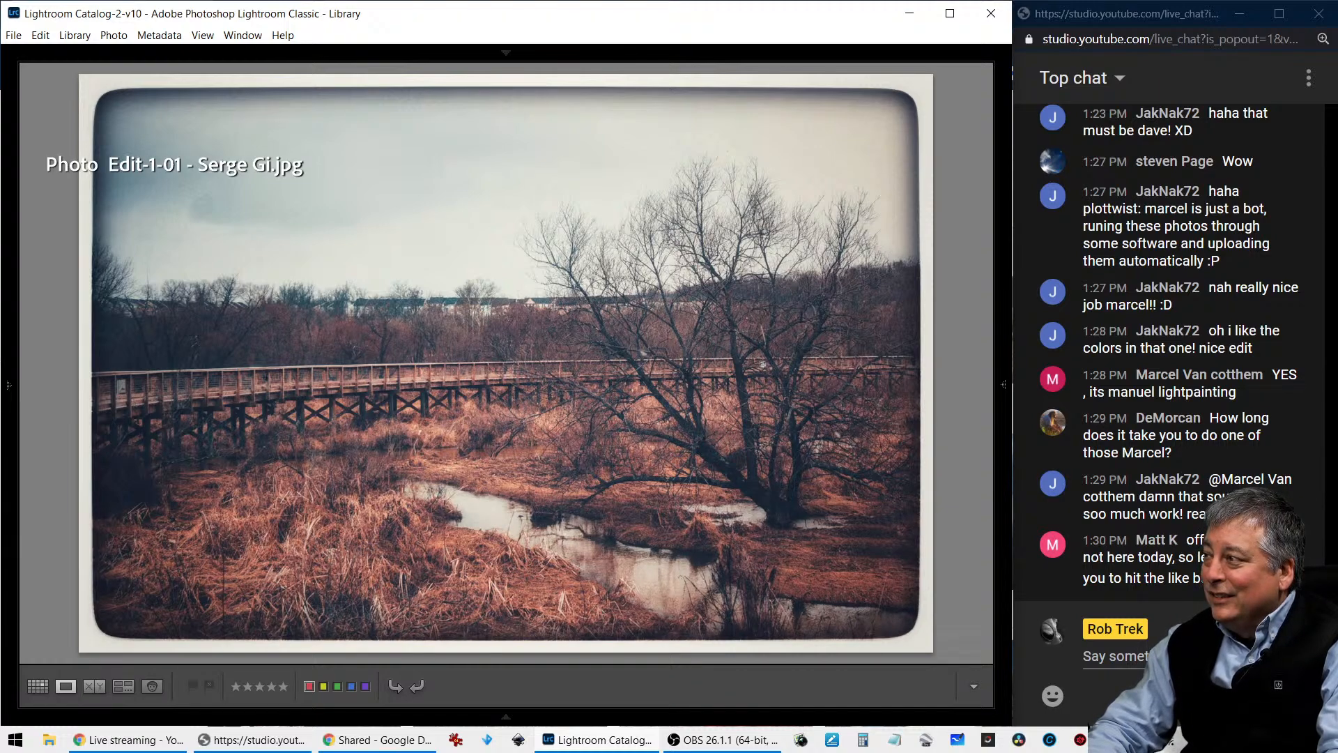
{"action": "key", "text": "i"}
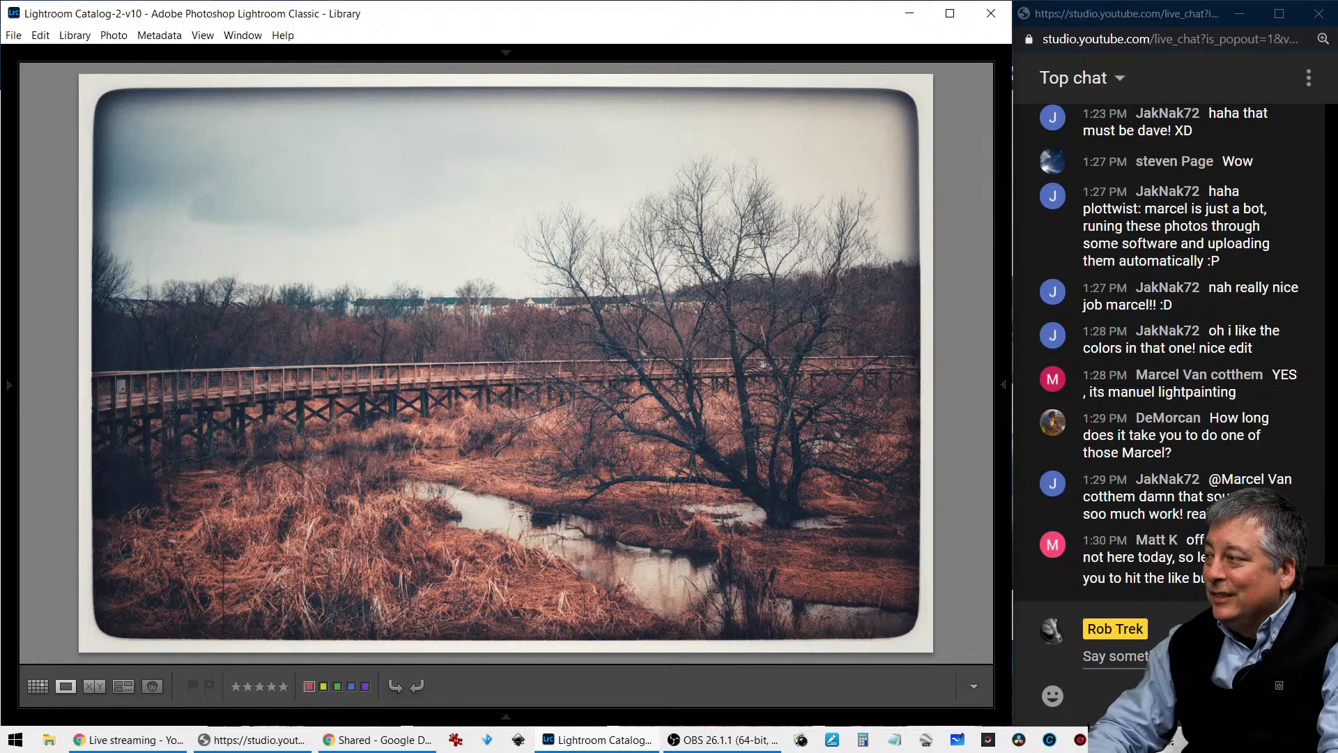
- View the white-framed panoramic edit with blue sky and green grass, inspecting the boardwalk up close and checking its photo information
{"action": "key", "text": "Right"}
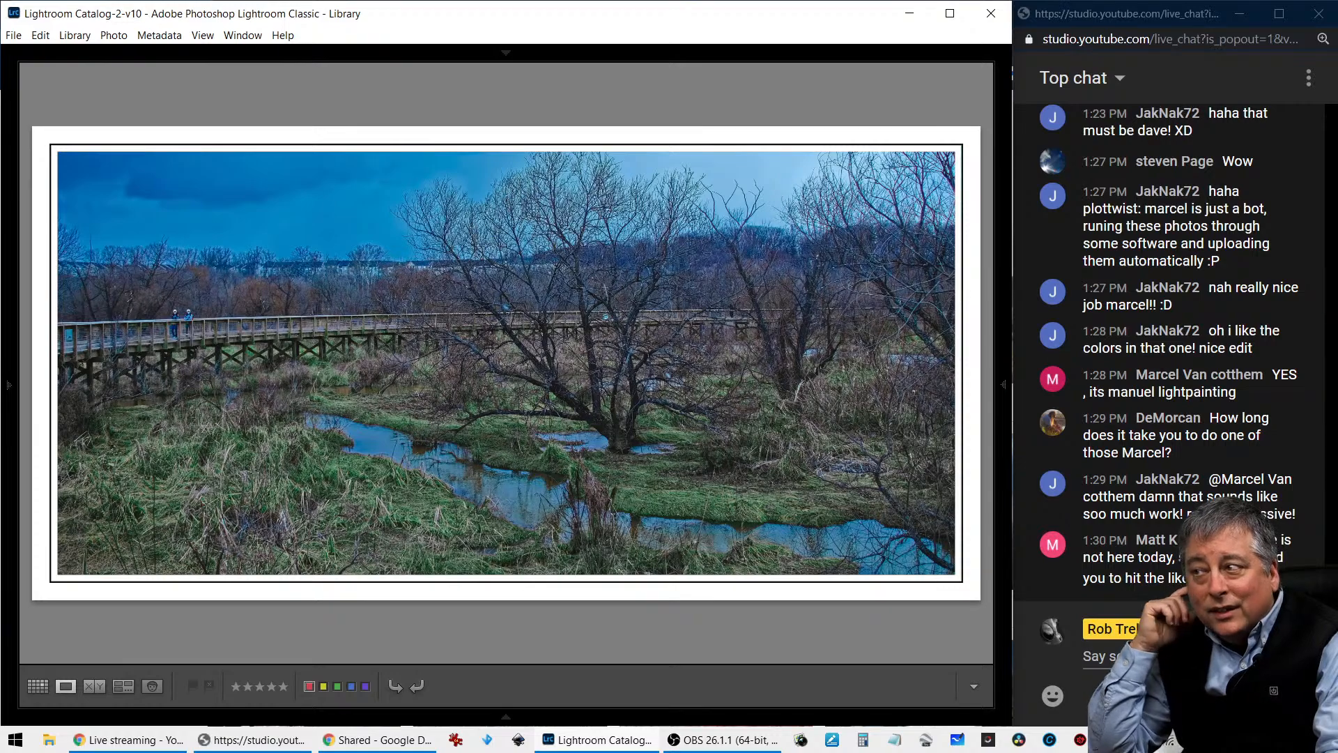
{"action": "left_click", "coordinate": [317, 347]}
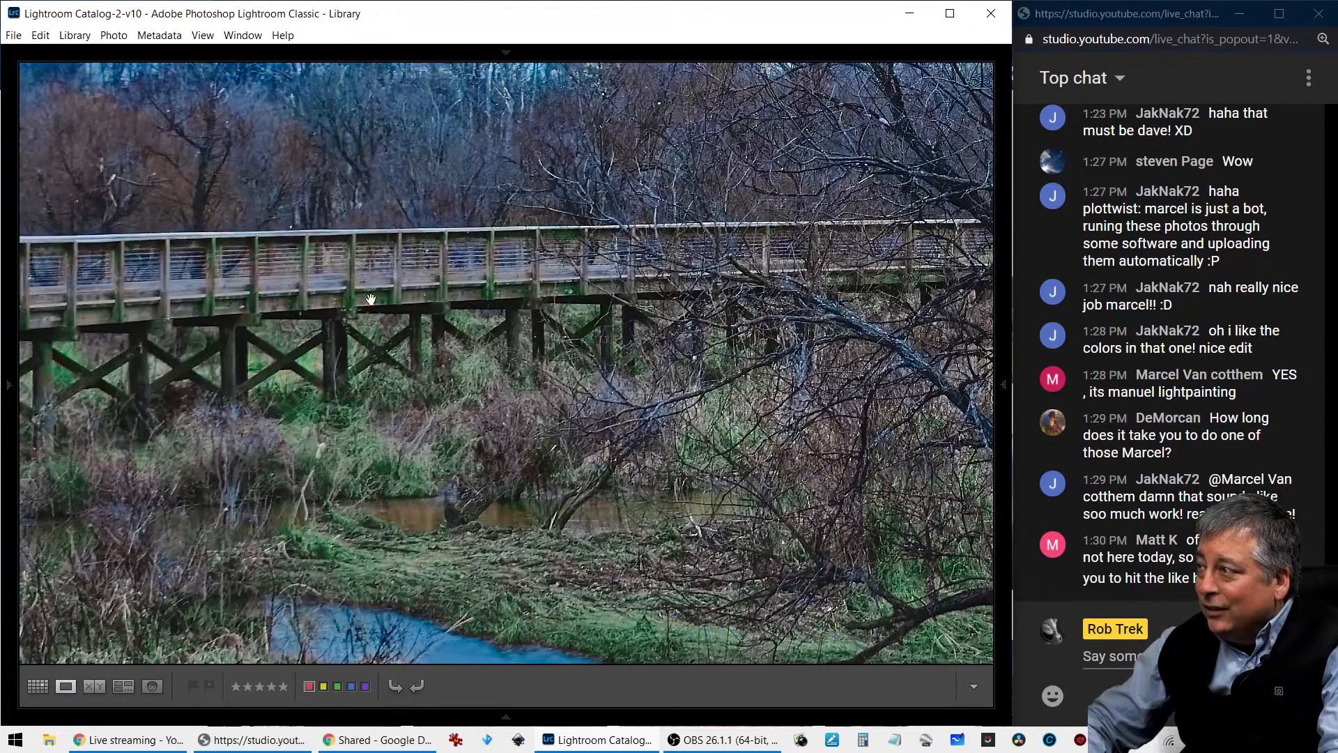
{"action": "left_click", "coordinate": [168, 286]}
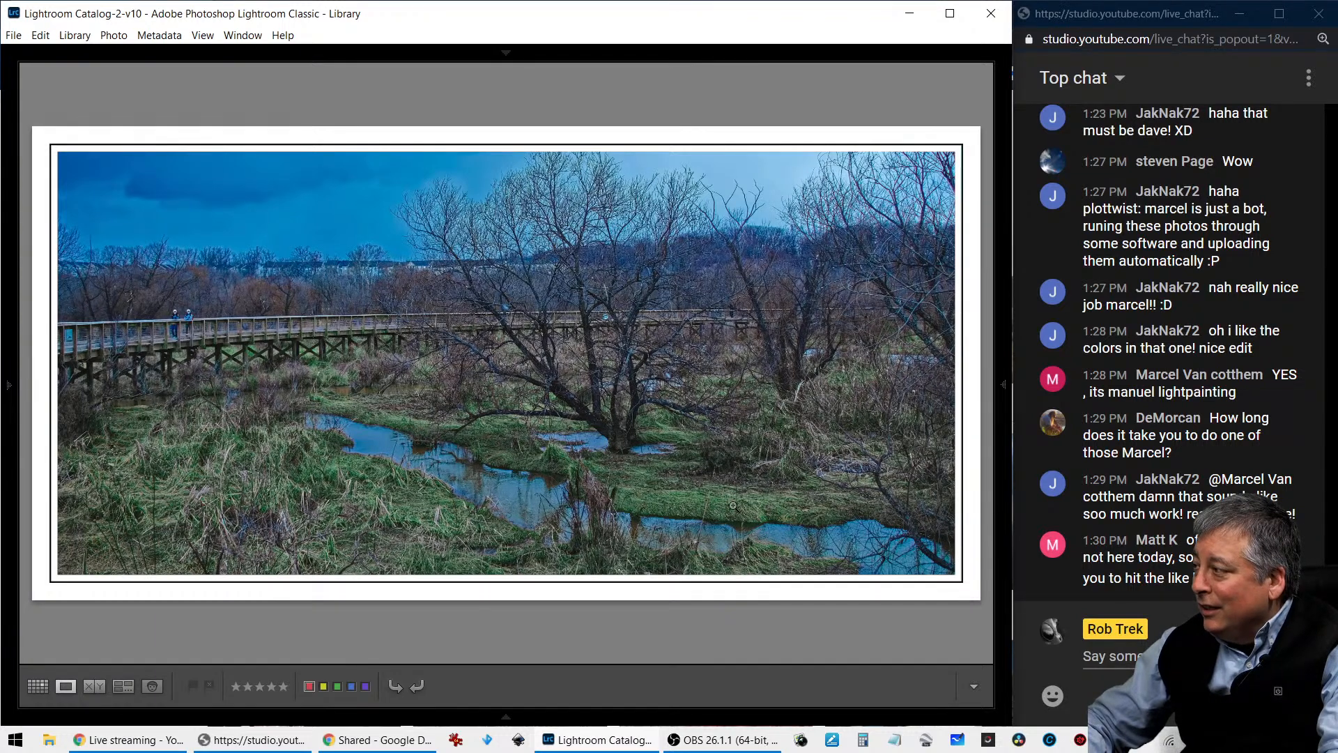
{"action": "key", "text": "i"}
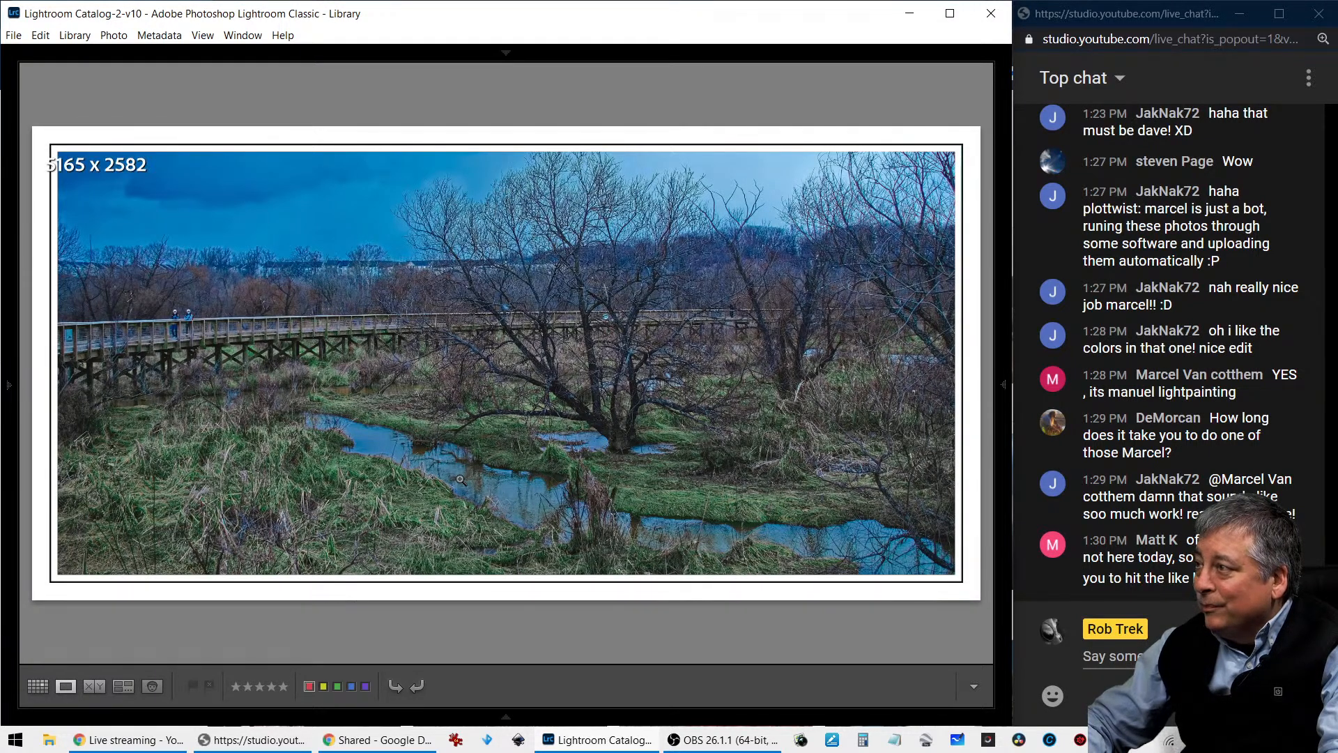
{"action": "key", "text": "i"}
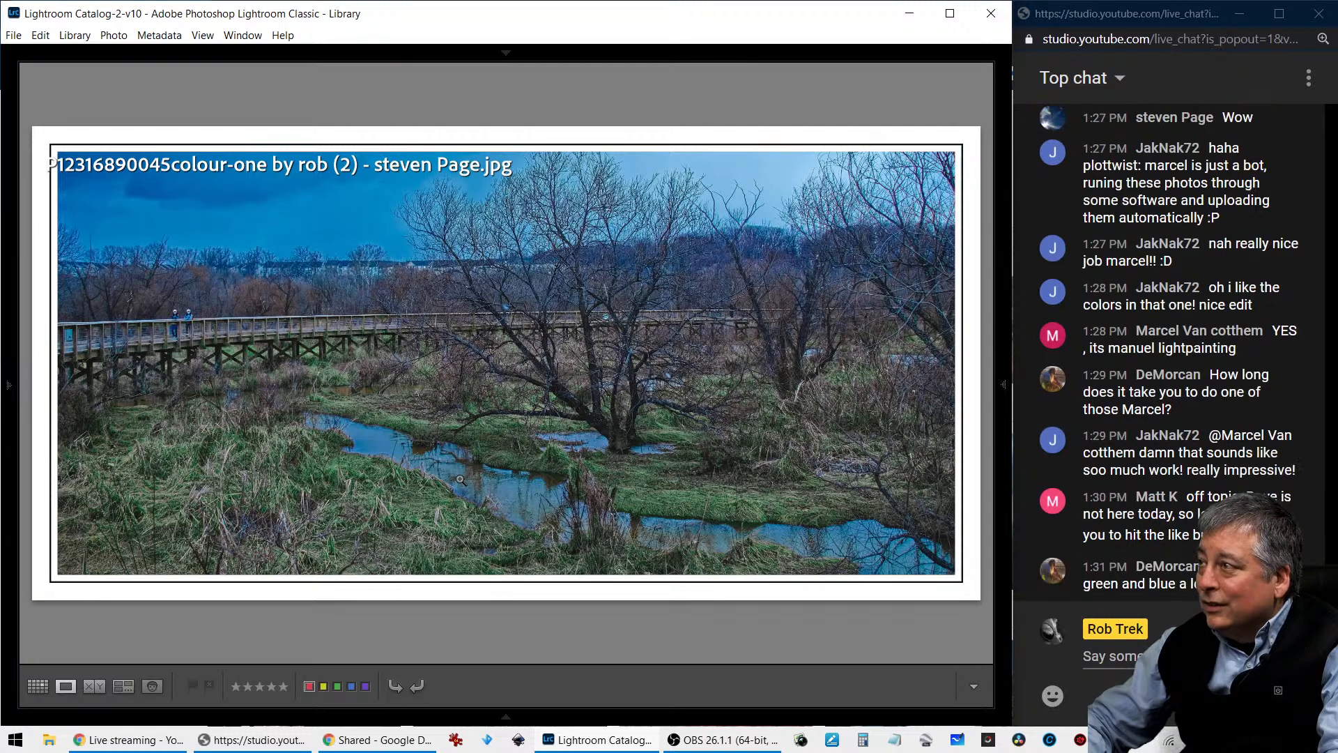
{"action": "key", "text": "i"}
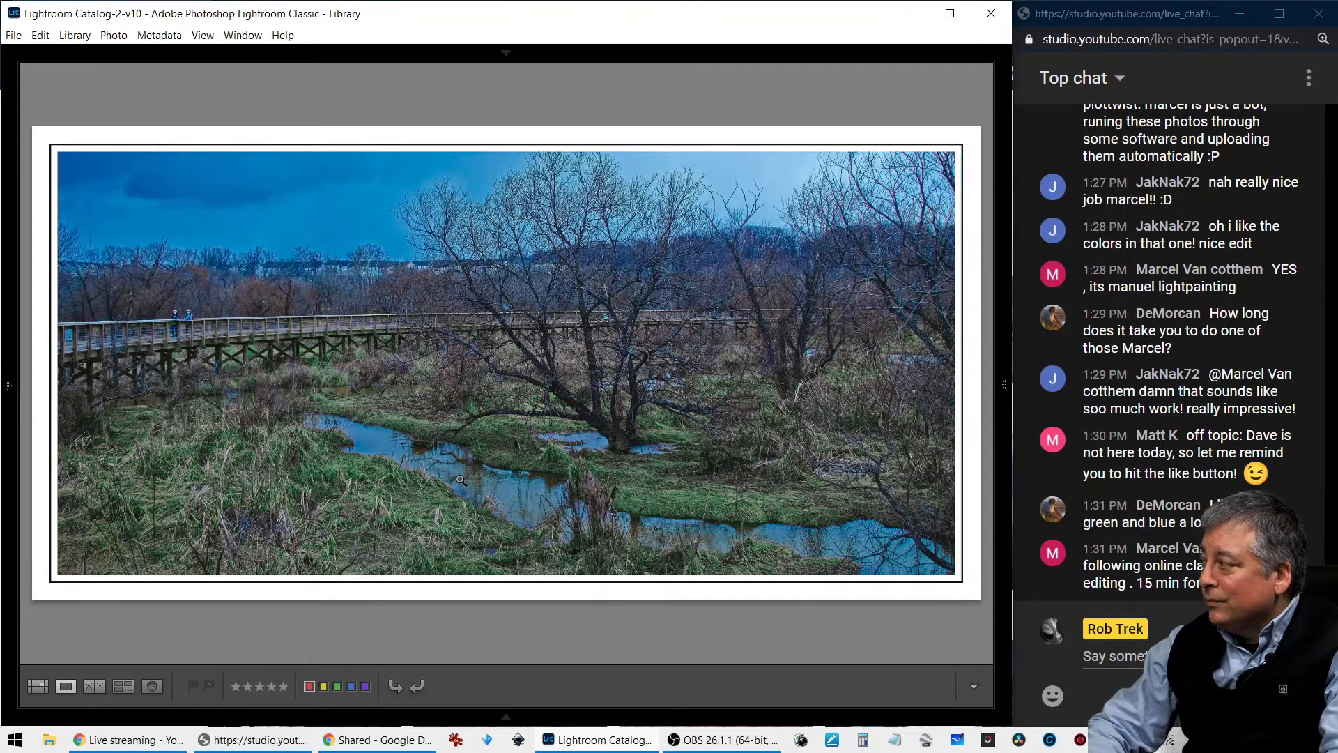
- View the tightly cropped boardwalk edit with two people, inspect it up close, and check its photo information
{"action": "key", "text": "Right"}
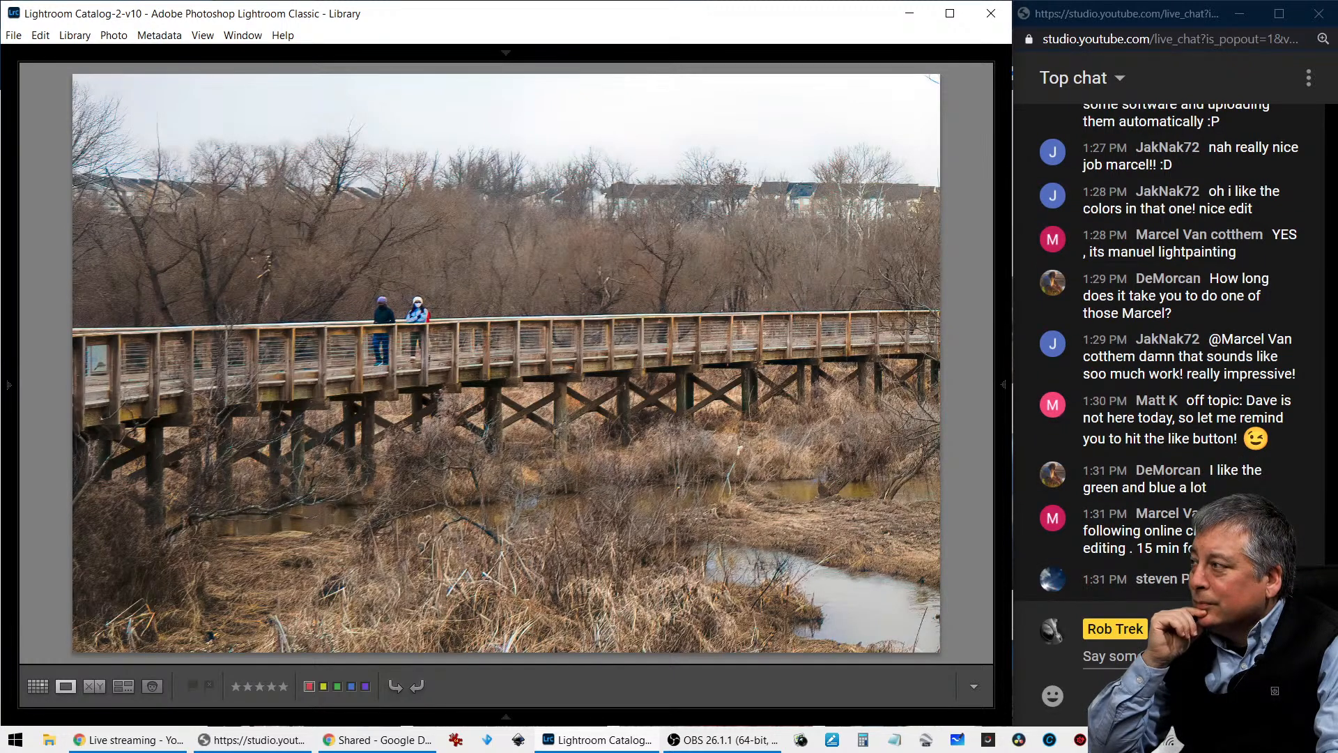
{"action": "key", "text": "z"}
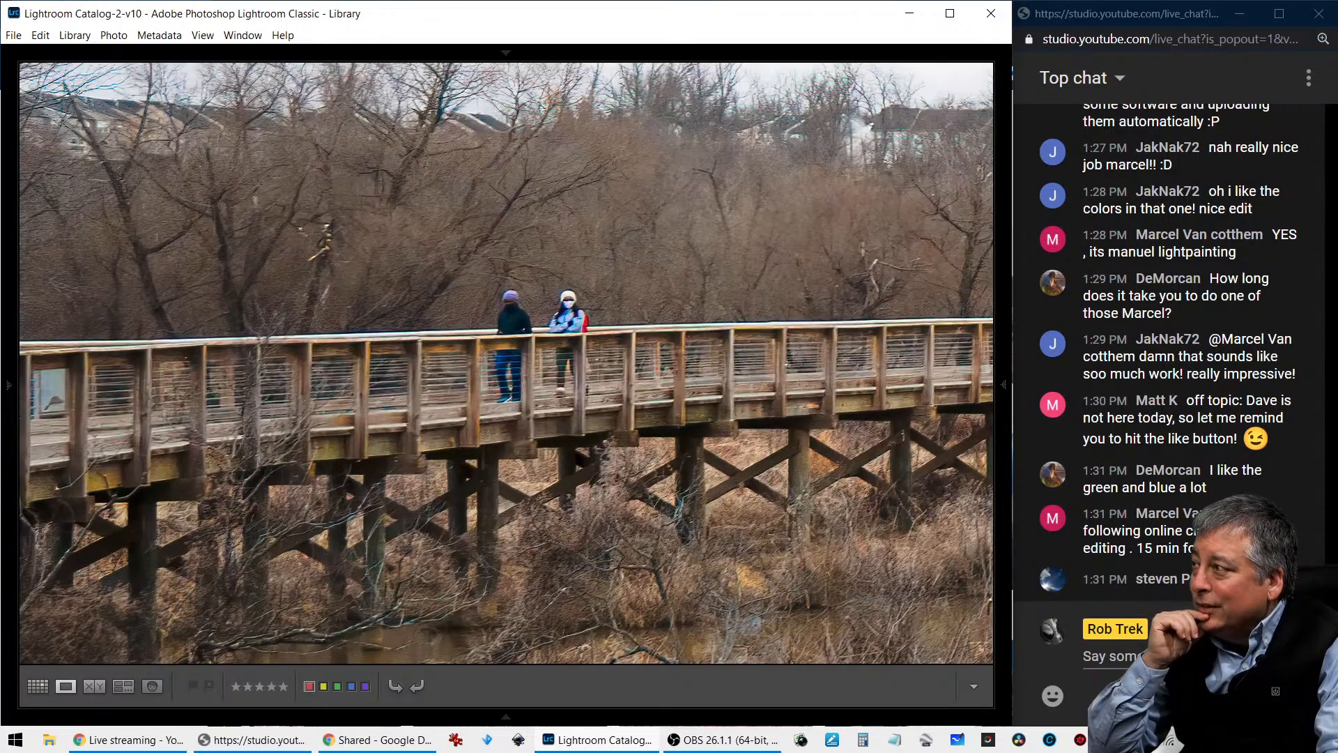
{"action": "key", "text": "z"}
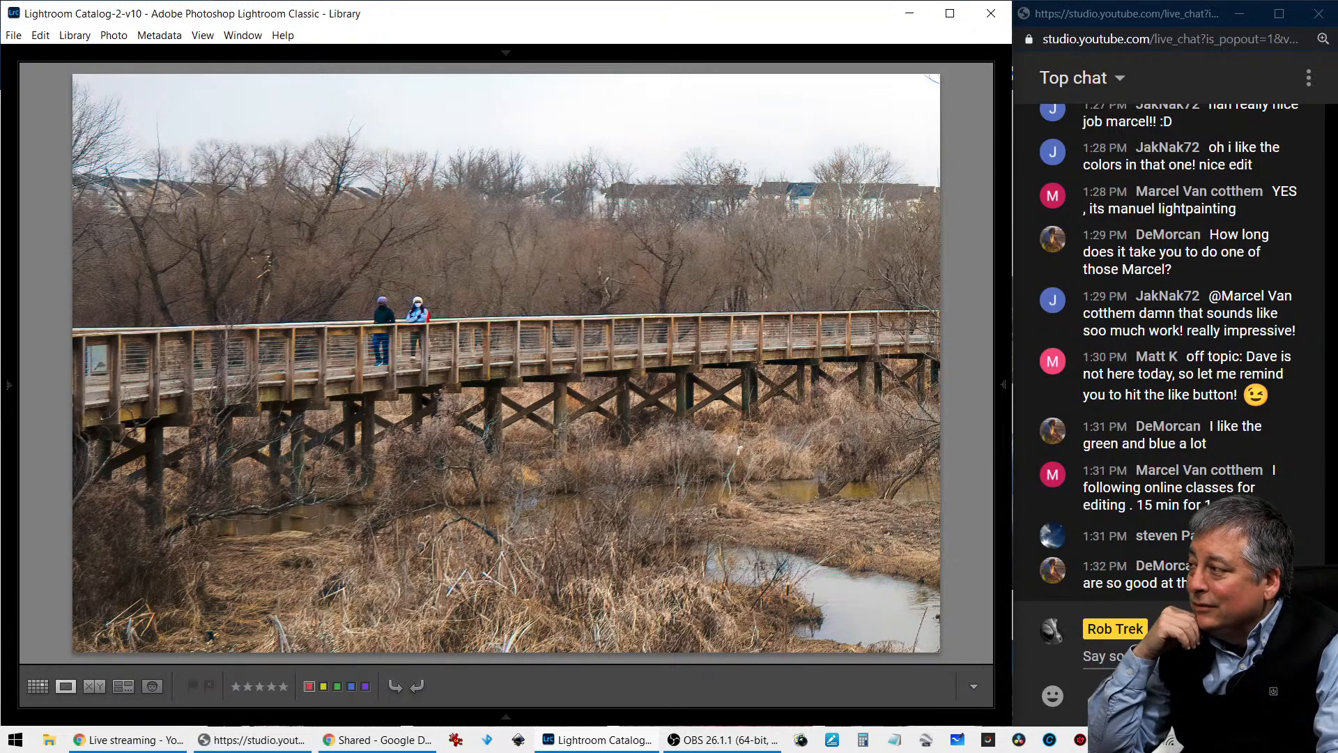
{"action": "key", "text": "i"}
{"action": "key", "text": "i"}
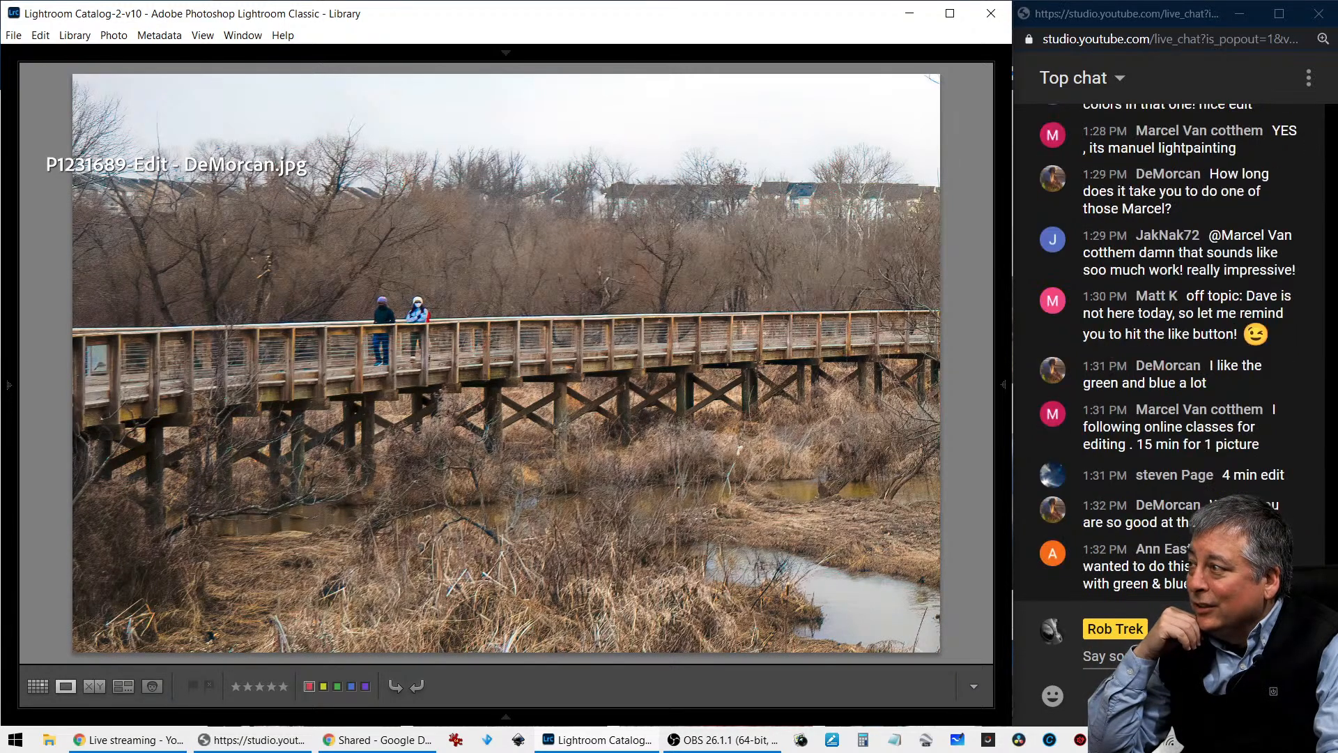
{"action": "key", "text": "i"}
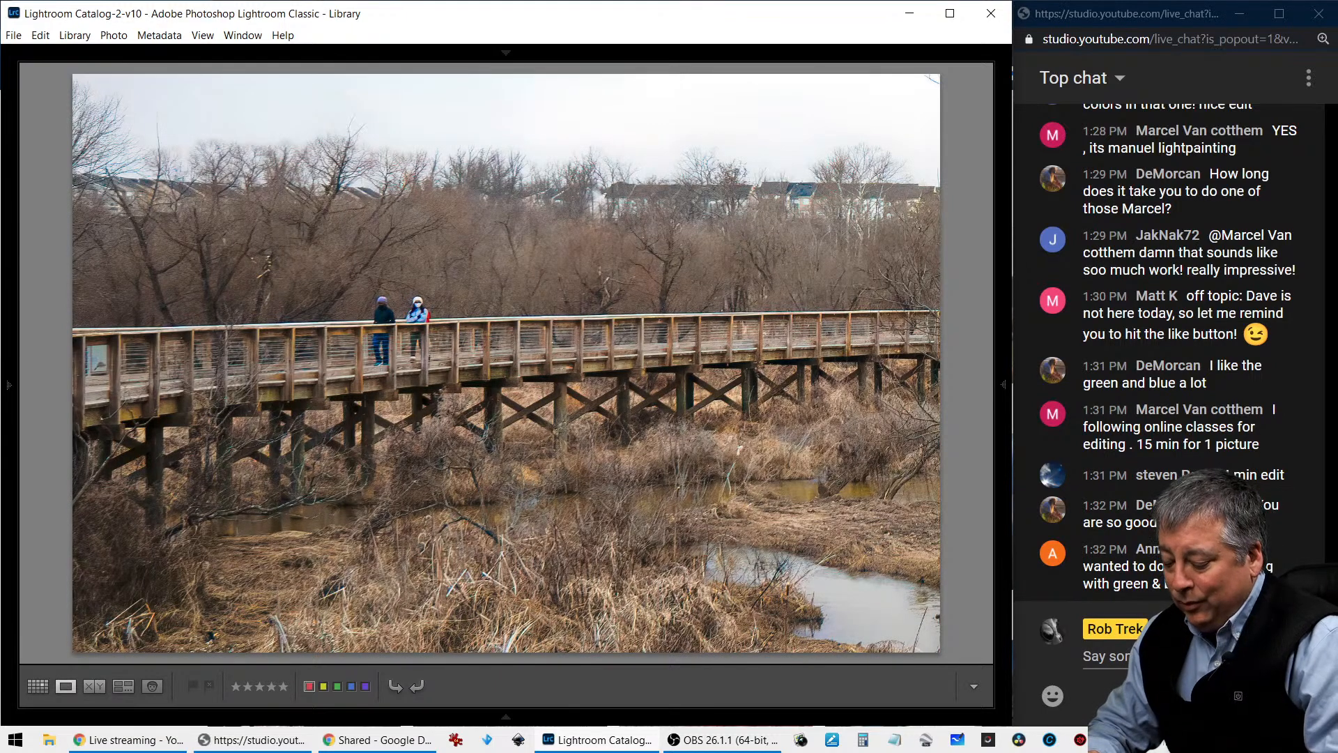
{"action": "key", "text": "i"}
{"action": "key", "text": "i"}
{"action": "key", "text": "i"}
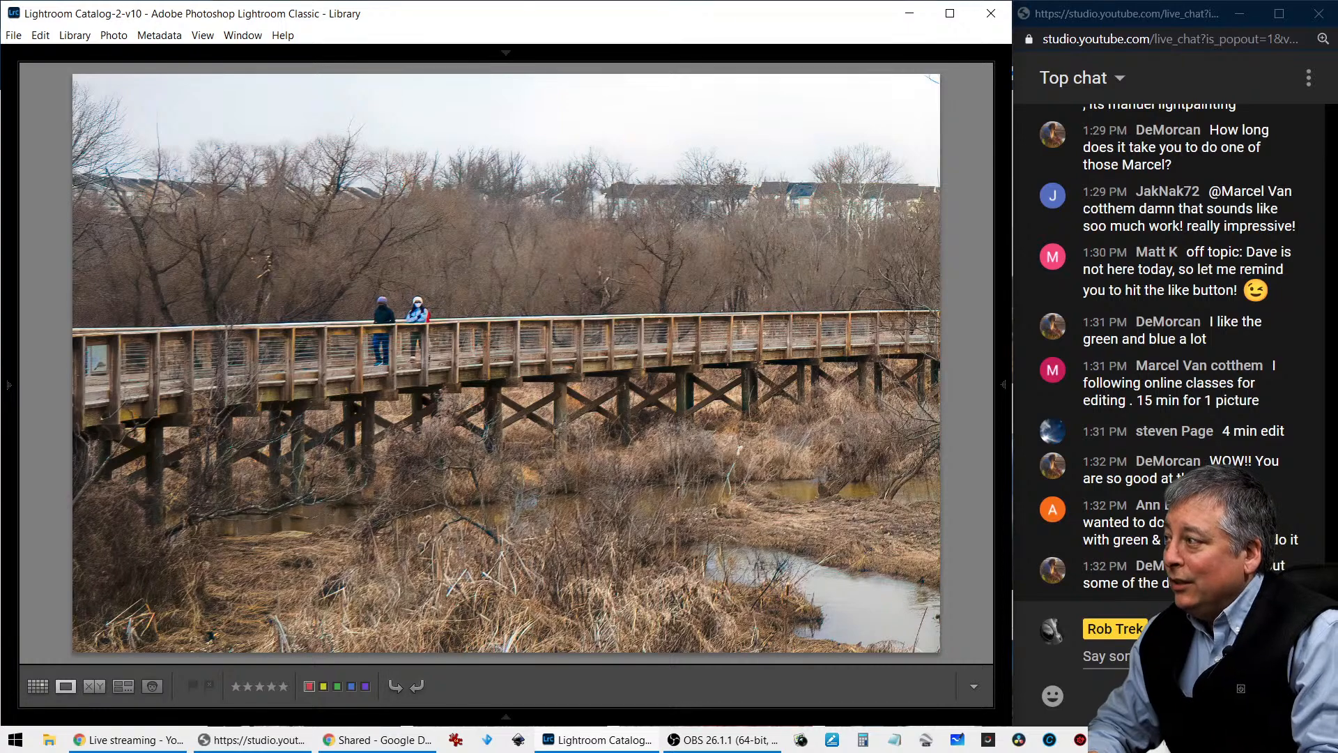
- View the high-contrast black-and-white edit and inspect its boardwalk and branches up close before returning to the full view
{"action": "key", "text": "Right"}
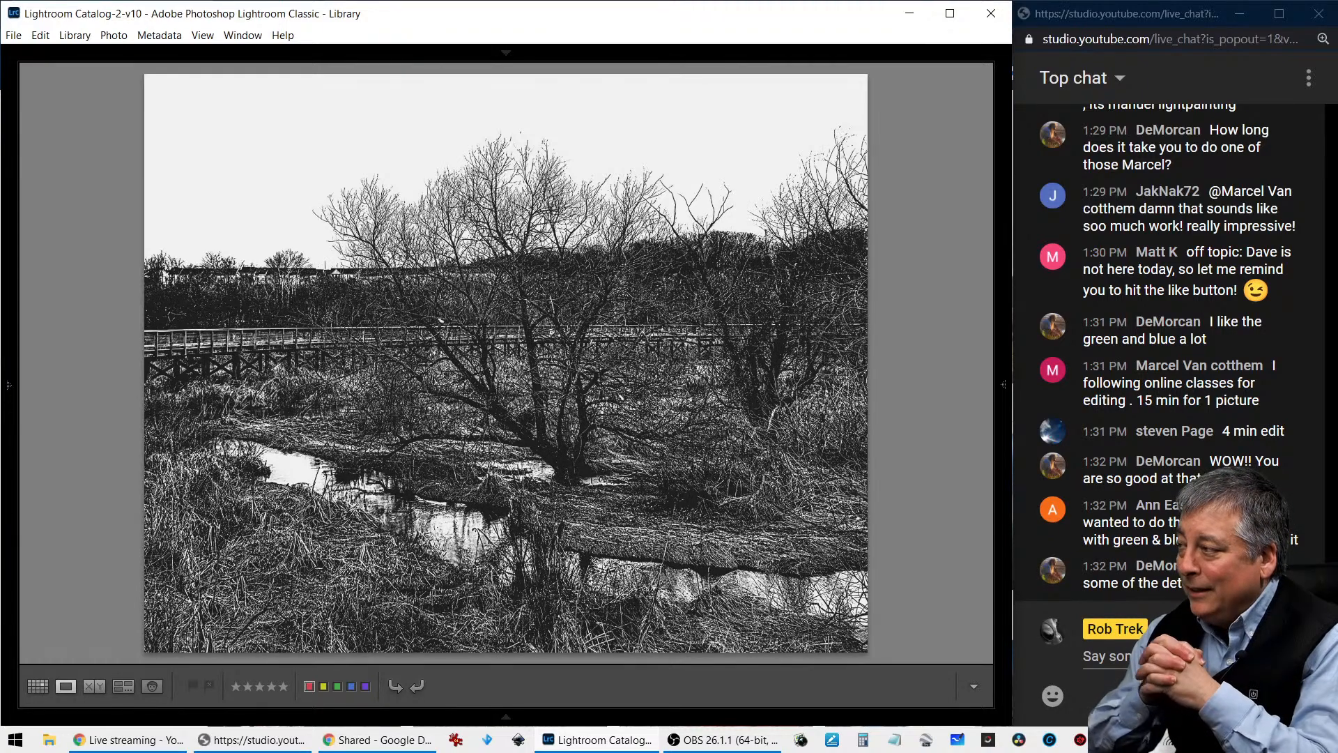
{"action": "key", "text": "z"}
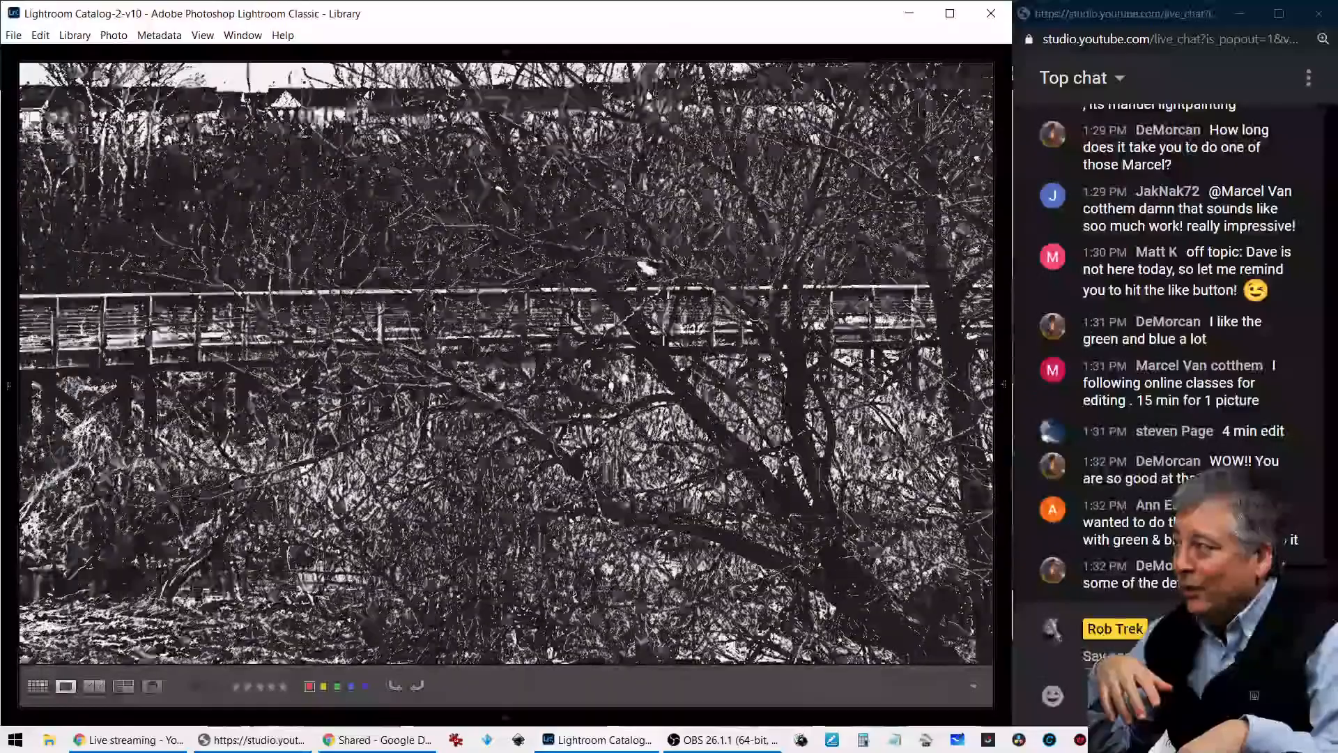
{"action": "key", "text": "z"}
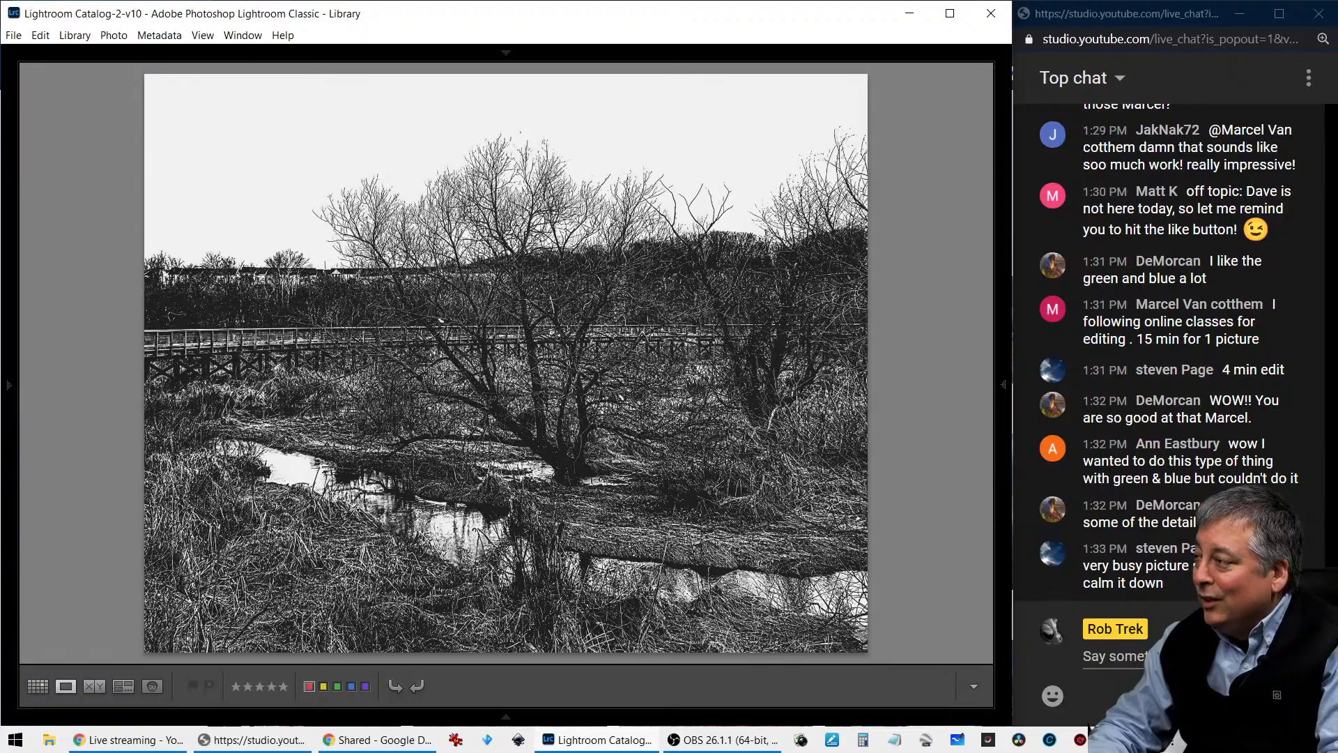
{"action": "key", "text": "z"}
{"action": "key", "text": "z"}
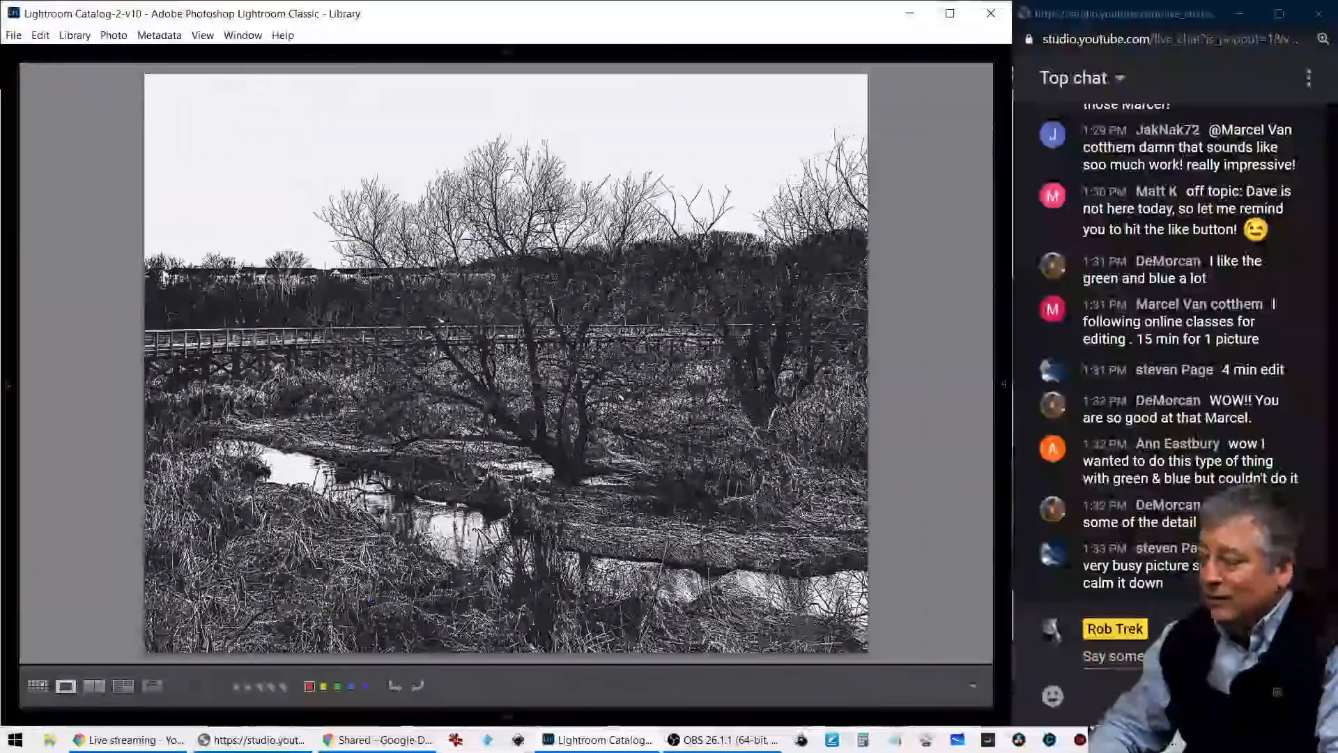
- View the high-contrast black-and-white edit full screen, return to the Library view, and check its photo information
{"action": "key", "text": "f"}
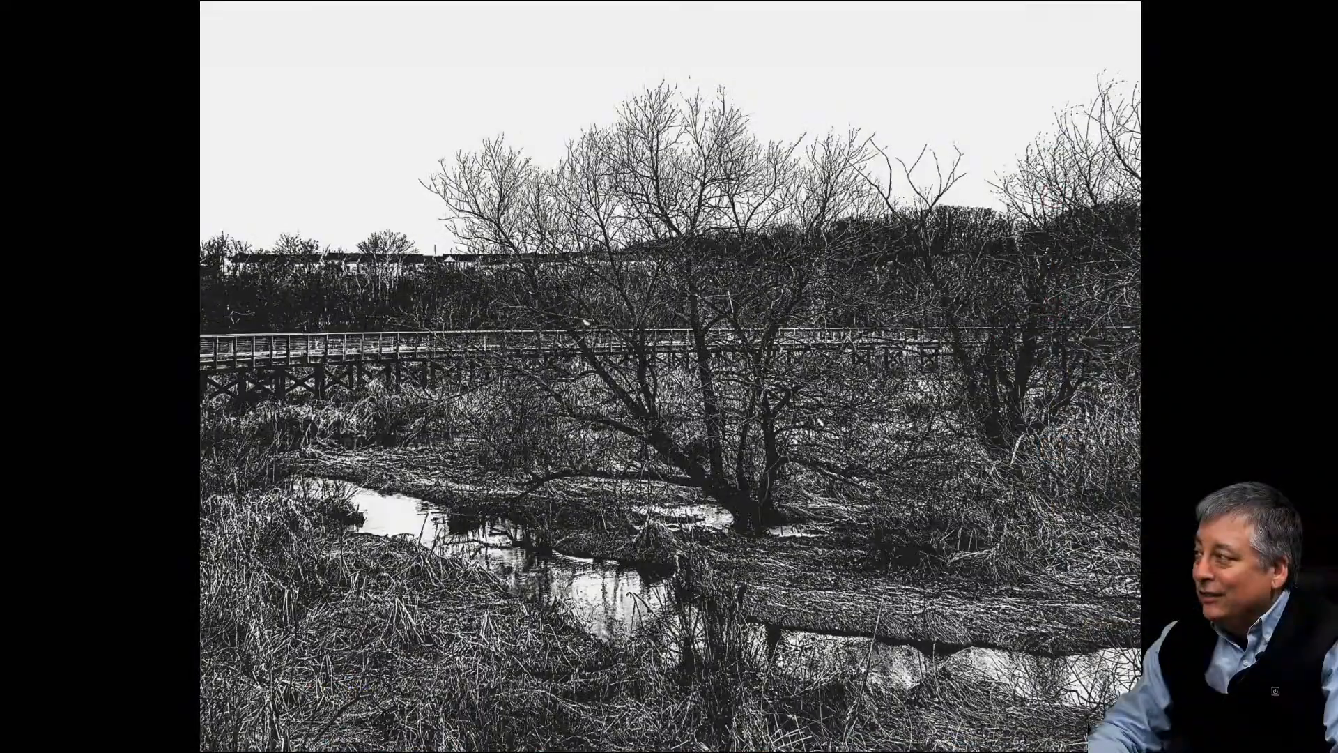
{"action": "key", "text": "f"}
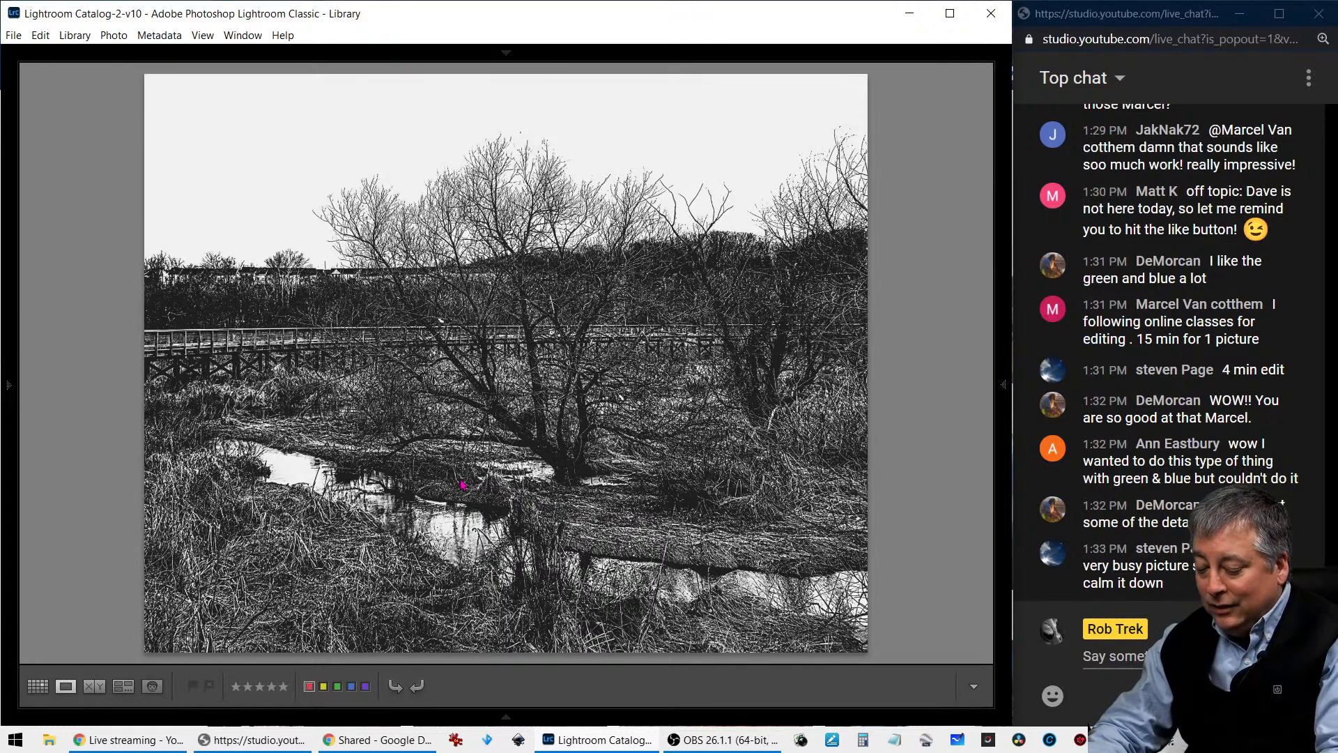
{"action": "key", "text": "i"}
{"action": "key", "text": "i"}
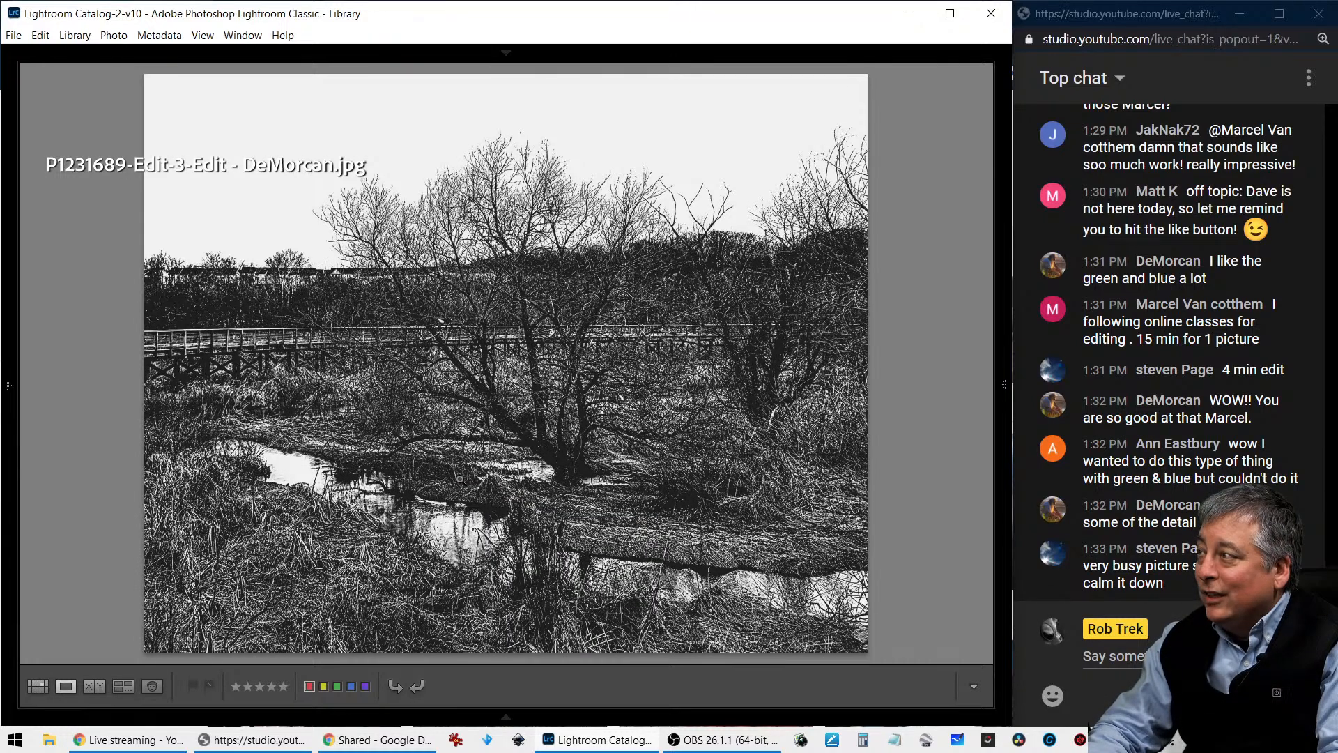
{"action": "key", "text": "i"}
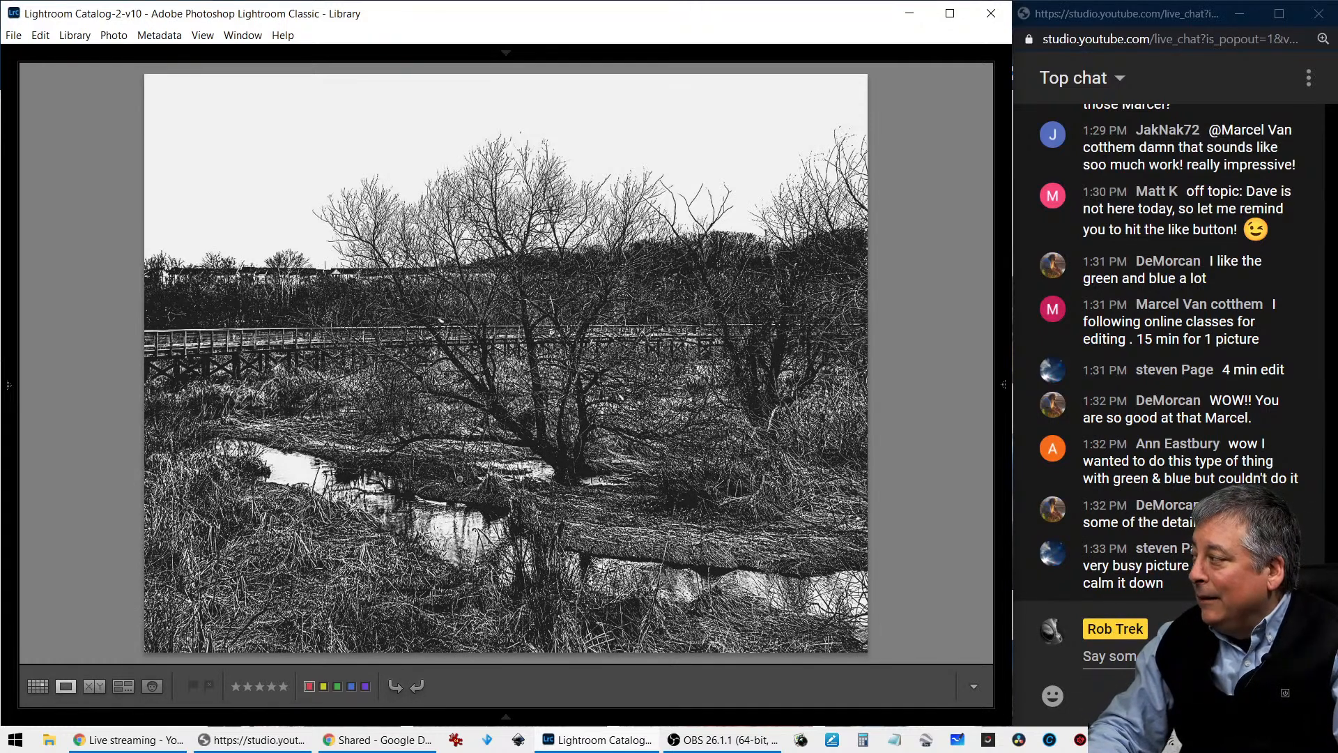
- Compare the soft grey, white-framed black-and-white edit with the high-contrast one and check the soft edit's photo information
{"action": "key", "text": "Right"}
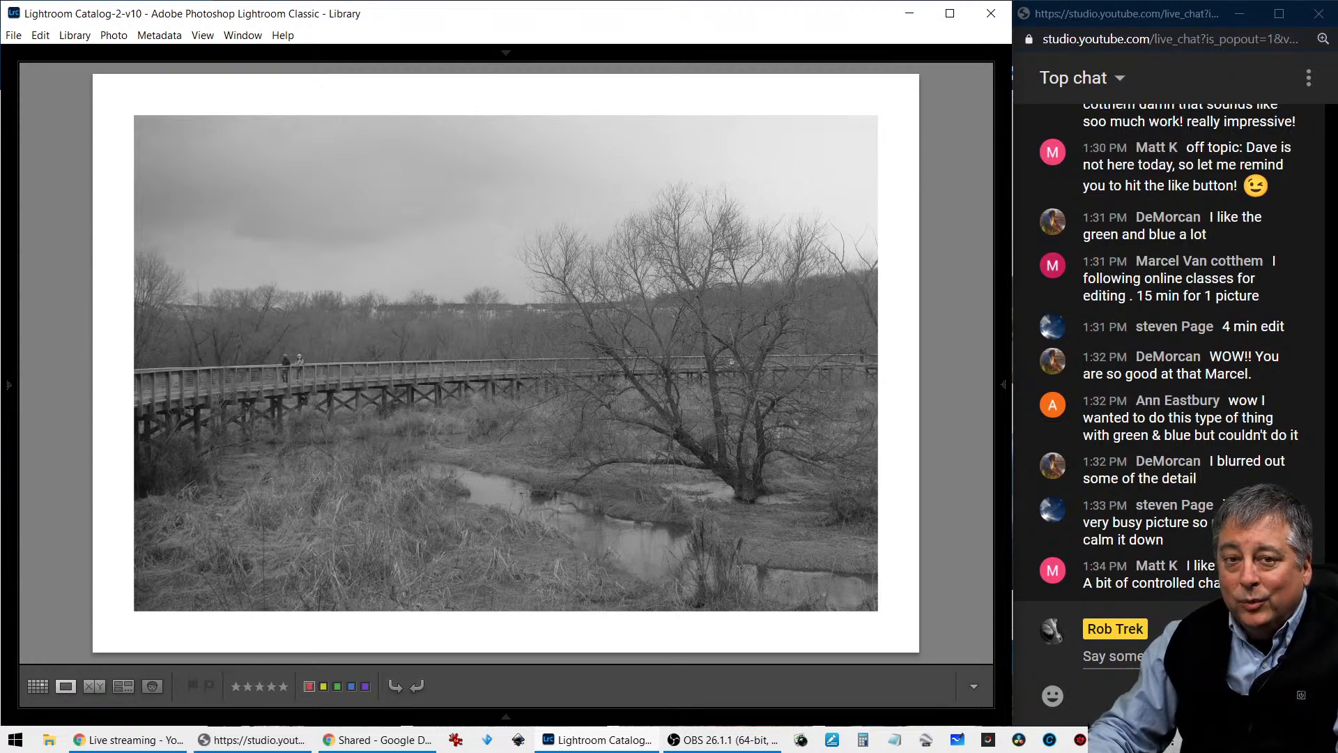
{"action": "key", "text": "Right"}
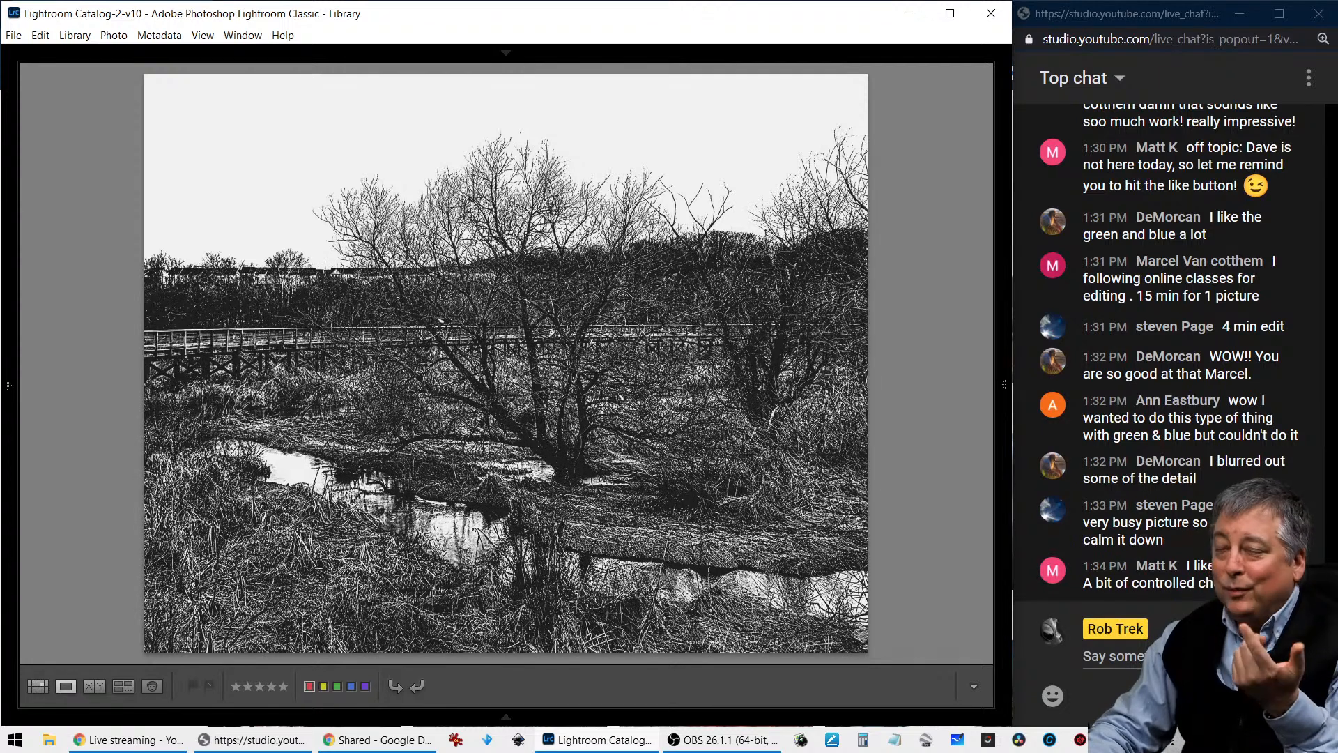
{"action": "key", "text": "Left"}
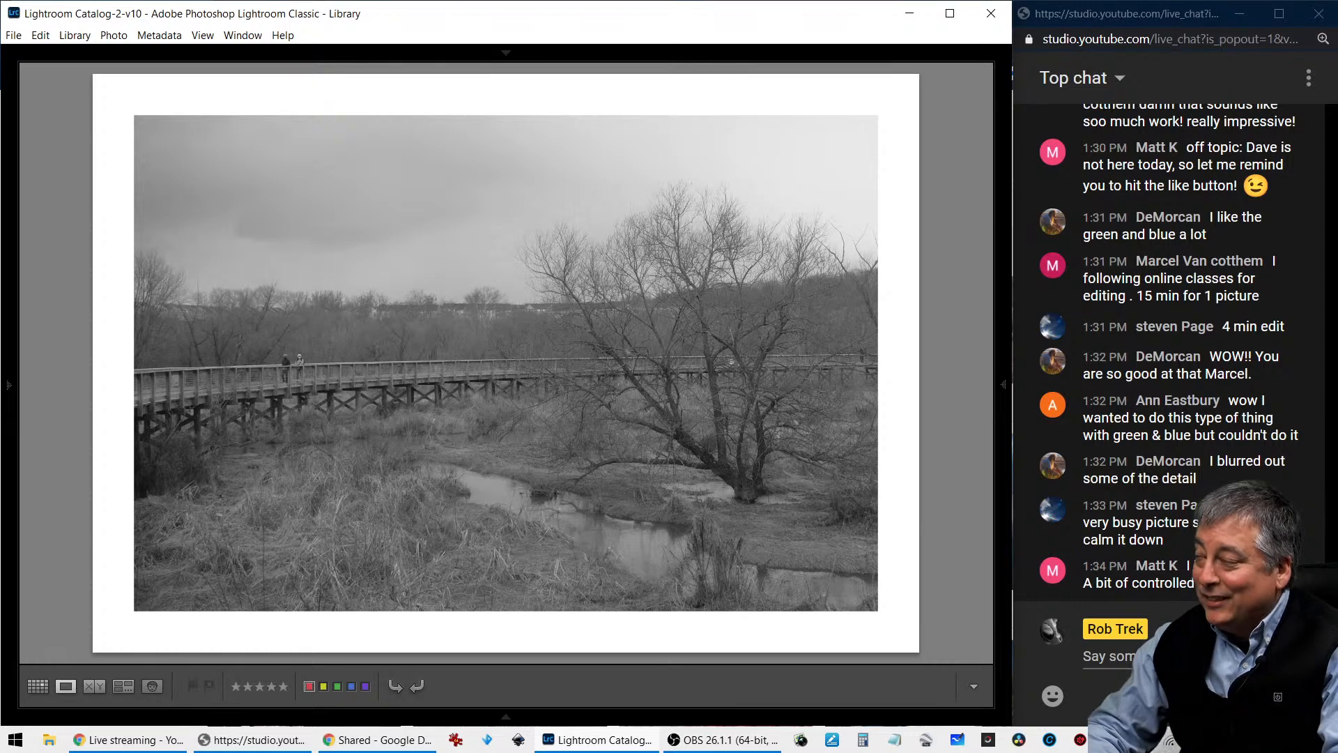
{"action": "key", "text": "i"}
{"action": "key", "text": "i"}
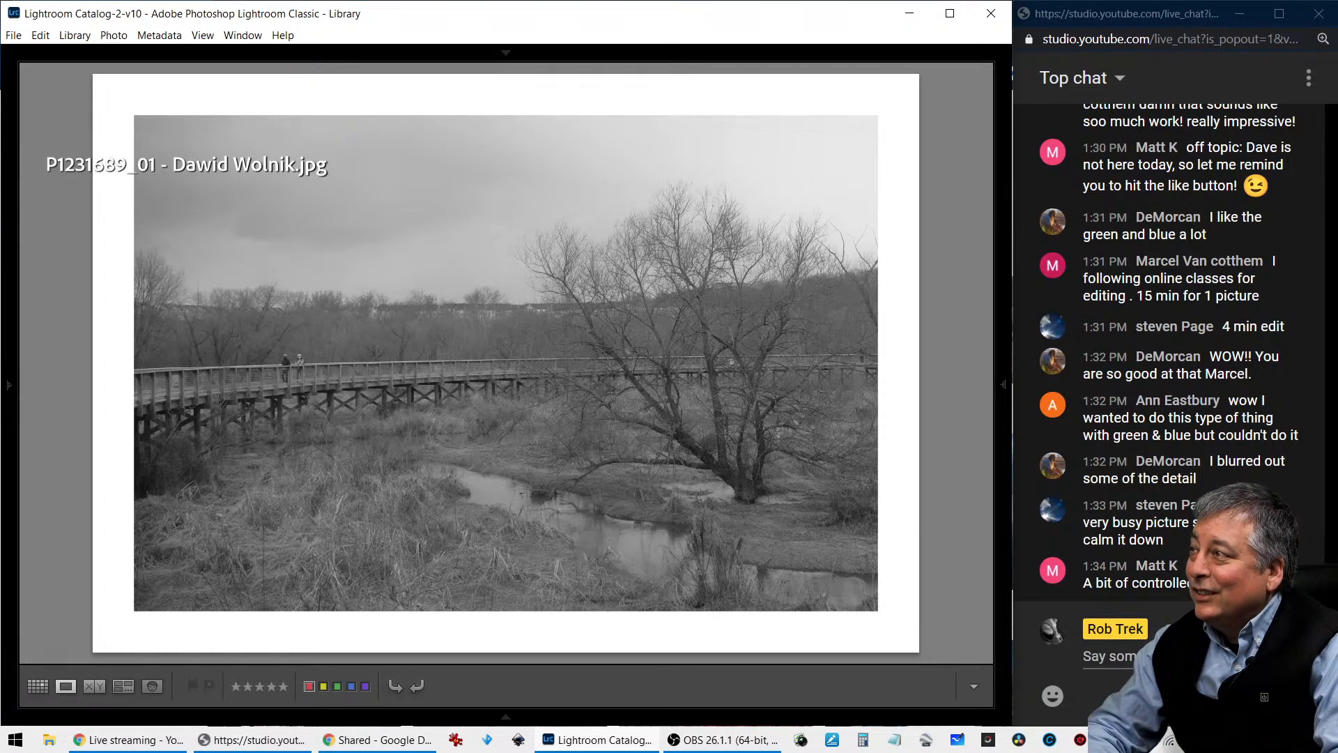
{"action": "key", "text": "i"}
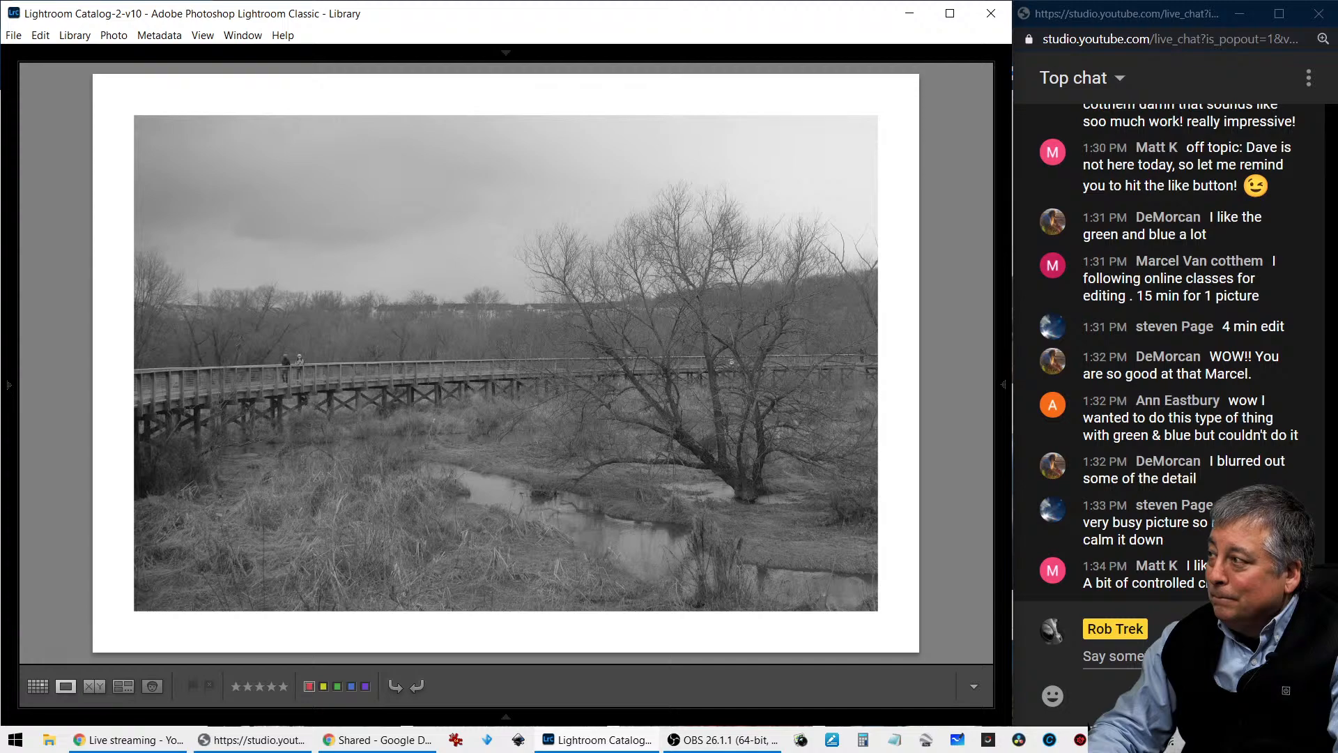
{"action": "key", "text": "Right"}
{"action": "key", "text": "Left"}
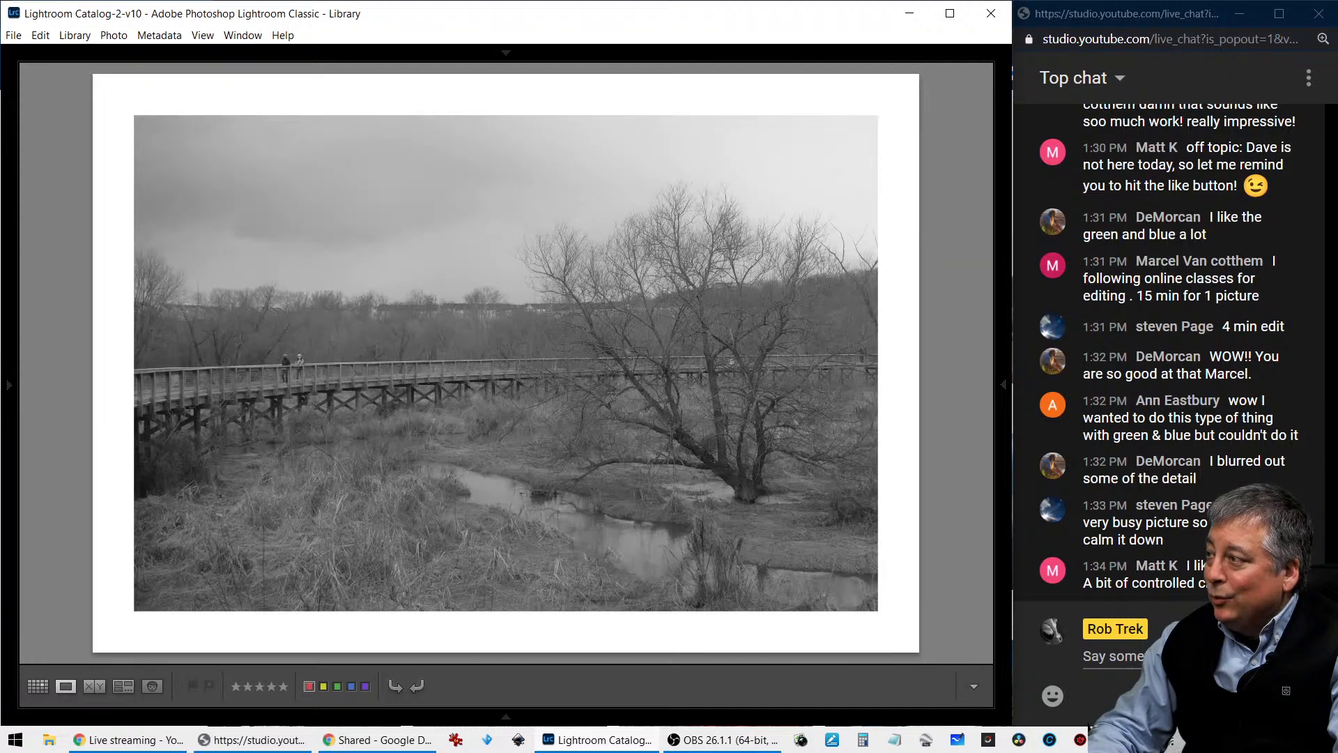
- Show the 2021-01-23 folder in the thumbnail grid, replacing the red label filter with a filter for flagged photos
{"action": "key", "text": "g"}
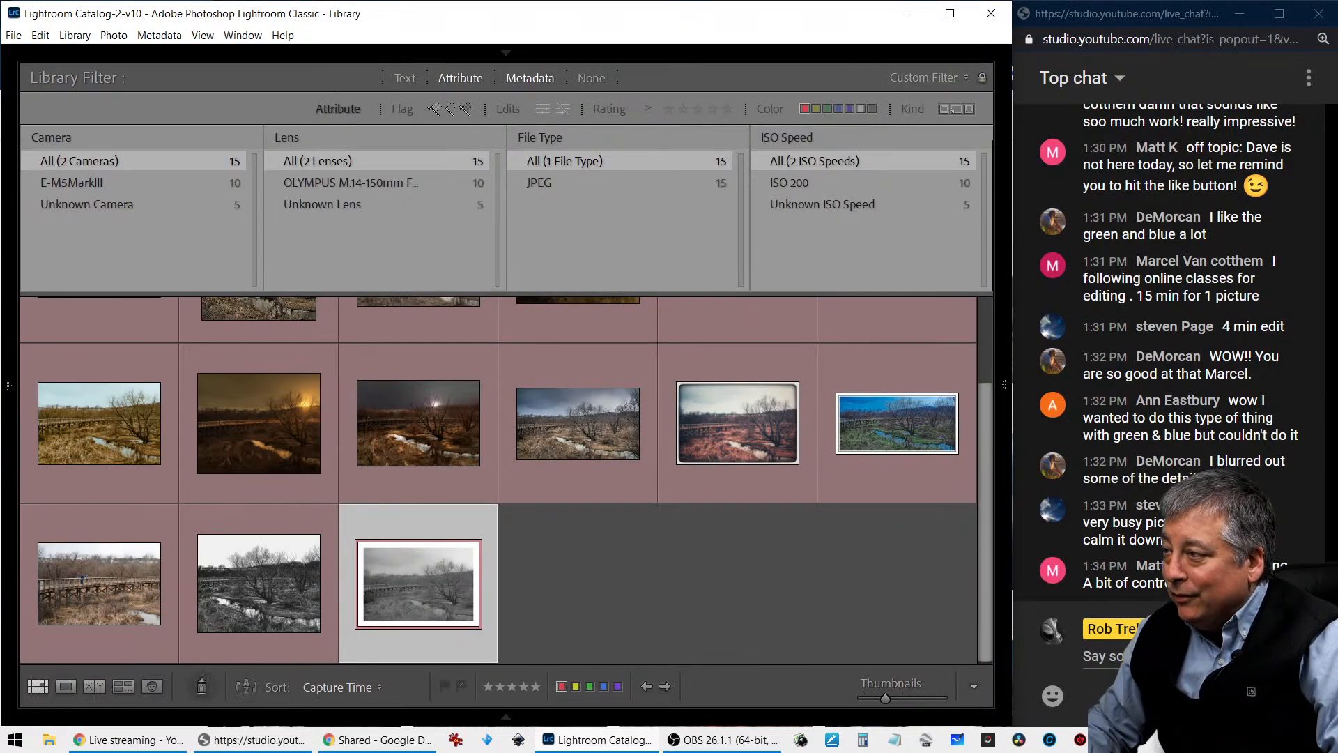
{"action": "left_click", "coordinate": [9, 390]}
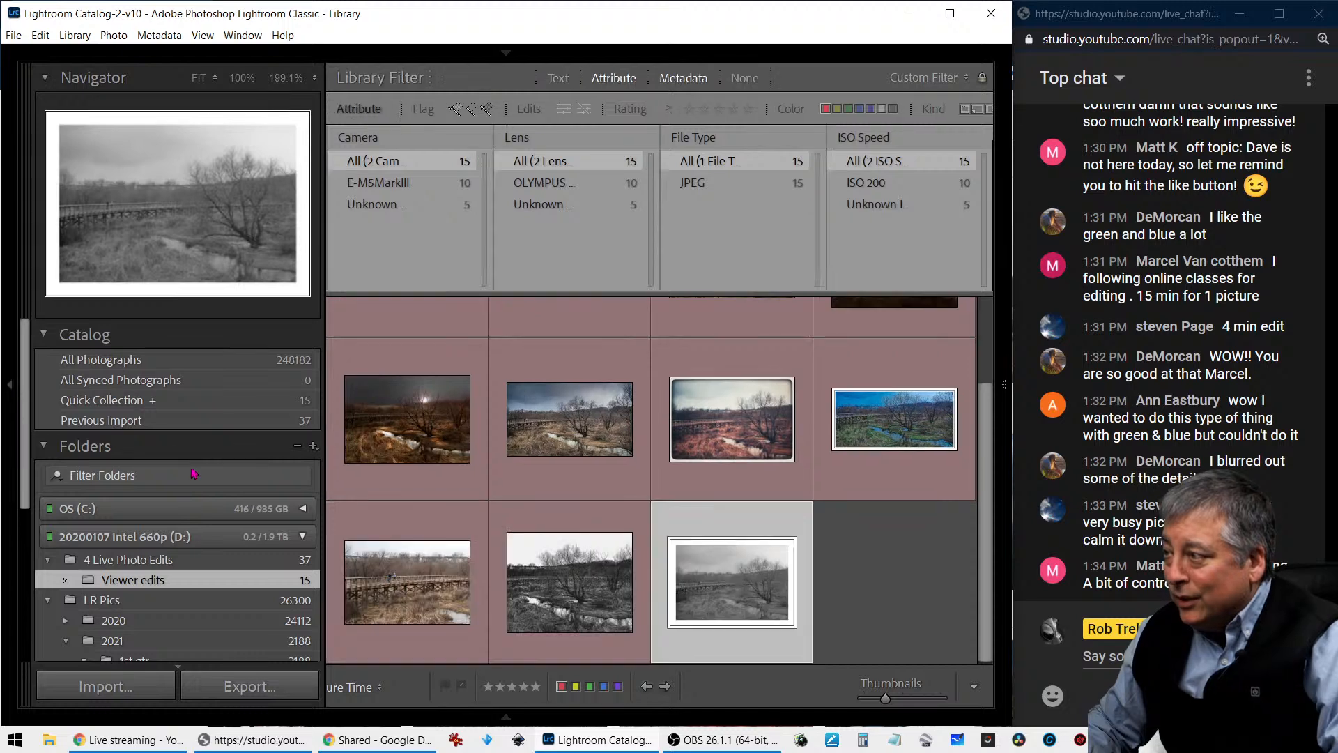
{"action": "scroll", "coordinate": [209, 543], "scroll_direction": "down", "scroll_amount": 5}
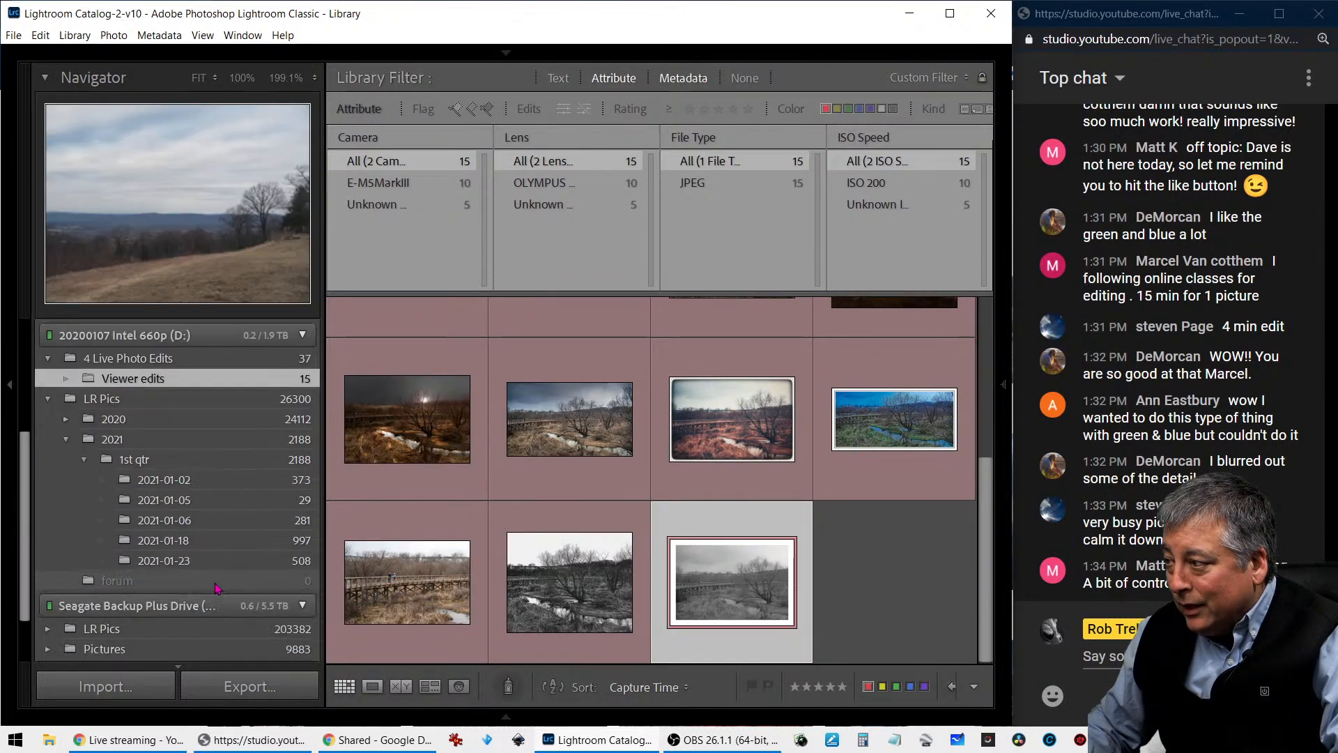
{"action": "scroll", "coordinate": [215, 587], "scroll_direction": "down", "scroll_amount": 1}
{"action": "left_click", "coordinate": [222, 512]}
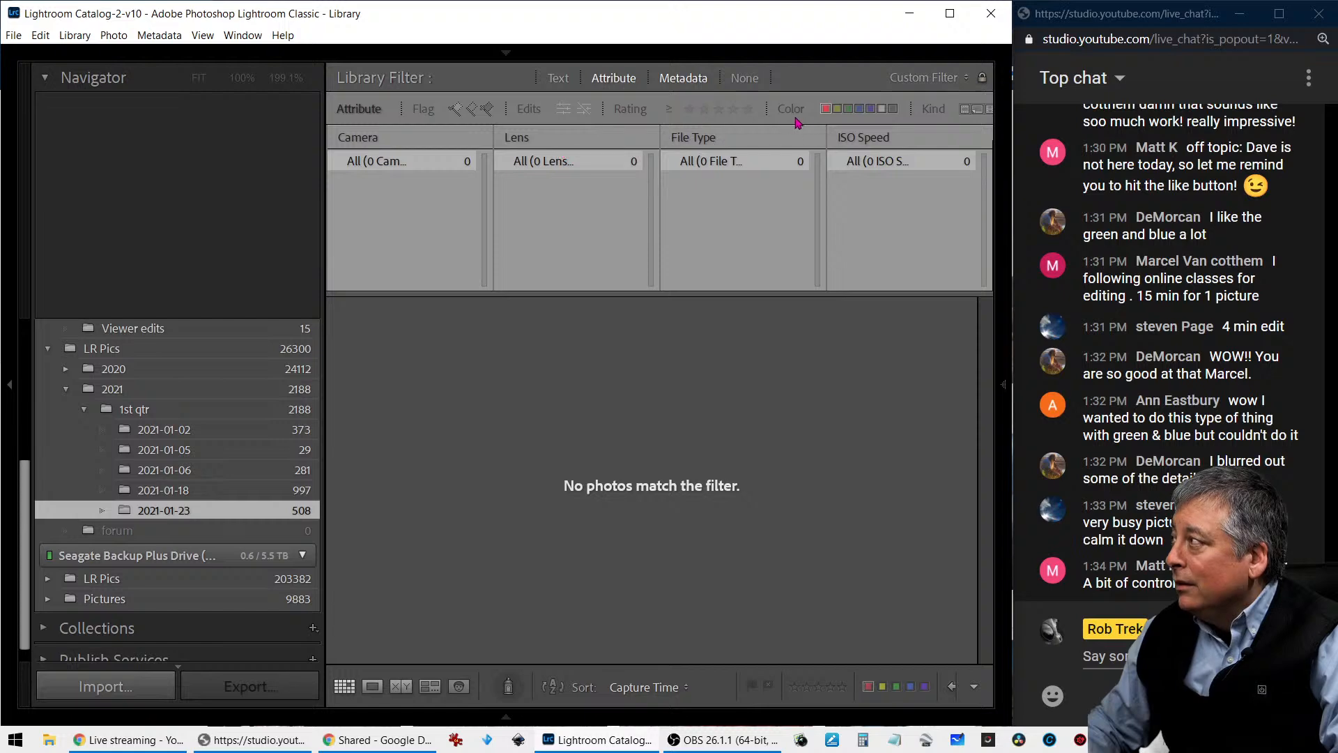
{"action": "left_click", "coordinate": [825, 109]}
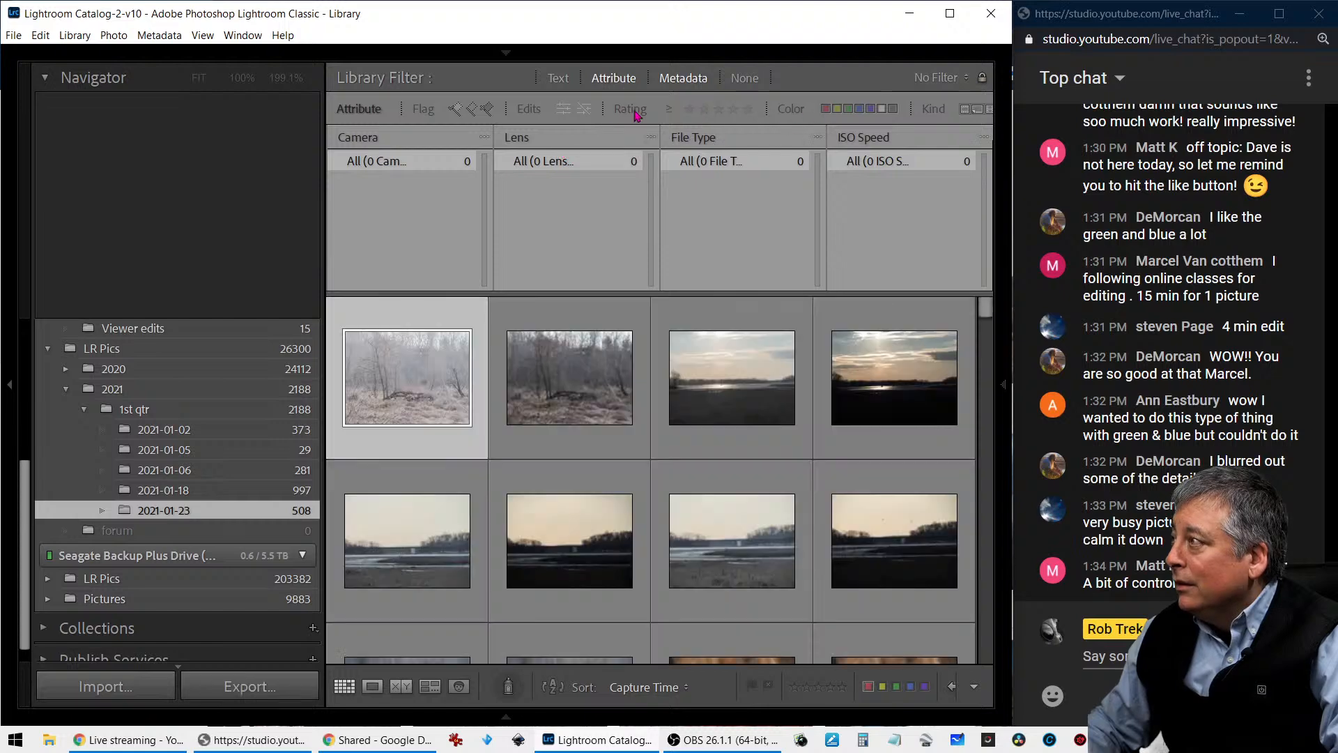
{"action": "left_click", "coordinate": [457, 110]}
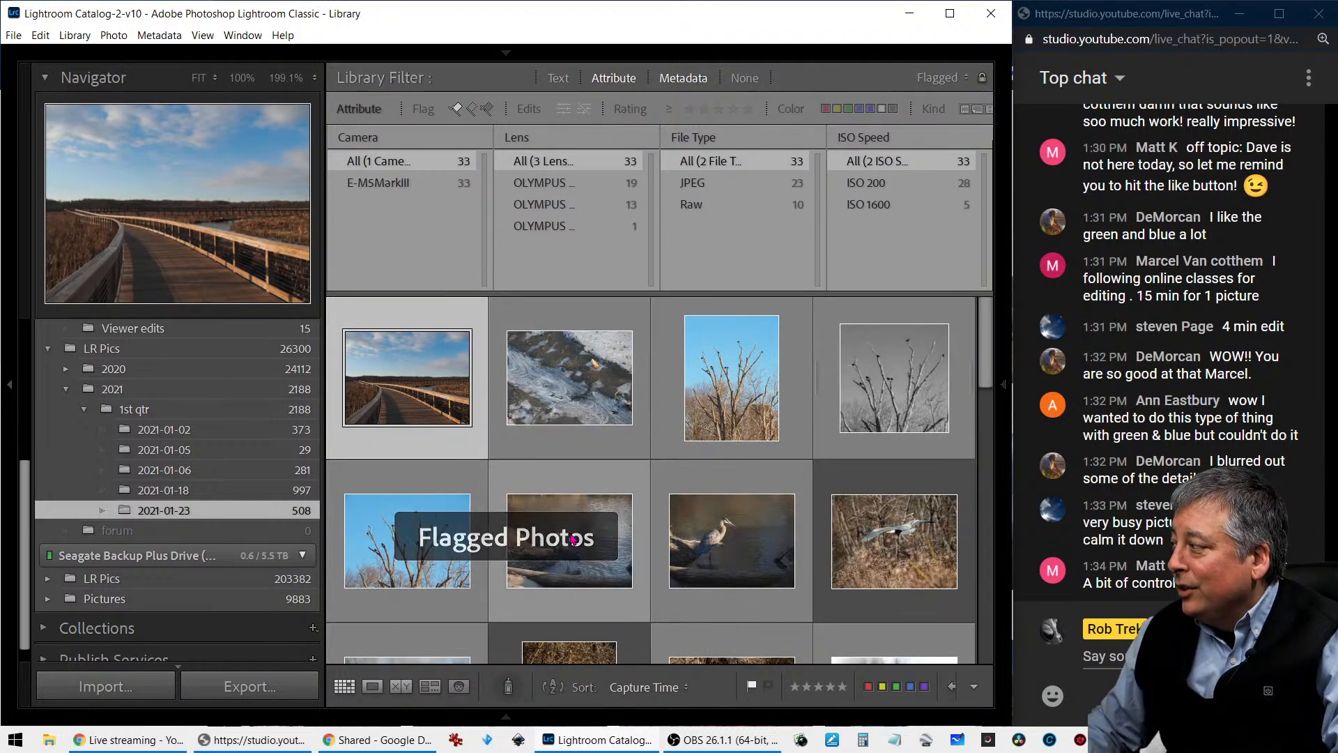
- Look through the flagged photos of the 2021-01-23 folder in the thumbnail grid for the black-and-white boardwalk shot
{"action": "scroll", "coordinate": [572, 538], "scroll_direction": "down", "scroll_amount": 10}
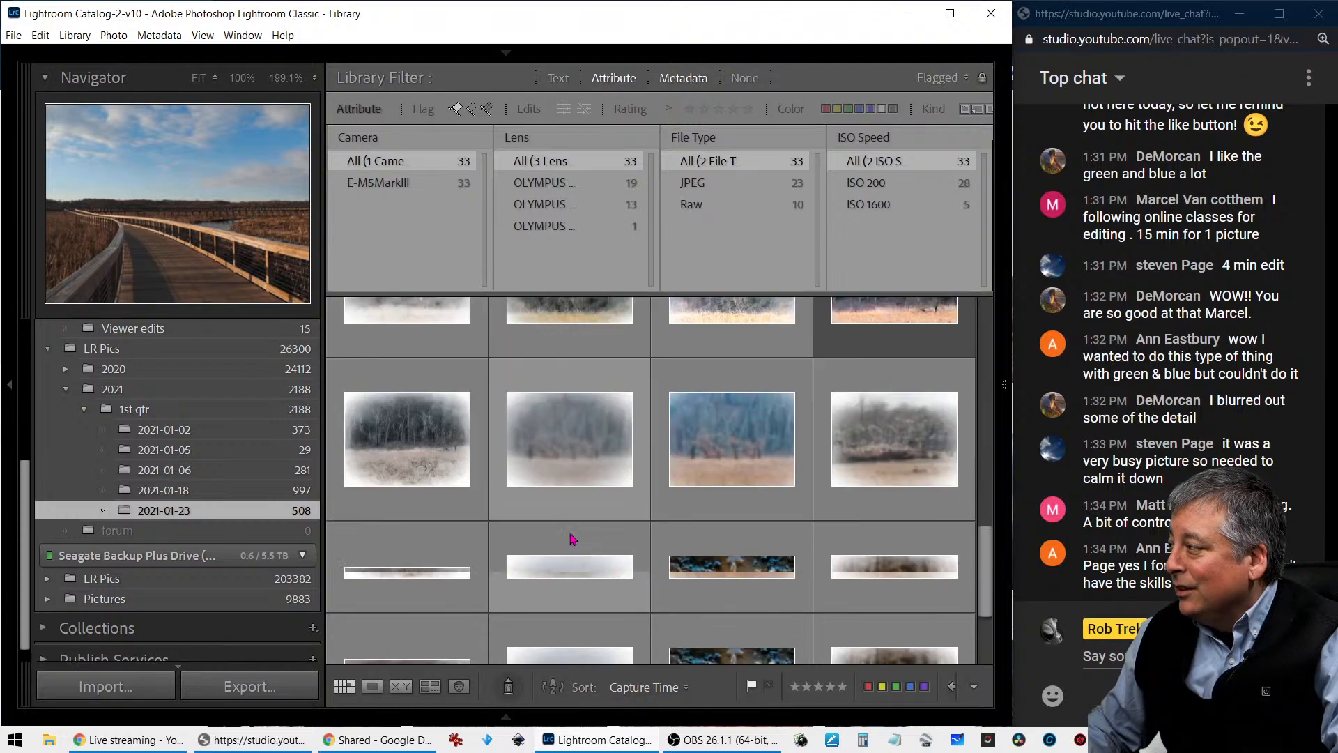
{"action": "scroll", "coordinate": [572, 539], "scroll_direction": "down", "scroll_amount": 3}
{"action": "scroll", "coordinate": [573, 539], "scroll_direction": "up", "scroll_amount": 5}
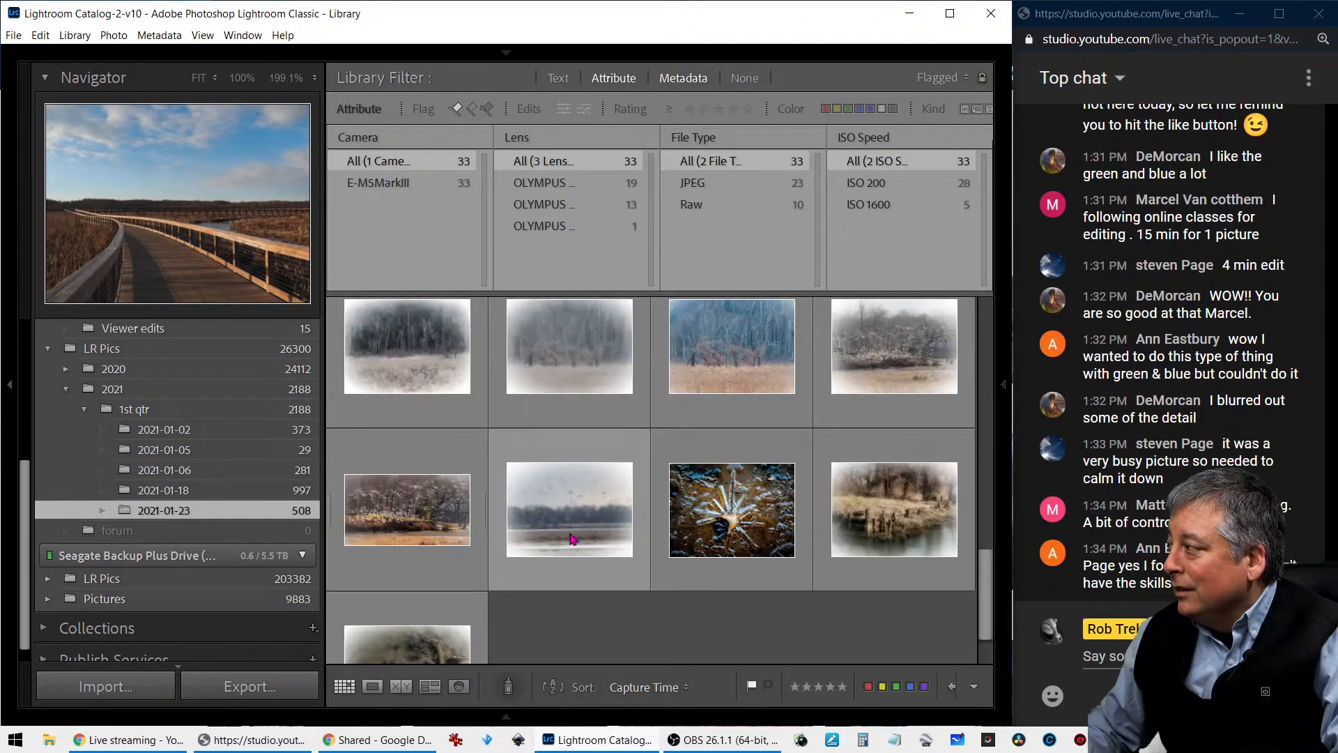
{"action": "scroll", "coordinate": [571, 539], "scroll_direction": "up", "scroll_amount": 3}
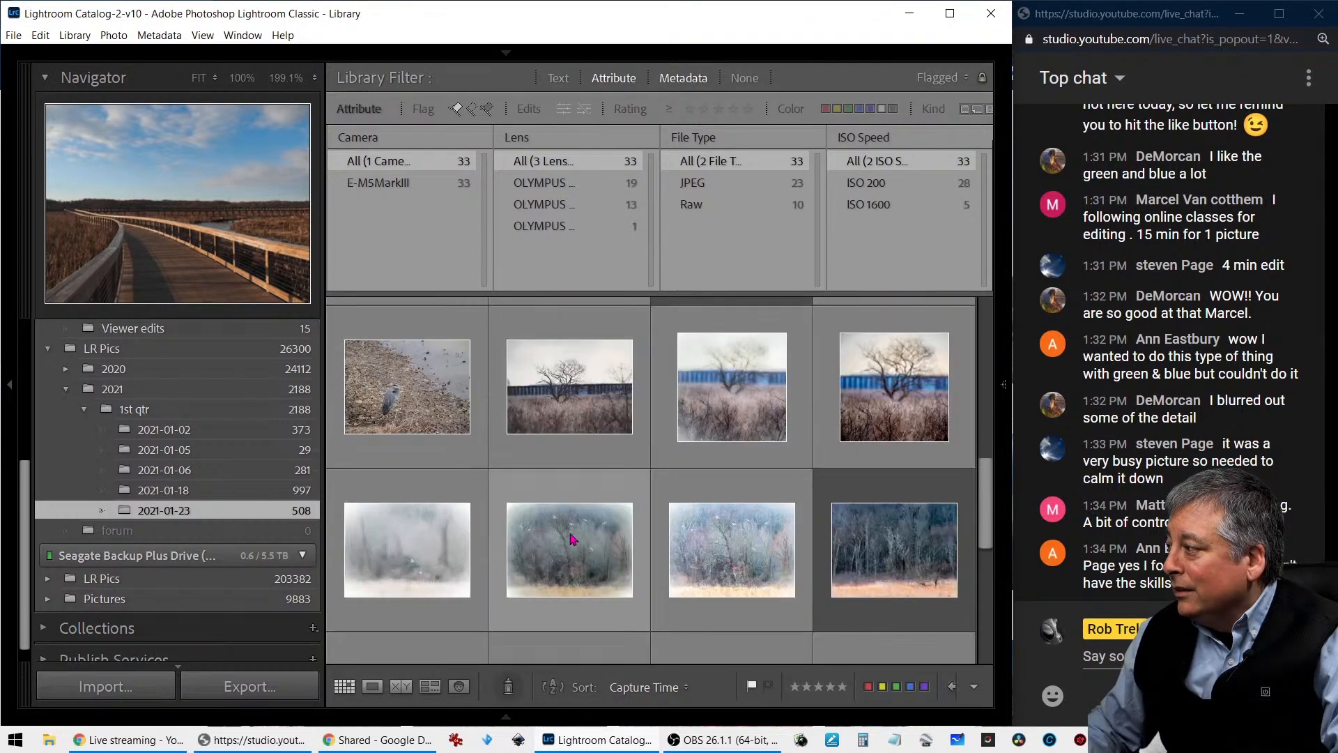
{"action": "scroll", "coordinate": [572, 539], "scroll_direction": "up", "scroll_amount": 1}
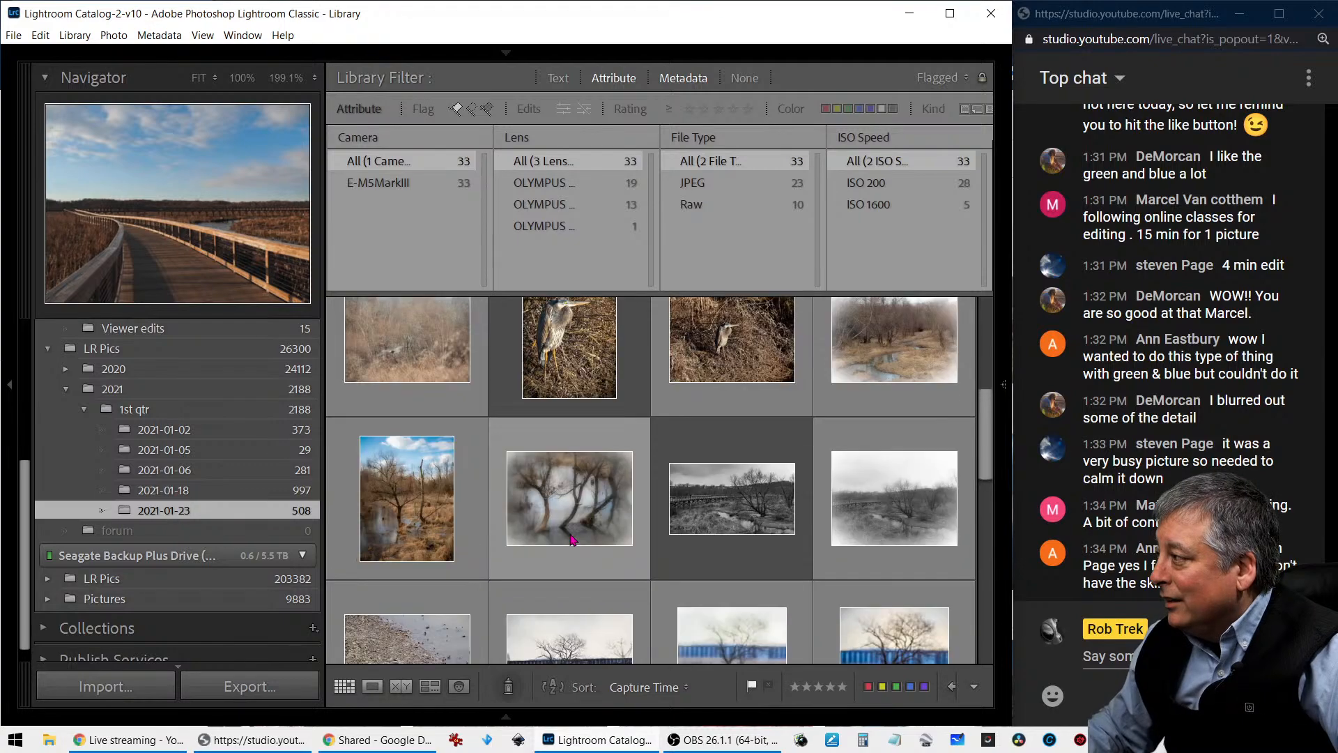
{"action": "scroll", "coordinate": [571, 538], "scroll_direction": "up", "scroll_amount": 1}
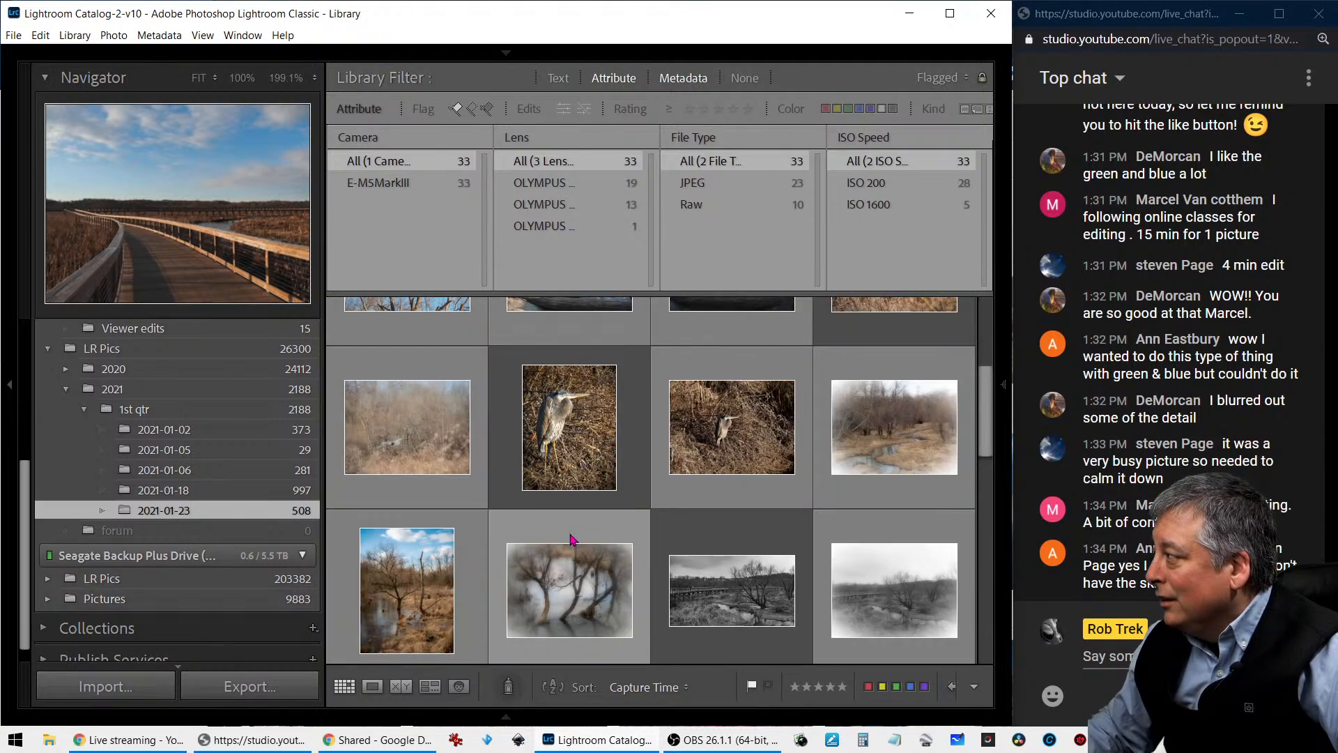
{"action": "scroll", "coordinate": [571, 539], "scroll_direction": "up", "scroll_amount": 3}
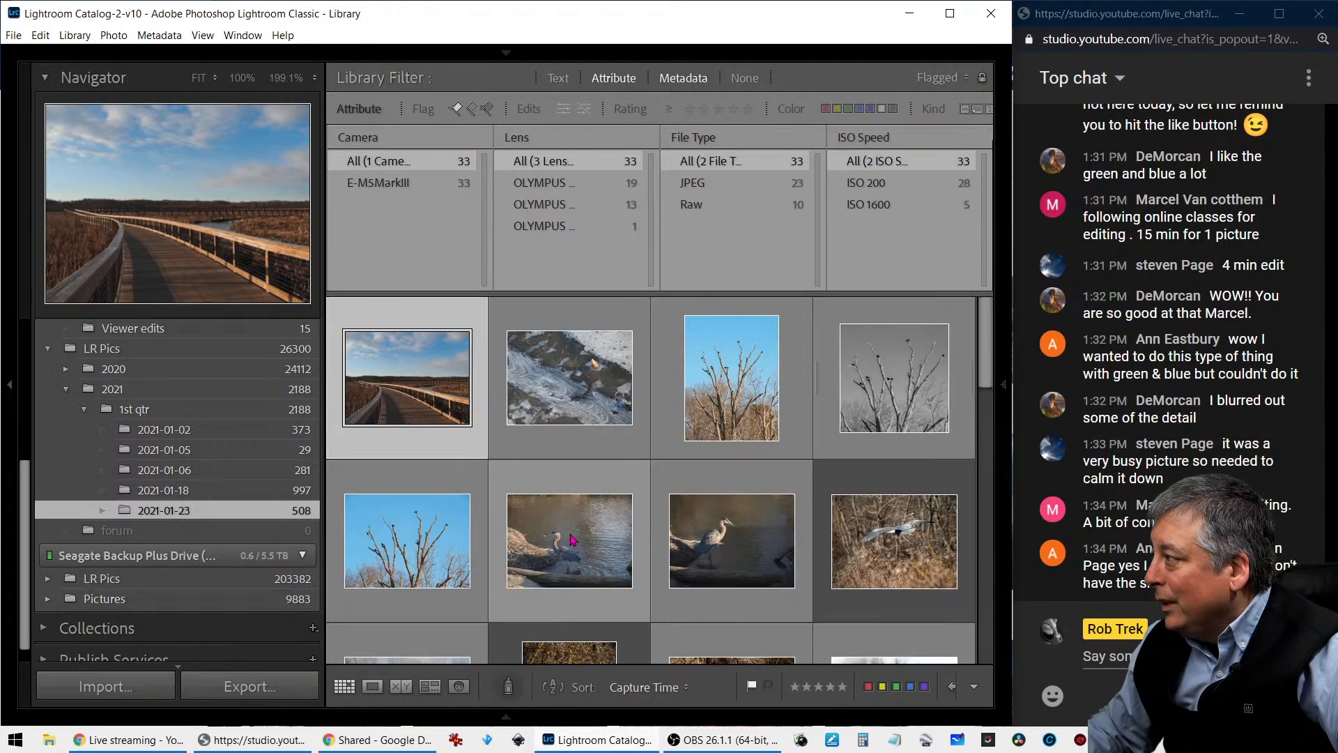
{"action": "scroll", "coordinate": [572, 538], "scroll_direction": "down", "scroll_amount": 8}
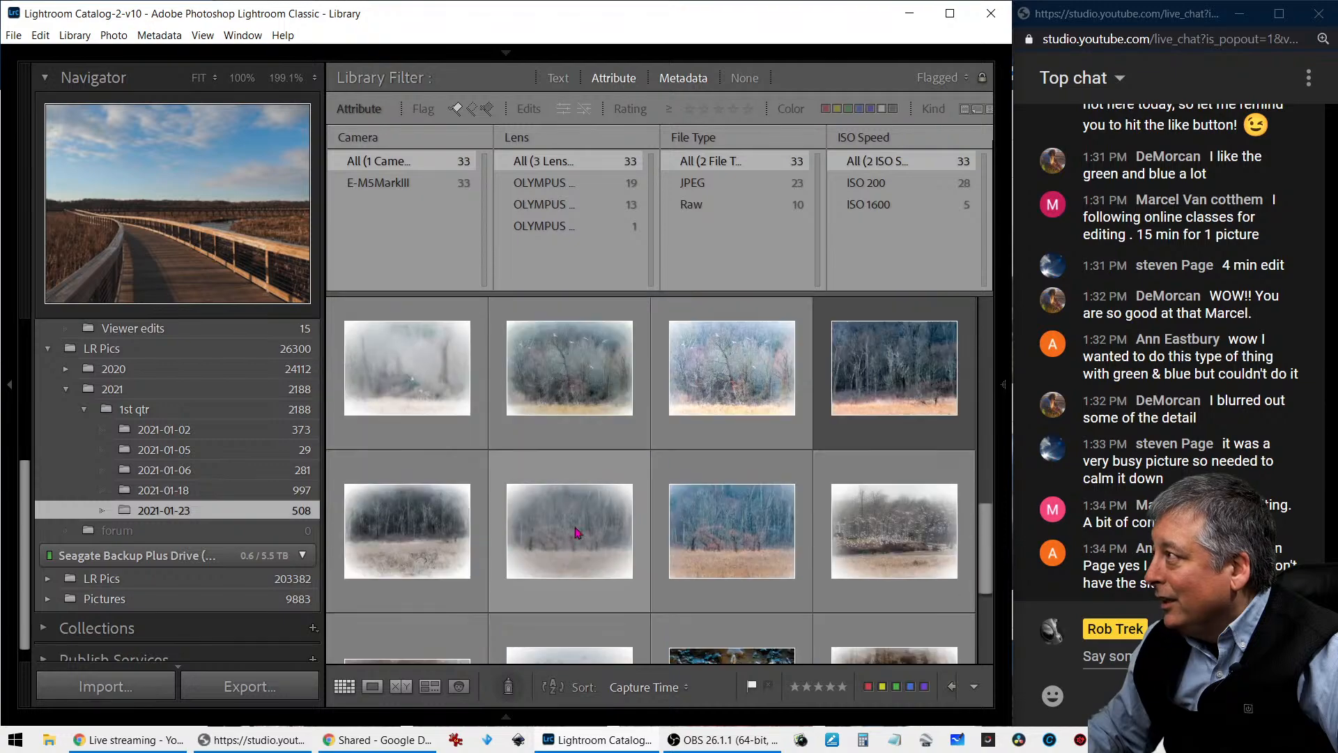
- Remove the flagged filter from the 2021-01-23 folder and show the dark, wide-cropped black-and-white photo of the boardwalk and bare tree full screen
{"action": "left_click", "coordinate": [454, 109]}
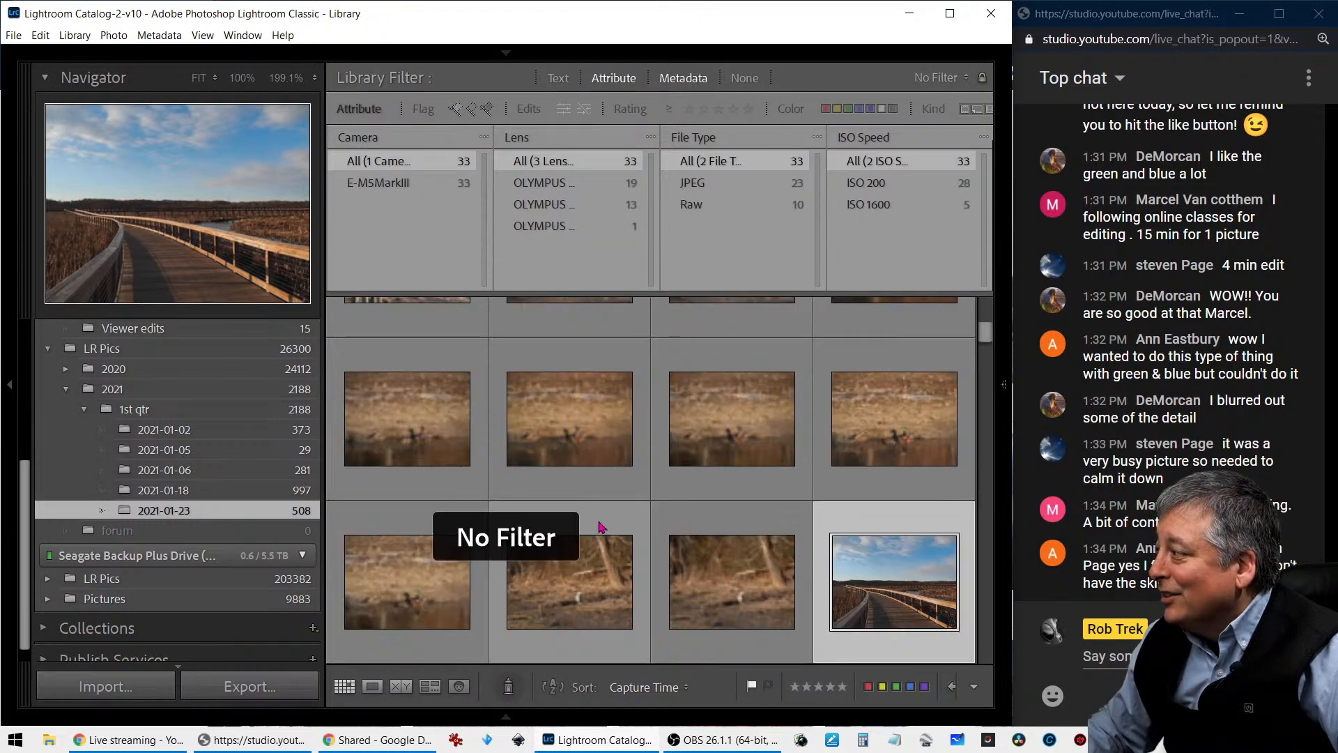
{"action": "scroll", "coordinate": [624, 552], "scroll_direction": "down", "scroll_amount": 10}
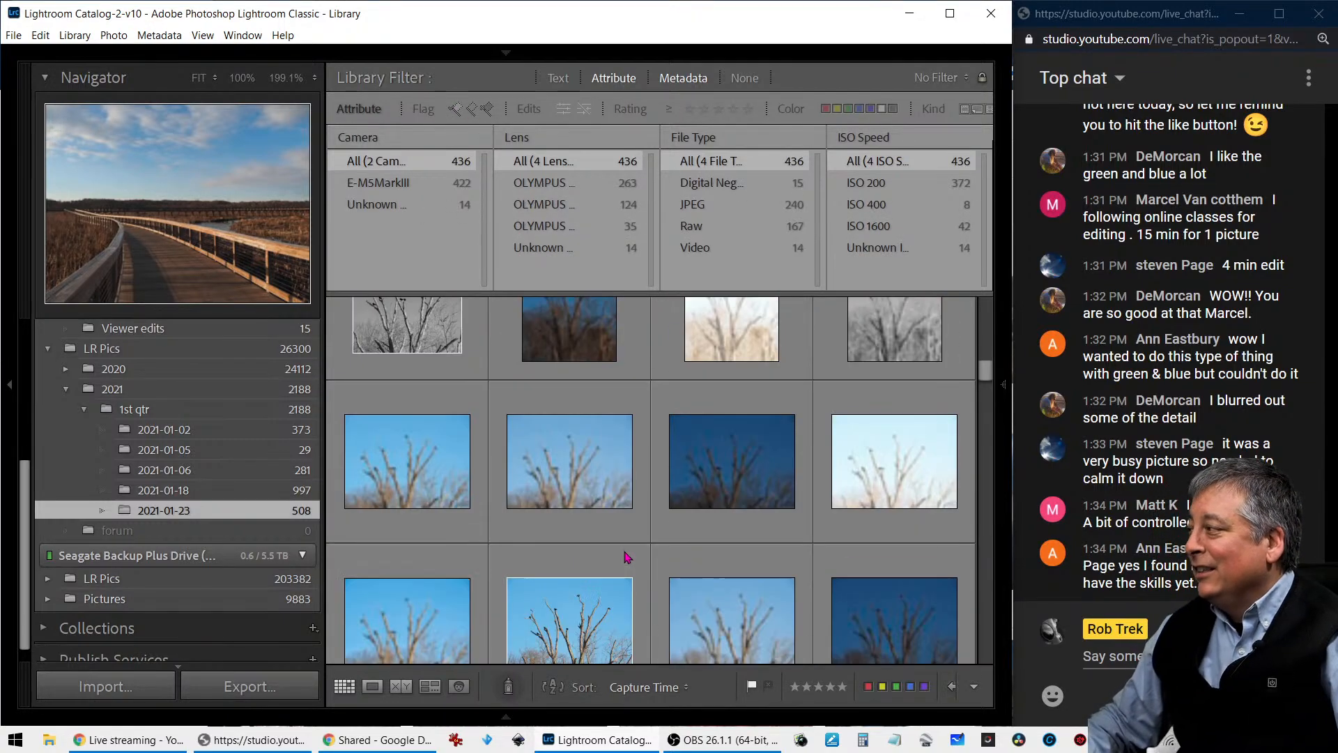
{"action": "scroll", "coordinate": [625, 555], "scroll_direction": "down", "scroll_amount": 10}
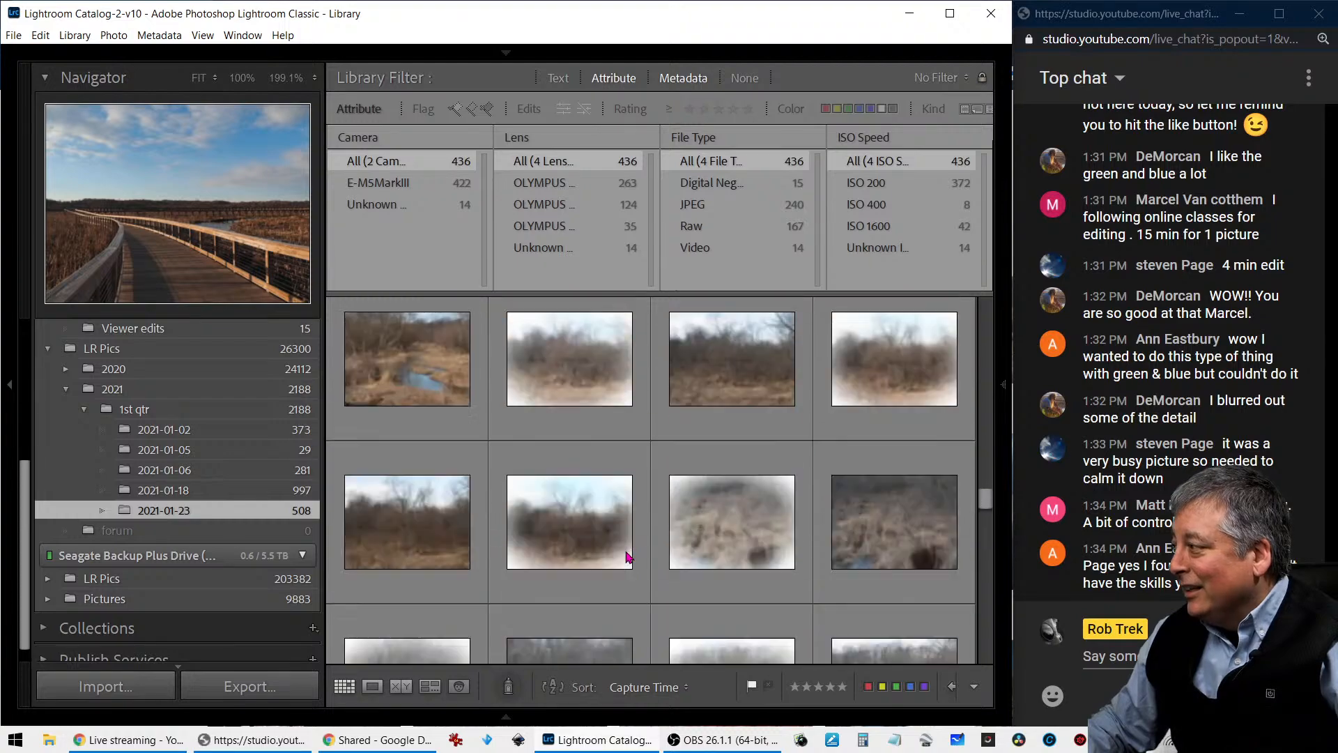
{"action": "scroll", "coordinate": [627, 555], "scroll_direction": "down", "scroll_amount": 5}
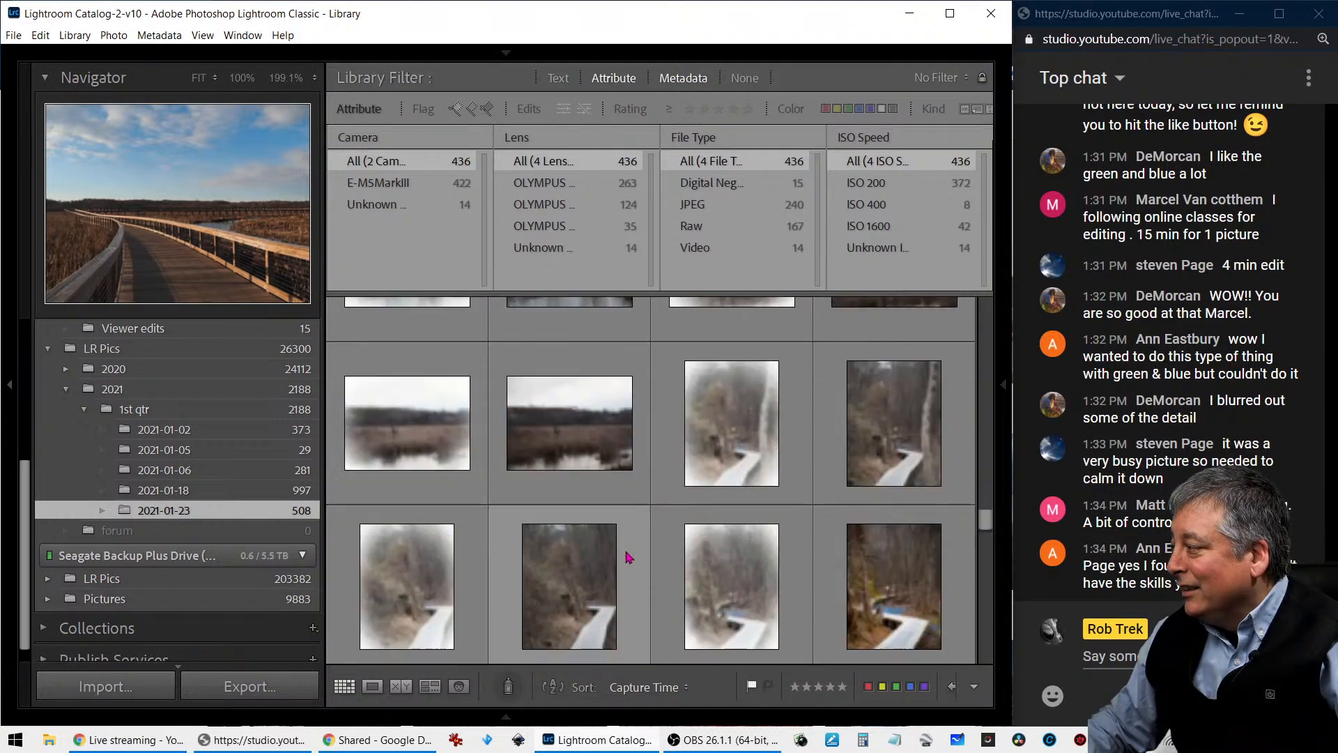
{"action": "scroll", "coordinate": [627, 555], "scroll_direction": "down", "scroll_amount": 5}
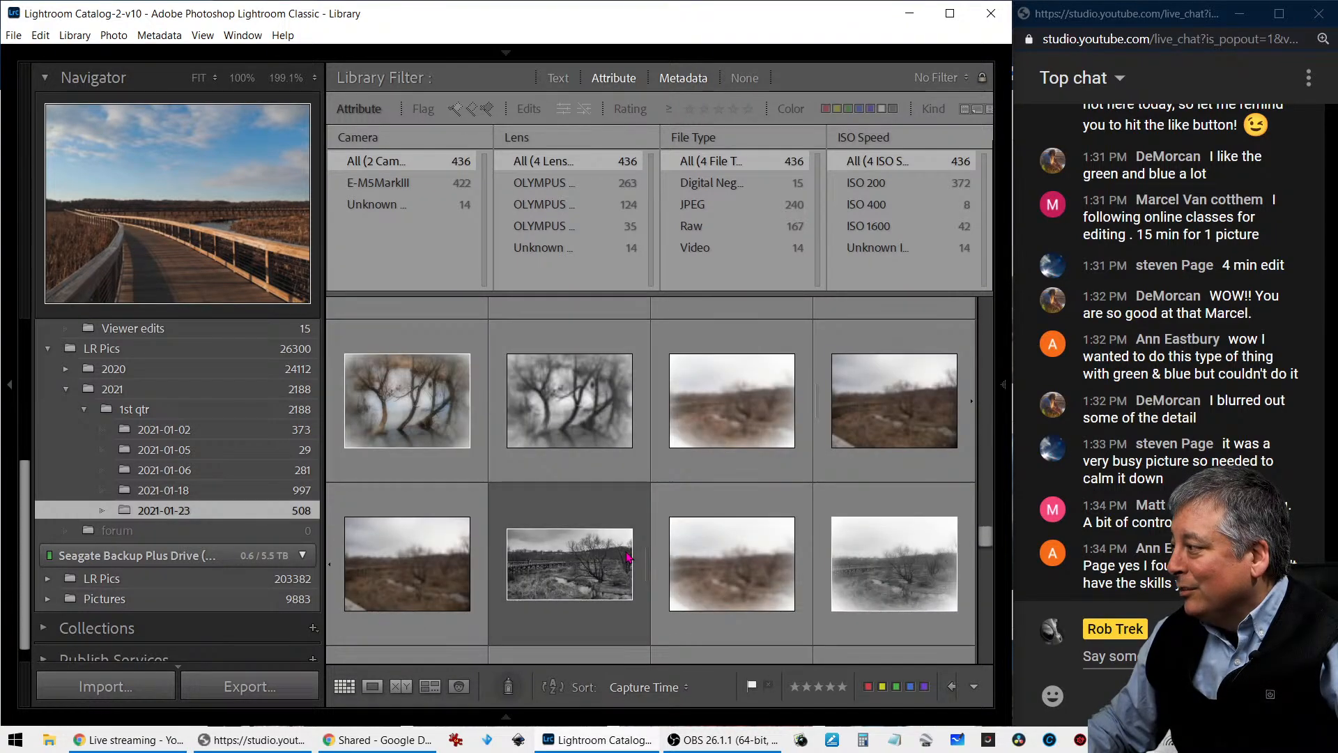
{"action": "double_click", "coordinate": [626, 556]}
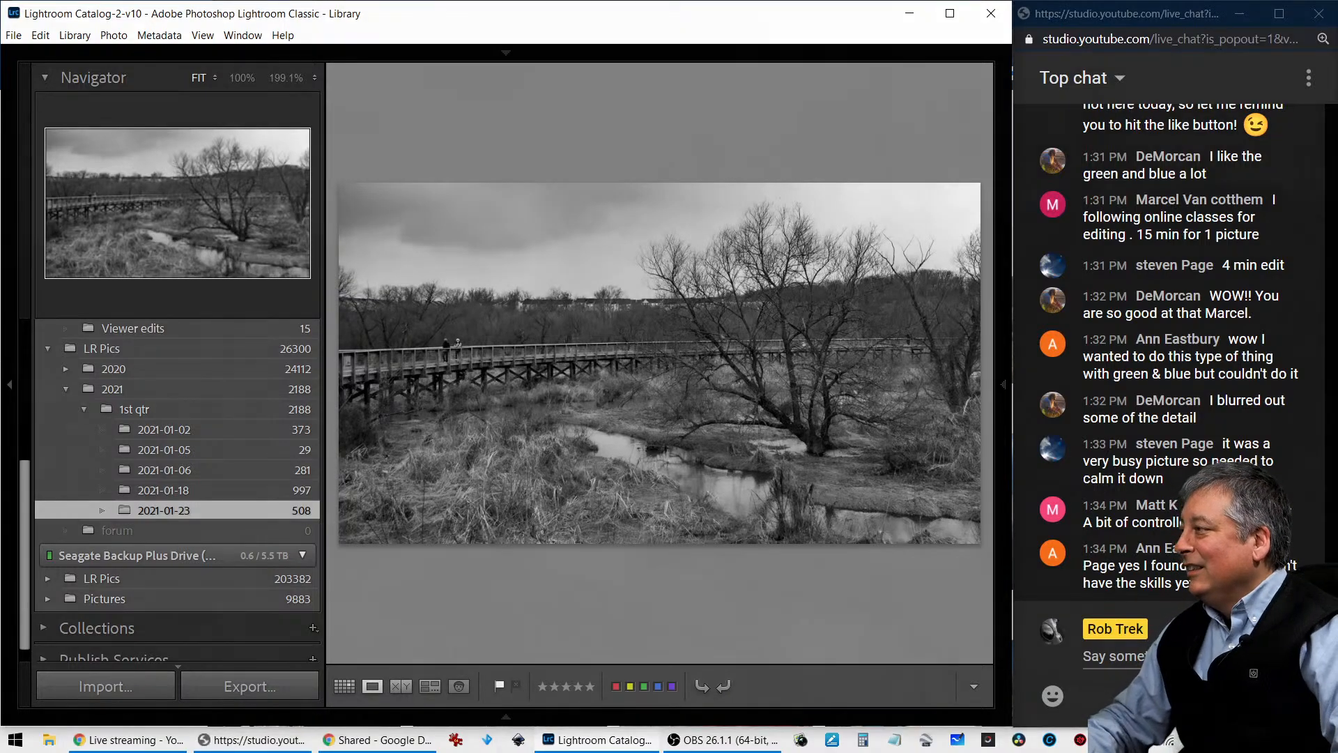
{"action": "key", "text": "f"}
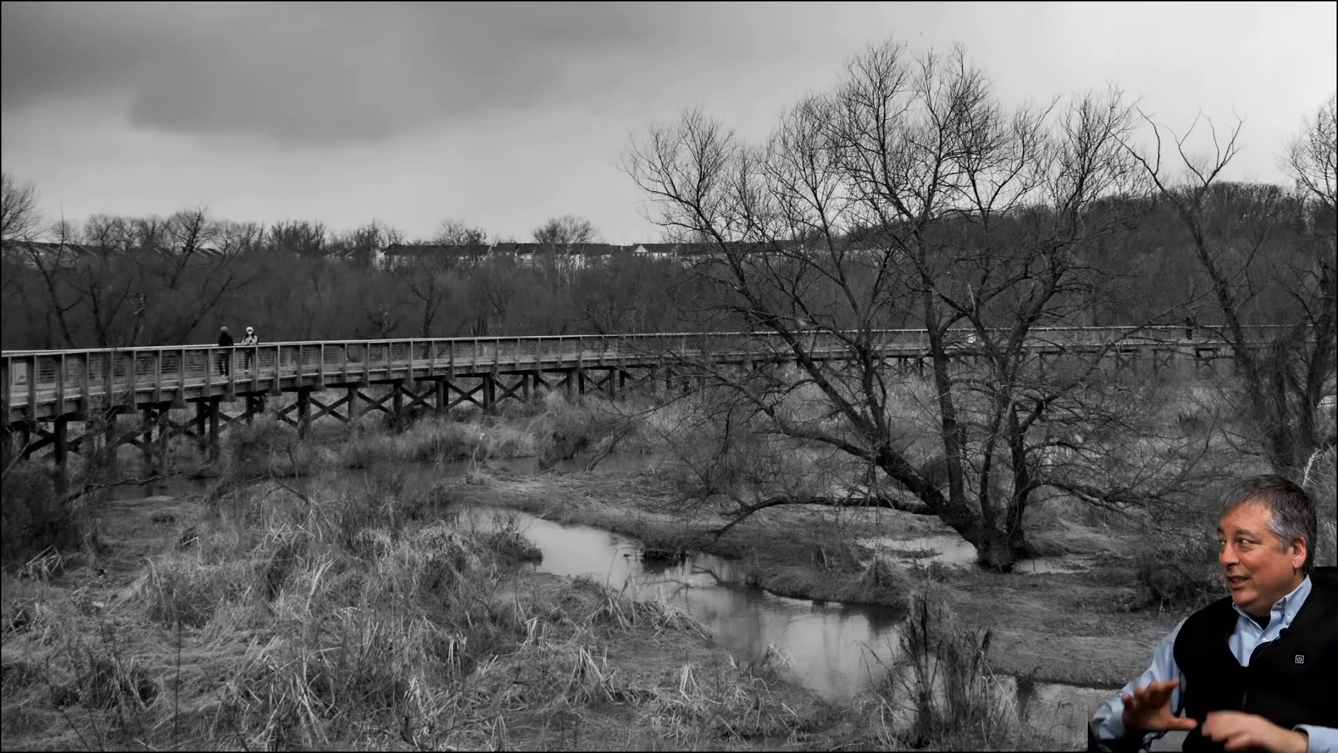